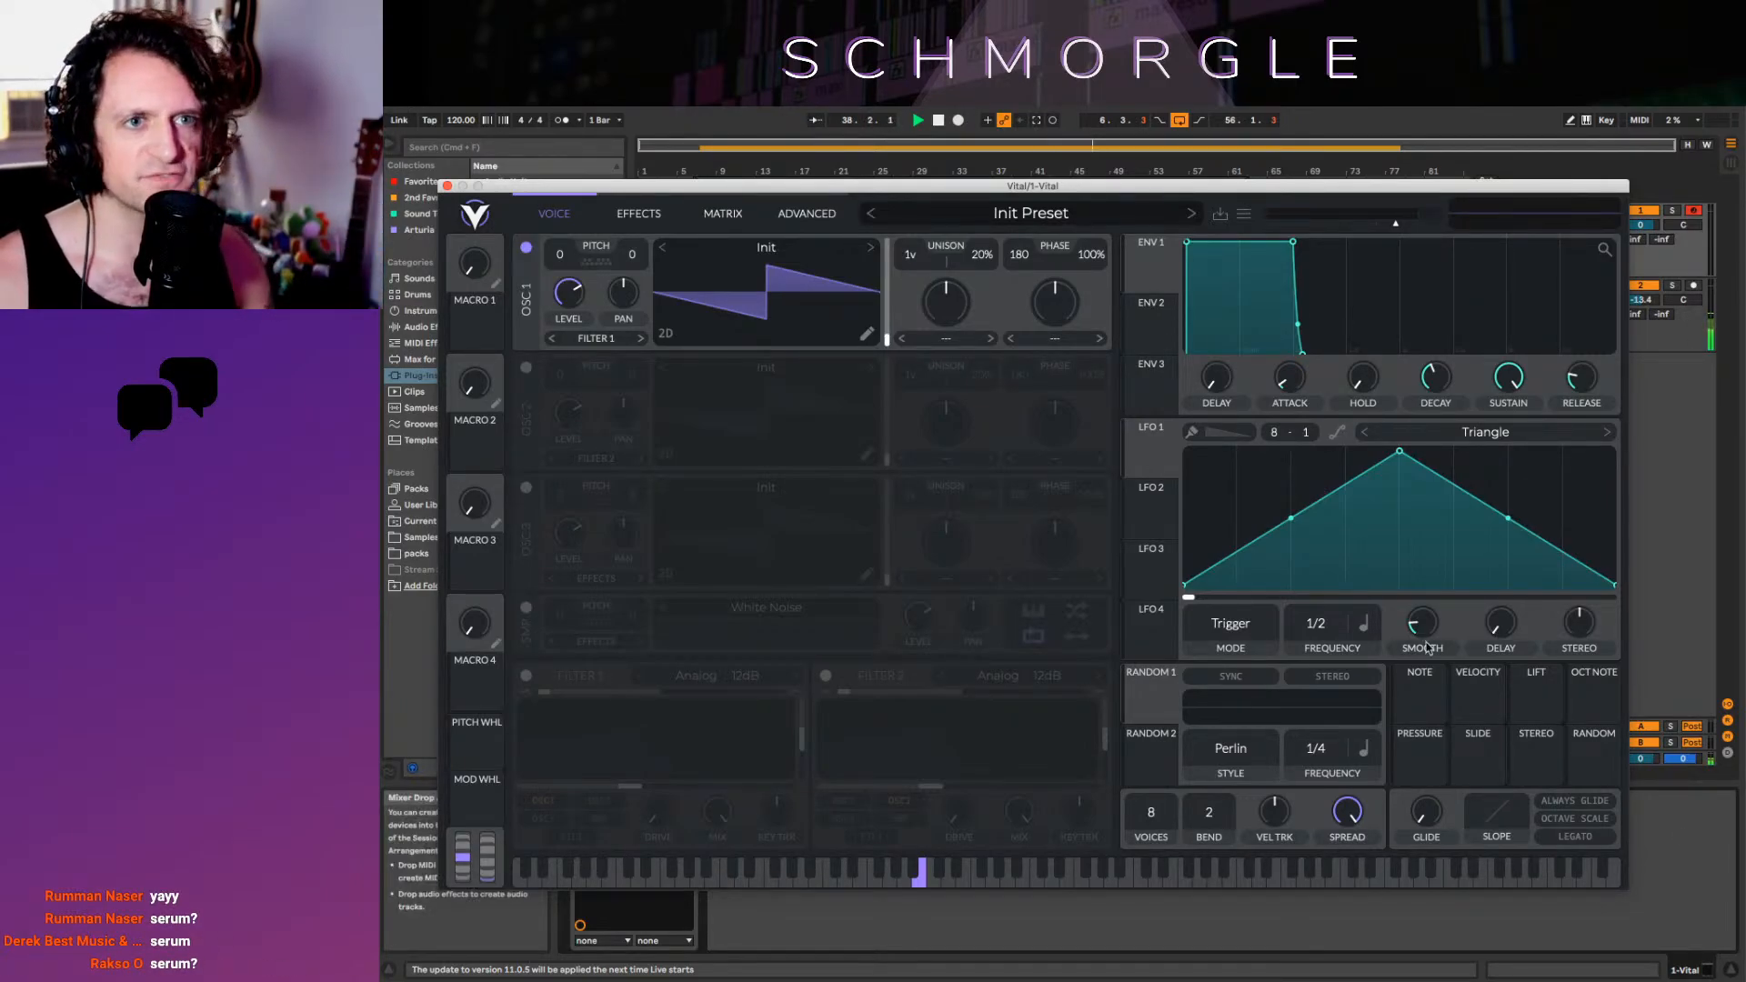
# Move the Vital plugin window aside to uncover the arrangement tracks, and return it over the arrangement
pyautogui.click(1345, 929)
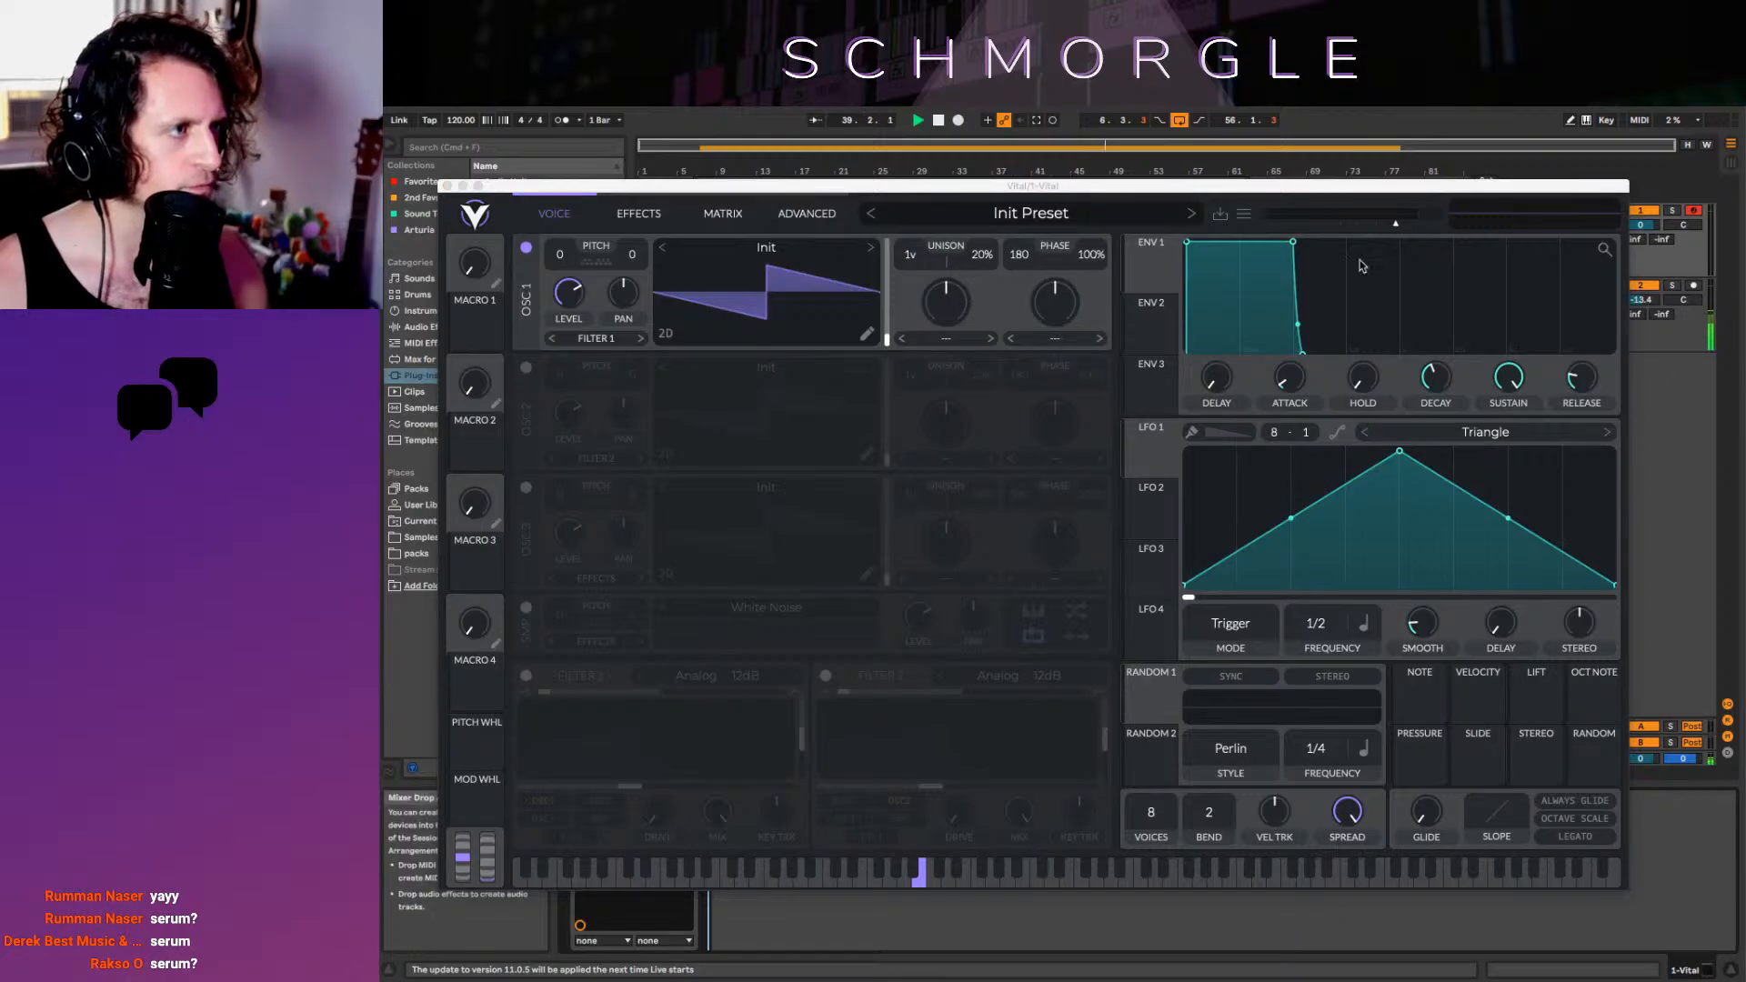
pyautogui.moveTo(1299, 189); pyautogui.dragTo(1416, 443)
pyautogui.click(1628, 333)
pyautogui.click(1630, 262)
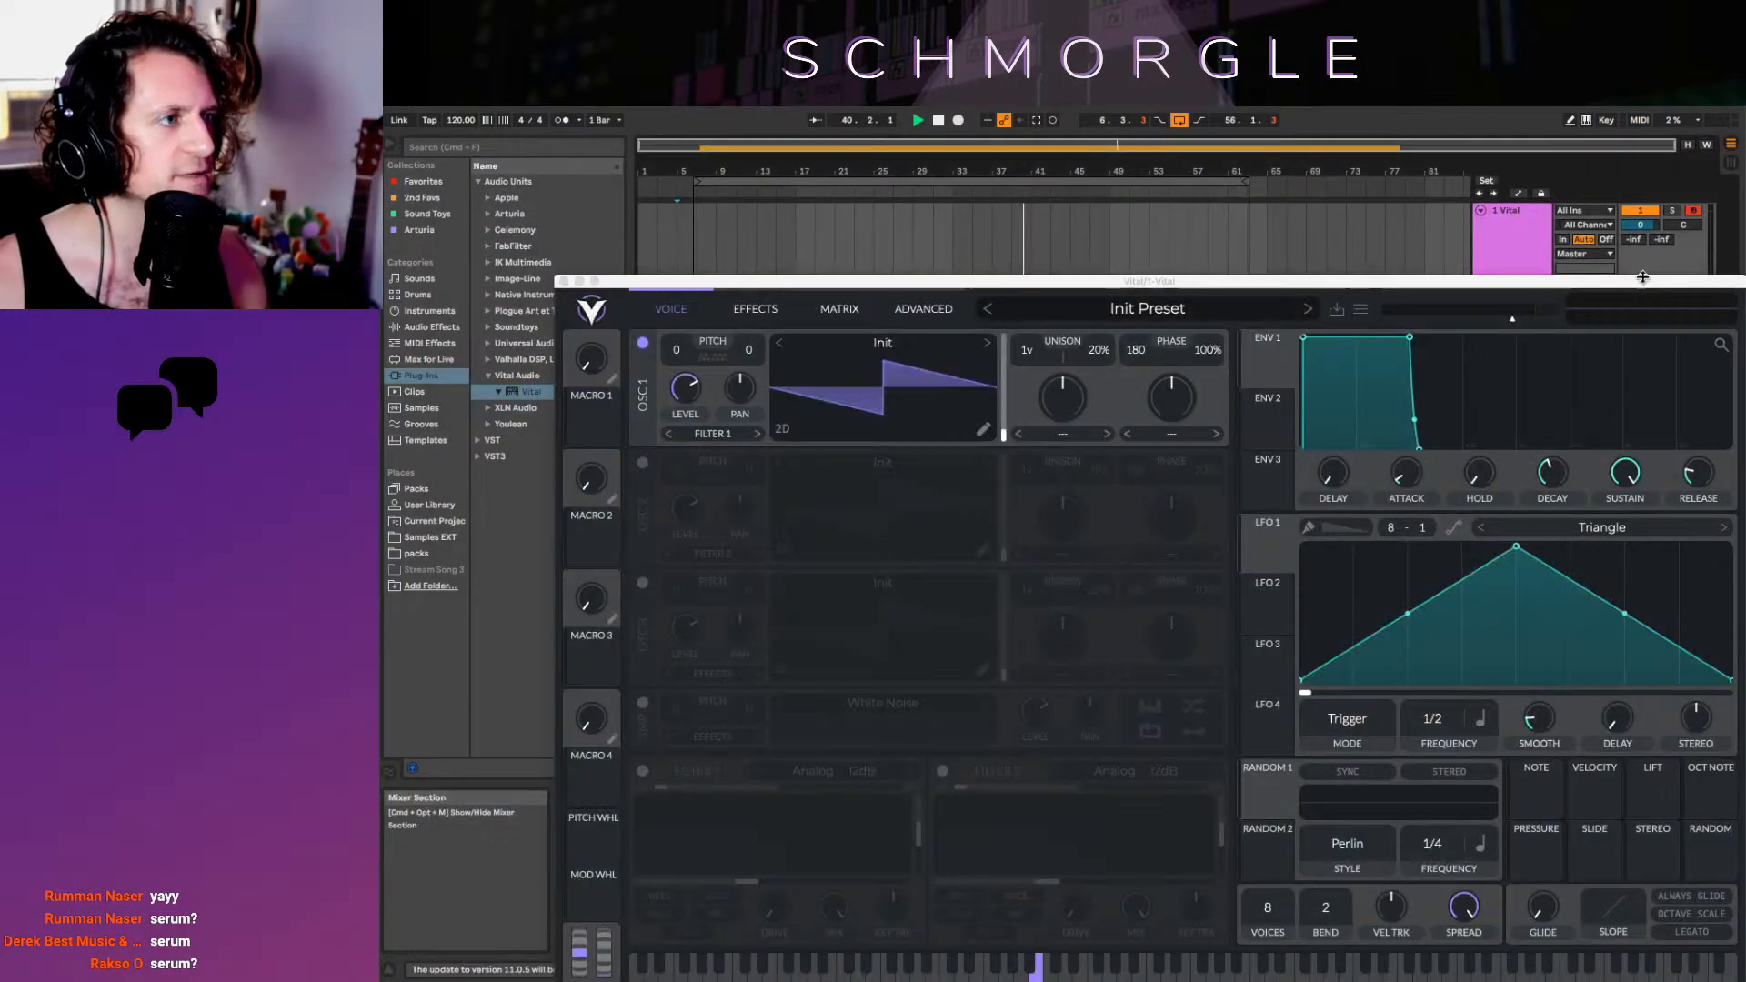
pyautogui.moveTo(1623, 284); pyautogui.dragTo(1594, 423)
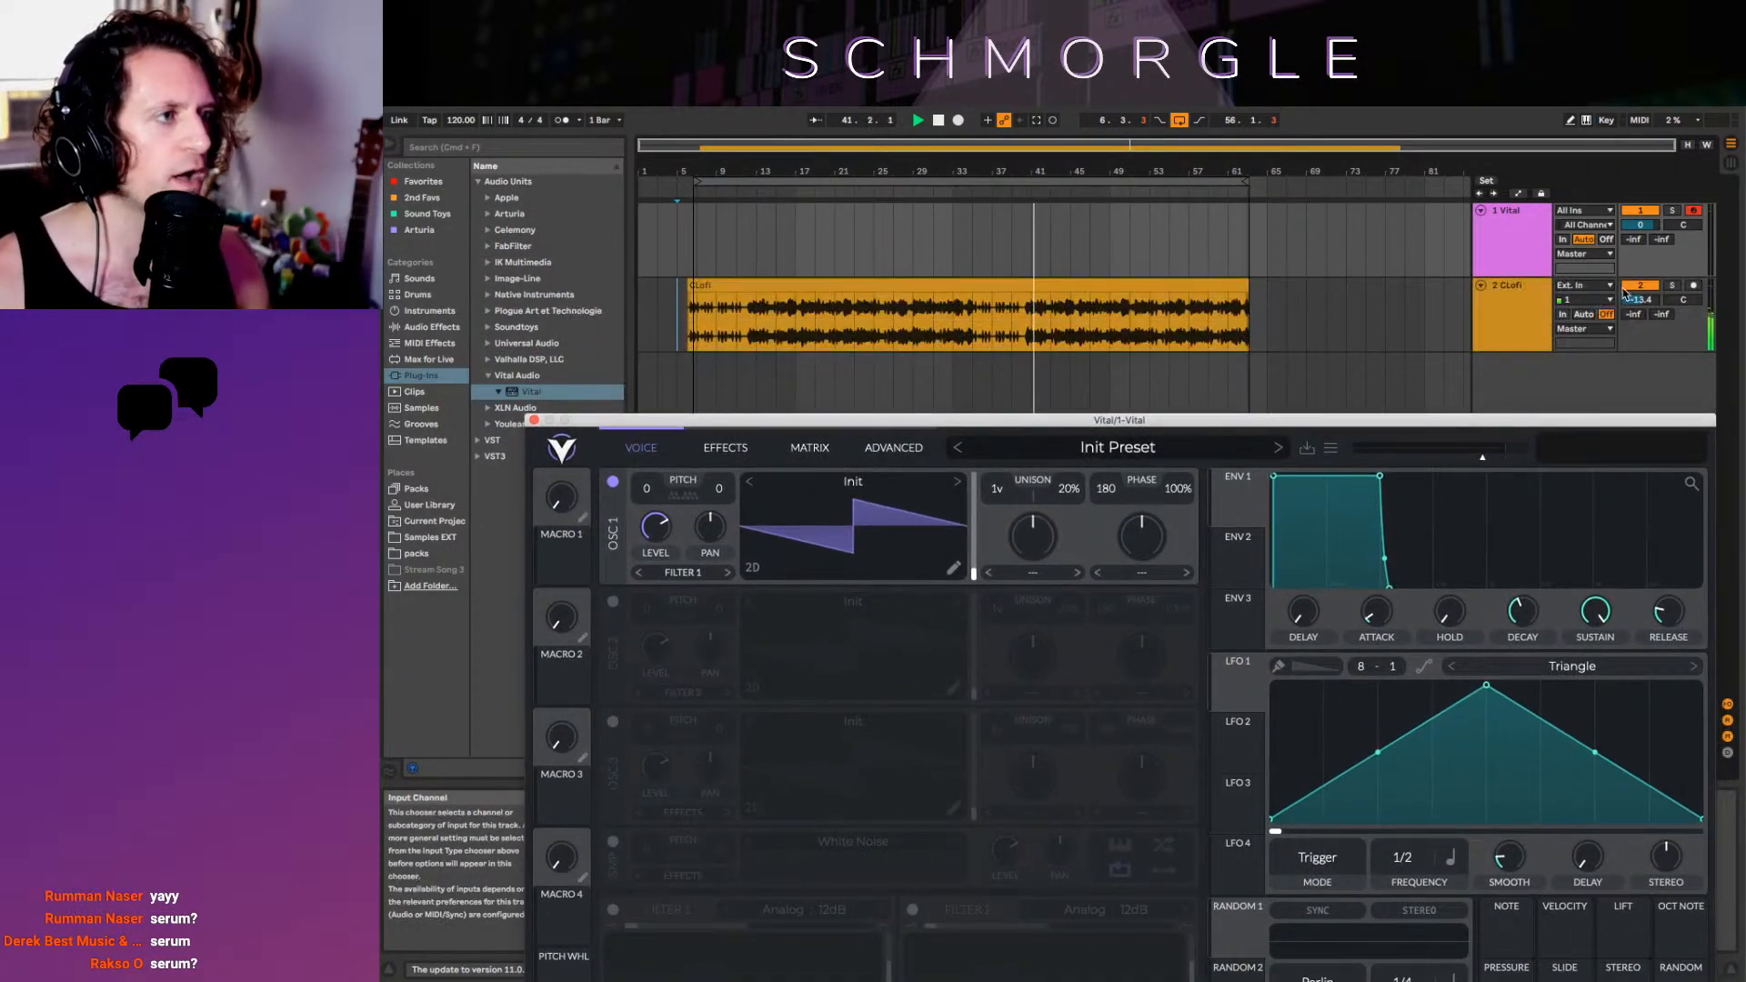
pyautogui.doubleClick(1028, 422)
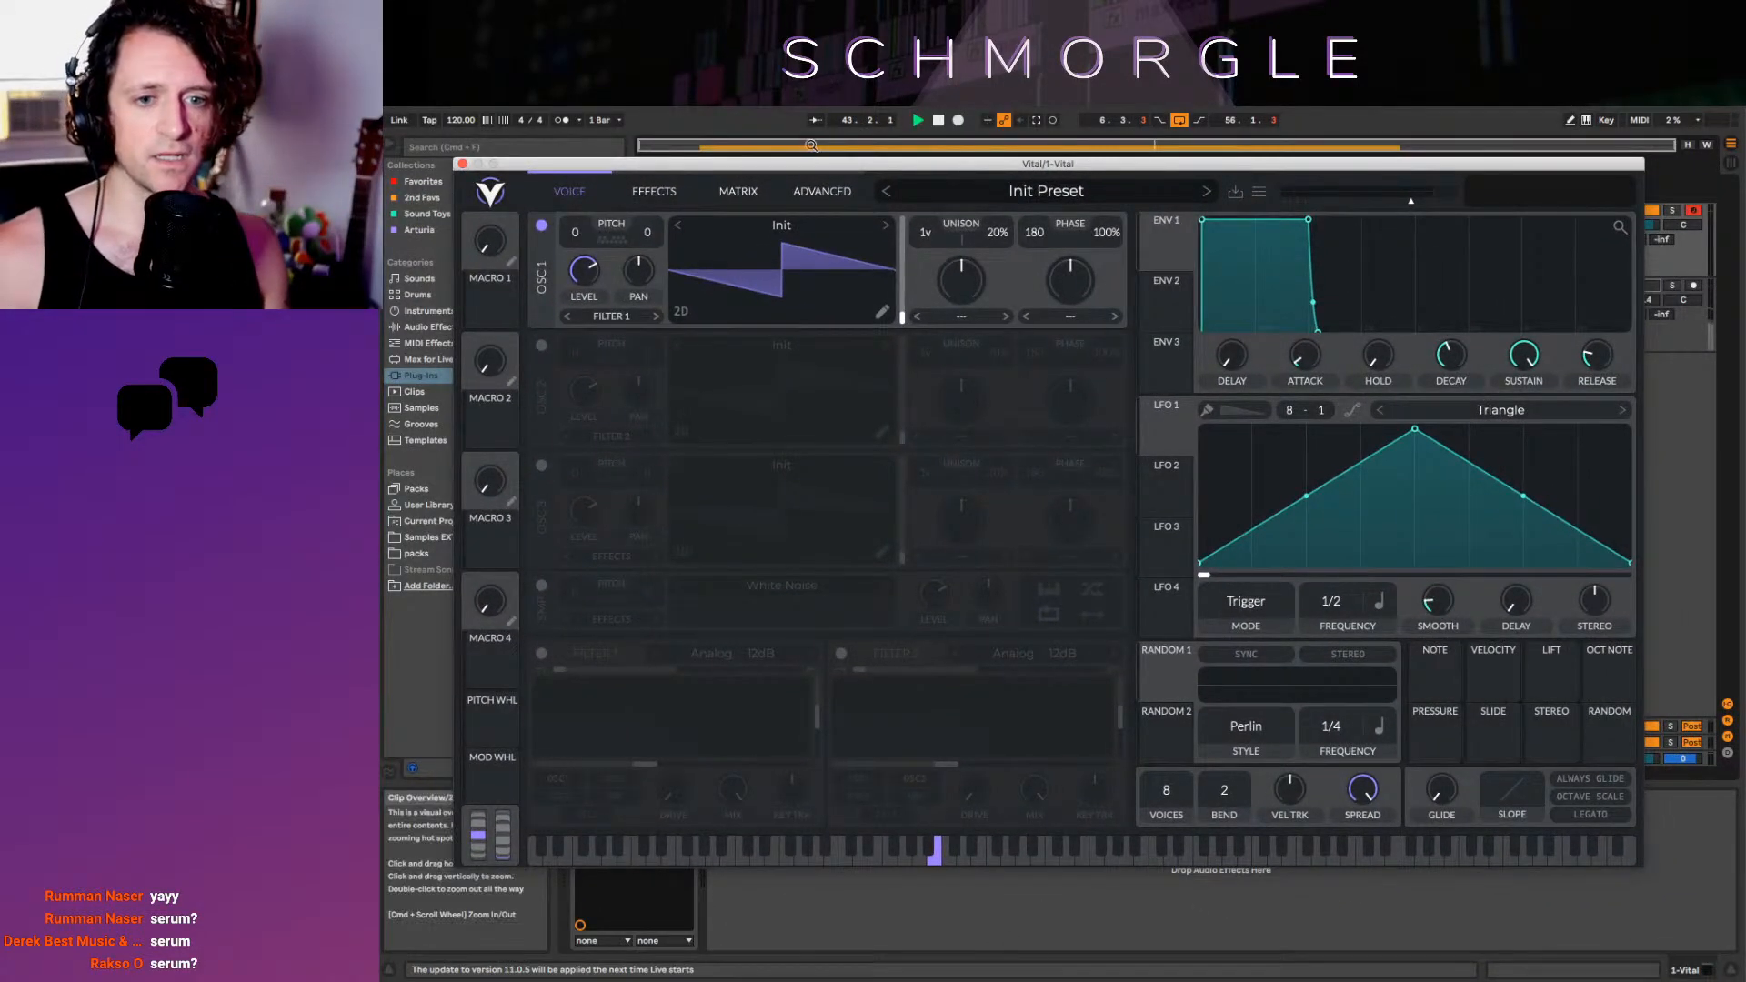
pyautogui.moveTo(761, 166); pyautogui.dragTo(778, 172)
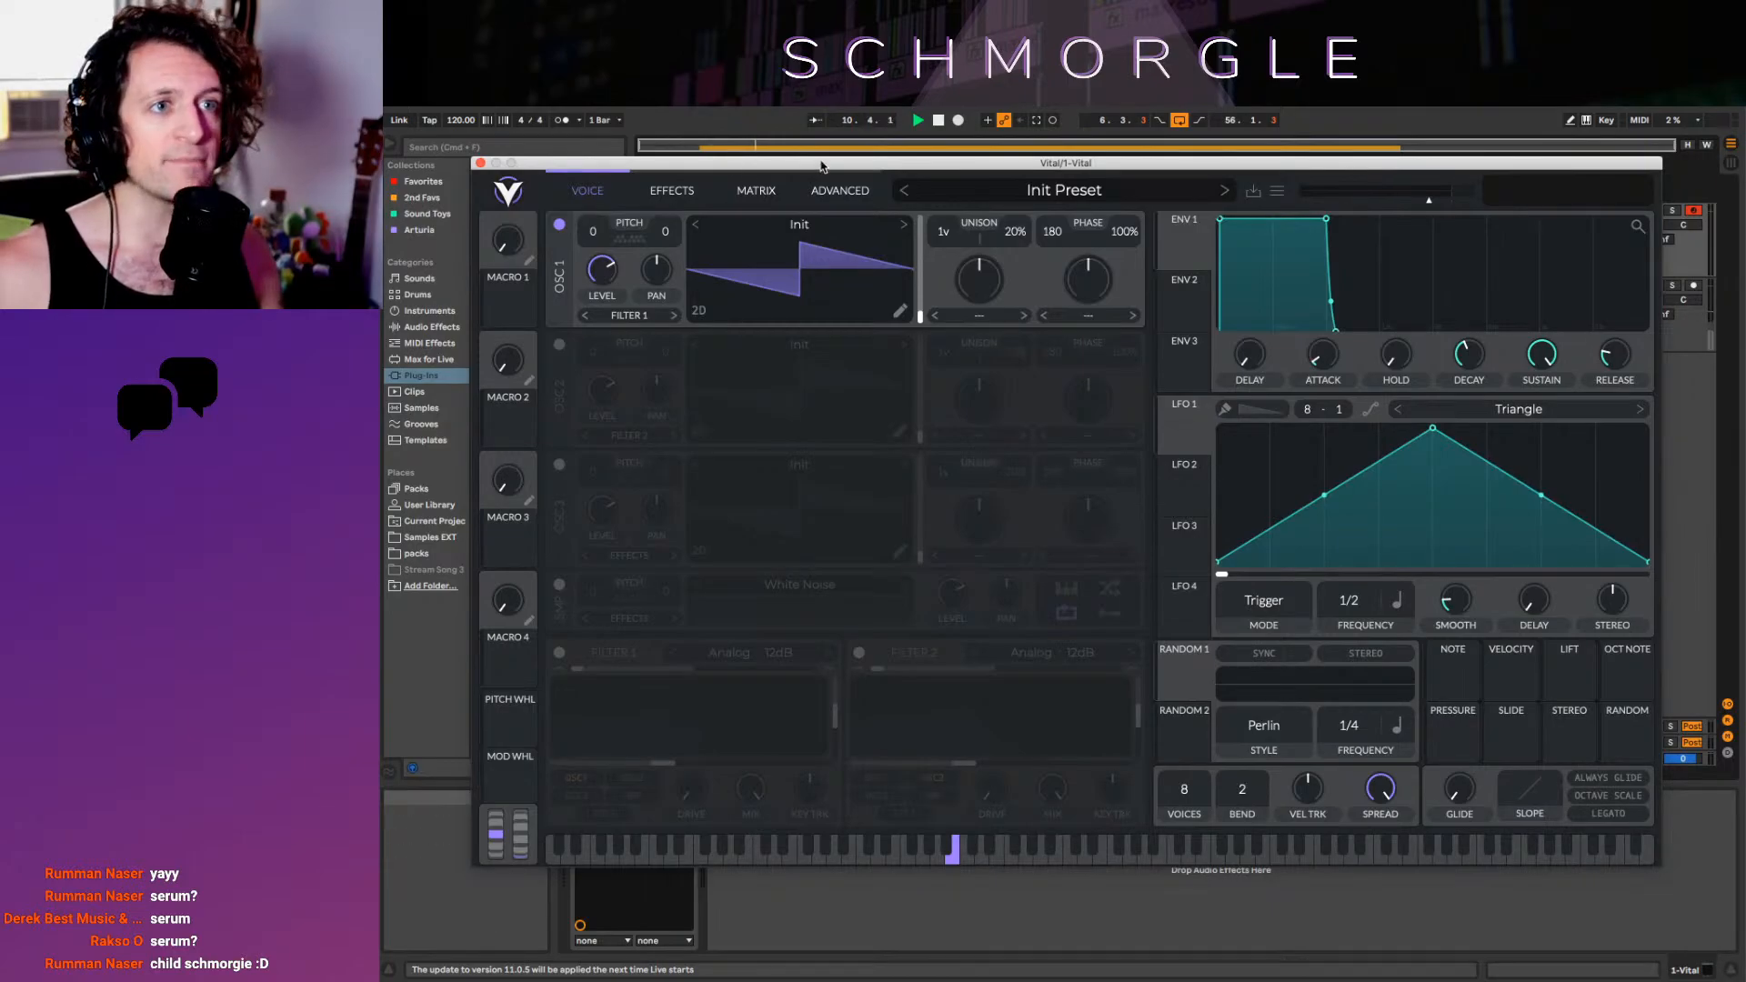
pyautogui.moveTo(829, 168)
pyautogui.mouseDown()
pyautogui.moveTo(873, 382)
pyautogui.moveTo(826, 189)
pyautogui.mouseUp()
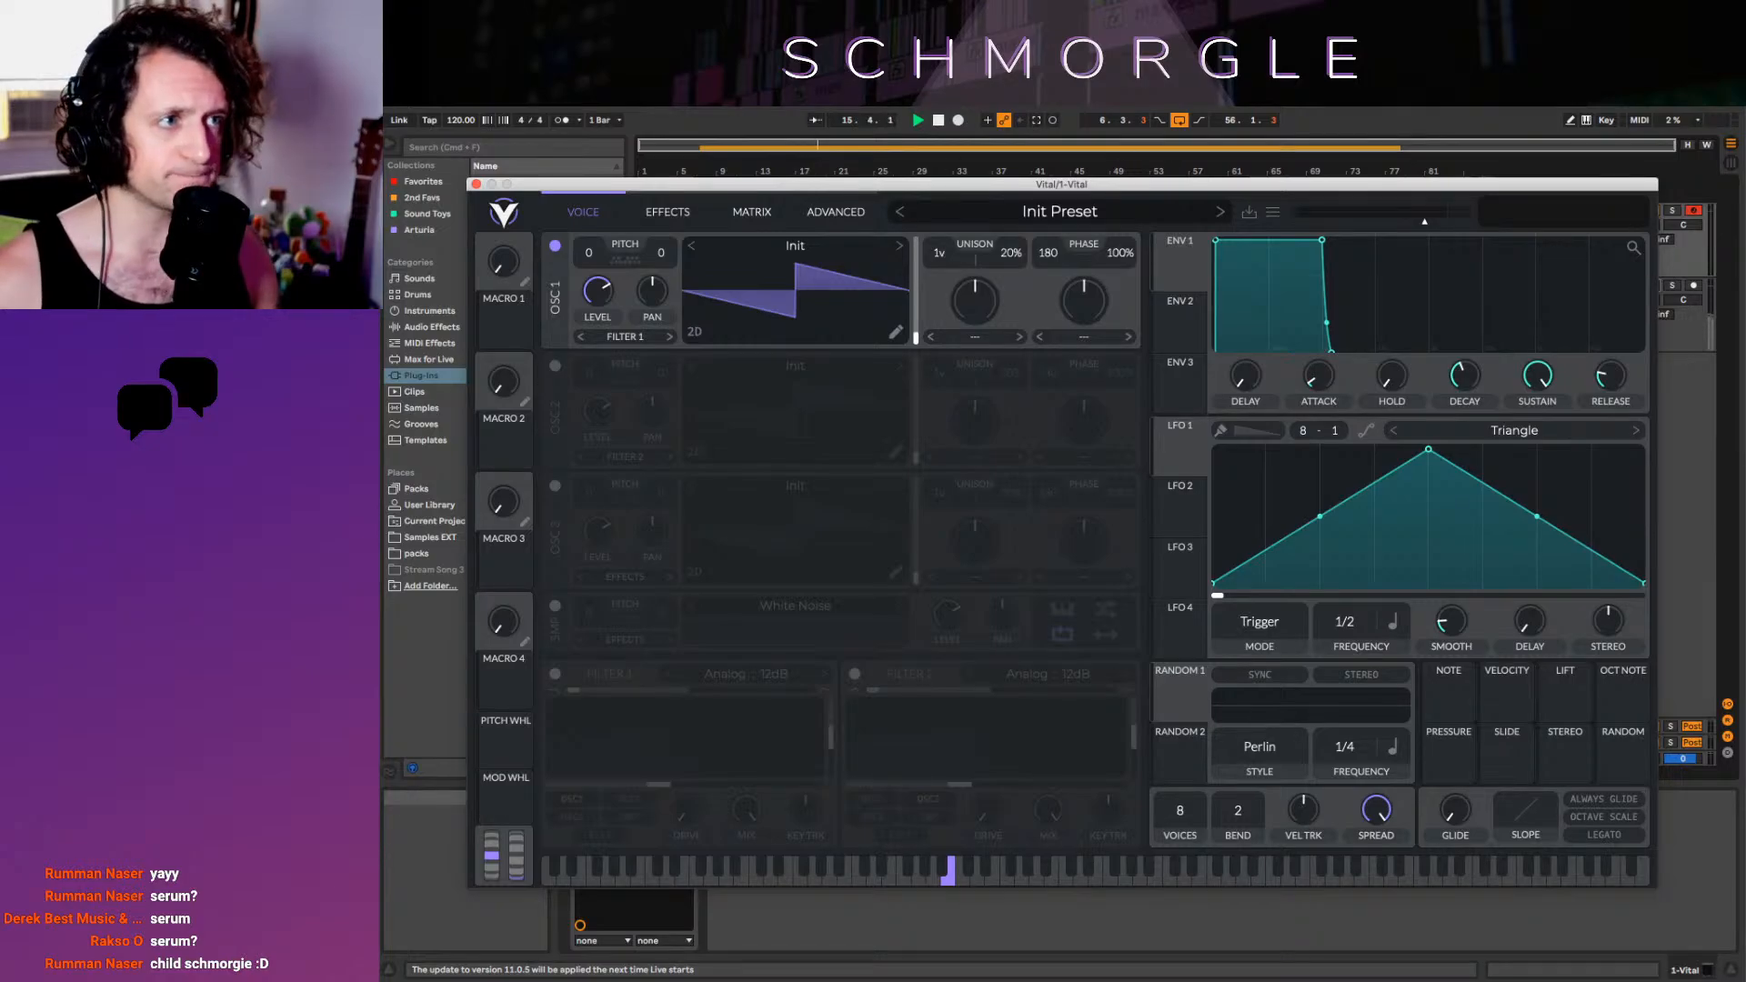
# Browse through the list of available synth presets and close the preset browser
pyautogui.click(1274, 213)
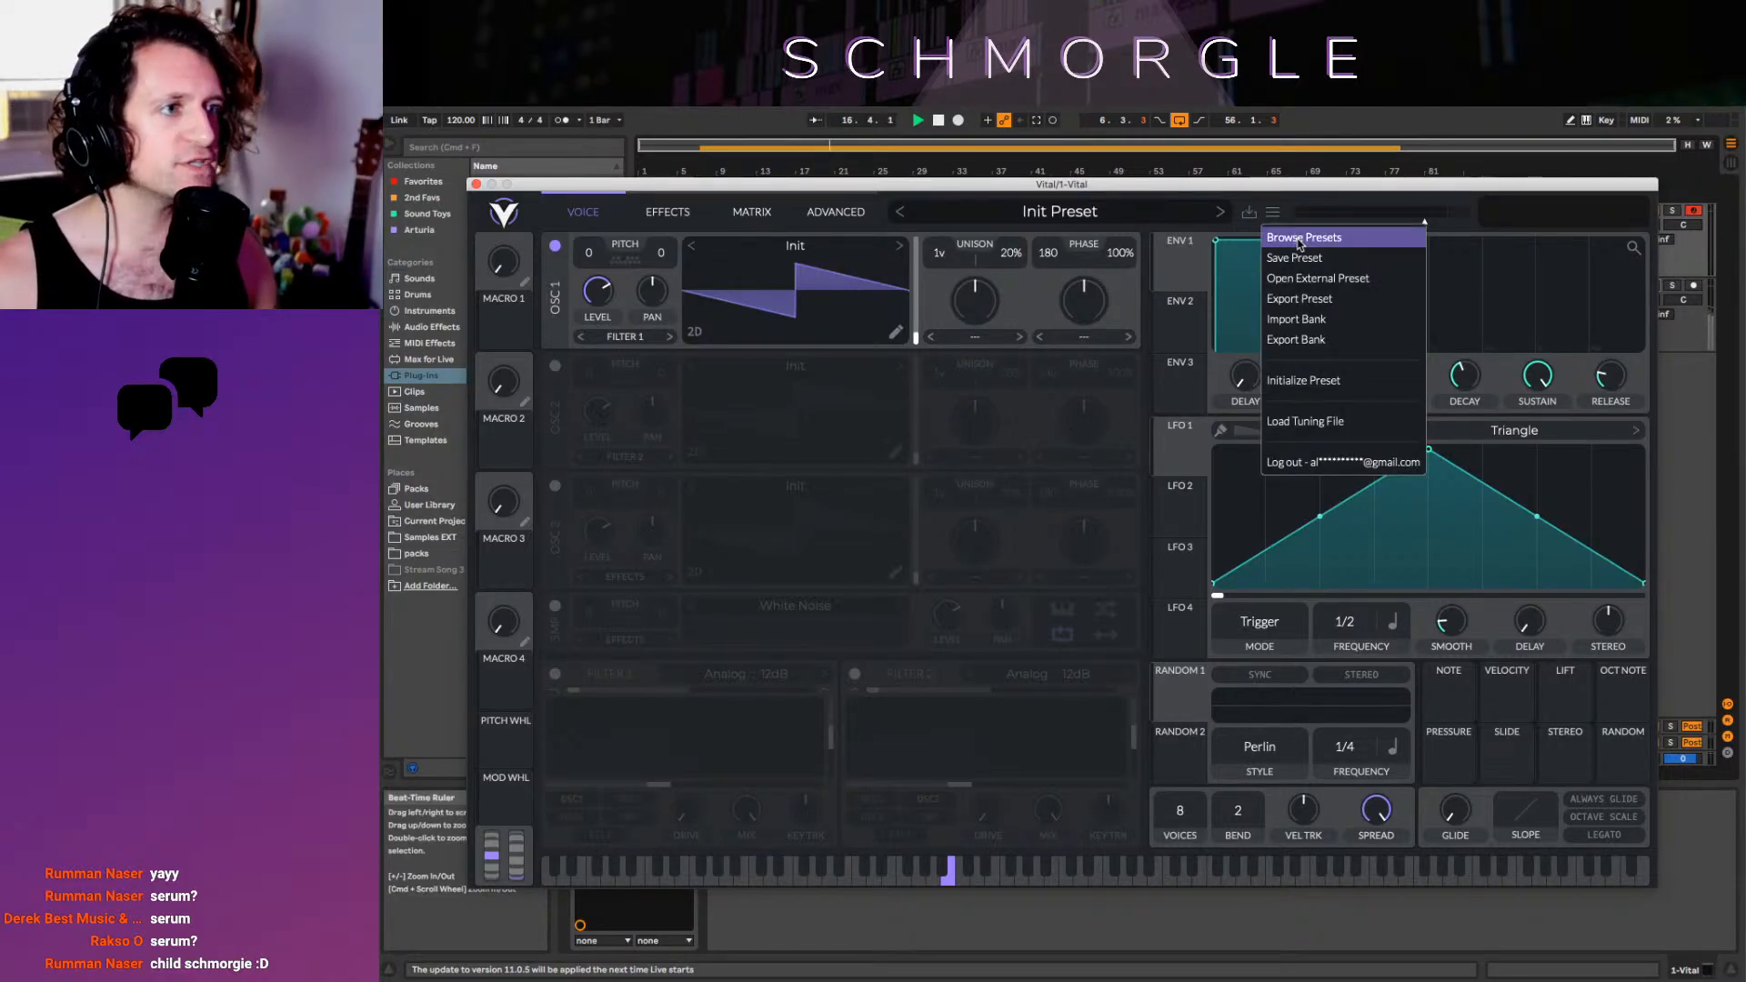
pyautogui.click(1304, 237)
pyautogui.scroll(-5, 1164, 455)
pyautogui.scroll(-15, 1167, 459)
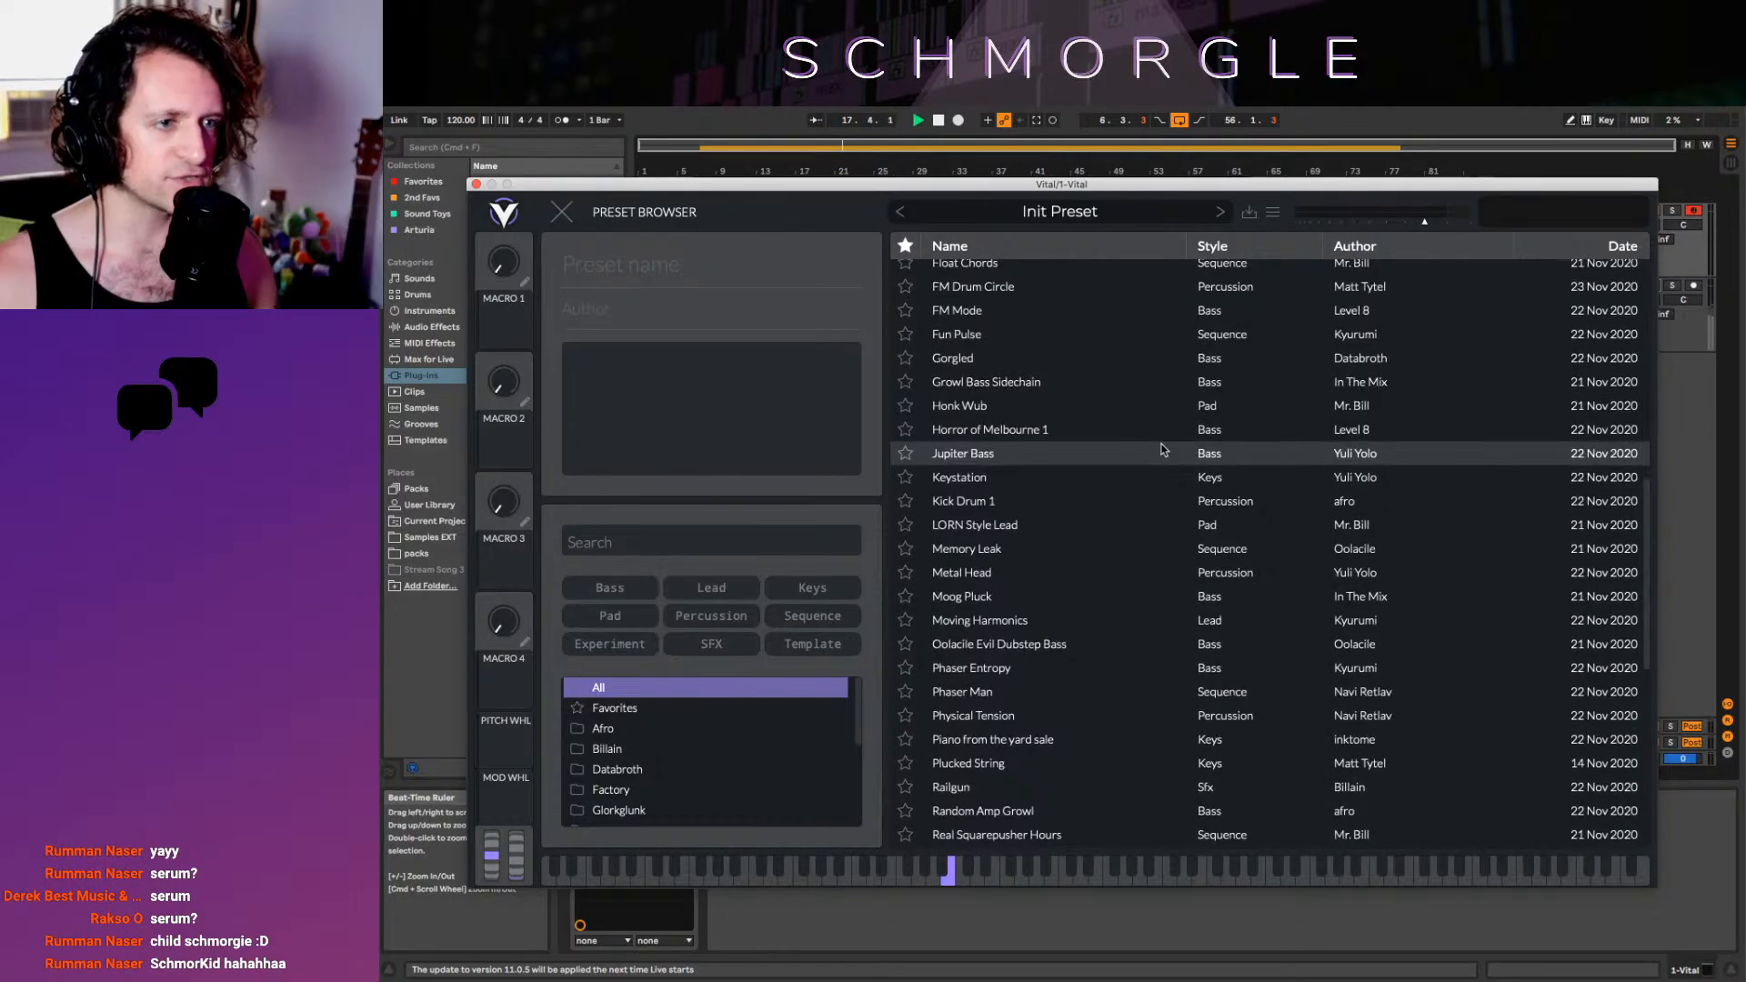
pyautogui.scroll(20, 1146, 452)
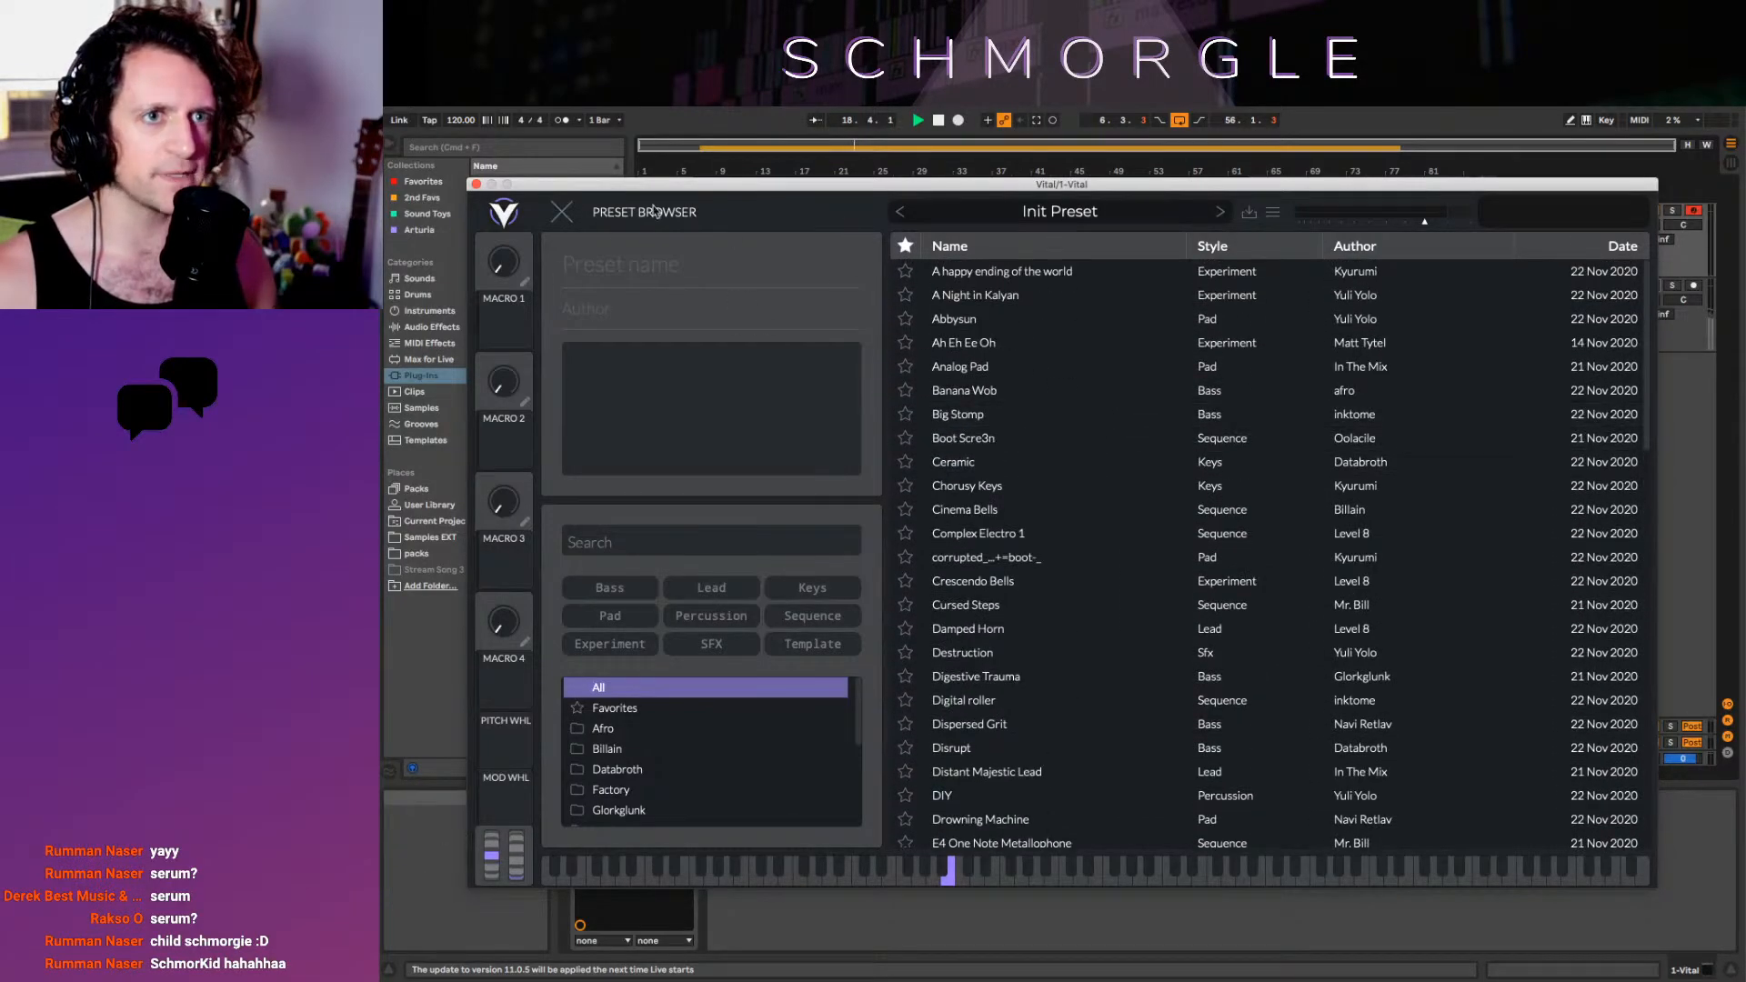
pyautogui.click(561, 215)
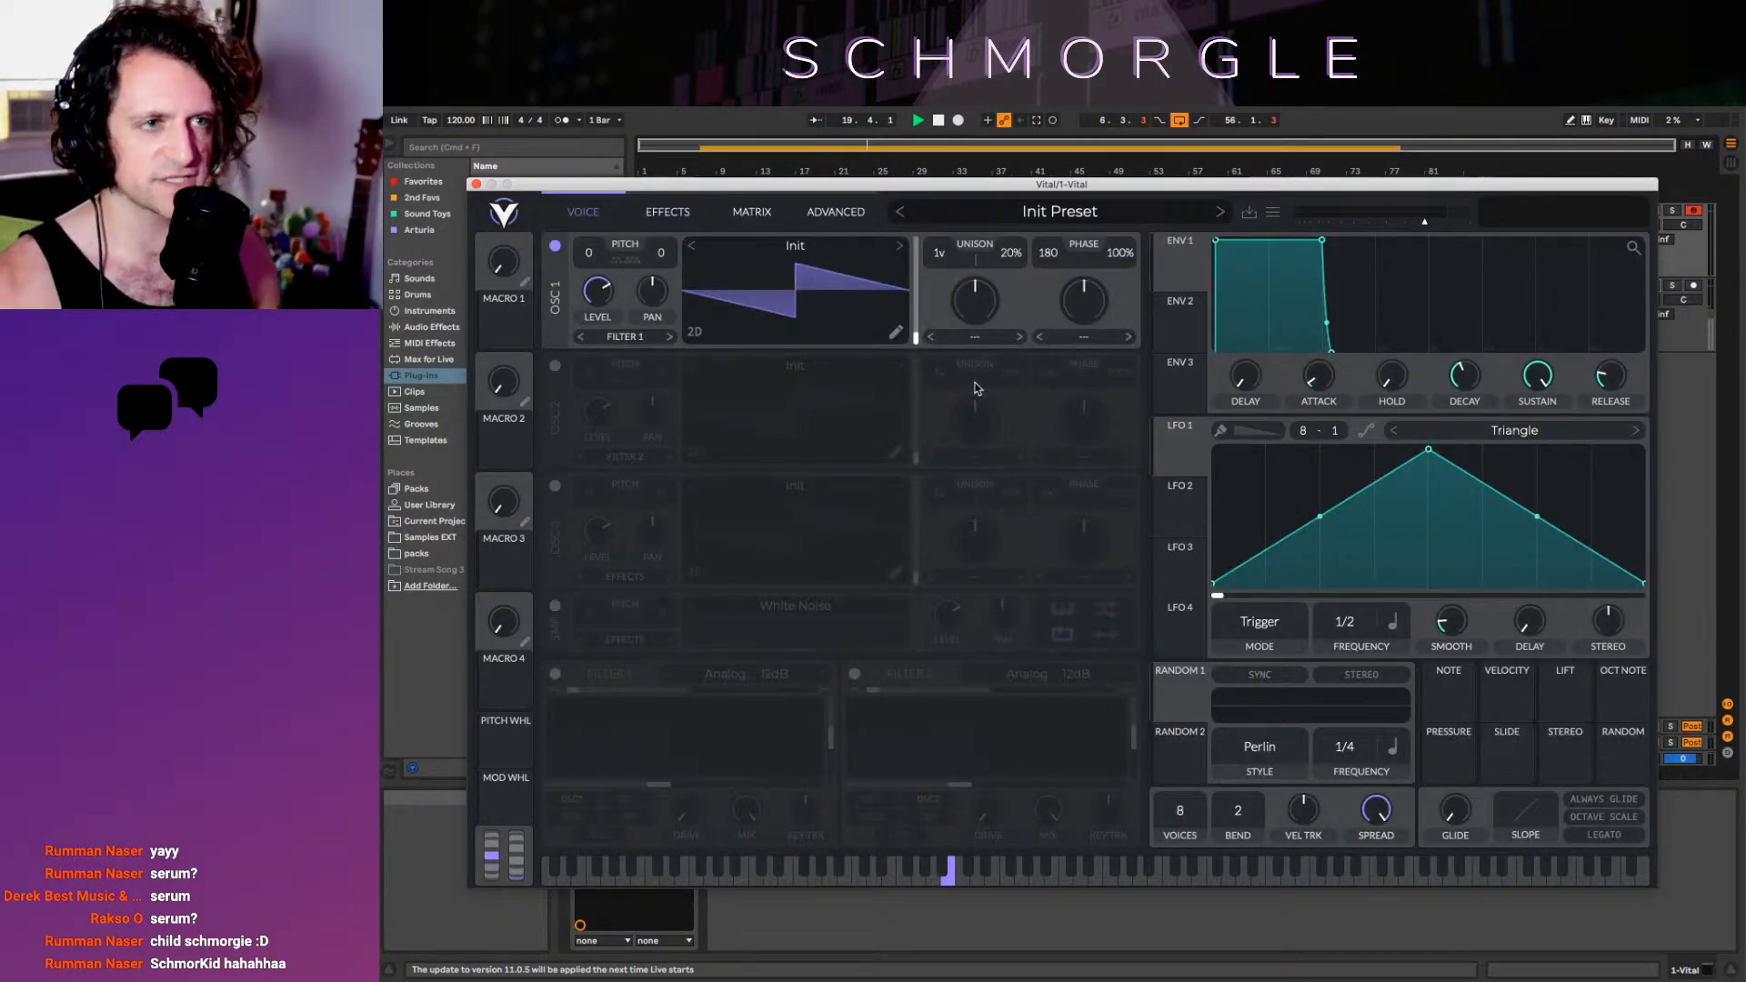
# Uncover the Vital track's mixer controls and lower its volume to -5.0 dB
pyautogui.moveTo(1507, 192); pyautogui.dragTo(1452, 244)
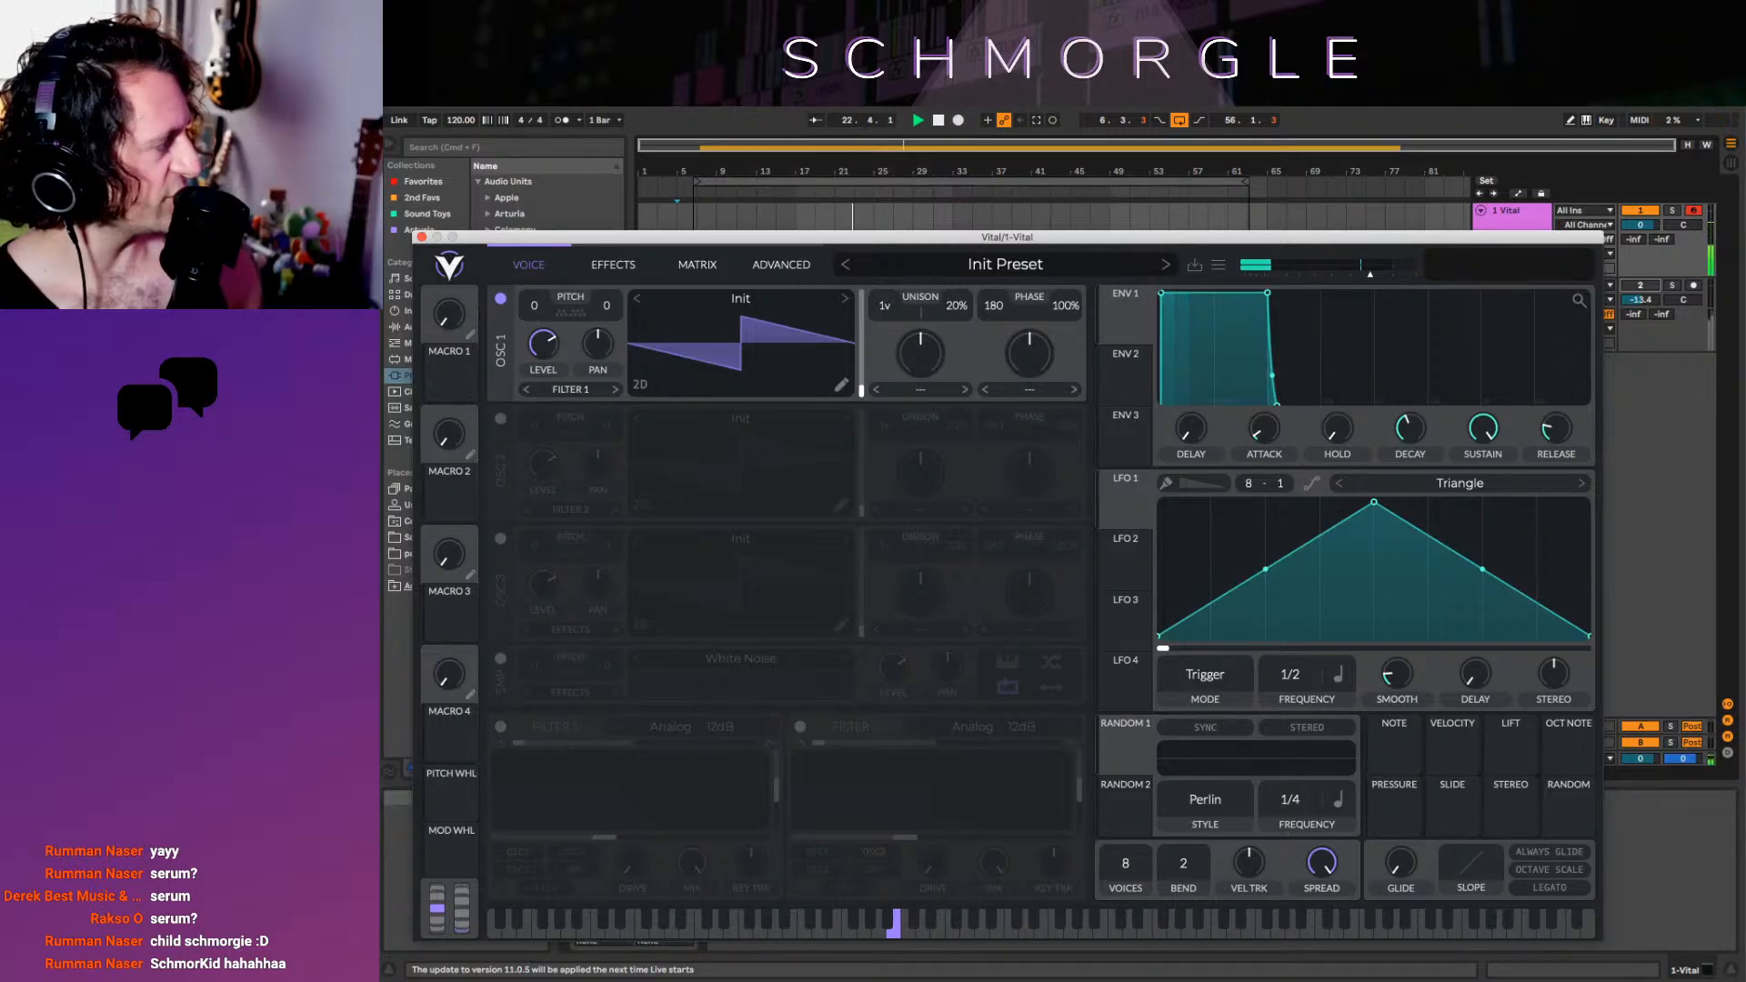
pyautogui.click(1517, 213)
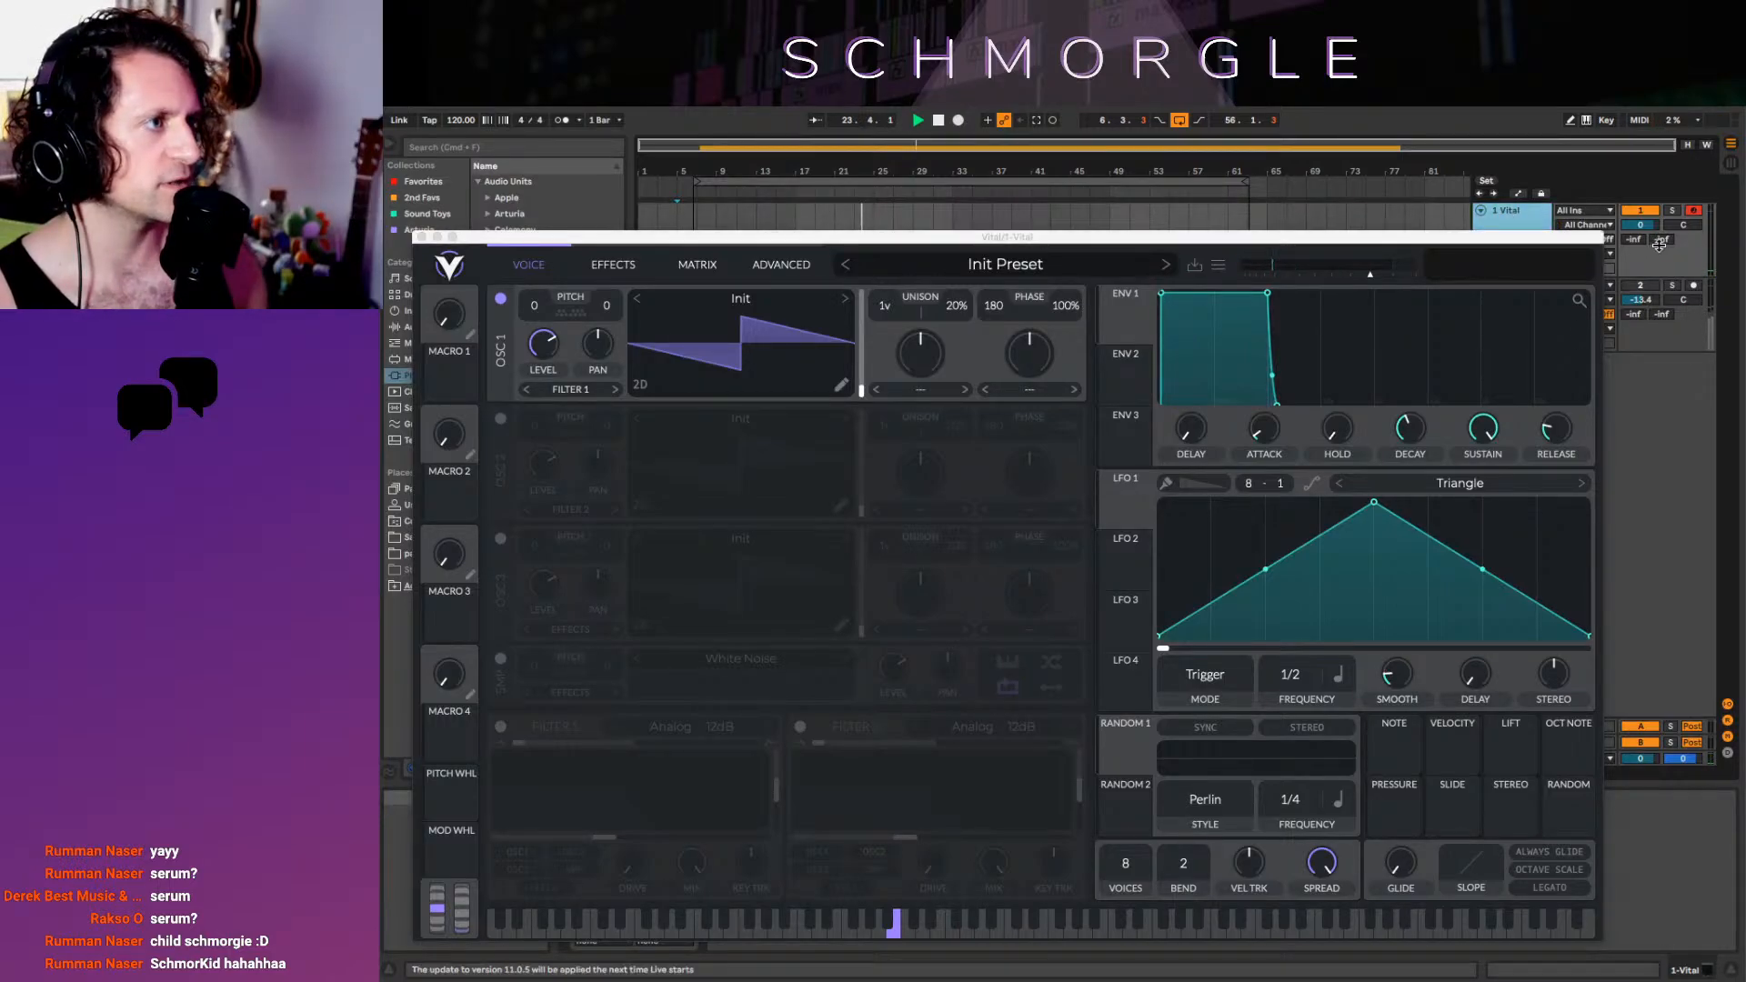
pyautogui.moveTo(1641, 224); pyautogui.dragTo(1641, 244)
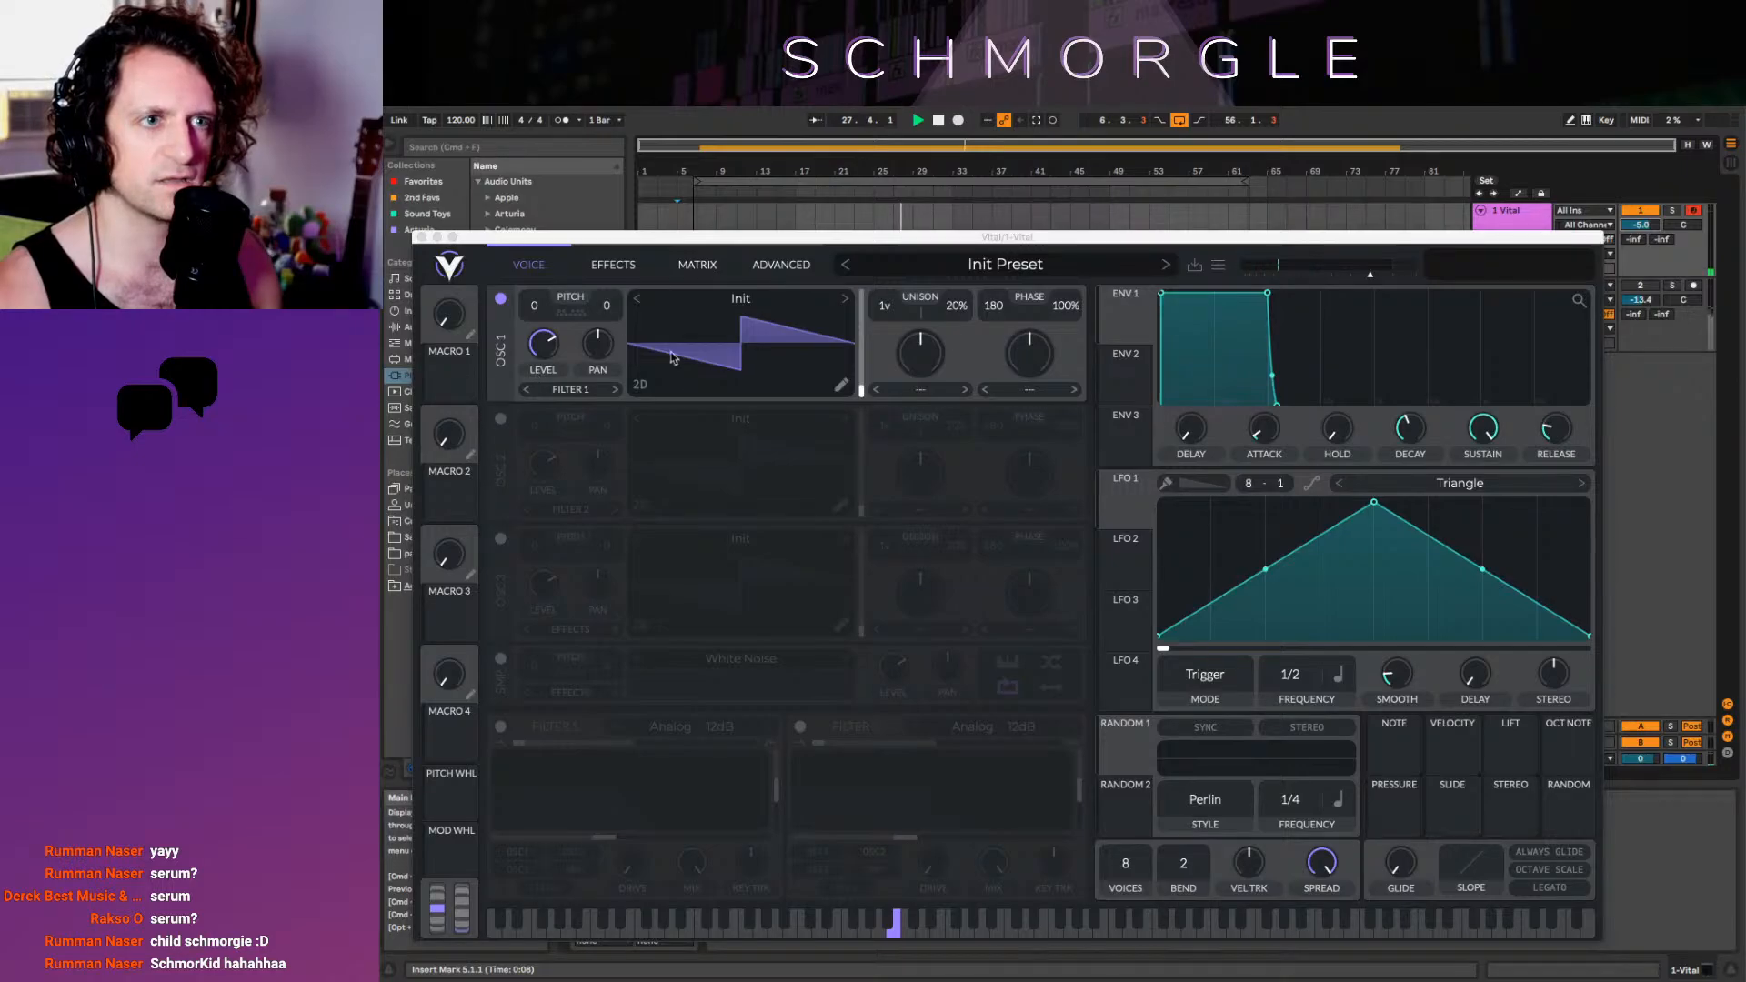
pyautogui.click(744, 345)
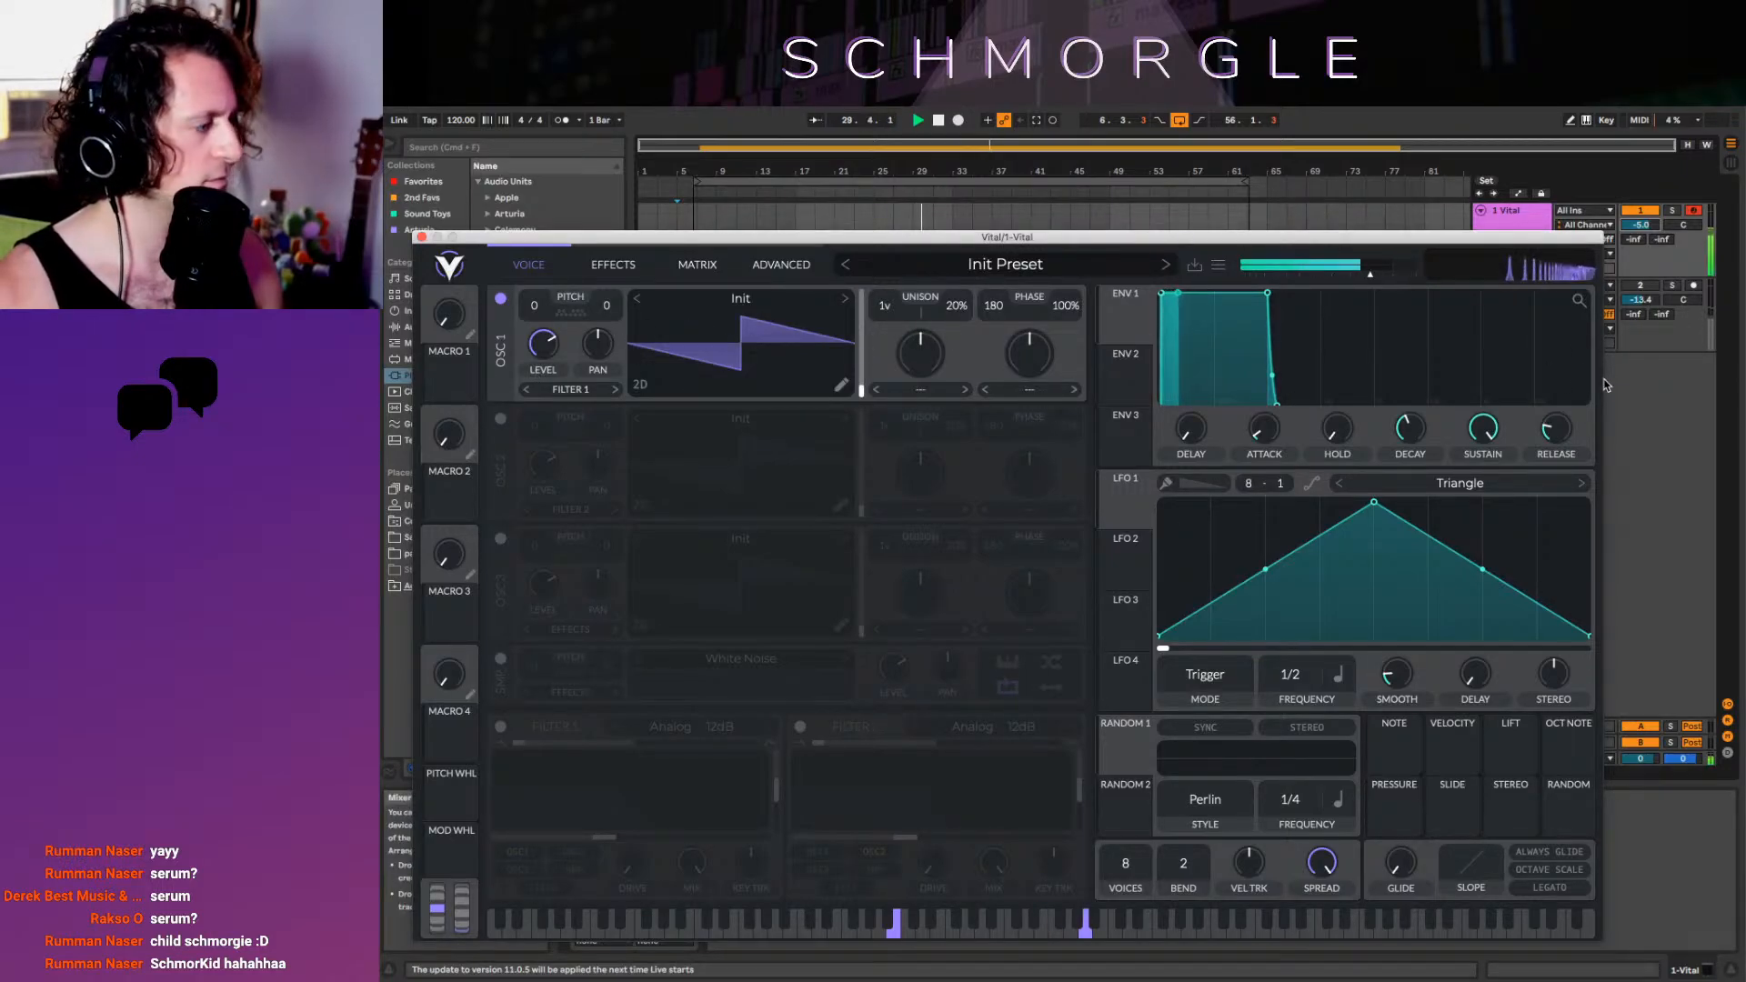
# Reset the synth to its initialized preset, discarding any accidental envelope change
pyautogui.click(1221, 265)
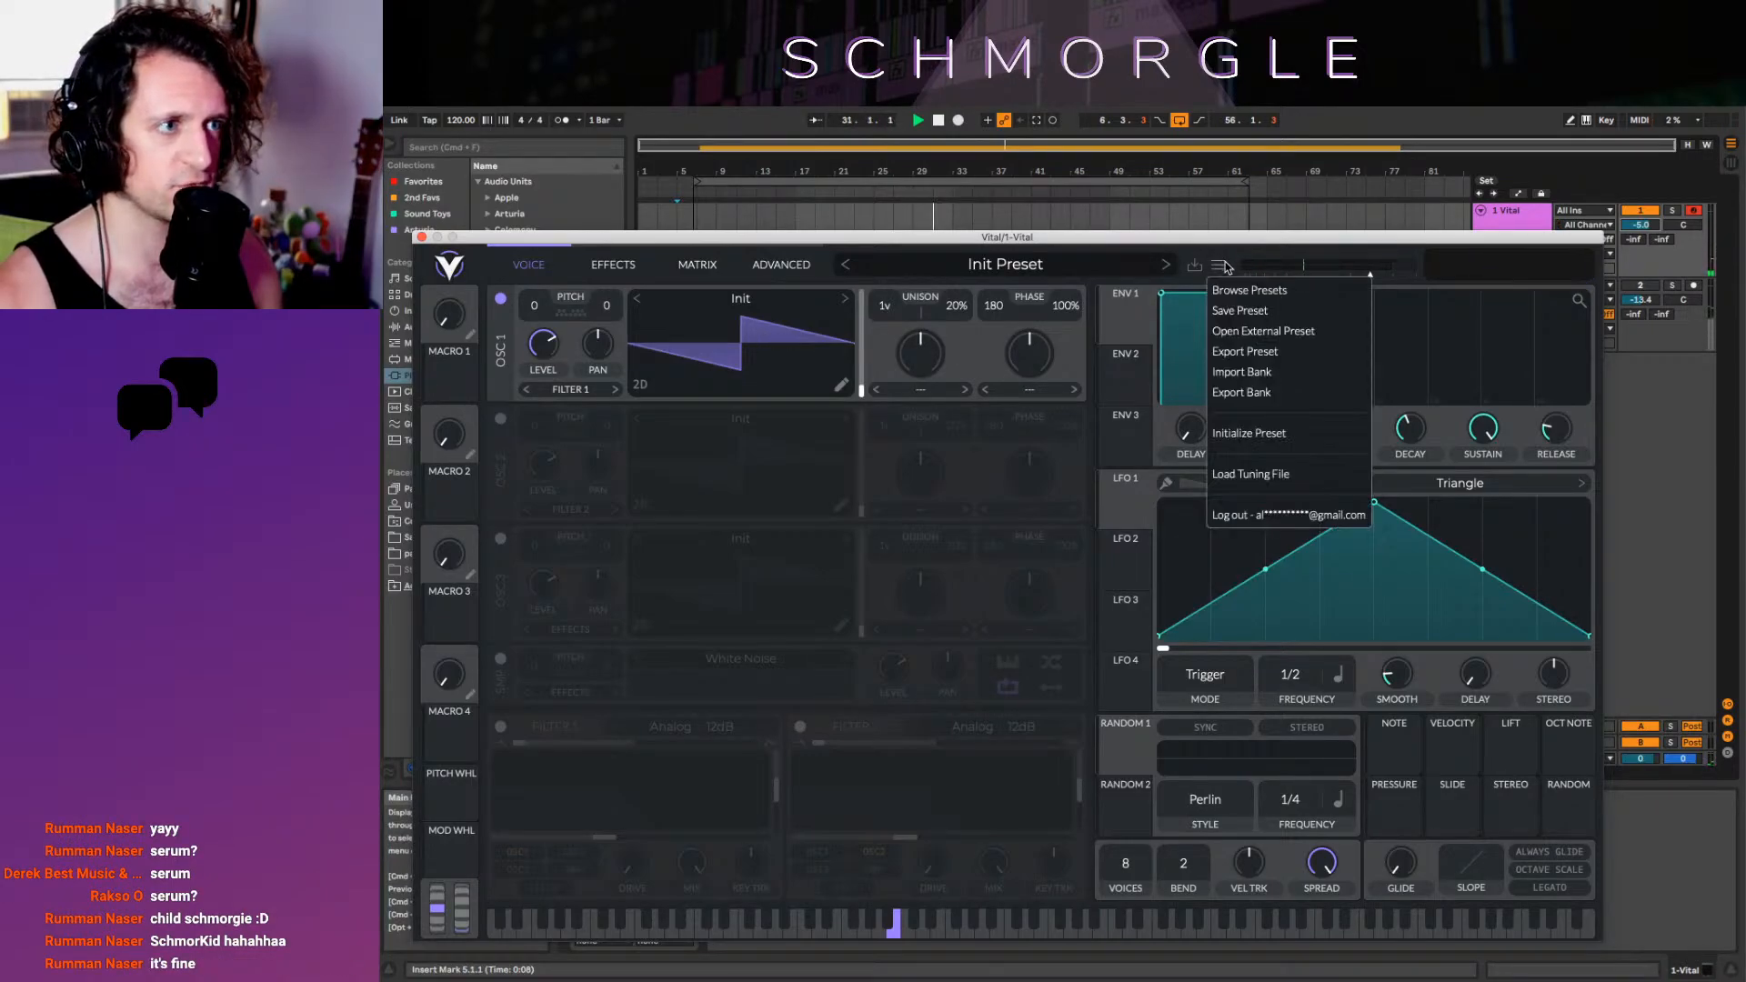
pyautogui.click(1281, 442)
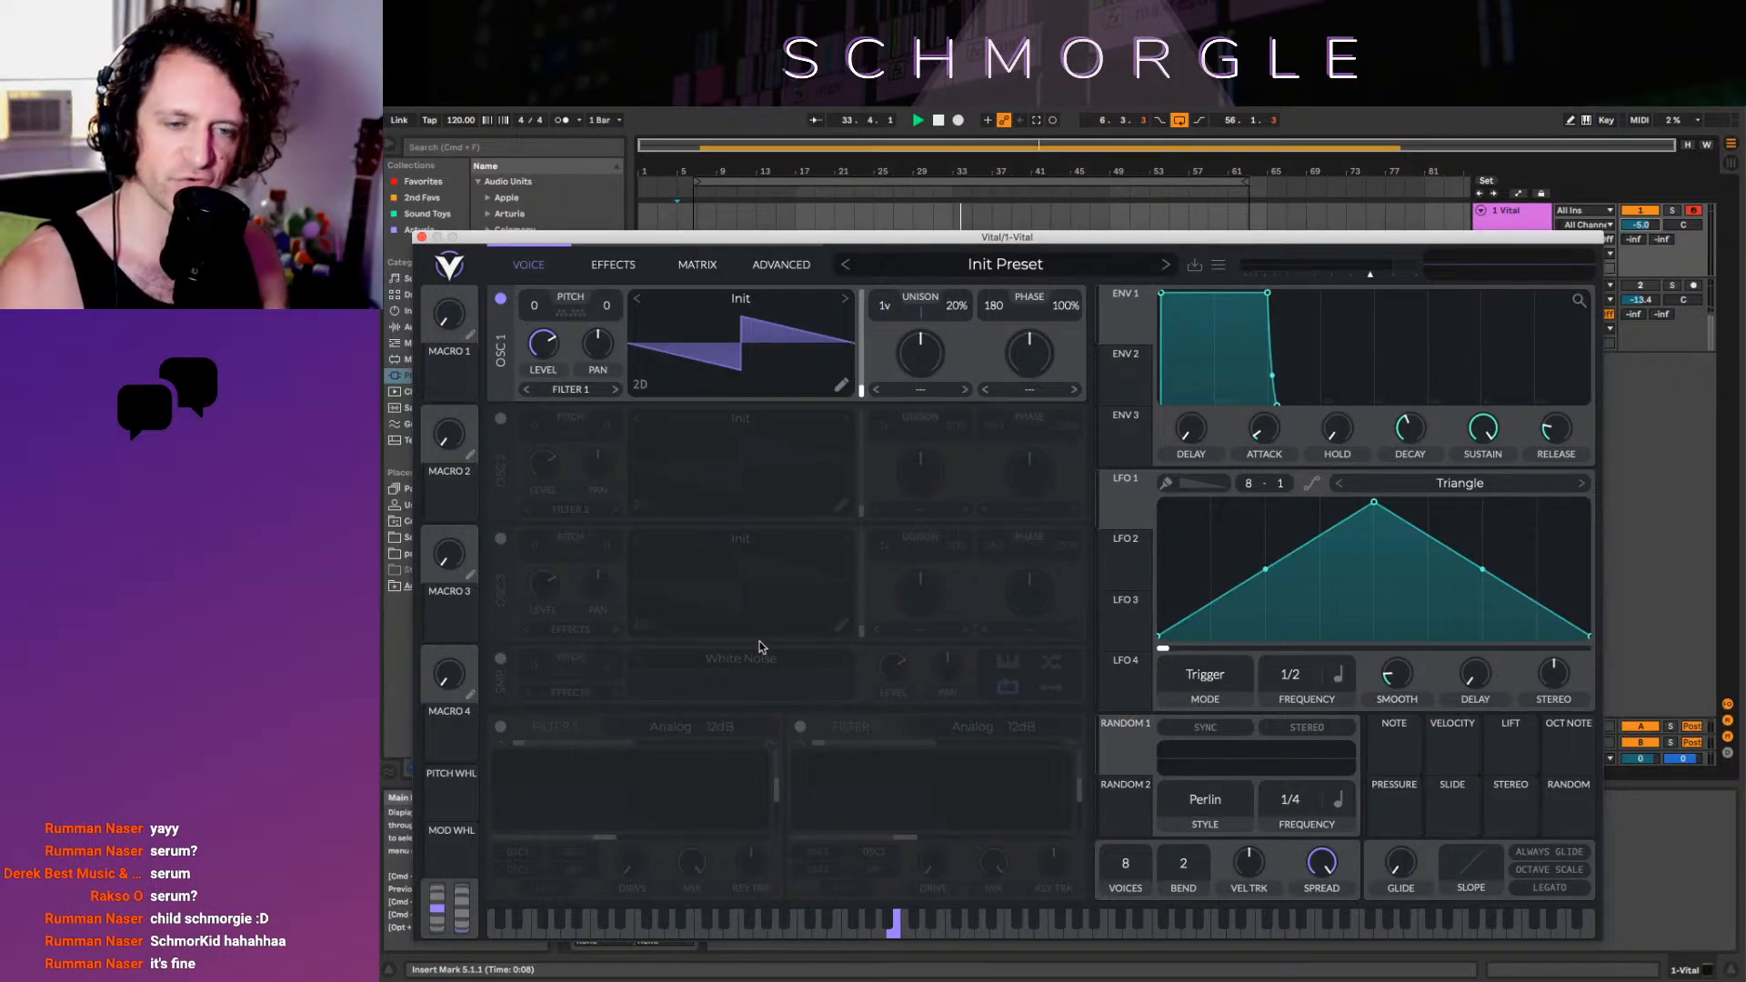
pyautogui.click(1220, 266)
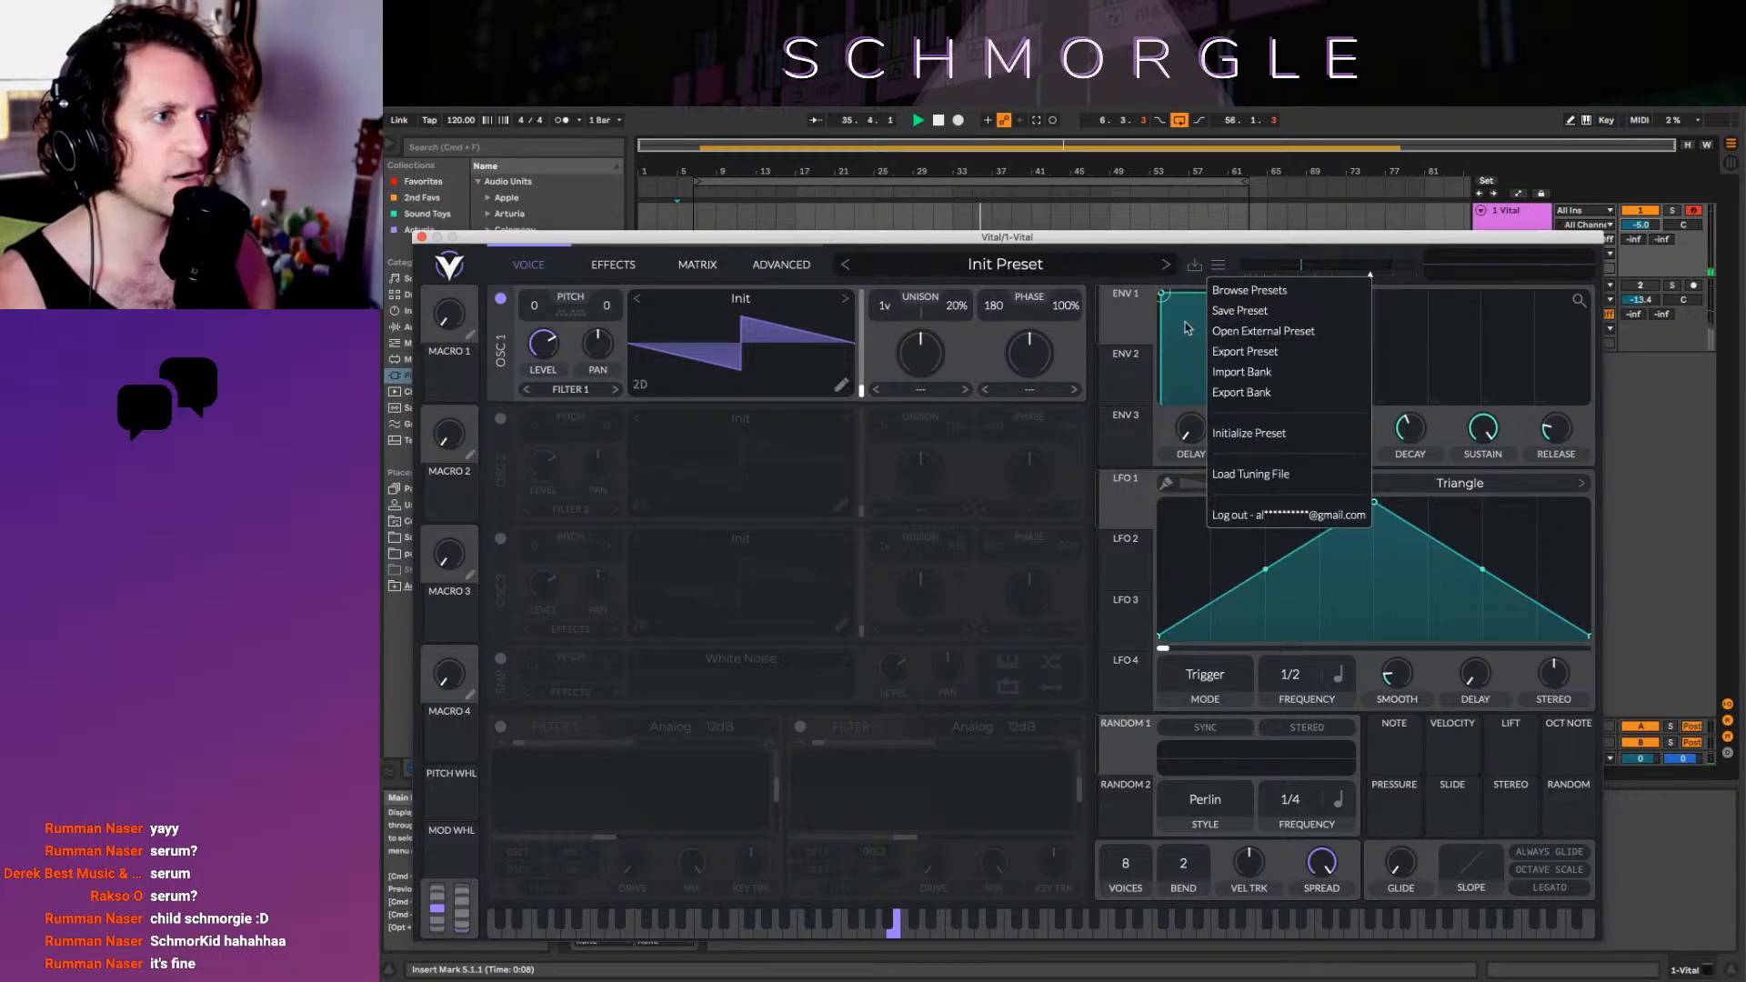
pyautogui.moveTo(1161, 296); pyautogui.dragTo(1100, 304)
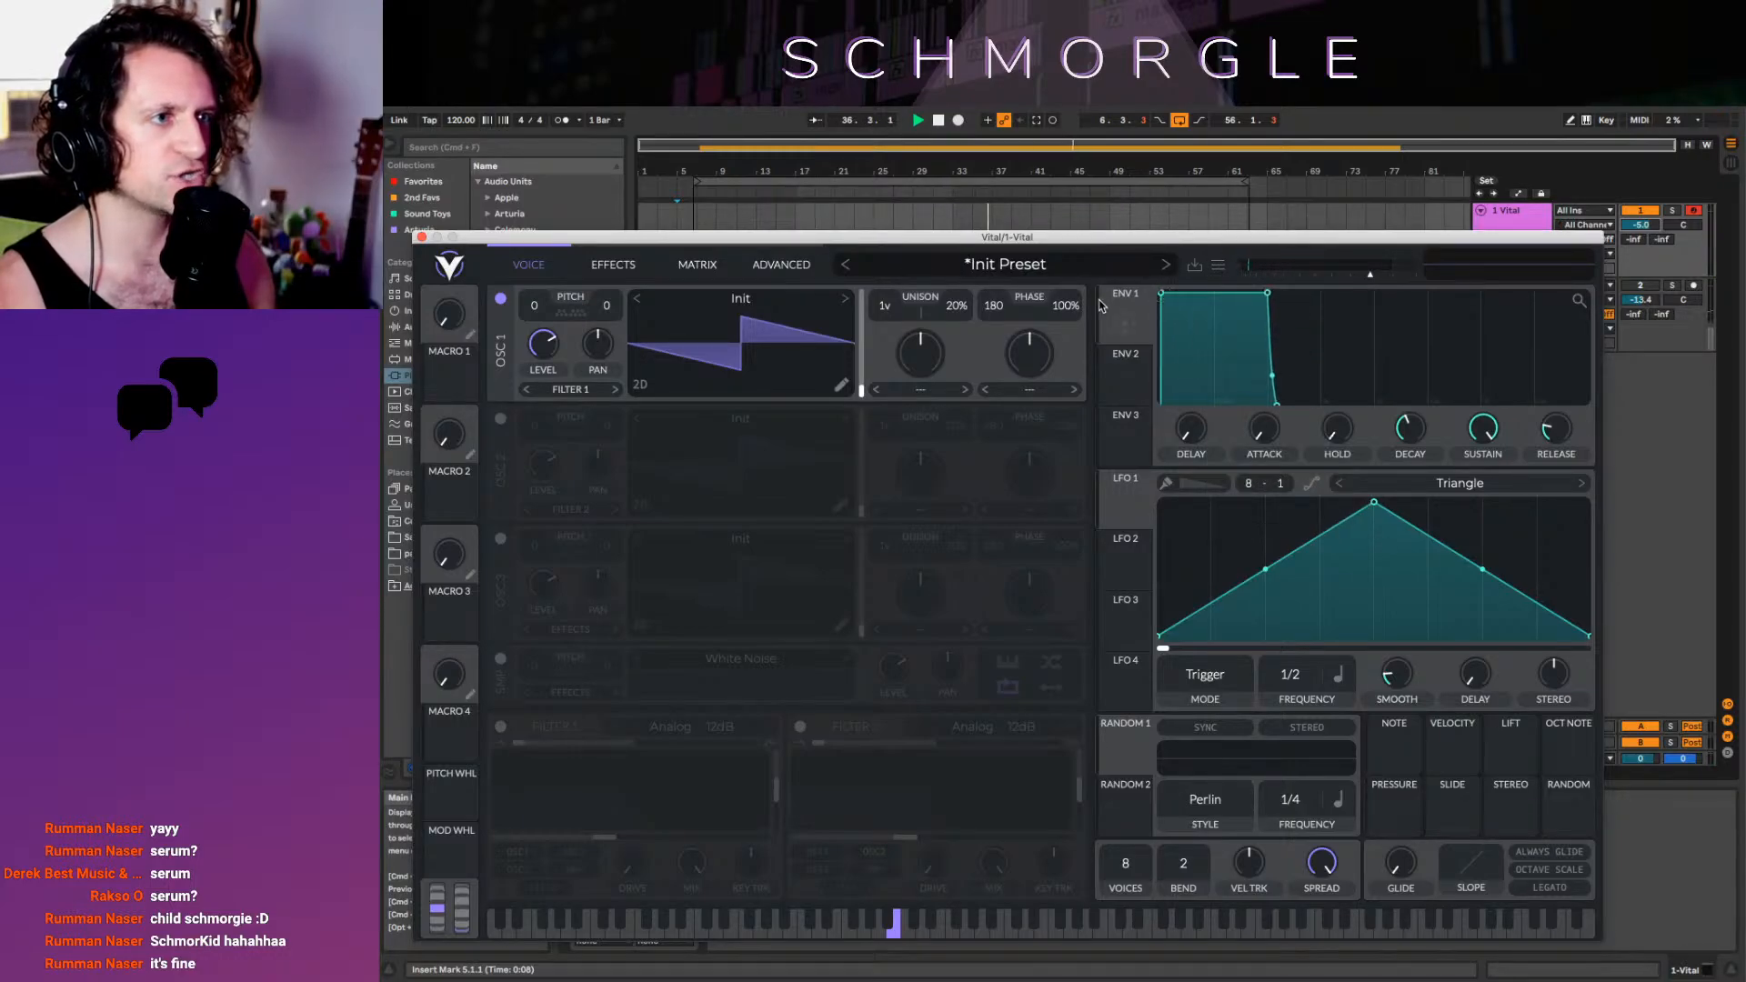
pyautogui.click(1219, 265)
pyautogui.click(1337, 429)
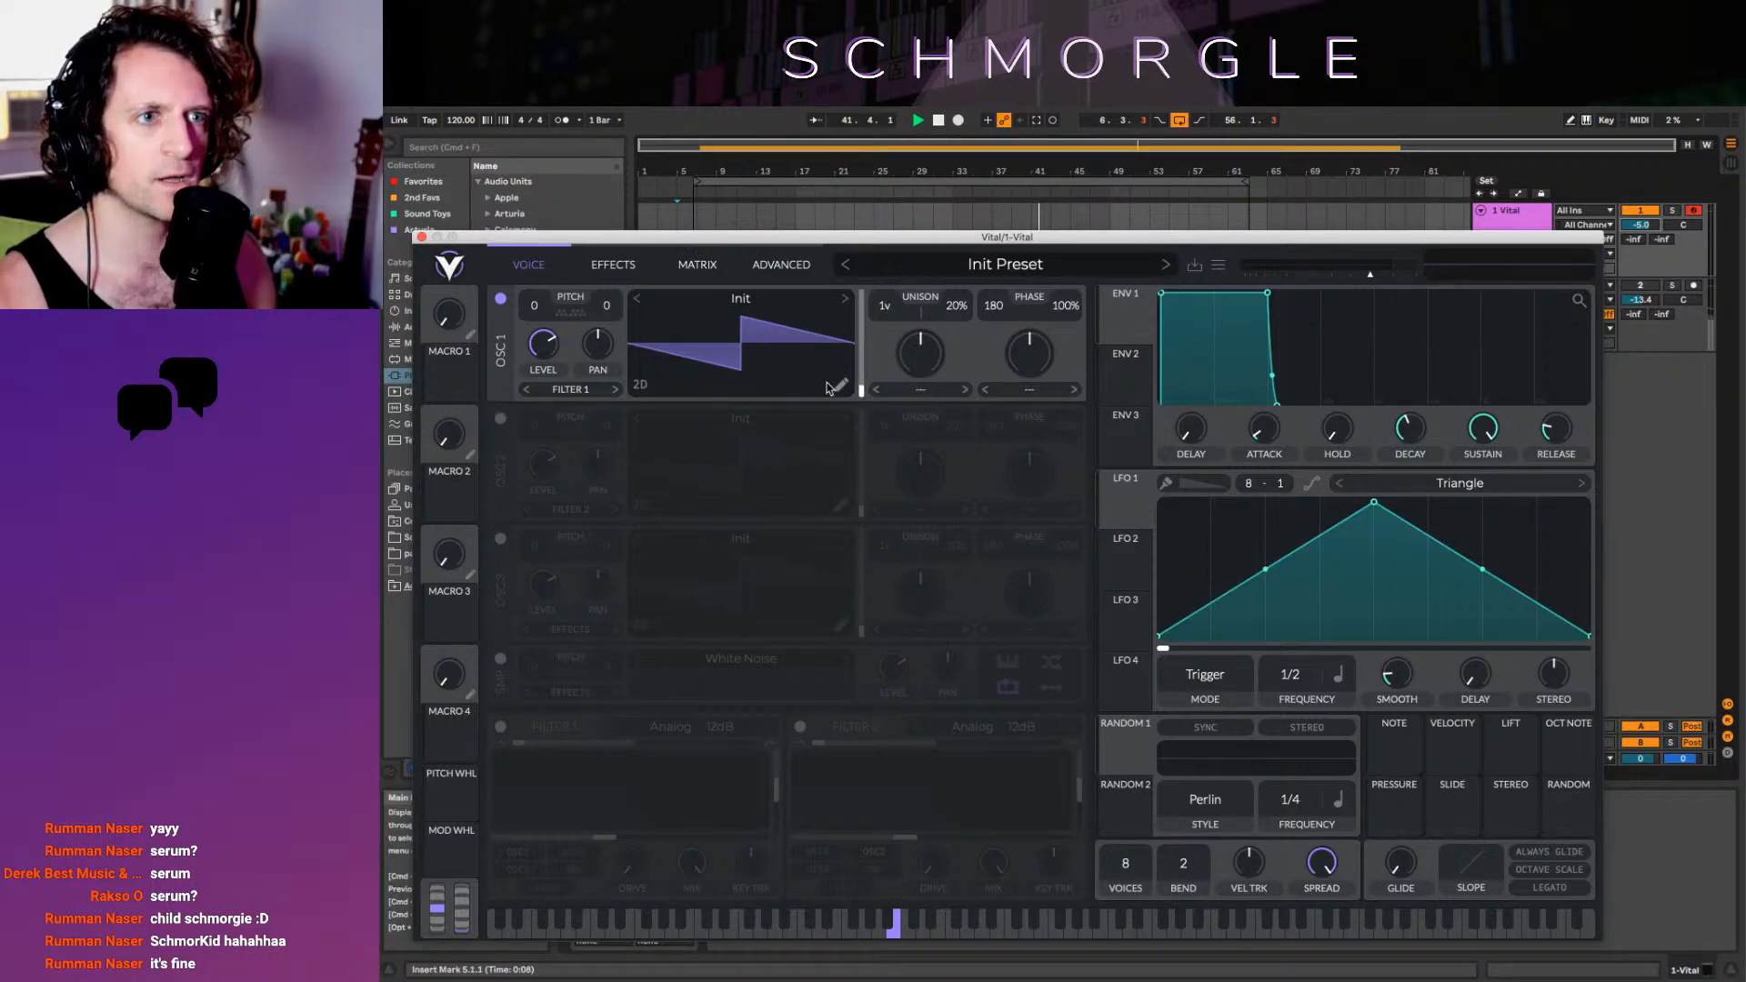
# Cycle oscillator 1's wavetable display through the 3D and spectral views back to 2D, shifting the frame position along the way
pyautogui.click(644, 387)
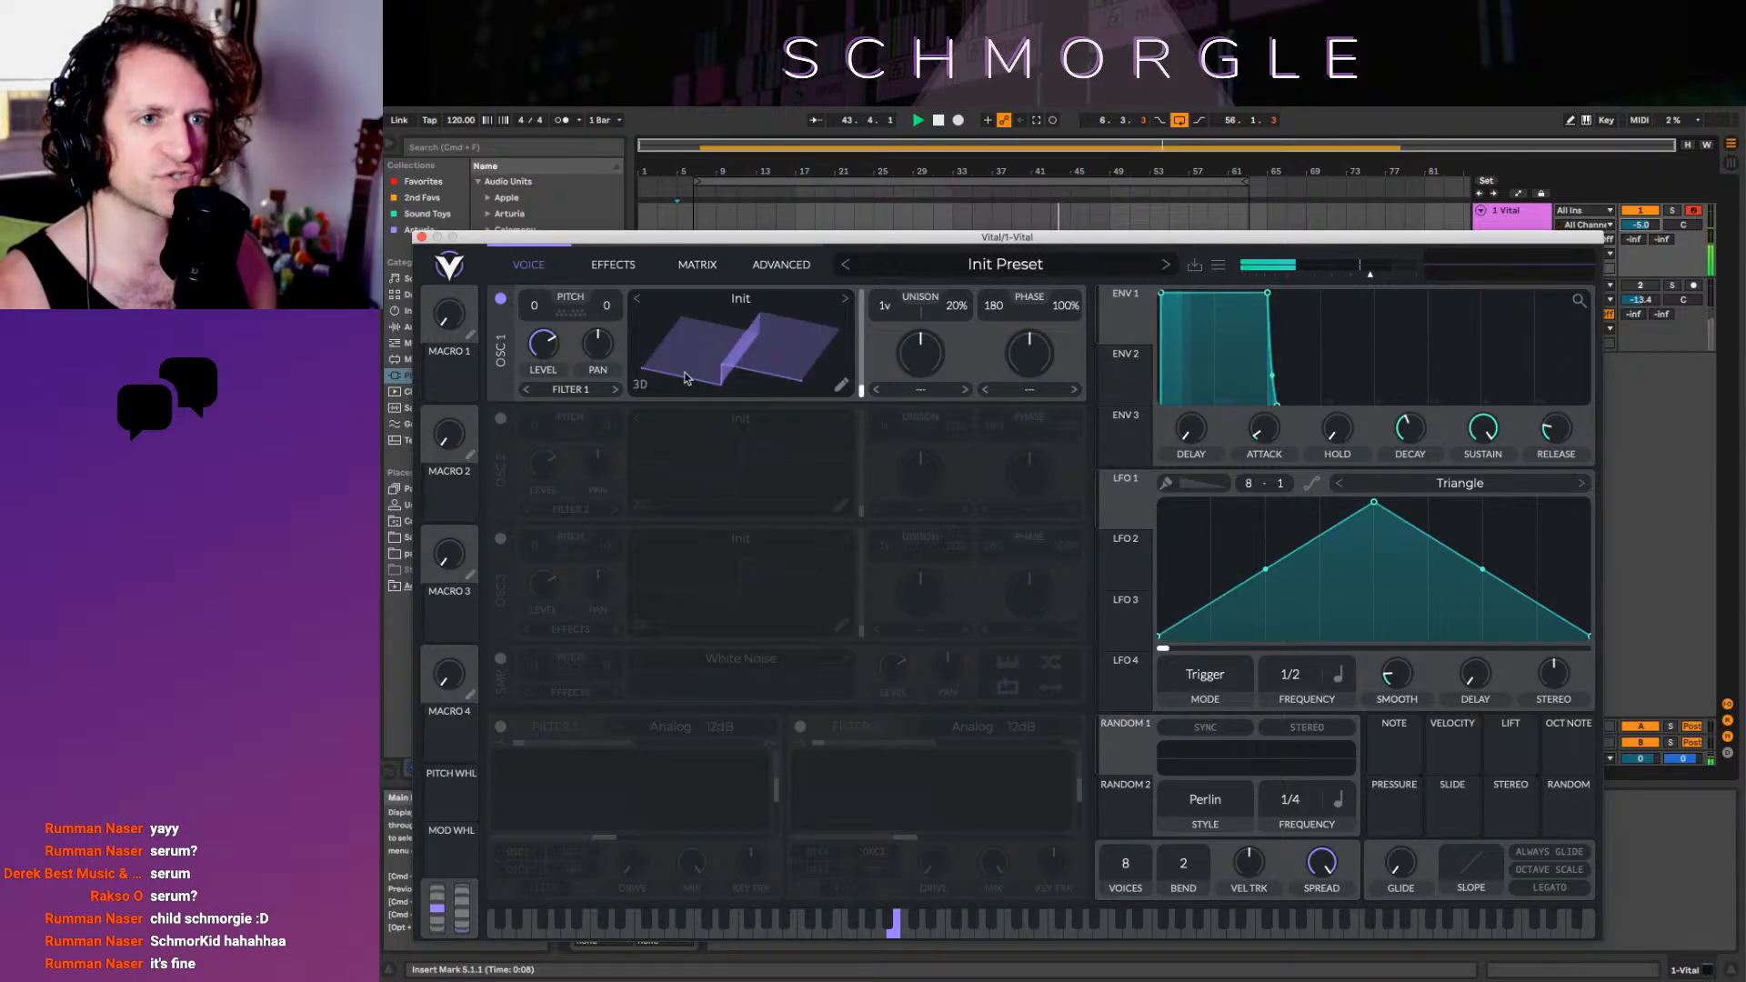
pyautogui.moveTo(647, 391); pyautogui.dragTo(775, 383)
pyautogui.click(640, 386)
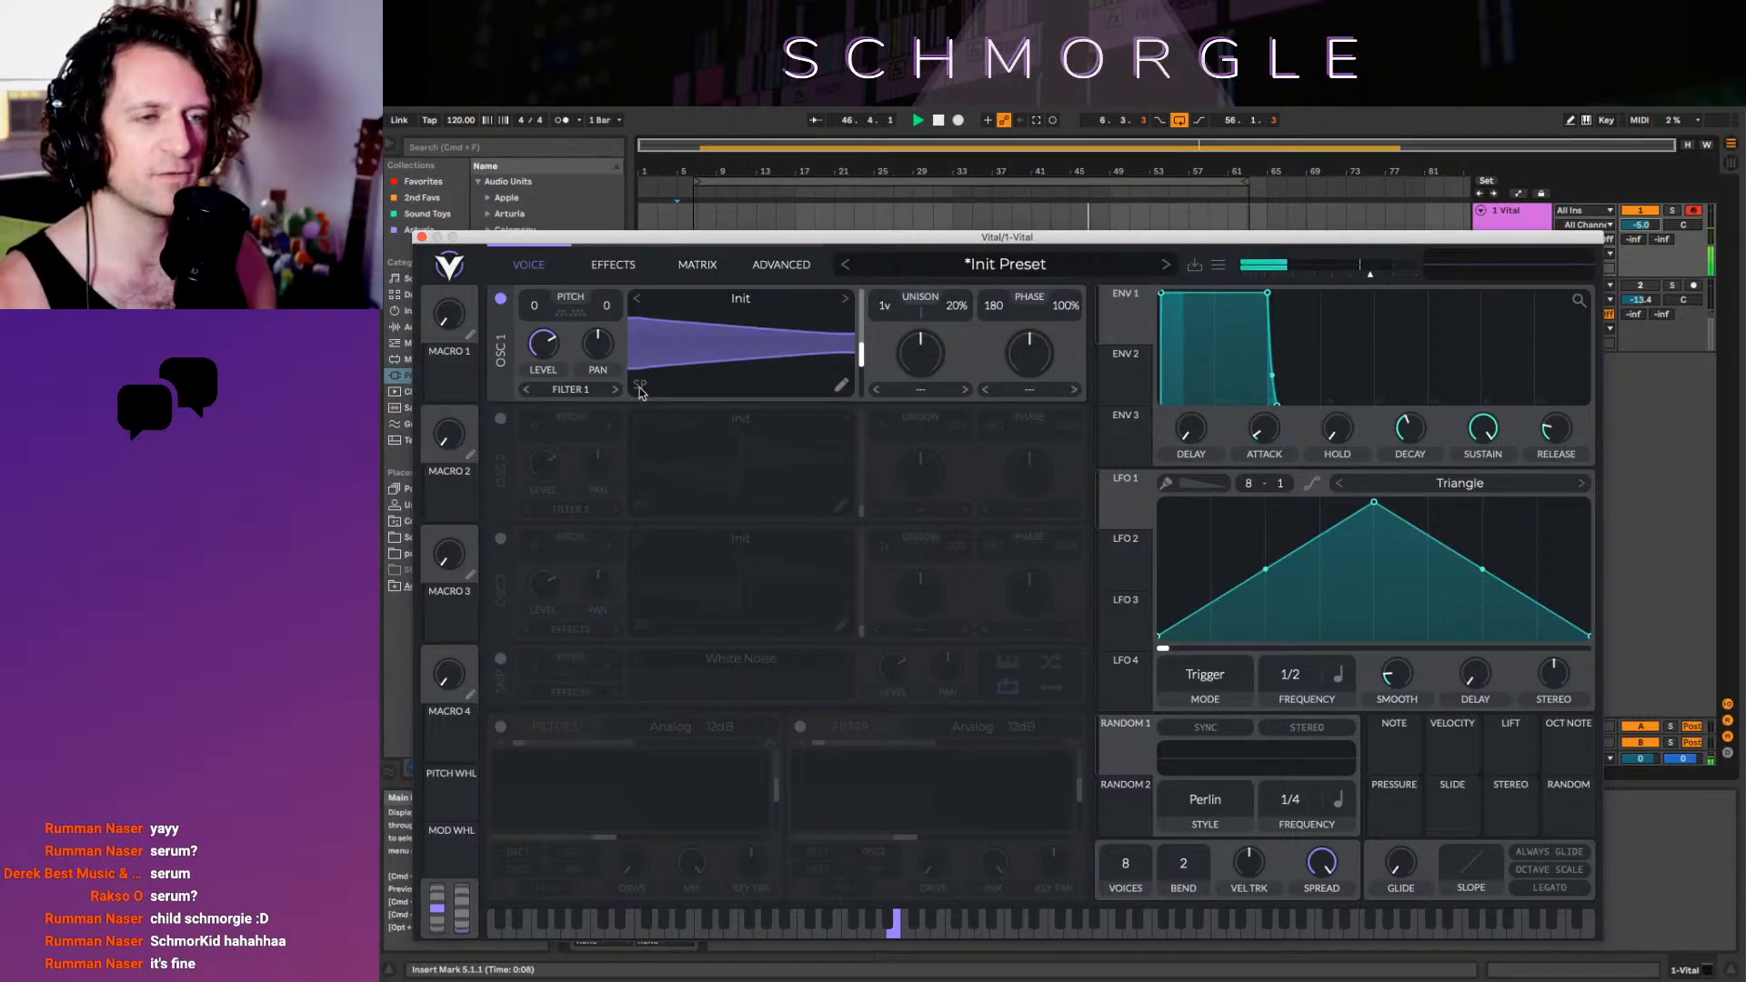
pyautogui.click(641, 388)
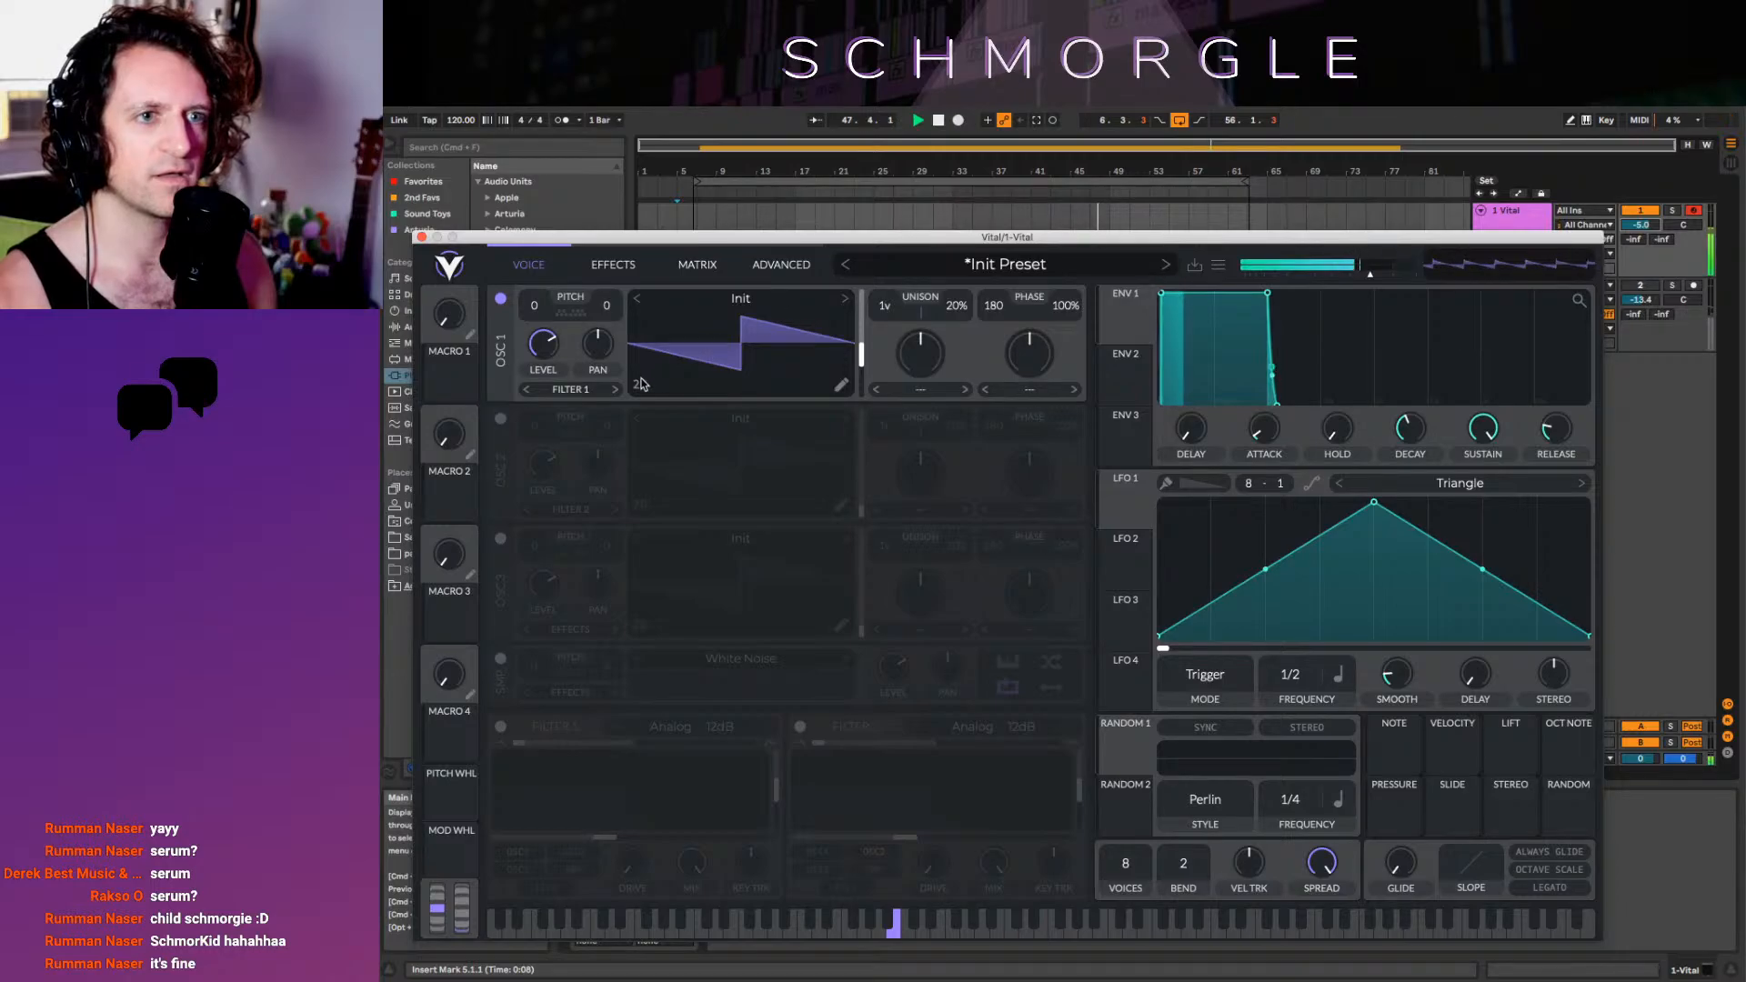
# Show oscillator 1's wavetable in 3D, sweep its frame position up to 256, and return the display to 2D
pyautogui.click(641, 387)
pyautogui.moveTo(718, 360); pyautogui.dragTo(819, 267)
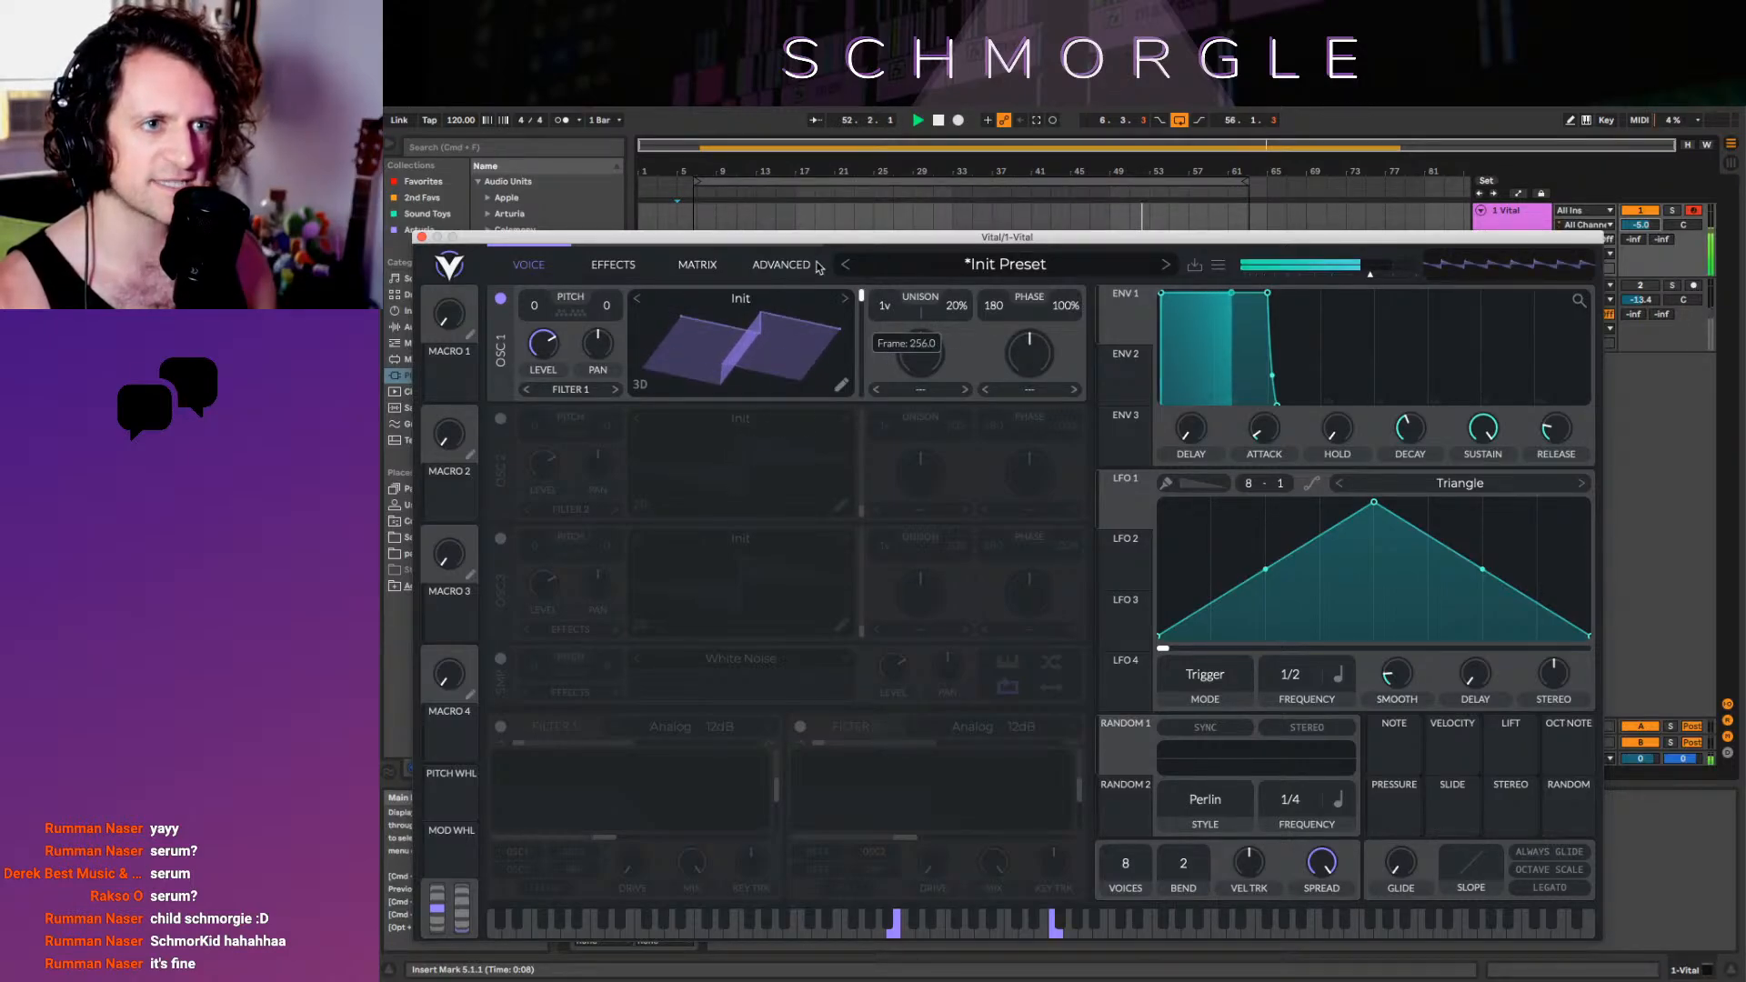
pyautogui.click(640, 385)
# Open the preset browser and audition the Banana Wob and Ceramic presets
pyautogui.click(1217, 266)
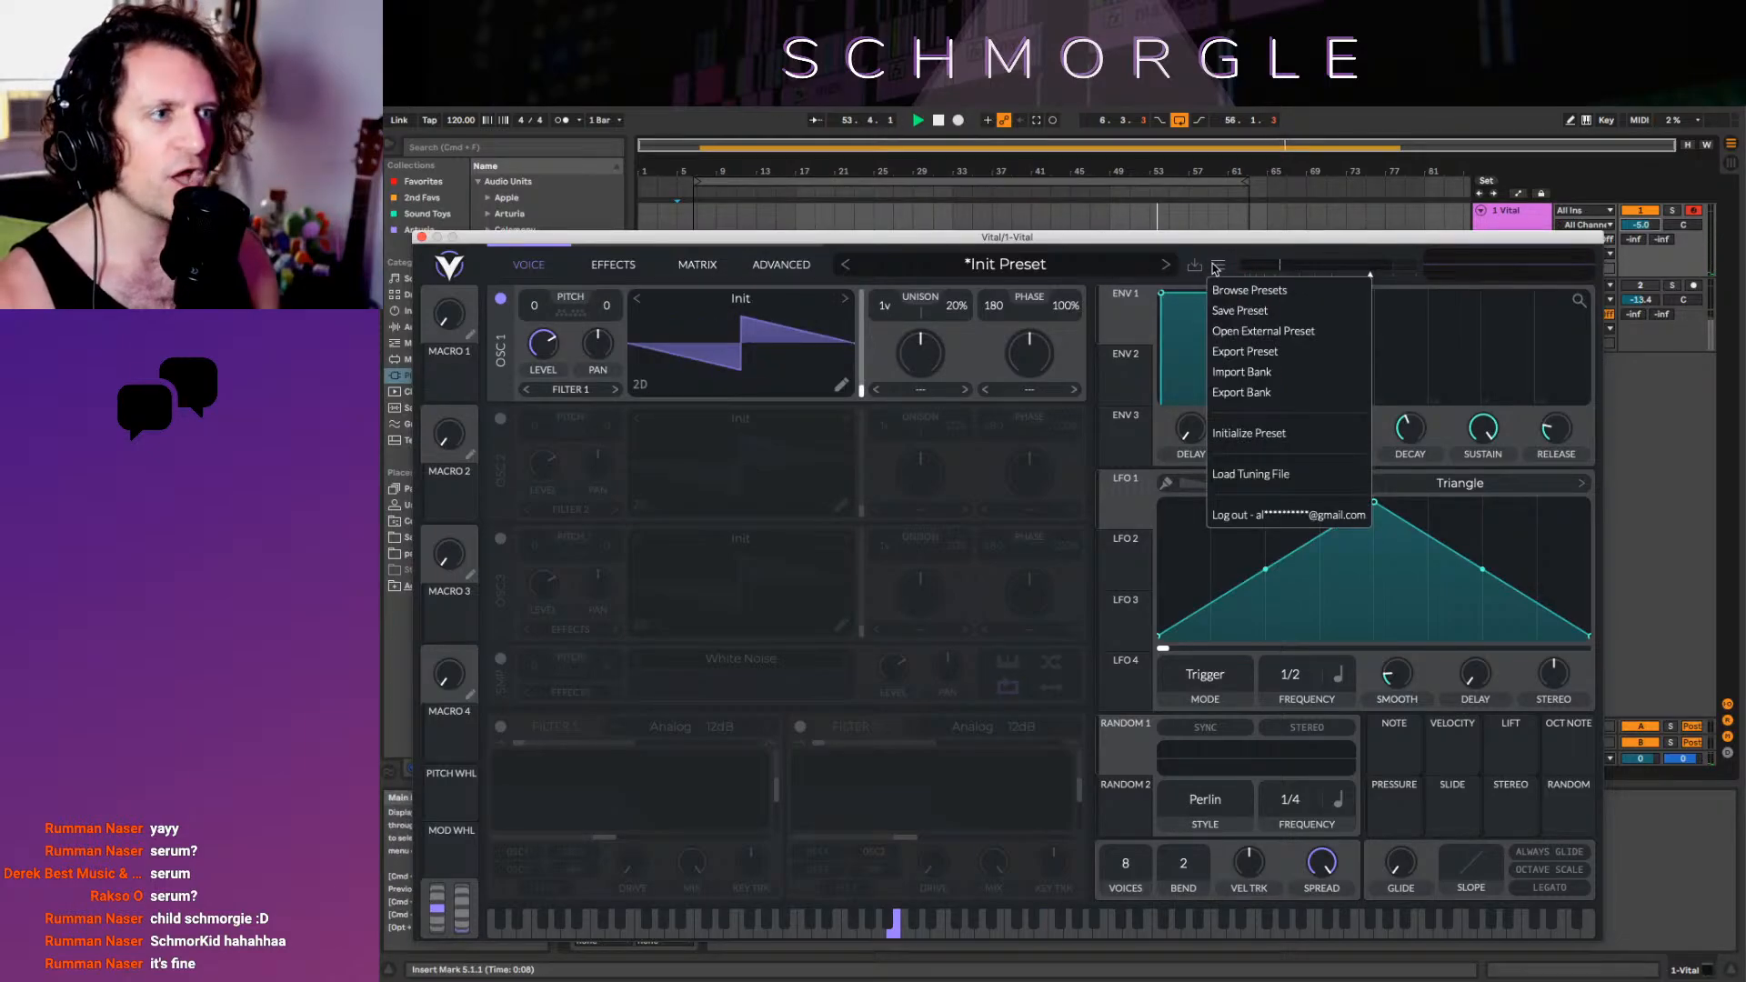
pyautogui.click(1278, 291)
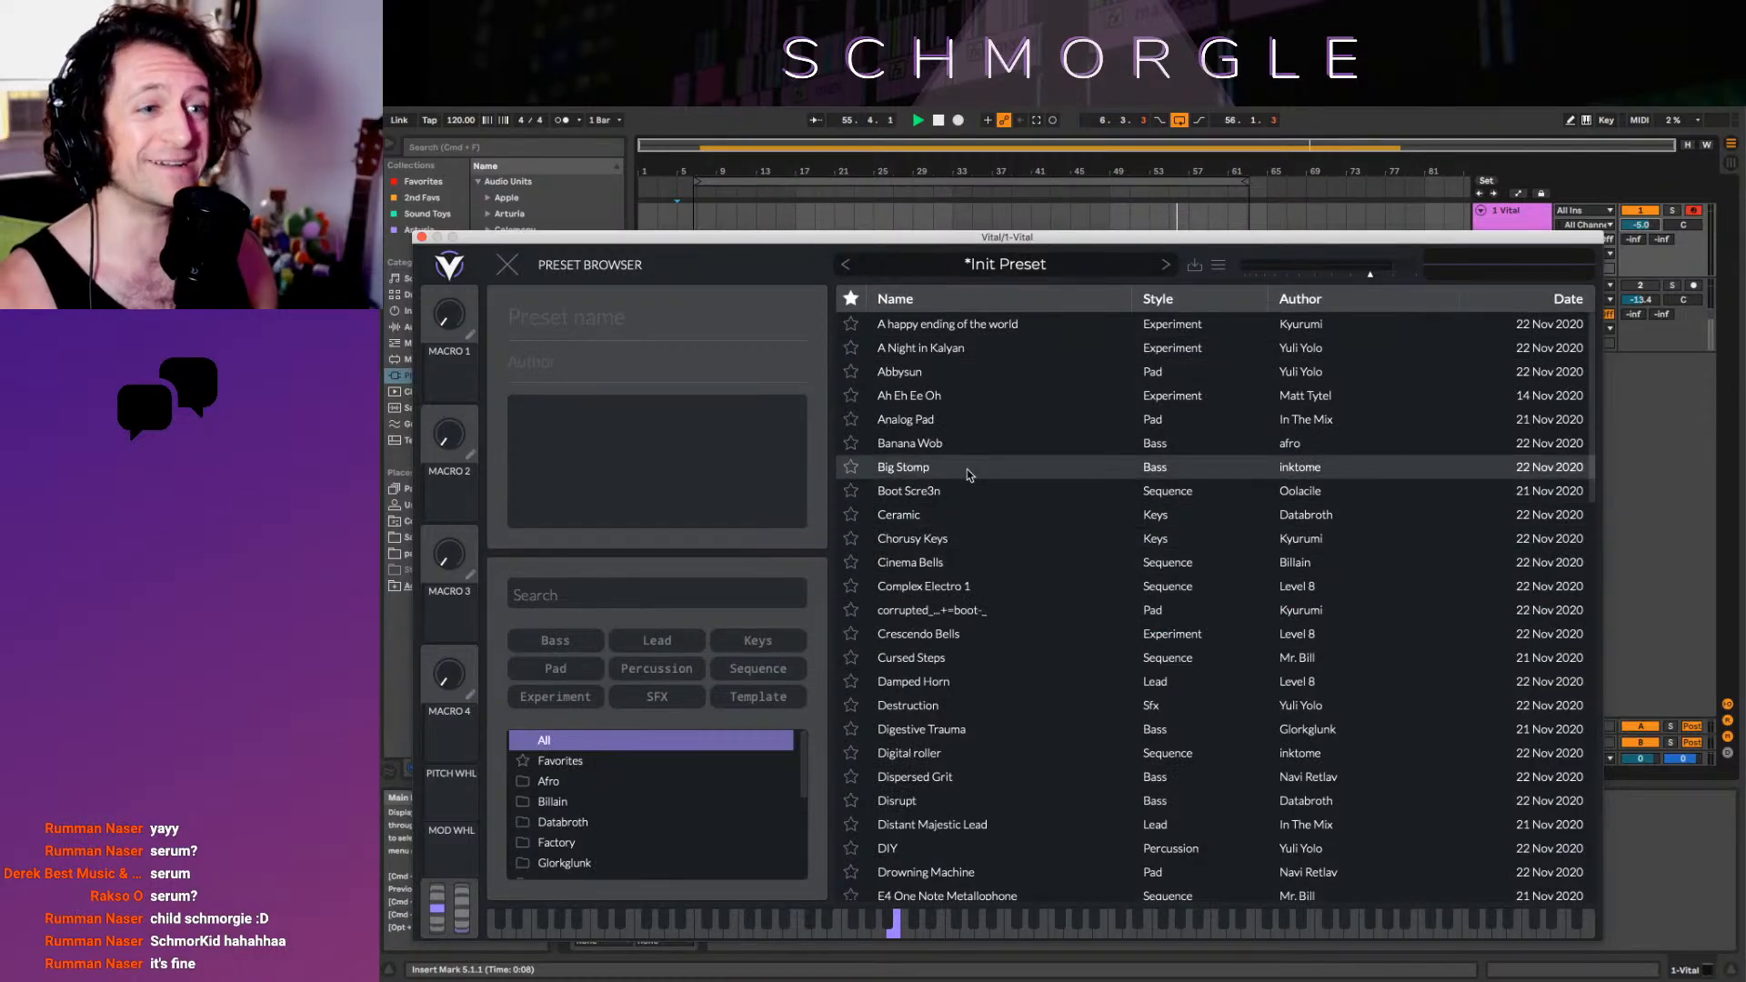
pyautogui.click(970, 443)
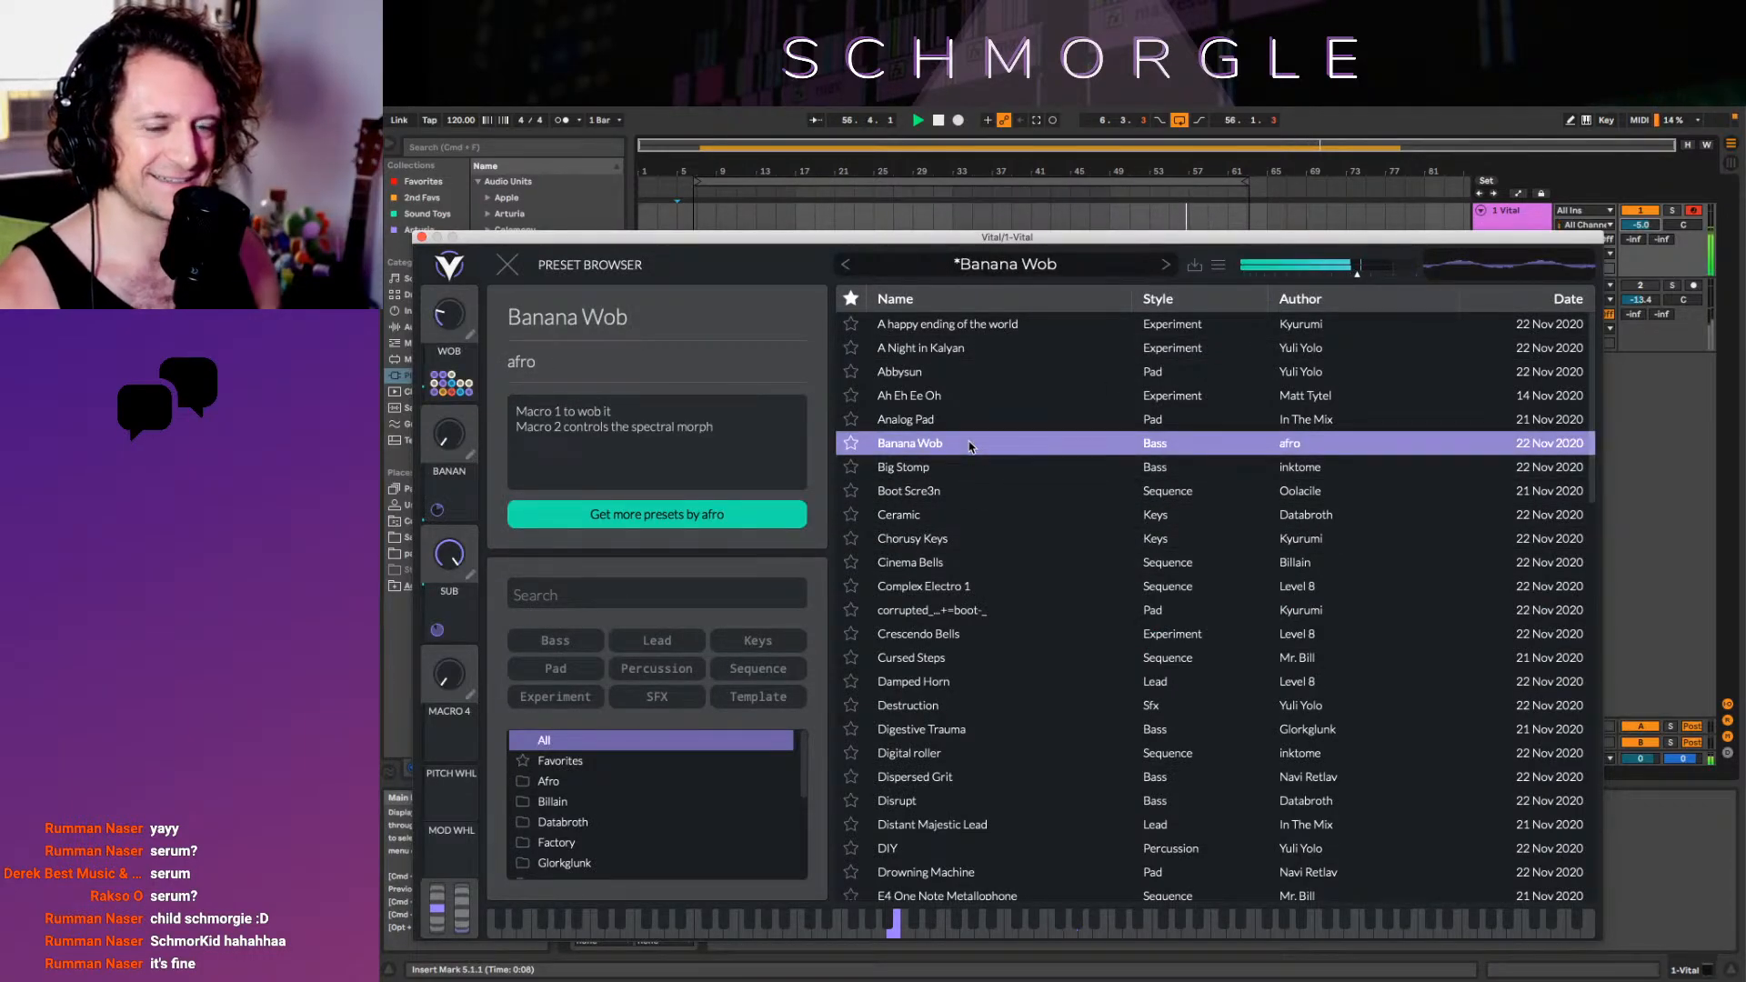
pyautogui.click(952, 517)
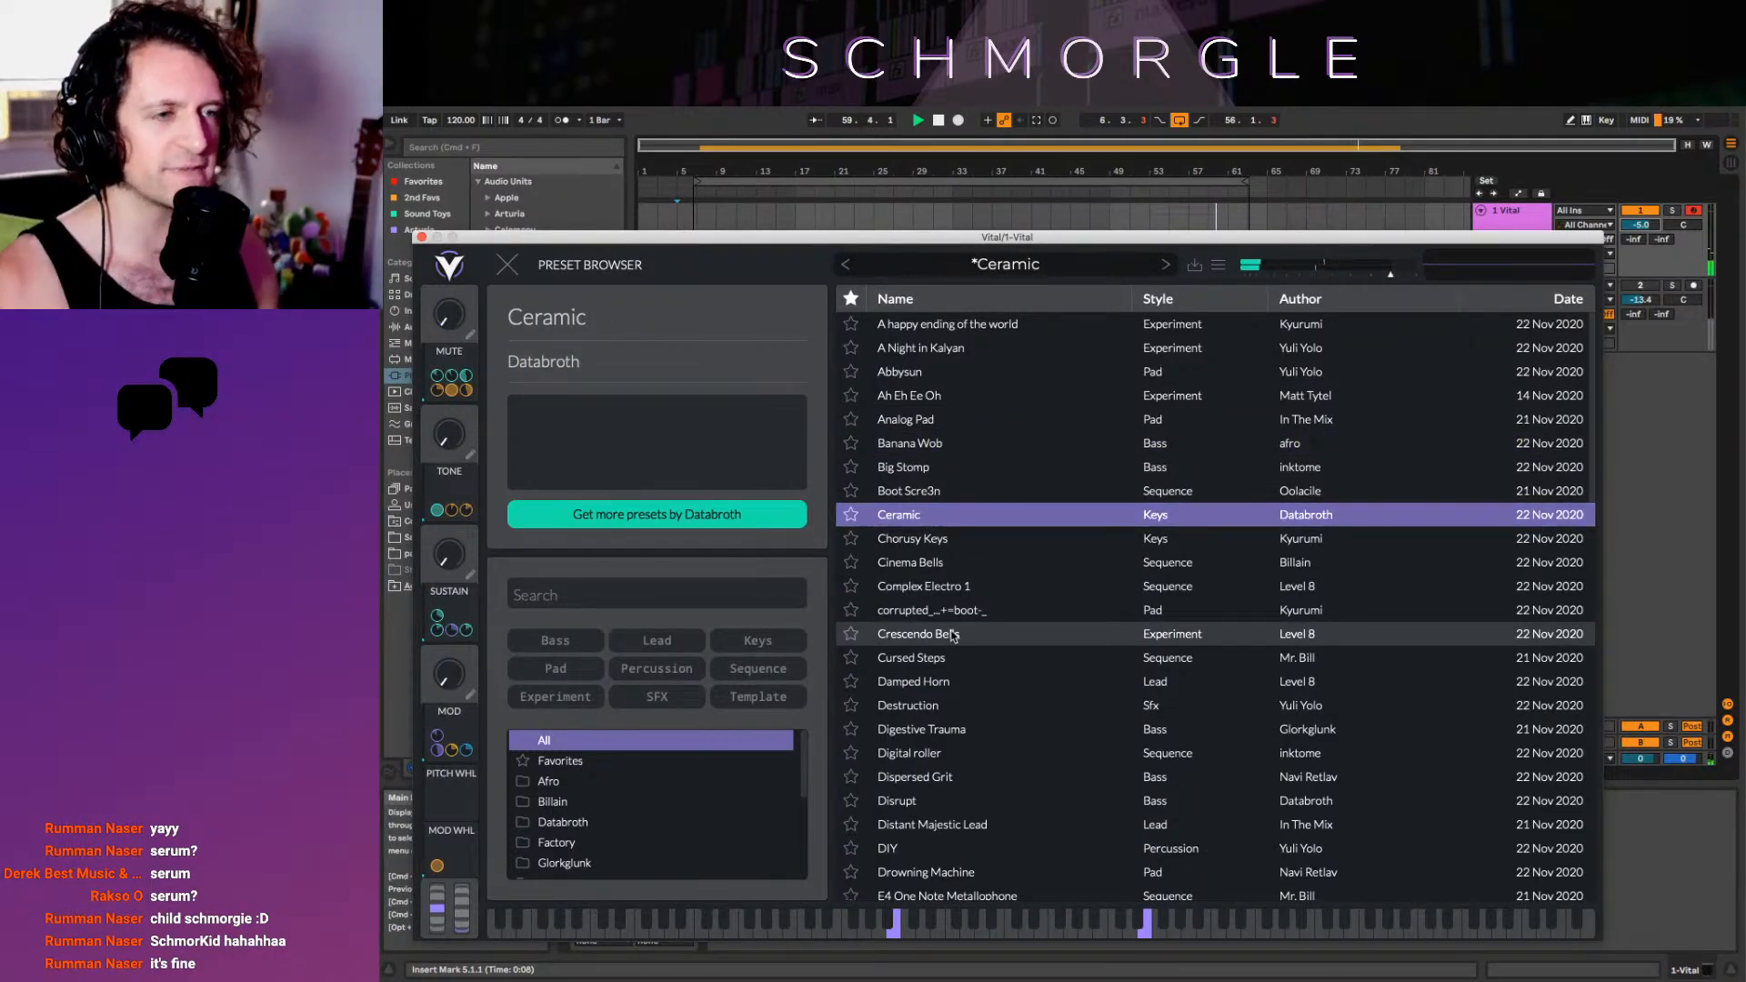
# Filter the presets to the Bass style and audition Disrupt, Dispersed Grit, Digestive Trauma and Big Stomp
pyautogui.scroll(-3, 932, 642)
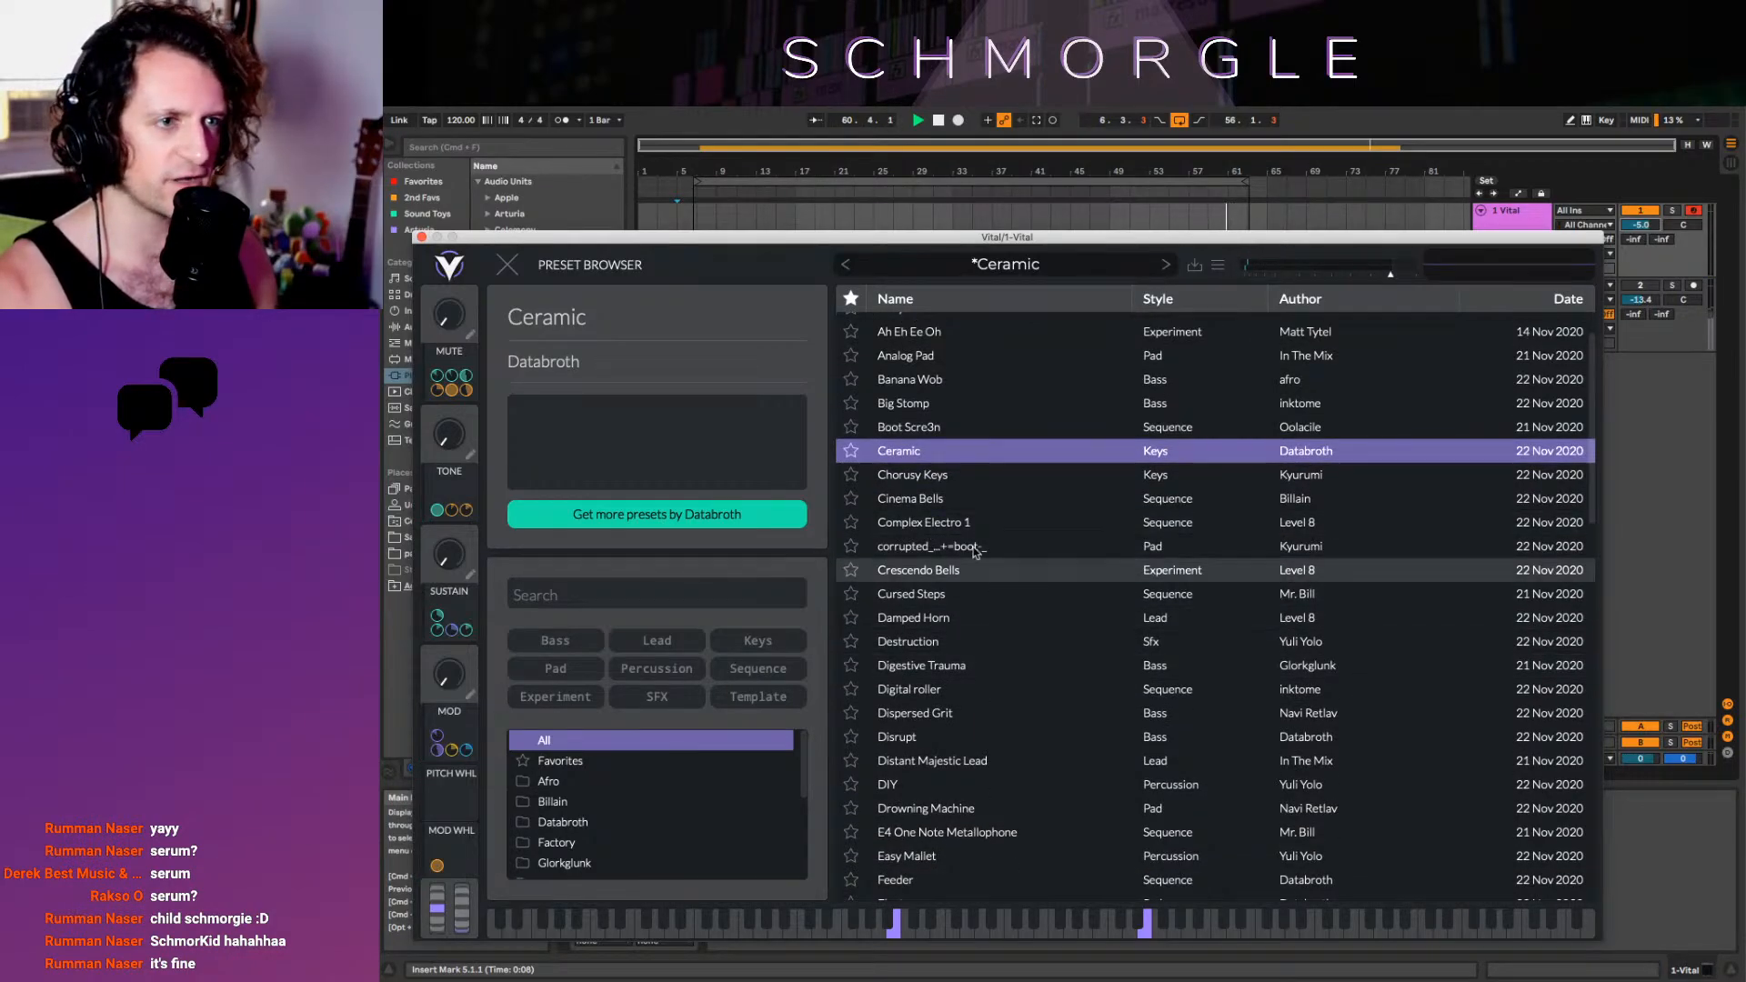
pyautogui.scroll(-1, 972, 571)
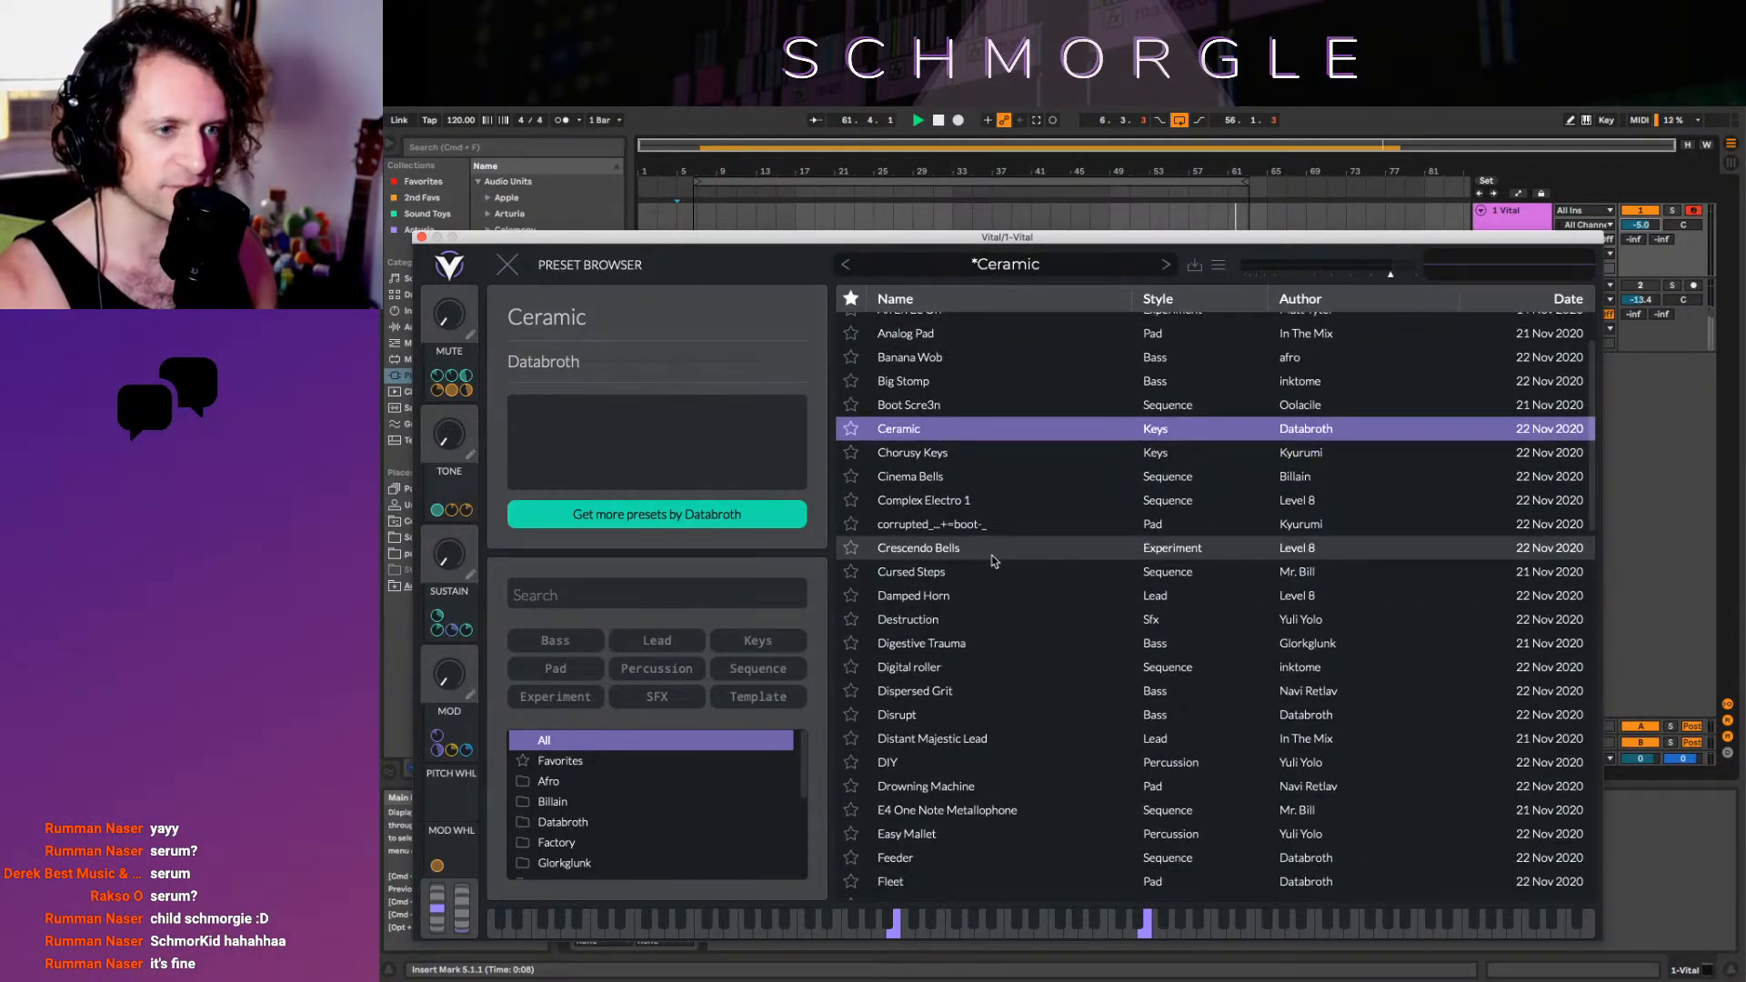
pyautogui.click(556, 641)
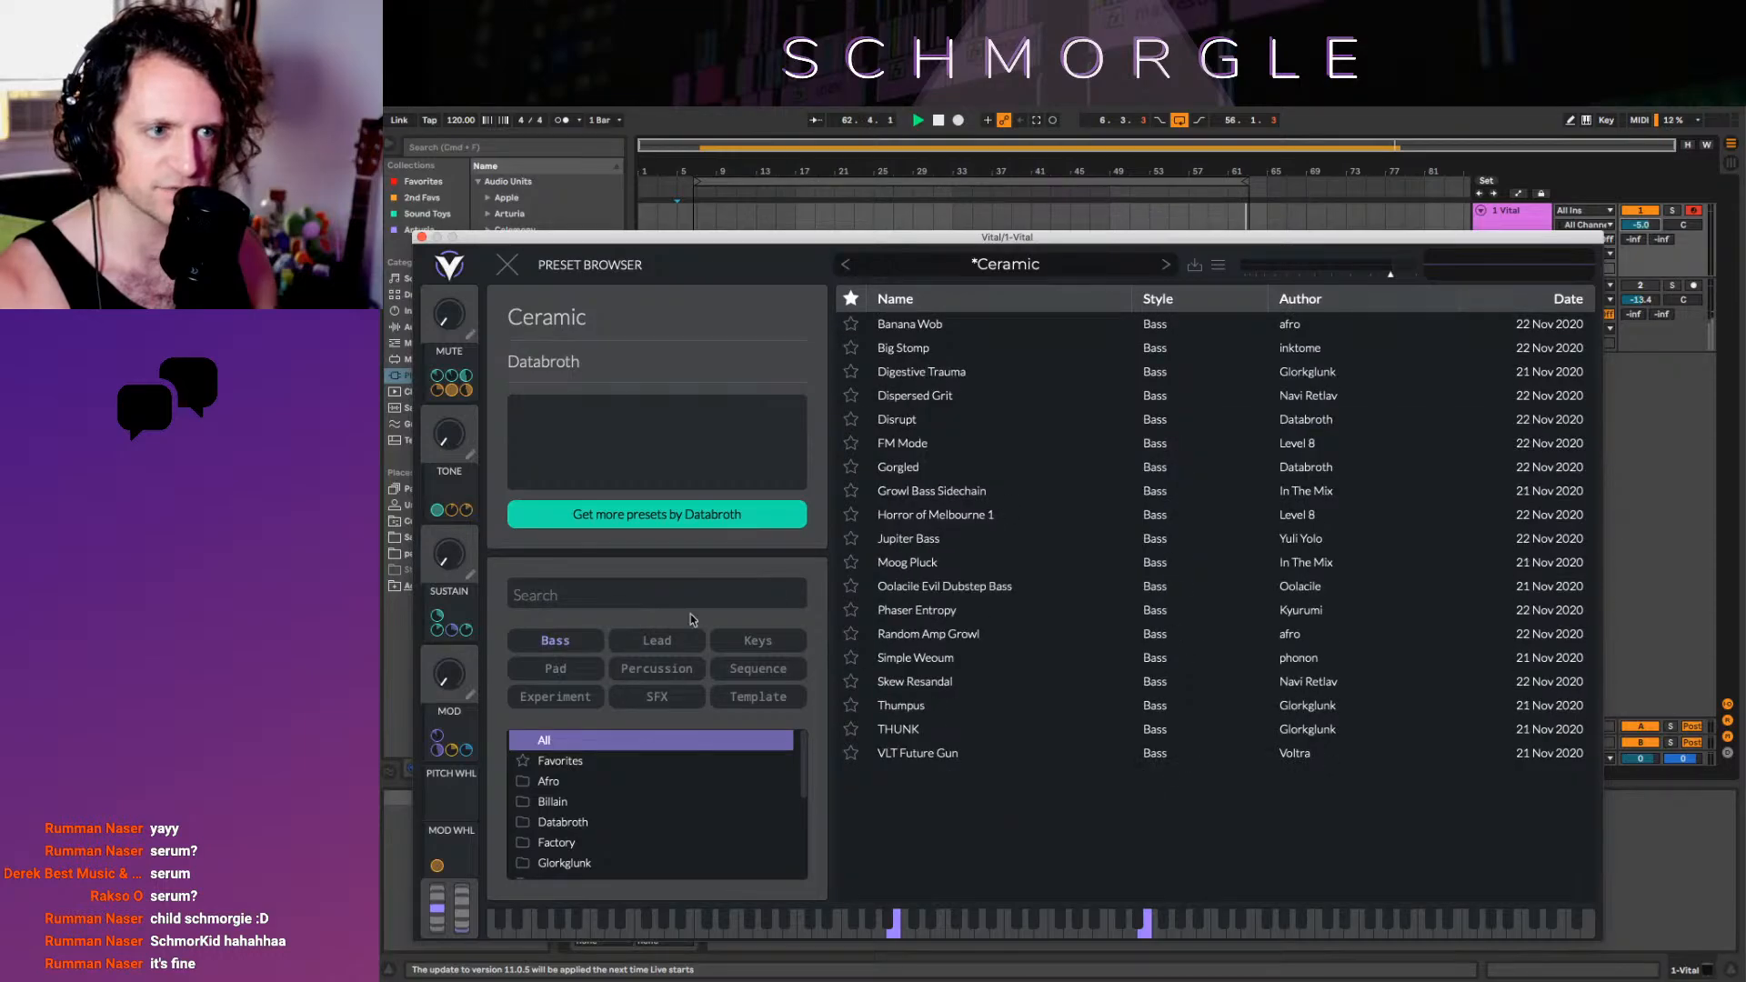
pyautogui.click(929, 421)
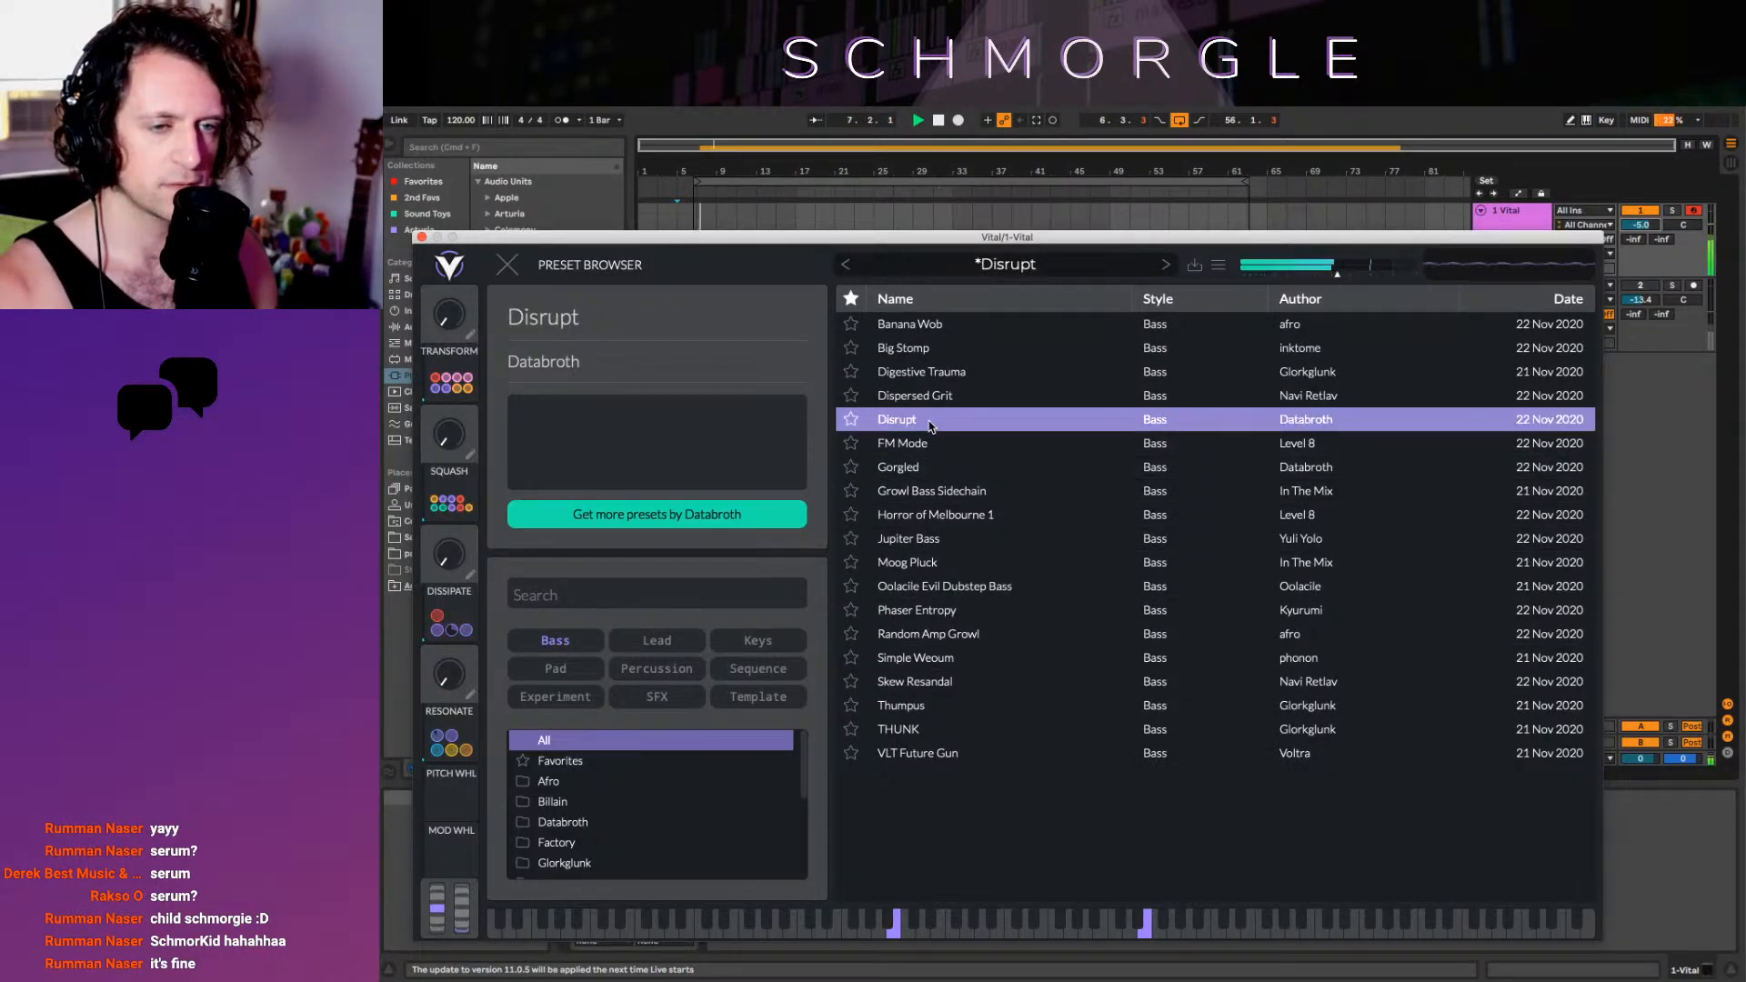
pyautogui.click(929, 398)
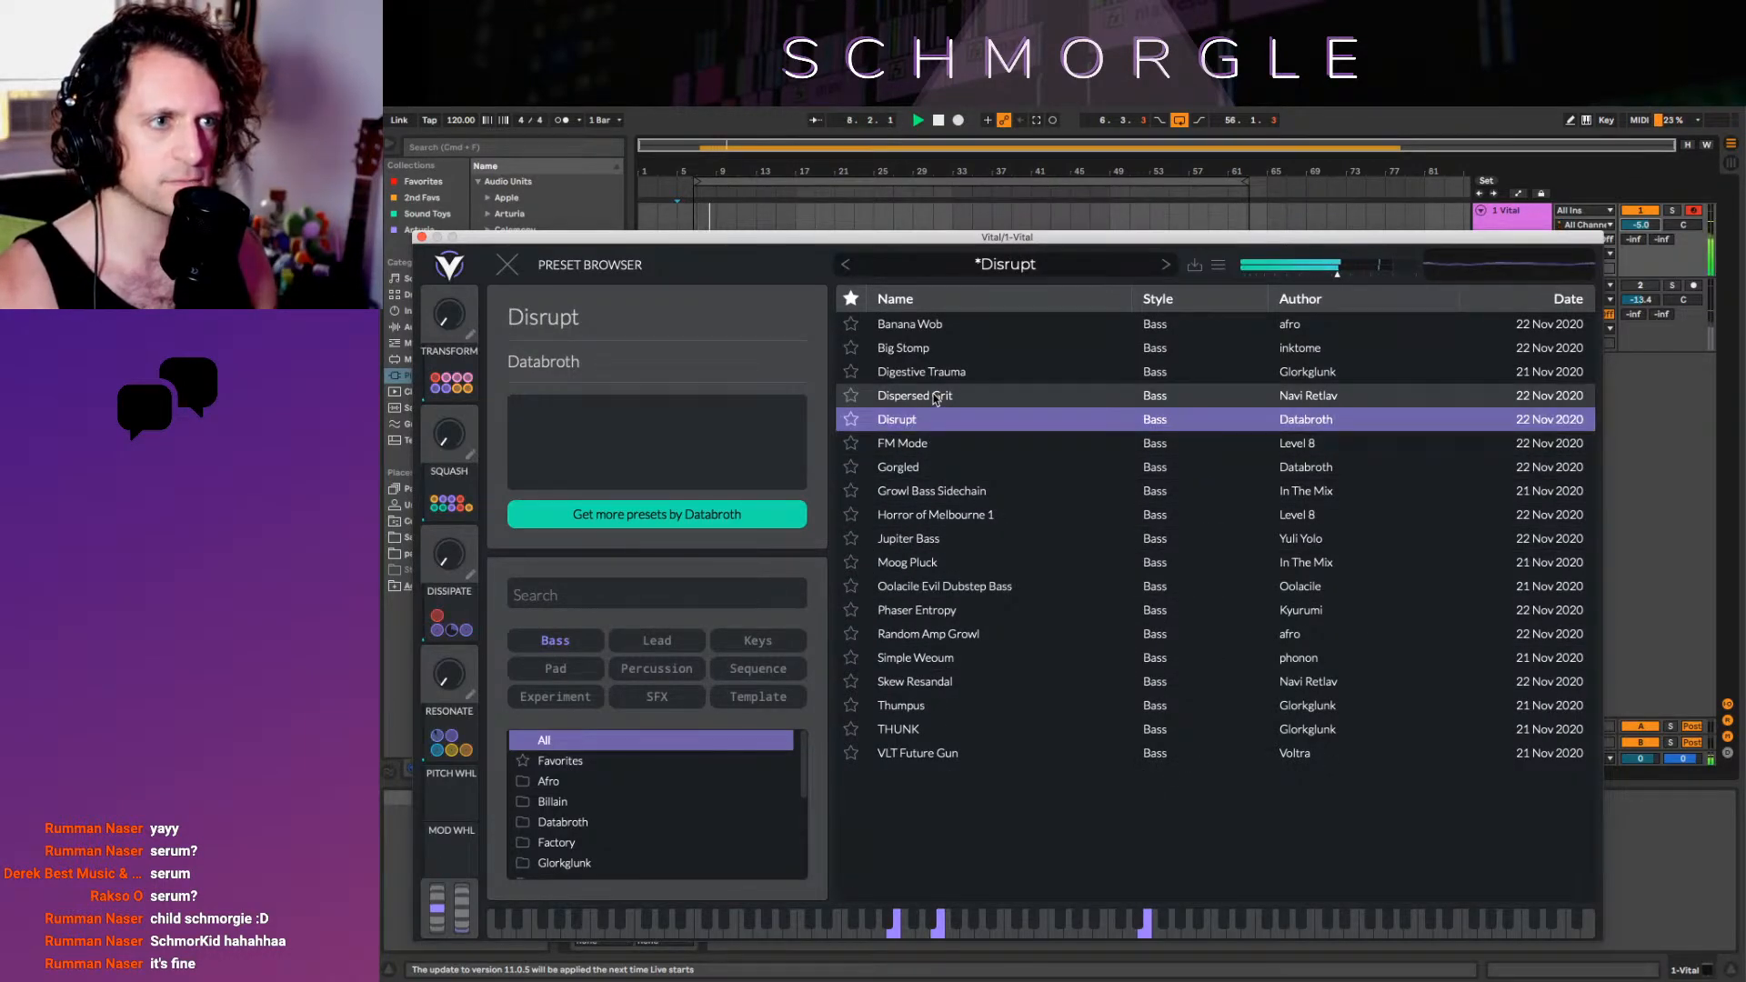
pyautogui.click(930, 373)
pyautogui.click(930, 351)
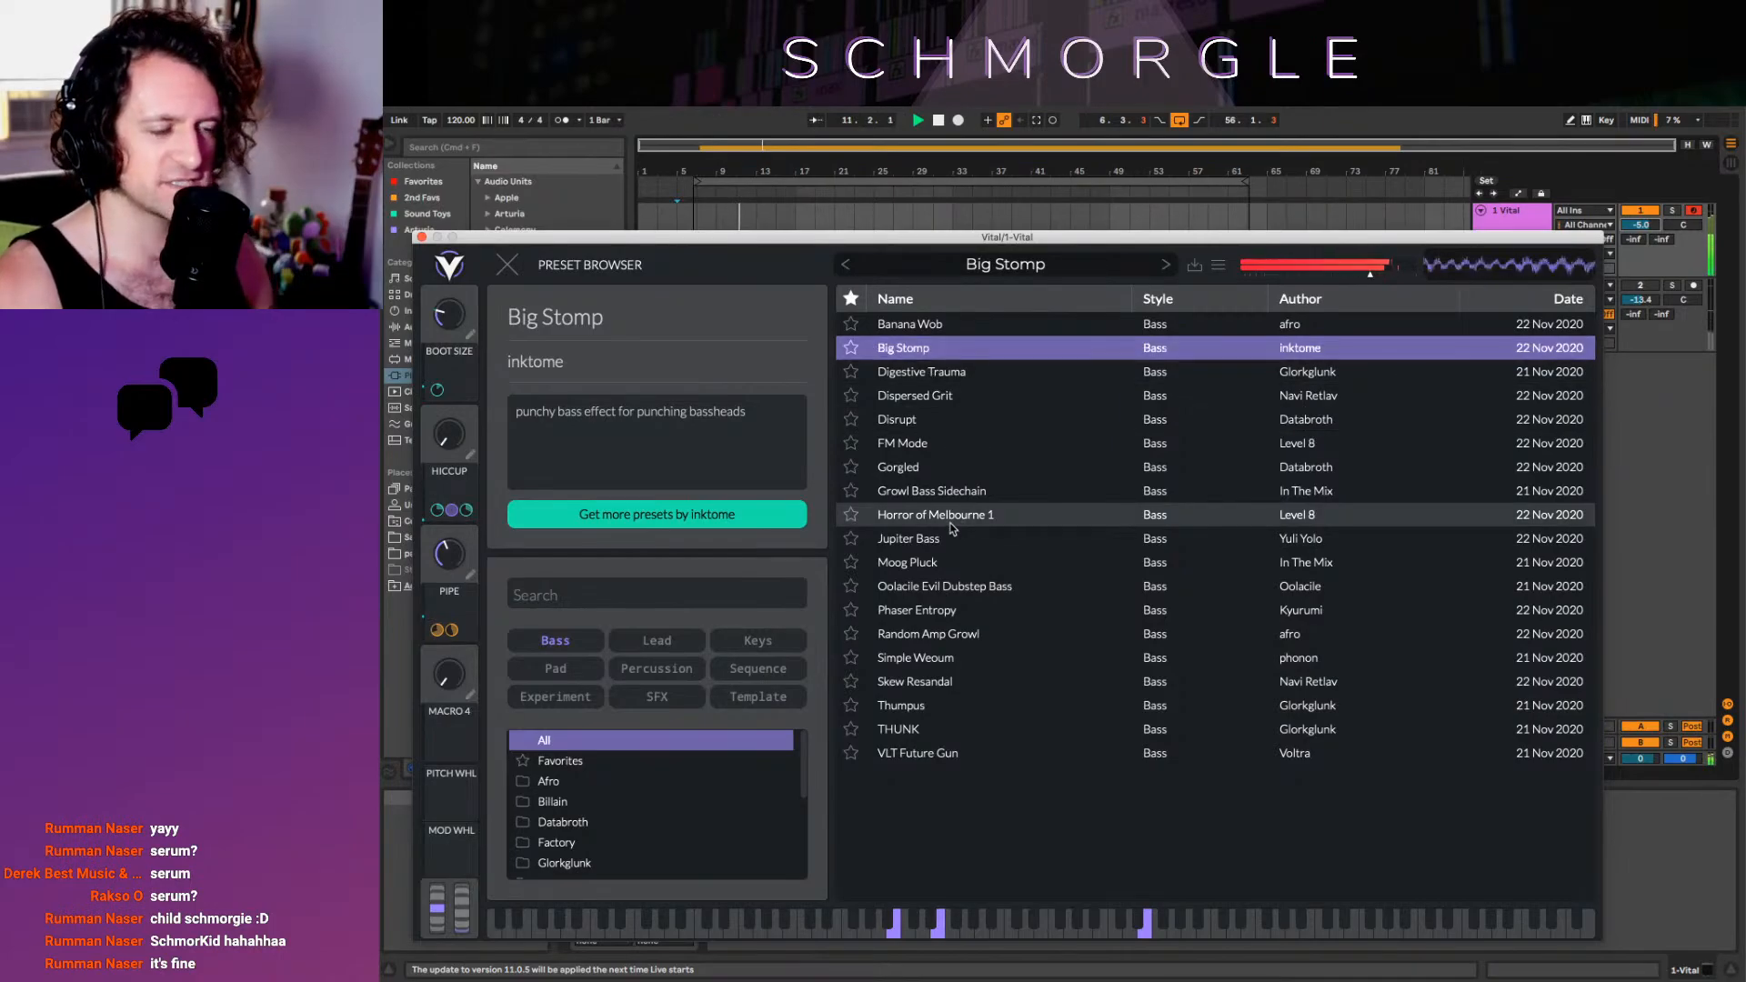
# Load the Oolacile Evil Dubstep Bass preset and close the preset browser to show its voice settings
pyautogui.click(992, 585)
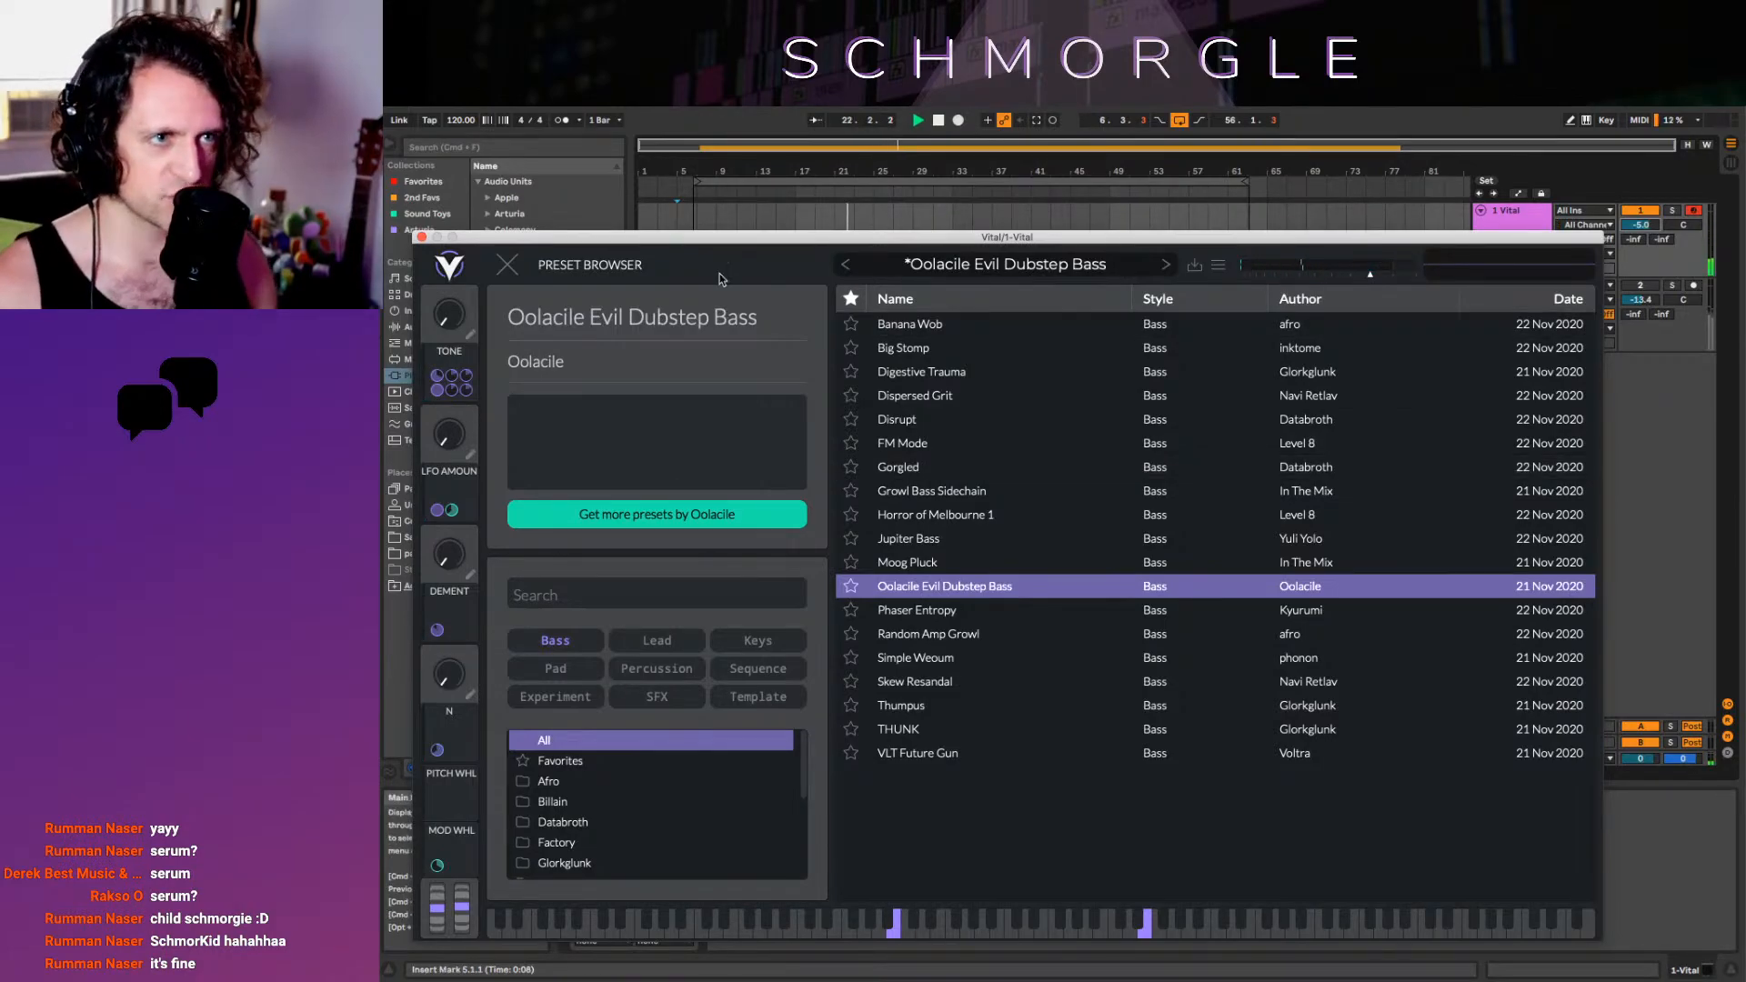
pyautogui.click(508, 266)
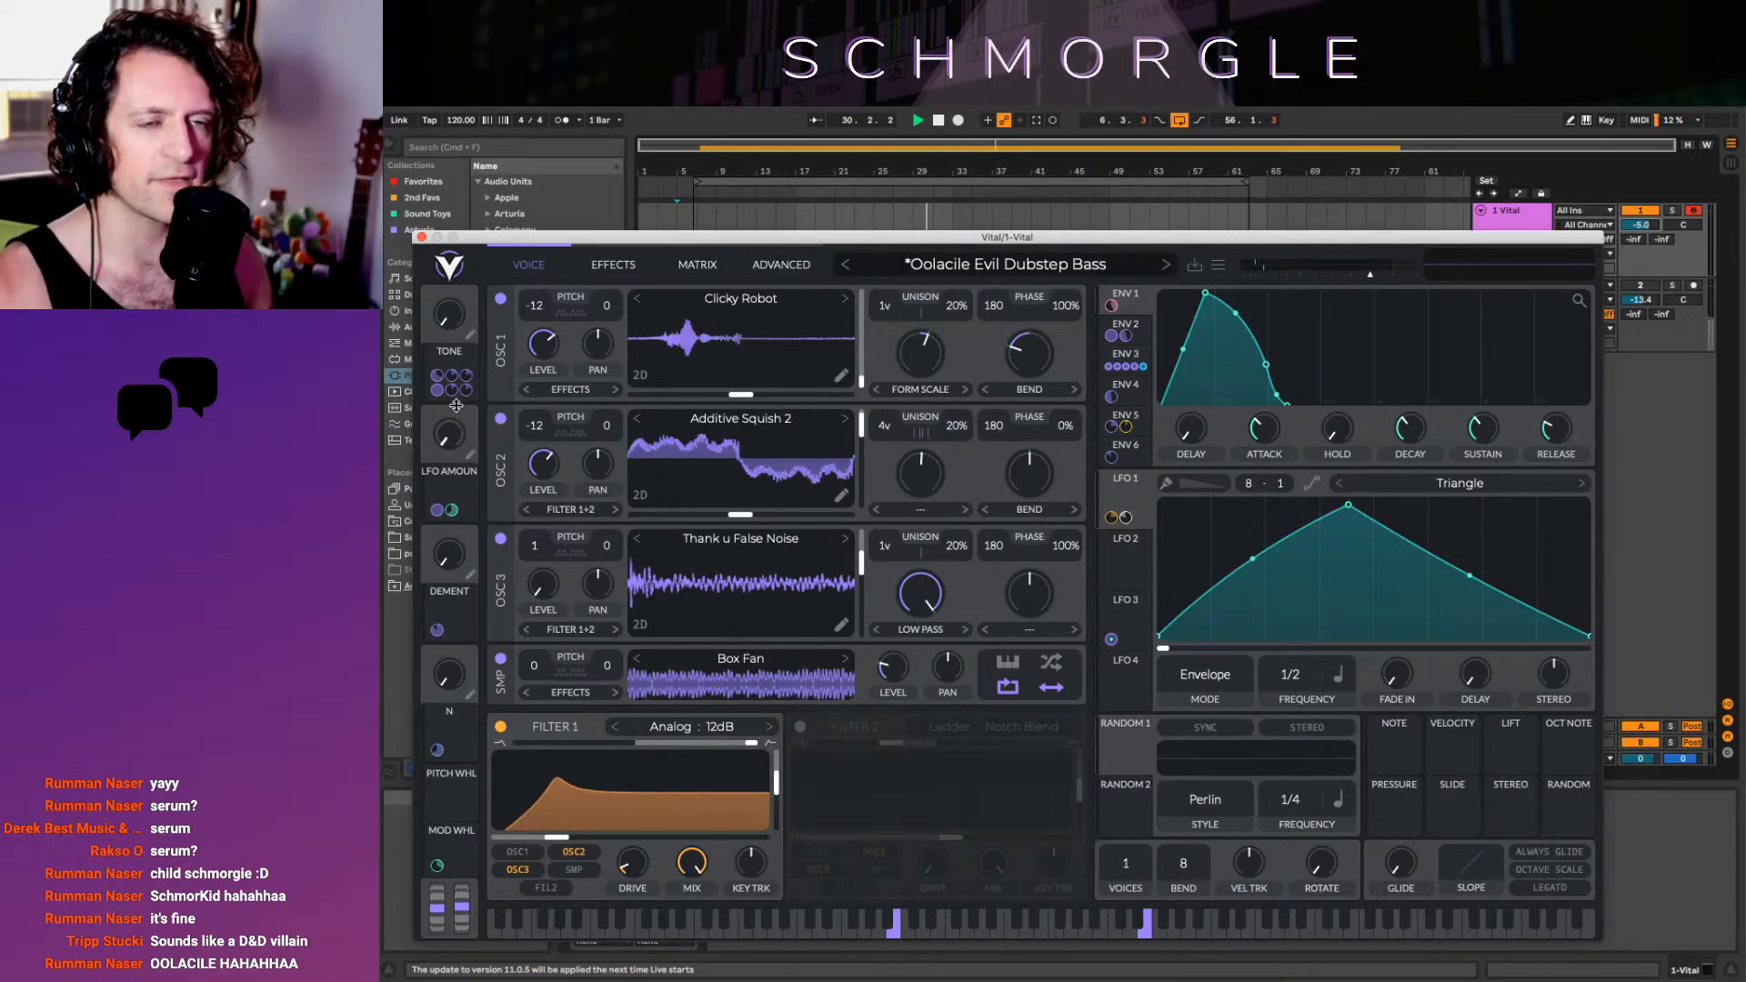
# Initialize the preset and step oscillator 1 through the Basic Shapes, Brown Noise, Classic Blend, Harmonic Series and Pink Noise wavetables
pyautogui.click(1218, 265)
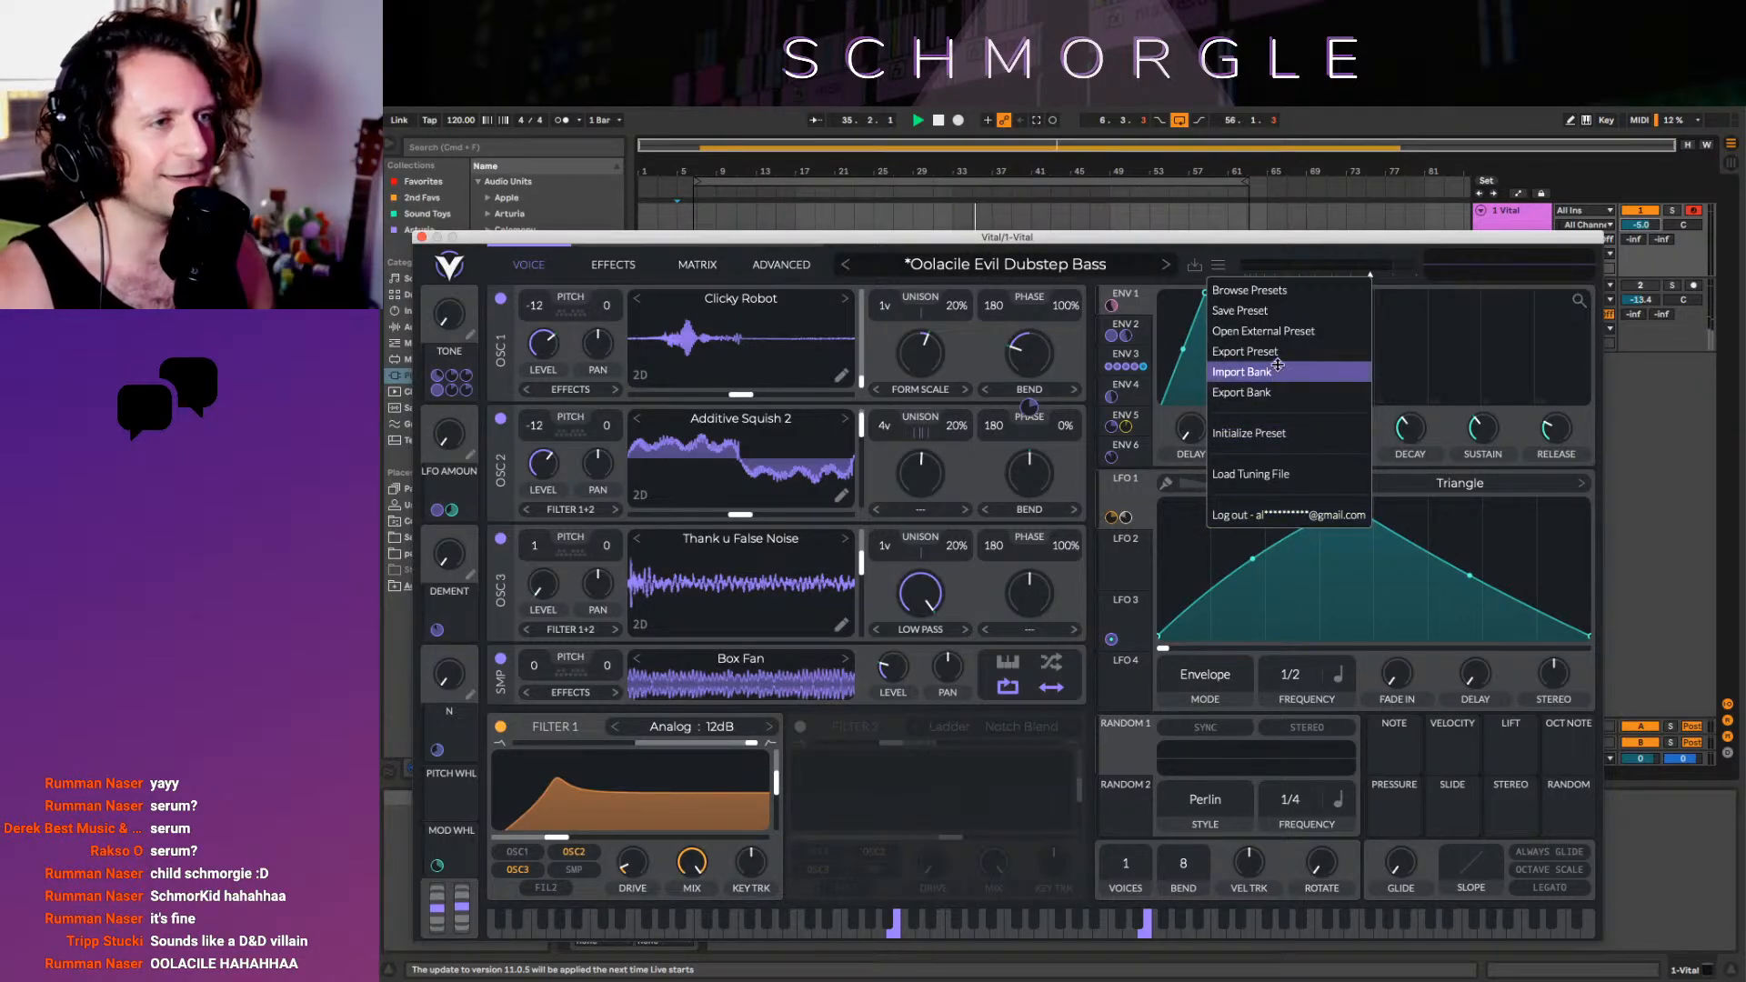
pyautogui.click(1287, 433)
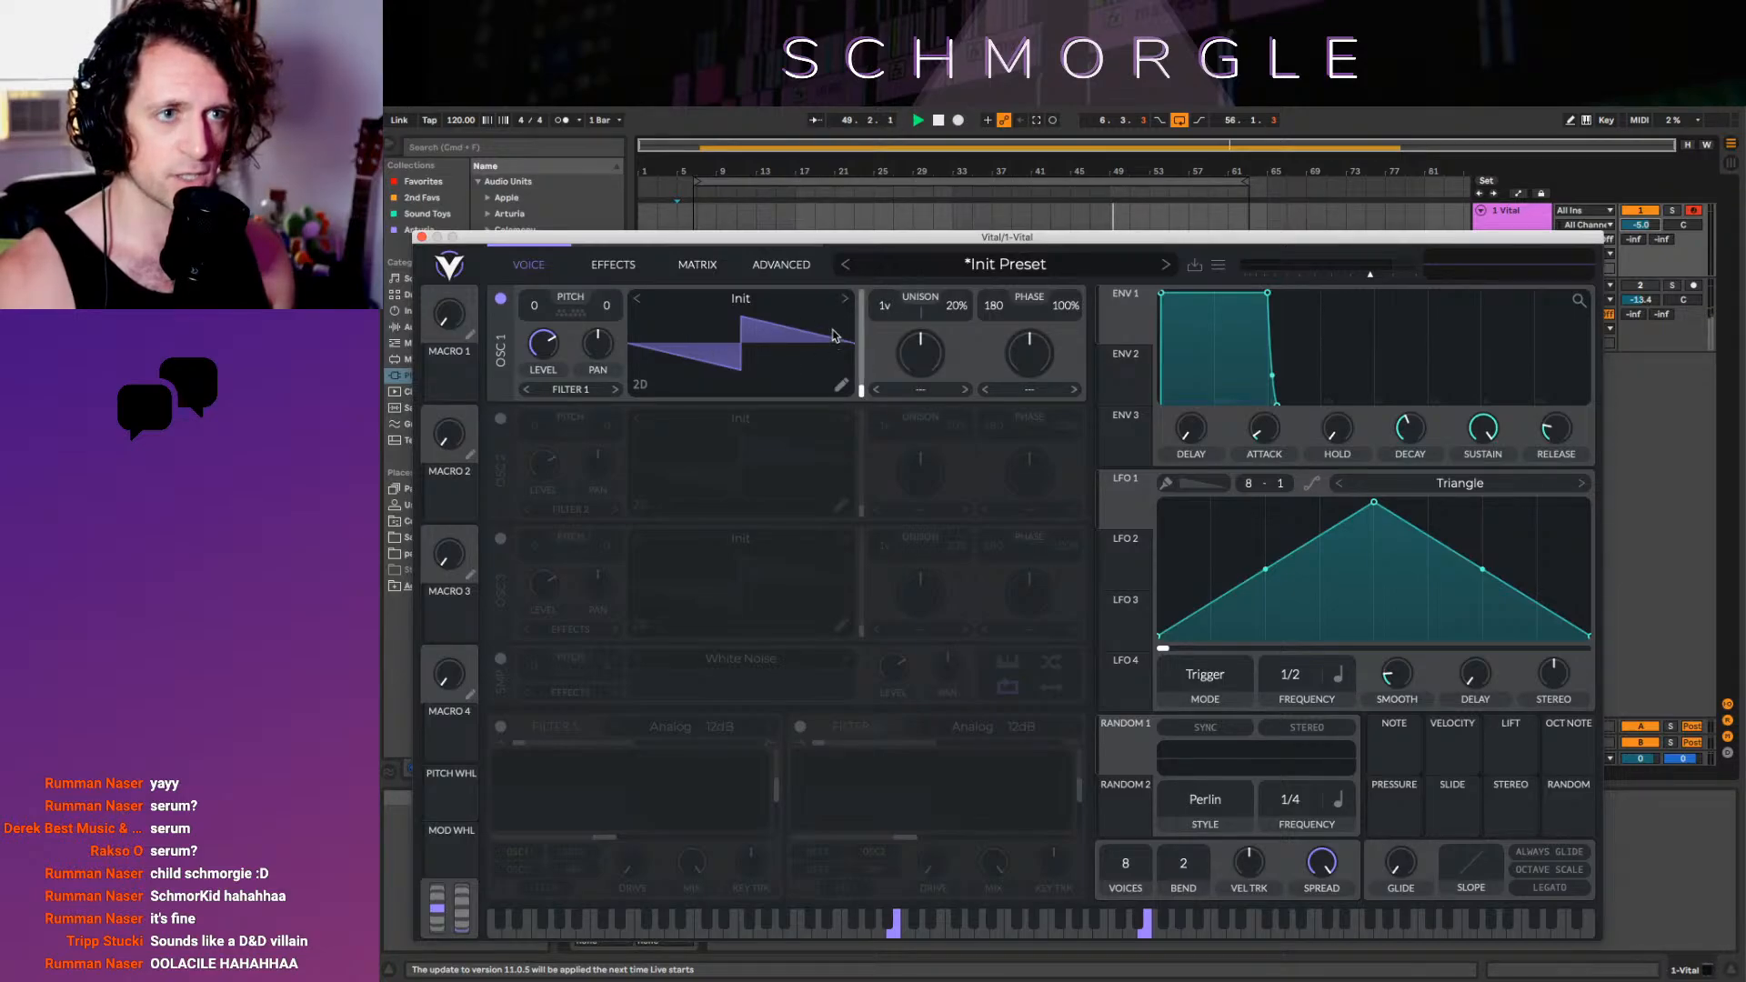
pyautogui.click(845, 299)
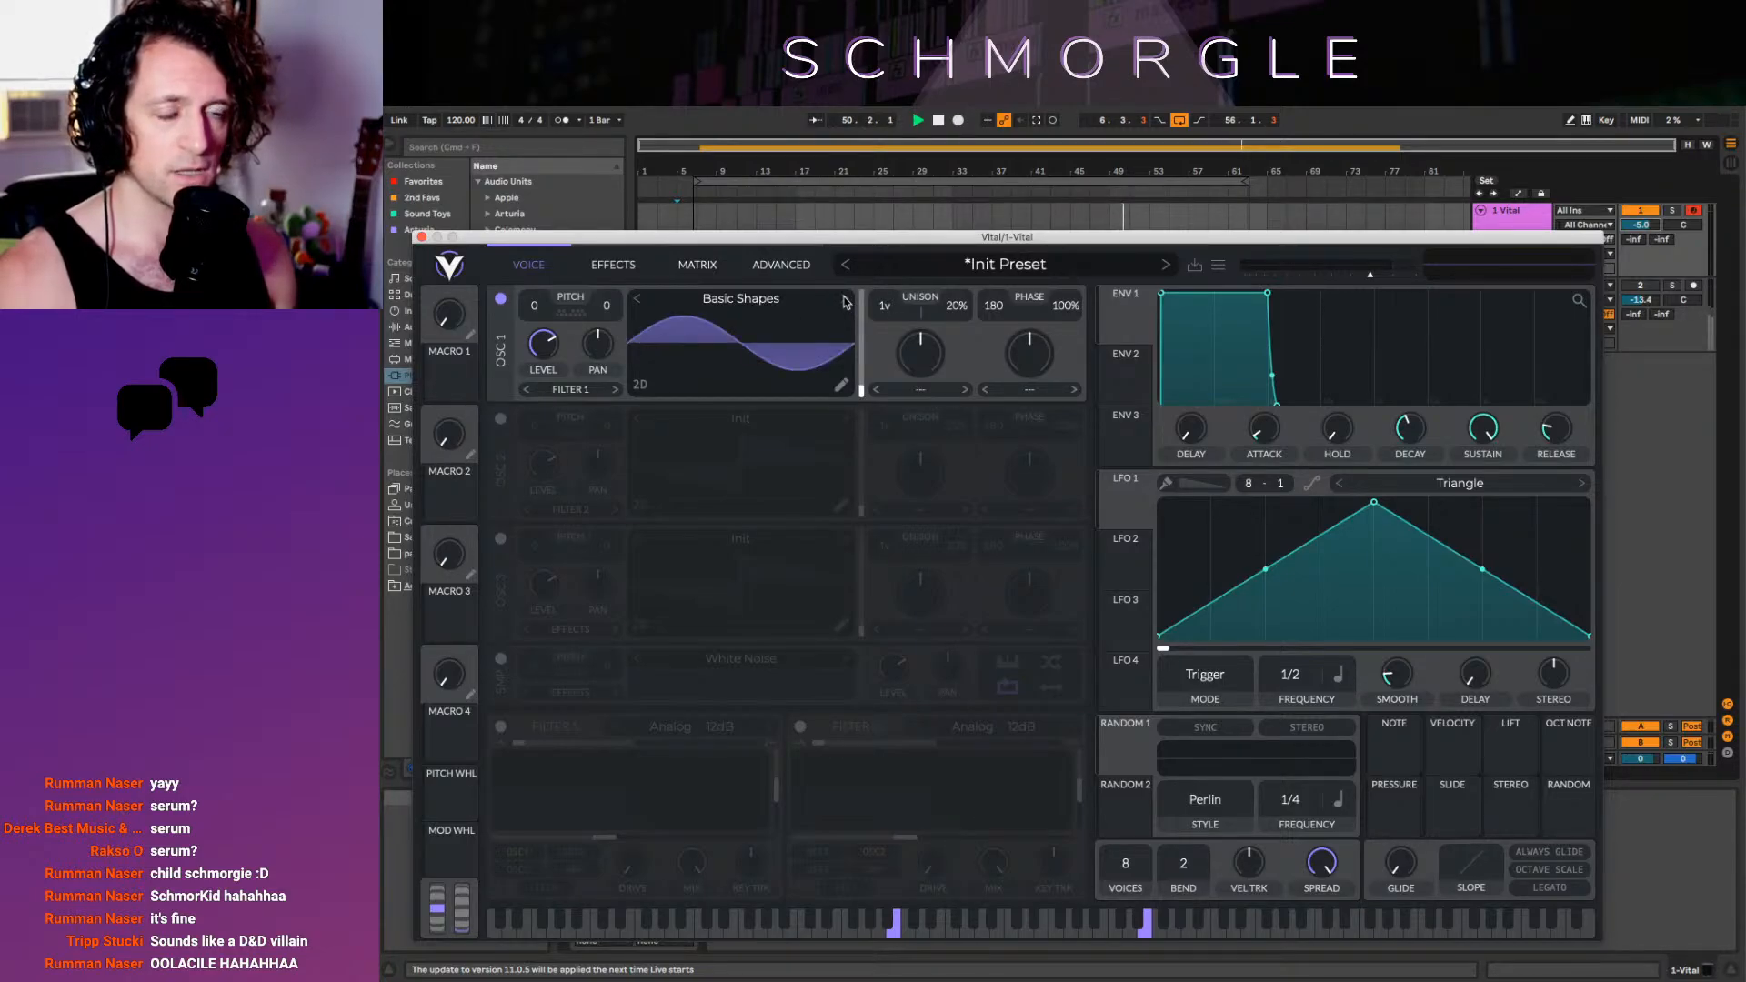
pyautogui.click(845, 300)
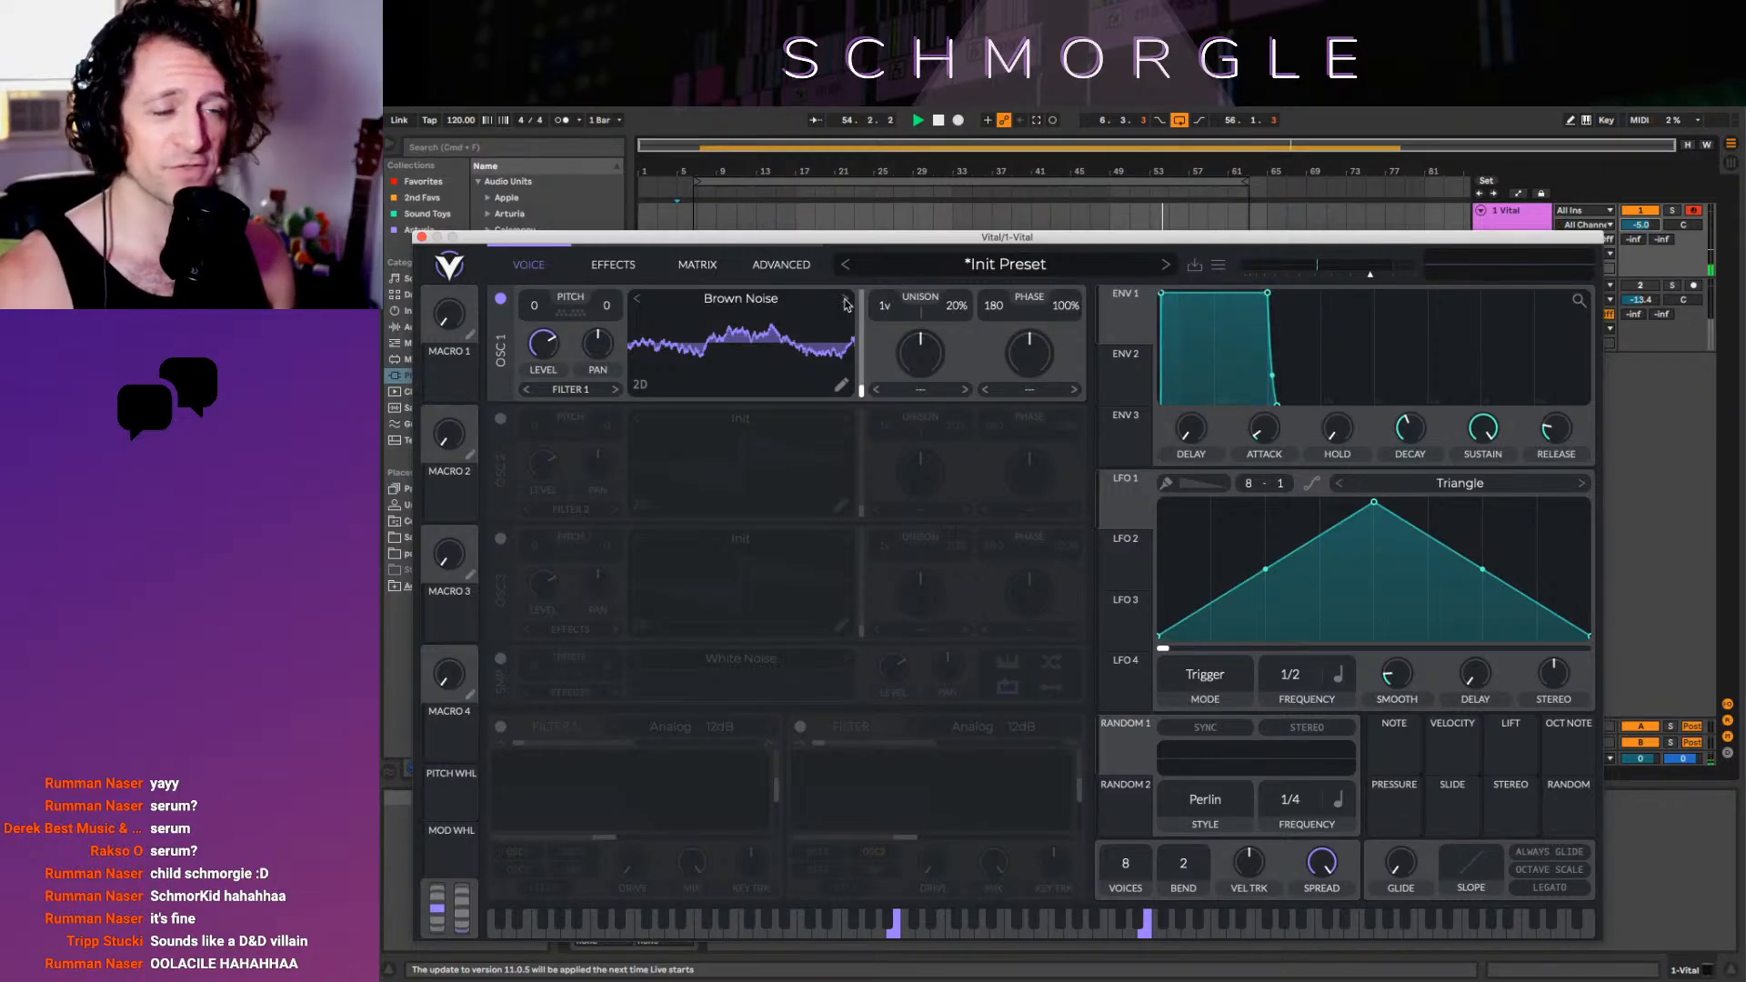
pyautogui.click(845, 305)
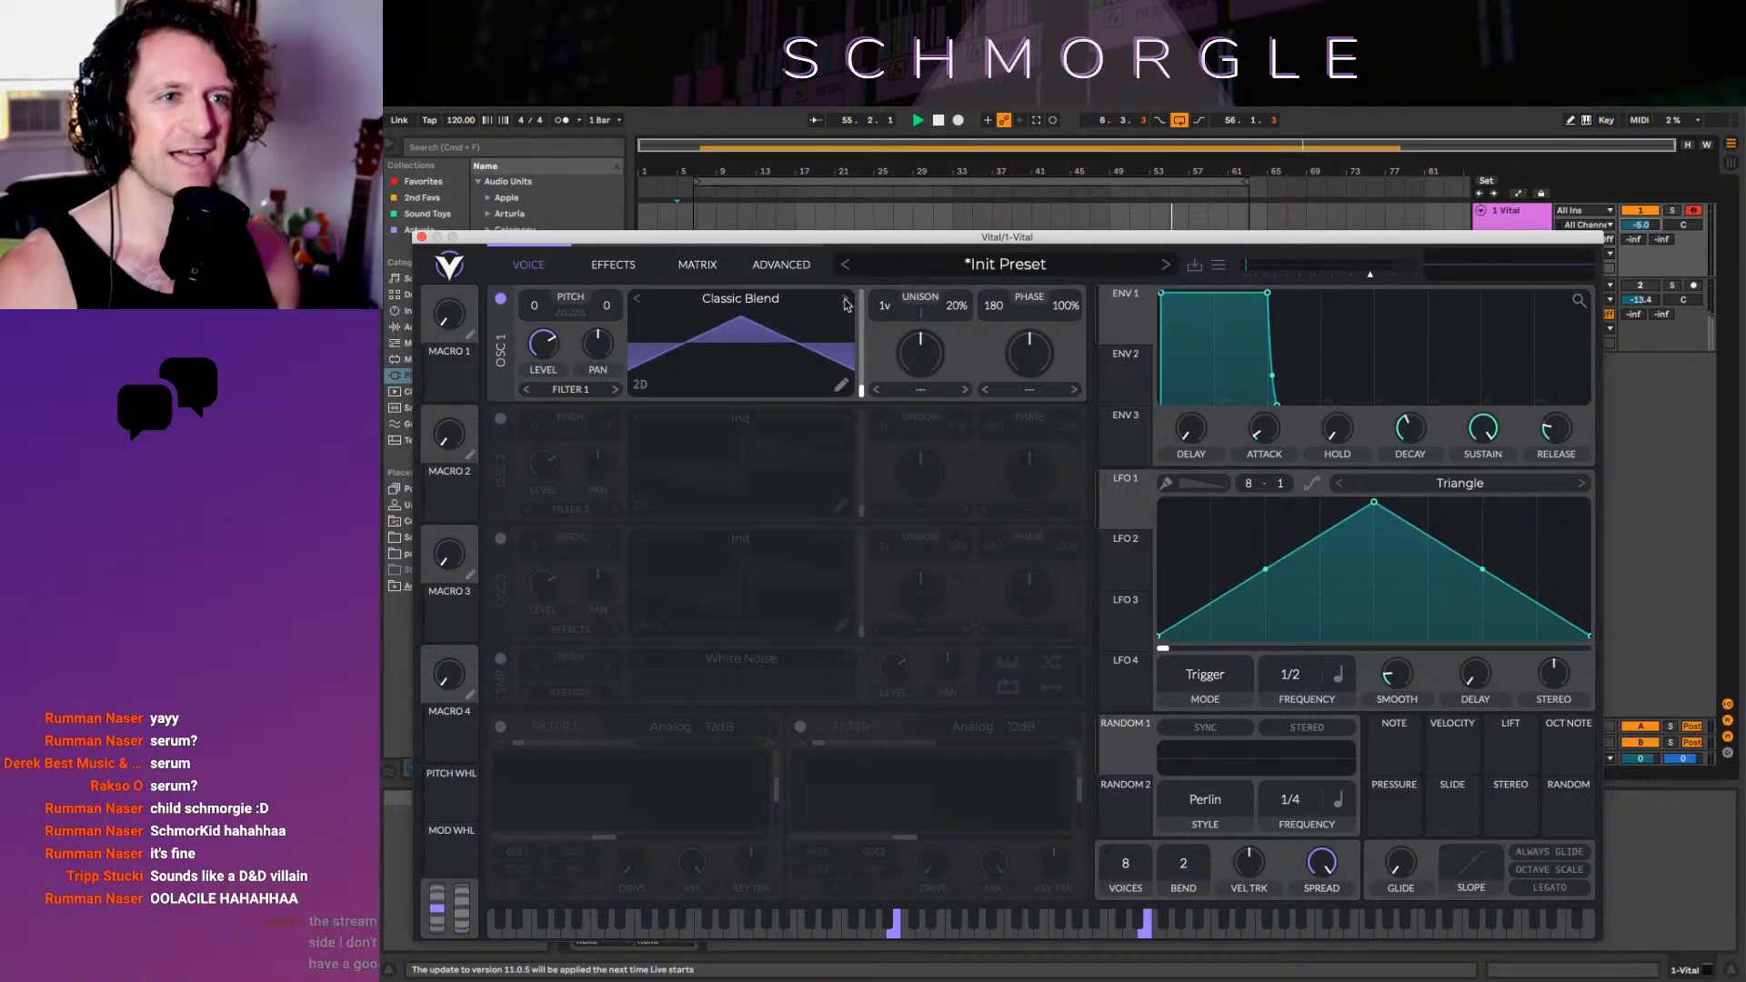
pyautogui.click(845, 305)
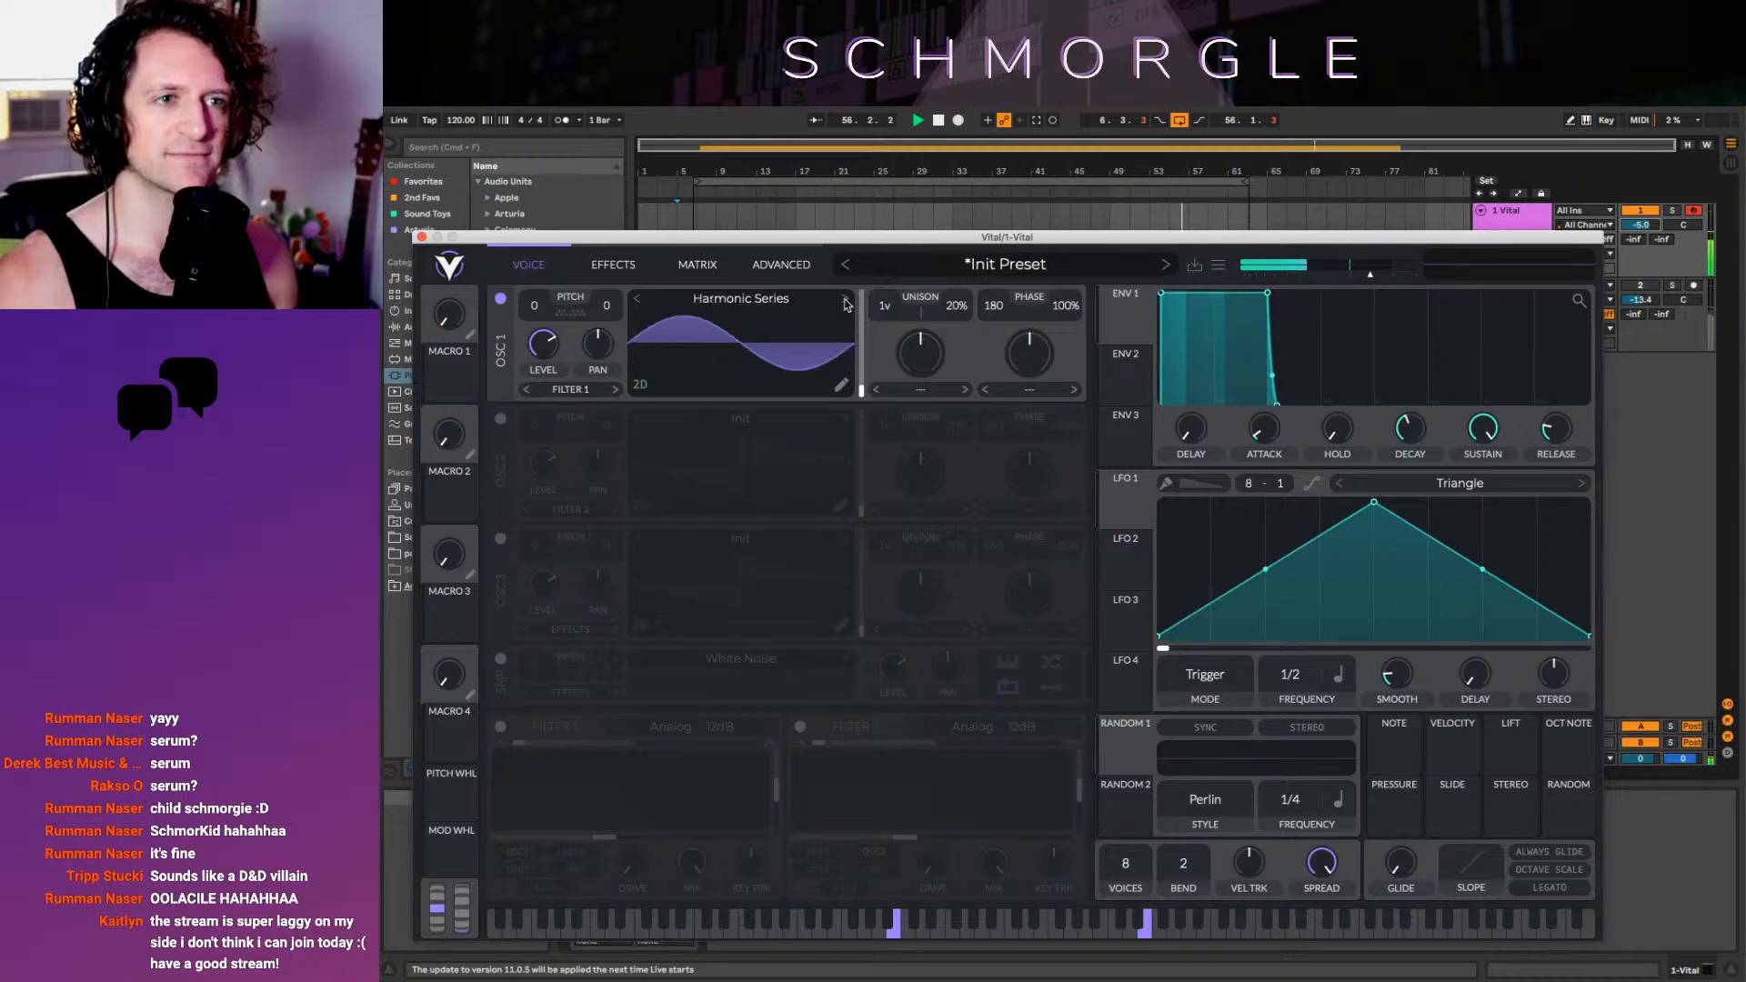
pyautogui.click(845, 305)
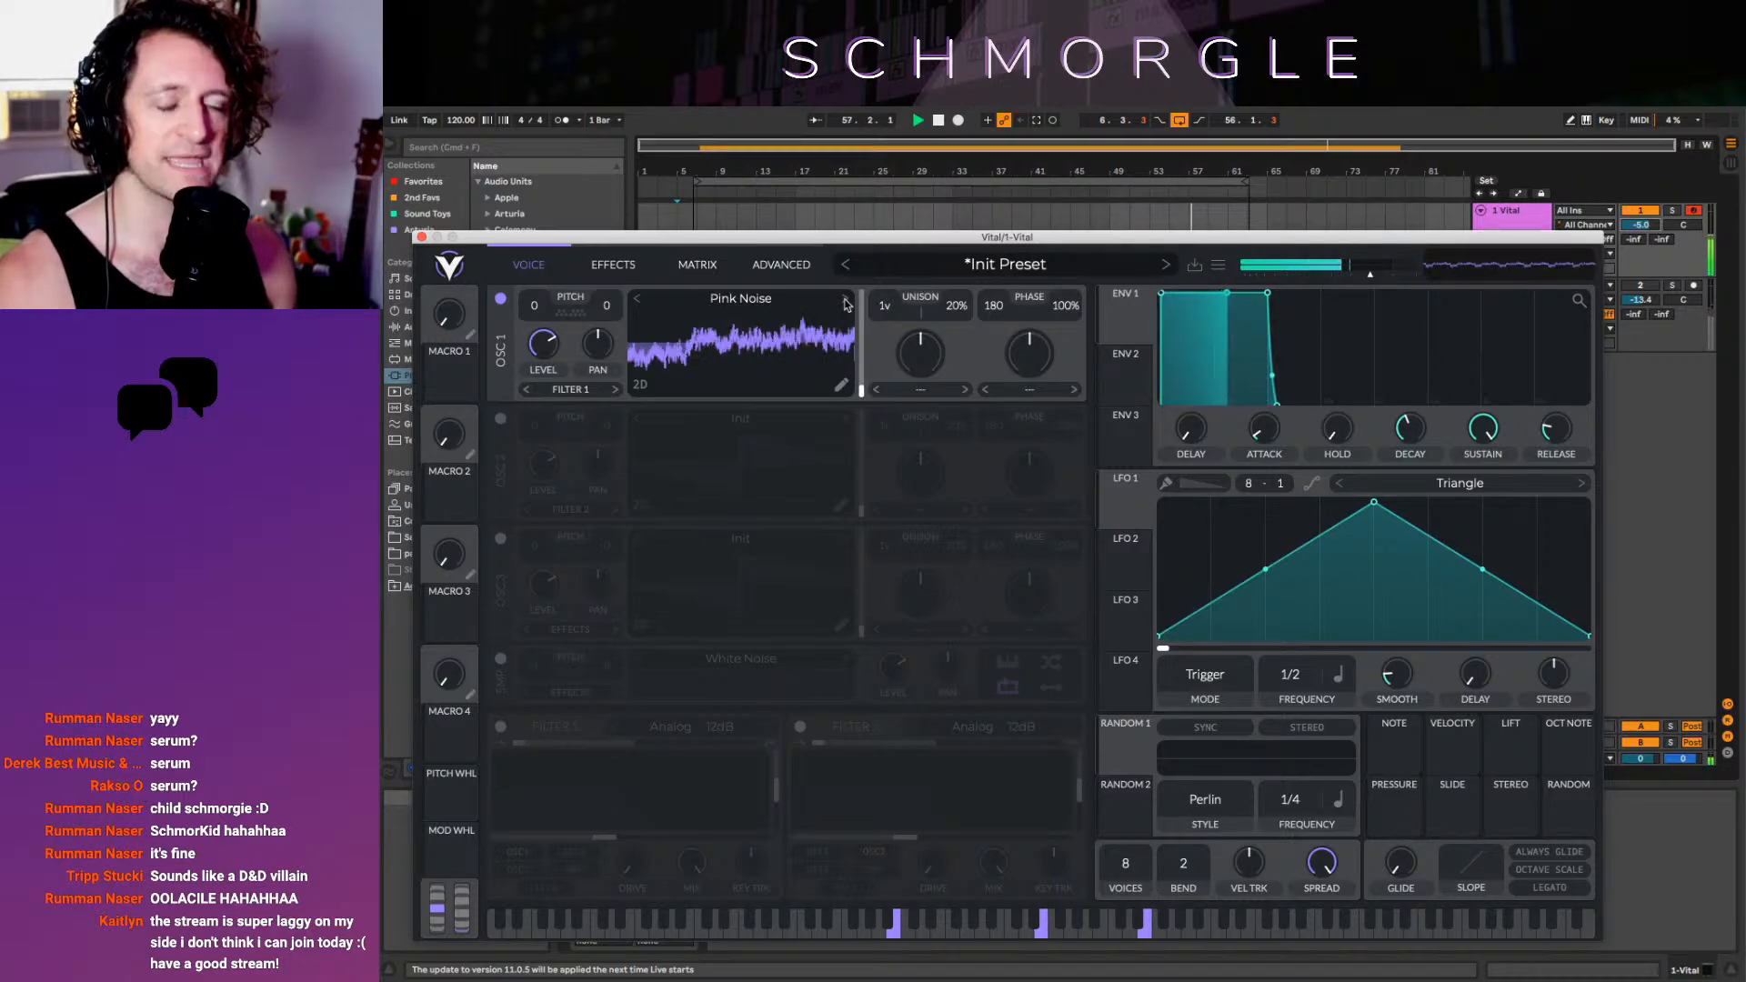
pyautogui.click(845, 305)
pyautogui.click(637, 299)
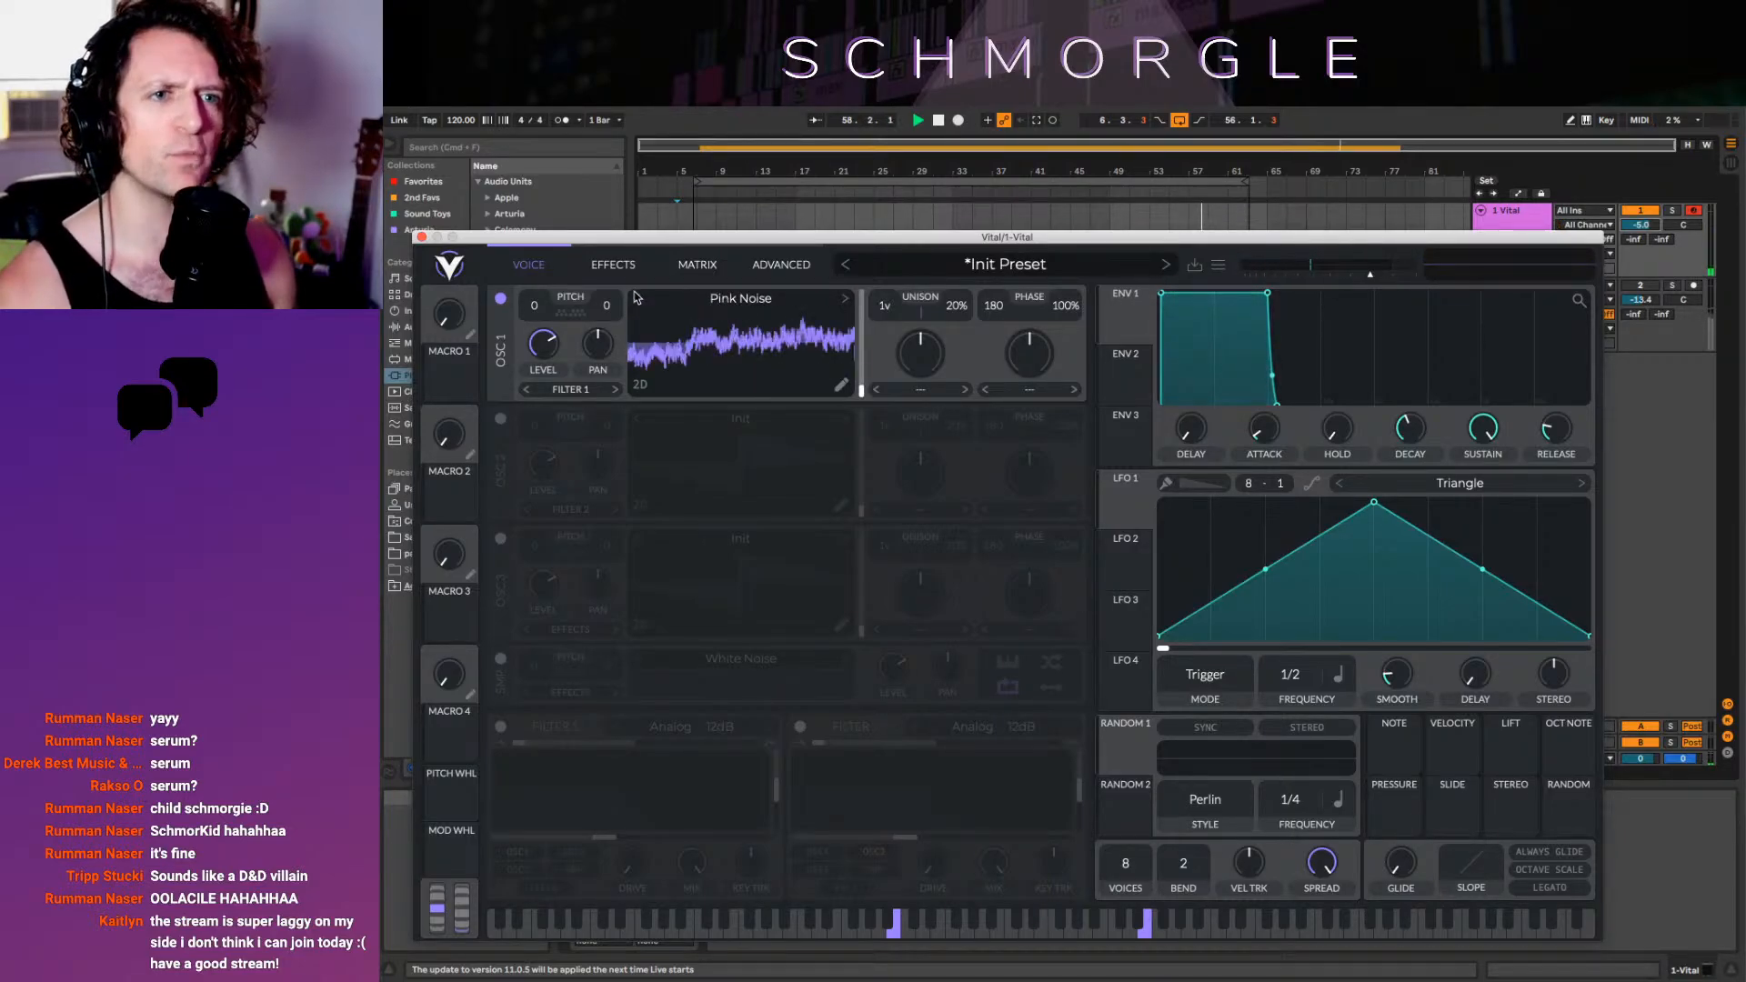
# Show oscillator 1 in 3D, sweep Pink Noise's frame to about 139, and compare the Classic Blend, Brown Noise and Harmonic Series wavetables
pyautogui.click(641, 385)
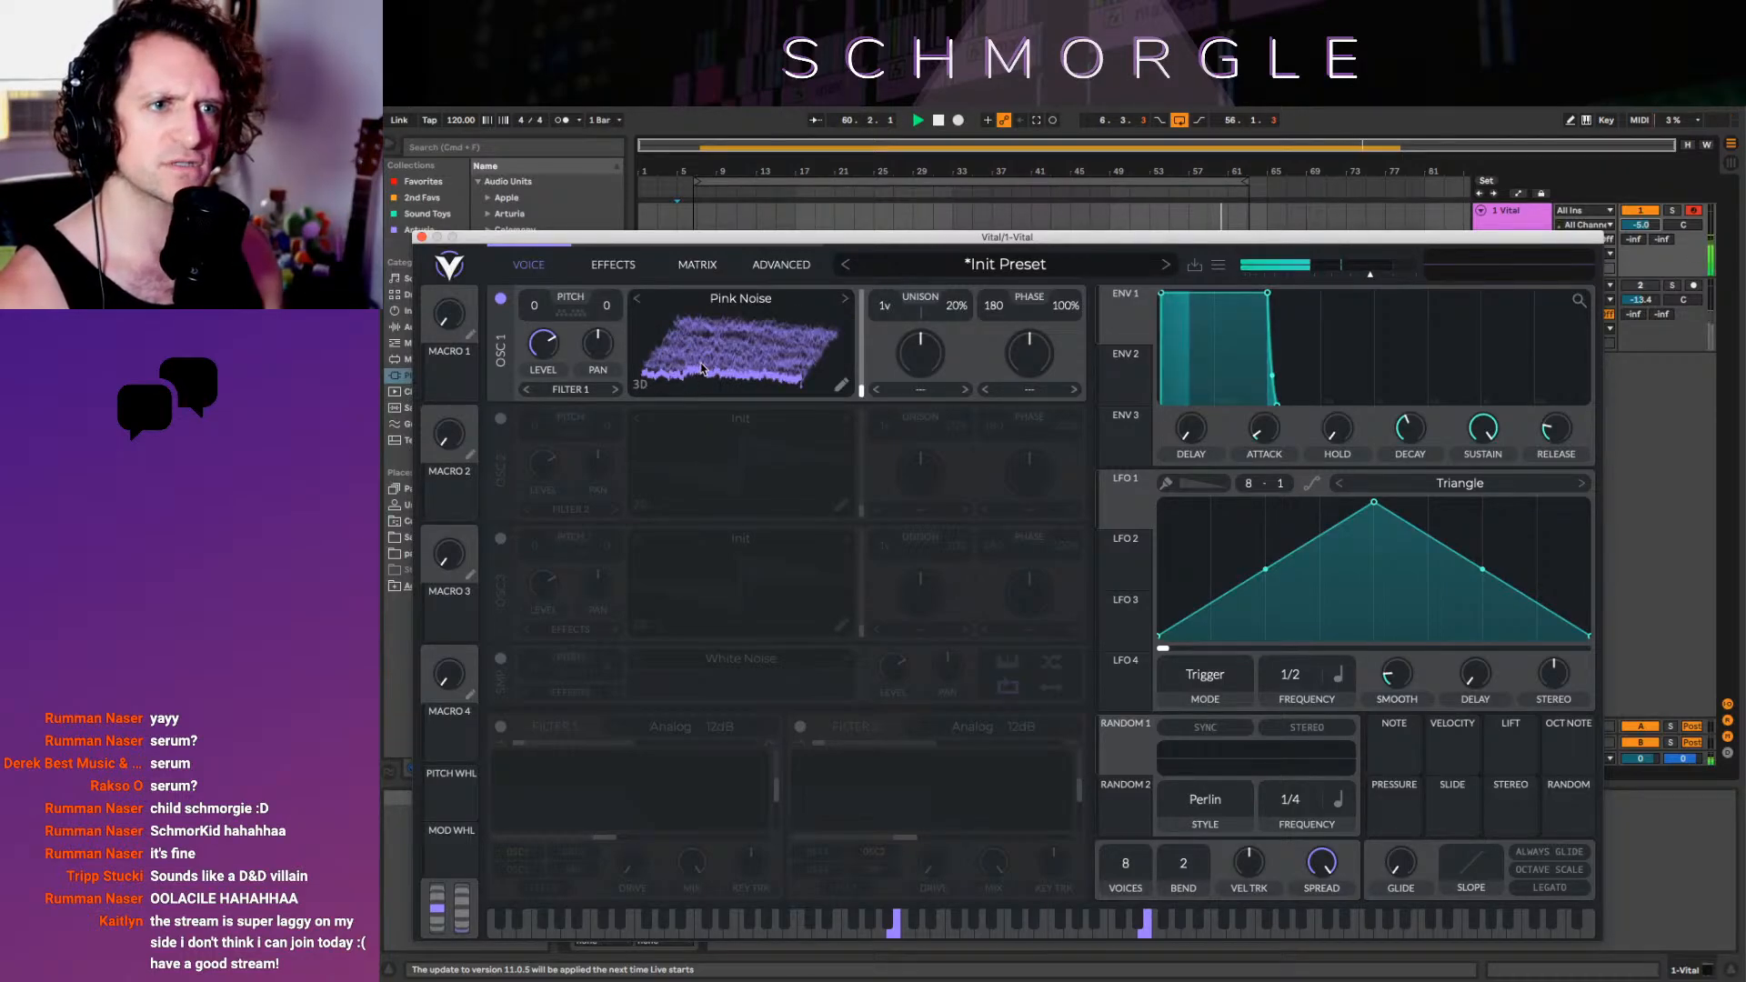
pyautogui.moveTo(743, 379); pyautogui.dragTo(758, 334)
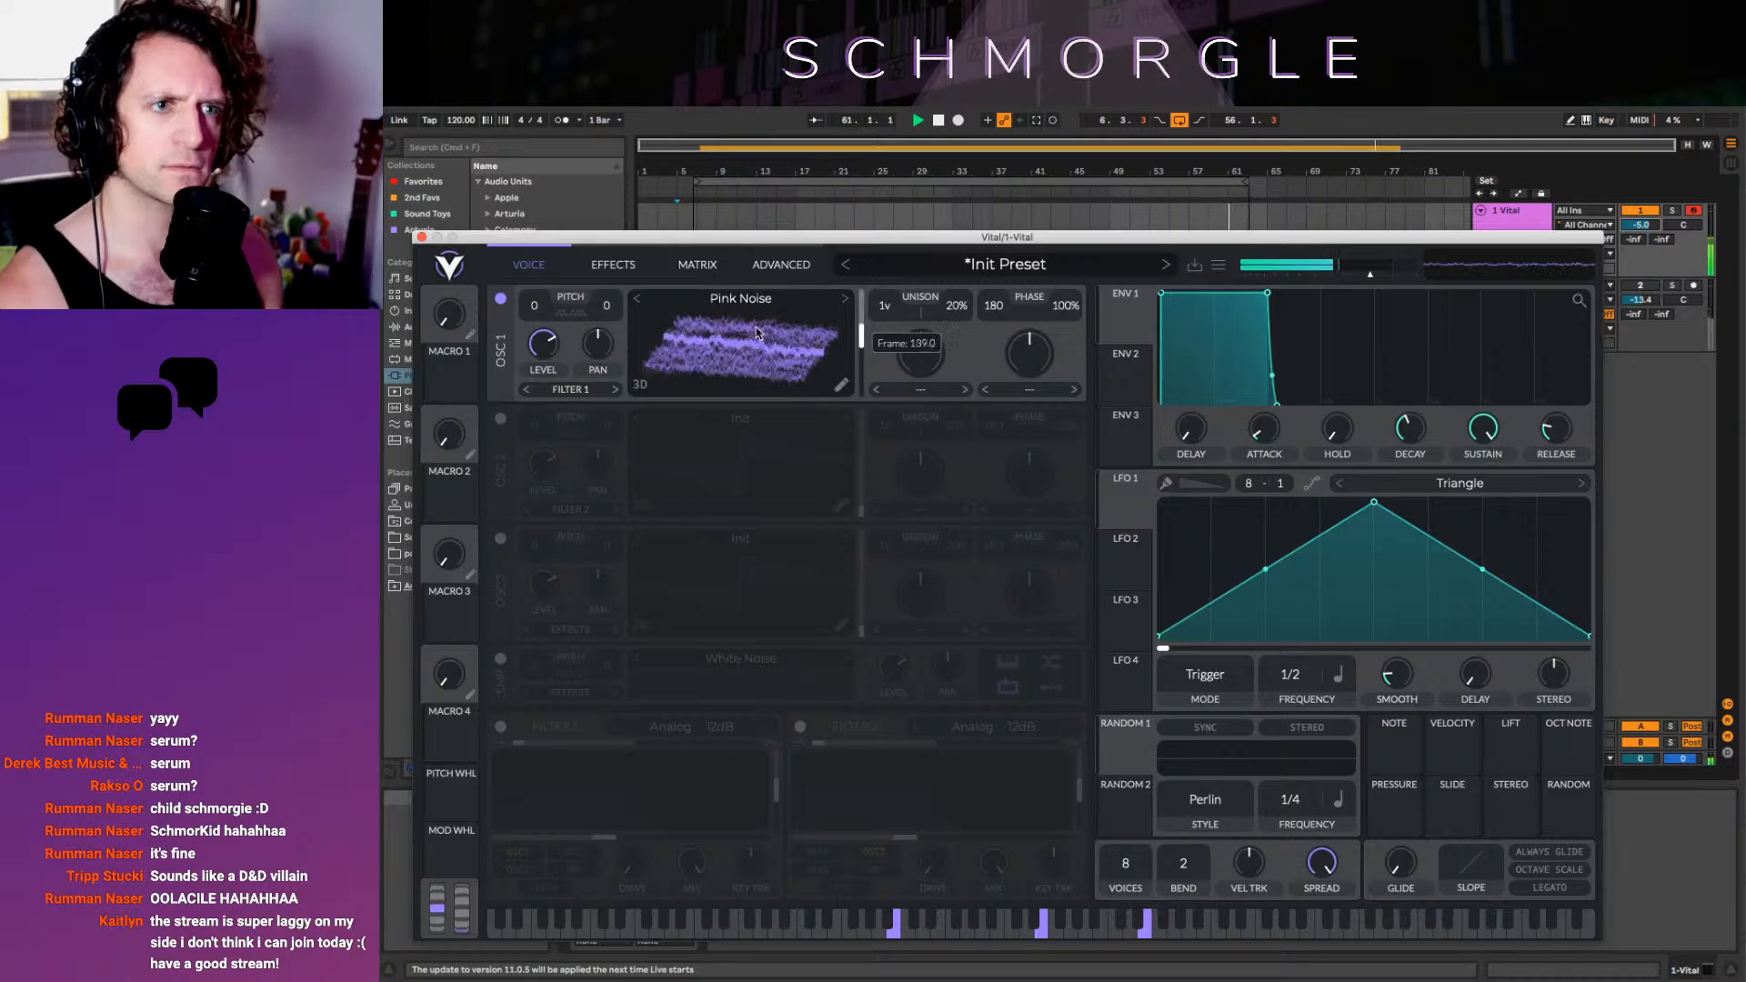
pyautogui.click(640, 301)
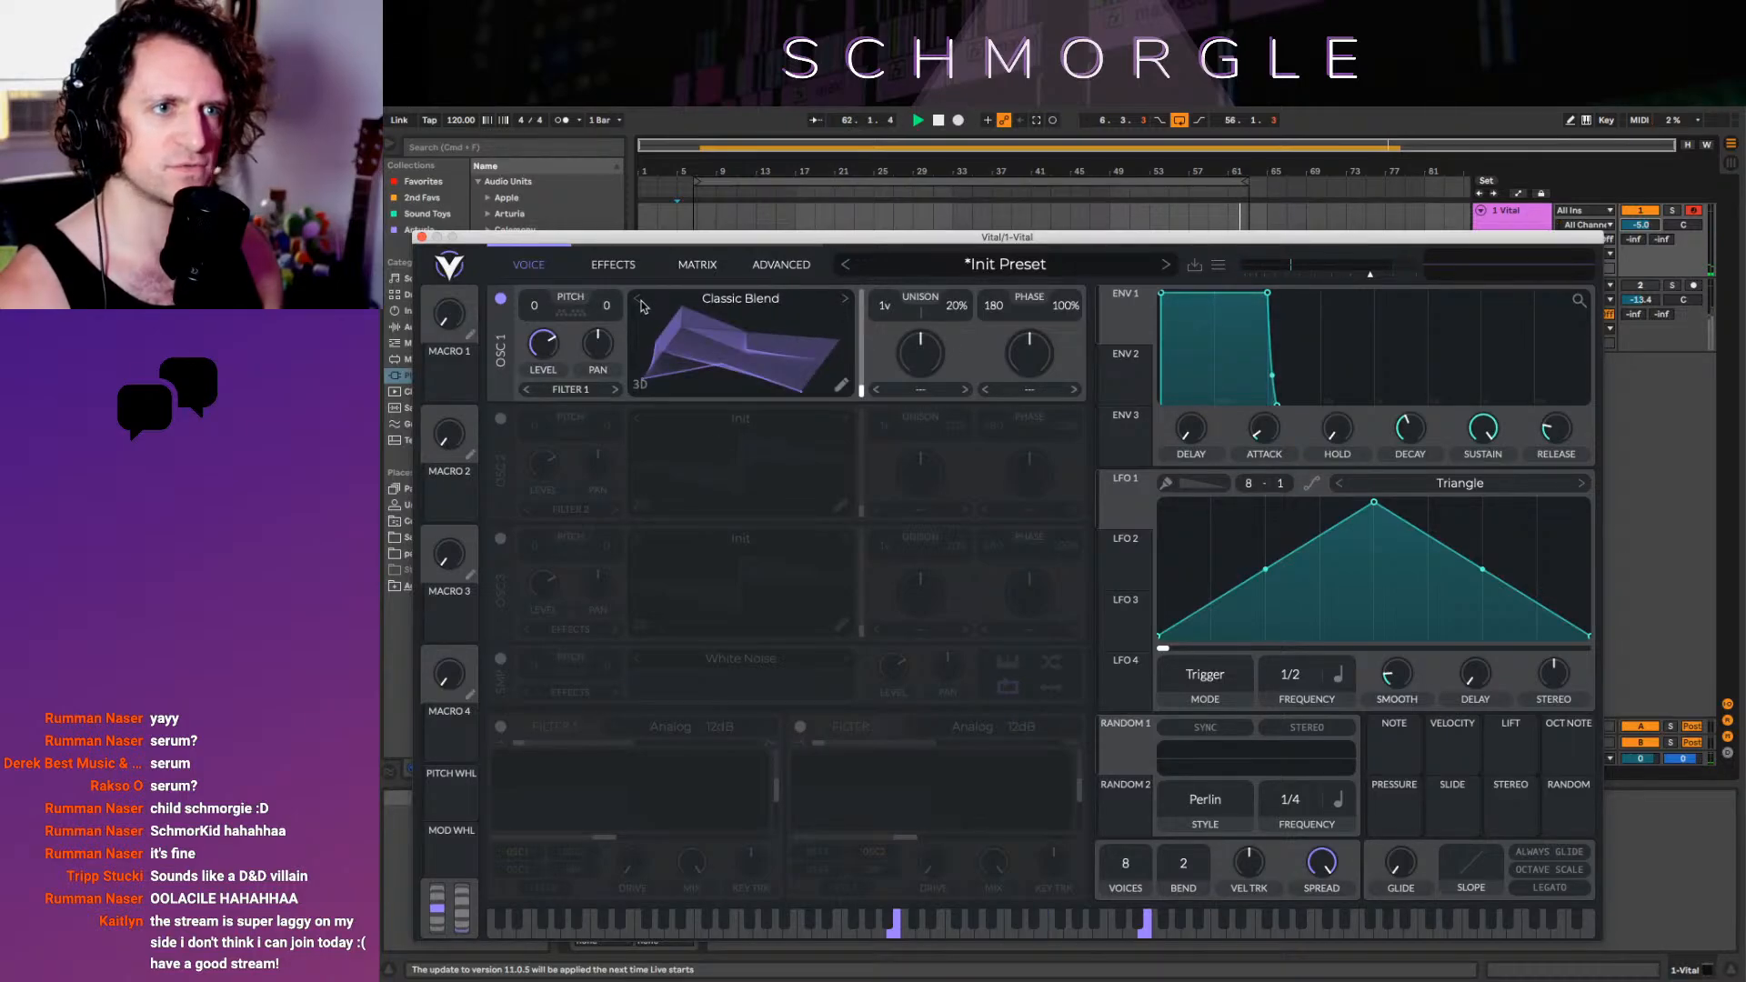
pyautogui.click(641, 303)
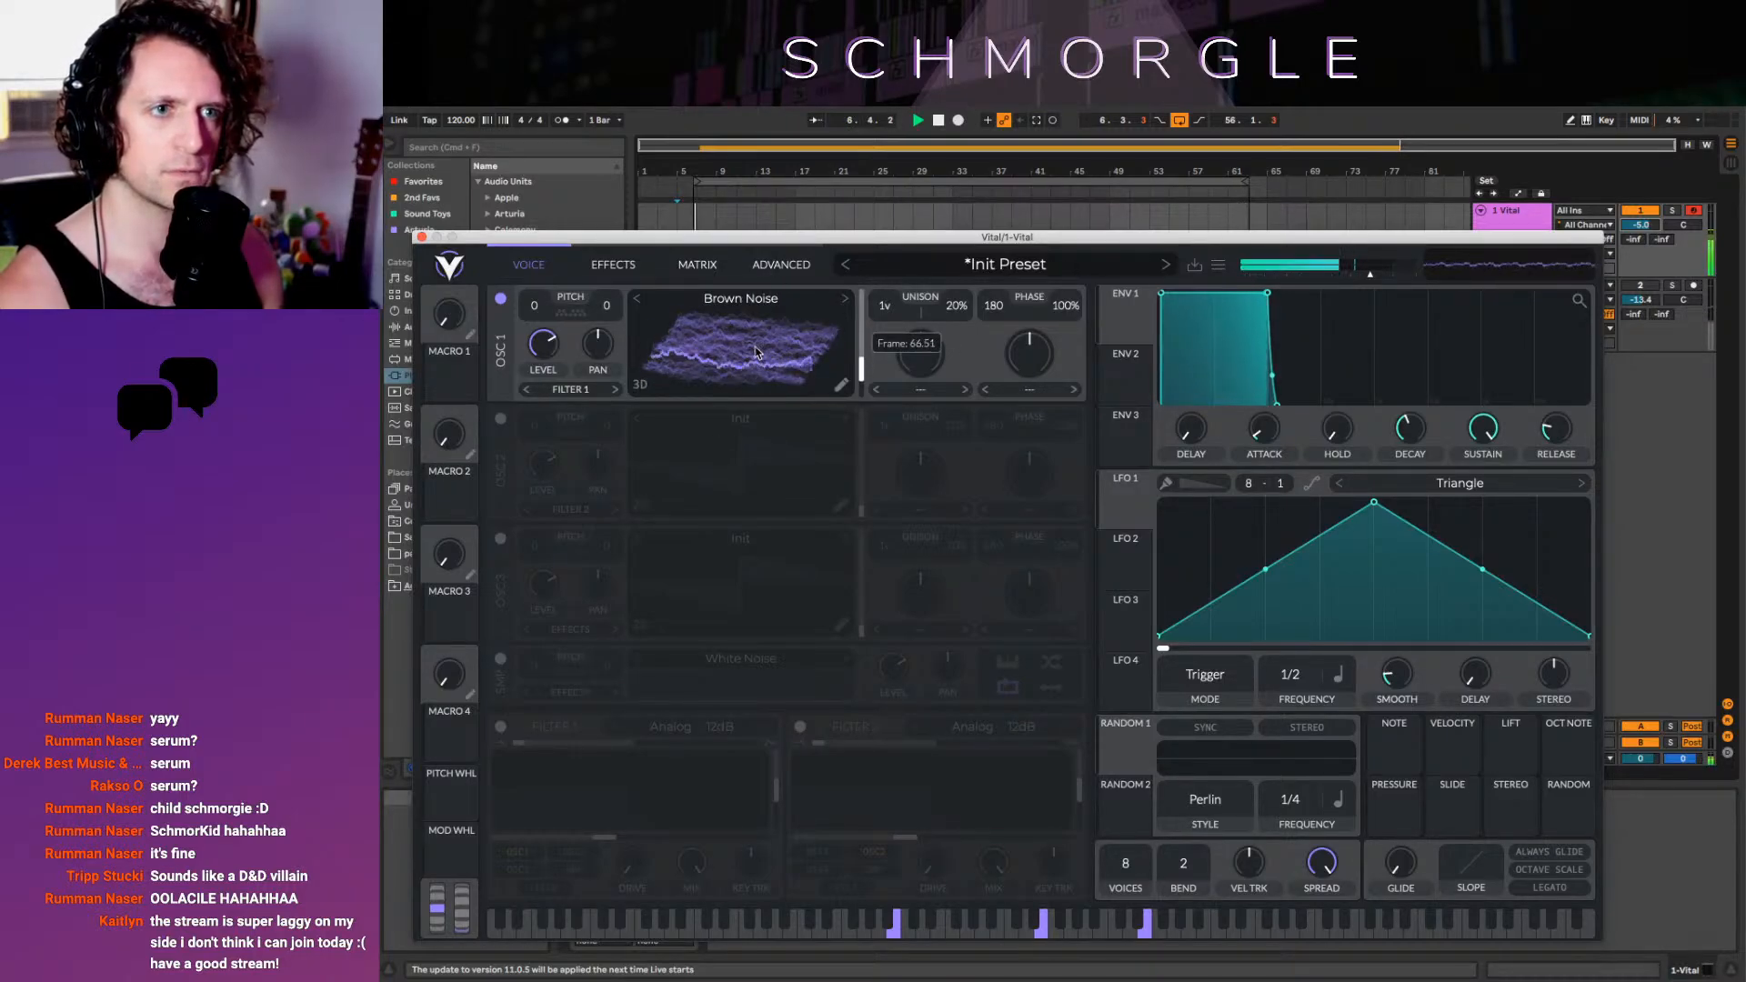
pyautogui.click(842, 305)
pyautogui.click(843, 304)
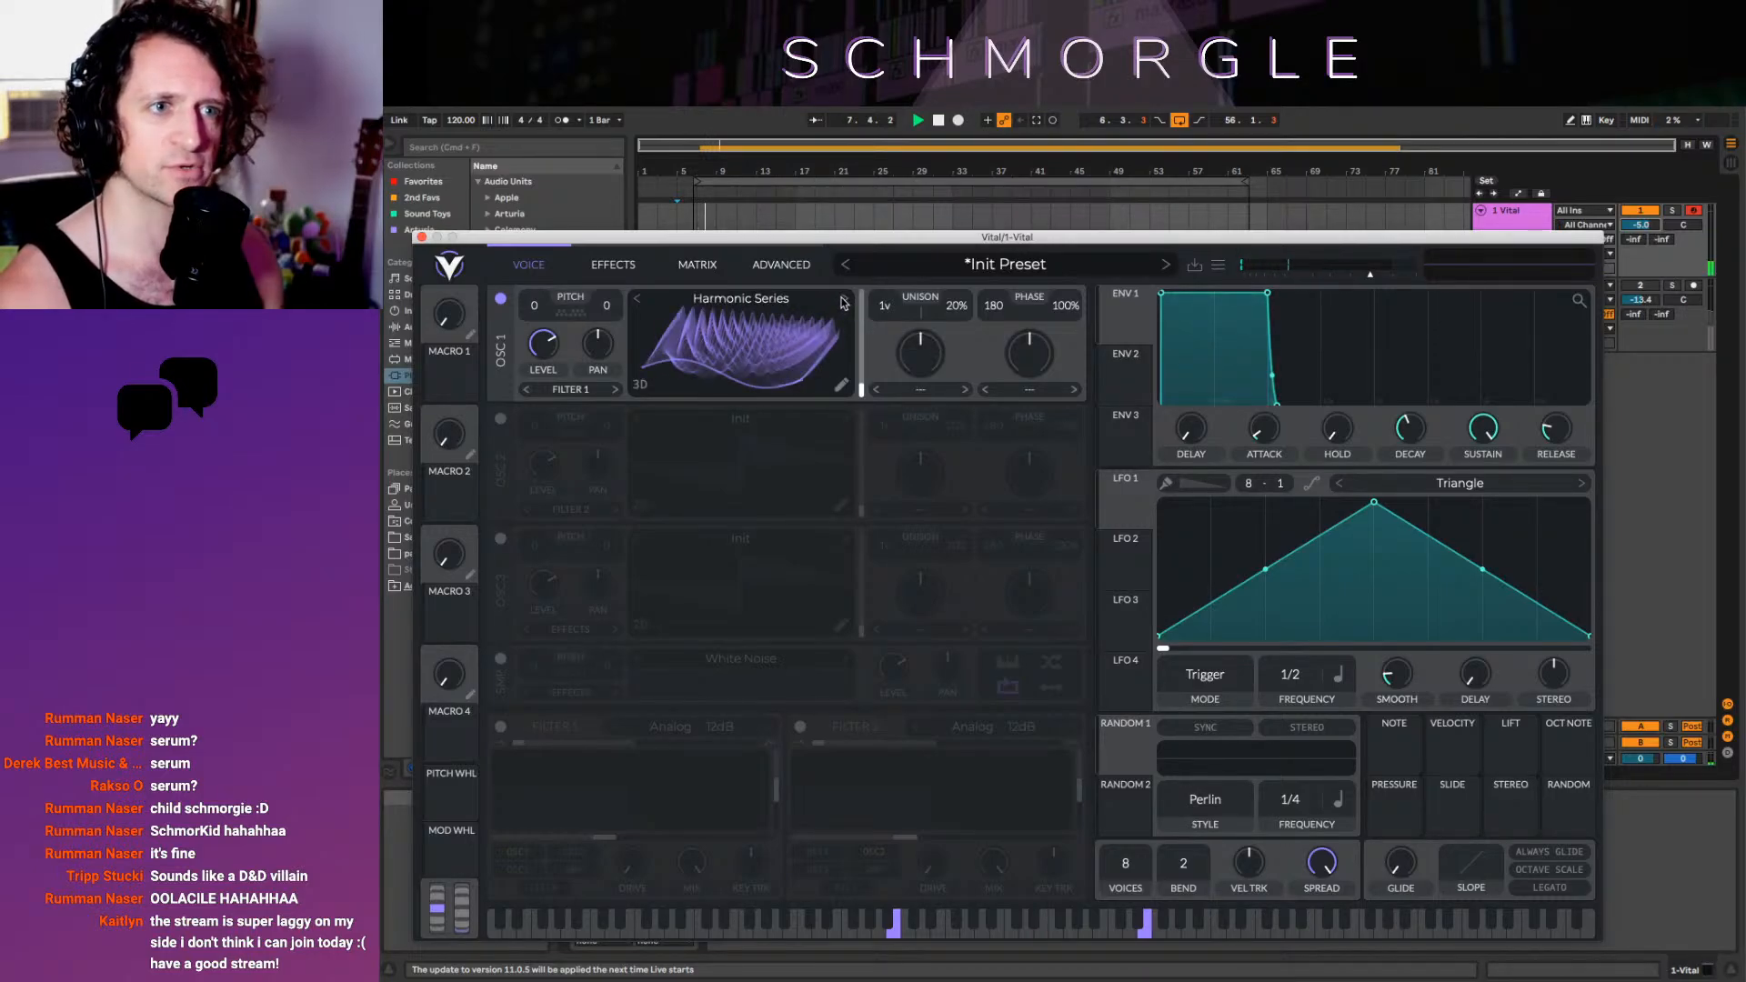
pyautogui.click(841, 303)
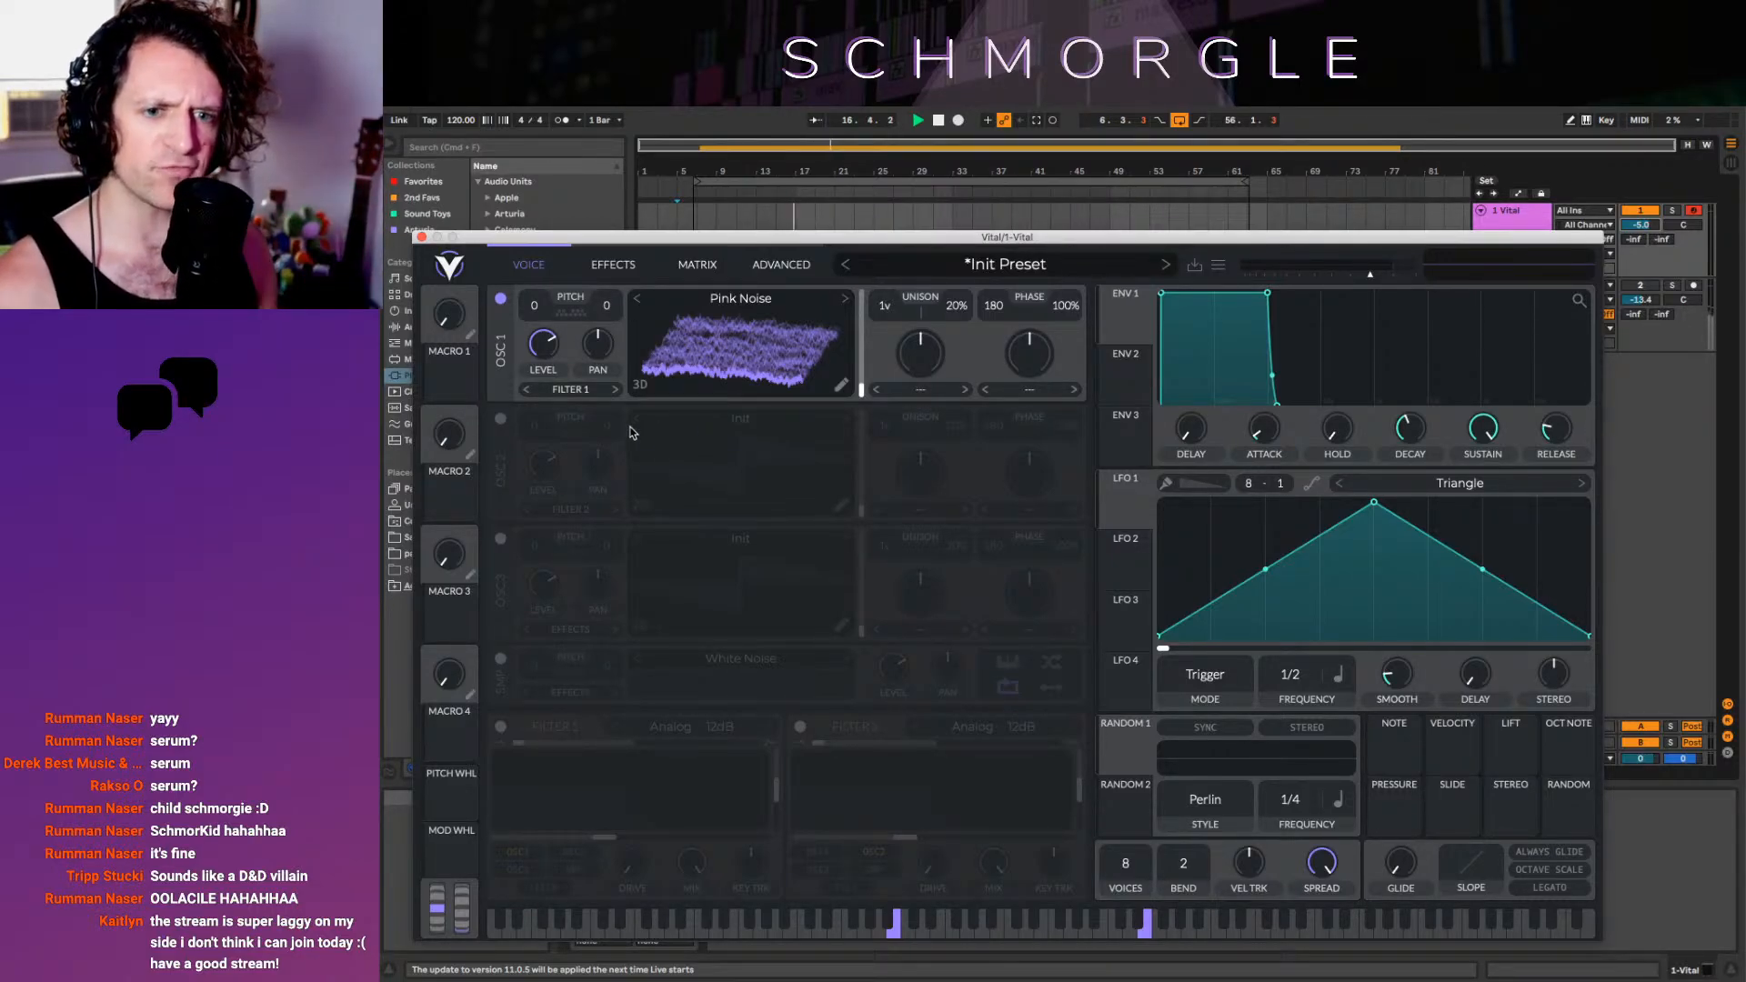
# Stop playback and collapse the CLofi audio track, moving the synth window out of the way and back over the arrangement
pyautogui.press('super+alt+p')
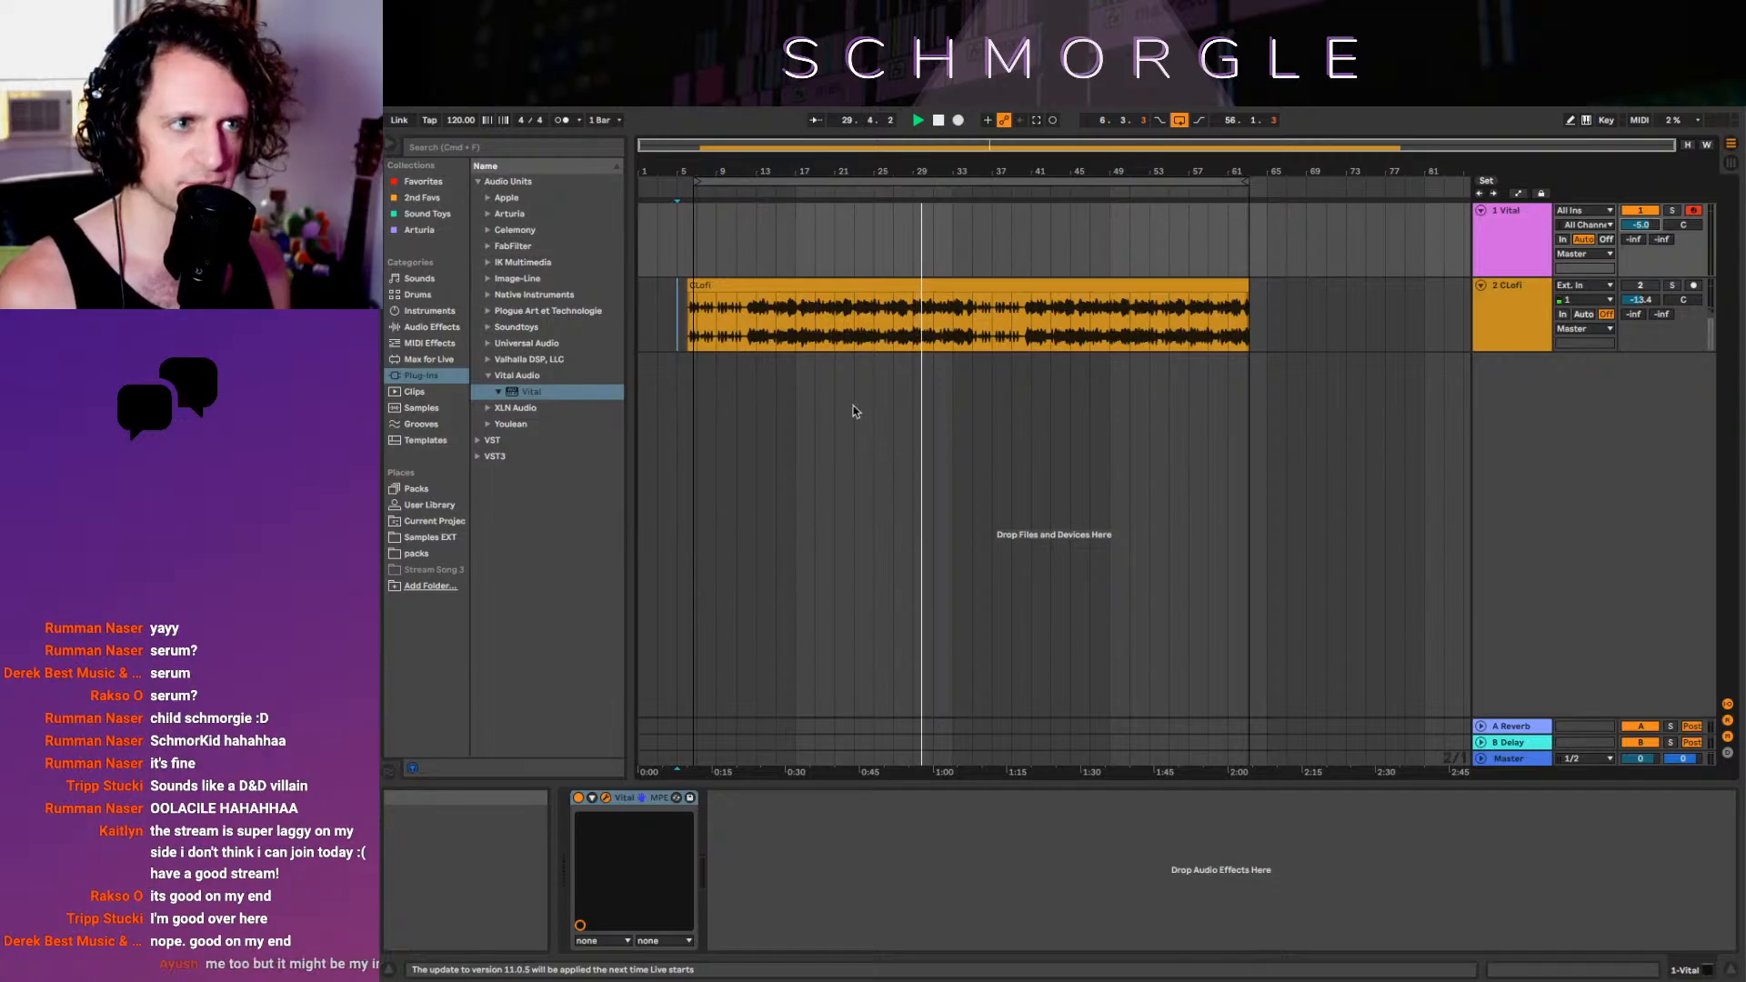
pyautogui.click(851, 350)
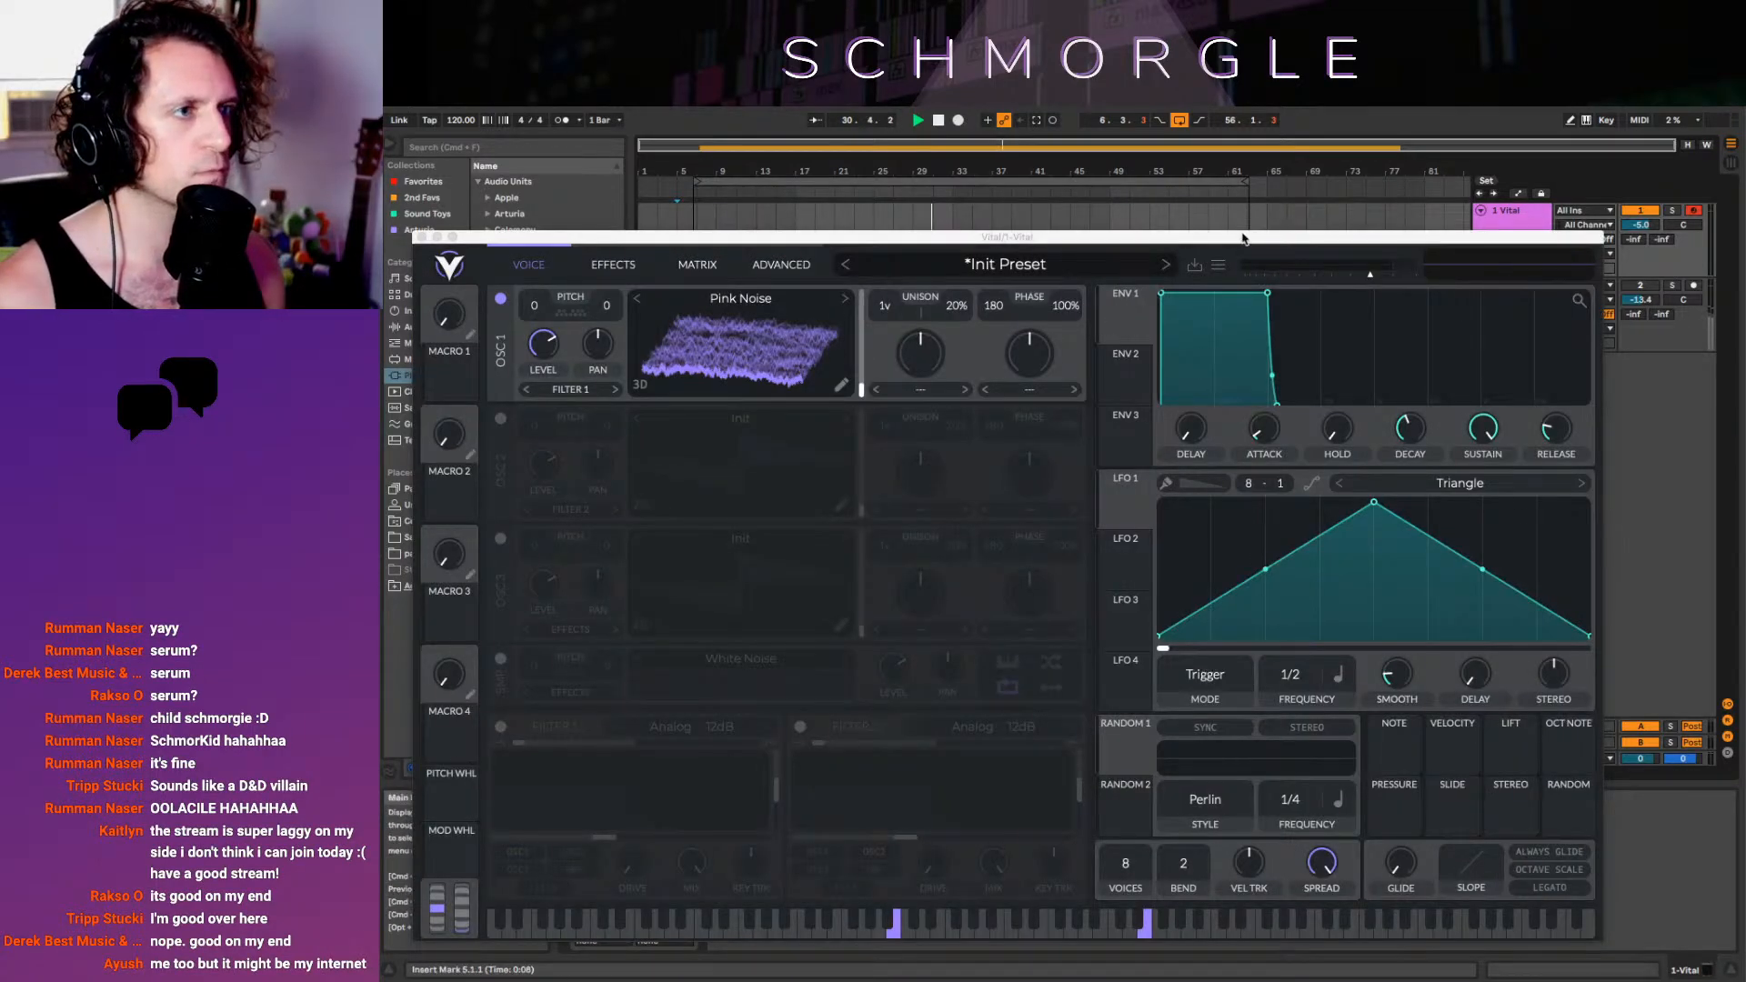
pyautogui.moveTo(1219, 239); pyautogui.dragTo(1298, 548)
pyautogui.click(1012, 264)
pyautogui.press('space')
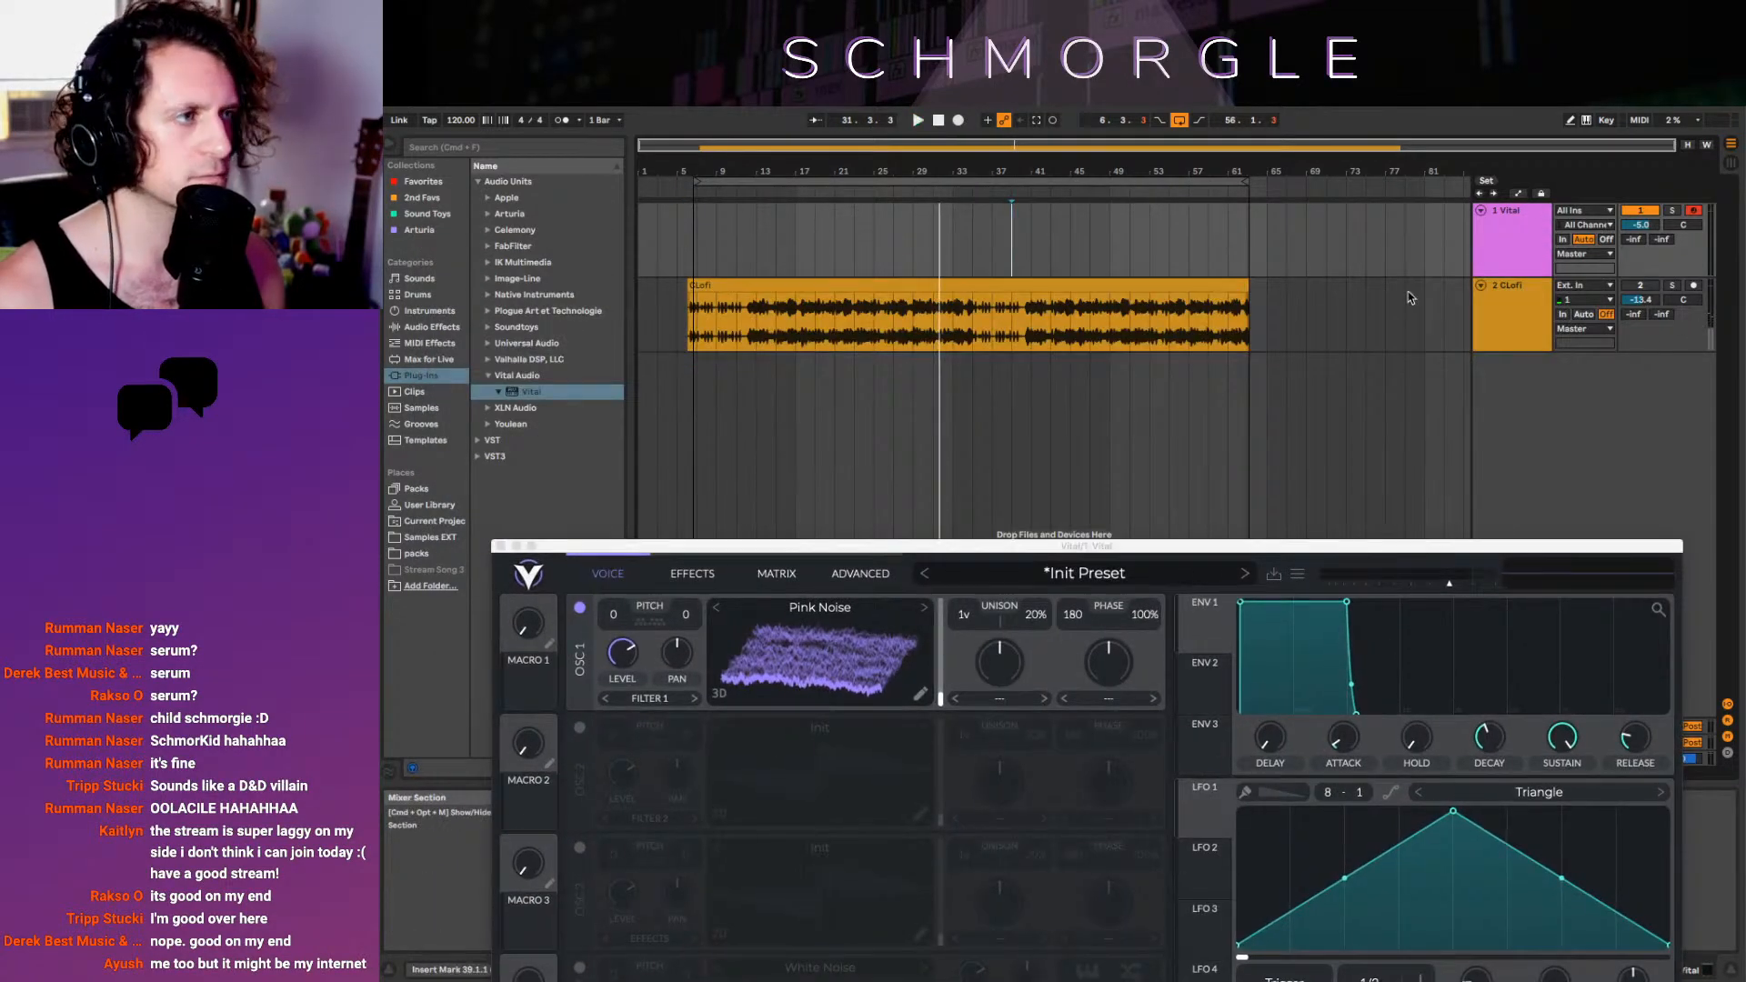
pyautogui.click(1481, 286)
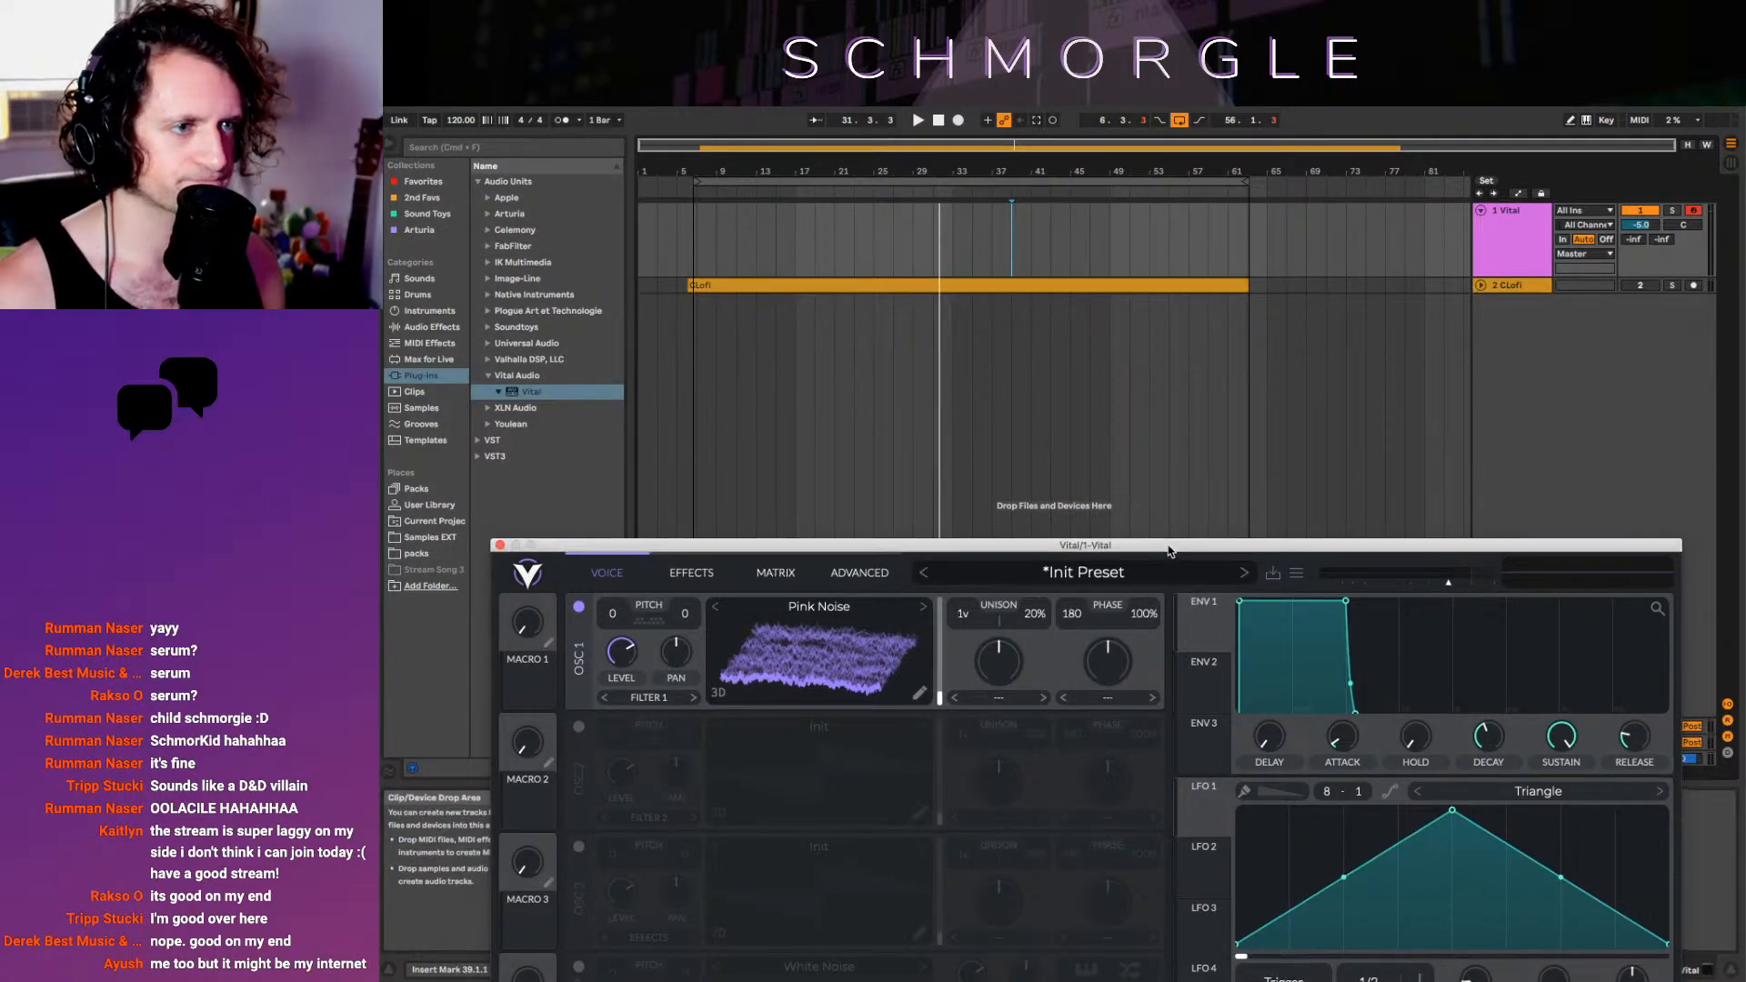
pyautogui.moveTo(1170, 549); pyautogui.dragTo(1157, 162)
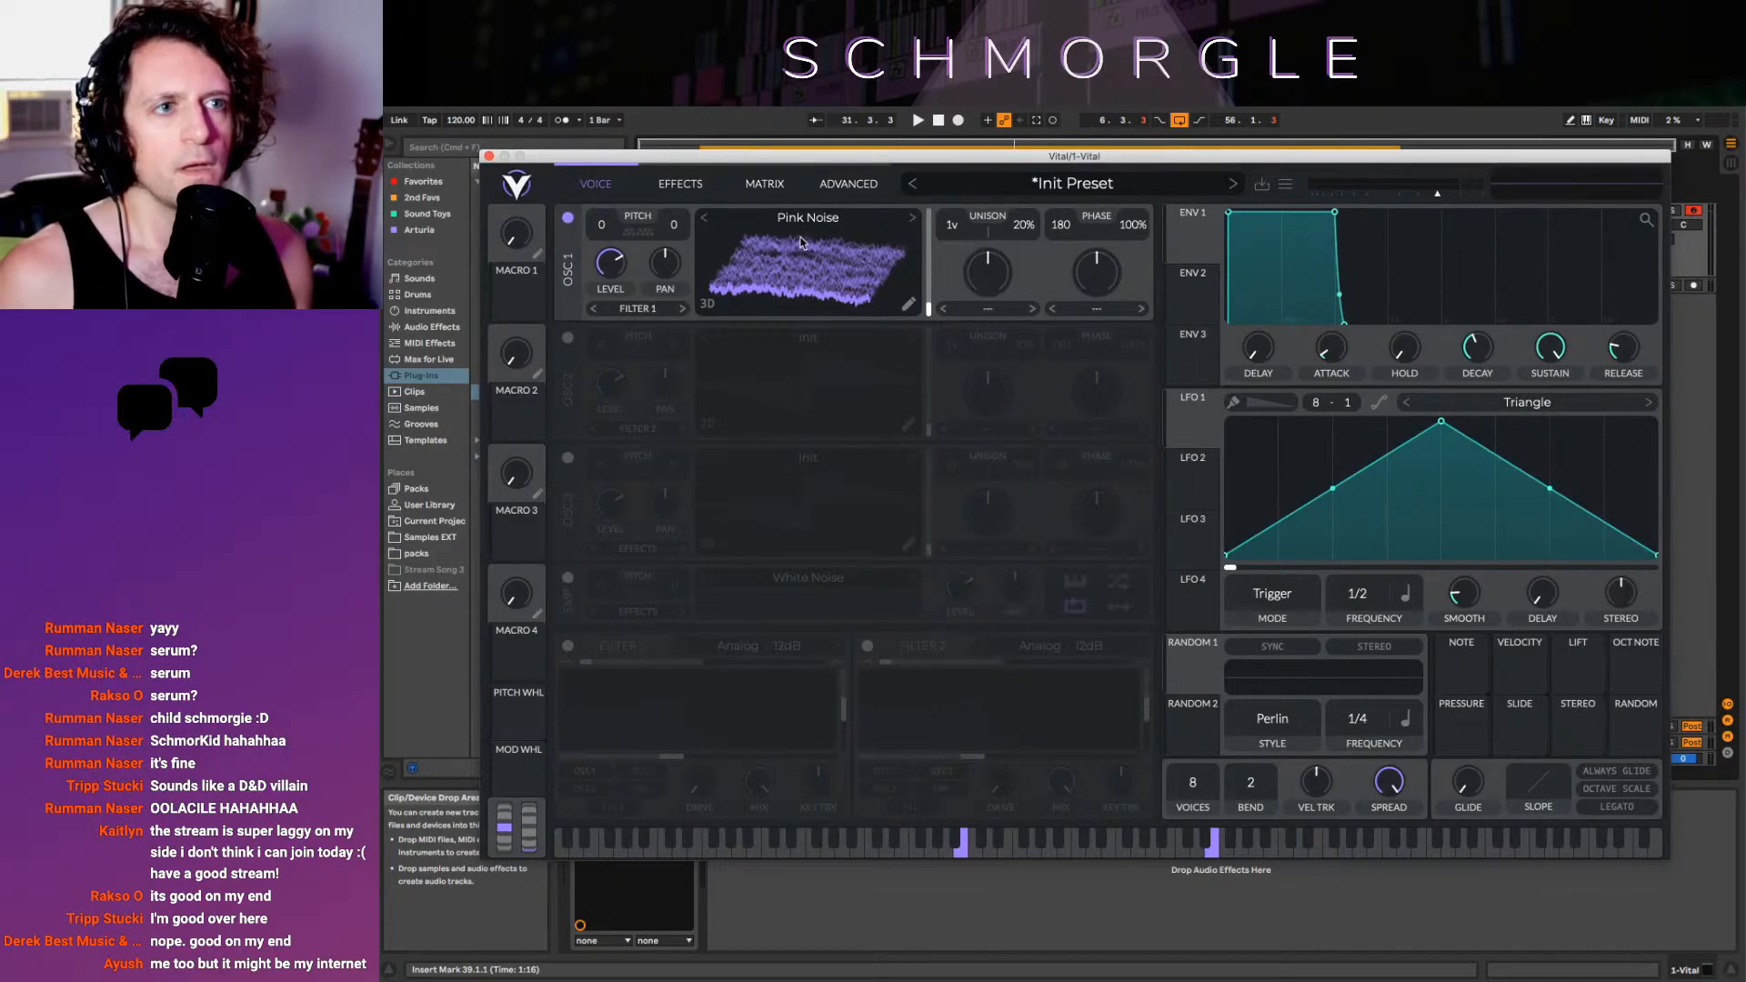
# Step oscillator 1 back through its wavetables to Water Razor in 2D view, and reset the synth to the initial preset
pyautogui.click(704, 218)
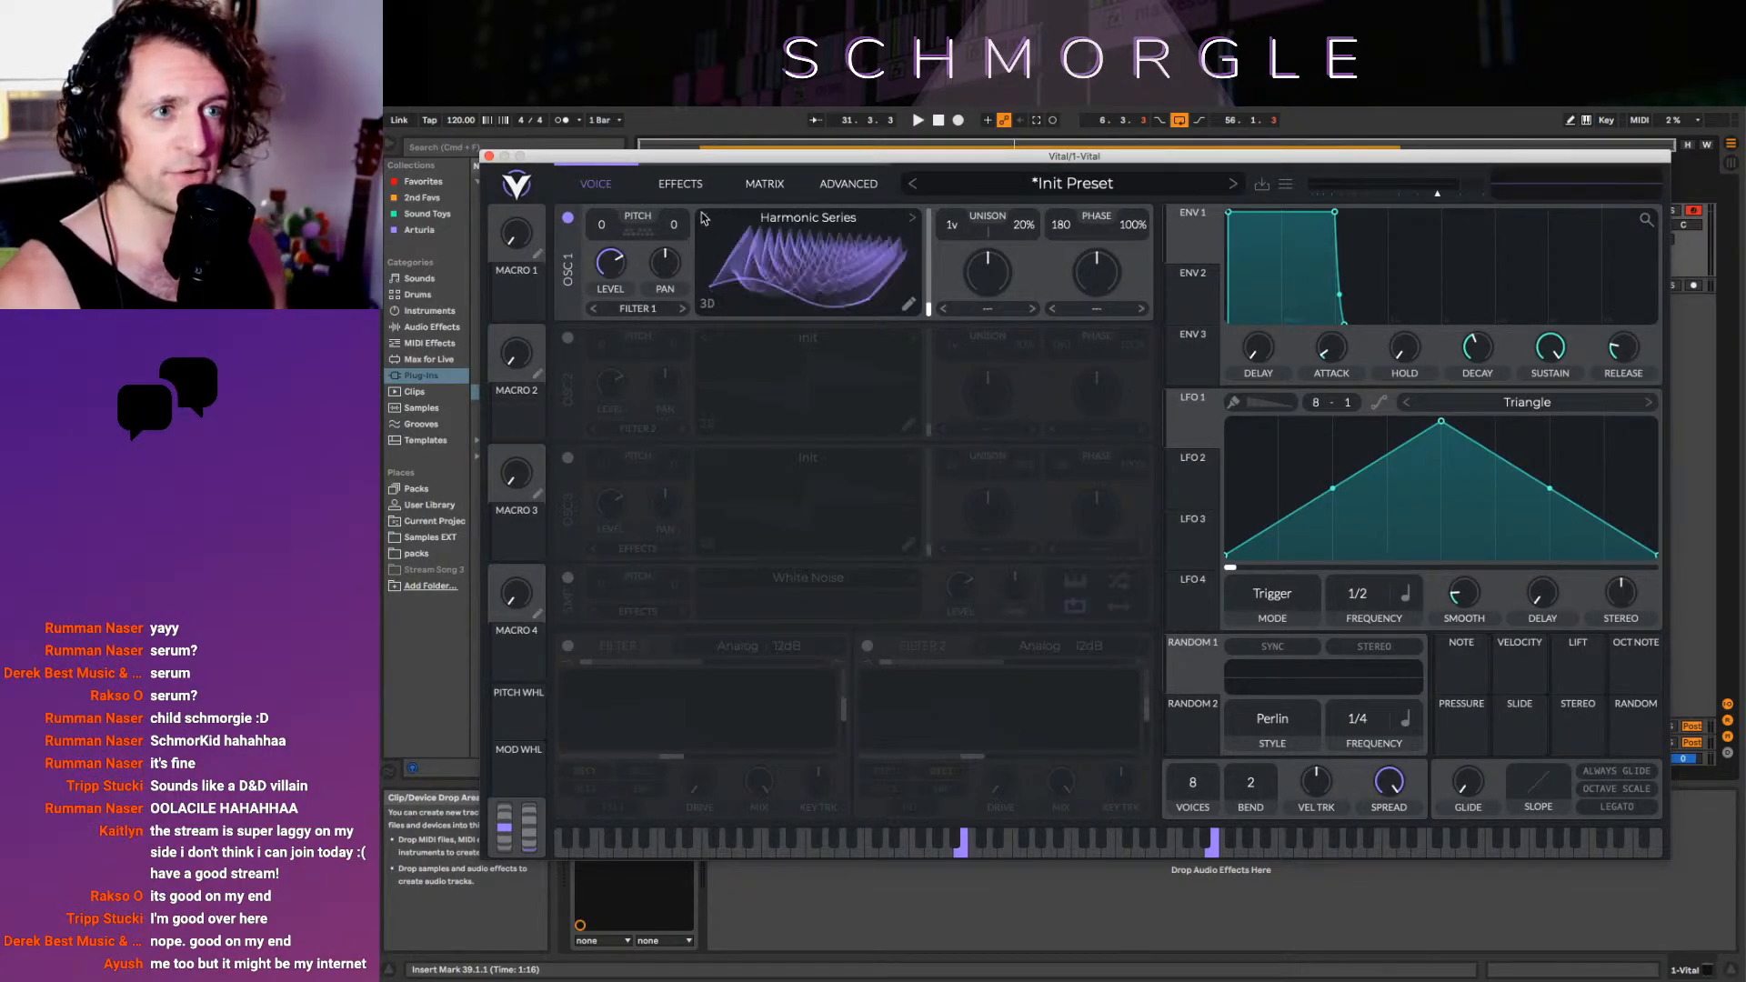
pyautogui.click(1283, 186)
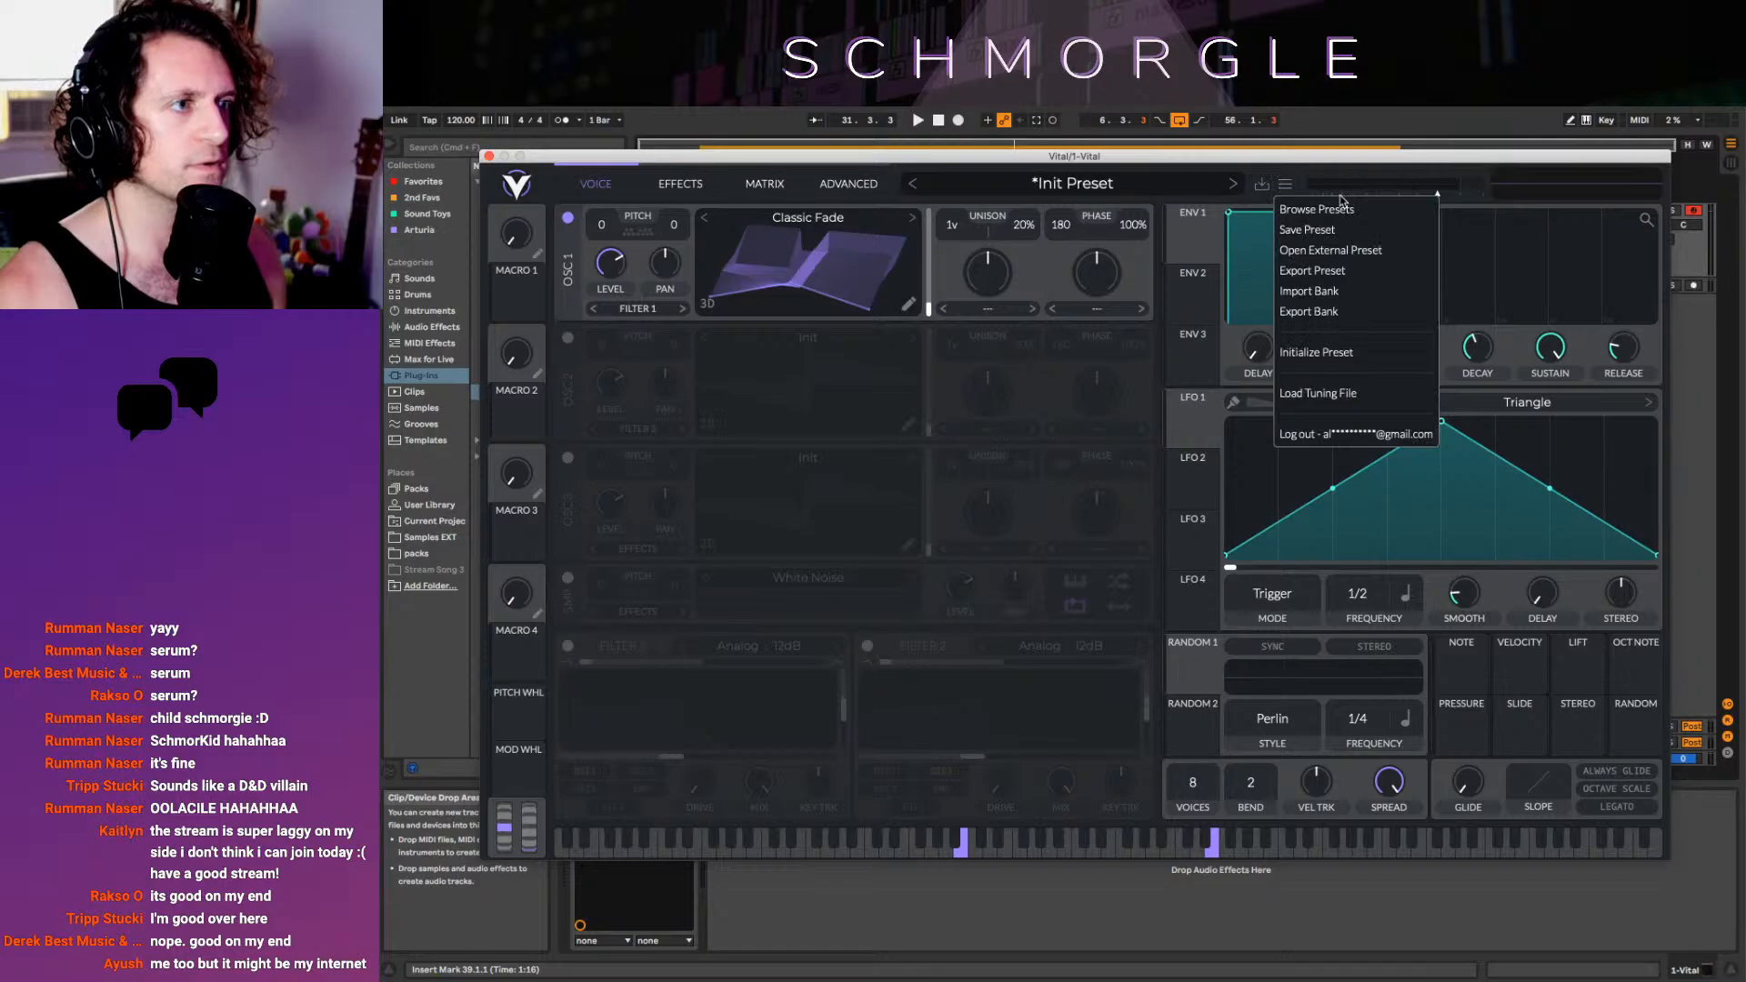
pyautogui.click(739, 256)
pyautogui.click(705, 219)
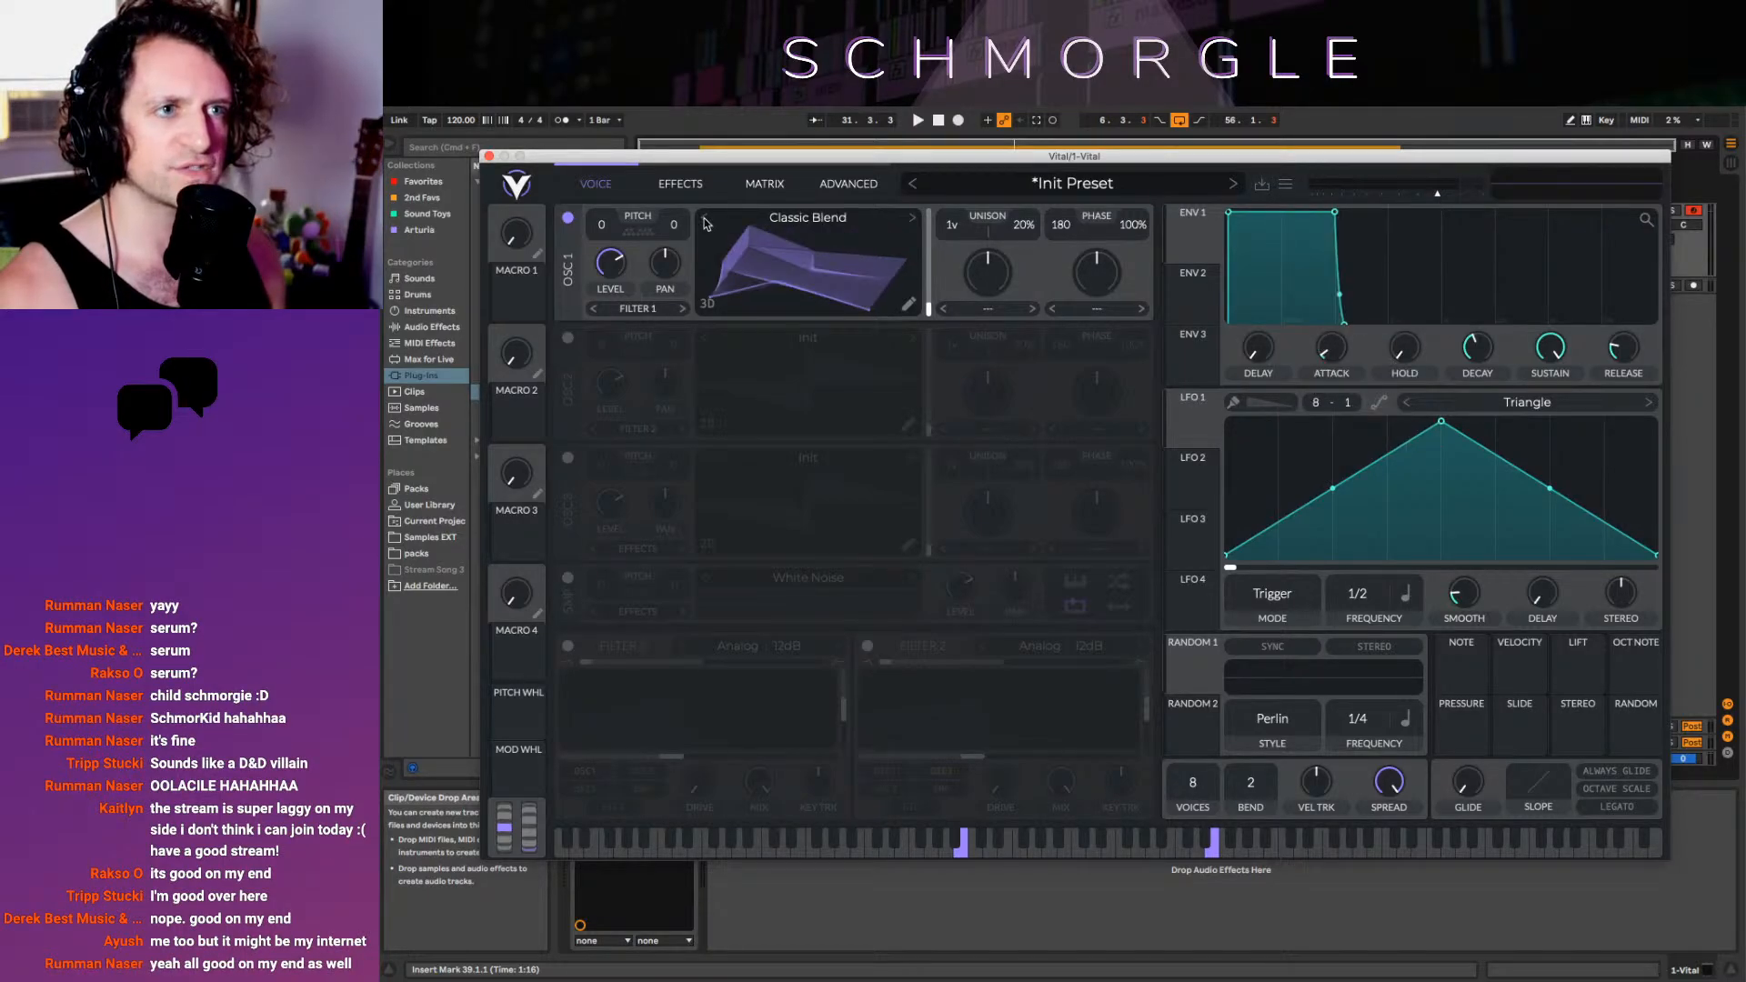
pyautogui.click(707, 306)
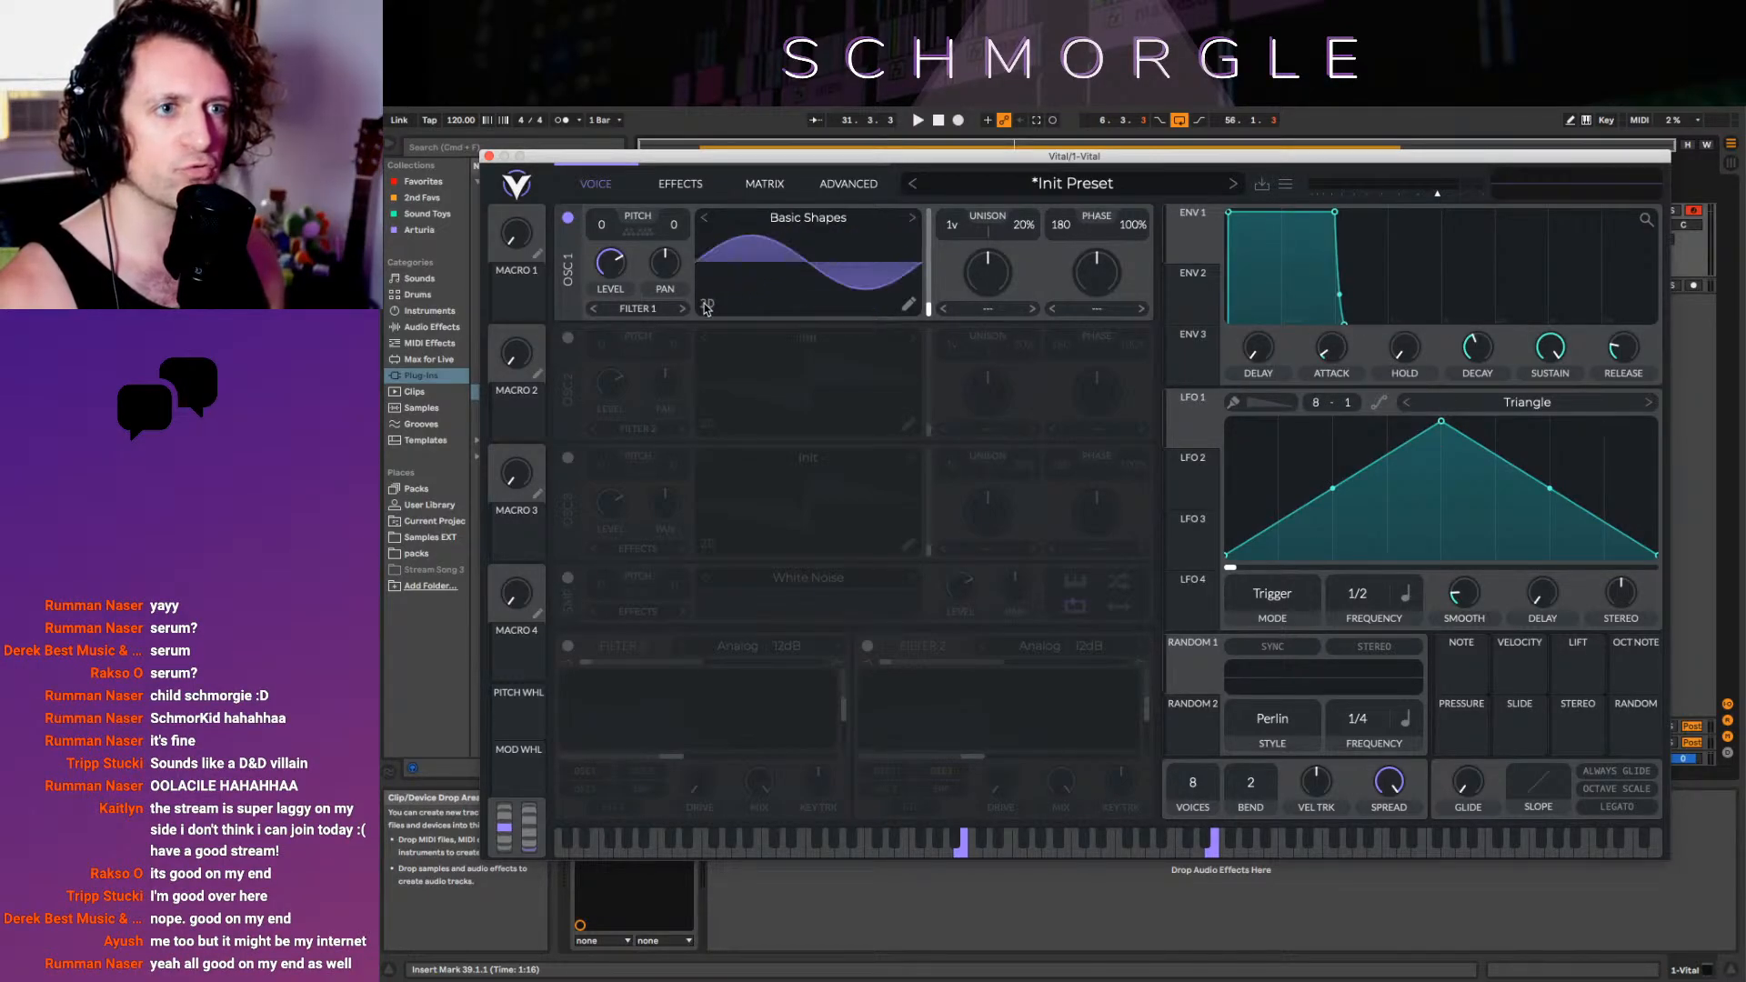
pyautogui.click(704, 218)
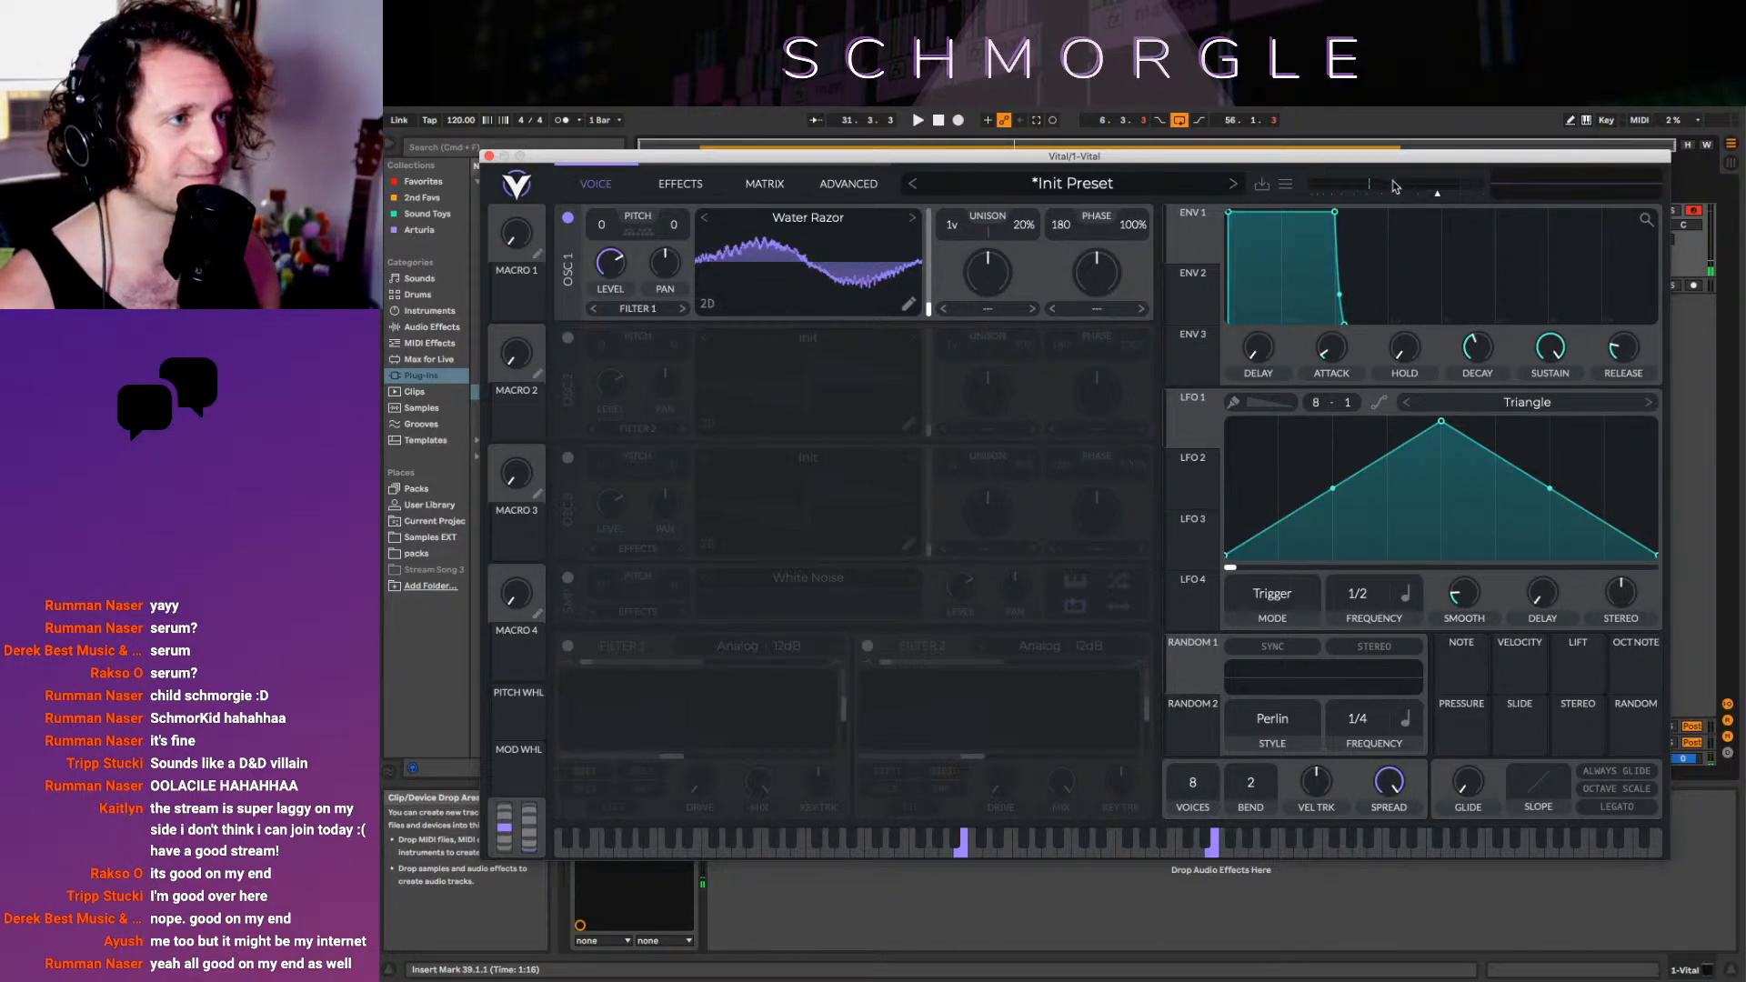
pyautogui.click(1277, 184)
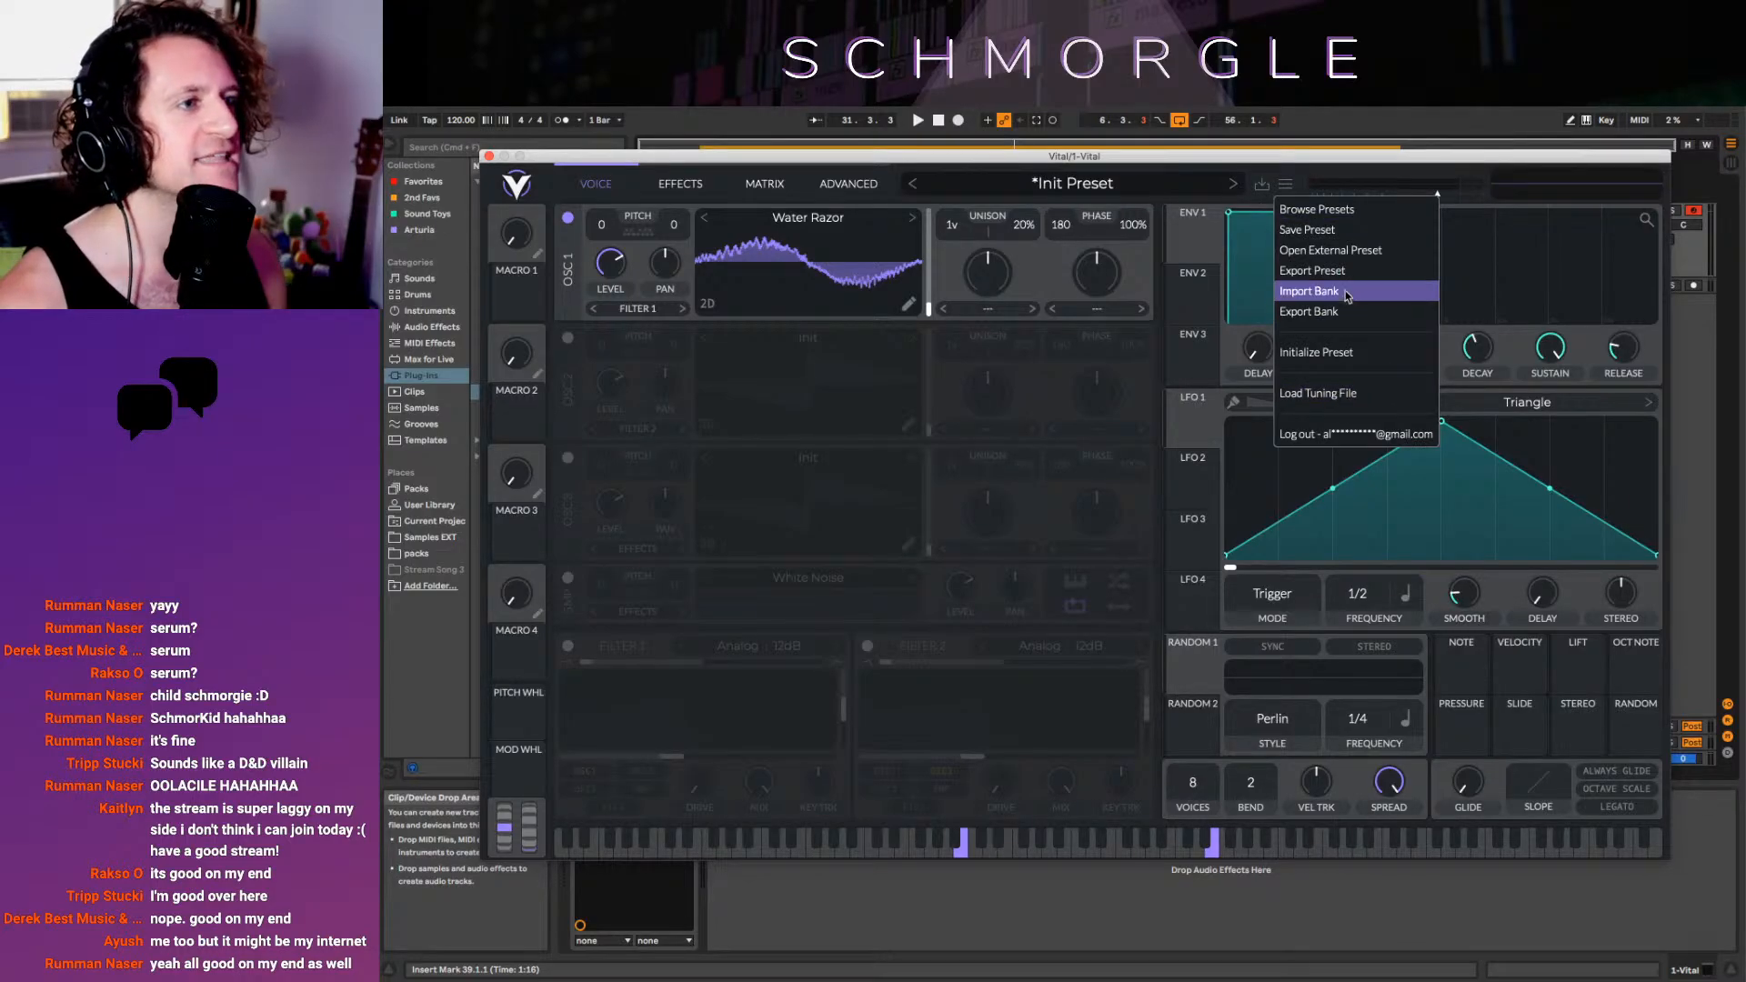
pyautogui.click(1354, 354)
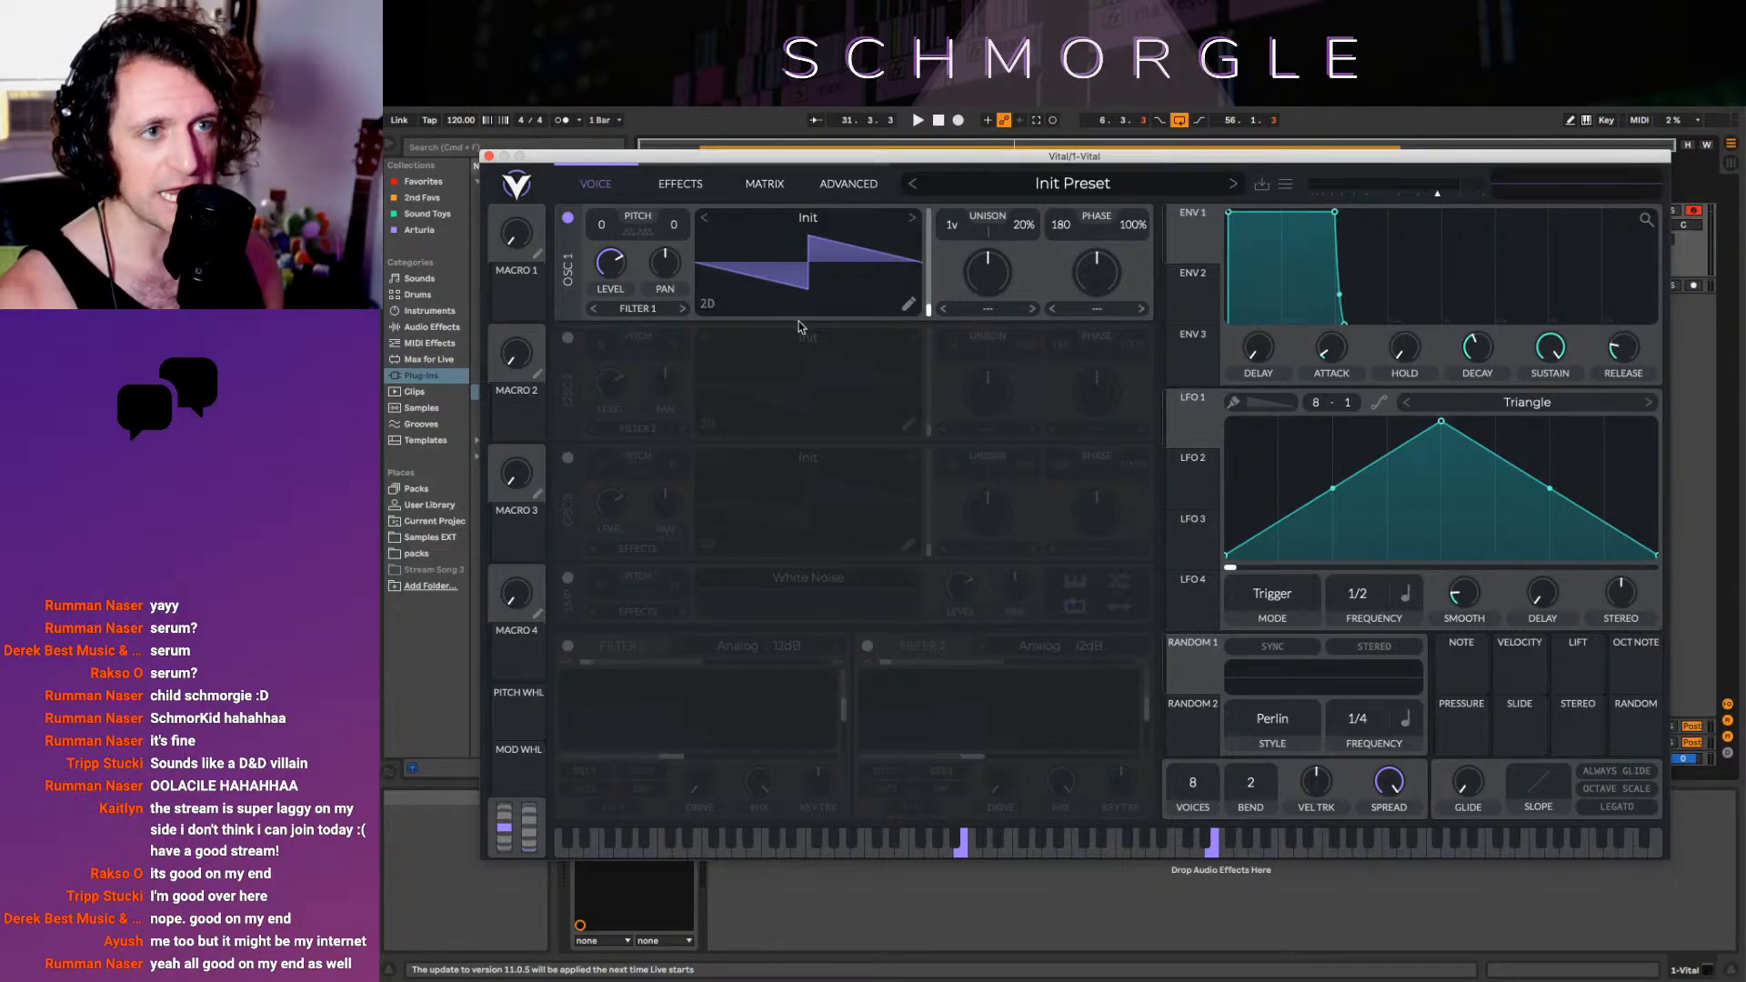
# Enable the sampler, audition the BART, Box Fan and Grinder samples, and switch the sampler back off
pyautogui.click(568, 579)
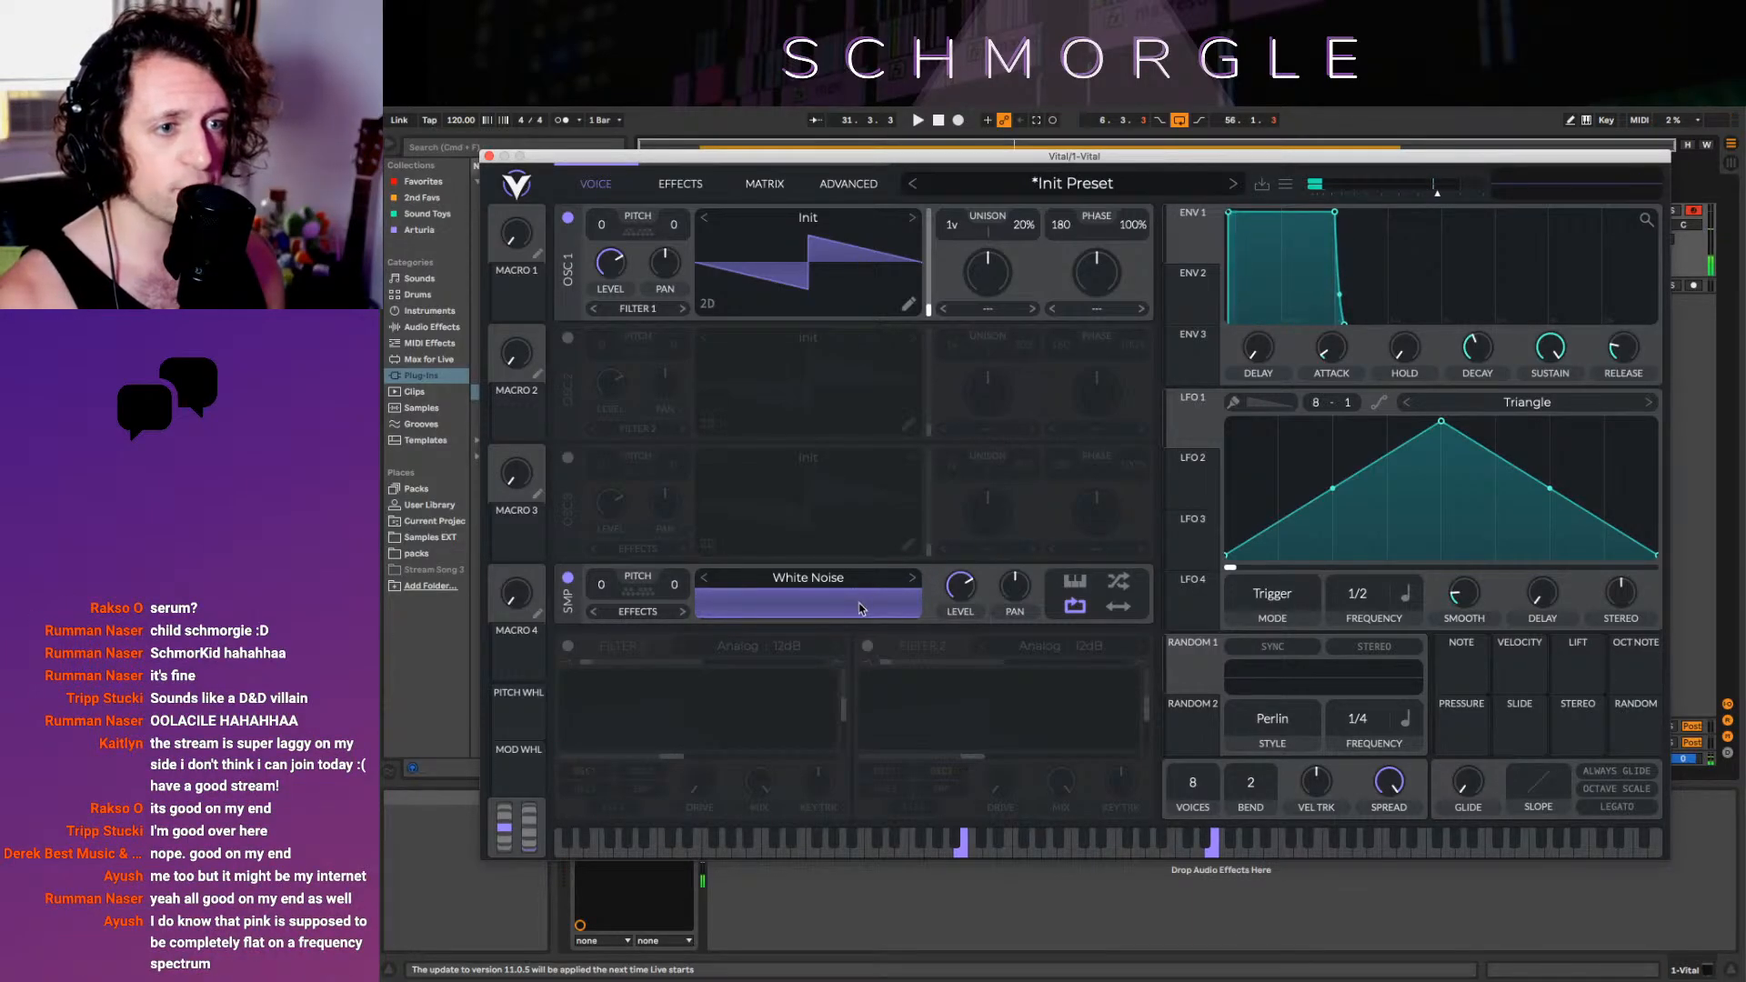
pyautogui.click(915, 578)
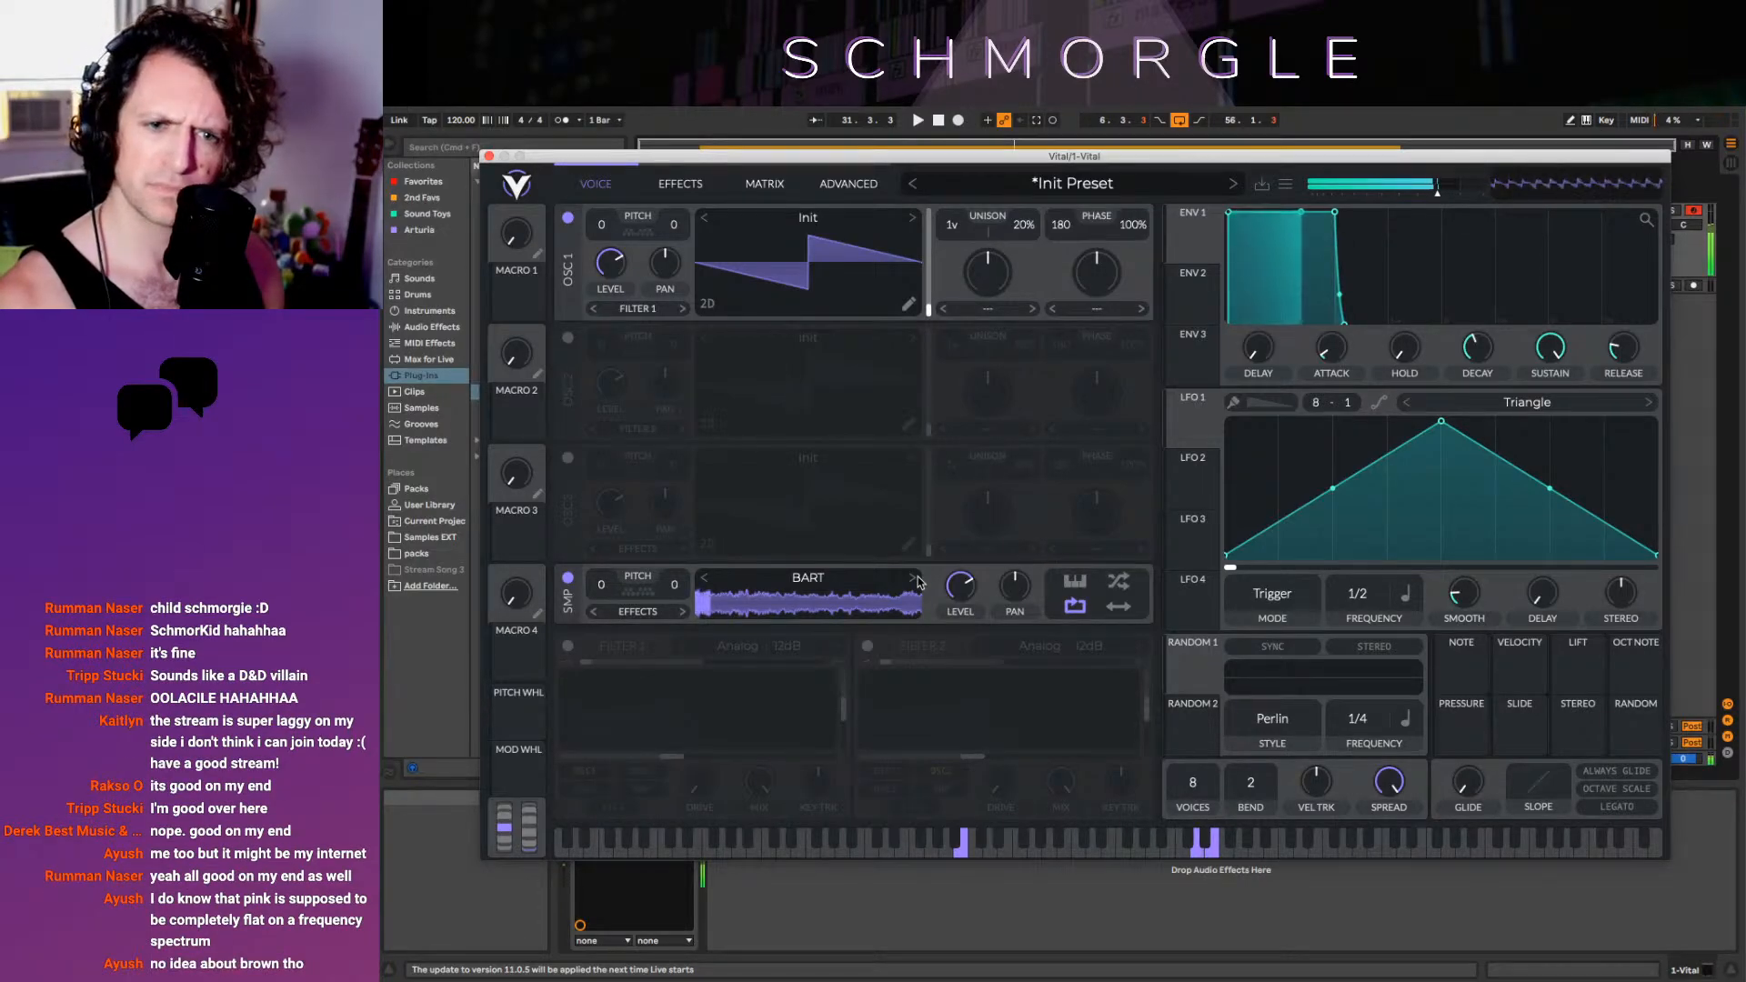
pyautogui.click(913, 579)
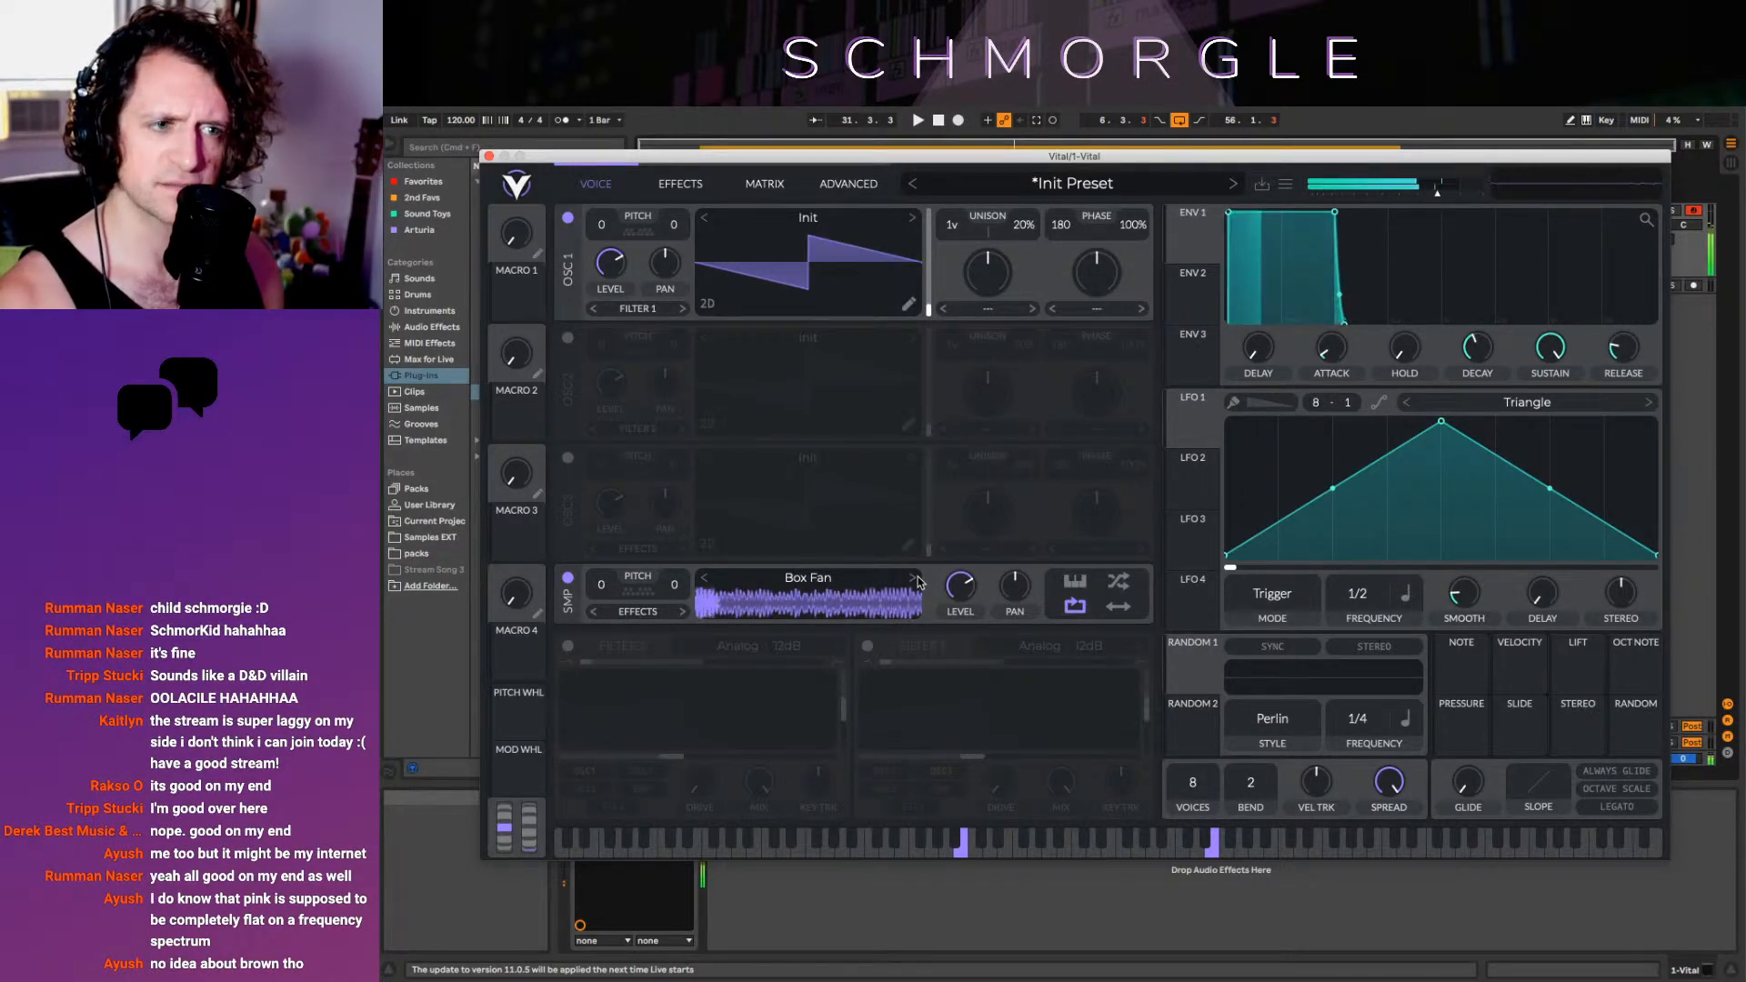
pyautogui.click(913, 579)
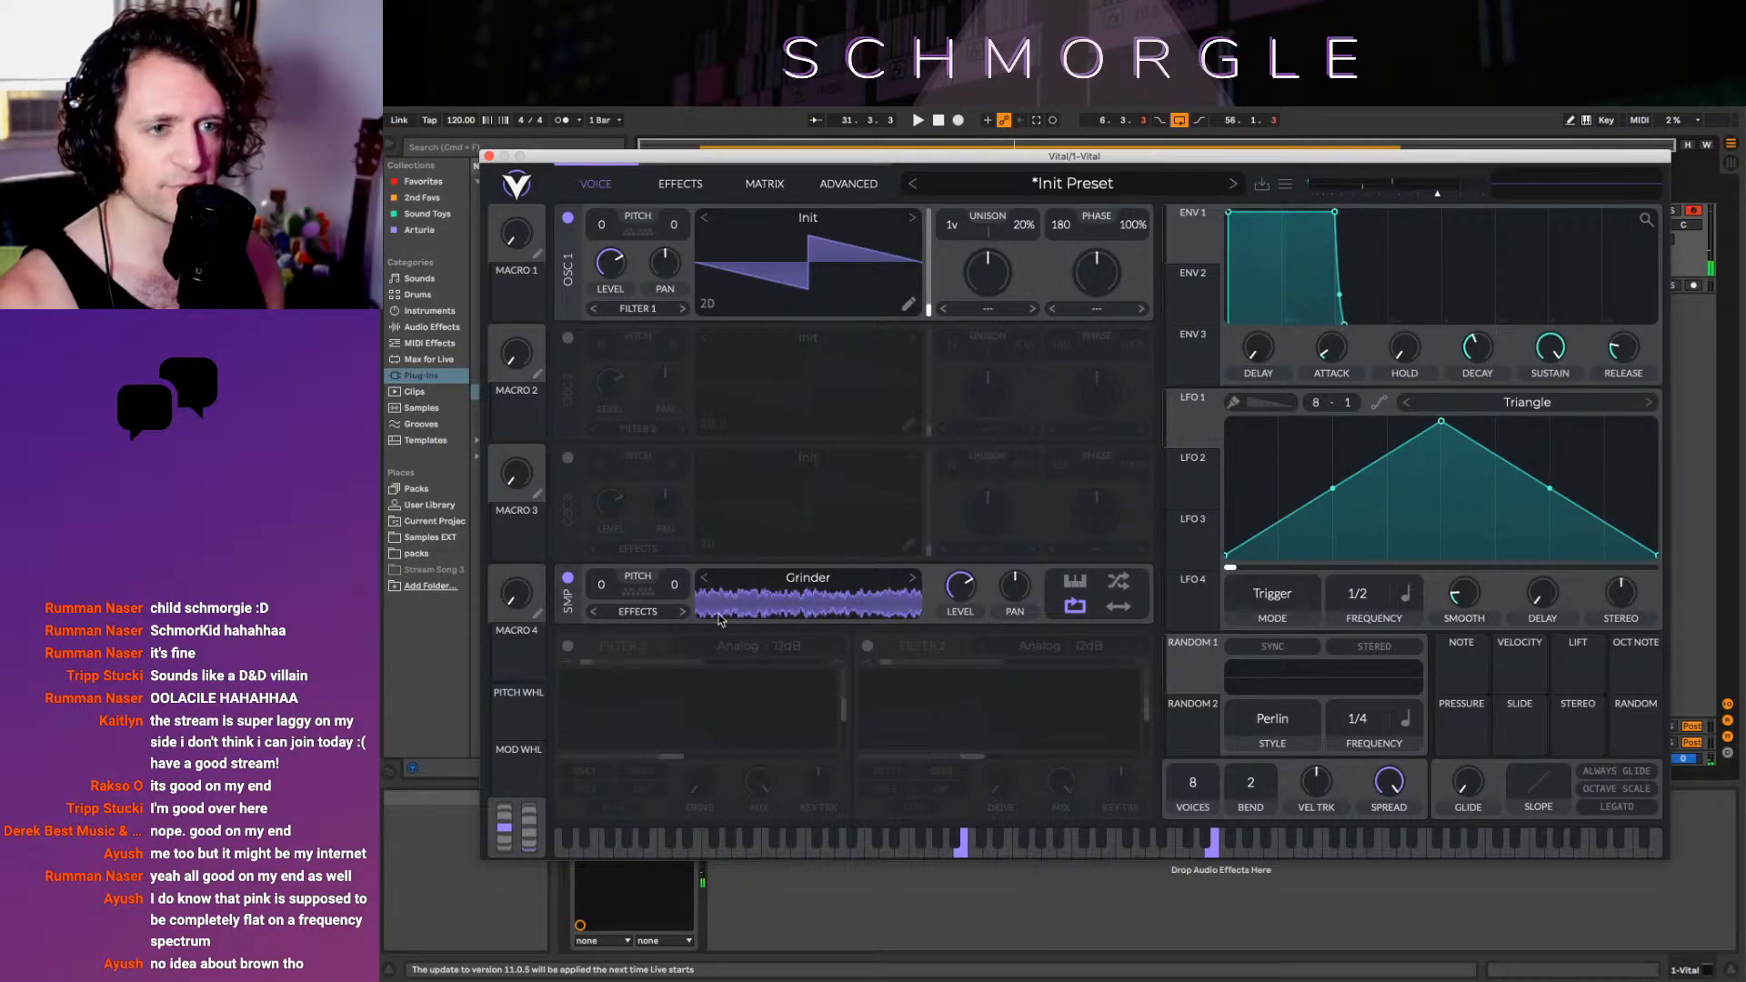
pyautogui.click(567, 578)
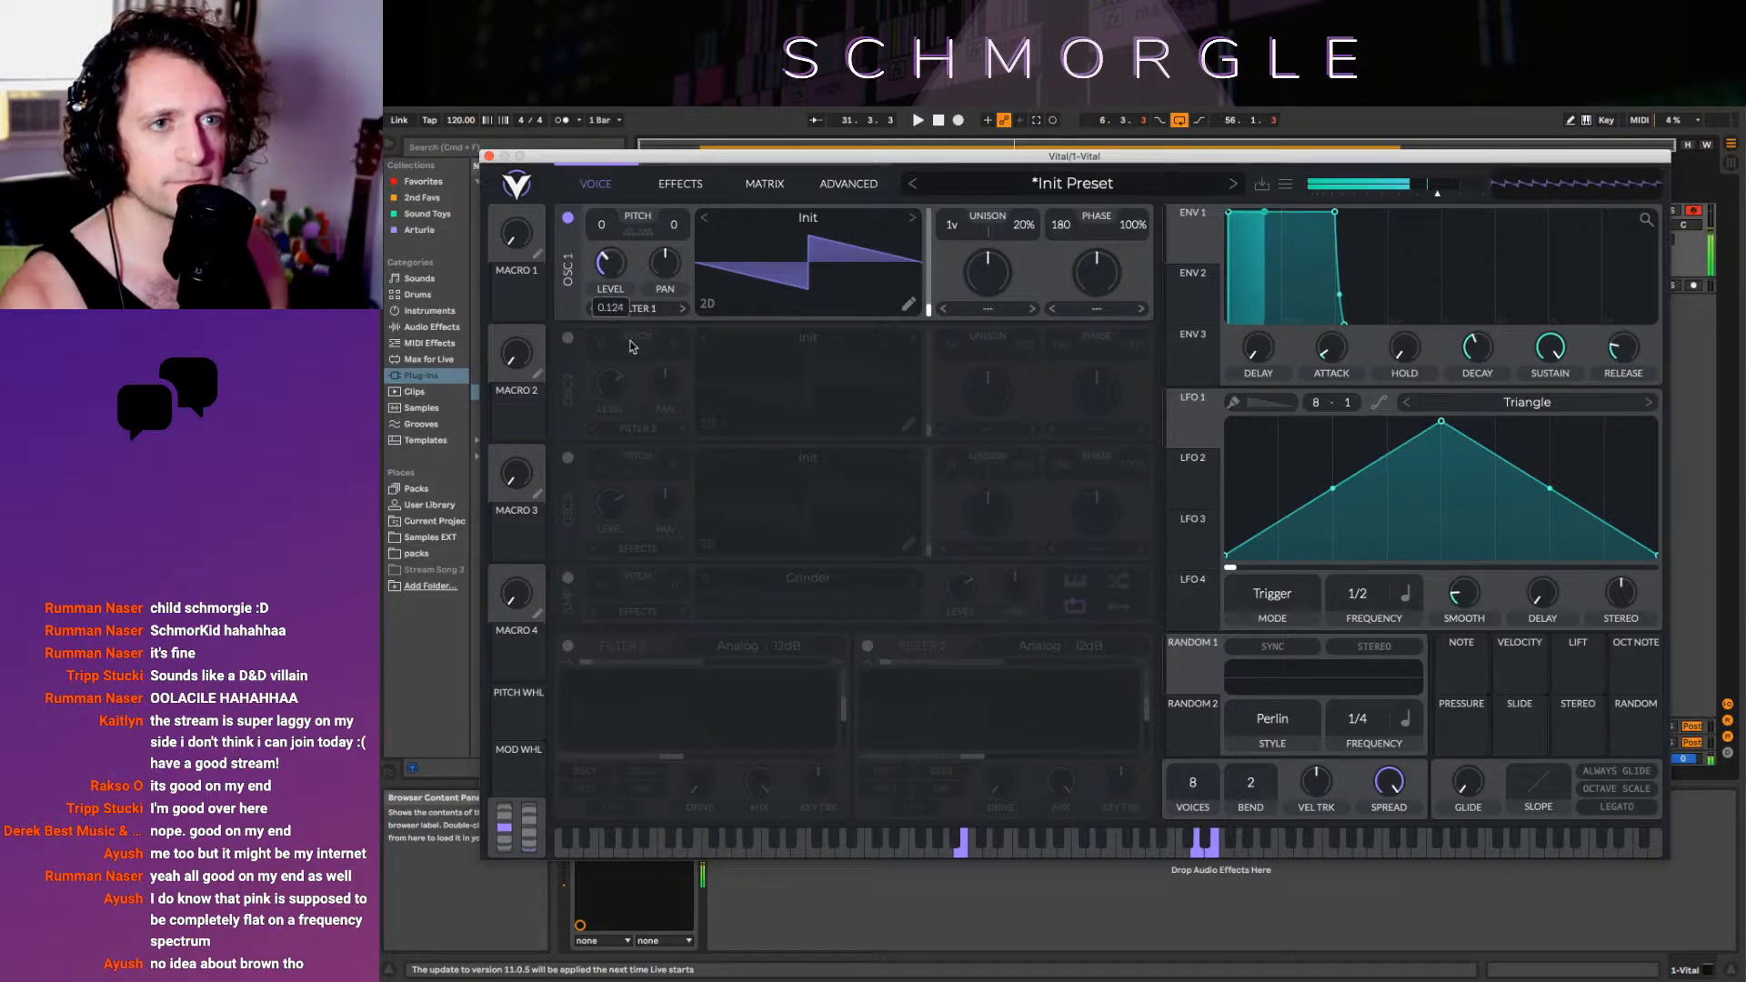
# Try oscillator 1's pan and reset it to center, then vary the unison detune and leave it at 12%
pyautogui.moveTo(665, 260)
pyautogui.mouseDown()
pyautogui.moveTo(662, 284)
pyautogui.moveTo(673, 245)
pyautogui.moveTo(685, 282)
pyautogui.moveTo(664, 264)
pyautogui.mouseUp()
pyautogui.doubleClick(664, 265)
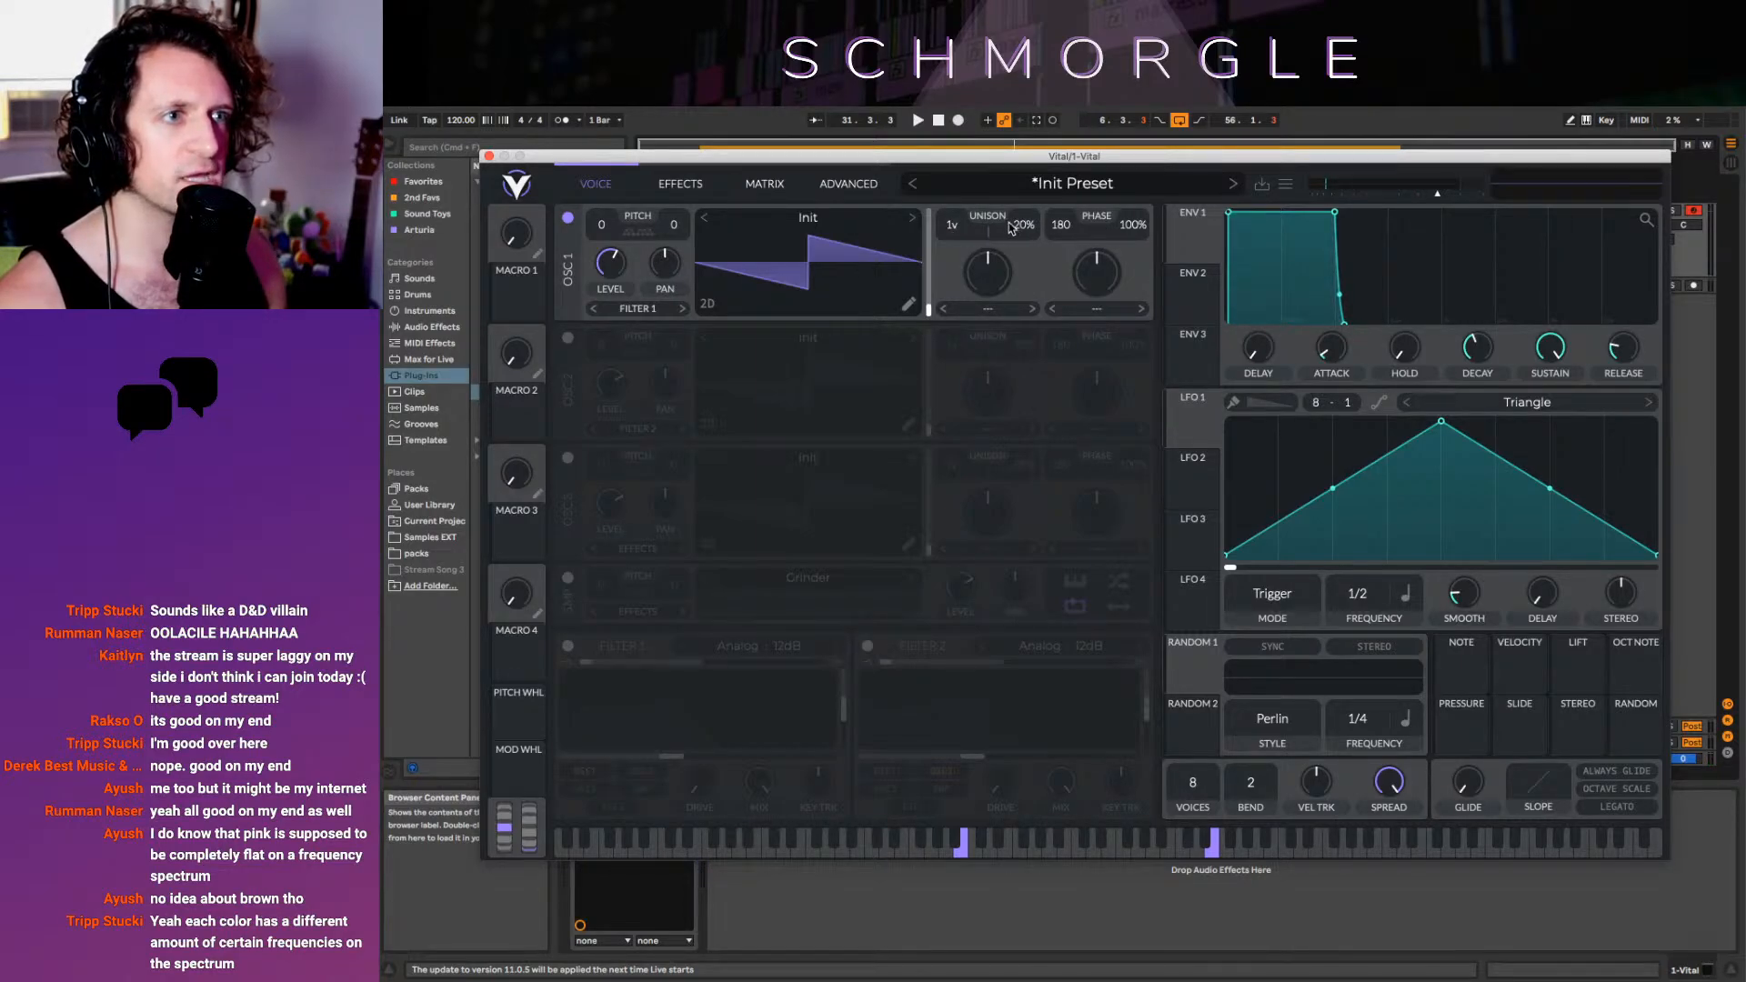
pyautogui.moveTo(1026, 227); pyautogui.dragTo(1060, 335)
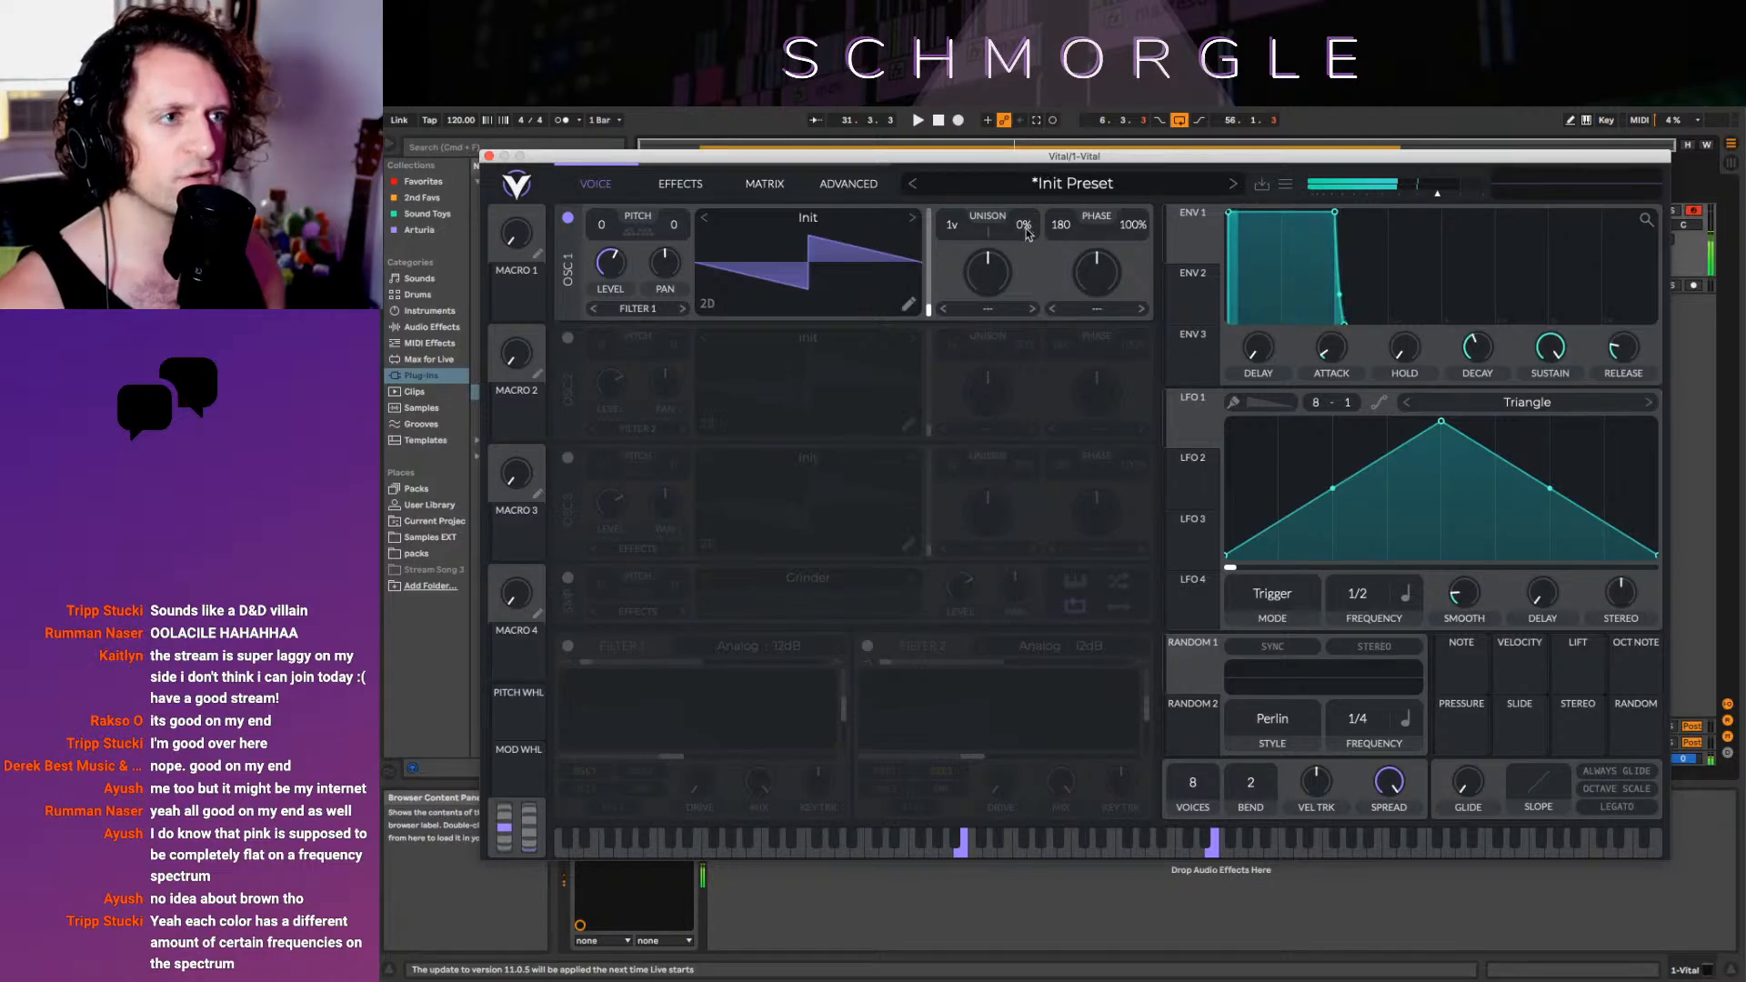
pyautogui.moveTo(1026, 234); pyautogui.dragTo(1025, 178)
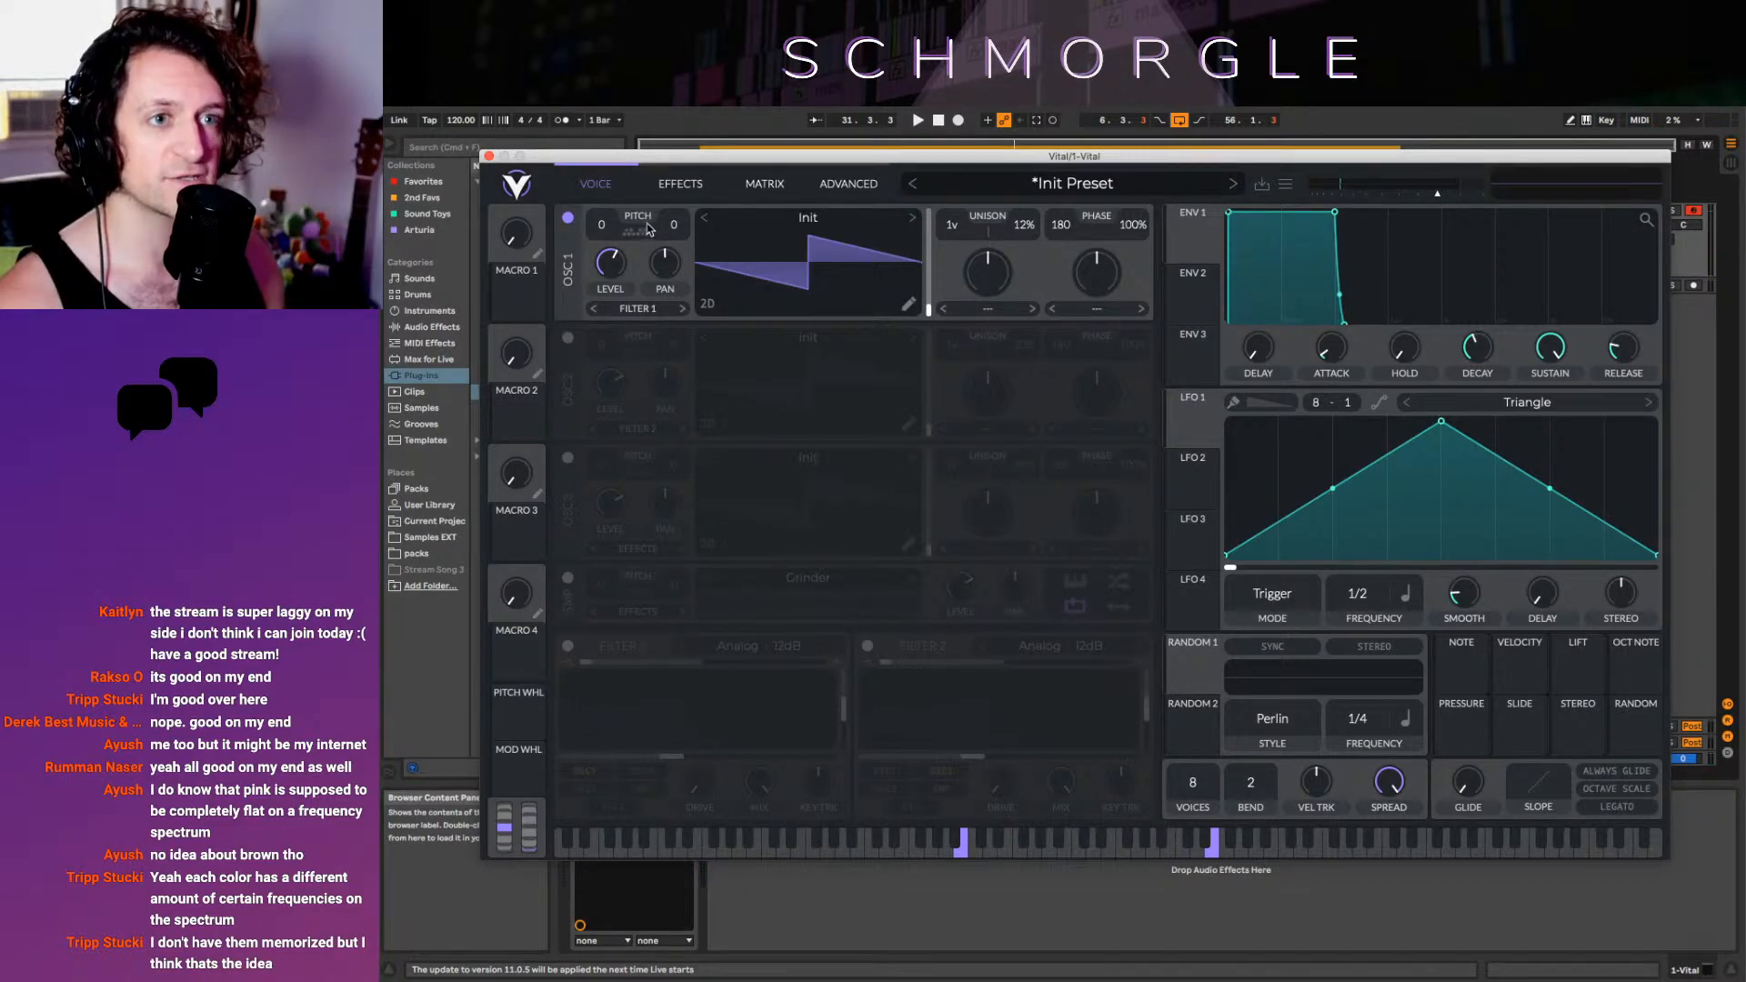
# Try oscillator 1's fine tune and reset it to its default value
pyautogui.moveTo(650, 223)
pyautogui.mouseDown()
pyautogui.moveTo(649, 186)
pyautogui.moveTo(628, 173)
pyautogui.moveTo(639, 273)
pyautogui.moveTo(675, 173)
pyautogui.moveTo(676, 229)
pyautogui.mouseUp()
pyautogui.rightClick(676, 229)
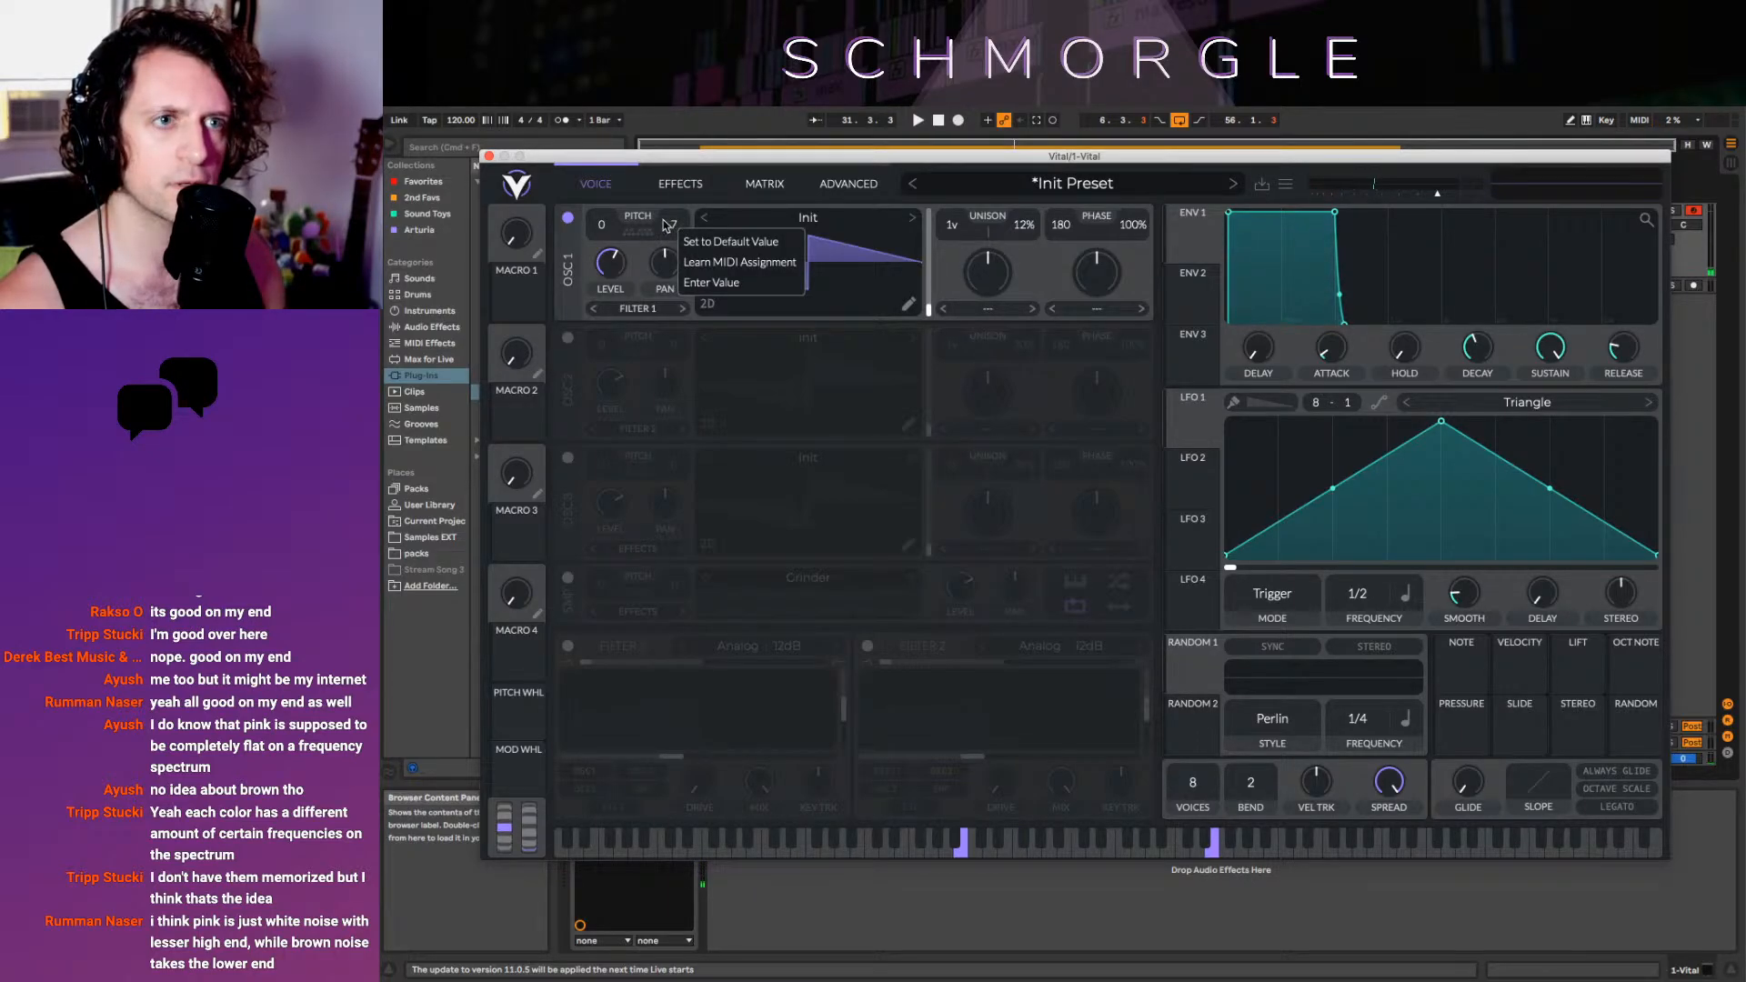
pyautogui.click(727, 241)
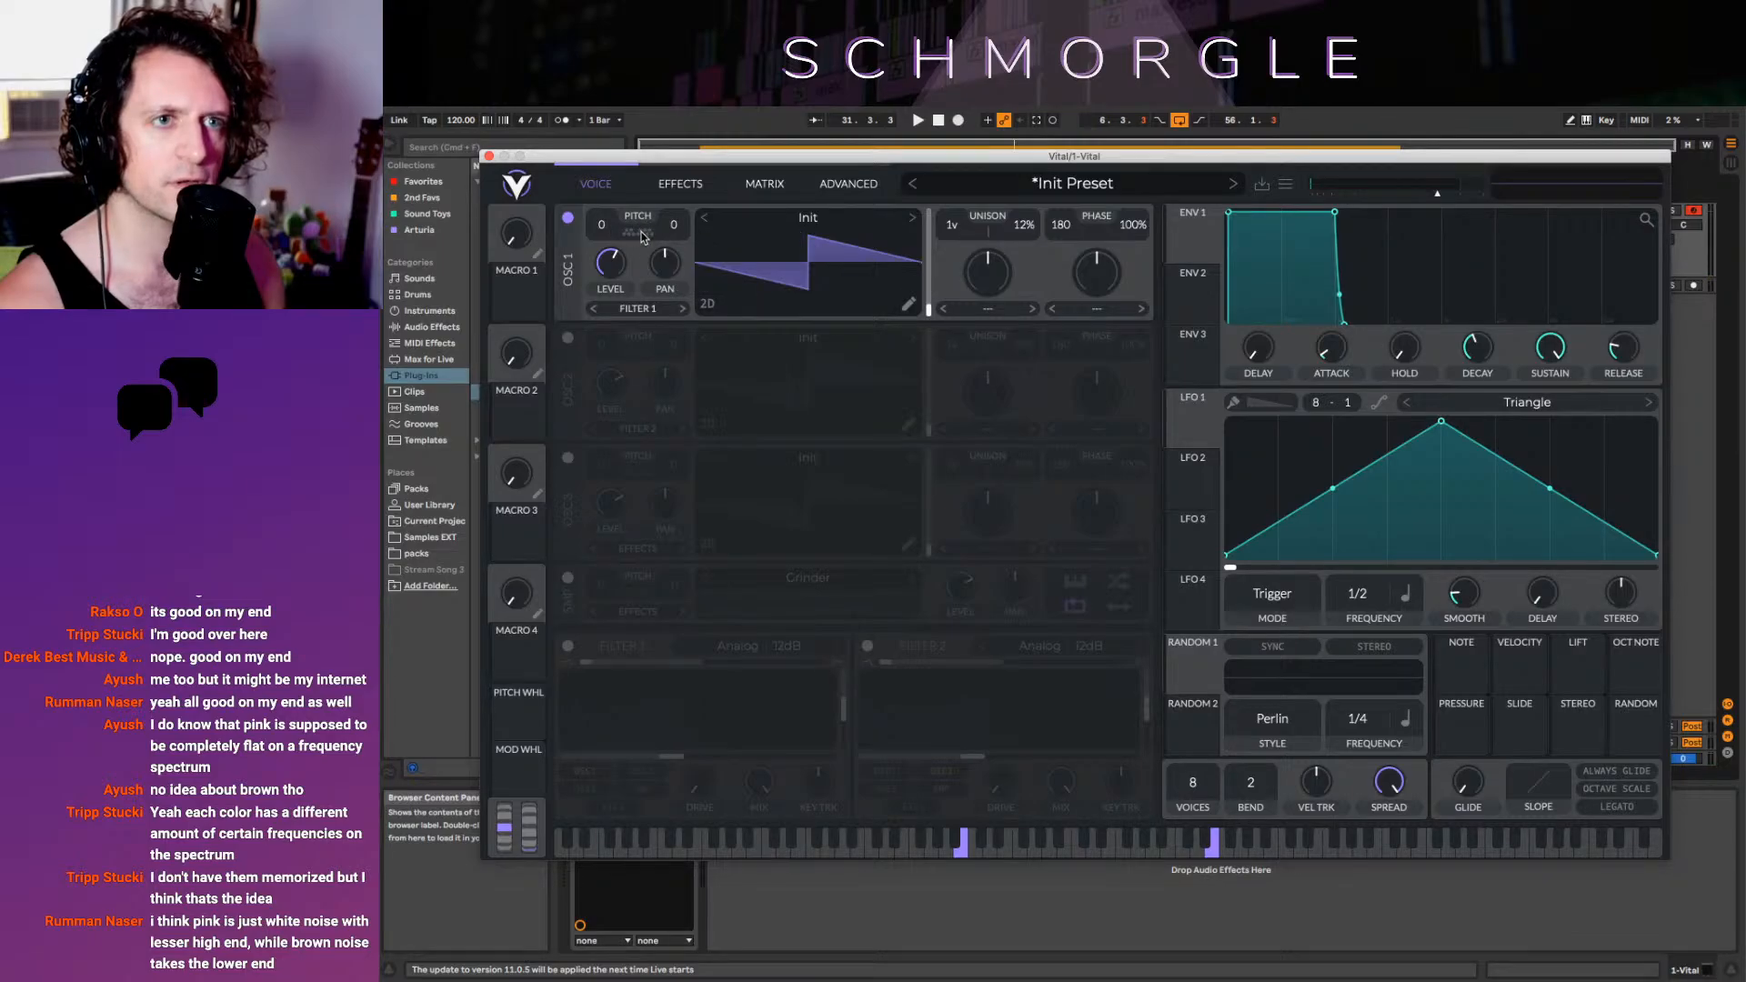
# Try two black keys in oscillator 1's transpose snap settings, clear them again and close the settings
pyautogui.click(643, 235)
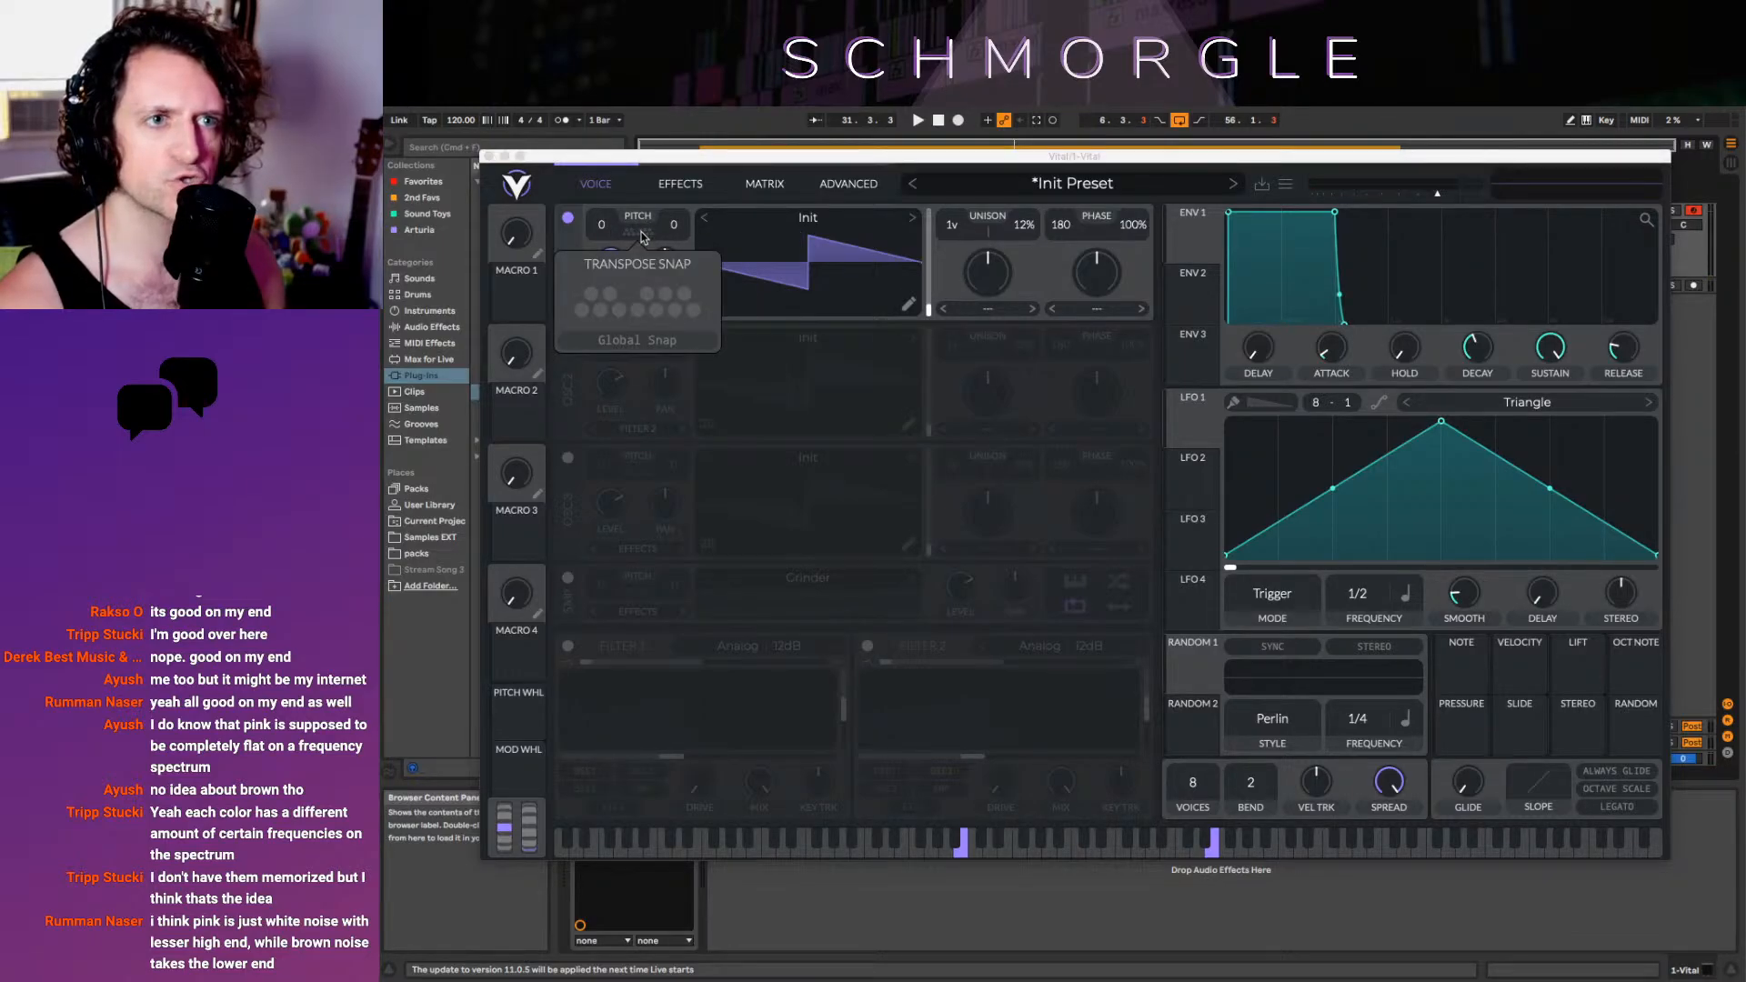
pyautogui.click(592, 295)
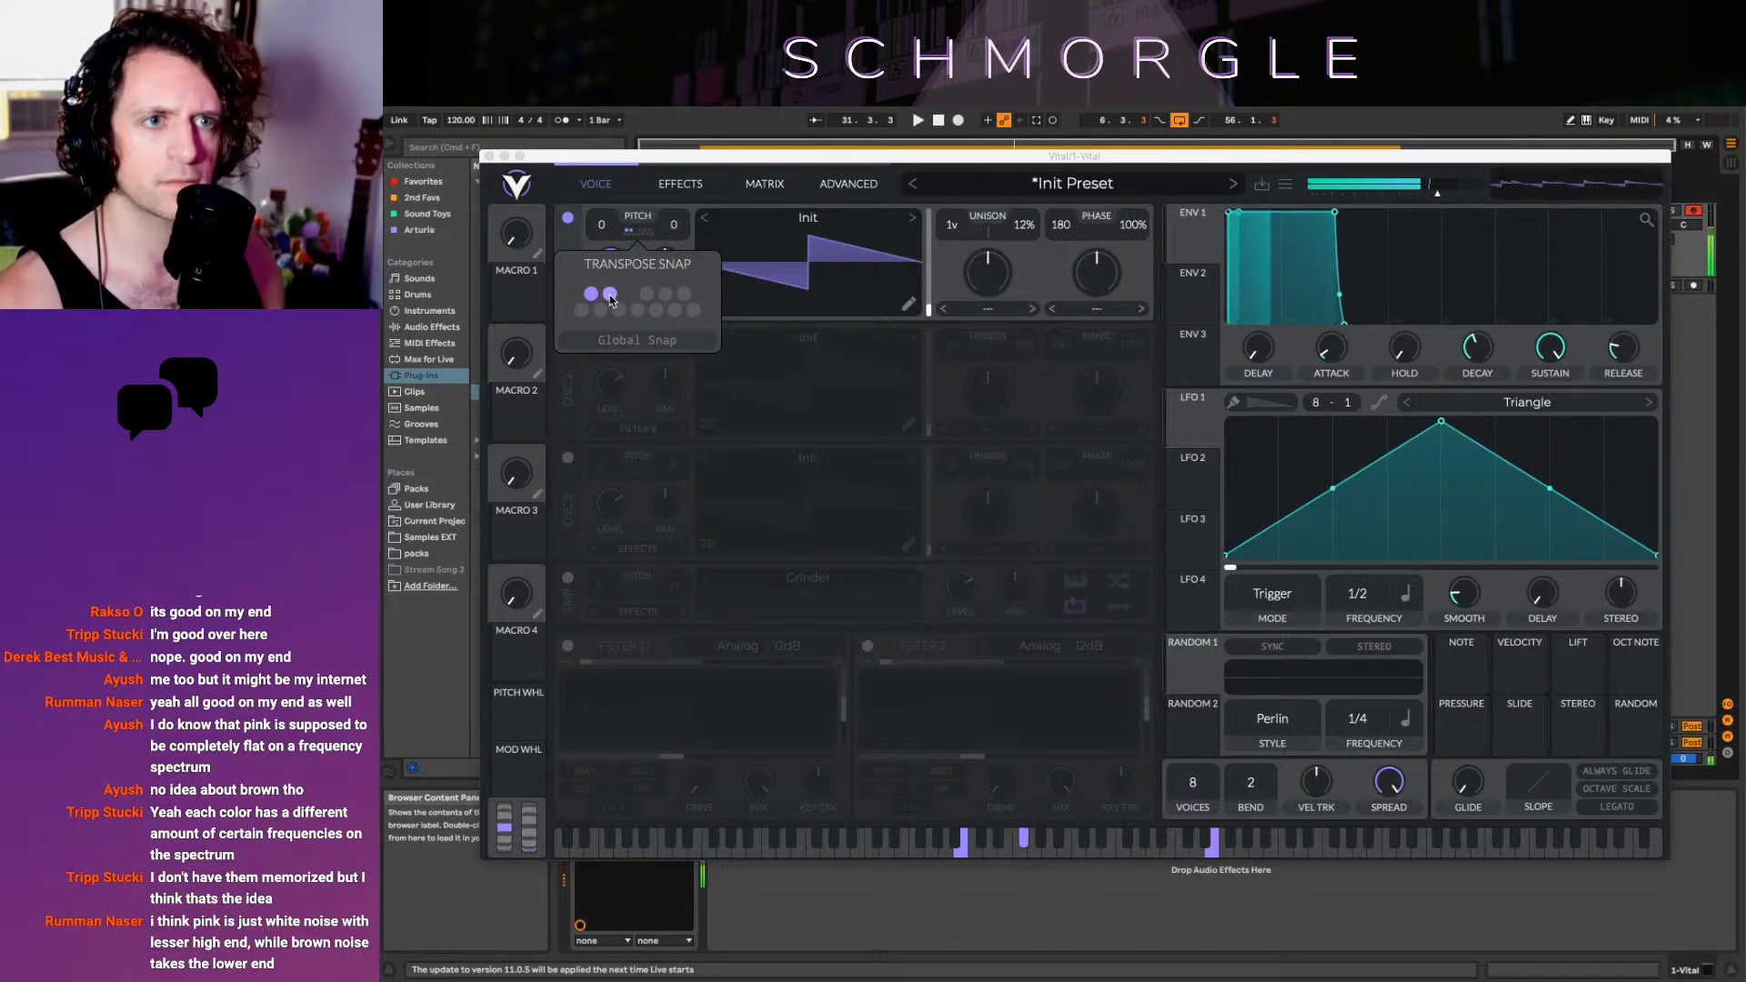
pyautogui.click(610, 299)
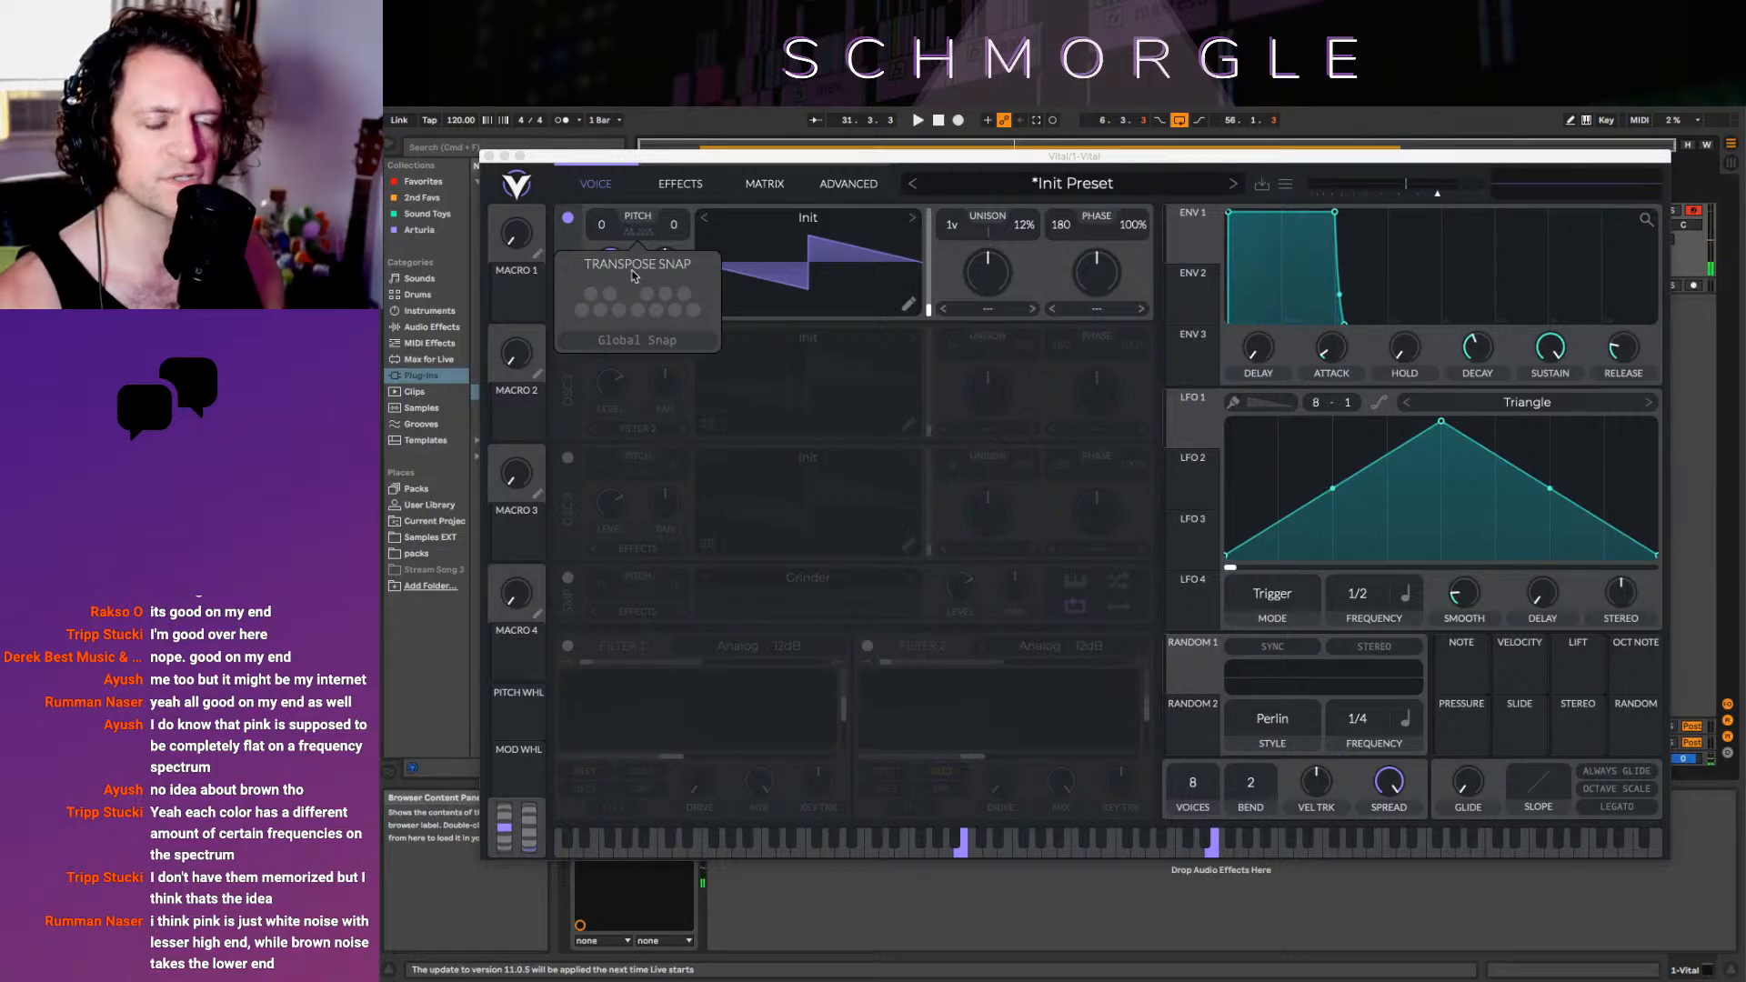
pyautogui.click(626, 227)
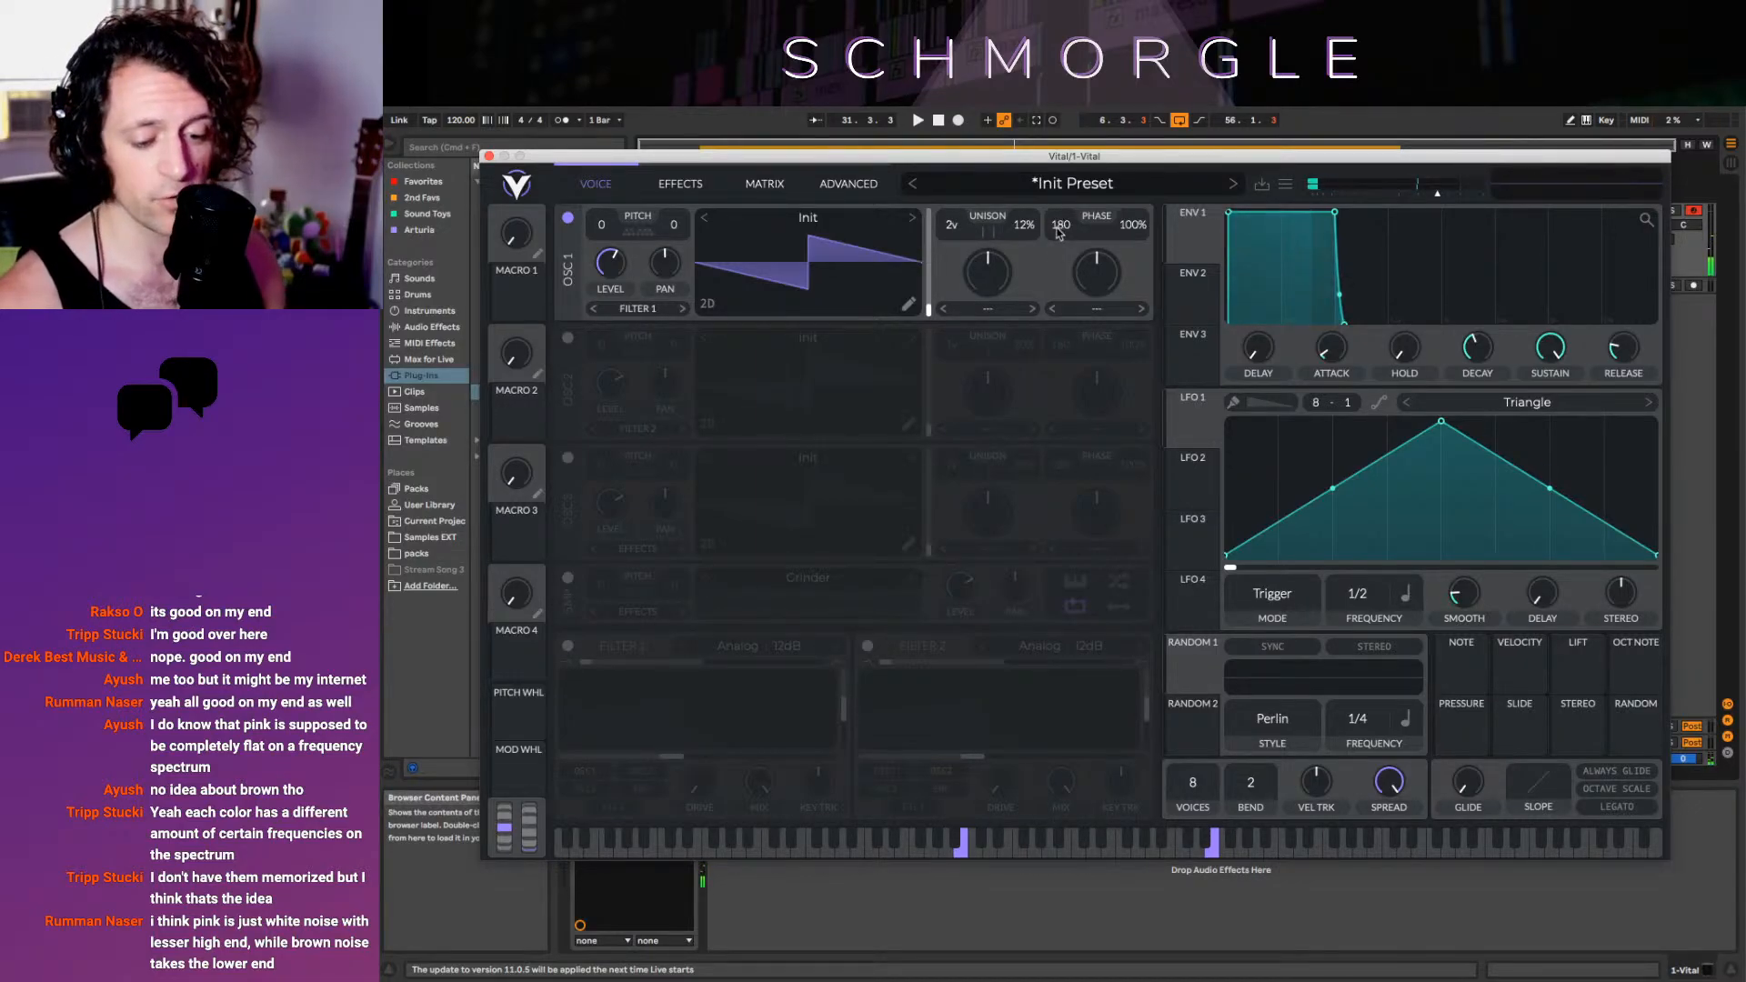
# Drop oscillator 1's unison detune to 0%, raise it to 10%, and increase the unison voices to 4 and on to 13
pyautogui.moveTo(1025, 226); pyautogui.dragTo(1055, 303)
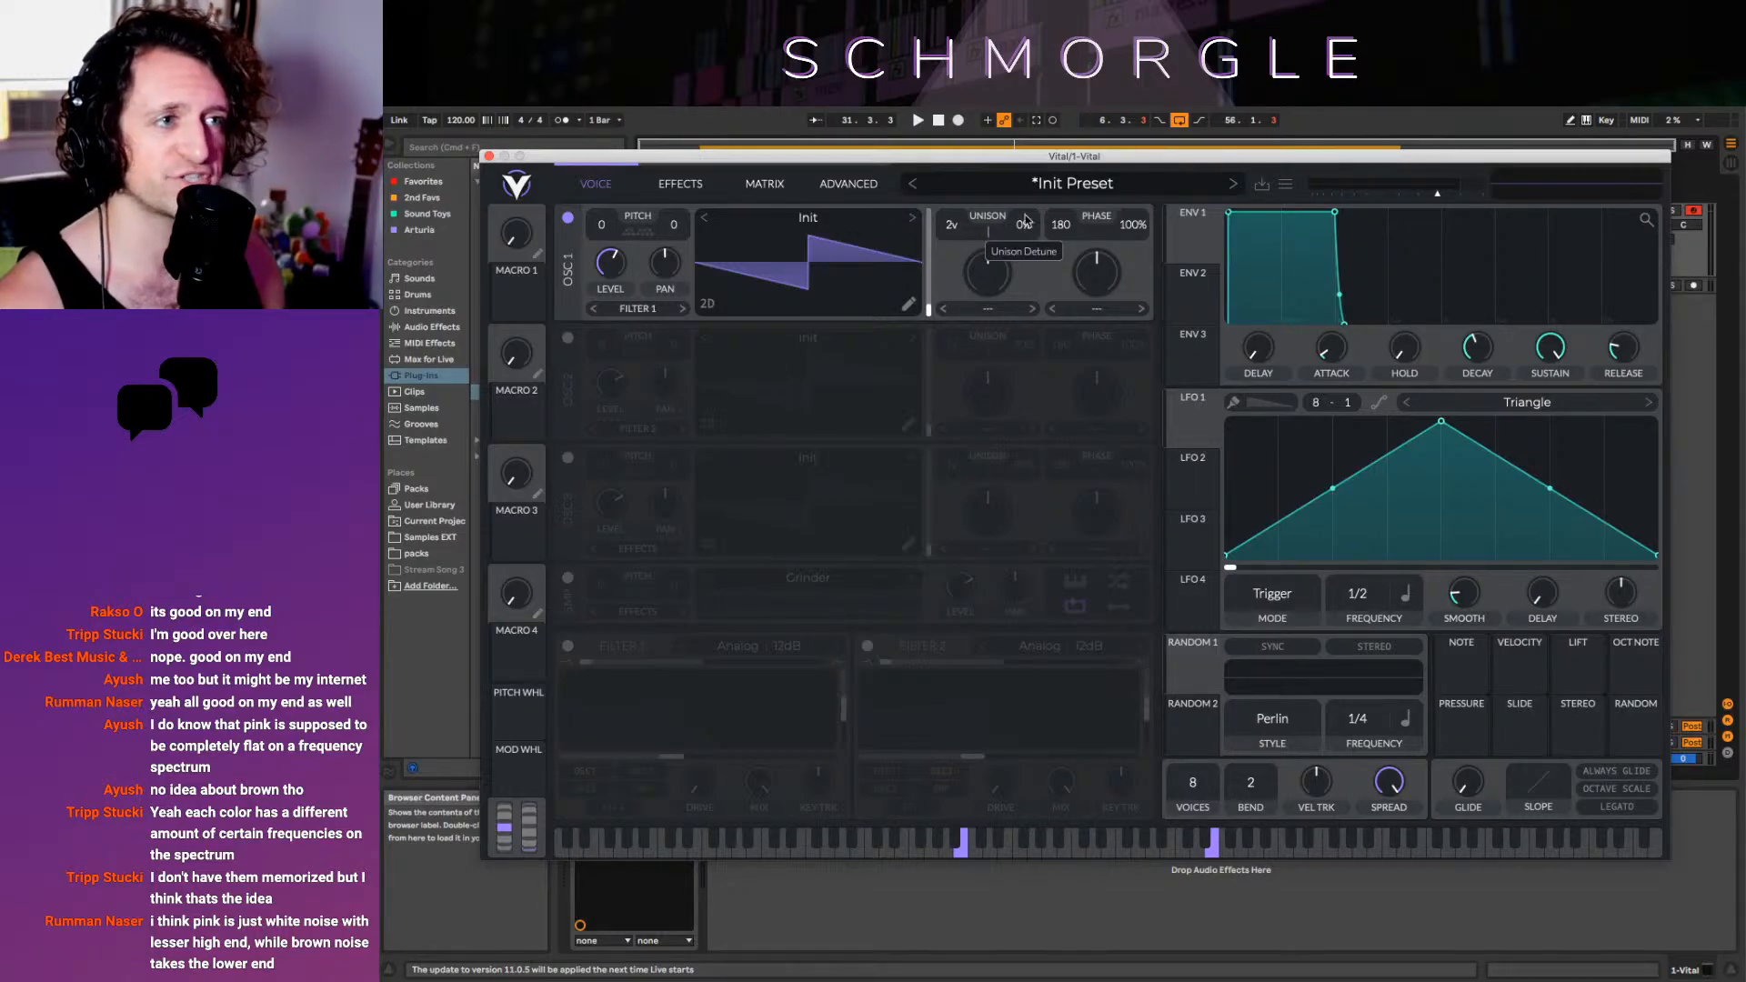
pyautogui.moveTo(1026, 220); pyautogui.dragTo(1026, 199)
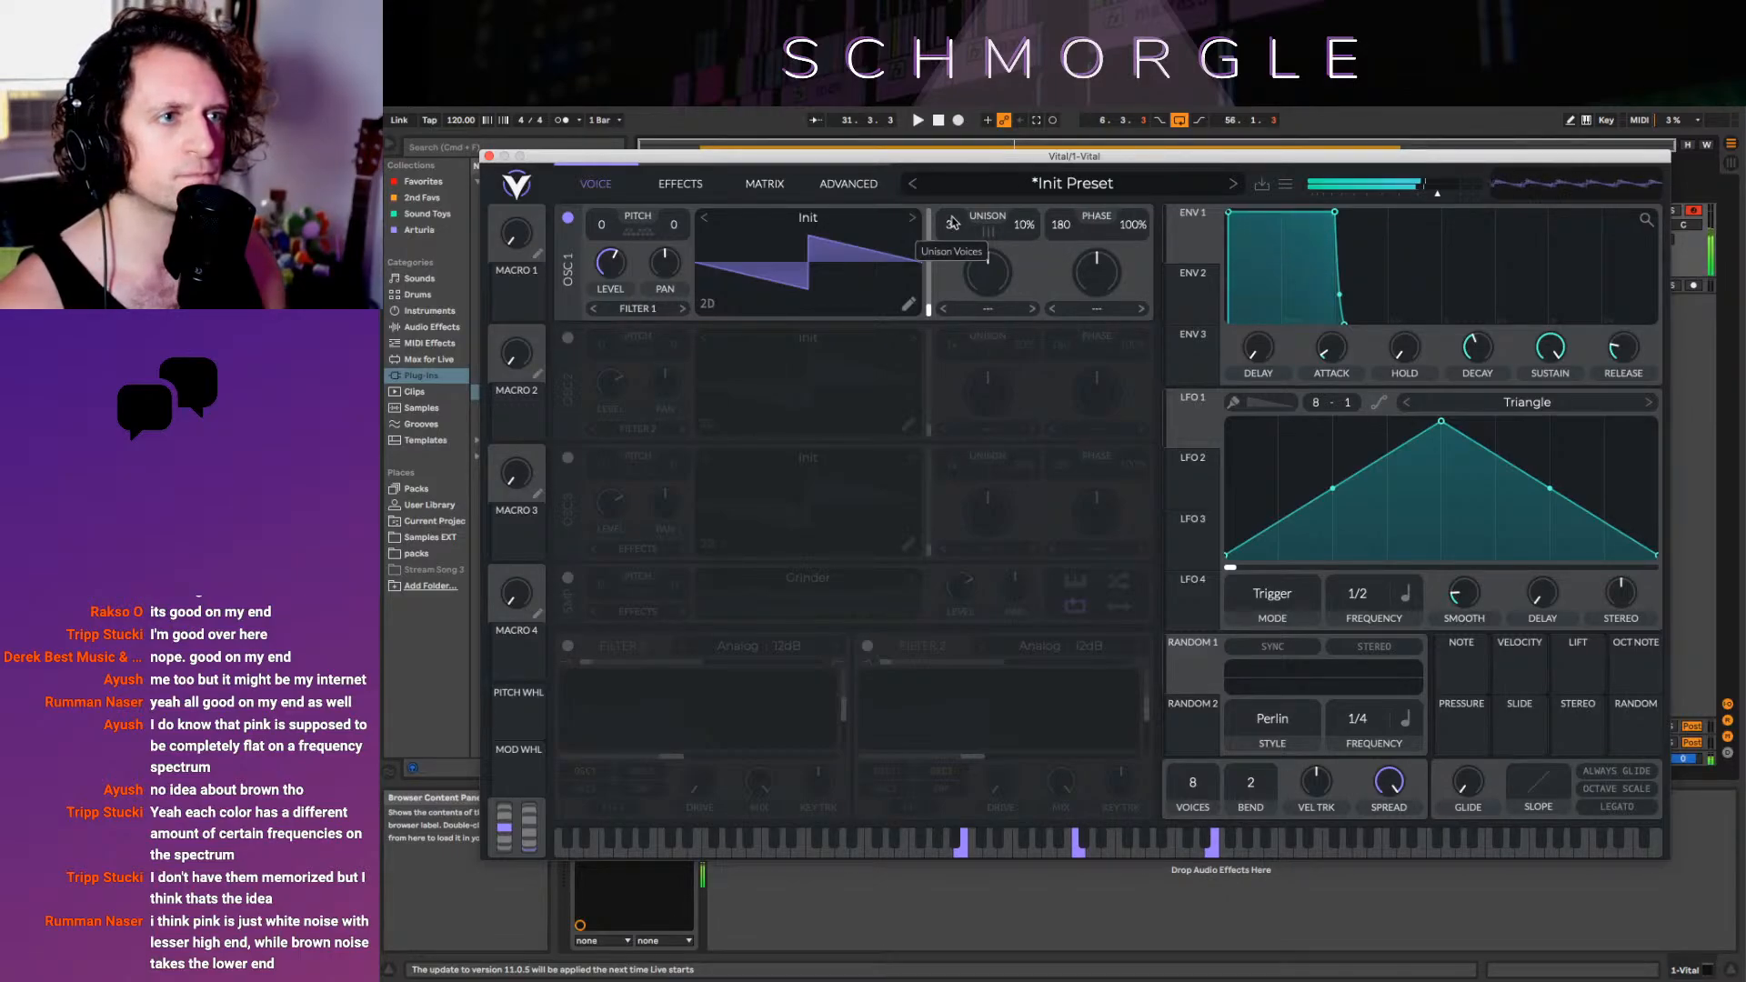
pyautogui.moveTo(953, 225); pyautogui.dragTo(955, 209)
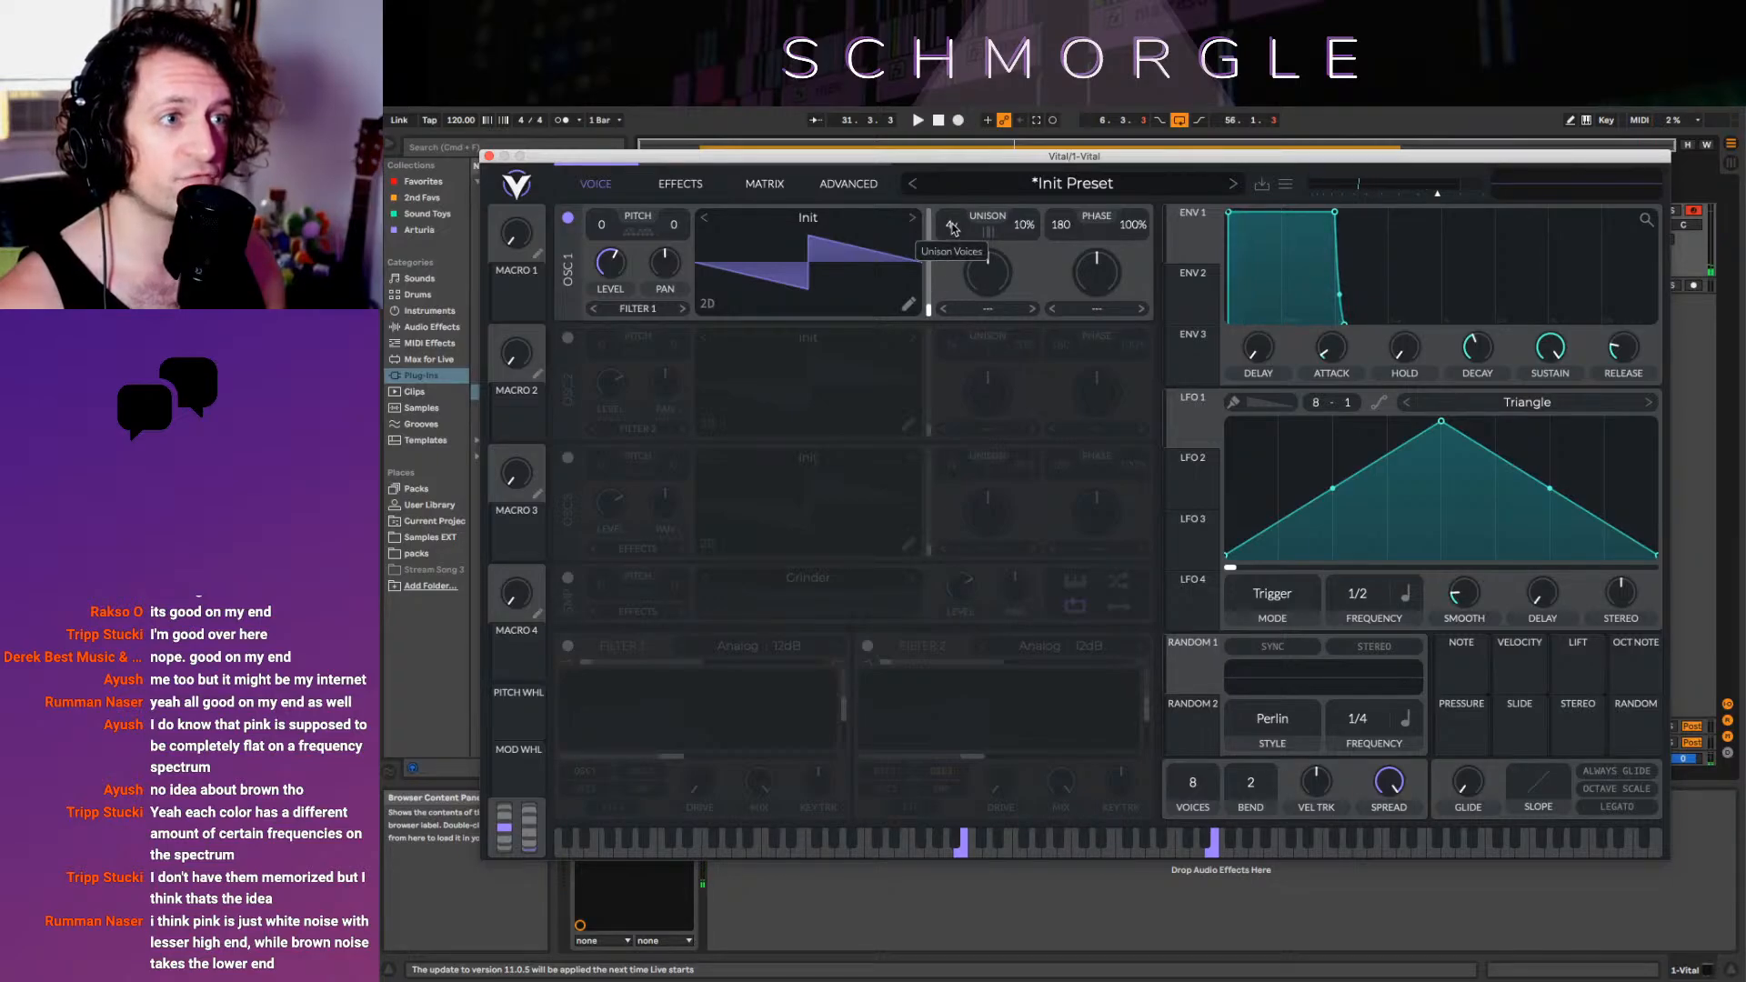
pyautogui.moveTo(953, 228); pyautogui.dragTo(957, 196)
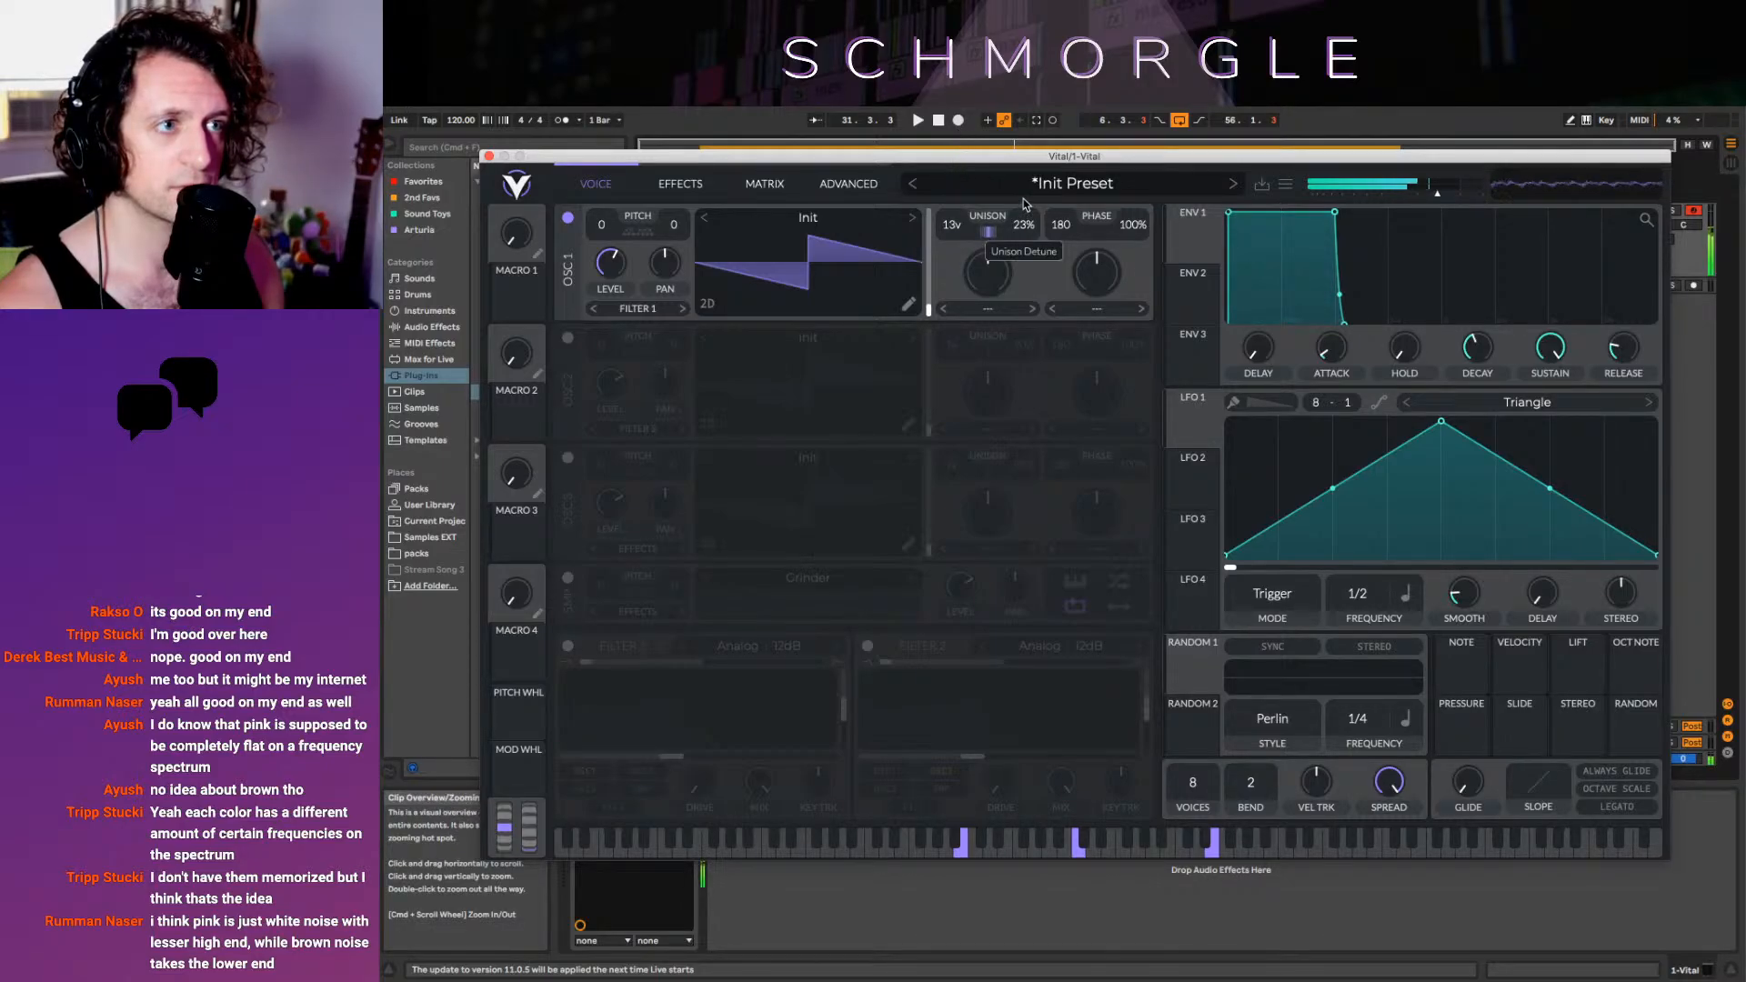
# Push oscillator 1's unison detune up to 100% and back down to 0%, and raise the unison voices to 16
pyautogui.moveTo(1025, 196); pyautogui.dragTo(1030, 109)
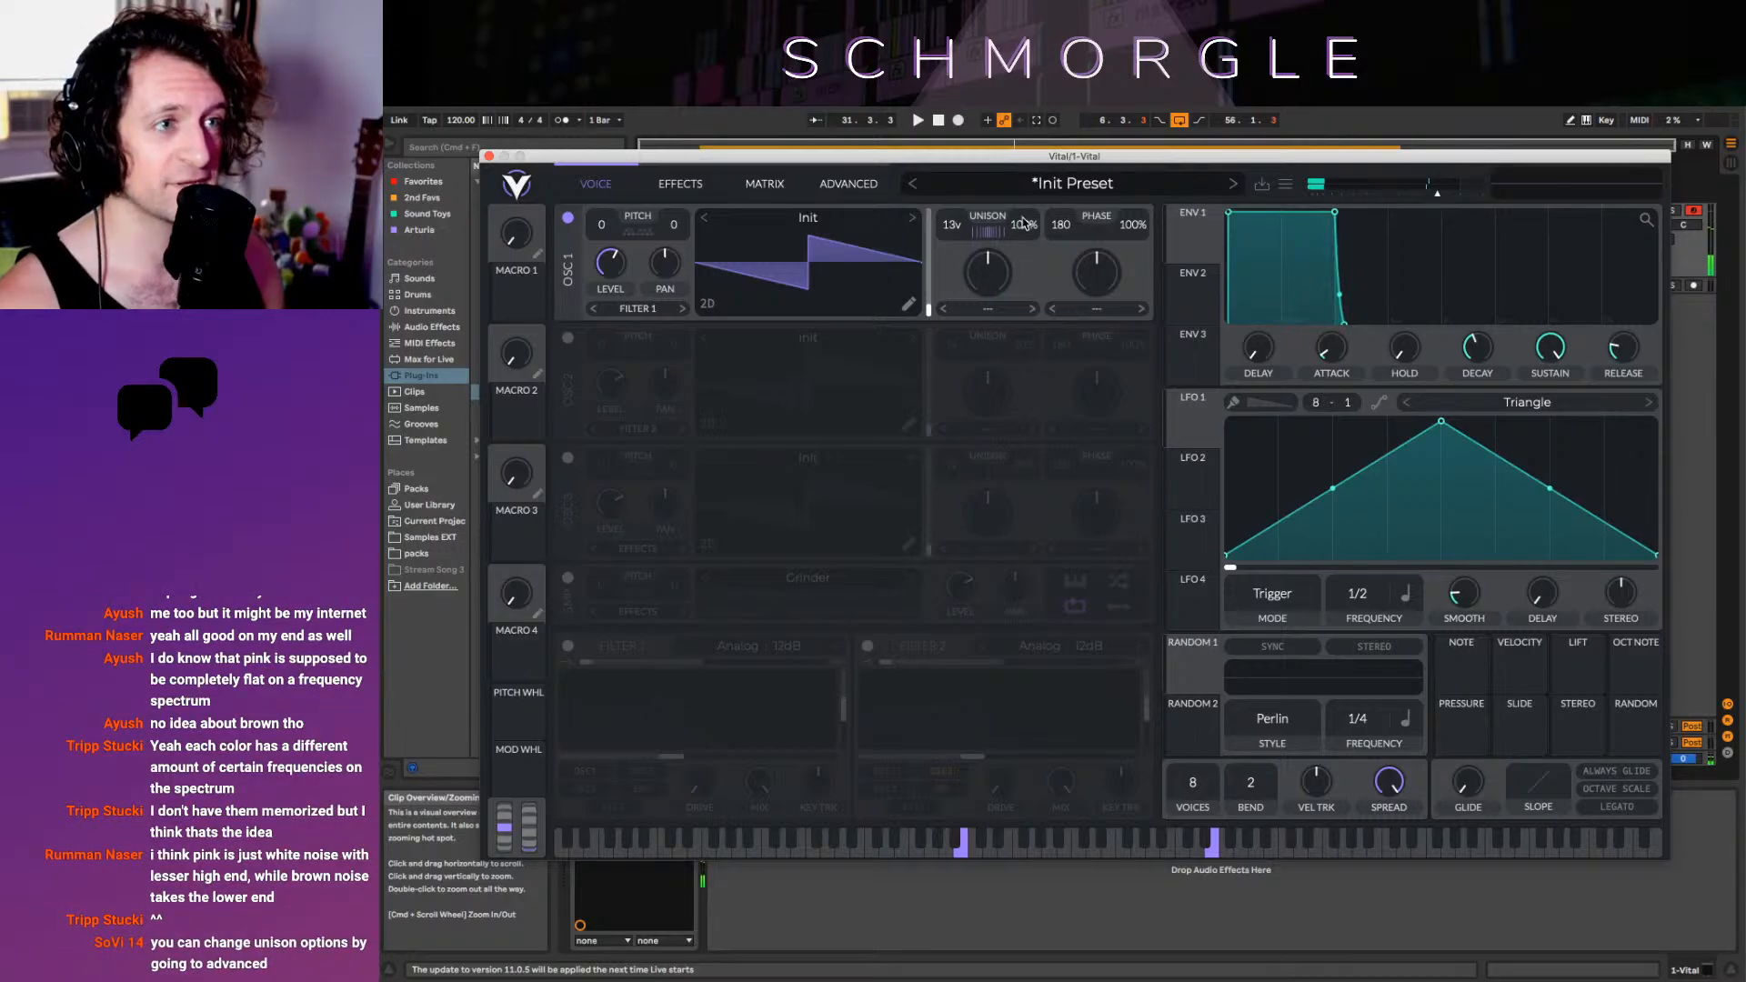
pyautogui.moveTo(1023, 221); pyautogui.dragTo(1123, 573)
pyautogui.moveTo(965, 243); pyautogui.dragTo(960, 115)
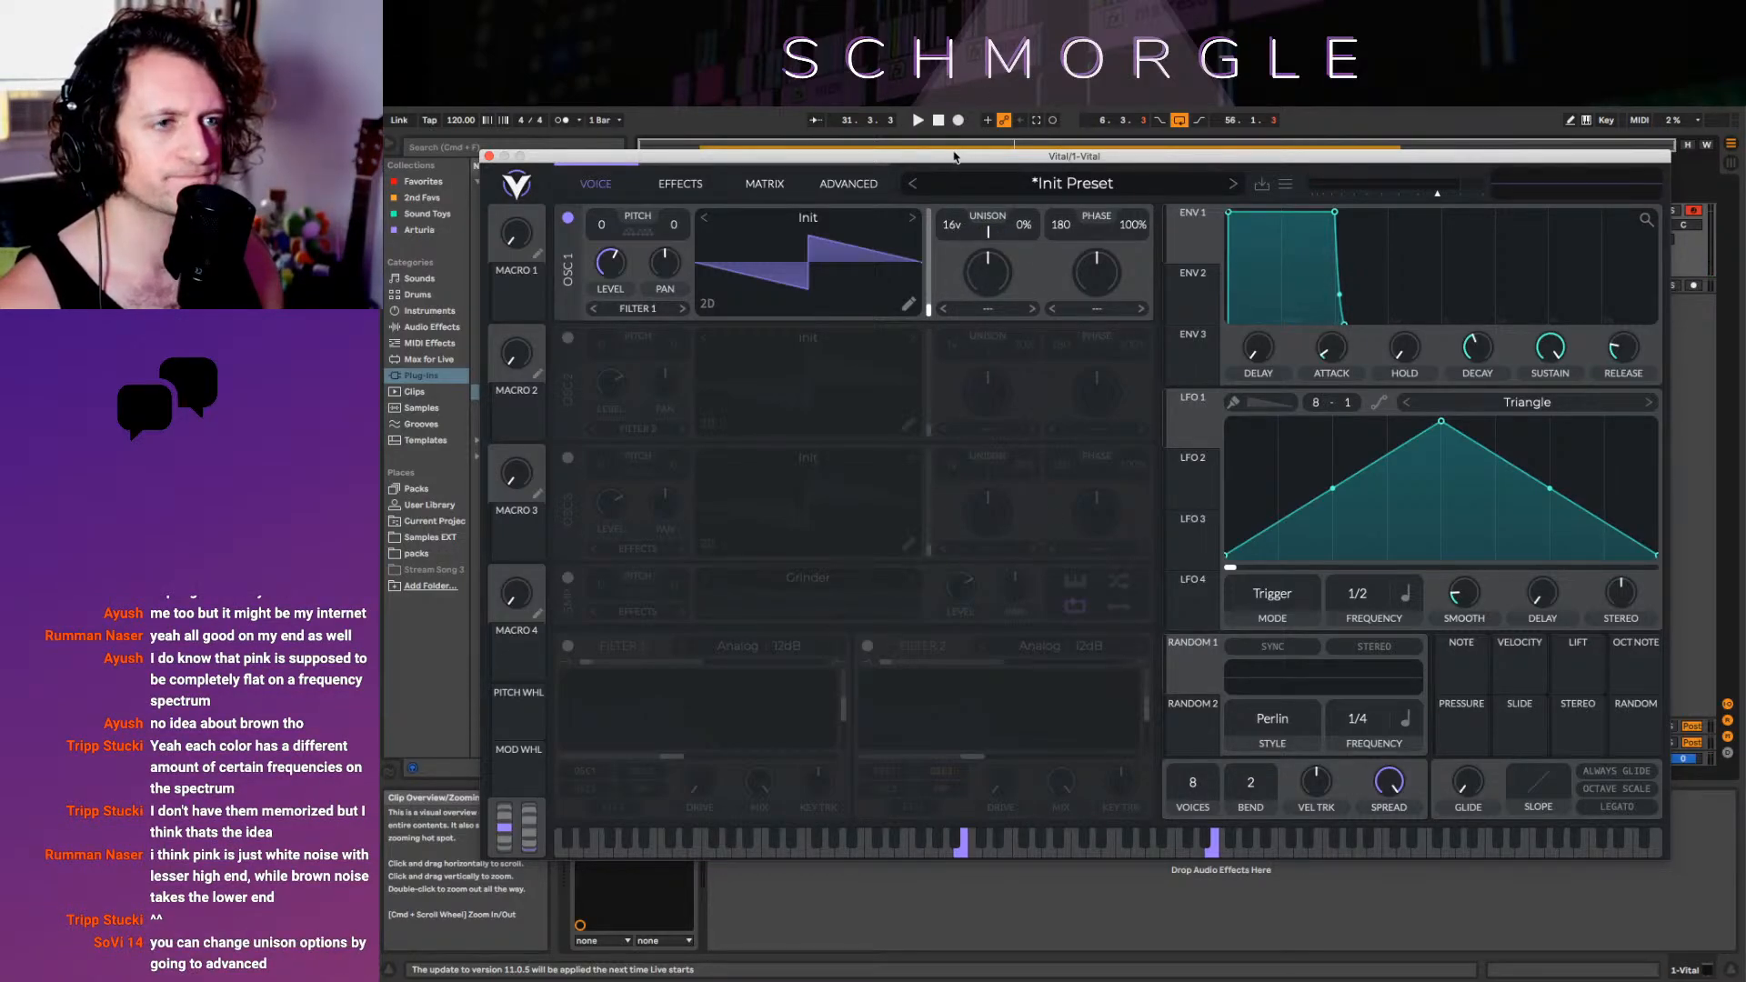
# Enable oscillator 2, try 16 unison voices, reset the voices to default, and switch the oscillator back off
pyautogui.click(568, 337)
pyautogui.moveTo(952, 348); pyautogui.dragTo(977, 119)
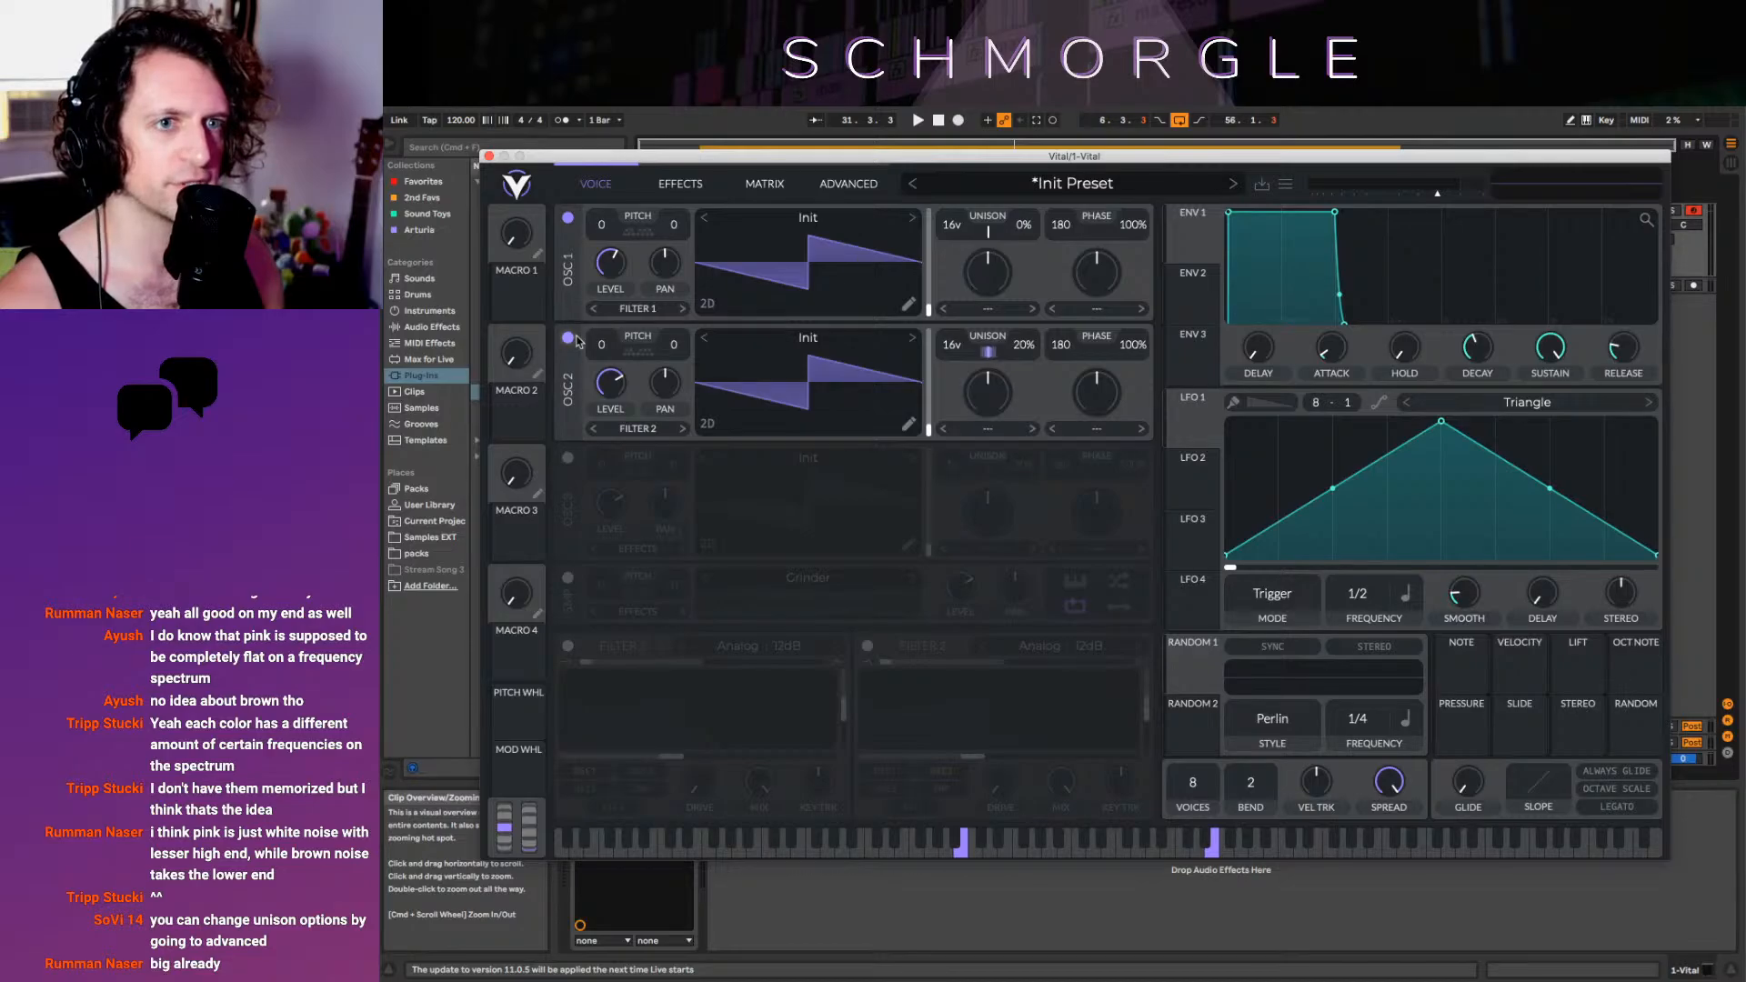
pyautogui.rightClick(962, 351)
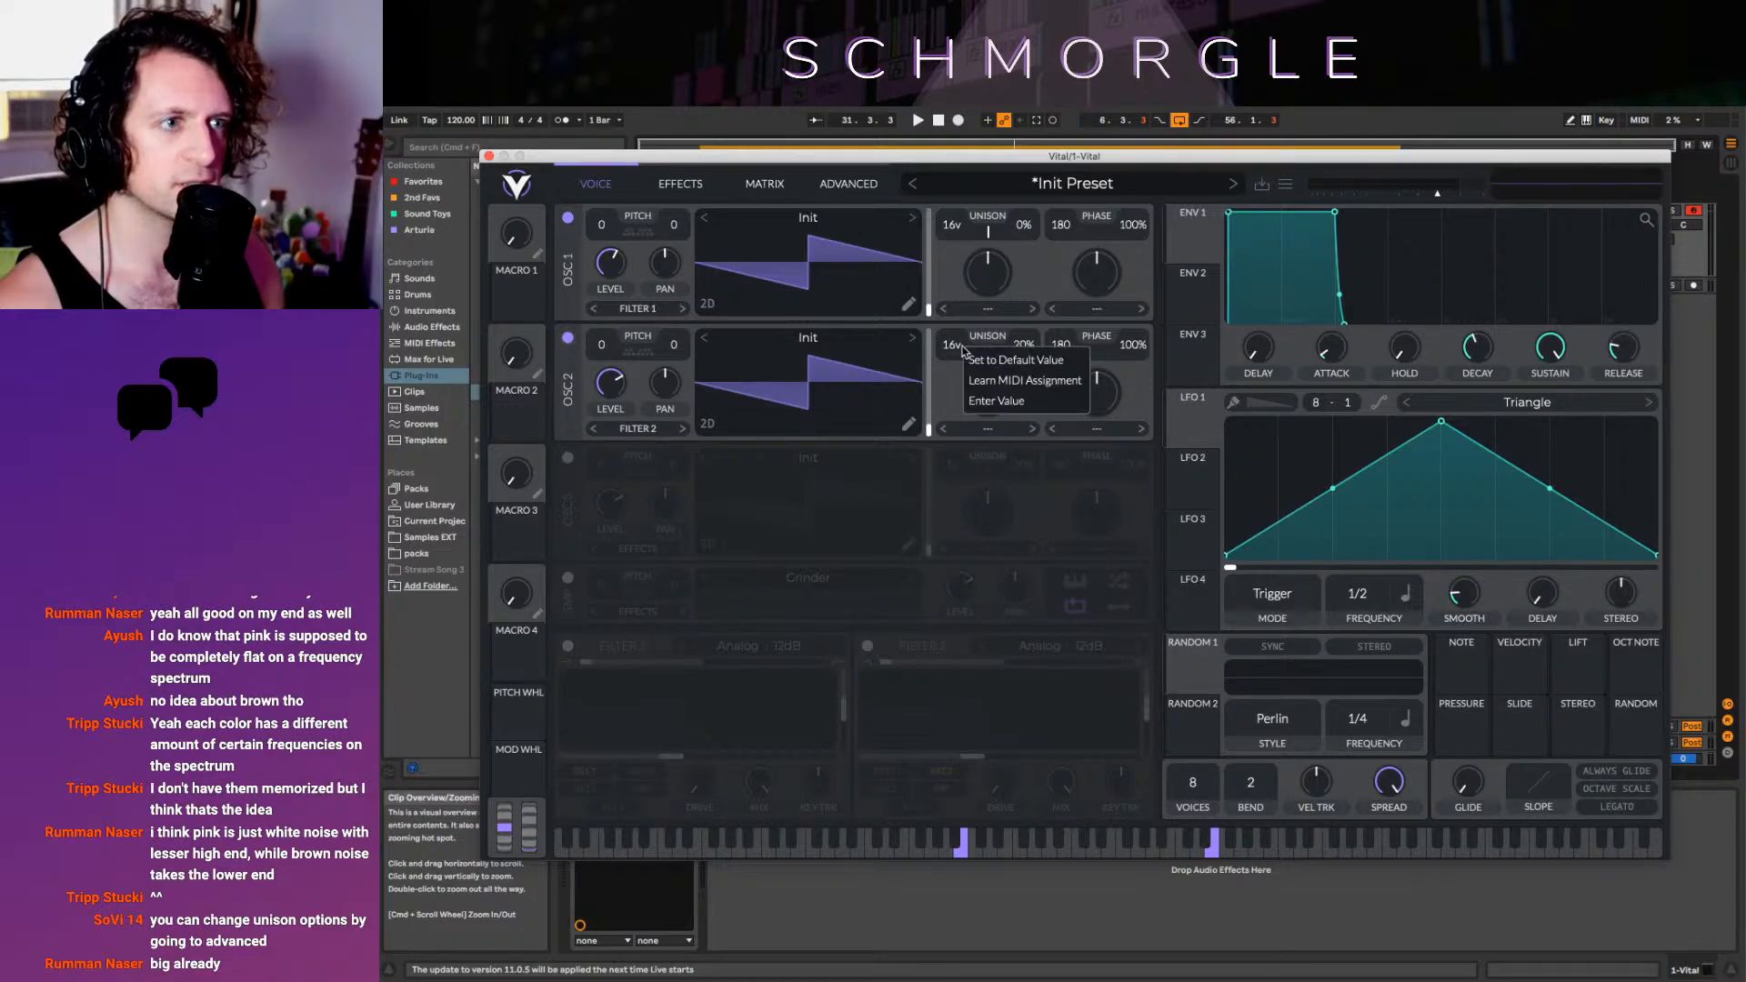
pyautogui.click(973, 360)
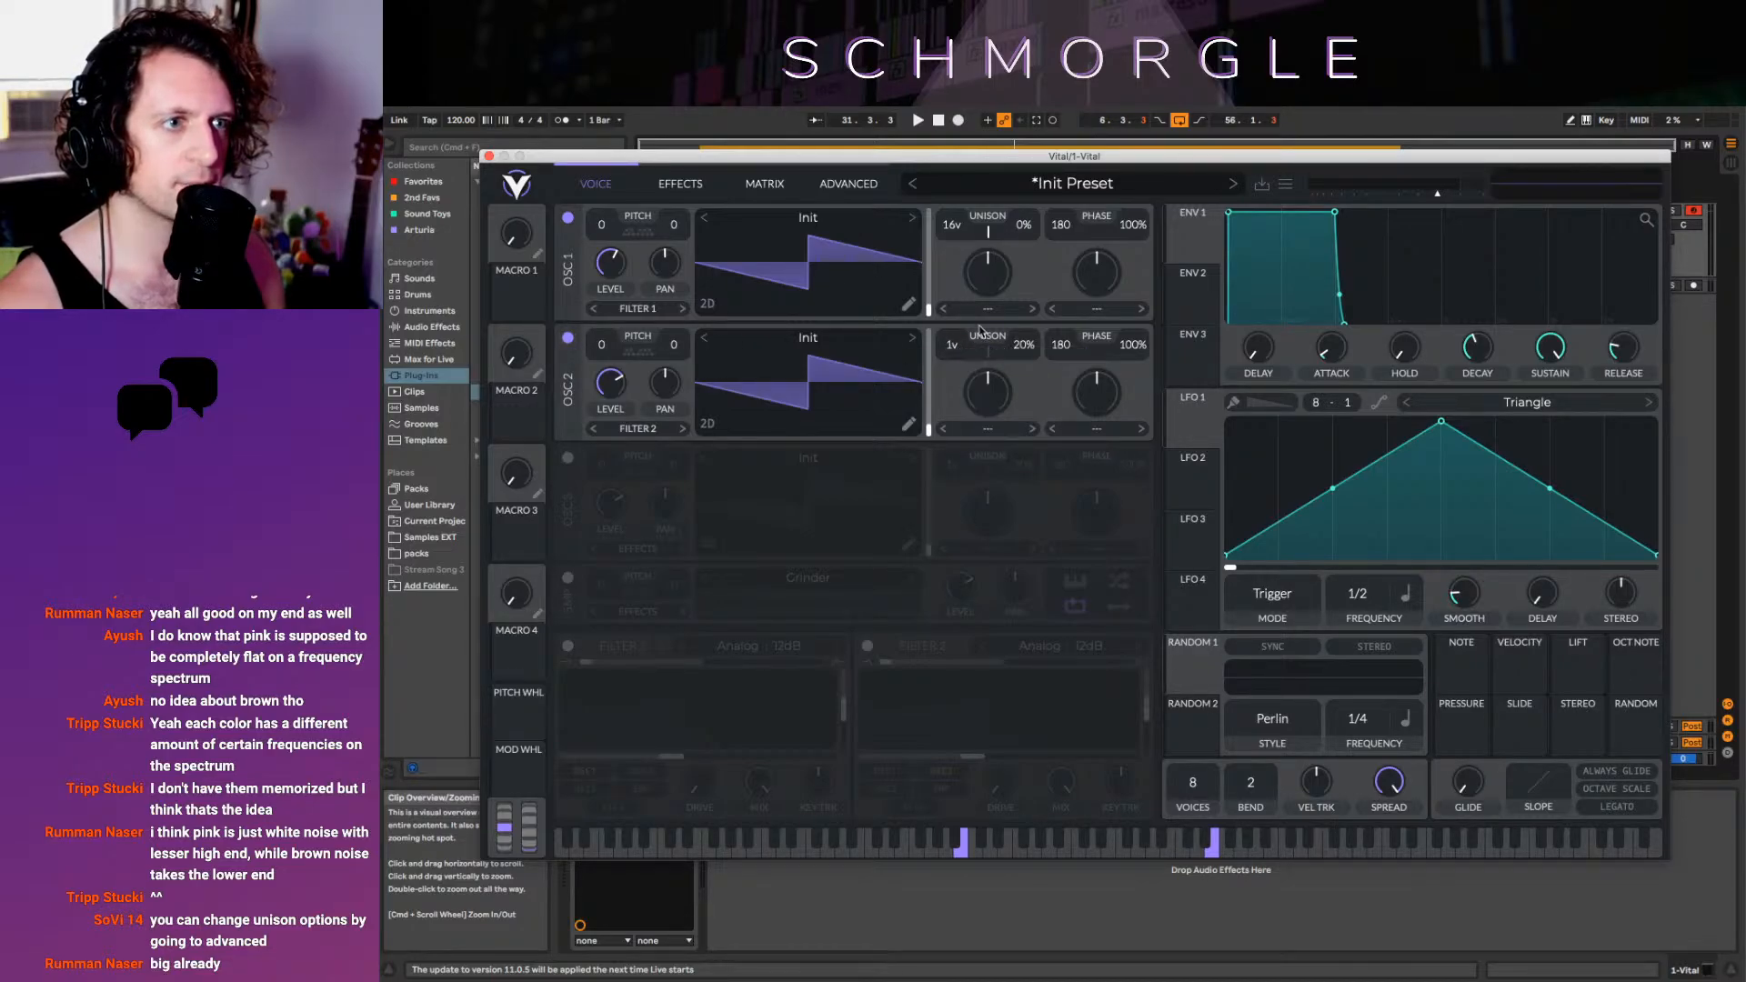
pyautogui.click(567, 338)
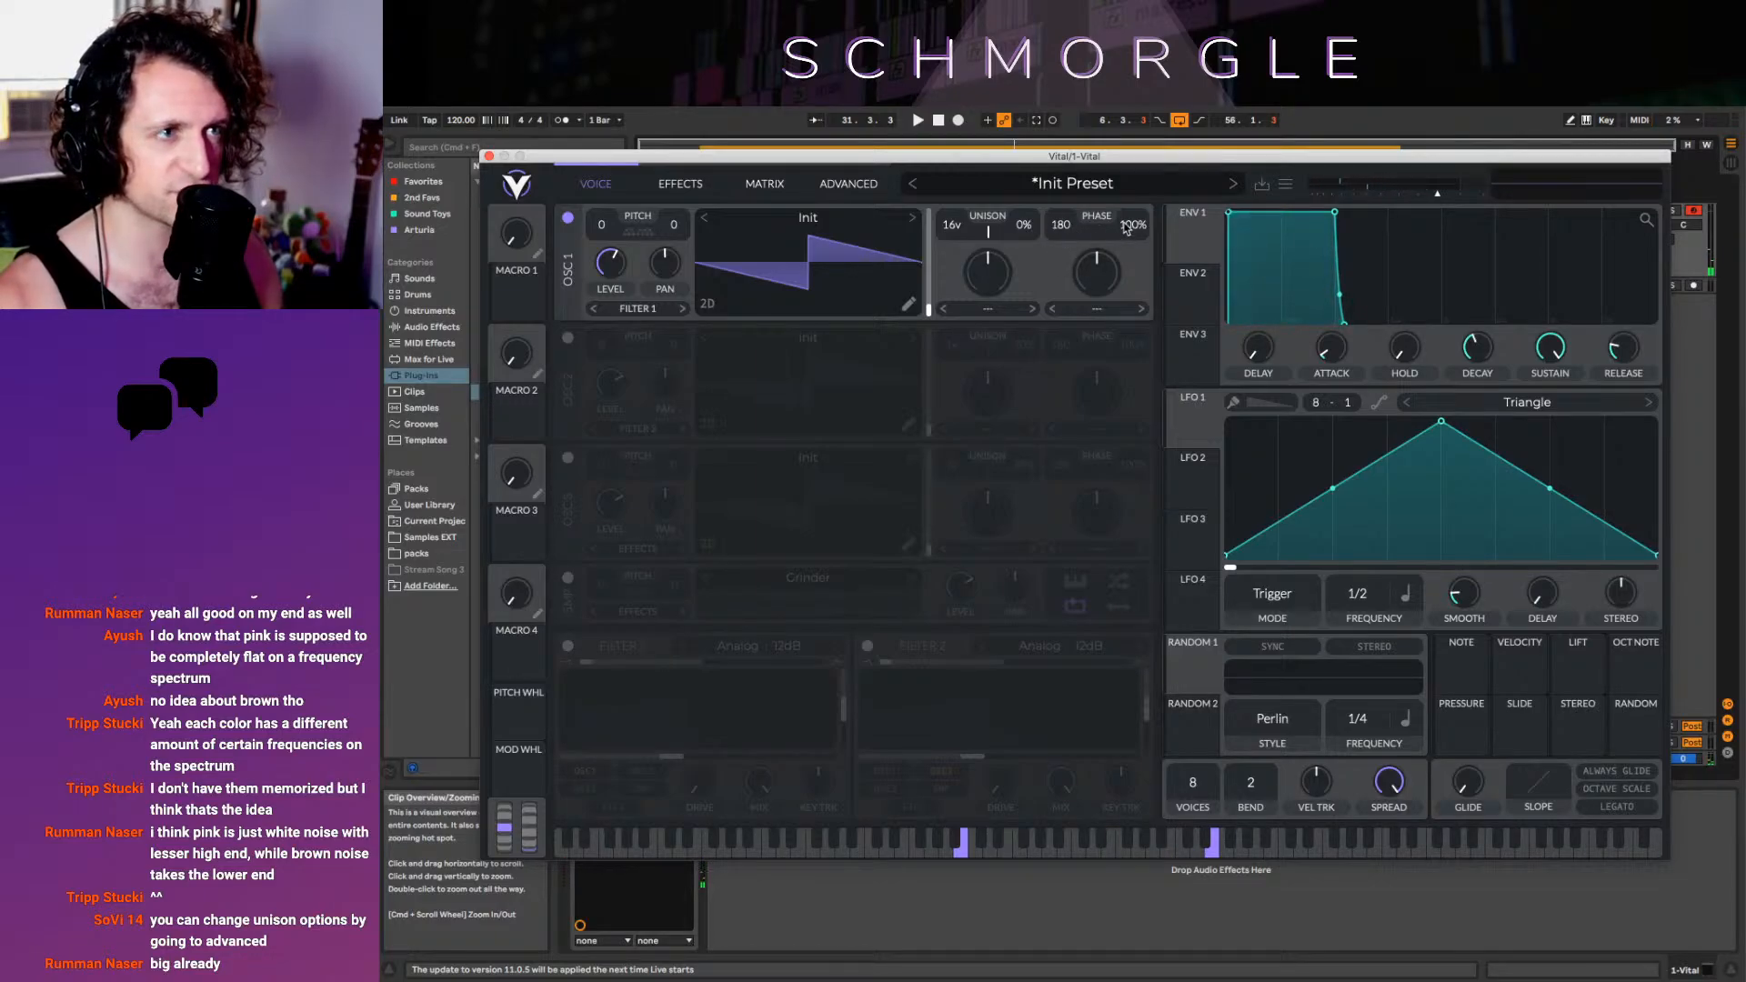
# Try oscillator 1's phase at 360 and reset it to its default value
pyautogui.moveTo(1139, 229); pyautogui.dragTo(1076, 111)
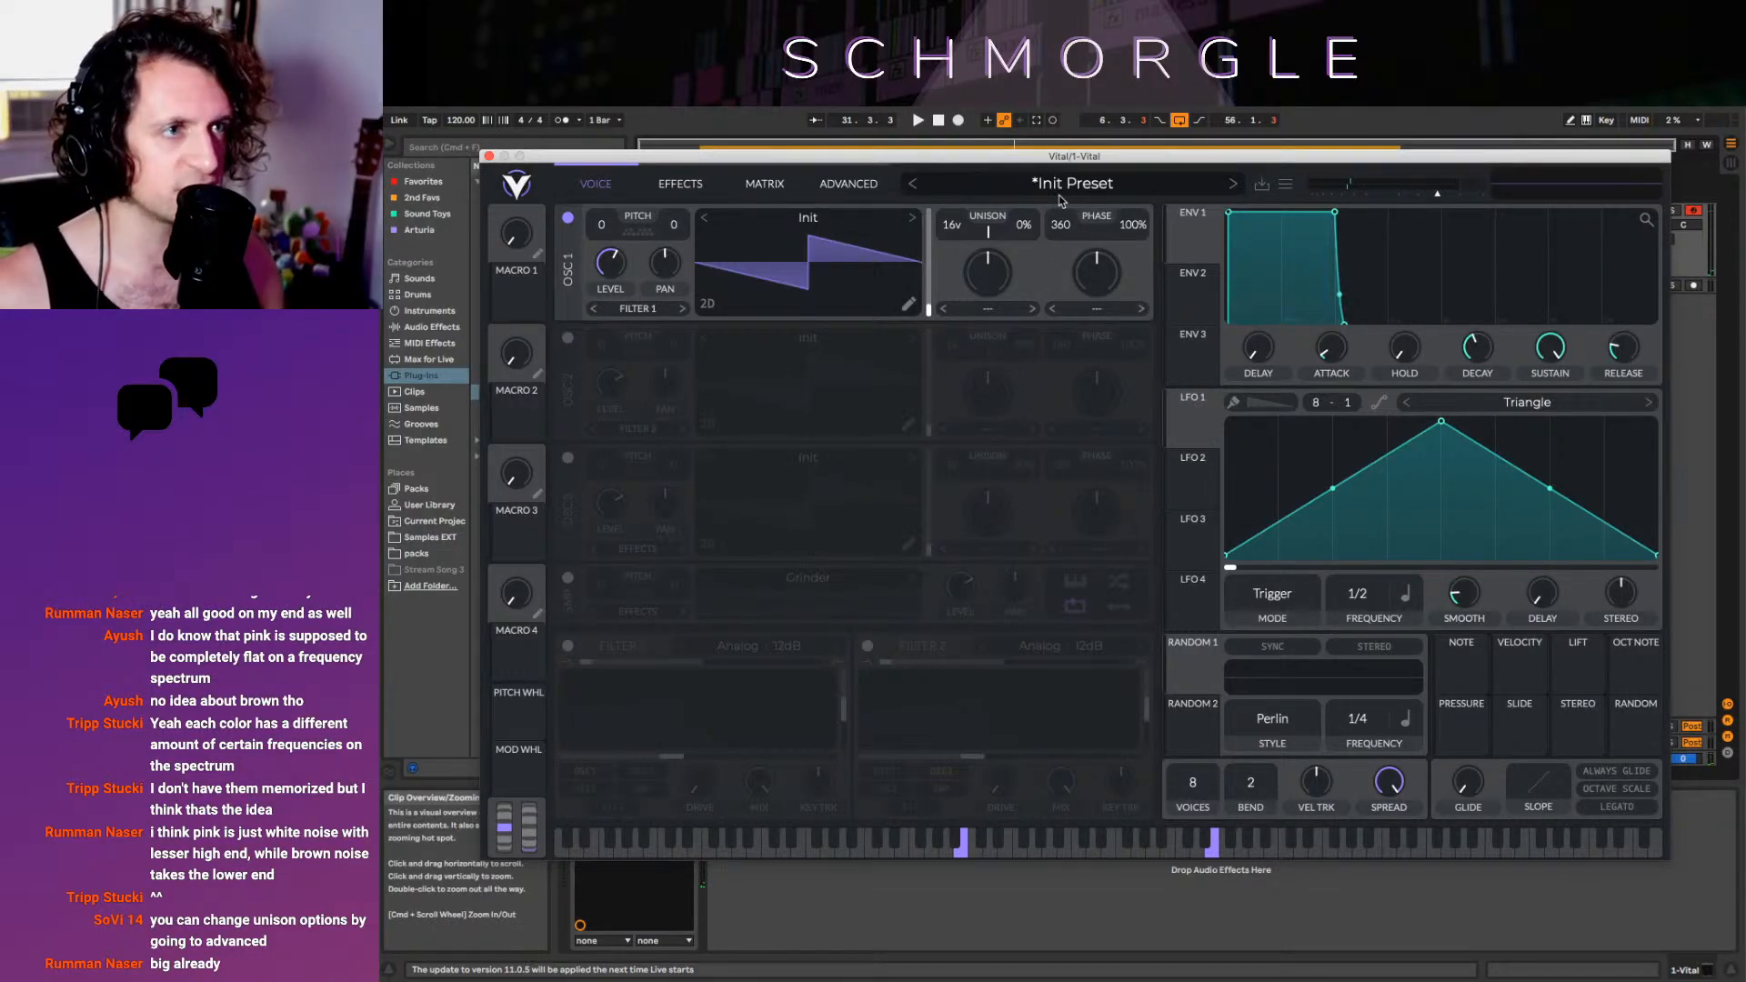
pyautogui.rightClick(1069, 228)
pyautogui.click(1110, 236)
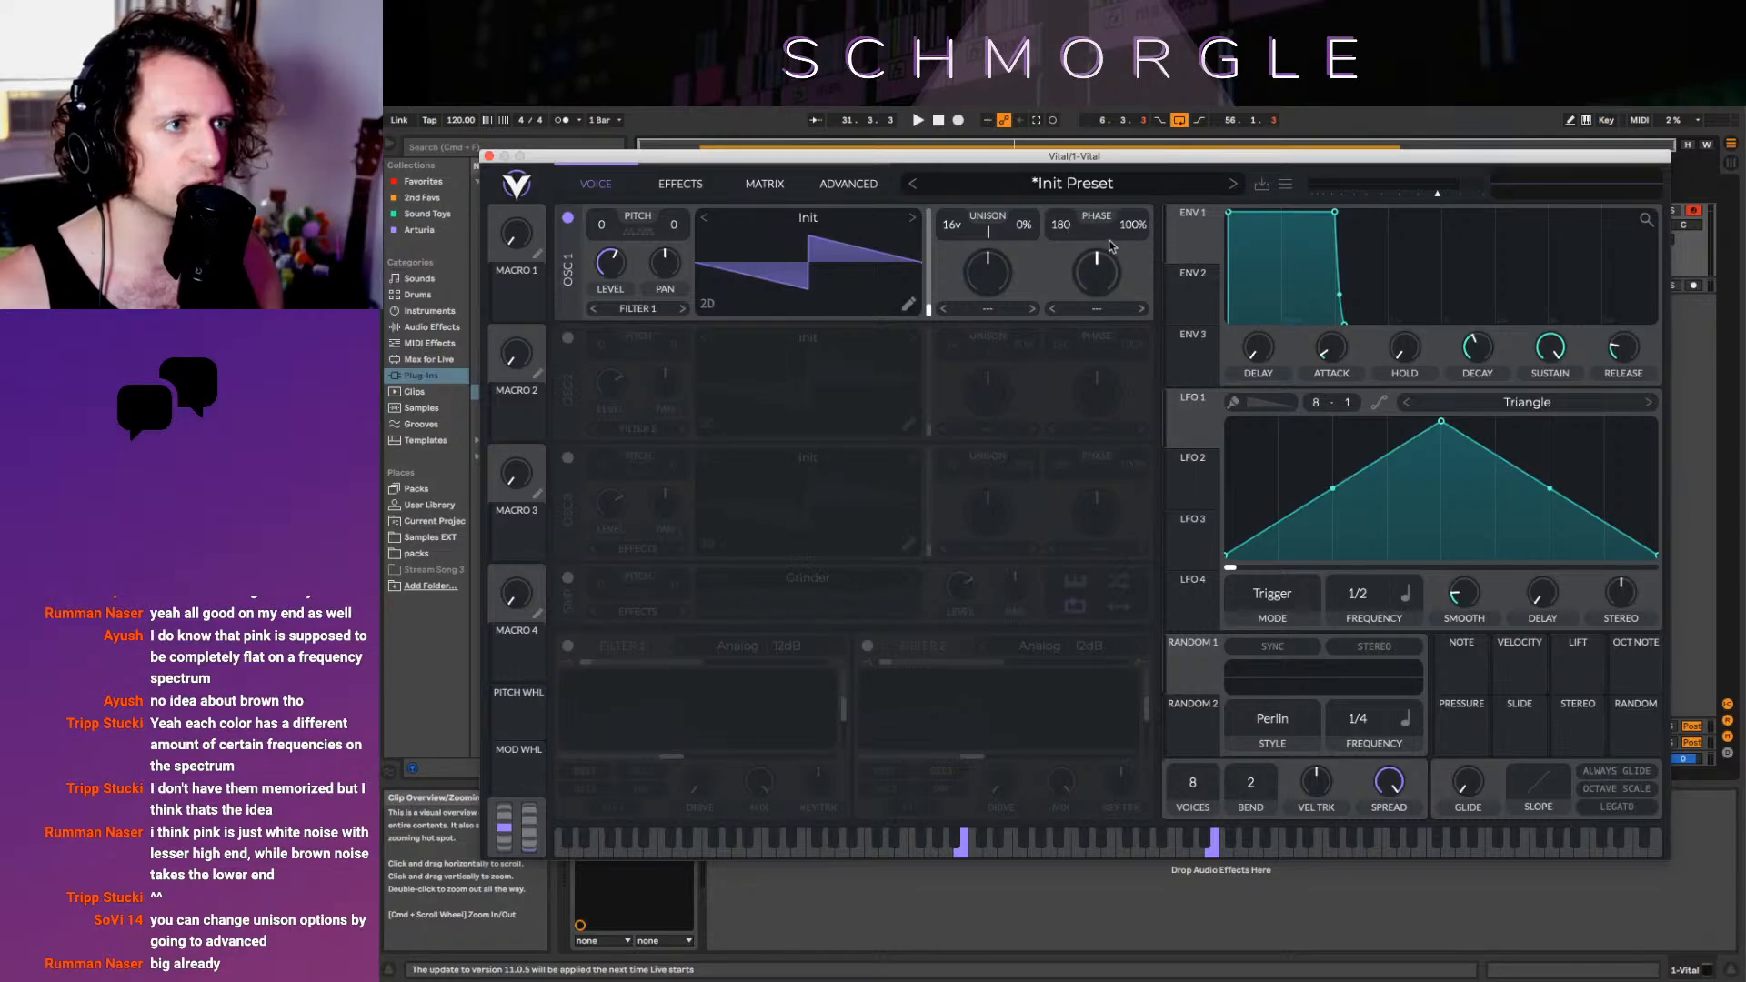
# Set oscillator 1's unison to 12 voices with 15% detune, and take a look at the advanced unison options before returning to the voice page
pyautogui.moveTo(954, 228); pyautogui.dragTo(959, 259)
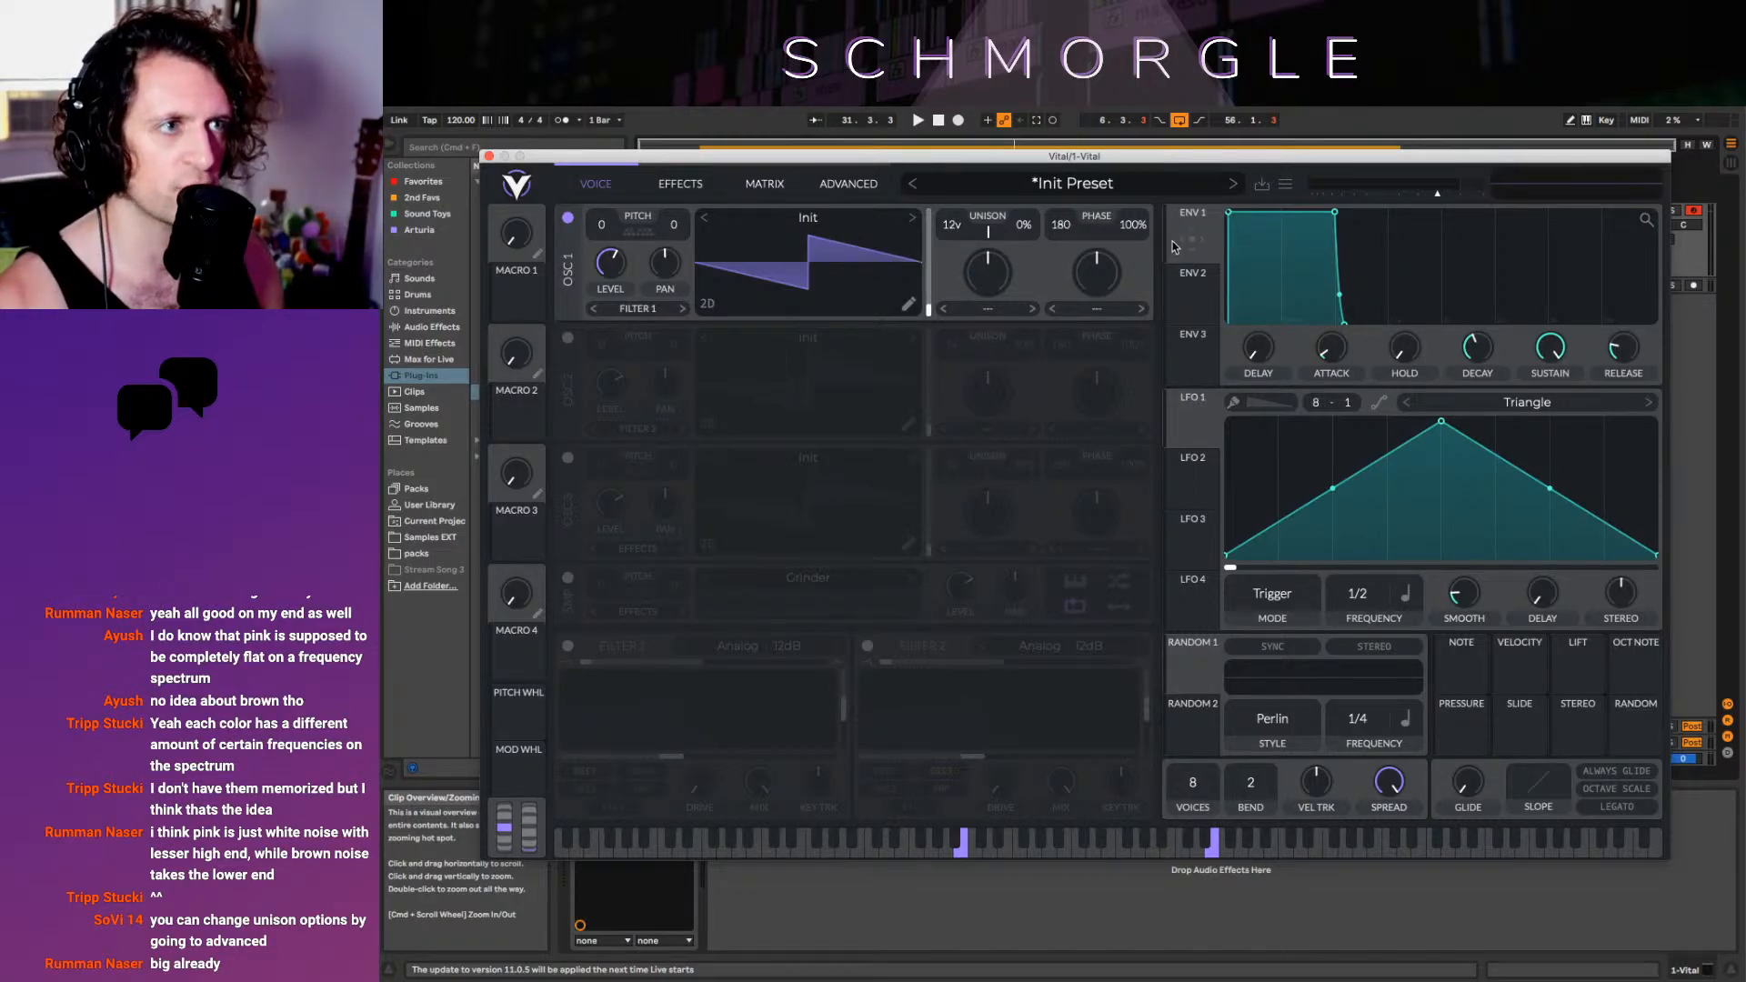
pyautogui.moveTo(1031, 231)
pyautogui.mouseDown()
pyautogui.moveTo(1033, 187)
pyautogui.moveTo(1027, 243)
pyautogui.mouseUp()
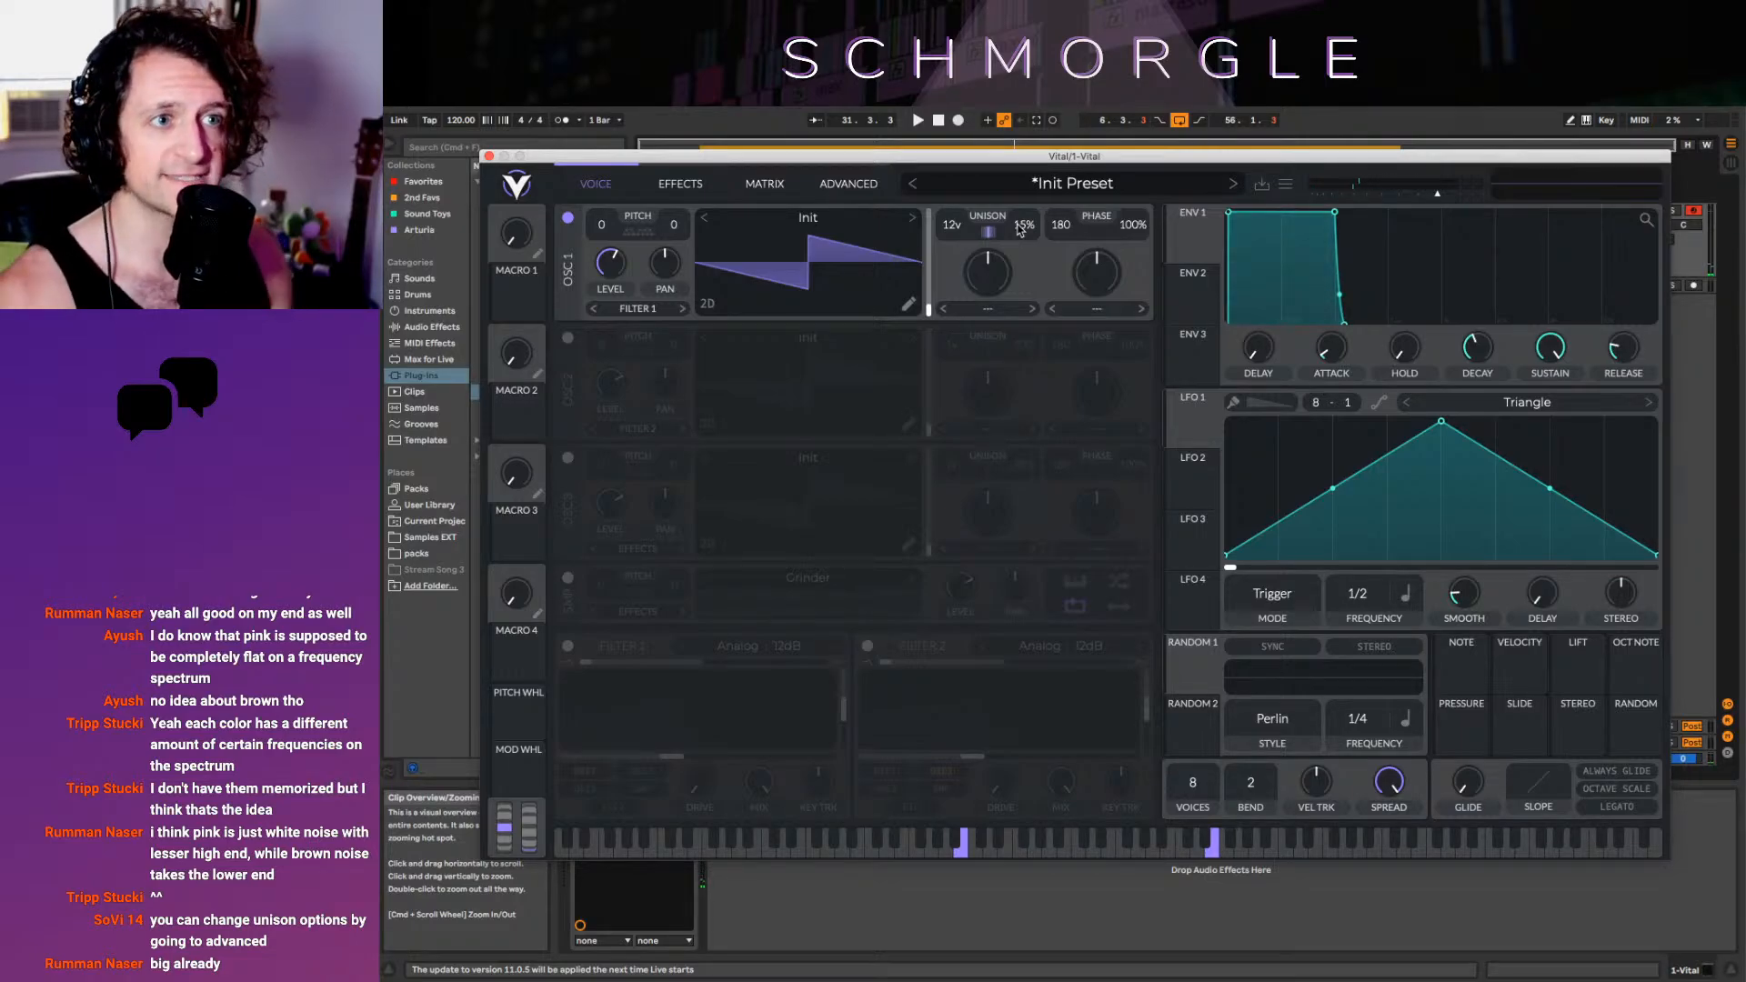
pyautogui.click(848, 185)
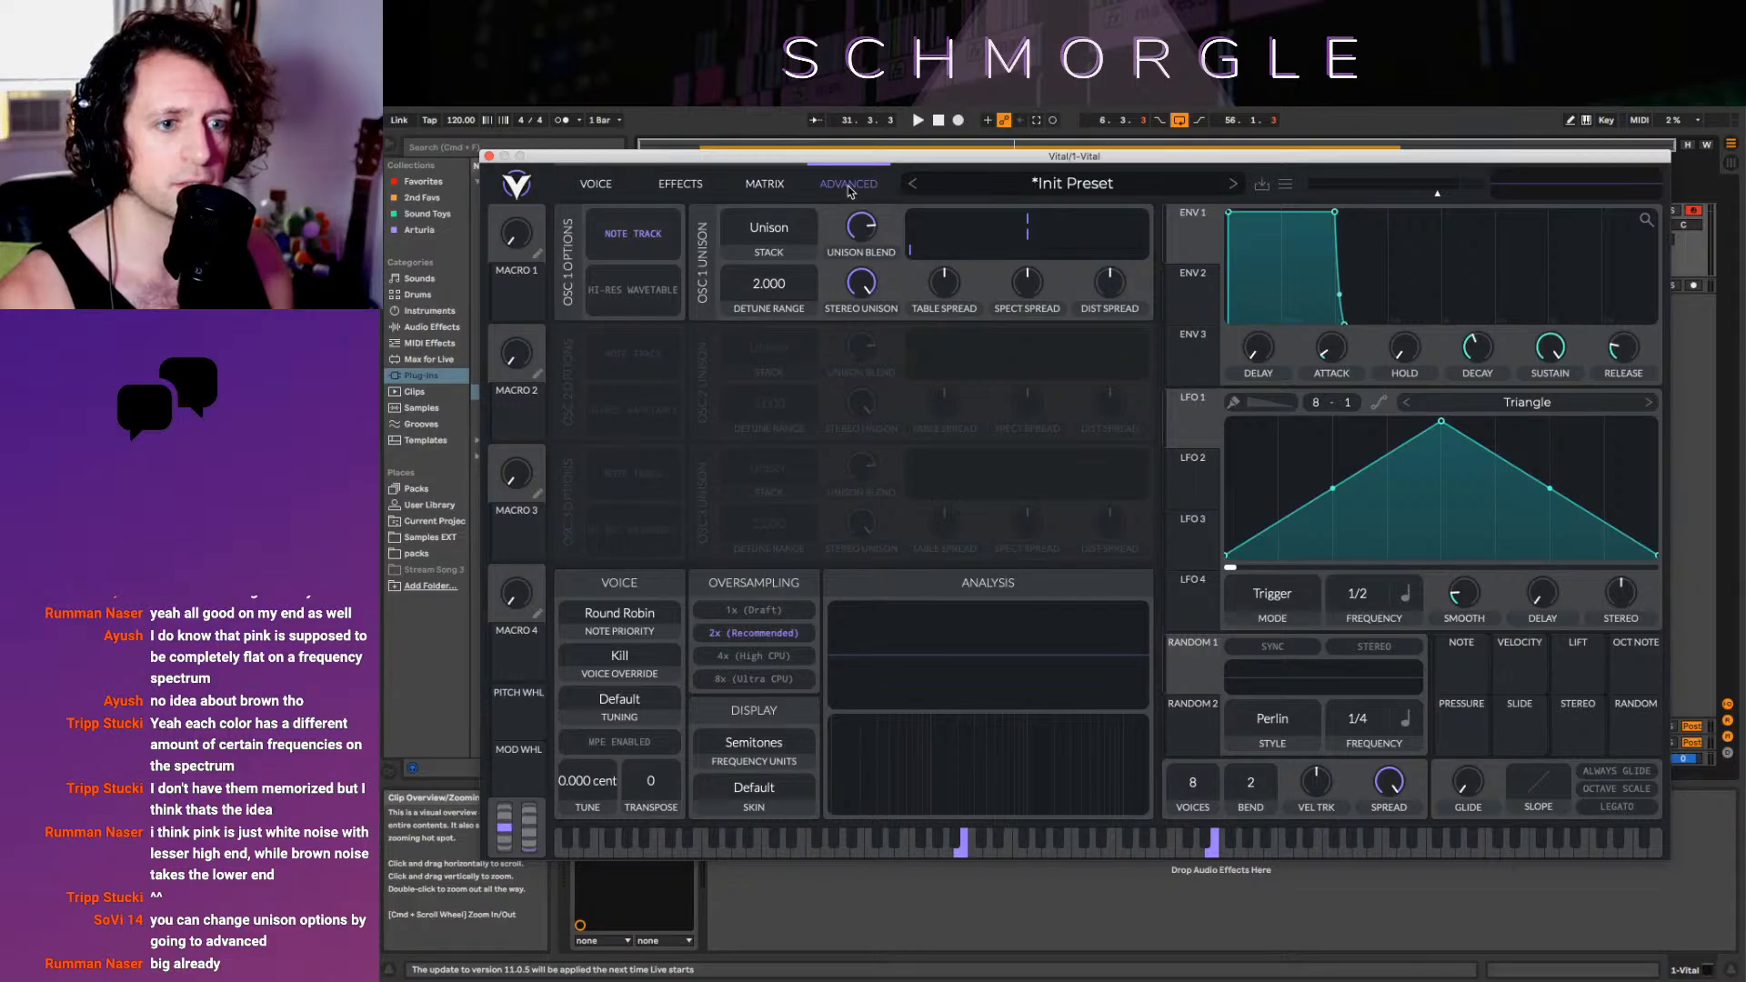
pyautogui.click(598, 185)
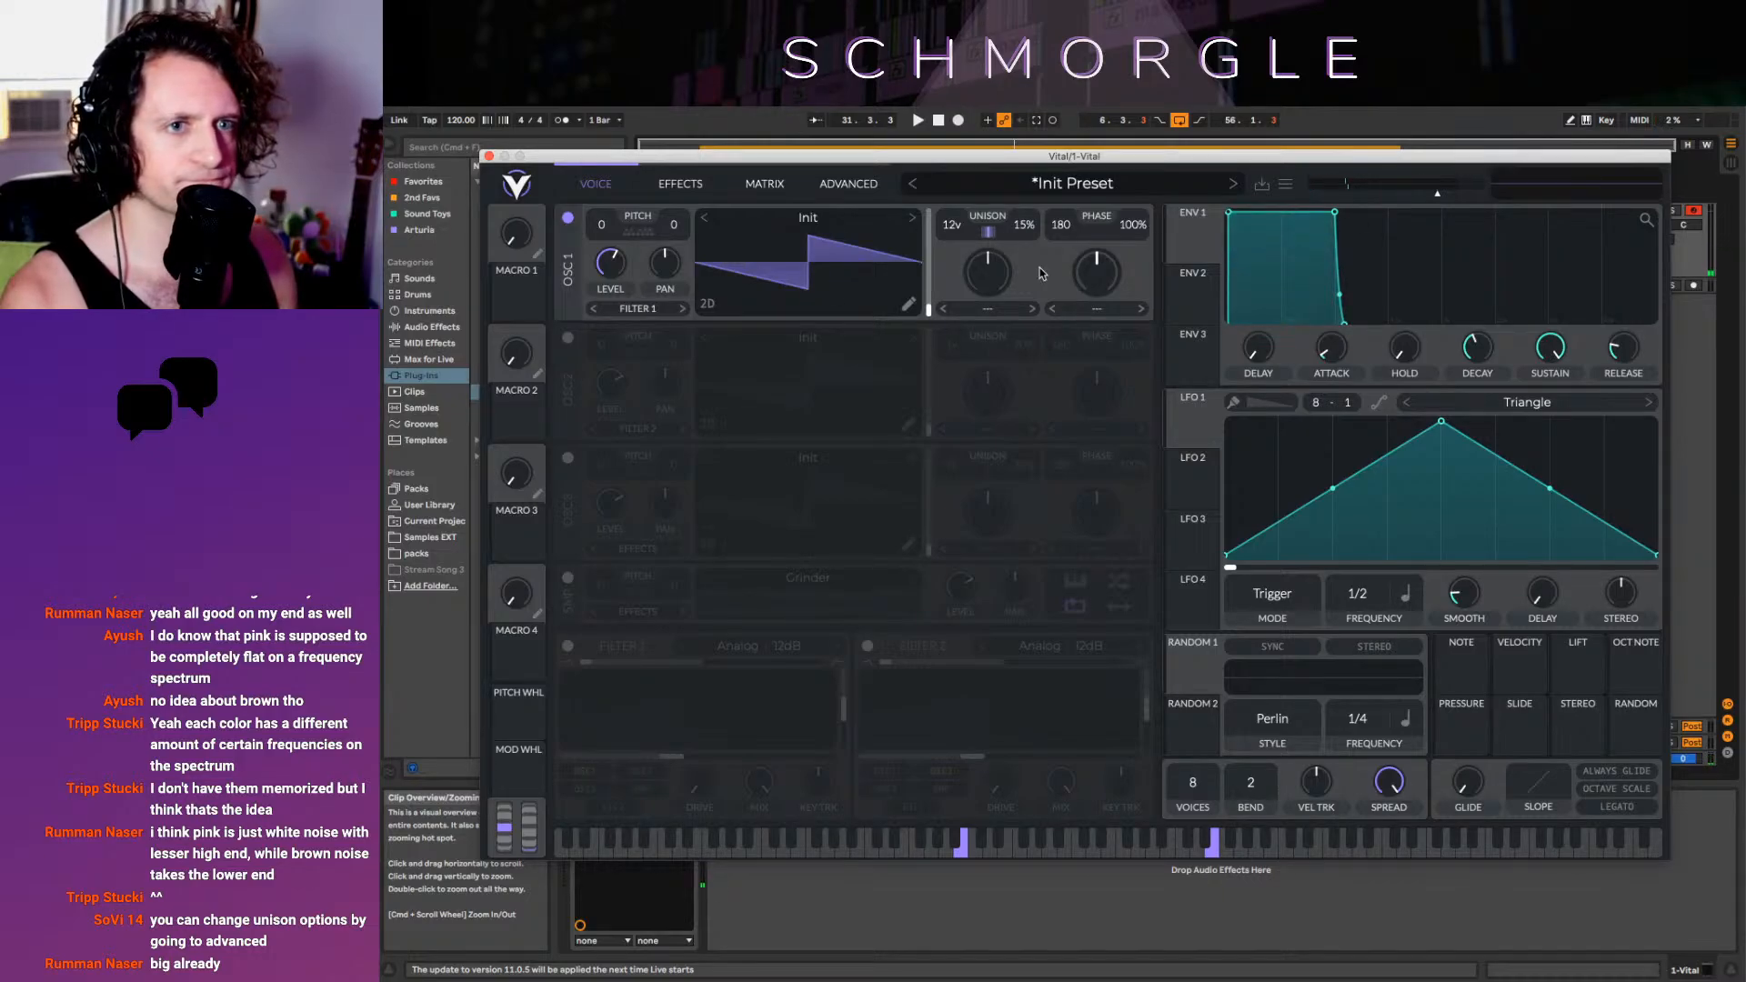
# Try oscillator 1's spectral morph amount with no morph type assigned, and look over the available morph types
pyautogui.moveTo(988, 272)
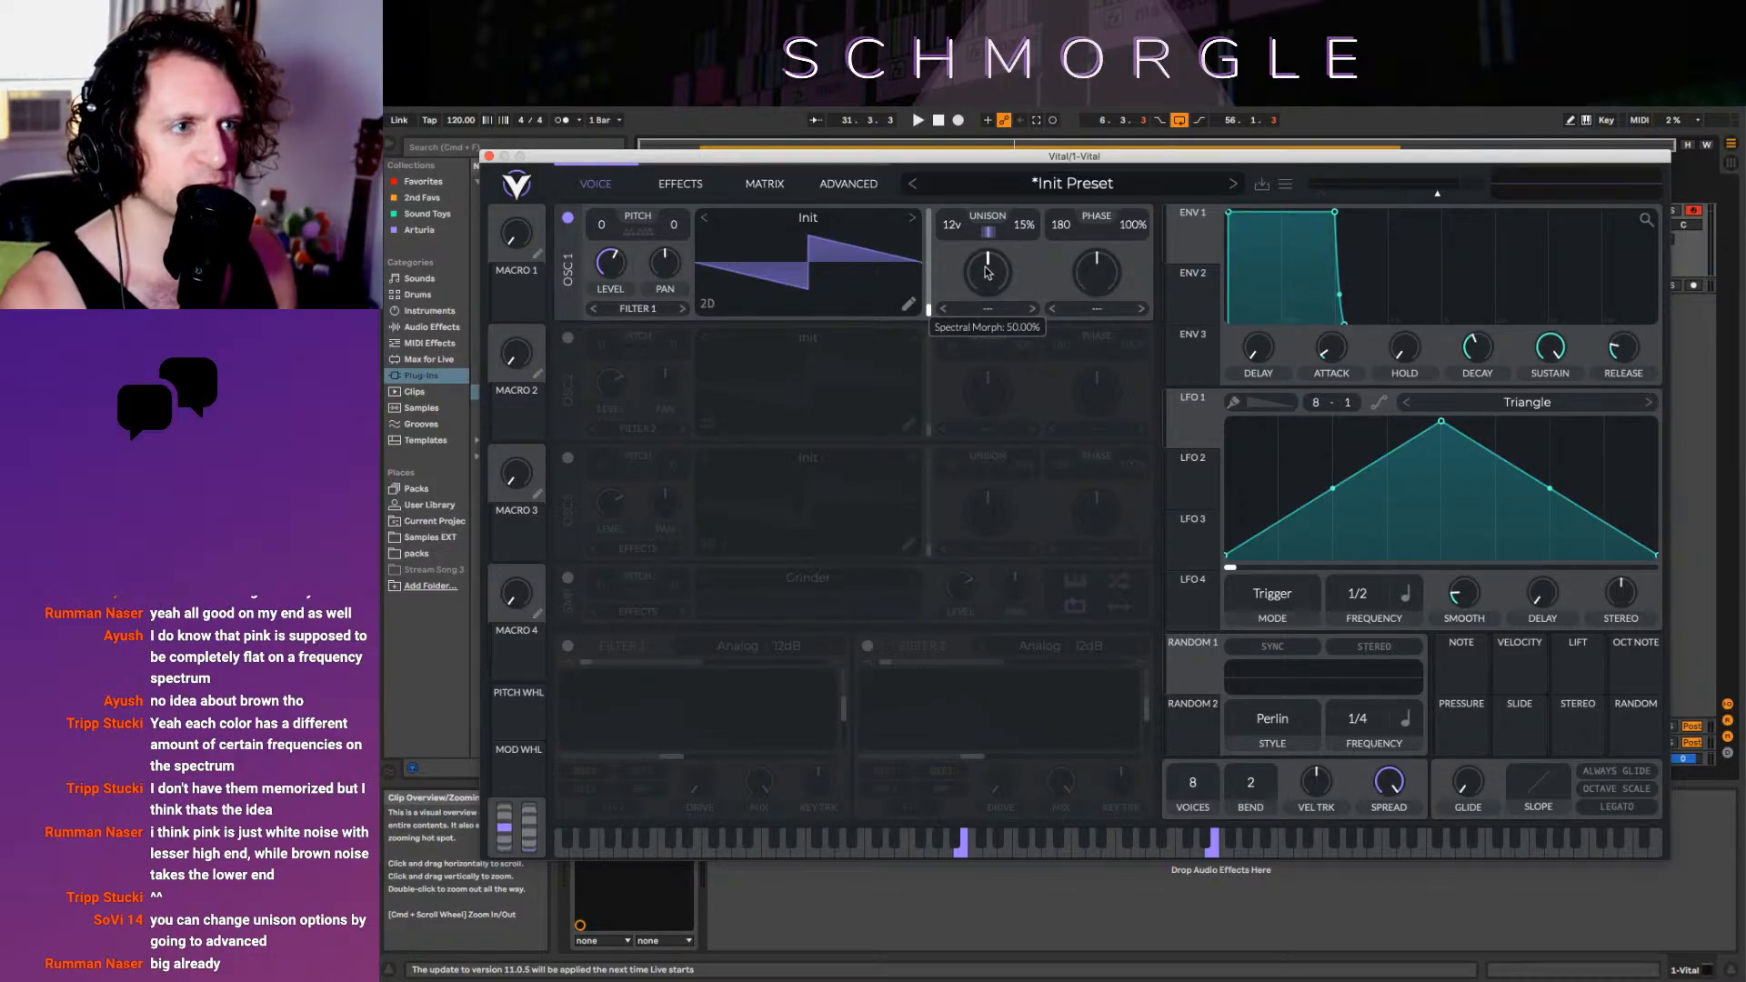
pyautogui.moveTo(987, 272); pyautogui.dragTo(990, 253)
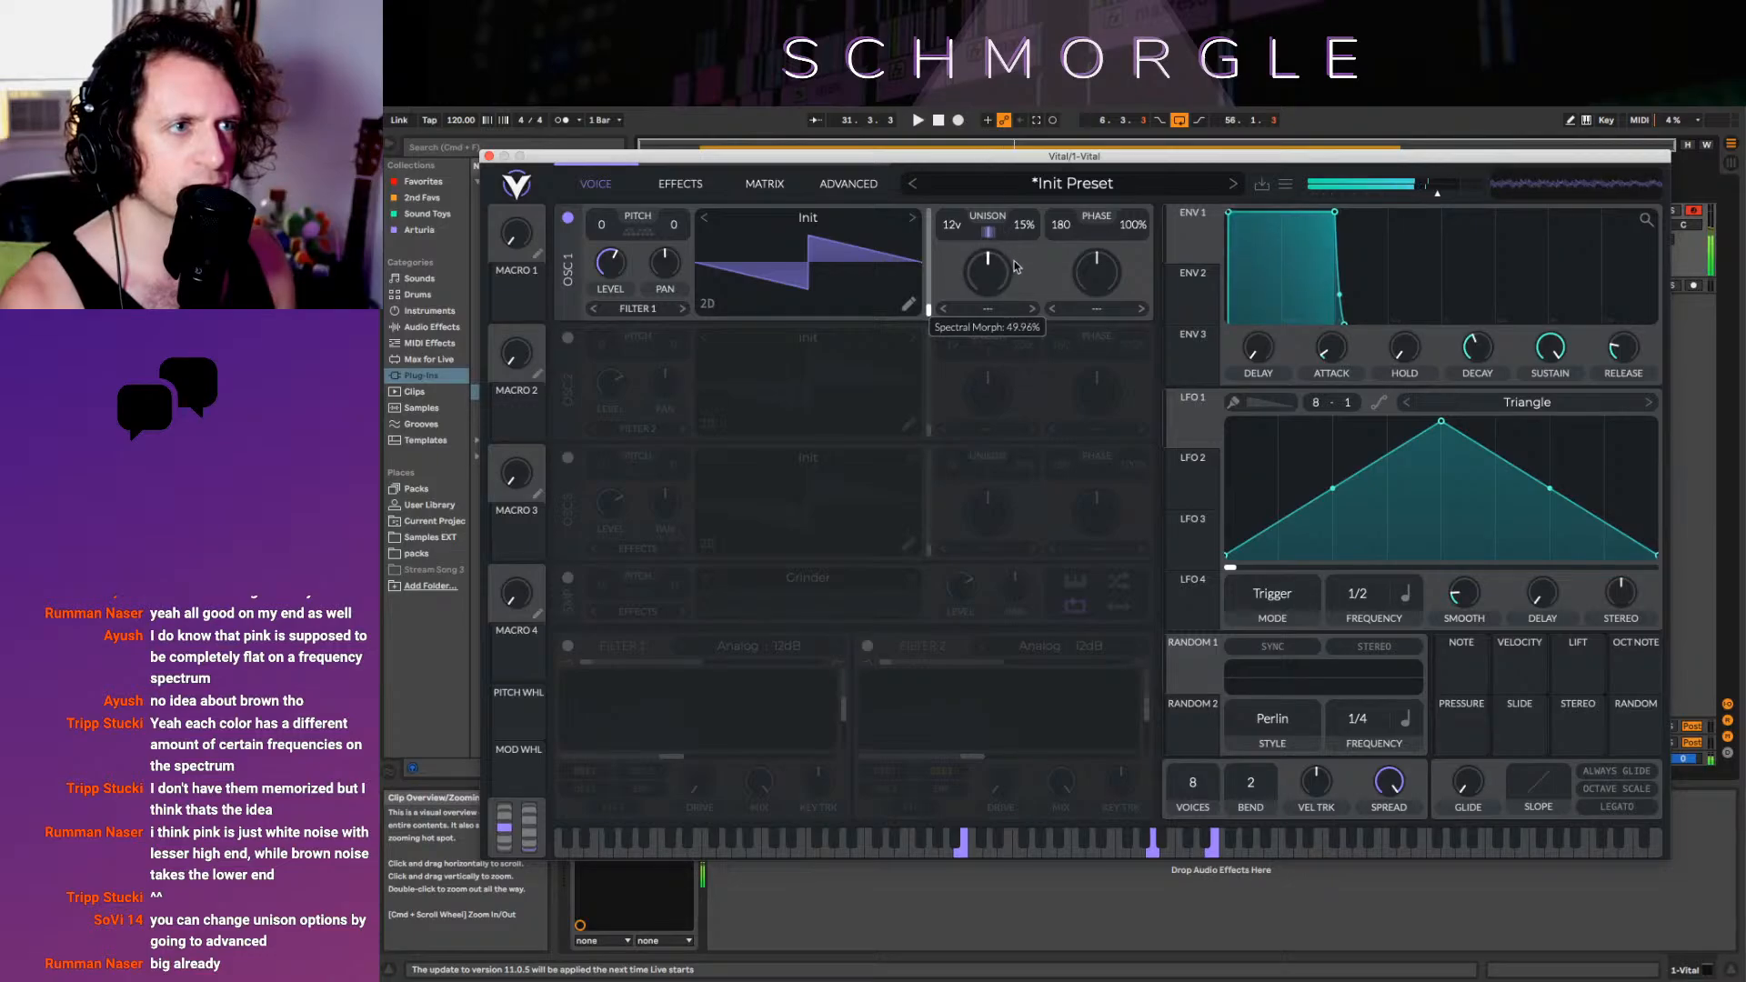
pyautogui.click(1017, 311)
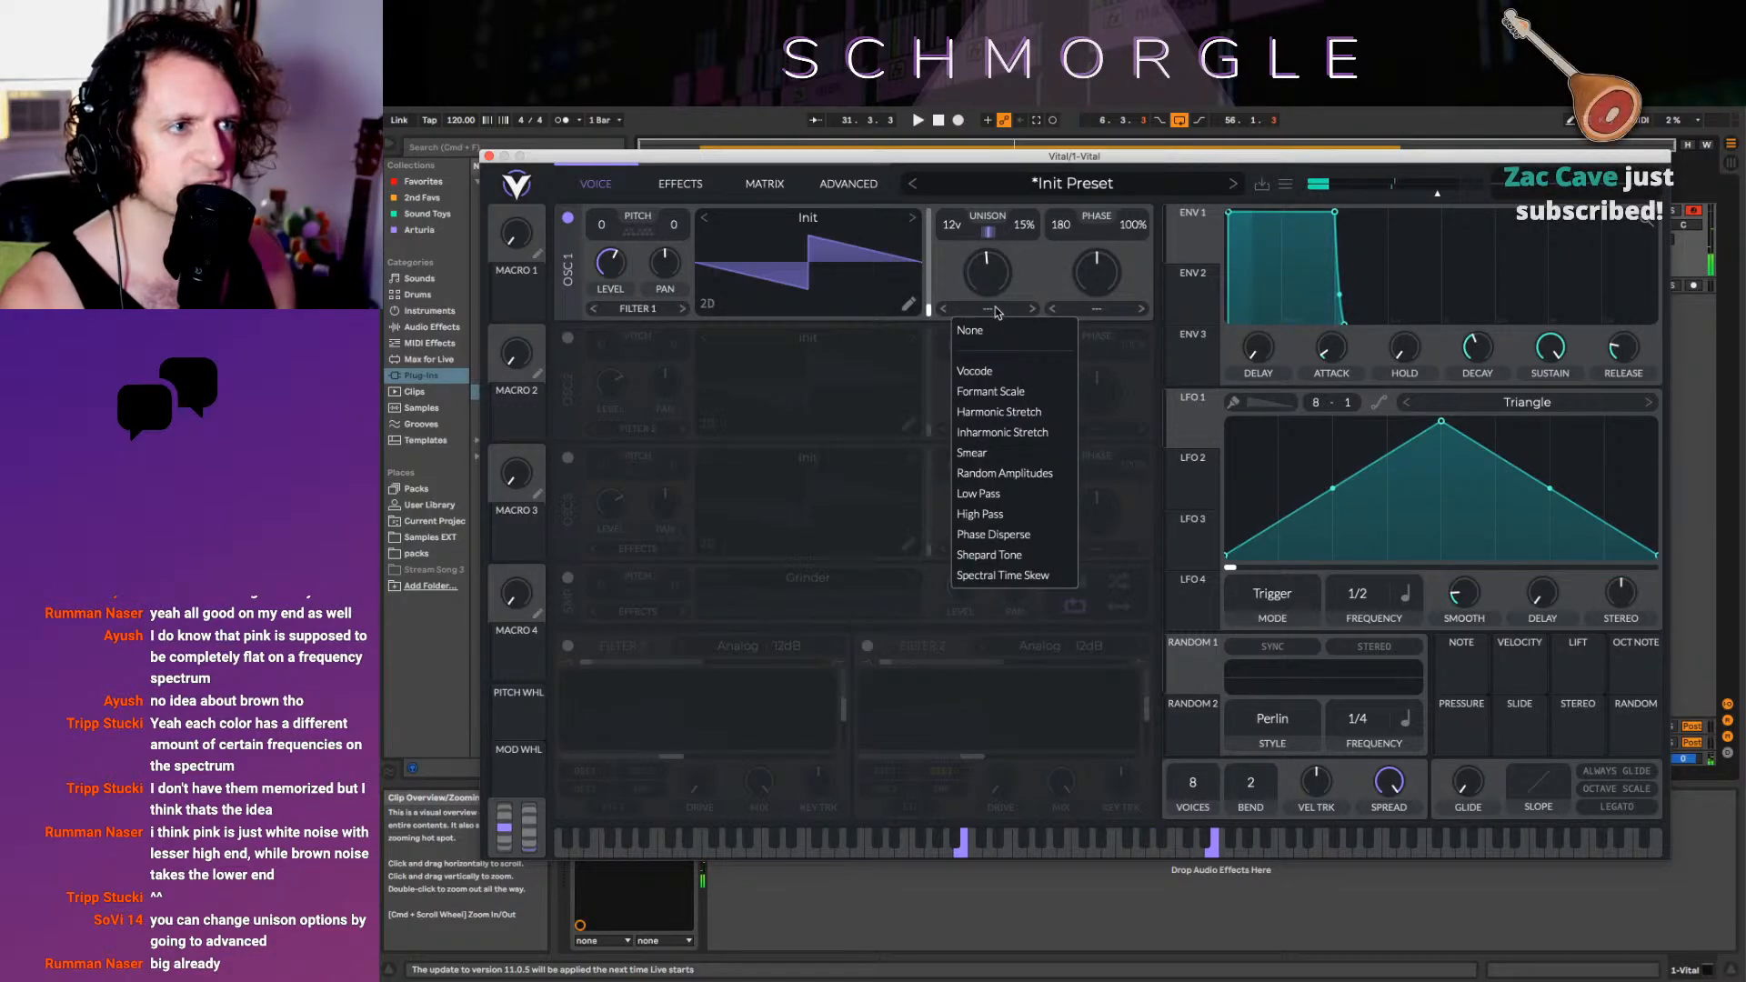
pyautogui.click(1041, 266)
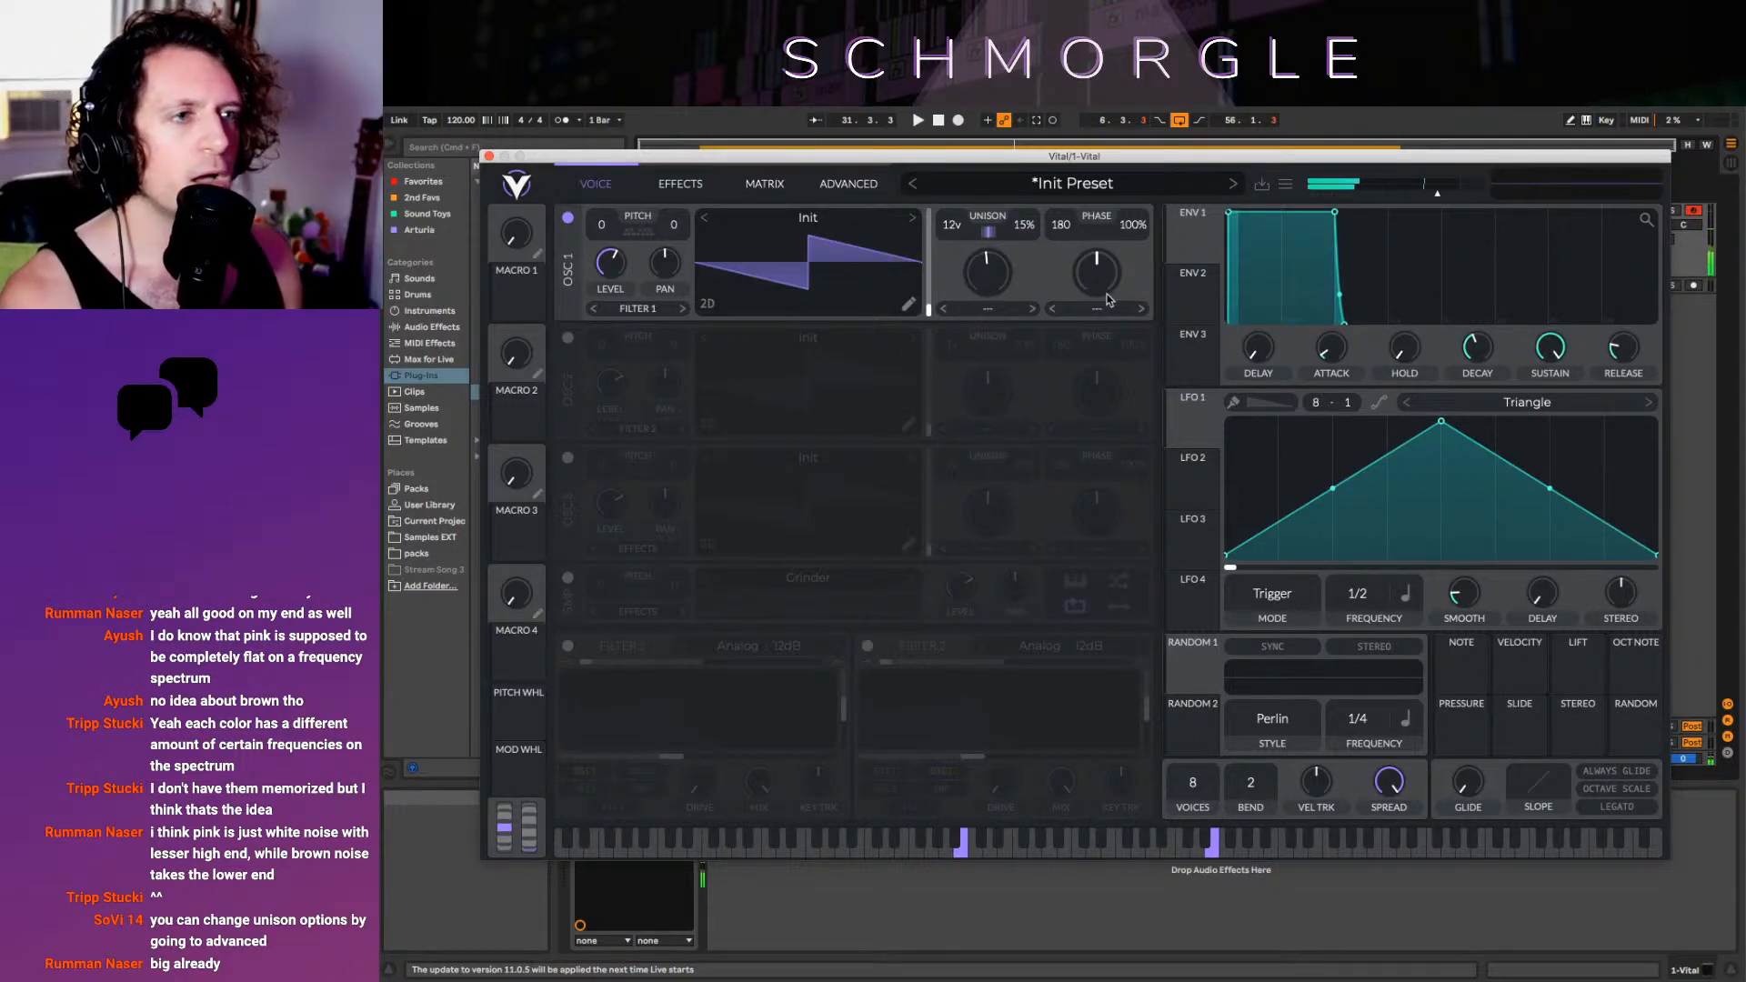
# Set oscillator 1's spectral morph type to Vocode and turn its amount down to the minimum
pyautogui.click(978, 313)
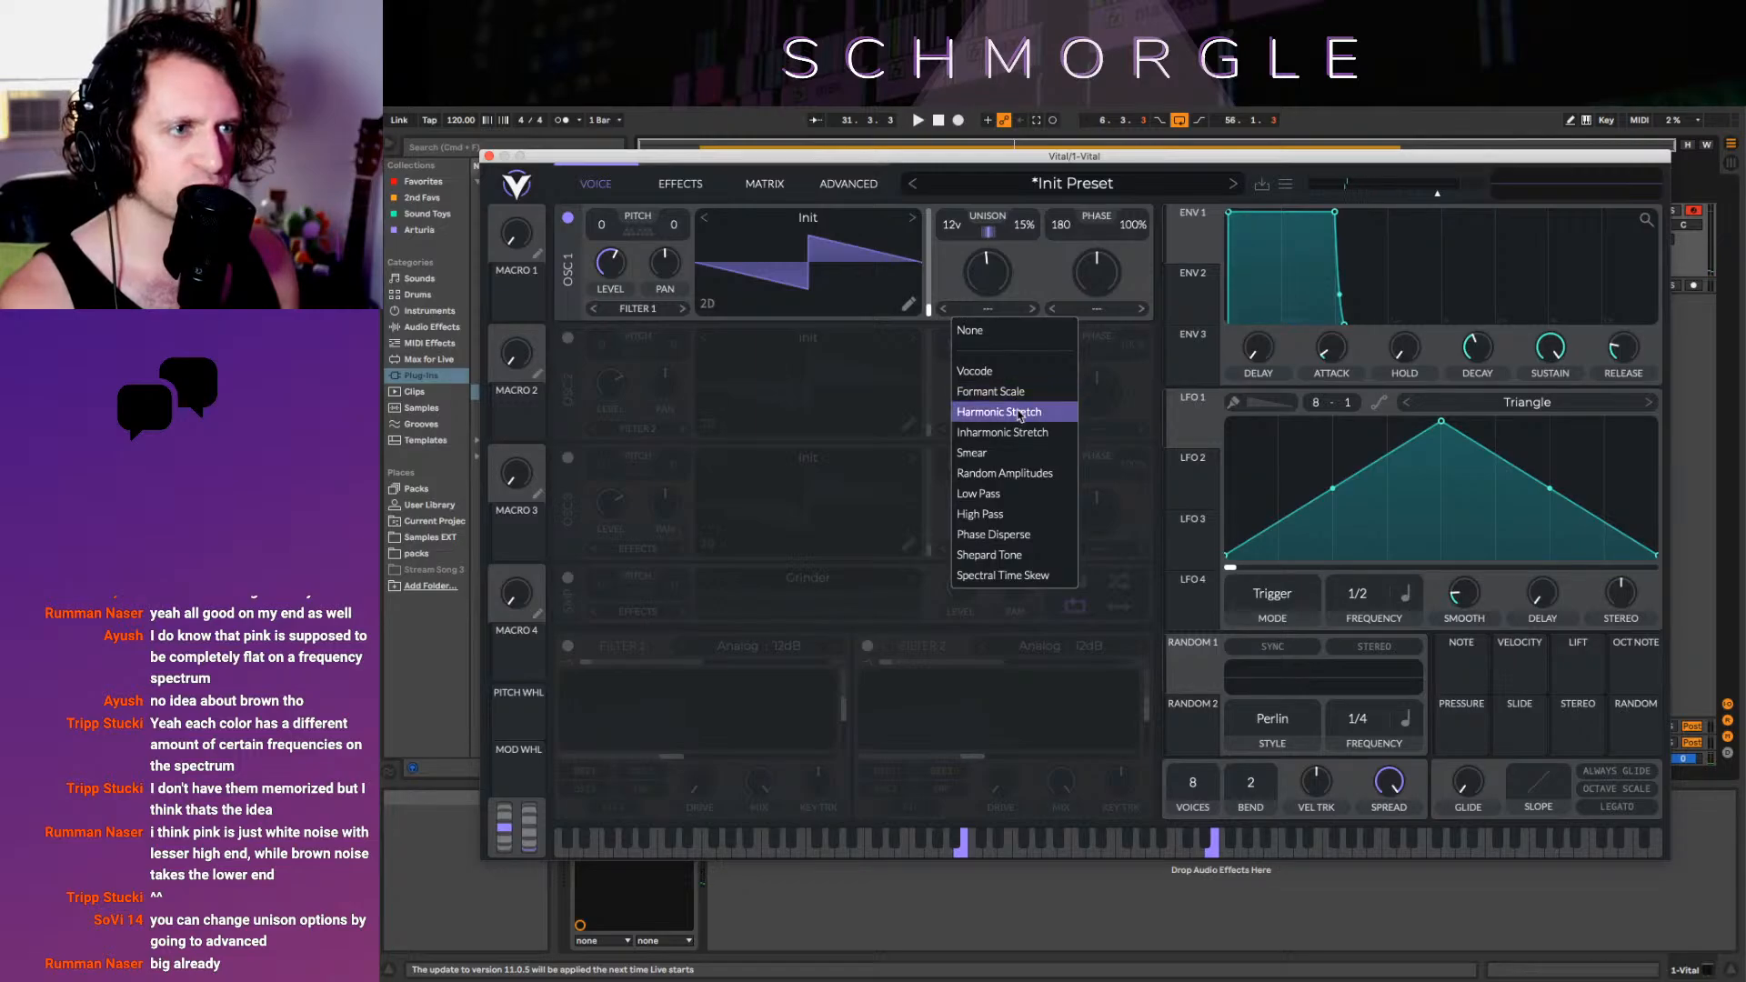
pyautogui.click(1008, 373)
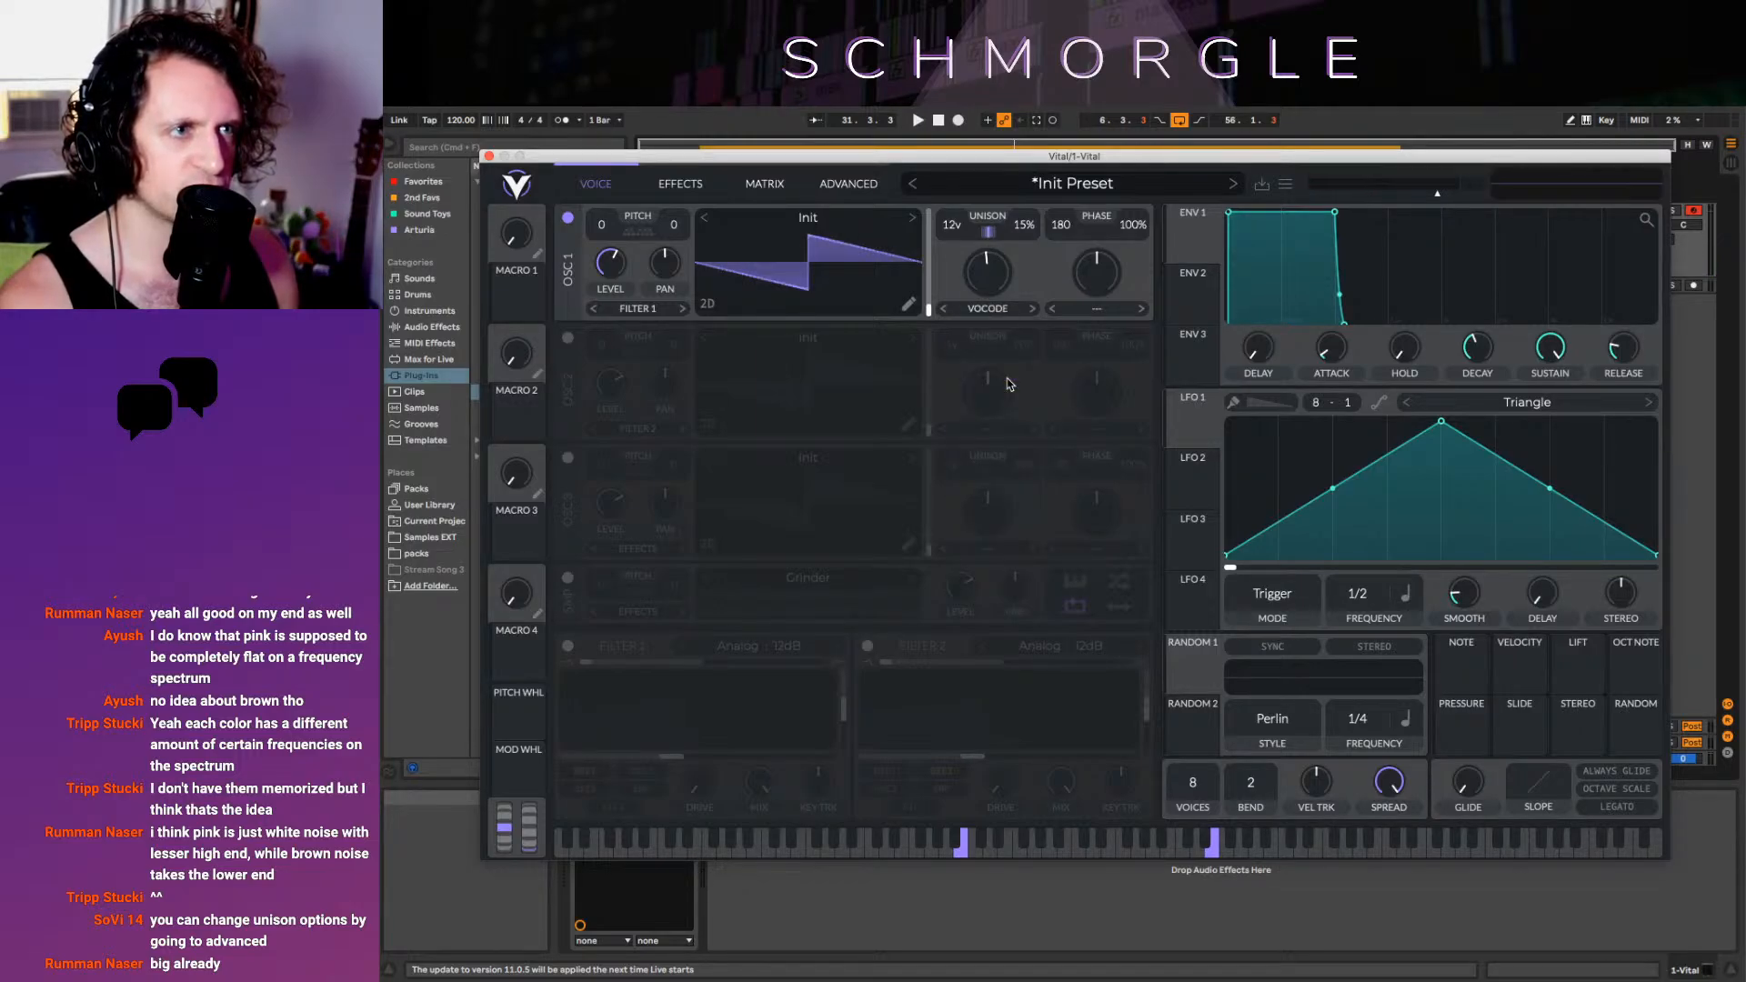
pyautogui.moveTo(985, 300); pyautogui.dragTo(1035, 432)
# Cycle oscillator 1's wavetable display through the 3D and spectral views and back to 2D
pyautogui.click(706, 302)
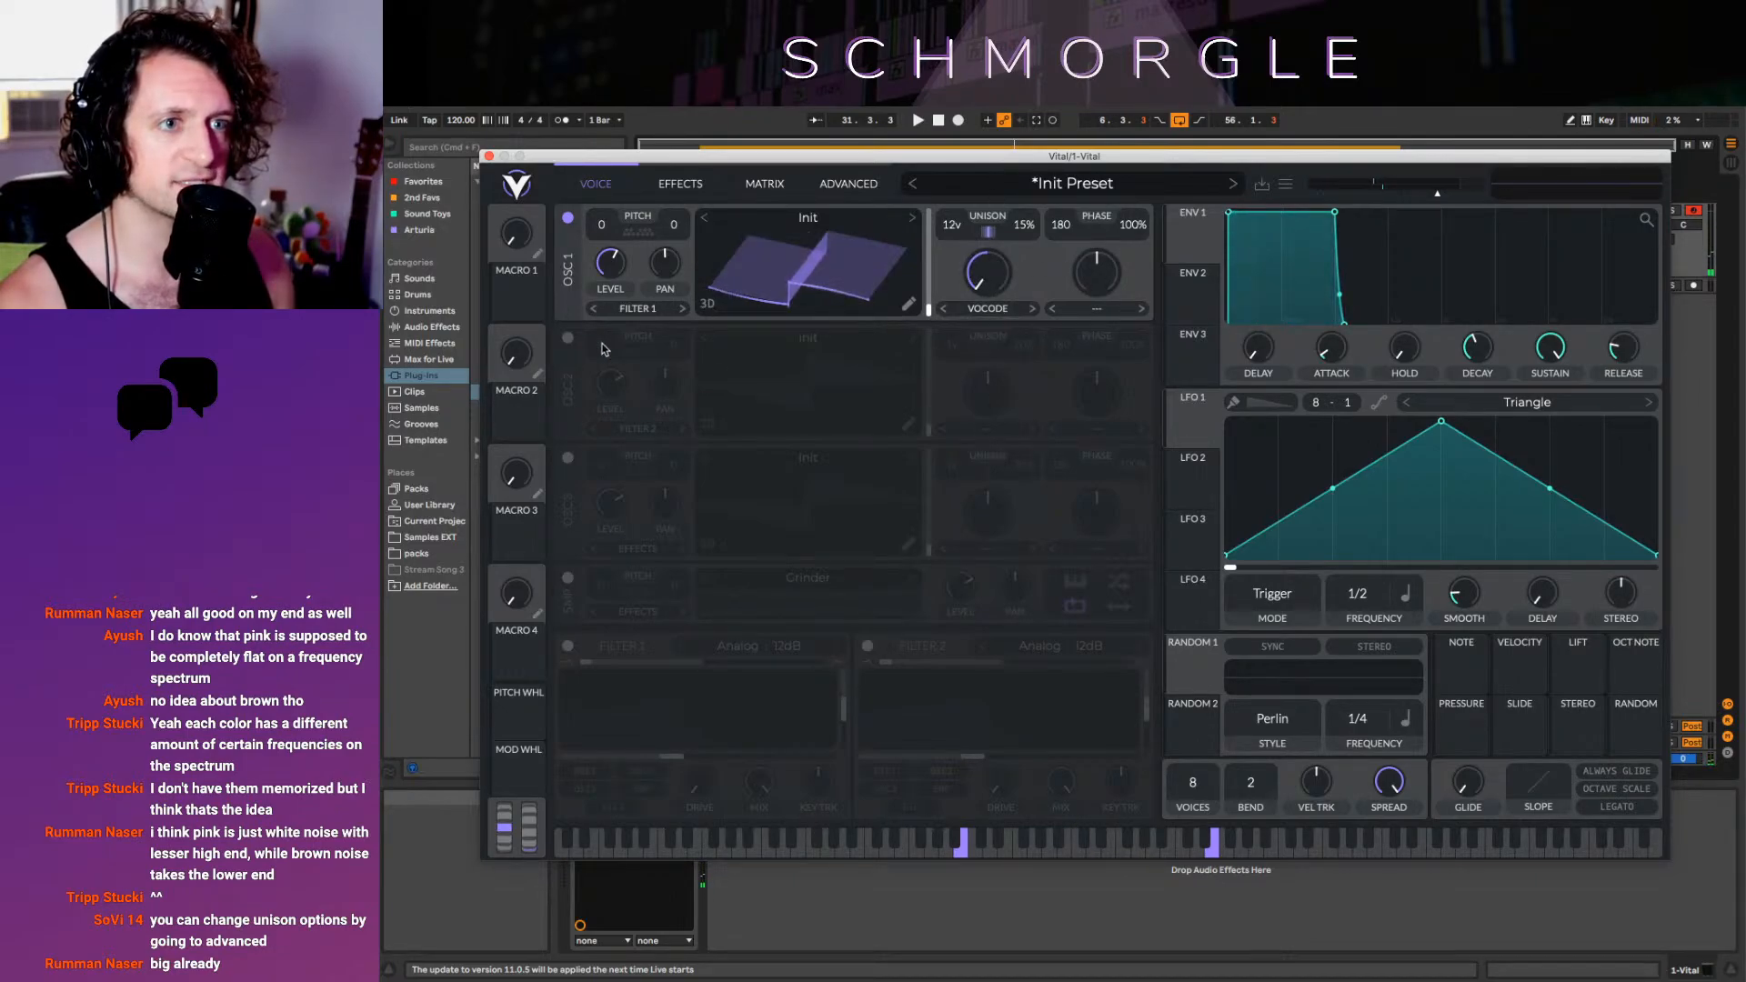
pyautogui.click(708, 304)
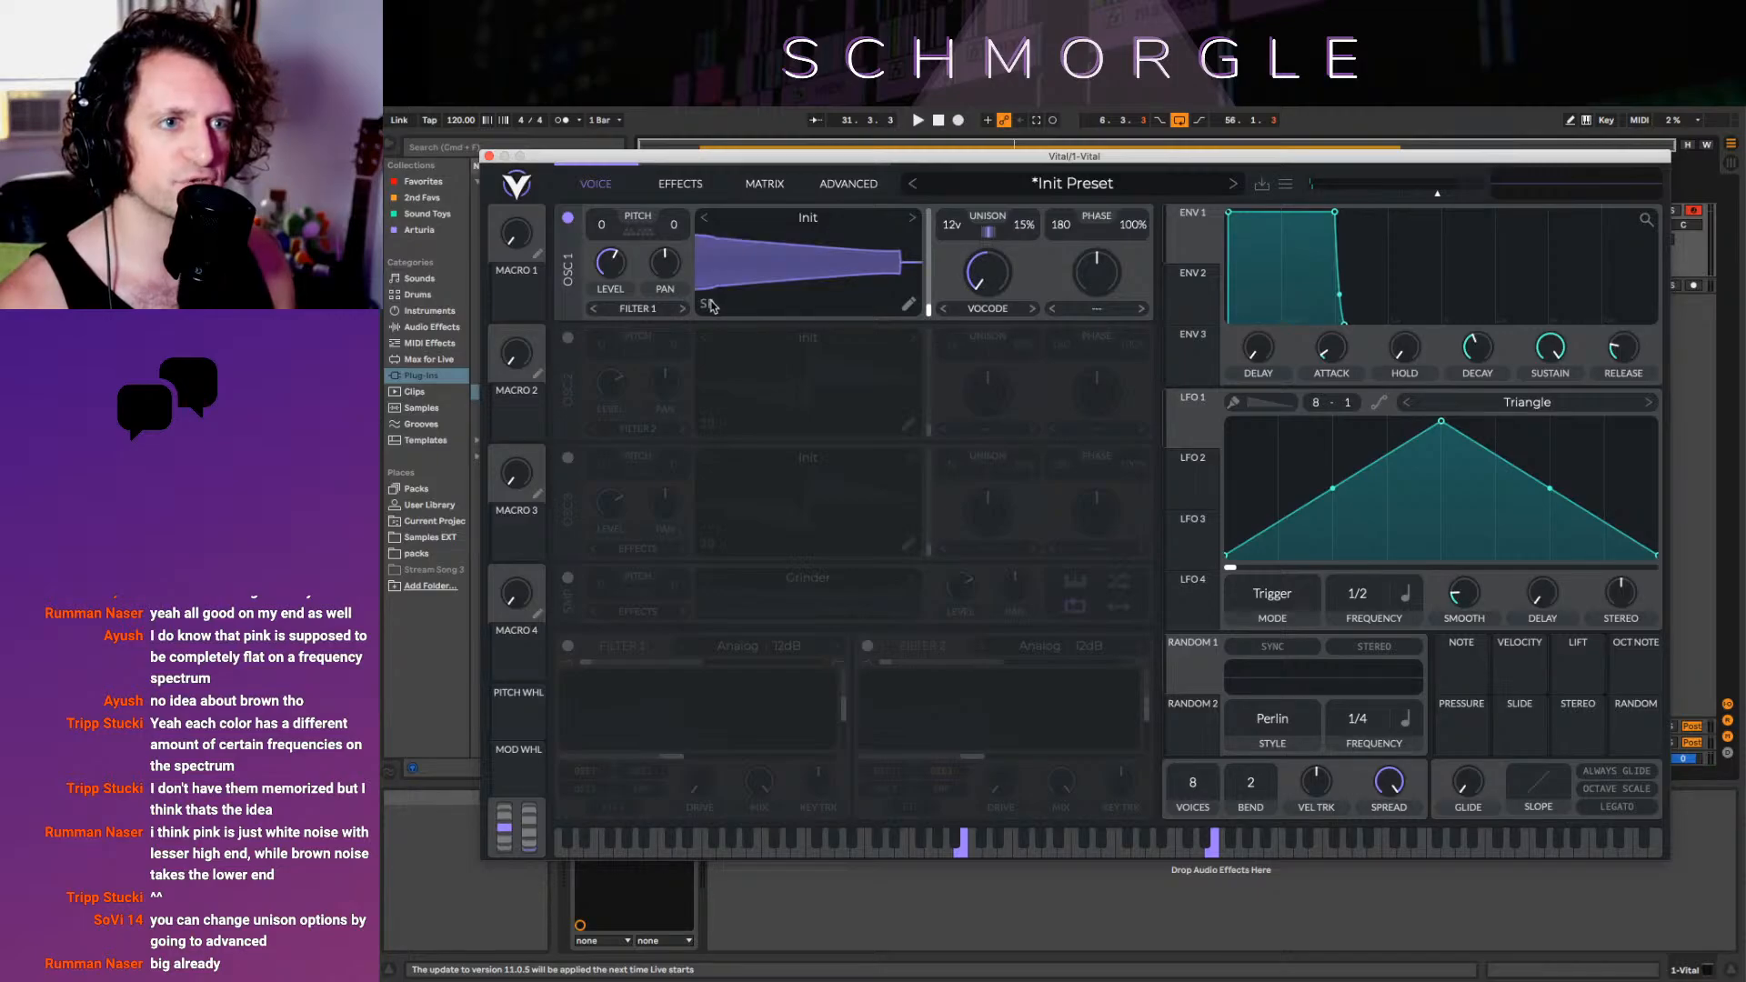
pyautogui.click(712, 308)
pyautogui.click(711, 307)
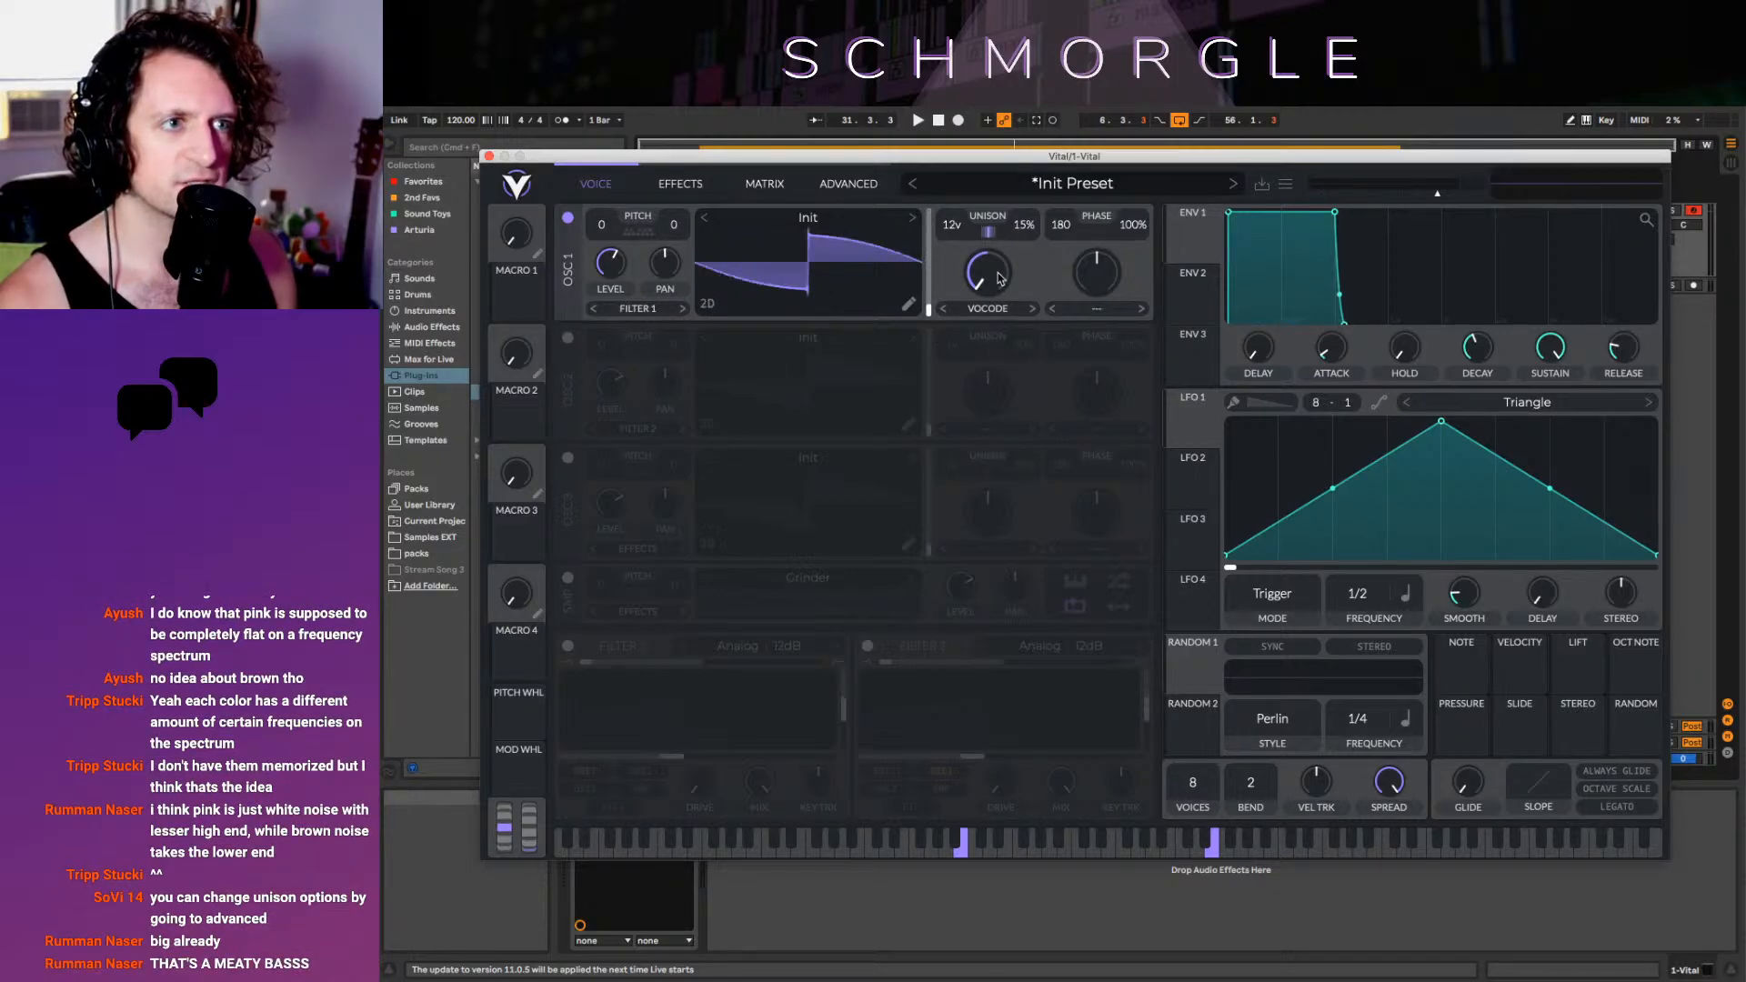
# Vary oscillator 1's Vocode morph amount and reduce its unison to 1 voice
pyautogui.moveTo(975, 283); pyautogui.dragTo(989, 454)
pyautogui.moveTo(982, 284); pyautogui.dragTo(1036, 380)
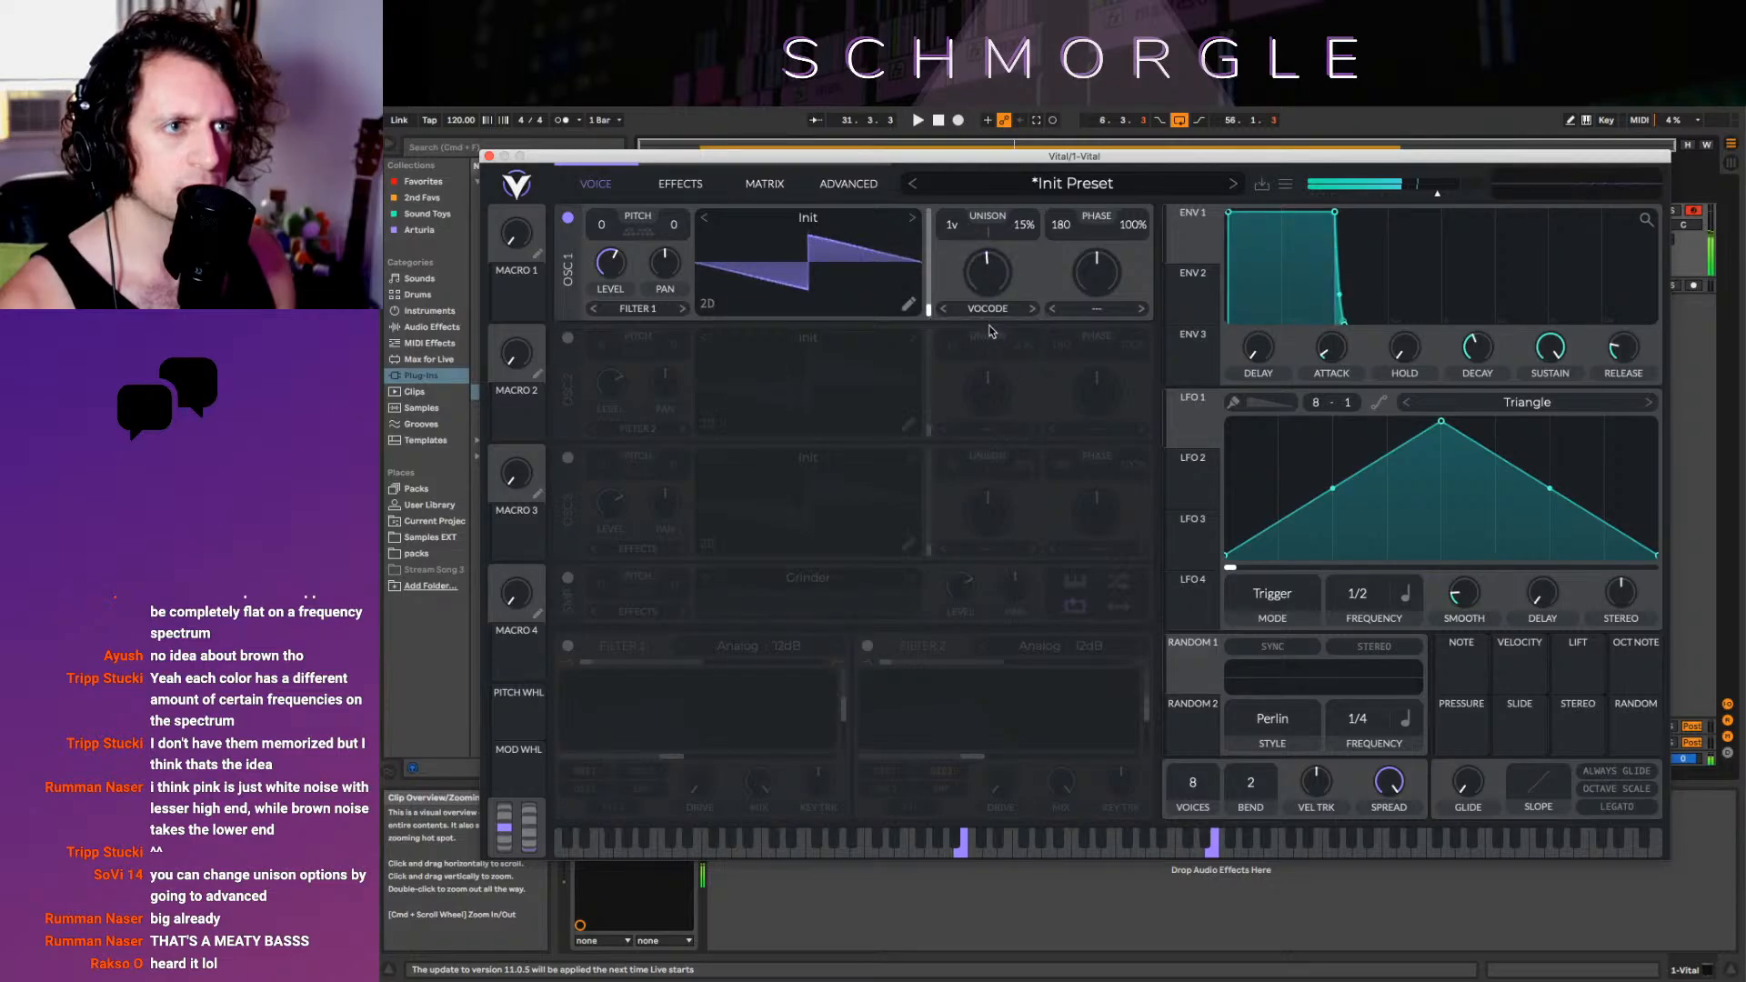
# Step oscillator 1's spectral morph through Formant Scale to Harmonic Stretch, varying the morph amount of each
pyautogui.click(1033, 309)
pyautogui.moveTo(995, 287)
pyautogui.mouseDown()
pyautogui.moveTo(1076, 457)
pyautogui.moveTo(1005, 336)
pyautogui.moveTo(1019, 308)
pyautogui.mouseUp()
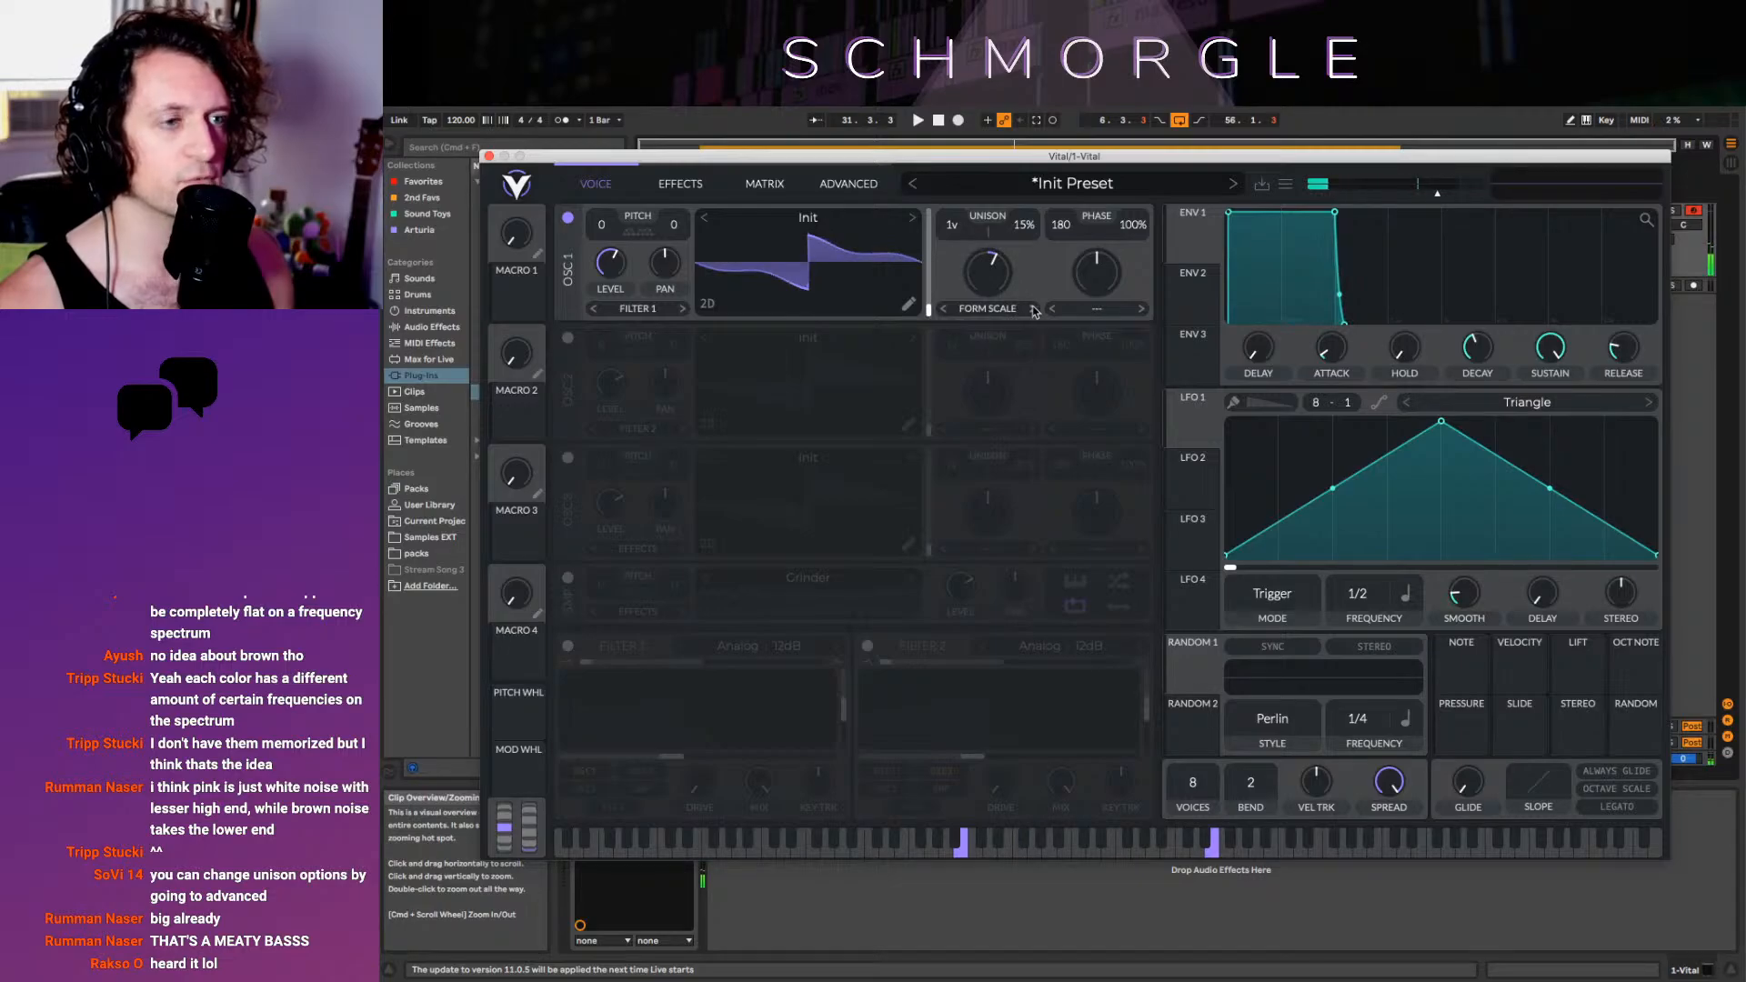
pyautogui.click(1035, 309)
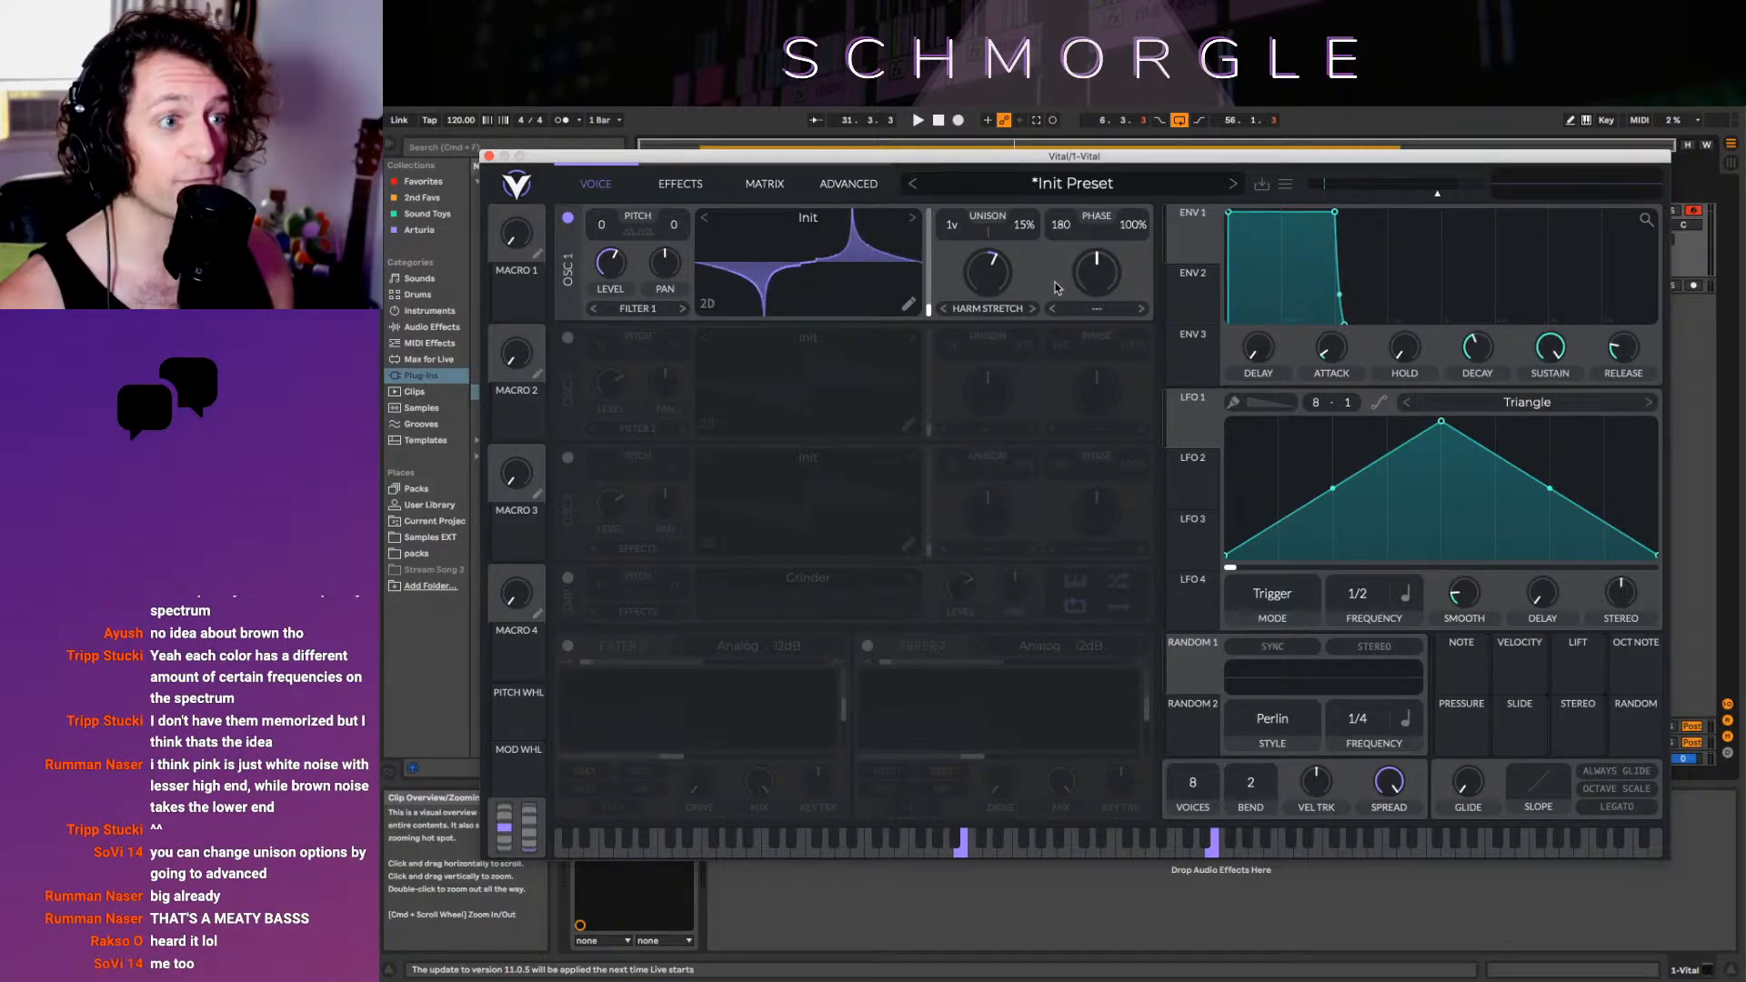
pyautogui.moveTo(995, 275); pyautogui.dragTo(1003, 325)
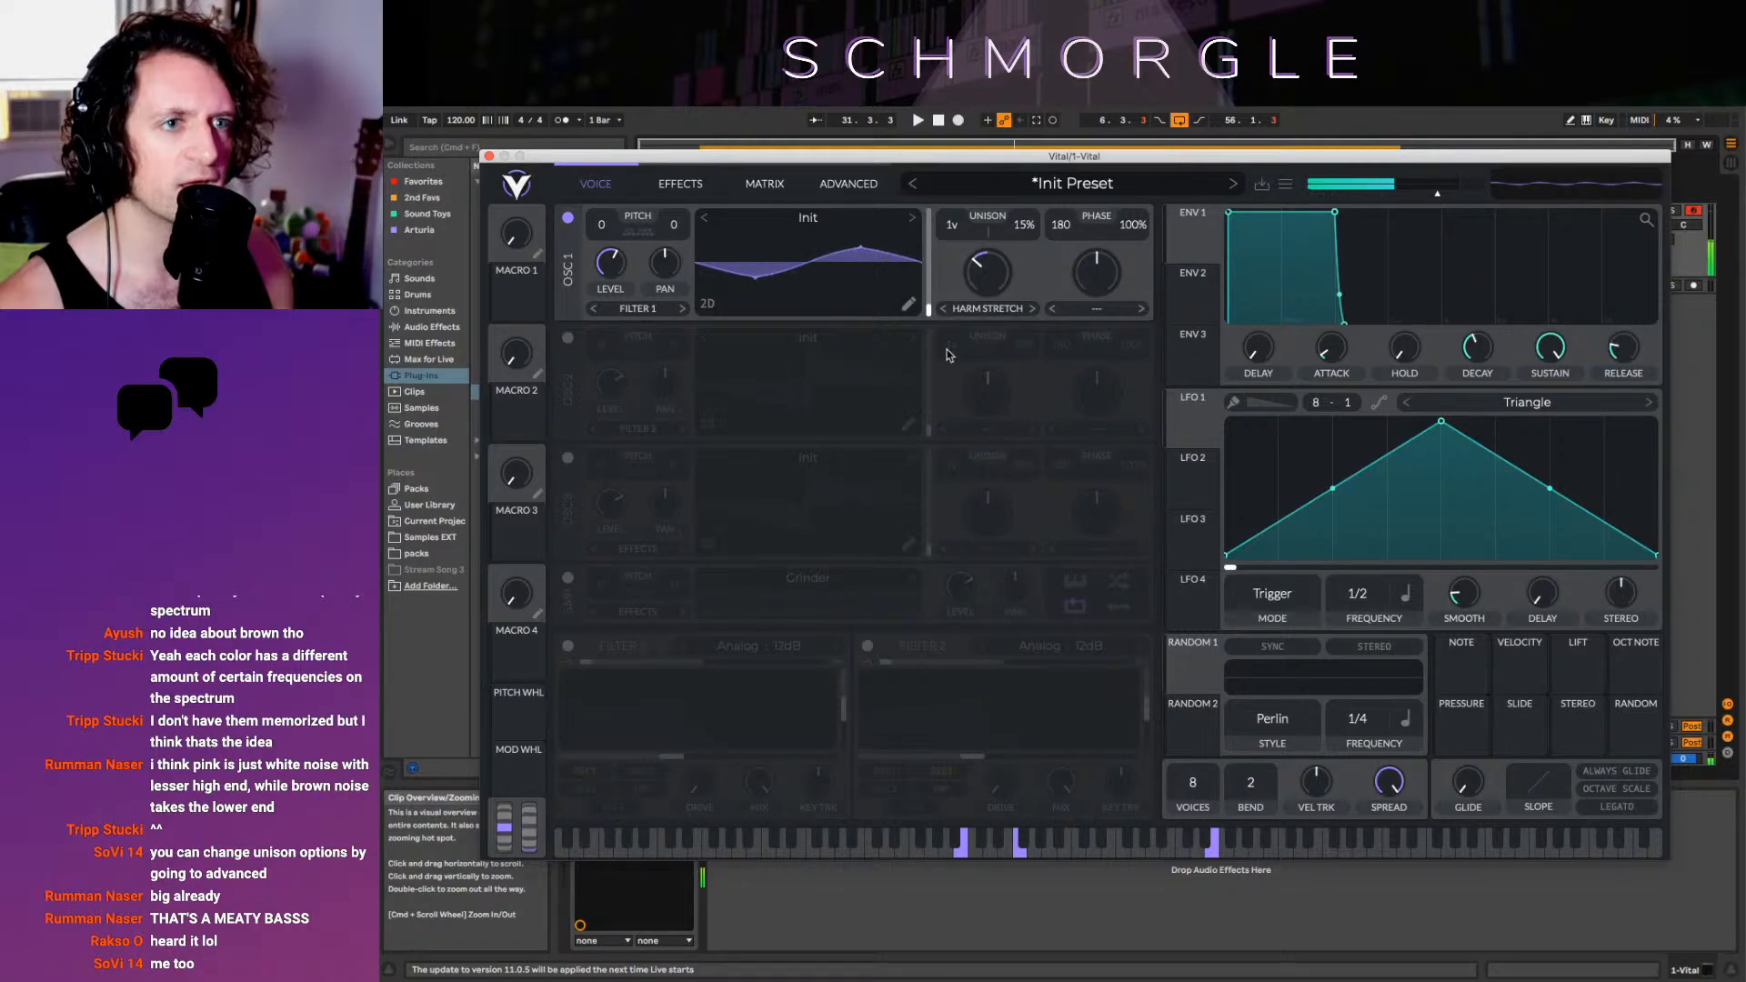
# Vary oscillator 1's Harmonic Stretch amount, reset it to default, and check the wavetable in 3D before returning to 2D
pyautogui.click(903, 285)
pyautogui.moveTo(998, 280)
pyautogui.mouseDown()
pyautogui.moveTo(982, 211)
pyautogui.moveTo(998, 218)
pyautogui.moveTo(985, 268)
pyautogui.moveTo(976, 223)
pyautogui.moveTo(982, 258)
pyautogui.mouseUp()
pyautogui.doubleClick(983, 263)
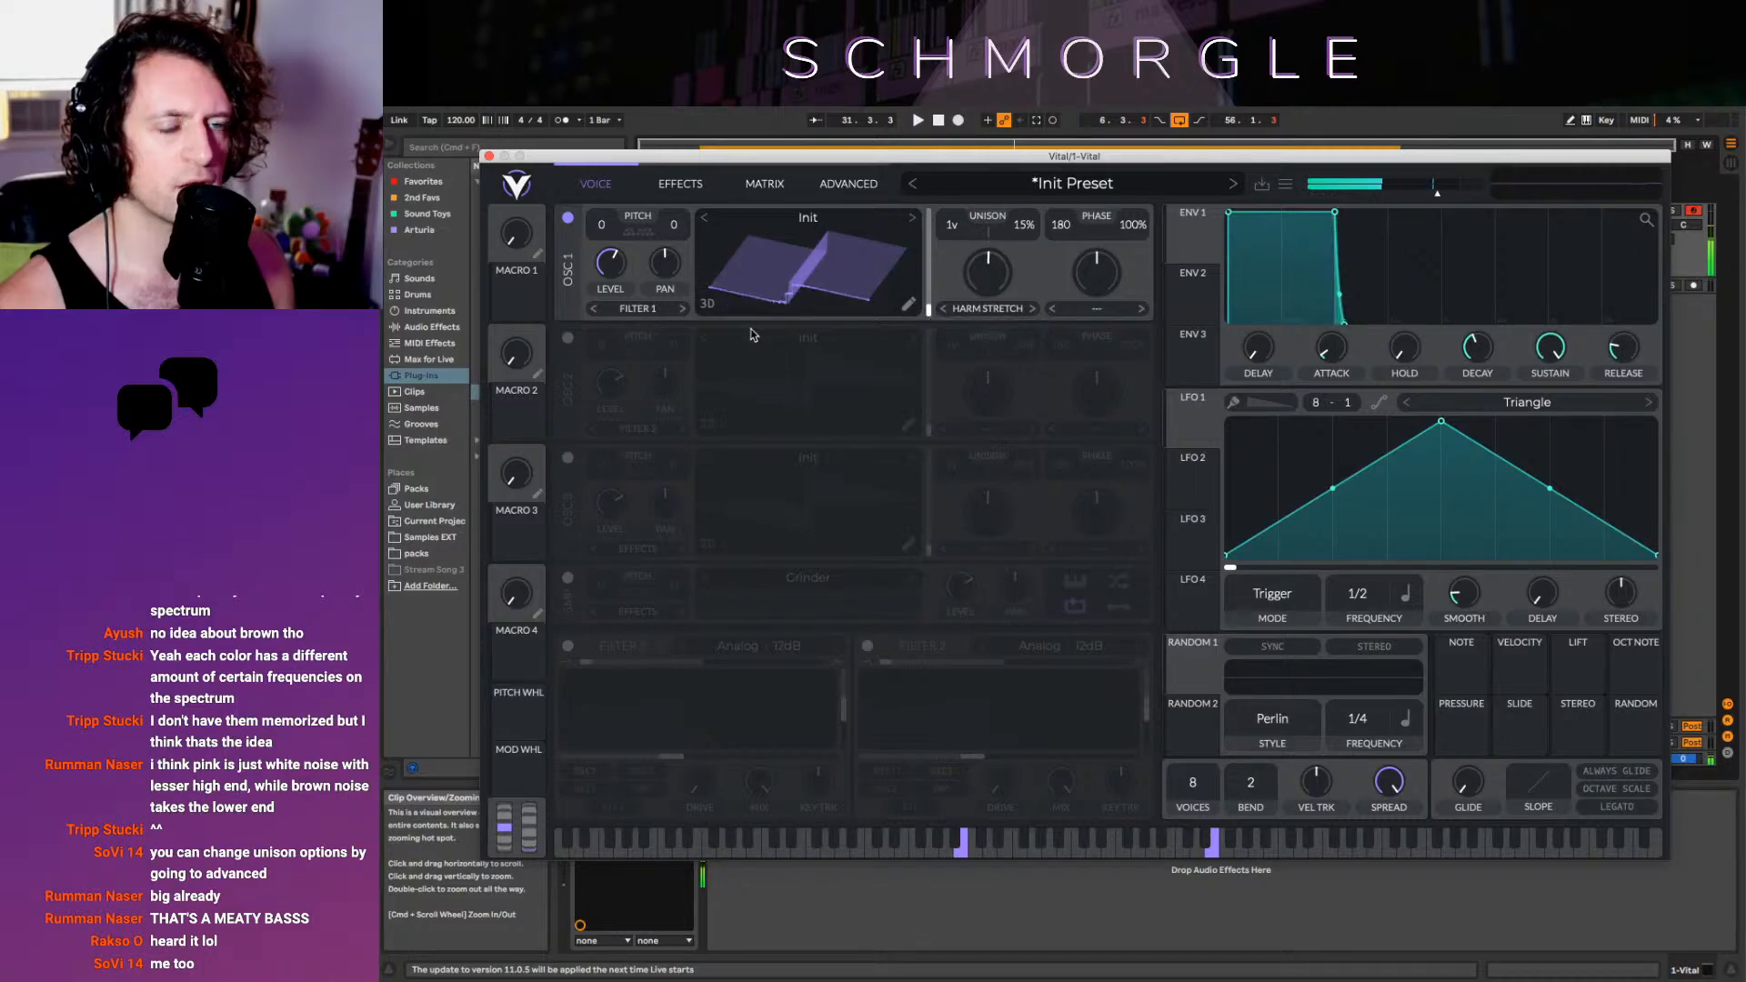
pyautogui.click(682, 309)
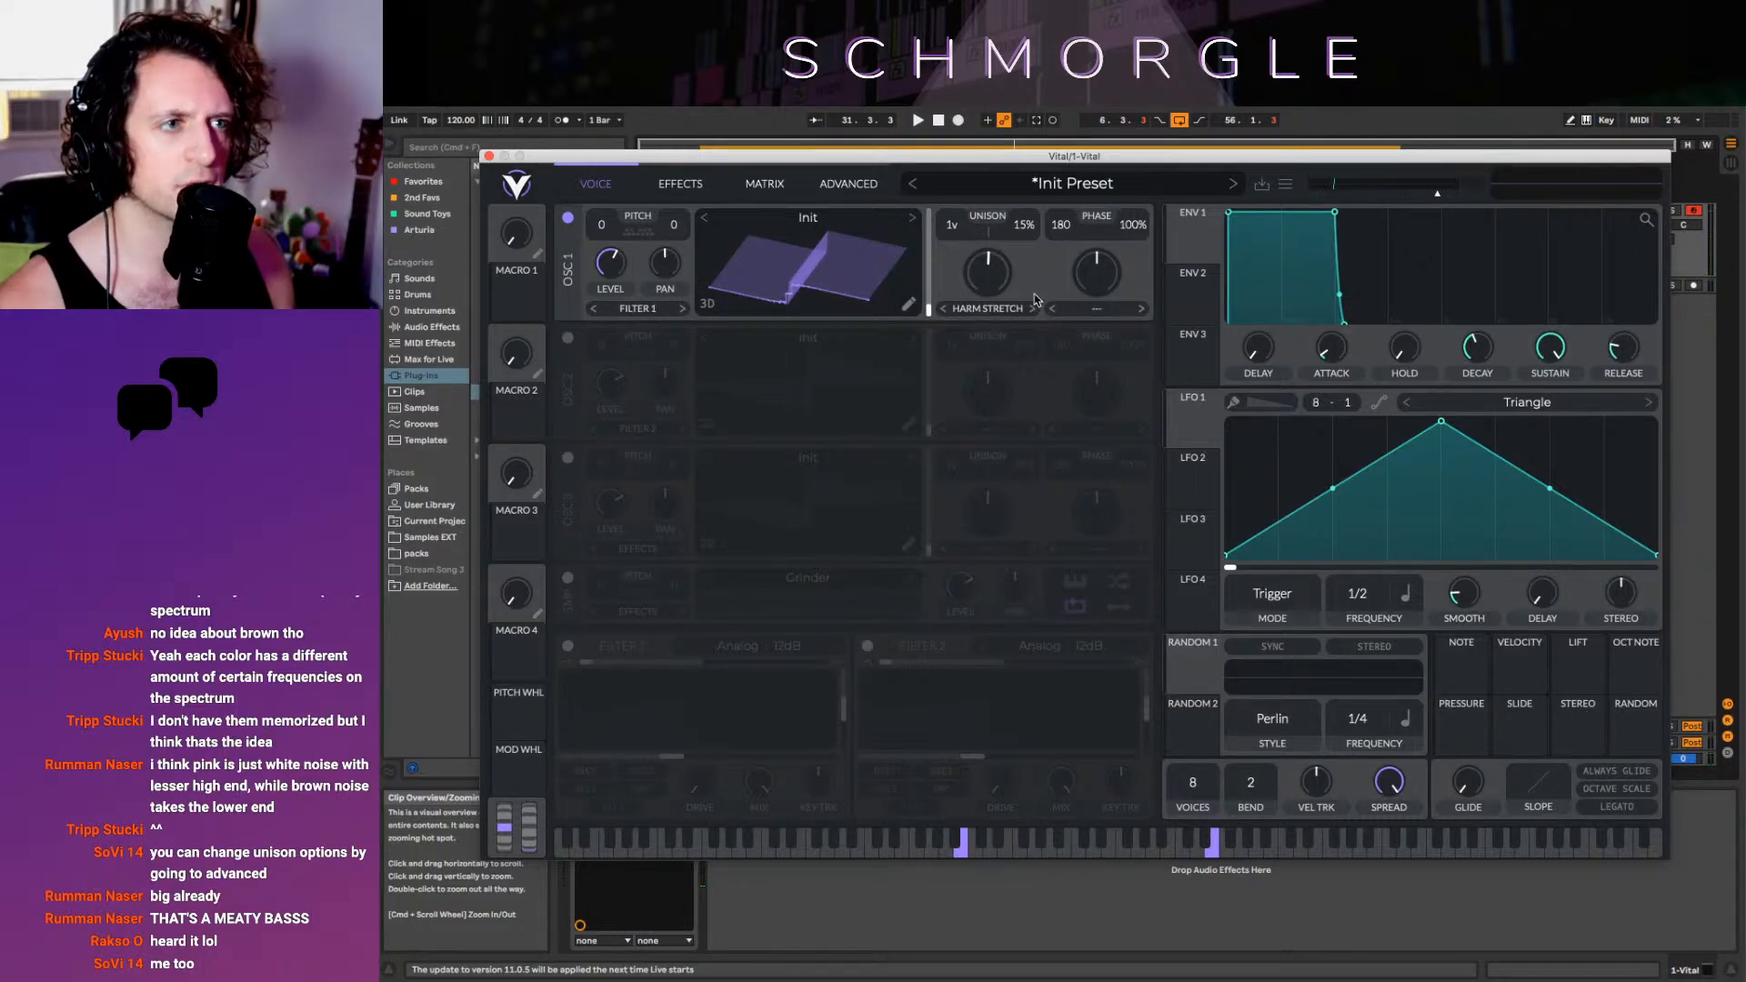
pyautogui.click(707, 305)
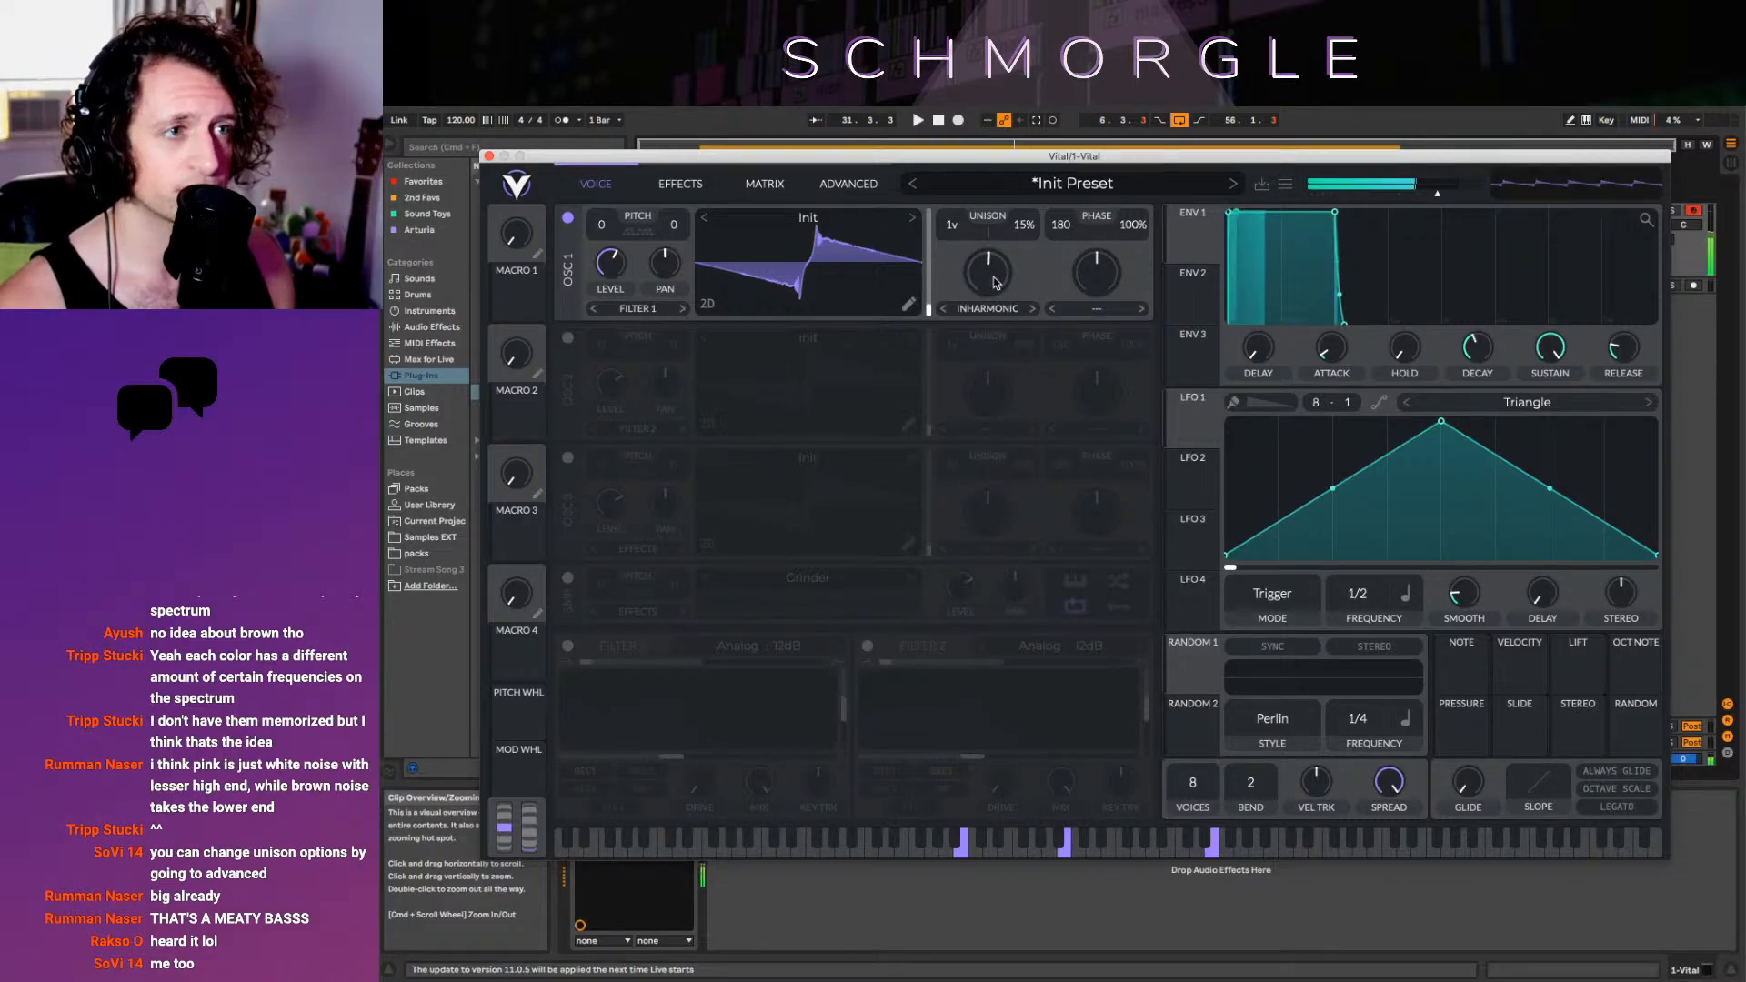
# Raise oscillator 1's Inharmonic morph amount to maximum, briefly compare it with Harmonic Stretch, and reduce the amount again
pyautogui.moveTo(998, 282); pyautogui.dragTo(988, 174)
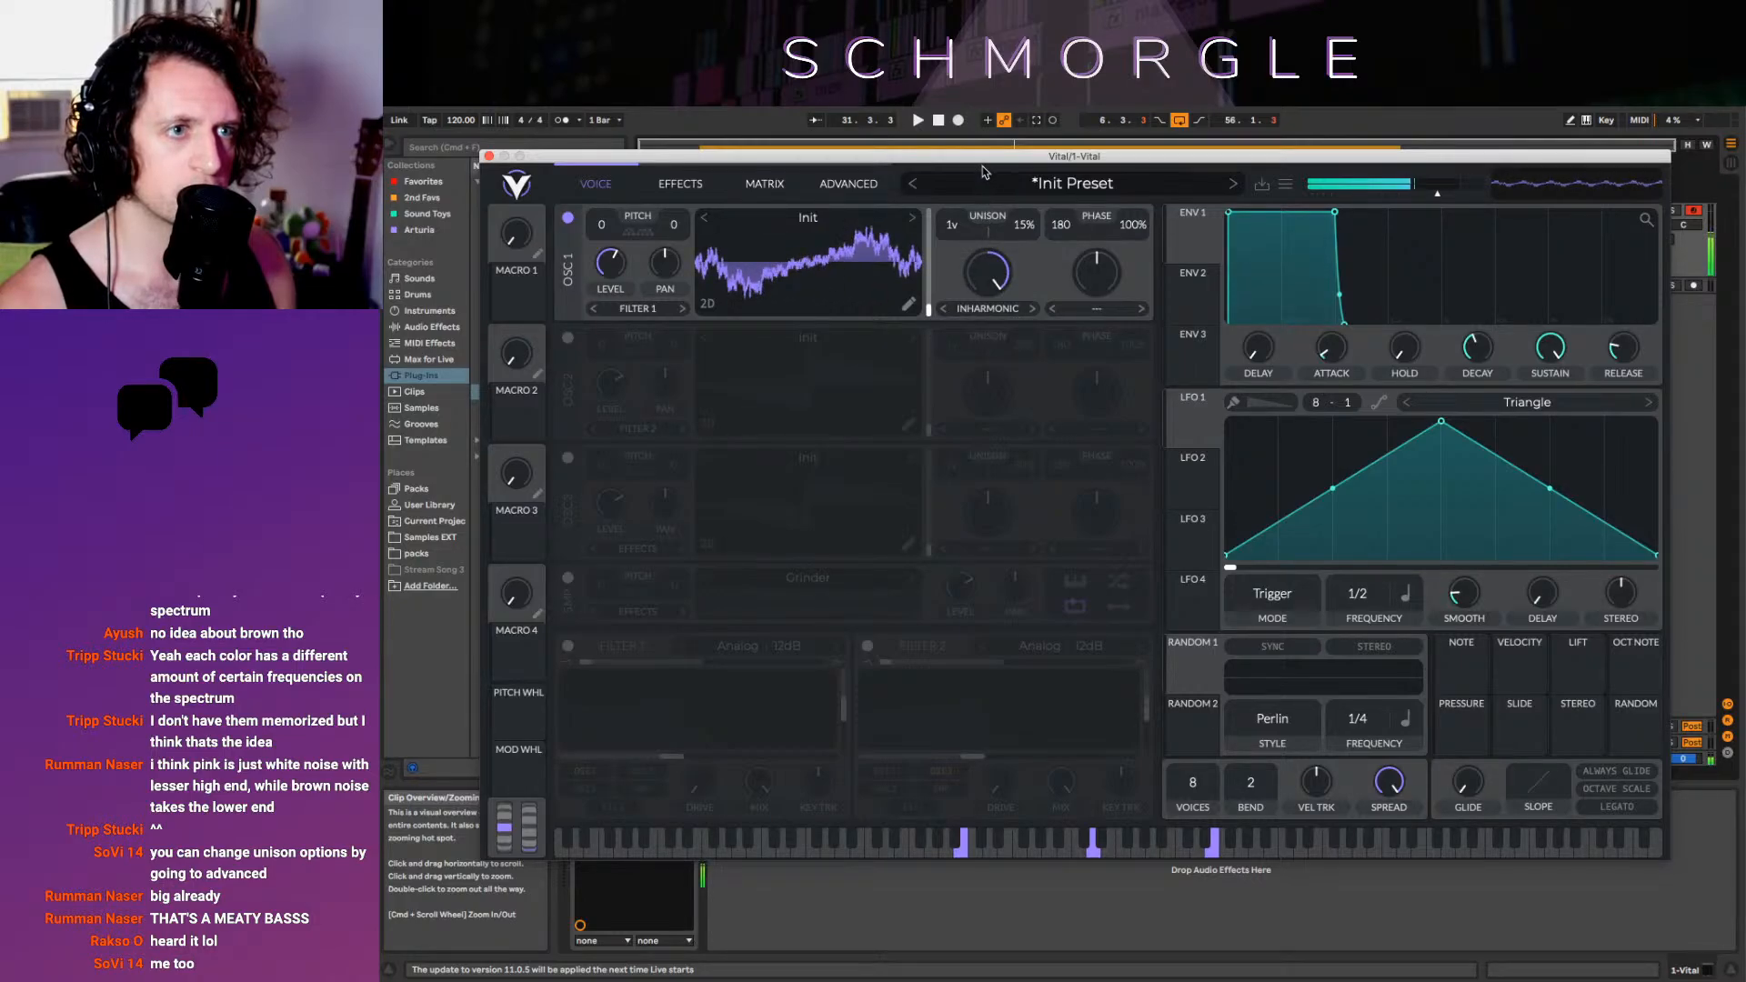
pyautogui.click(943, 308)
pyautogui.click(1036, 309)
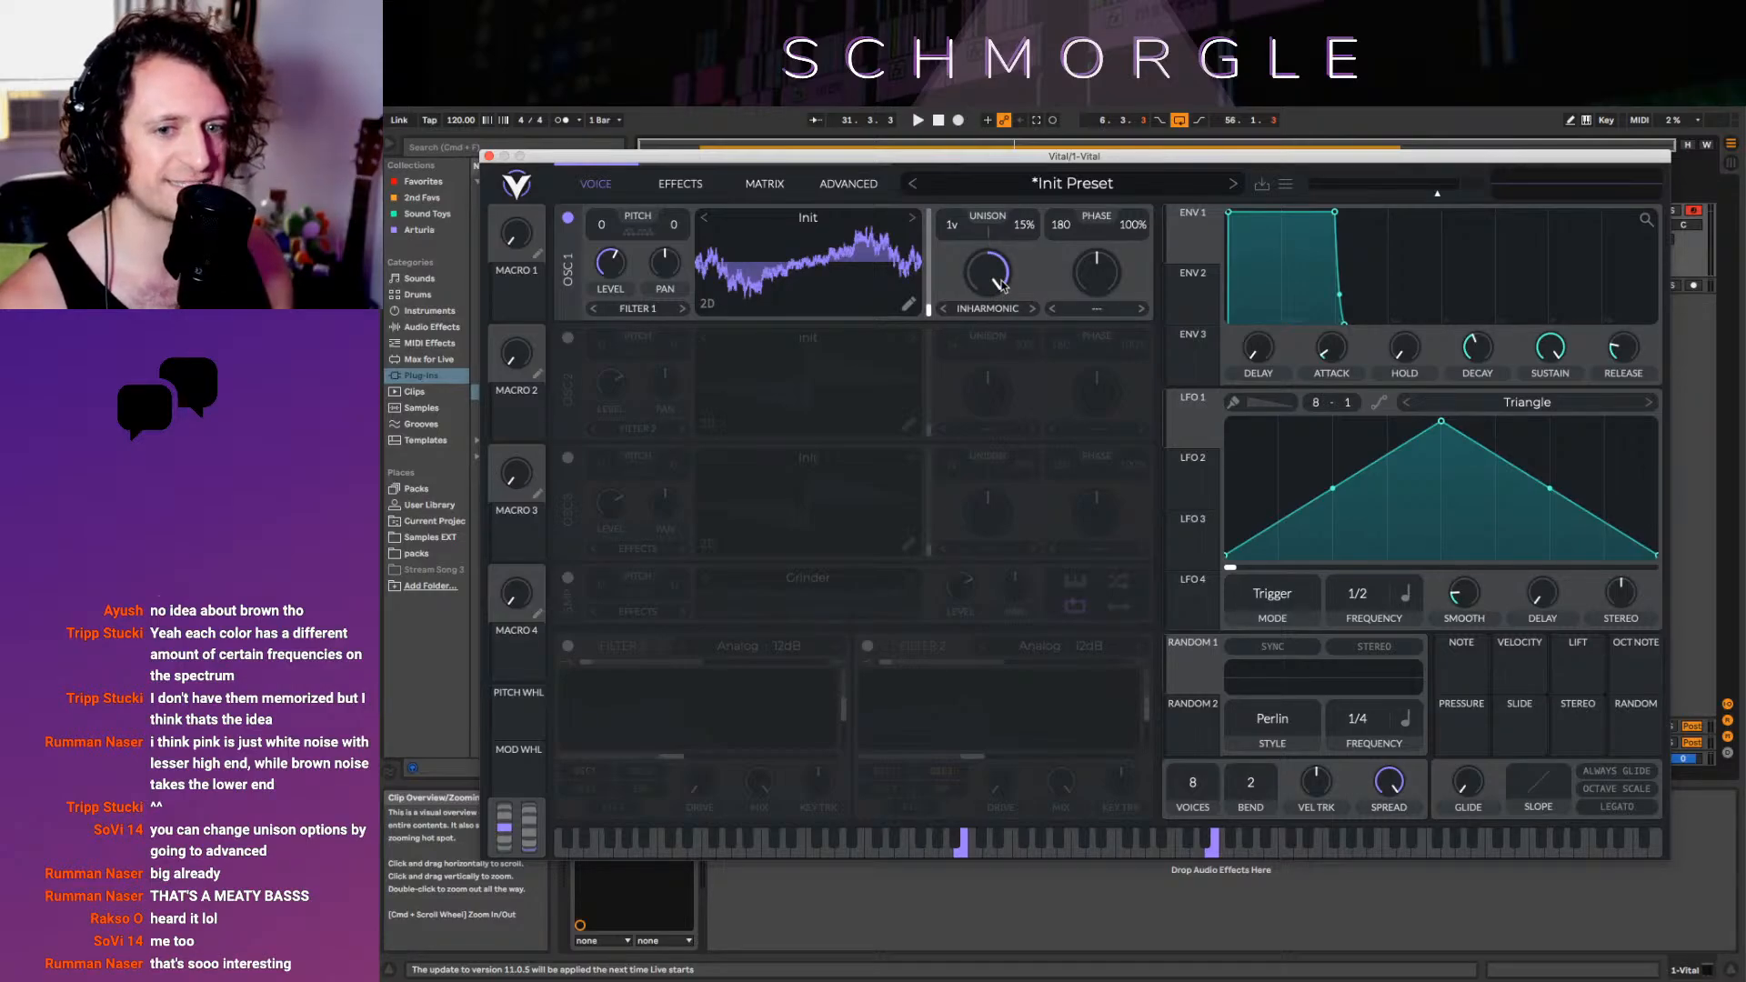
pyautogui.moveTo(1000, 283)
pyautogui.mouseDown()
pyautogui.moveTo(1006, 322)
pyautogui.moveTo(967, 291)
pyautogui.moveTo(955, 311)
pyautogui.moveTo(982, 261)
pyautogui.mouseUp()
# Compare Harmonic Stretch and Inharmonic on oscillator 1 in the 3D wavetable view, varying the morph amount of each
pyautogui.click(715, 304)
pyautogui.click(946, 310)
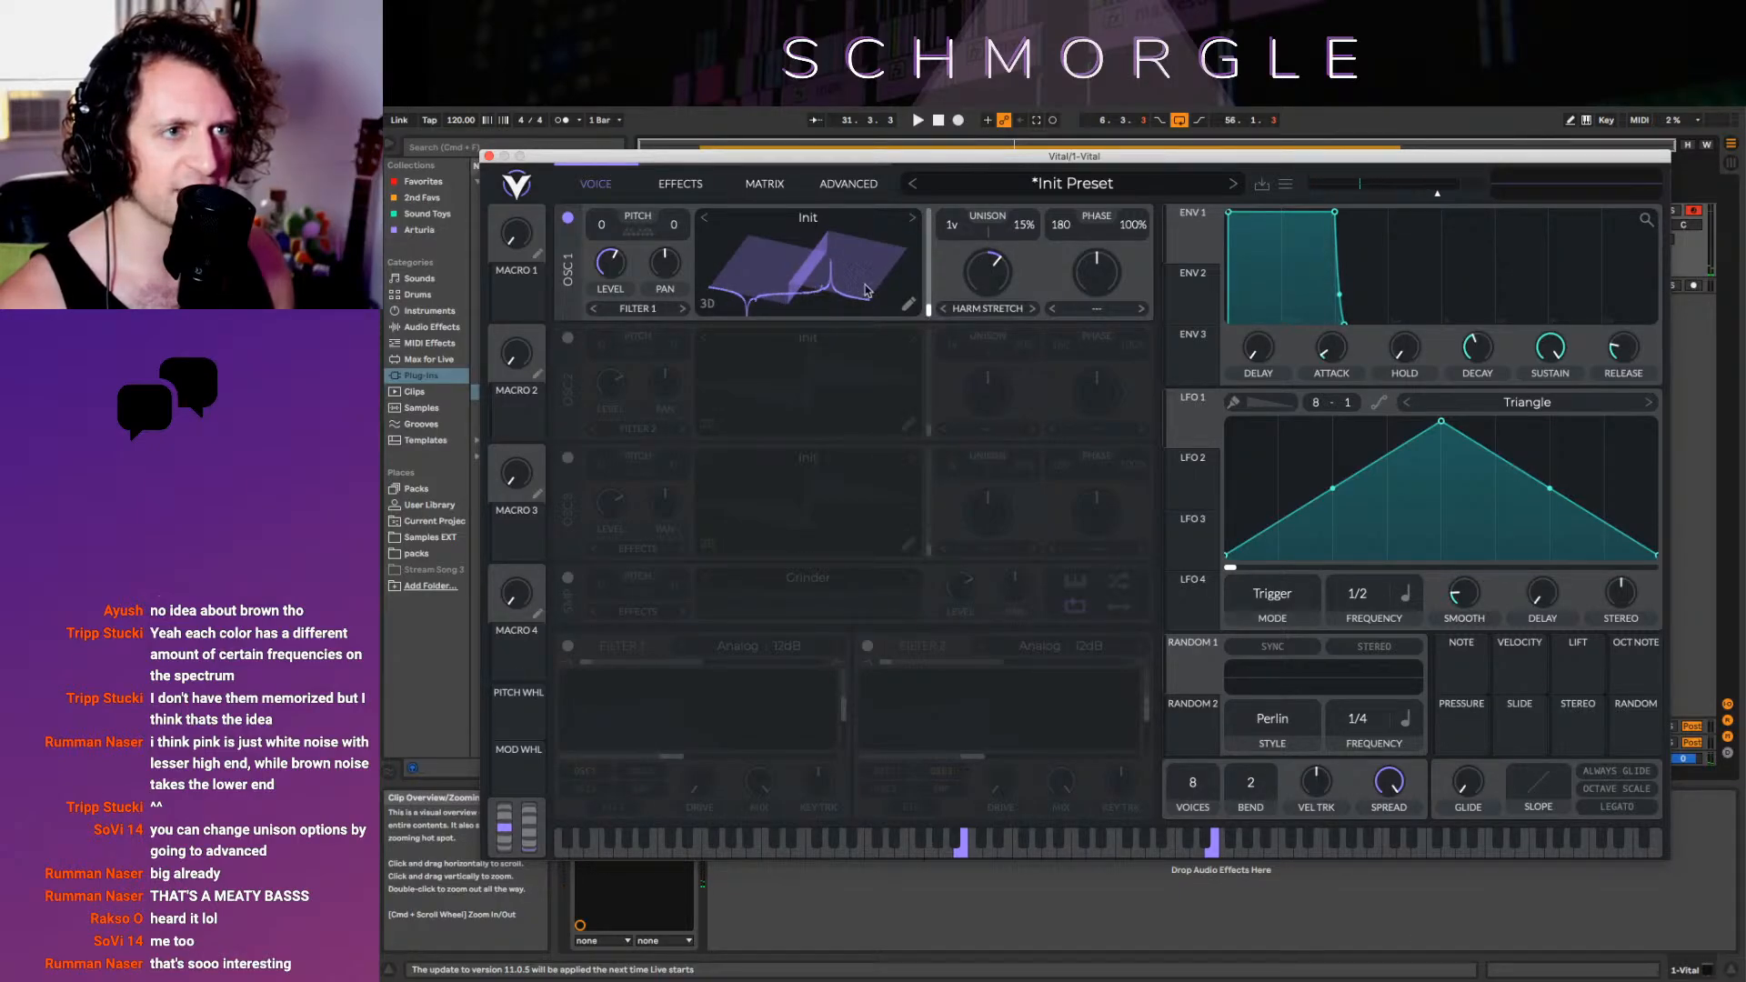
pyautogui.moveTo(994, 275); pyautogui.dragTo(1002, 299)
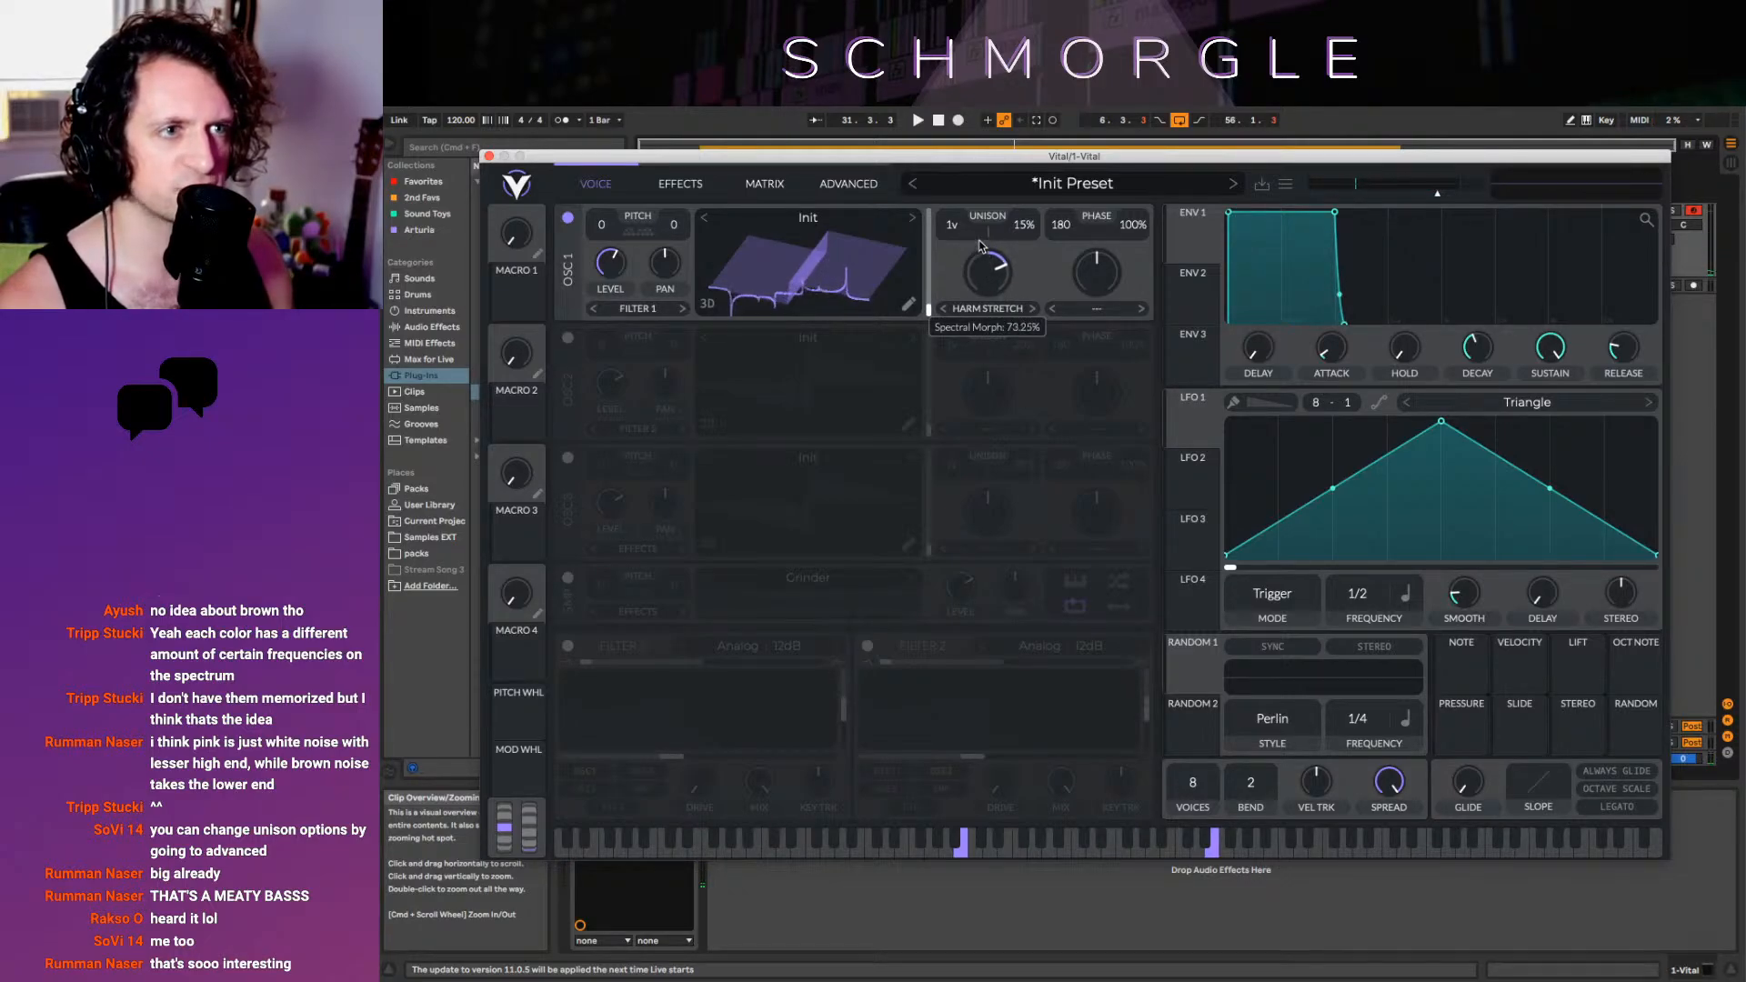
pyautogui.click(1032, 308)
pyautogui.moveTo(988, 273); pyautogui.dragTo(970, 238)
pyautogui.click(944, 309)
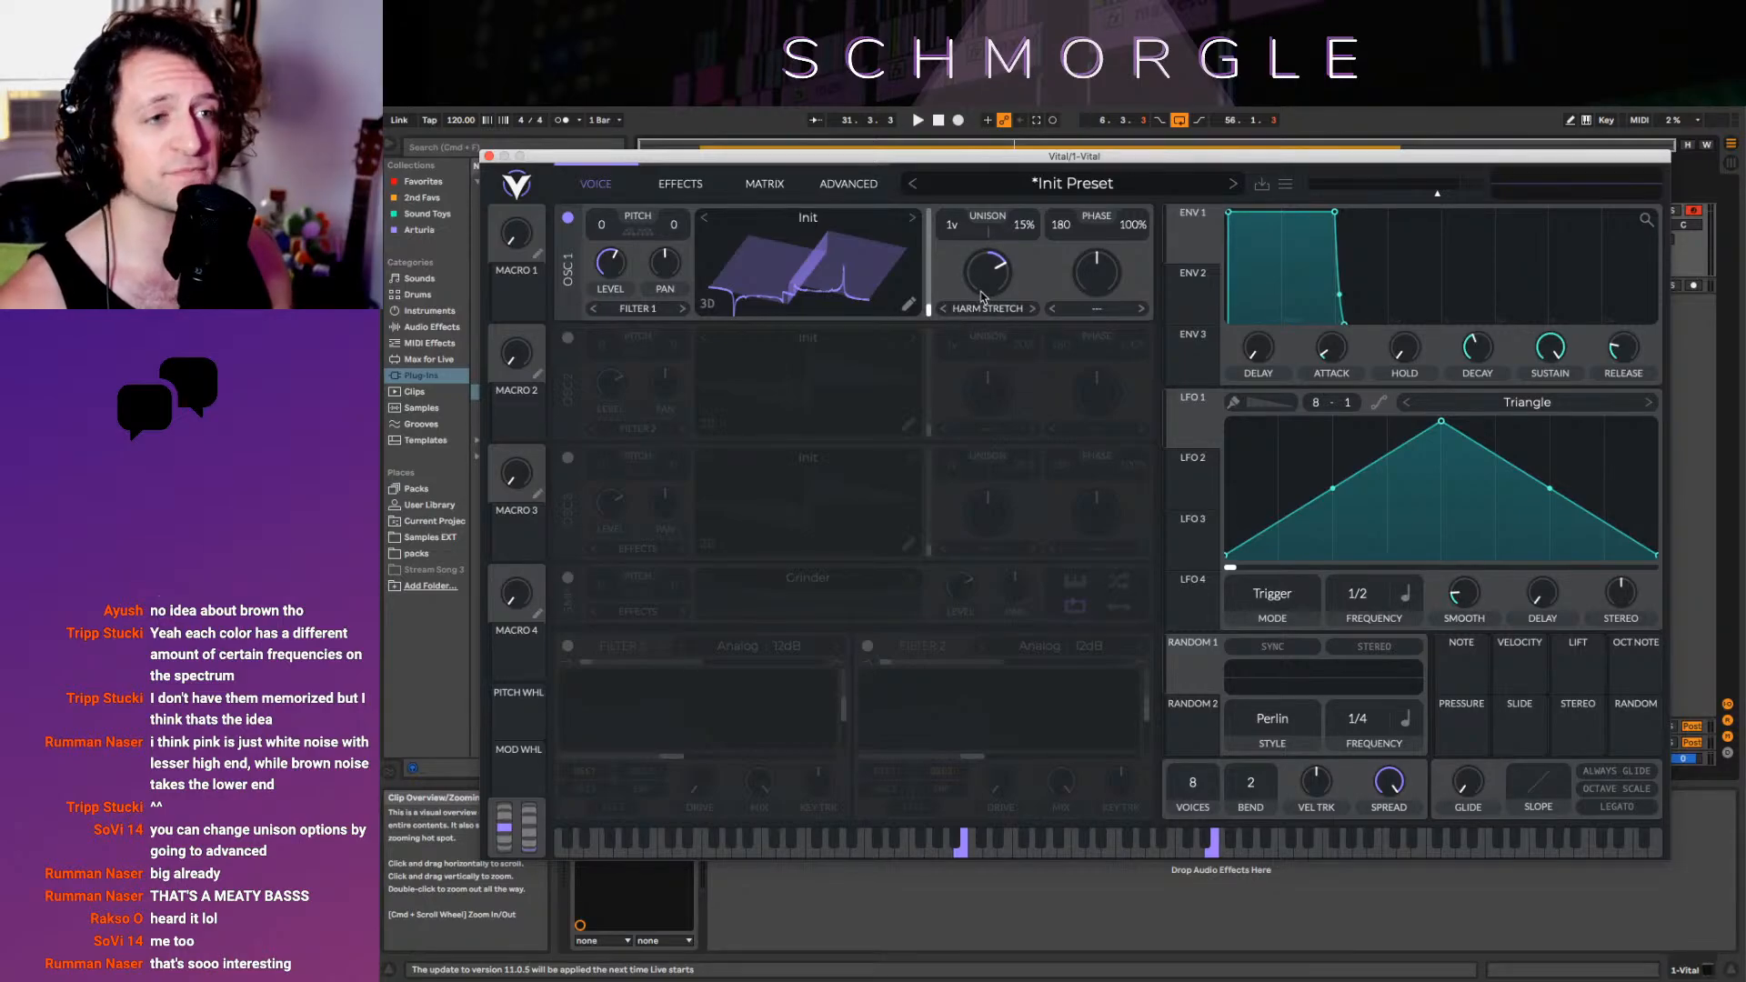
# Return oscillator 1's wavetable display to 2D, switch its spectral morph to Inharmonic, and bring the amount to the centre
pyautogui.click(709, 304)
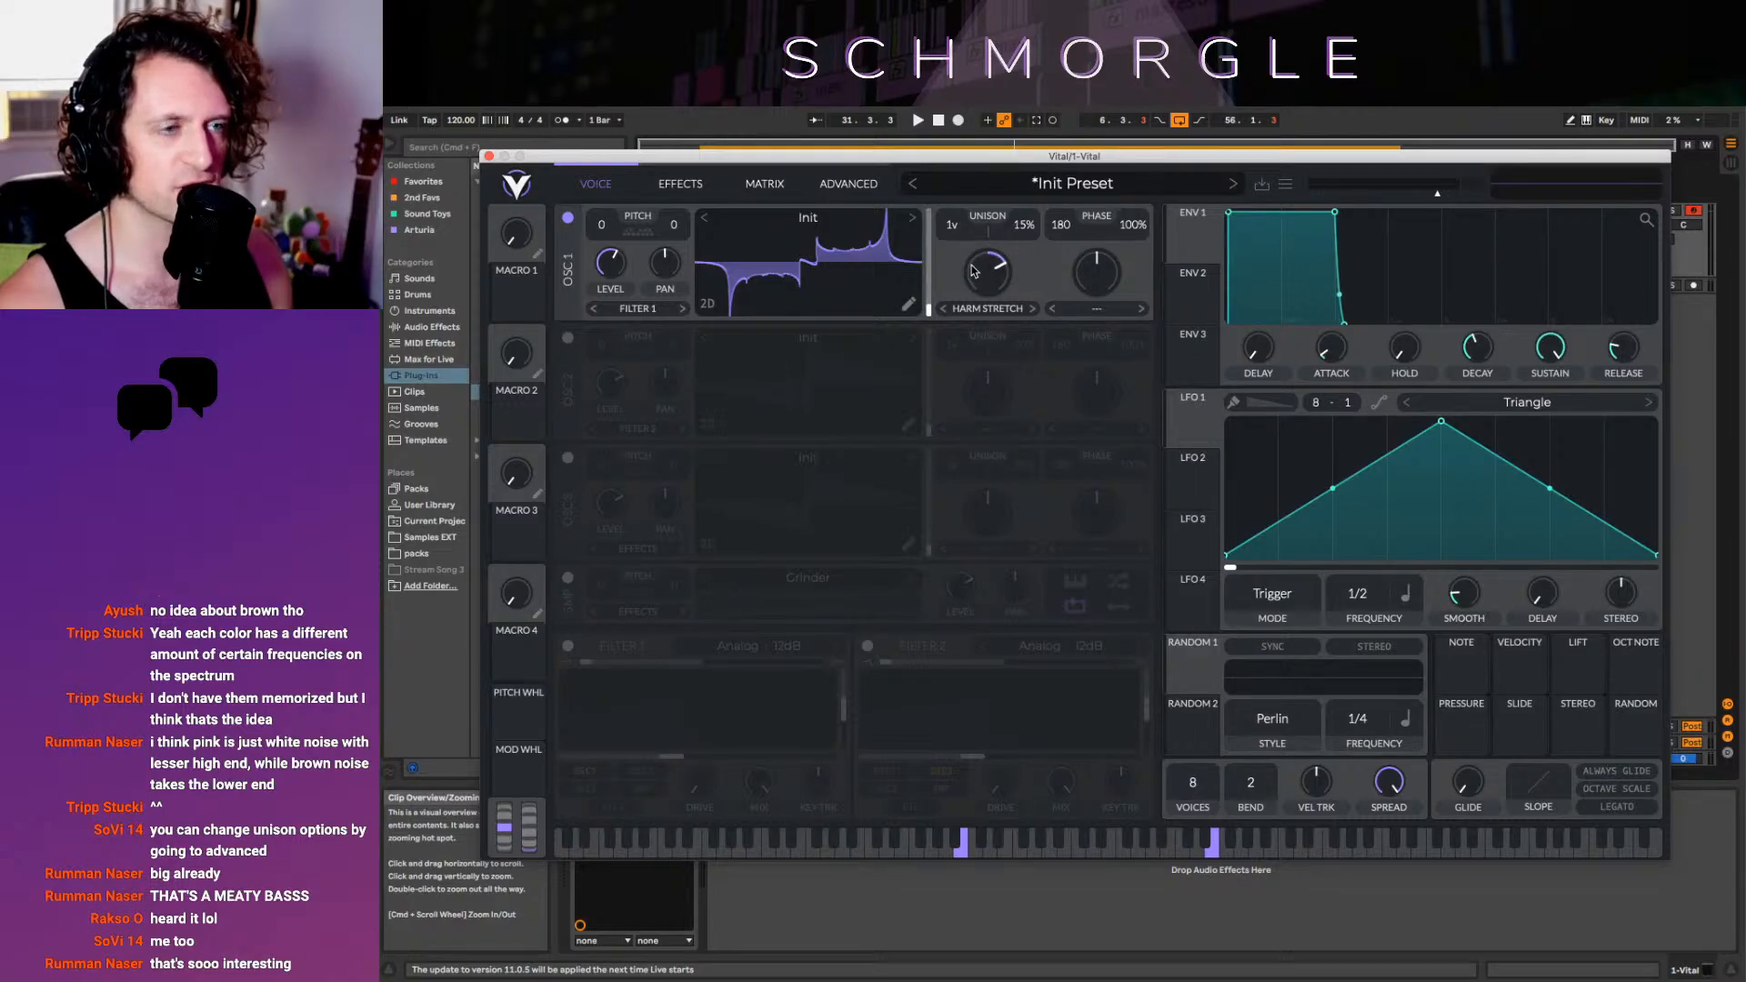
pyautogui.moveTo(979, 272); pyautogui.dragTo(983, 206)
pyautogui.click(1031, 310)
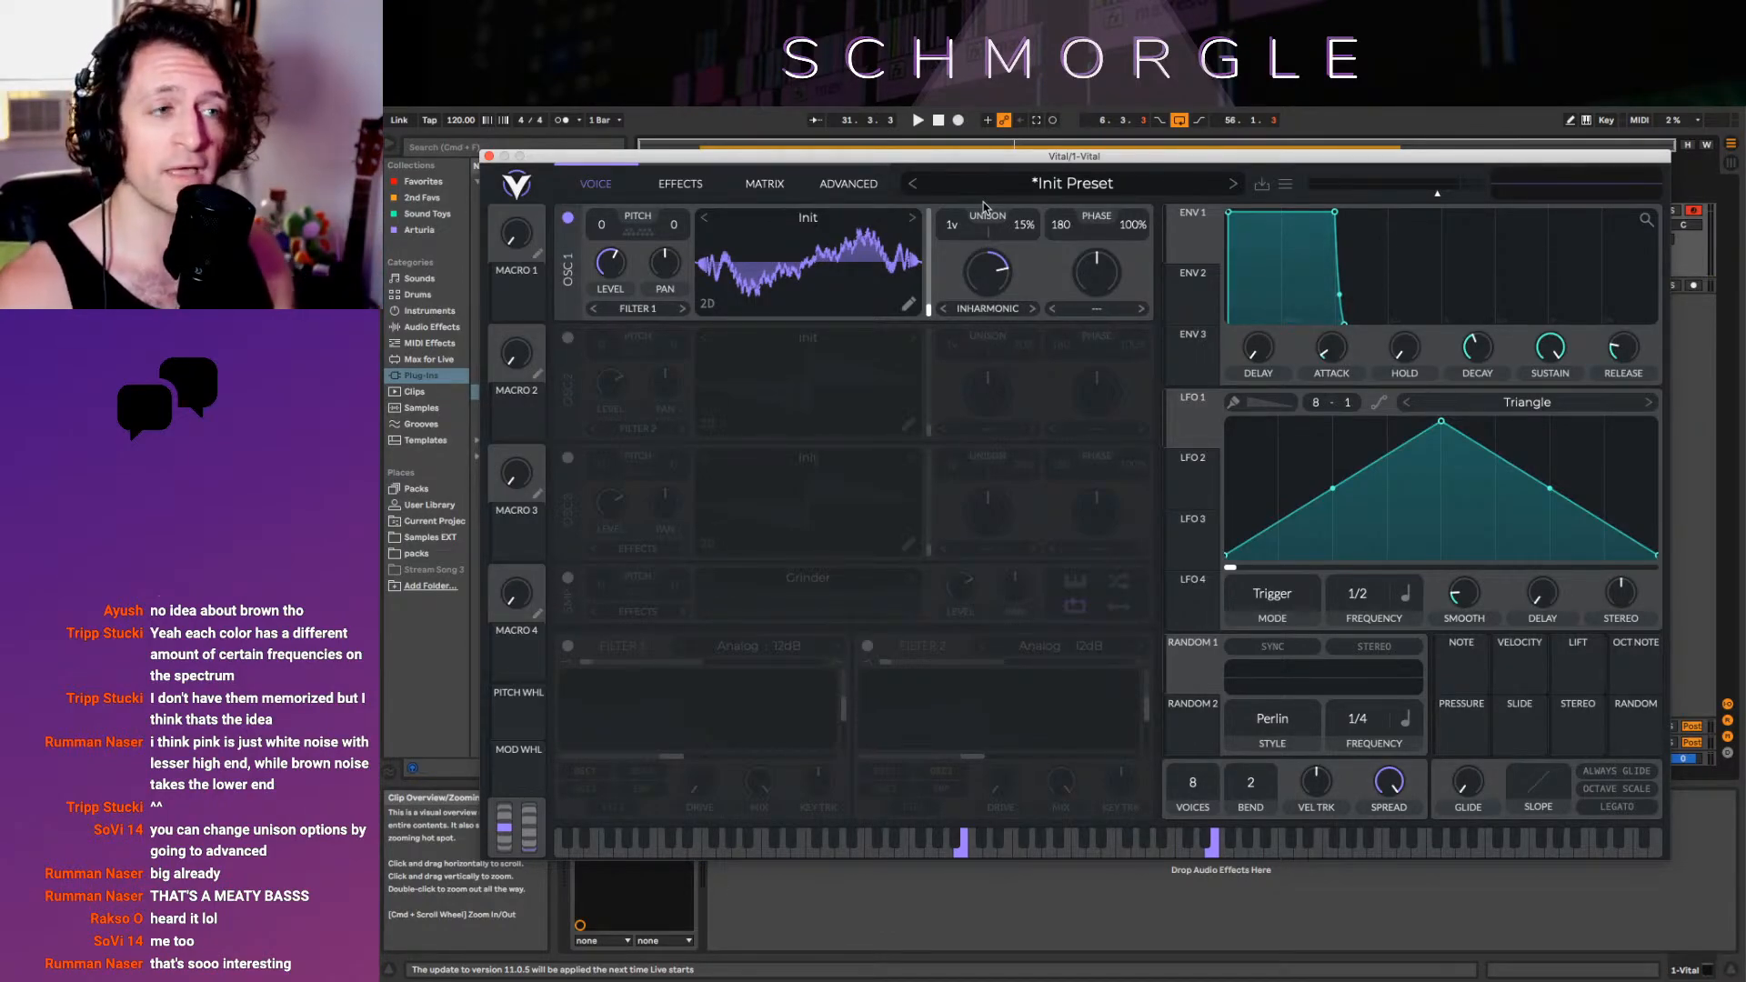
pyautogui.moveTo(982, 271); pyautogui.dragTo(985, 318)
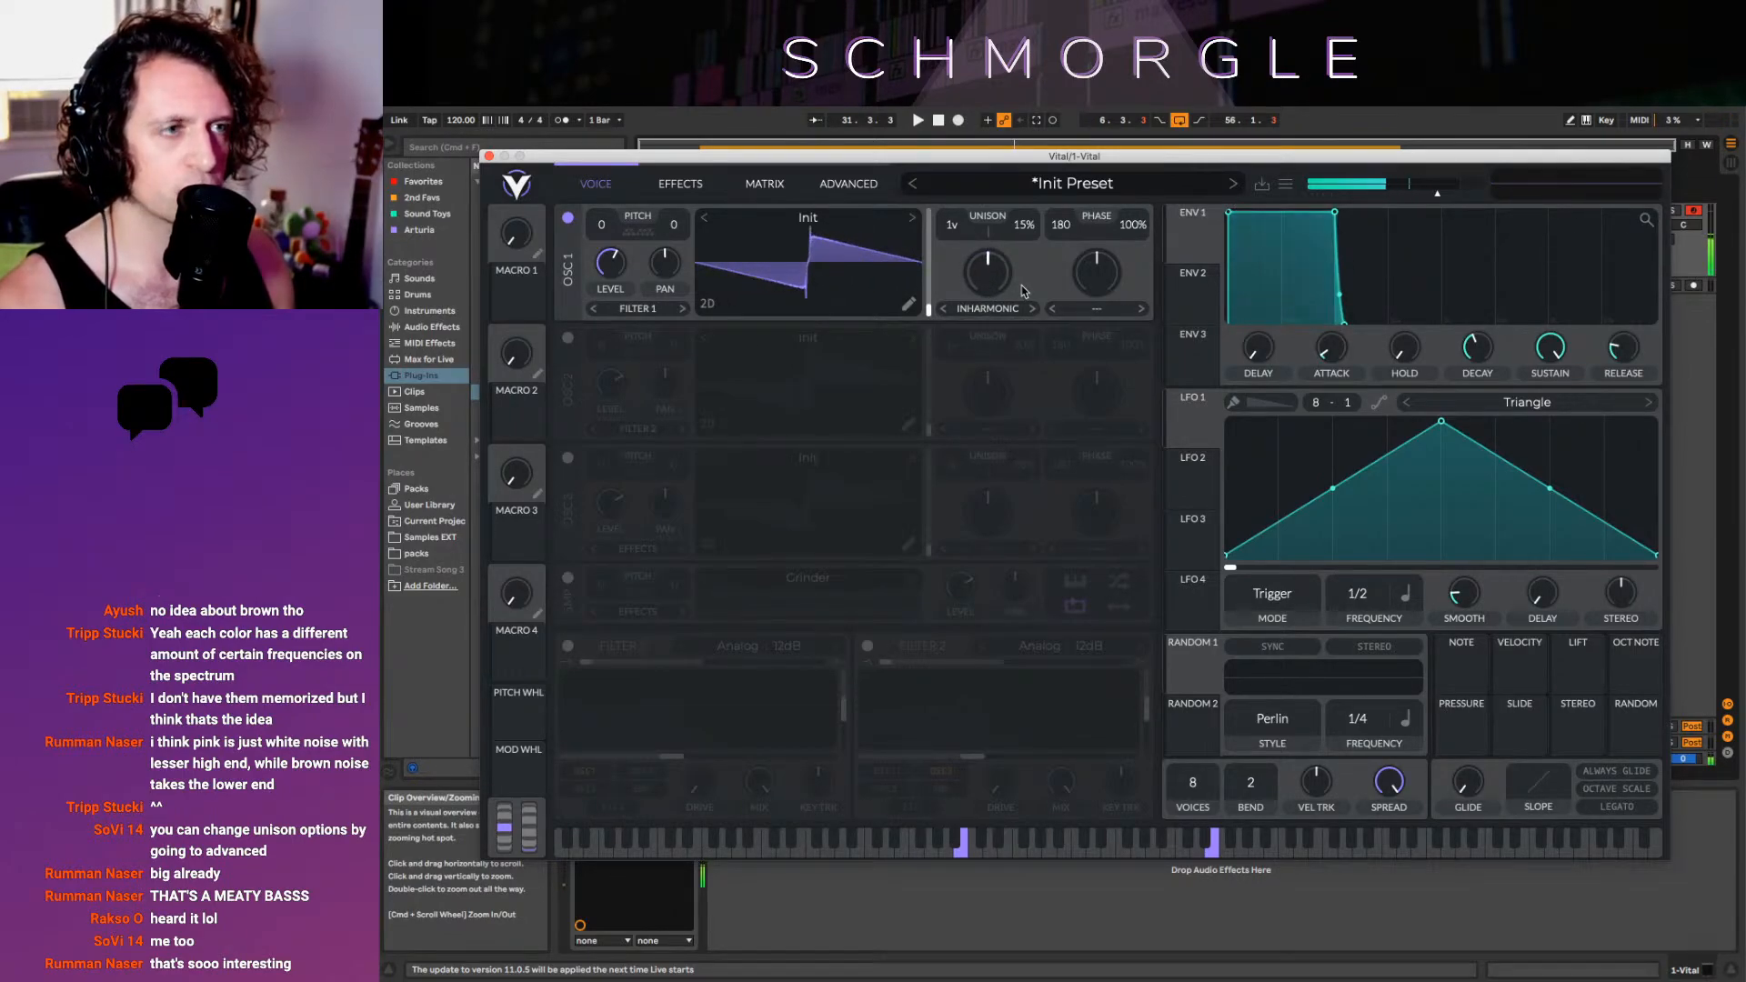
# Set oscillator 1's spectral morph to Smear and sweep its amount from near zero up to 100%
pyautogui.click(1031, 309)
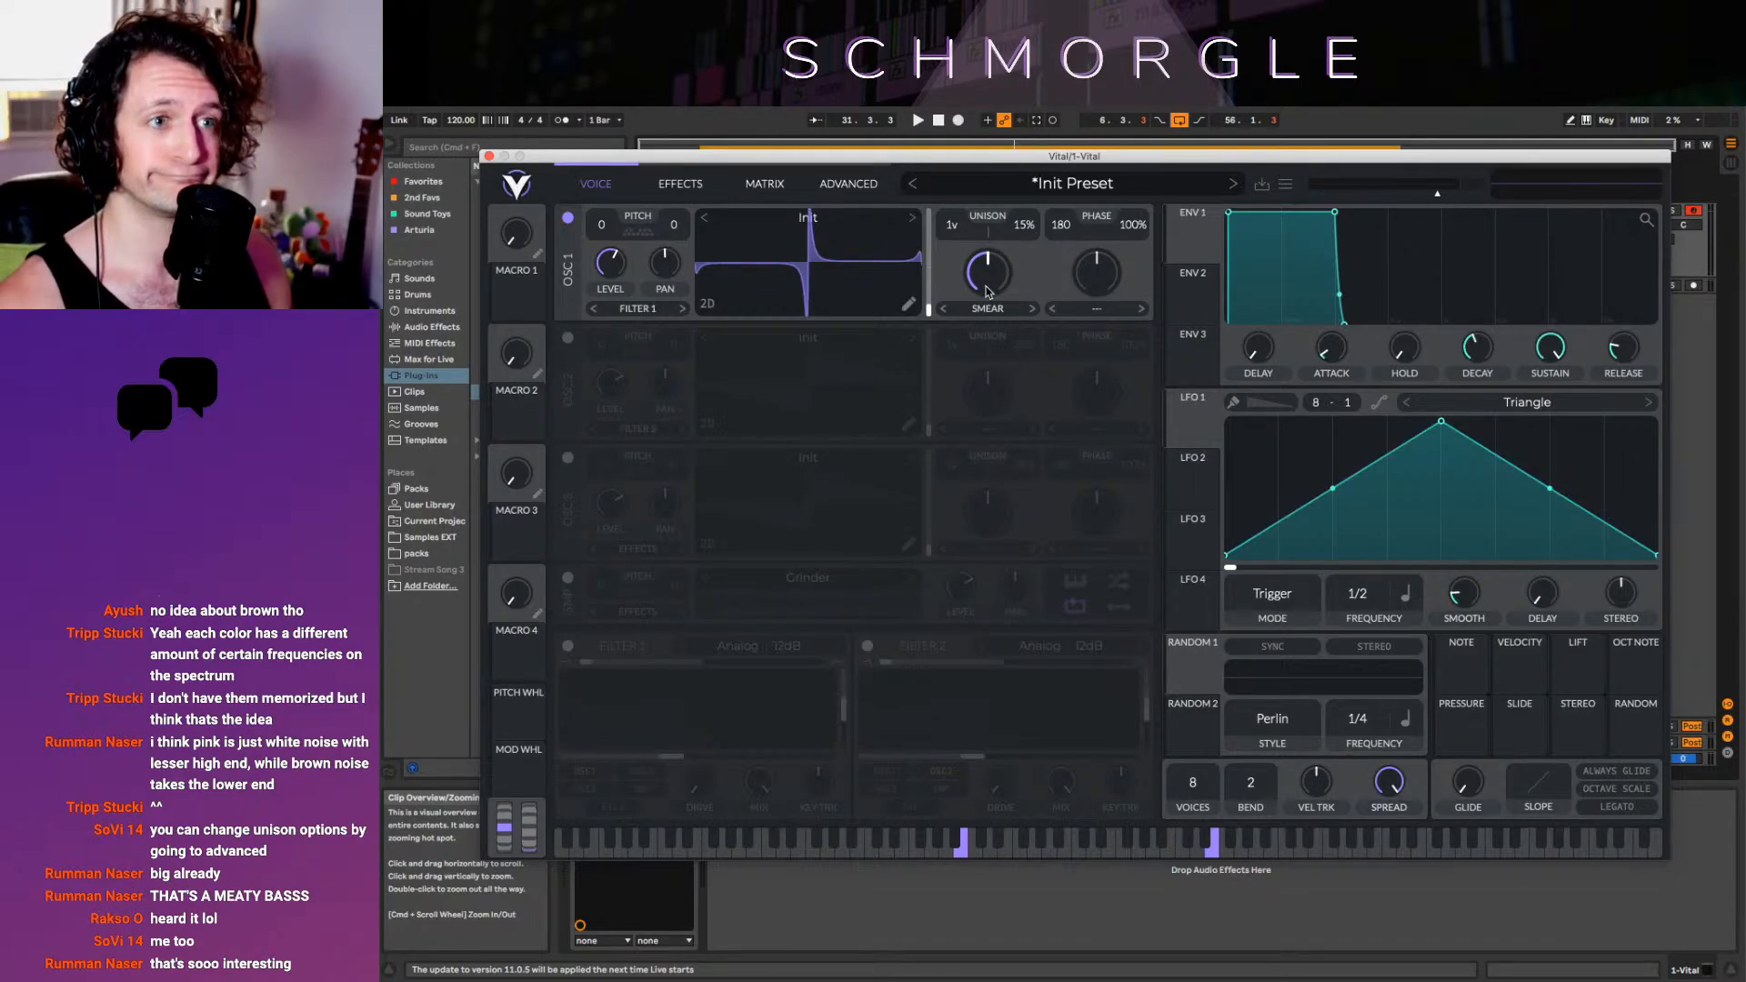
pyautogui.moveTo(988, 271)
pyautogui.mouseDown()
pyautogui.moveTo(1139, 491)
pyautogui.moveTo(990, 286)
pyautogui.moveTo(1037, 437)
pyautogui.moveTo(1037, 364)
pyautogui.mouseUp()
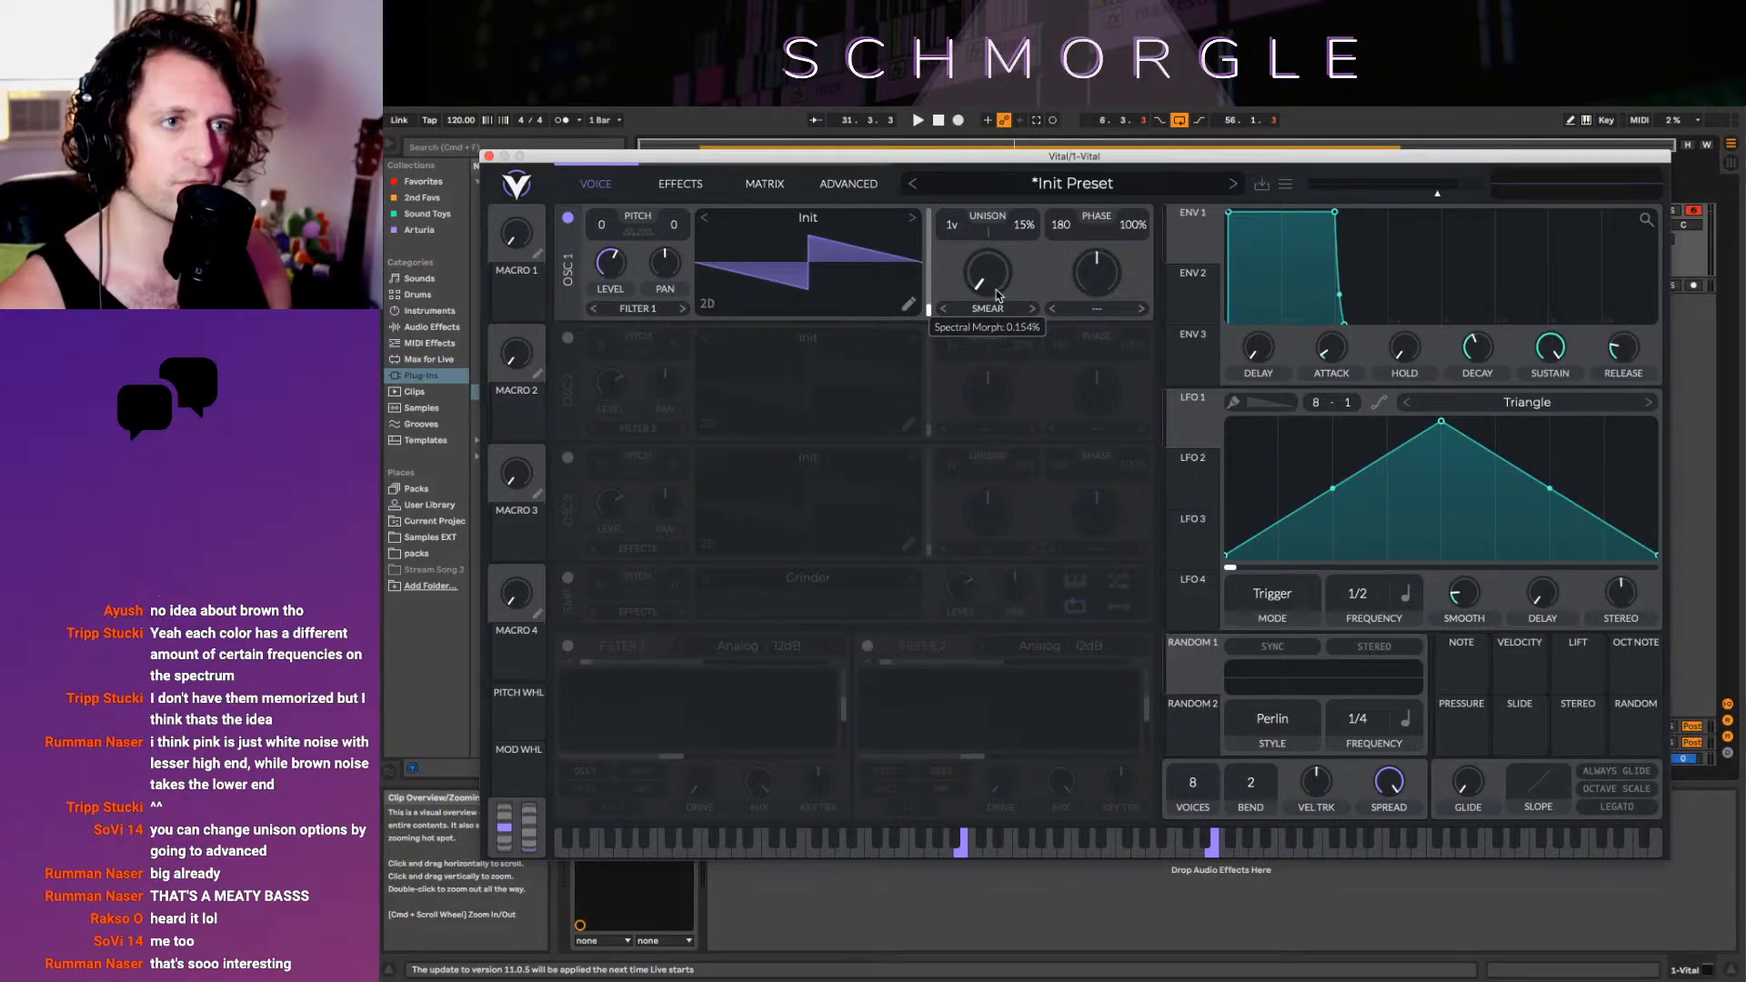
pyautogui.moveTo(996, 289); pyautogui.dragTo(991, 277)
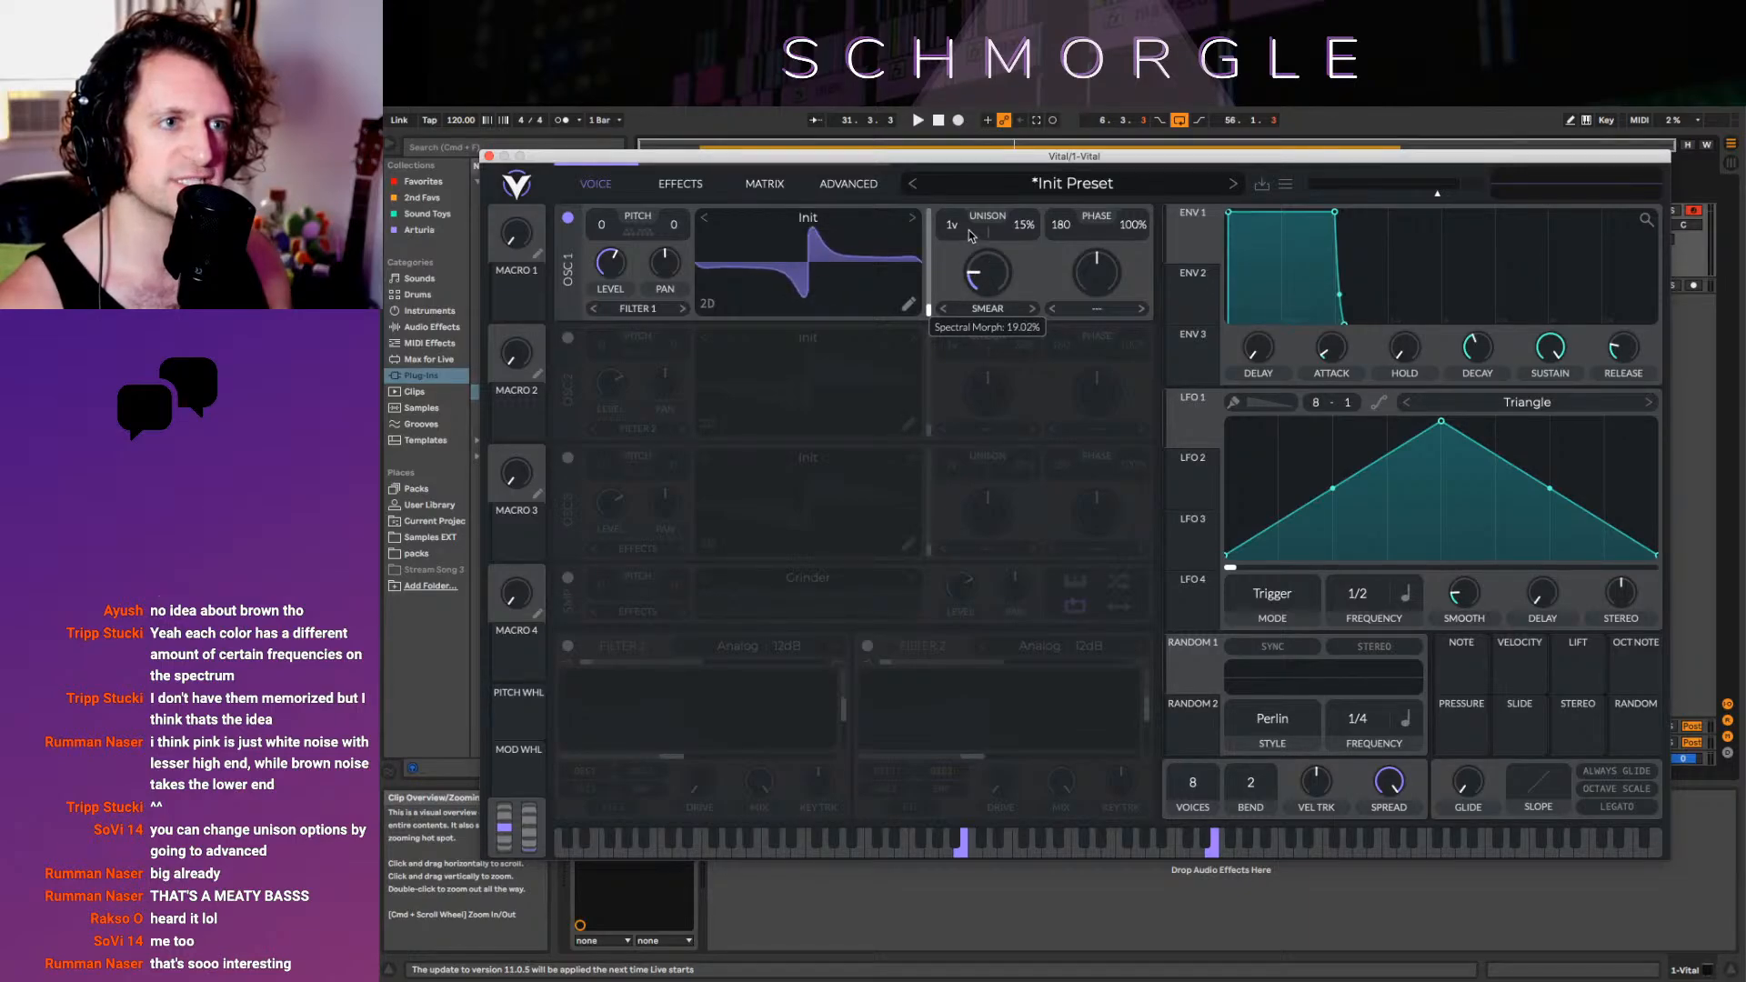
pyautogui.moveTo(966, 221); pyautogui.dragTo(999, 138)
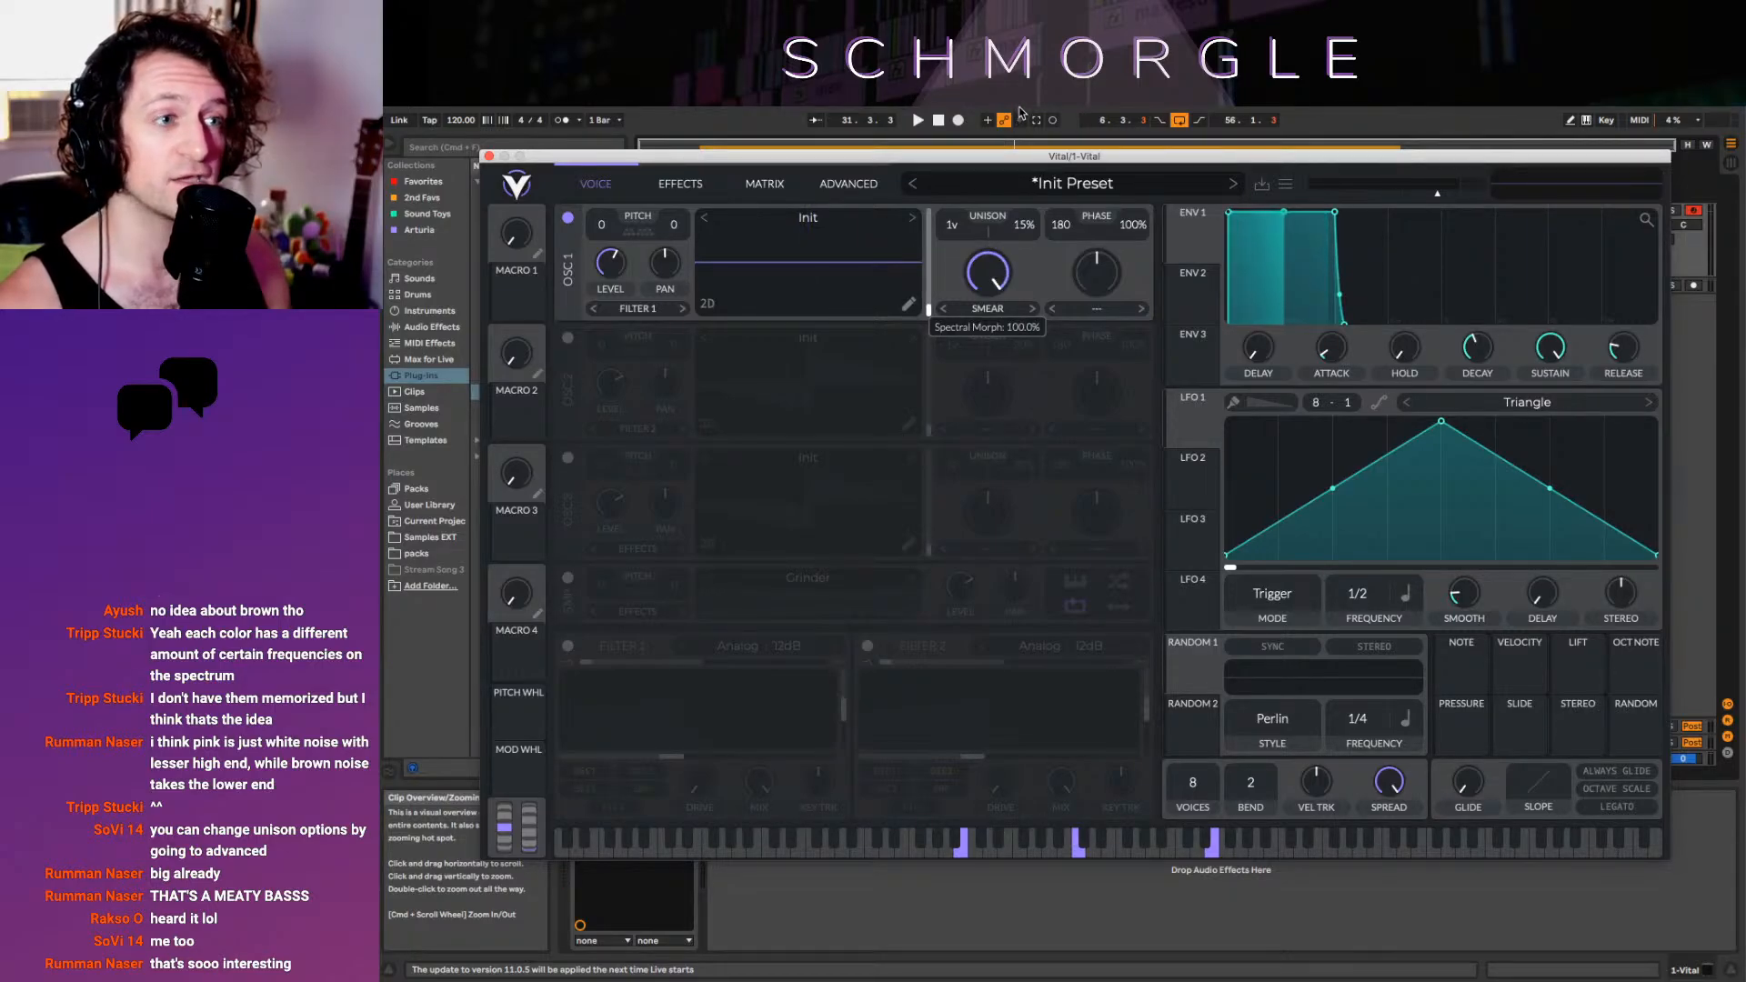
# Sweep oscillator 1's Smear amount down to the minimum and back up to about 52%
pyautogui.click(989, 266)
pyautogui.click(983, 273)
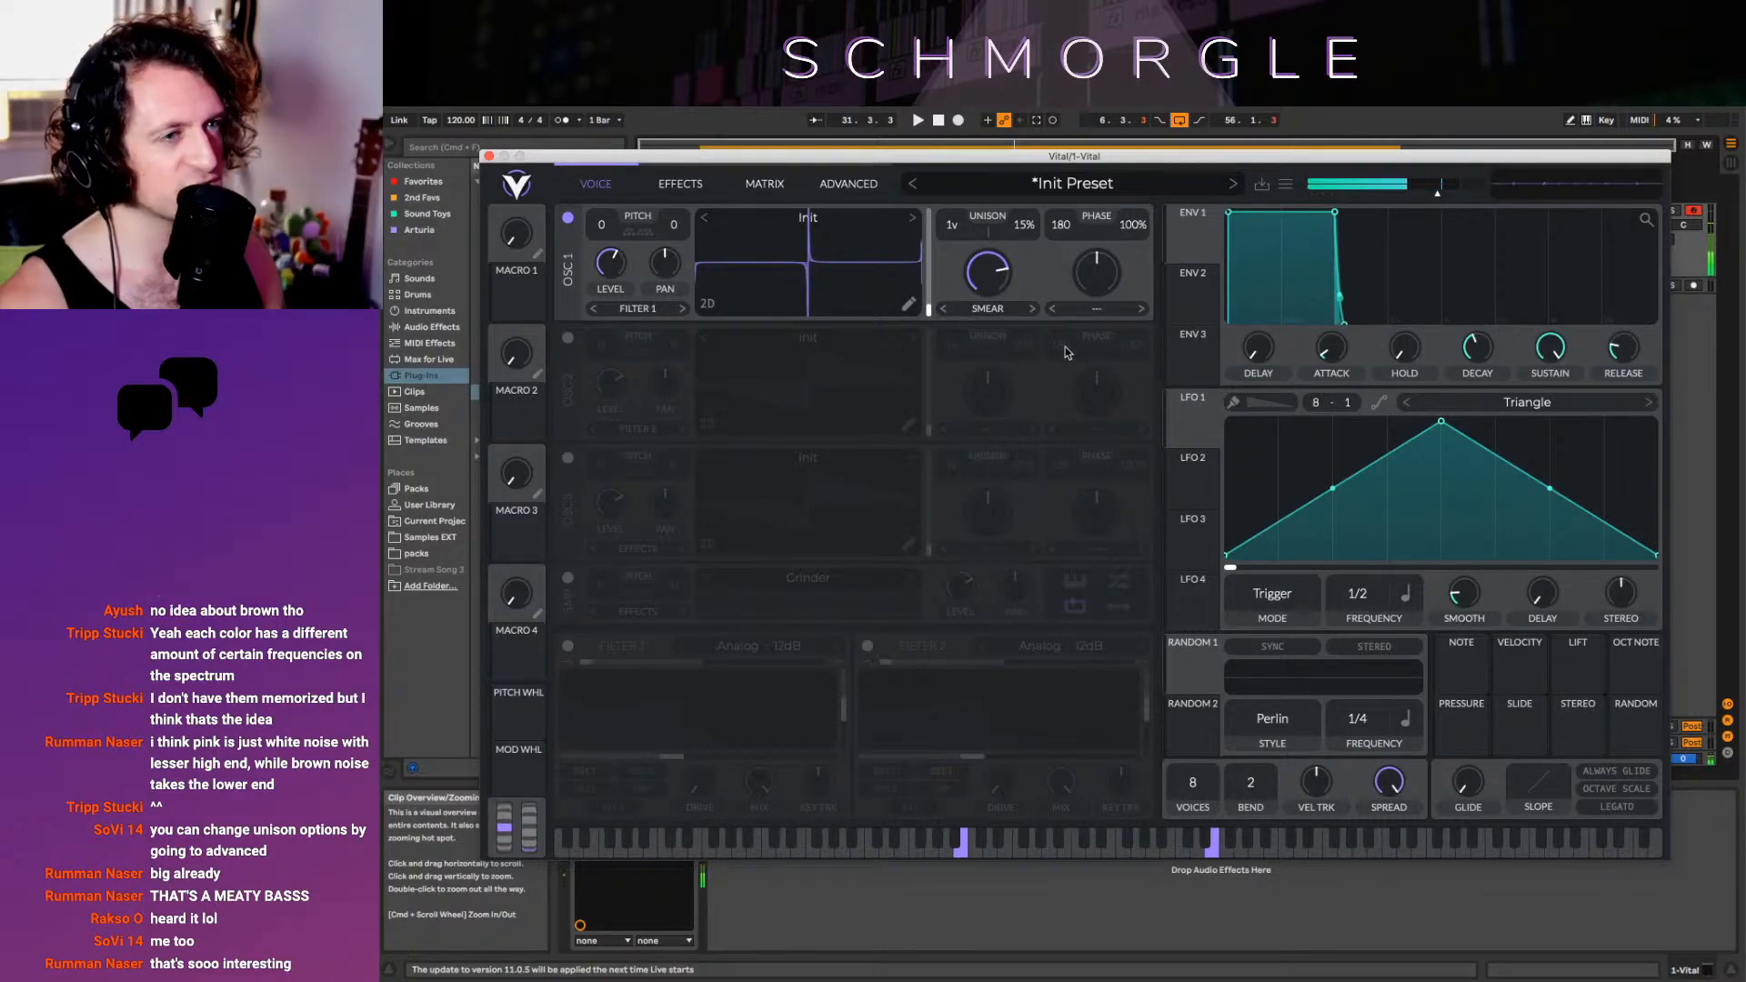
pyautogui.moveTo(976, 274)
pyautogui.mouseDown()
pyautogui.moveTo(1042, 484)
pyautogui.moveTo(1082, 532)
pyautogui.mouseUp()
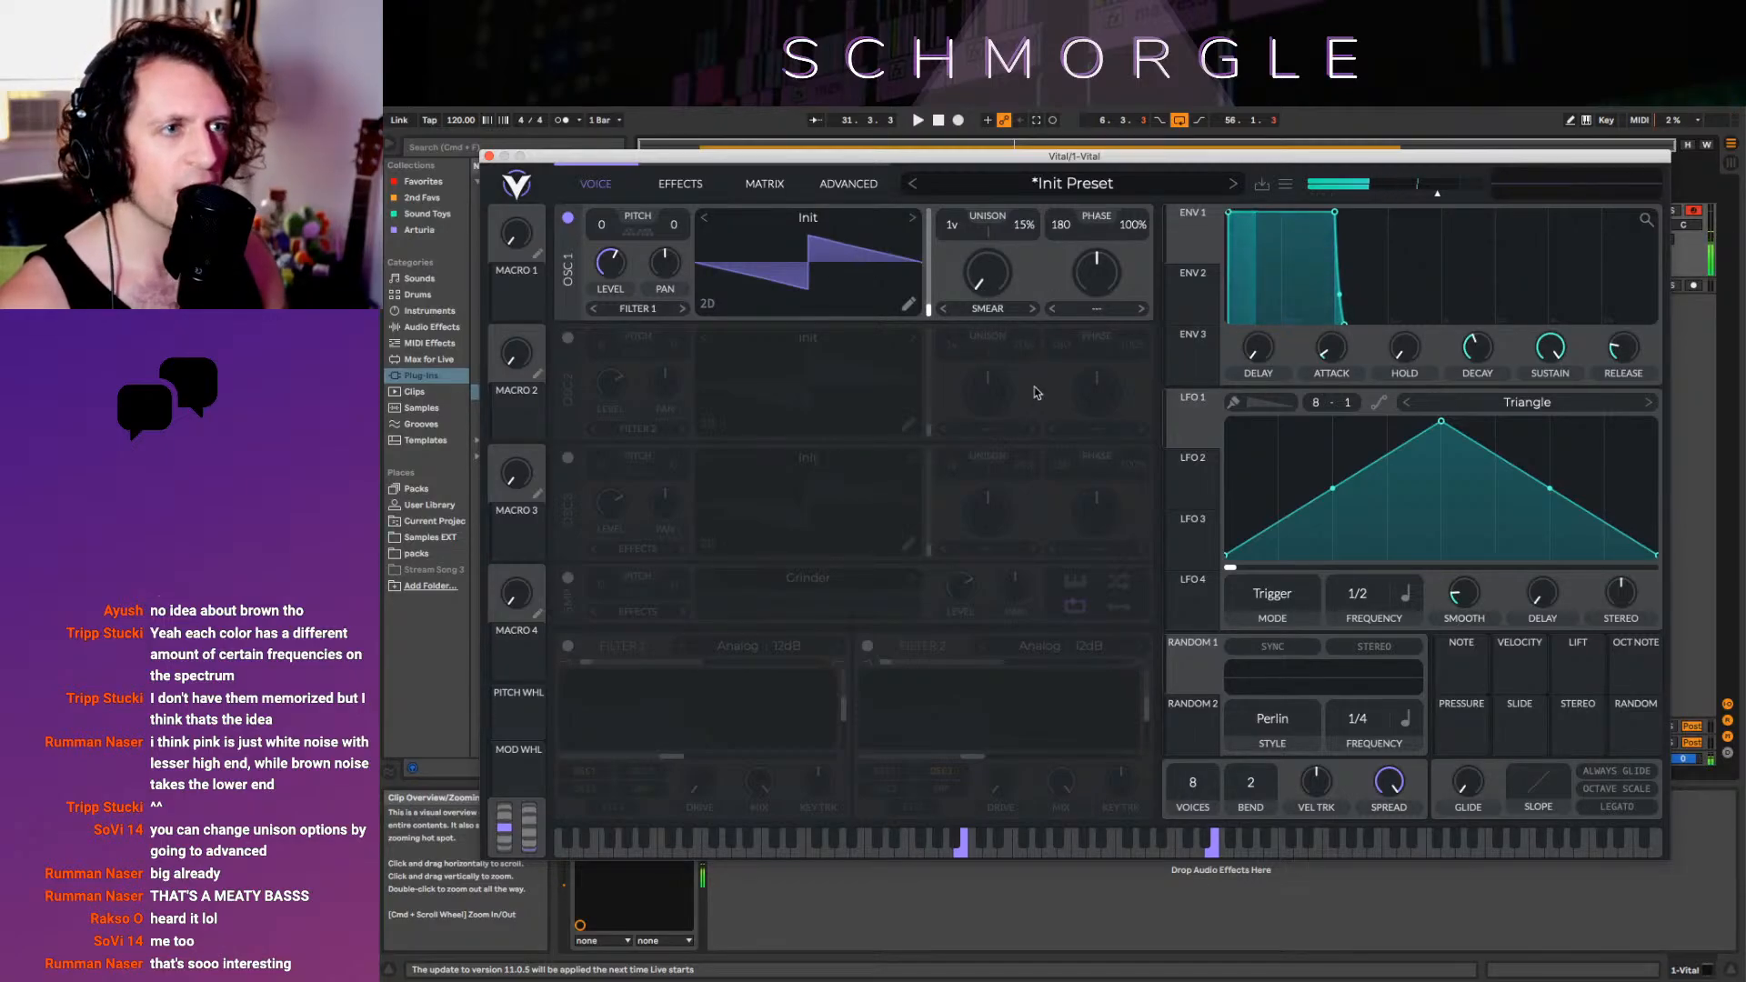
pyautogui.rightClick(959, 277)
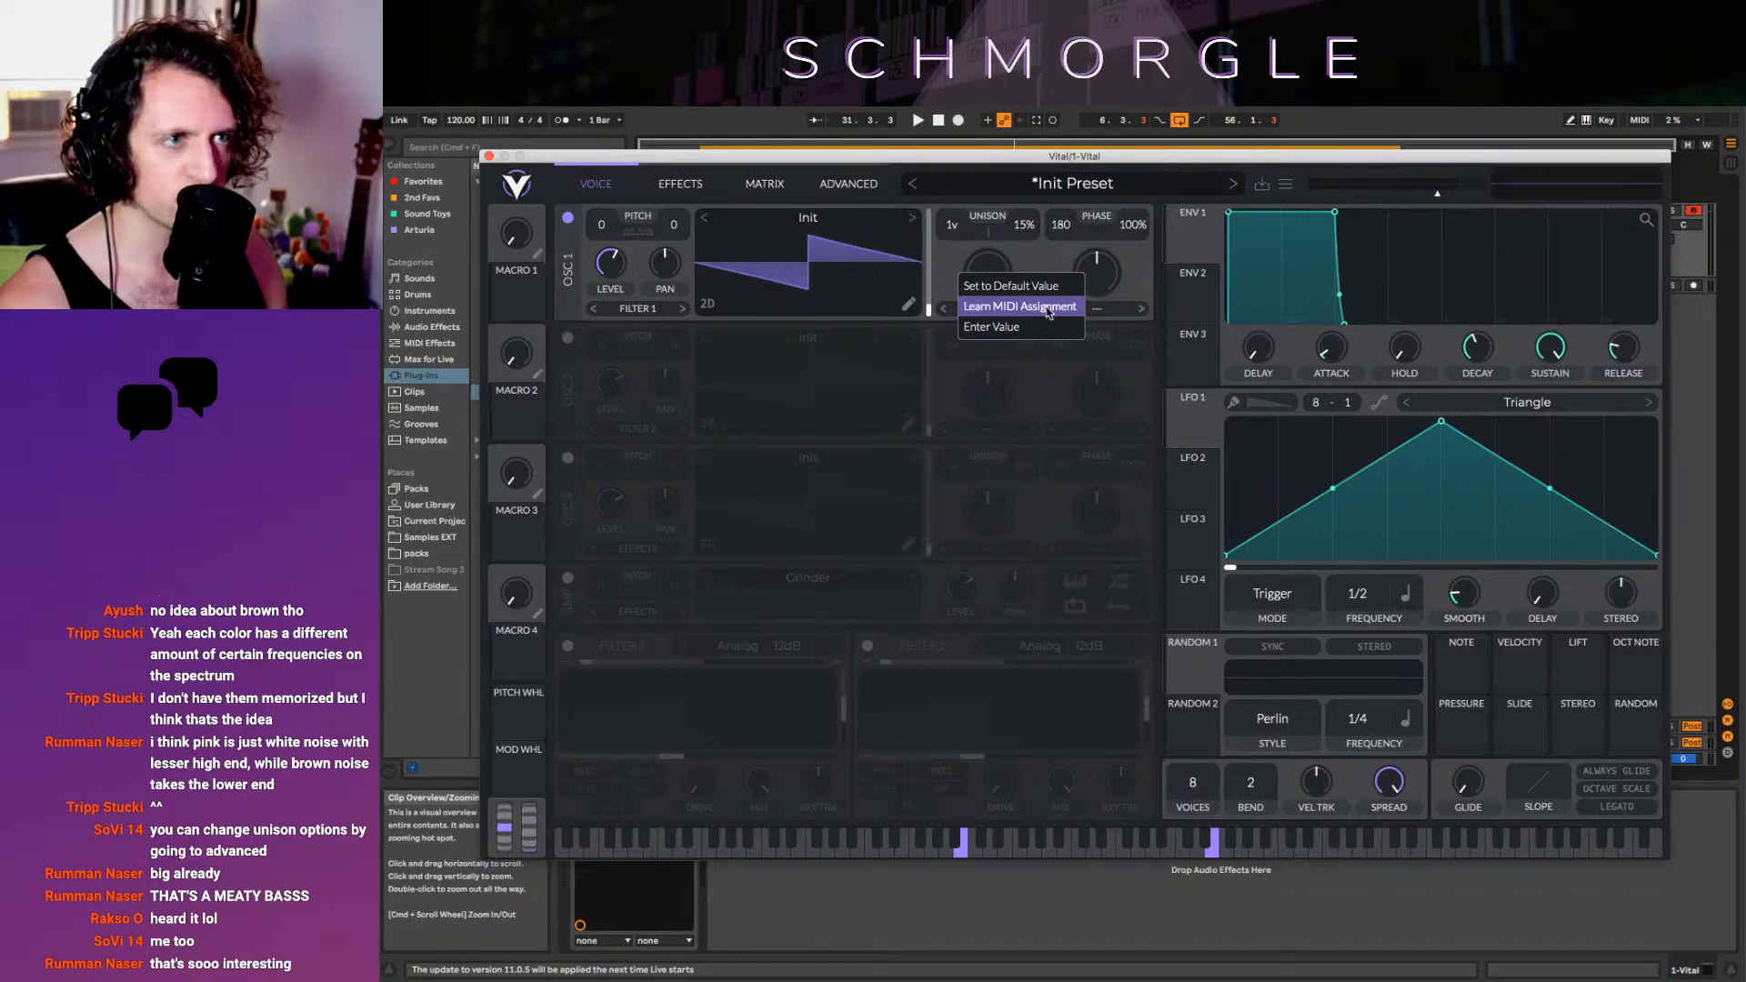
pyautogui.click(1046, 261)
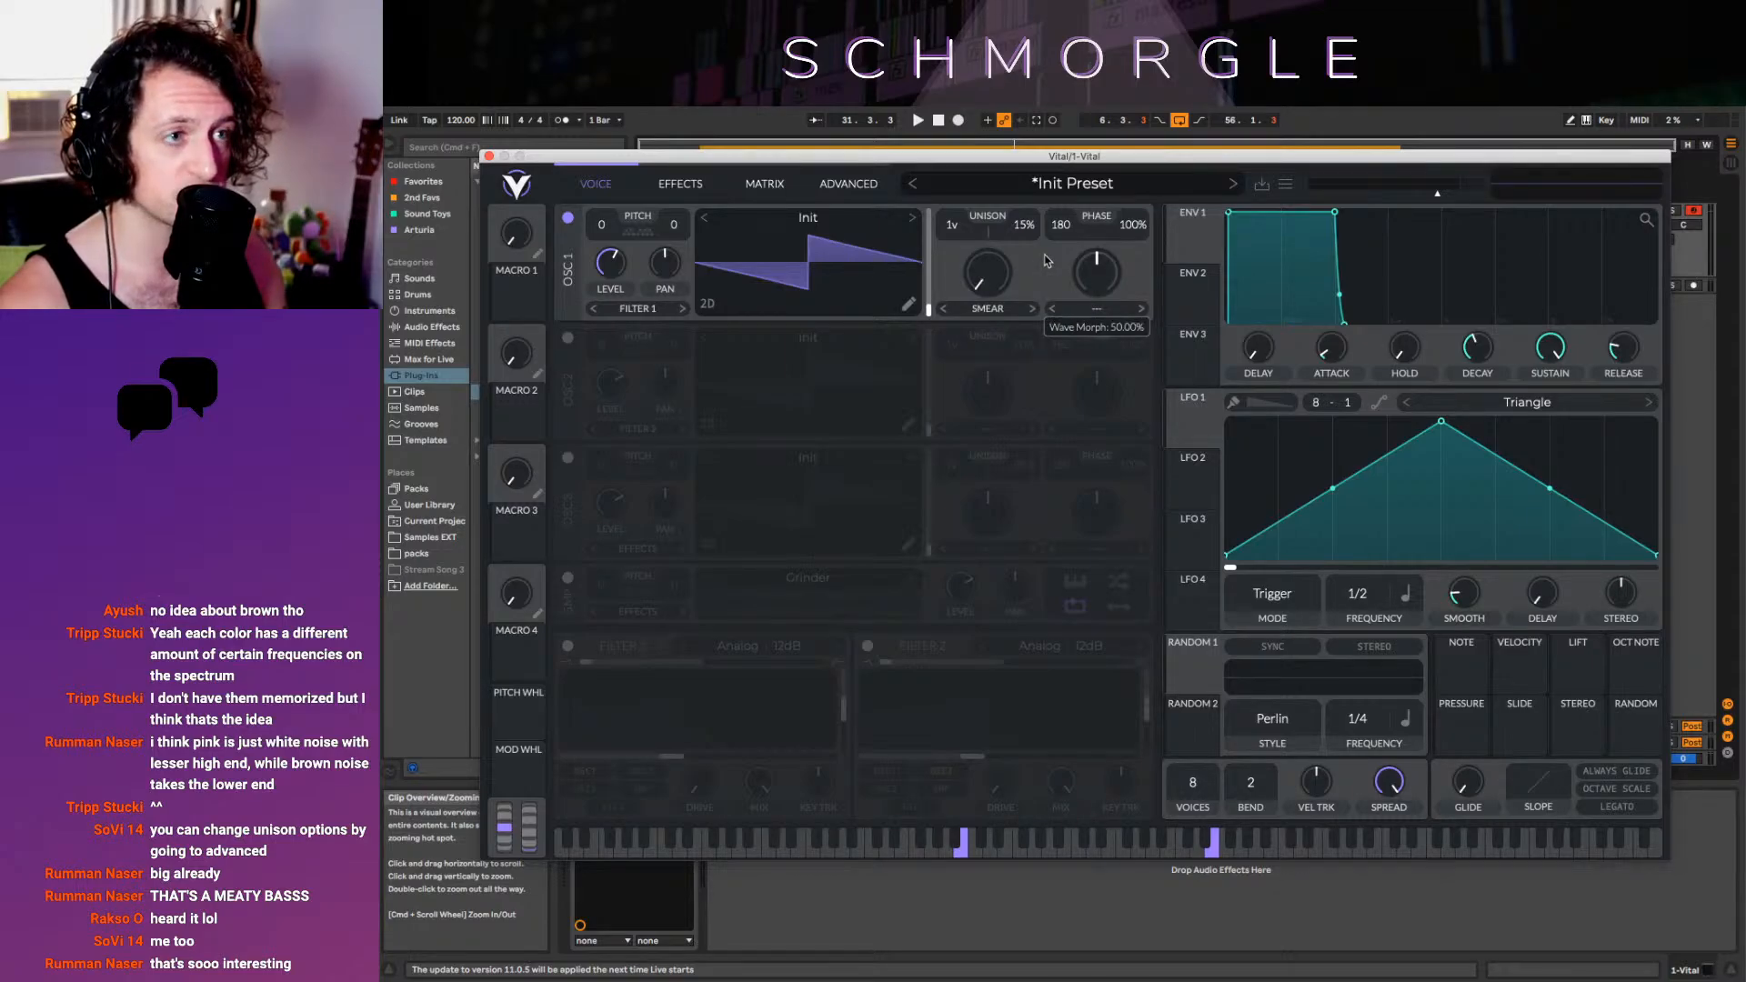
pyautogui.moveTo(987, 273); pyautogui.dragTo(969, 173)
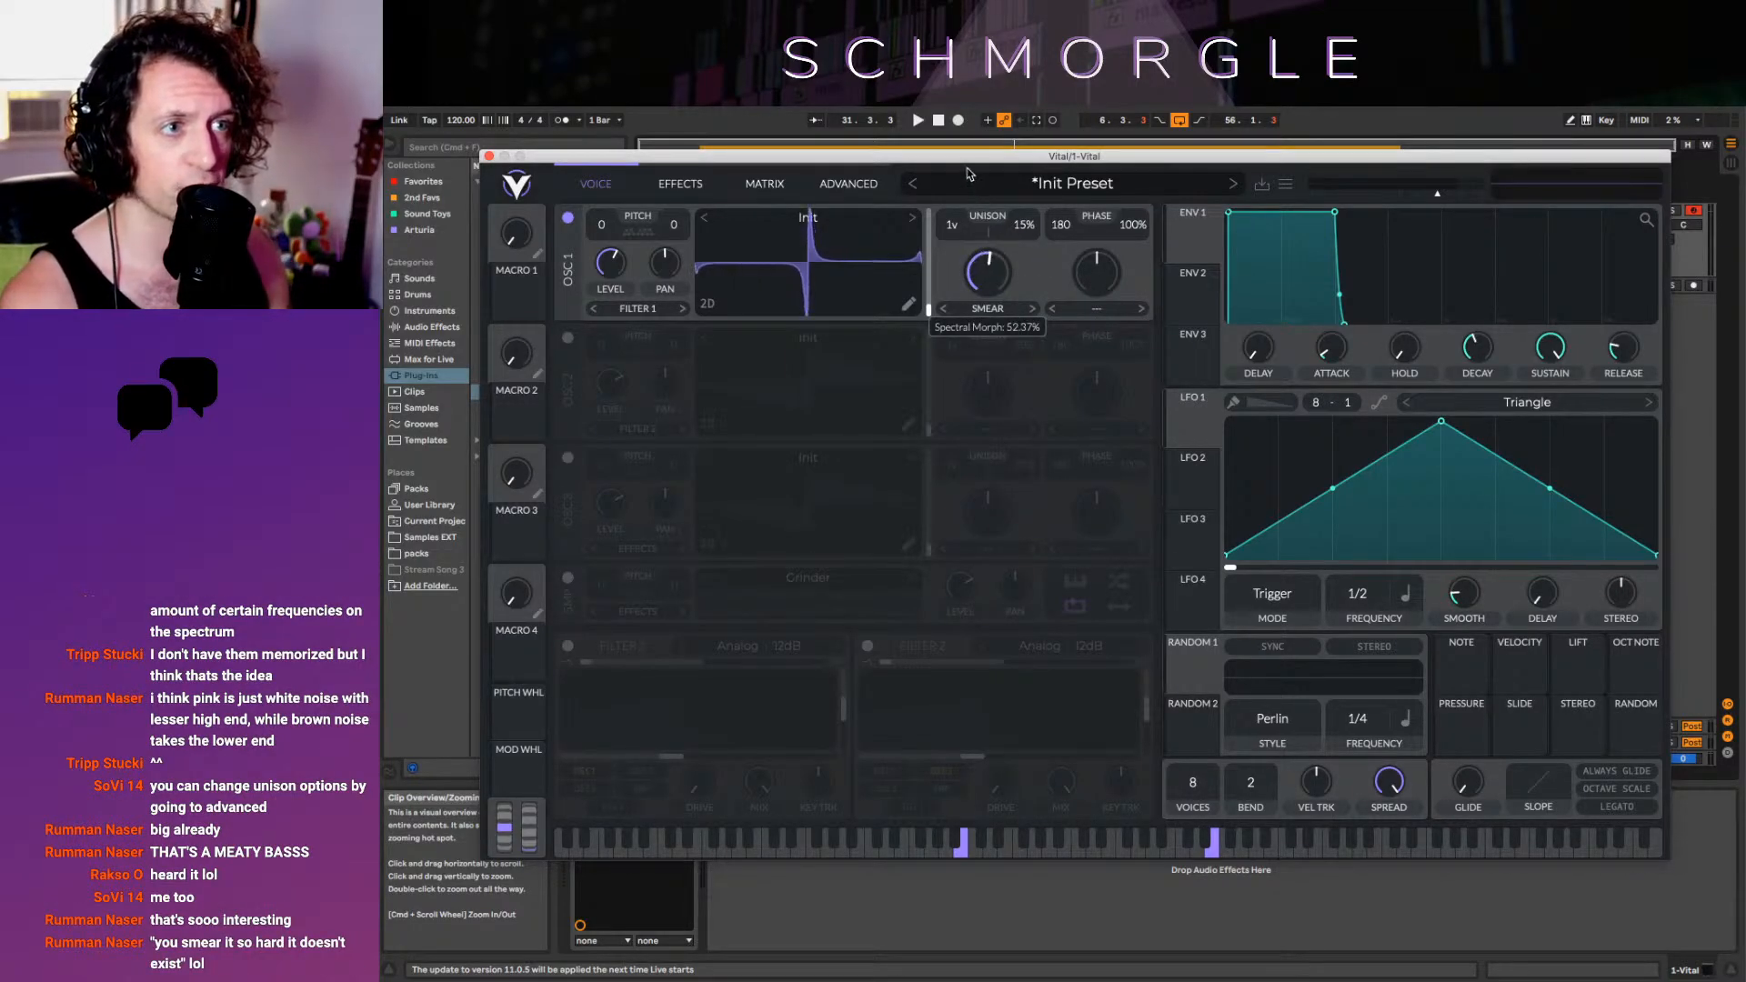
# Switch oscillator 1's spectral morph to Rand Amp, vary its amount, and turn it down to the minimum
pyautogui.click(1034, 309)
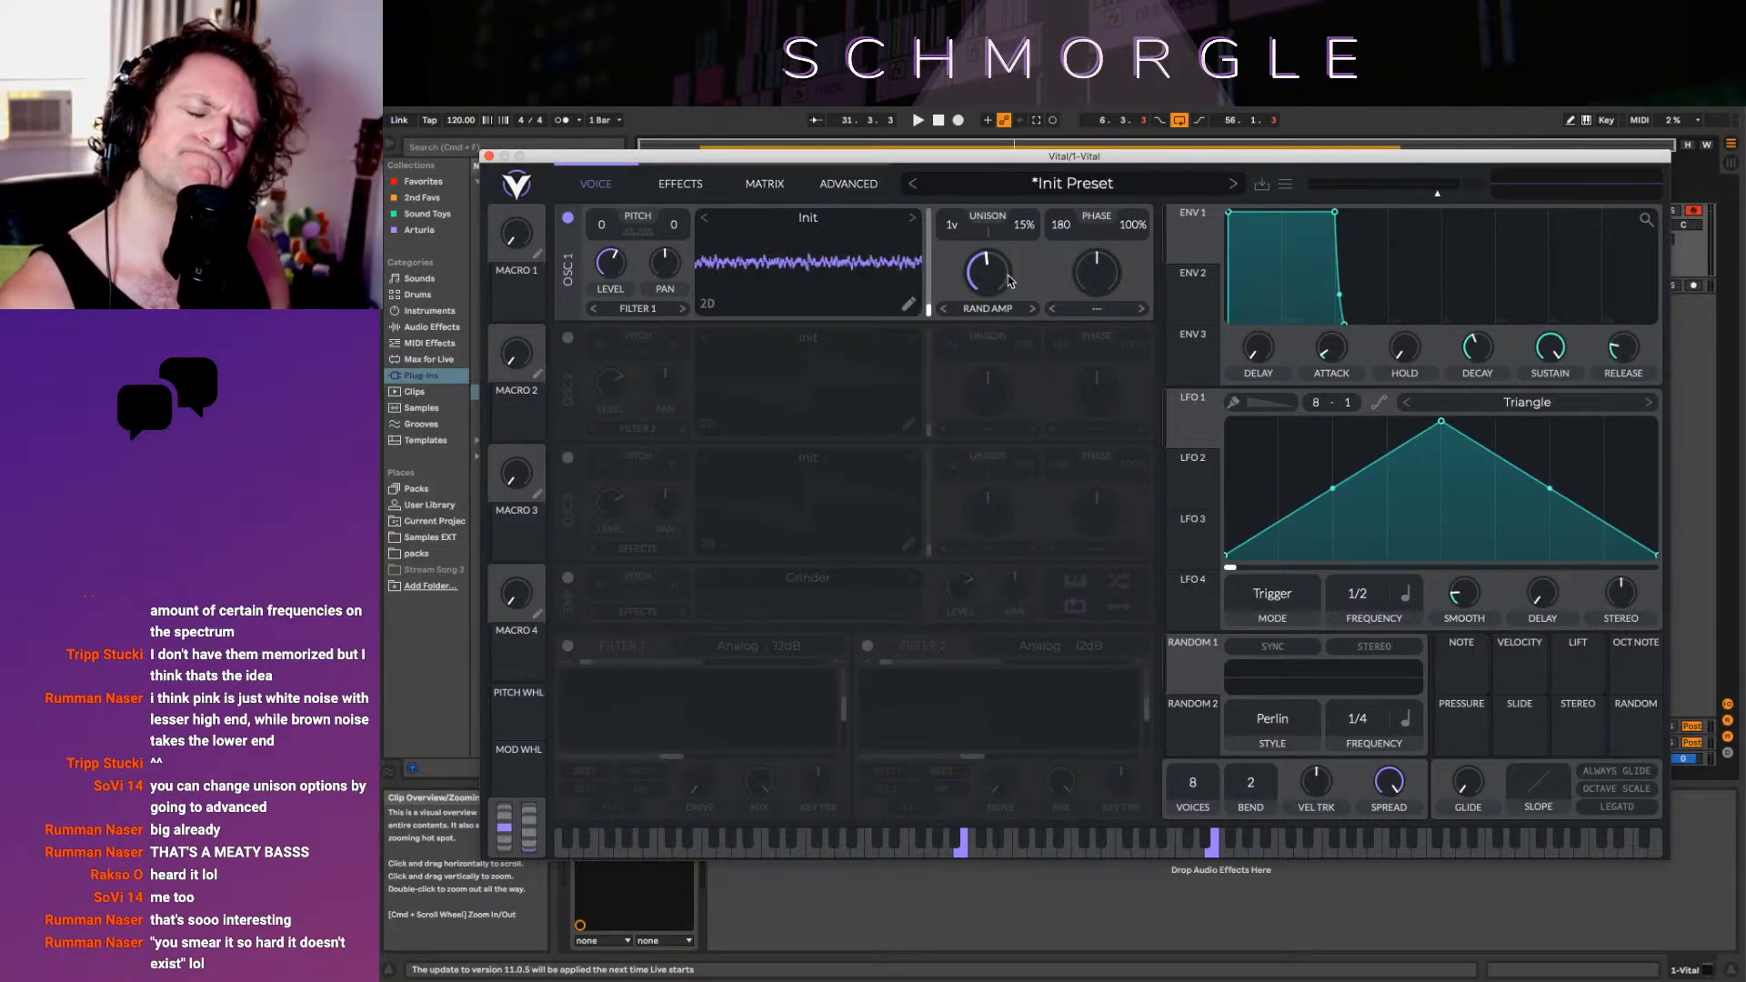
pyautogui.moveTo(1005, 283); pyautogui.dragTo(982, 271)
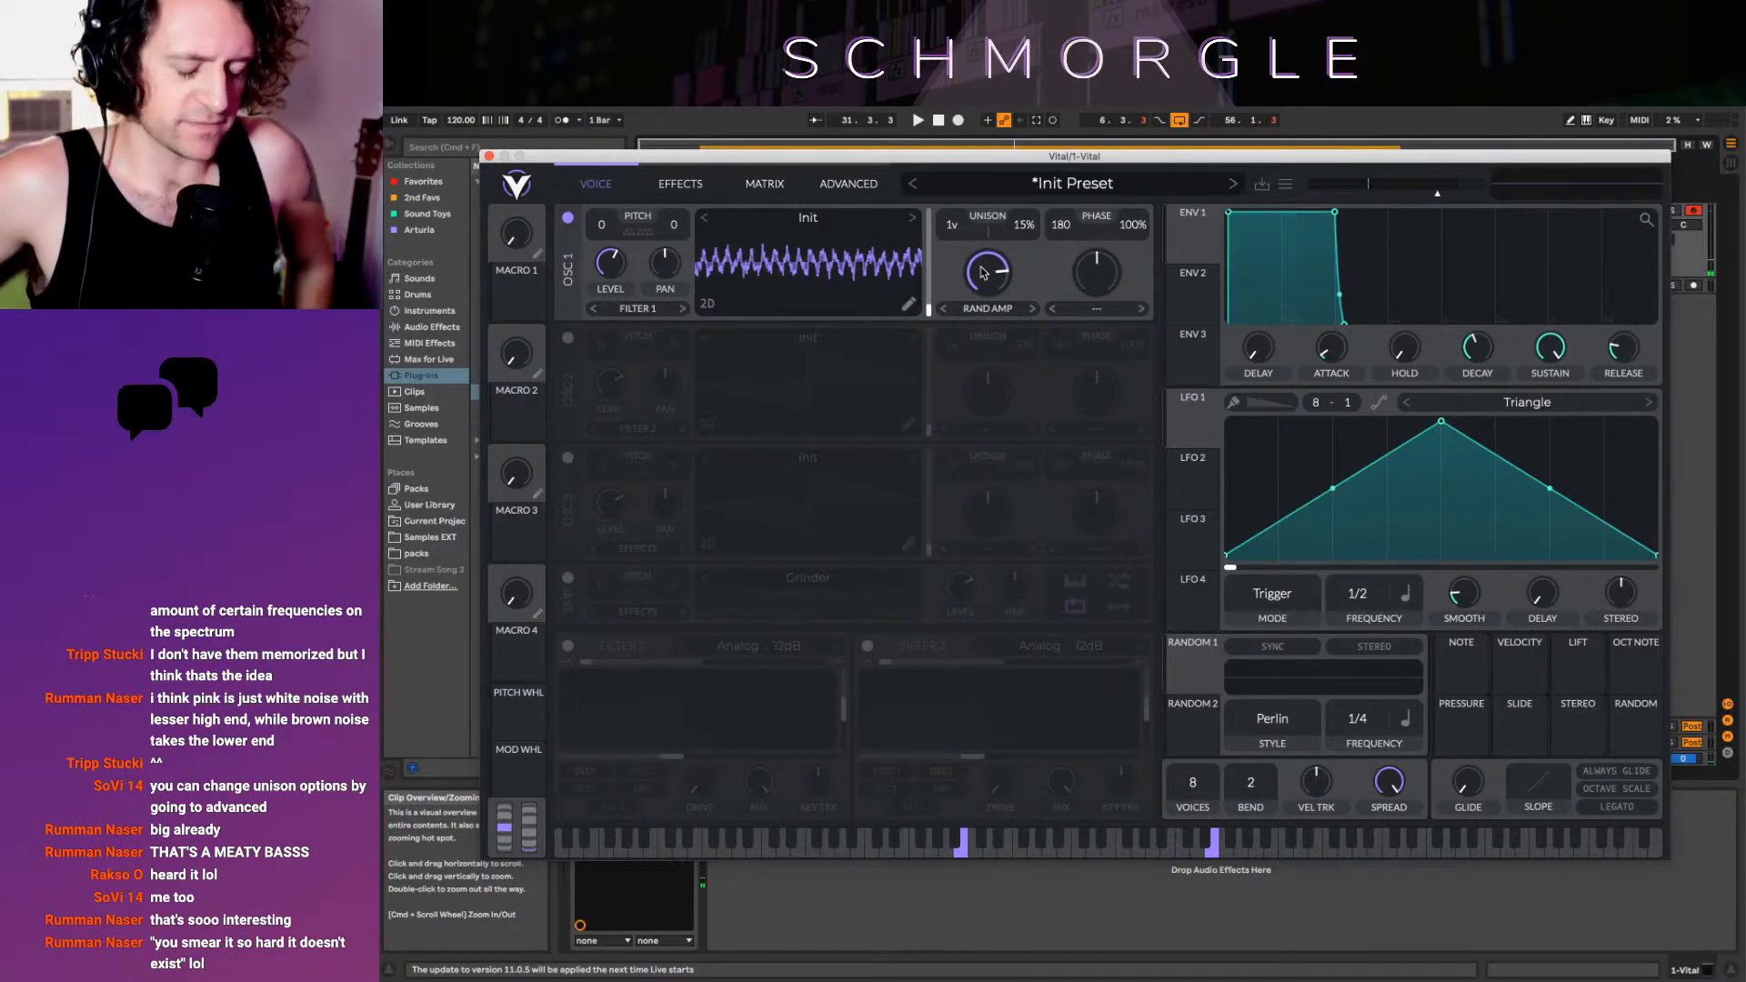
pyautogui.moveTo(983, 271); pyautogui.dragTo(1022, 463)
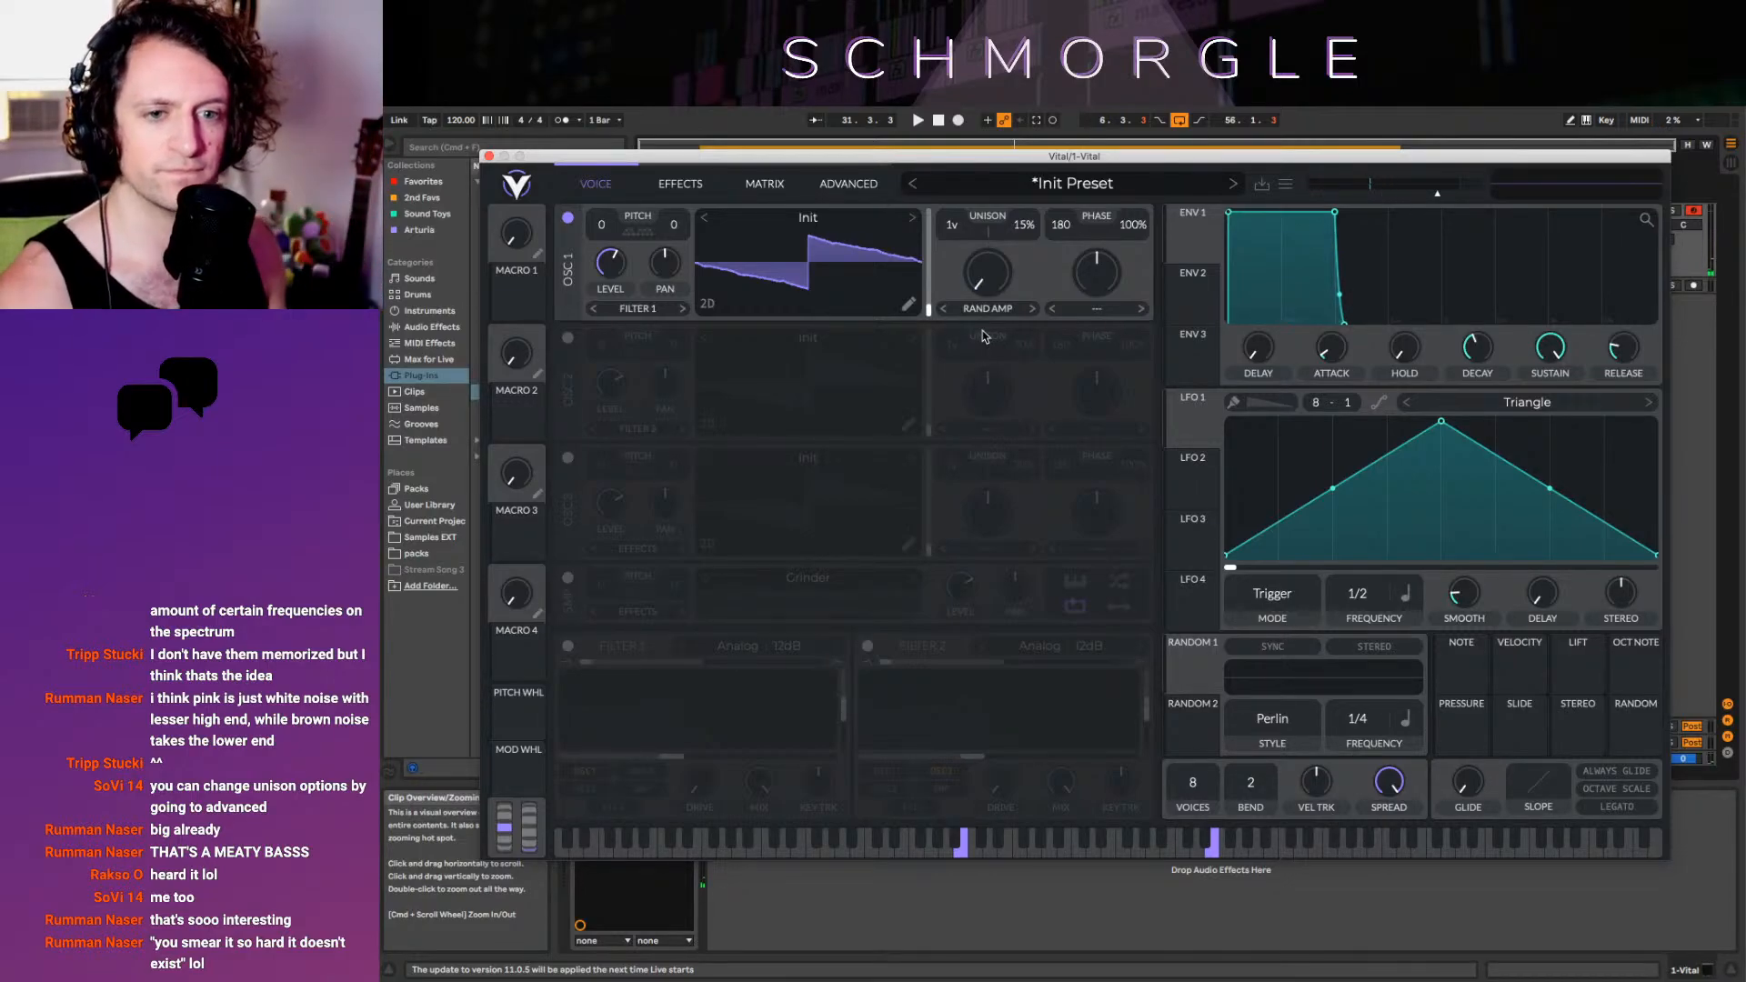
pyautogui.moveTo(975, 282)
pyautogui.moveTo(983, 290); pyautogui.dragTo(1048, 594)
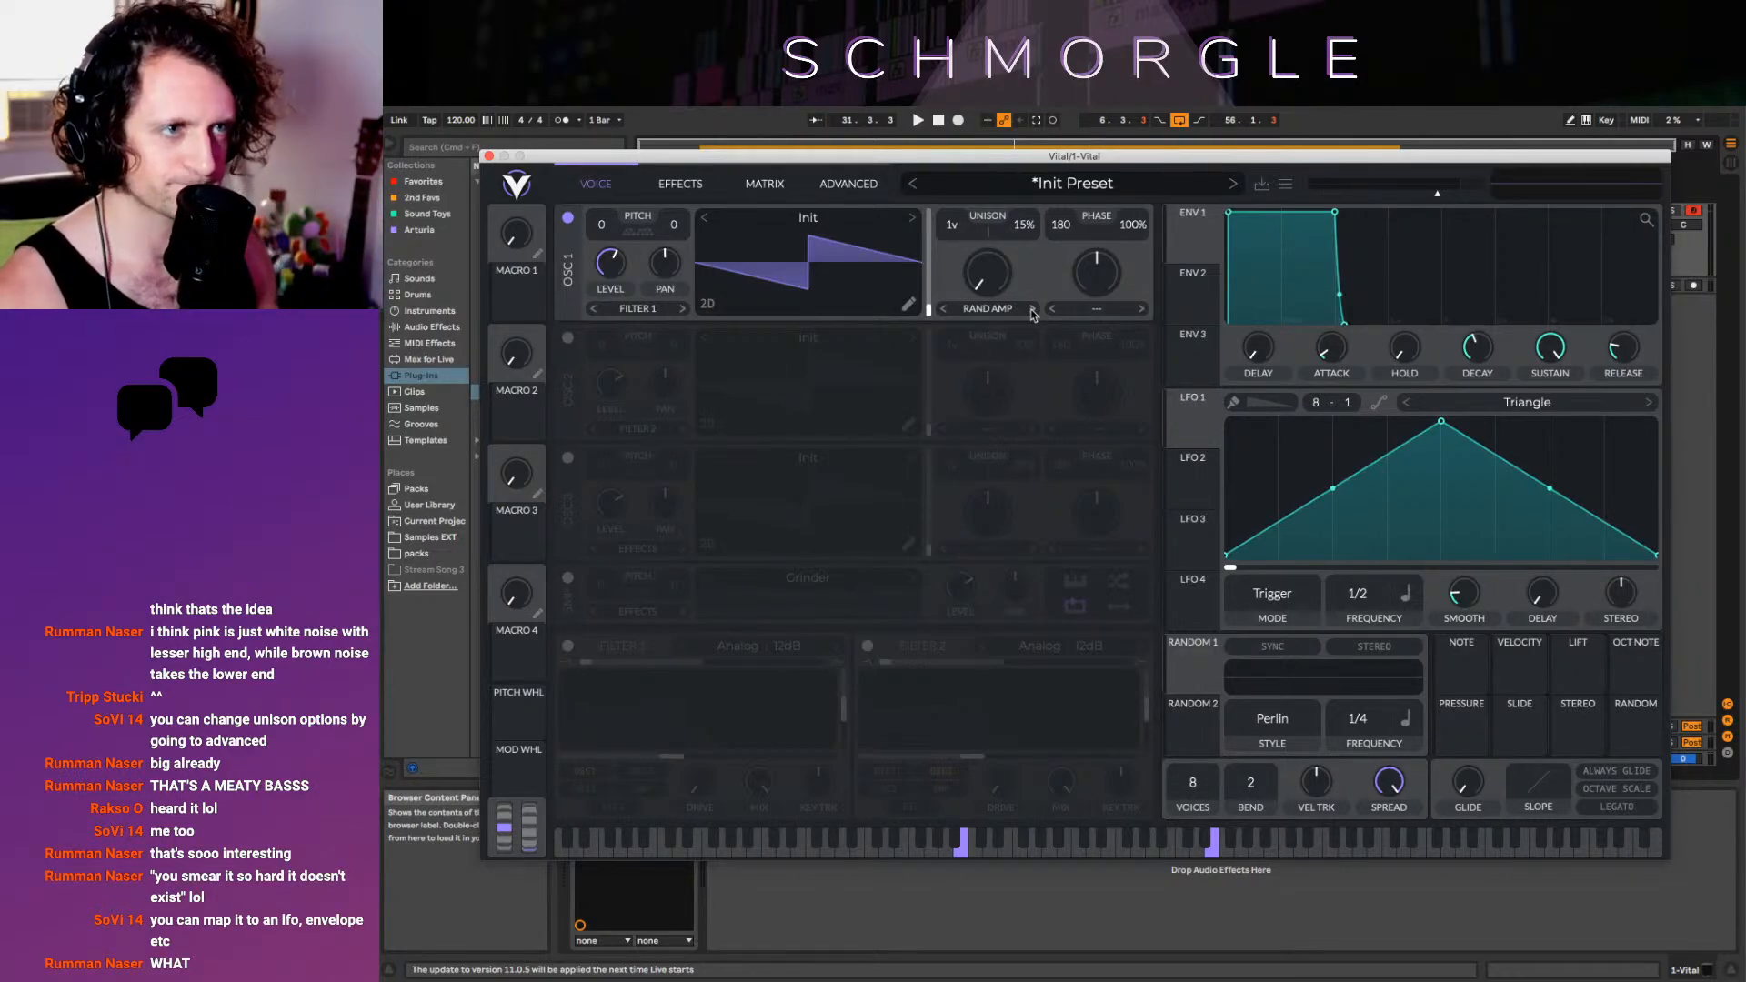
# Vary the Rand Amp amount in the 2D and 3D wavetable views, ending at 0% in 2D
pyautogui.moveTo(1002, 301); pyautogui.dragTo(1000, 280)
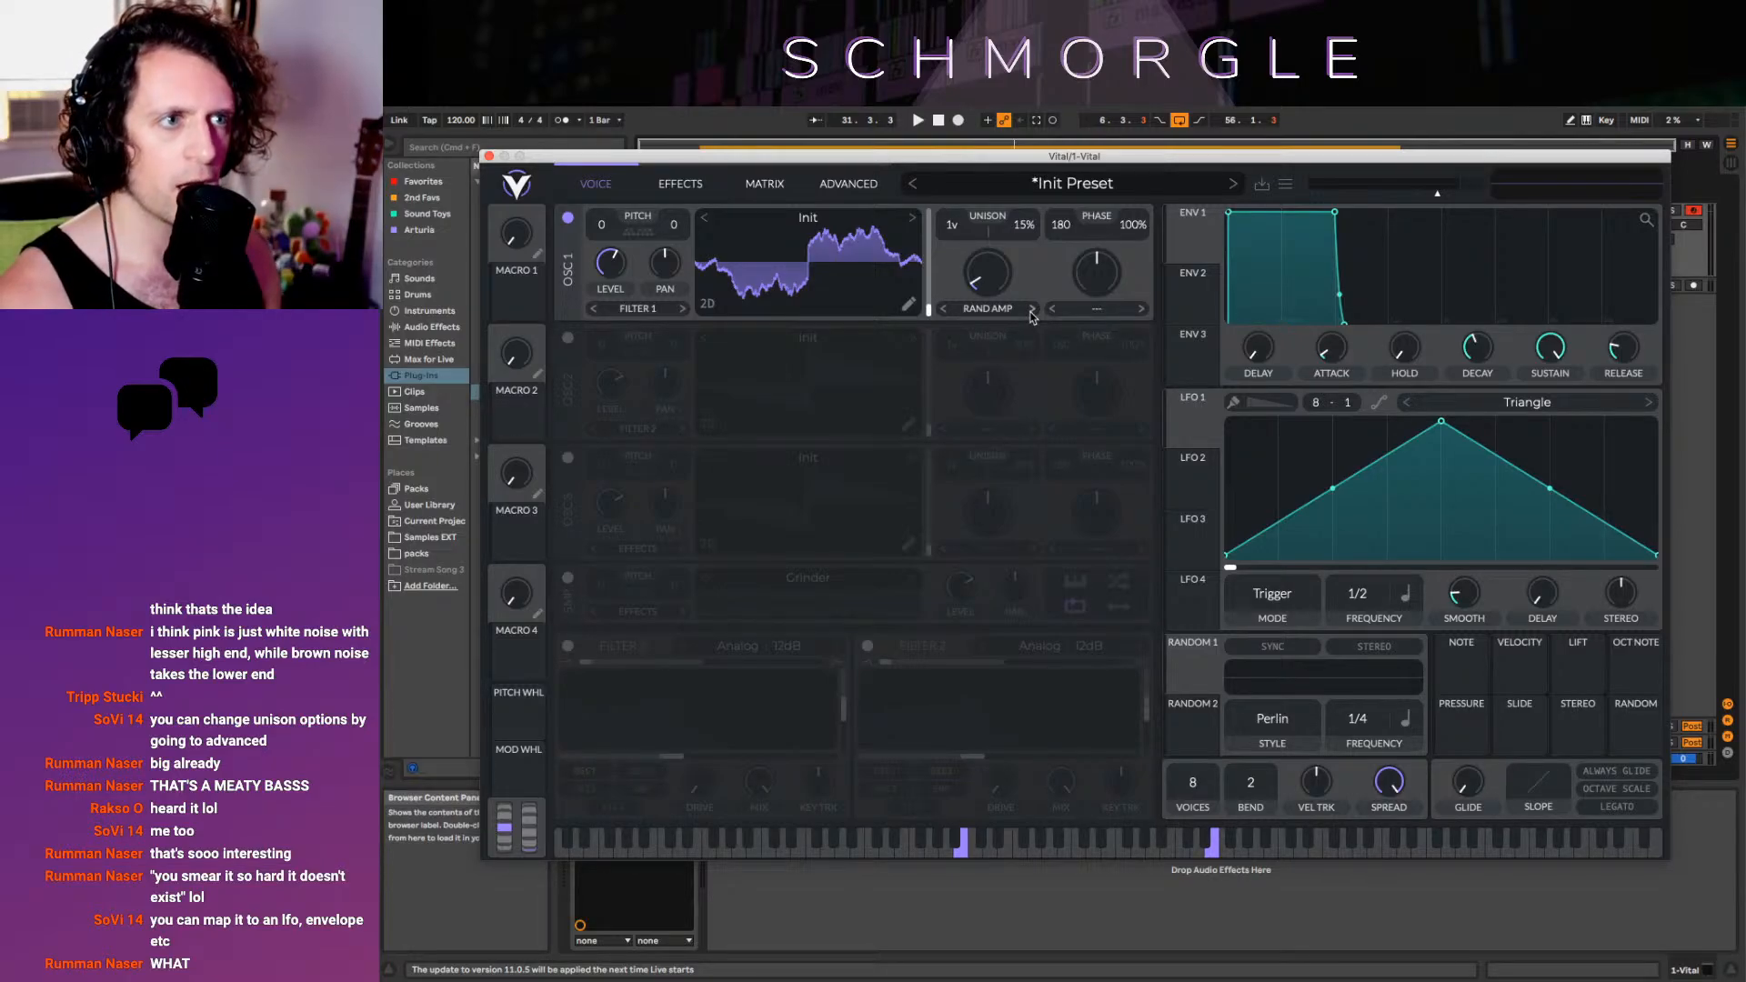
pyautogui.moveTo(1008, 289); pyautogui.dragTo(703, 278)
pyautogui.click(709, 304)
pyautogui.moveTo(994, 278)
pyautogui.mouseDown()
pyautogui.moveTo(962, 150)
pyautogui.moveTo(976, 294)
pyautogui.moveTo(981, 246)
pyautogui.mouseUp()
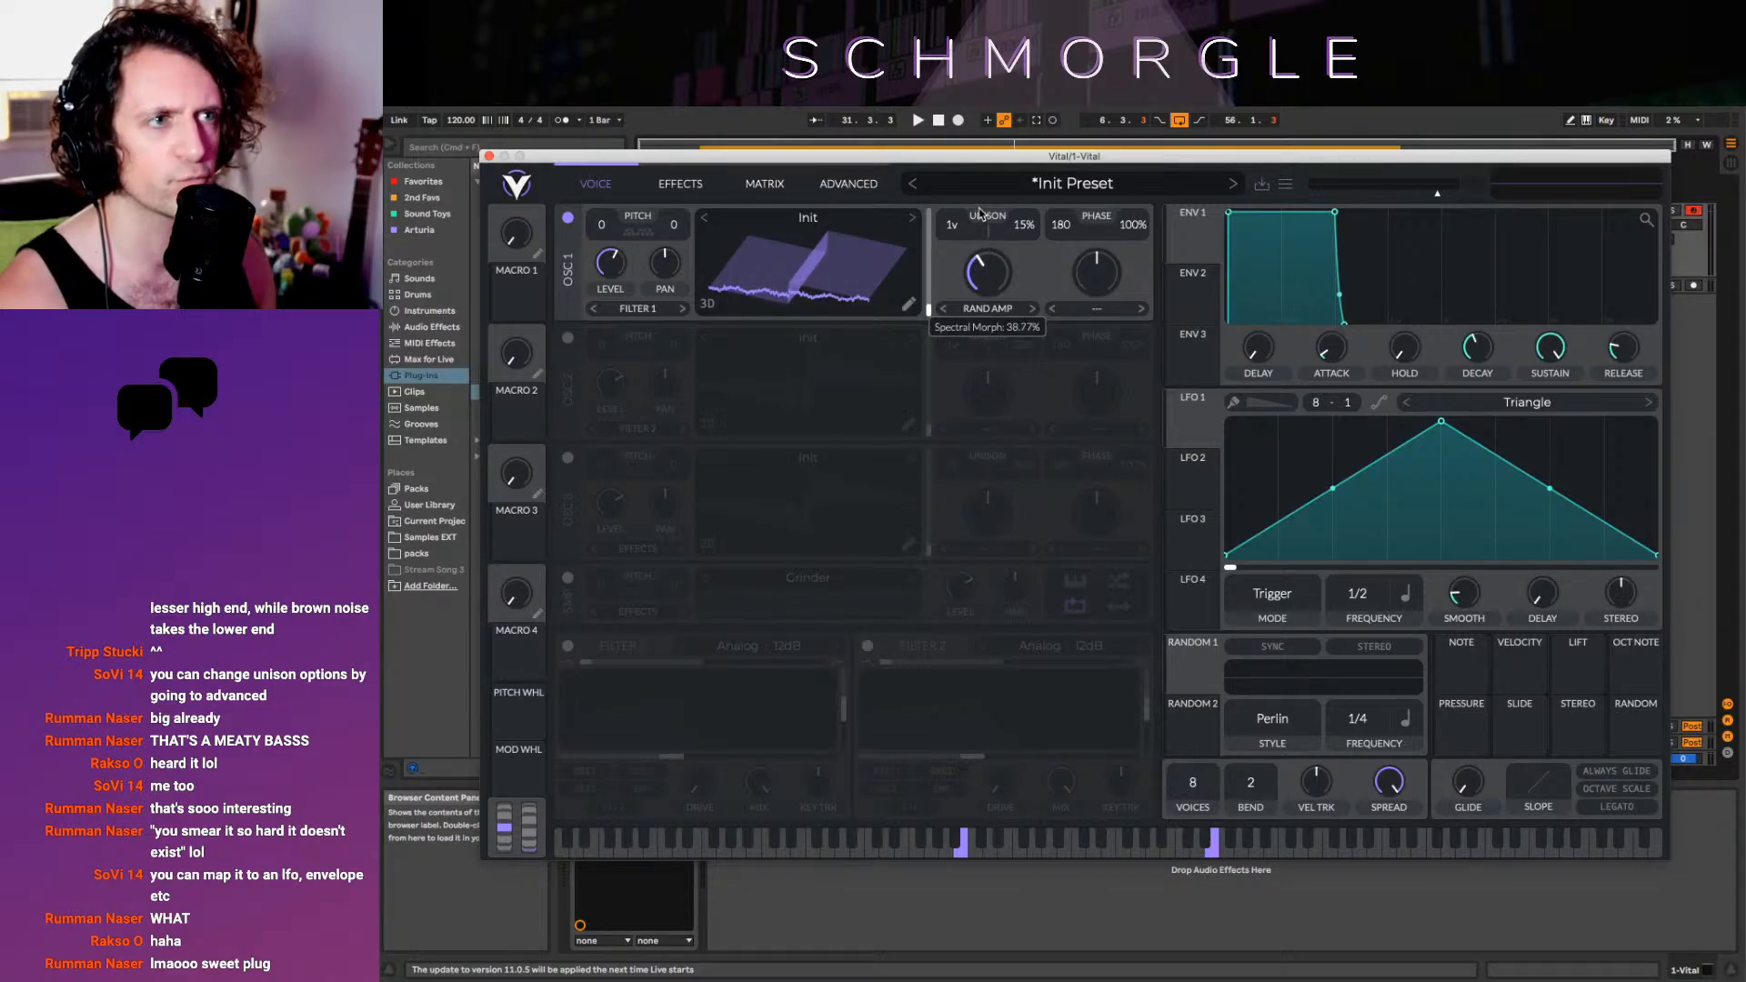
pyautogui.moveTo(981, 165); pyautogui.dragTo(977, 355)
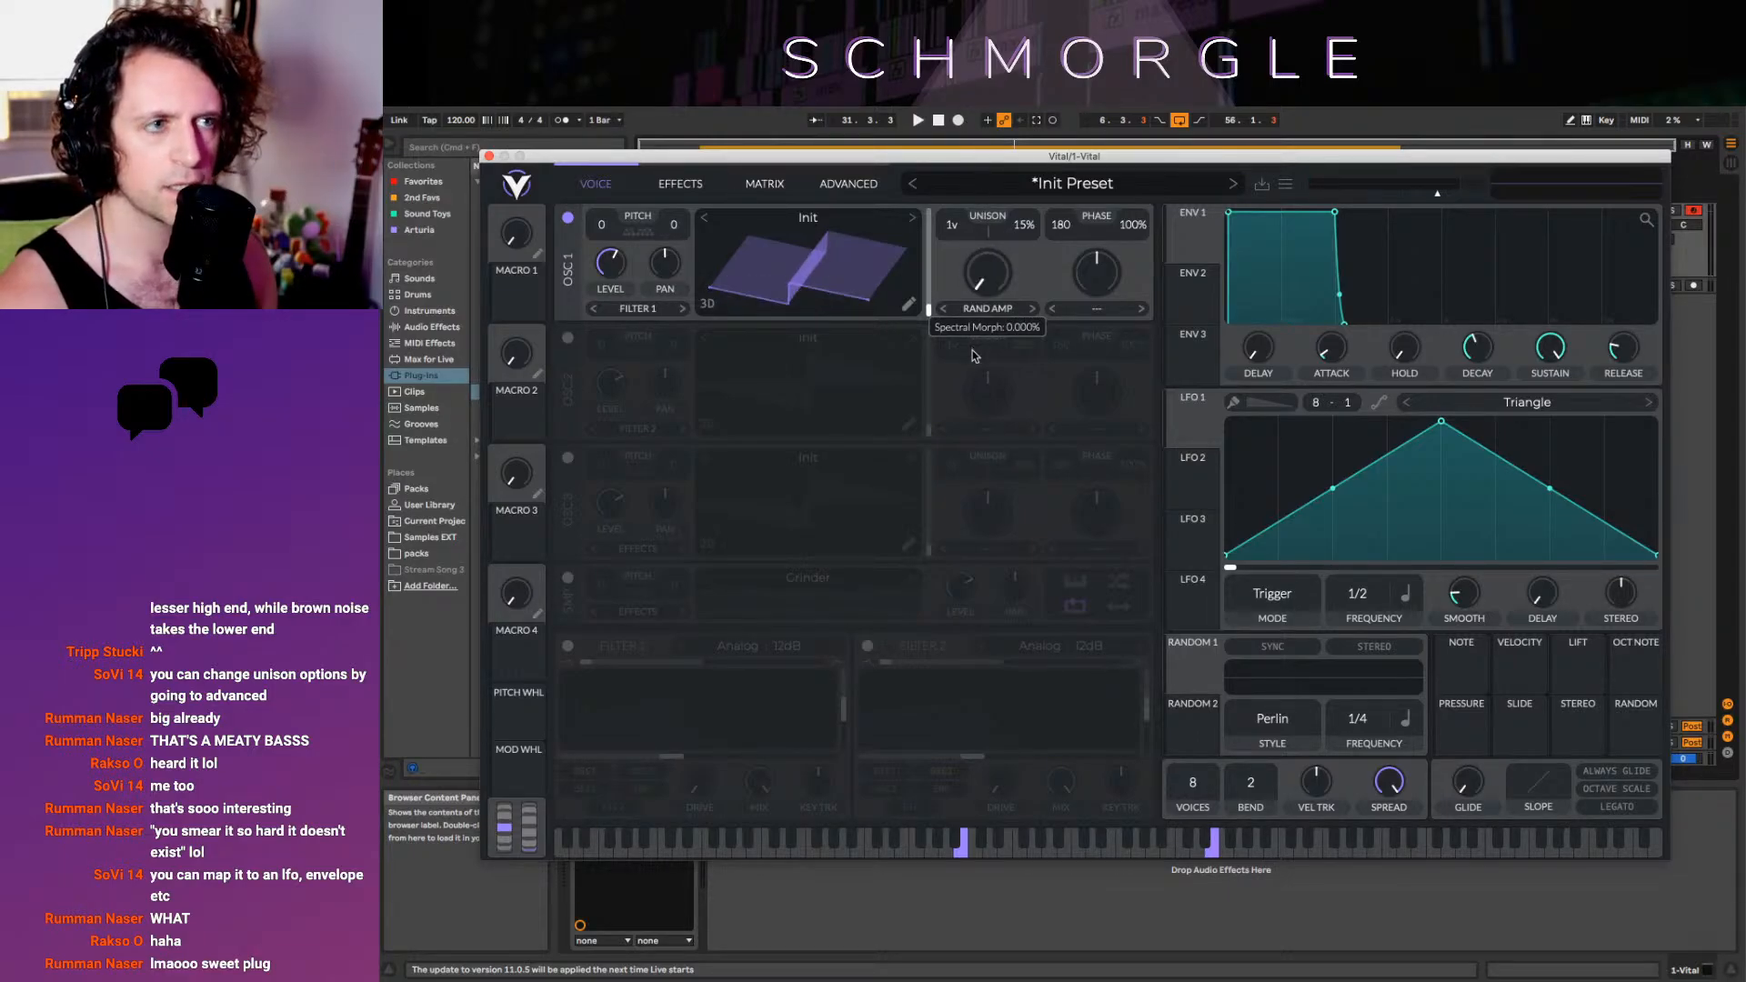
pyautogui.click(707, 304)
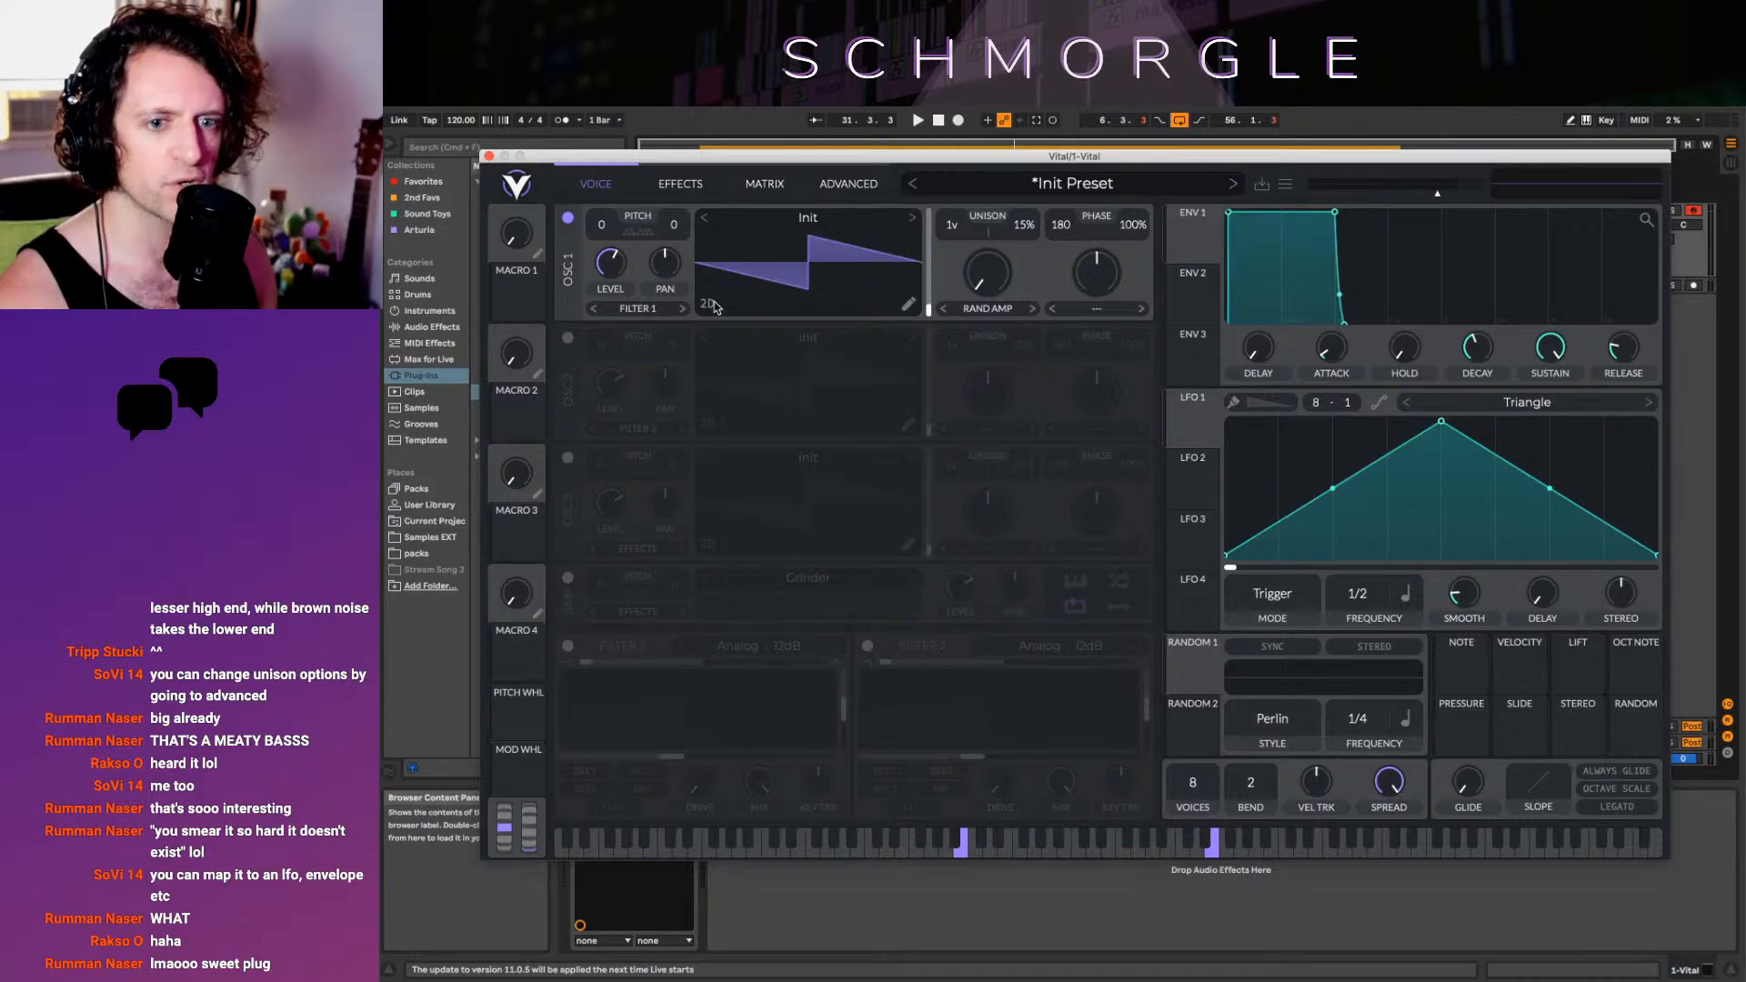
# Set oscillator 1's spectral morph to Low Pass and sweep its amount between 0% and 100%, finishing at 100%
pyautogui.click(1033, 309)
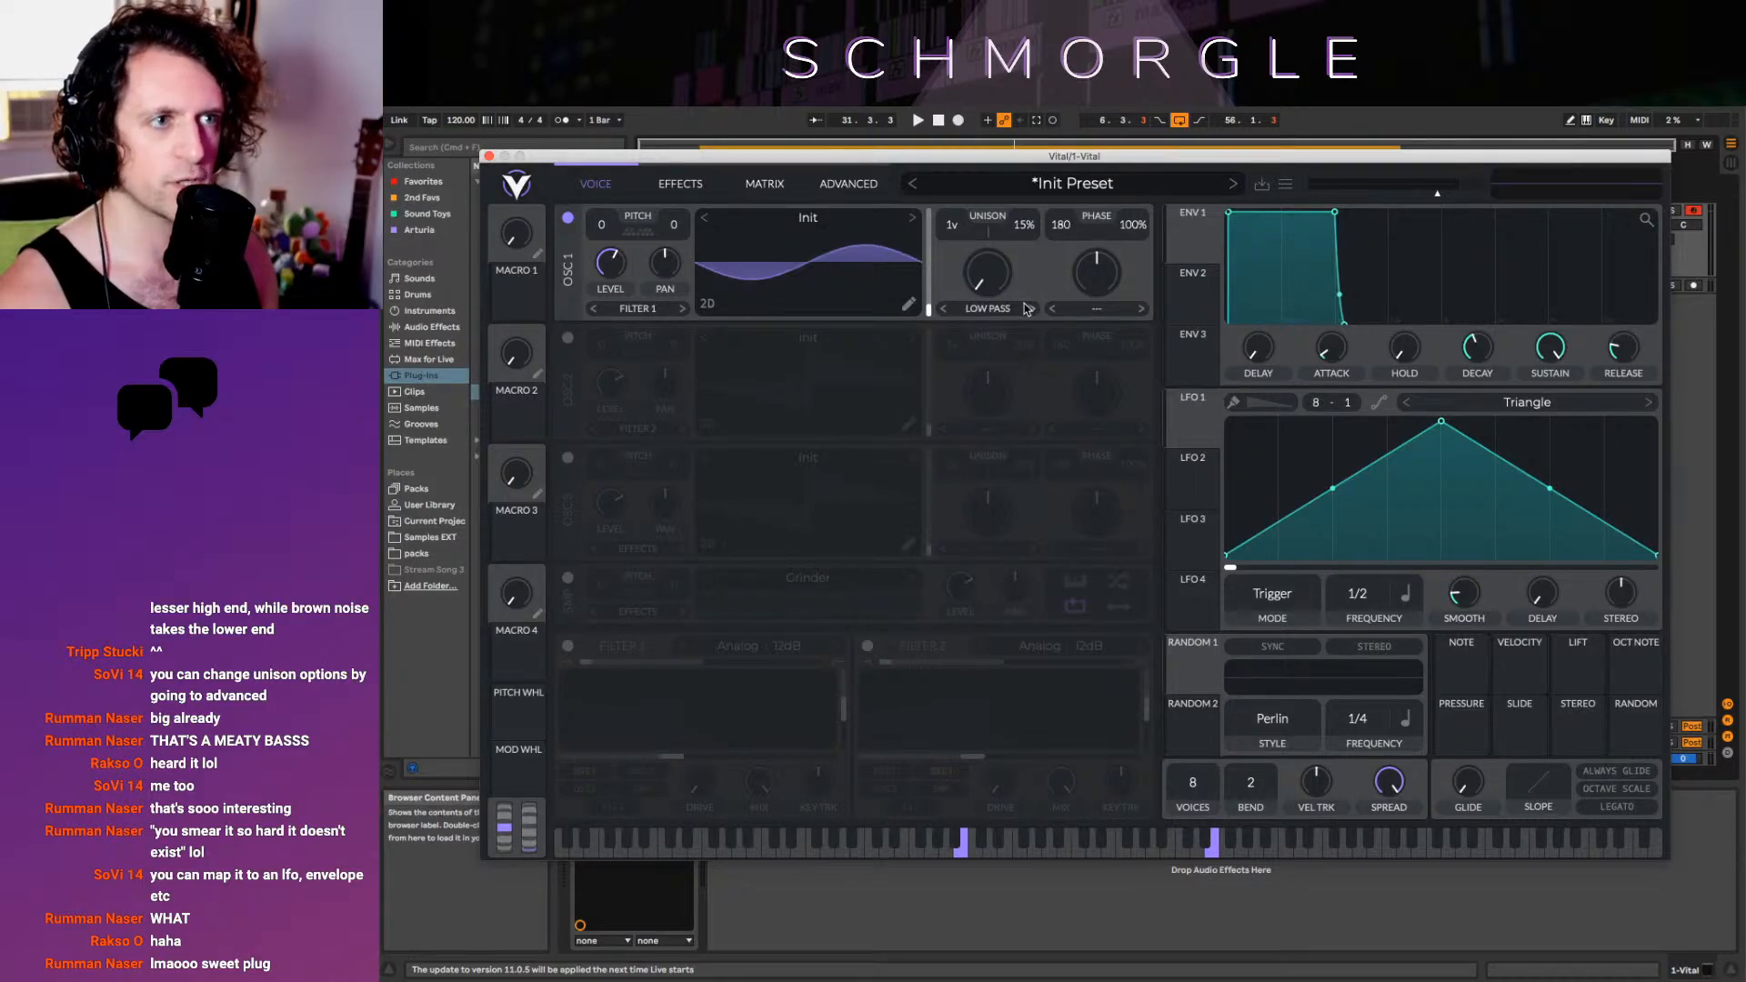
pyautogui.moveTo(990, 278)
pyautogui.mouseDown()
pyautogui.moveTo(971, 128)
pyautogui.moveTo(999, 291)
pyautogui.mouseUp()
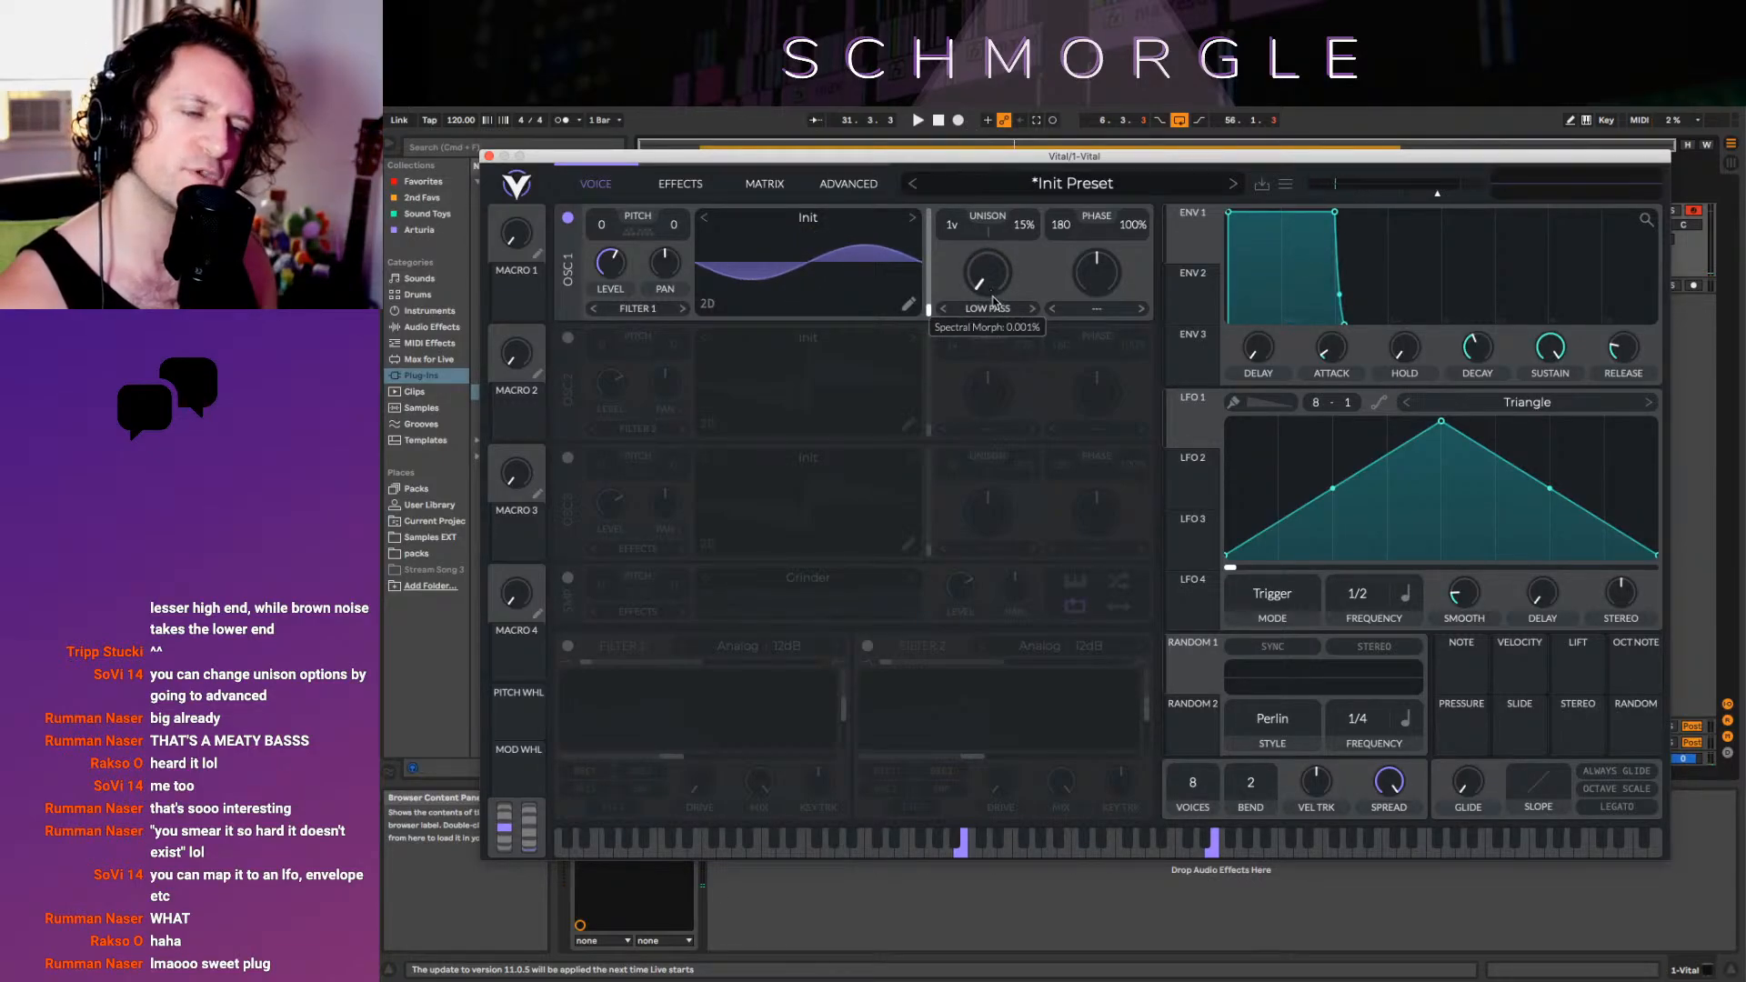
pyautogui.moveTo(987, 280)
pyautogui.mouseDown()
pyautogui.moveTo(990, 298)
pyautogui.moveTo(991, 273)
pyautogui.mouseUp()
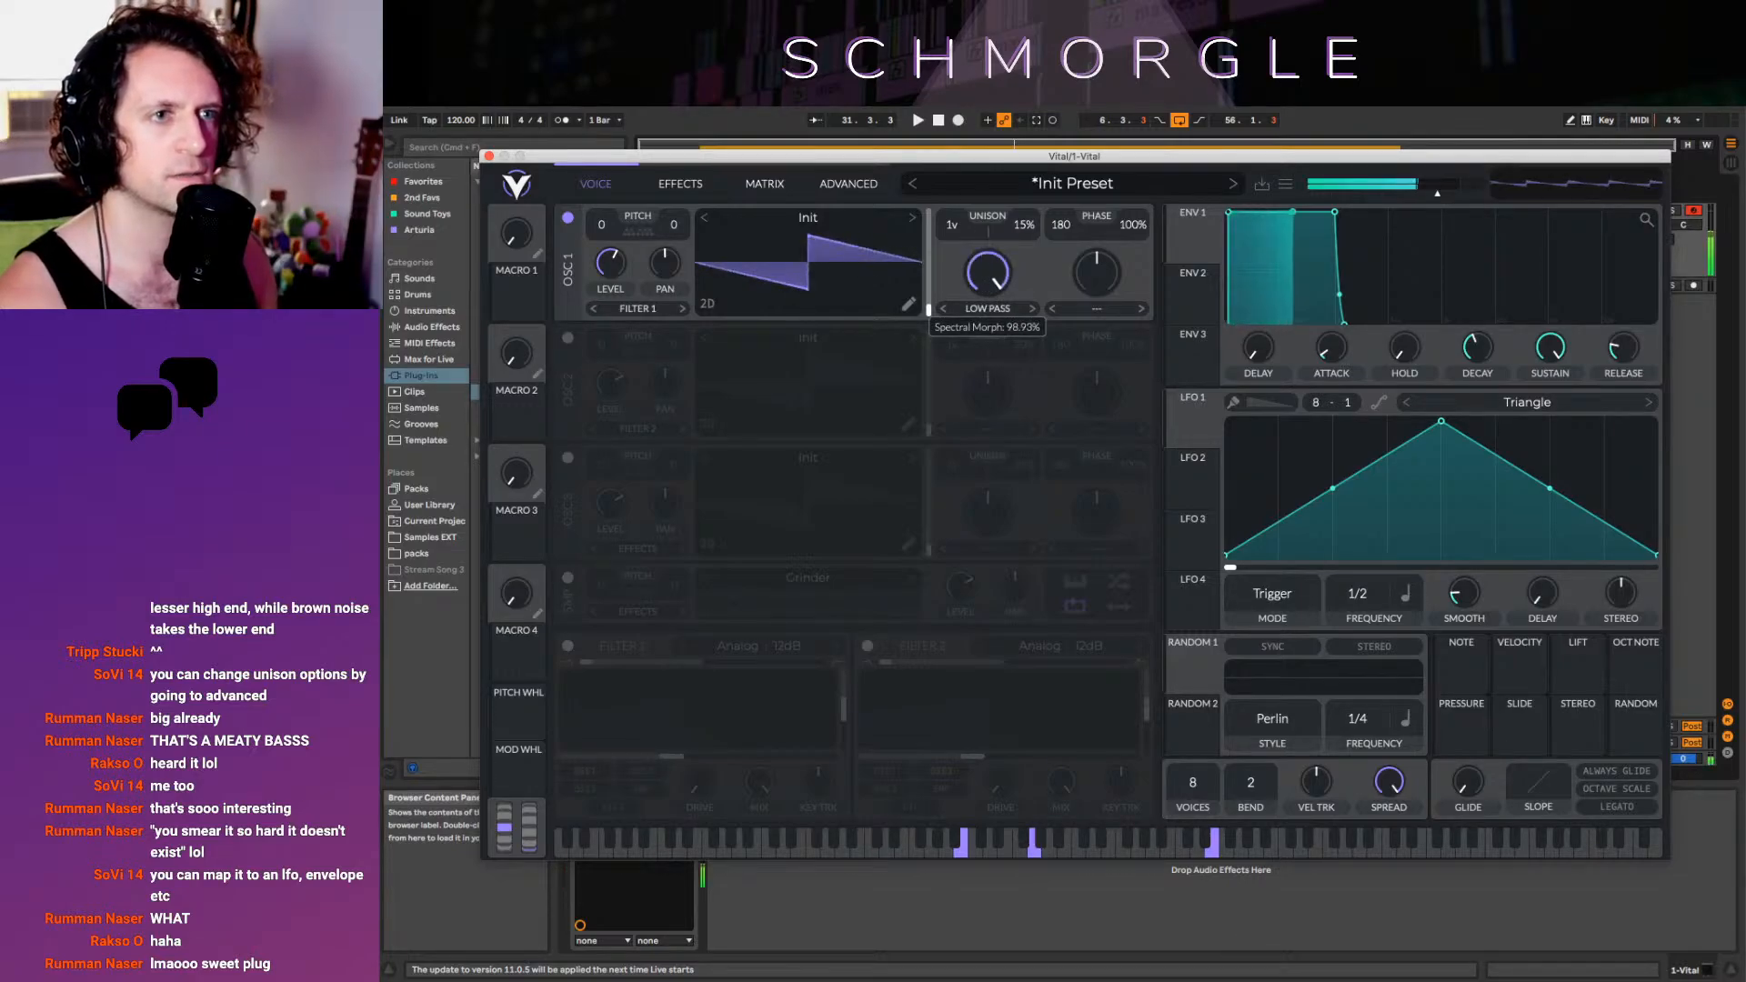
pyautogui.click(989, 273)
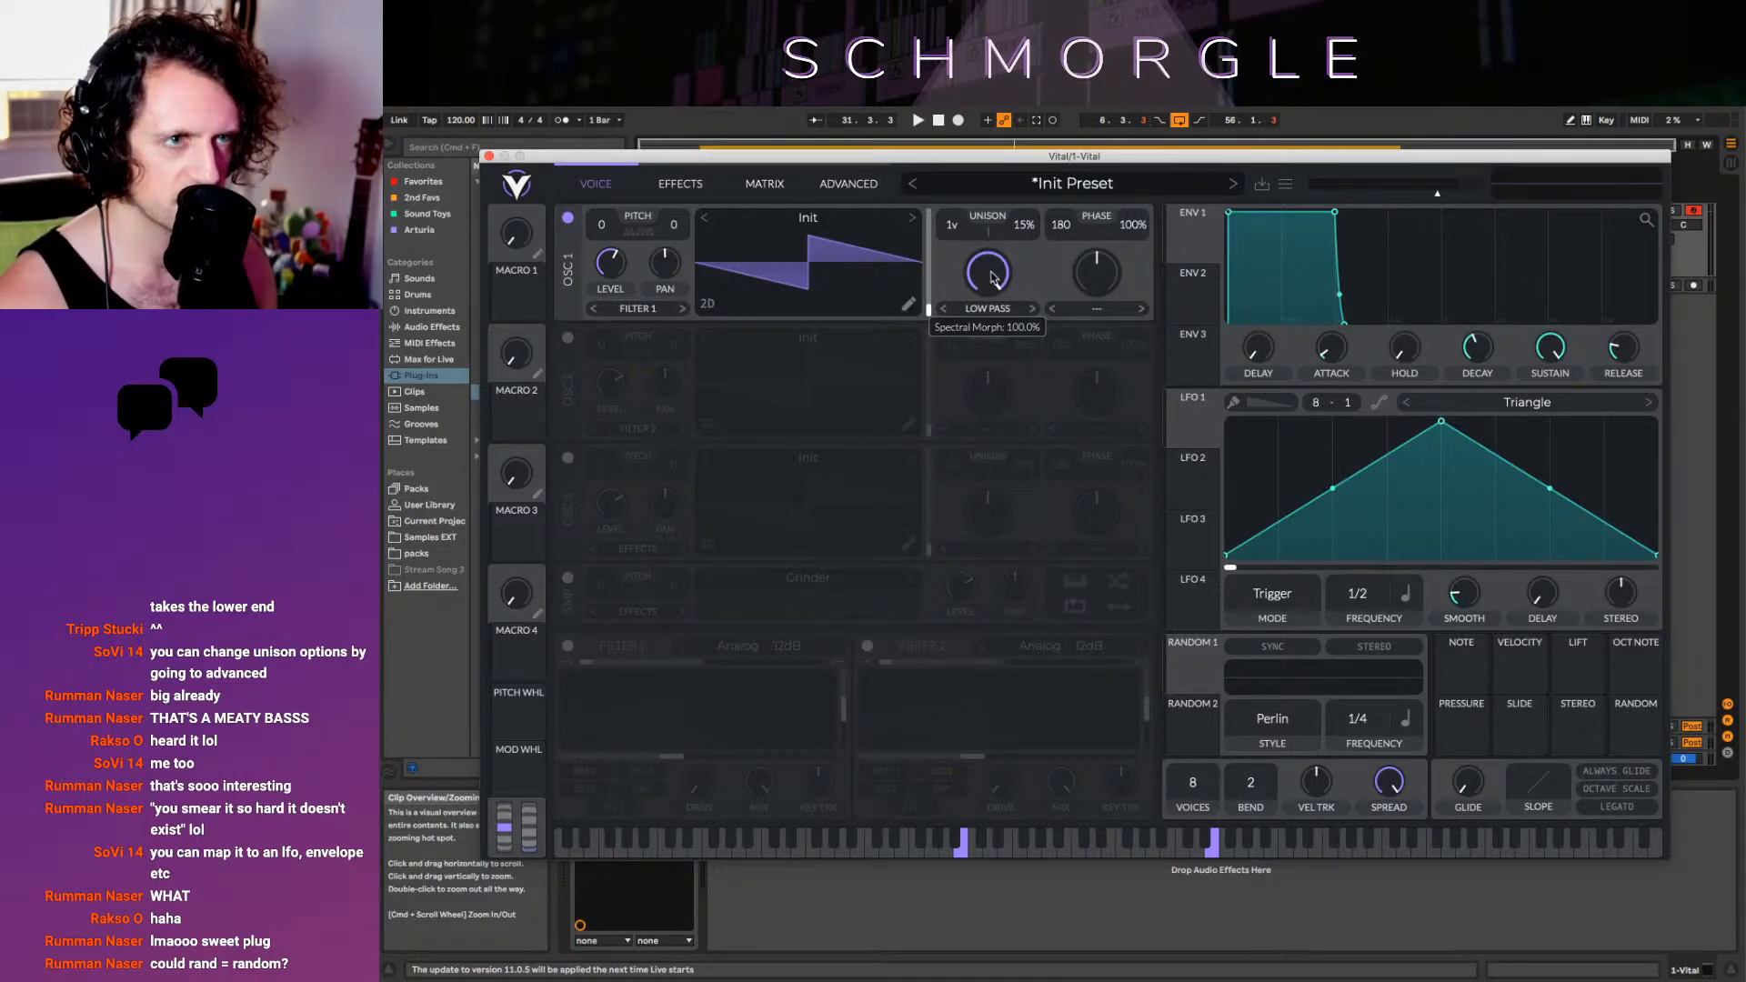
pyautogui.moveTo(994, 277); pyautogui.dragTo(1034, 460)
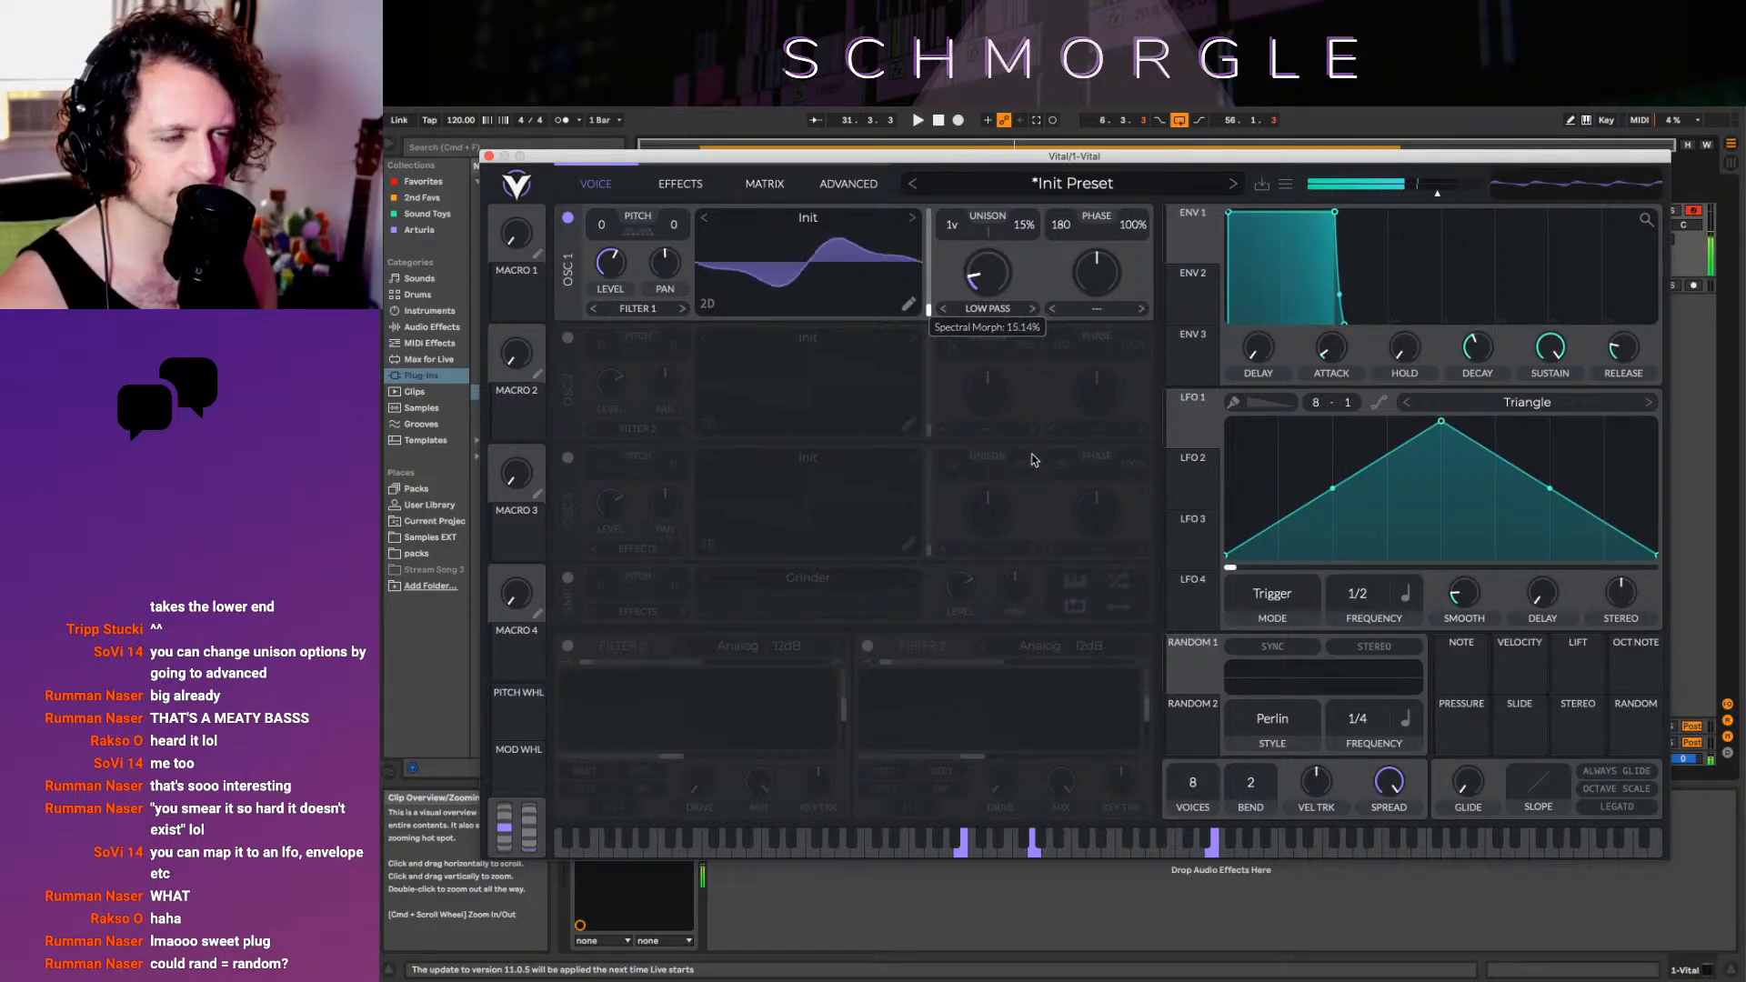
pyautogui.moveTo(991, 291); pyautogui.dragTo(1012, 333)
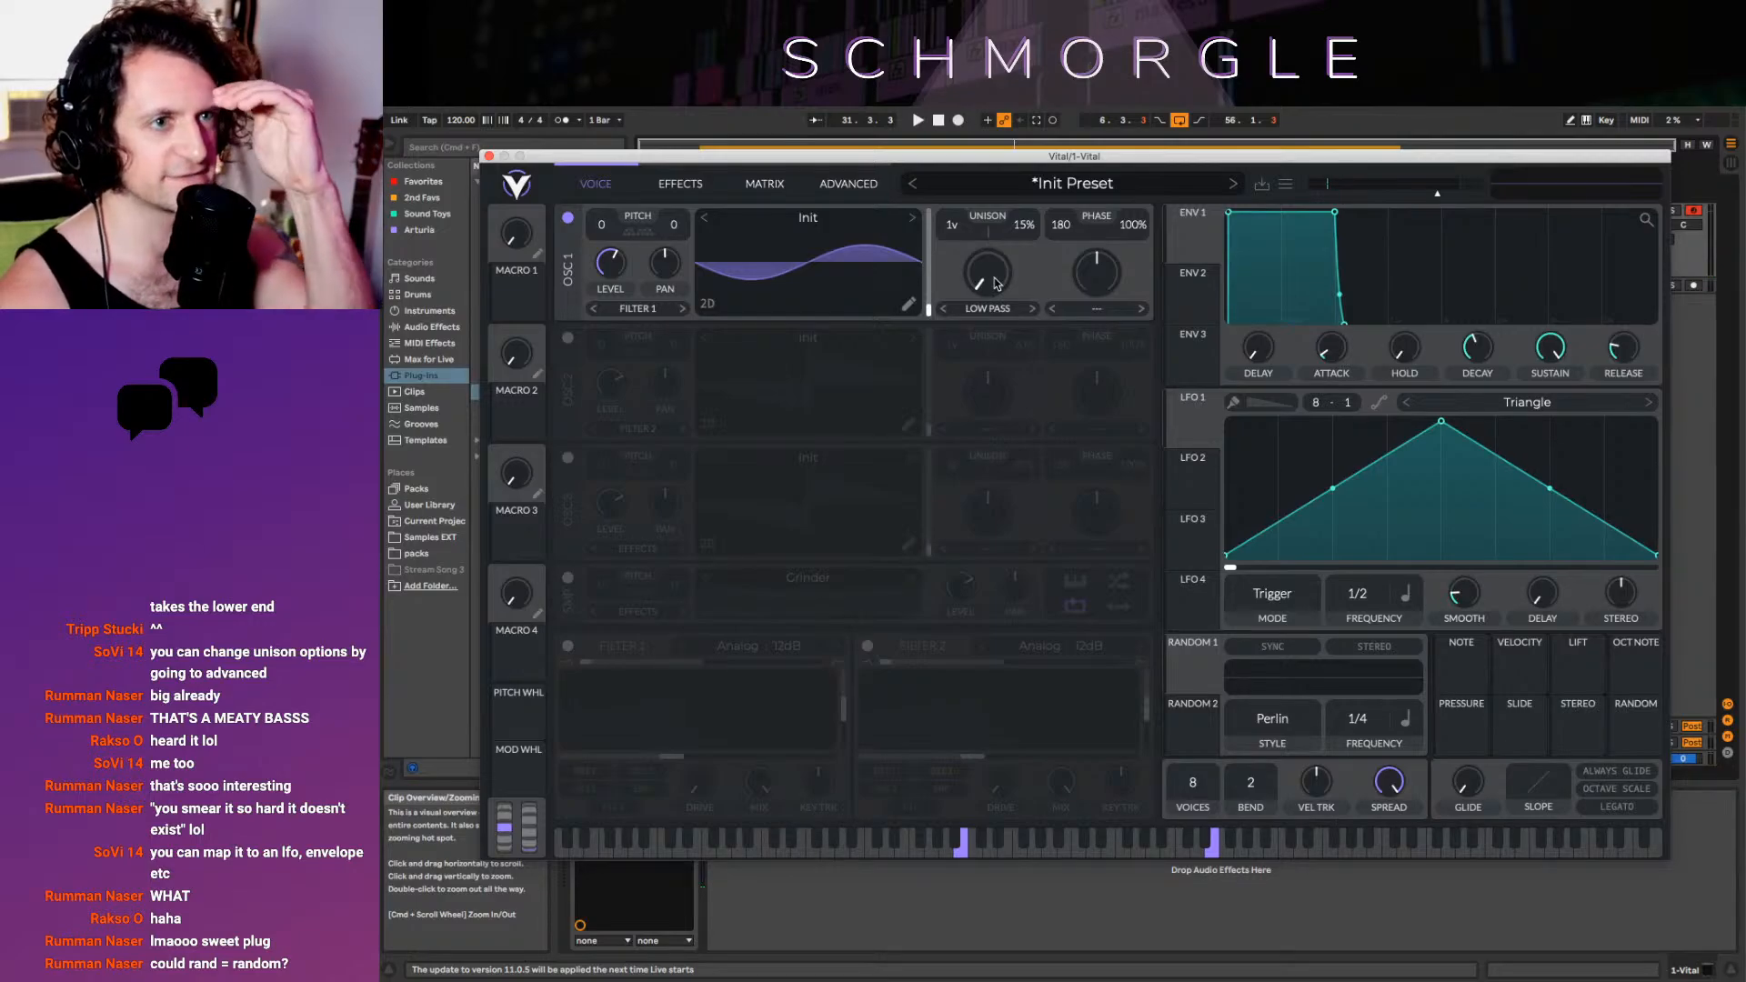
pyautogui.moveTo(997, 283); pyautogui.dragTo(982, 177)
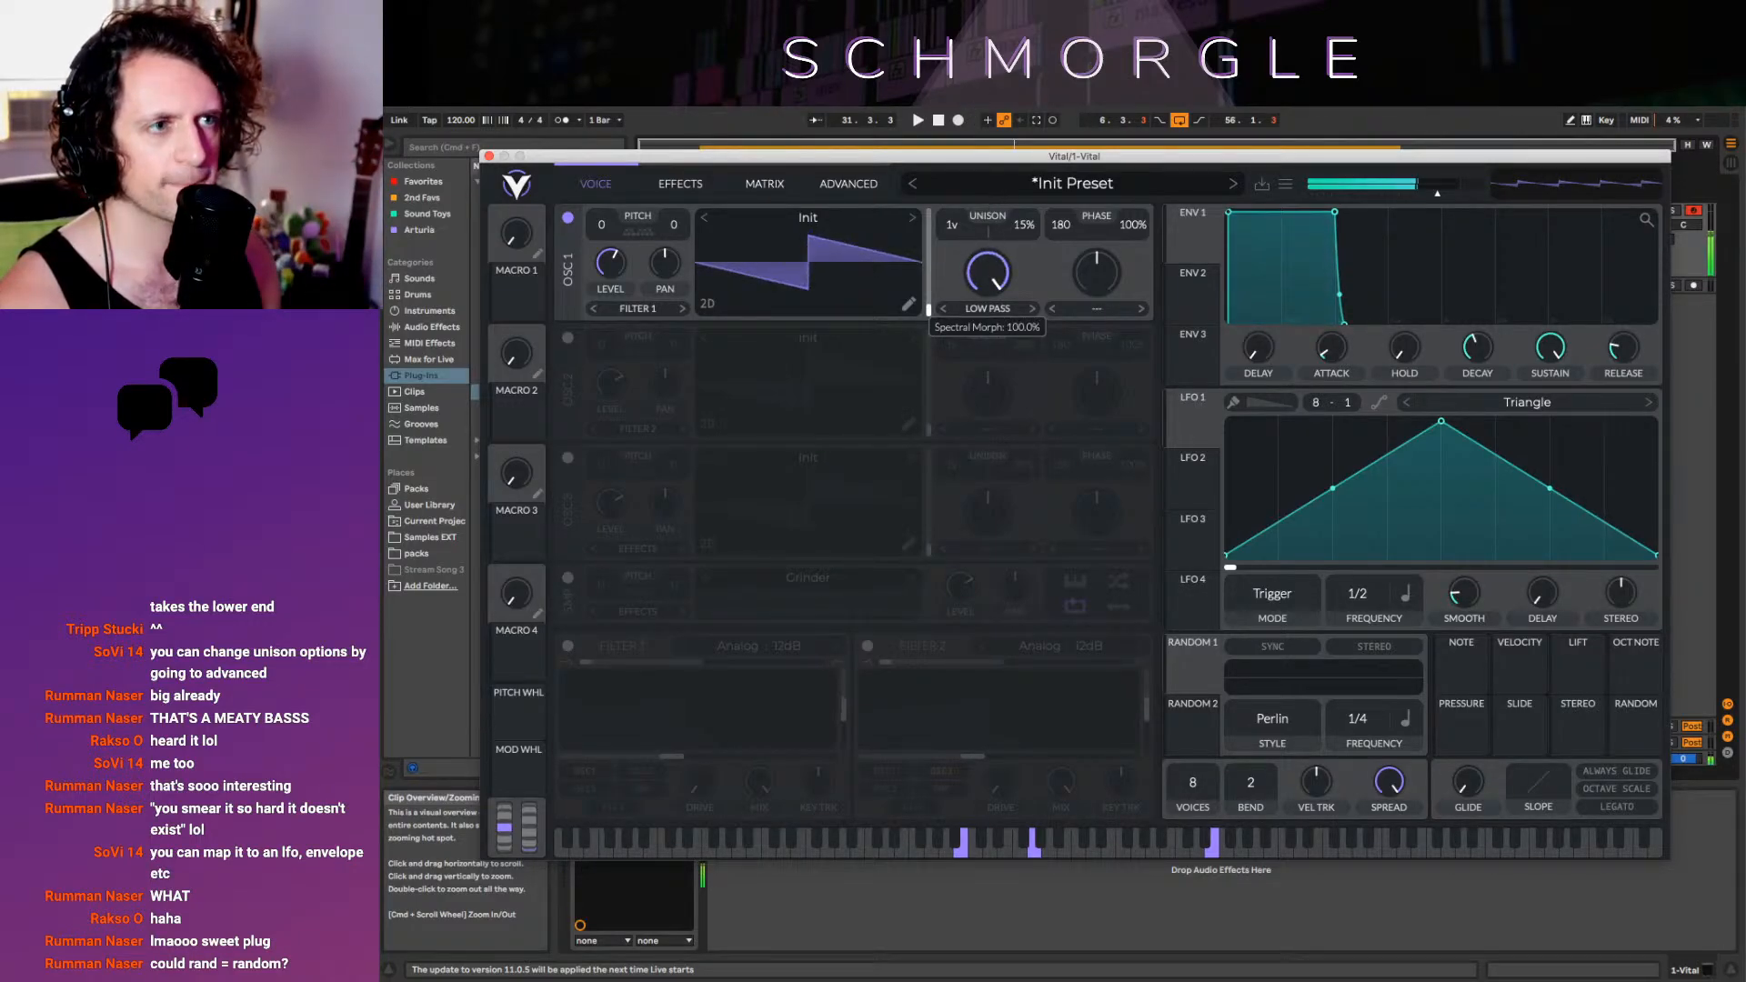
# Sweep oscillator 1's Low Pass spectral morph amount down to a low setting and back up to 100%
pyautogui.moveTo(991, 277); pyautogui.dragTo(1016, 345)
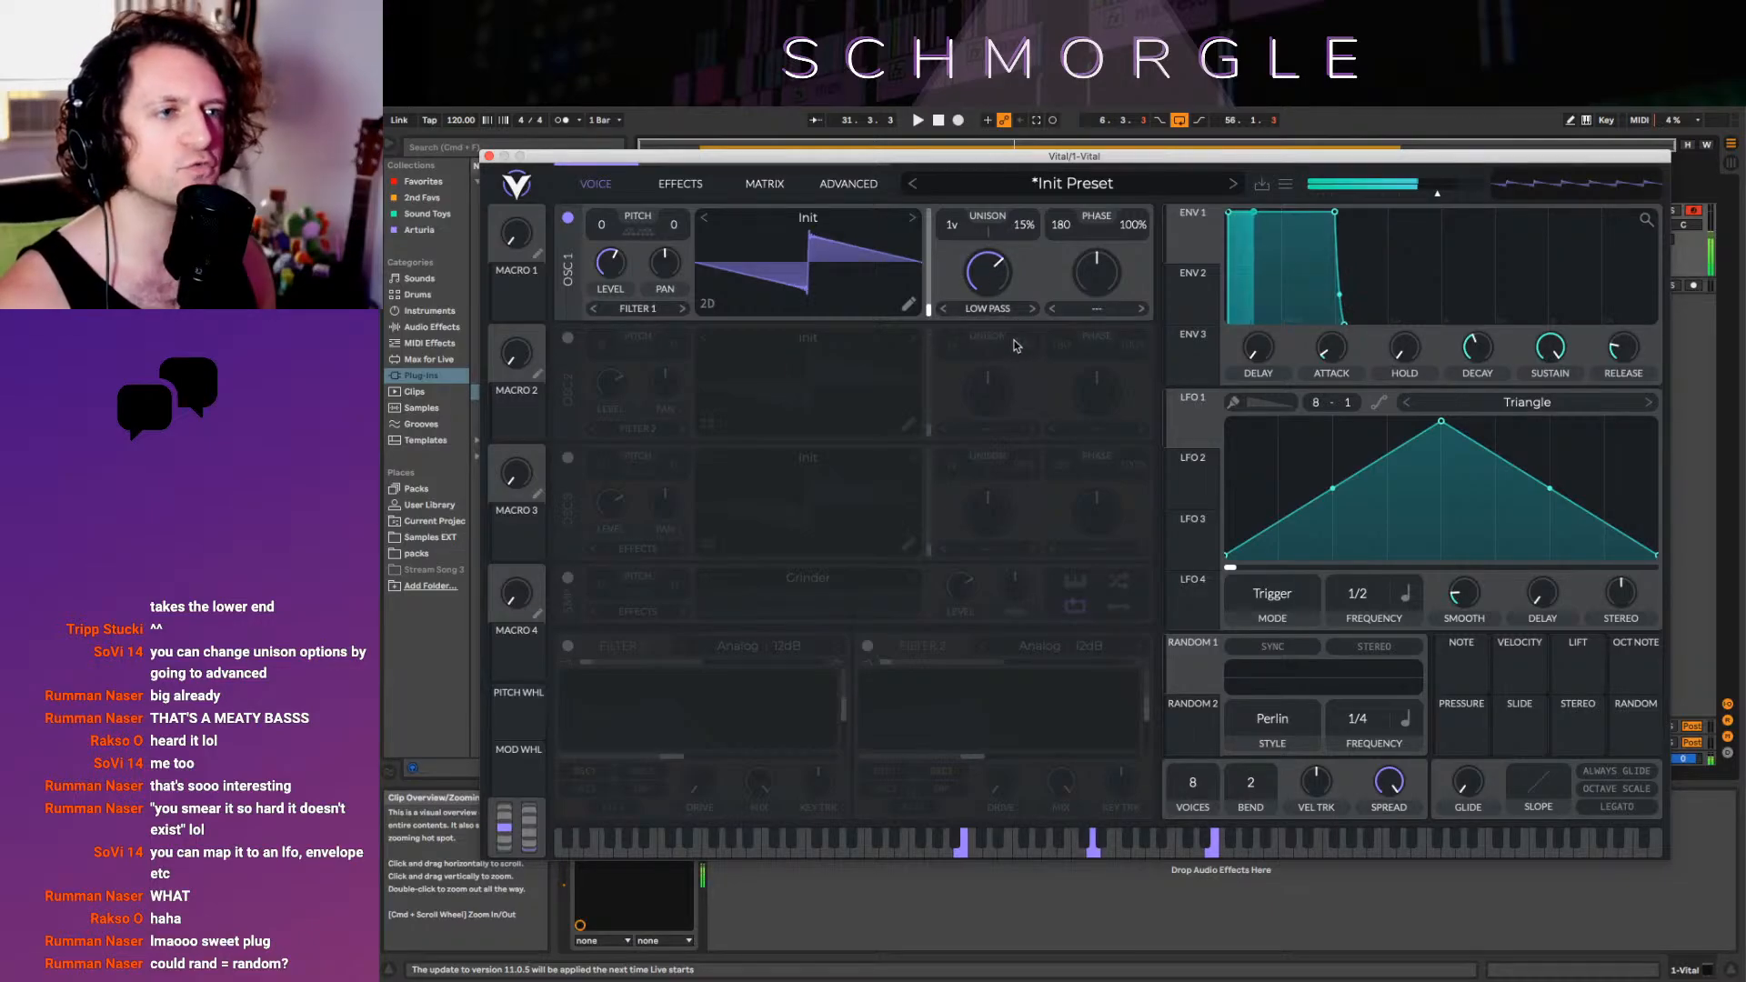
pyautogui.moveTo(995, 284); pyautogui.dragTo(1001, 357)
pyautogui.moveTo(1001, 292); pyautogui.dragTo(1008, 333)
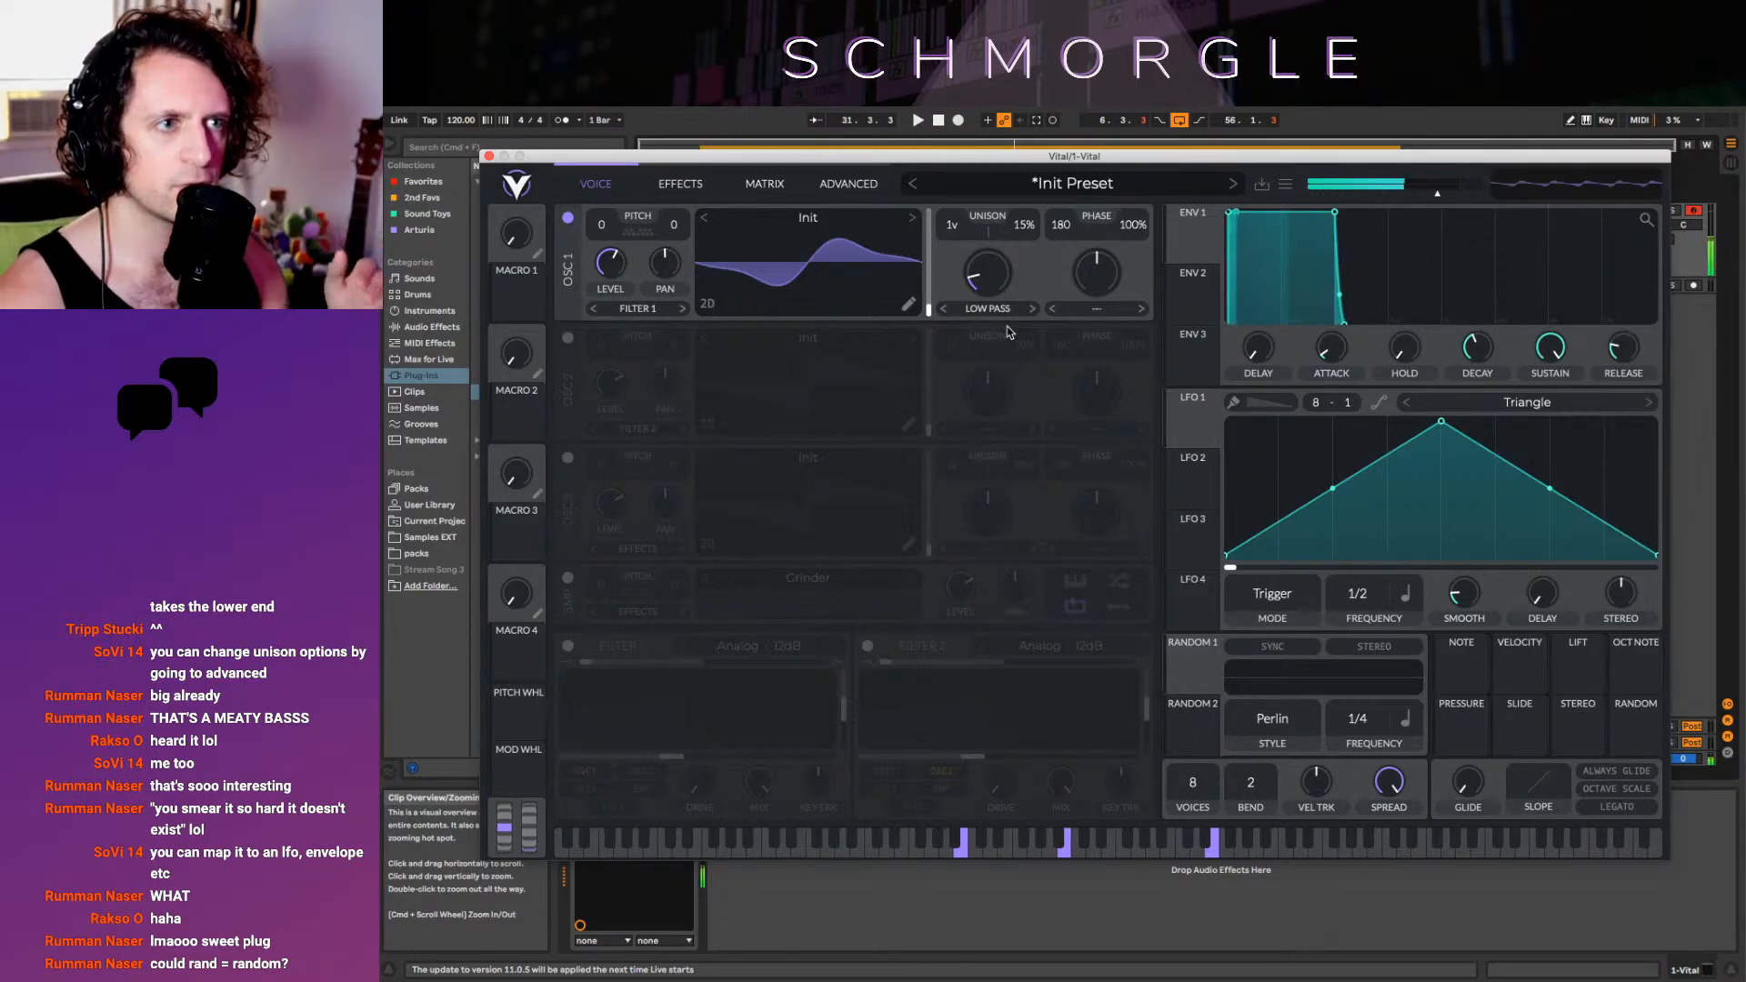
pyautogui.moveTo(998, 287); pyautogui.dragTo(1005, 186)
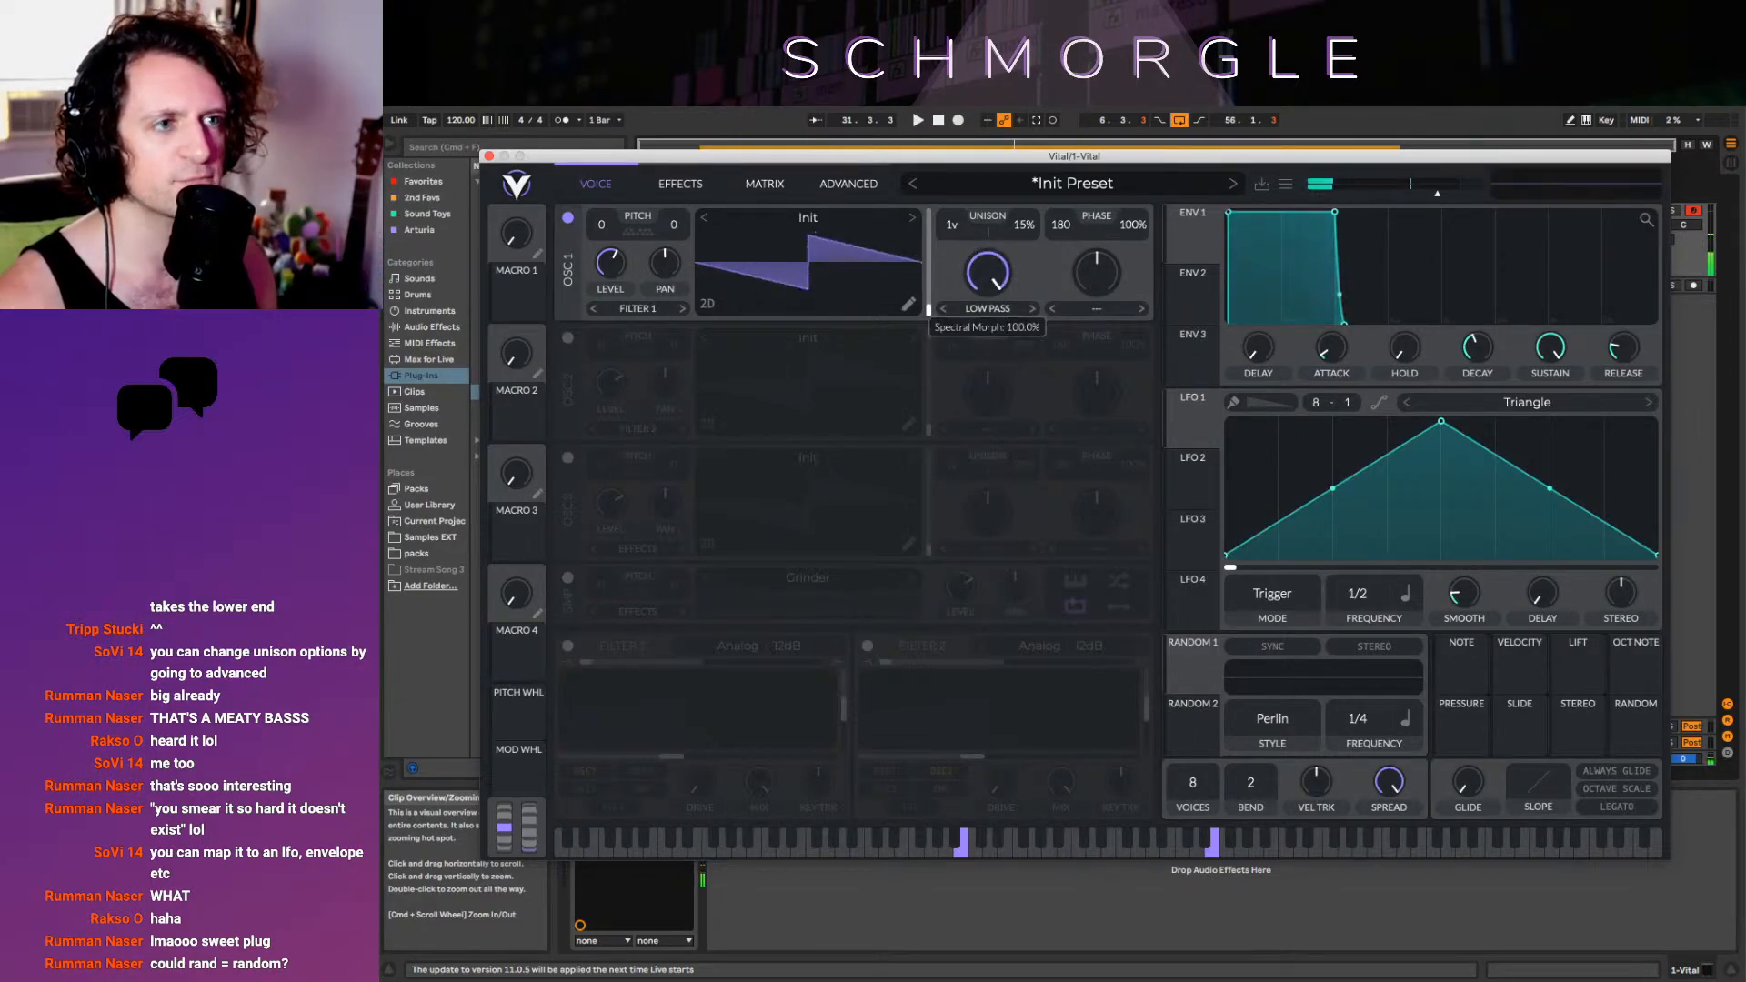
pyautogui.moveTo(995, 286); pyautogui.dragTo(995, 286)
# Try the High Pass and Phase Disp spectral morphs on oscillator 1, varying the amount of each
pyautogui.click(1032, 310)
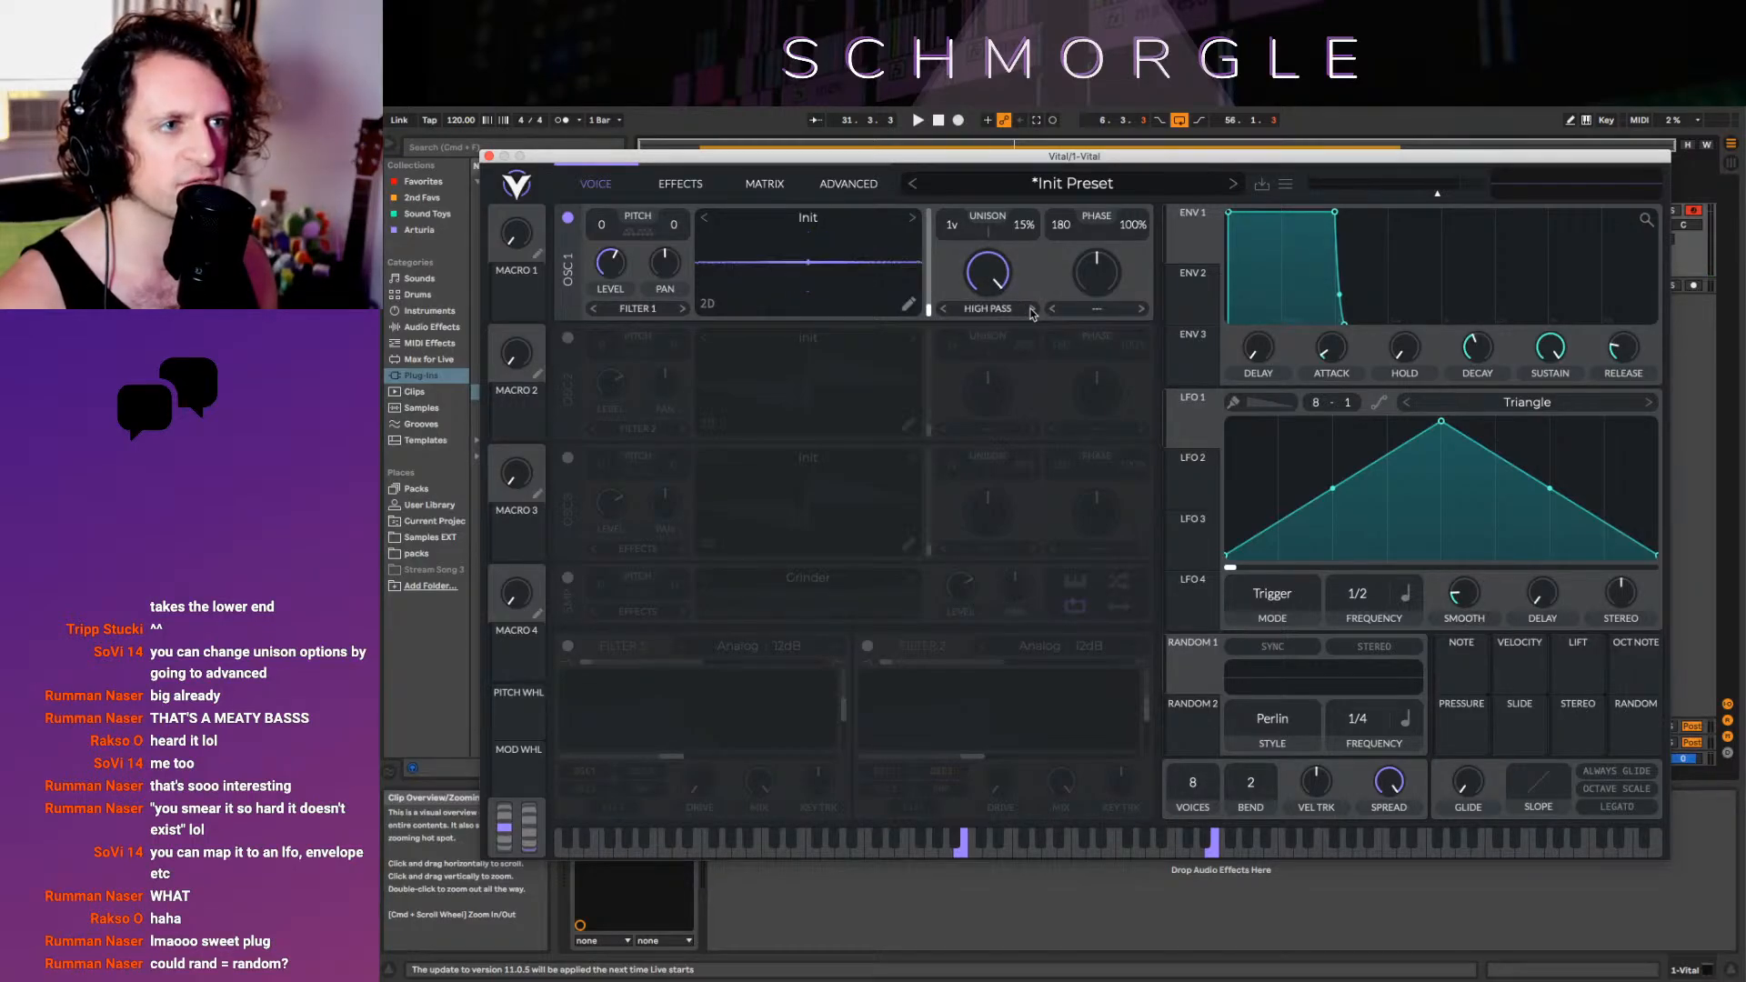
pyautogui.moveTo(995, 280); pyautogui.dragTo(1008, 353)
pyautogui.click(1029, 311)
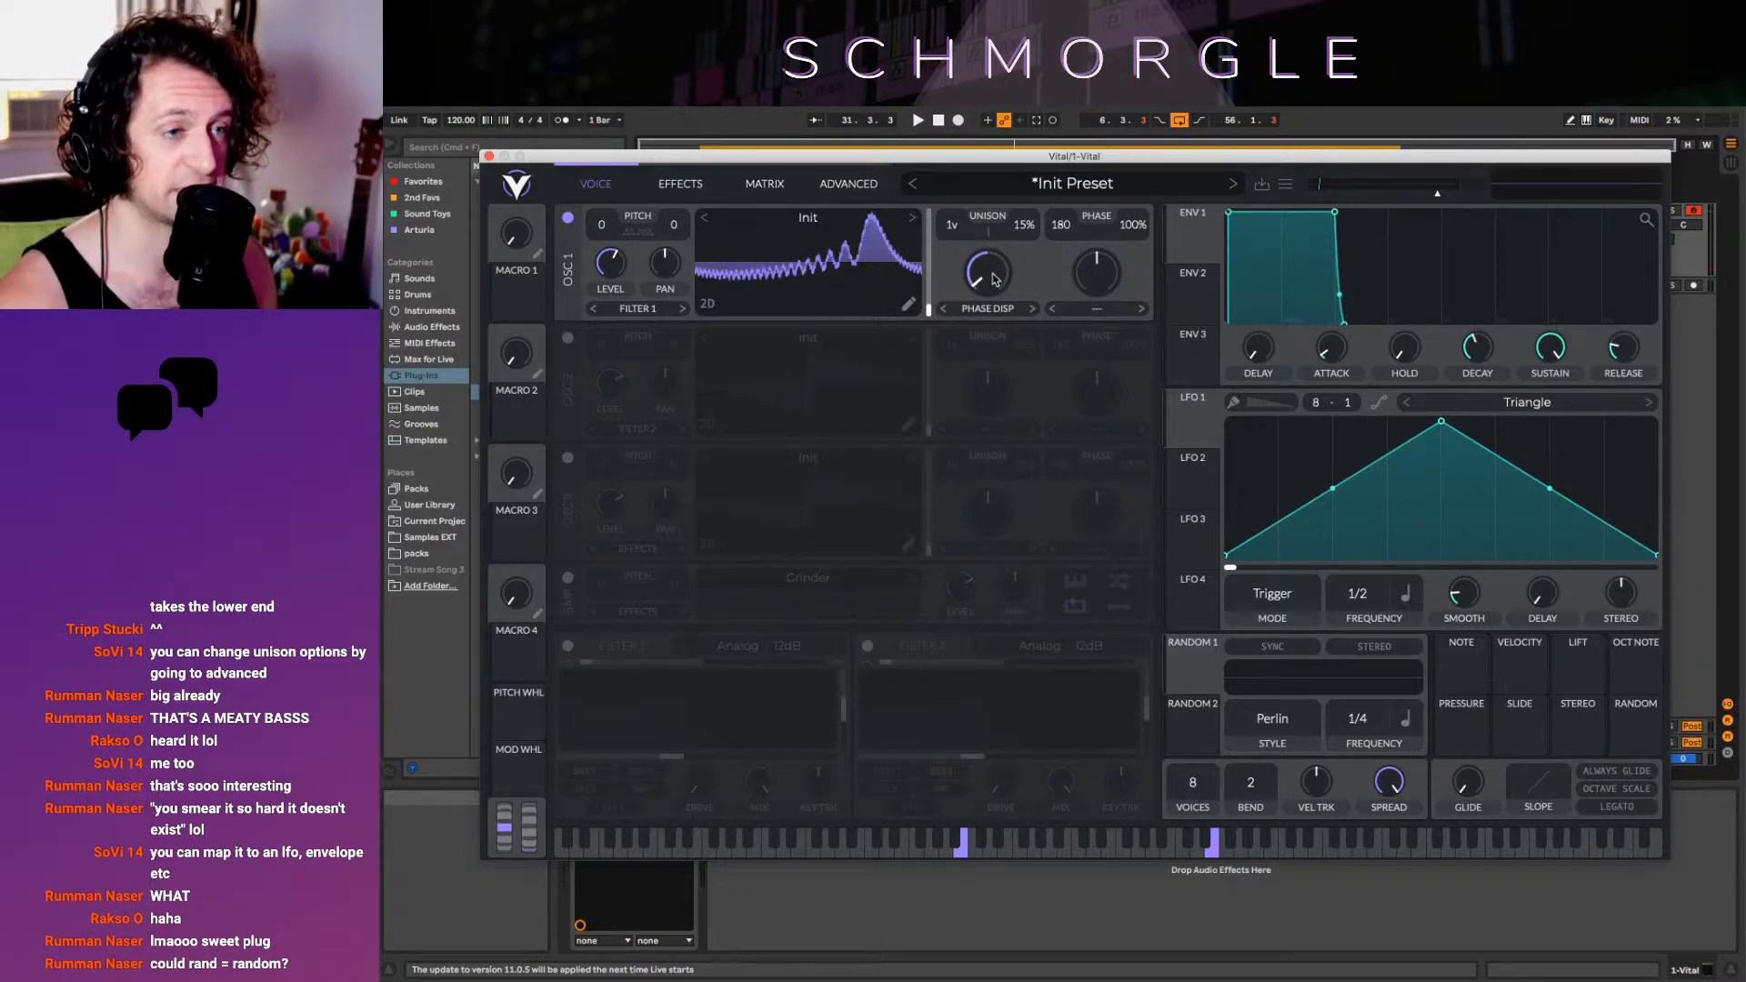
pyautogui.moveTo(995, 280); pyautogui.dragTo(962, 257)
# Vary oscillator 1's Phase Disp amount while comparing the 3D, spectral and 2D wavetable views, returning it to the centre in 2D
pyautogui.click(709, 303)
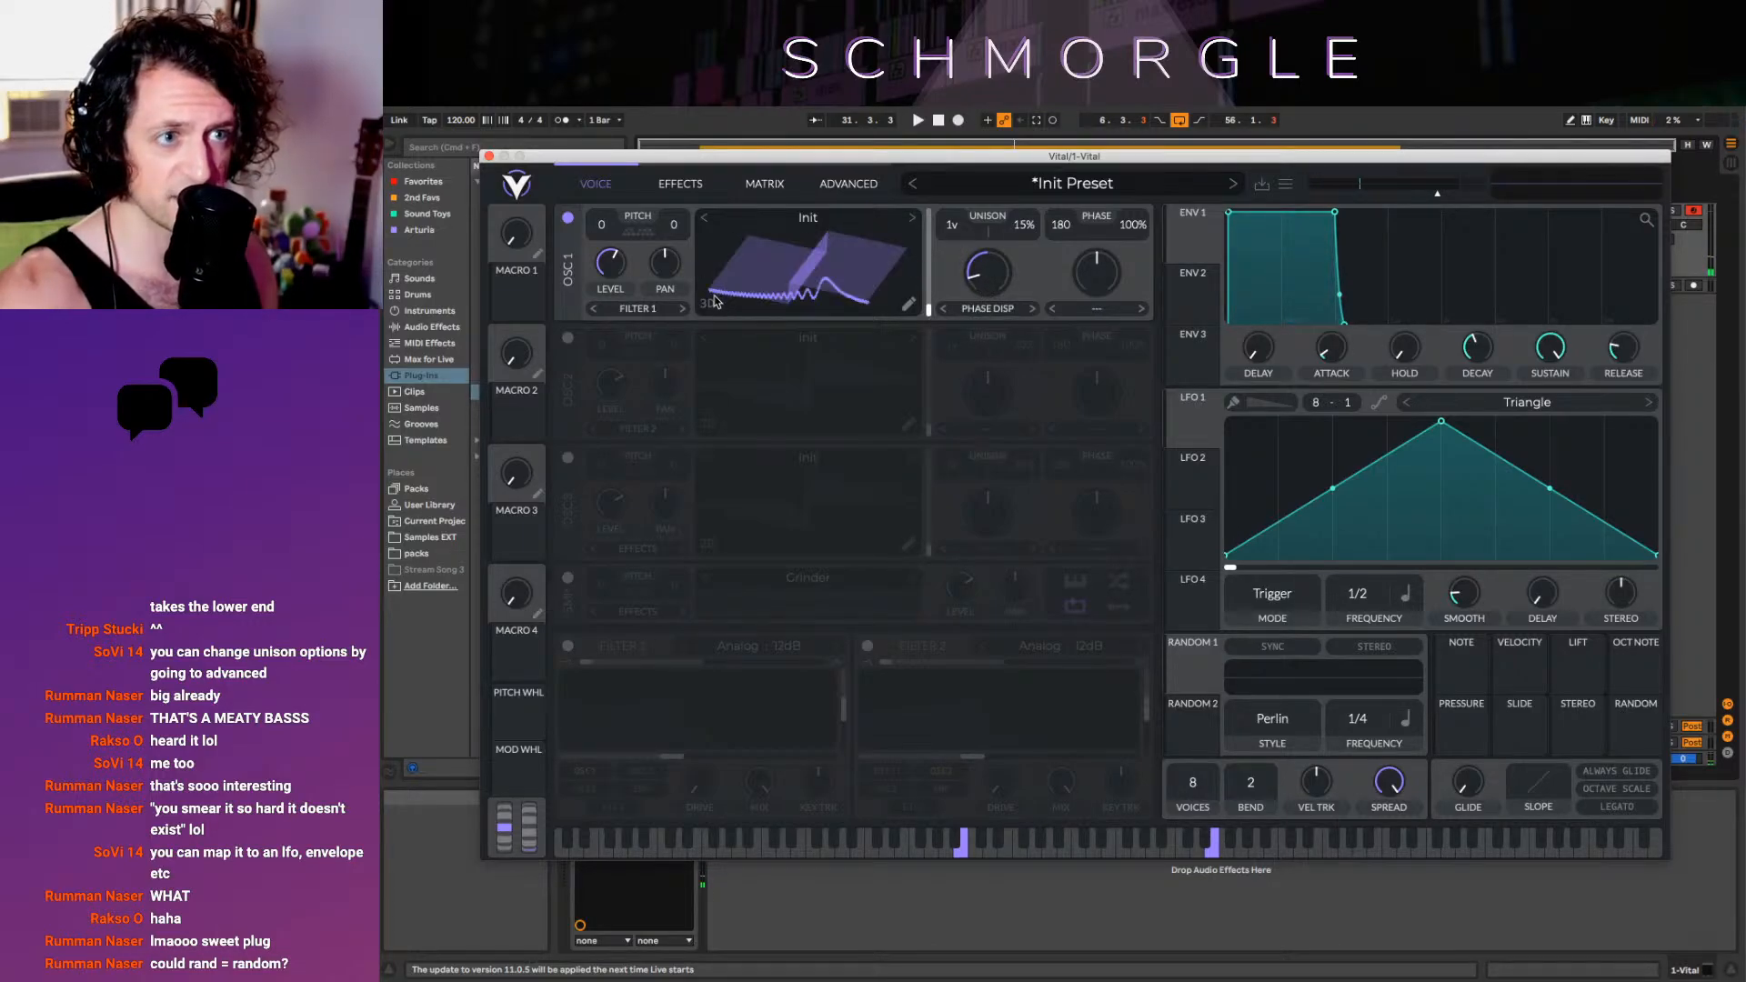
pyautogui.click(711, 302)
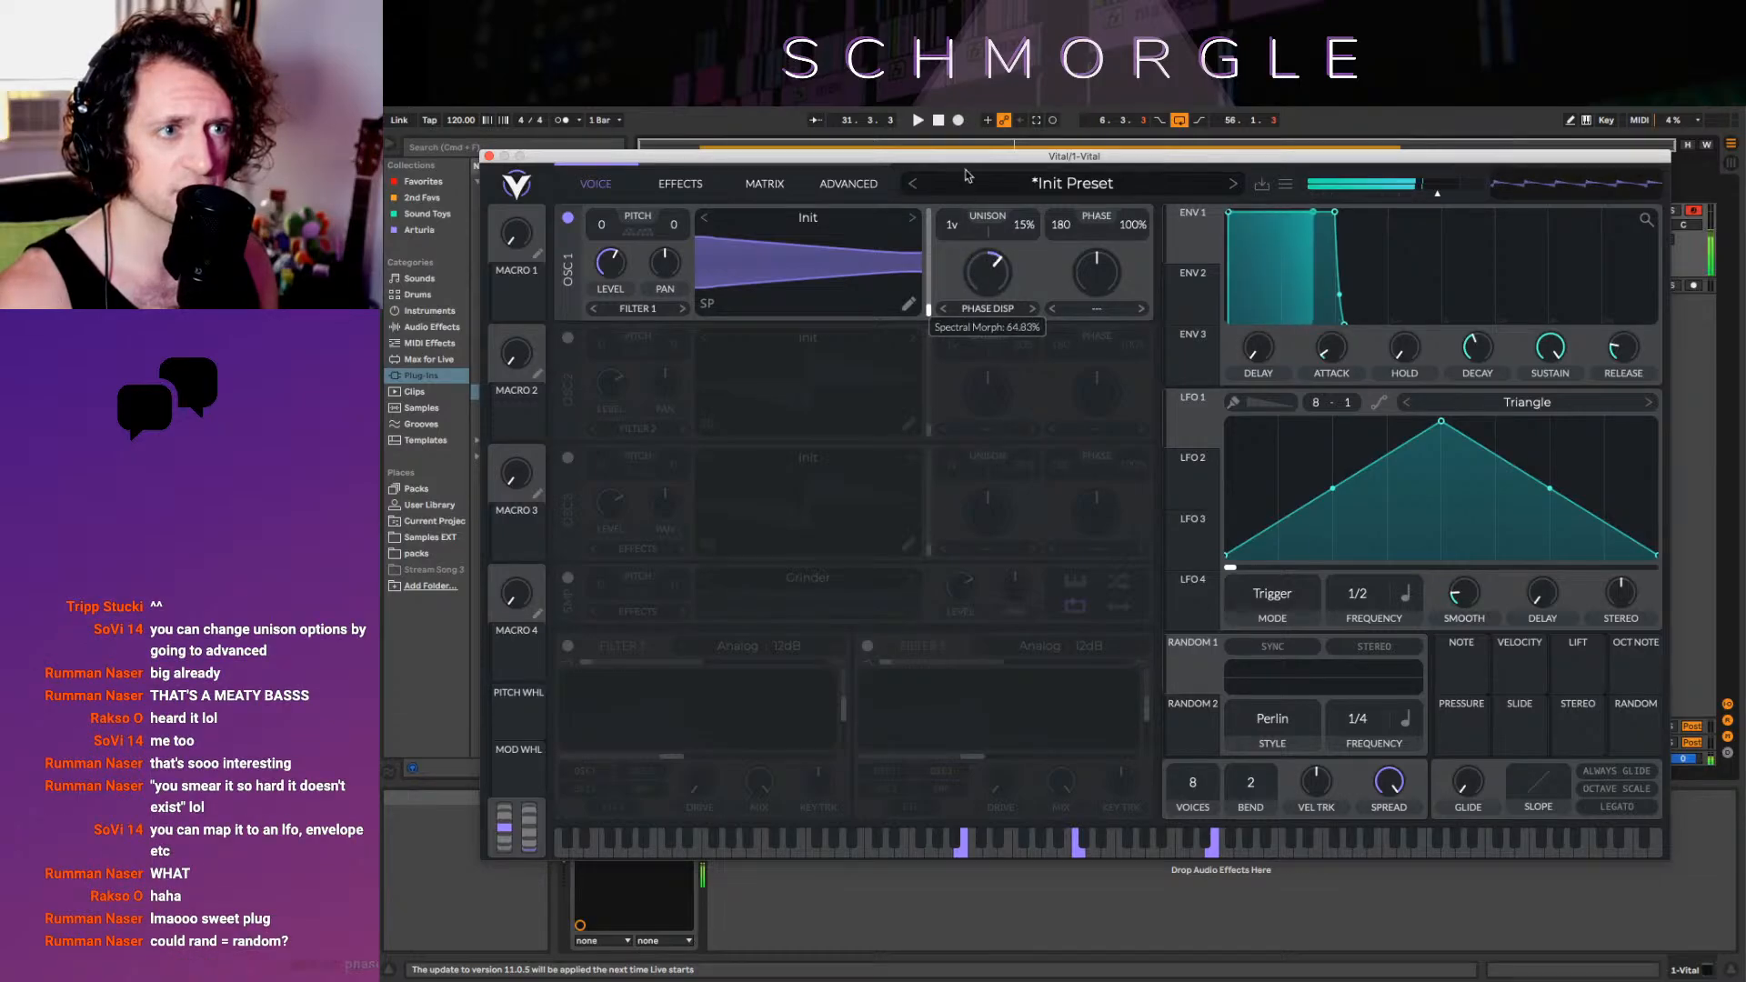
pyautogui.click(708, 304)
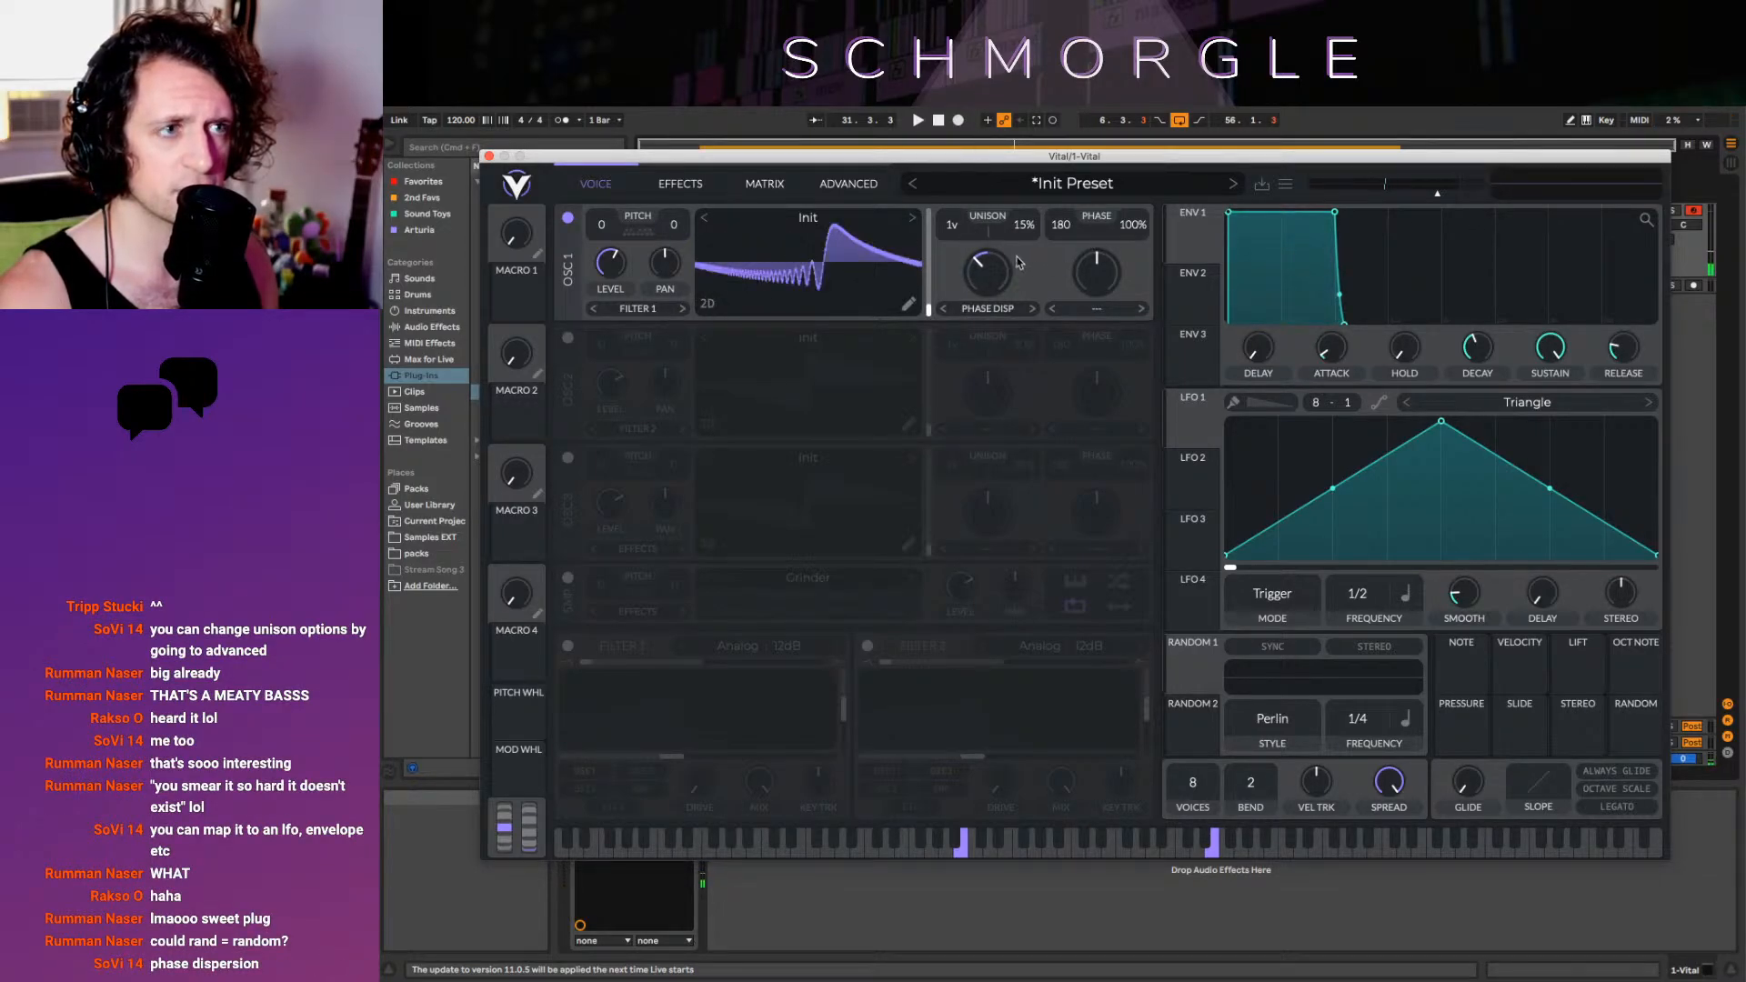
pyautogui.moveTo(1018, 263)
pyautogui.mouseDown()
pyautogui.moveTo(1037, 394)
pyautogui.moveTo(998, 276)
pyautogui.moveTo(1003, 290)
pyautogui.mouseUp()
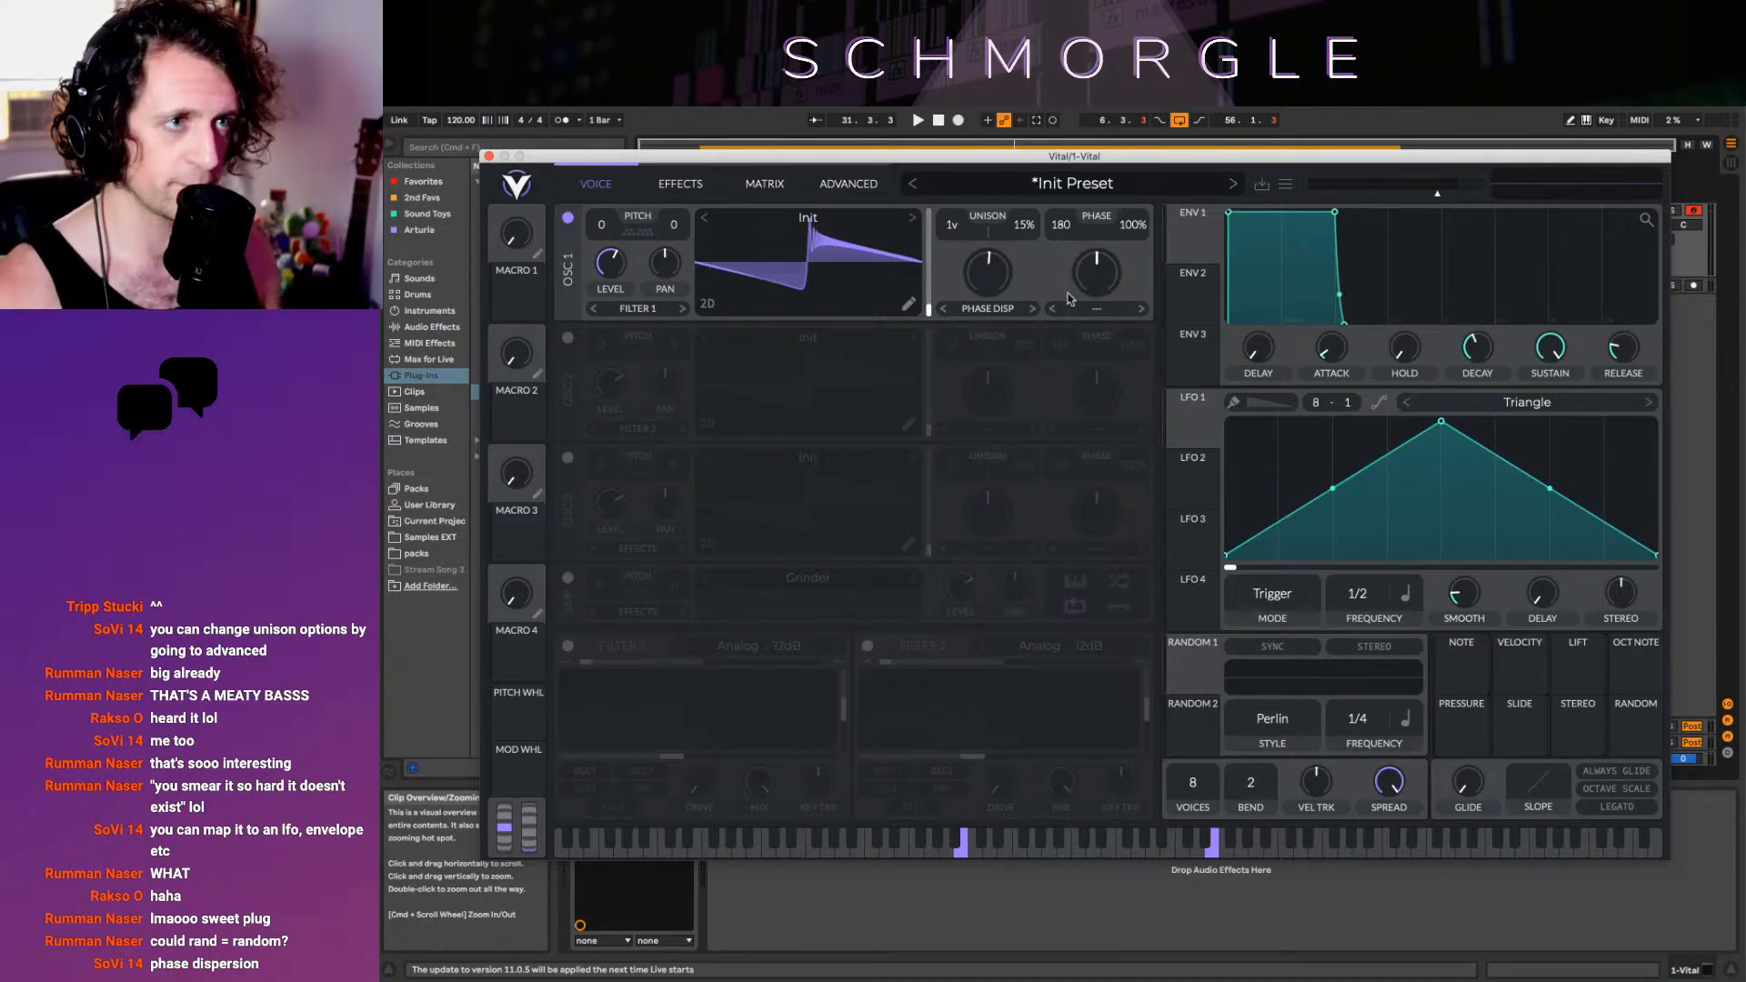
# Try the Shepard Tone and Time Skew spectral morphs on oscillator 1, sweeping each amount and ending at the minimum
pyautogui.click(1032, 309)
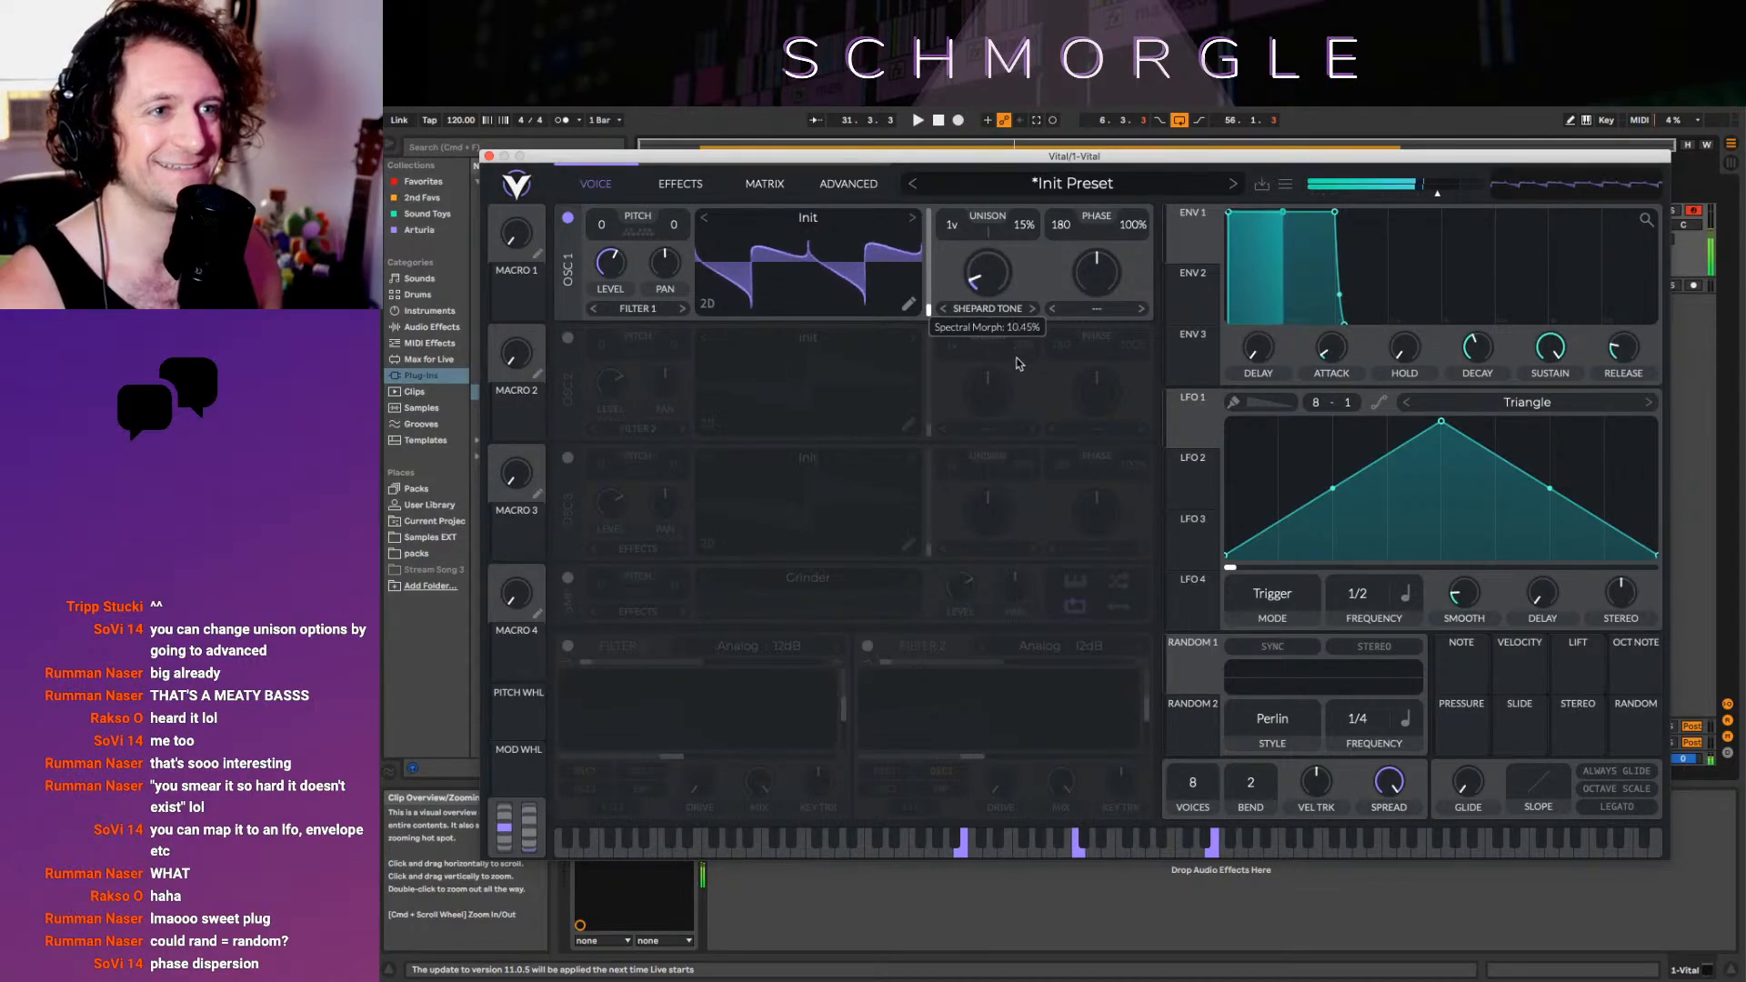
pyautogui.moveTo(1002, 315); pyautogui.dragTo(1135, 517)
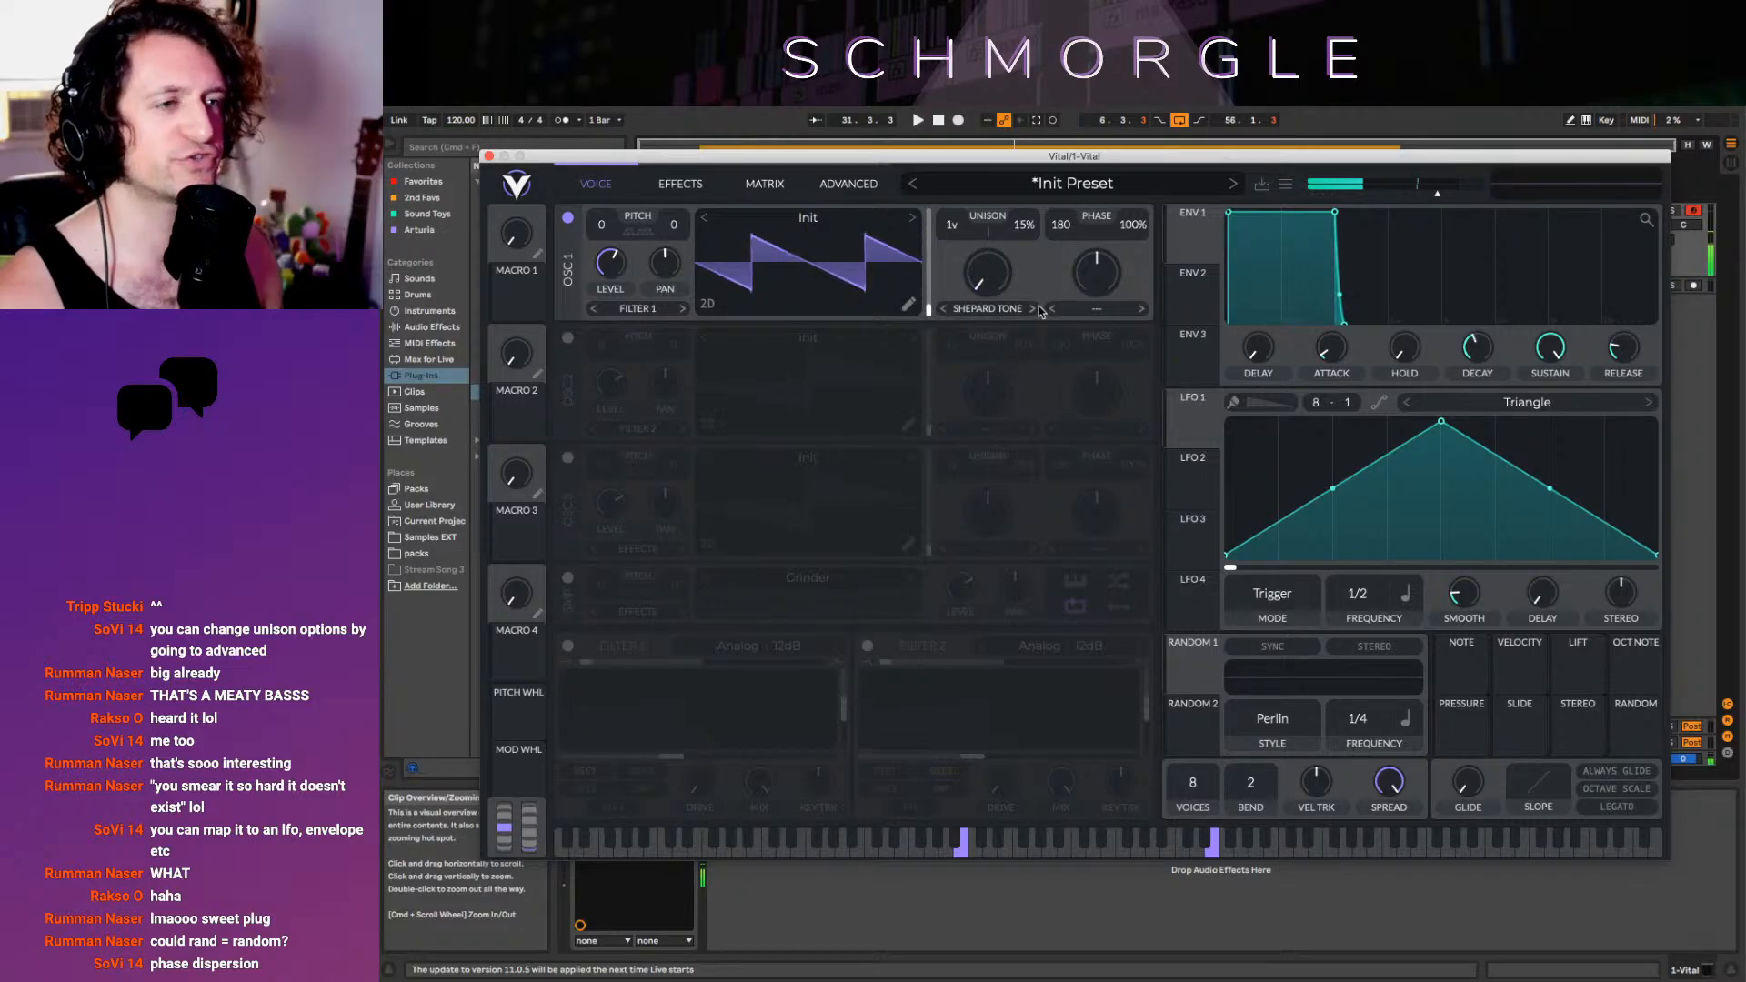
pyautogui.moveTo(982, 289); pyautogui.dragTo(1017, 384)
pyautogui.click(1034, 309)
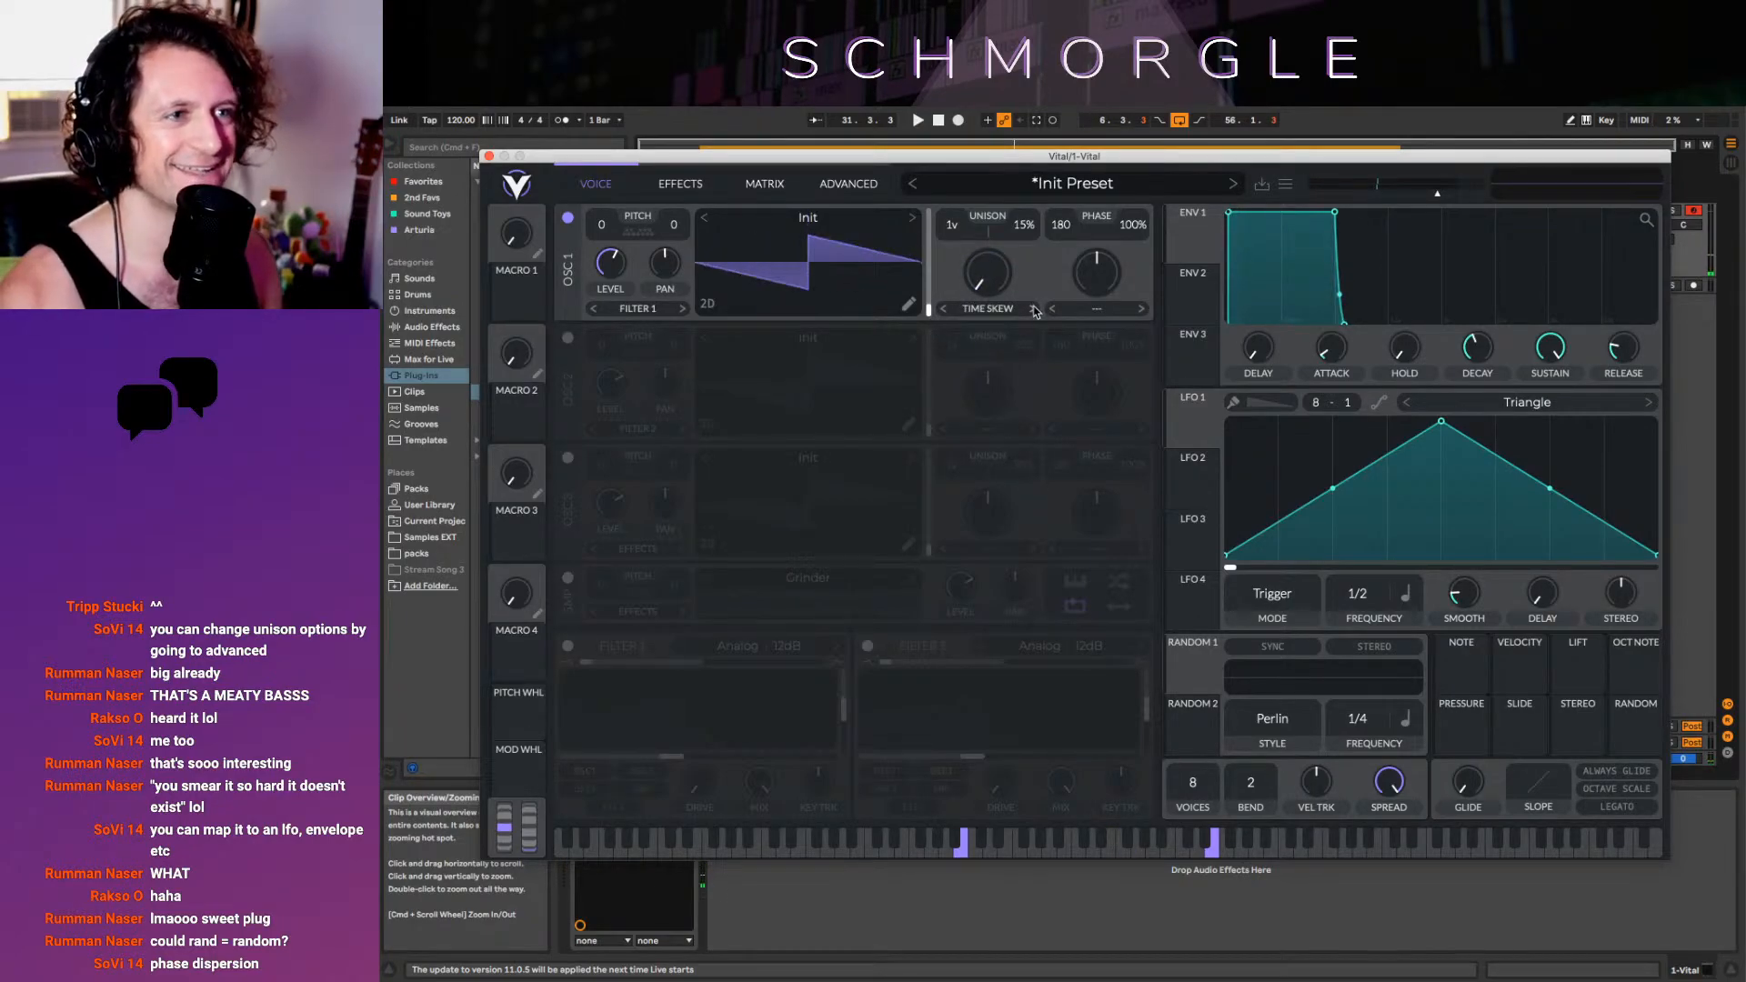
pyautogui.moveTo(993, 279)
pyautogui.mouseDown()
pyautogui.moveTo(996, 226)
pyautogui.moveTo(1020, 297)
pyautogui.mouseUp()
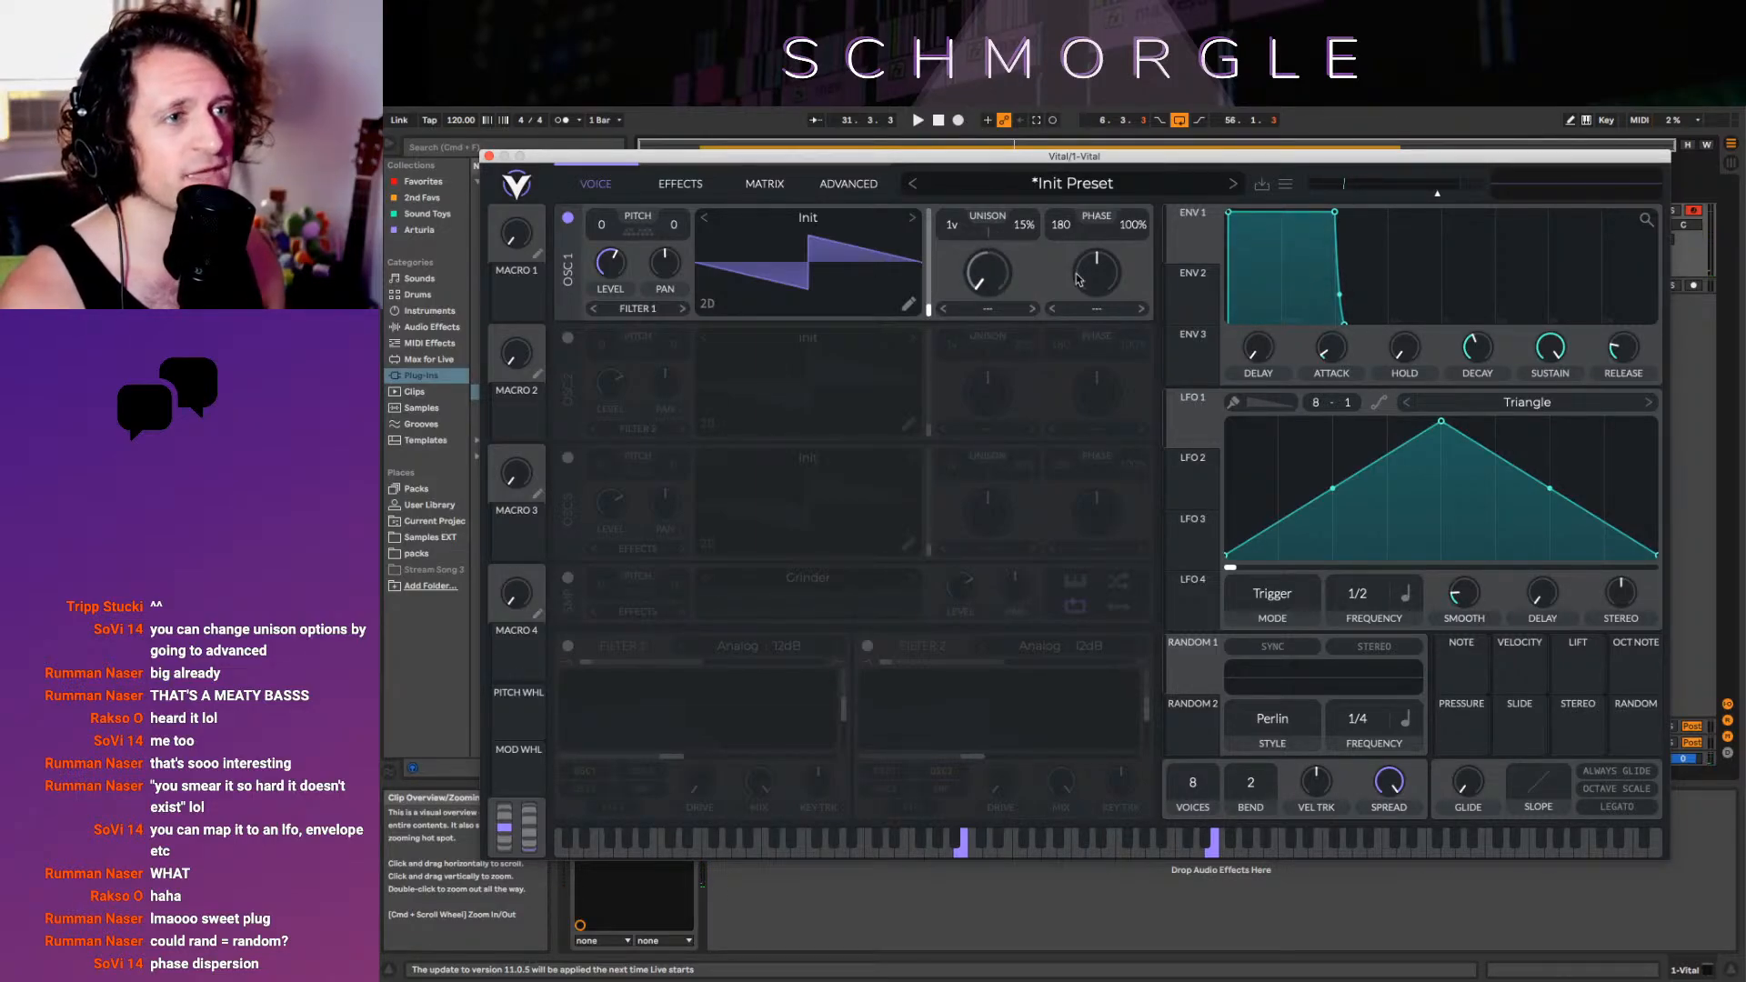
# Set oscillator 1's wave morph to Sync, sweep its amount down and back up, and review the available wave morph types
pyautogui.click(1142, 310)
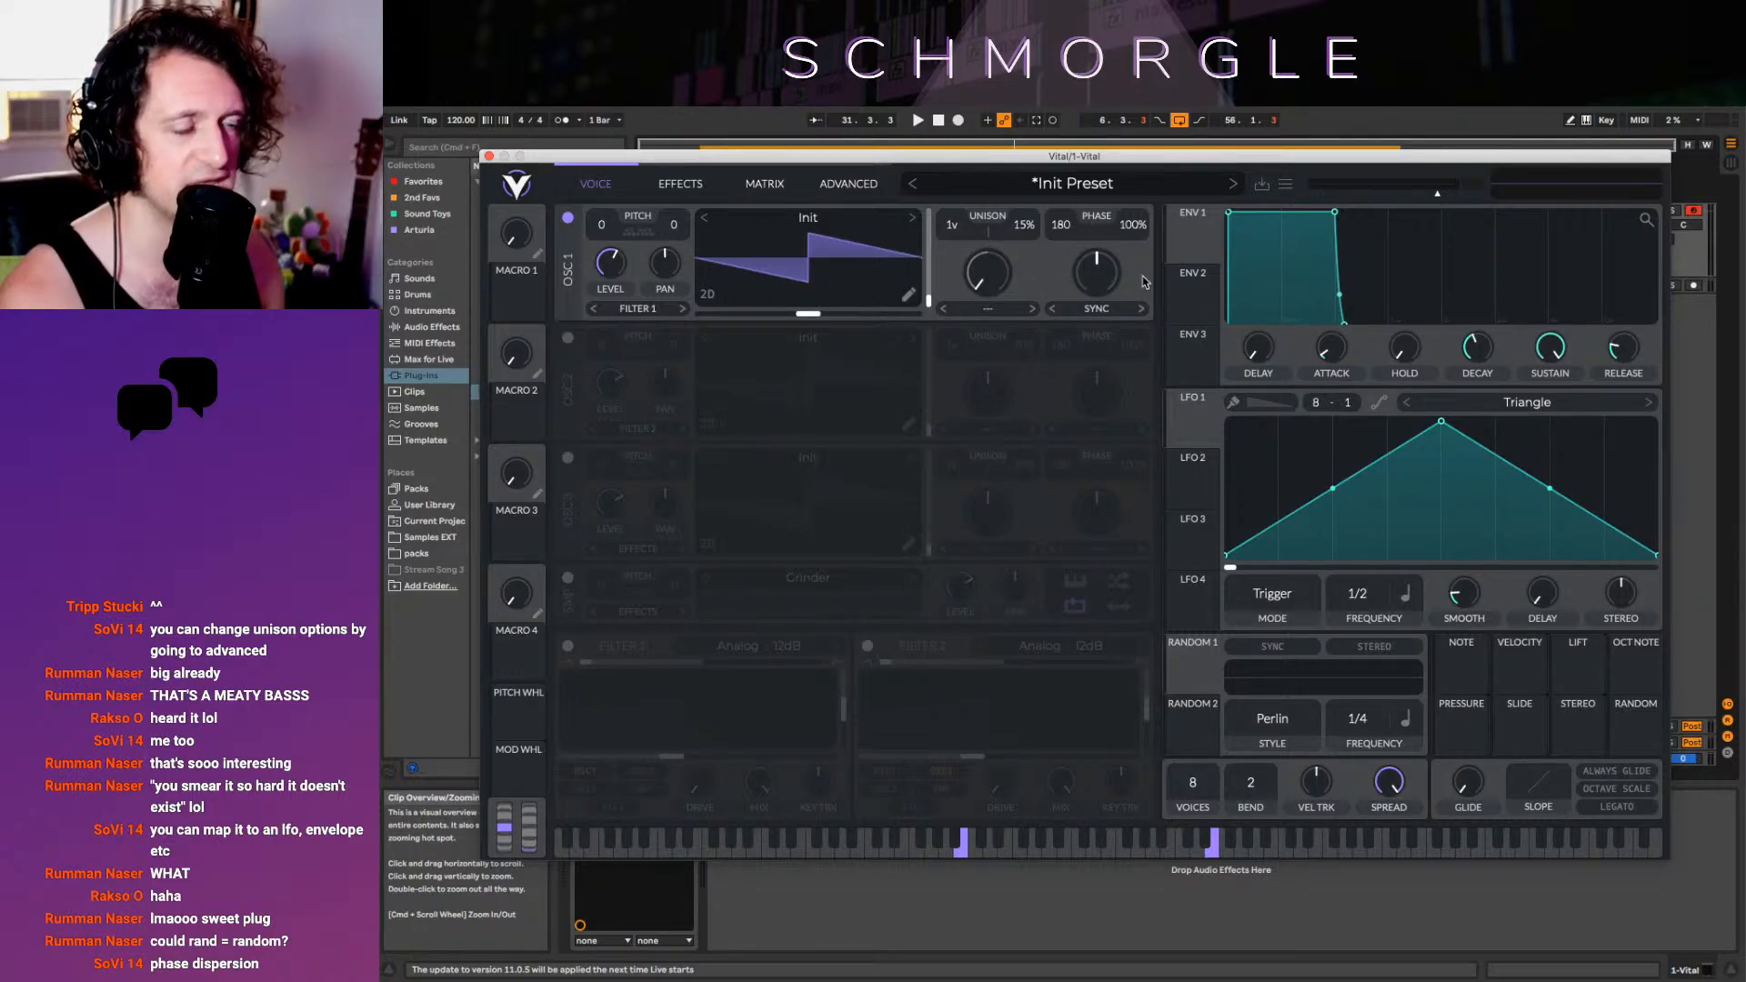
pyautogui.click(1096, 309)
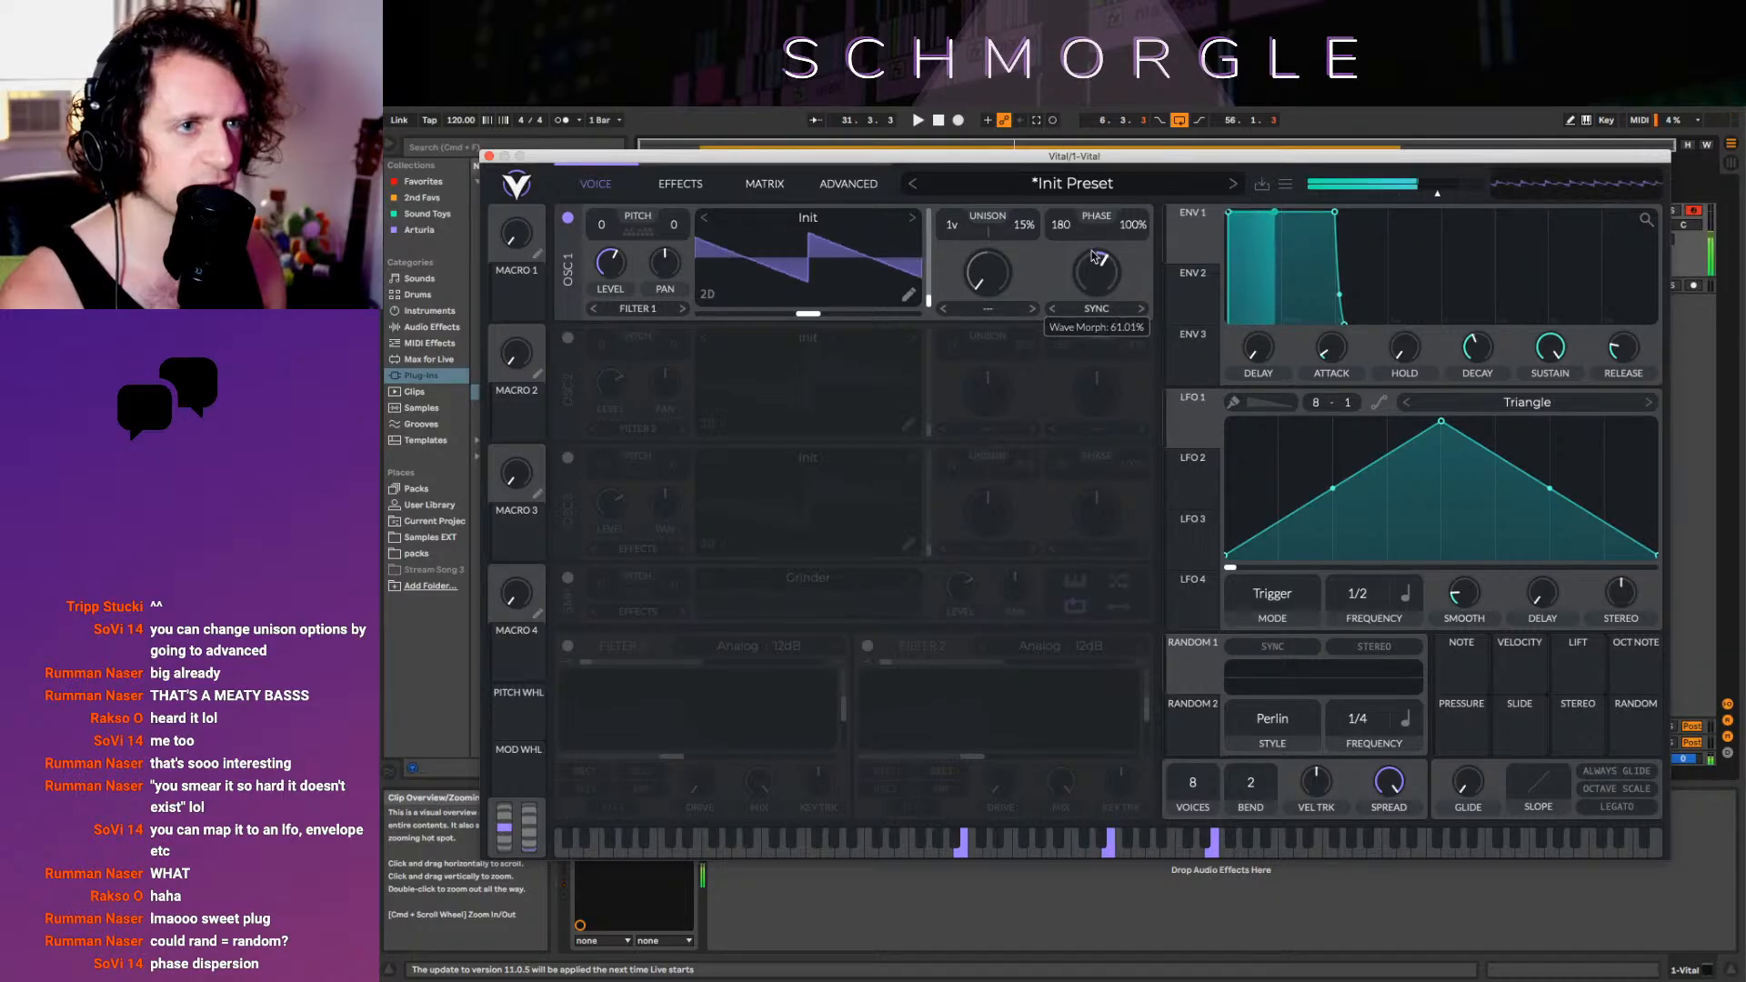
pyautogui.moveTo(1103, 286); pyautogui.dragTo(1184, 508)
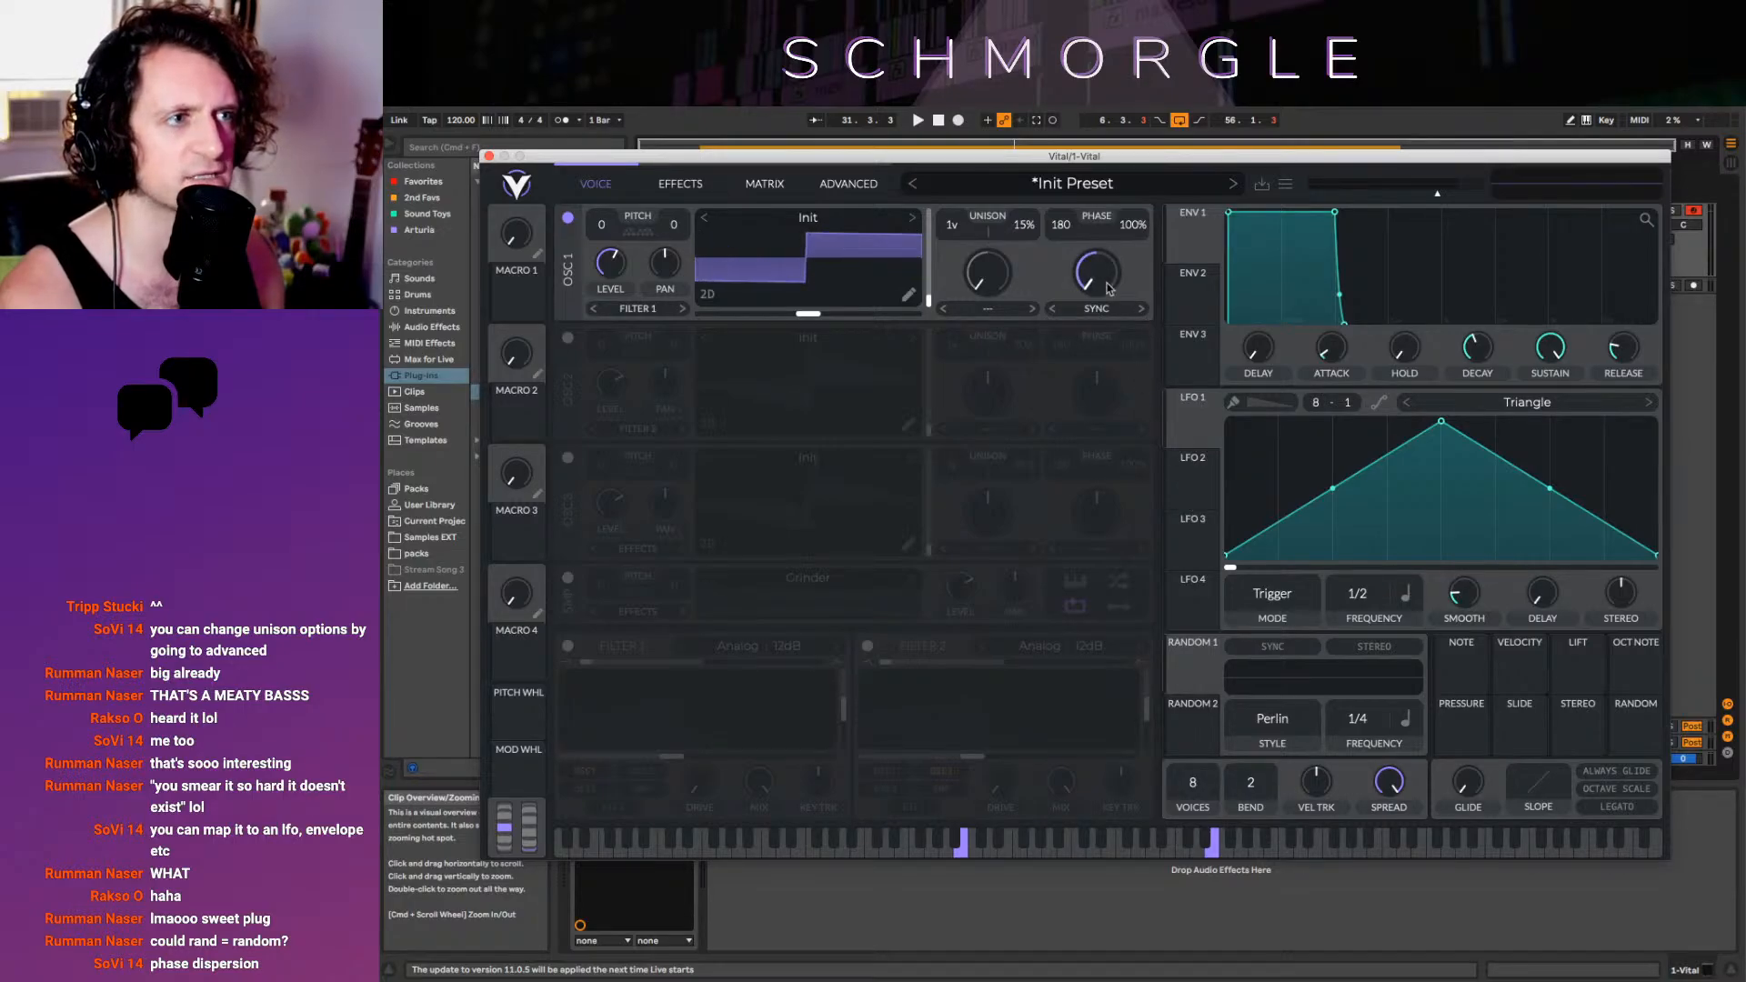
pyautogui.moveTo(1109, 289); pyautogui.dragTo(1100, 239)
pyautogui.click(1107, 313)
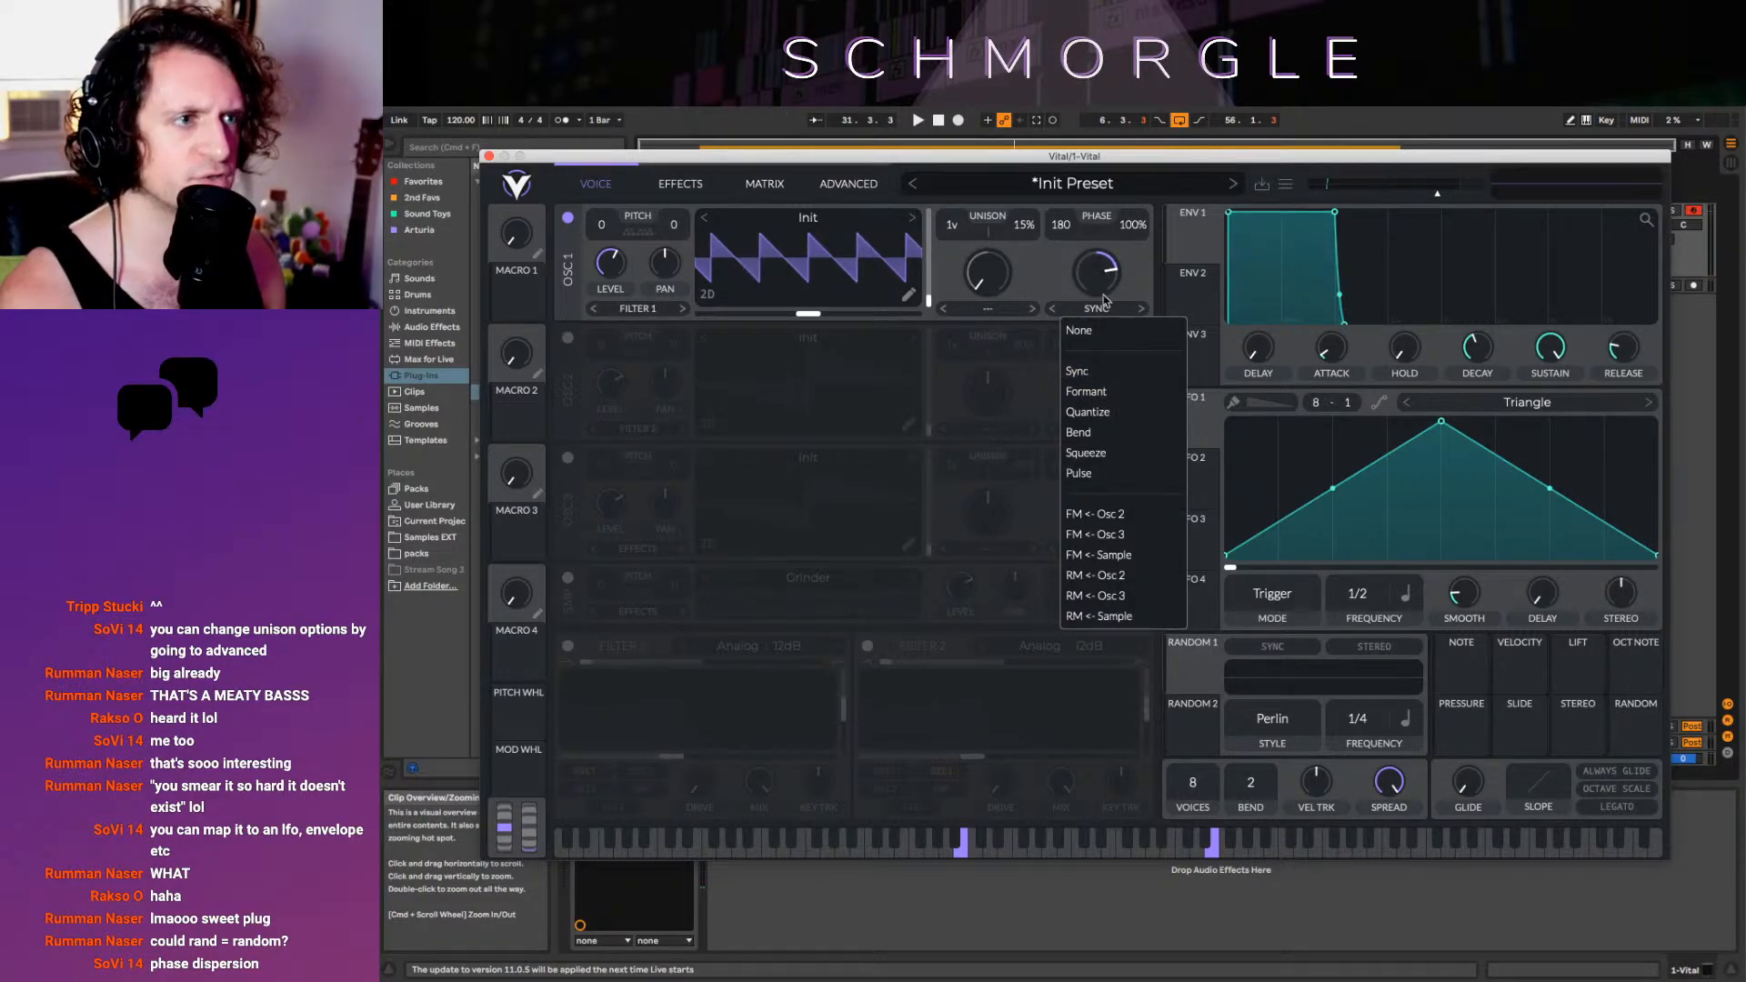
pyautogui.click(1107, 266)
# Try the Formant and Quantize wave morphs on oscillator 1, varying the amount of each
pyautogui.click(1143, 309)
pyautogui.moveTo(1108, 279); pyautogui.dragTo(1127, 343)
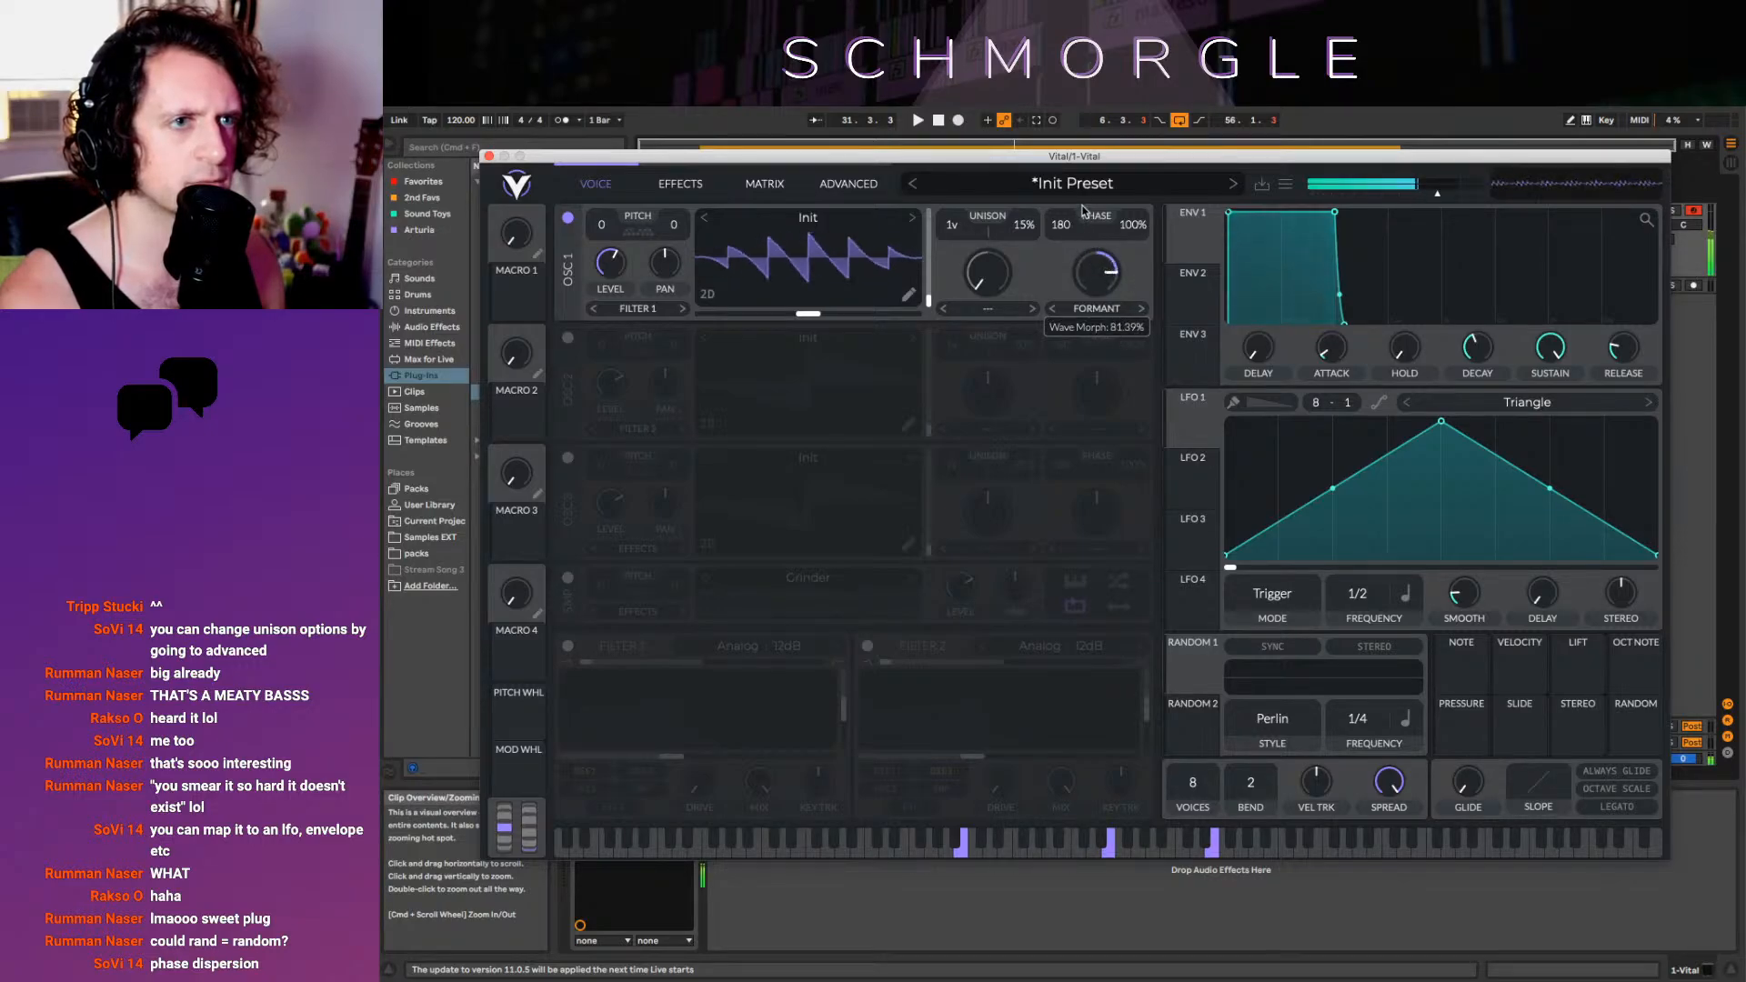
pyautogui.click(1141, 308)
pyautogui.moveTo(1099, 283); pyautogui.dragTo(1135, 424)
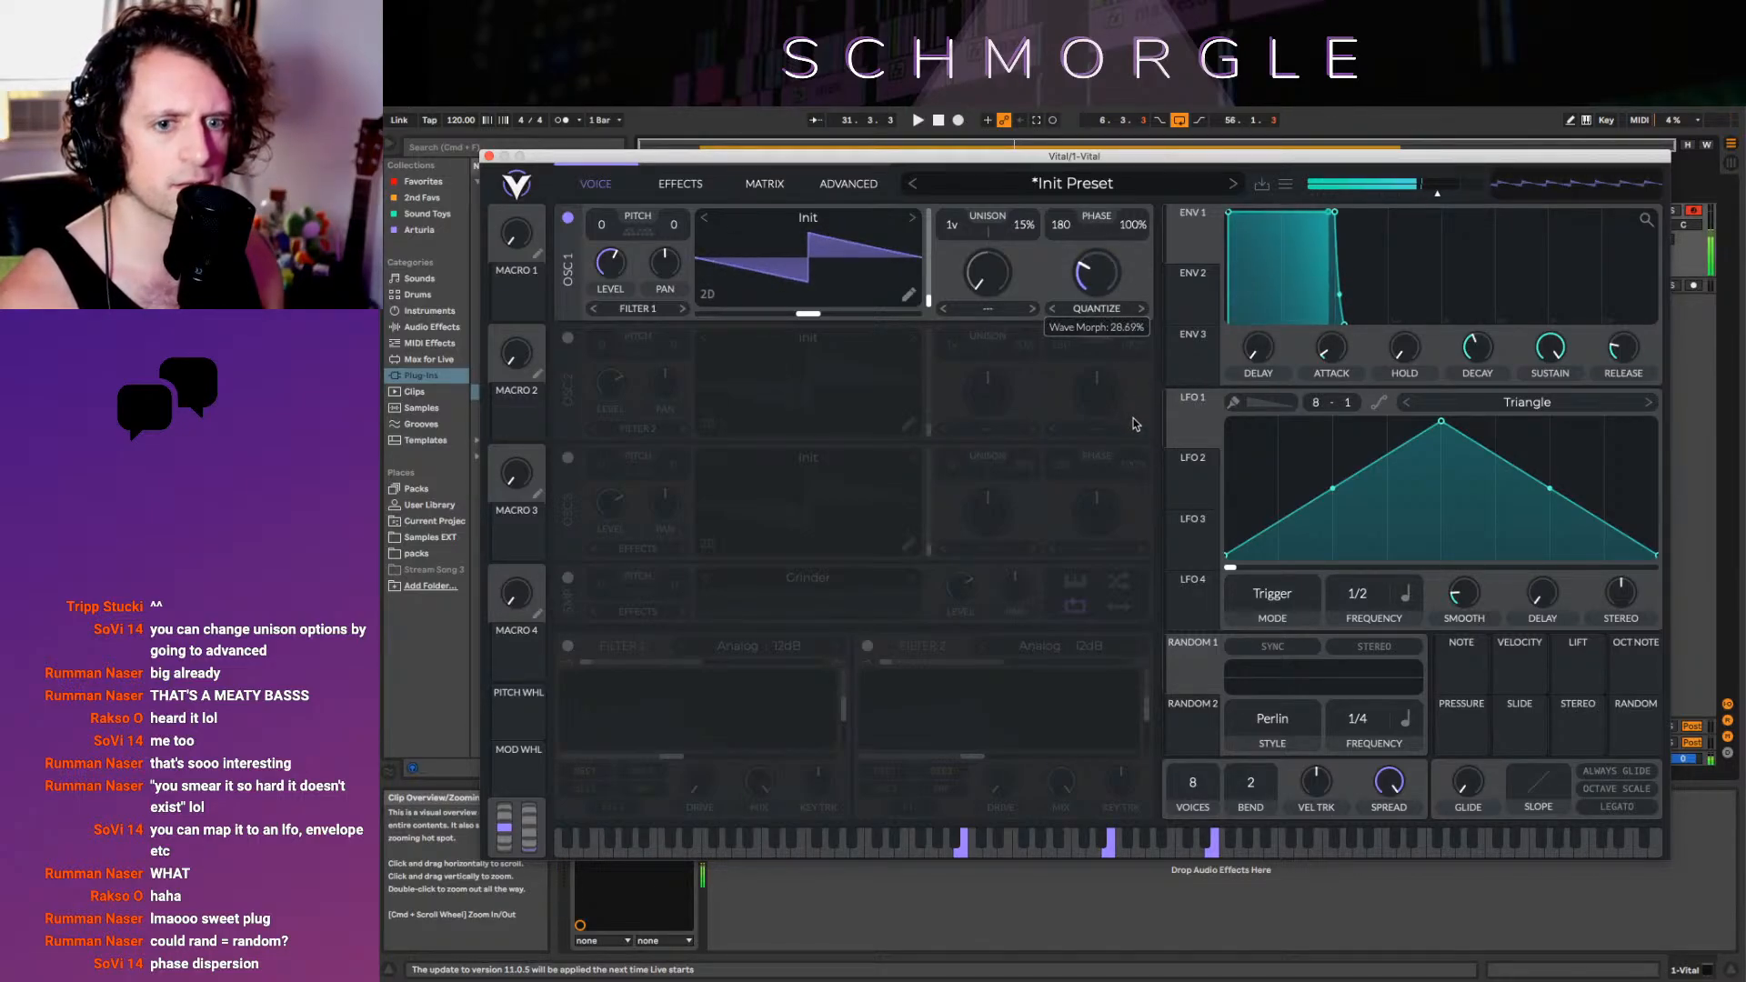
# Try the Bend and Squeeze wave morphs on oscillator 1, varying the amount of each
pyautogui.click(1141, 308)
pyautogui.moveTo(1107, 293); pyautogui.dragTo(1100, 266)
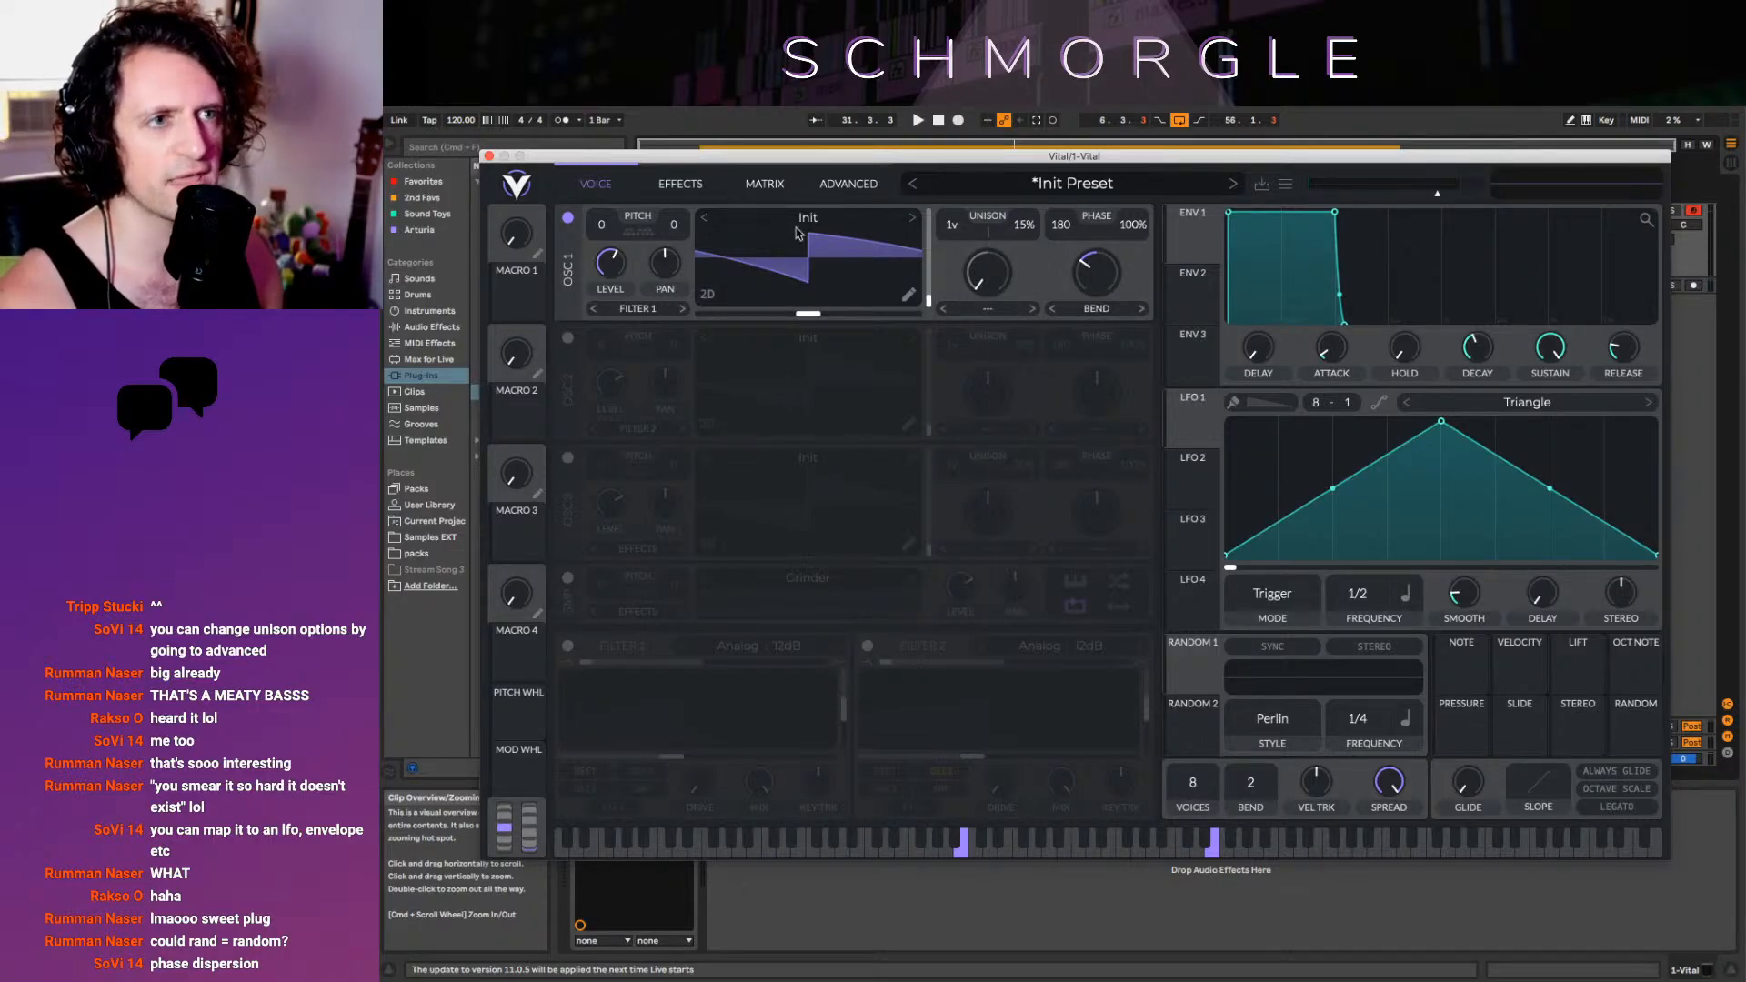
pyautogui.moveTo(1085, 286); pyautogui.dragTo(1098, 371)
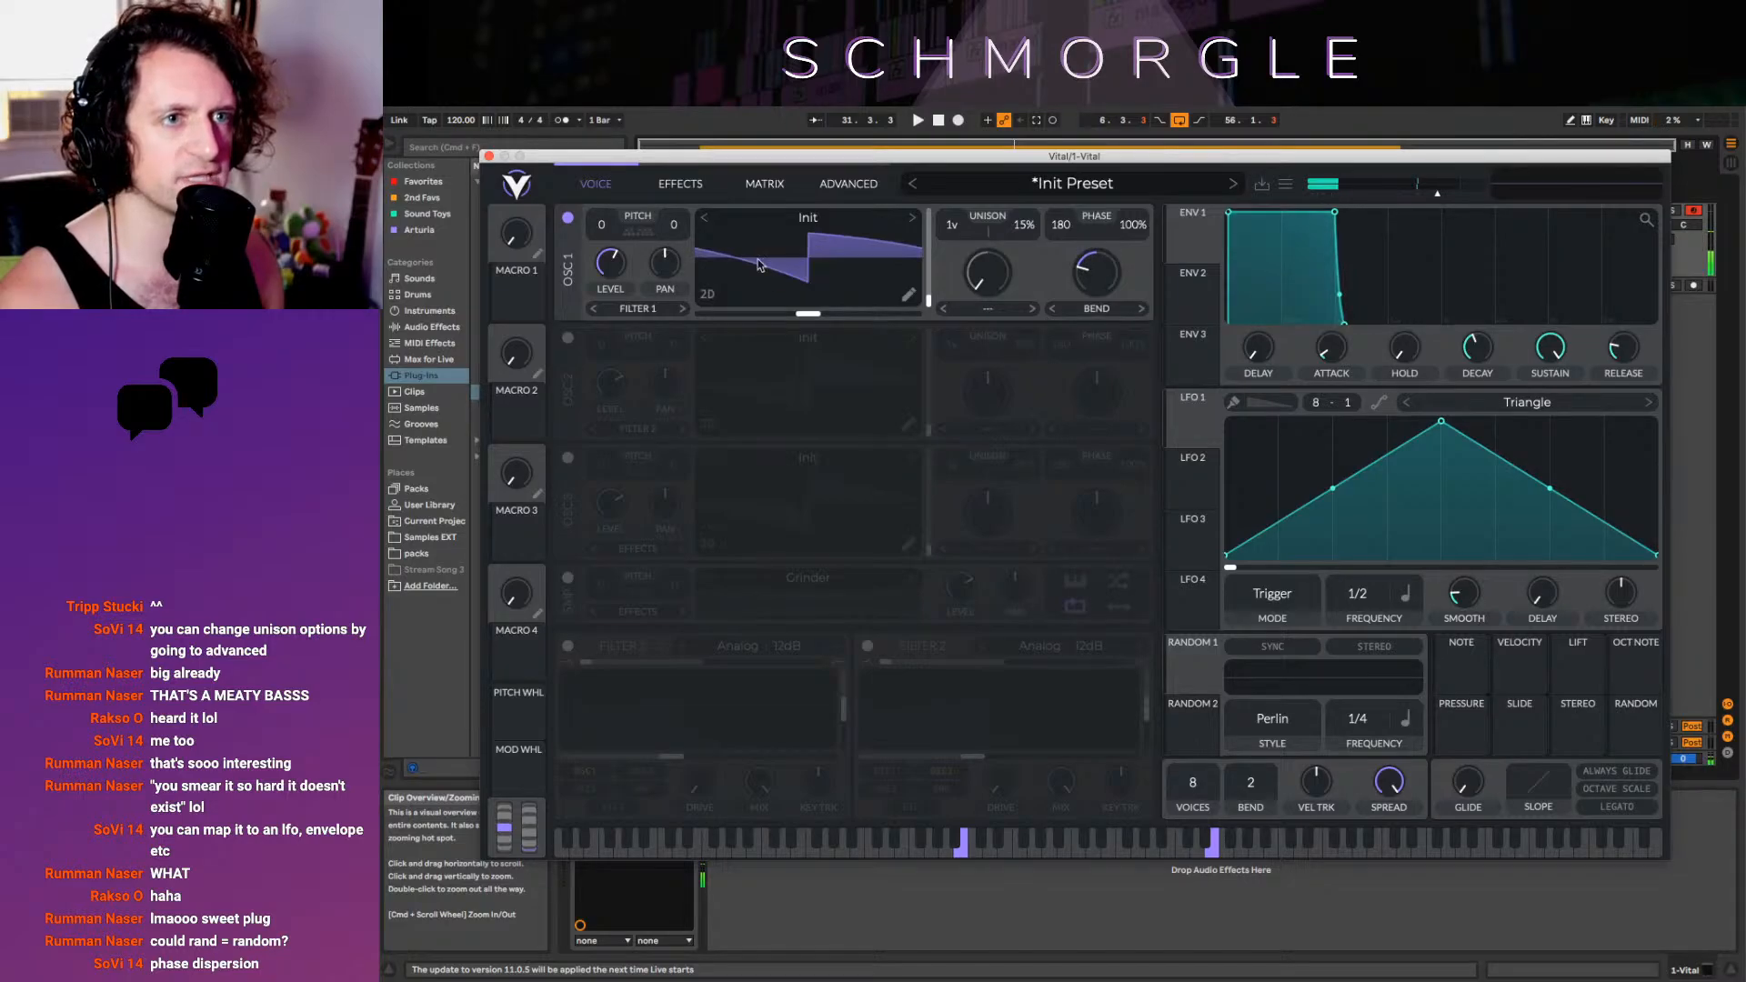
pyautogui.click(1141, 310)
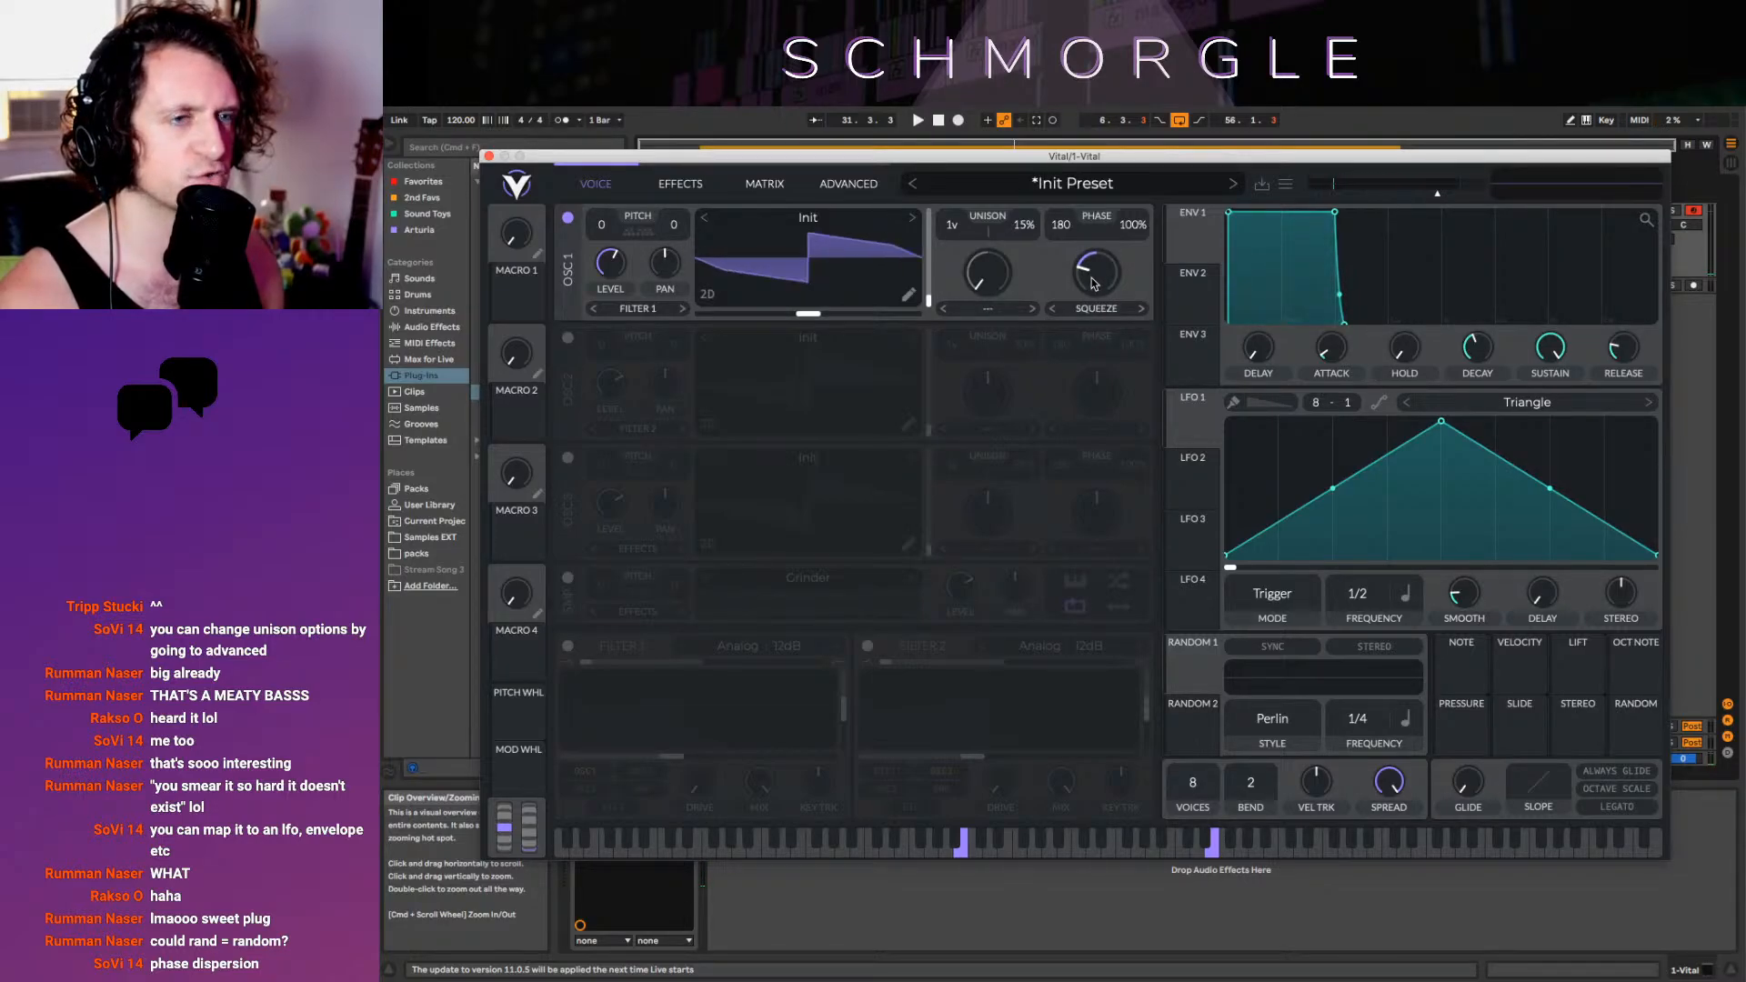
pyautogui.moveTo(1093, 284)
pyautogui.mouseDown()
pyautogui.moveTo(1058, 185)
pyautogui.moveTo(1087, 310)
pyautogui.mouseUp()
# Set oscillator 1's wave morph to Pulse and raise its amount, comparing the wavetable views and finishing in 2D
pyautogui.click(1141, 309)
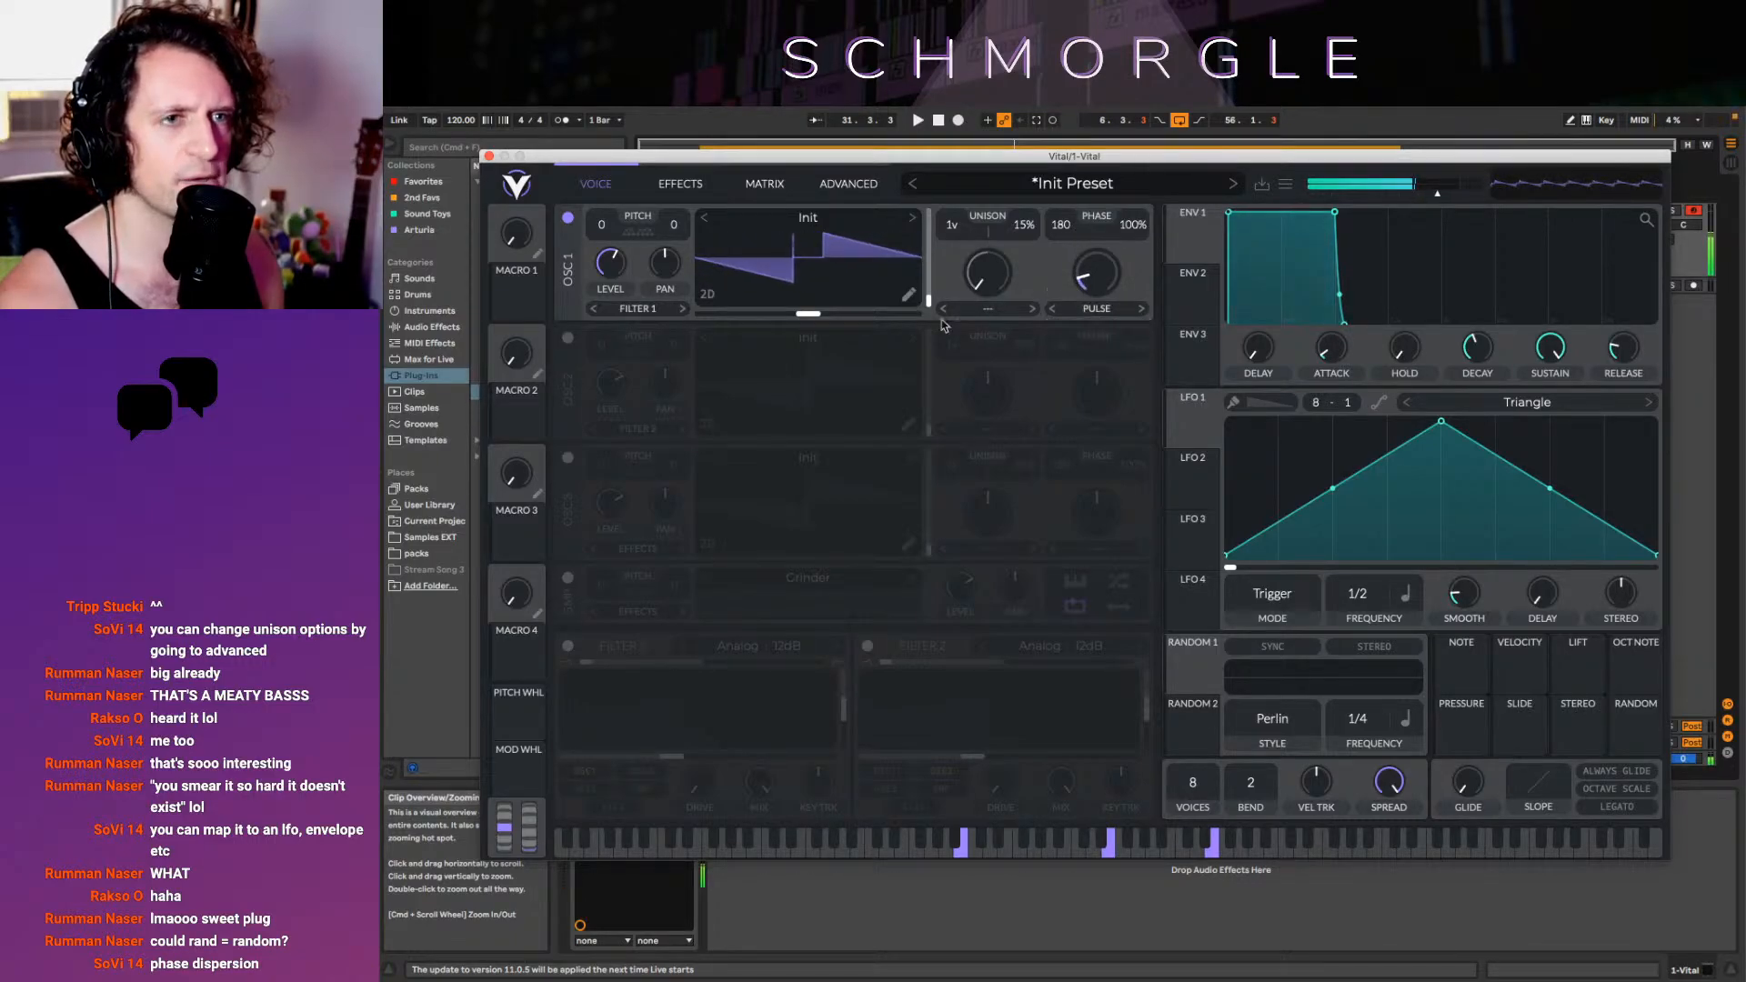
pyautogui.click(708, 295)
pyautogui.click(709, 295)
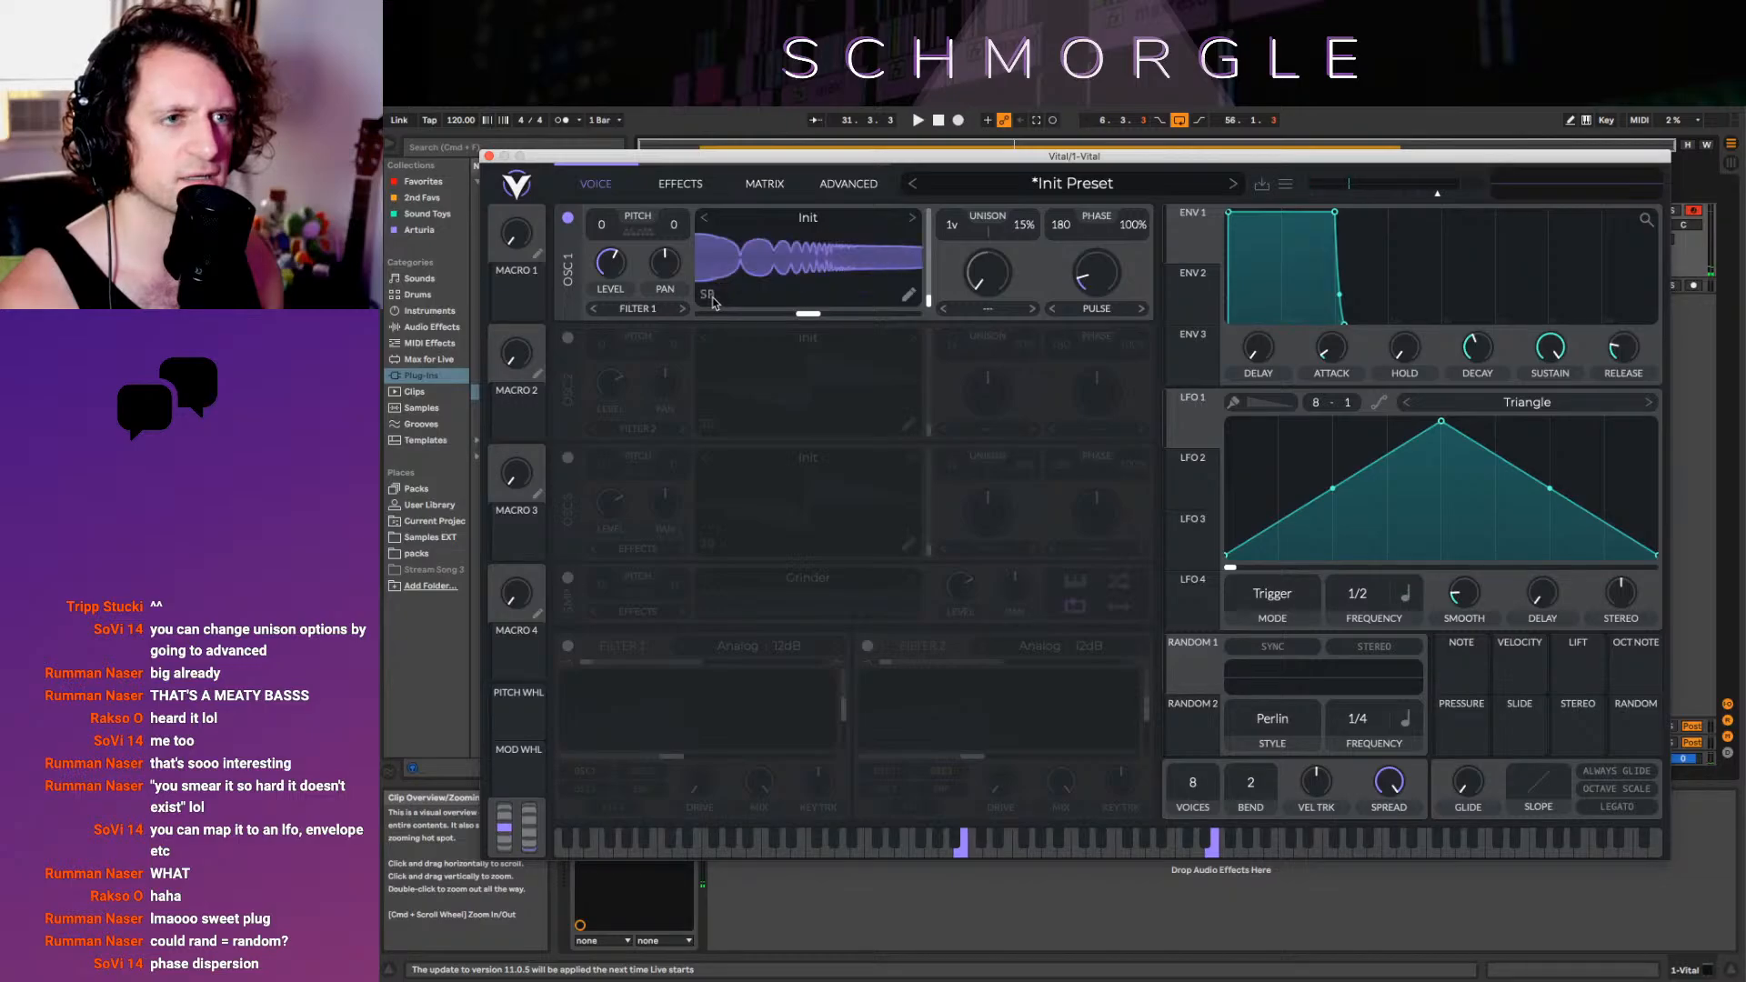
pyautogui.click(709, 296)
pyautogui.click(709, 296)
pyautogui.click(709, 295)
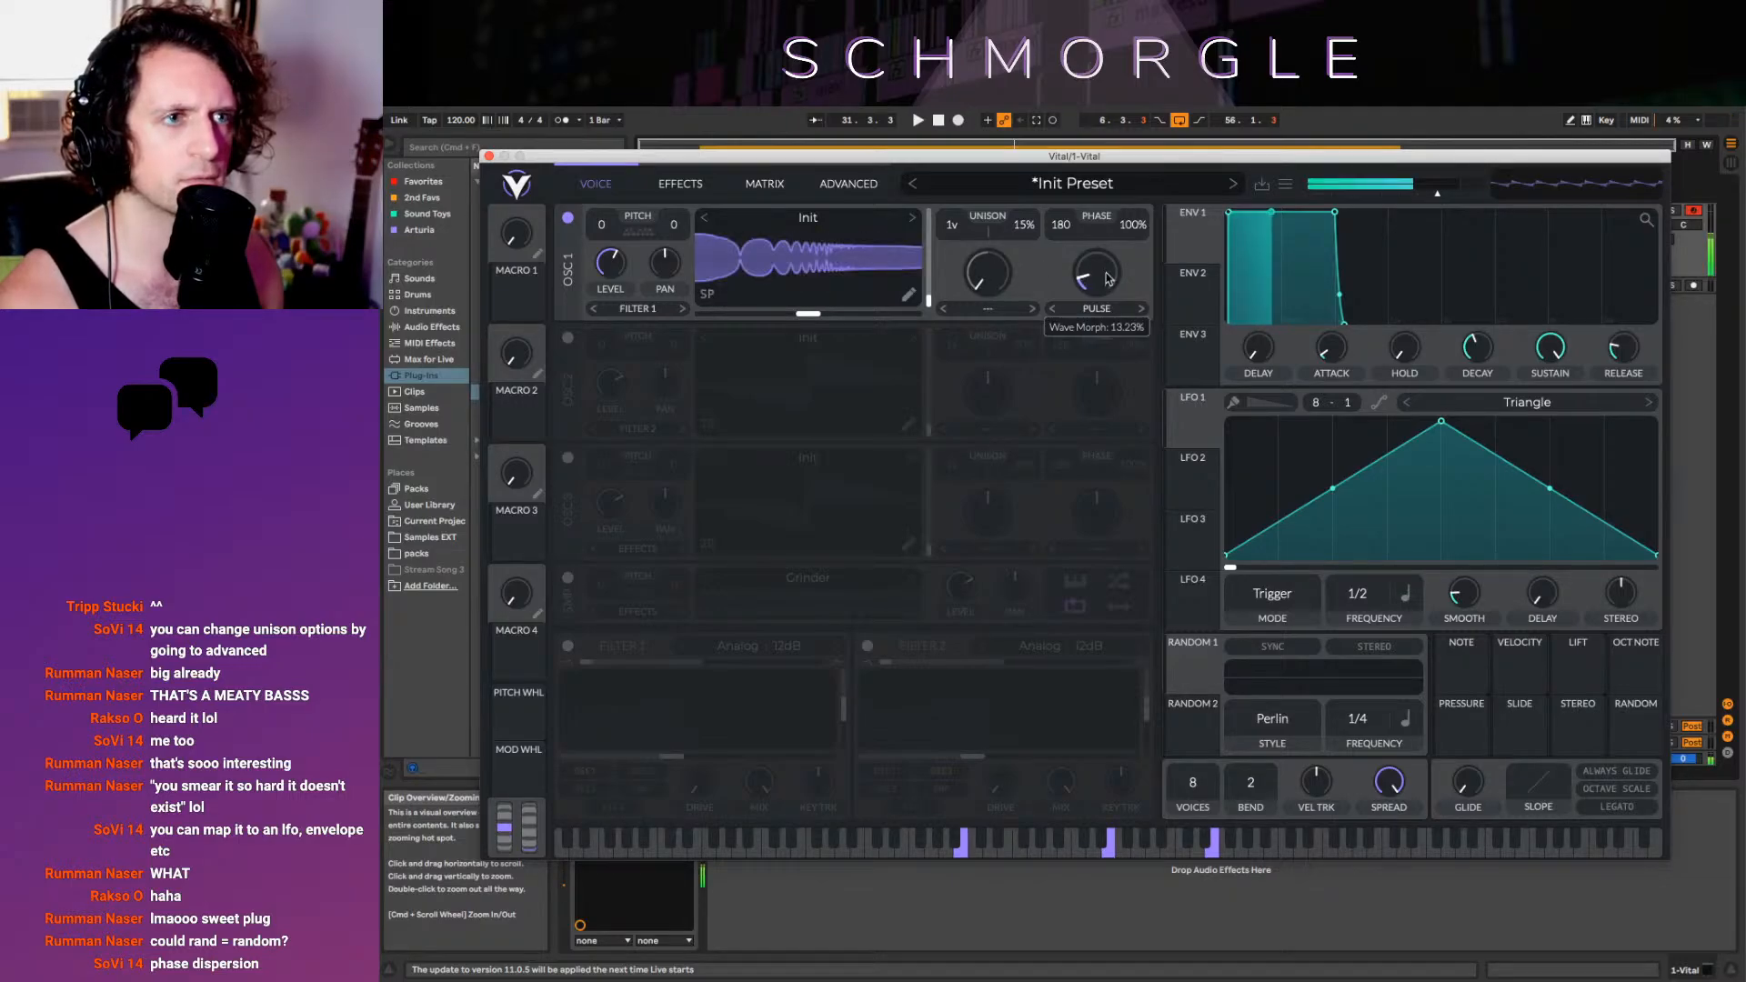
pyautogui.moveTo(1107, 276); pyautogui.dragTo(1112, 209)
pyautogui.click(717, 296)
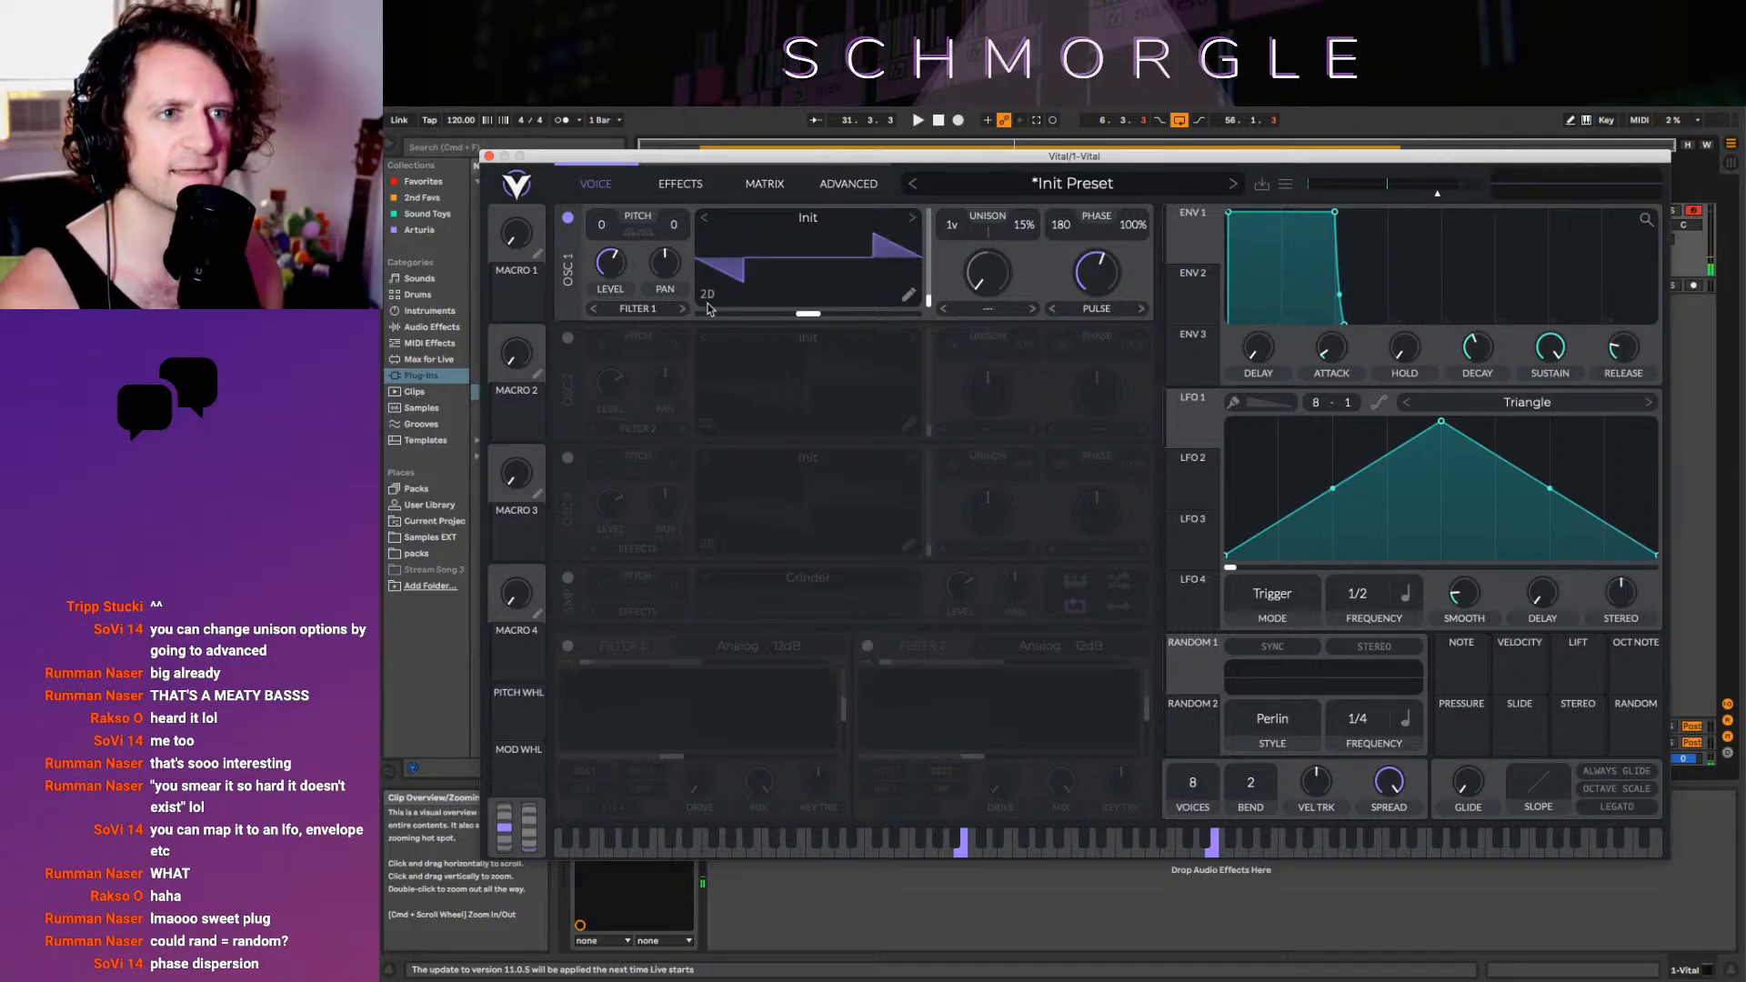
# Try the FM <- Osc 2 wave morph on oscillator 1 with a higher amount, and set the wave morph back to None
pyautogui.click(1142, 309)
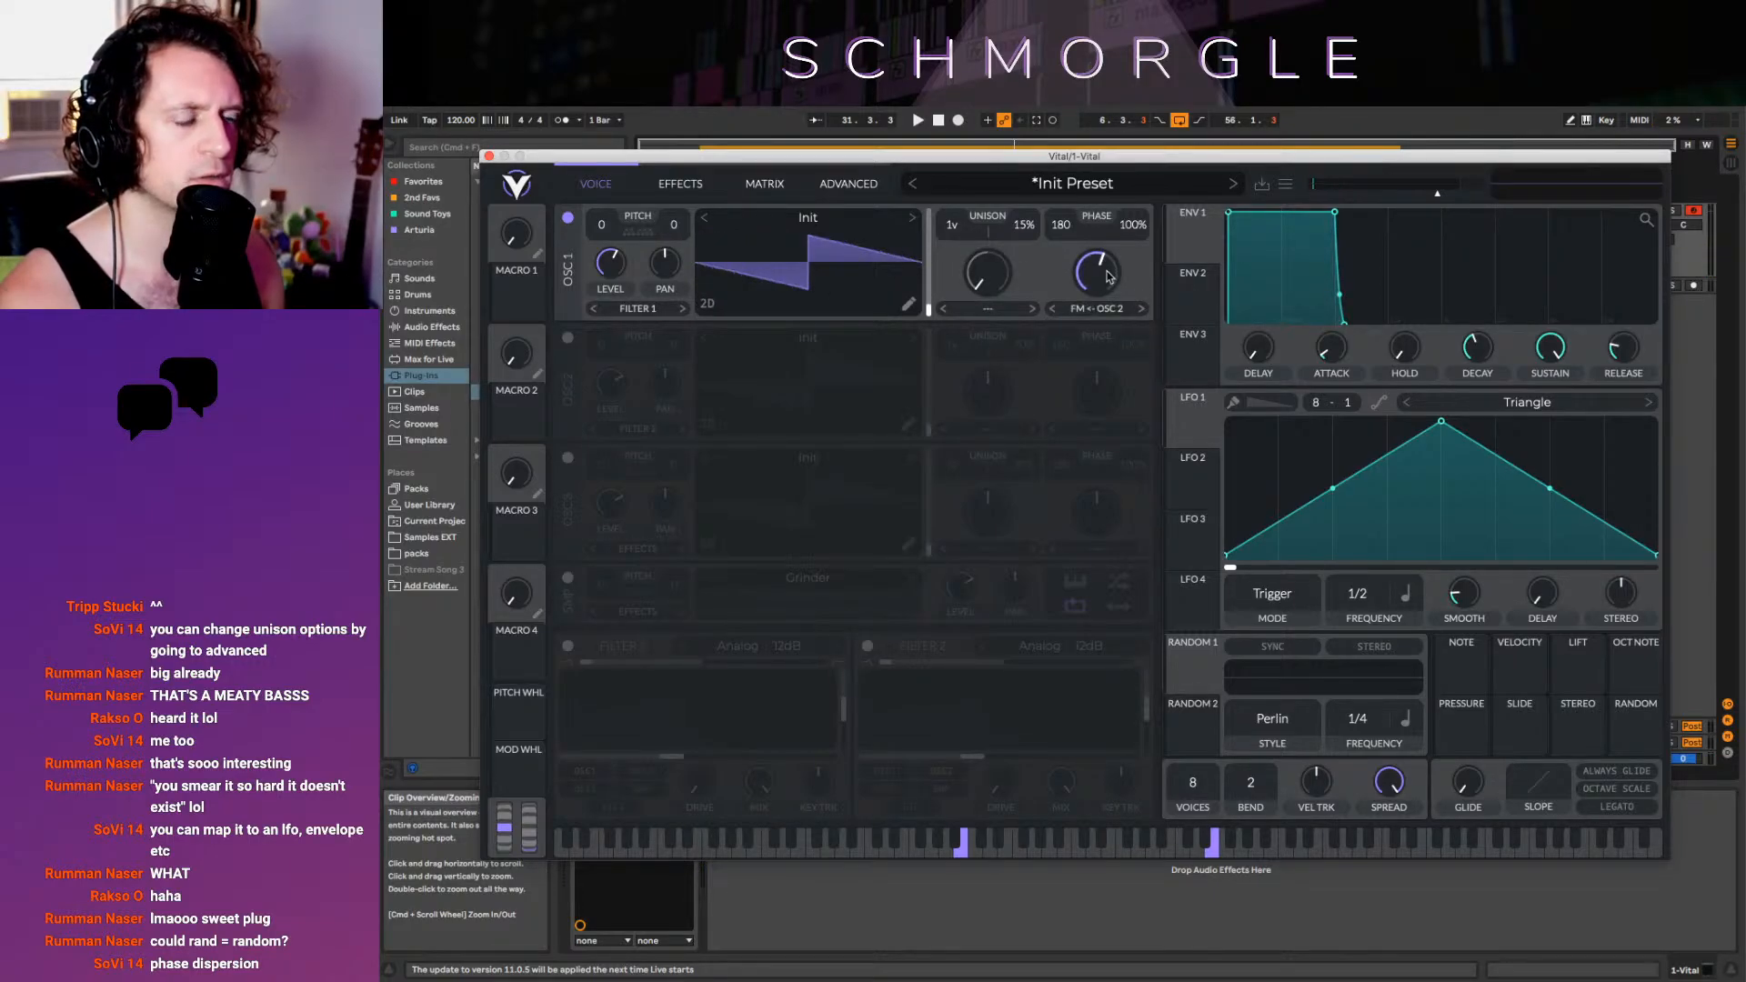
pyautogui.moveTo(1113, 284); pyautogui.dragTo(1115, 263)
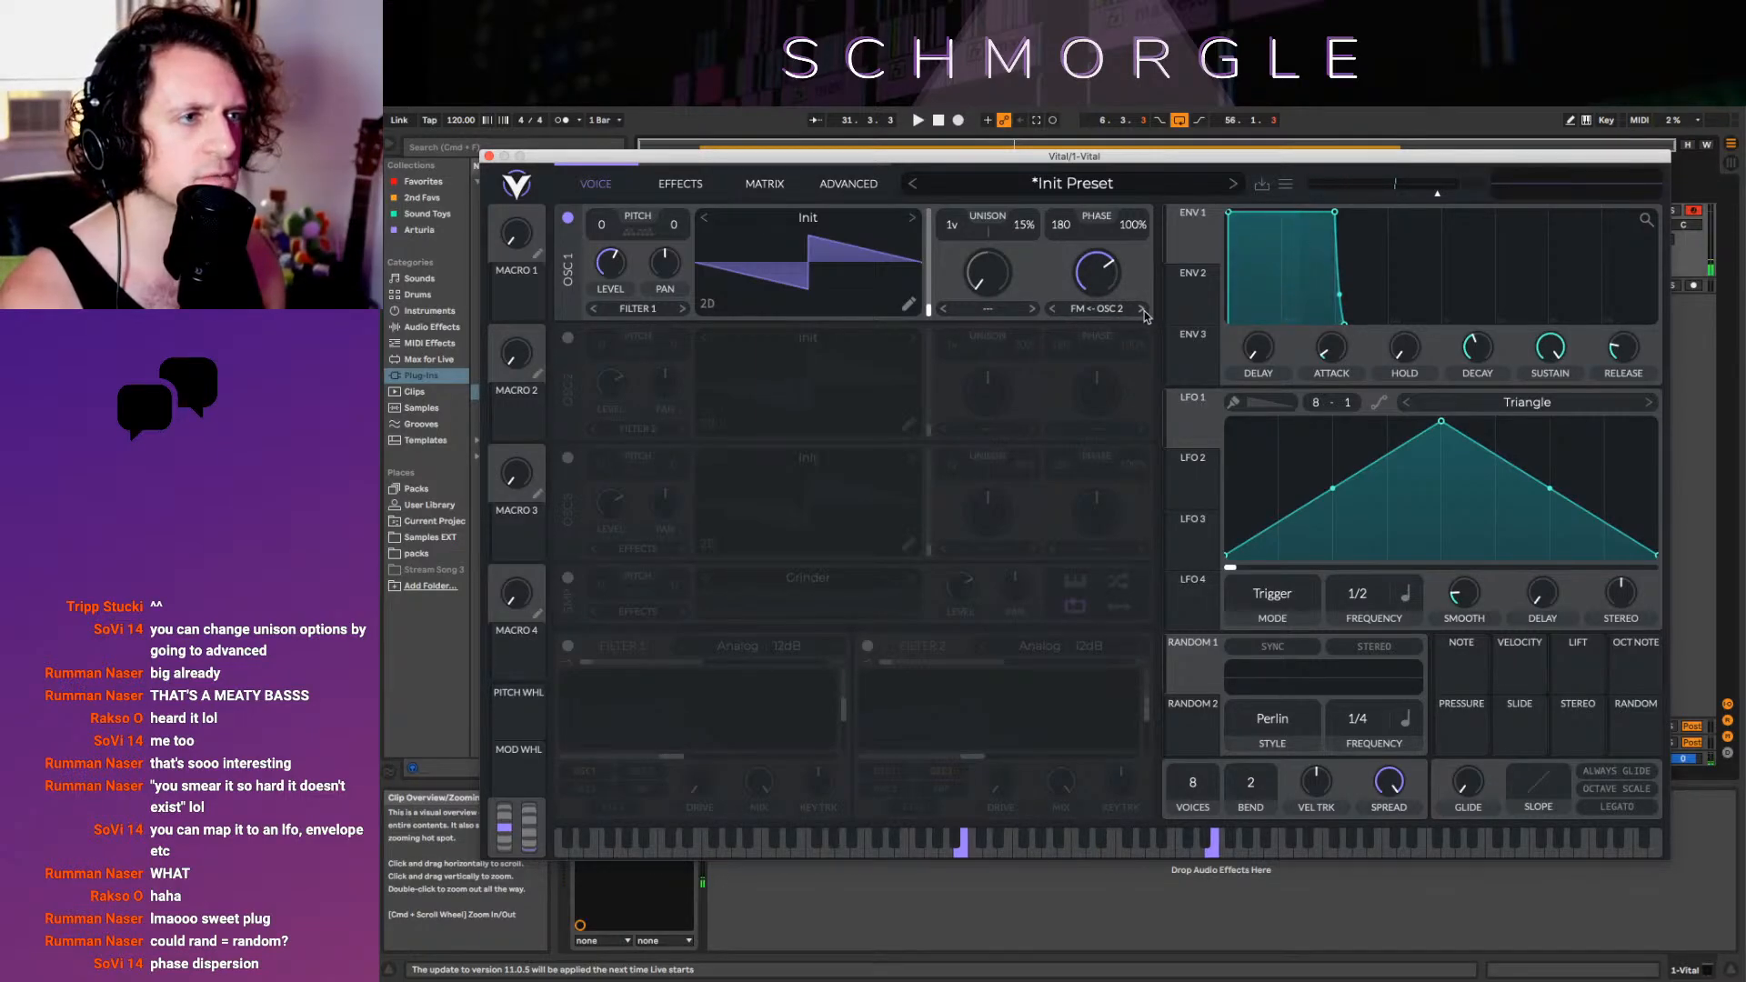
pyautogui.click(1107, 311)
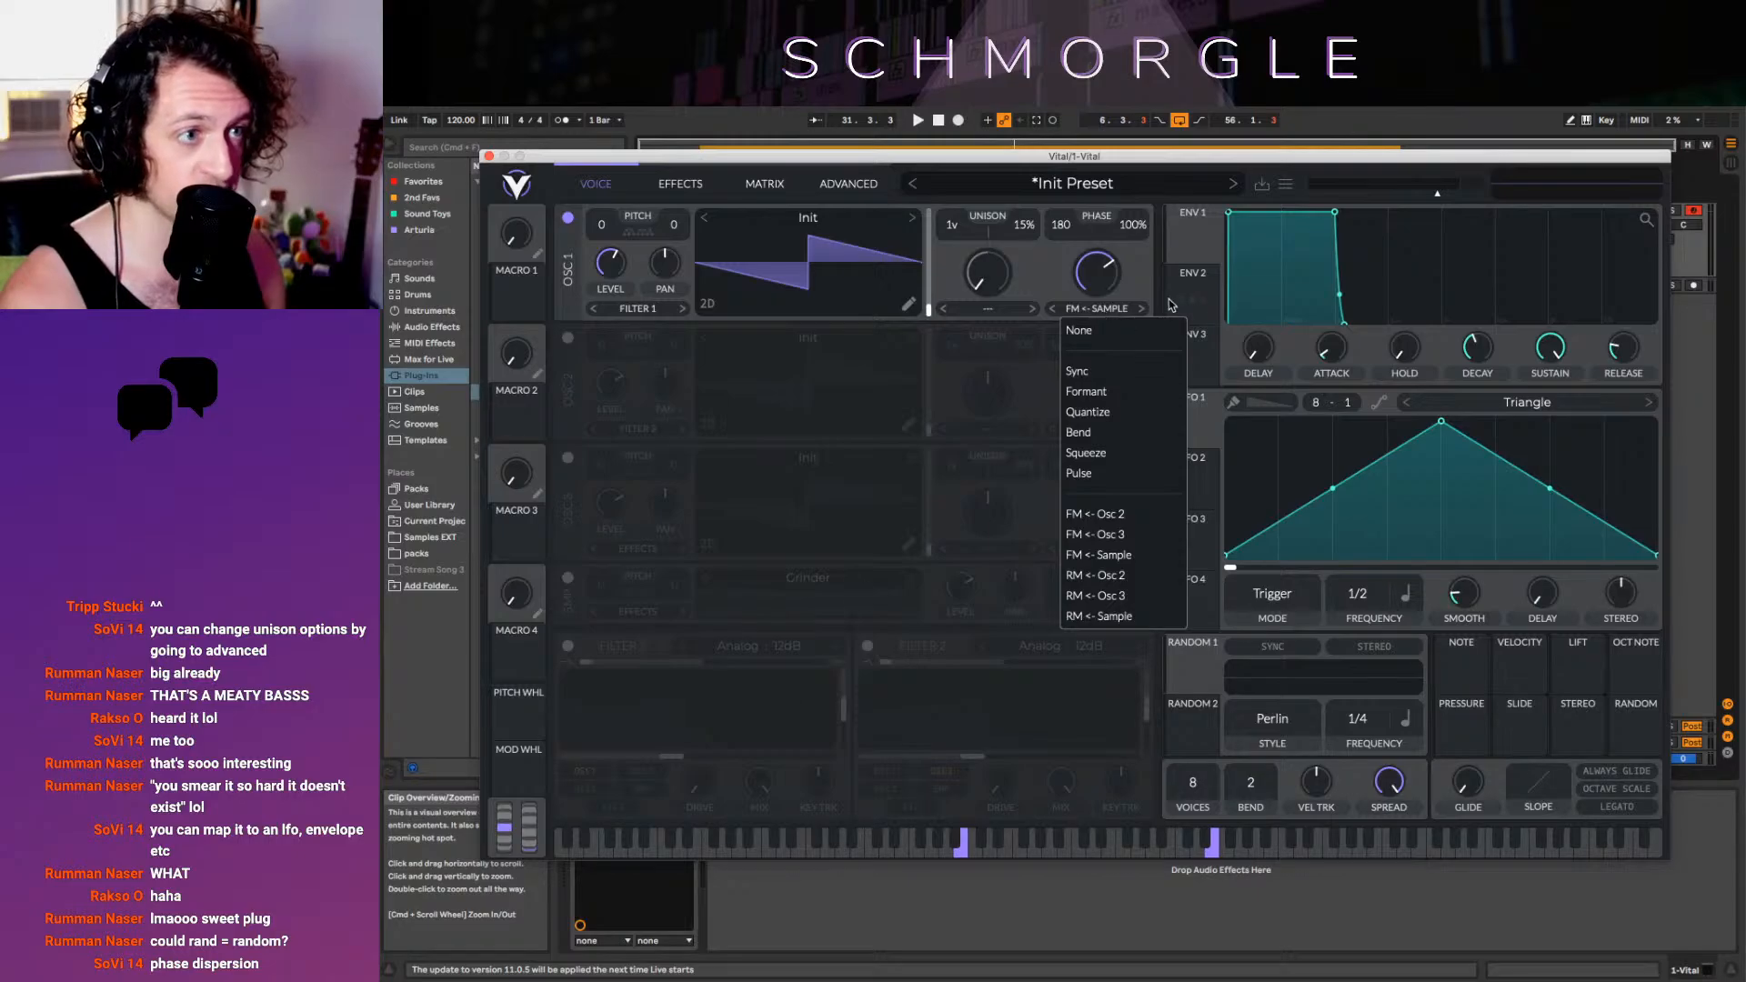
pyautogui.click(1110, 331)
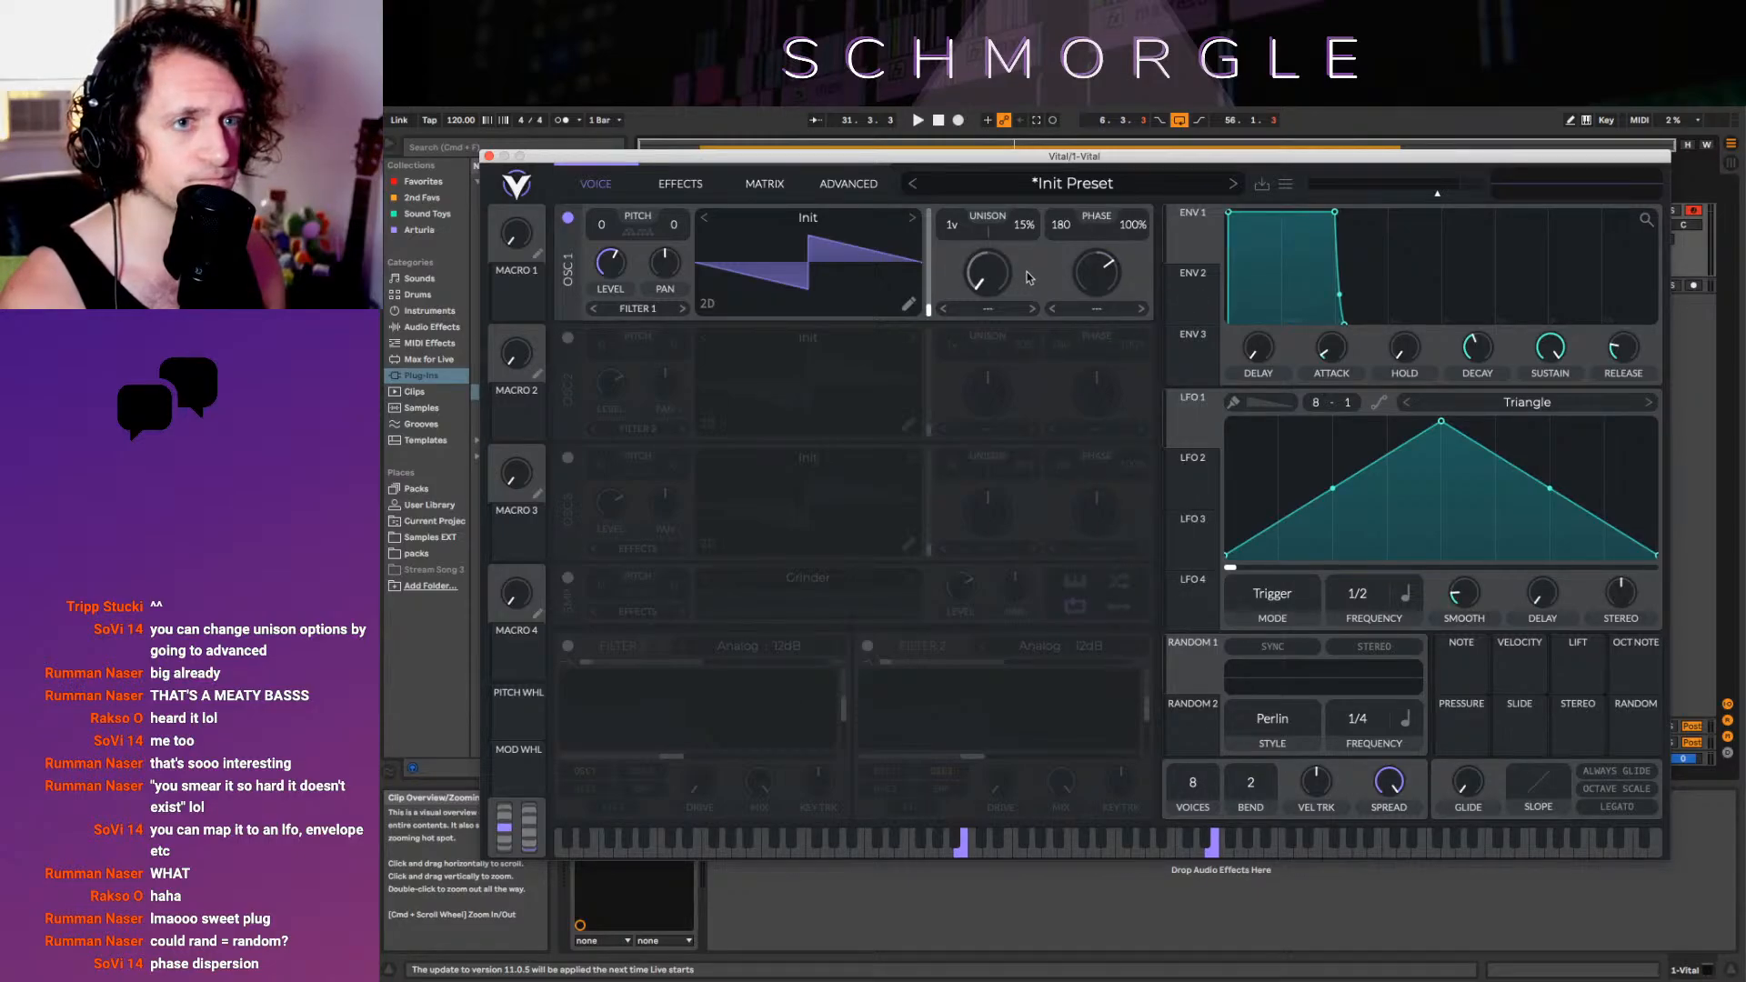
# Initialize the preset and enable oscillator 2 with its transpose set to -12
pyautogui.click(1284, 186)
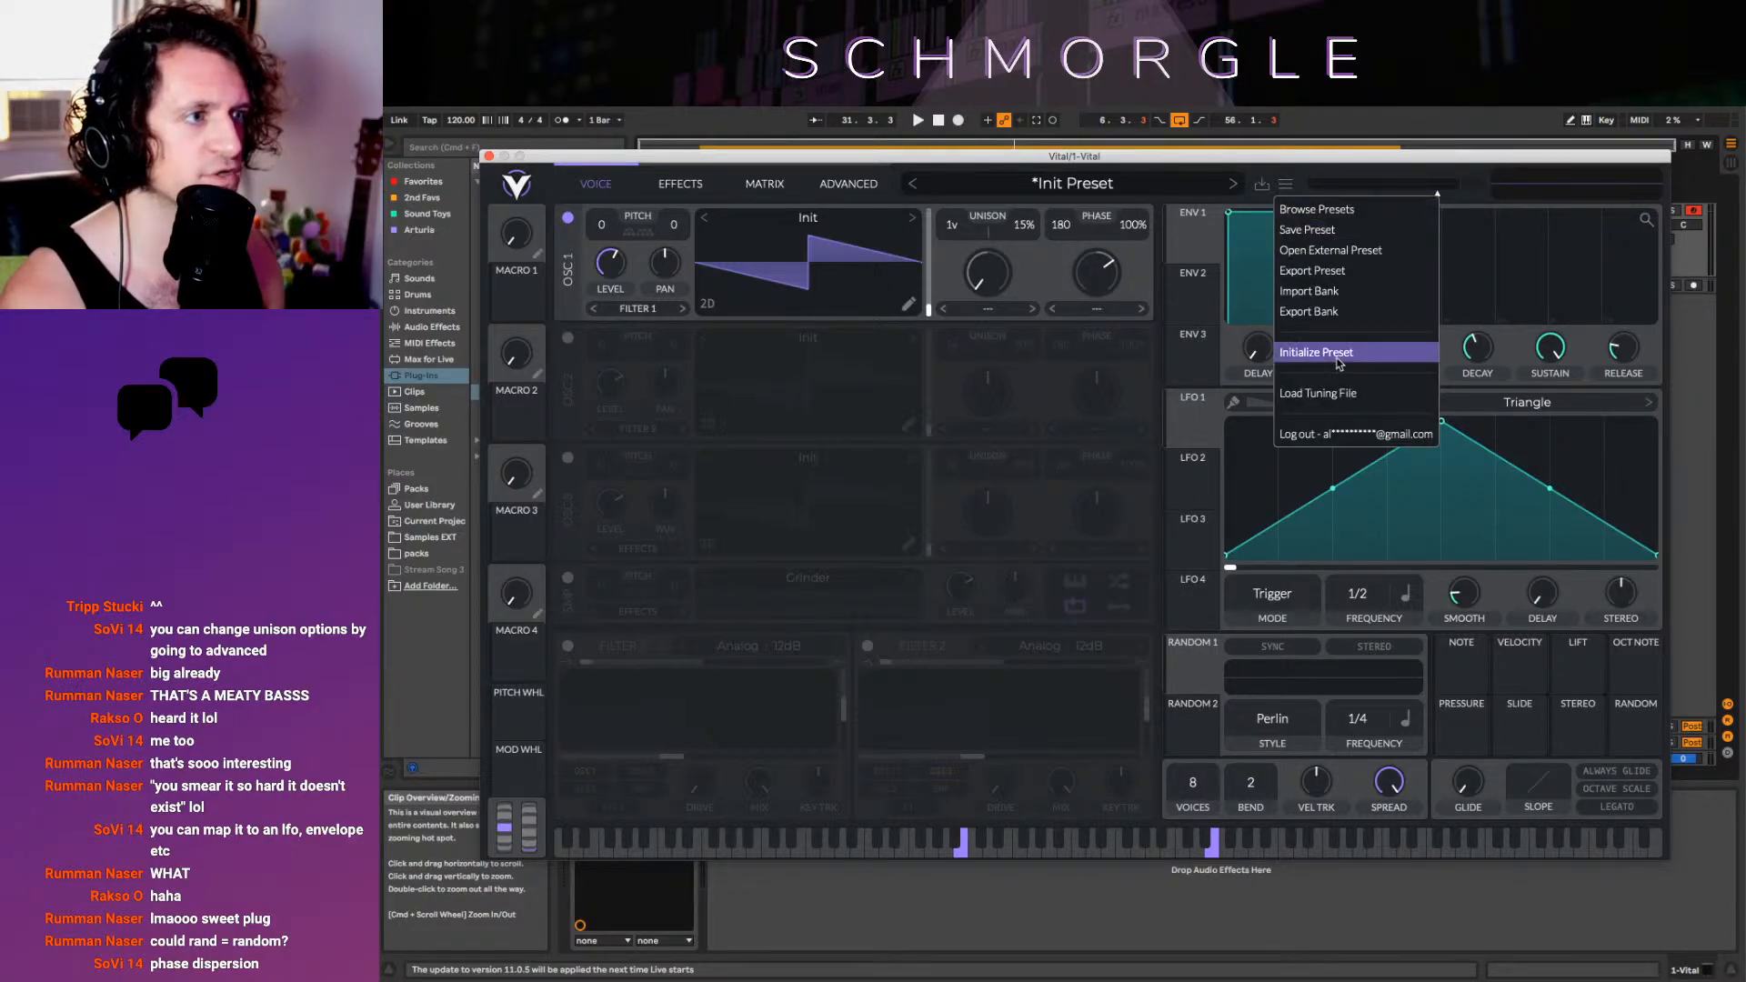
pyautogui.click(1310, 343)
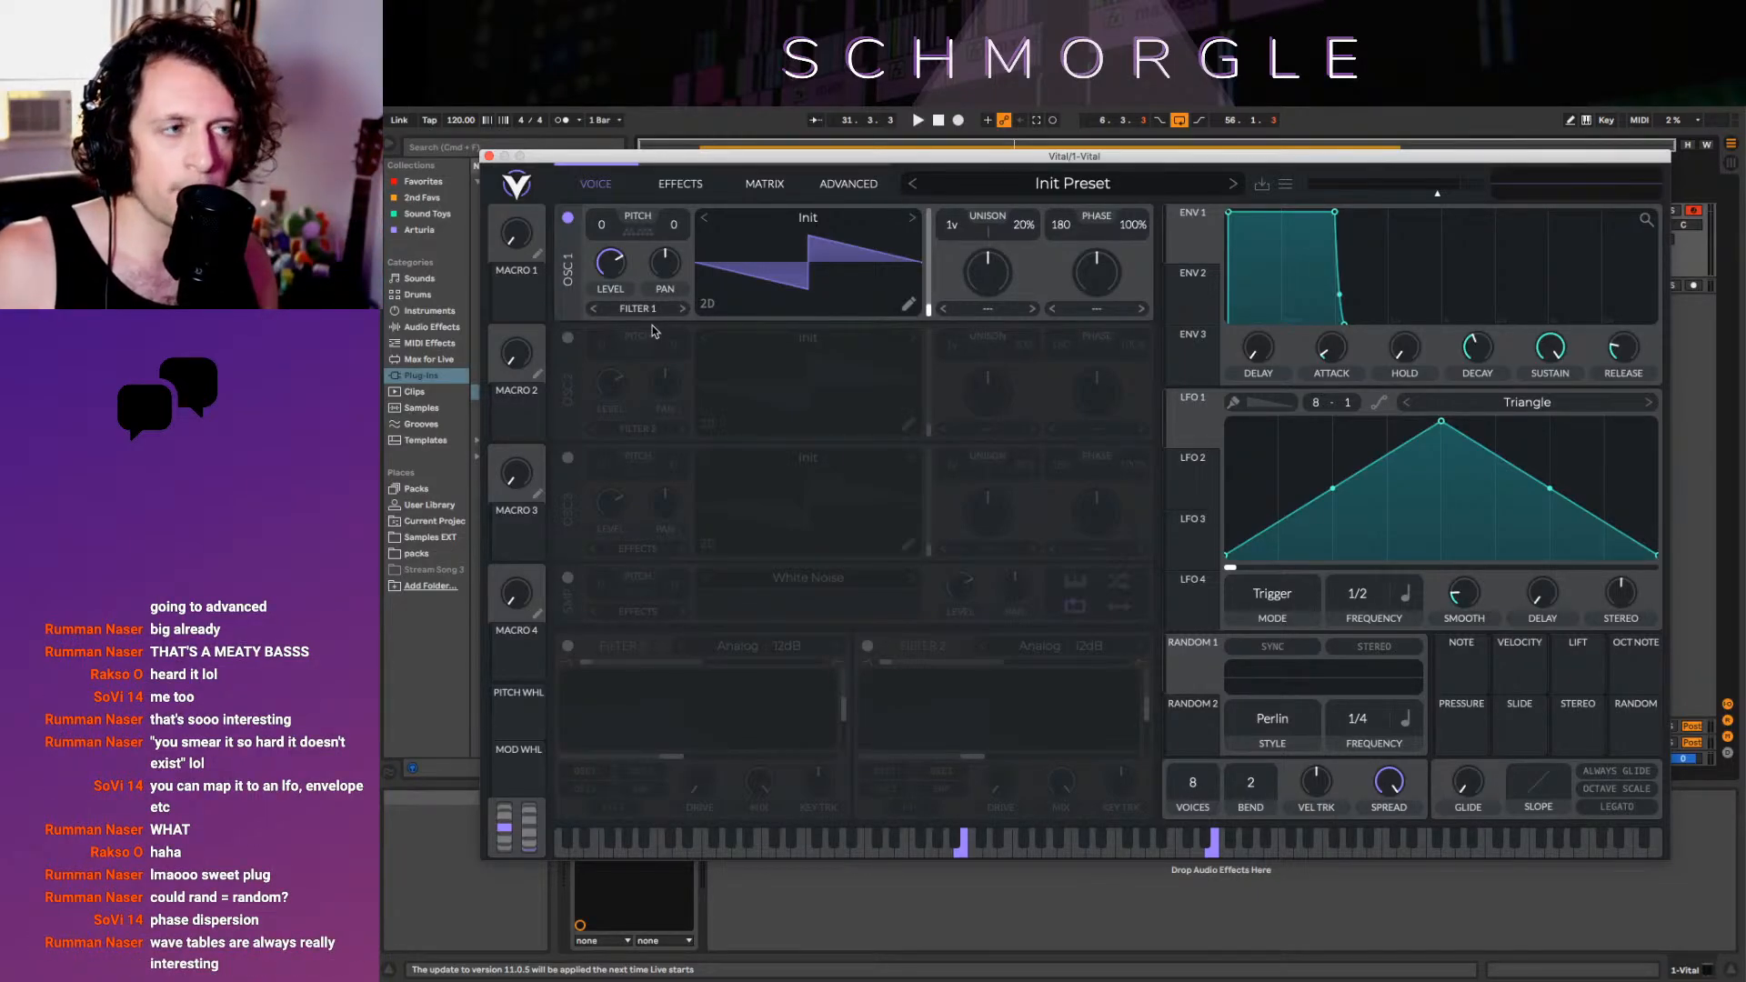
pyautogui.click(569, 339)
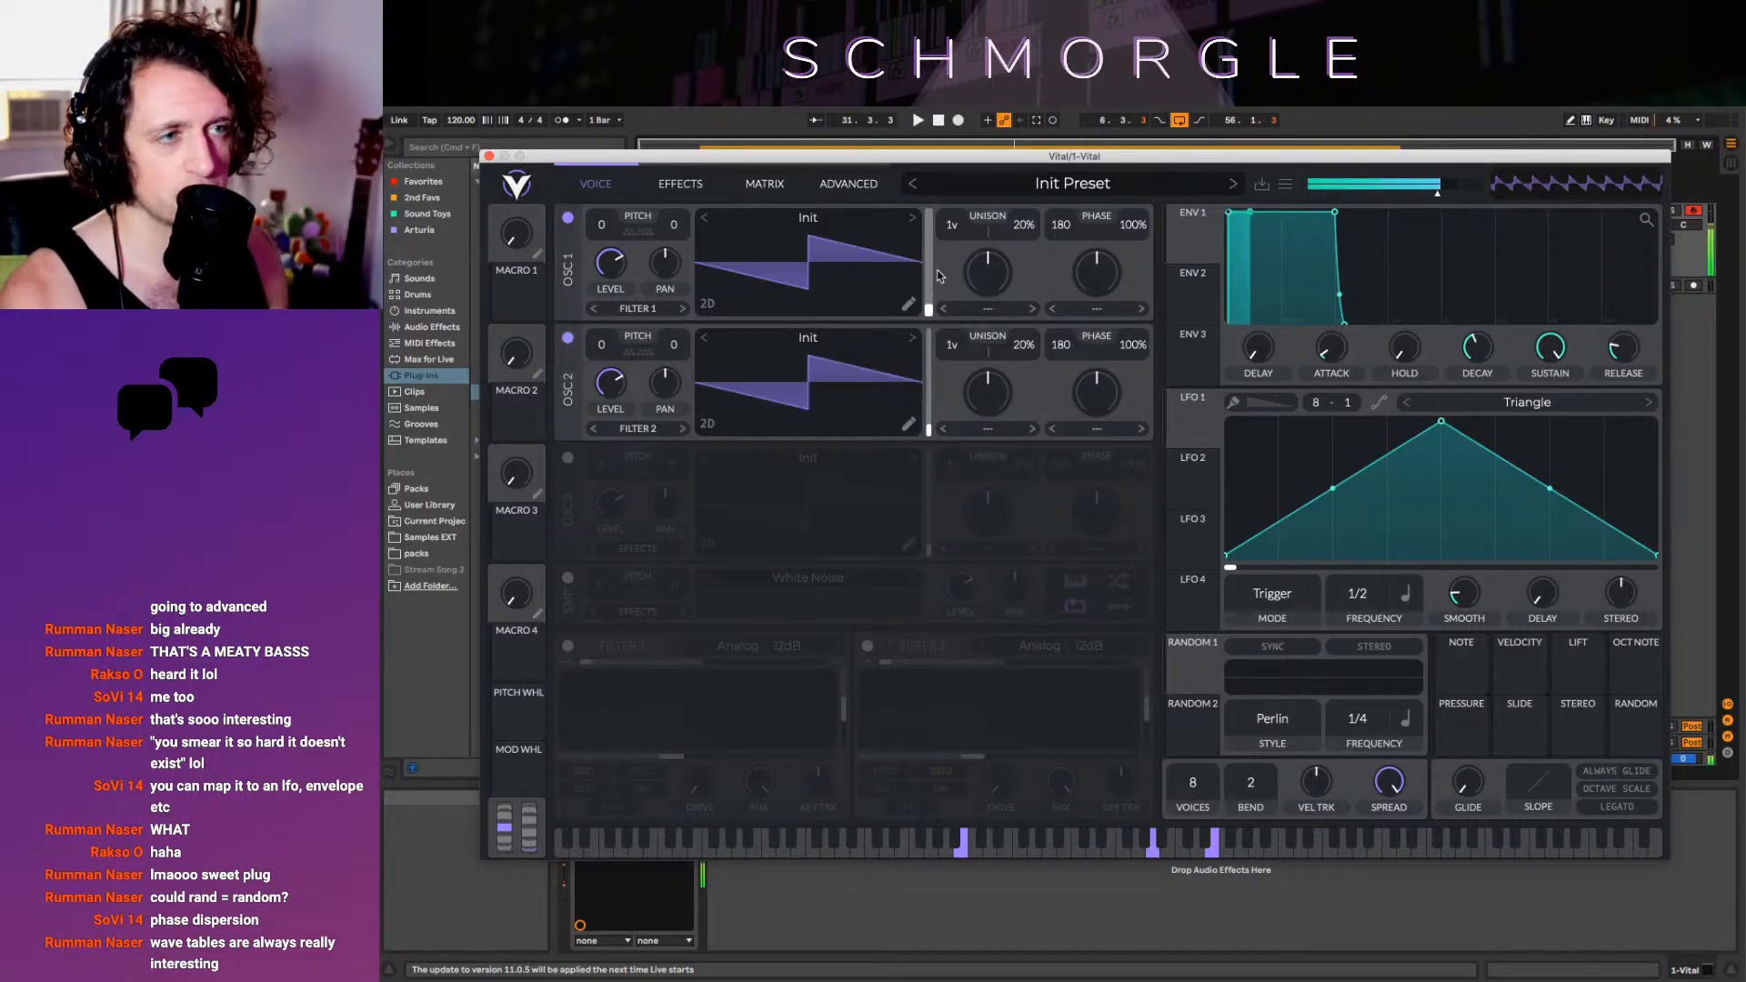
pyautogui.moveTo(602, 349); pyautogui.dragTo(609, 402)
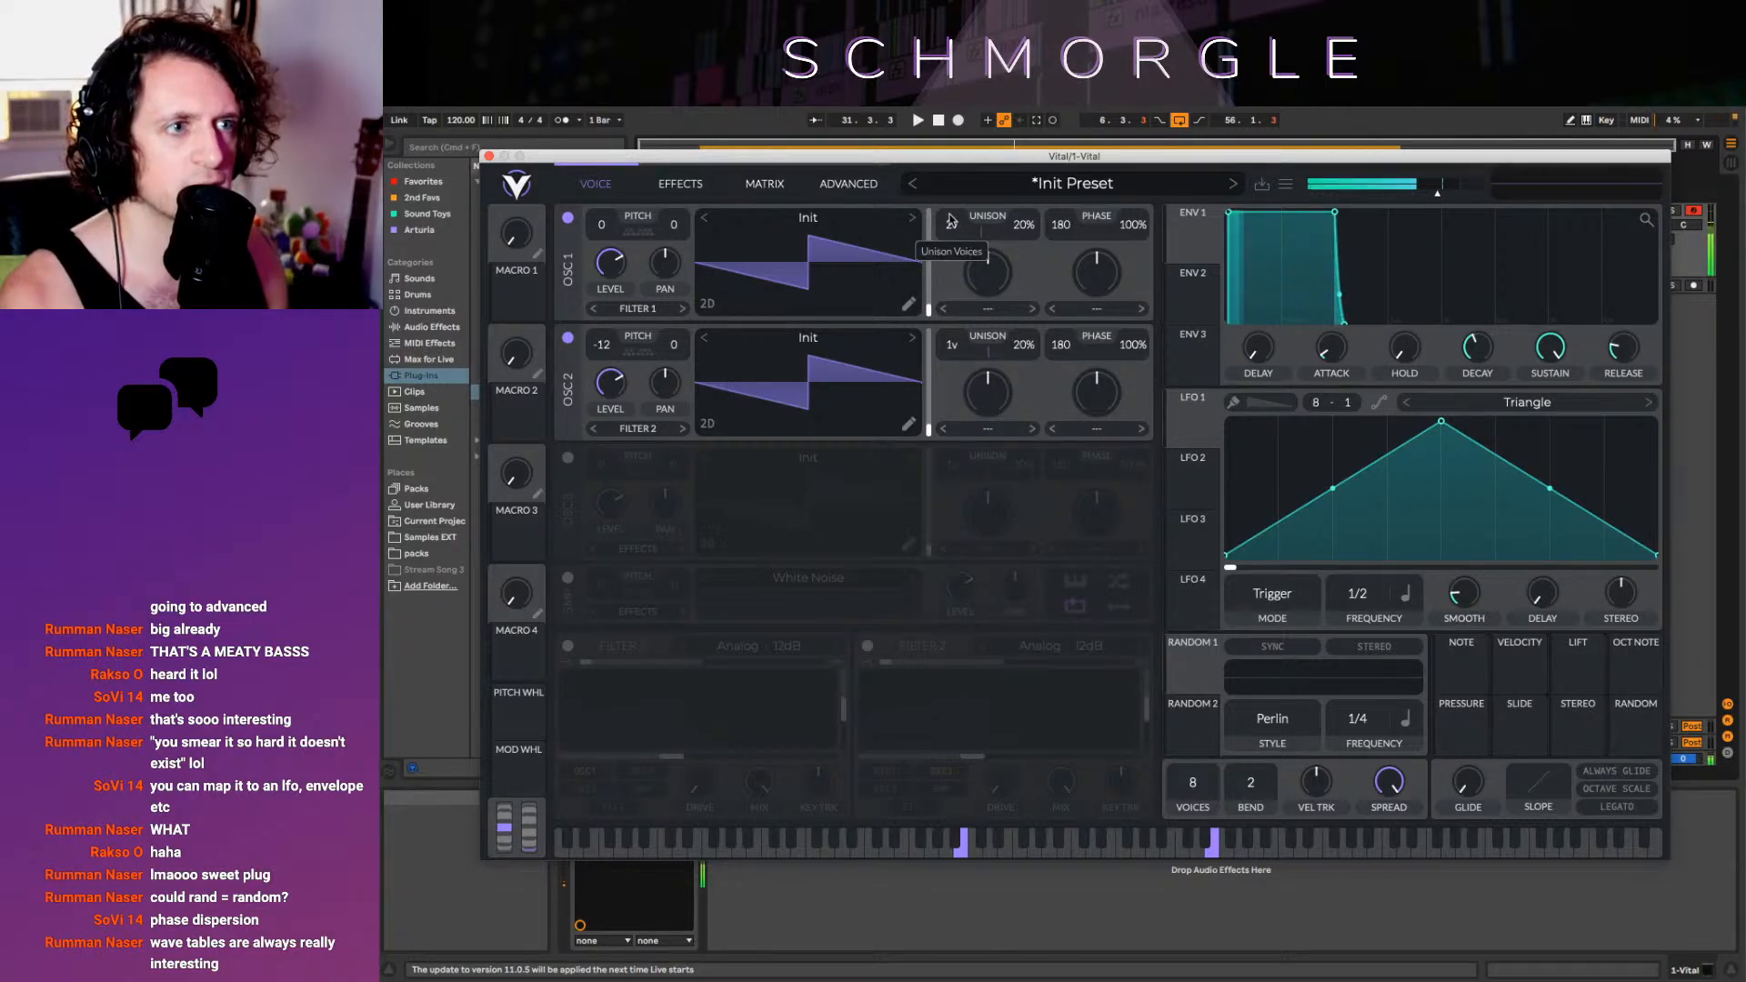
# Set oscillator 1's unison to 9 voices with 5% detune, and lower oscillator 2's transpose to -22
pyautogui.moveTo(952, 225); pyautogui.dragTo(953, 146)
pyautogui.moveTo(1023, 225); pyautogui.dragTo(1032, 289)
pyautogui.moveTo(589, 347); pyautogui.dragTo(626, 415)
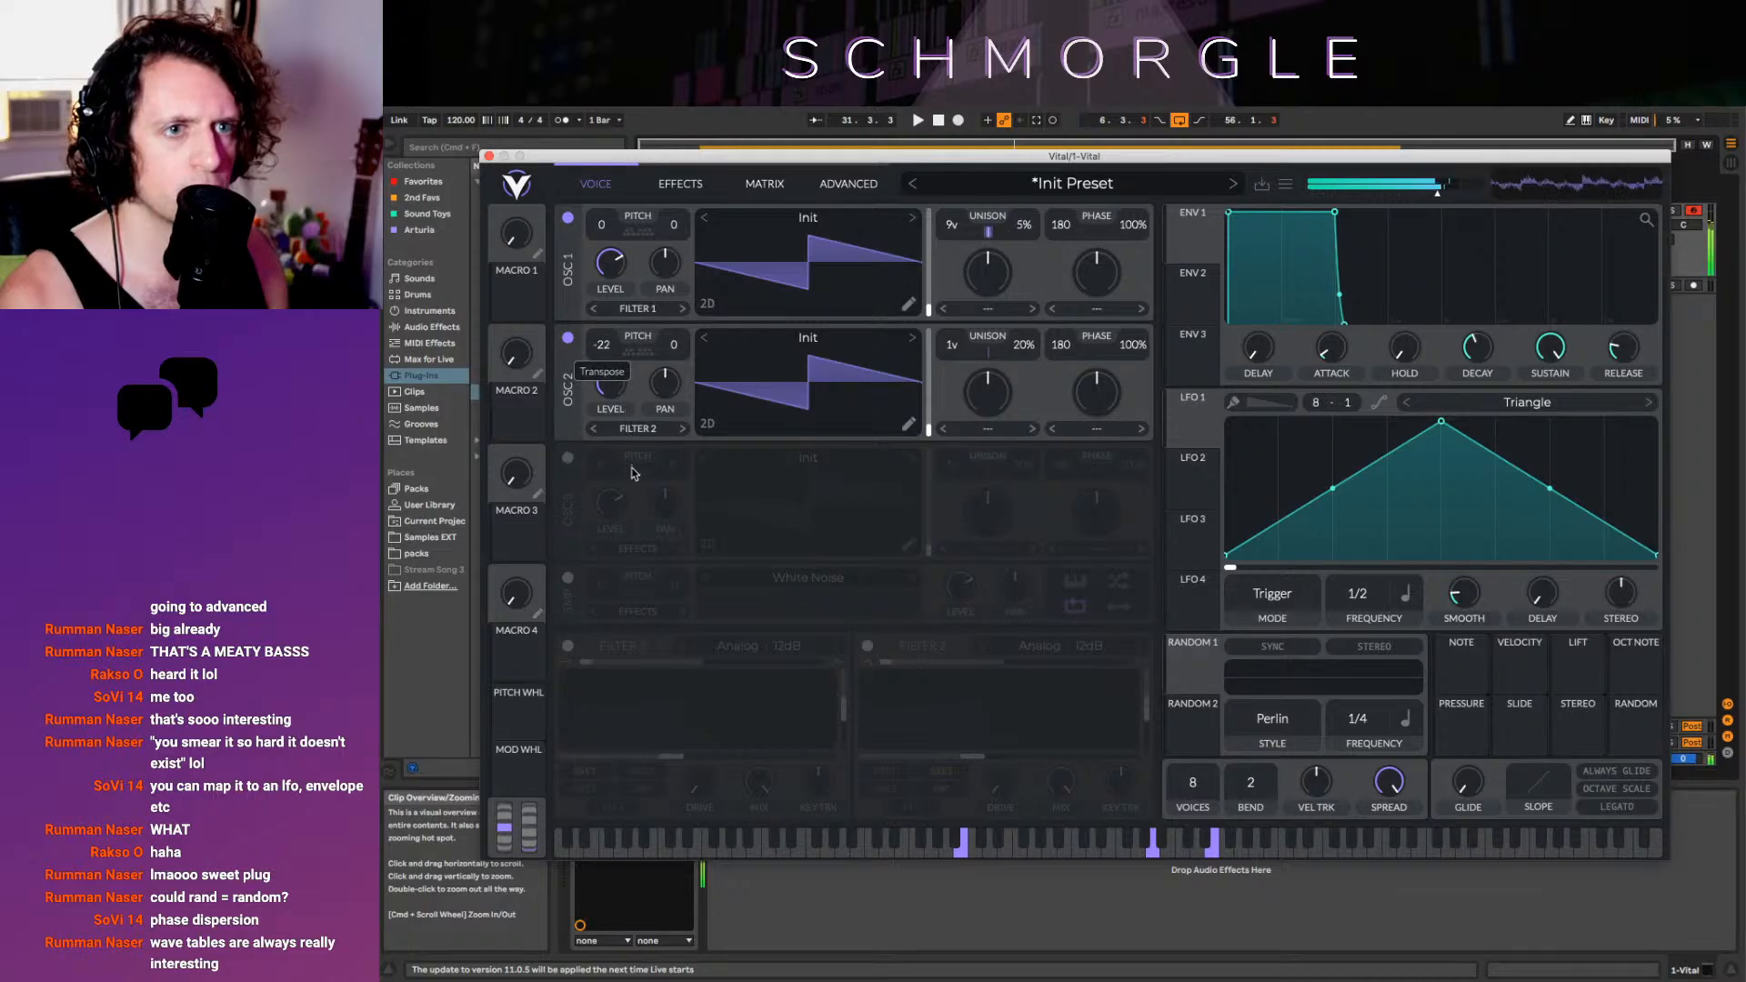
# Set oscillator 2's transpose to -12 and lower its level
pyautogui.moveTo(637, 498); pyautogui.dragTo(608, 245)
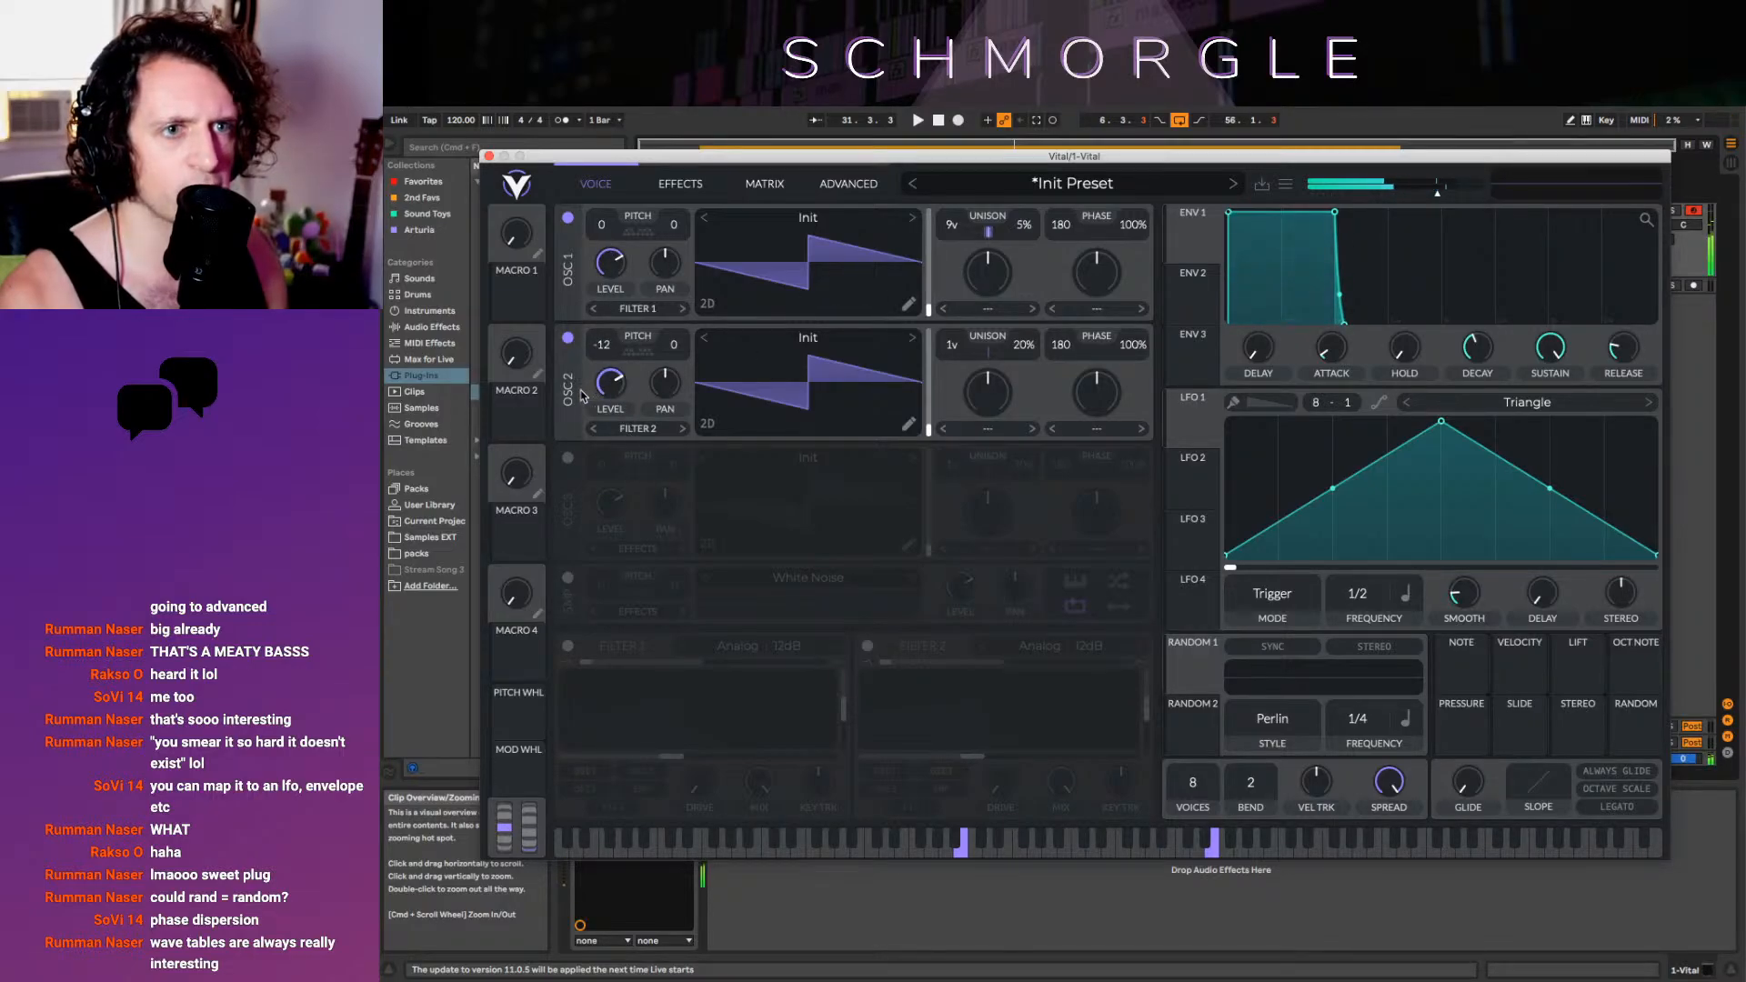
pyautogui.moveTo(611, 384); pyautogui.dragTo(616, 421)
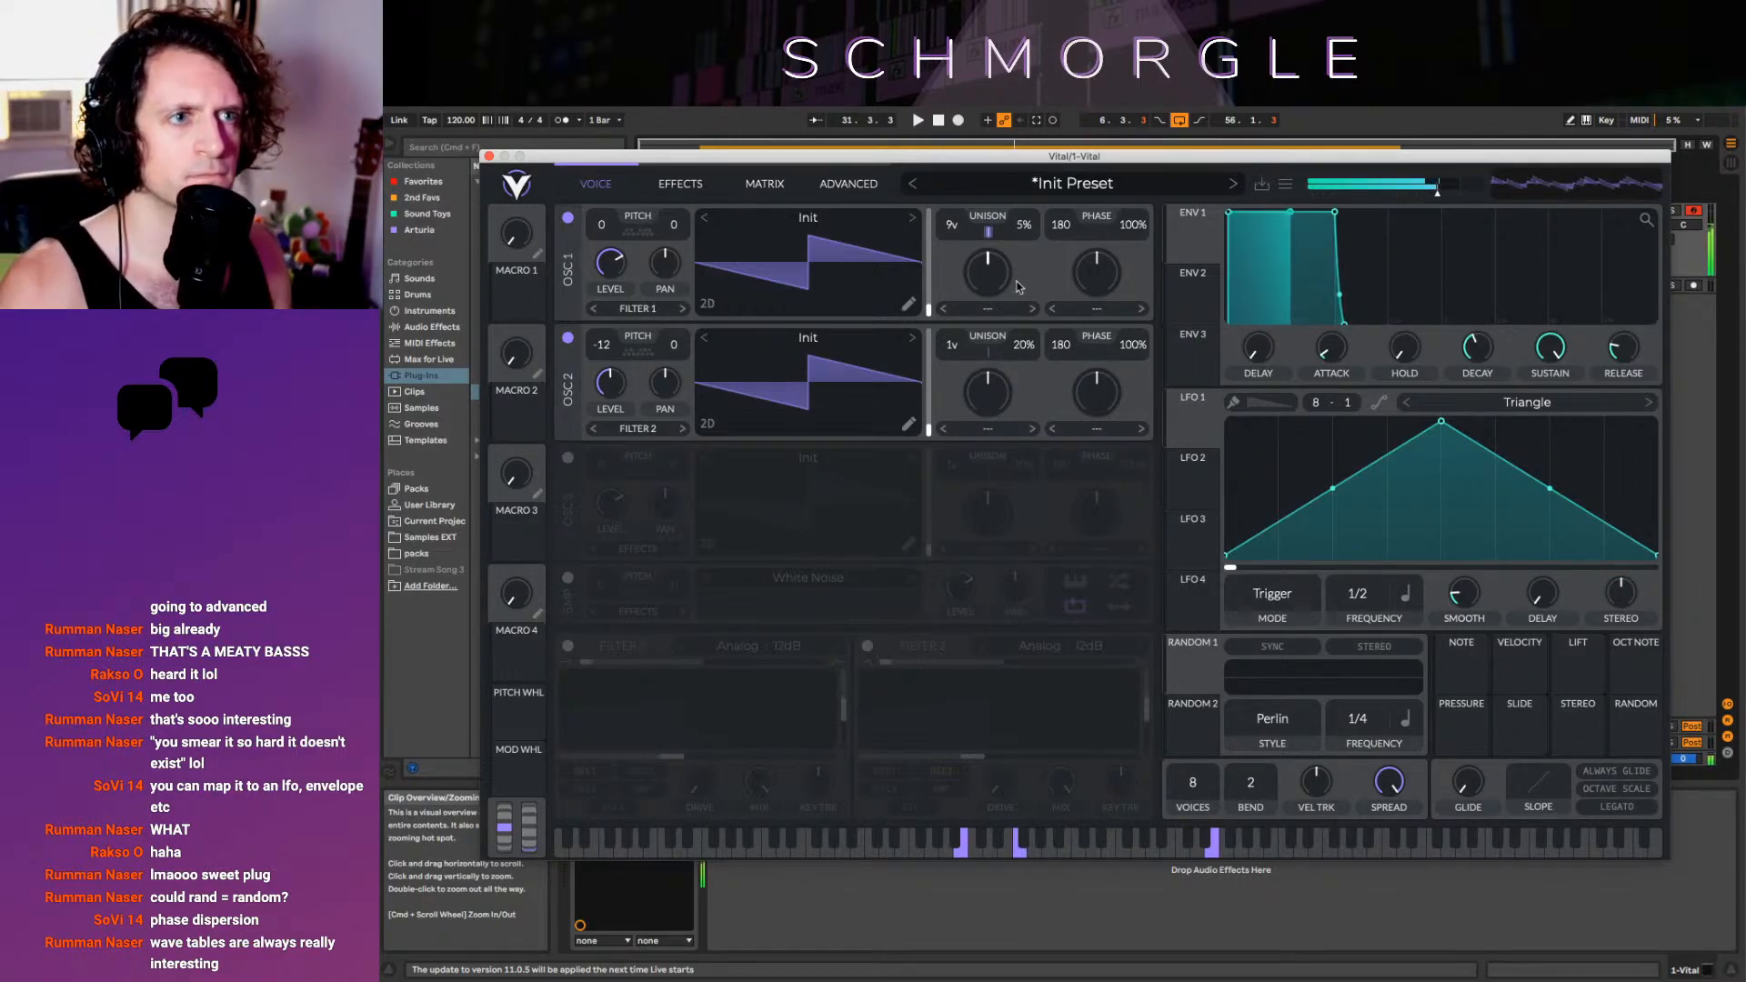
# Try the Basic Shapes, Brown Noise and Water Razor wavetables on oscillator 1, and initialize its wavetable again
pyautogui.click(913, 219)
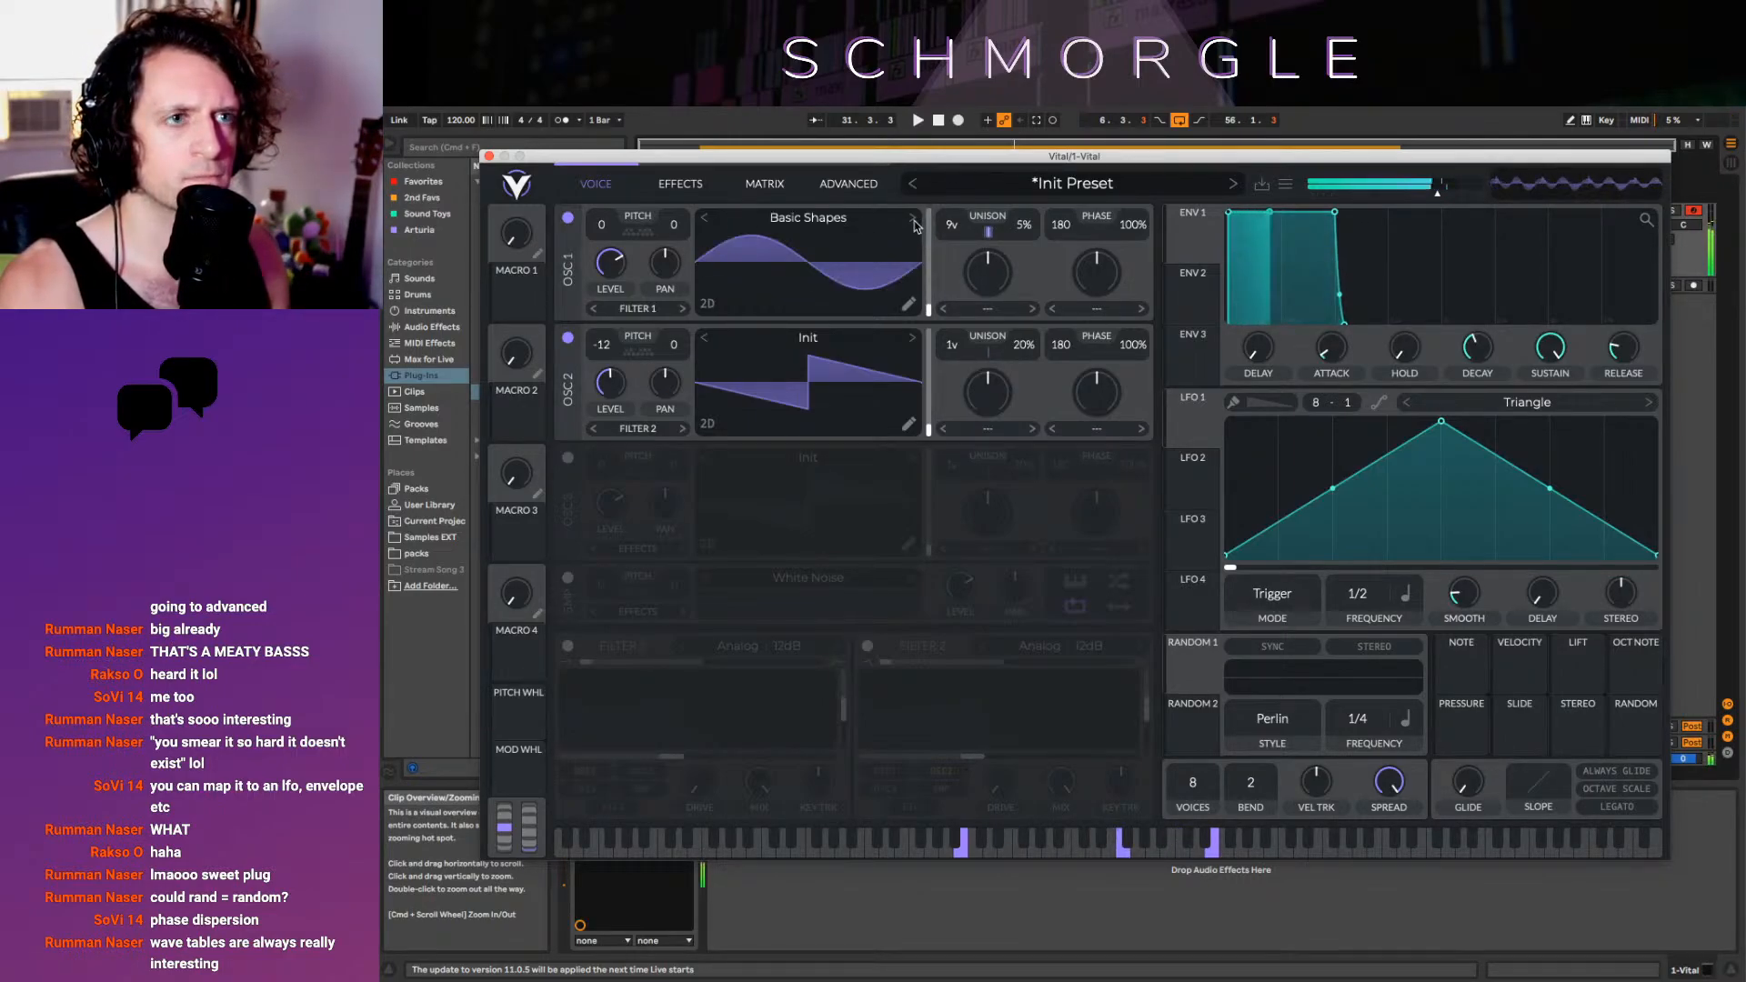
pyautogui.click(913, 219)
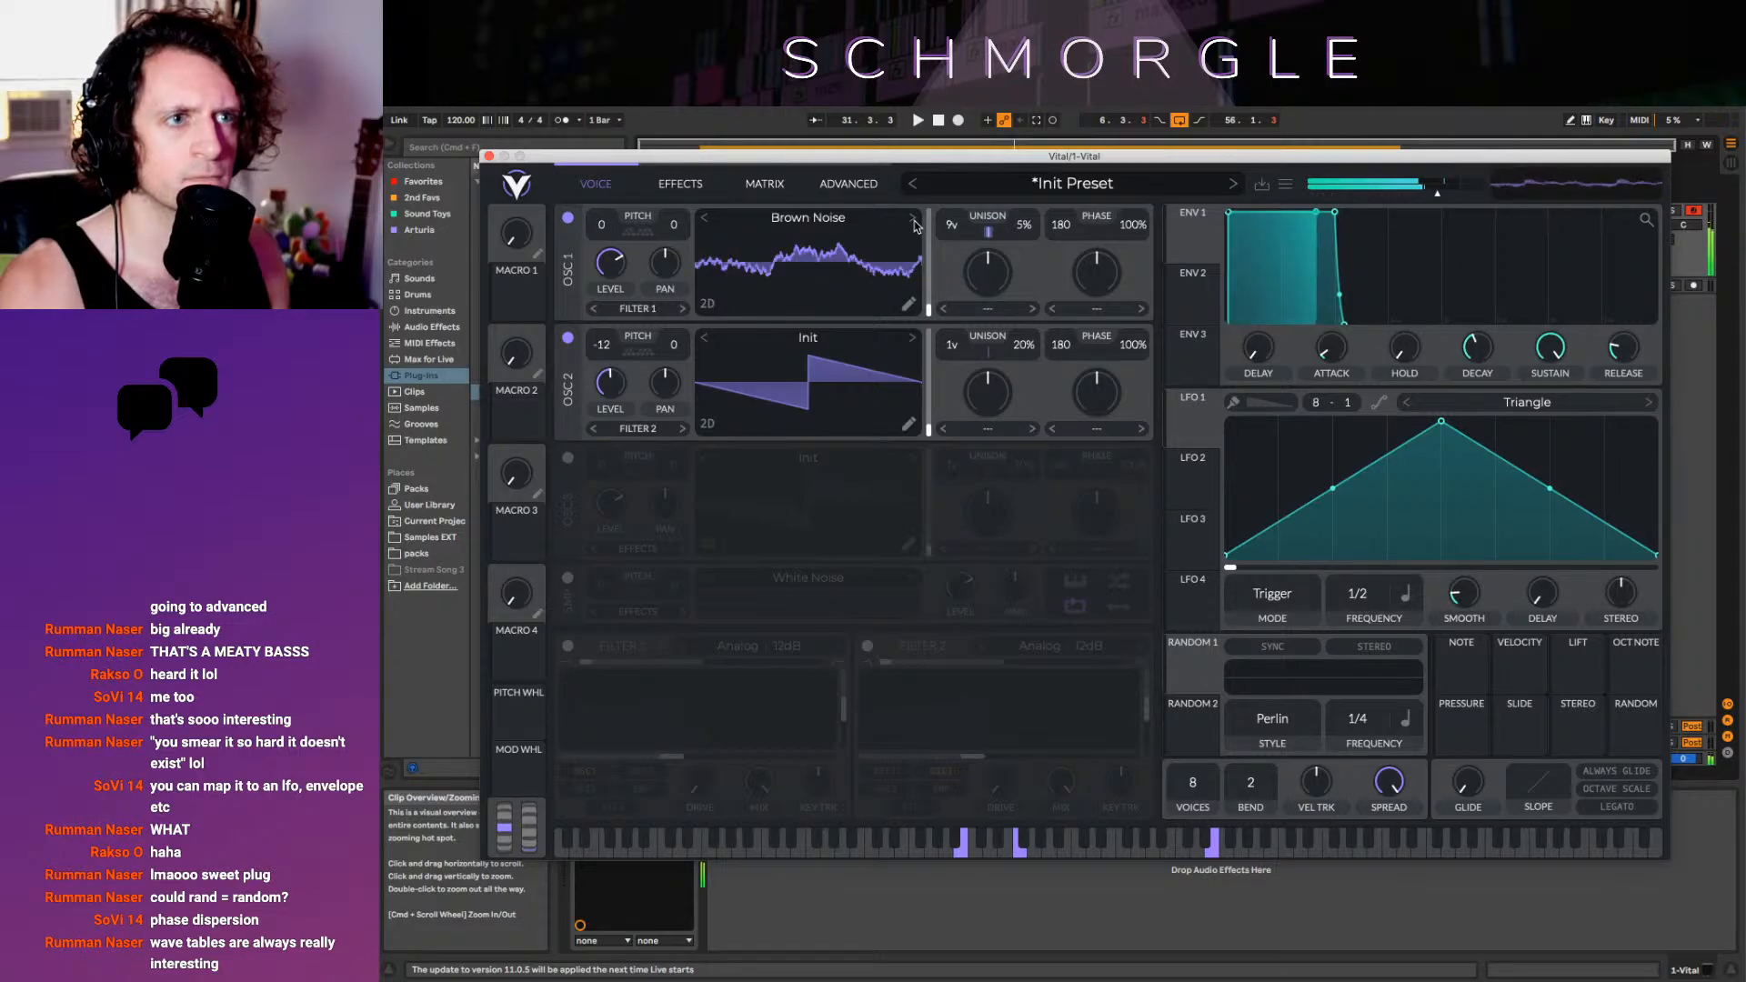
pyautogui.click(703, 219)
pyautogui.click(704, 218)
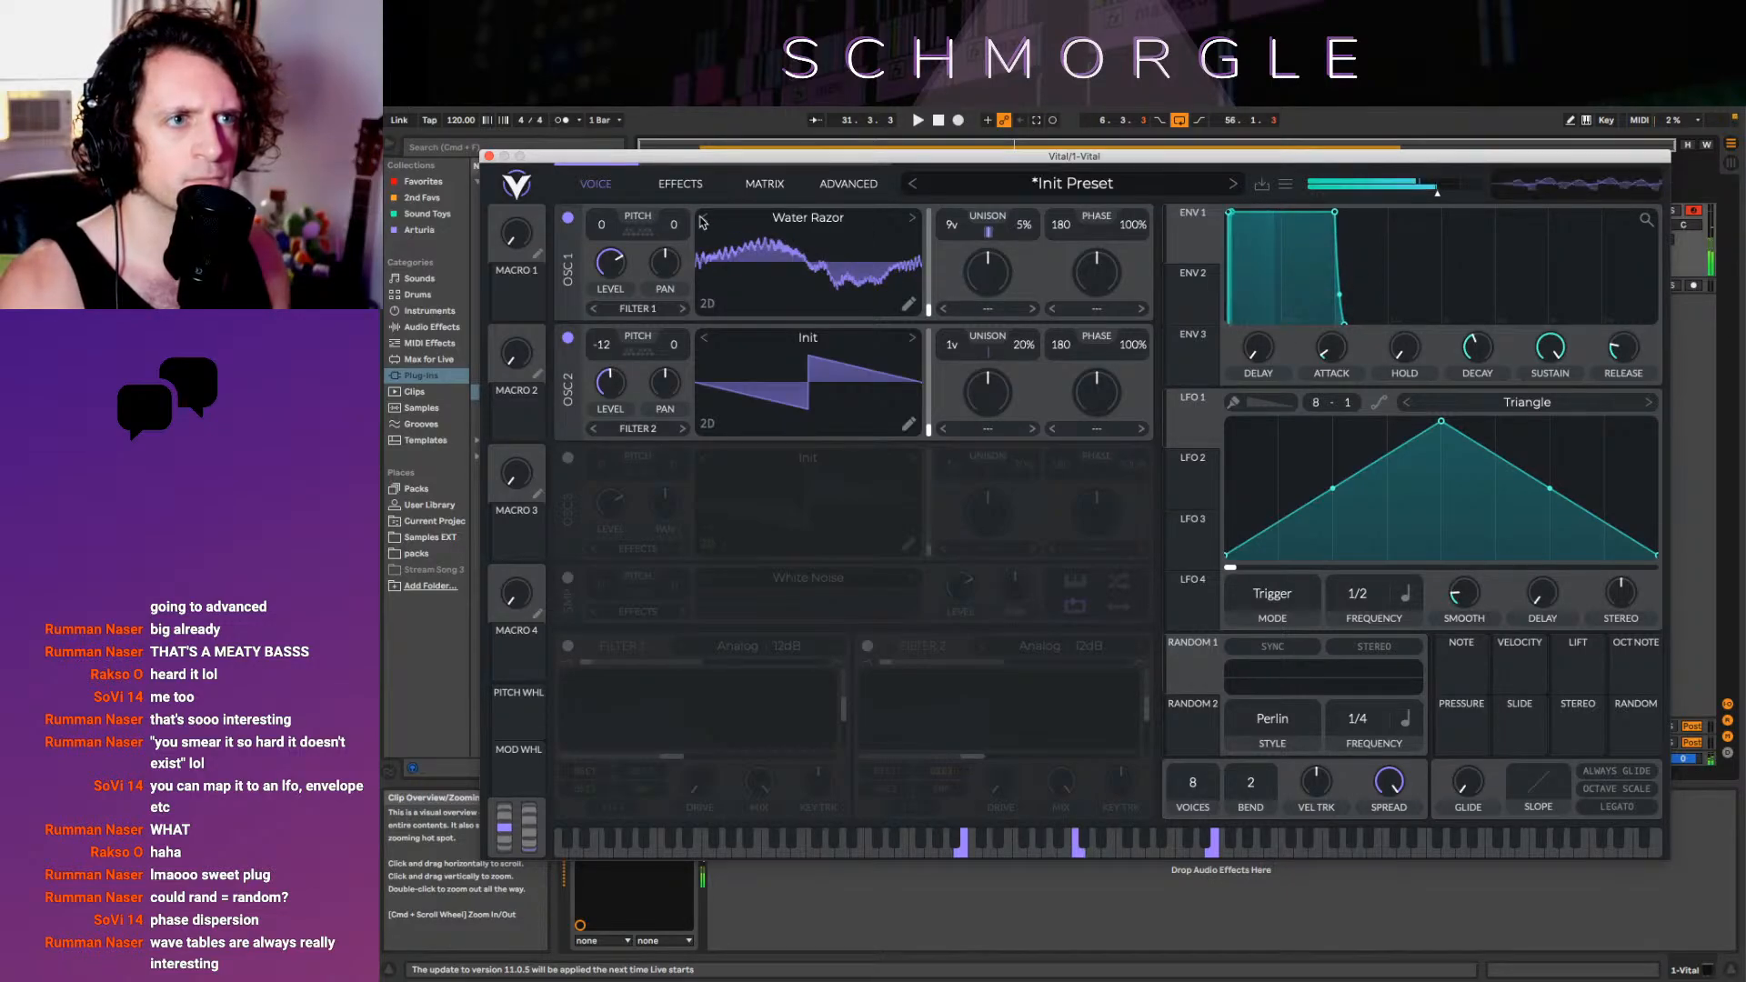
pyautogui.click(825, 228)
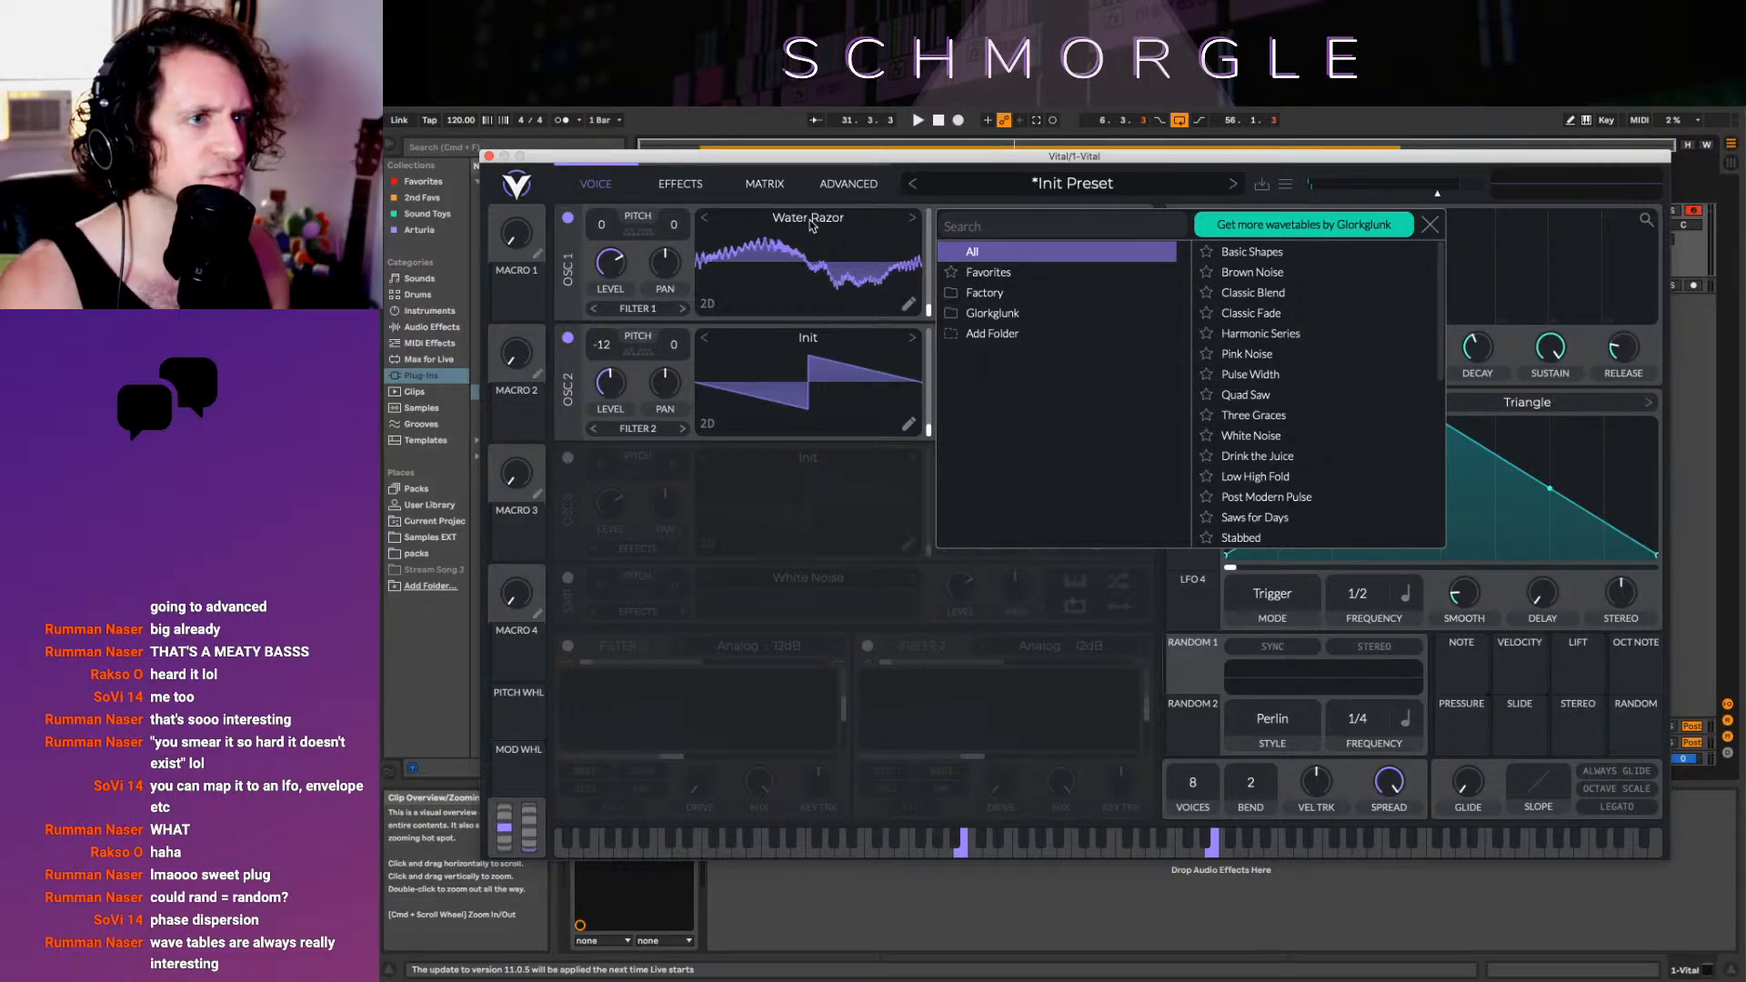
pyautogui.rightClick(814, 270)
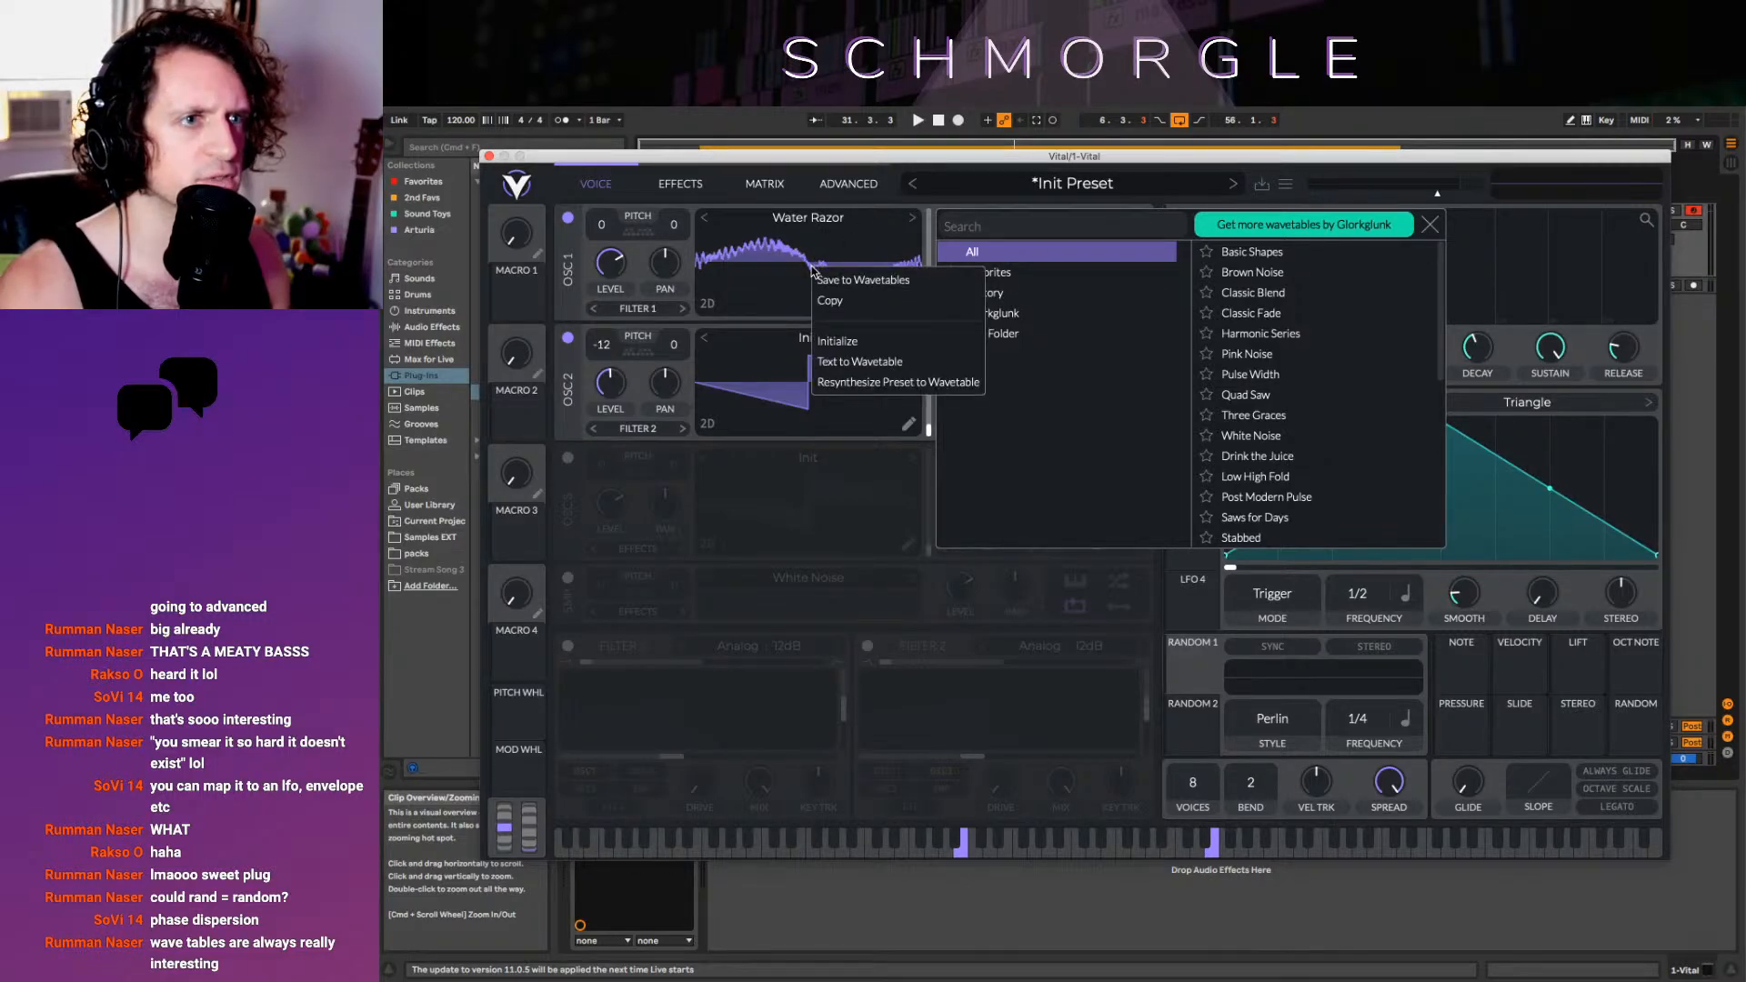
pyautogui.click(903, 348)
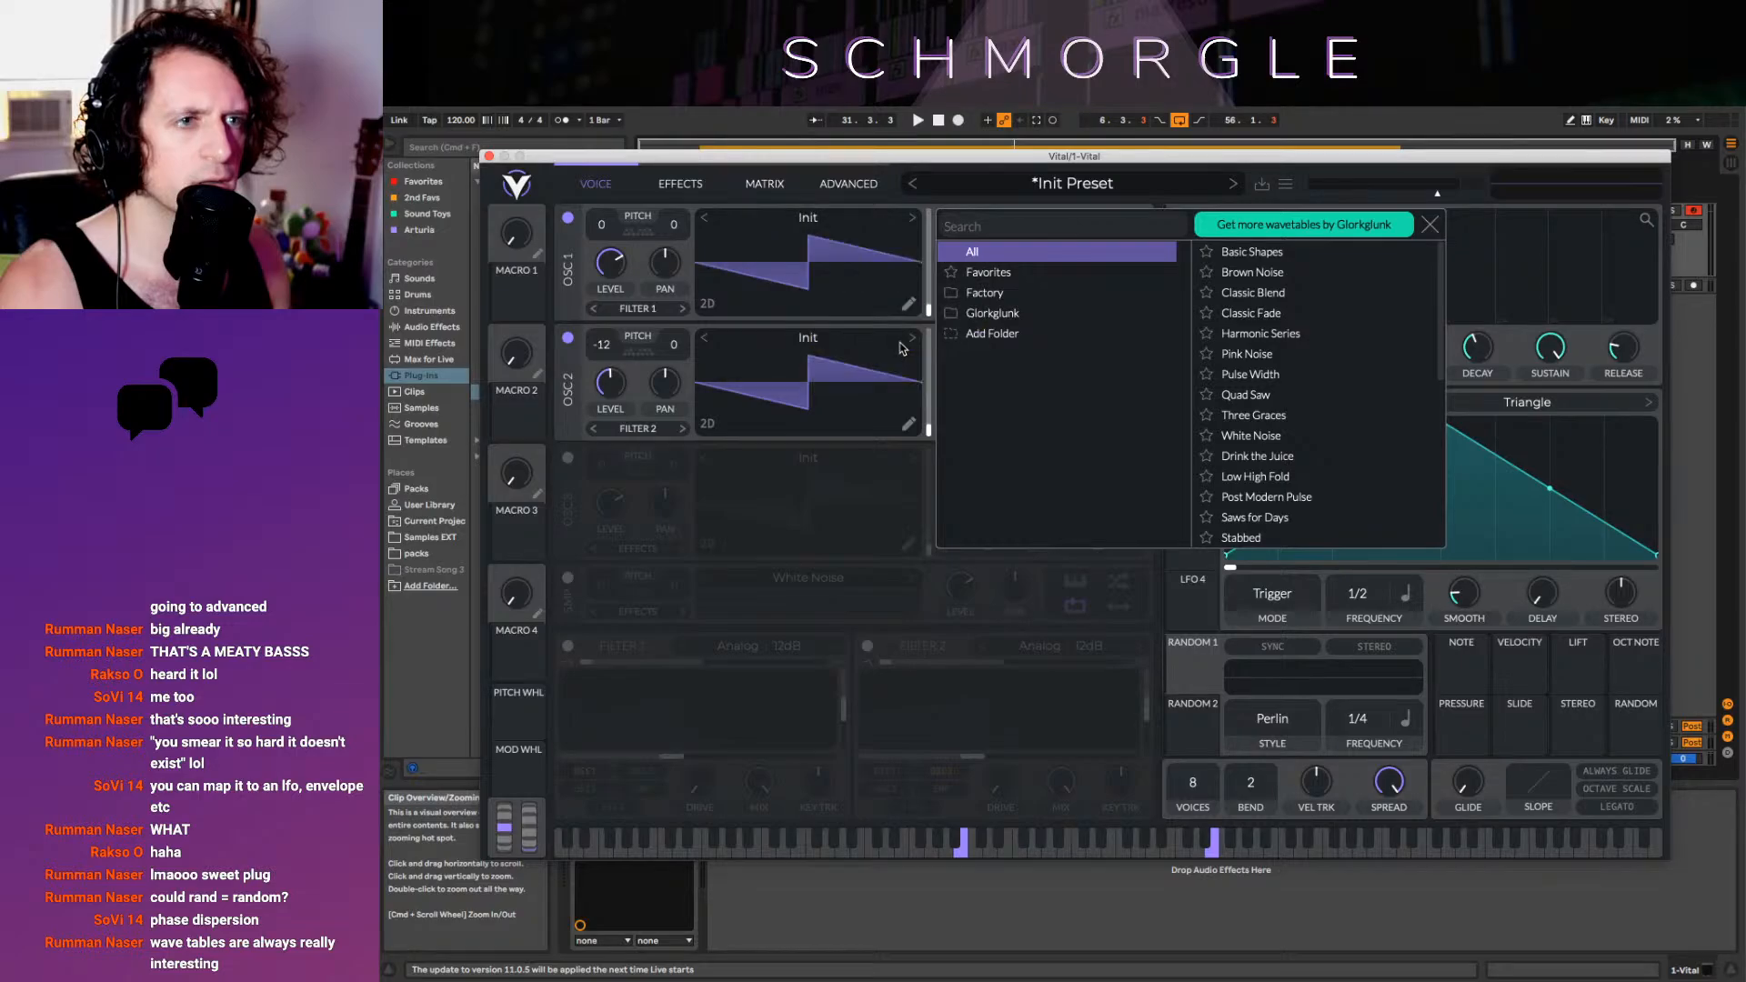
pyautogui.click(952, 189)
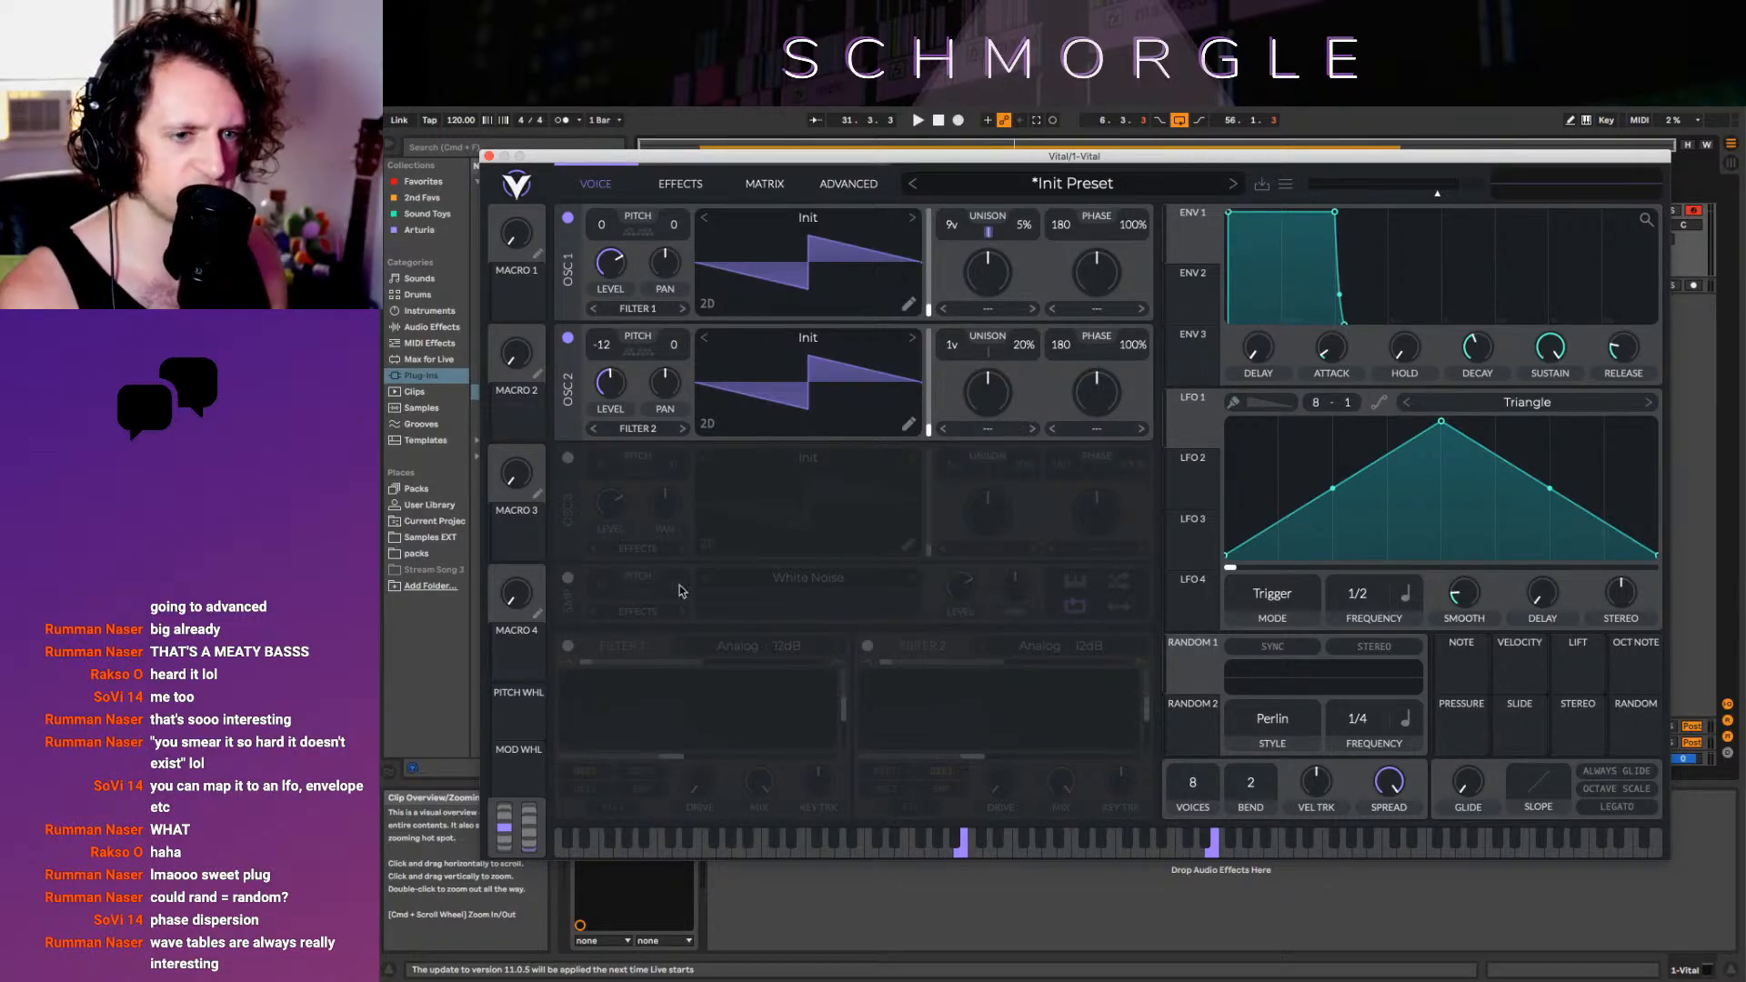
# Enable filter 1 and try octave transpose changes on oscillator 2, ending at -12 with a single unison voice
pyautogui.click(569, 646)
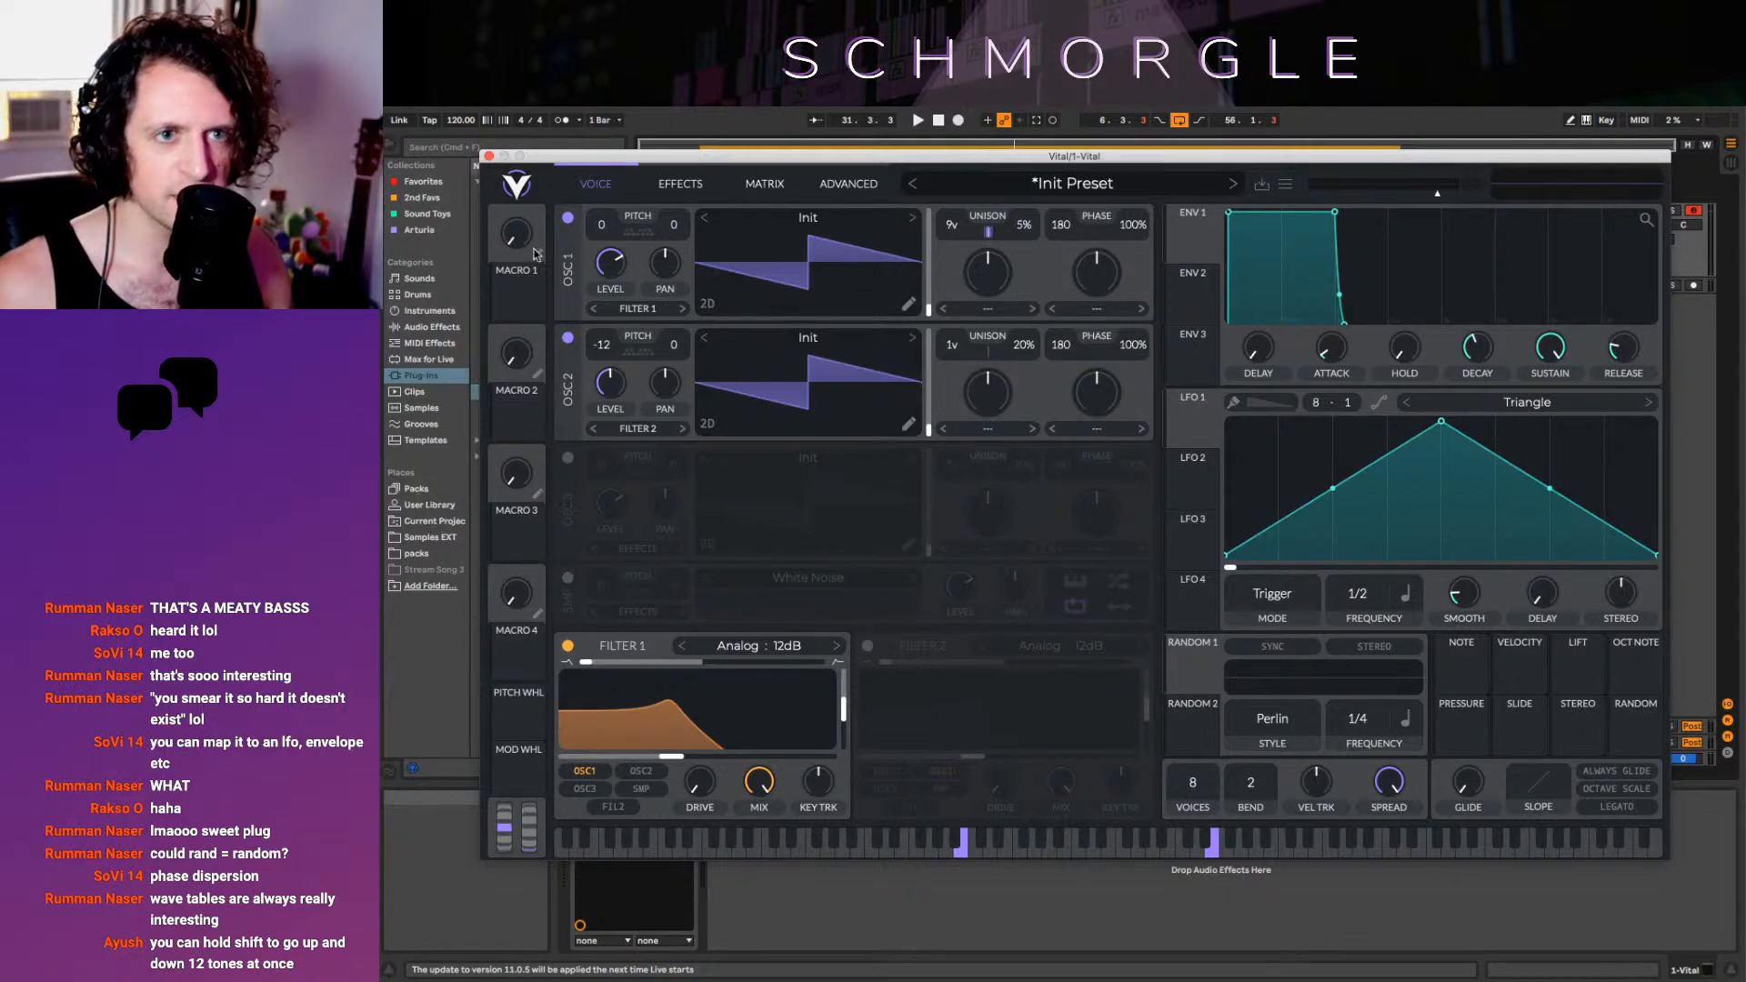
pyautogui.scroll(-2, 607, 351)
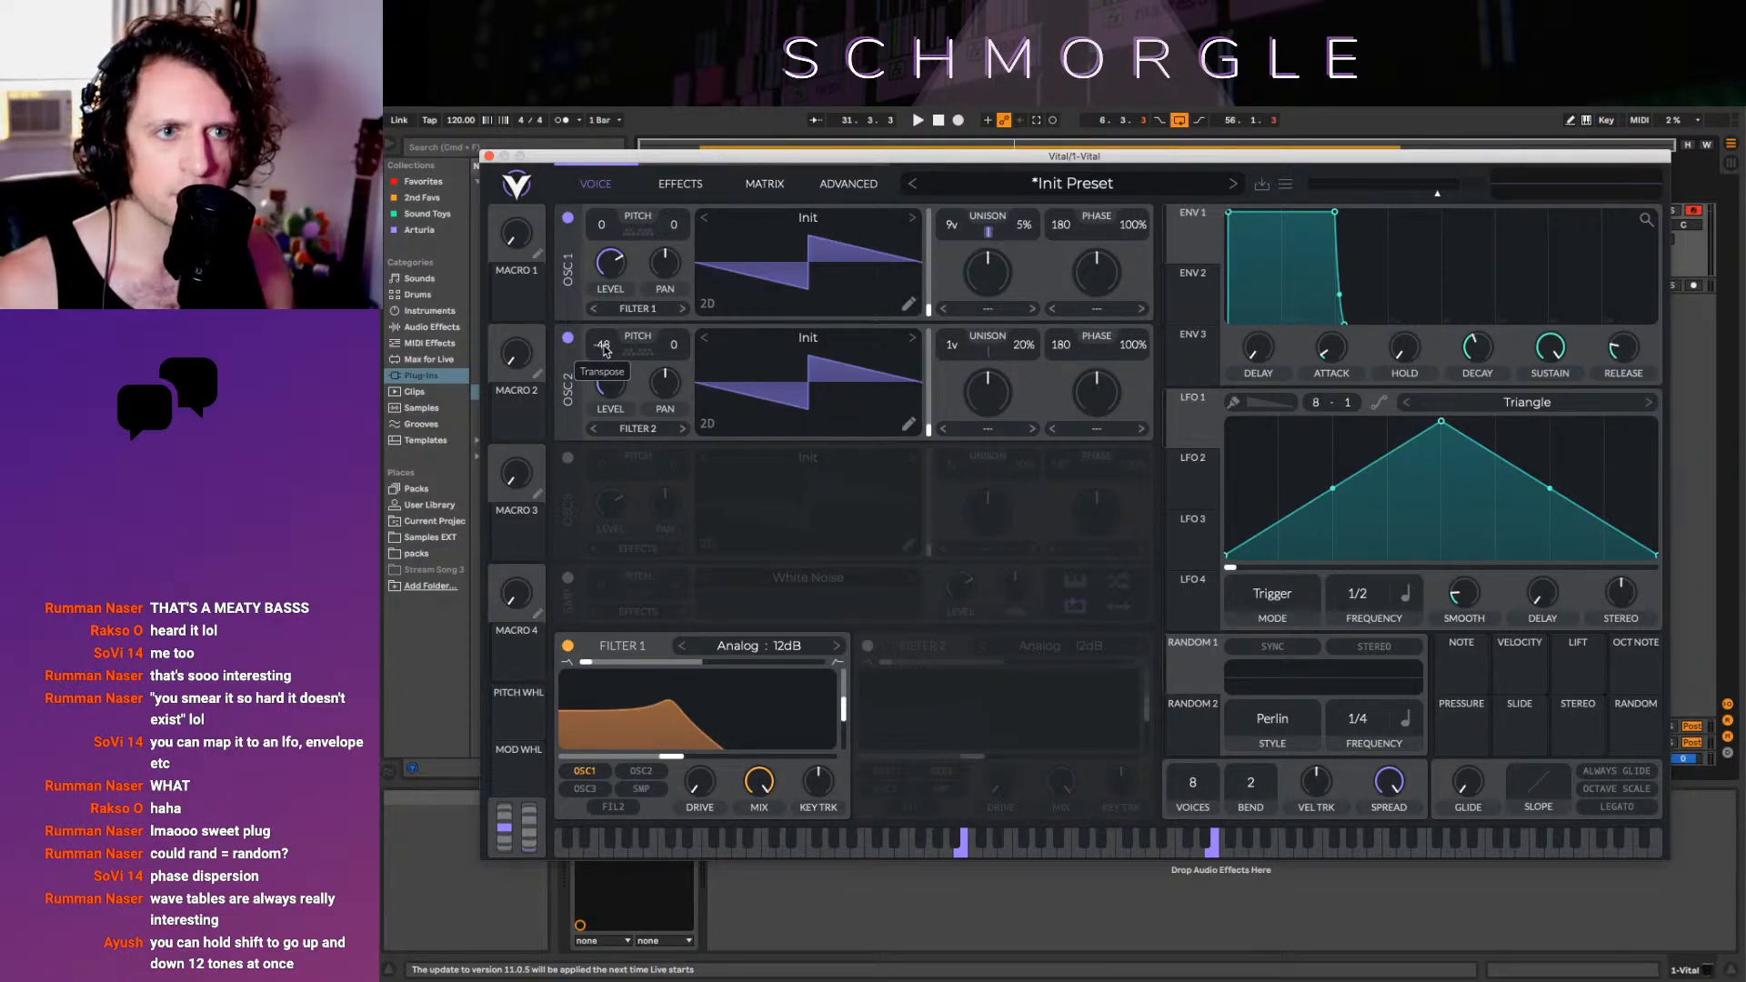
pyautogui.moveTo(607, 350); pyautogui.dragTo(606, 312)
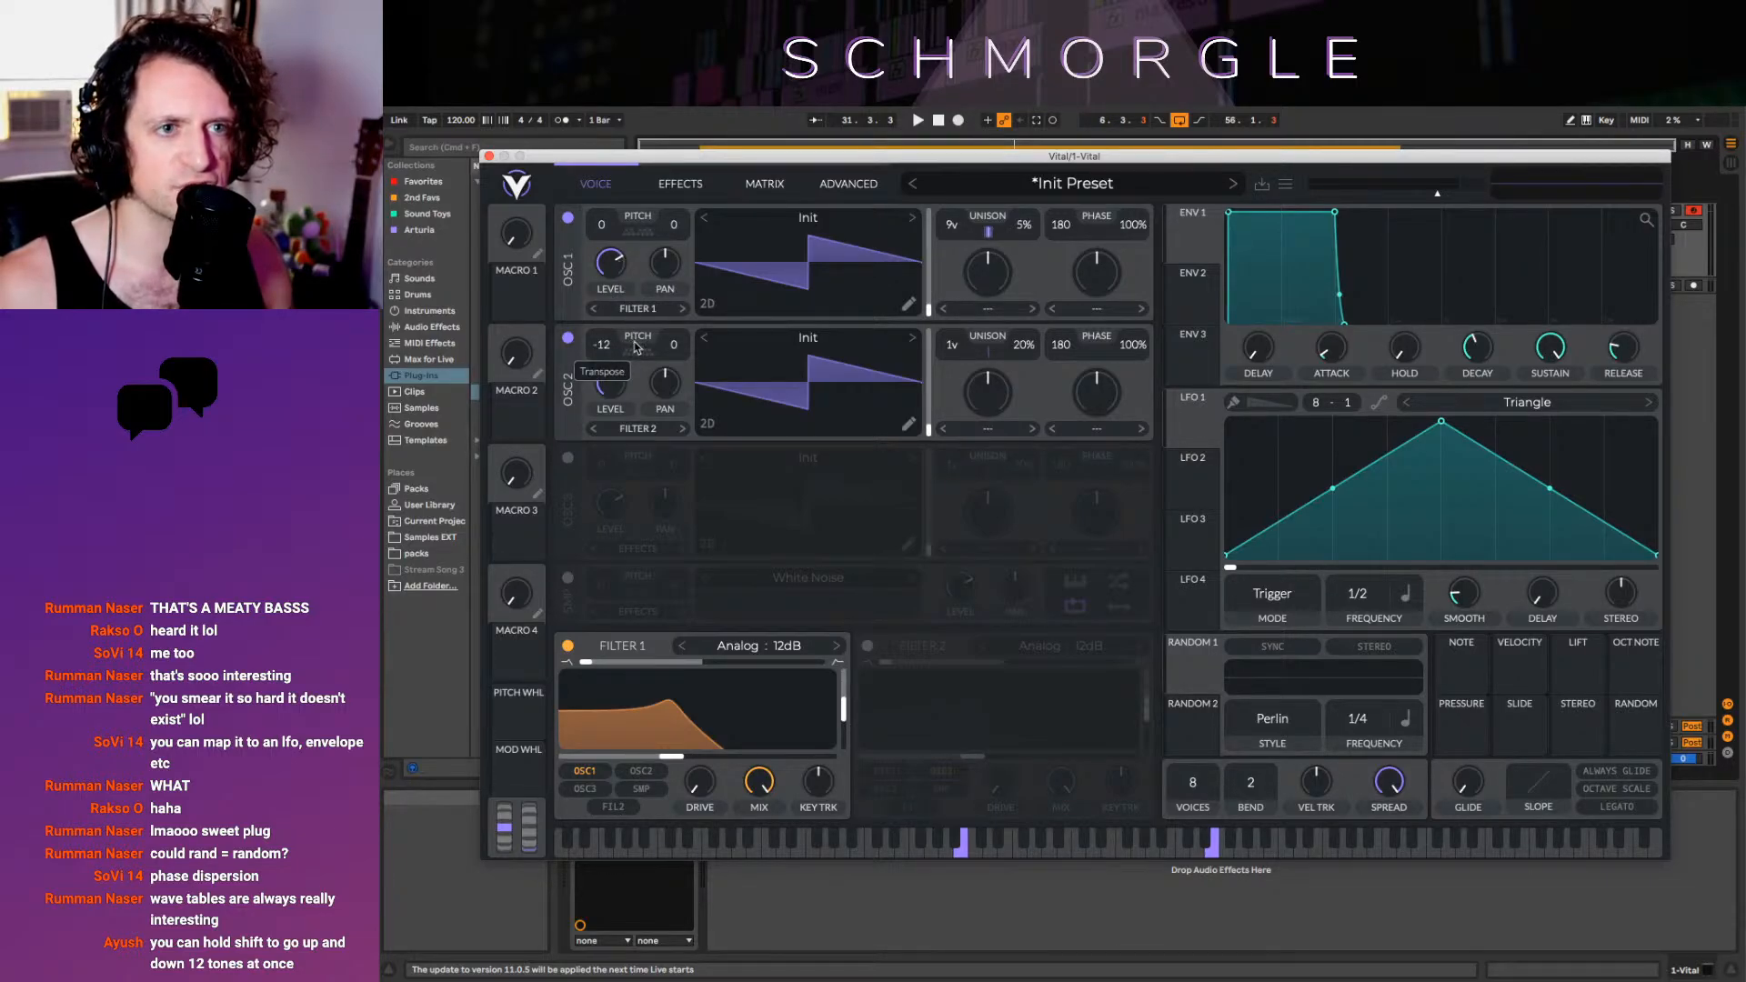
pyautogui.moveTo(627, 335); pyautogui.dragTo(602, 303)
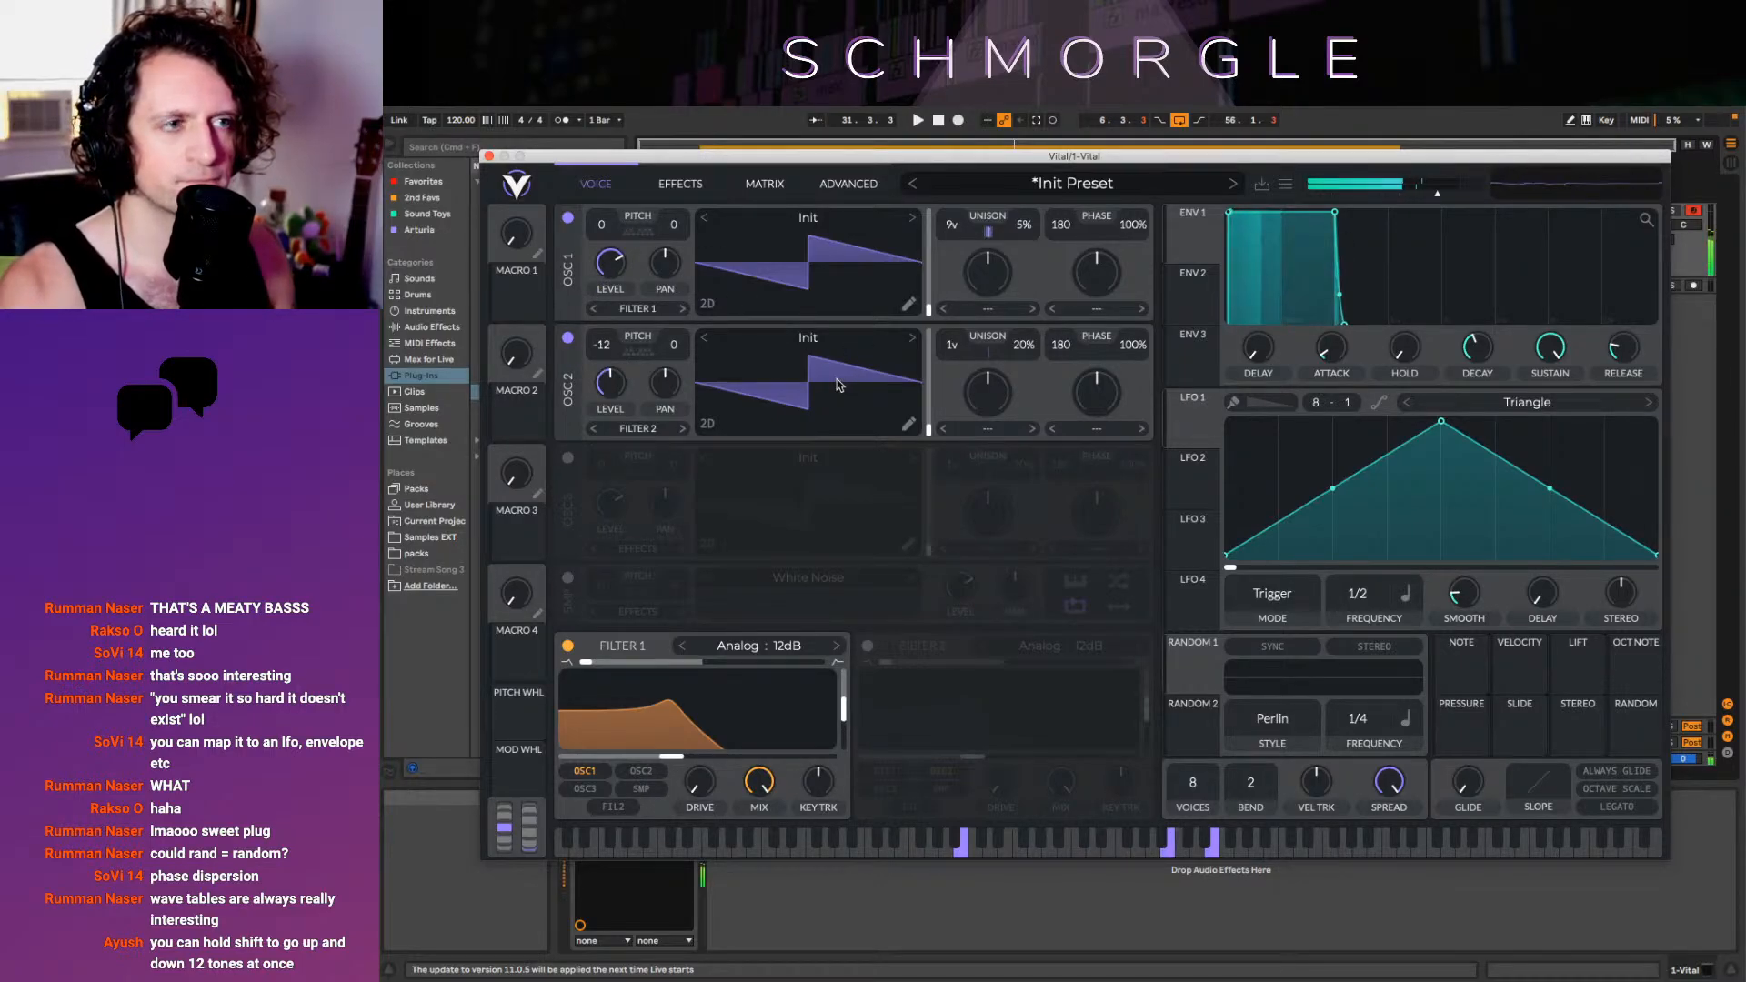
pyautogui.moveTo(952, 348); pyautogui.dragTo(970, 415)
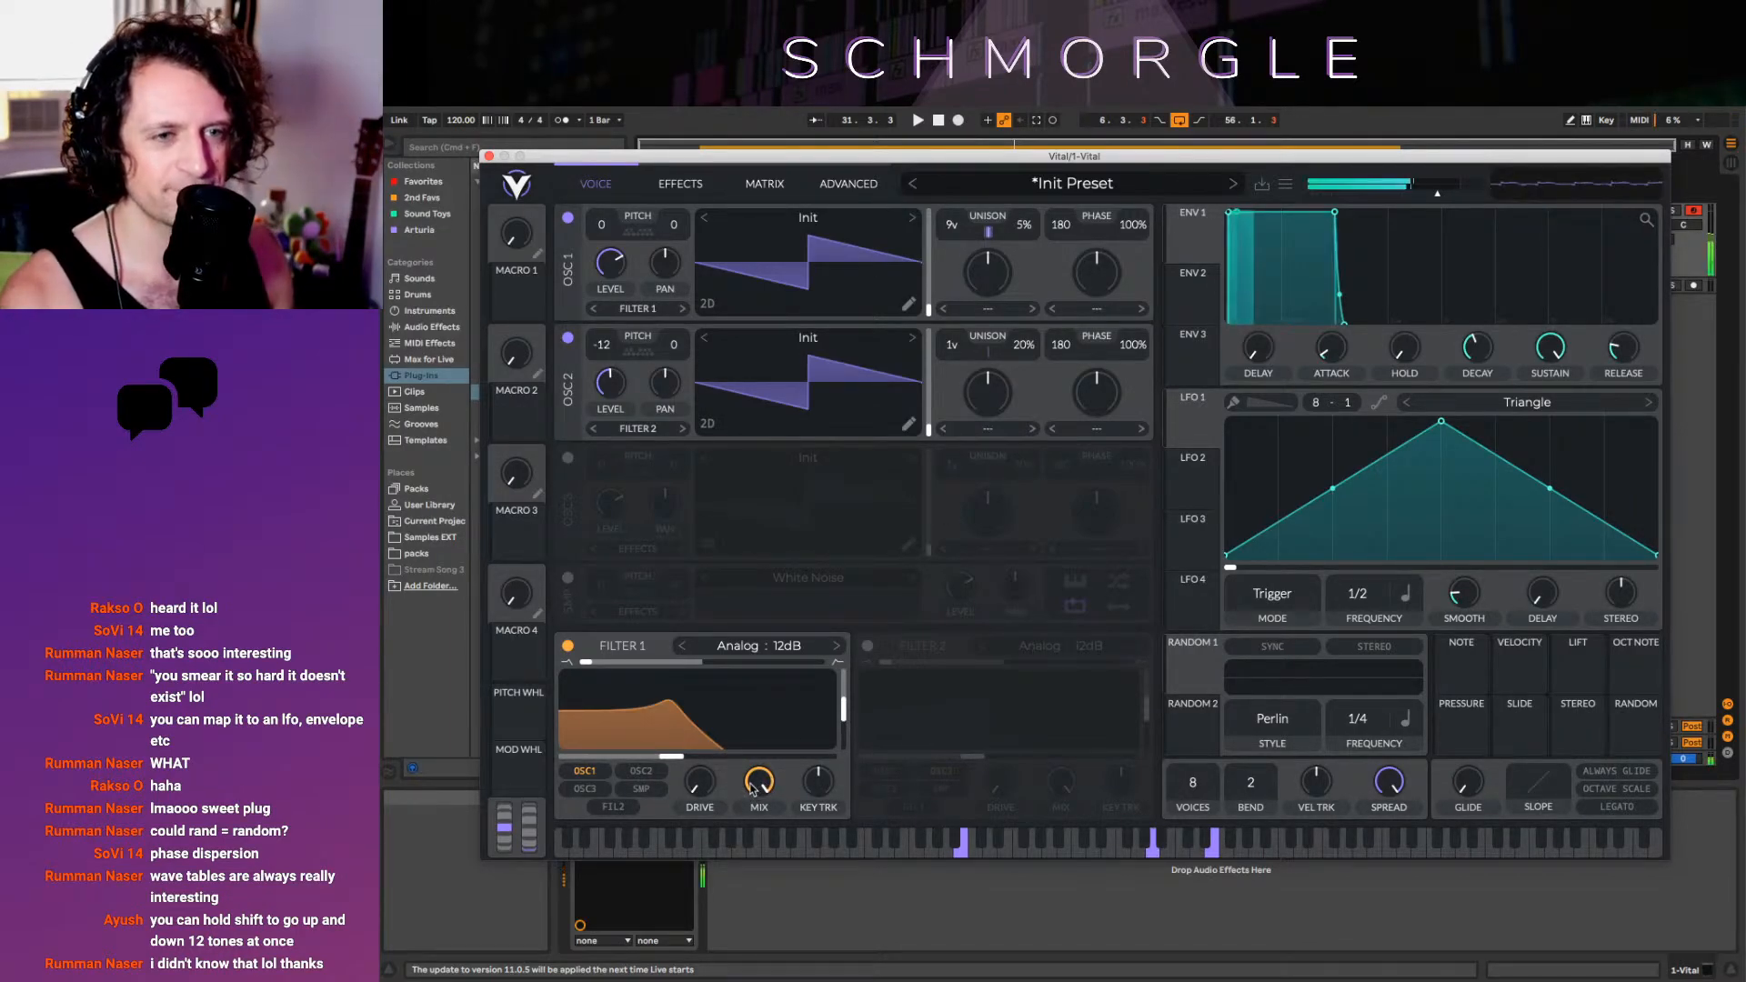
# Set filter 1 to Analog 24dB with about 69 semitones cutoff and 42.6% resonance, comparing the sound with the filter off and on
pyautogui.moveTo(764, 793); pyautogui.dragTo(781, 711)
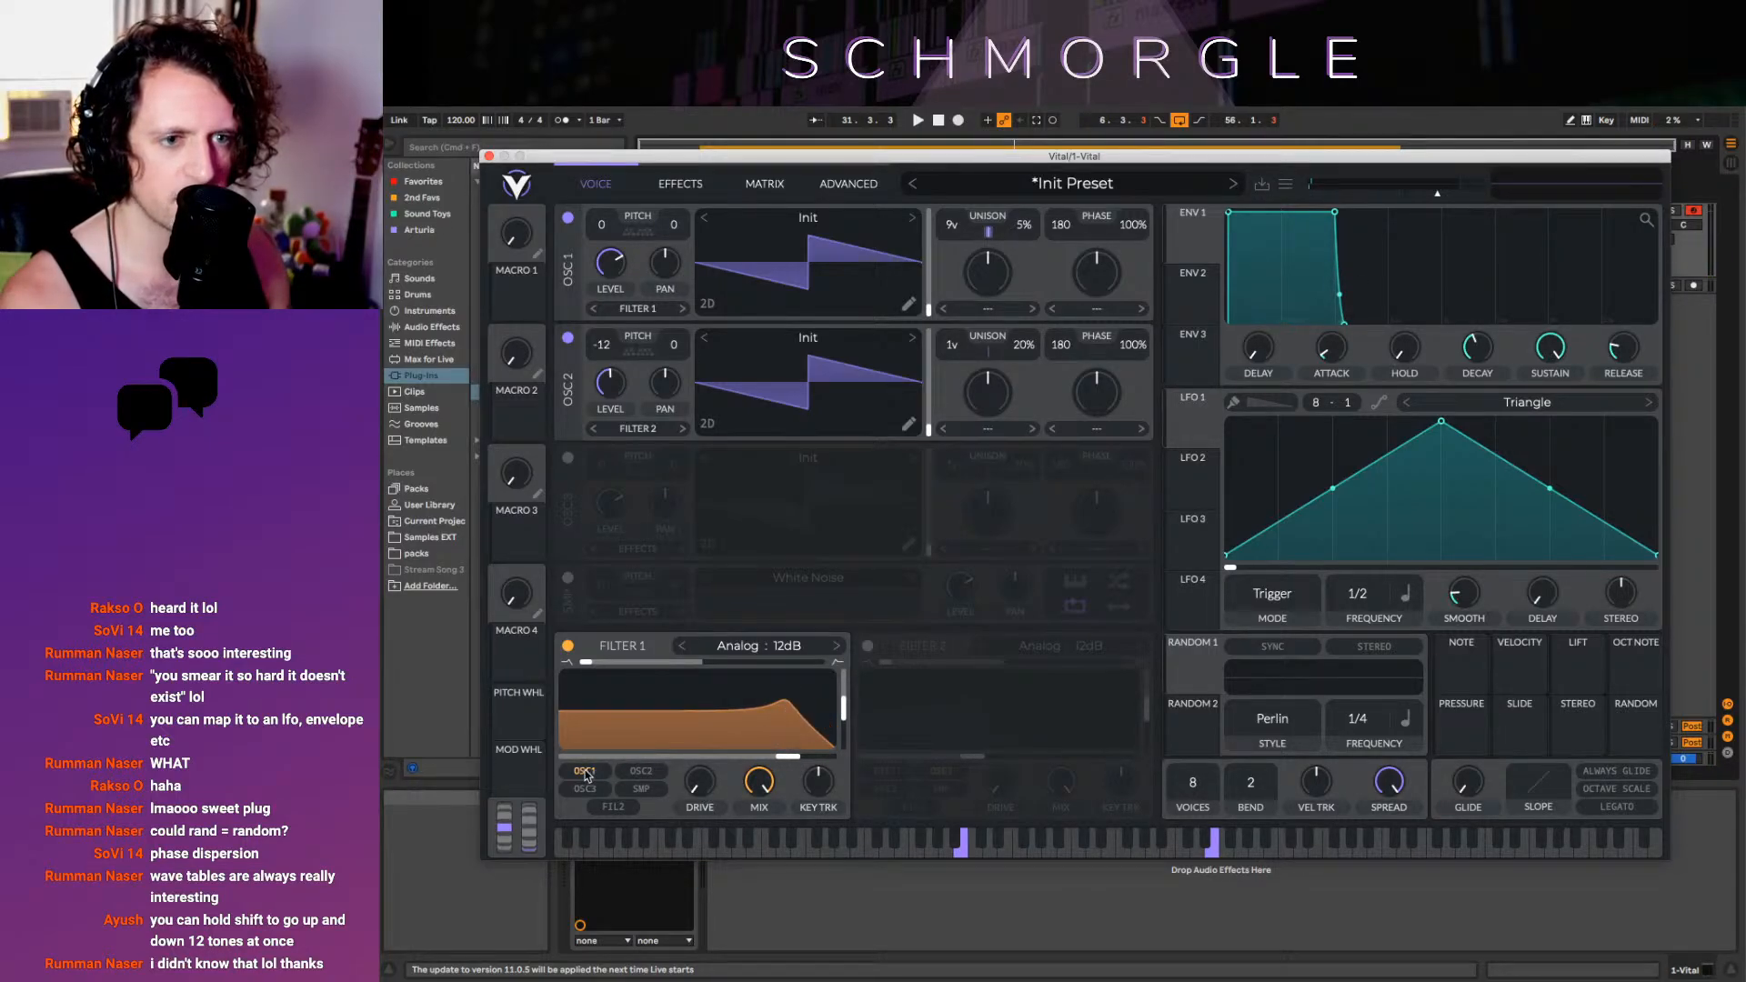
pyautogui.moveTo(779, 709); pyautogui.dragTo(682, 669)
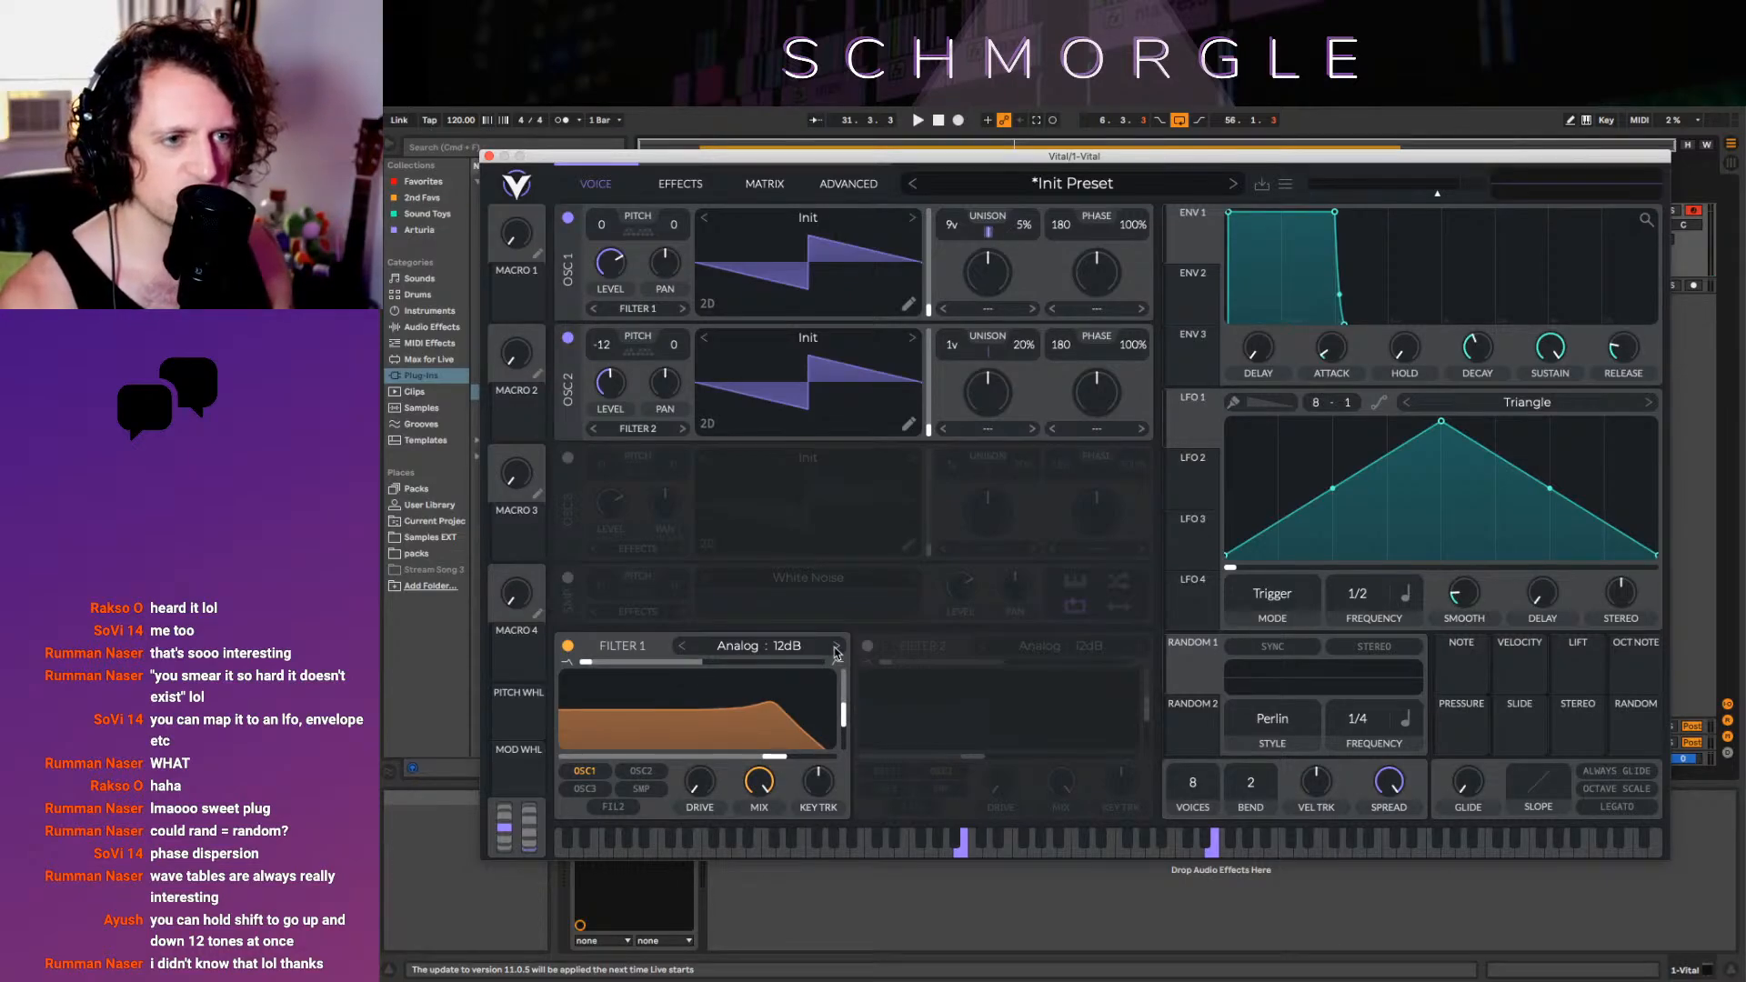
pyautogui.click(837, 647)
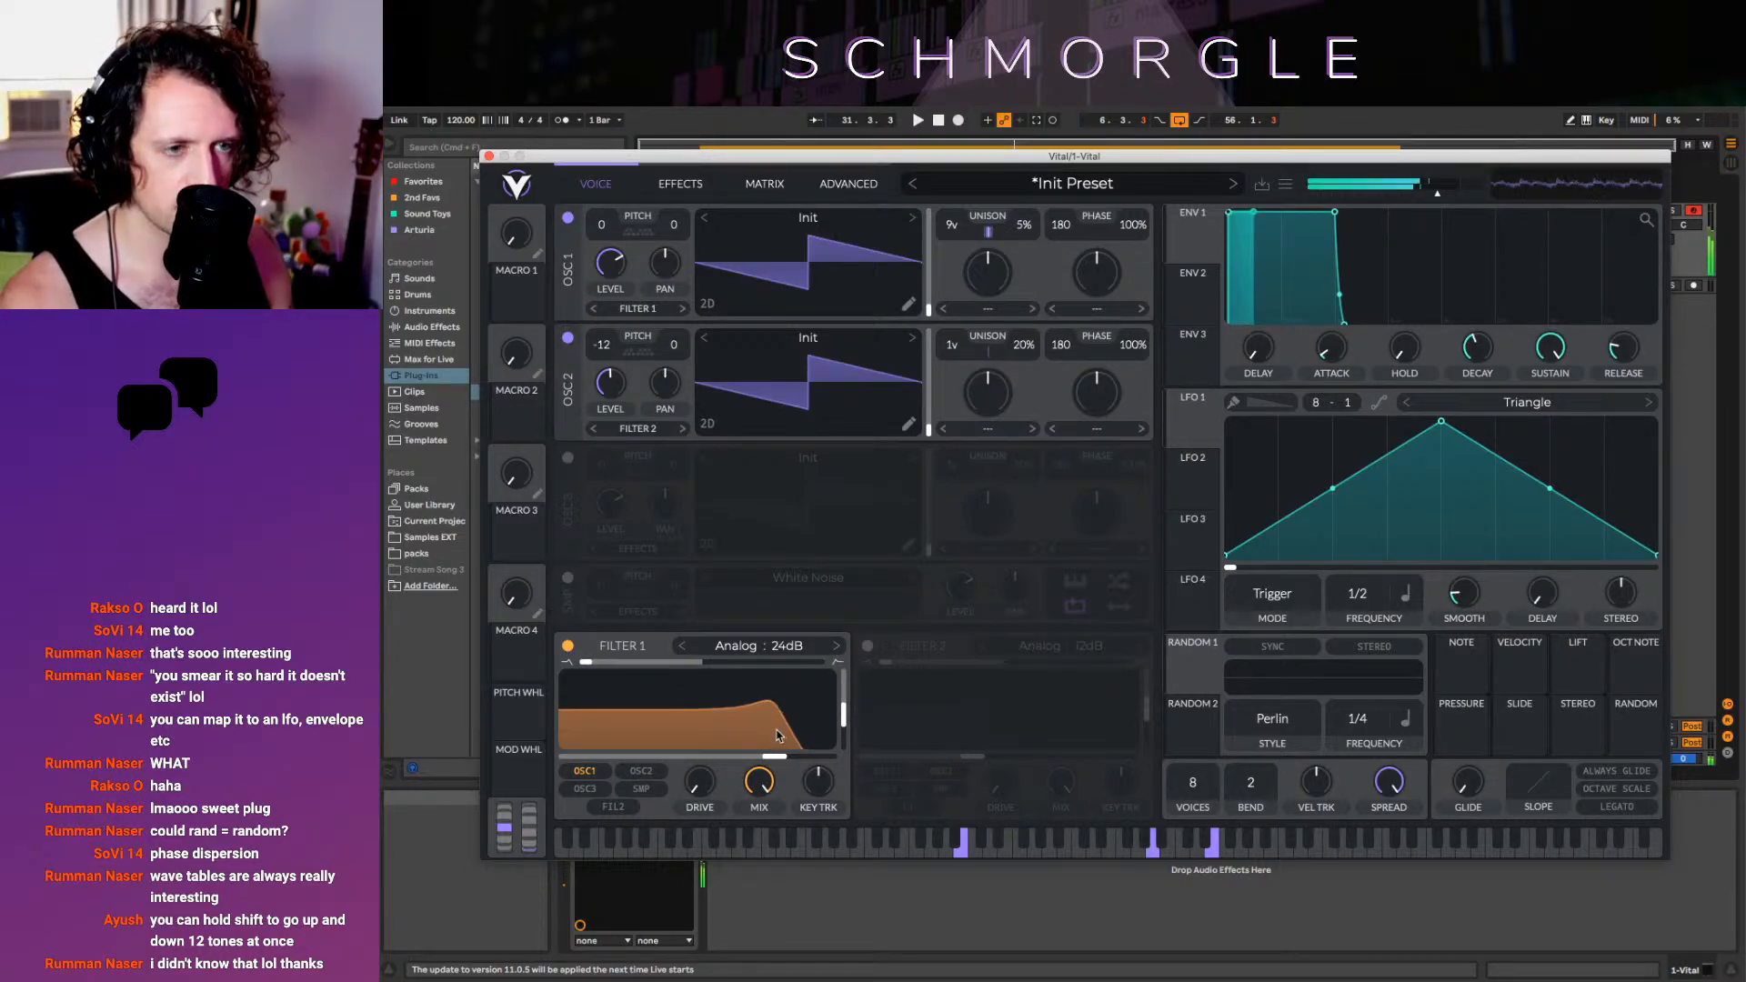
pyautogui.moveTo(794, 708)
pyautogui.mouseDown()
pyautogui.moveTo(832, 718)
pyautogui.moveTo(797, 731)
pyautogui.mouseUp()
pyautogui.click(682, 646)
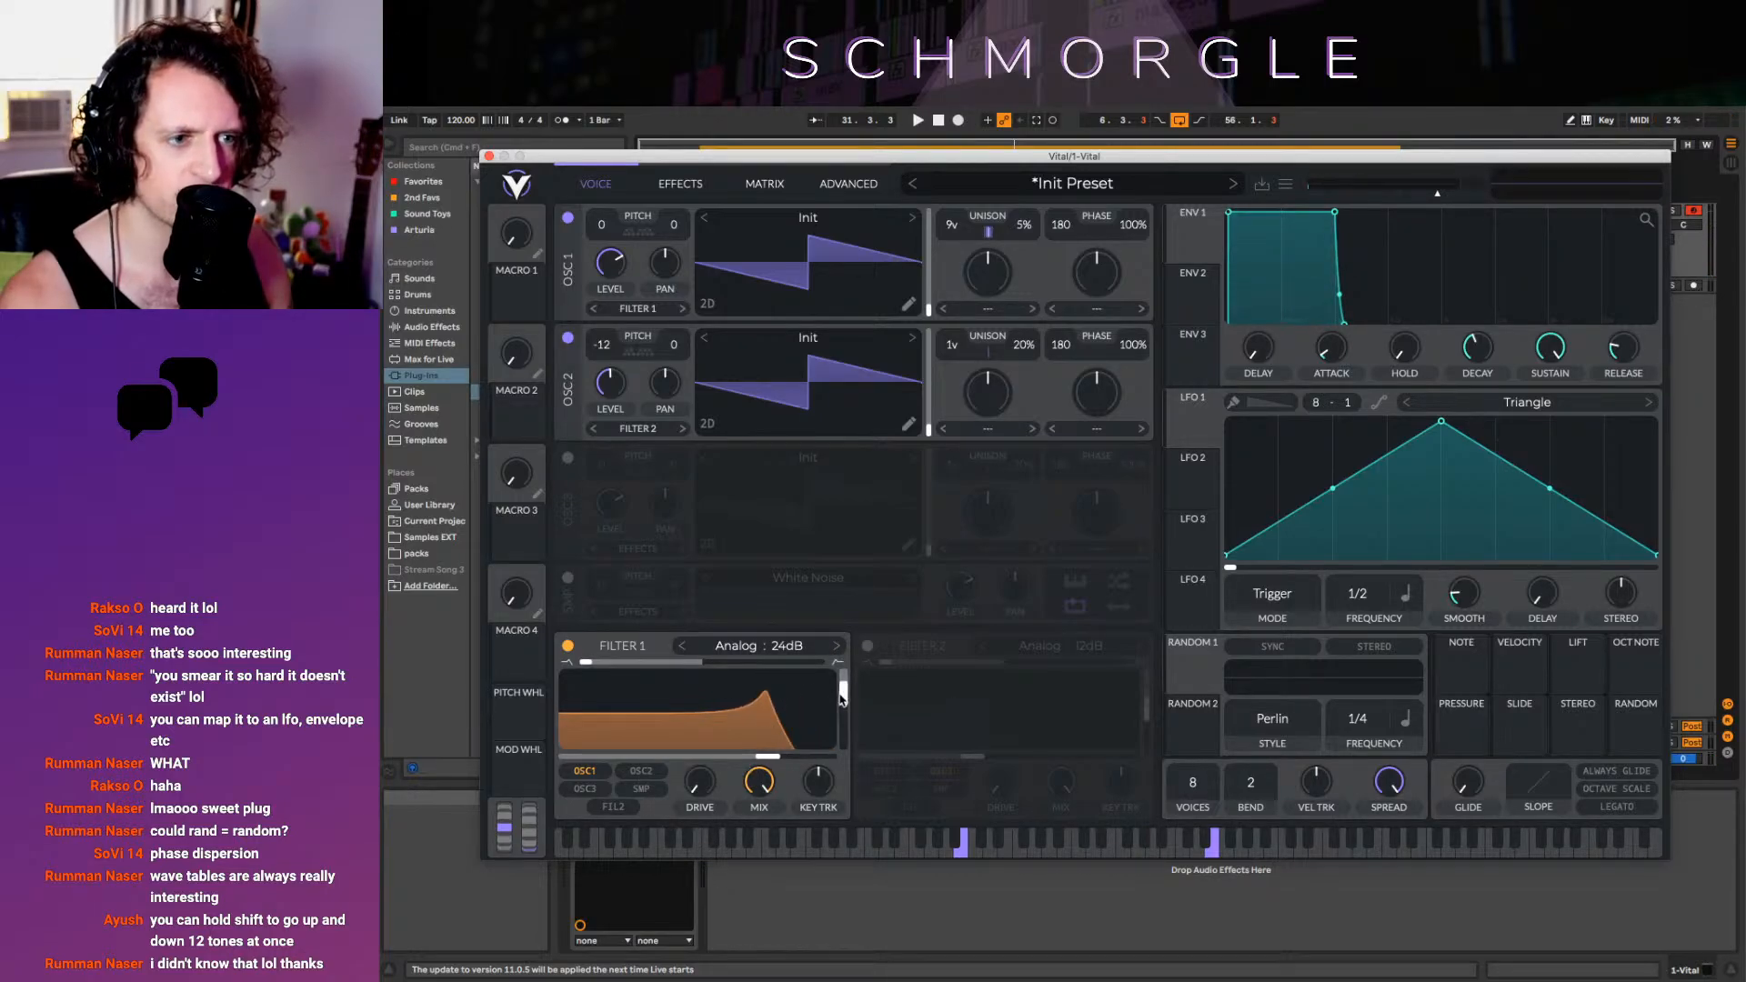
pyautogui.moveTo(841, 700); pyautogui.dragTo(803, 719)
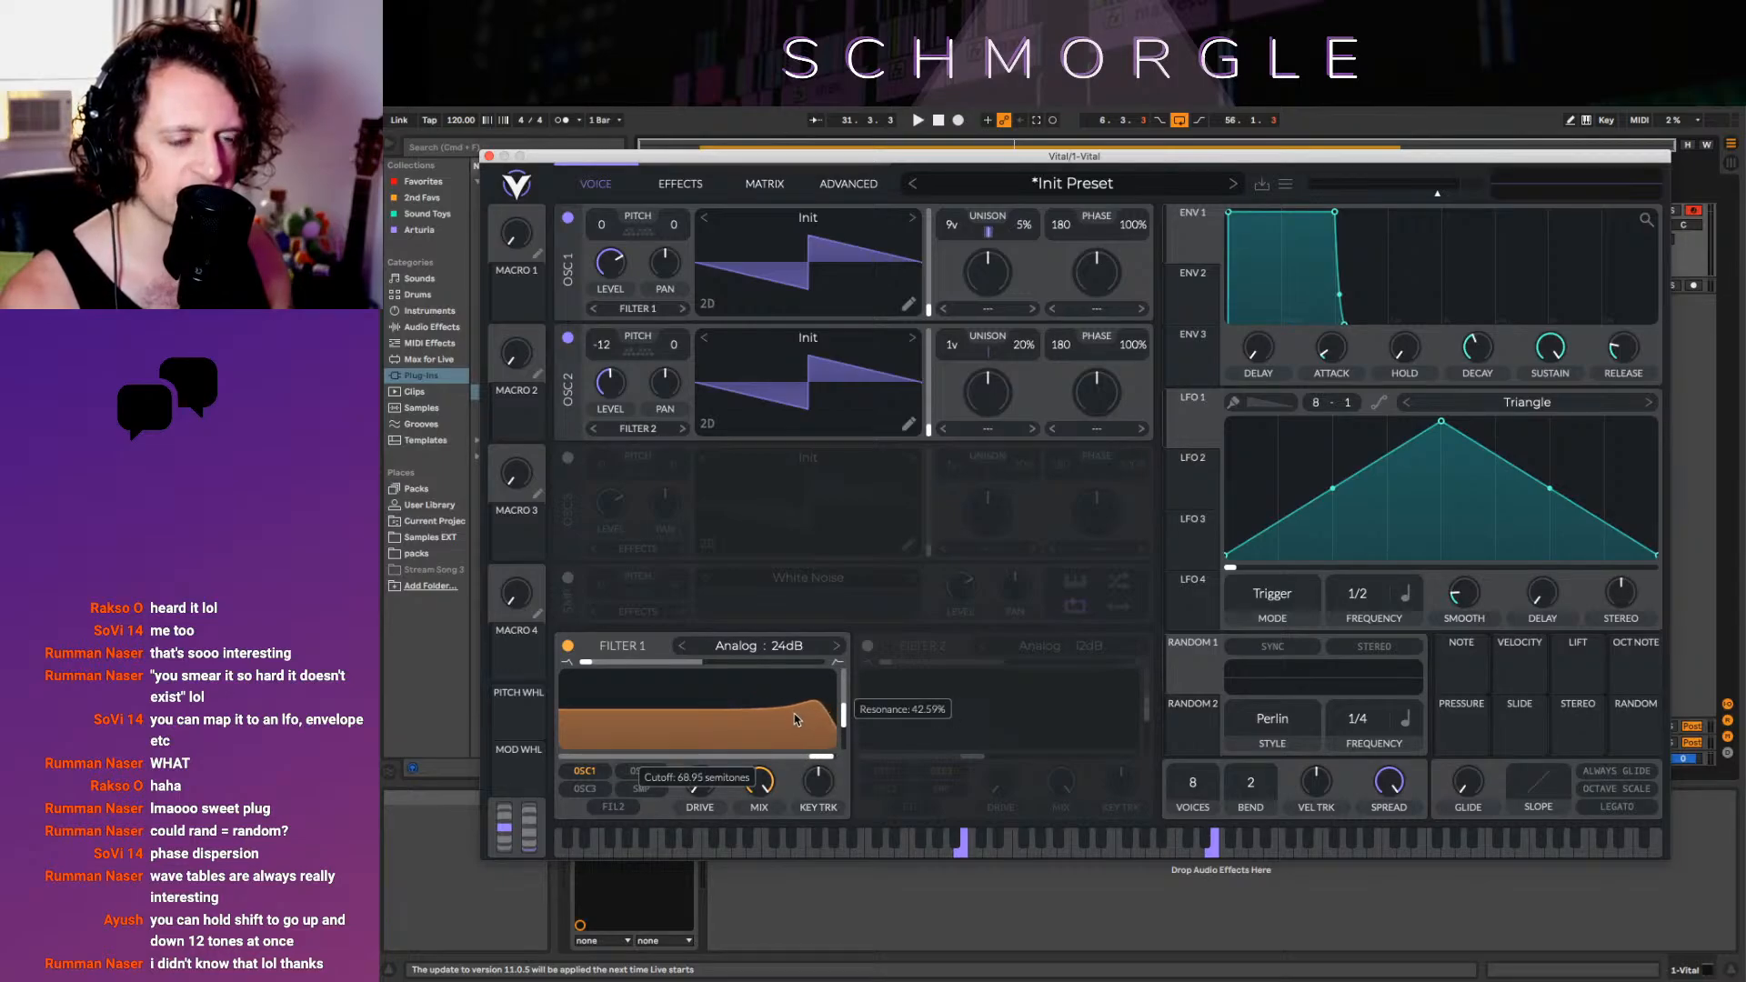
pyautogui.click(574, 653)
pyautogui.click(574, 652)
pyautogui.click(574, 652)
pyautogui.click(574, 652)
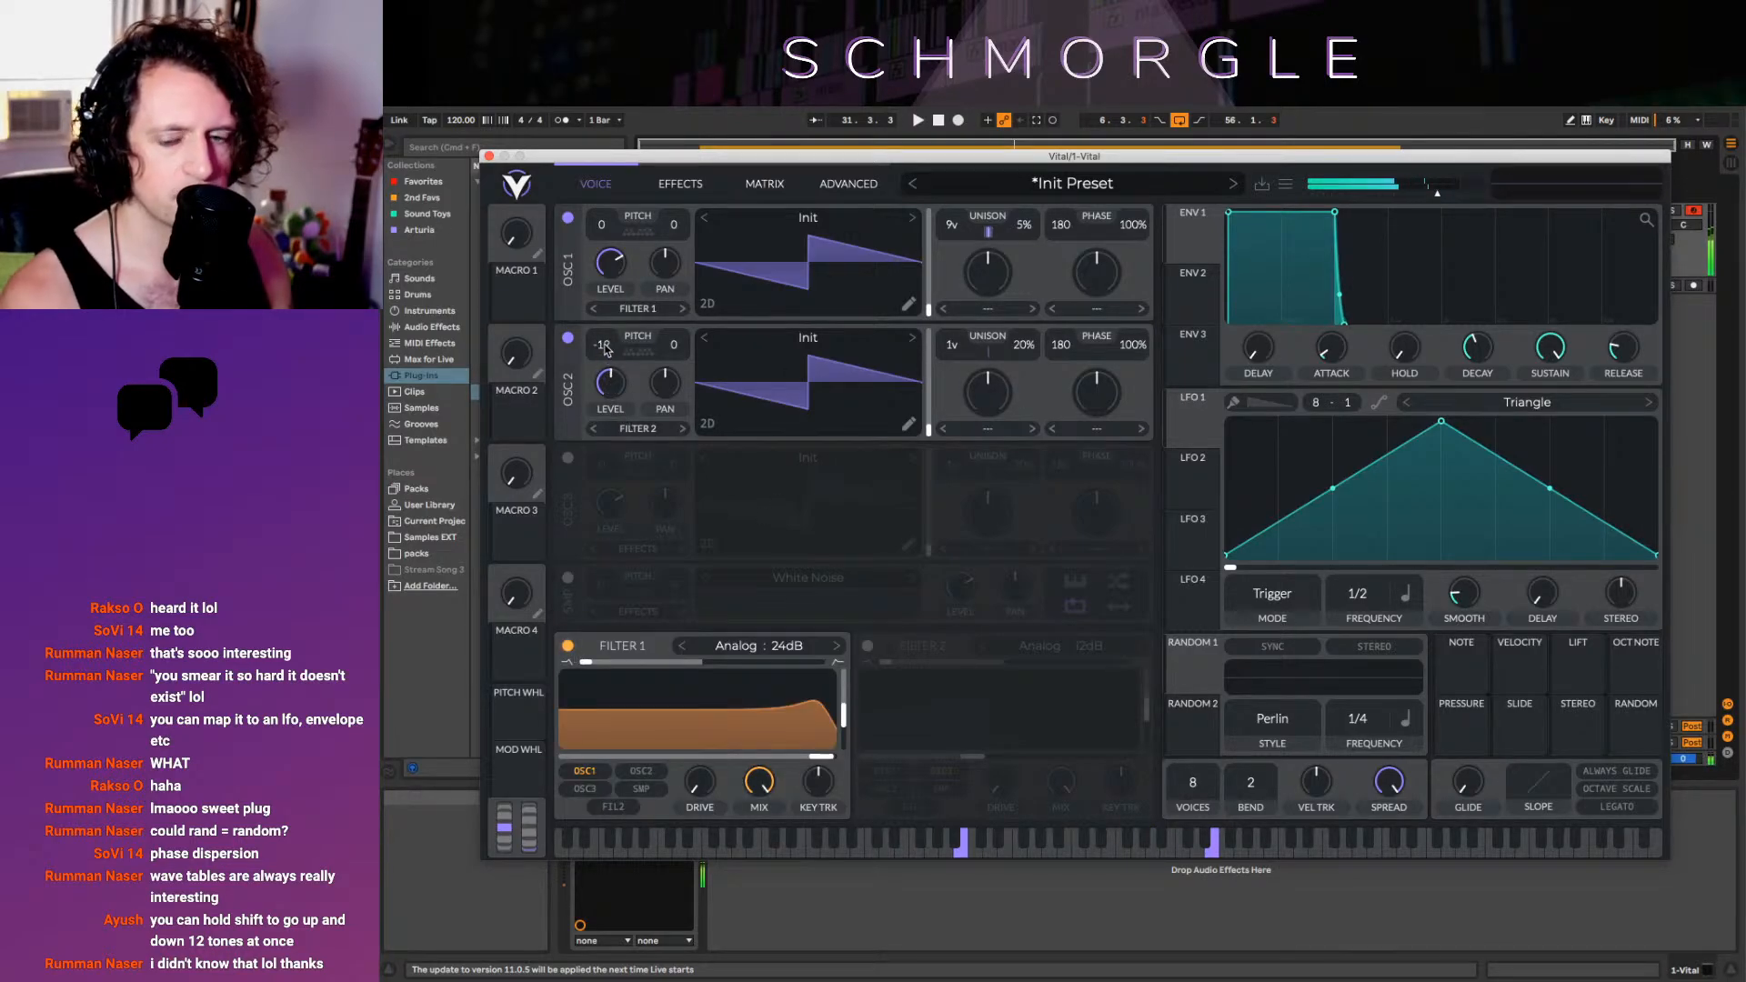
# Enable oscillator 3 with transpose -24 and a lowered level, and set oscillator 1's unison detune to 9%
pyautogui.click(568, 458)
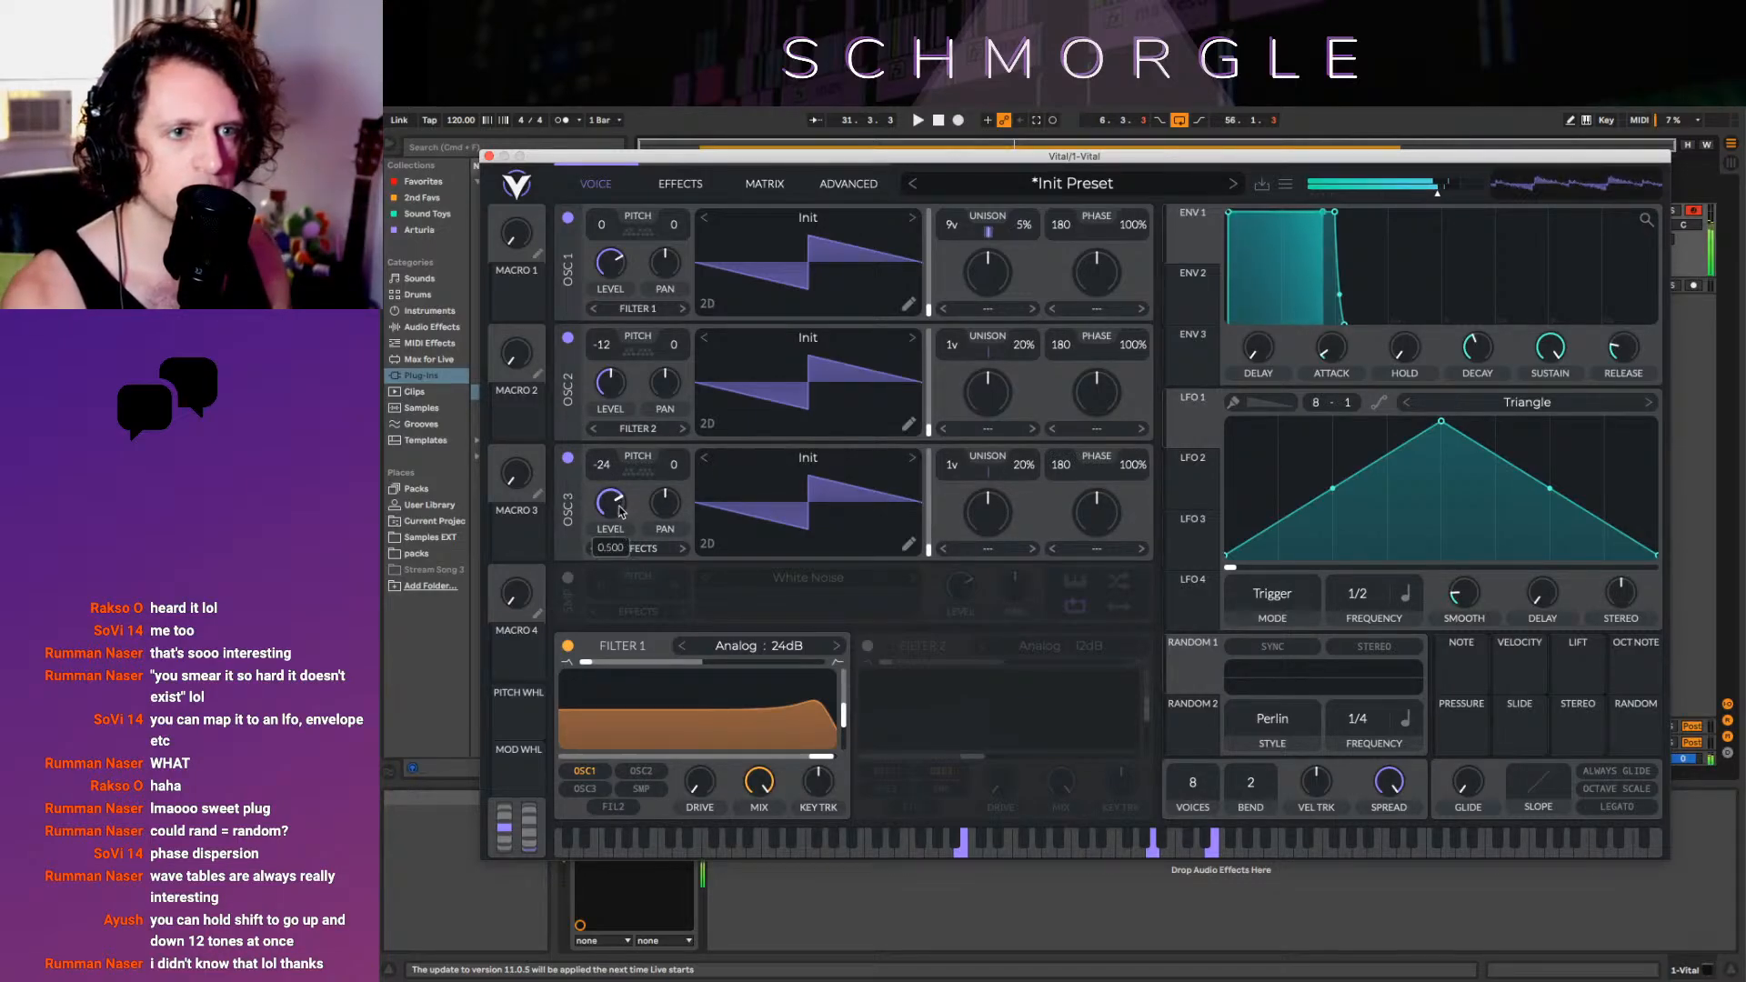
pyautogui.moveTo(619, 506); pyautogui.dragTo(621, 547)
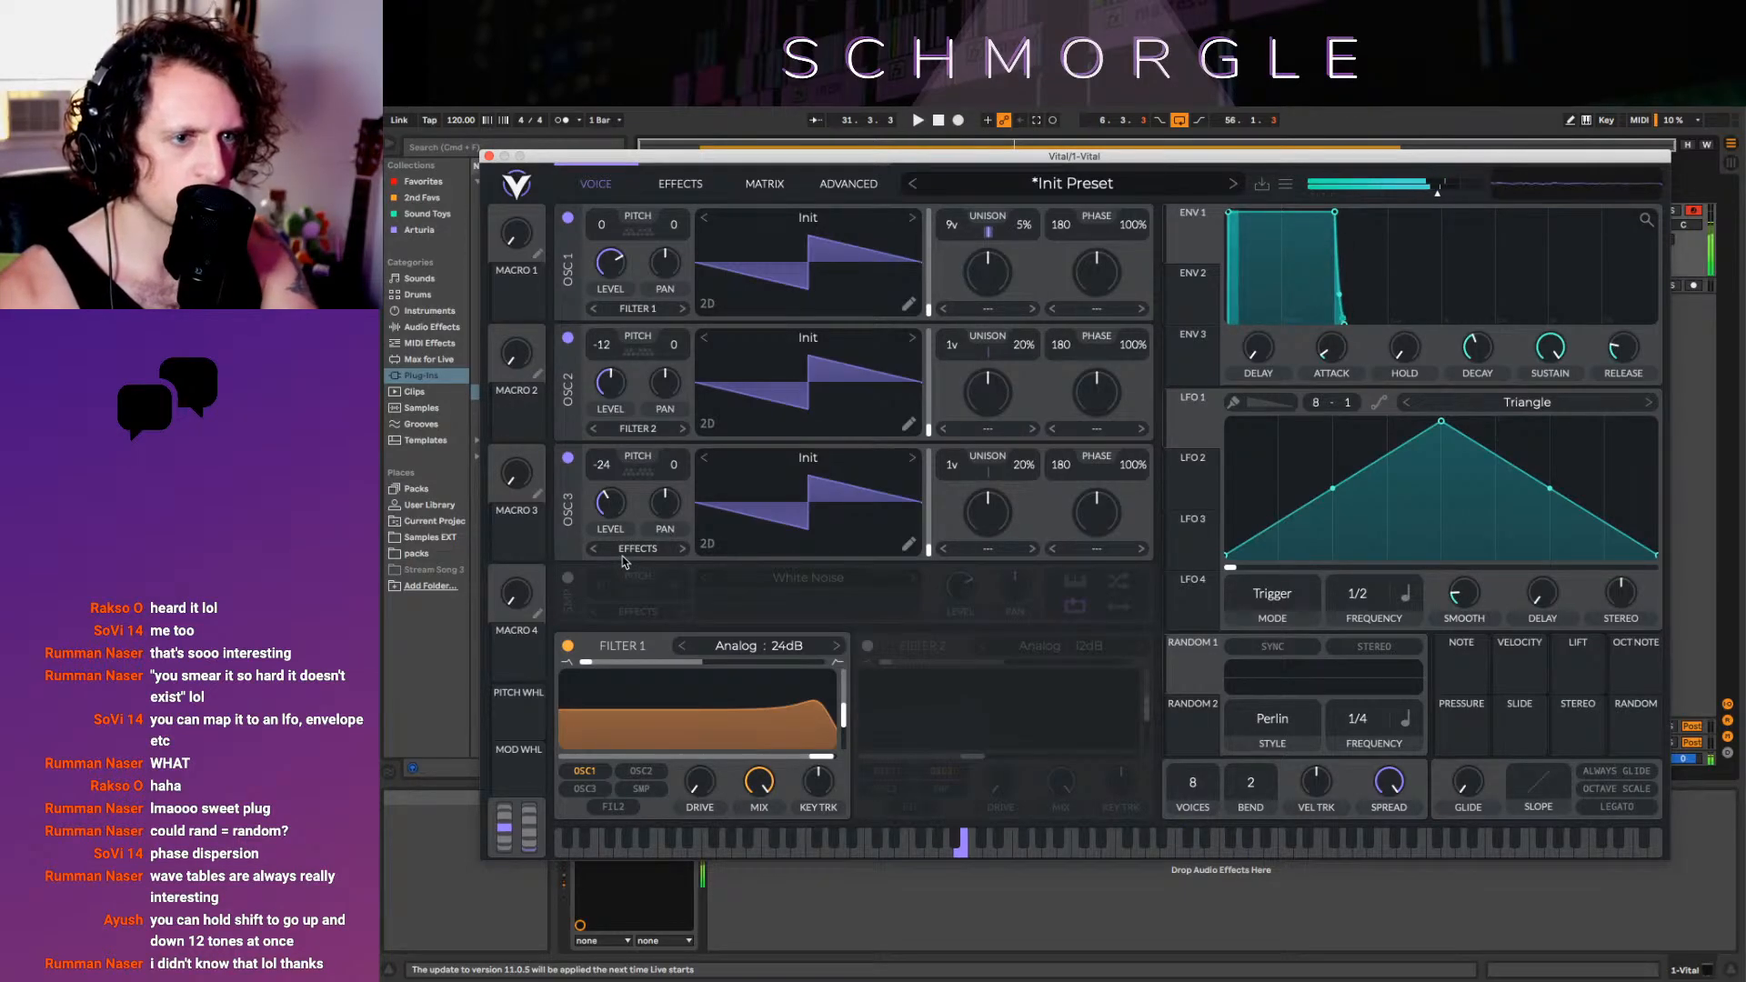
pyautogui.moveTo(618, 502); pyautogui.dragTo(618, 489)
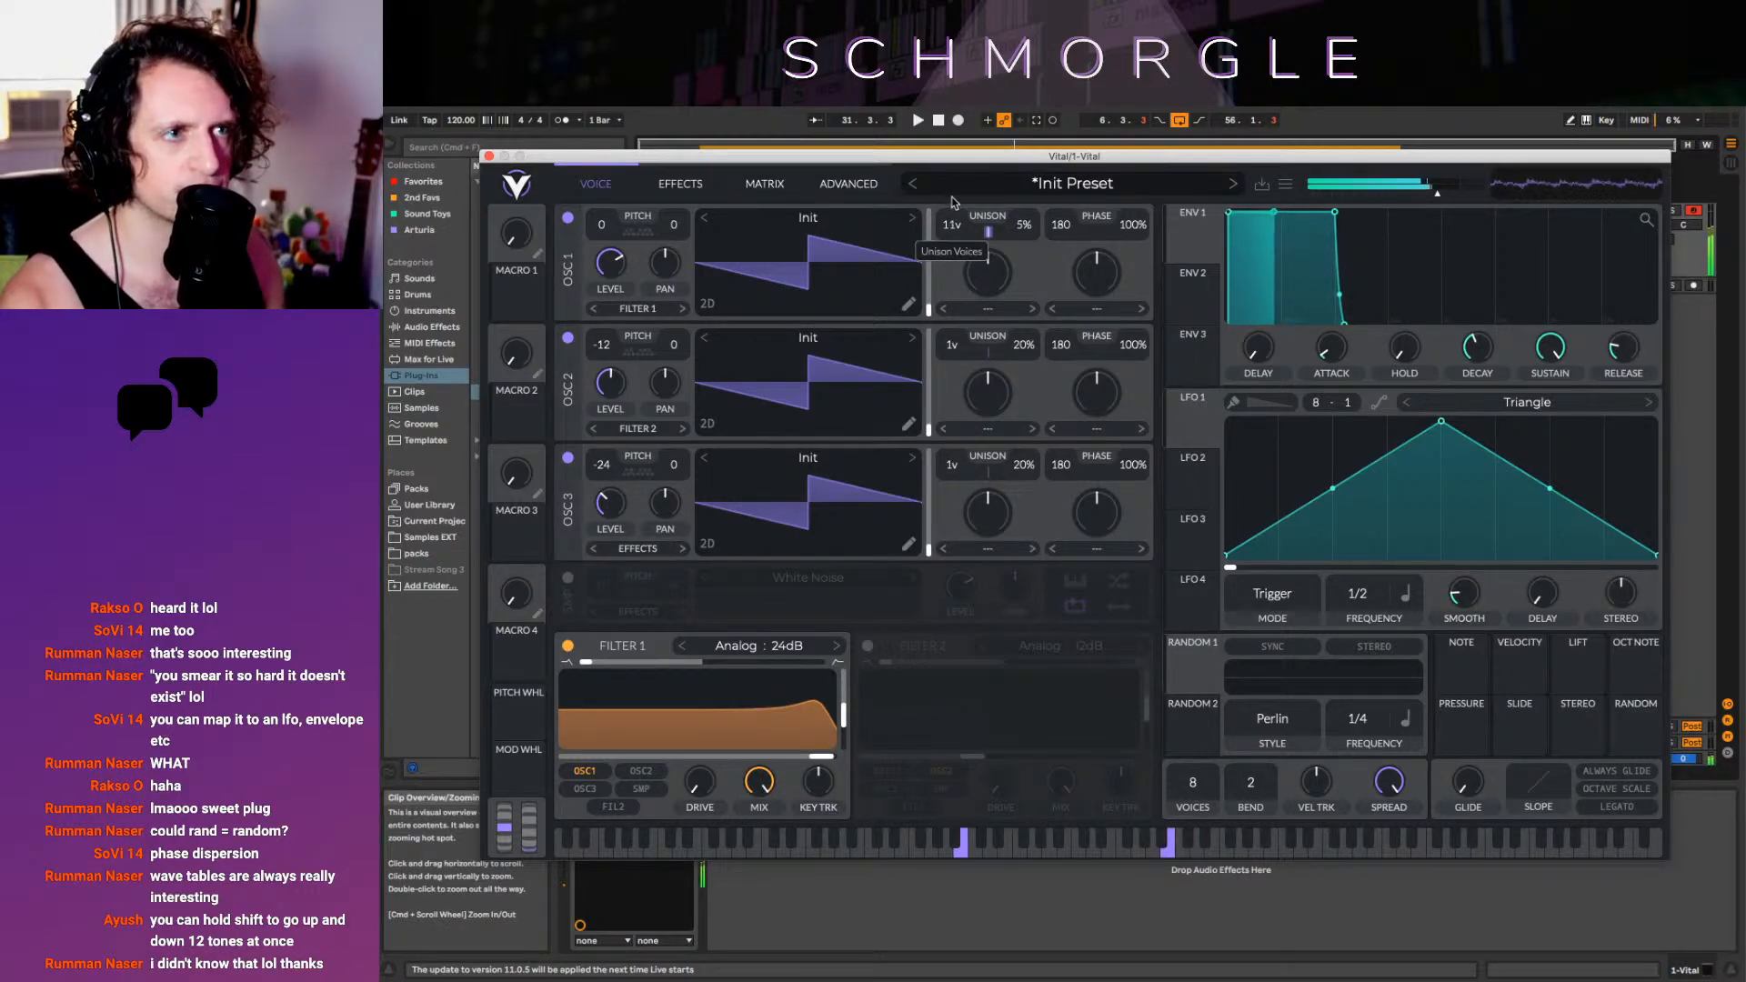
pyautogui.moveTo(1034, 228); pyautogui.dragTo(1034, 196)
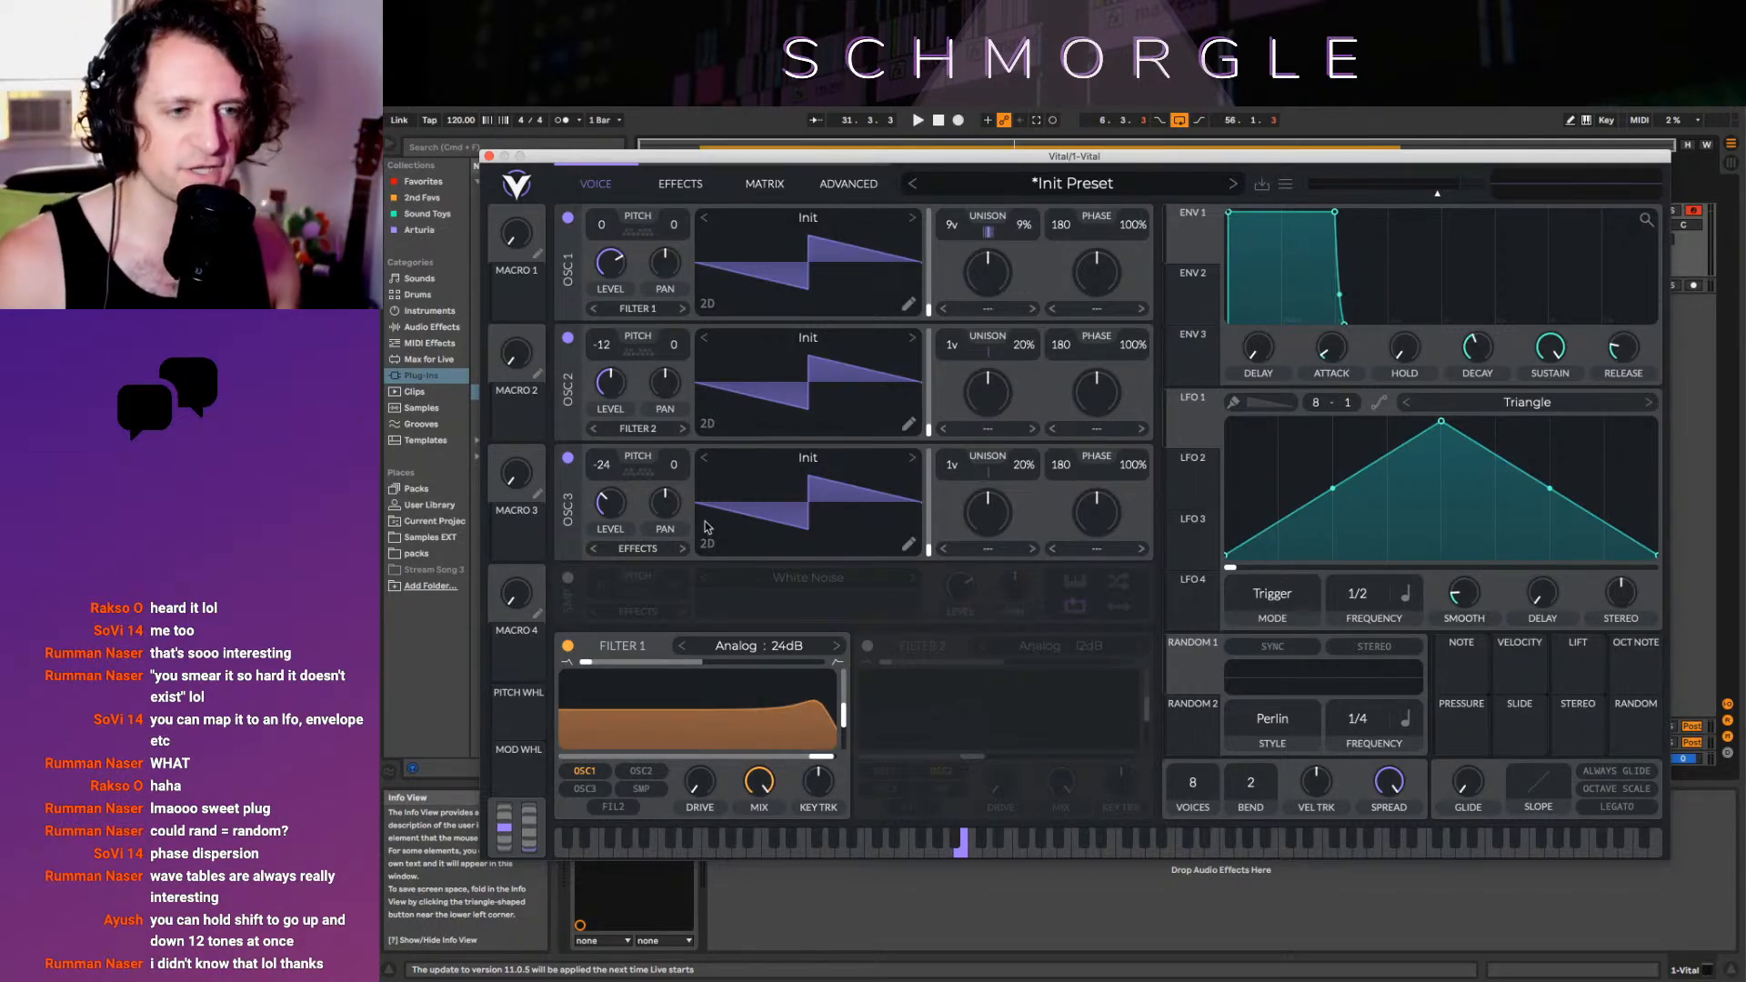
# Route oscillators 2 and 3 to Filter 1, and sweep filter 1's cutoff, leaving it near its upper end
pyautogui.click(633, 429)
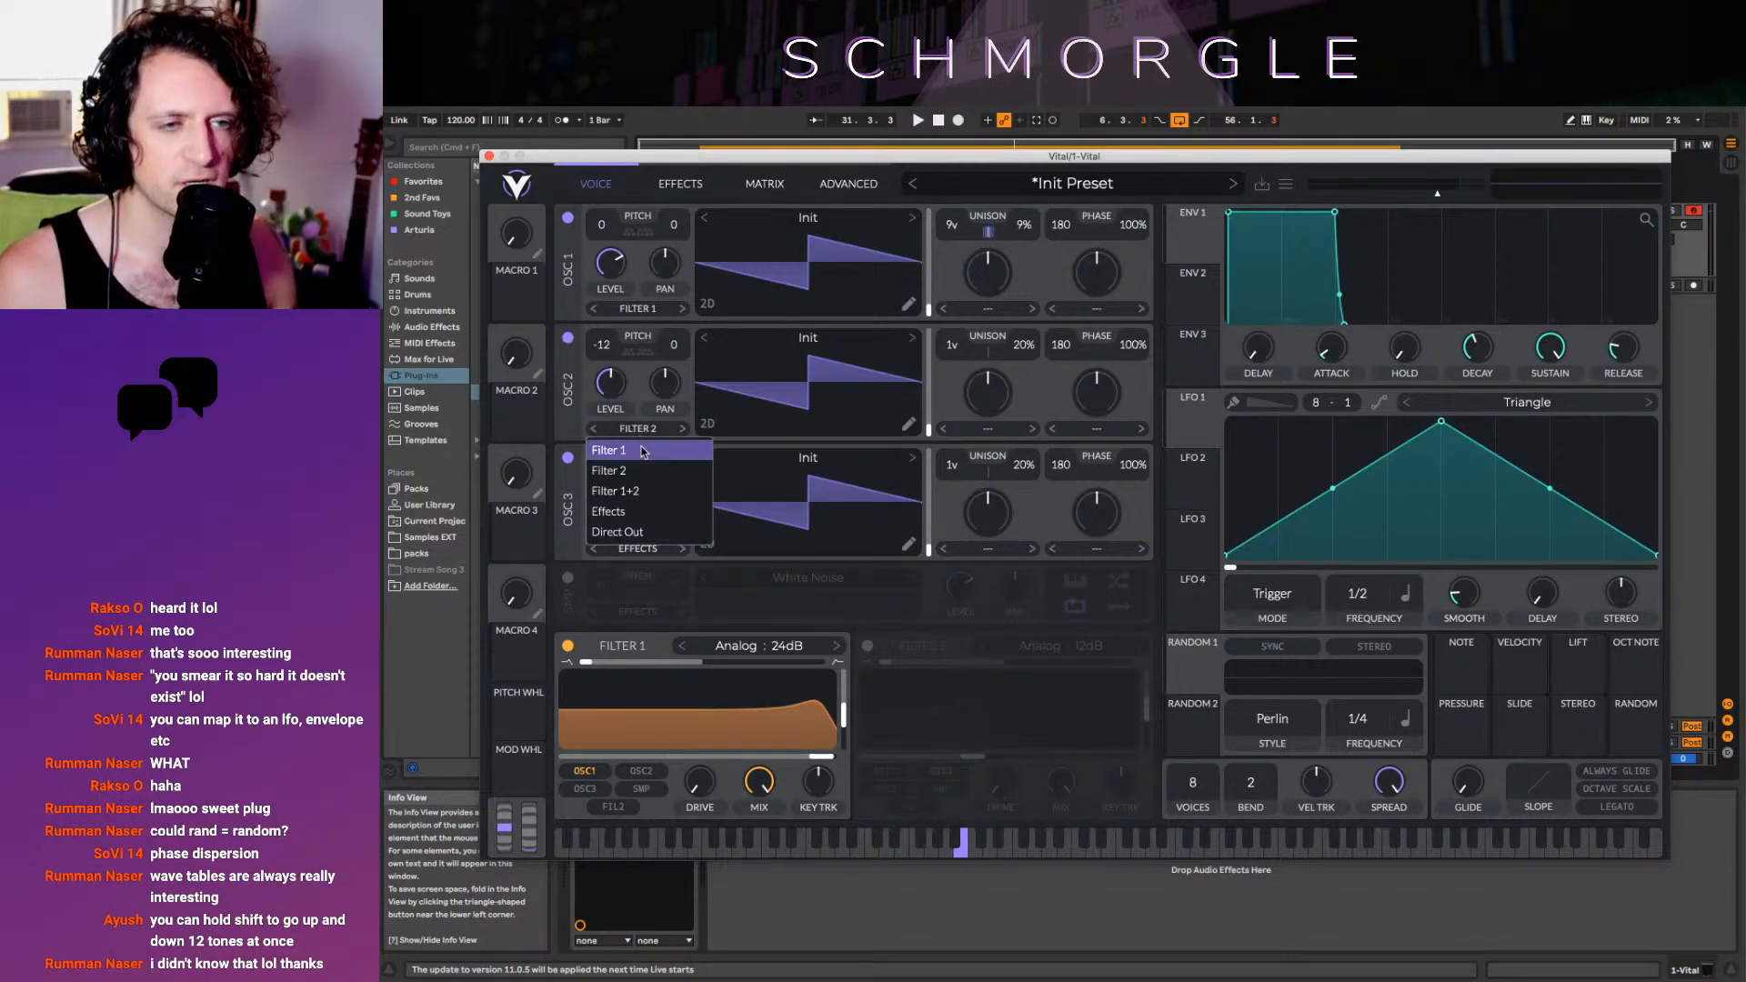
pyautogui.click(643, 451)
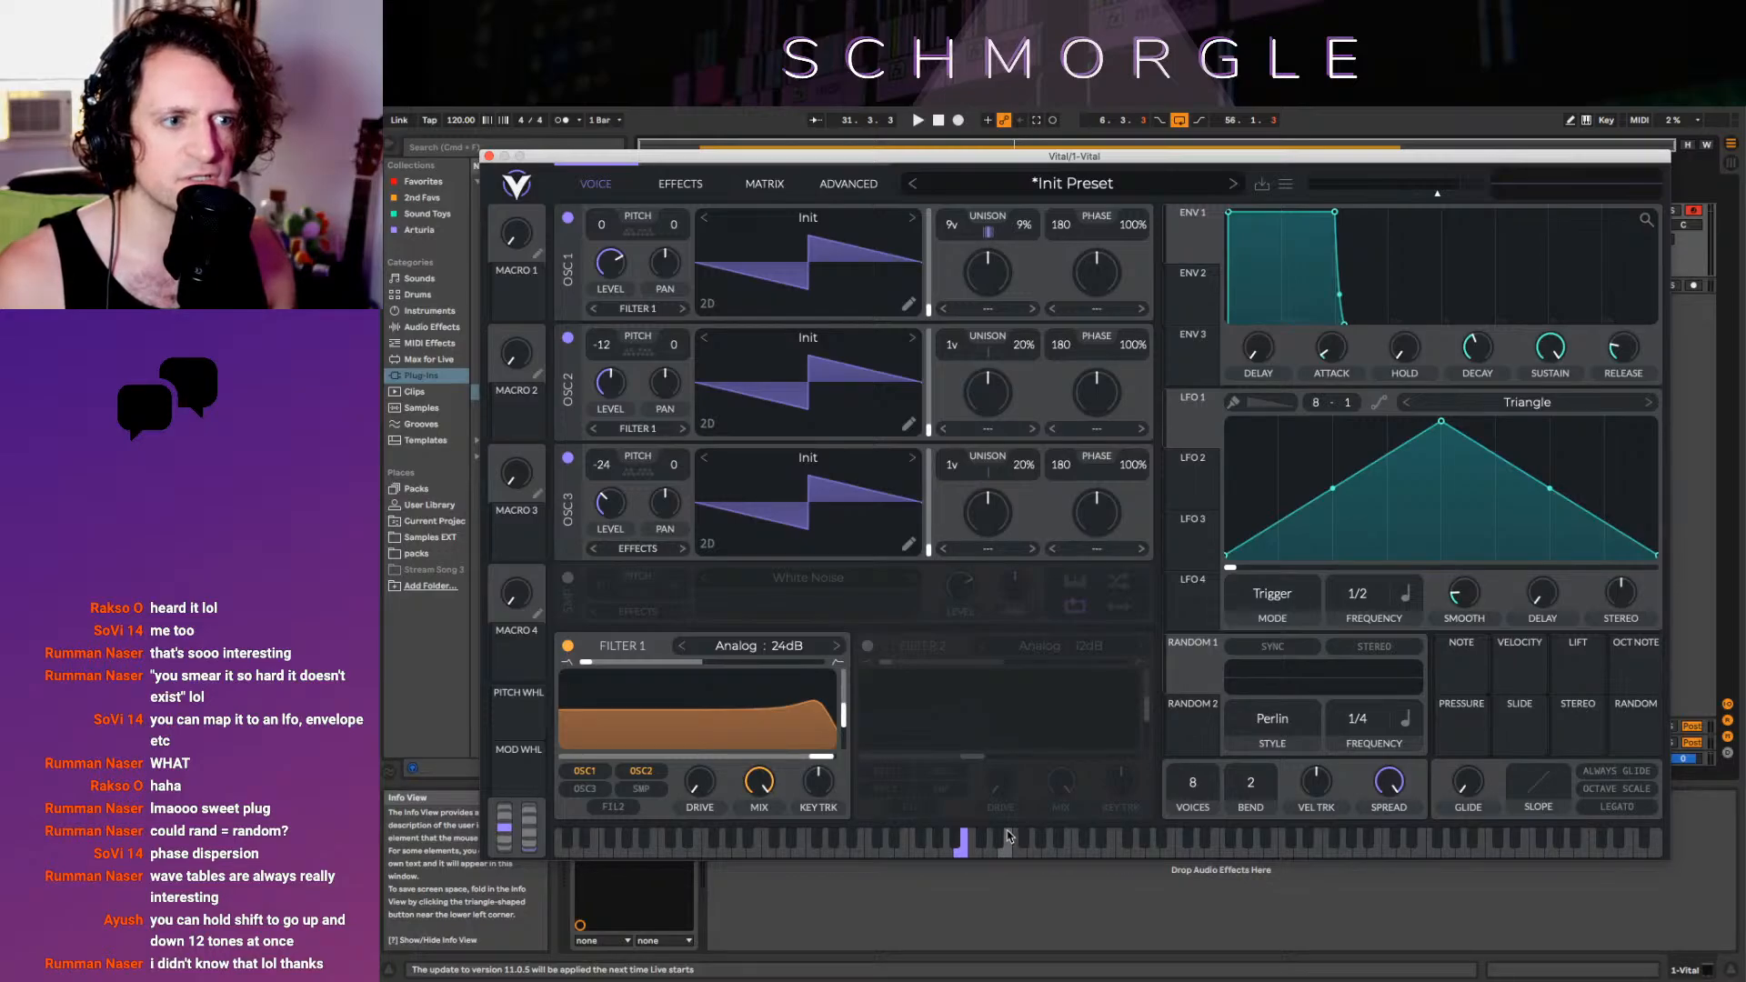
pyautogui.click(652, 551)
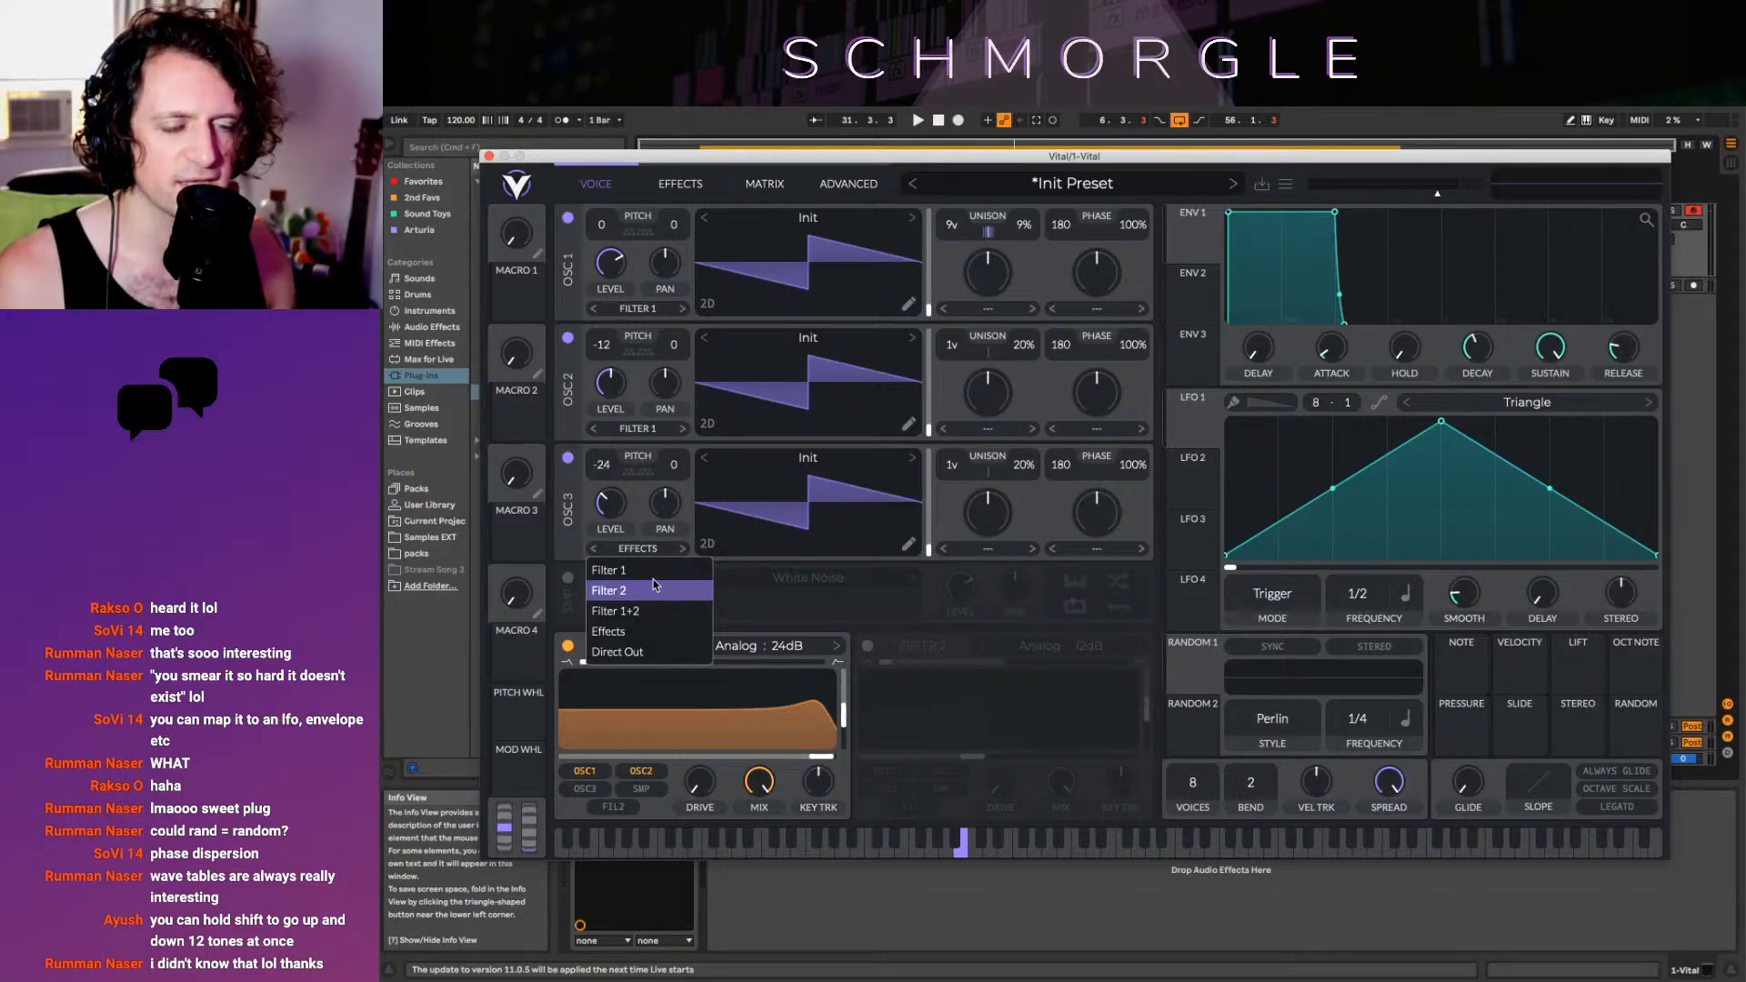
pyautogui.click(663, 576)
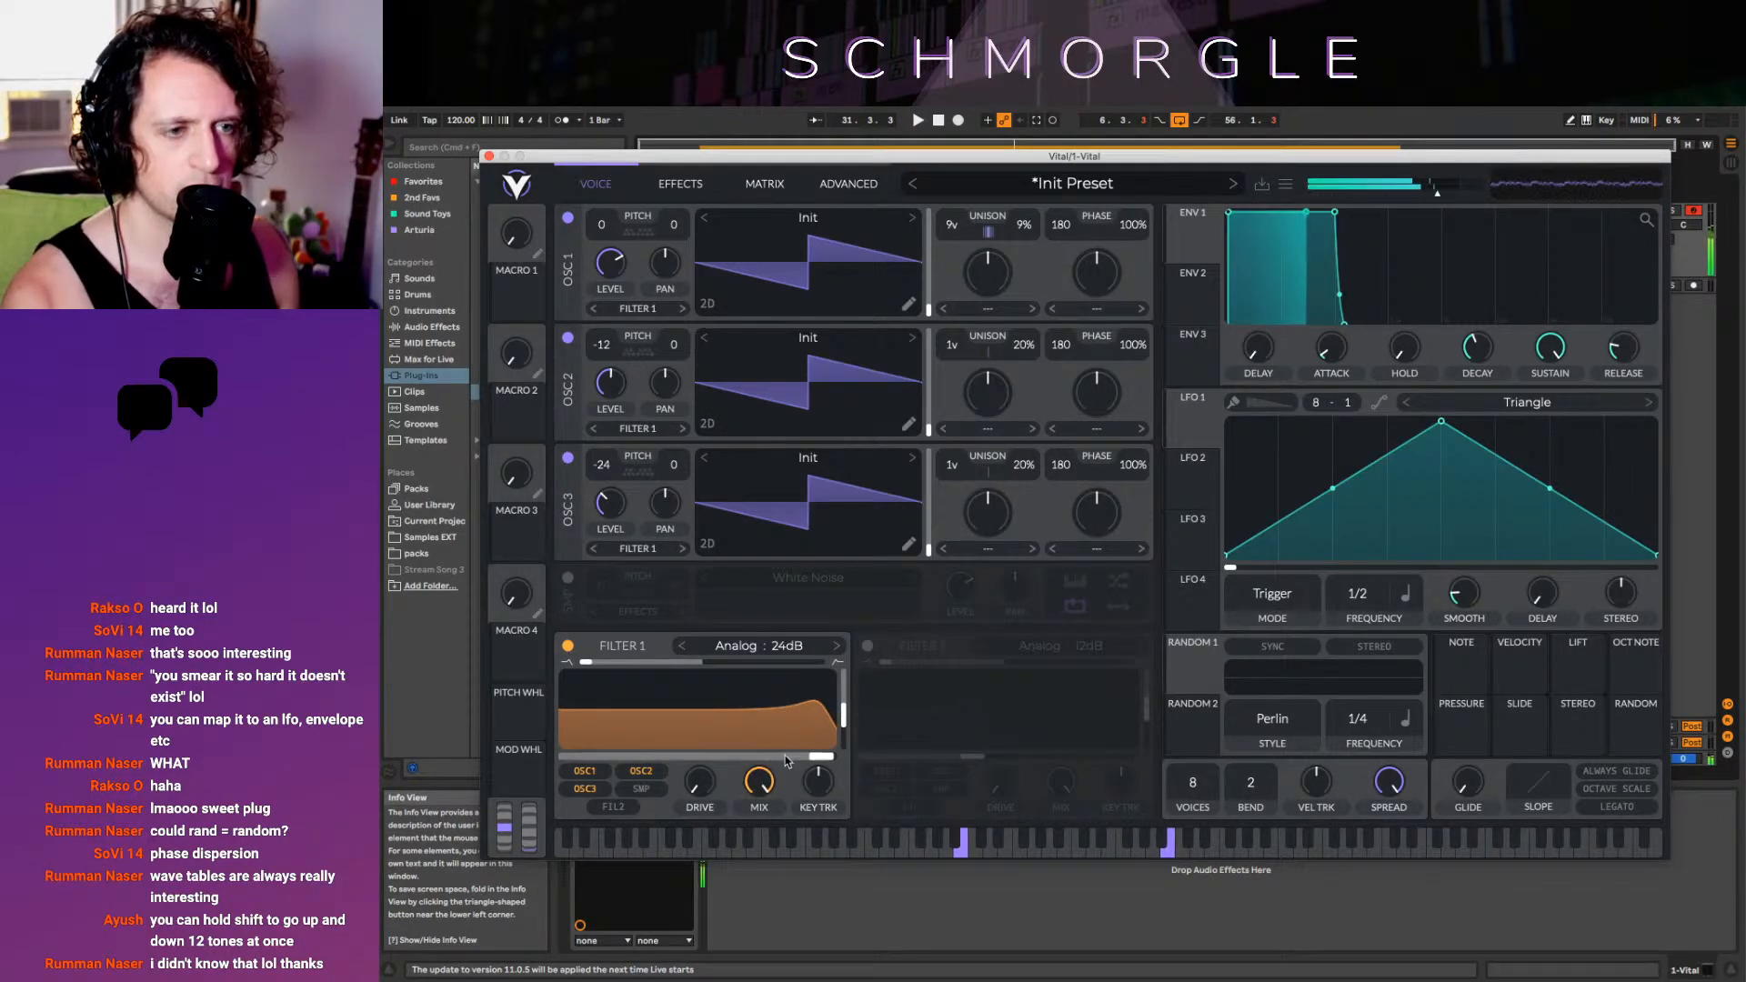
pyautogui.moveTo(800, 757)
pyautogui.mouseDown()
pyautogui.moveTo(568, 758)
pyautogui.moveTo(782, 753)
pyautogui.moveTo(628, 738)
pyautogui.moveTo(739, 733)
pyautogui.moveTo(801, 746)
pyautogui.moveTo(728, 753)
pyautogui.moveTo(823, 755)
pyautogui.mouseUp()
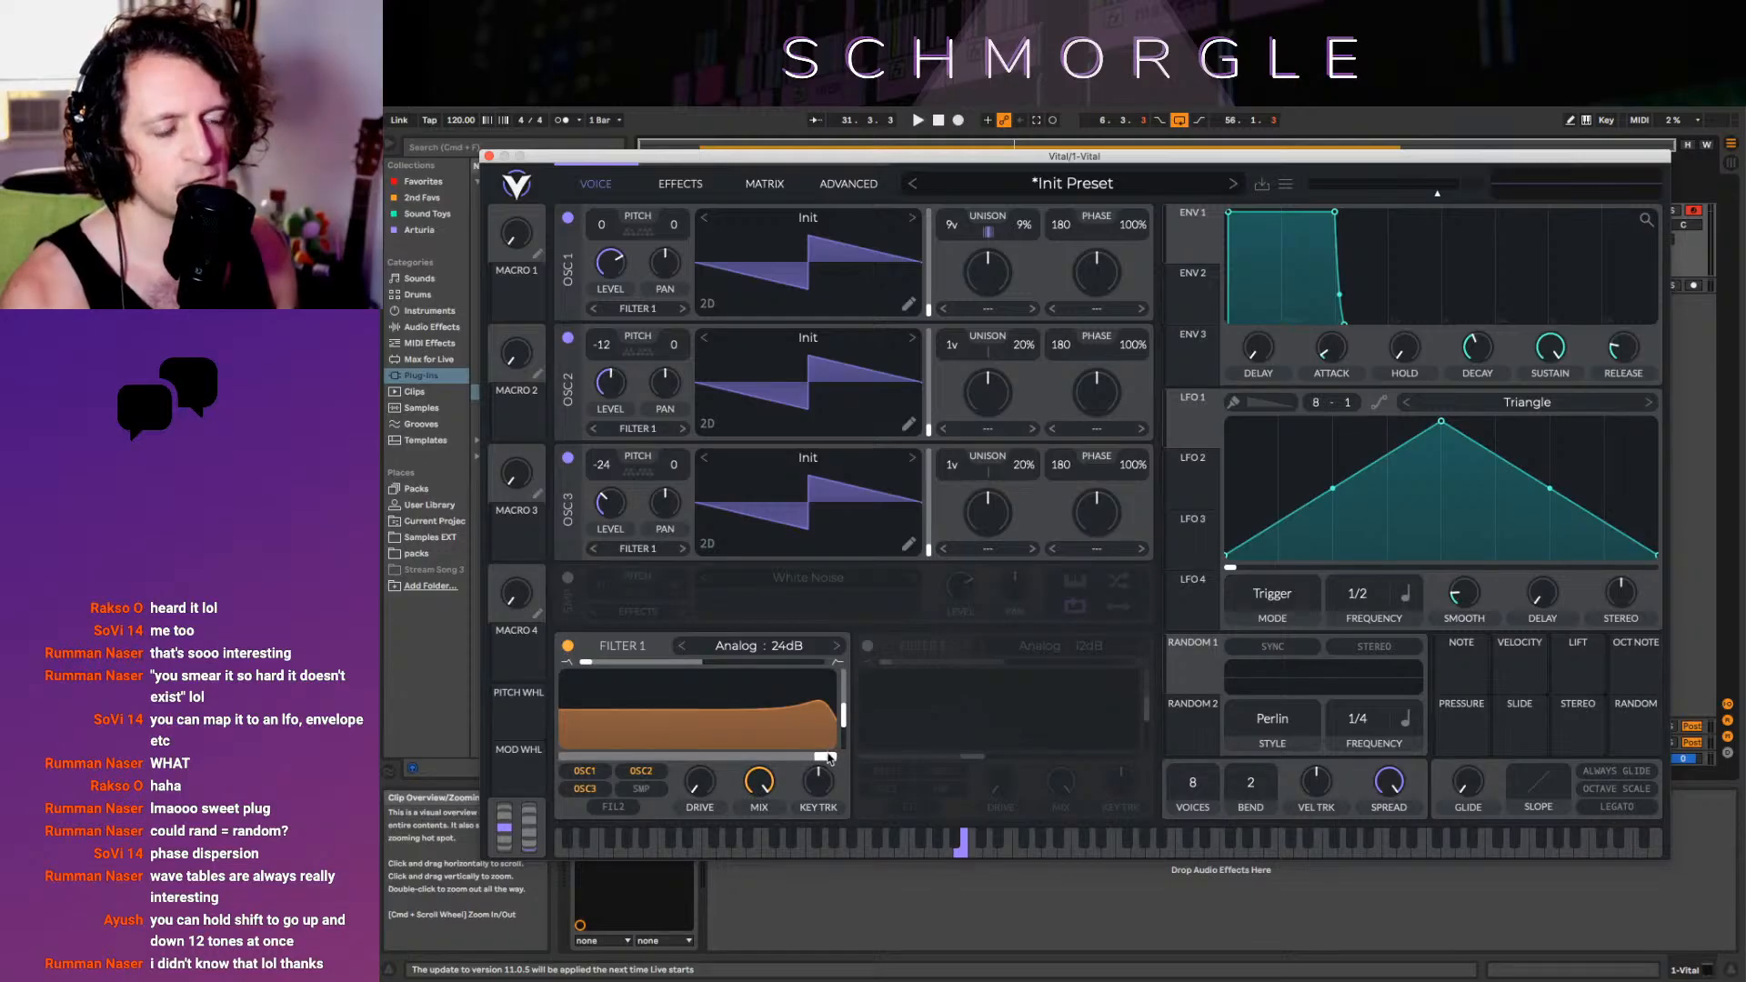
pyautogui.moveTo(828, 758)
pyautogui.mouseDown()
pyautogui.moveTo(625, 765)
pyautogui.moveTo(986, 740)
pyautogui.moveTo(819, 771)
pyautogui.moveTo(1137, 752)
pyautogui.moveTo(819, 751)
pyautogui.mouseUp()
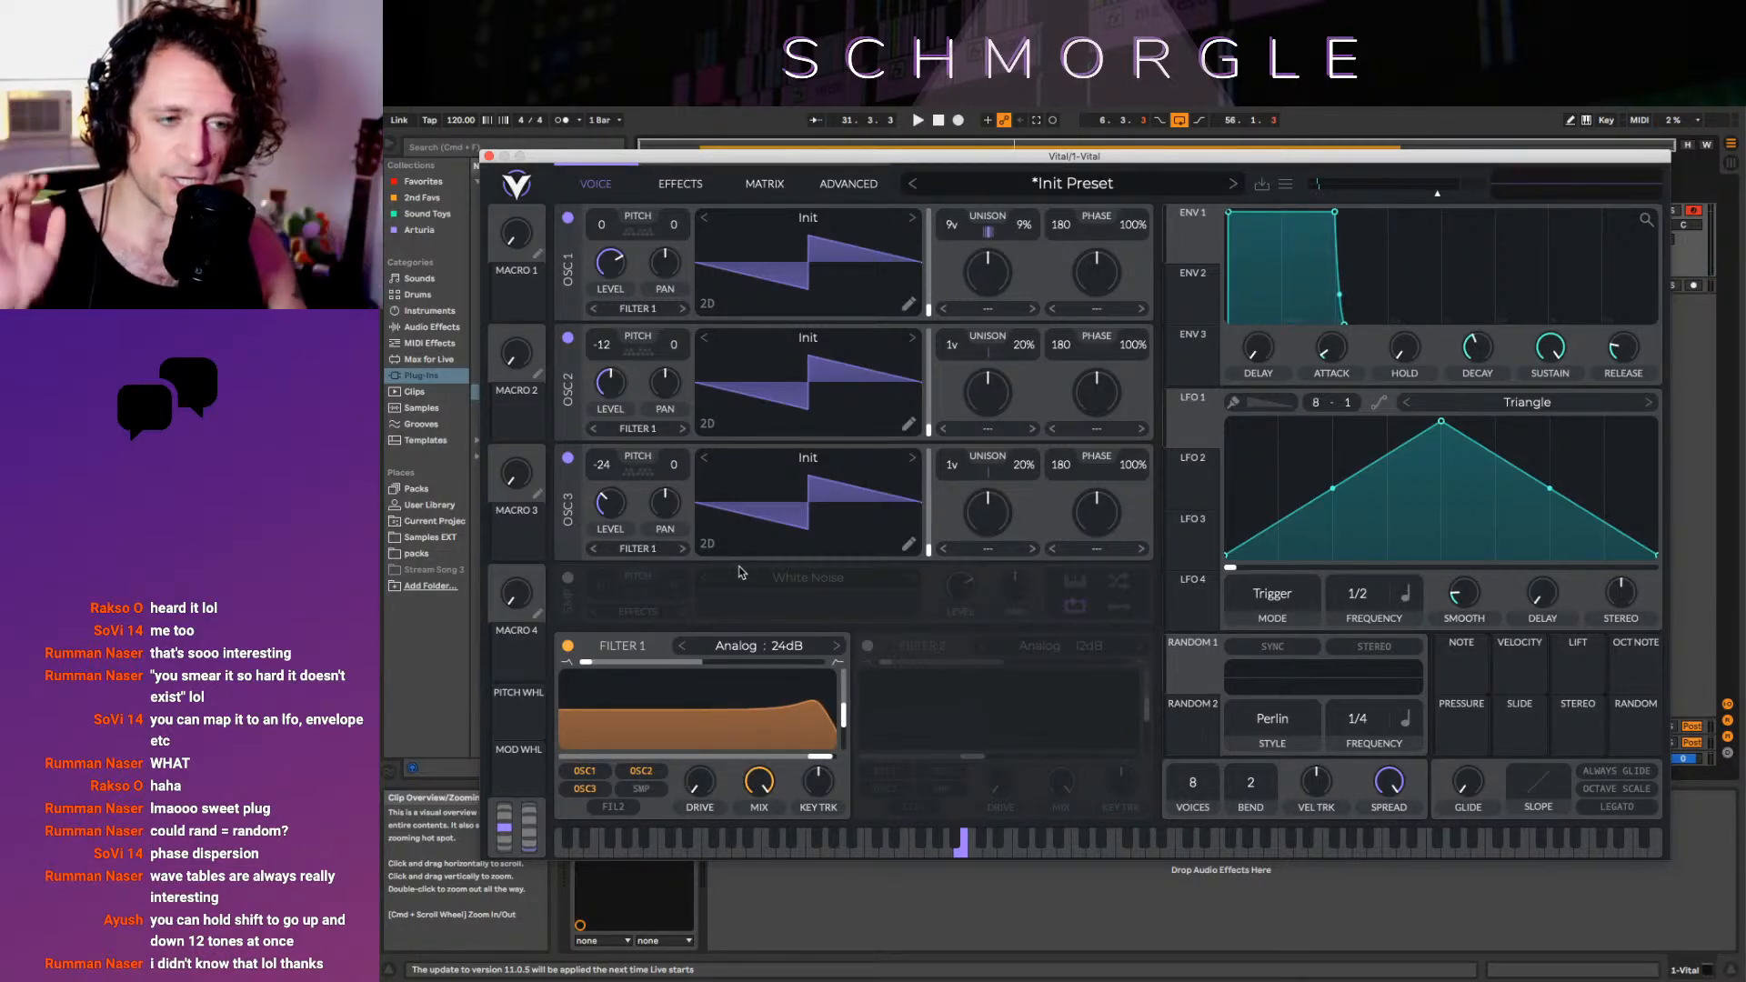
# Enable filter 2, route oscillator 3 to it, and set it to Analog 24dB with a higher cutoff
pyautogui.click(867, 646)
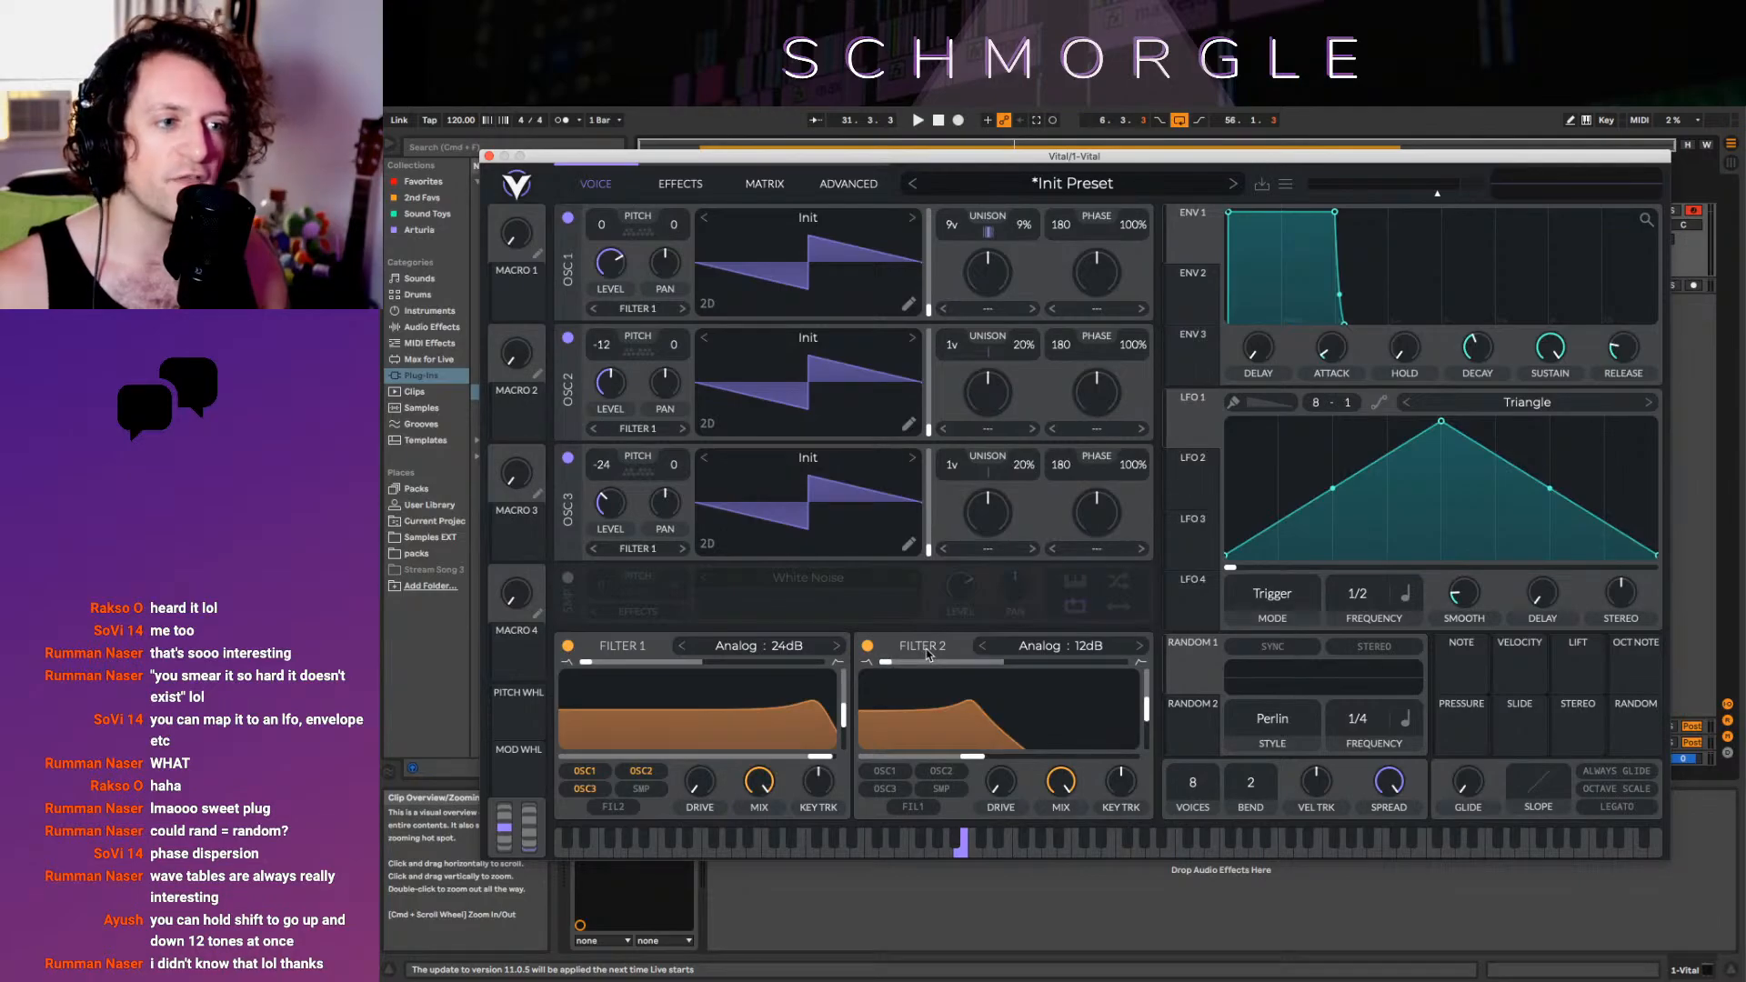
pyautogui.click(642, 549)
pyautogui.click(654, 592)
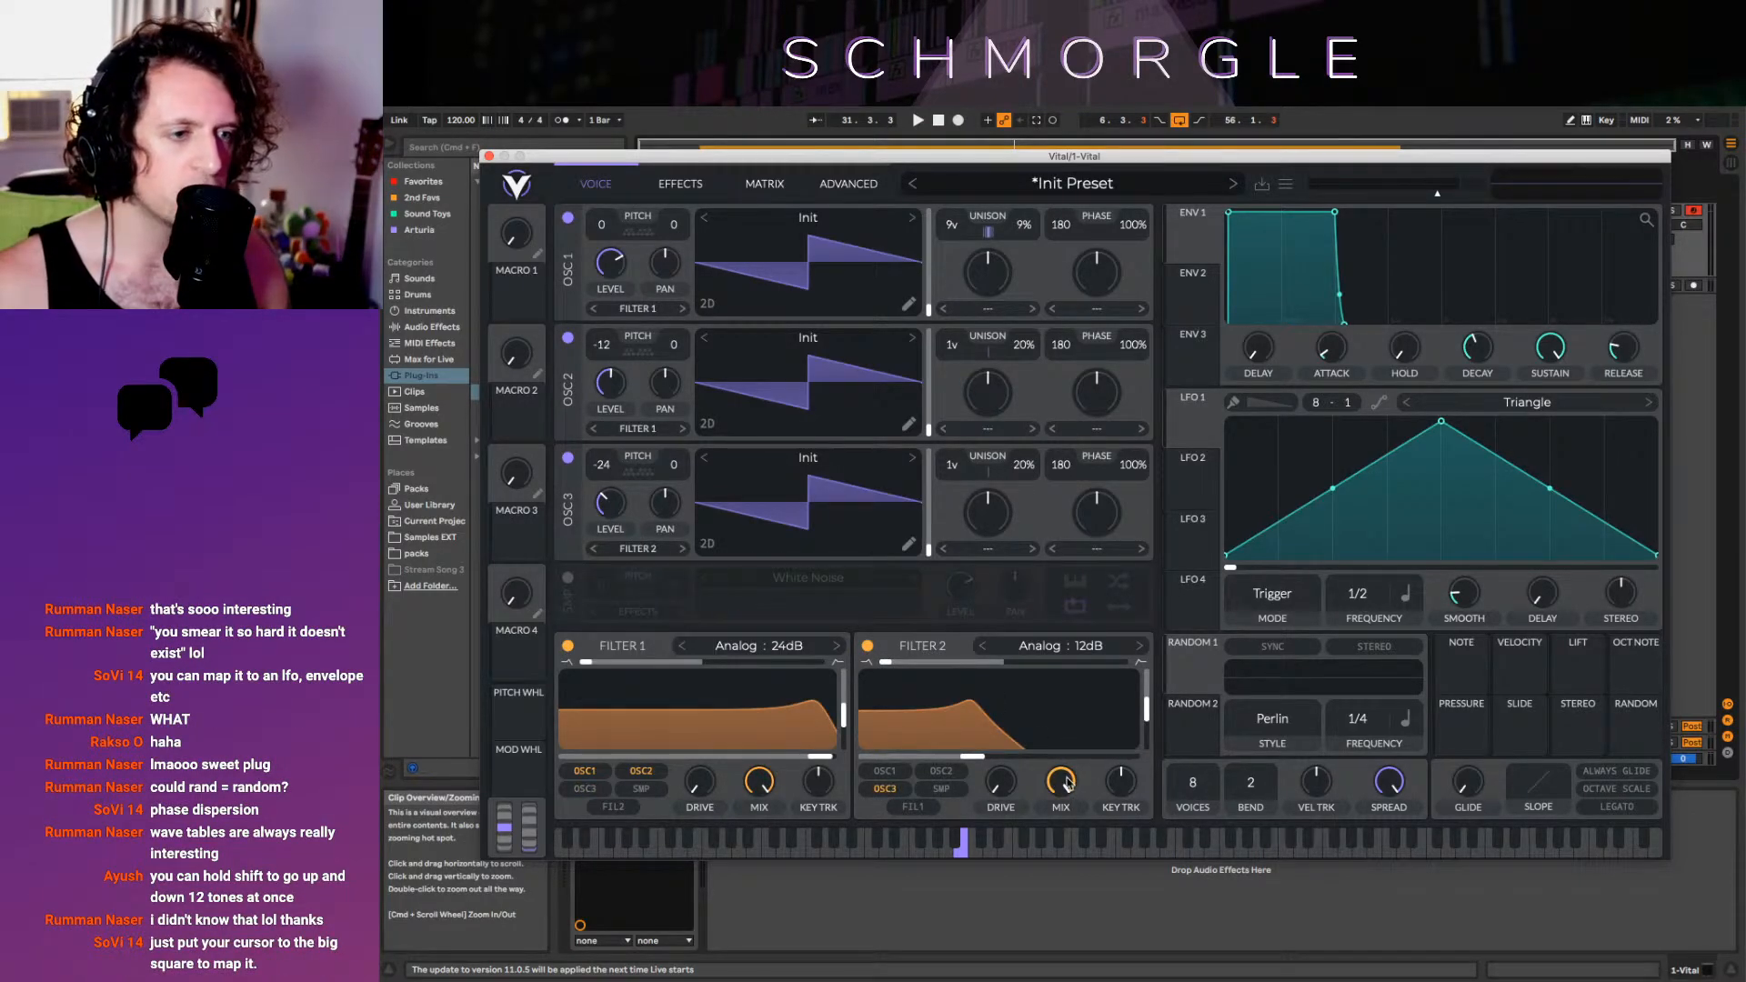
pyautogui.click(1099, 647)
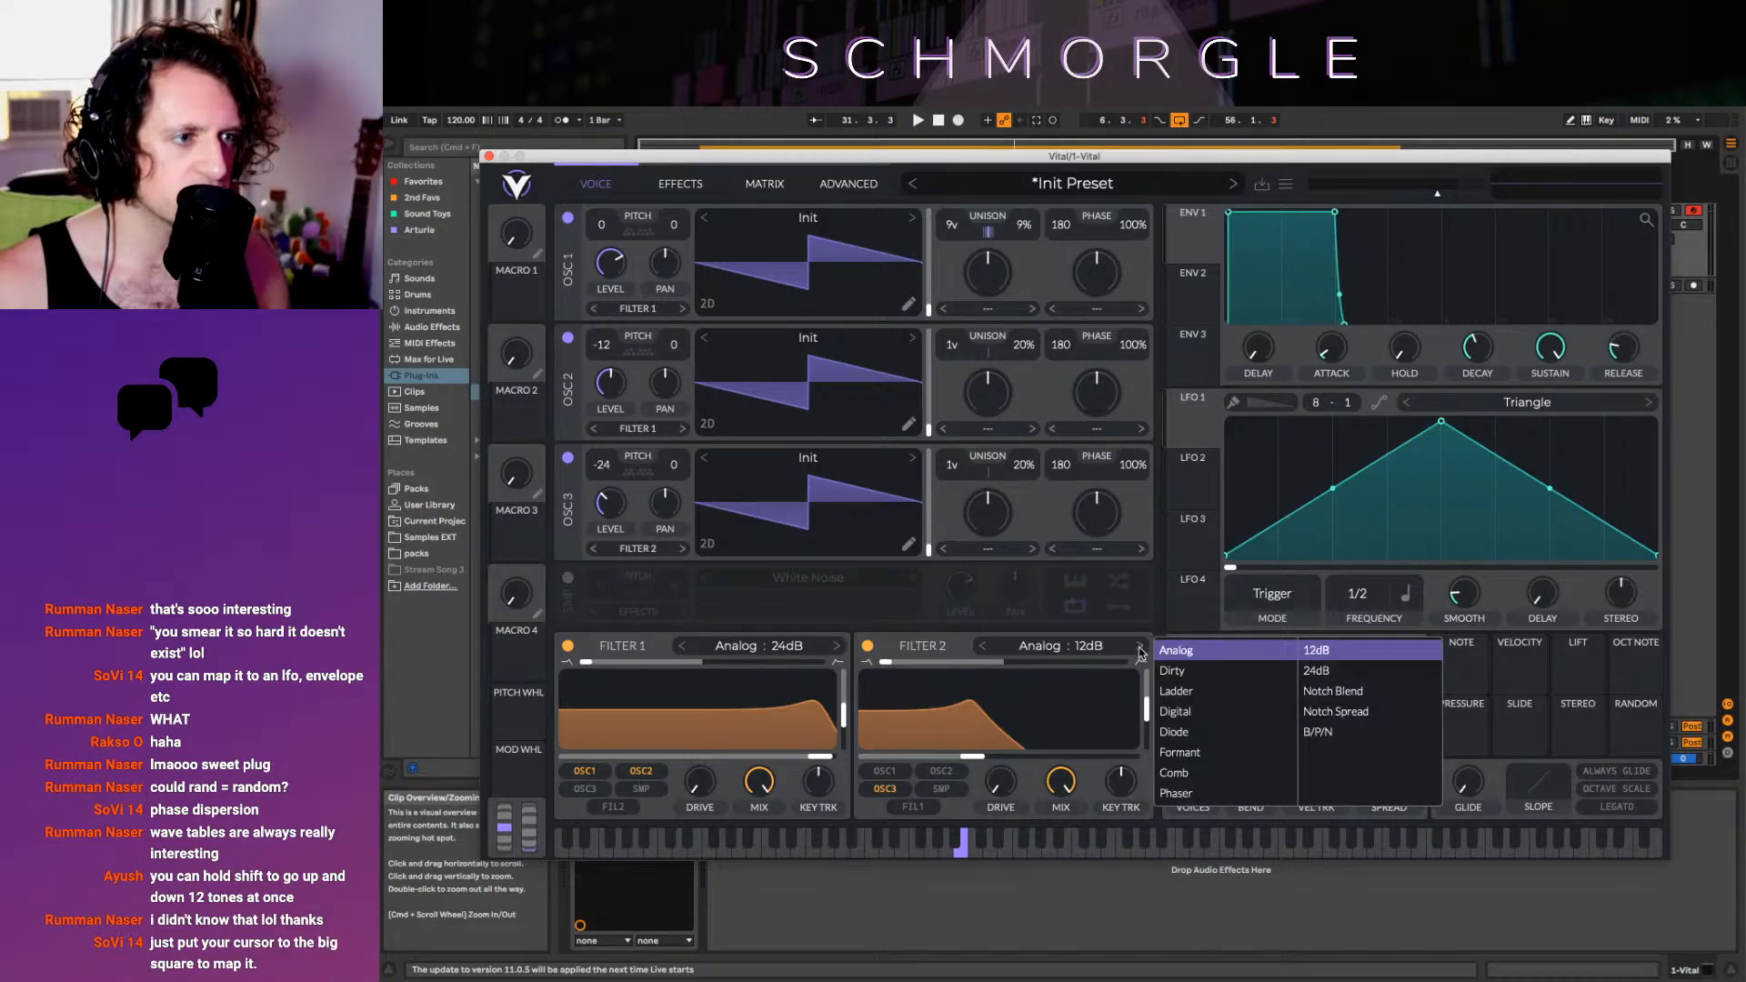
pyautogui.click(1141, 649)
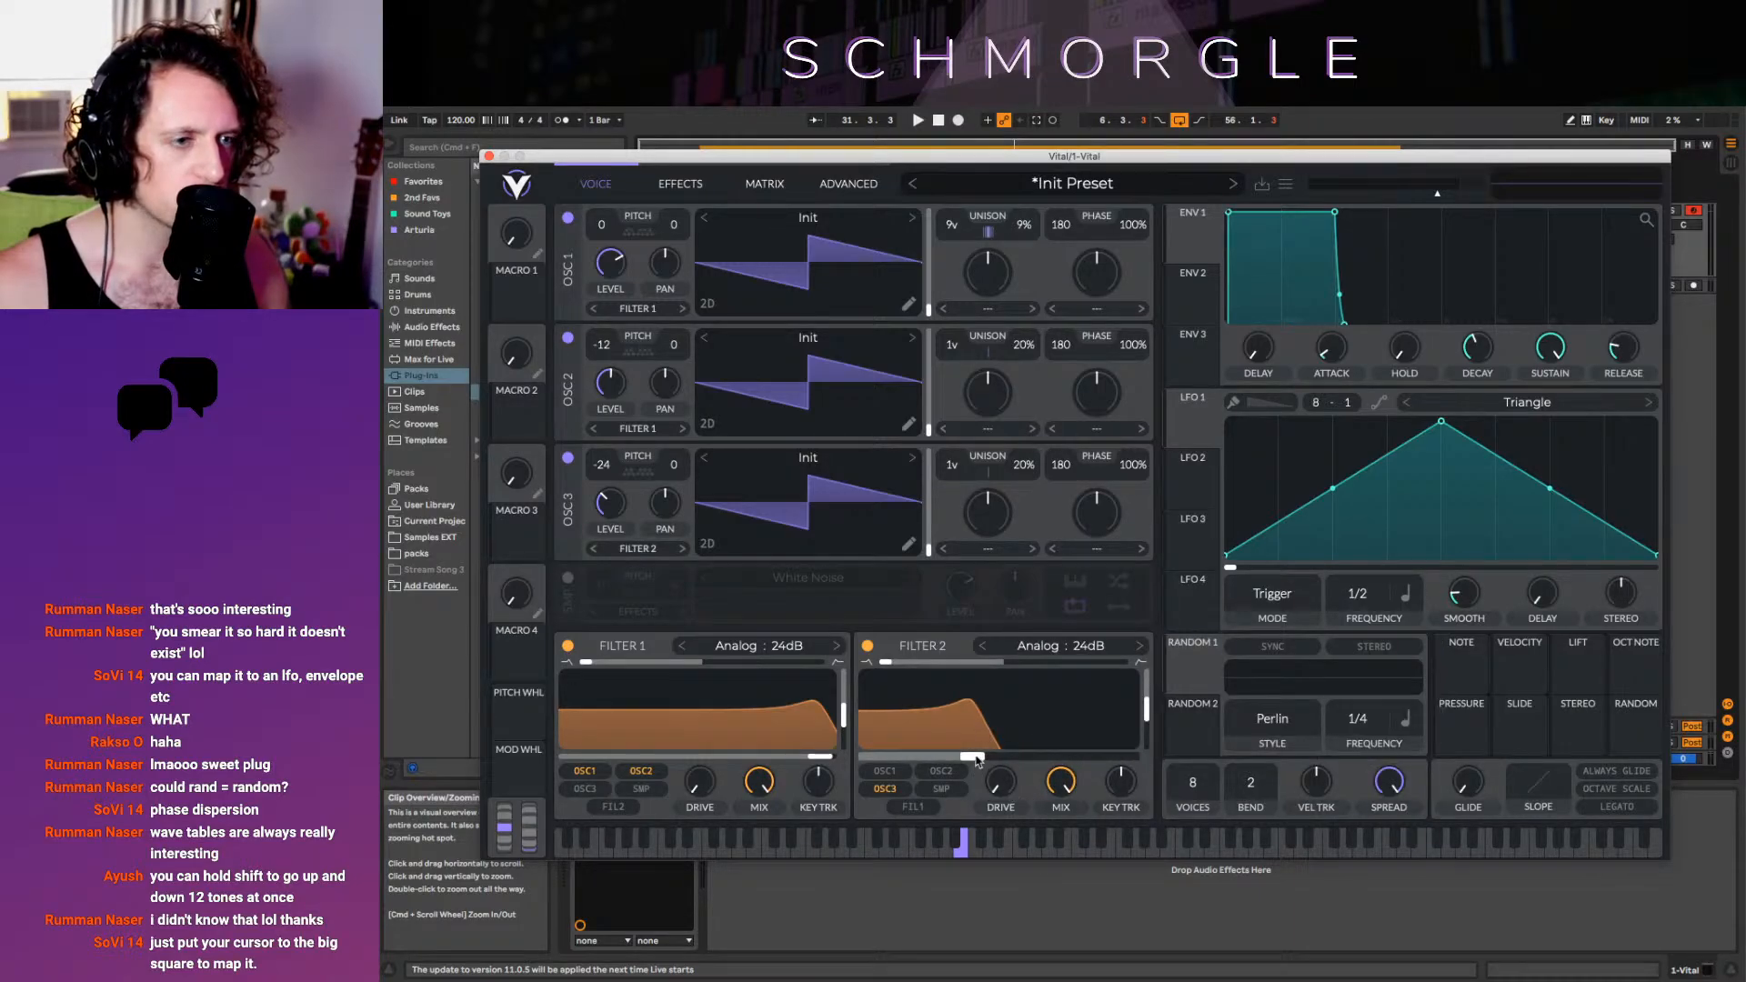
pyautogui.moveTo(975, 758); pyautogui.dragTo(1032, 745)
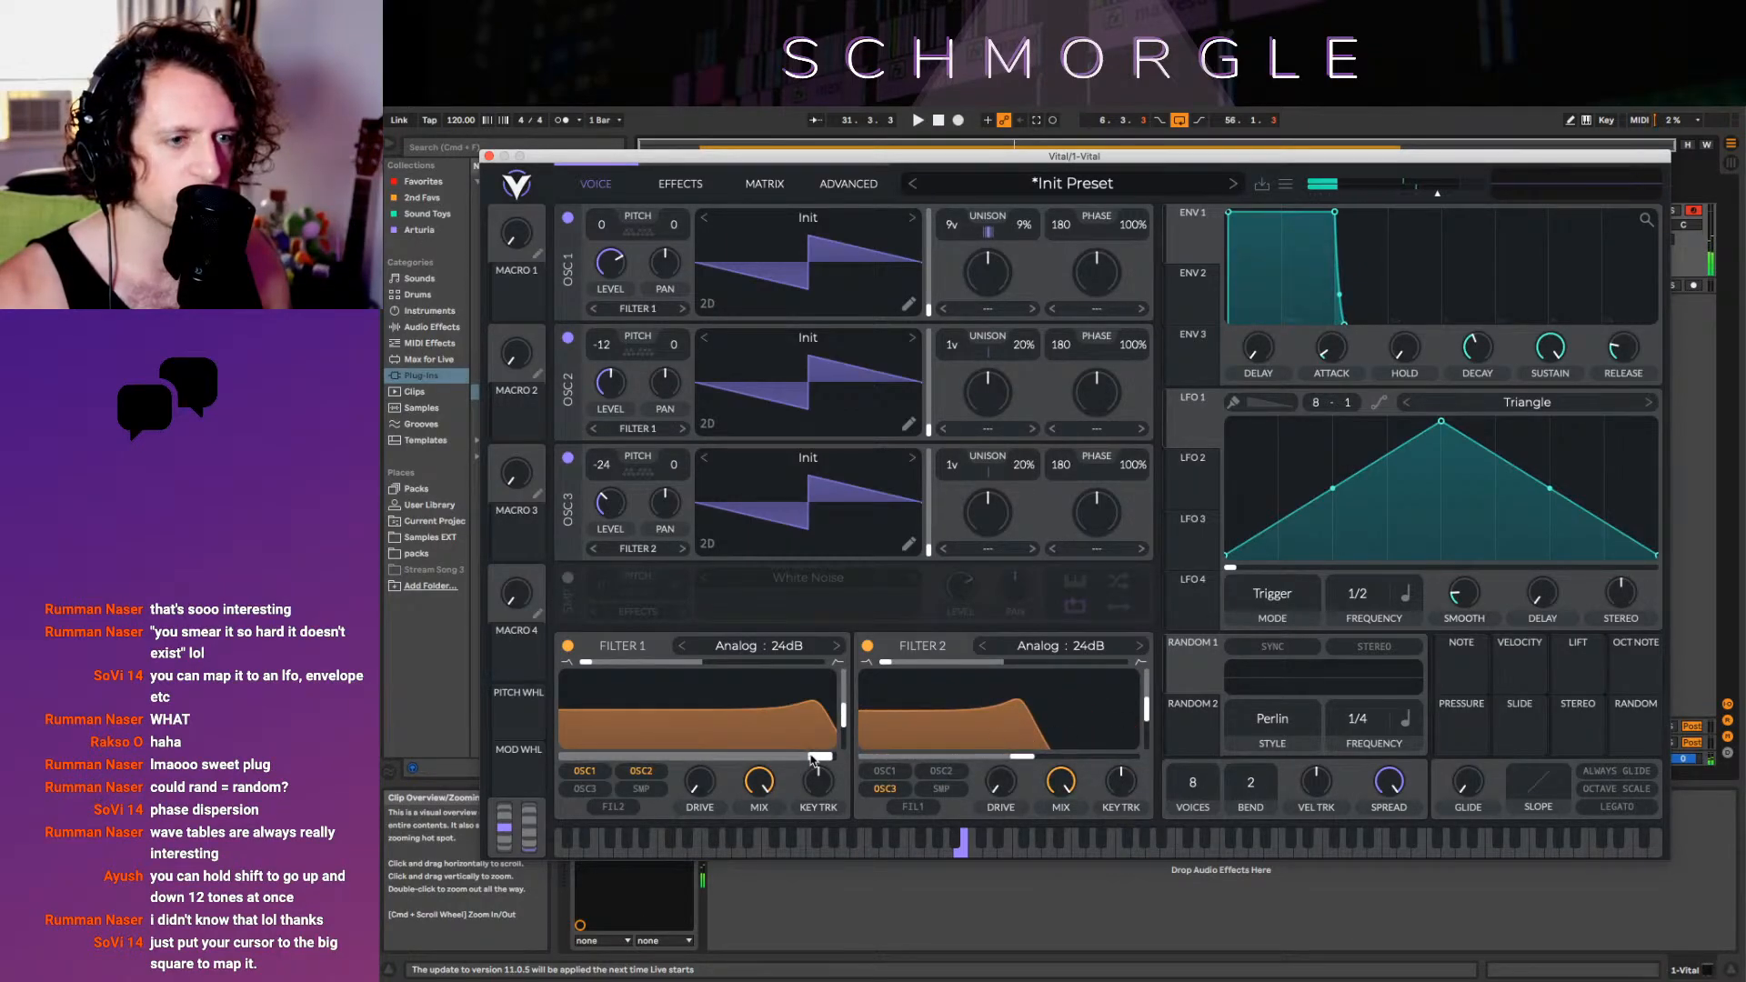
# Lower filter 1's cutoff slightly, and route oscillator 3 to Filter 1 with filter 2 turned off
pyautogui.moveTo(820, 756)
pyautogui.mouseDown()
pyautogui.moveTo(642, 754)
pyautogui.moveTo(551, 729)
pyautogui.moveTo(790, 745)
pyautogui.mouseUp()
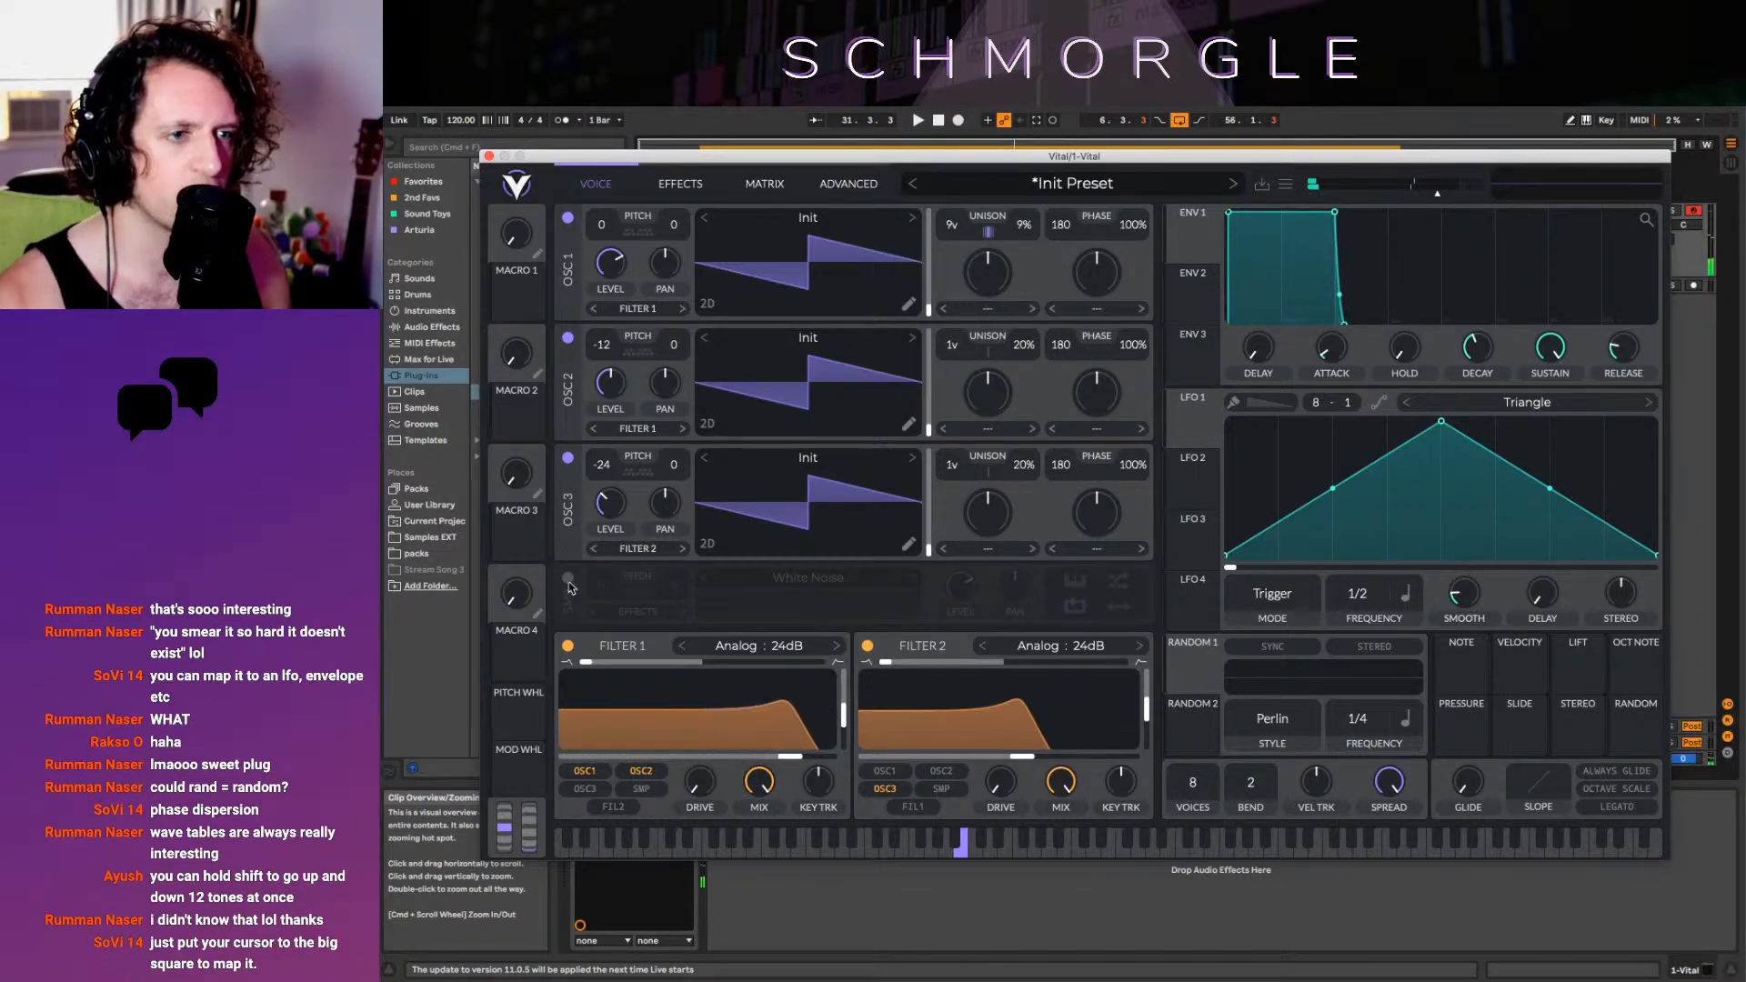
pyautogui.click(658, 547)
pyautogui.click(621, 570)
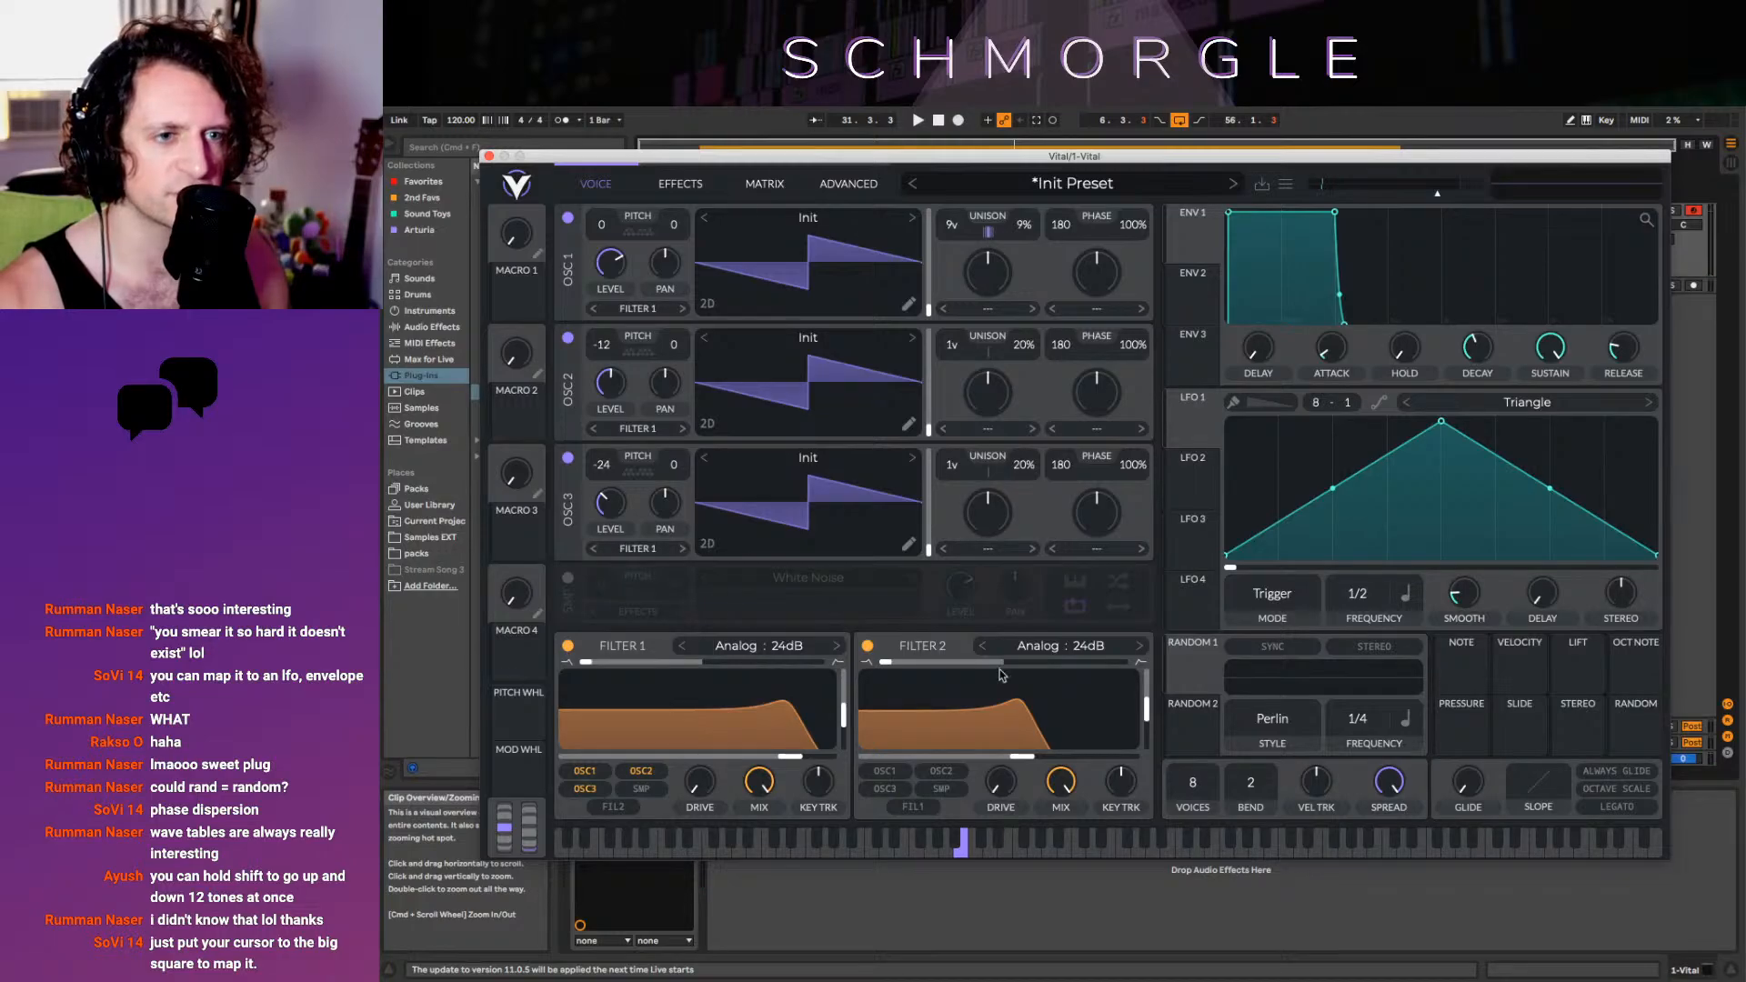
pyautogui.click(869, 647)
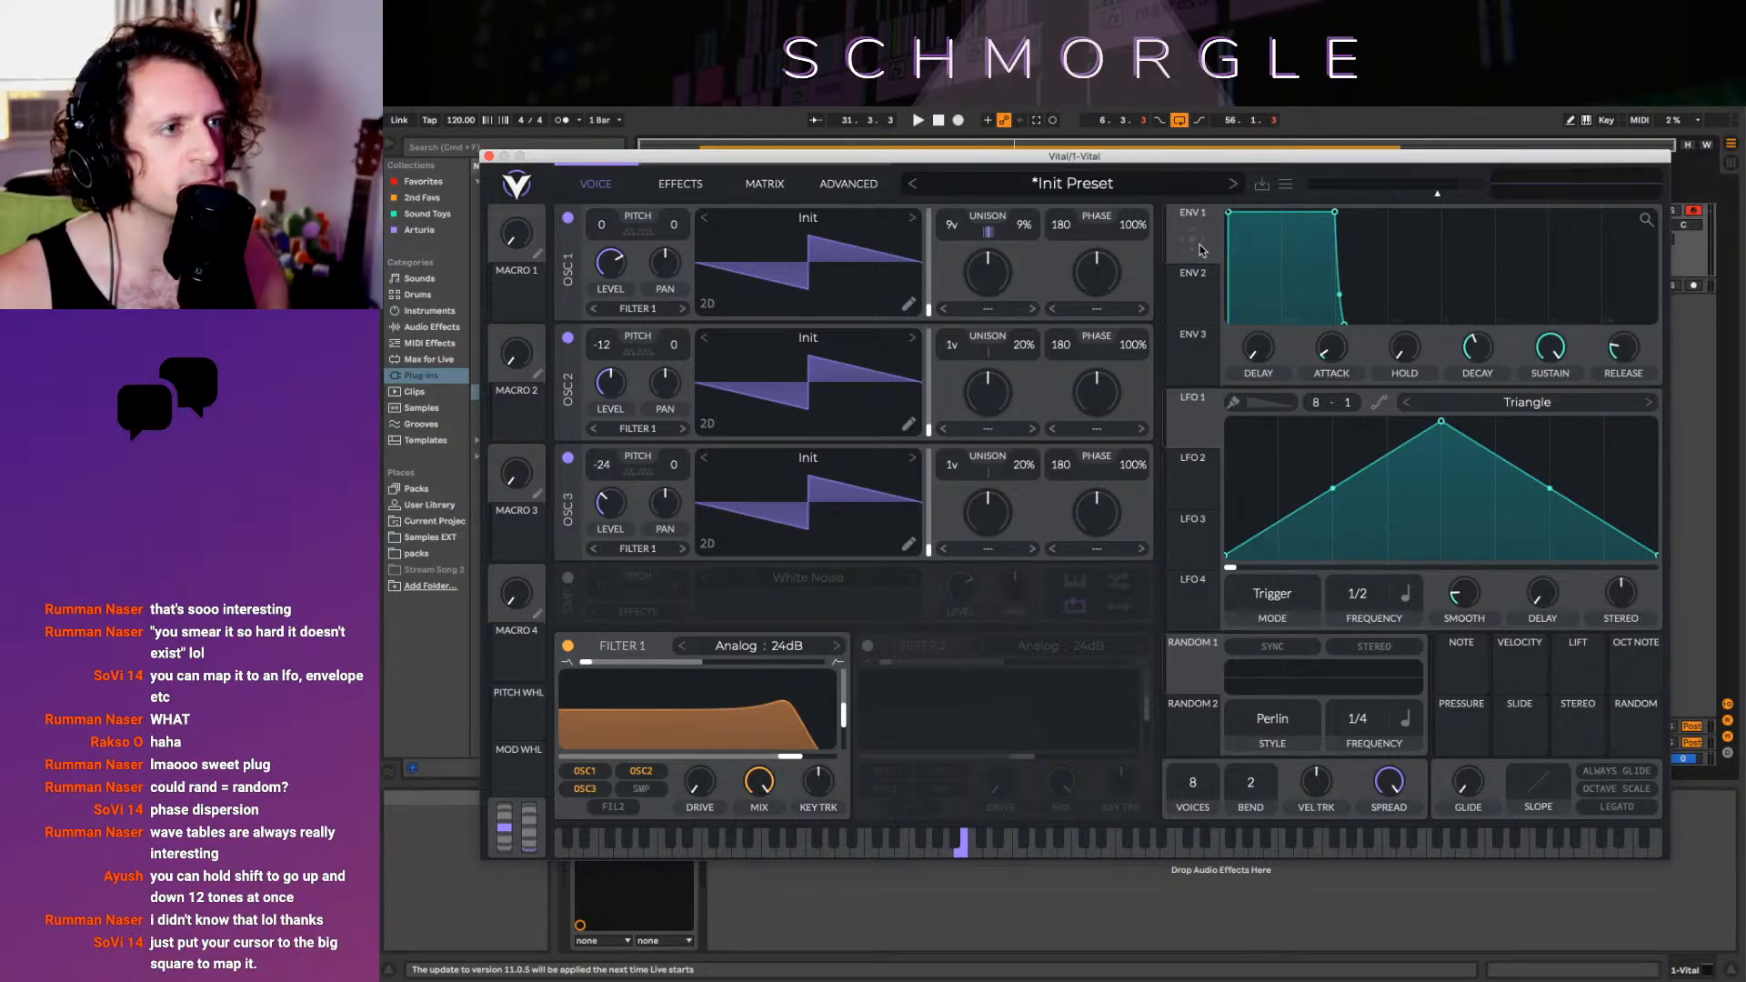
# Give envelope 1 a gradual attack and bend its attack curve, keeping the attack fairly short
pyautogui.moveTo(1173, 258)
pyautogui.mouseDown()
pyautogui.moveTo(1134, 349)
pyautogui.moveTo(818, 785)
pyautogui.moveTo(1186, 253)
pyautogui.mouseUp()
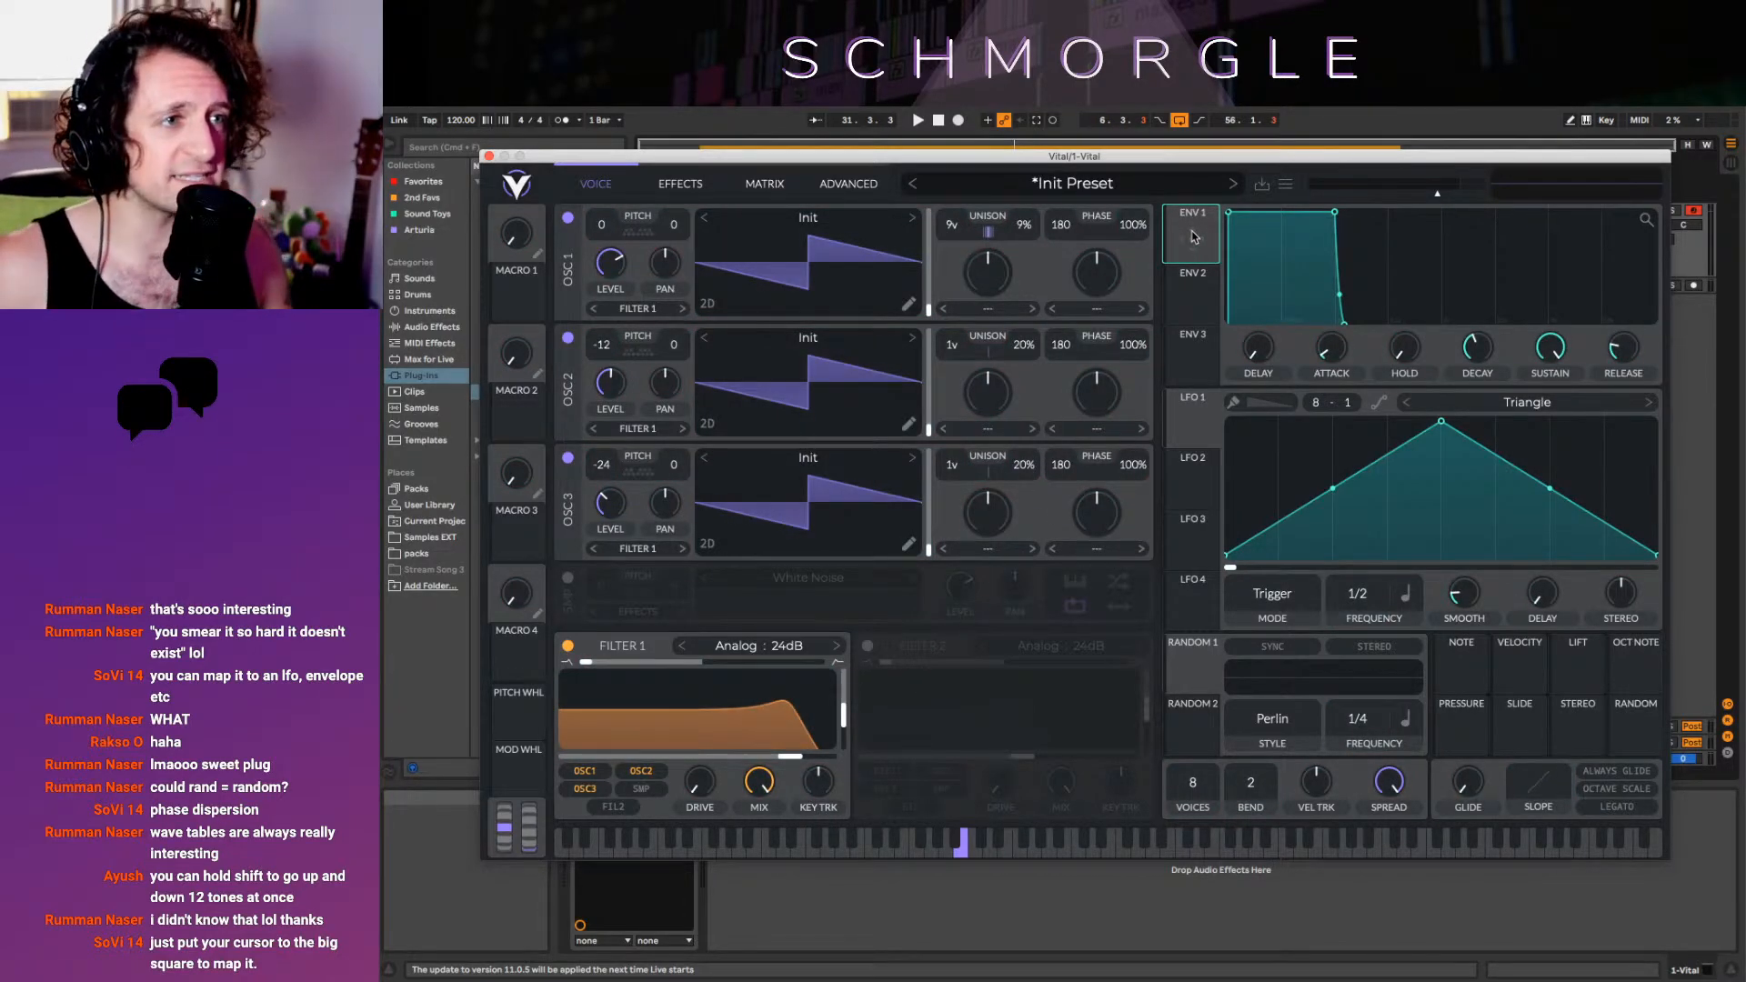
pyautogui.moveTo(1197, 236)
pyautogui.mouseDown()
pyautogui.moveTo(851, 596)
pyautogui.moveTo(694, 722)
pyautogui.moveTo(1258, 188)
pyautogui.moveTo(1194, 254)
pyautogui.mouseUp()
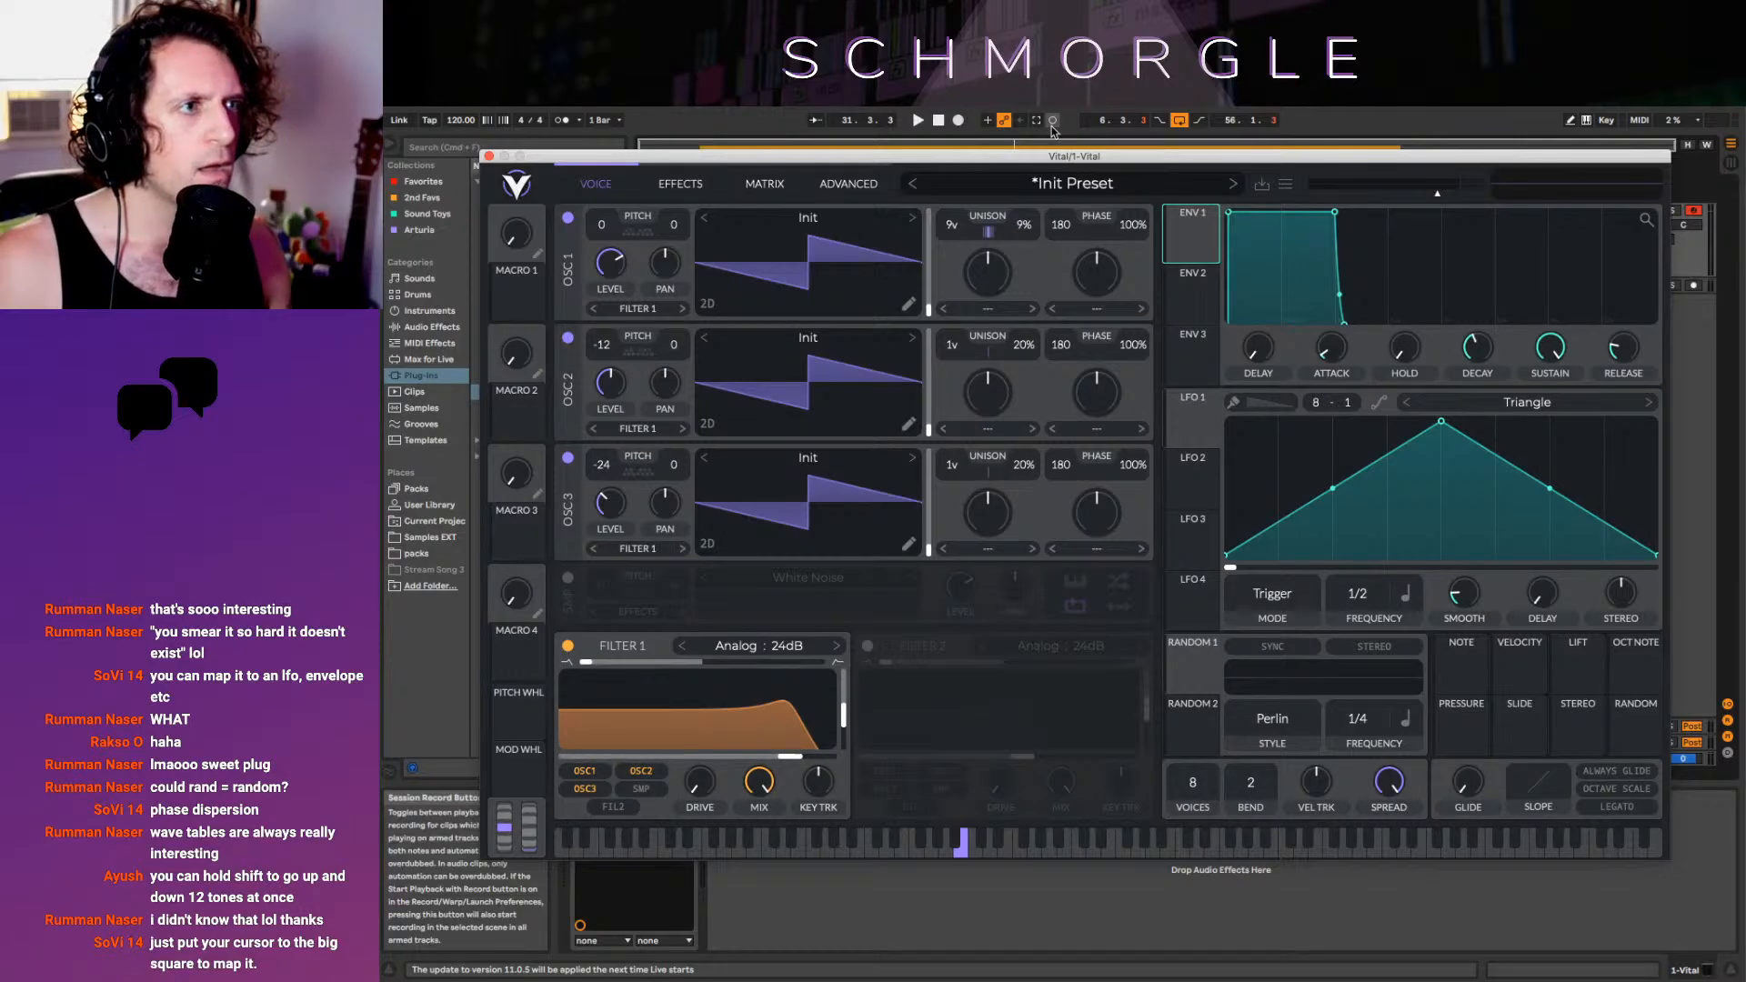
pyautogui.moveTo(1229, 213); pyautogui.dragTo(1290, 216)
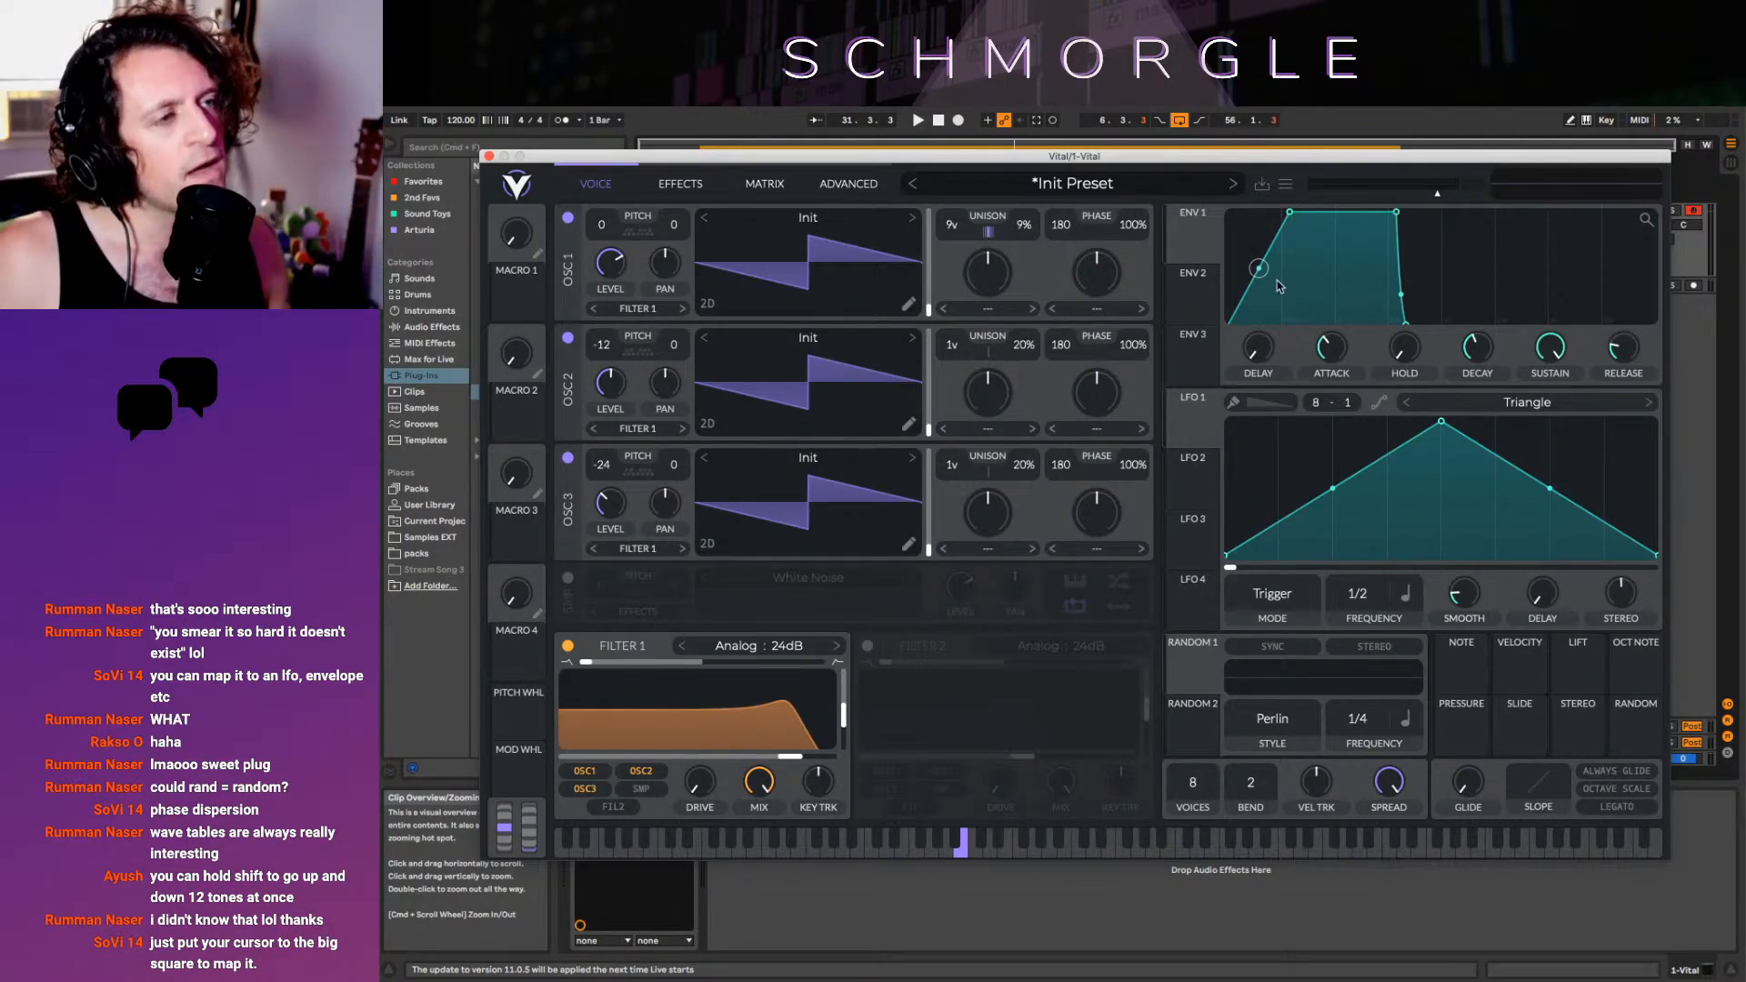
pyautogui.moveTo(1260, 271); pyautogui.dragTo(1265, 241)
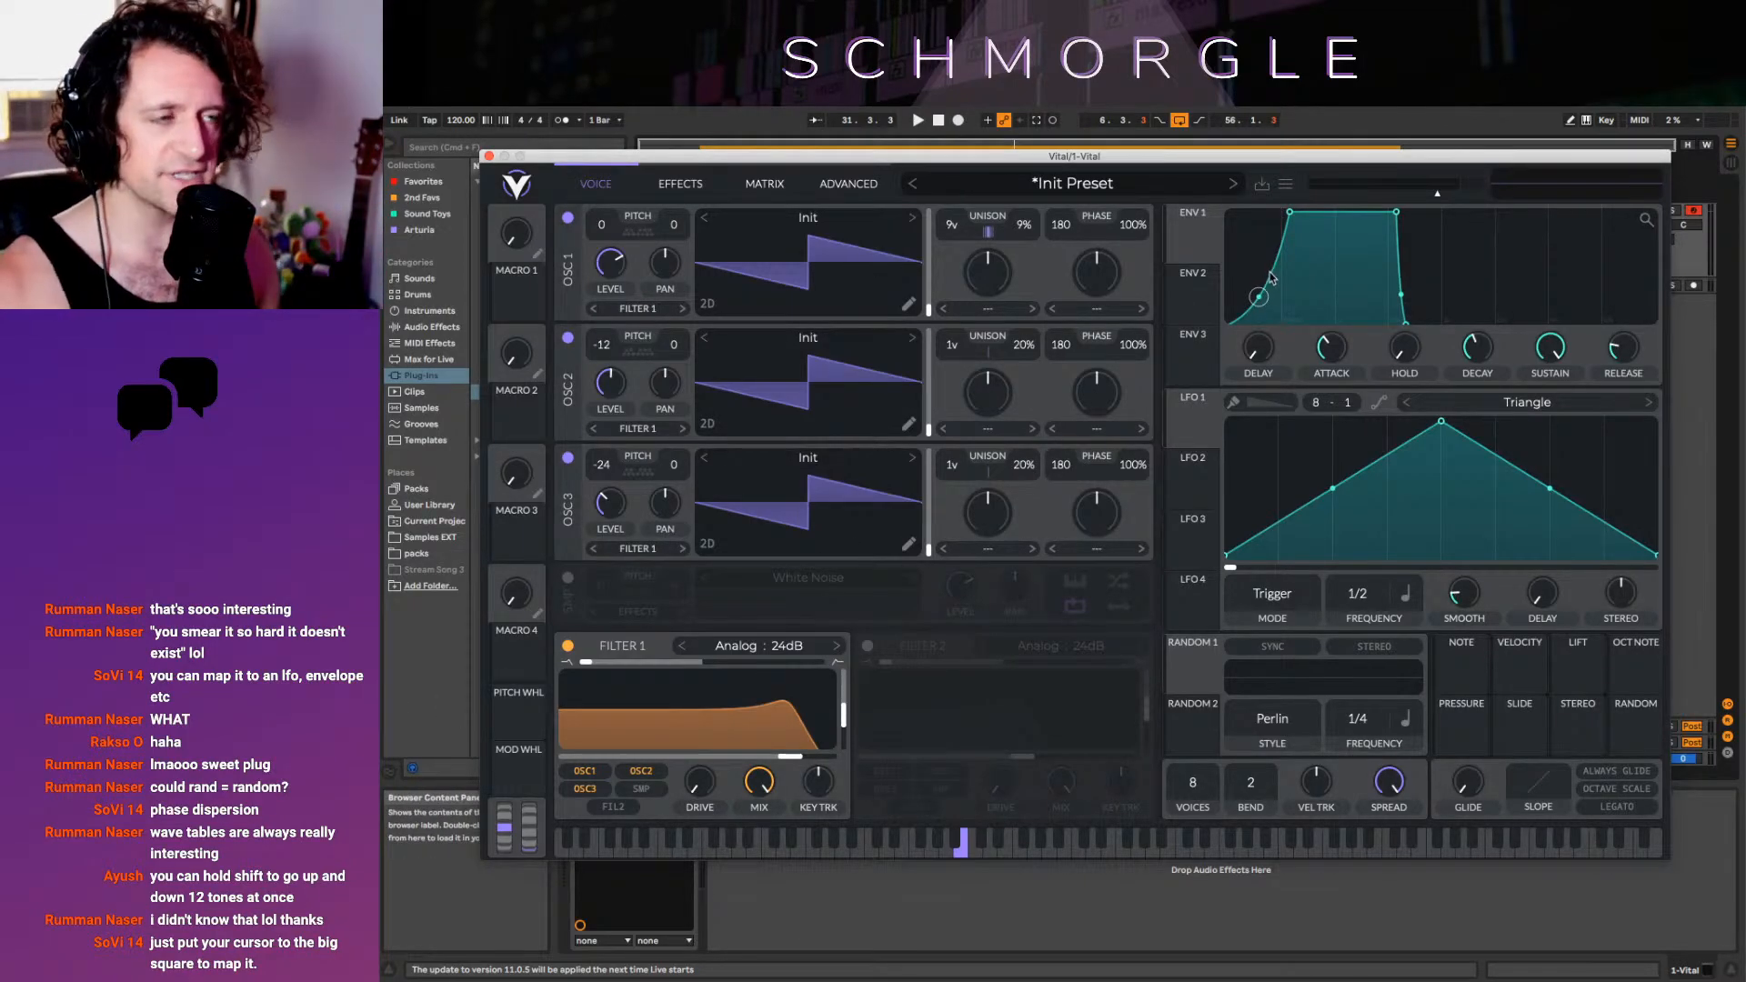
pyautogui.moveTo(1262, 306); pyautogui.dragTo(1239, 287)
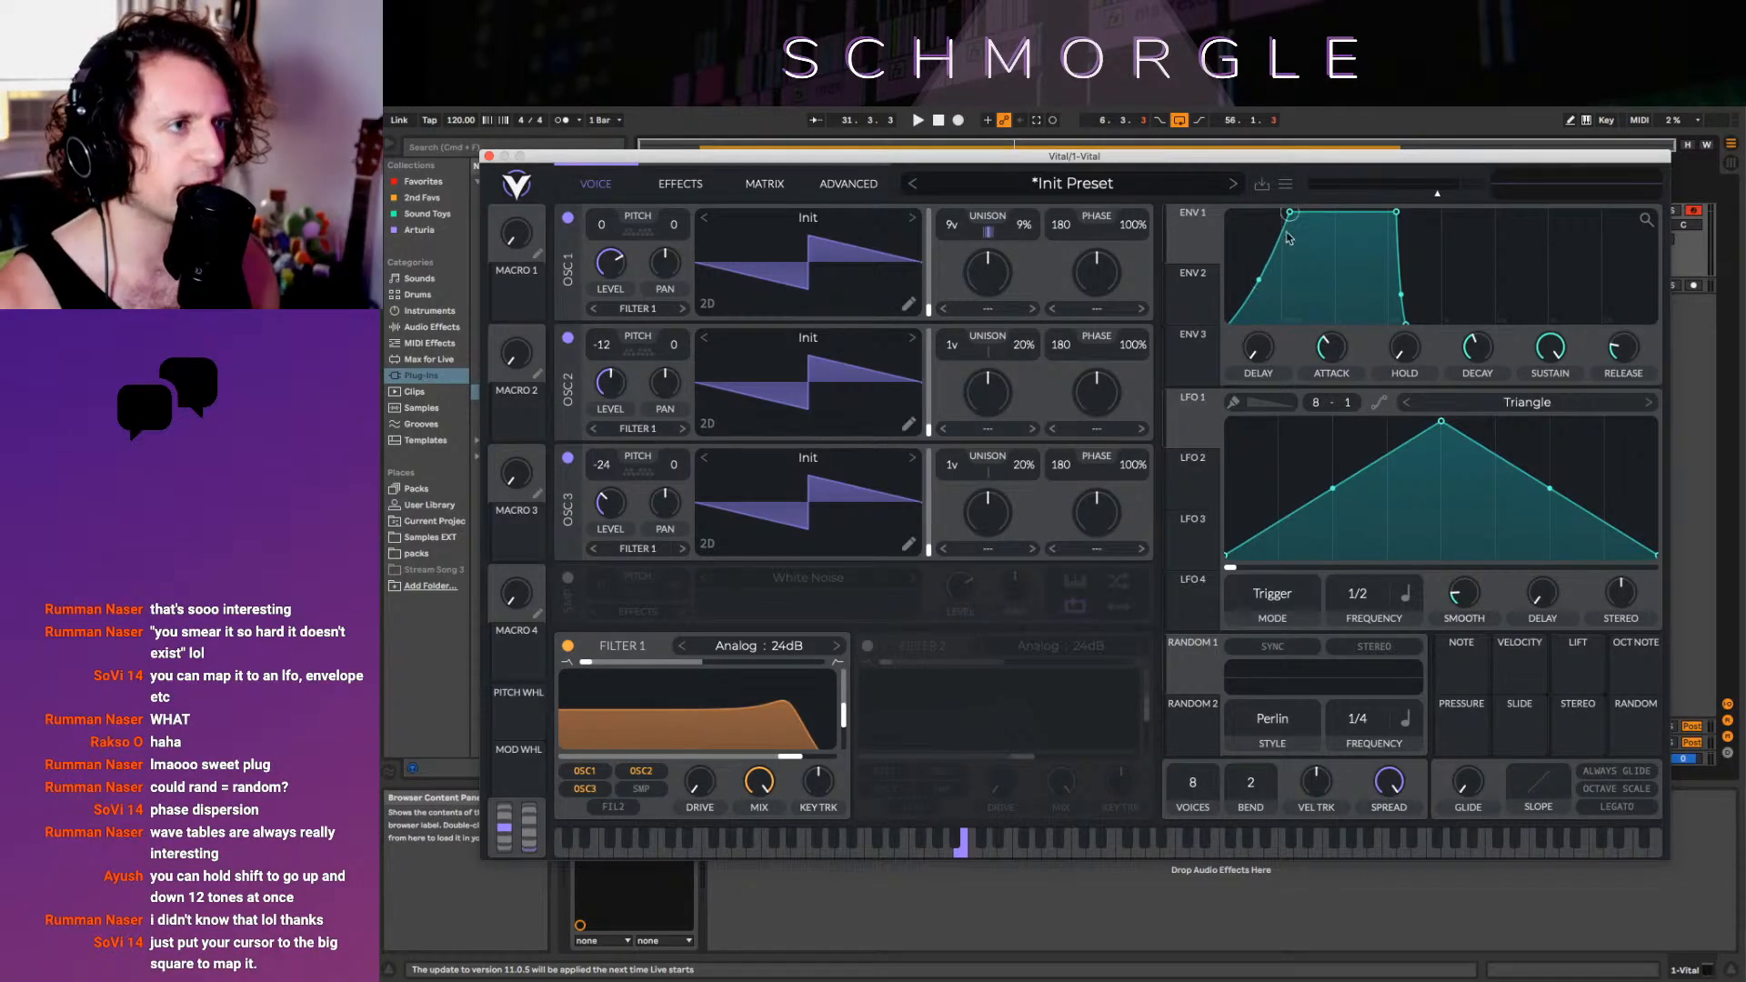
pyautogui.moveTo(1287, 229); pyautogui.dragTo(1253, 233)
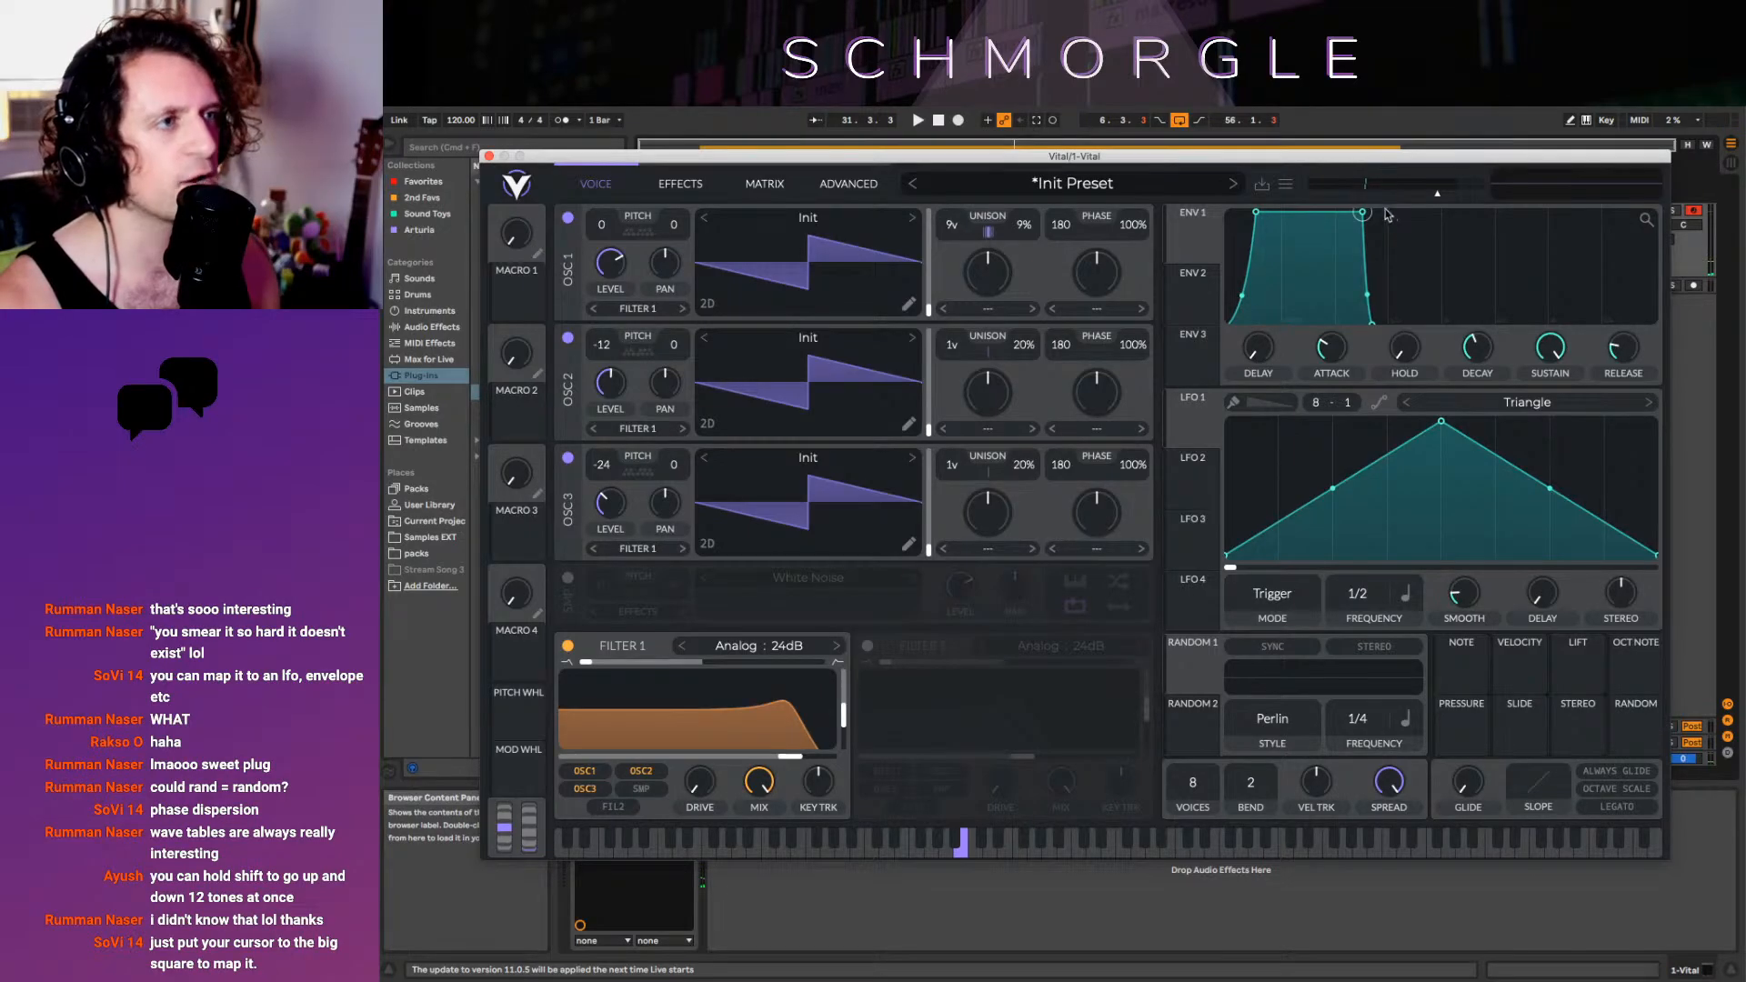
# Shorten envelope 1's attack and decay and lower its sustain to make a plucky shape
pyautogui.moveTo(1368, 218); pyautogui.dragTo(1295, 263)
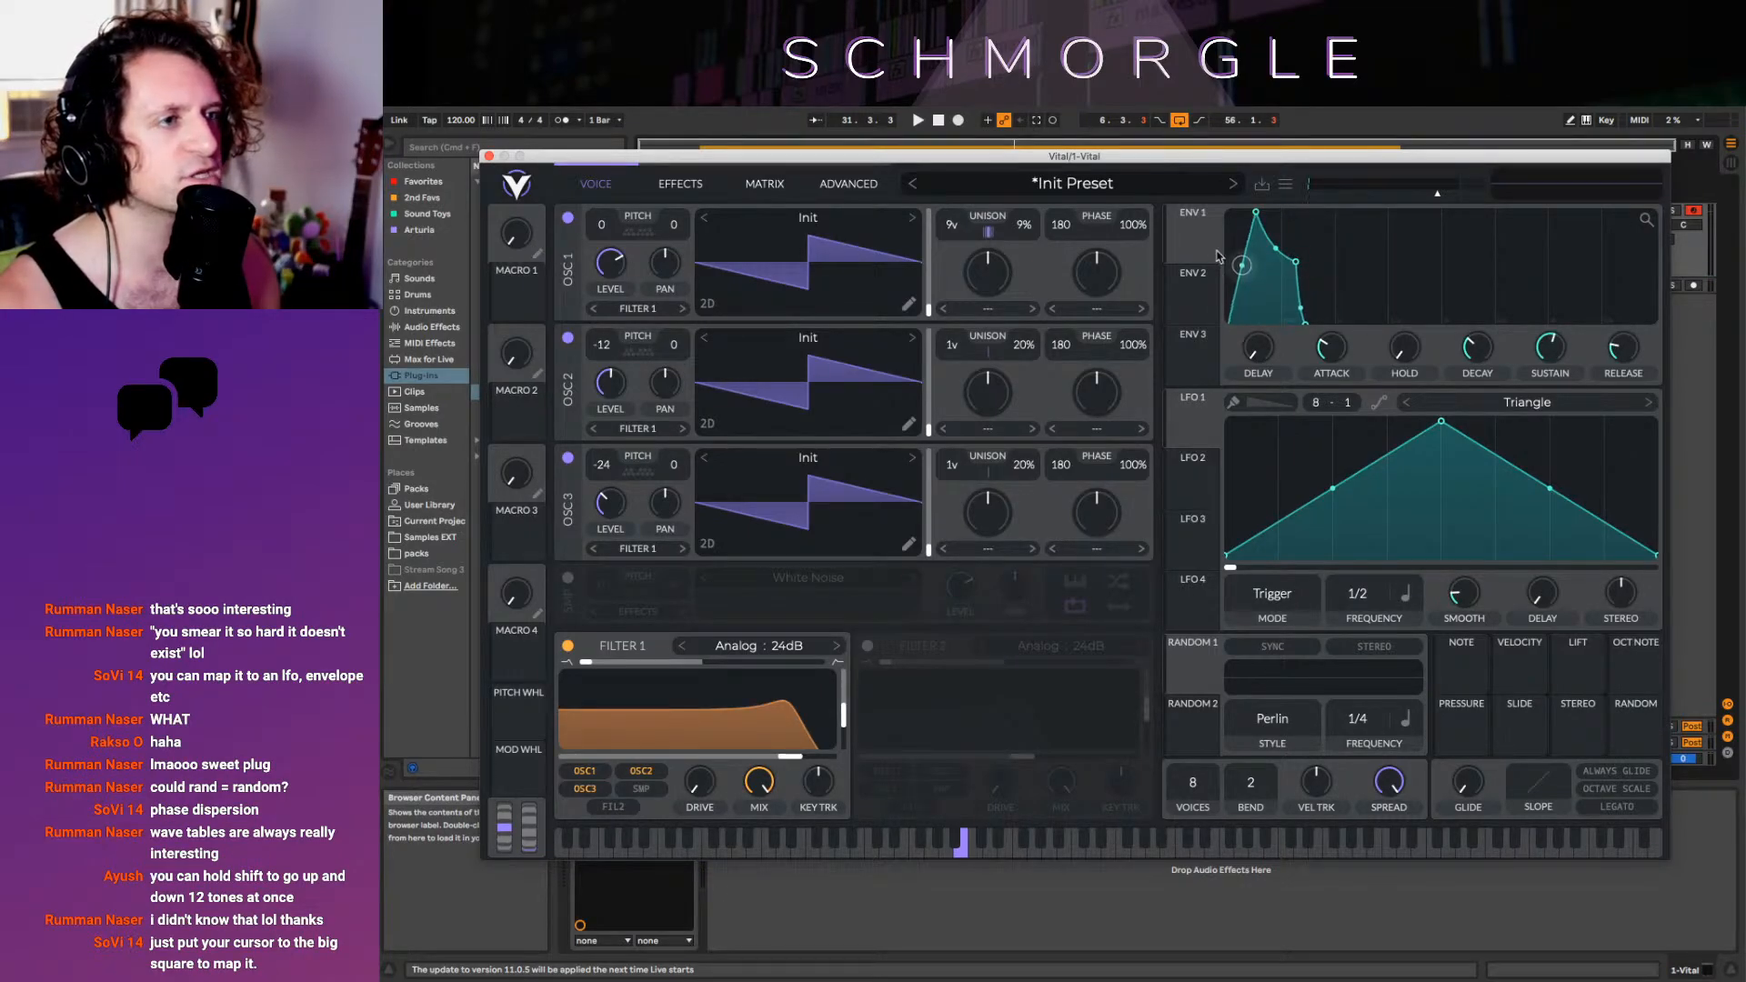
pyautogui.moveTo(1264, 217); pyautogui.dragTo(1238, 215)
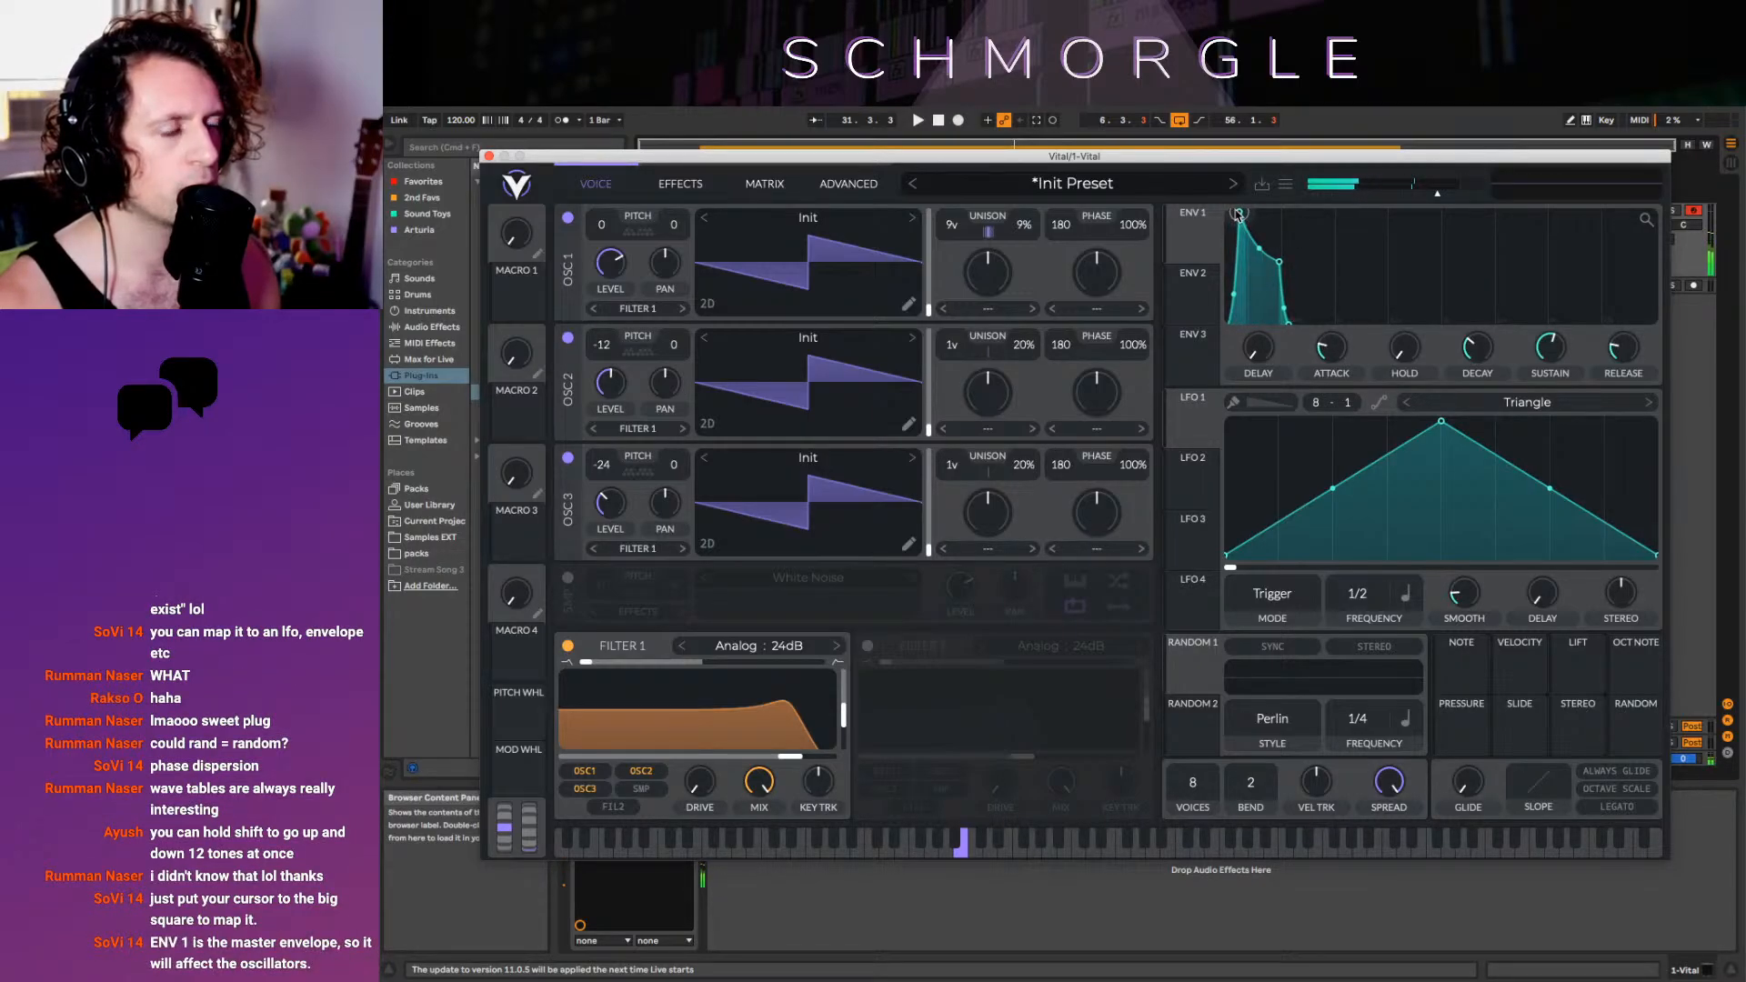
pyautogui.moveTo(1253, 224); pyautogui.dragTo(1264, 248)
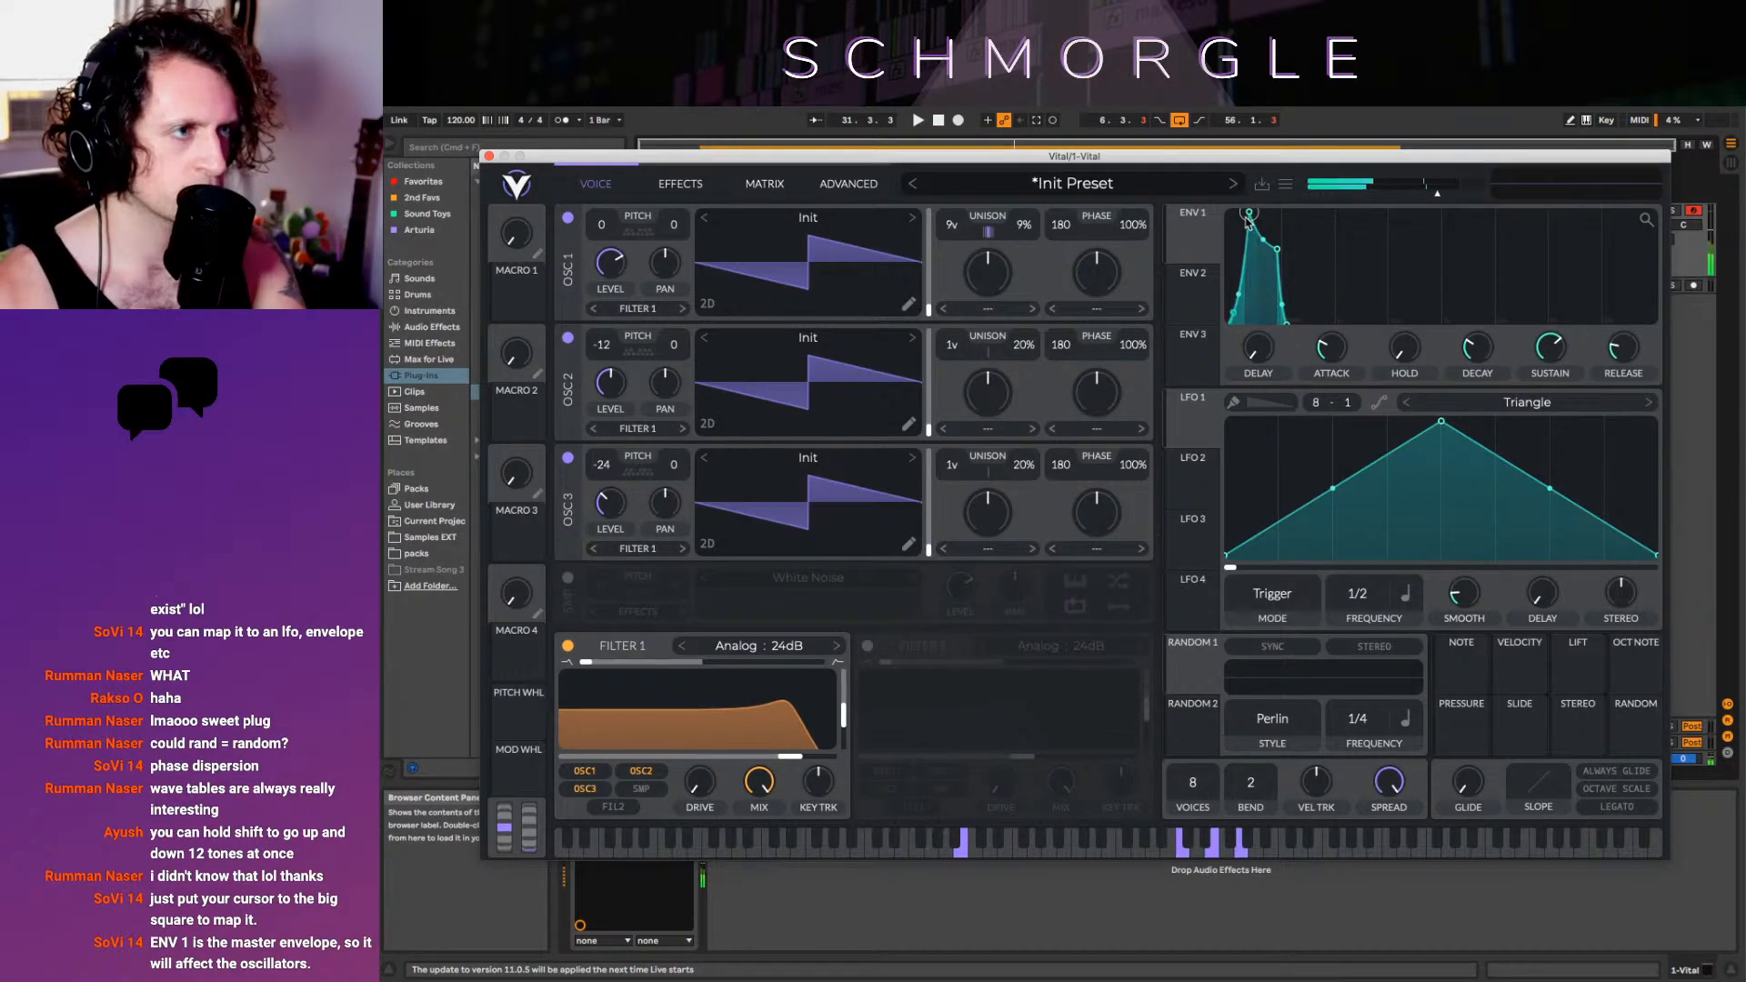
pyautogui.moveTo(1327, 351); pyautogui.dragTo(1330, 362)
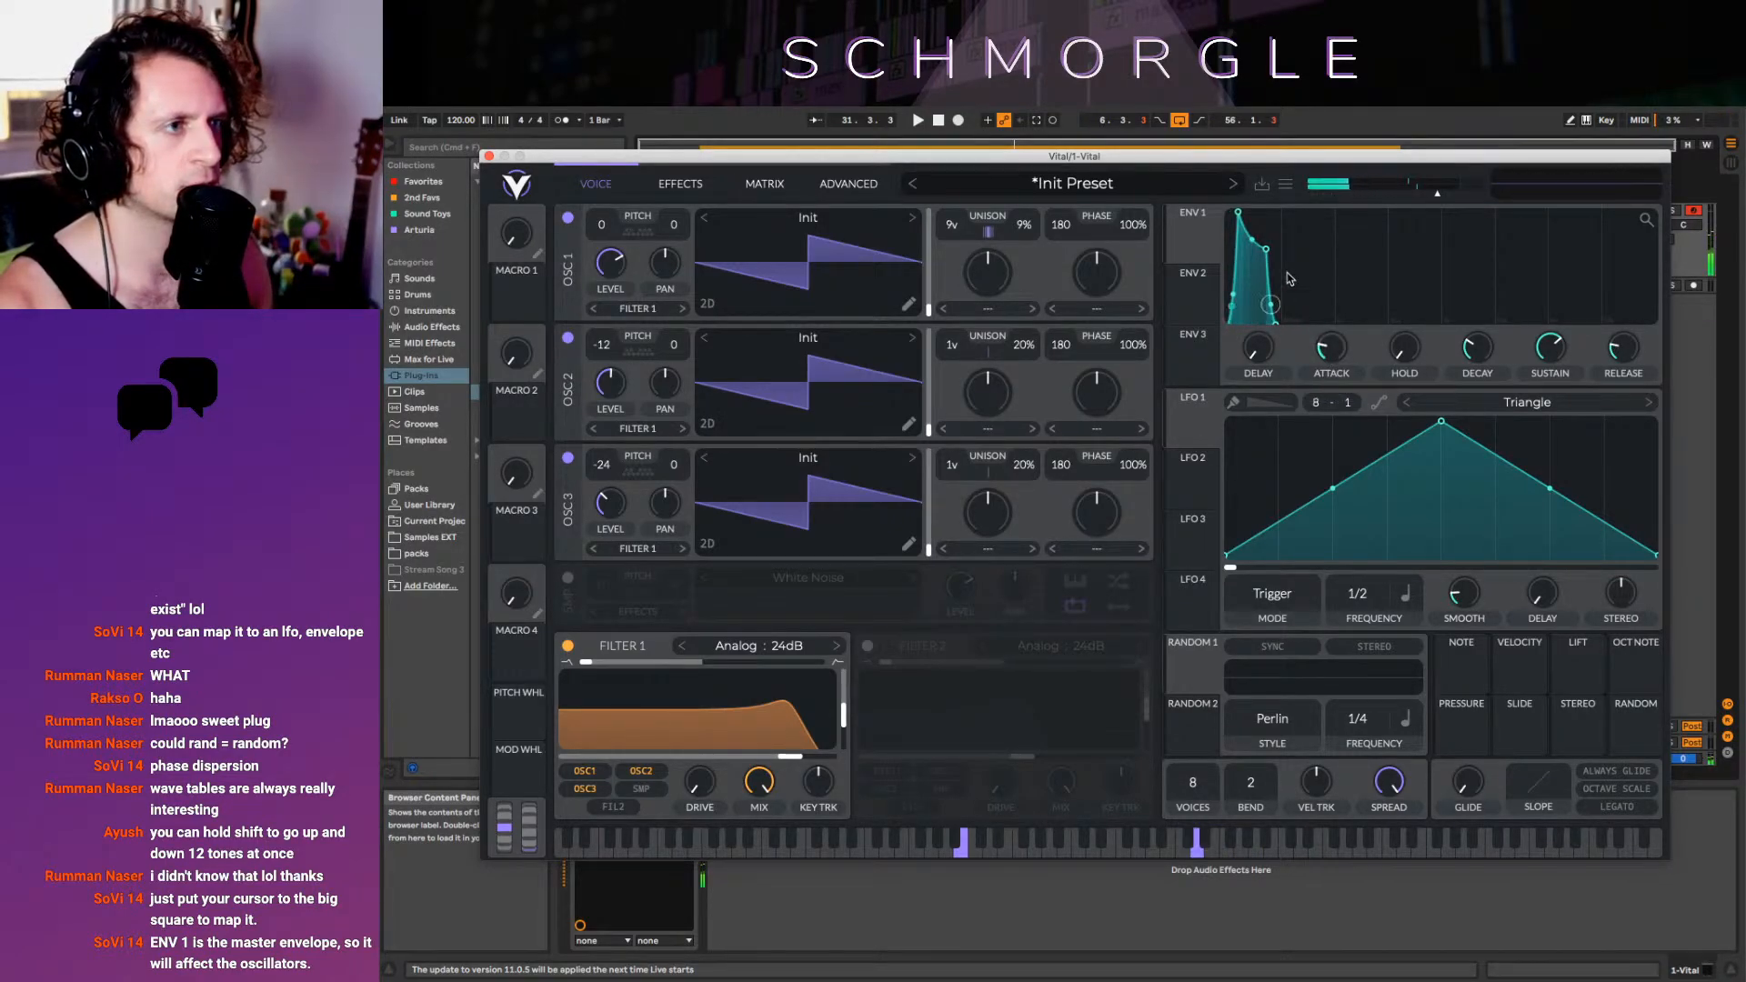
pyautogui.moveTo(1266, 248)
pyautogui.mouseDown()
pyautogui.moveTo(1289, 255)
pyautogui.moveTo(1251, 257)
pyautogui.mouseUp()
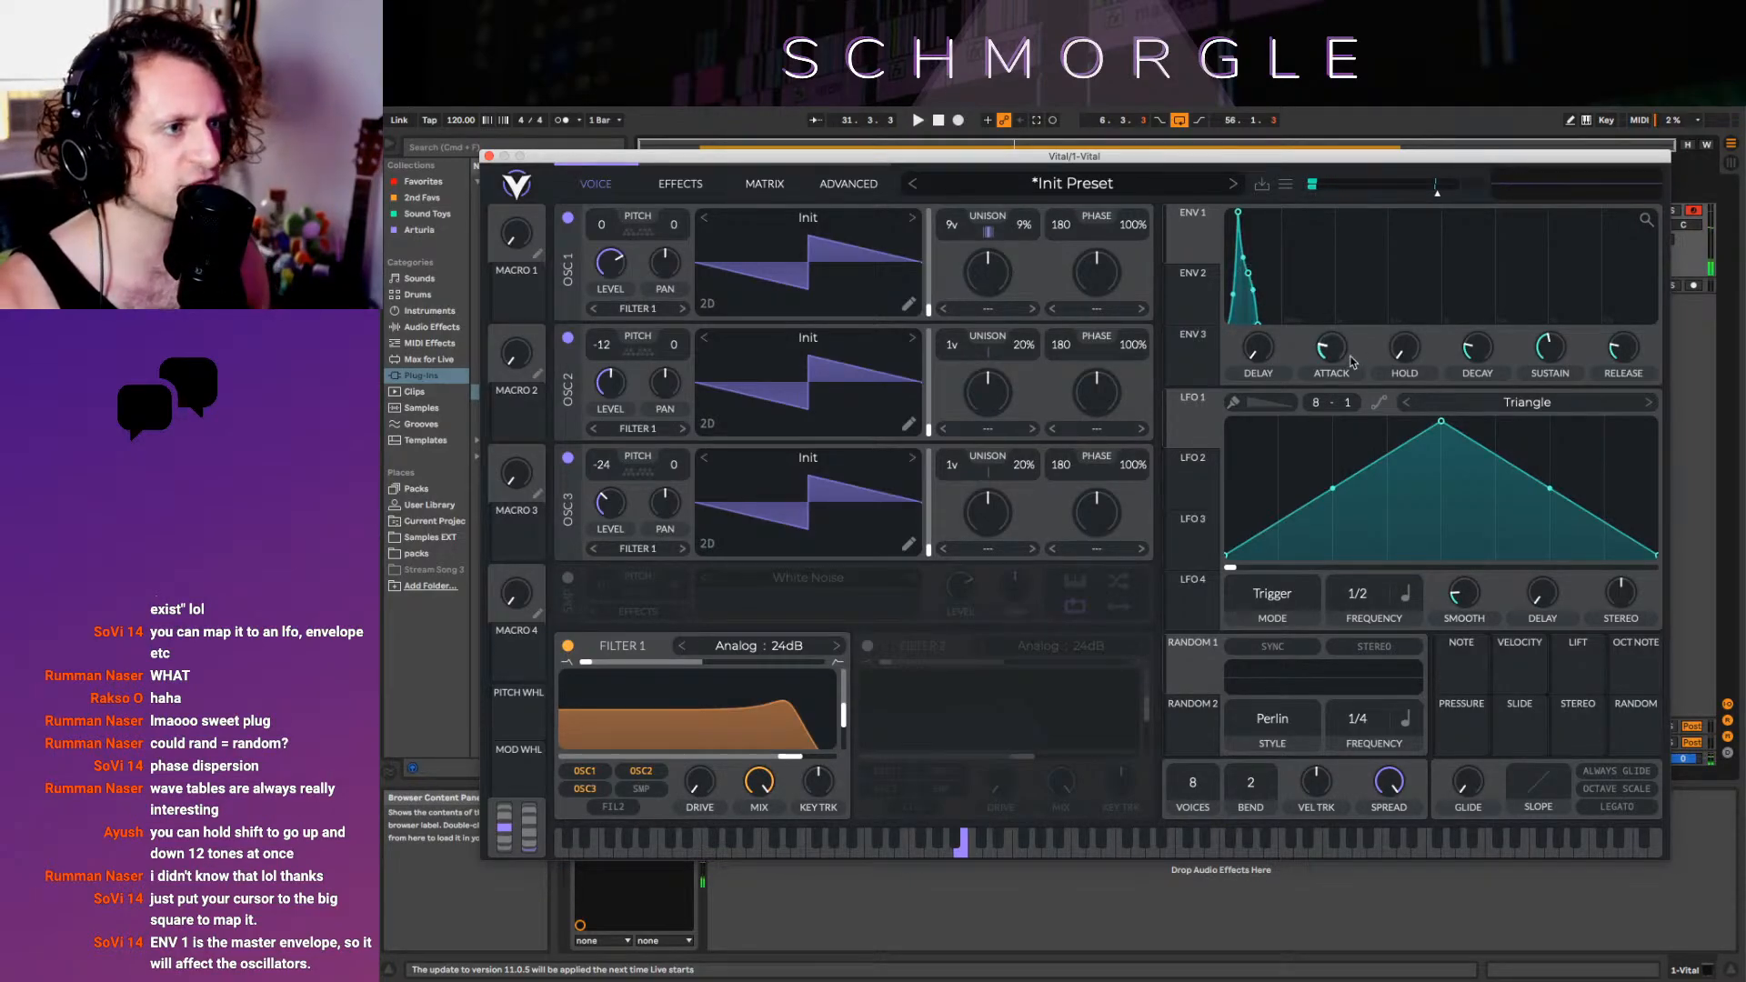
pyautogui.moveTo(1341, 354)
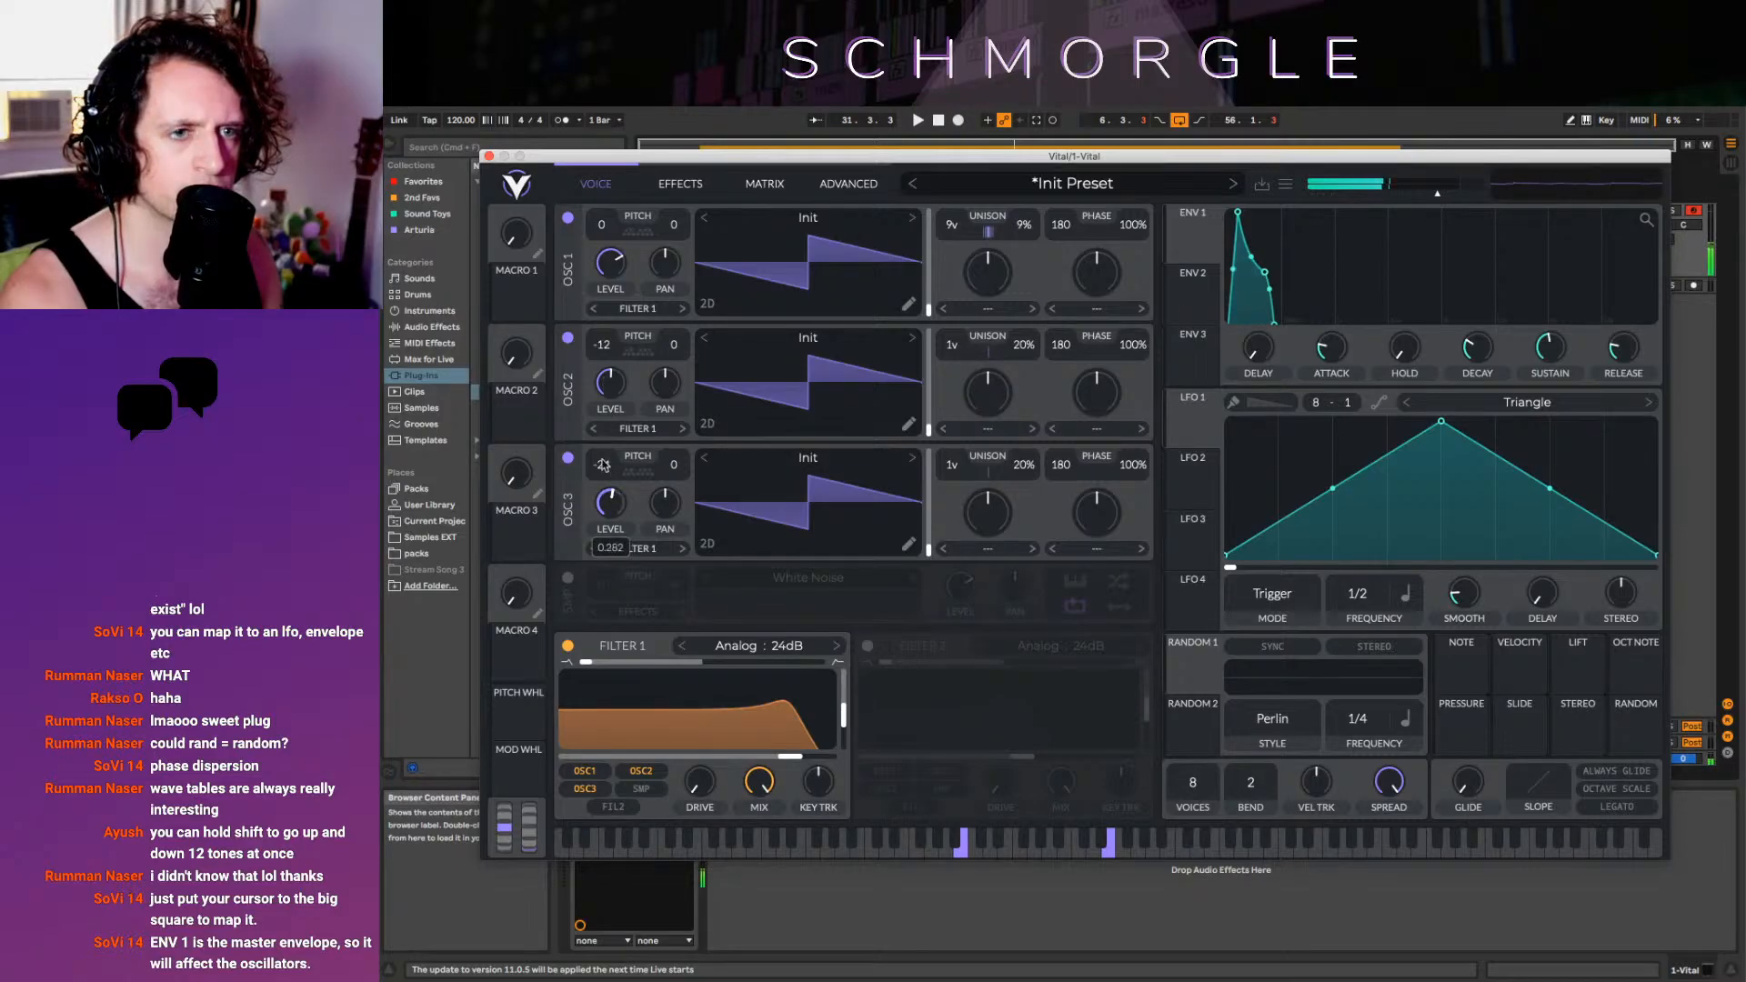
# Set oscillator 3's transpose to -24 and lower oscillator 2's level slightly
pyautogui.moveTo(601, 459); pyautogui.dragTo(601, 468)
pyautogui.moveTo(615, 371); pyautogui.dragTo(613, 388)
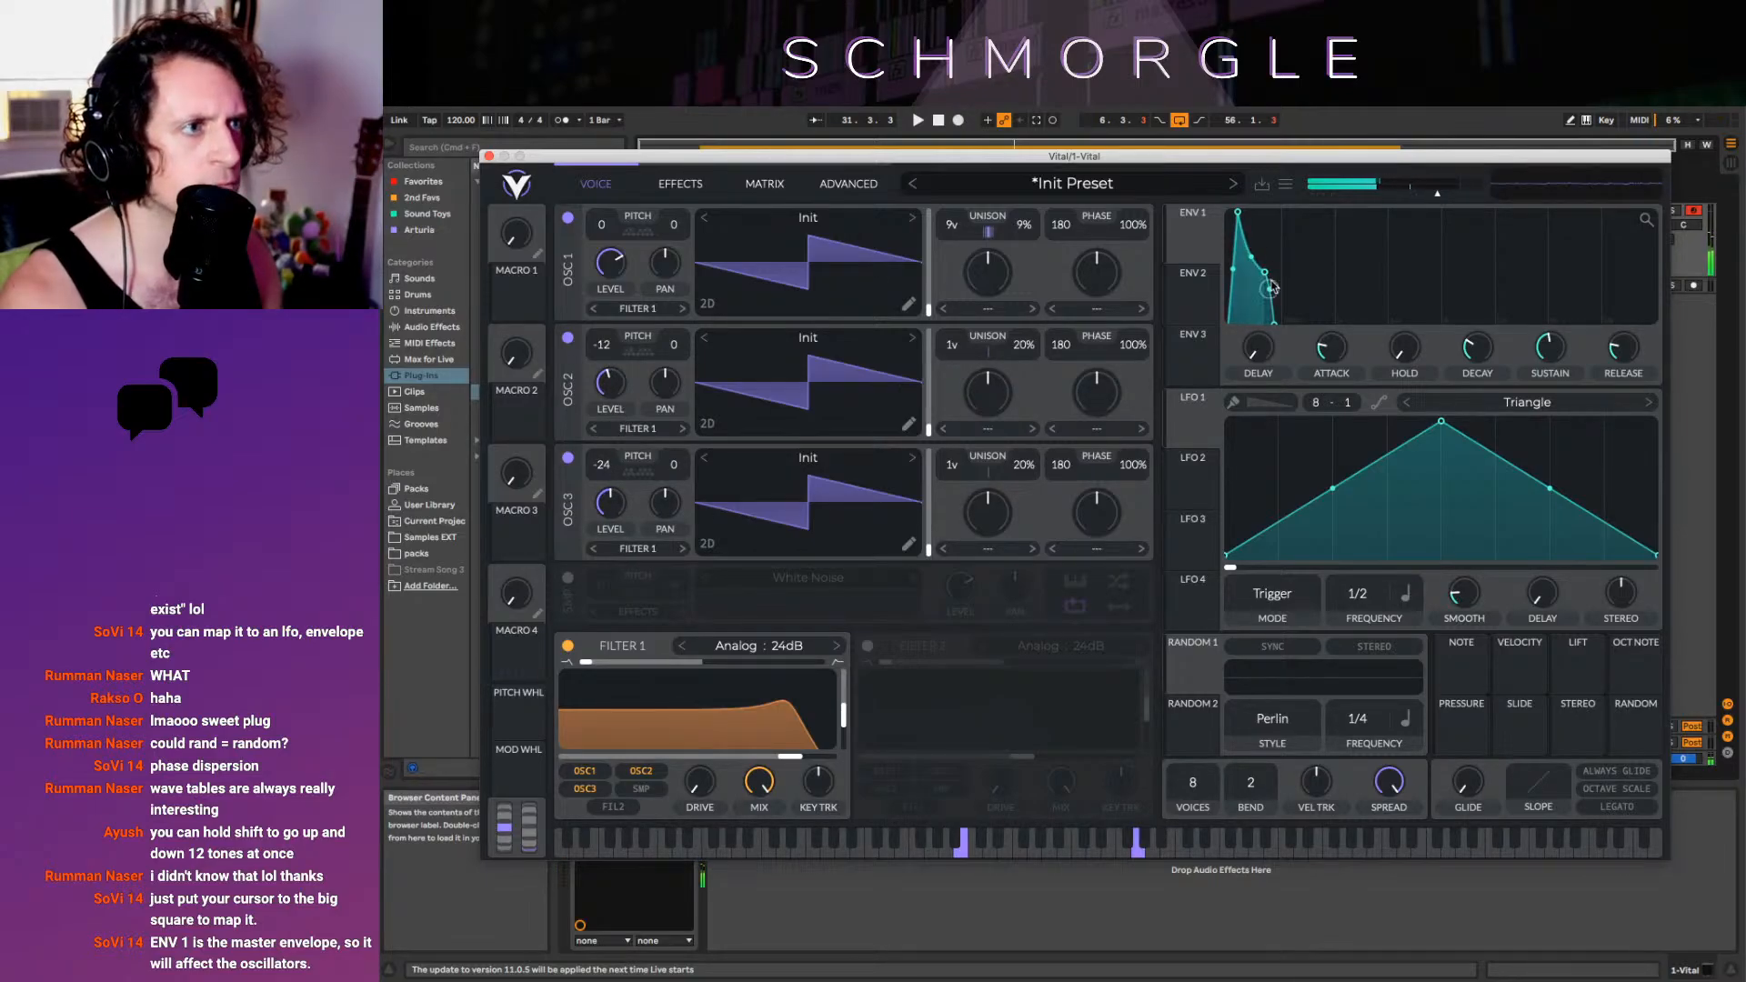
# Try different decay and release times on envelope 1, leaving a short decay, reduced sustain and a longer release
pyautogui.moveTo(1304, 272); pyautogui.dragTo(1302, 276)
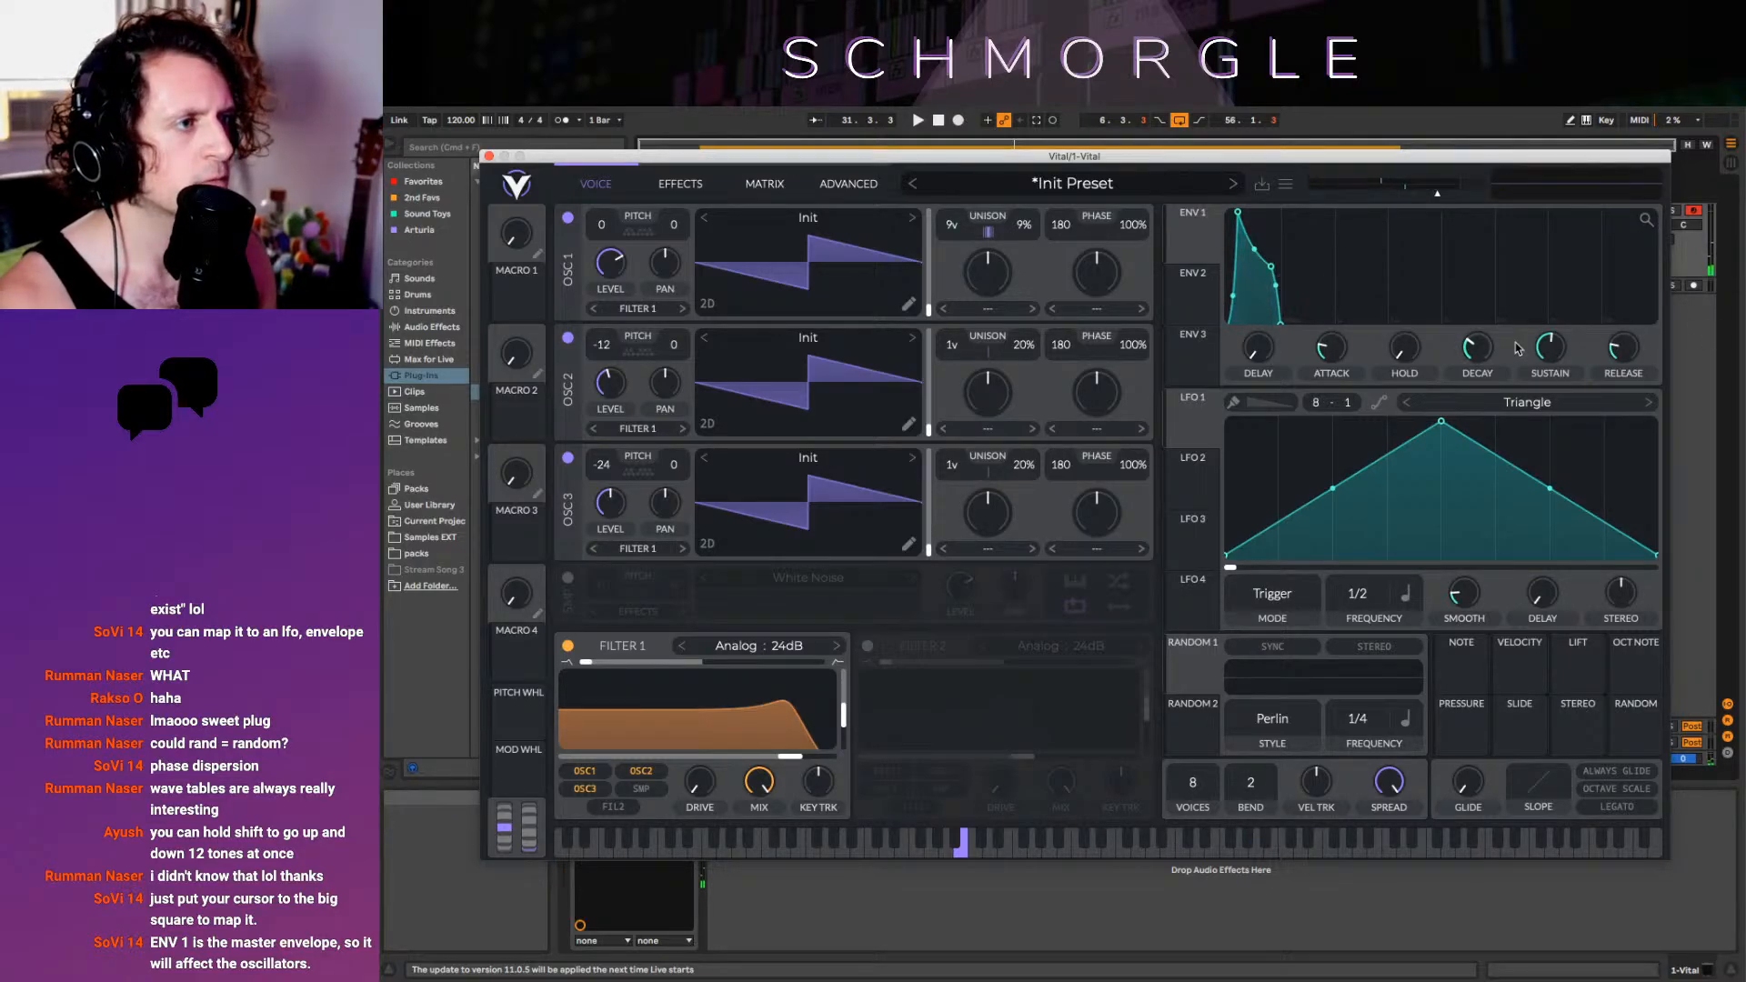
pyautogui.moveTo(1486, 356); pyautogui.dragTo(1481, 349)
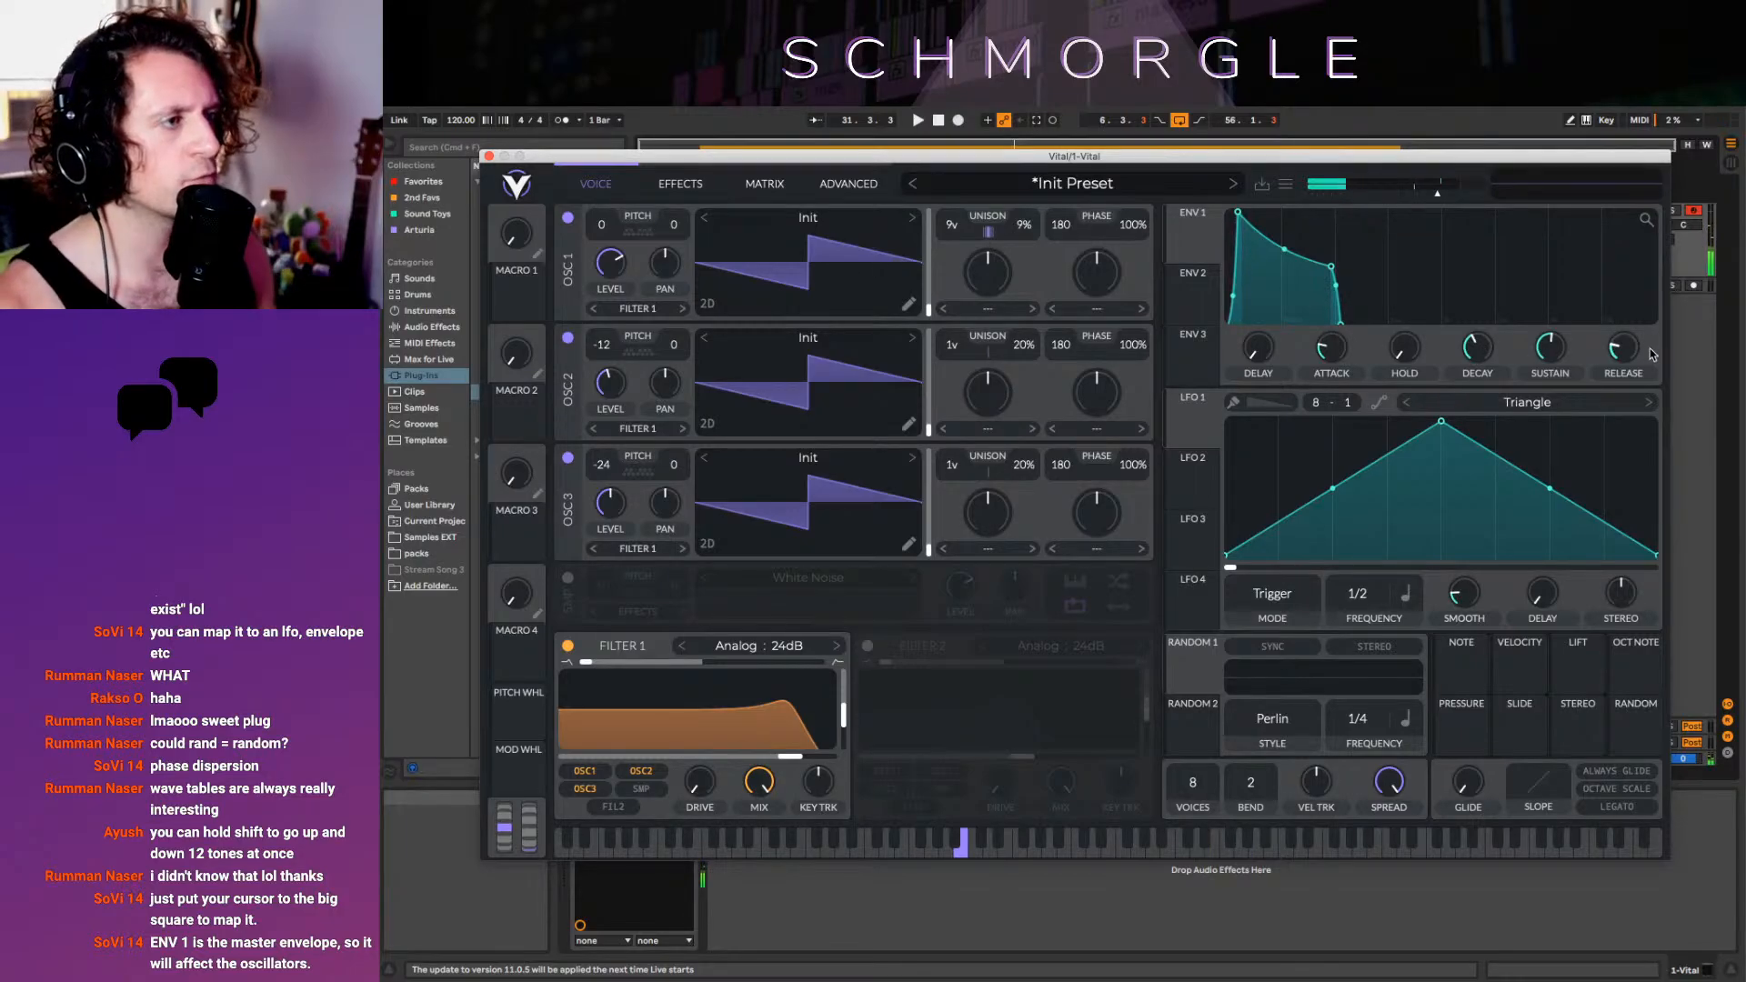
pyautogui.moveTo(1625, 350)
pyautogui.mouseDown()
pyautogui.moveTo(1633, 326)
pyautogui.moveTo(1632, 368)
pyautogui.moveTo(1630, 353)
pyautogui.mouseUp()
pyautogui.moveTo(1331, 265); pyautogui.dragTo(1271, 279)
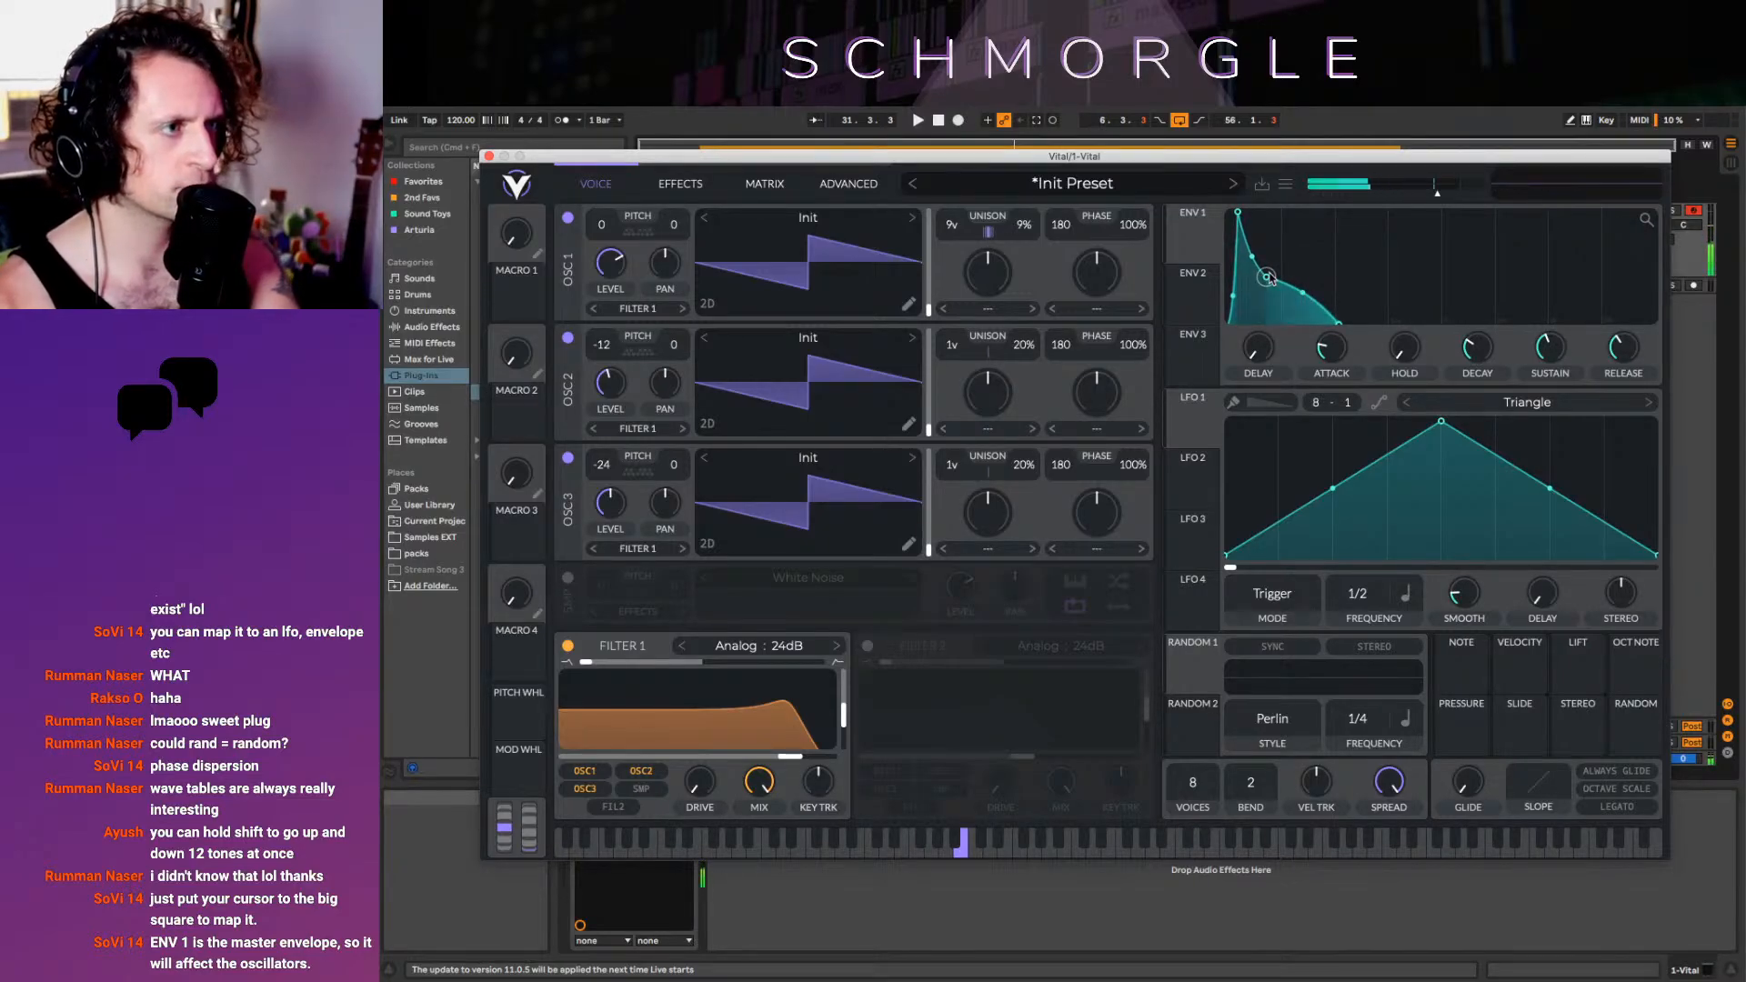
pyautogui.moveTo(1627, 348); pyautogui.dragTo(1634, 362)
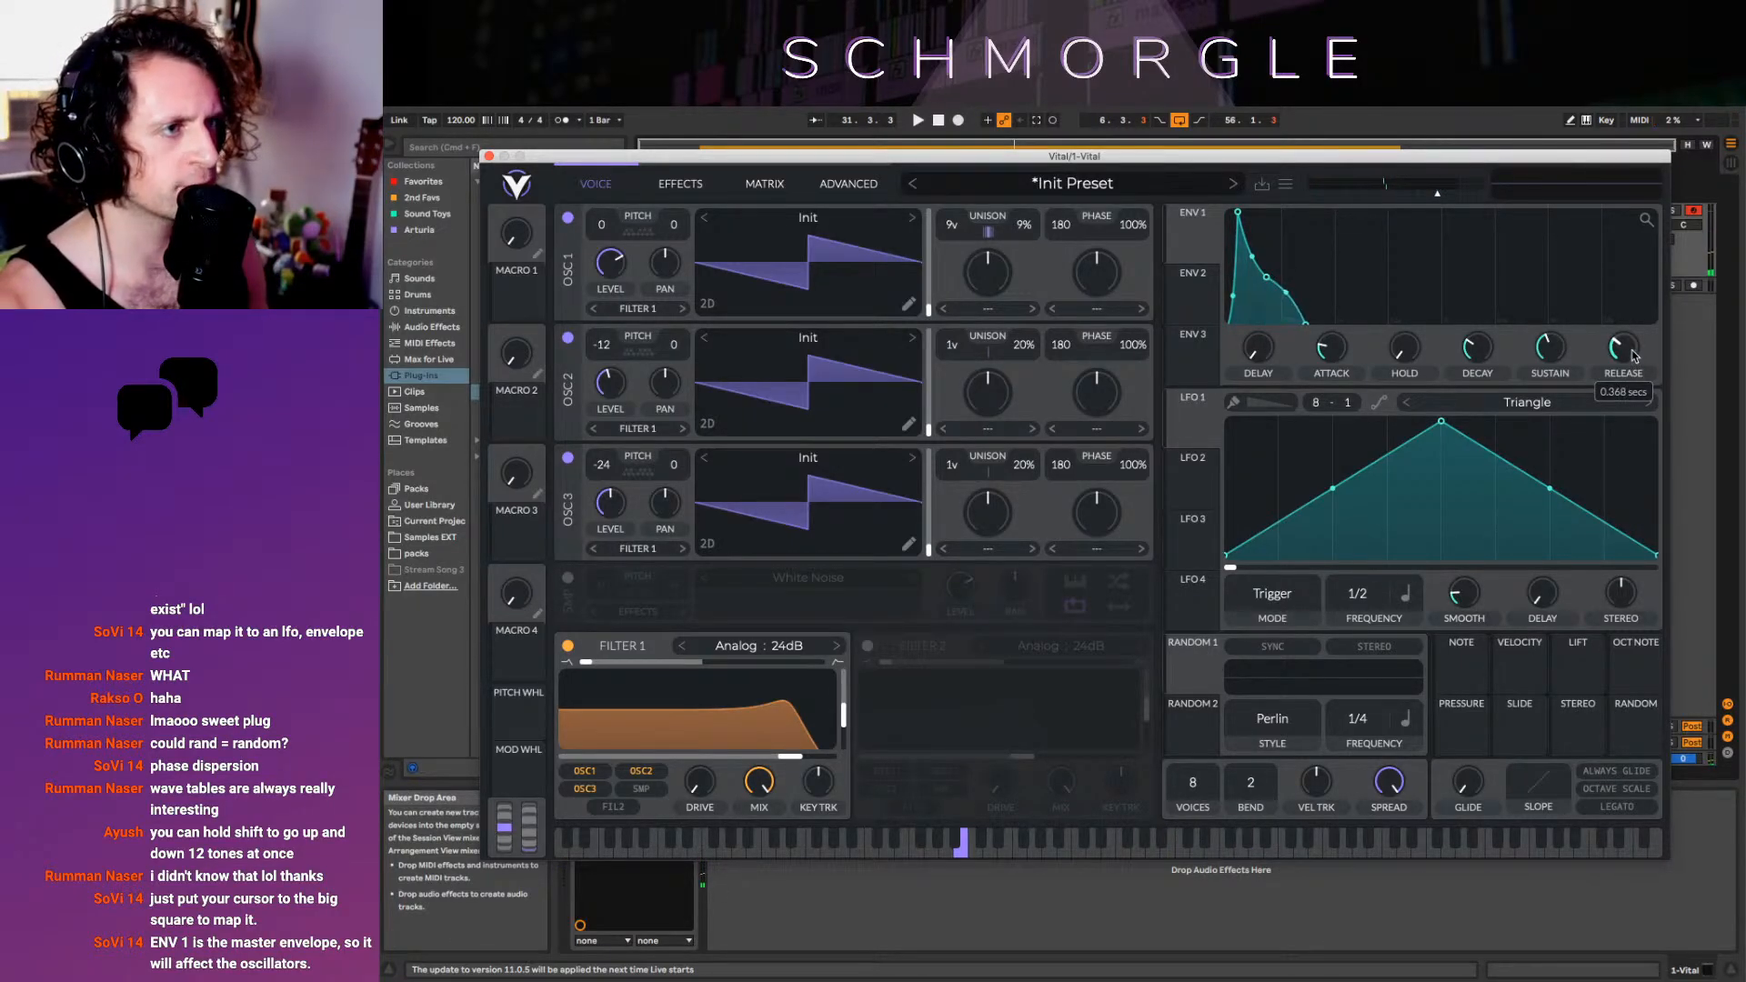
pyautogui.moveTo(1634, 354); pyautogui.dragTo(1651, 345)
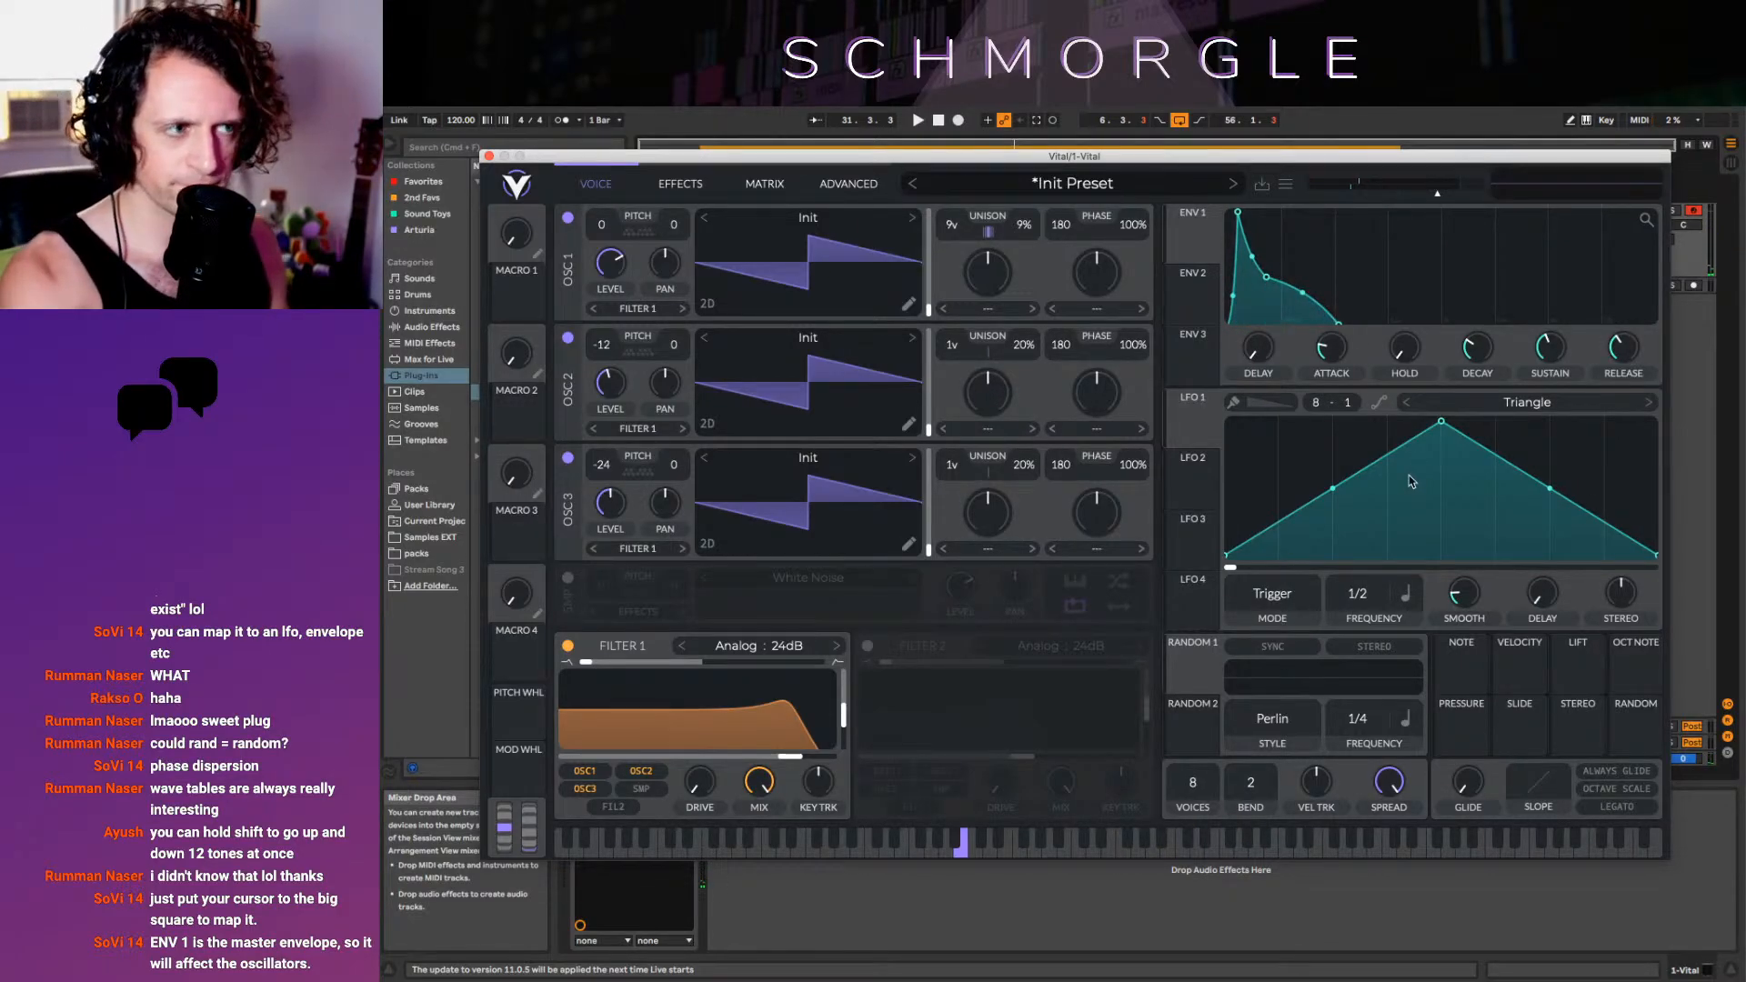
# Stretch envelope 2's decay and lower its sustain slightly, comparing it with envelope 1
pyautogui.click(1192, 306)
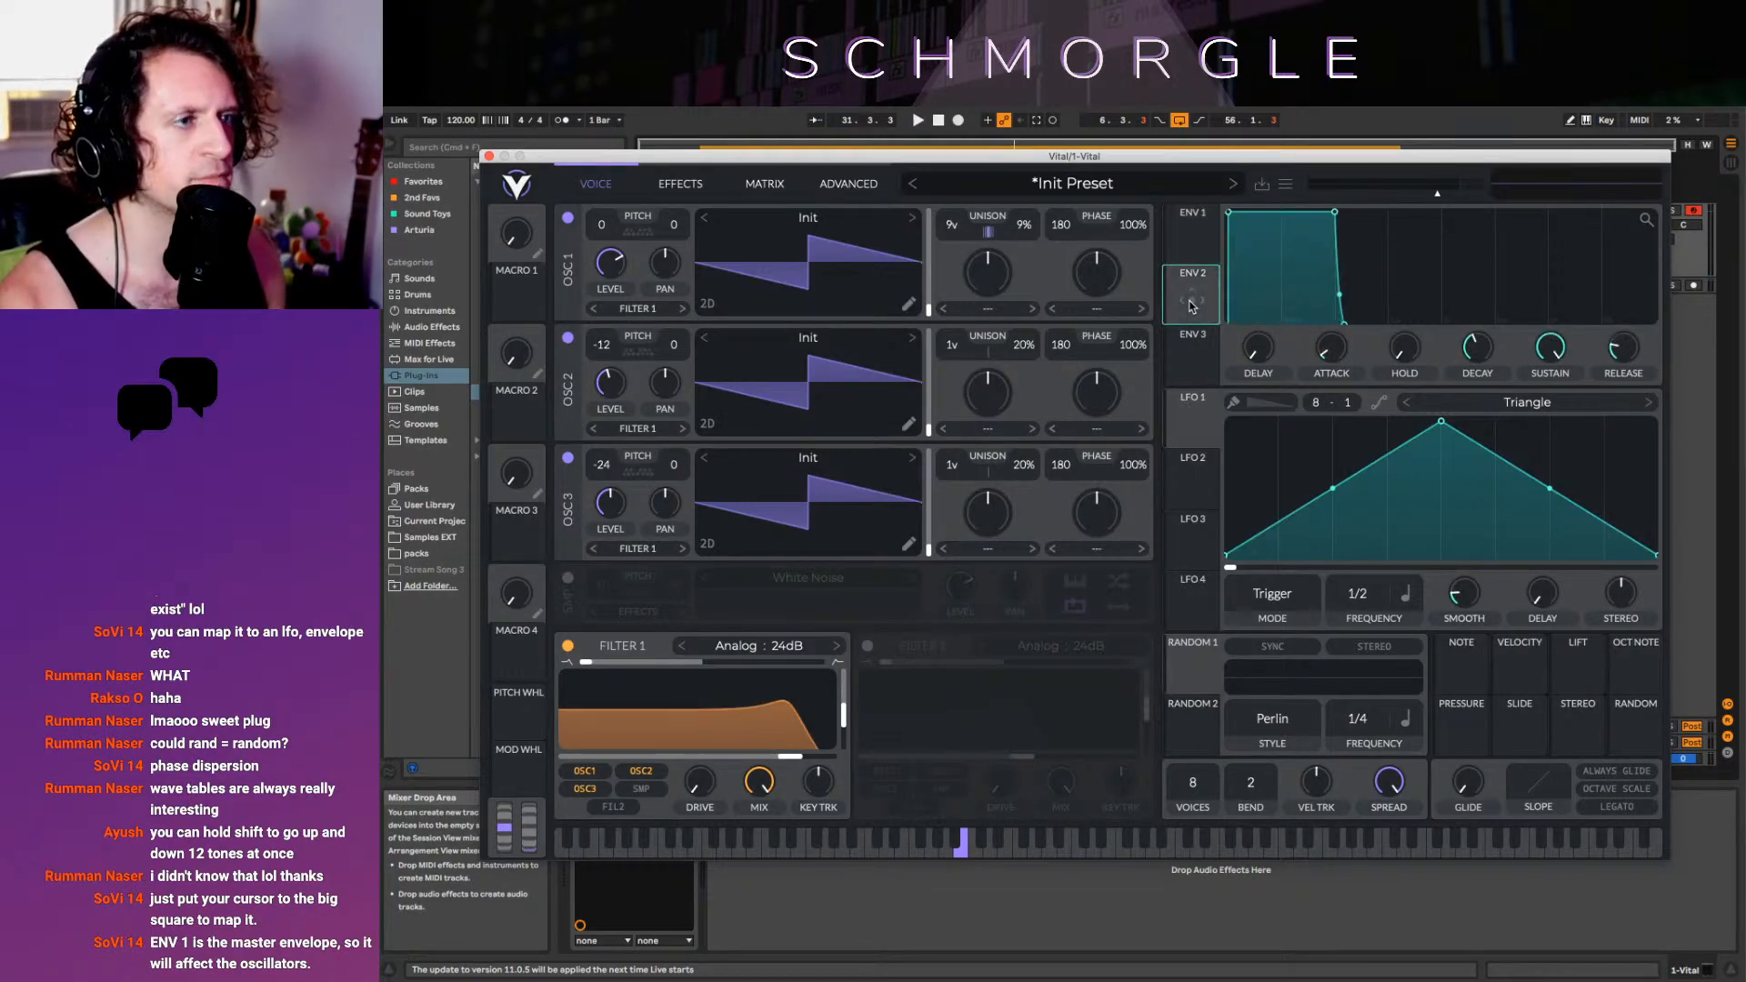
pyautogui.click(1190, 232)
pyautogui.click(1185, 299)
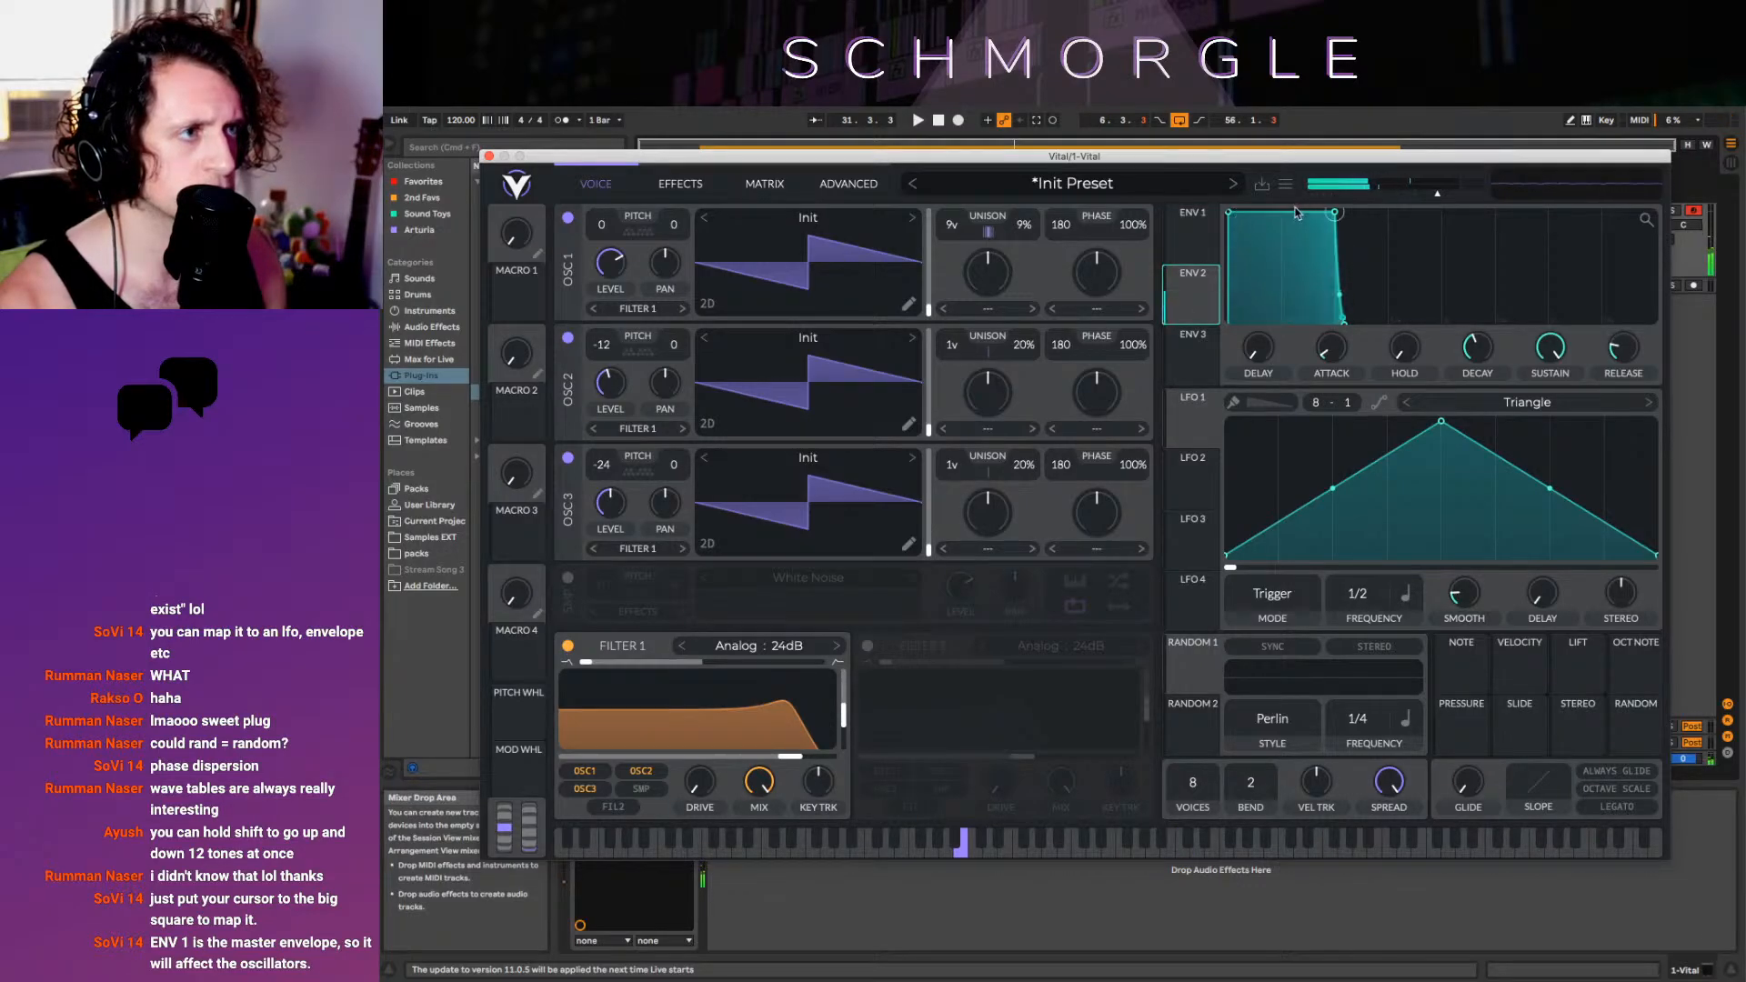
pyautogui.moveTo(1335, 214); pyautogui.dragTo(1217, 255)
pyautogui.click(1205, 244)
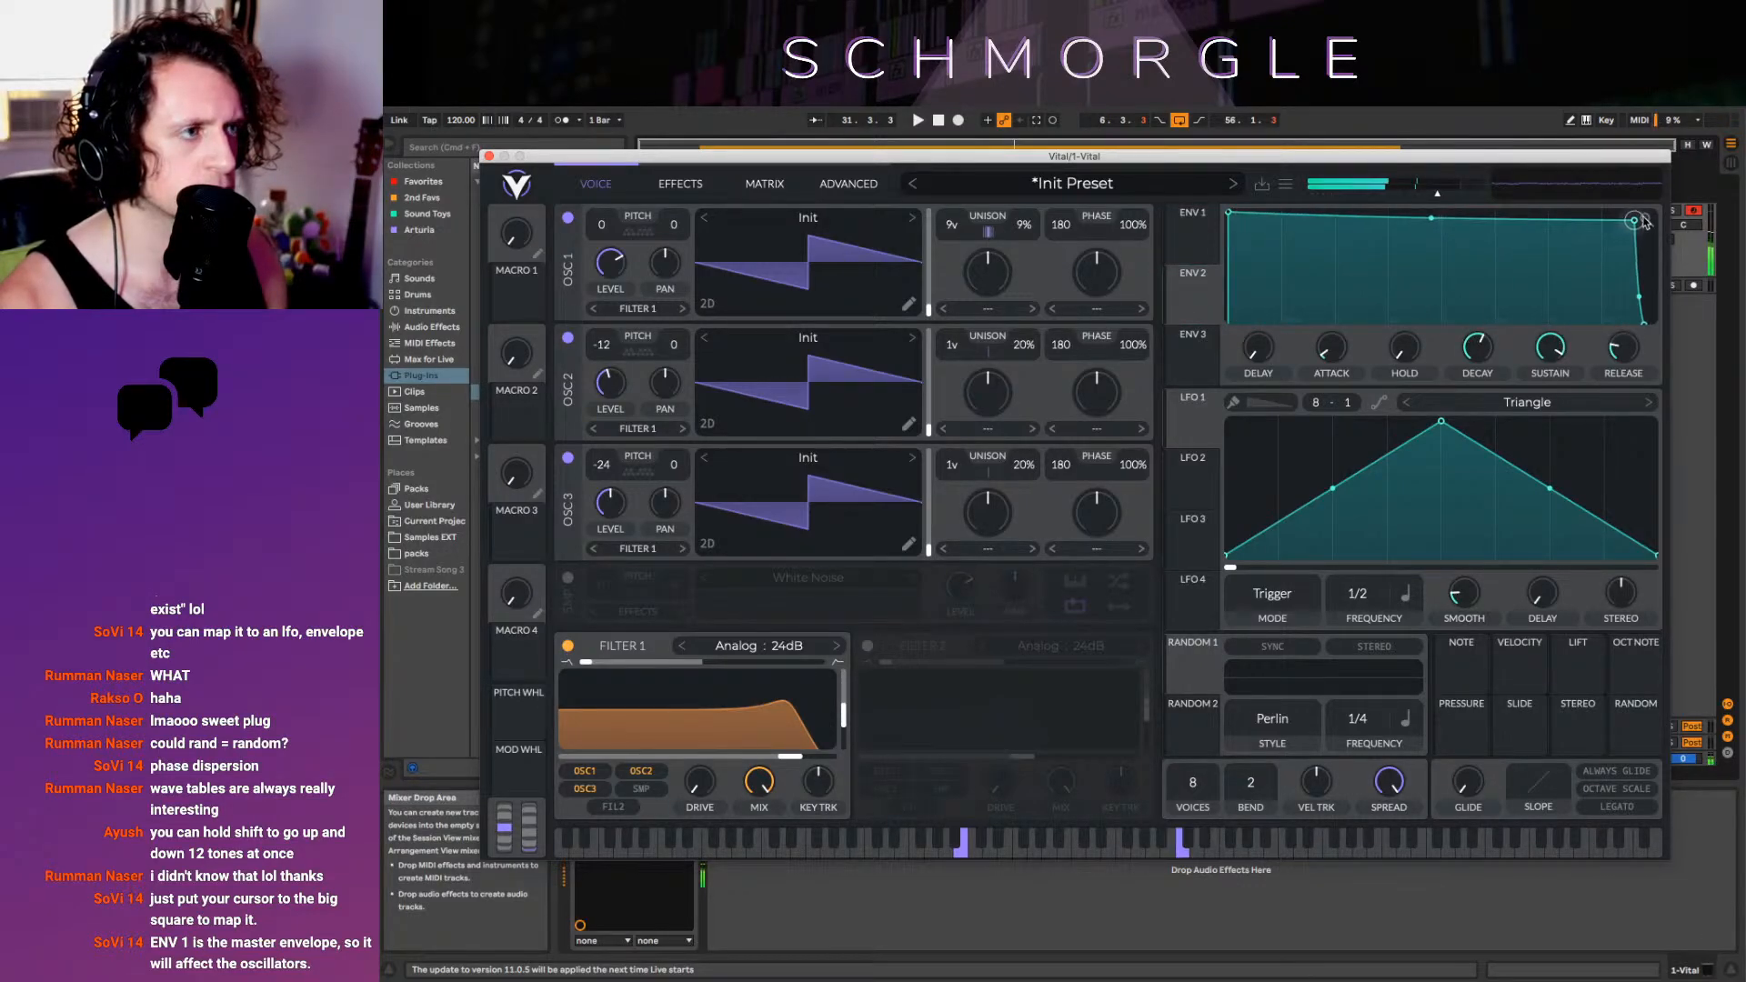
pyautogui.click(1210, 239)
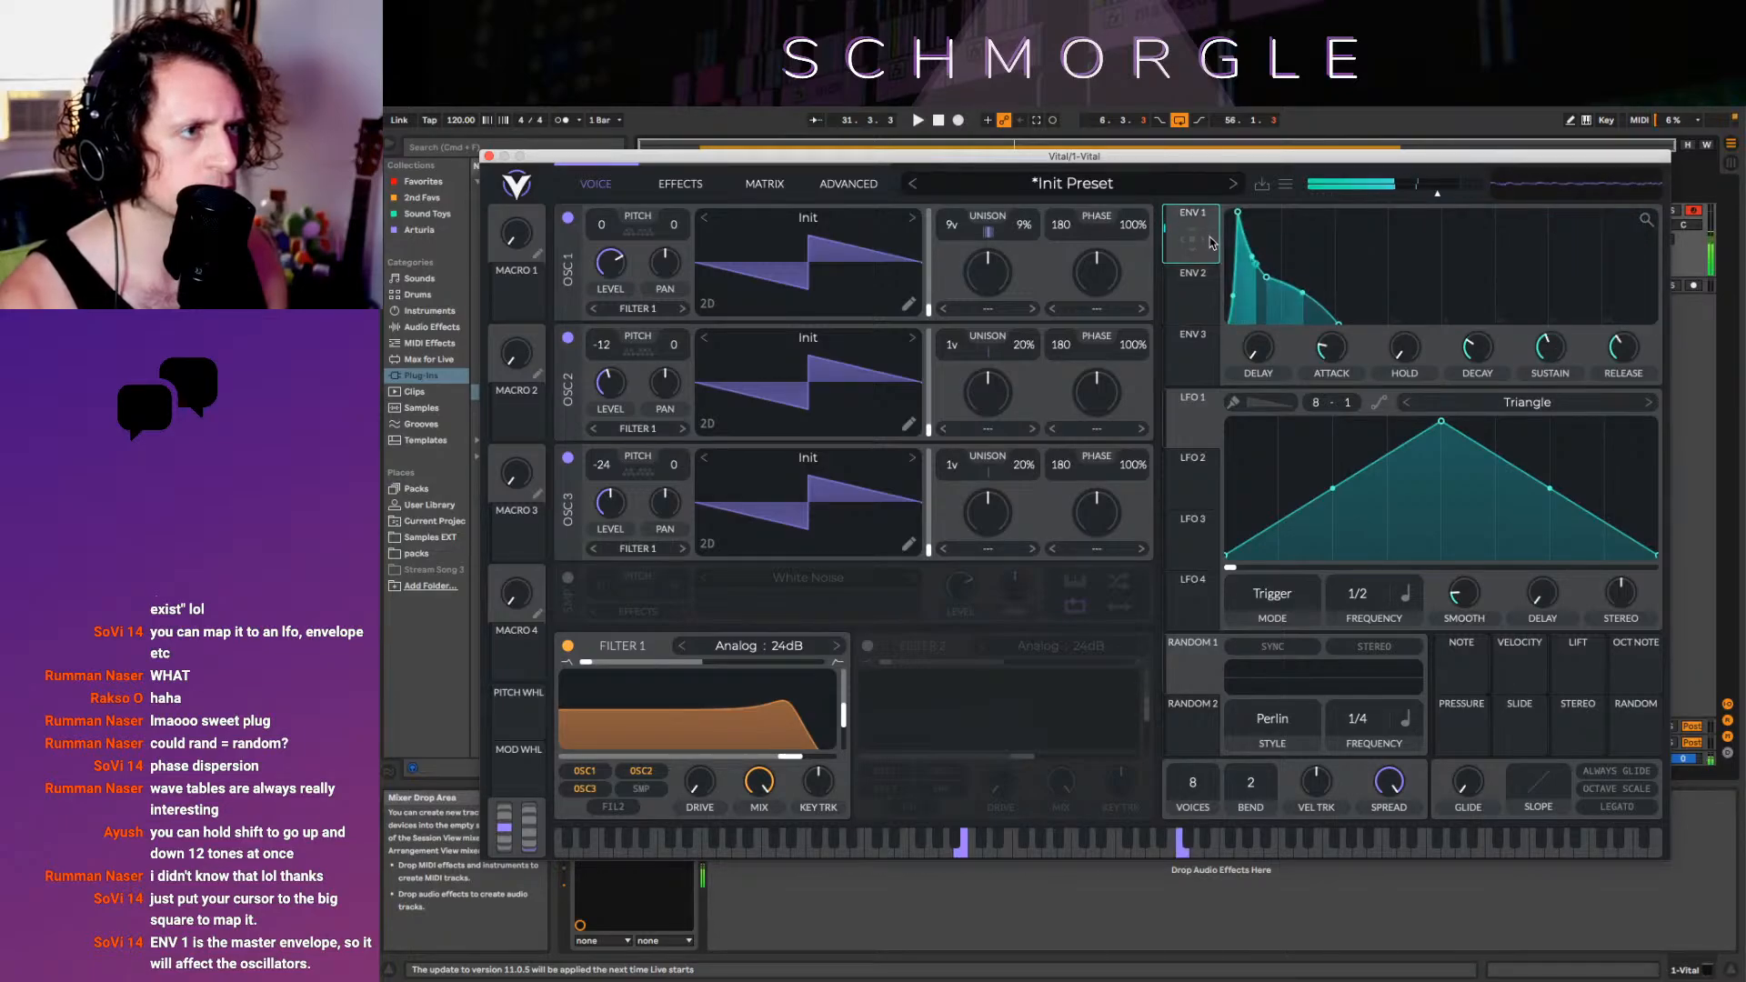
# Lengthen envelope 2's attack and reset its decay to the default value
pyautogui.click(1198, 320)
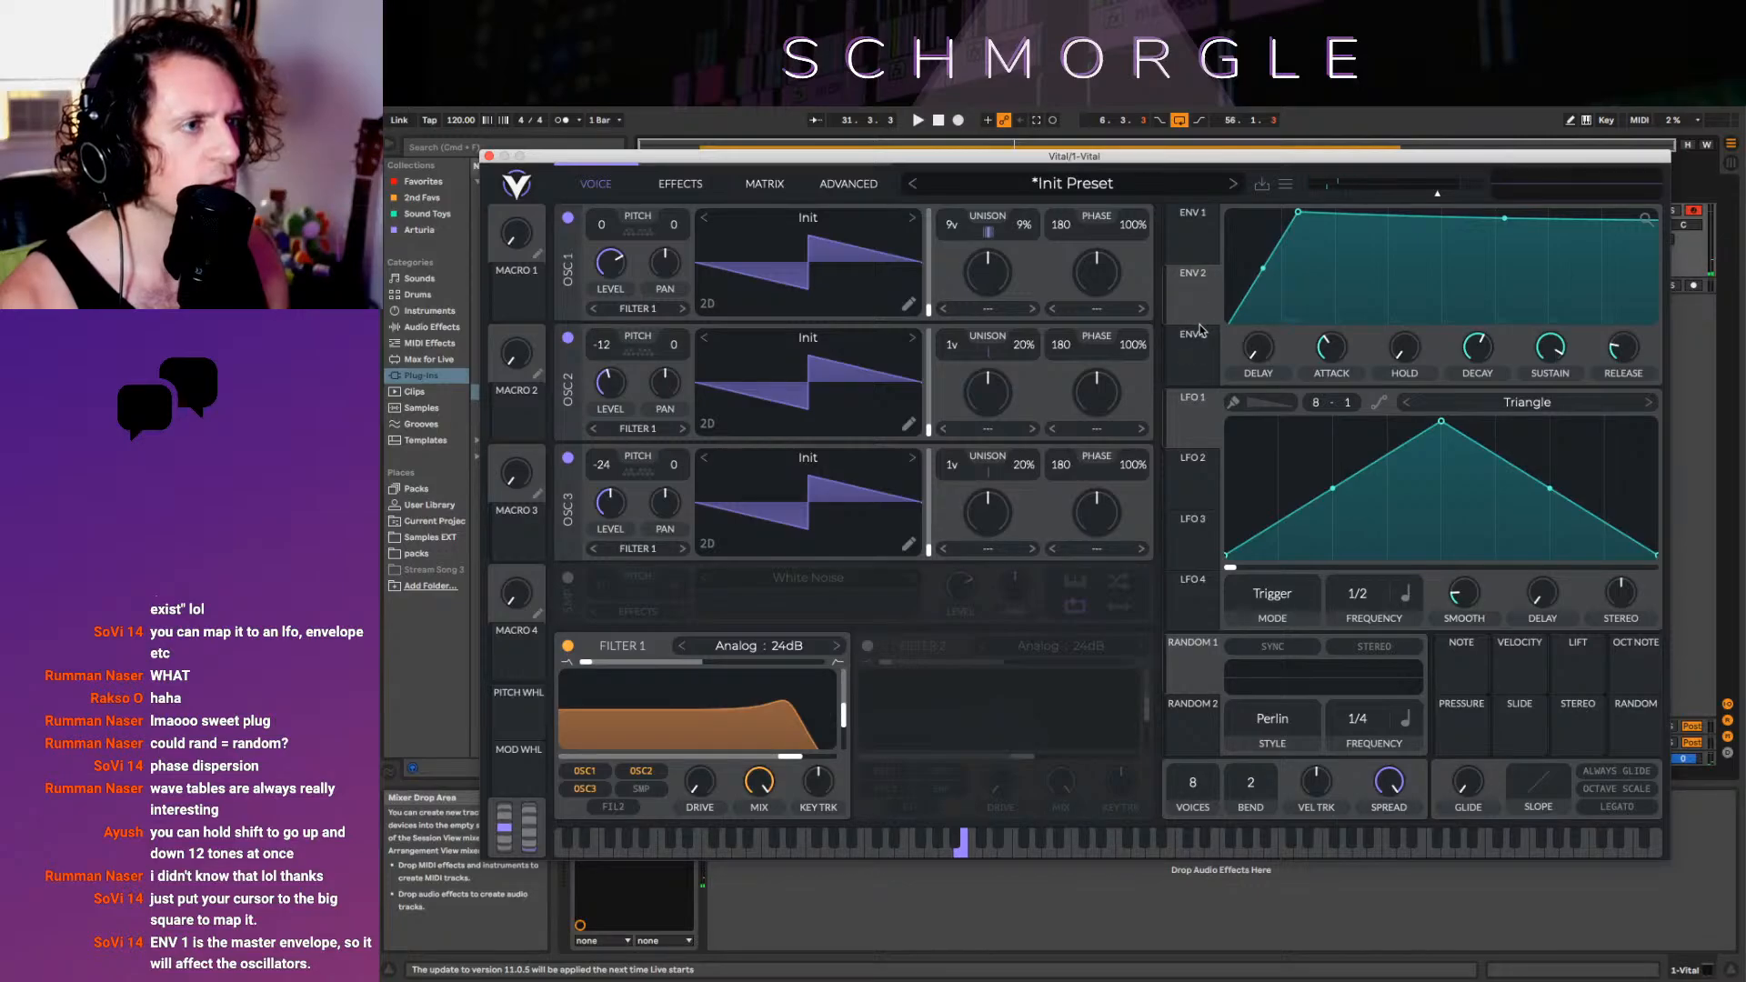
pyautogui.rightClick(1497, 346)
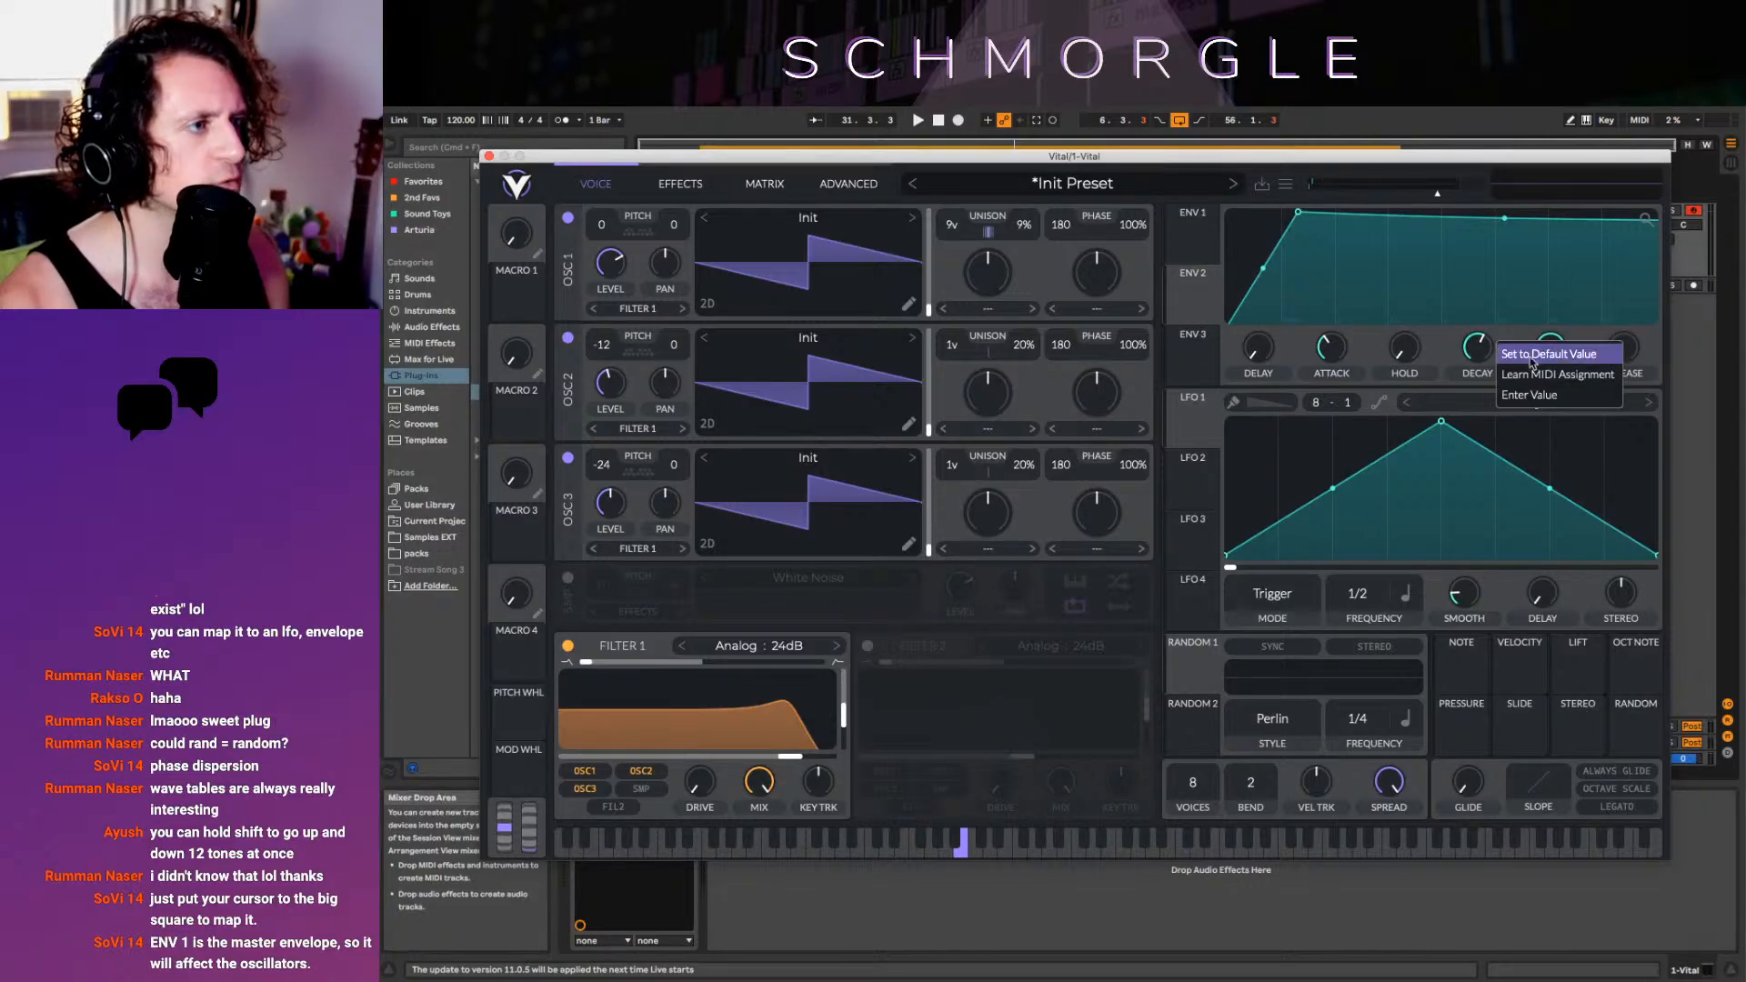
pyautogui.click(1576, 355)
pyautogui.rightClick(1444, 340)
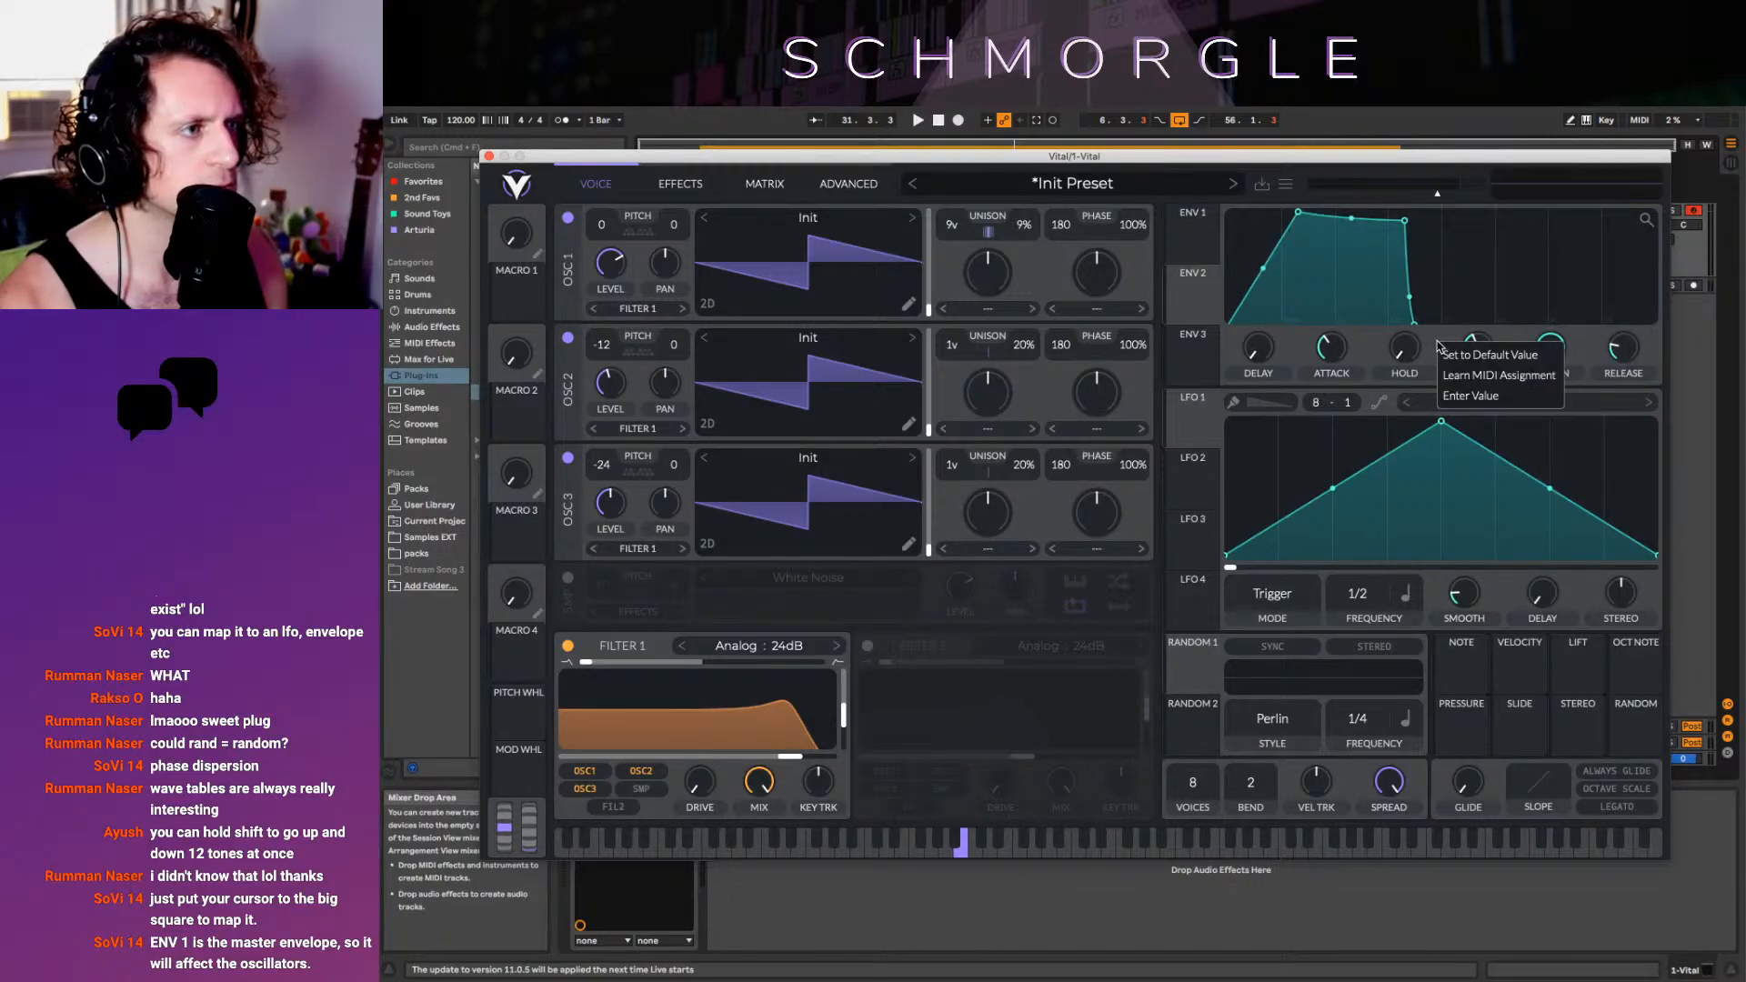
pyautogui.click(1534, 355)
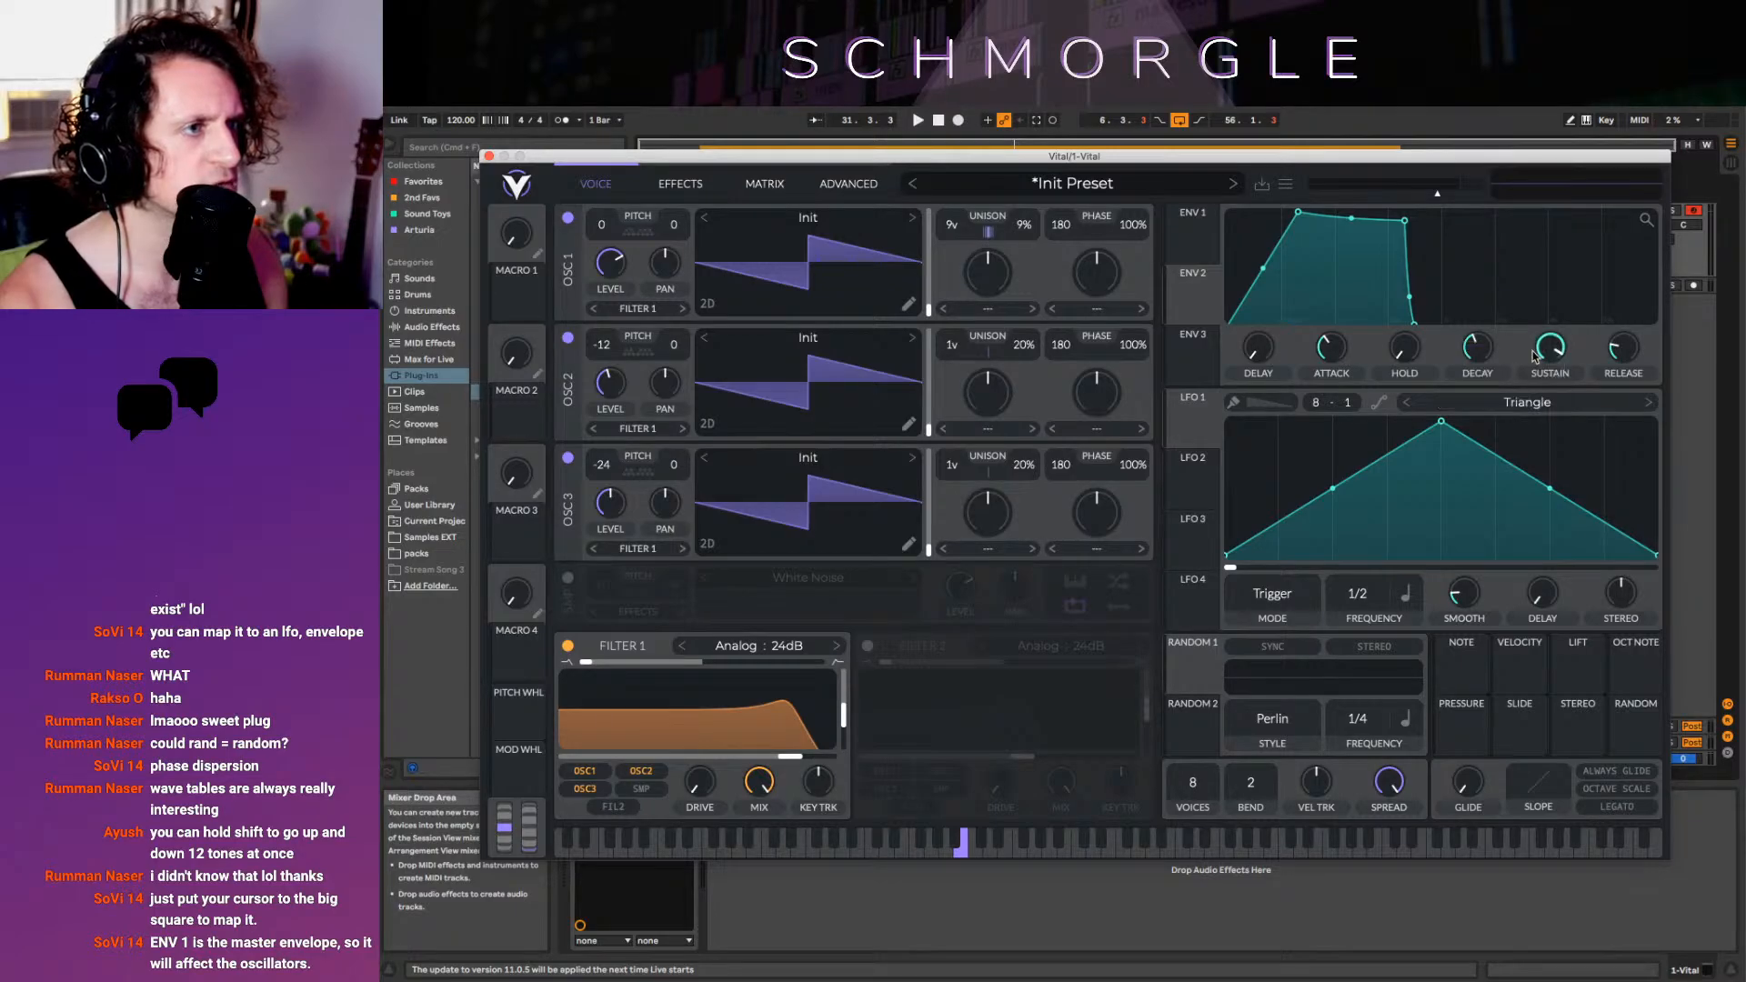
# Switch back to envelope 1 and reshape its decay curve and sustain point
pyautogui.click(1186, 251)
pyautogui.click(1195, 330)
pyautogui.click(1187, 294)
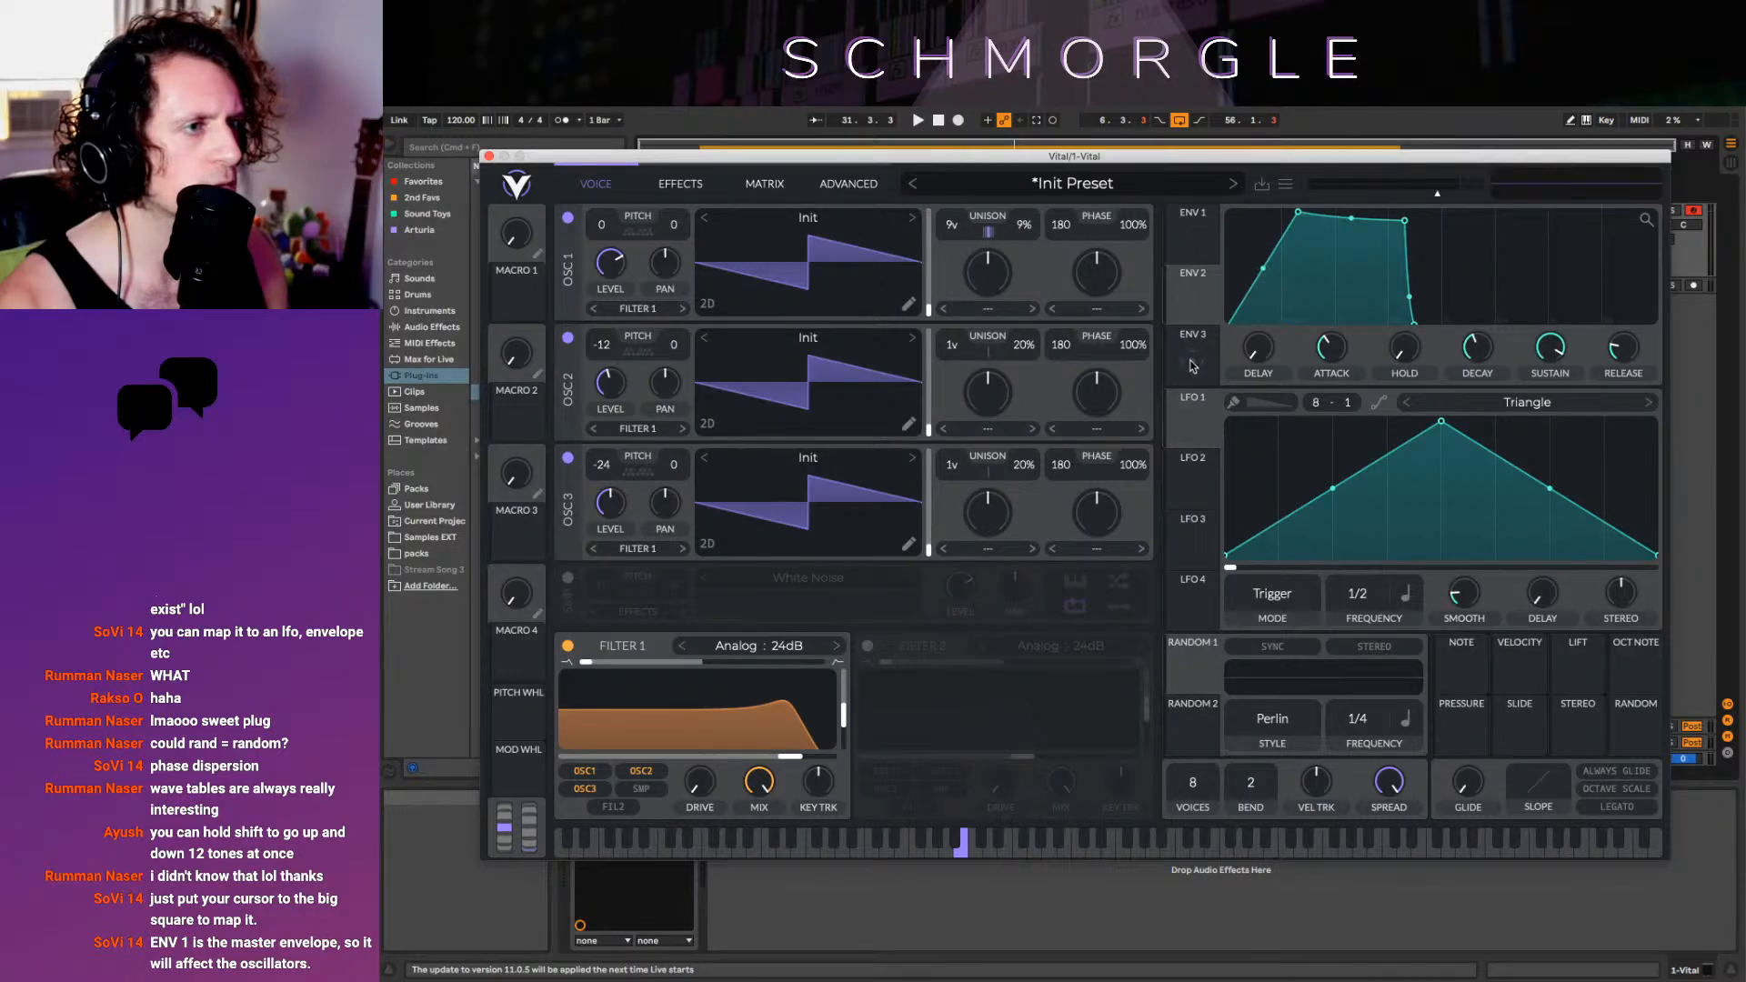
pyautogui.click(1192, 223)
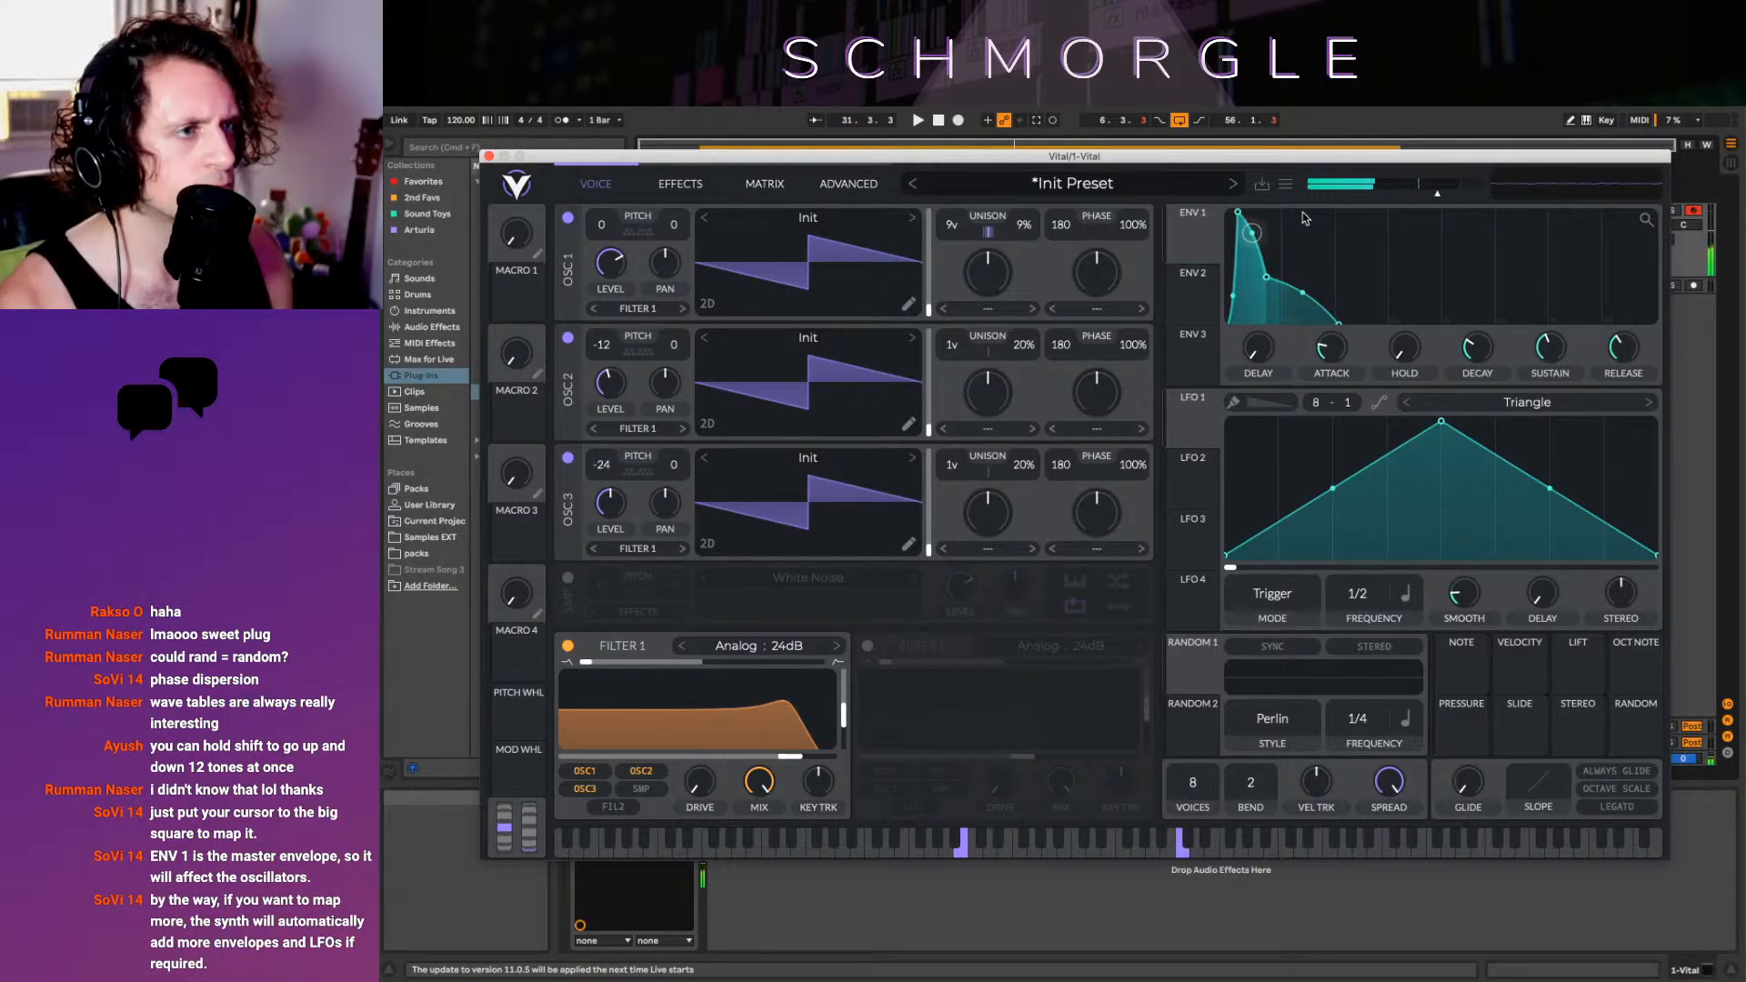
pyautogui.moveTo(1267, 276); pyautogui.dragTo(1280, 272)
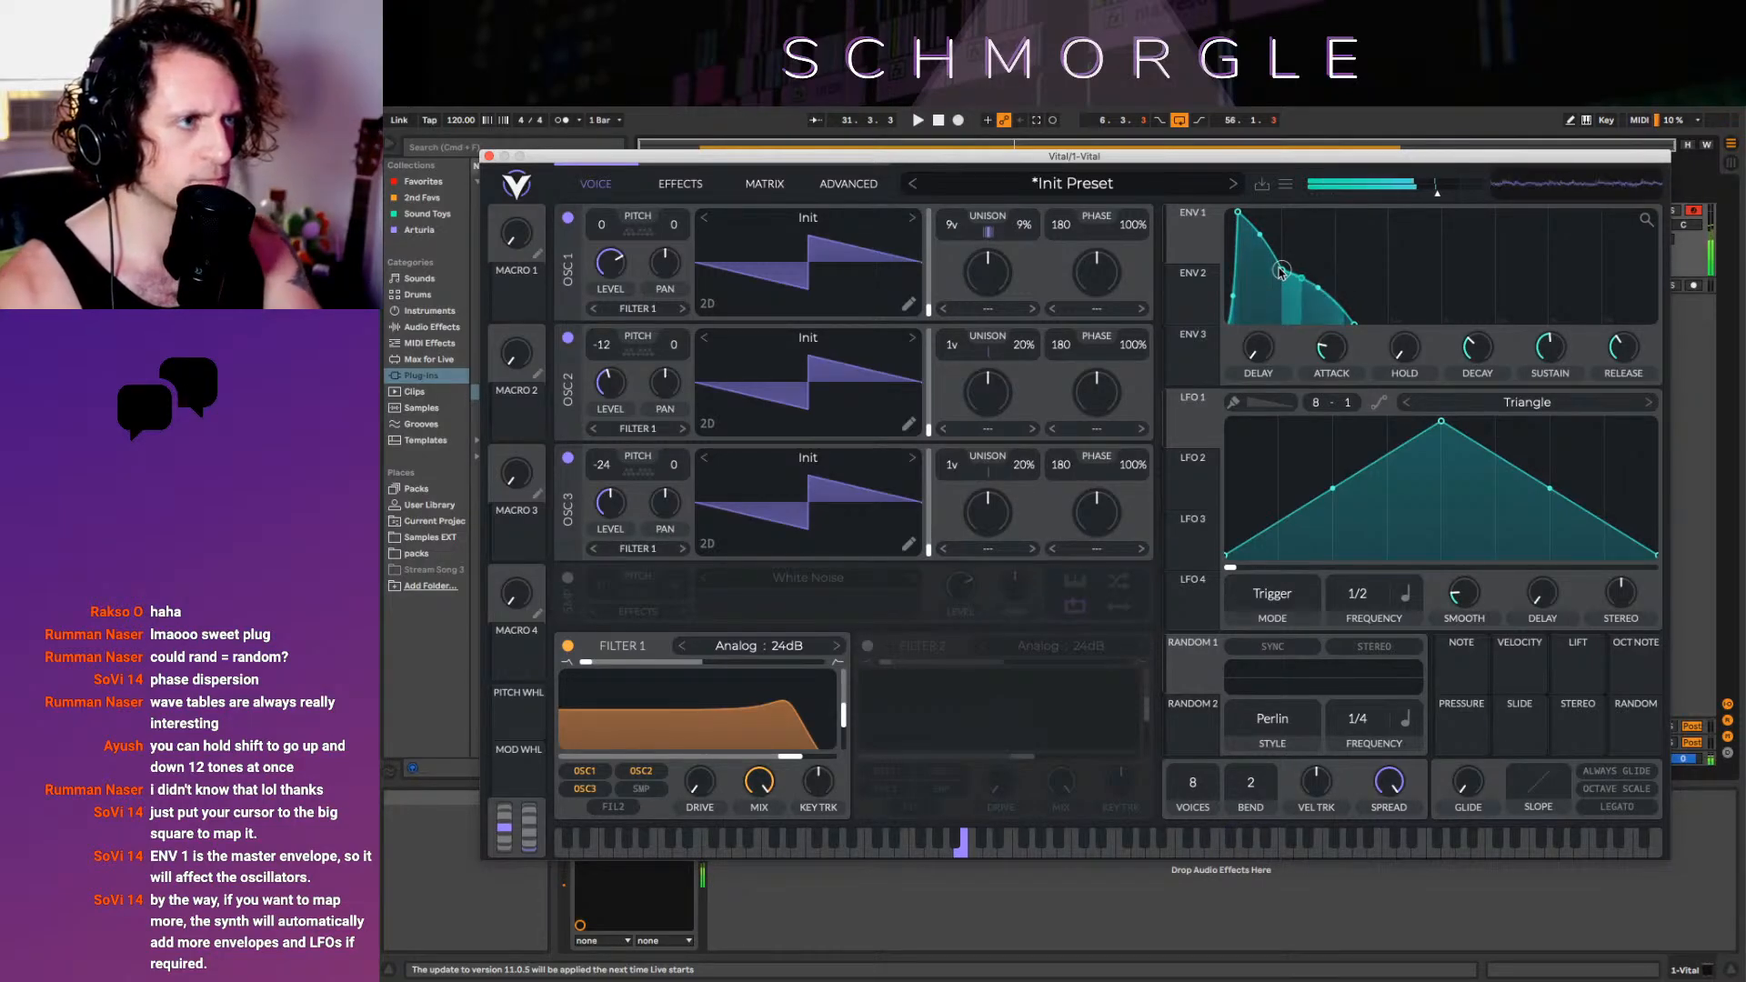
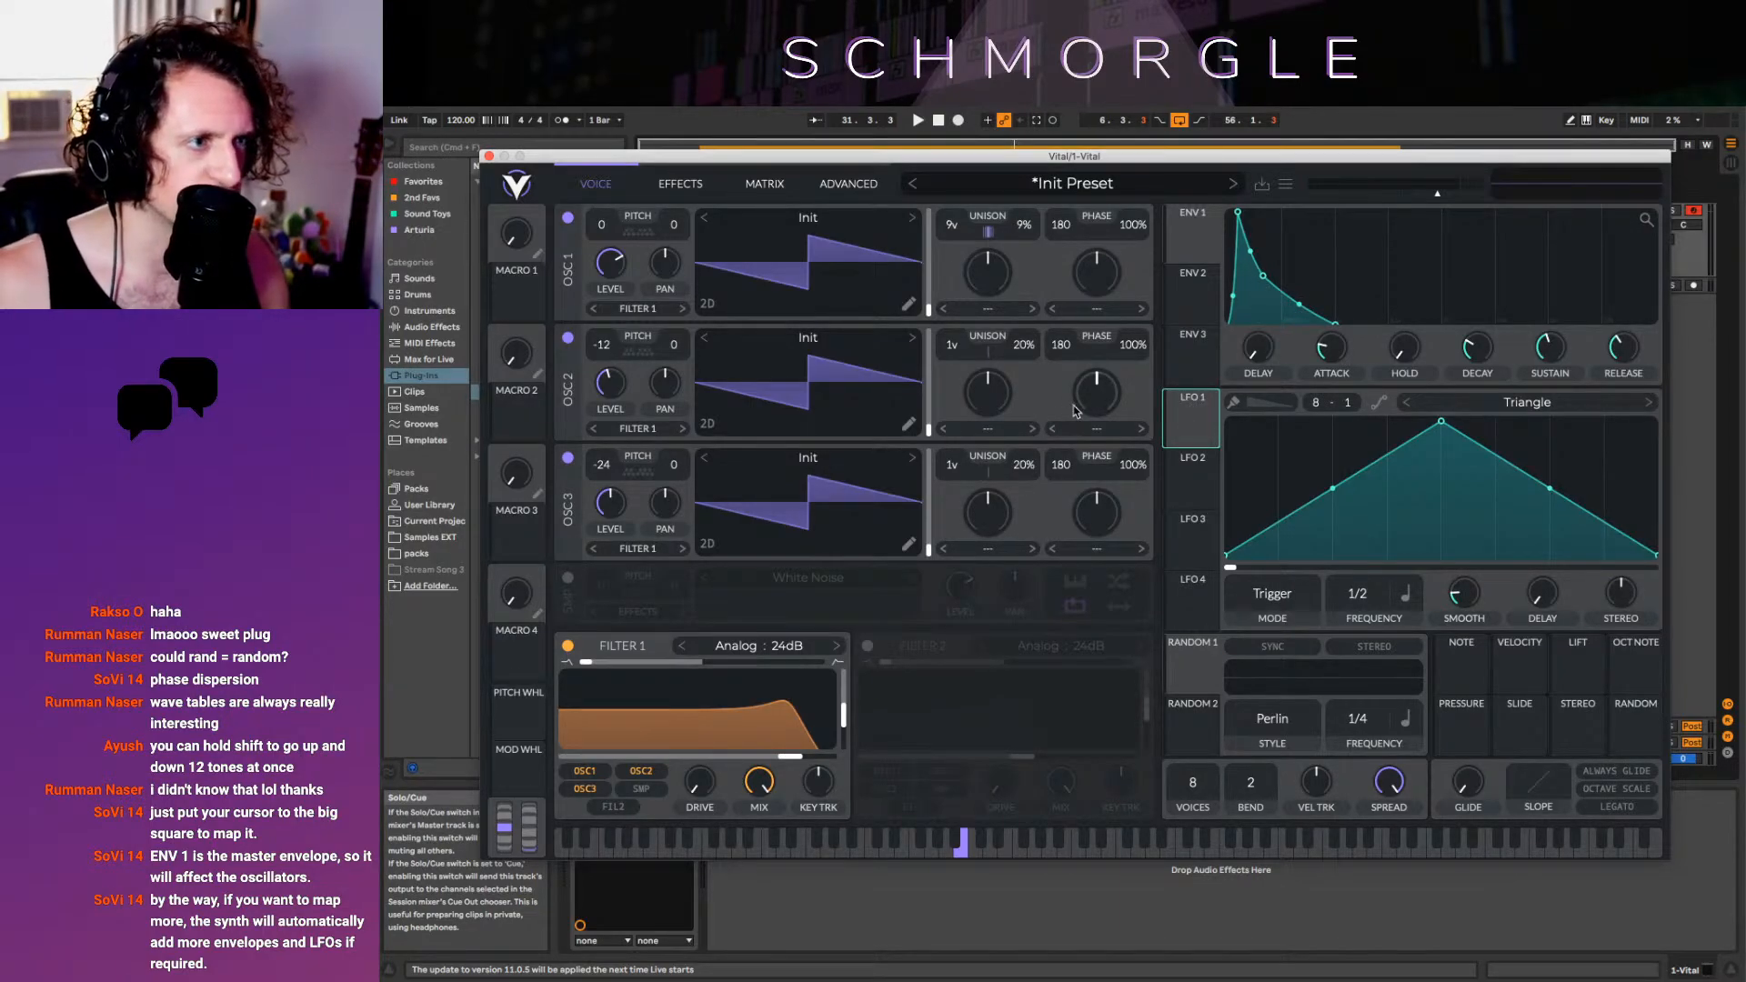
# Assign LFO 1 as a modulator of filter 1's cutoff
pyautogui.moveTo(1203, 425); pyautogui.dragTo(787, 727)
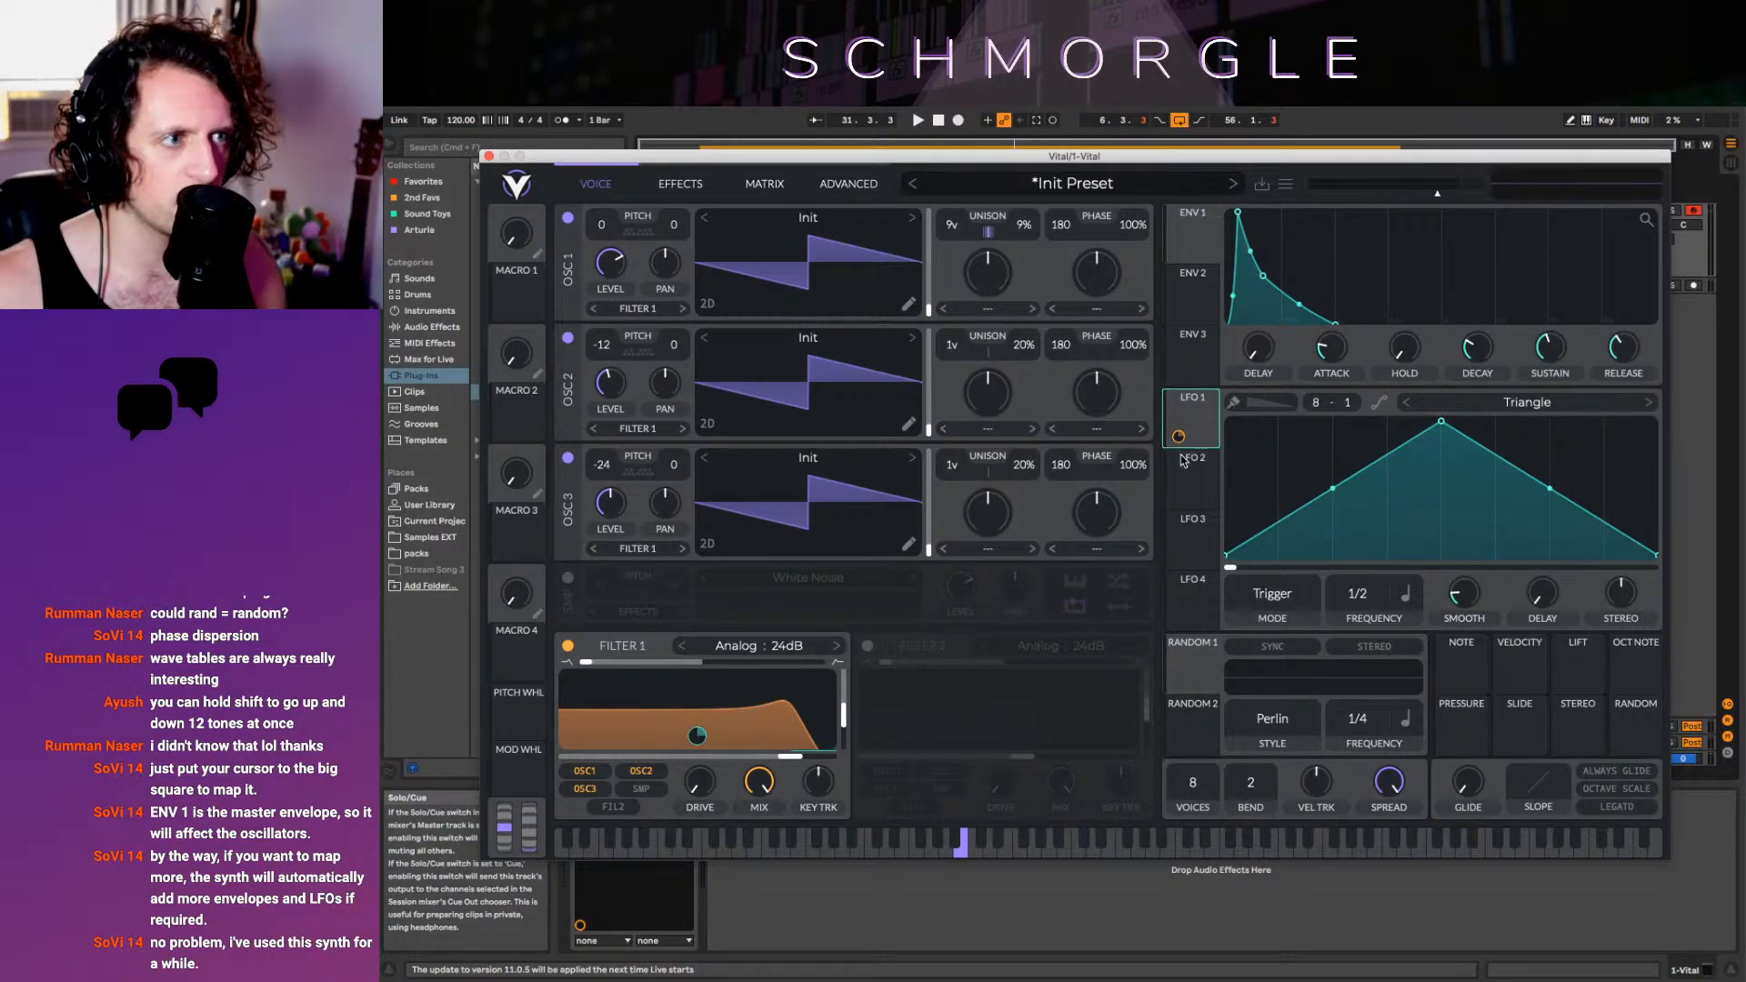
pyautogui.moveTo(693, 740)
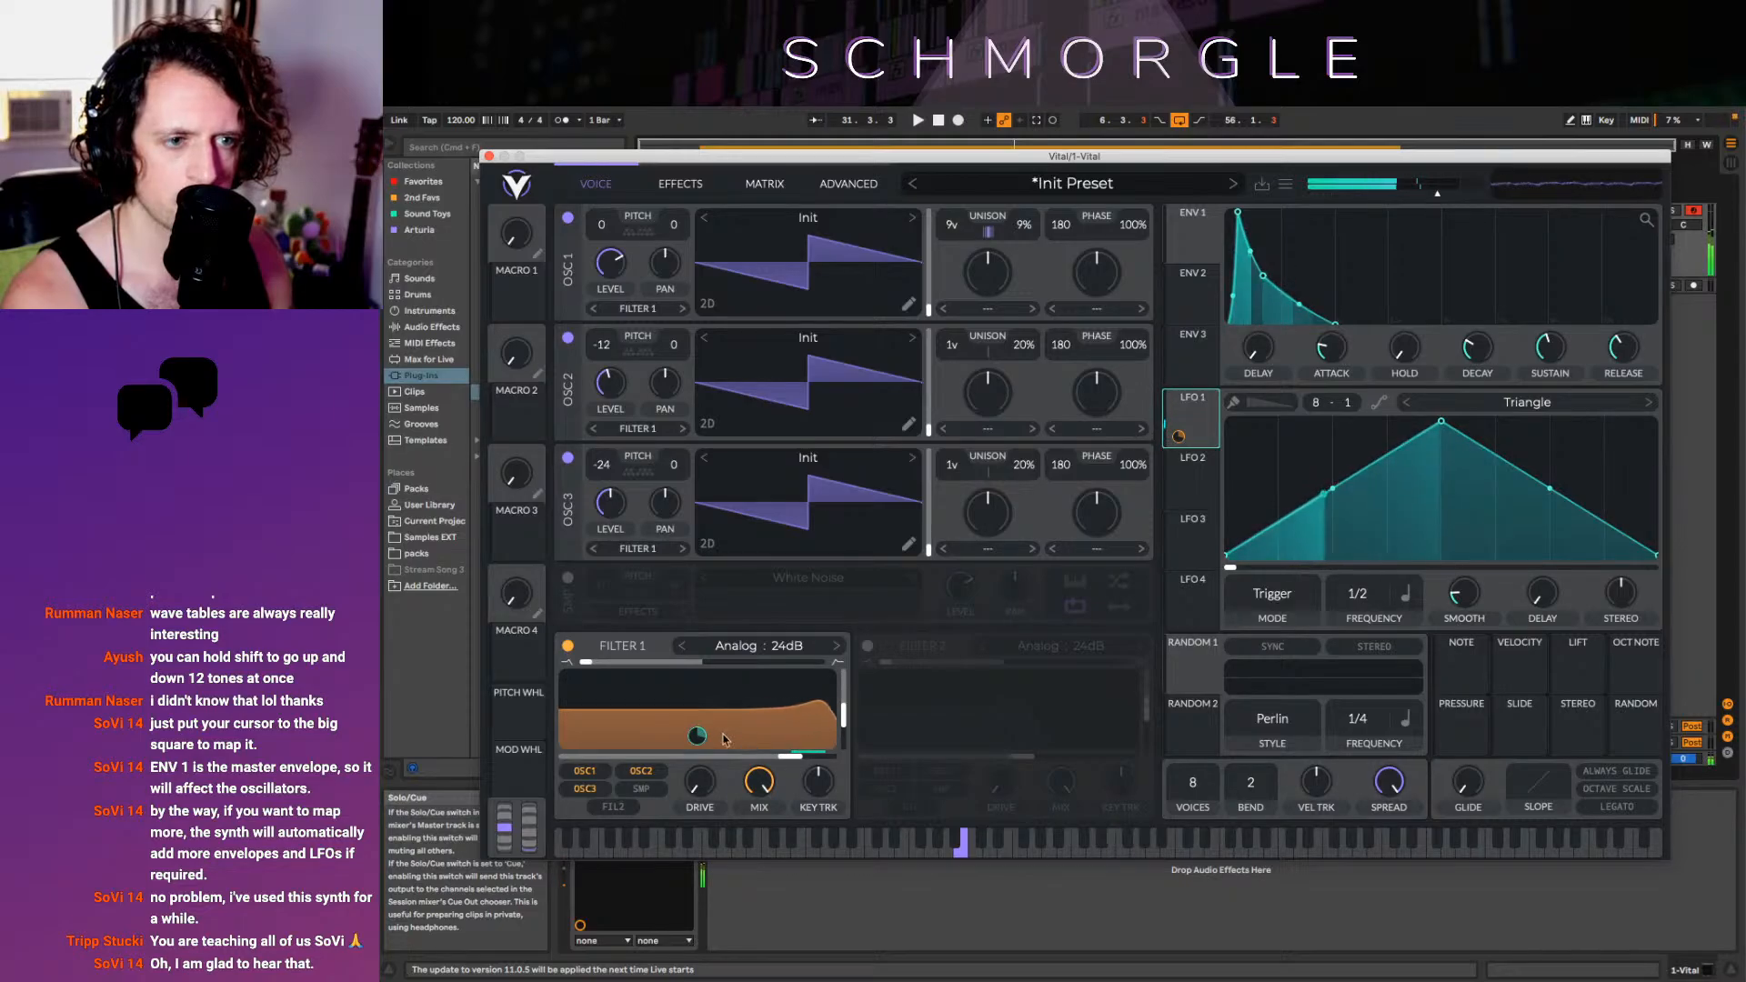
# Try different amounts for LFO 1's modulation of filter 1's cutoff
pyautogui.moveTo(696, 737); pyautogui.dragTo(697, 796)
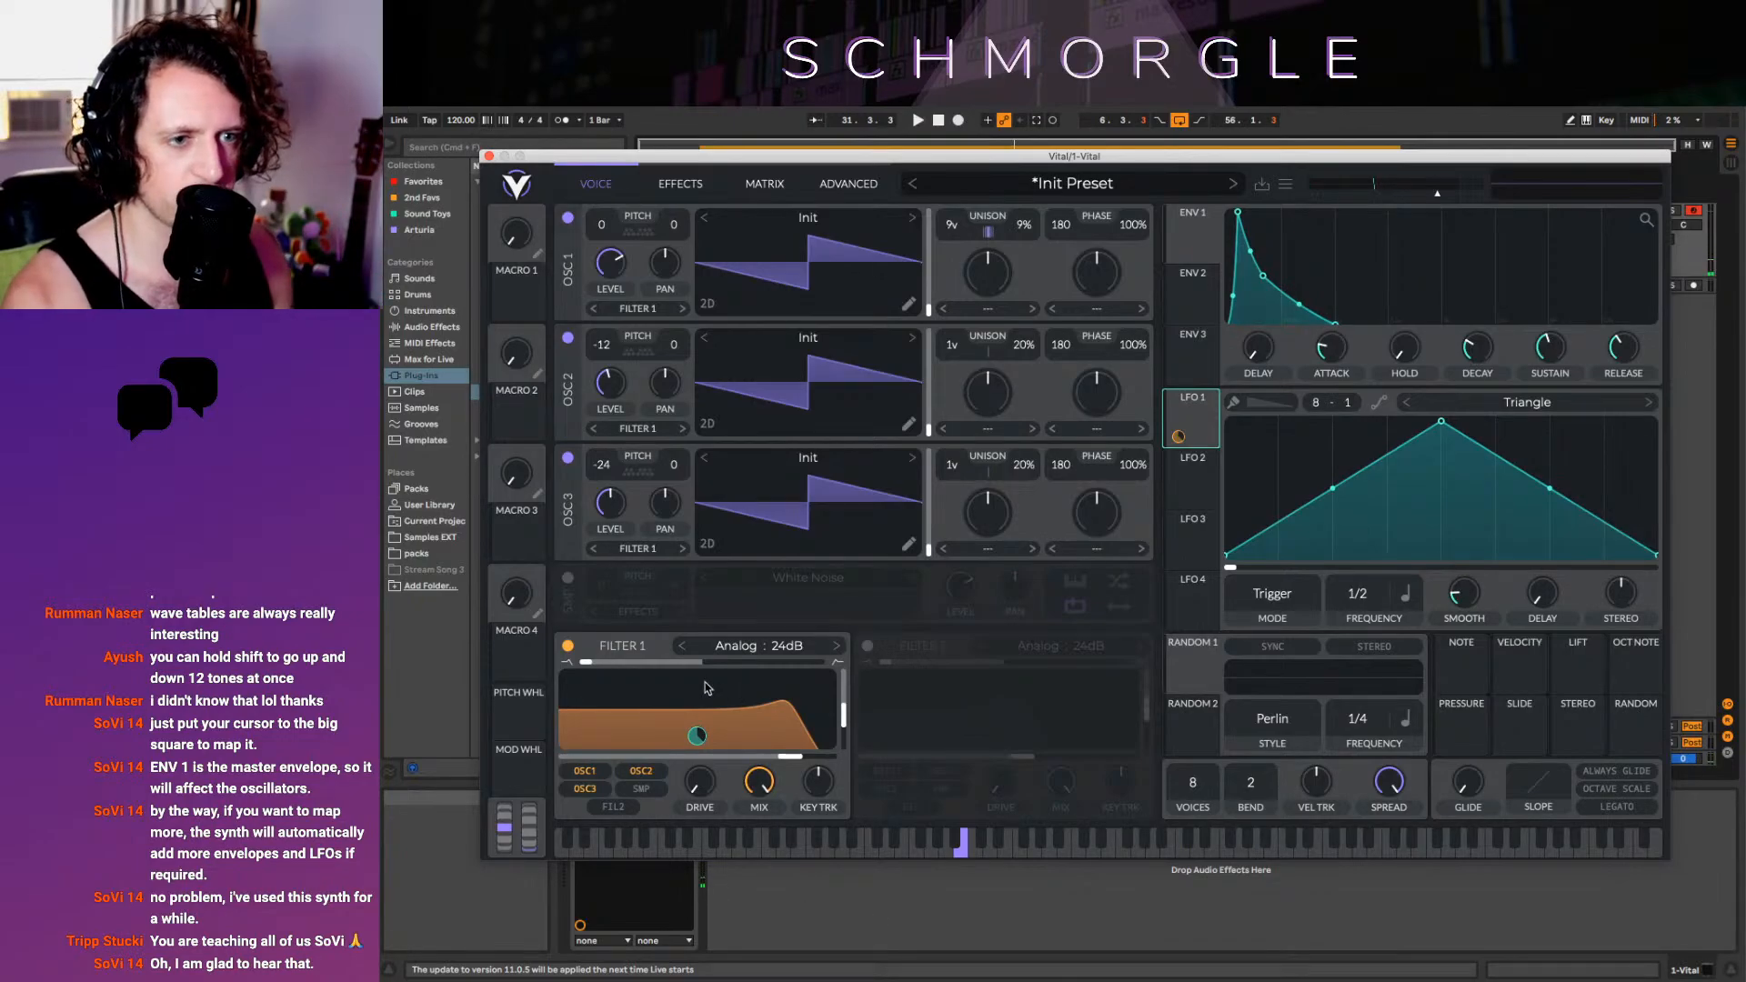
pyautogui.moveTo(696, 736)
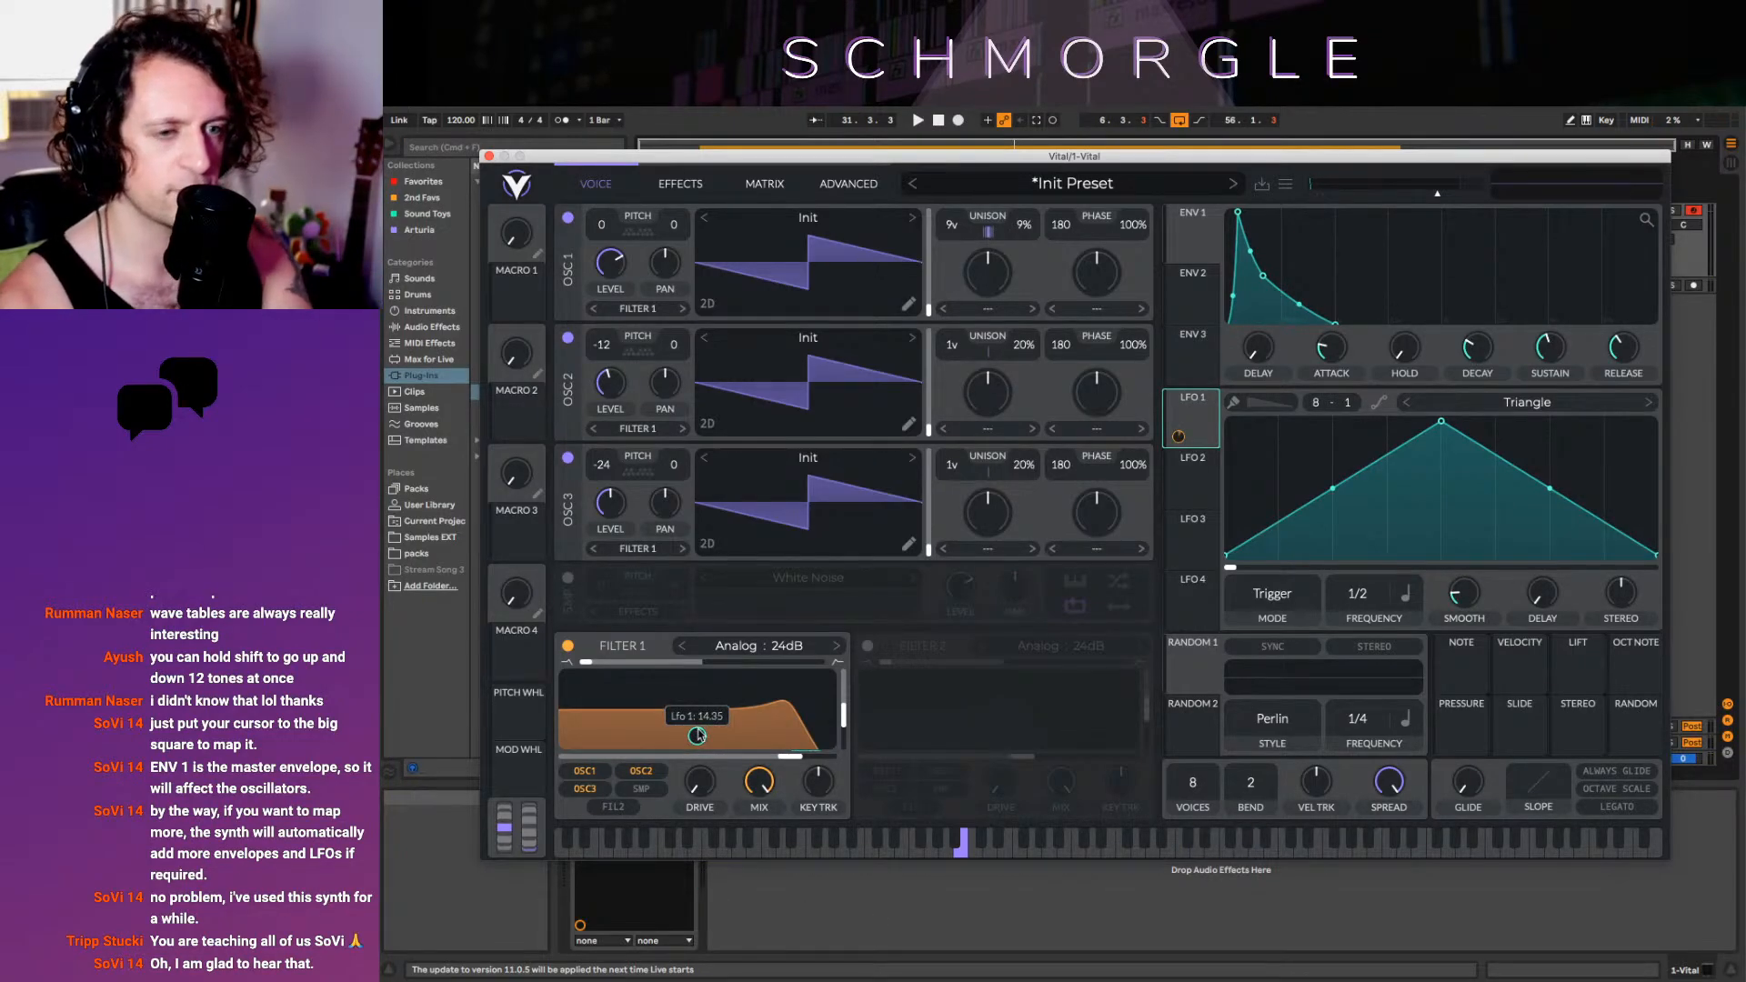
pyautogui.moveTo(698, 735); pyautogui.dragTo(697, 736)
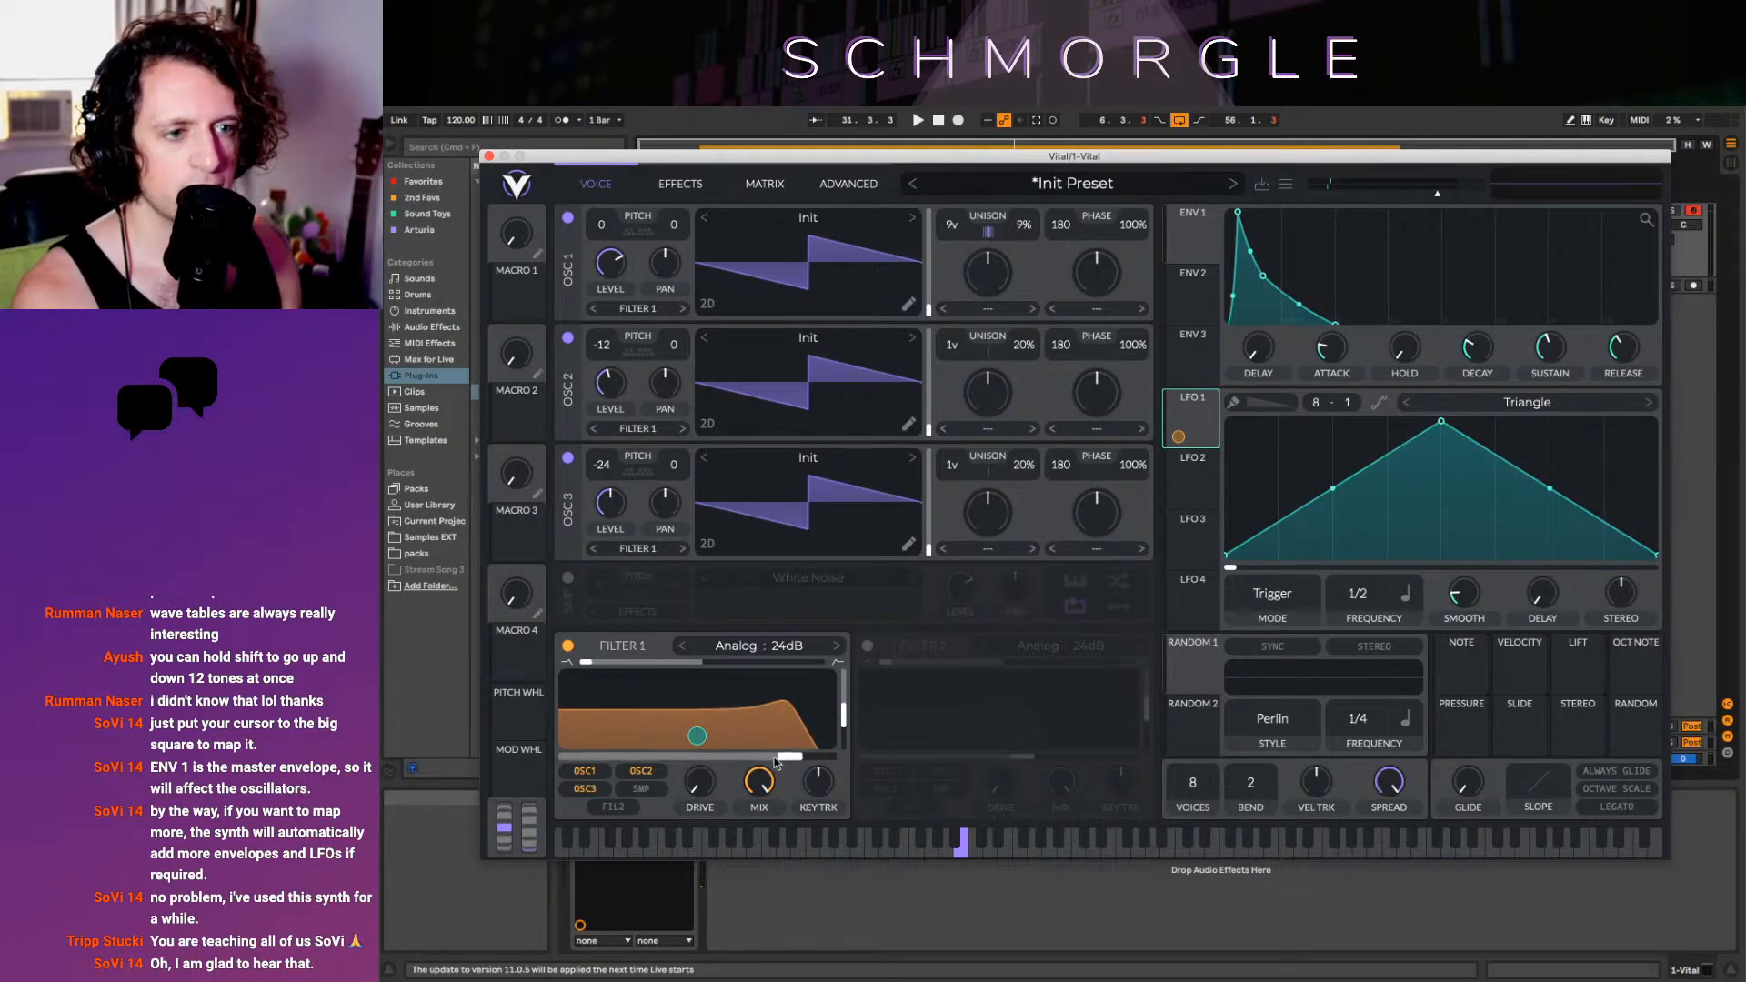
# Sweep filter 1's cutoff down and raise it to the maximum, and increase the filter's drive to about 17 dB
pyautogui.moveTo(786, 758); pyautogui.dragTo(692, 759)
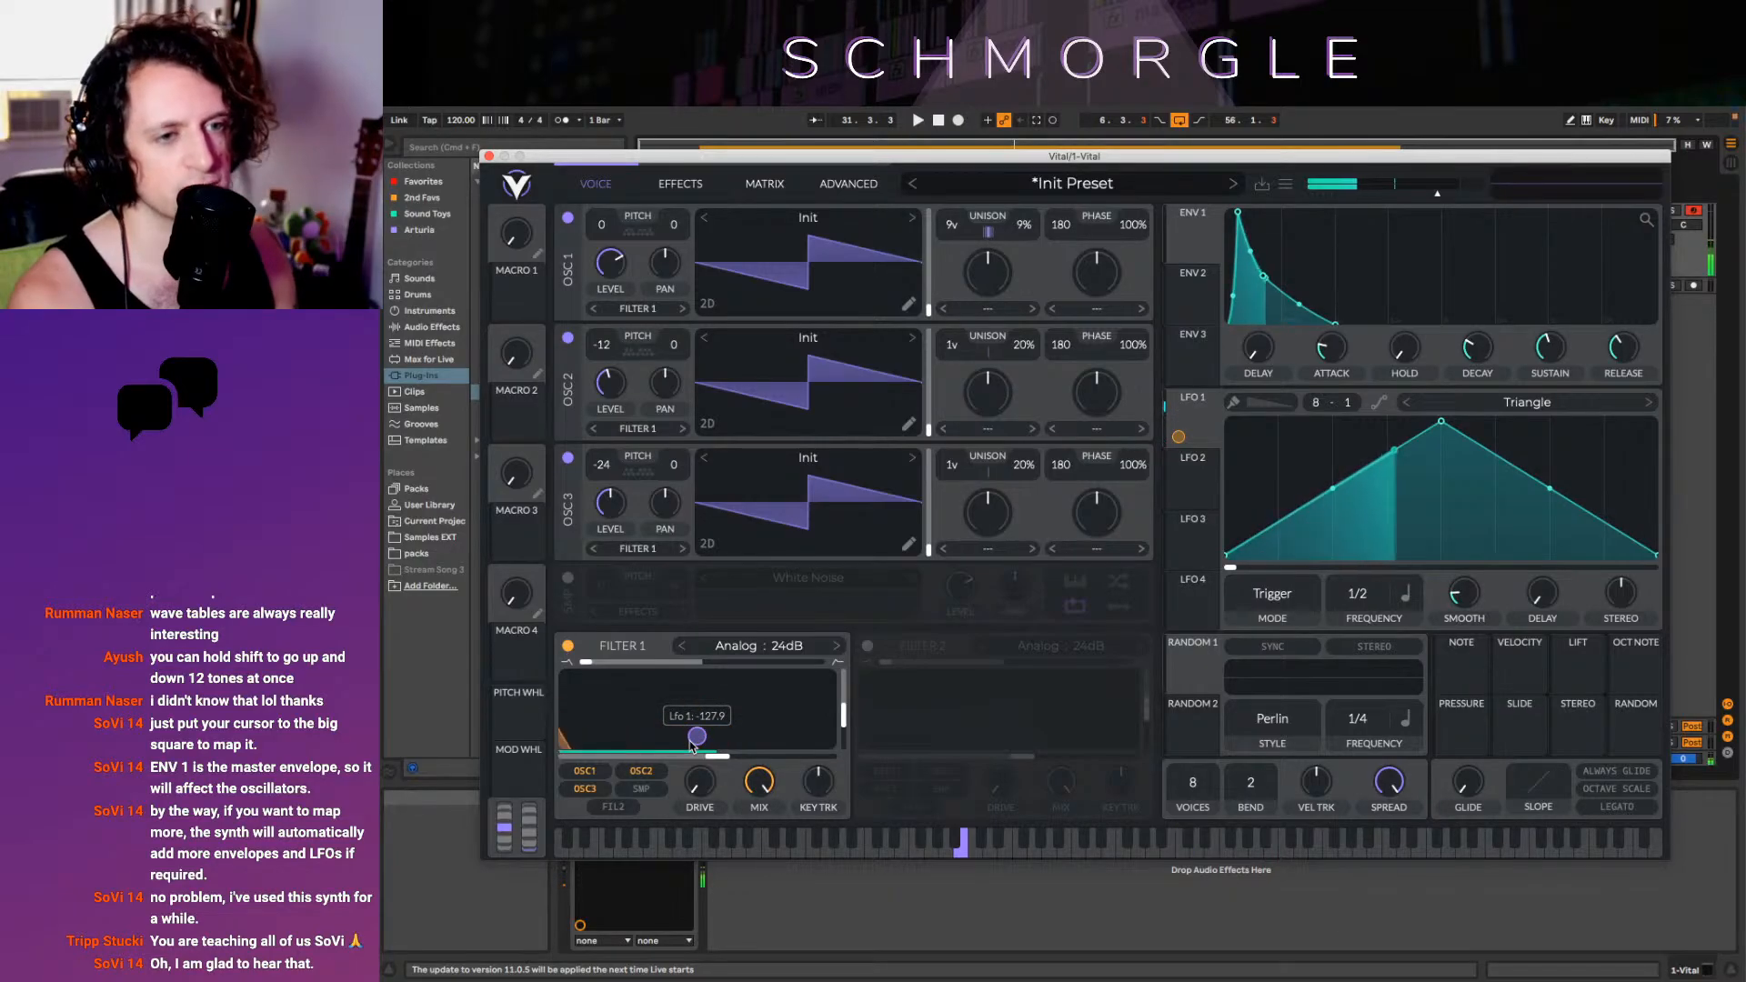
pyautogui.moveTo(719, 758); pyautogui.dragTo(767, 762)
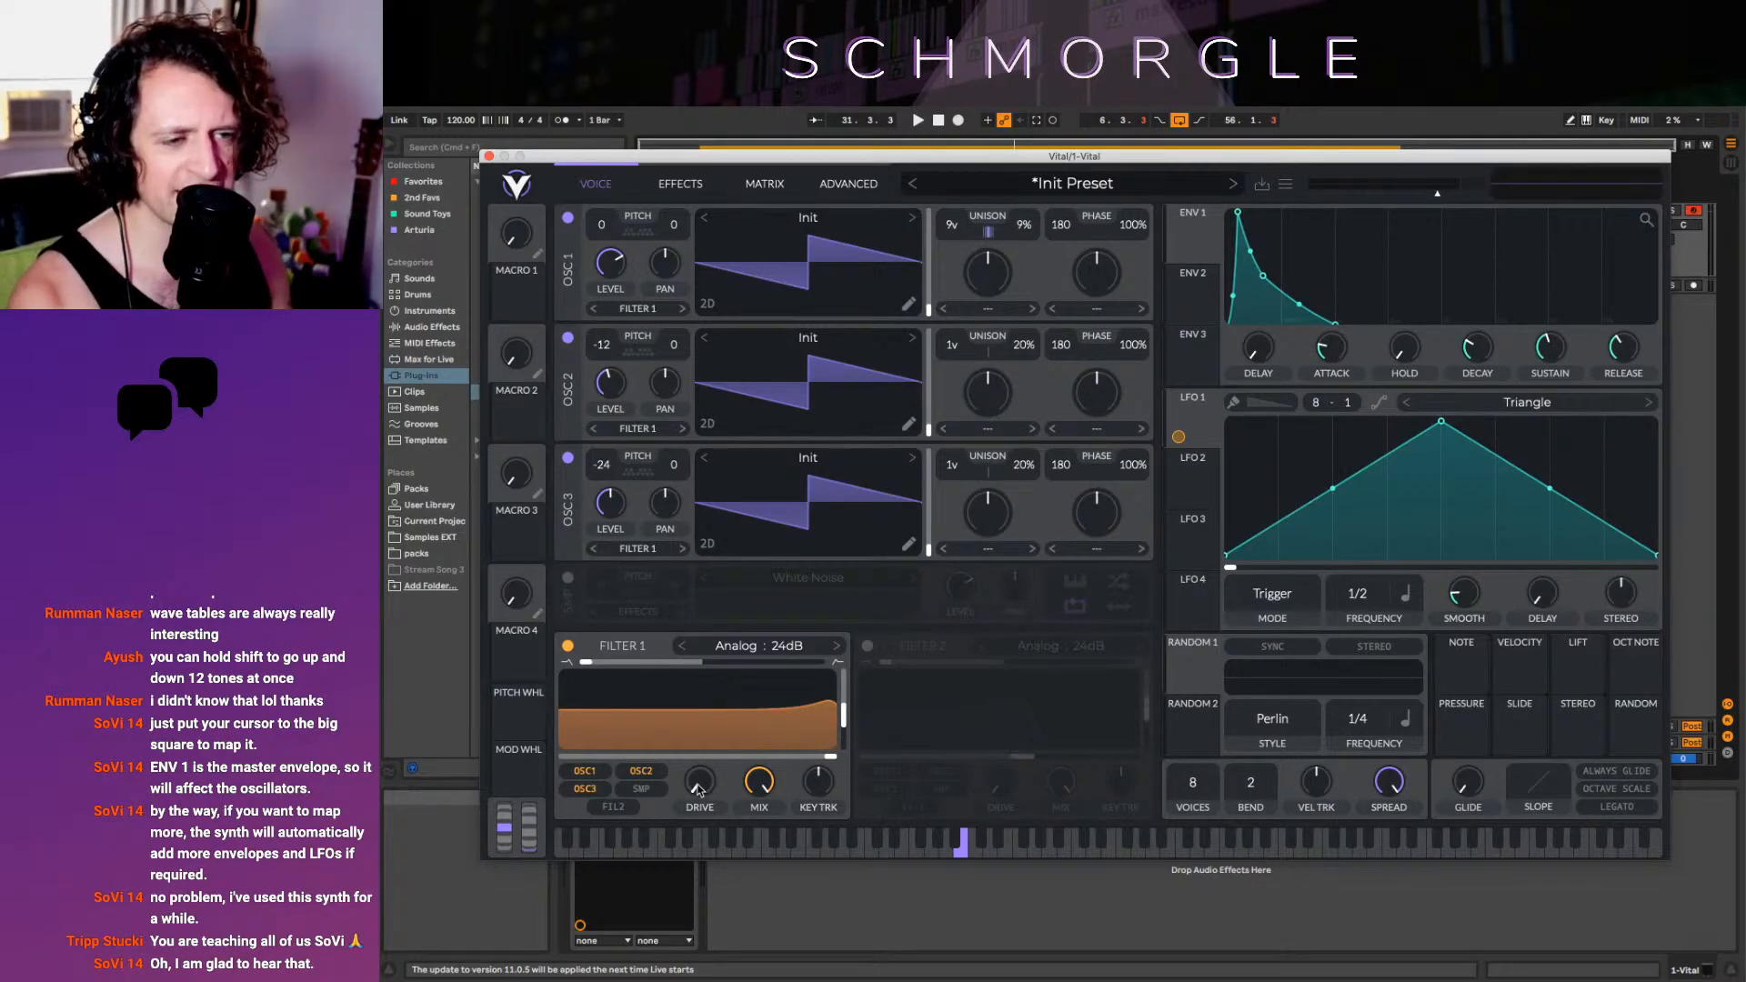
pyautogui.moveTo(694, 785); pyautogui.dragTo(689, 696)
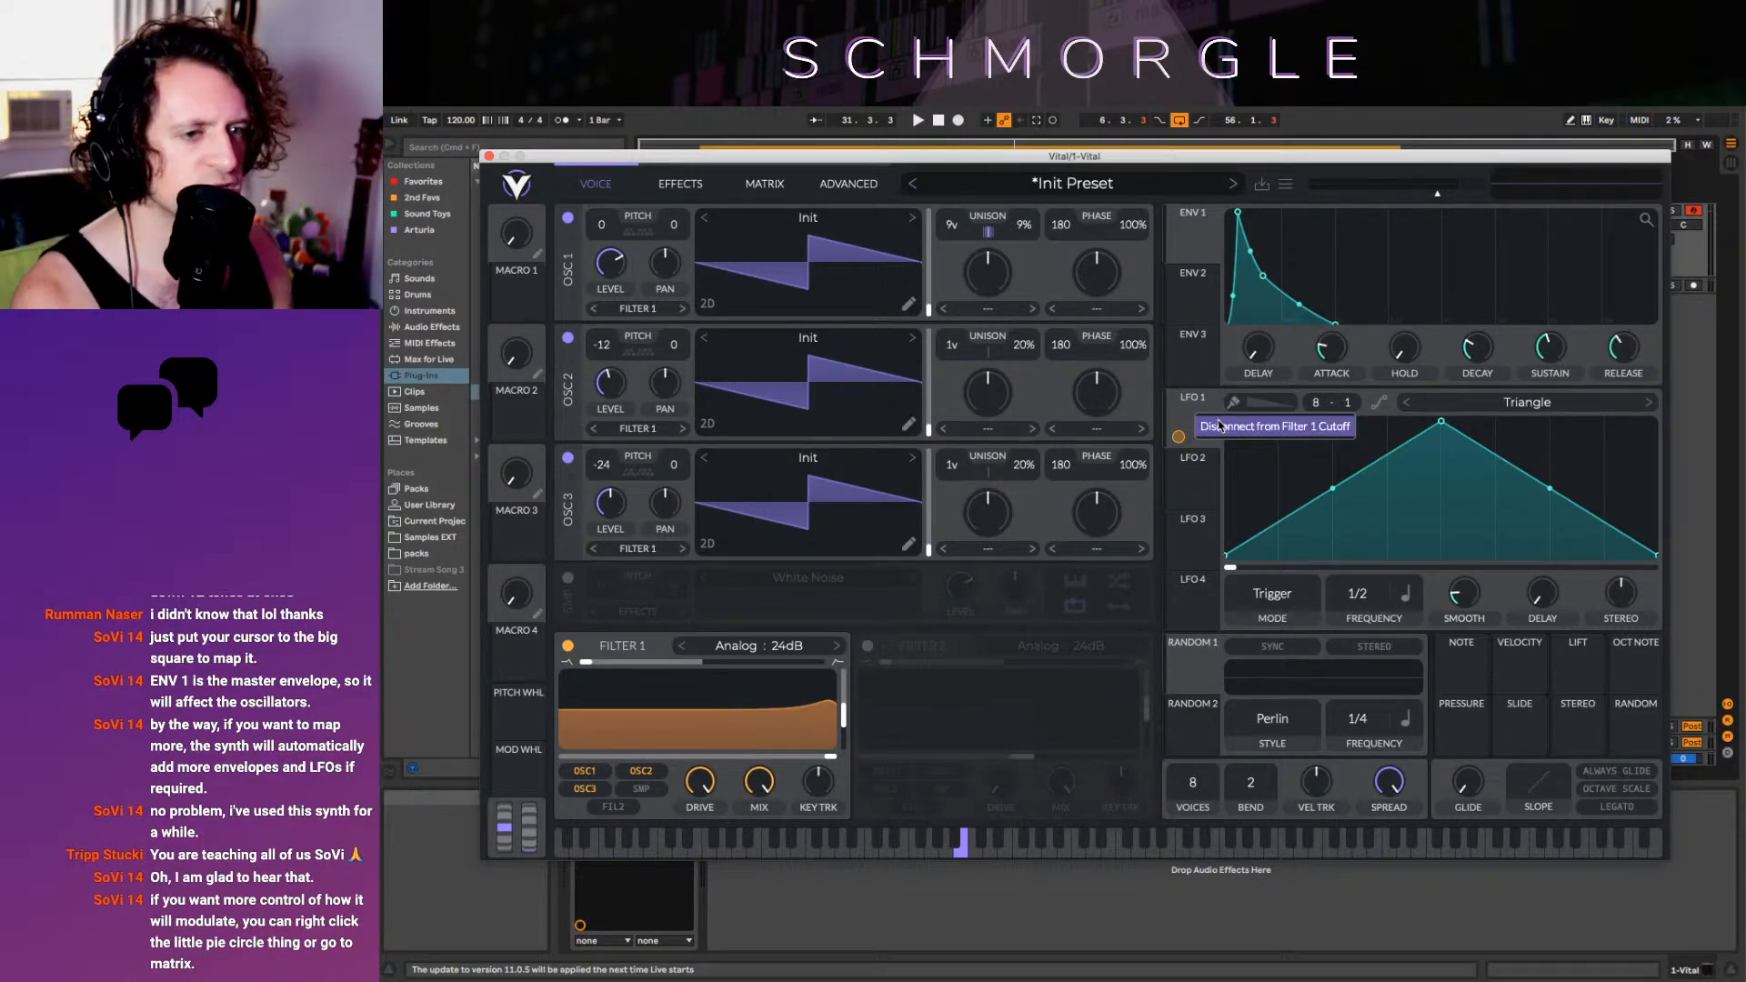
# Disconnect LFO 1 from filter 1's cutoff to hear the unmodulated sound, and assign it to the cutoff again
pyautogui.click(1220, 426)
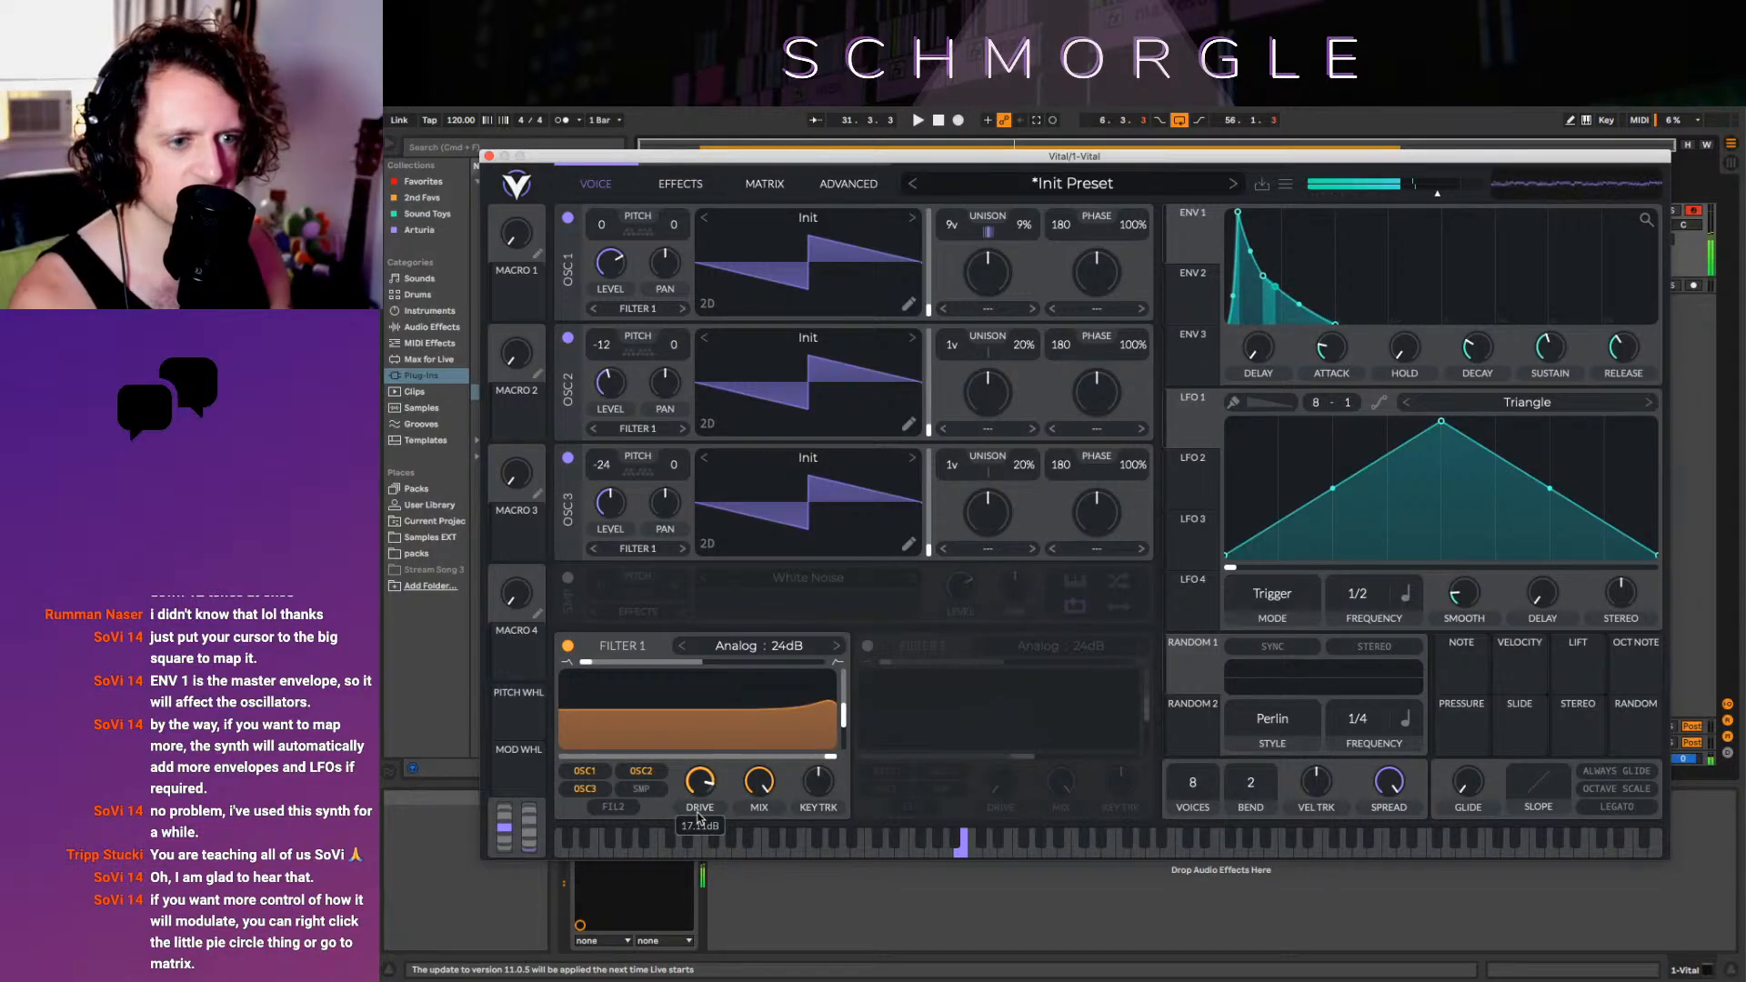
pyautogui.moveTo(1191, 423); pyautogui.dragTo(697, 882)
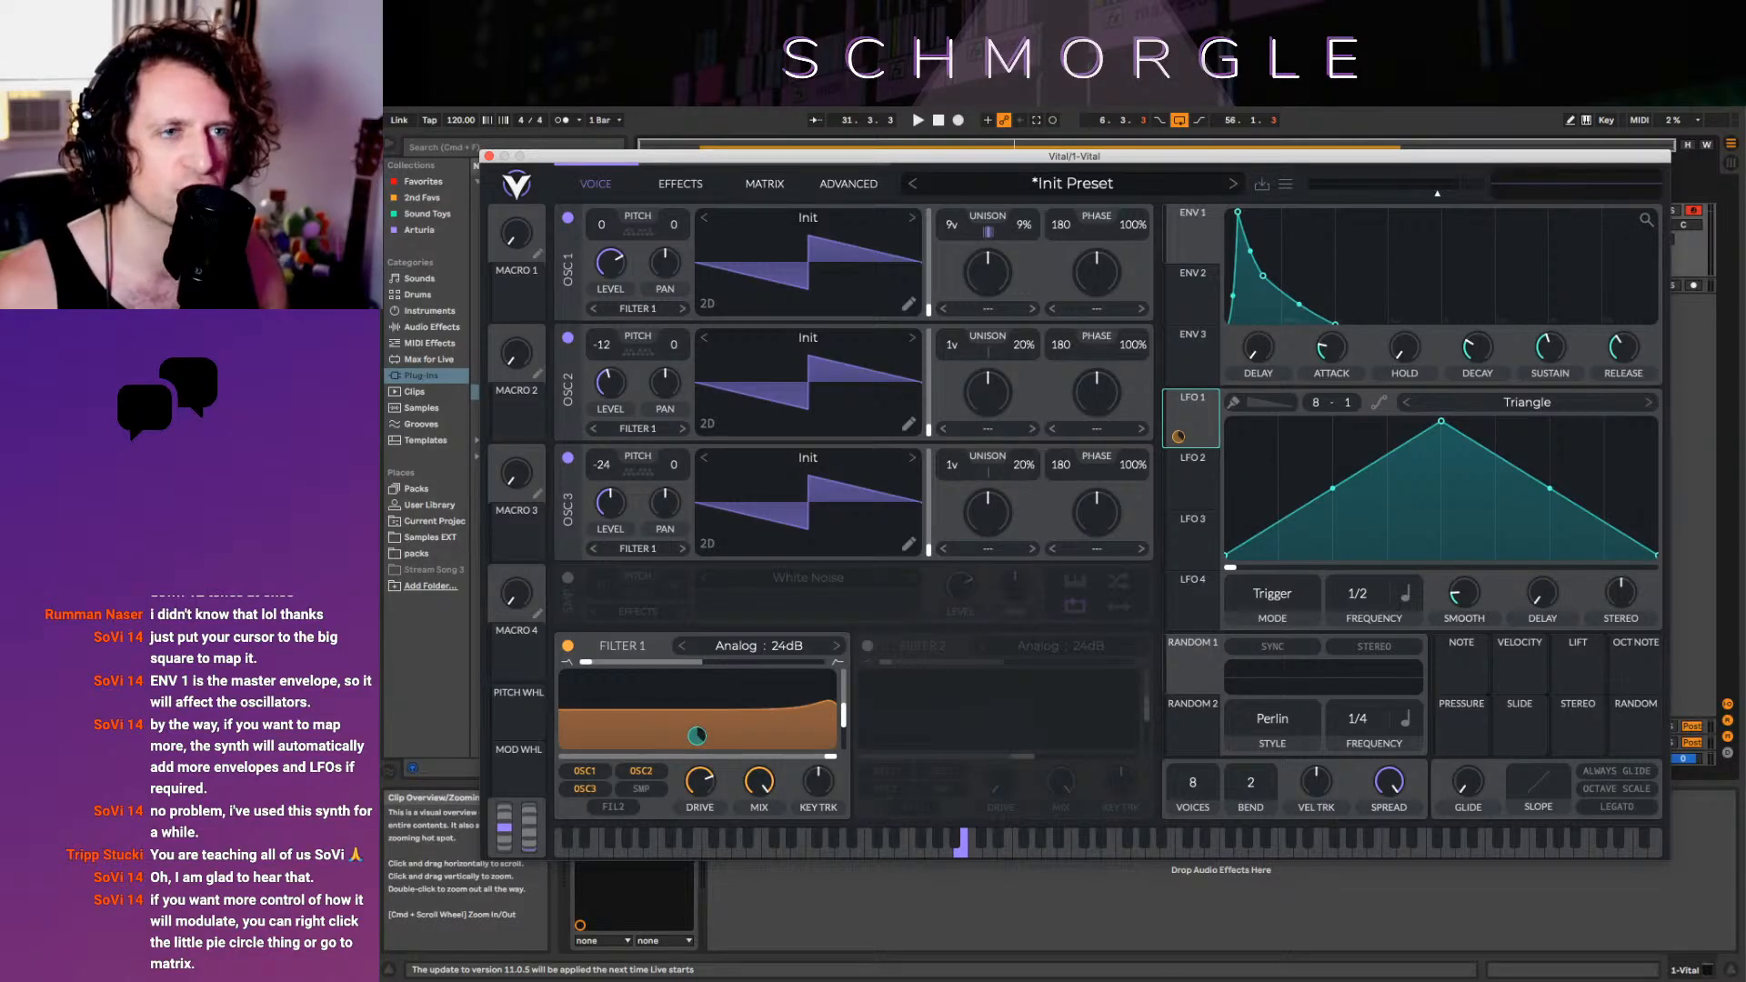
# Examine LFO 1's routing to filter 1's cutoff in the modulation matrix and return to the voice settings
pyautogui.click(773, 185)
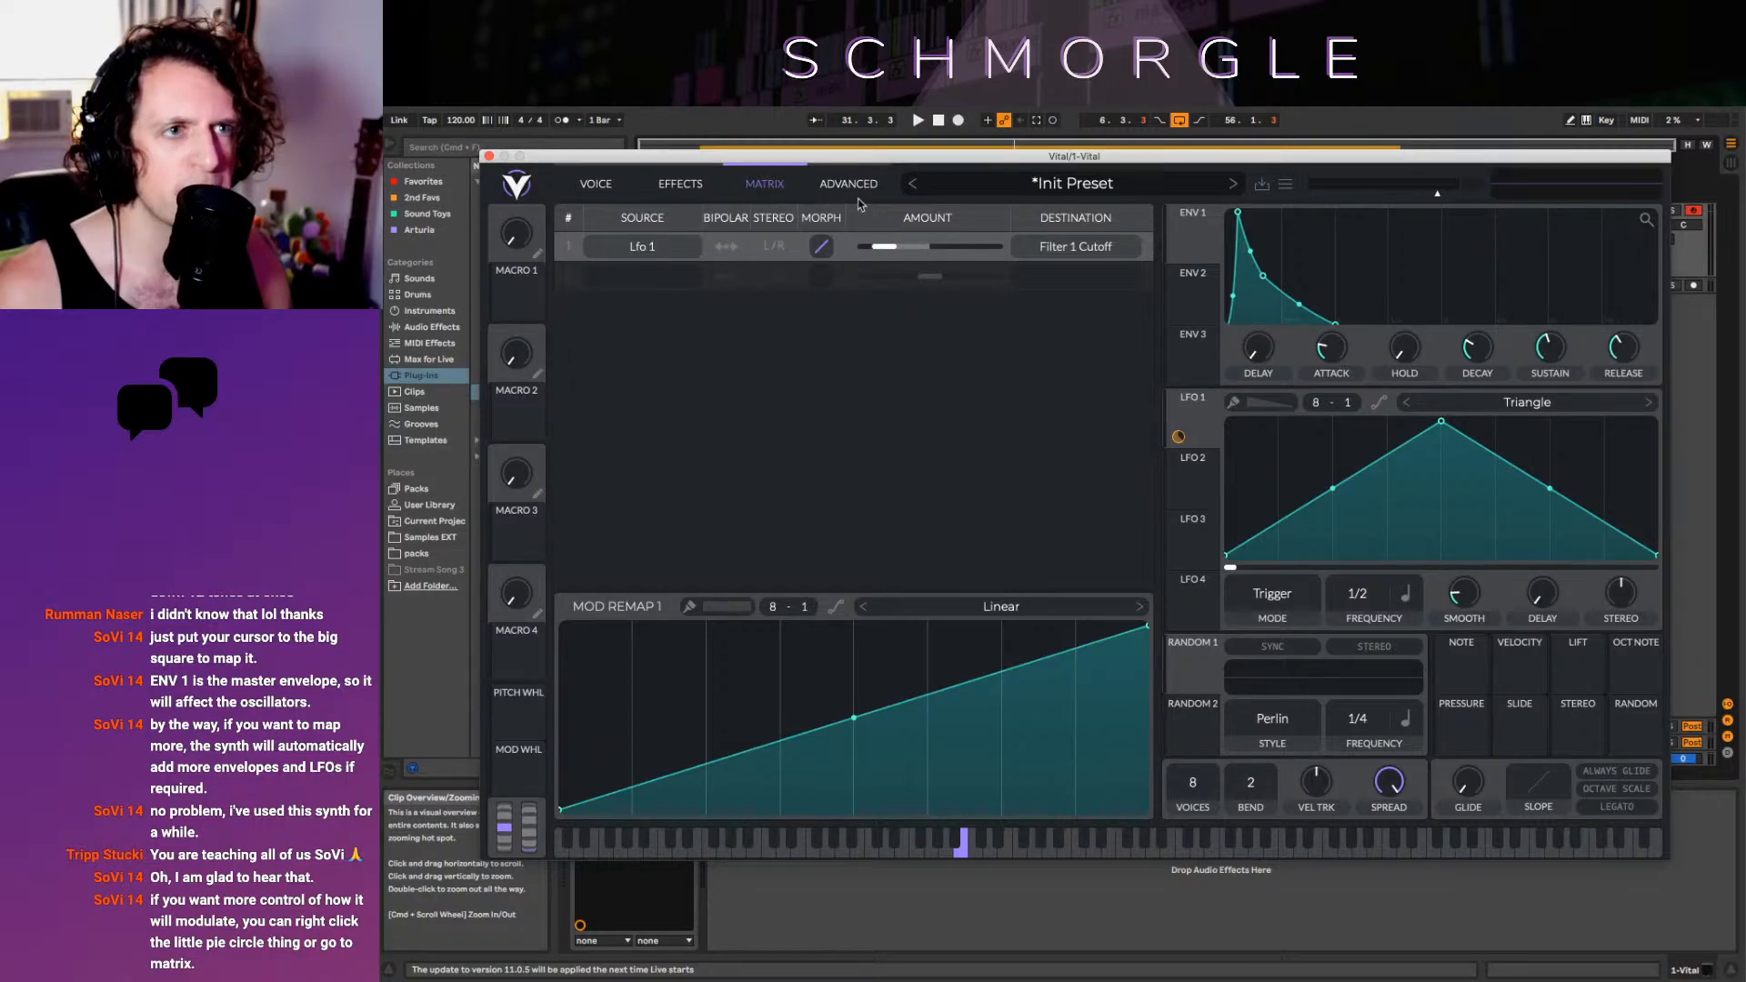
pyautogui.click(587, 185)
pyautogui.click(764, 185)
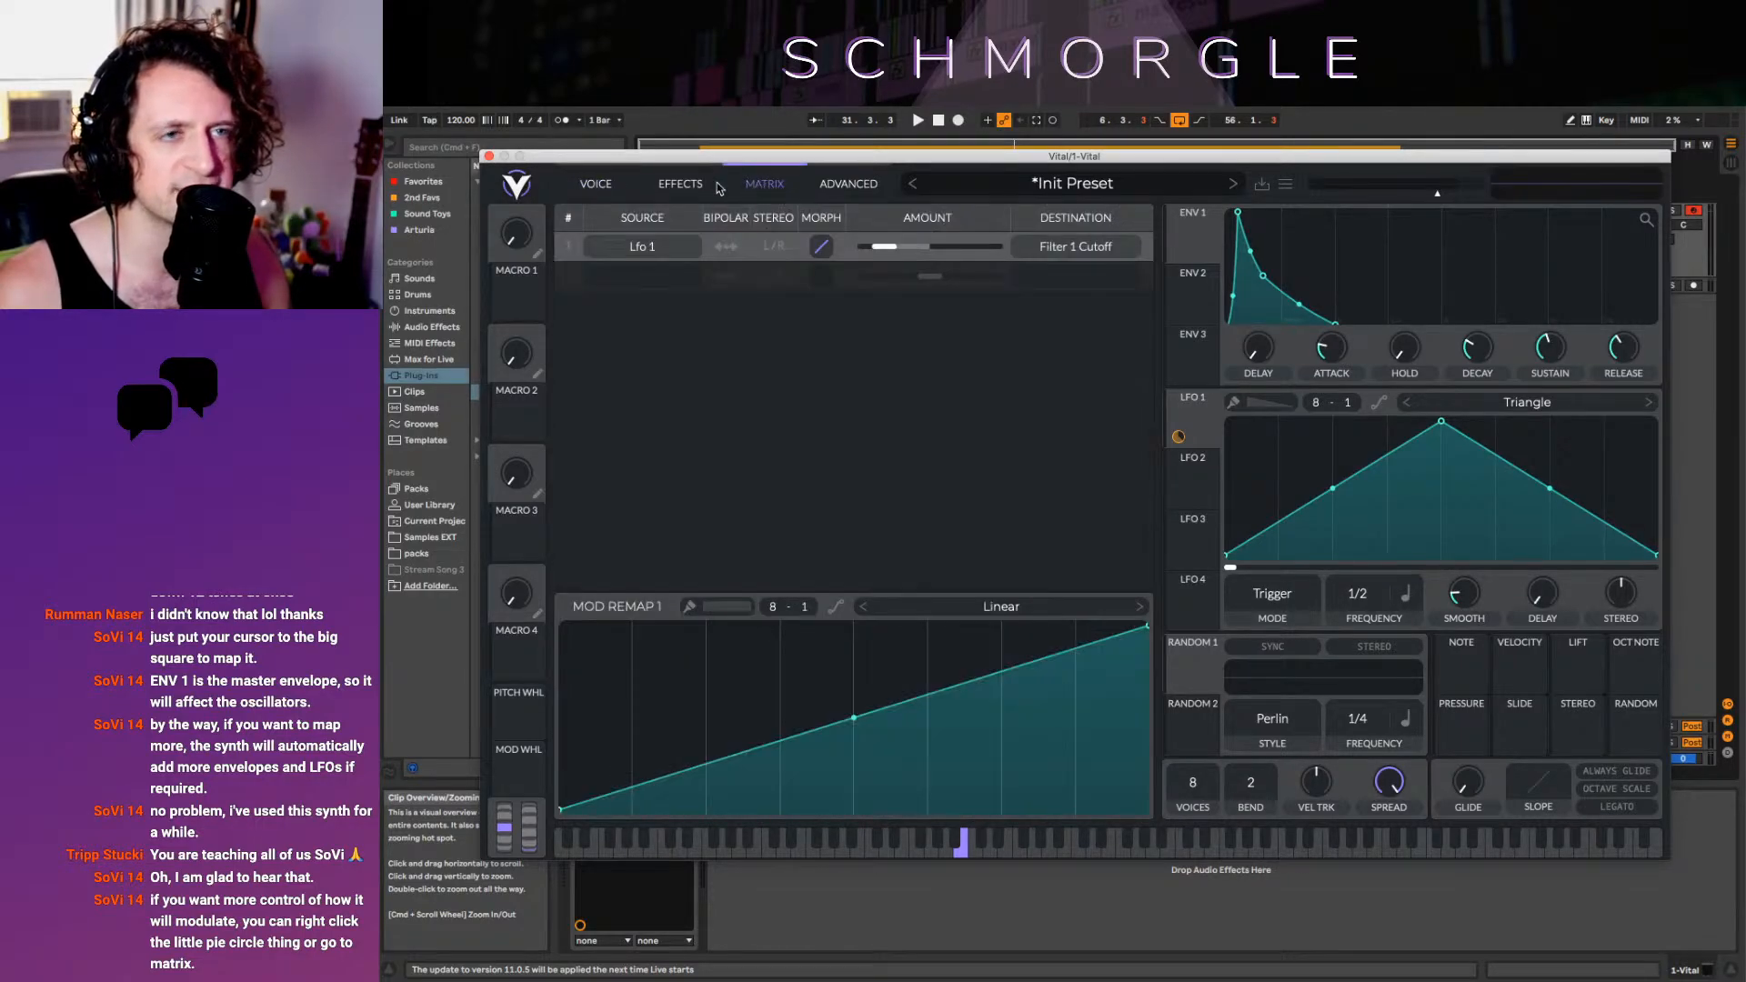
pyautogui.click(608, 186)
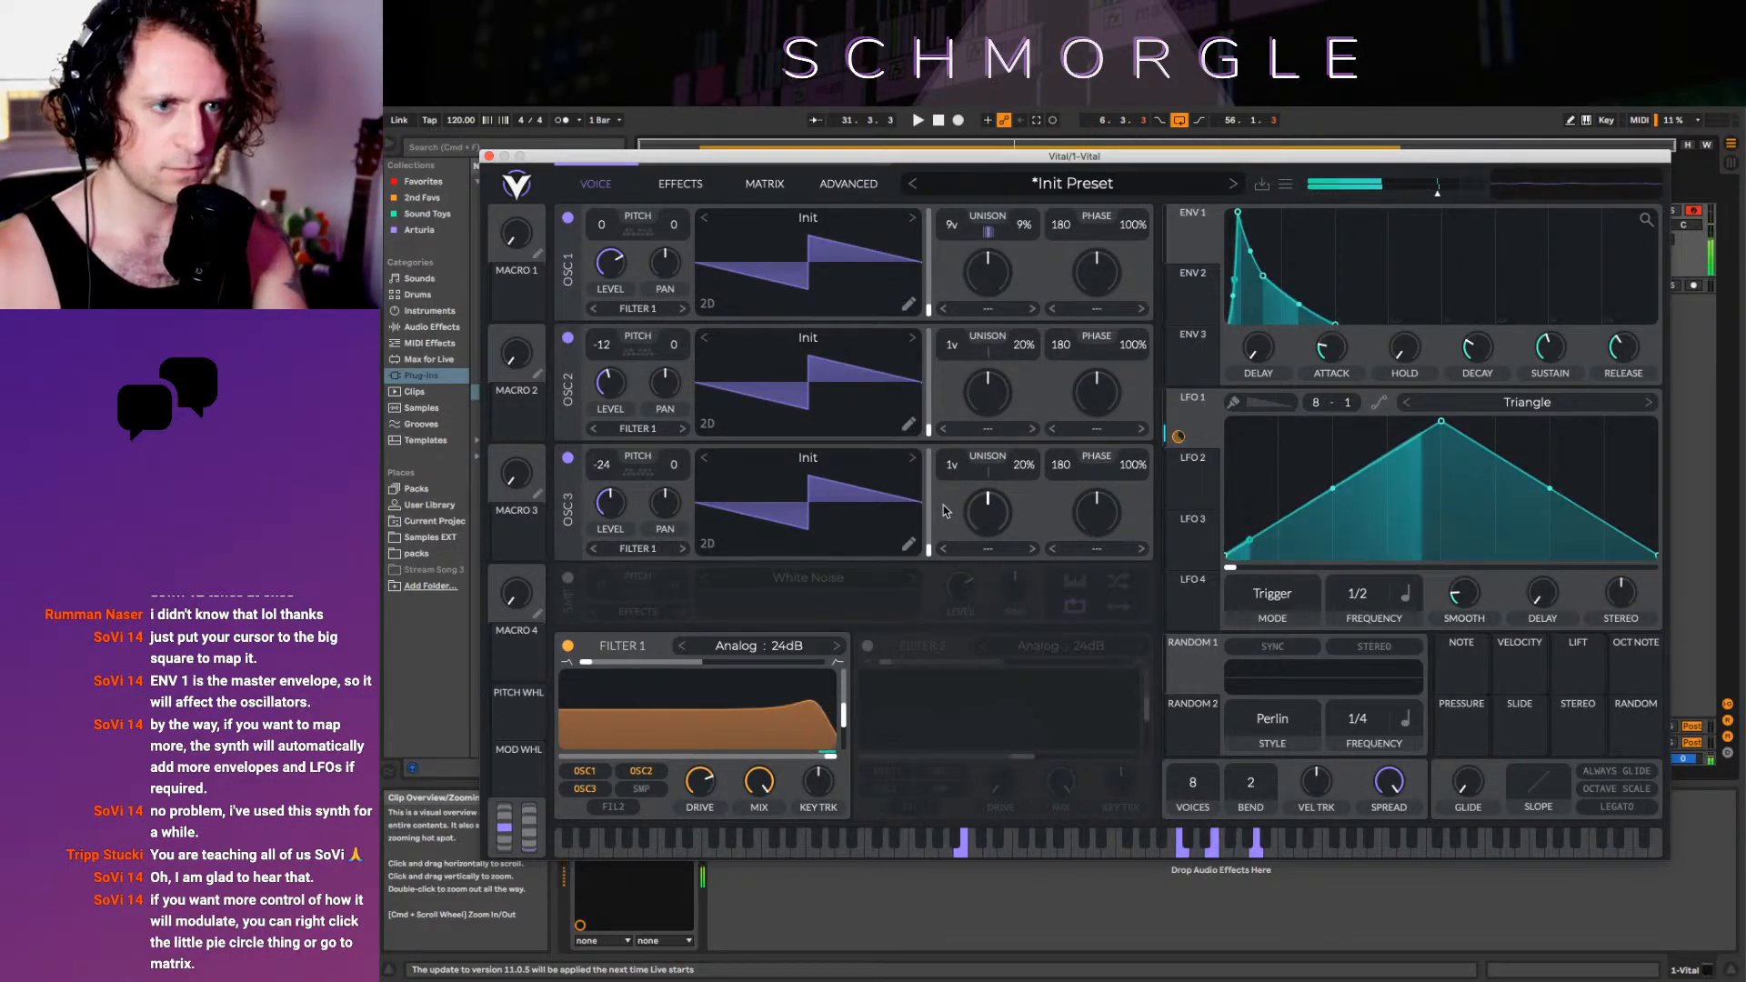
pyautogui.click(748, 186)
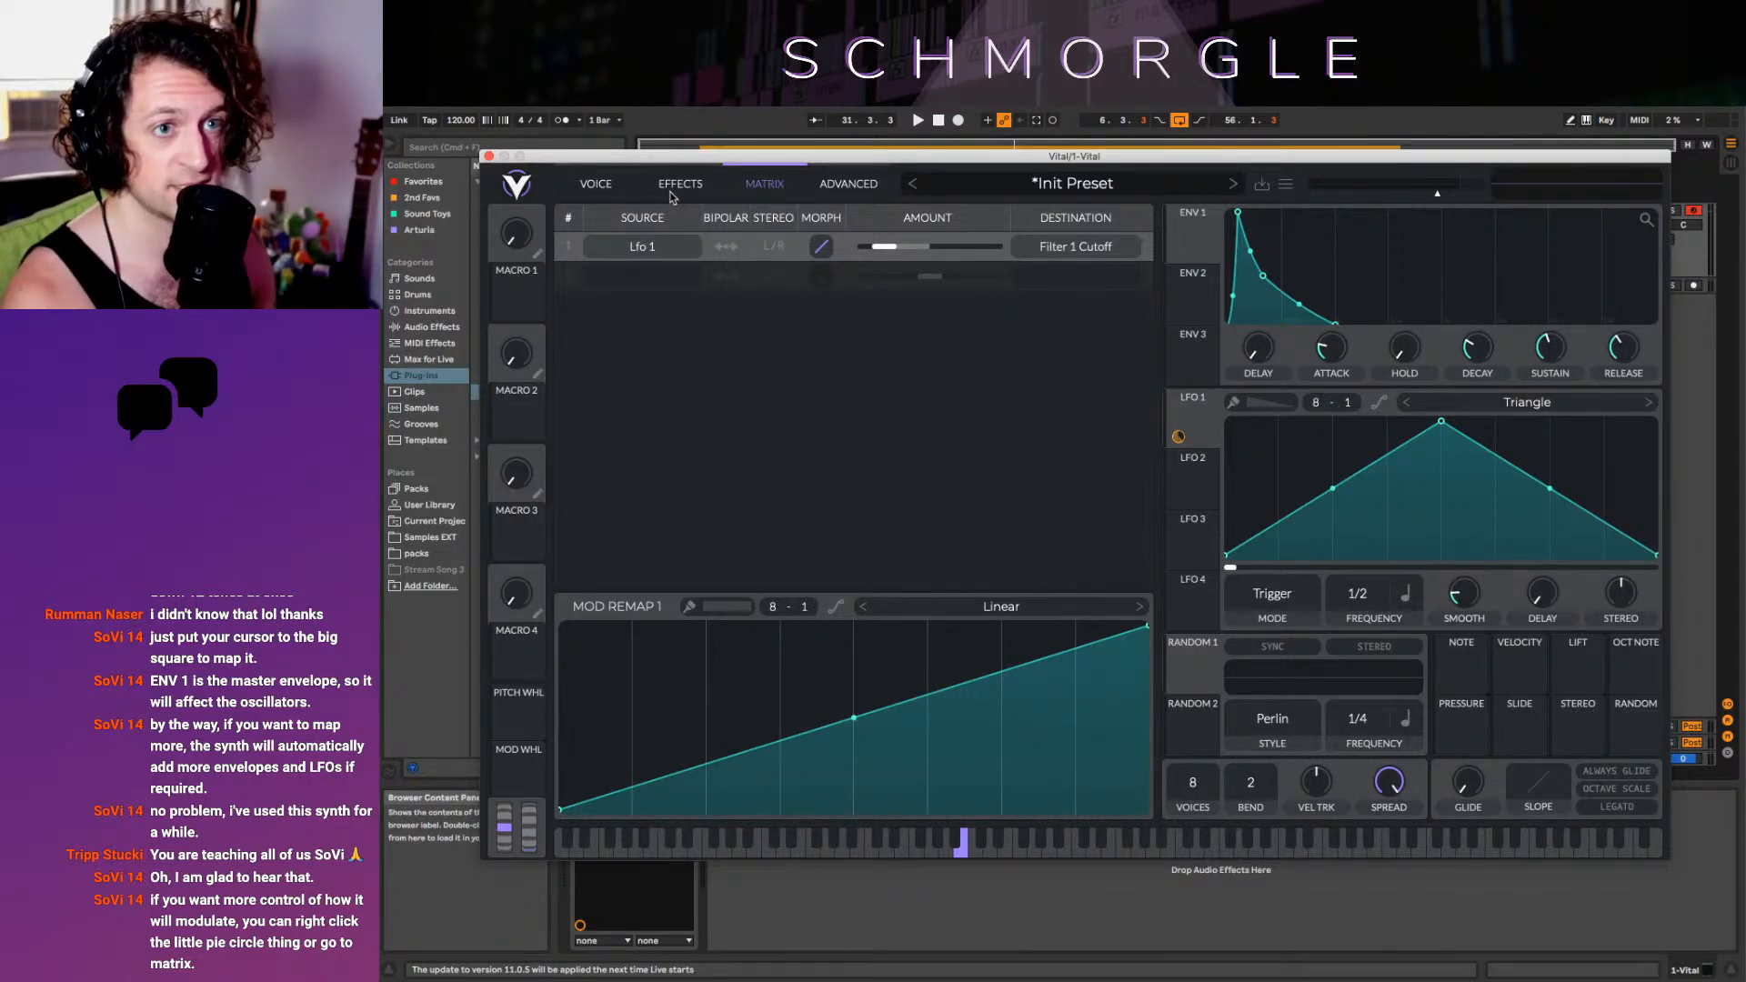
pyautogui.click(597, 185)
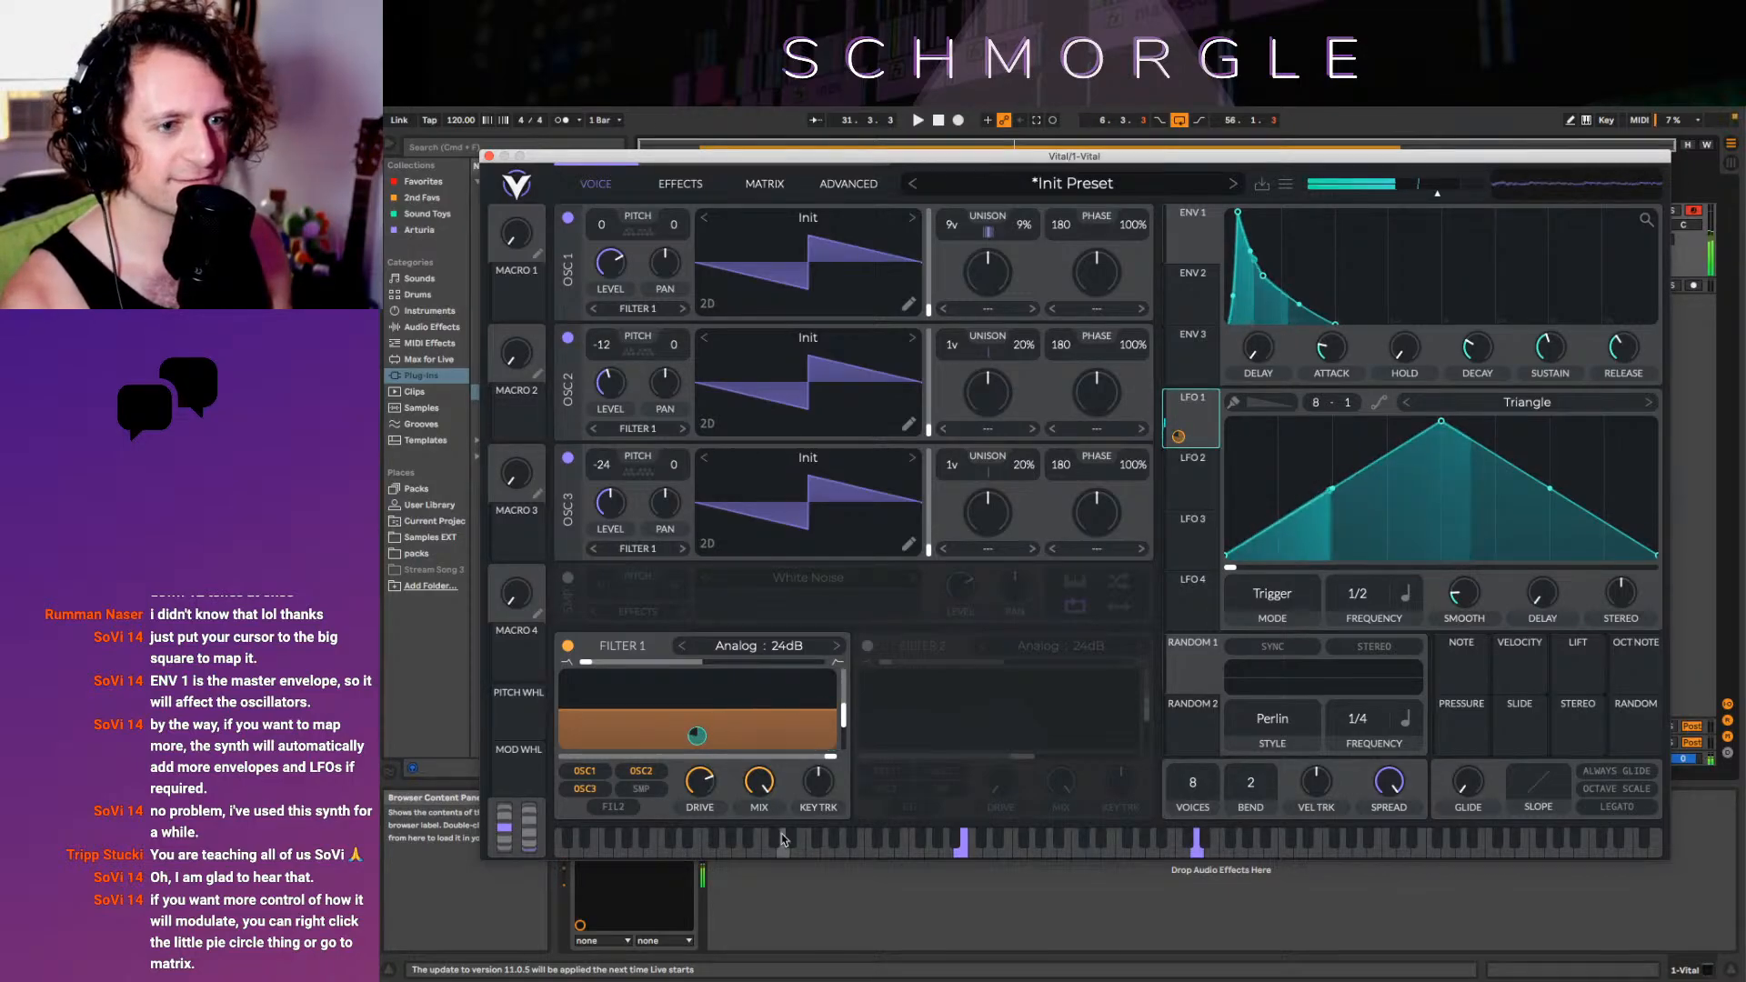
# Lower filter 1's cutoff well below its maximum and set LFO 1's frequency to 1/8, trying 1/32 along the way
pyautogui.moveTo(834, 762); pyautogui.dragTo(659, 764)
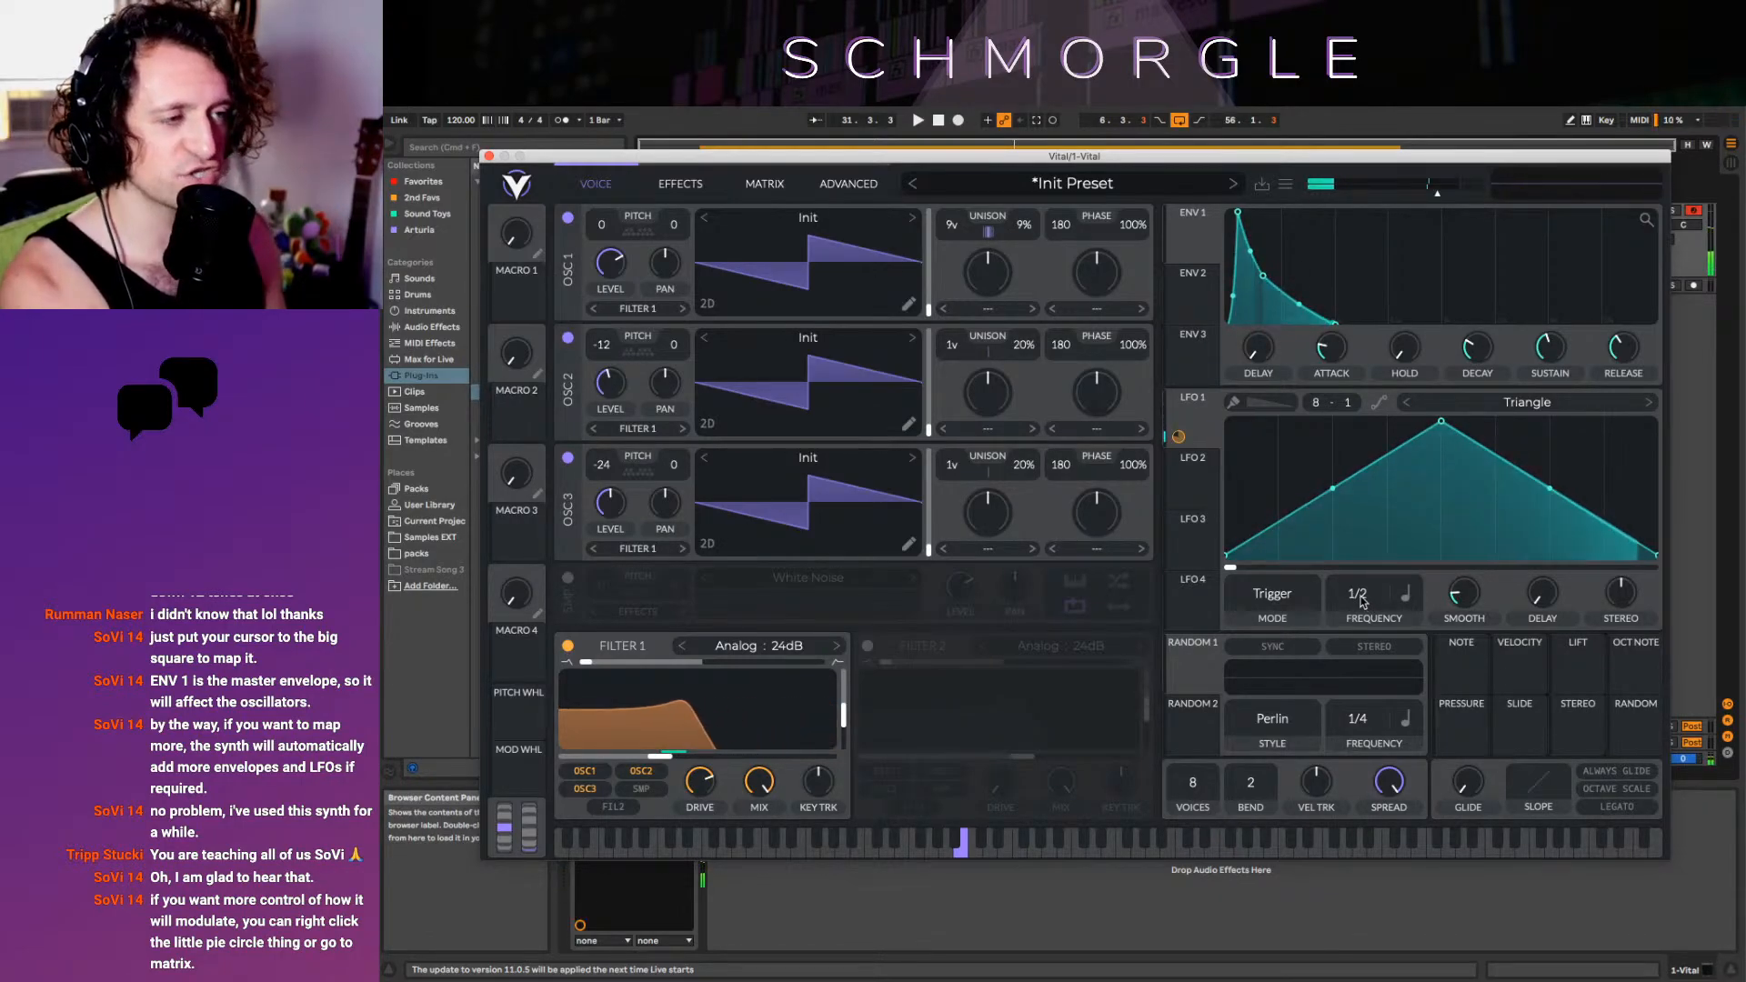
pyautogui.moveTo(1358, 563); pyautogui.dragTo(1358, 503)
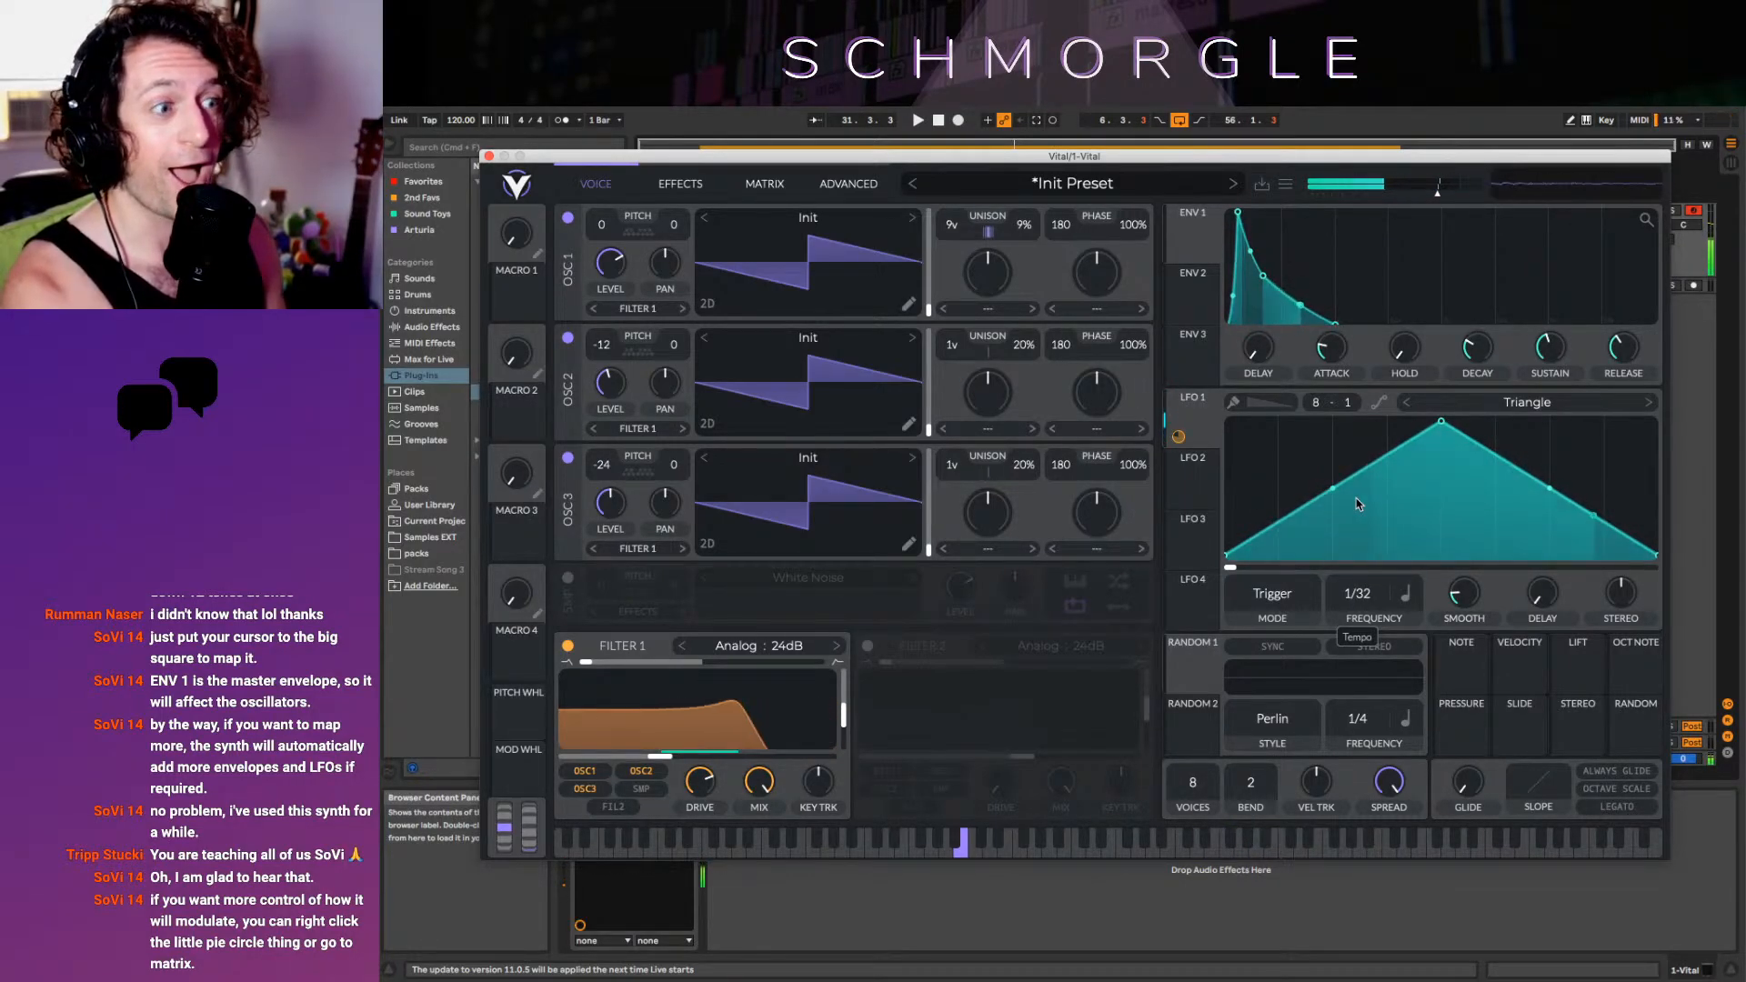
pyautogui.moveTo(1358, 504); pyautogui.dragTo(1366, 561)
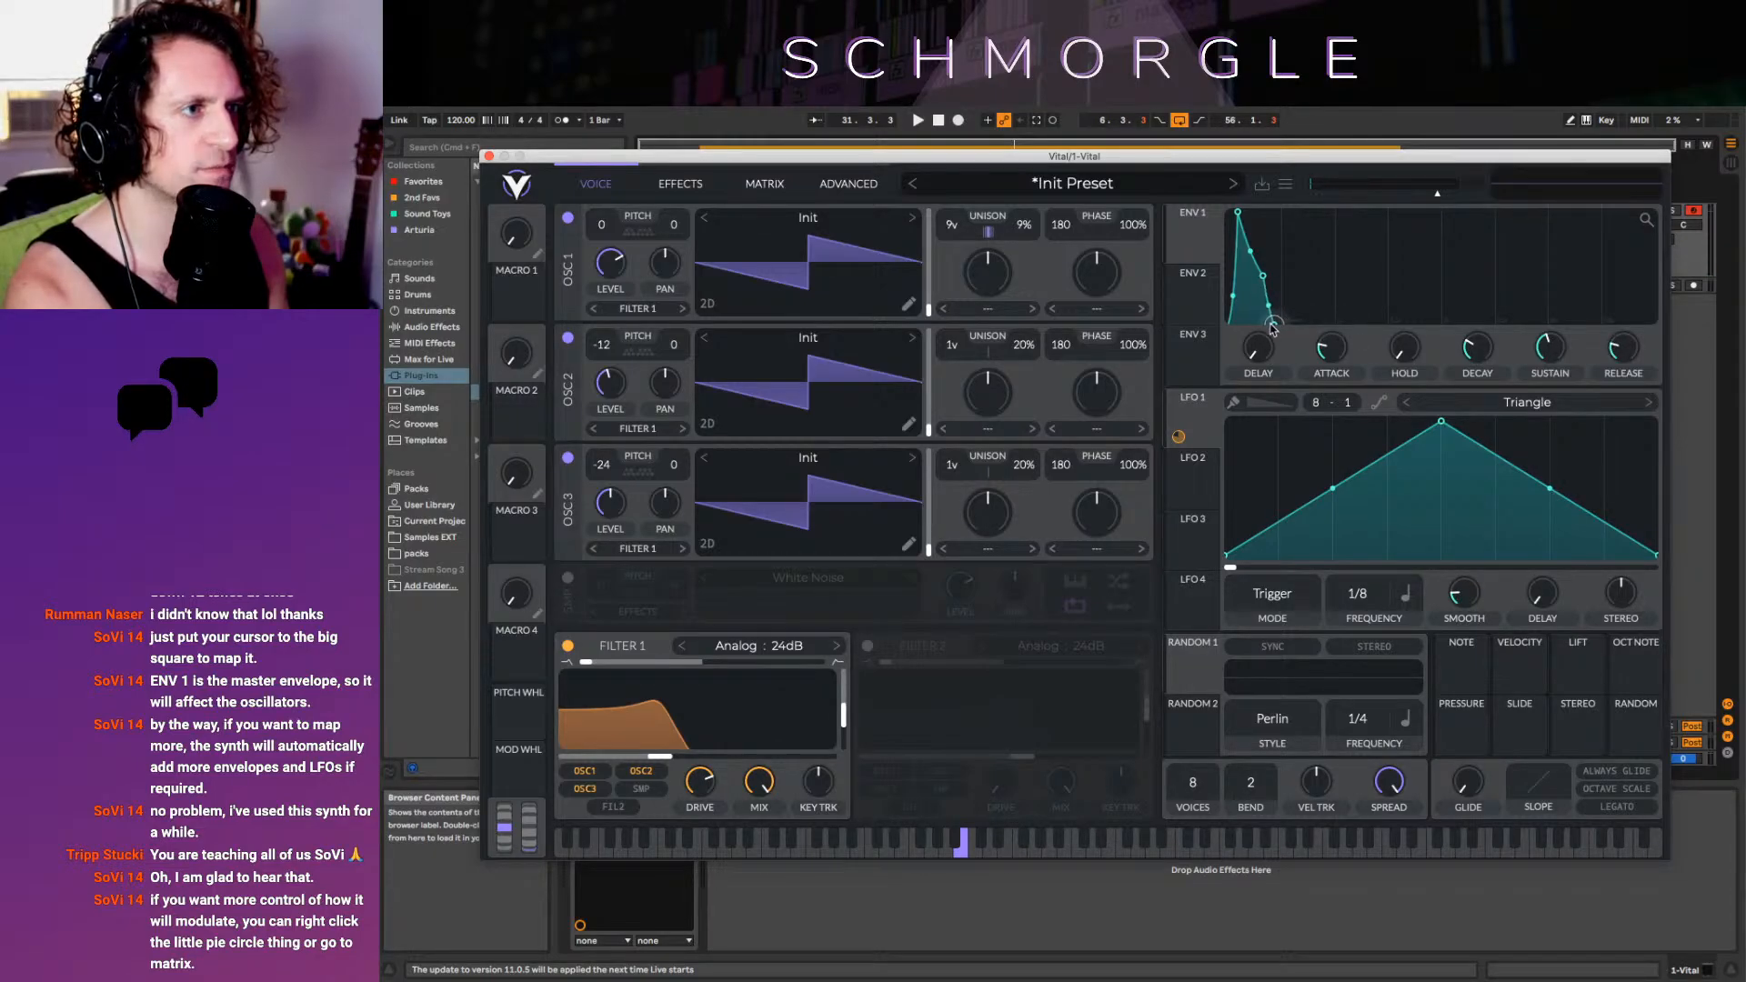
# Reshape envelope 1 with a short attack, a shorter release and a low sustain level
pyautogui.moveTo(1273, 327); pyautogui.dragTo(1288, 328)
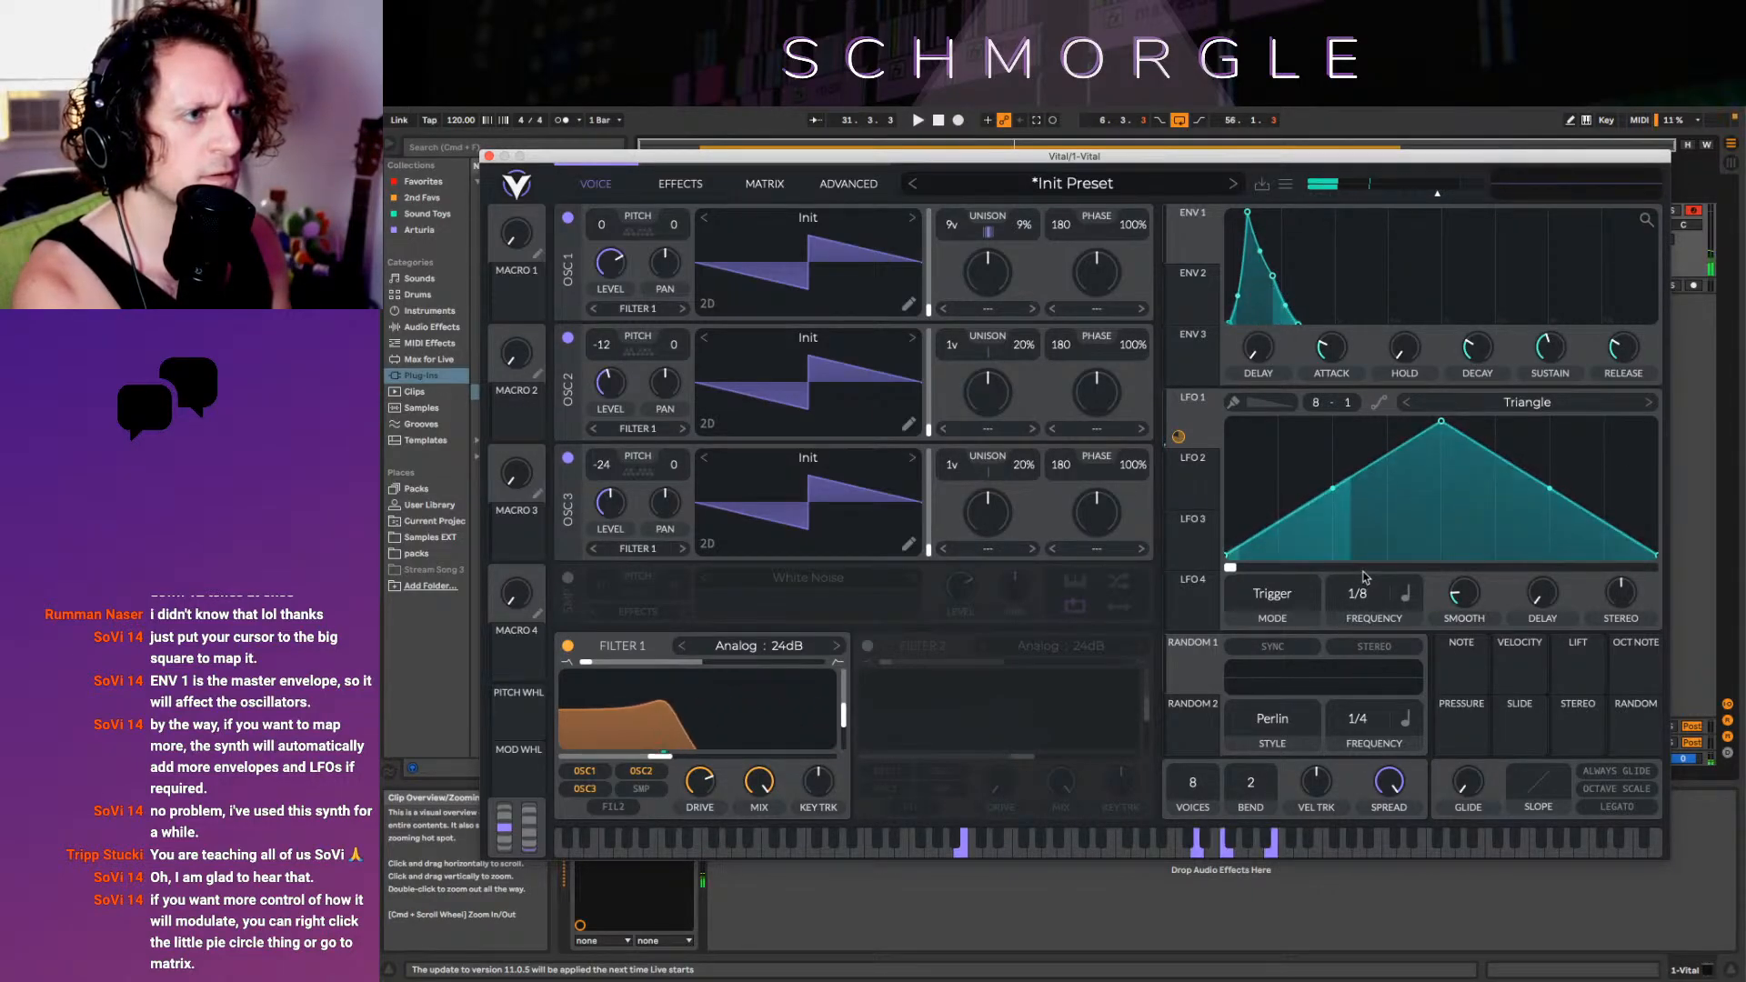
pyautogui.moveTo(1246, 213); pyautogui.dragTo(1236, 213)
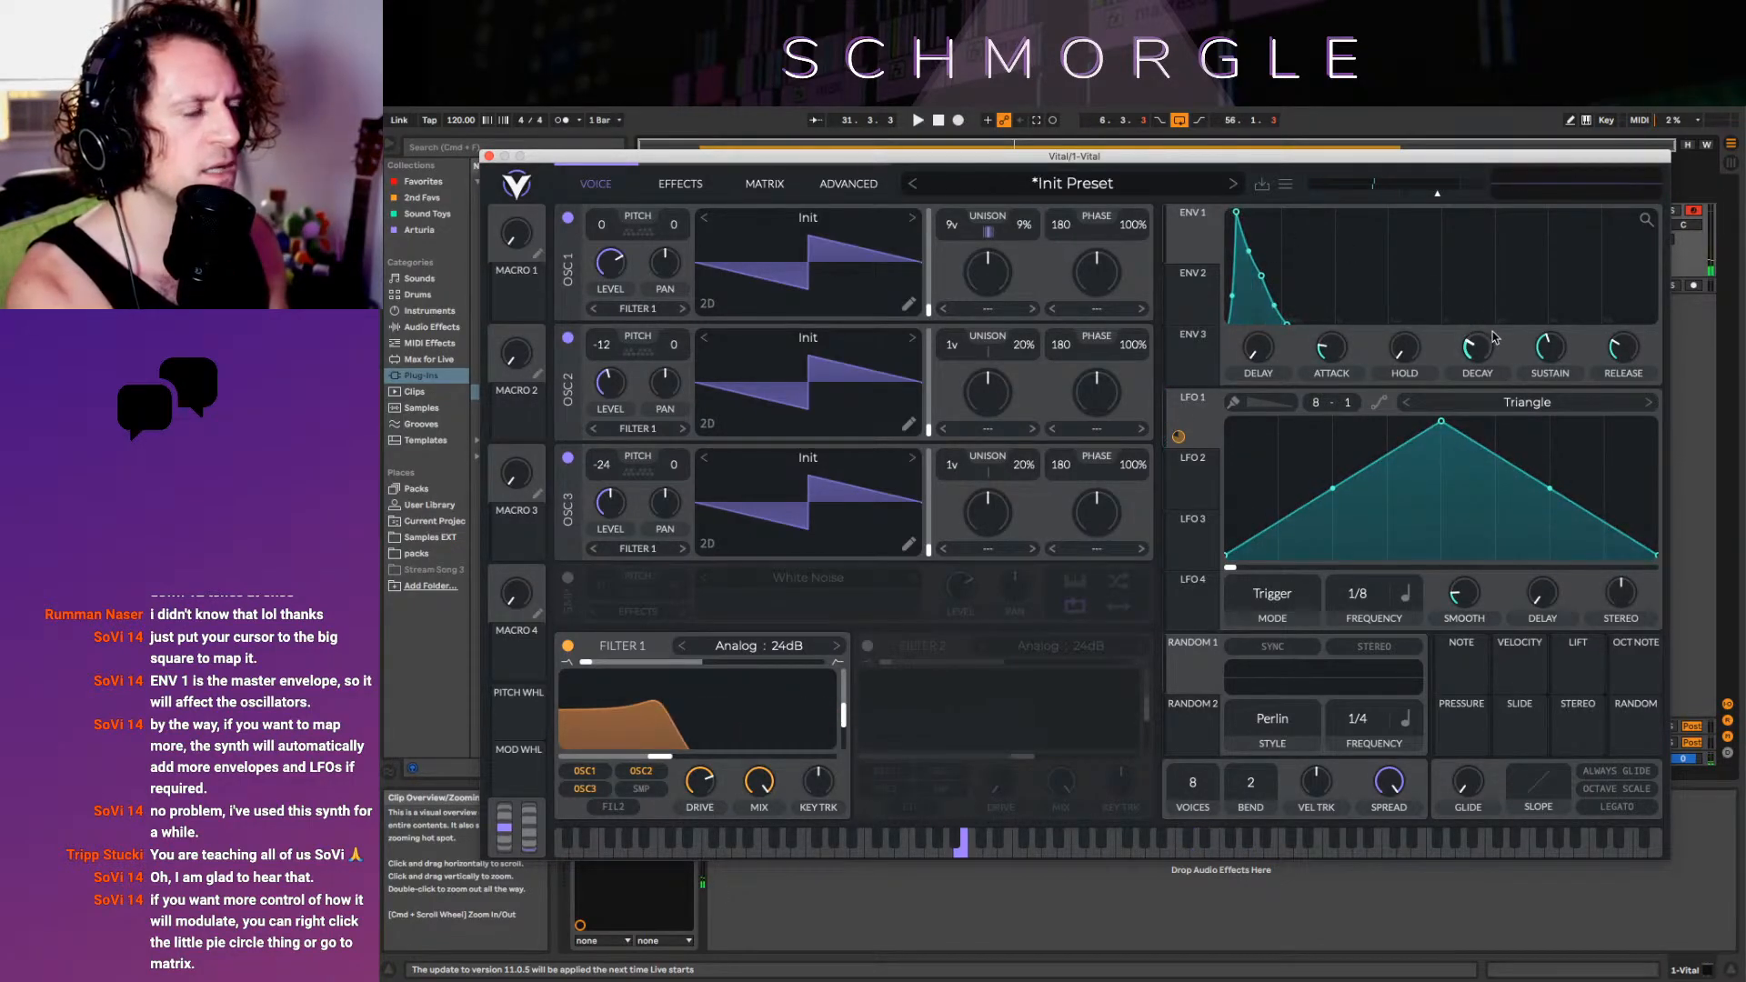
pyautogui.moveTo(1614, 349); pyautogui.dragTo(1628, 415)
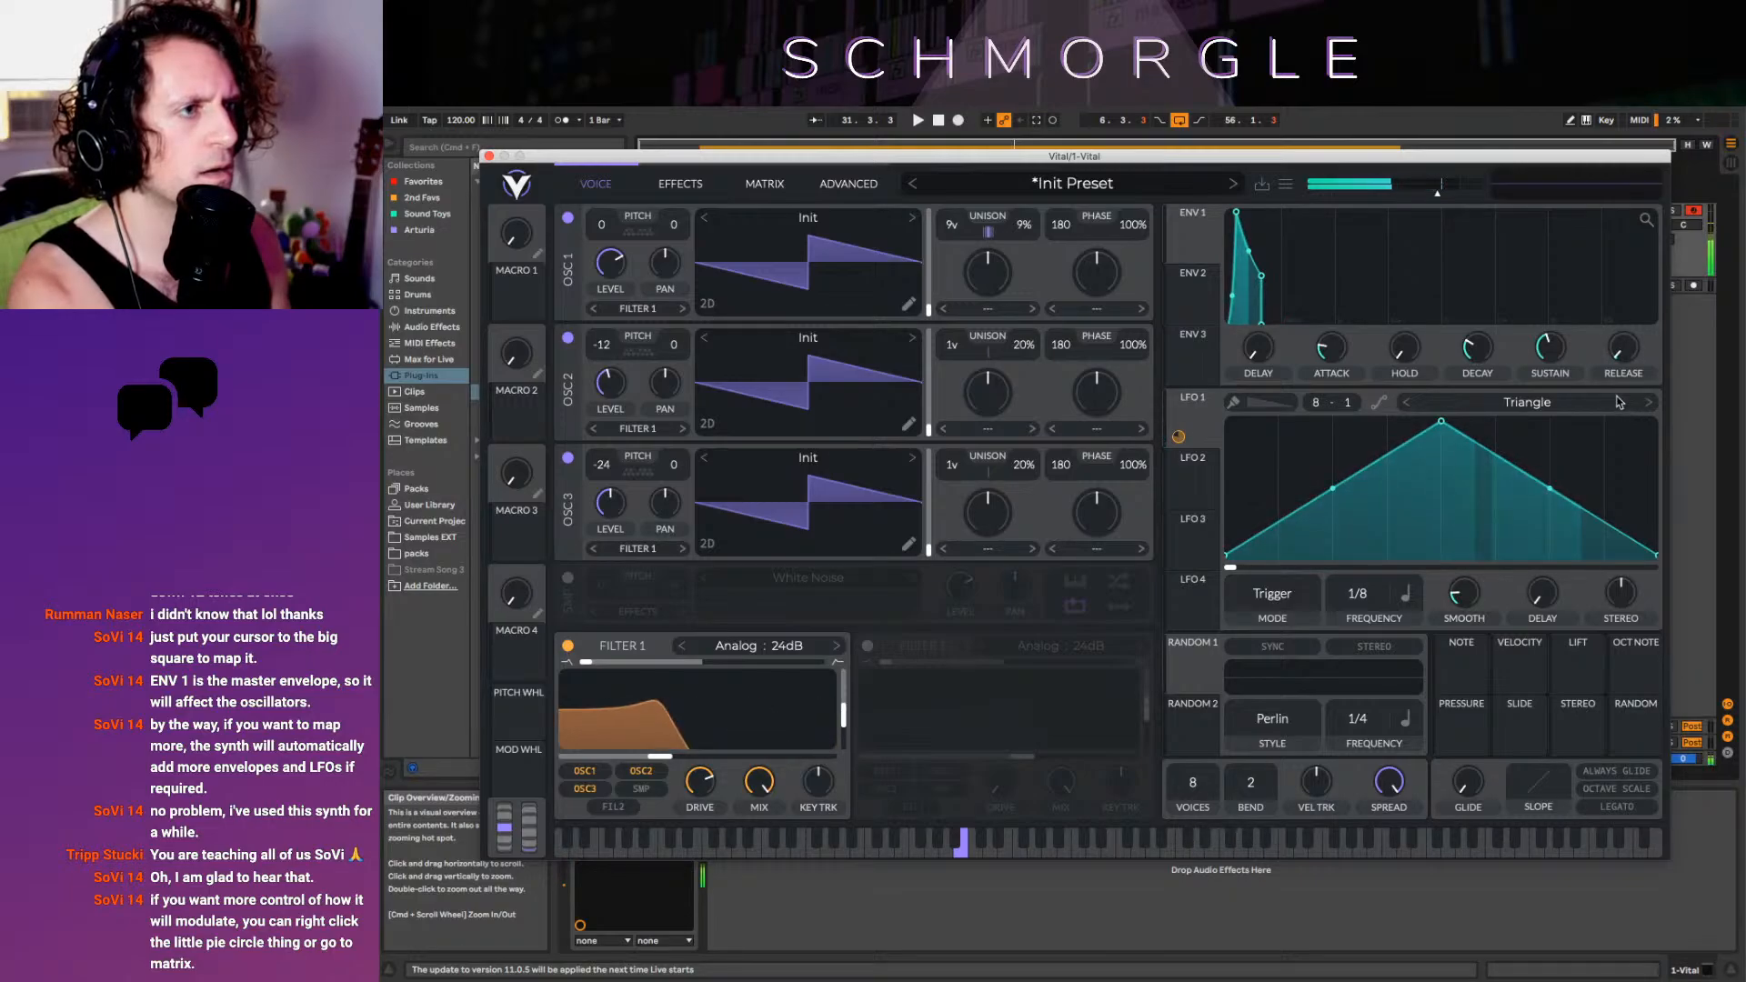
pyautogui.moveTo(1563, 347); pyautogui.dragTo(1620, 306)
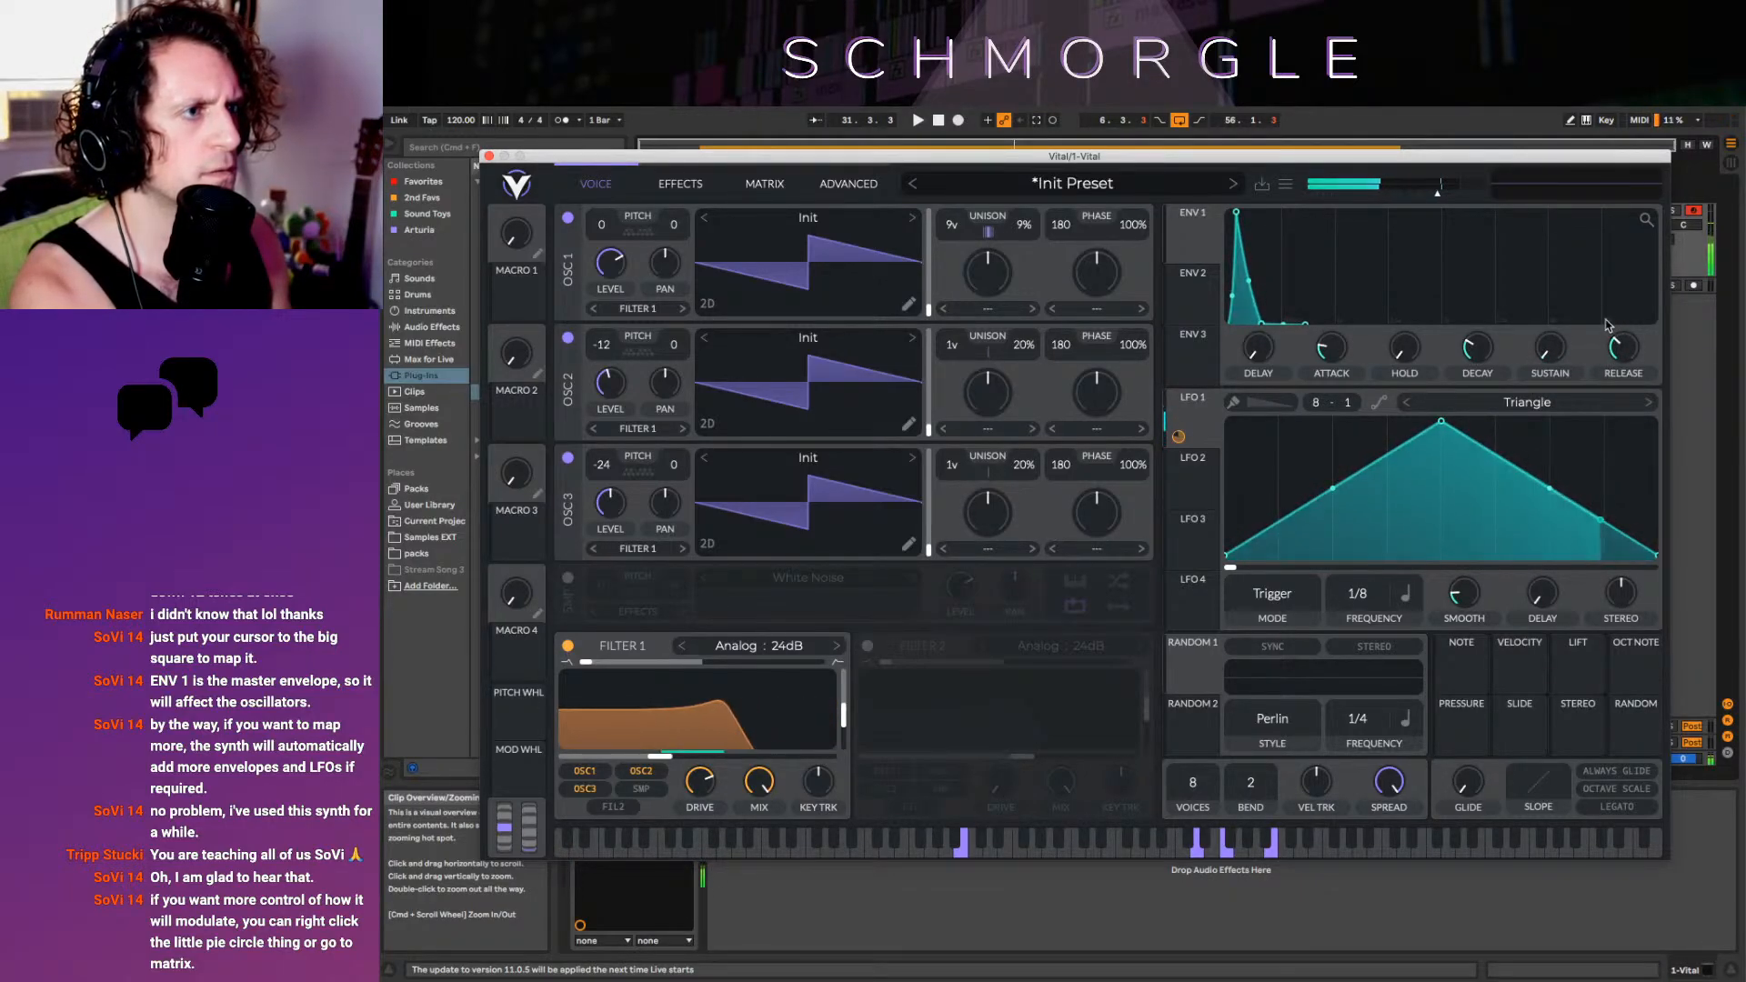
pyautogui.moveTo(1271, 327); pyautogui.dragTo(1269, 305)
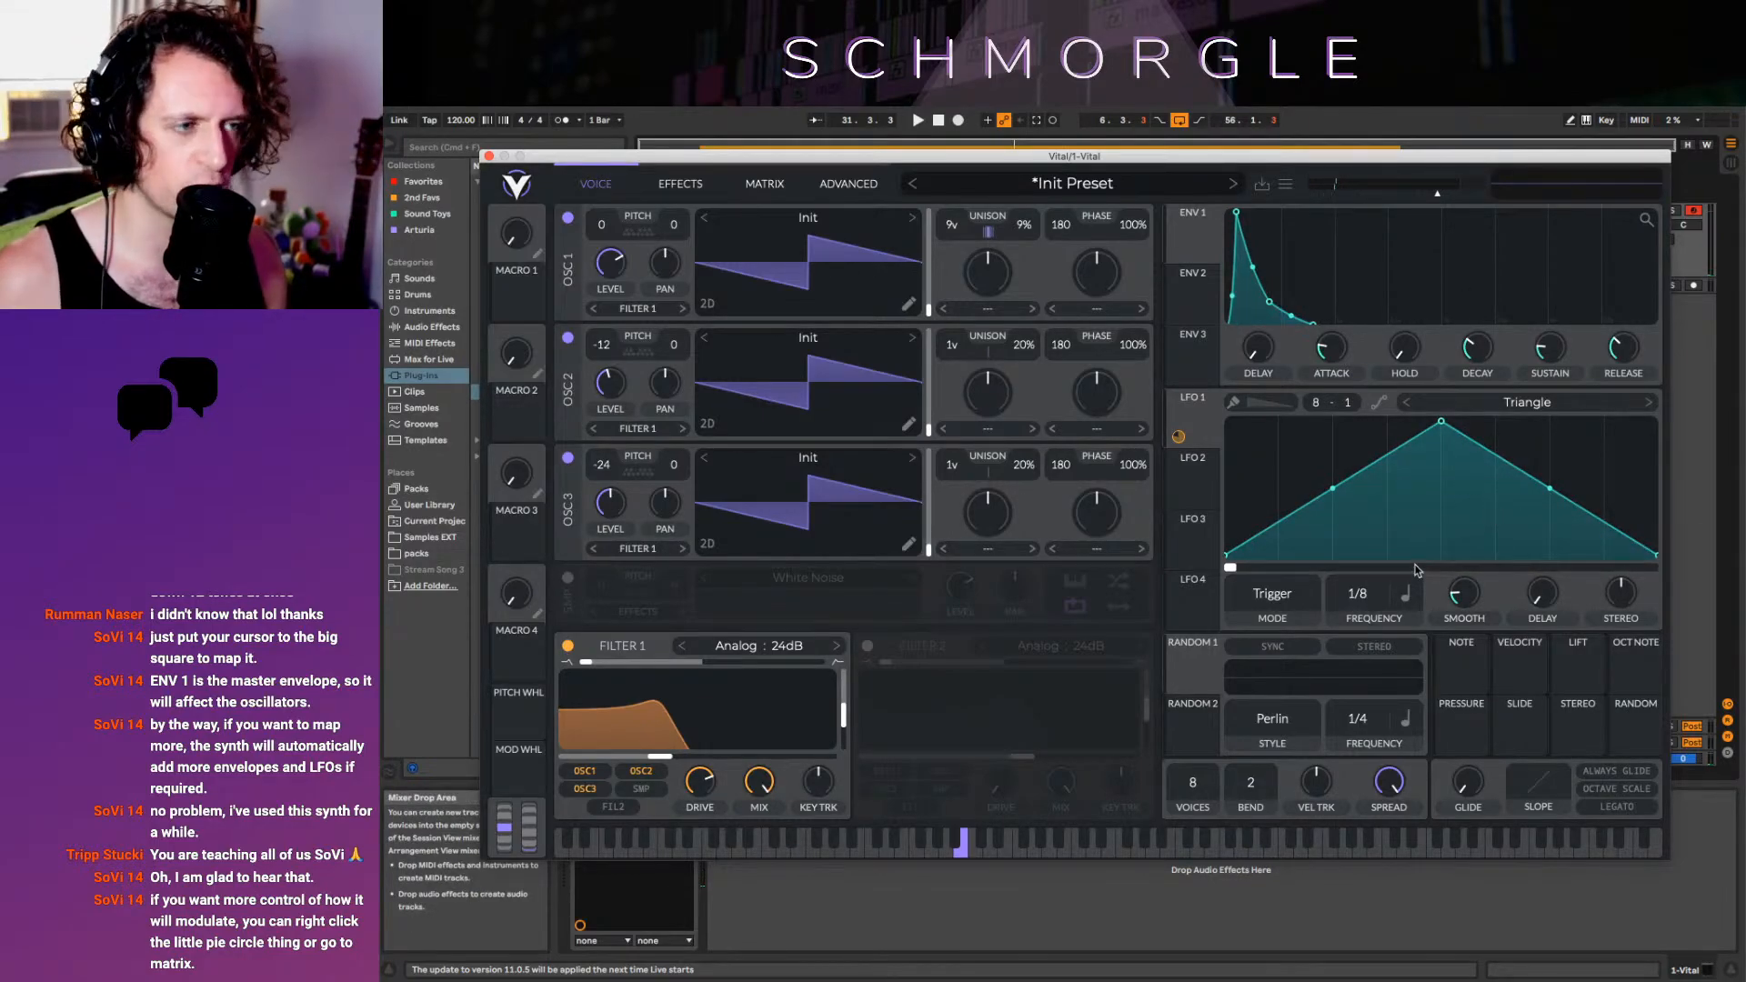
# Set LFO 1's mode to Envelope
pyautogui.click(1269, 600)
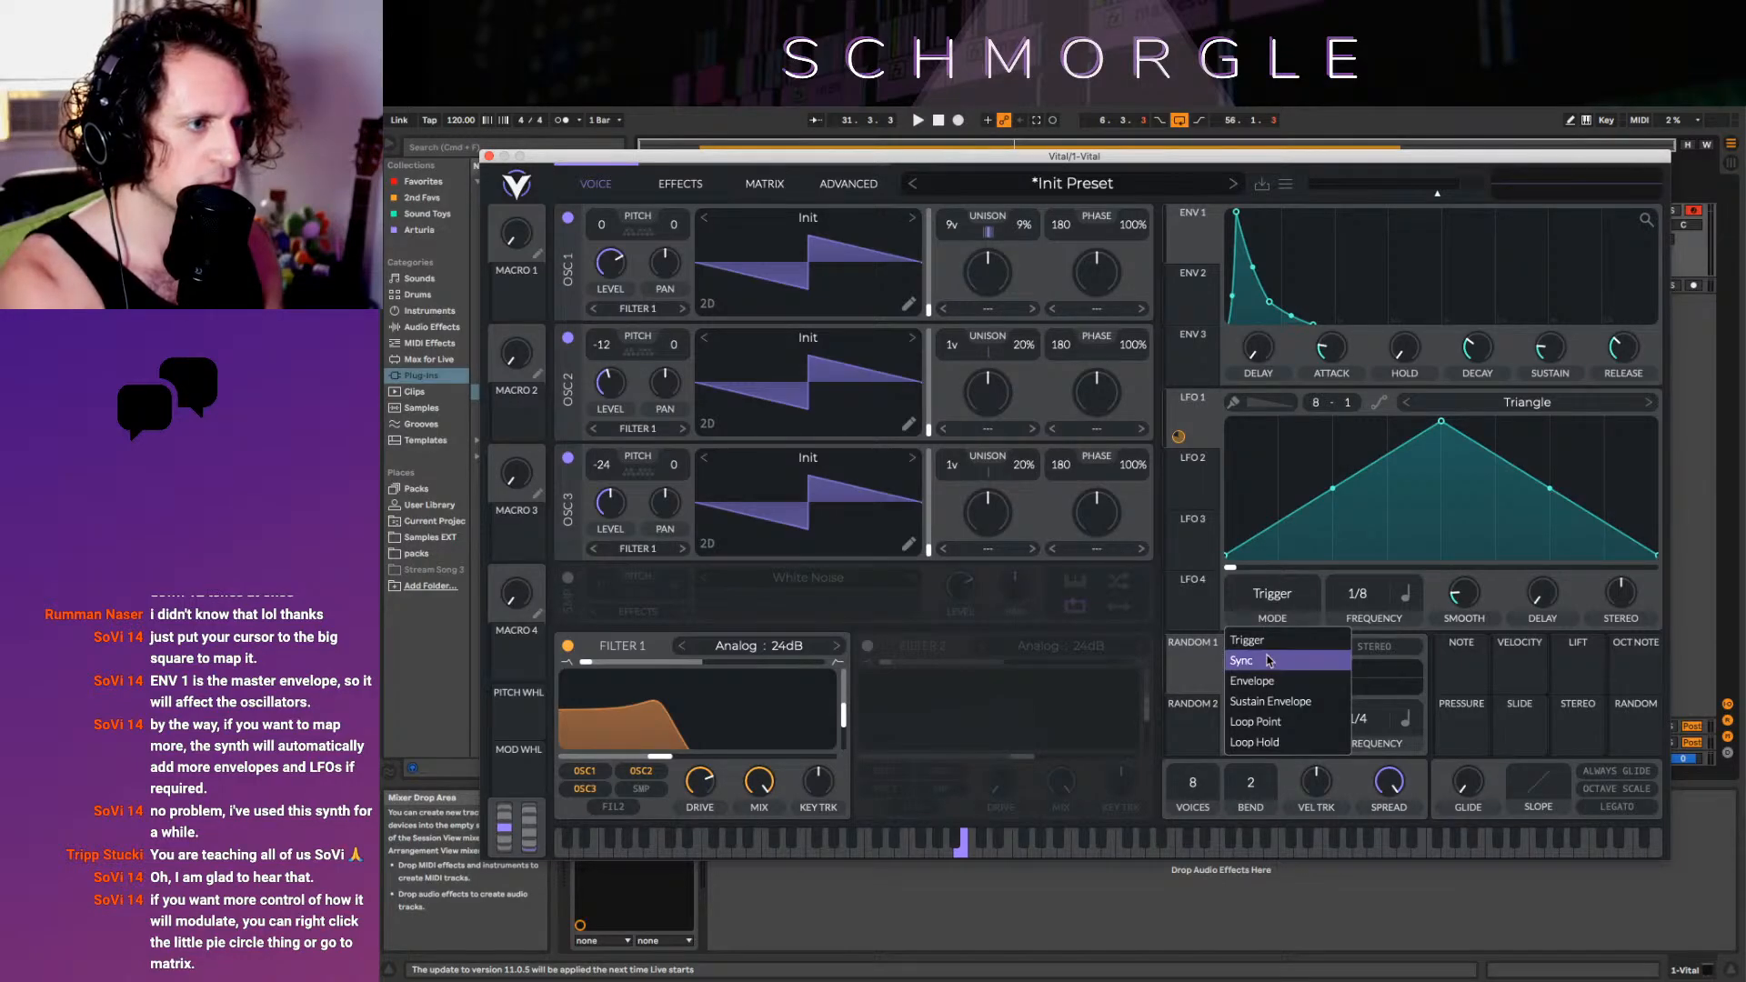
pyautogui.click(1278, 682)
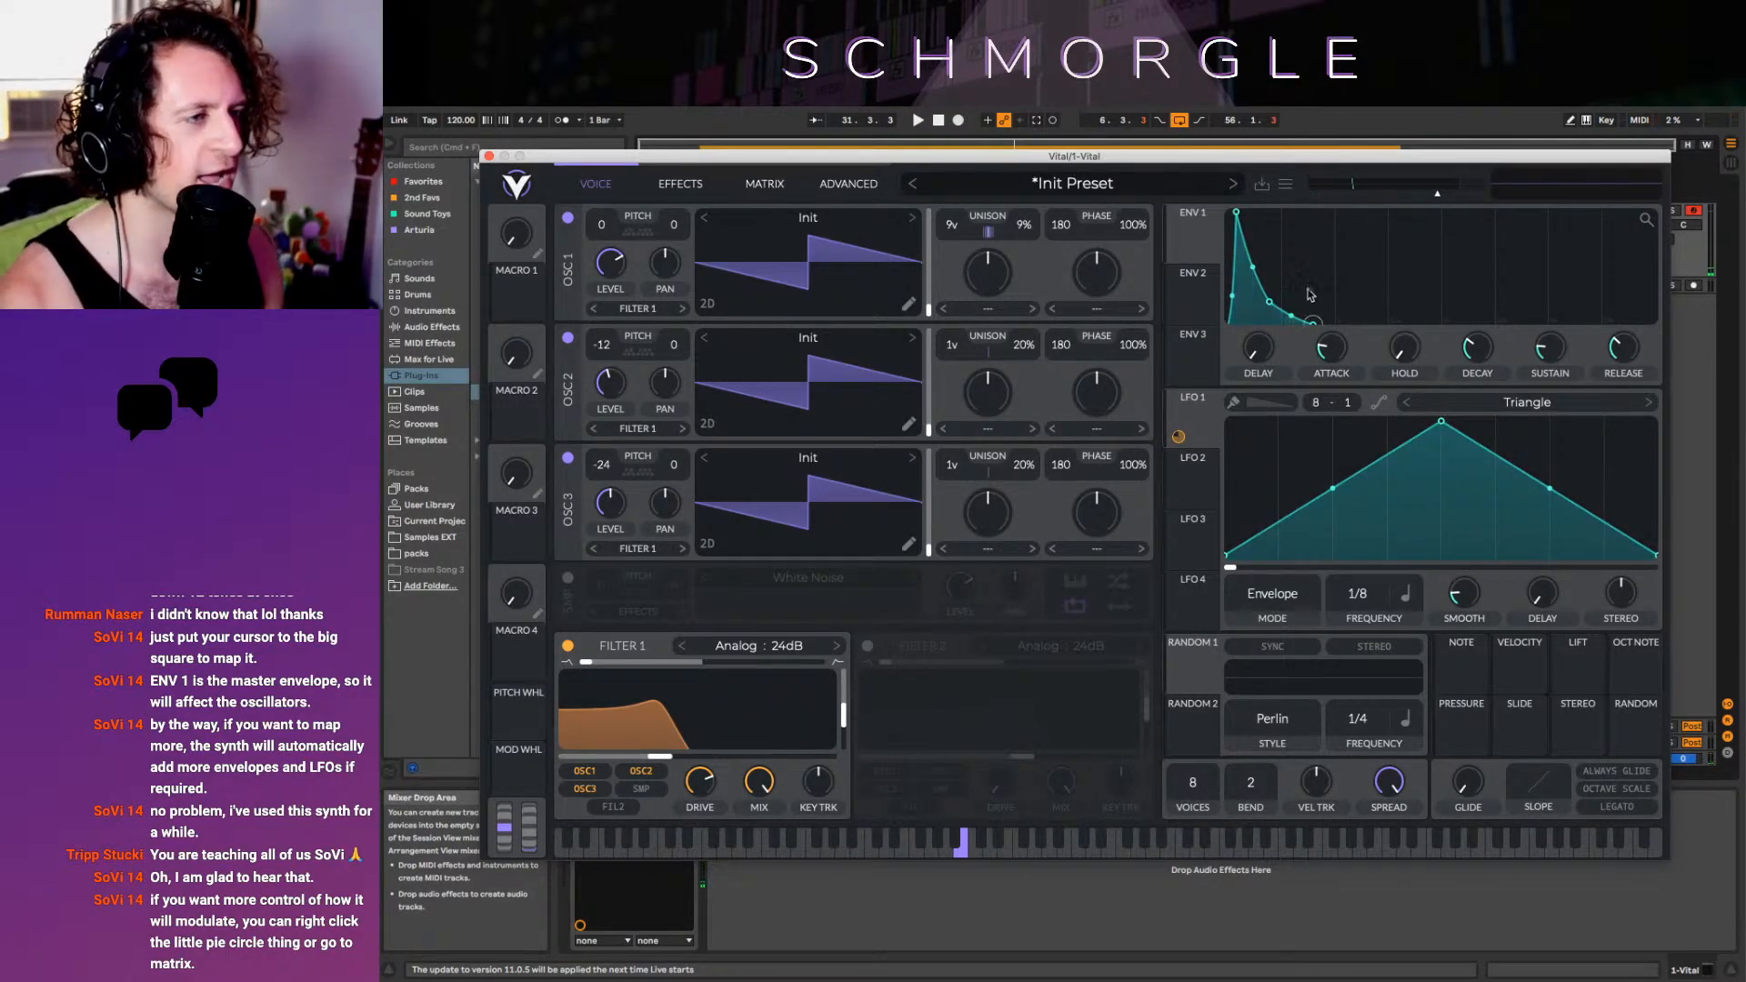
# Switch oscillator 2 off and back on to compare the sound, and raise its level
pyautogui.click(568, 338)
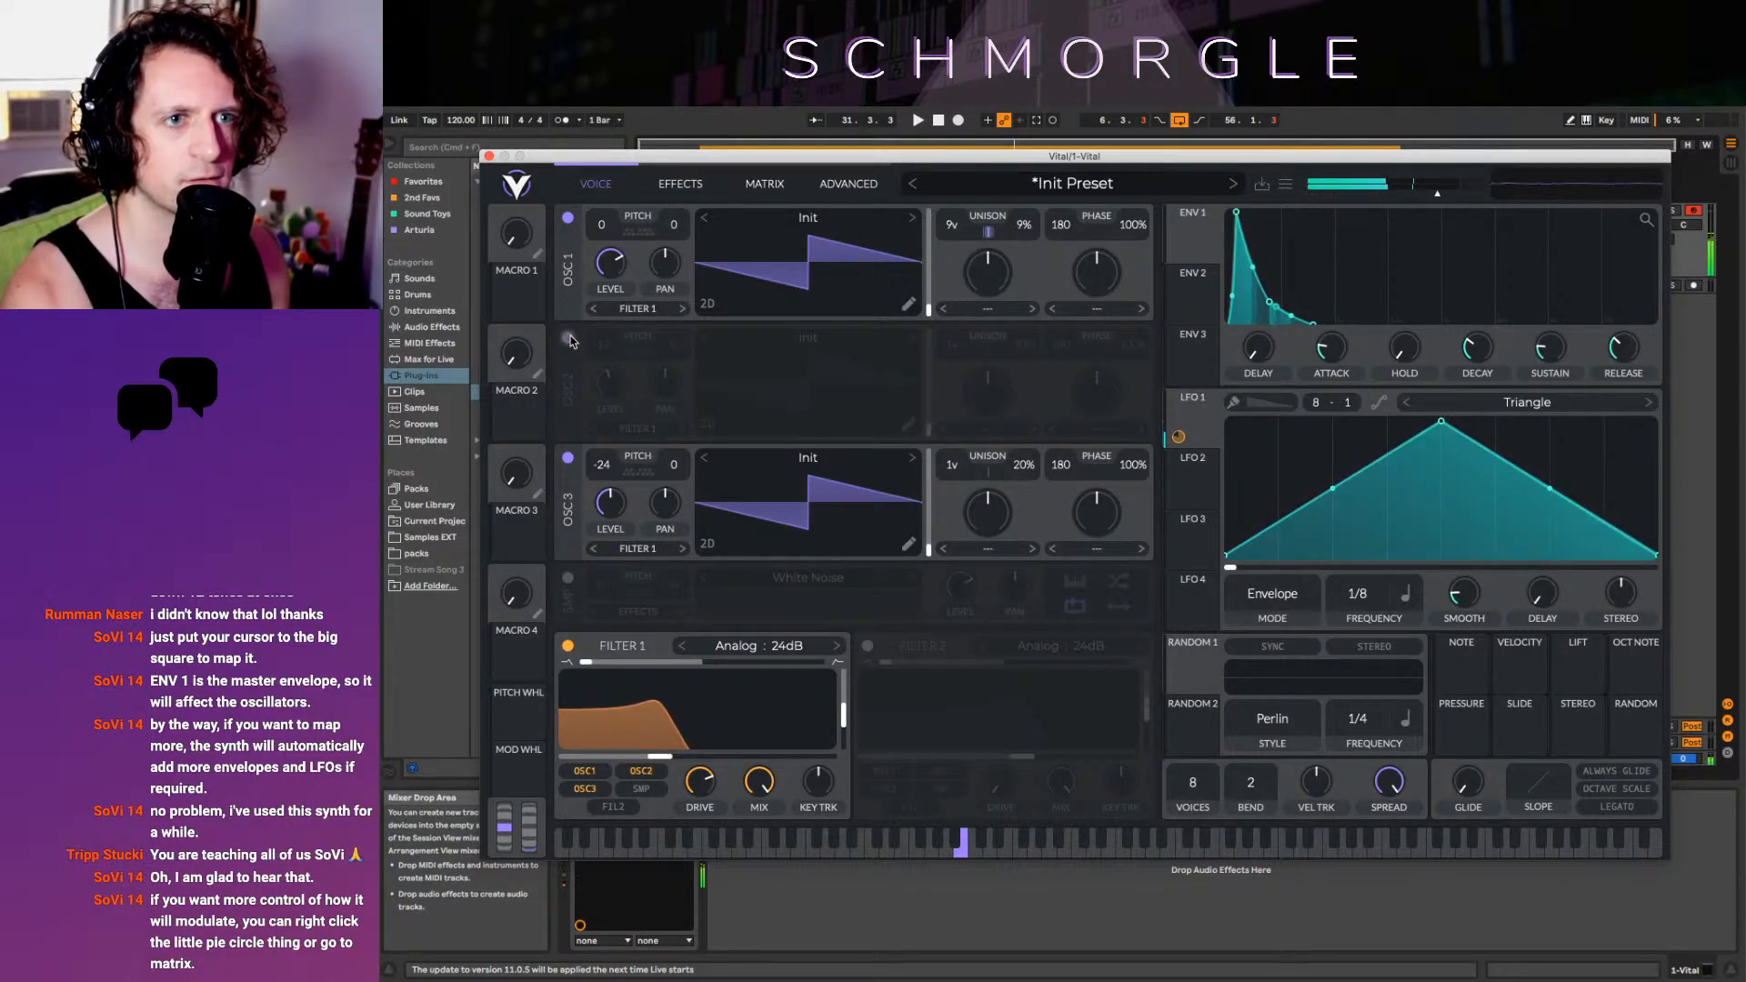
pyautogui.click(568, 338)
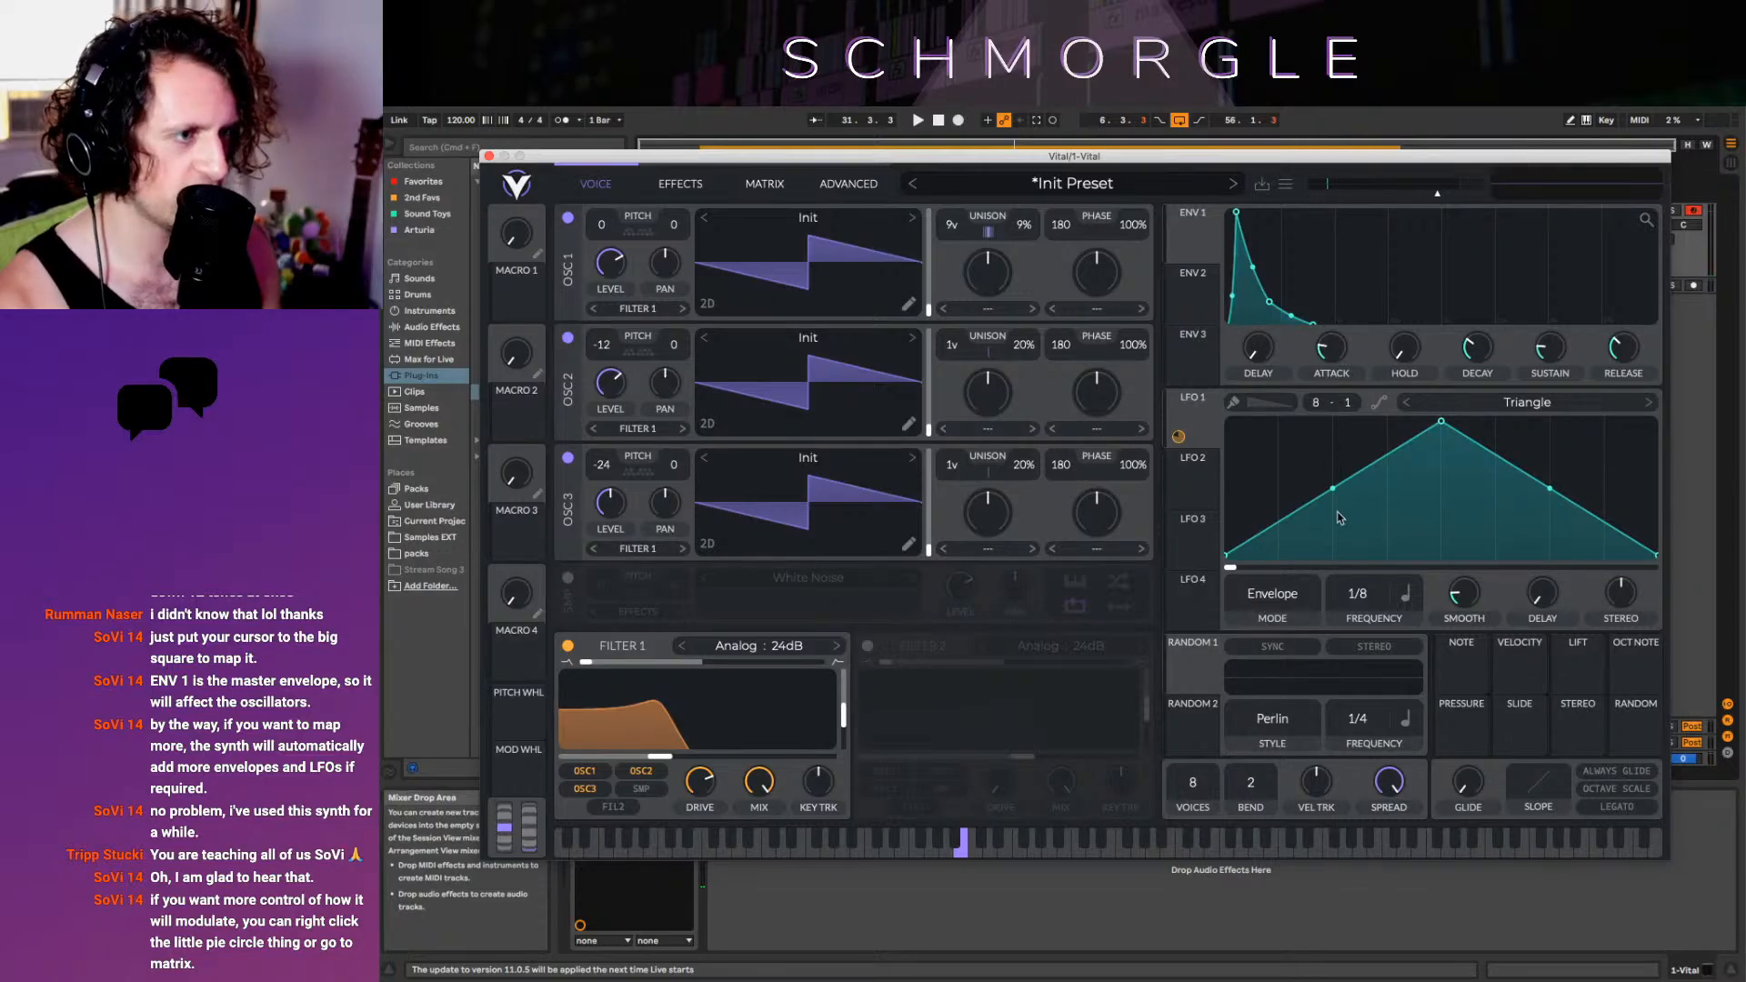
# Increase LFO 1's smoothing and try out its delay and stereo amounts, returning both to their defaults
pyautogui.click(1282, 605)
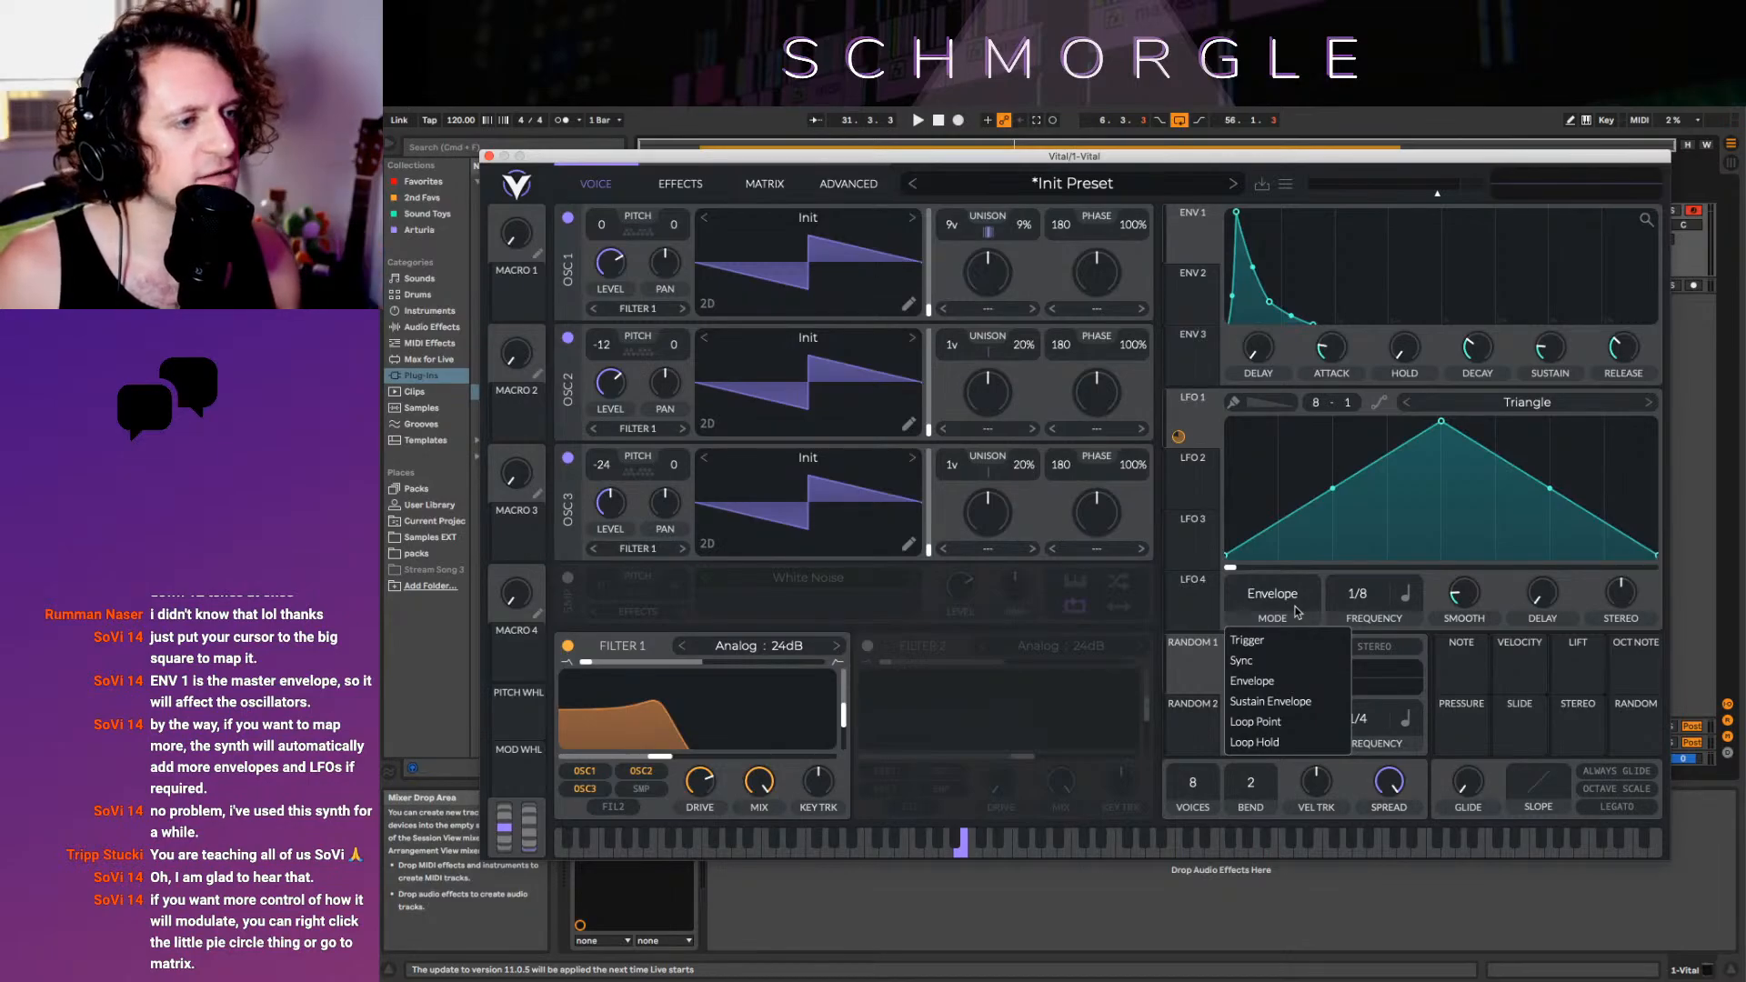
pyautogui.click(1455, 593)
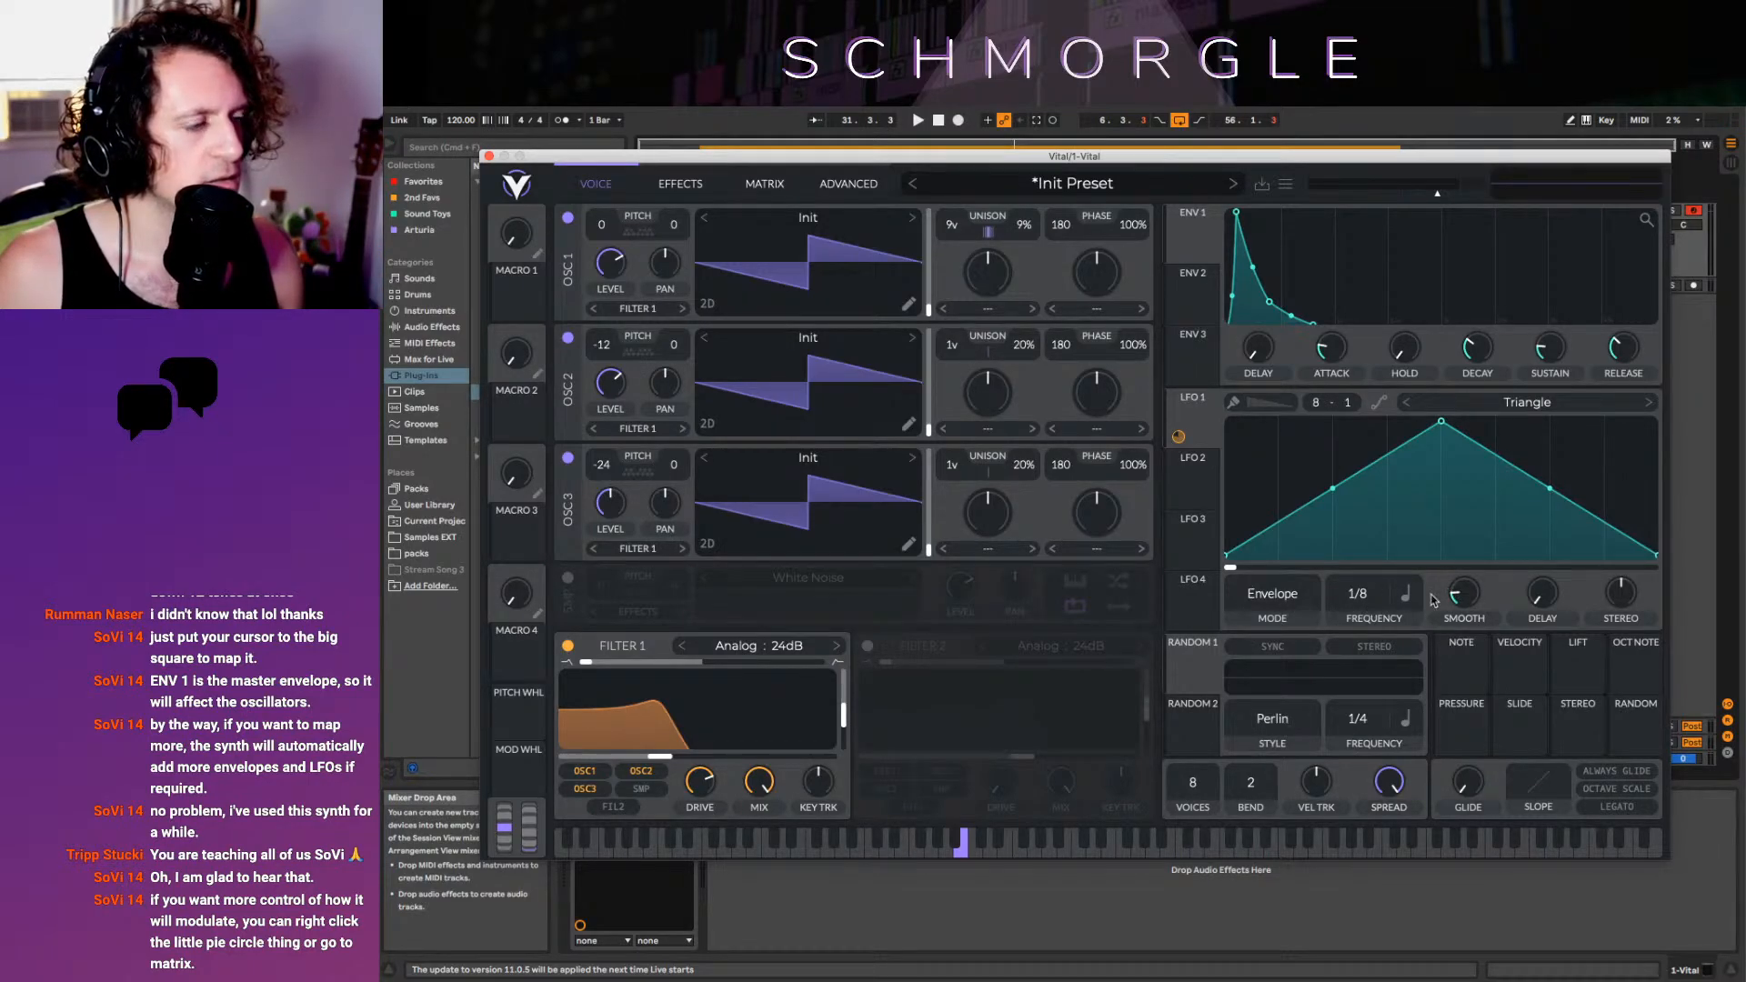
pyautogui.moveTo(1459, 596); pyautogui.dragTo(1467, 438)
pyautogui.moveTo(1476, 506); pyautogui.dragTo(1477, 647)
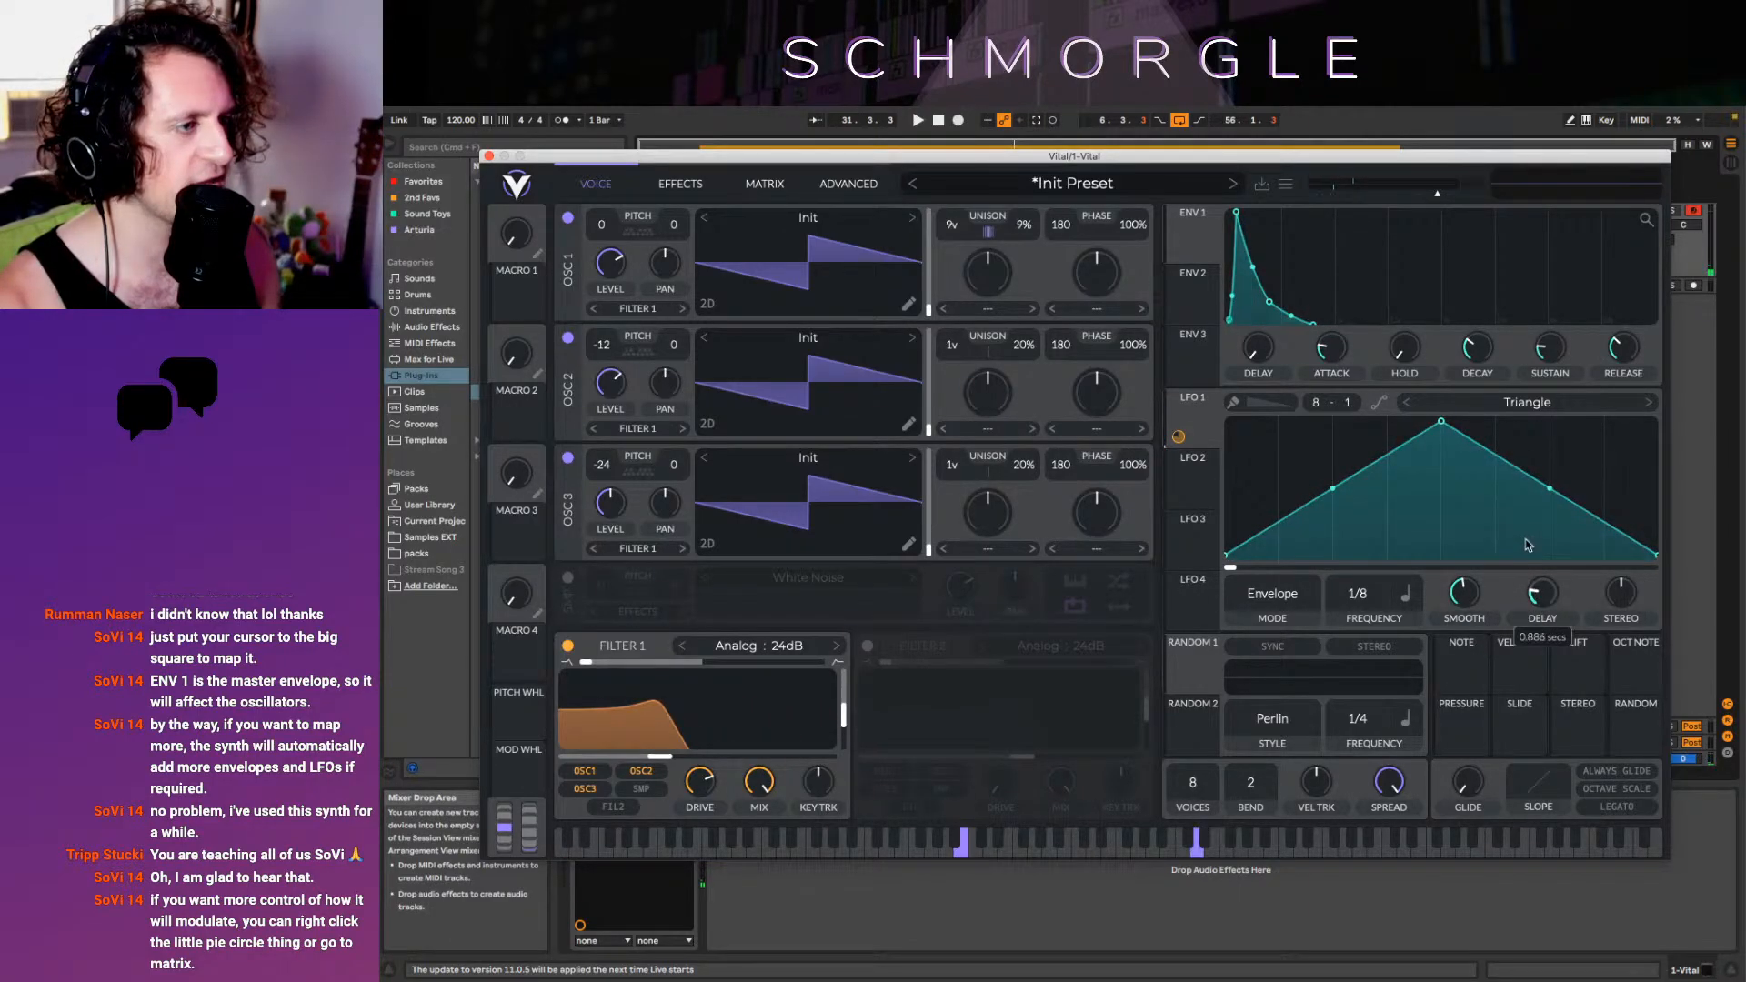
pyautogui.moveTo(1512, 493); pyautogui.dragTo(1489, 565)
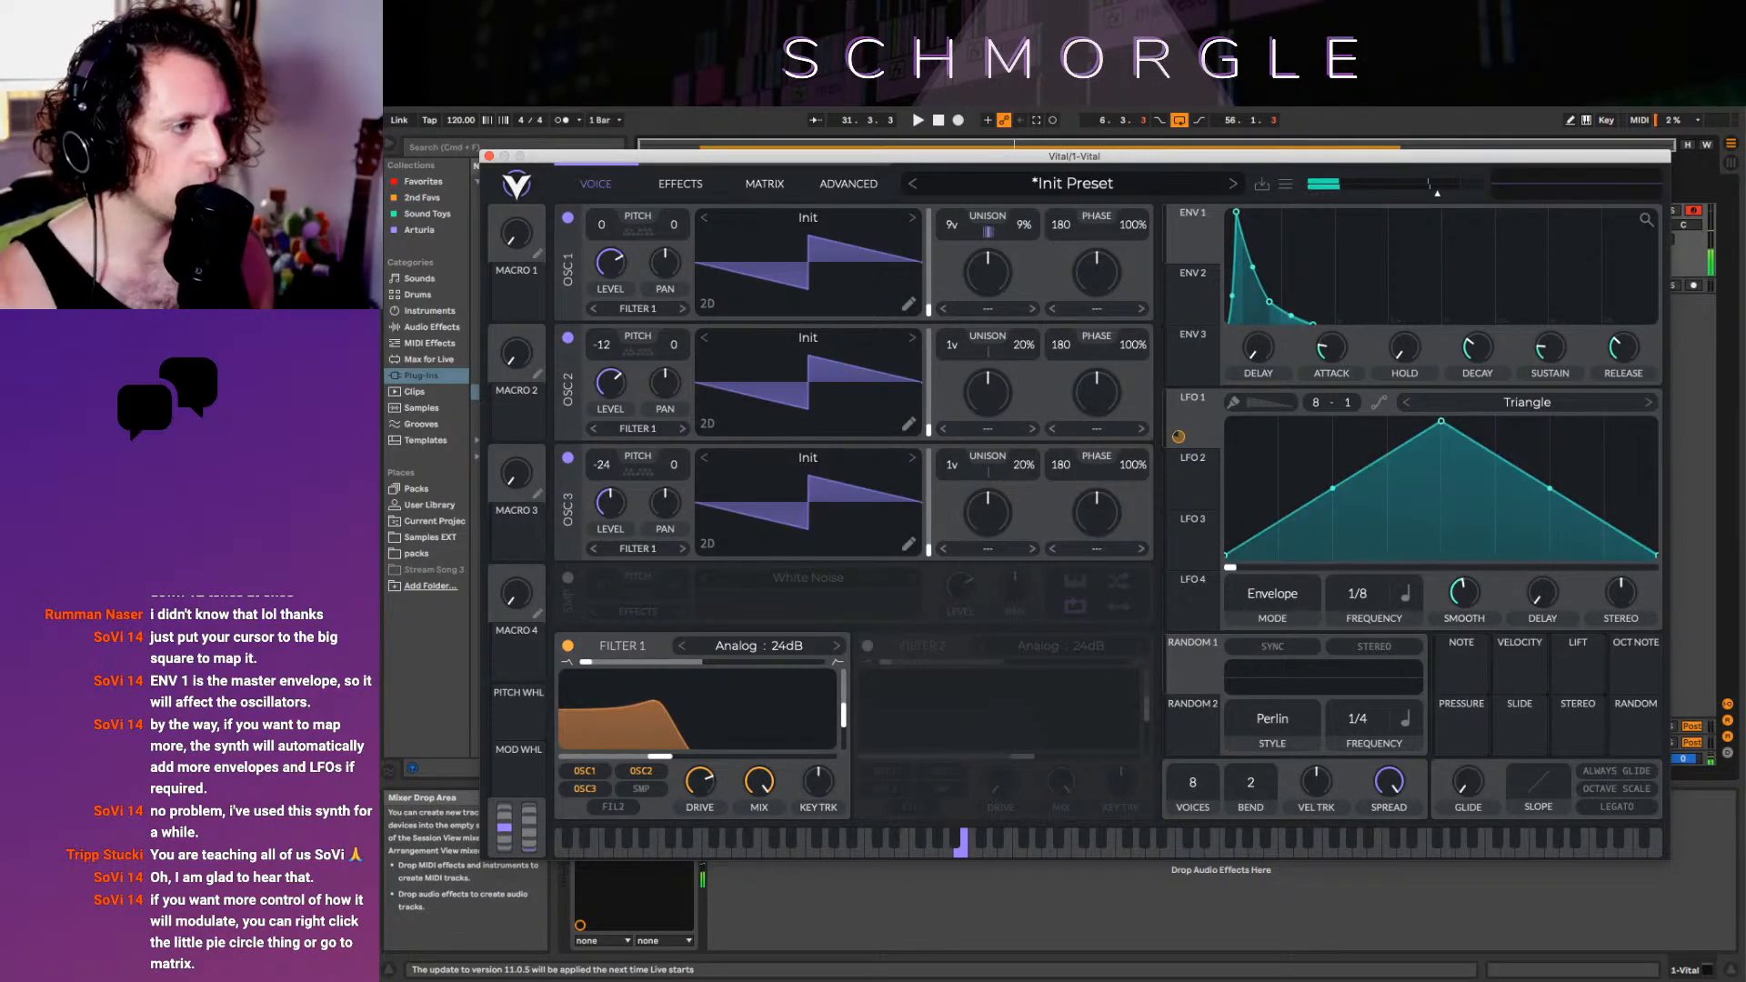
pyautogui.moveTo(1610, 597); pyautogui.dragTo(1639, 473)
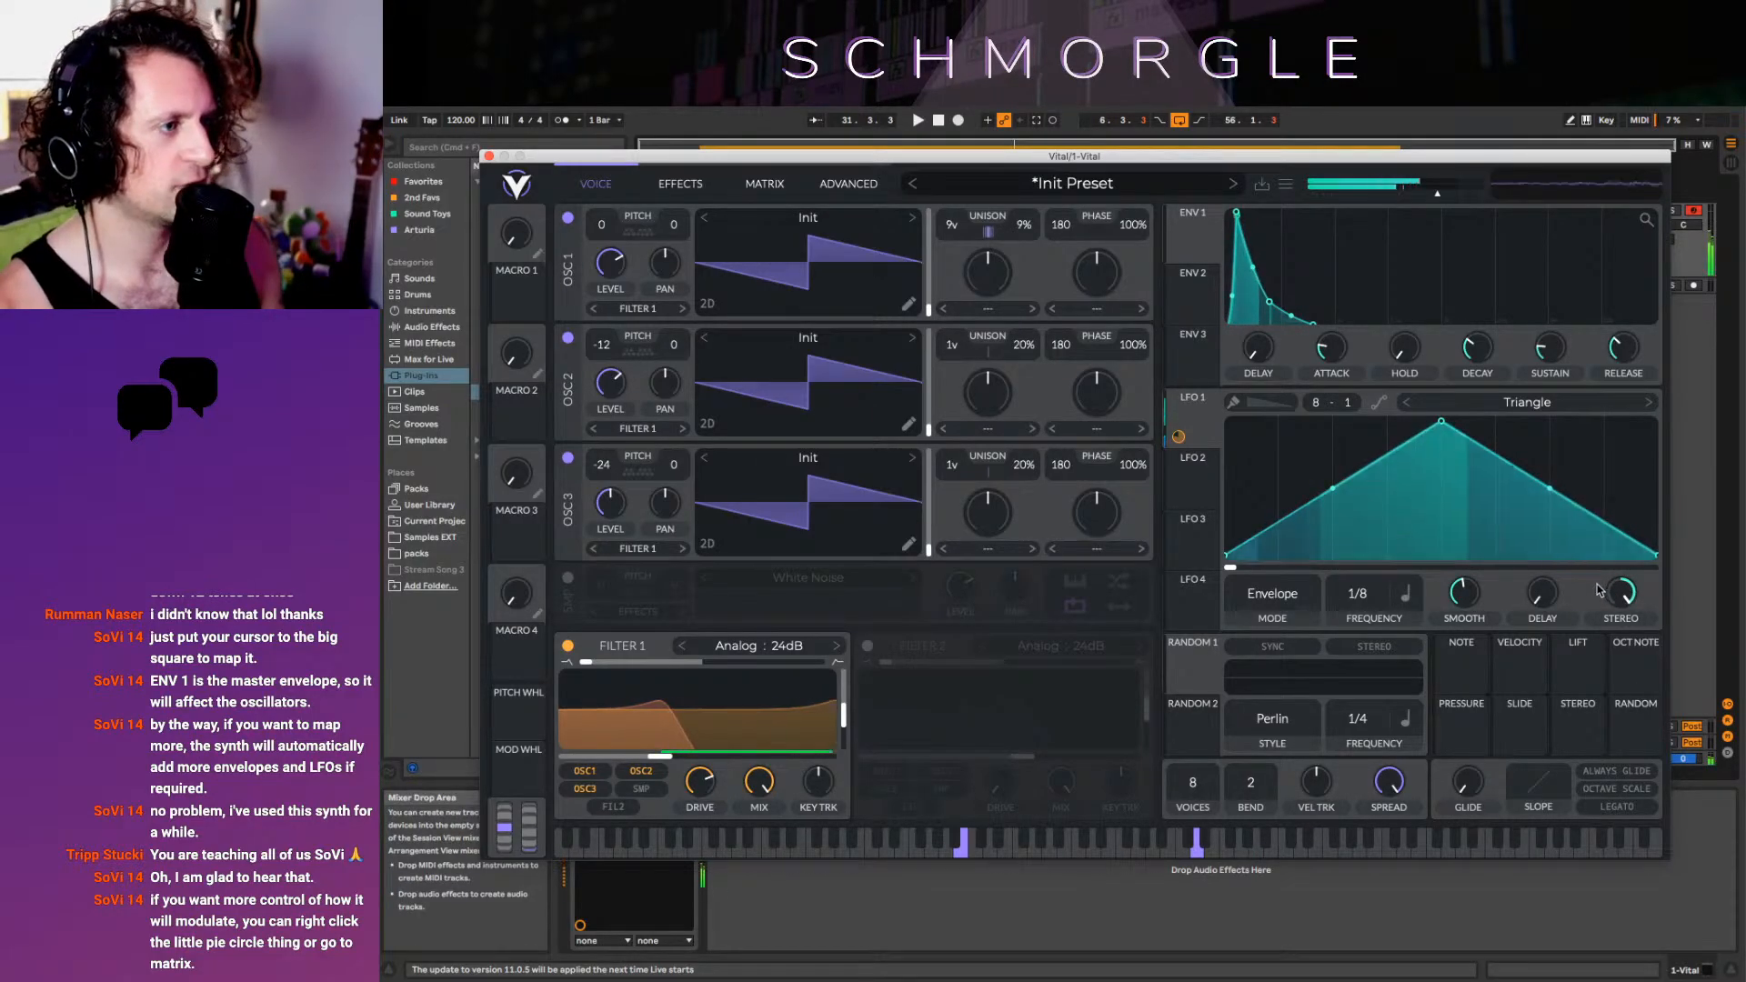
pyautogui.moveTo(1626, 597); pyautogui.dragTo(1627, 663)
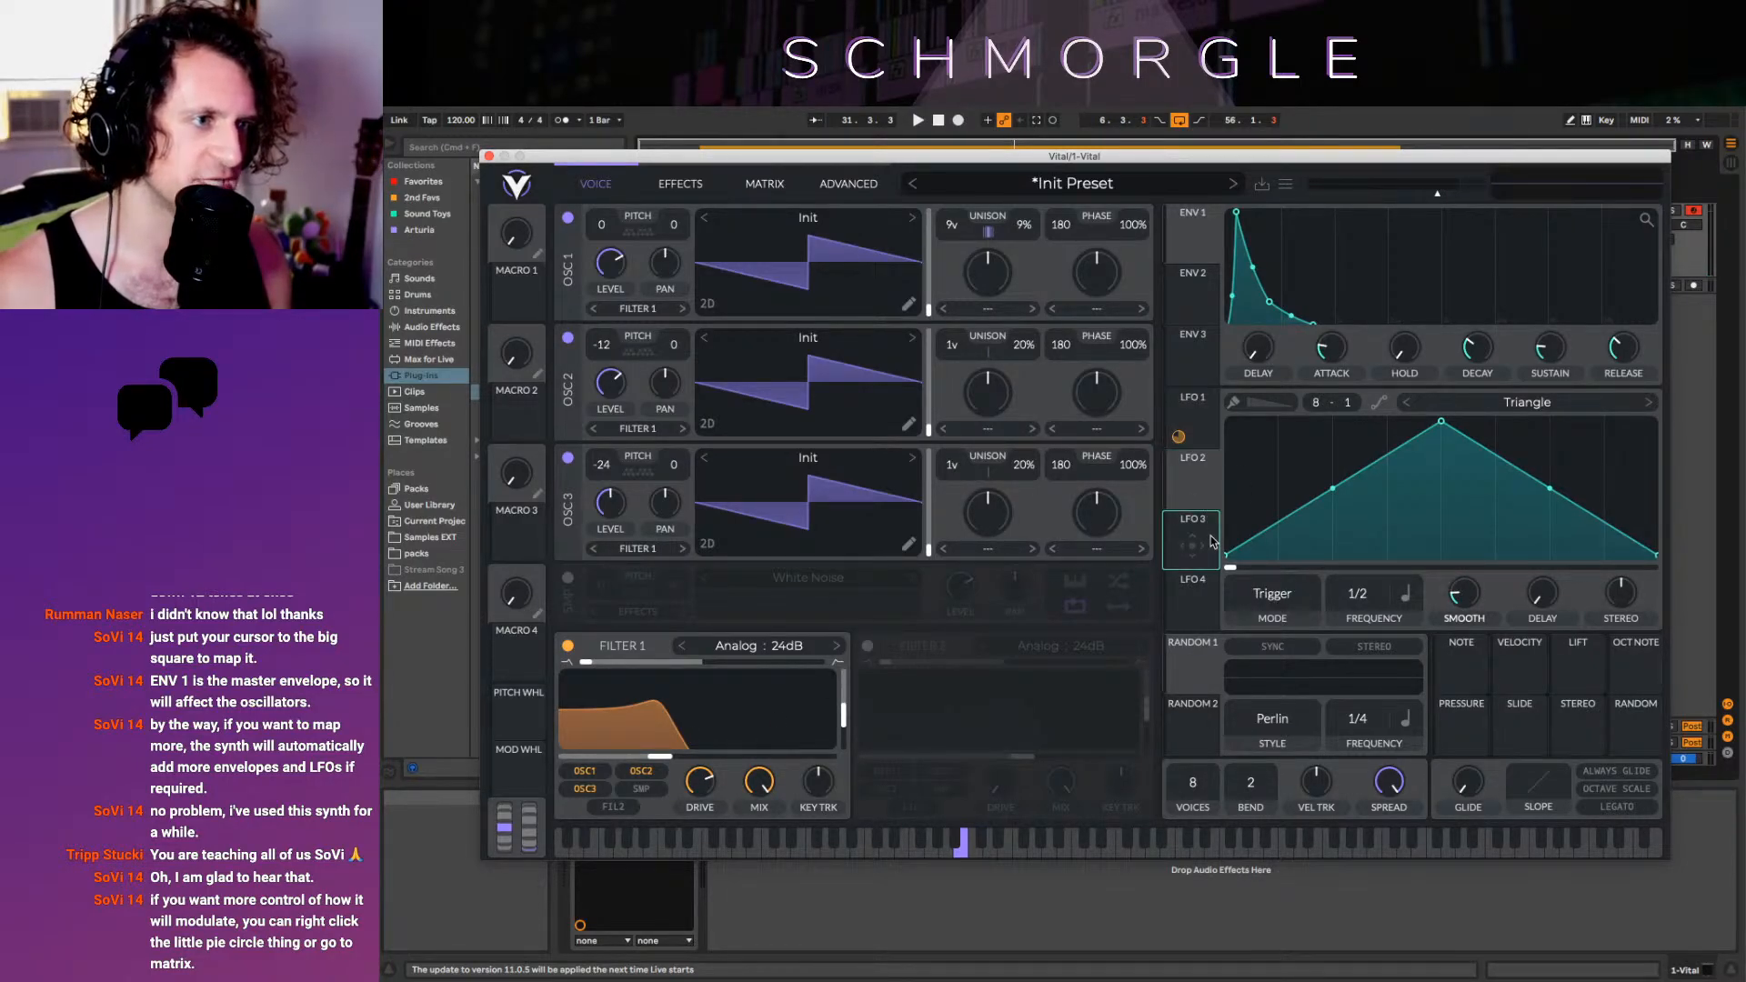
# Look through the settings of LFOs 2, 3 and 4 and compare them with LFO 1
pyautogui.click(1195, 596)
pyautogui.click(1187, 410)
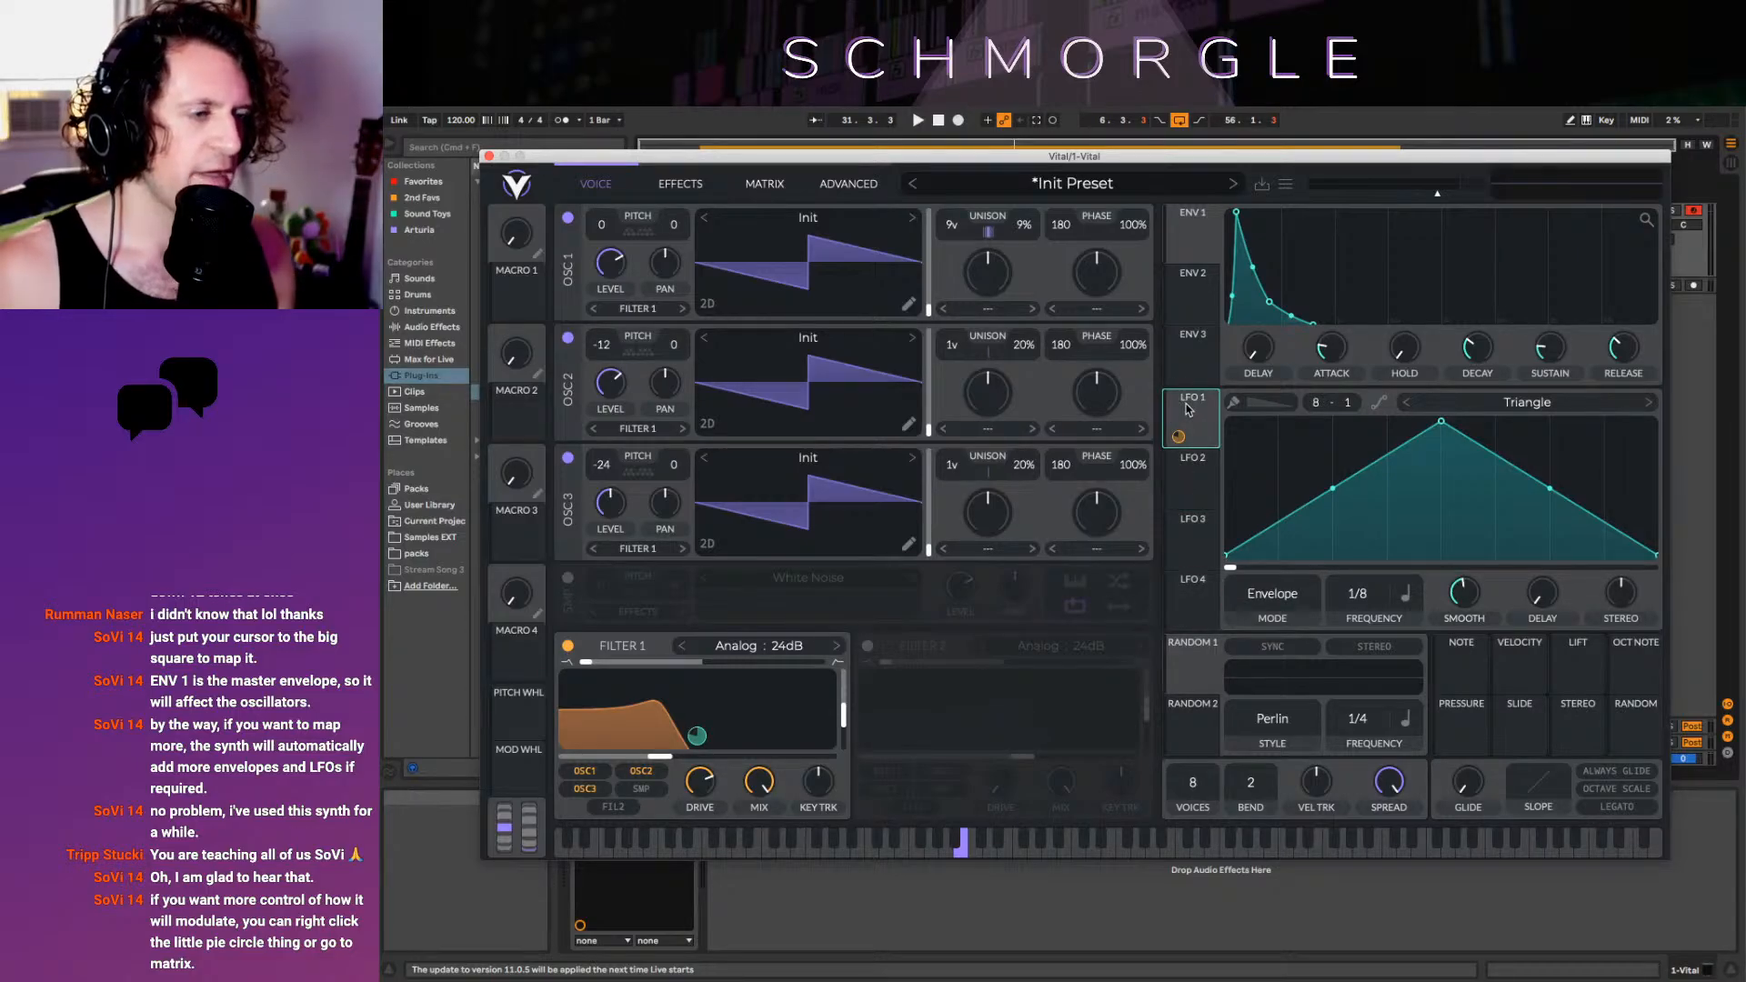
pyautogui.click(1208, 480)
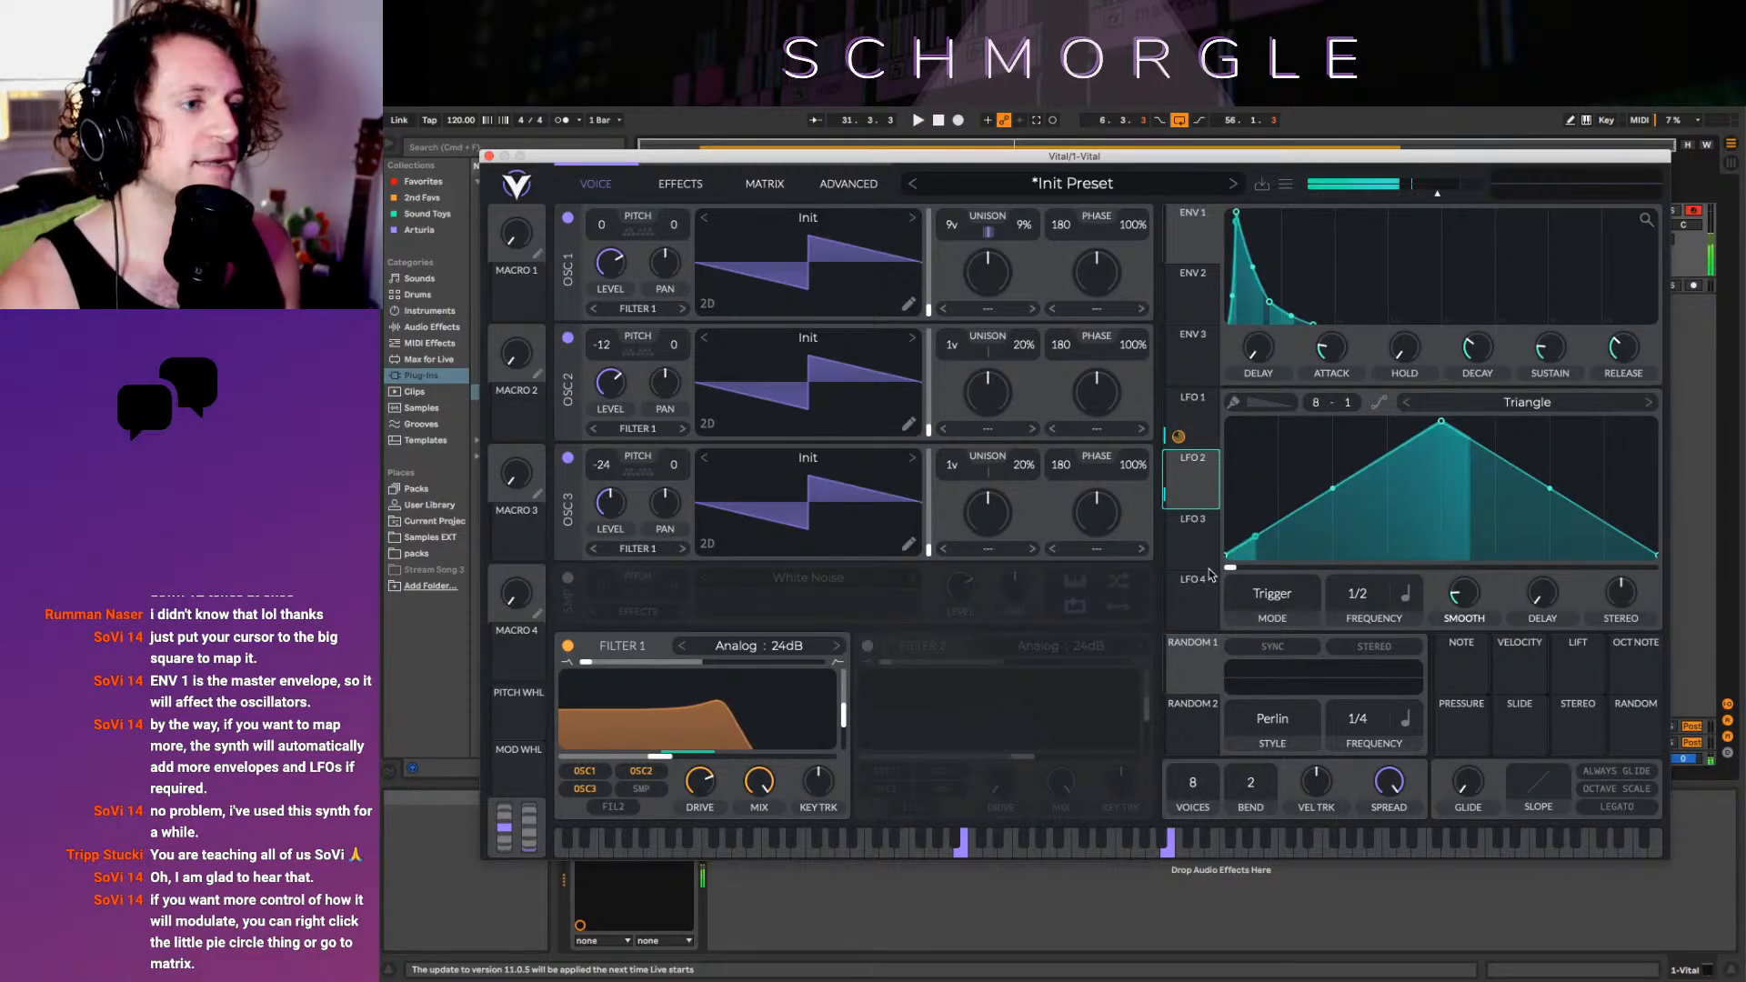
pyautogui.click(1199, 545)
pyautogui.click(1200, 600)
# Switch back to LFO 1 and change its shape to Saw Down
pyautogui.click(1197, 442)
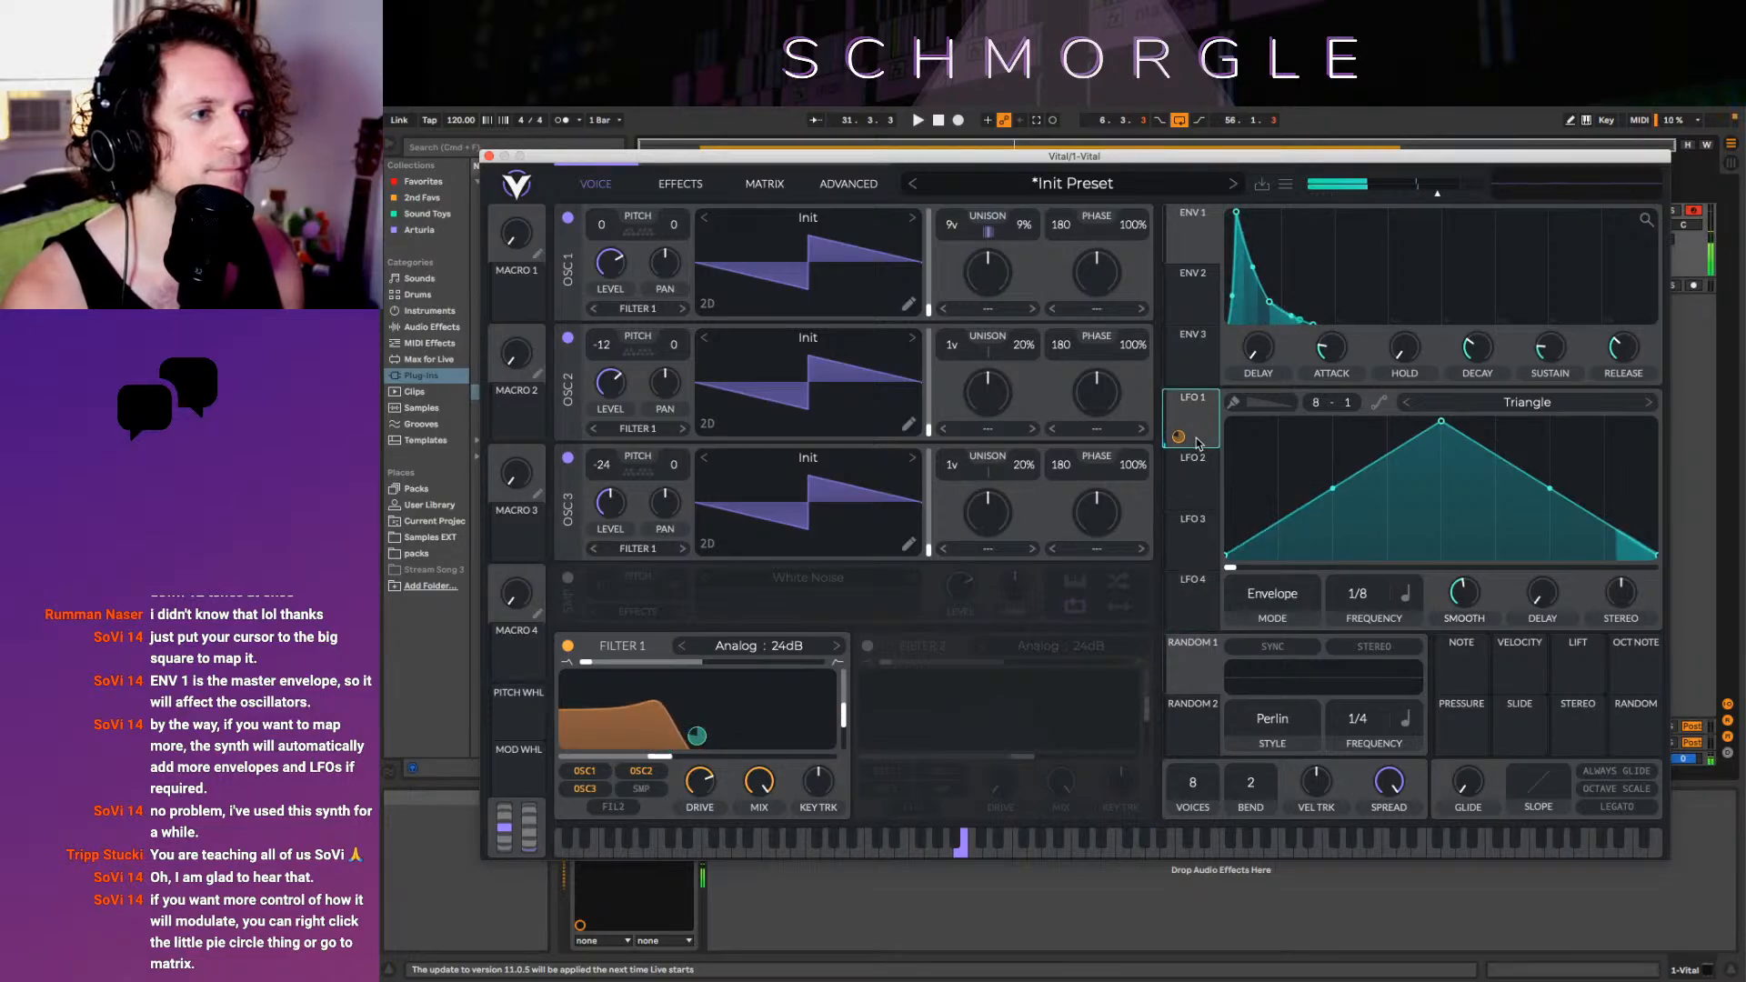
pyautogui.click(1650, 405)
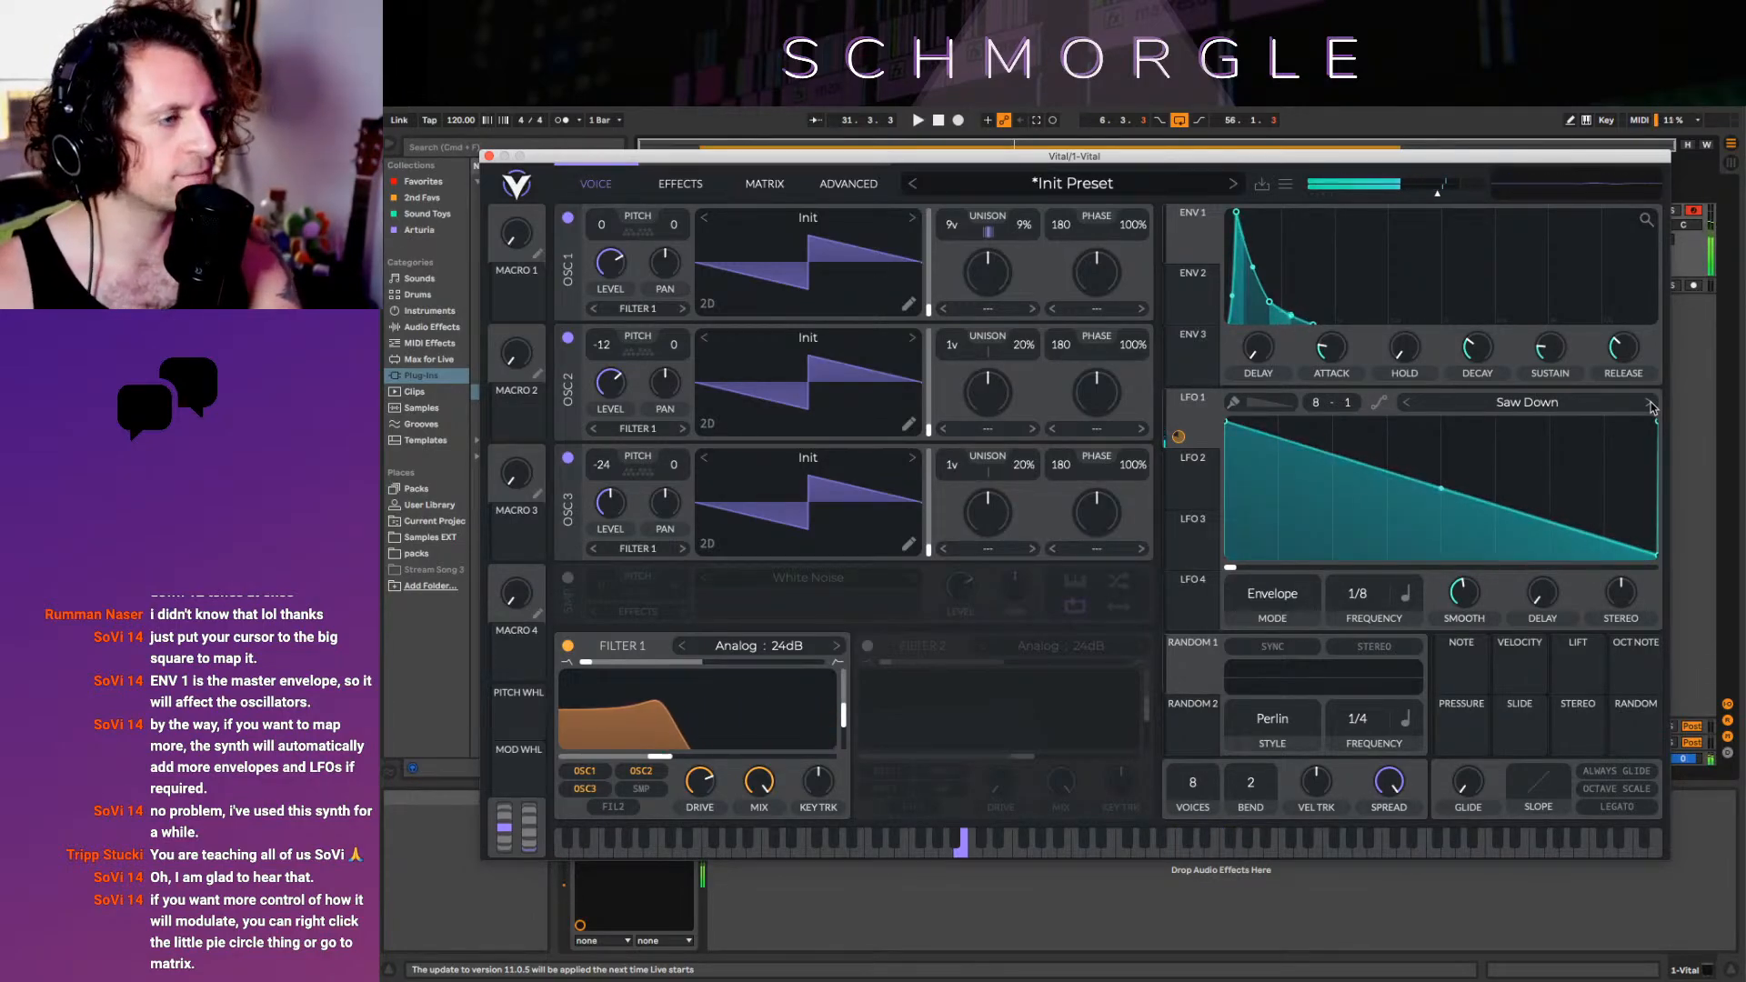
# Try the Trance Gate shape on LFO 1 and look over the modulation matrix and effects pages
pyautogui.click(1408, 403)
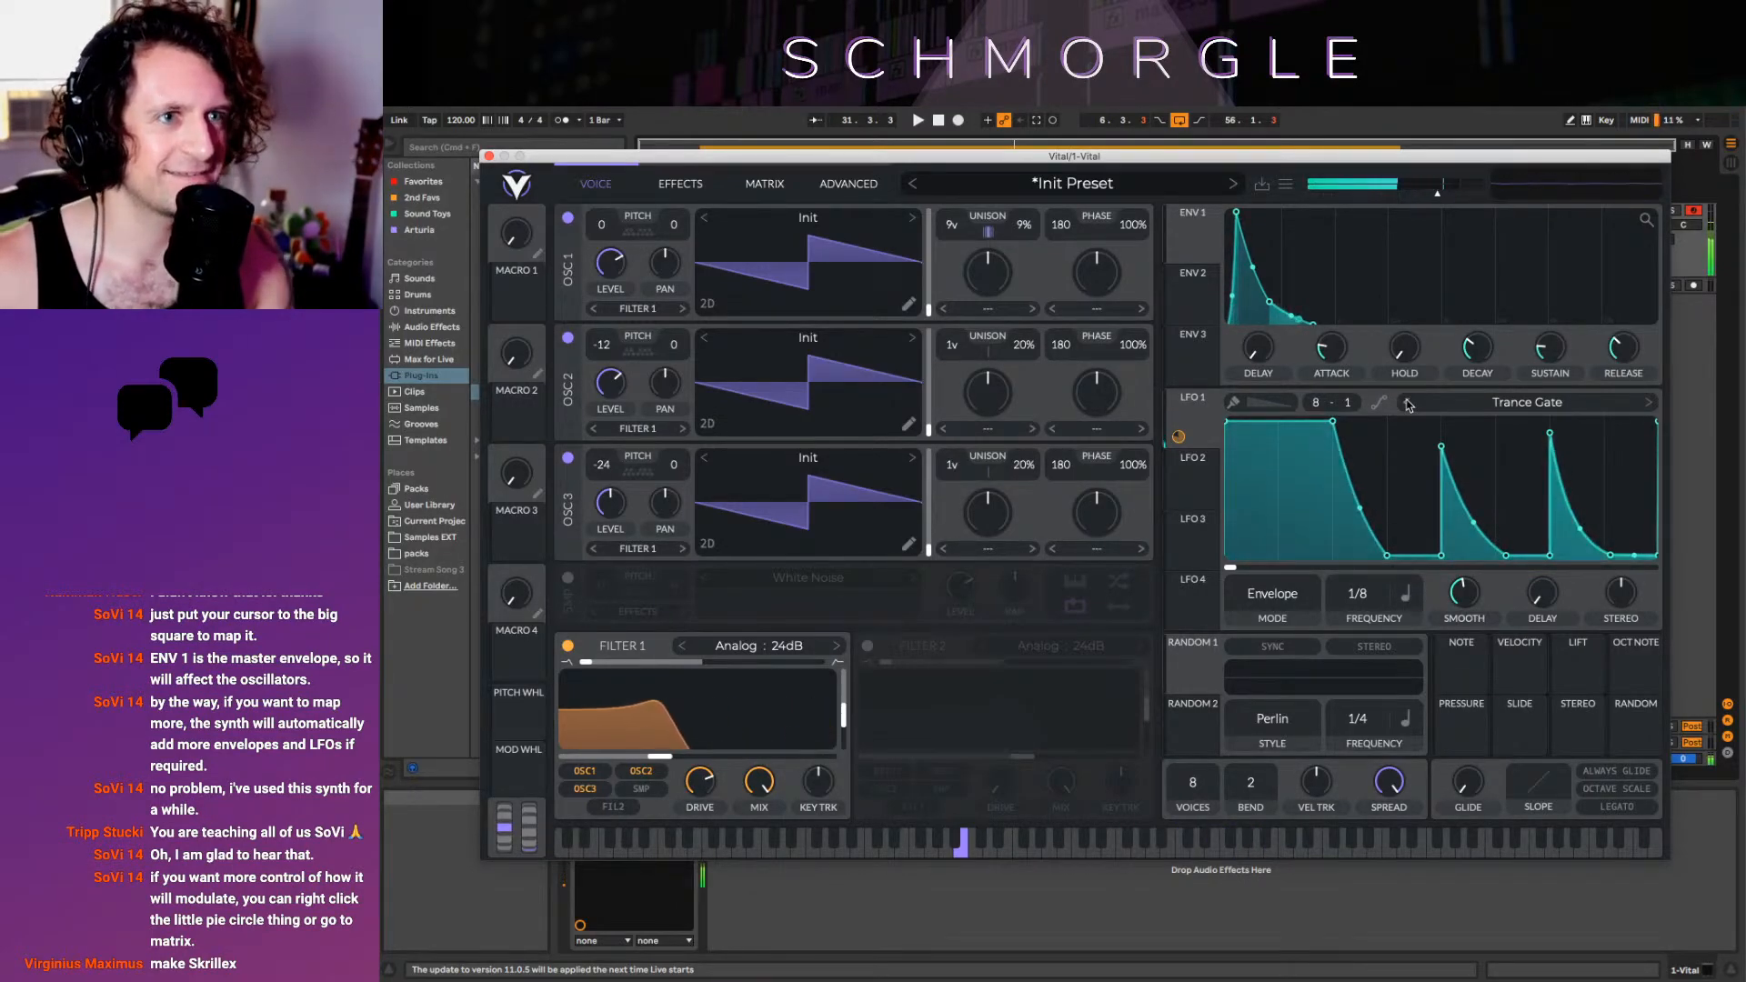
pyautogui.click(777, 186)
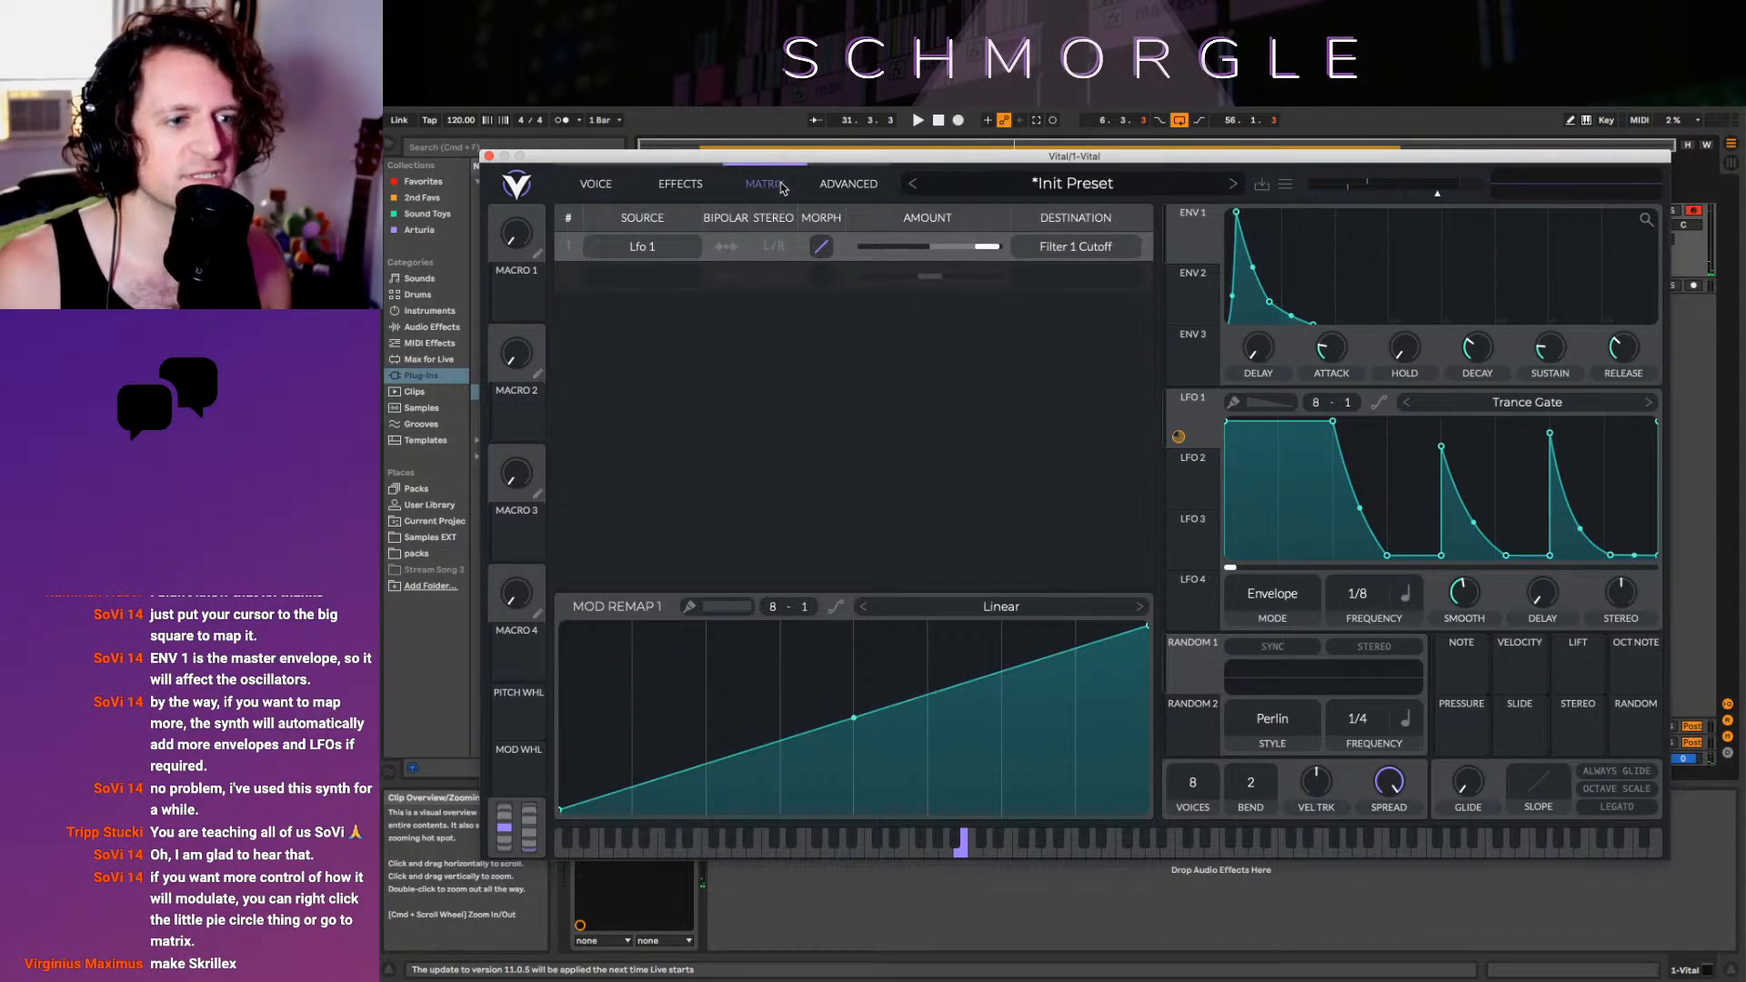
pyautogui.click(679, 184)
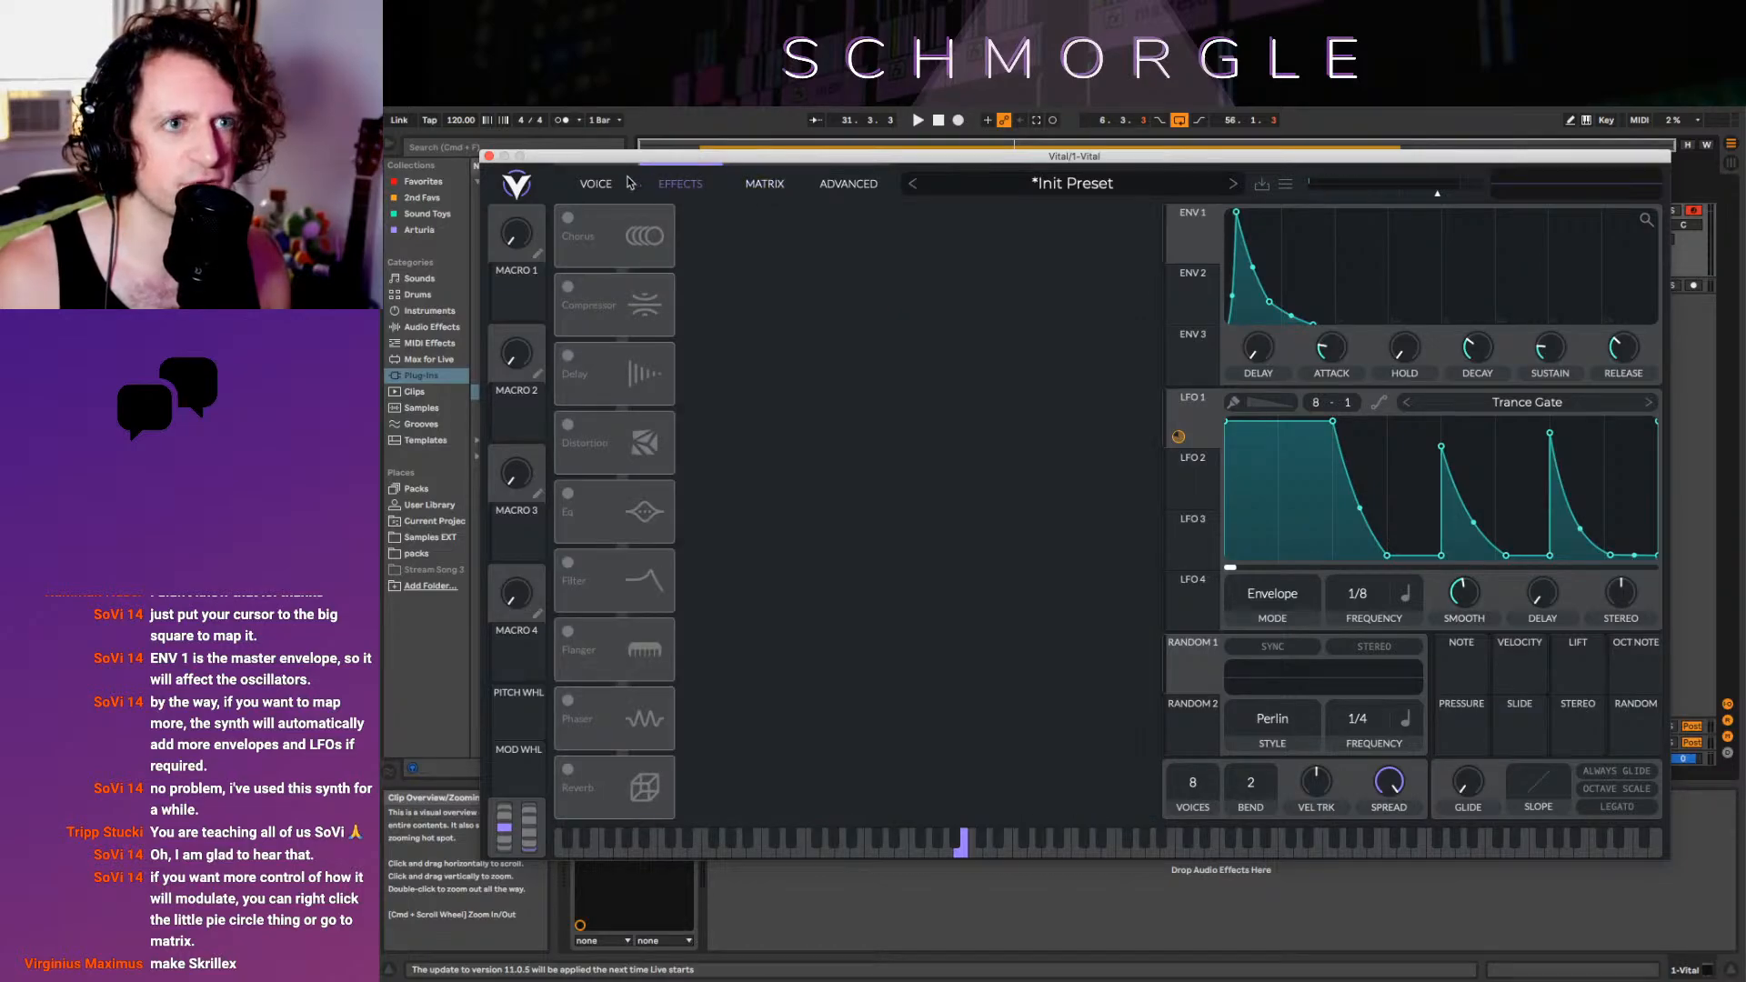
pyautogui.click(599, 184)
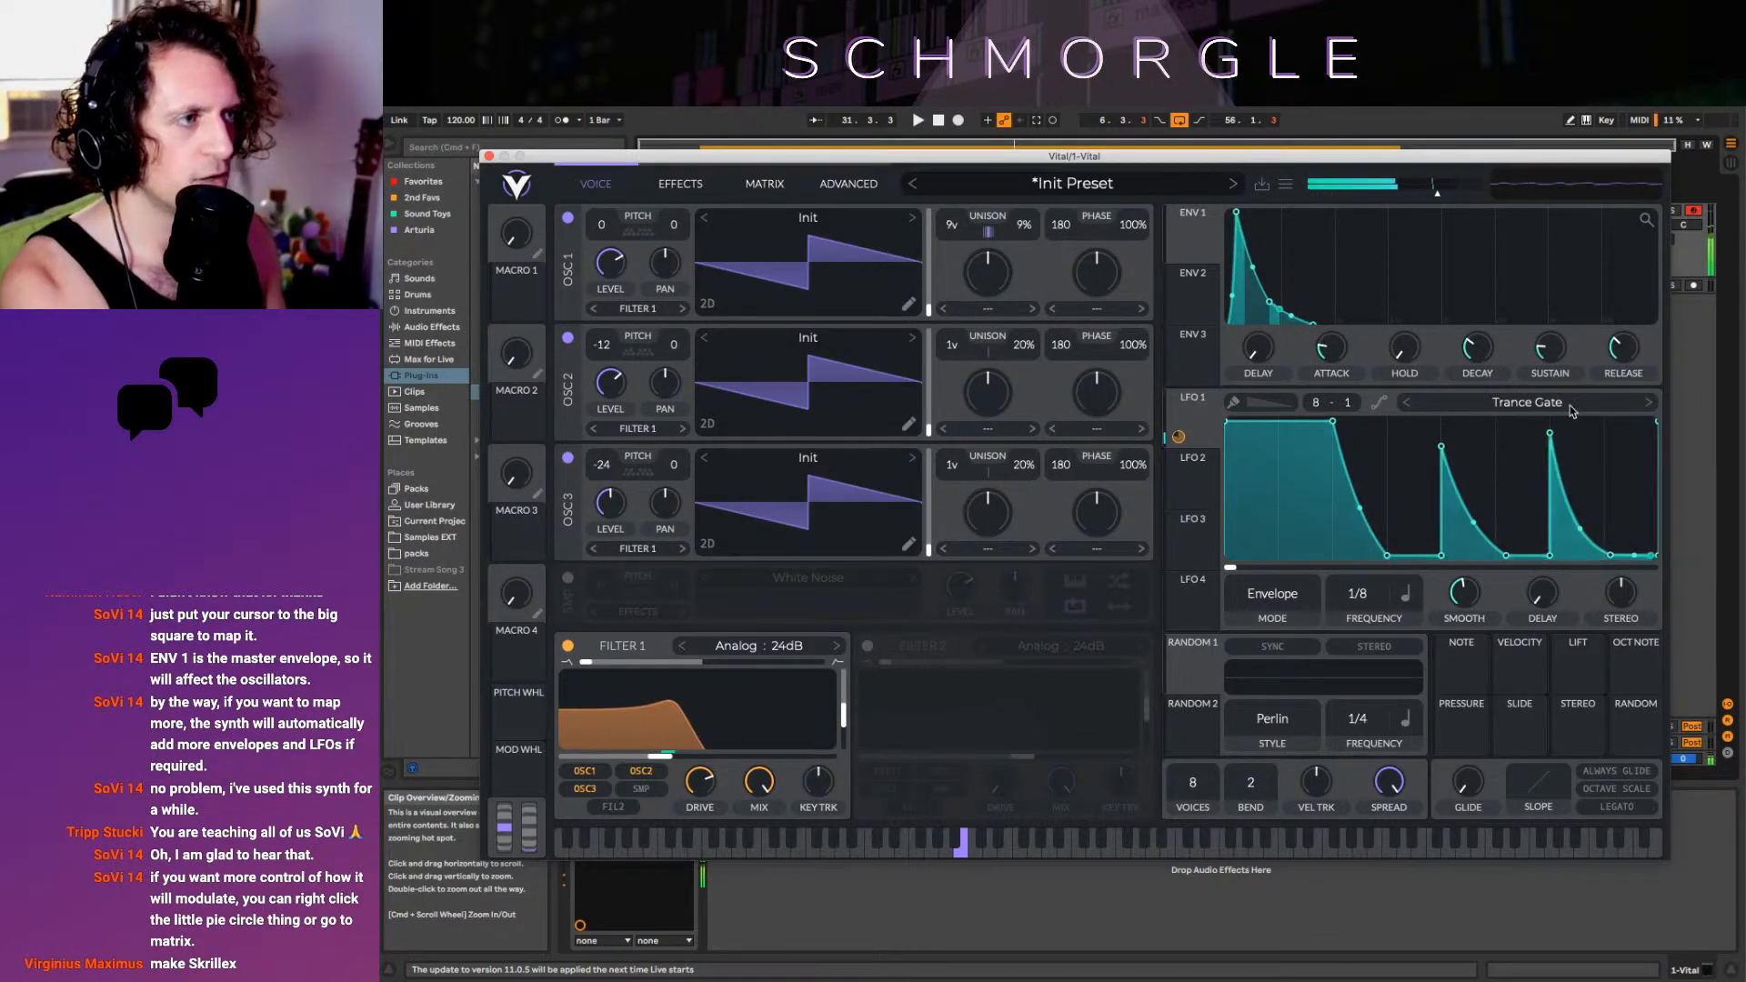
# Try the Saw Down, Saw Up and Split Gate shapes on LFO 1 to compare how they sound
pyautogui.click(1649, 403)
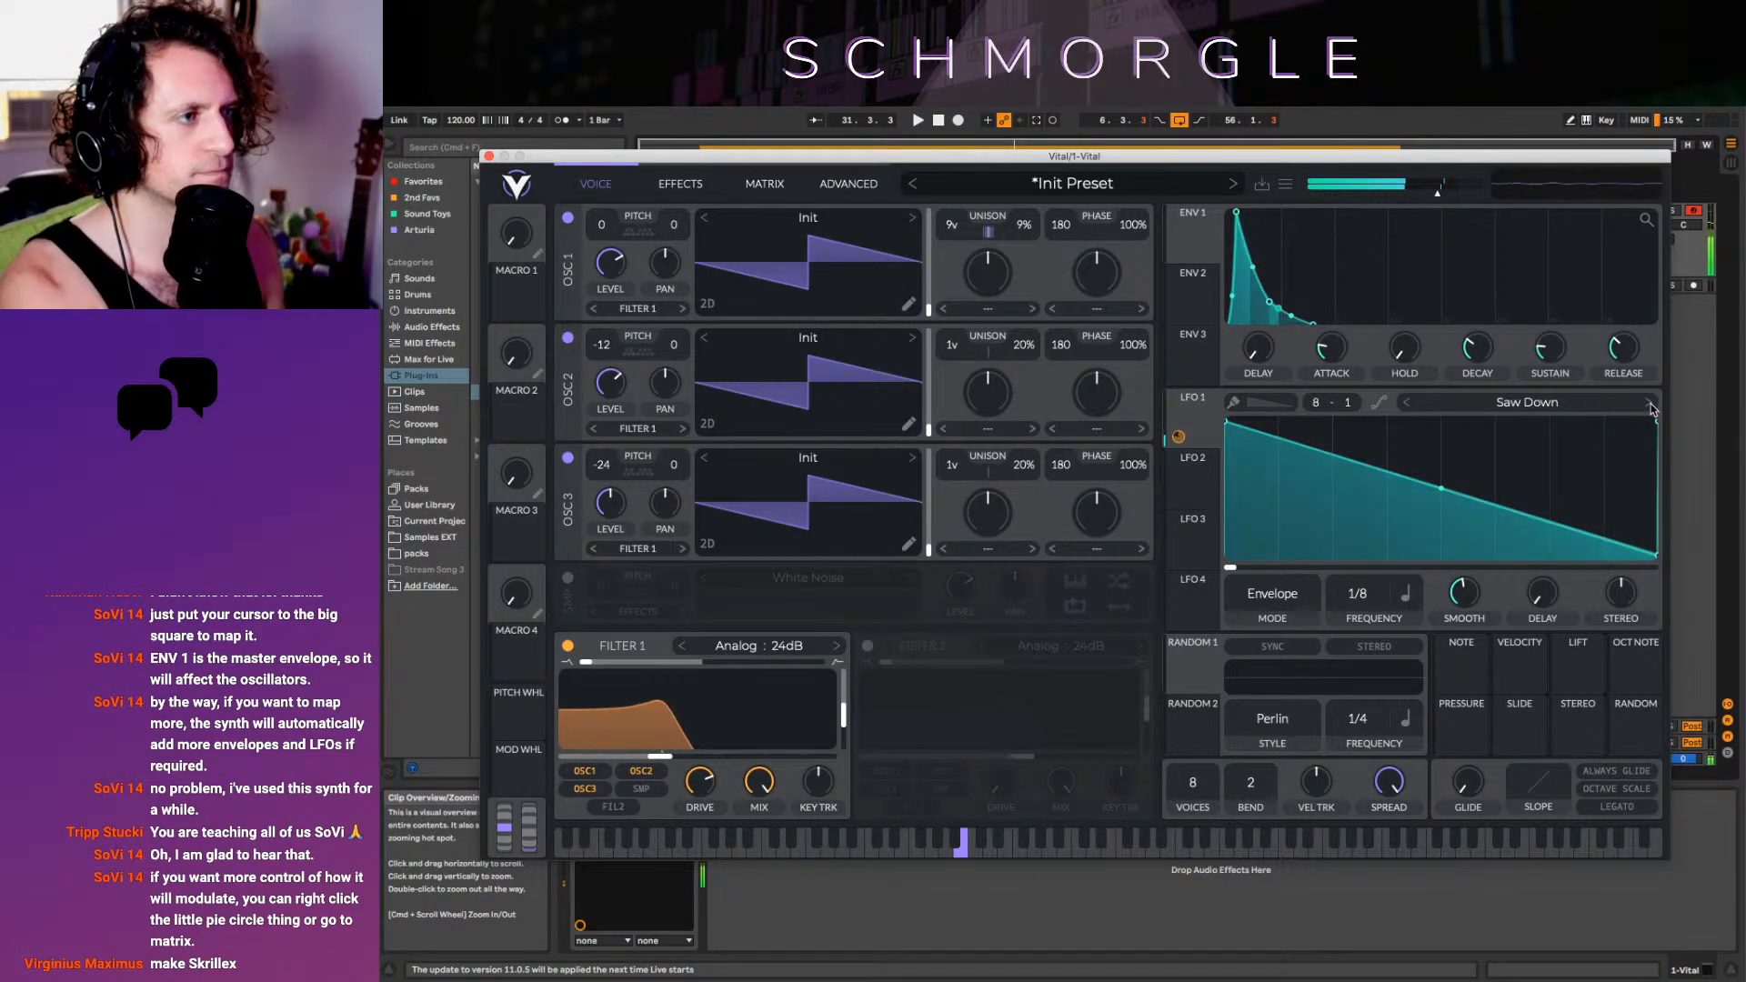
pyautogui.click(1649, 403)
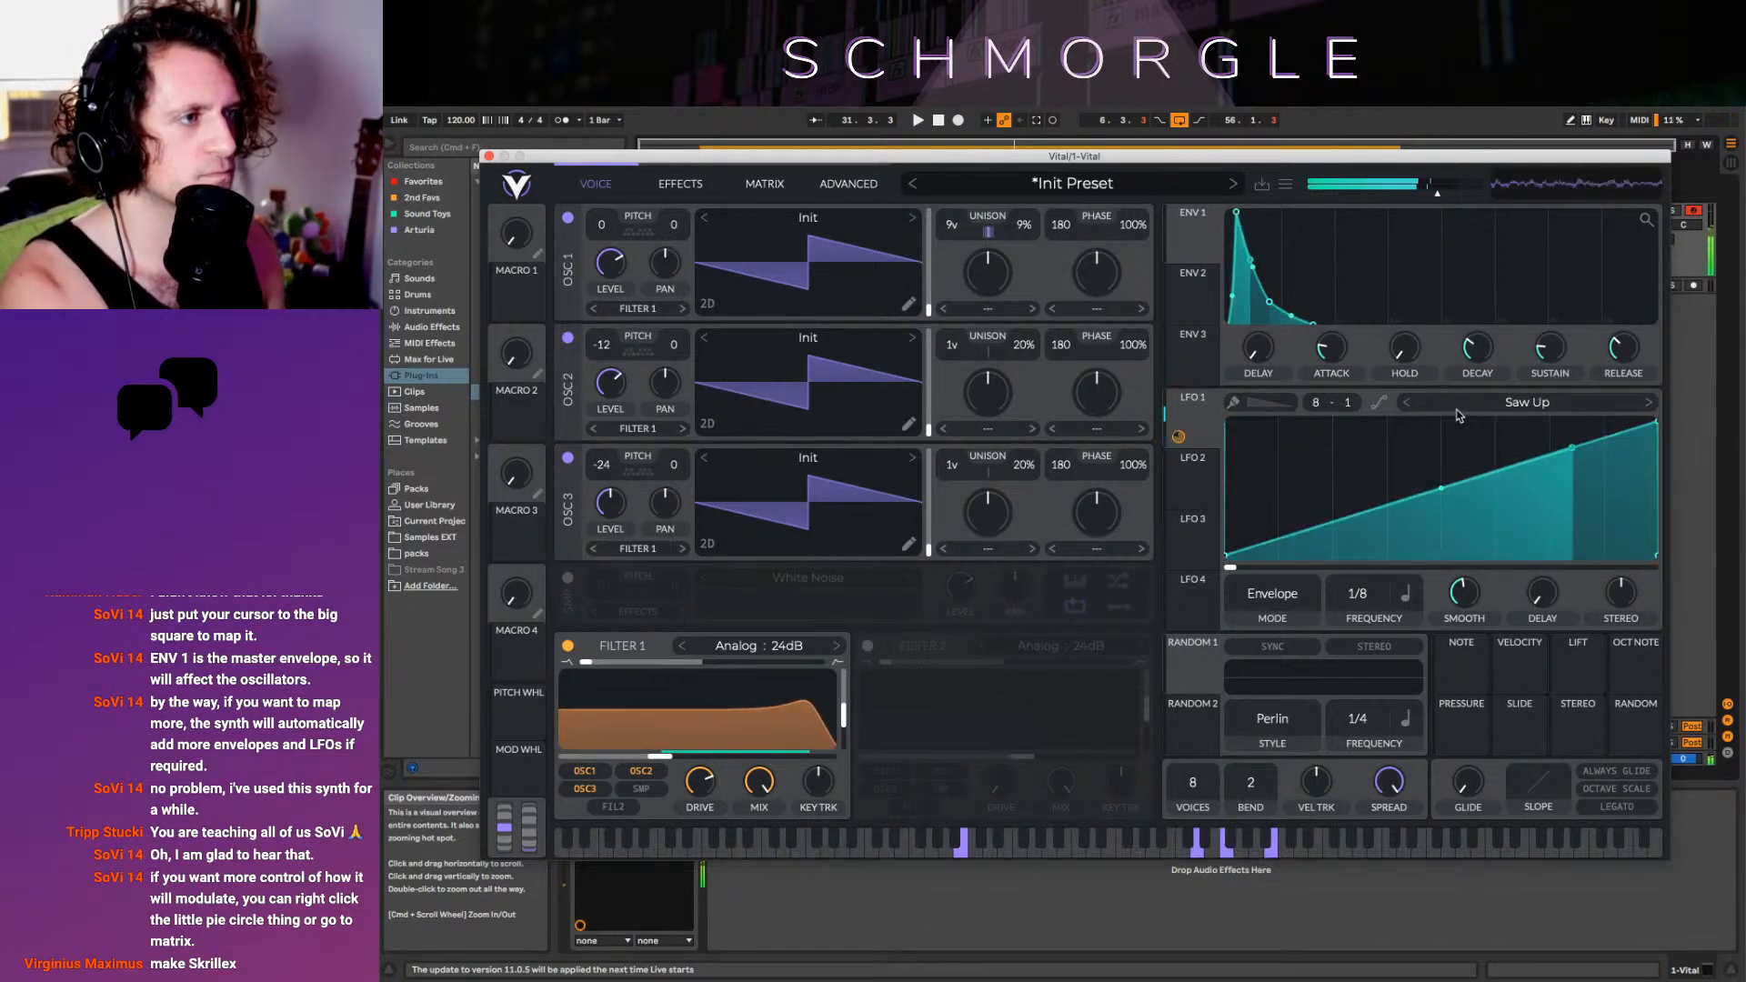
pyautogui.click(1407, 408)
pyautogui.click(1407, 408)
pyautogui.click(1407, 408)
# Open the LFO shape browser and set LFO 1's shape to Sin
pyautogui.click(1529, 403)
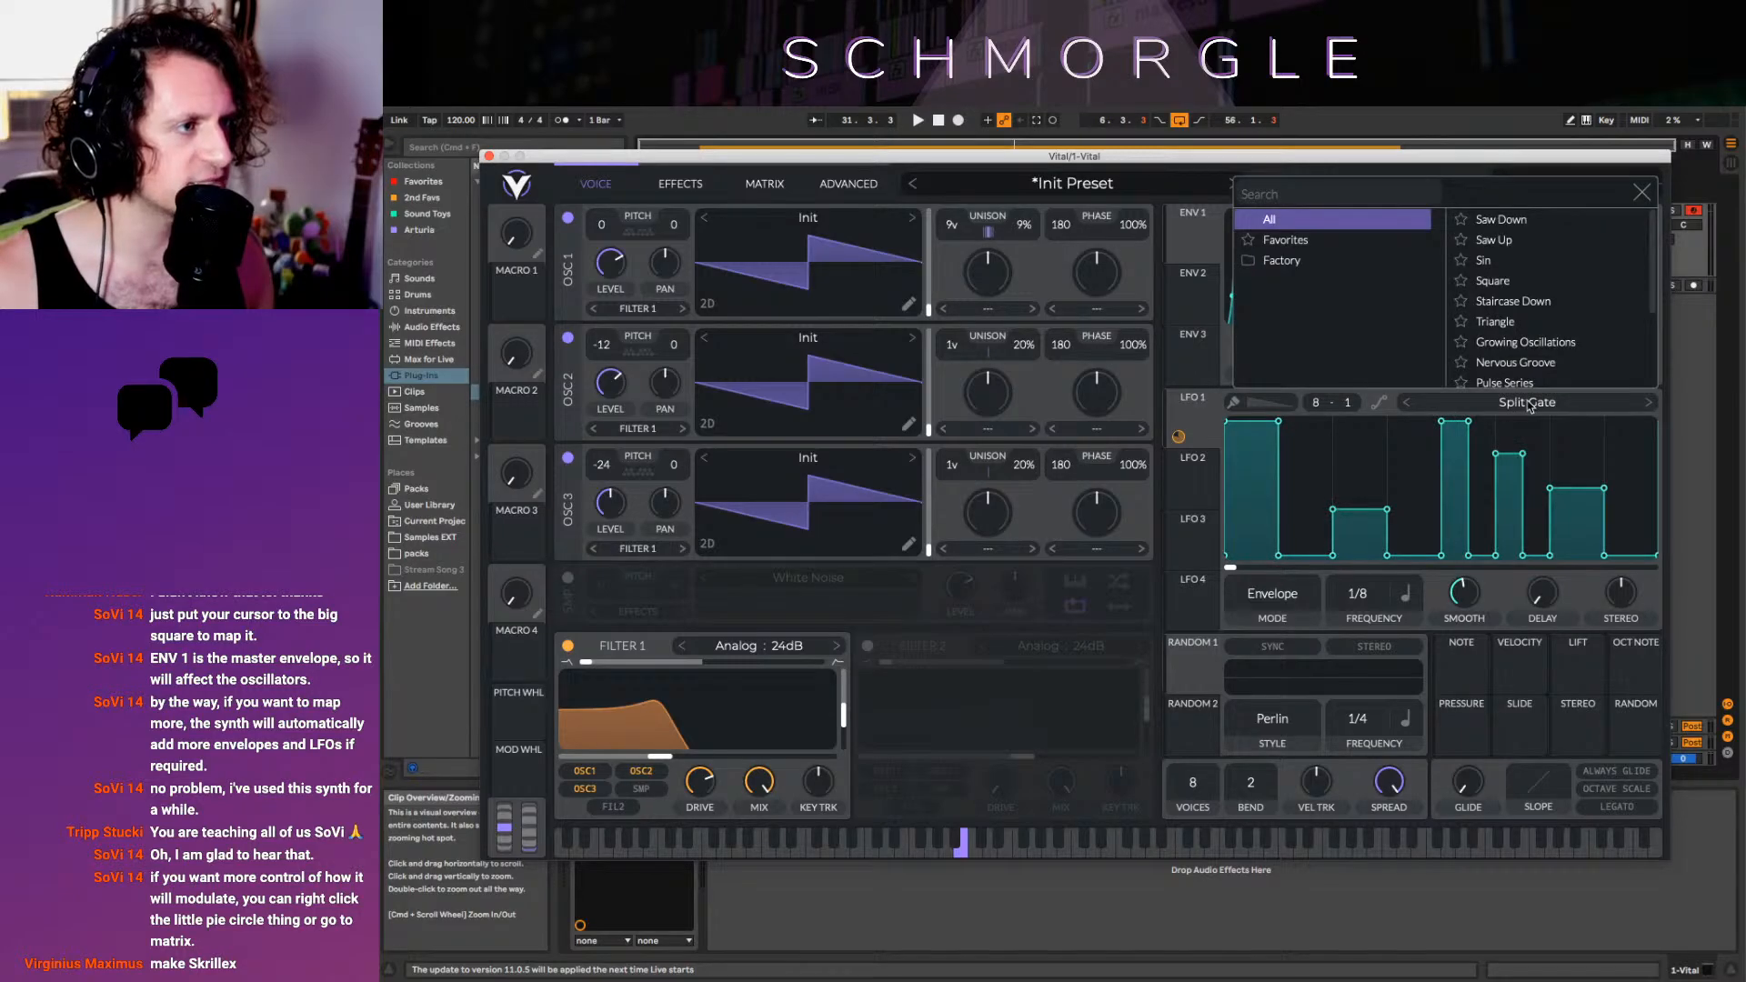
pyautogui.rightClick(1379, 440)
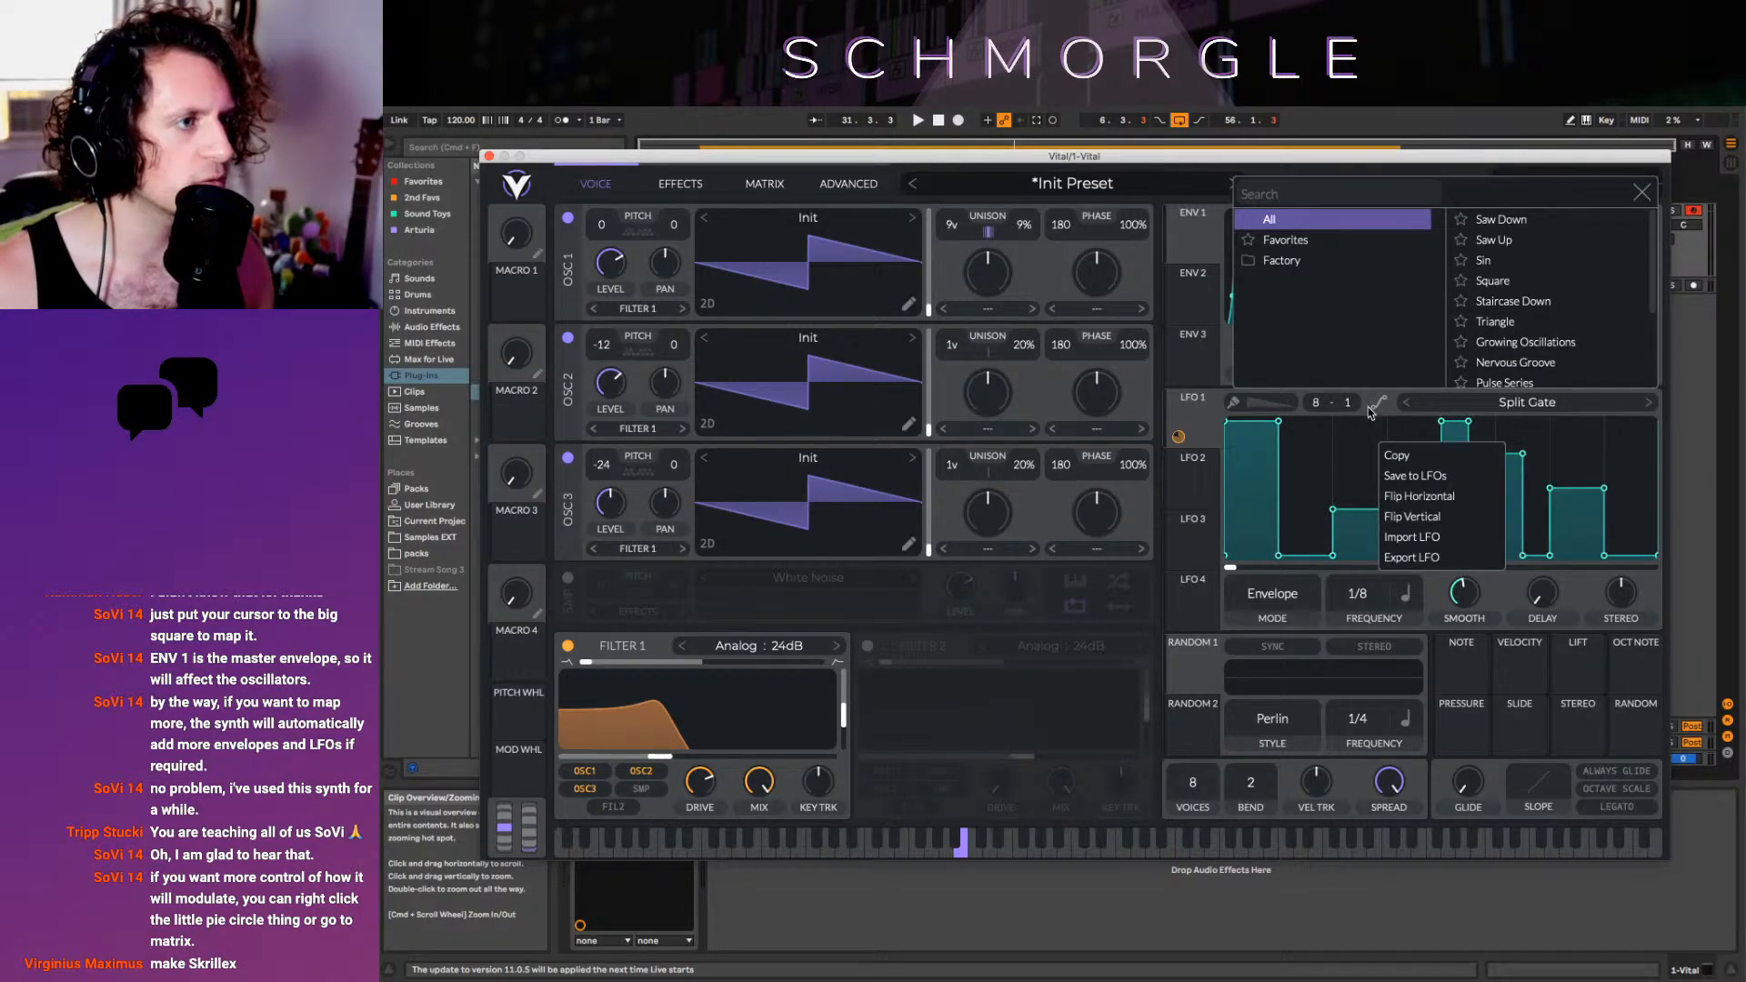
pyautogui.click(1352, 430)
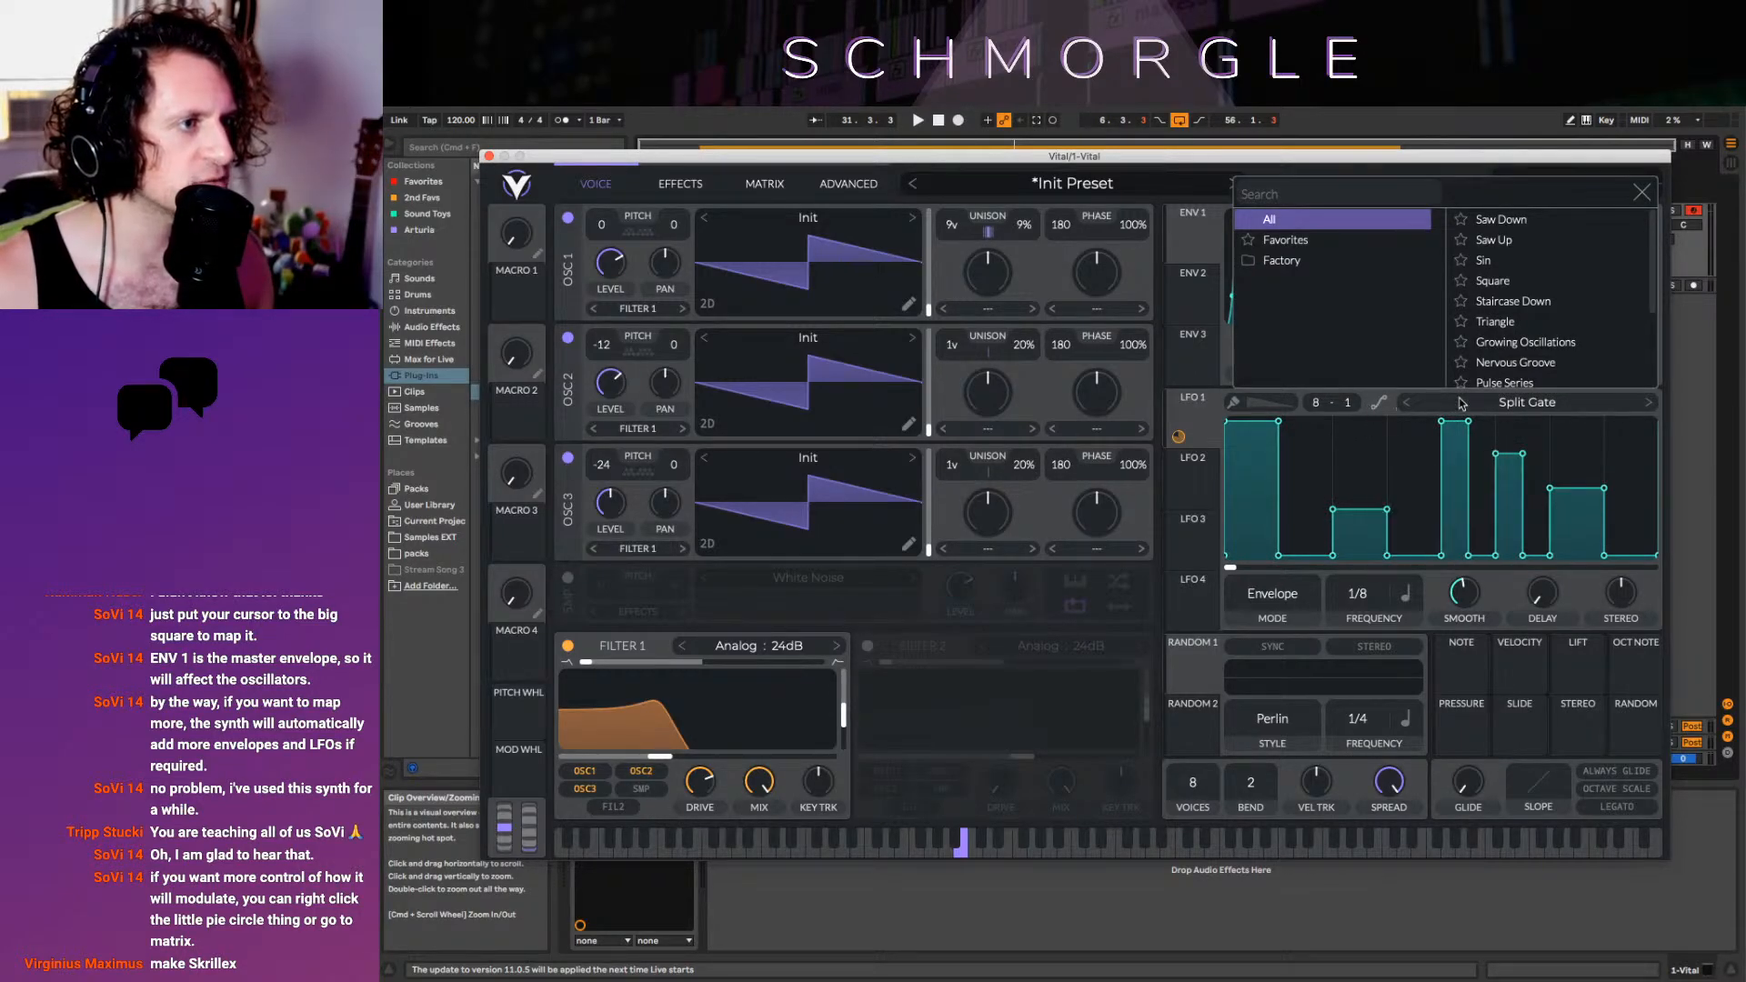
pyautogui.click(1649, 403)
pyautogui.click(1649, 403)
pyautogui.click(1649, 403)
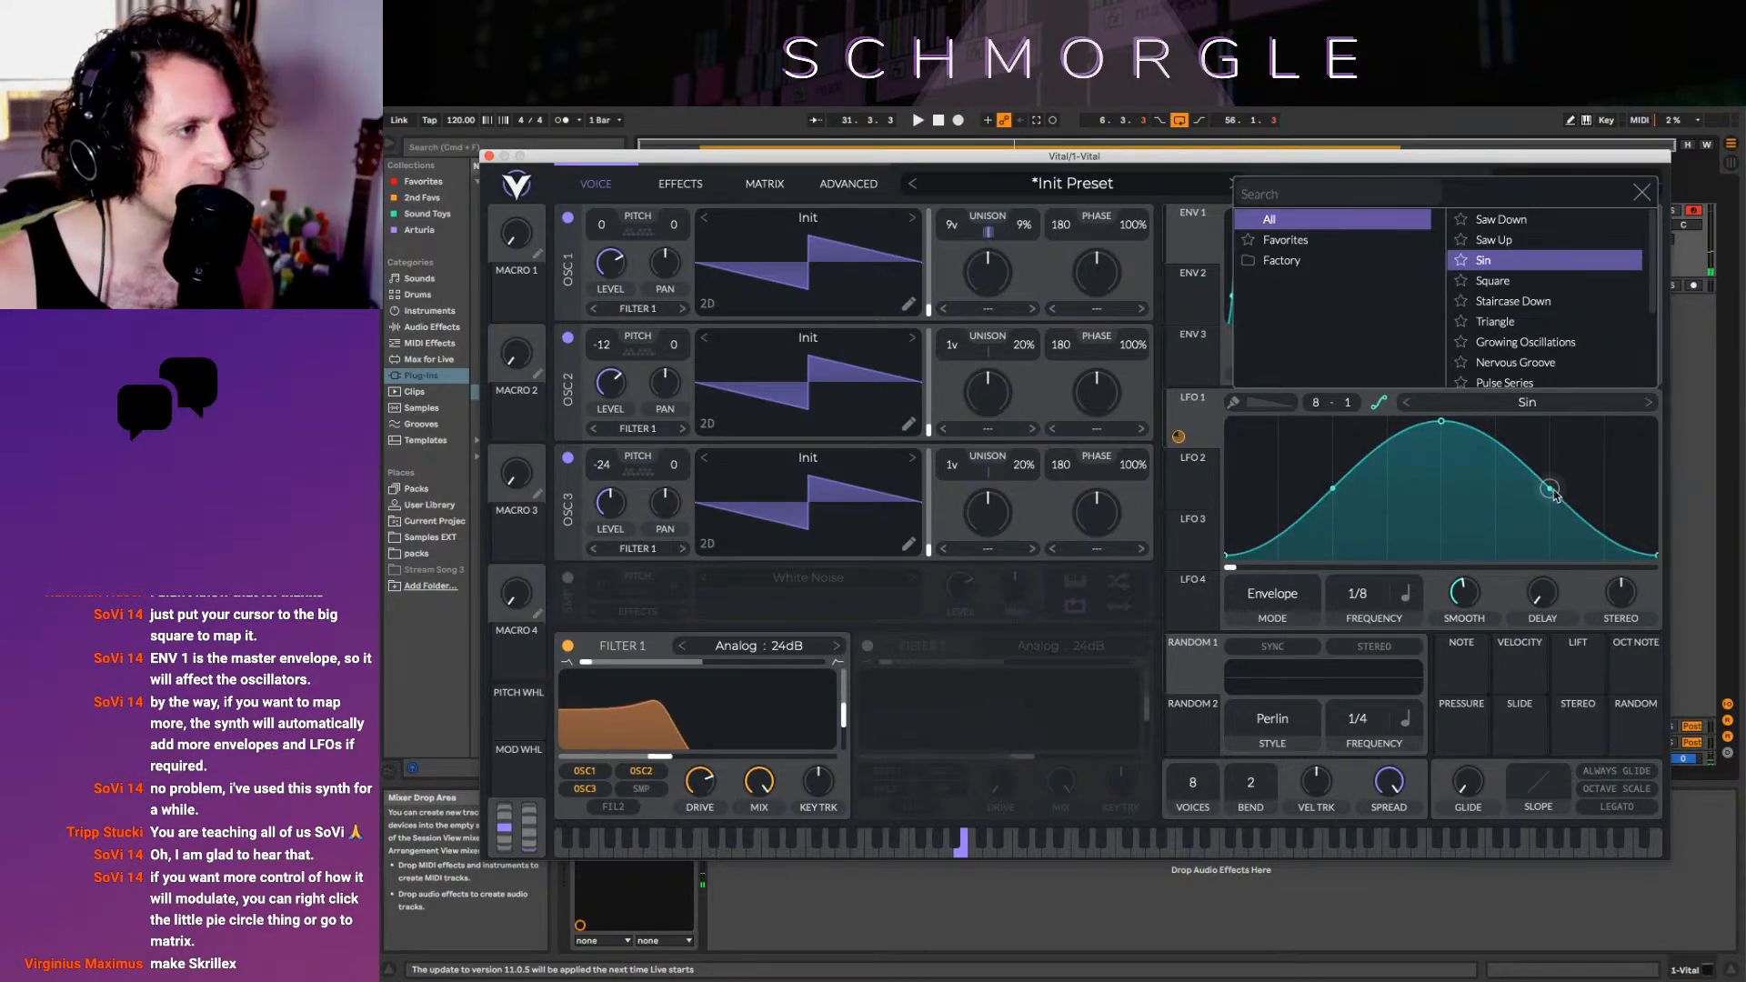
# Reshape LFO 1's Sin curve by bending its falling side downwards and slightly lowering the central peak
pyautogui.moveTo(1550, 489); pyautogui.dragTo(1484, 524)
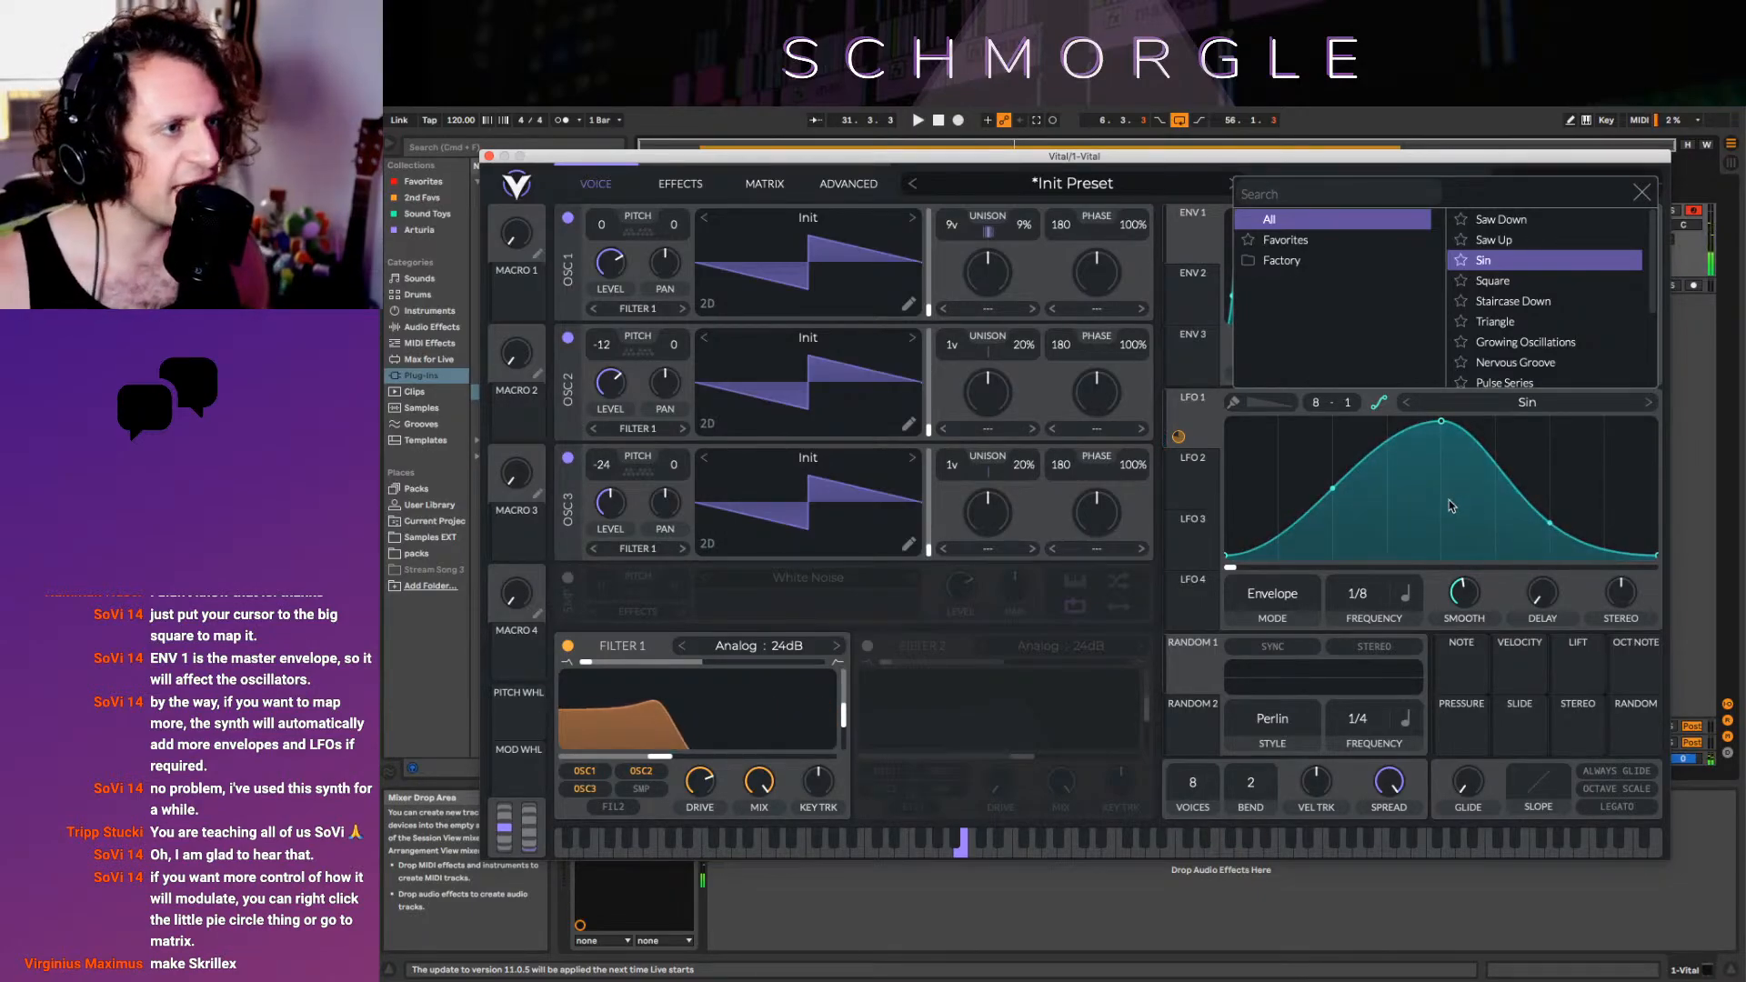
pyautogui.moveTo(1444, 425); pyautogui.dragTo(1387, 421)
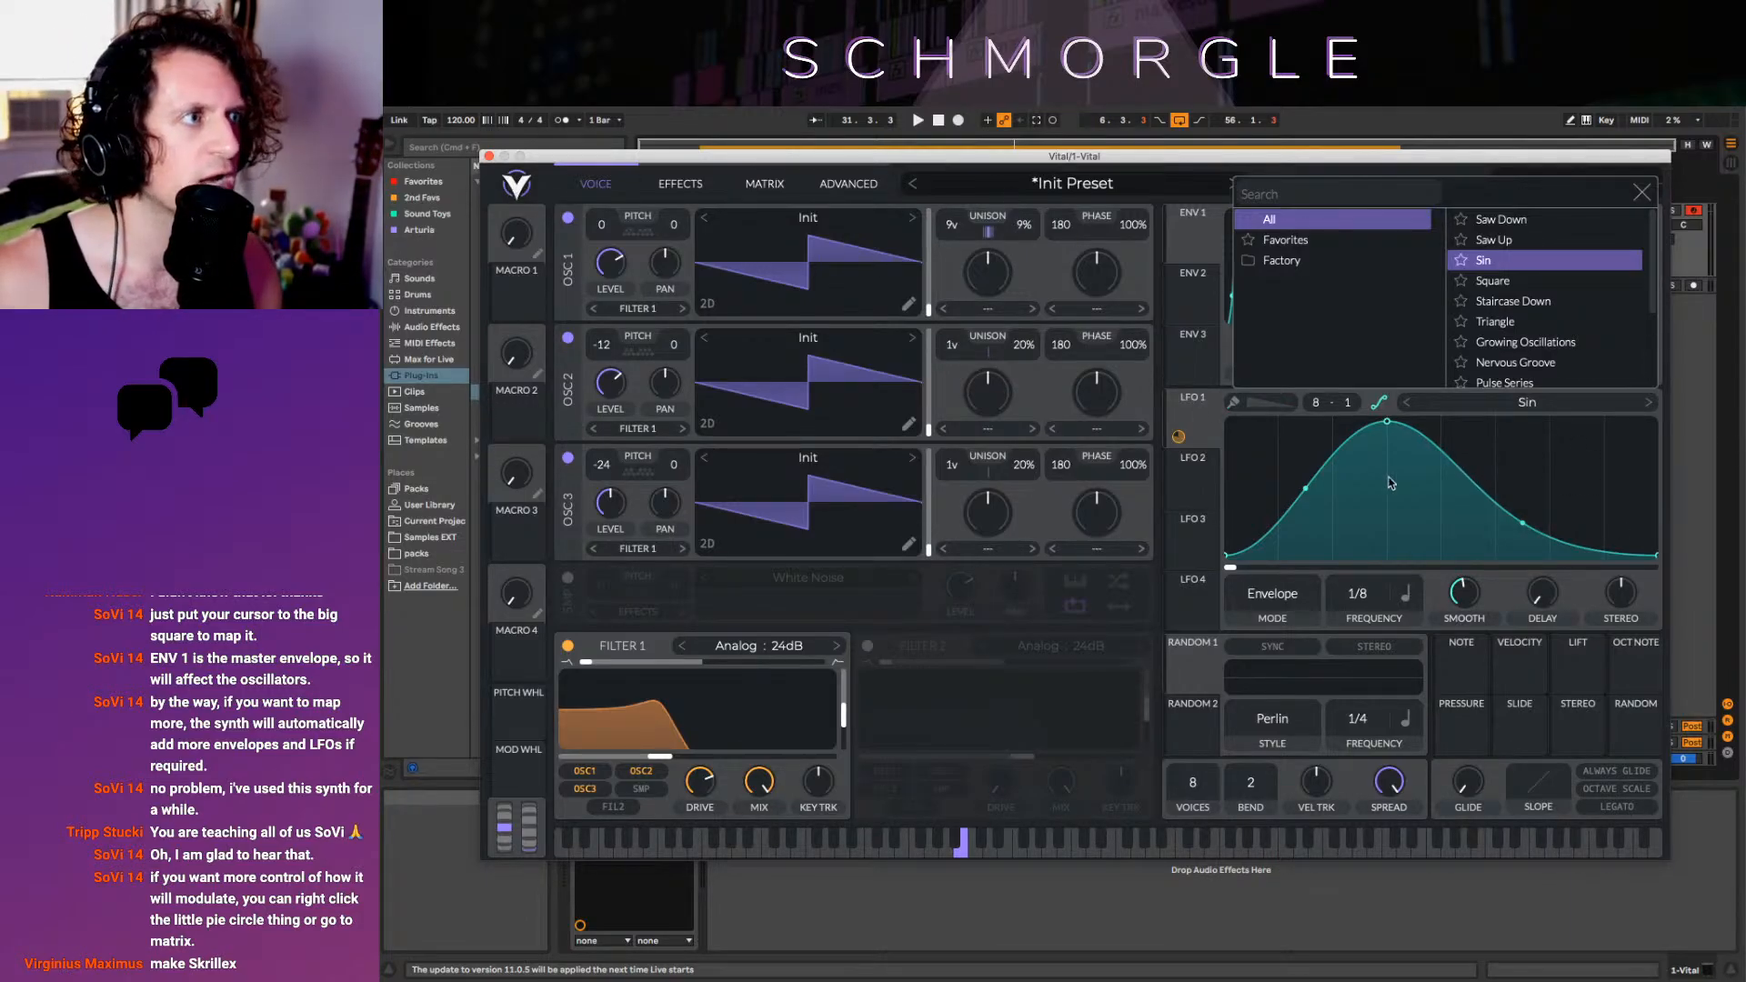
pyautogui.moveTo(1387, 421); pyautogui.dragTo(1446, 437)
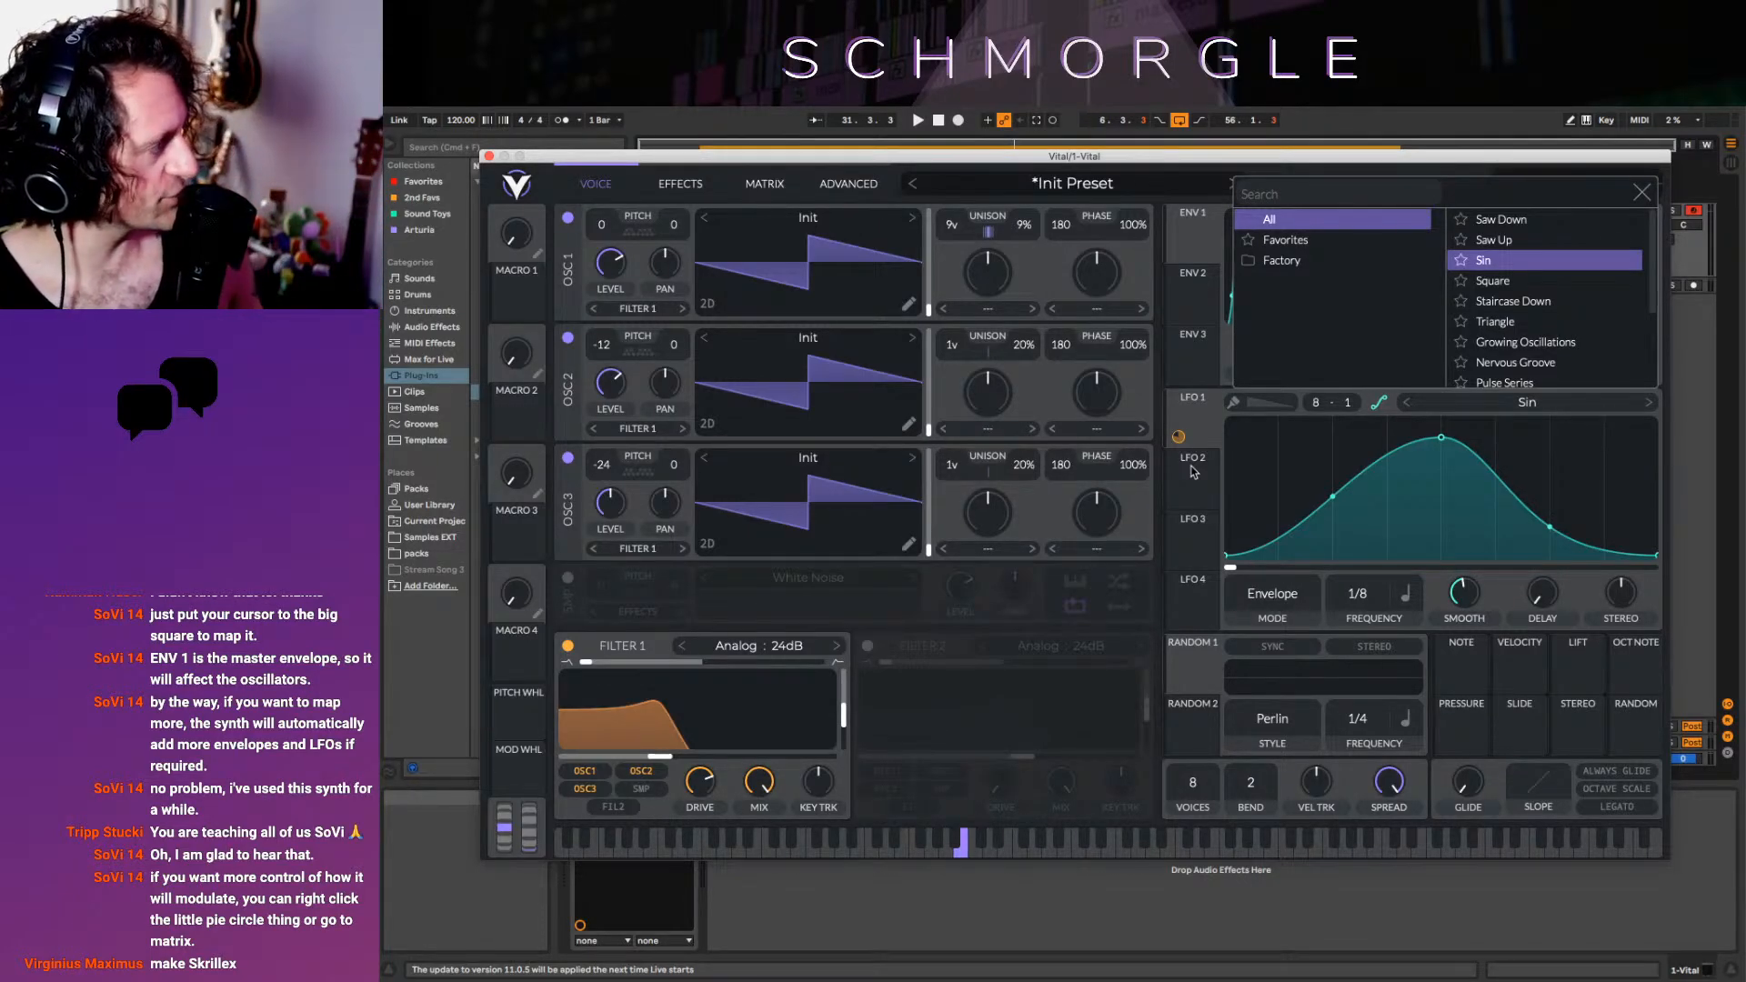
pyautogui.press('super+Tab')
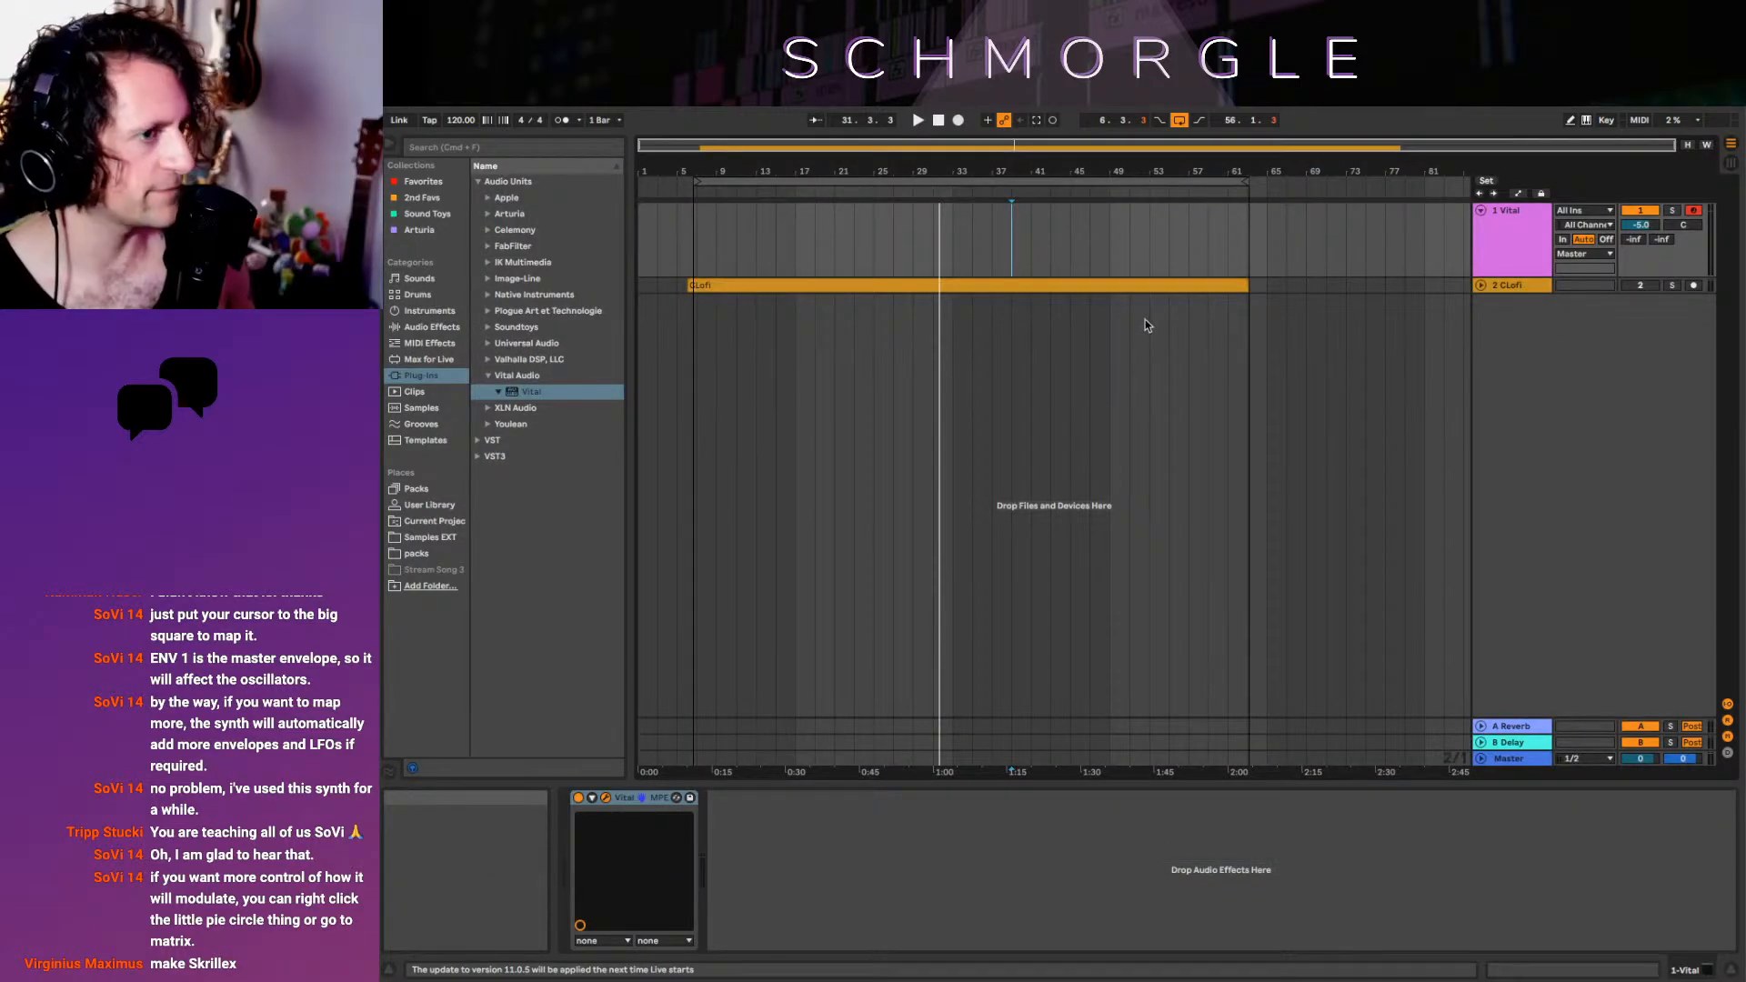
pyautogui.click(1245, 604)
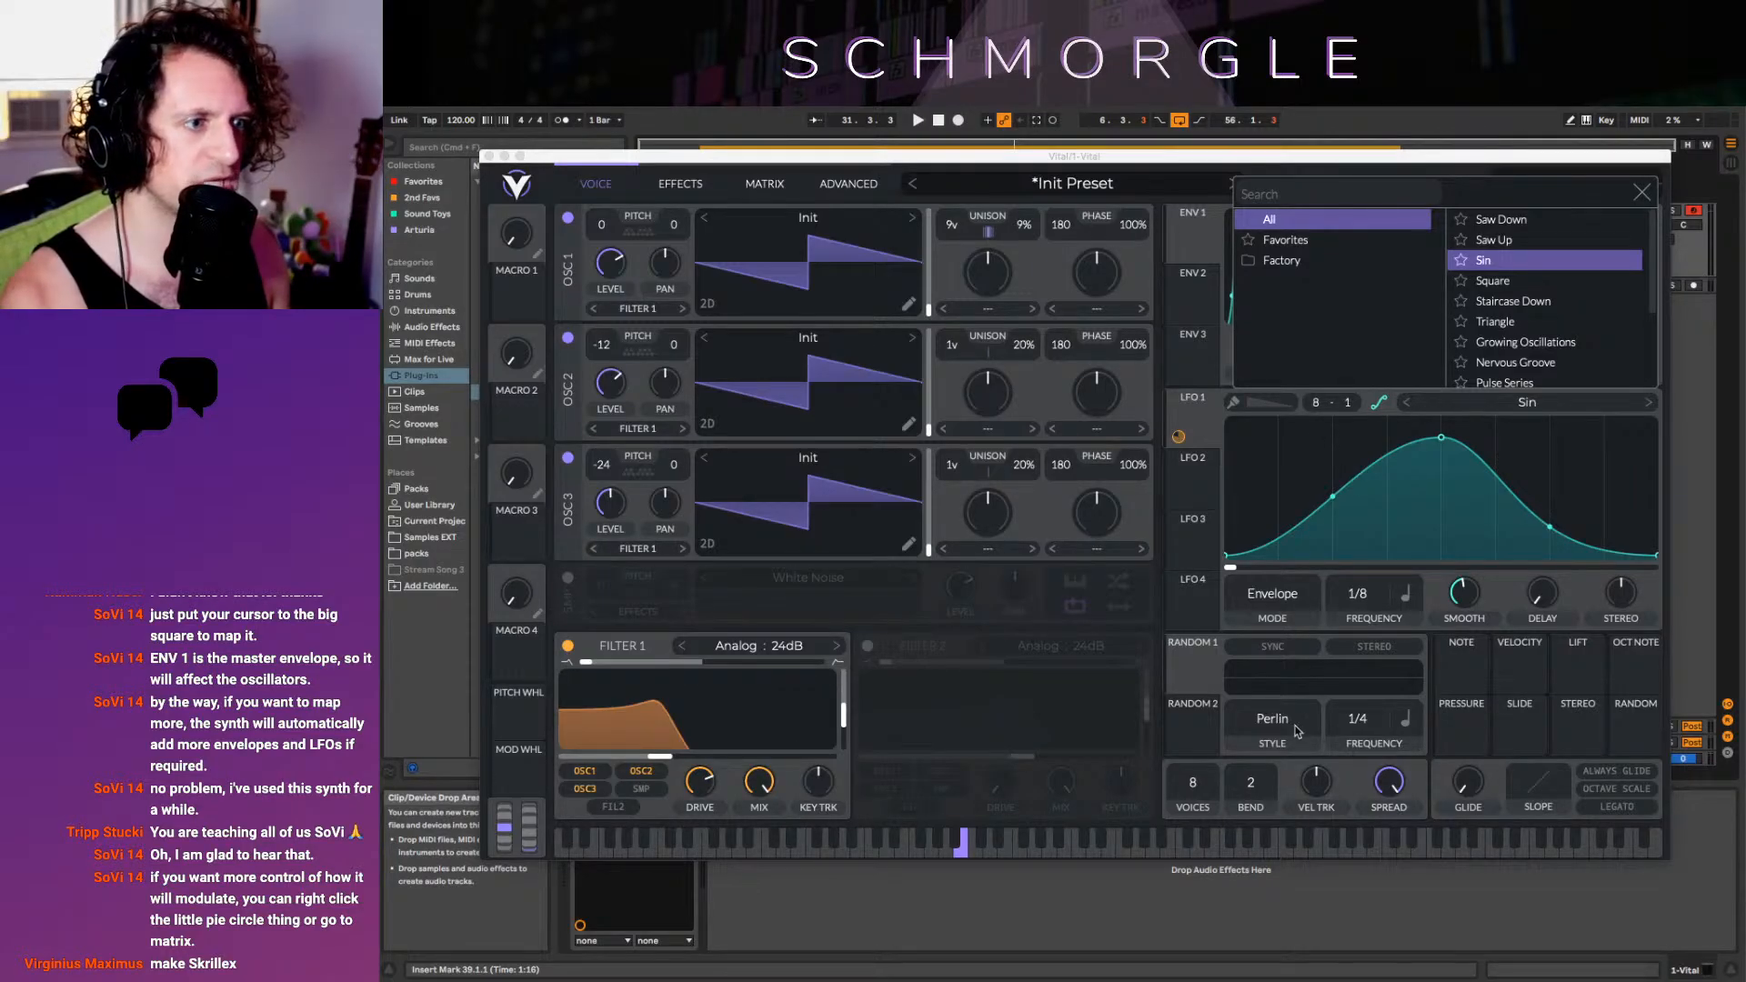
pyautogui.click(1201, 671)
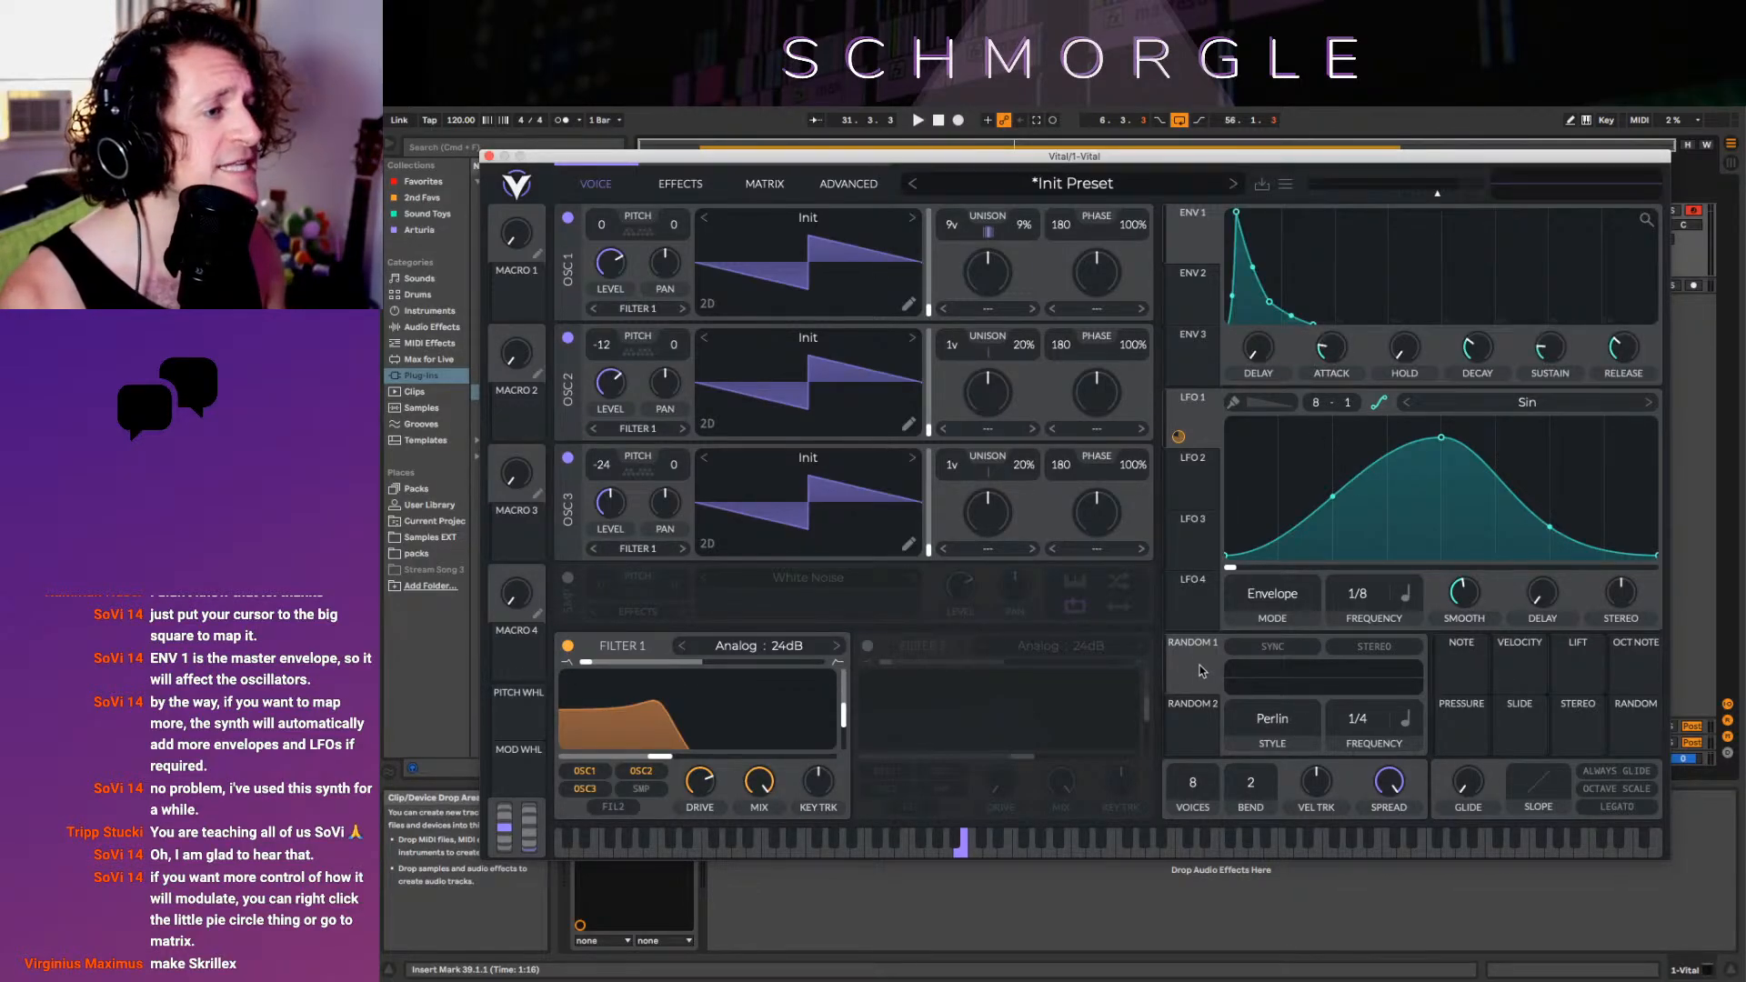
# Assign Random 1 as a modulation source for filter 1's cutoff
pyautogui.click(1192, 728)
pyautogui.click(1178, 680)
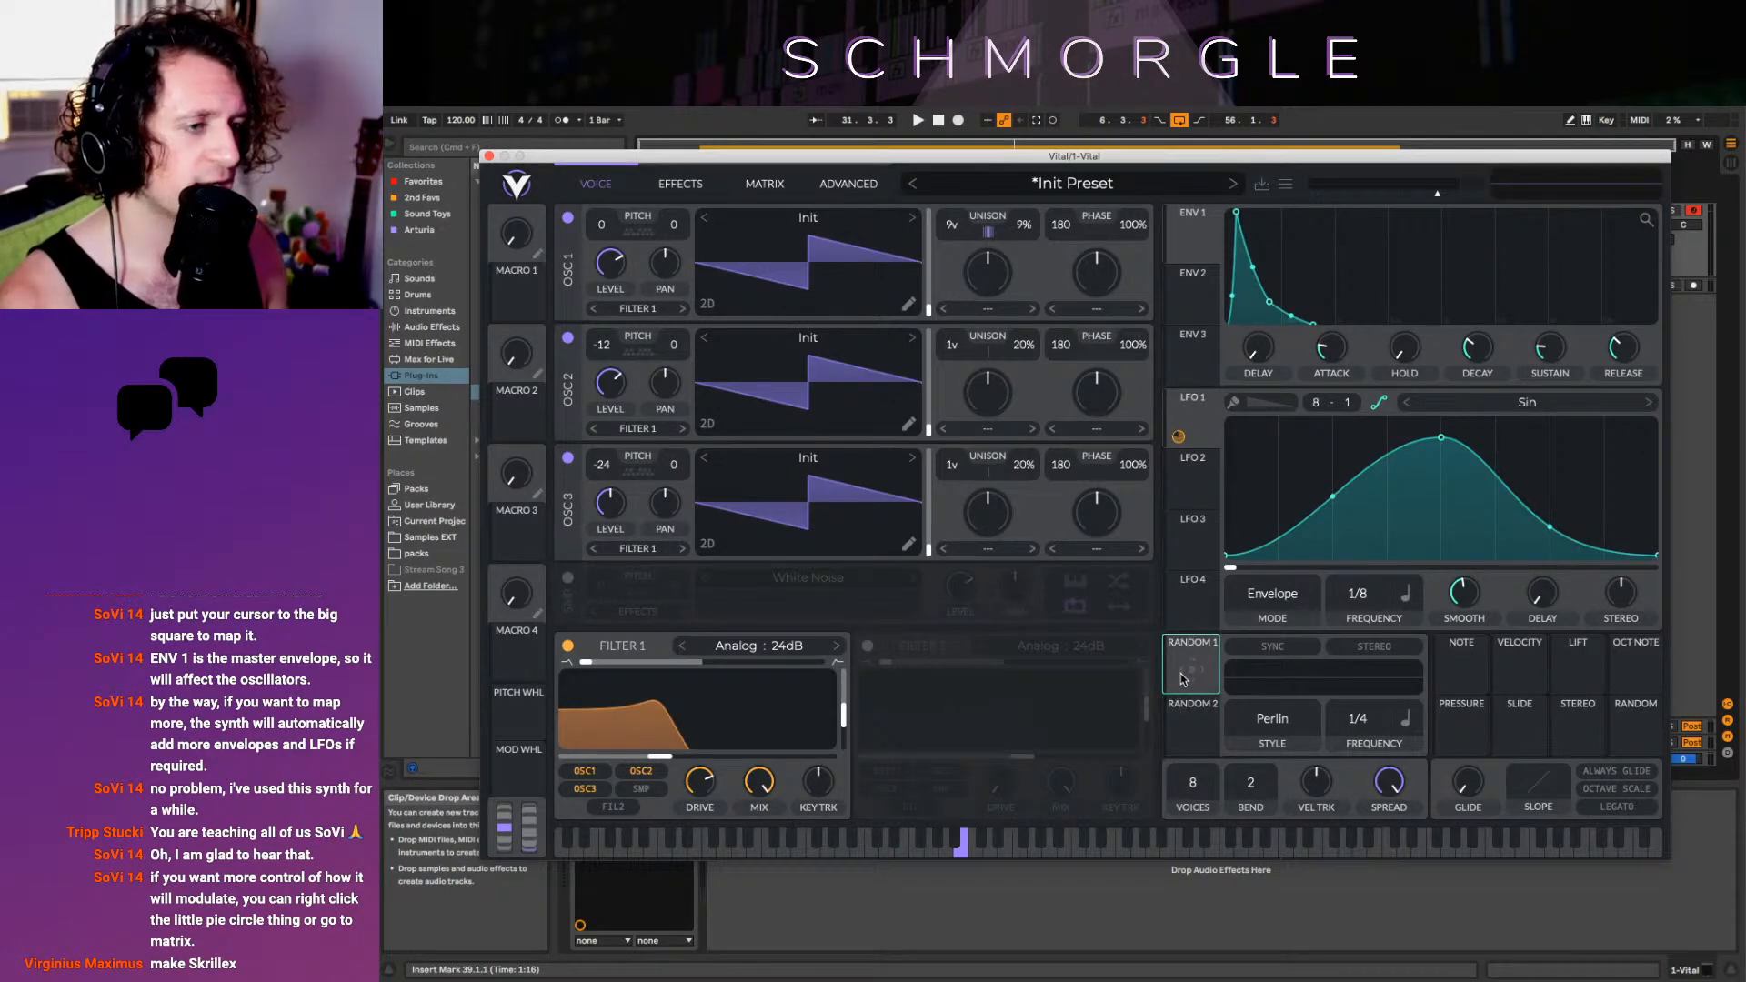
pyautogui.moveTo(1181, 679); pyautogui.dragTo(698, 733)
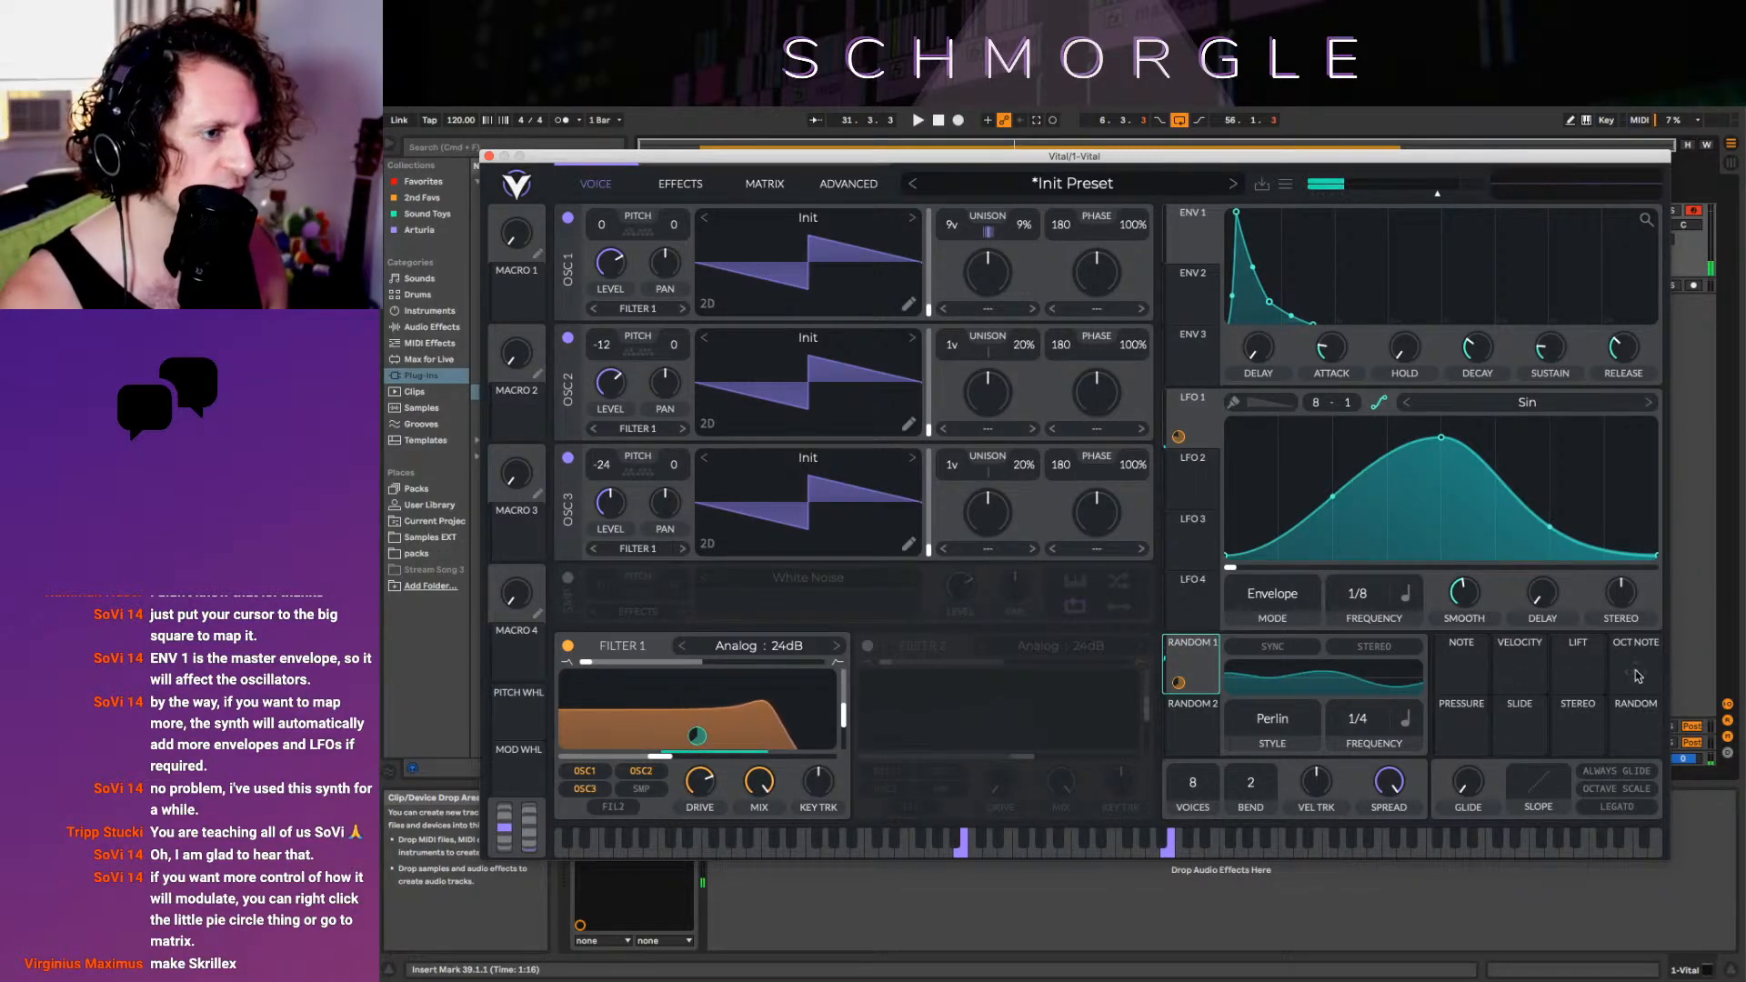
# Try Note and Slide as modulation sources for filter 1's cutoff, and remove the Slide assignment
pyautogui.moveTo(1472, 680); pyautogui.dragTo(768, 706)
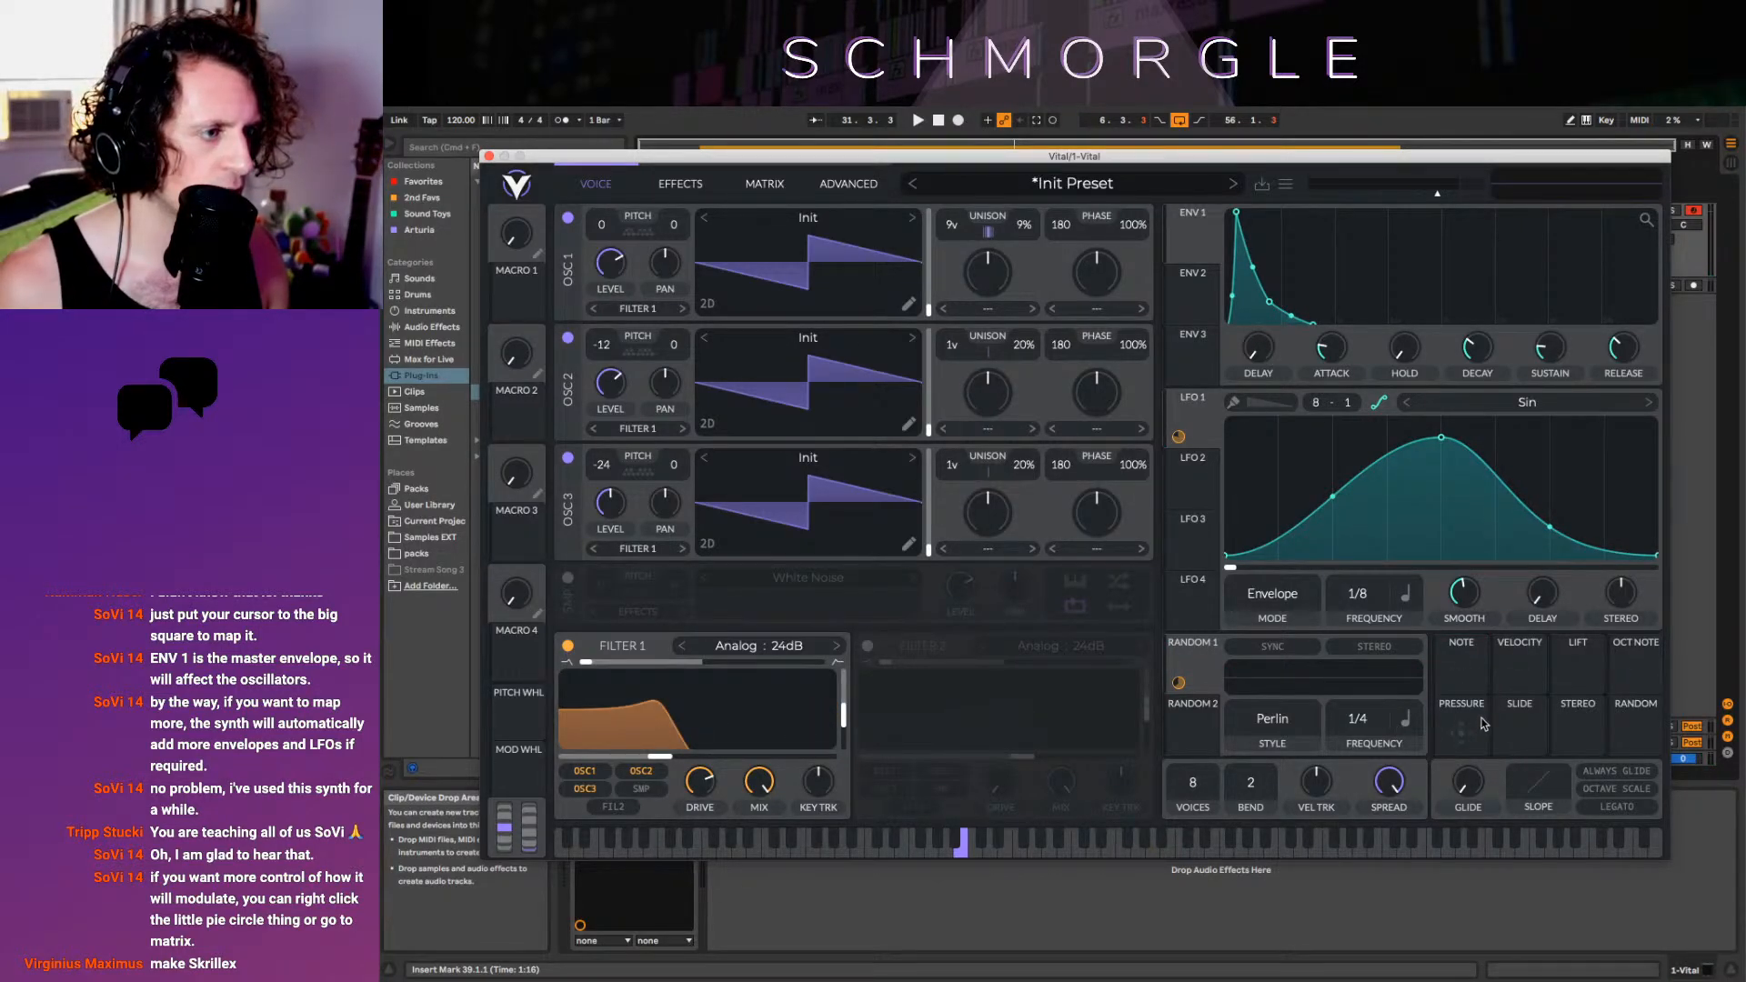
pyautogui.moveTo(1521, 728); pyautogui.dragTo(762, 706)
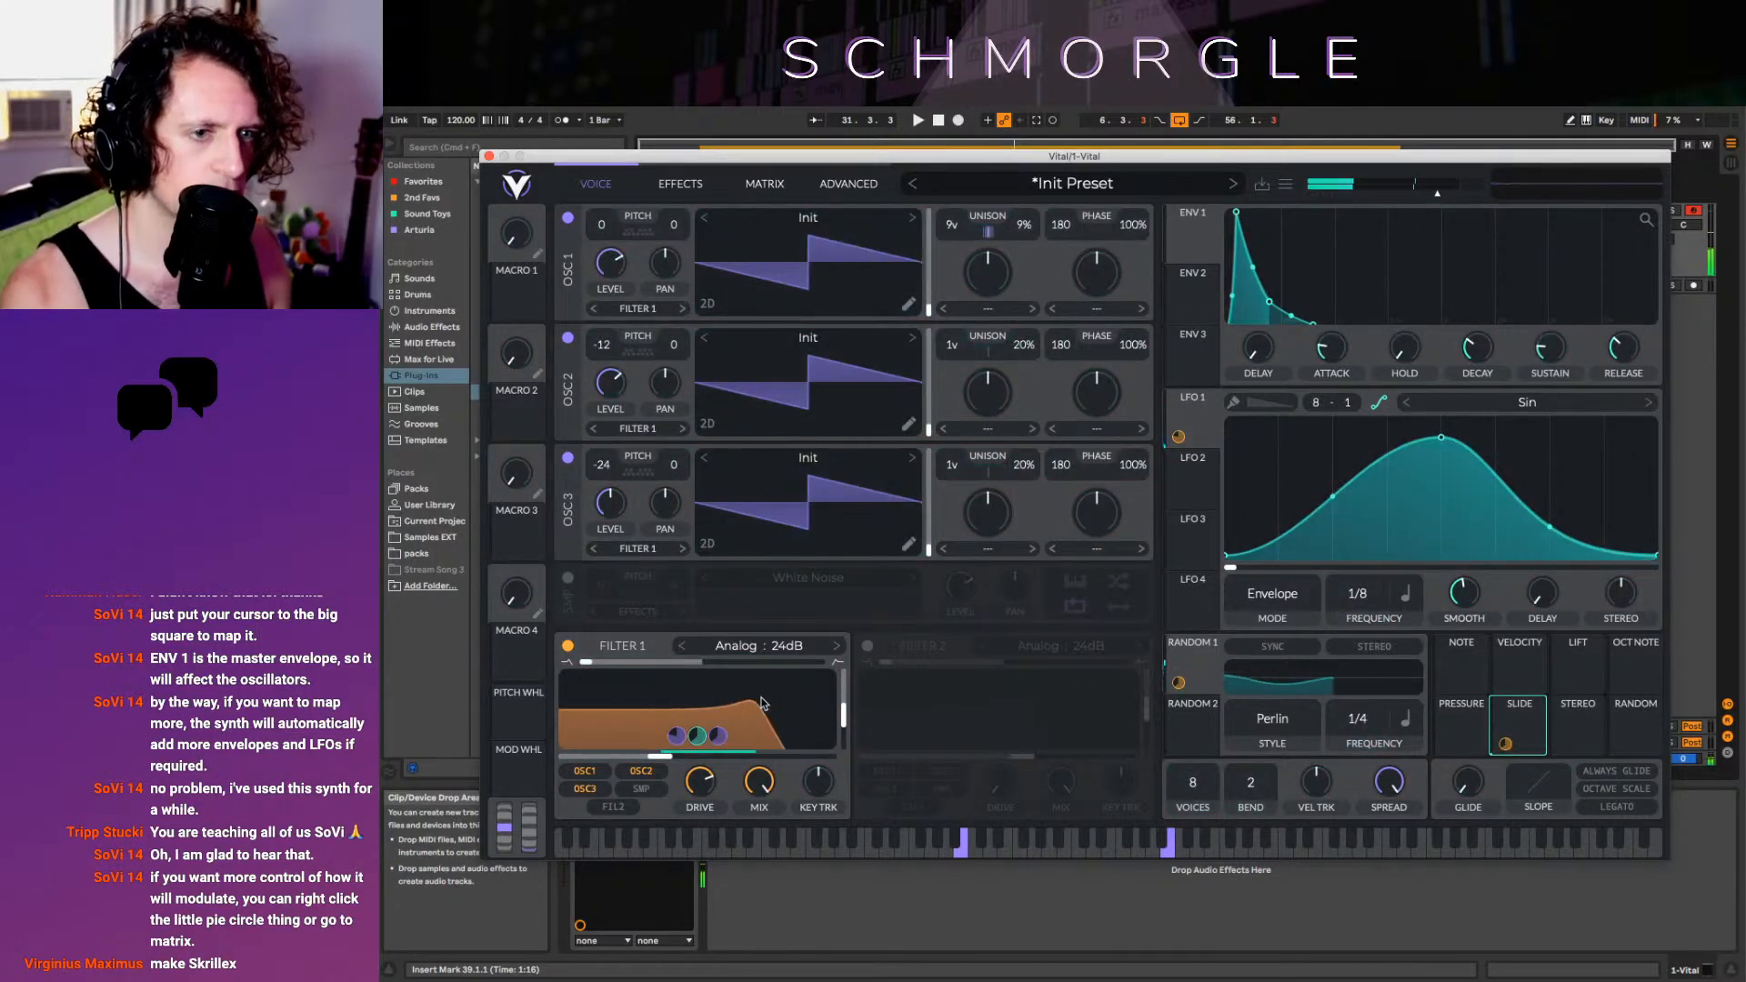
pyautogui.rightClick(1506, 733)
pyautogui.click(1499, 749)
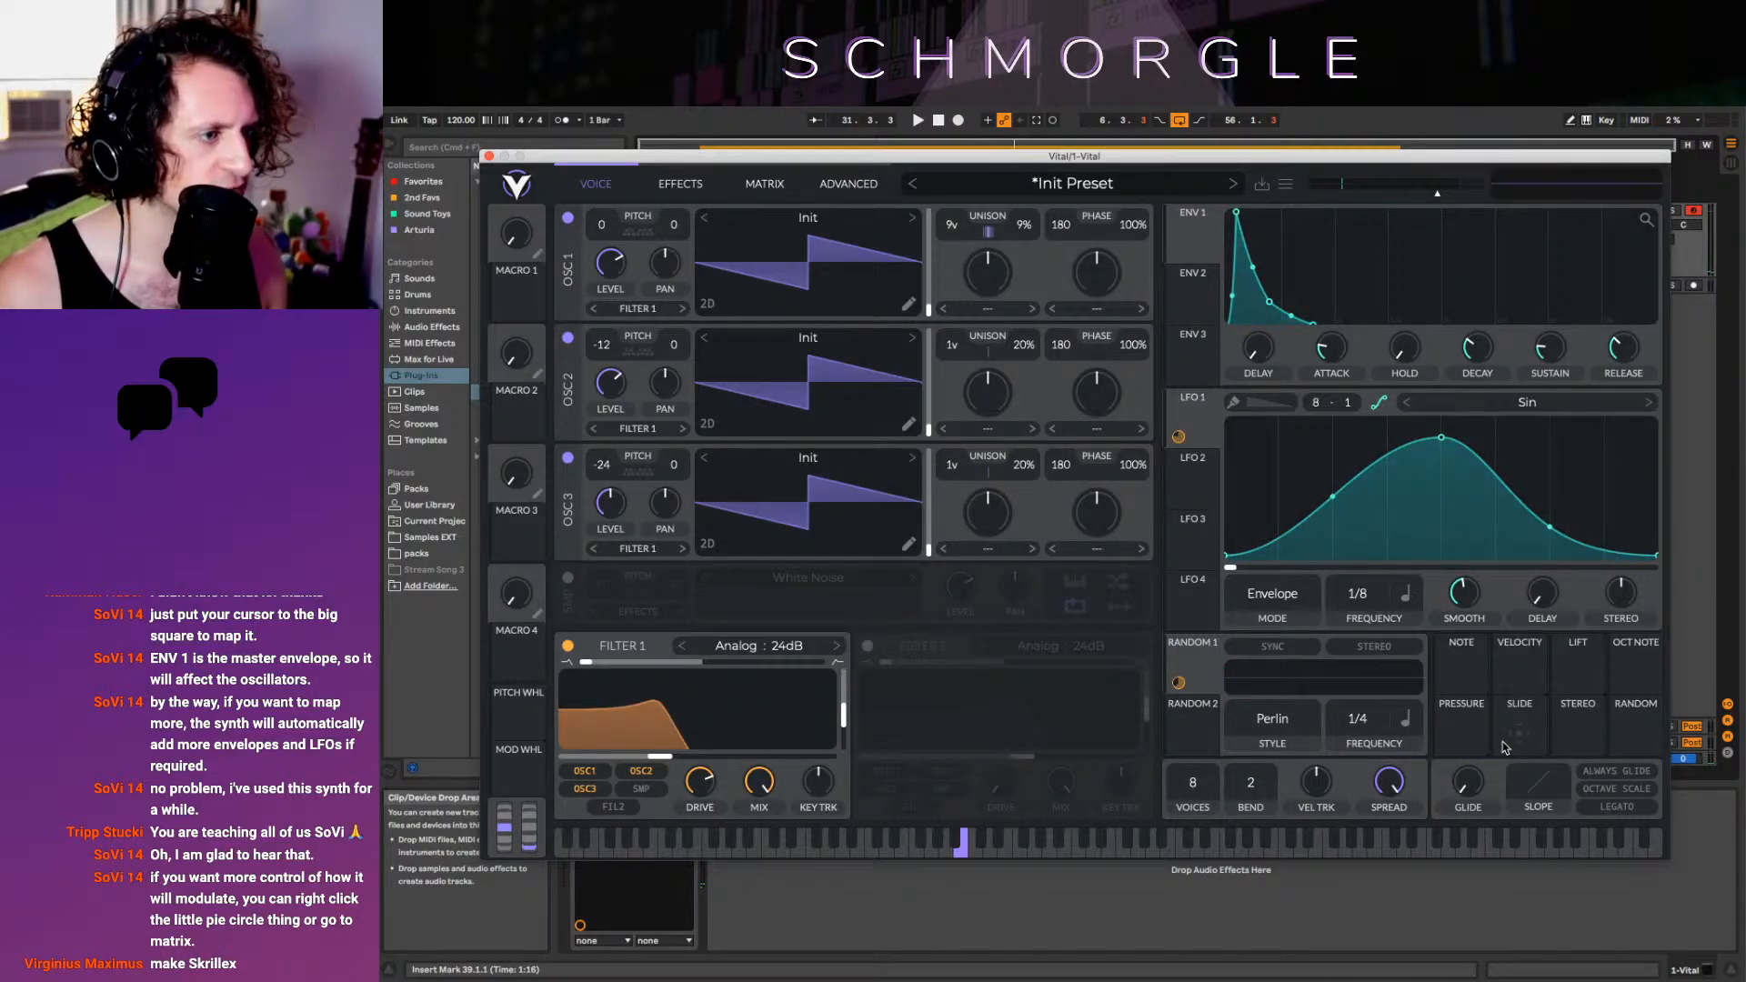
# Turn on sync and stereo for Random 1
pyautogui.click(1274, 647)
pyautogui.click(1375, 646)
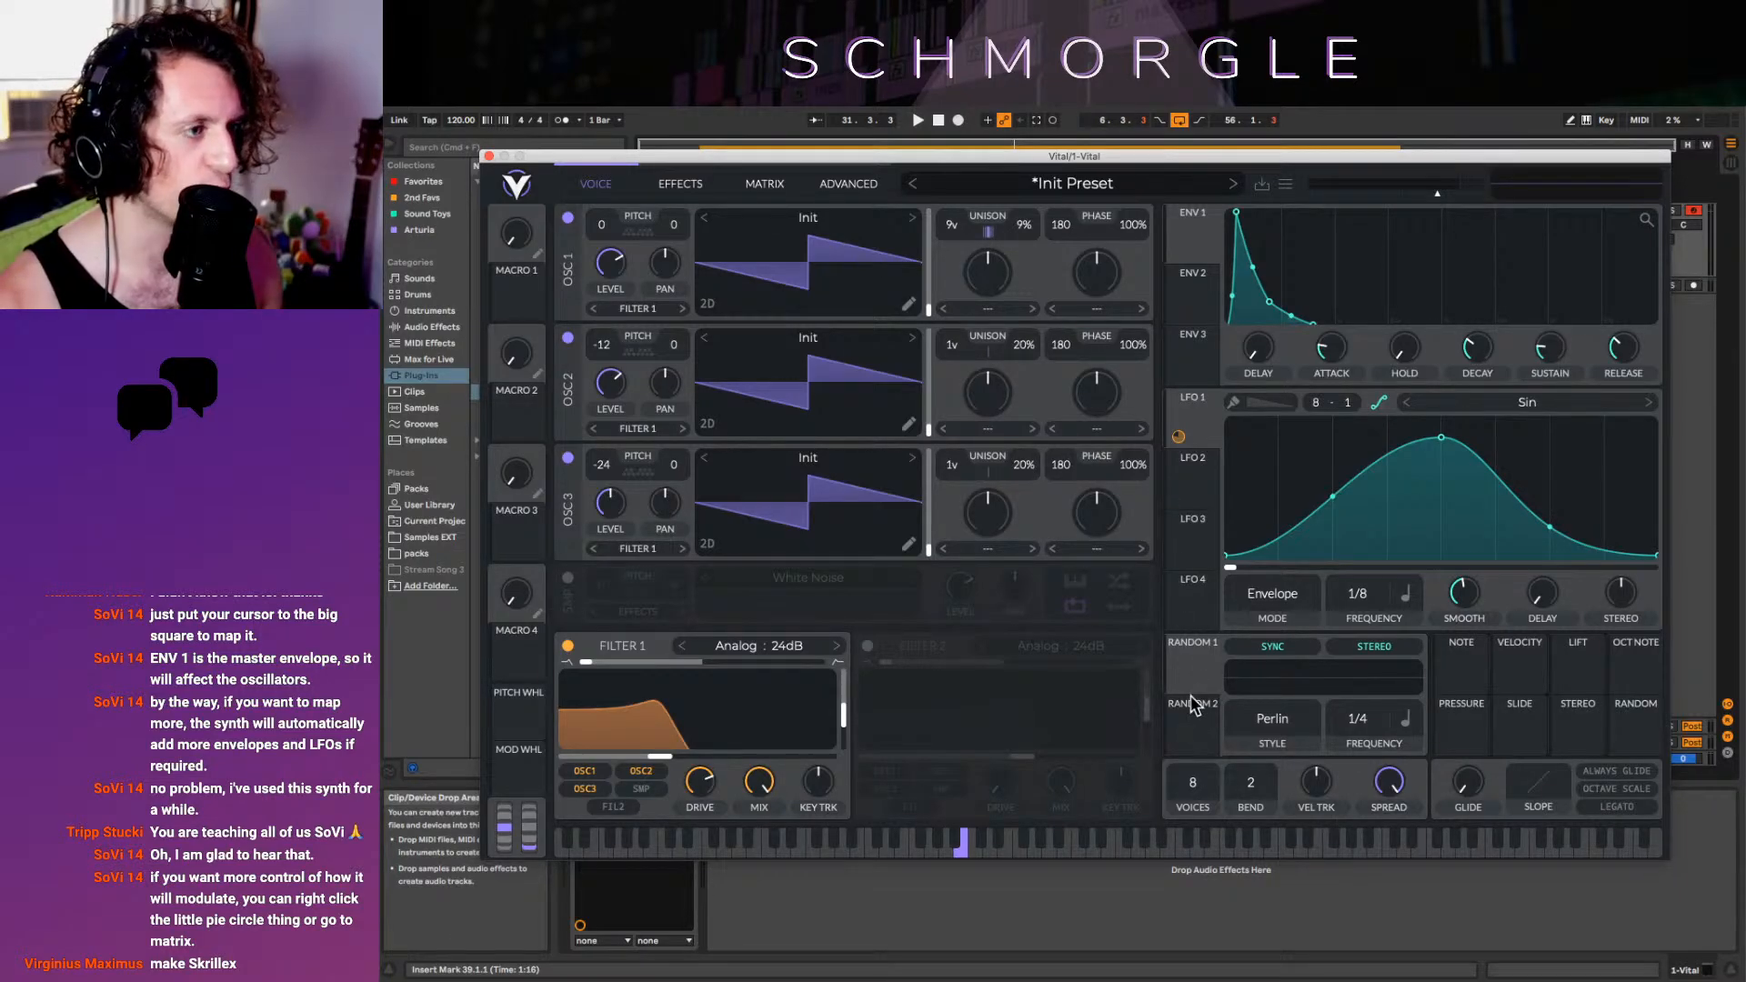
# Enable the chorus effect and return to the oscillator view
pyautogui.click(683, 185)
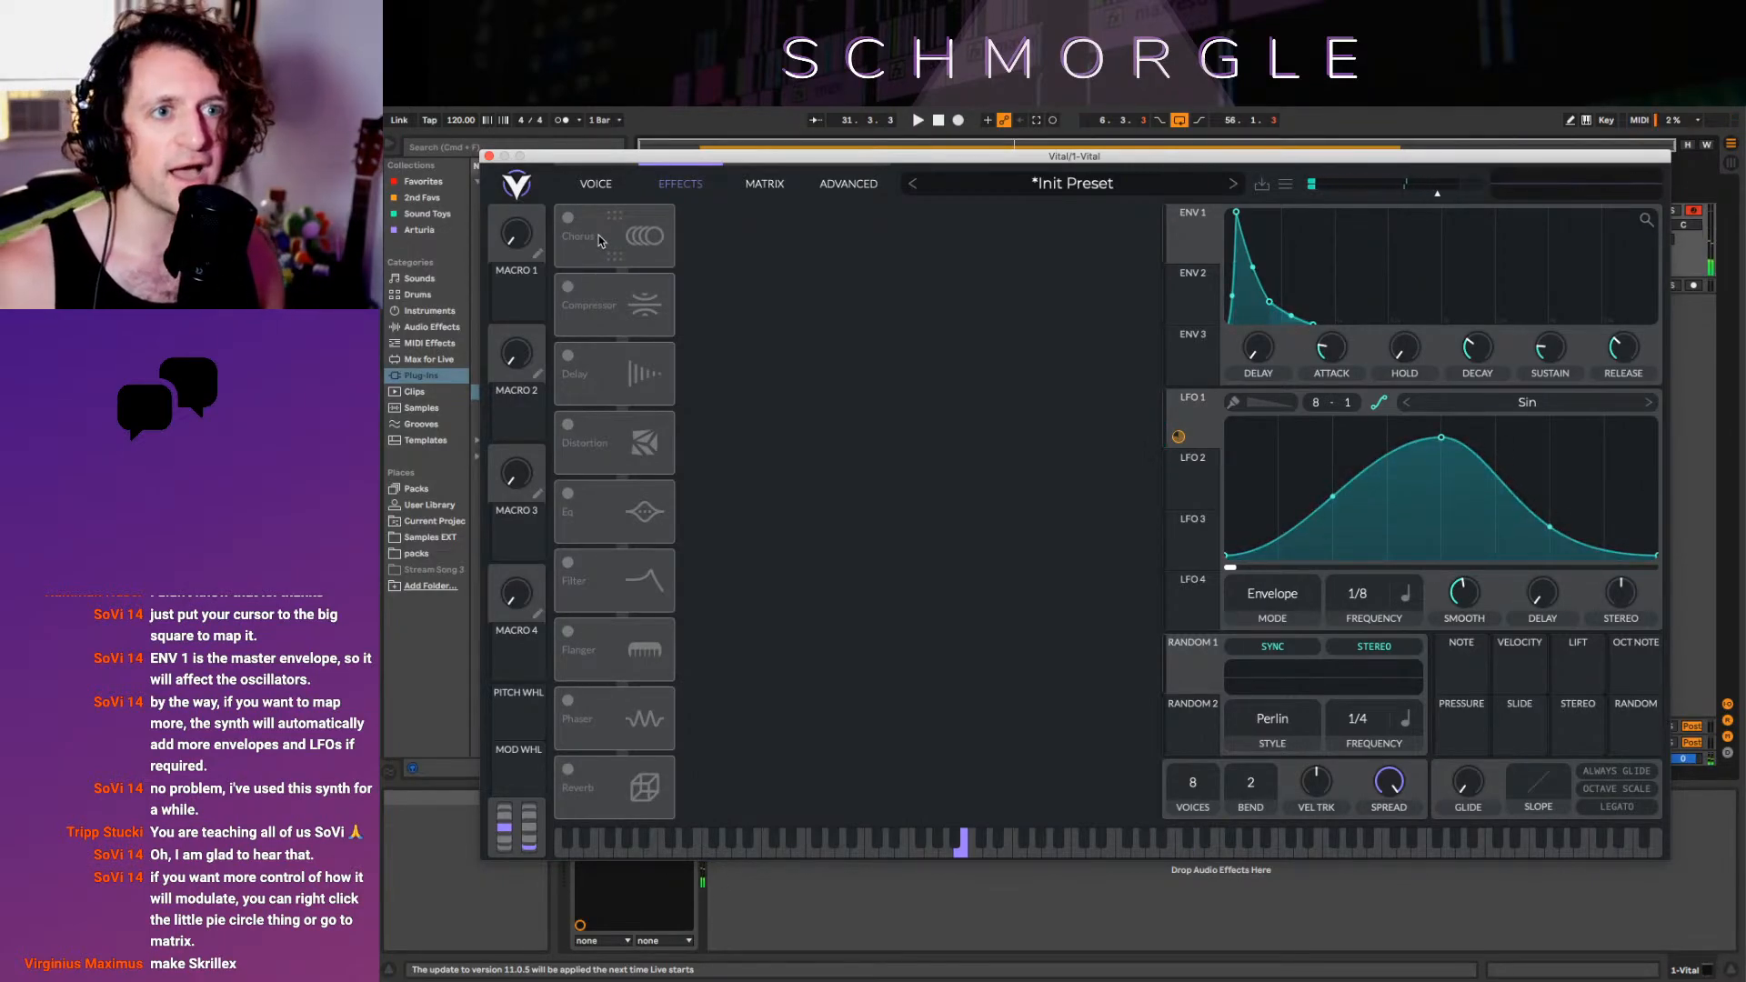
pyautogui.click(569, 219)
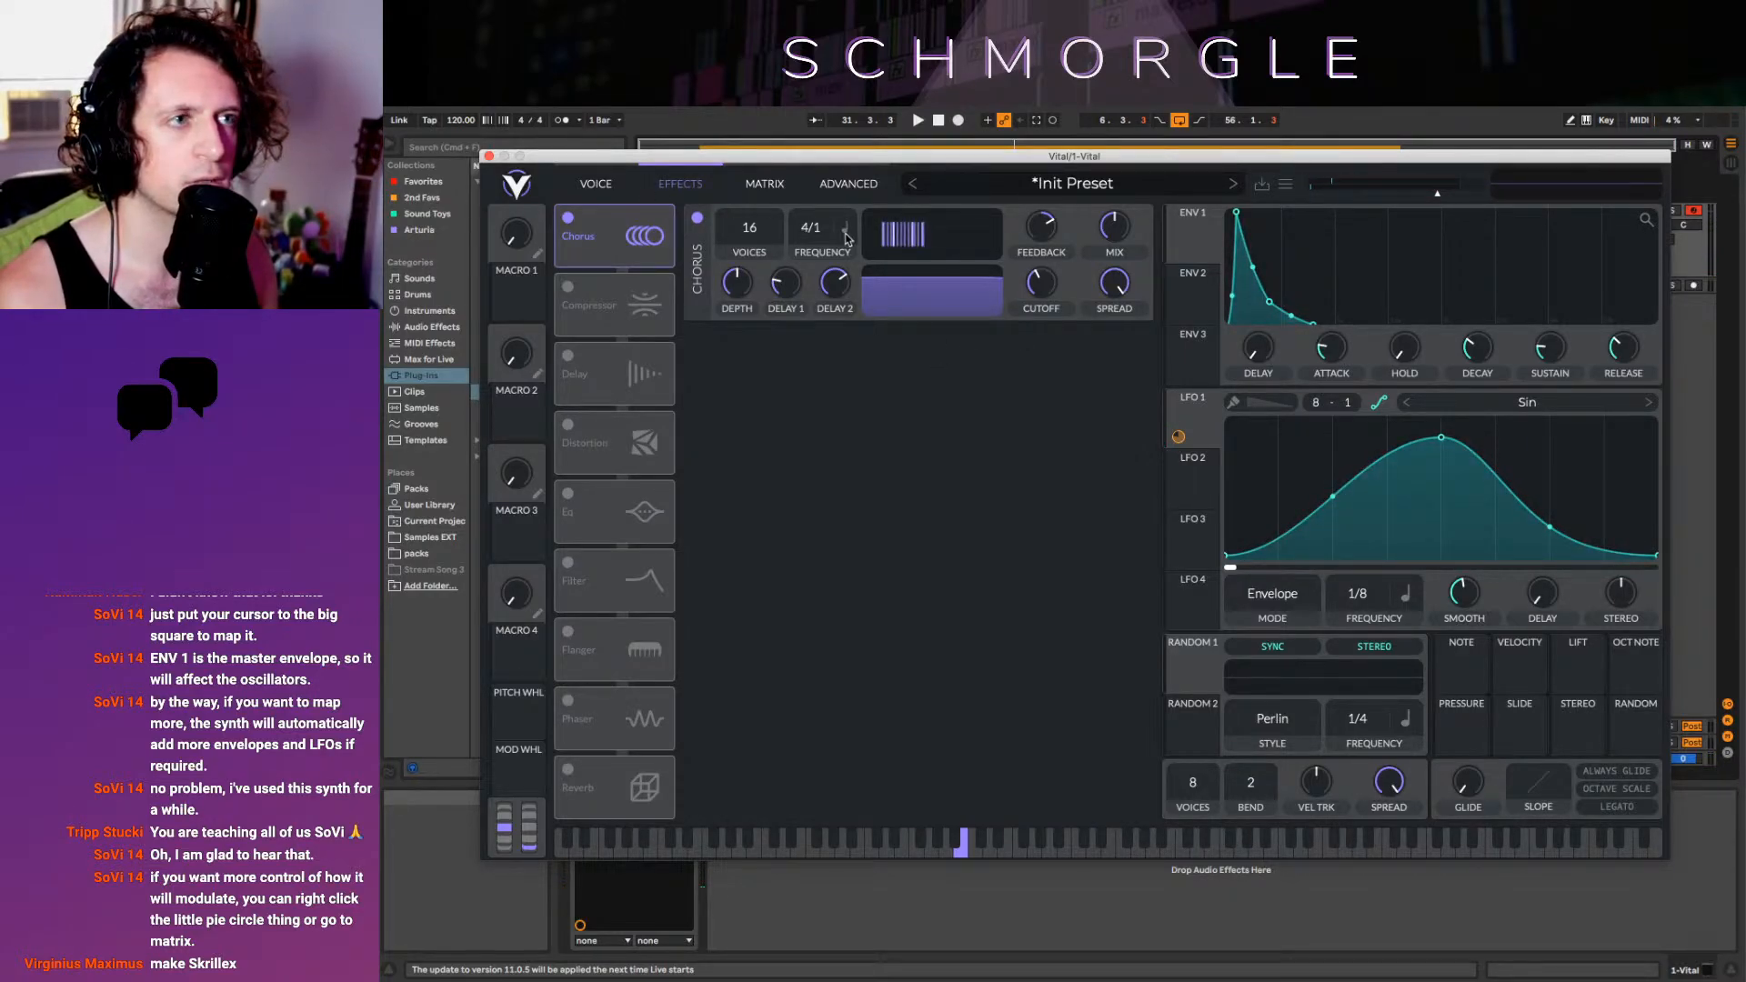
pyautogui.click(596, 185)
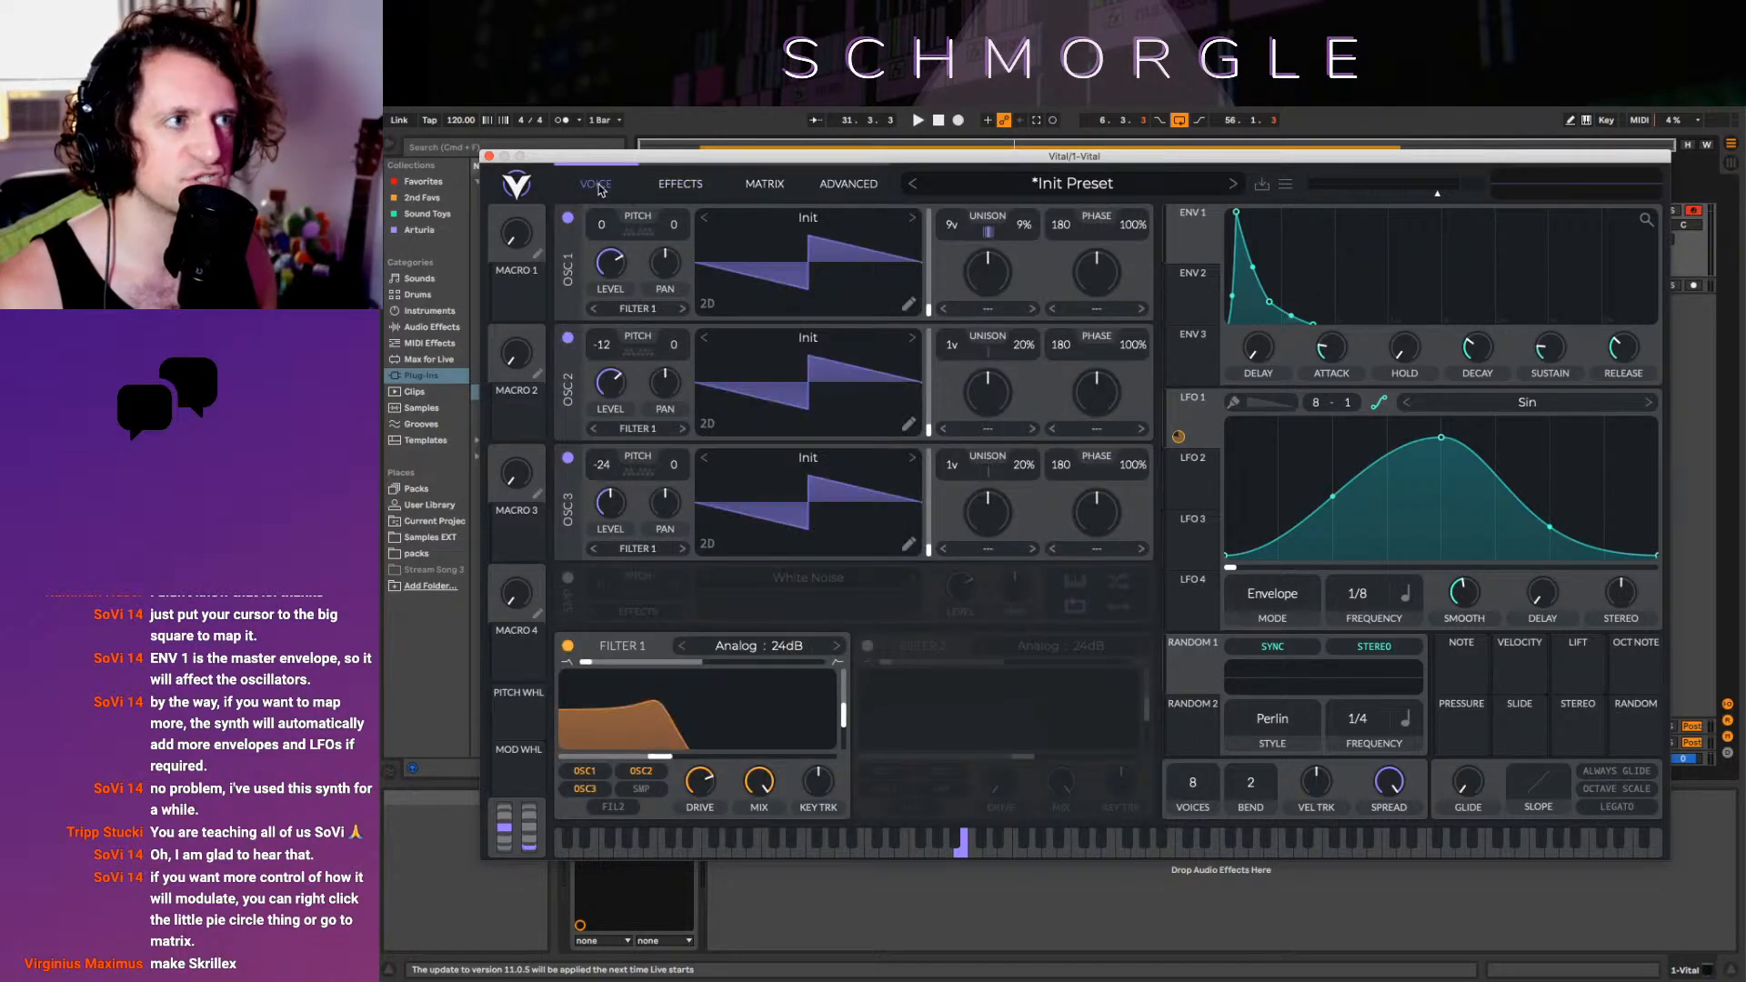
# Save the sound as a preset named Wubble
pyautogui.click(1263, 186)
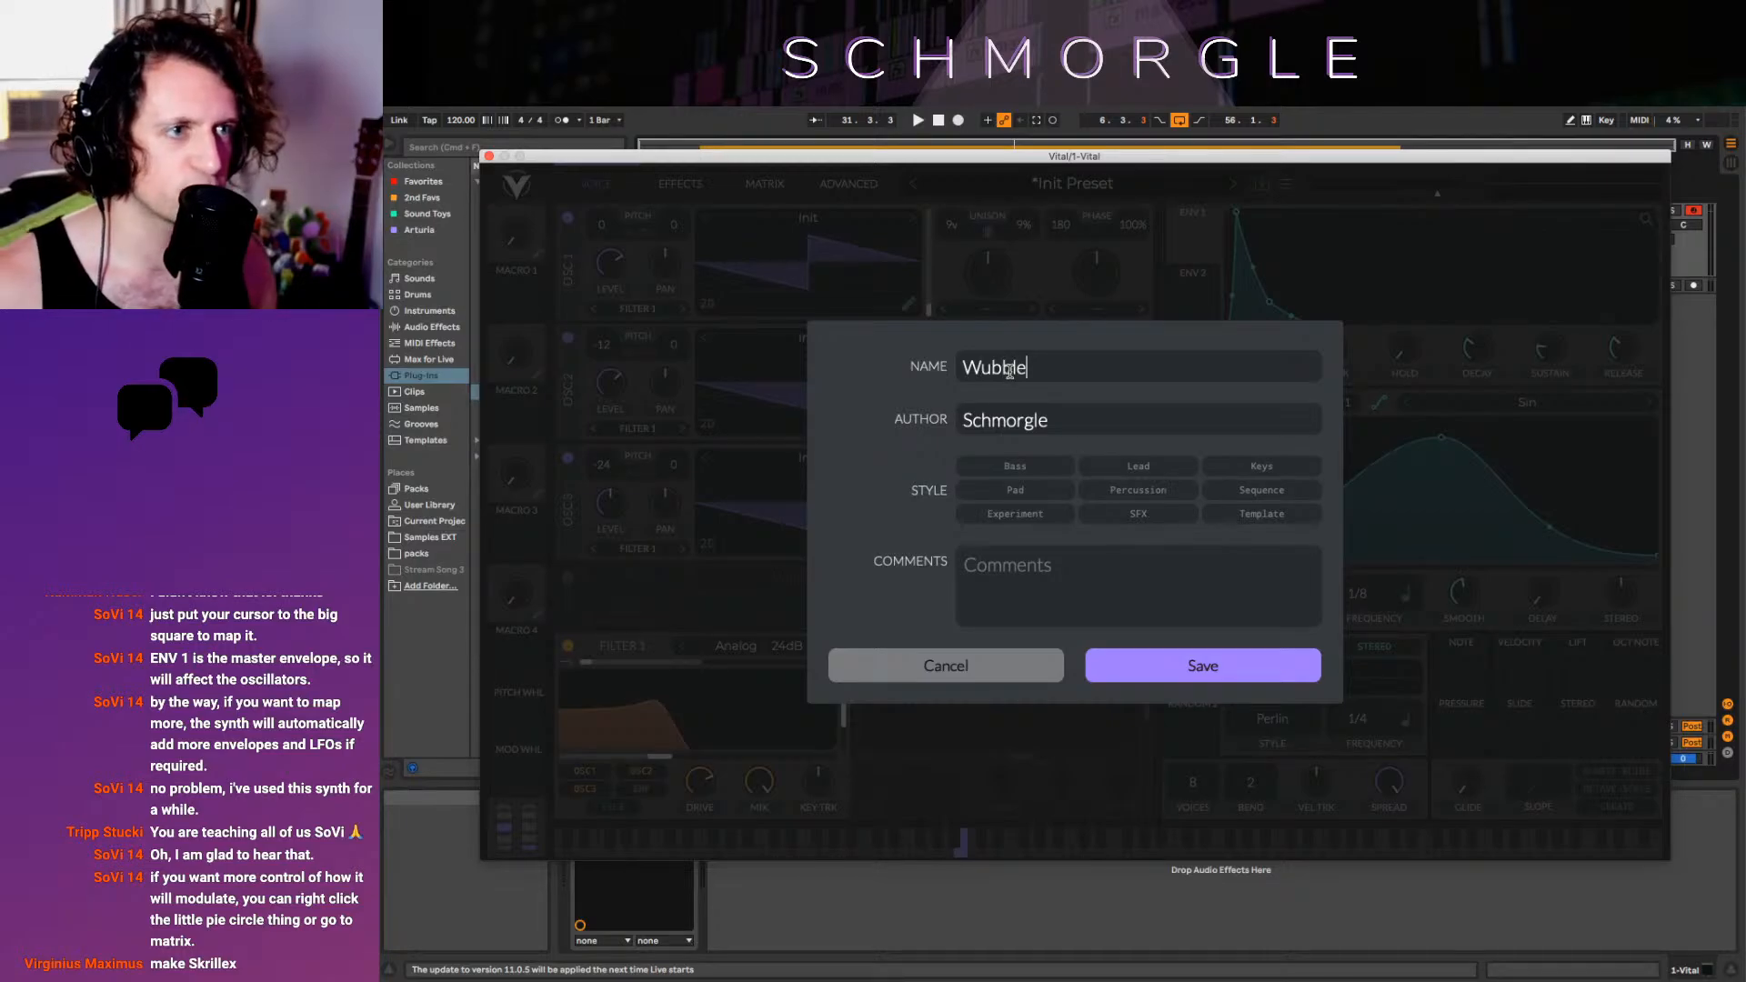
pyautogui.click(1185, 673)
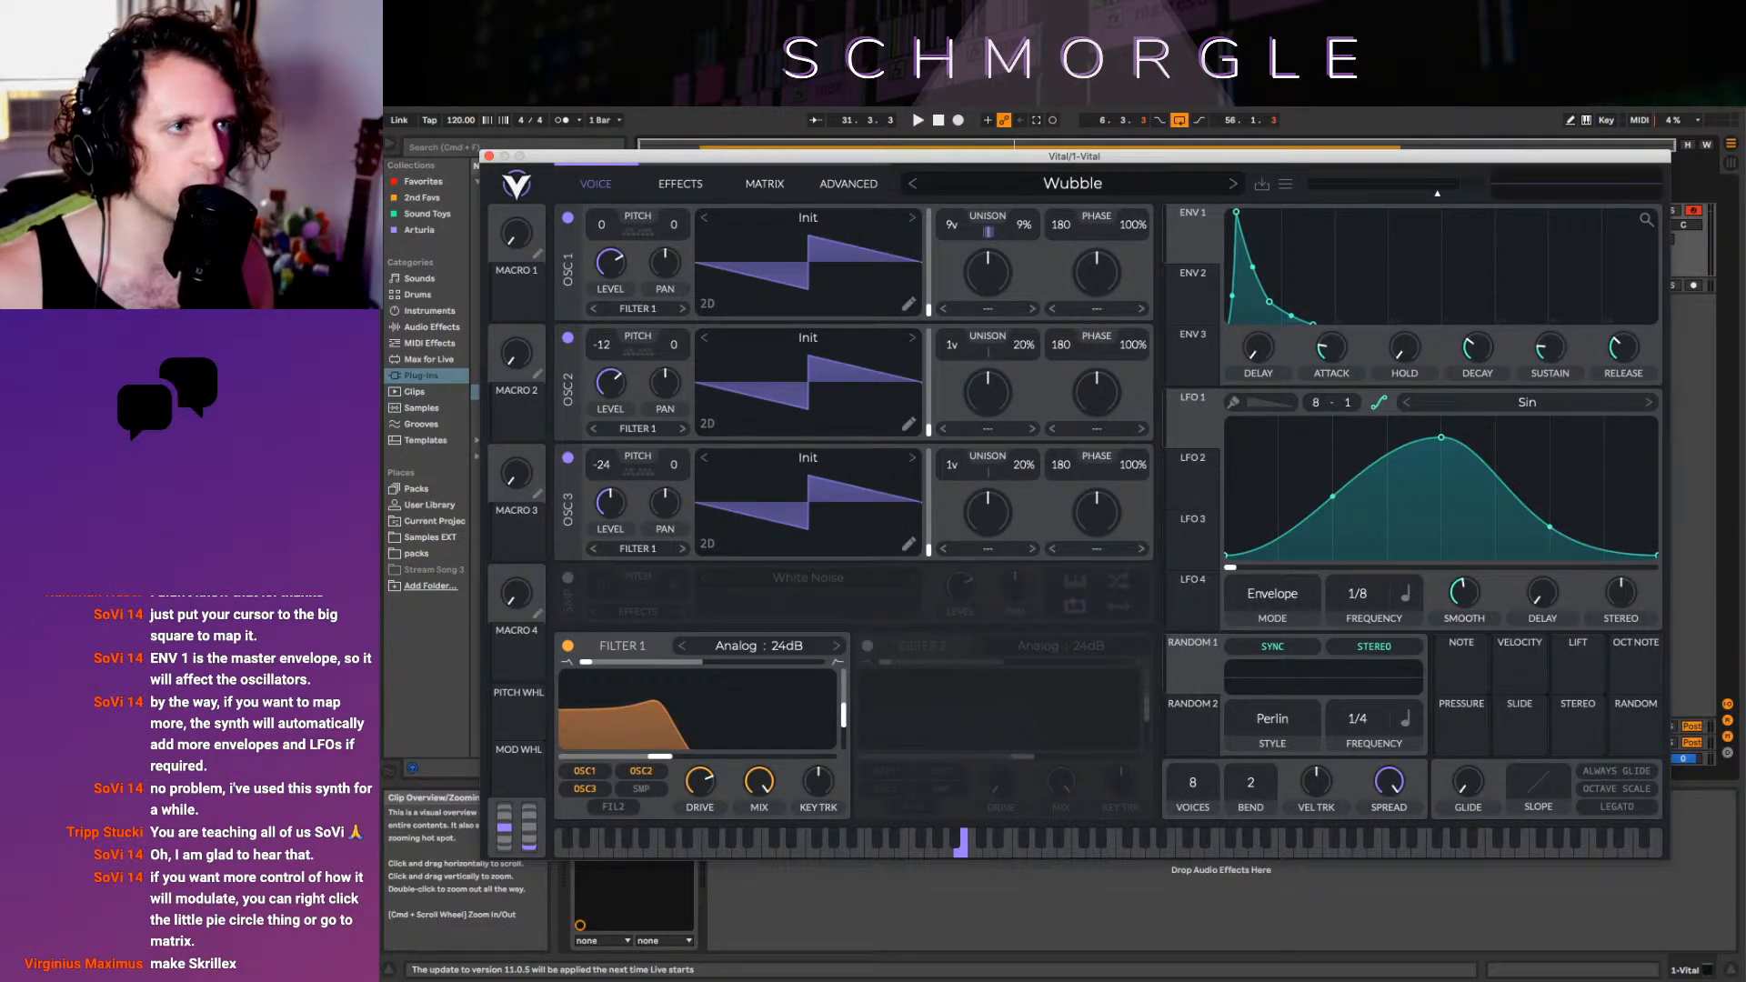
# Raise filter 1's cutoff and switch off oscillators 3 and 2, leaving only oscillator 1 on
pyautogui.click(660, 185)
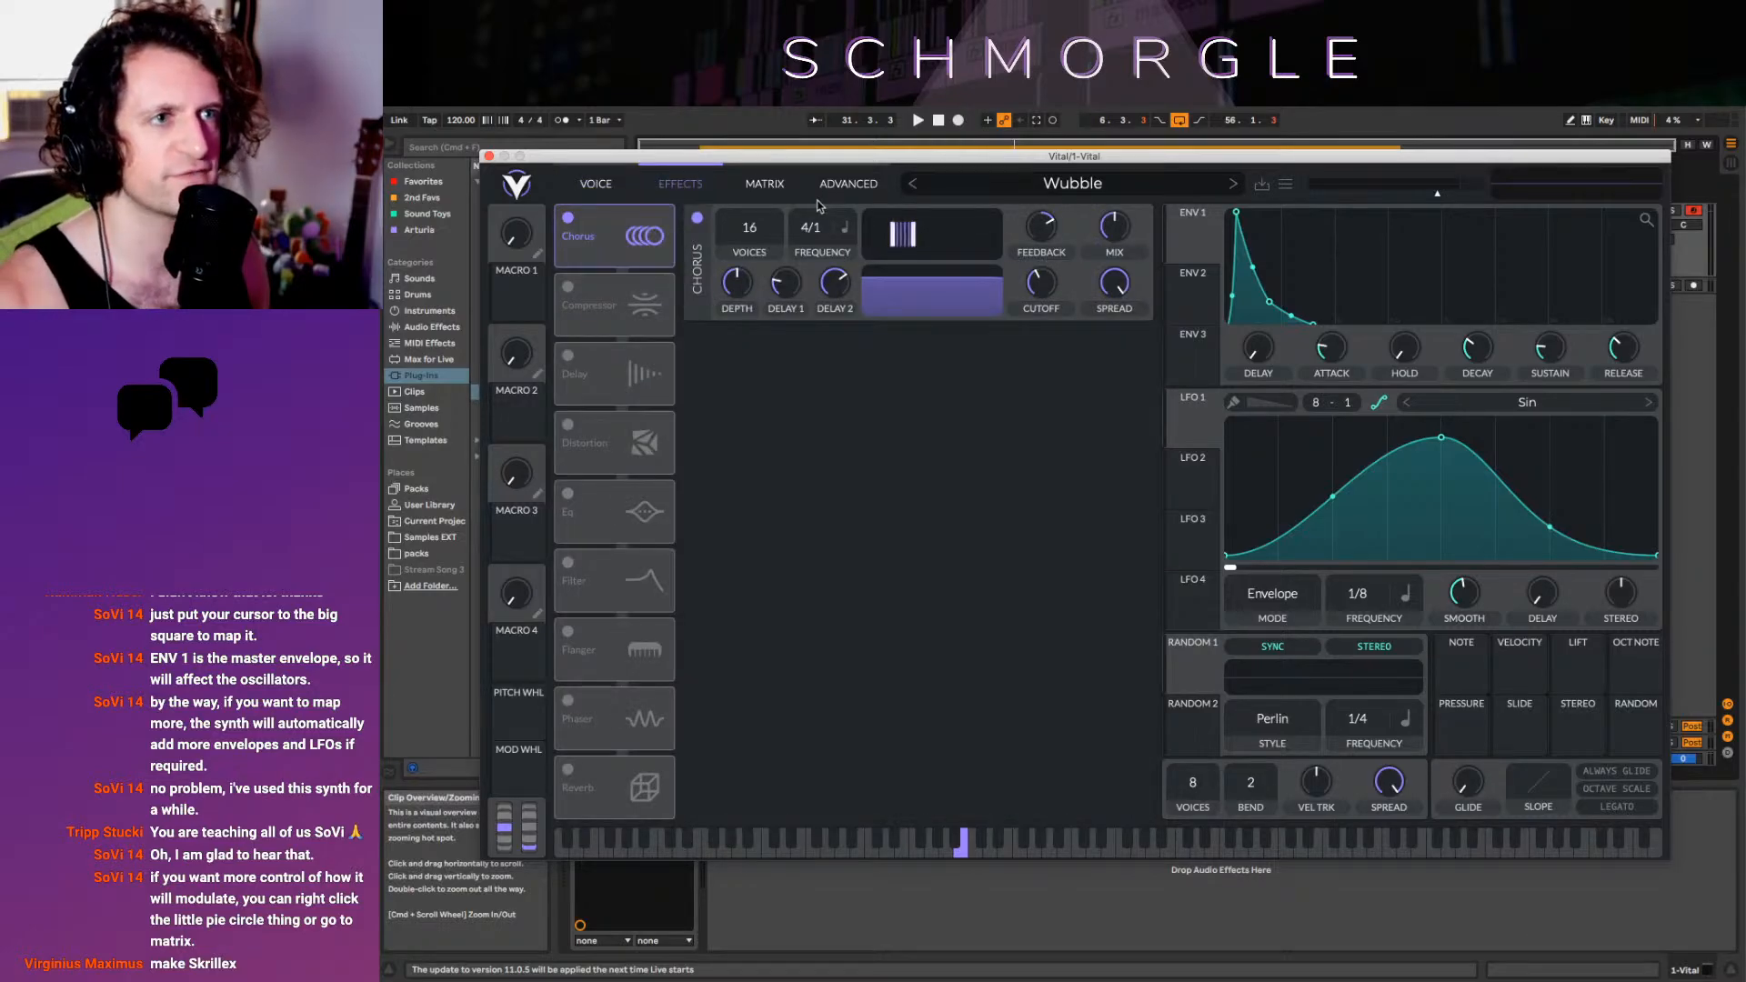
pyautogui.click(596, 184)
pyautogui.moveTo(661, 757); pyautogui.dragTo(791, 757)
pyautogui.click(567, 457)
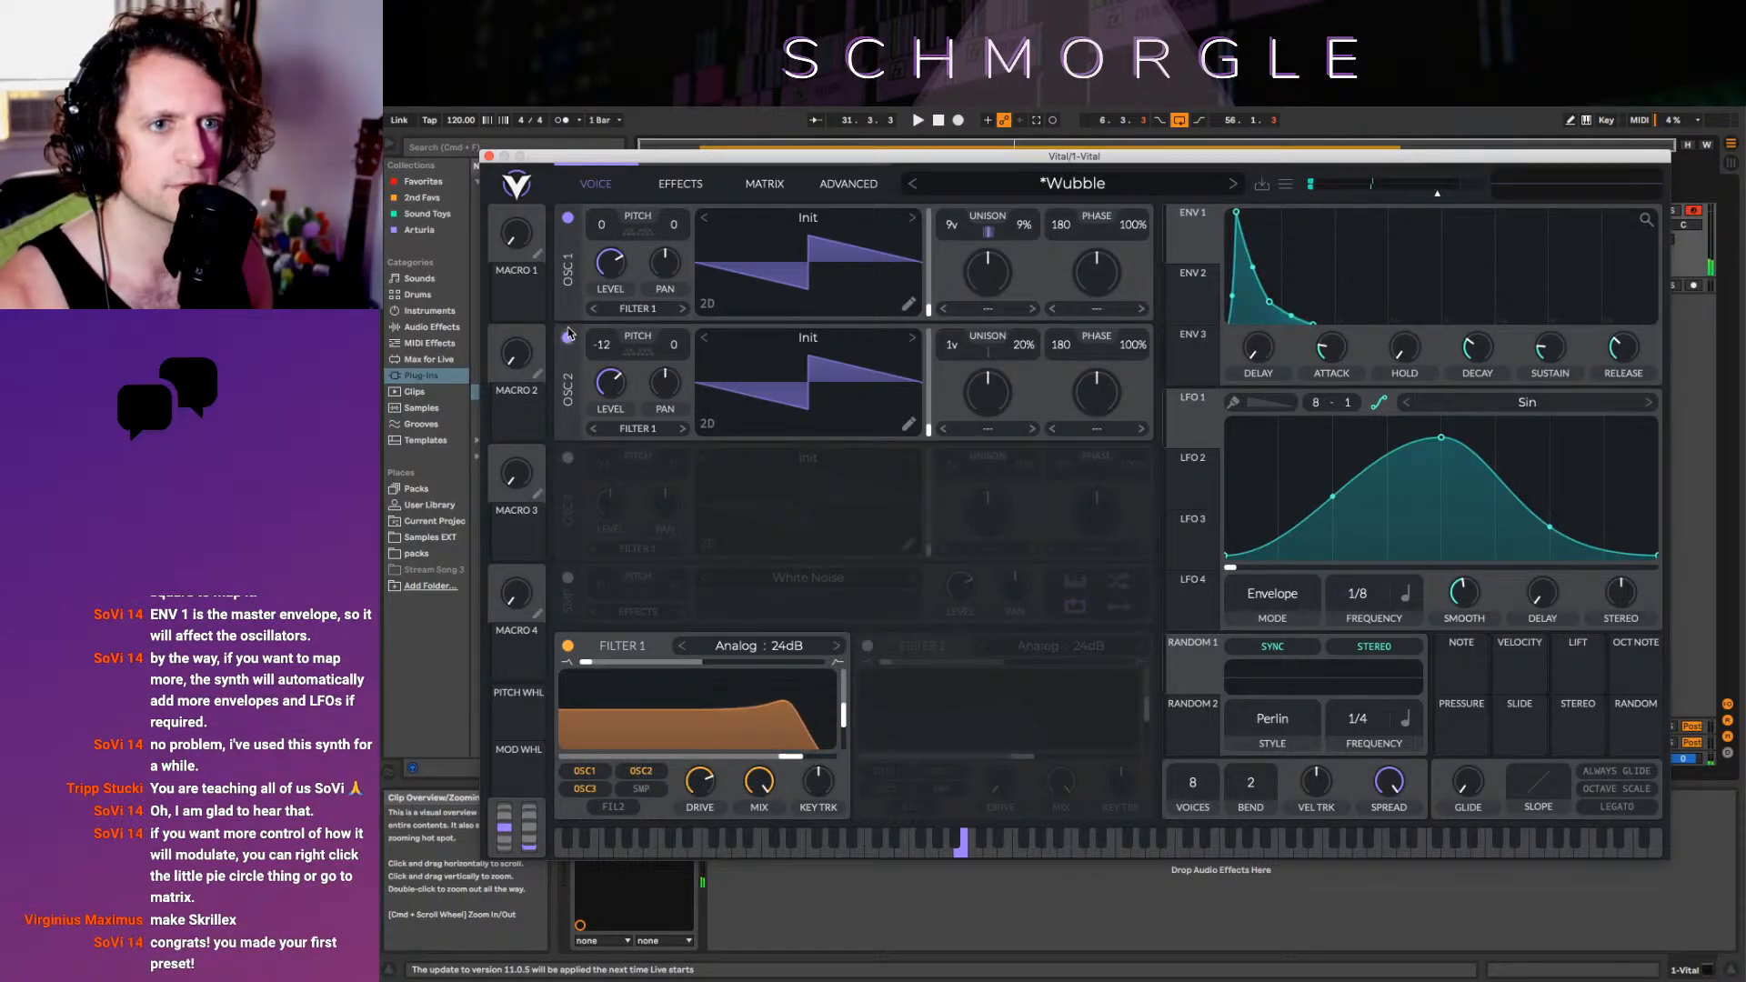
pyautogui.click(568, 337)
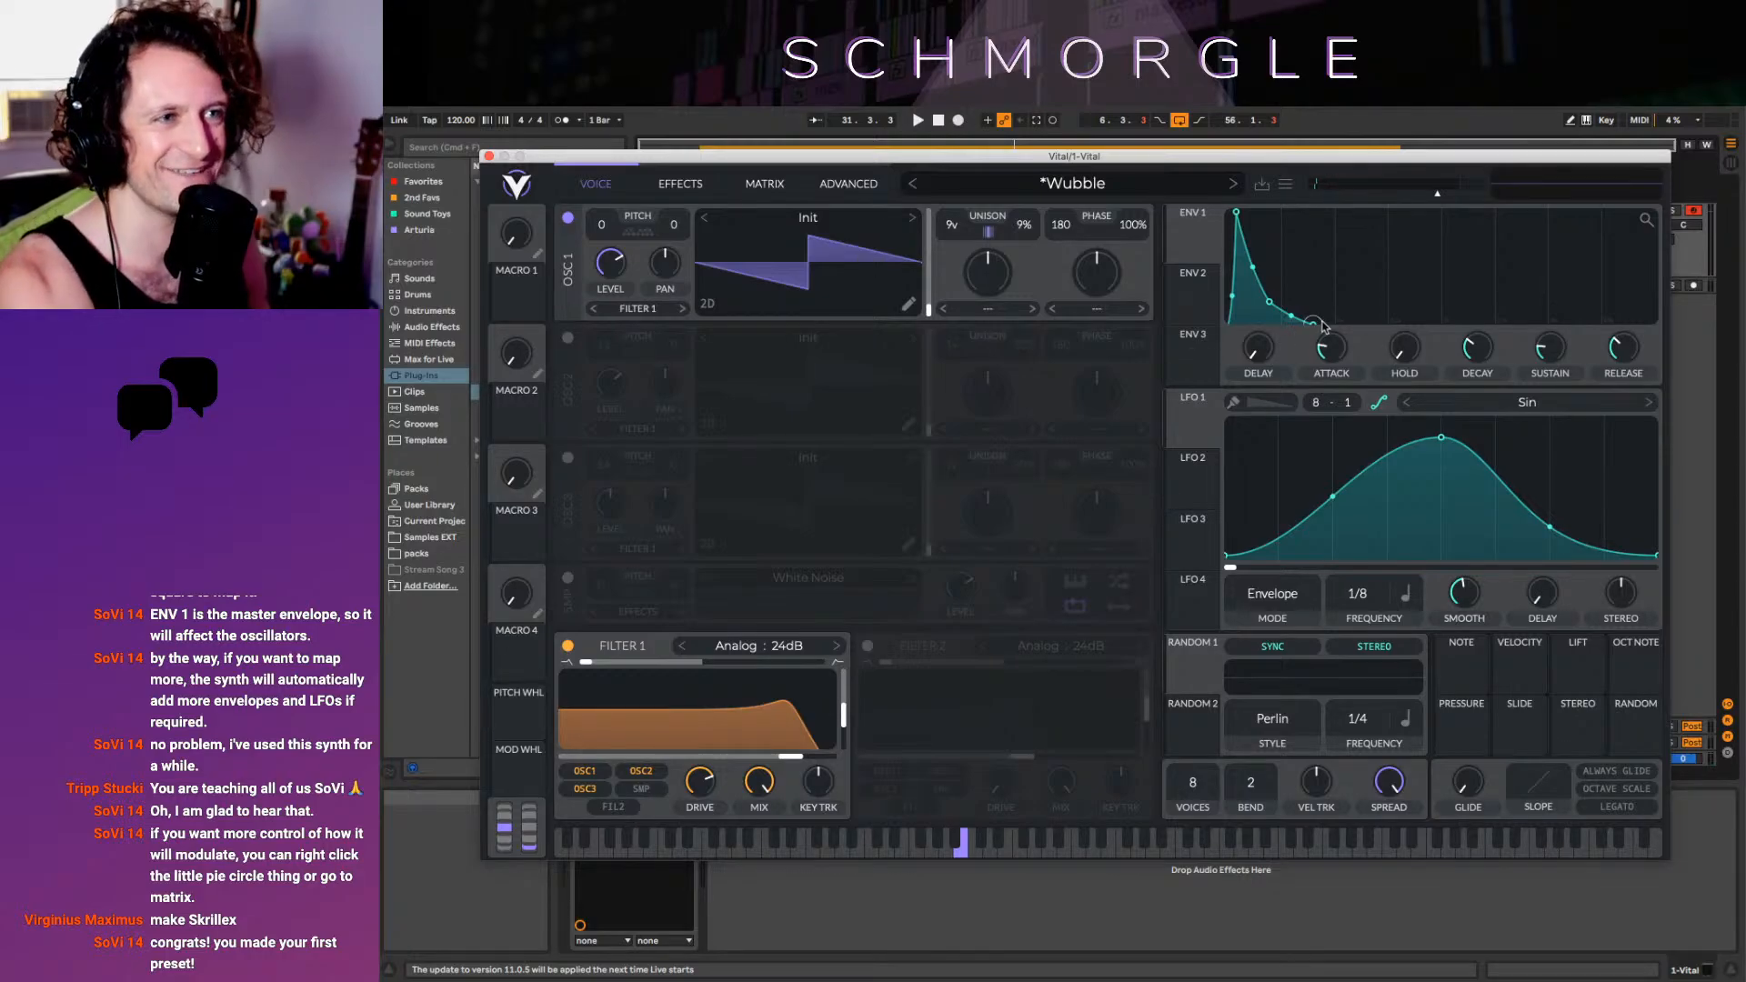
# Switch off the chorus effect and reshape envelope 1 with minimal attack, a longer decay and a higher sustain
pyautogui.click(682, 184)
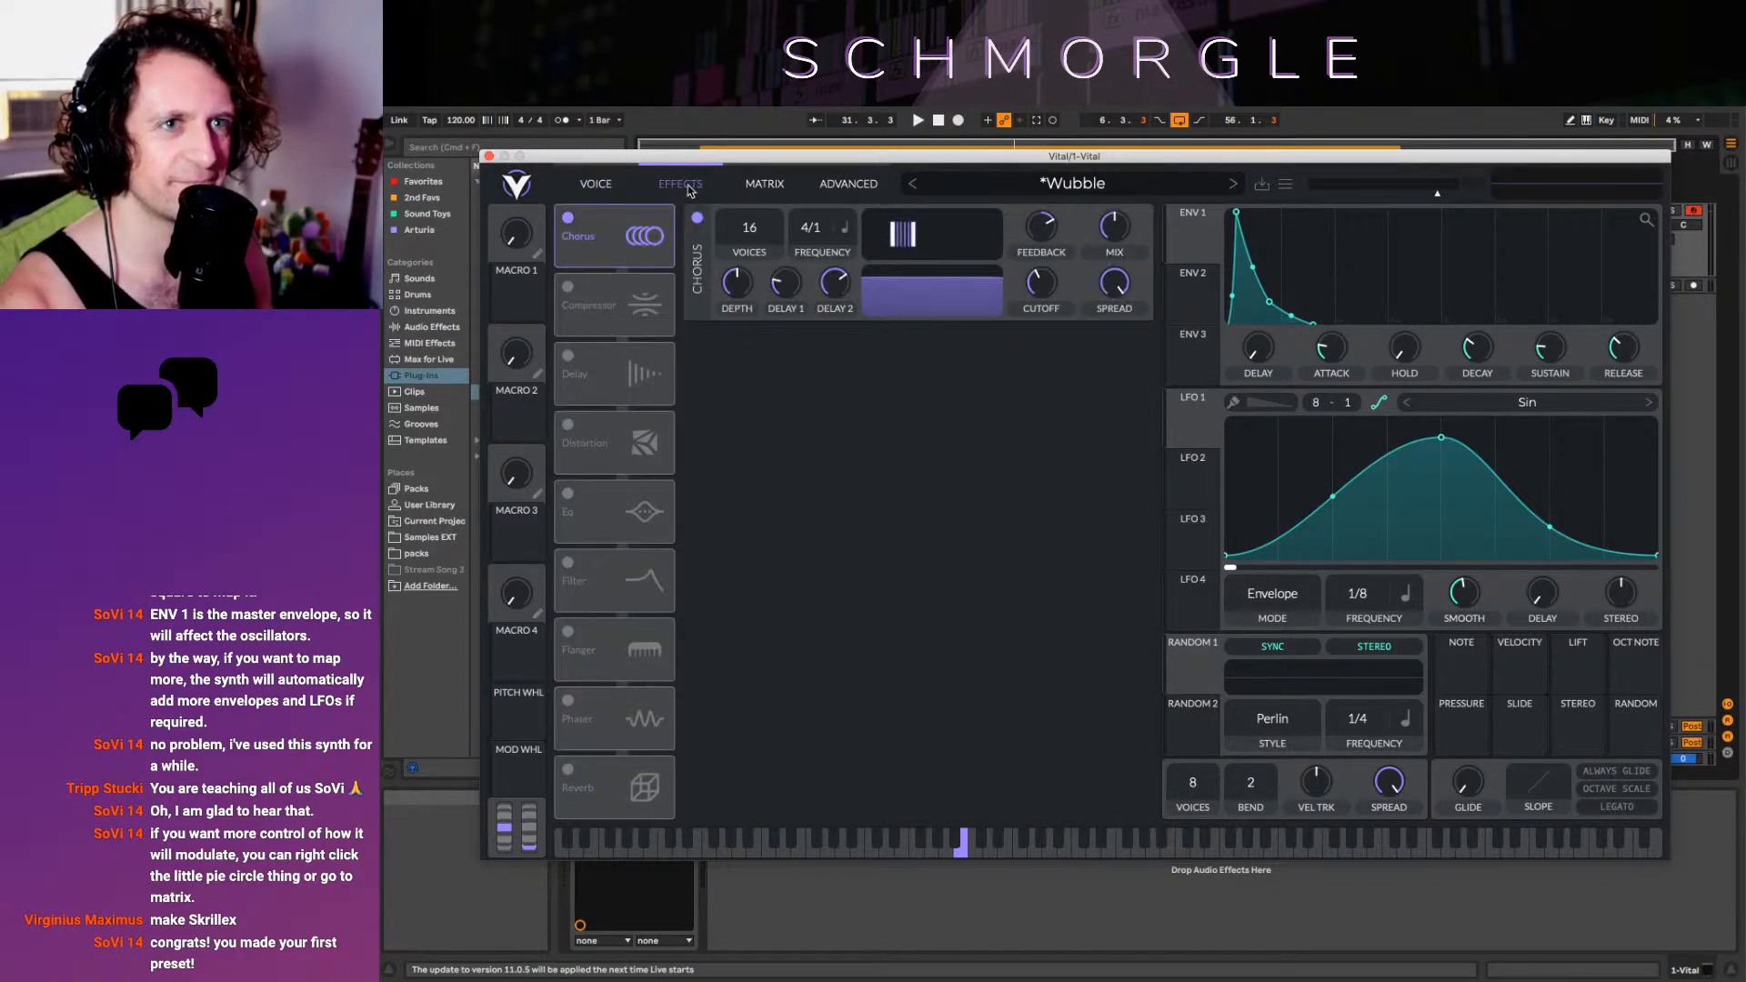
pyautogui.click(568, 219)
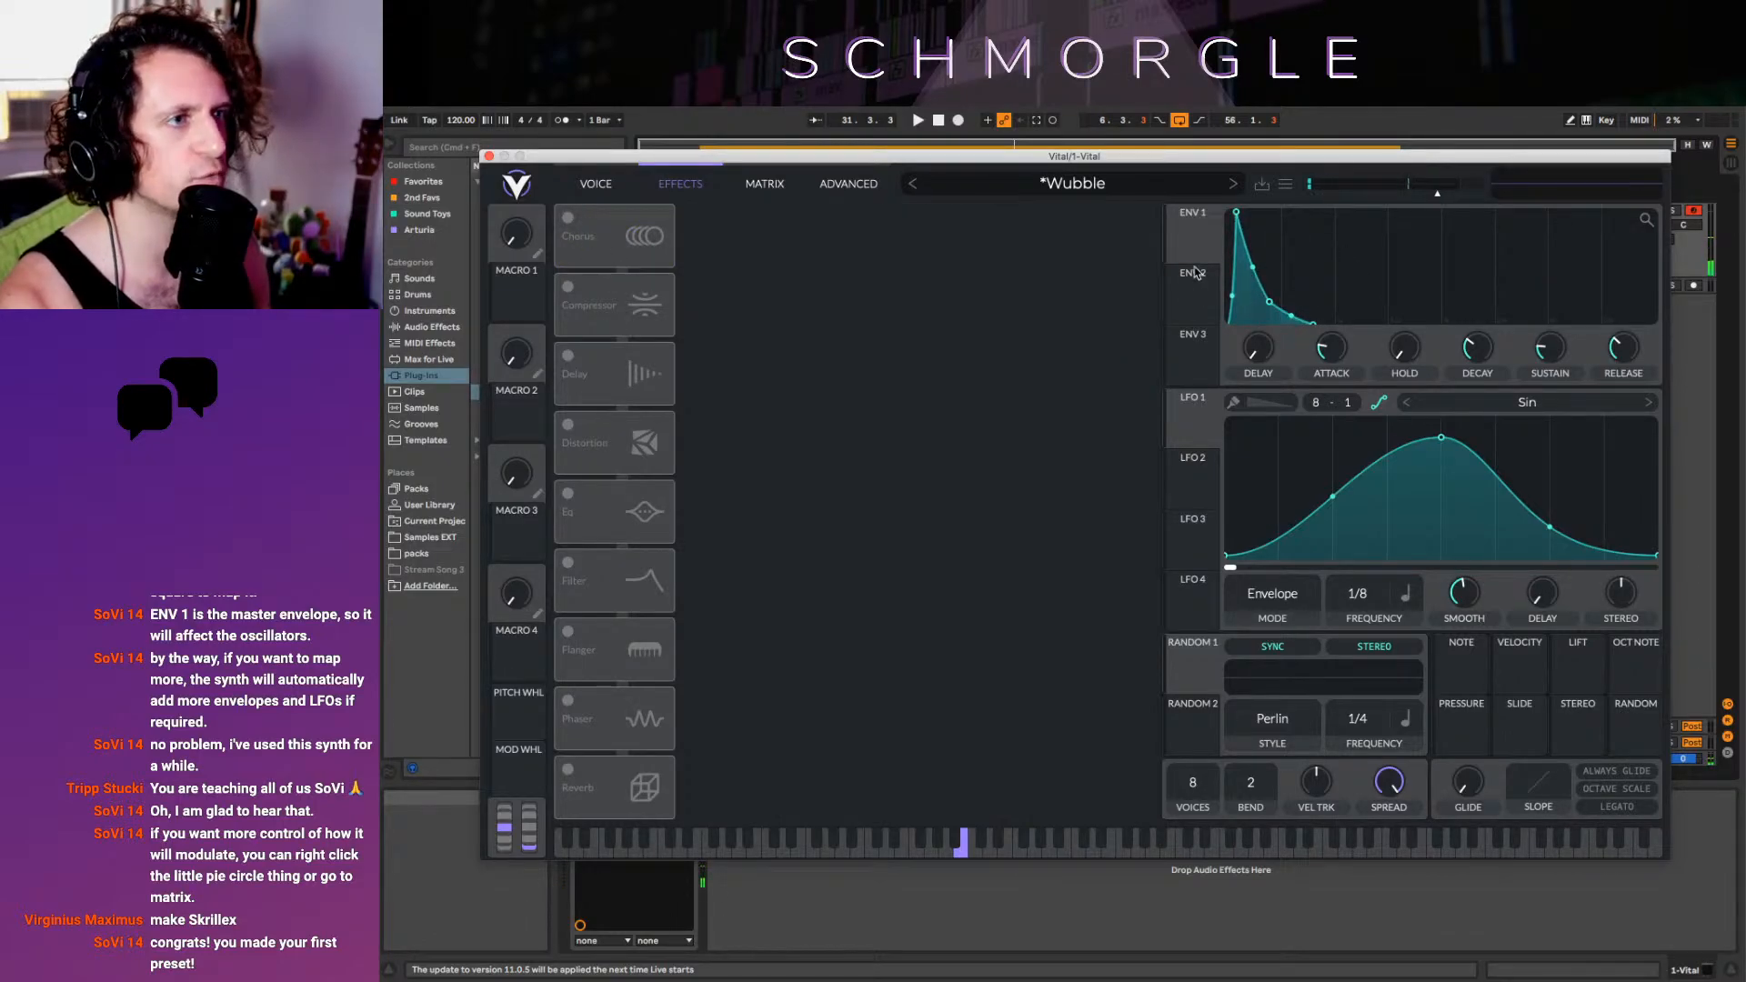
pyautogui.moveTo(1232, 233); pyautogui.dragTo(1193, 221)
pyautogui.moveTo(1260, 299); pyautogui.dragTo(1368, 257)
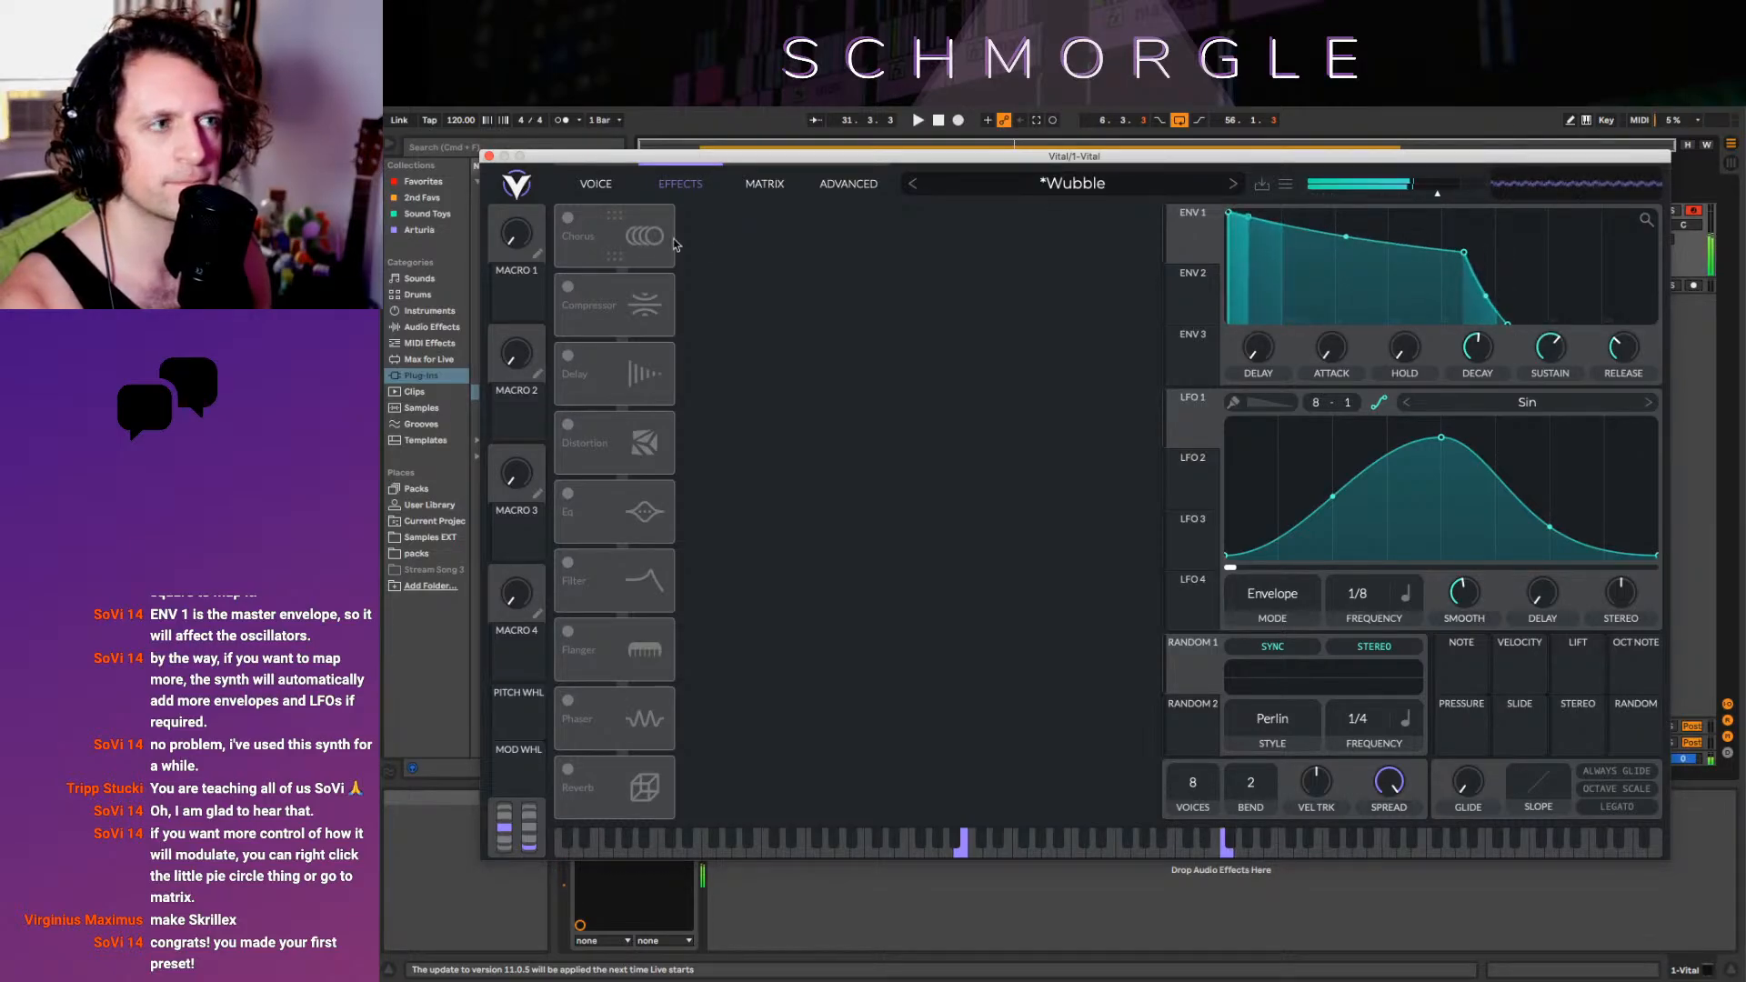
# Reduce oscillator 1's unison to 1 voice
pyautogui.click(598, 185)
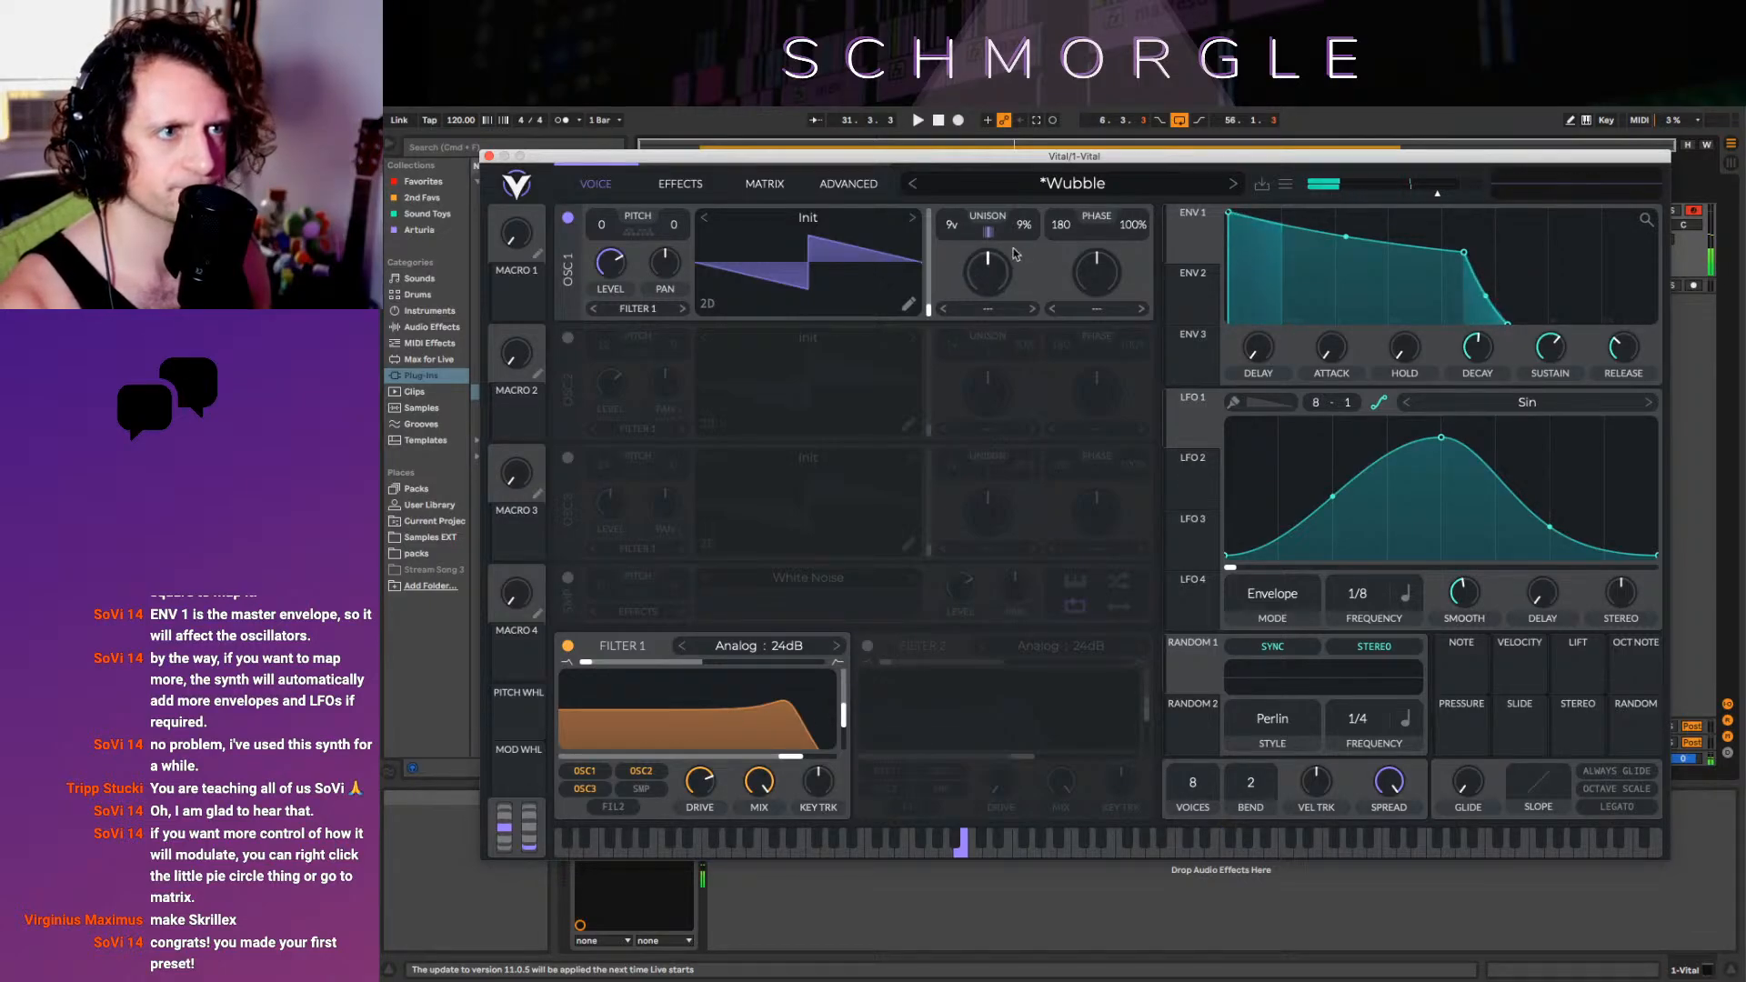
pyautogui.moveTo(974, 227); pyautogui.dragTo(951, 560)
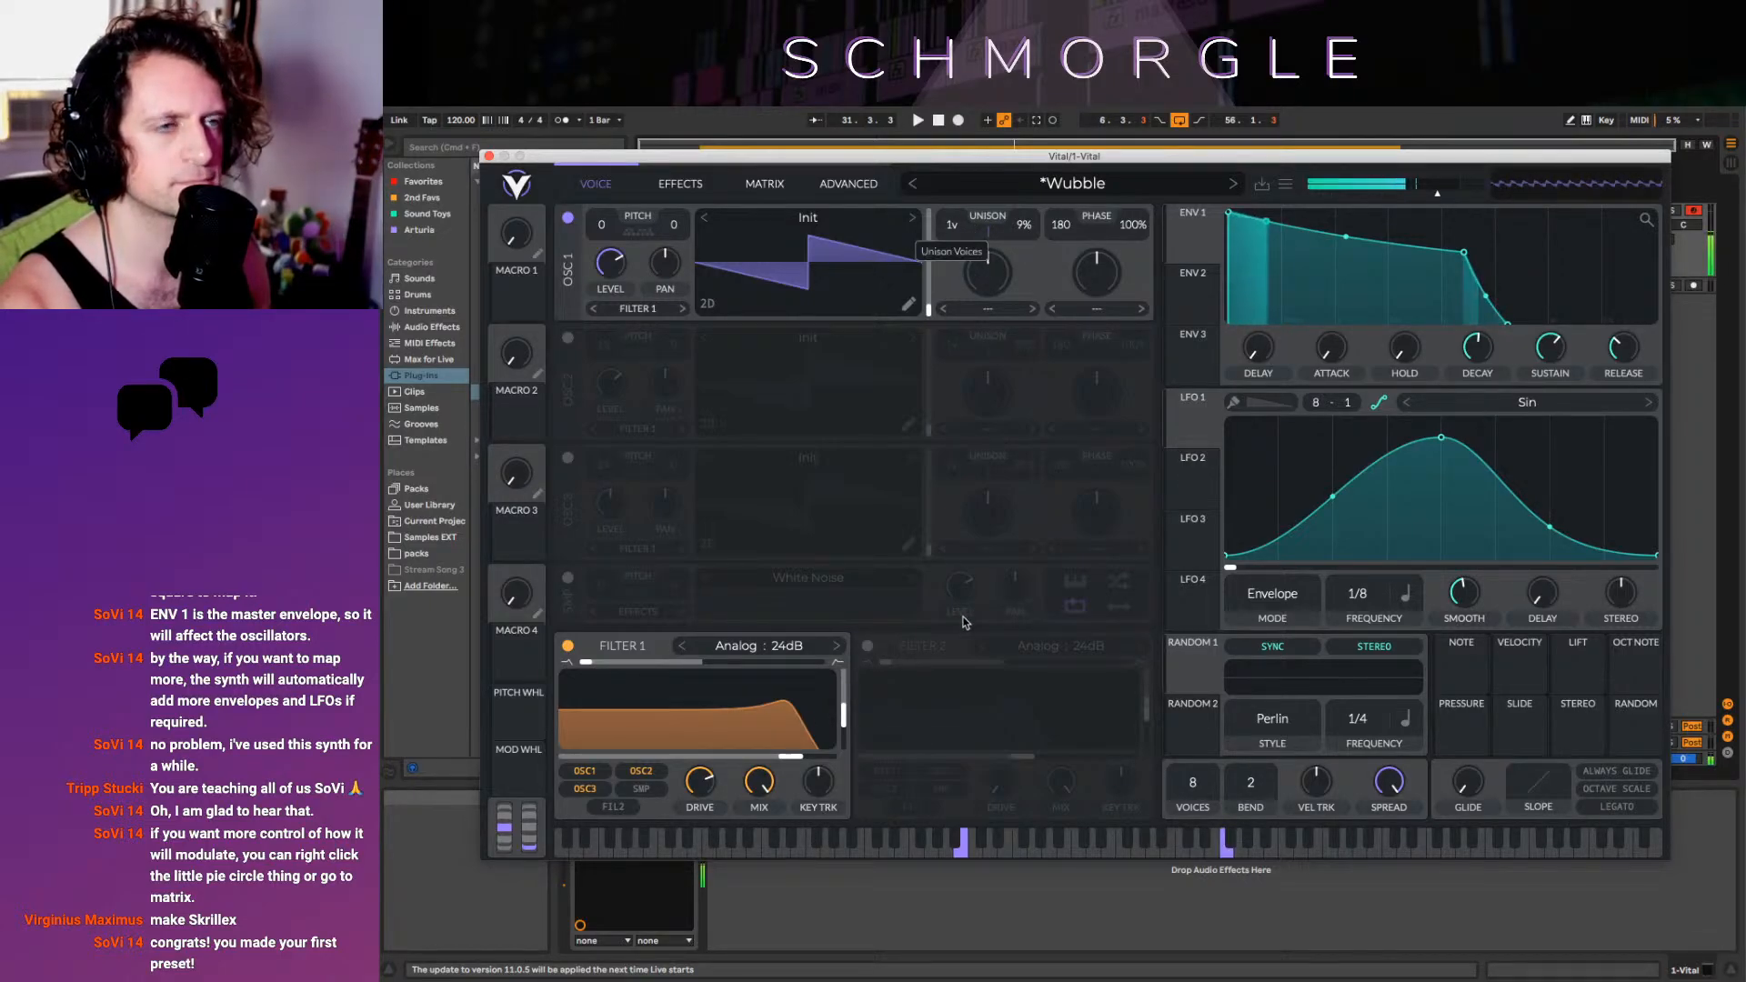
# Raise oscillator 1's unison to 6 voices and lower its unison detune to 3%
pyautogui.moveTo(949, 201); pyautogui.dragTo(952, 178)
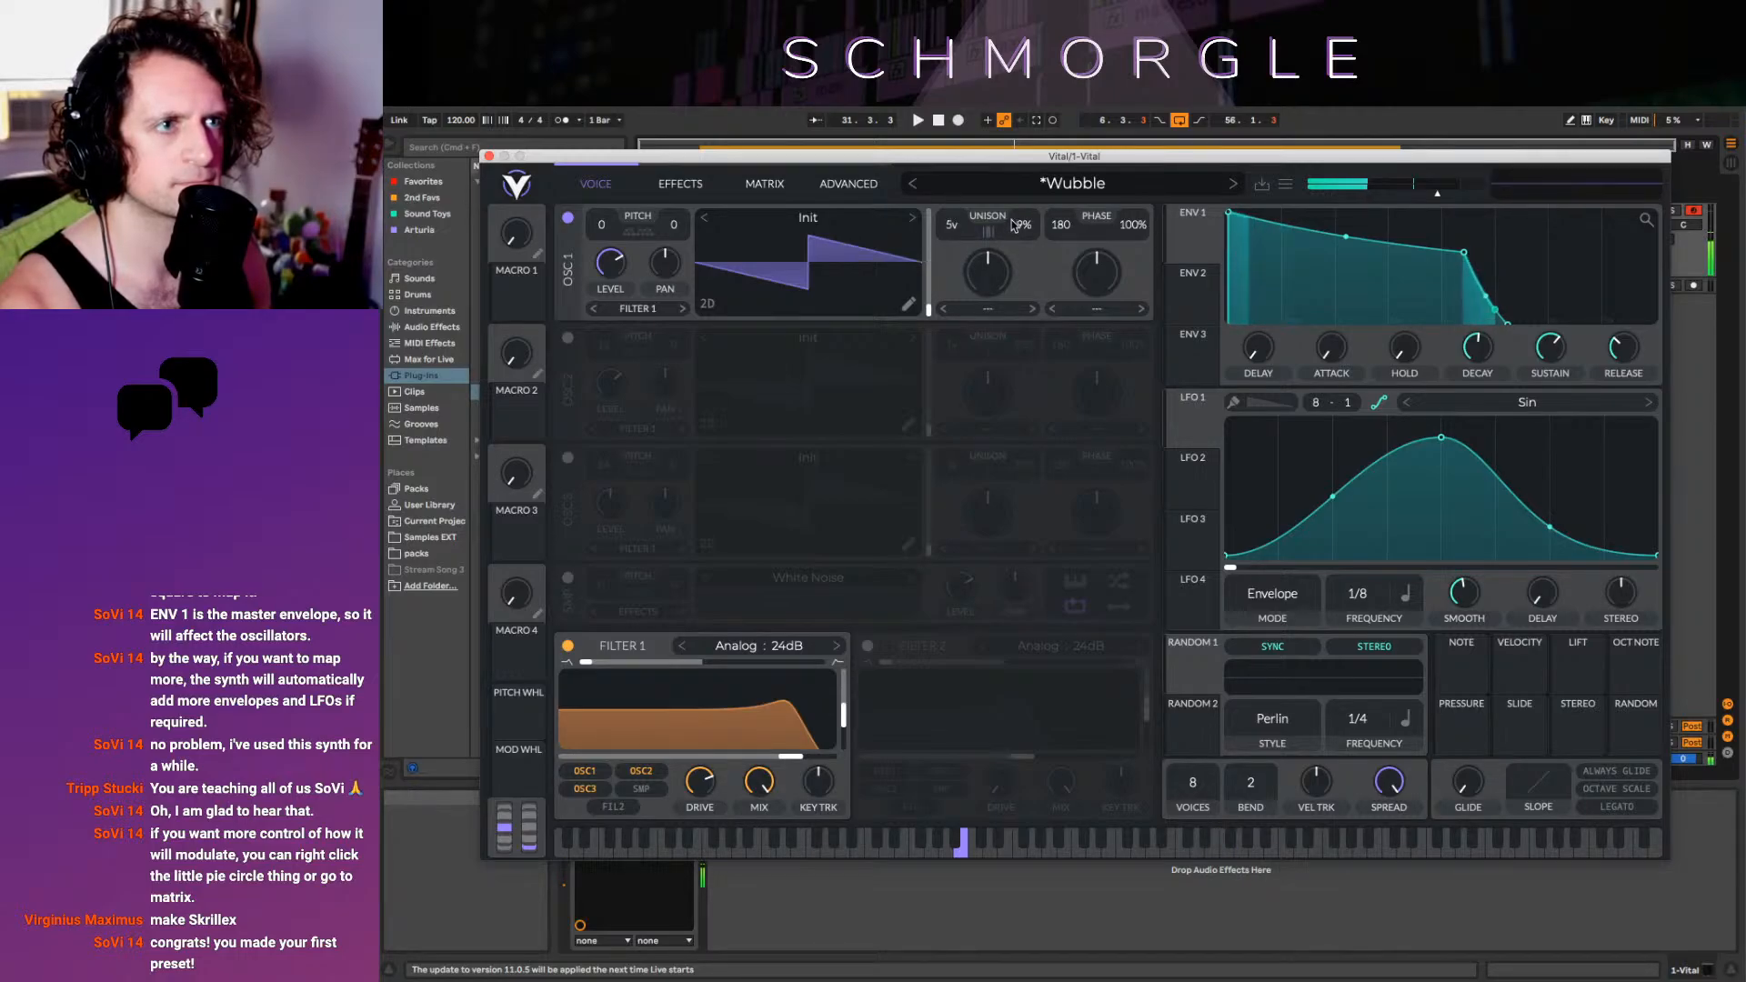
pyautogui.moveTo(1028, 225); pyautogui.dragTo(952, 214)
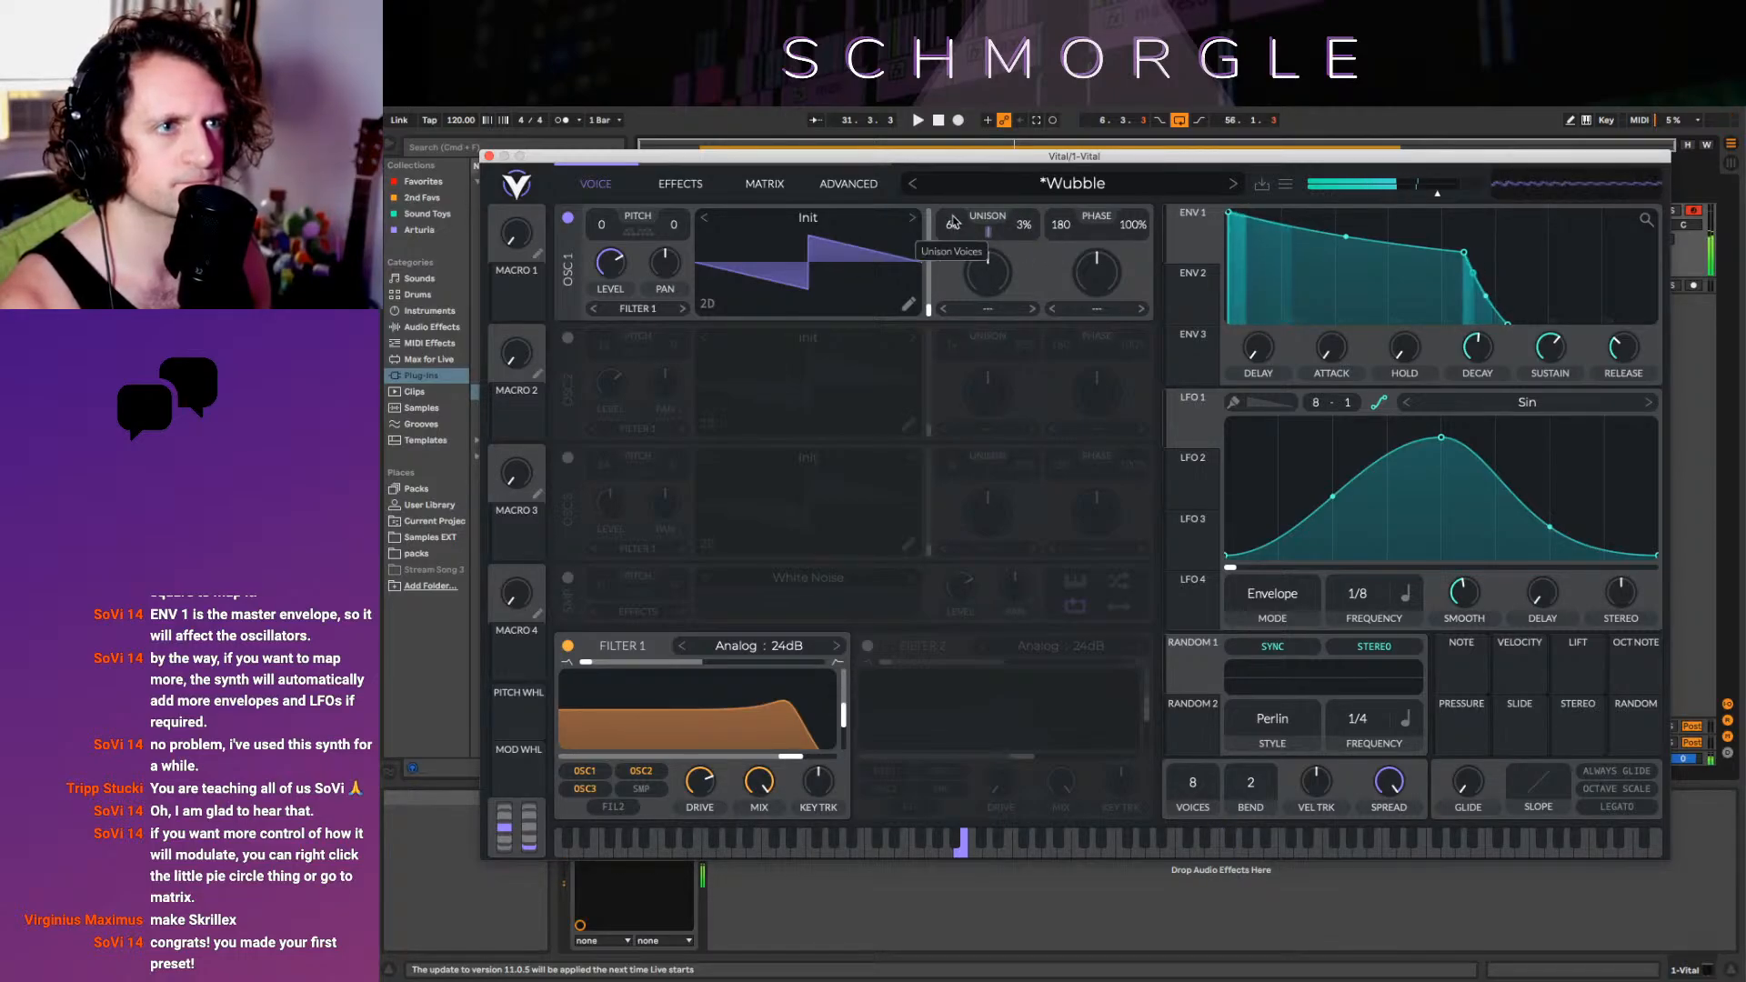
# Switch the chorus effect back on and set its voices to 8
pyautogui.click(692, 183)
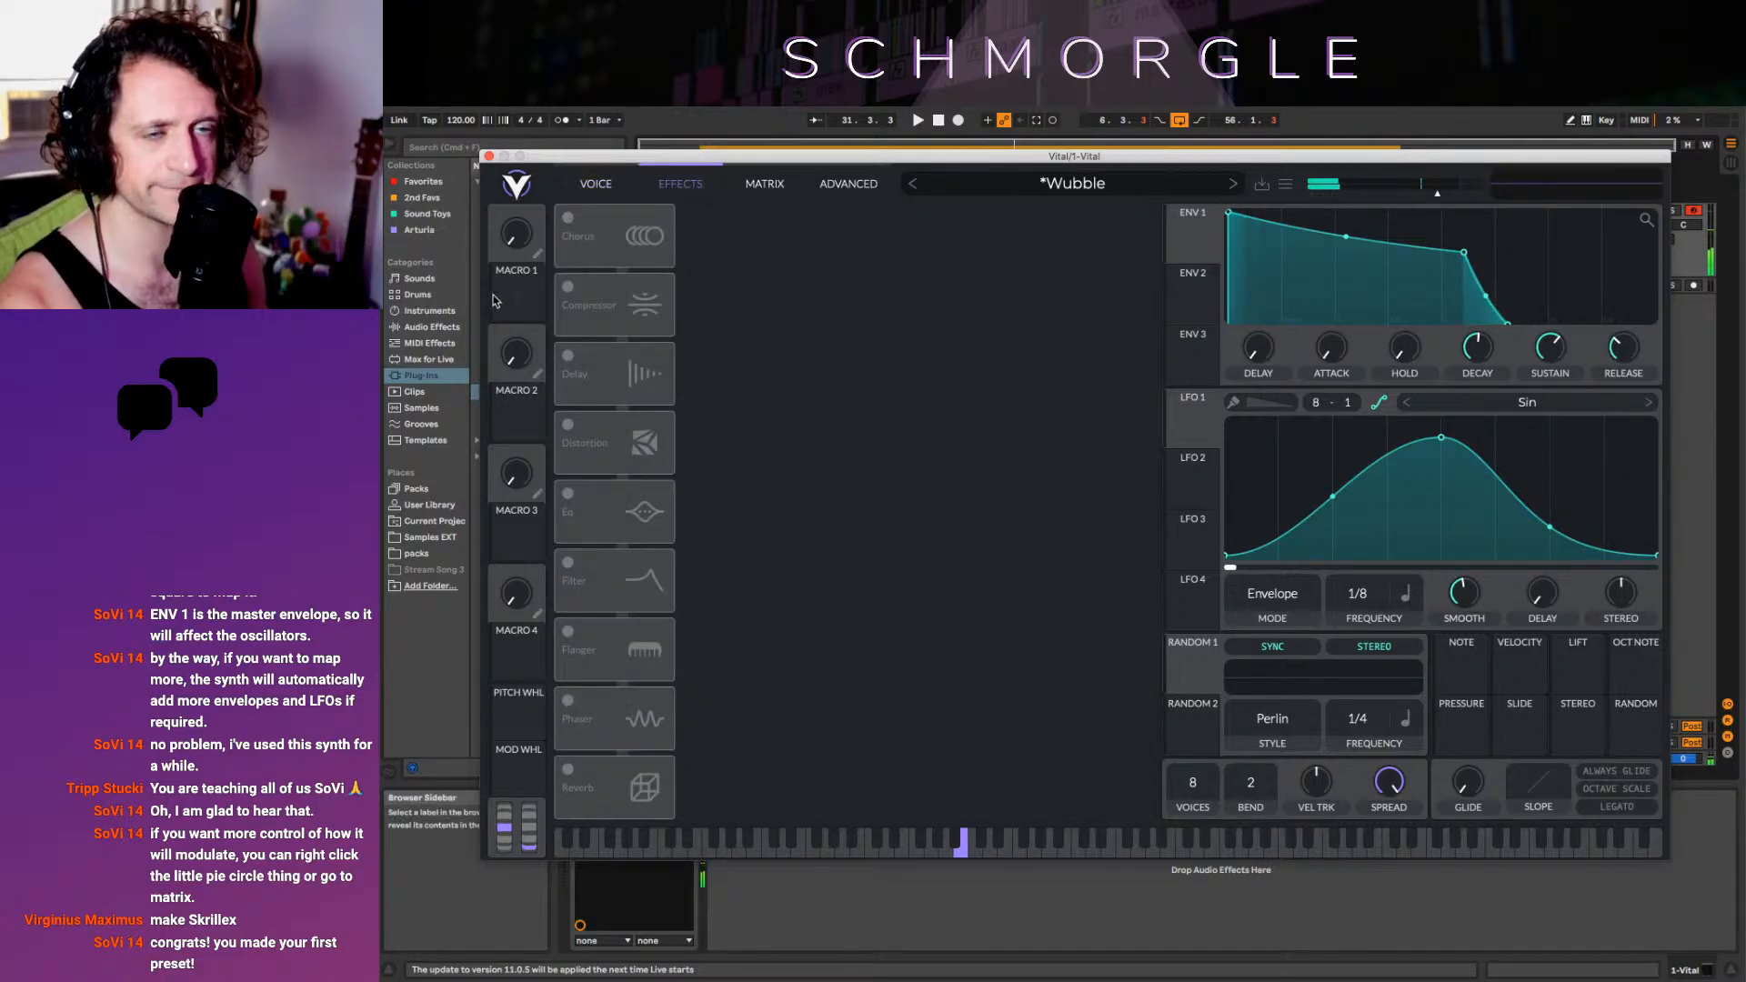
pyautogui.click(569, 218)
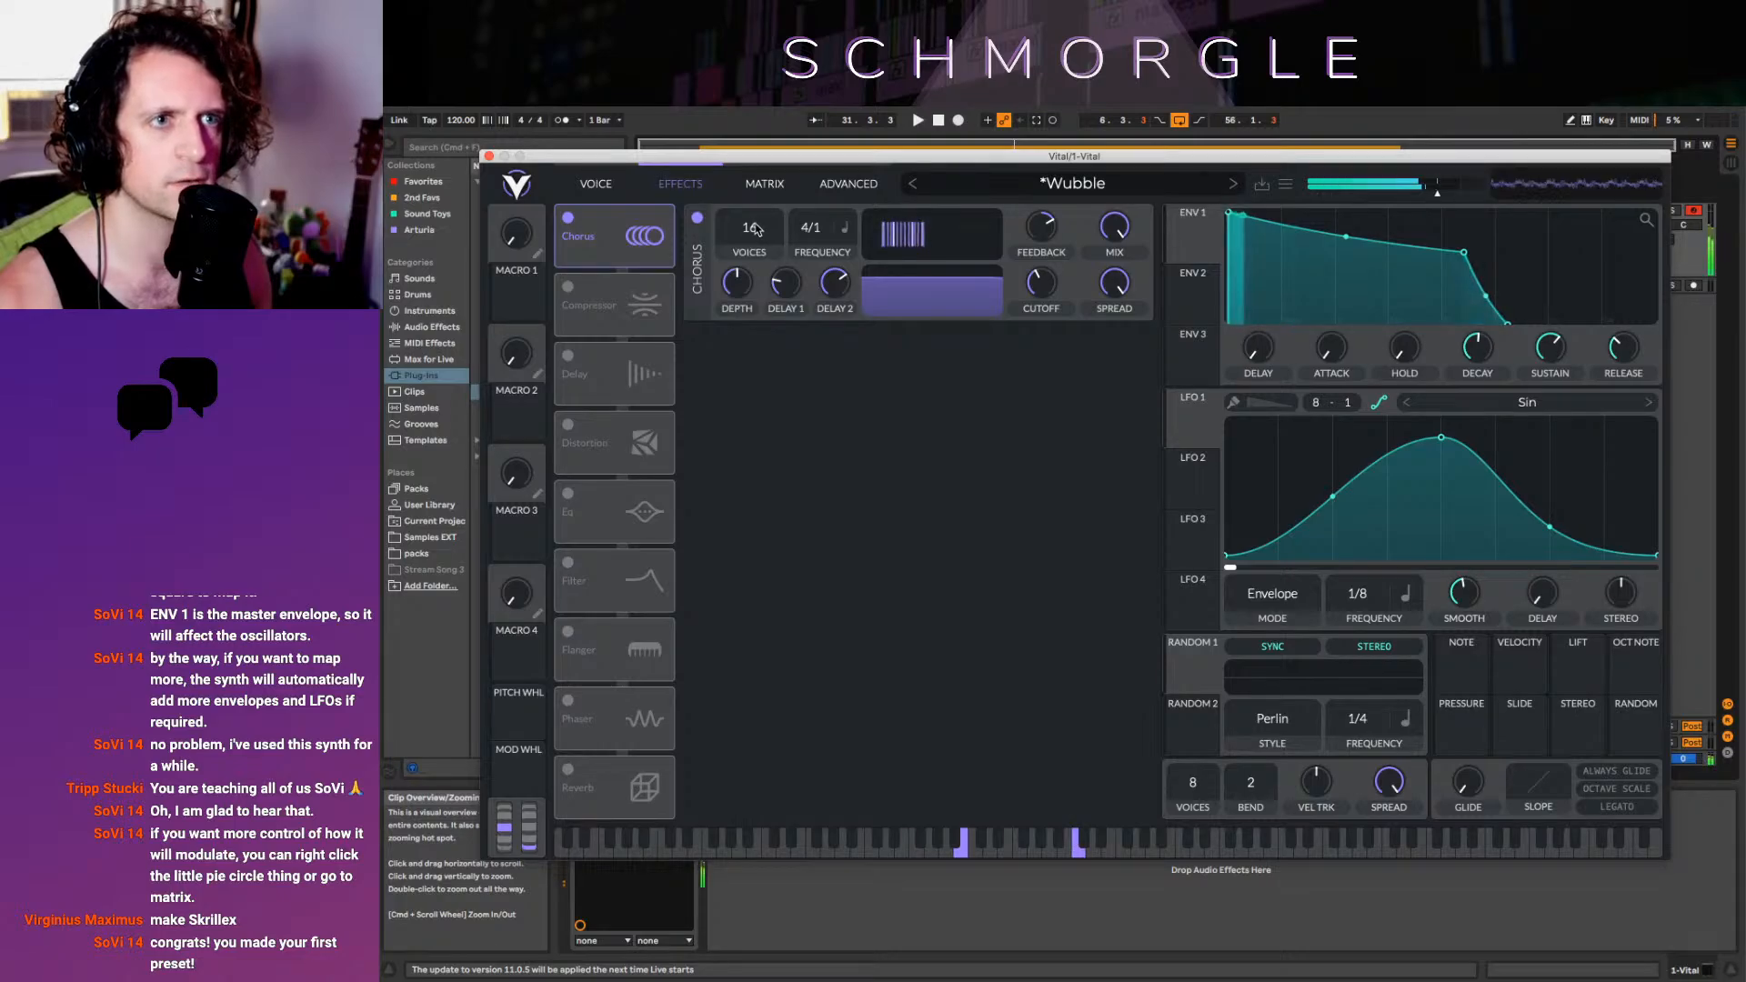
pyautogui.moveTo(746, 231); pyautogui.dragTo(798, 503)
pyautogui.moveTo(750, 230); pyautogui.dragTo(869, 571)
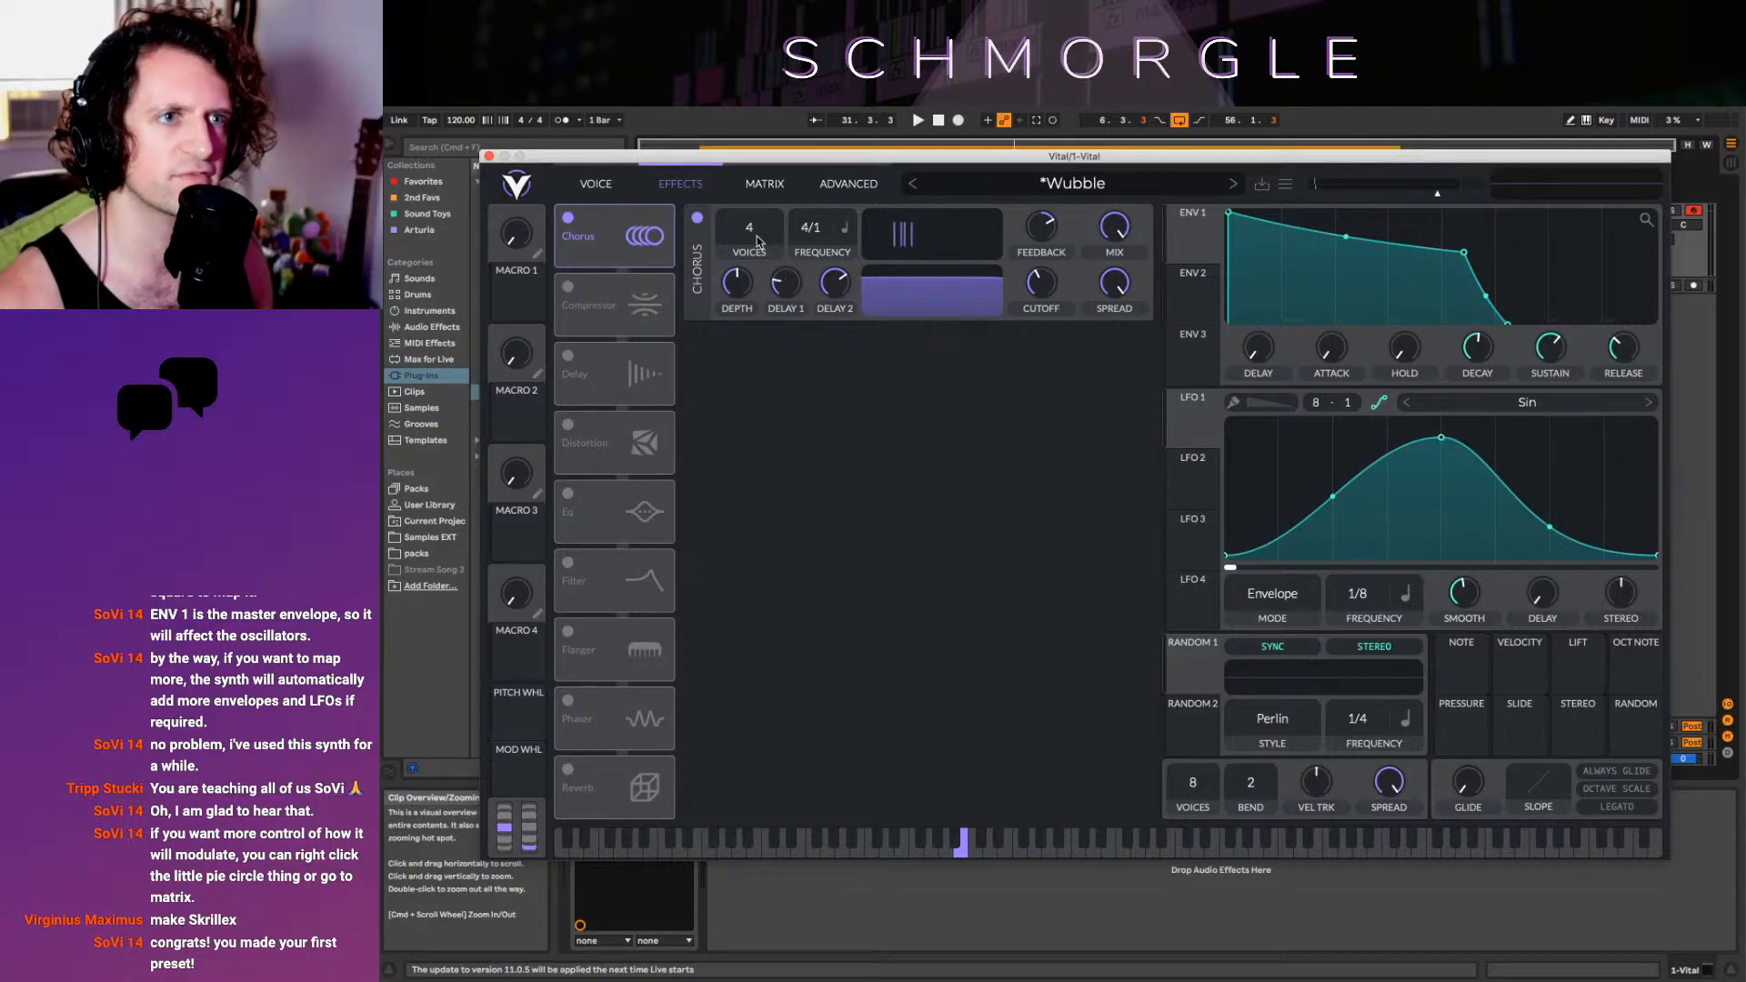
pyautogui.moveTo(750, 233); pyautogui.dragTo(754, 154)
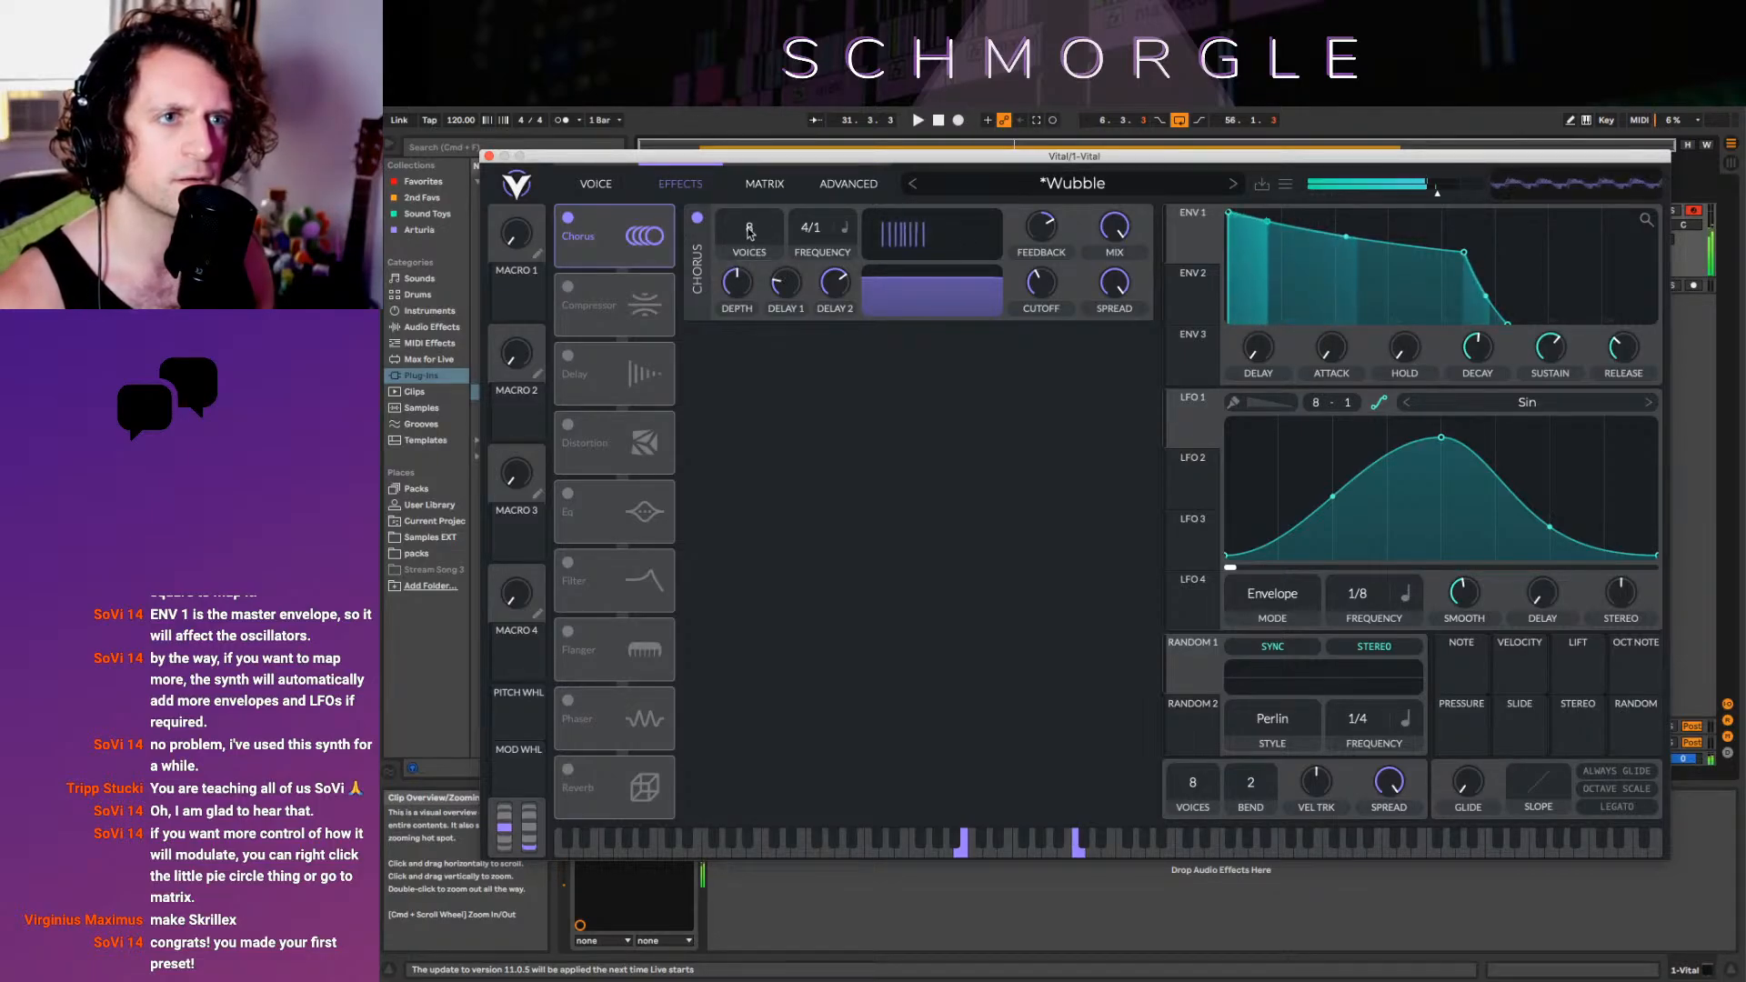
# Set the chorus to 16 voices and its tempo-synced frequency to 1/2
pyautogui.moveTo(750, 233); pyautogui.dragTo(753, 160)
pyautogui.click(750, 231)
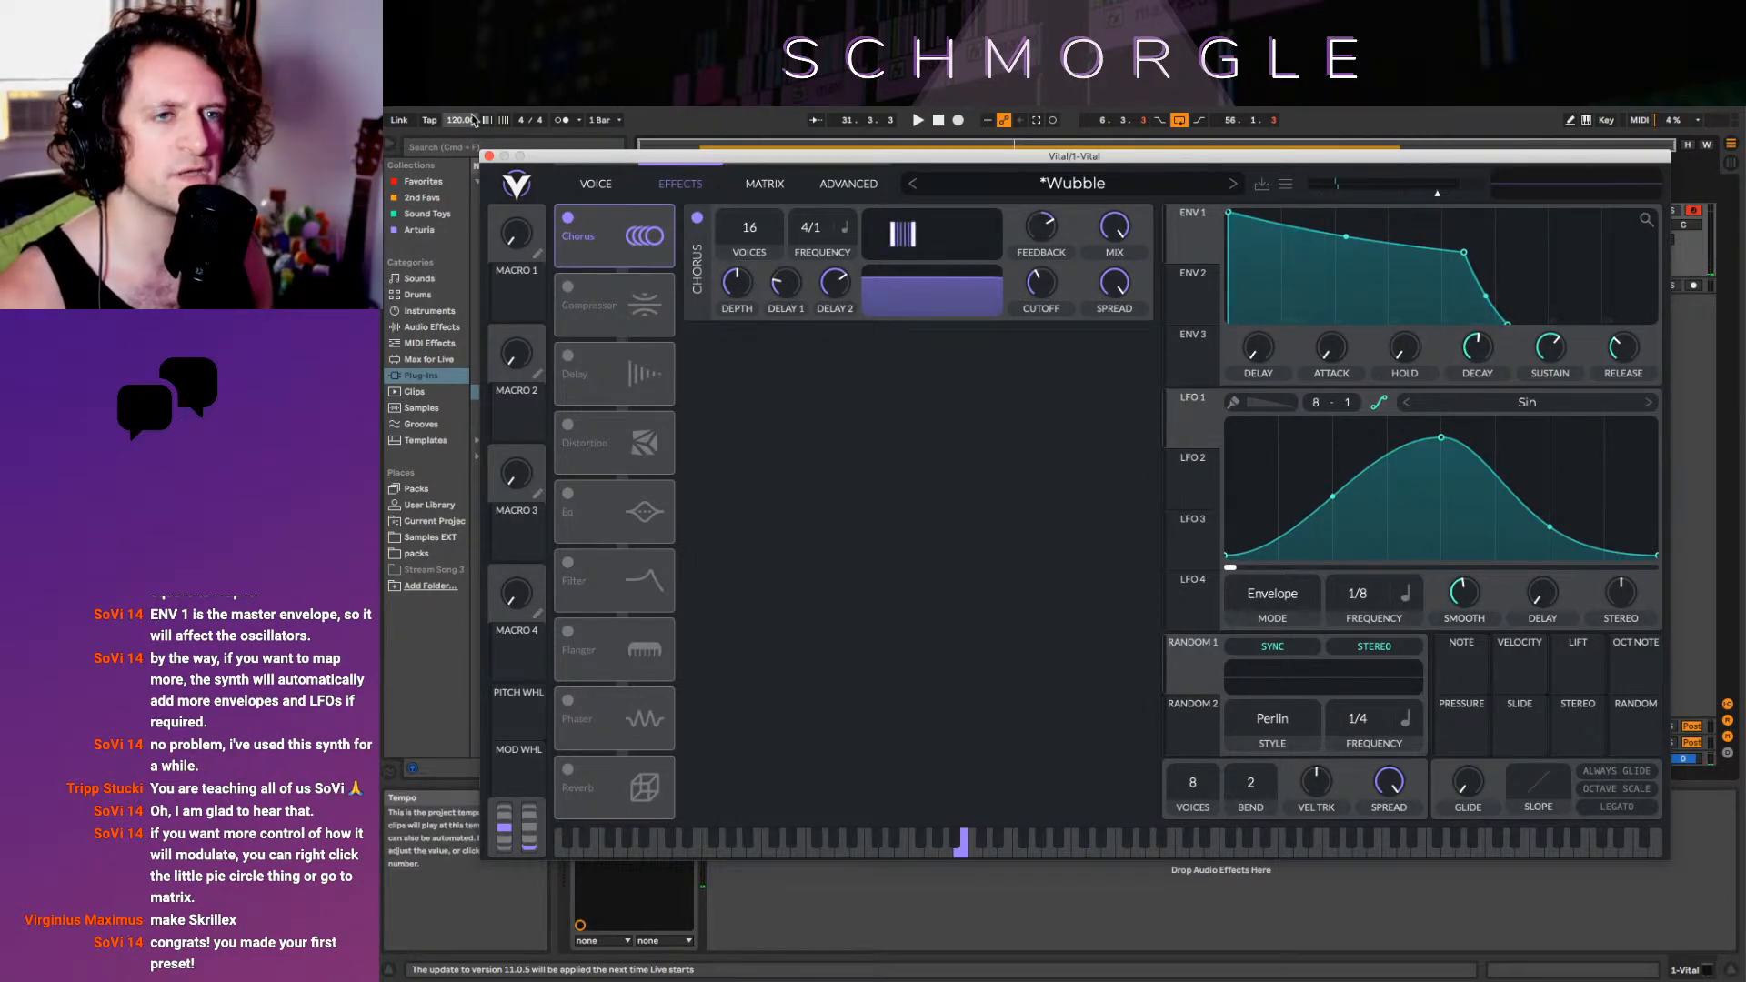
pyautogui.moveTo(610, 157)
pyautogui.mouseDown()
pyautogui.moveTo(705, 236)
pyautogui.moveTo(686, 197)
pyautogui.moveTo(630, 202)
pyautogui.moveTo(622, 178)
pyautogui.mouseUp()
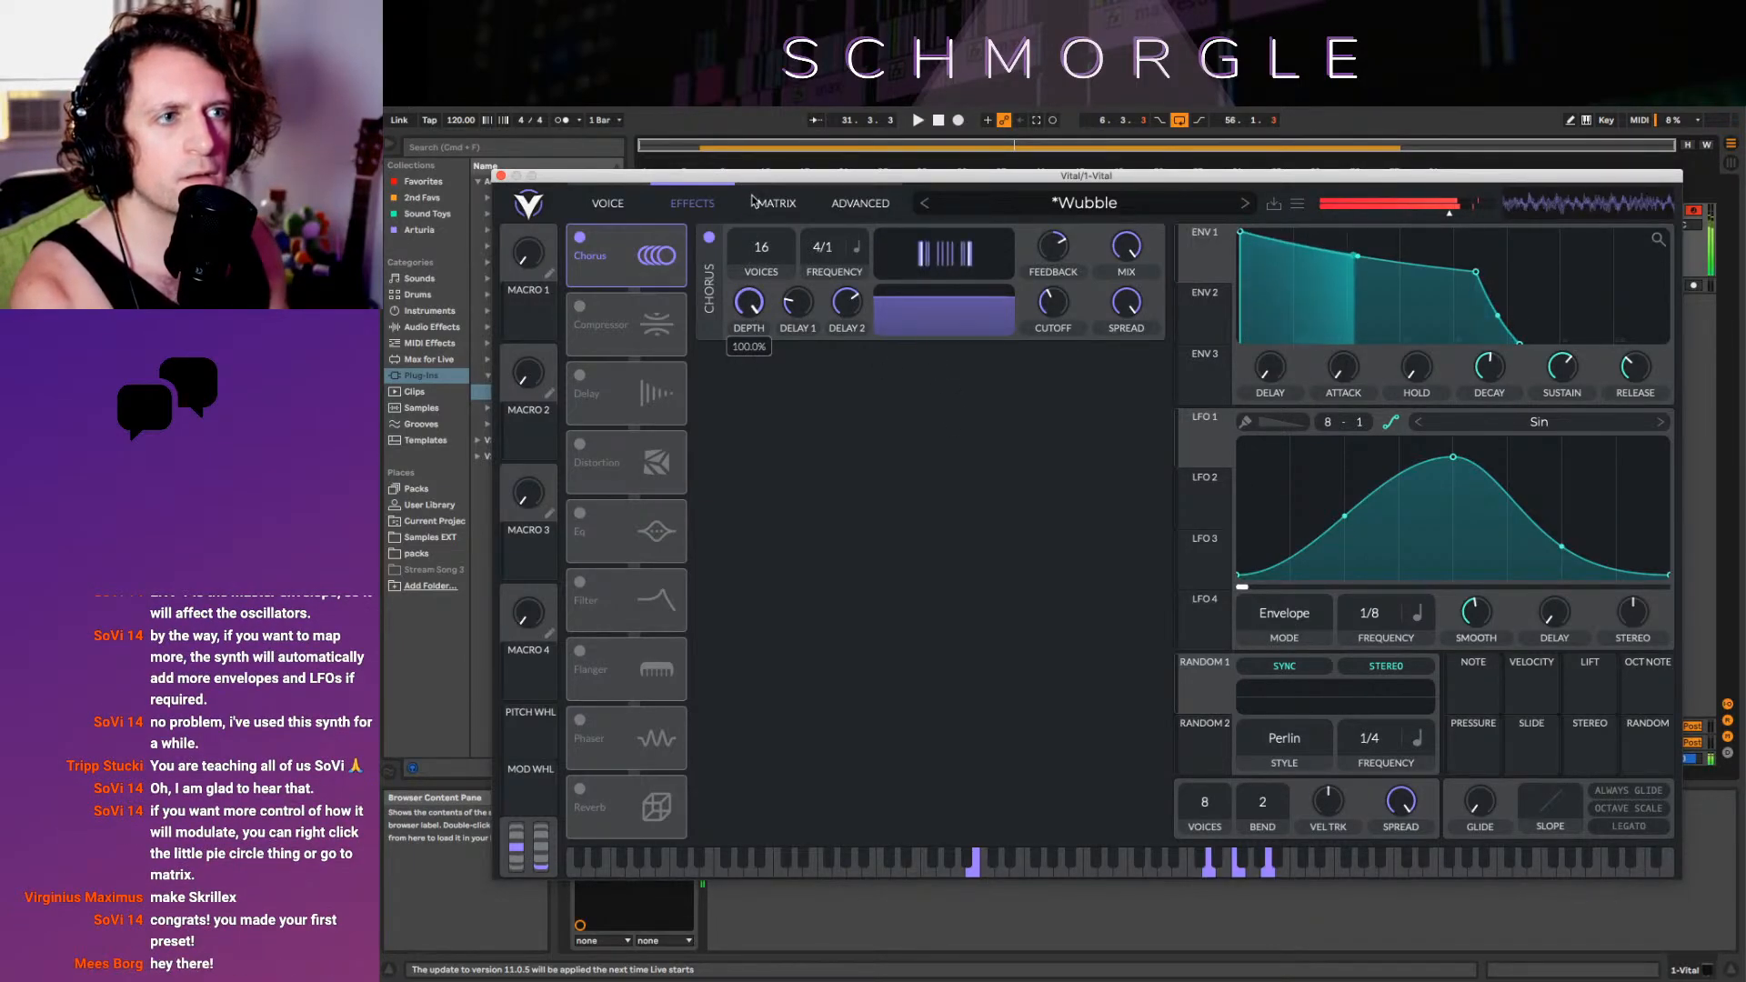
pyautogui.moveTo(826, 246); pyautogui.dragTo(833, 396)
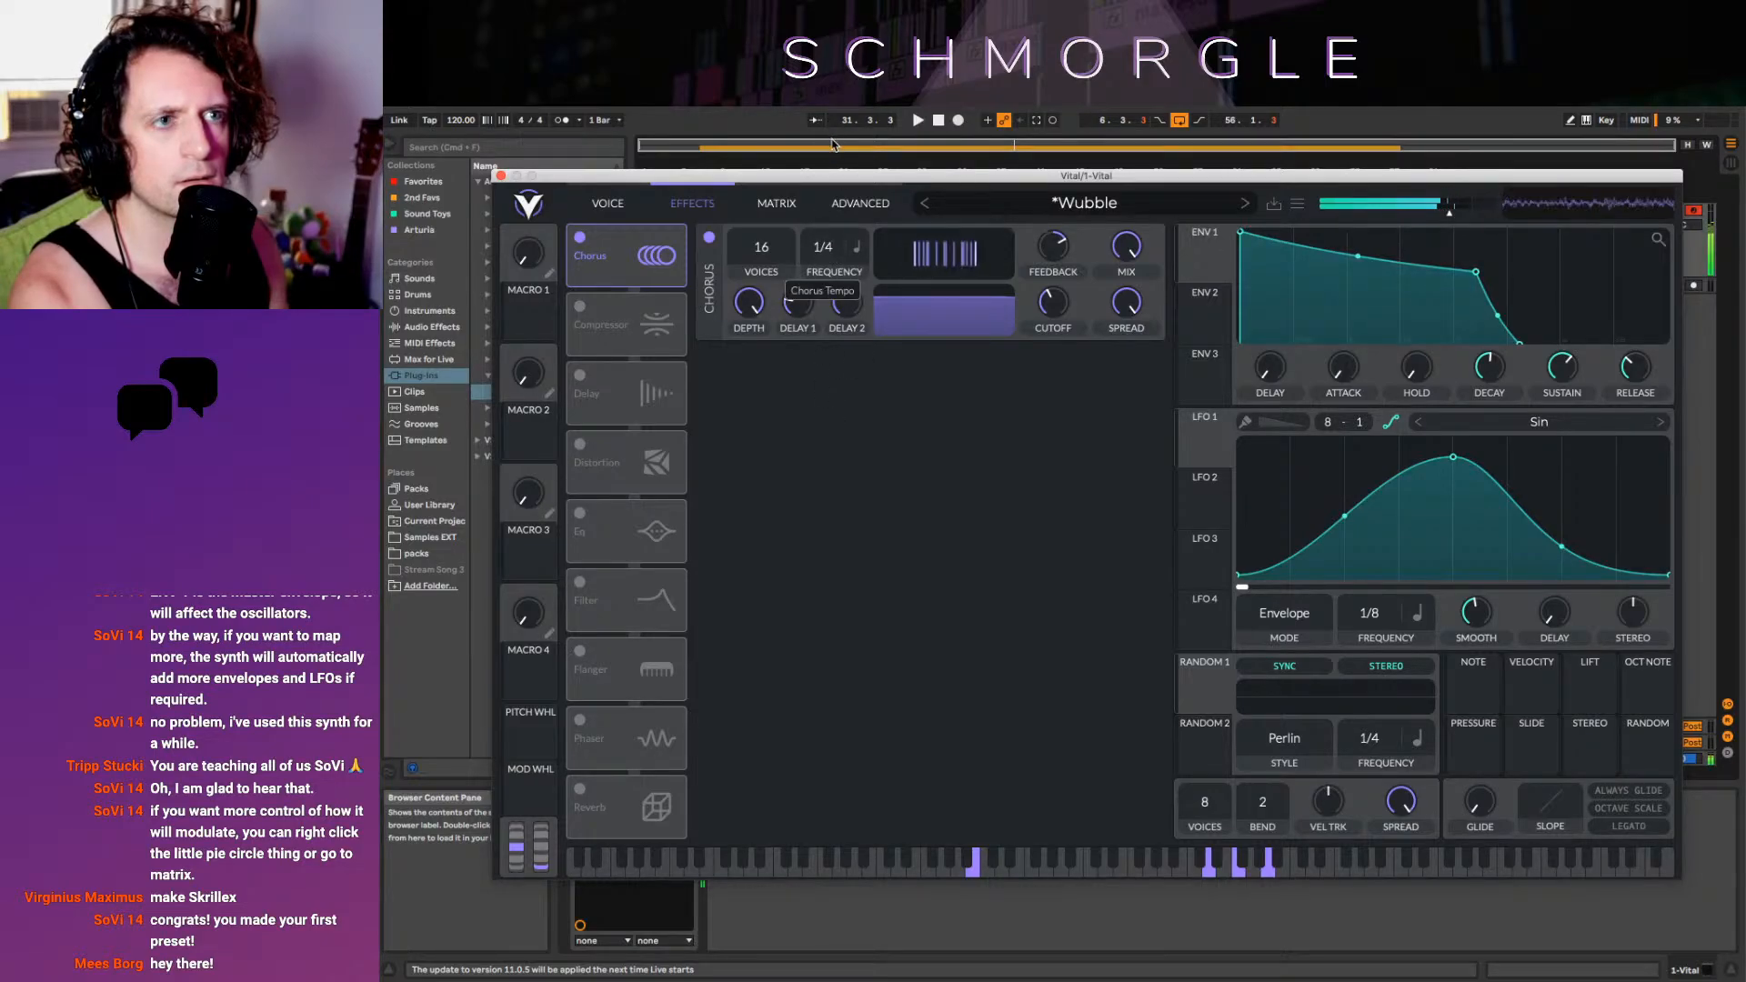
# Lower the chorus depth to a very small amount, close to zero
pyautogui.moveTo(749, 301); pyautogui.dragTo(769, 377)
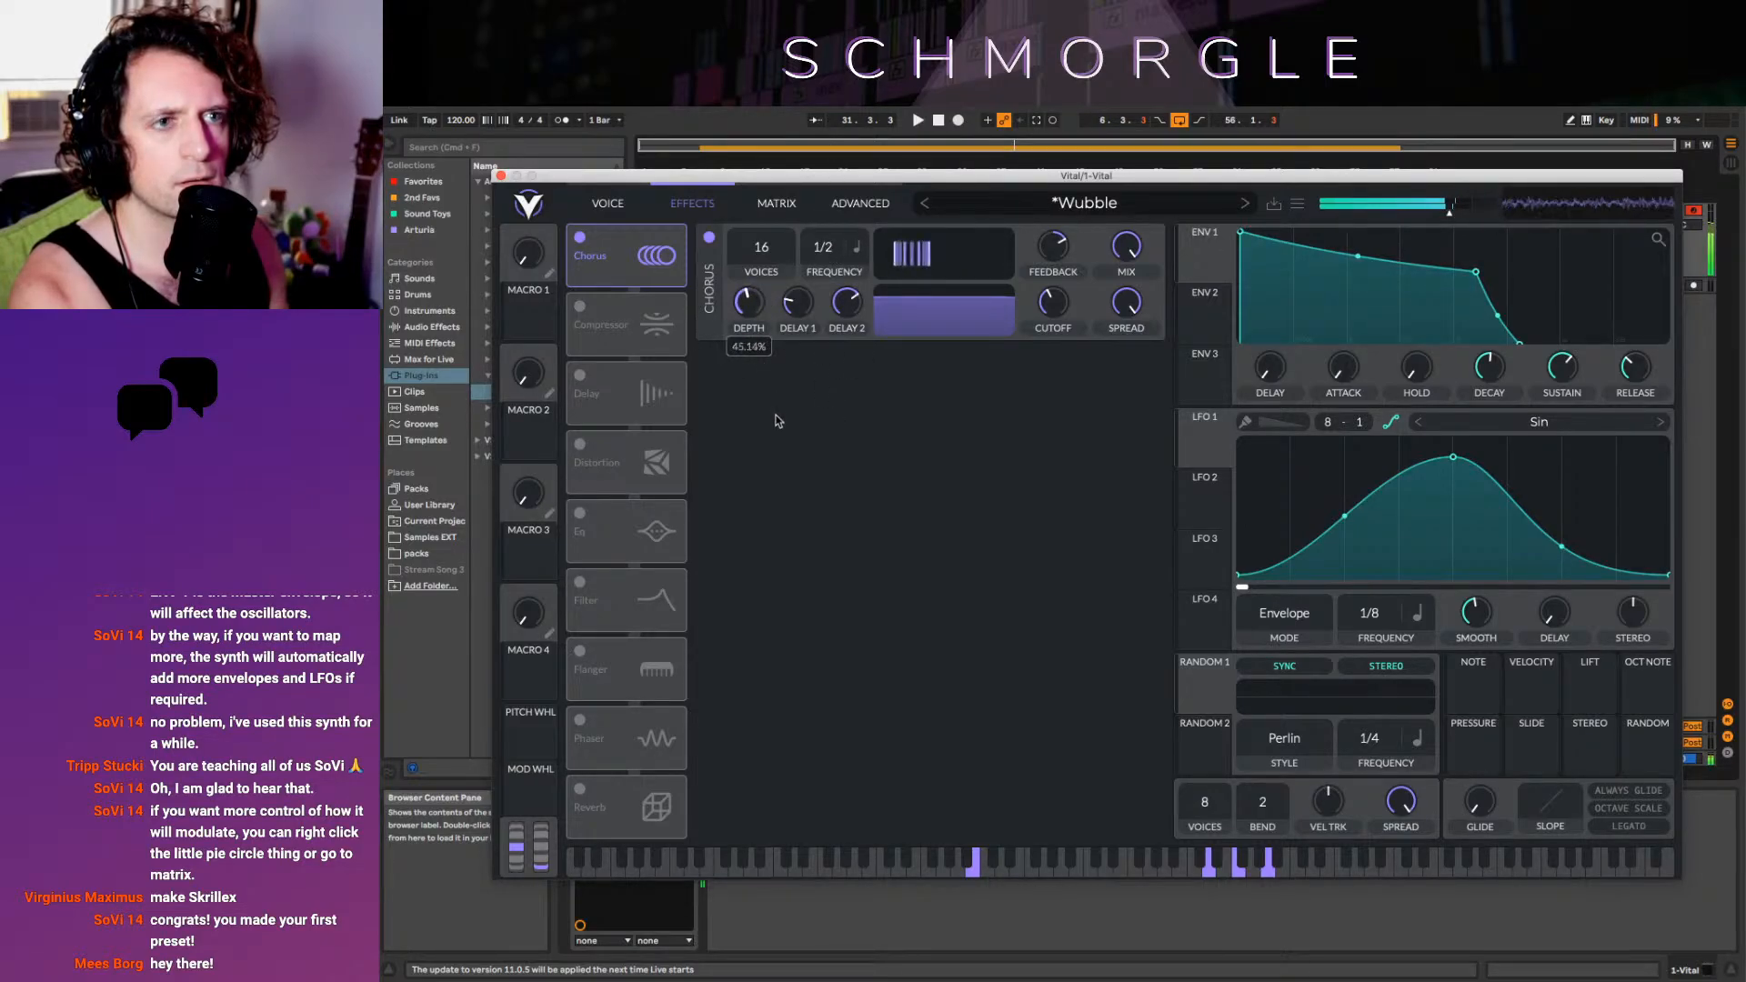
pyautogui.moveTo(795, 493); pyautogui.dragTo(777, 210)
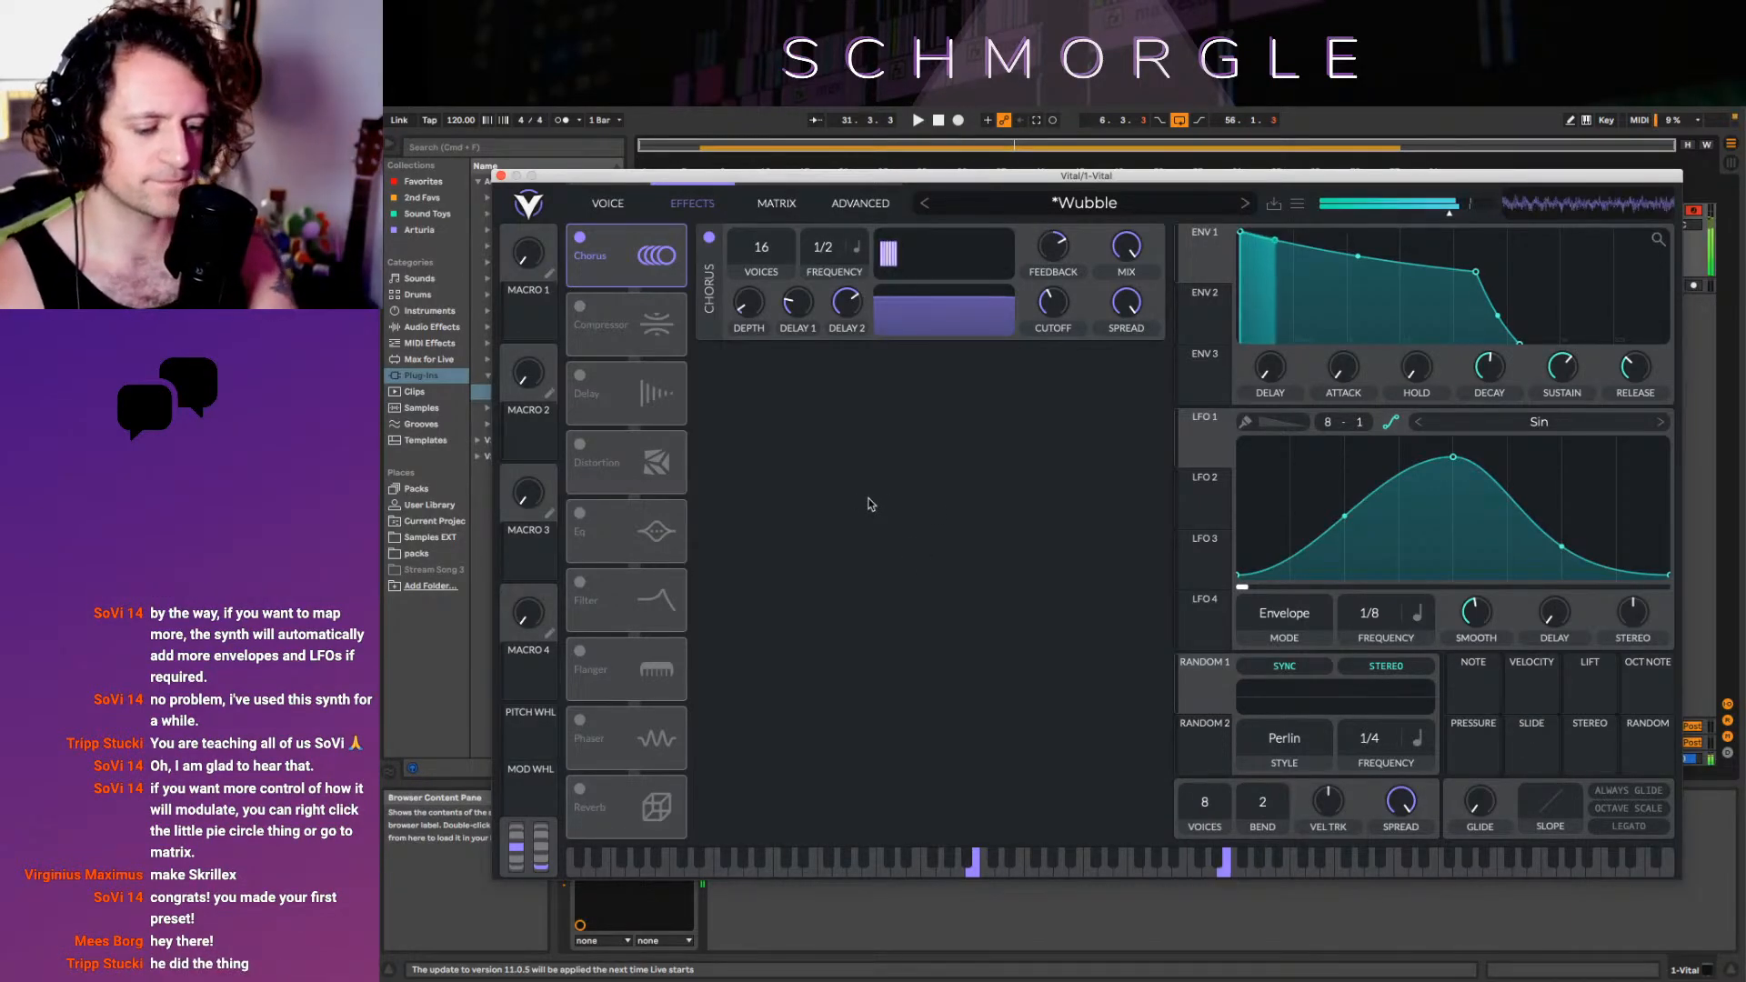
pyautogui.moveTo(750, 310); pyautogui.dragTo(751, 323)
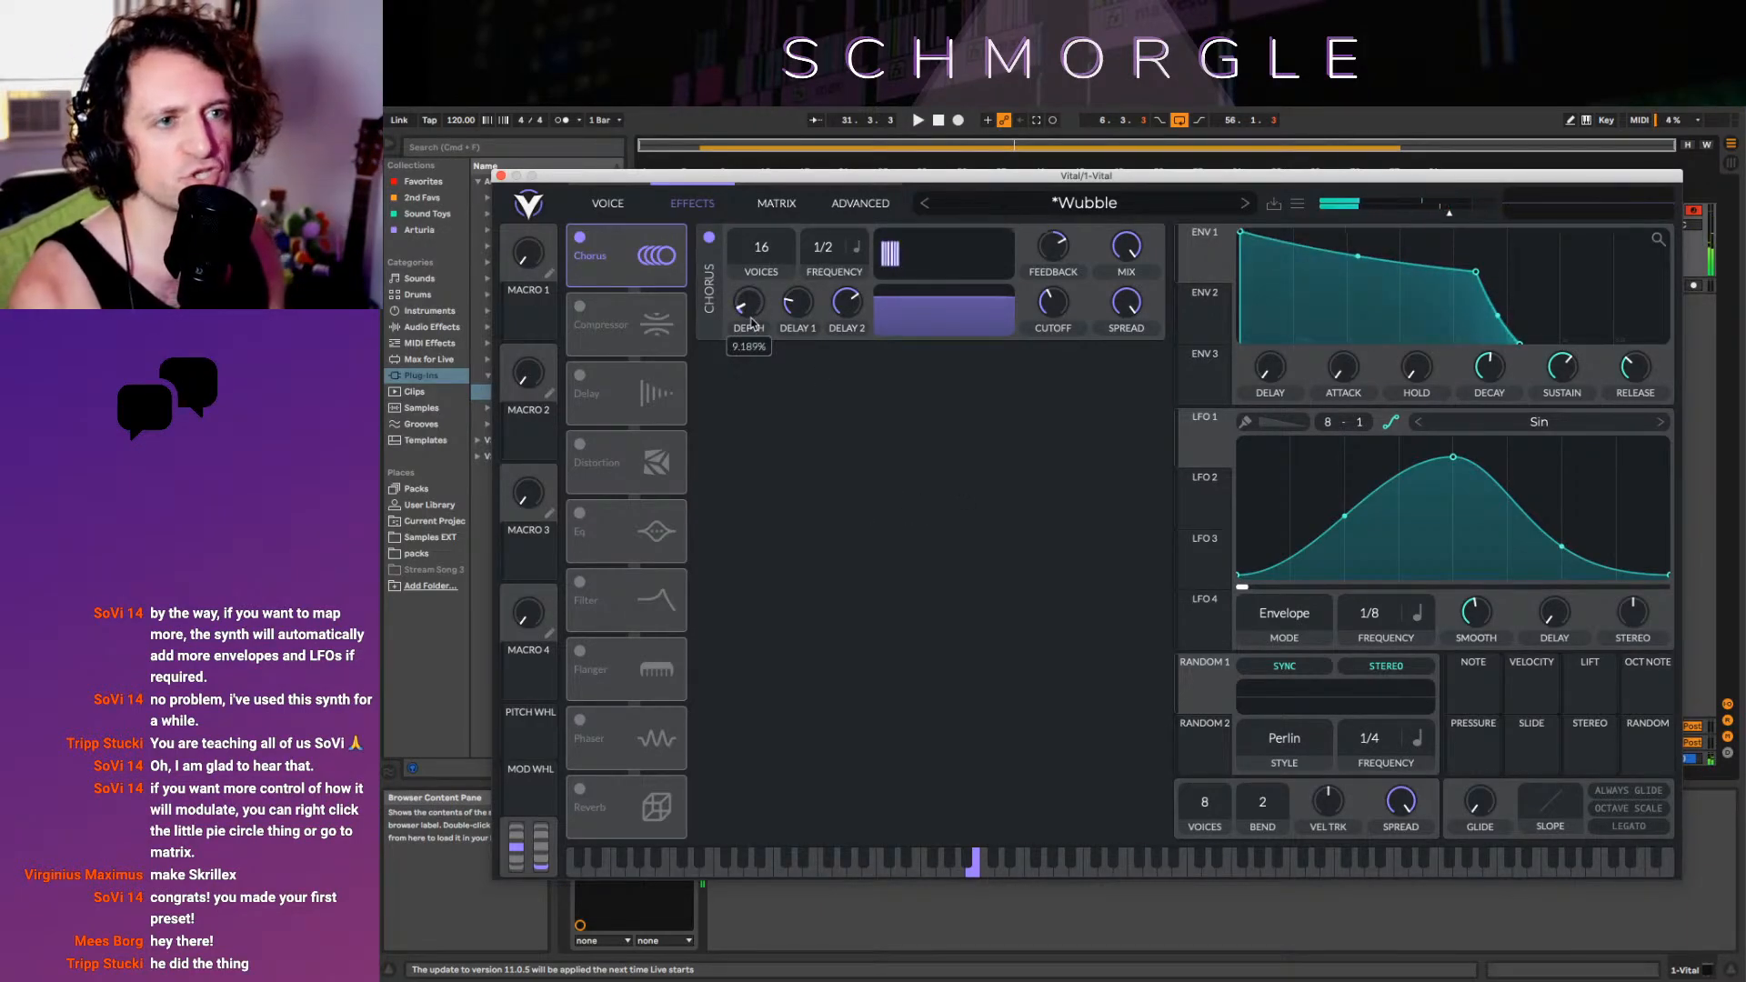
pyautogui.rightClick(751, 321)
pyautogui.click(727, 358)
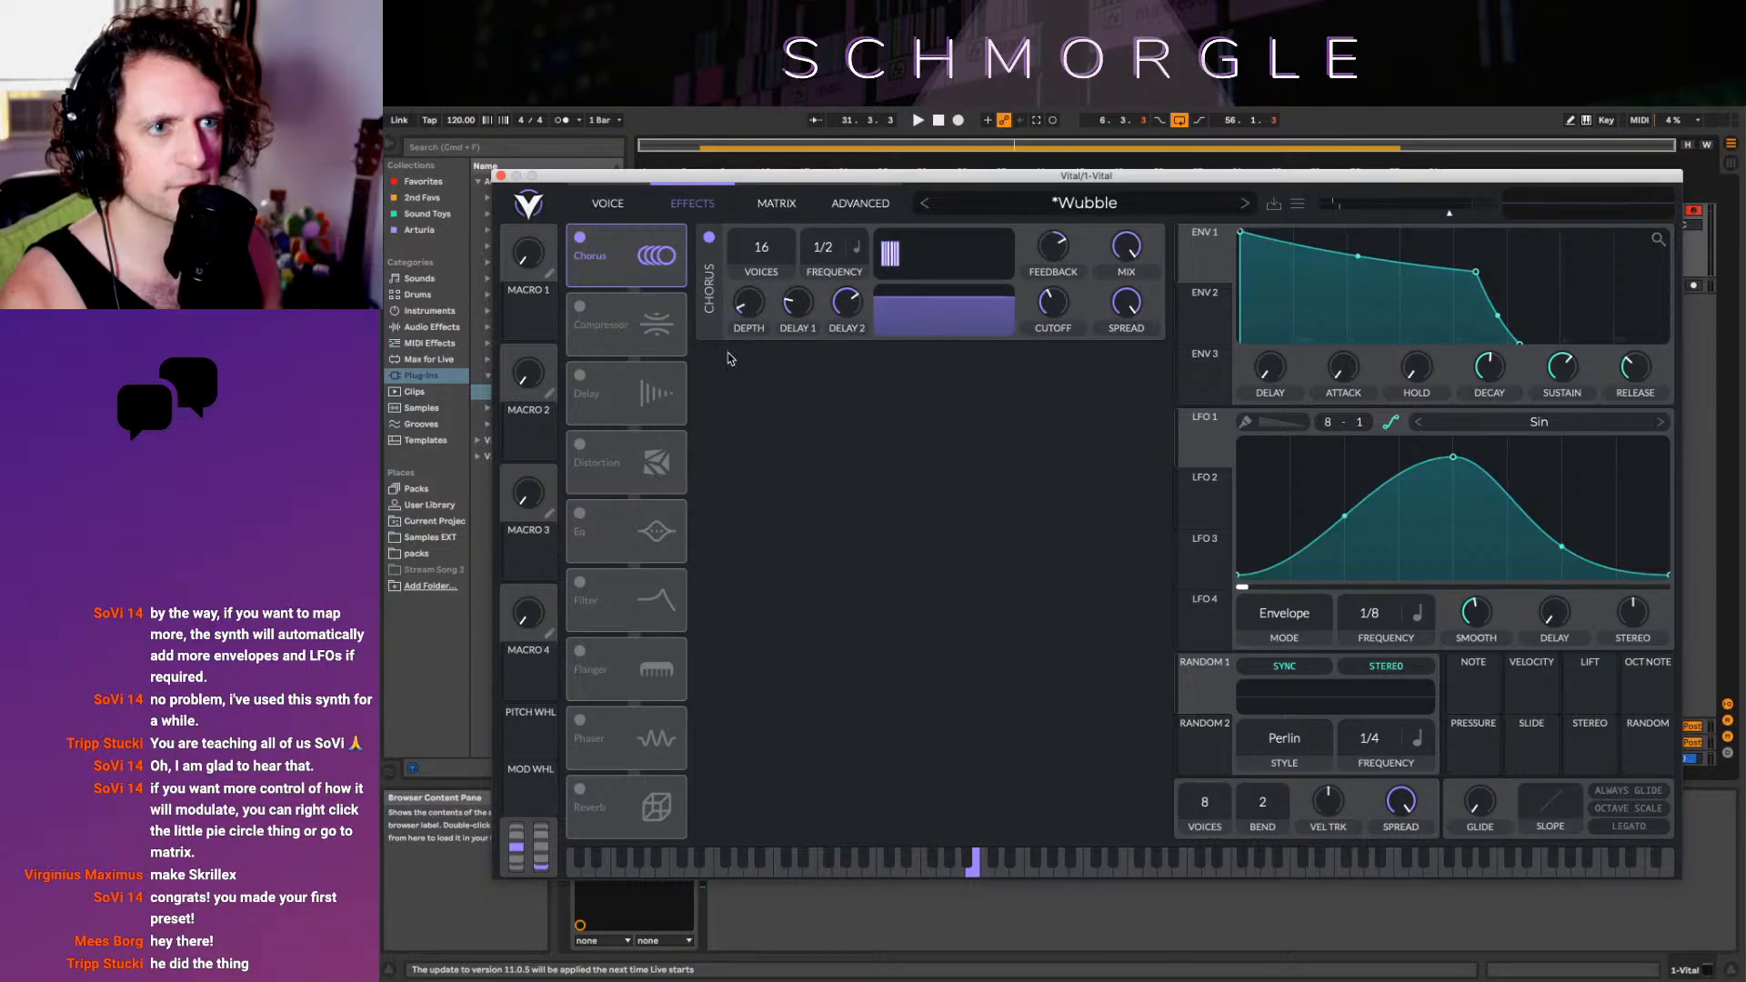
pyautogui.moveTo(751, 313); pyautogui.dragTo(713, 305)
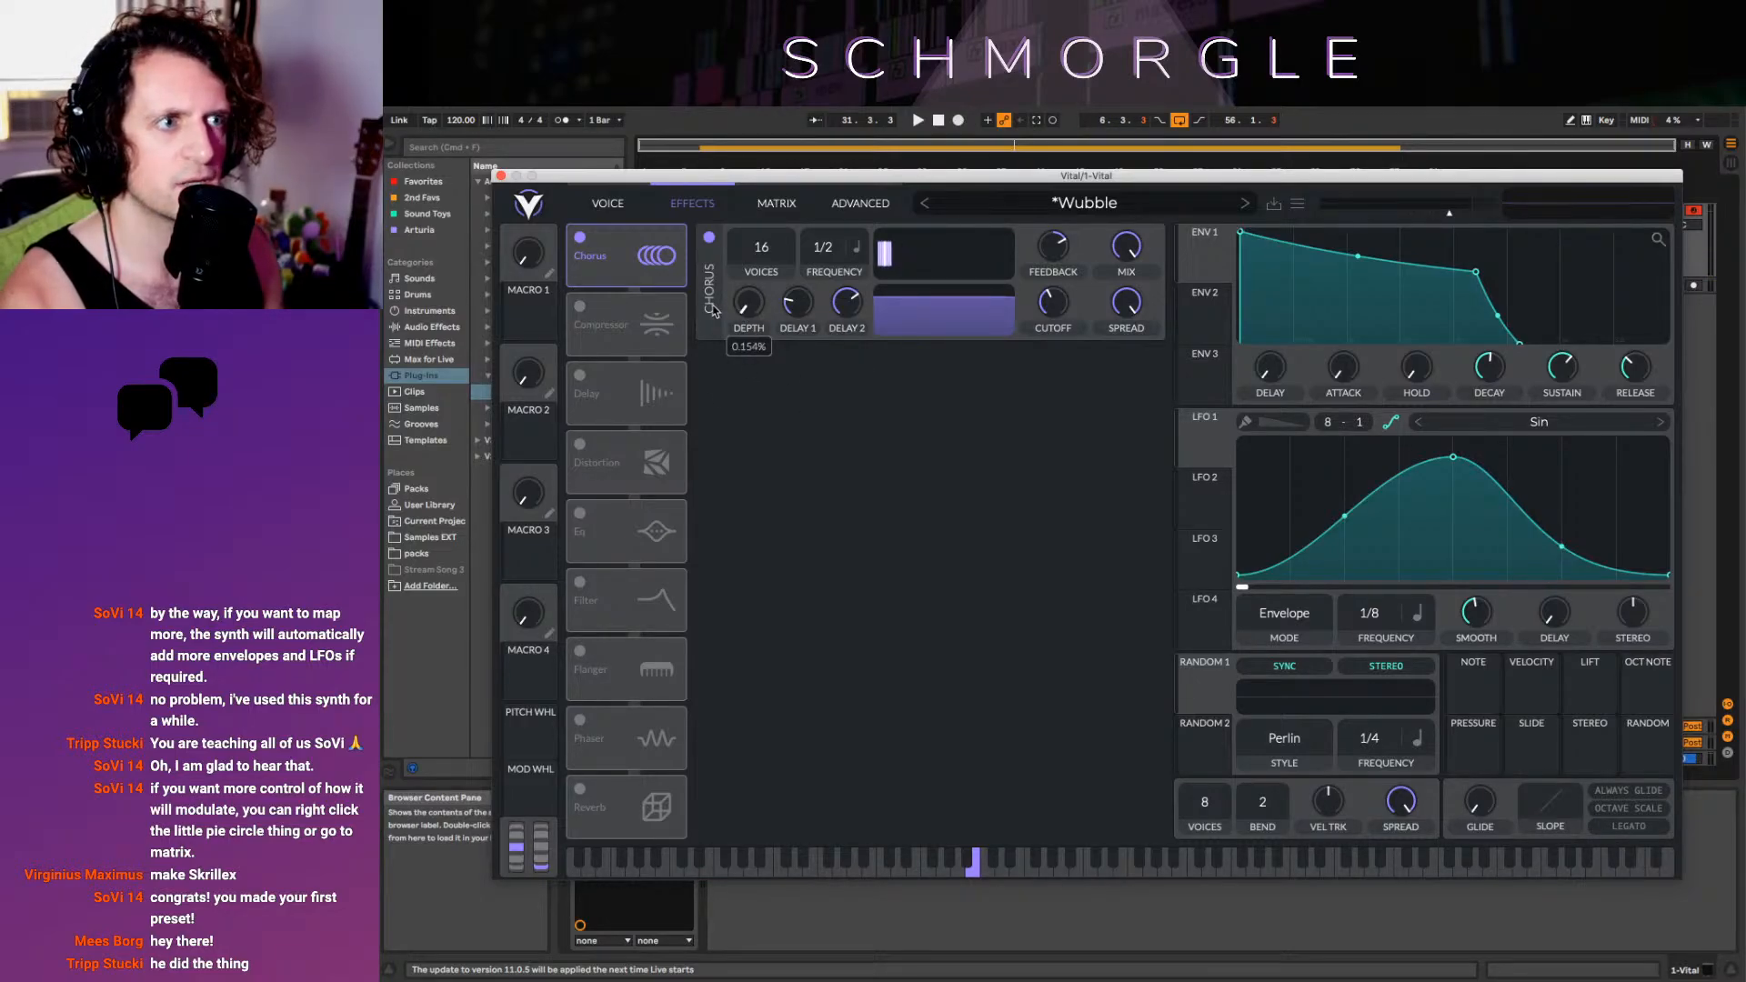
pyautogui.moveTo(713, 311); pyautogui.dragTo(714, 307)
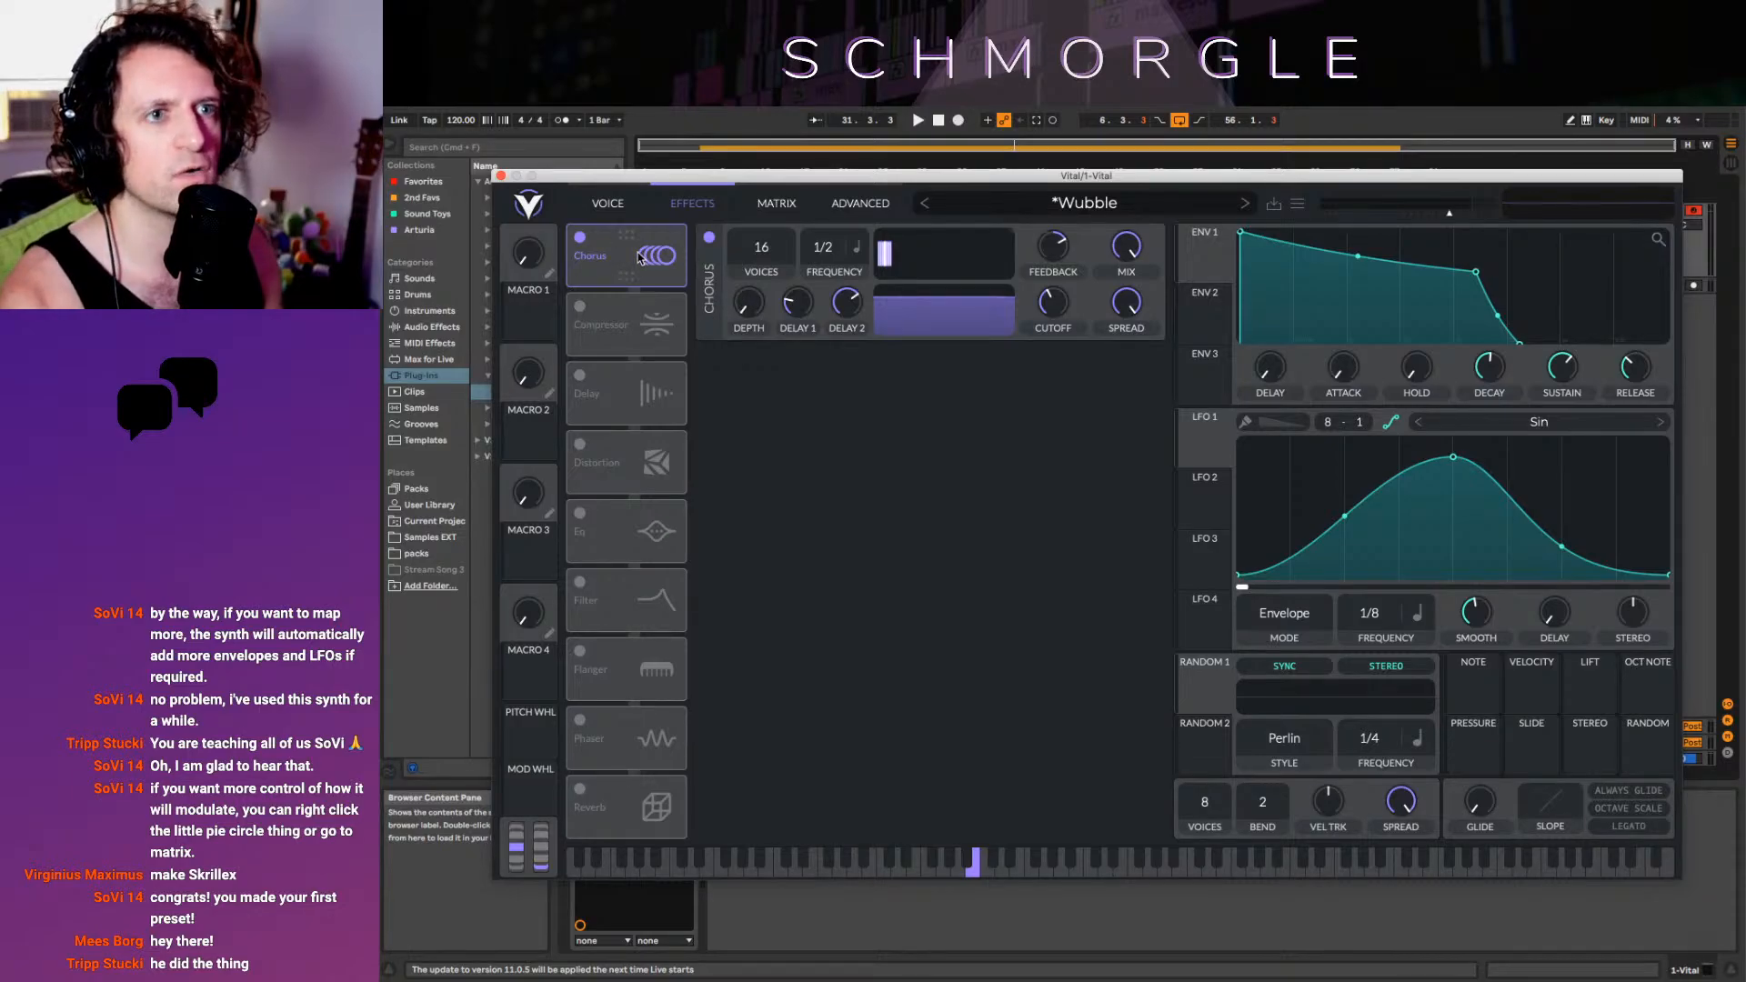
pyautogui.moveTo(633, 259)
pyautogui.mouseDown()
pyautogui.moveTo(632, 281)
pyautogui.moveTo(613, 265)
pyautogui.mouseUp()
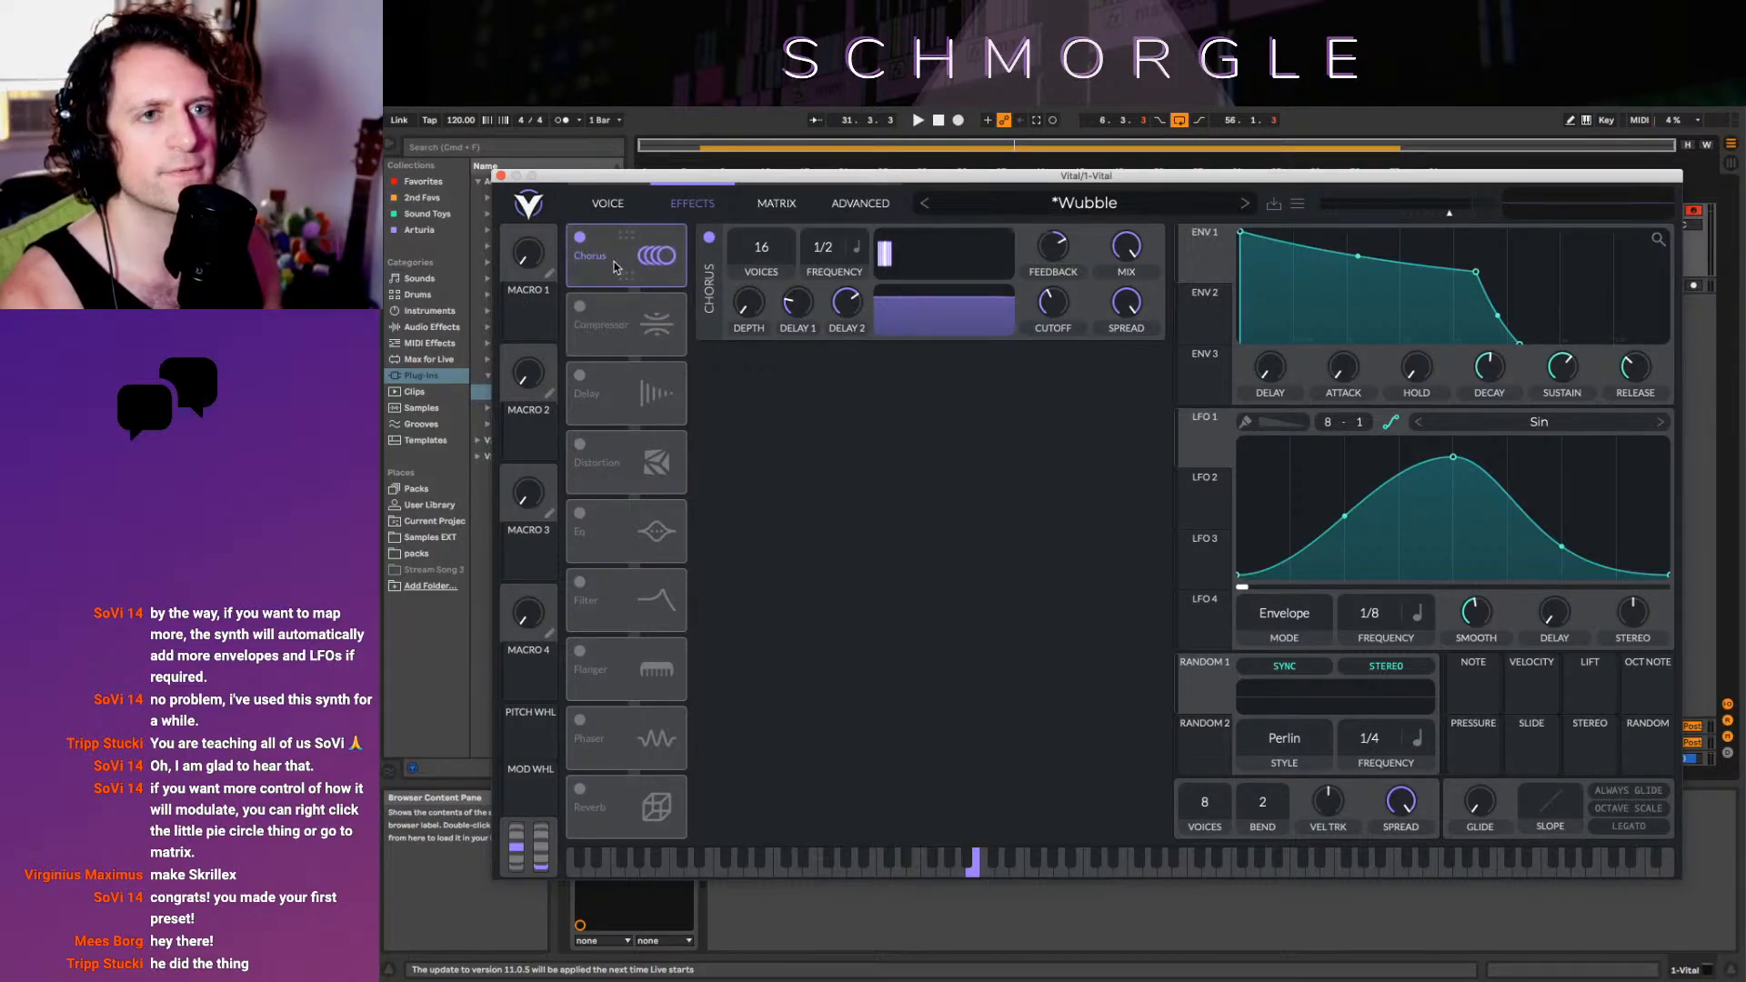
# Go to the voice settings and switch Filter 2 on and off again
pyautogui.click(609, 203)
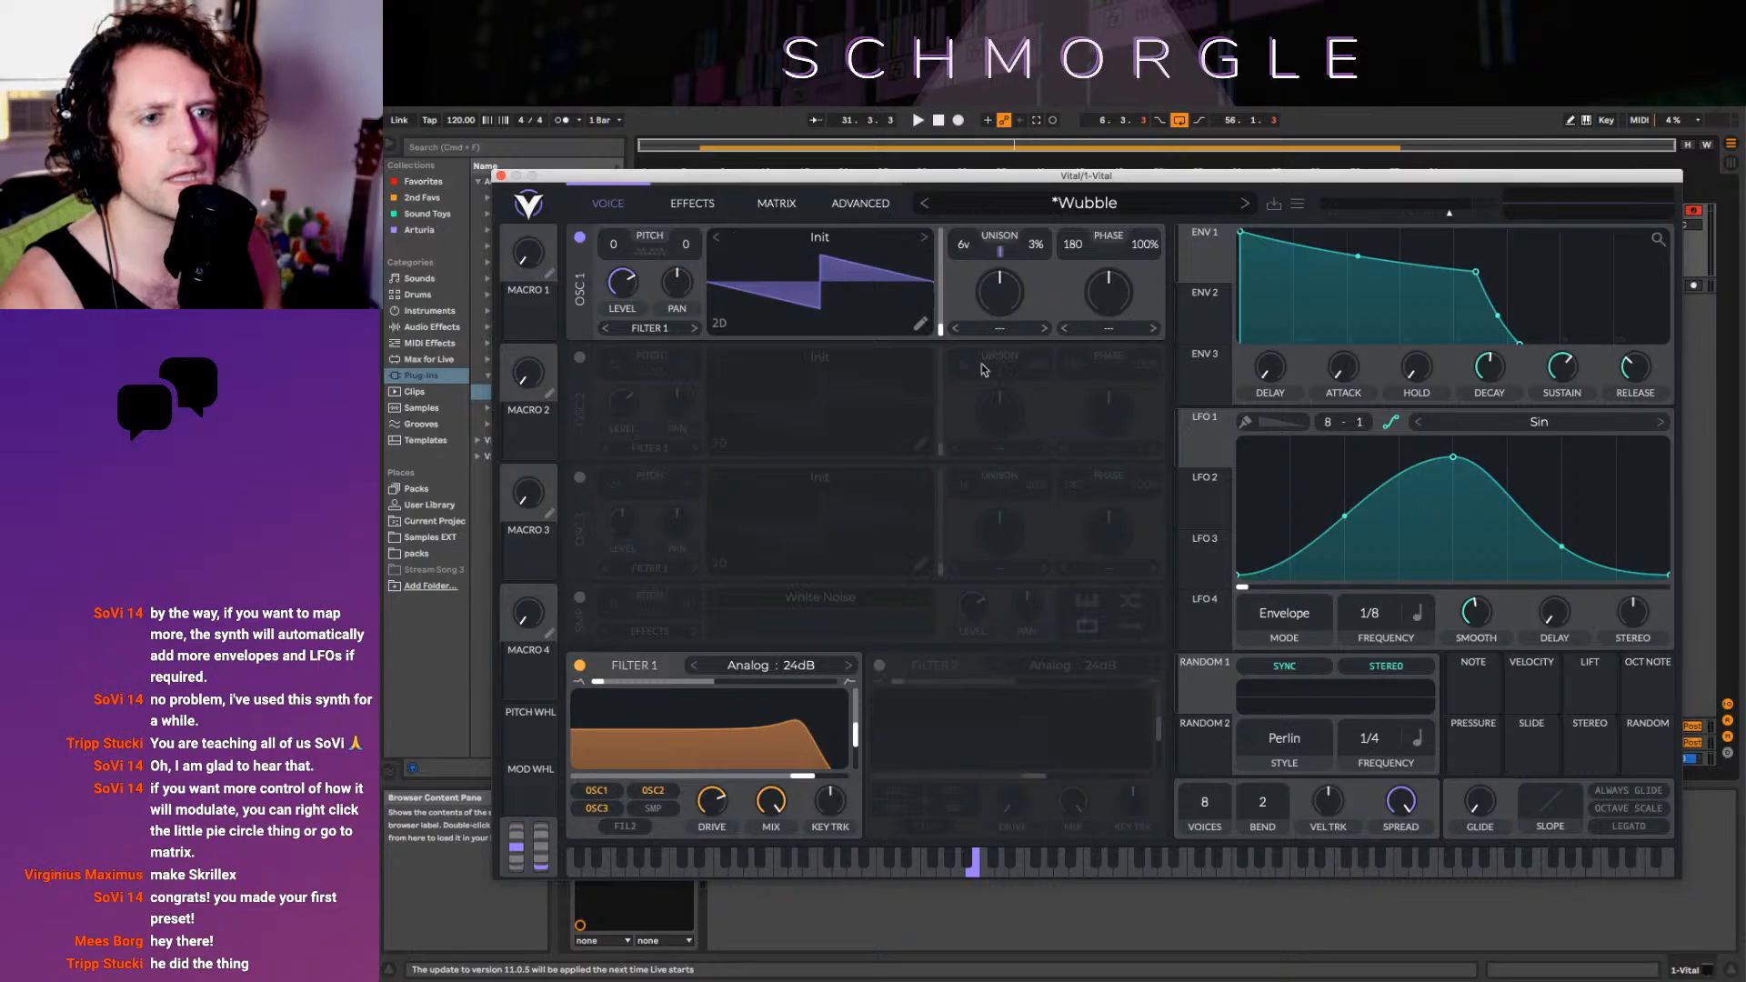
pyautogui.click(881, 667)
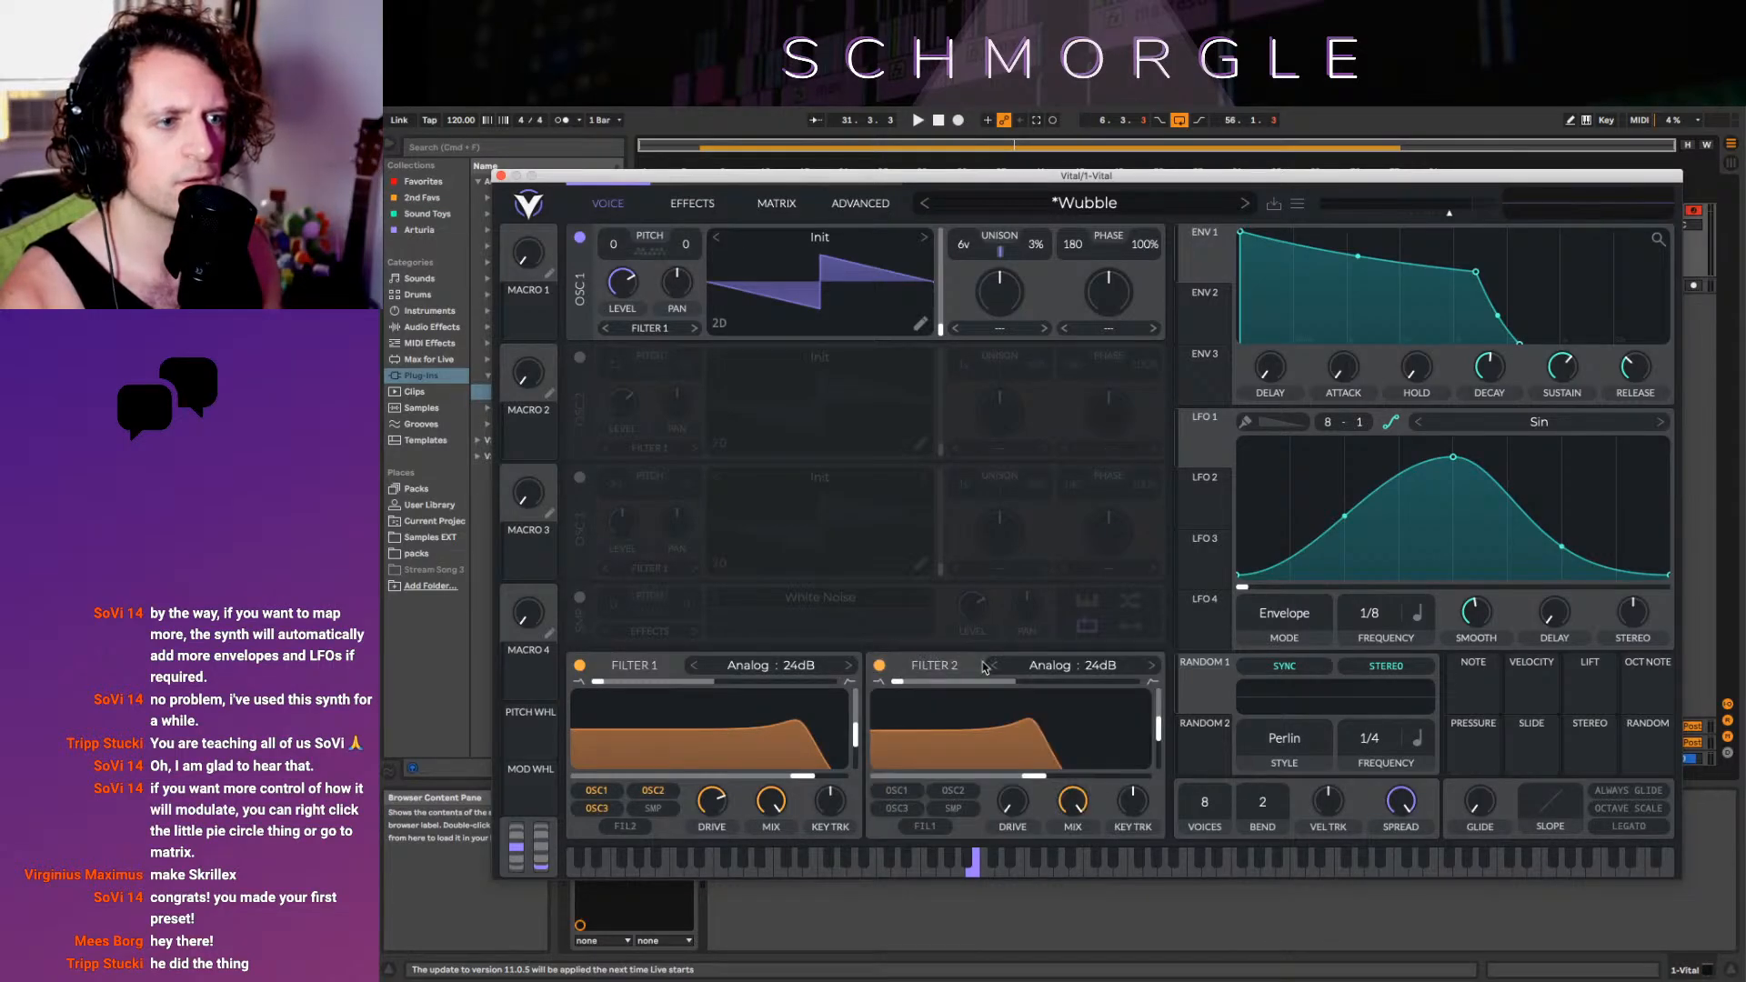
pyautogui.click(880, 666)
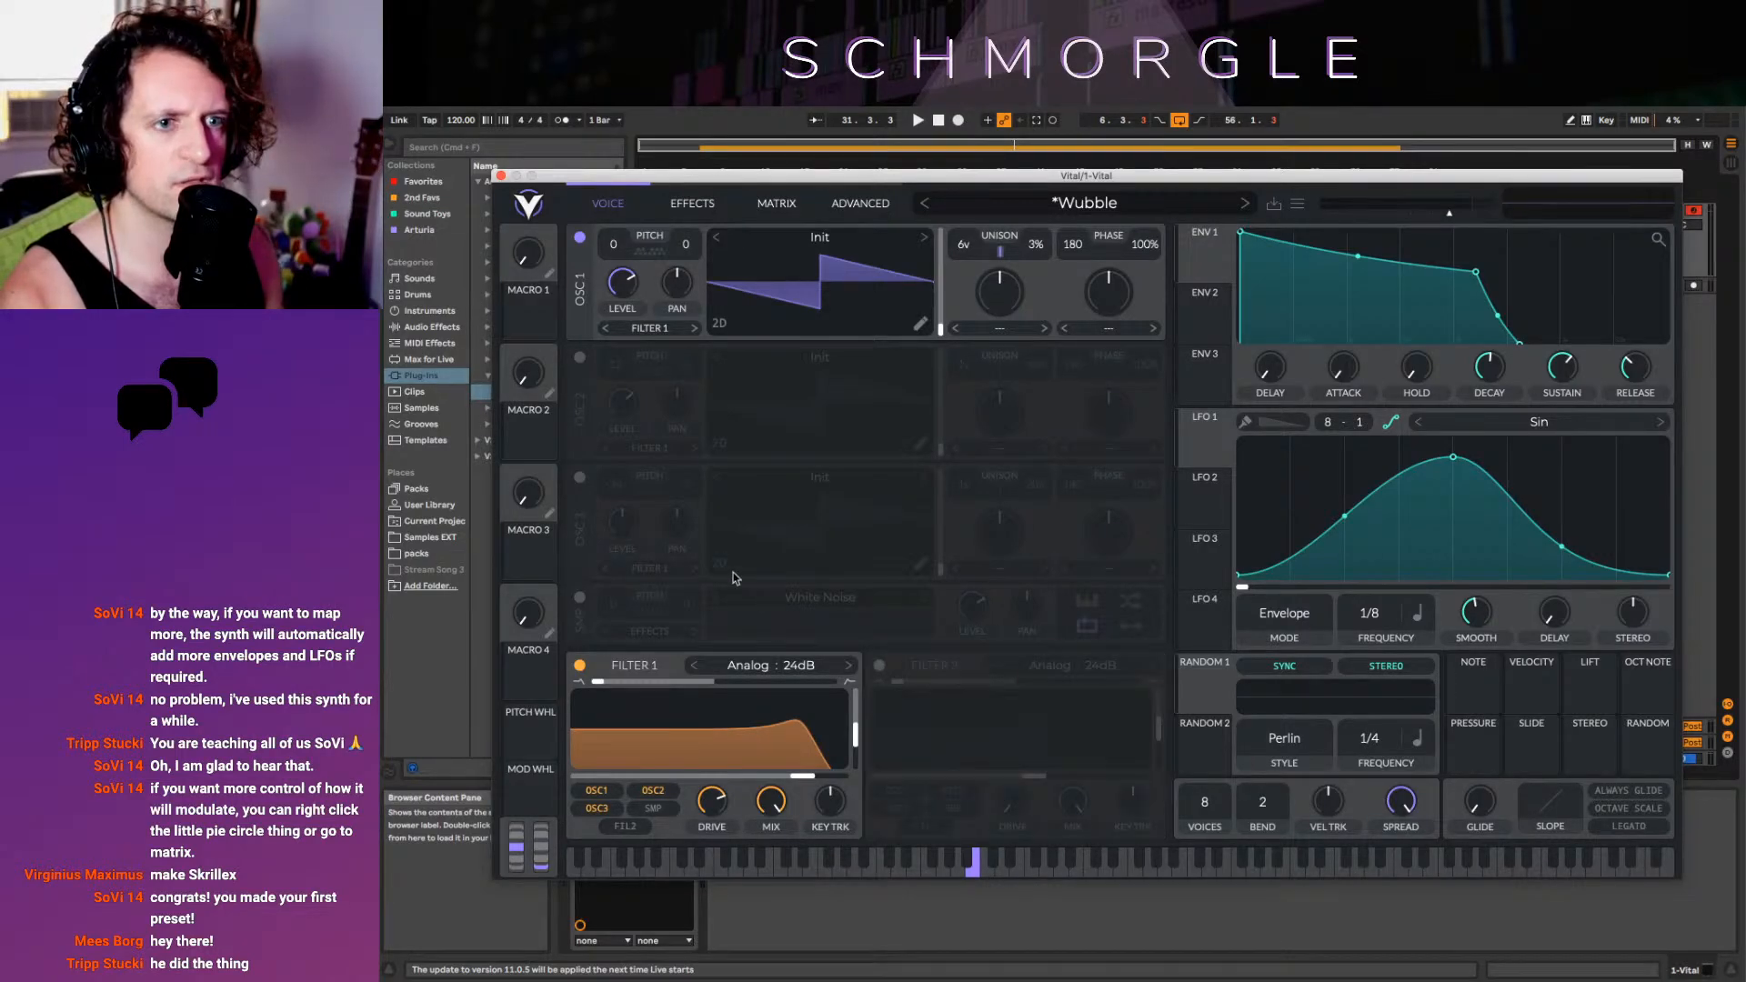
# Route oscillator 2 to Effects and toggle it on and off to compare the sound, leaving it off
pyautogui.click(580, 358)
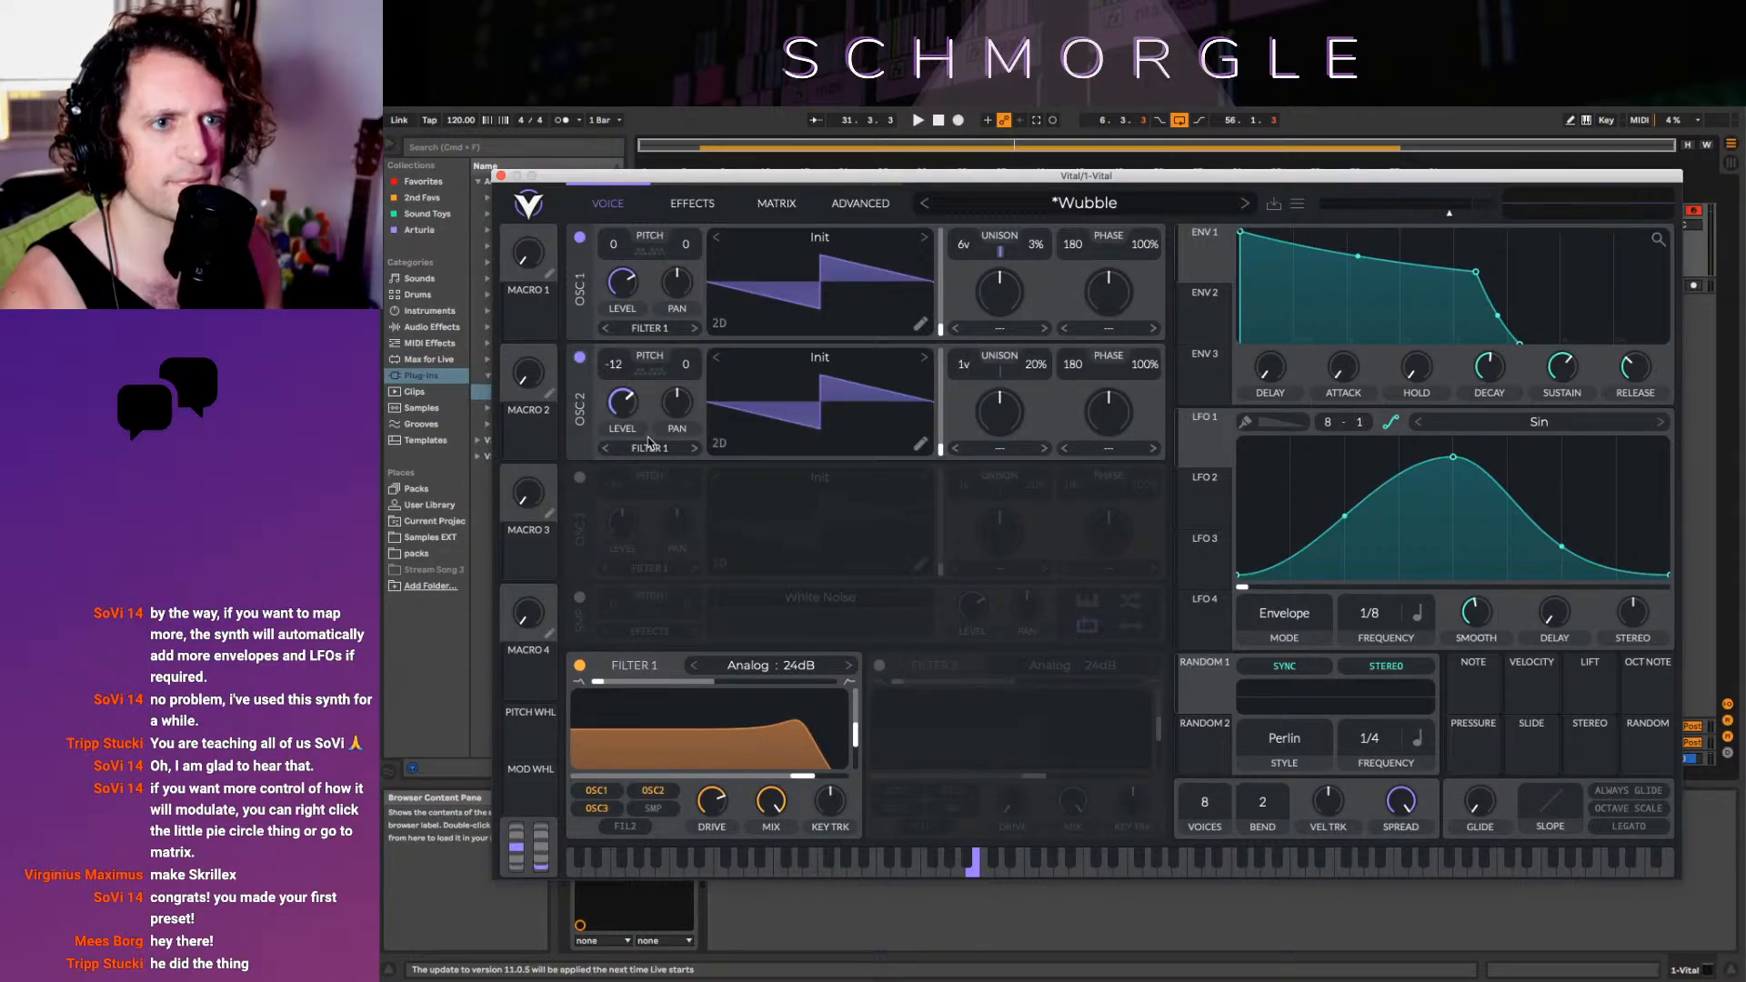
pyautogui.click(671, 450)
pyautogui.click(668, 536)
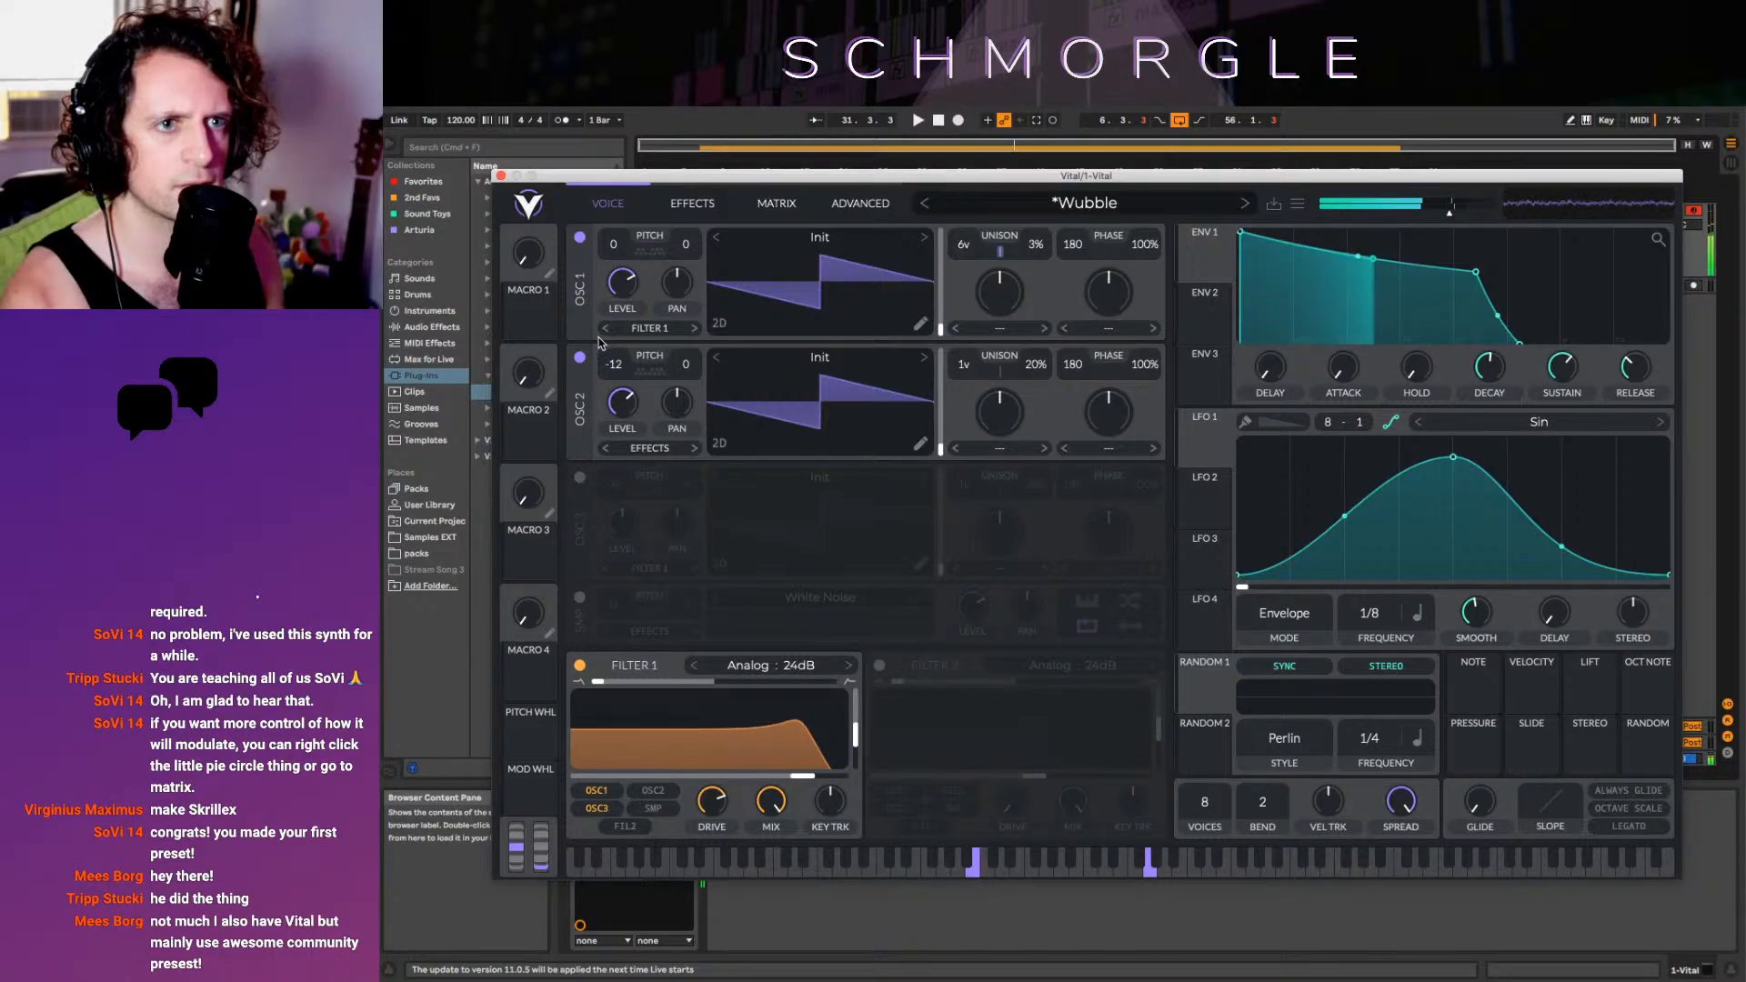
pyautogui.click(581, 359)
pyautogui.click(581, 358)
pyautogui.click(580, 358)
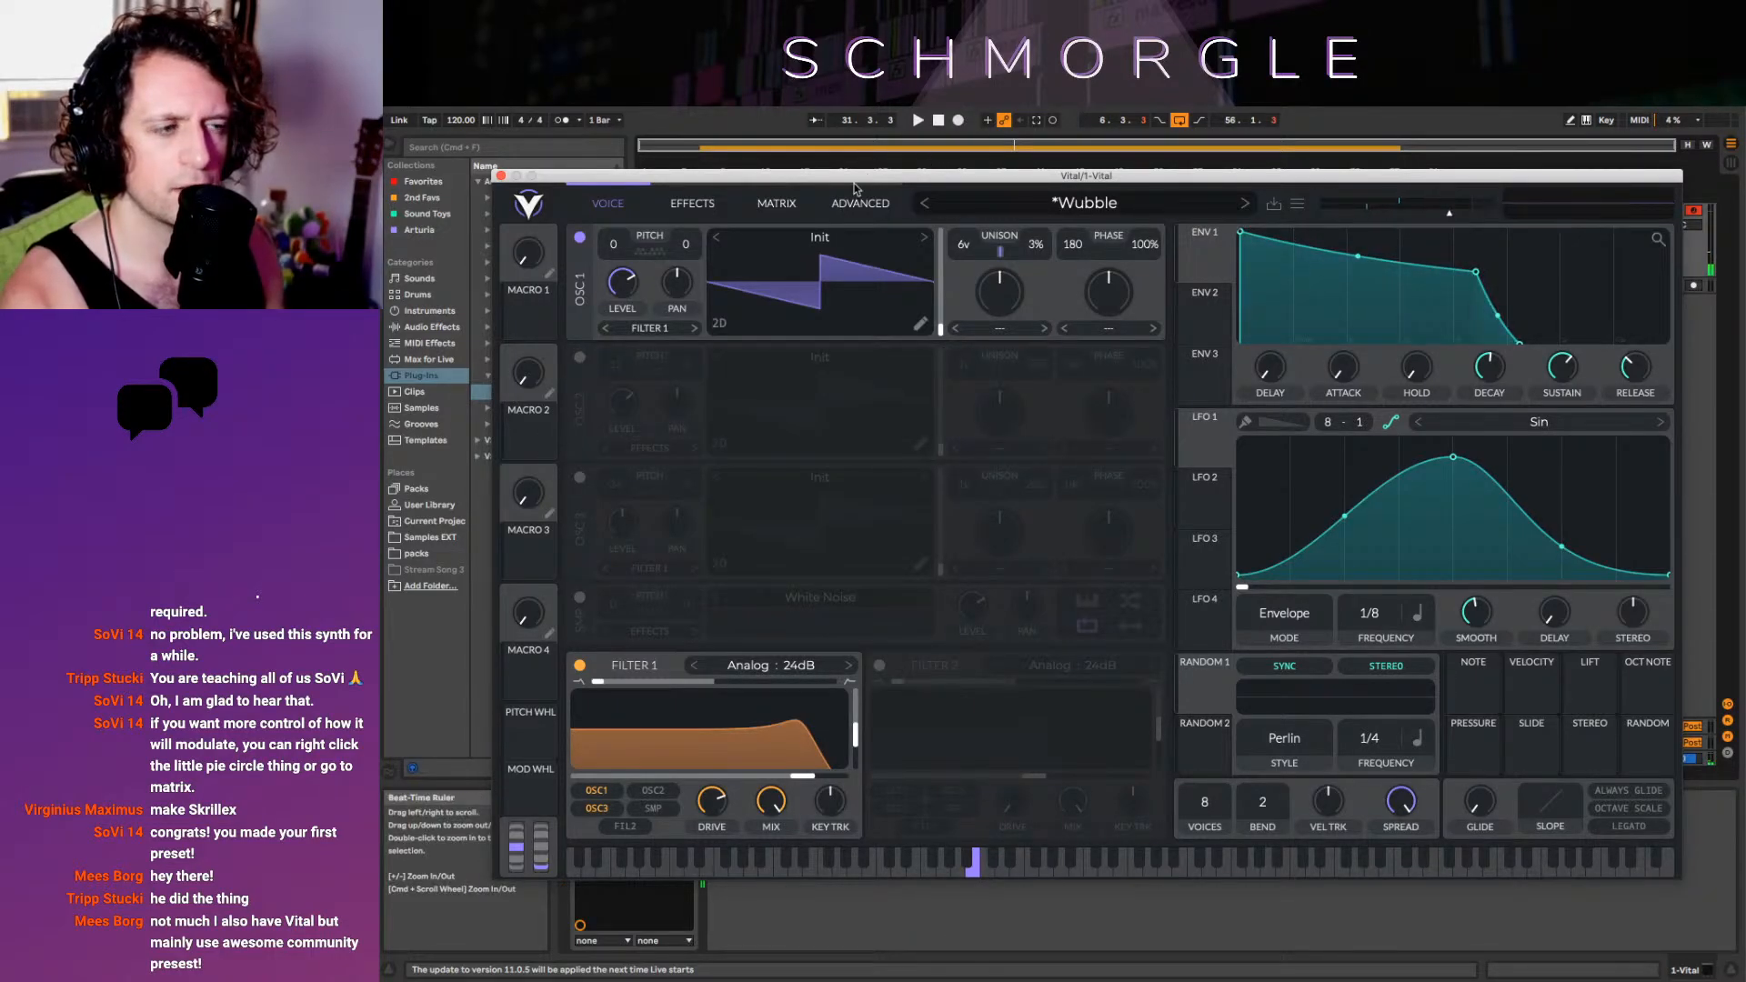
# Reshape the chorus in the effects section by shortening its delays, adjusting feedback and cutoff, and reducing the spread
pyautogui.click(689, 204)
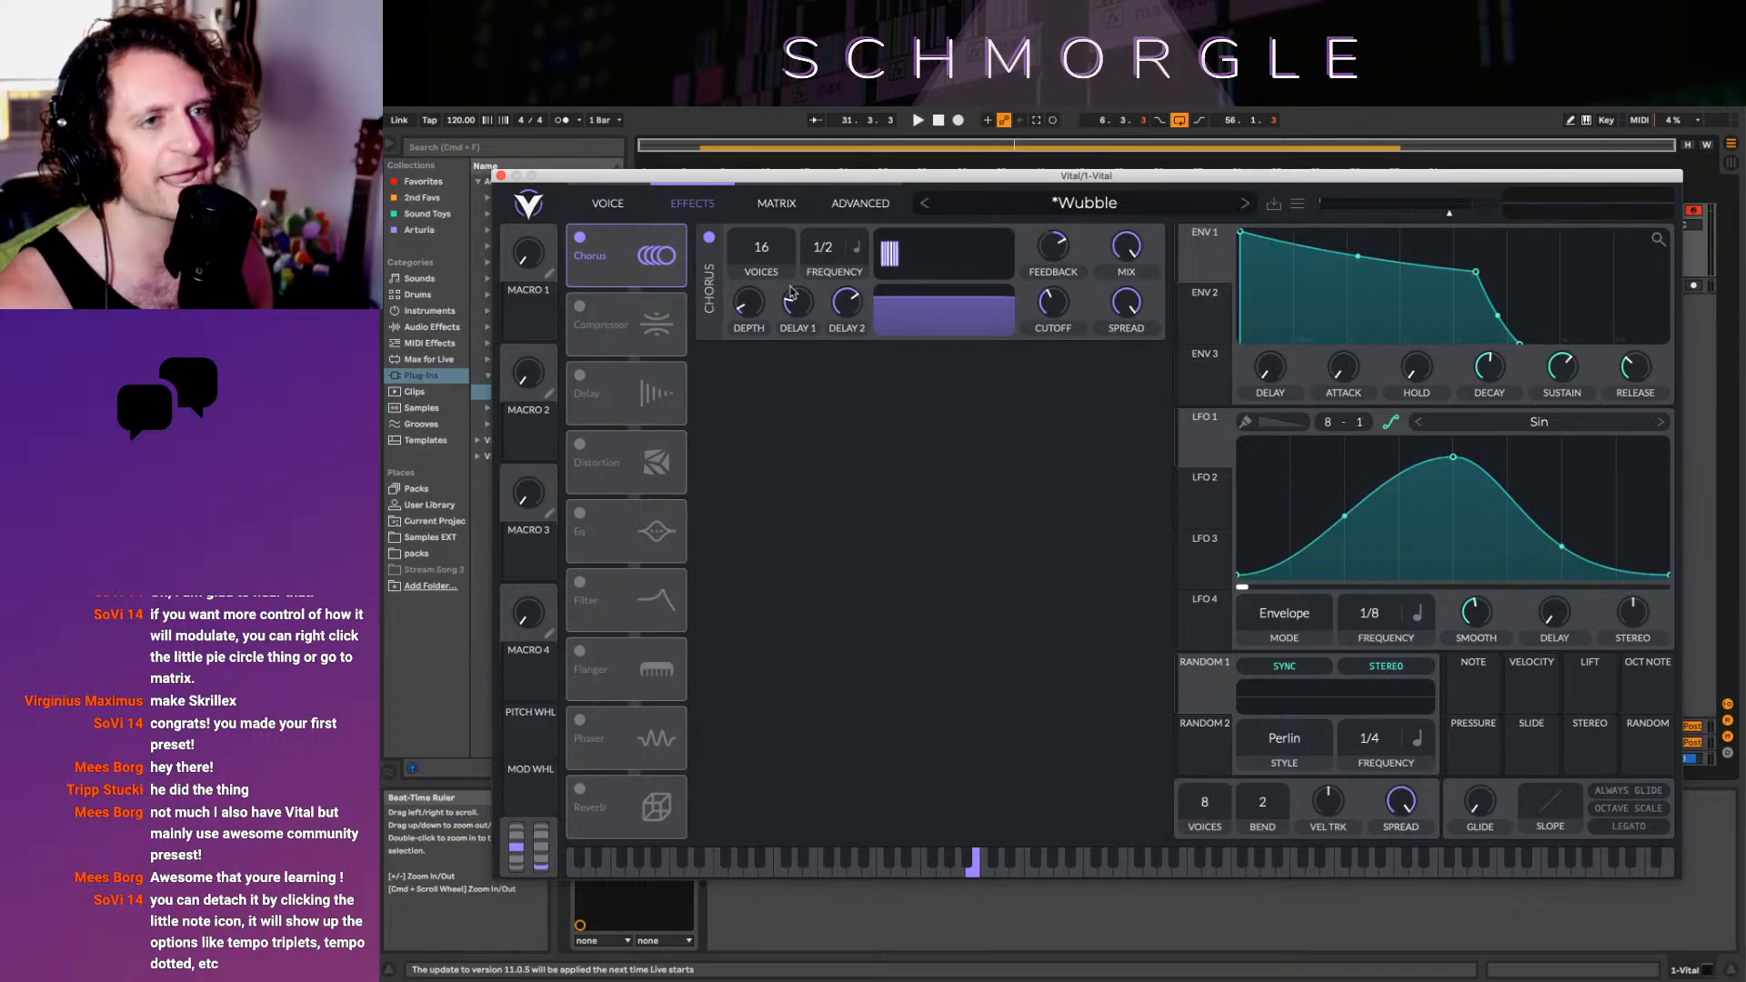
pyautogui.moveTo(1057, 250); pyautogui.dragTo(1059, 359)
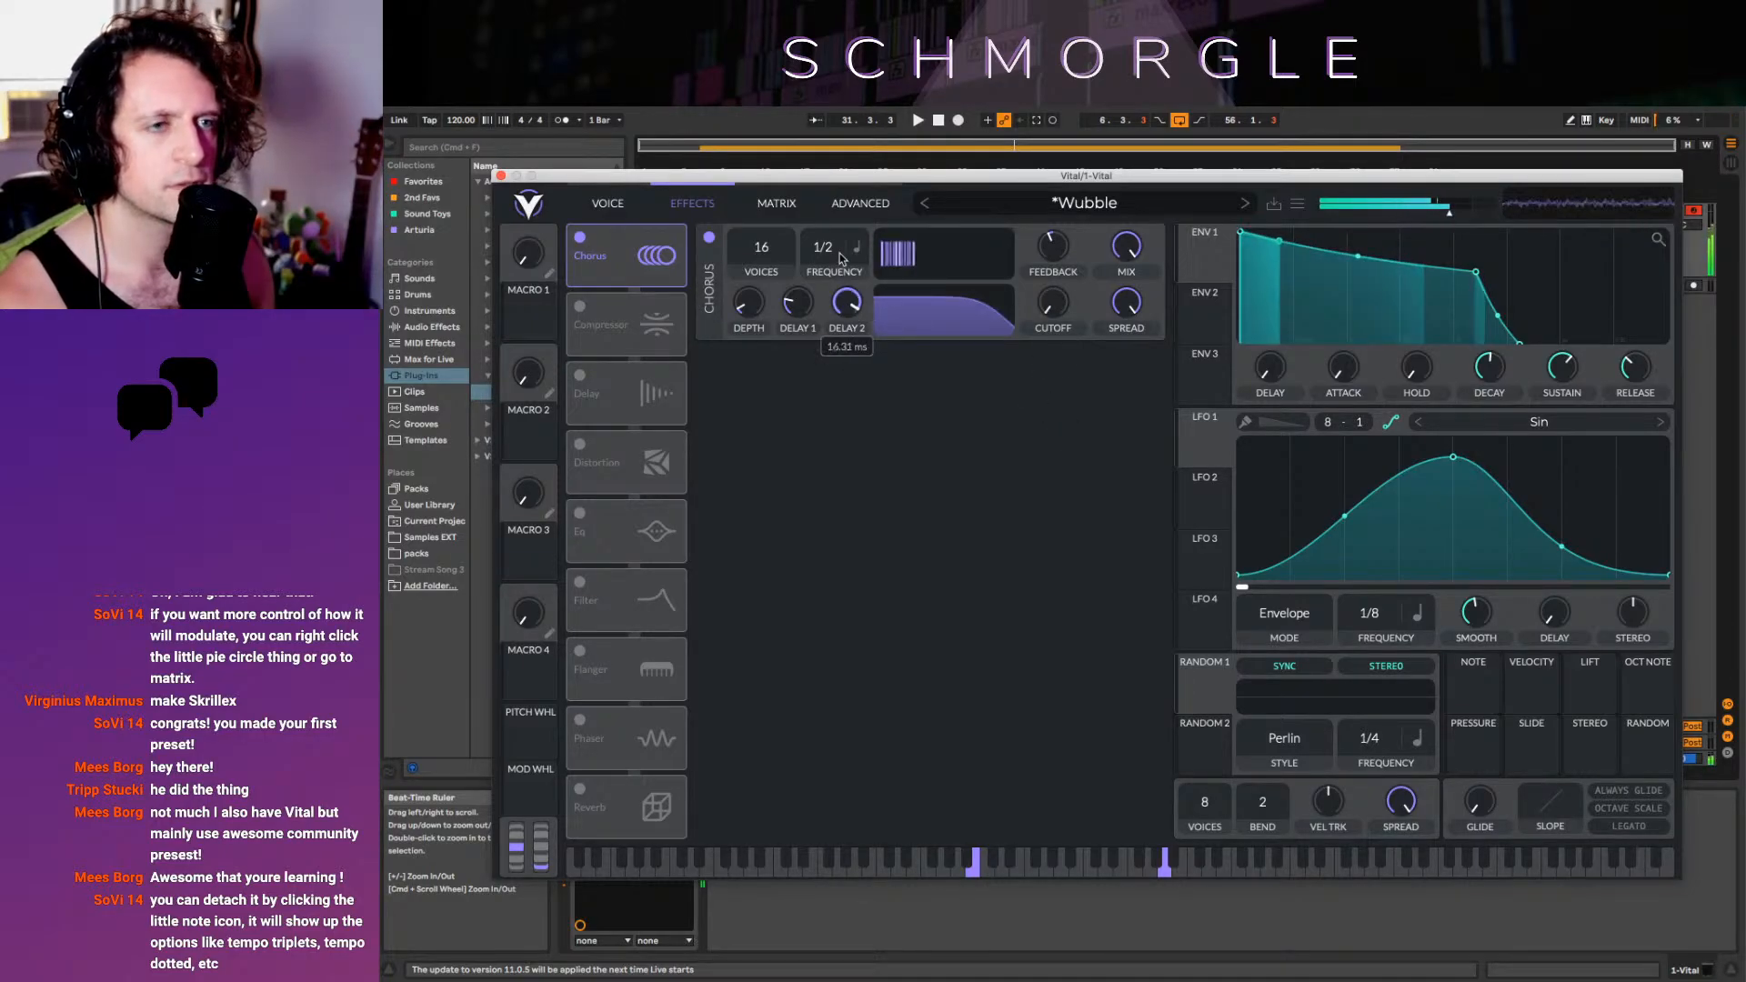
pyautogui.moveTo(852, 298); pyautogui.dragTo(862, 354)
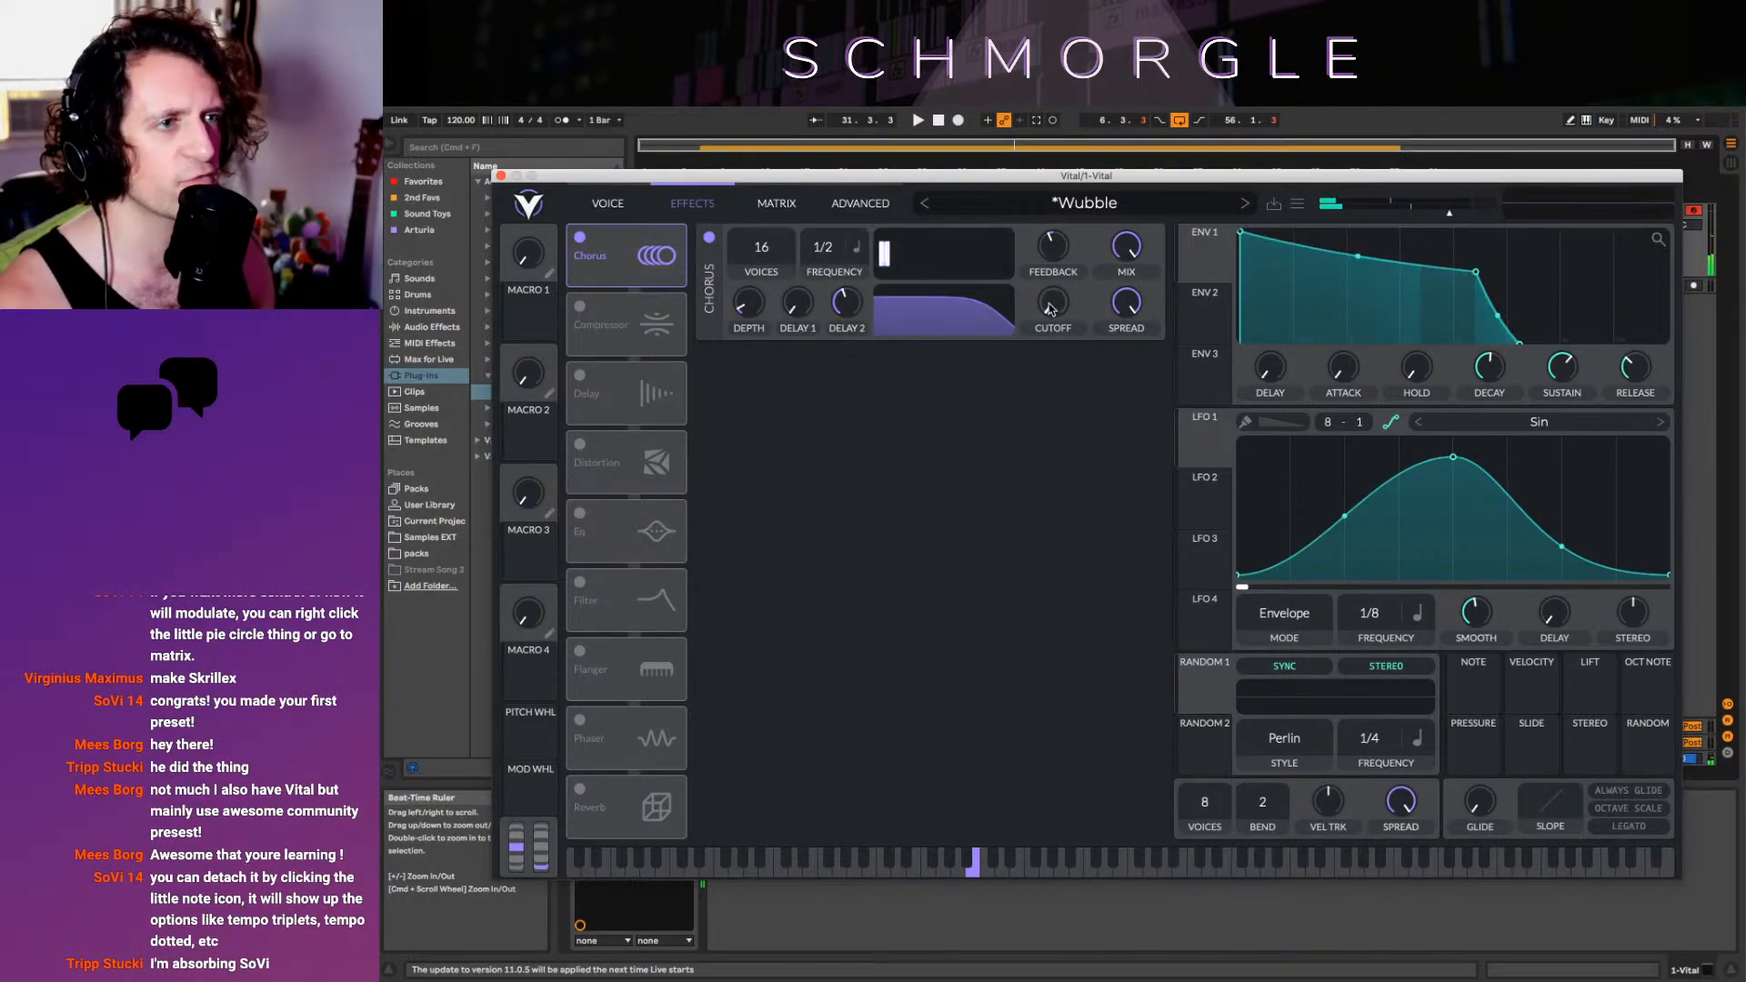
pyautogui.moveTo(1055, 259); pyautogui.dragTo(1038, 138)
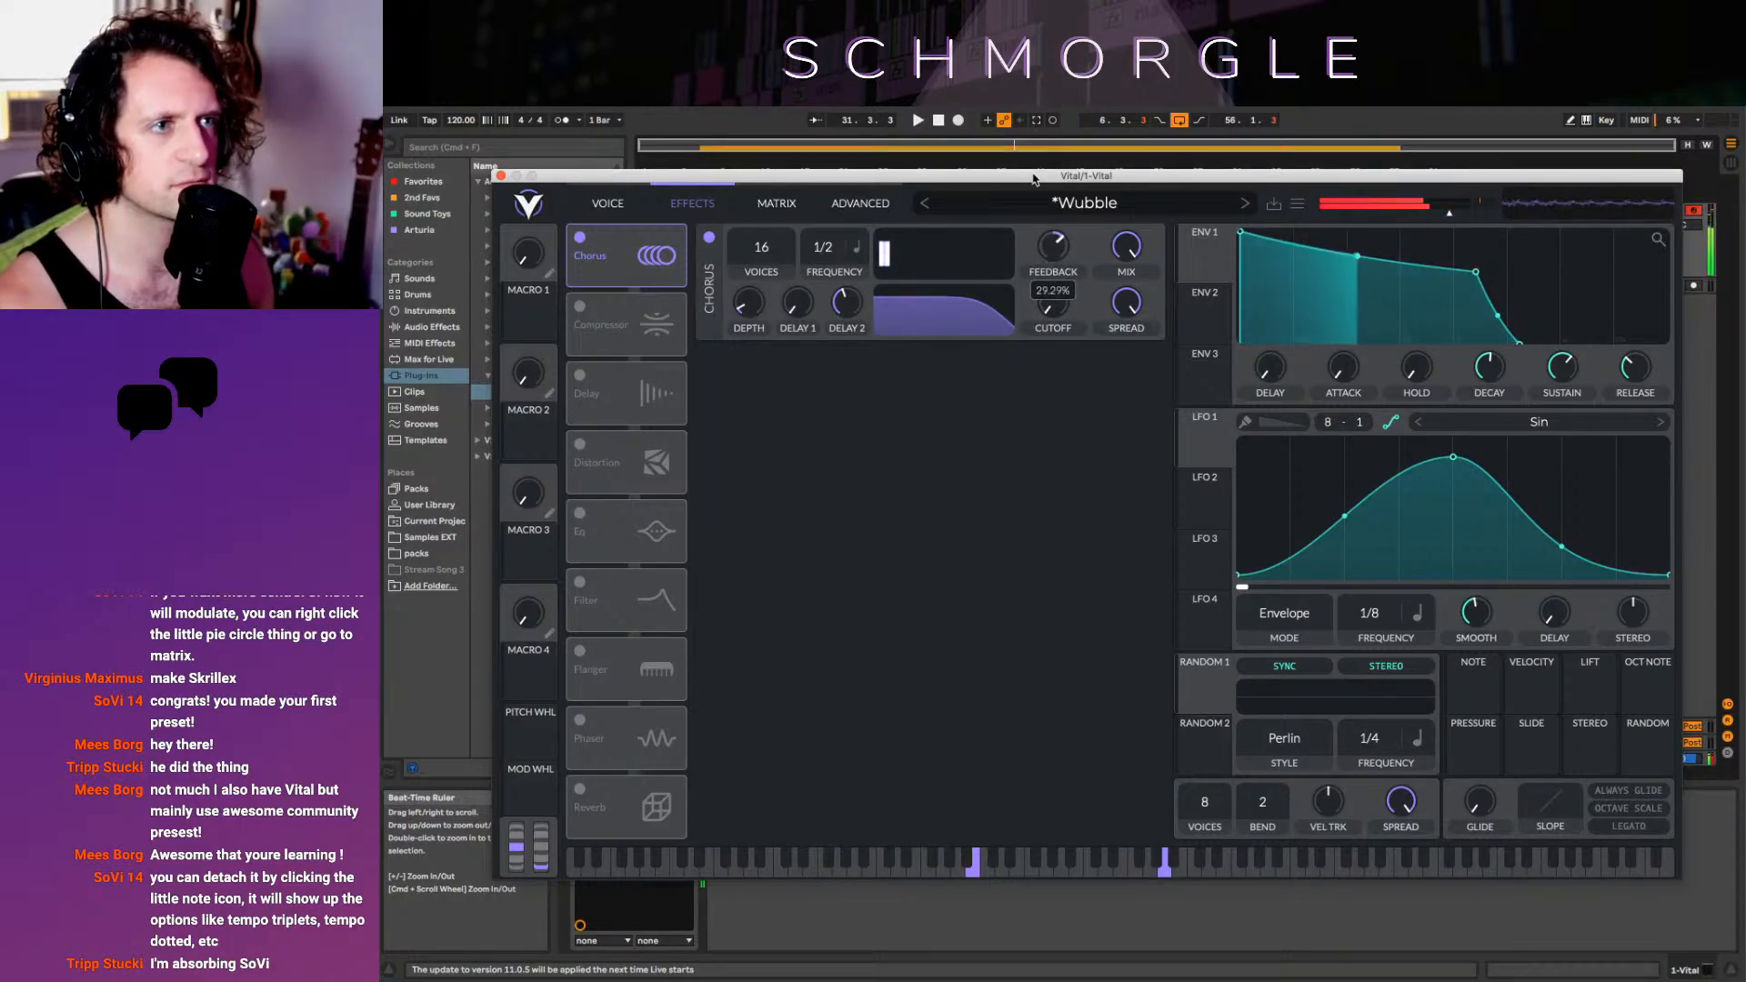
pyautogui.moveTo(1059, 297)
pyautogui.mouseDown()
pyautogui.moveTo(1045, 208)
pyautogui.moveTo(1051, 293)
pyautogui.mouseUp()
pyautogui.moveTo(900, 310); pyautogui.dragTo(921, 355)
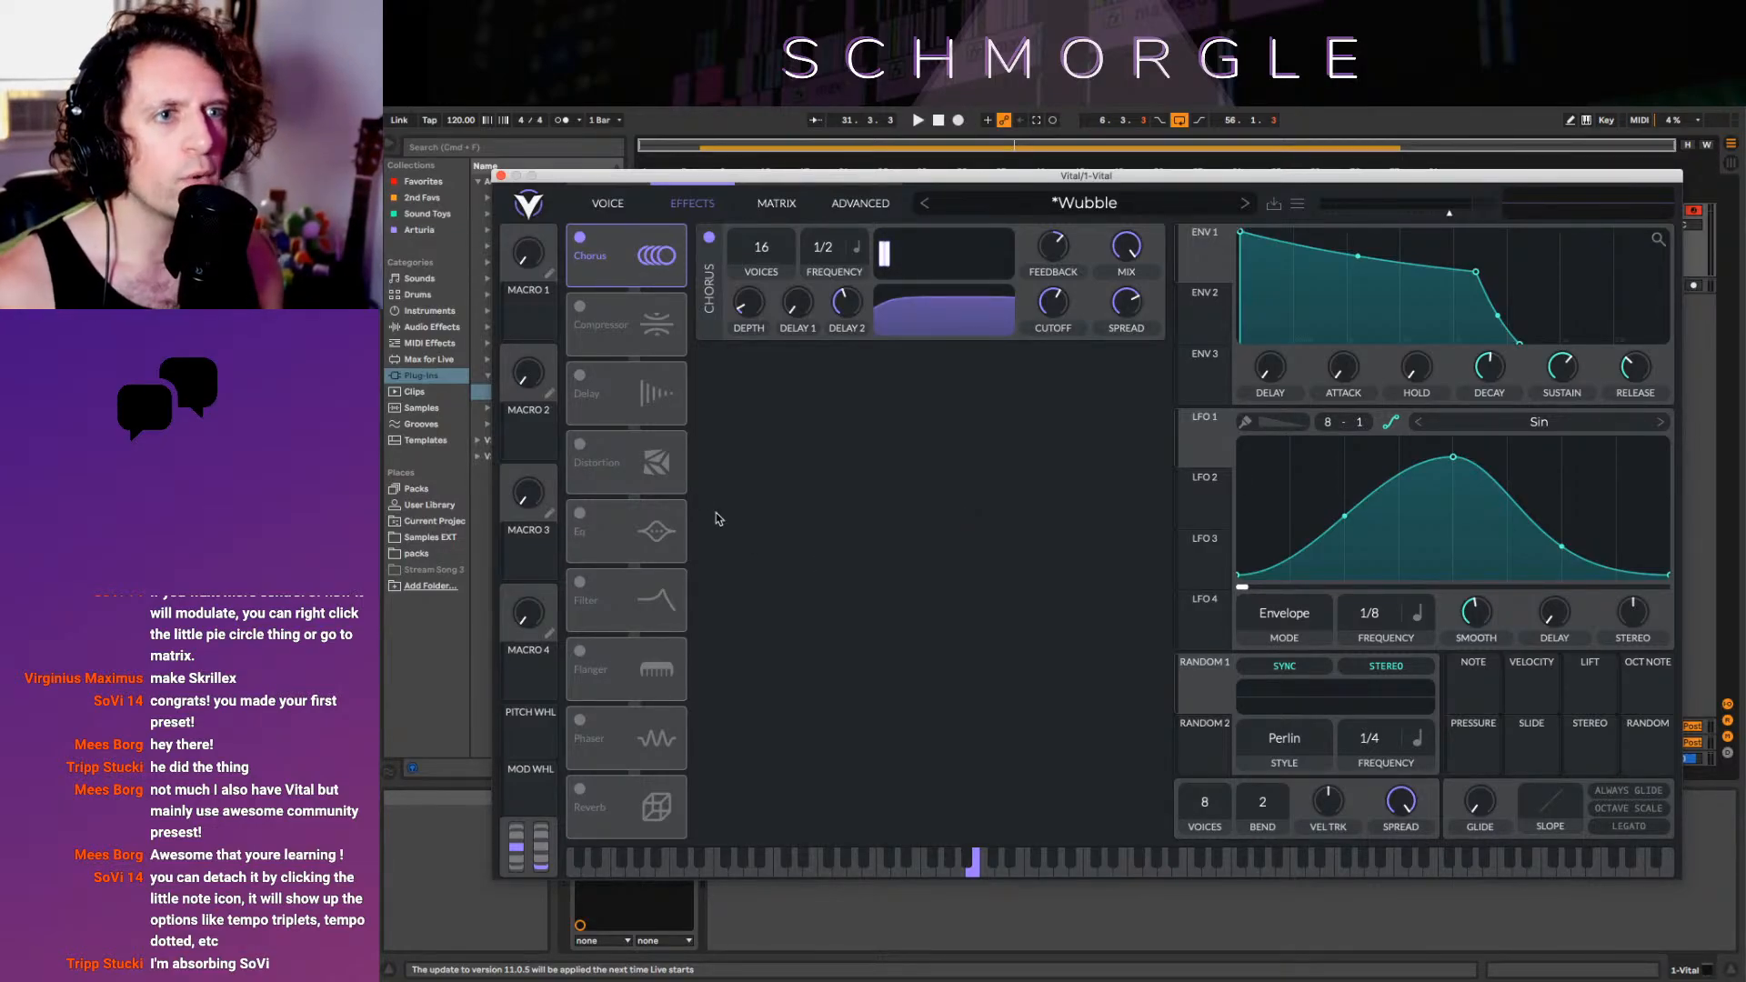
# Try the chorus frequency in Seconds, shortening it to 0.125 s, and return it to Tempo
pyautogui.click(856, 247)
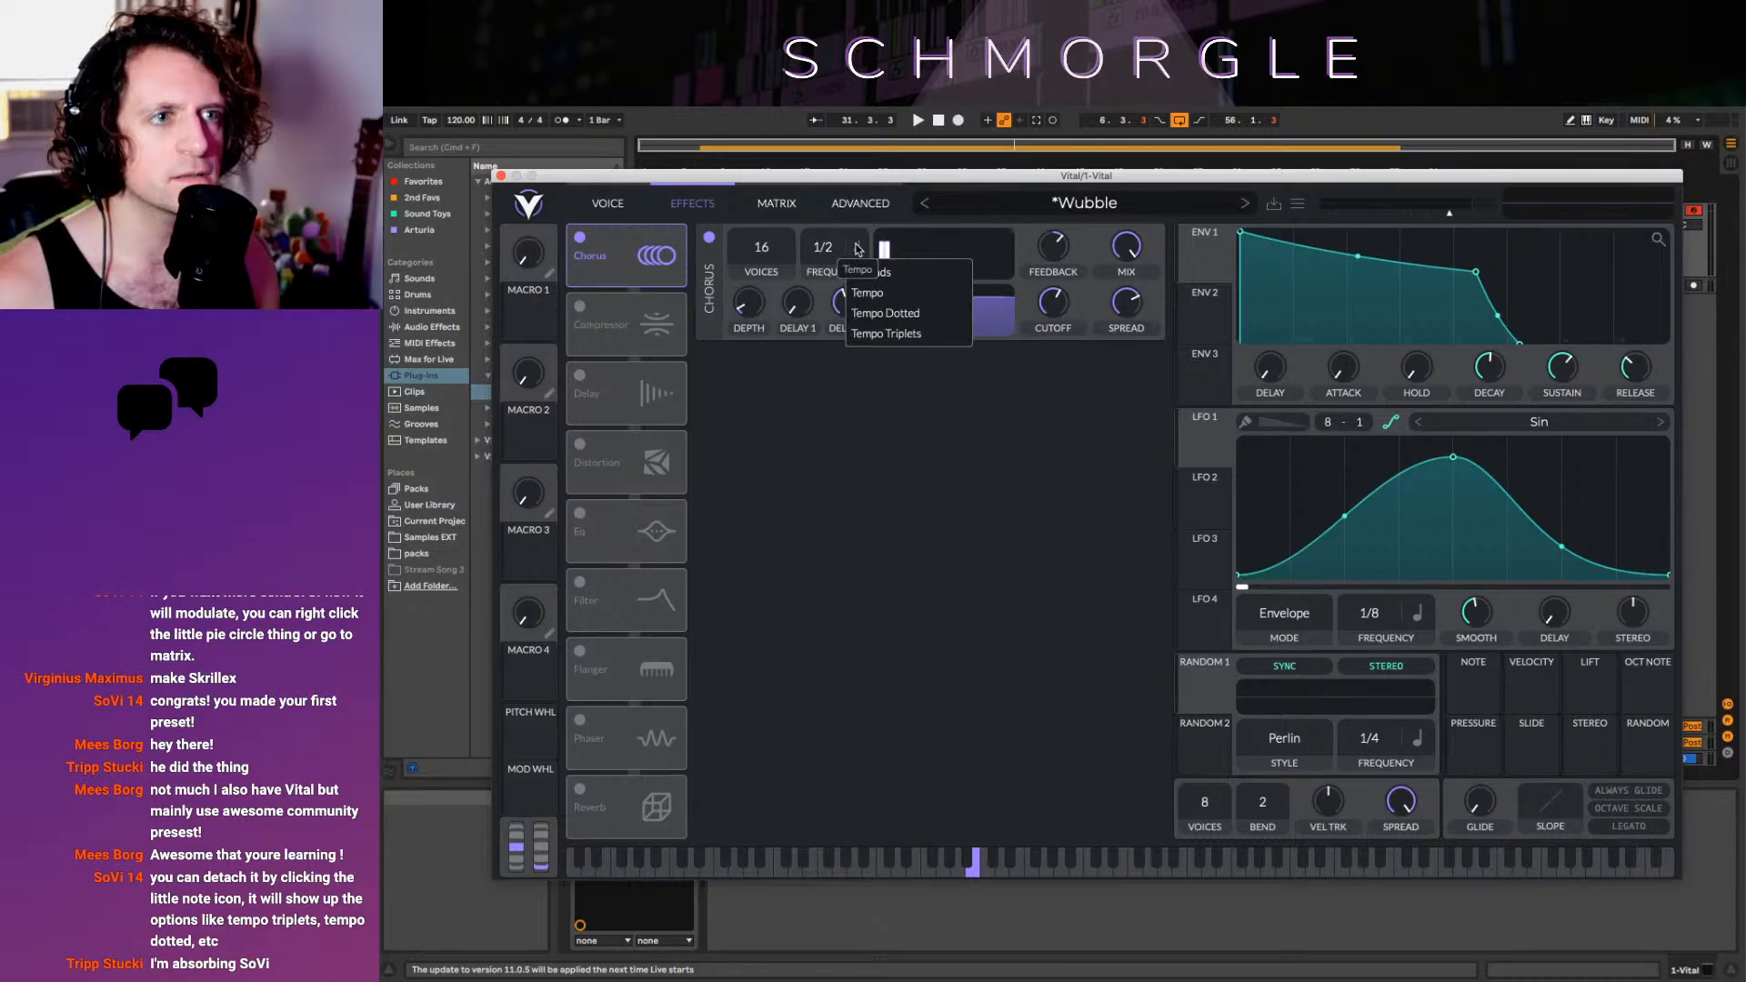
pyautogui.click(953, 273)
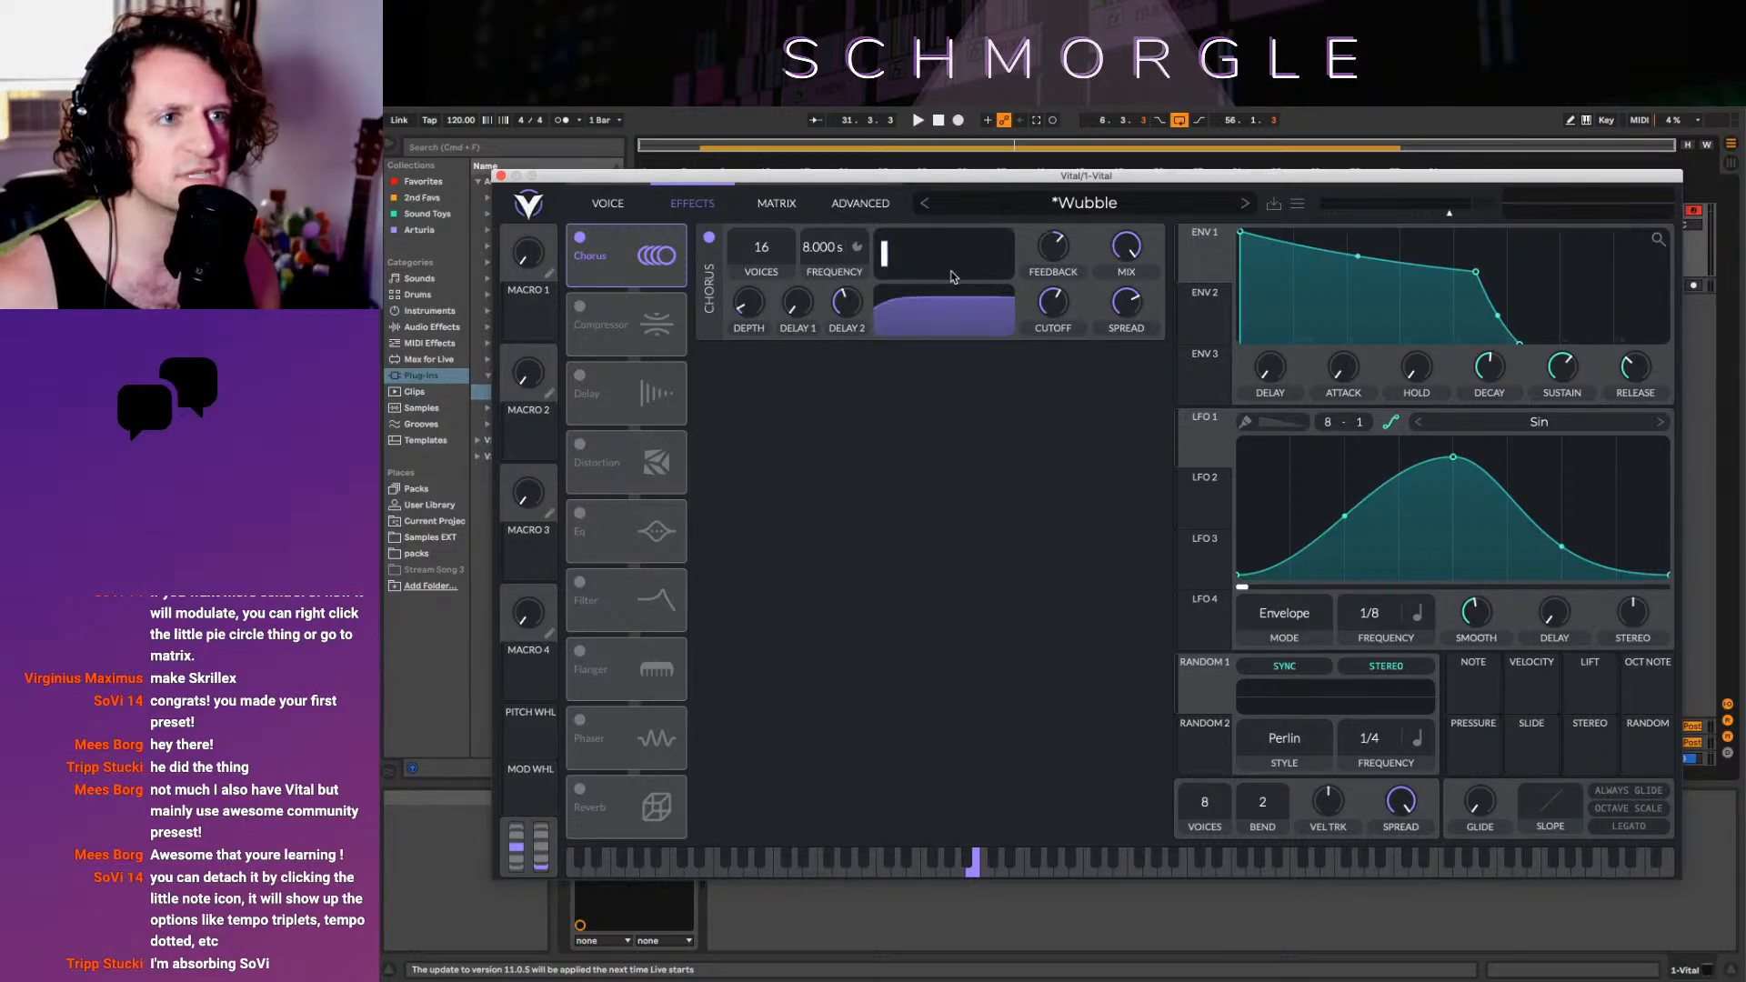
pyautogui.moveTo(823, 250); pyautogui.dragTo(814, 178)
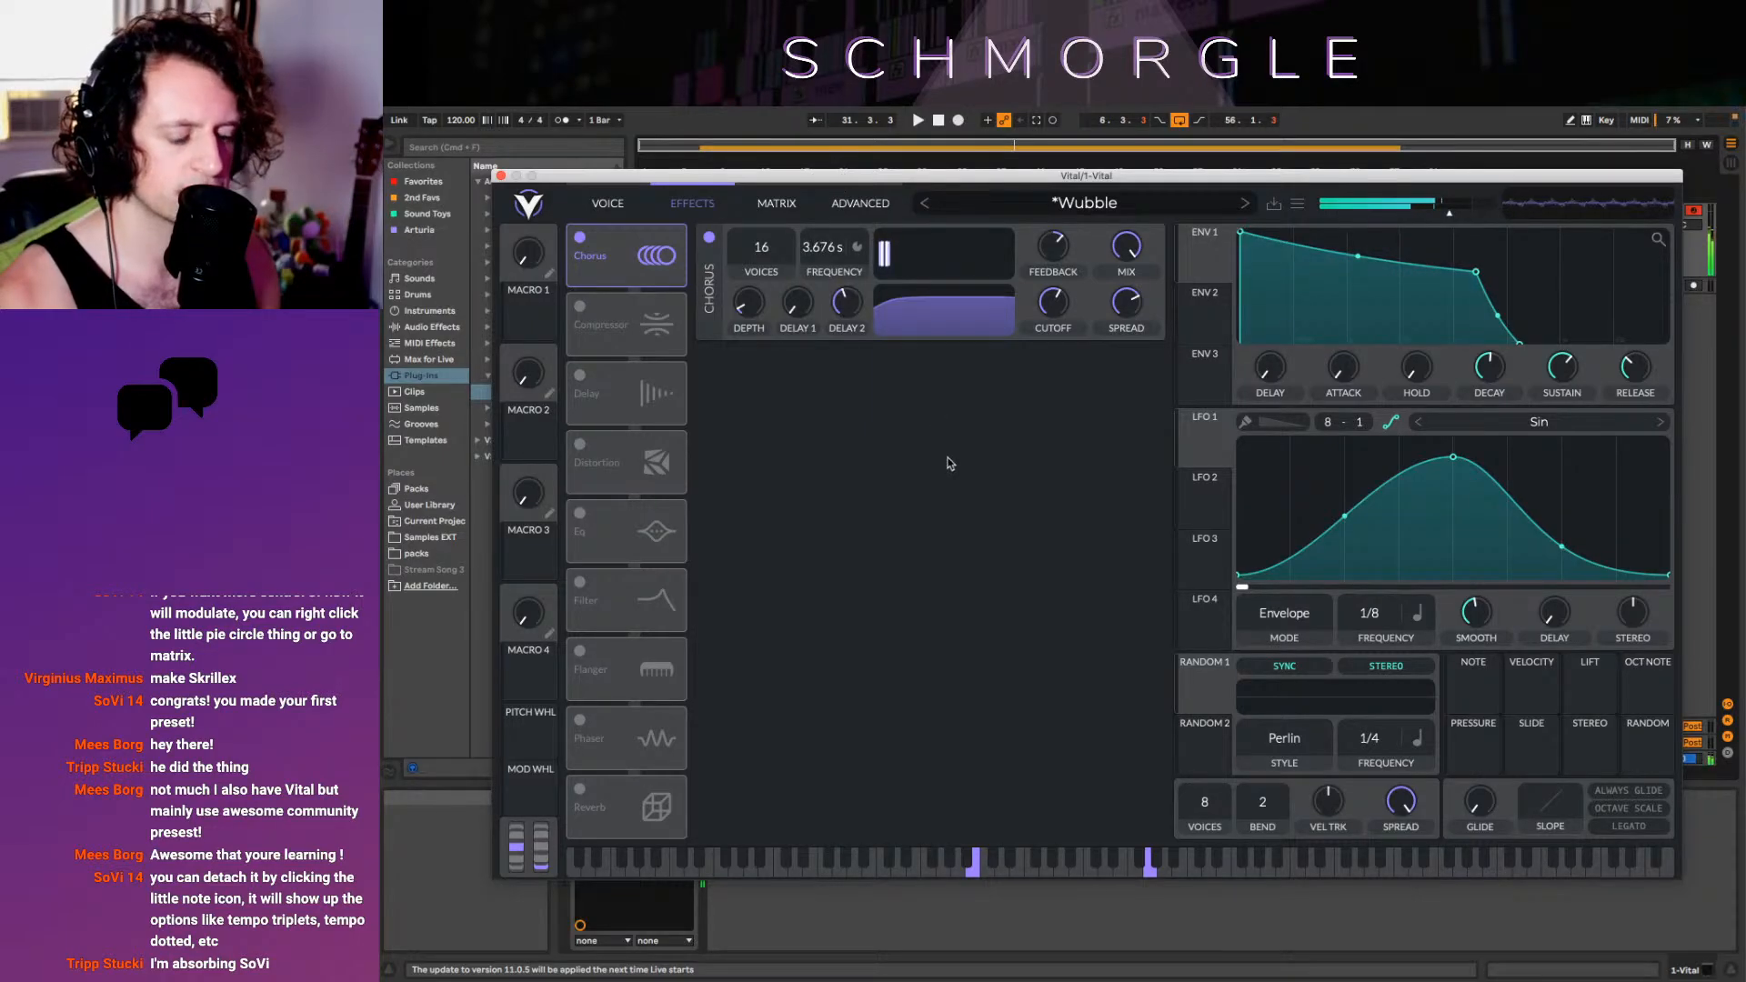
pyautogui.moveTo(823, 249); pyautogui.dragTo(826, 133)
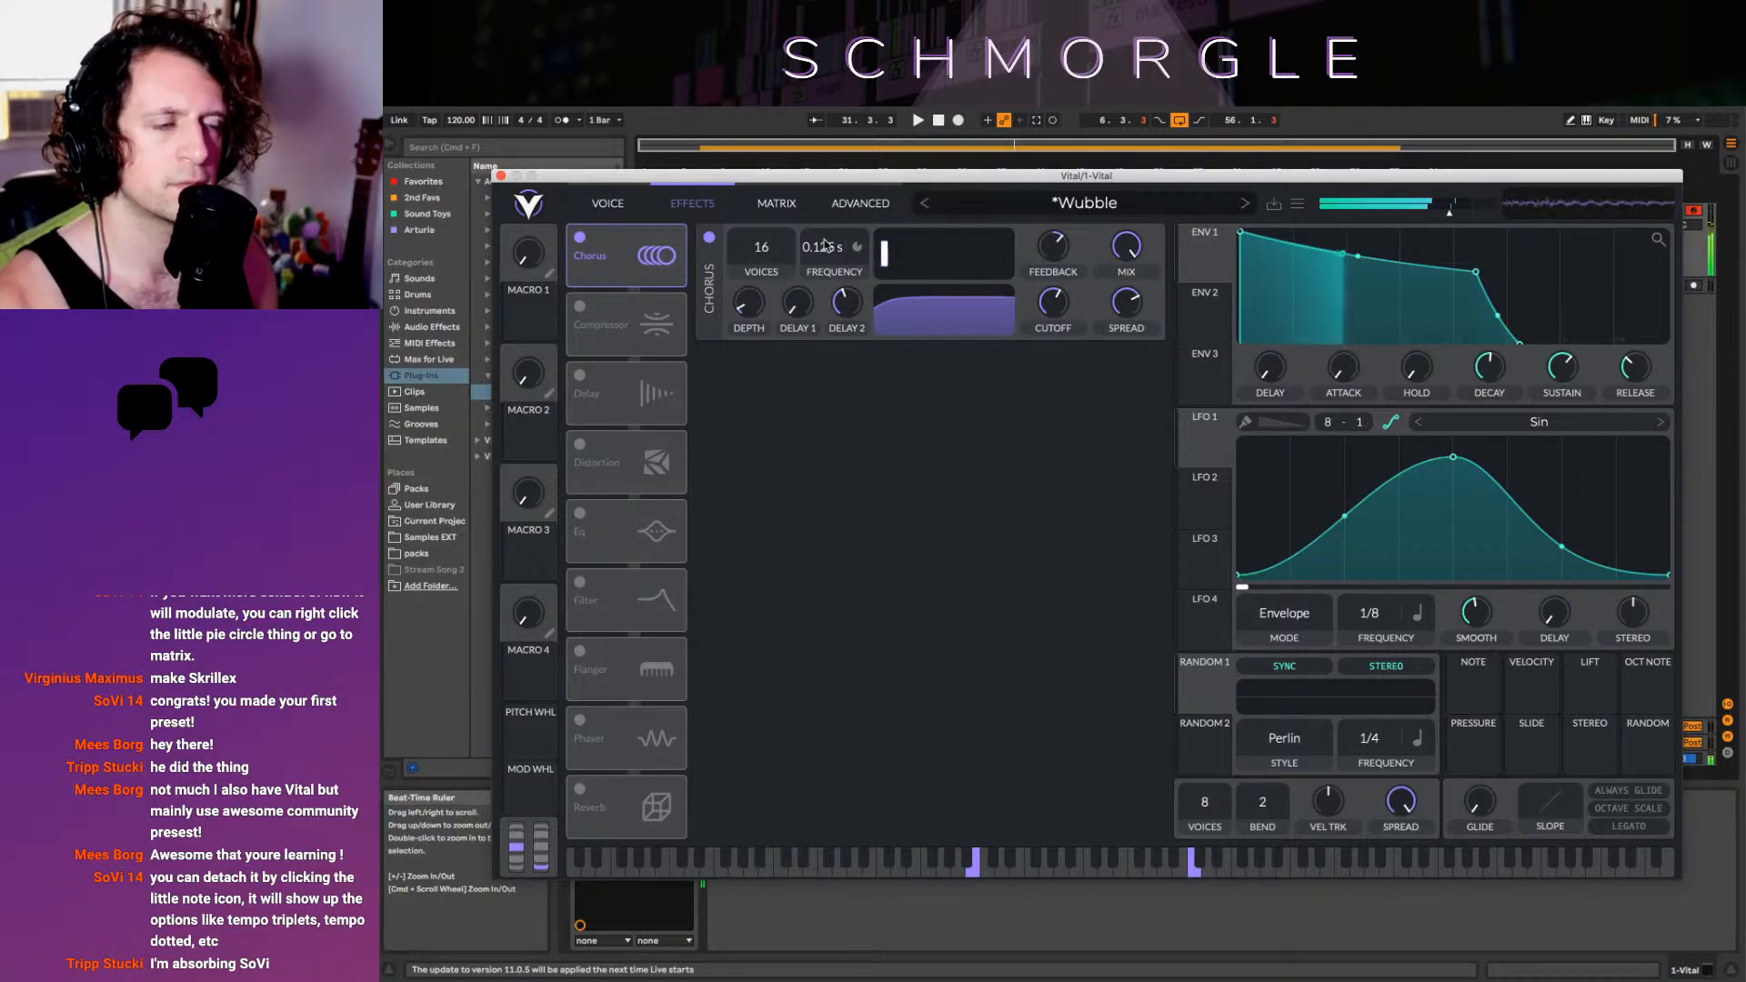
pyautogui.moveTo(823, 247); pyautogui.dragTo(851, 217)
pyautogui.click(856, 247)
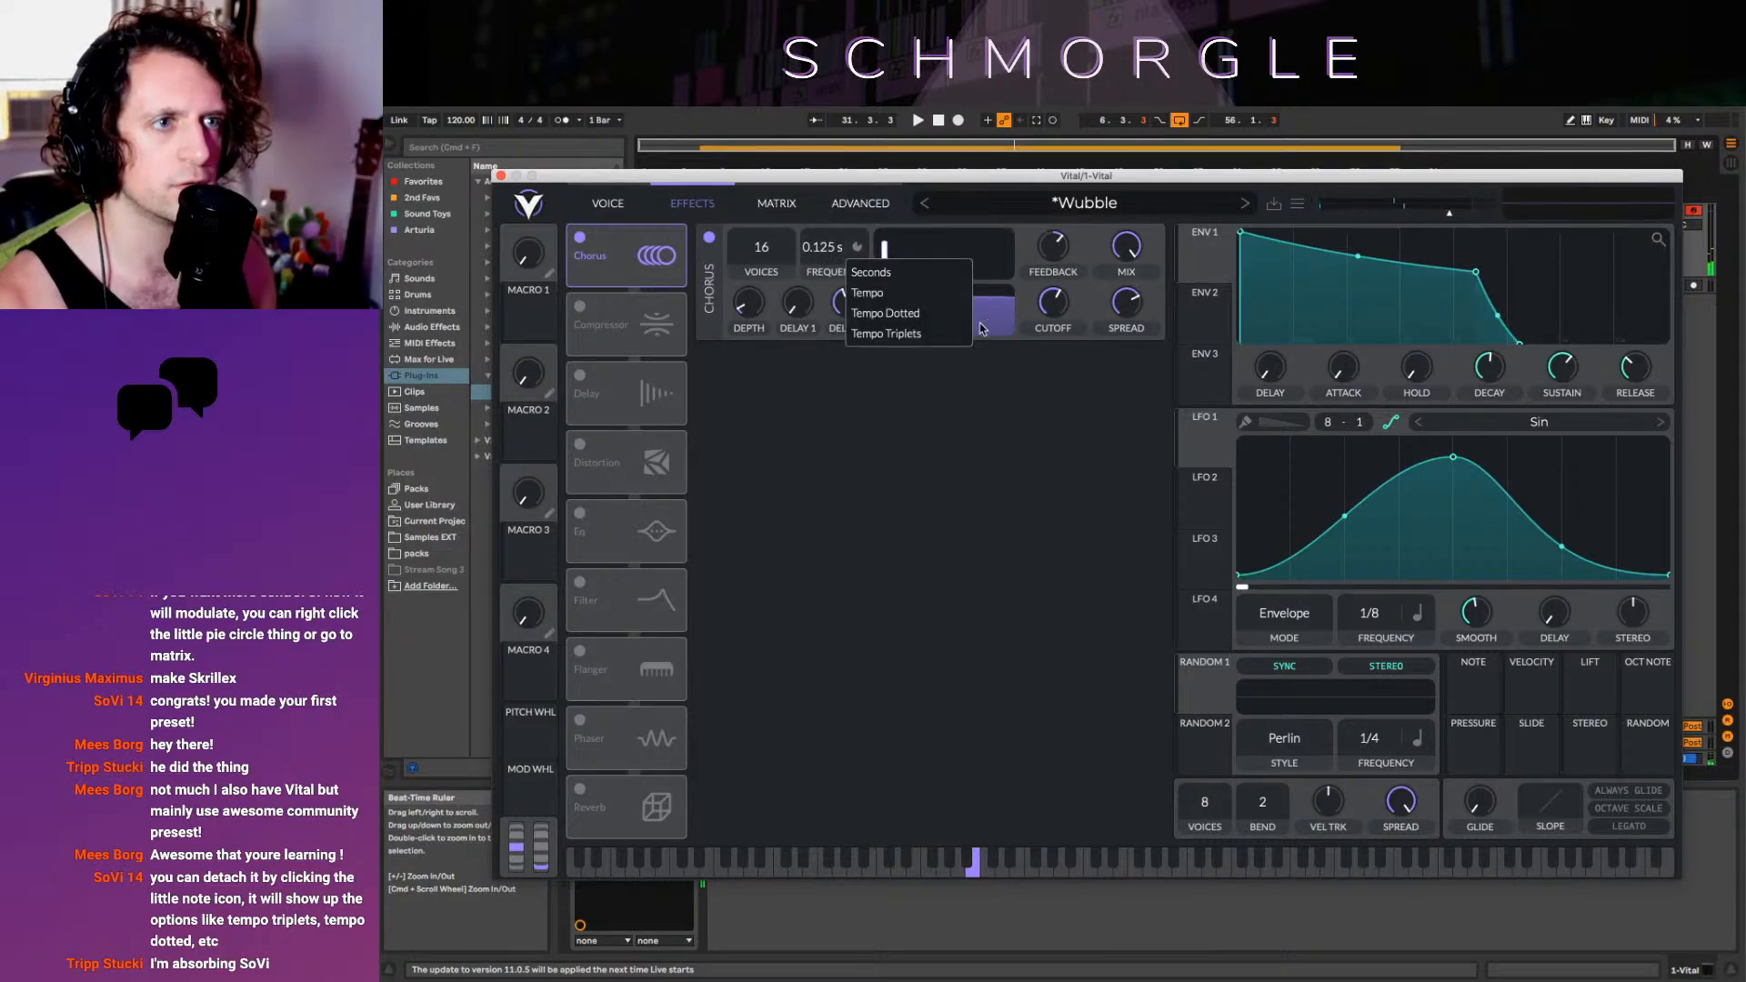
pyautogui.click(889, 297)
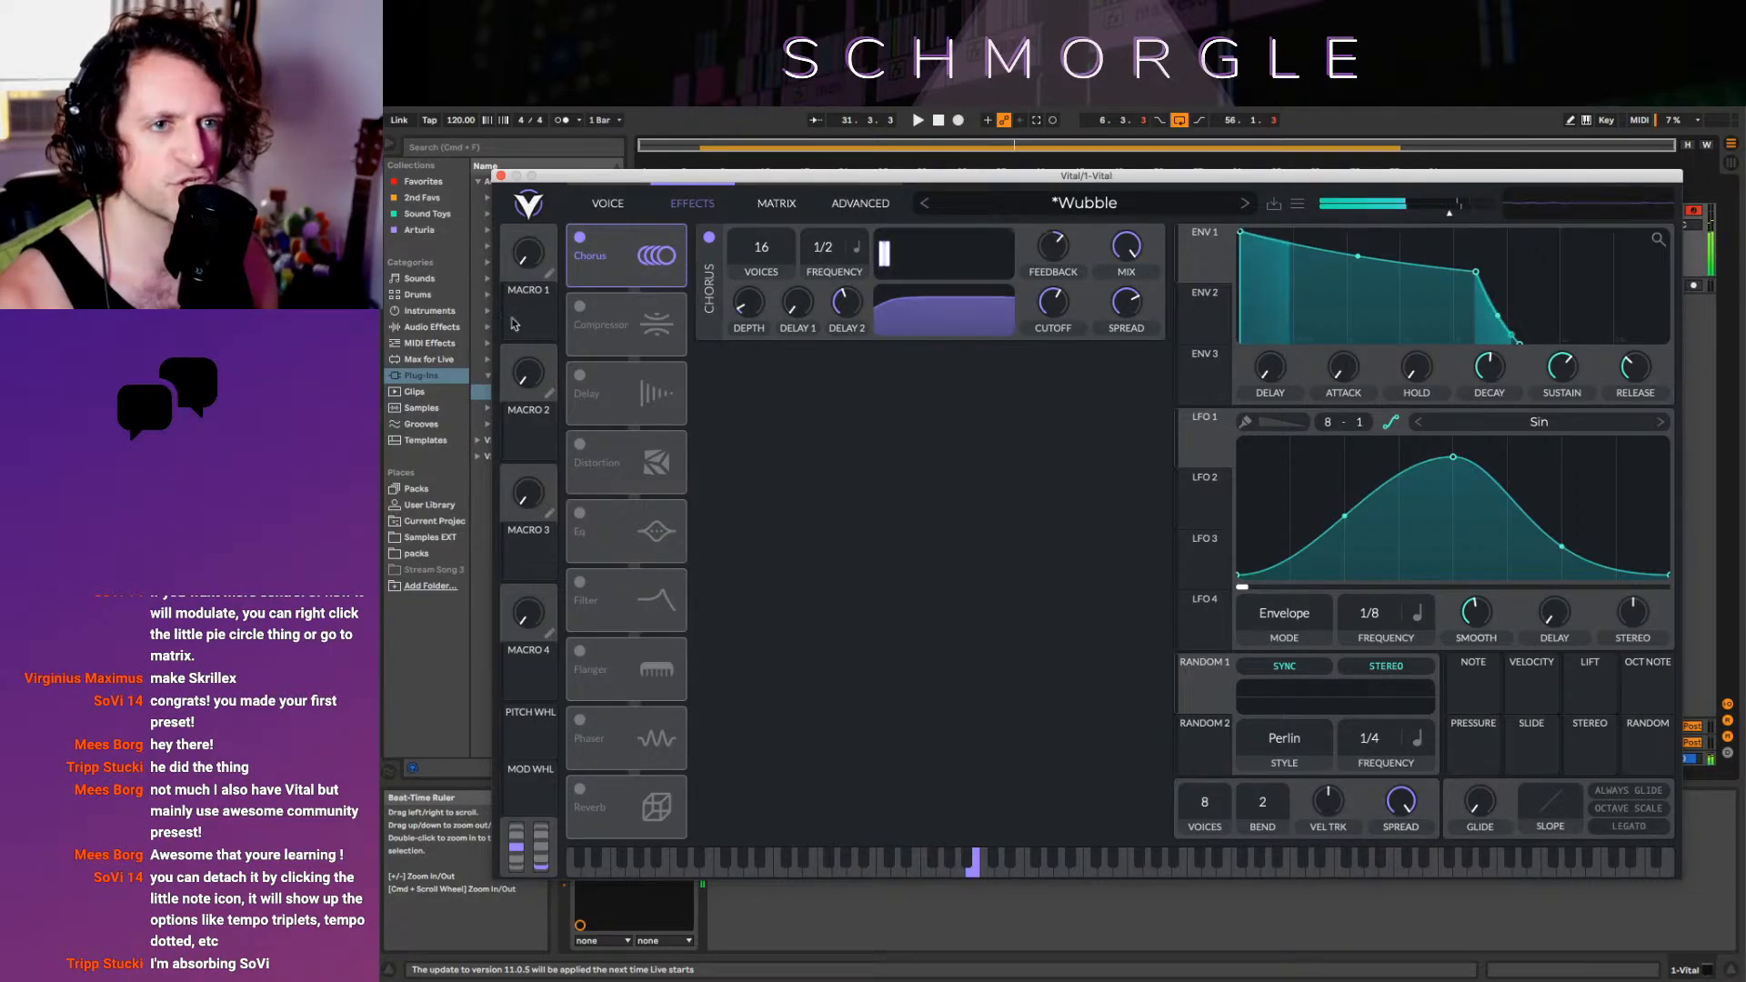
# Turn off the chorus and enable the compressor in Single Band mode
pyautogui.click(580, 239)
pyautogui.click(580, 307)
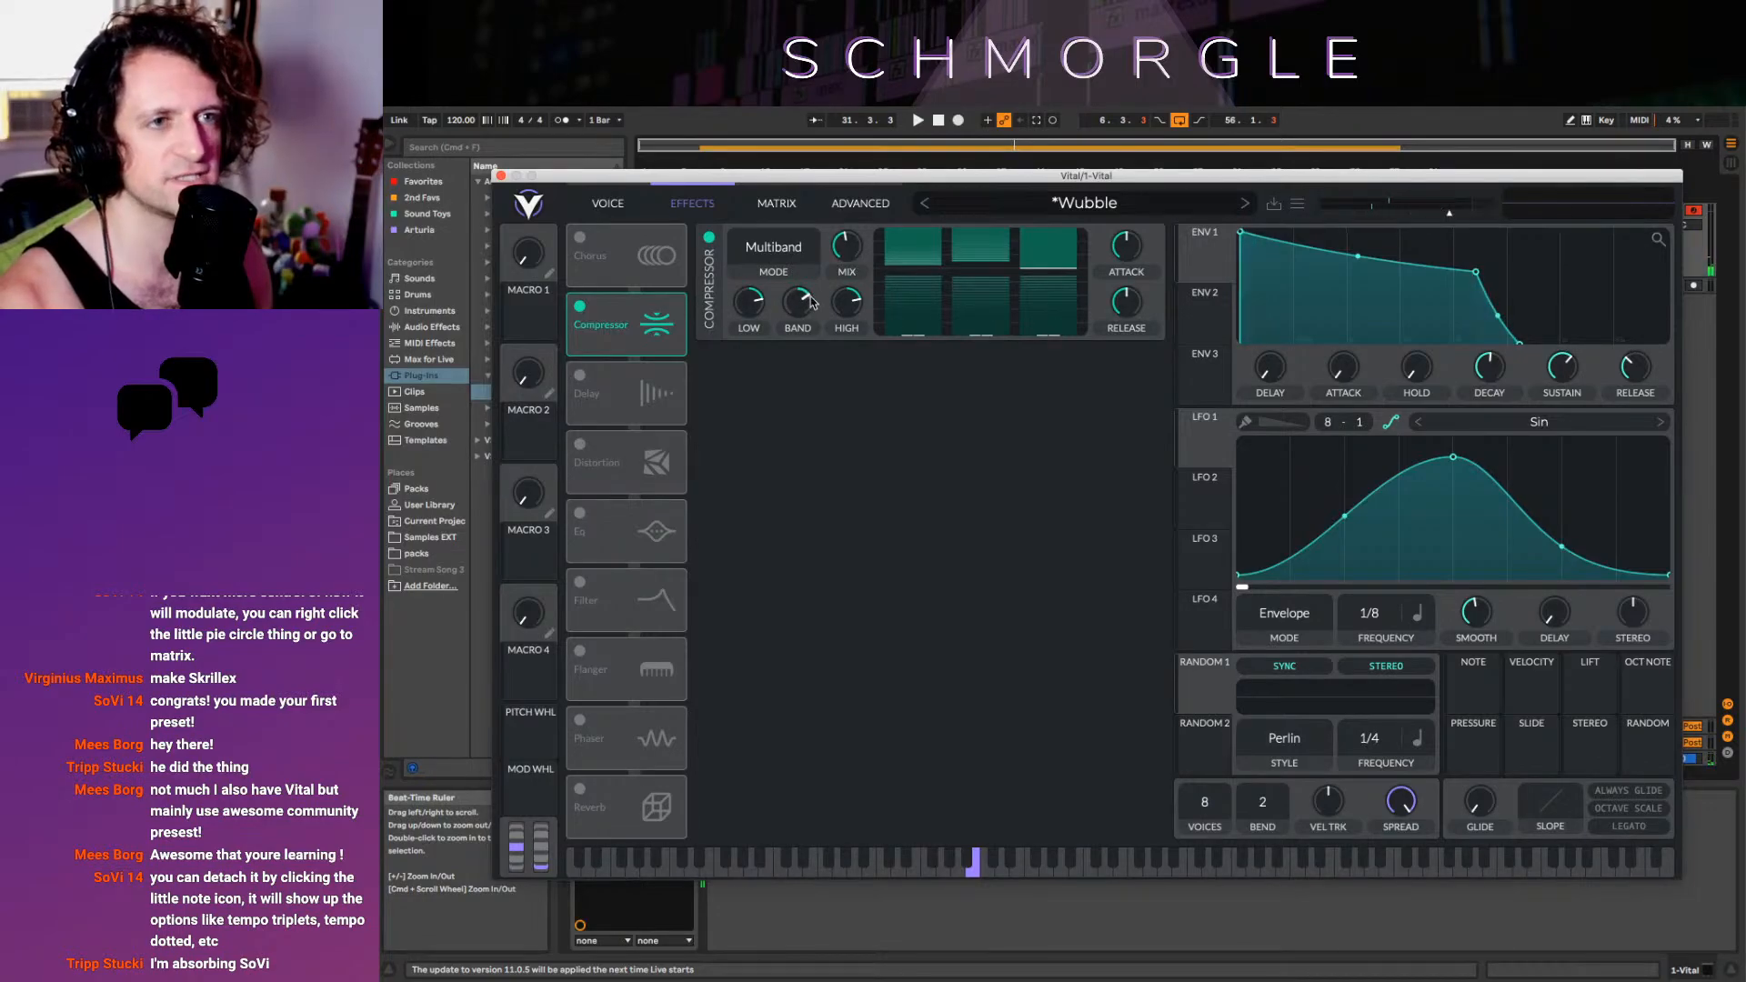
pyautogui.click(773, 255)
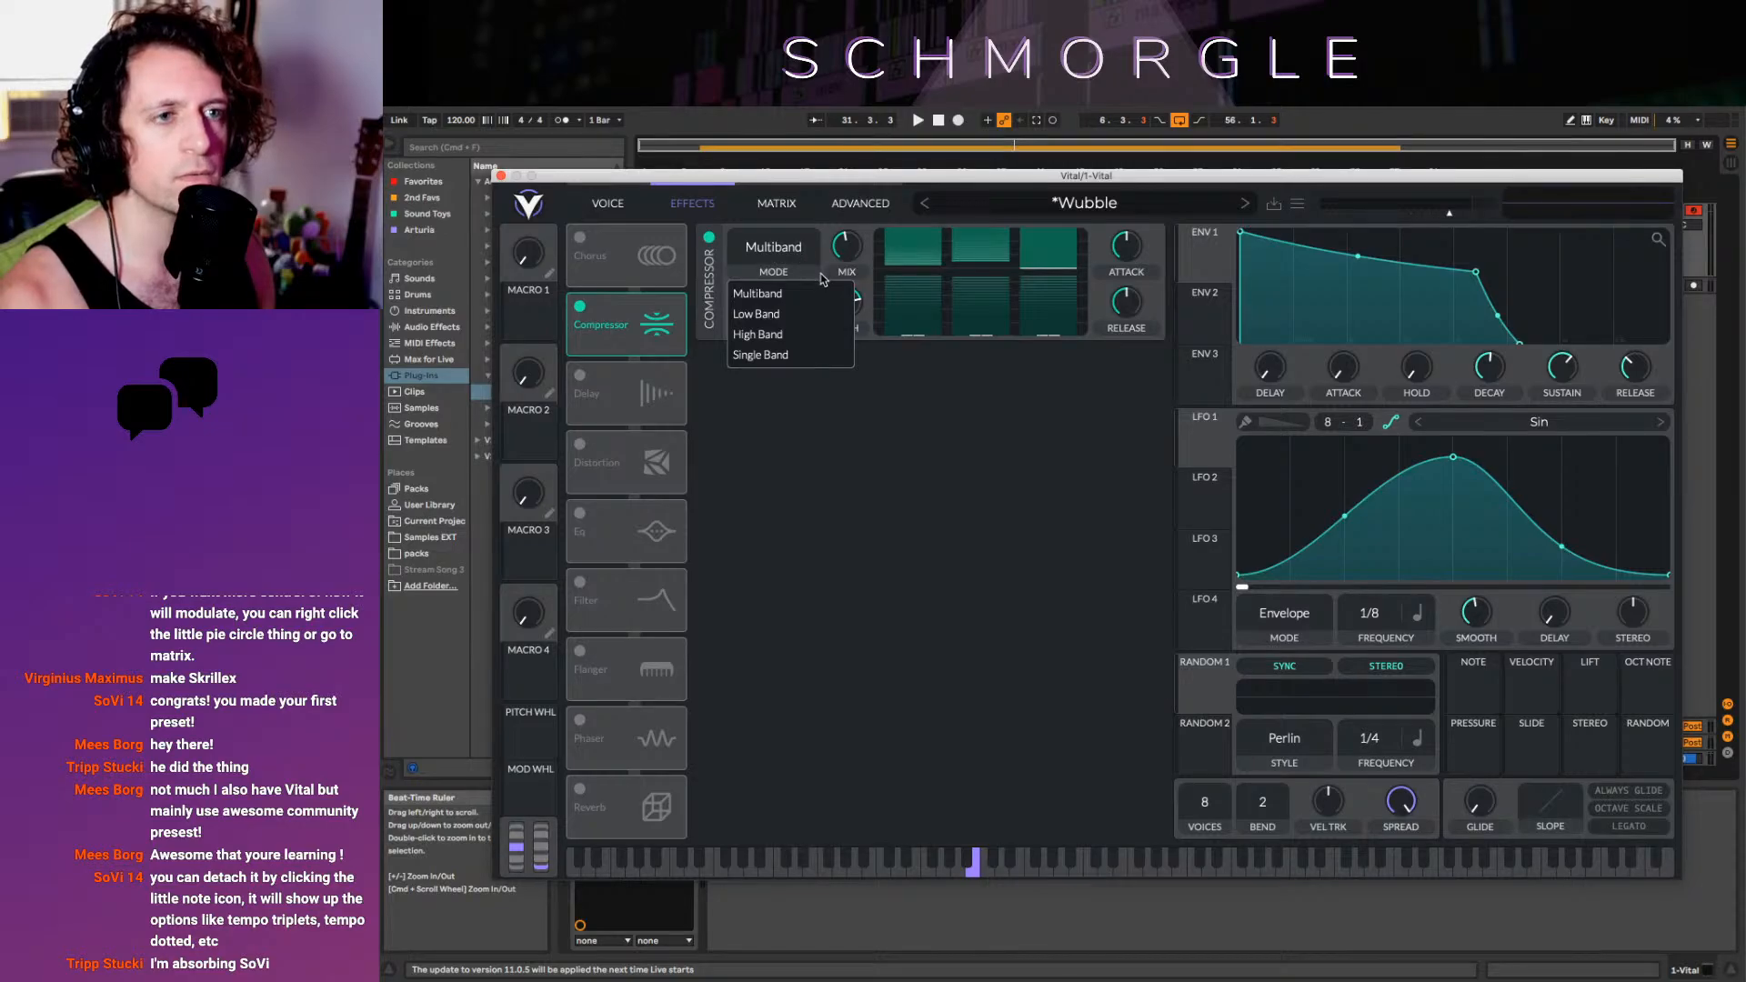
pyautogui.click(778, 355)
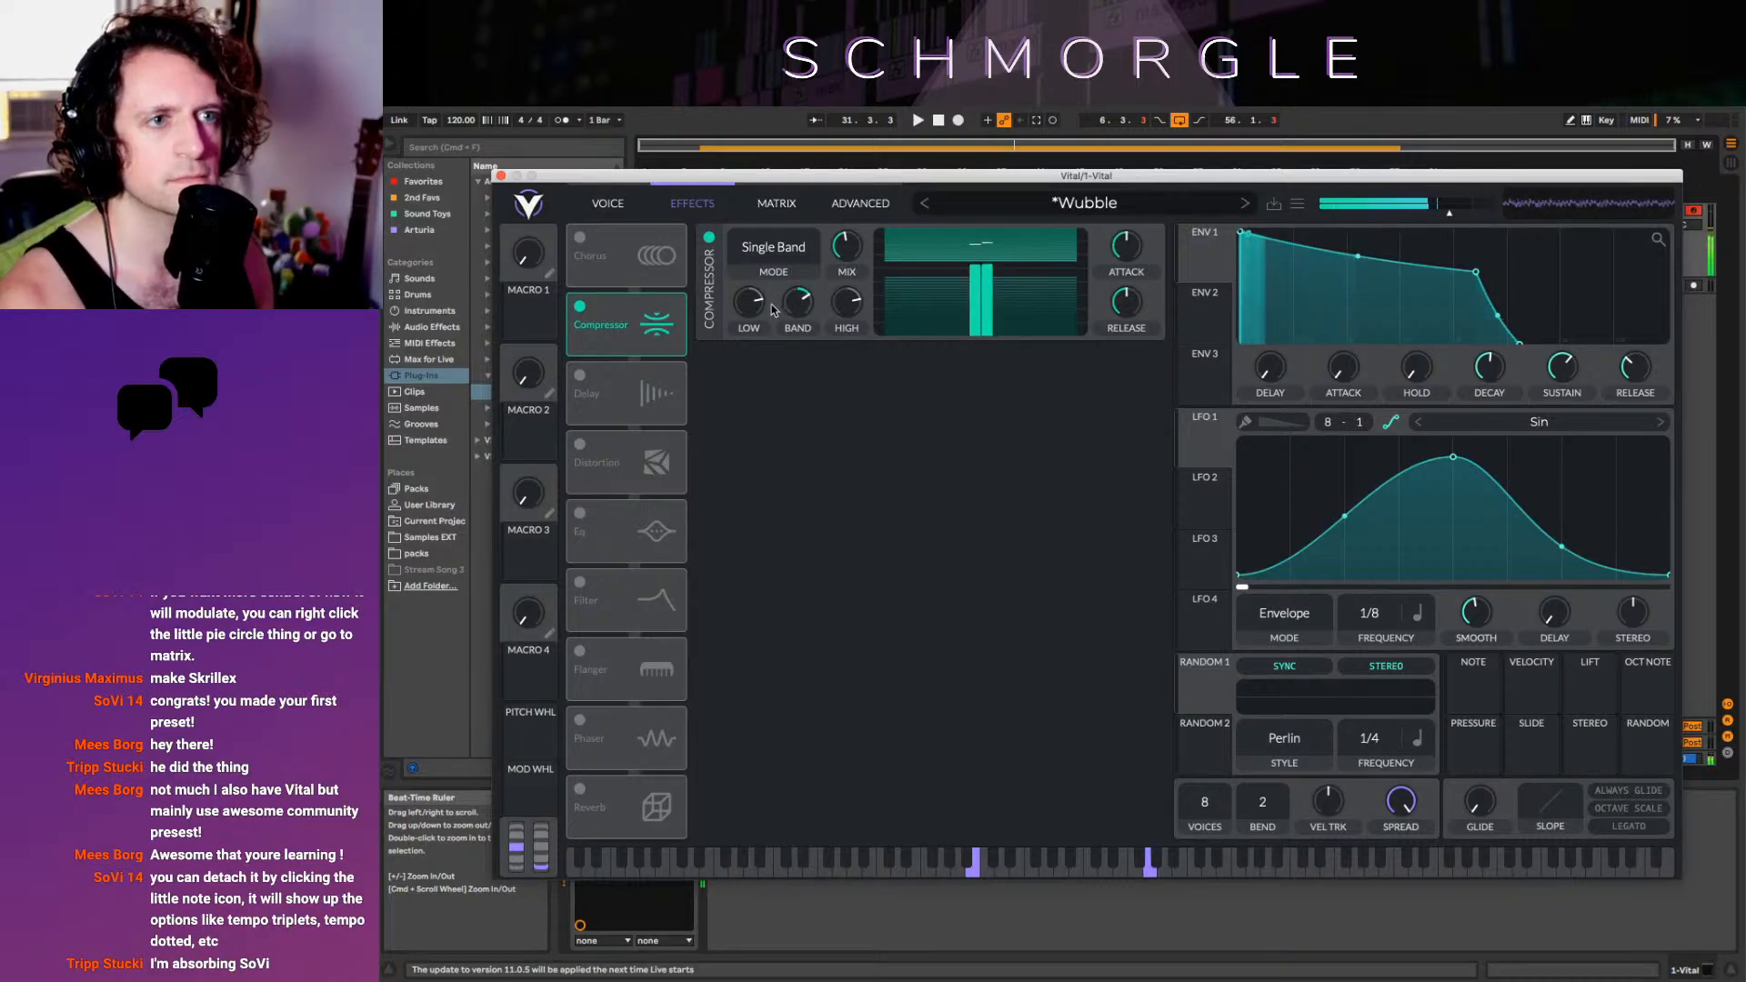
# Lower the compressor's Low amount, set its mix to 1.000 and attack to about 20%, and adjust the release
pyautogui.moveTo(796, 302)
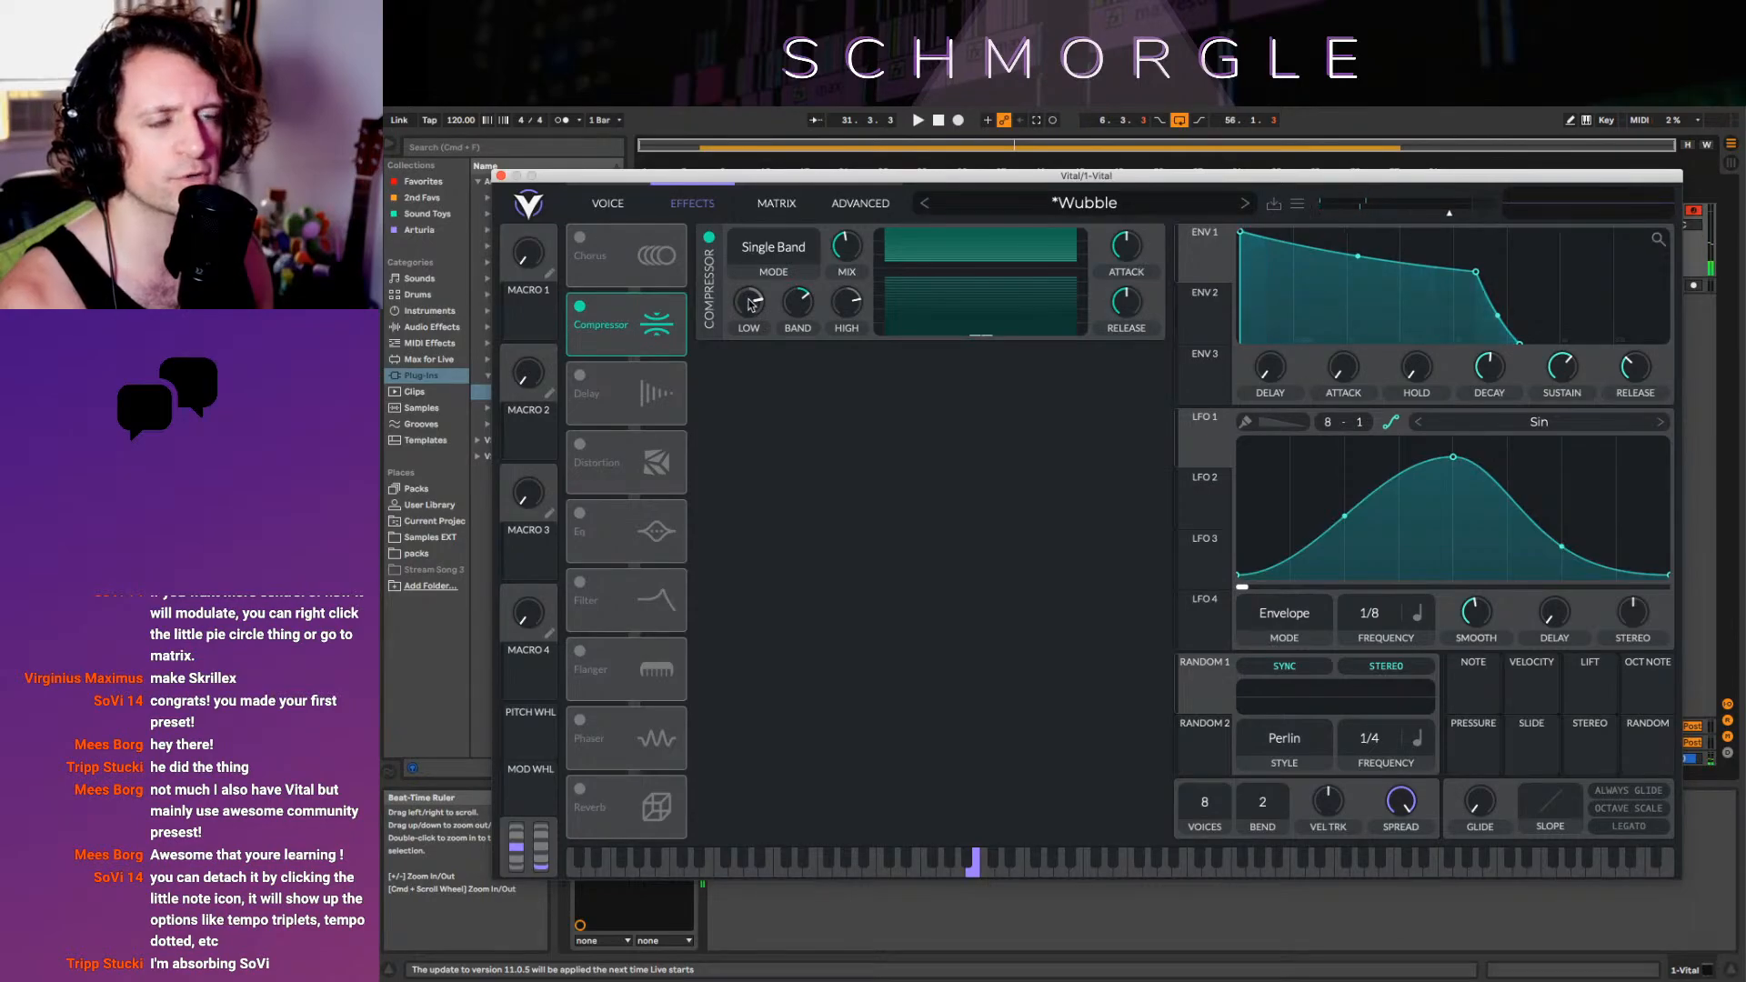
pyautogui.moveTo(753, 314)
pyautogui.mouseDown()
pyautogui.moveTo(779, 425)
pyautogui.moveTo(778, 318)
pyautogui.mouseUp()
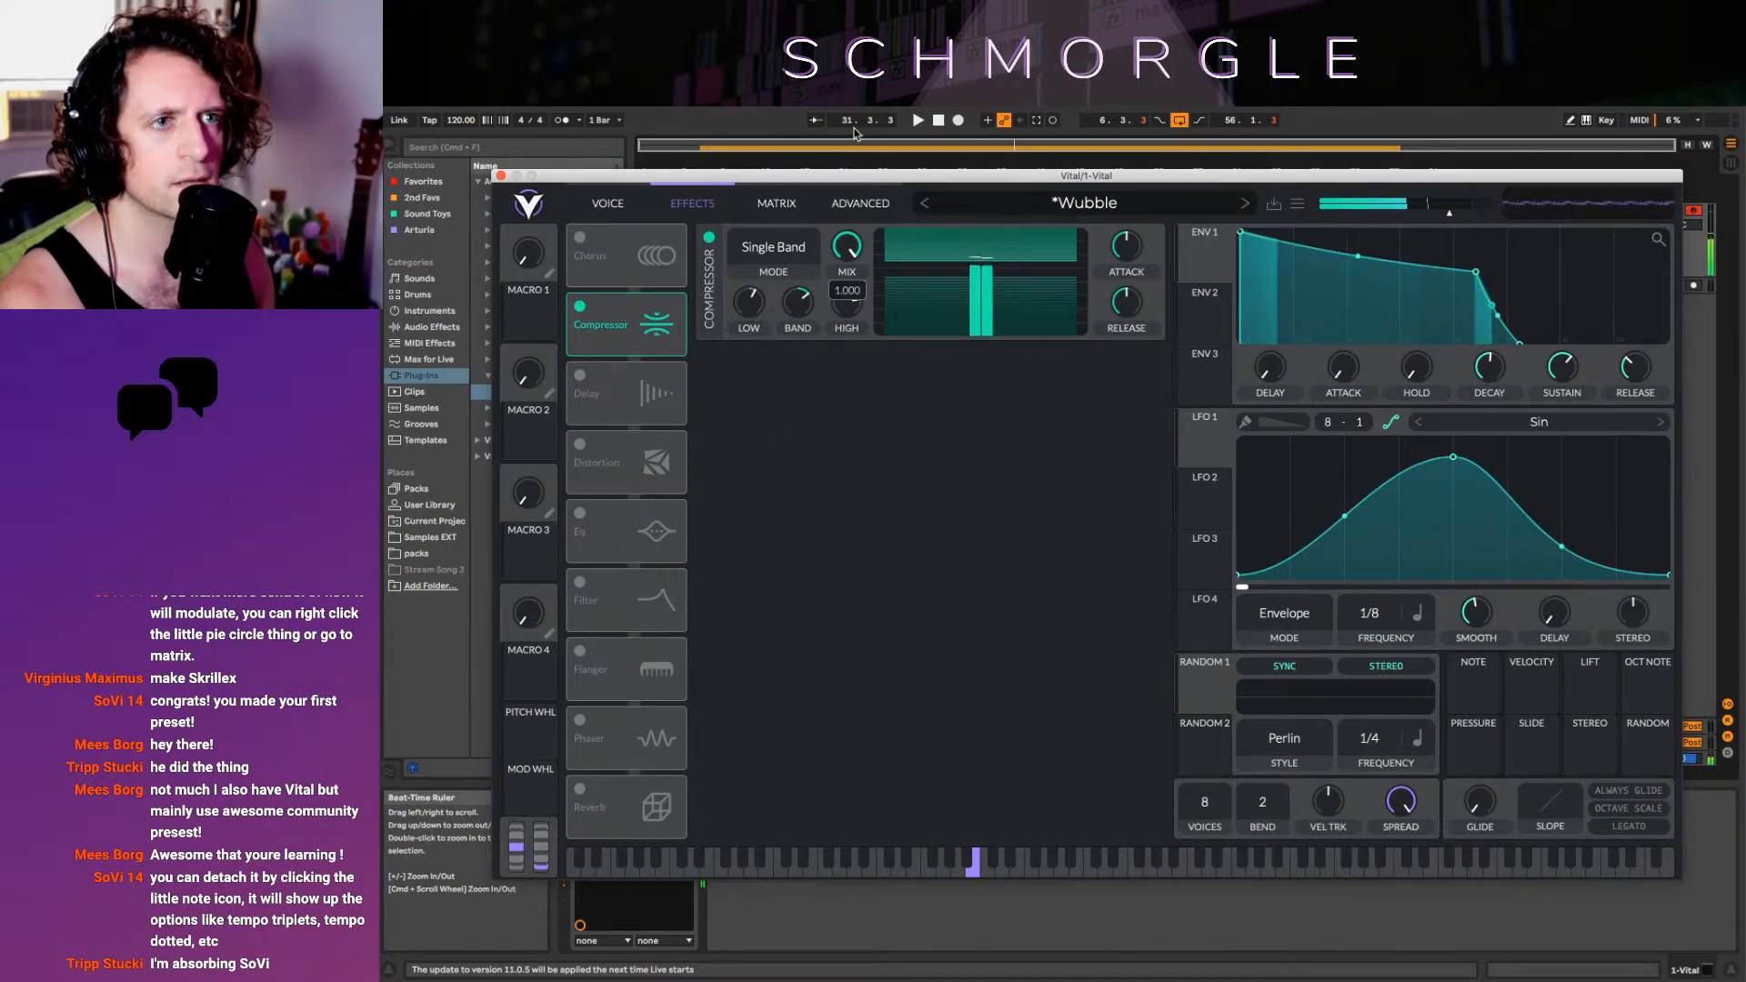
pyautogui.moveTo(1126, 247); pyautogui.dragTo(1130, 348)
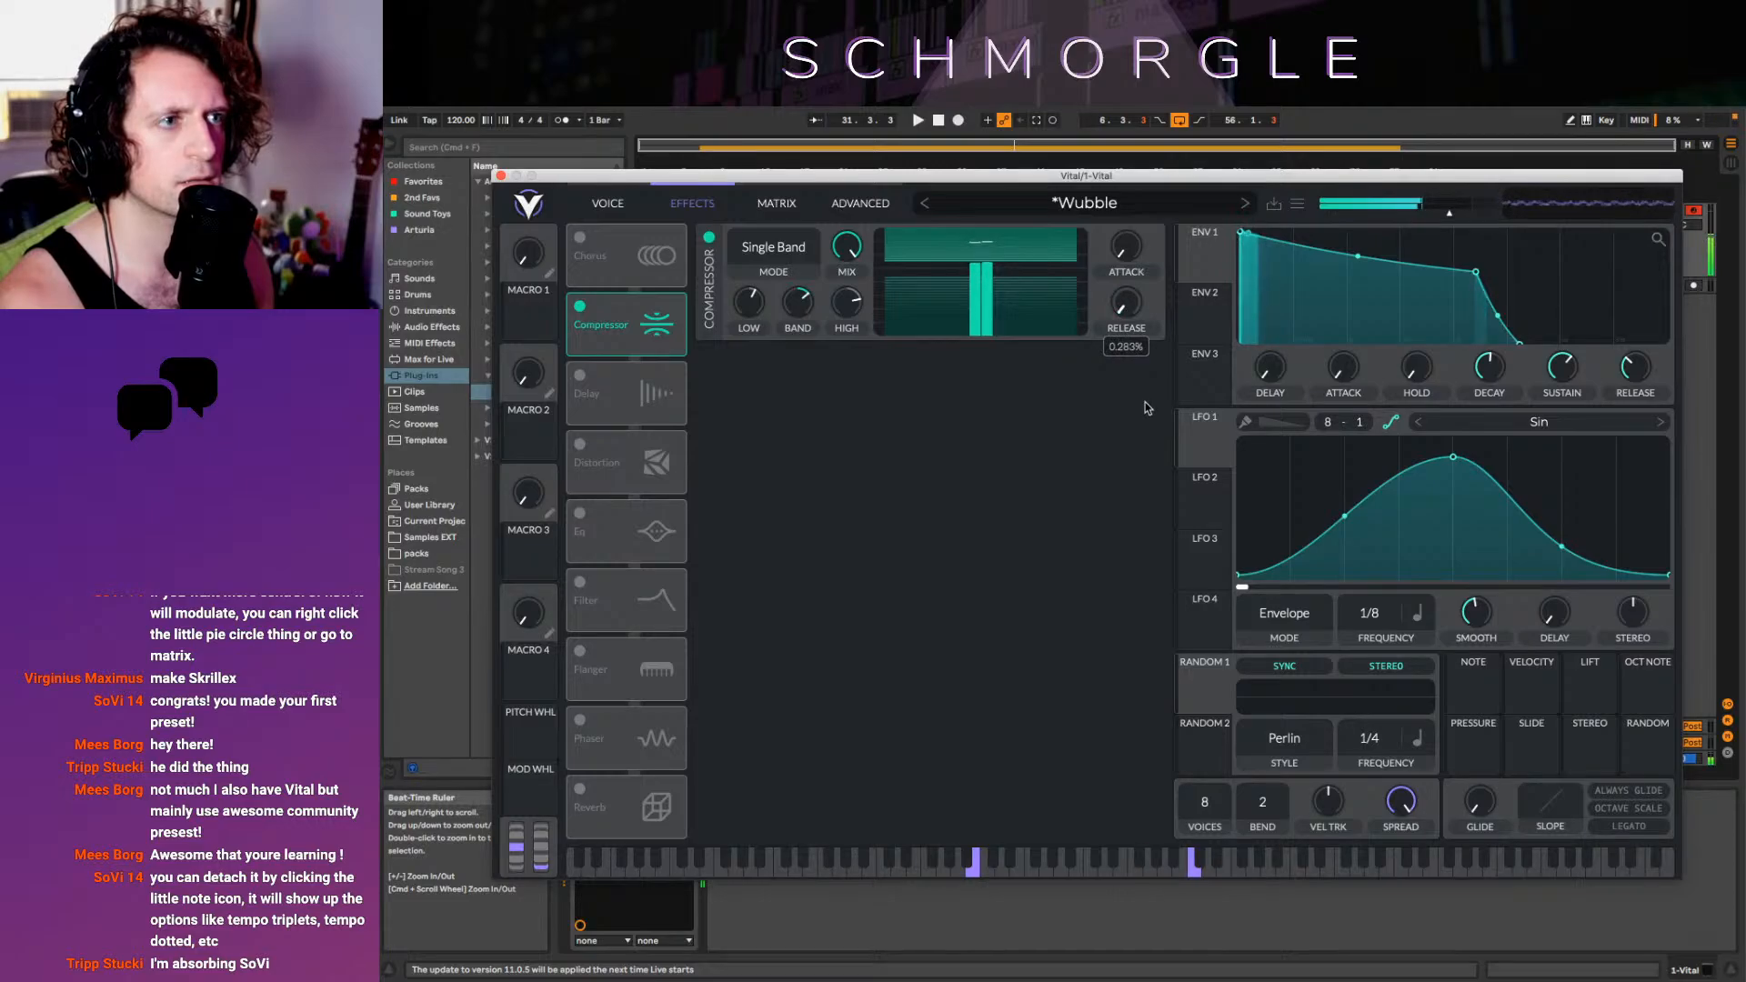
pyautogui.moveTo(1126, 247); pyautogui.dragTo(1126, 225)
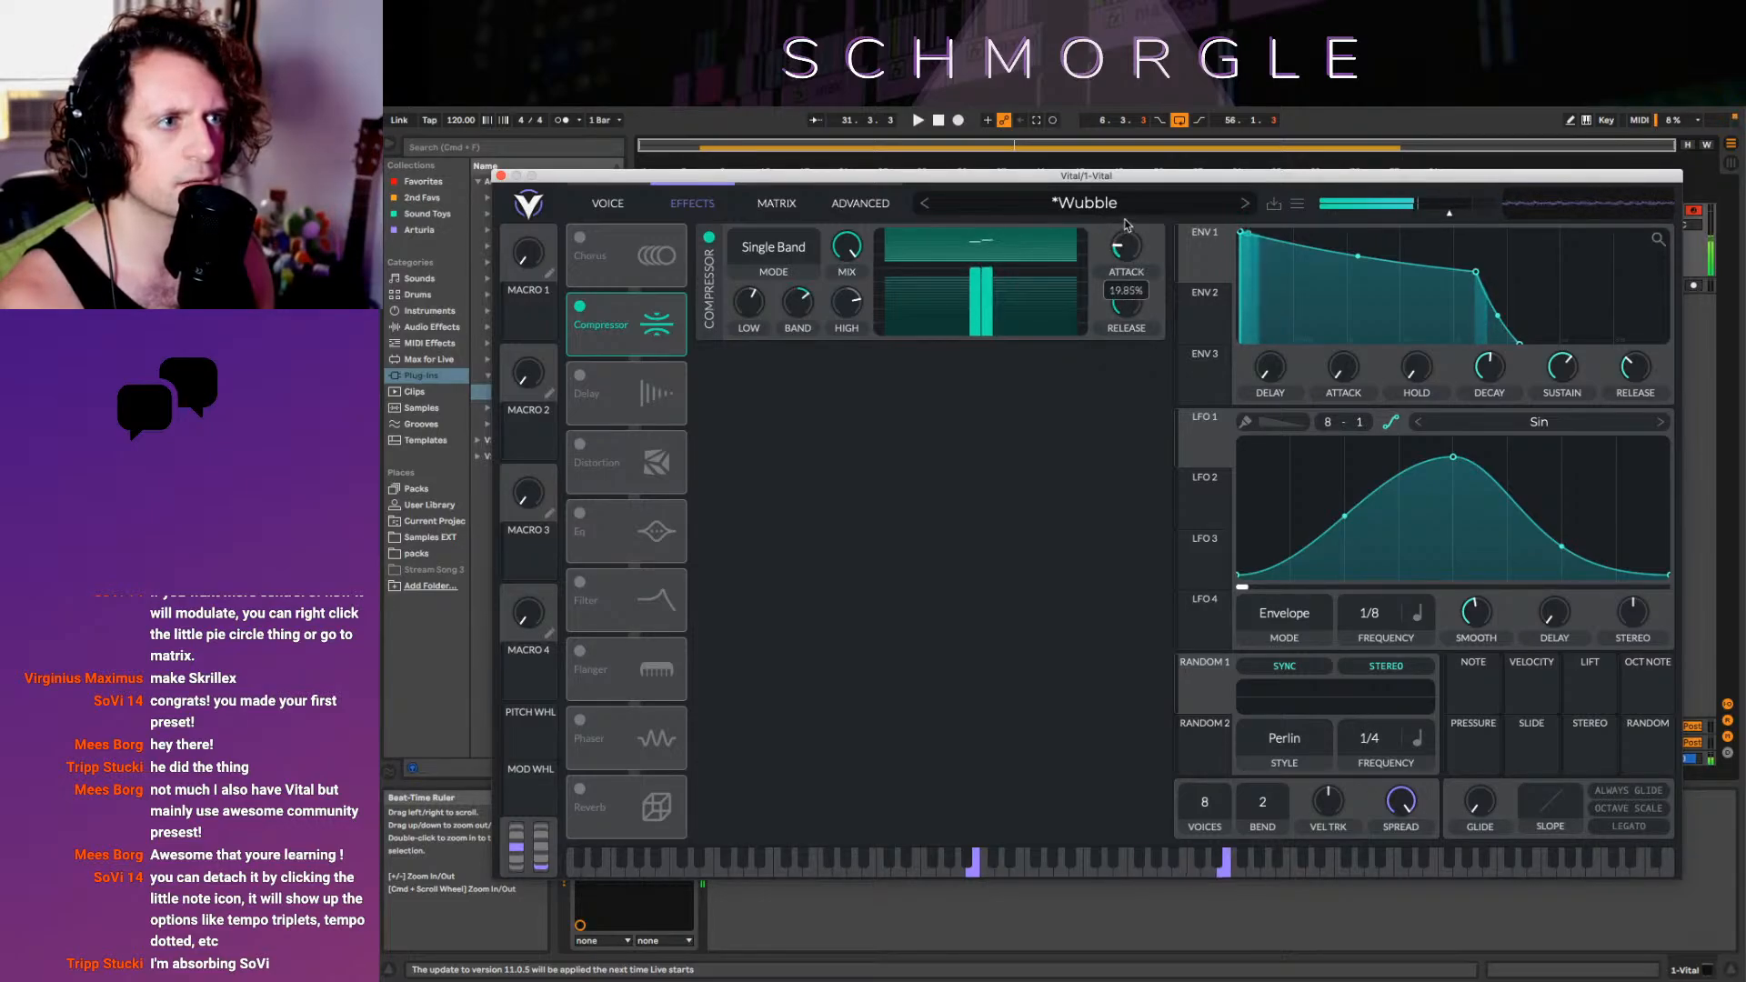
# Switch the compressor to Multiband mode and raise the middle band's upper threshold
pyautogui.click(773, 247)
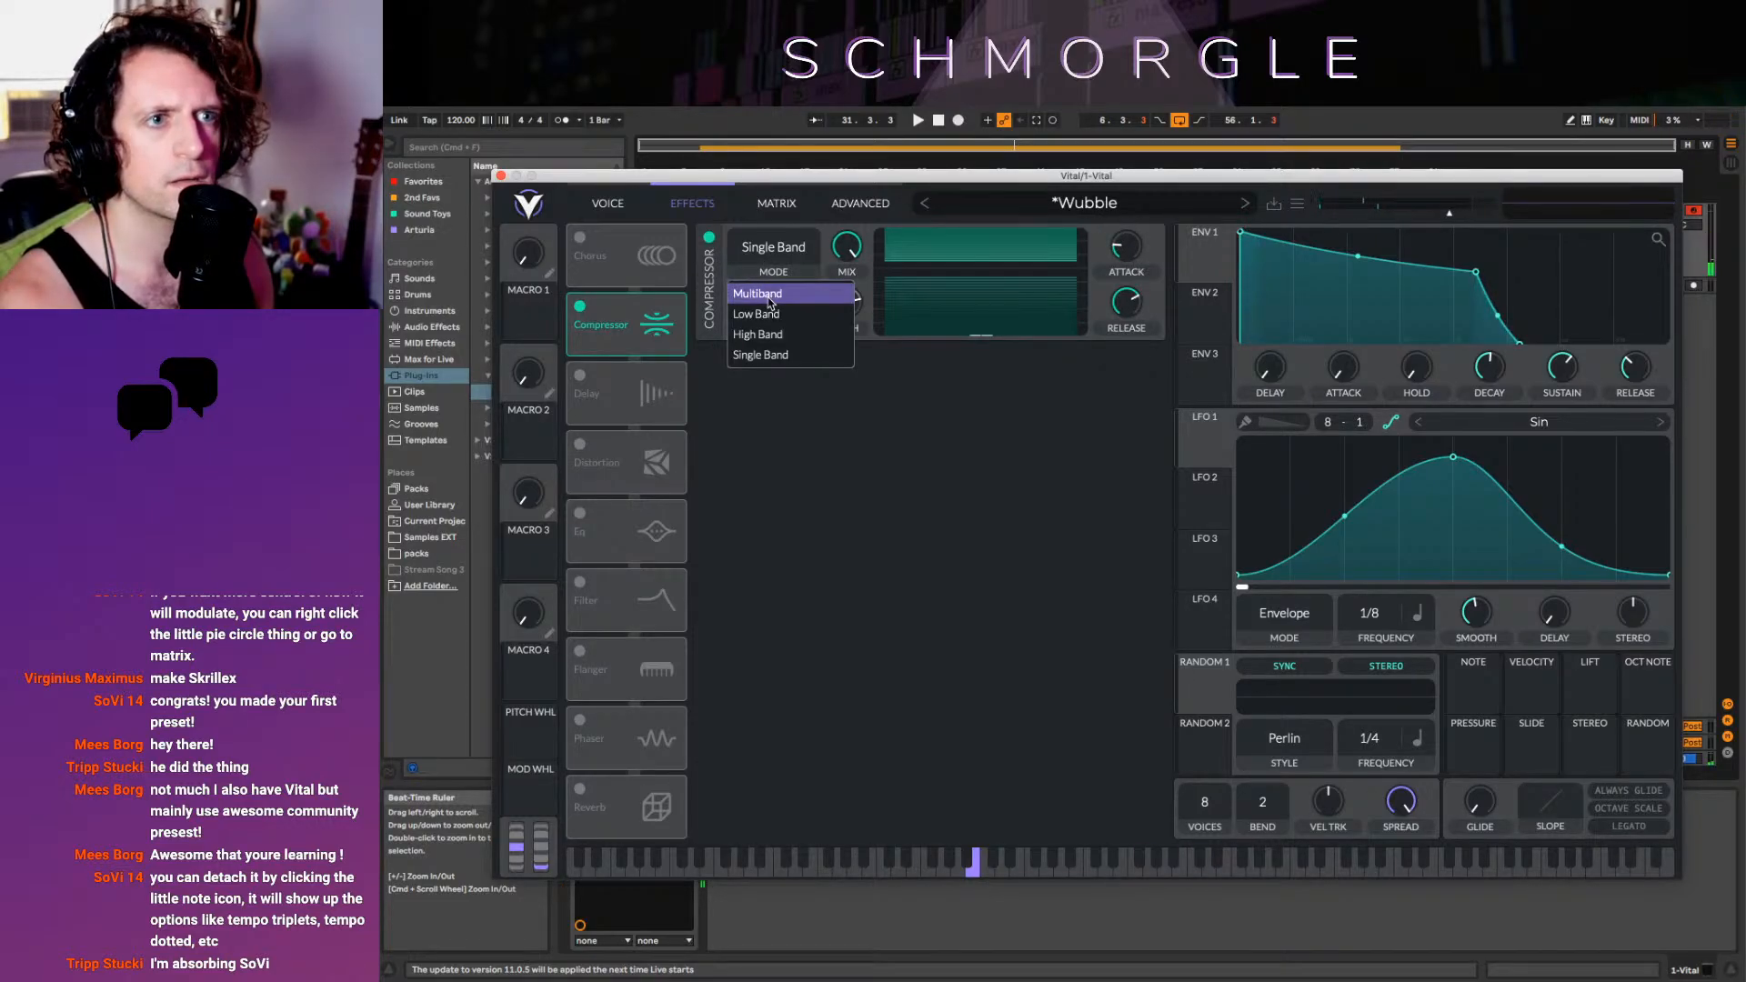
pyautogui.click(764, 286)
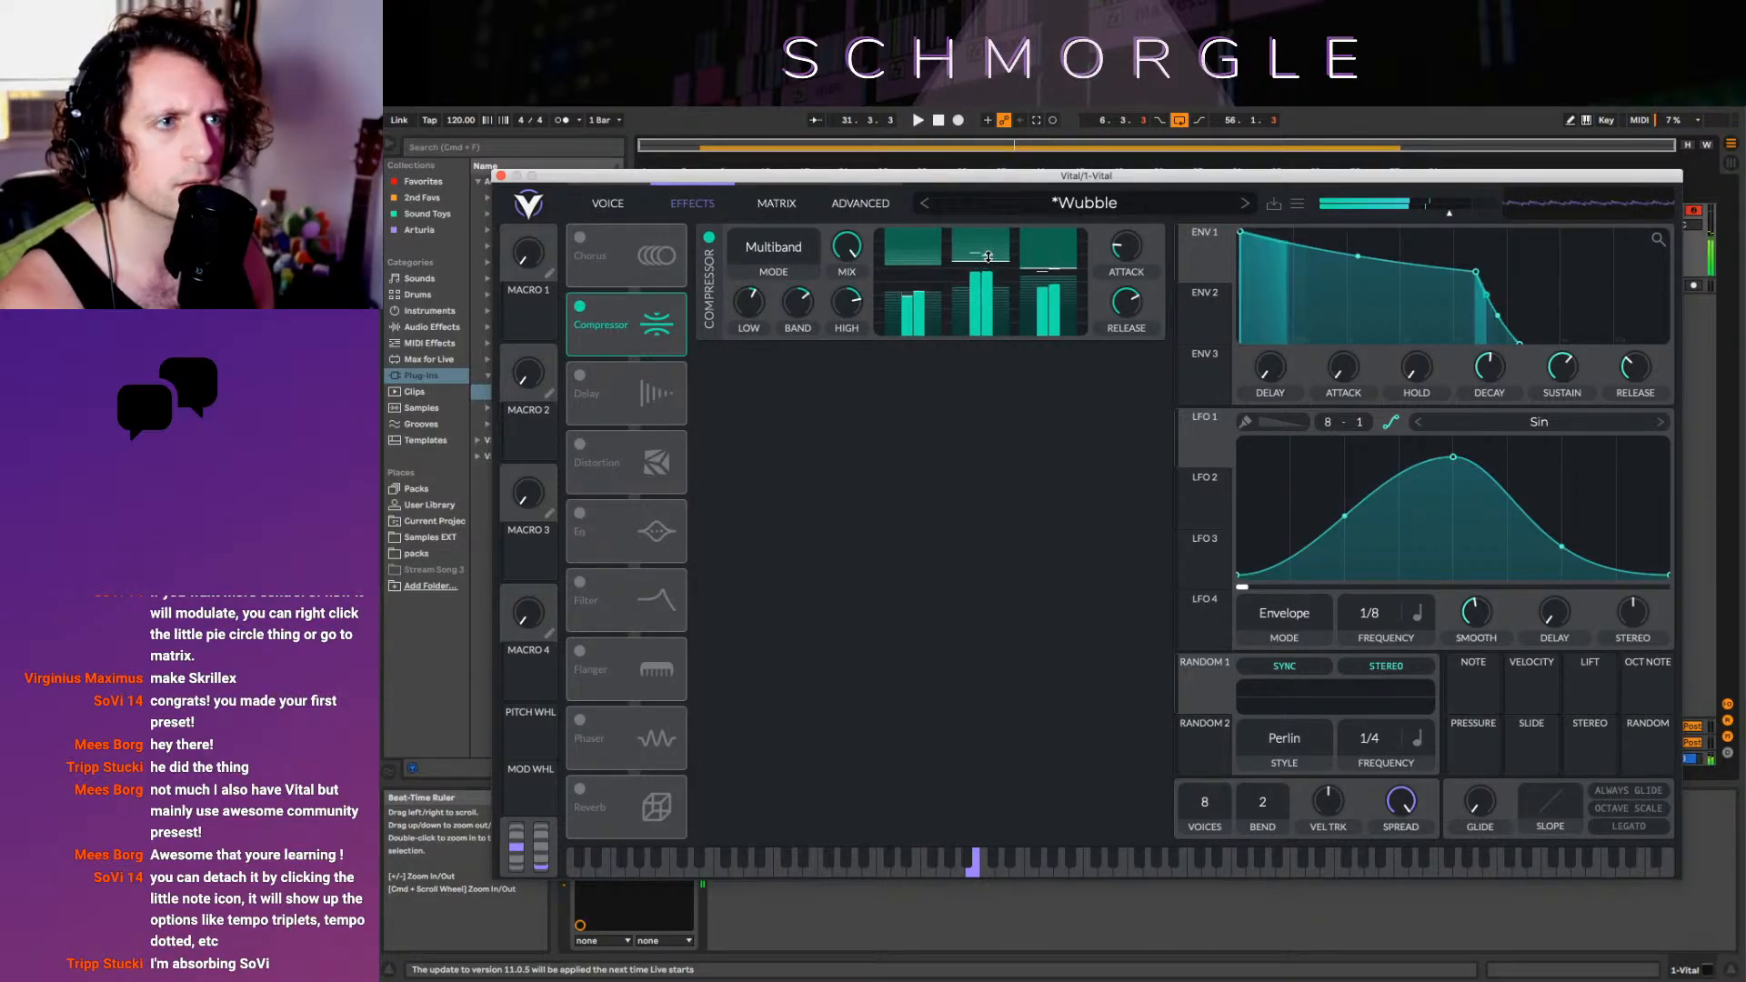
pyautogui.moveTo(993, 269); pyautogui.dragTo(998, 242)
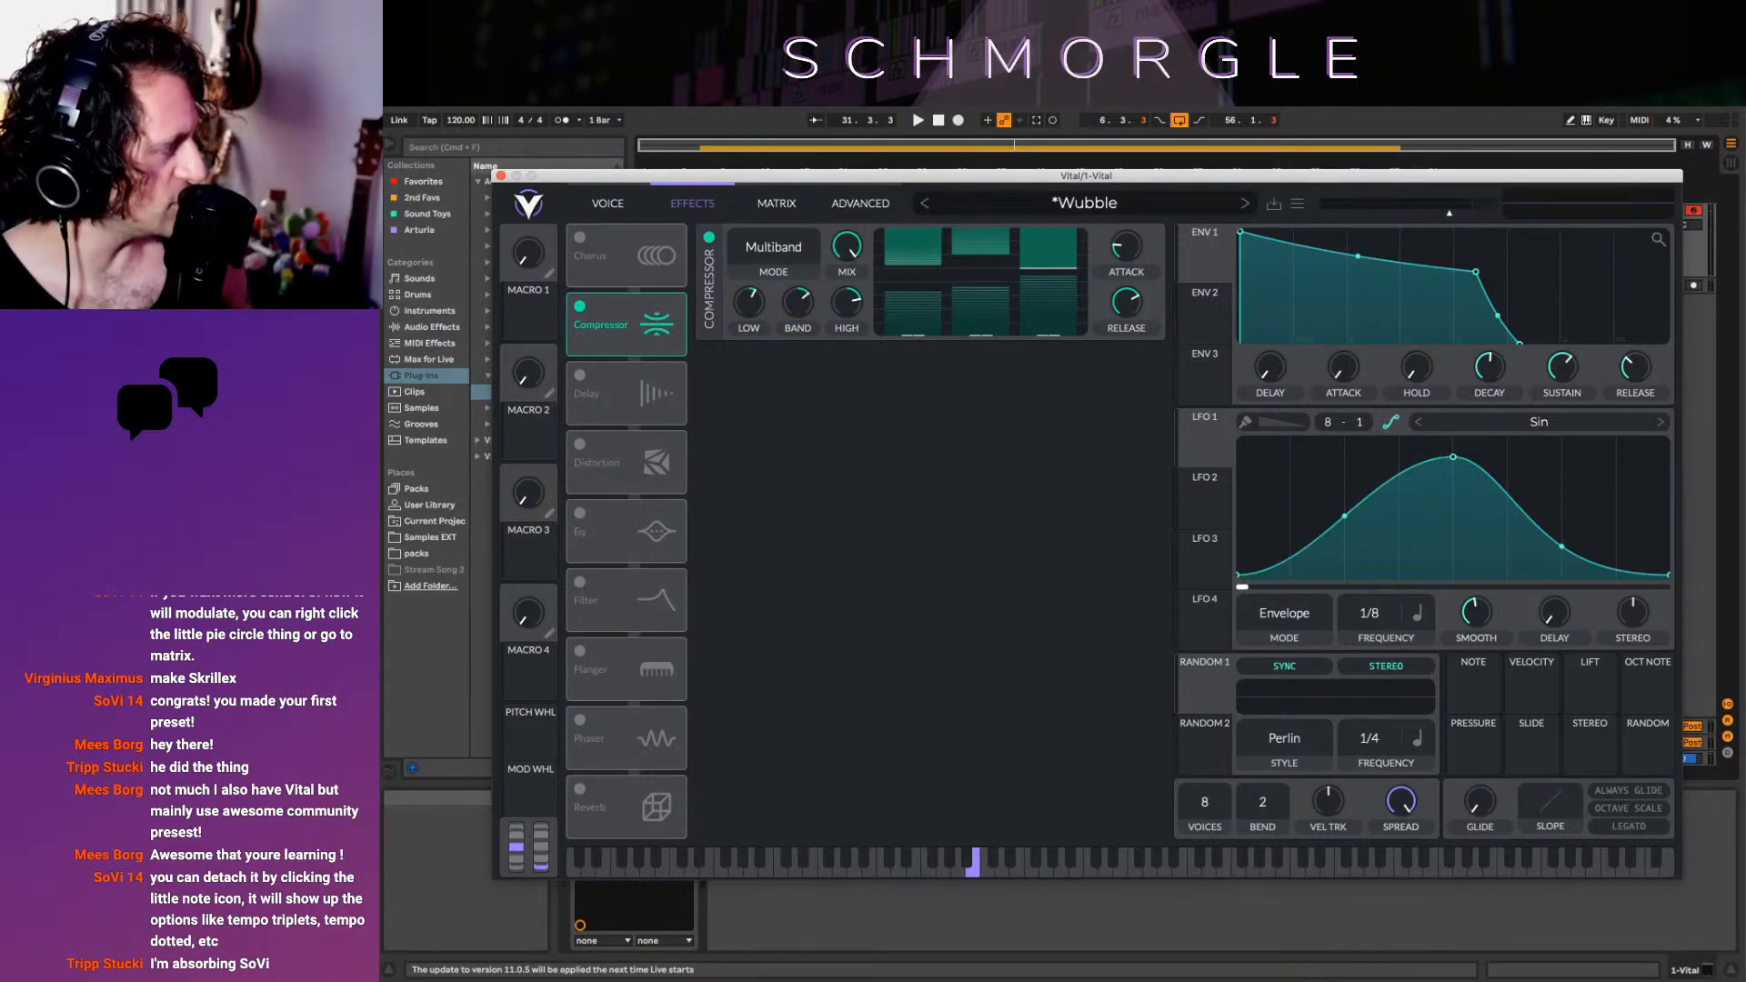
# Switch from Vital to the Ableton Live arrangement, unfold the CLofi track, audition it, and return the insert mark to bar 1
pyautogui.click(415, 649)
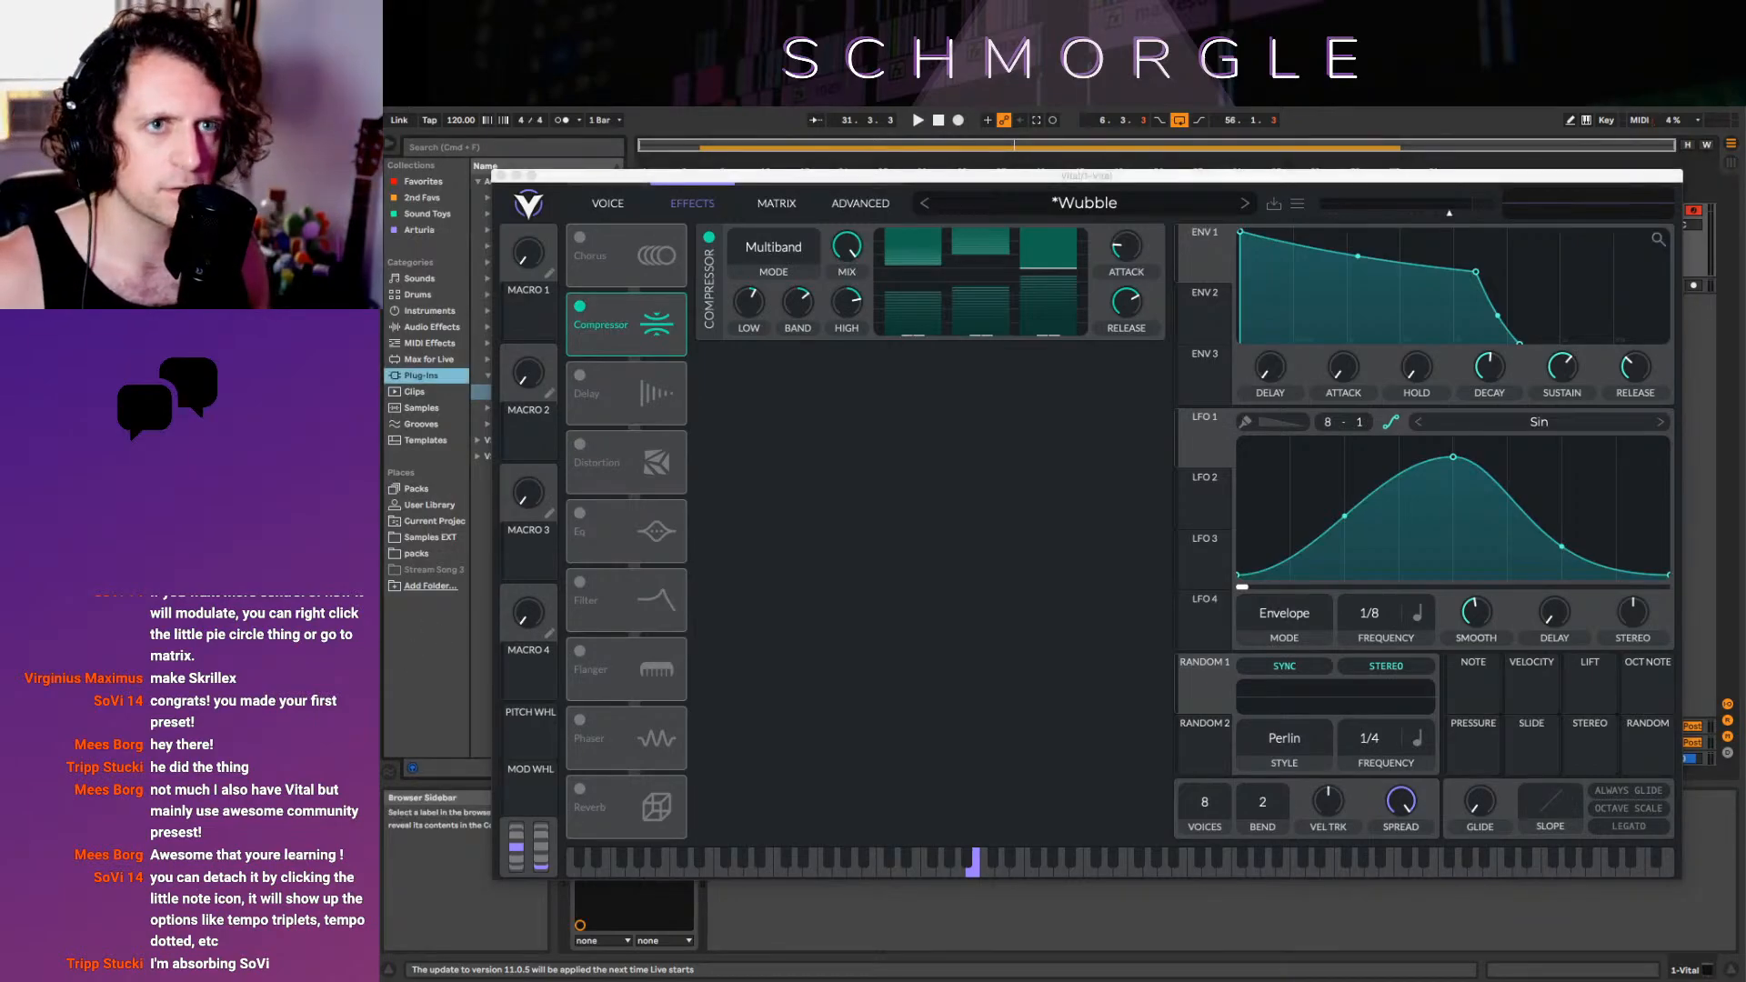
pyautogui.click(608, 203)
pyautogui.click(693, 203)
pyautogui.click(608, 203)
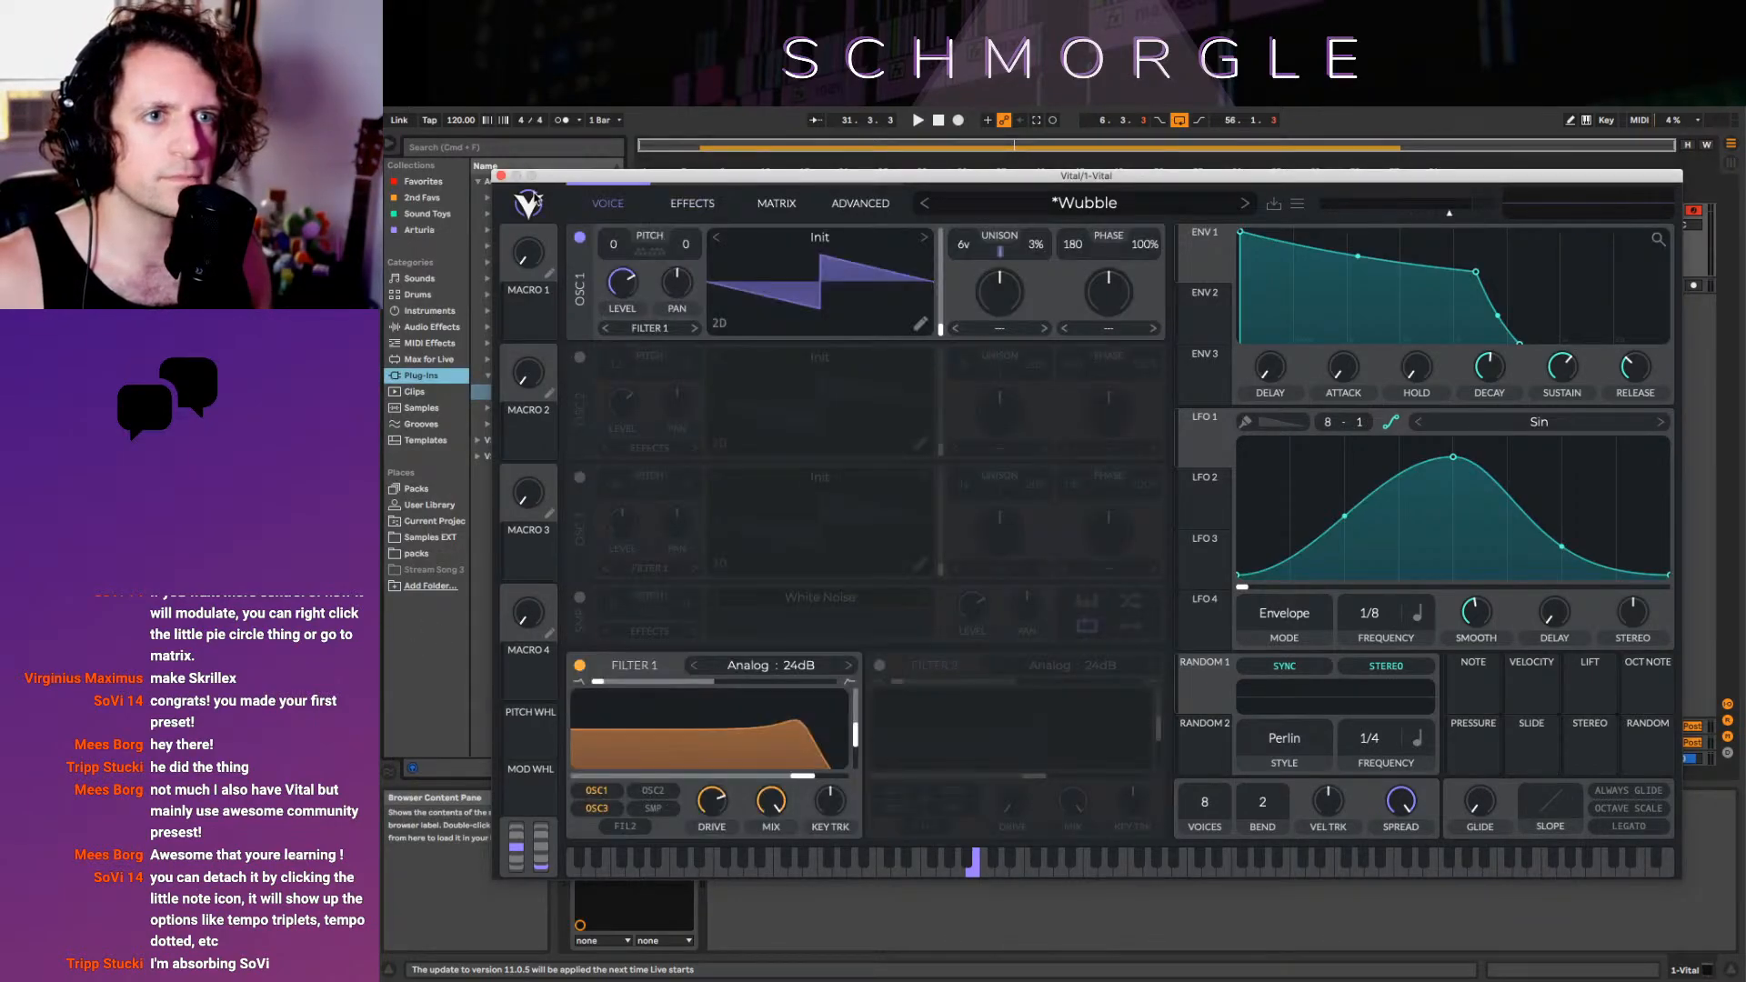
pyautogui.moveTo(582, 178); pyautogui.dragTo(778, 796)
pyautogui.click(933, 449)
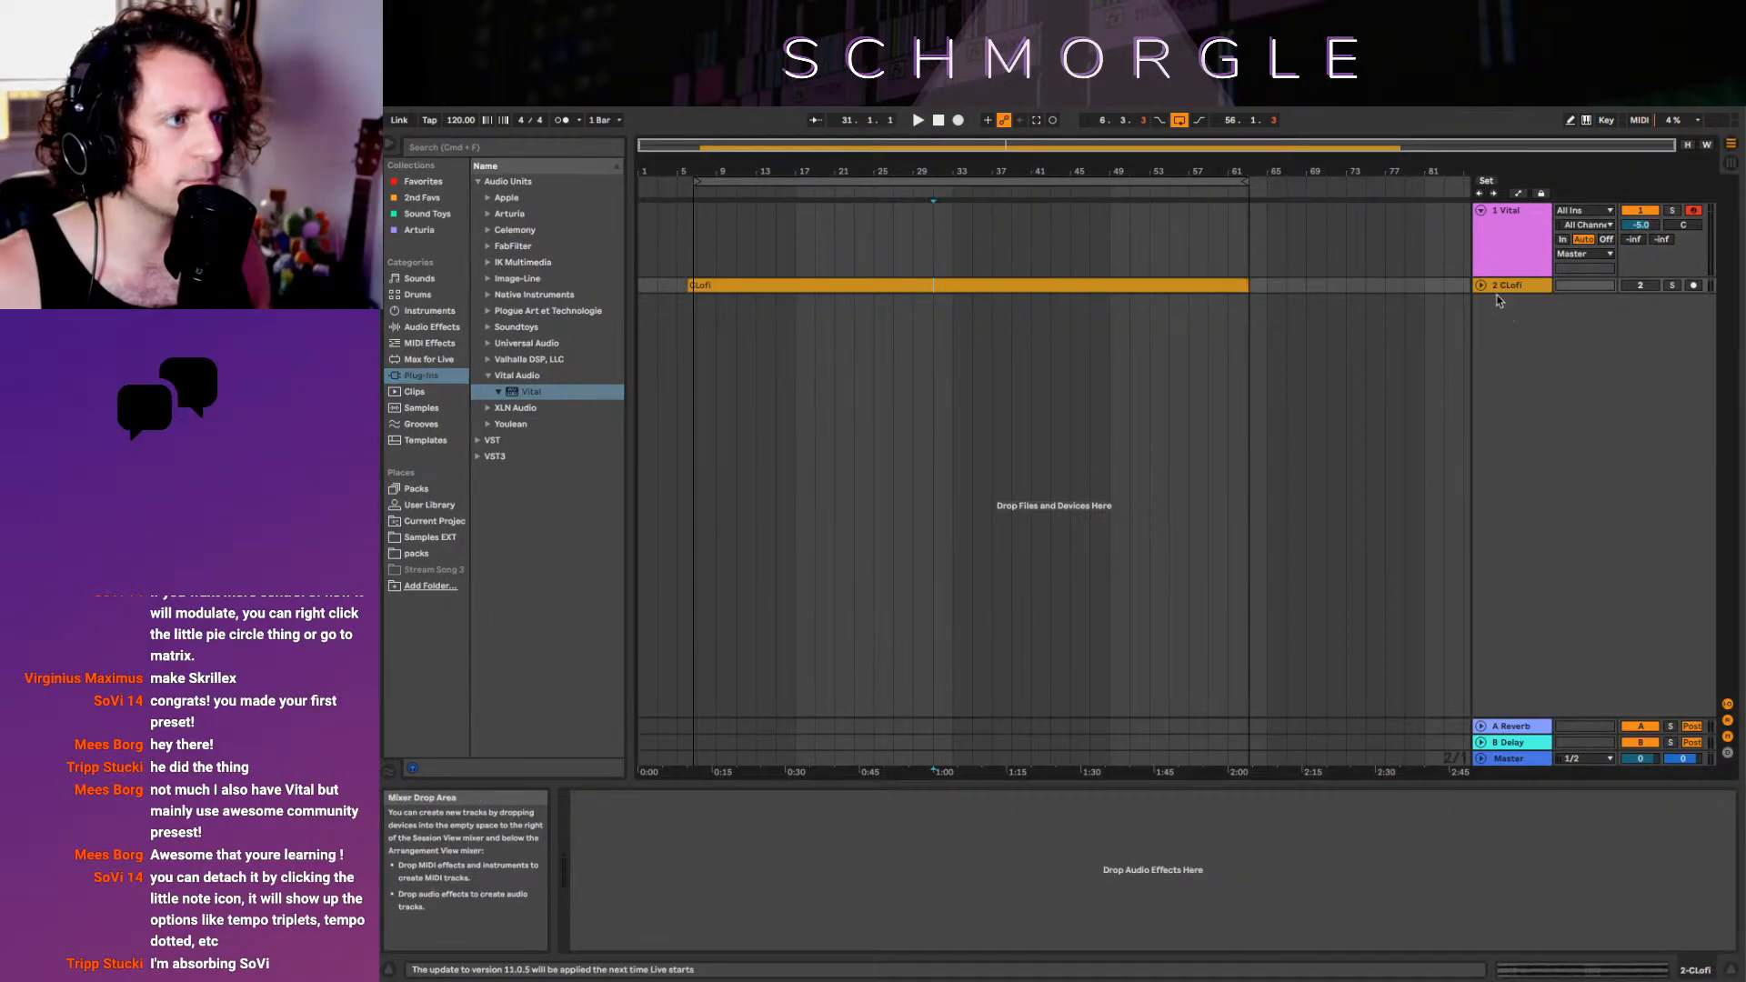
pyautogui.click(1483, 285)
pyautogui.press('space')
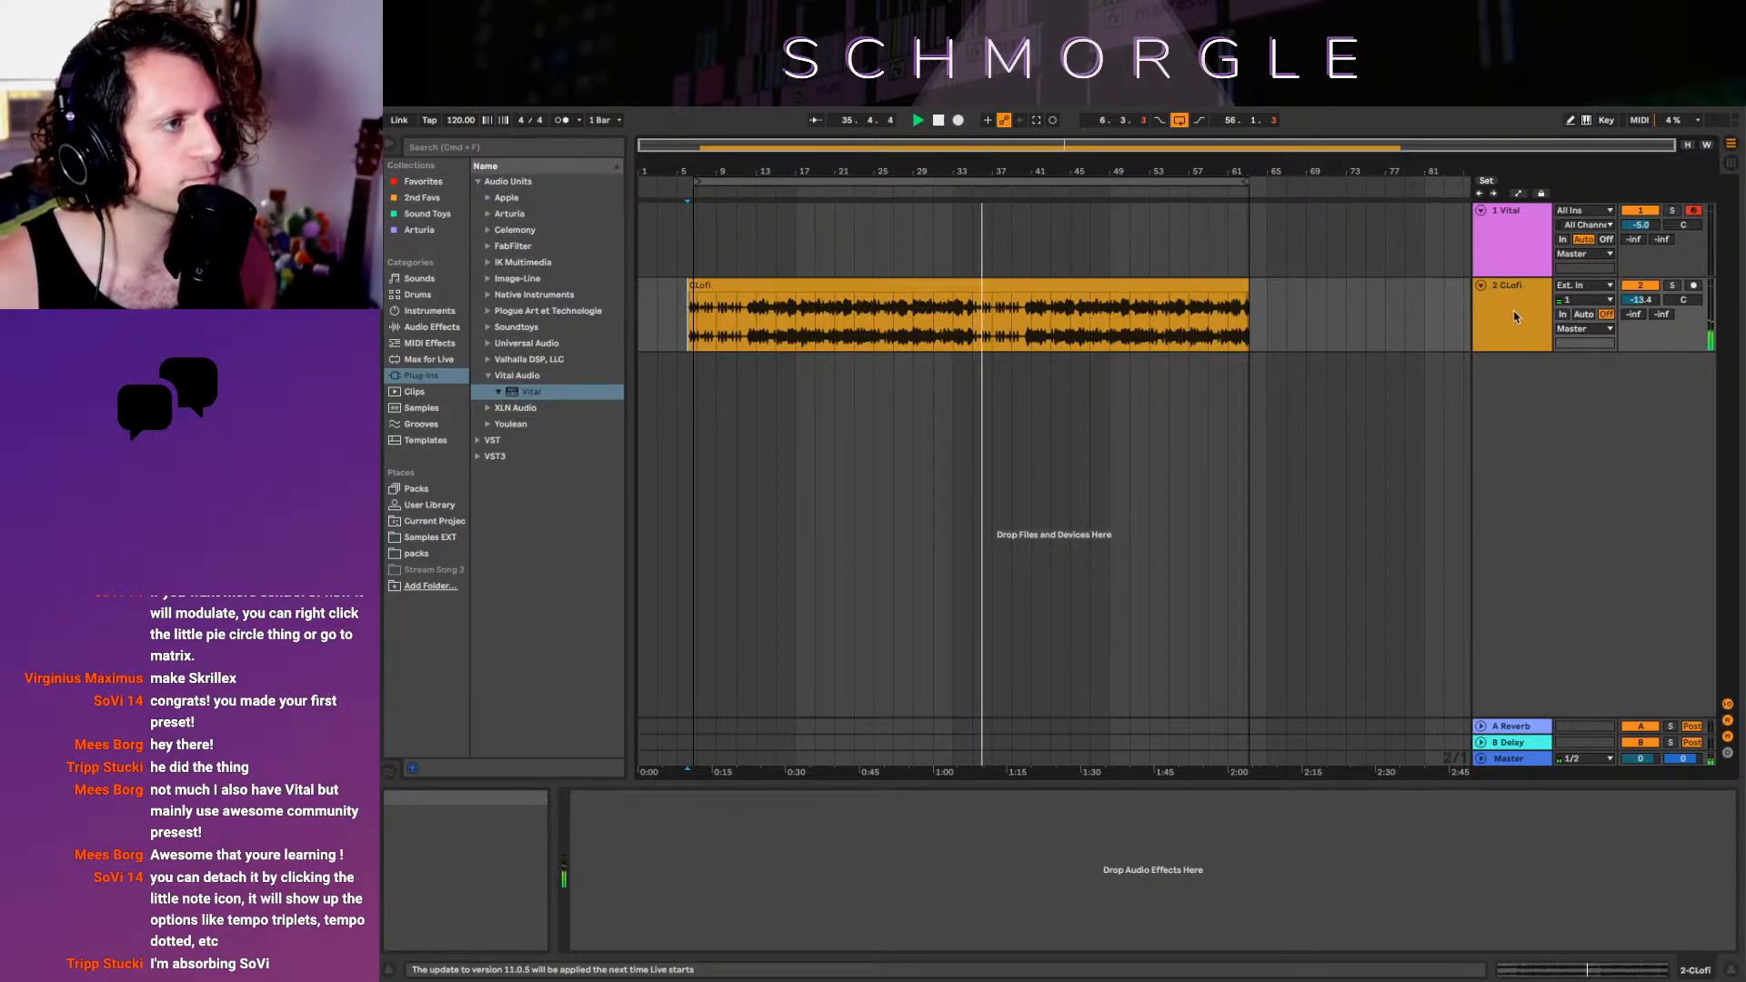
pyautogui.click(645, 338)
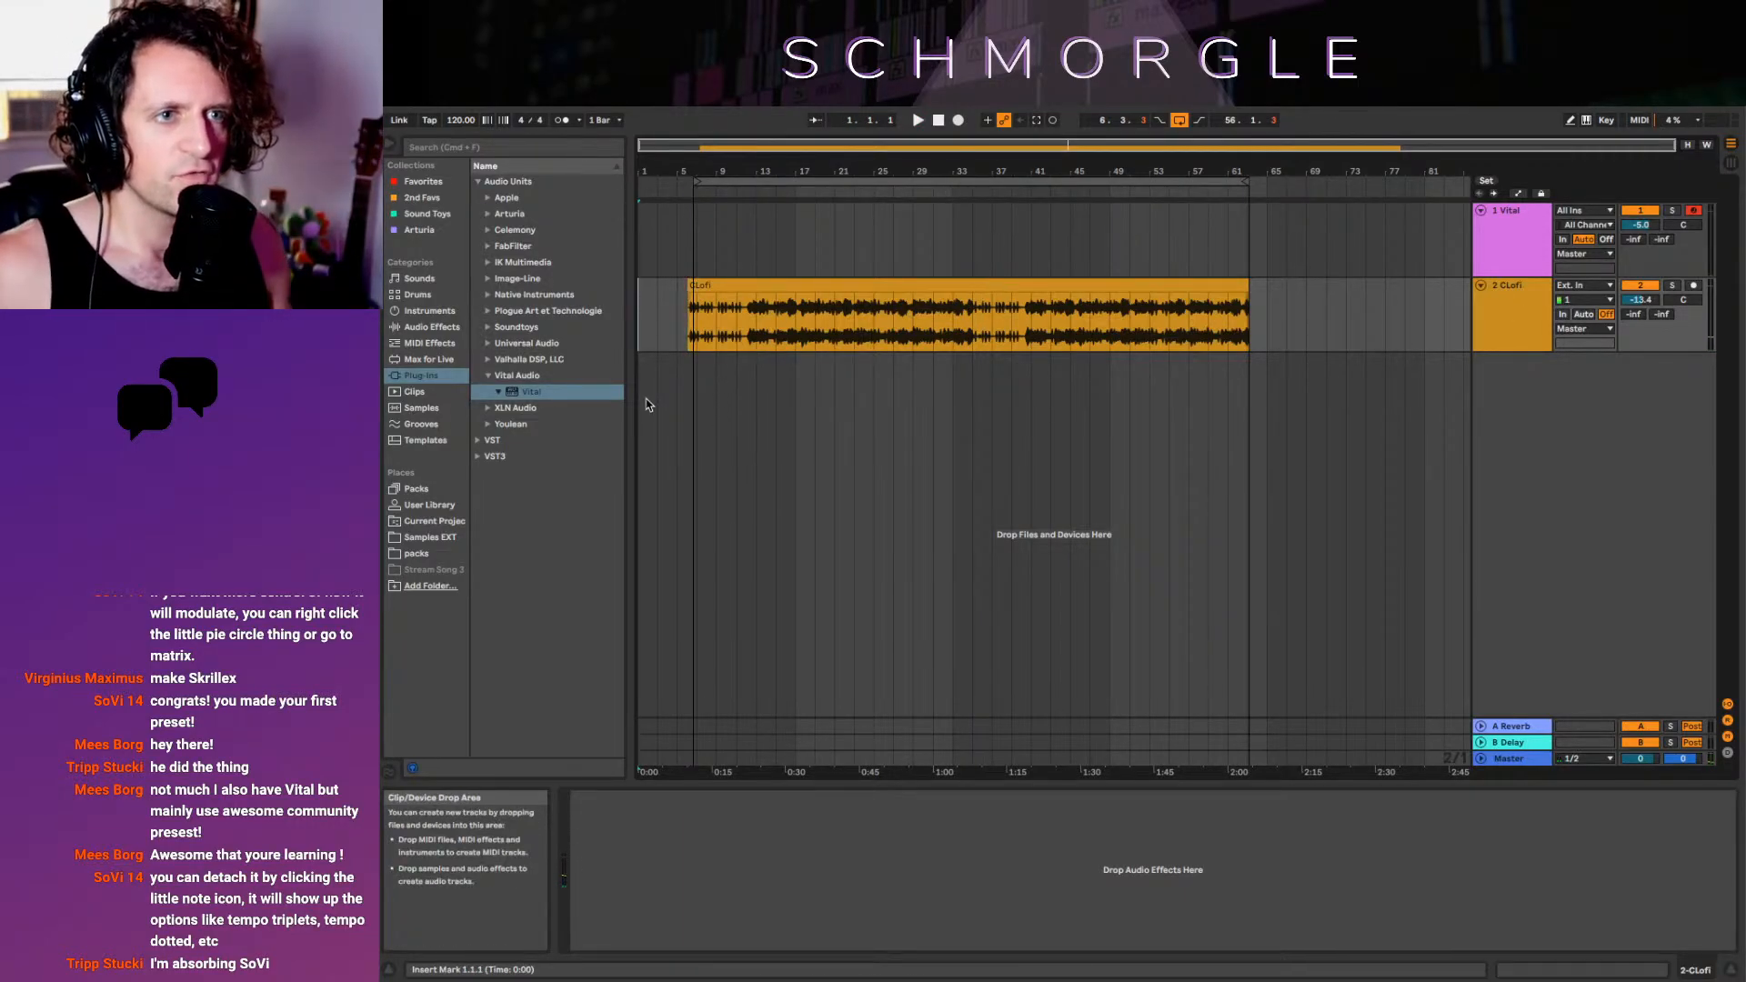
# Return to Vital's effects for the Vital track, turn off the compressor, and enable the delay
pyautogui.click(1493, 241)
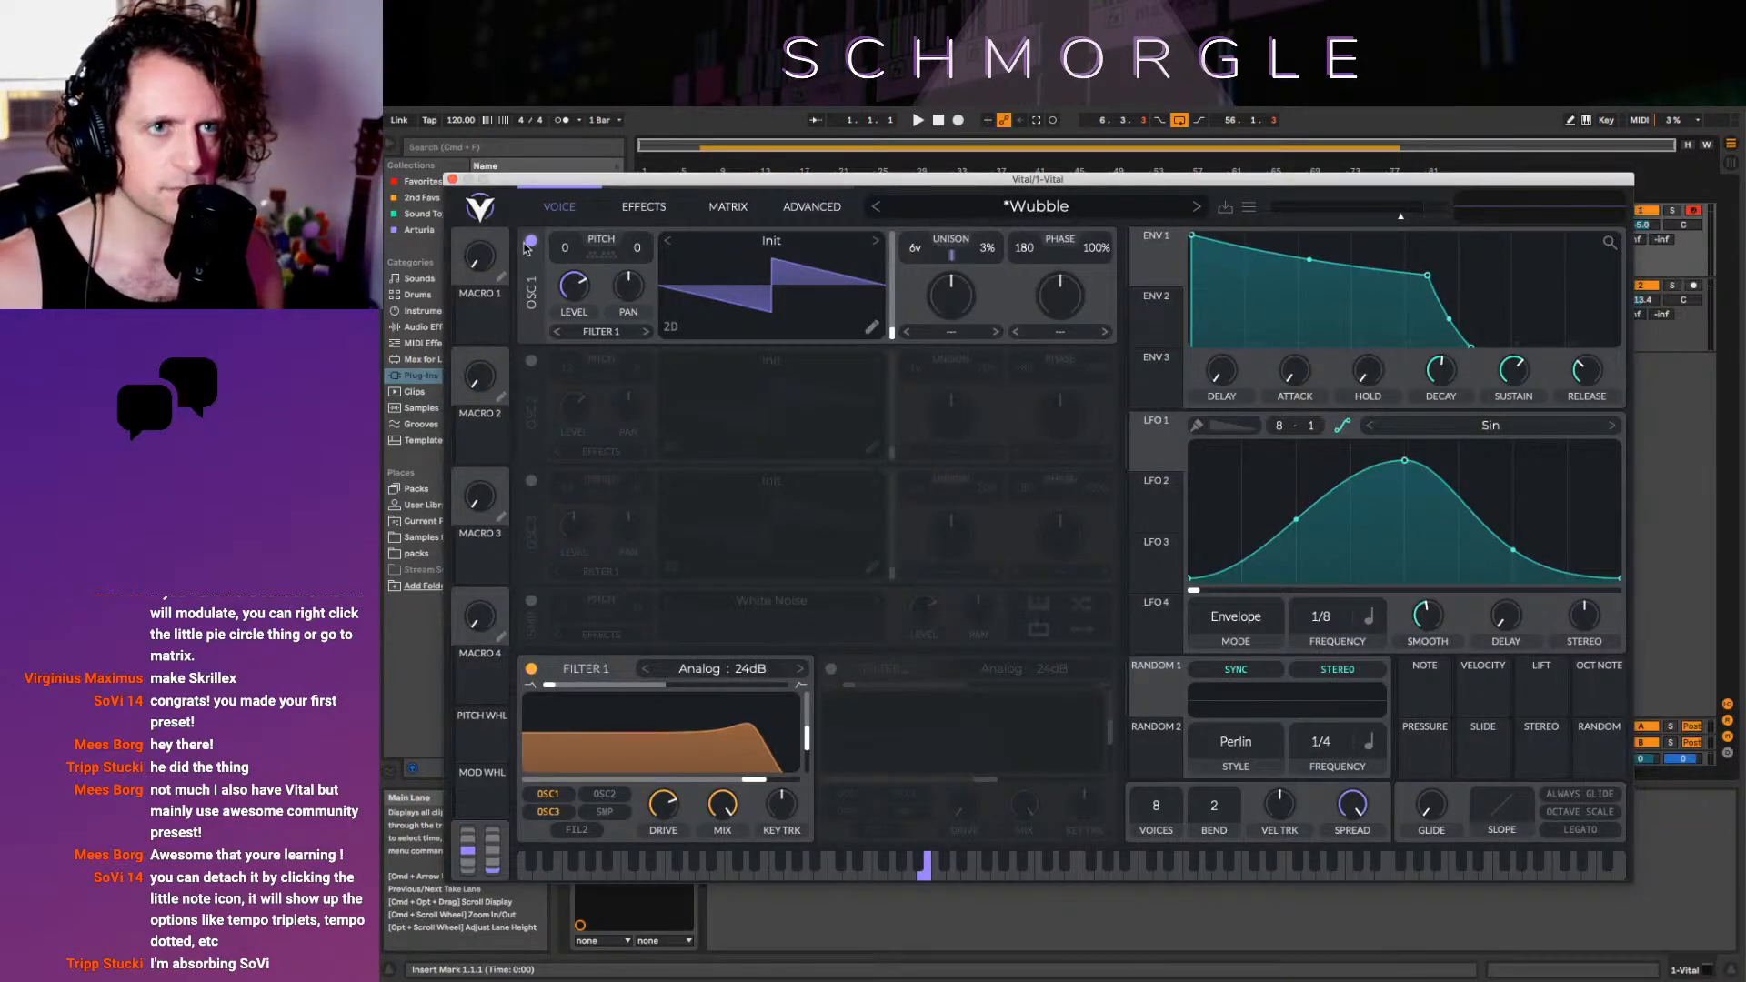
pyautogui.click(644, 206)
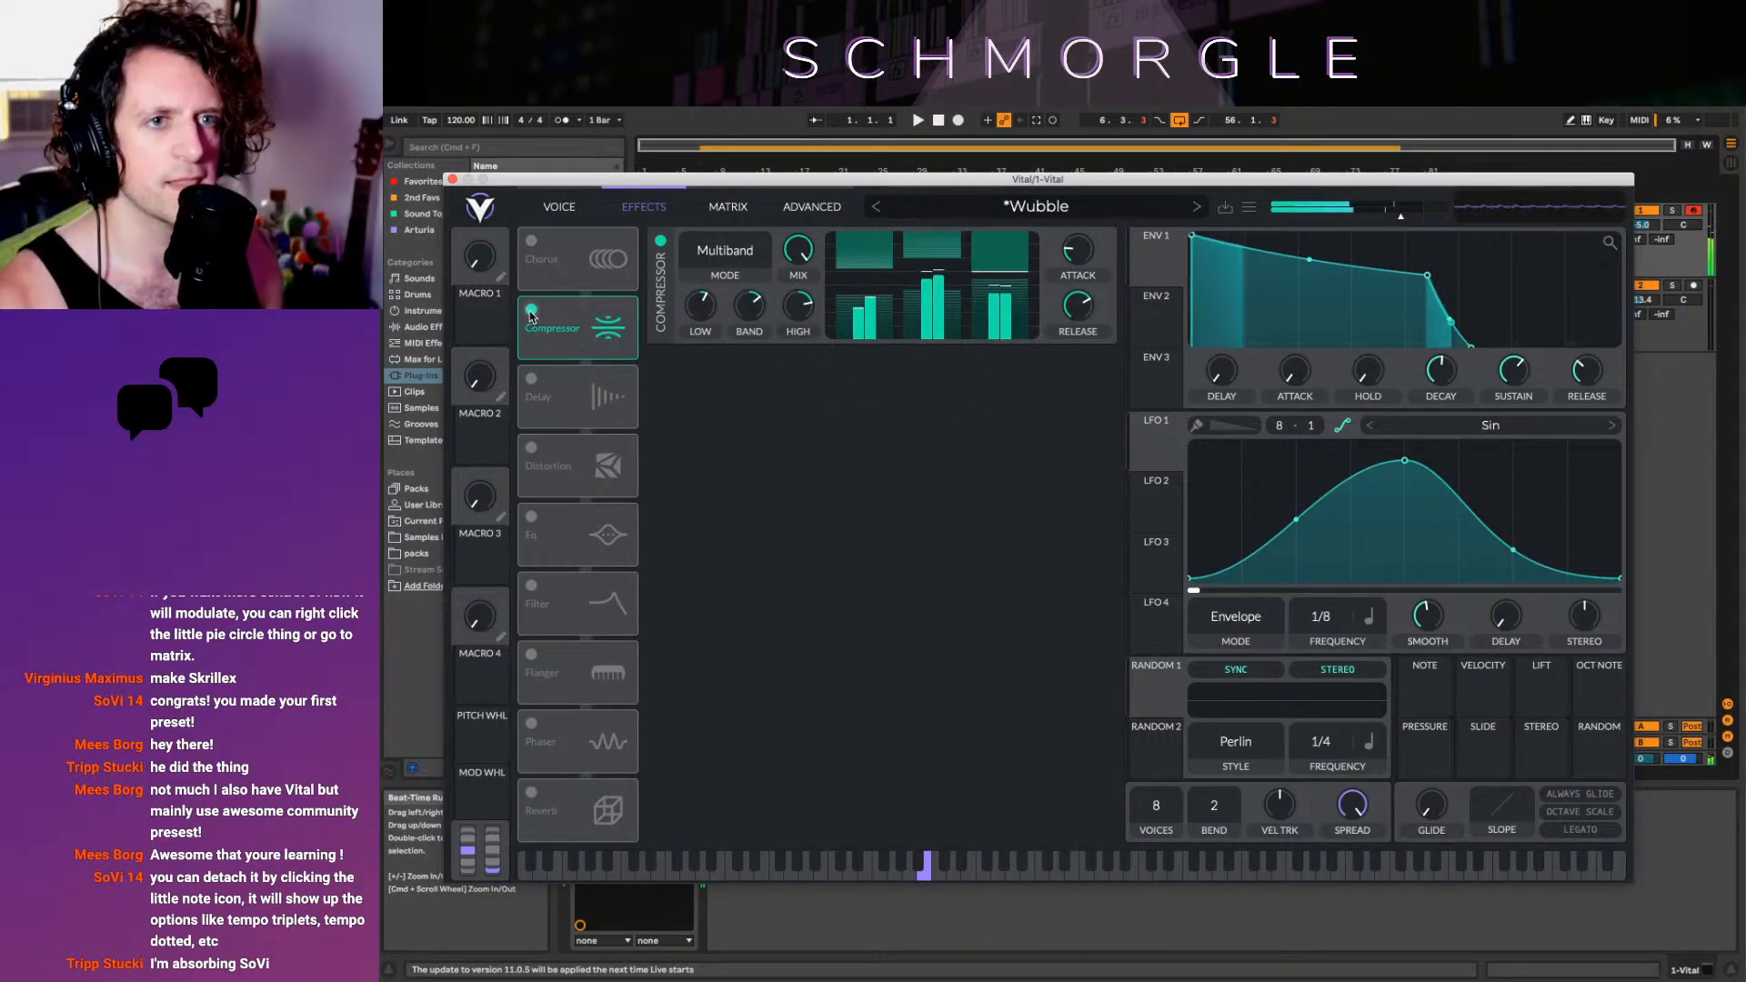
pyautogui.click(531, 310)
pyautogui.click(531, 379)
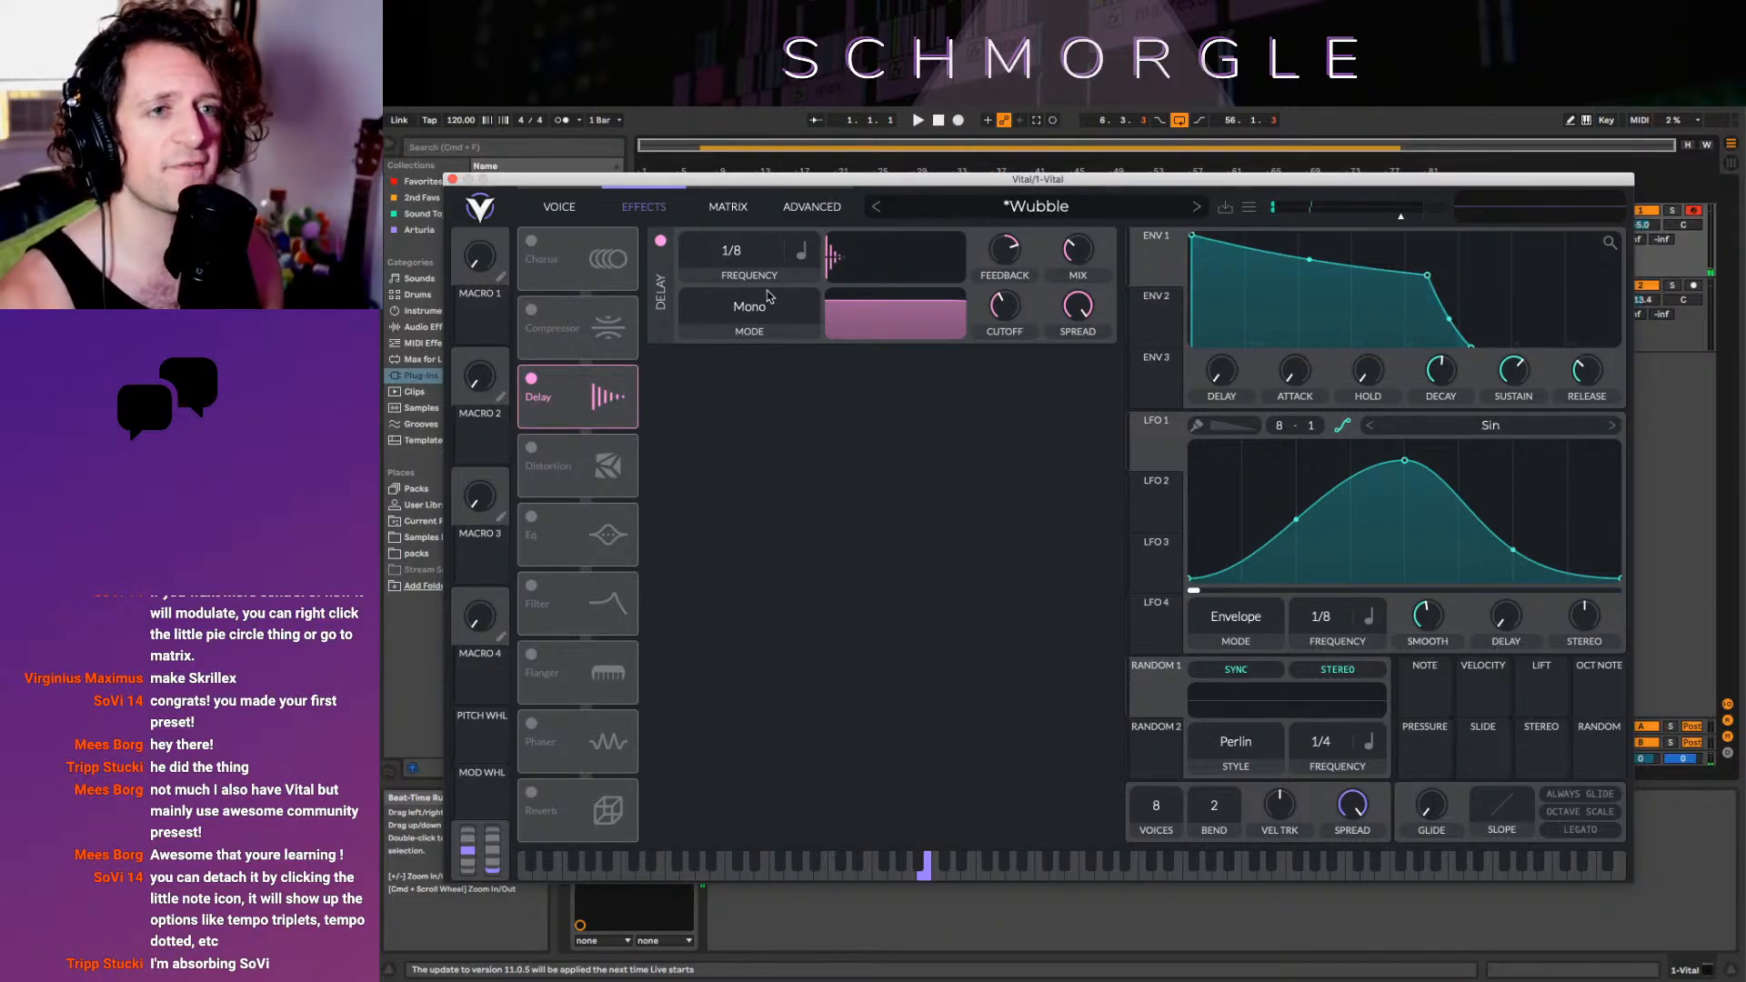
# Change the delay frequency from tempo sync to Seconds and set it to 0.085 secs
pyautogui.click(804, 252)
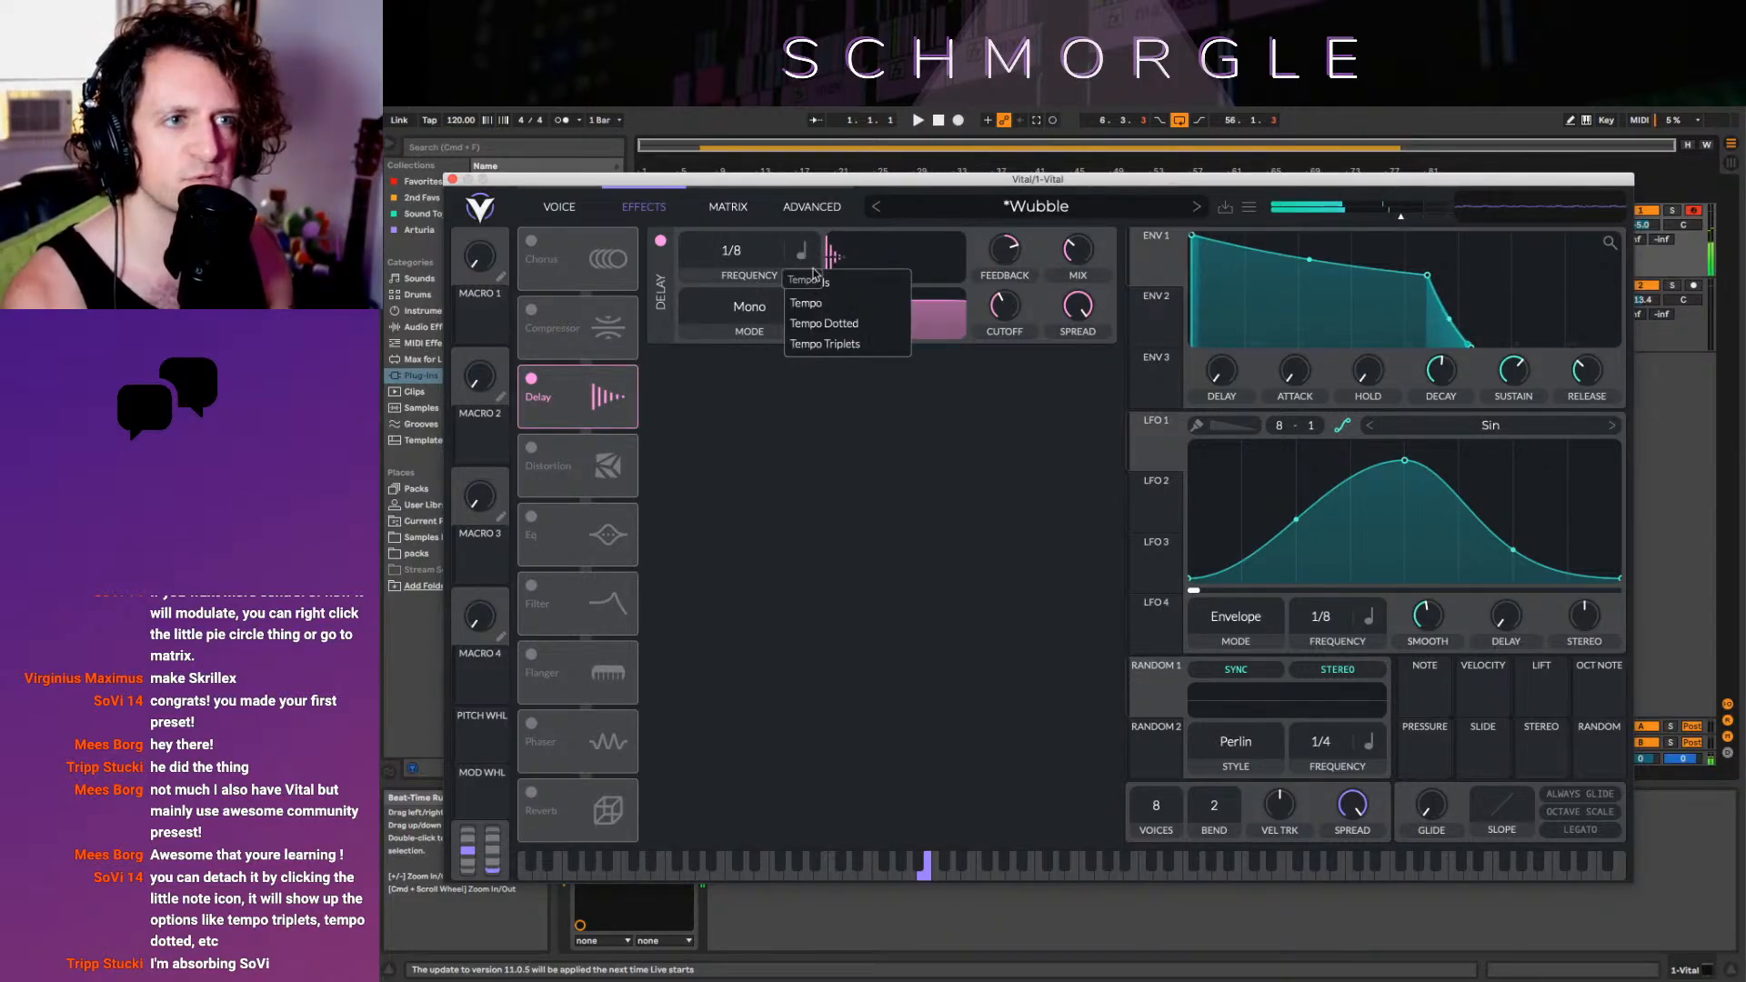
pyautogui.click(806, 302)
pyautogui.click(807, 255)
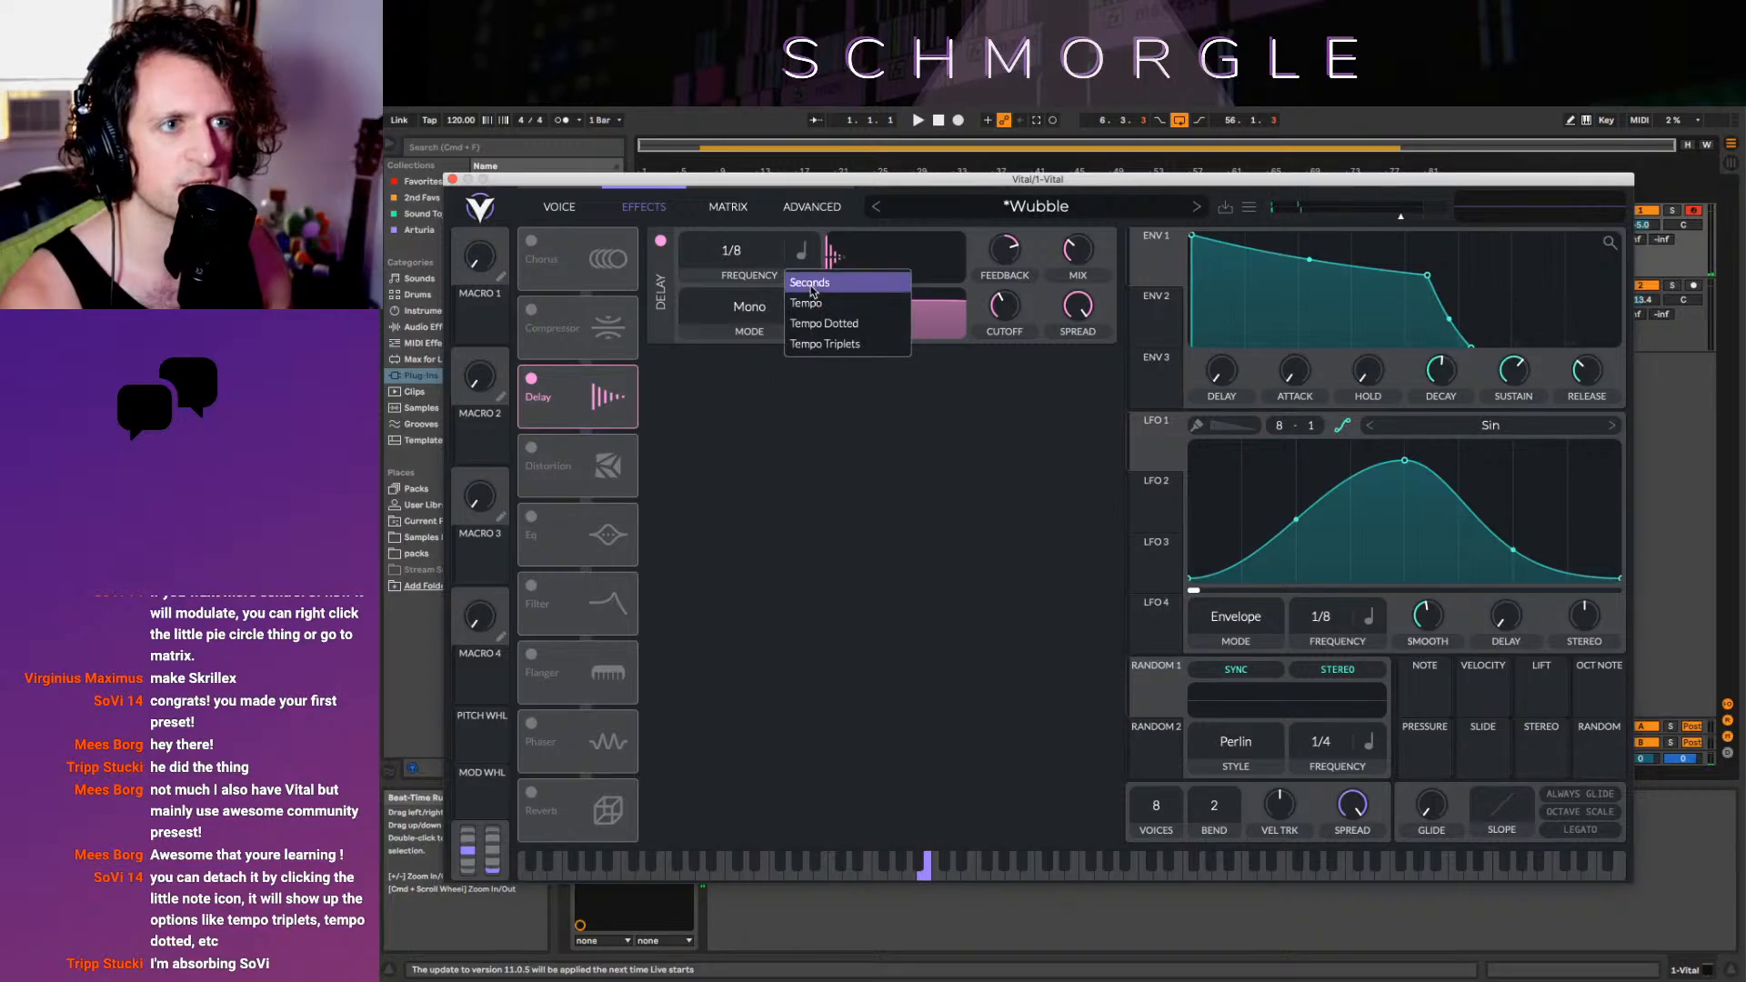
pyautogui.click(806, 282)
pyautogui.click(803, 251)
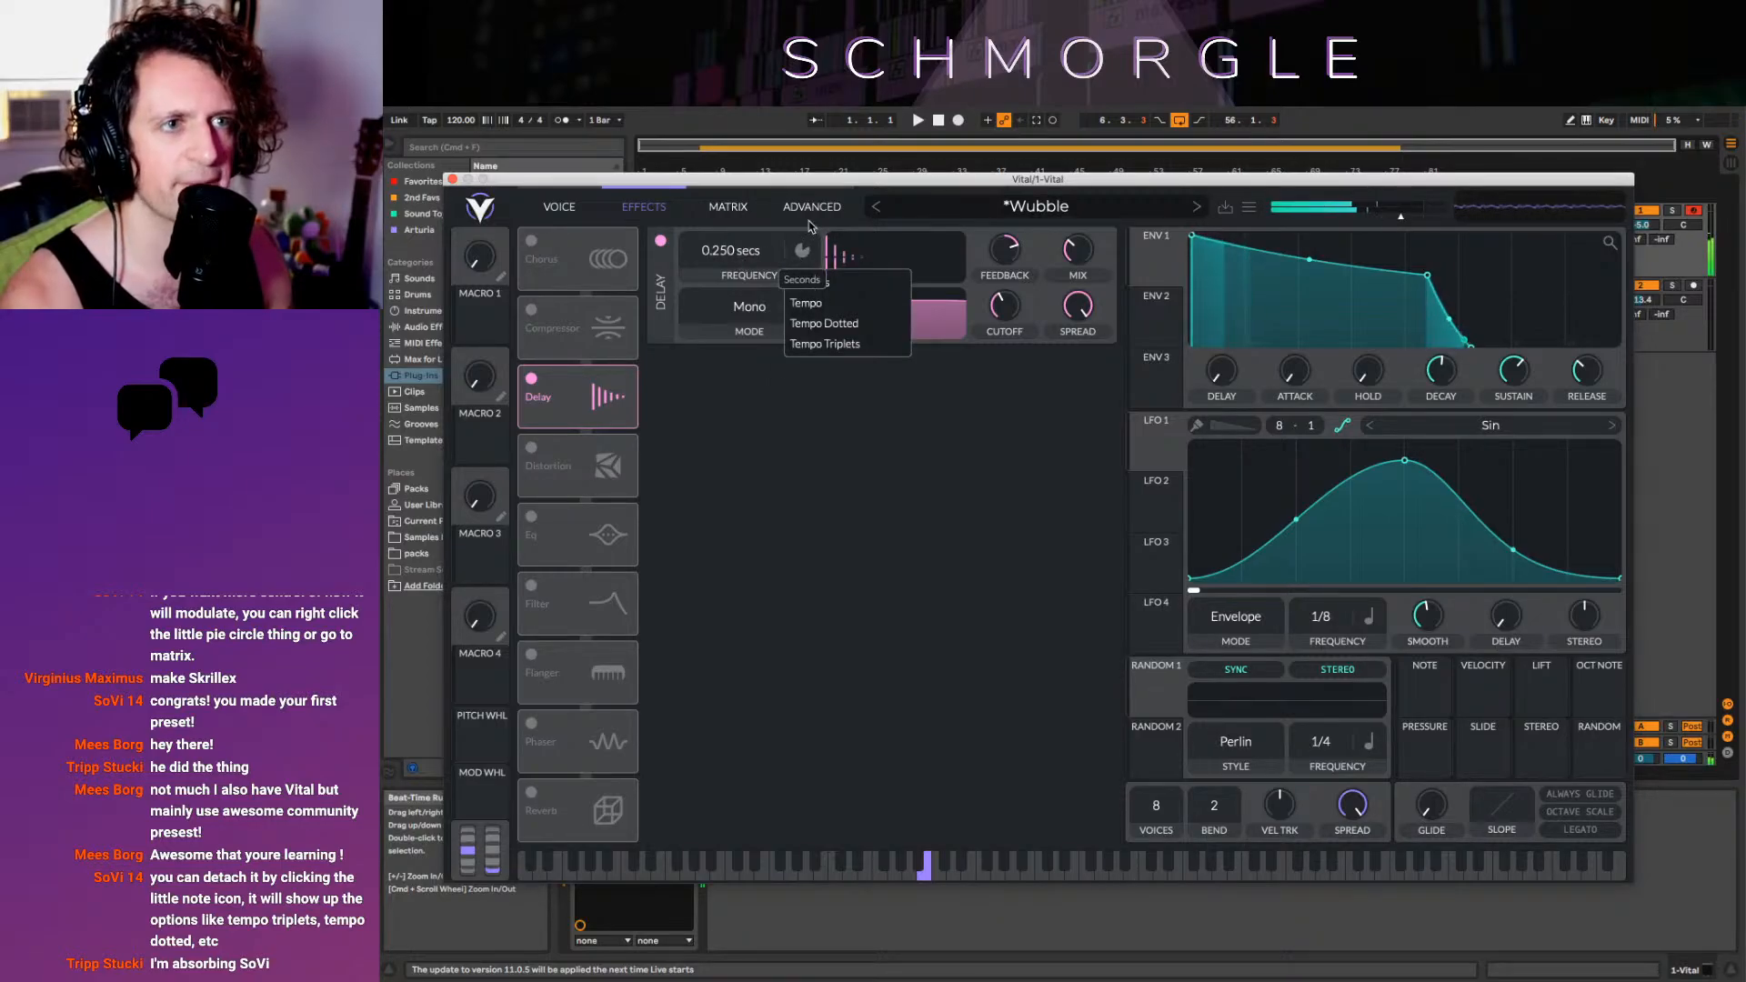
pyautogui.click(644, 252)
pyautogui.moveTo(731, 257); pyautogui.dragTo(744, 132)
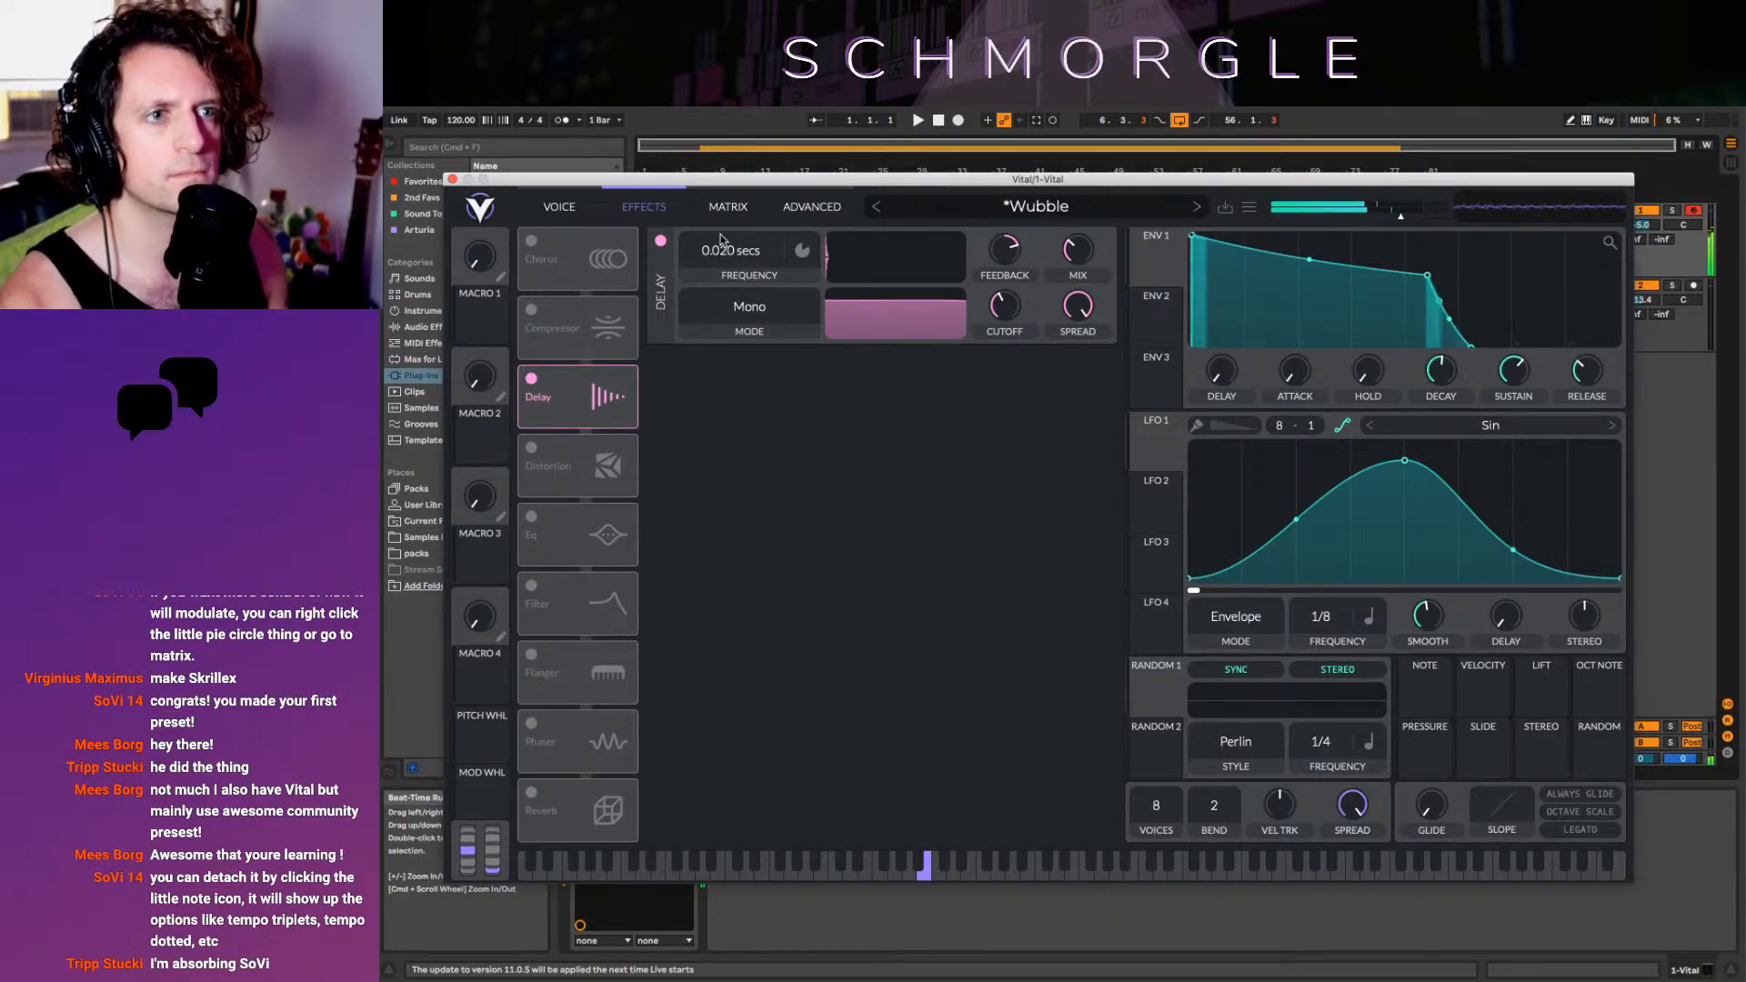
pyautogui.scroll(3, 736, 239)
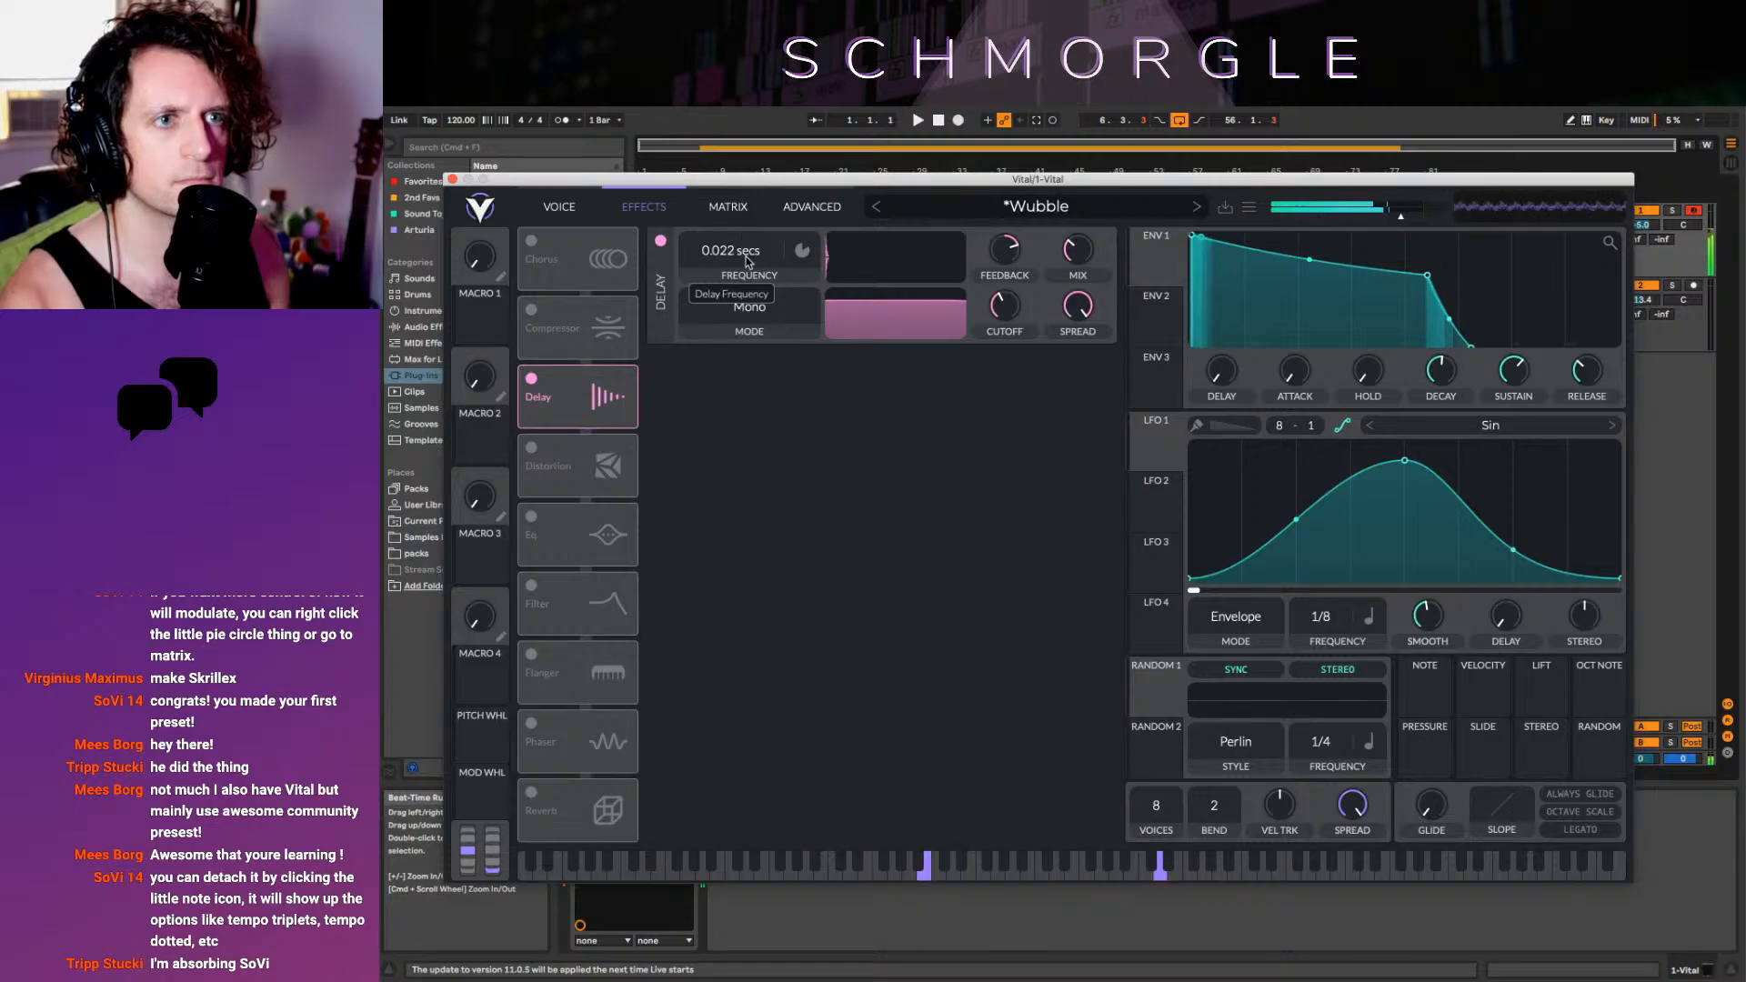
pyautogui.moveTo(747, 276); pyautogui.dragTo(750, 293)
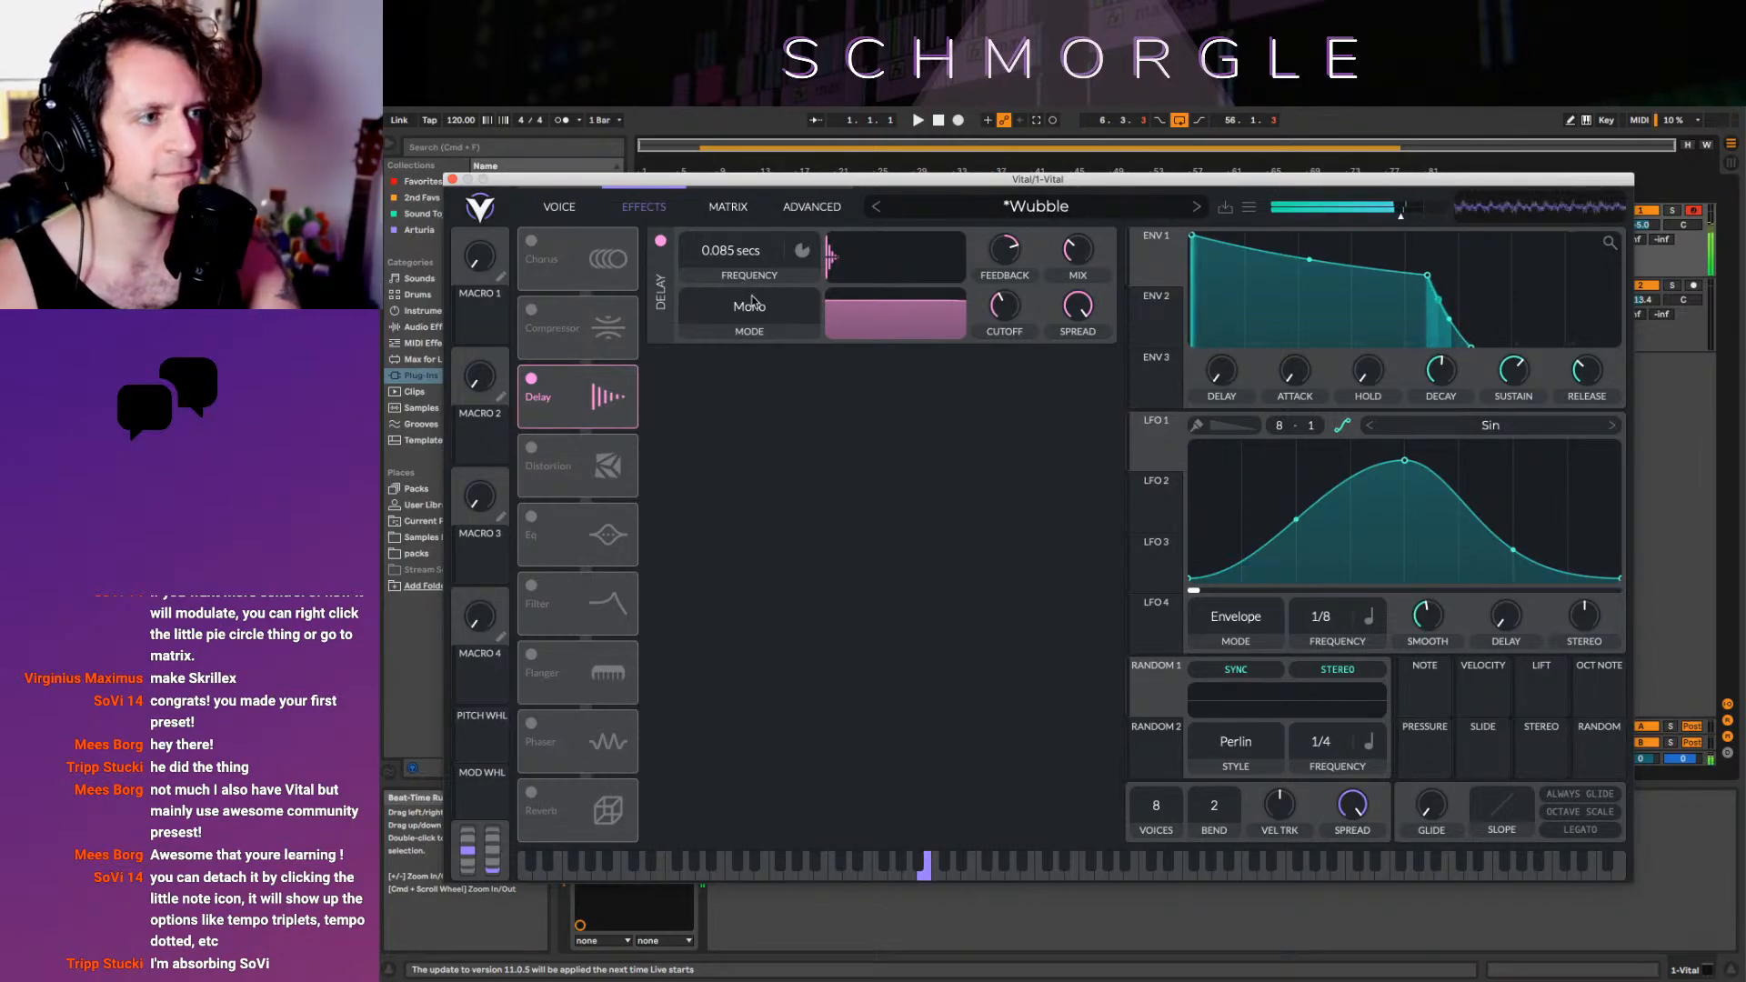
# Audition higher delay feedback, settle it at about 62%, and lower the delay cutoff
pyautogui.moveTo(1009, 246)
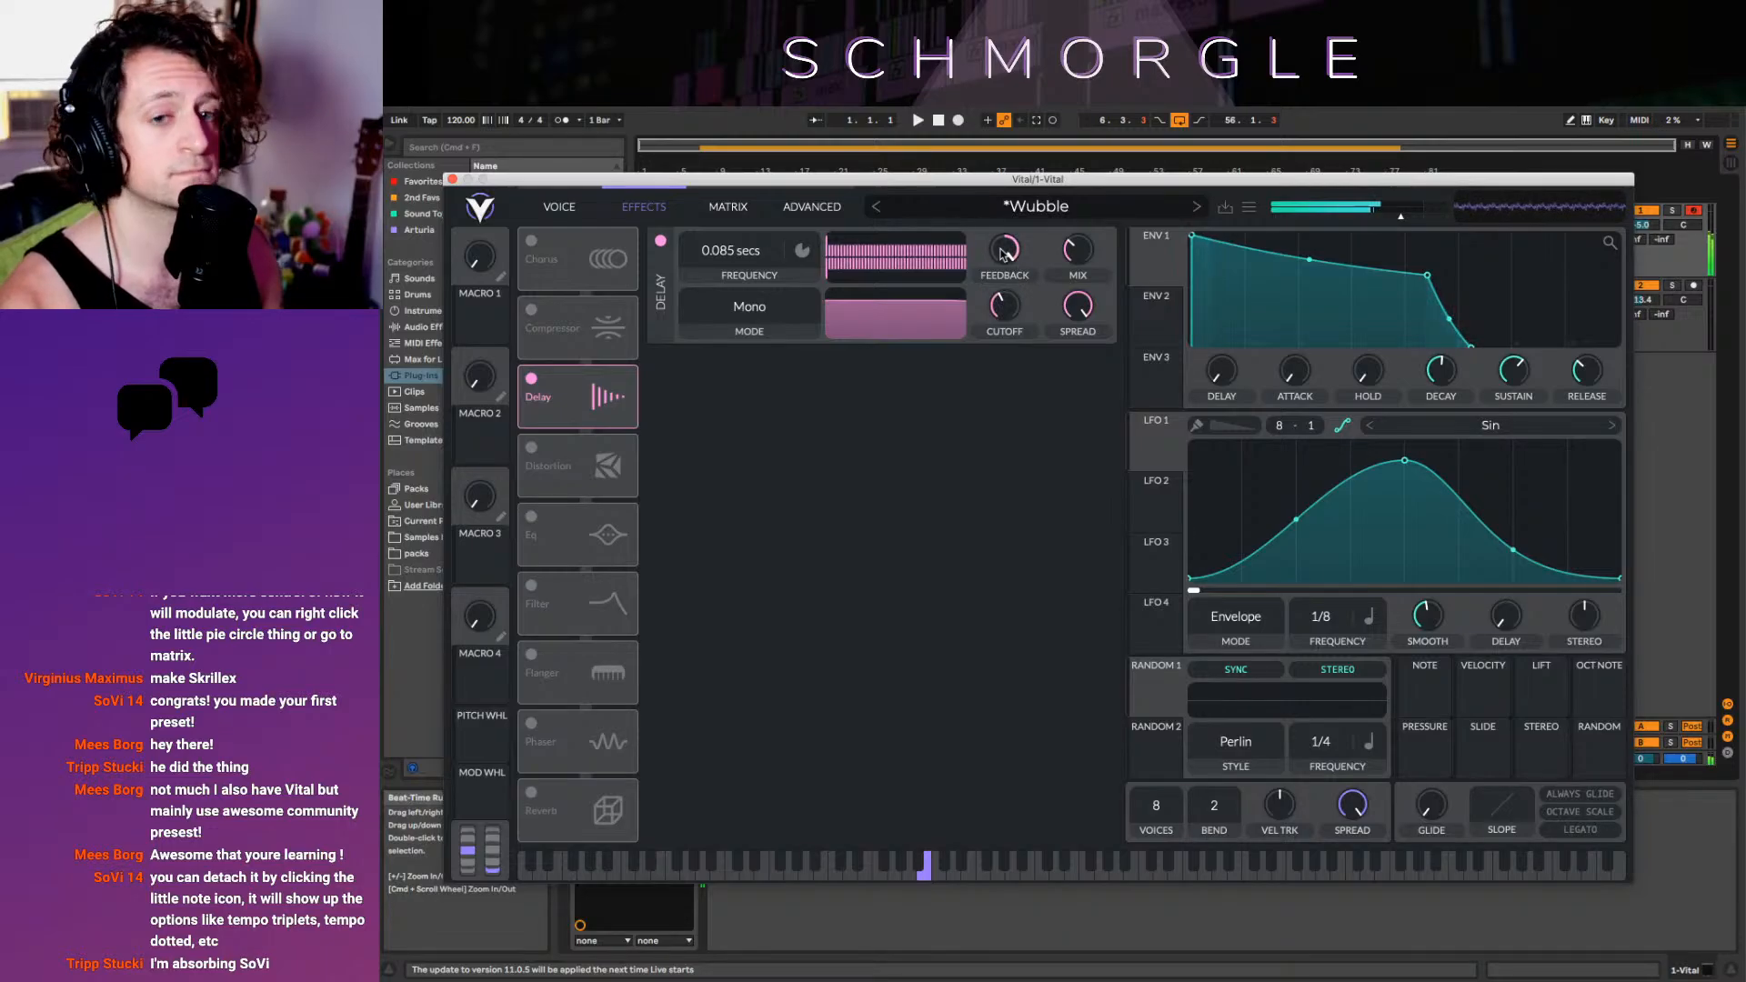
pyautogui.moveTo(1003, 255); pyautogui.dragTo(1004, 276)
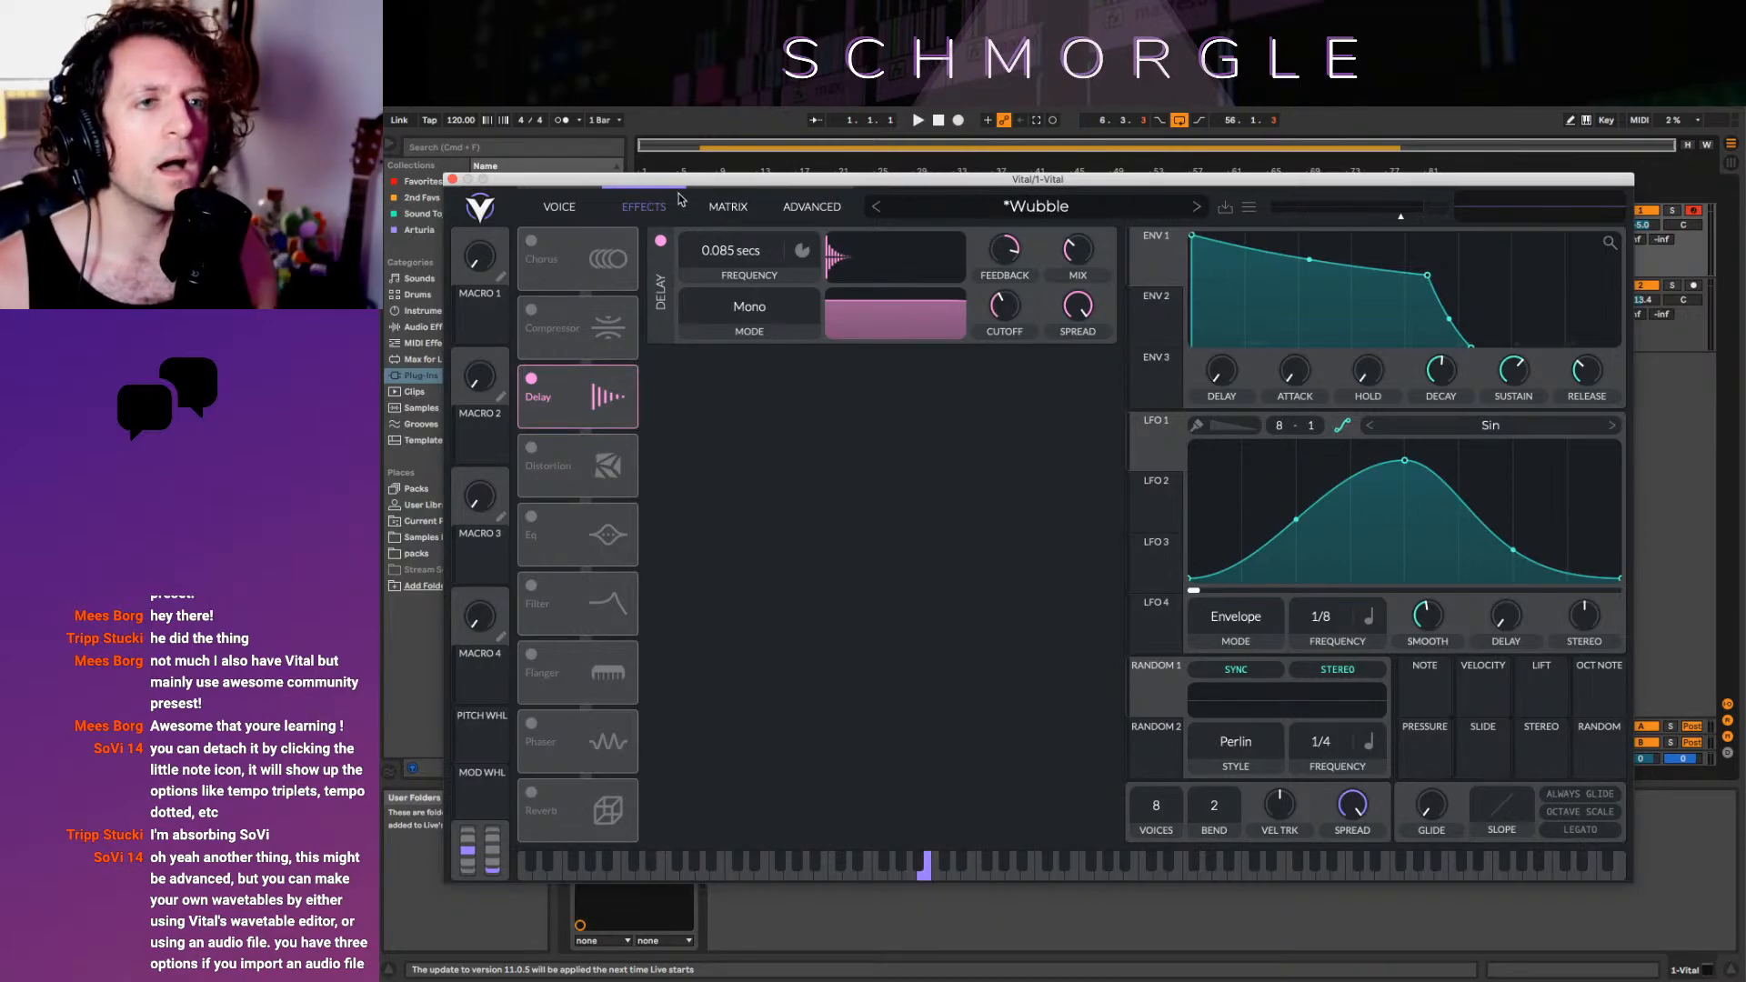
pyautogui.moveTo(1009, 256); pyautogui.dragTo(1012, 248)
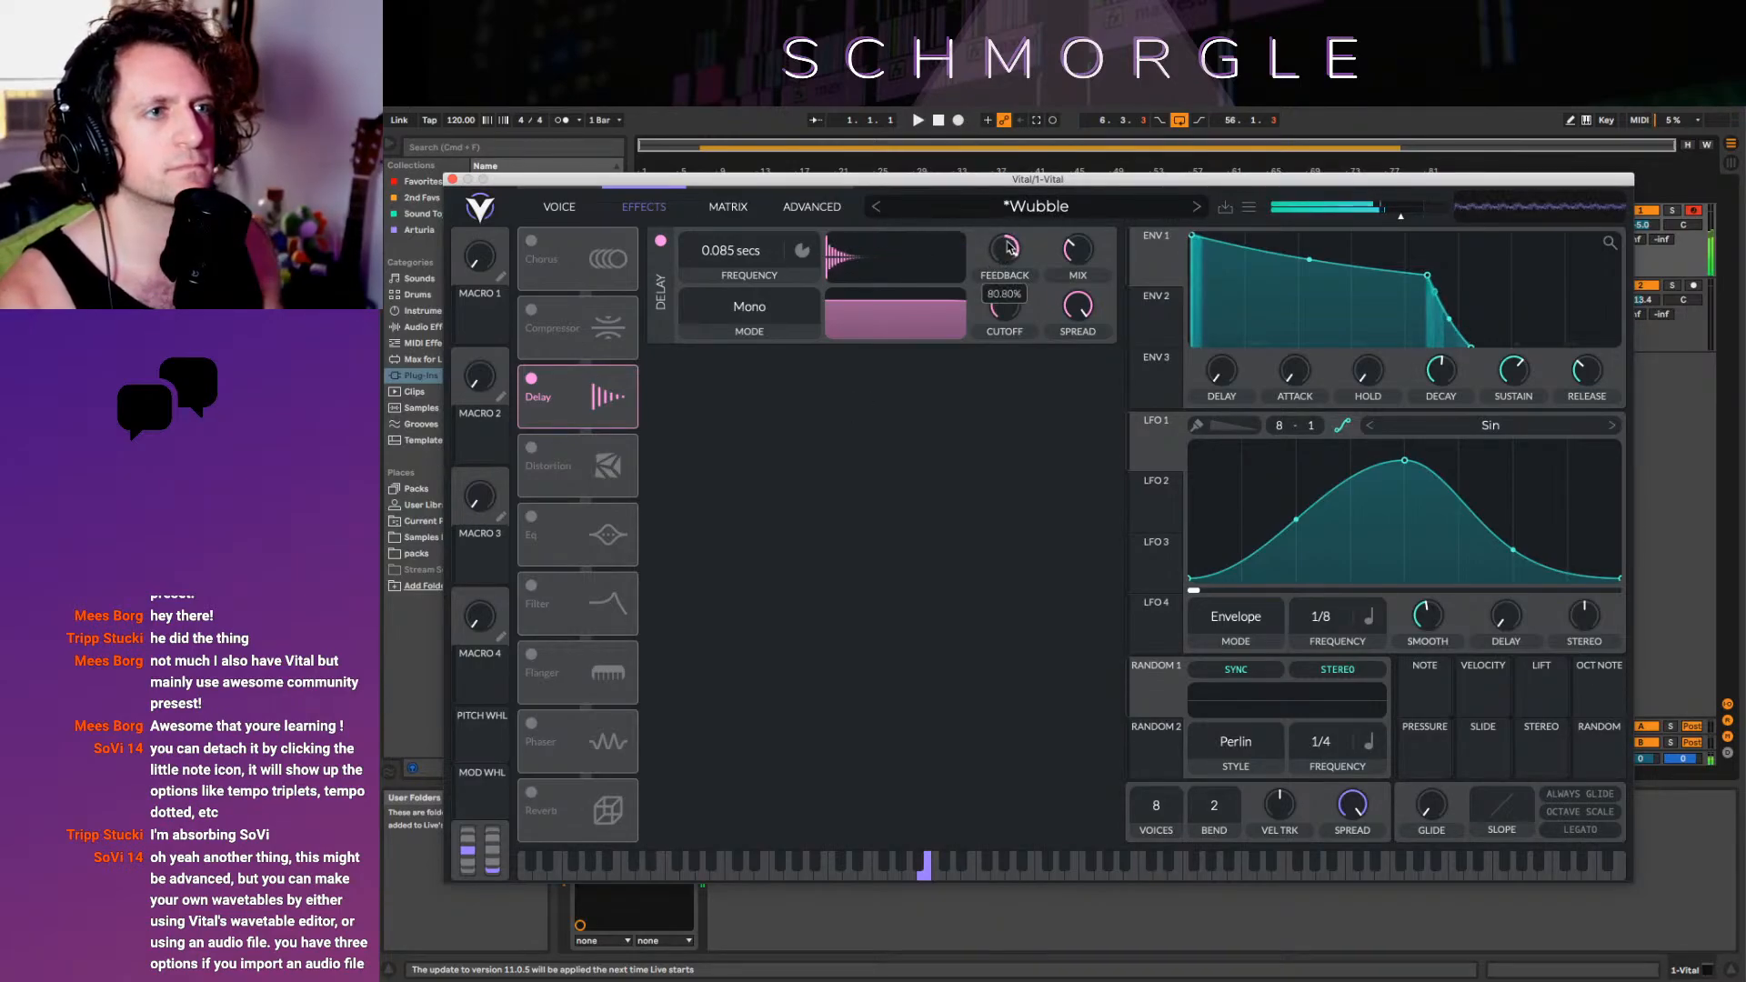
pyautogui.moveTo(1006, 308); pyautogui.dragTo(998, 410)
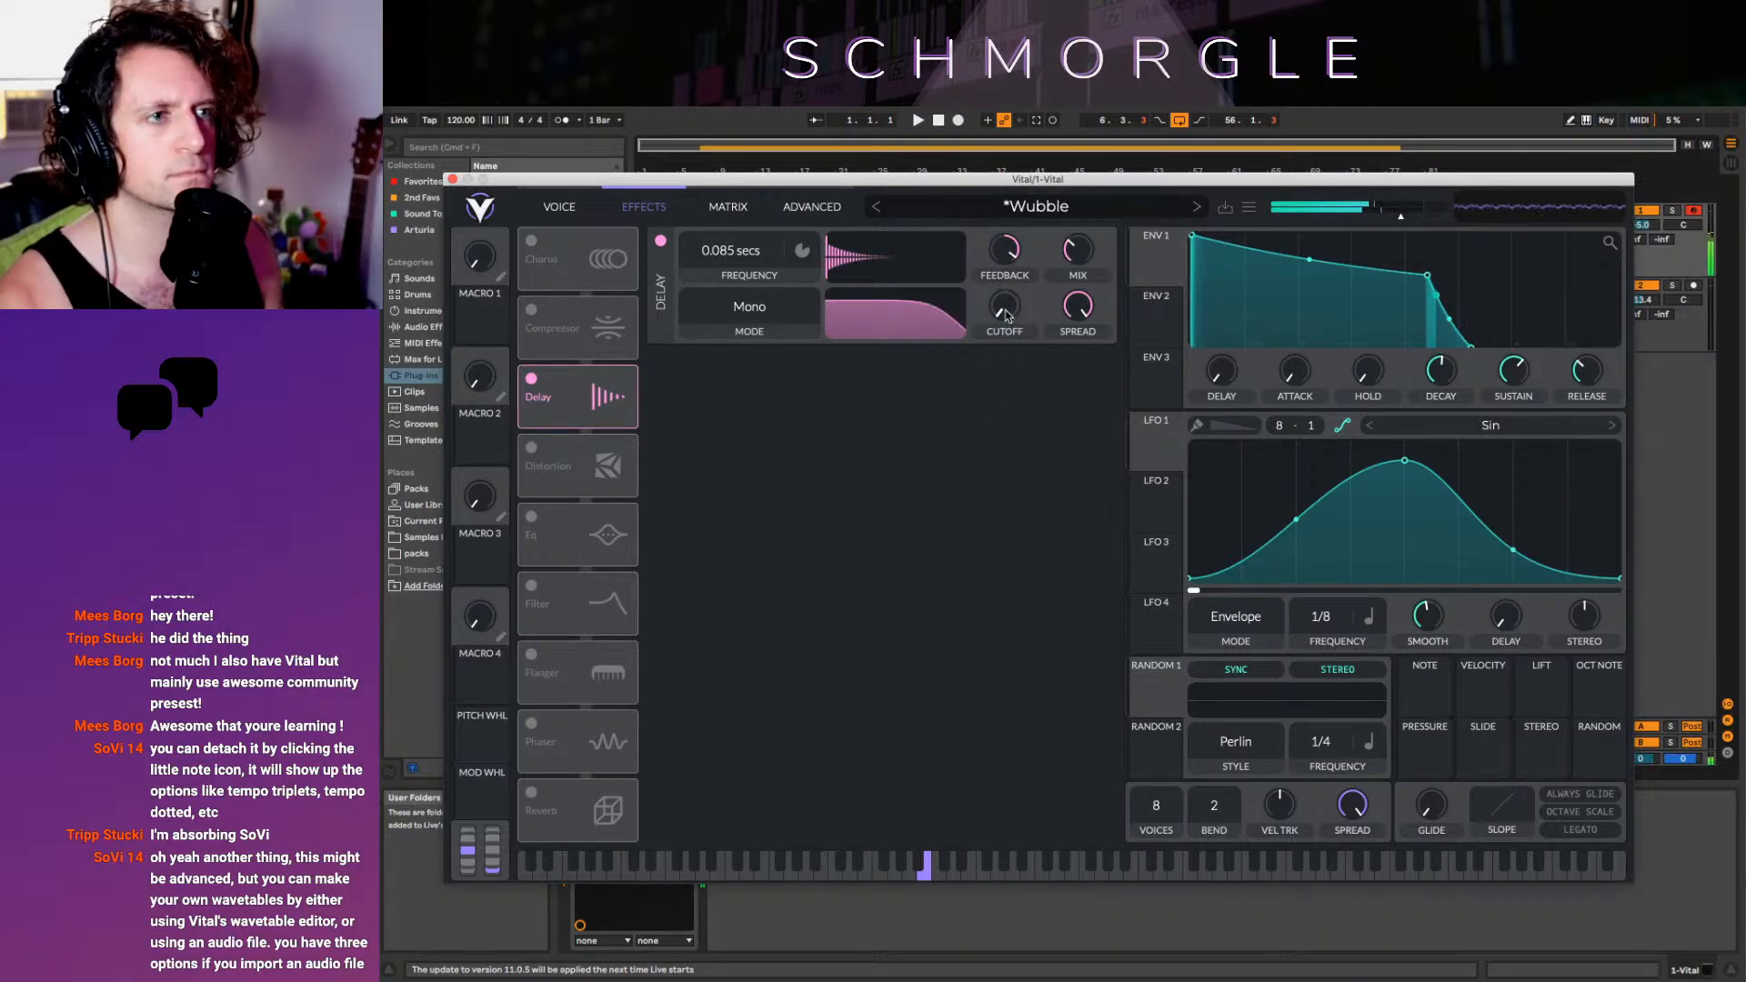
pyautogui.moveTo(1000, 262)
pyautogui.mouseDown()
pyautogui.moveTo(994, 278)
pyautogui.moveTo(1010, 247)
pyautogui.mouseUp()
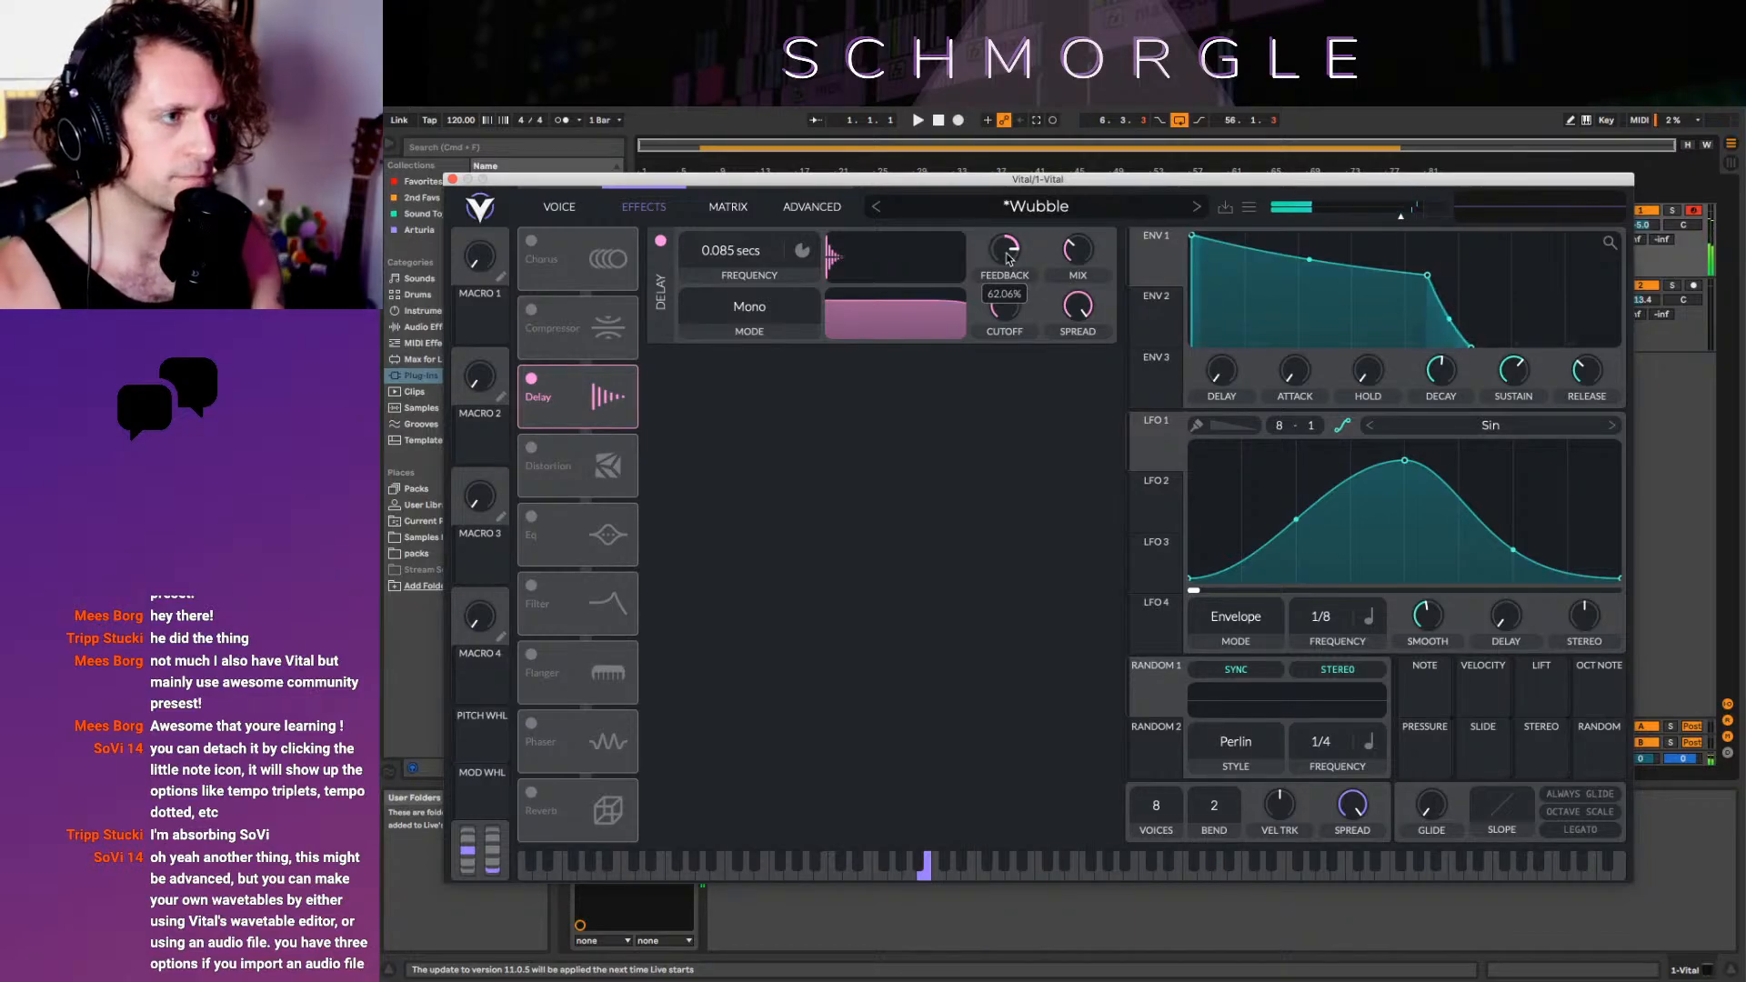
# Shorten Env 1's release slightly and cut its decay to a very short time
pyautogui.moveTo(1594, 373); pyautogui.dragTo(1587, 416)
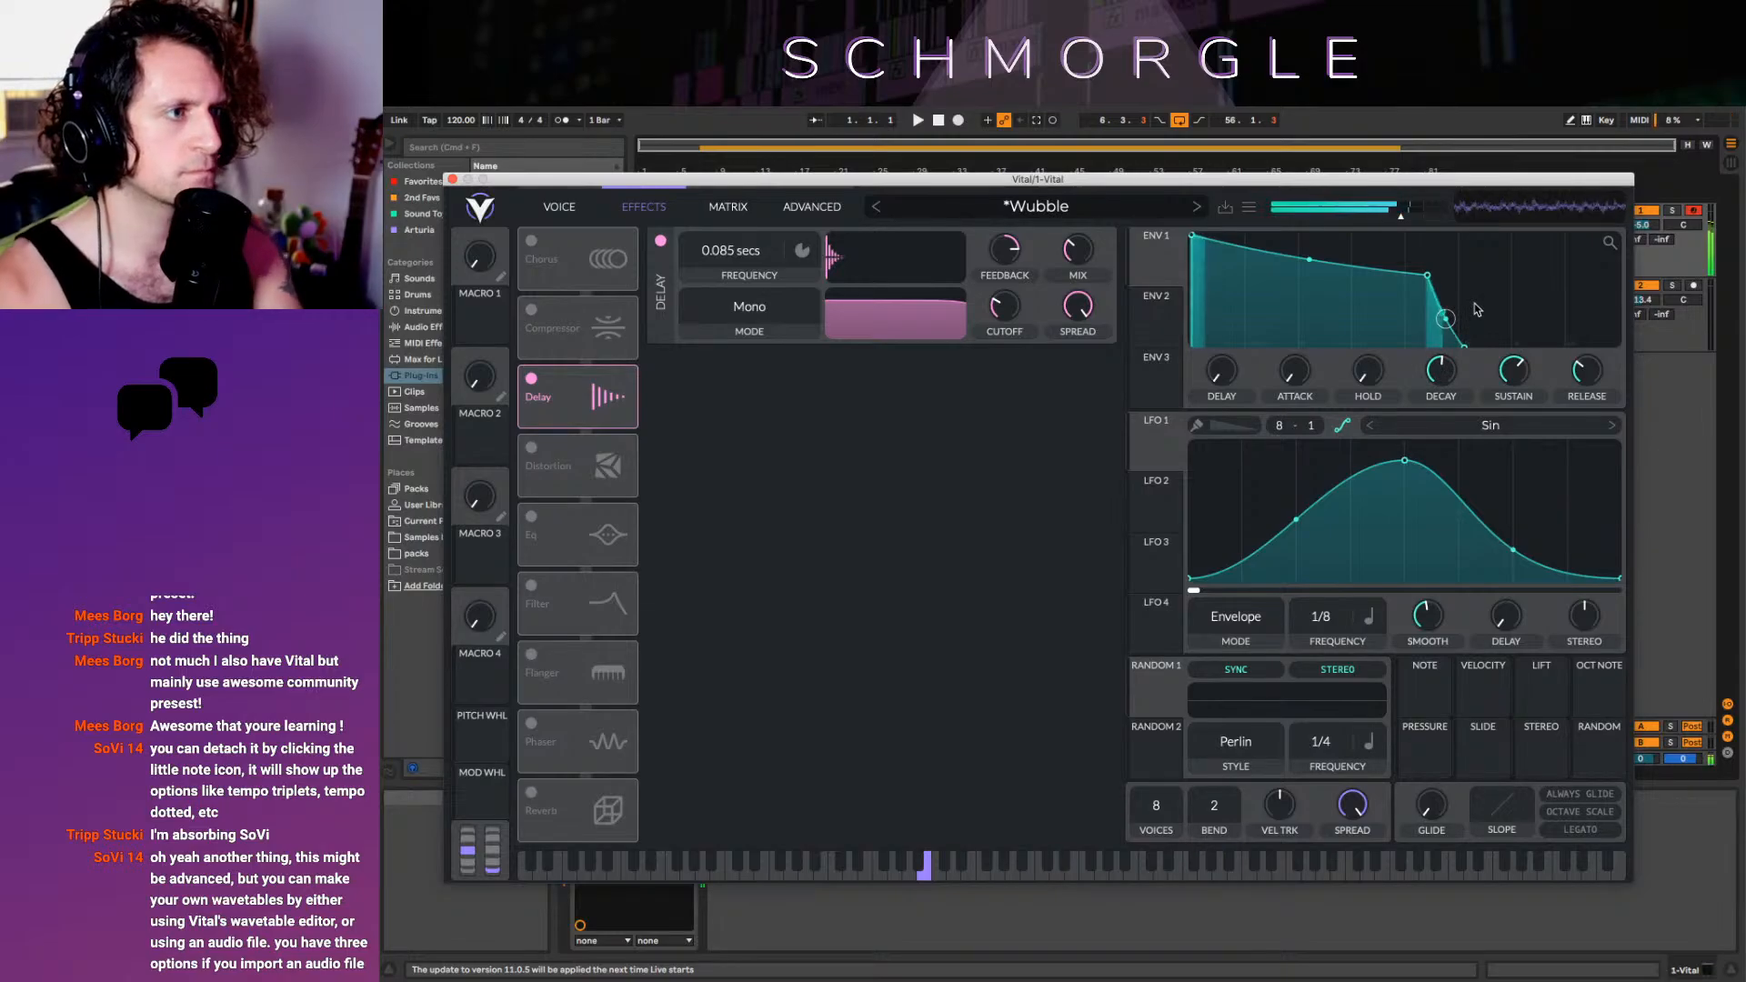
pyautogui.moveTo(1440, 371); pyautogui.dragTo(1445, 389)
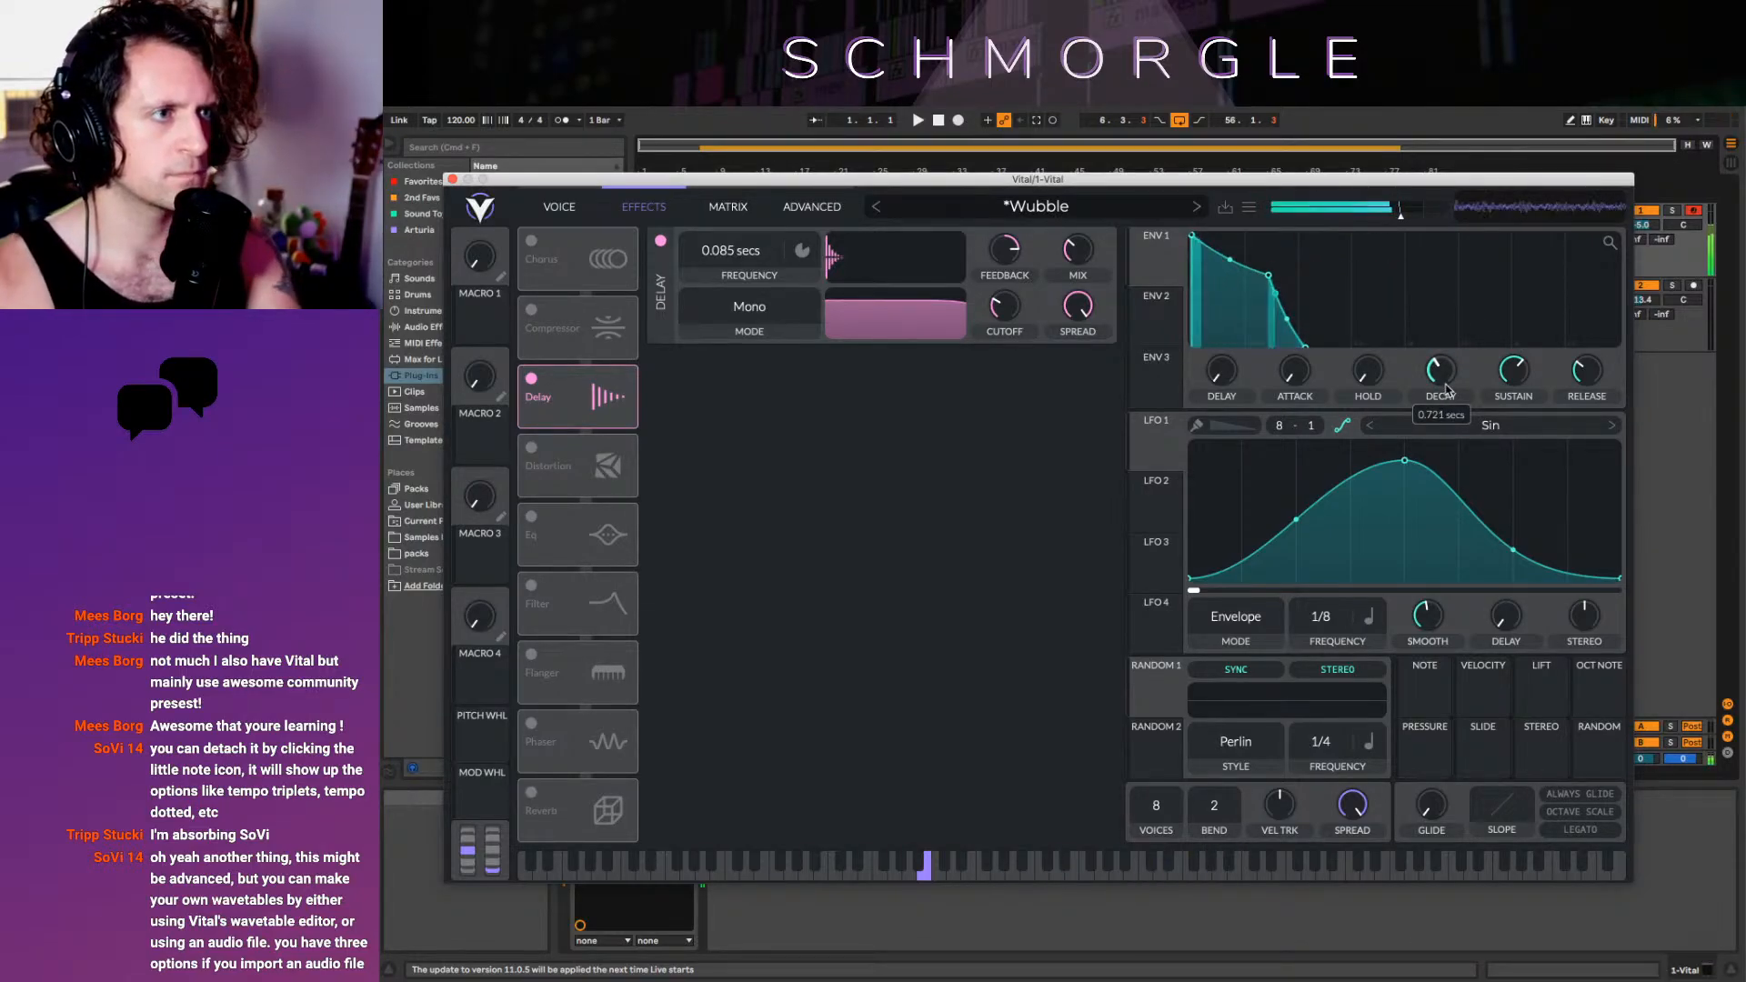
pyautogui.moveTo(1431, 385); pyautogui.dragTo(1435, 398)
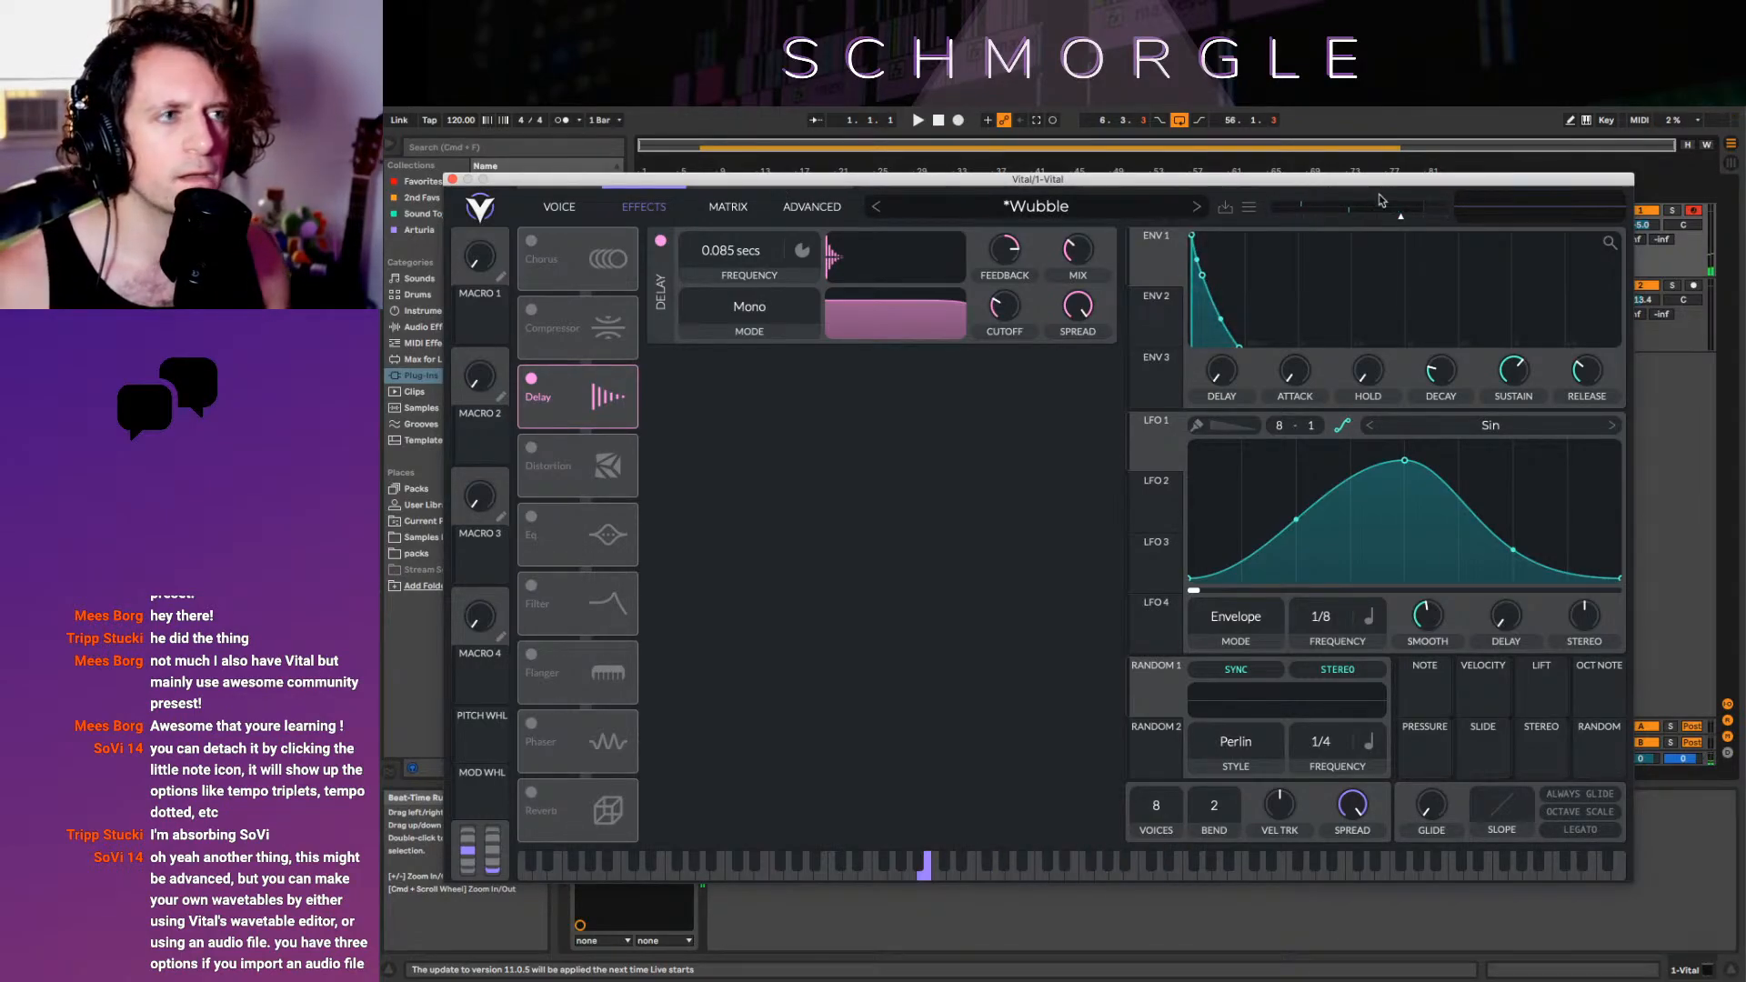
# Save the sound as a preset named Turn Into Zelda
pyautogui.click(1227, 213)
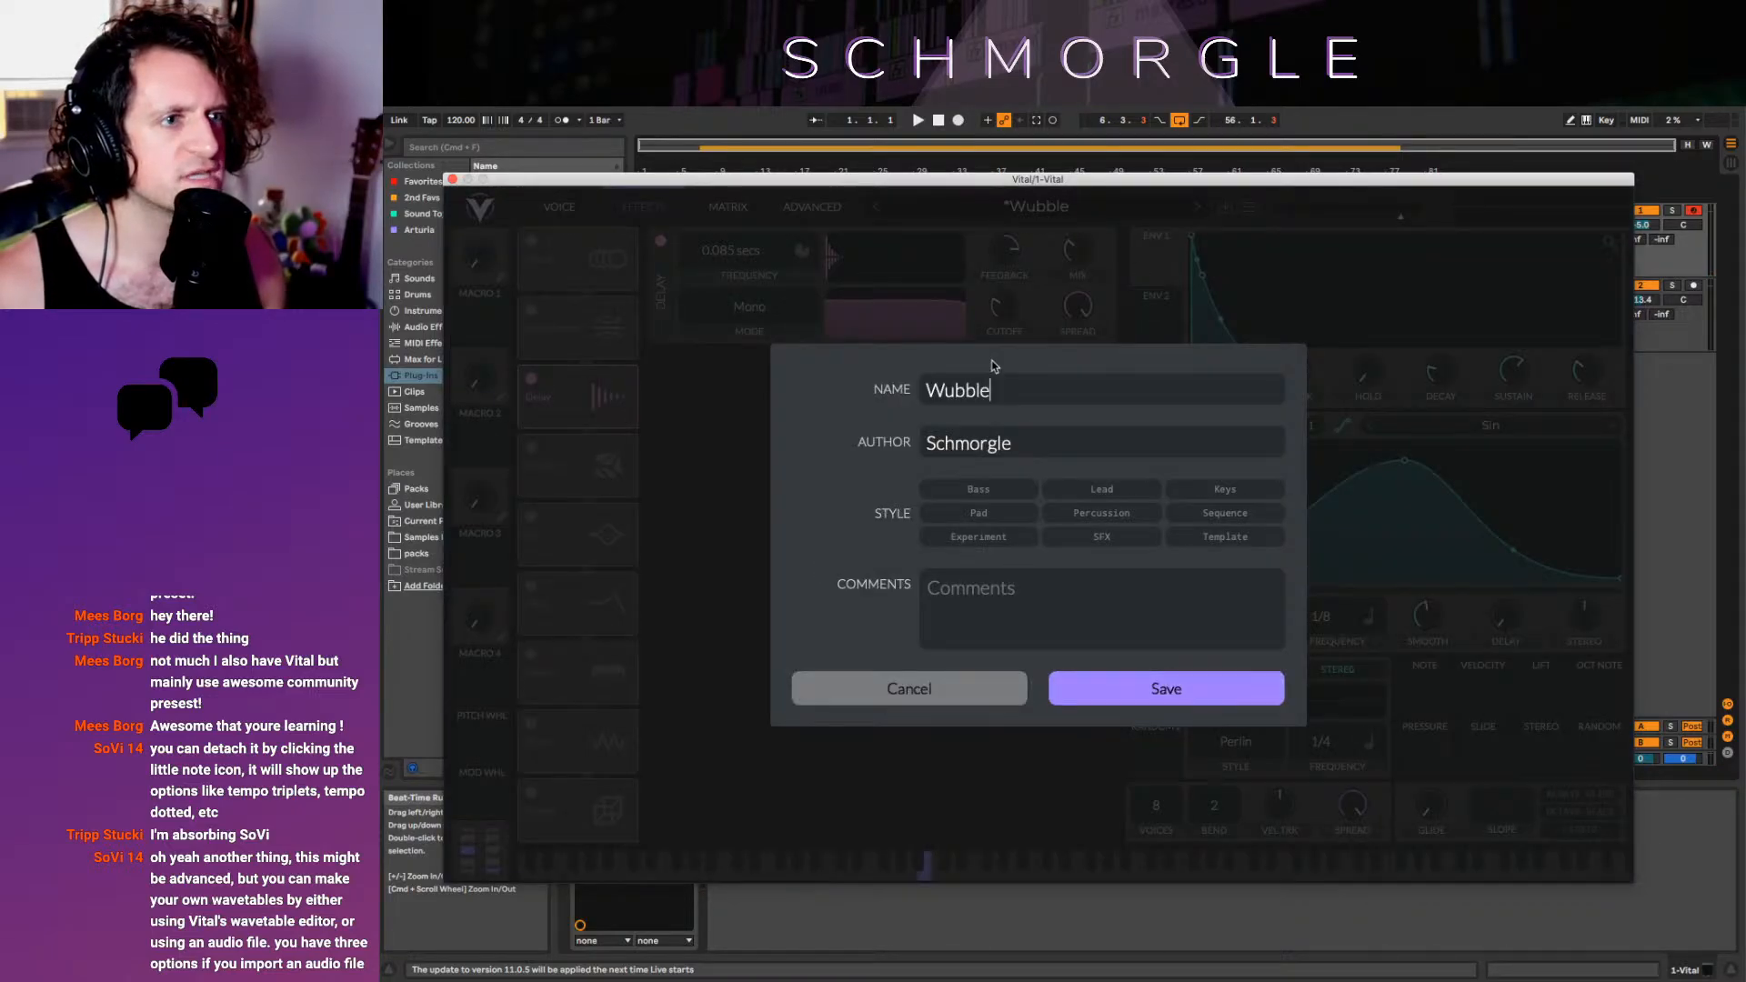
pyautogui.press('BackSpace')
pyautogui.press('BackSpace')
pyautogui.press('BackSpace')
pyautogui.press('BackSpace')
pyautogui.press('BackSpace')
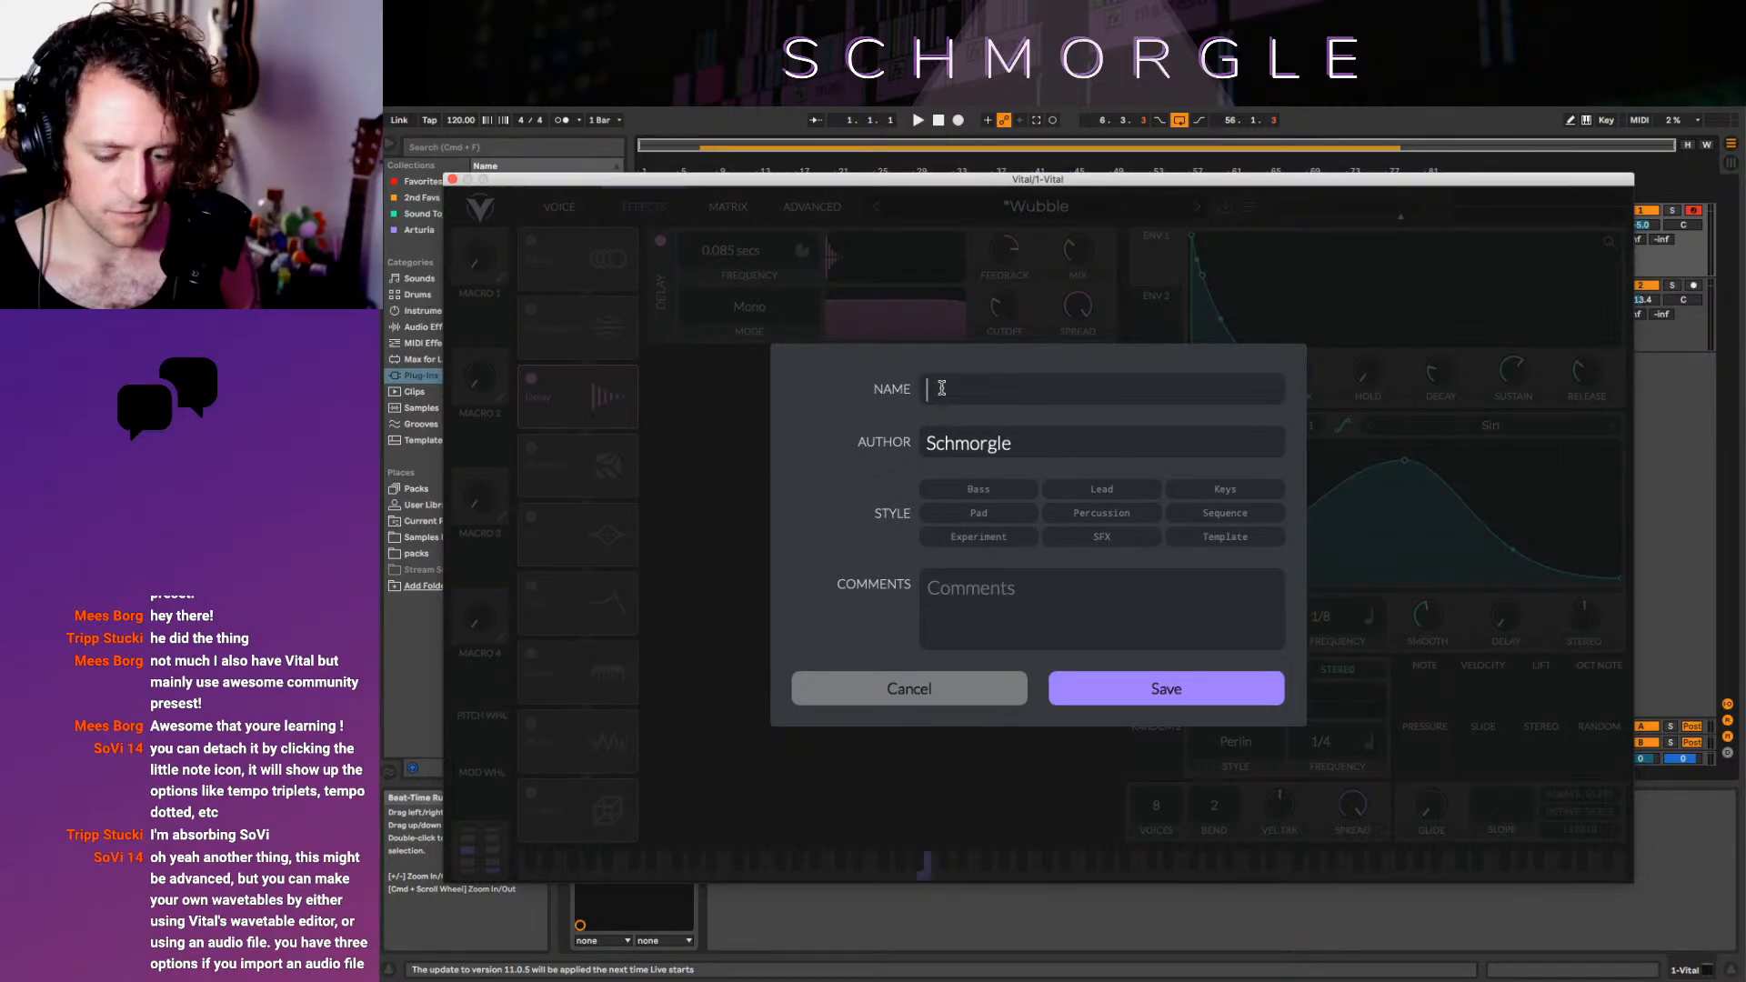
pyautogui.write('Turn Into Z')
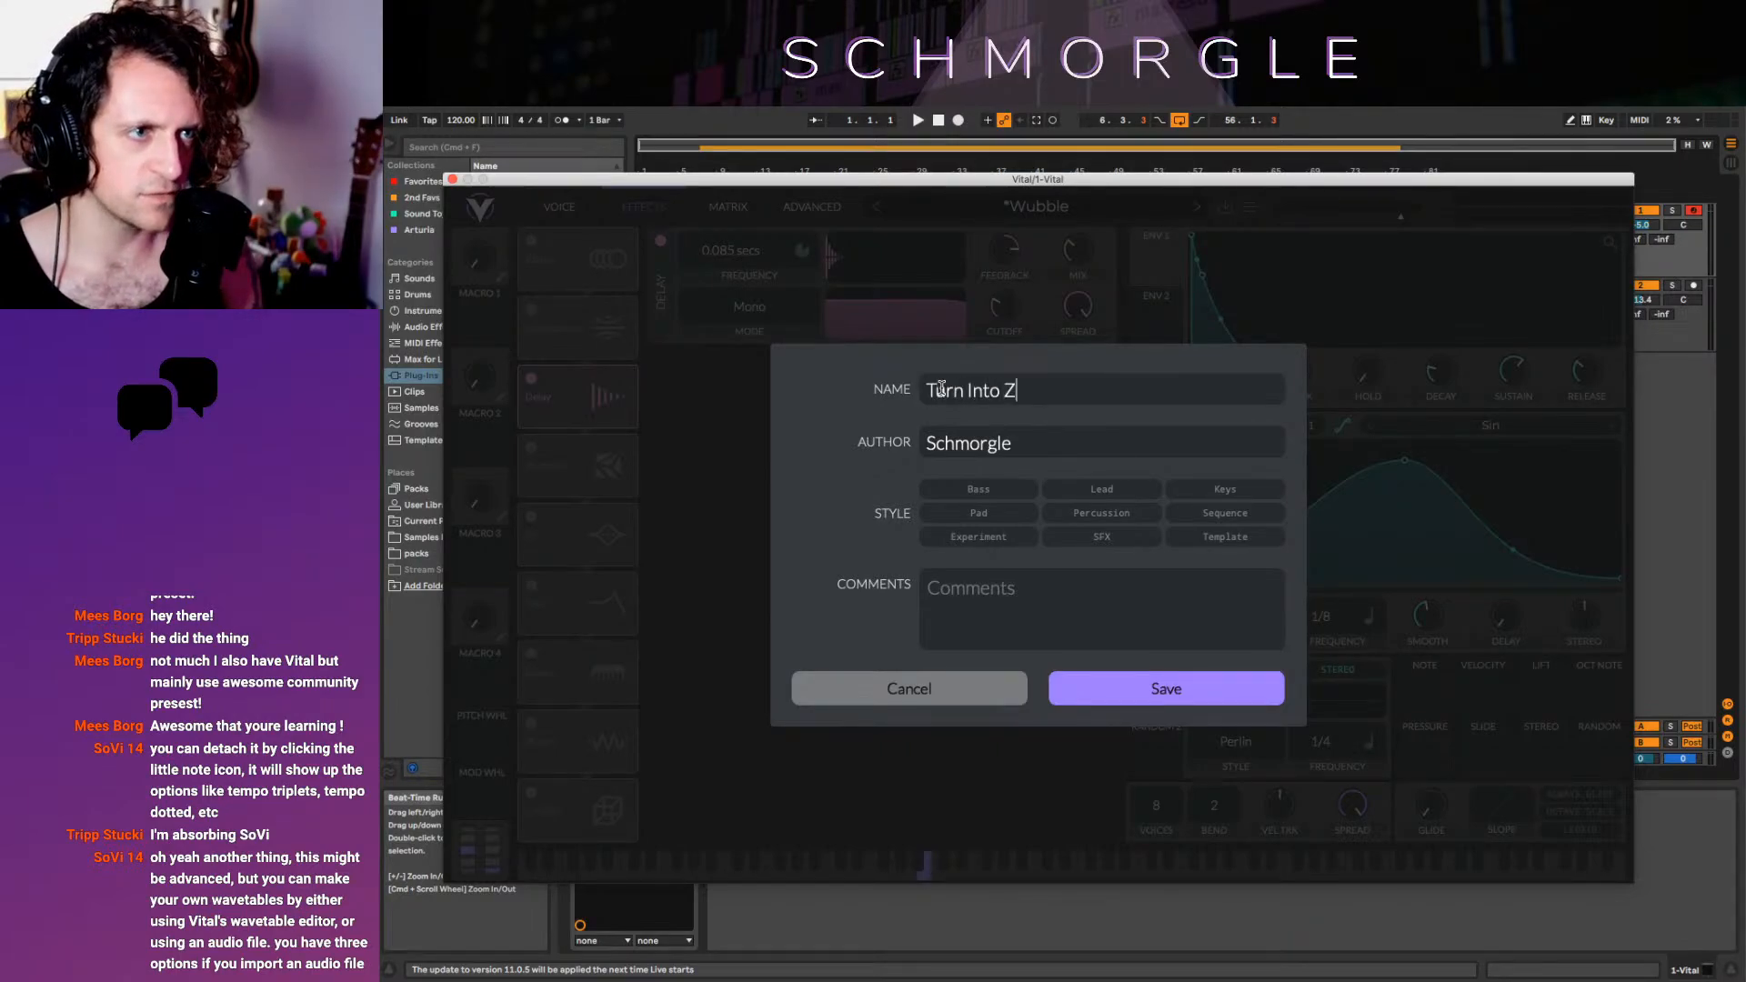
pyautogui.write('wela')
pyautogui.press('Return')
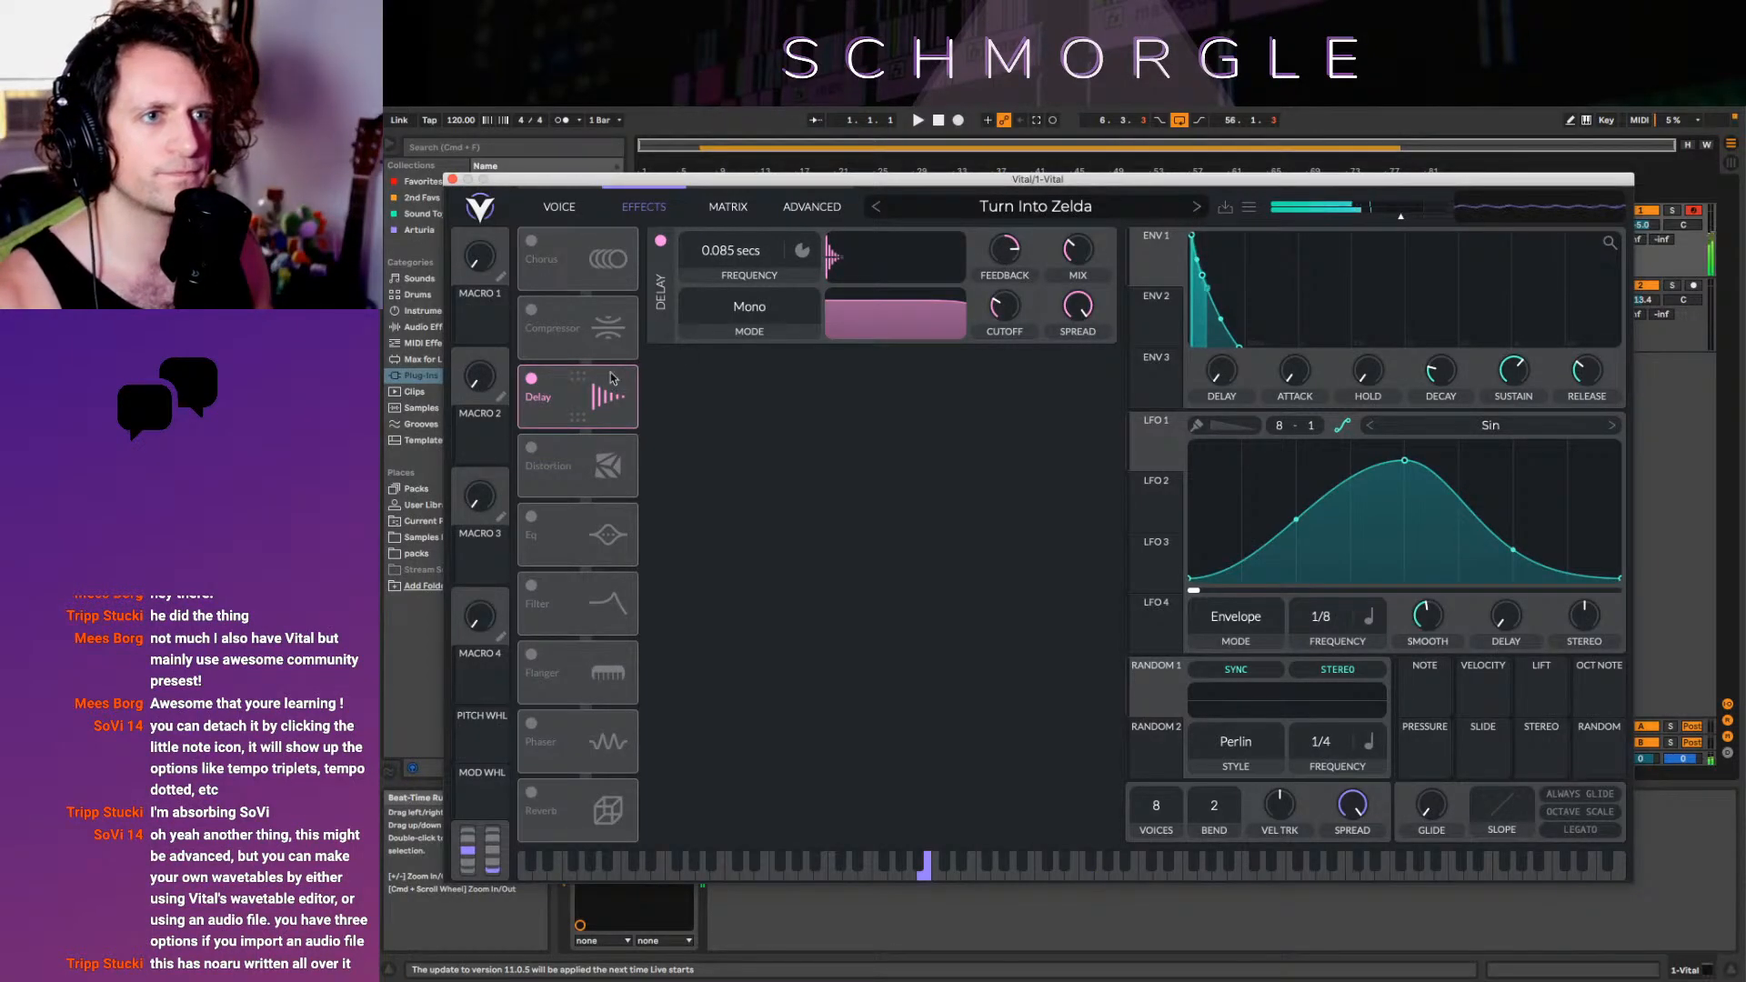
# Try the delay in Stereo mode, and settle on Ping Pong
pyautogui.click(772, 313)
pyautogui.click(760, 374)
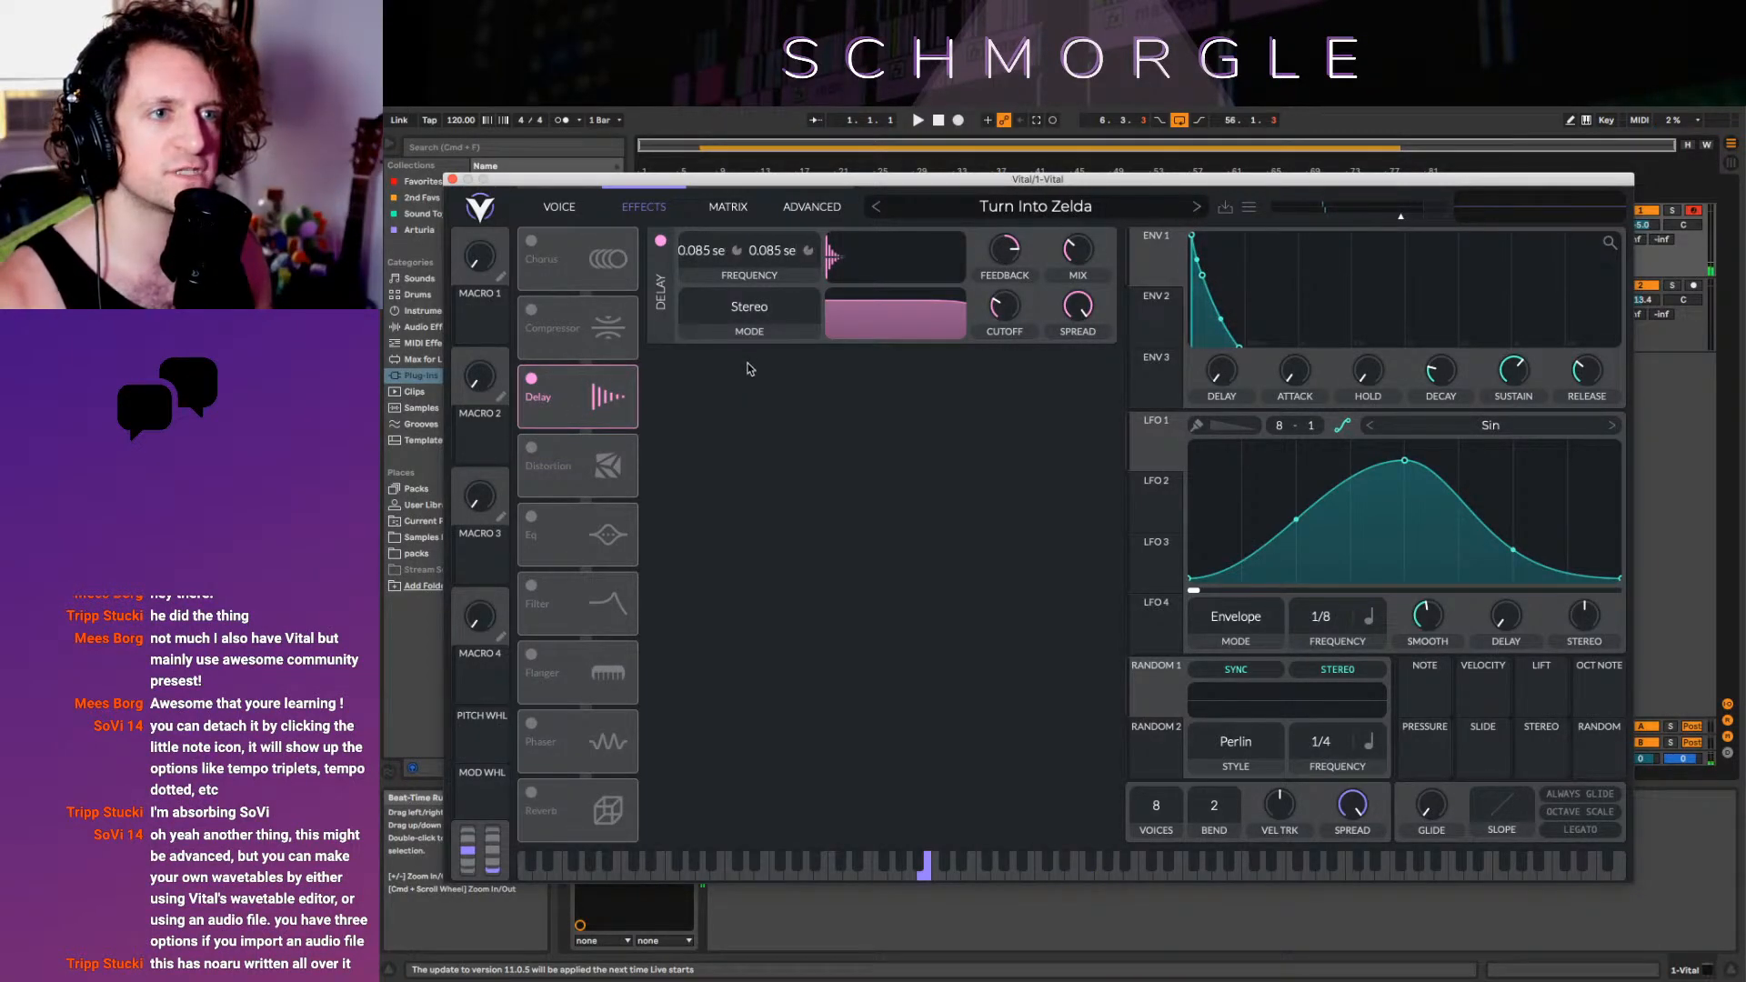
pyautogui.click(763, 326)
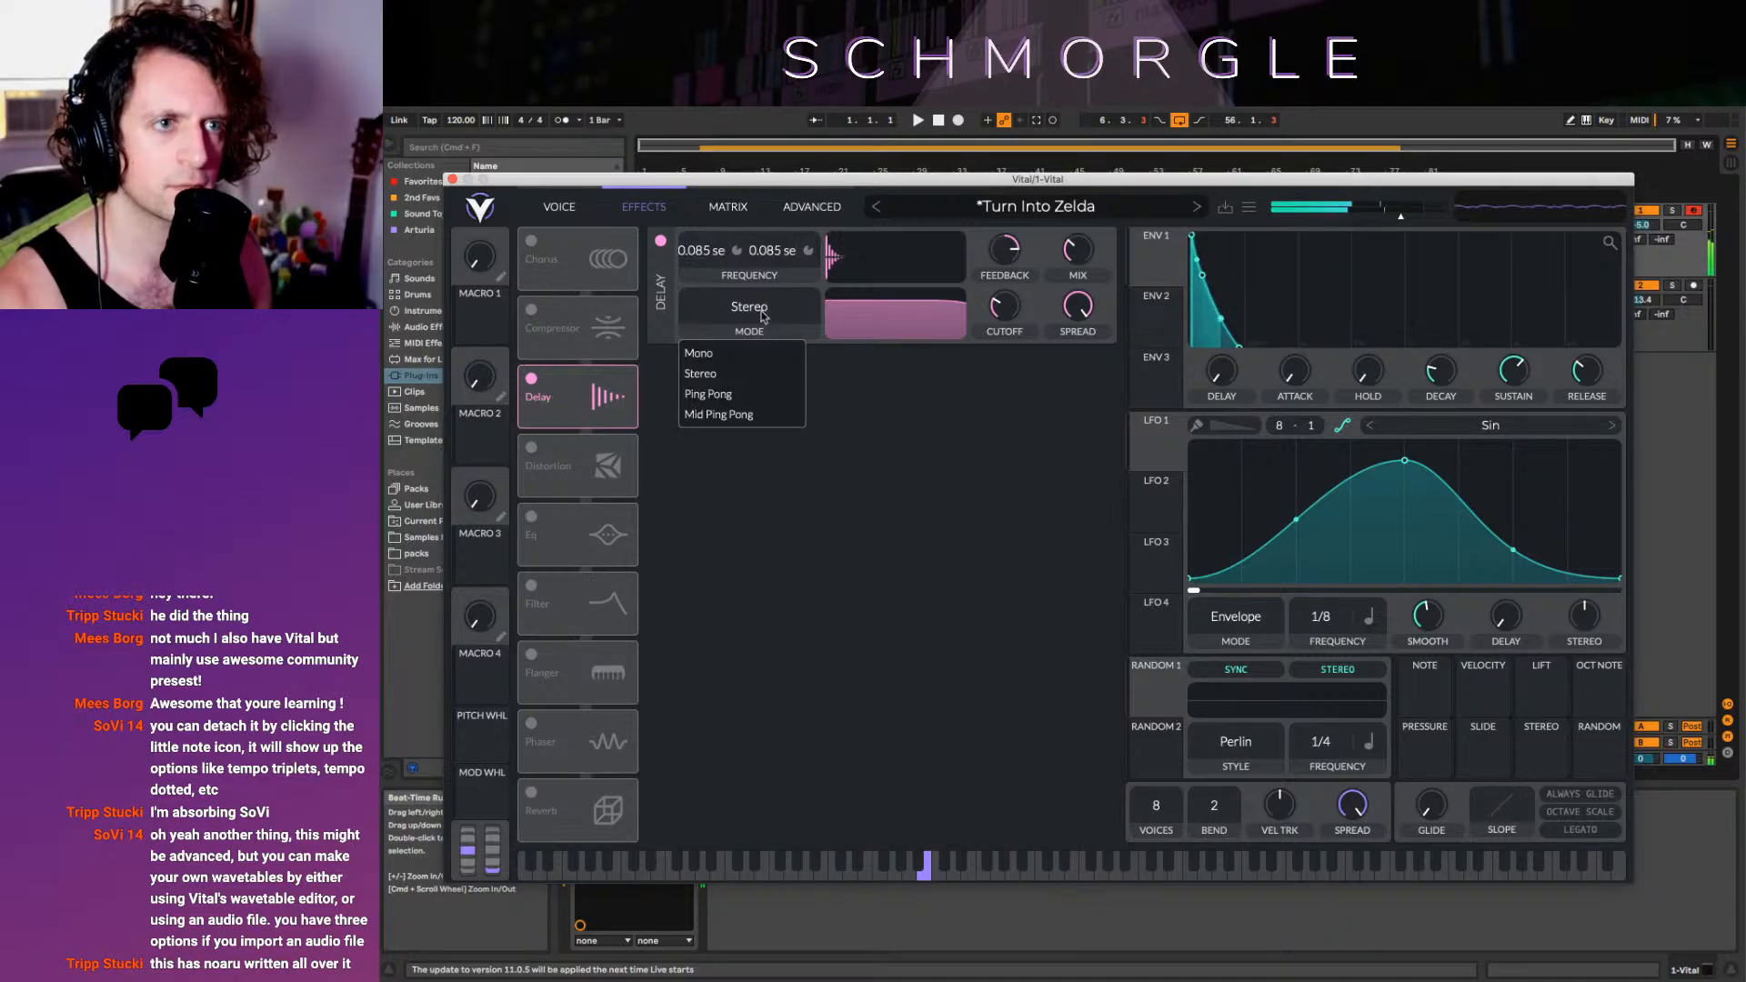
pyautogui.click(760, 394)
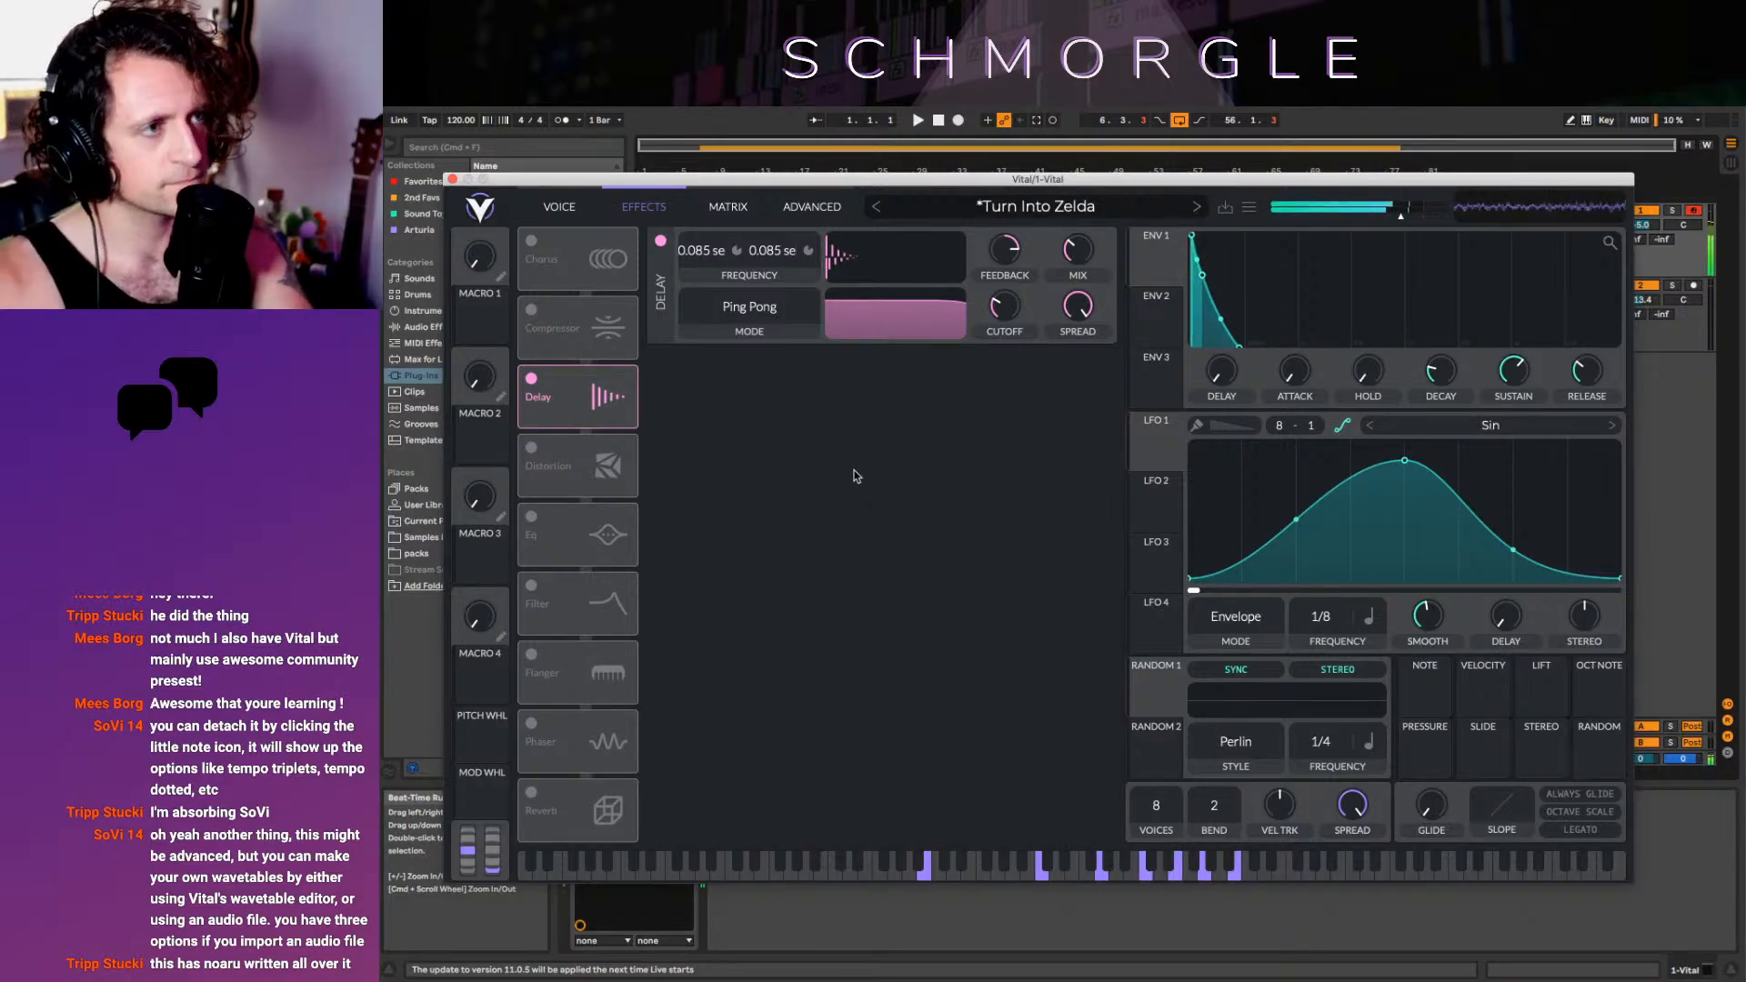
# Drop Env 1's sustain to zero and lengthen its decay slightly
pyautogui.moveTo(1512, 371); pyautogui.dragTo(1525, 518)
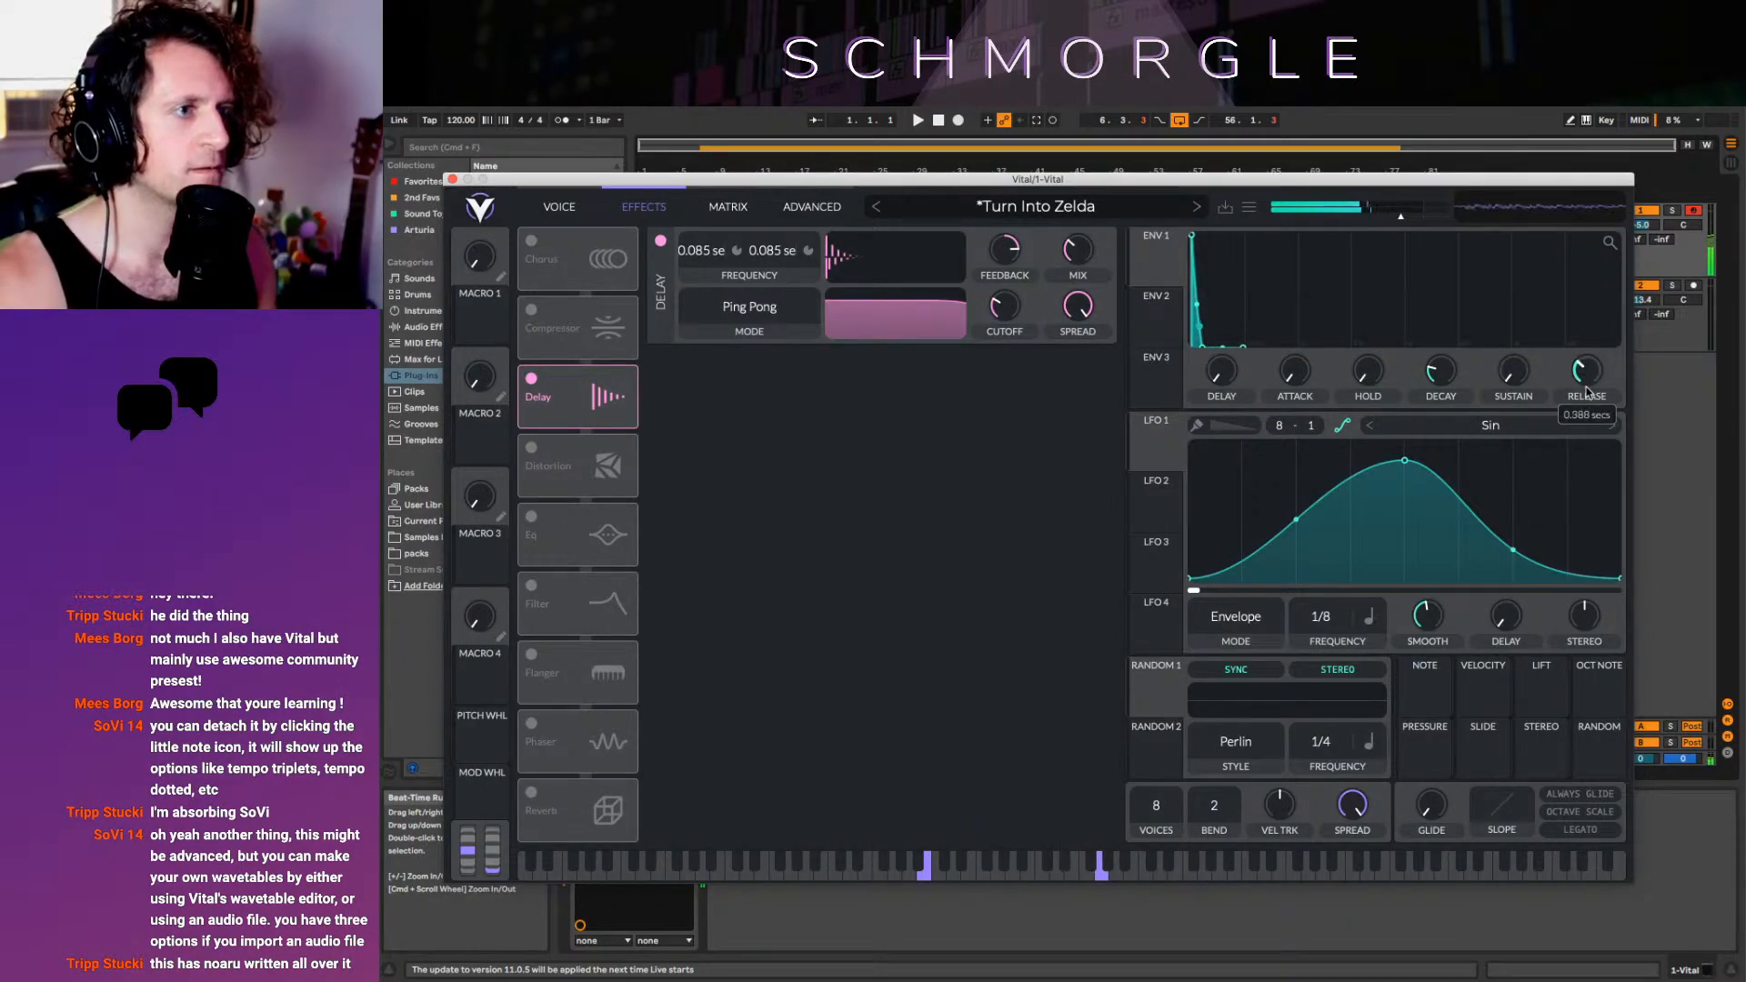
pyautogui.moveTo(1450, 384); pyautogui.dragTo(1451, 377)
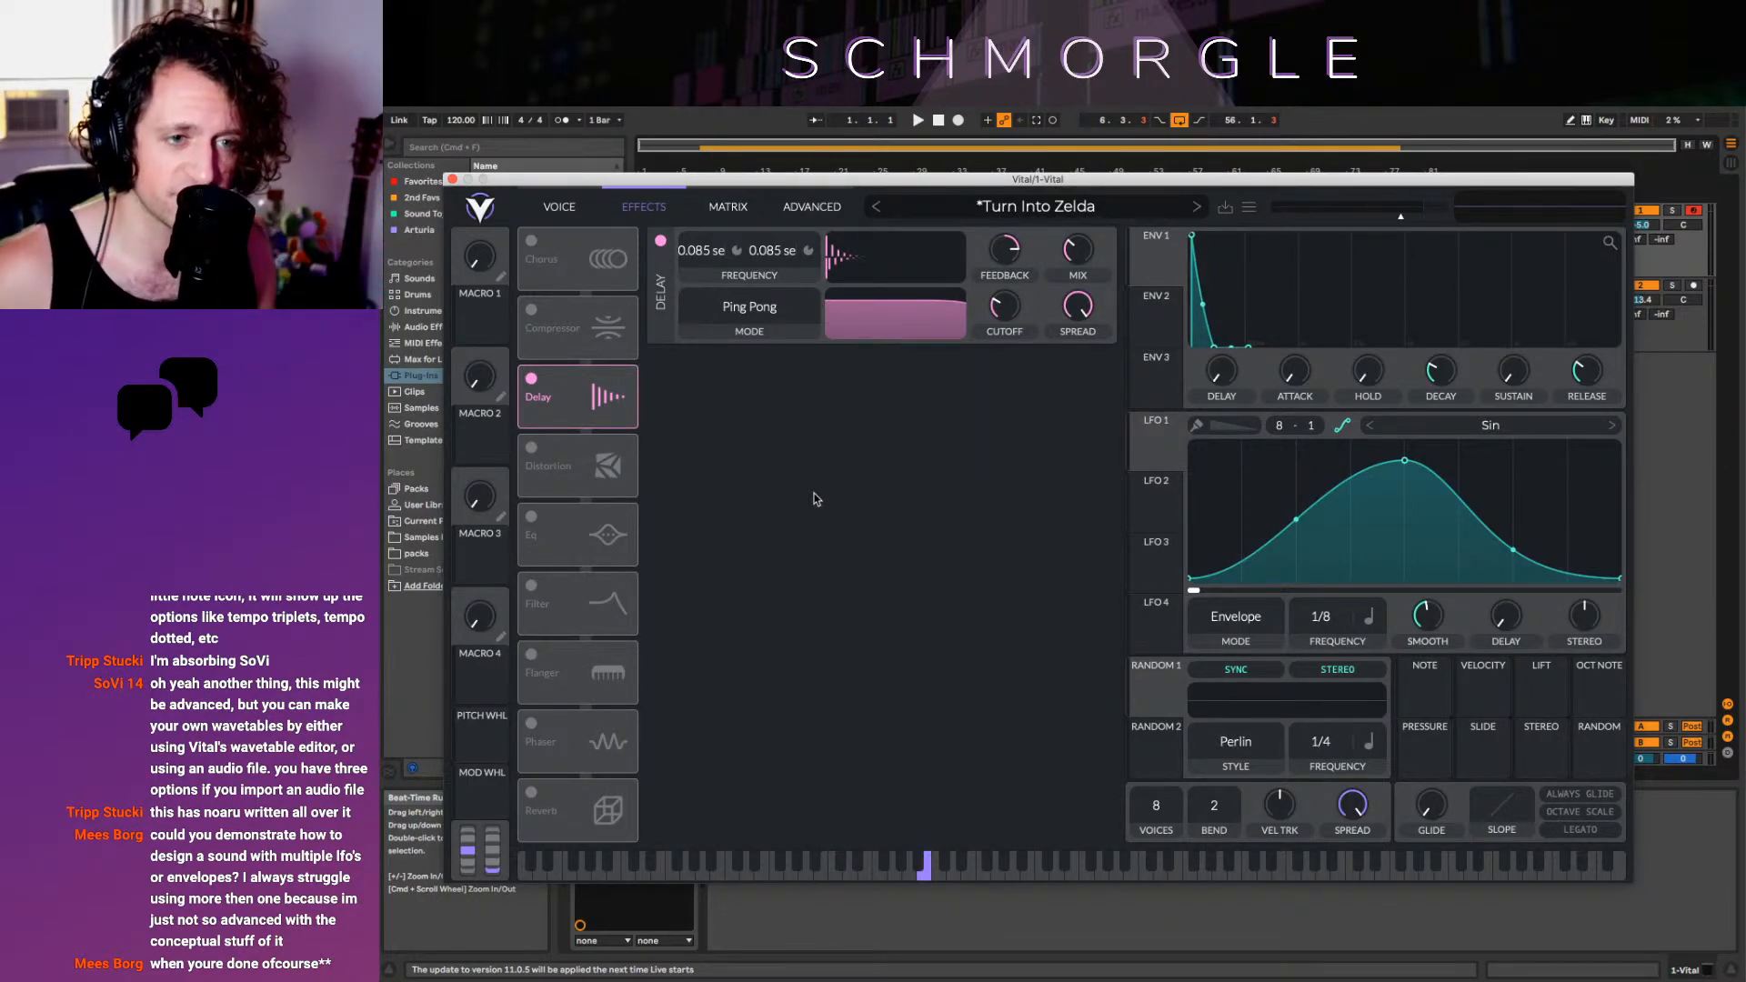
# Turn off the delay and enable the distortion effect
pyautogui.click(532, 380)
pyautogui.click(532, 449)
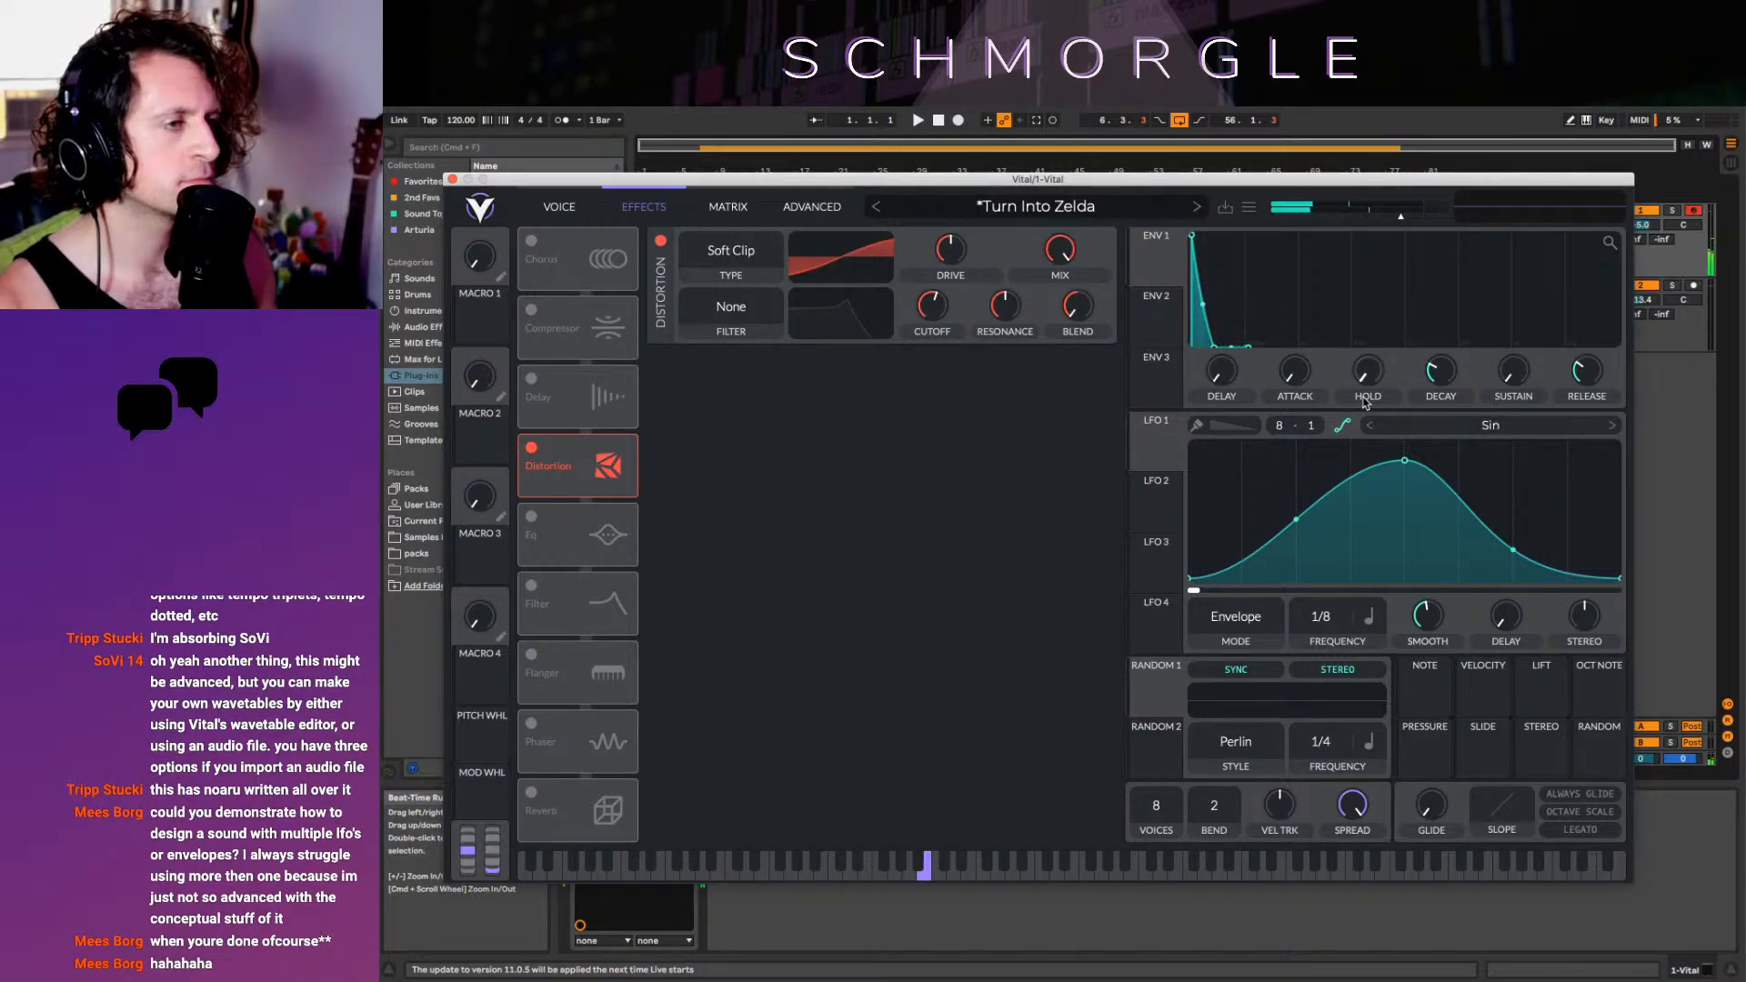
# Raise the distortion's drive, and set its filter resonance to 100% and blend to about 0.3
pyautogui.moveTo(950, 250); pyautogui.dragTo(942, 413)
pyautogui.moveTo(1006, 308); pyautogui.dragTo(1010, 258)
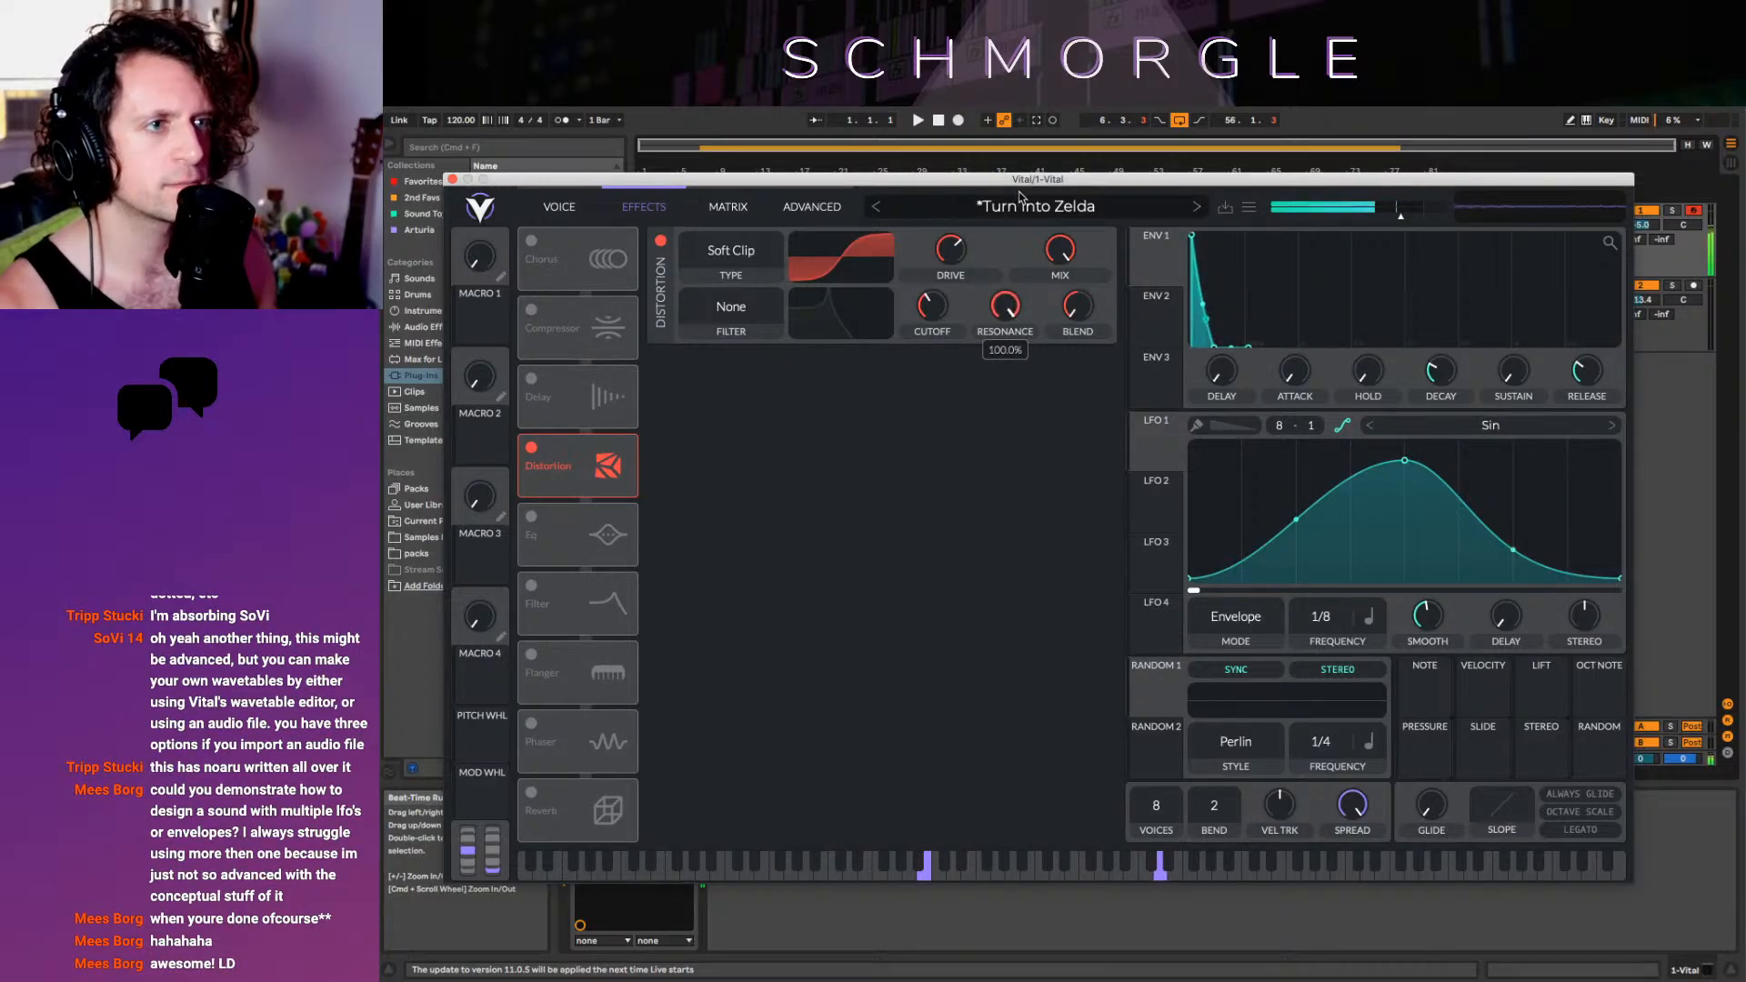
pyautogui.moveTo(1078, 307); pyautogui.dragTo(1106, 223)
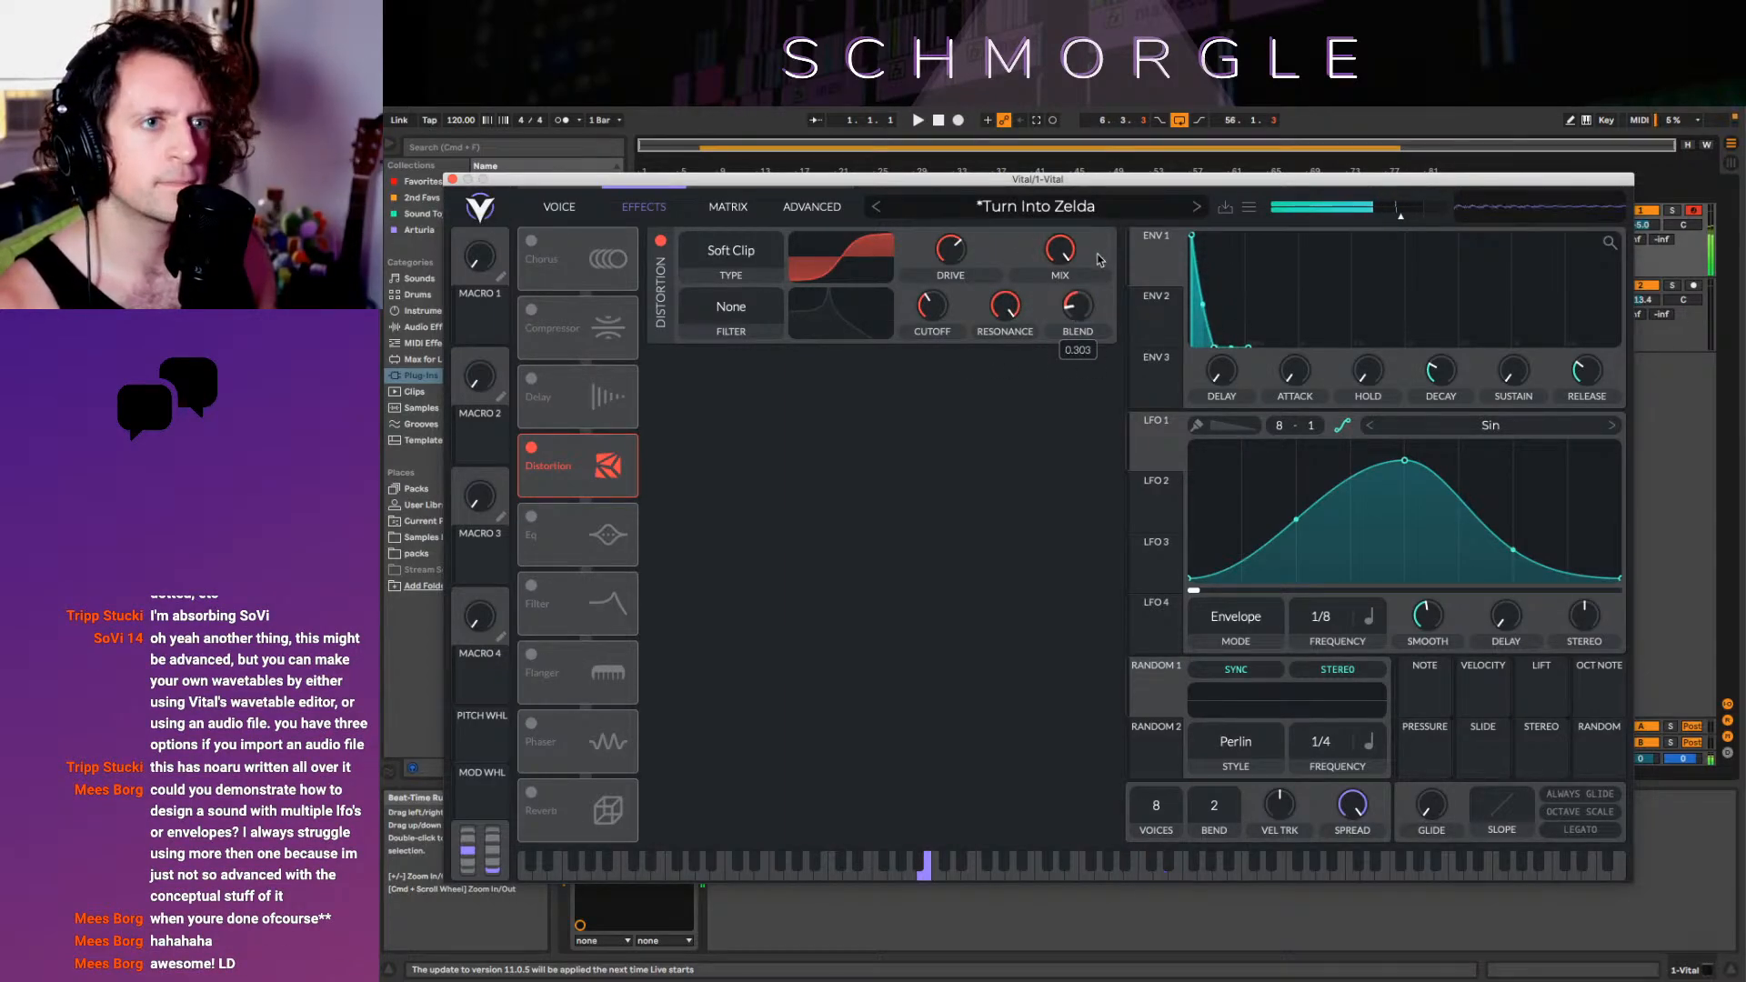
# Try the distortion filter in Pre, settle on Post, and reshape it with a higher cutoff and less resonance
pyautogui.click(731, 307)
pyautogui.click(733, 376)
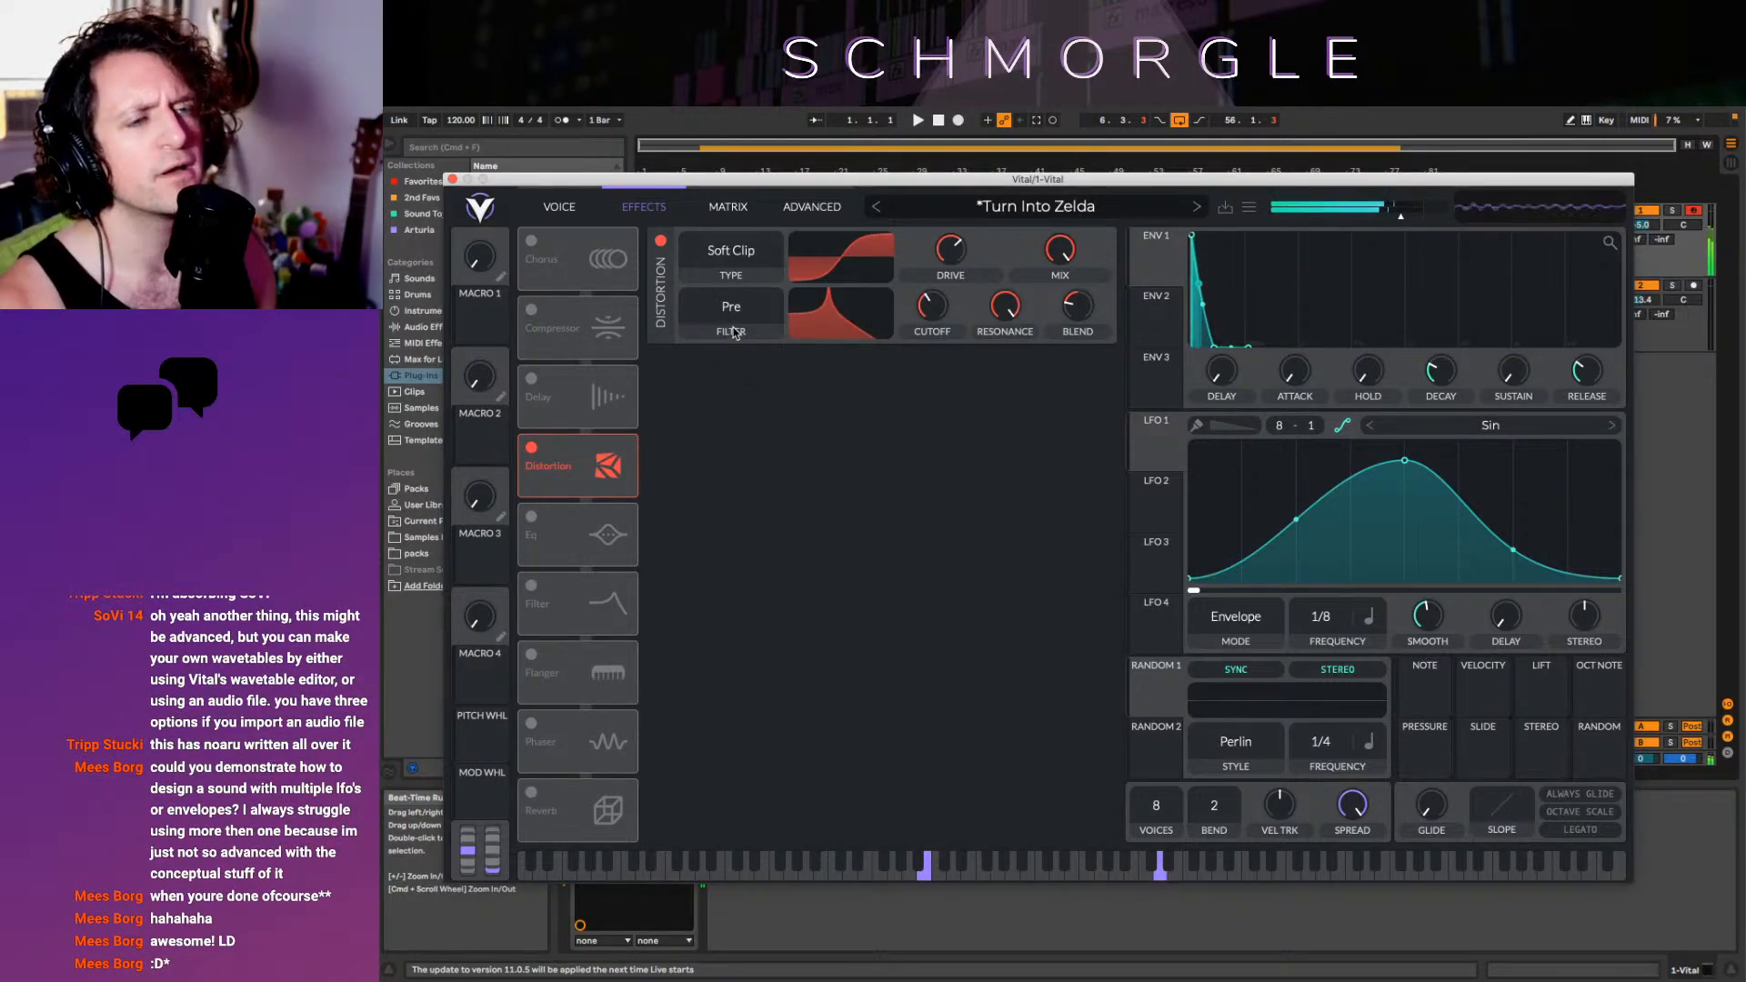
pyautogui.click(735, 333)
pyautogui.click(733, 395)
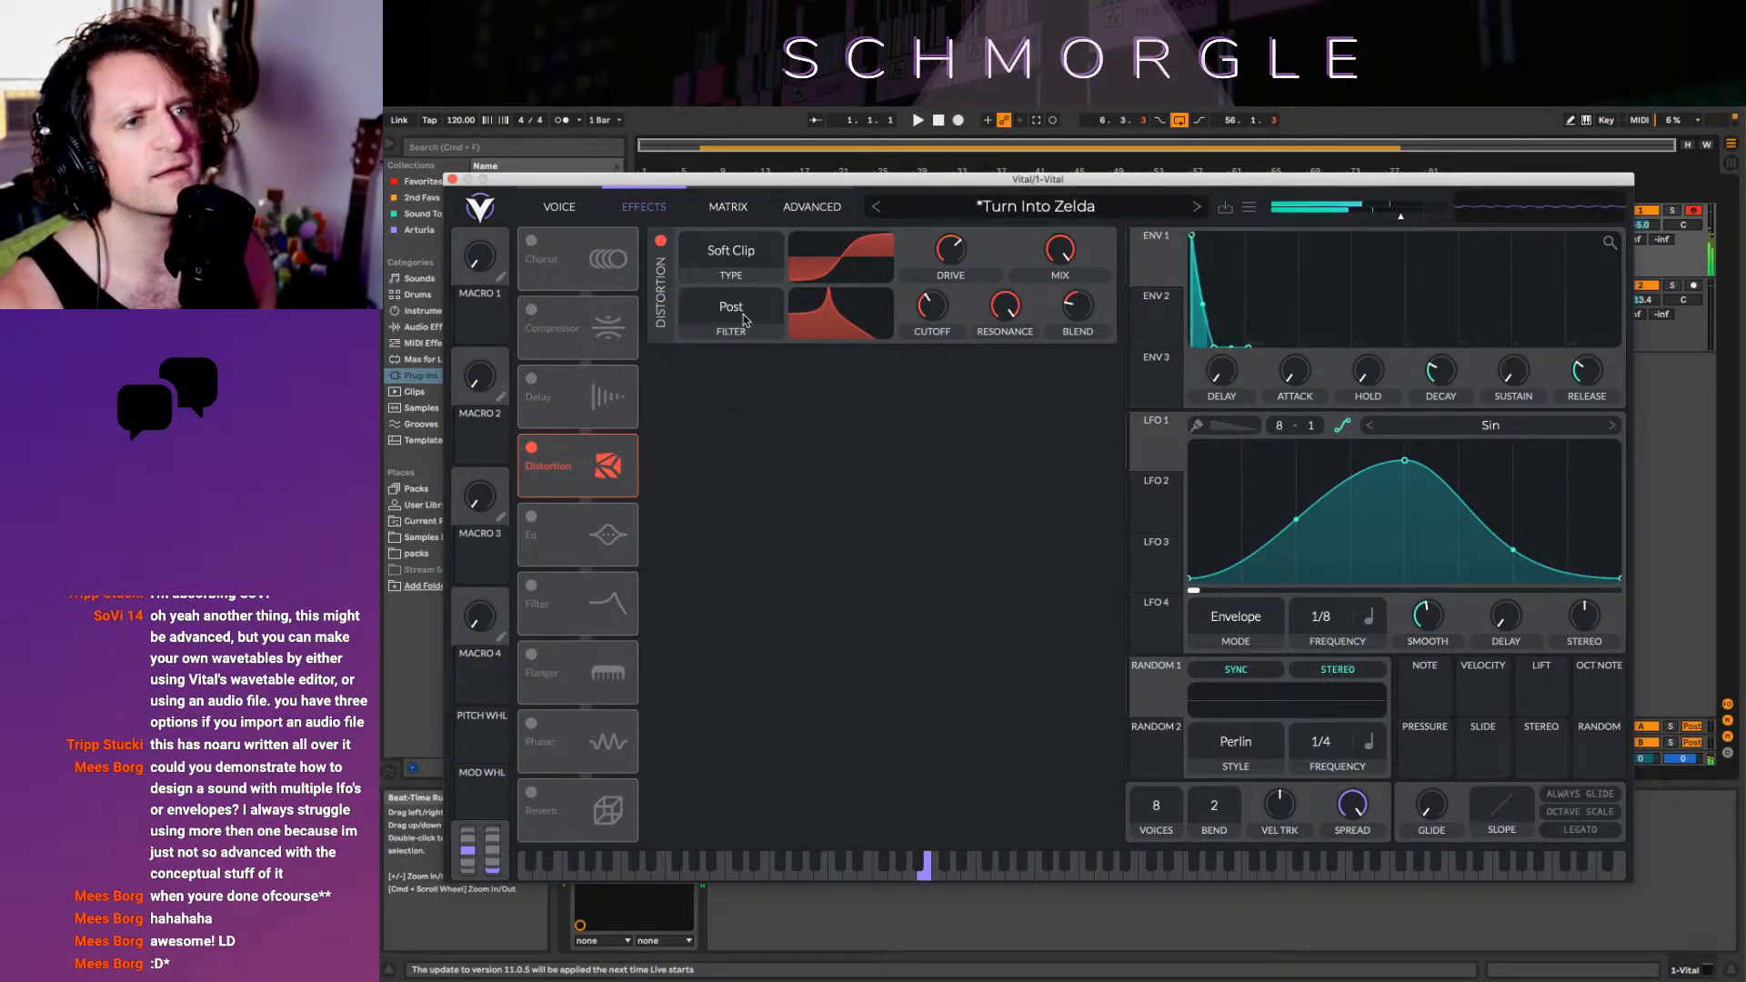
pyautogui.moveTo(835, 315); pyautogui.dragTo(866, 283)
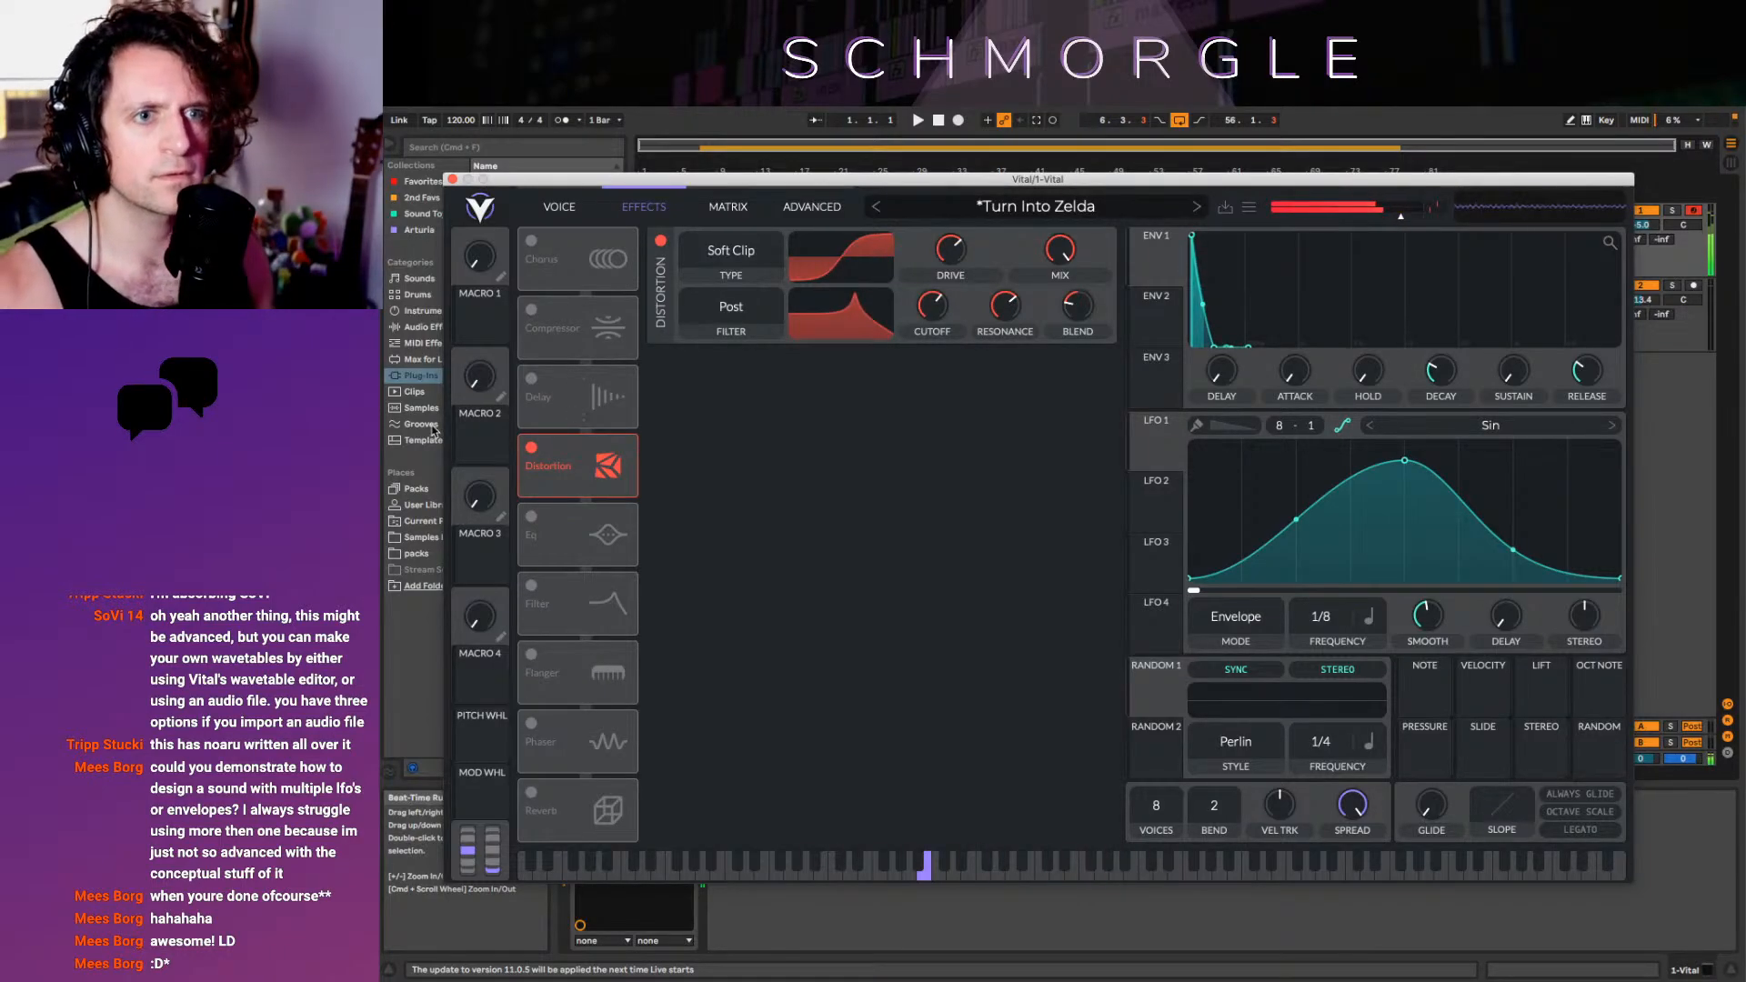
# Turn the delay back on, and soften the distortion by lowering its mix to about half and reducing its filter resonance
pyautogui.click(533, 381)
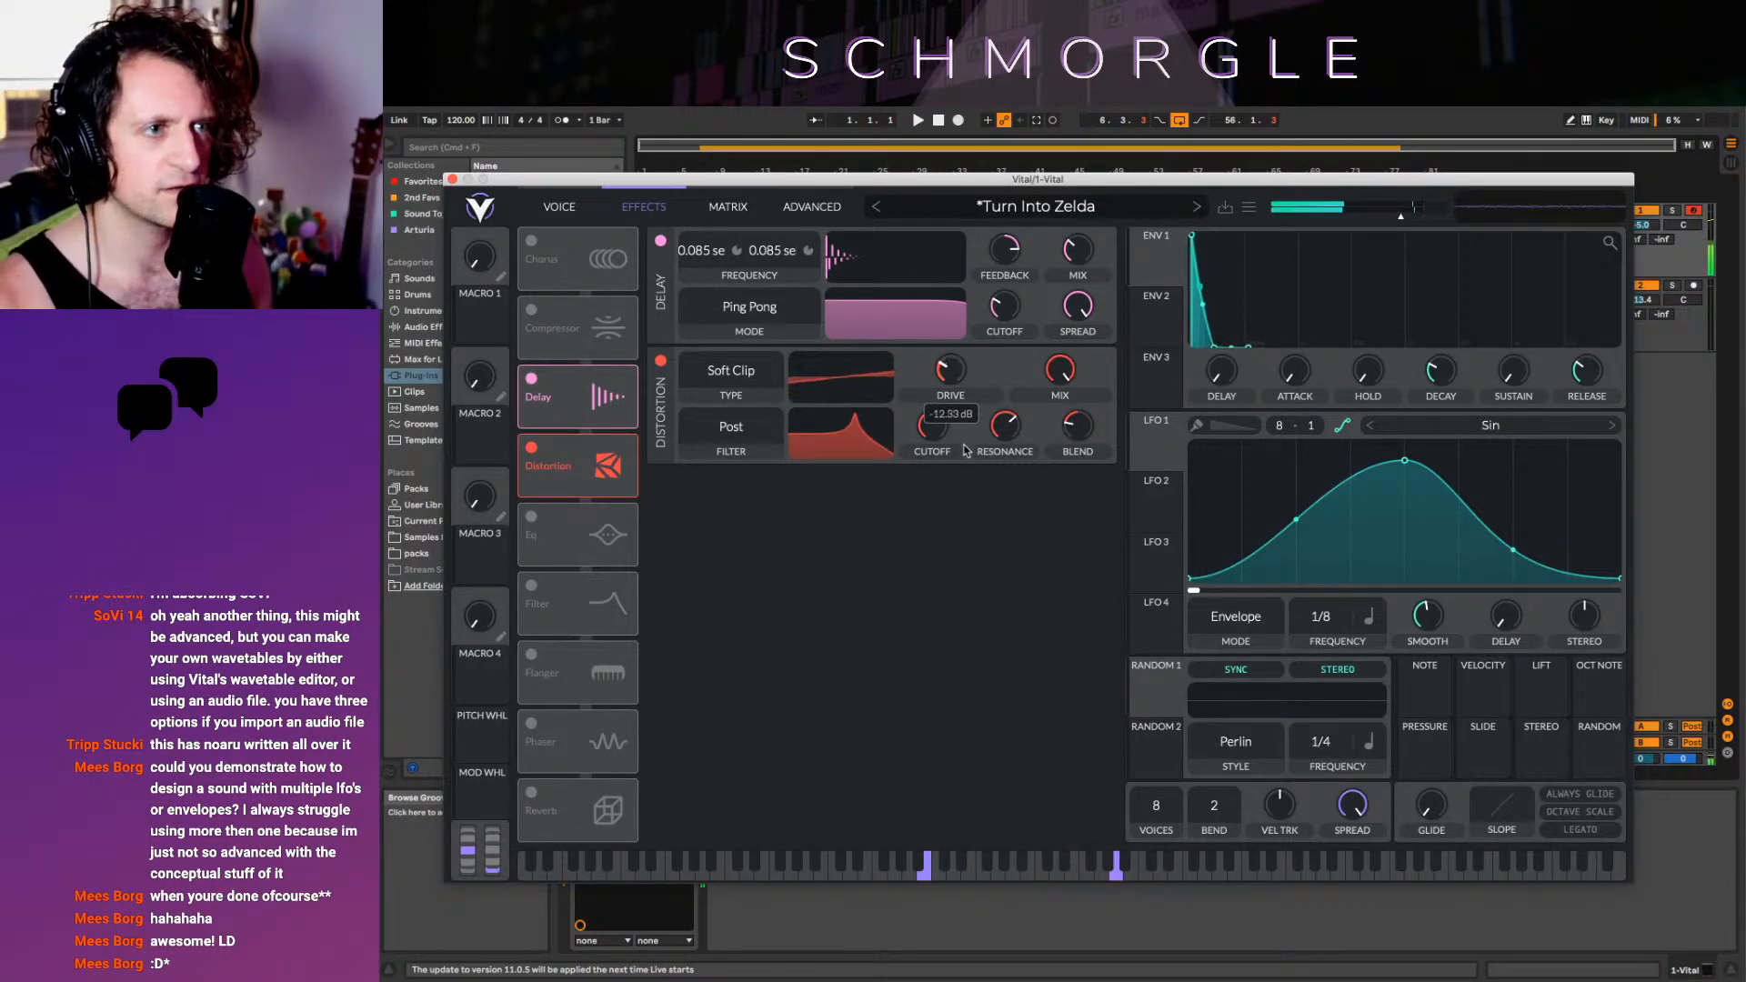
pyautogui.moveTo(1066, 373); pyautogui.dragTo(1075, 449)
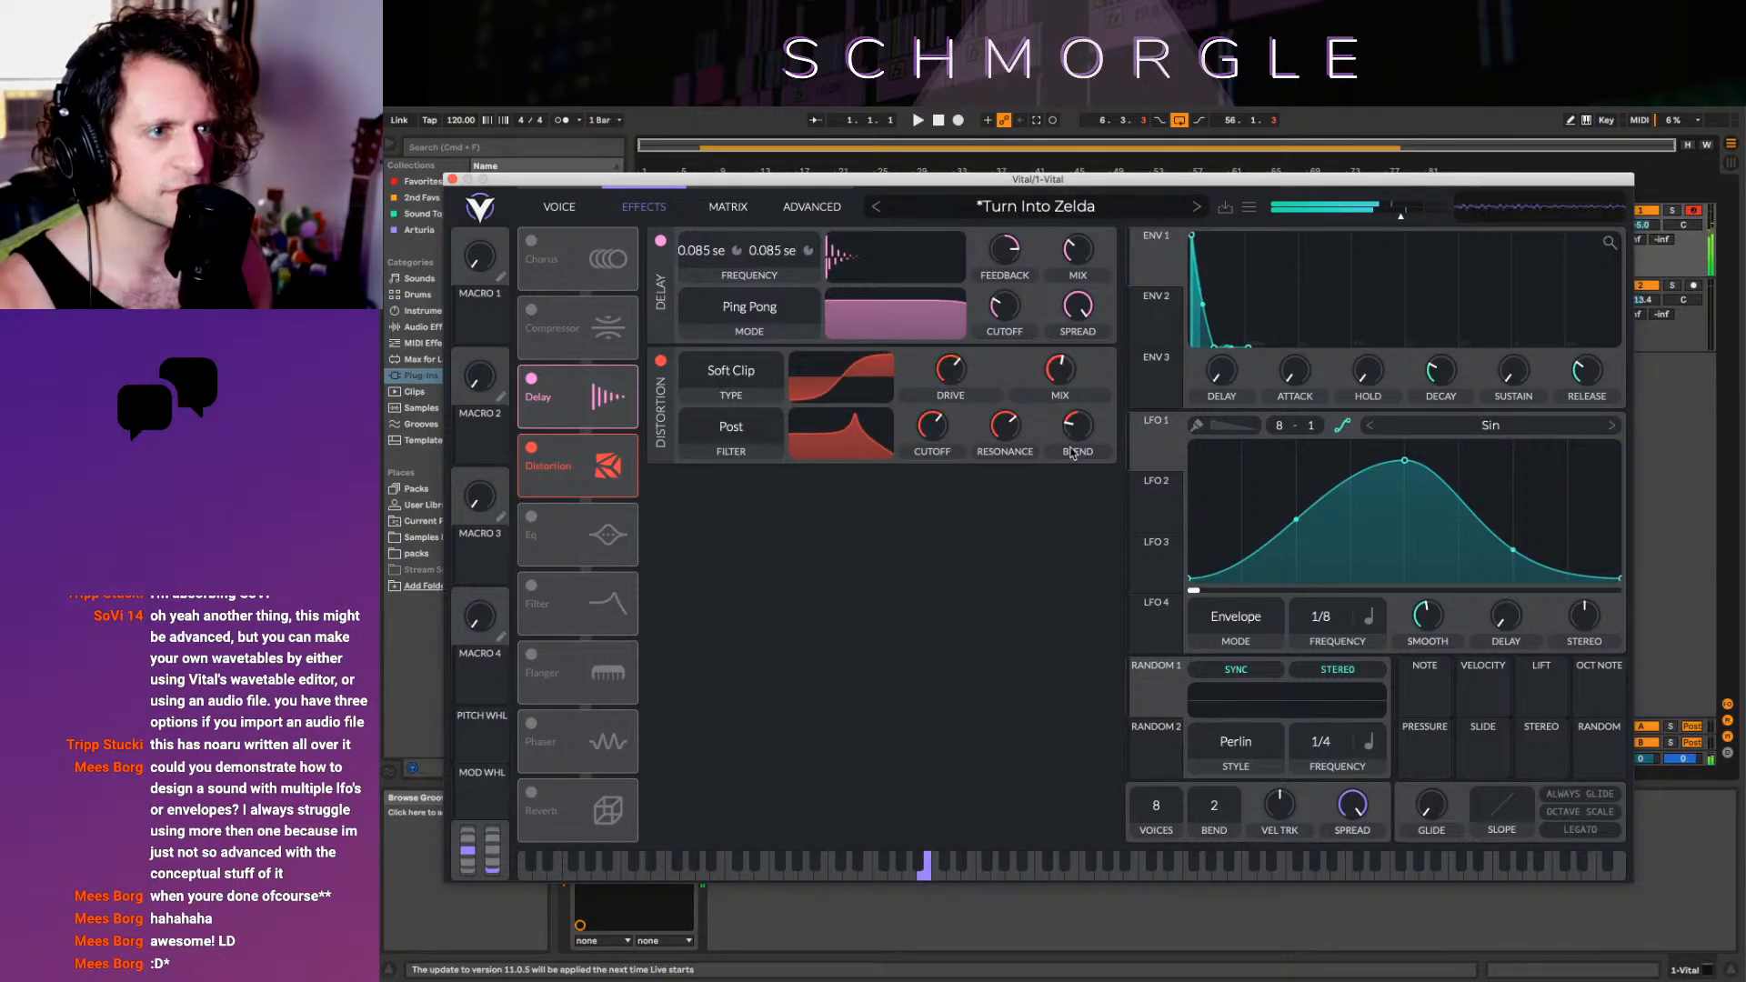
pyautogui.moveTo(939, 434); pyautogui.dragTo(1021, 499)
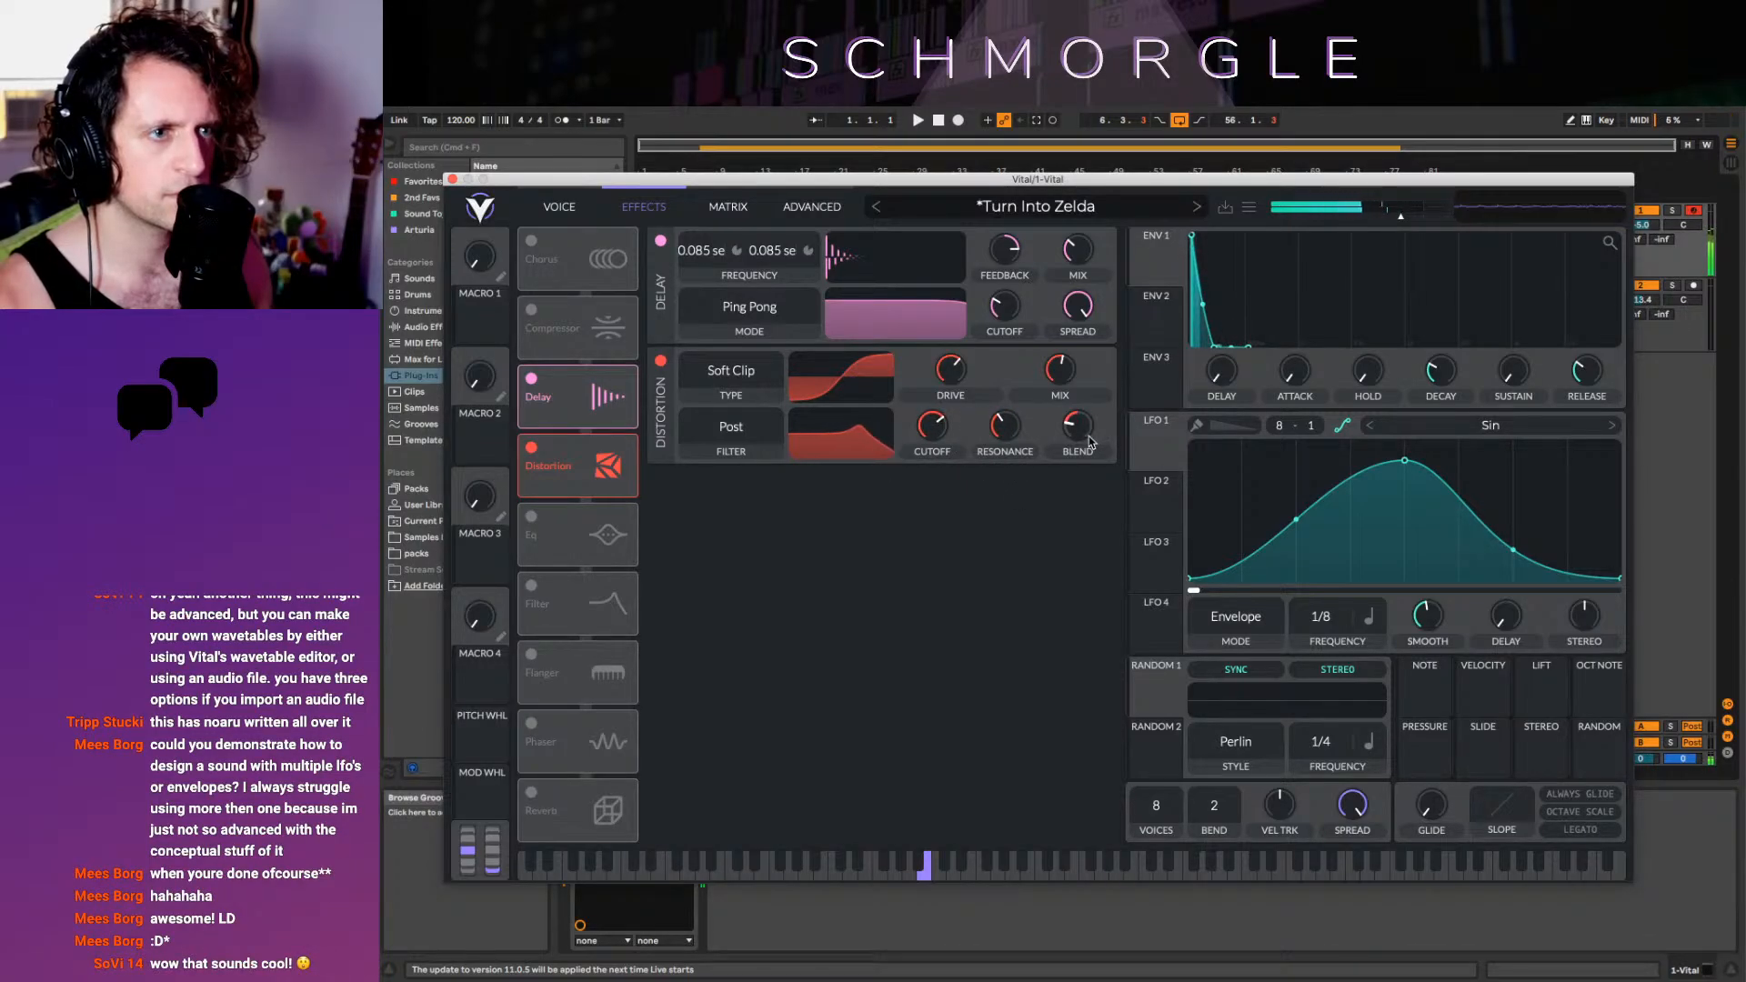
# Sweep the distortion filter's blend and fine-tune its cutoff and resonance, settling on a blend well above the middle
pyautogui.moveTo(1078, 426); pyautogui.dragTo(1128, 330)
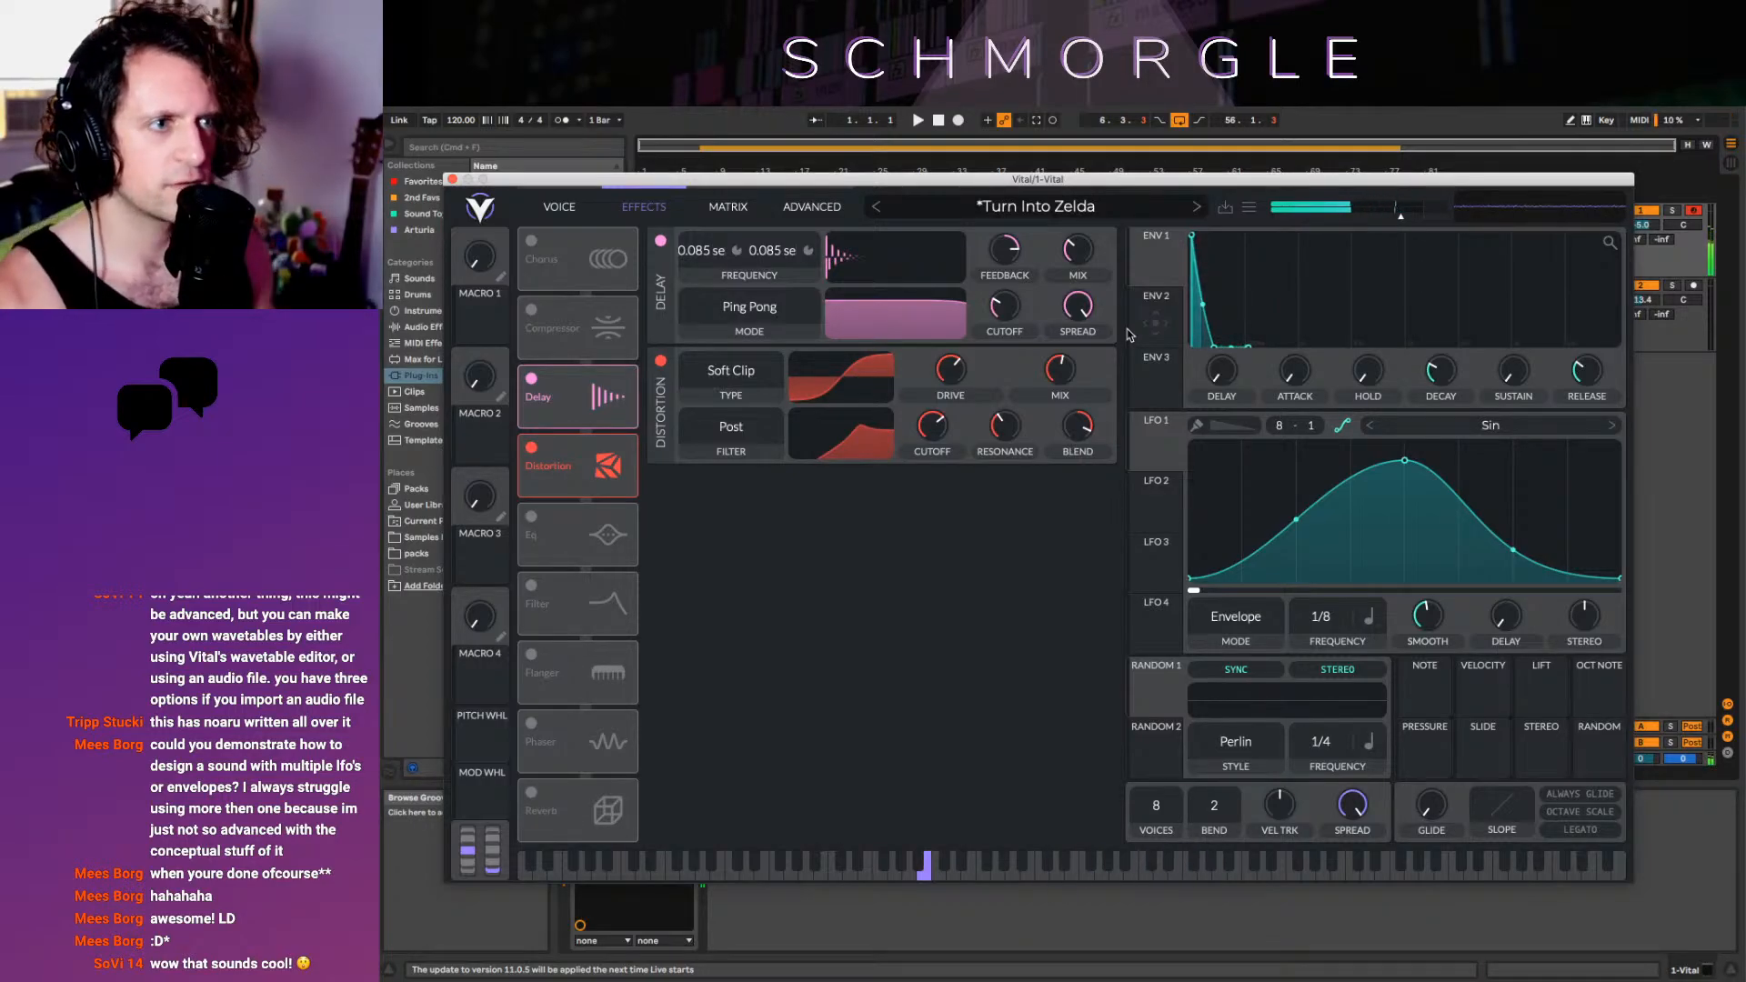
pyautogui.moveTo(1079, 427); pyautogui.dragTo(1086, 494)
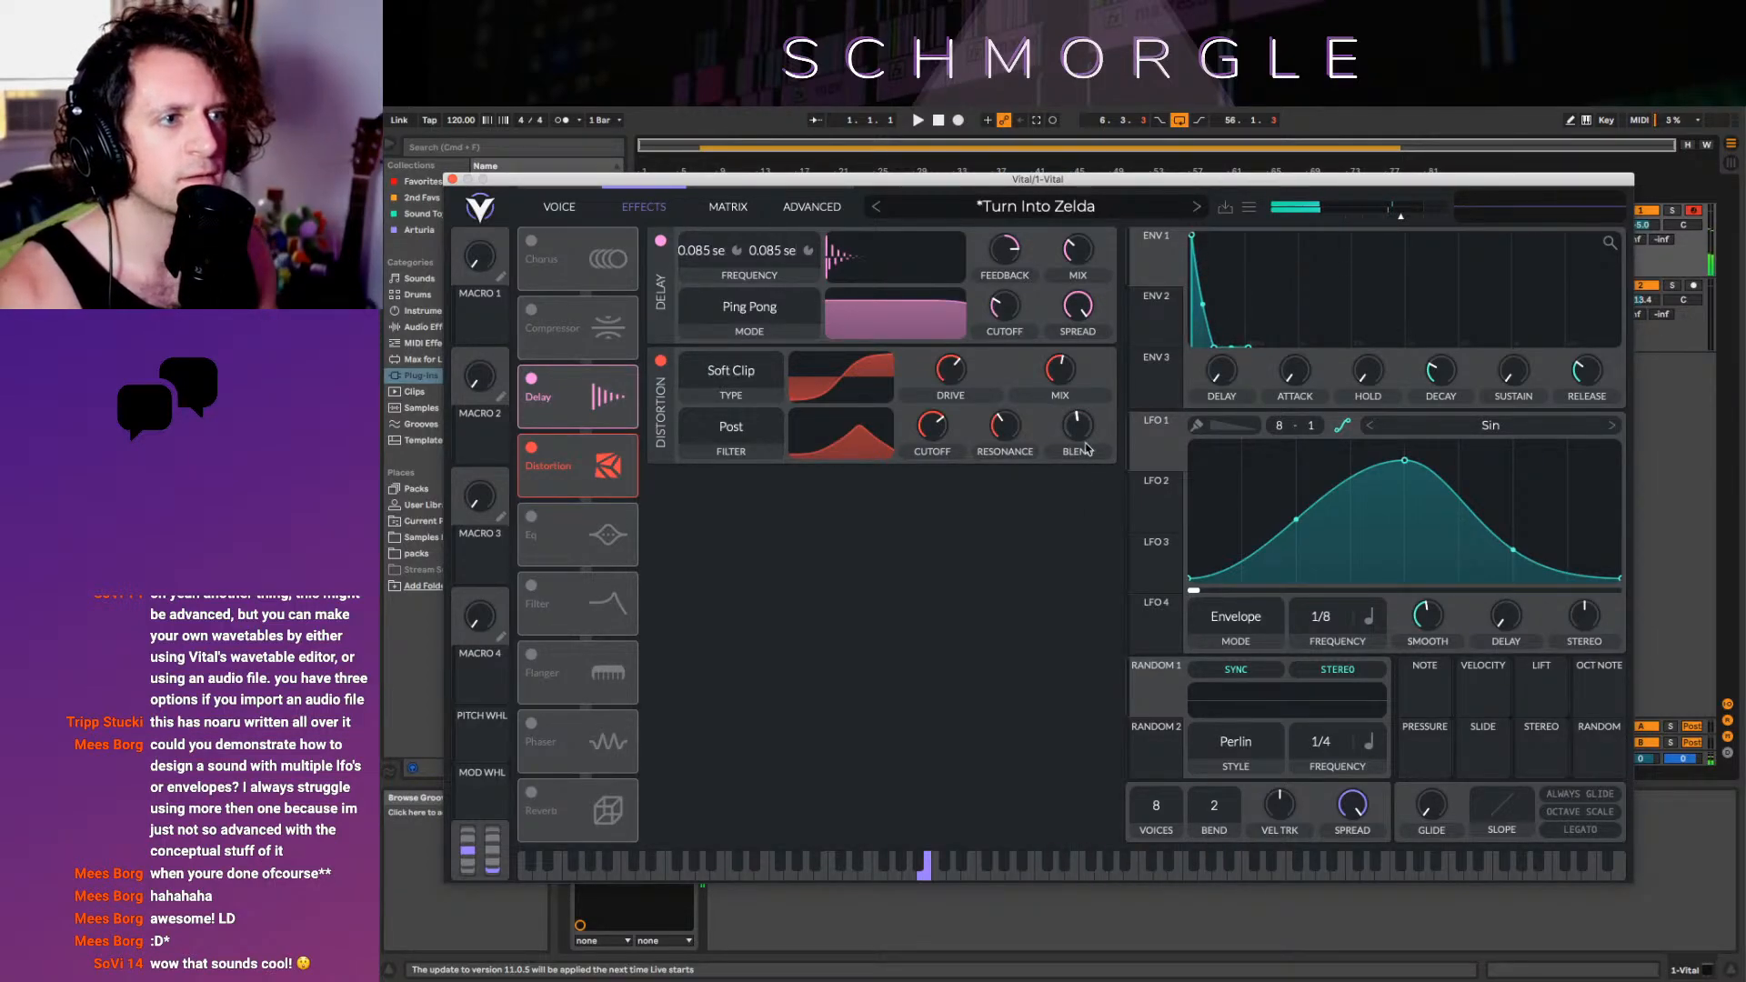
pyautogui.moveTo(1085, 447); pyautogui.dragTo(1081, 431)
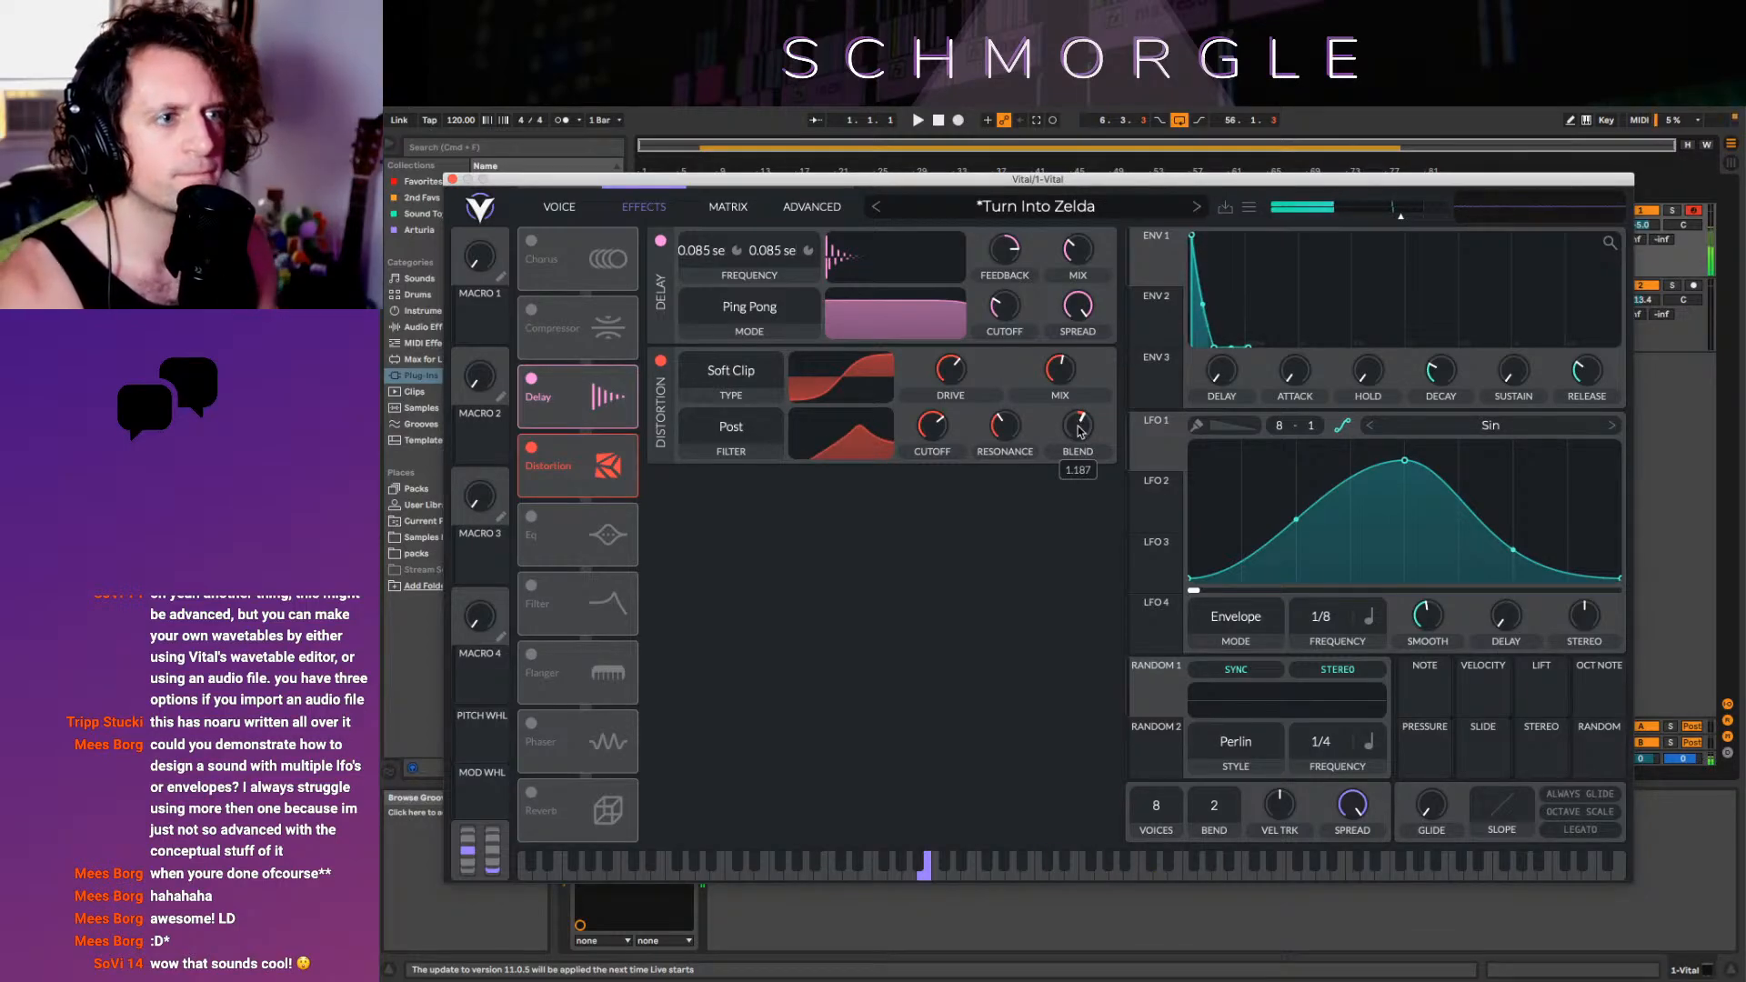
pyautogui.moveTo(936, 431)
pyautogui.mouseDown()
pyautogui.moveTo(923, 465)
pyautogui.moveTo(937, 420)
pyautogui.mouseUp()
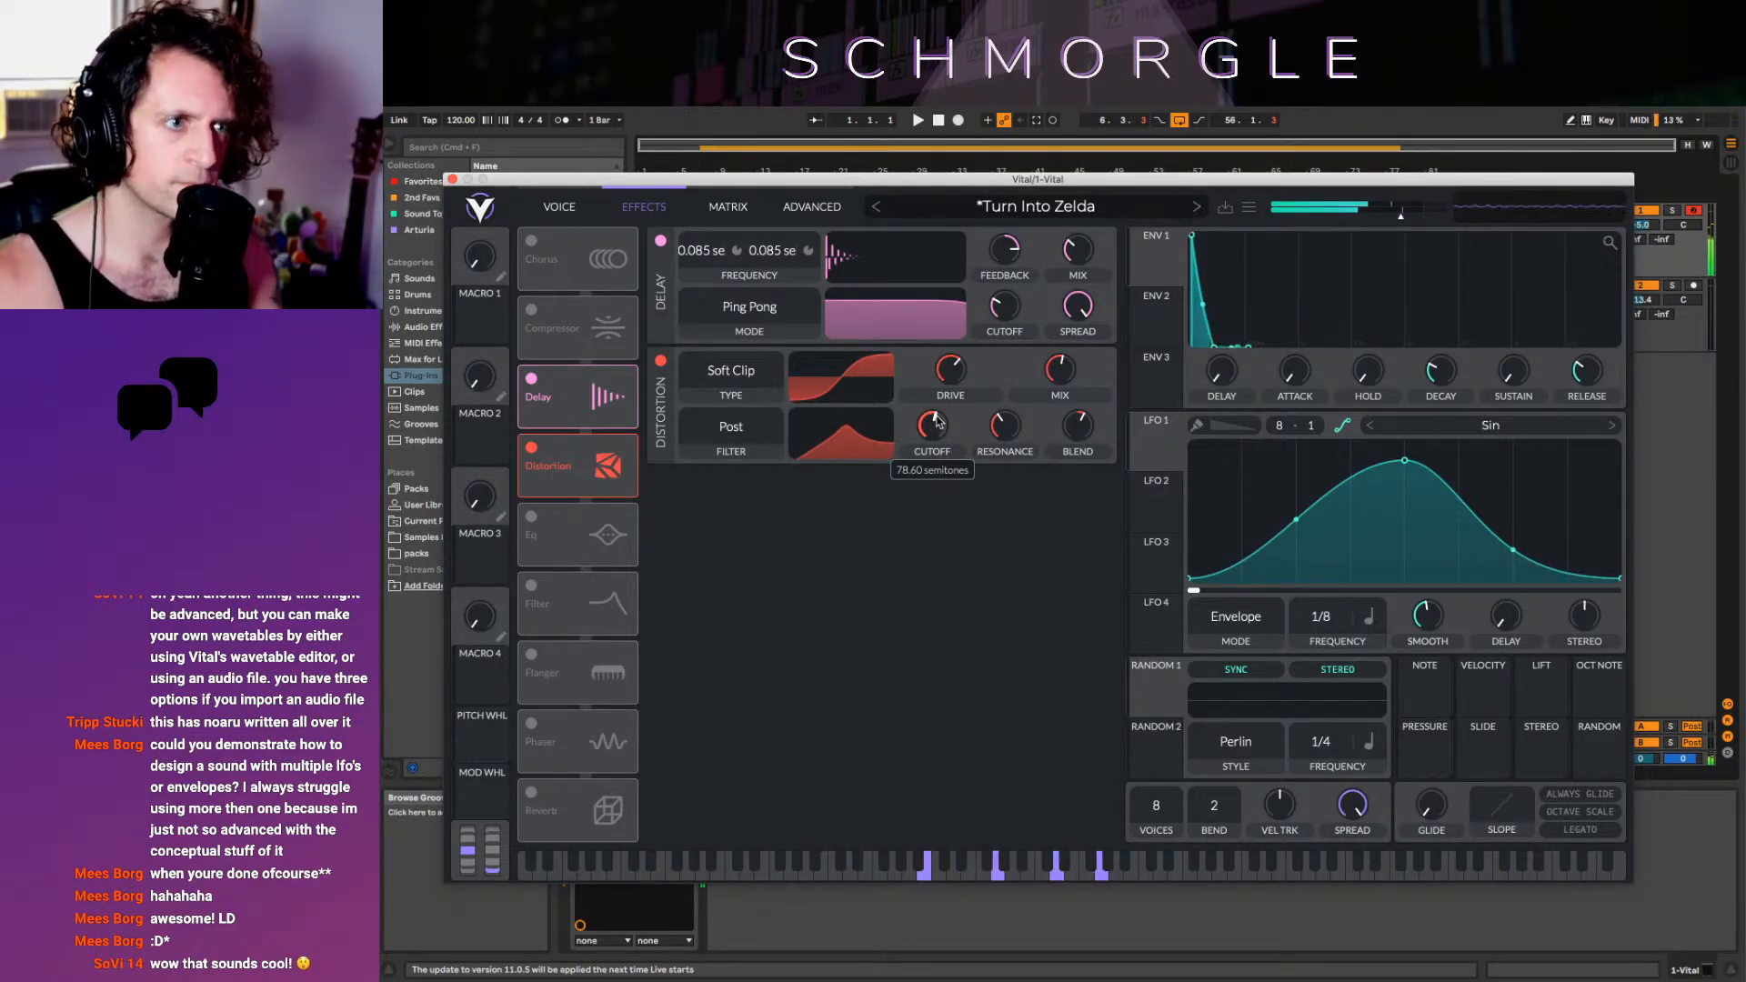
pyautogui.moveTo(1005, 425); pyautogui.dragTo(1006, 418)
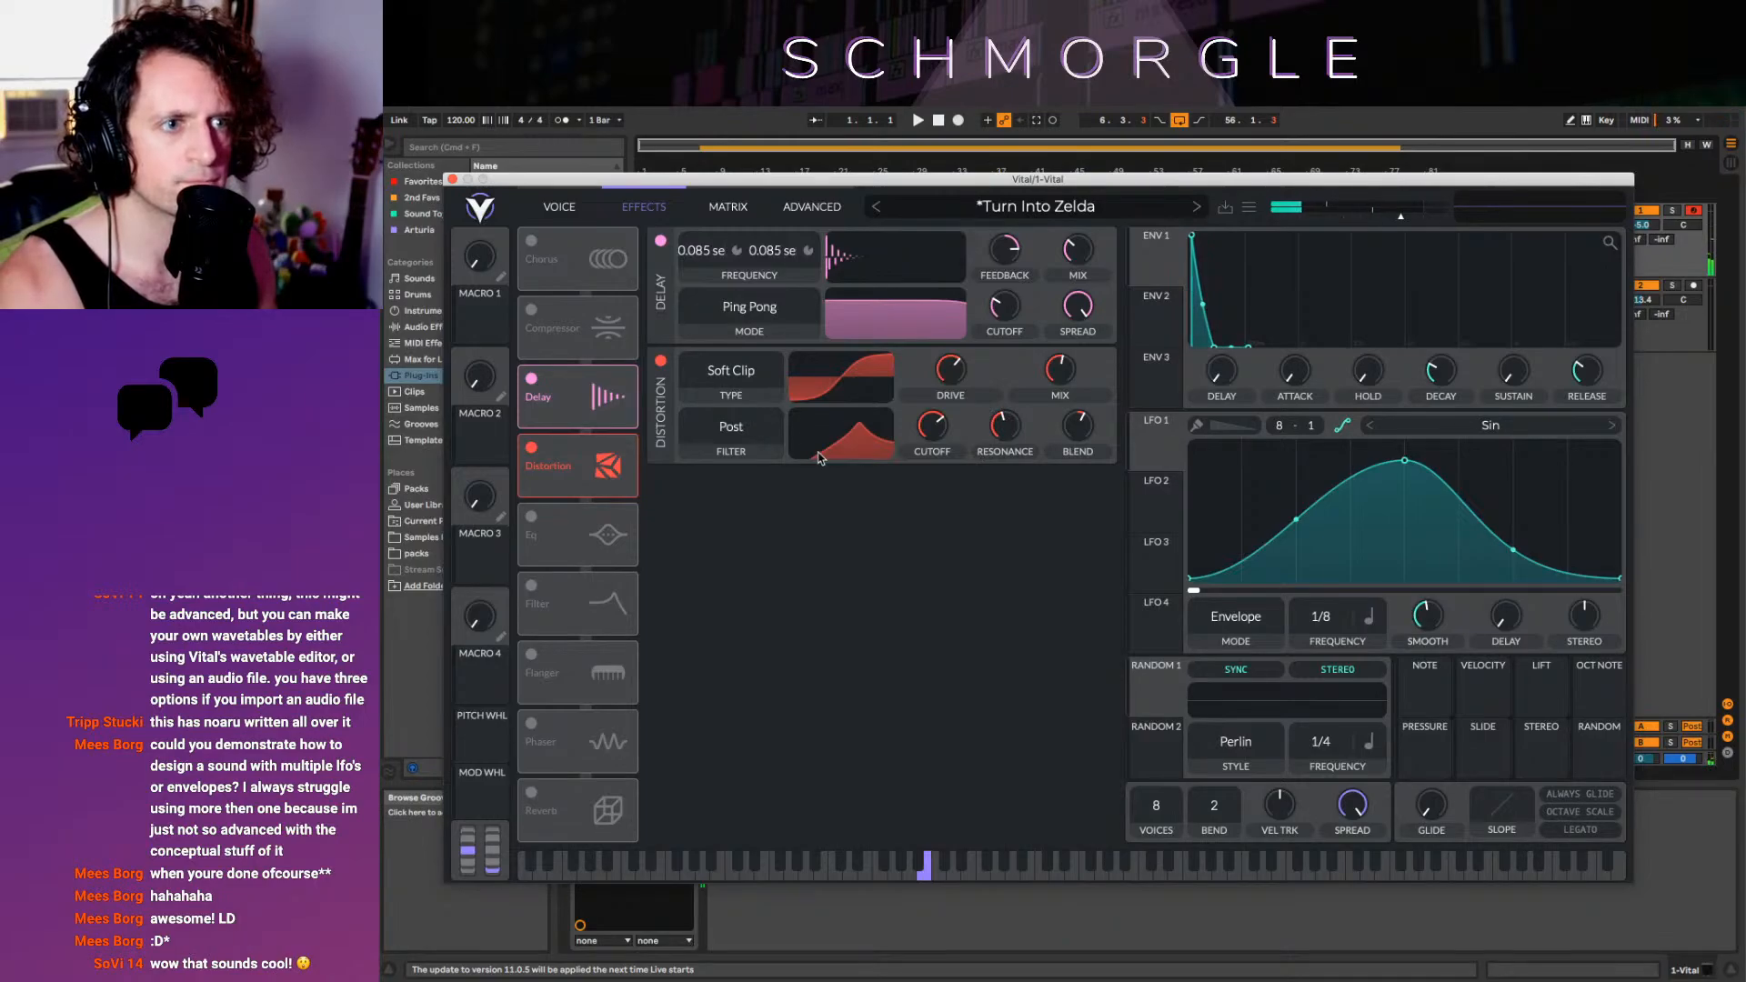
pyautogui.moveTo(821, 458); pyautogui.dragTo(804, 455)
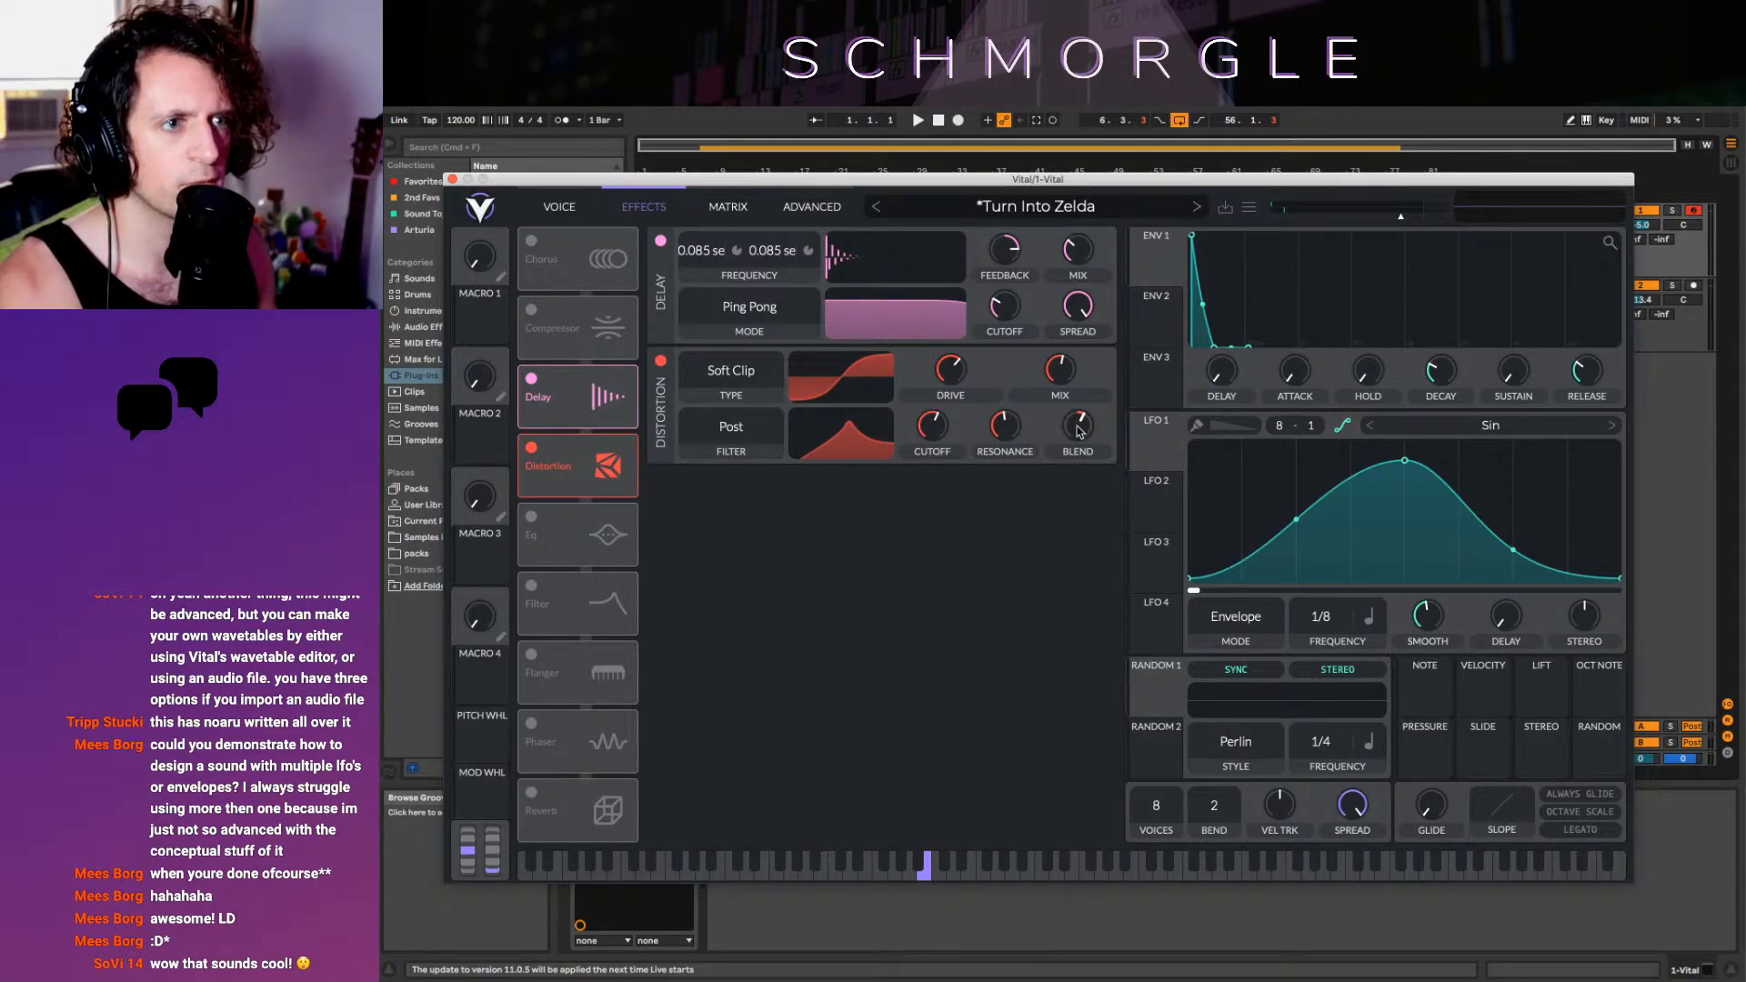
pyautogui.moveTo(1080, 431); pyautogui.dragTo(1084, 406)
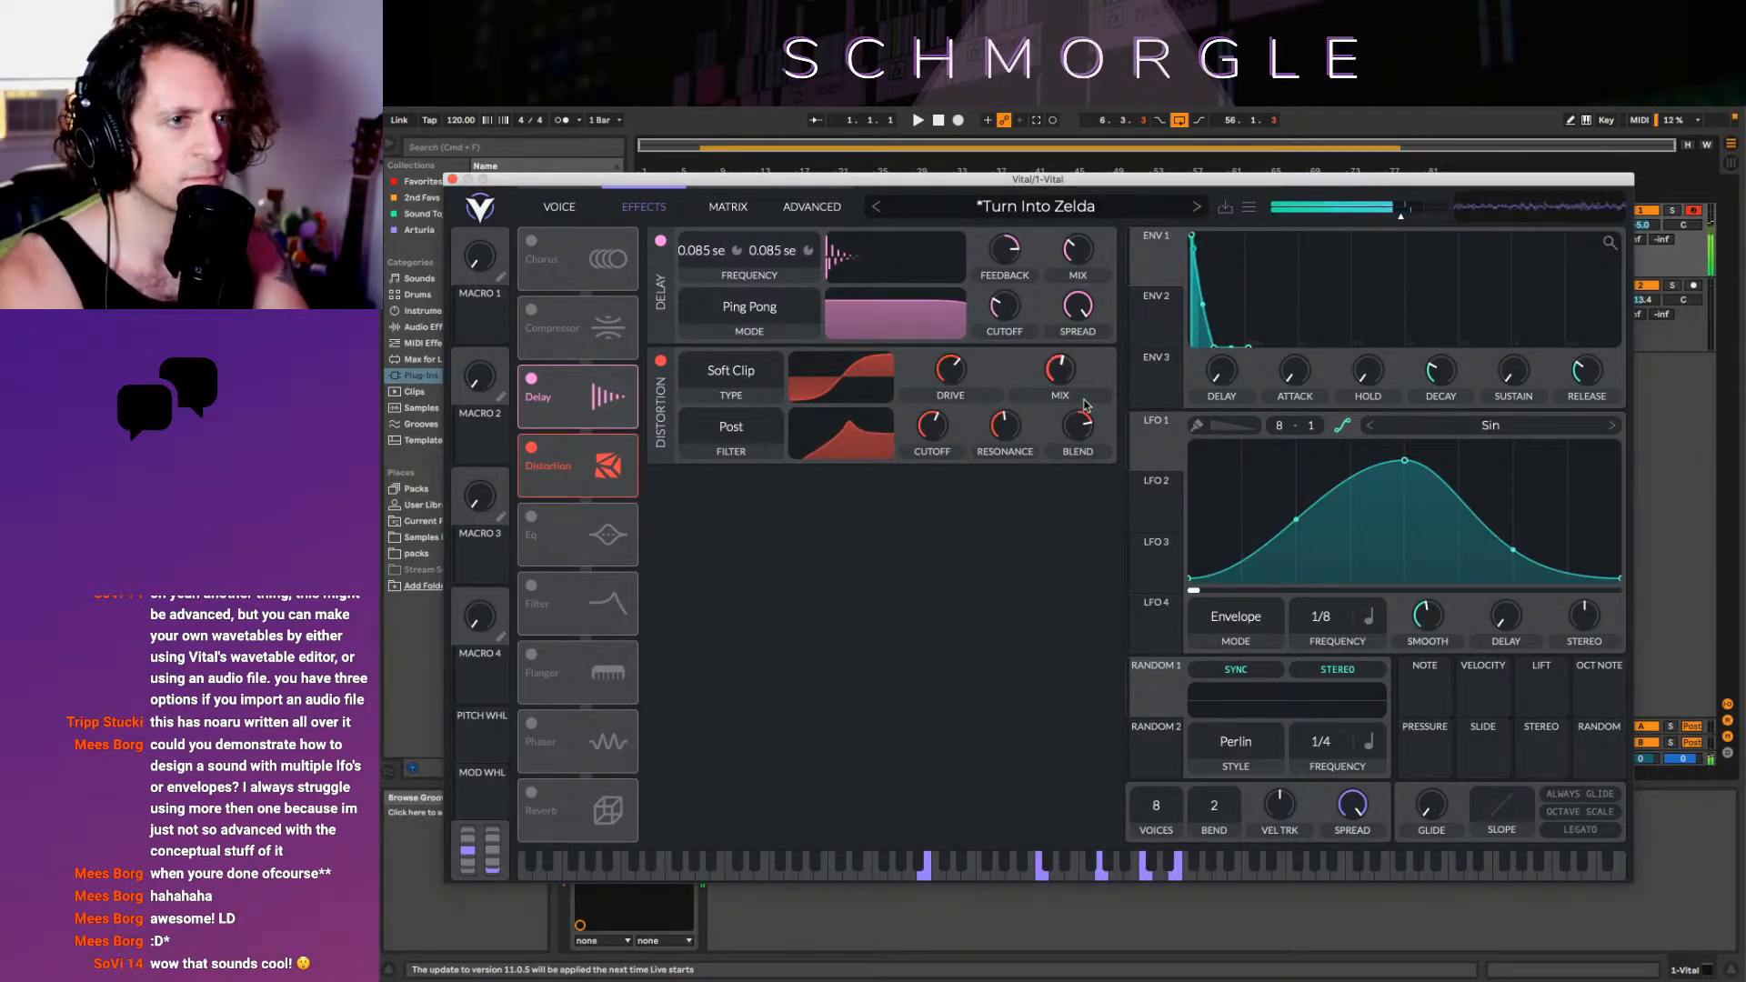
# Save the sound as a new preset named Turn Into Zelda 2
pyautogui.click(1227, 209)
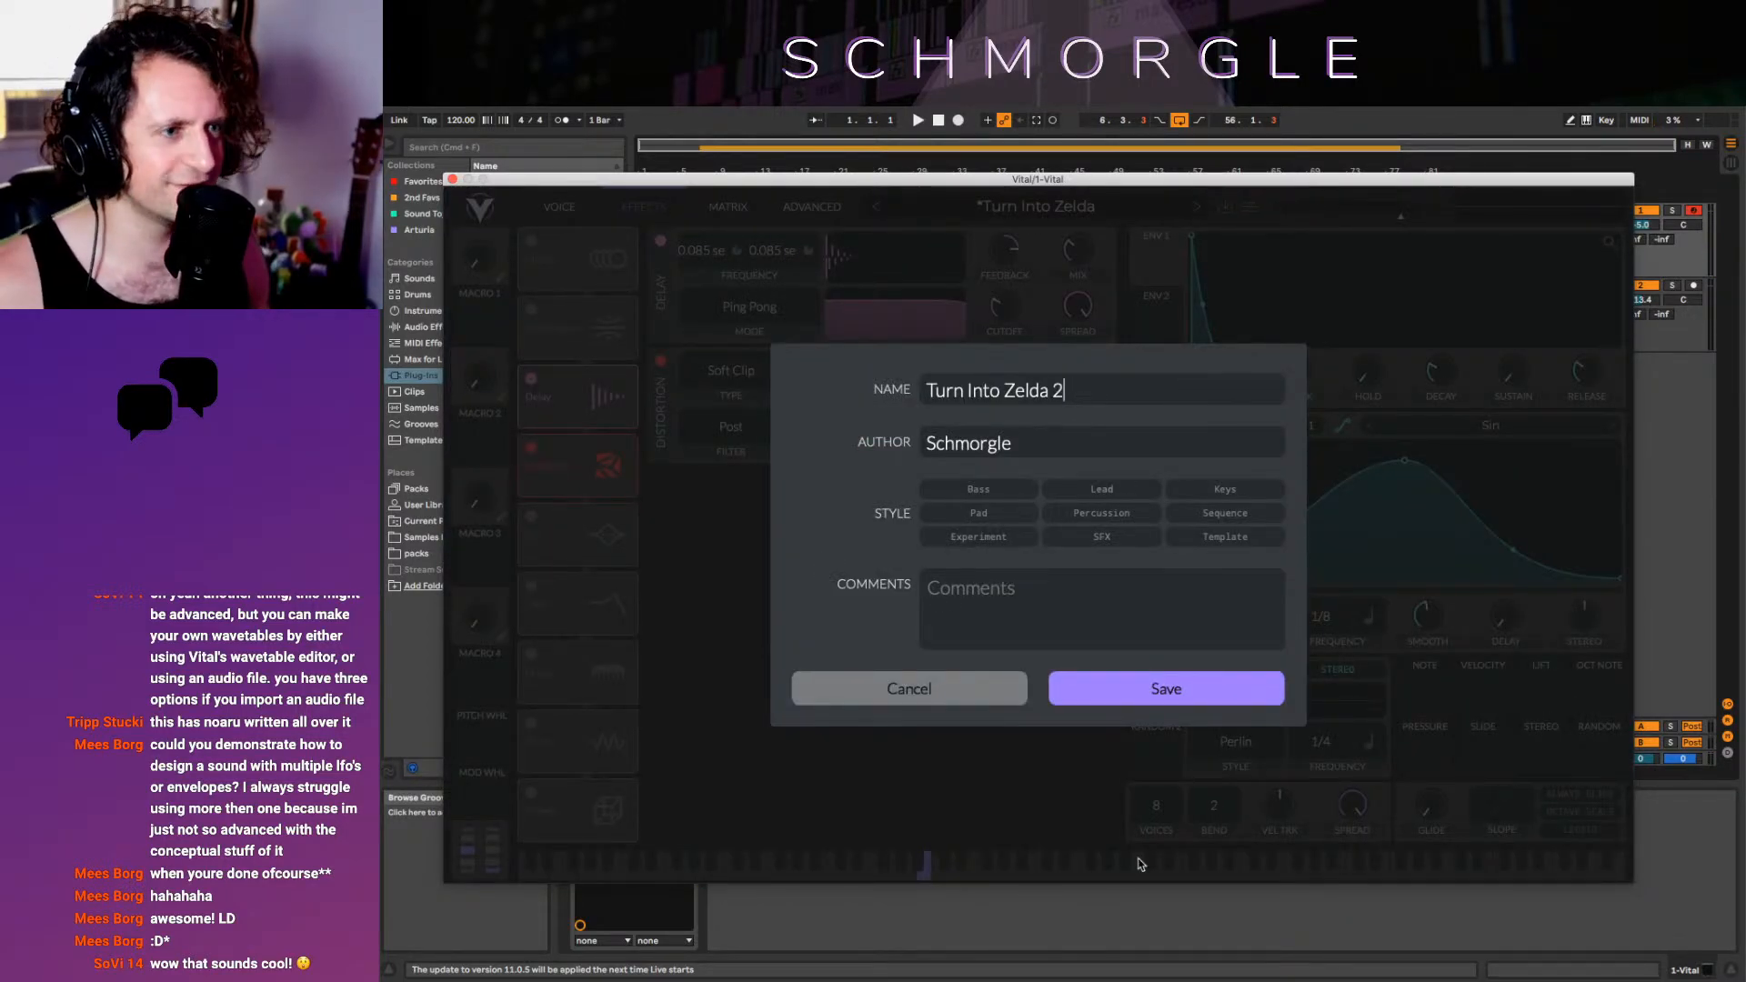
pyautogui.click(1167, 698)
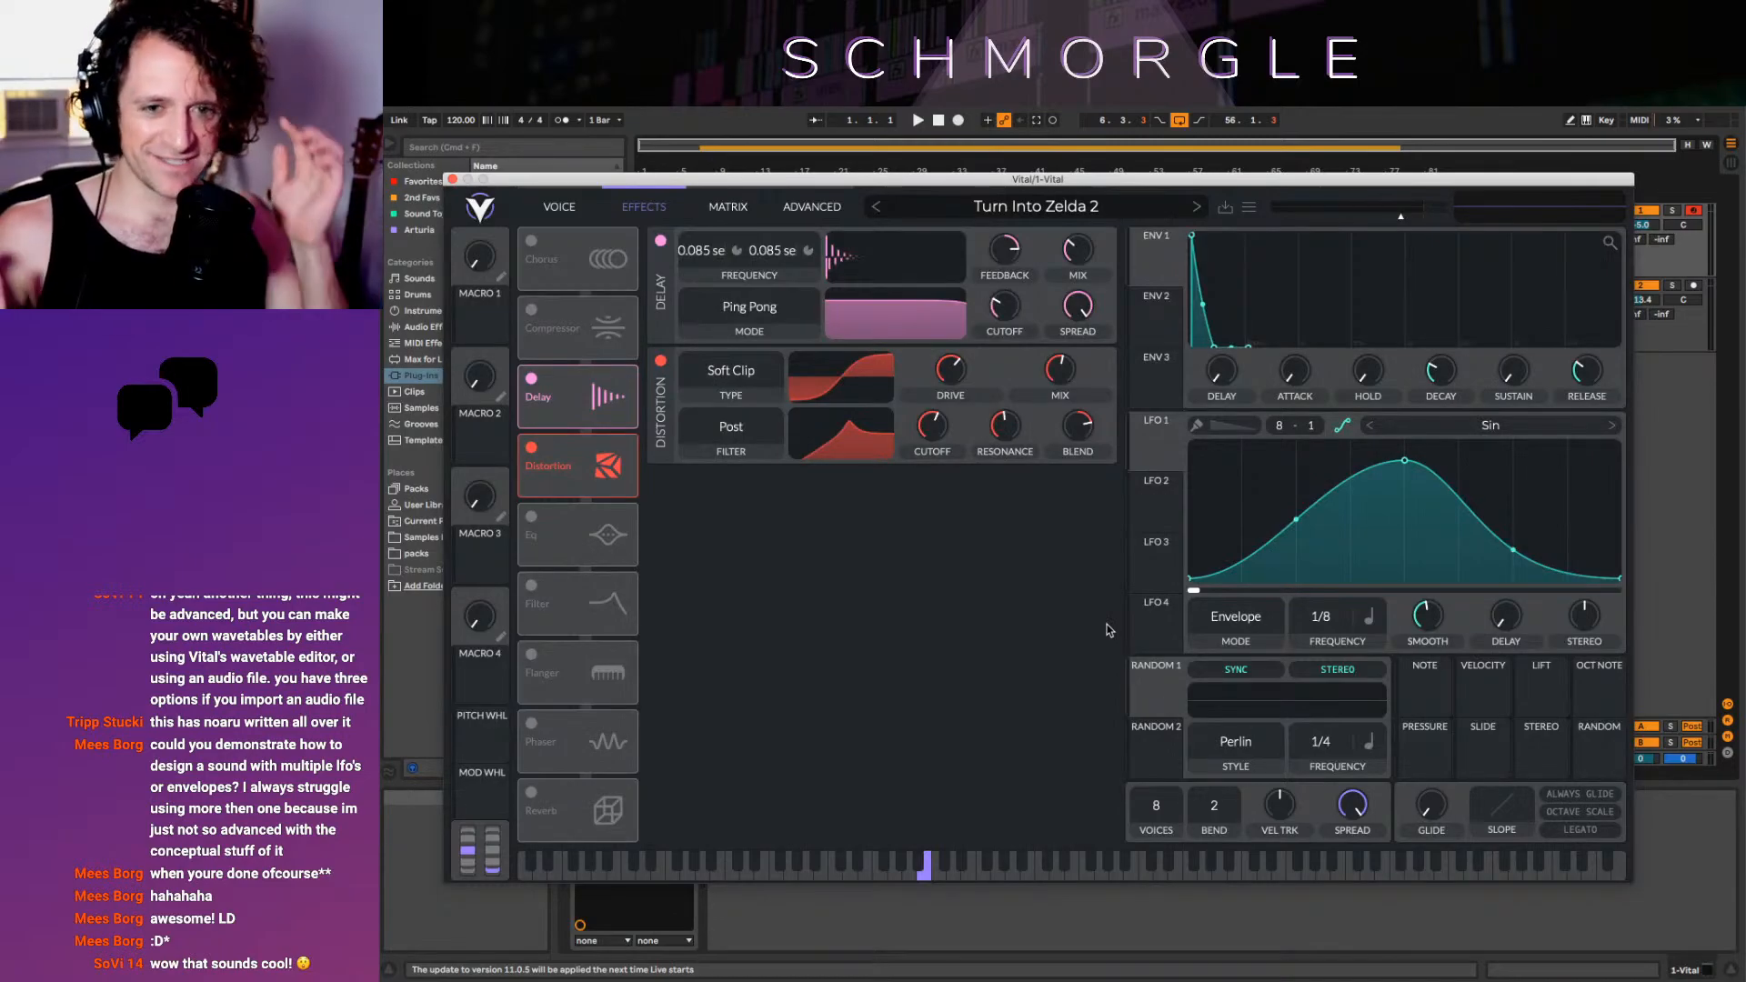
# Swap the distortion and delay for the EQ effect, and give Env 1 a longer decay with some sustain
pyautogui.click(531, 448)
pyautogui.click(531, 378)
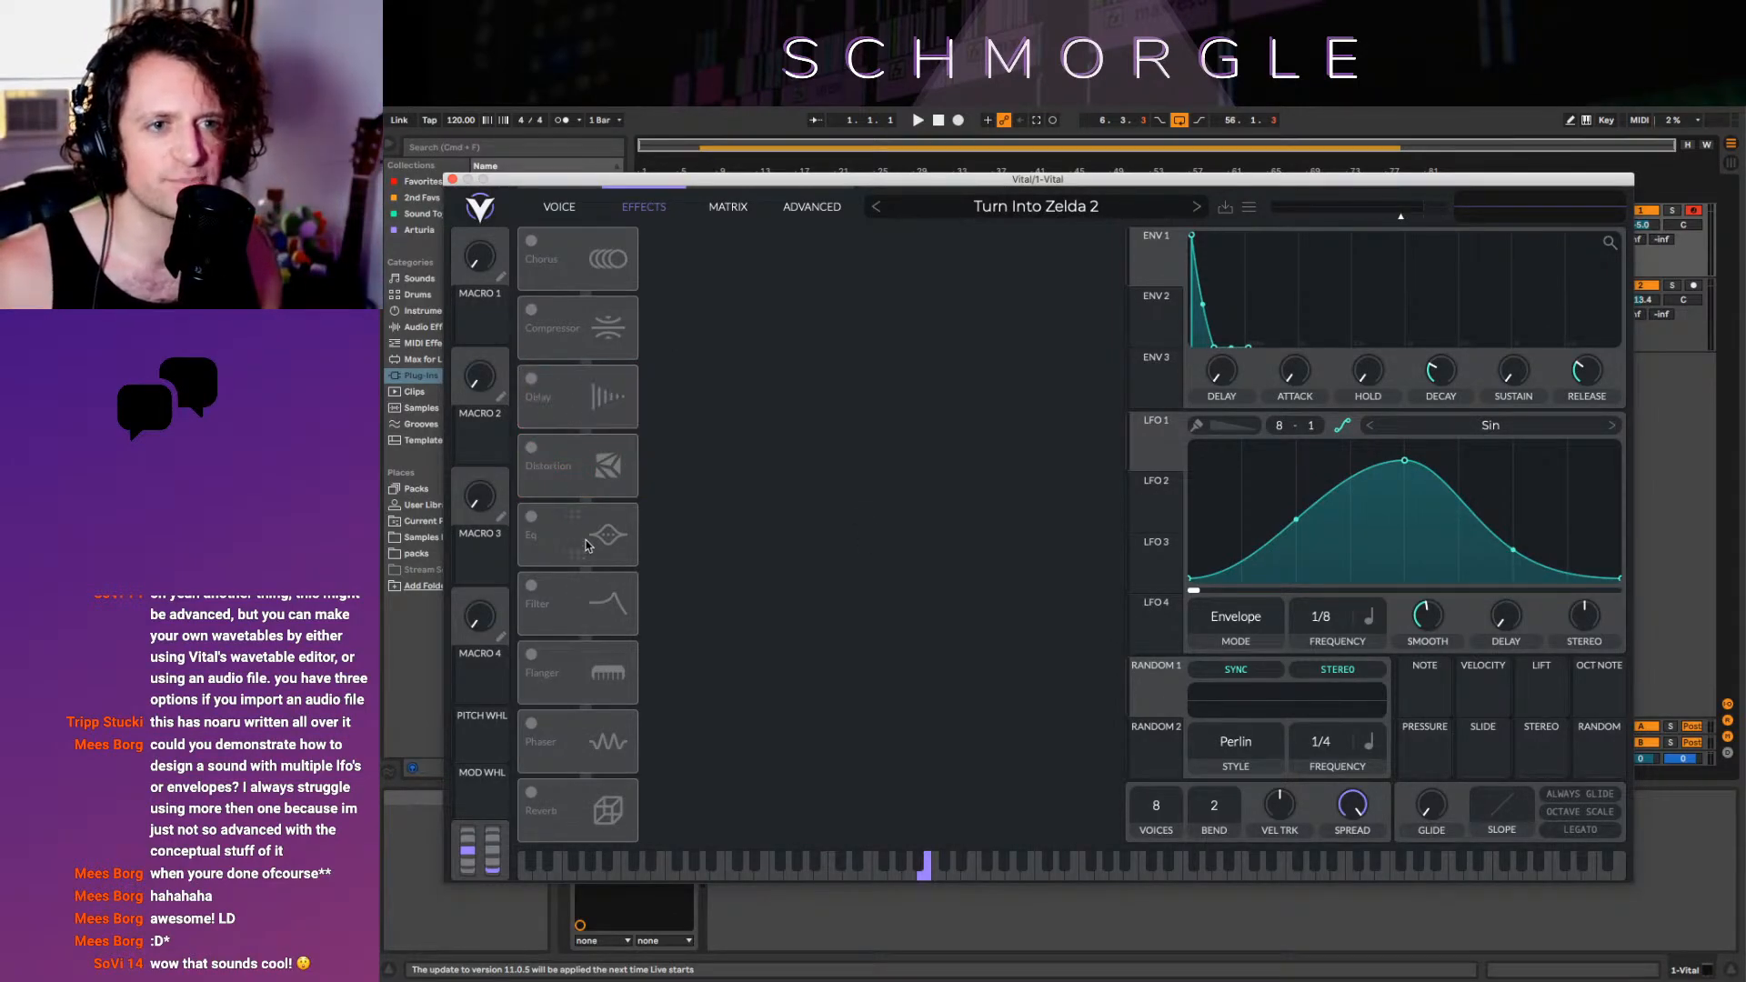
pyautogui.click(535, 518)
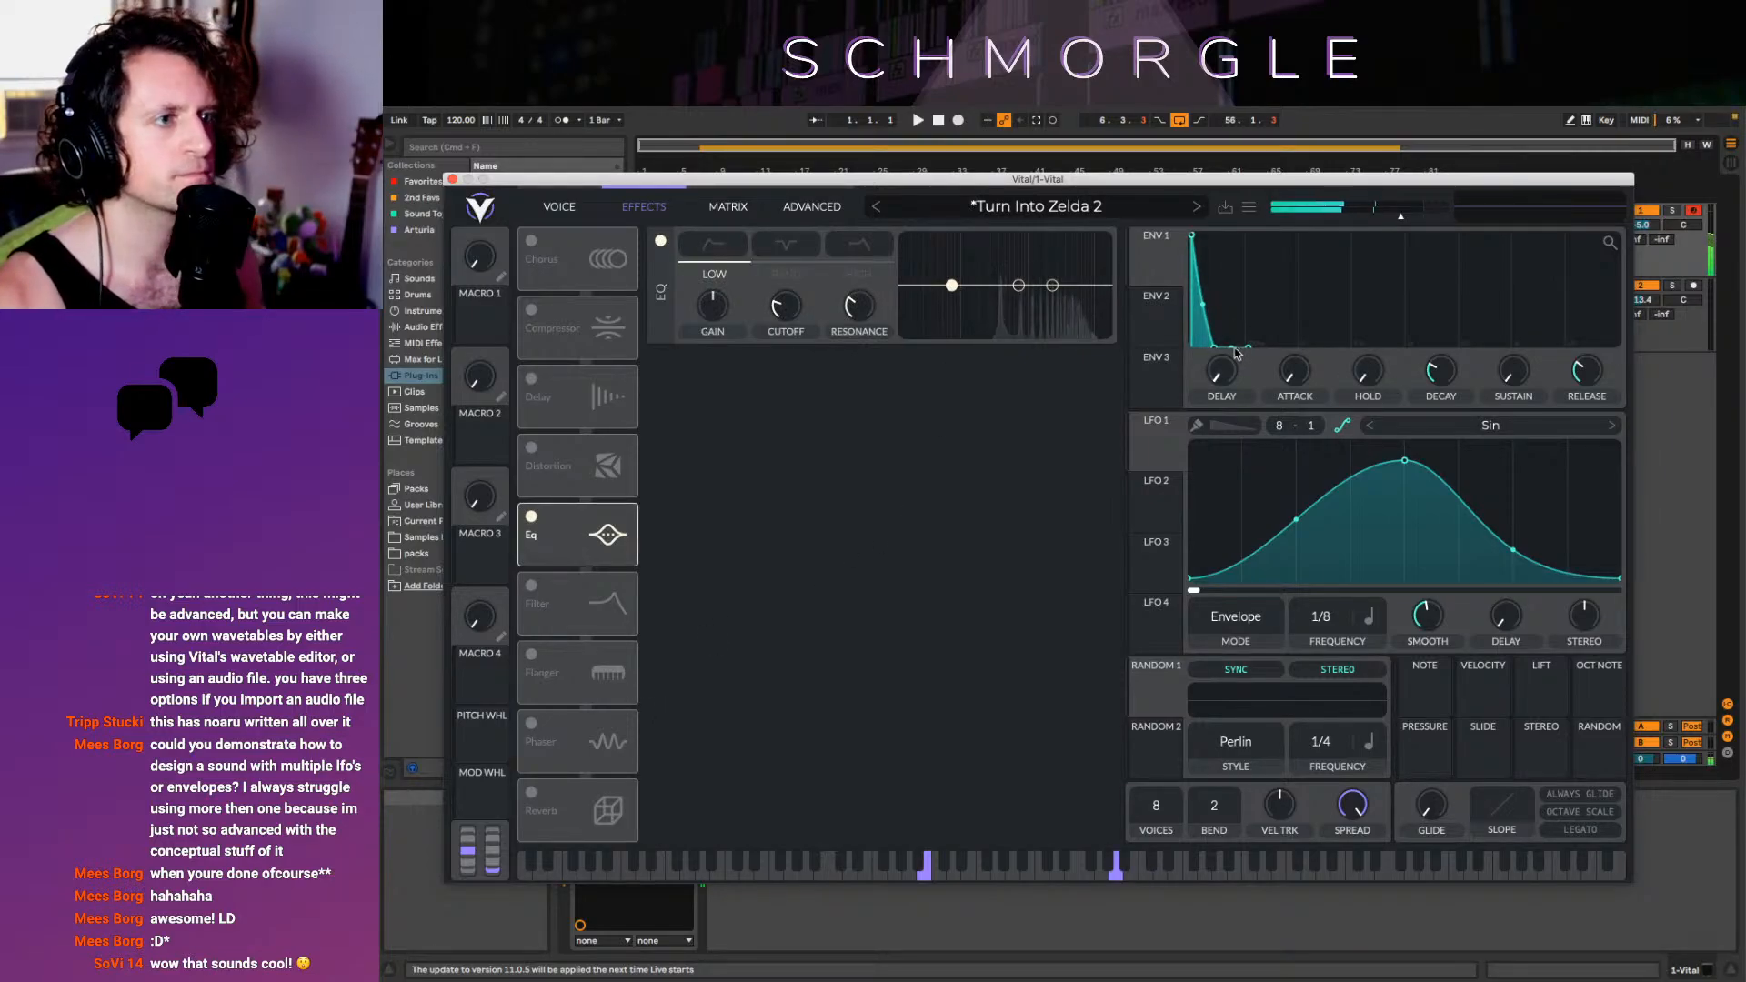
pyautogui.moveTo(1235, 353); pyautogui.dragTo(1337, 331)
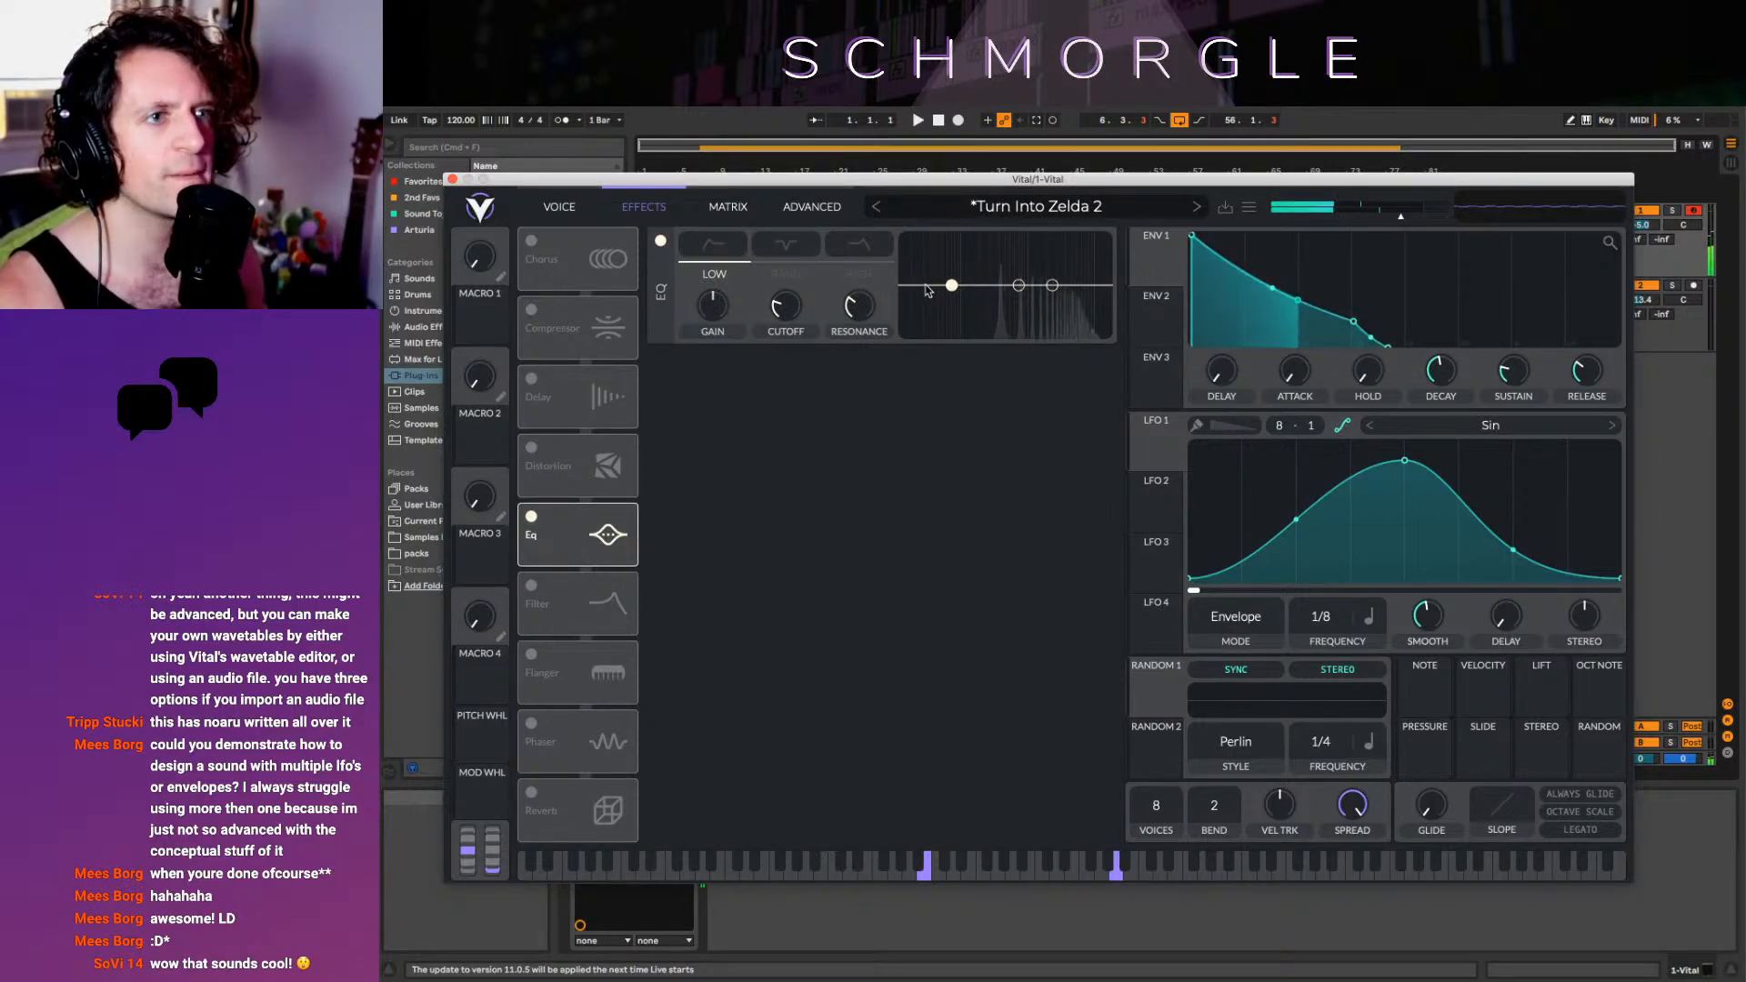
# Enable the EQ's low cut and high cut, moving the low cut's cutoff up and the high cut to the top of the spectrum
pyautogui.click(714, 245)
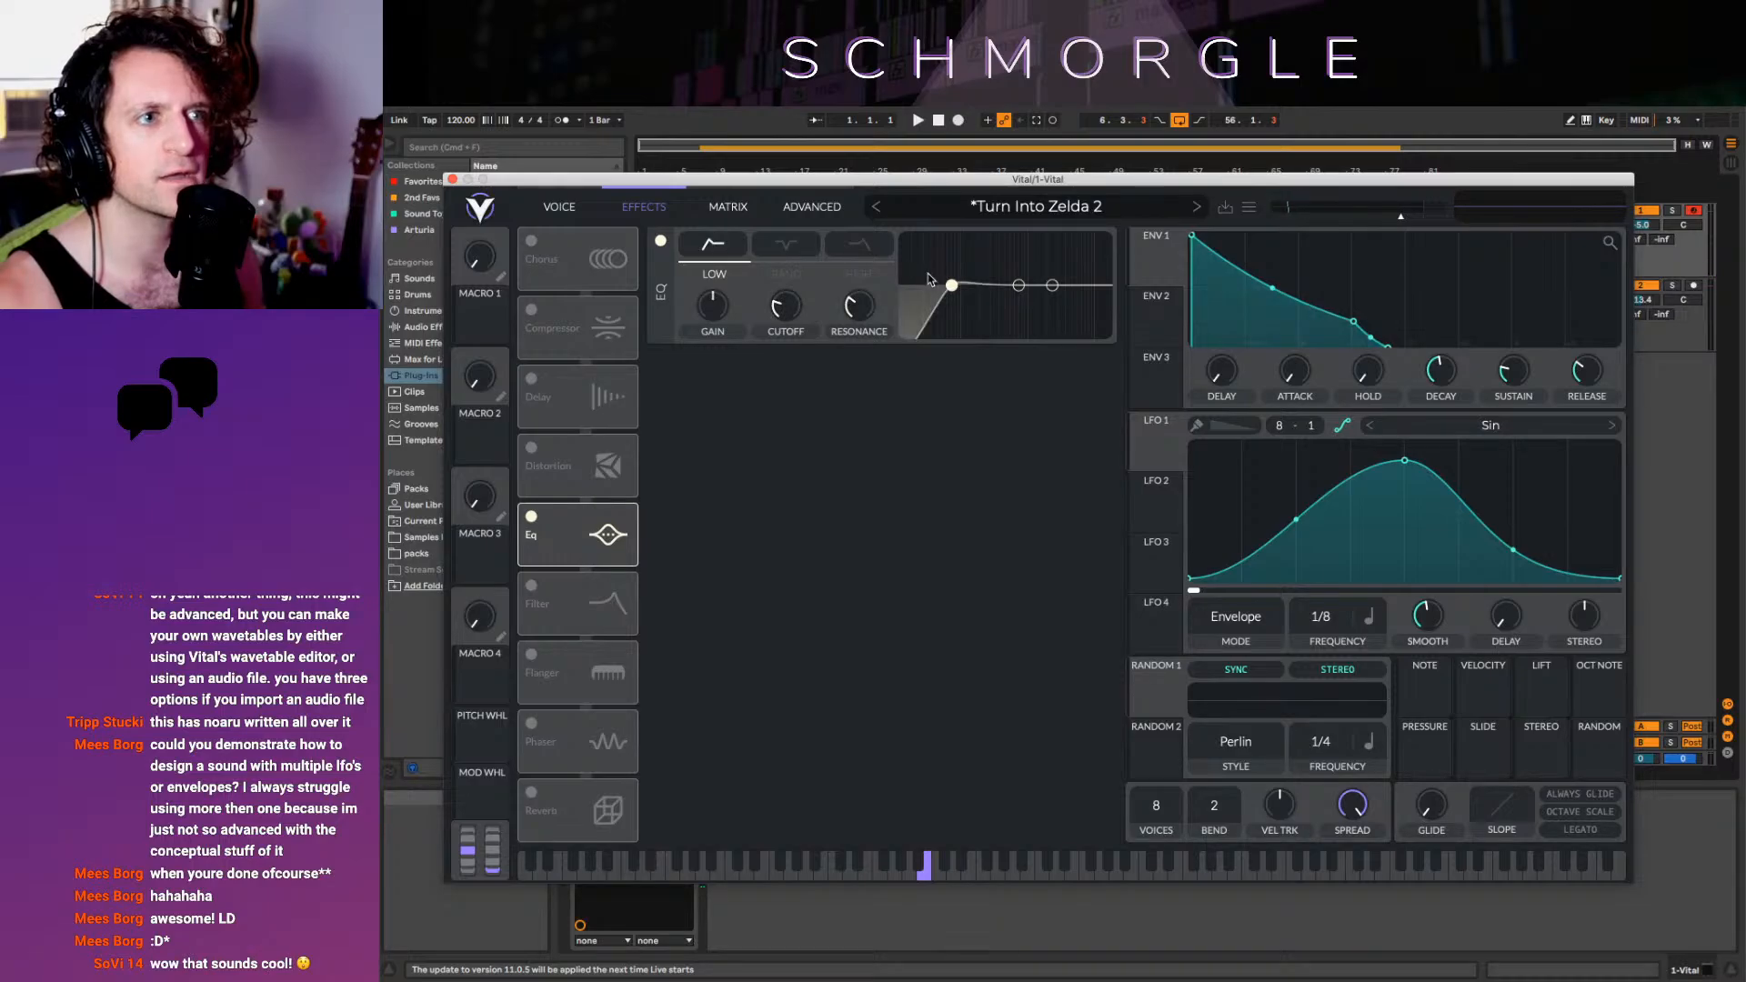
pyautogui.moveTo(952, 285)
pyautogui.mouseDown()
pyautogui.moveTo(1084, 278)
pyautogui.moveTo(948, 281)
pyautogui.mouseUp()
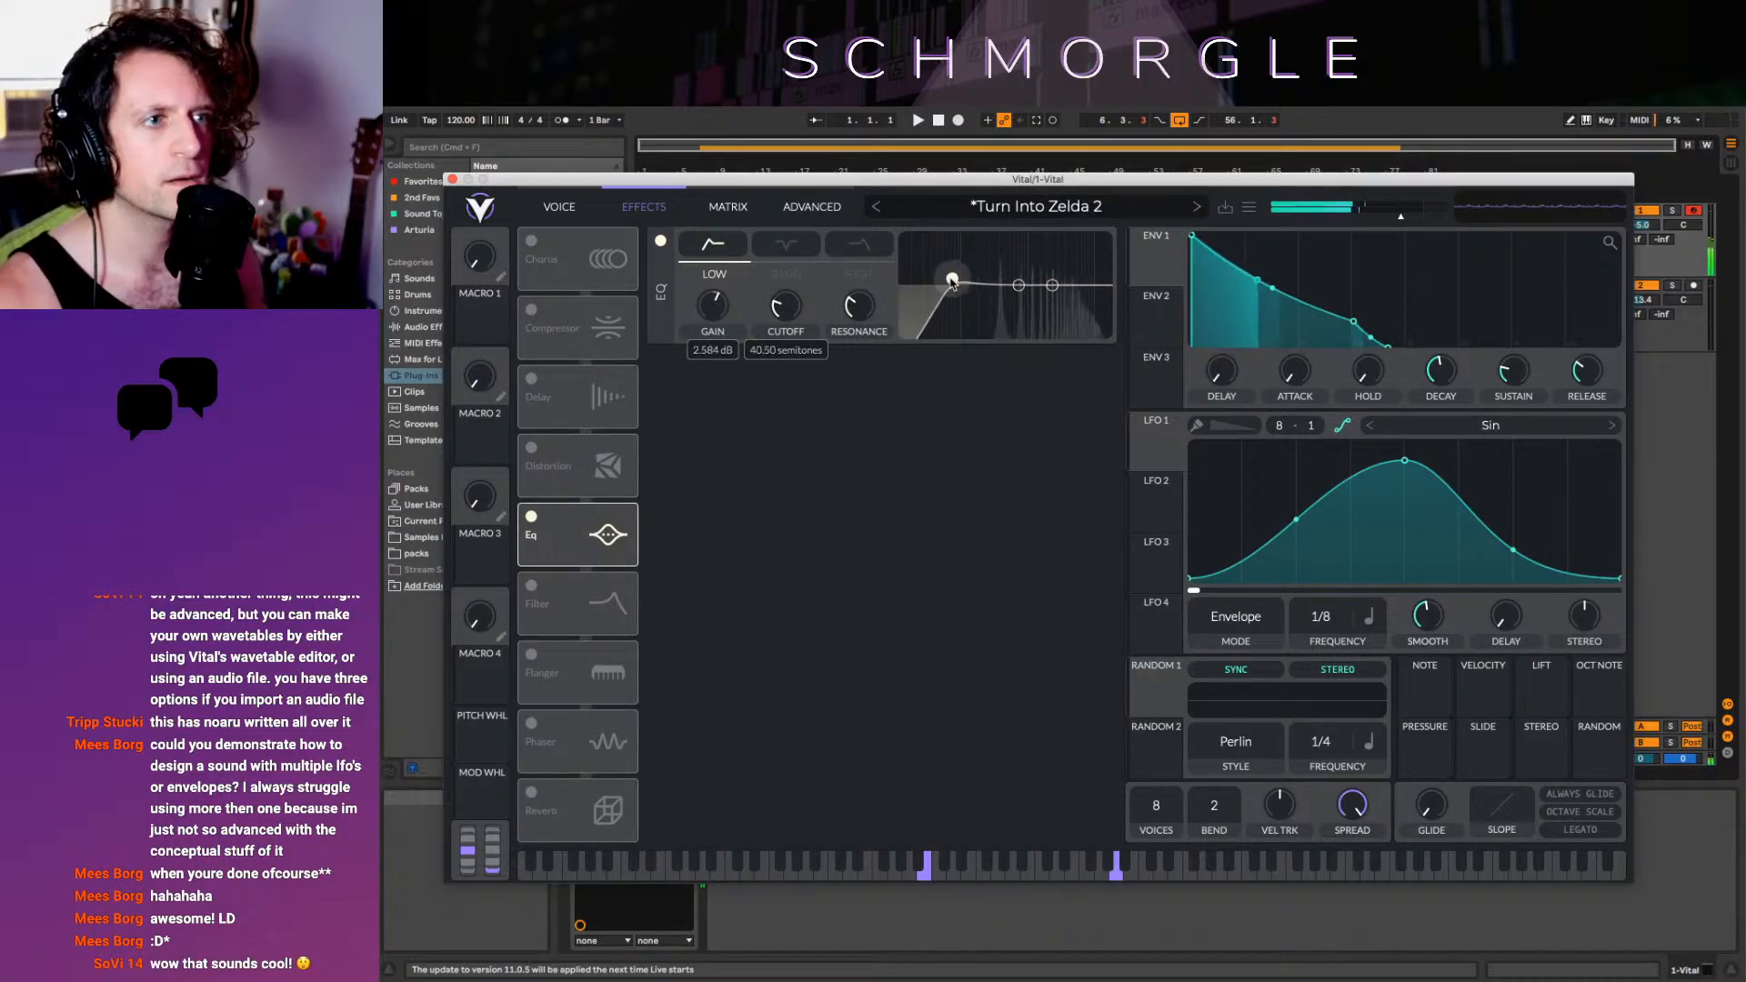
pyautogui.click(858, 245)
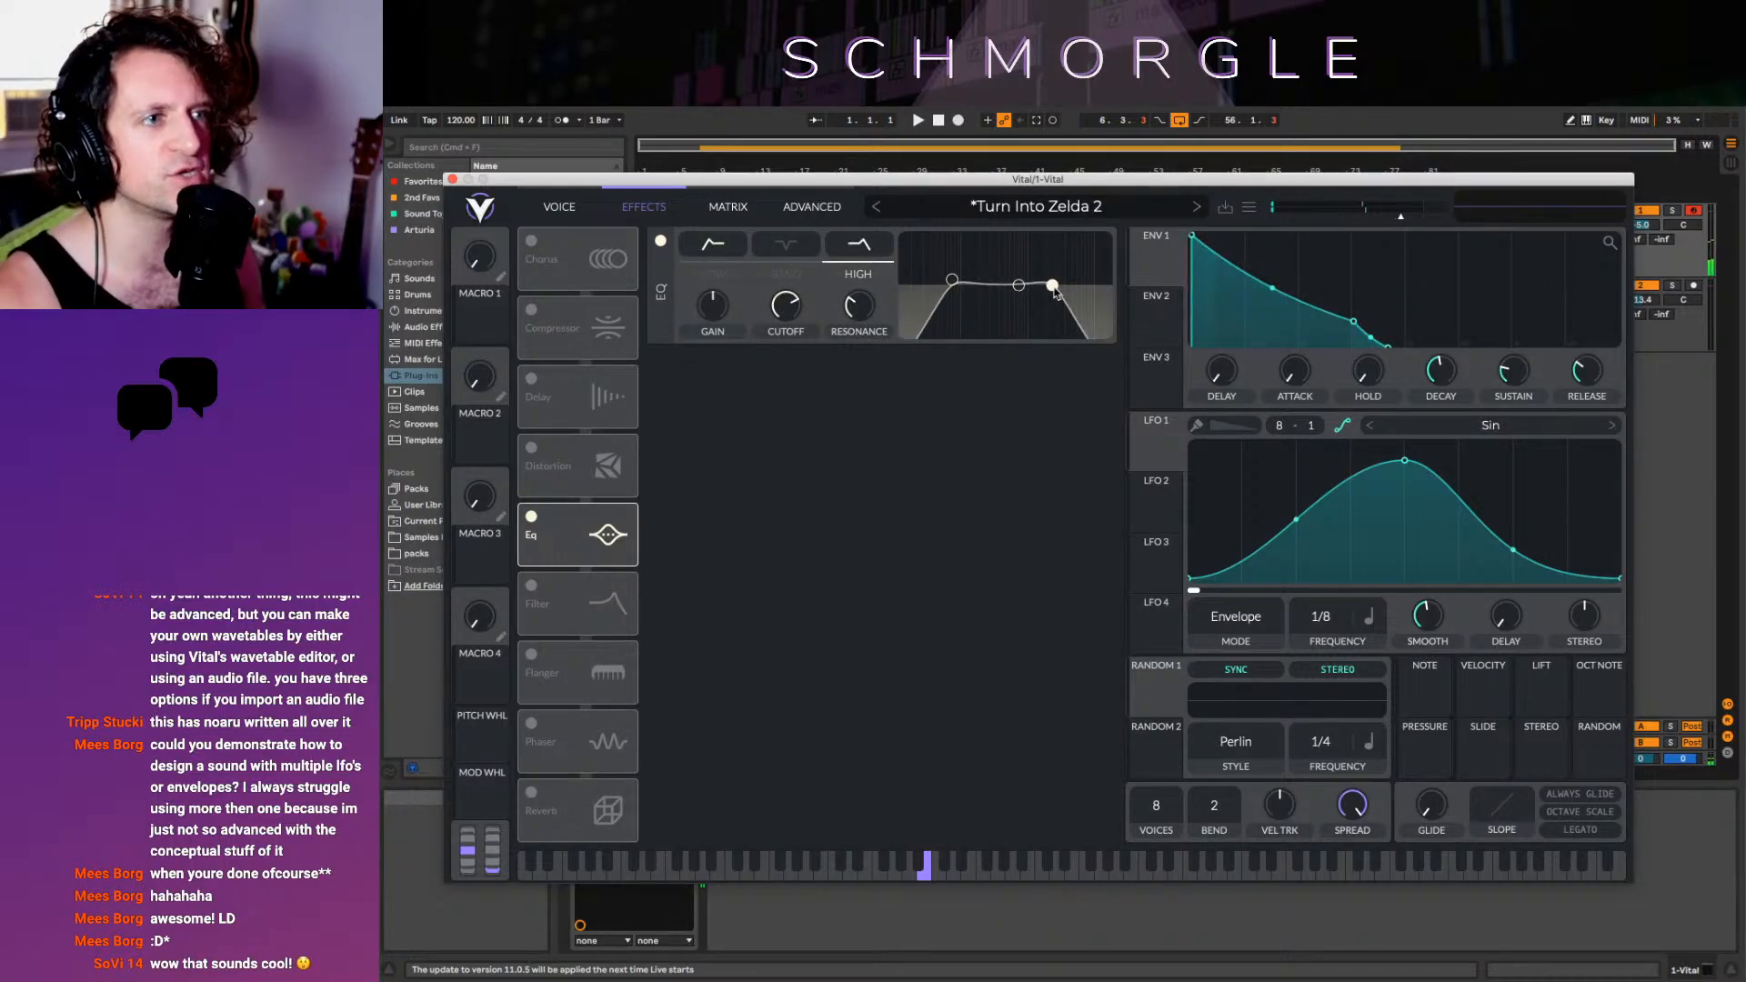
pyautogui.moveTo(1055, 291); pyautogui.dragTo(1102, 289)
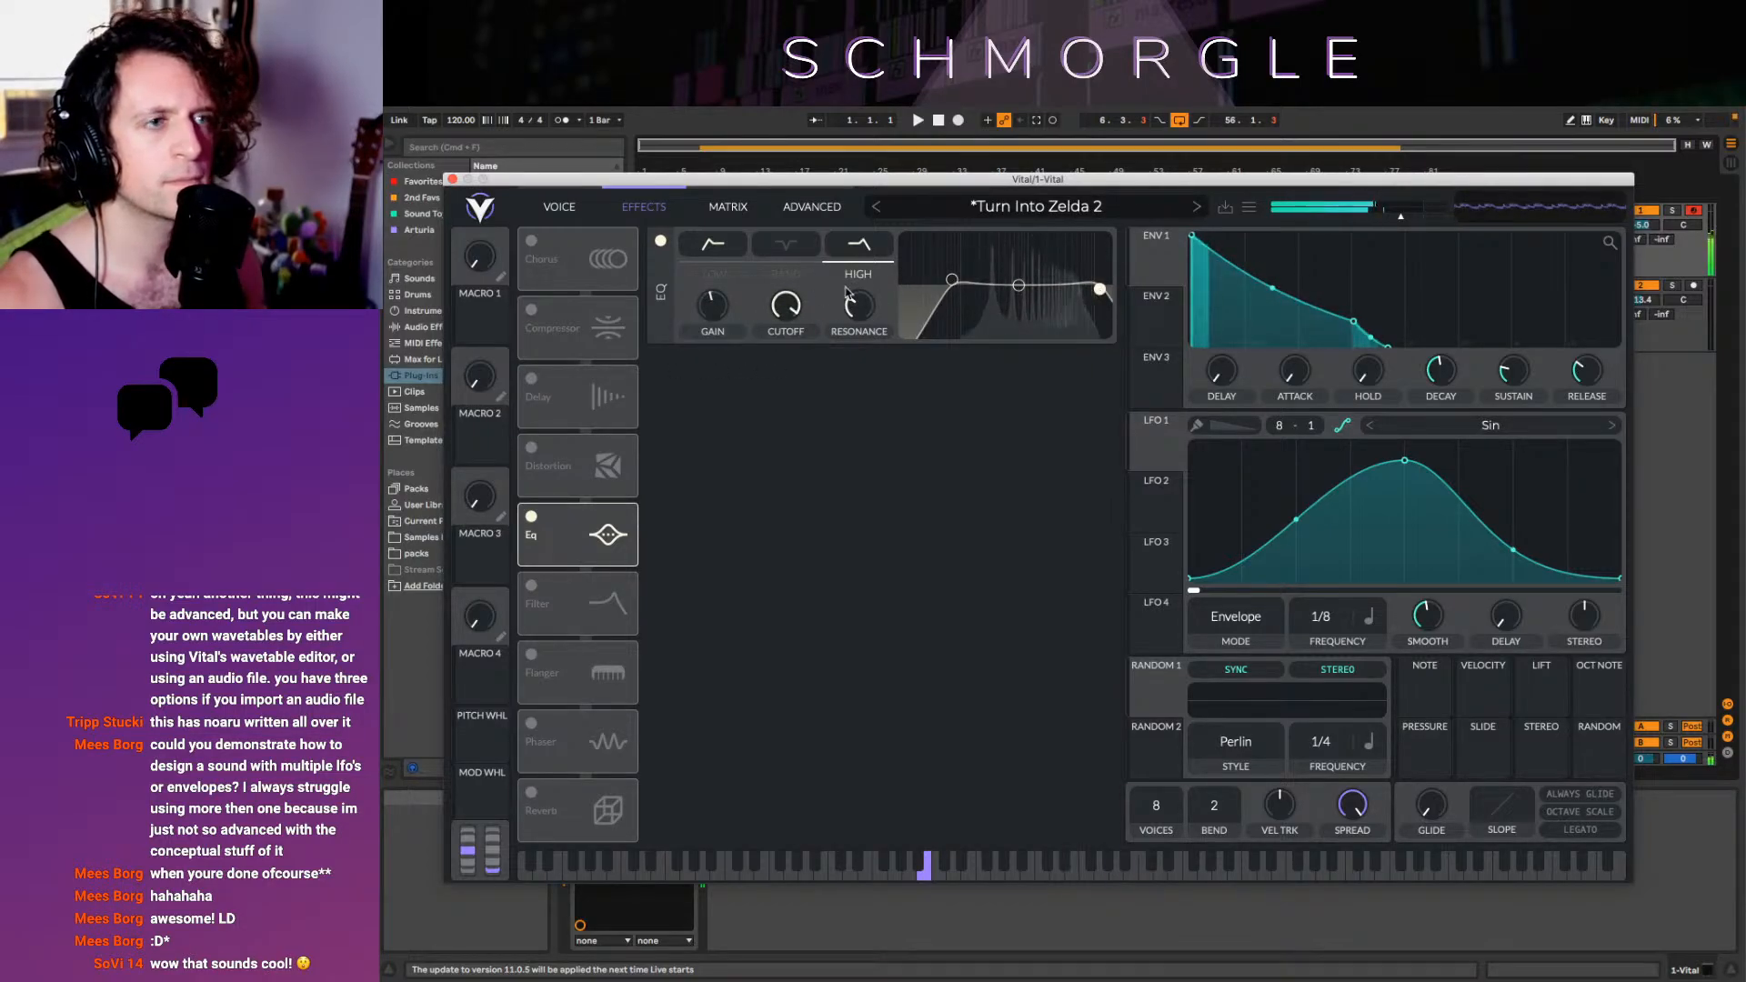
pyautogui.moveTo(952, 279); pyautogui.dragTo(996, 279)
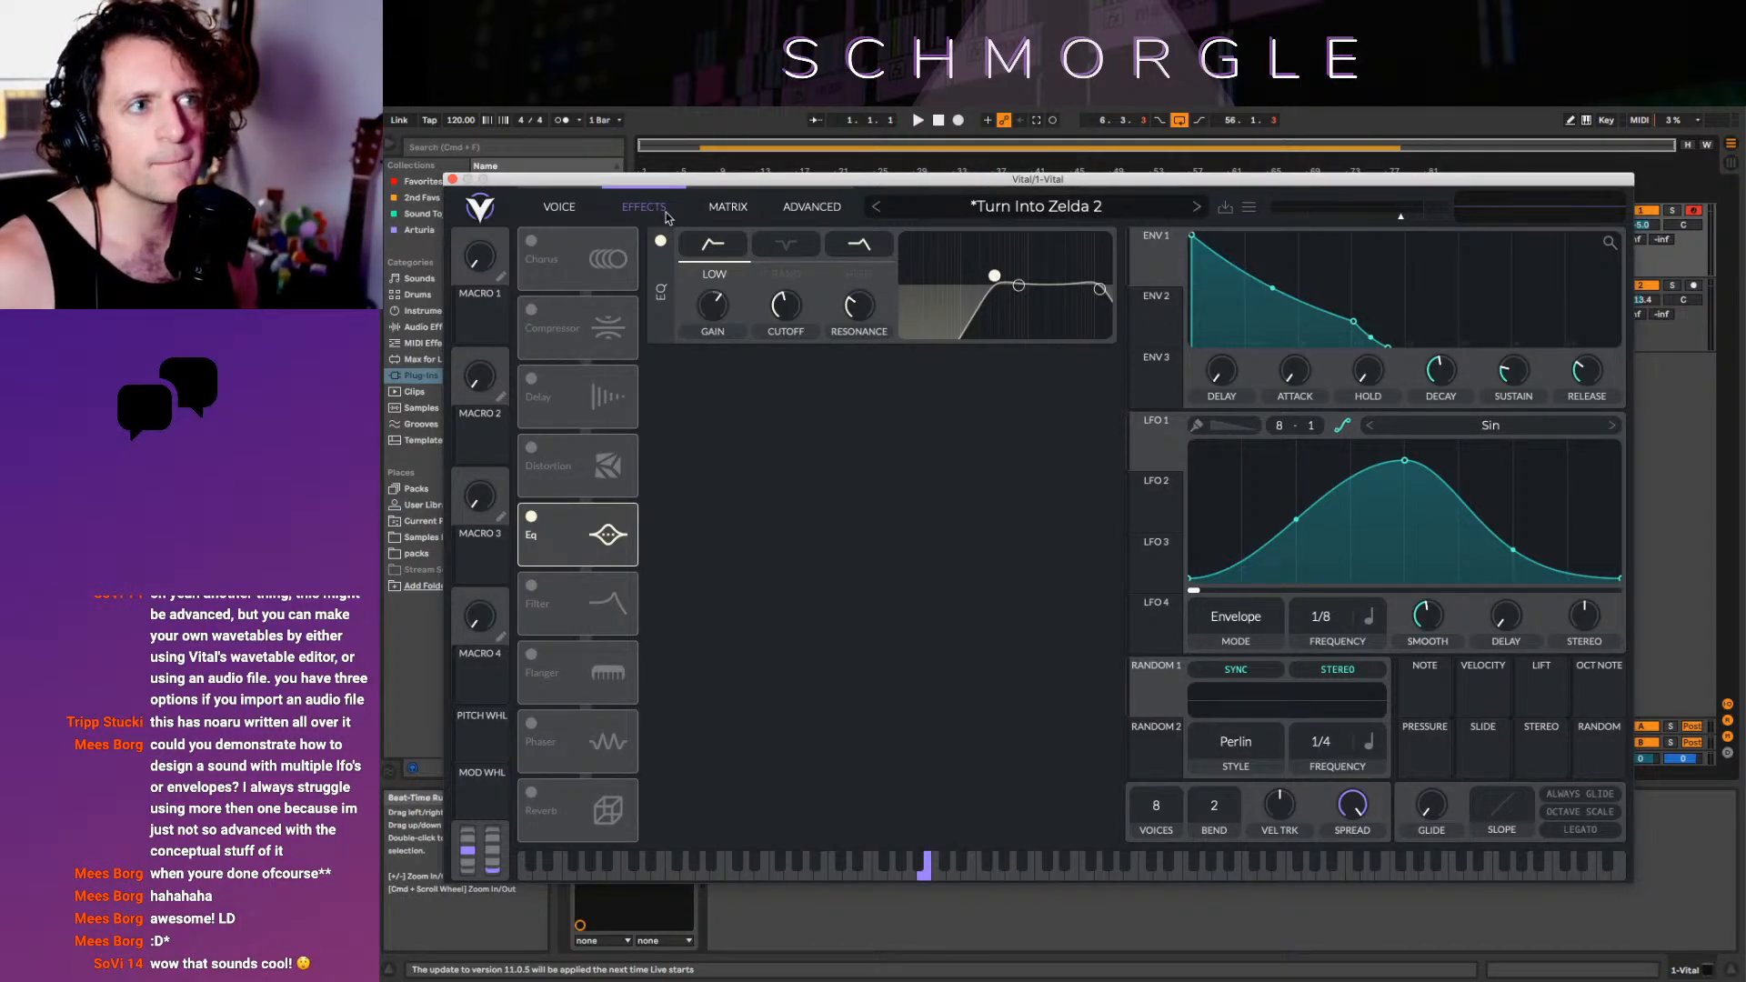
pyautogui.click(560, 205)
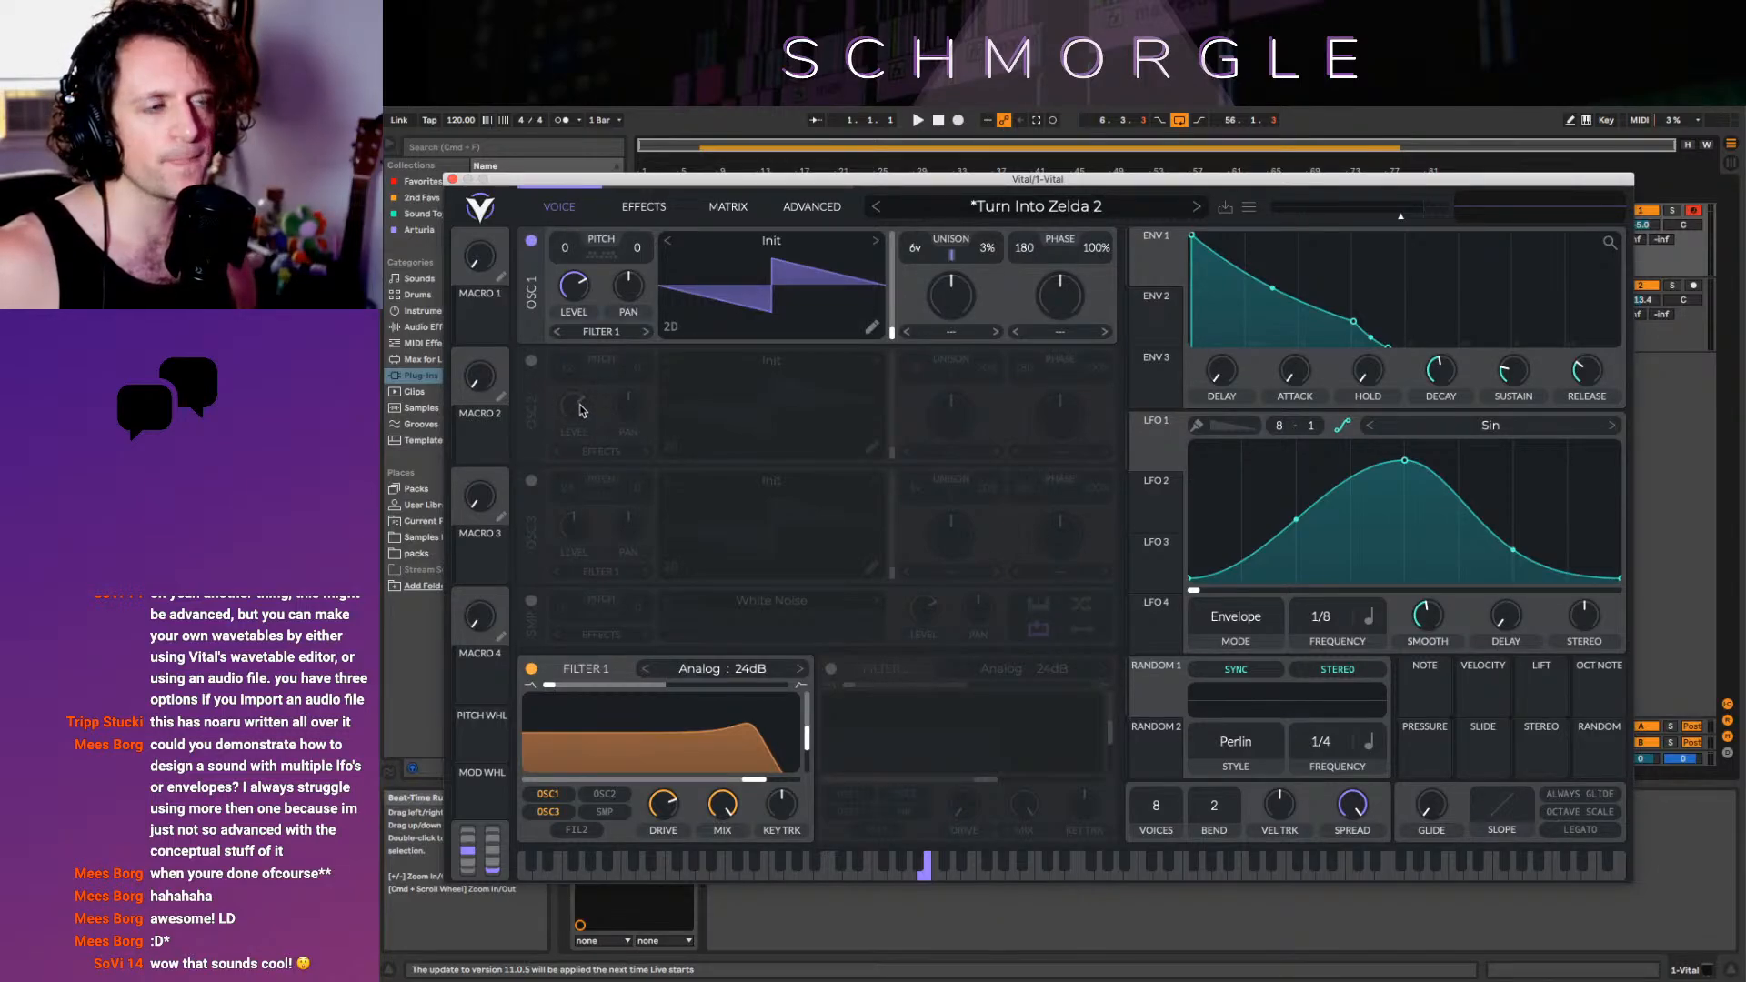
pyautogui.click(615, 215)
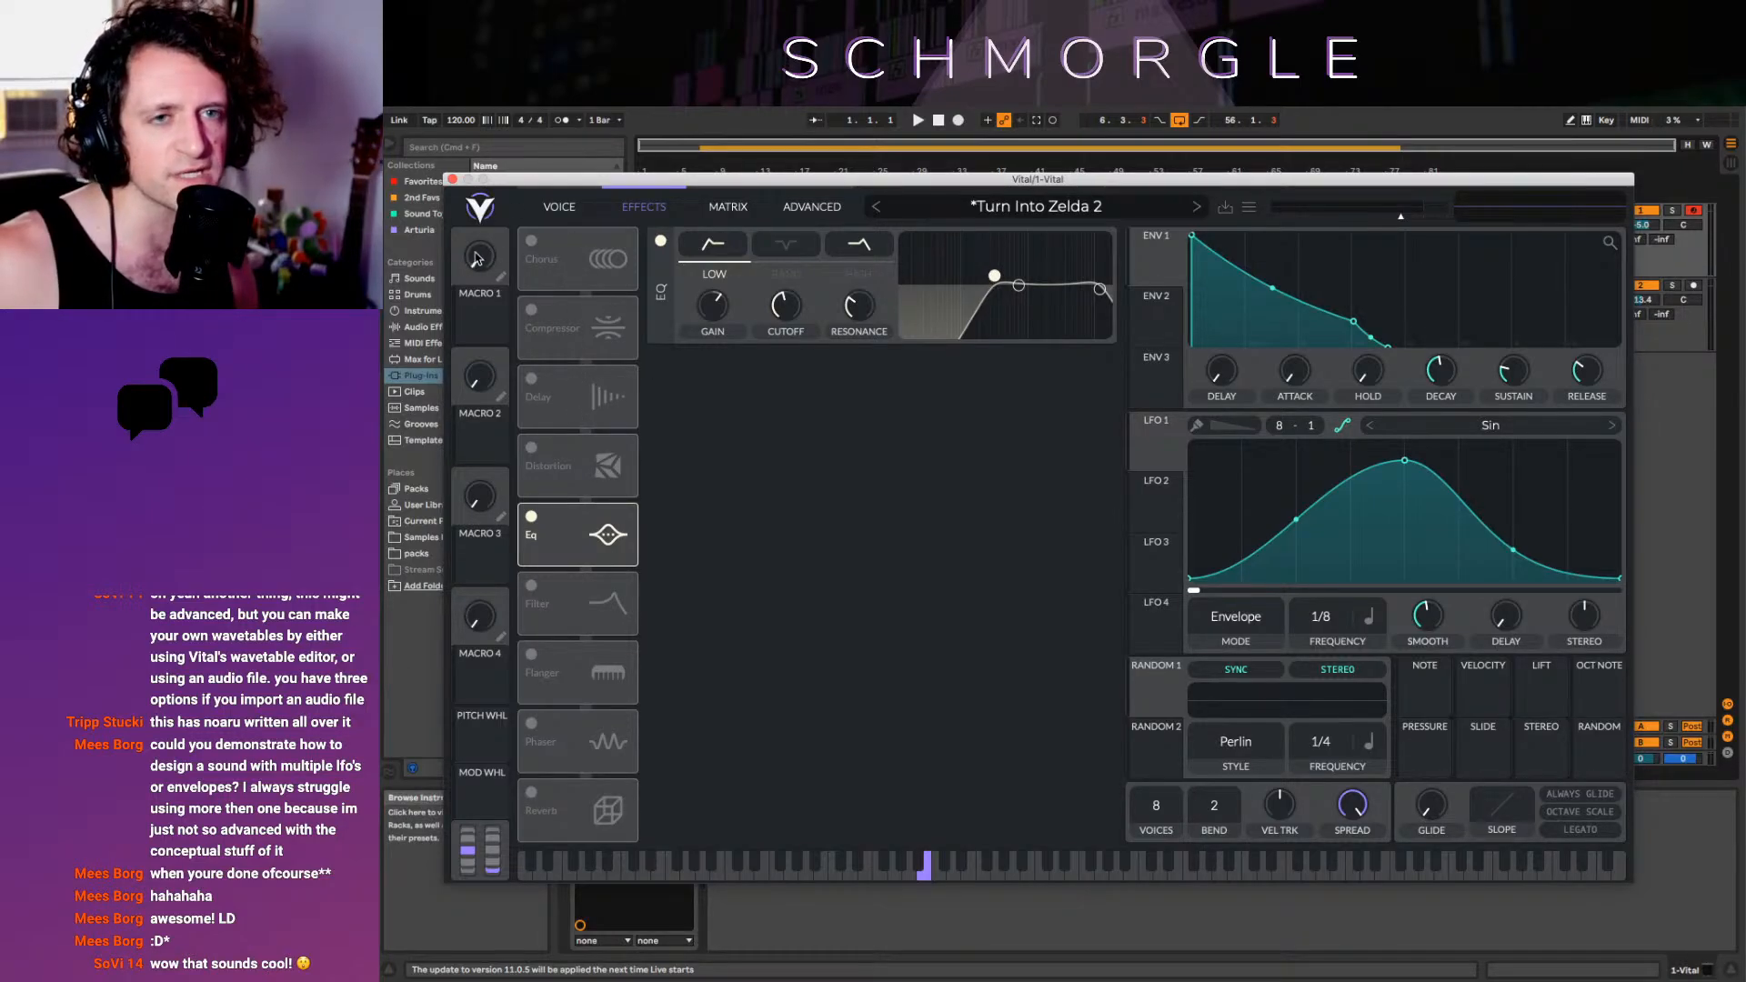
pyautogui.click(560, 207)
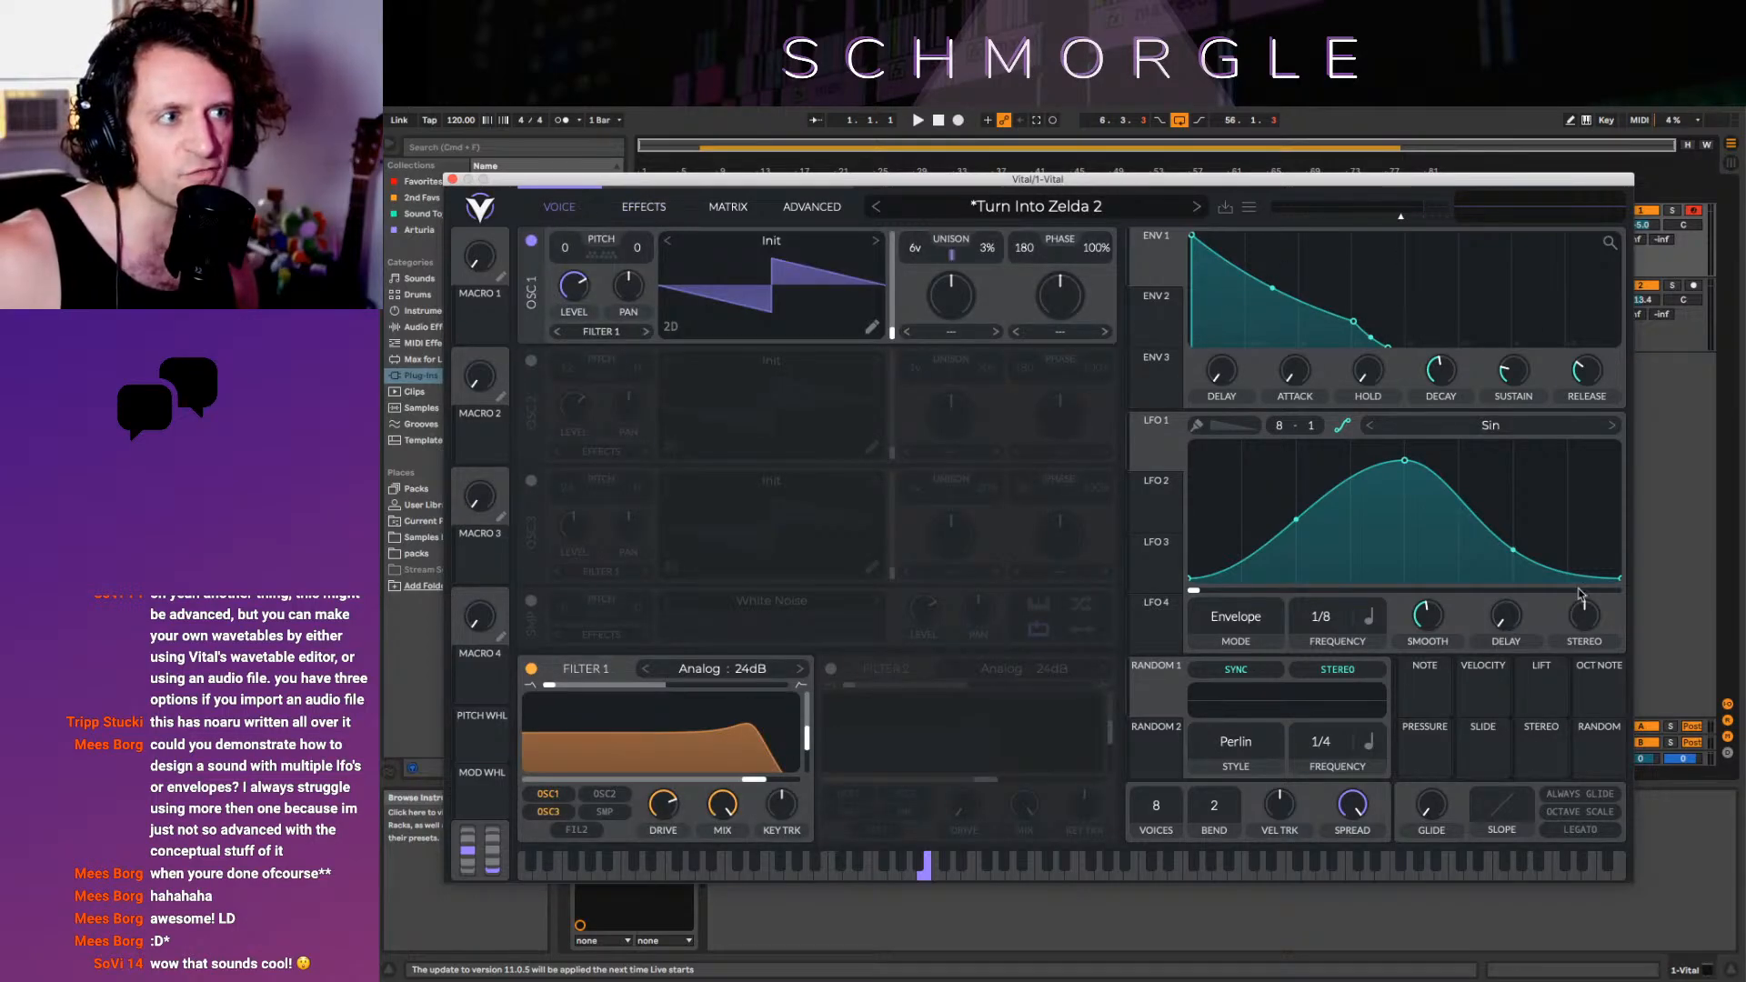
pyautogui.click(637, 206)
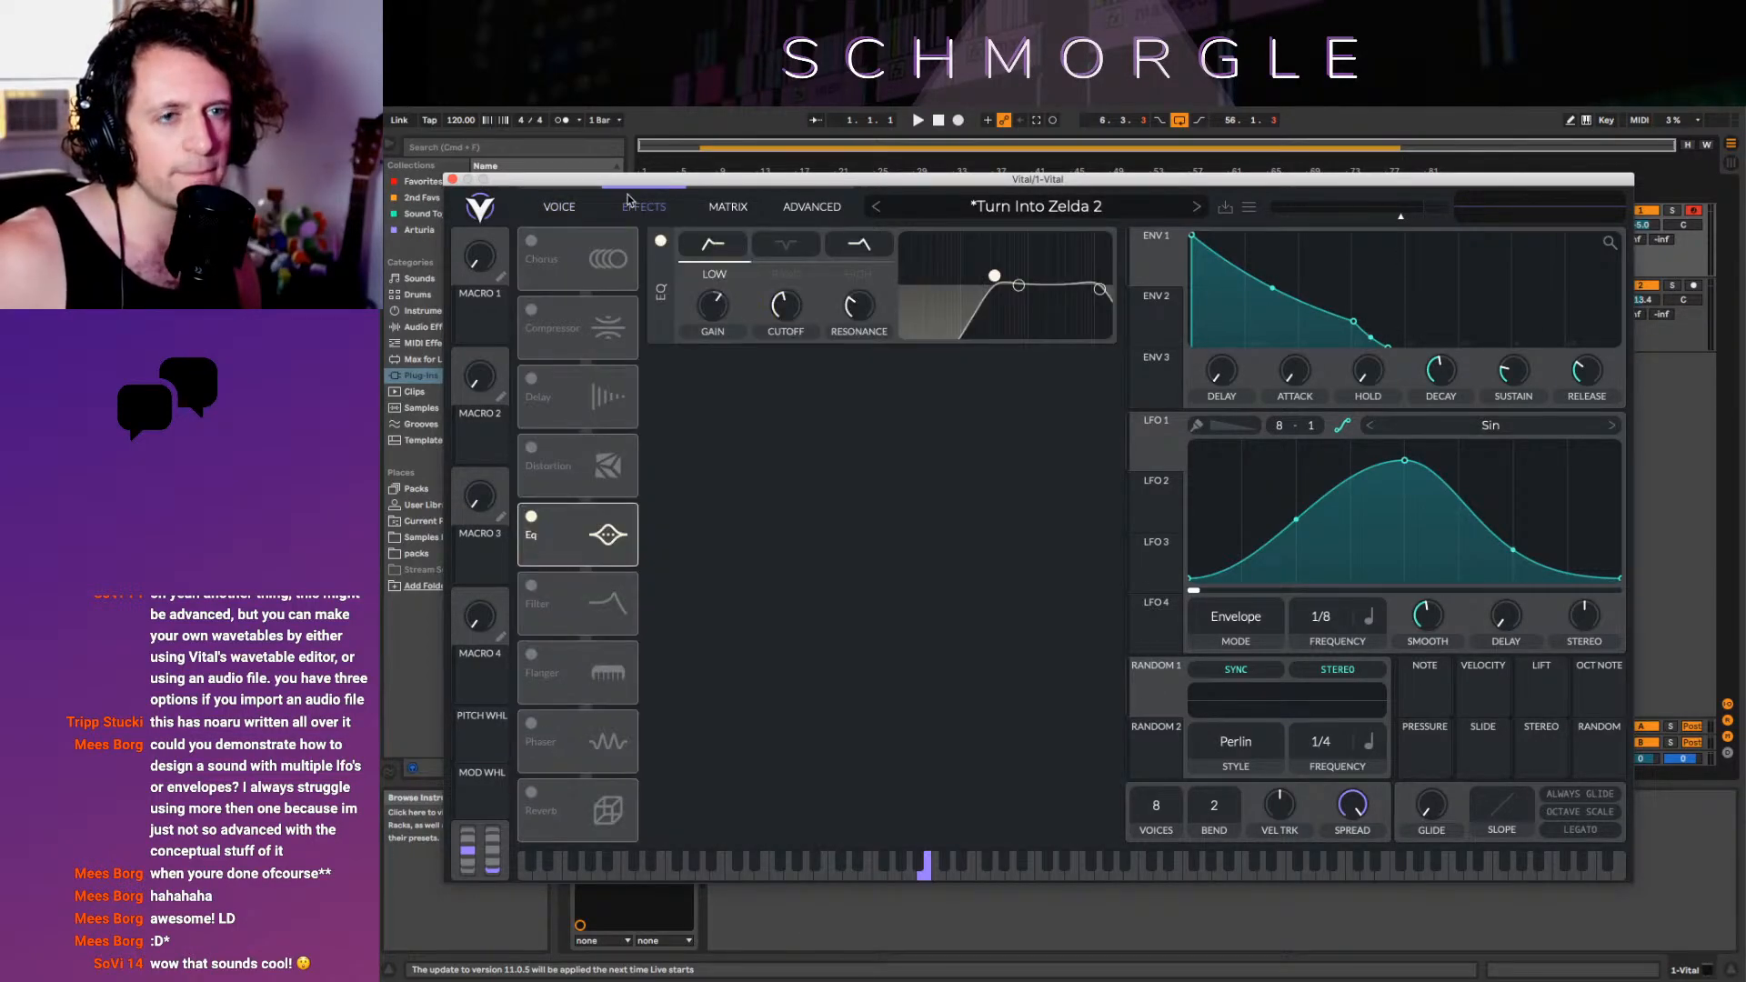
# Replace the EQ with the Analog 12dB filter effect, raising its drive and lowering its mix and key tracking
pyautogui.click(532, 515)
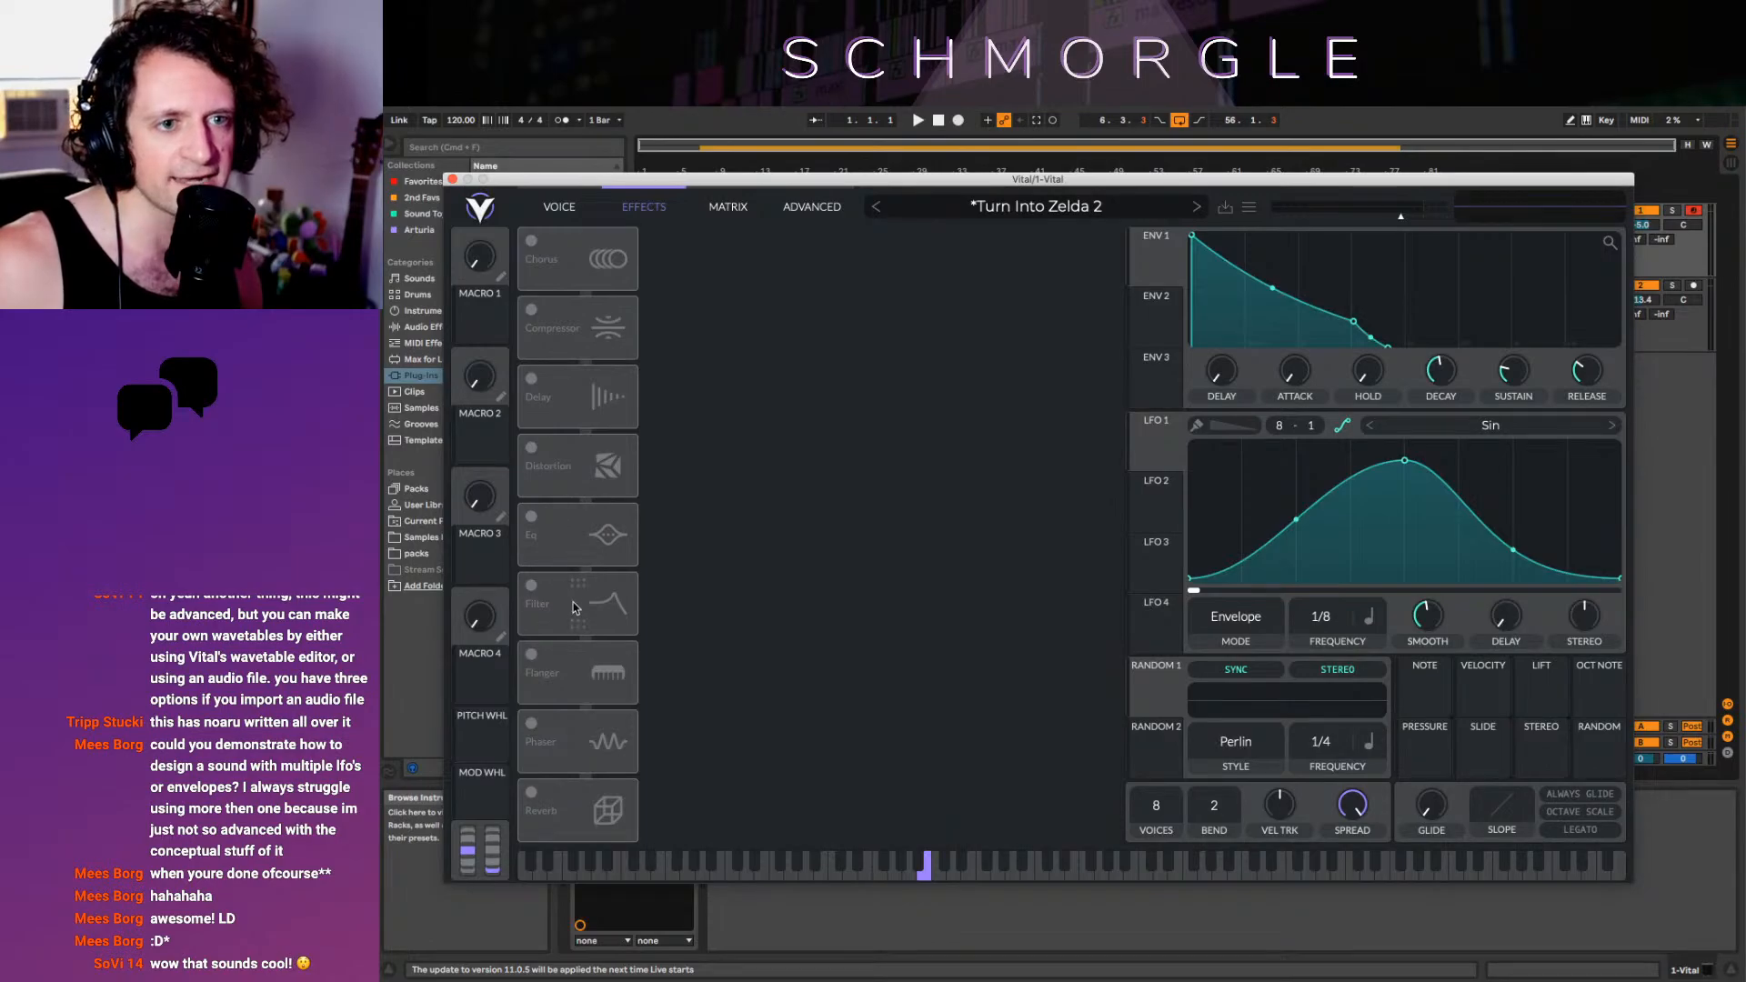
pyautogui.click(531, 586)
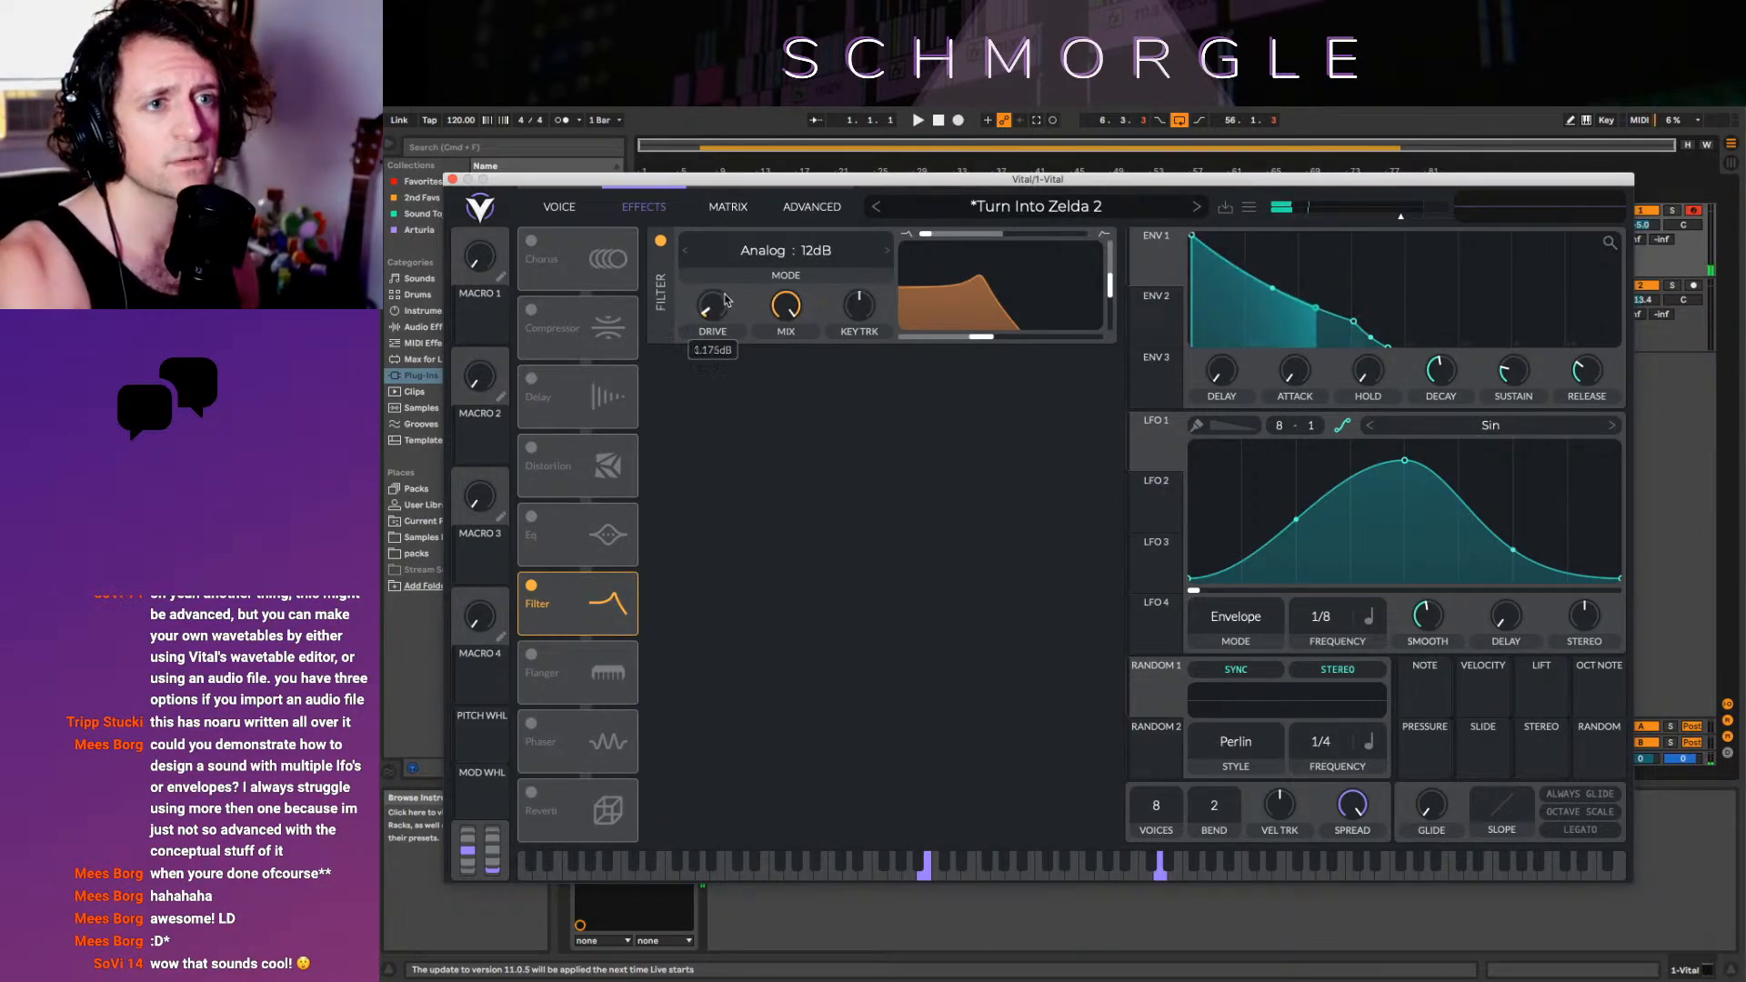
pyautogui.moveTo(714, 306)
pyautogui.mouseDown()
pyautogui.moveTo(713, 238)
pyautogui.moveTo(713, 284)
pyautogui.mouseUp()
pyautogui.moveTo(862, 310); pyautogui.dragTo(875, 316)
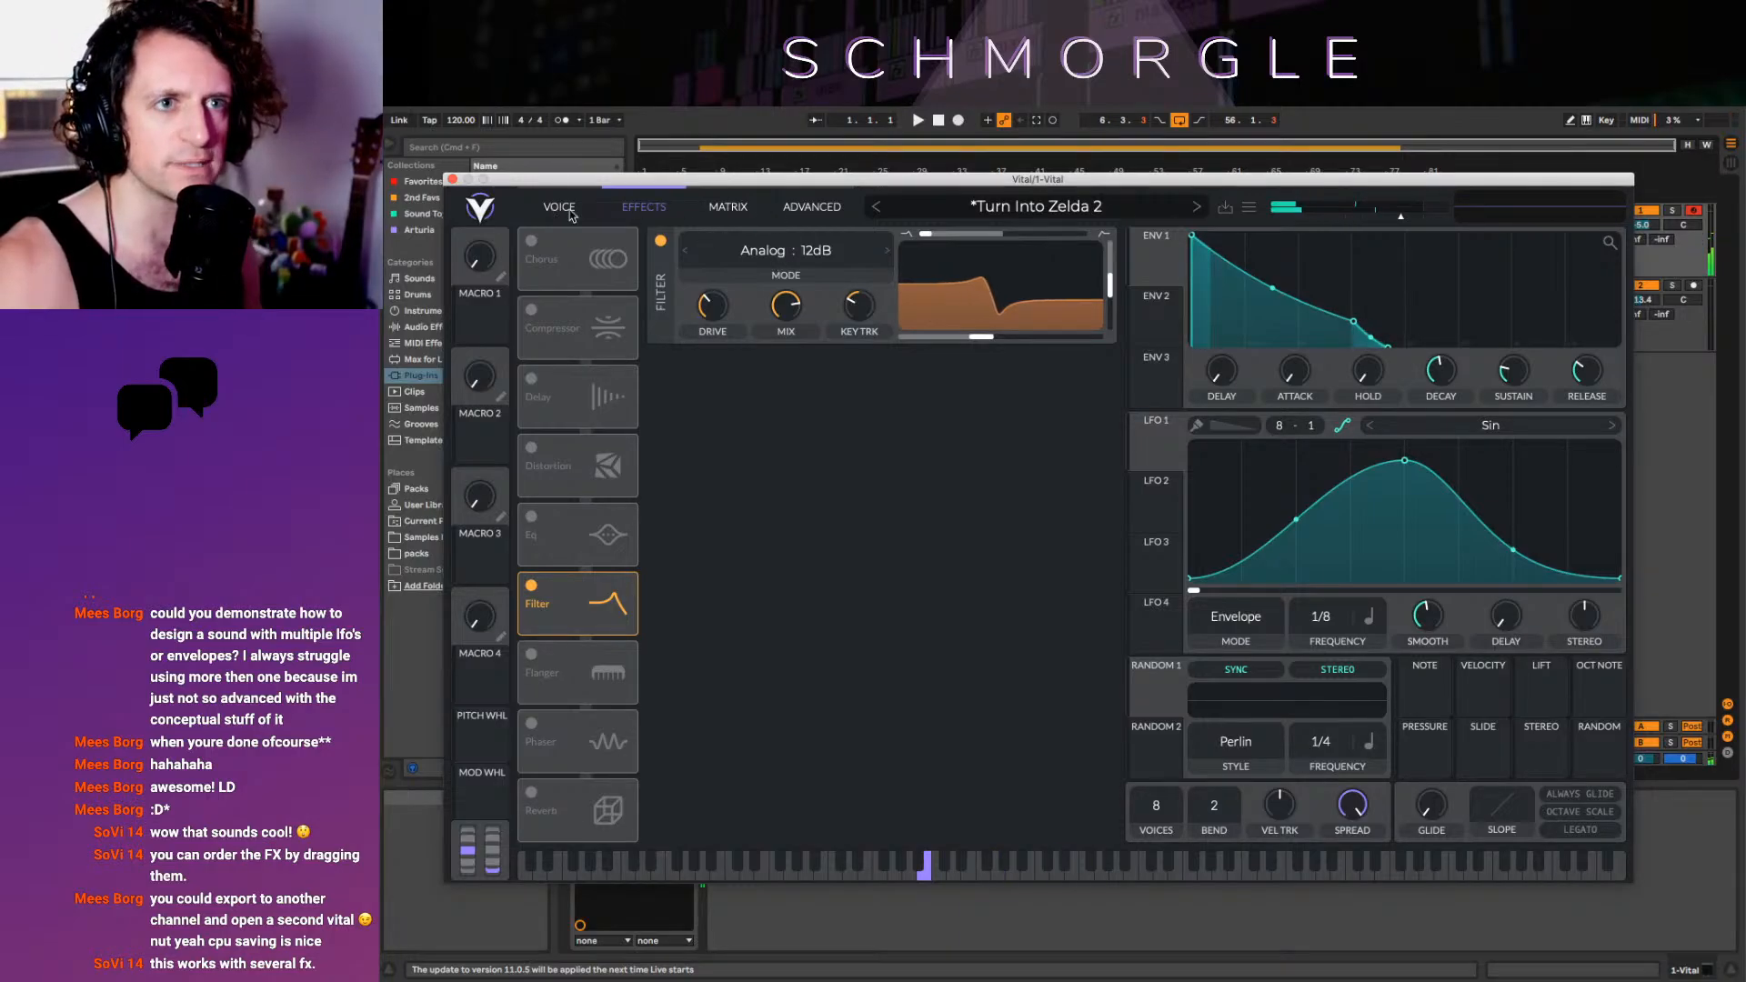
# Turn the distortion and delay effects back on alongside the filter
pyautogui.click(531, 448)
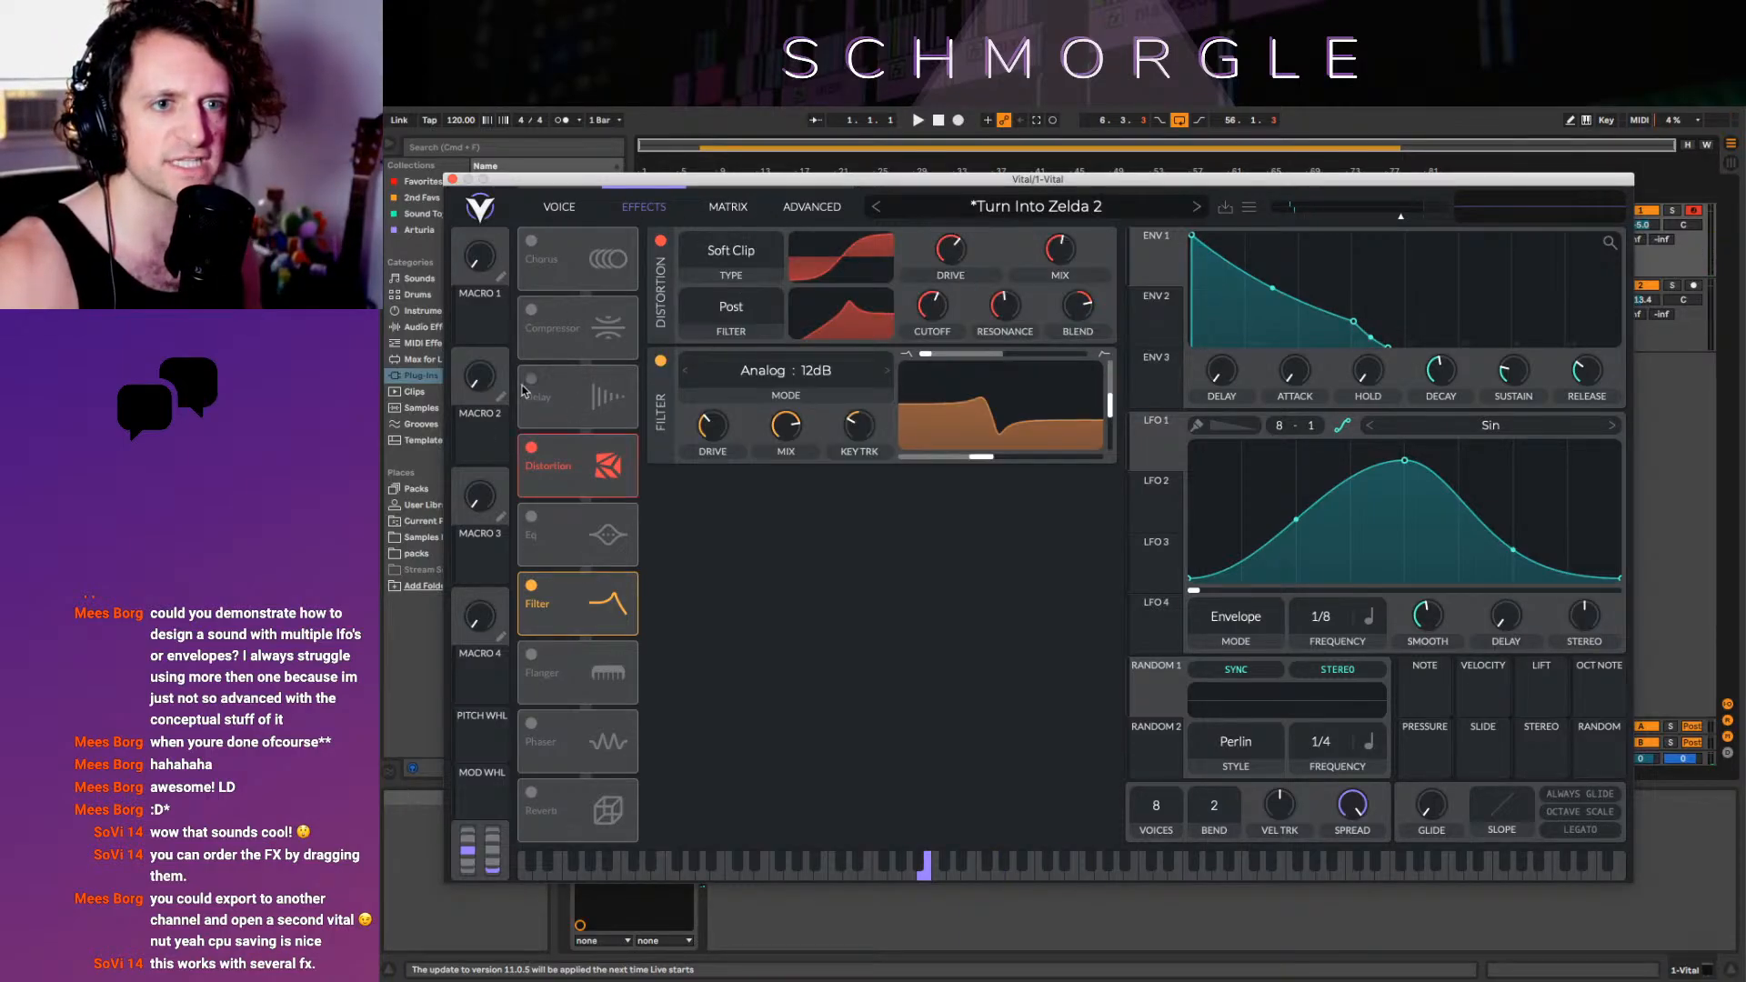
pyautogui.click(531, 379)
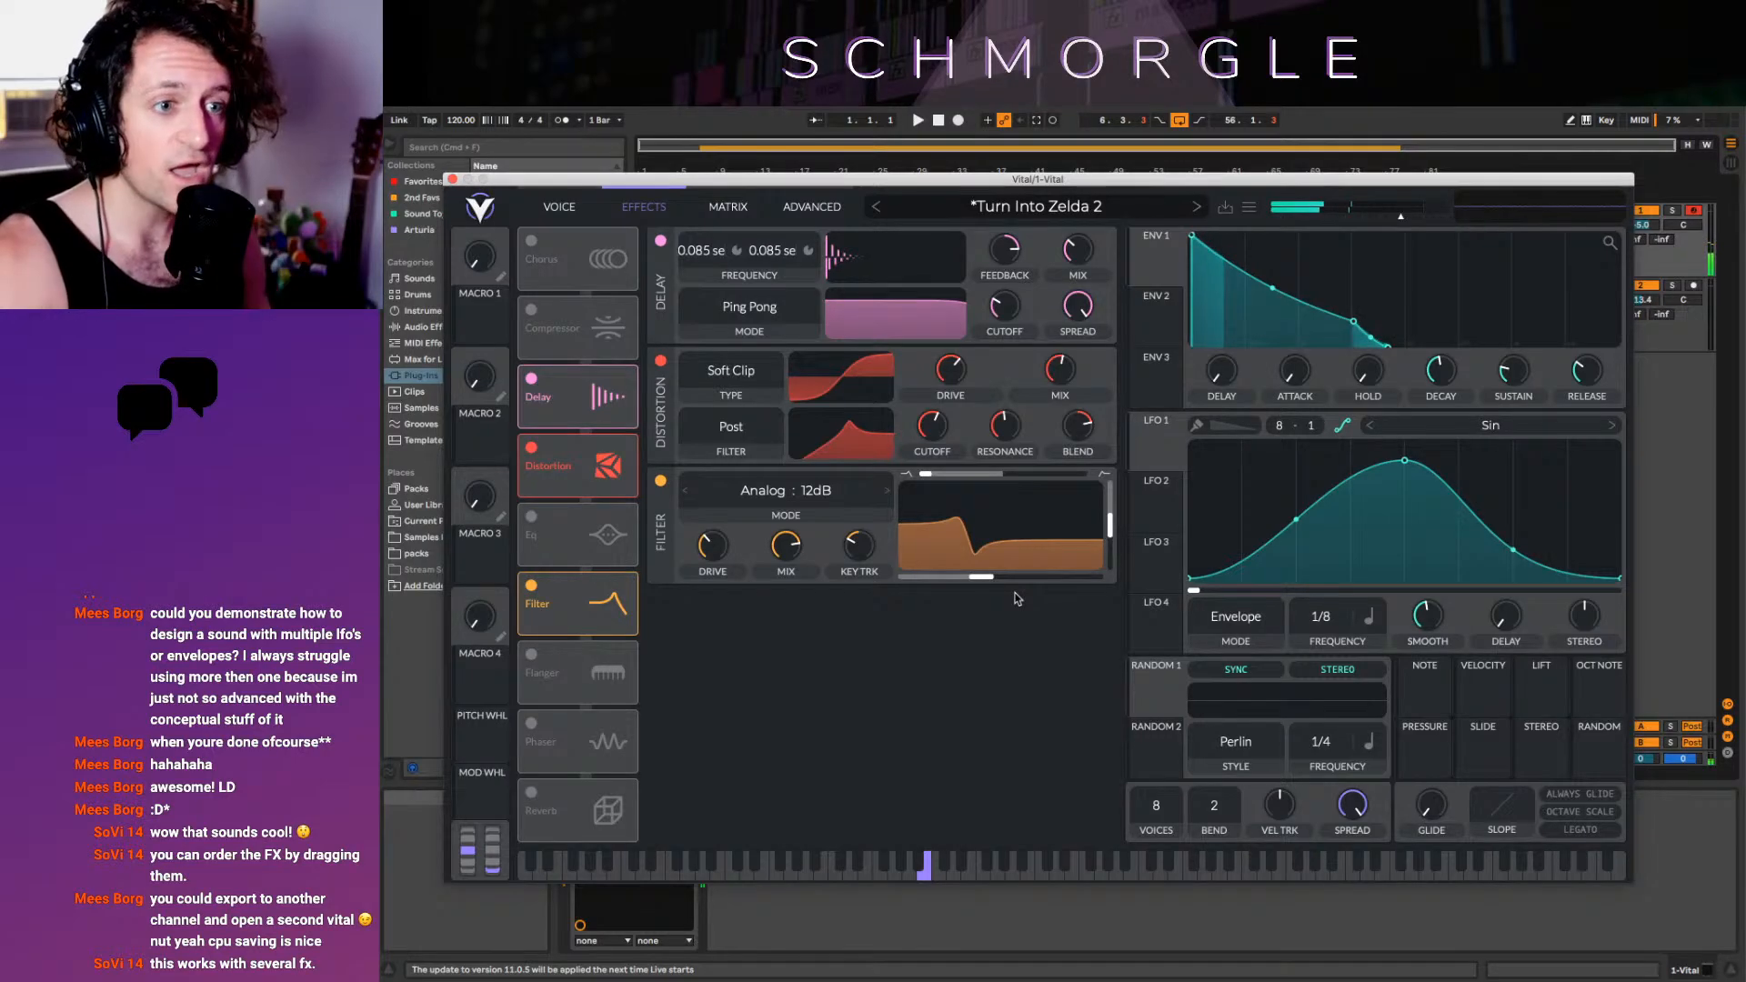
pyautogui.moveTo(863, 571)
pyautogui.moveTo(792, 547)
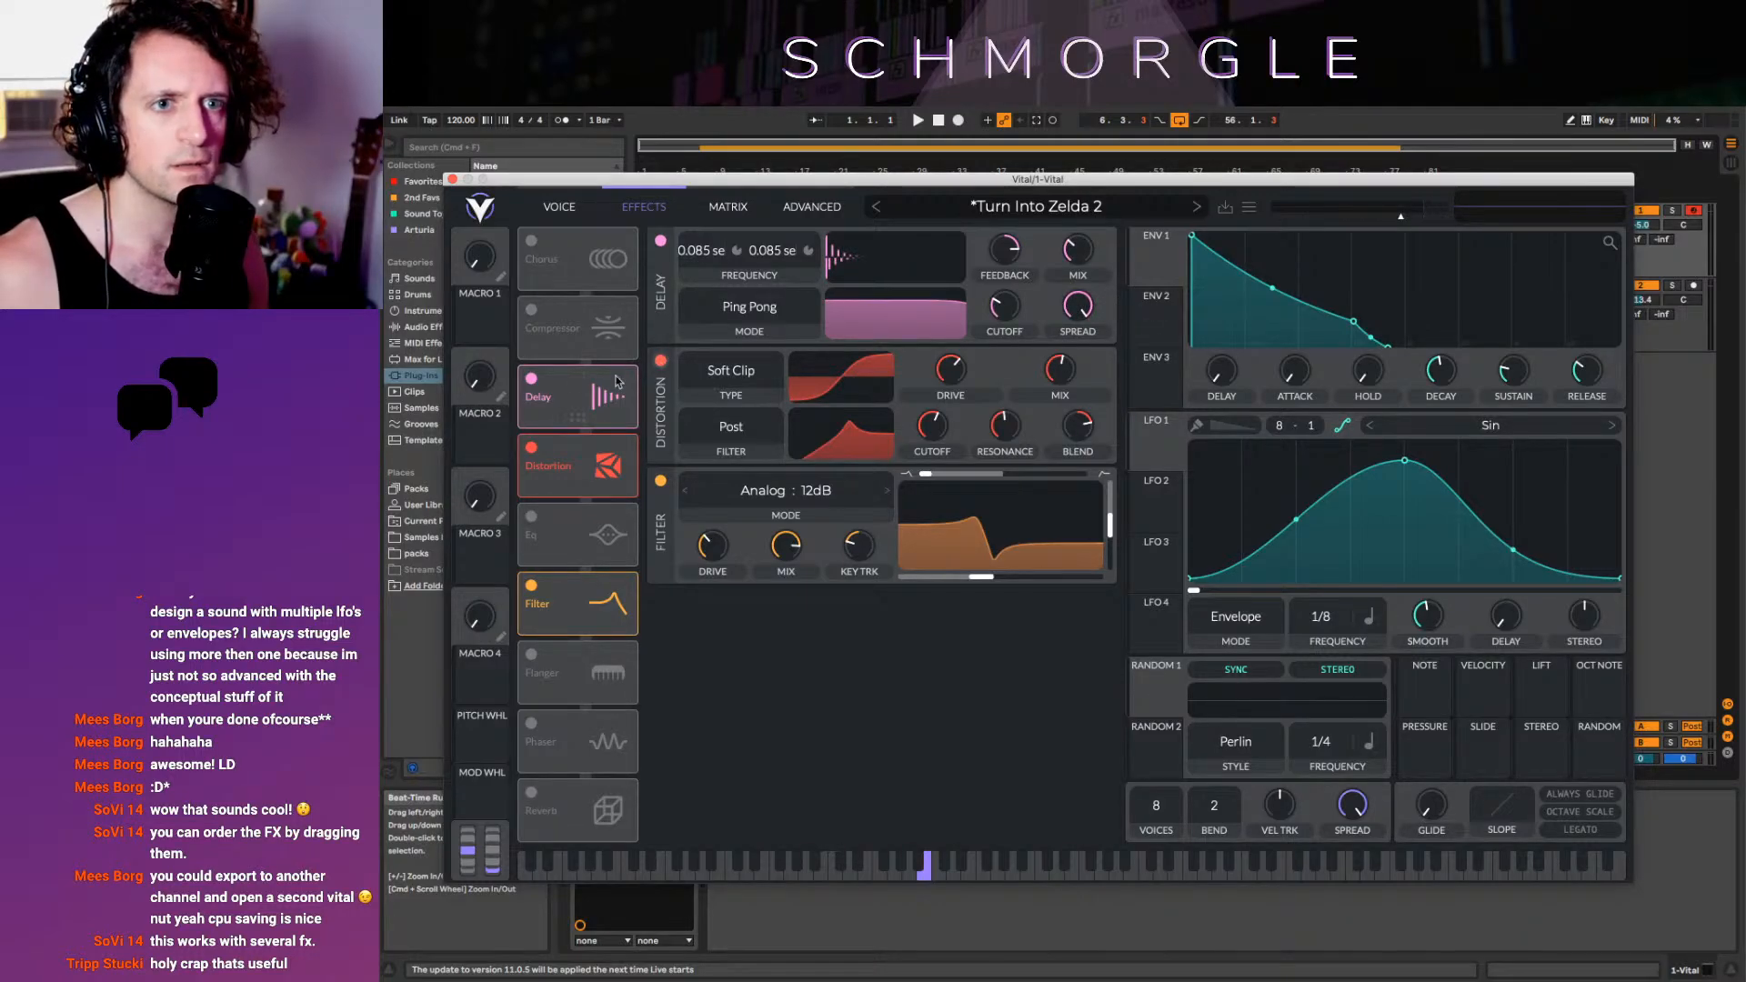
# Move the delay after the filter in the effects chain and raise the filter effect's cutoff
pyautogui.moveTo(616, 382); pyautogui.dragTo(575, 584)
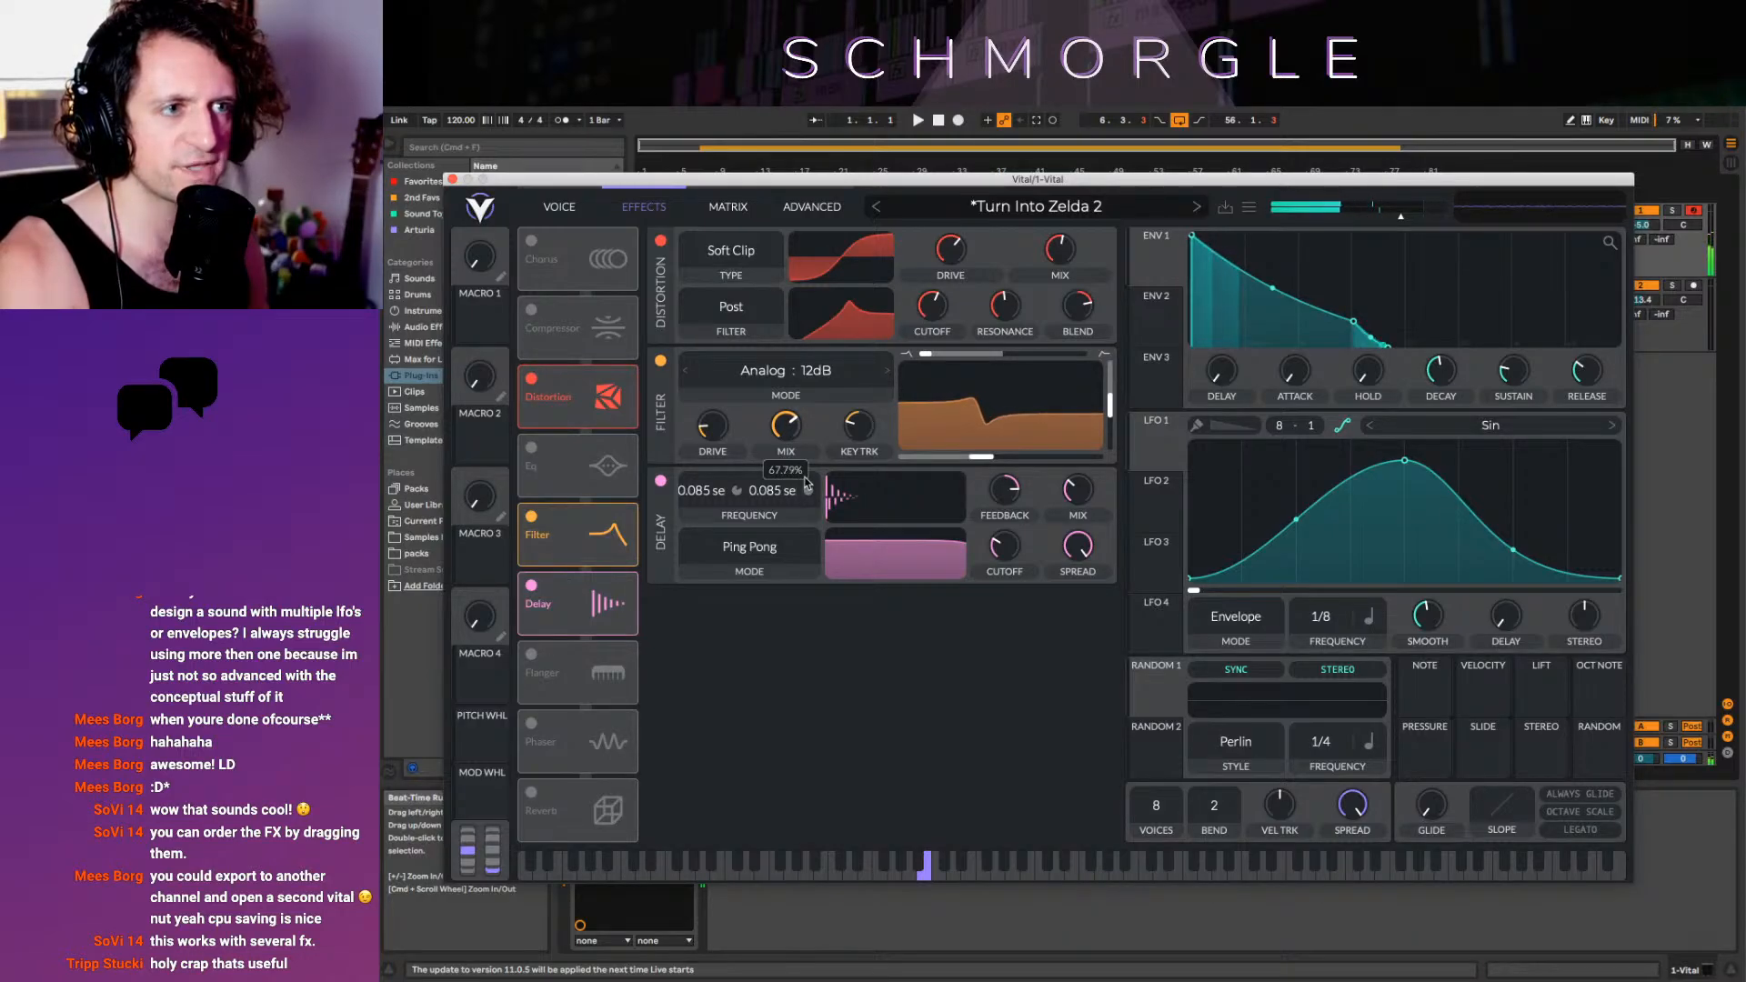
pyautogui.moveTo(982, 457); pyautogui.dragTo(1054, 452)
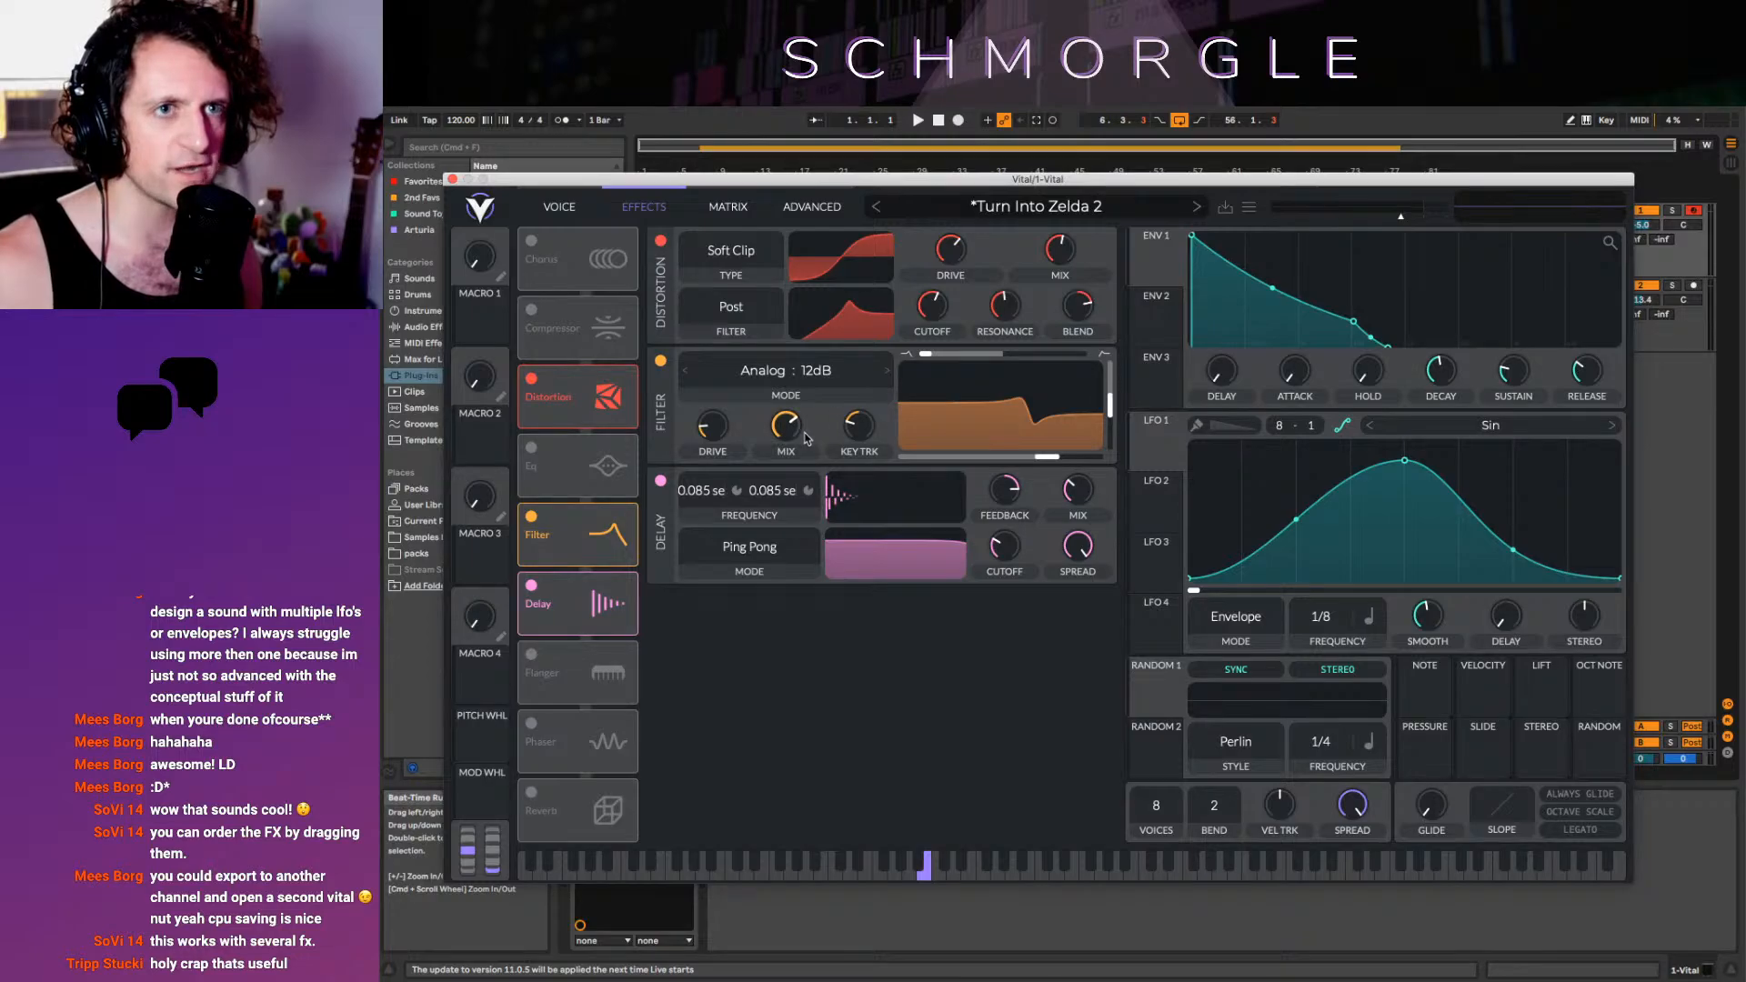
# Compare the voice section's Filter 1 with the filter effect in the effects chain
pyautogui.click(559, 208)
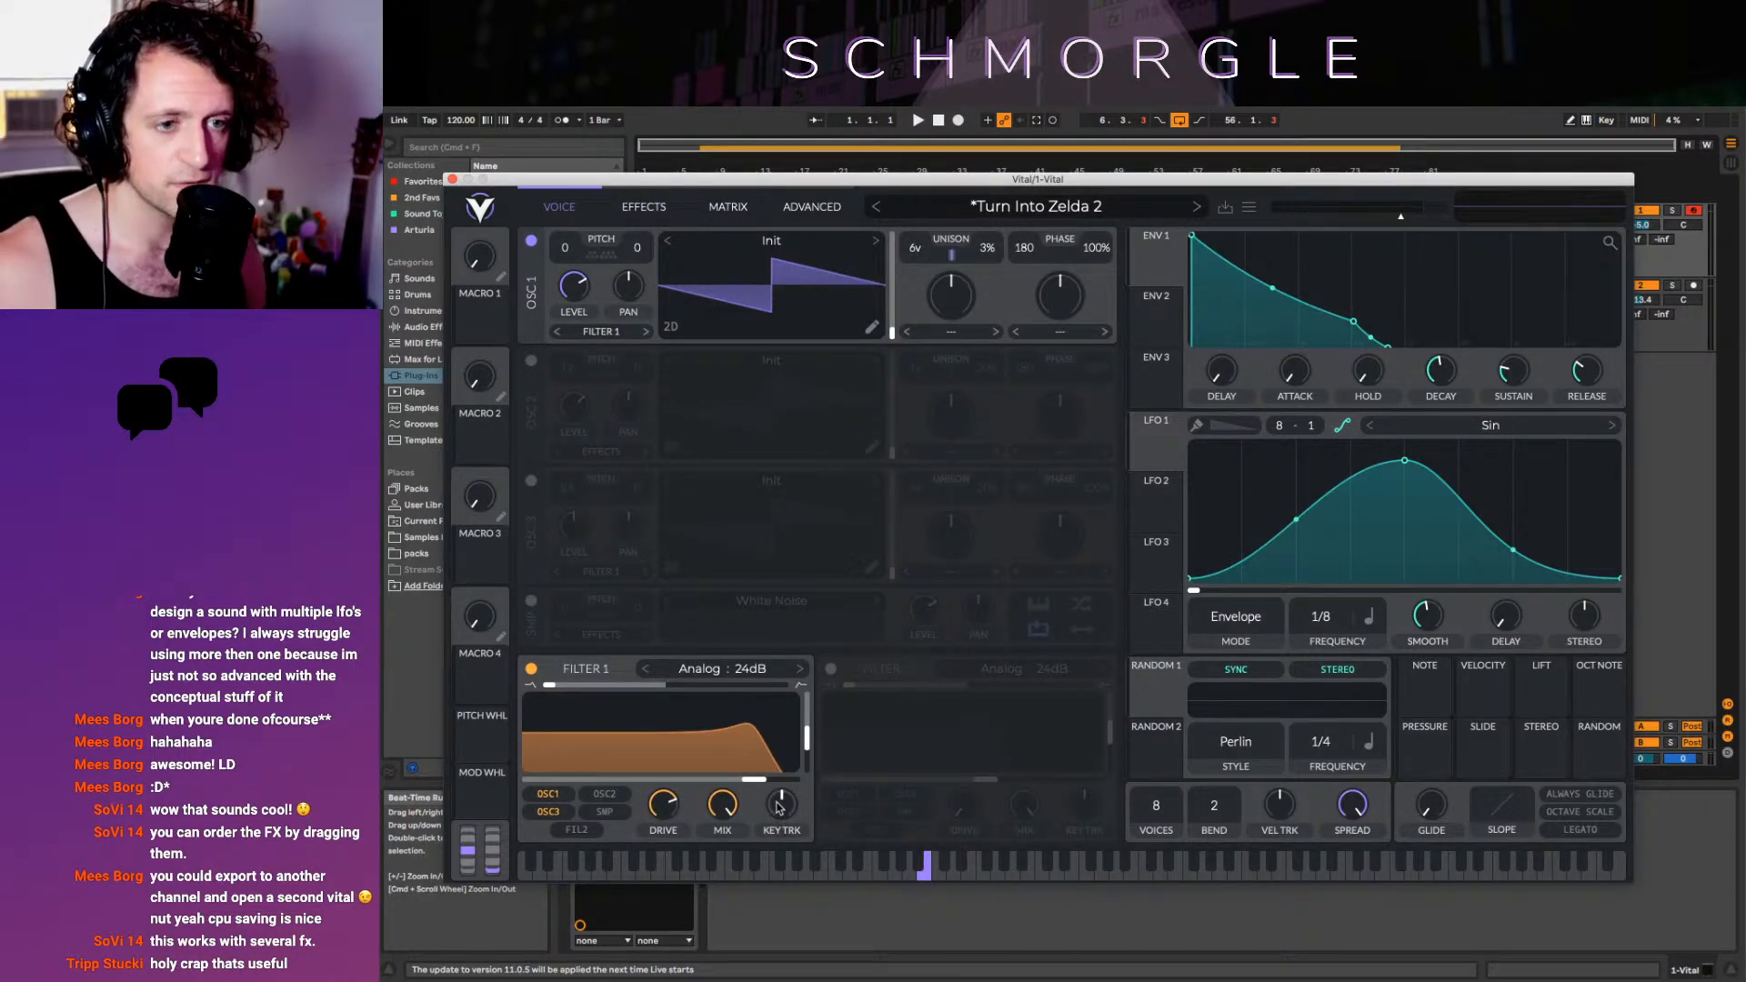
pyautogui.click(648, 210)
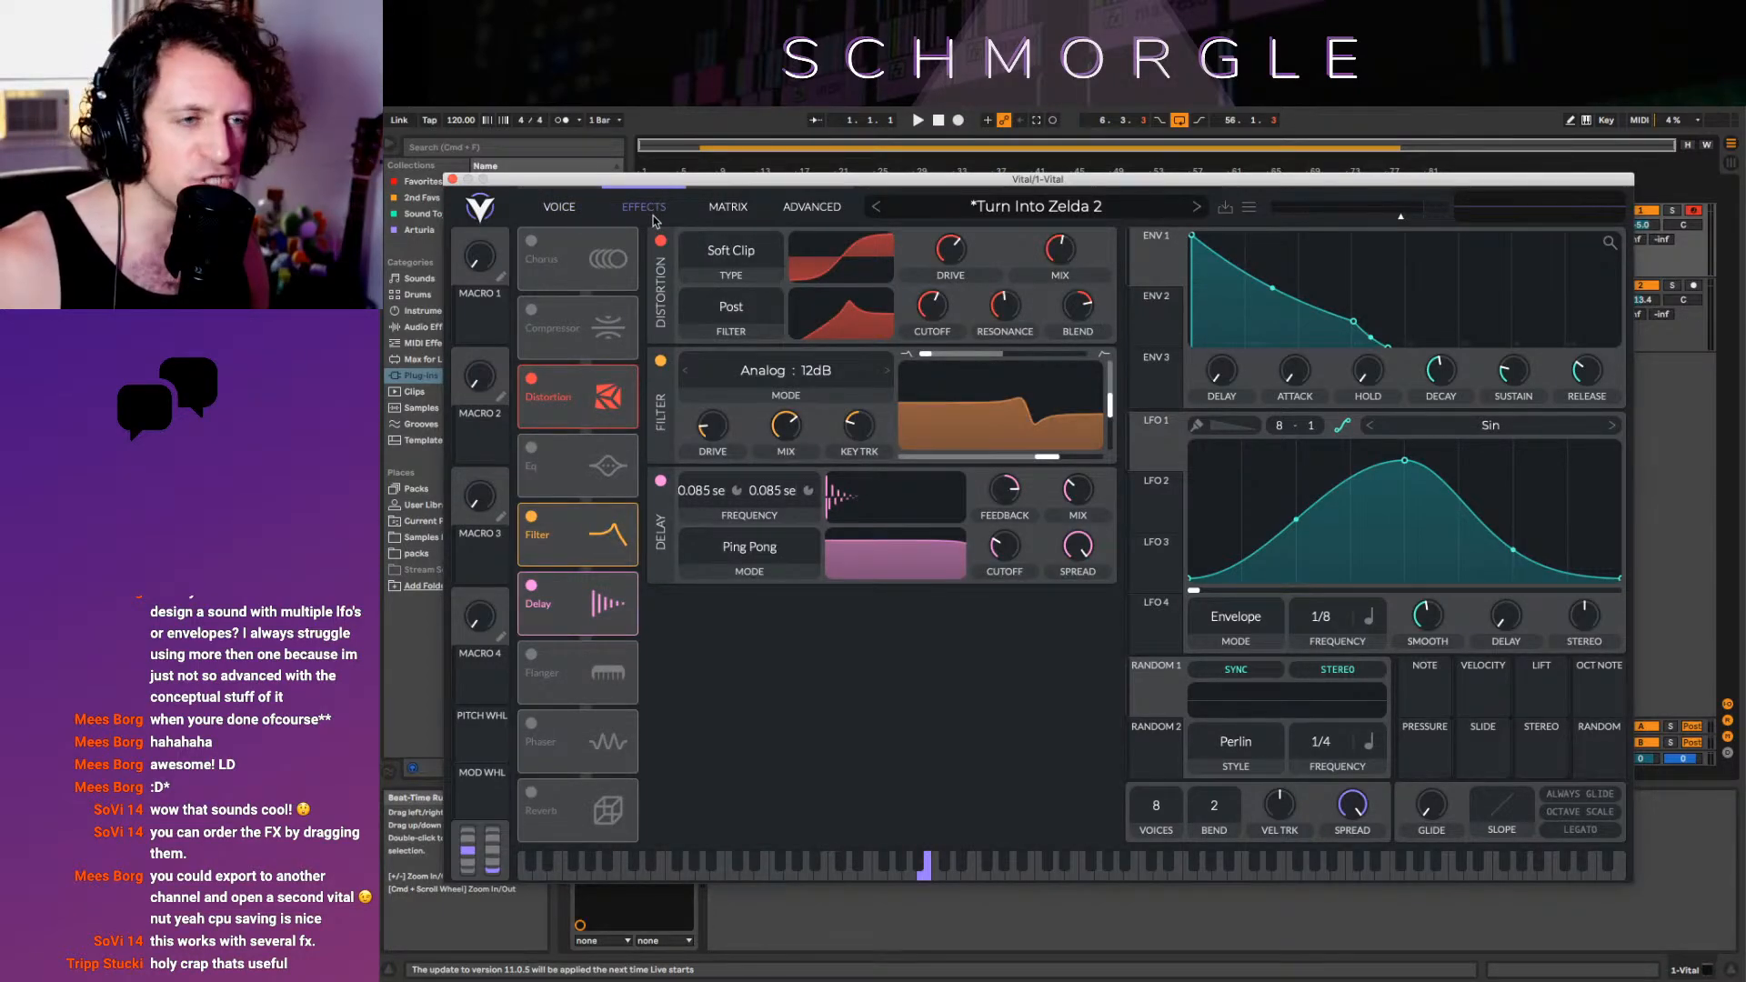
pyautogui.click(562, 208)
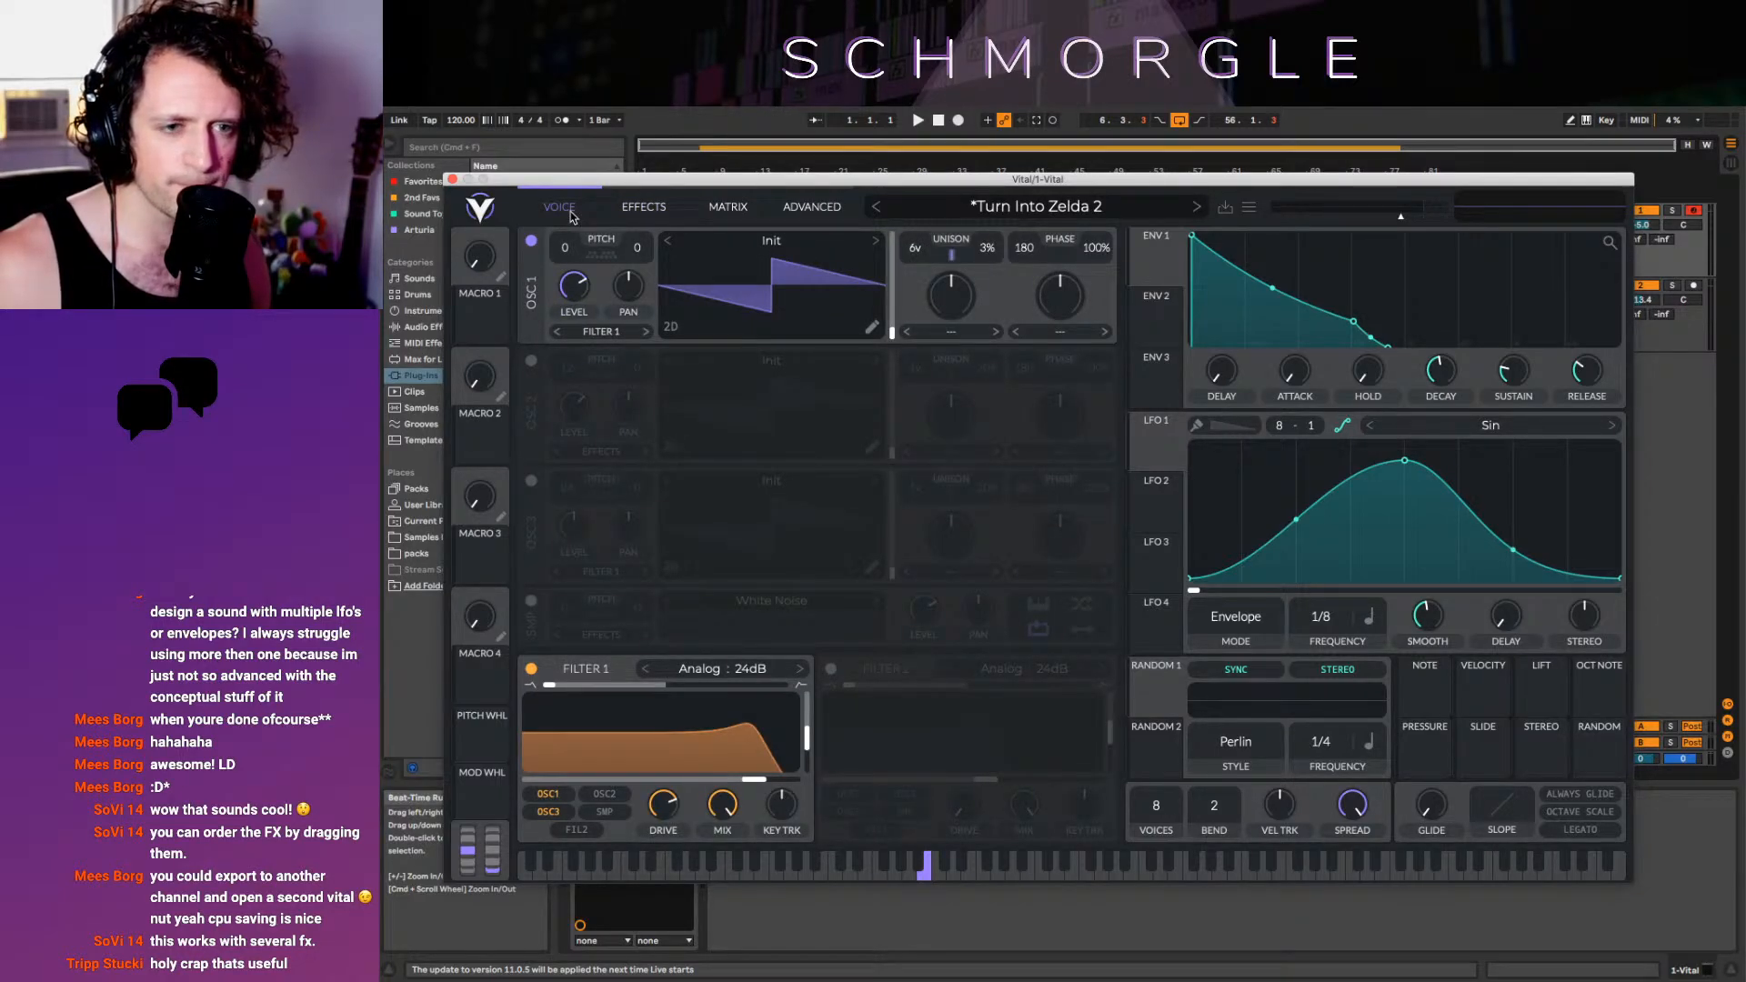
pyautogui.click(619, 209)
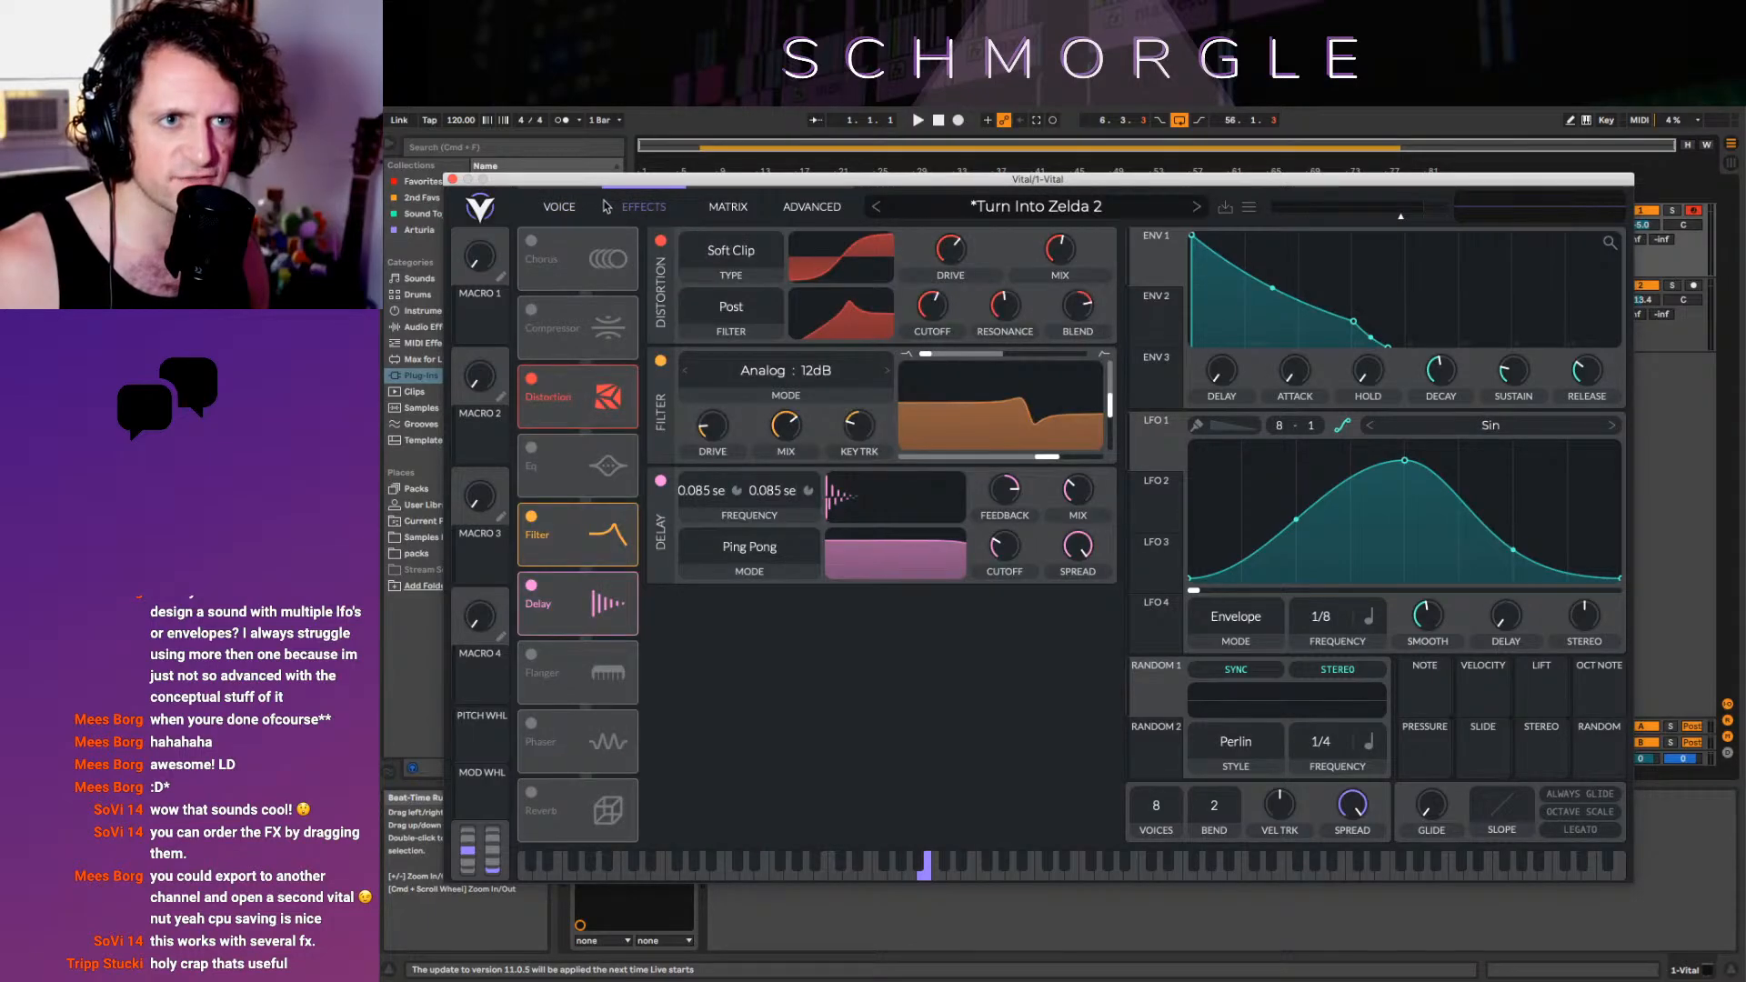
pyautogui.click(573, 209)
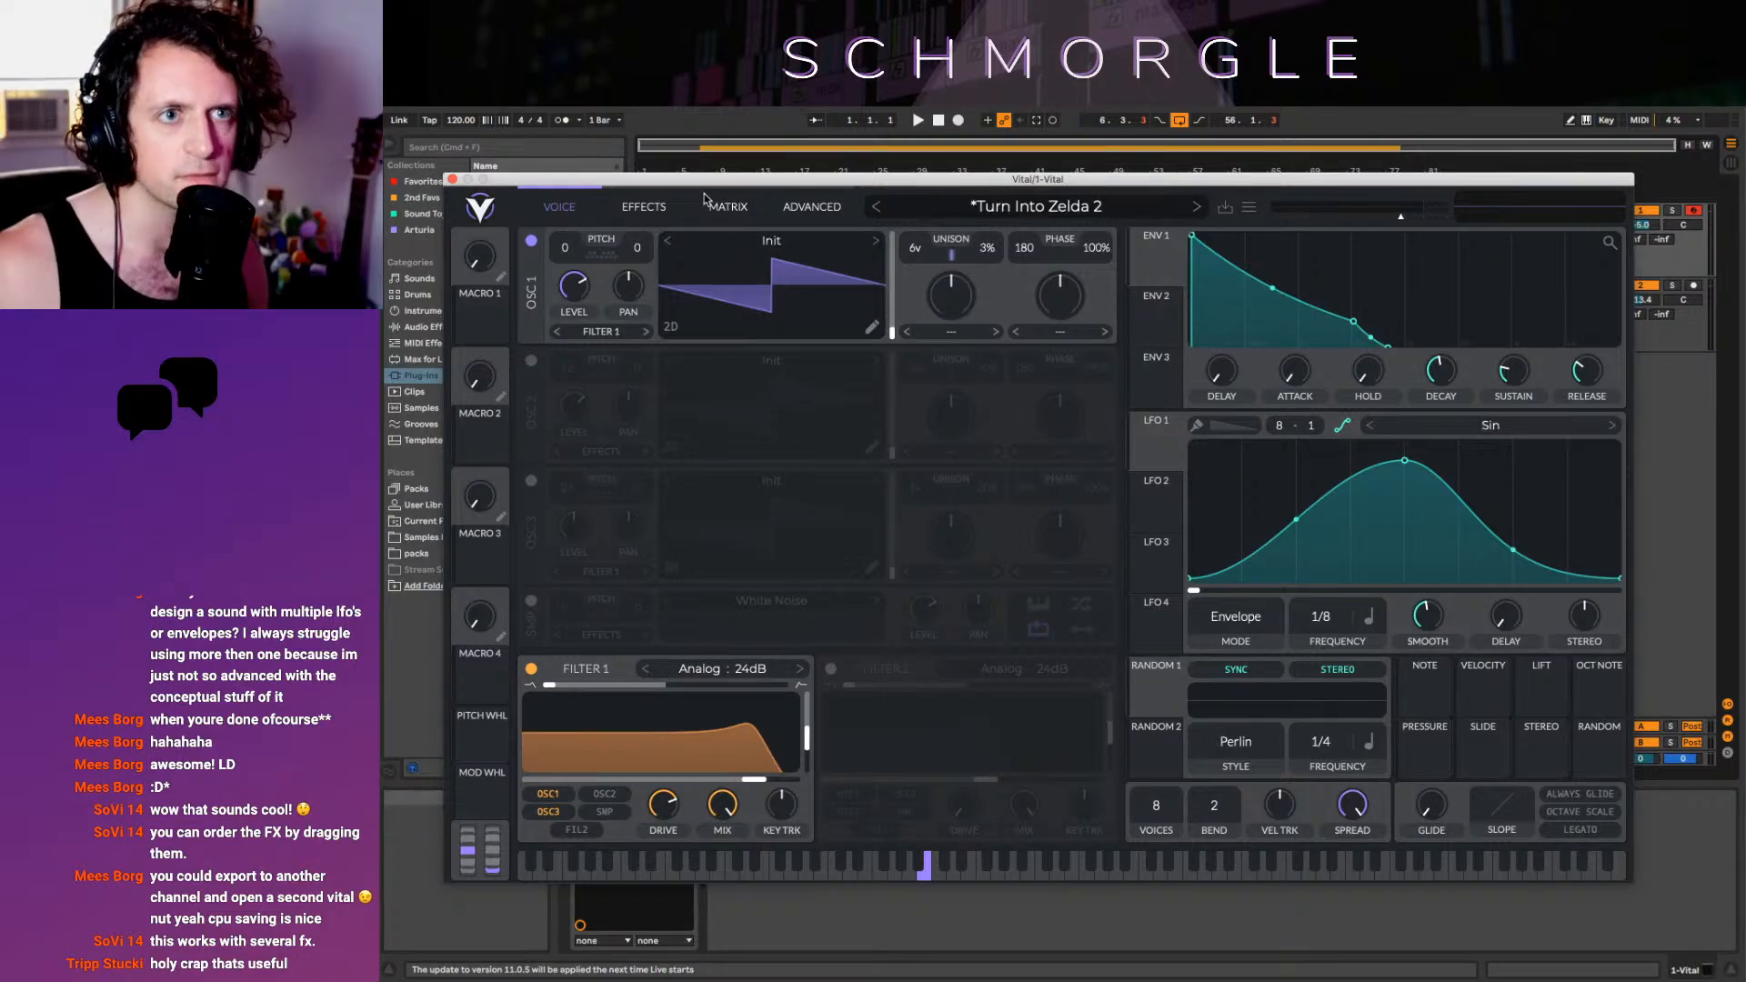
pyautogui.click(643, 207)
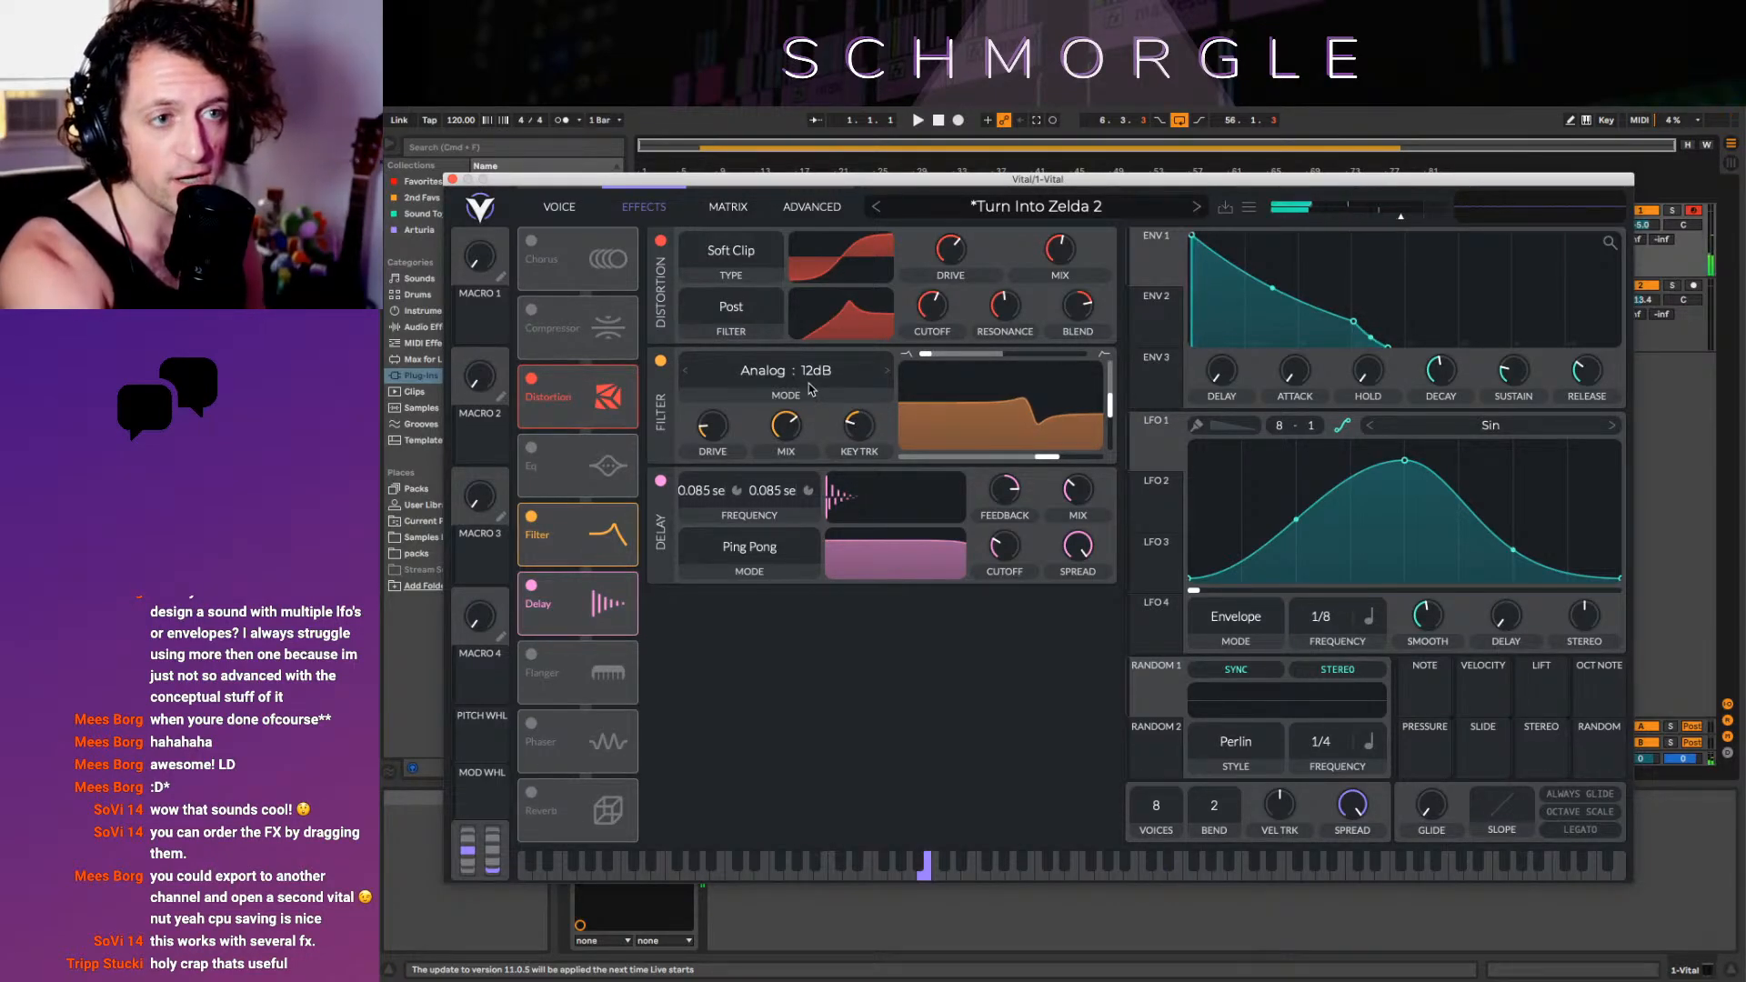
pyautogui.click(560, 208)
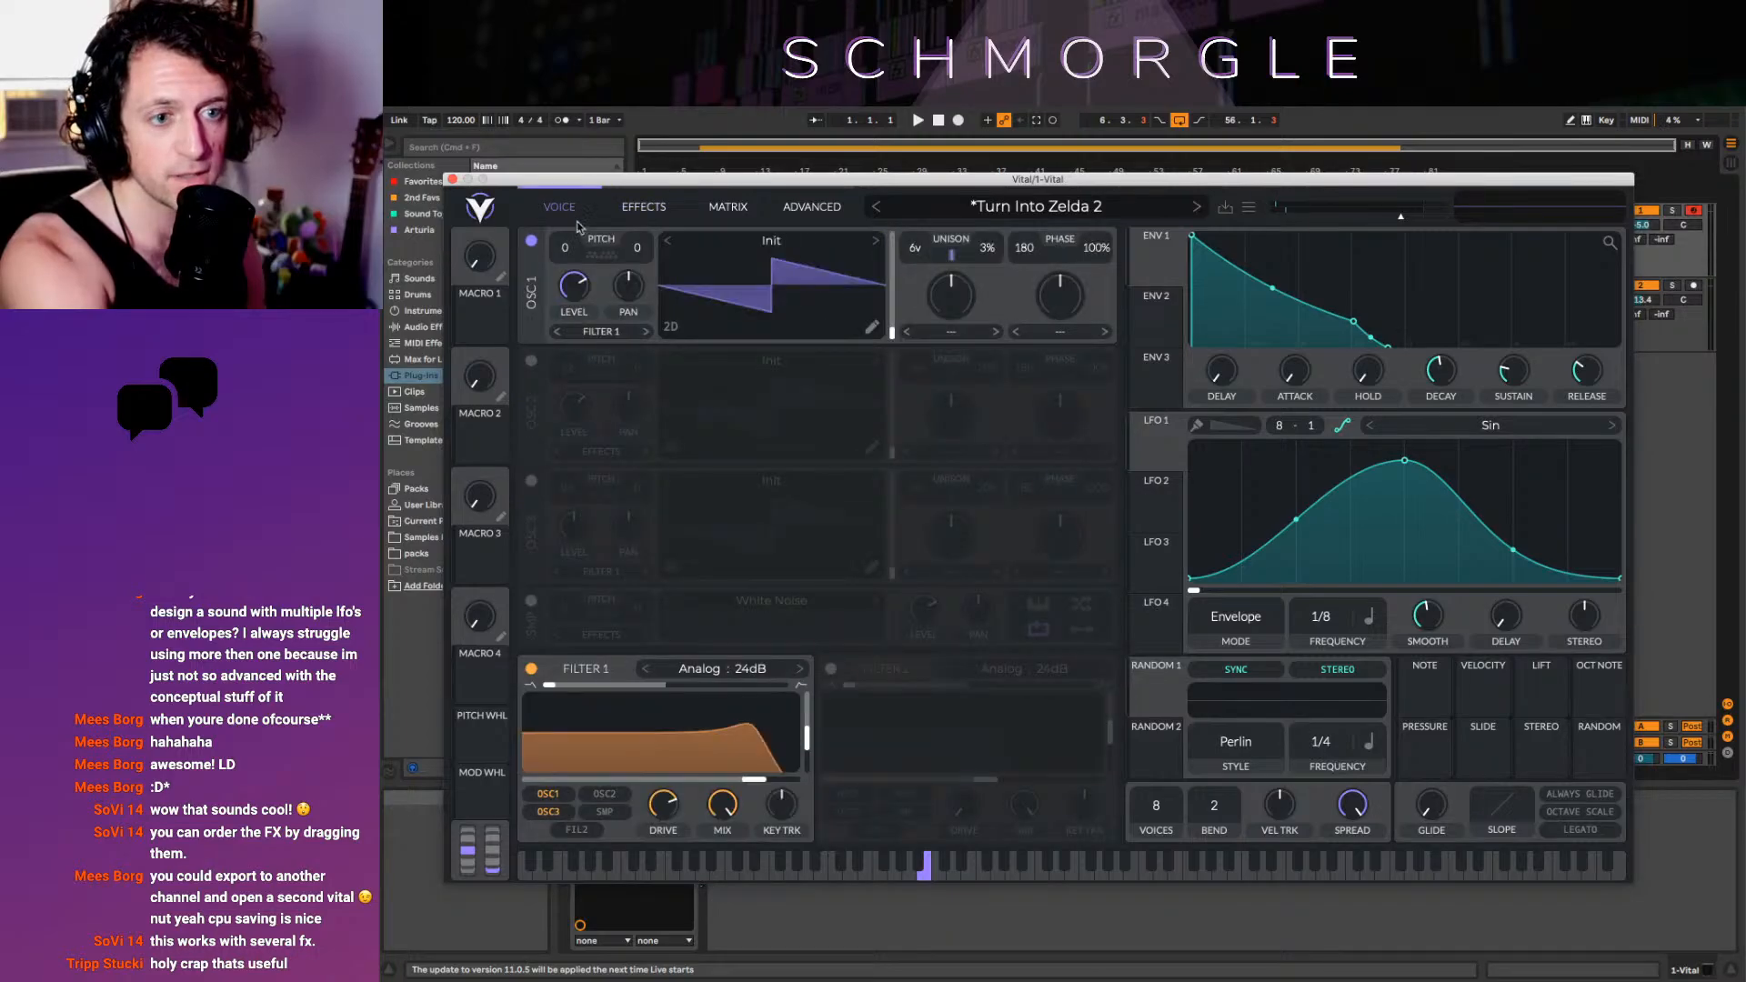
pyautogui.click(664, 208)
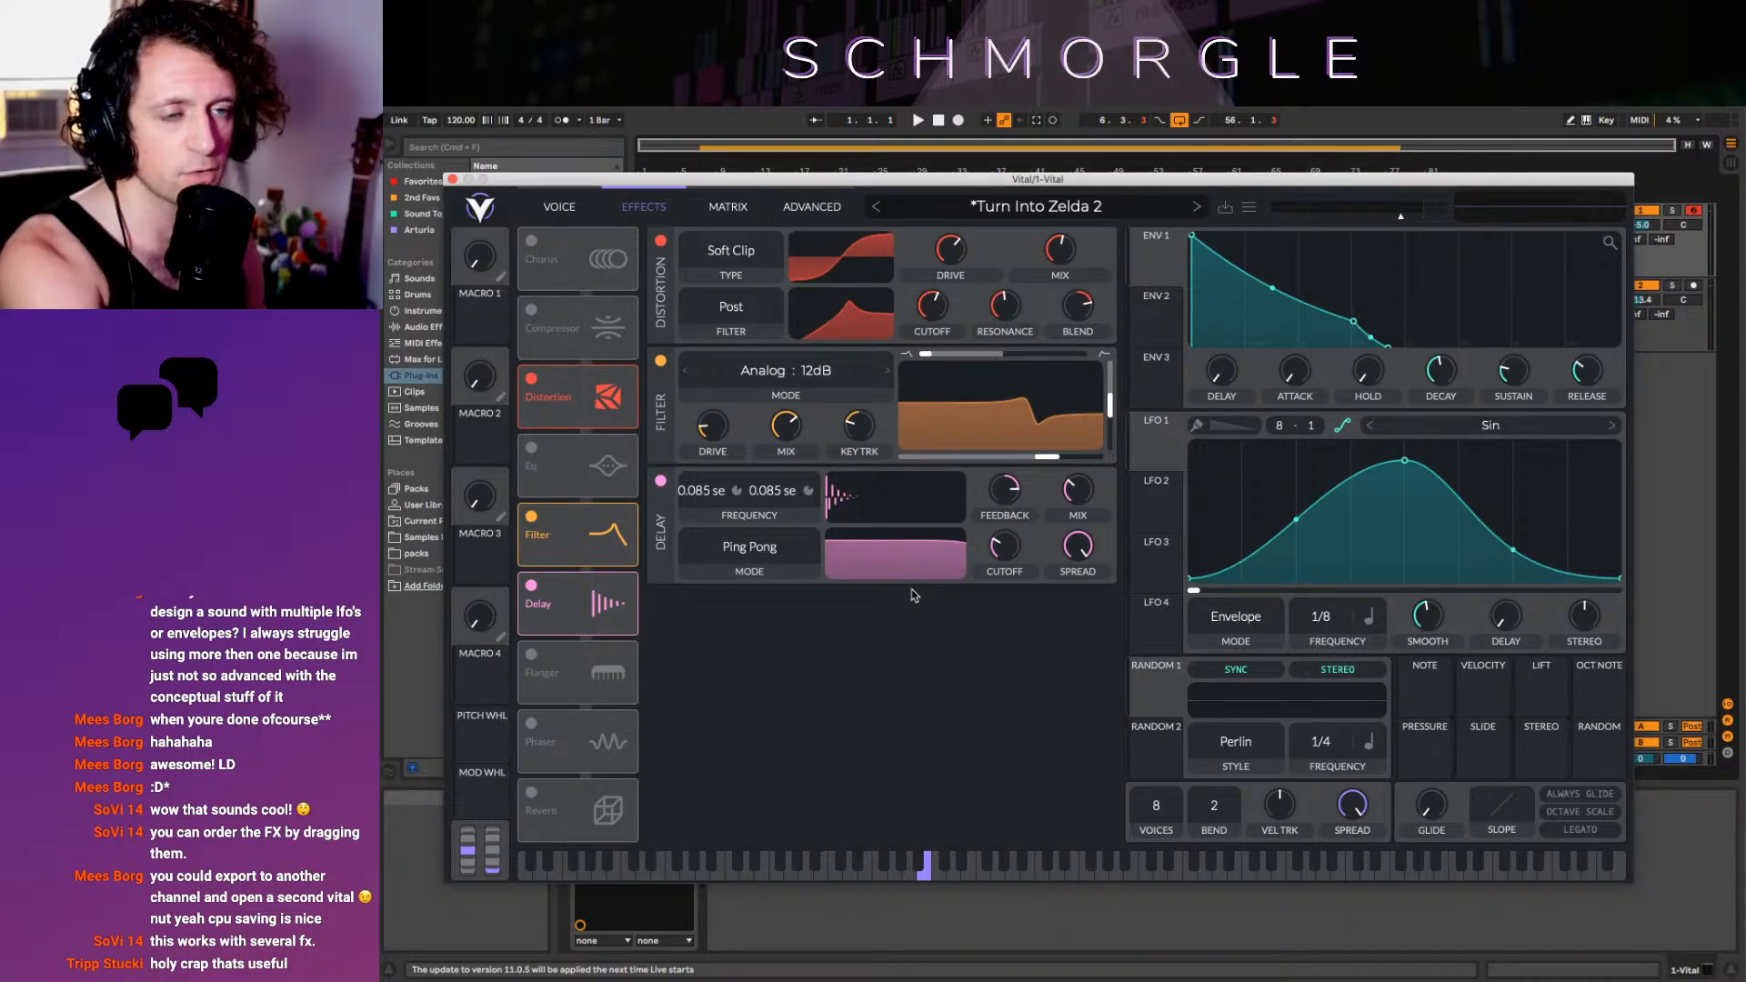
# Turn off the filter, delay and distortion effects and enable the flanger on its own
pyautogui.click(531, 517)
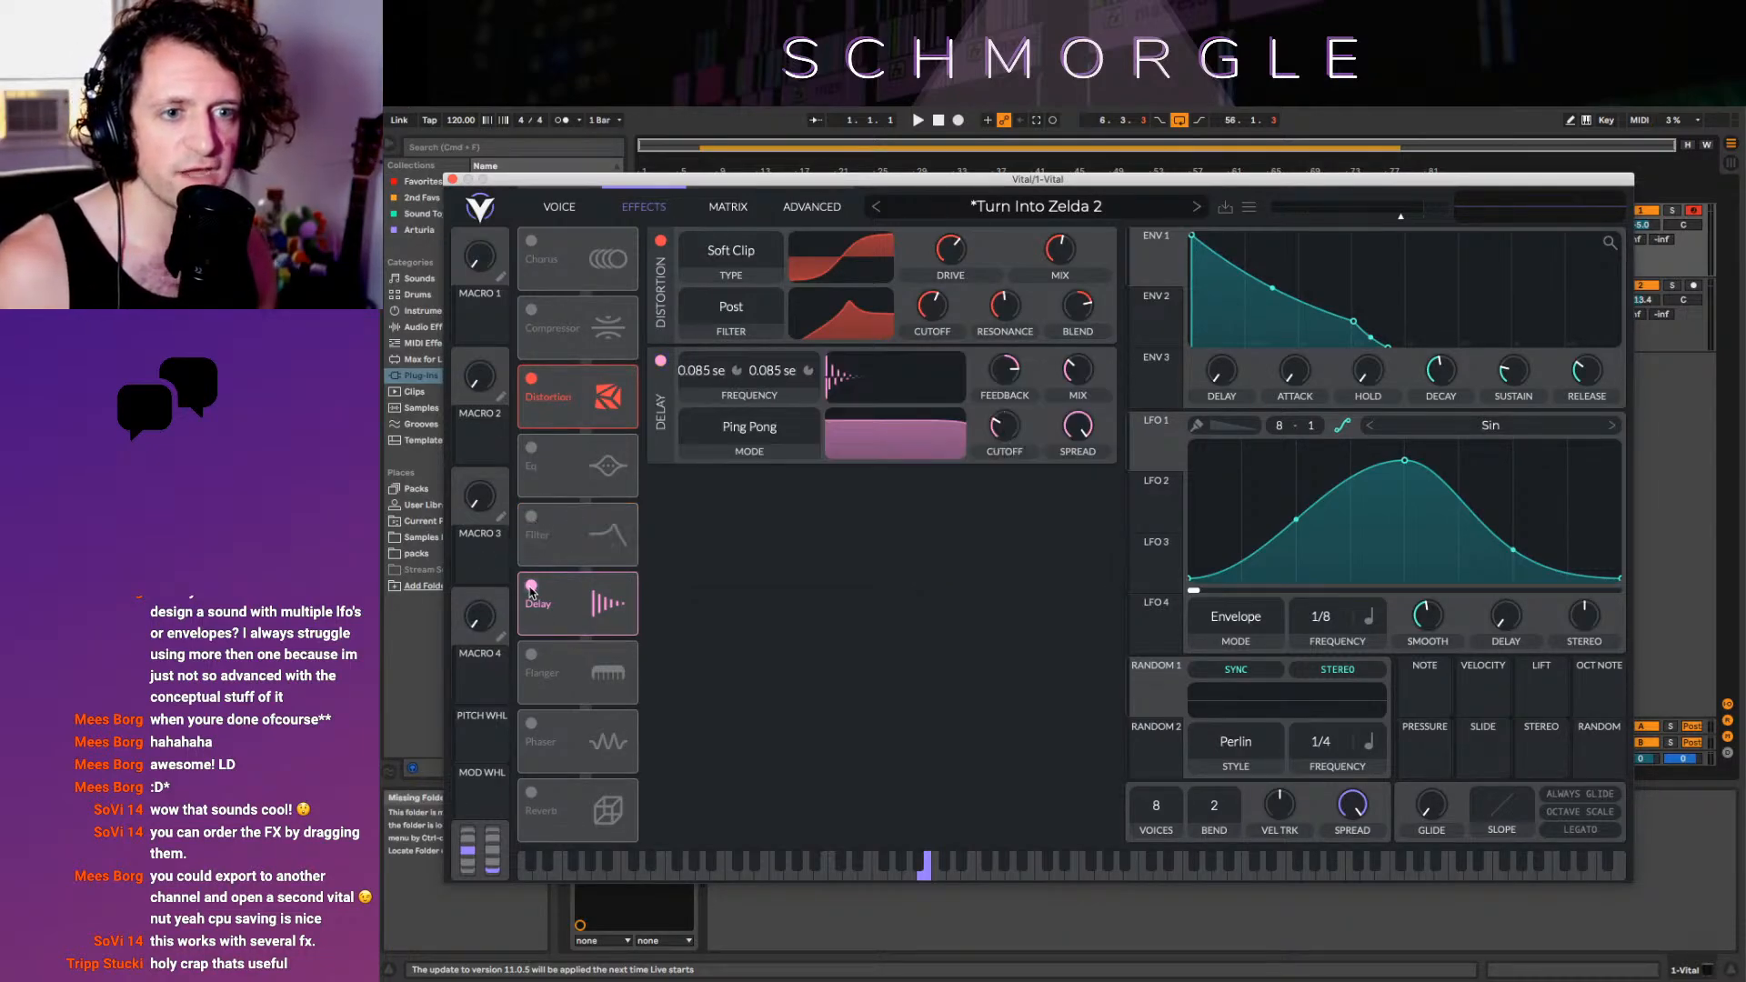
pyautogui.click(531, 381)
pyautogui.click(530, 587)
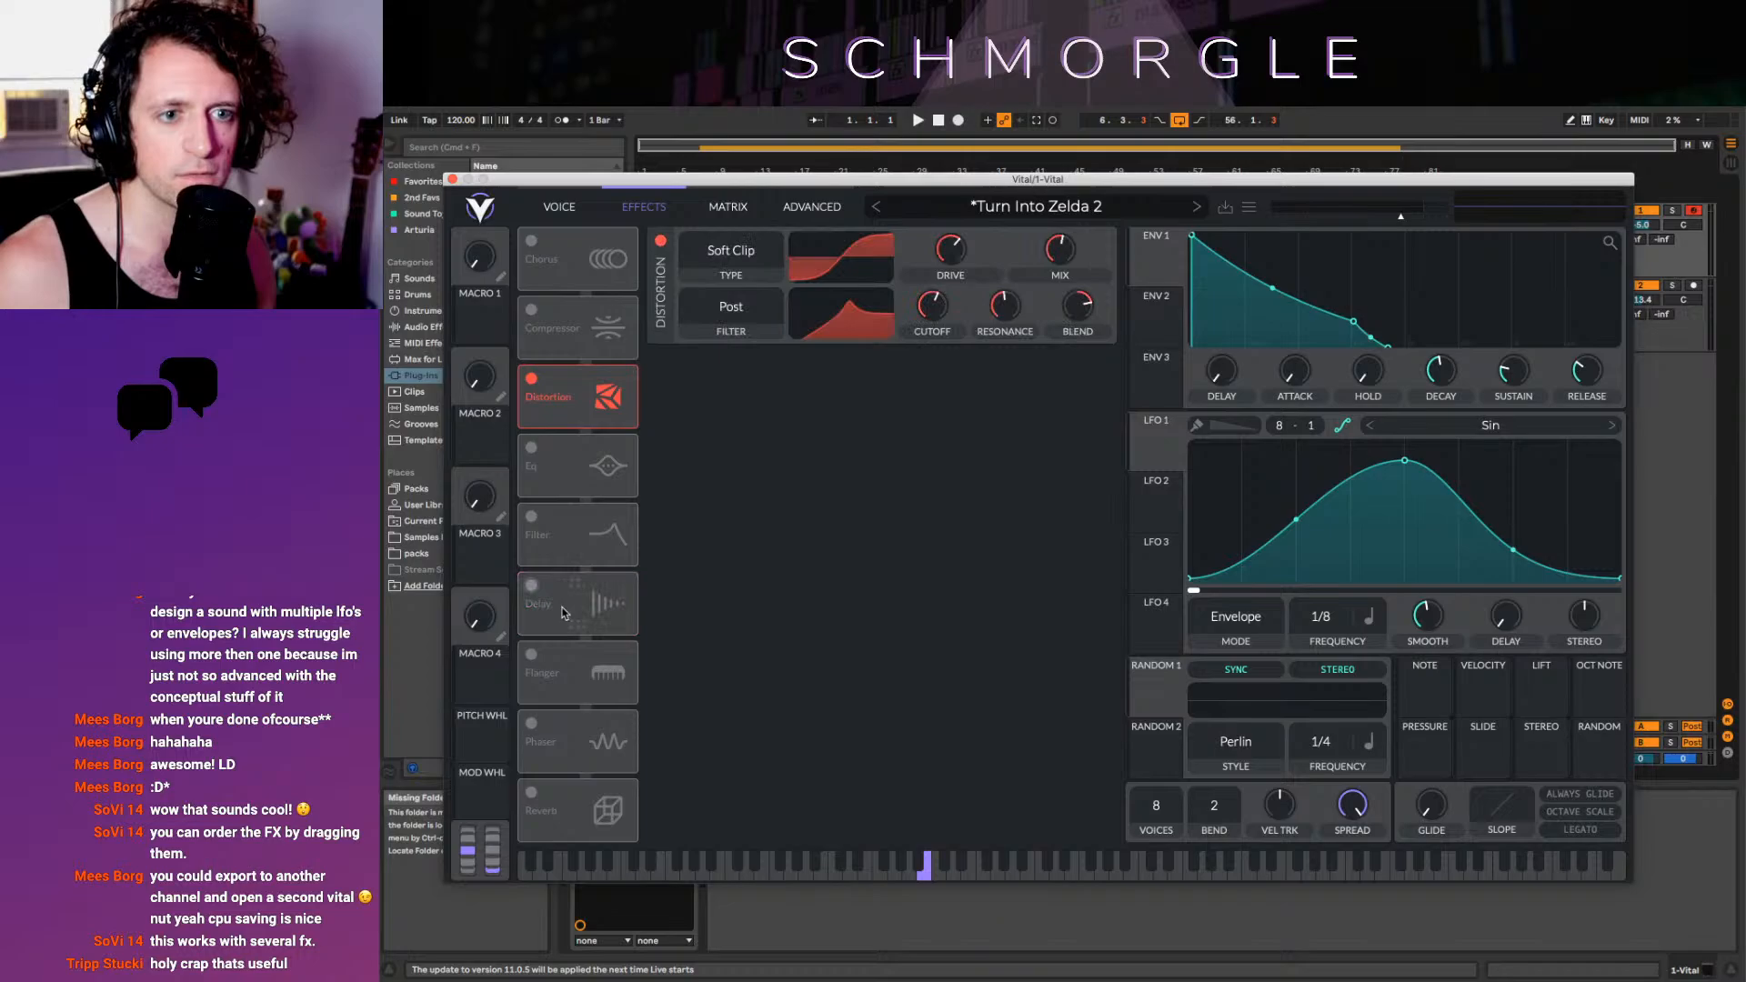
pyautogui.click(531, 655)
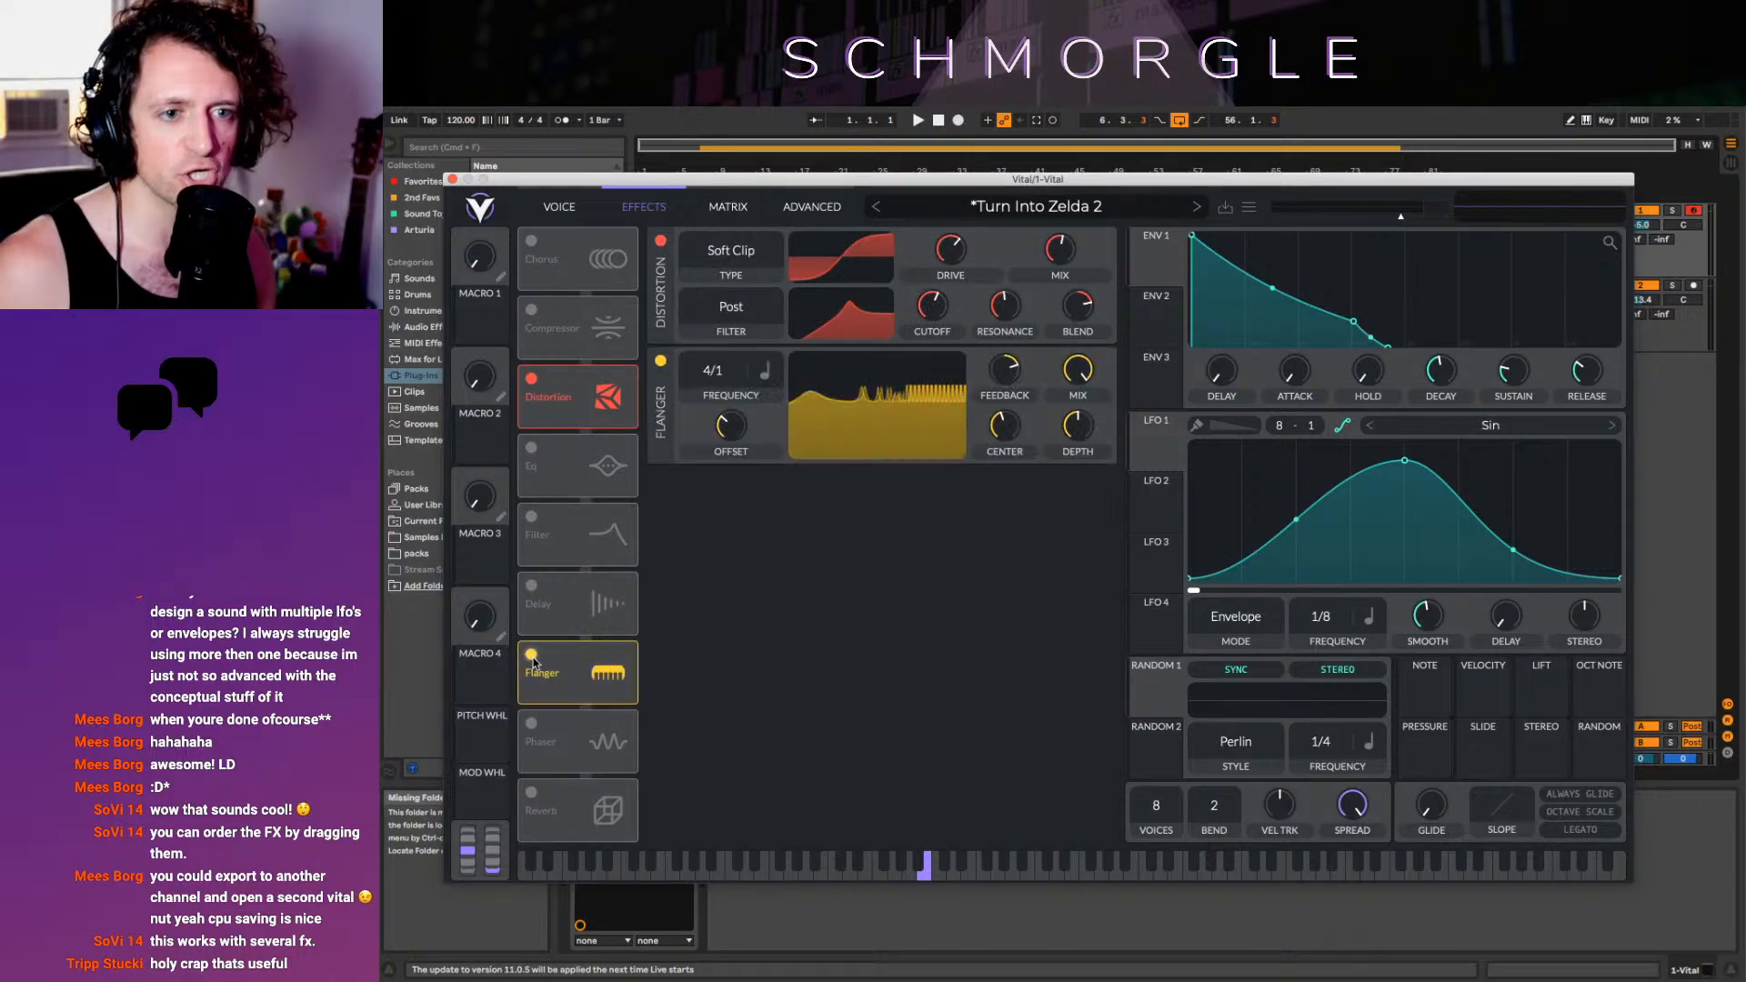
pyautogui.click(532, 380)
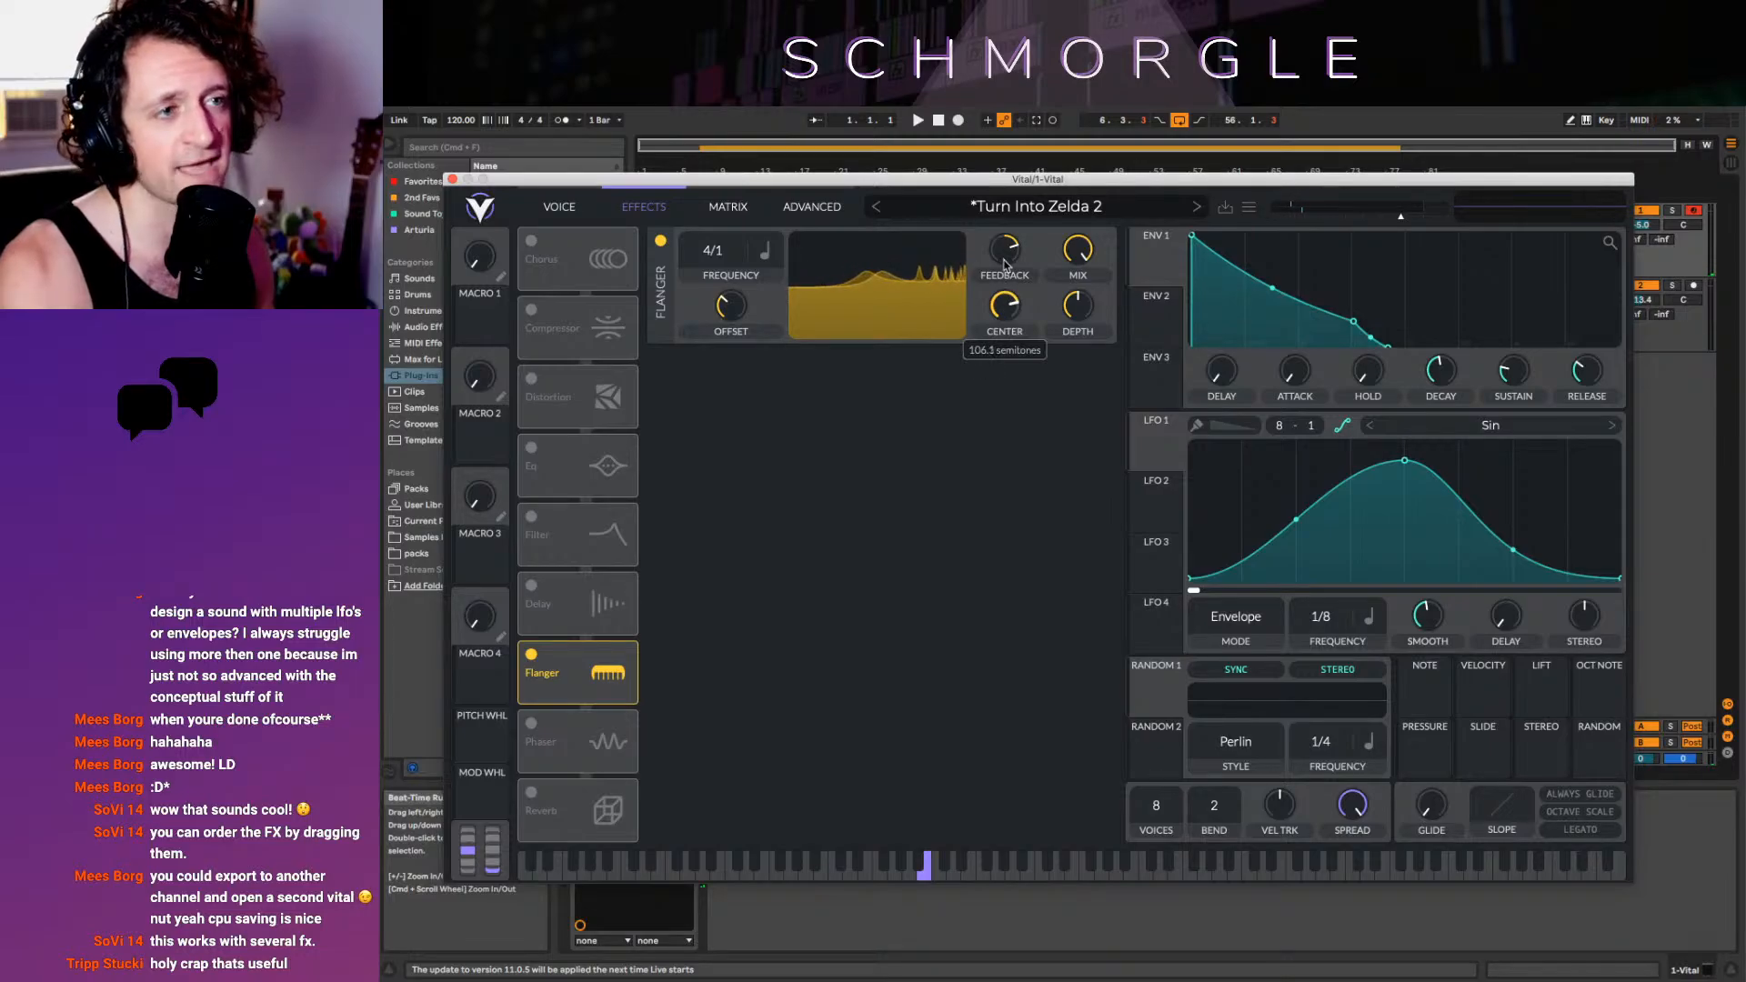
# Raise the flanger's depth, adjust its offset, and set its frequency to 1/1
pyautogui.moveTo(1005, 265); pyautogui.dragTo(1073, 296)
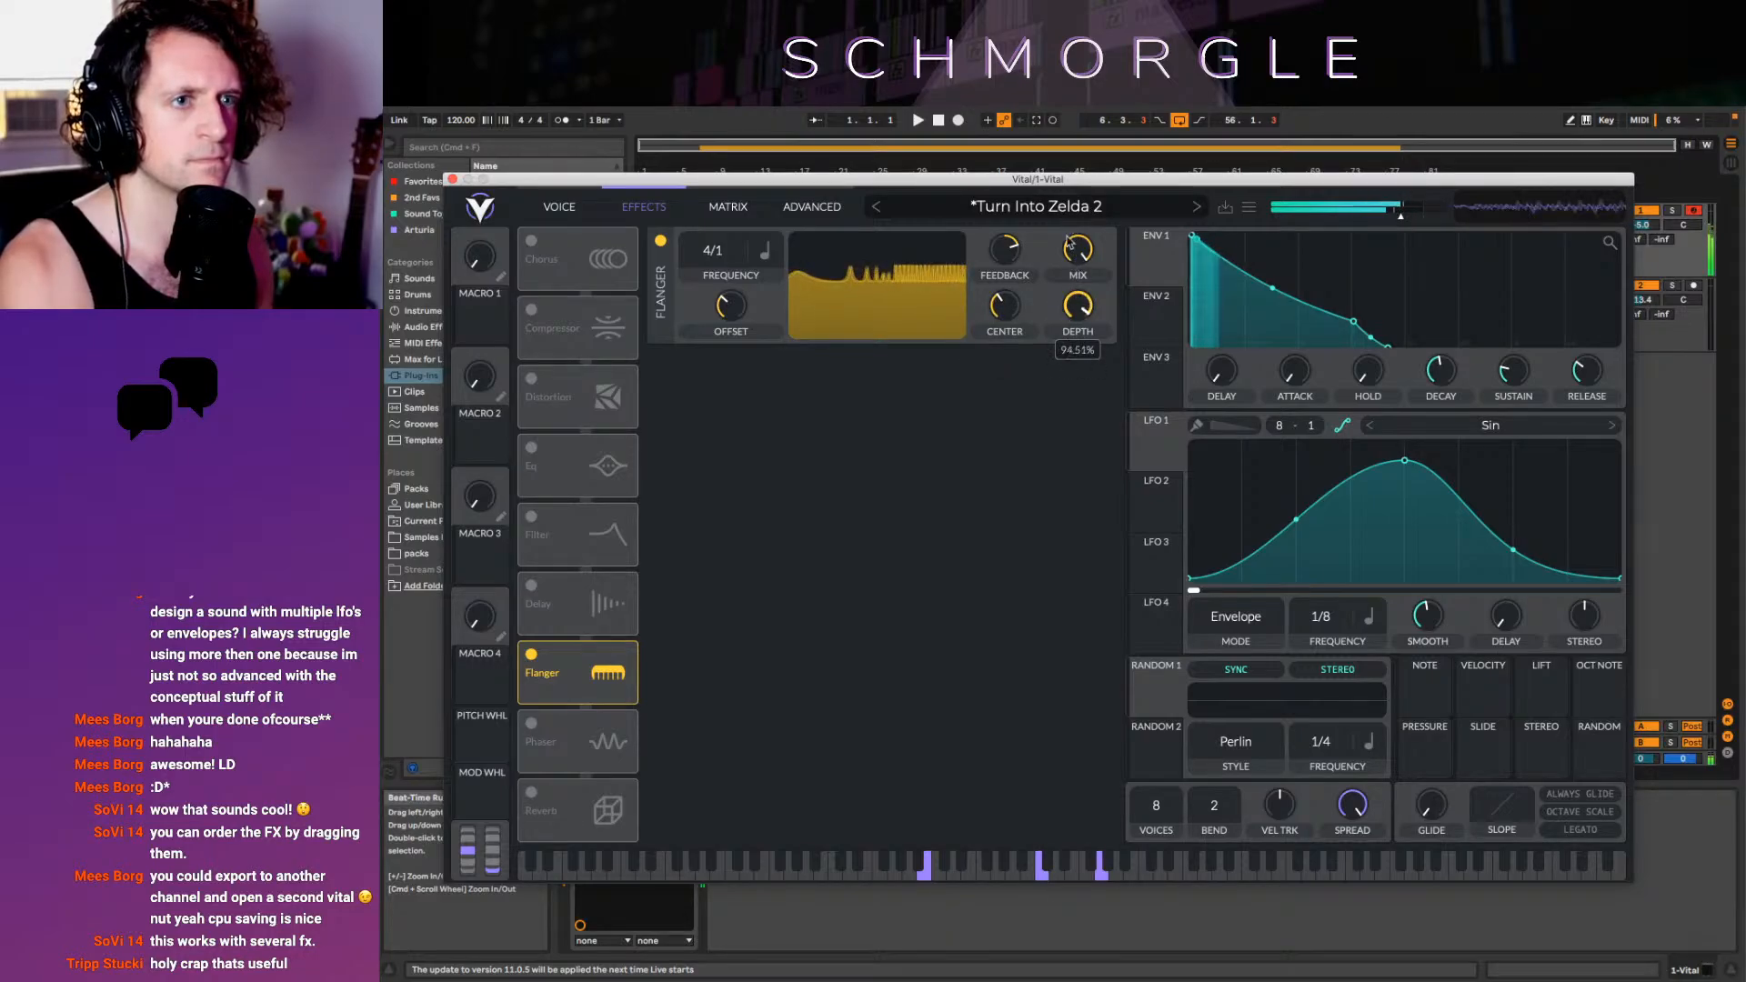
pyautogui.moveTo(730, 307); pyautogui.dragTo(716, 230)
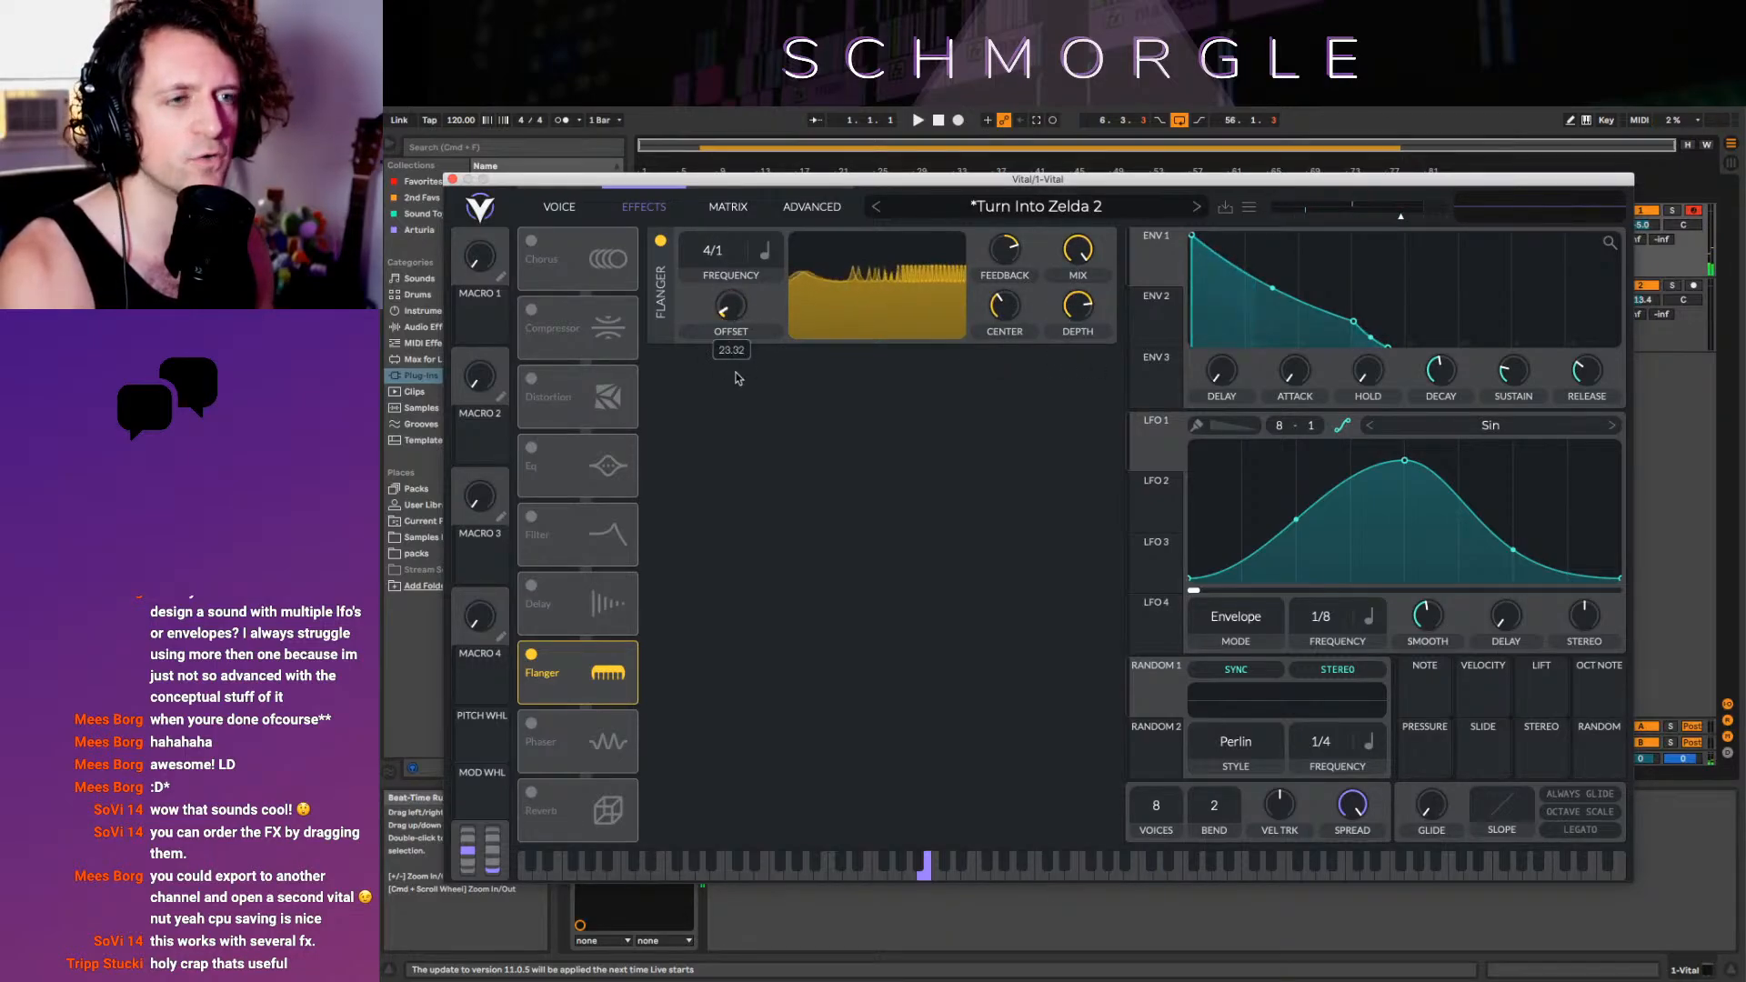
pyautogui.moveTo(705, 132); pyautogui.dragTo(708, 168)
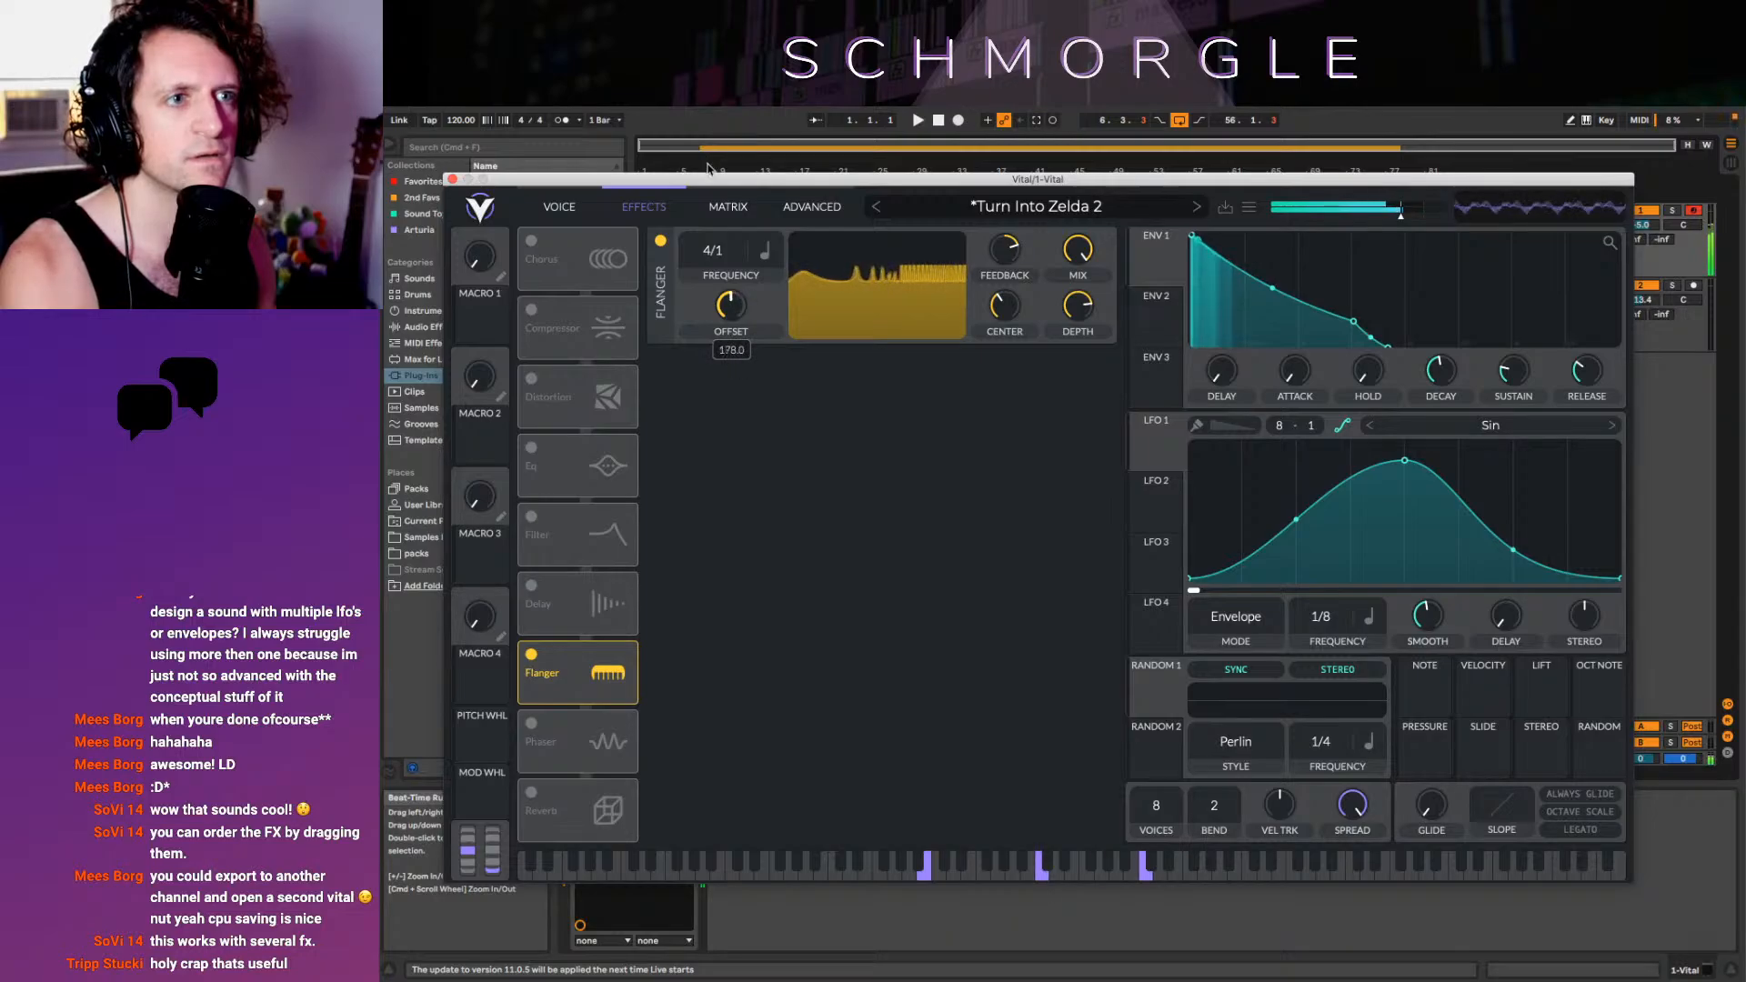
pyautogui.moveTo(744, 389); pyautogui.dragTo(718, 297)
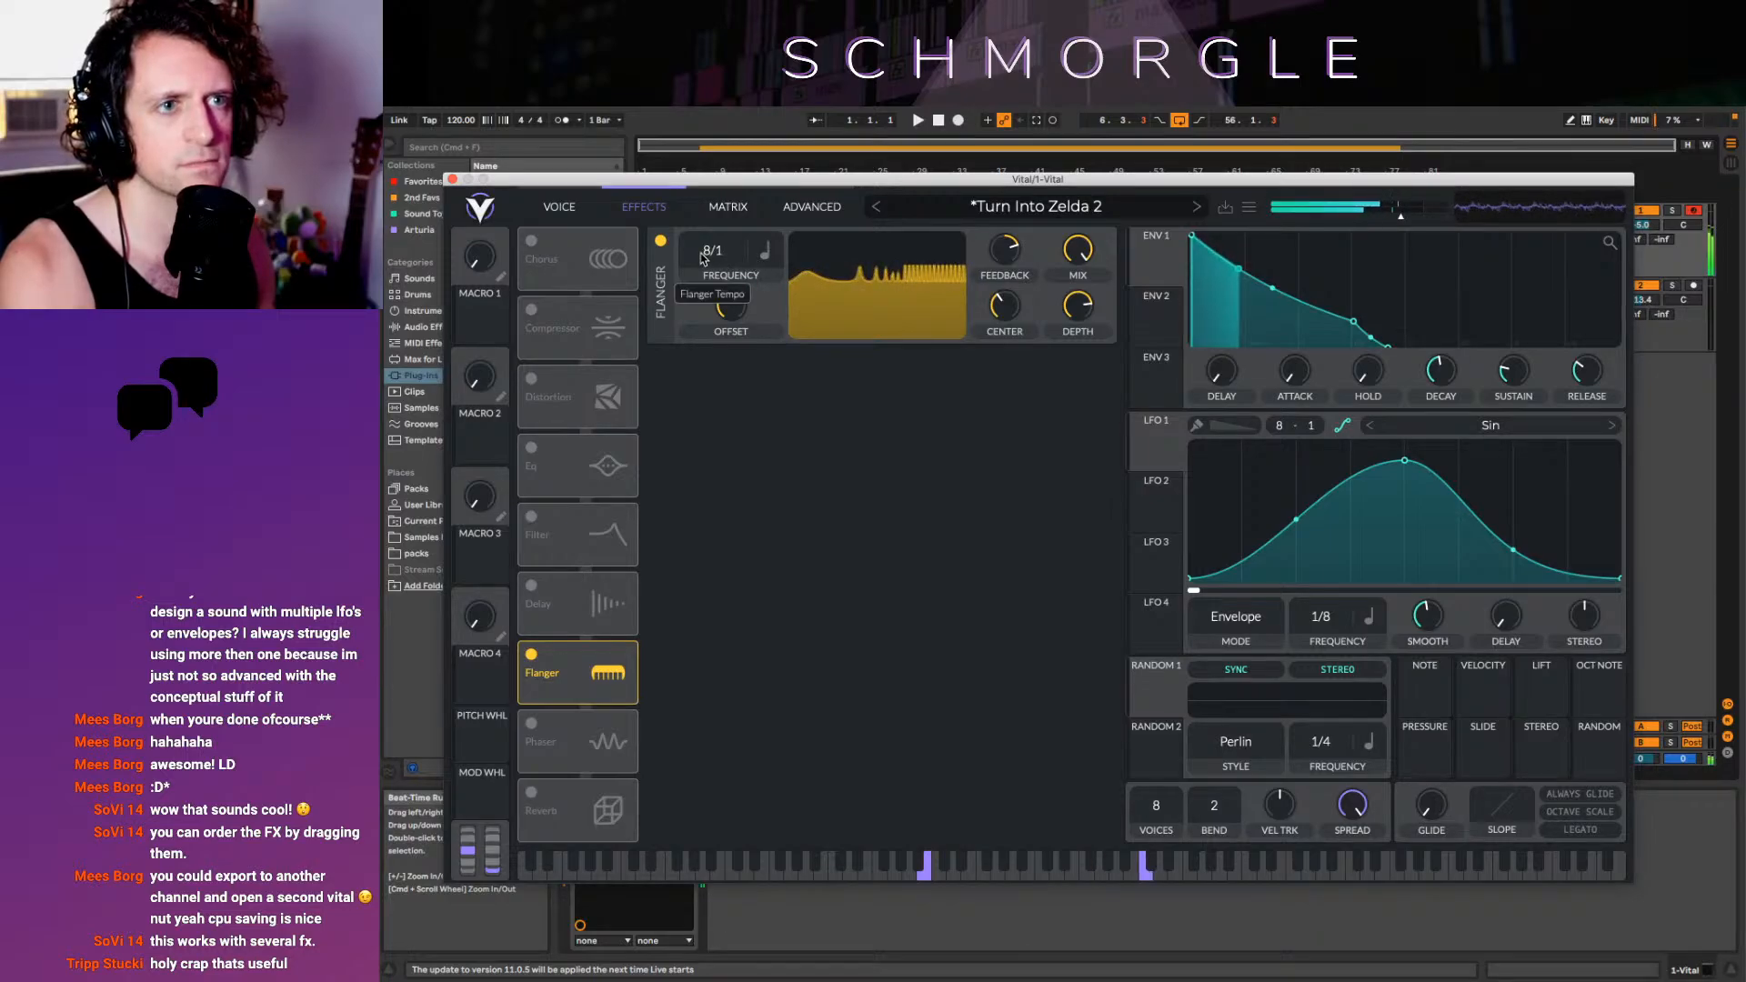
pyautogui.moveTo(706, 250); pyautogui.dragTo(702, 194)
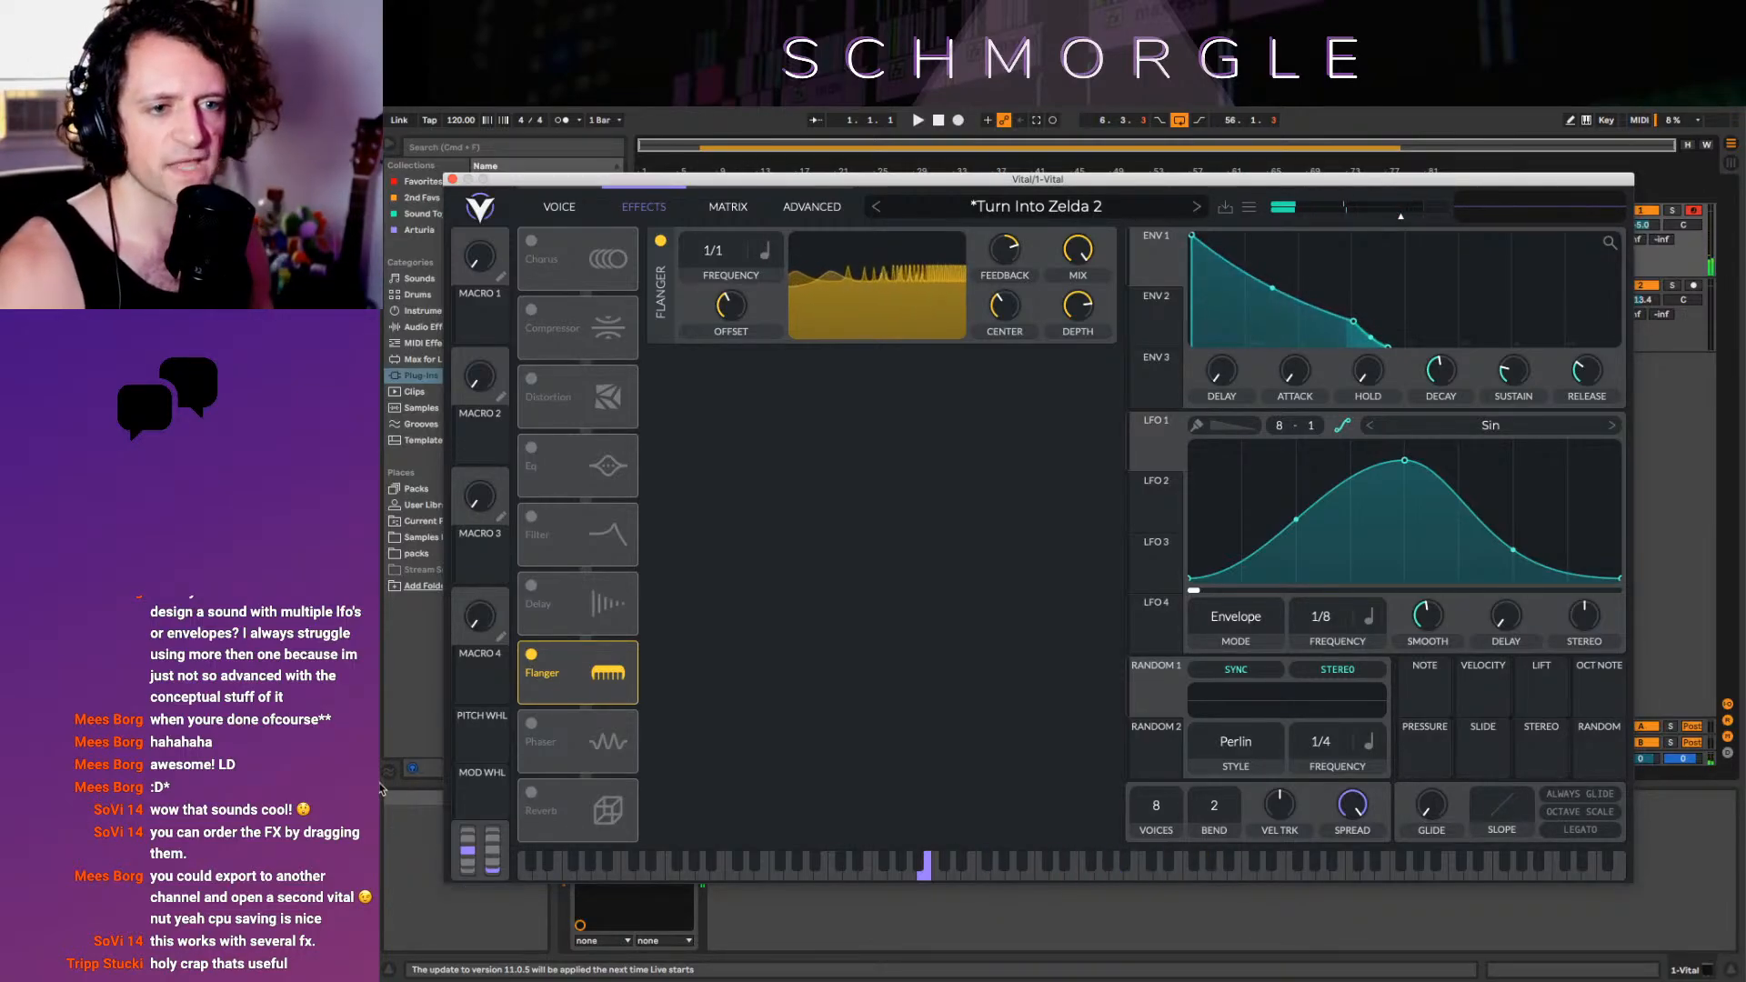
# Replace the flanger with the phaser effect, lowering its mix and trying its center control
pyautogui.click(531, 654)
pyautogui.click(533, 723)
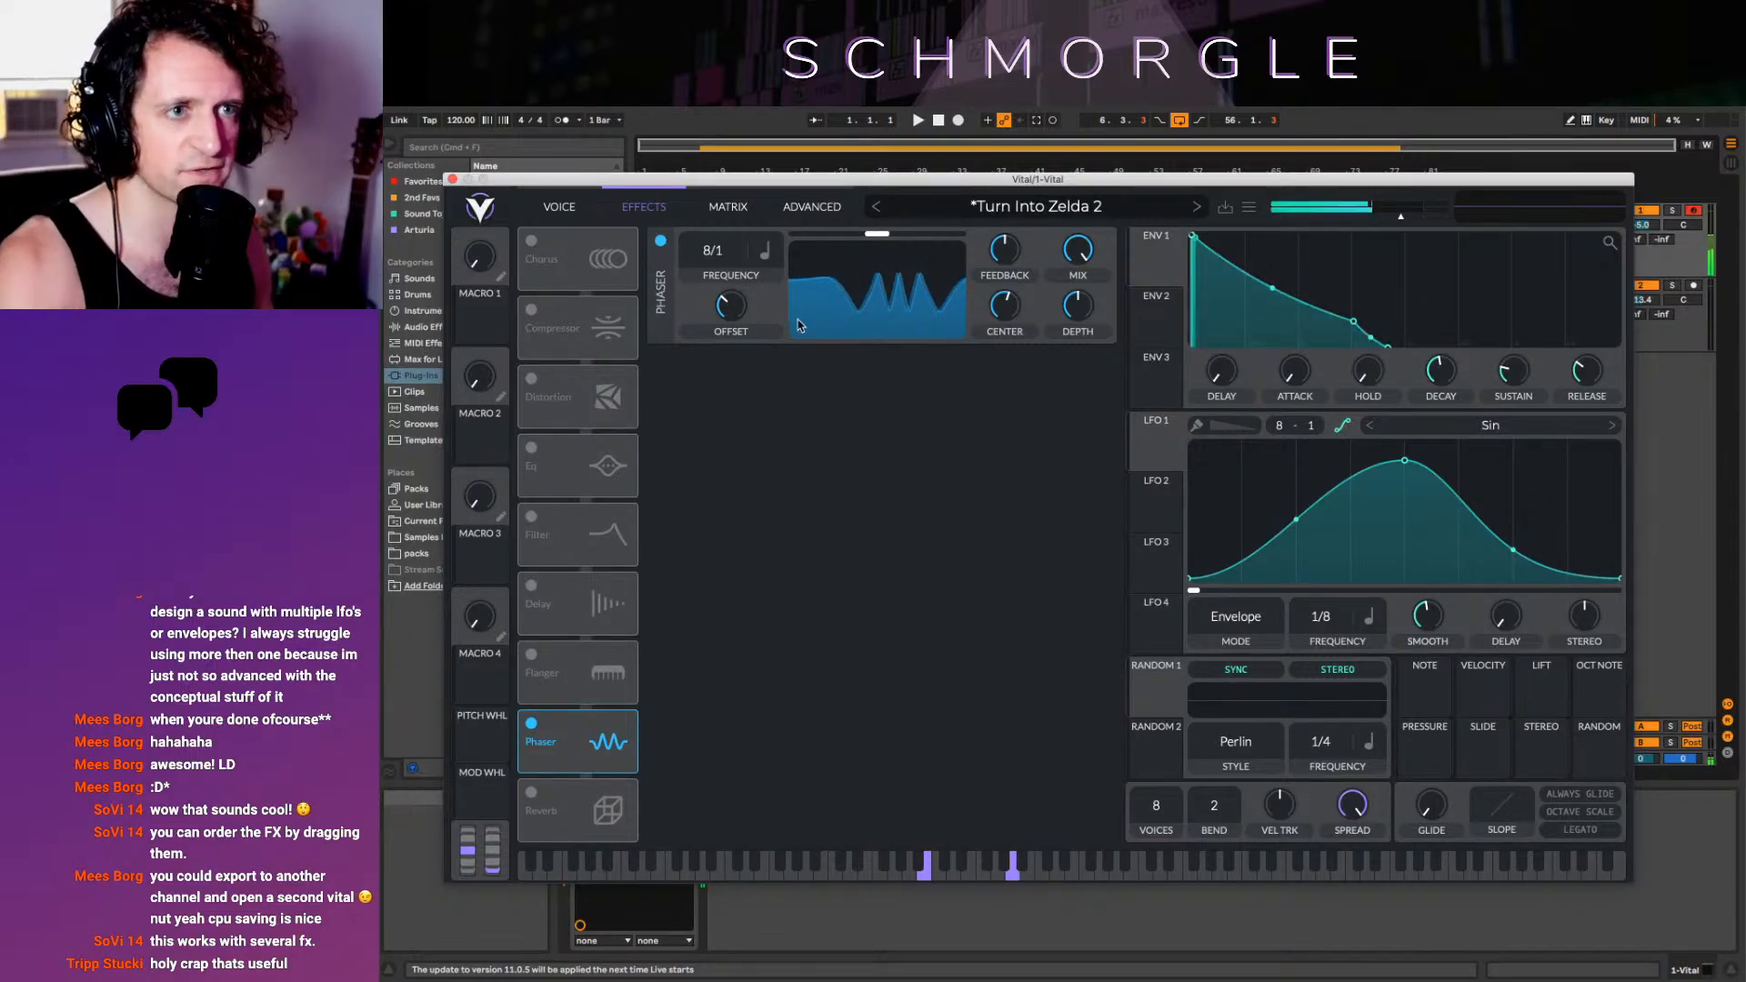
pyautogui.moveTo(1082, 254); pyautogui.dragTo(1096, 326)
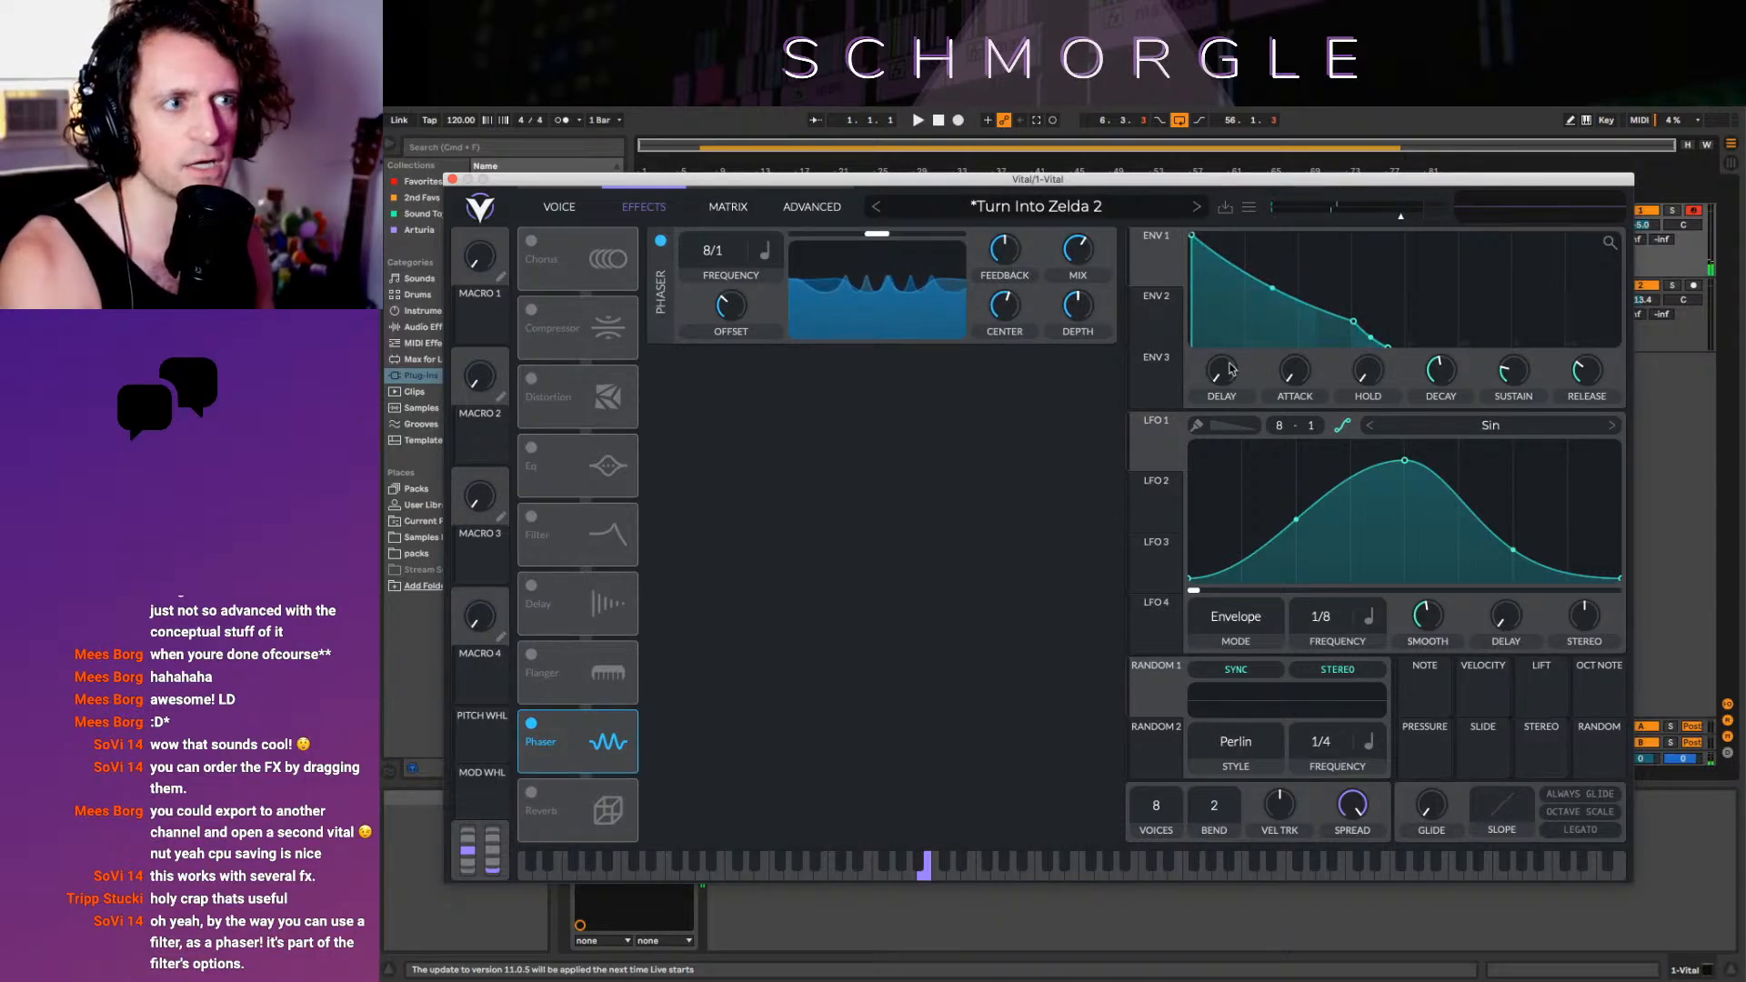
pyautogui.moveTo(1005, 306)
pyautogui.mouseDown()
pyautogui.moveTo(1000, 230)
pyautogui.moveTo(1026, 323)
pyautogui.mouseUp()
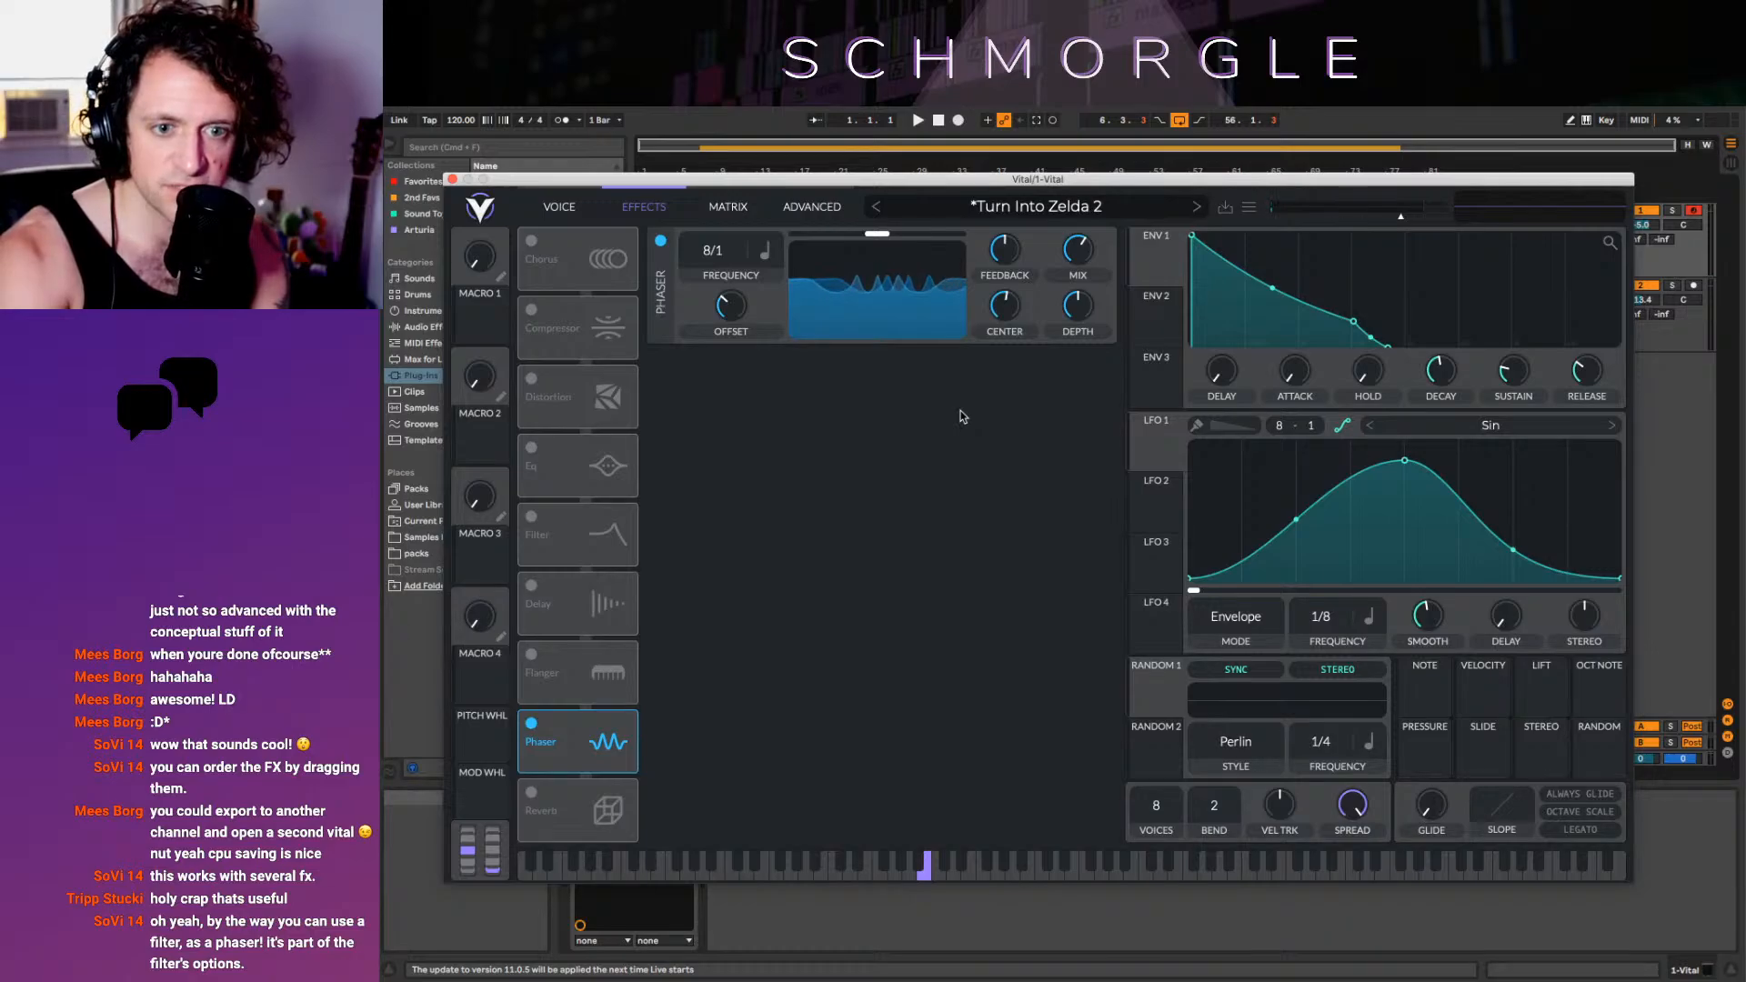
# Turn the filter effect back on, check its list of modes, and disable the phaser
pyautogui.click(531, 516)
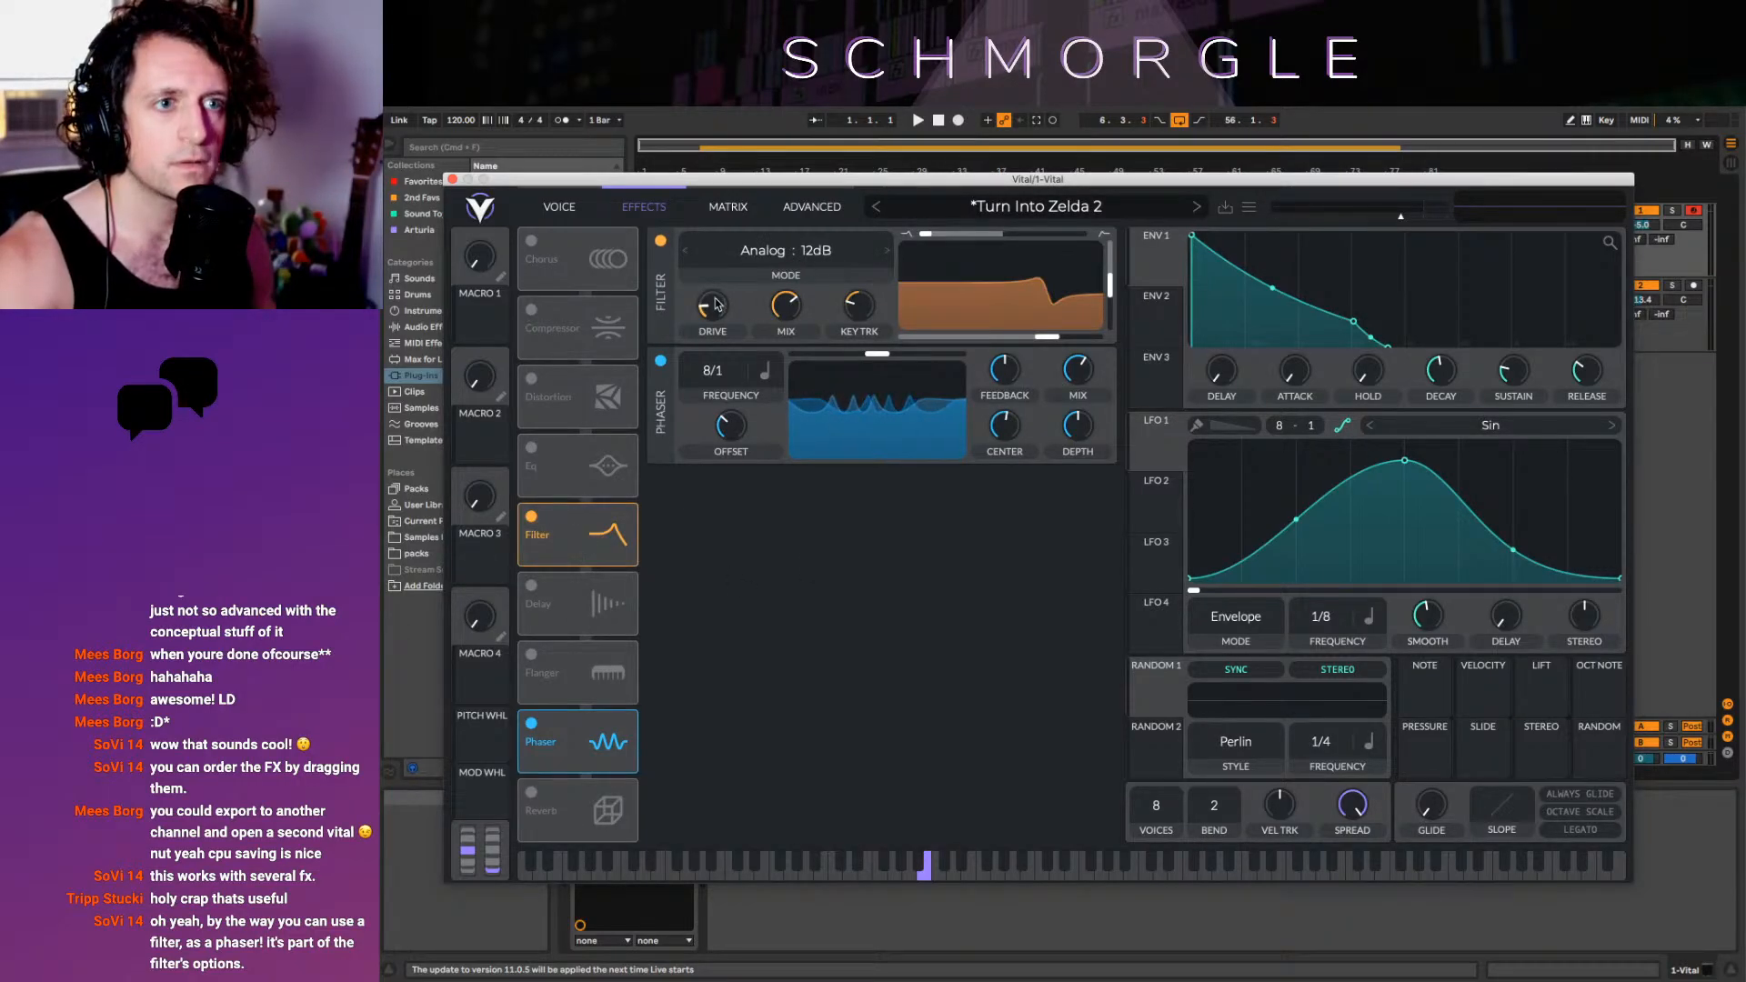
pyautogui.click(798, 271)
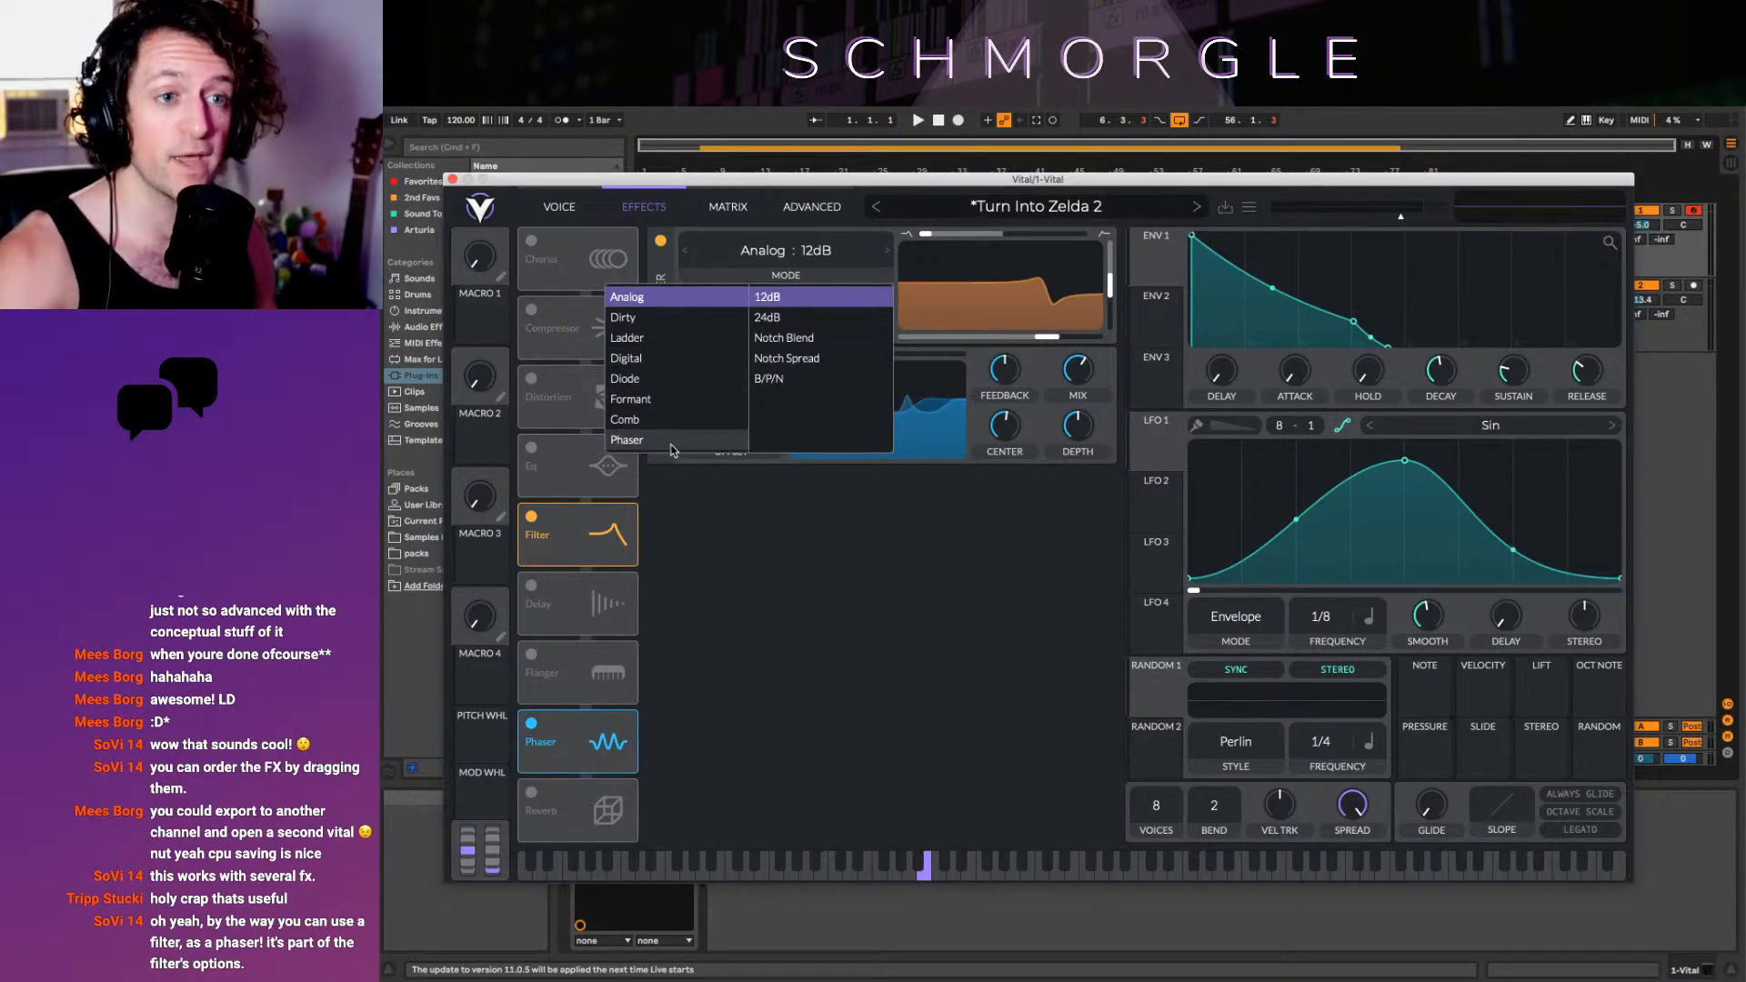
pyautogui.click(713, 532)
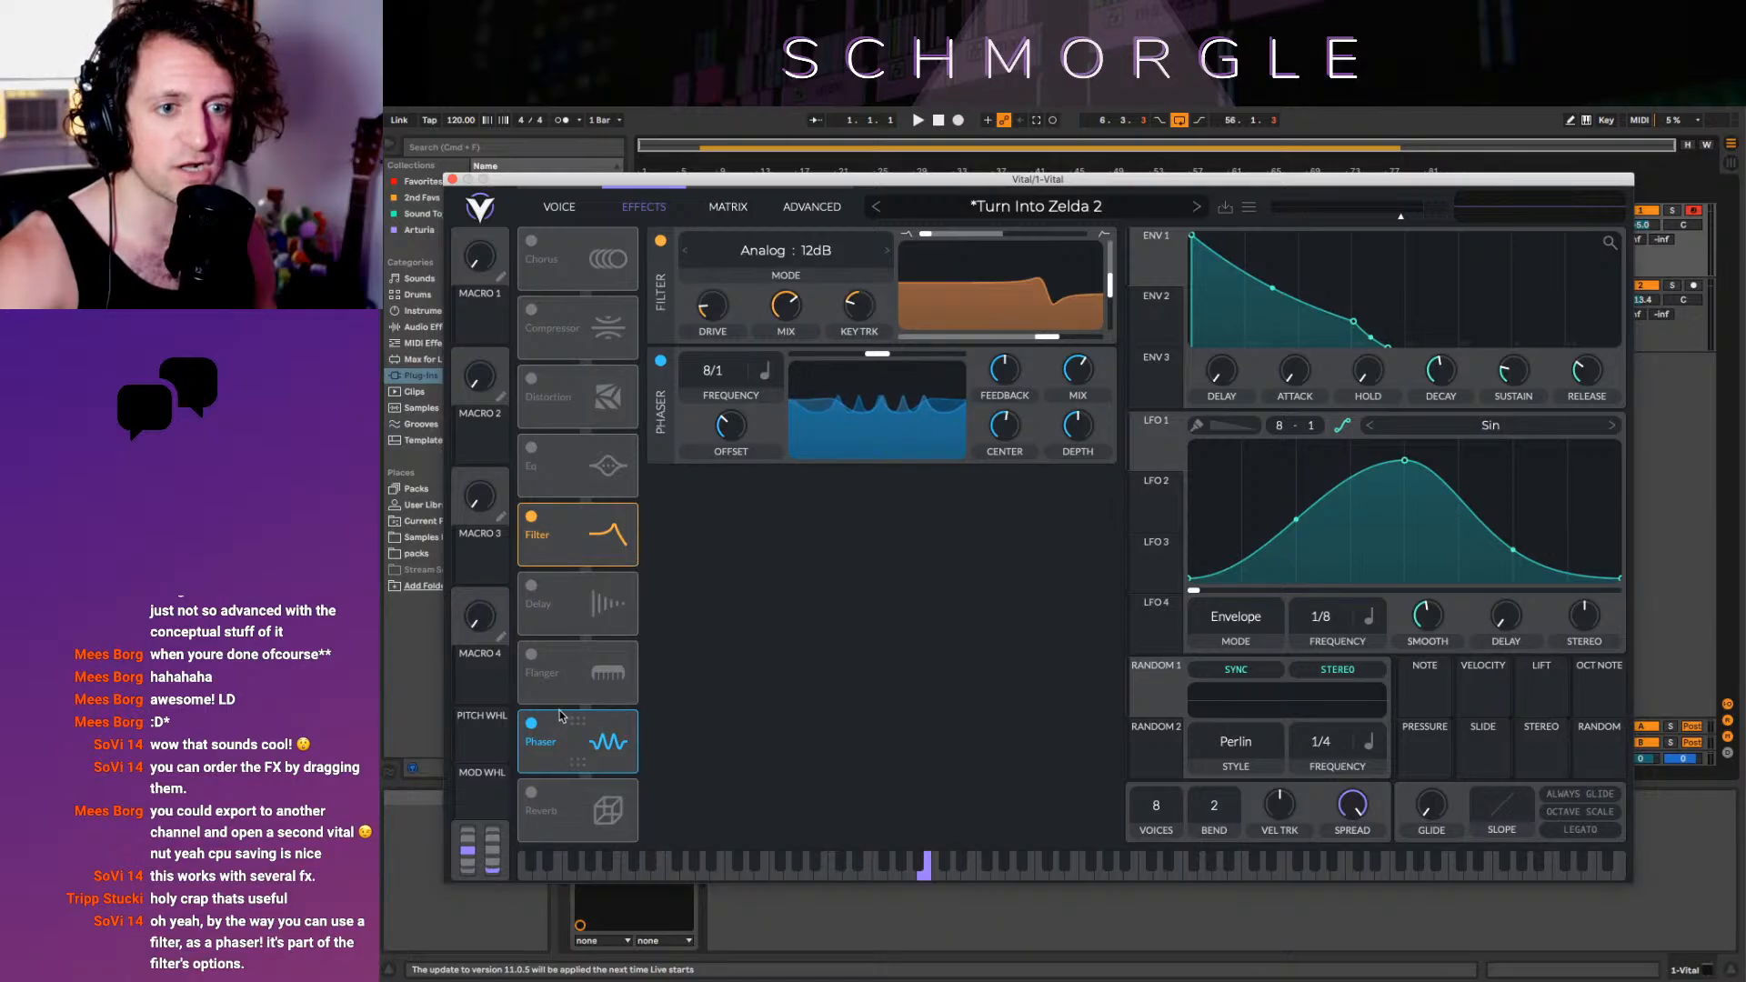
pyautogui.click(532, 724)
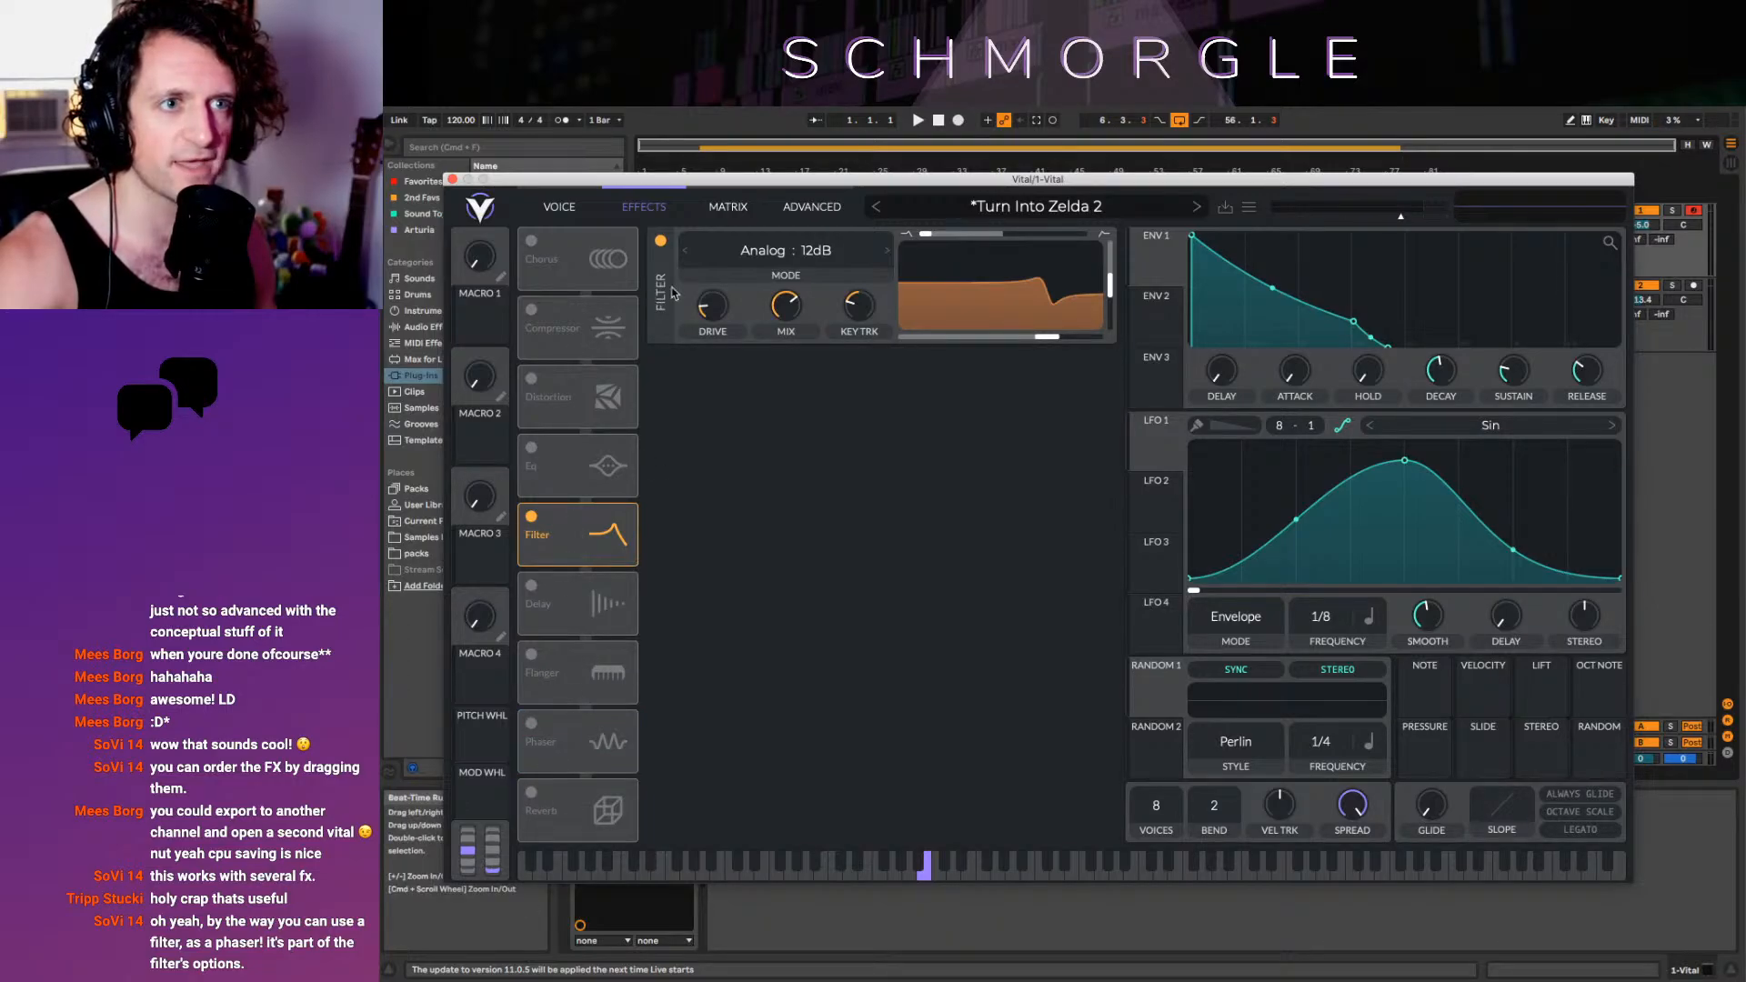
# Audition the filter effect's Dirty and Ladder 12dB modes, and set its key tracking to 0%
pyautogui.click(741, 283)
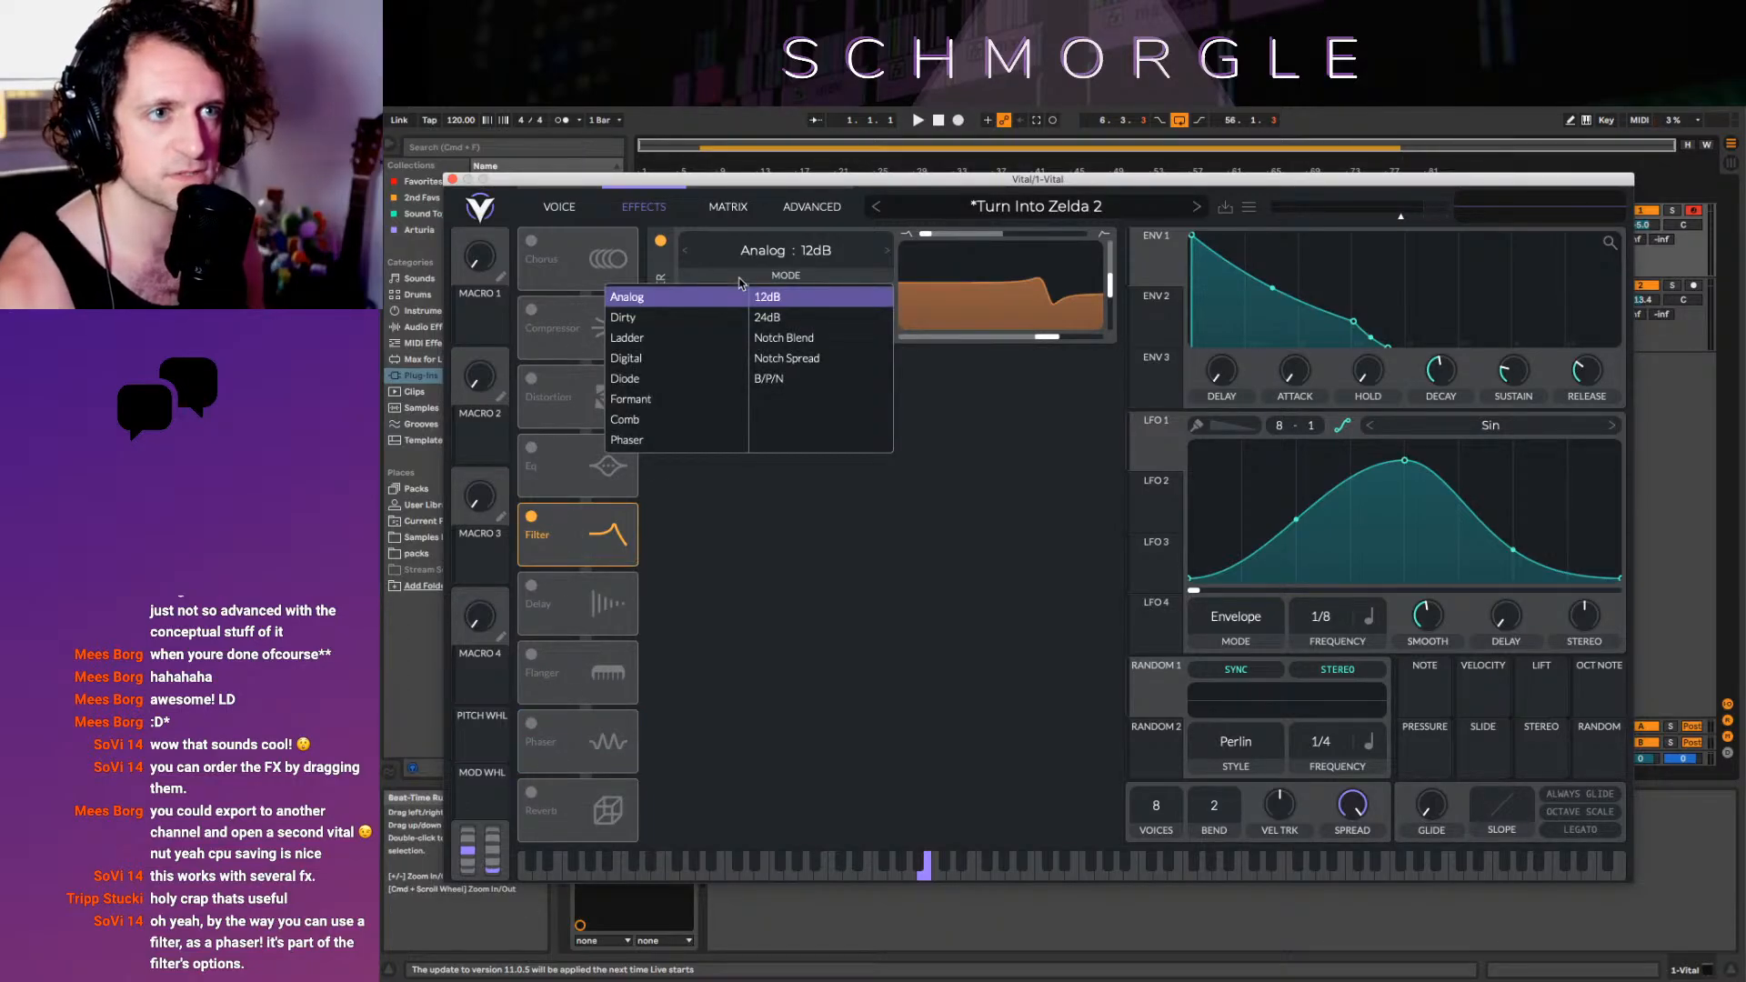
pyautogui.click(690, 316)
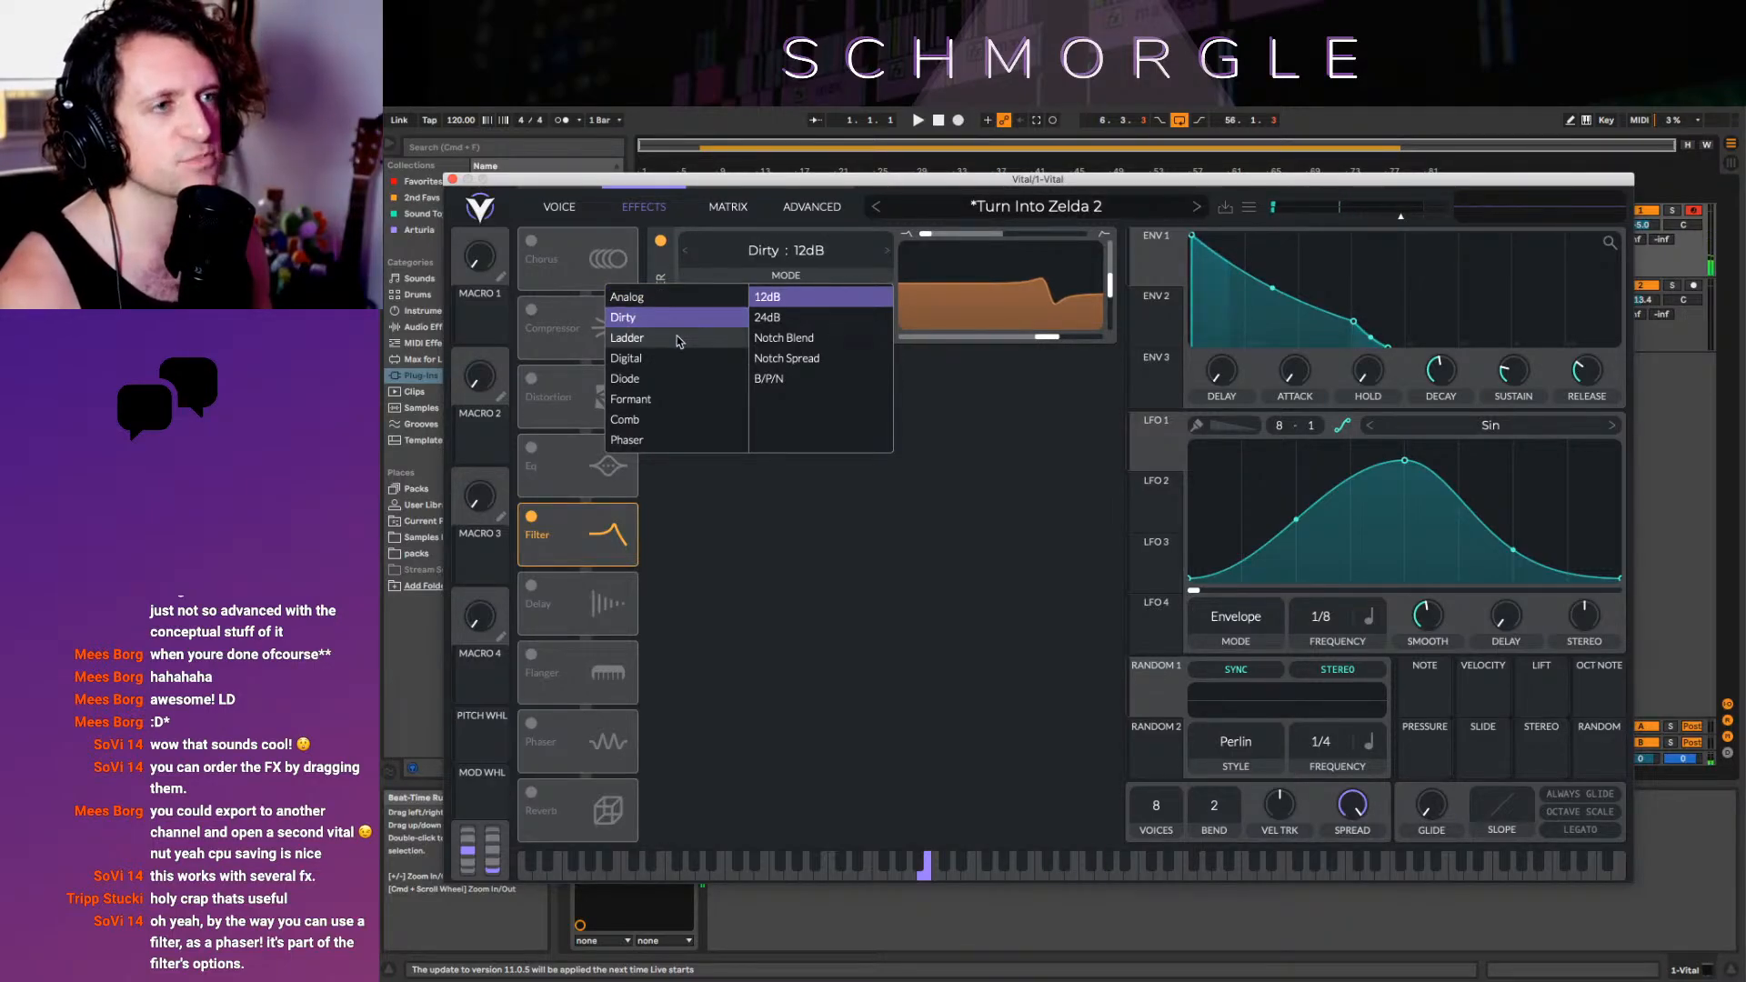
pyautogui.click(679, 338)
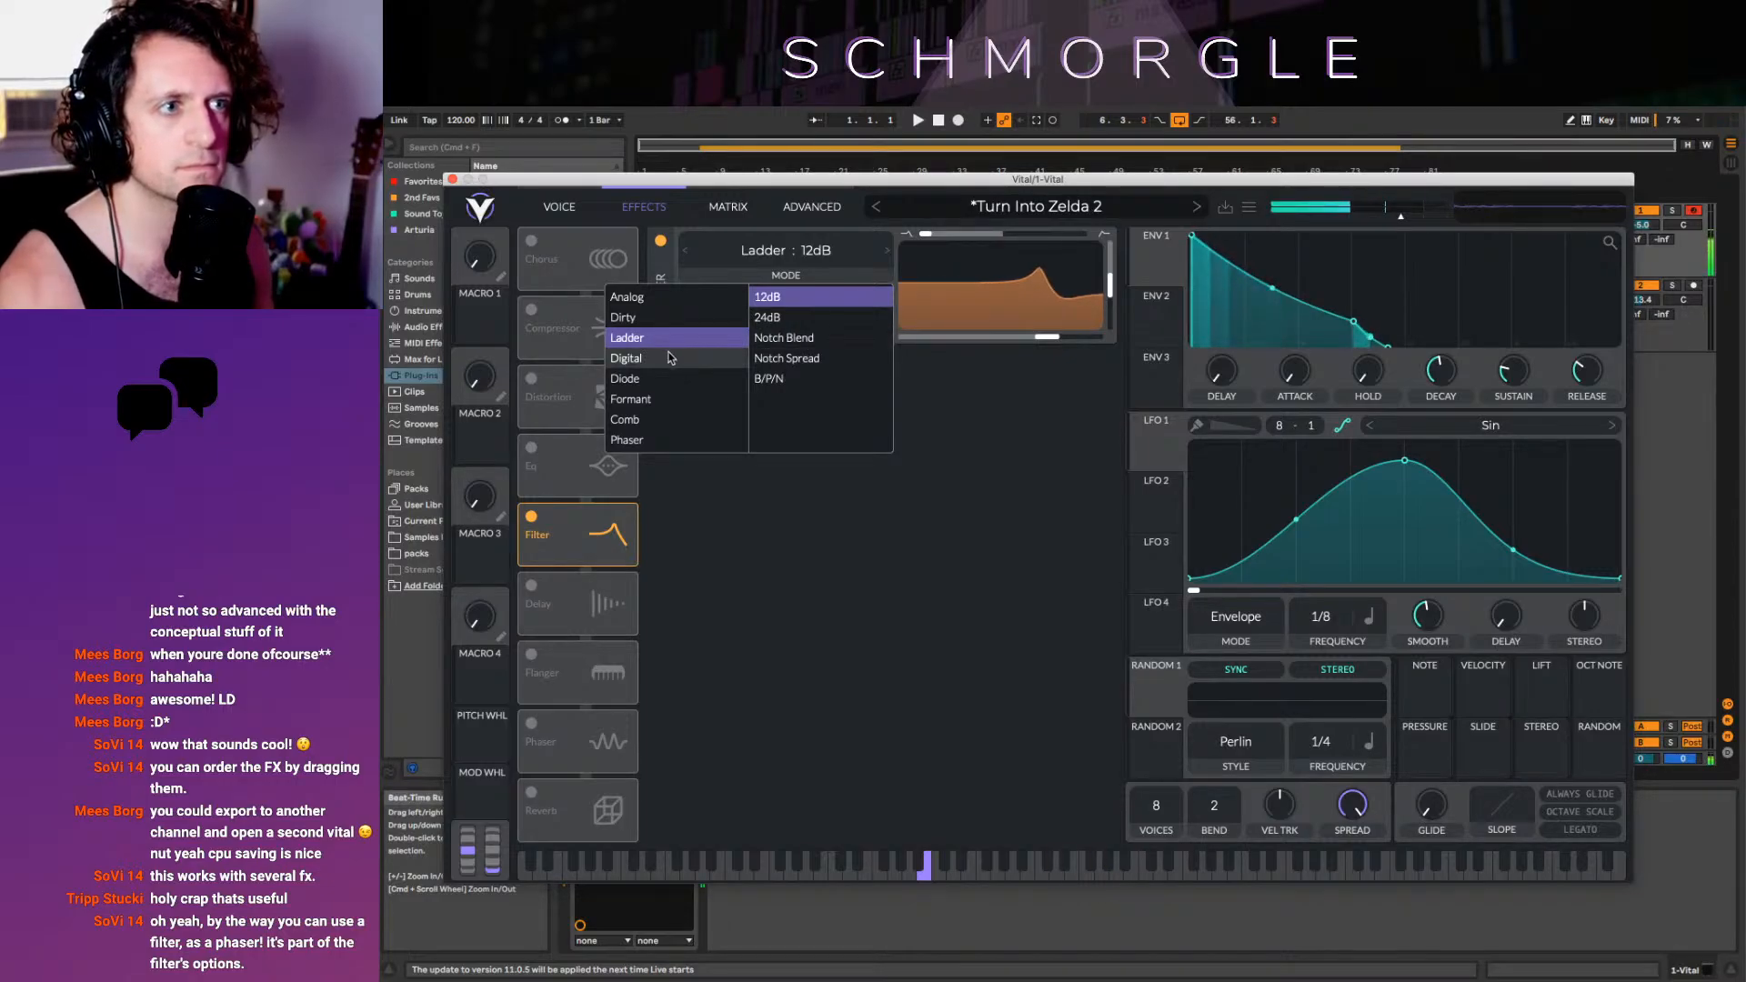
pyautogui.click(999, 487)
pyautogui.moveTo(861, 317); pyautogui.dragTo(865, 276)
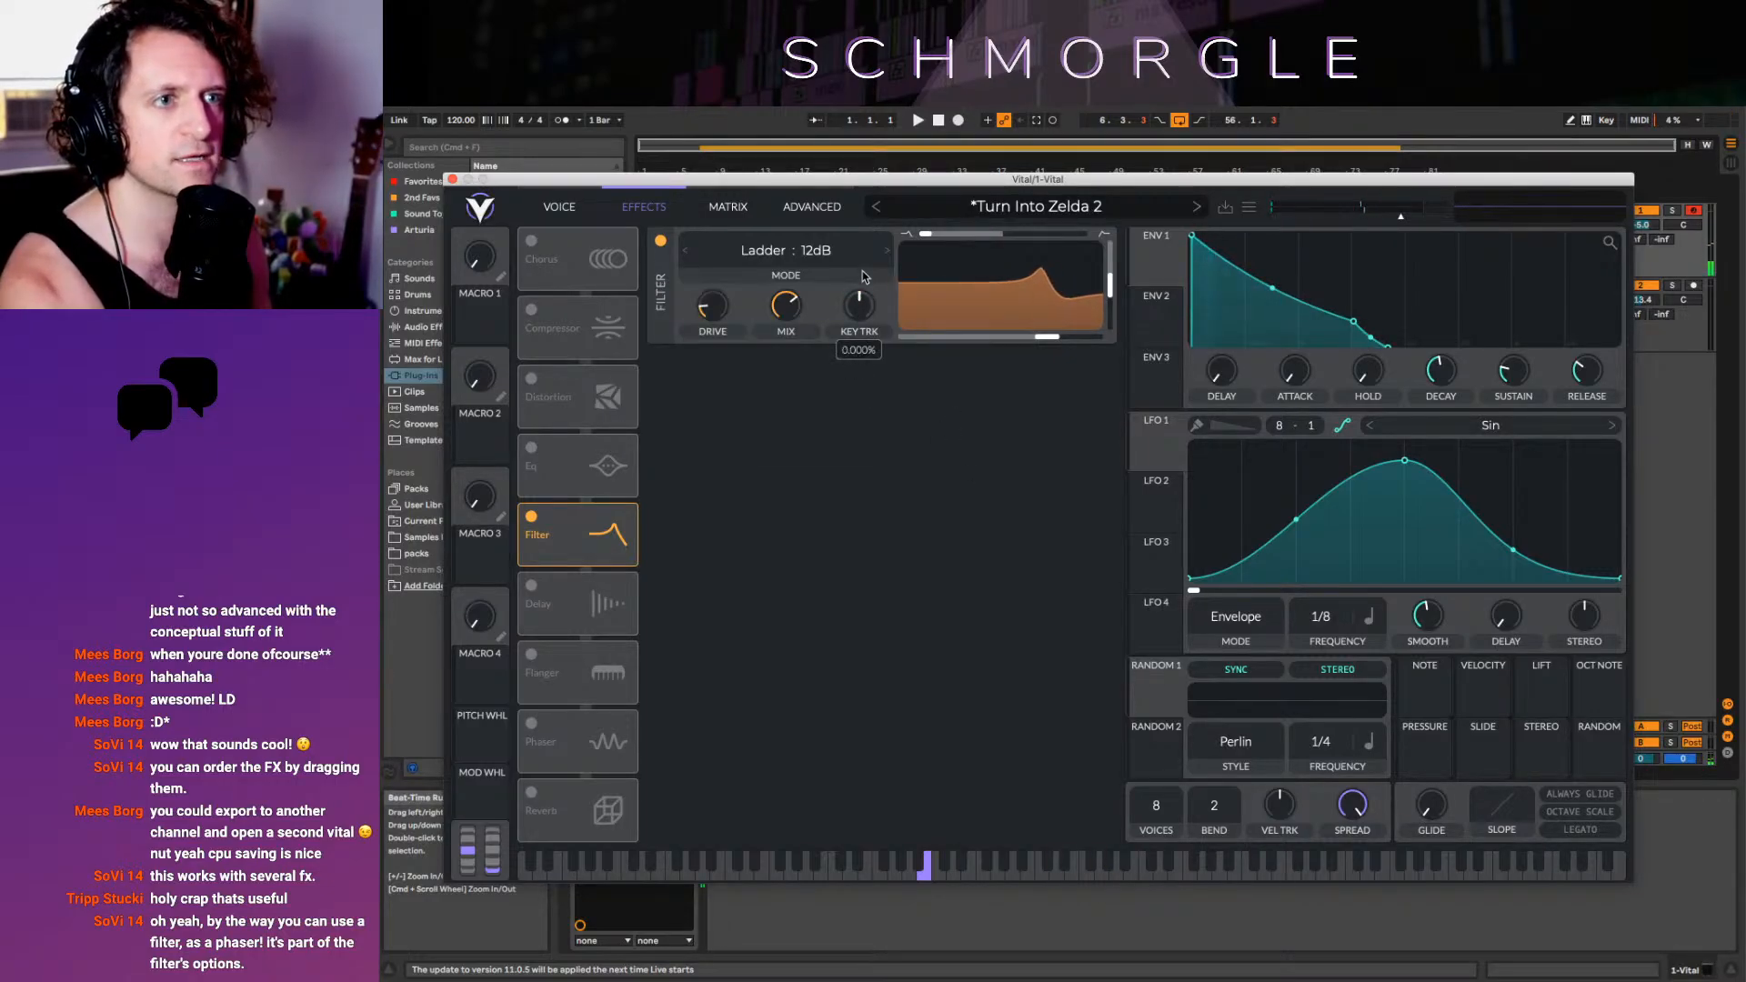
# Audition the filter effect's Digital, Diode and Formant modes, and settle on Comb with the Low High Comb type
pyautogui.click(769, 249)
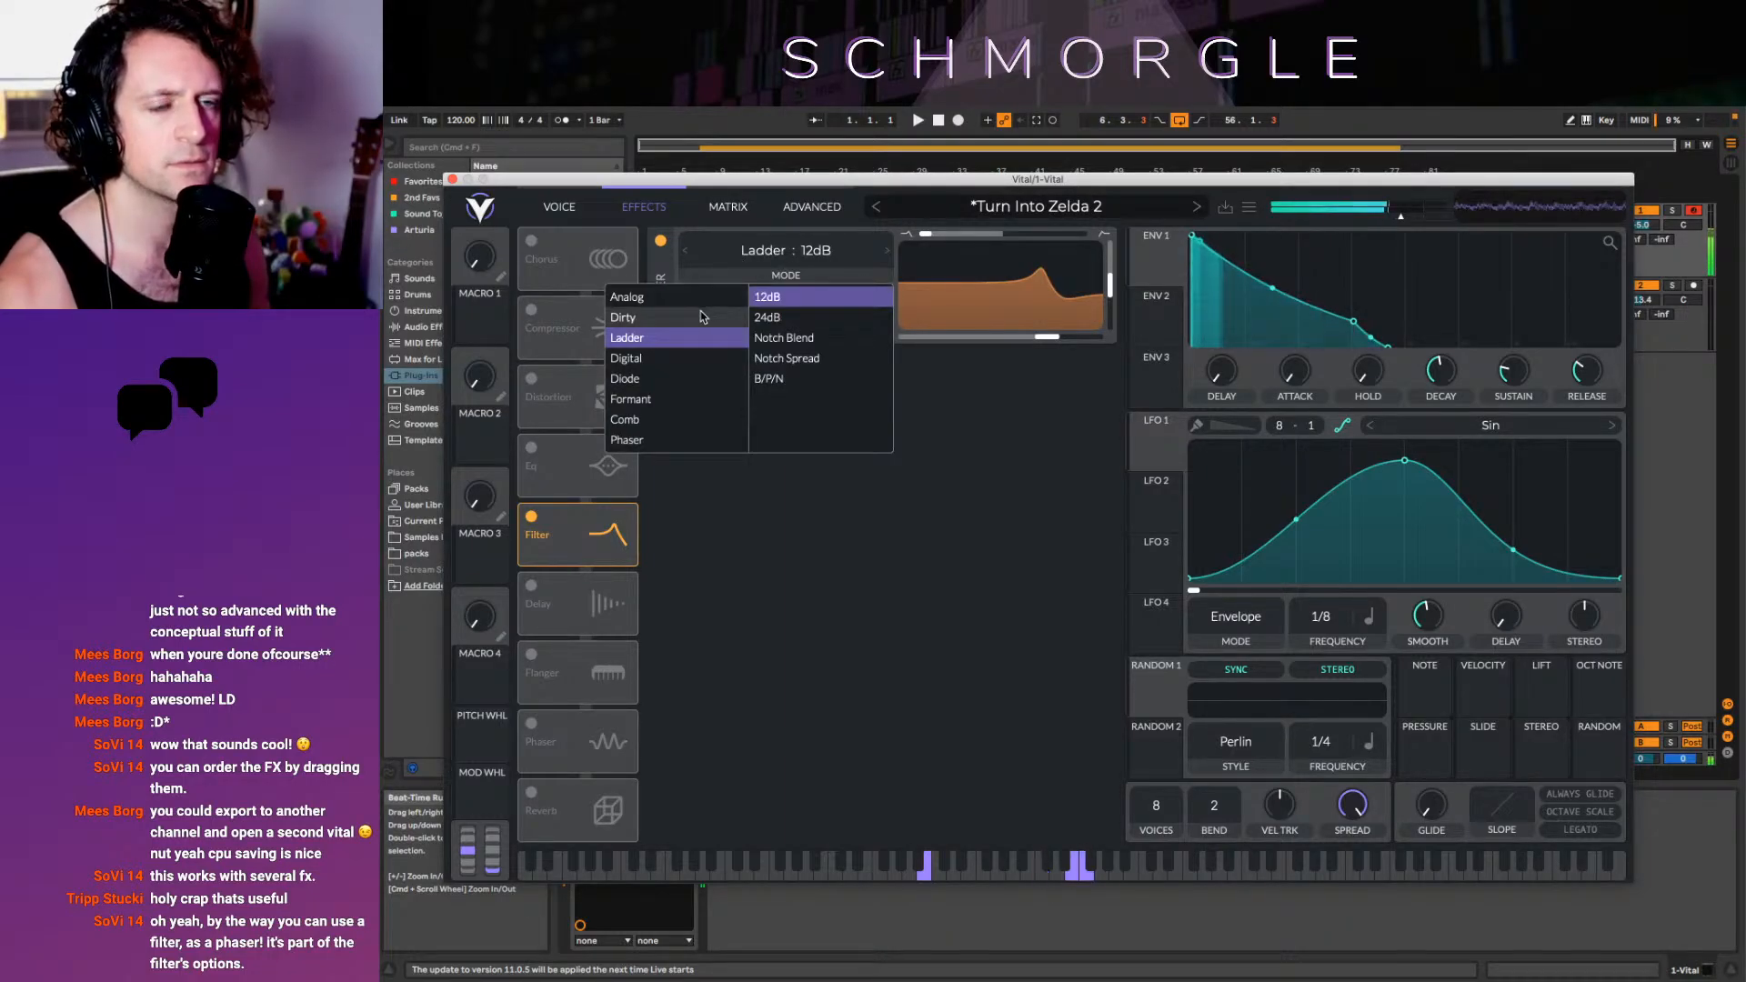
pyautogui.click(664, 358)
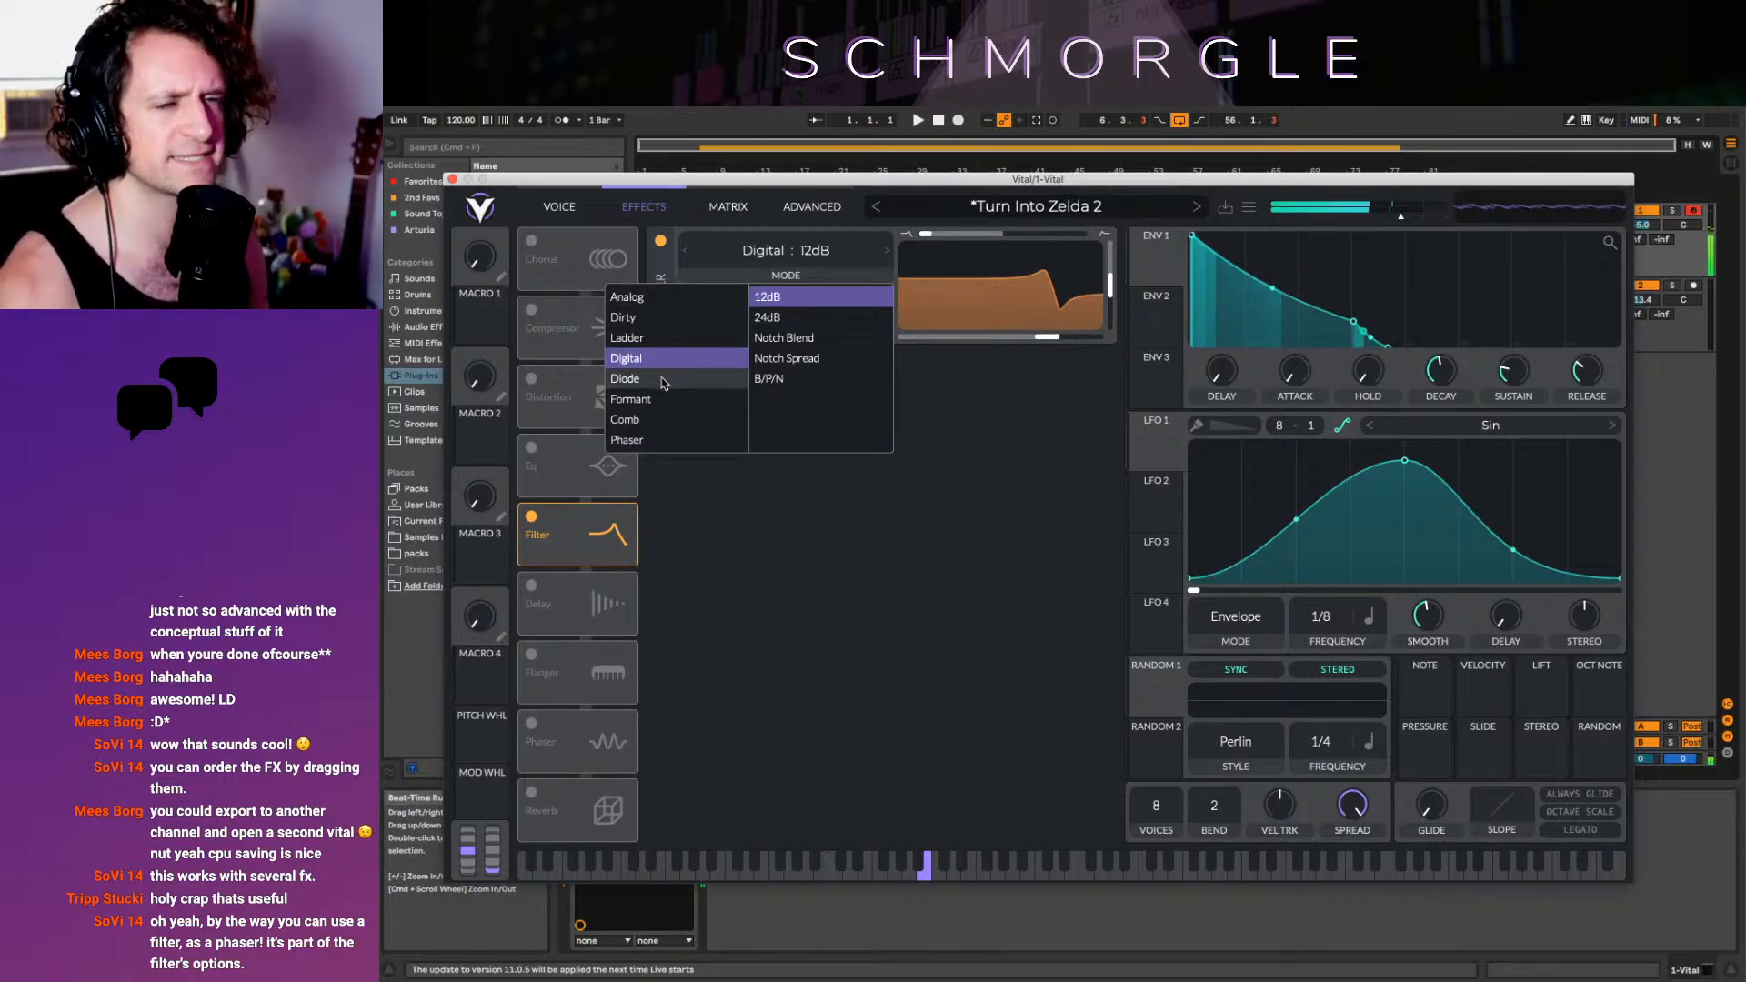
pyautogui.click(664, 381)
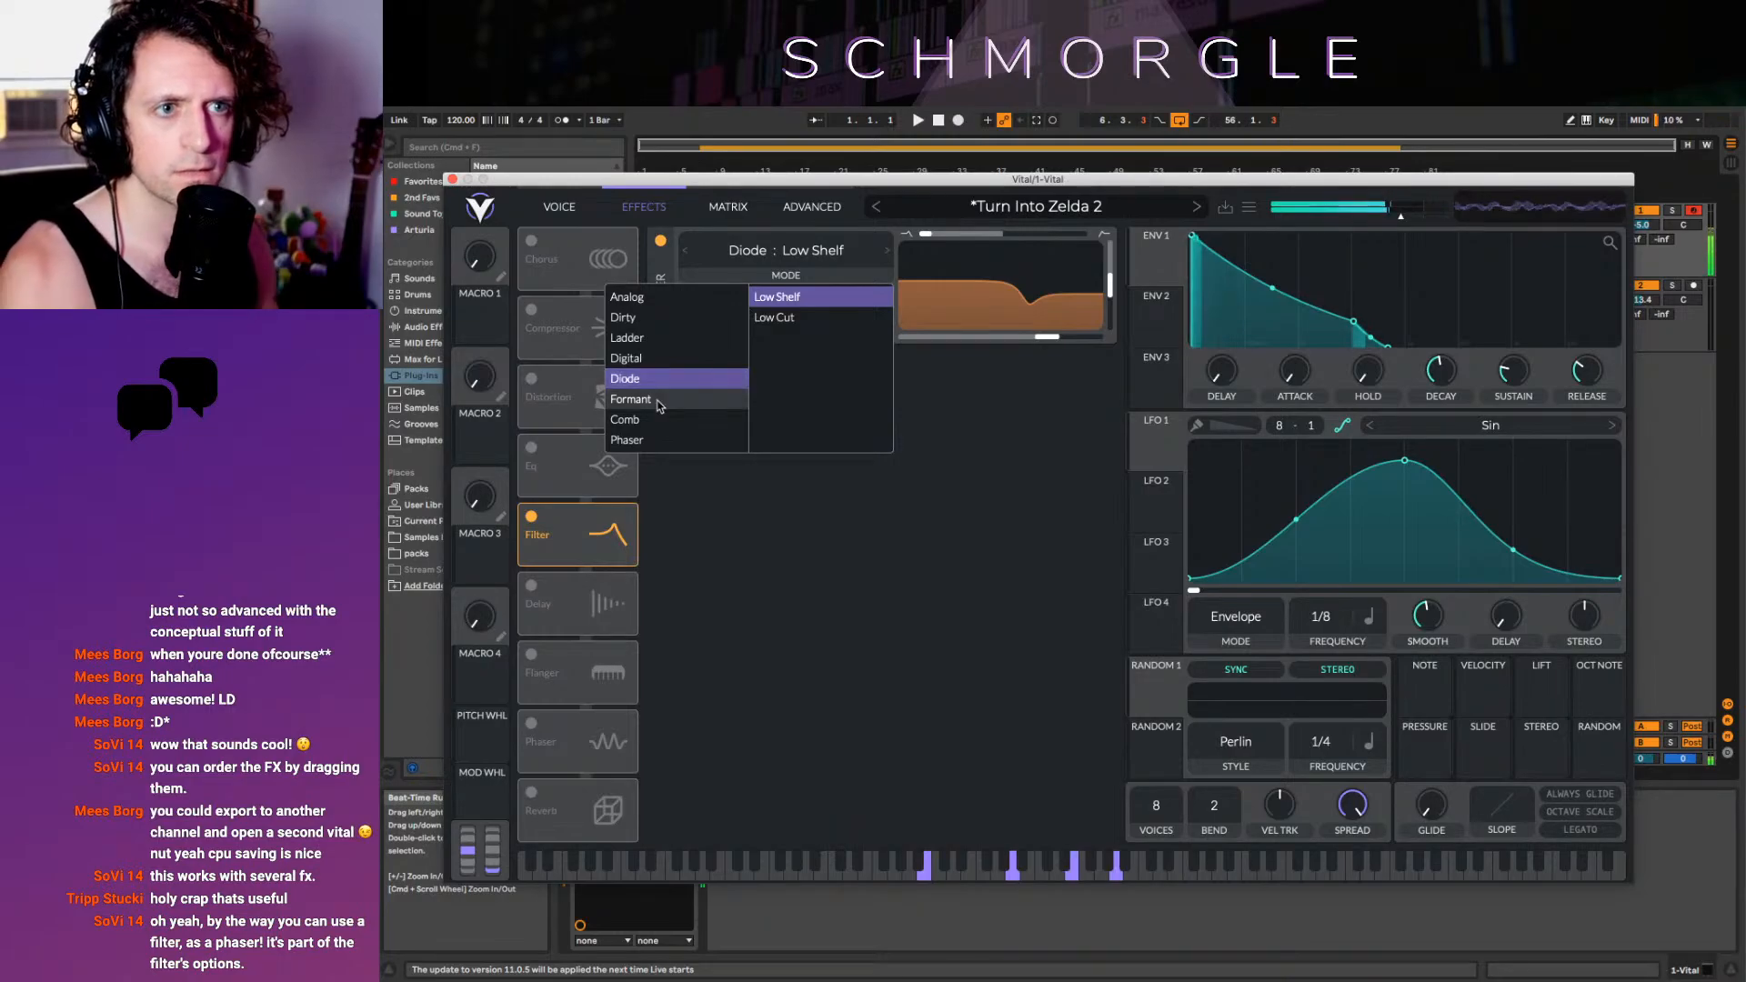
pyautogui.click(659, 403)
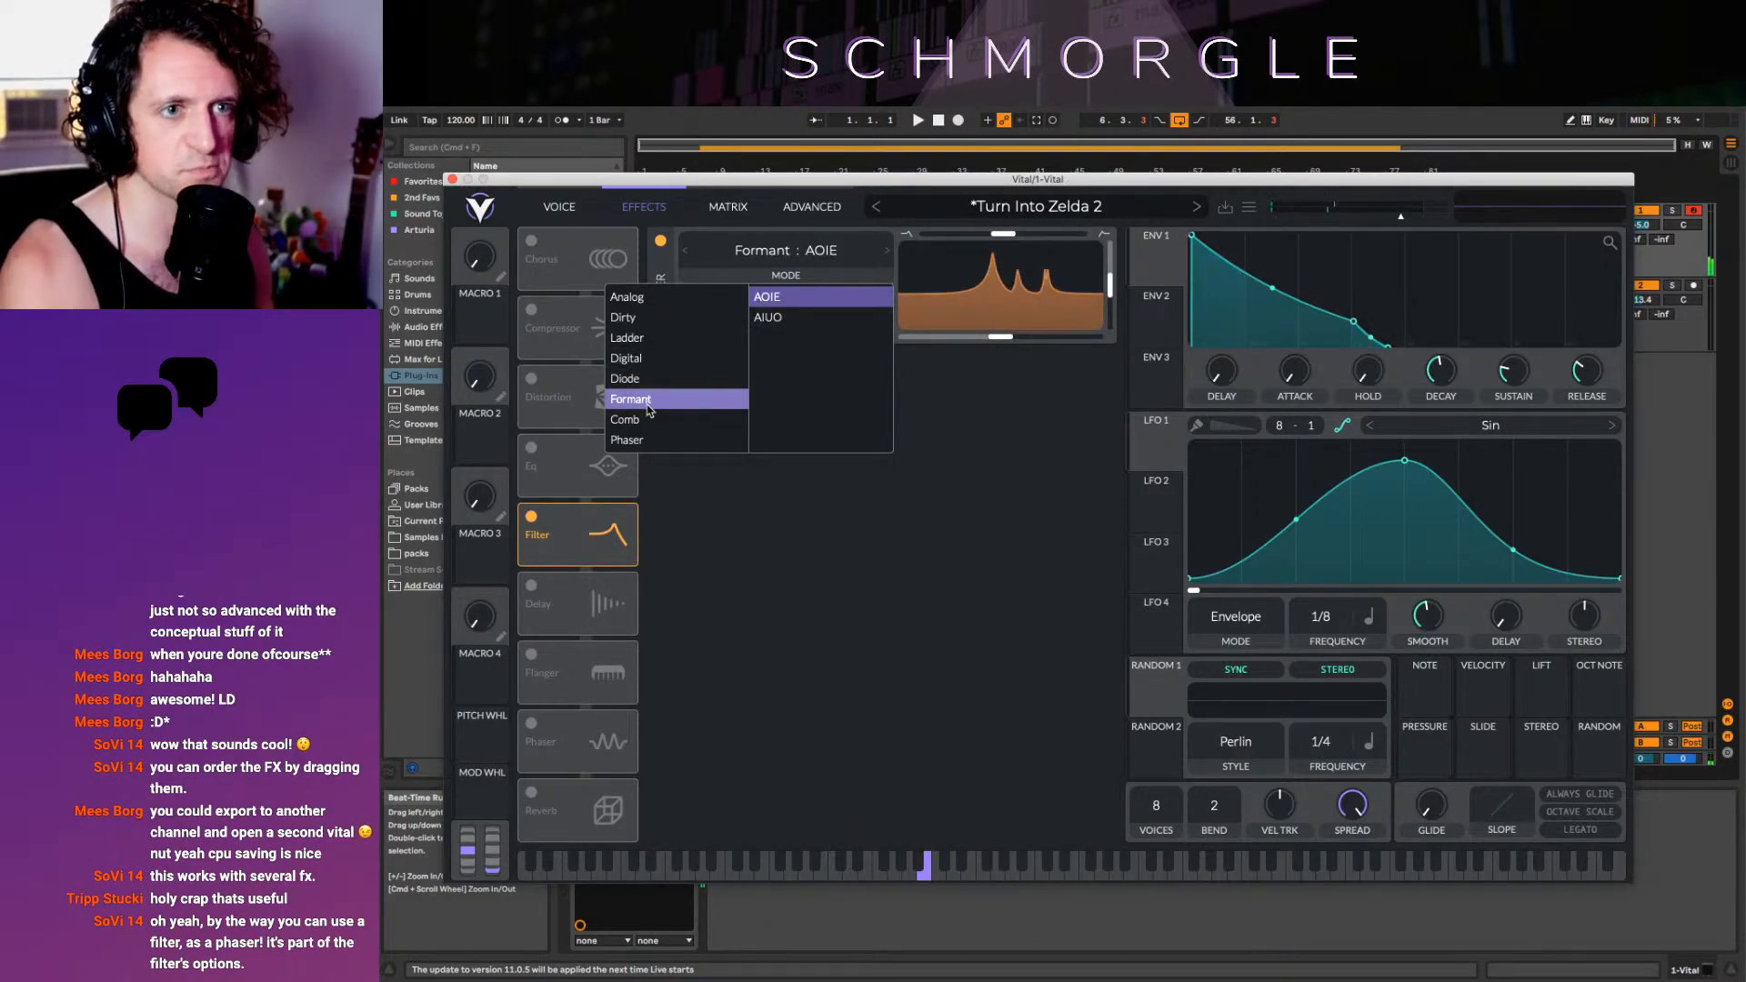
pyautogui.click(651, 421)
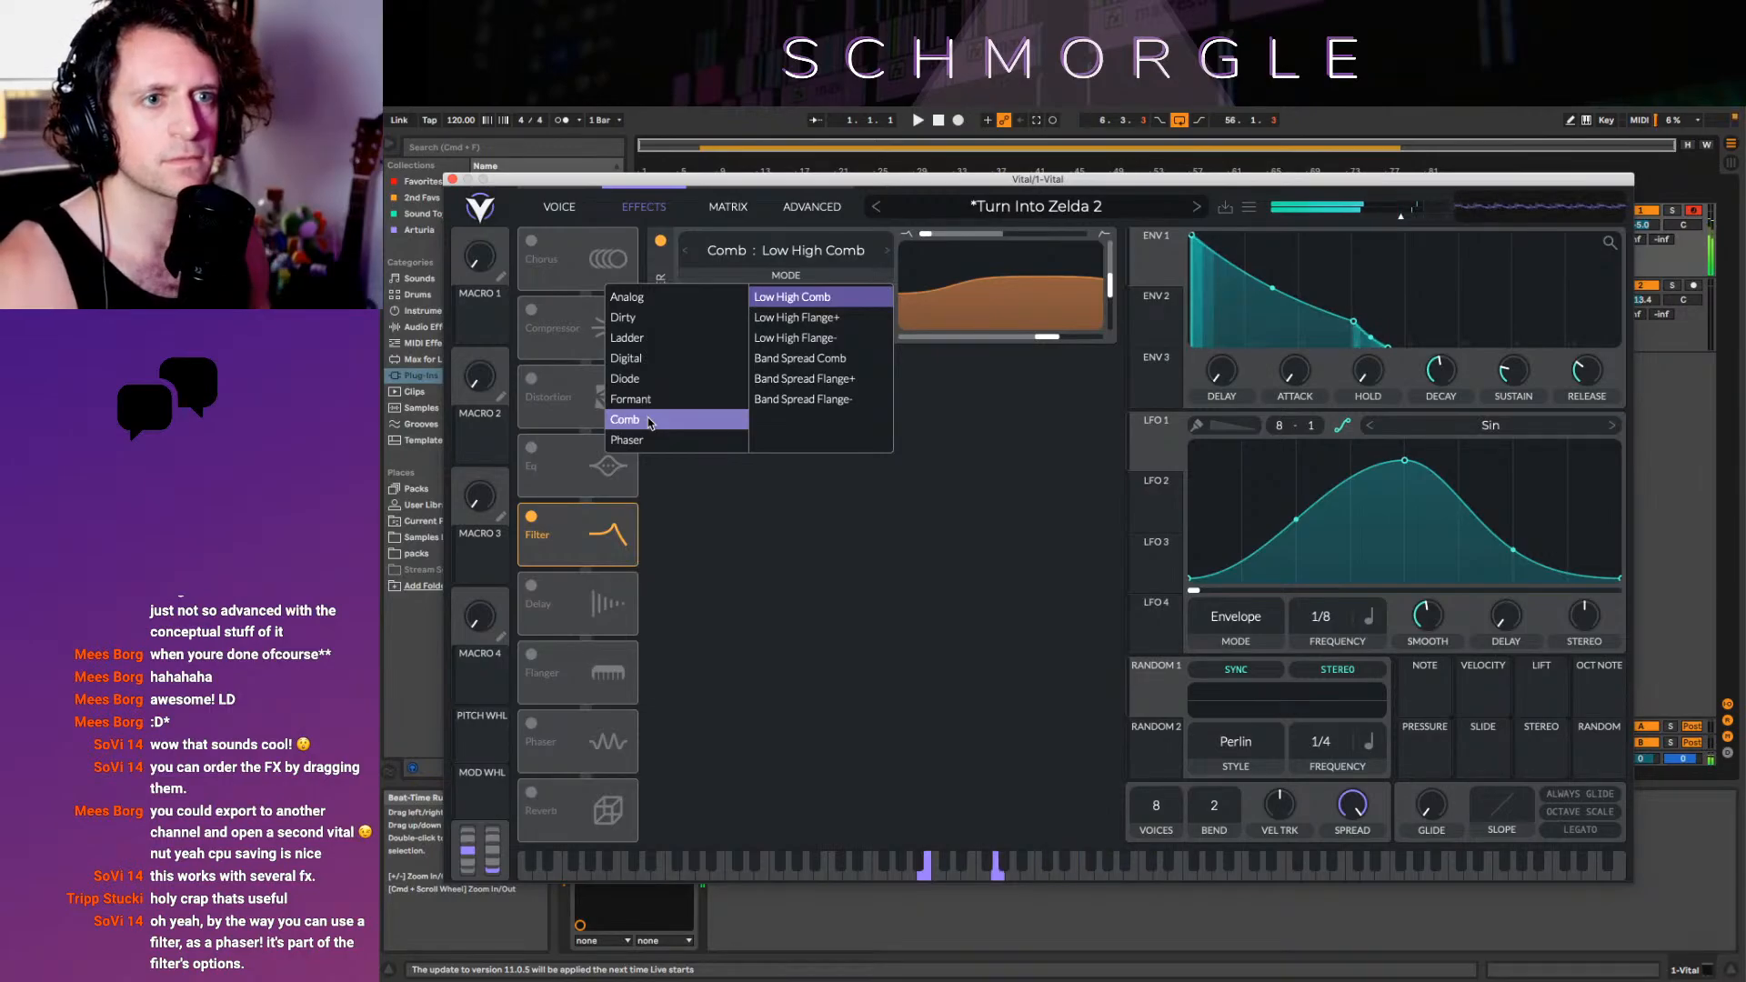
pyautogui.click(1018, 607)
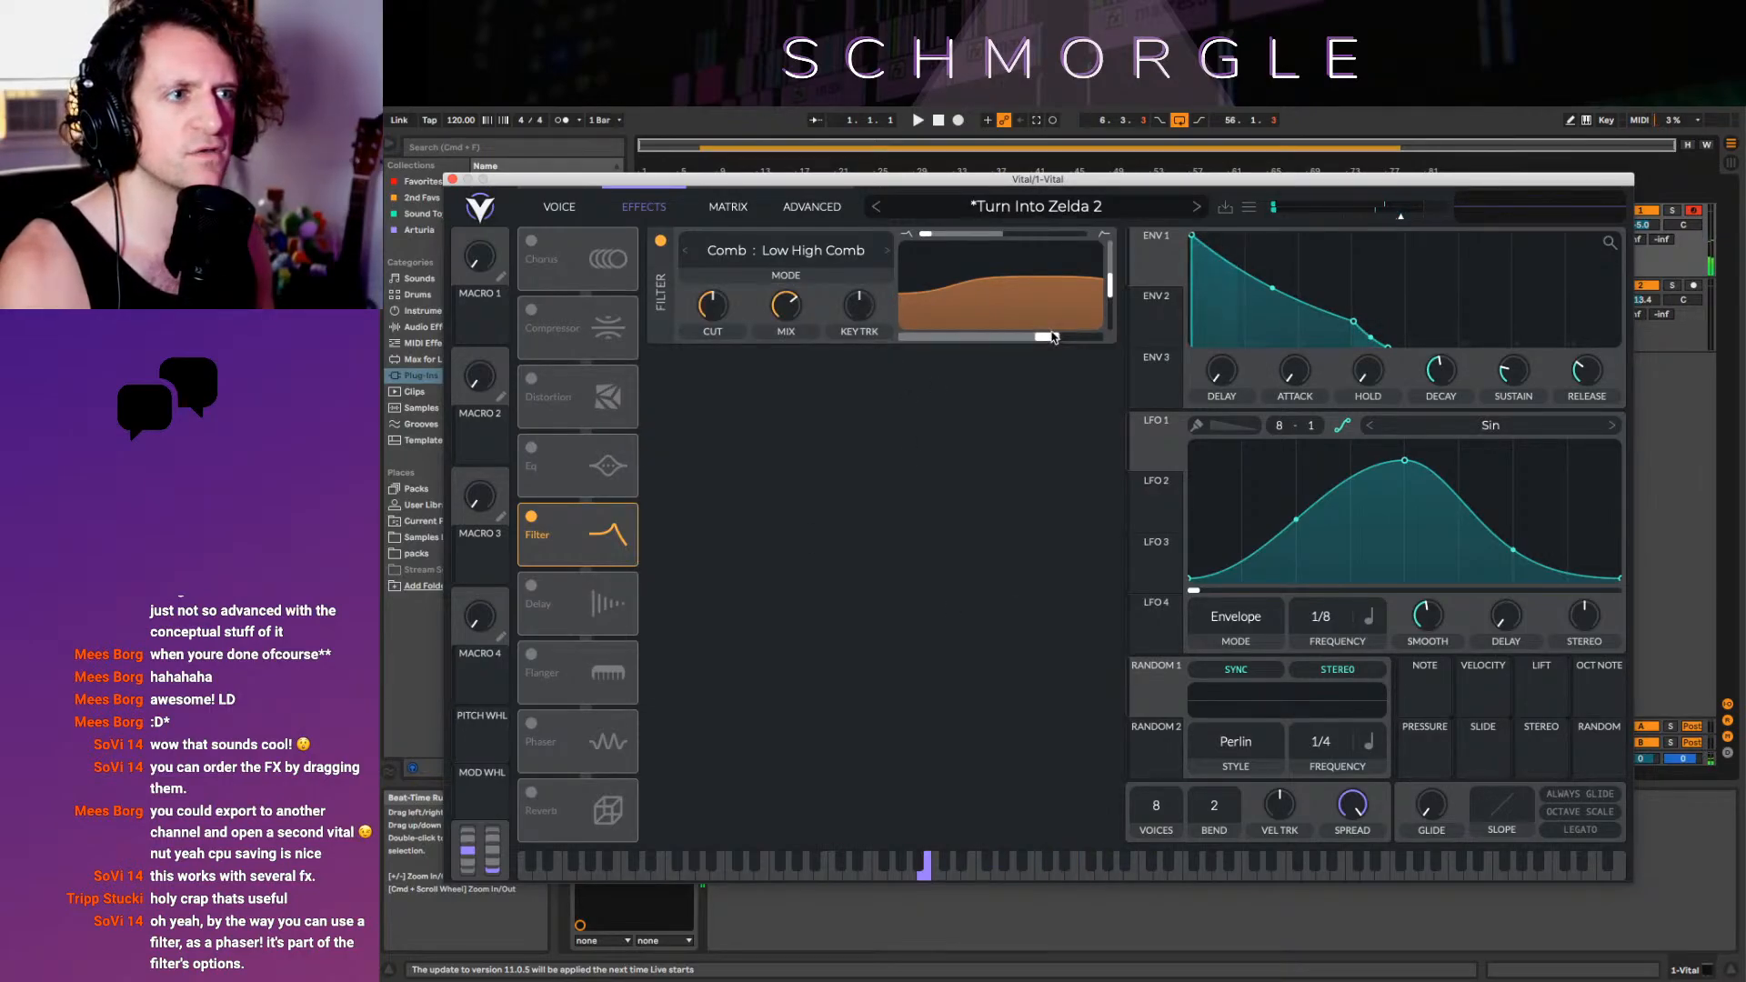
# Try different cutoffs on the Low High Comb filter with its resonance set to 0%
pyautogui.moveTo(1052, 338); pyautogui.dragTo(1002, 337)
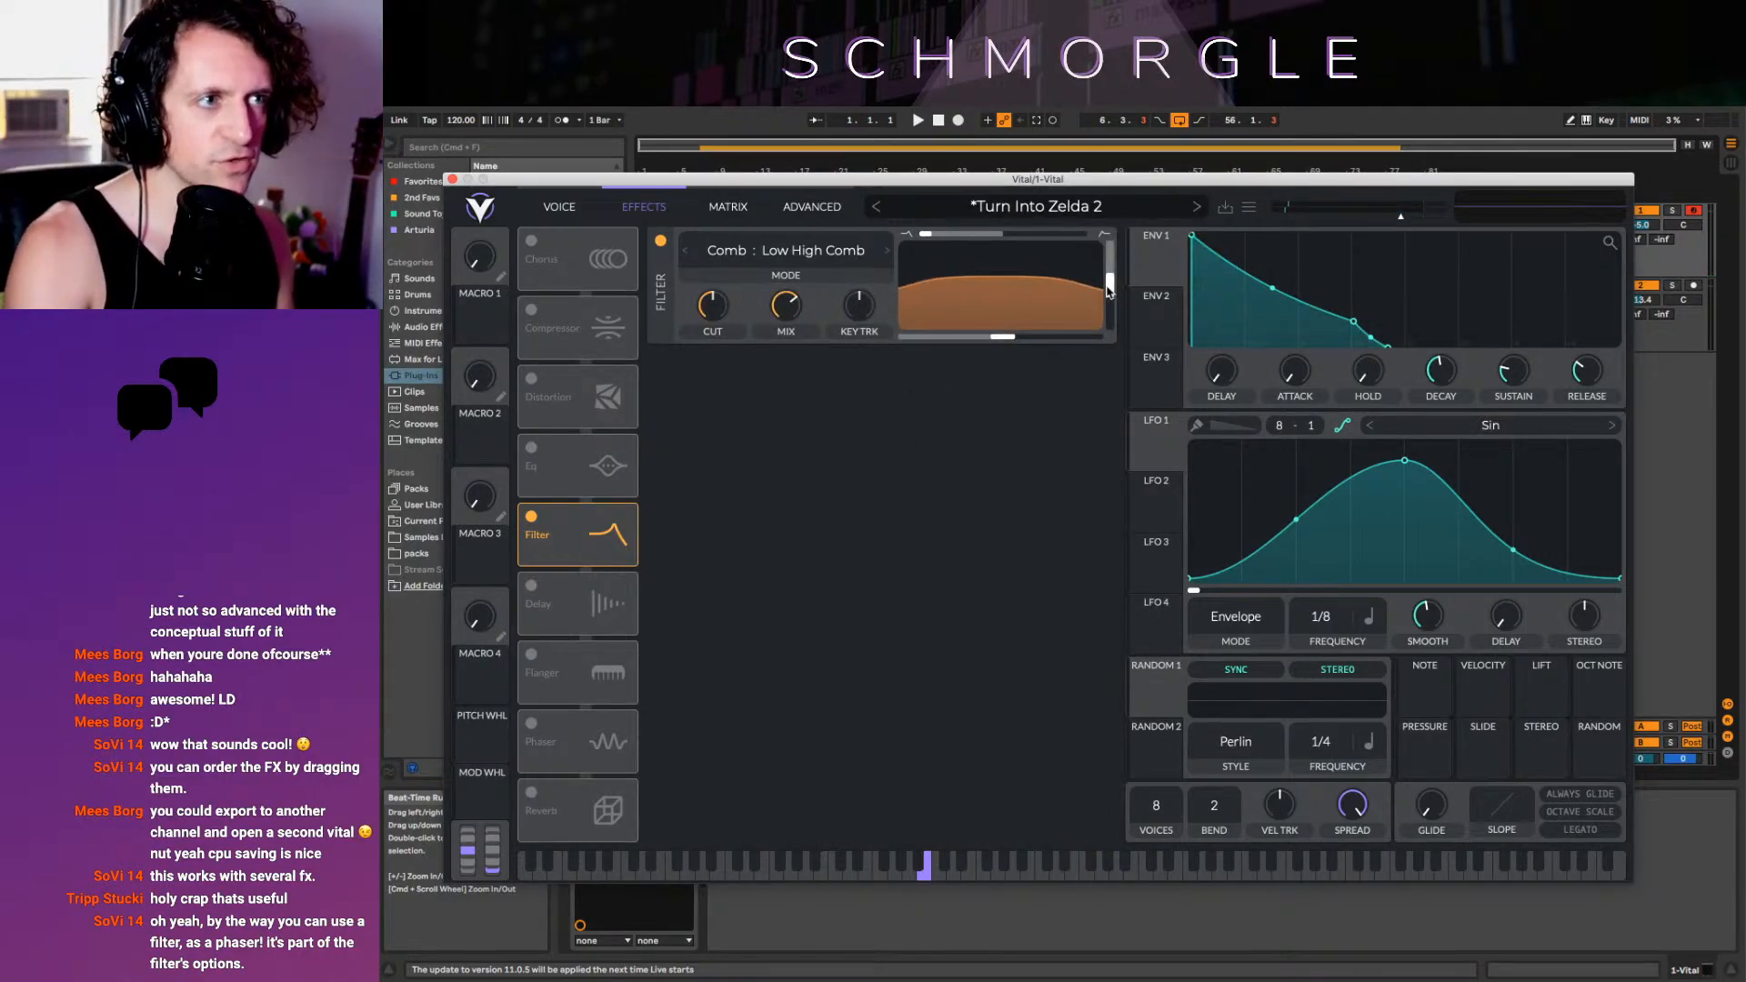
pyautogui.moveTo(1109, 291)
pyautogui.mouseDown()
pyautogui.moveTo(1120, 340)
pyautogui.moveTo(1115, 307)
pyautogui.mouseUp()
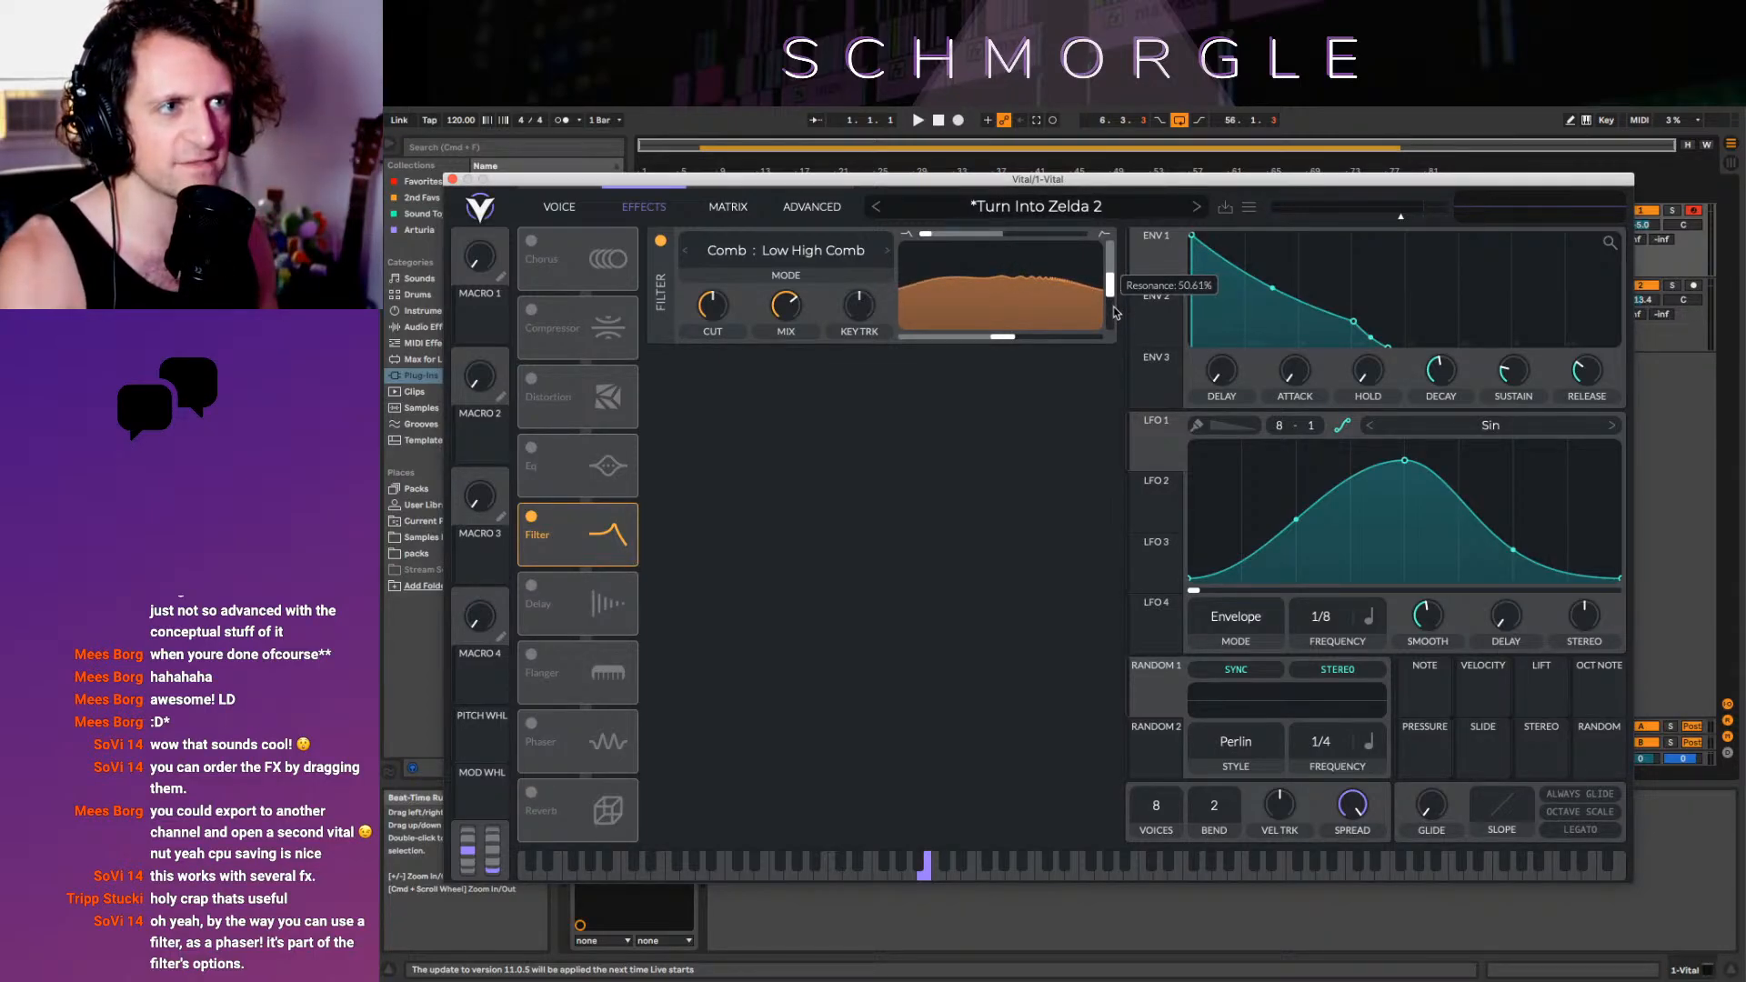
pyautogui.moveTo(1116, 314); pyautogui.dragTo(1110, 386)
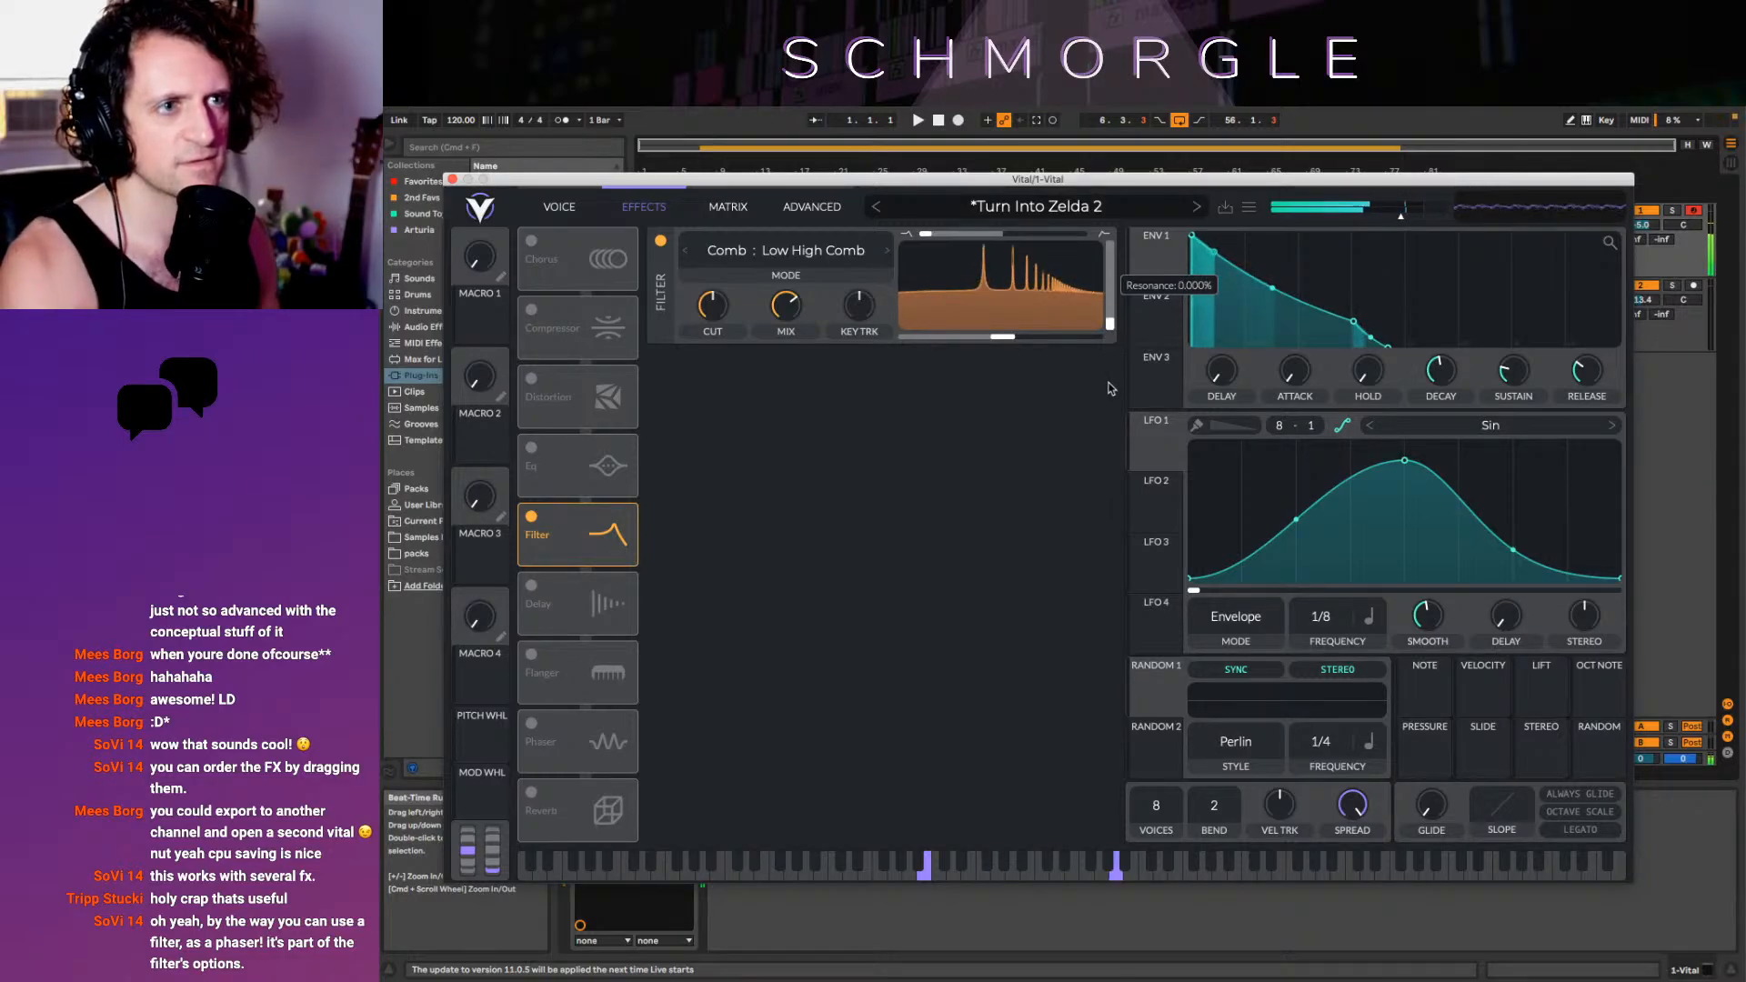
pyautogui.moveTo(1003, 336)
pyautogui.mouseDown()
pyautogui.moveTo(909, 336)
pyautogui.moveTo(1109, 328)
pyautogui.moveTo(978, 332)
pyautogui.mouseUp()
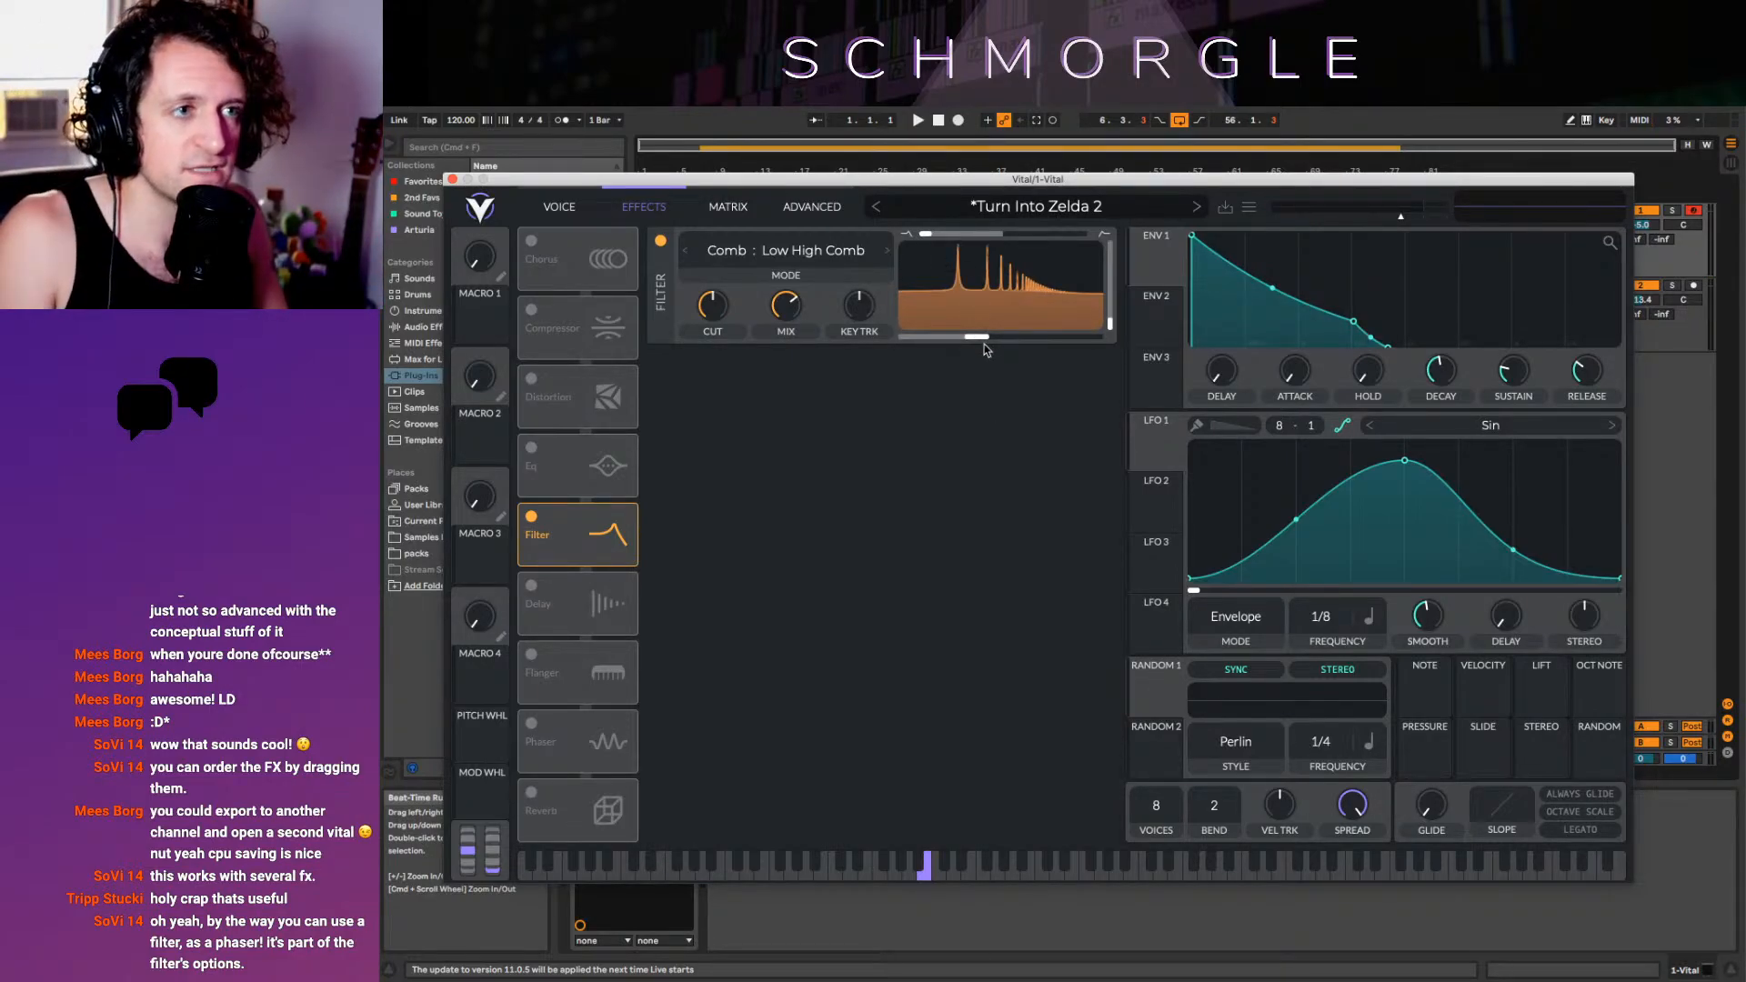
pyautogui.moveTo(975, 337); pyautogui.dragTo(979, 366)
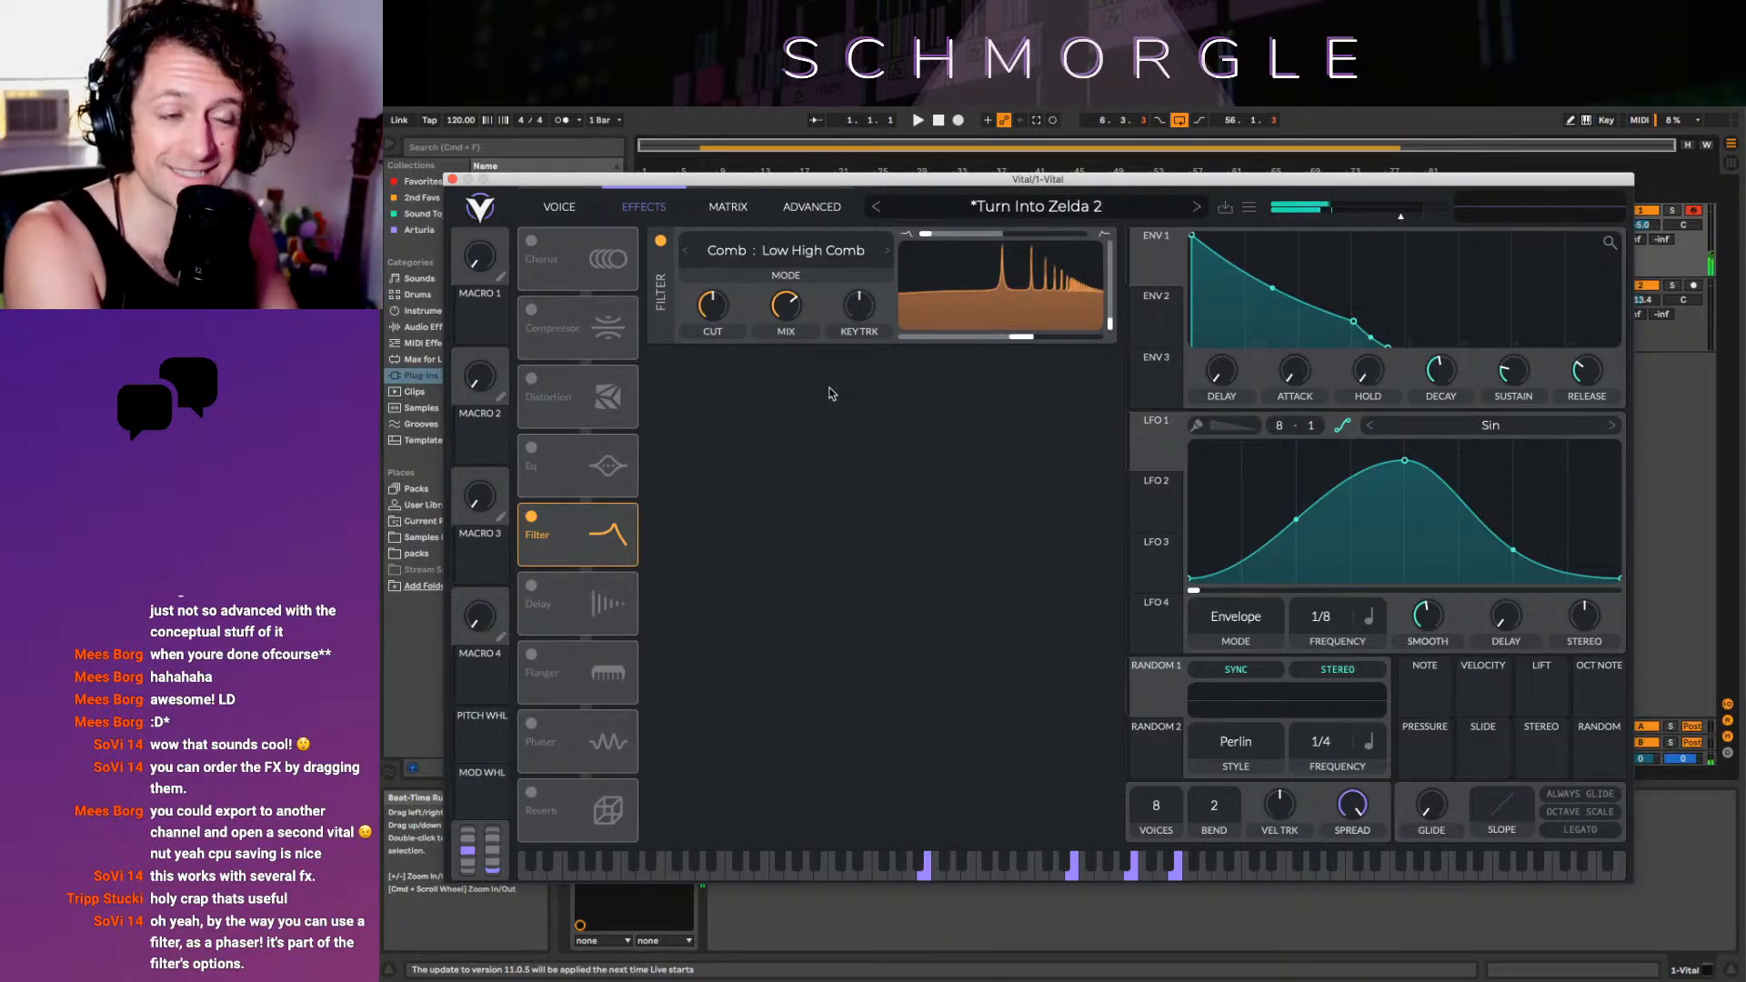
# Switch the filter effect to Phaser Positive, adjust its resonance and cutoff, and raise its mix and key tracking
pyautogui.click(786, 251)
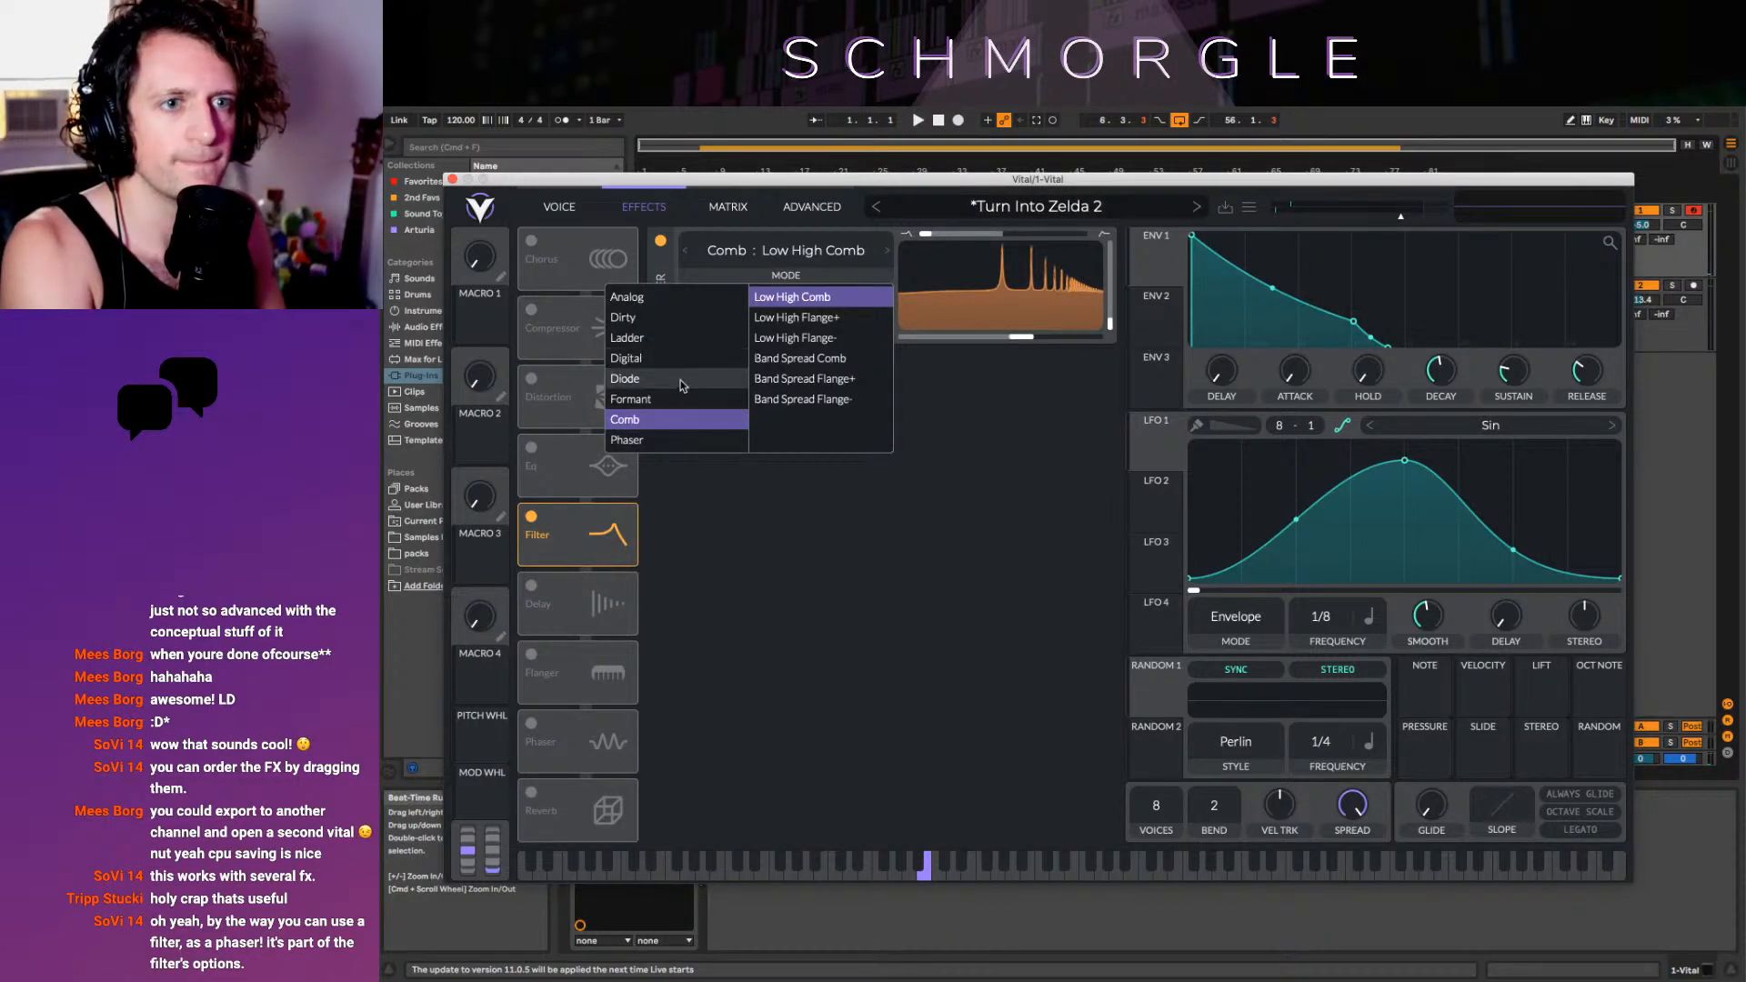
pyautogui.click(728, 440)
pyautogui.click(773, 297)
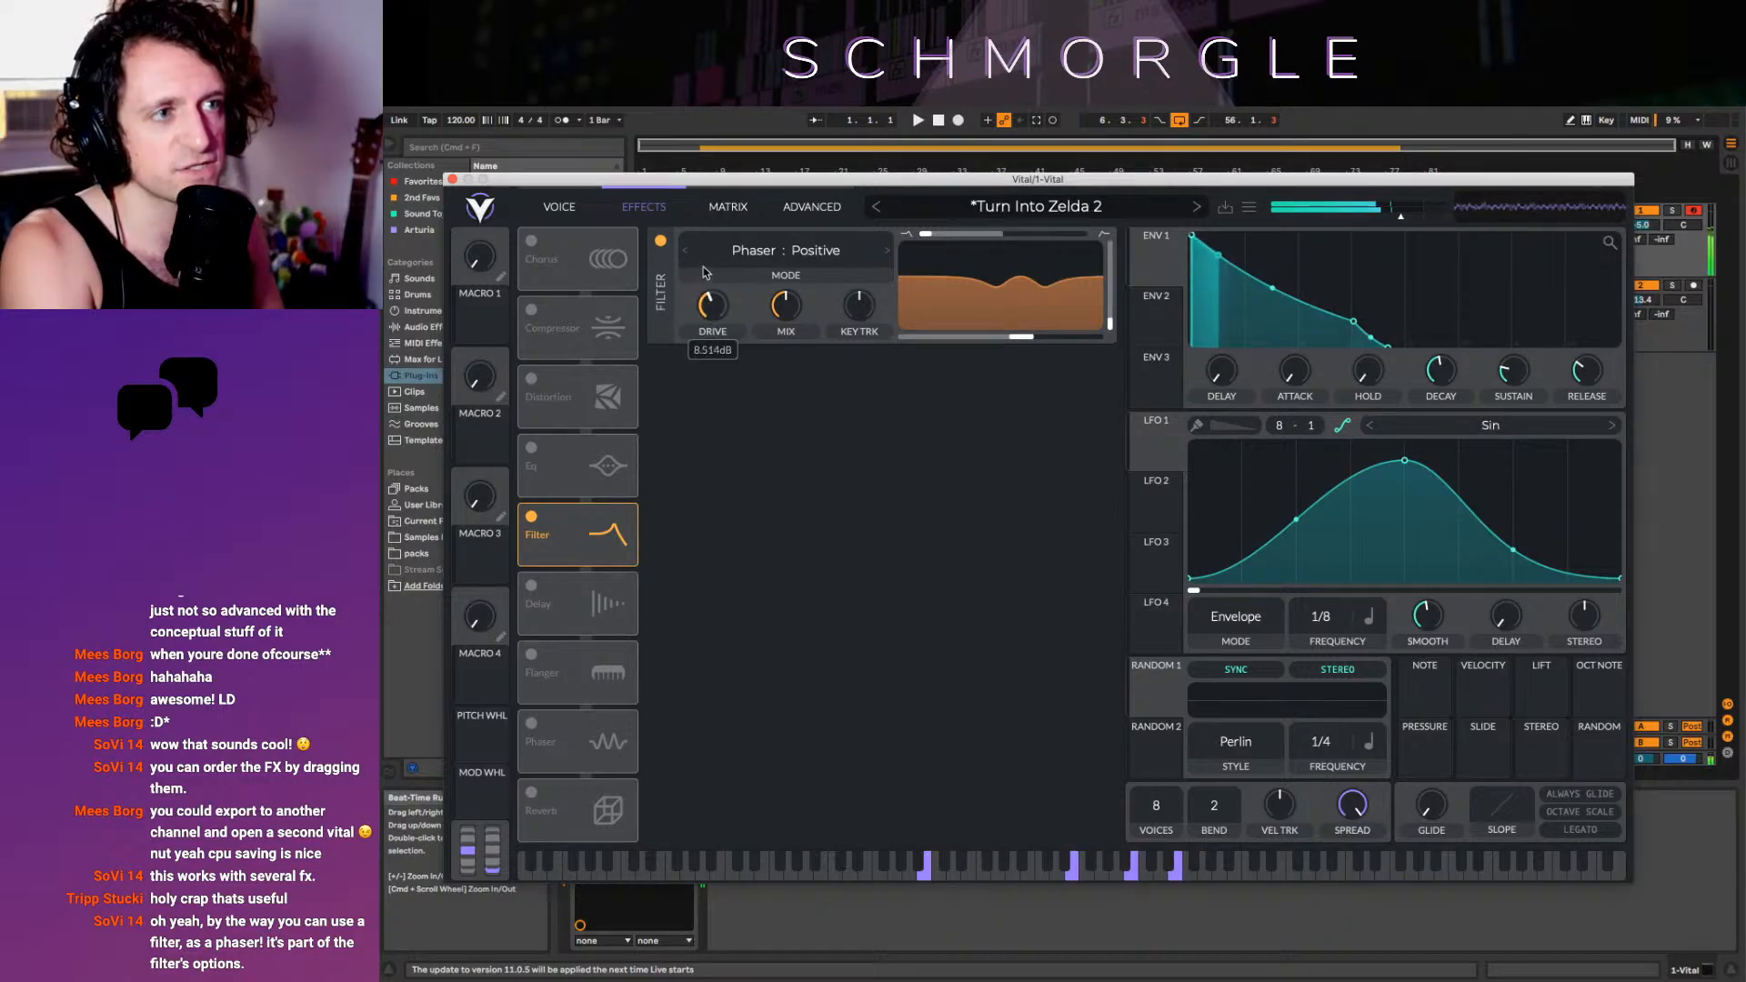
pyautogui.moveTo(1111, 323)
pyautogui.mouseDown()
pyautogui.moveTo(1126, 199)
pyautogui.moveTo(1112, 298)
pyautogui.mouseUp()
pyautogui.moveTo(1010, 338); pyautogui.dragTo(926, 319)
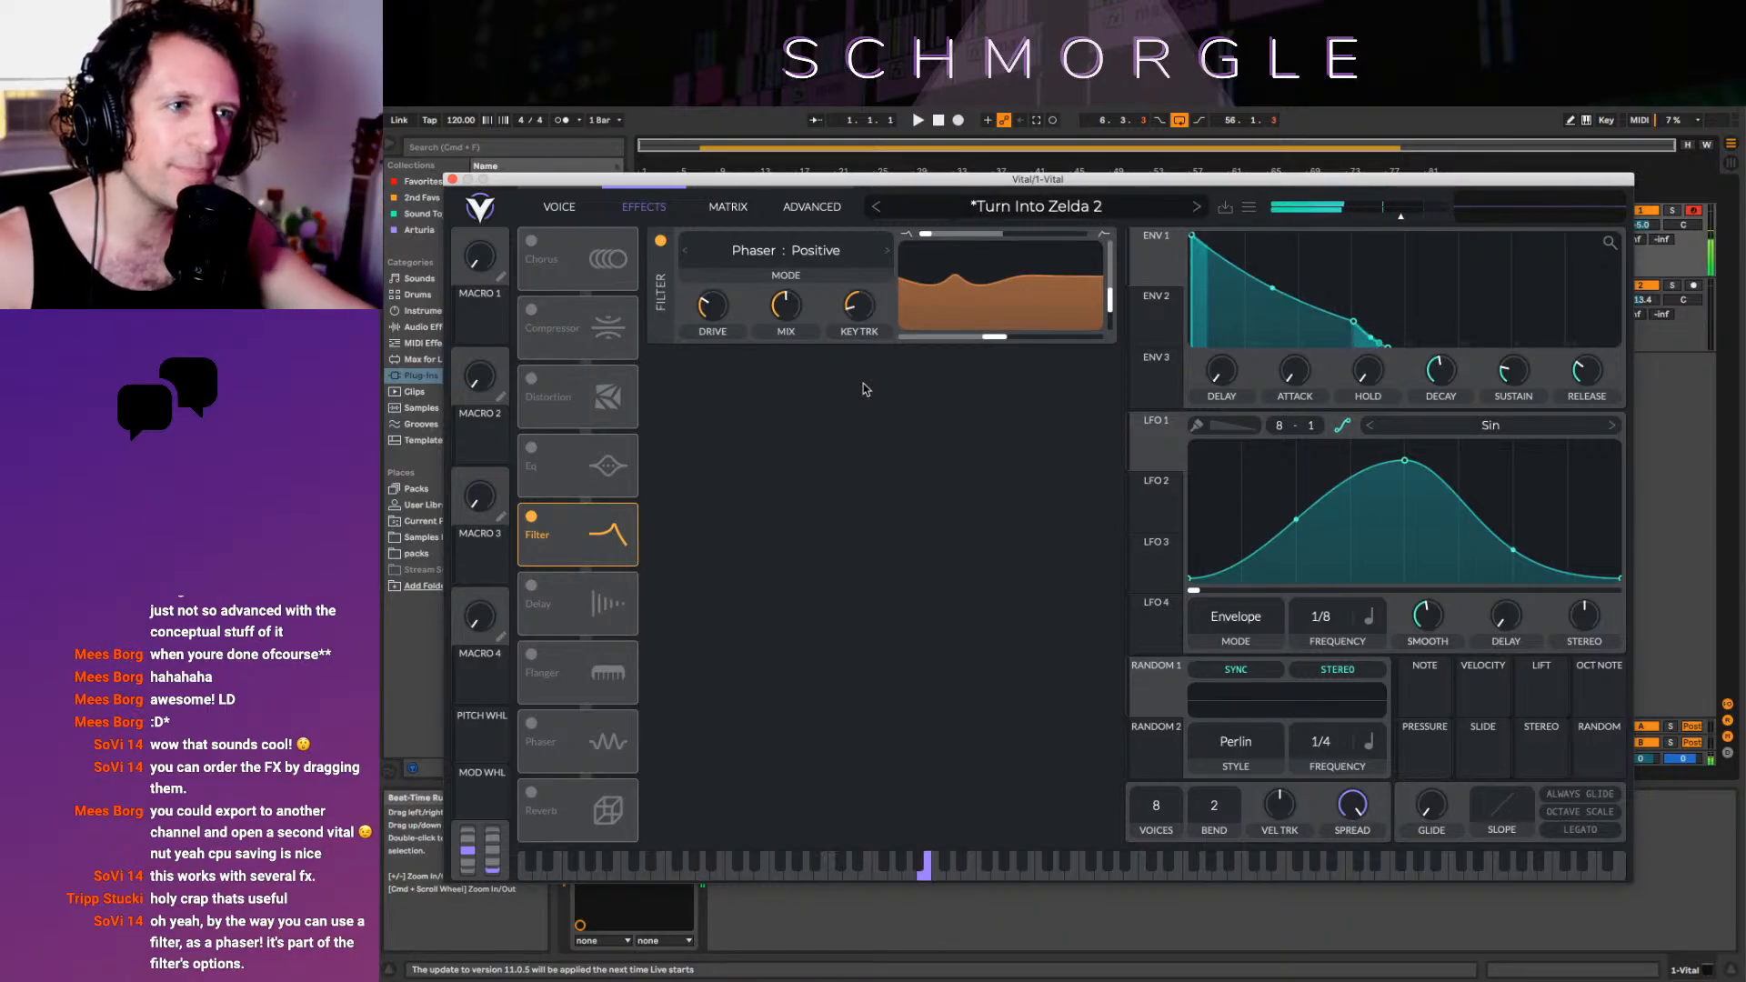
pyautogui.moveTo(859, 305); pyautogui.dragTo(859, 264)
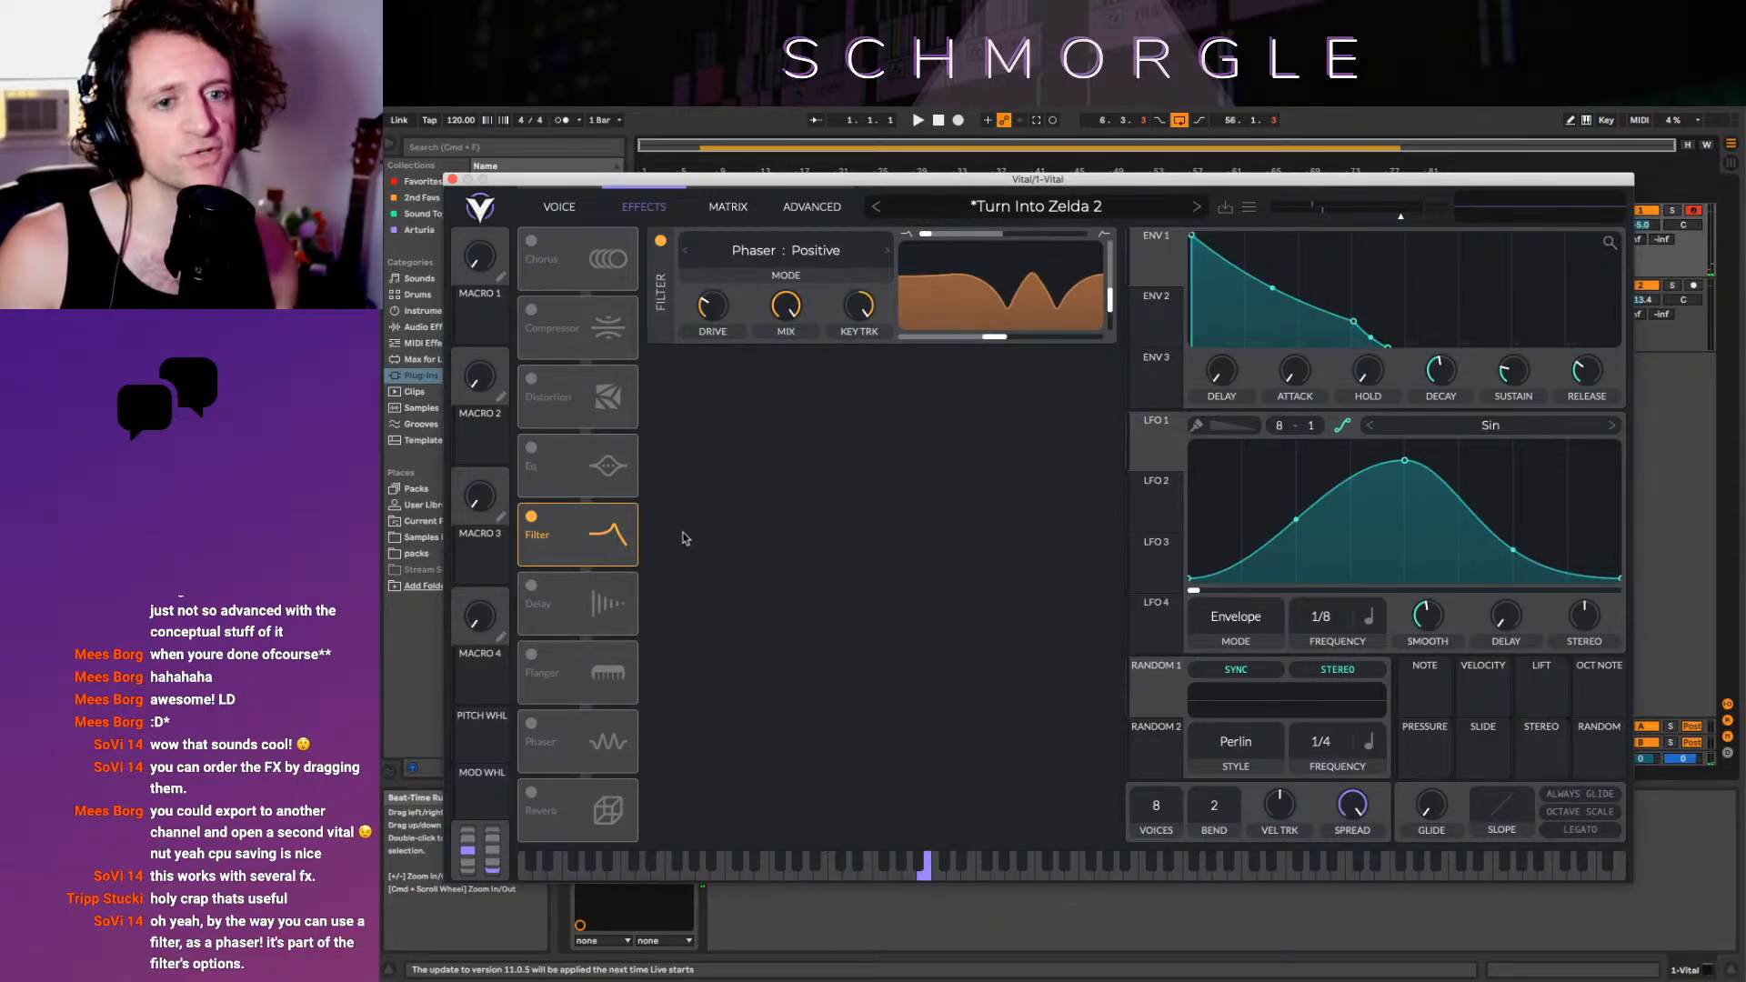
# Replace the filter with the reverb effect and raise its pre low cut to about 27.84 semitones
pyautogui.click(532, 518)
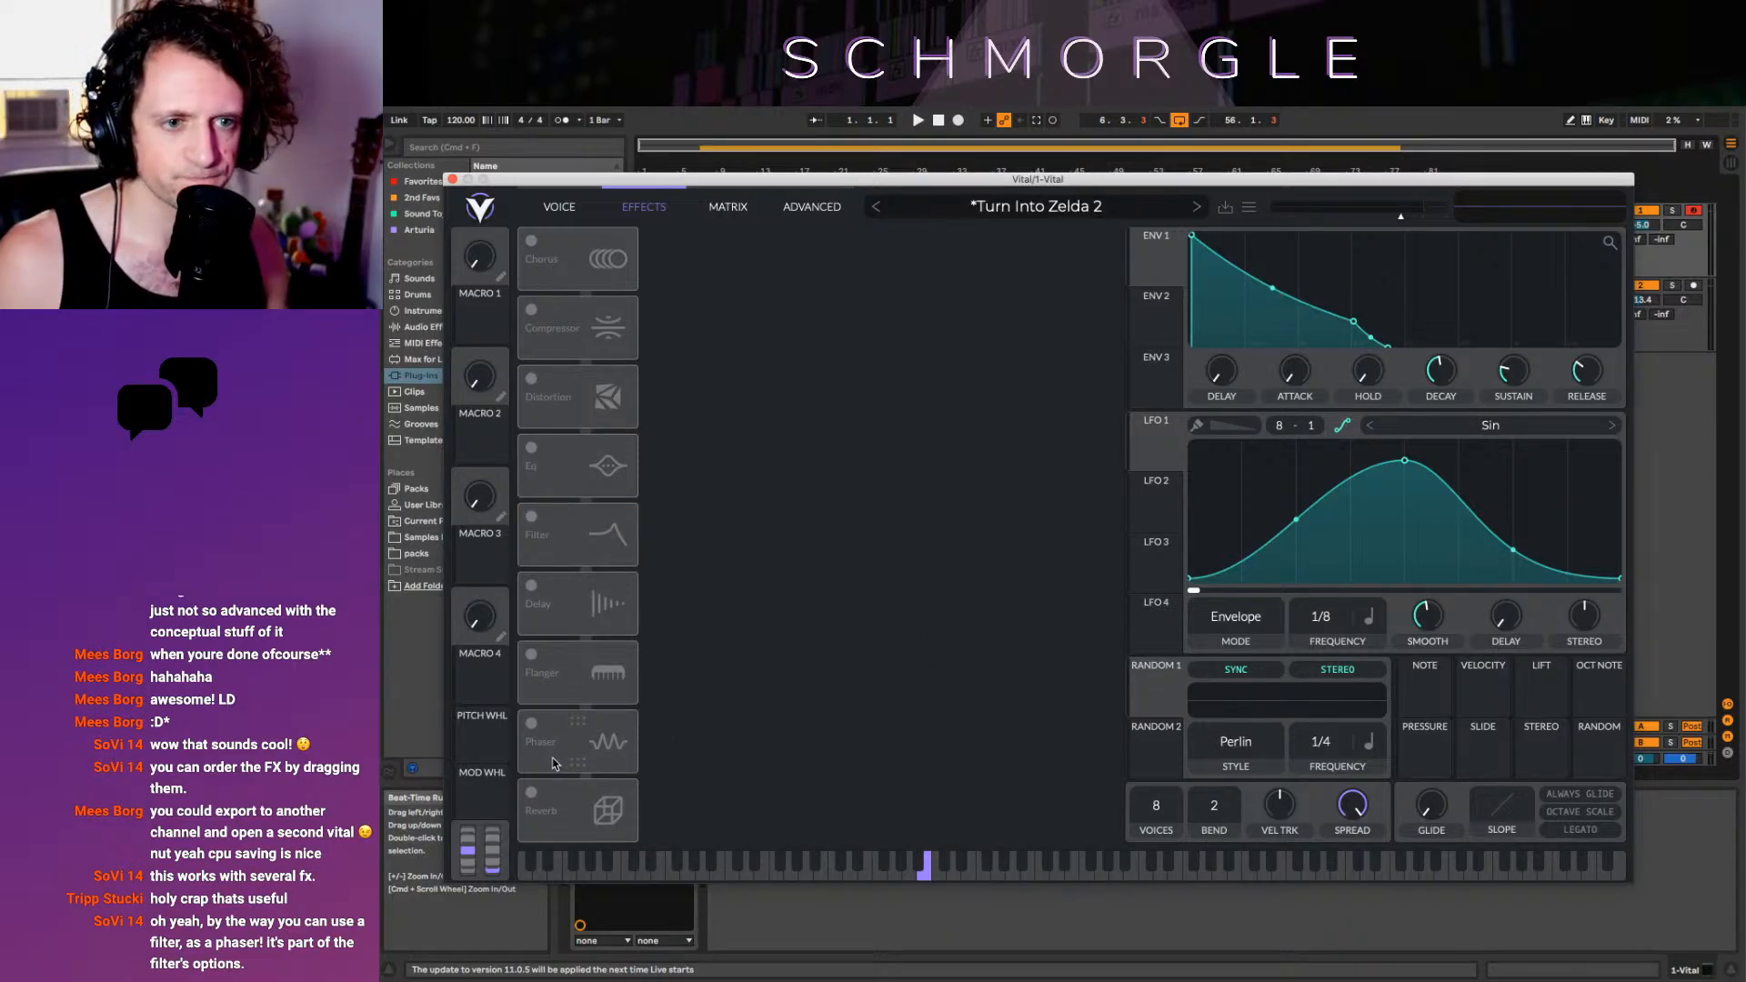
pyautogui.click(531, 794)
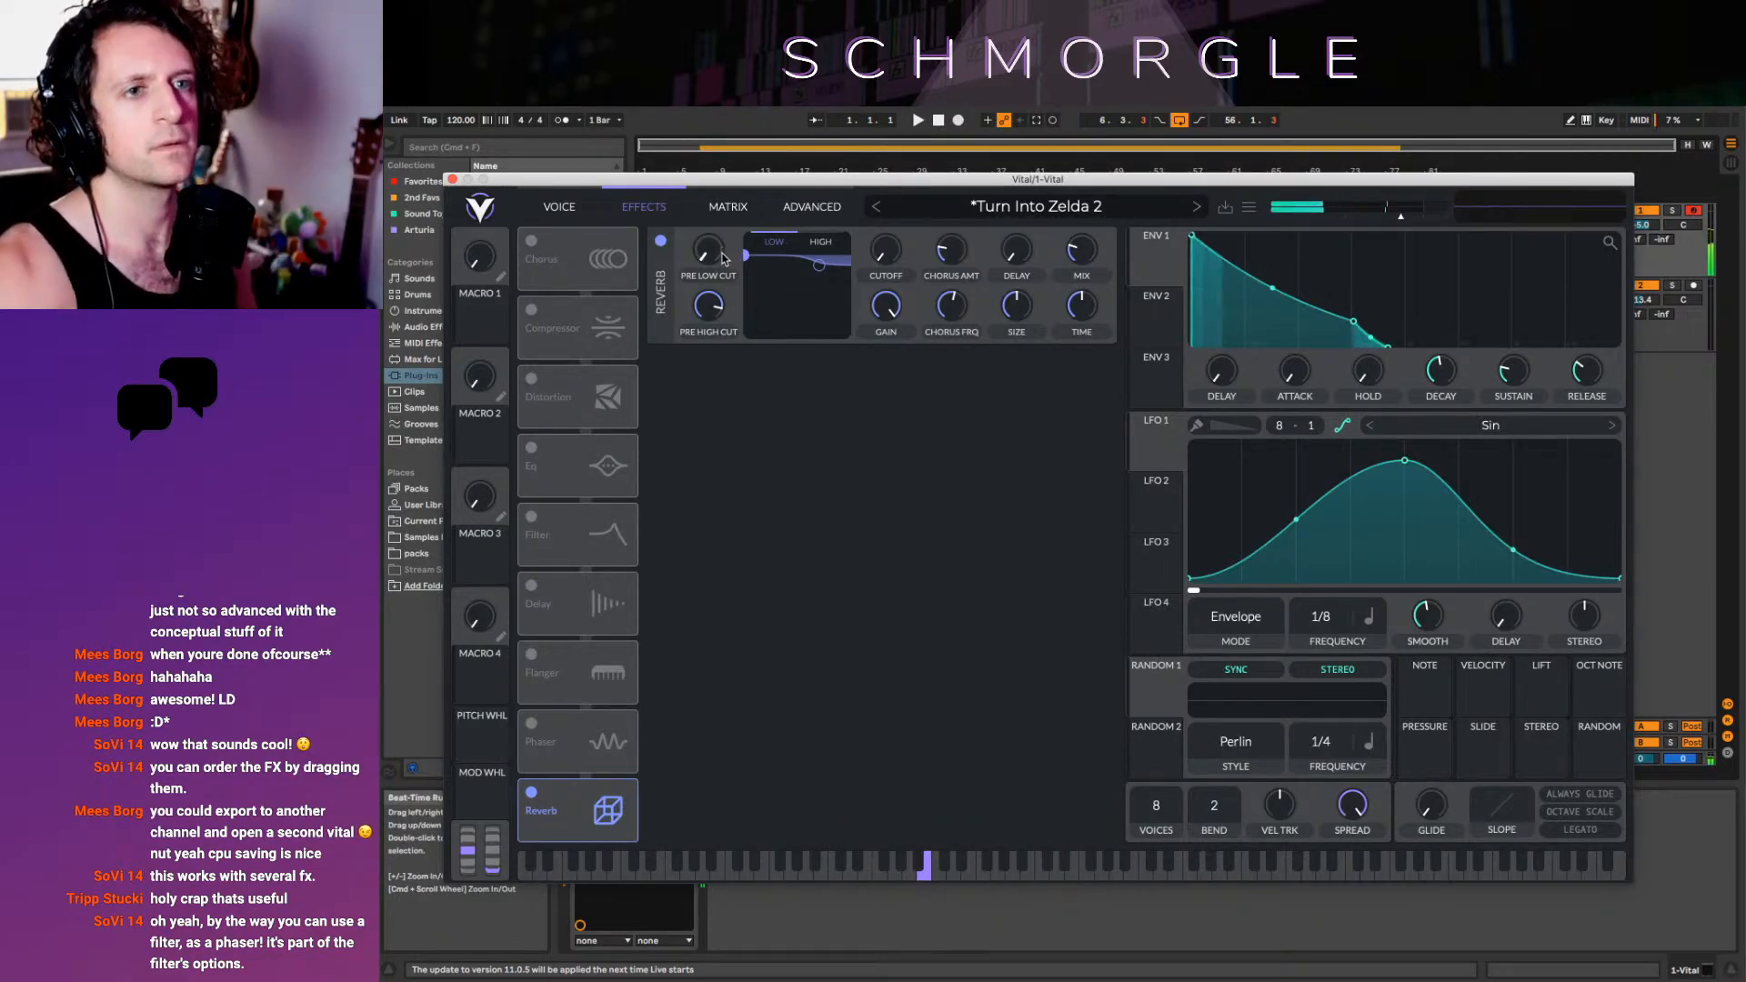
pyautogui.moveTo(724, 259); pyautogui.dragTo(701, 229)
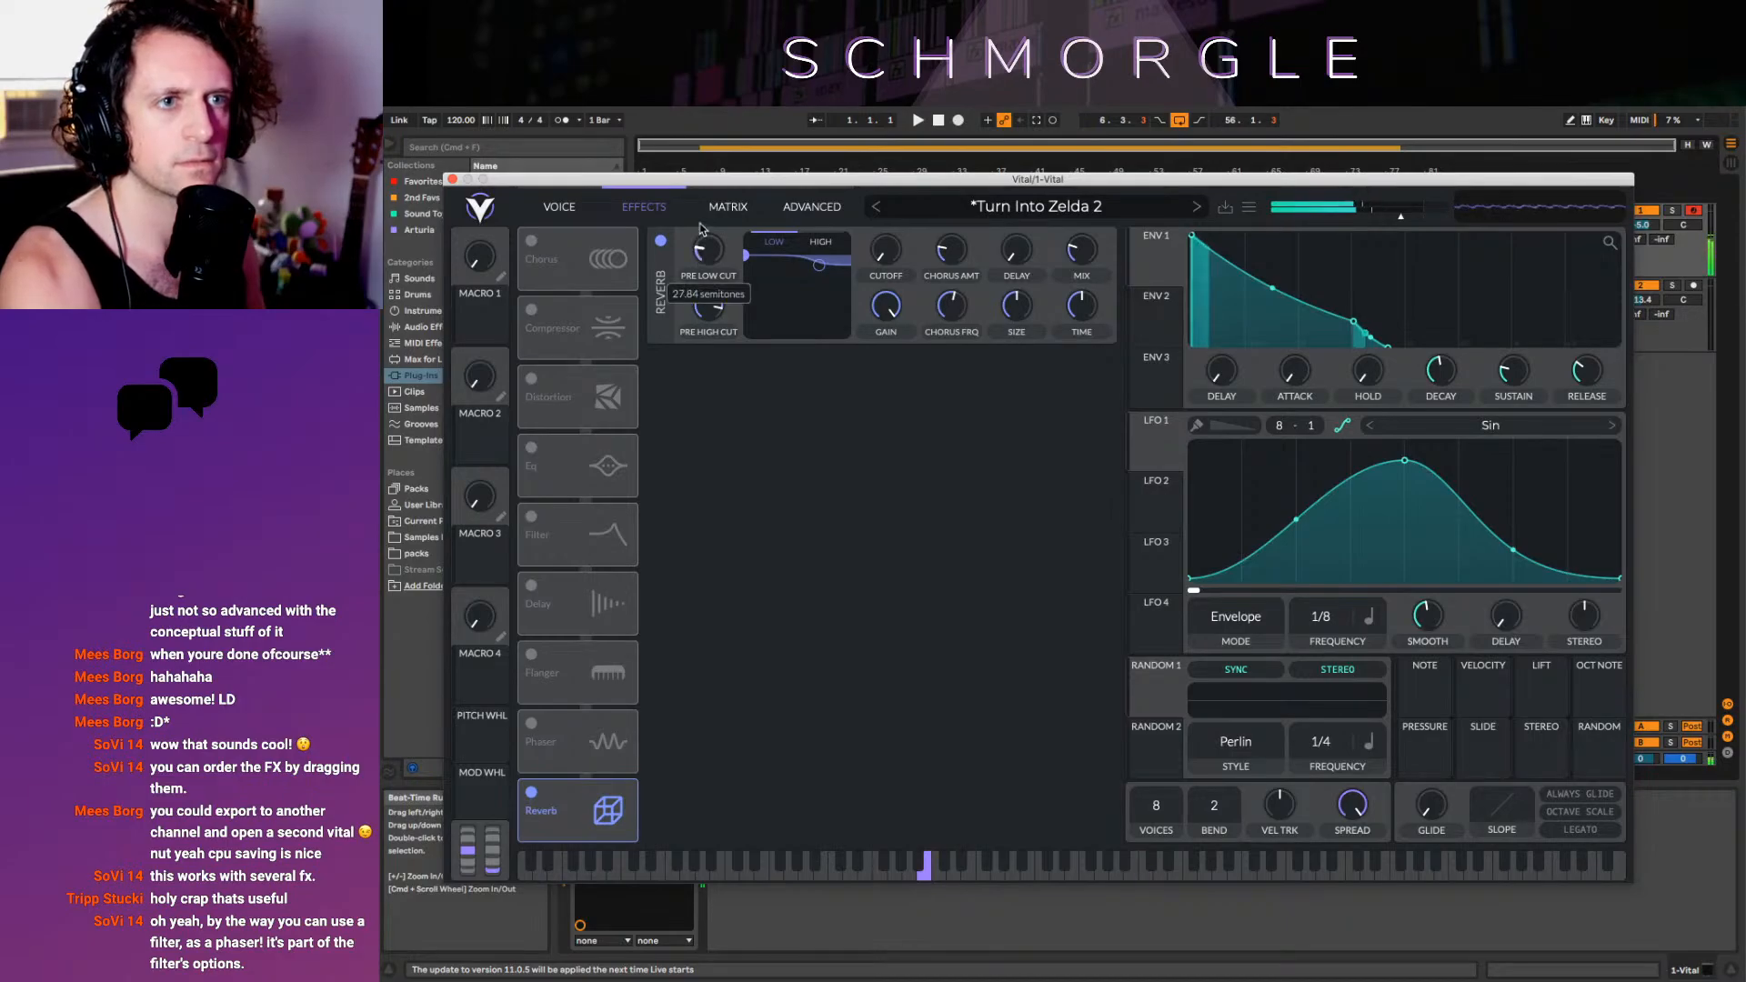
# Lower the gains of the reverb's low and high bands, with the low cutoff at about 19.5 semitones and the high cutoff at maximum
pyautogui.moveTo(885, 253); pyautogui.dragTo(863, 205)
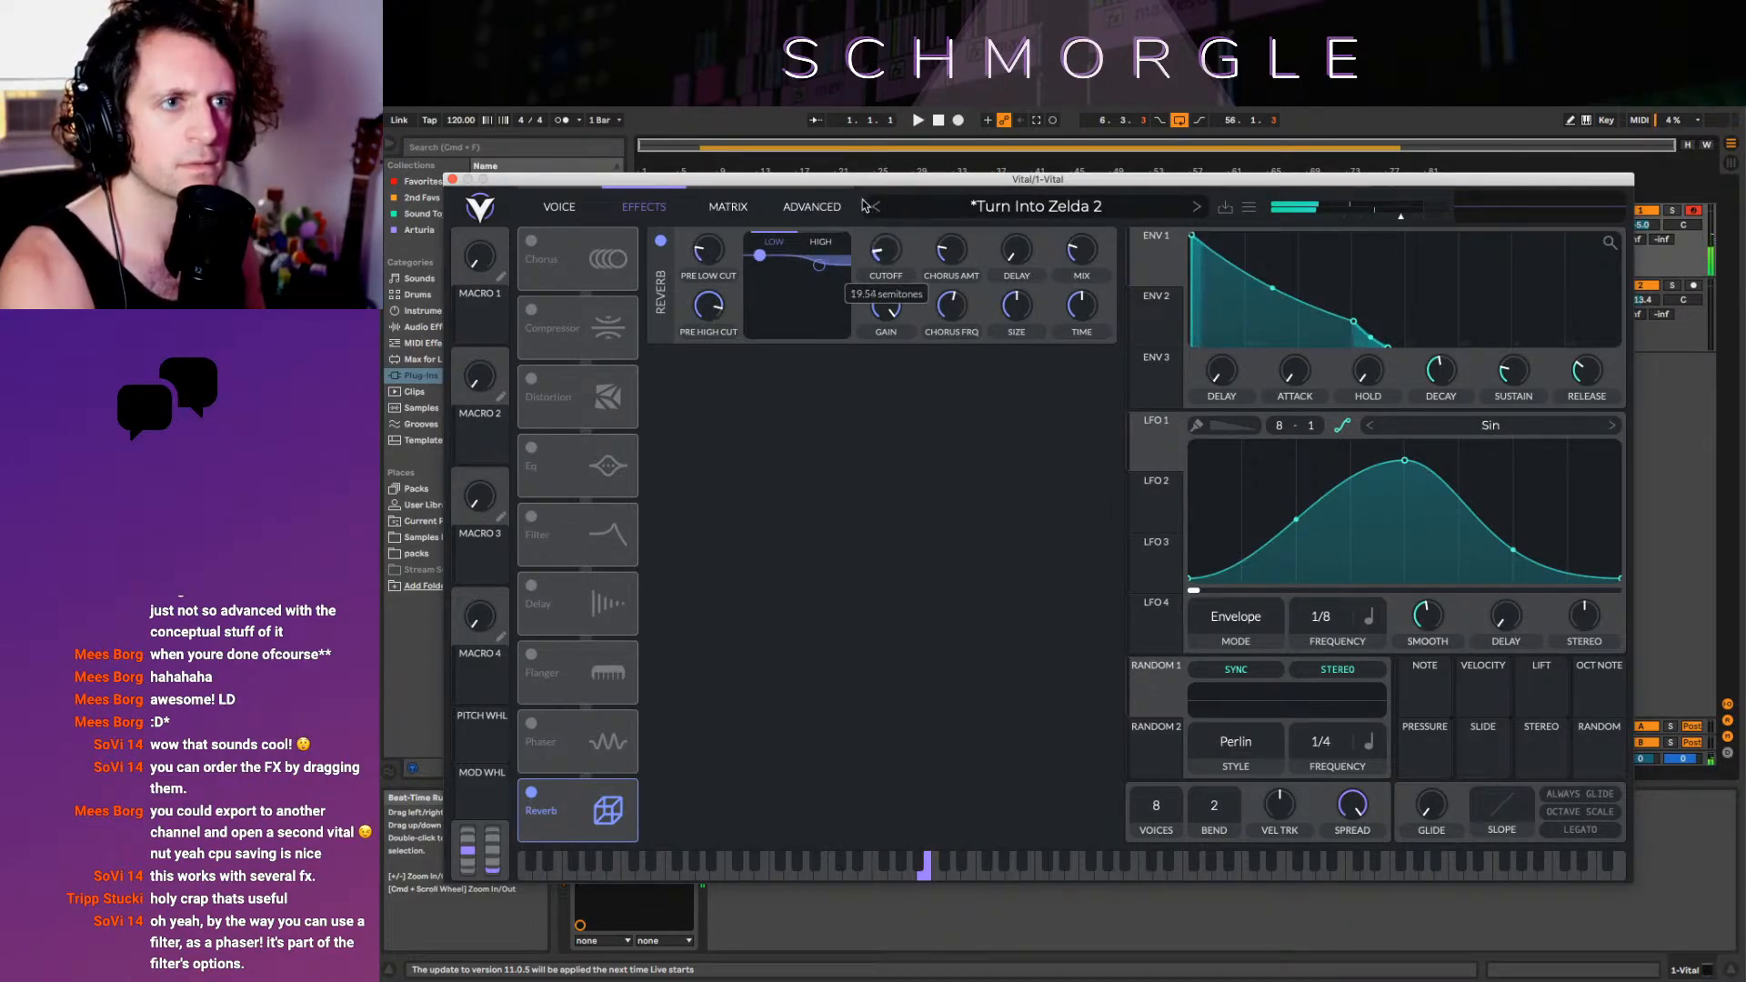
pyautogui.moveTo(819, 264); pyautogui.dragTo(836, 367)
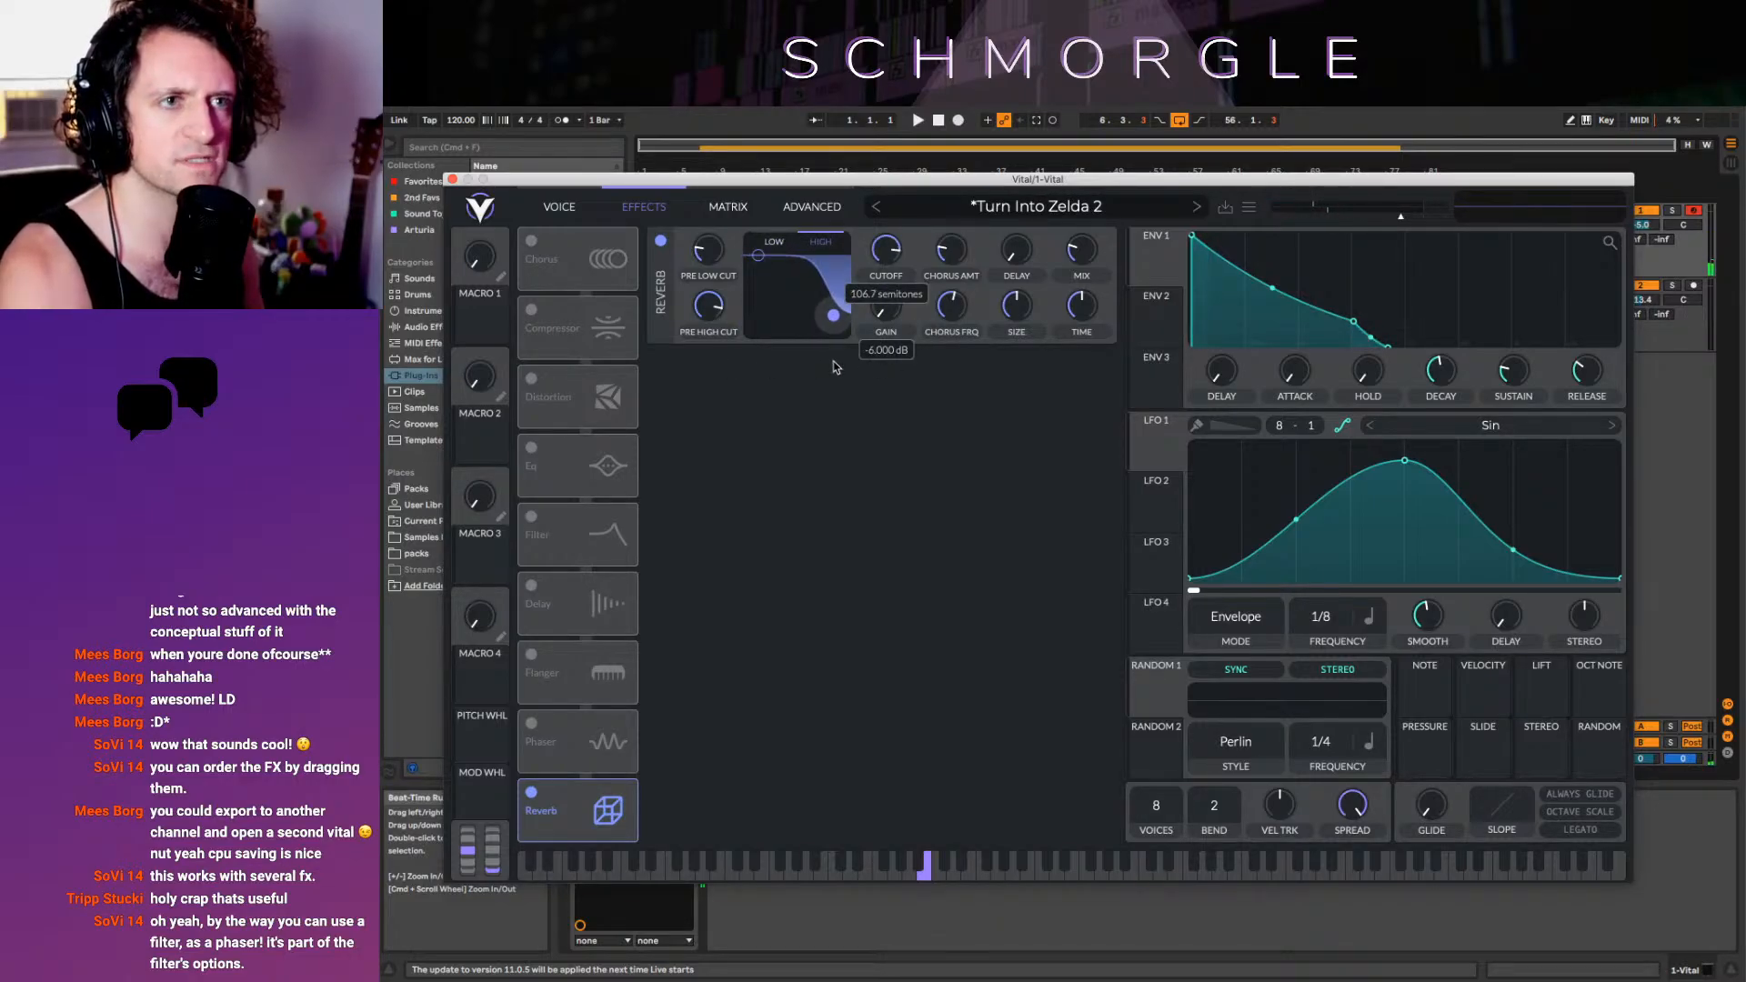
pyautogui.click(760, 250)
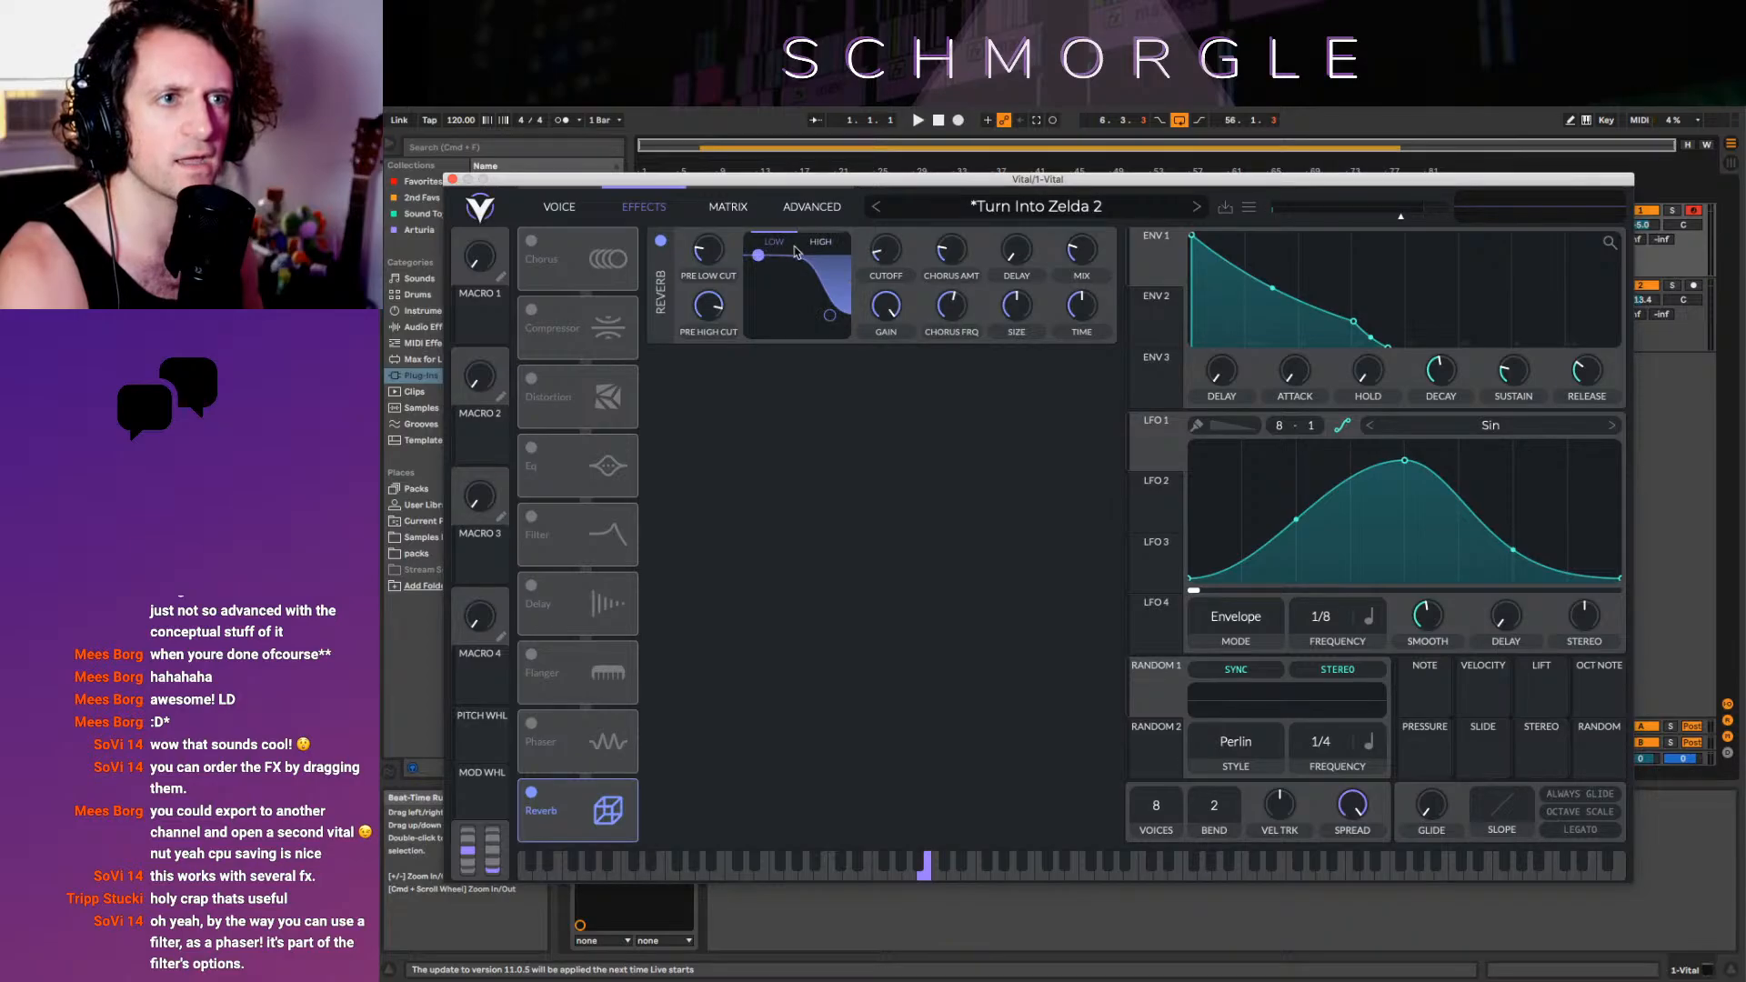
pyautogui.moveTo(762, 275); pyautogui.dragTo(852, 306)
# Try the reverb's chorus amount at 100%, raise its mix, and lower the chorus frequency to 0.003 Hz
pyautogui.moveTo(949, 271); pyautogui.dragTo(958, 109)
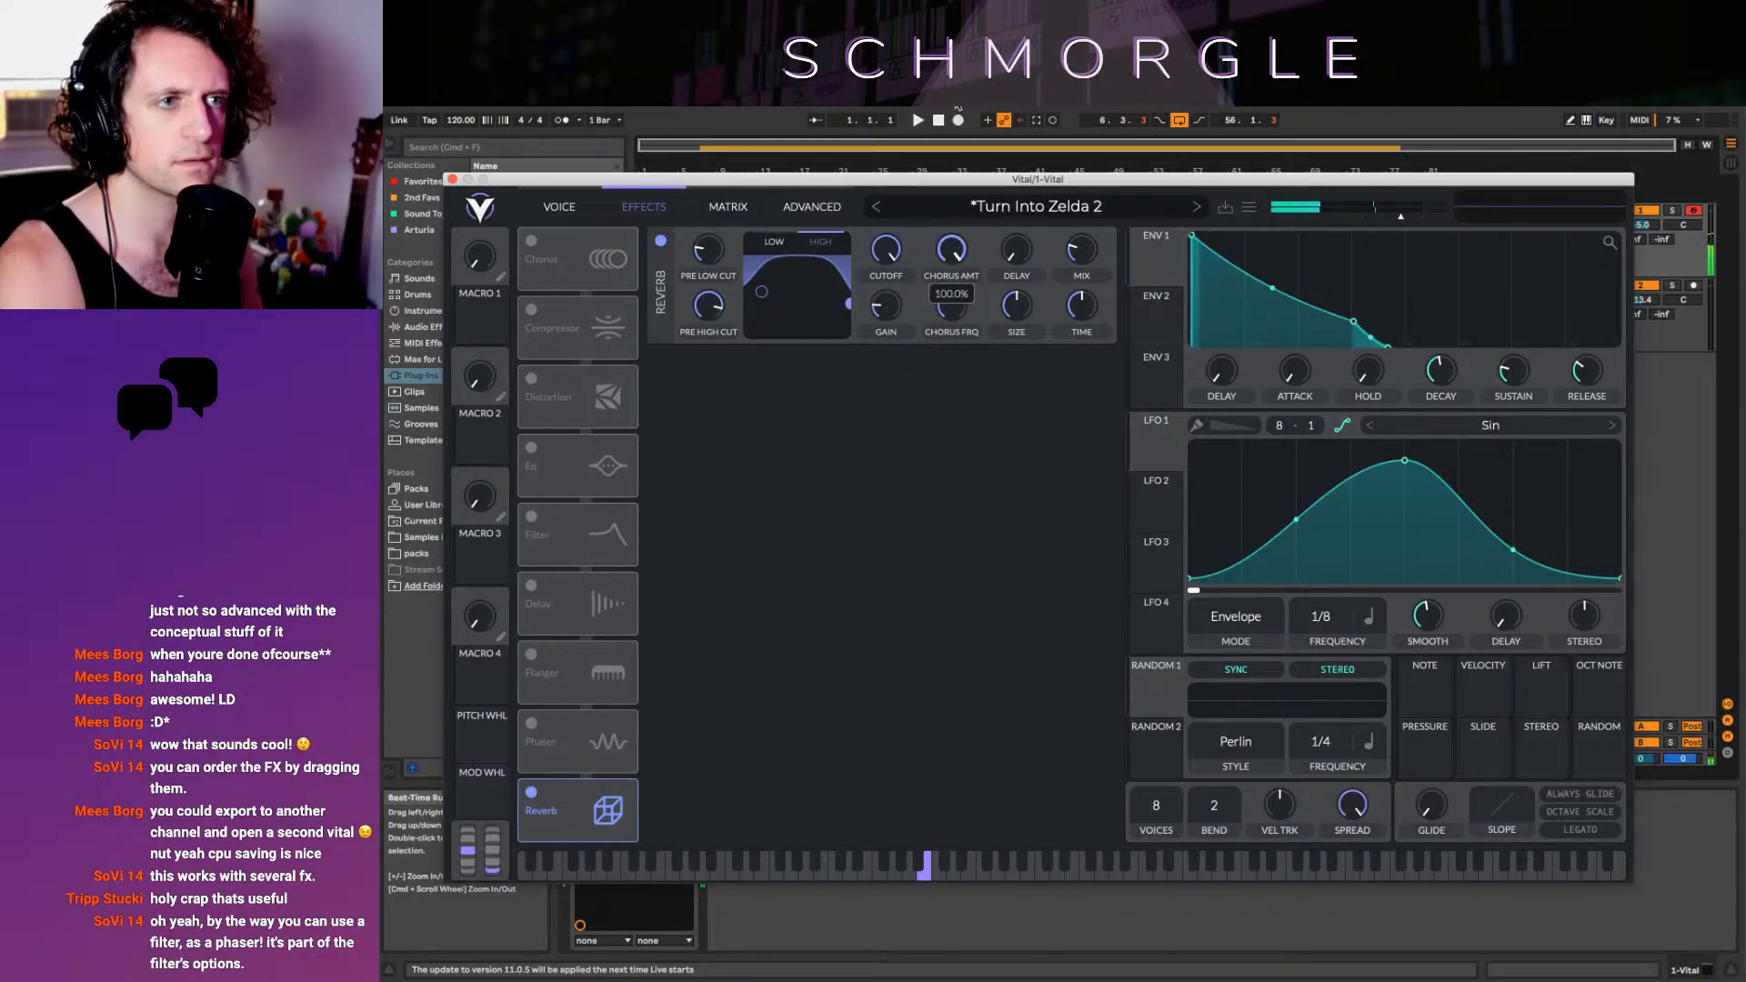
pyautogui.moveTo(1082, 250); pyautogui.dragTo(1082, 189)
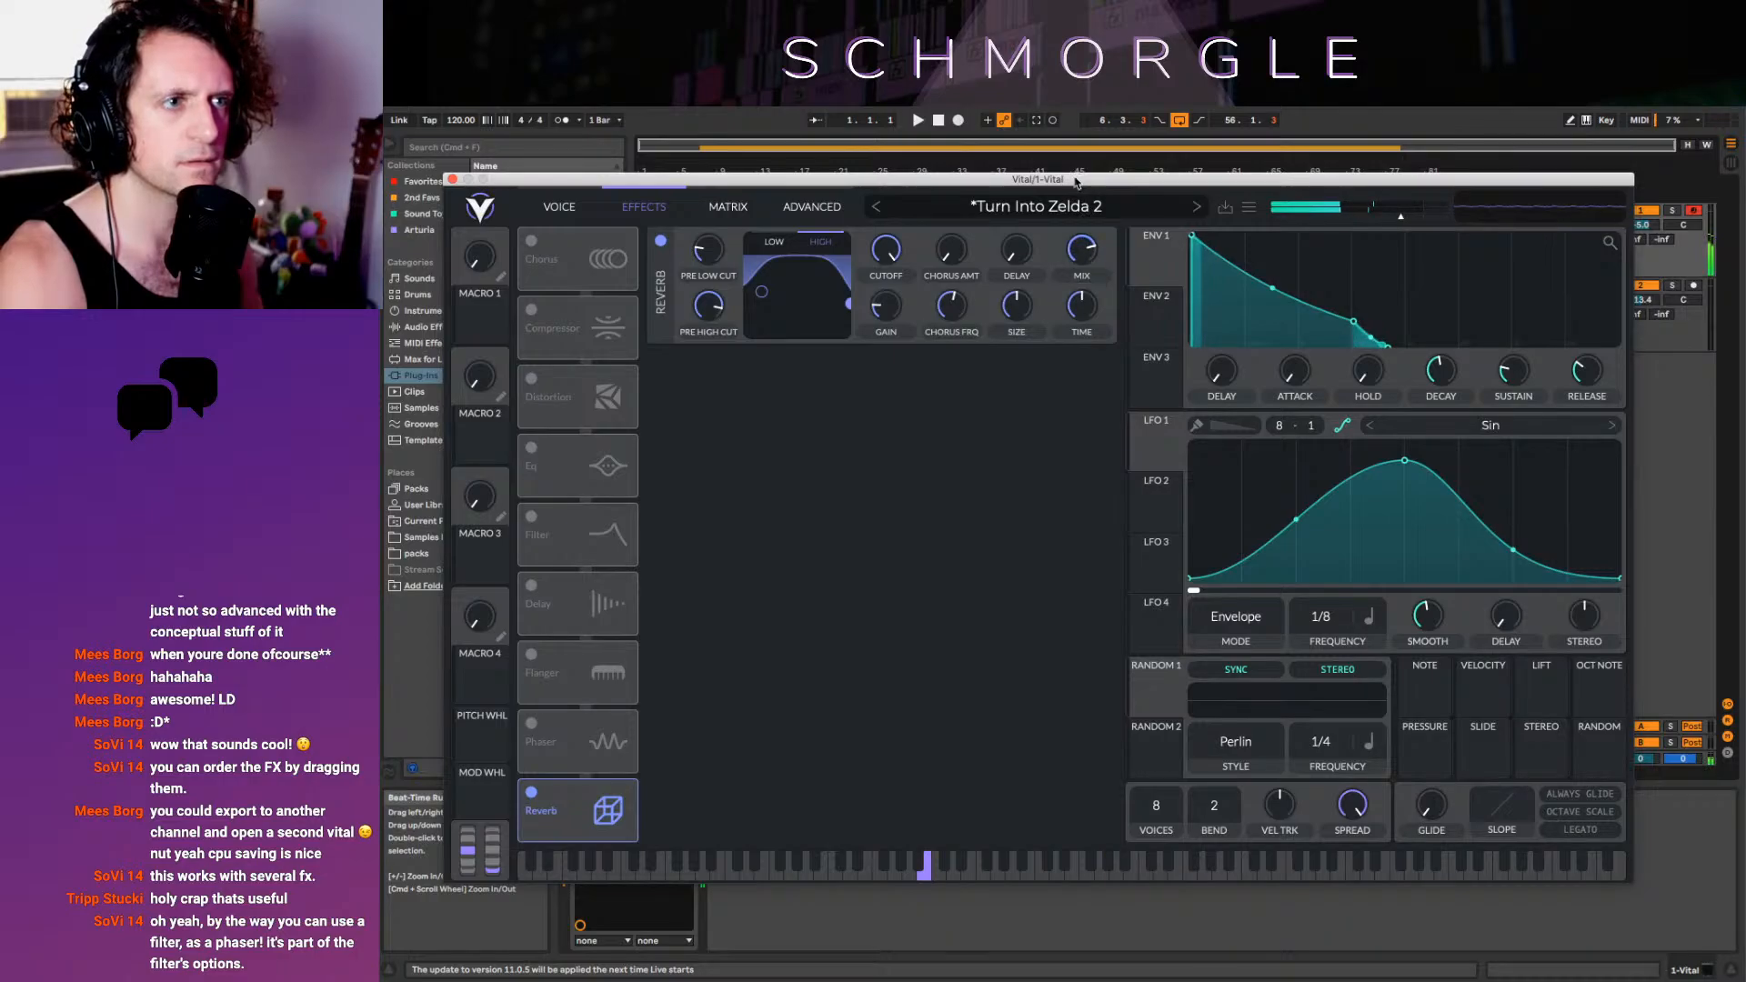
pyautogui.moveTo(951, 306); pyautogui.dragTo(955, 220)
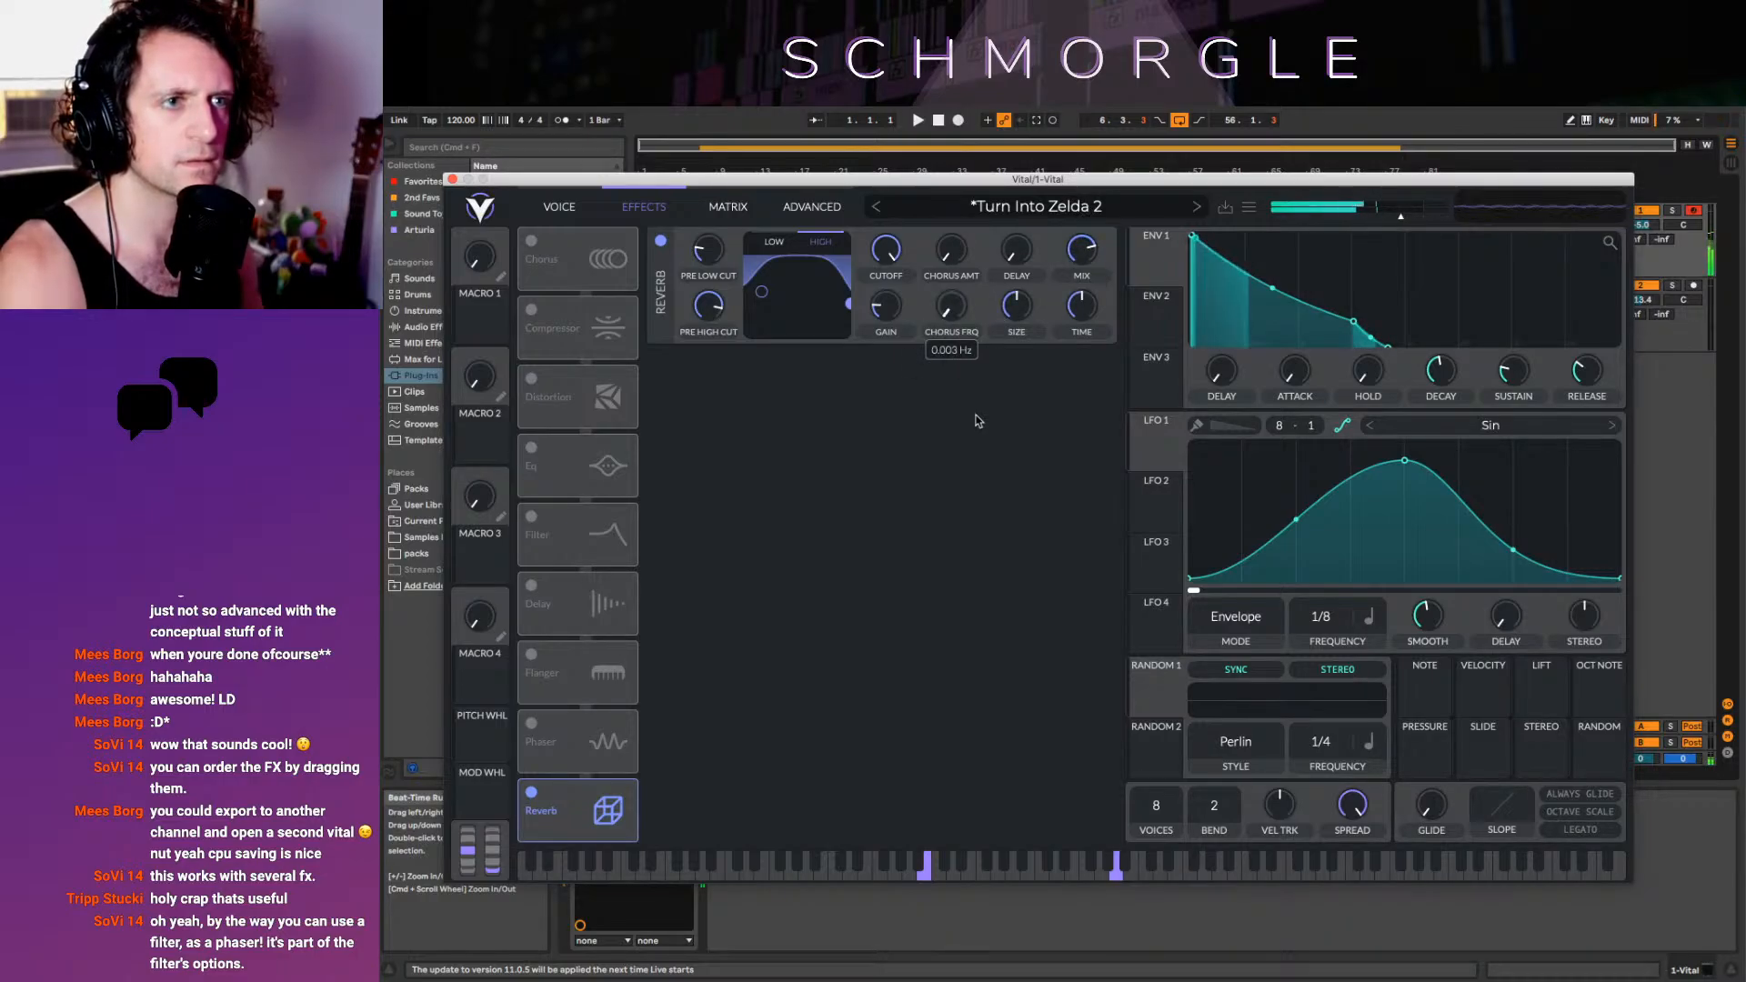
pyautogui.moveTo(886, 307)
pyautogui.mouseDown()
pyautogui.moveTo(907, 252)
pyautogui.moveTo(888, 332)
pyautogui.mouseUp()
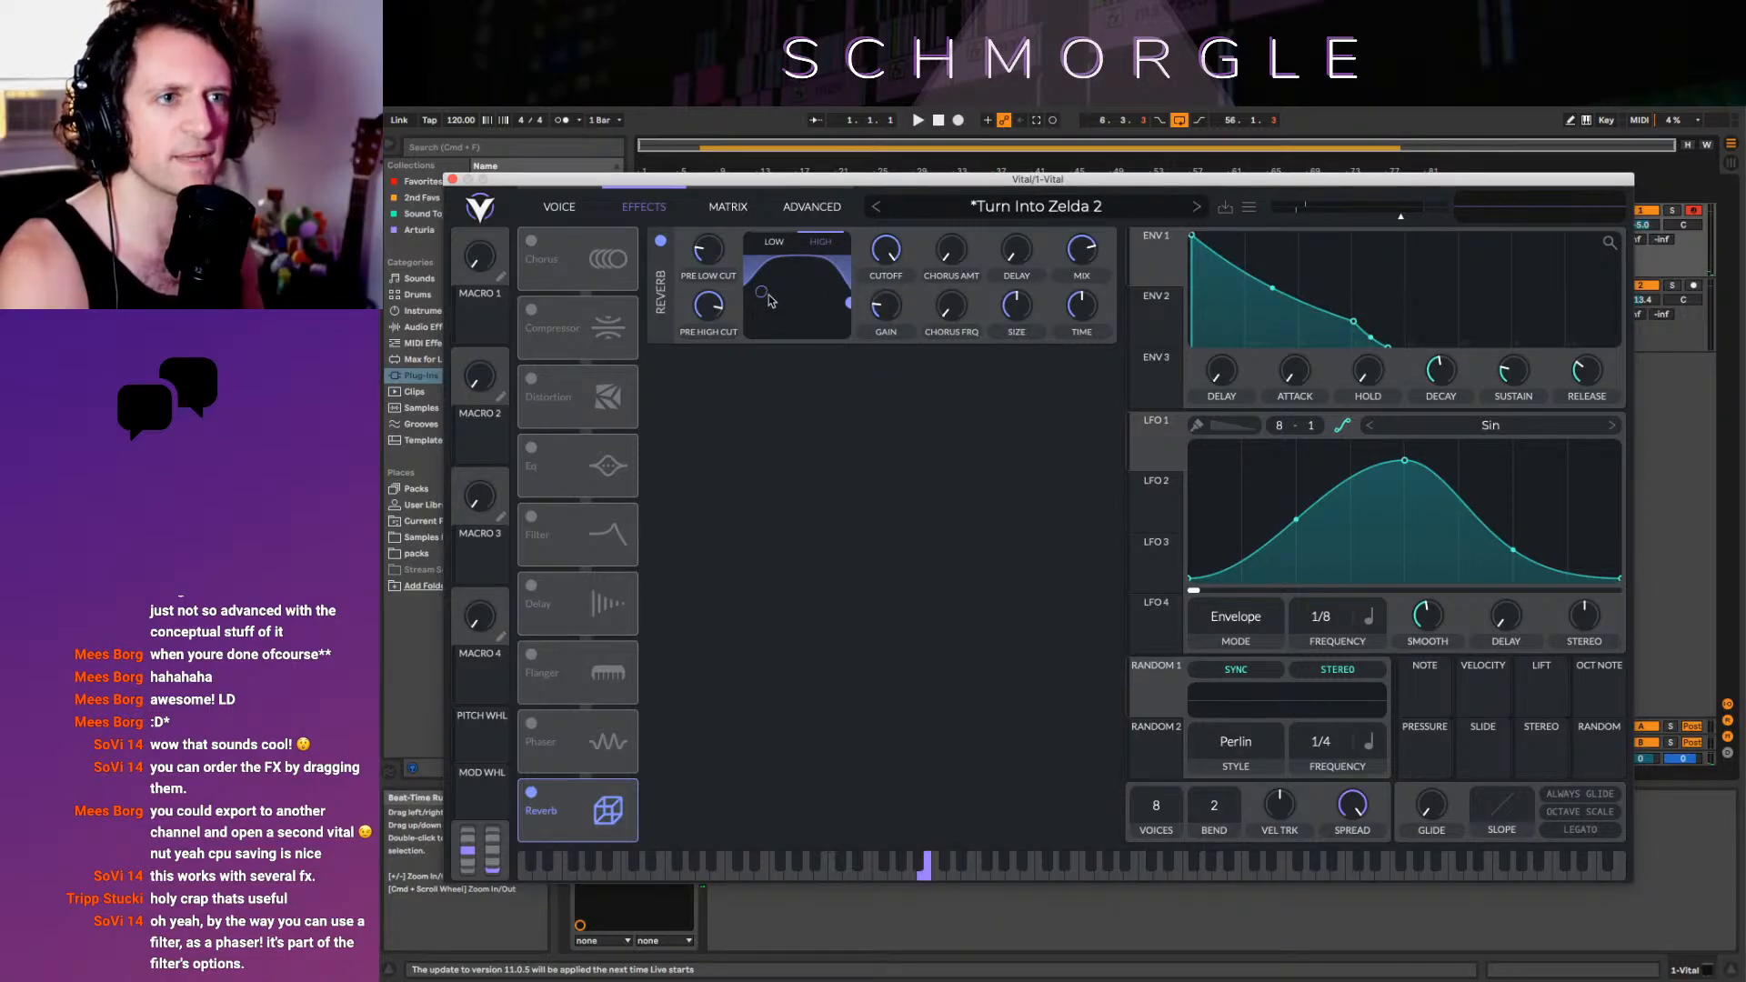
# Raise the gain of the reverb's high band, and increase the reverb's delay, size, time and mix
pyautogui.moveTo(763, 292); pyautogui.dragTo(850, 274)
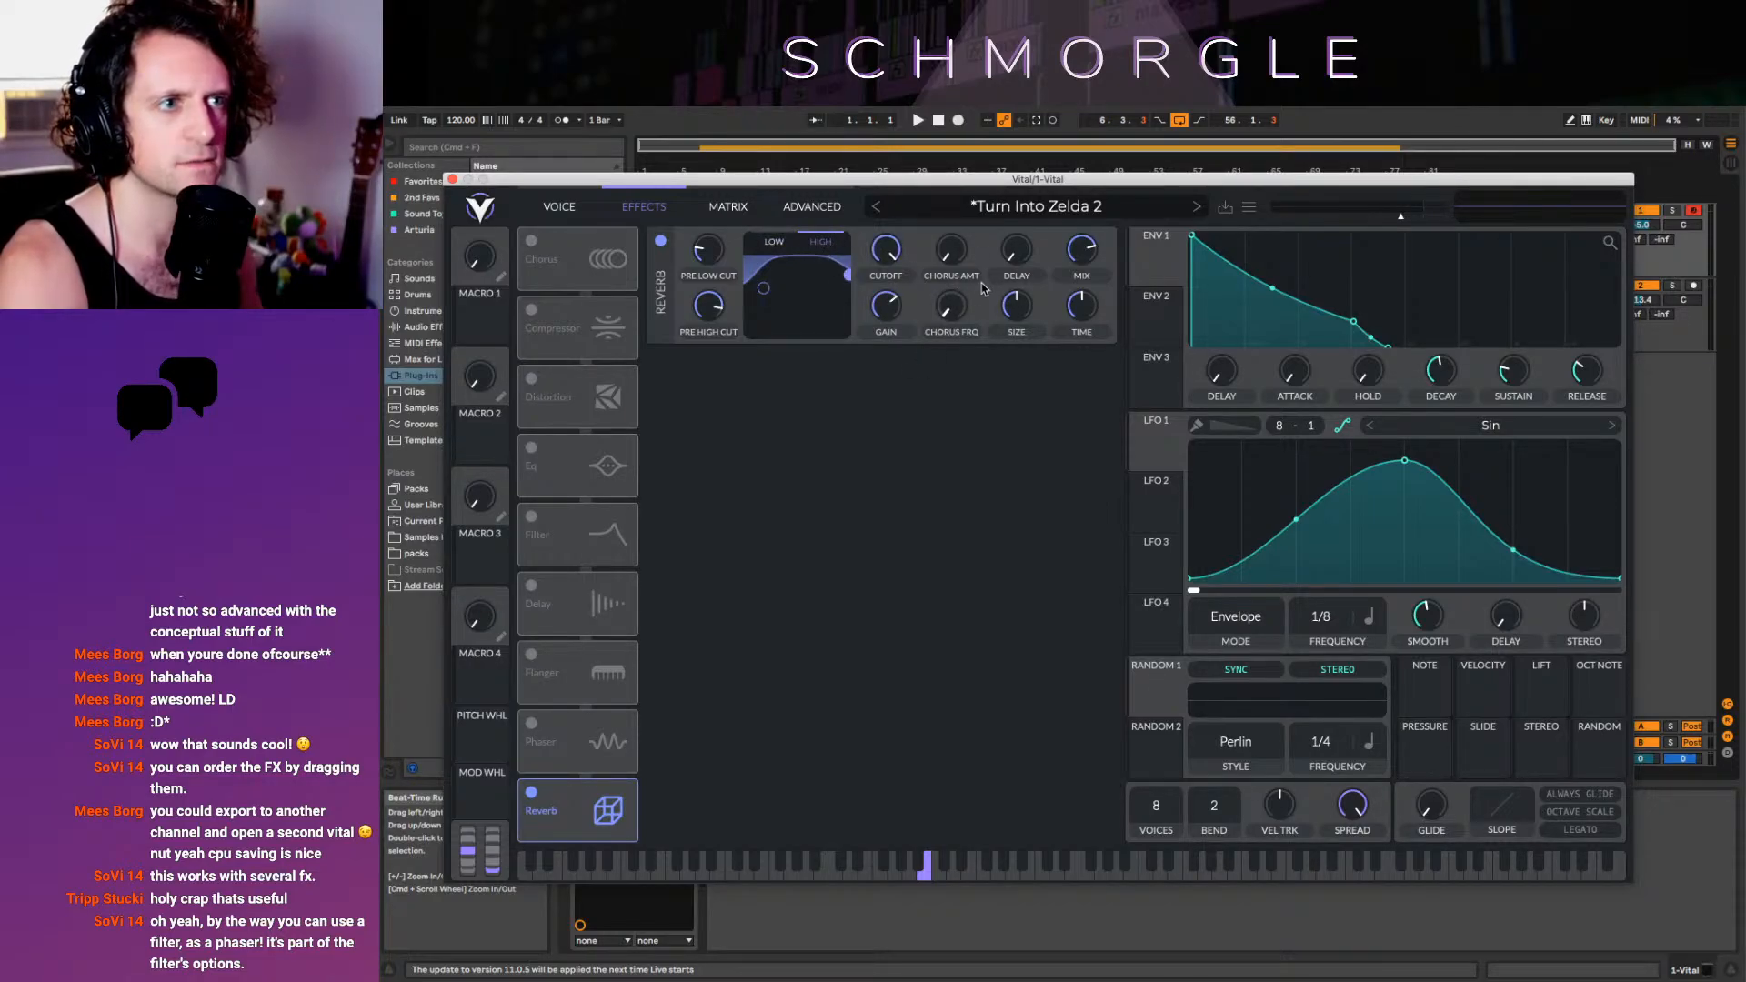
pyautogui.moveTo(1017, 254); pyautogui.dragTo(1023, 194)
pyautogui.moveTo(1020, 312); pyautogui.dragTo(1077, 359)
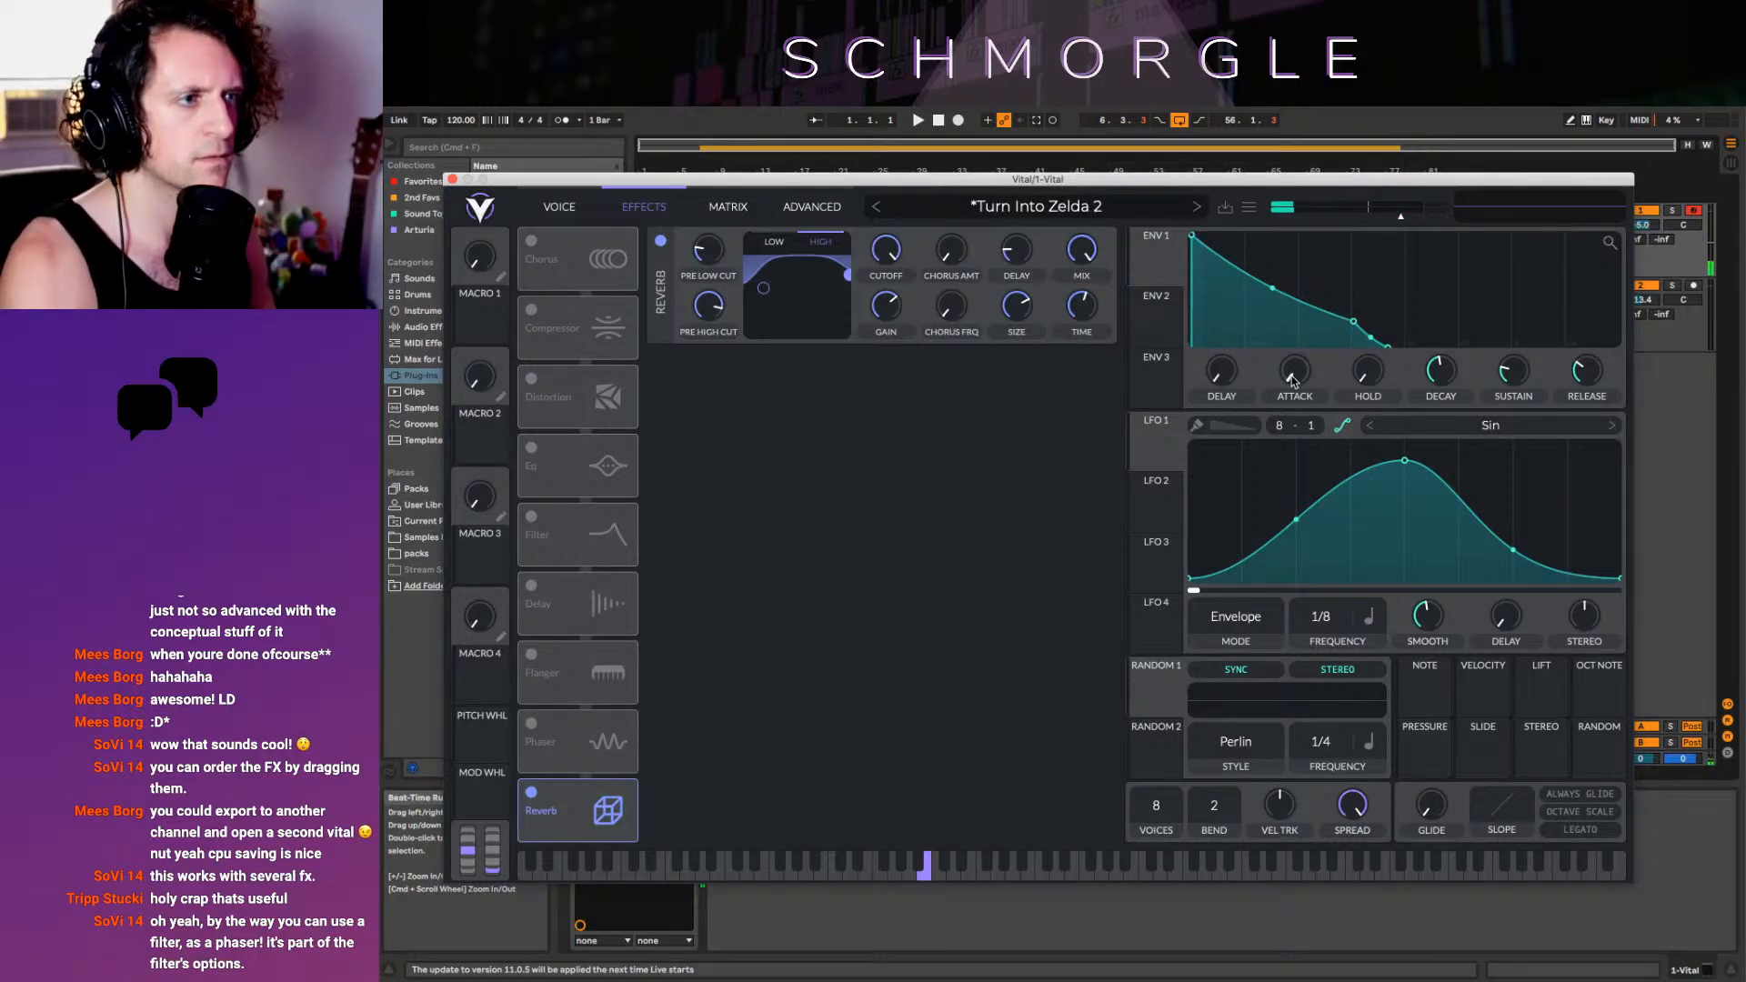
# Lengthen envelope 1's attack to a moderate value, and compare the sound with the reverb off and on
pyautogui.moveTo(1292, 380); pyautogui.dragTo(1321, 261)
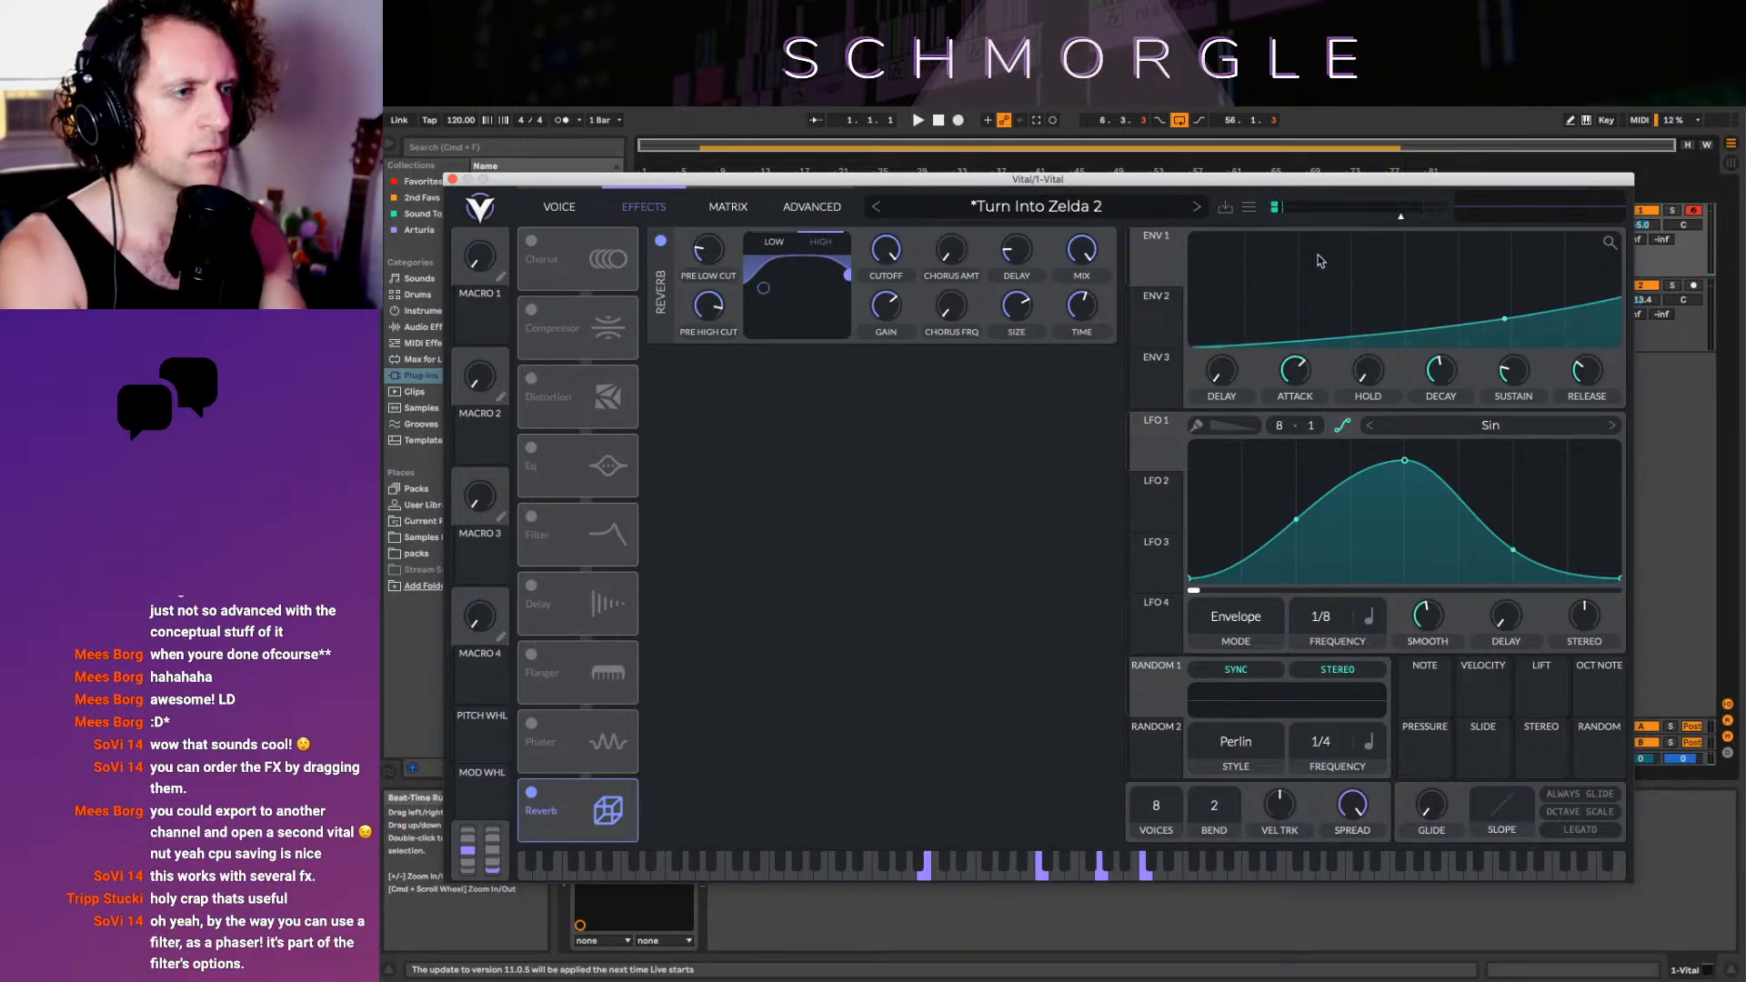
pyautogui.moveTo(1296, 374); pyautogui.dragTo(1303, 414)
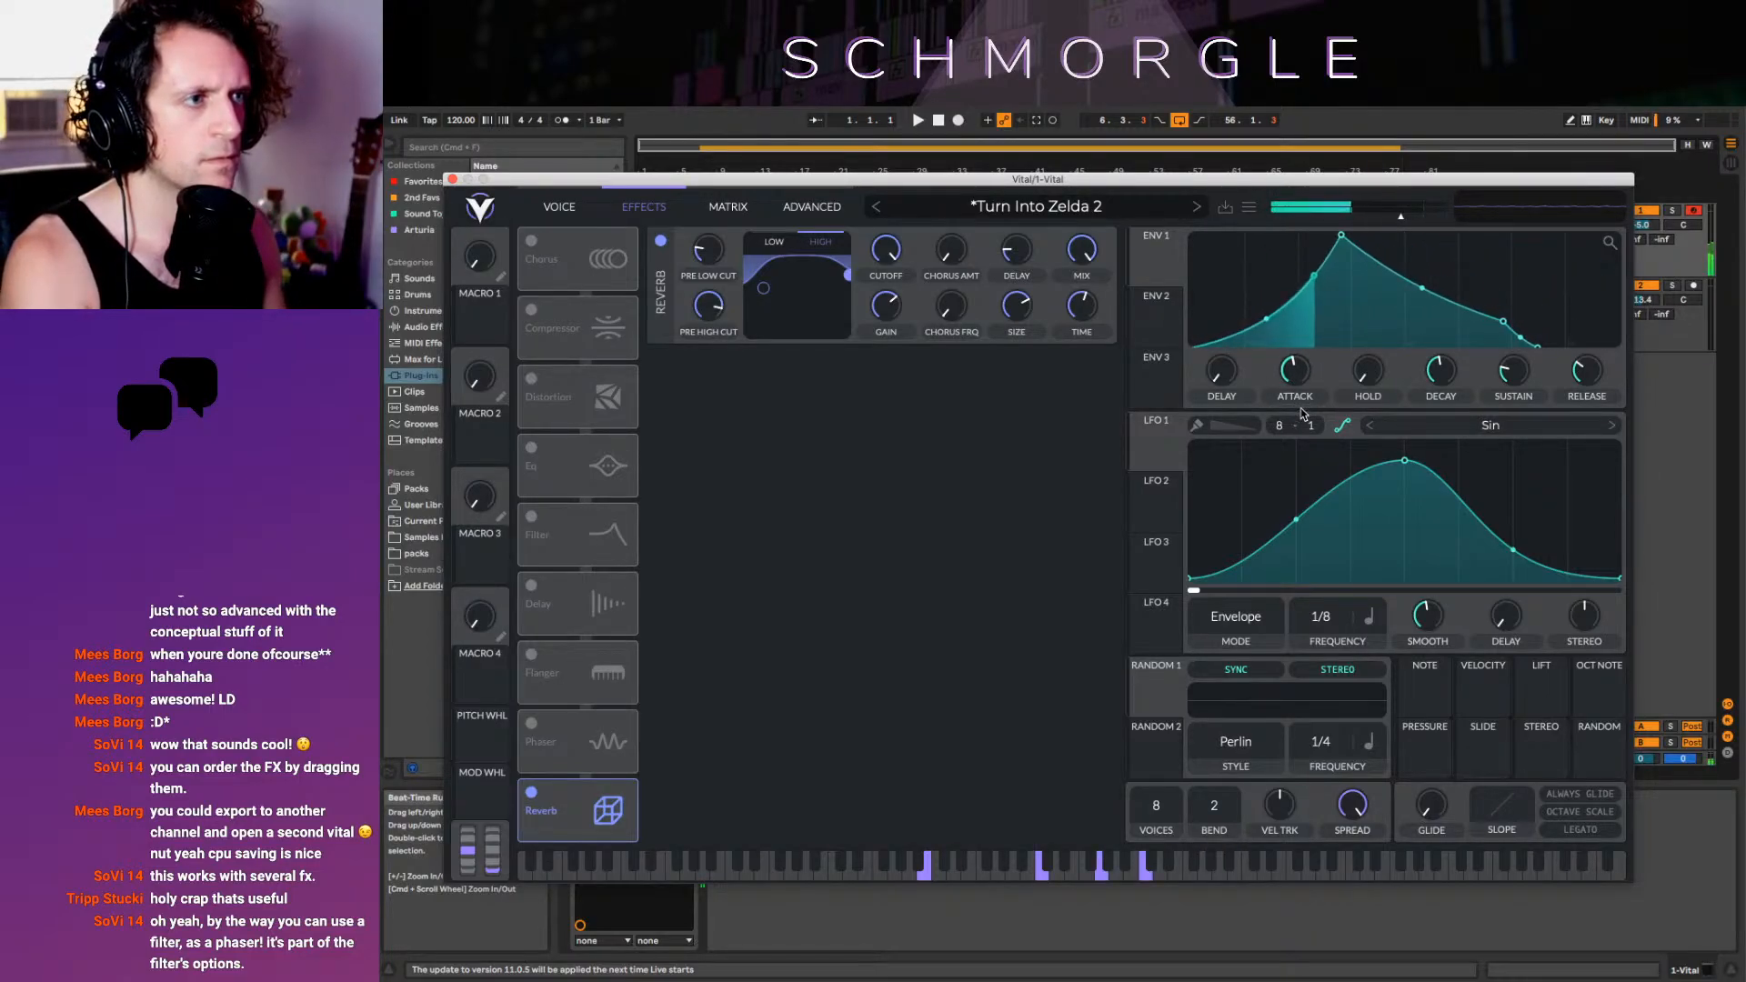
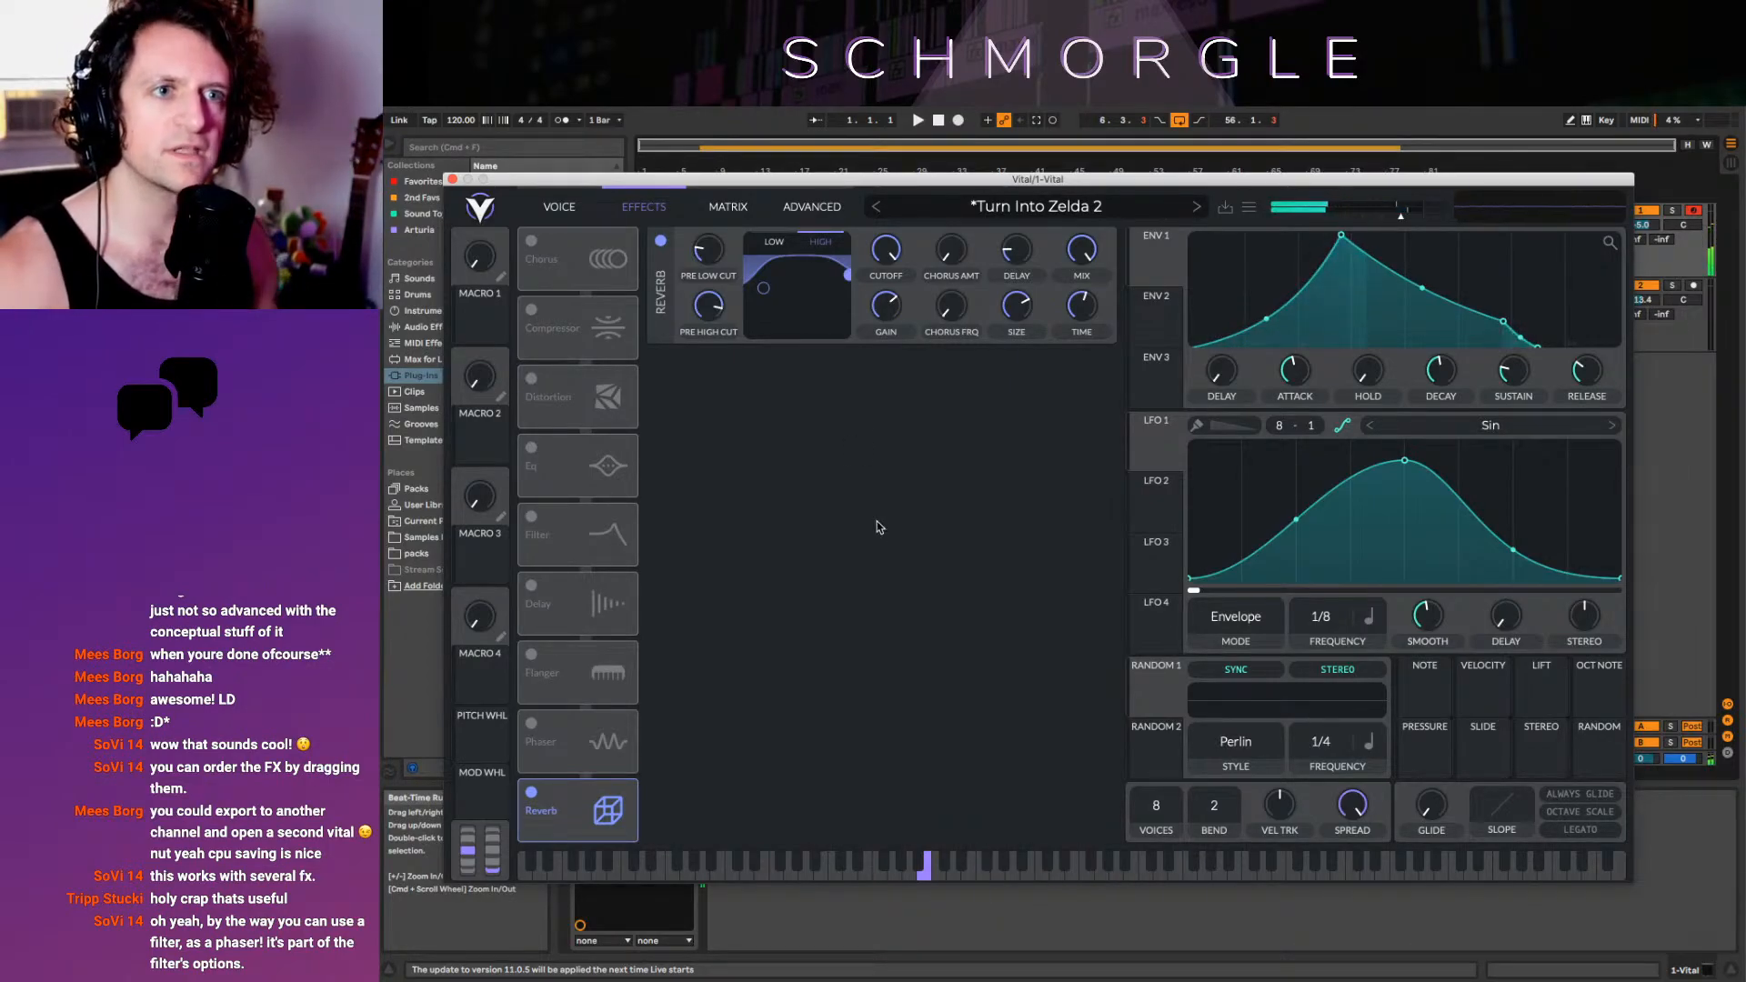
pyautogui.click(661, 241)
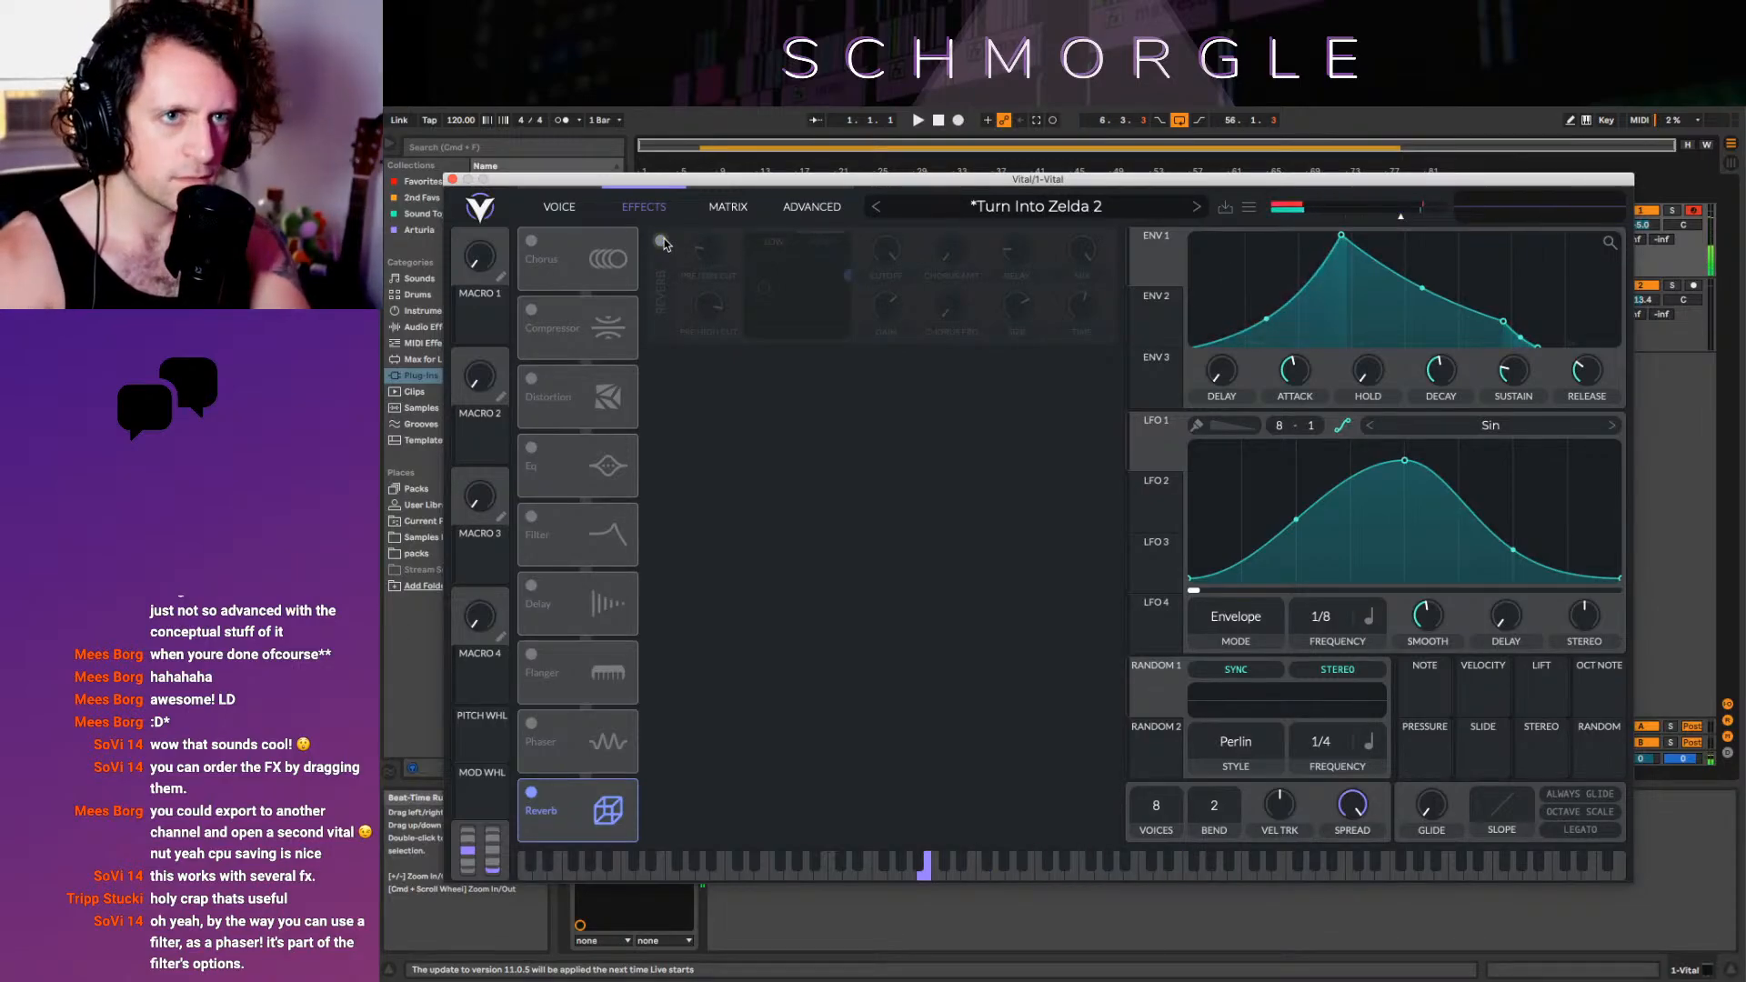
pyautogui.click(661, 241)
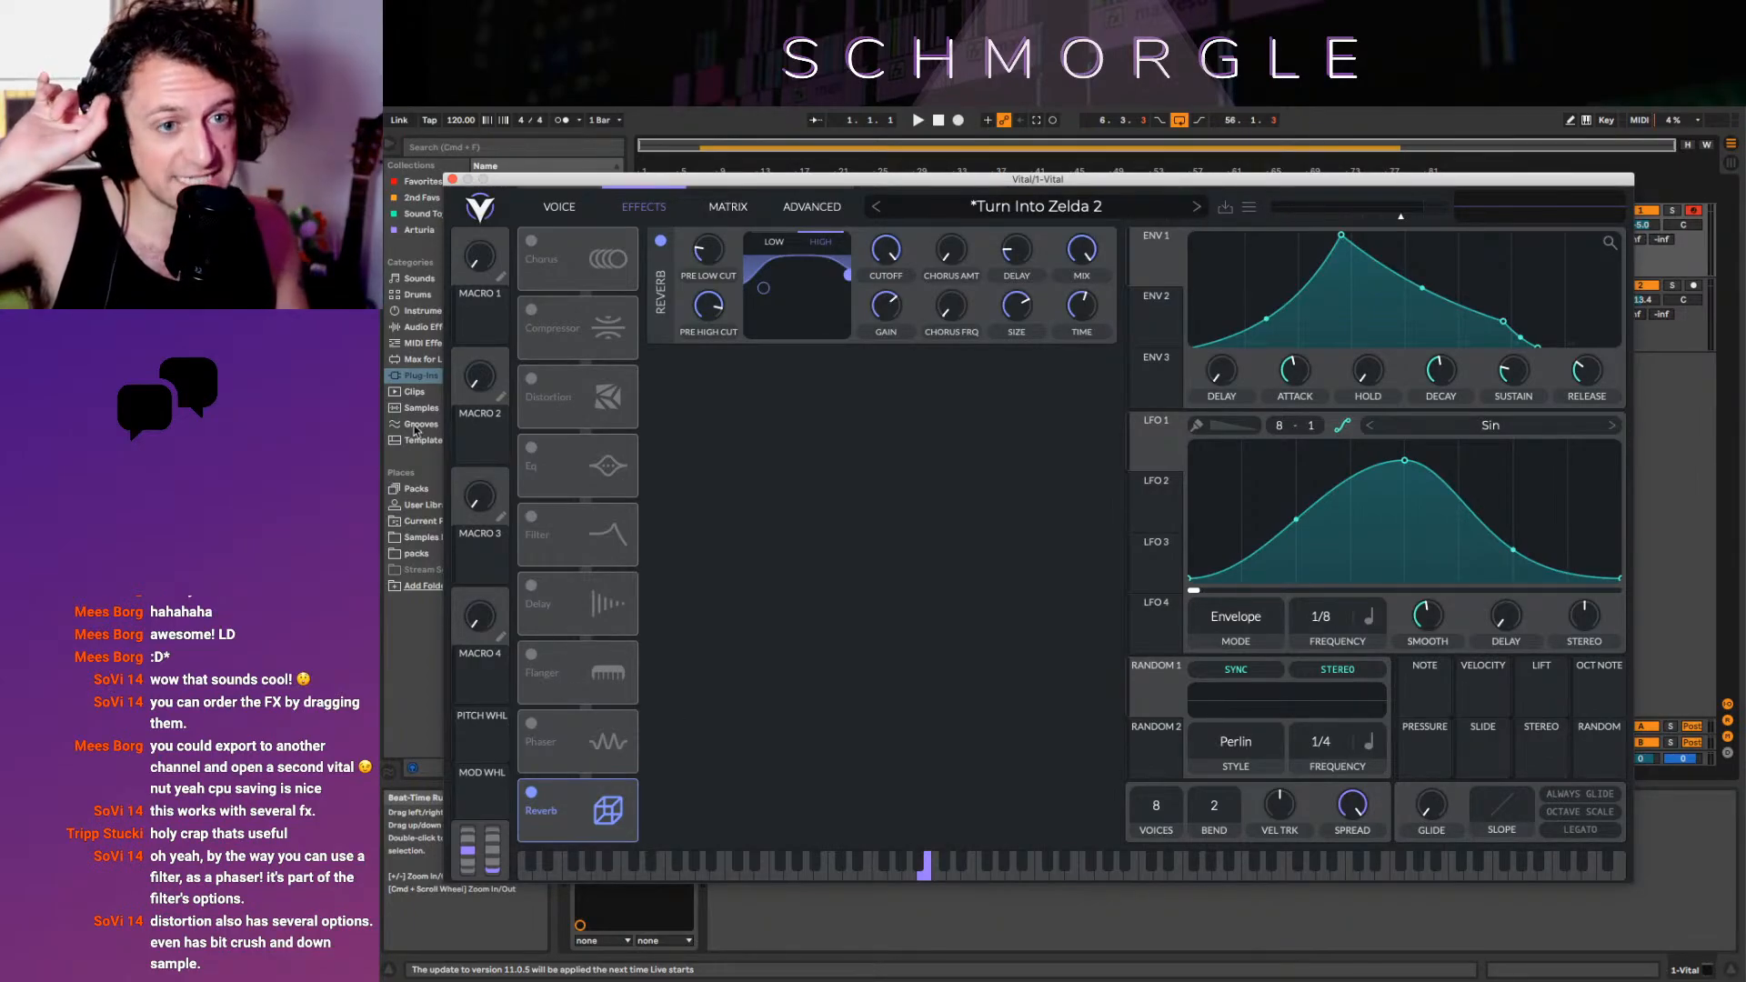
# Turn off the reverb, enable the distortion effect, and look through its distortion types
pyautogui.click(532, 793)
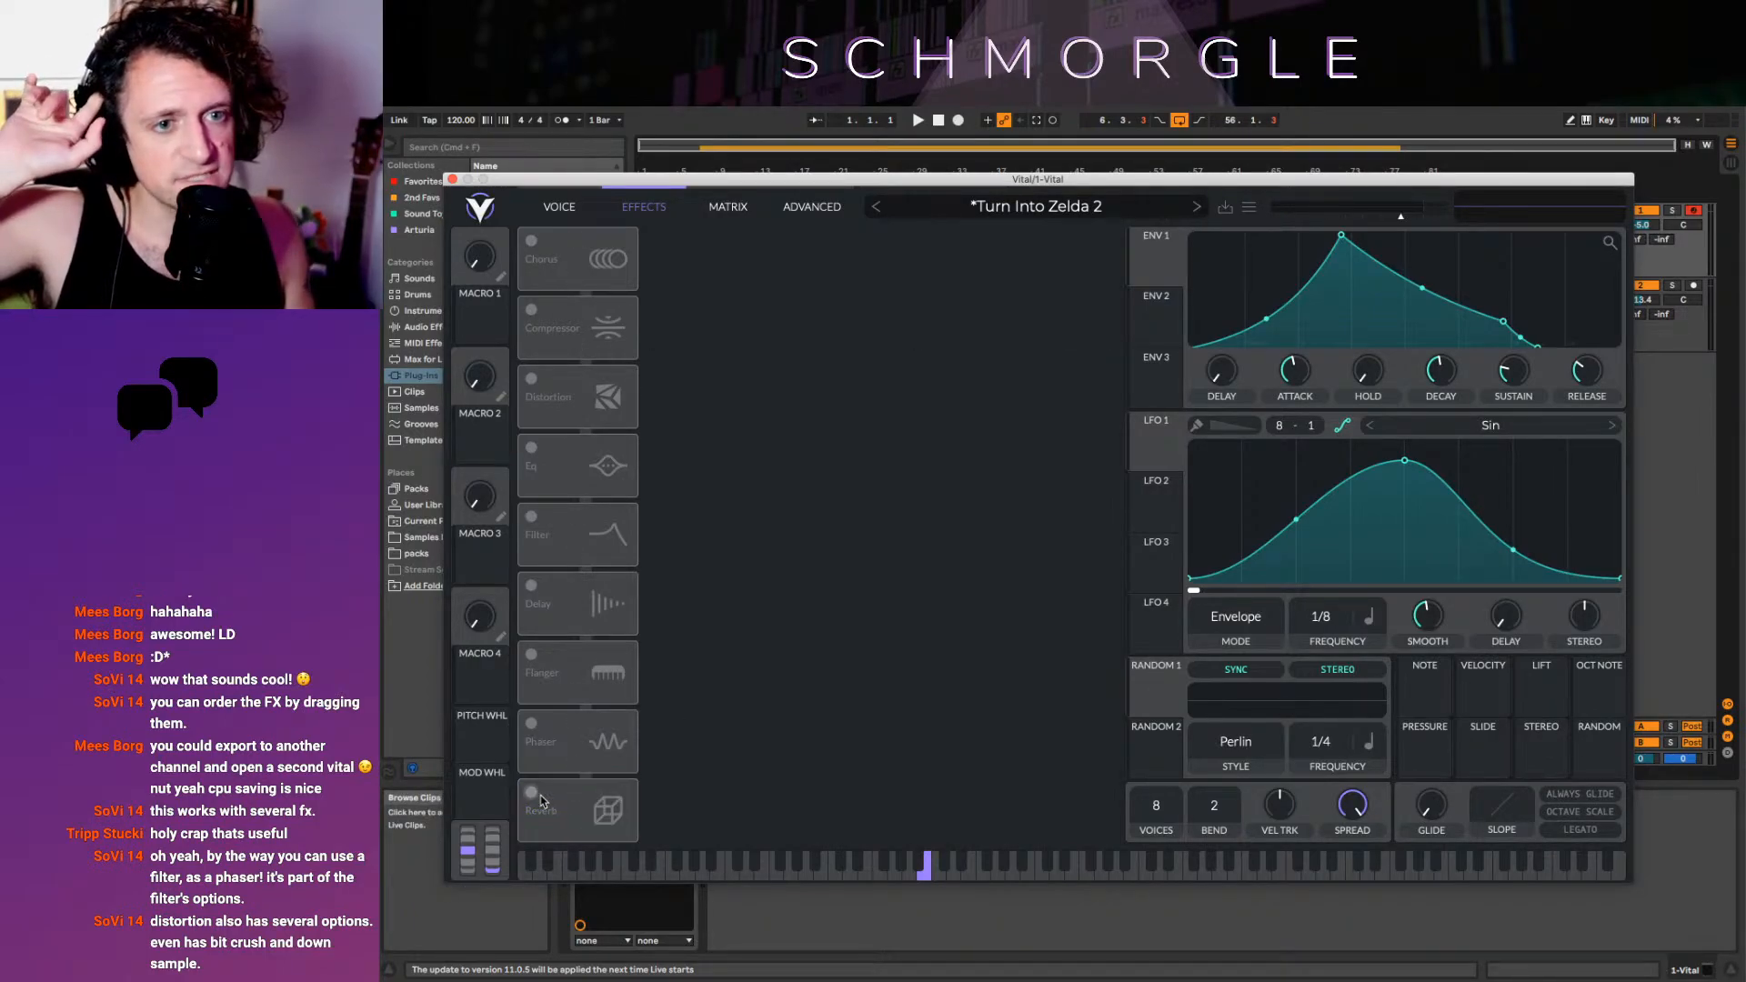
pyautogui.click(531, 380)
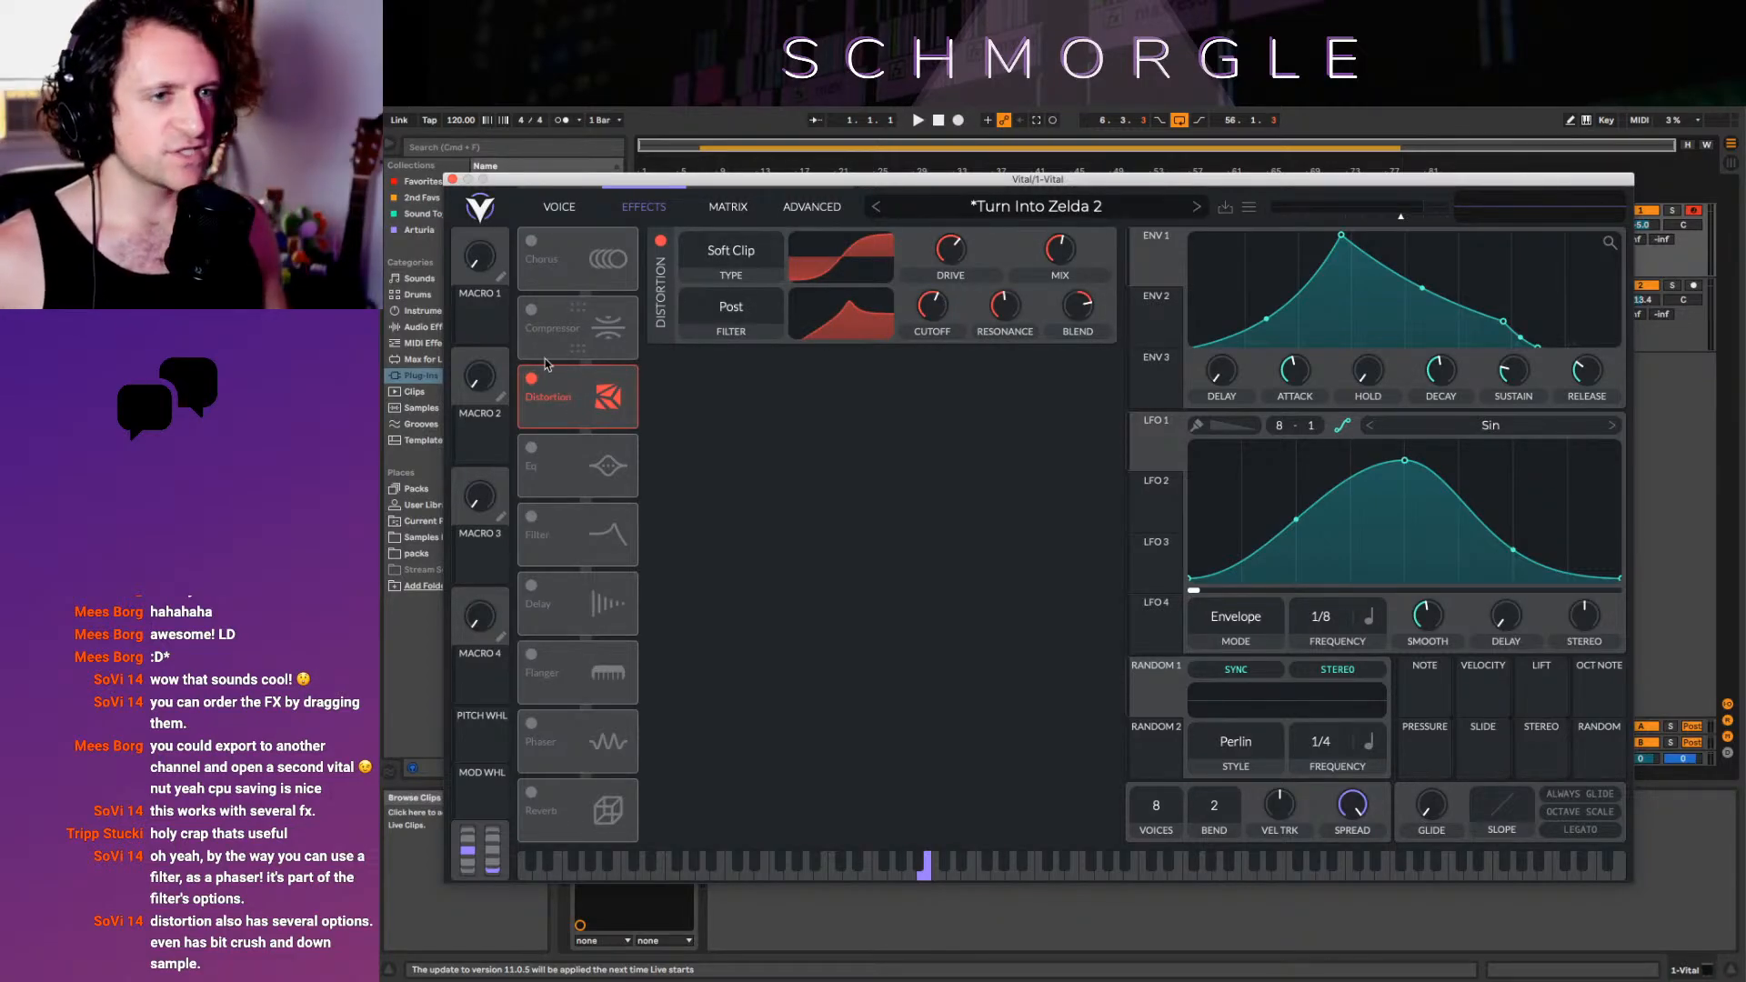
pyautogui.click(744, 275)
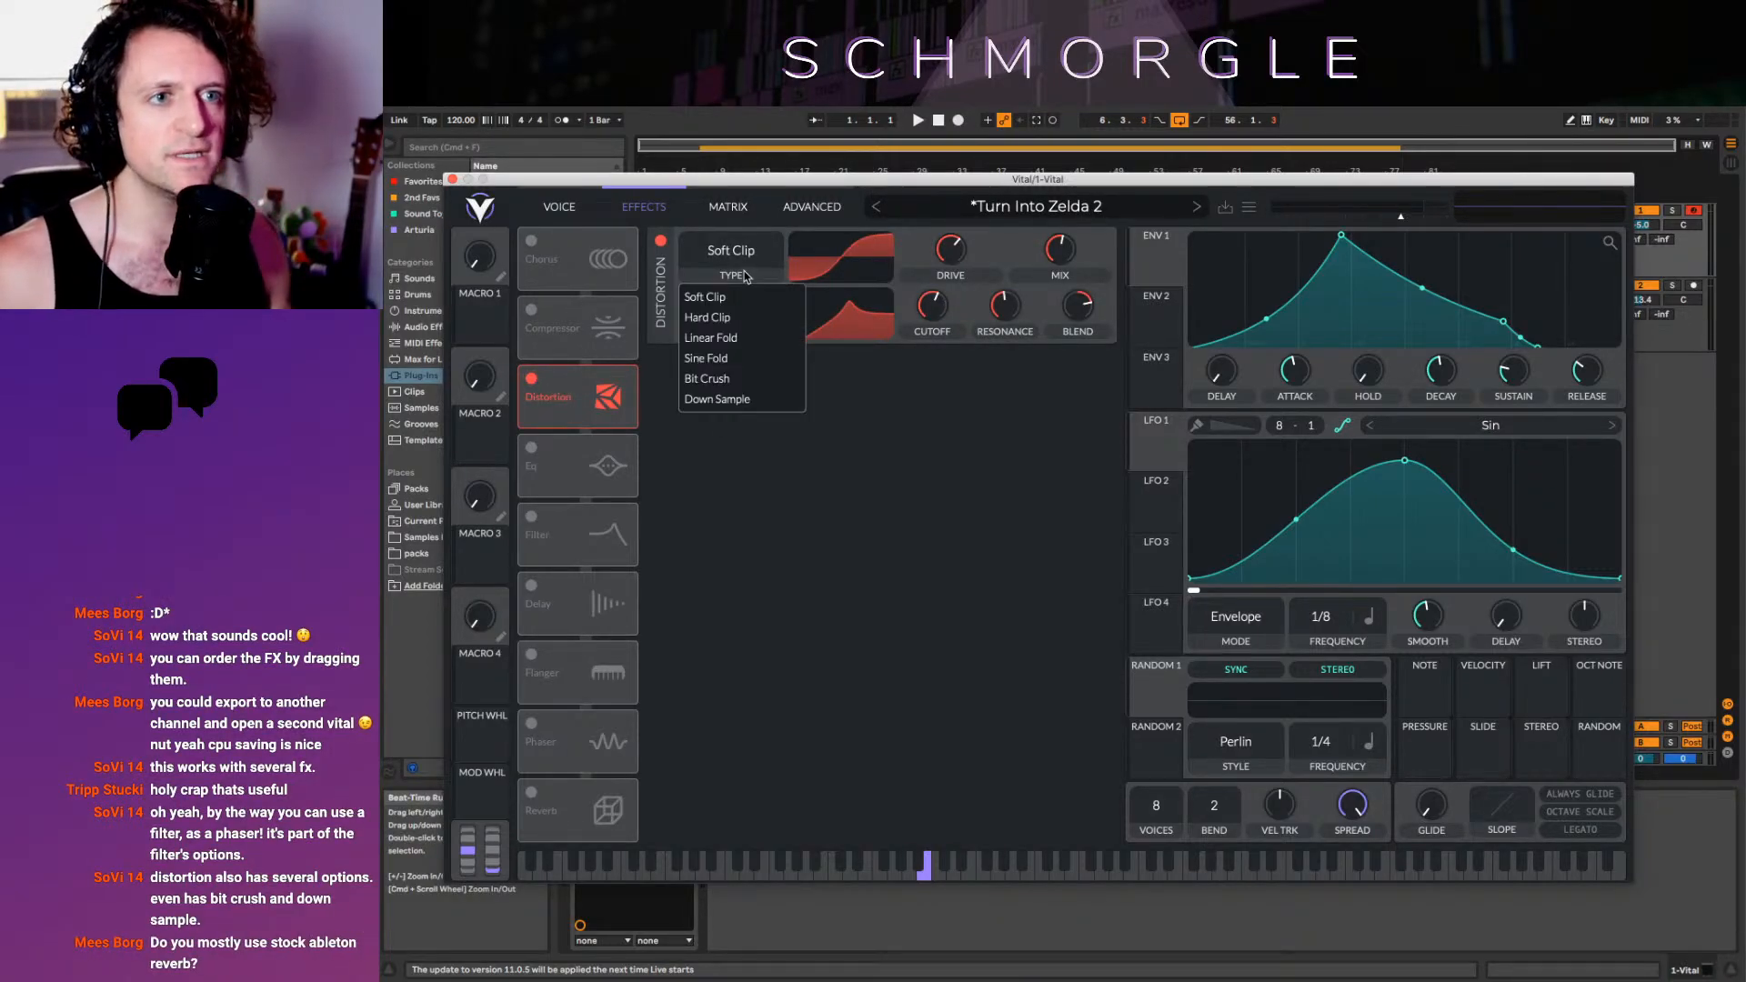
pyautogui.click(569, 264)
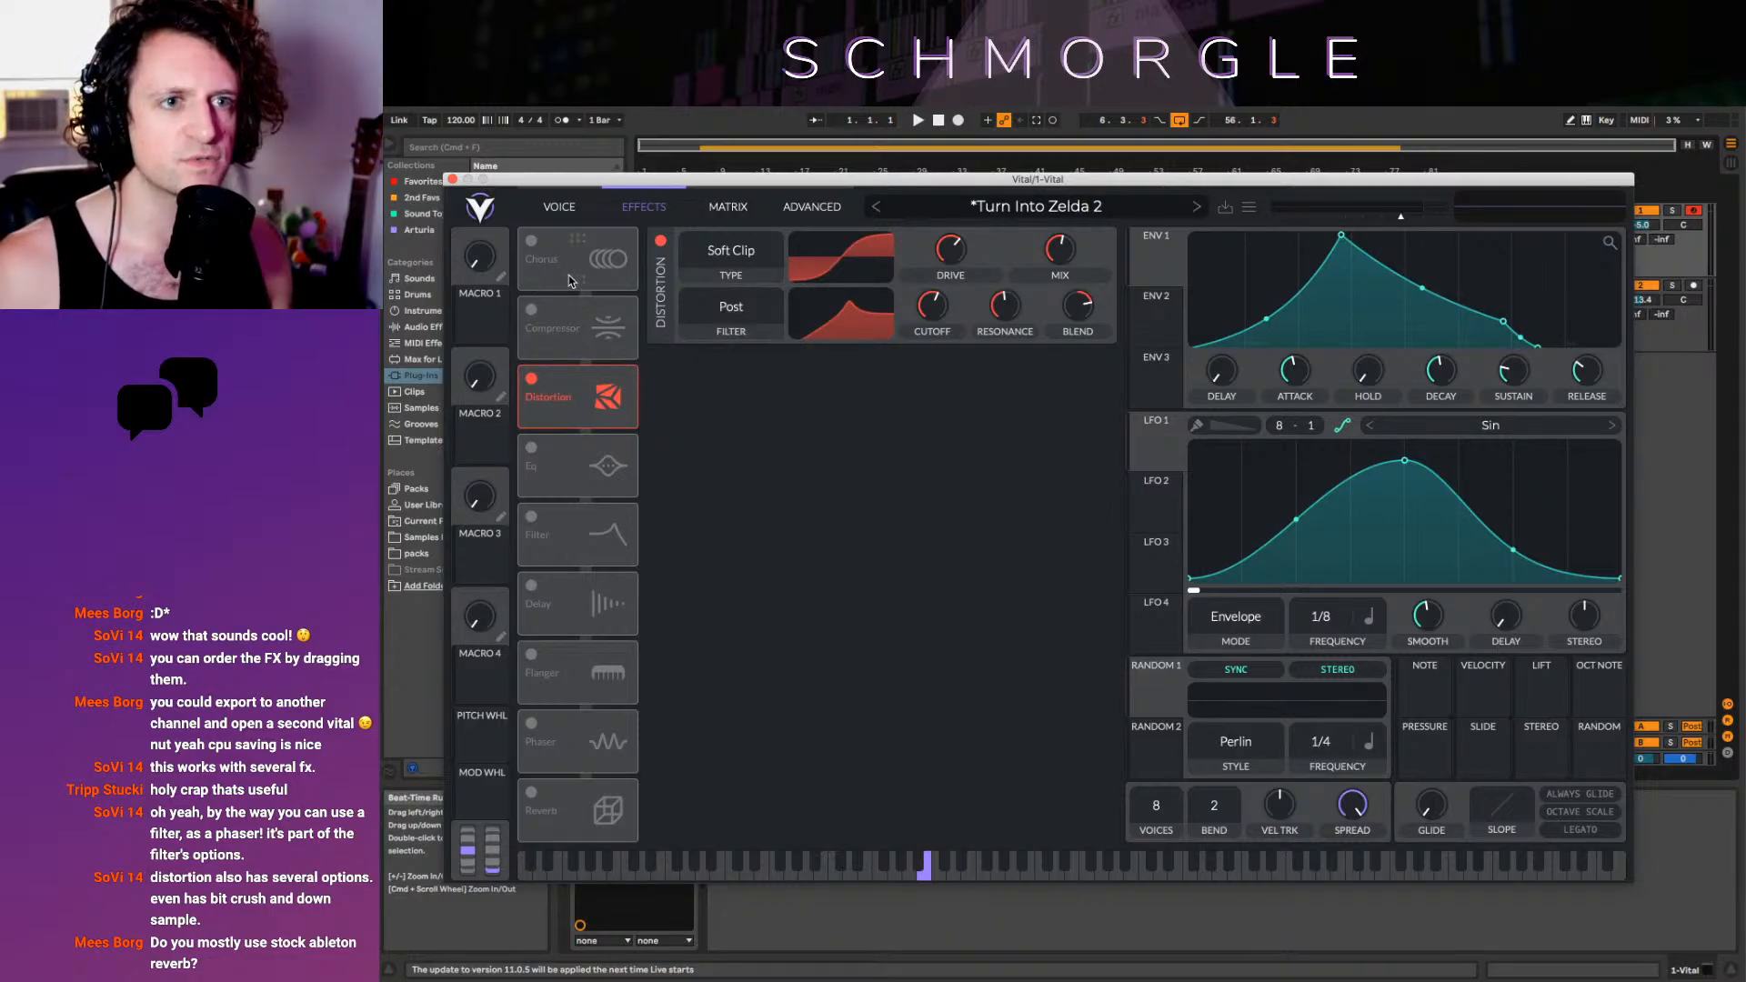
# Enable the chorus and compressor, view the compressor's mode options, and bypass both effects
pyautogui.click(531, 241)
pyautogui.click(531, 310)
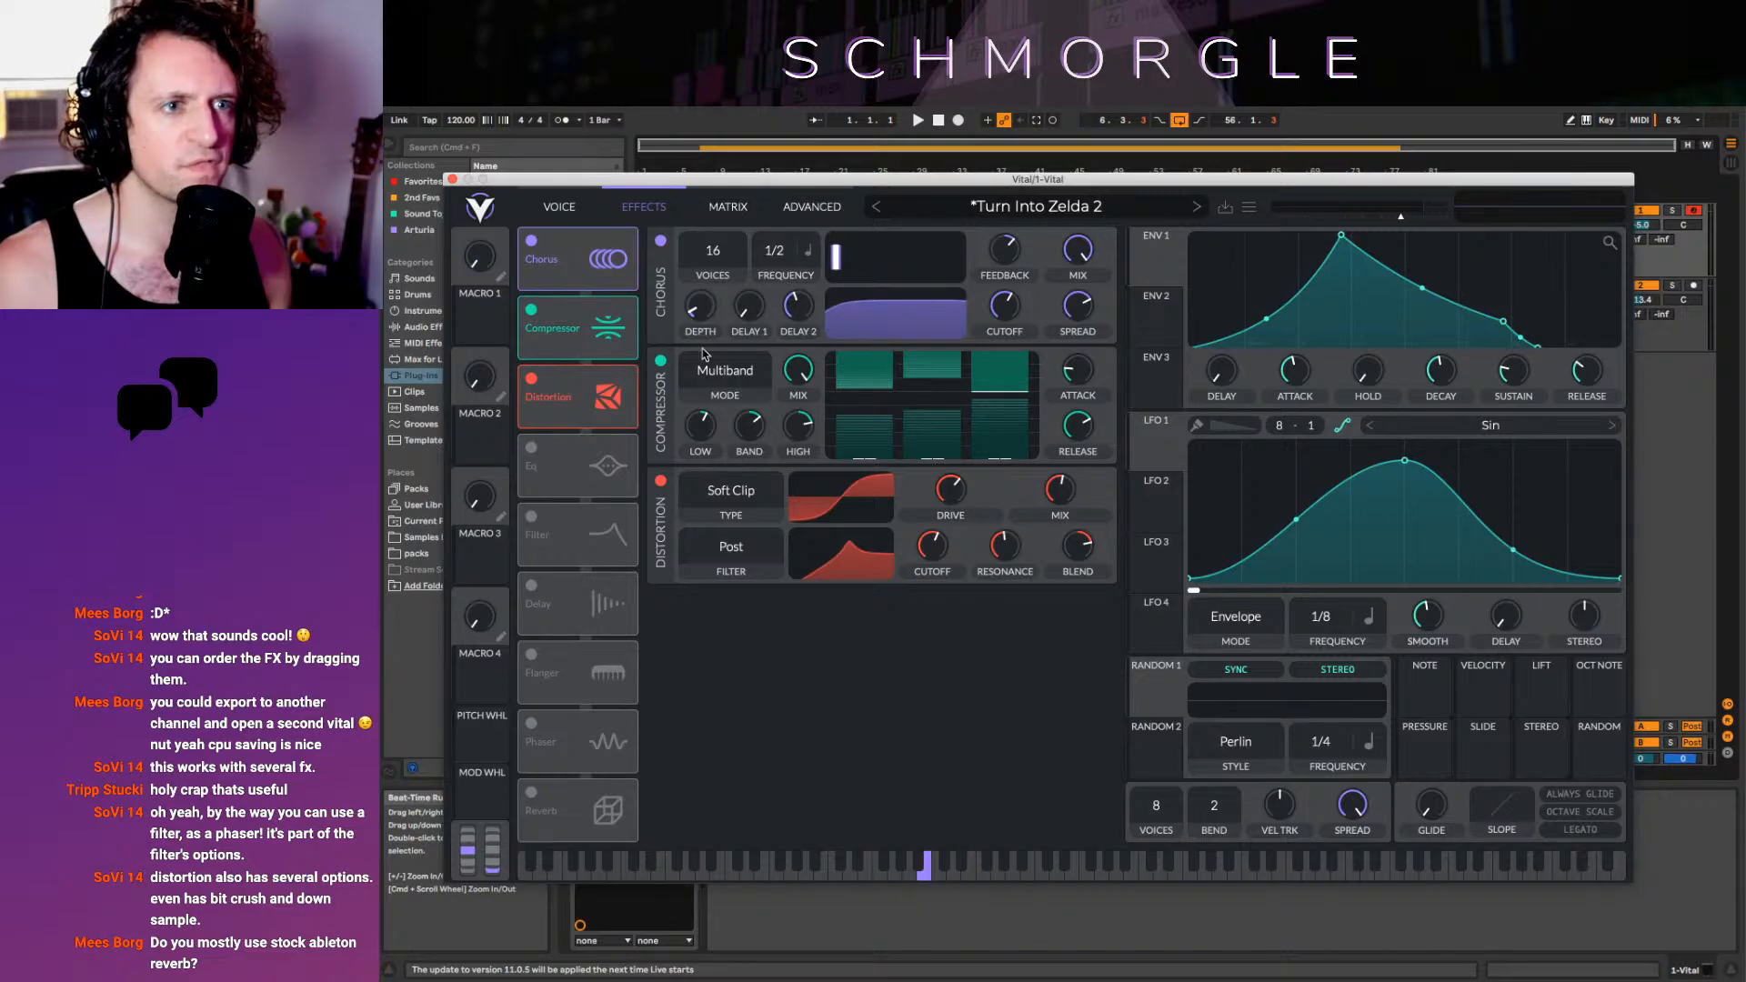
pyautogui.click(731, 393)
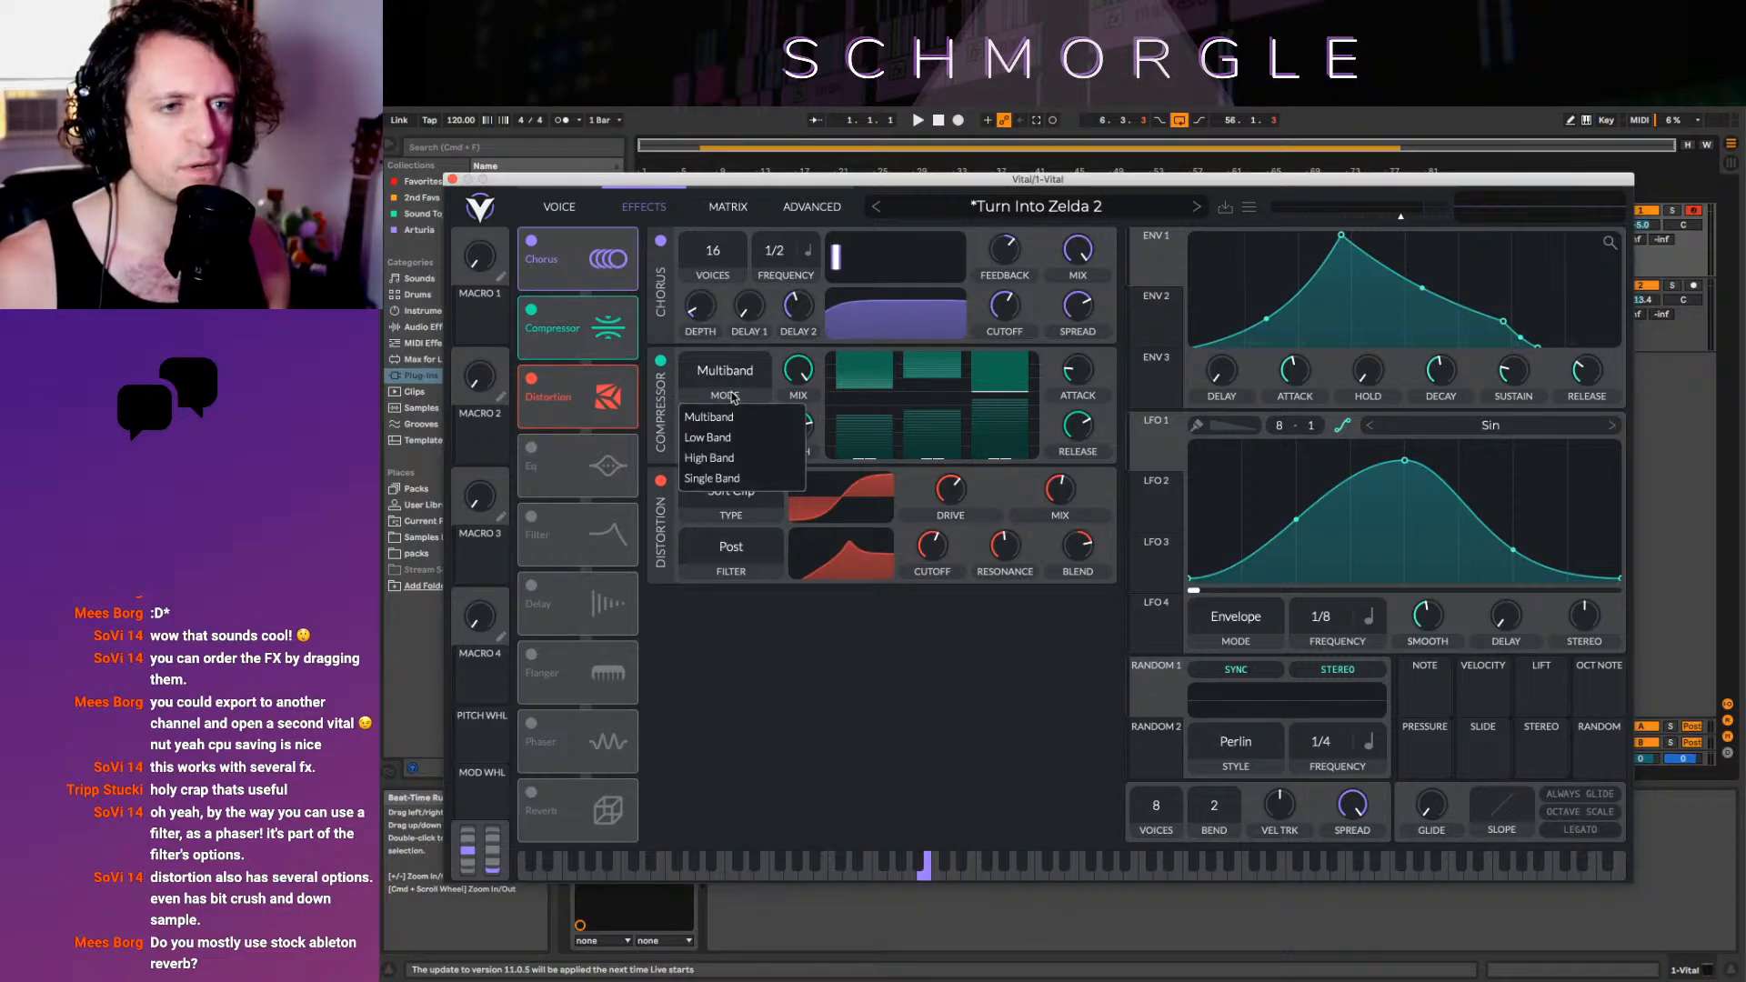
pyautogui.click(660, 360)
pyautogui.click(660, 240)
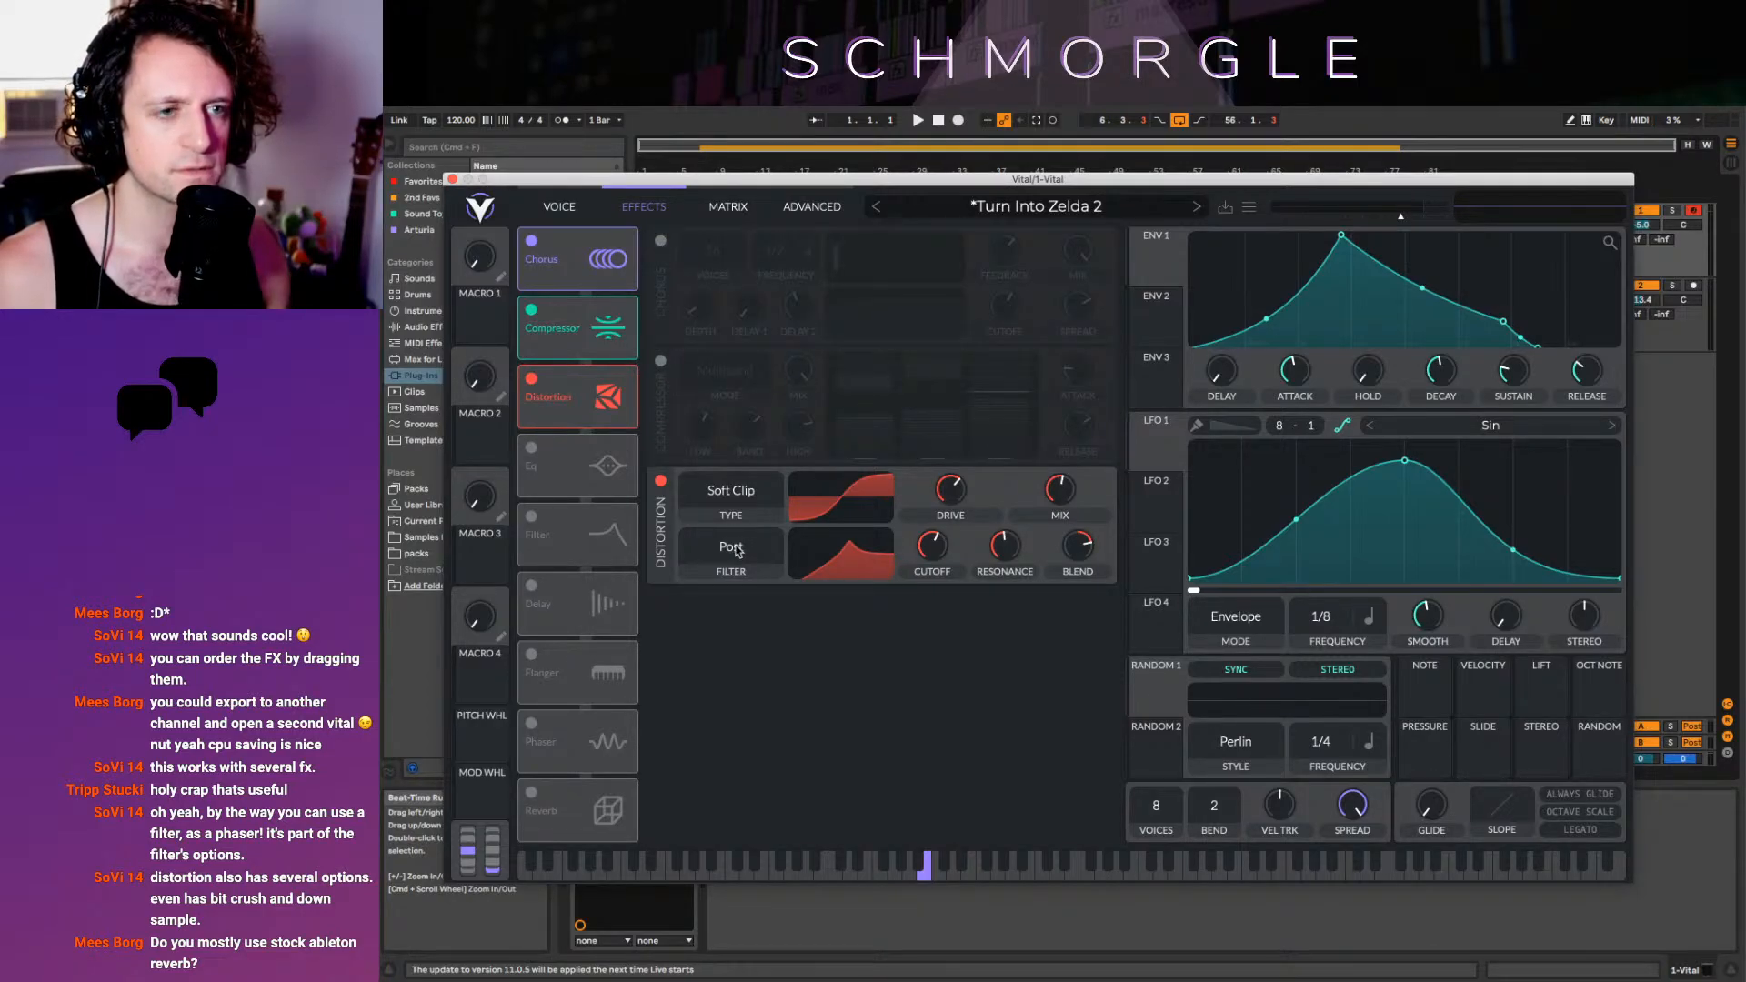
# Check the distortion's filter placement options and set its type to Bit Crush
pyautogui.click(732, 551)
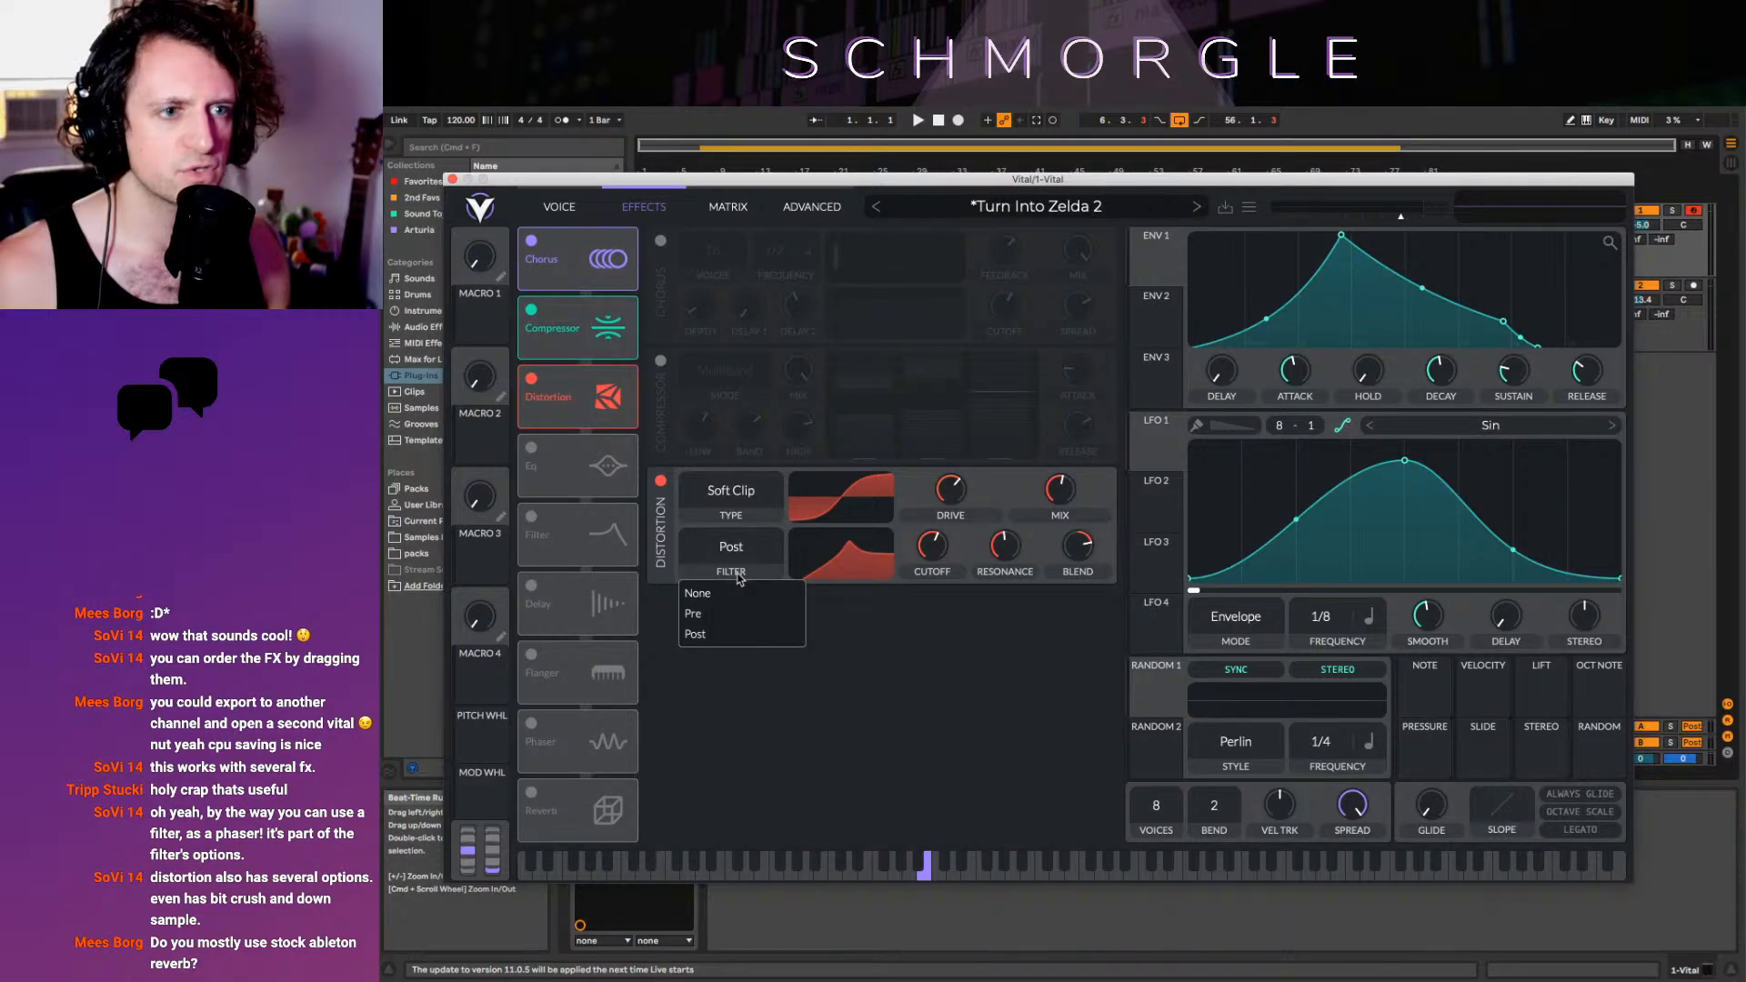
pyautogui.click(740, 519)
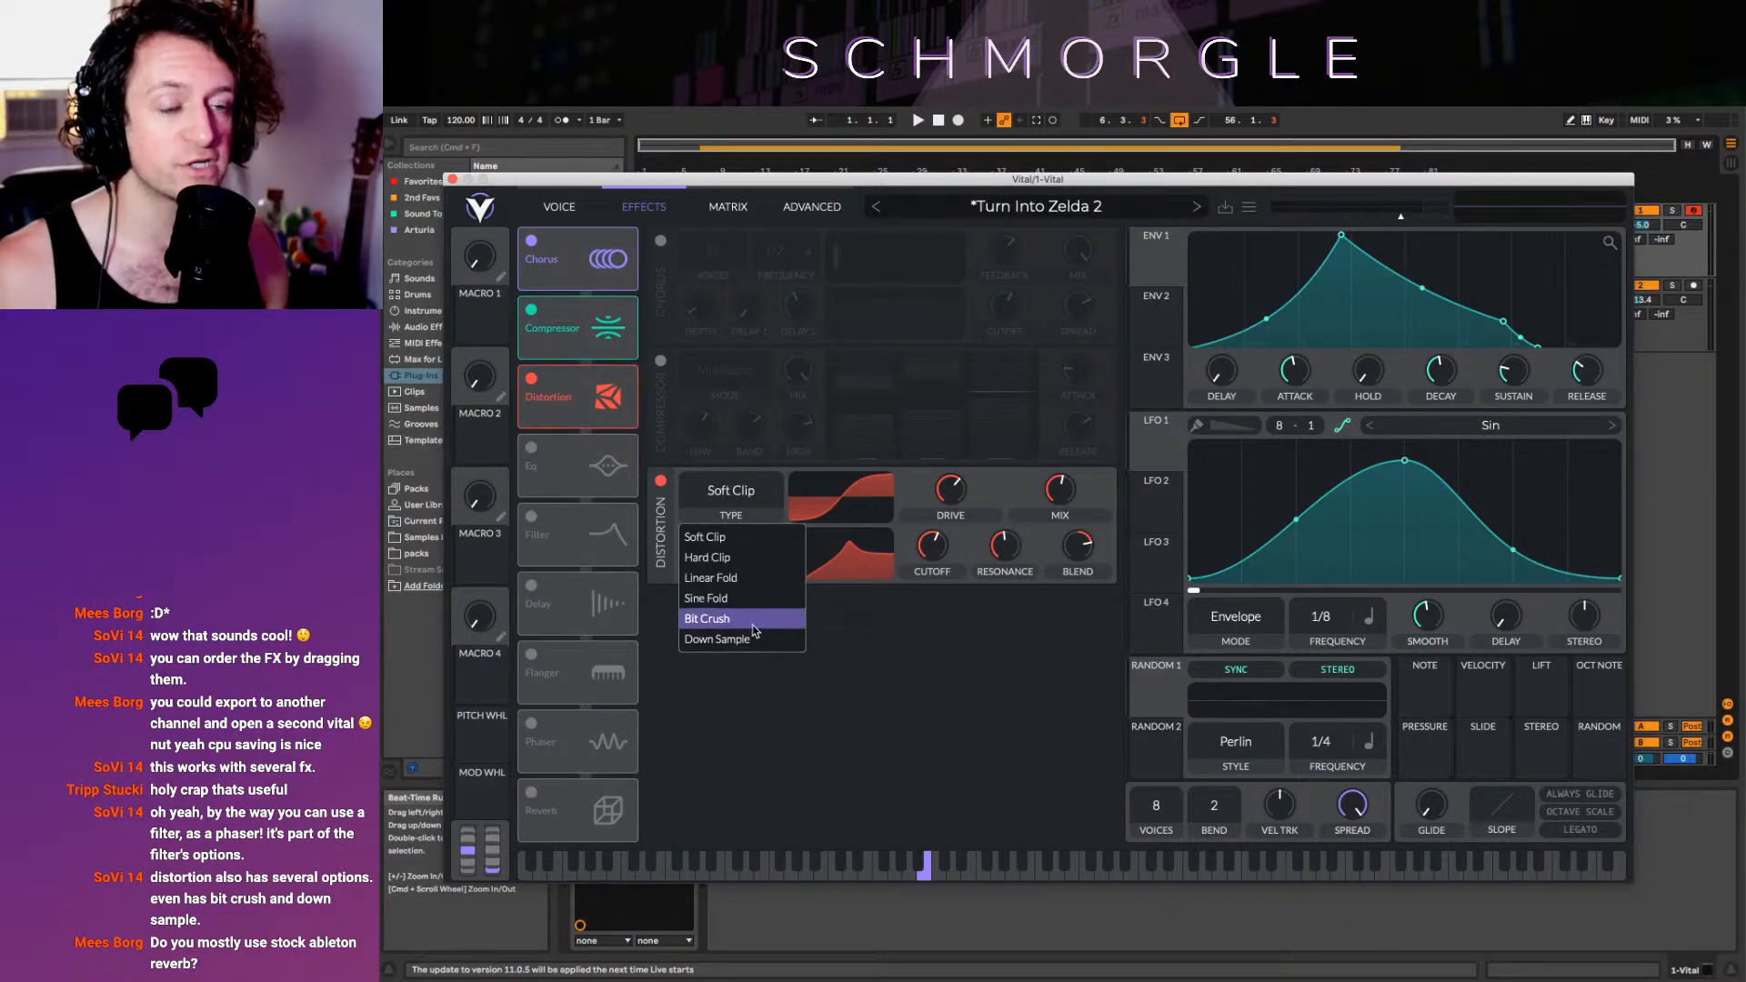
pyautogui.click(719, 619)
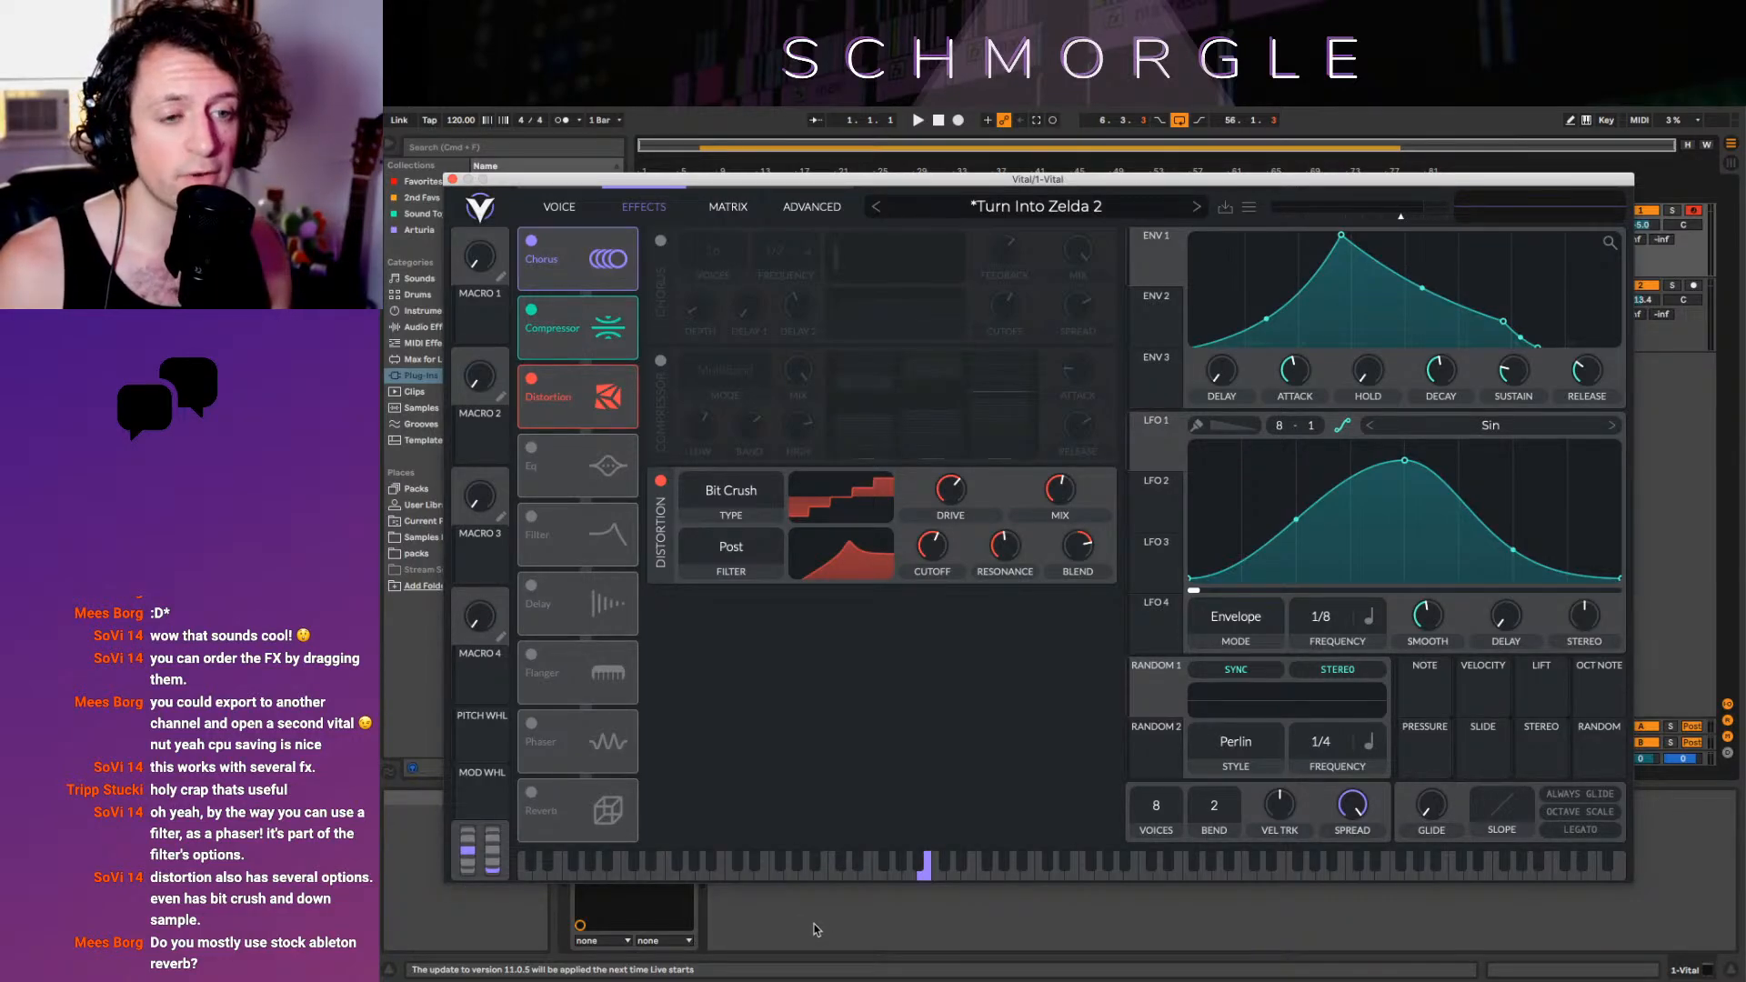
# Compare the sound with the distortion off and on, and reduce envelope 1's attack to zero
pyautogui.moveTo(549, 179); pyautogui.dragTo(832, 145)
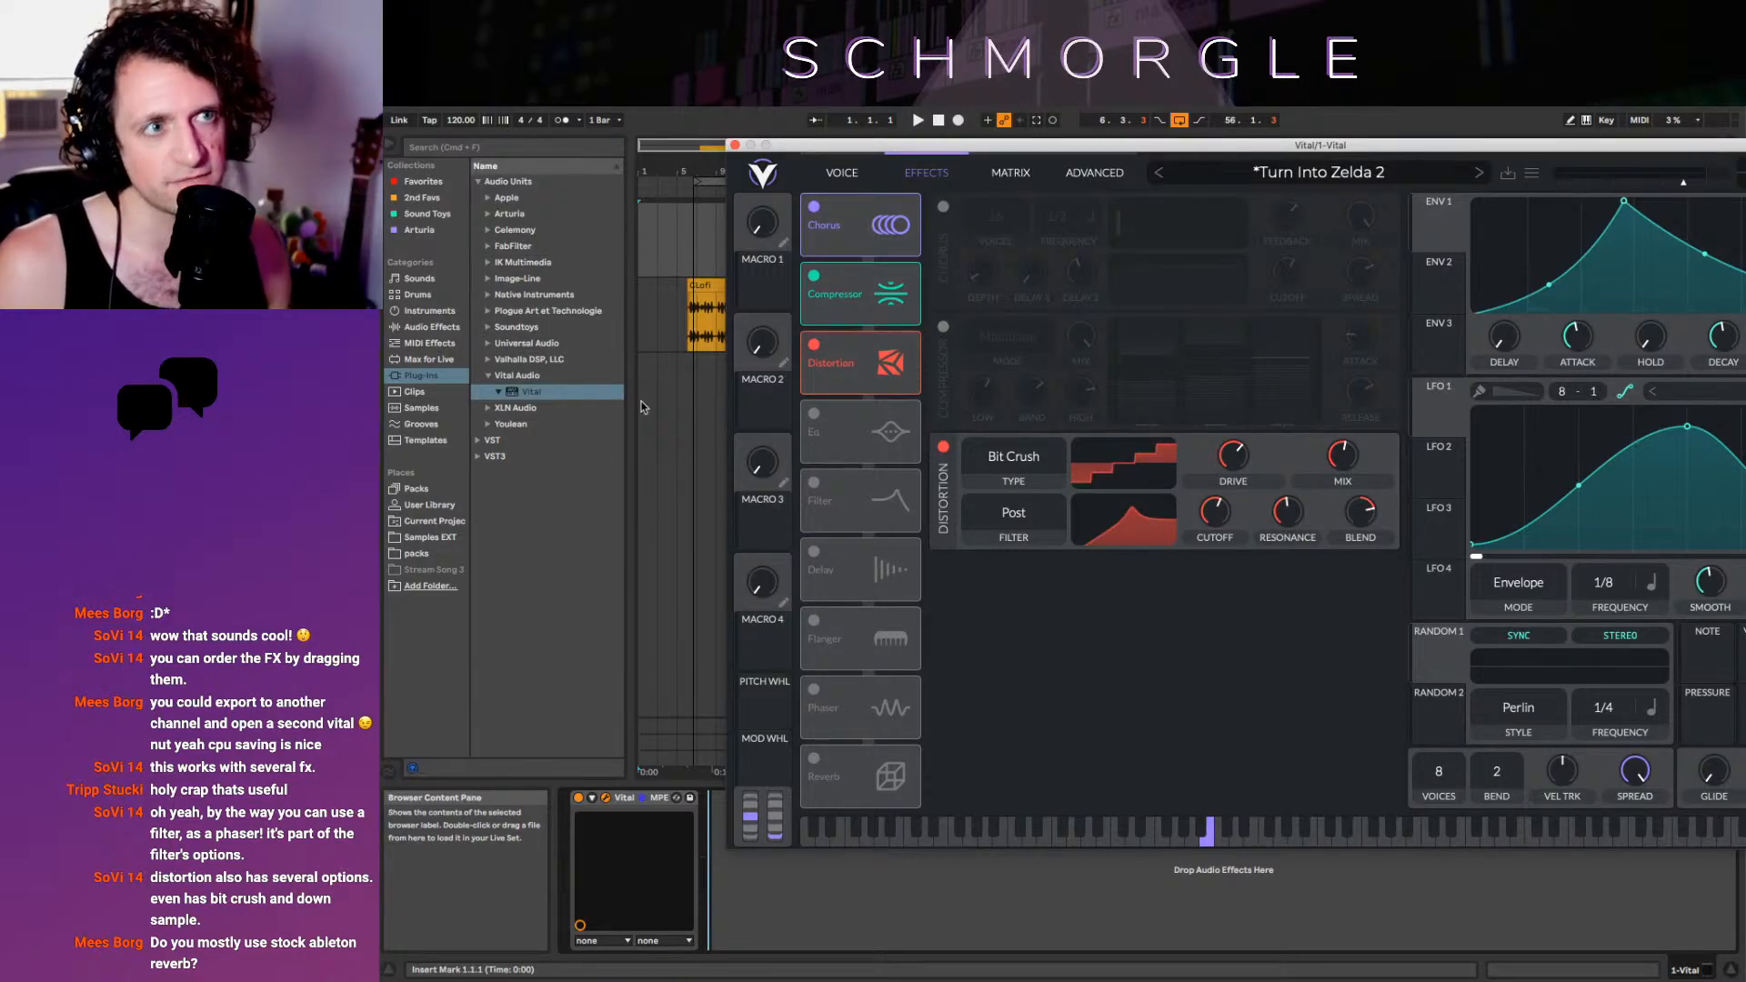
pyautogui.moveTo(1148, 153); pyautogui.dragTo(916, 170)
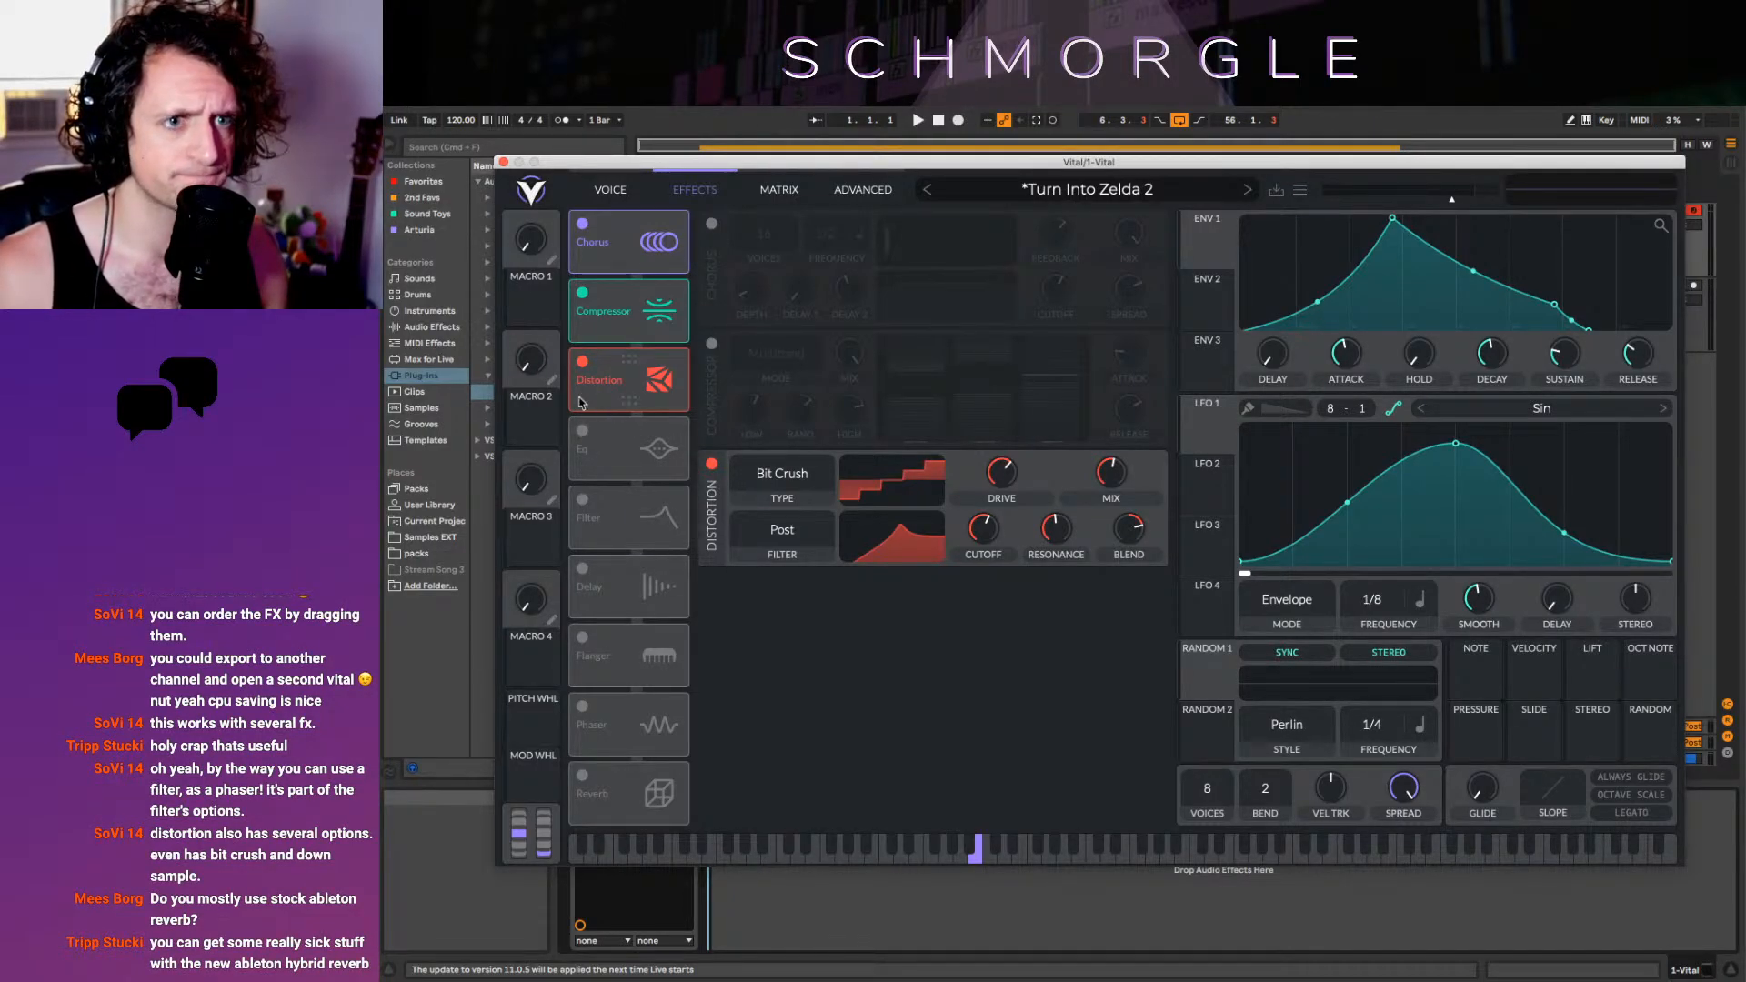
pyautogui.click(582, 361)
pyautogui.click(582, 361)
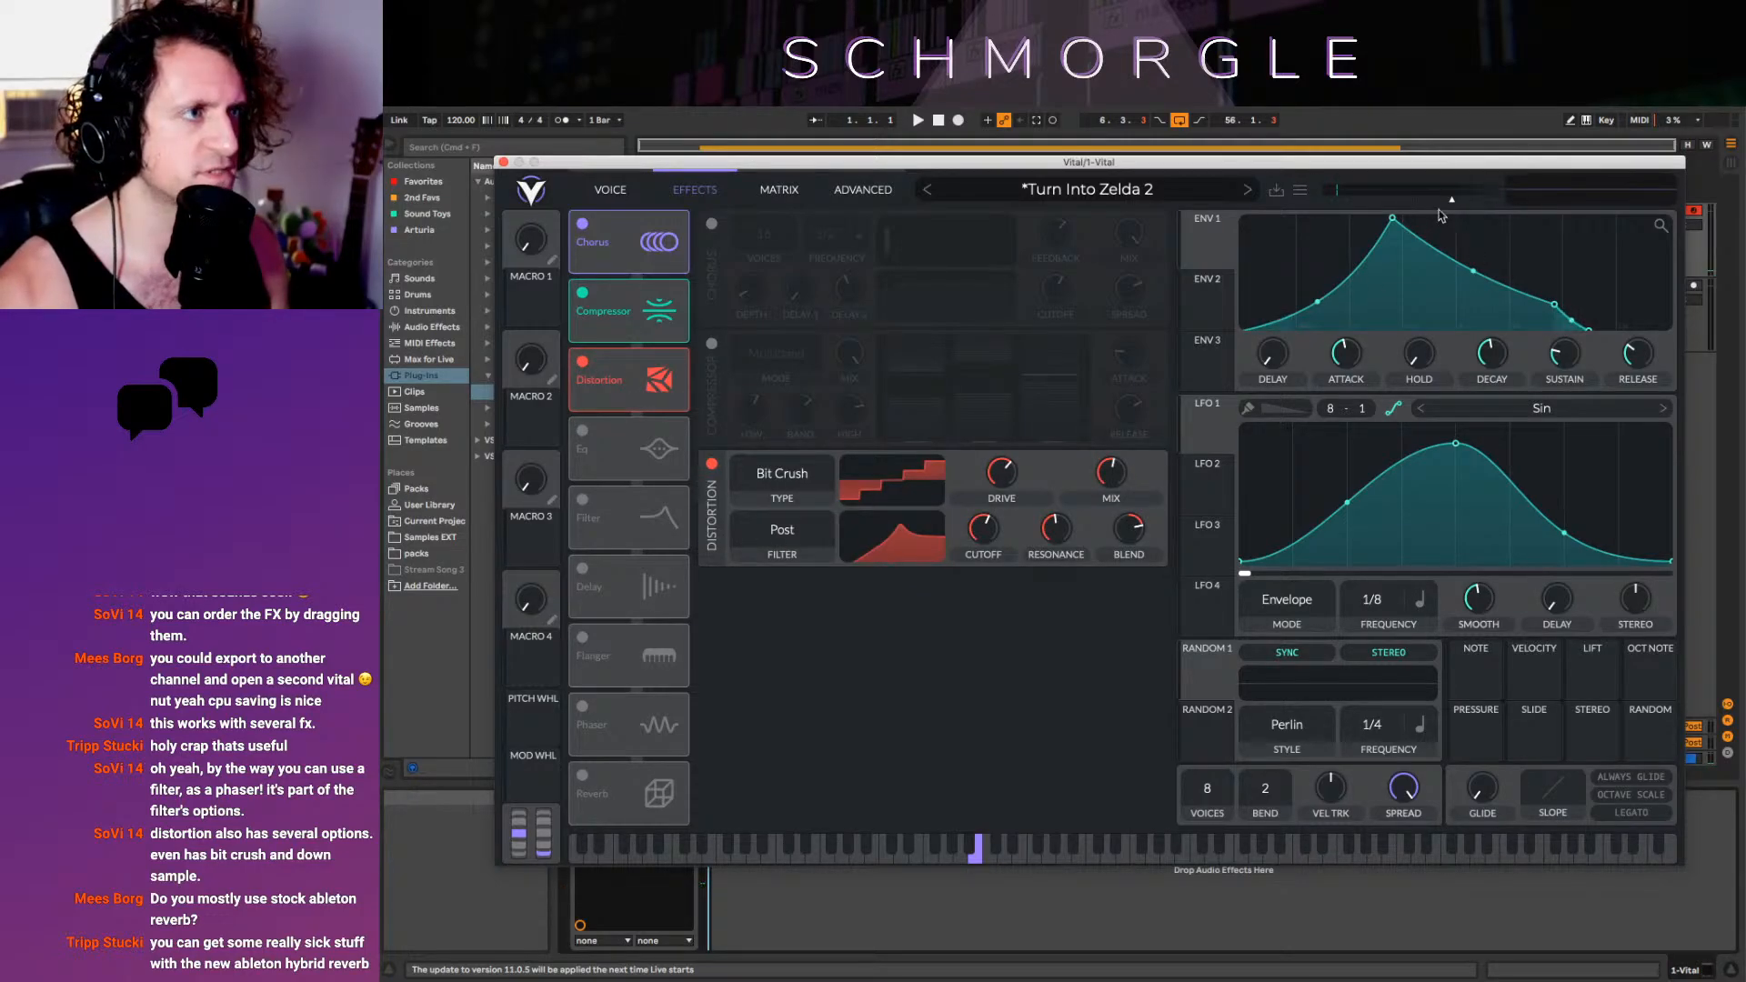
pyautogui.moveTo(1399, 223); pyautogui.dragTo(1001, 250)
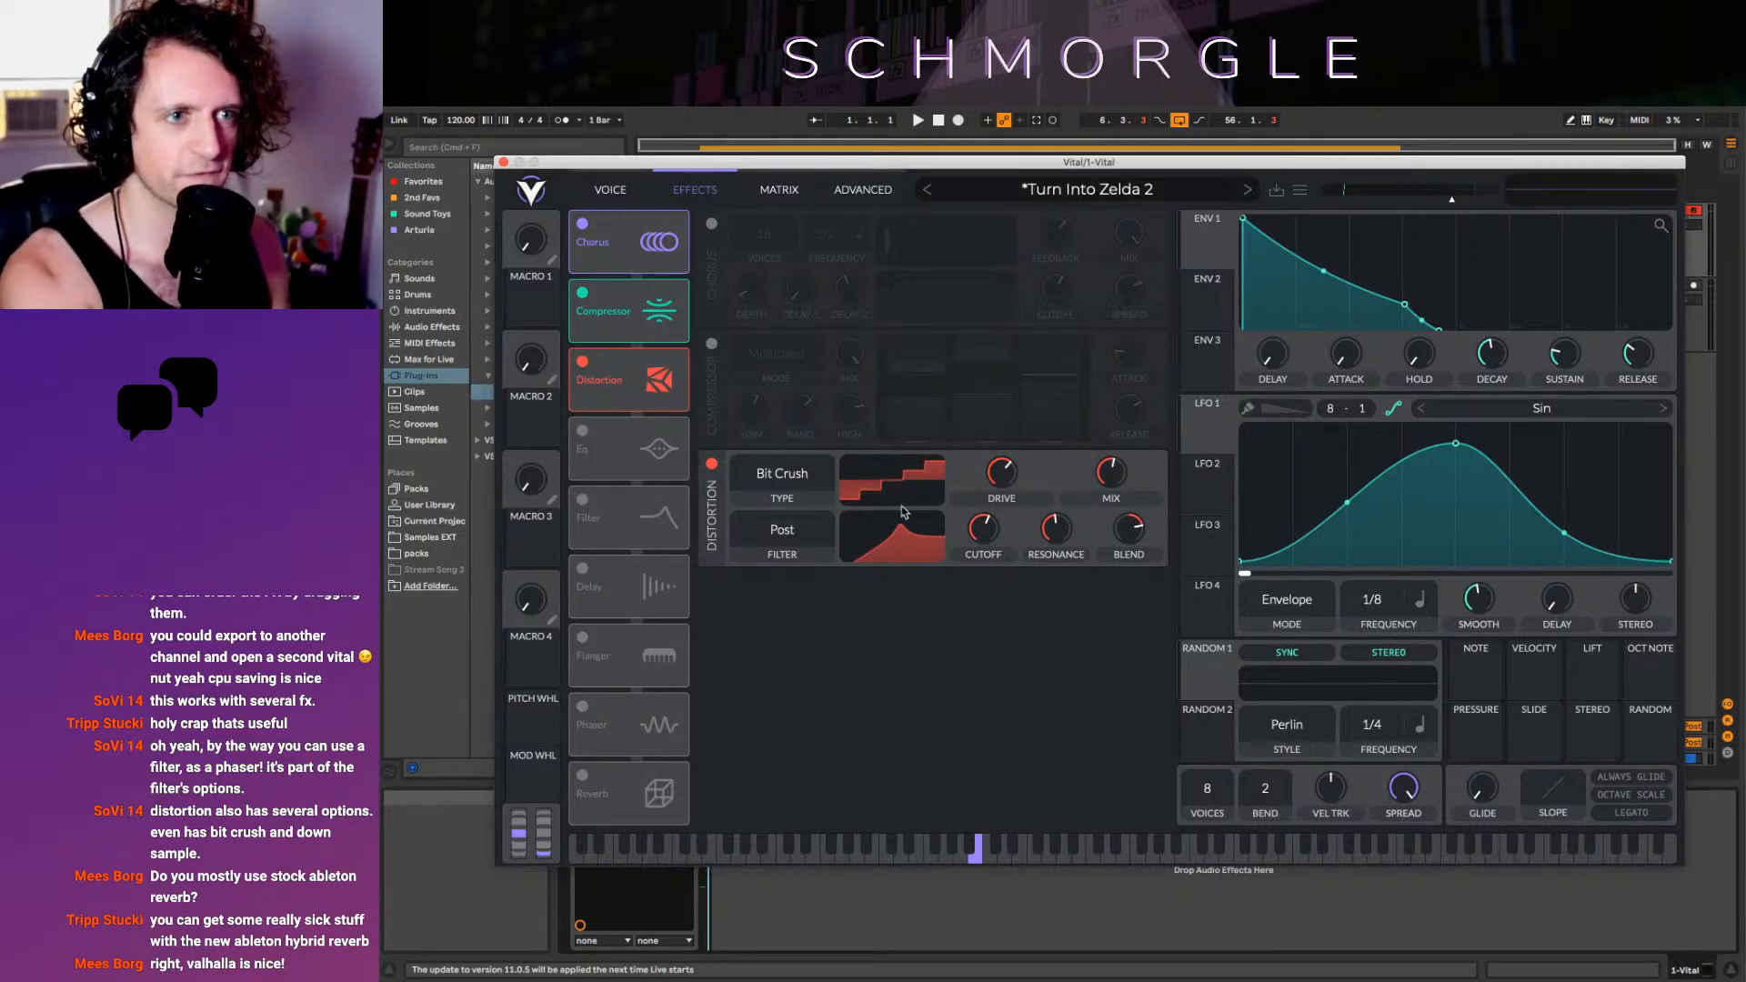
# Set the distortion type to Down Sample, lower its filter cutoff and resonance, and raise its mix
pyautogui.click(783, 482)
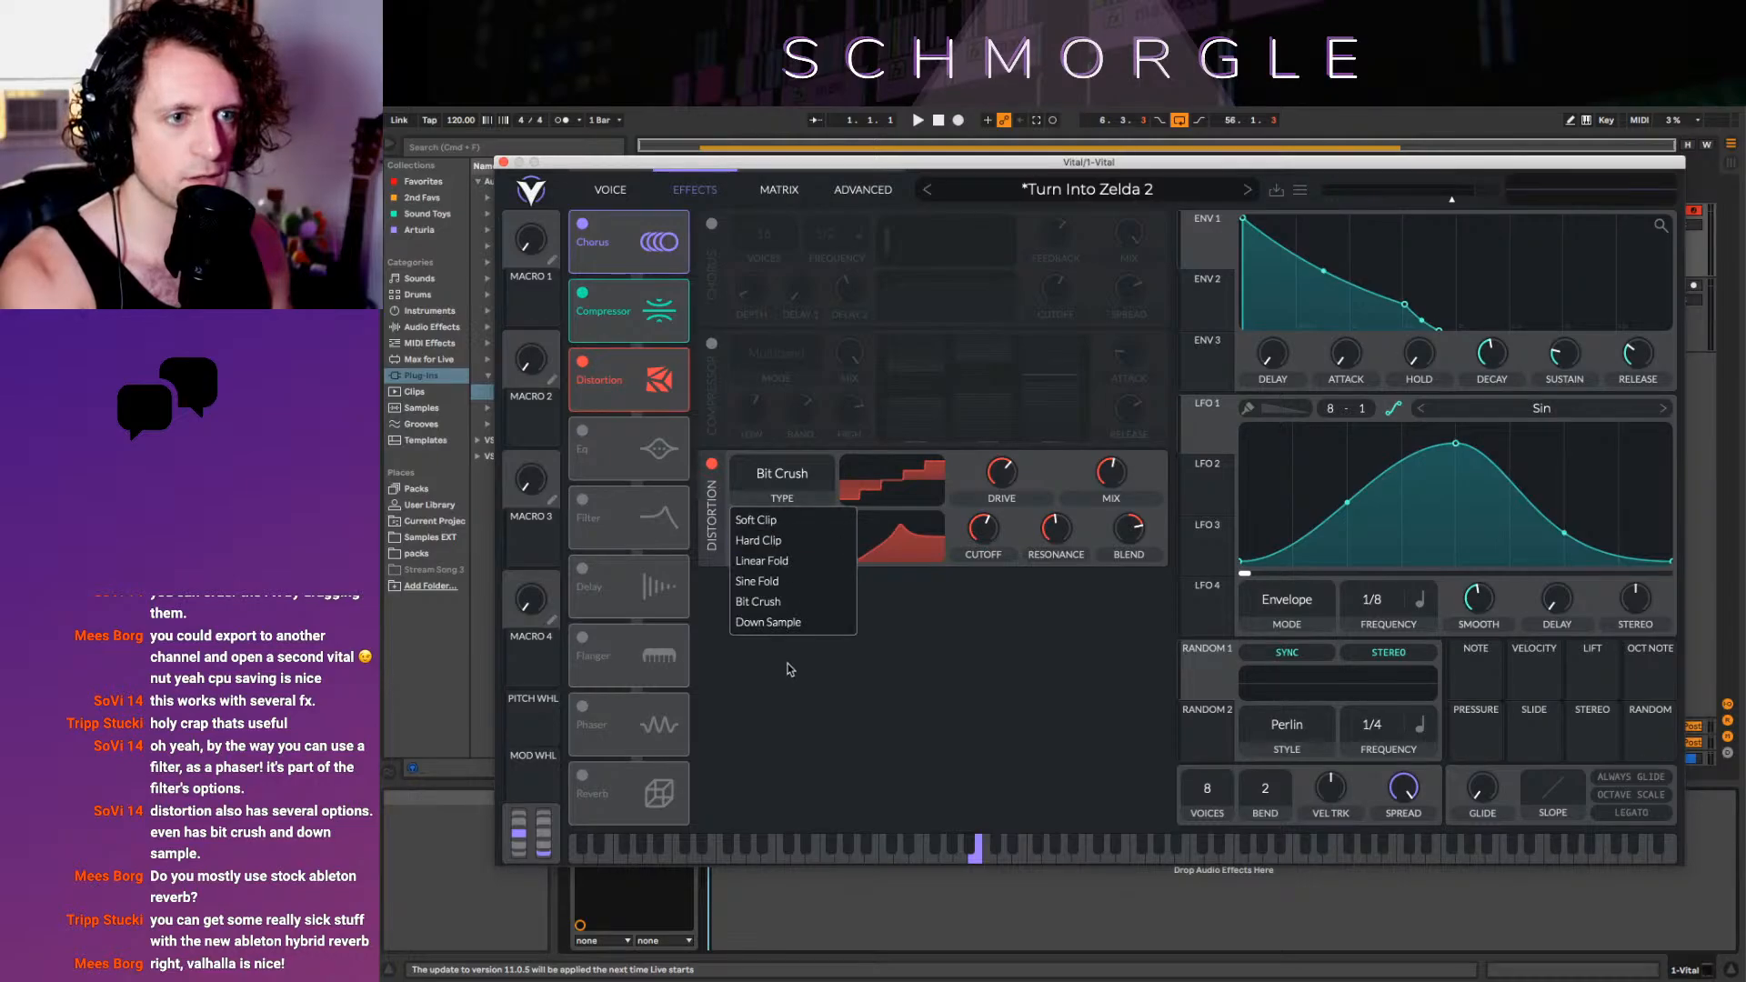
pyautogui.click(789, 624)
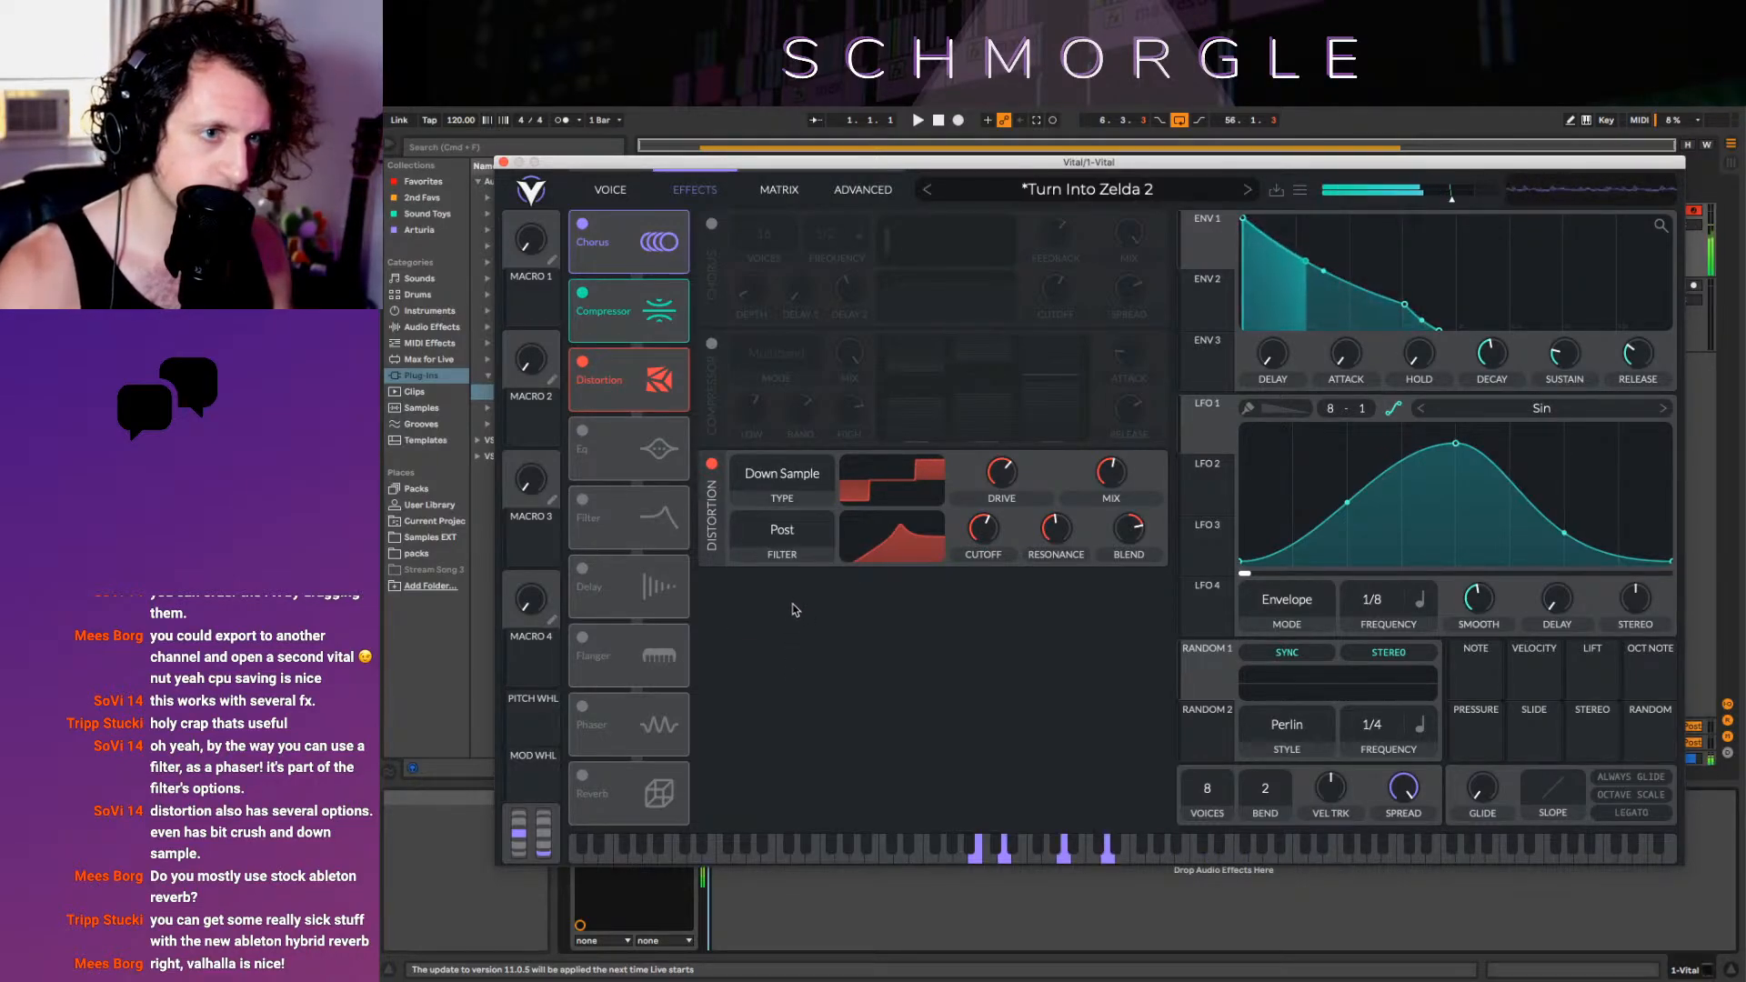
pyautogui.moveTo(990, 525)
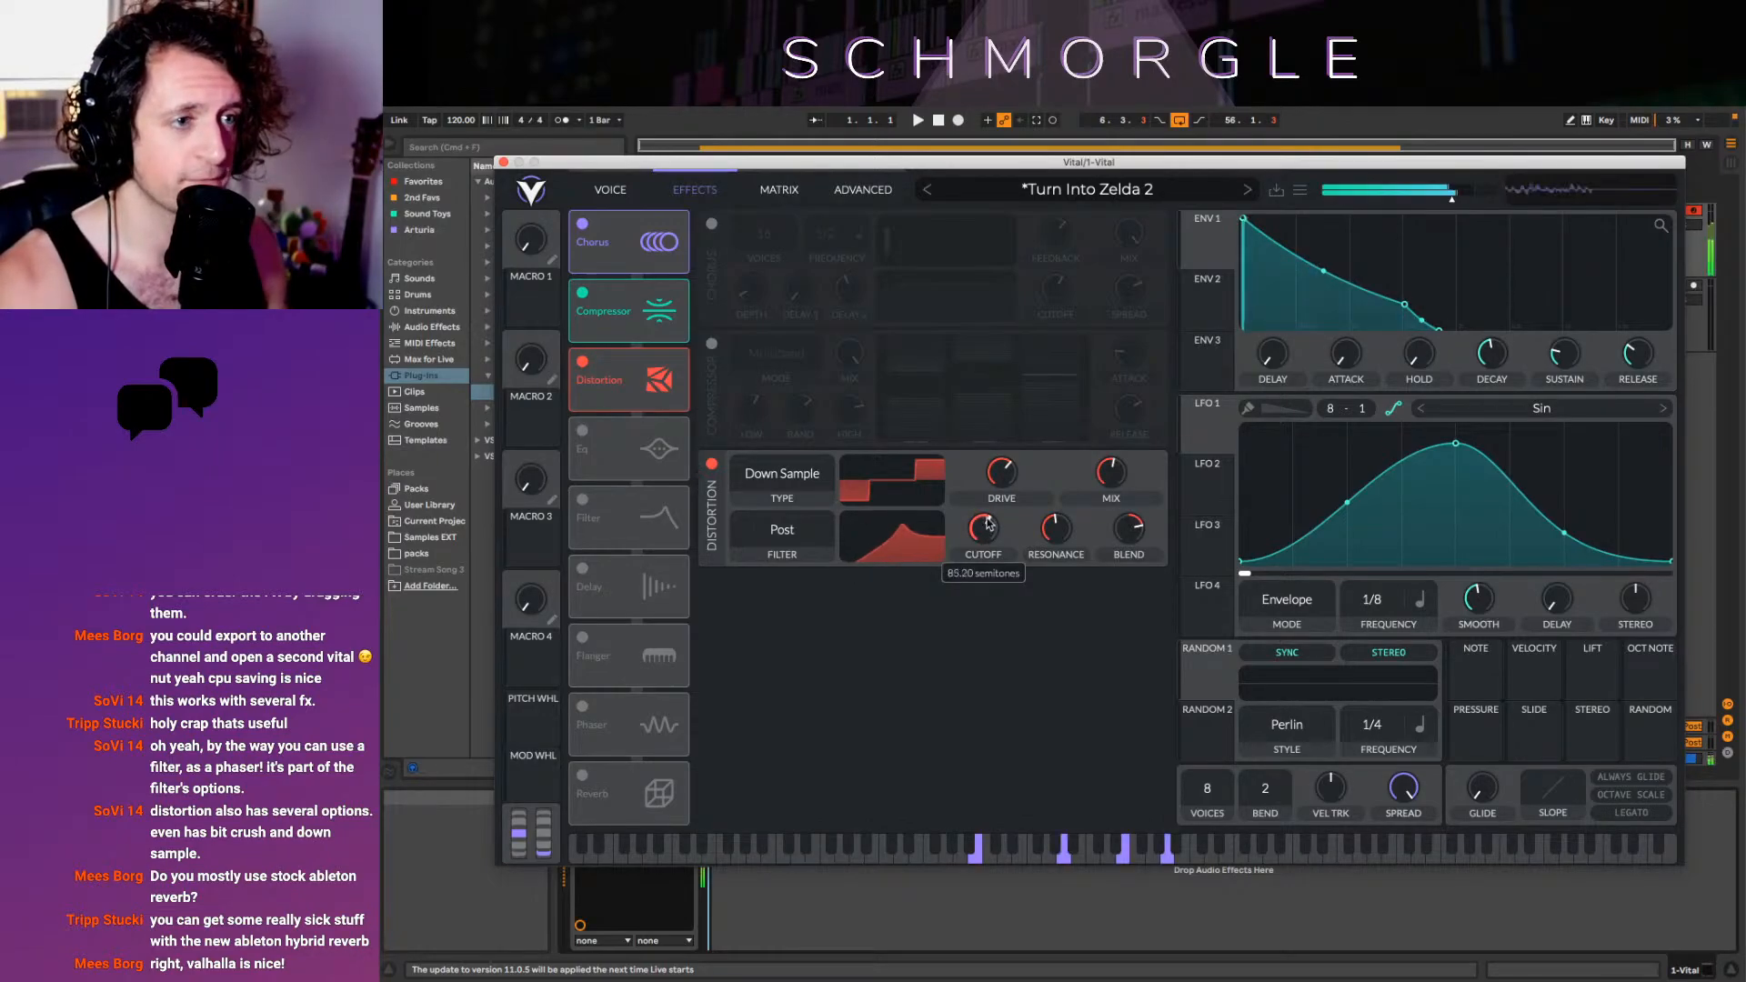
pyautogui.moveTo(989, 525); pyautogui.dragTo(1055, 544)
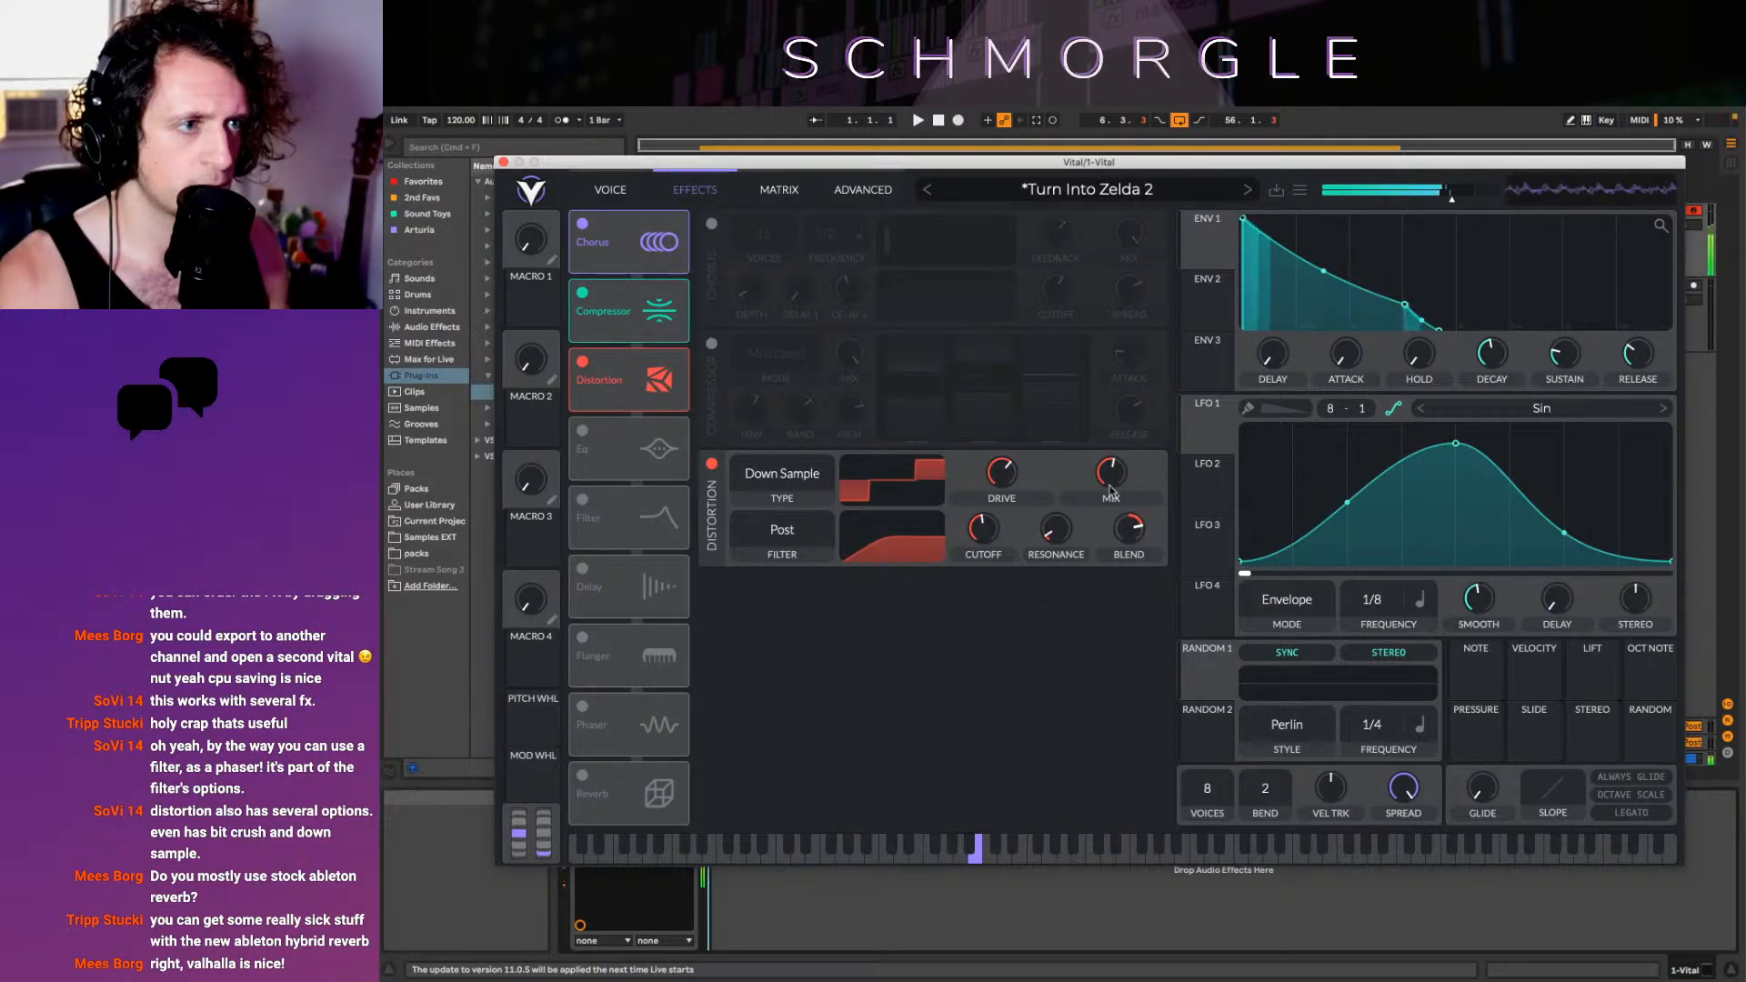
pyautogui.moveTo(1111, 472); pyautogui.dragTo(1107, 437)
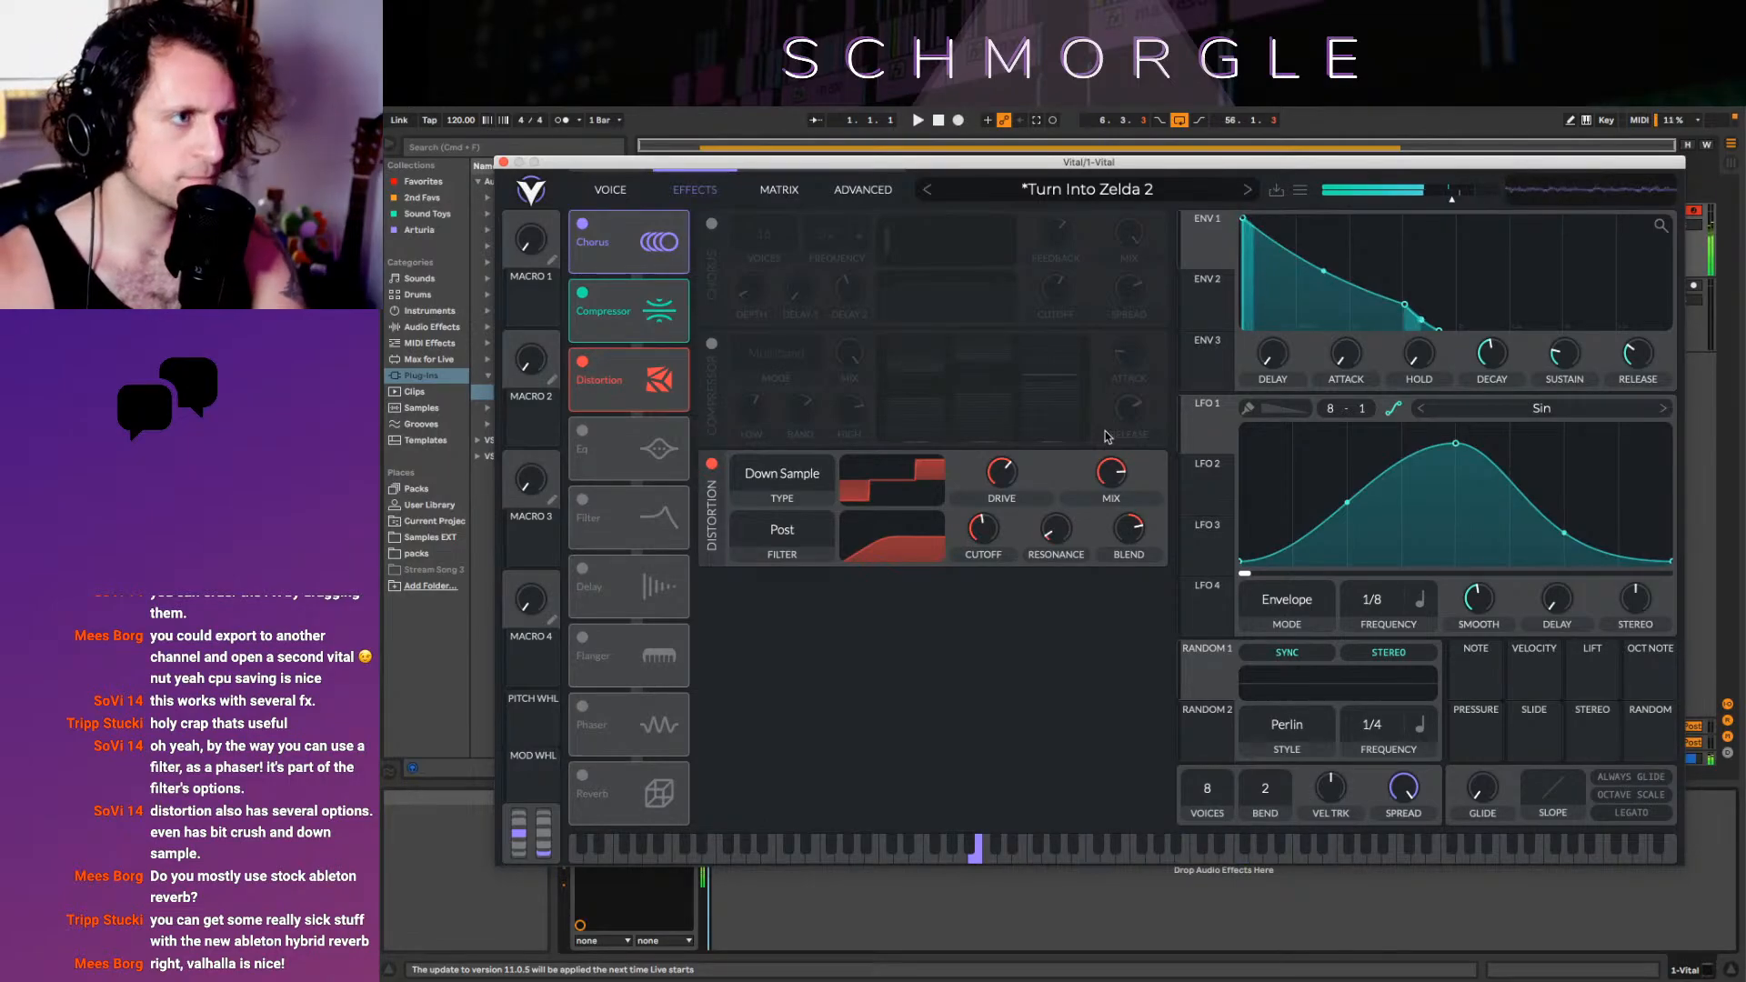
# Turn off the distortion, compressor and chorus, and give envelope 1 a short decay
pyautogui.moveTo(1405, 305); pyautogui.dragTo(1258, 297)
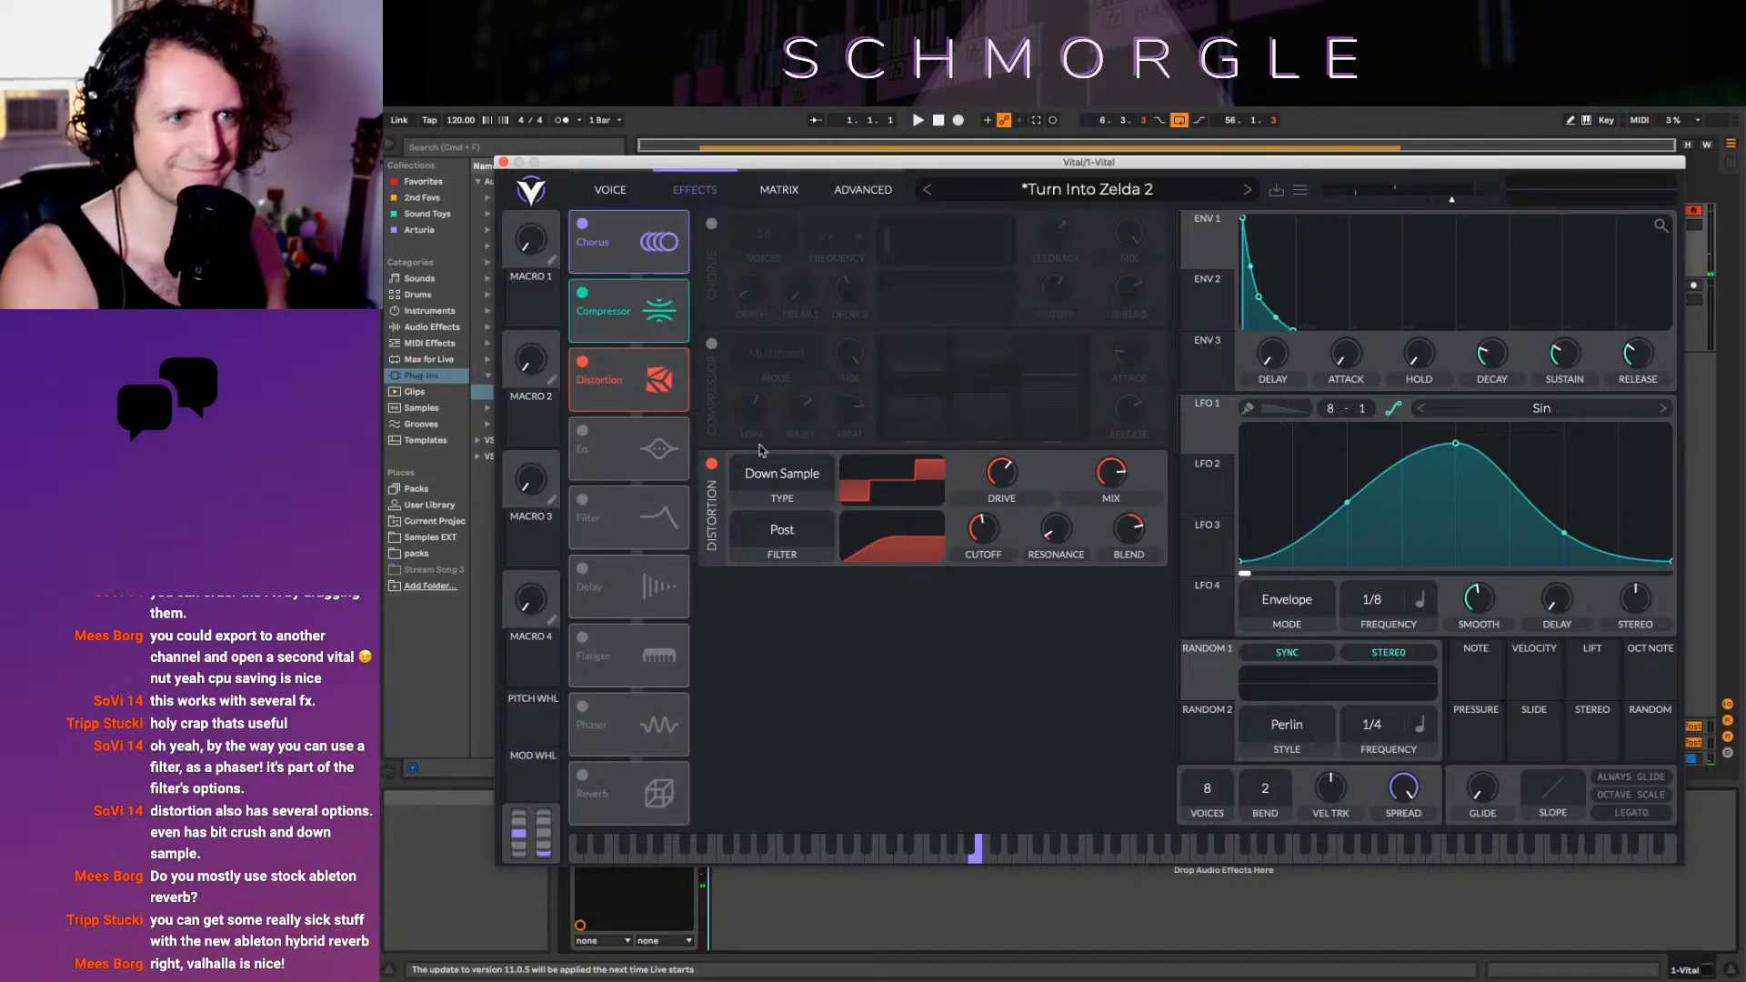
pyautogui.click(582, 361)
pyautogui.click(581, 293)
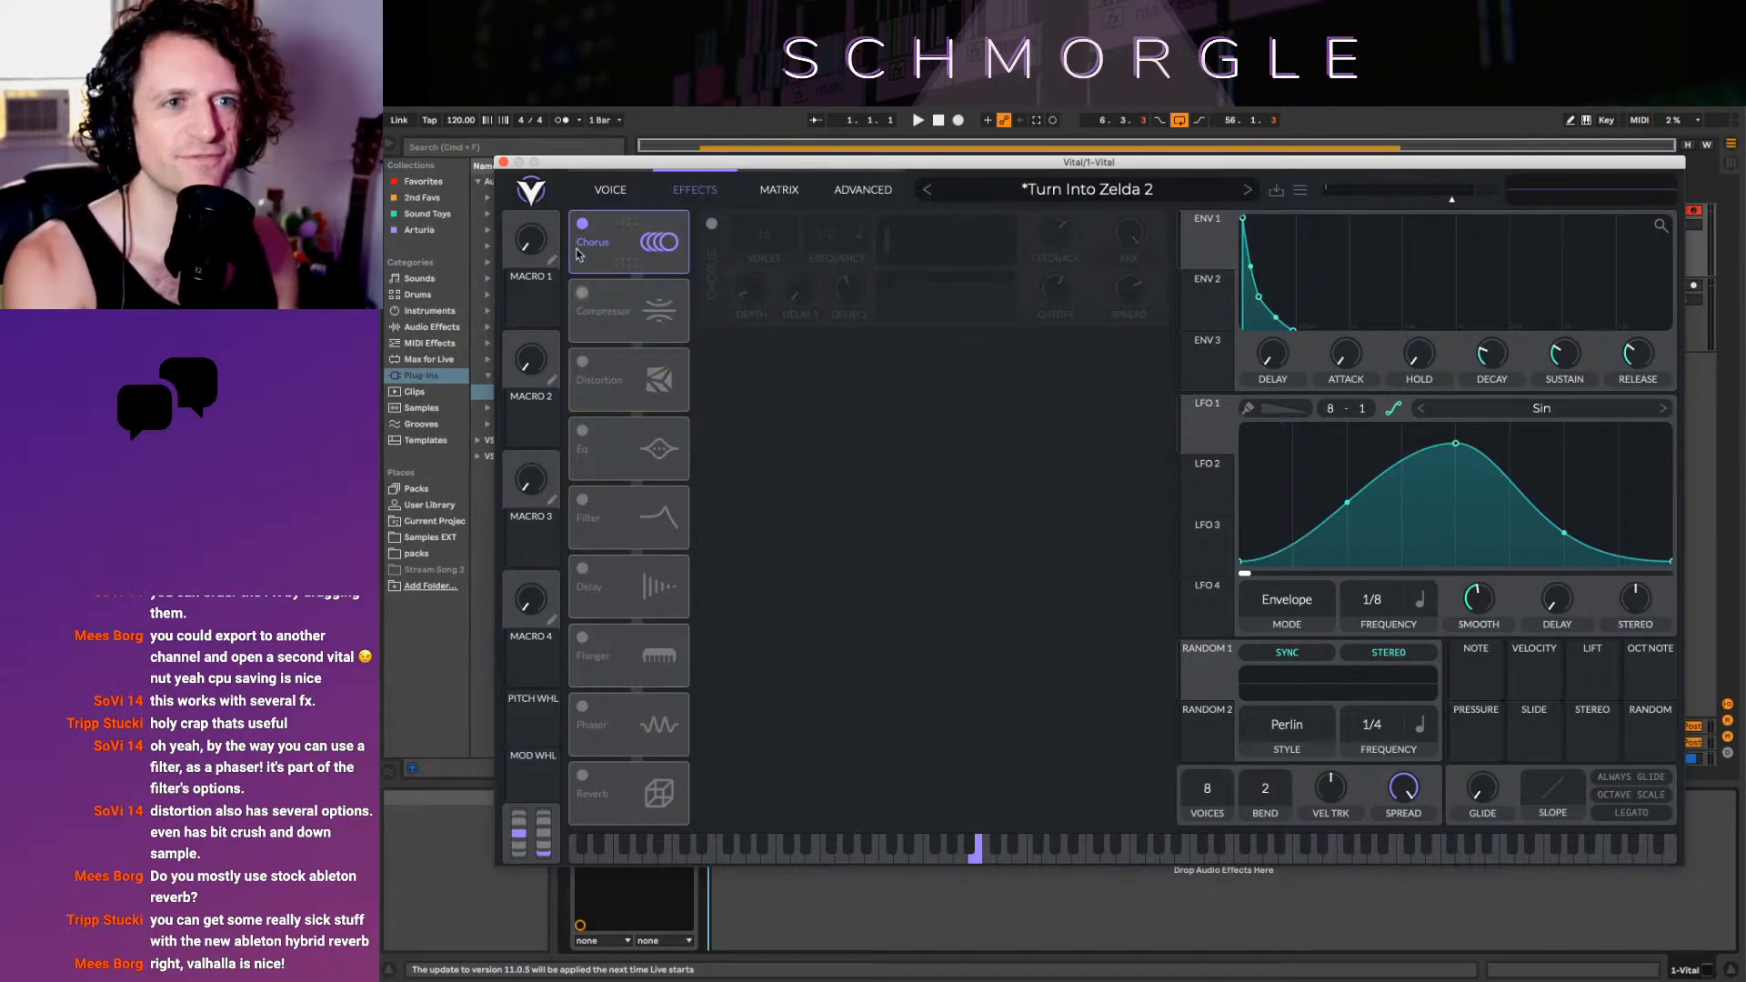
pyautogui.click(581, 224)
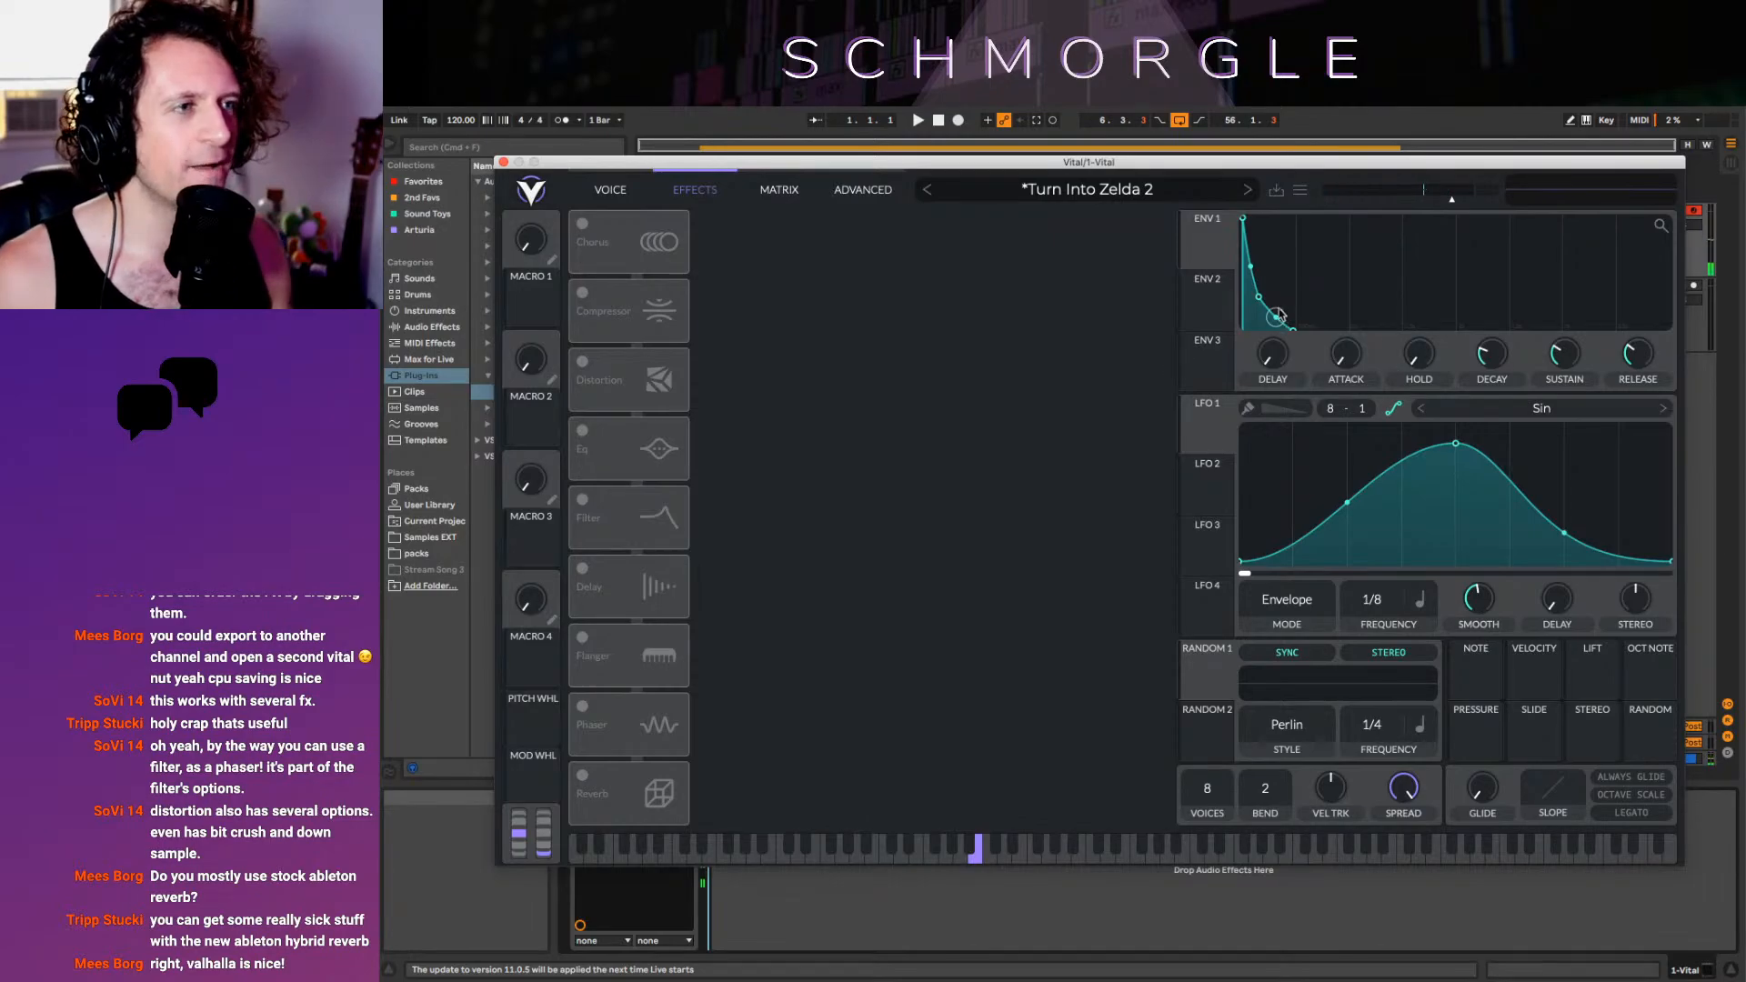
pyautogui.moveTo(1277, 316); pyautogui.dragTo(1316, 321)
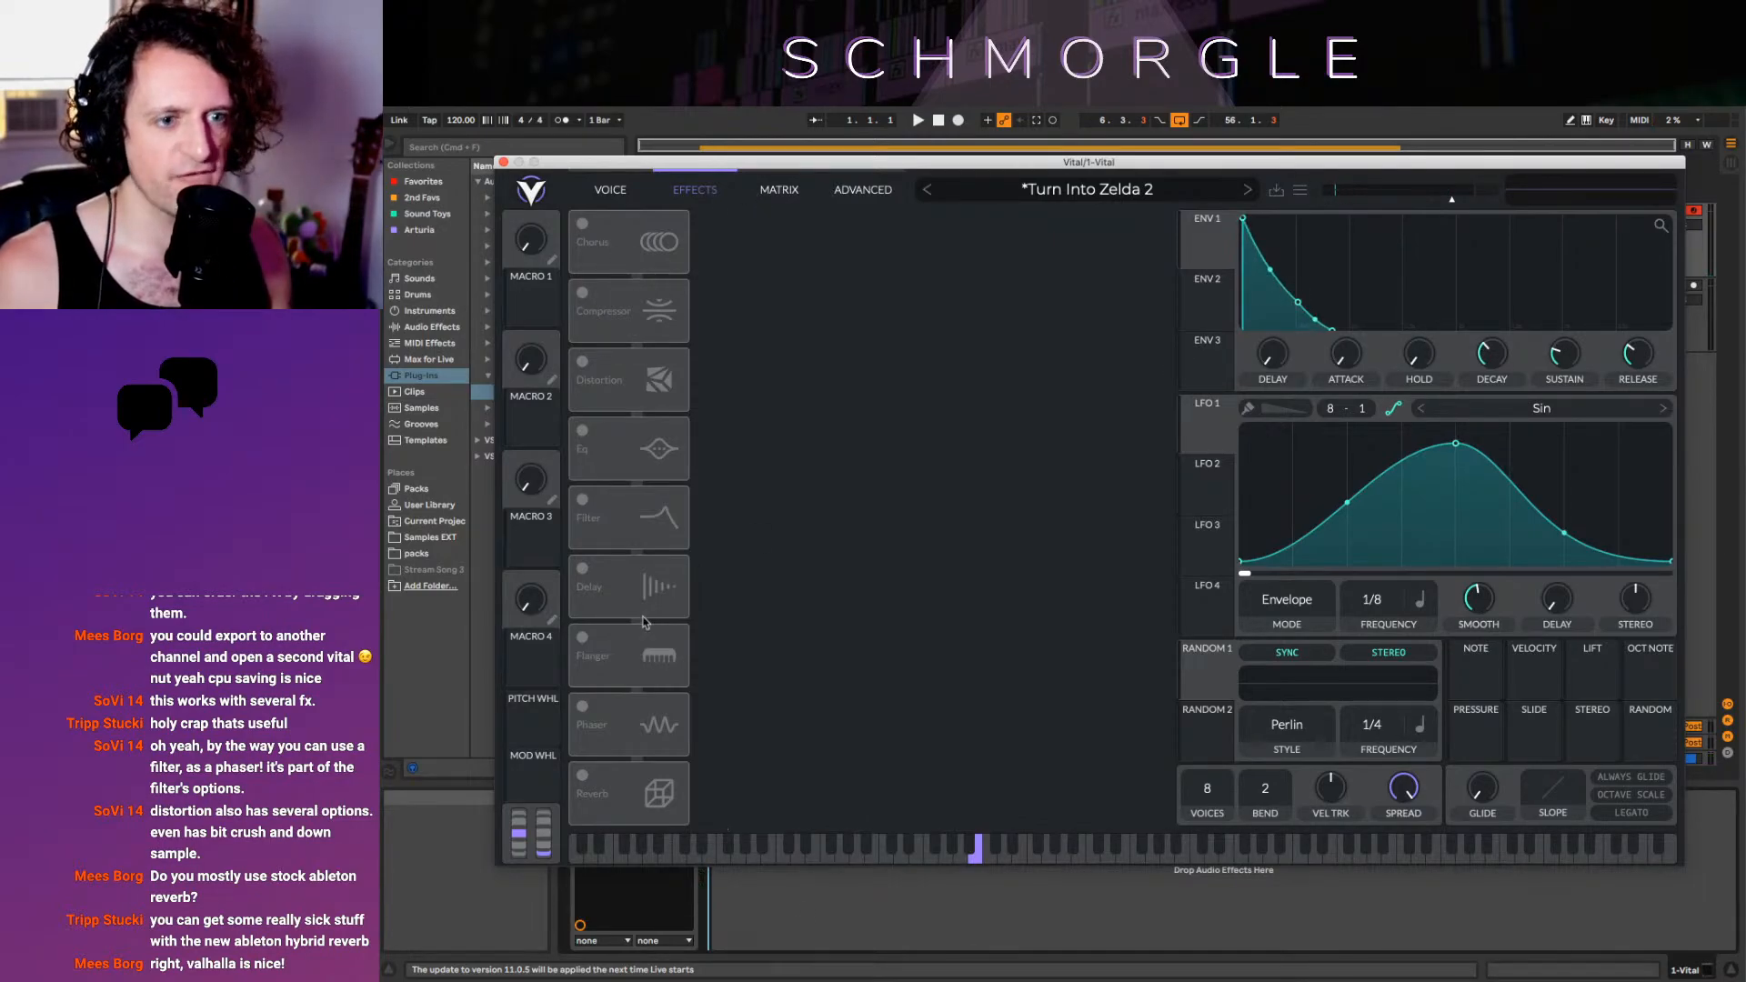
# Try routing envelope 2 to macro 2 and LFO 4 to filter 1's cutoff, and view the routings in the modulation matrix
pyautogui.click(610, 191)
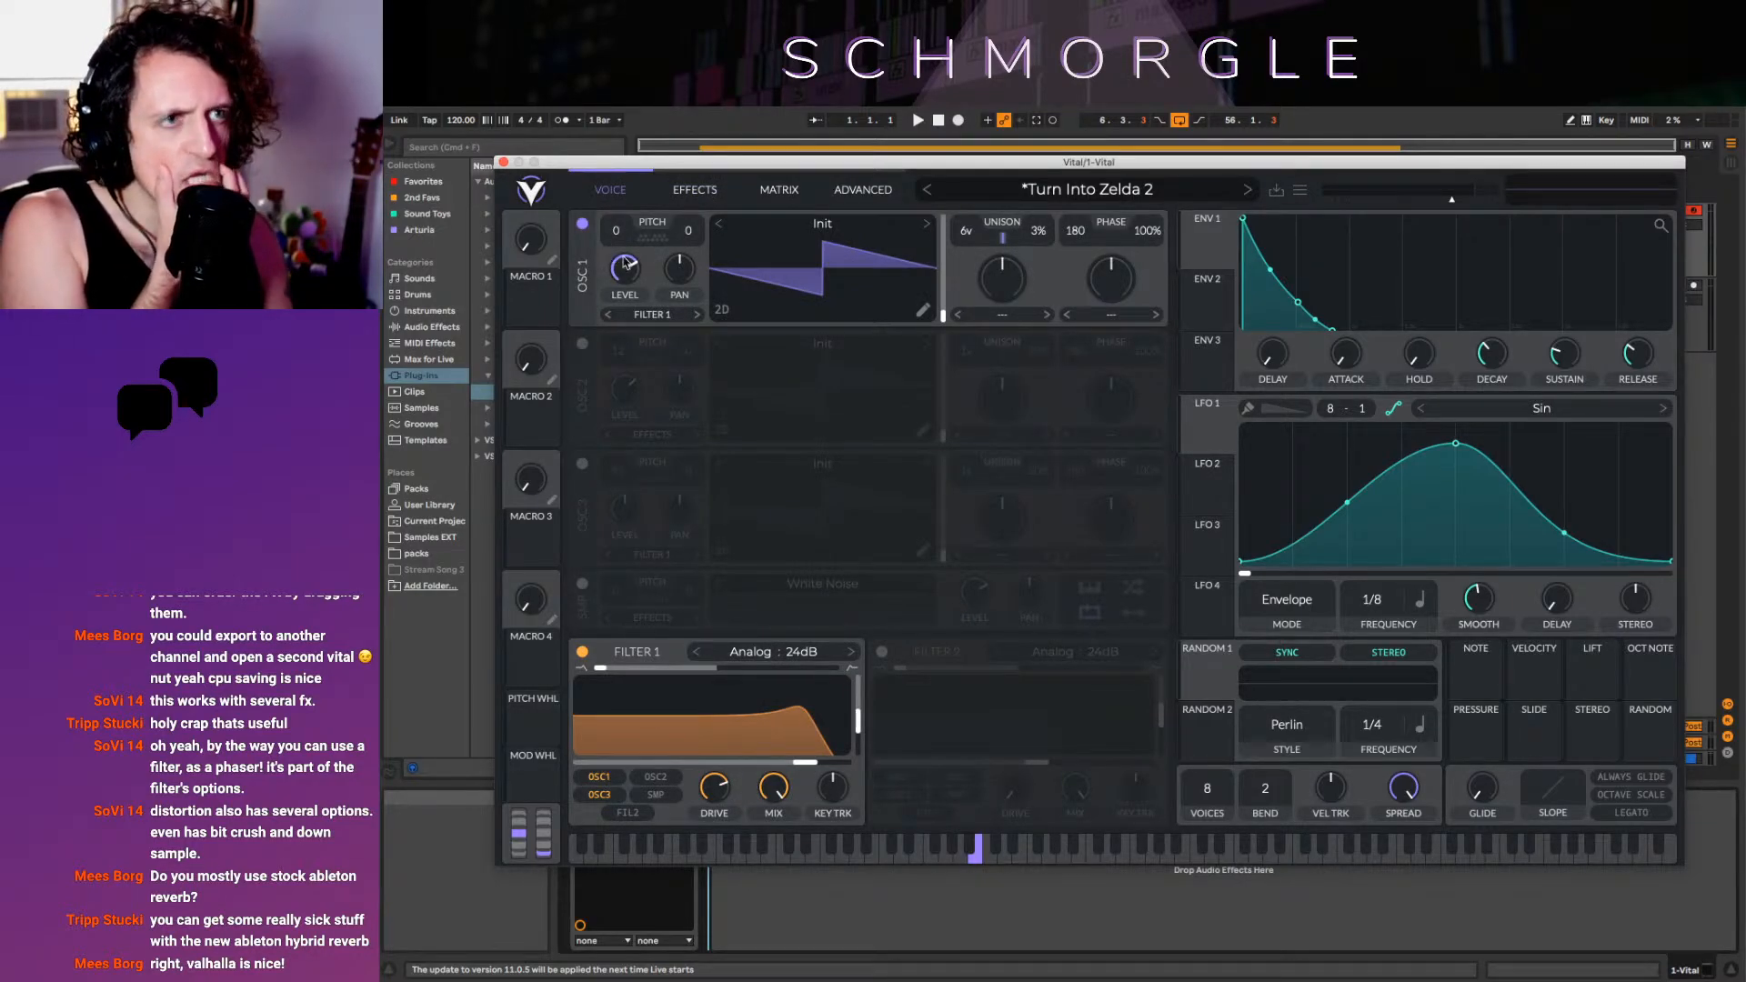
pyautogui.click(837, 193)
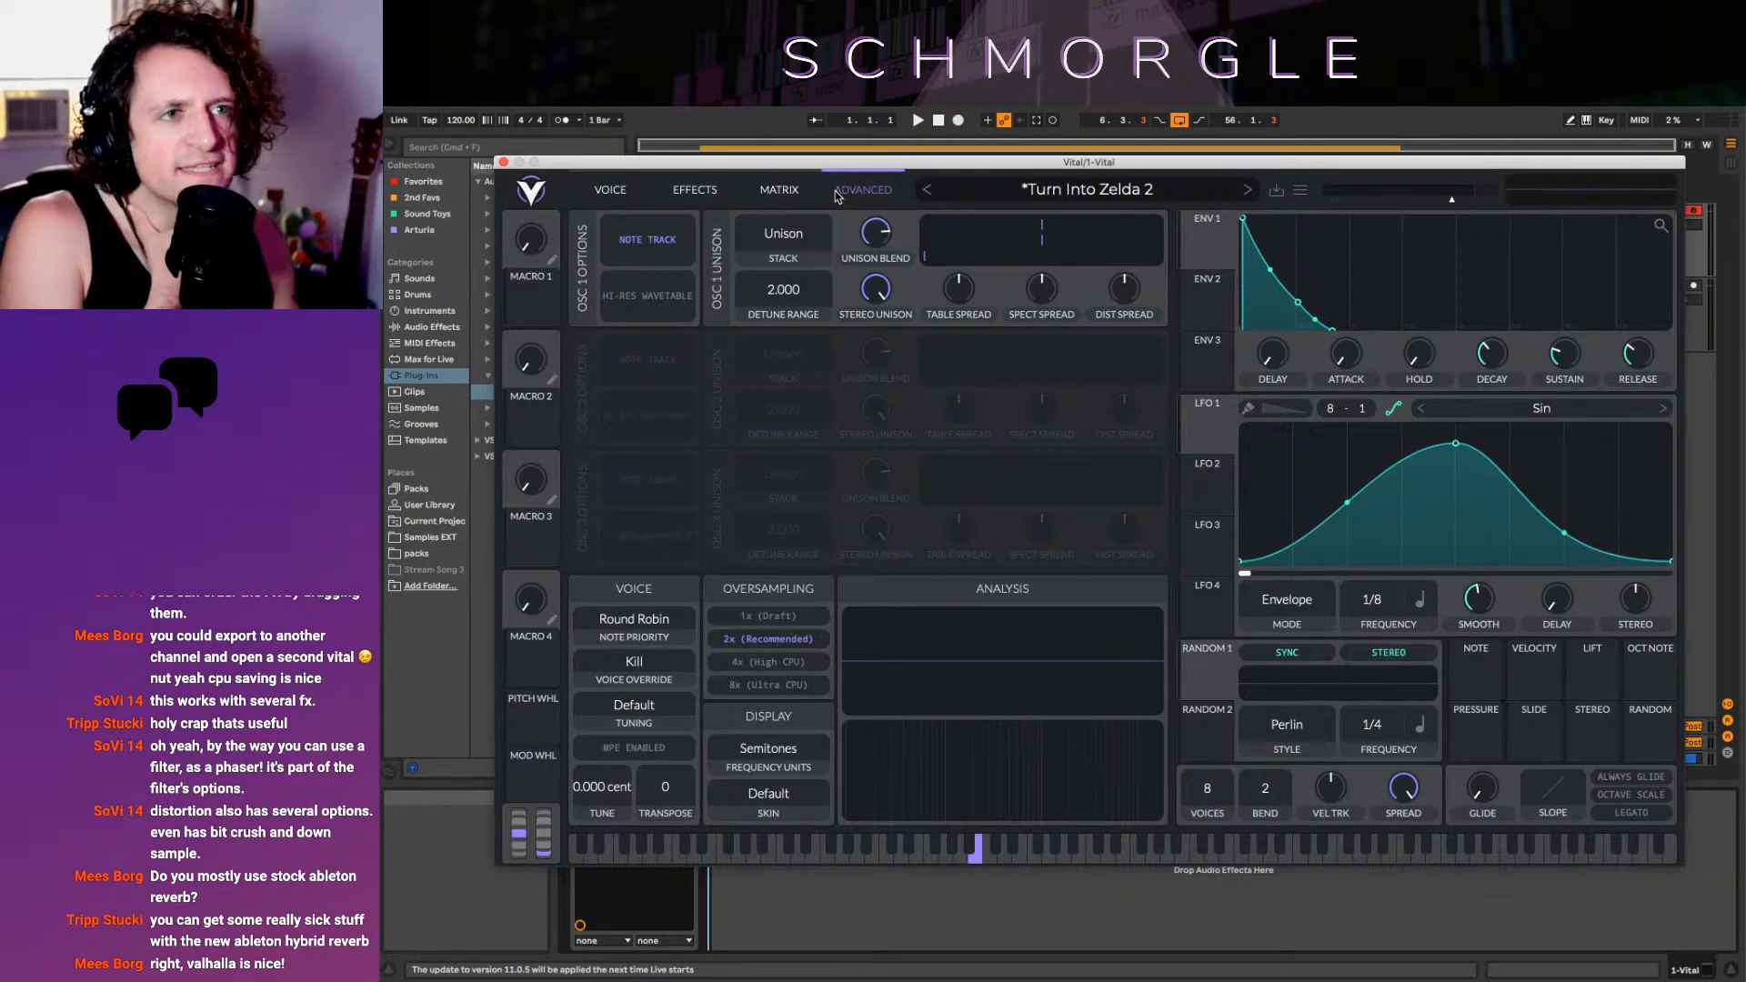
pyautogui.click(779, 193)
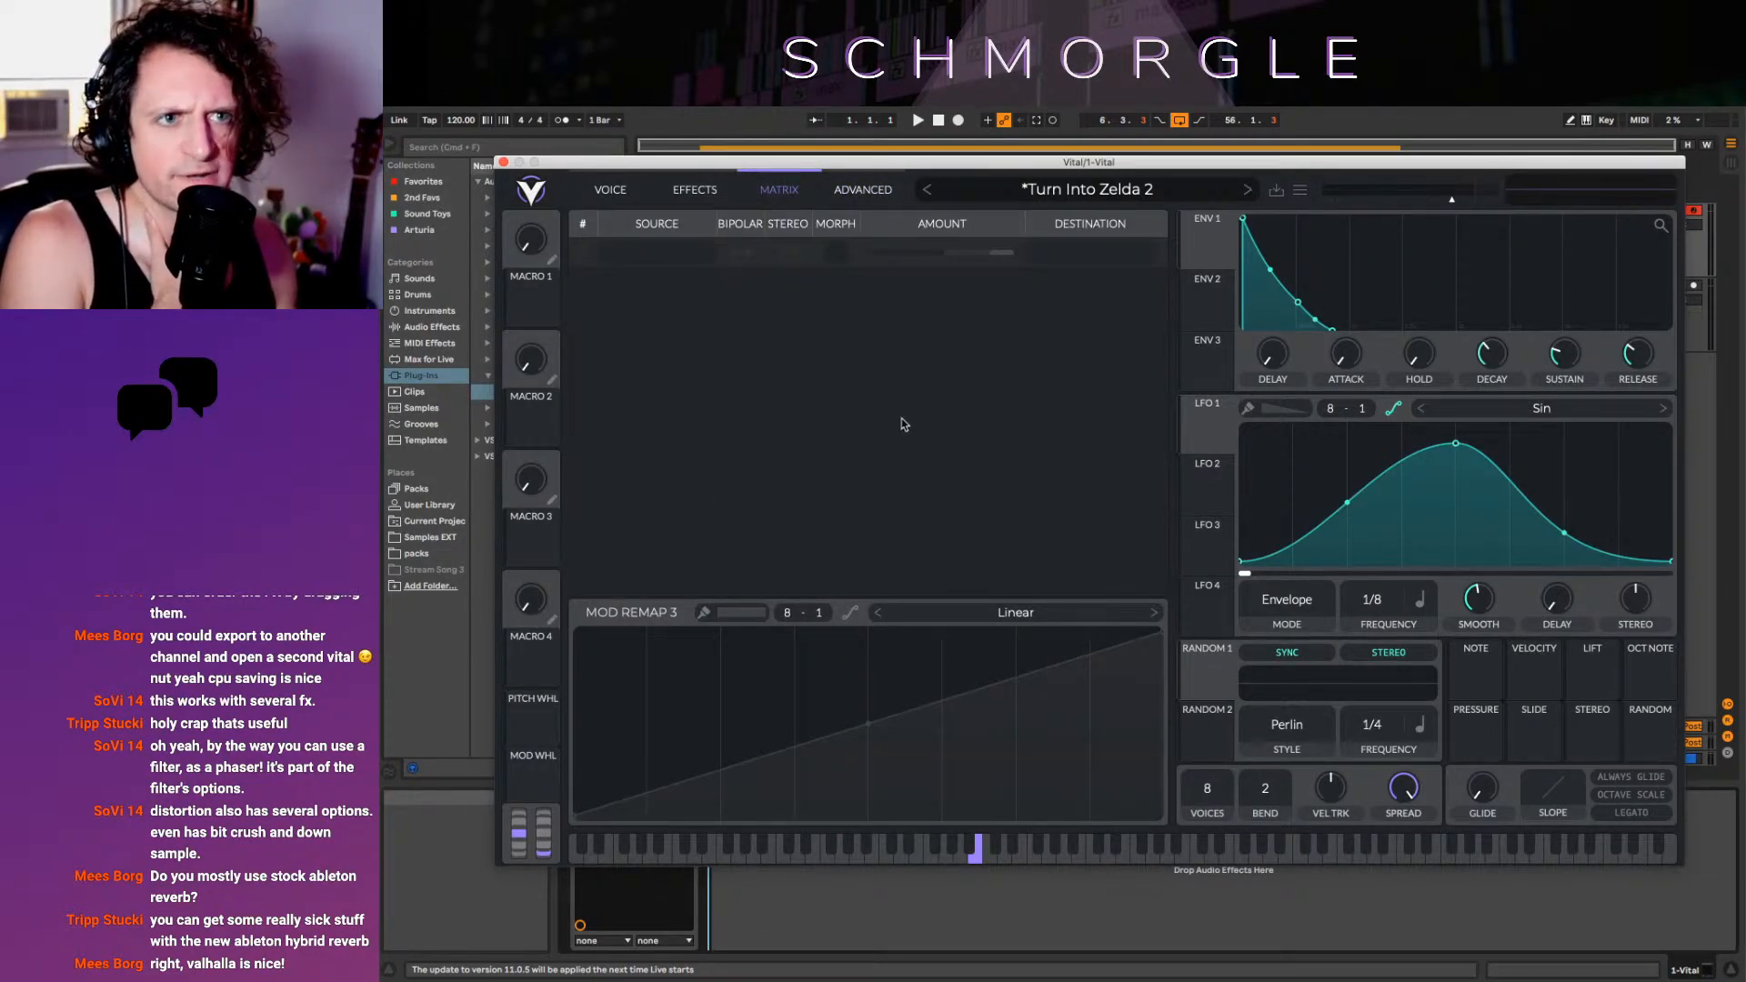
pyautogui.click(623, 197)
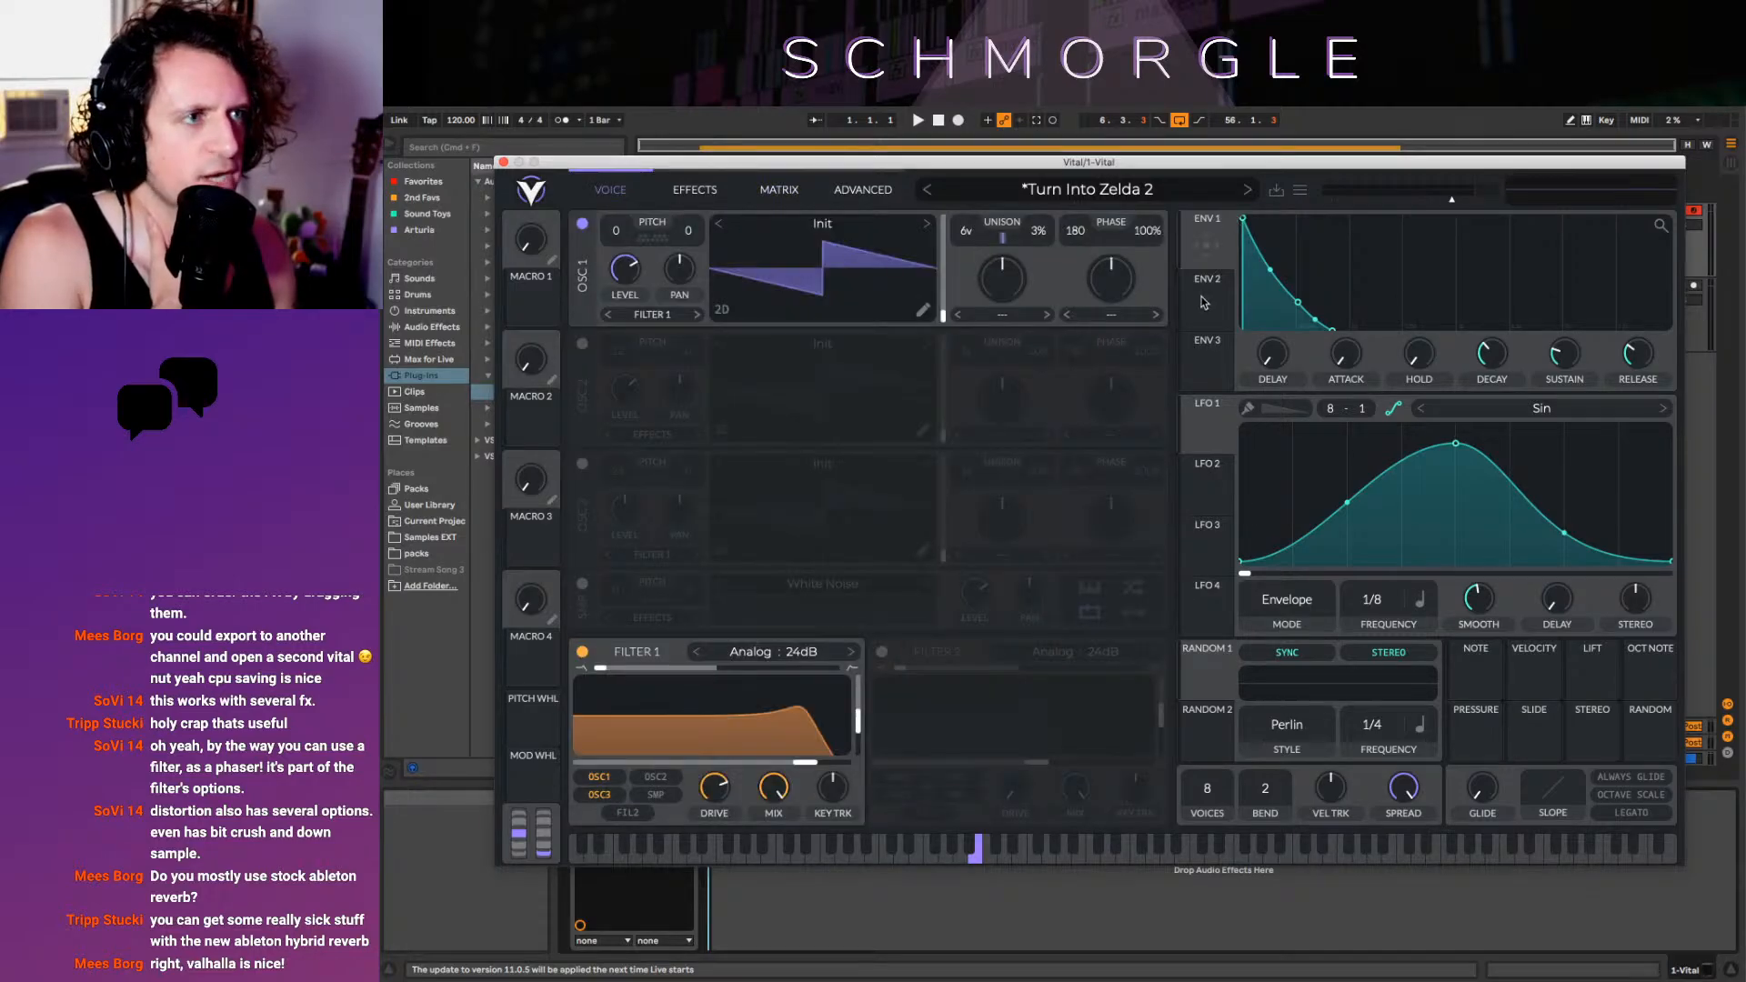
pyautogui.moveTo(1203, 303); pyautogui.dragTo(533, 383)
pyautogui.moveTo(1194, 576)
pyautogui.mouseDown()
pyautogui.moveTo(1131, 577)
pyautogui.moveTo(682, 733)
pyautogui.moveTo(712, 742)
pyautogui.mouseUp()
pyautogui.click(792, 191)
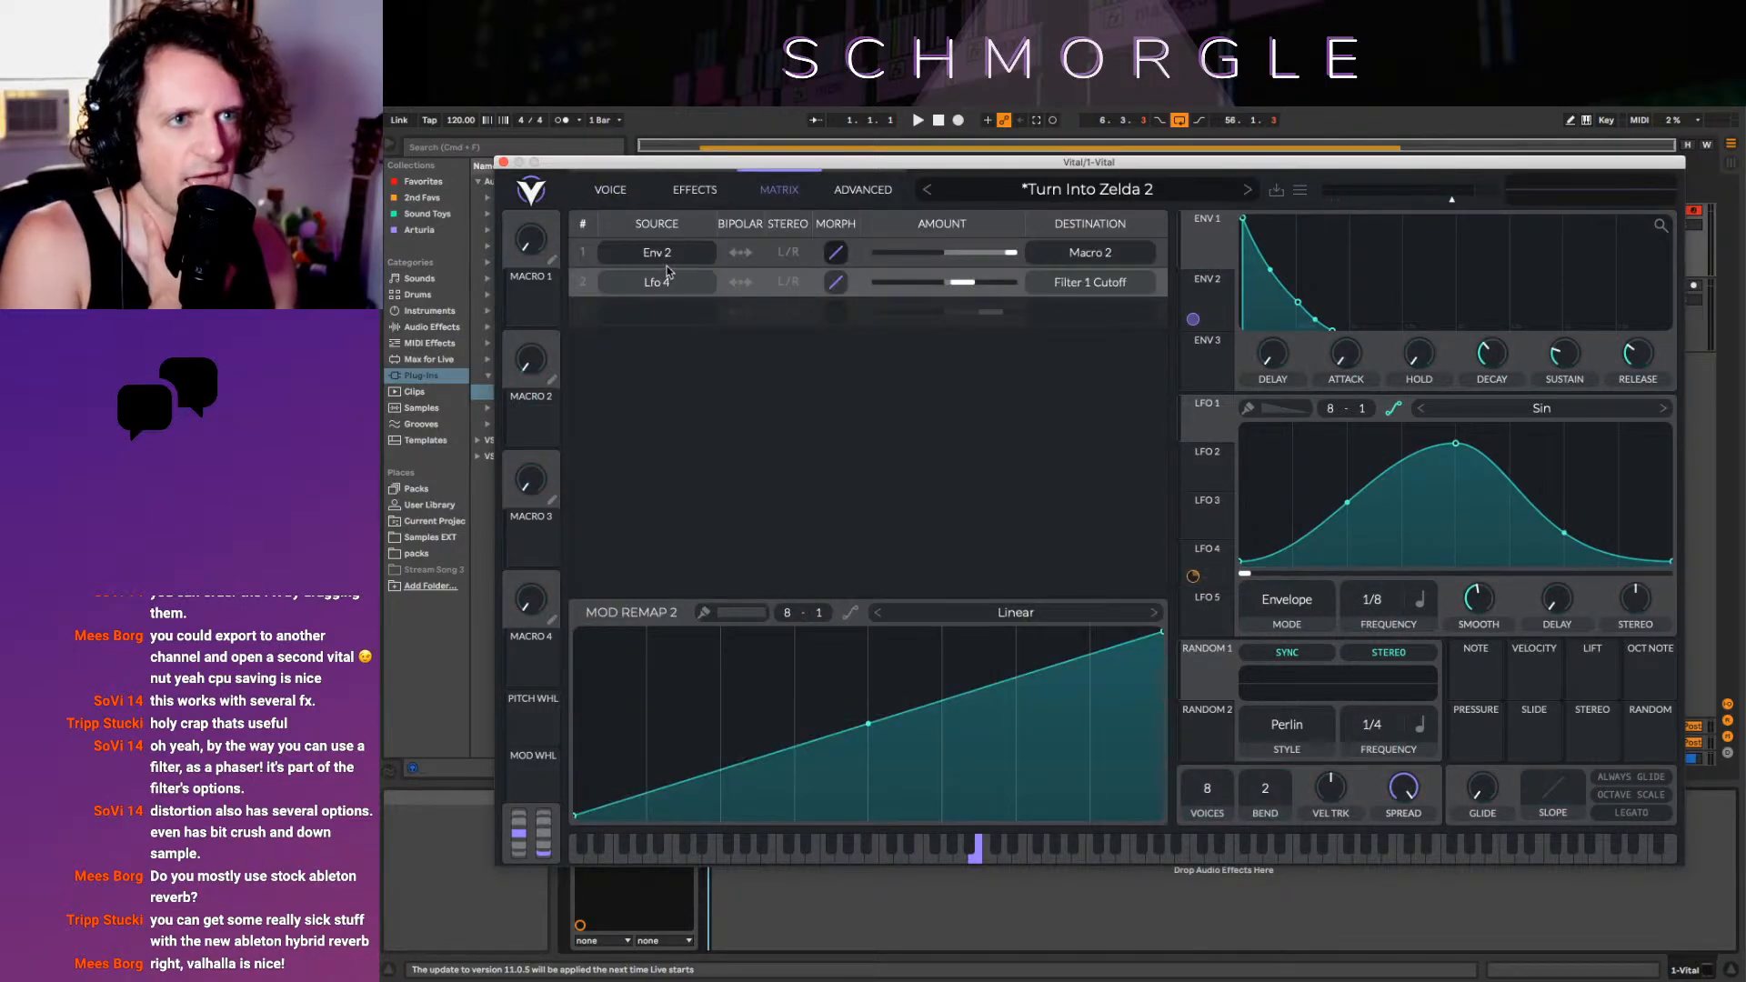
# Remove the envelope 2 and LFO 4 modulation routings and check the modulation matrix
pyautogui.click(605, 193)
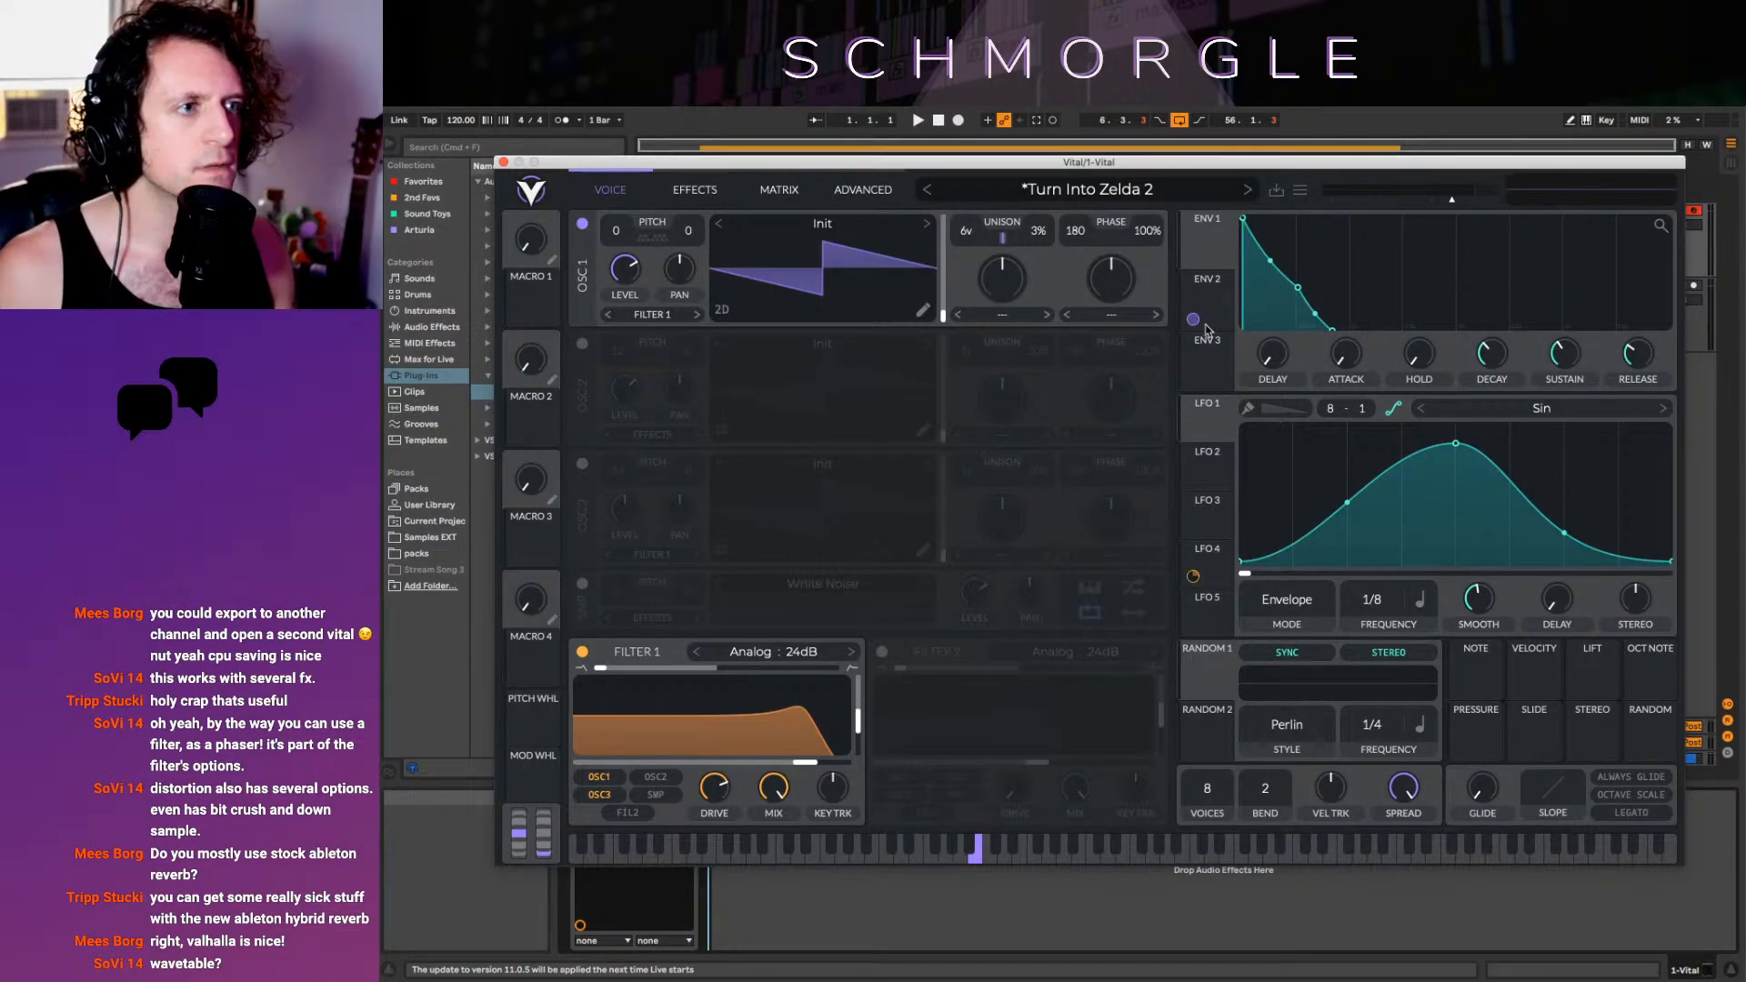
pyautogui.click(1208, 551)
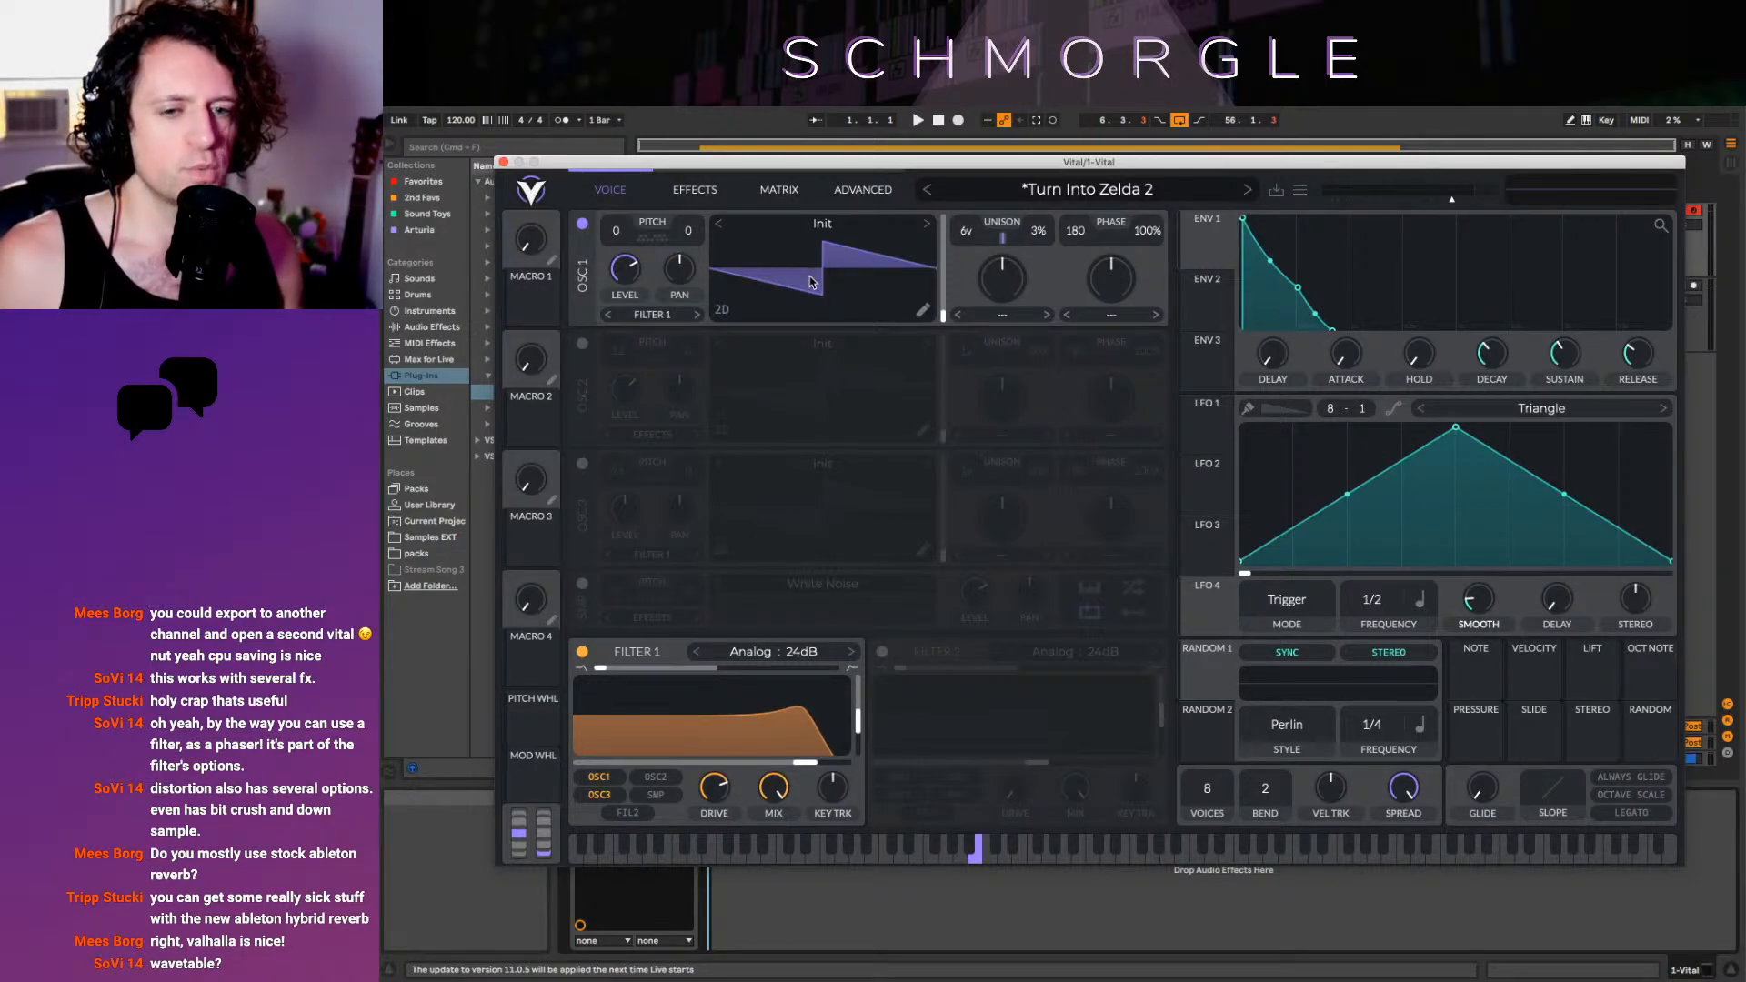
pyautogui.click(777, 191)
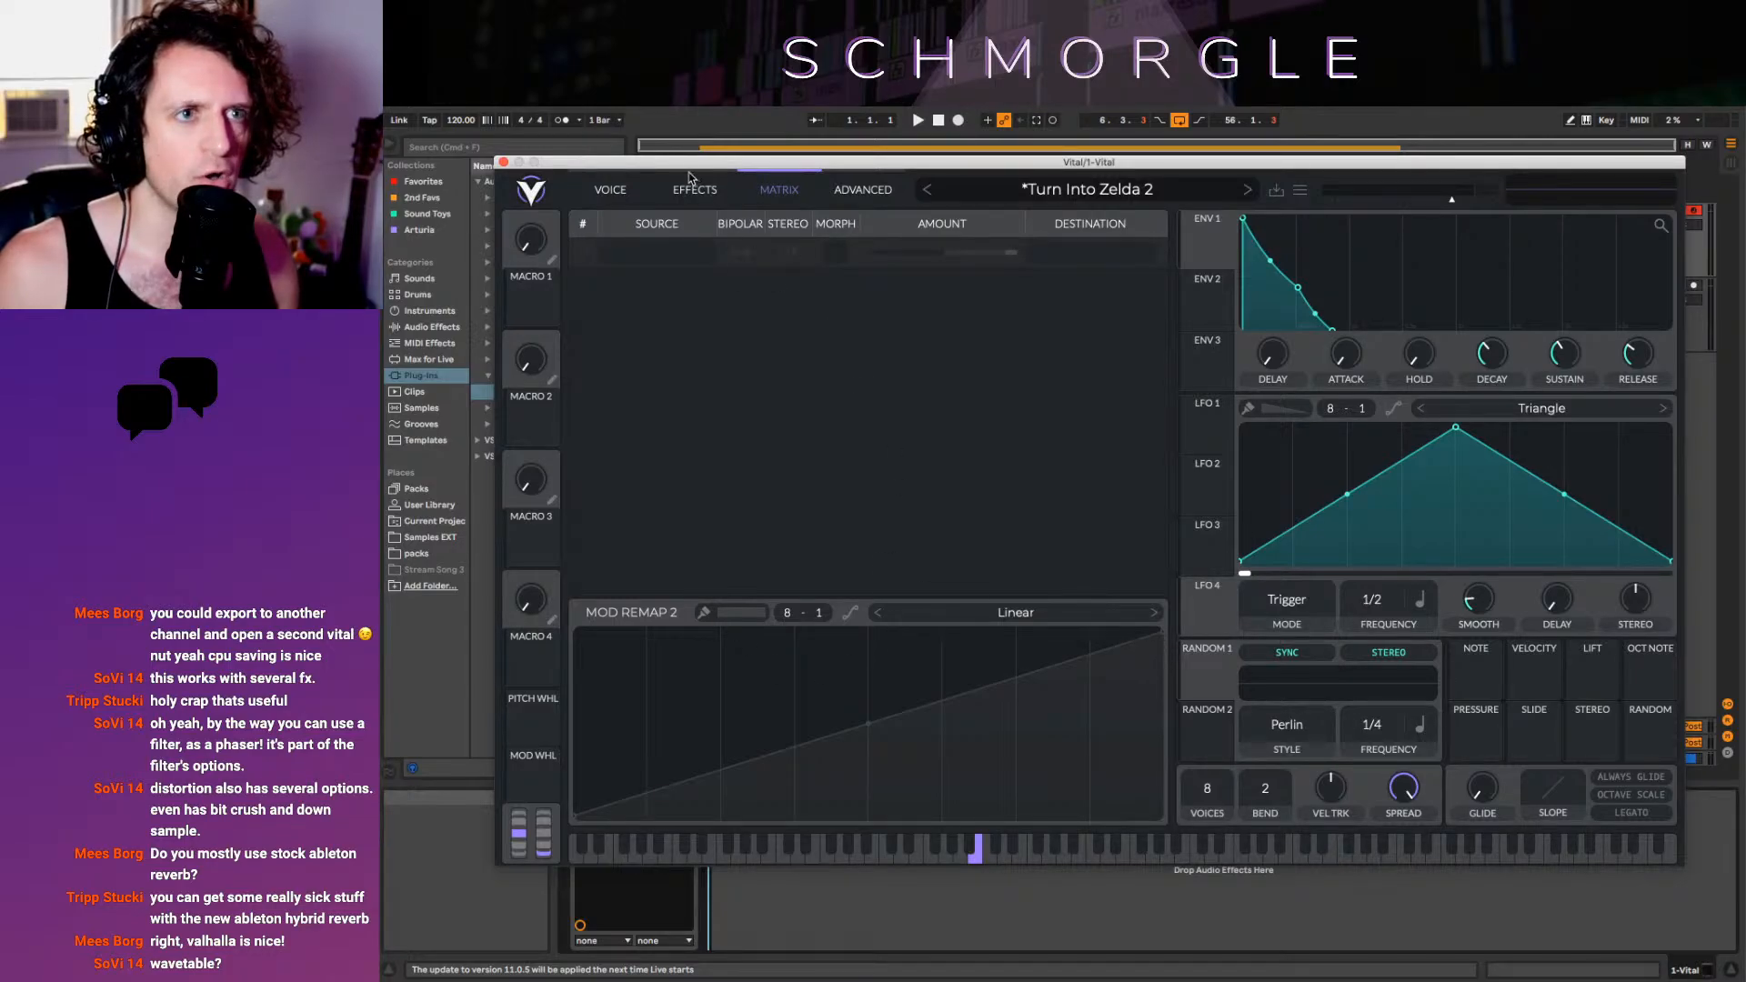
pyautogui.click(610, 190)
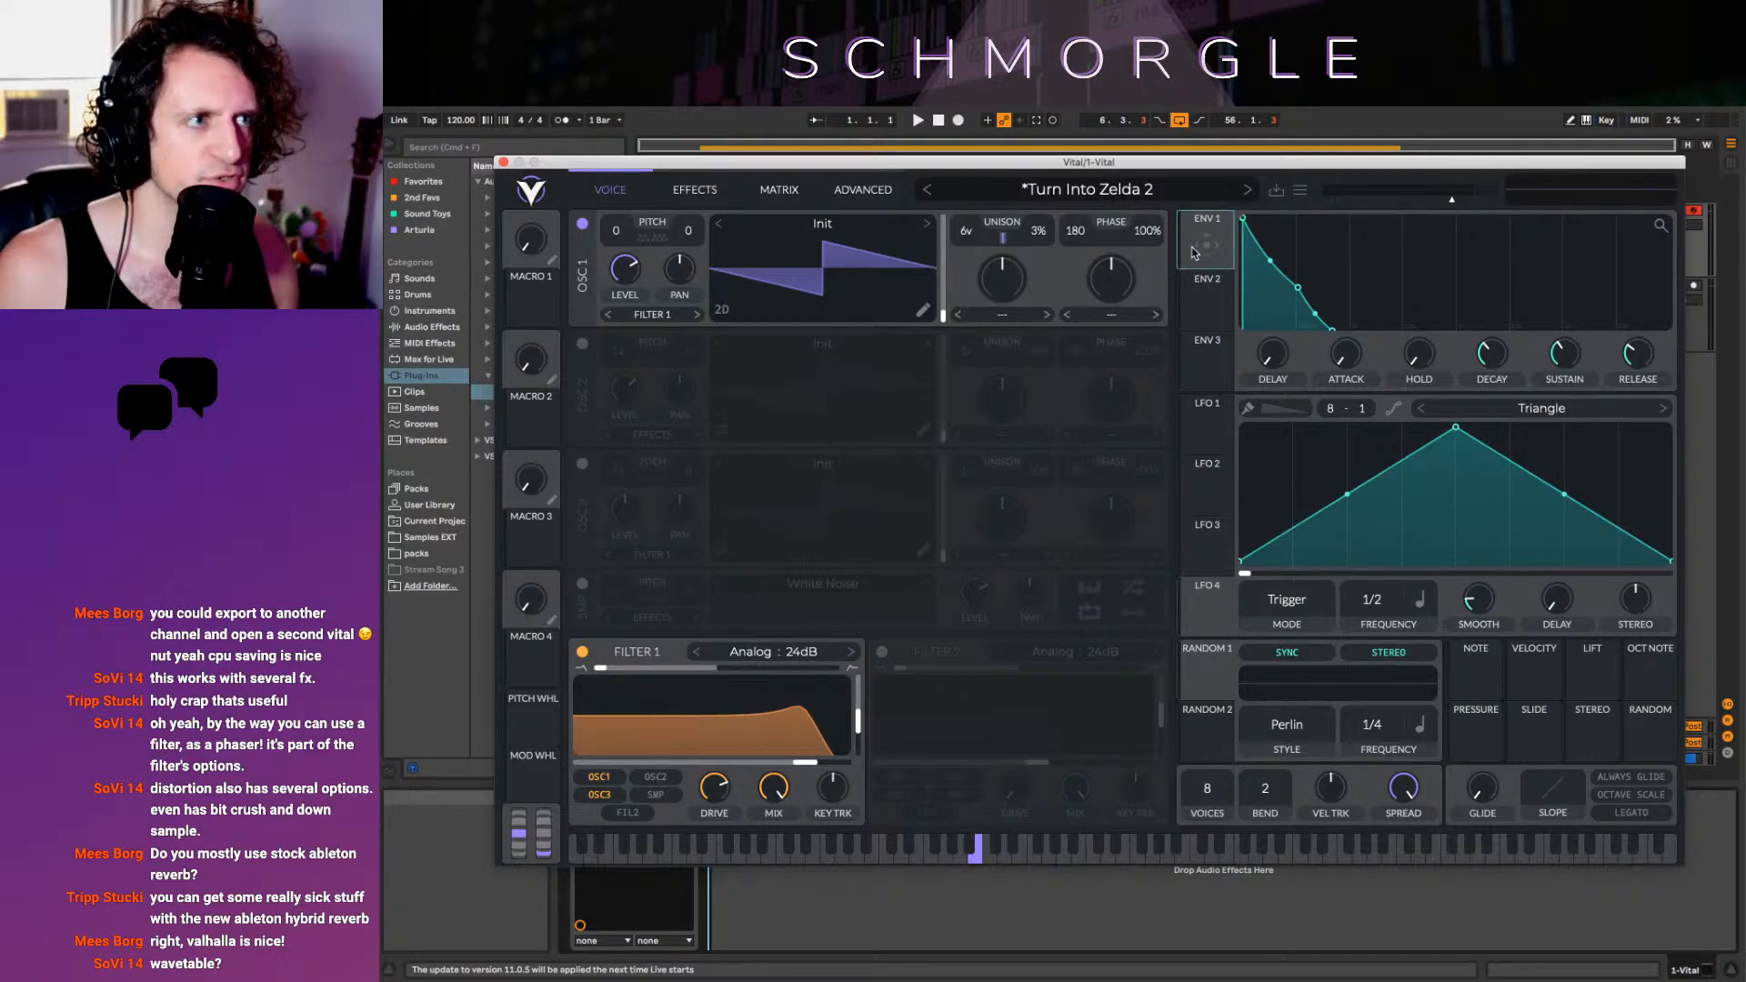
pyautogui.moveTo(1206, 244)
pyautogui.mouseDown()
pyautogui.moveTo(1064, 363)
pyautogui.moveTo(865, 630)
pyautogui.moveTo(800, 670)
pyautogui.moveTo(1219, 244)
pyautogui.mouseUp()
pyautogui.click(779, 190)
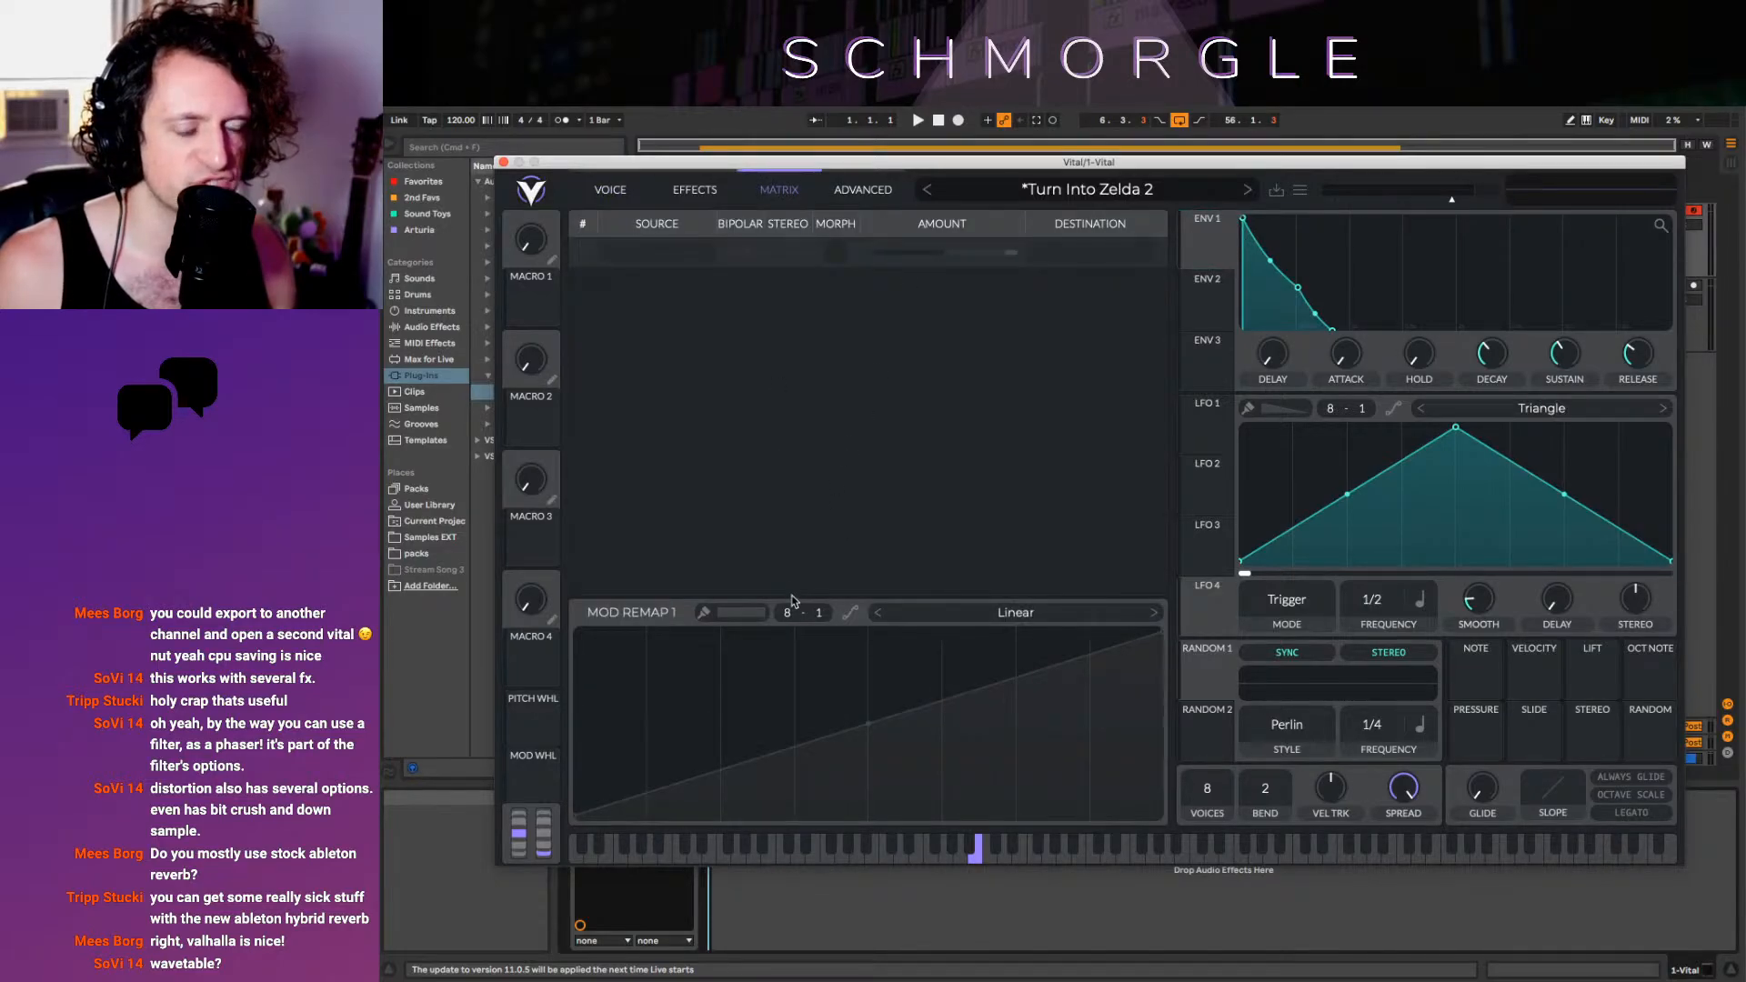
# Examine the voice override, note priority and skin options among the advanced settings
pyautogui.click(869, 193)
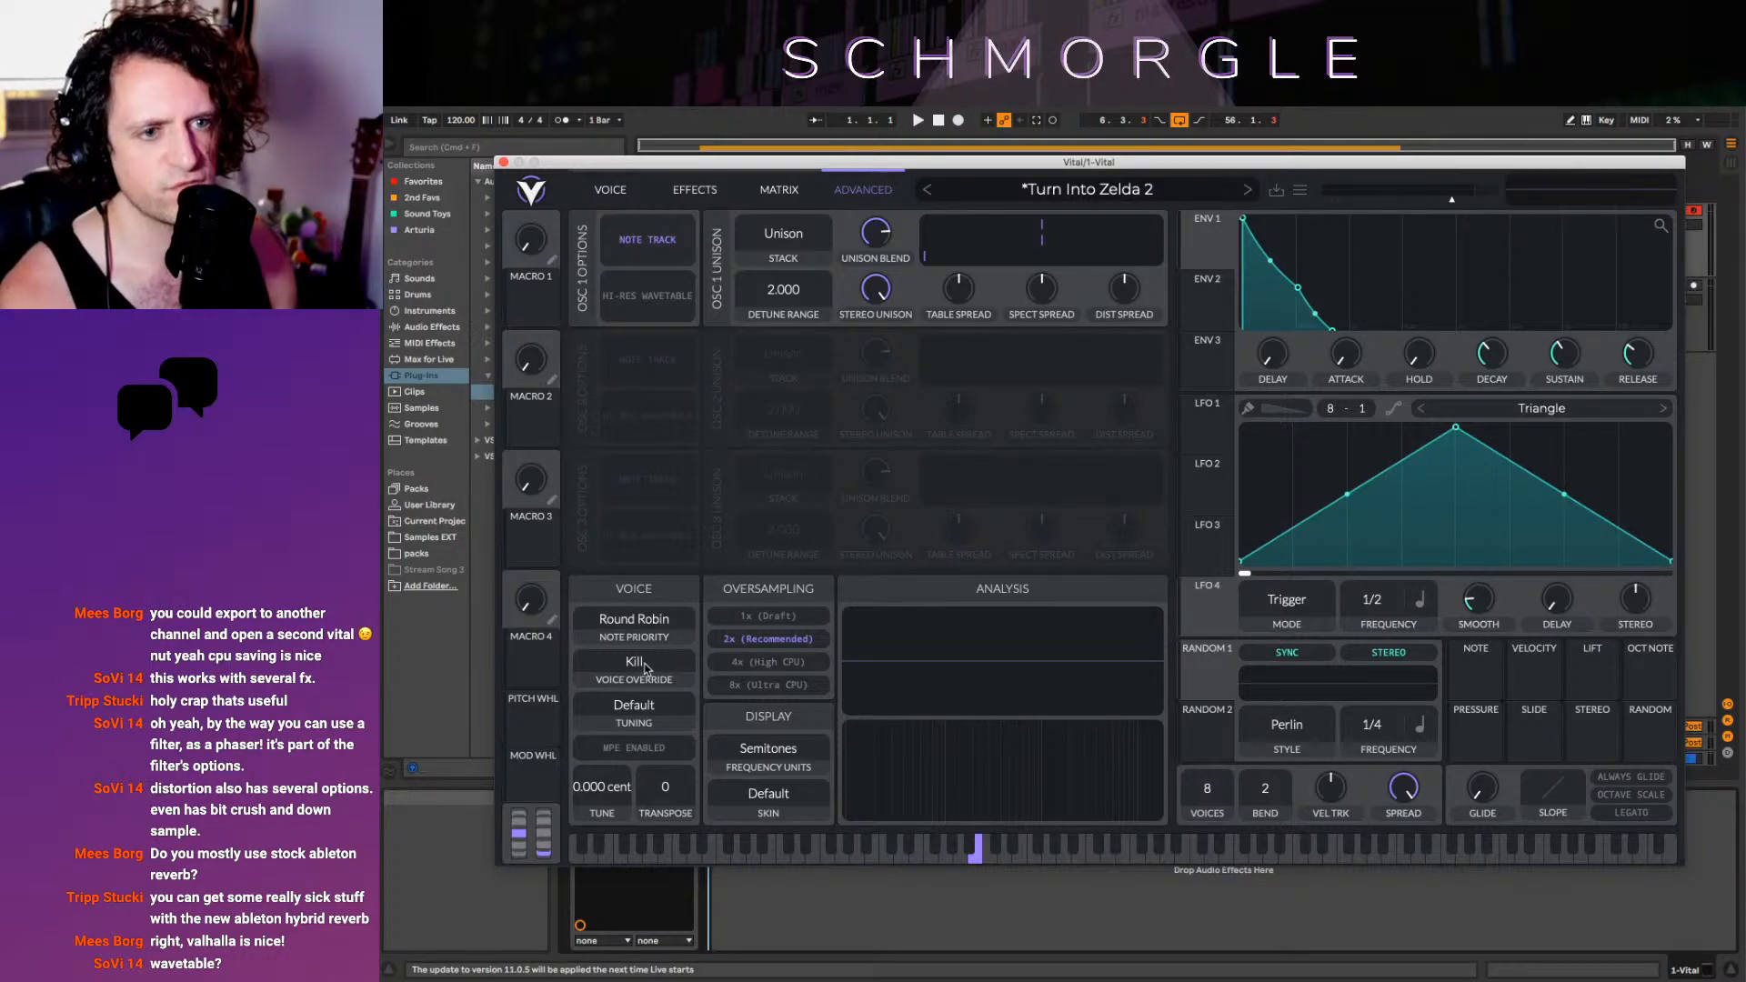
pyautogui.click(648, 667)
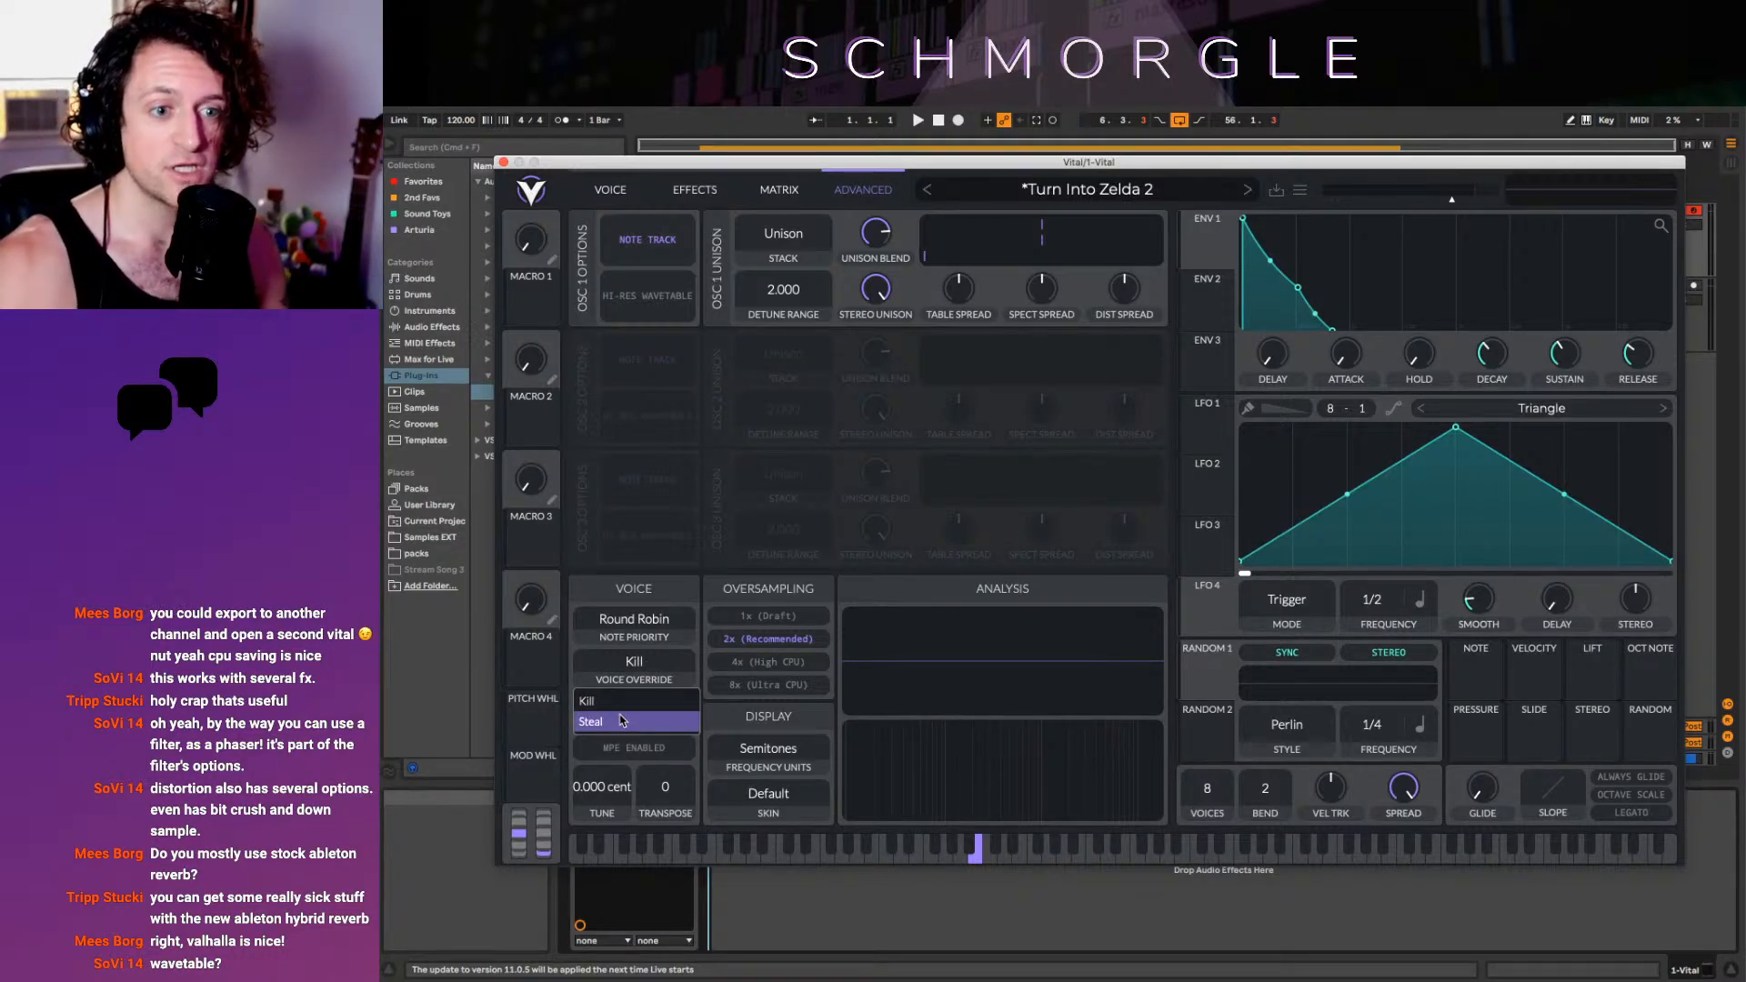
pyautogui.rightClick(644, 673)
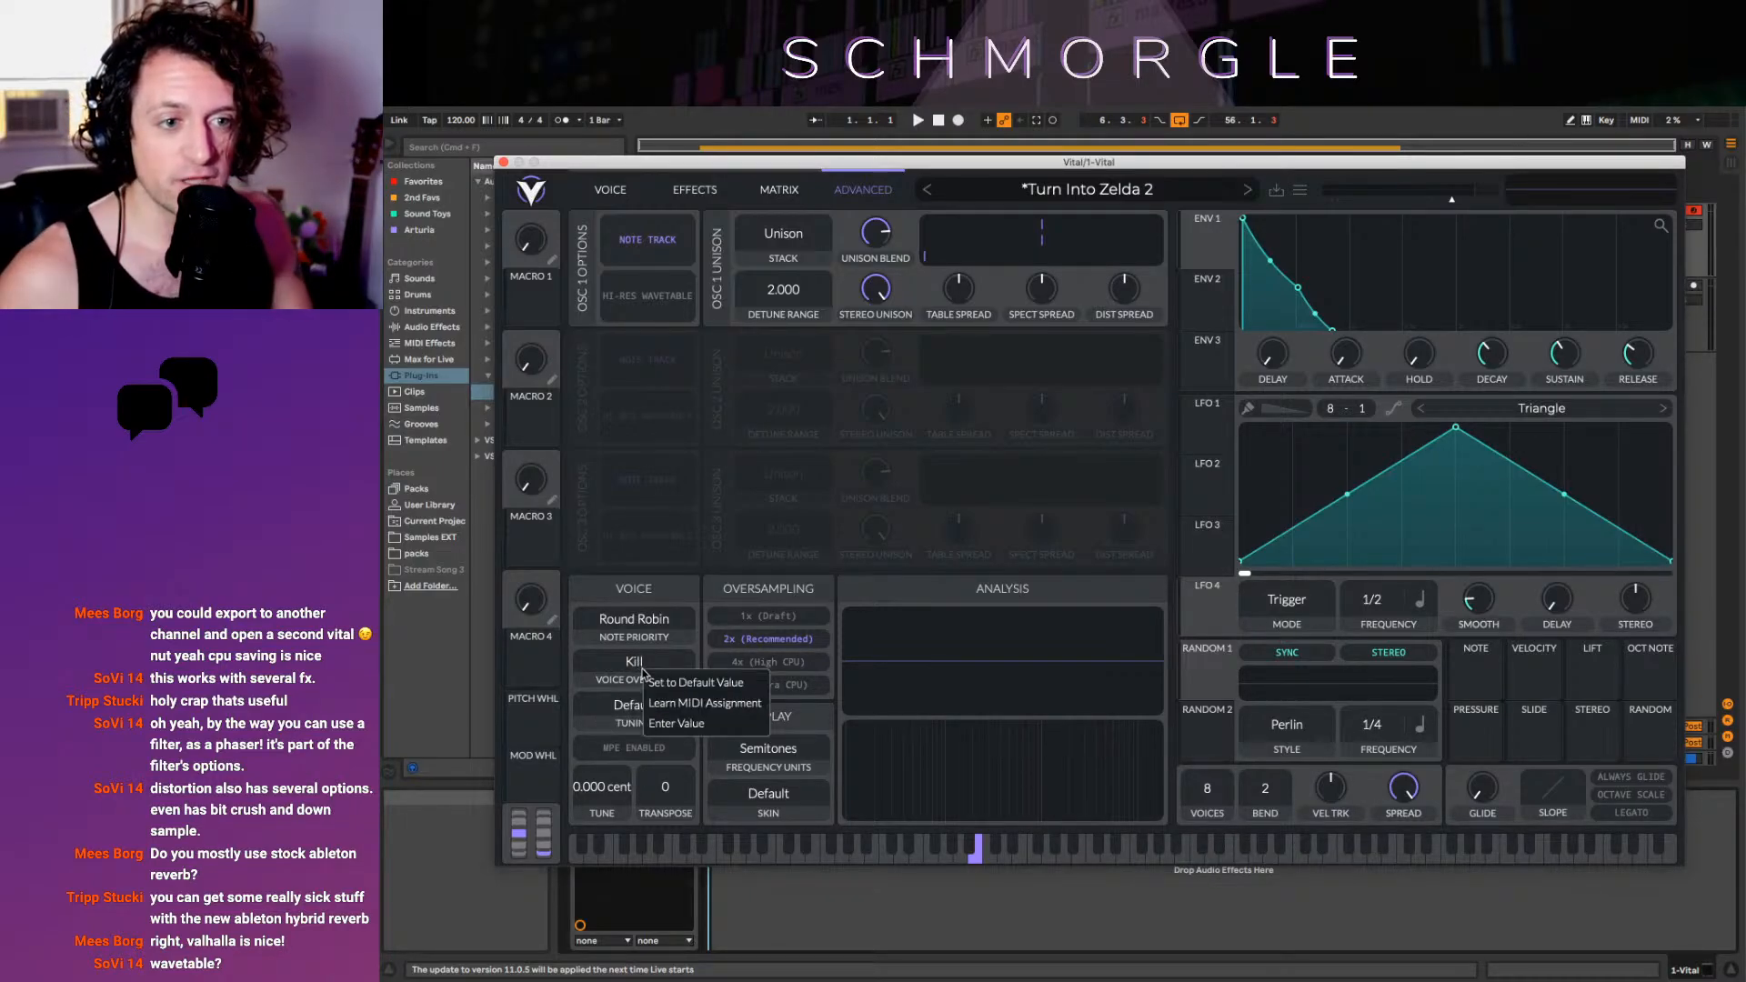
pyautogui.click(636, 670)
pyautogui.click(641, 611)
pyautogui.click(638, 584)
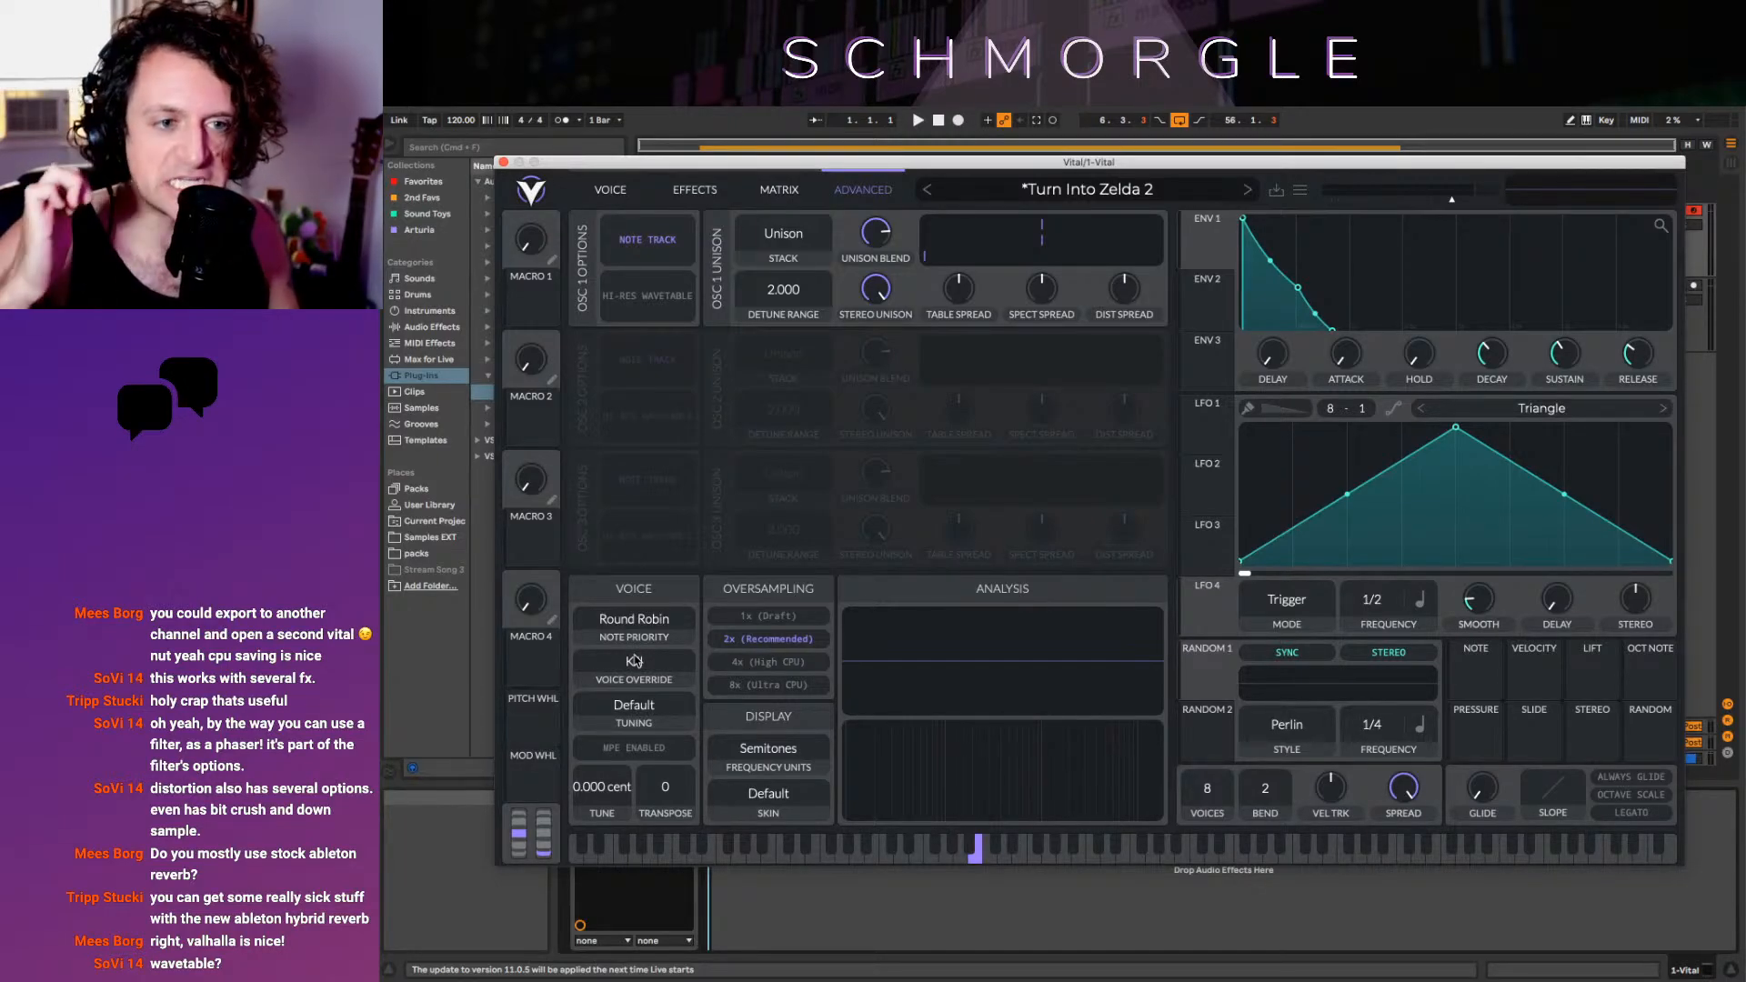
pyautogui.click(644, 622)
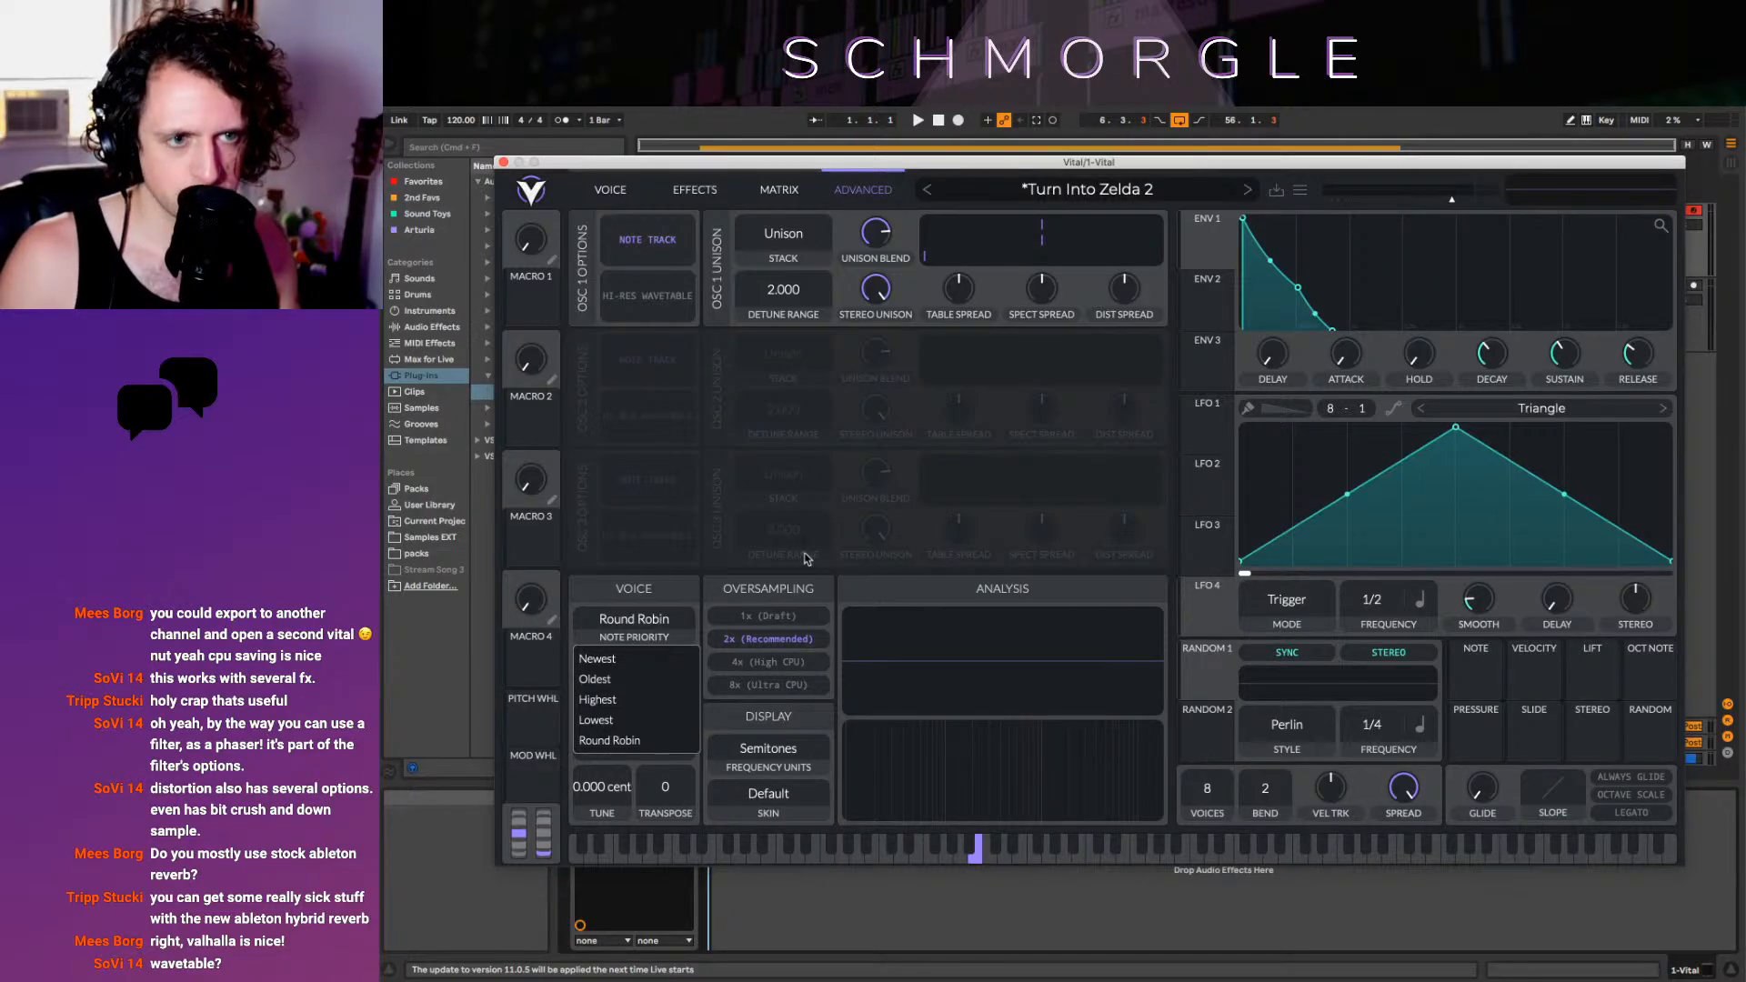
pyautogui.click(782, 592)
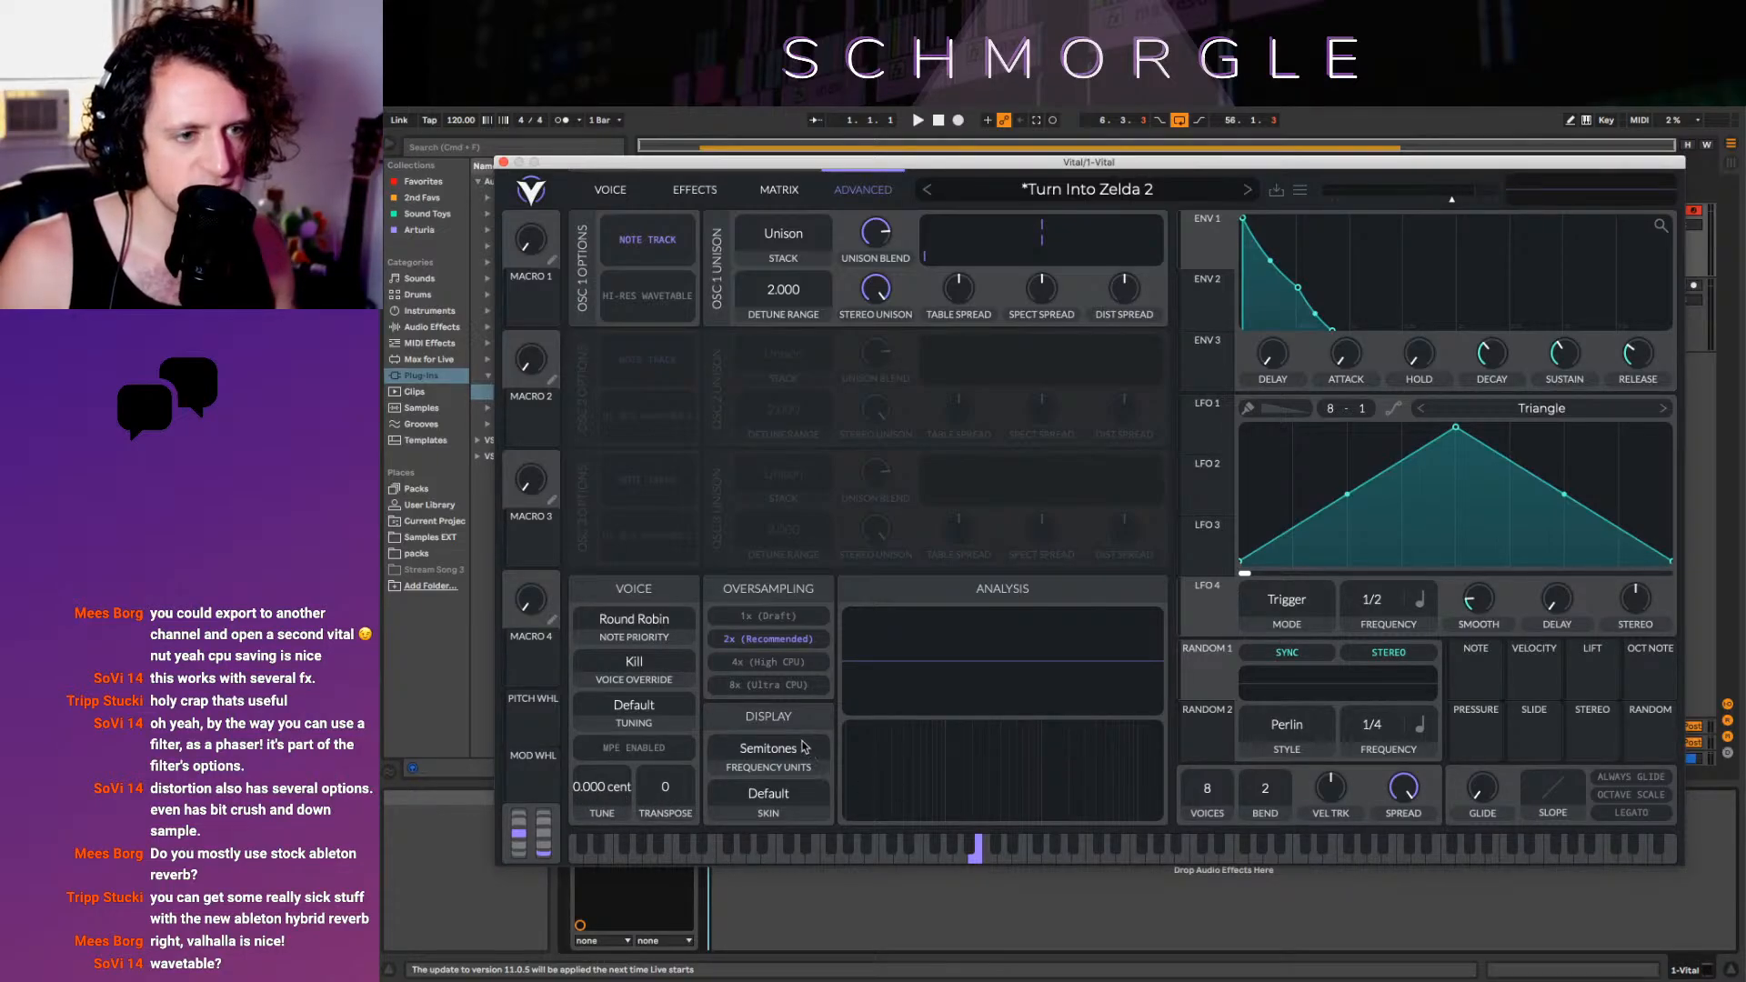
pyautogui.click(768, 800)
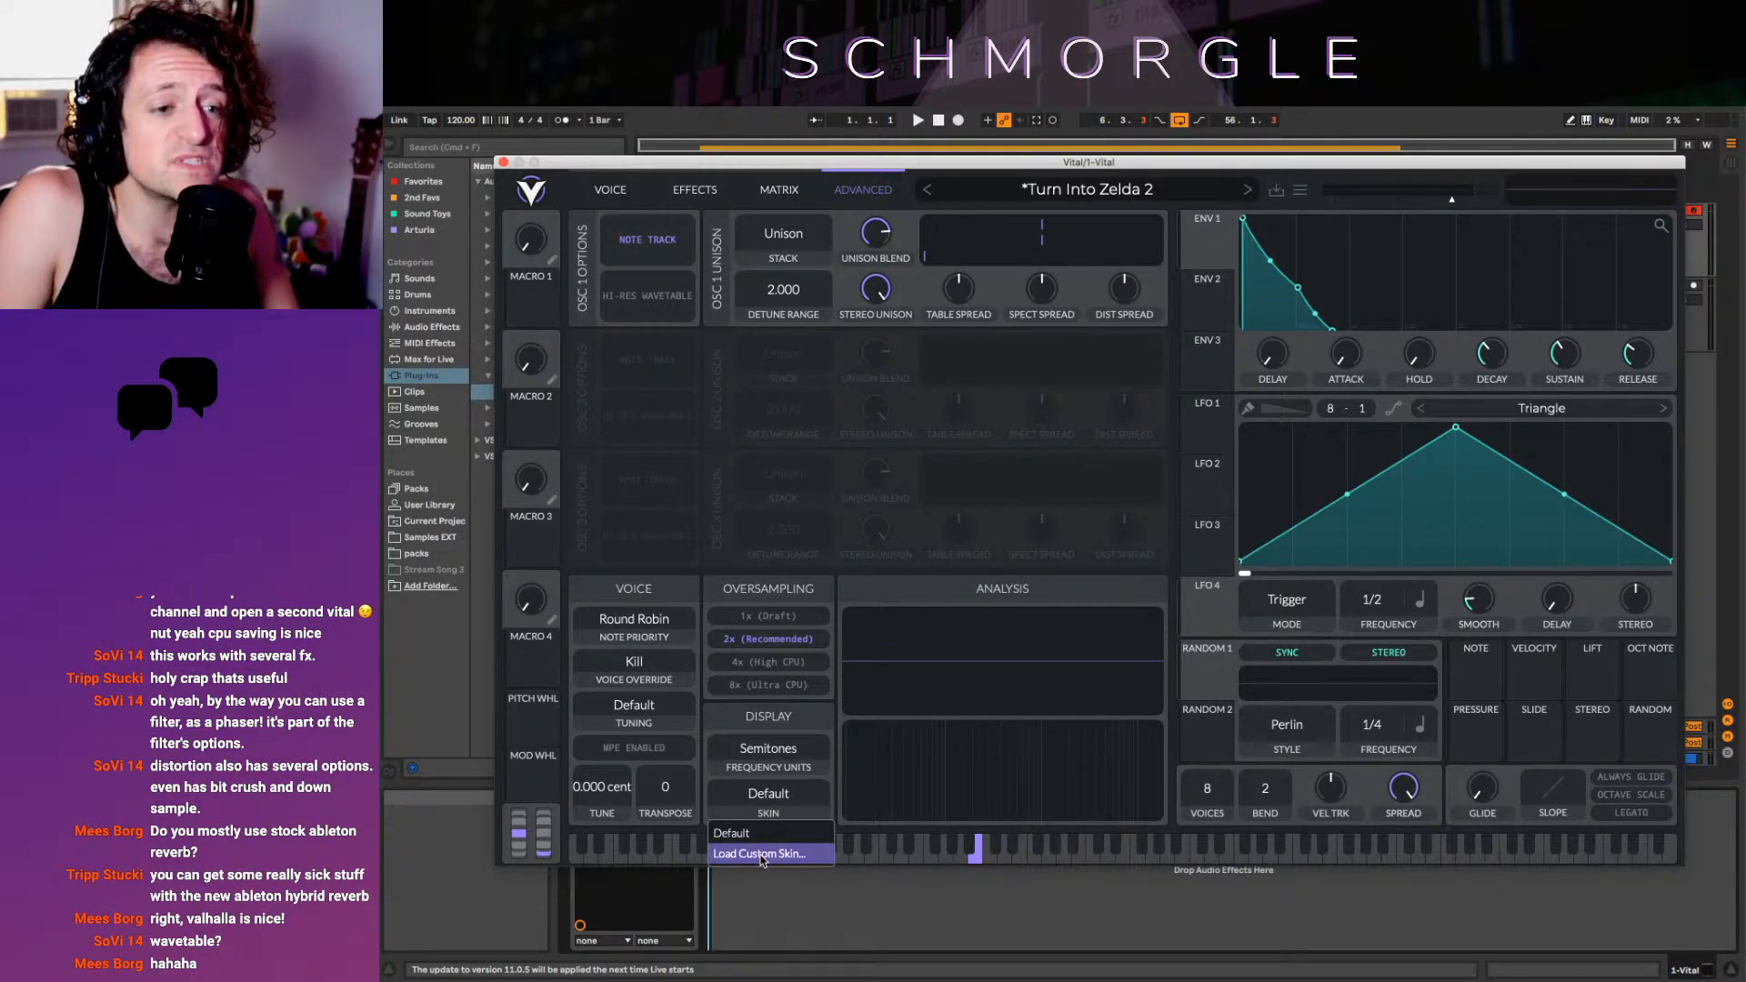
pyautogui.click(954, 772)
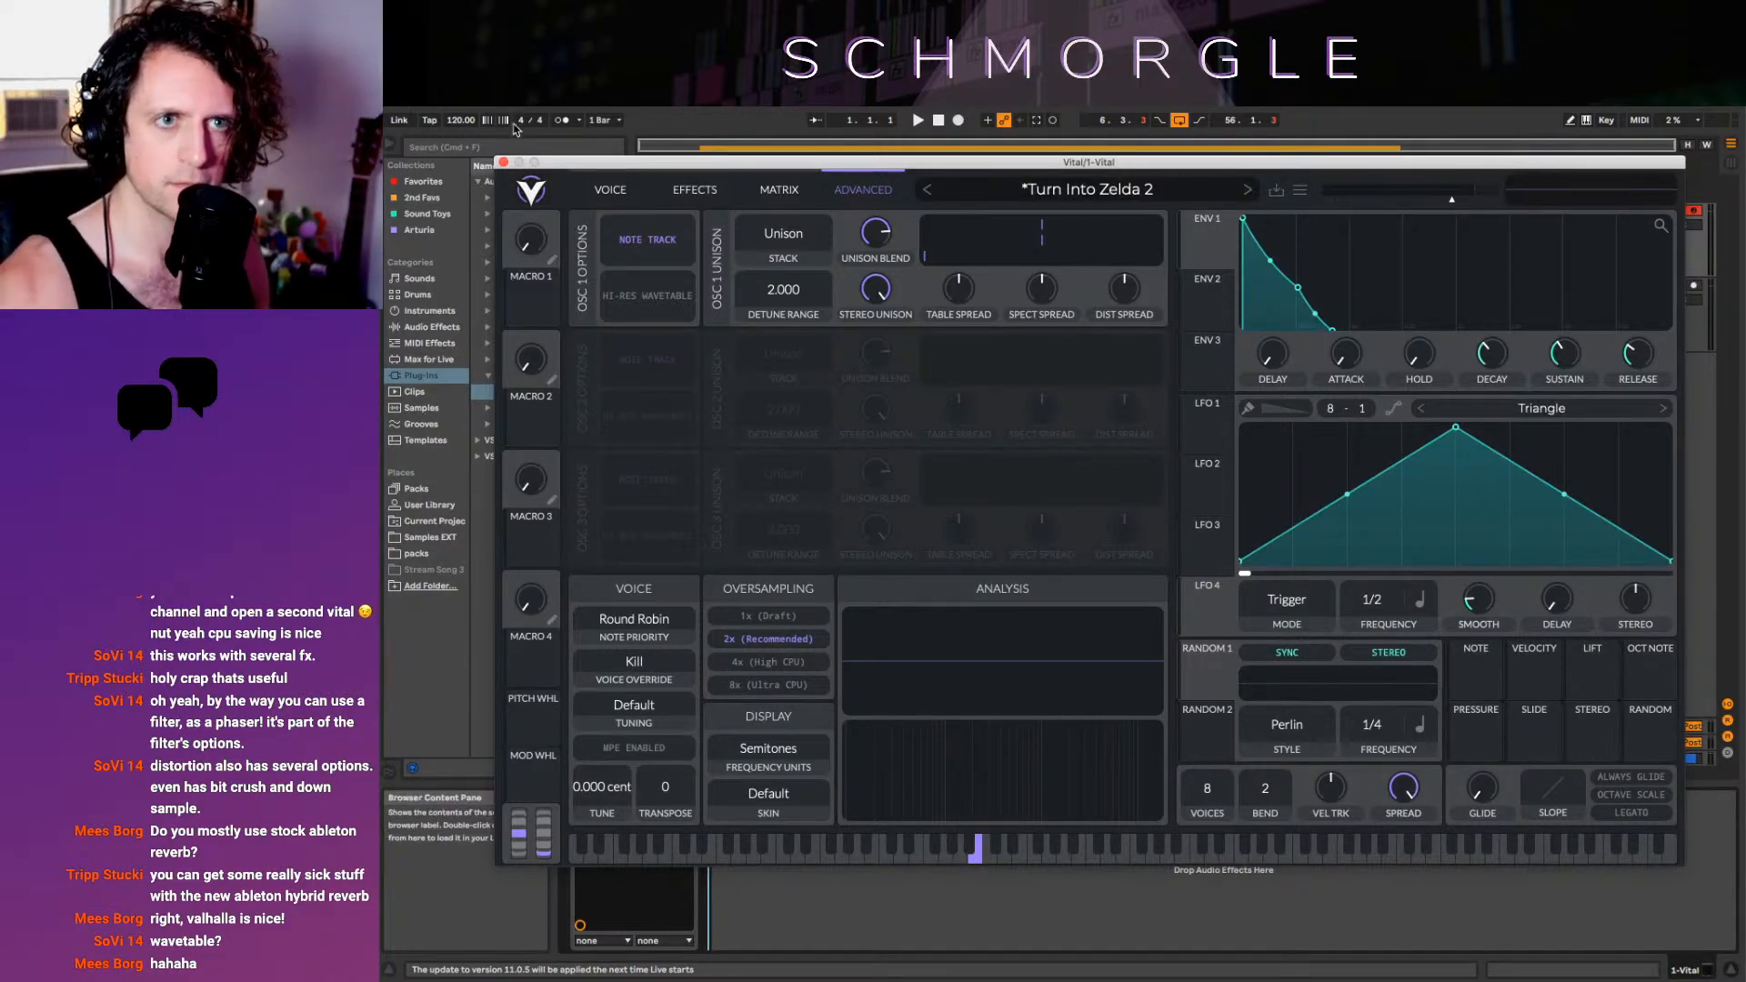
# Browse the presets in the User folder, load the Wubble preset and return to its voice settings
pyautogui.click(611, 189)
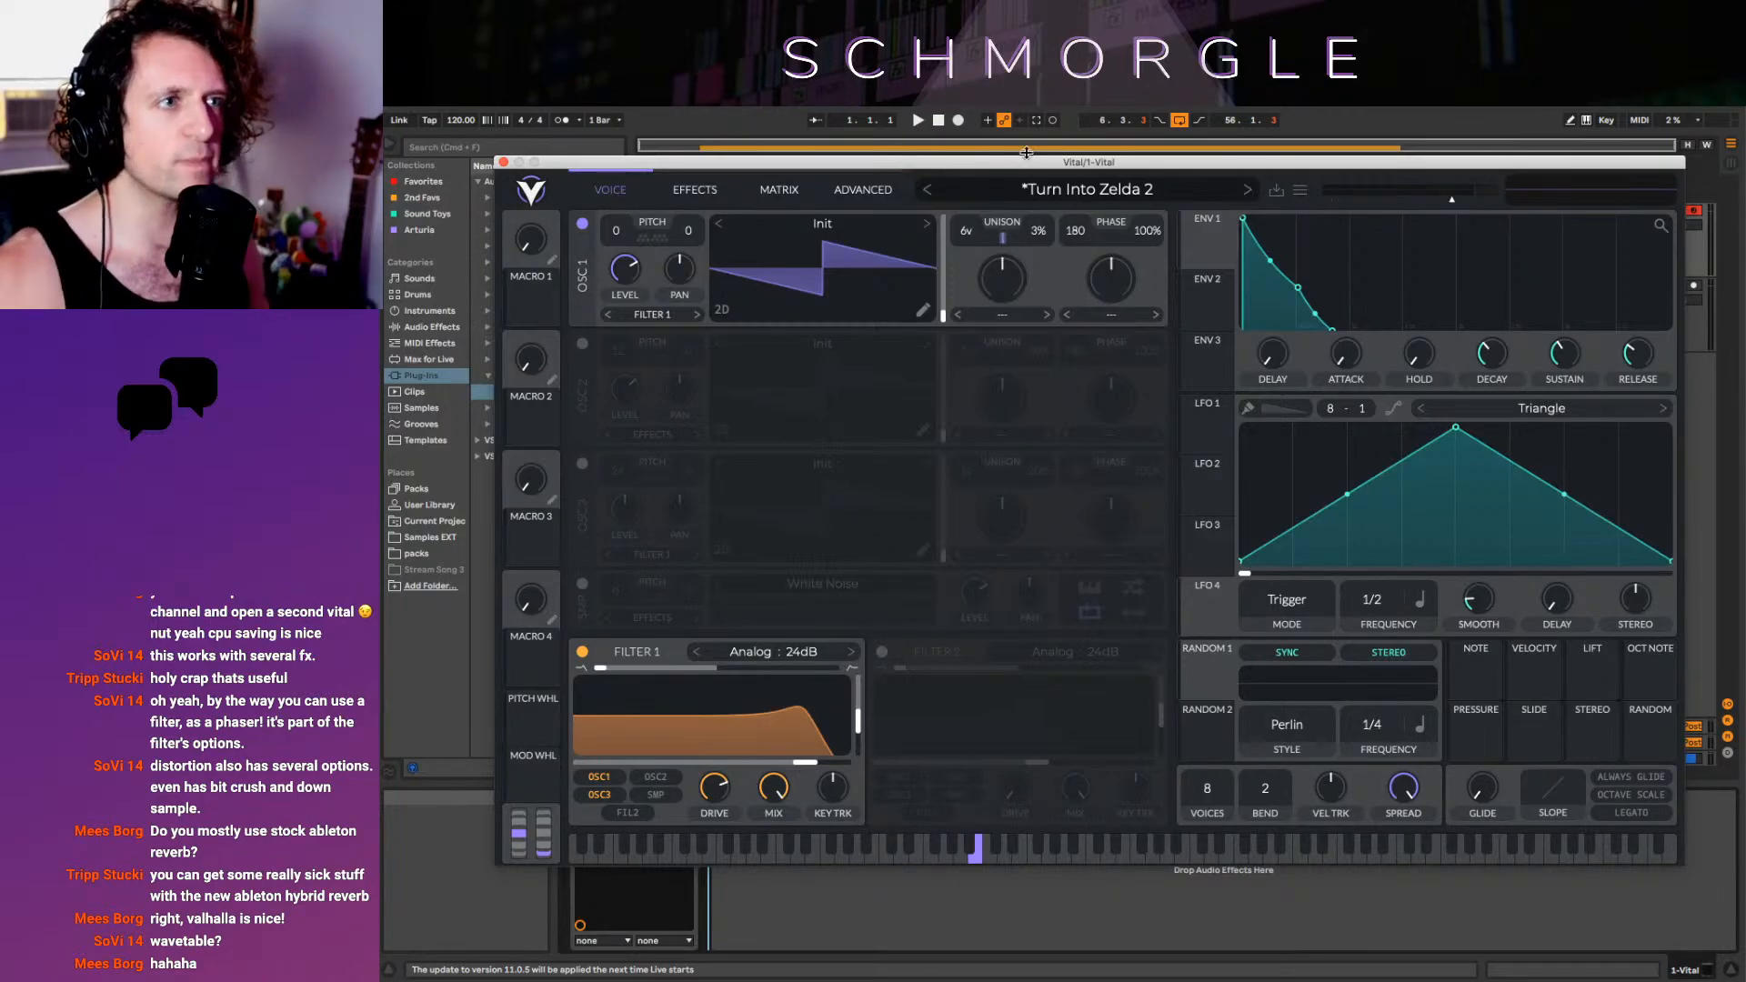
pyautogui.click(1092, 189)
pyautogui.click(1091, 189)
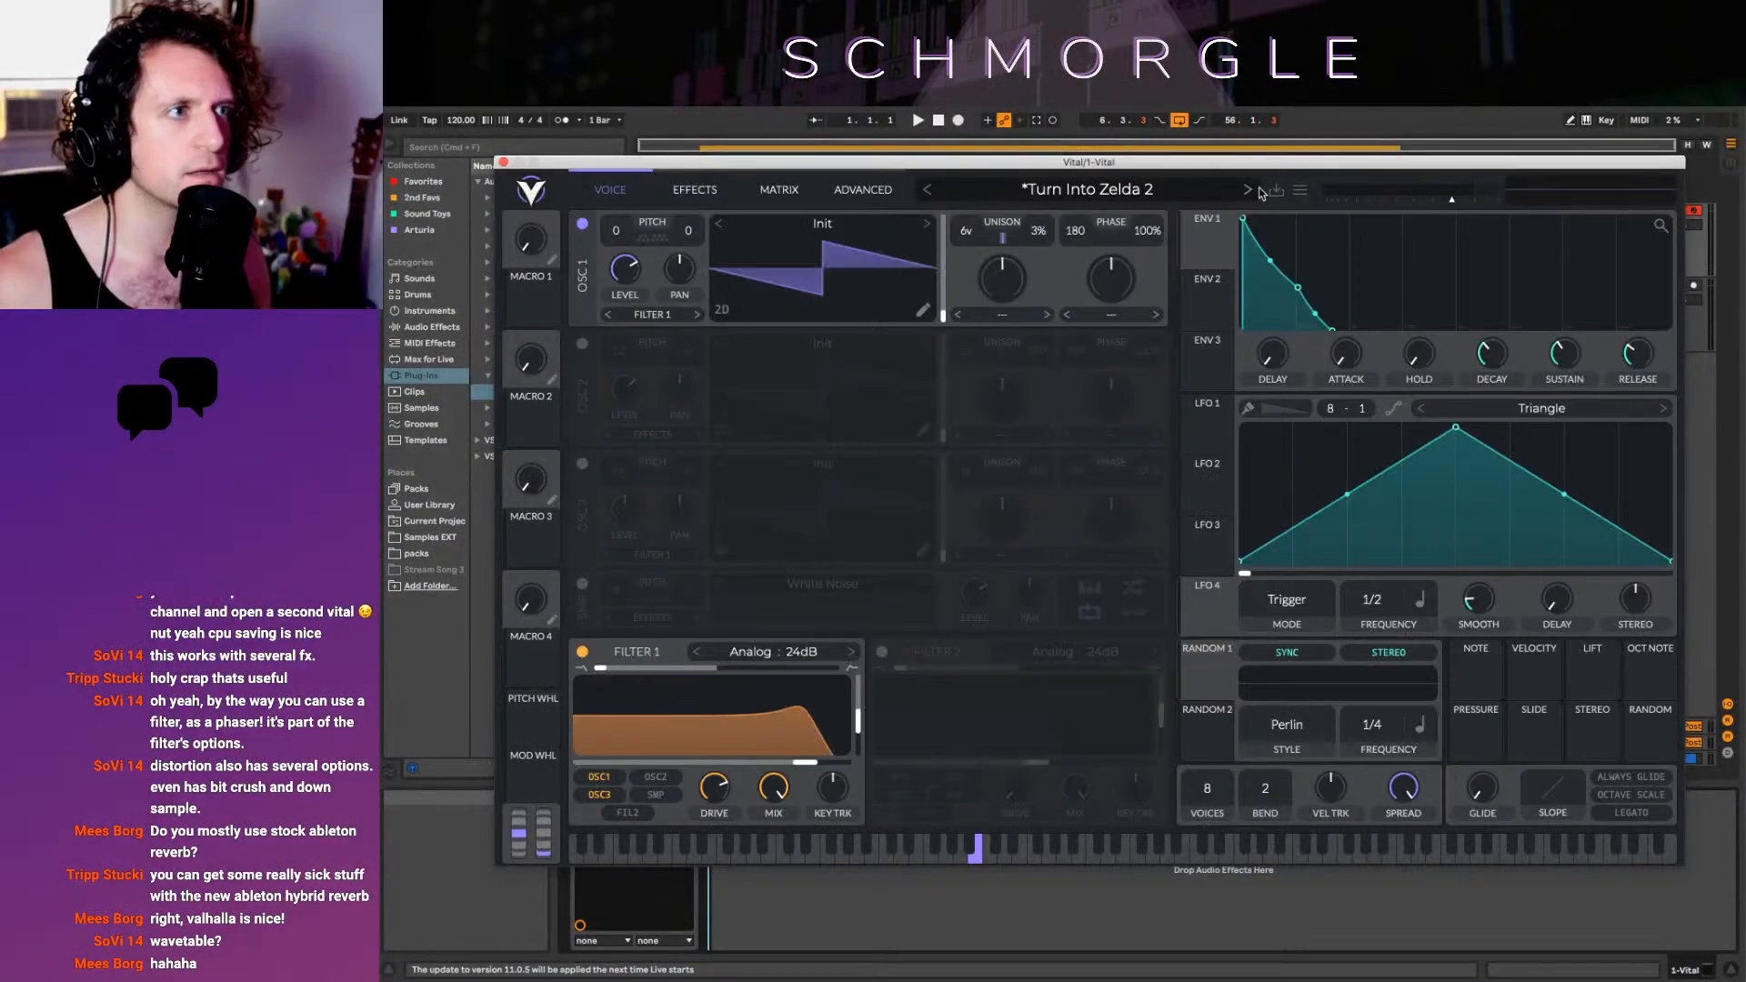
pyautogui.click(1276, 190)
pyautogui.click(1275, 191)
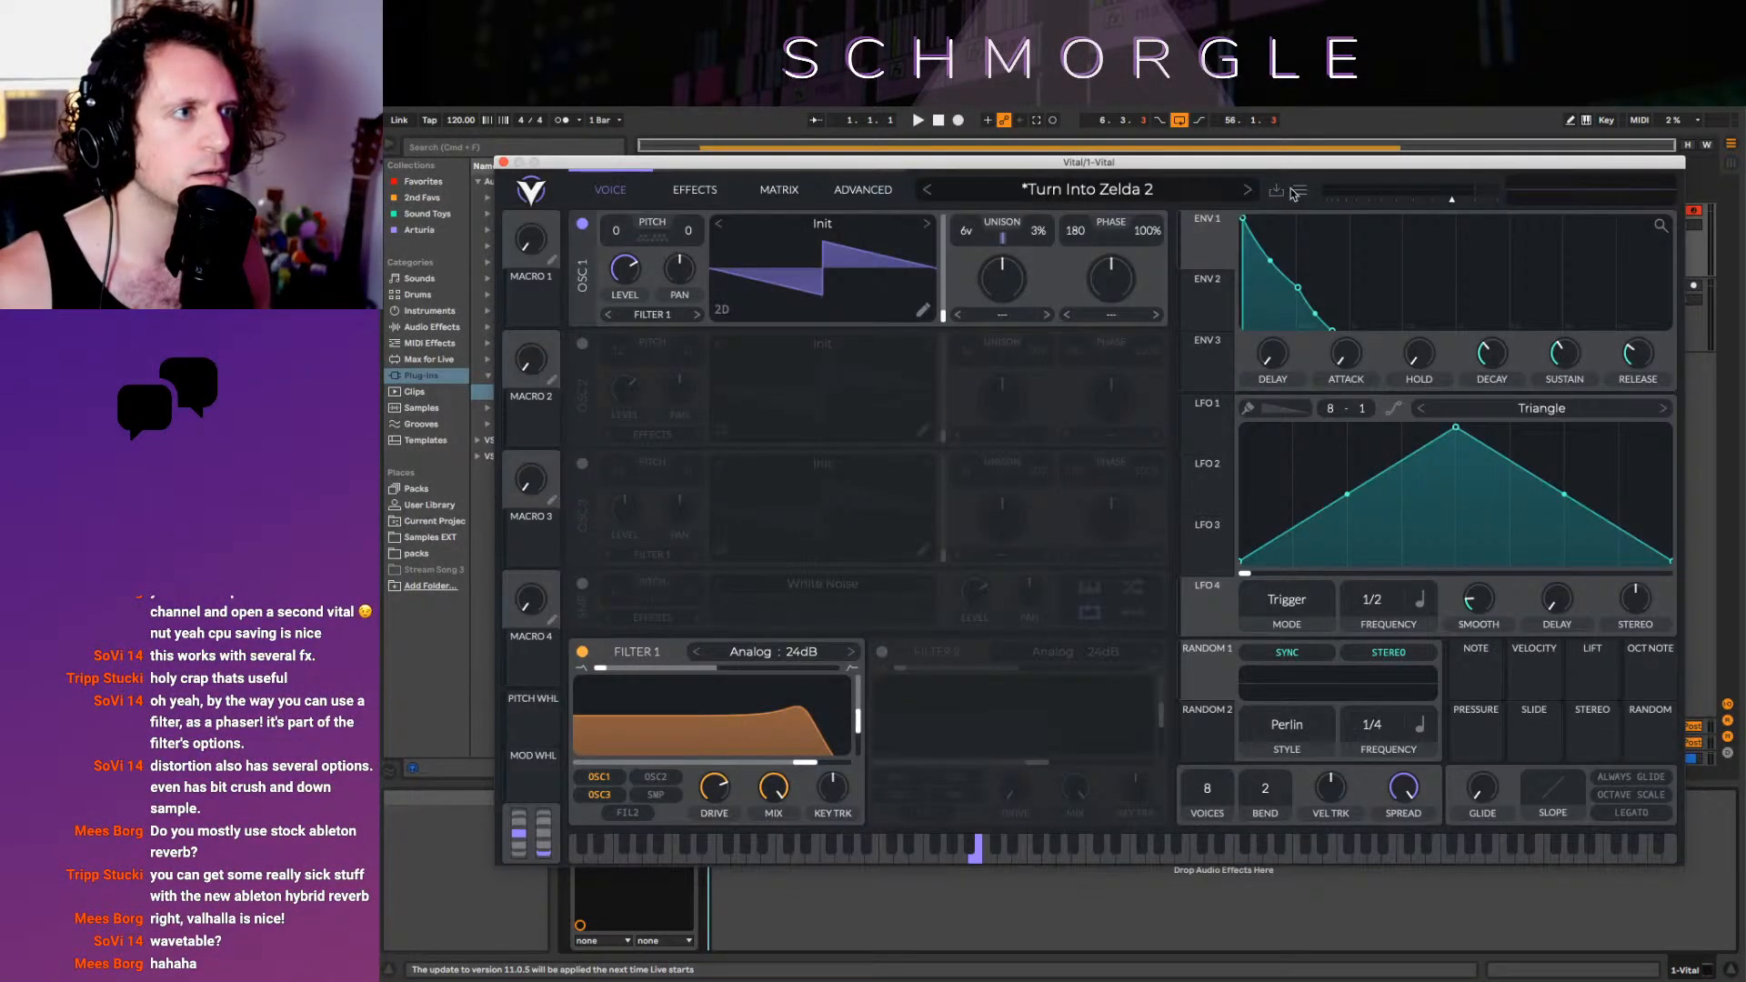
pyautogui.click(1299, 190)
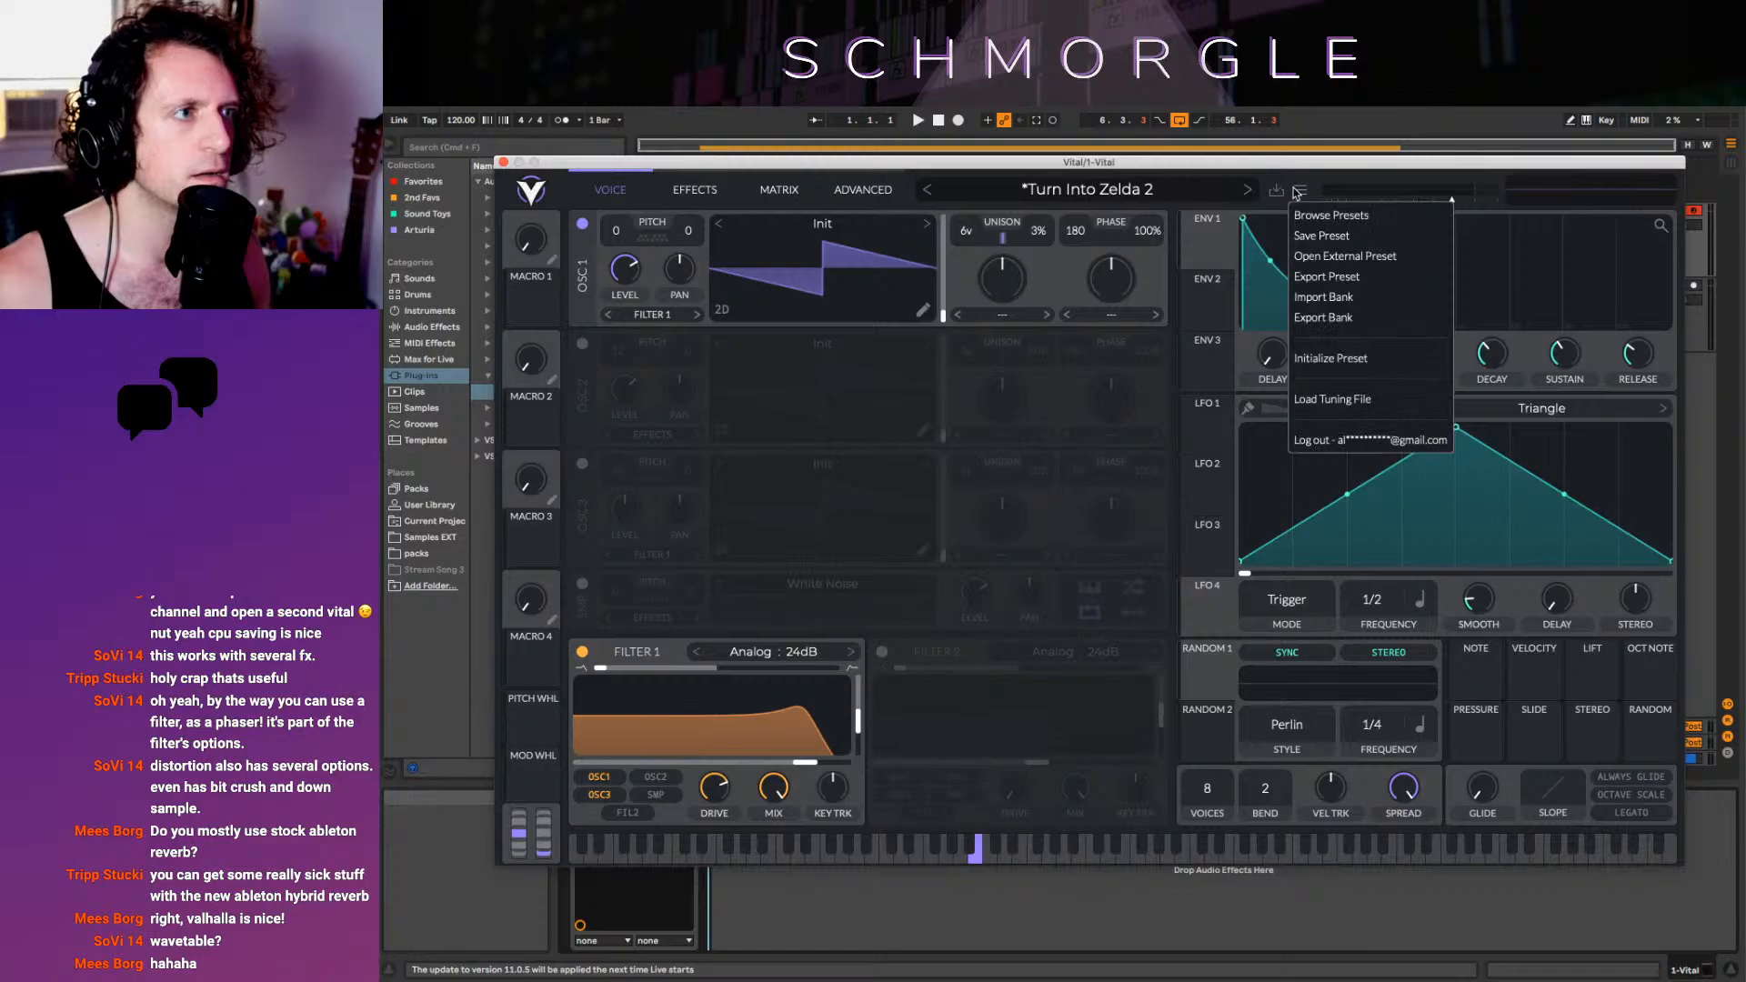
pyautogui.click(1363, 217)
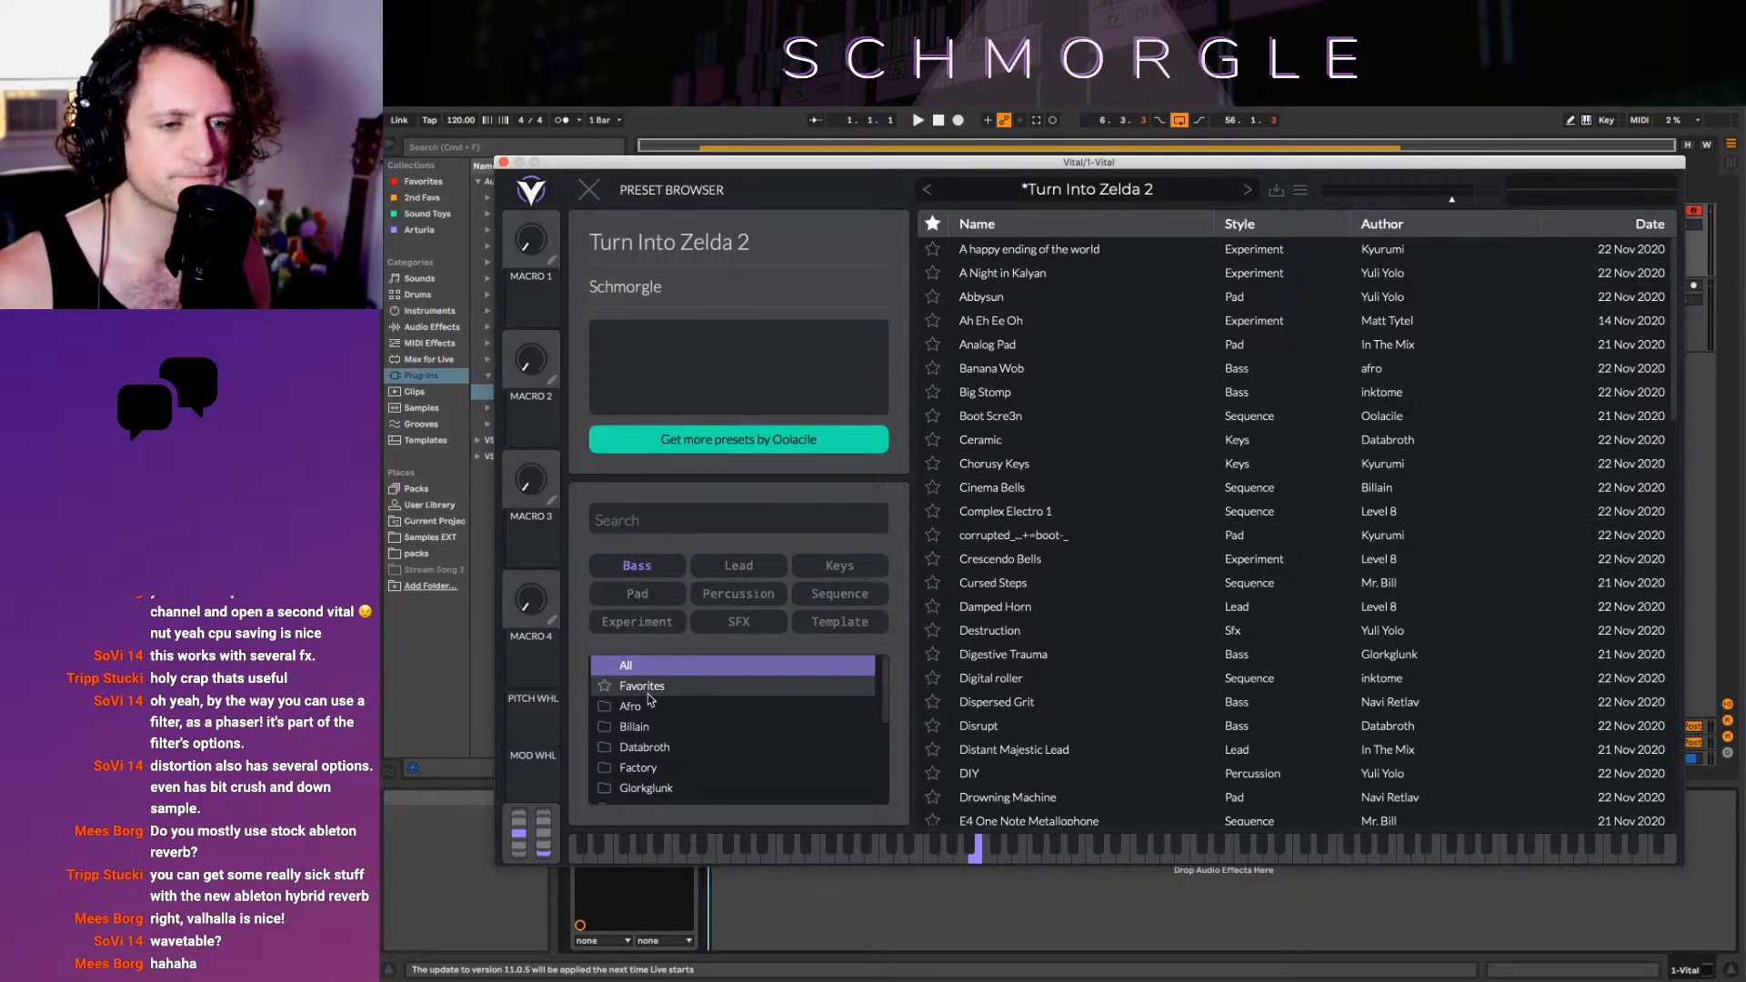
pyautogui.scroll(-2, 660, 782)
pyautogui.scroll(-4, 659, 782)
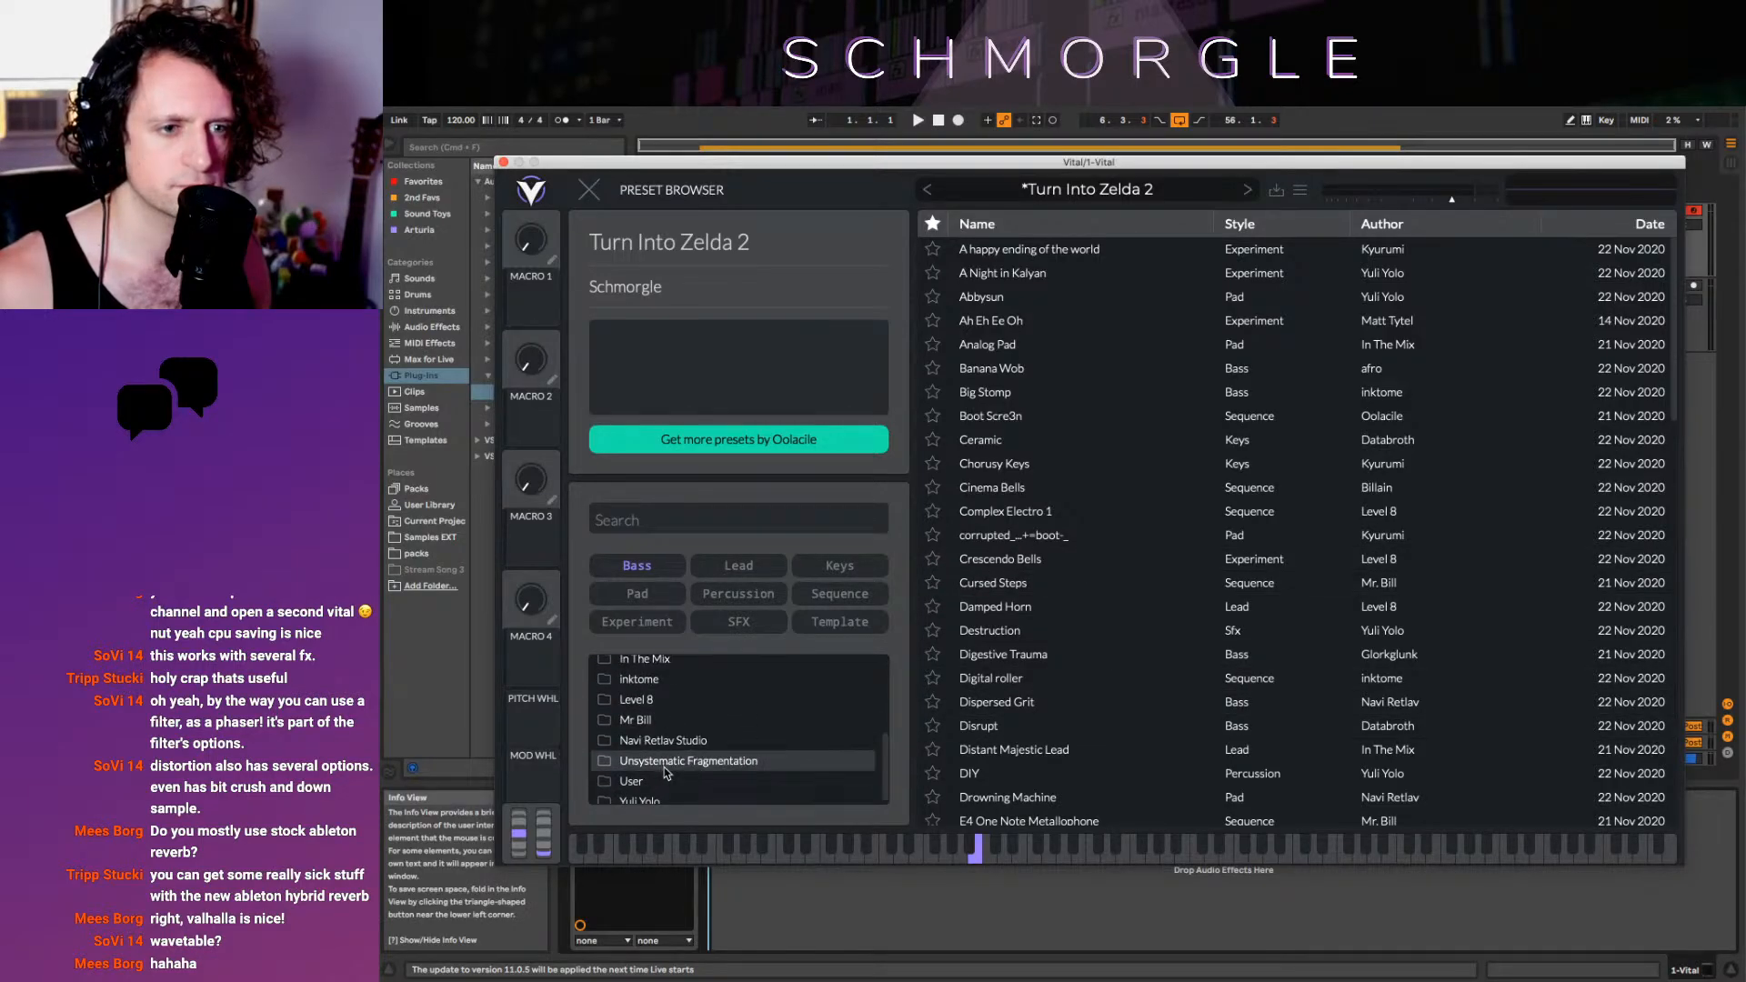
pyautogui.click(660, 773)
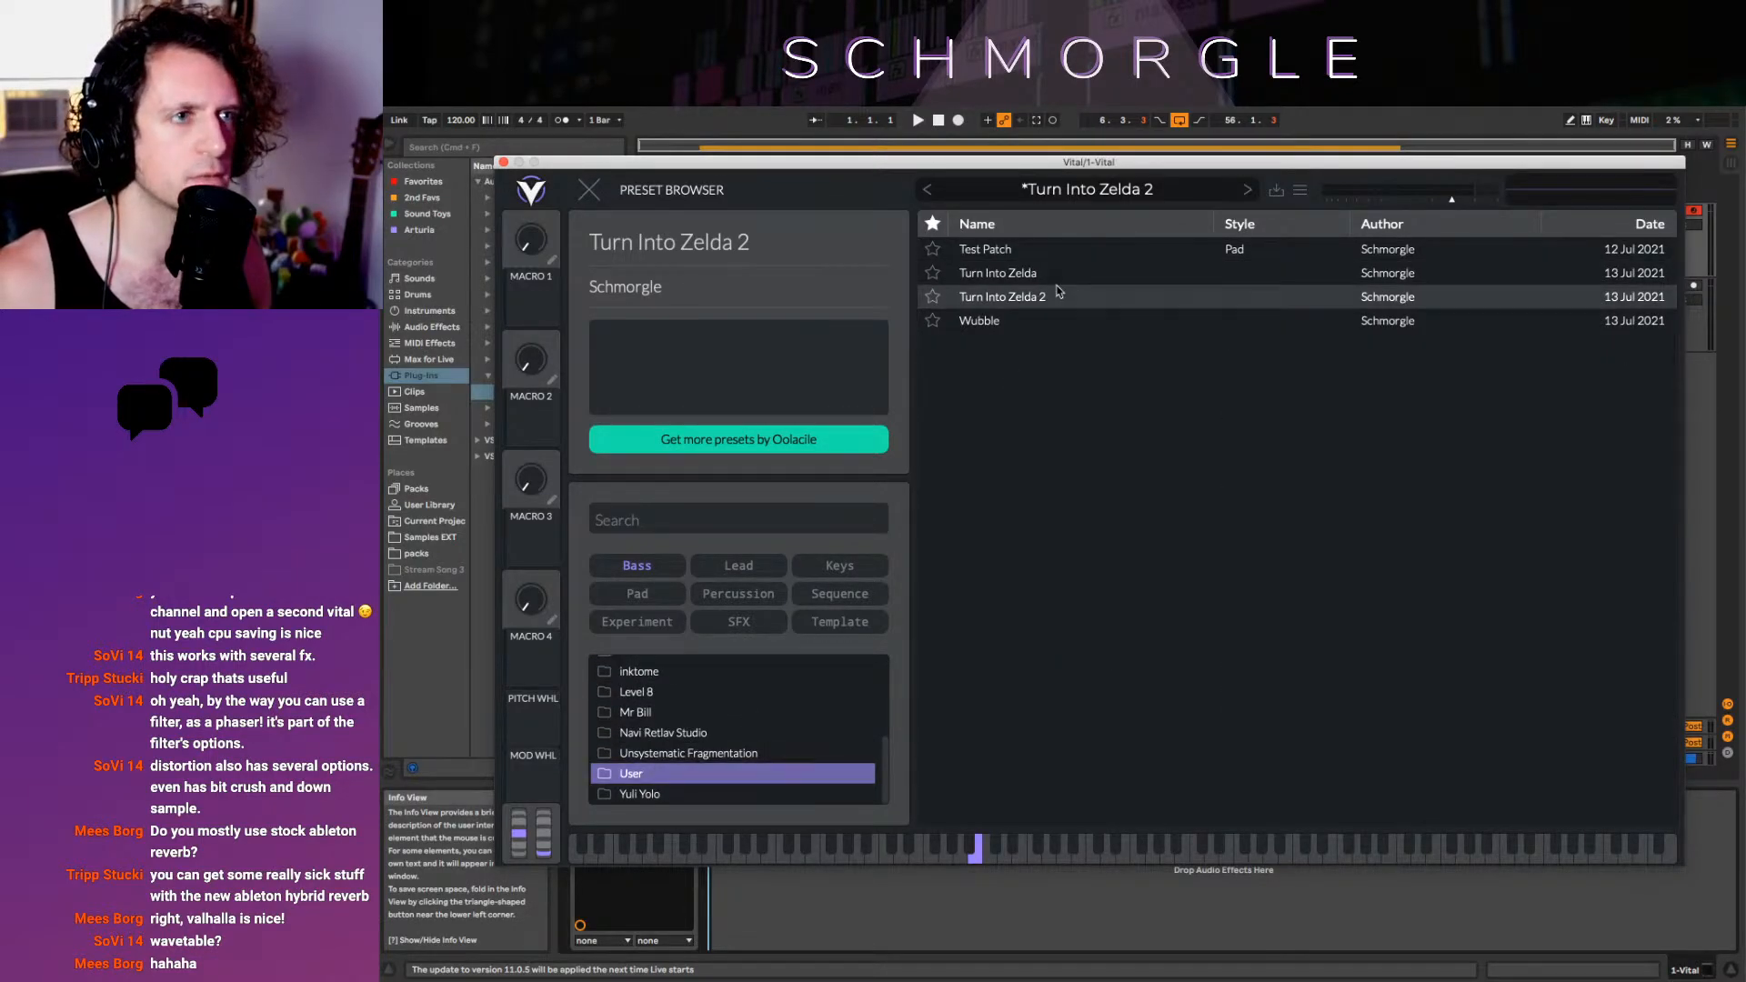
pyautogui.click(1003, 318)
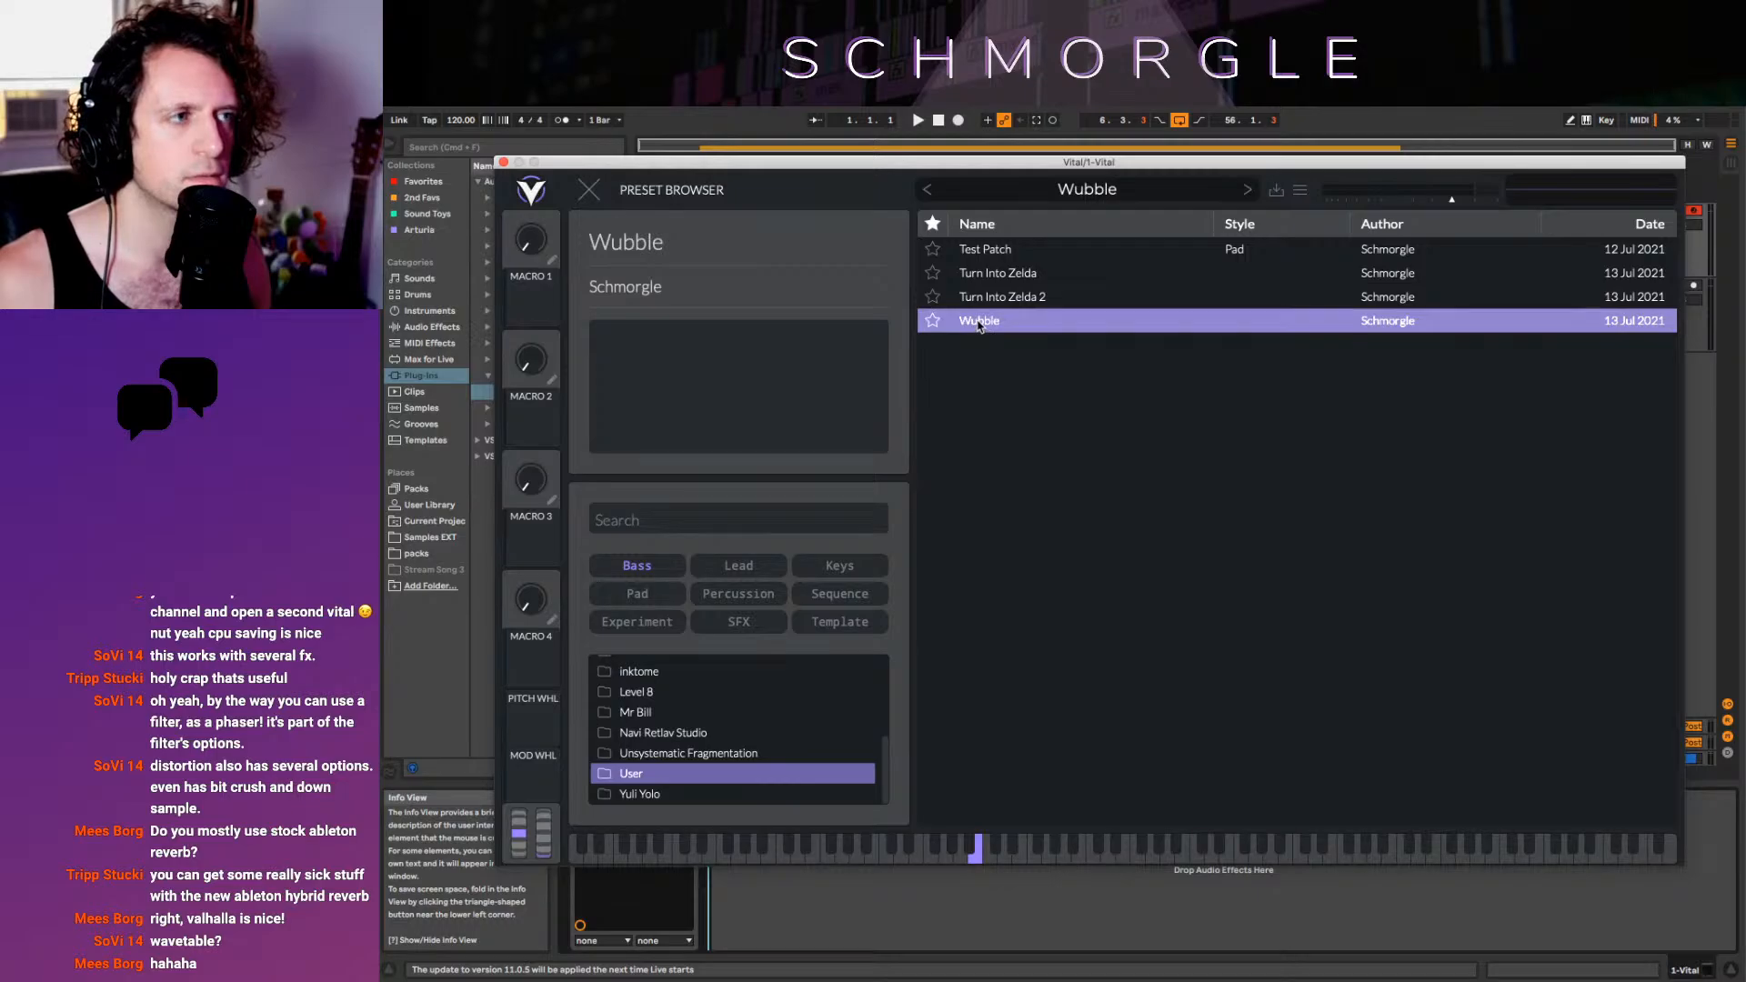
pyautogui.click(585, 195)
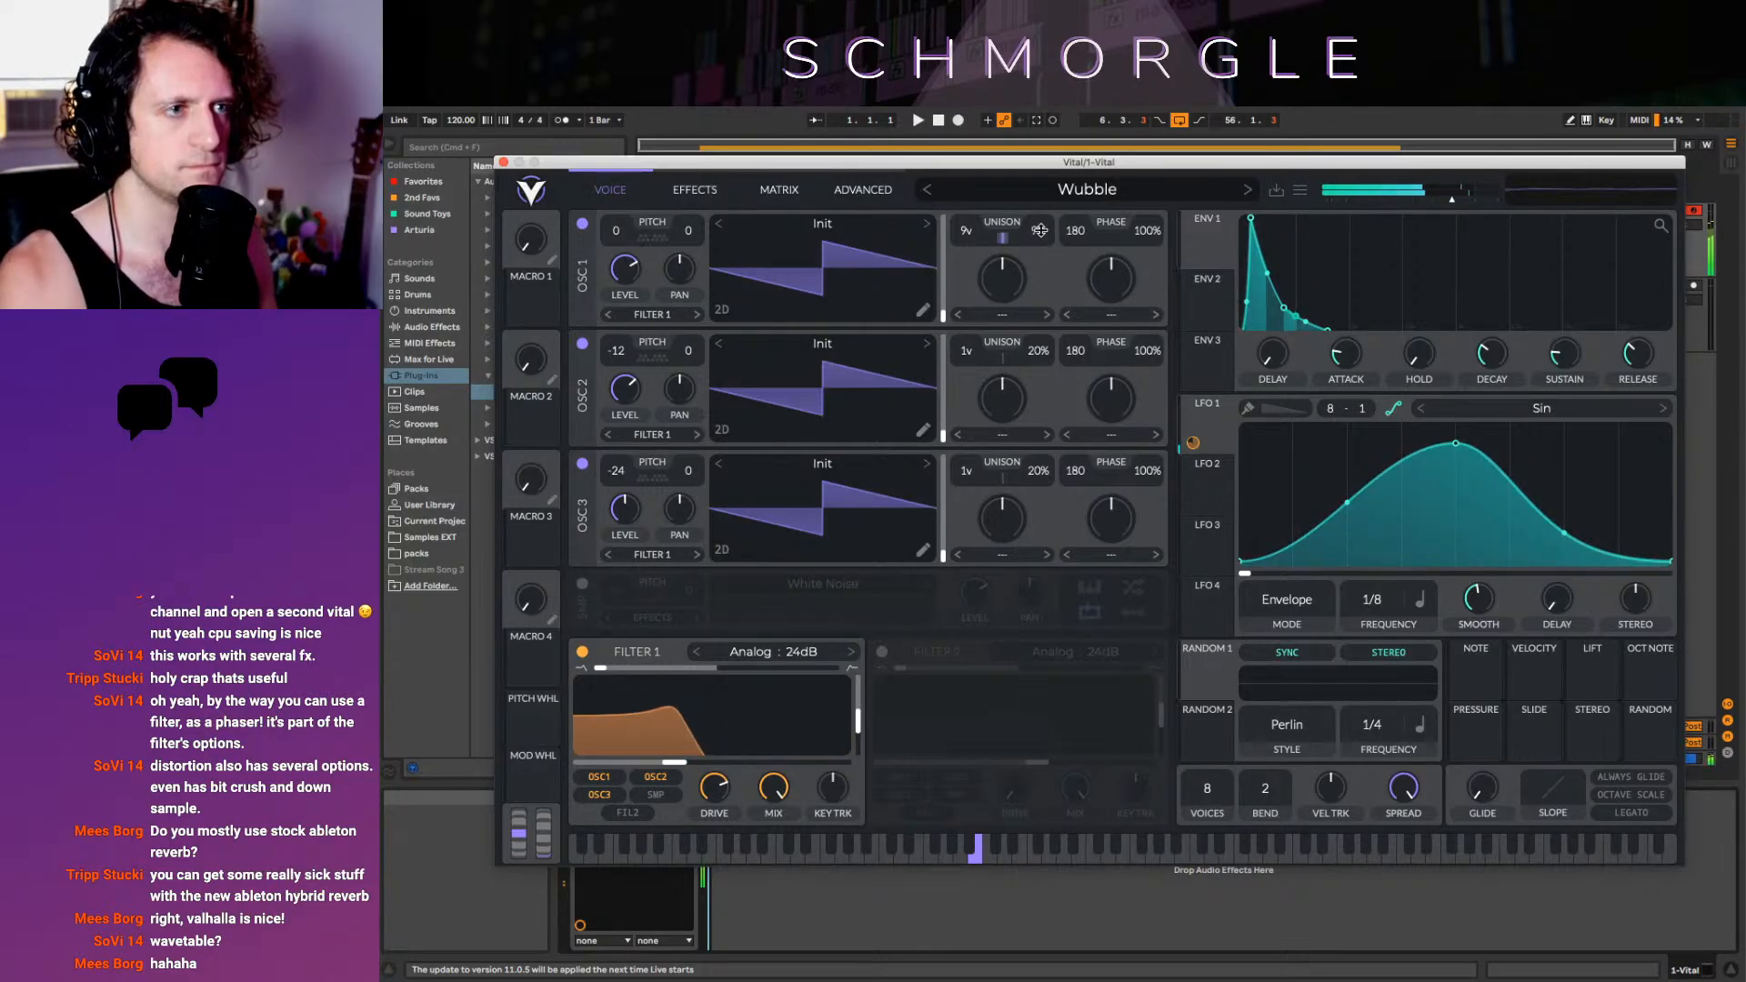
# Set oscillator 1's unison detune to 5%, and try detuning oscillator 3 before resetting its fine tune to the default
pyautogui.moveTo(1039, 230); pyautogui.dragTo(1048, 251)
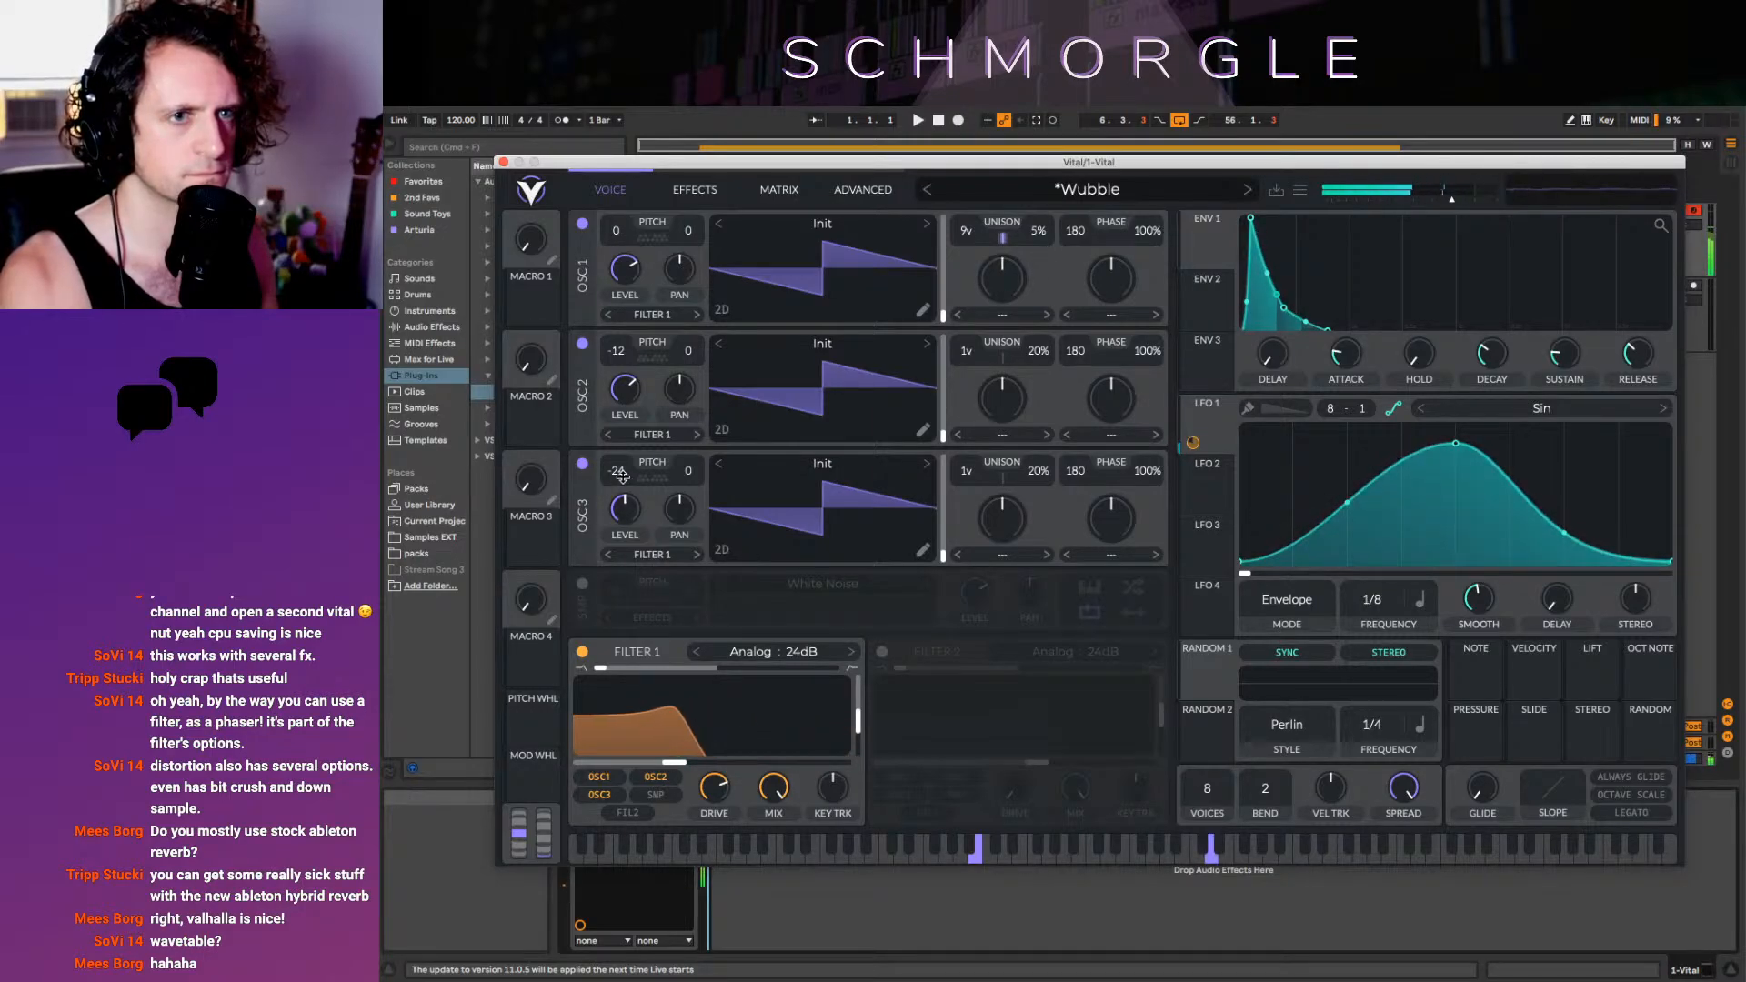
pyautogui.moveTo(690, 472); pyautogui.dragTo(701, 320)
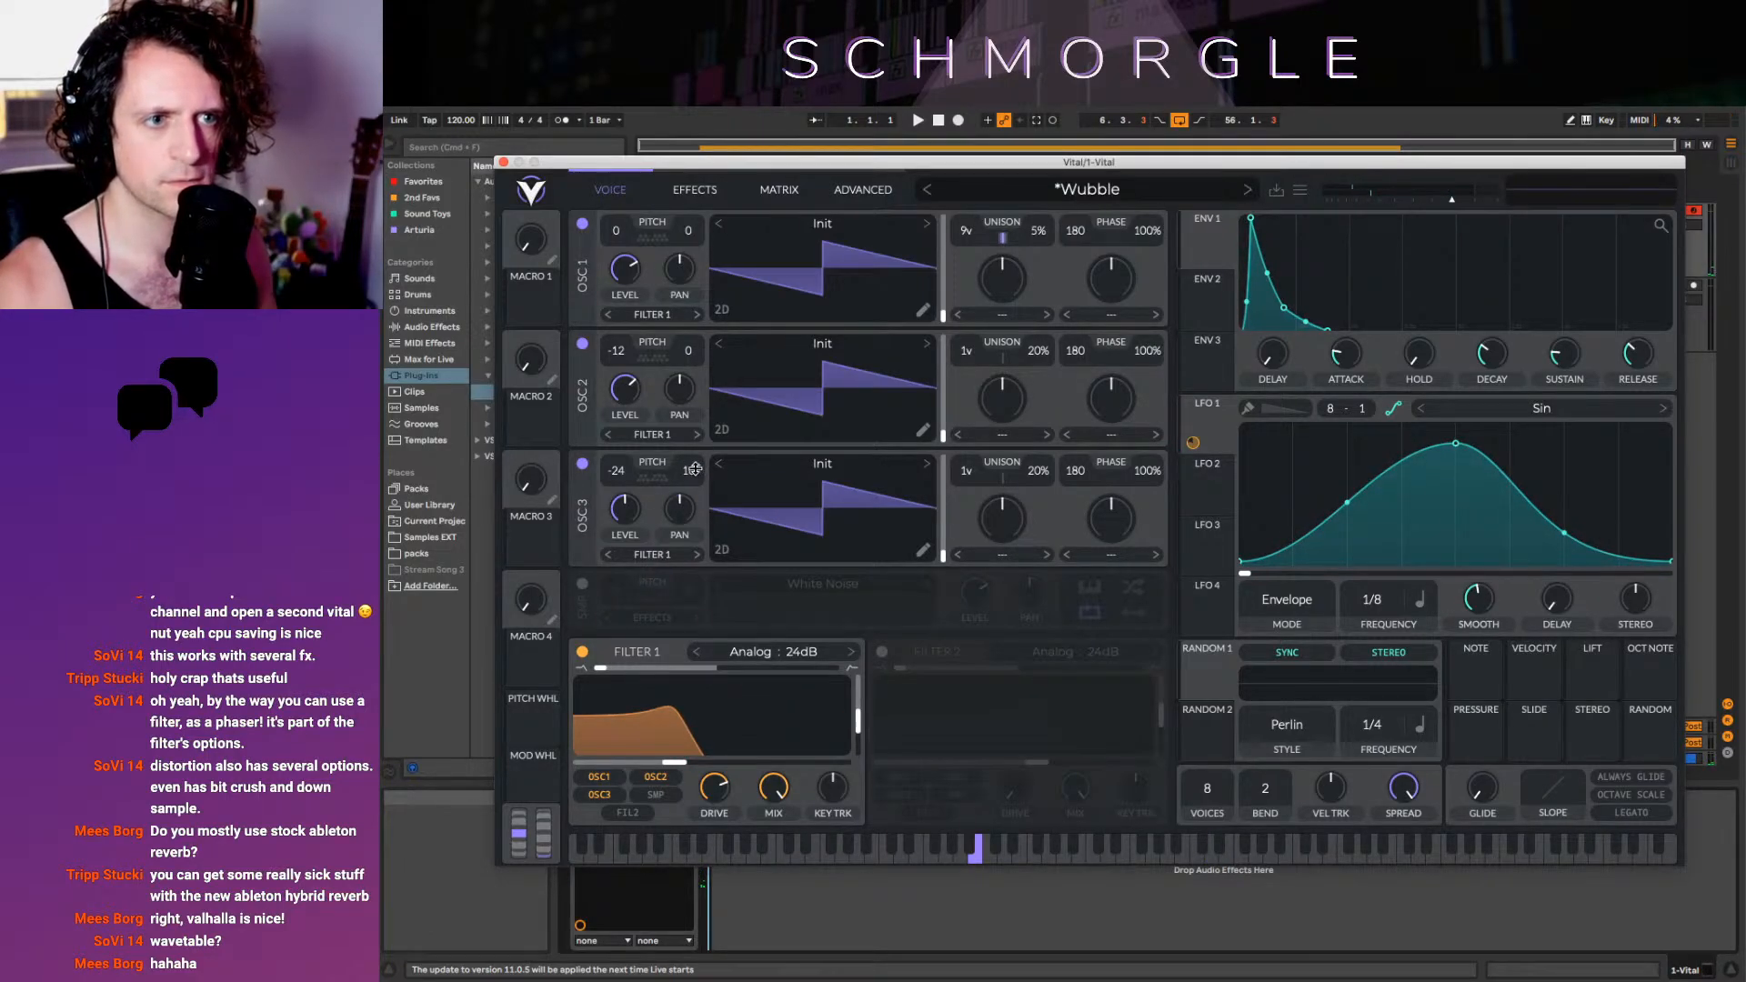
pyautogui.moveTo(690, 471); pyautogui.dragTo(689, 482)
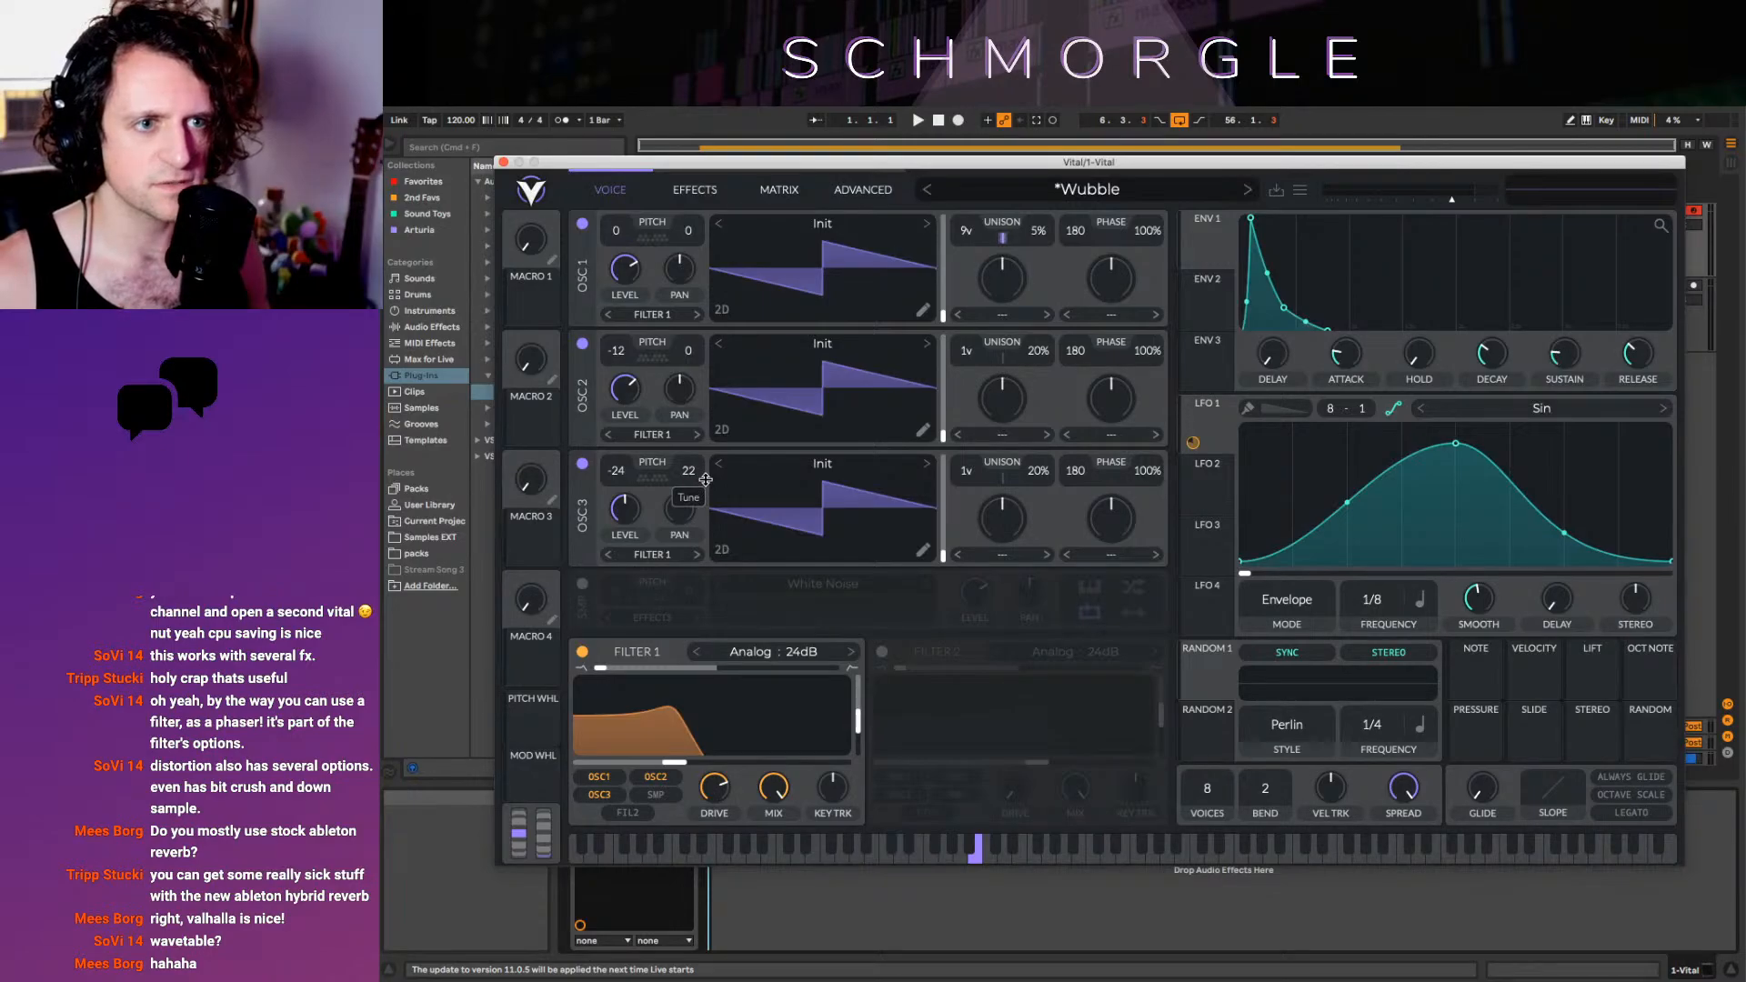
pyautogui.rightClick(694, 468)
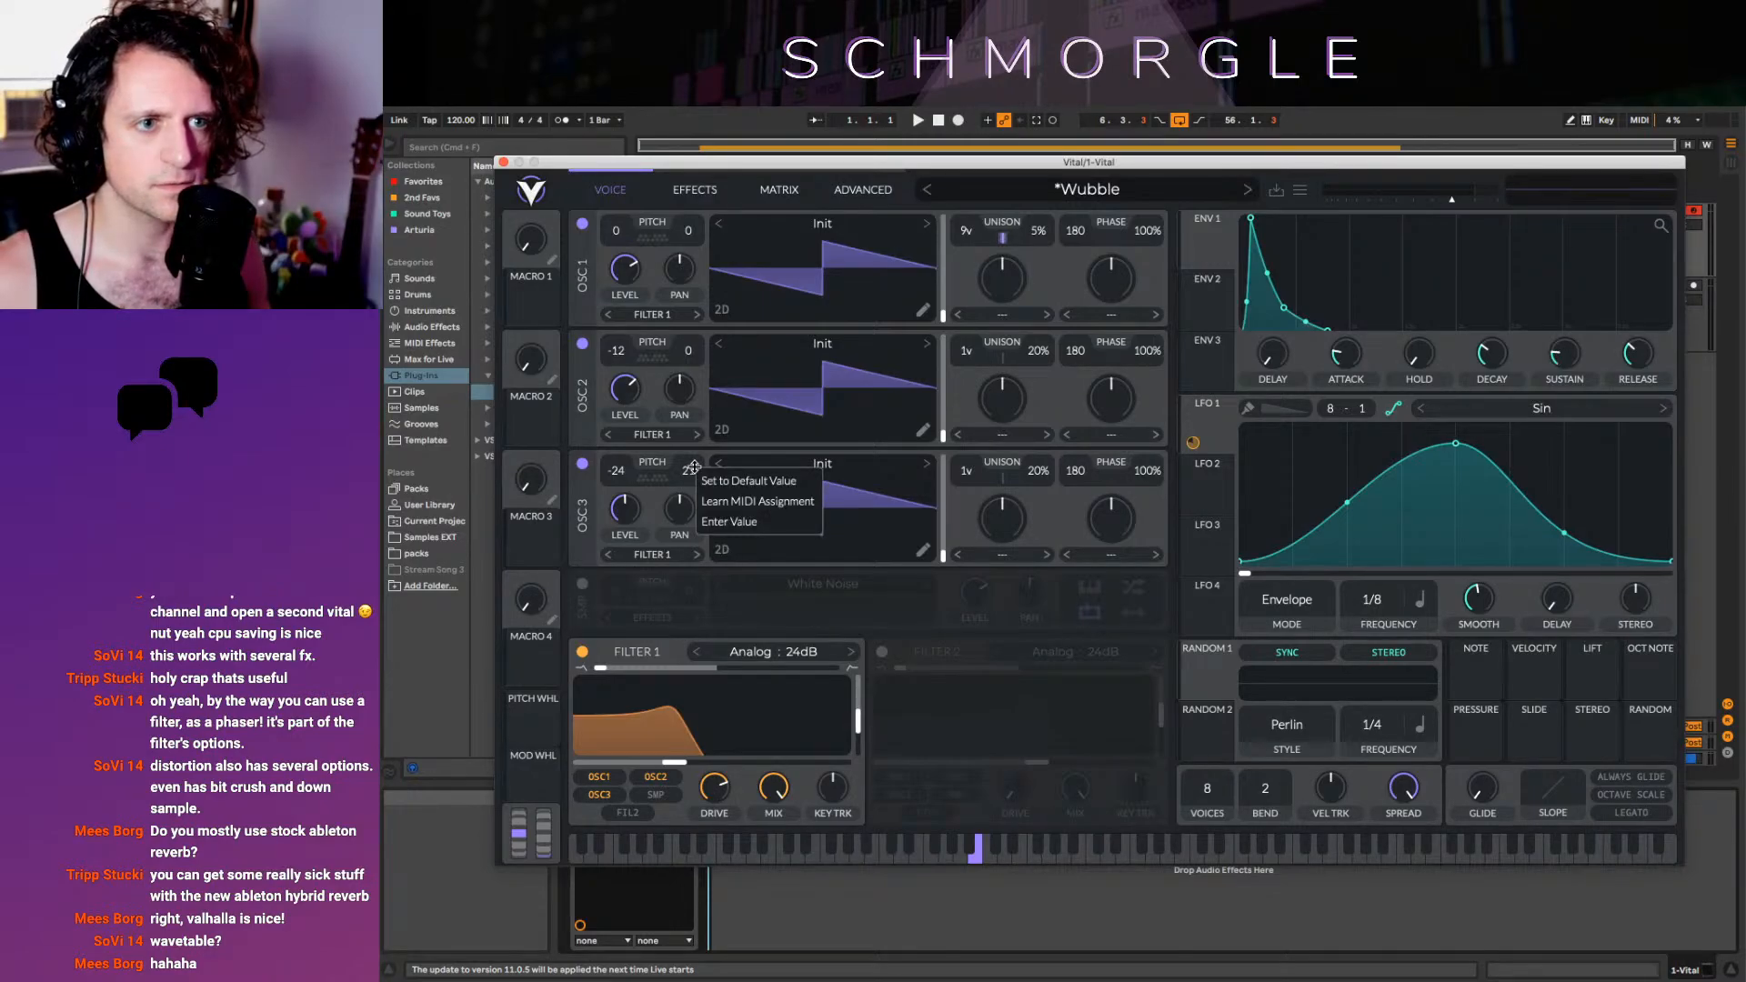
pyautogui.click(749, 480)
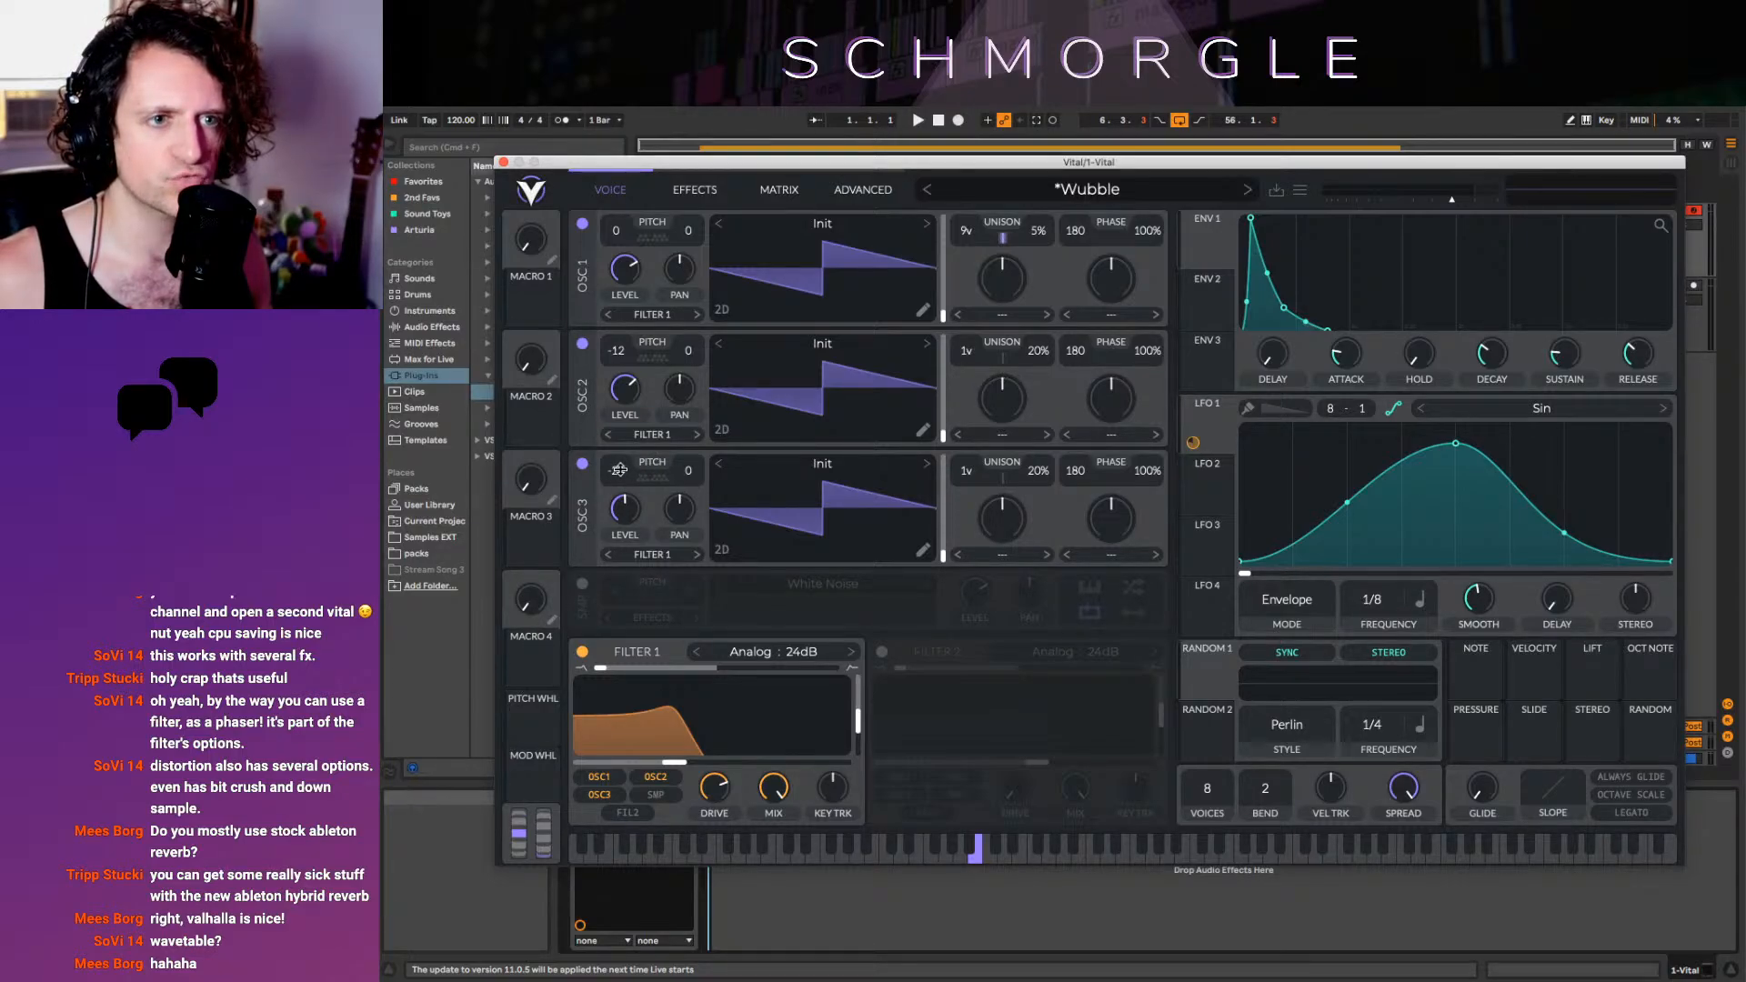
pyautogui.moveTo(619, 469); pyautogui.dragTo(542, 623)
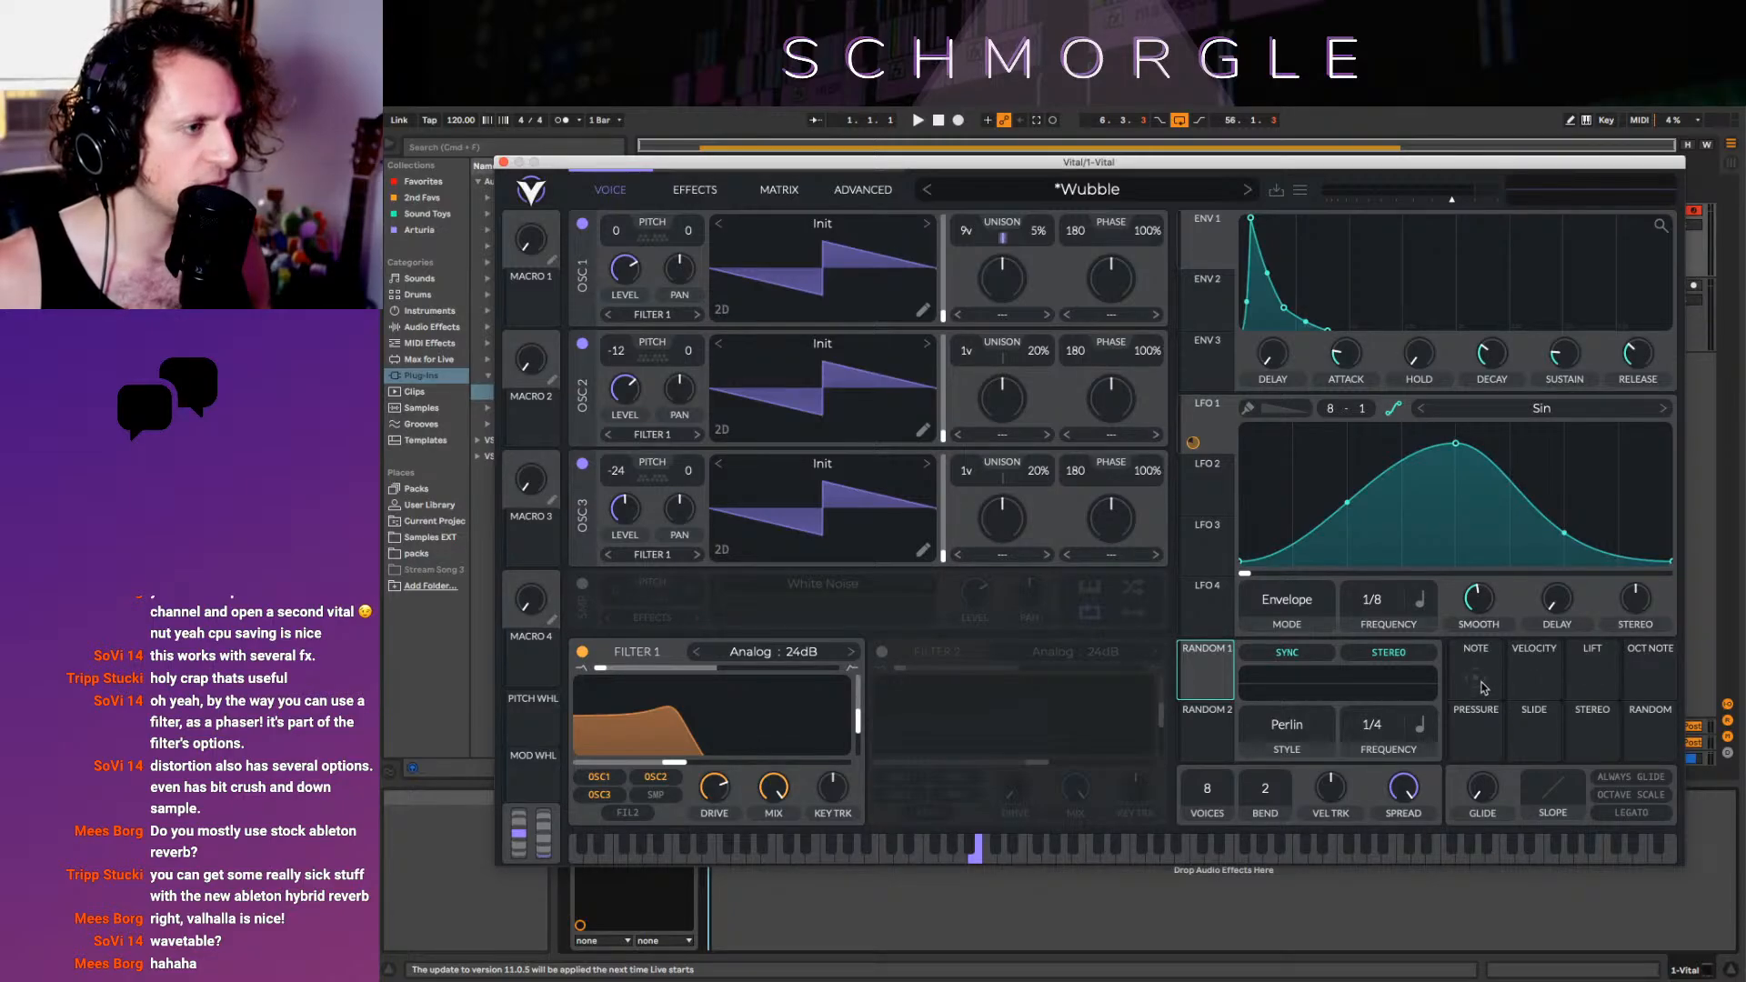
# Try out the slide modulation source, the pitch and mod wheels, and MIDI learn for the pitch wheel
pyautogui.moveTo(1537, 722); pyautogui.dragTo(799, 889)
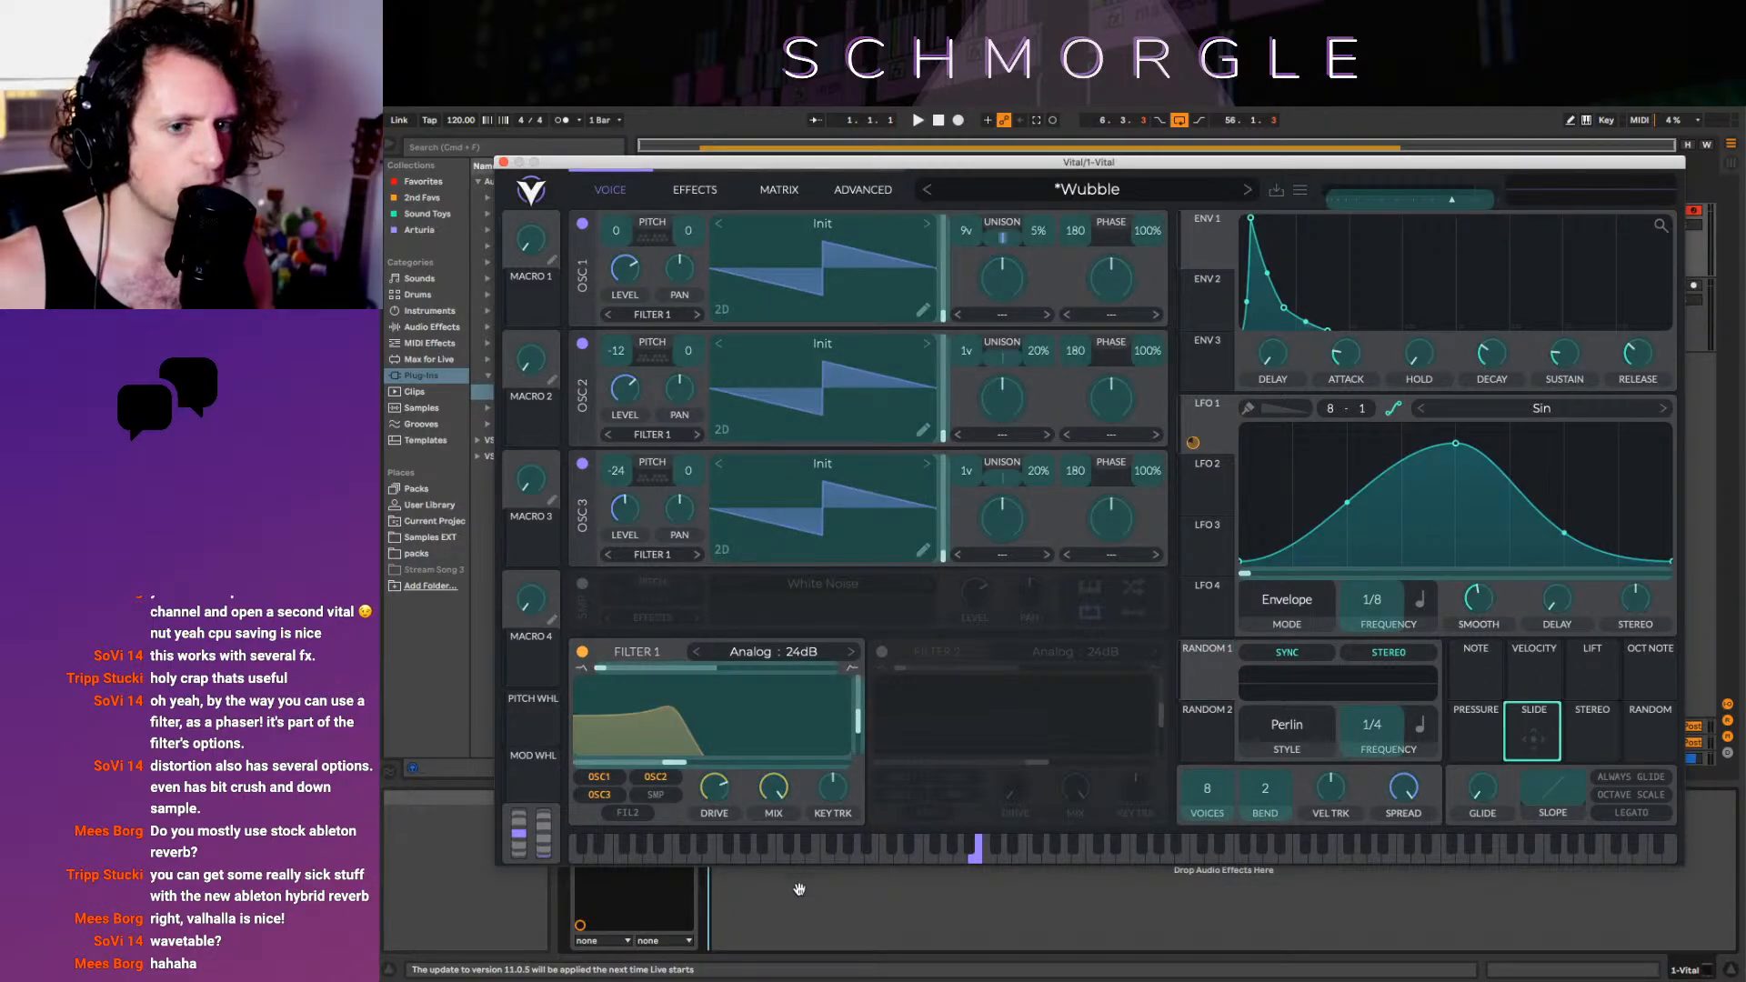
pyautogui.moveTo(520, 840); pyautogui.dragTo(522, 846)
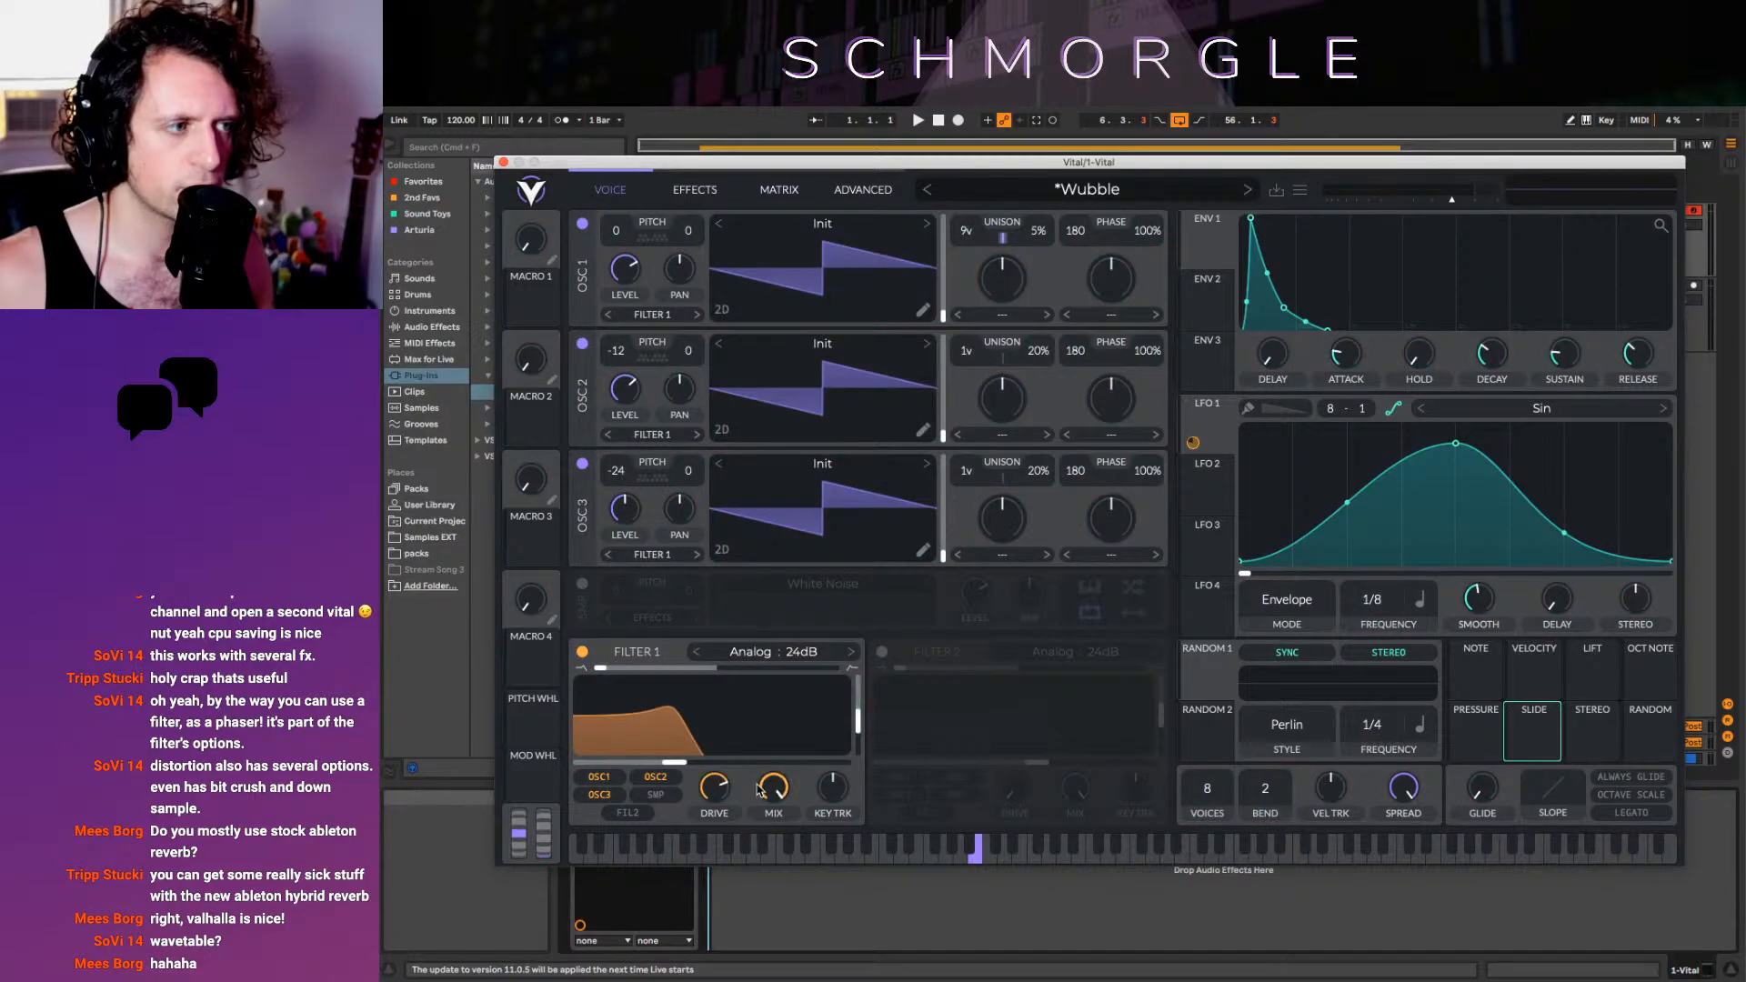
pyautogui.click(519, 838)
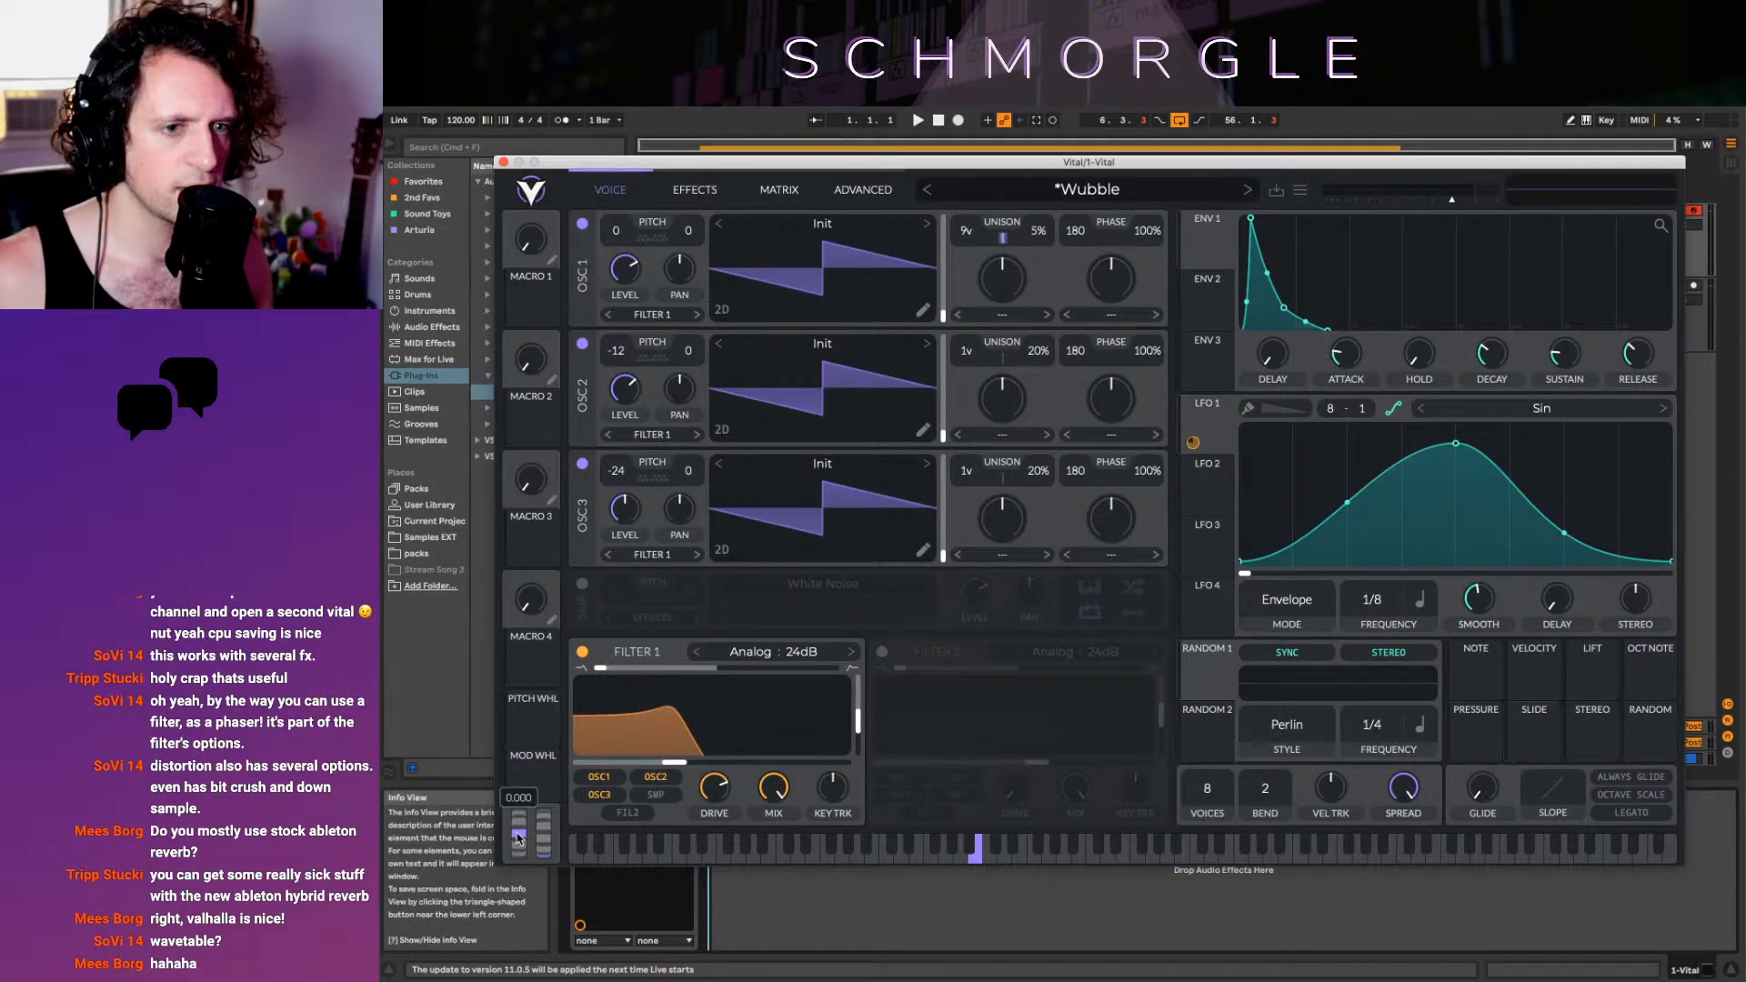
pyautogui.moveTo(597, 752); pyautogui.dragTo(515, 830)
pyautogui.rightClick(520, 838)
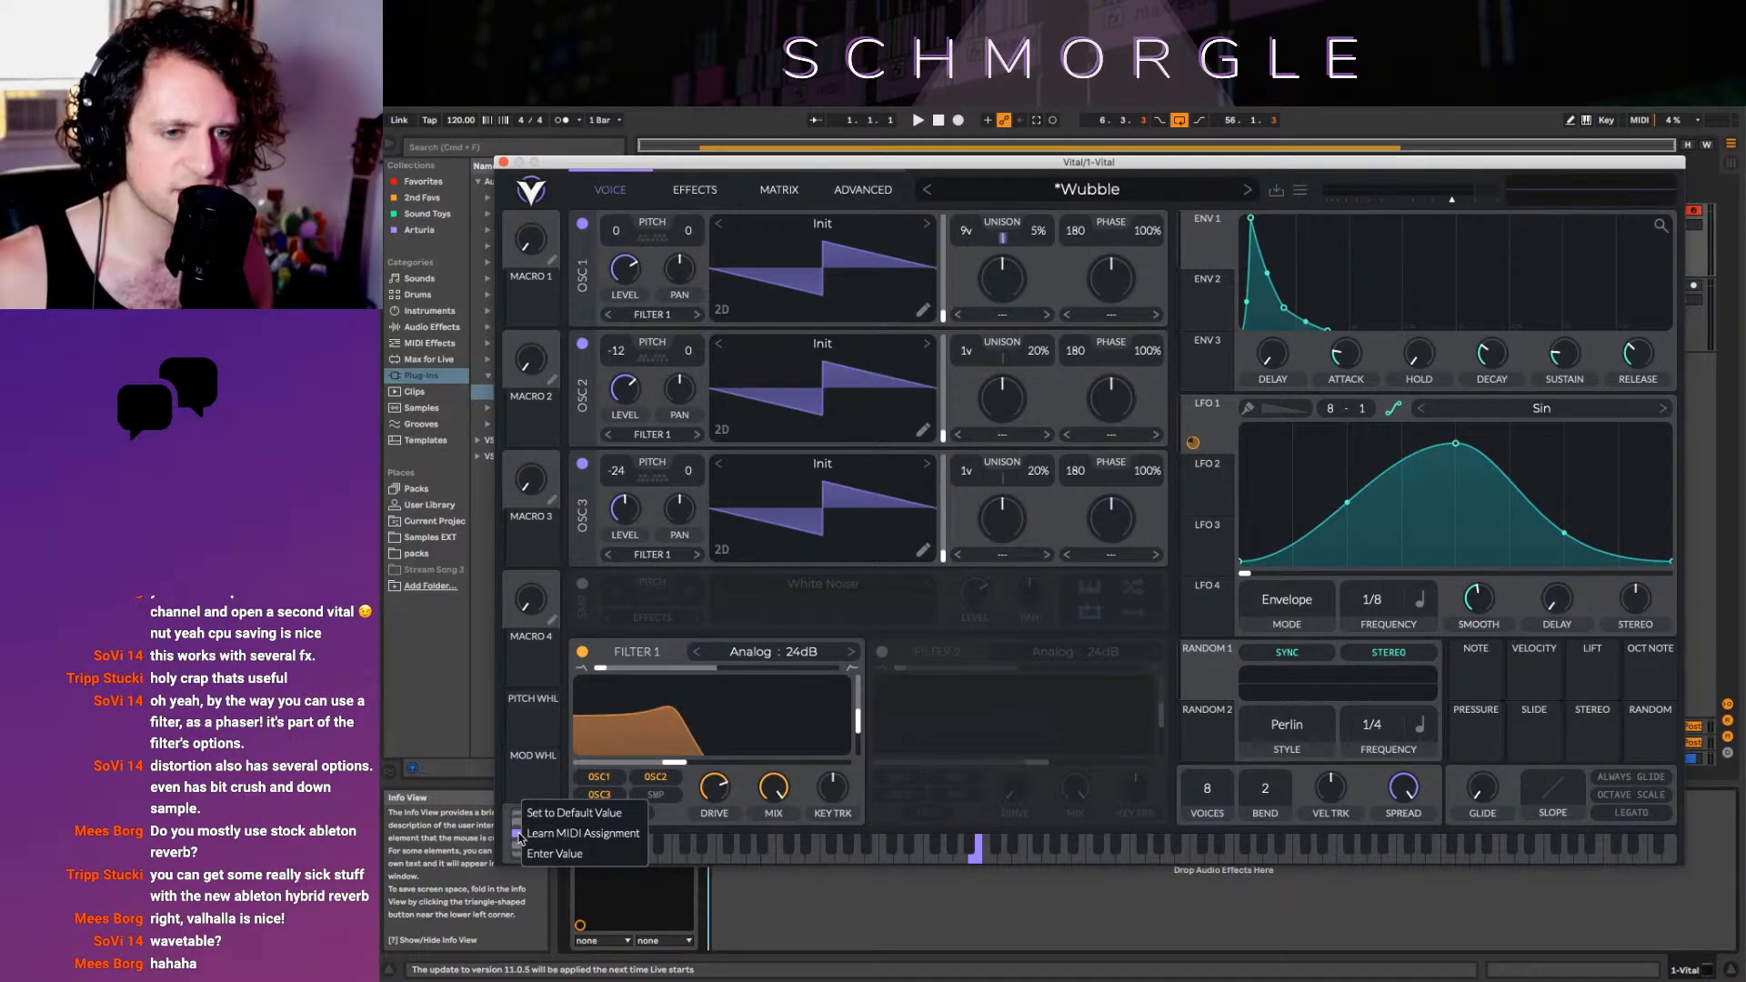
pyautogui.click(550, 835)
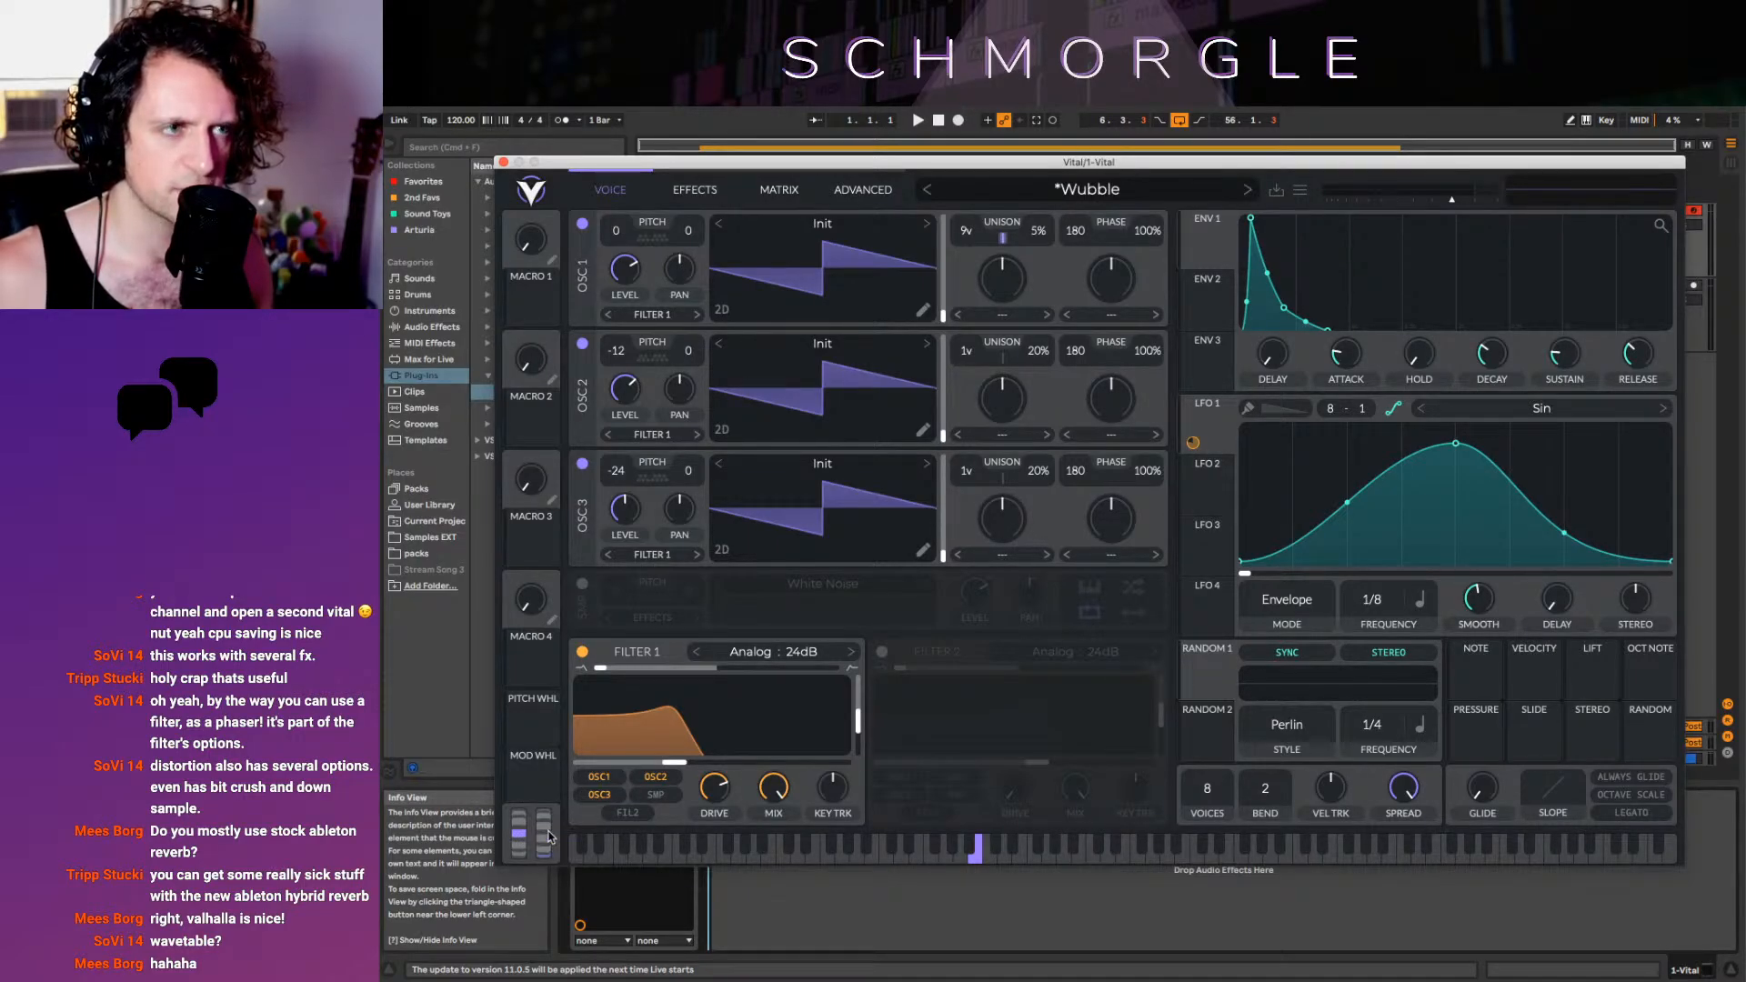
pyautogui.rightClick(522, 838)
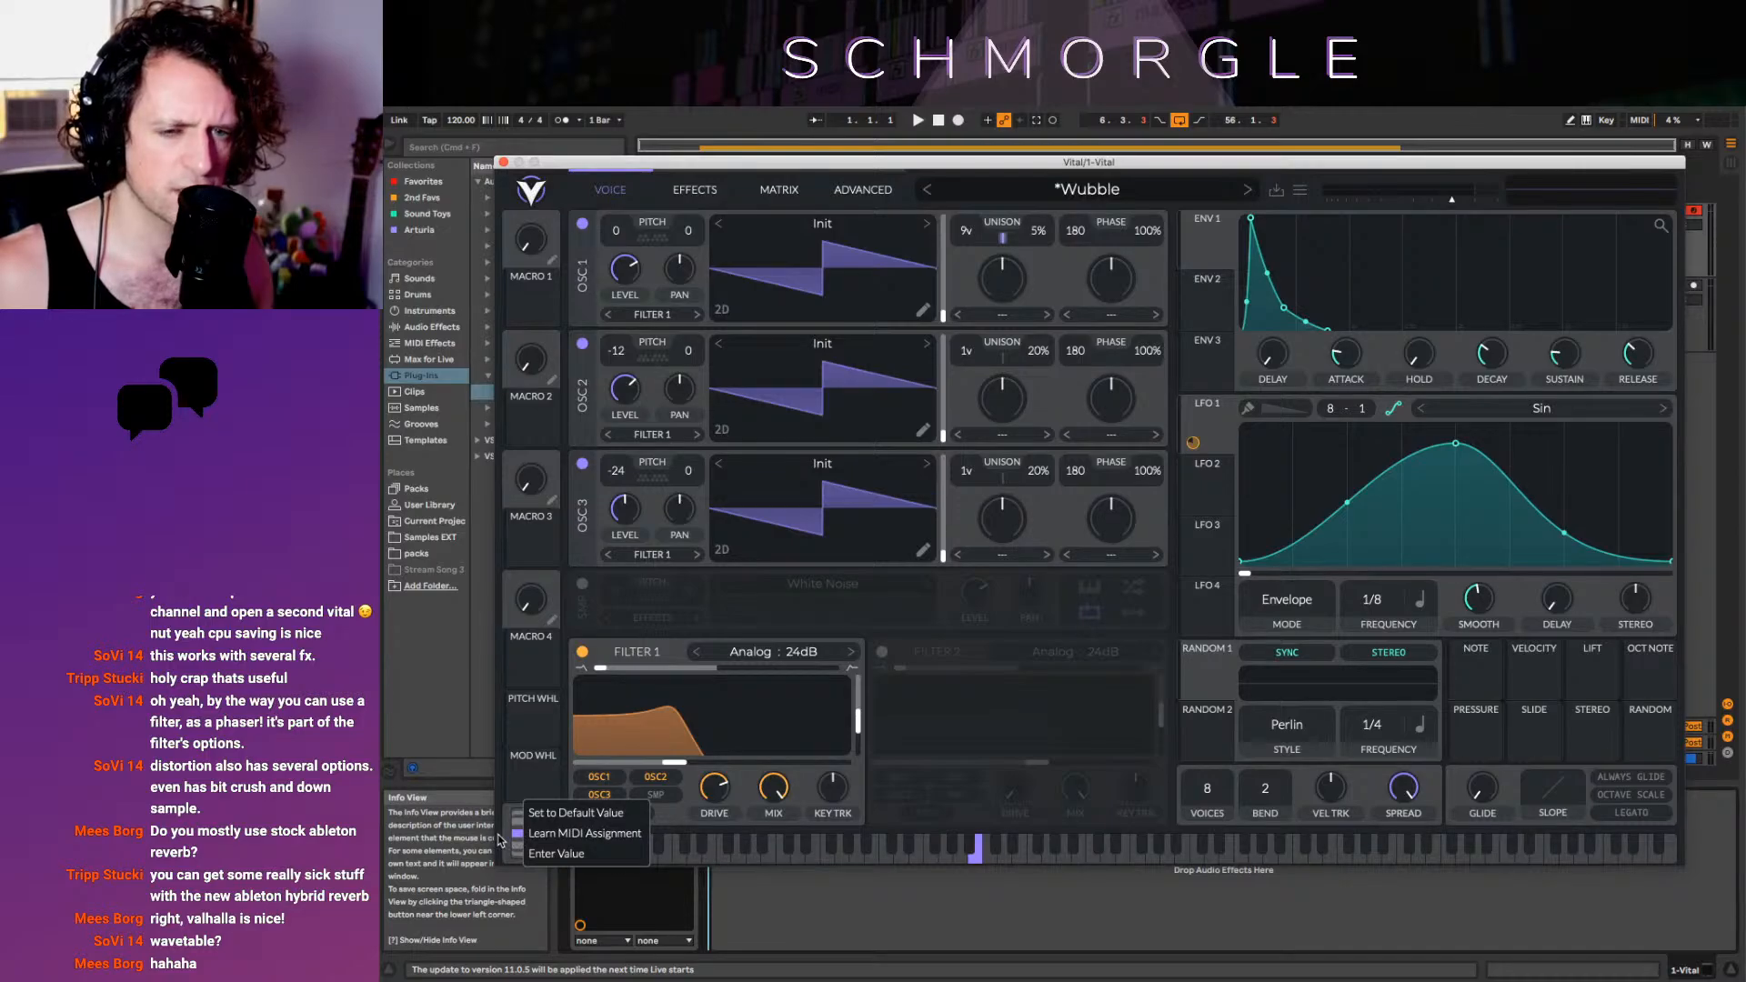
pyautogui.click(498, 838)
pyautogui.moveTo(545, 852); pyautogui.dragTo(530, 765)
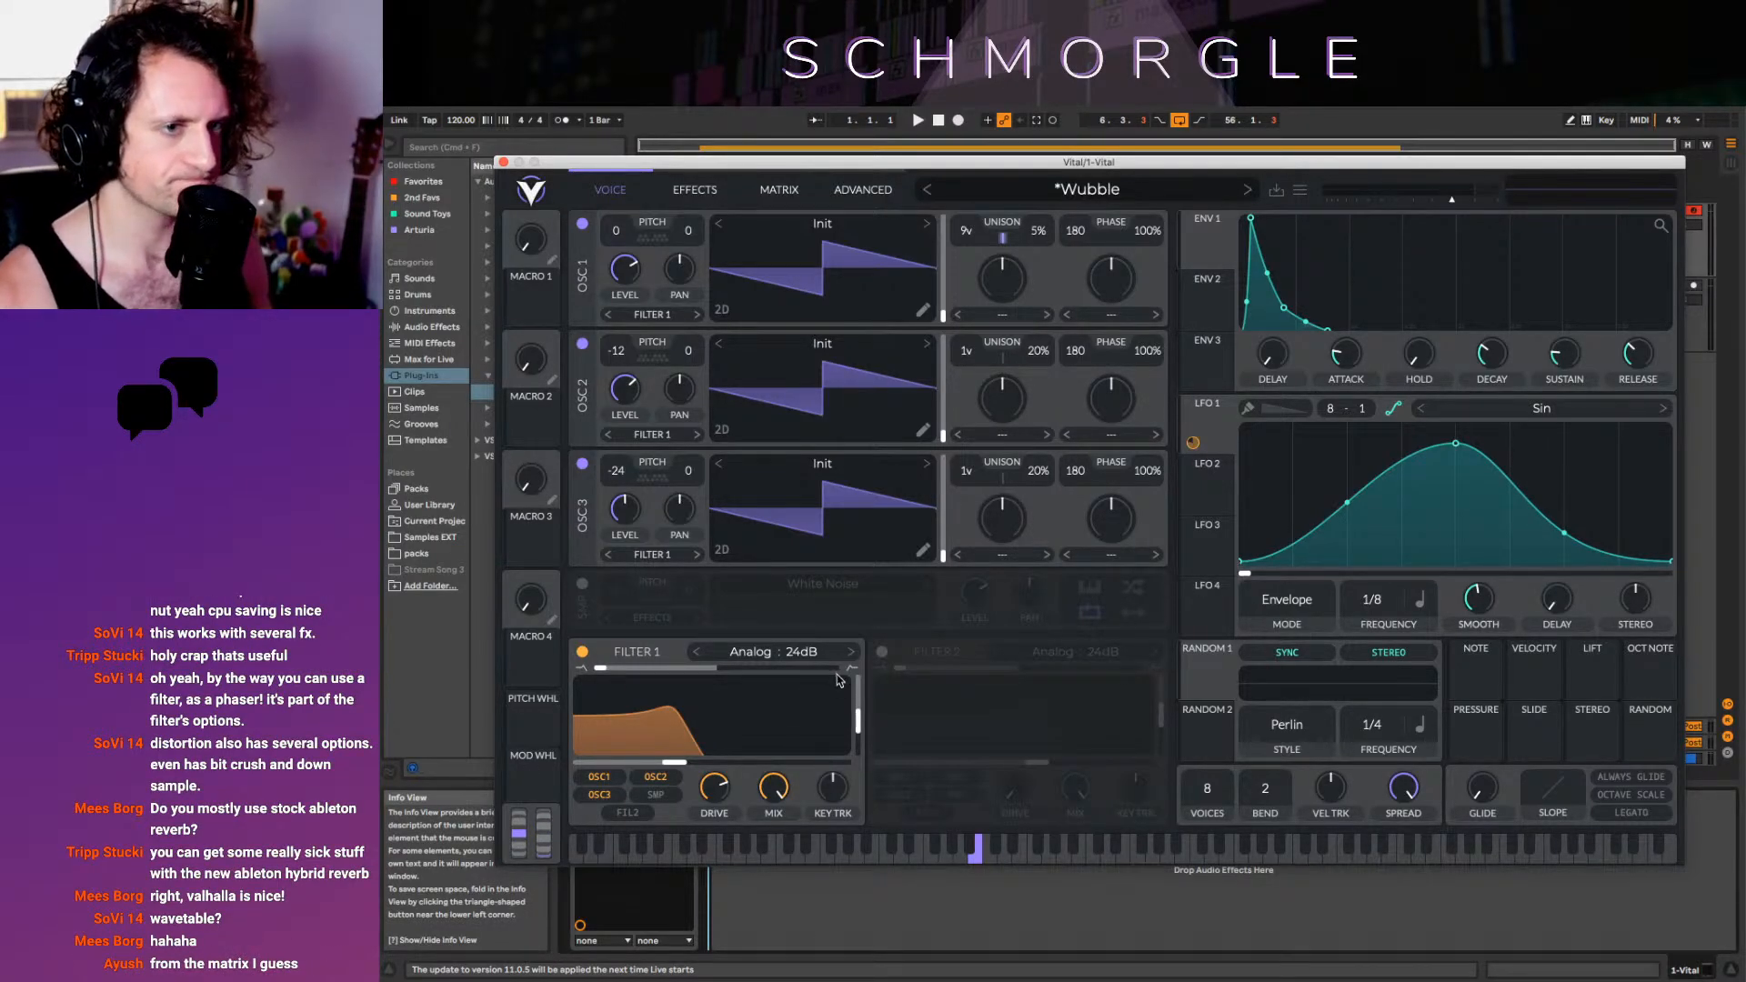
# View envelope 2, and toggle bipolar mode for the LFO 1 to filter 1 cutoff routing in the matrix, leaving it on
pyautogui.click(1228, 285)
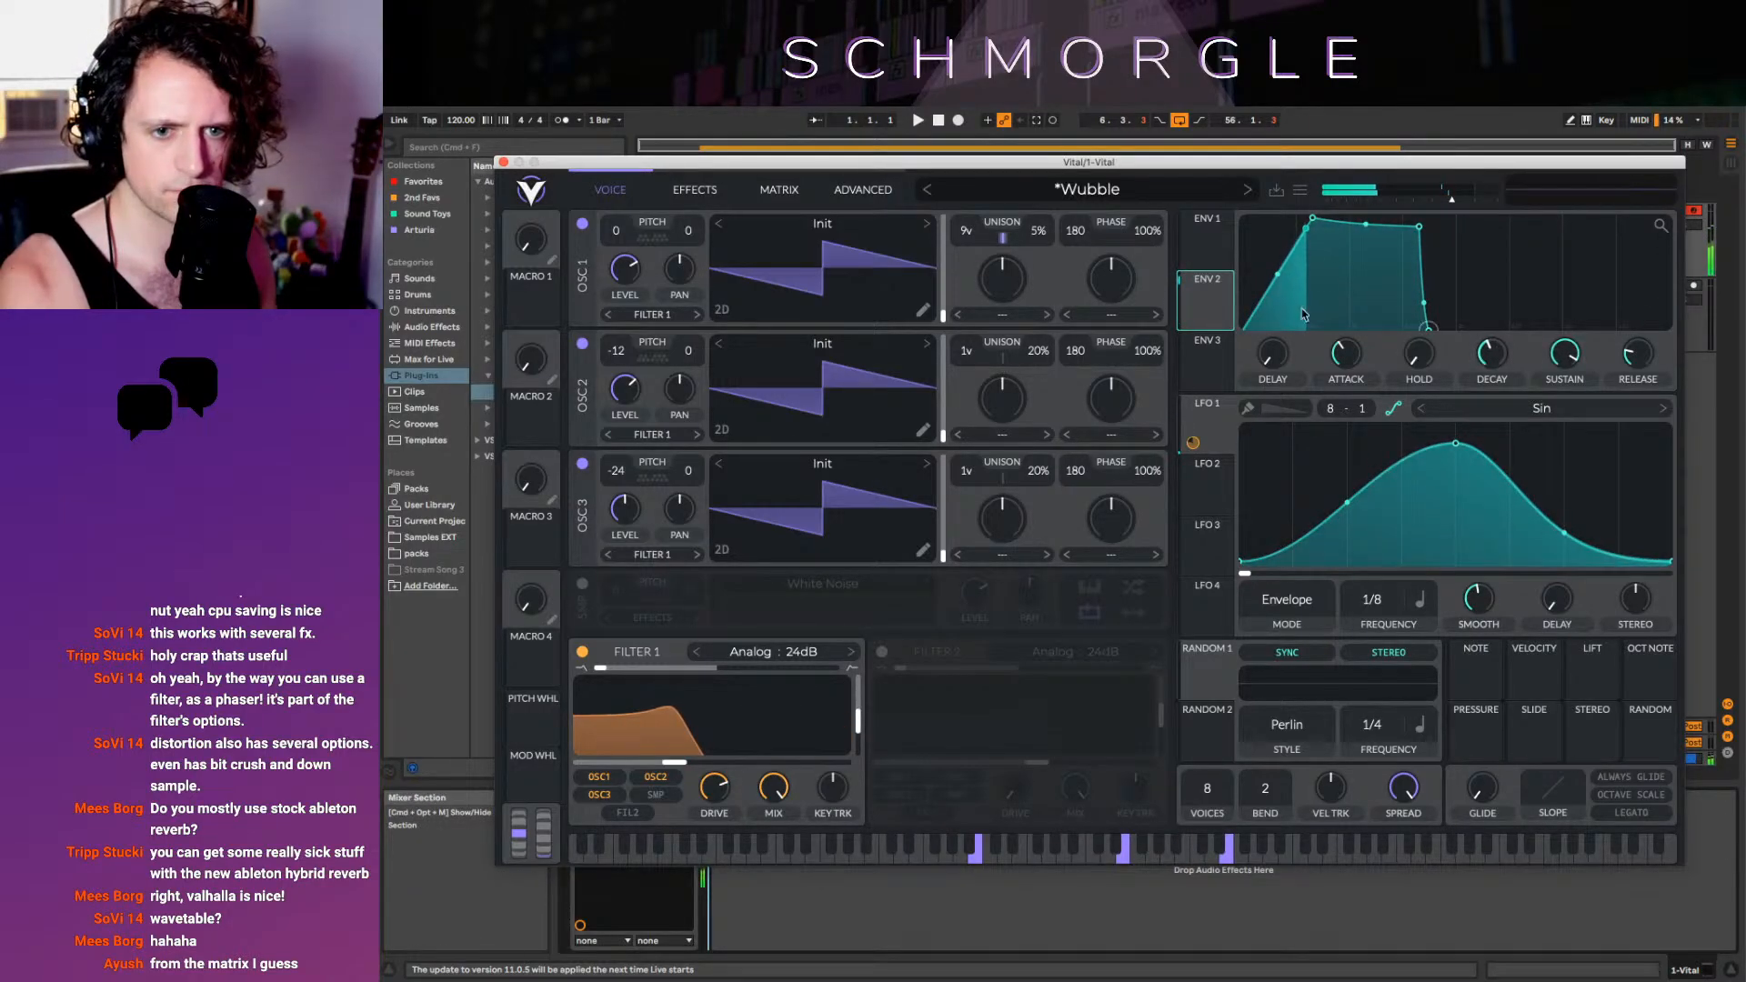
pyautogui.click(777, 189)
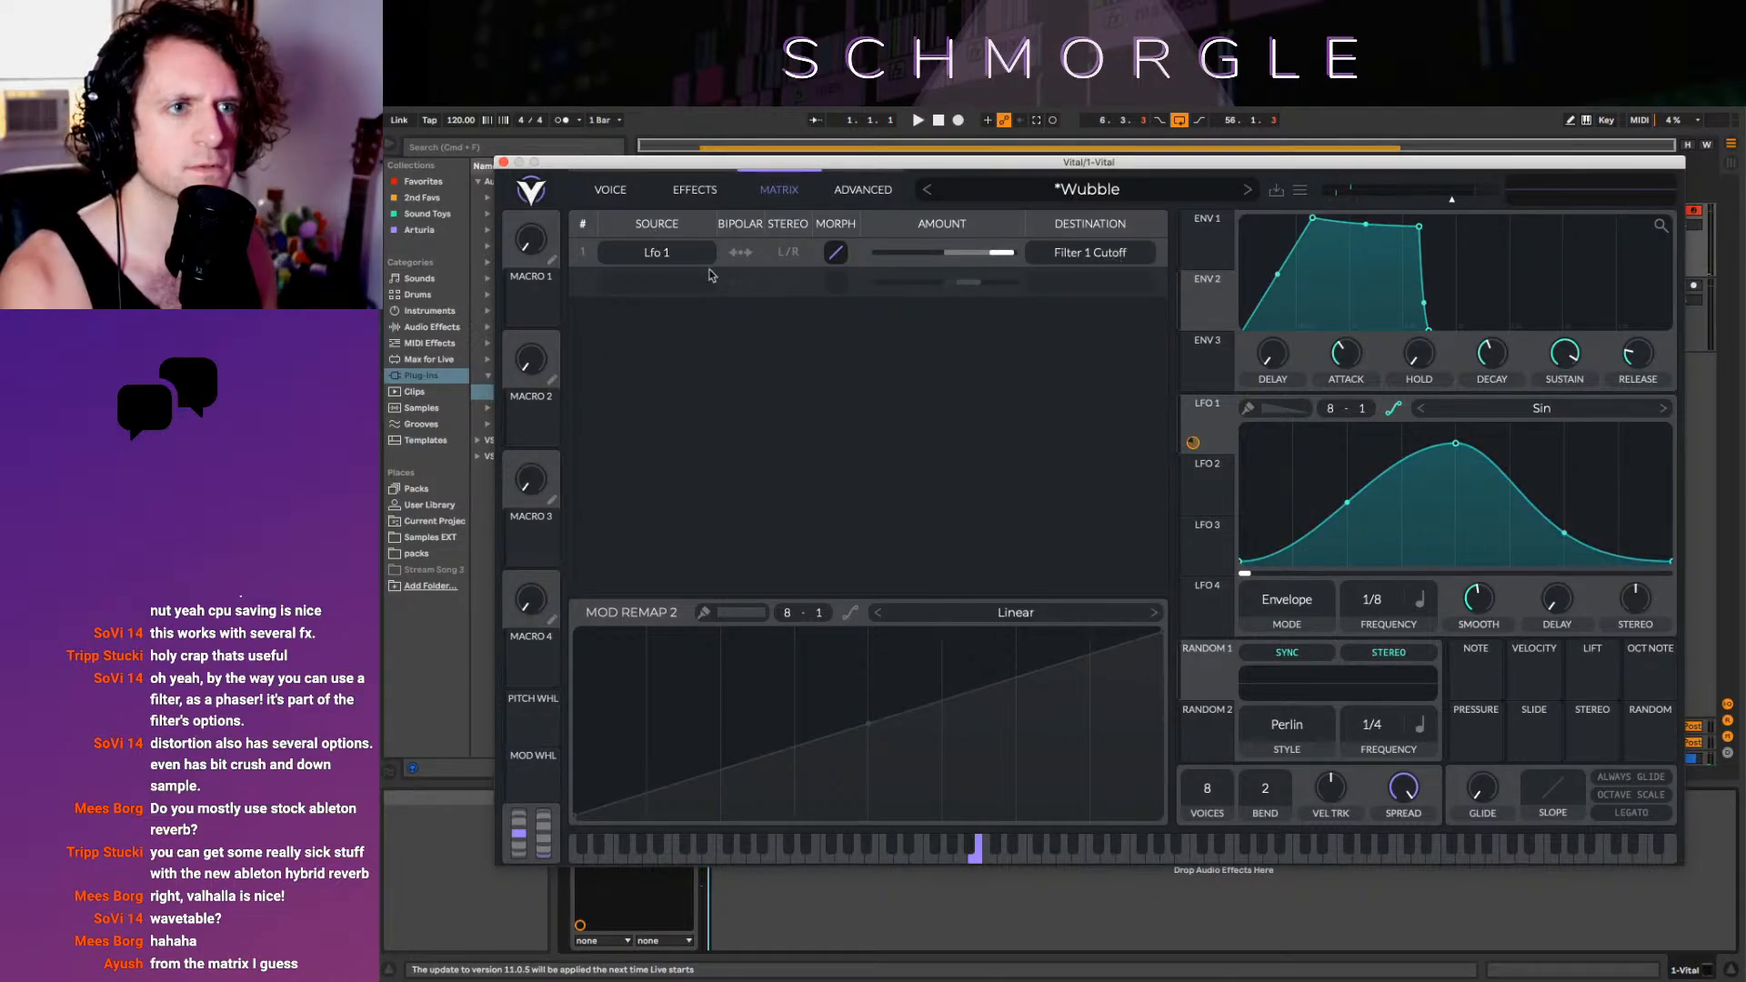
pyautogui.click(748, 258)
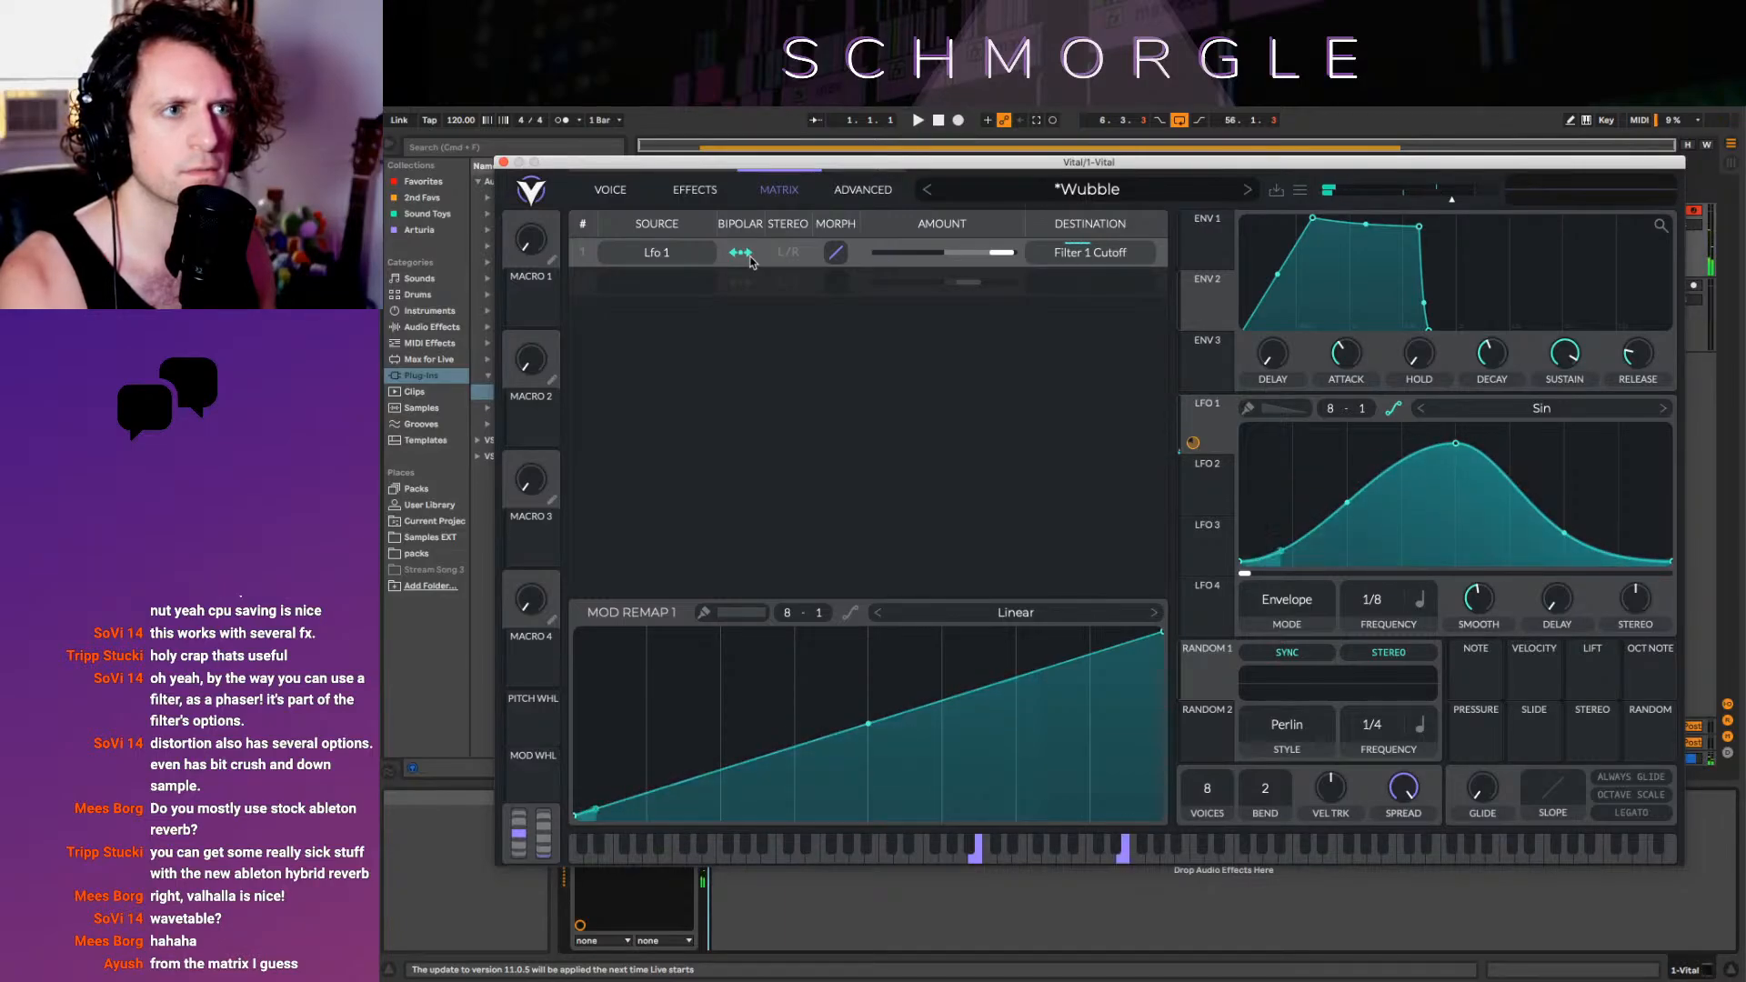
pyautogui.click(752, 261)
pyautogui.click(752, 261)
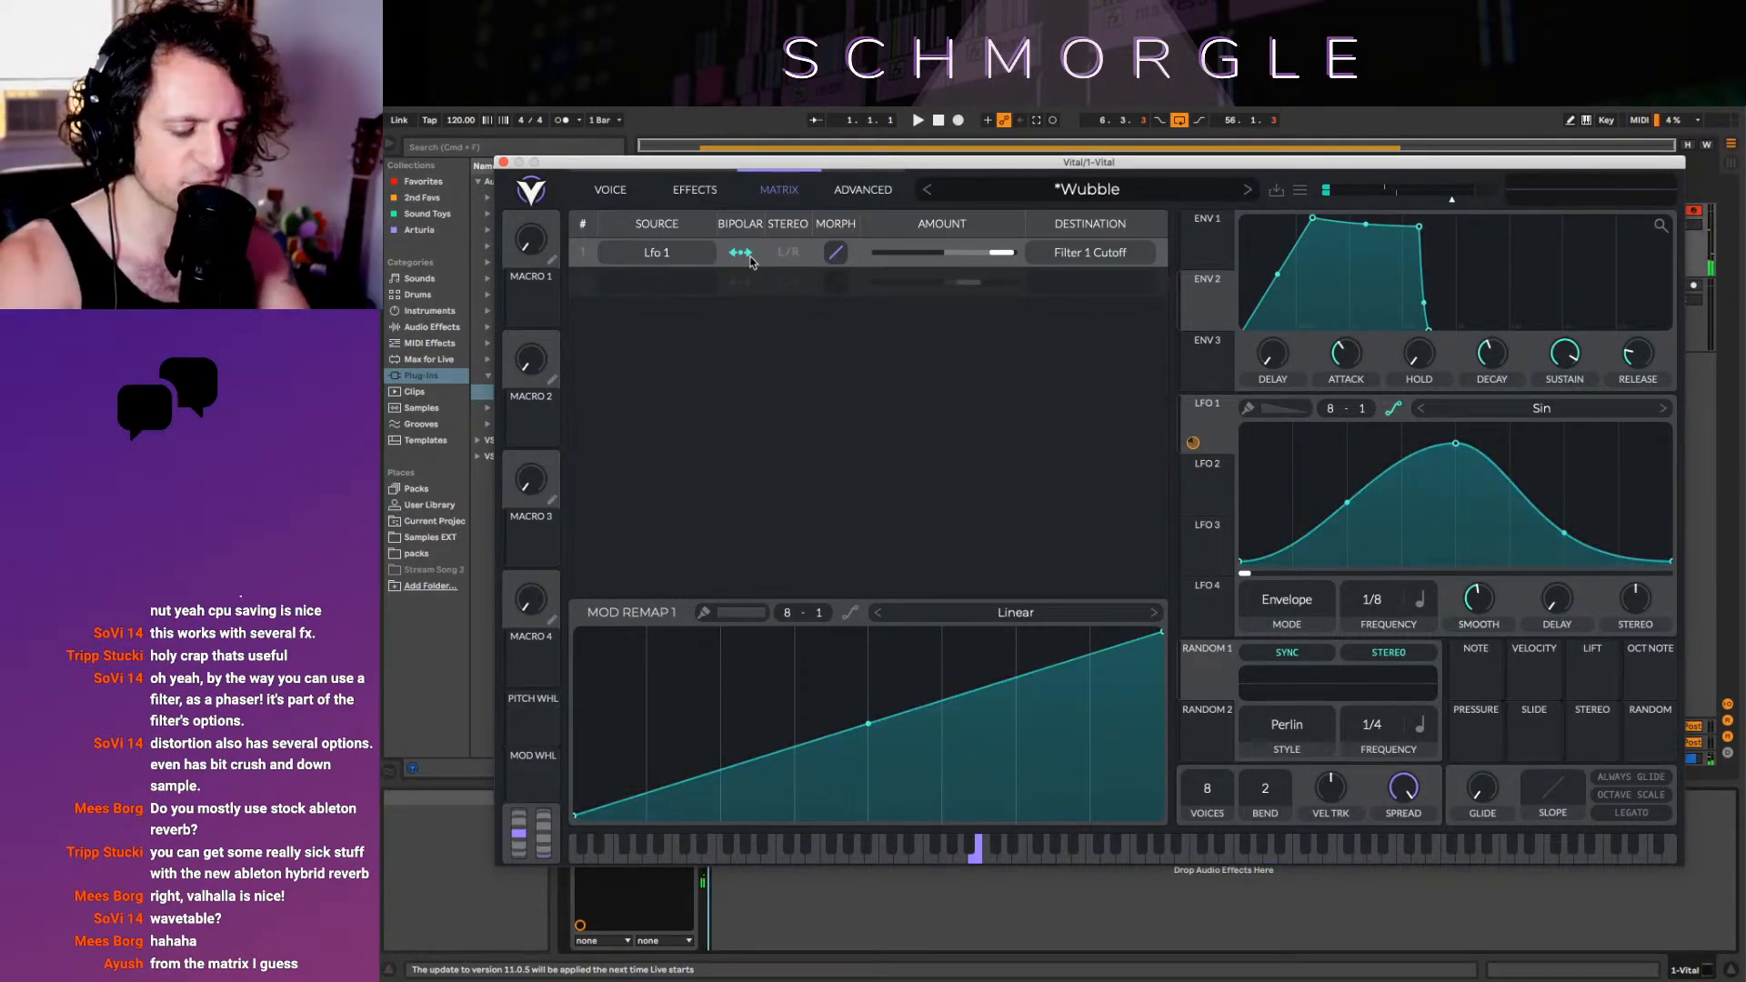
pyautogui.click(738, 255)
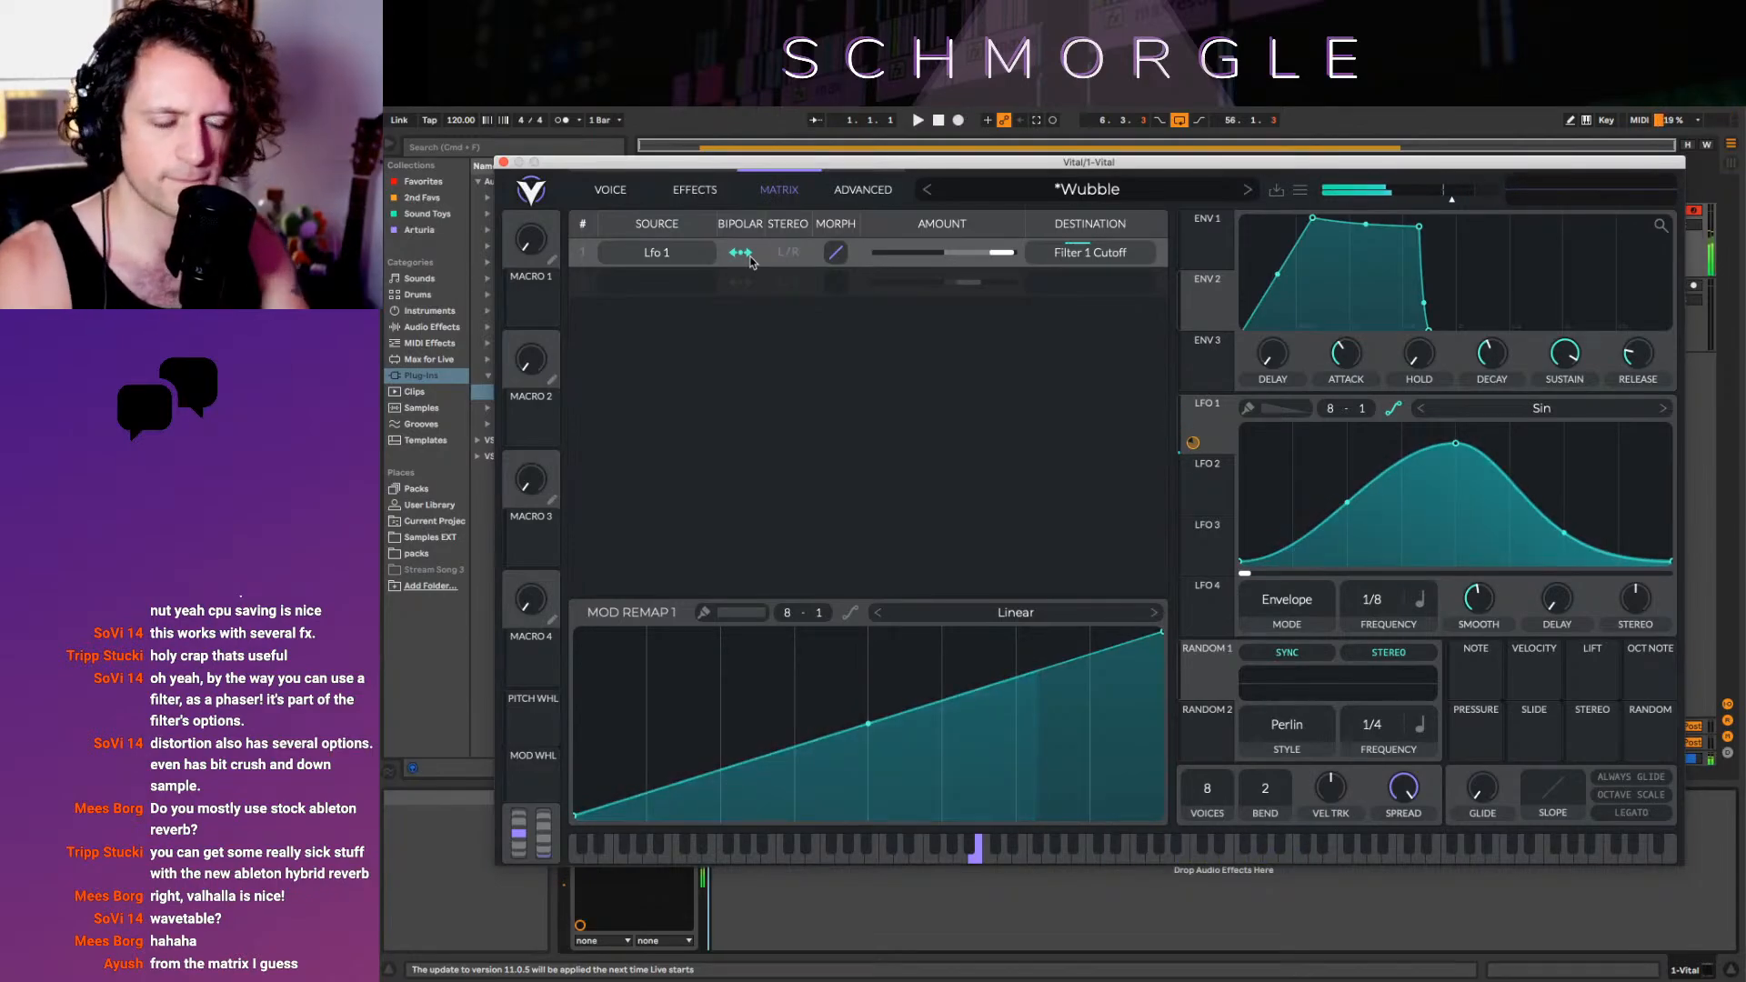
# Turn off bipolar mode for the LFO 1 to filter 1 cutoff routing, and show envelope 1 in the voice settings
pyautogui.click(739, 256)
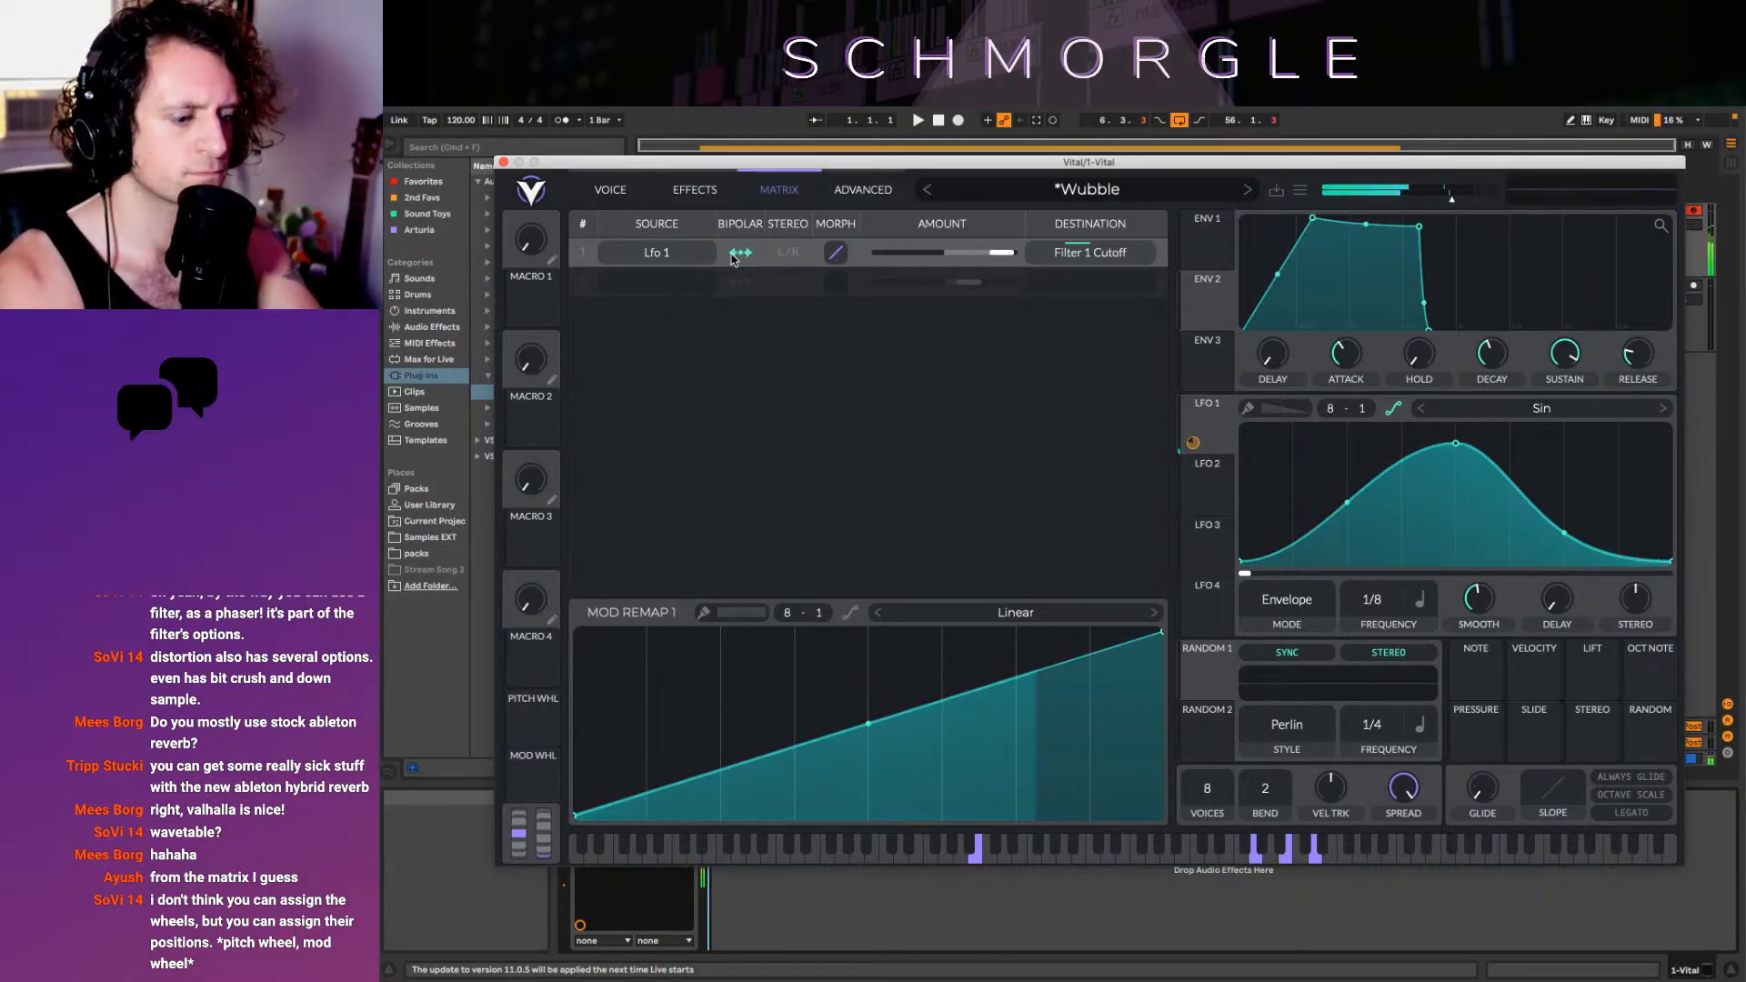
pyautogui.click(734, 257)
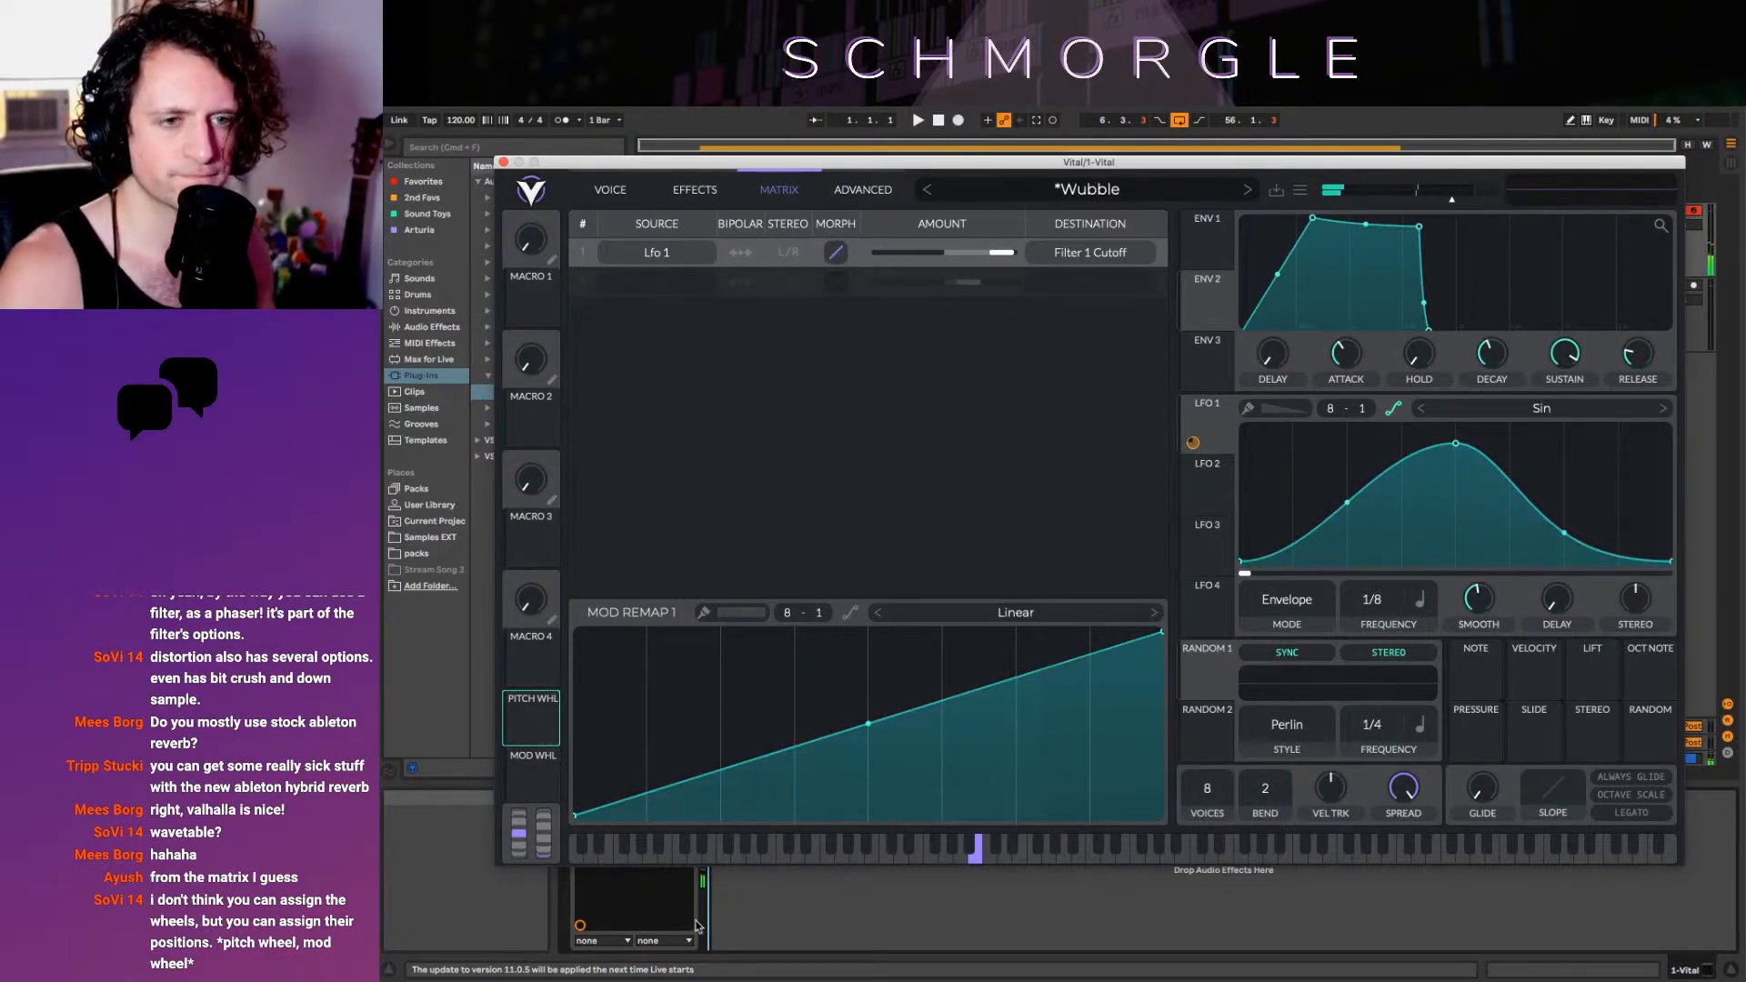
pyautogui.click(607, 190)
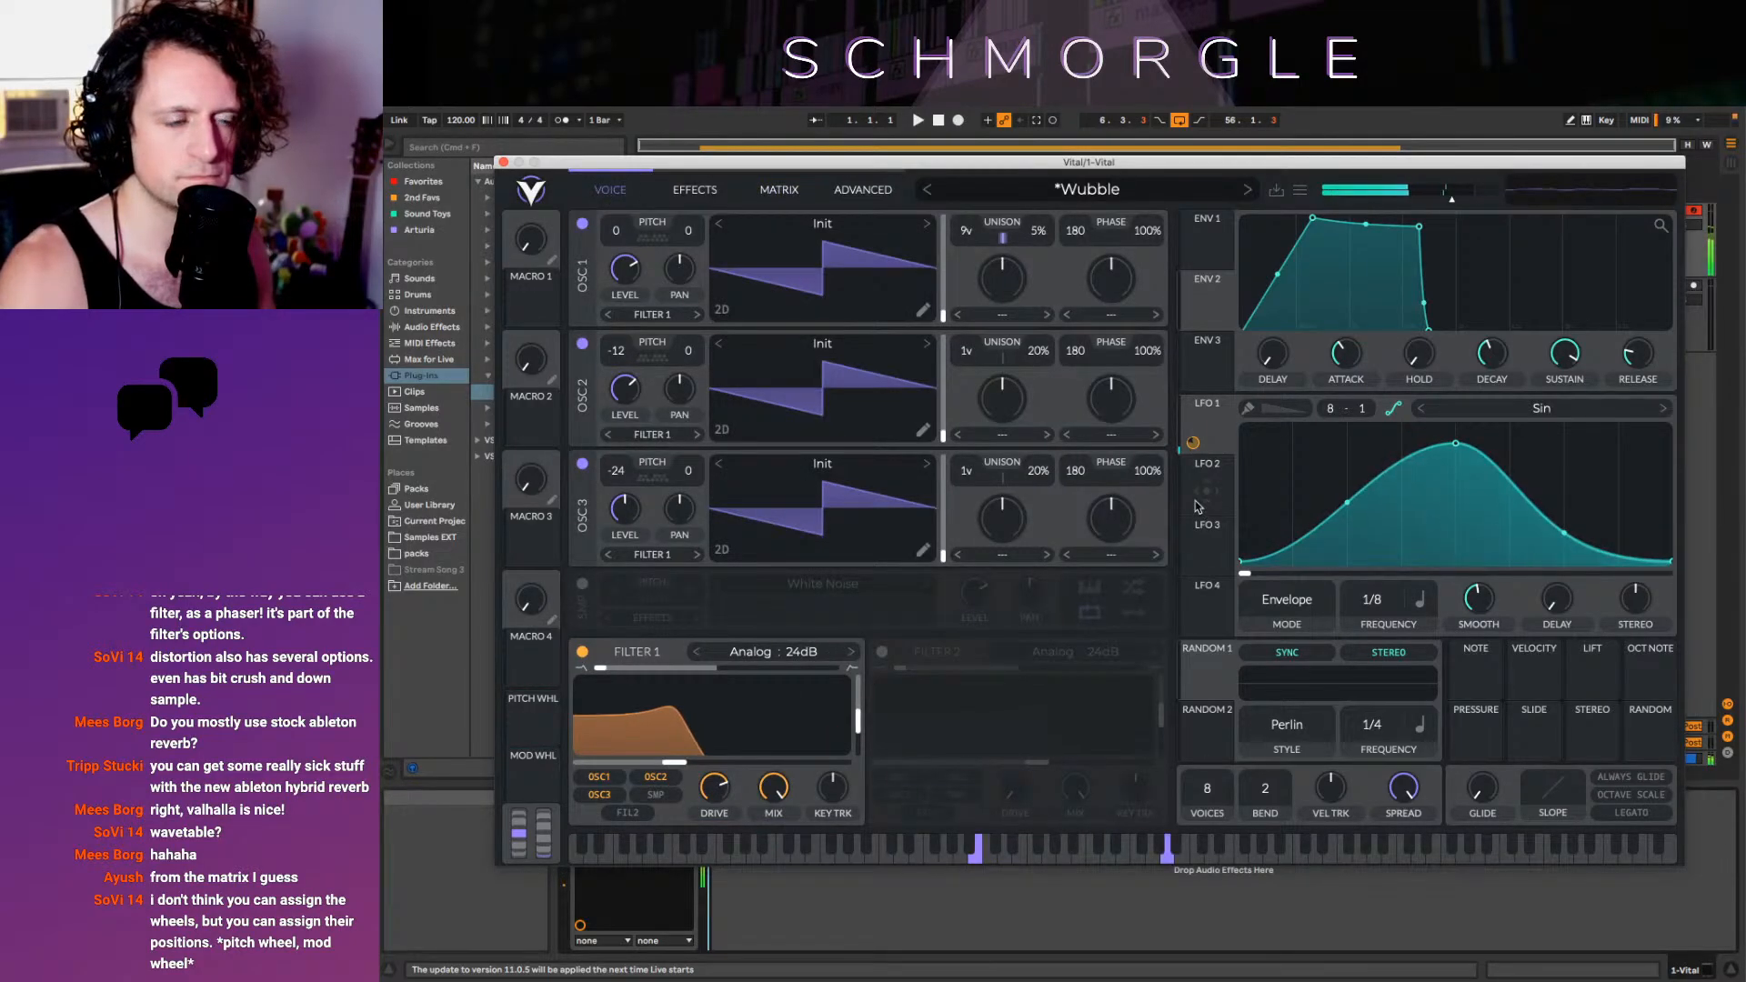
pyautogui.click(1205, 221)
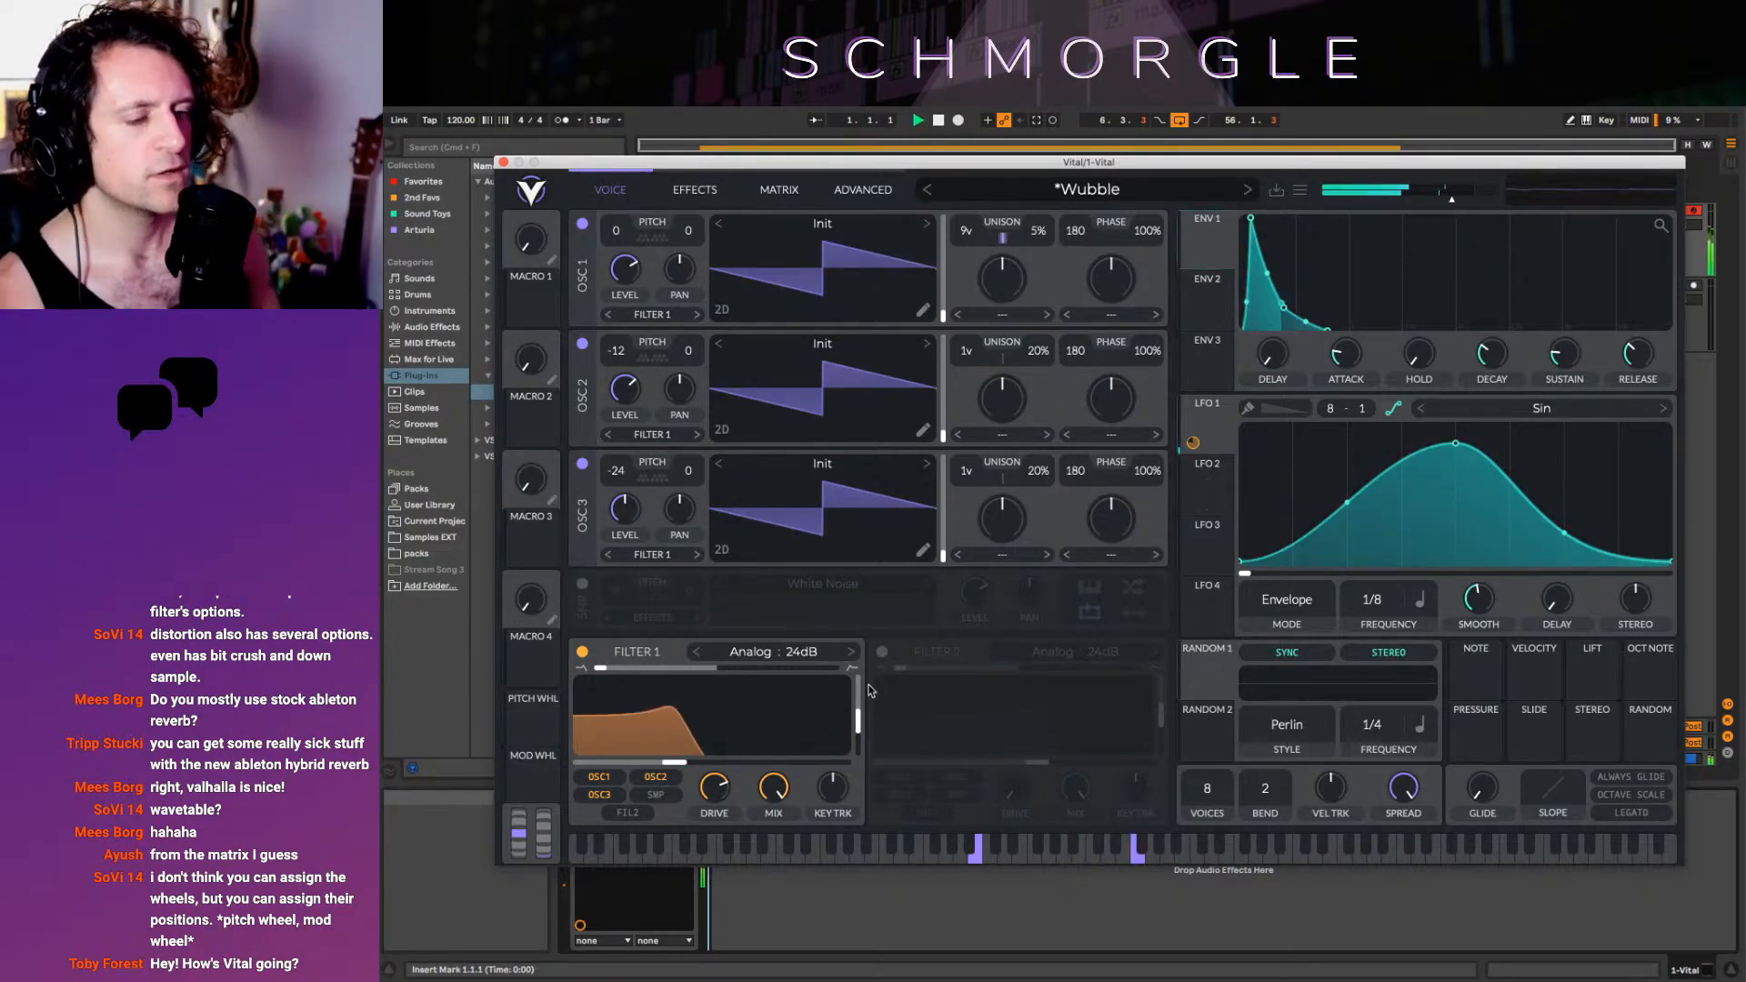
# Start playback, turn on filter 2, and compare the shapes of envelope 2 and envelope 1
pyautogui.press('space')
pyautogui.click(881, 652)
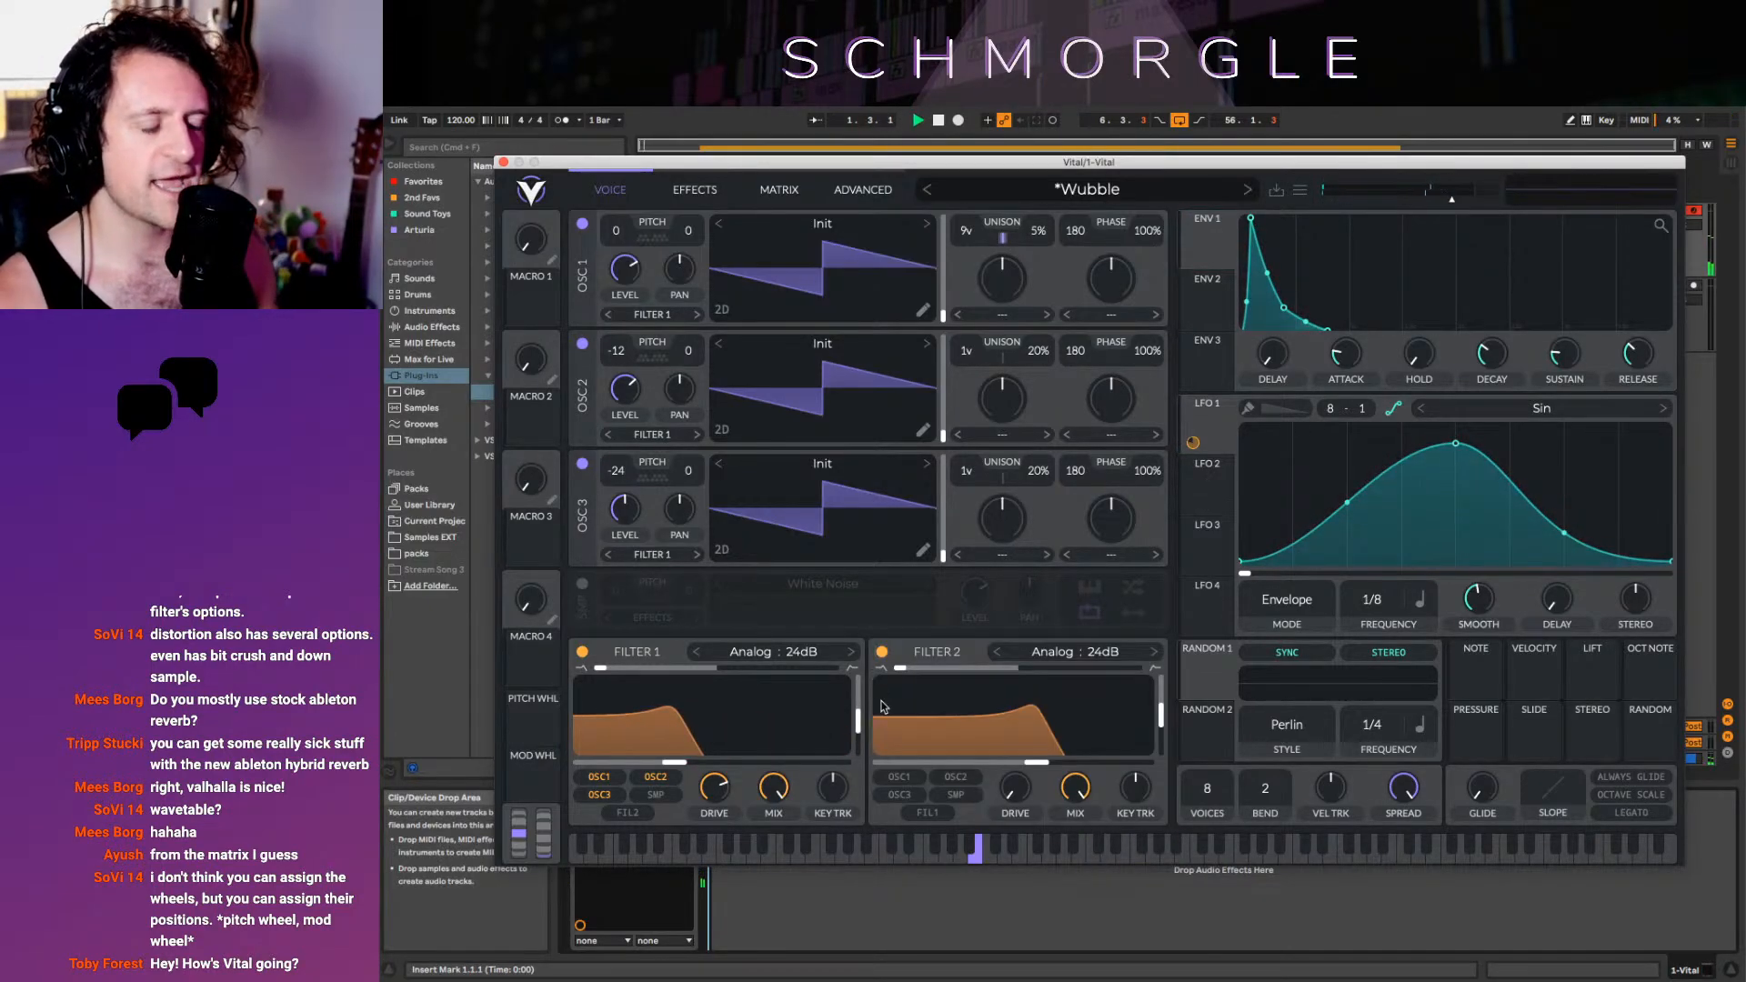
pyautogui.click(1208, 284)
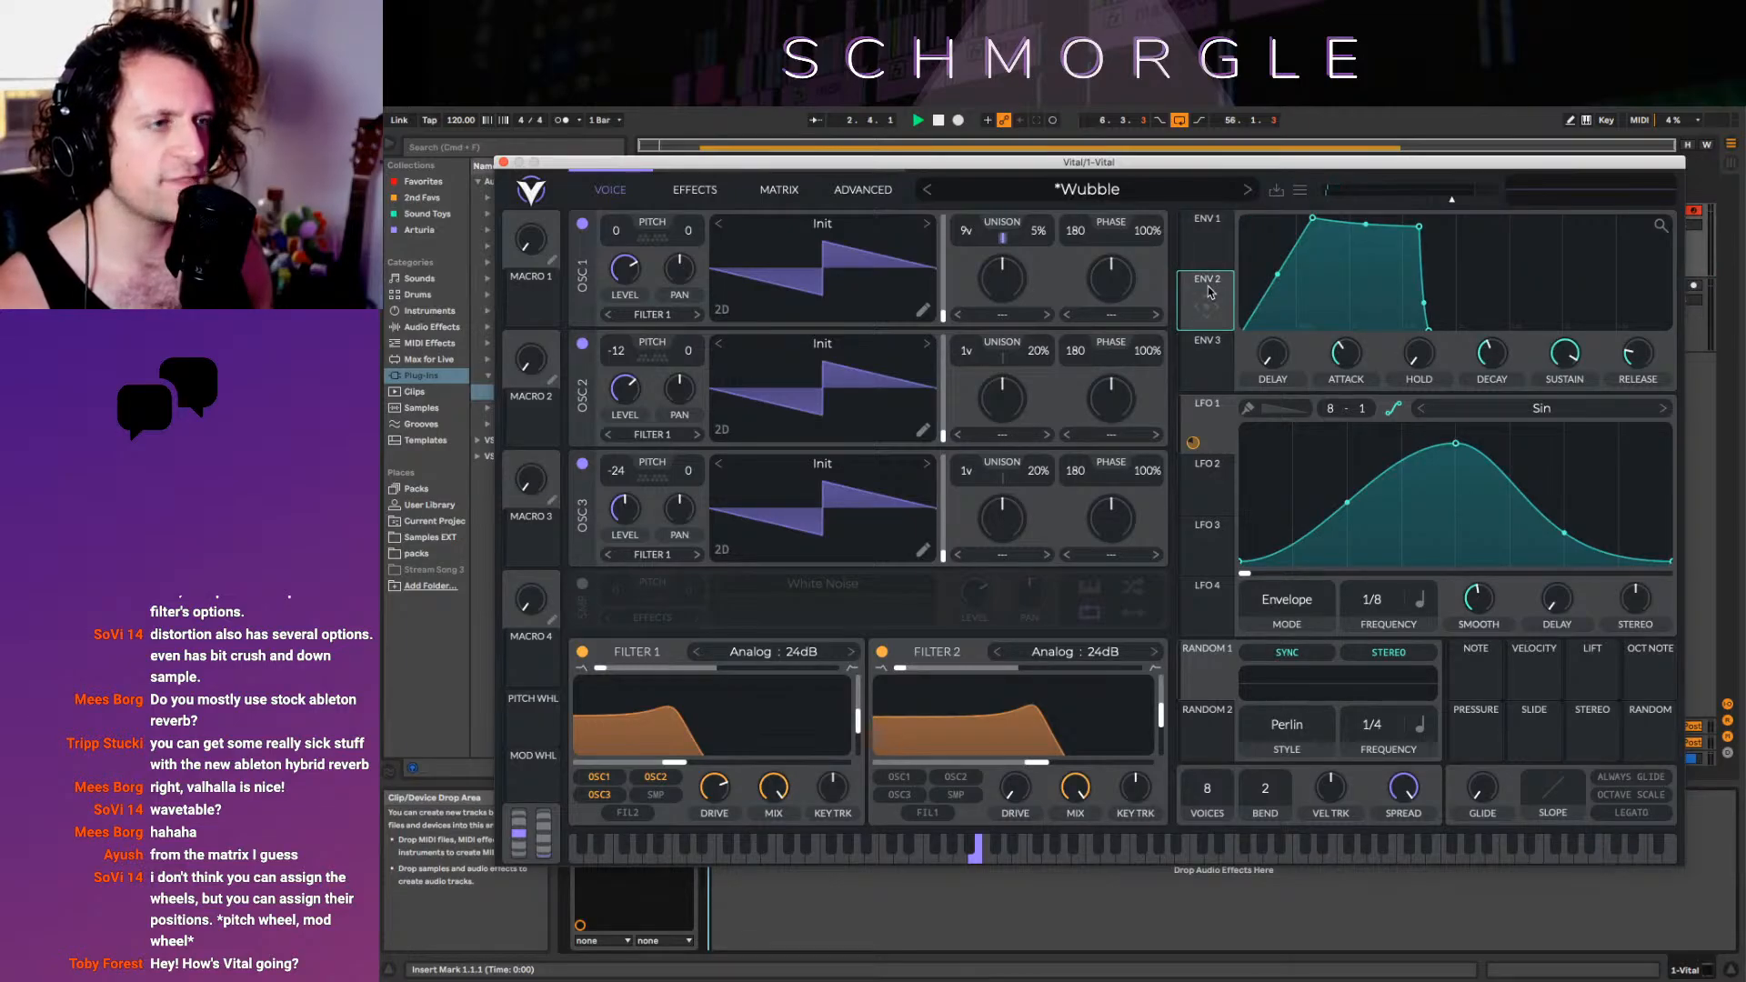
pyautogui.click(1208, 222)
# Assign LFO 2 as a second modulation source for filter 1's cutoff, and leave LFO 2 on display
pyautogui.click(1221, 492)
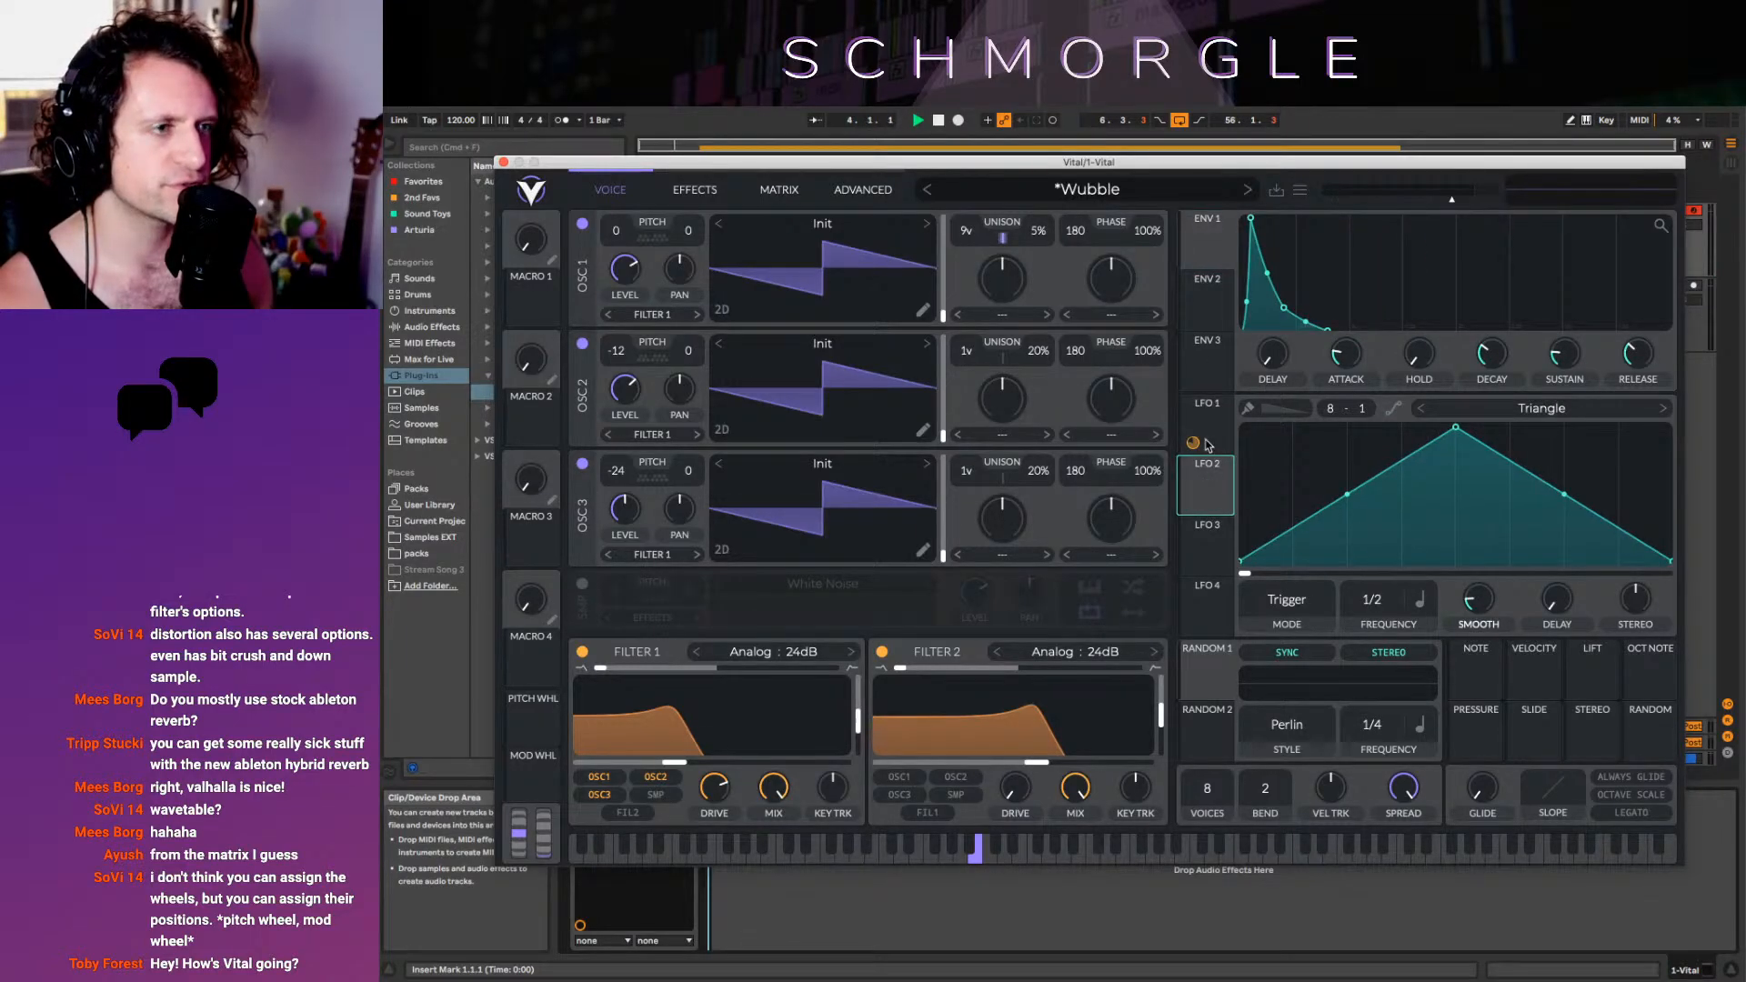
pyautogui.click(1208, 444)
pyautogui.click(1214, 517)
pyautogui.moveTo(1193, 503); pyautogui.dragTo(754, 733)
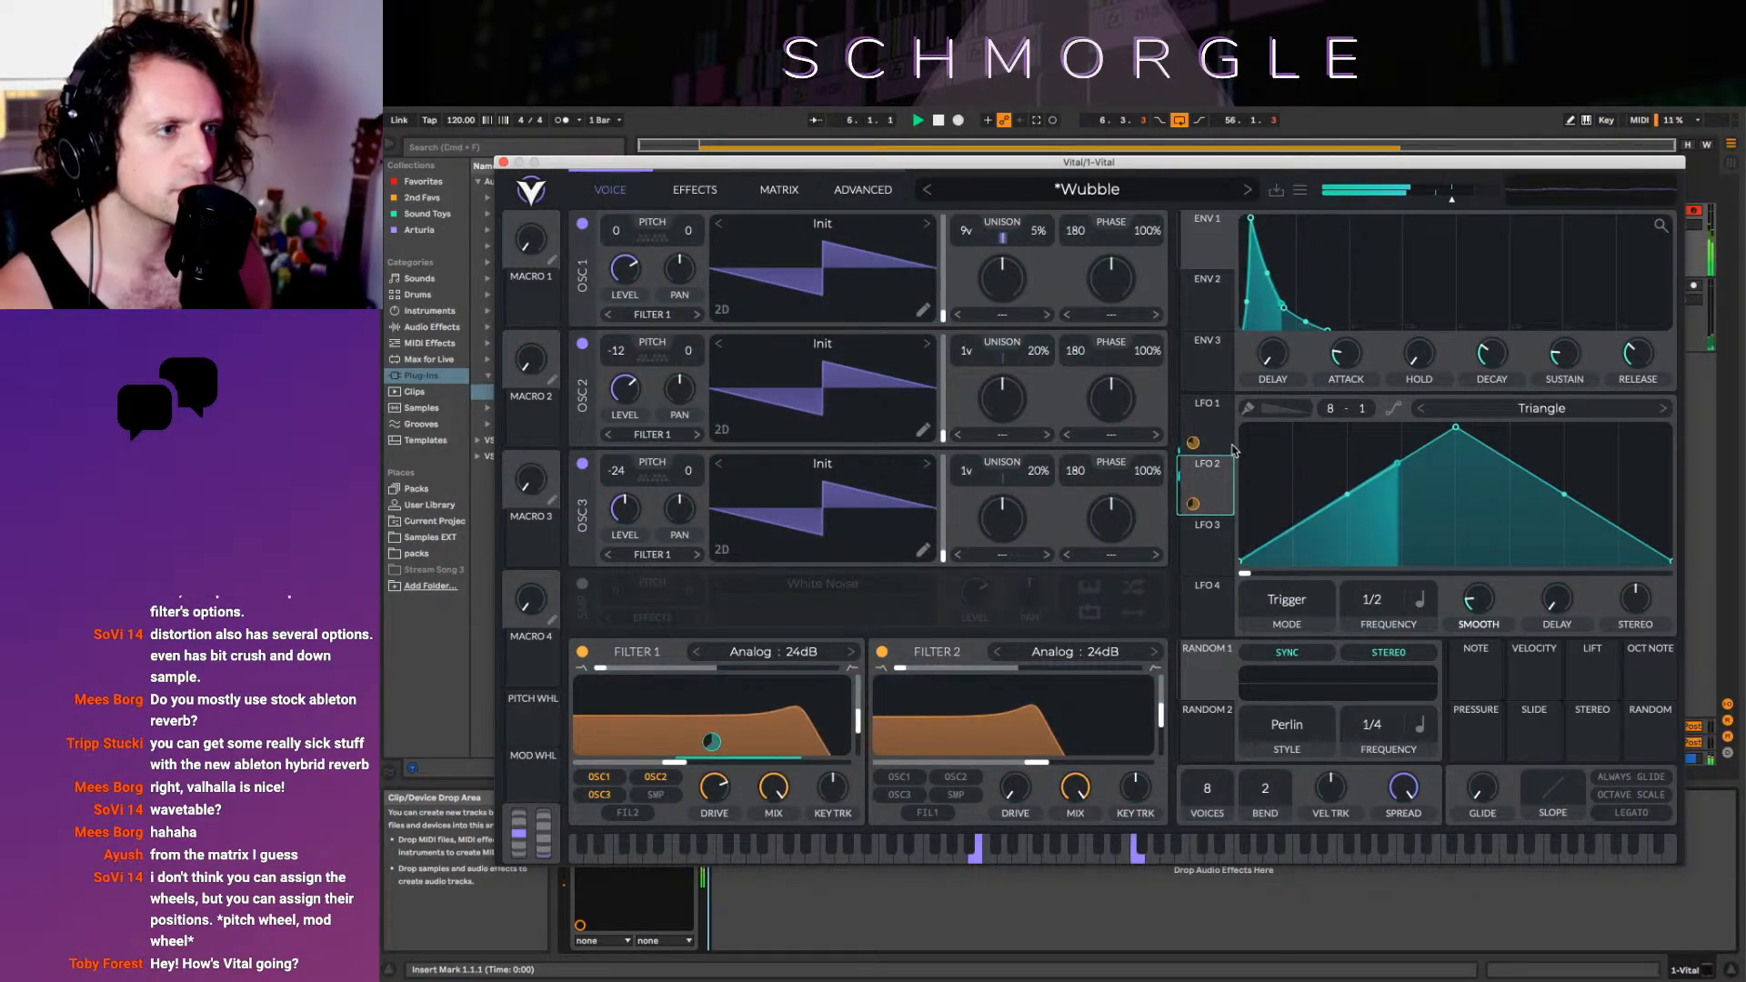
pyautogui.click(1208, 435)
pyautogui.click(1224, 489)
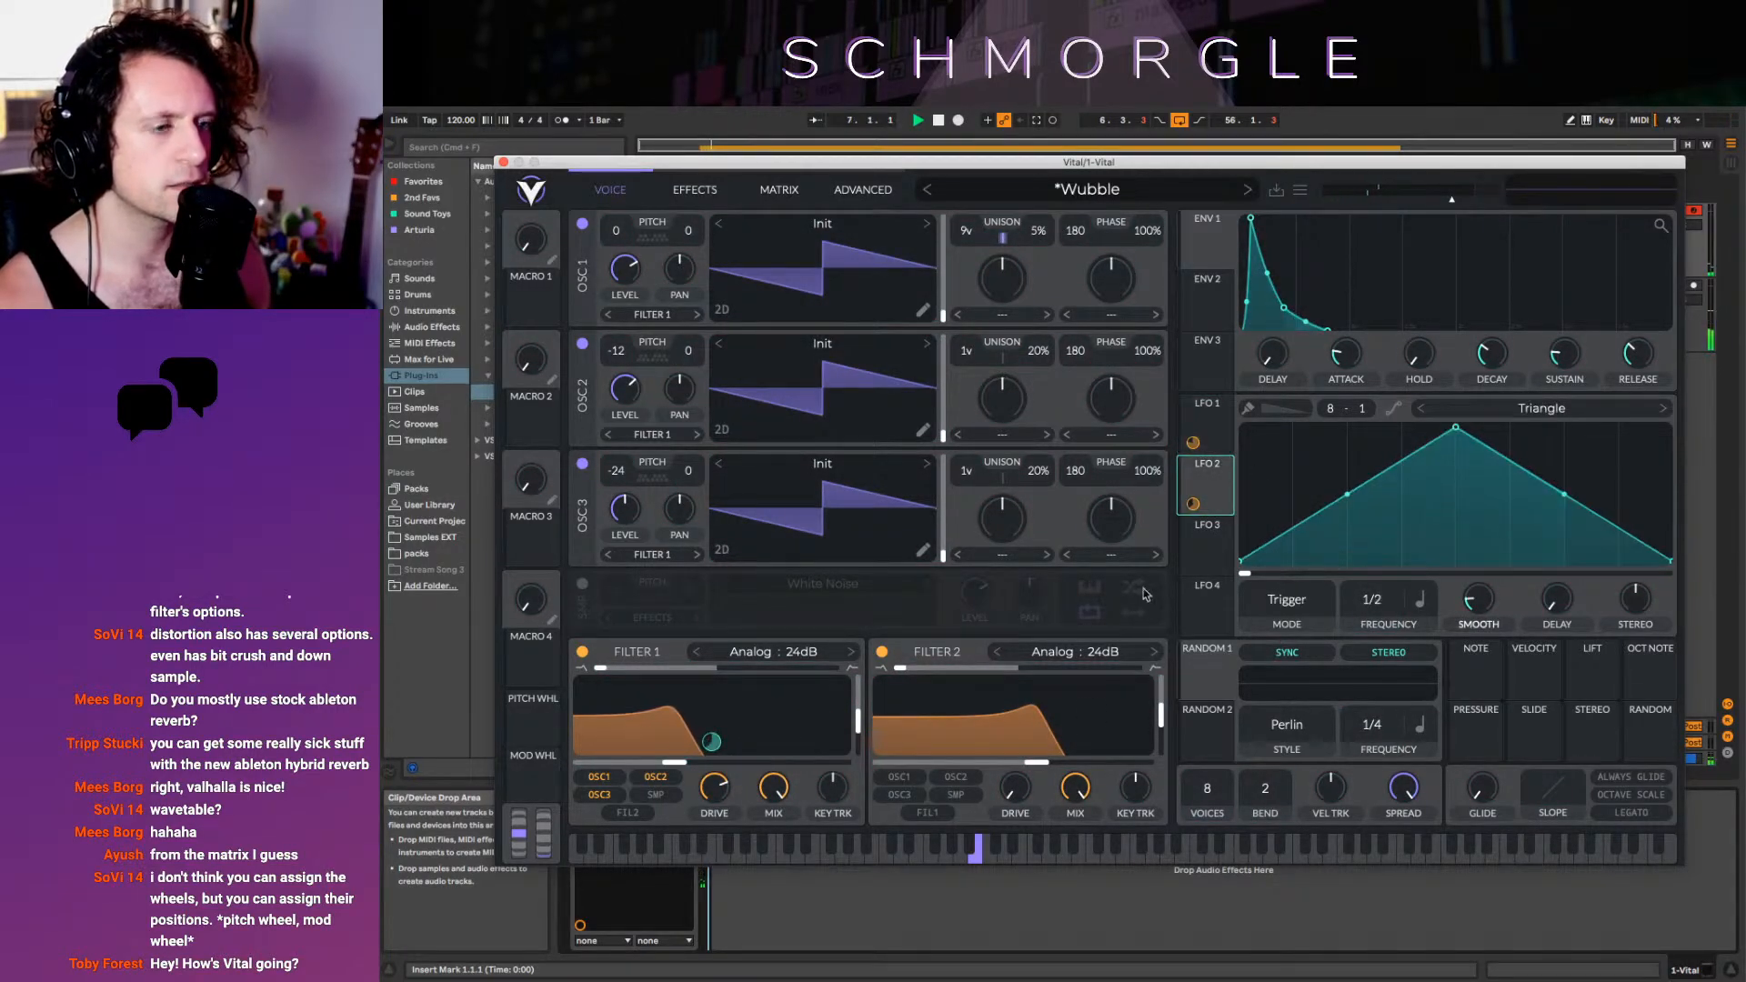
# Stop playback and mute the CLofi track, and bring the Wubble synth window back over the arrangement
pyautogui.click(1065, 927)
pyautogui.moveTo(1421, 163); pyautogui.dragTo(1510, 775)
pyautogui.click(1151, 320)
pyautogui.press('space')
pyautogui.click(1641, 286)
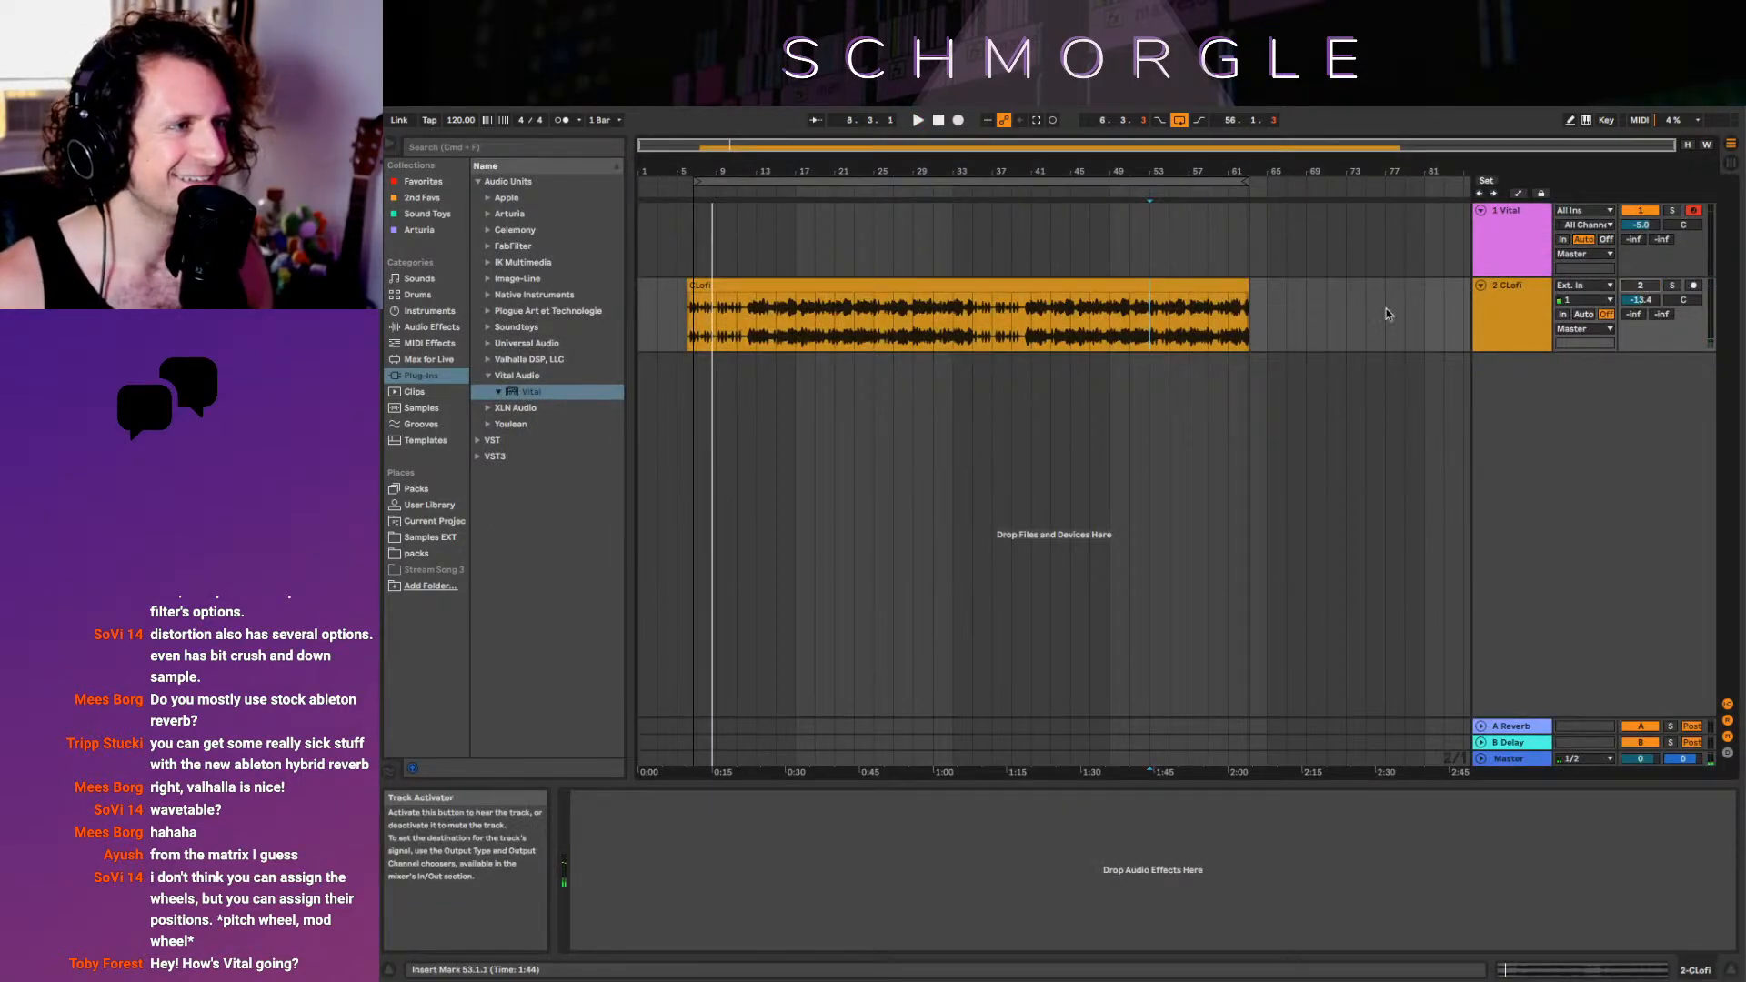
pyautogui.click(1509, 238)
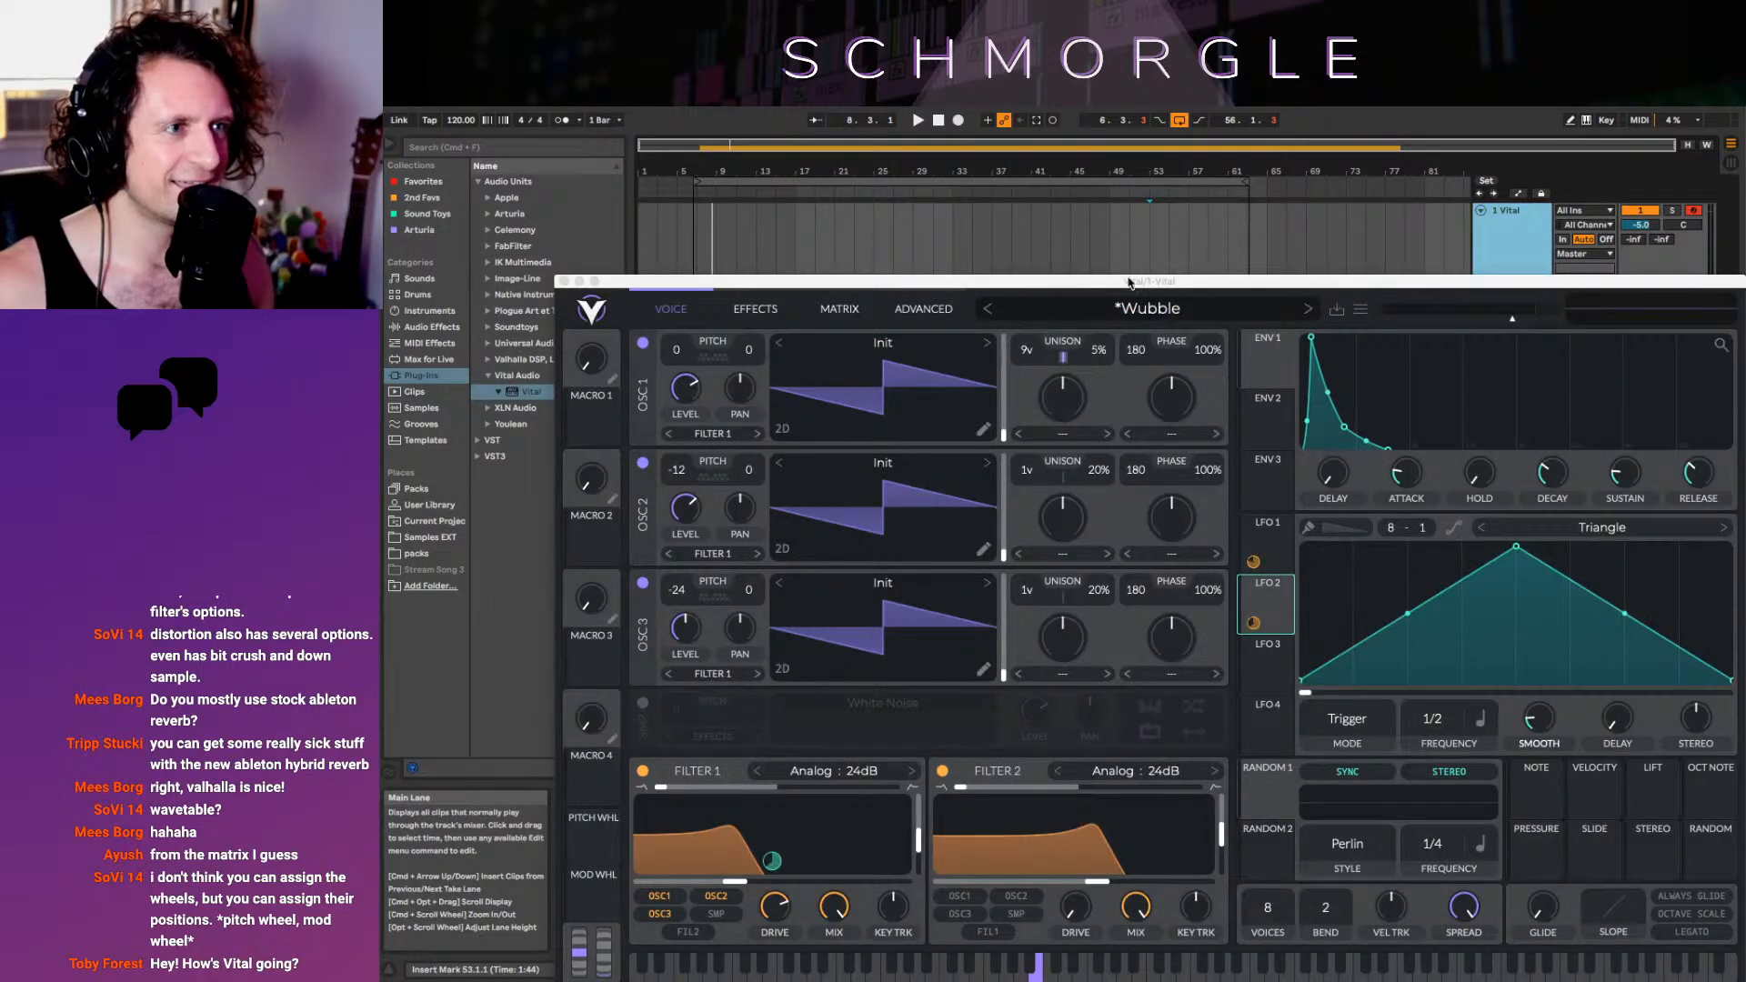
pyautogui.moveTo(1131, 283); pyautogui.dragTo(1048, 174)
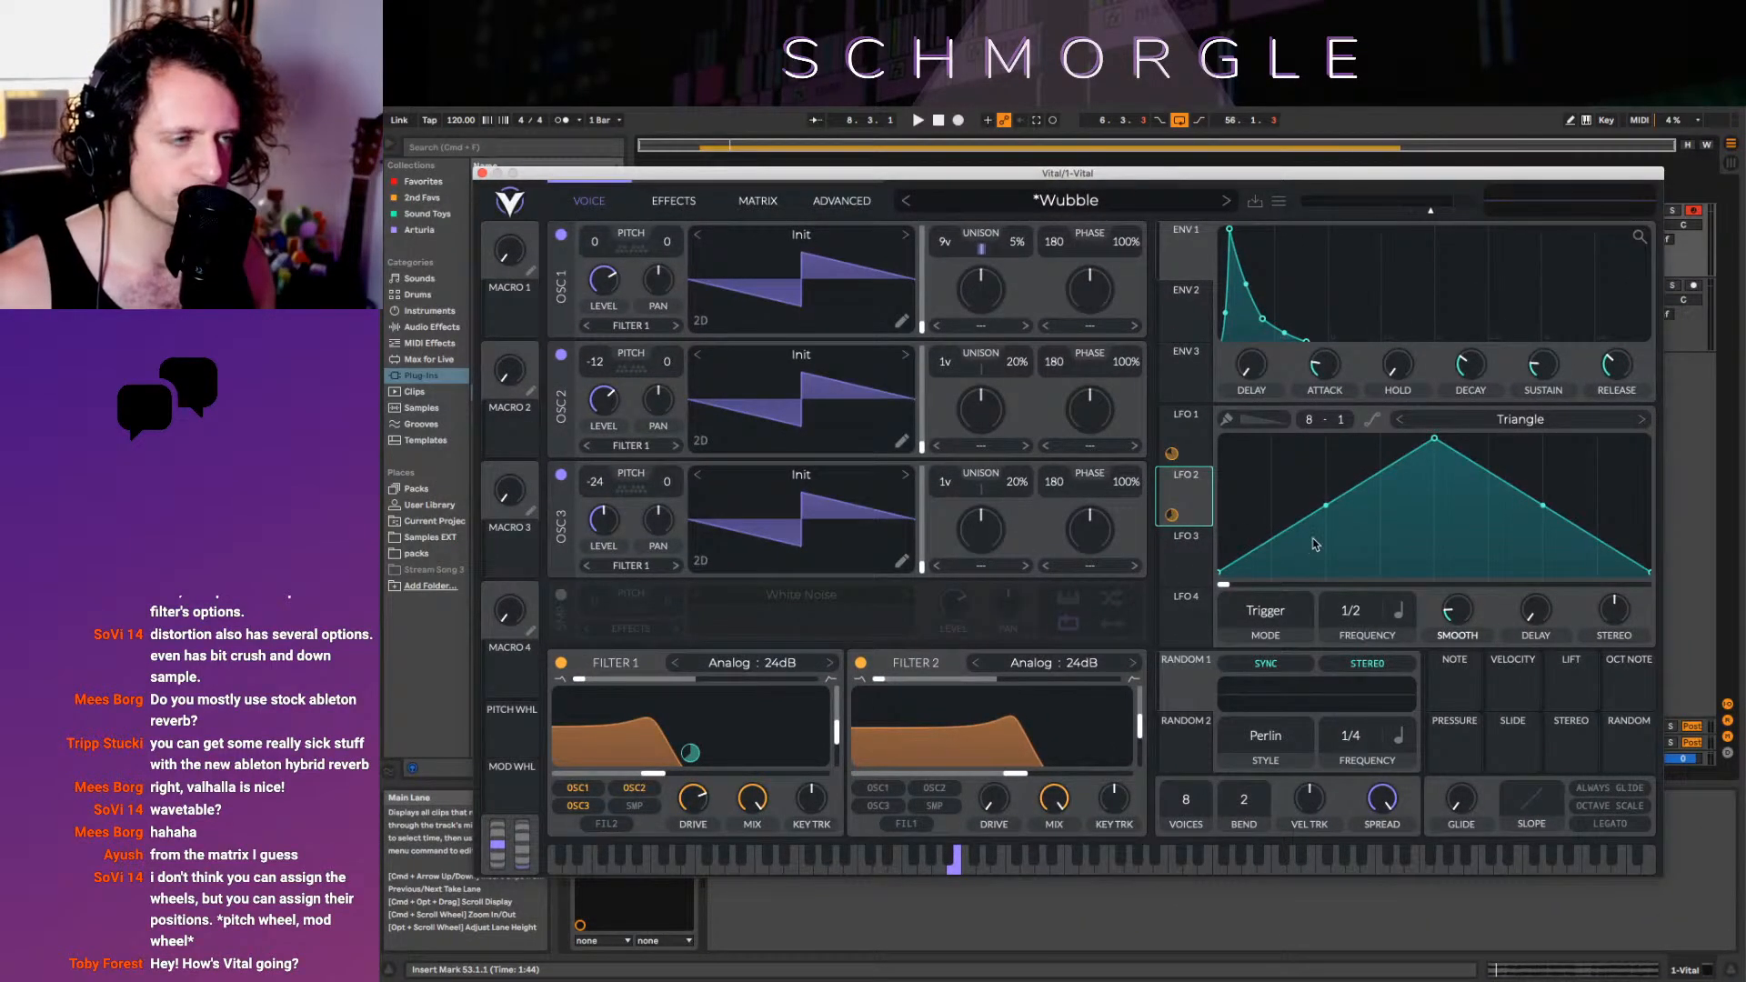
# Add LFO 3 as another modulation source for filter 1's cutoff, and compare it with LFO 1 and LFO 2
pyautogui.click(1197, 439)
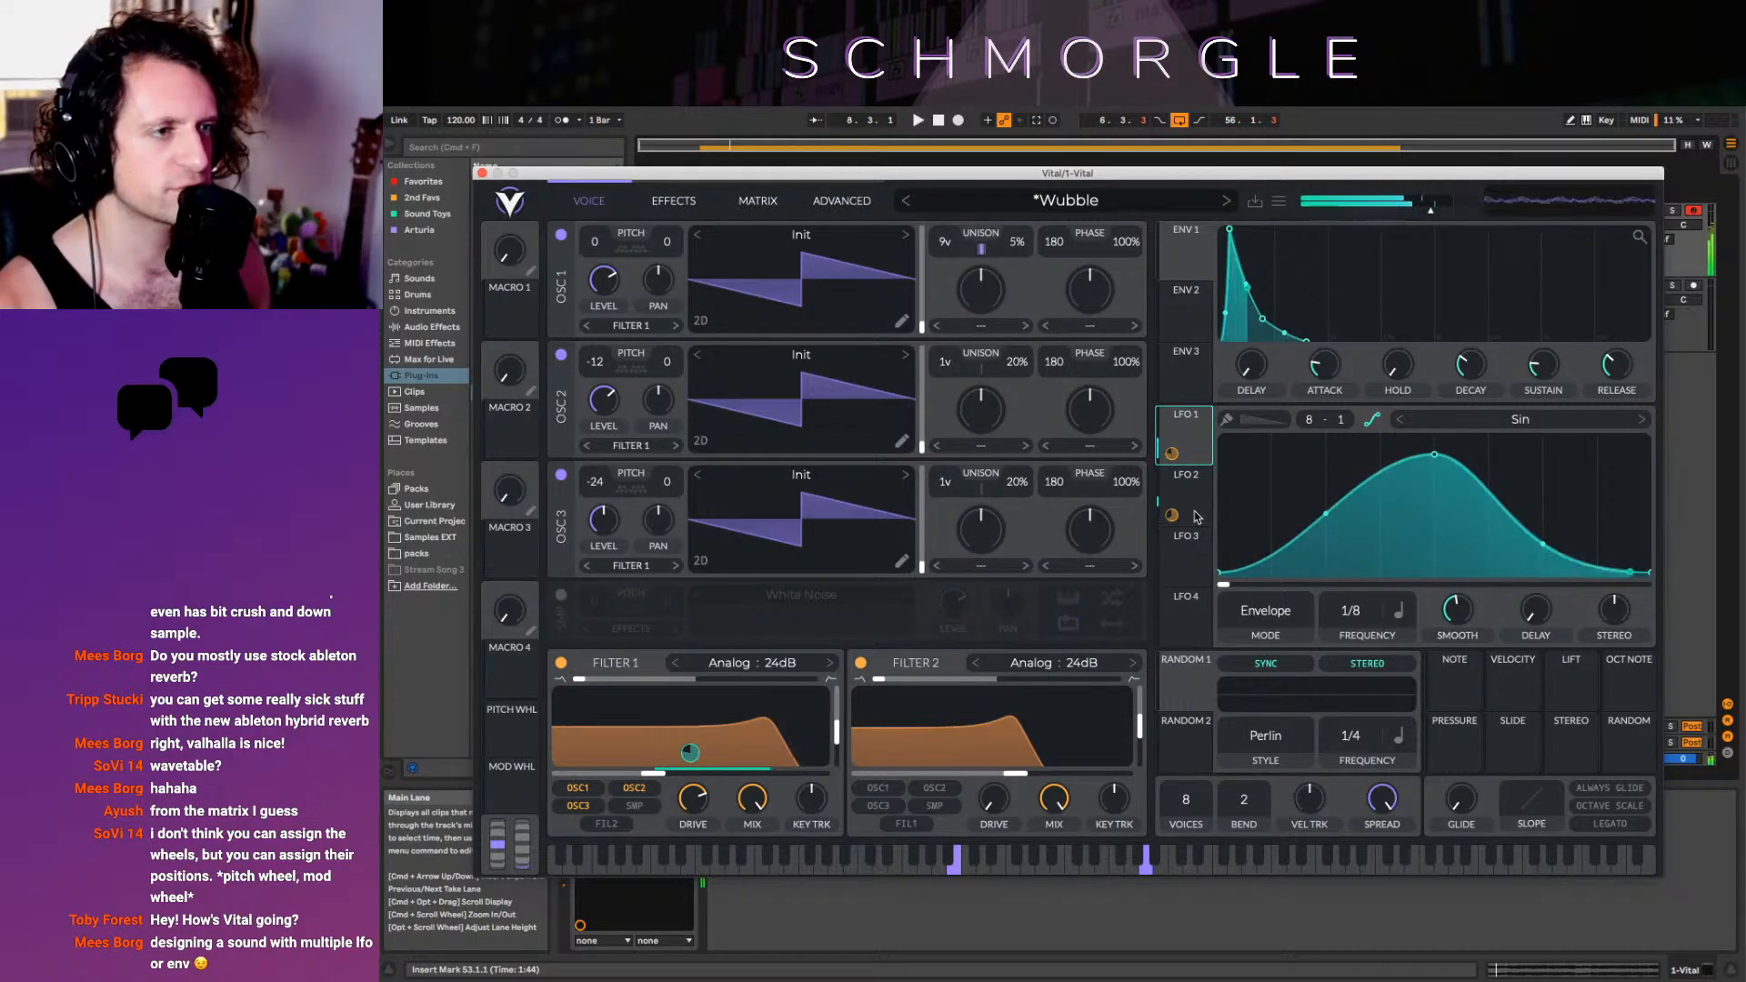
pyautogui.click(1192, 500)
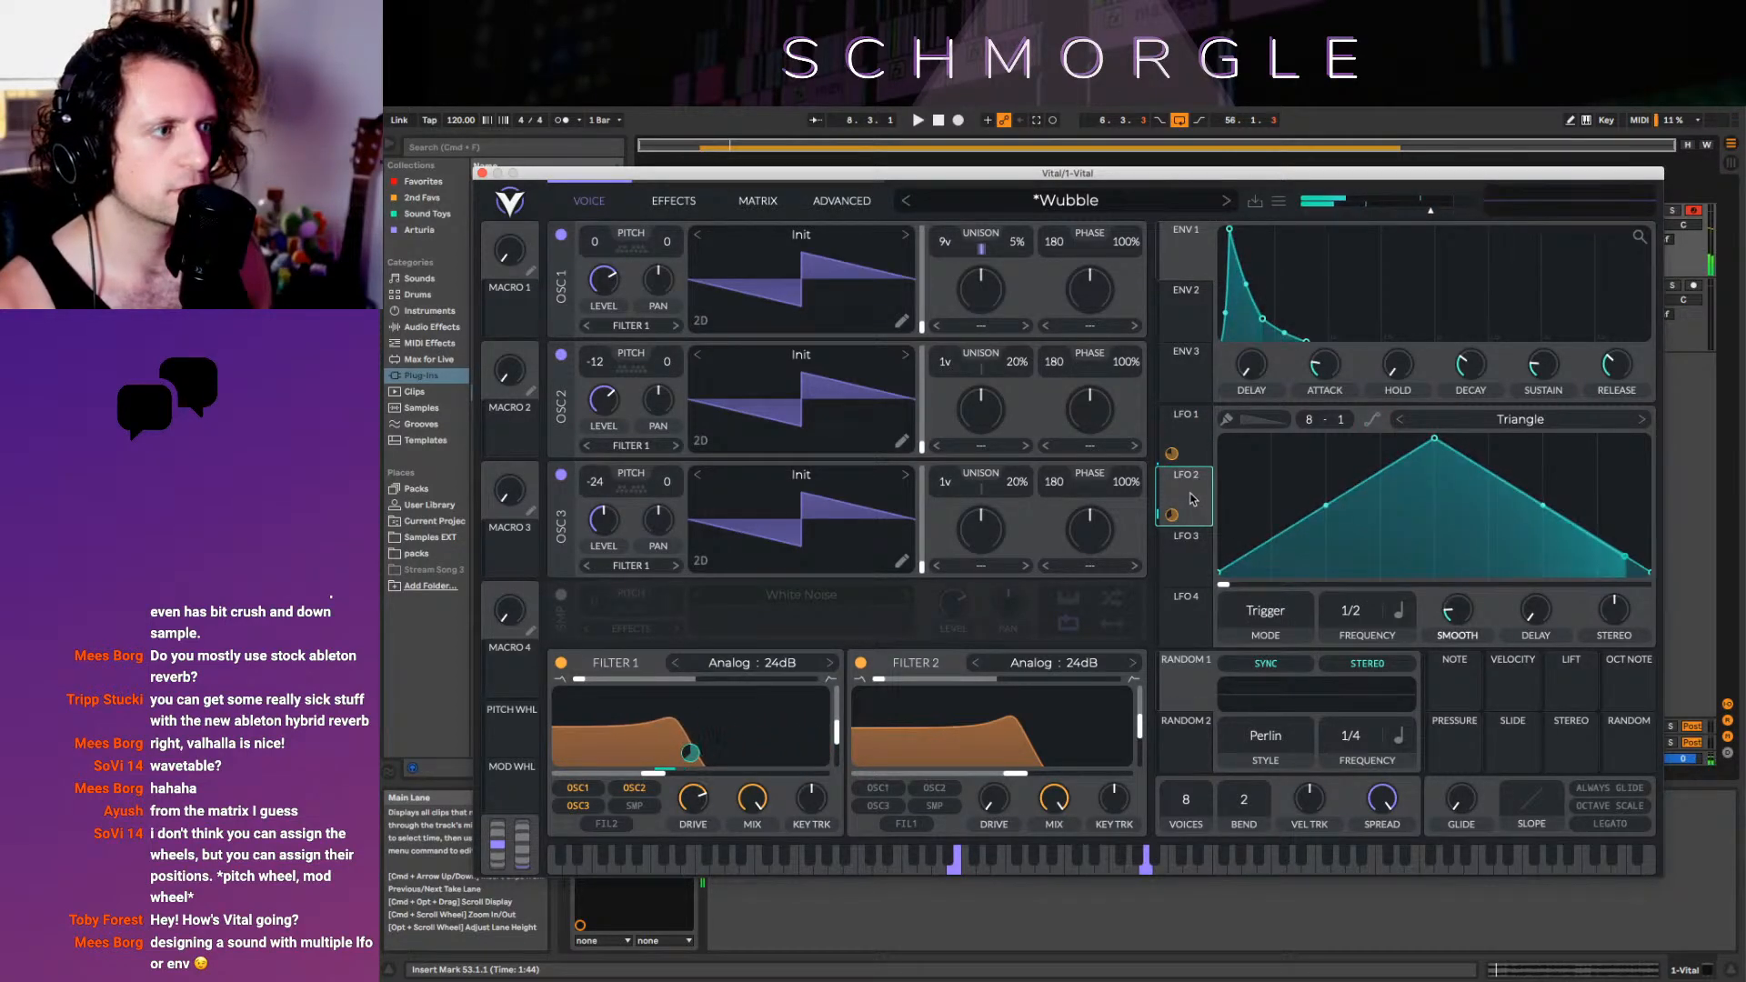
pyautogui.click(1182, 441)
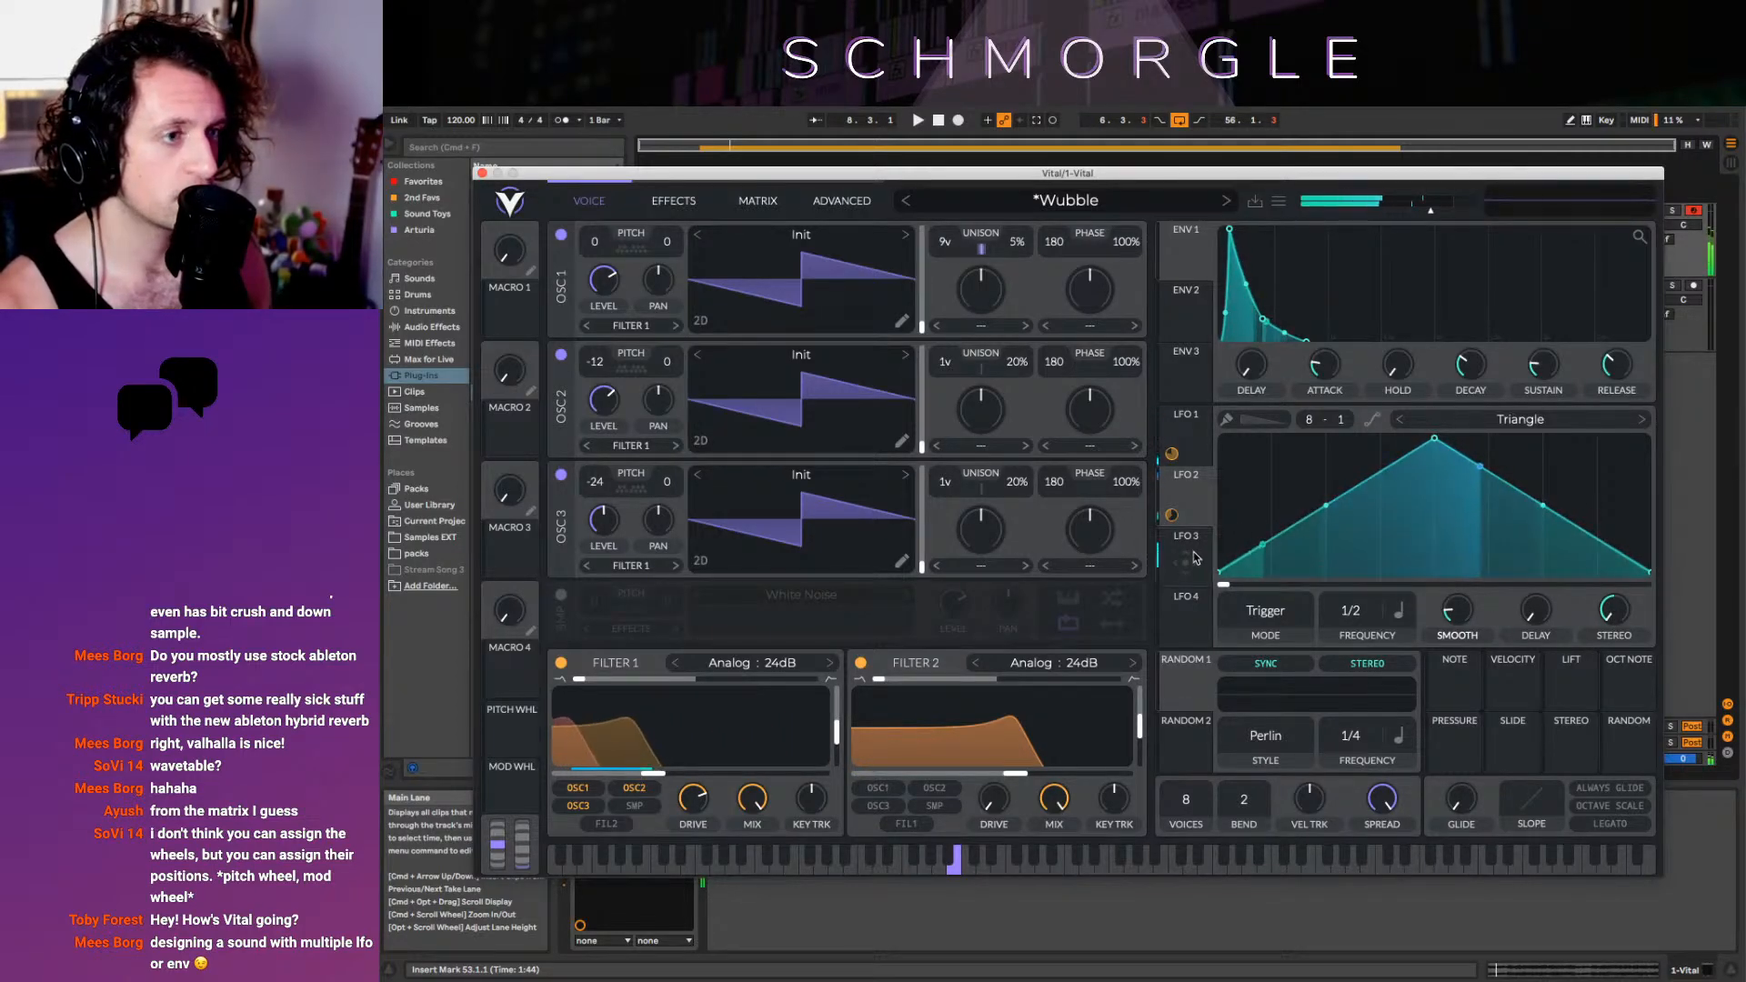
pyautogui.moveTo(1169, 580); pyautogui.dragTo(690, 752)
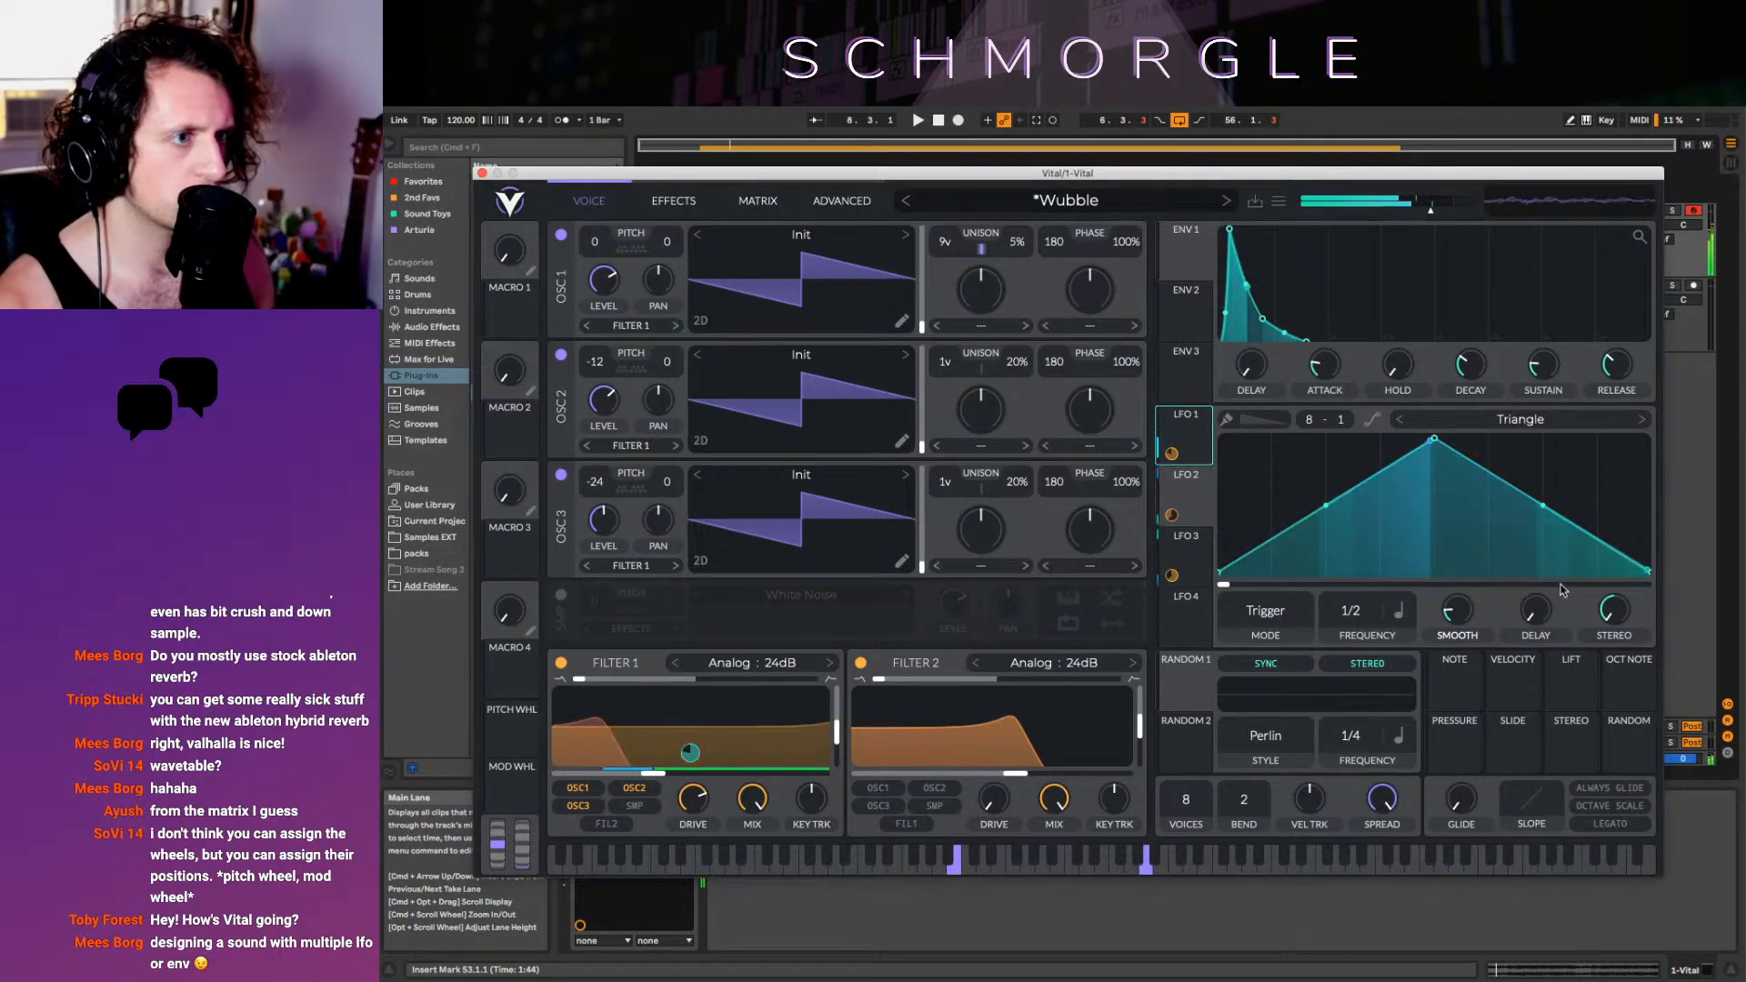
pyautogui.click(1188, 440)
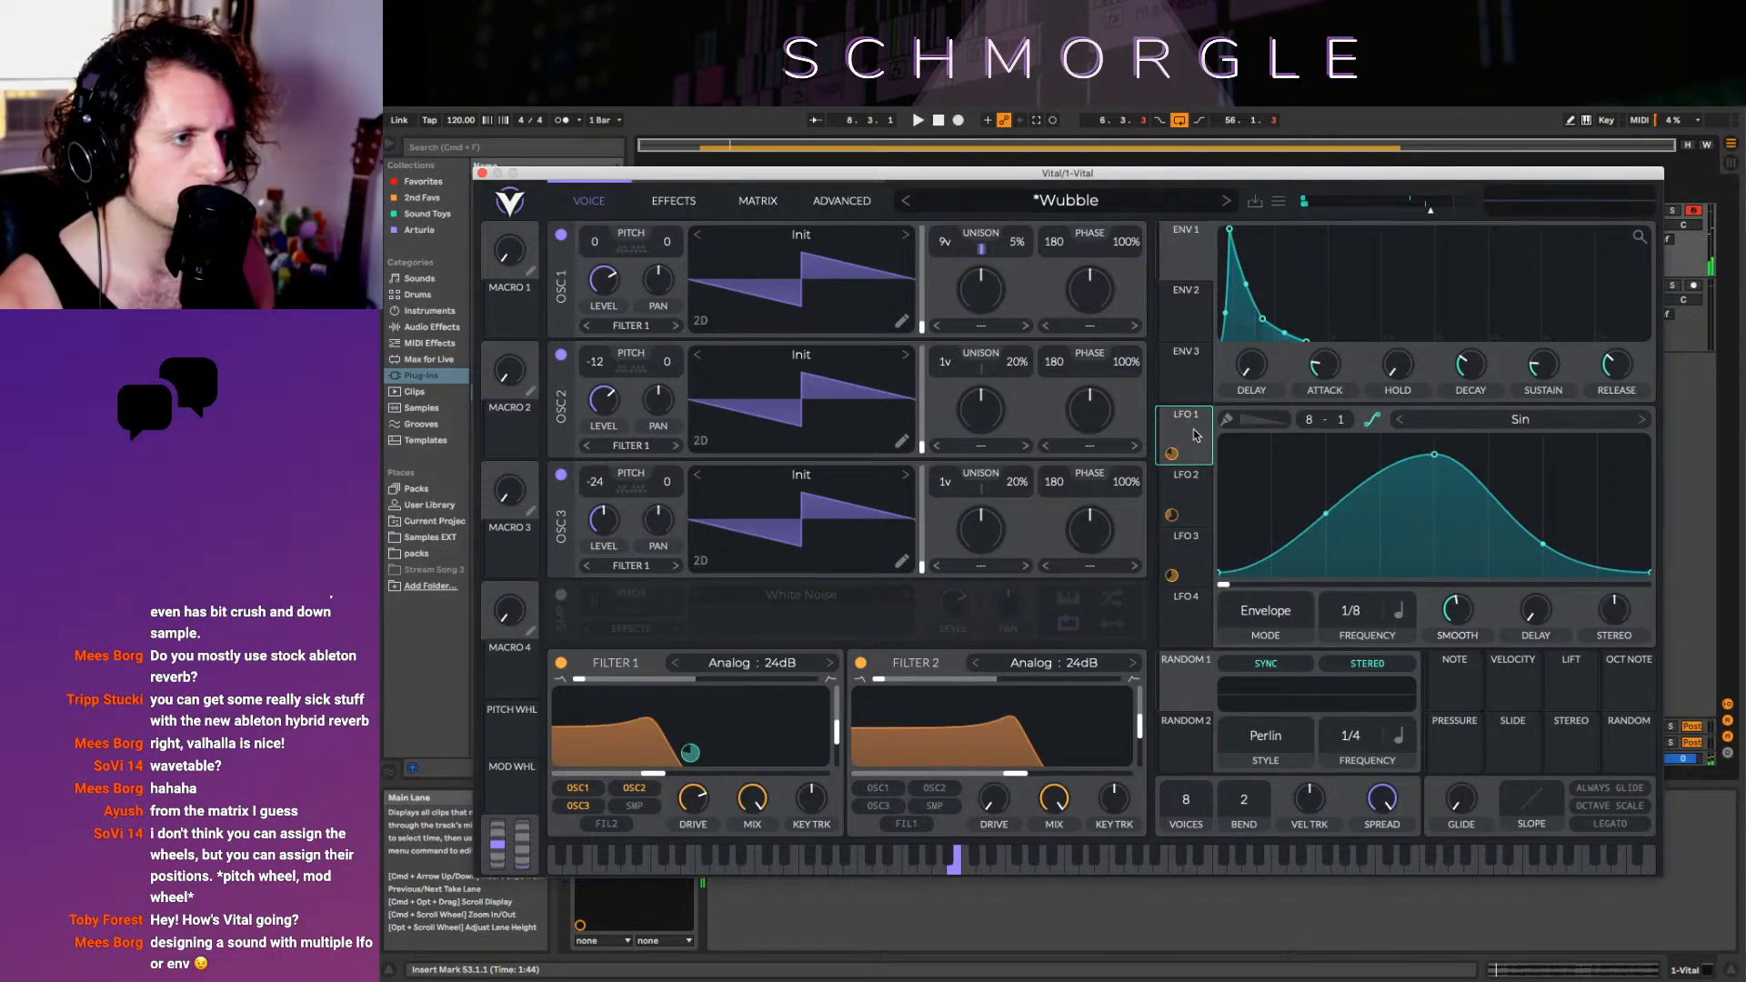
pyautogui.click(1202, 515)
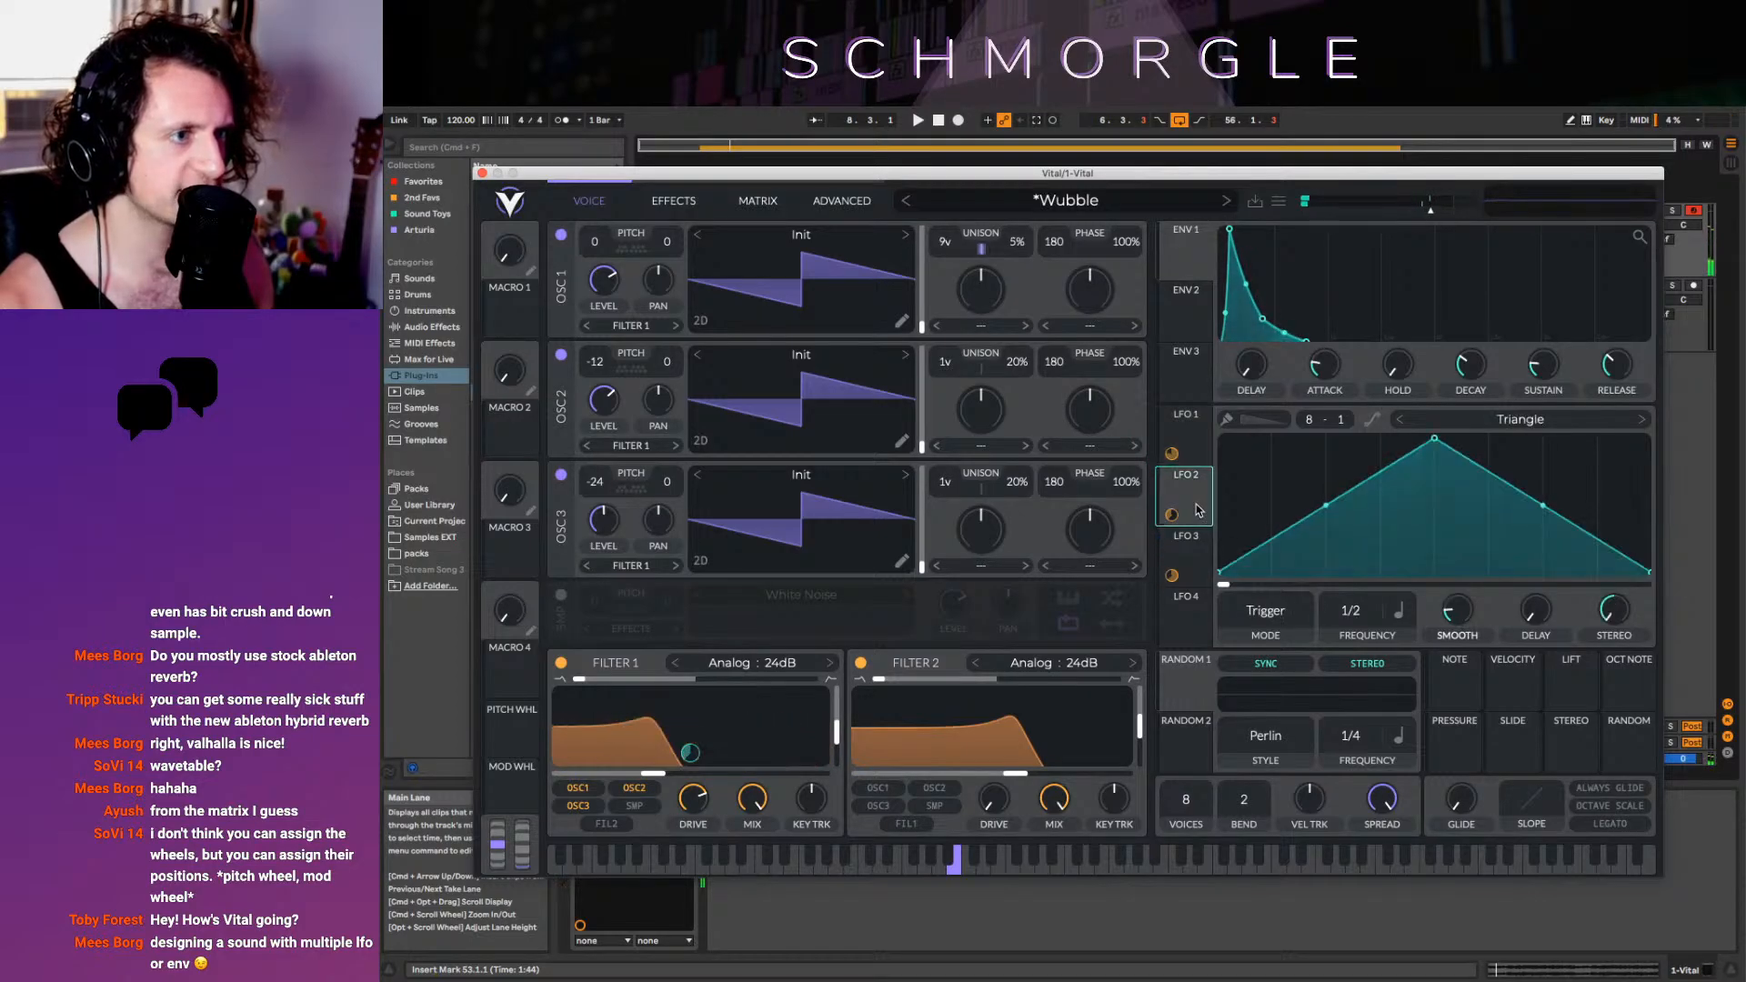
pyautogui.click(1173, 571)
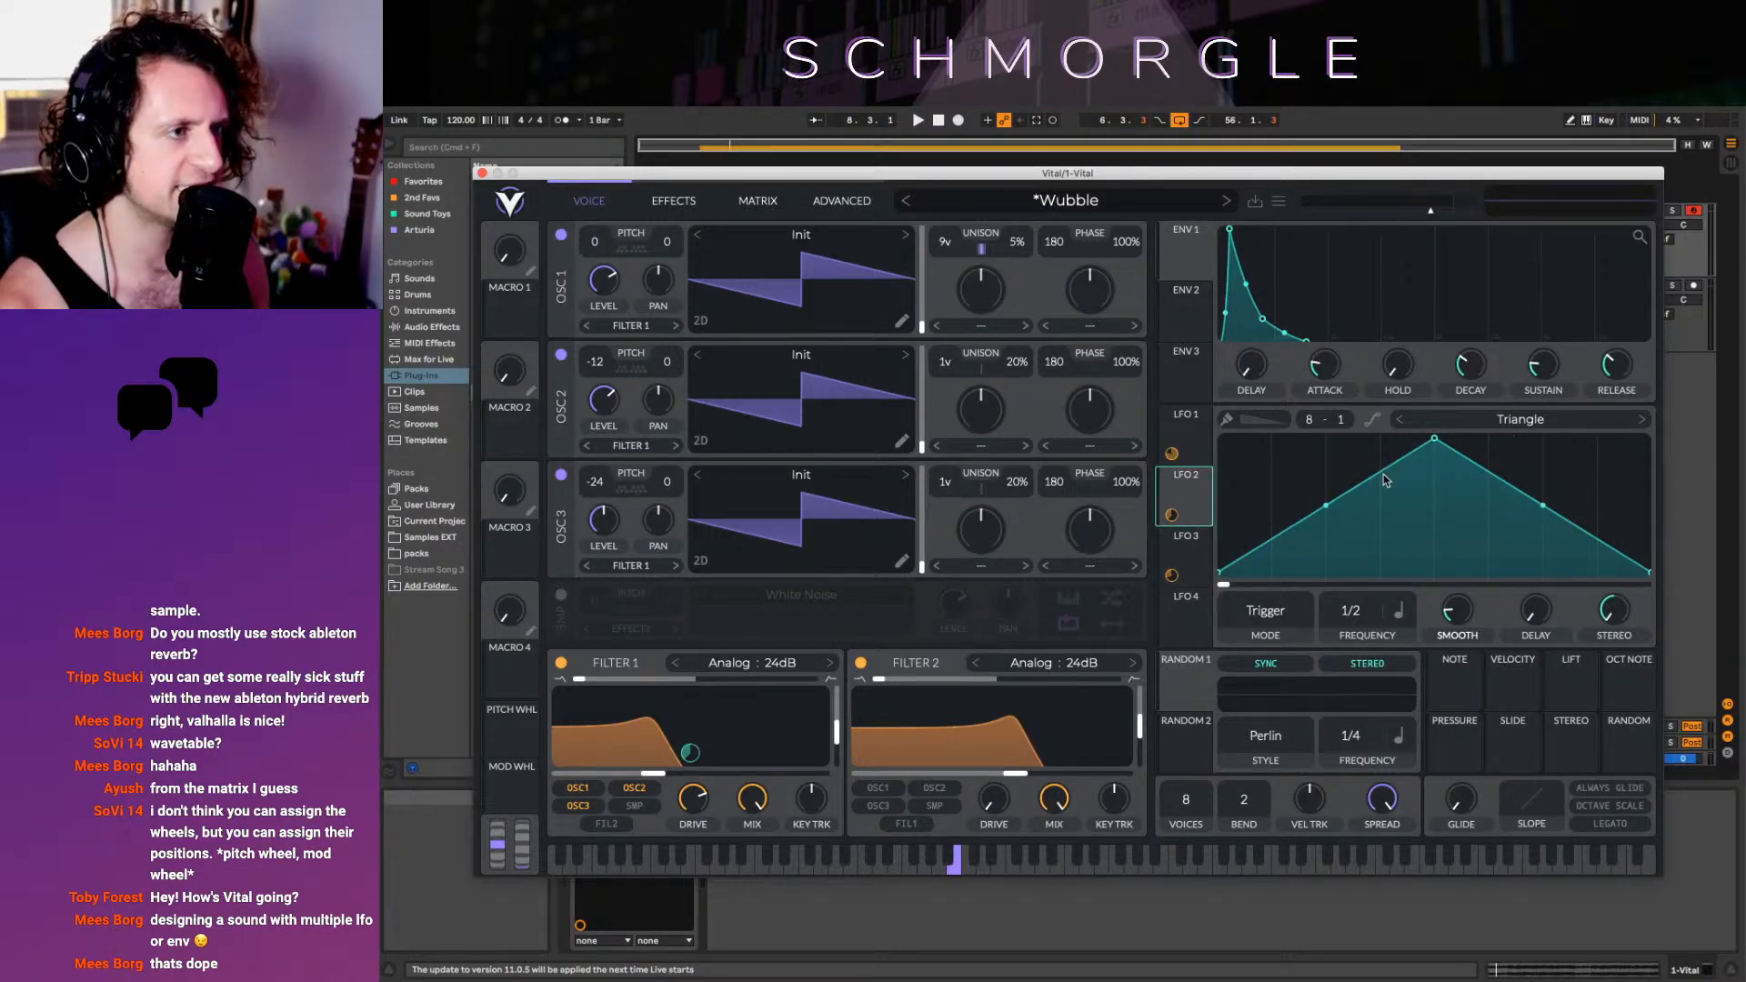
# Smooth the triangle curves of LFO 2 and LFO 3, and adjust LFO 3's falling segment and stereo offset
pyautogui.click(1375, 420)
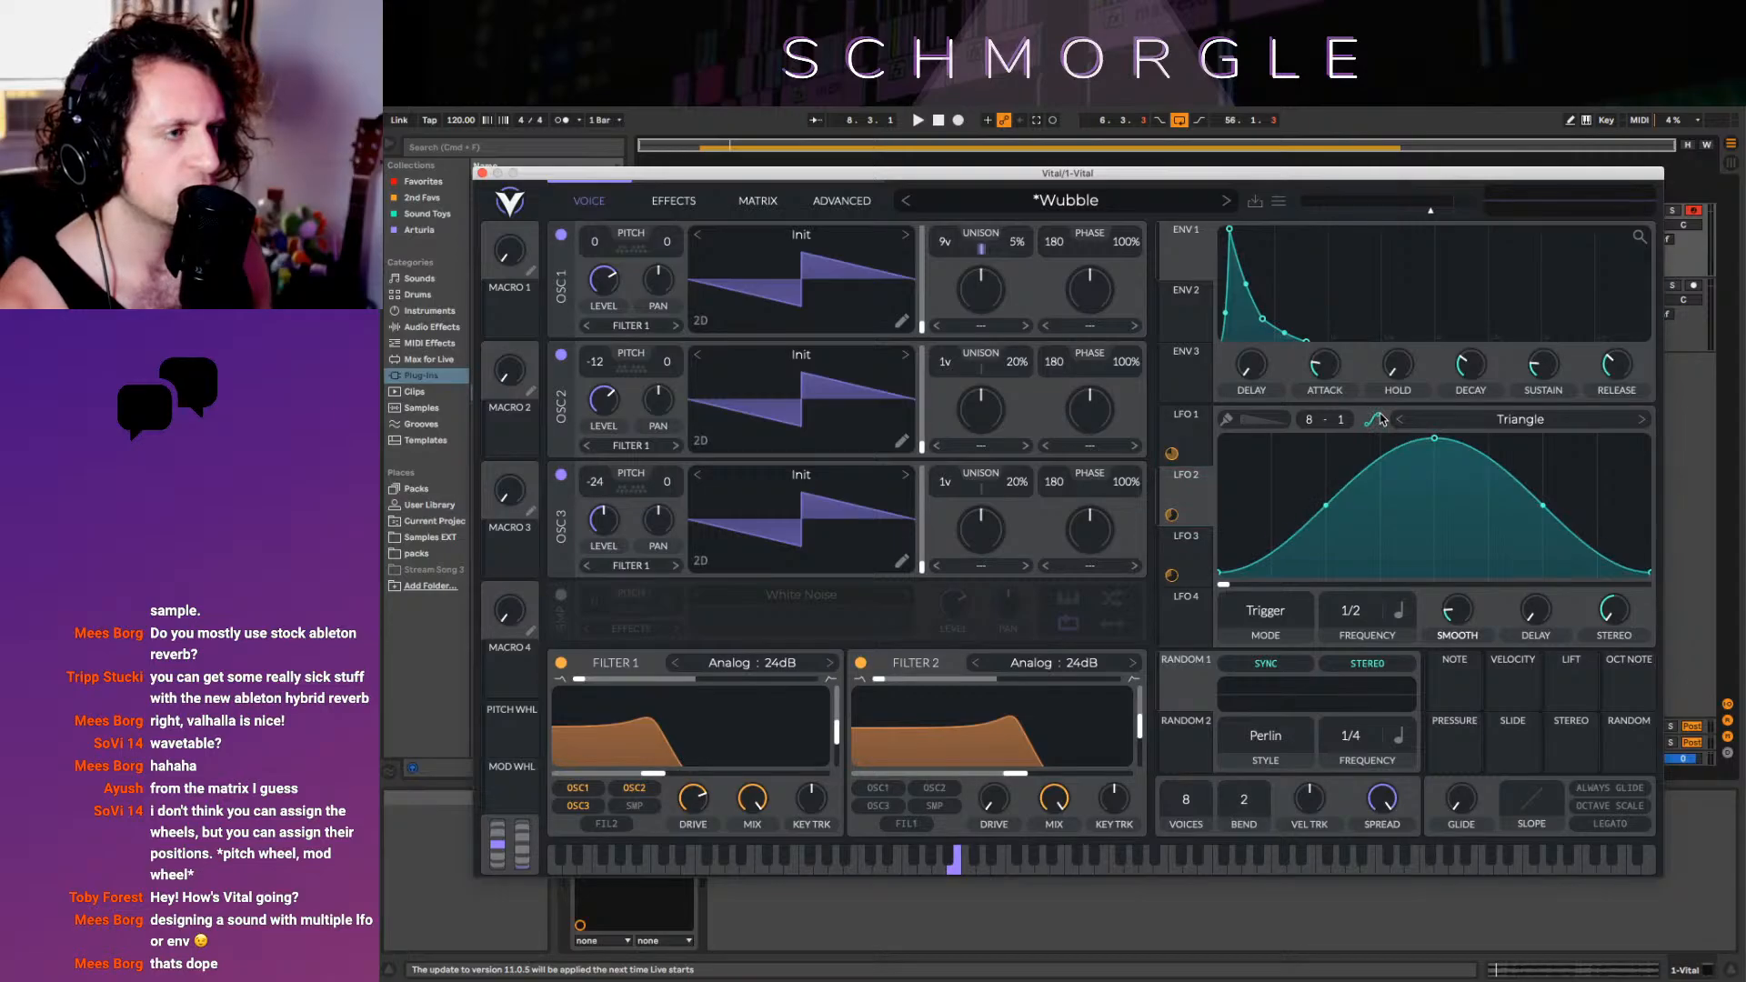
pyautogui.click(1375, 420)
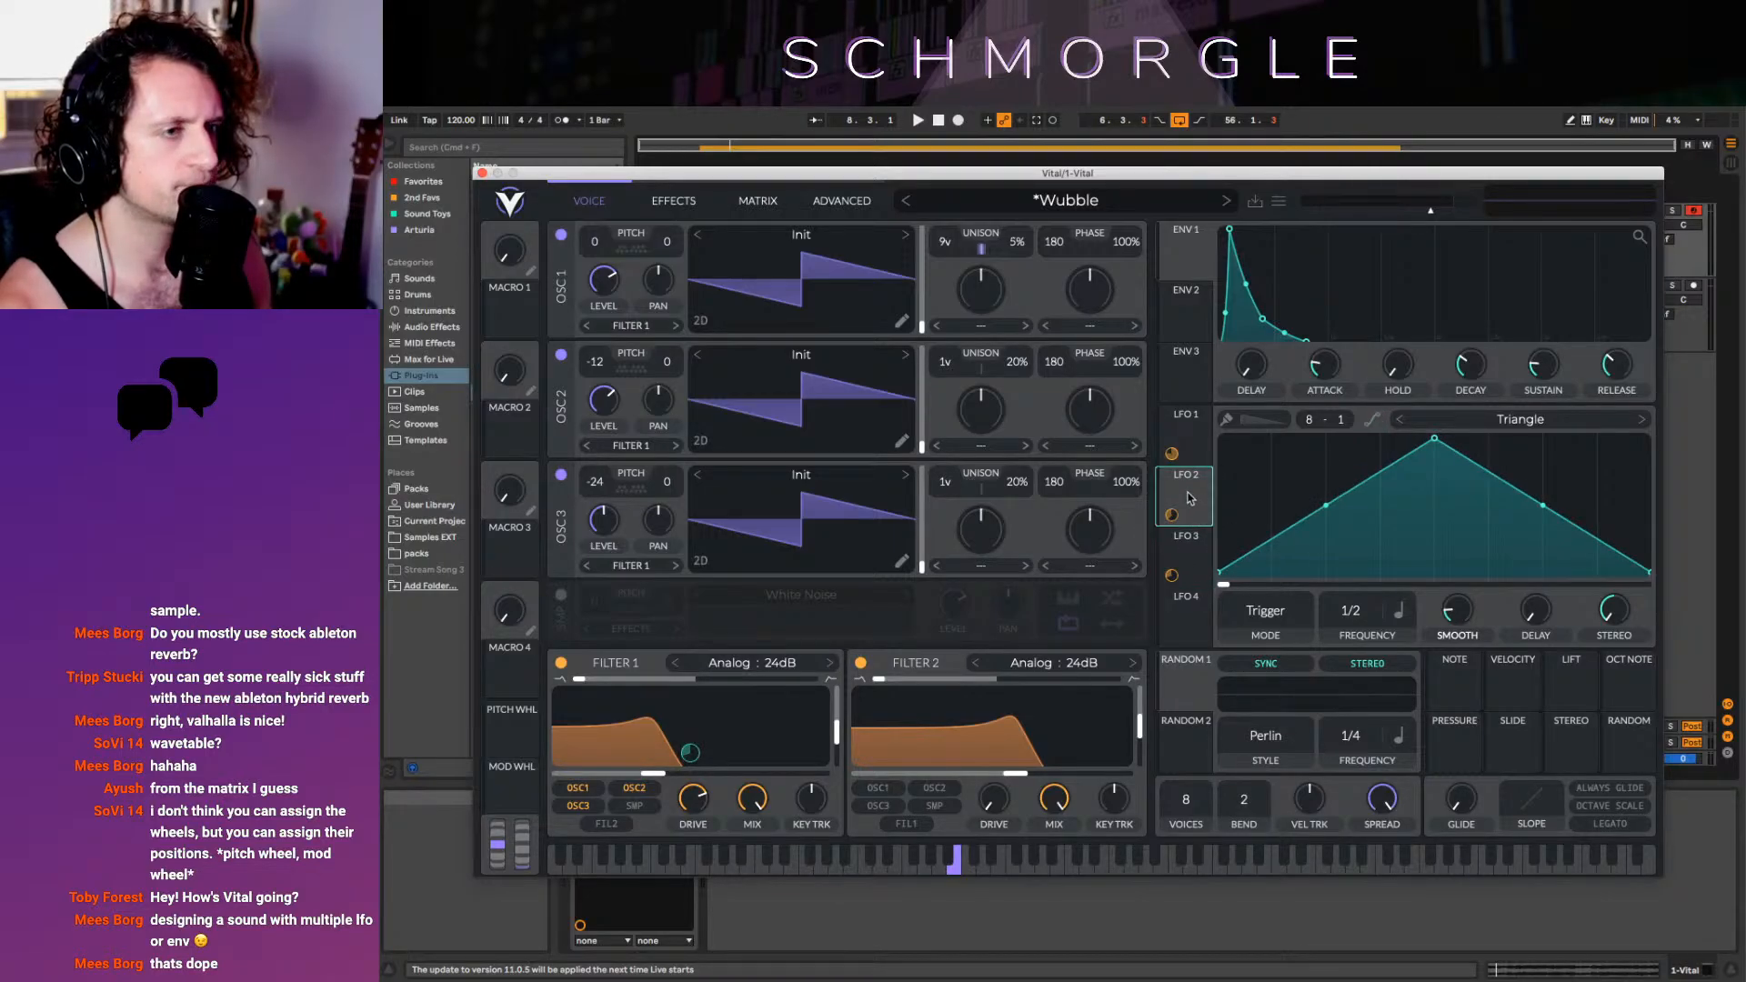
pyautogui.click(1372, 421)
pyautogui.click(1373, 421)
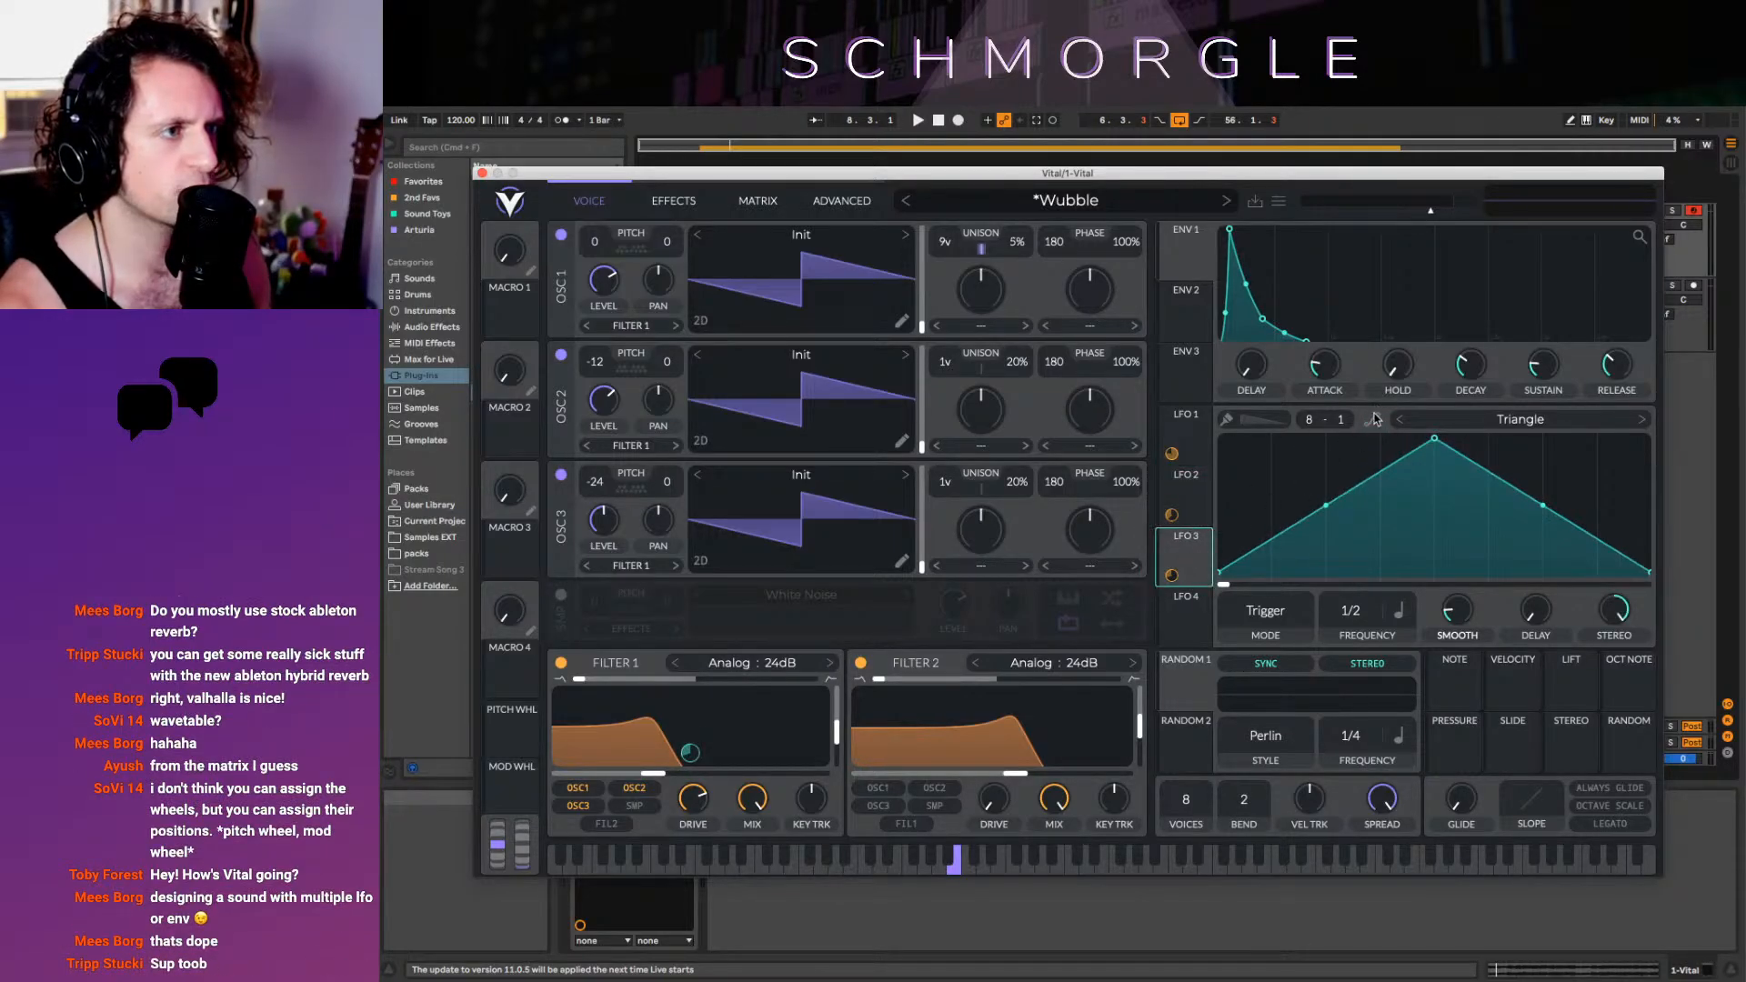
pyautogui.click(1373, 421)
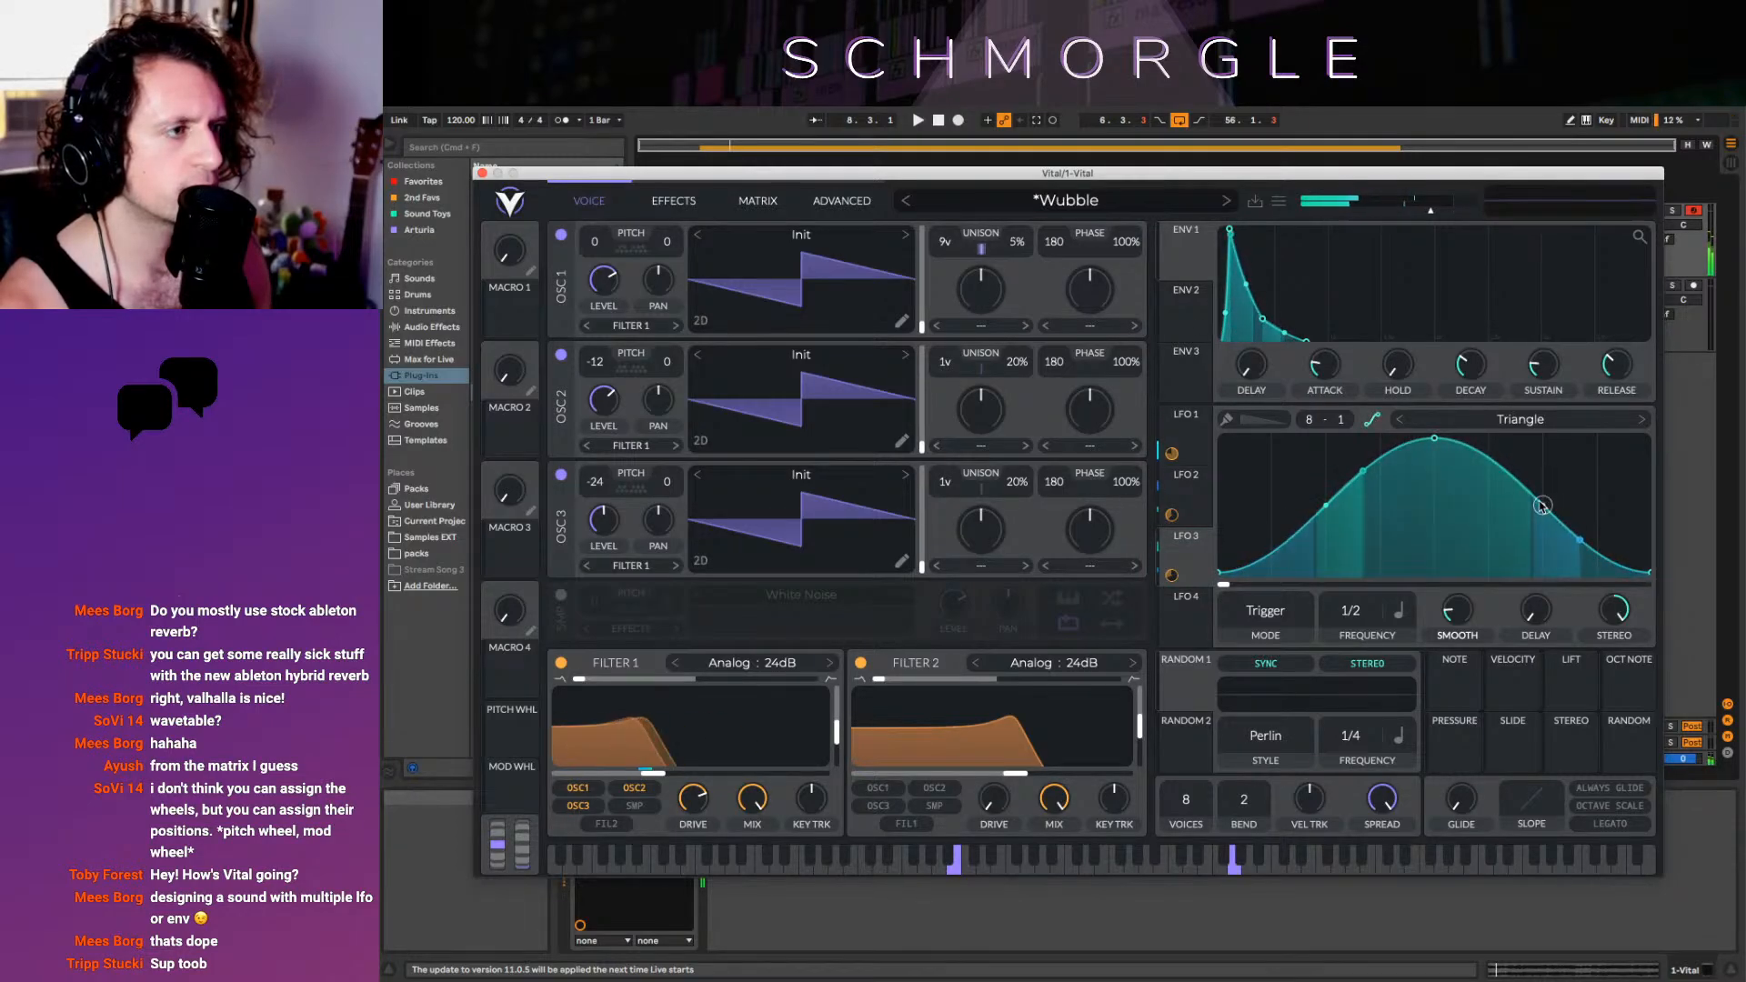
pyautogui.moveTo(1544, 506); pyautogui.dragTo(1683, 480)
pyautogui.moveTo(1616, 612); pyautogui.dragTo(1588, 393)
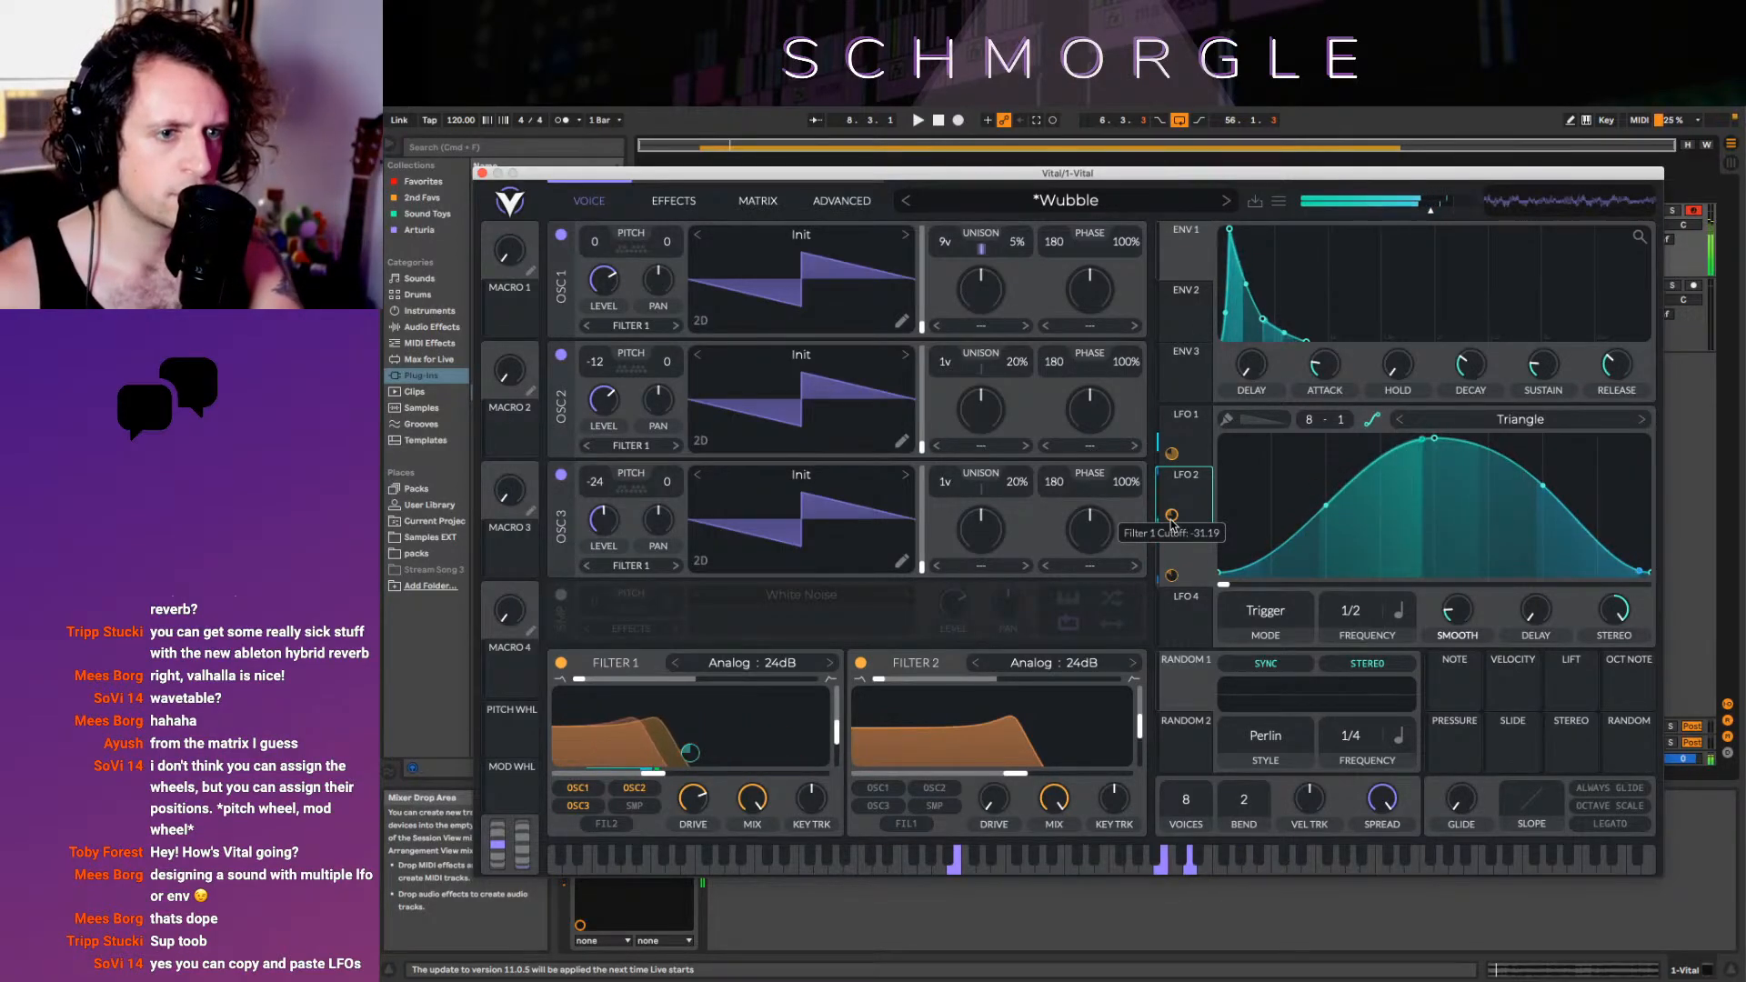
# Compare the shapes of LFOs 1, 2 and 3, and set envelope 1's decay to 0.476 secs
pyautogui.click(1171, 443)
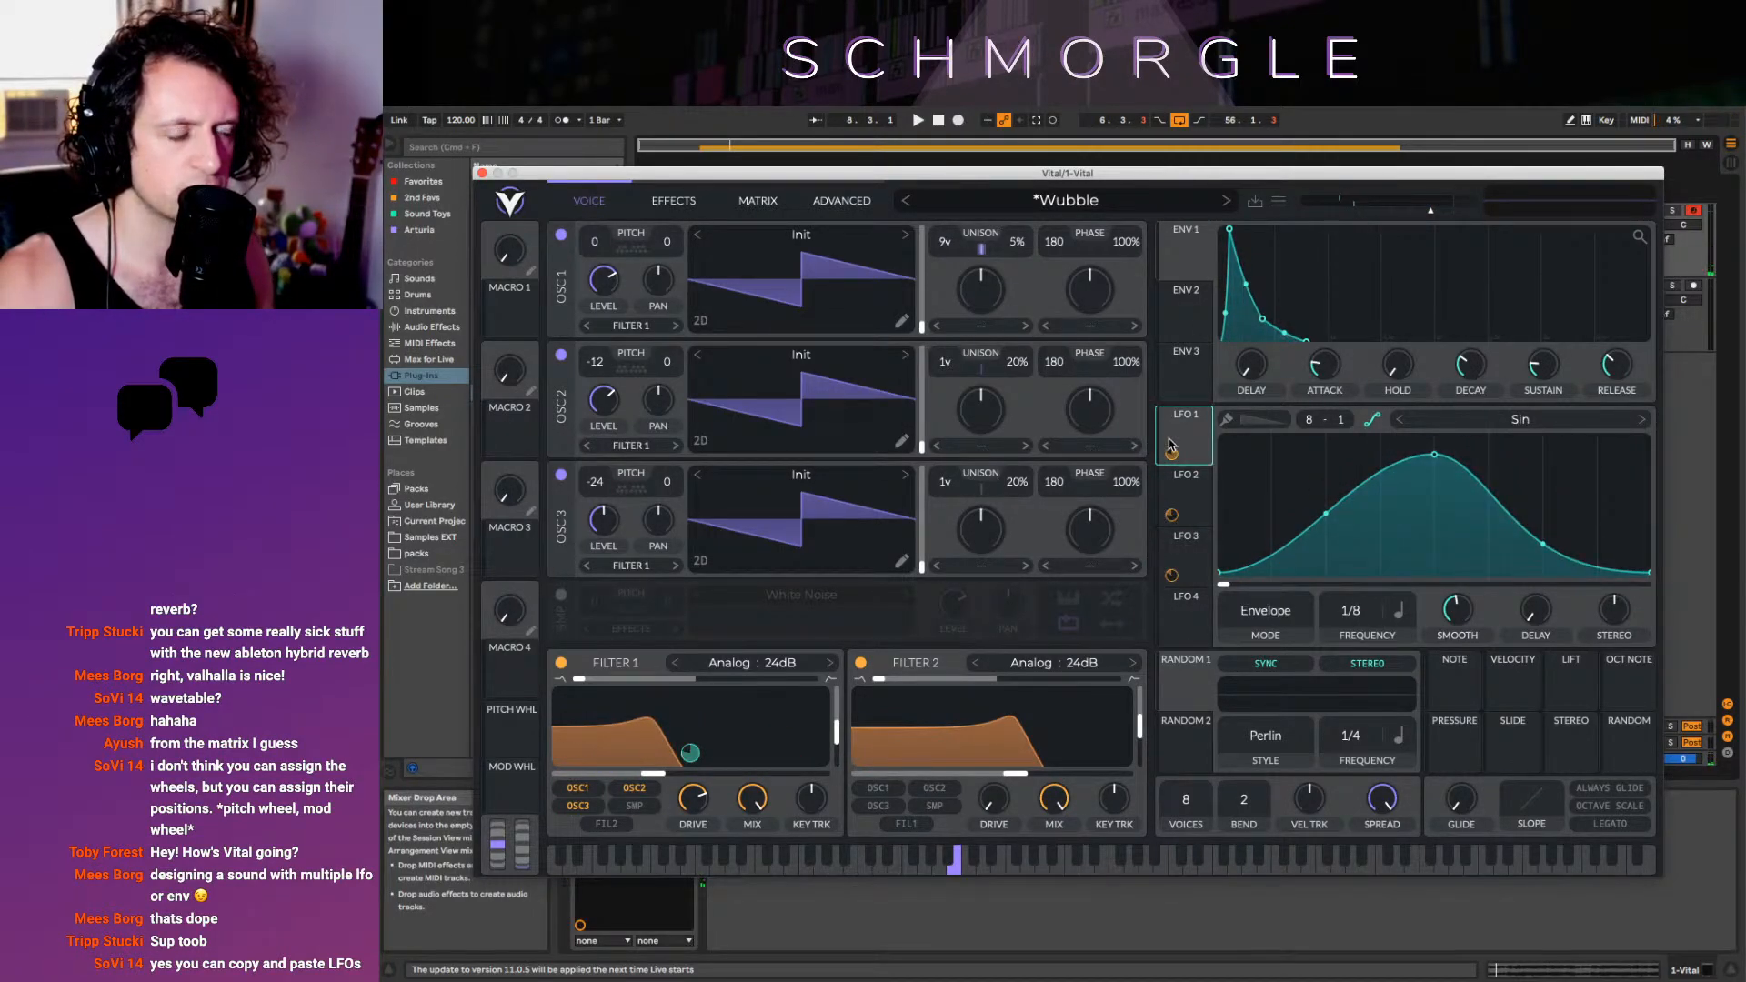
pyautogui.click(1178, 605)
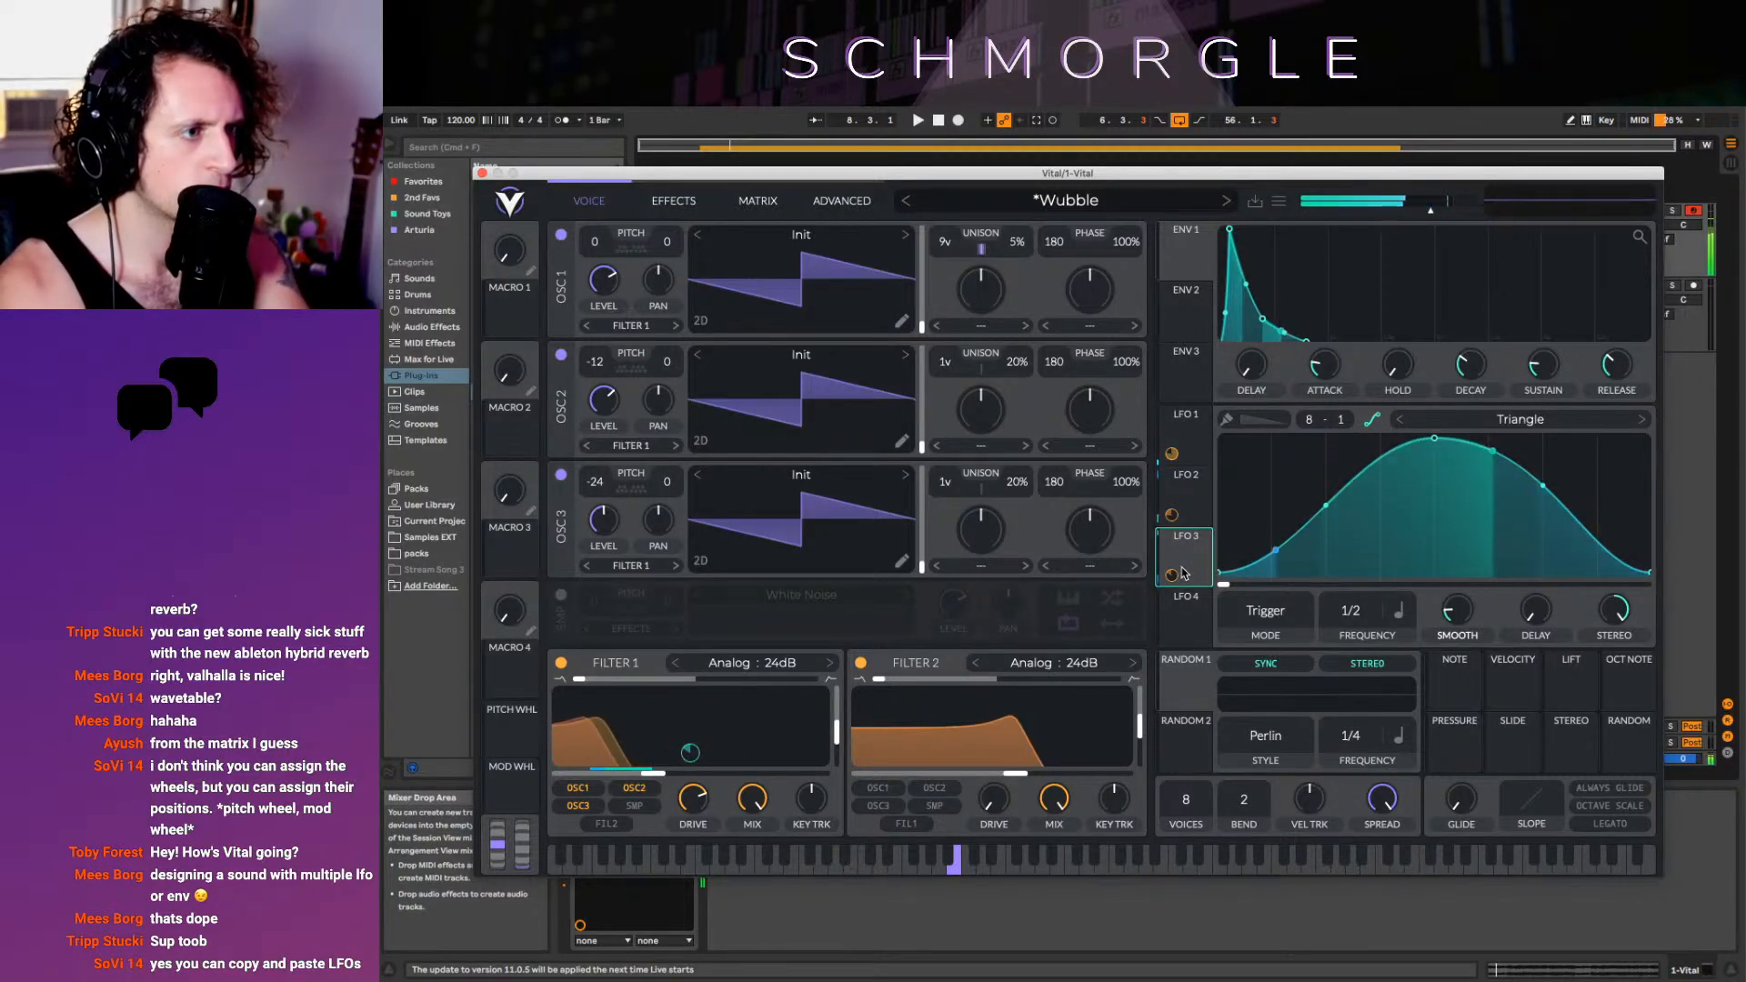
pyautogui.click(1193, 426)
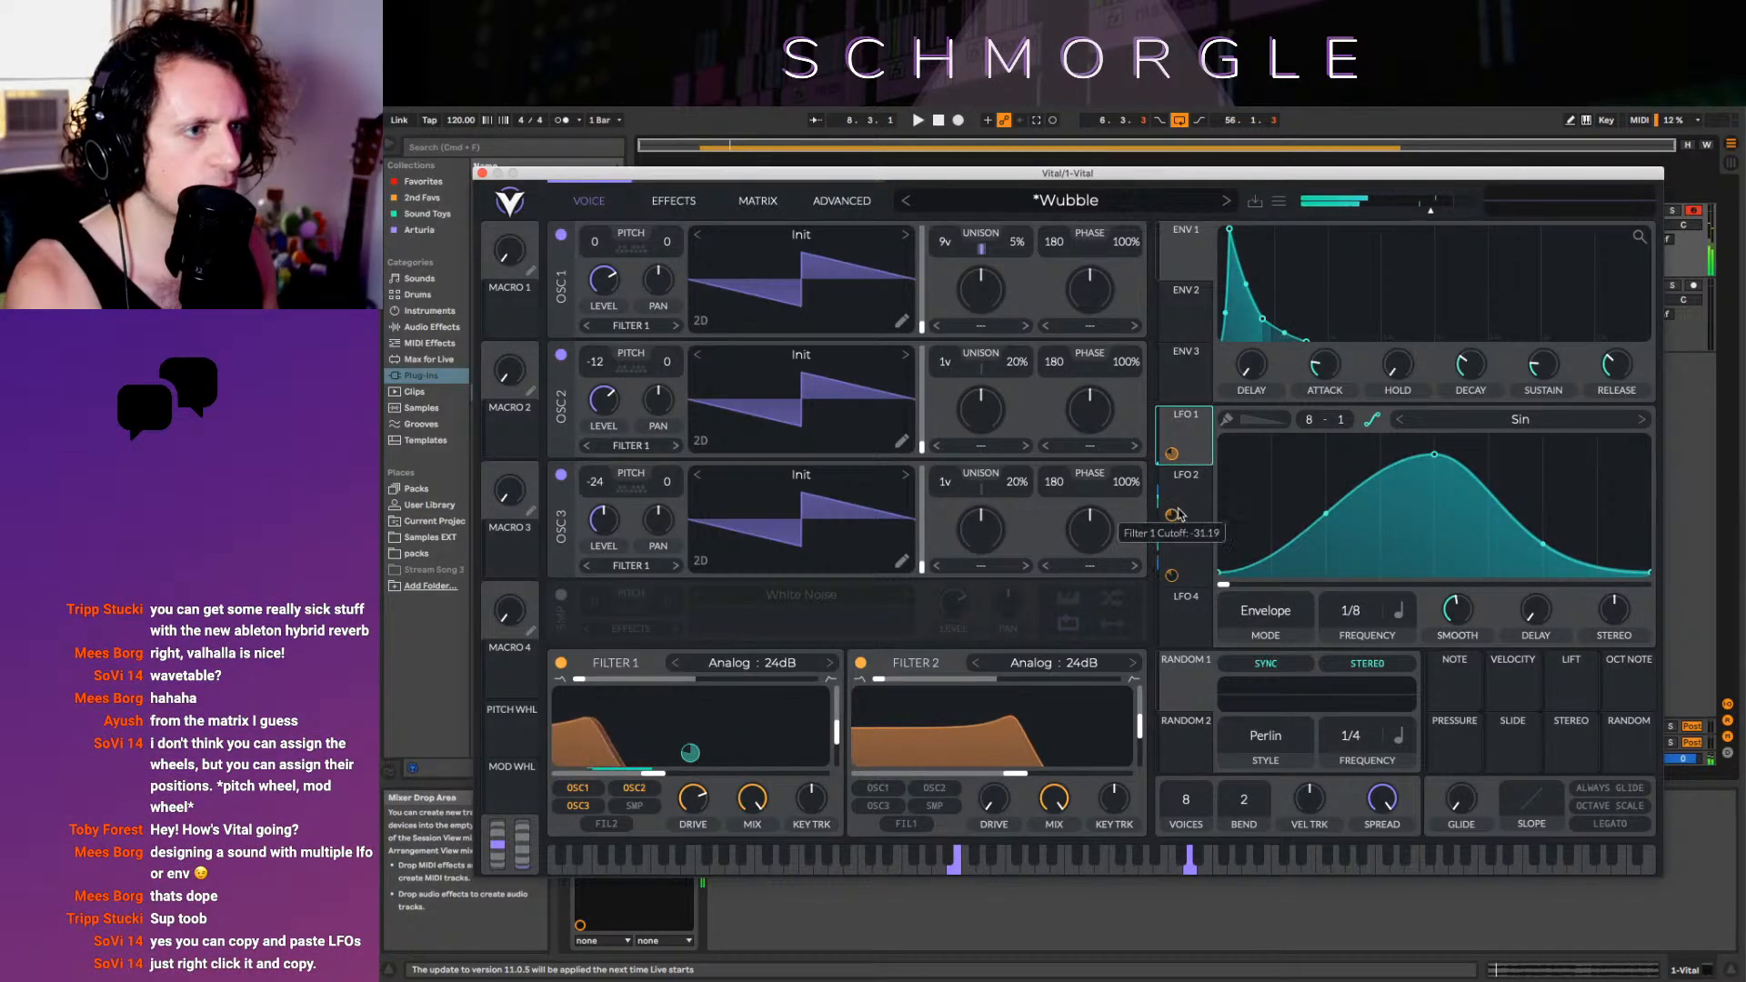
pyautogui.click(1186, 503)
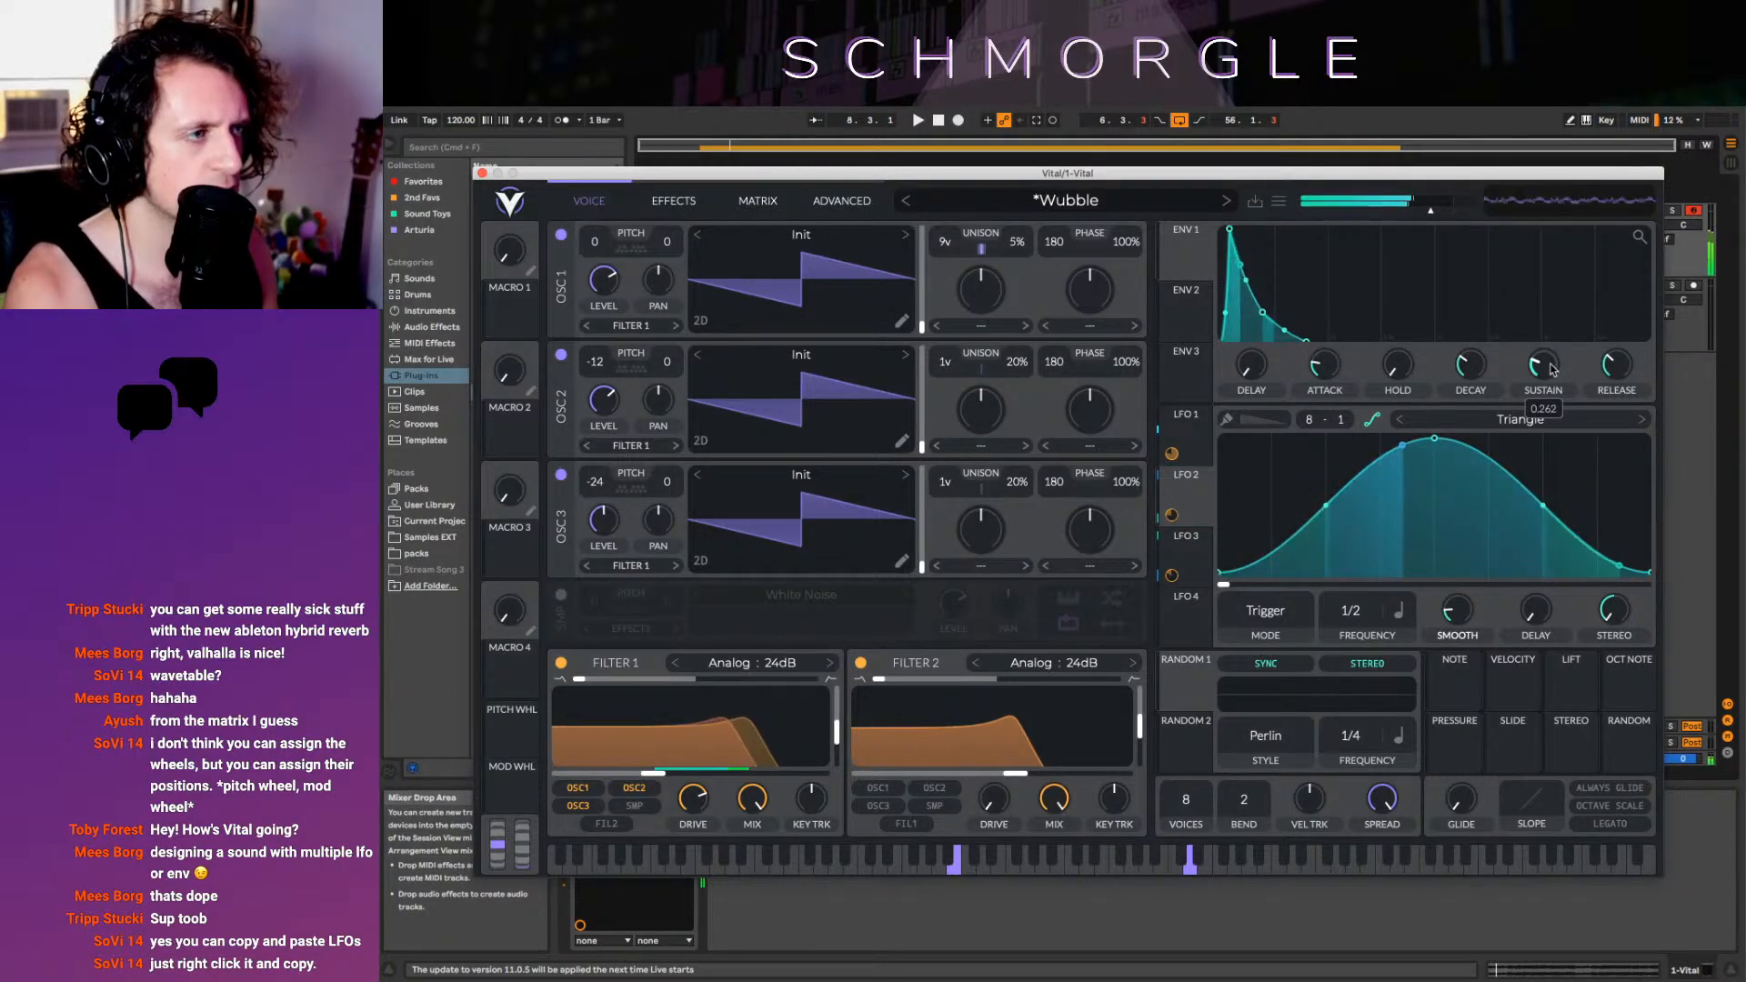
pyautogui.moveTo(1471, 365)
pyautogui.mouseDown()
pyautogui.moveTo(1478, 312)
pyautogui.moveTo(1467, 382)
pyautogui.moveTo(1467, 361)
pyautogui.mouseUp()
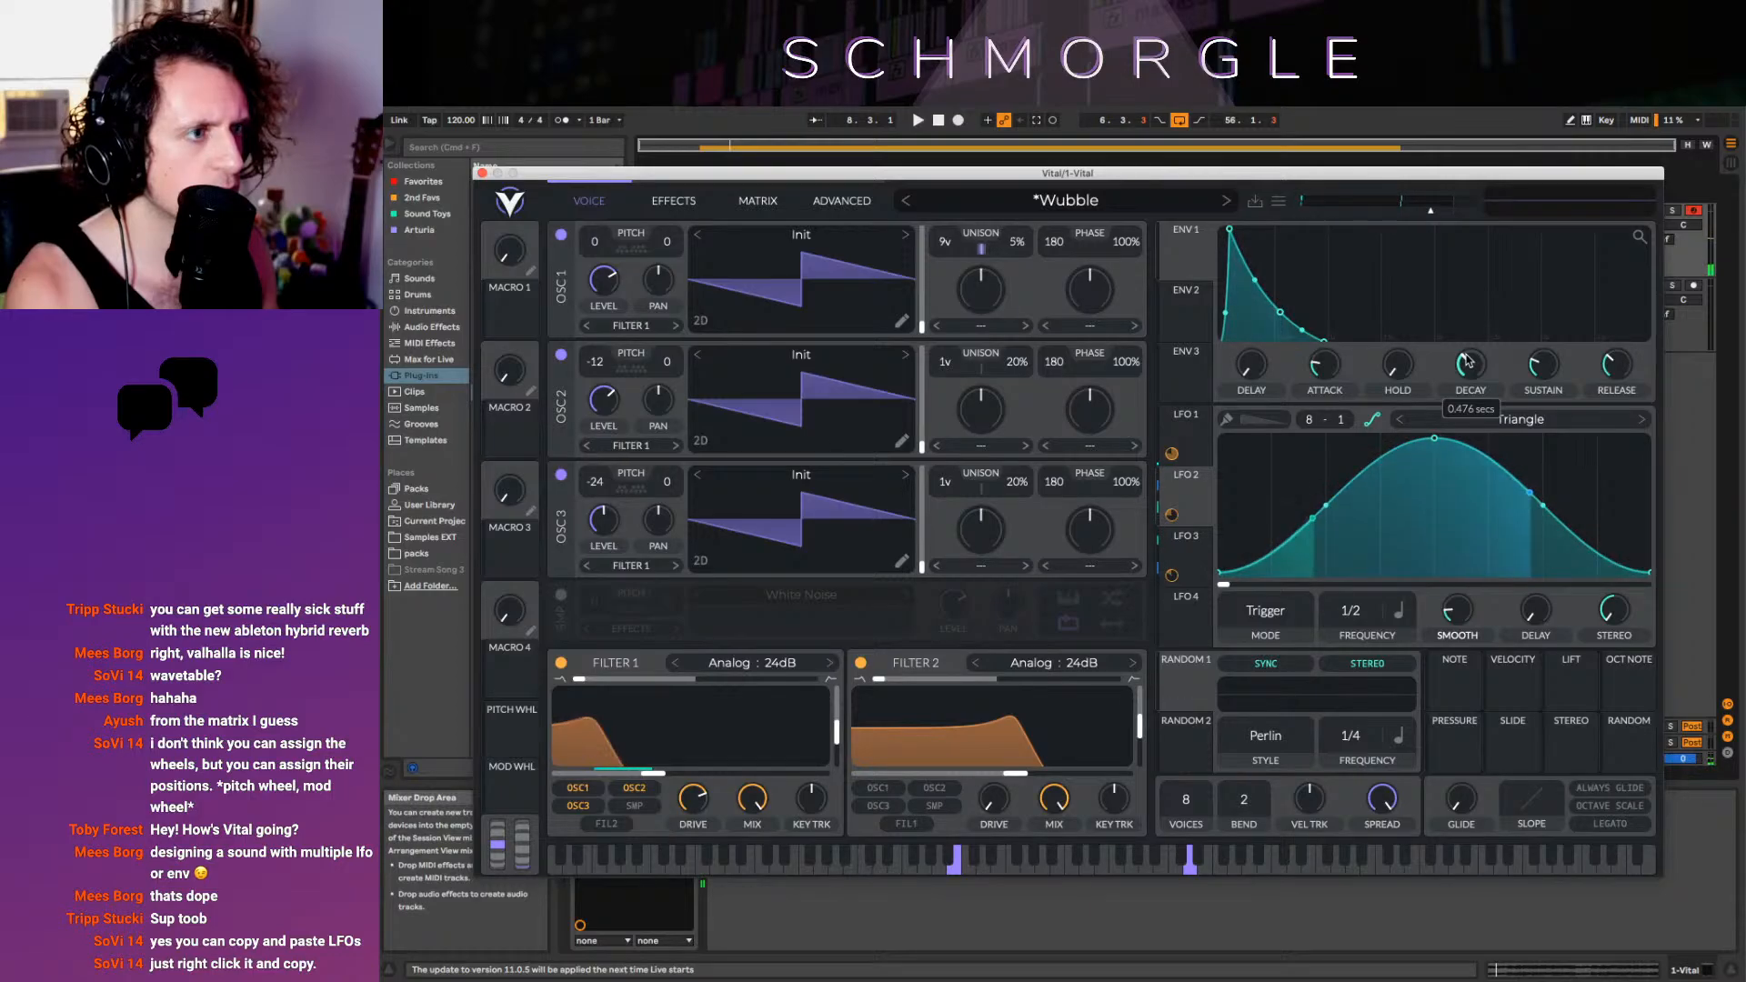
# Try LFO 1 in Trigger and Sync modes, and return it to Envelope mode
pyautogui.click(1194, 442)
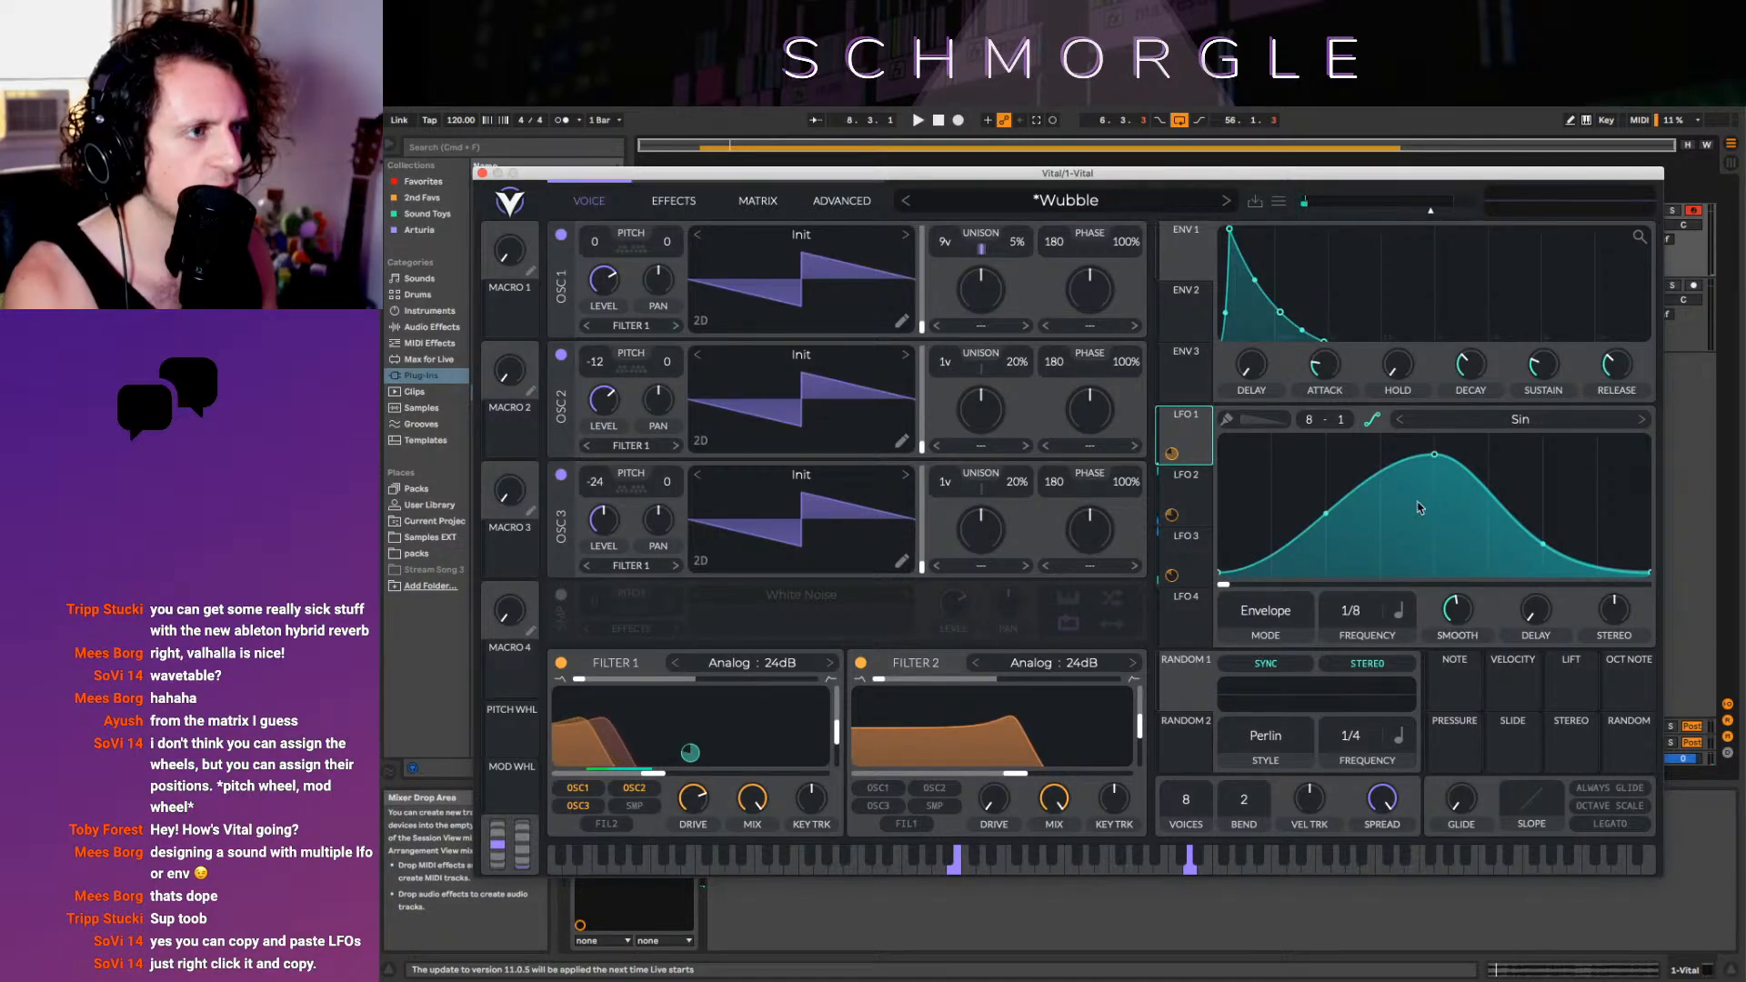
pyautogui.click(1275, 637)
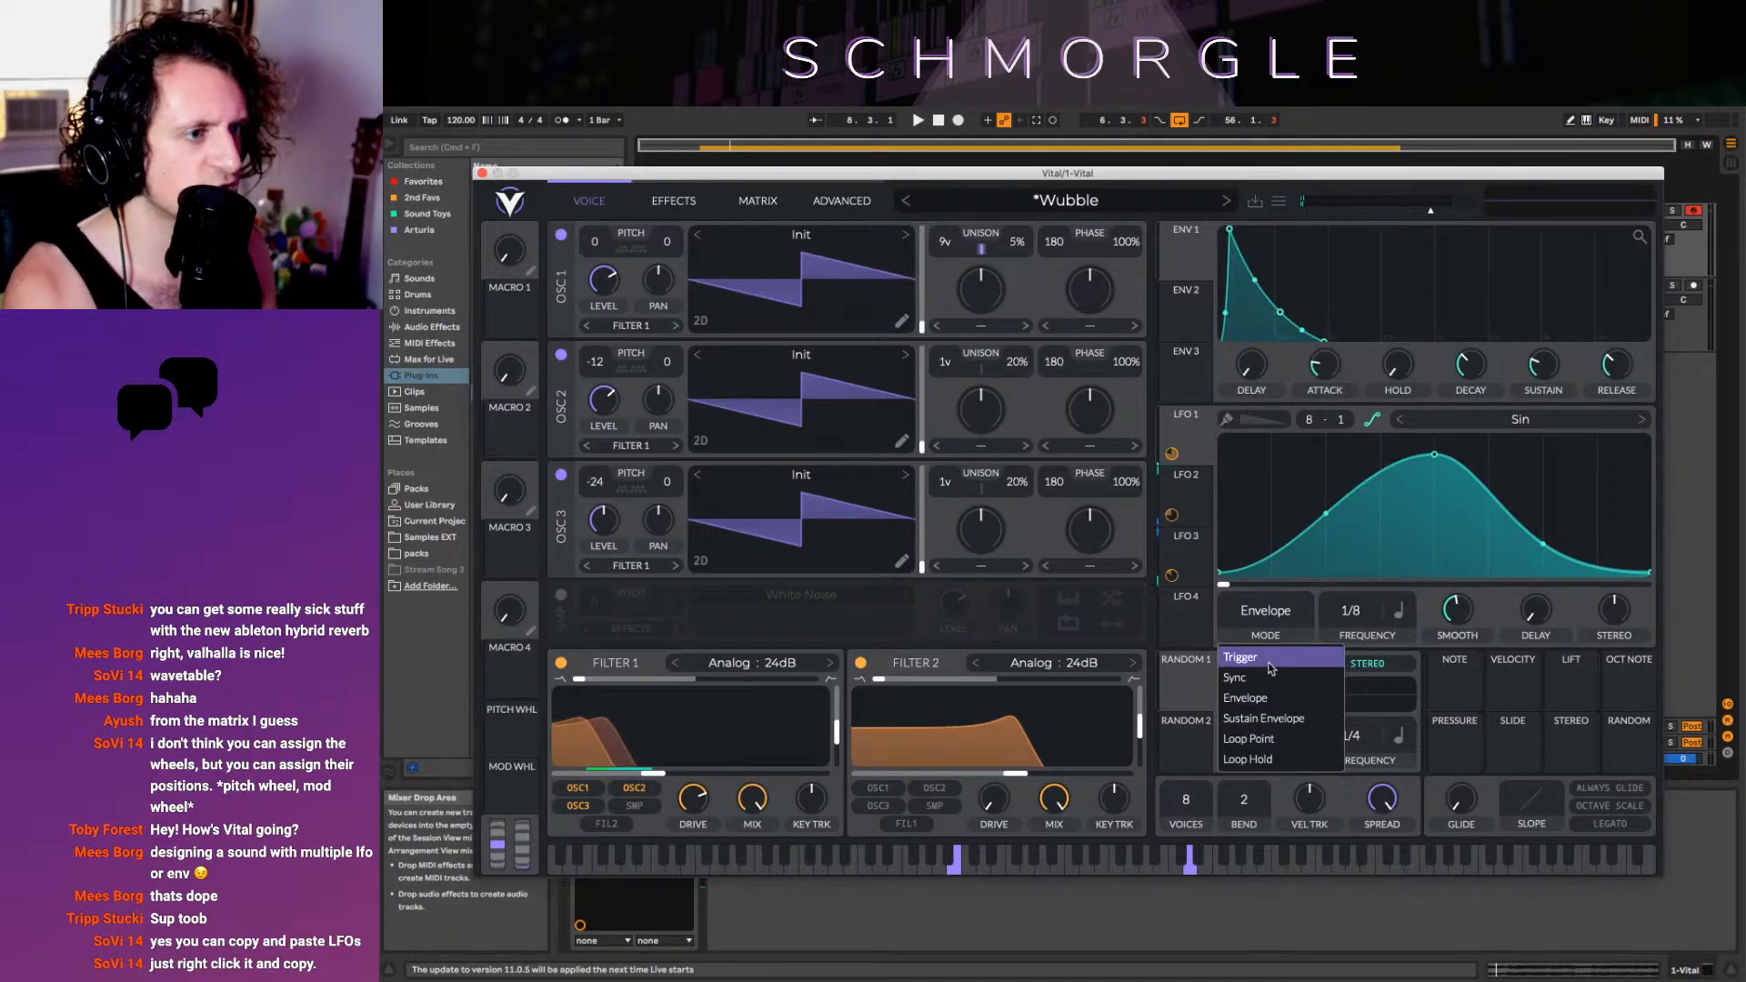
pyautogui.click(1276, 652)
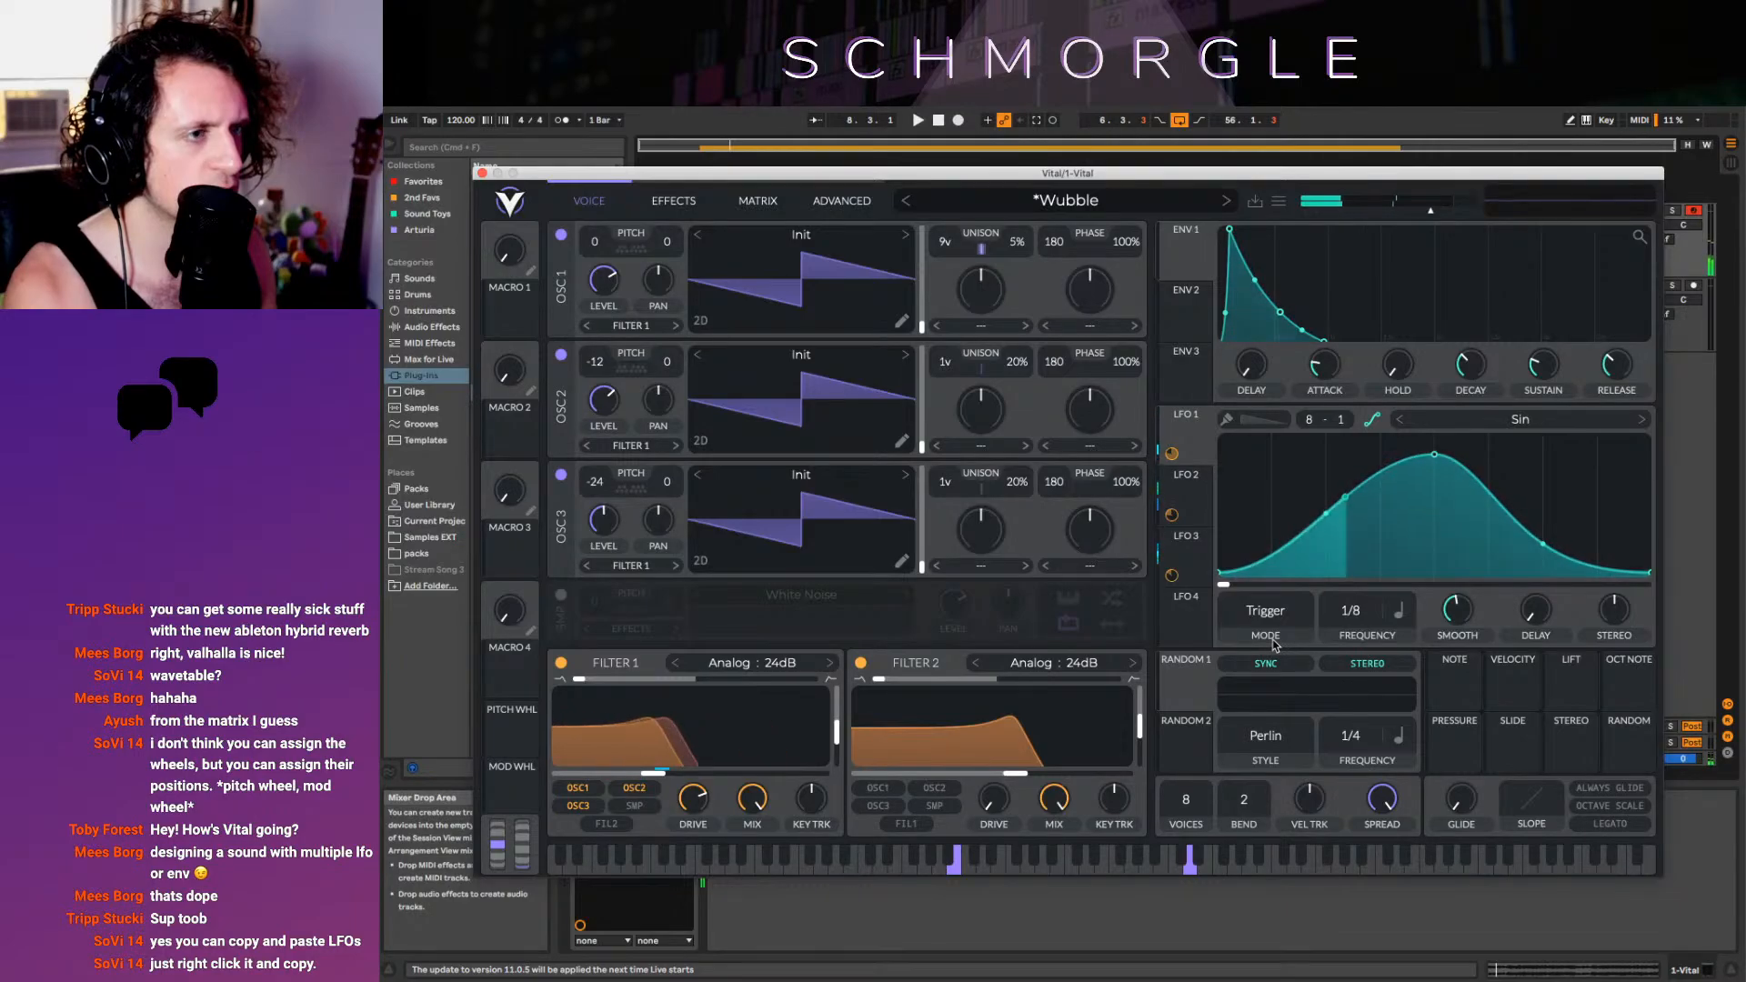
pyautogui.click(1270, 641)
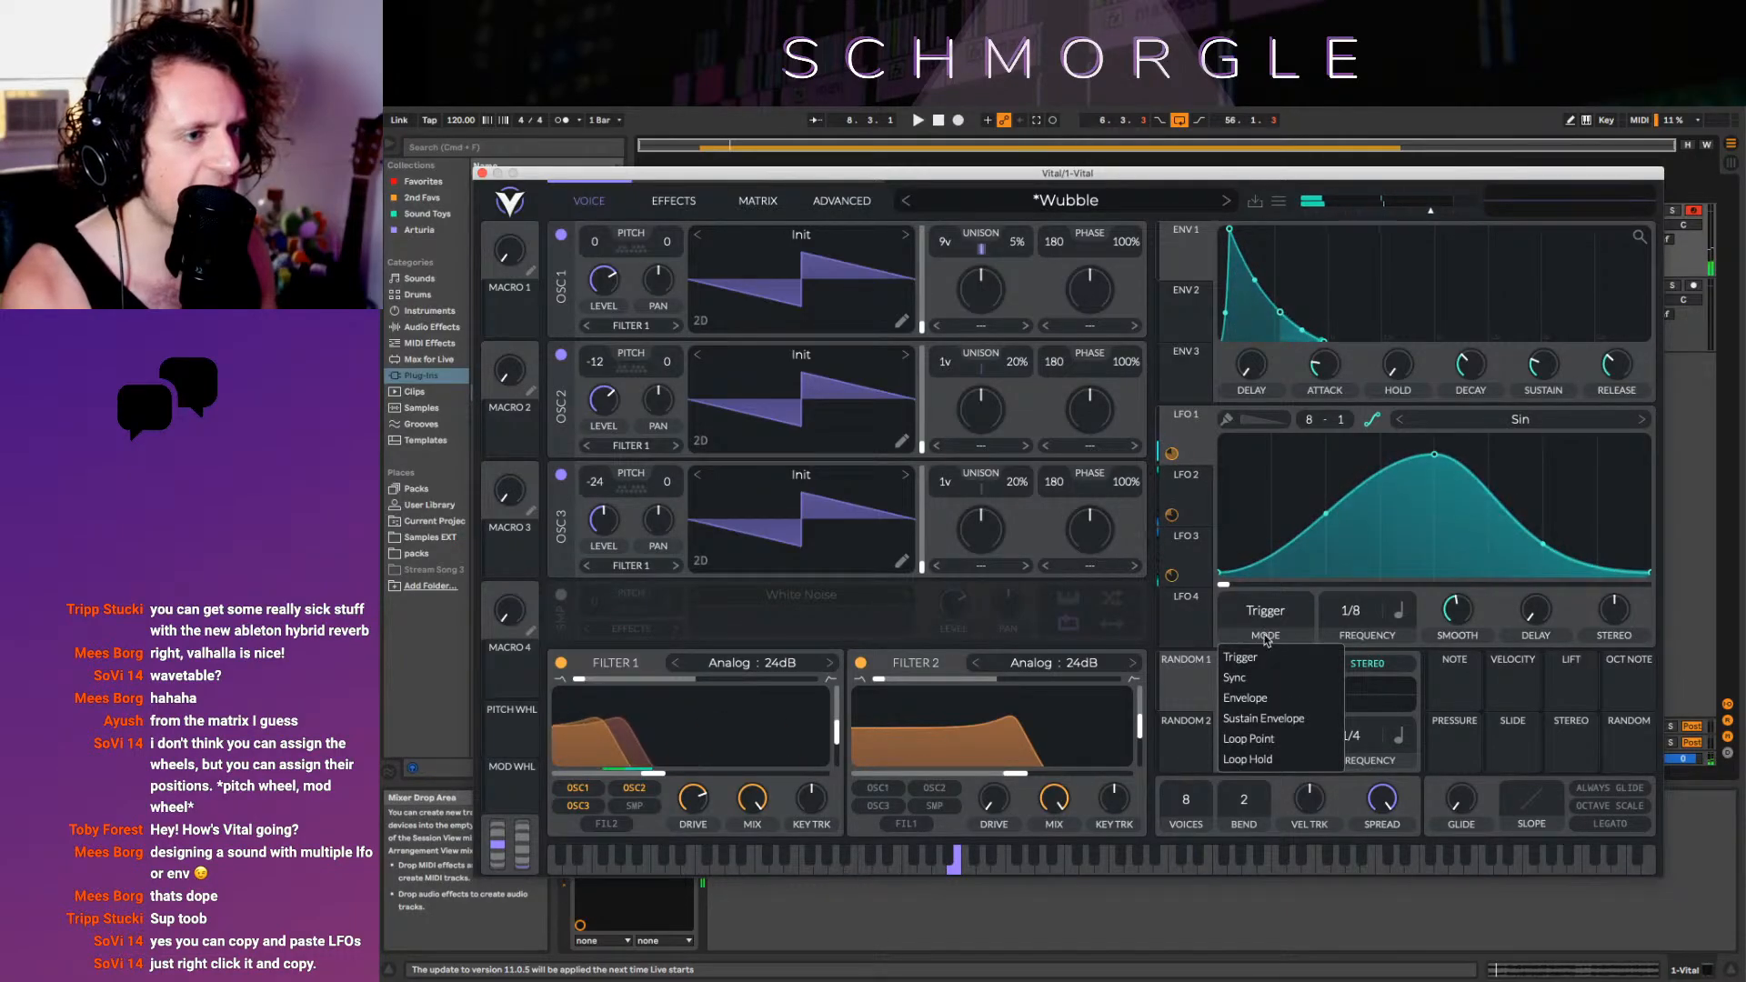
pyautogui.click(1266, 665)
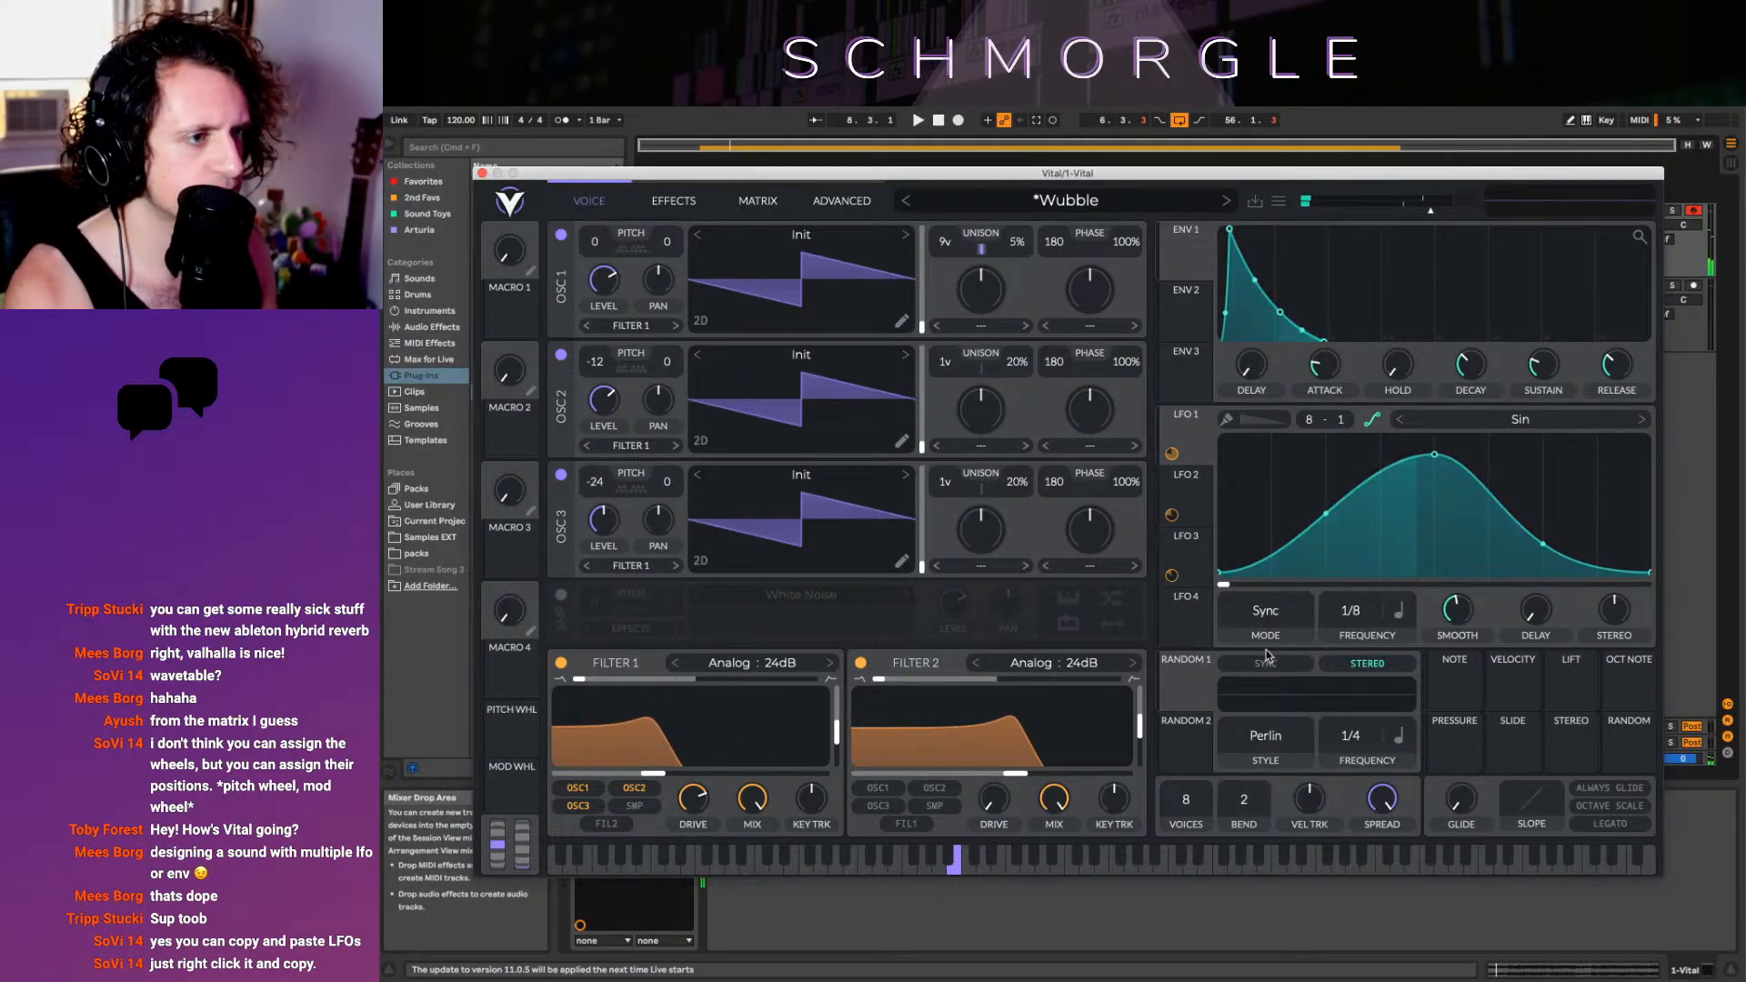
pyautogui.click(1266, 663)
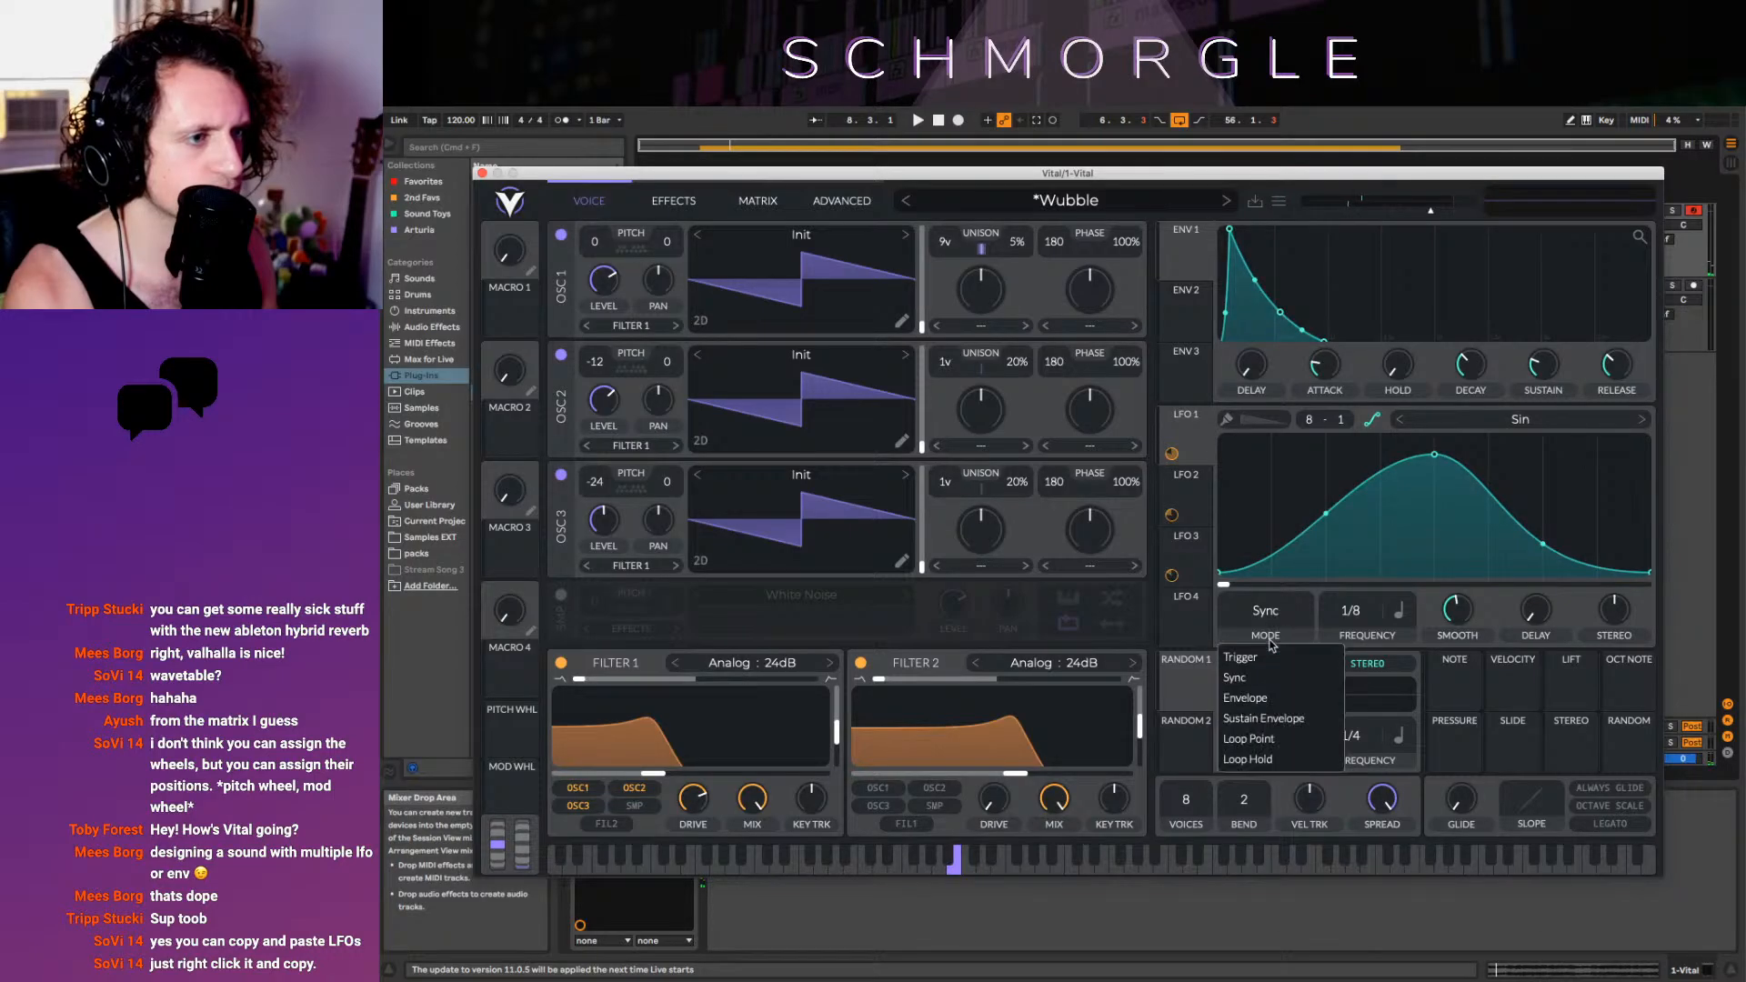
pyautogui.click(1278, 698)
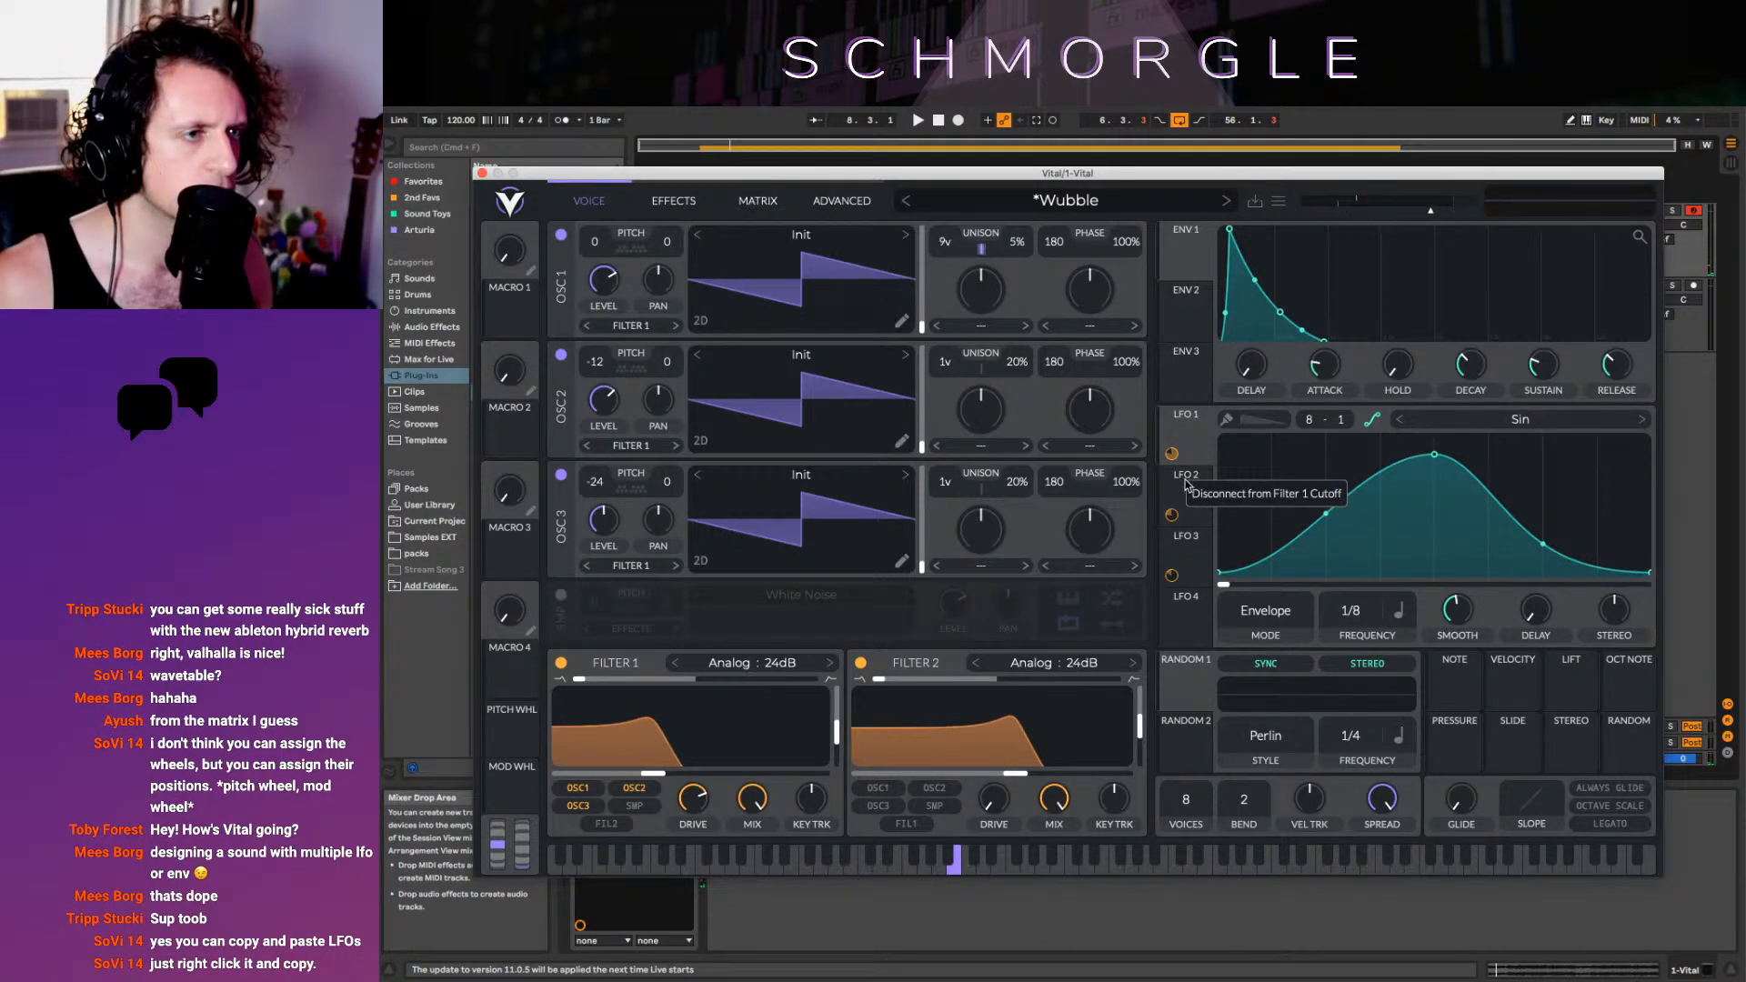
# Copy LFO 2's smoothed triangle curve and paste it onto LFO 3
pyautogui.rightClick(1370, 482)
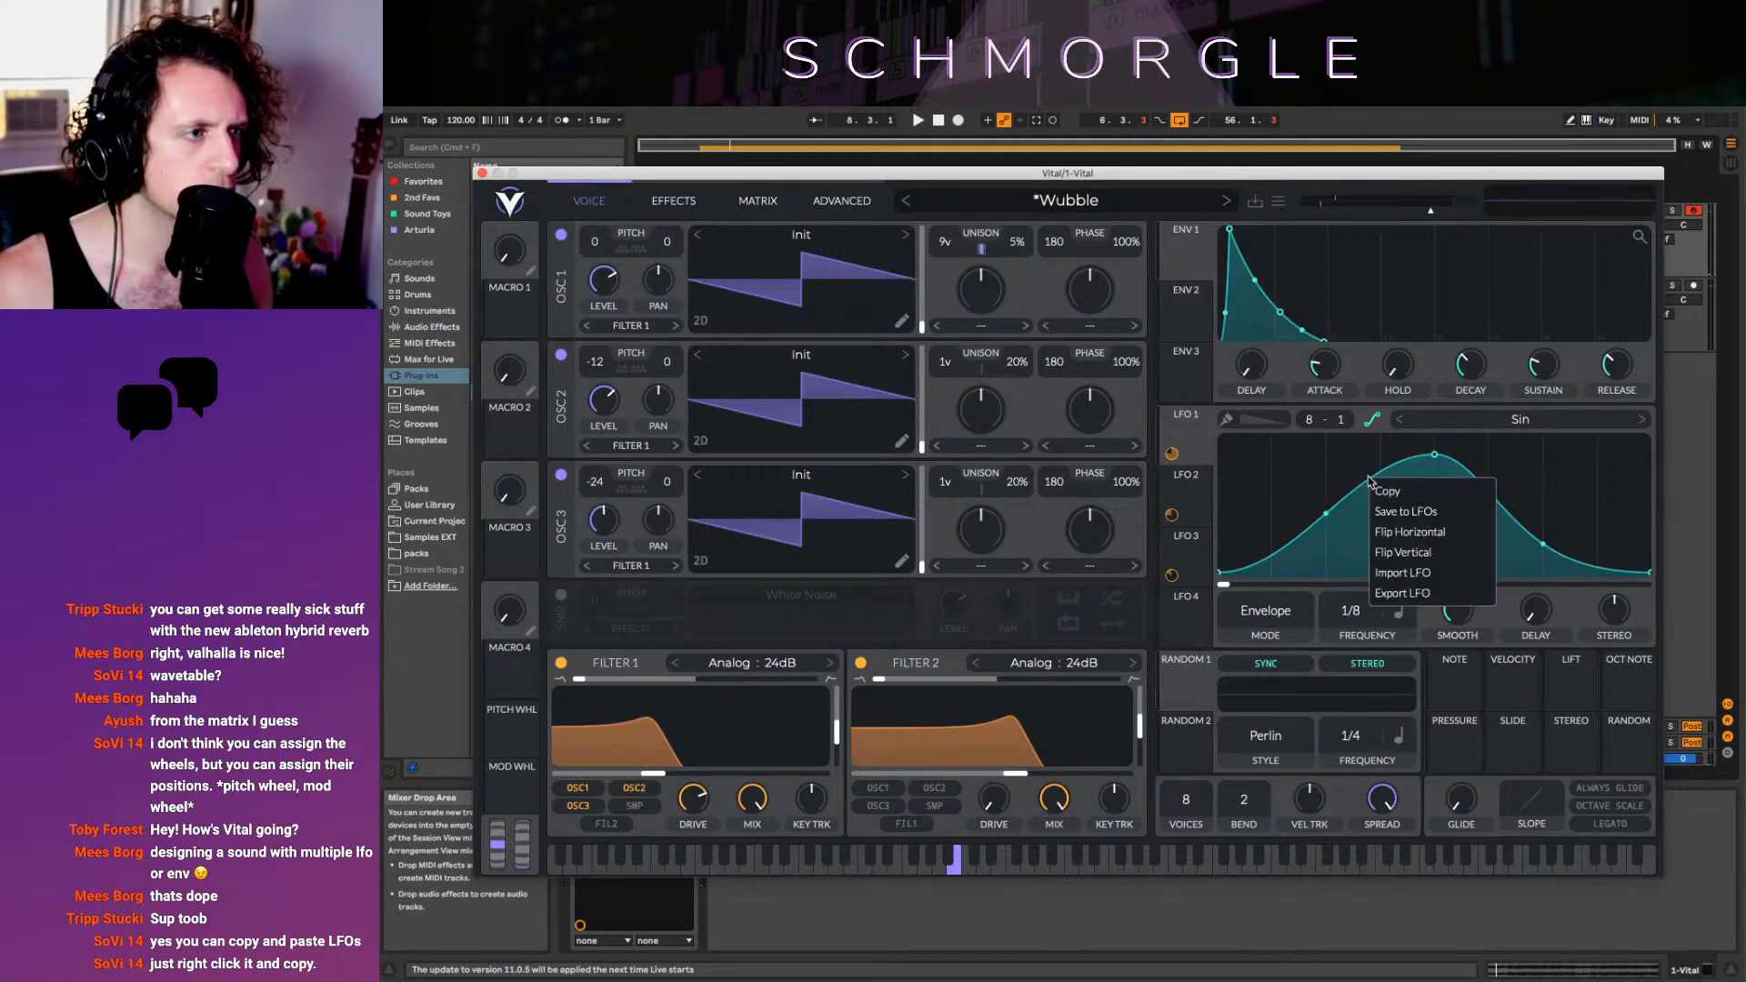
pyautogui.click(1200, 491)
pyautogui.click(1187, 546)
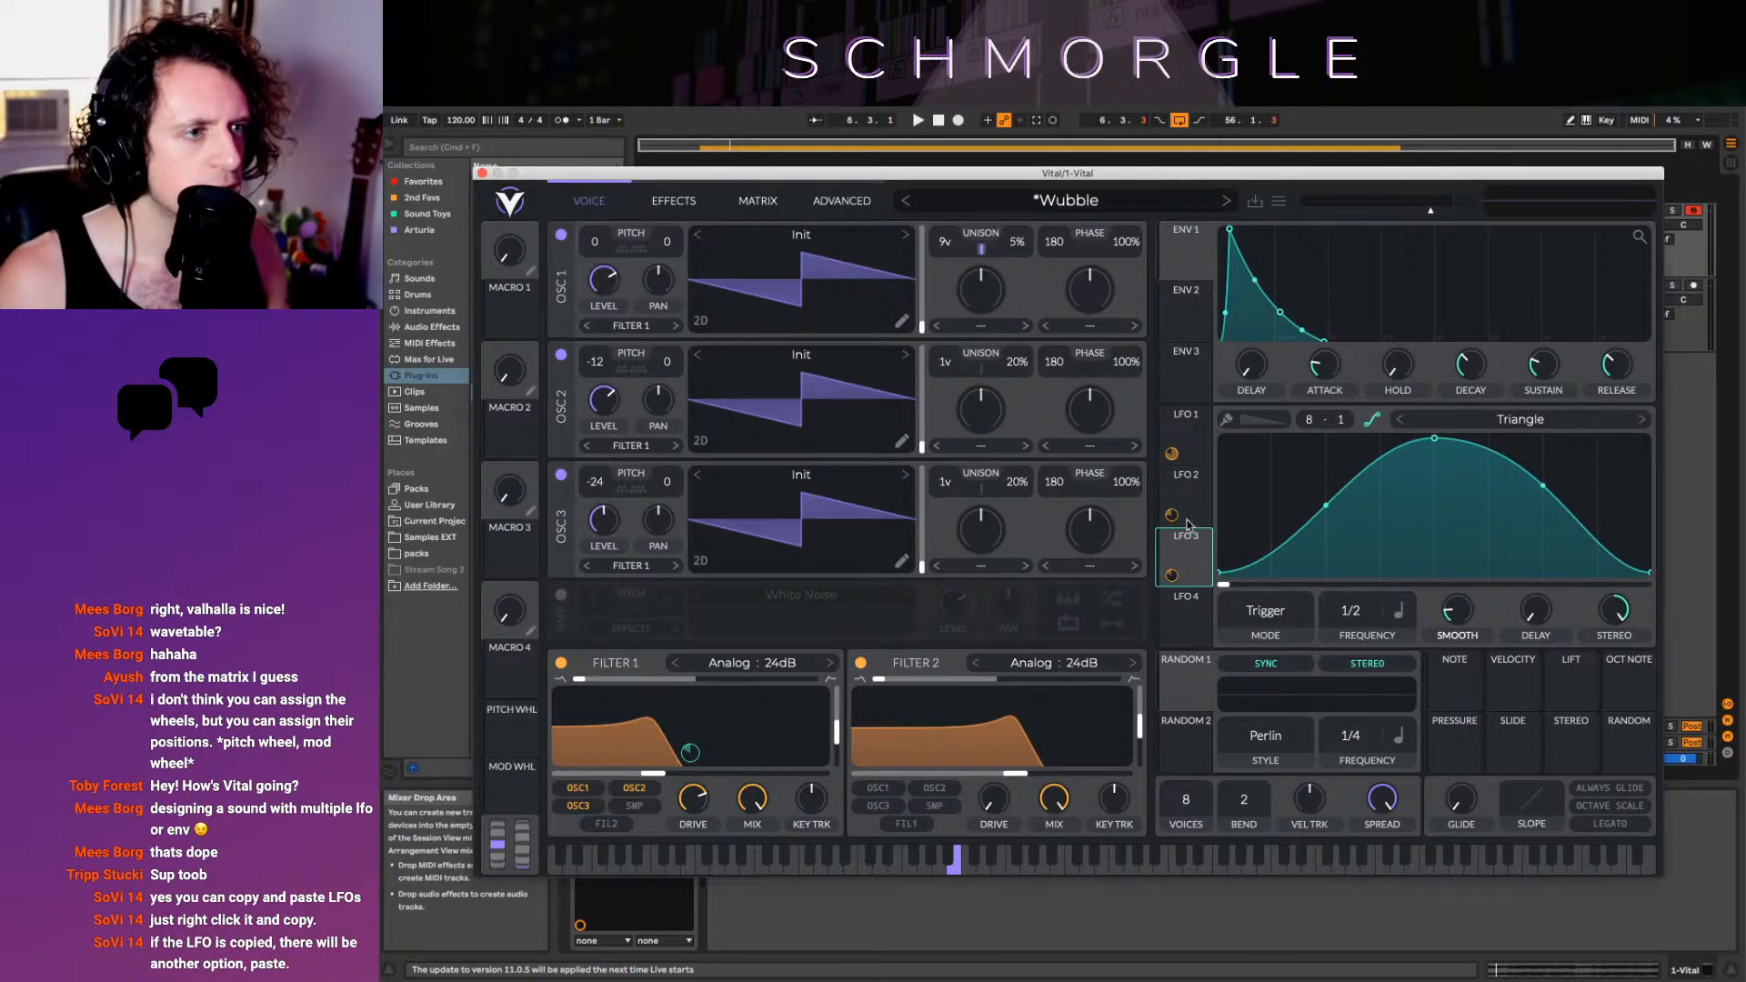
pyautogui.click(1188, 523)
pyautogui.rightClick(1446, 490)
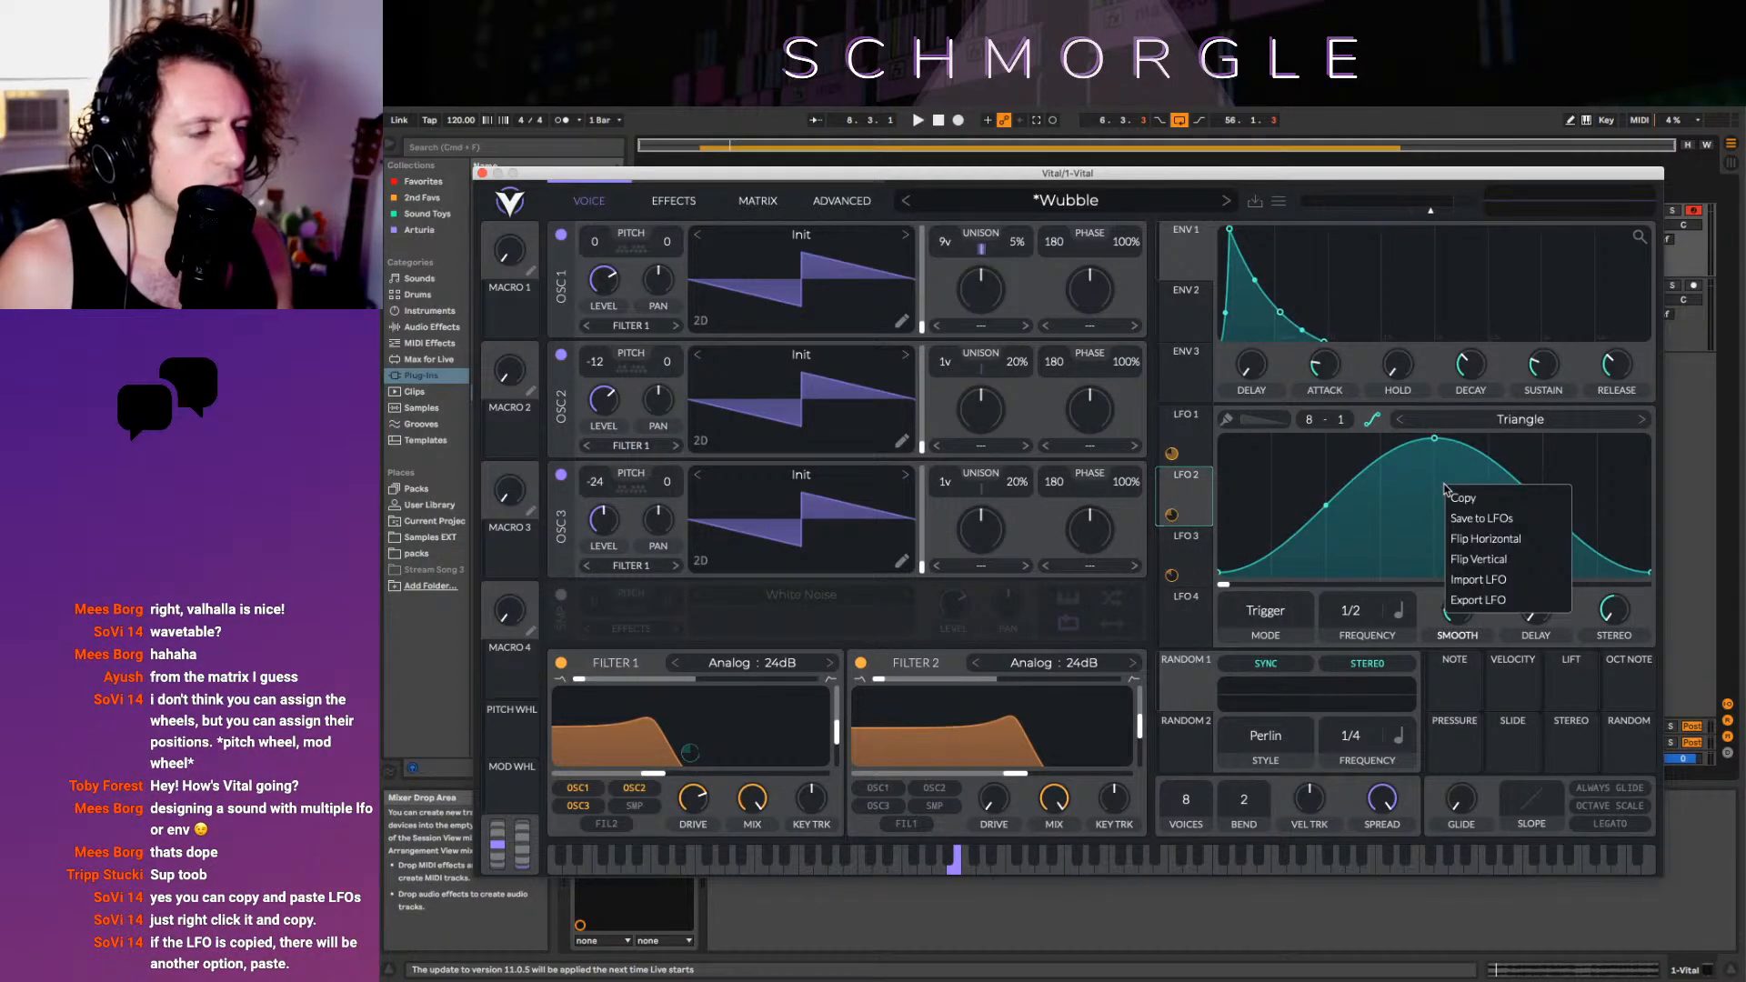
pyautogui.click(1558, 498)
pyautogui.click(1197, 569)
pyautogui.rightClick(1299, 497)
pyautogui.click(1337, 535)
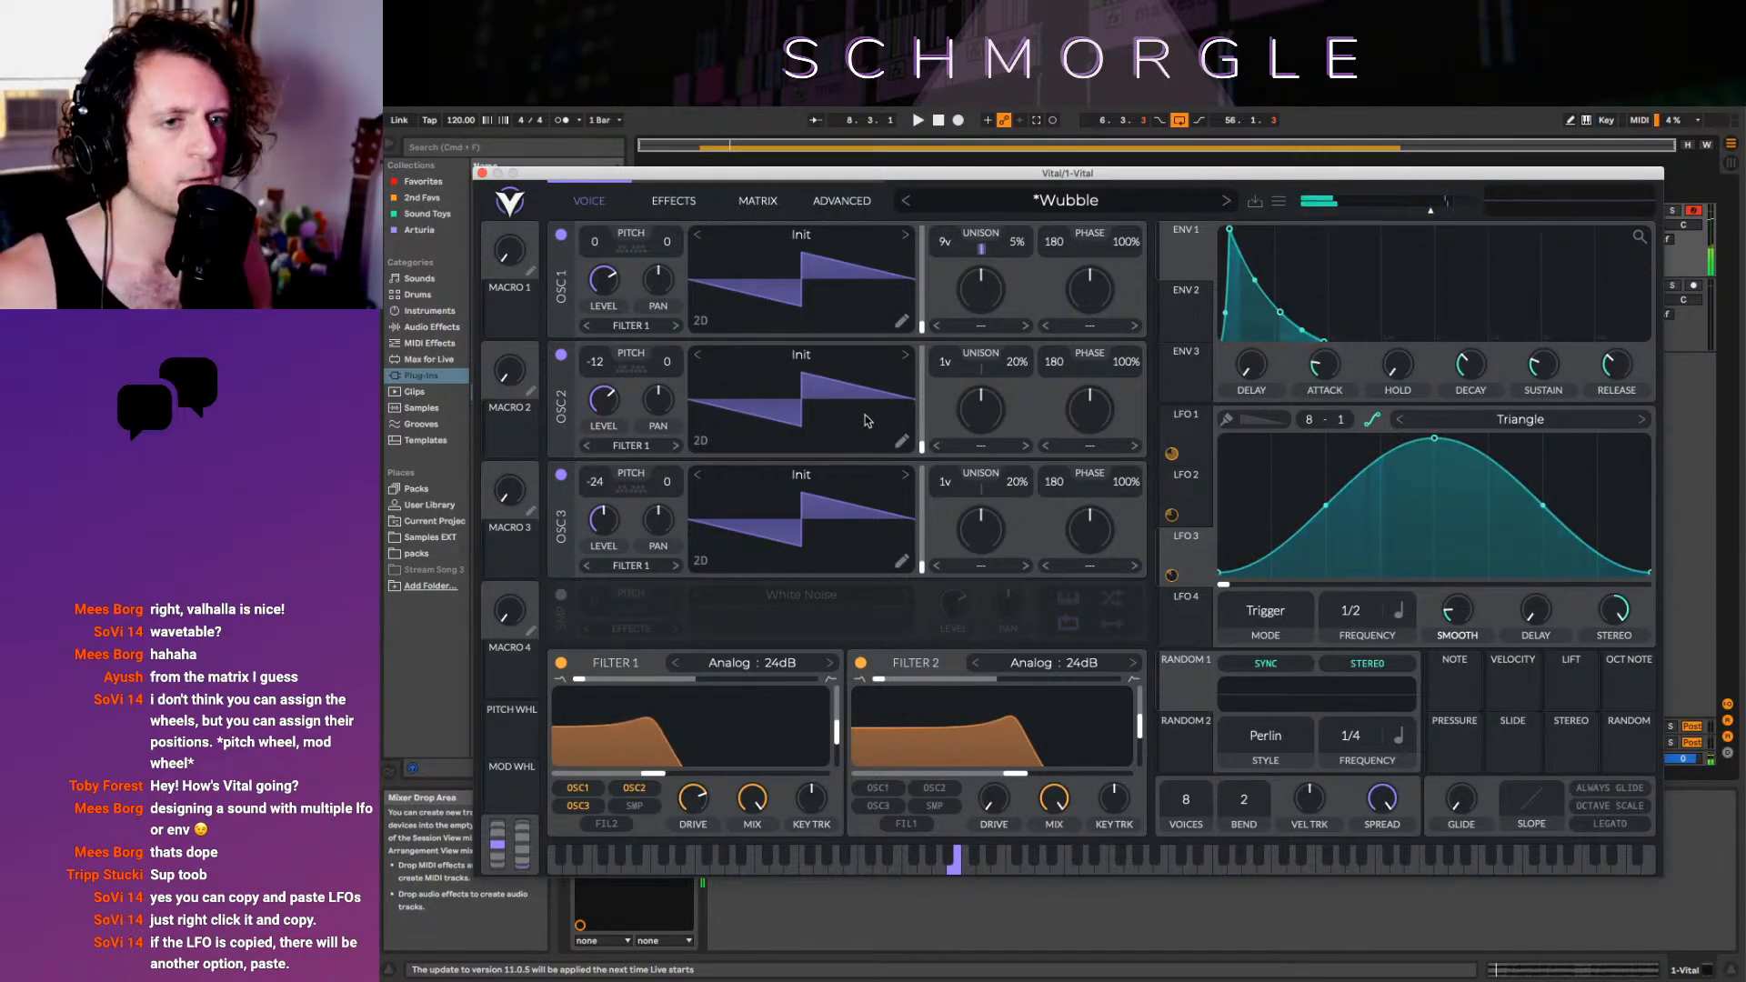
# Compare the sound with oscillator 3 off and on, and save the preset over the existing Wubble file
pyautogui.click(561, 475)
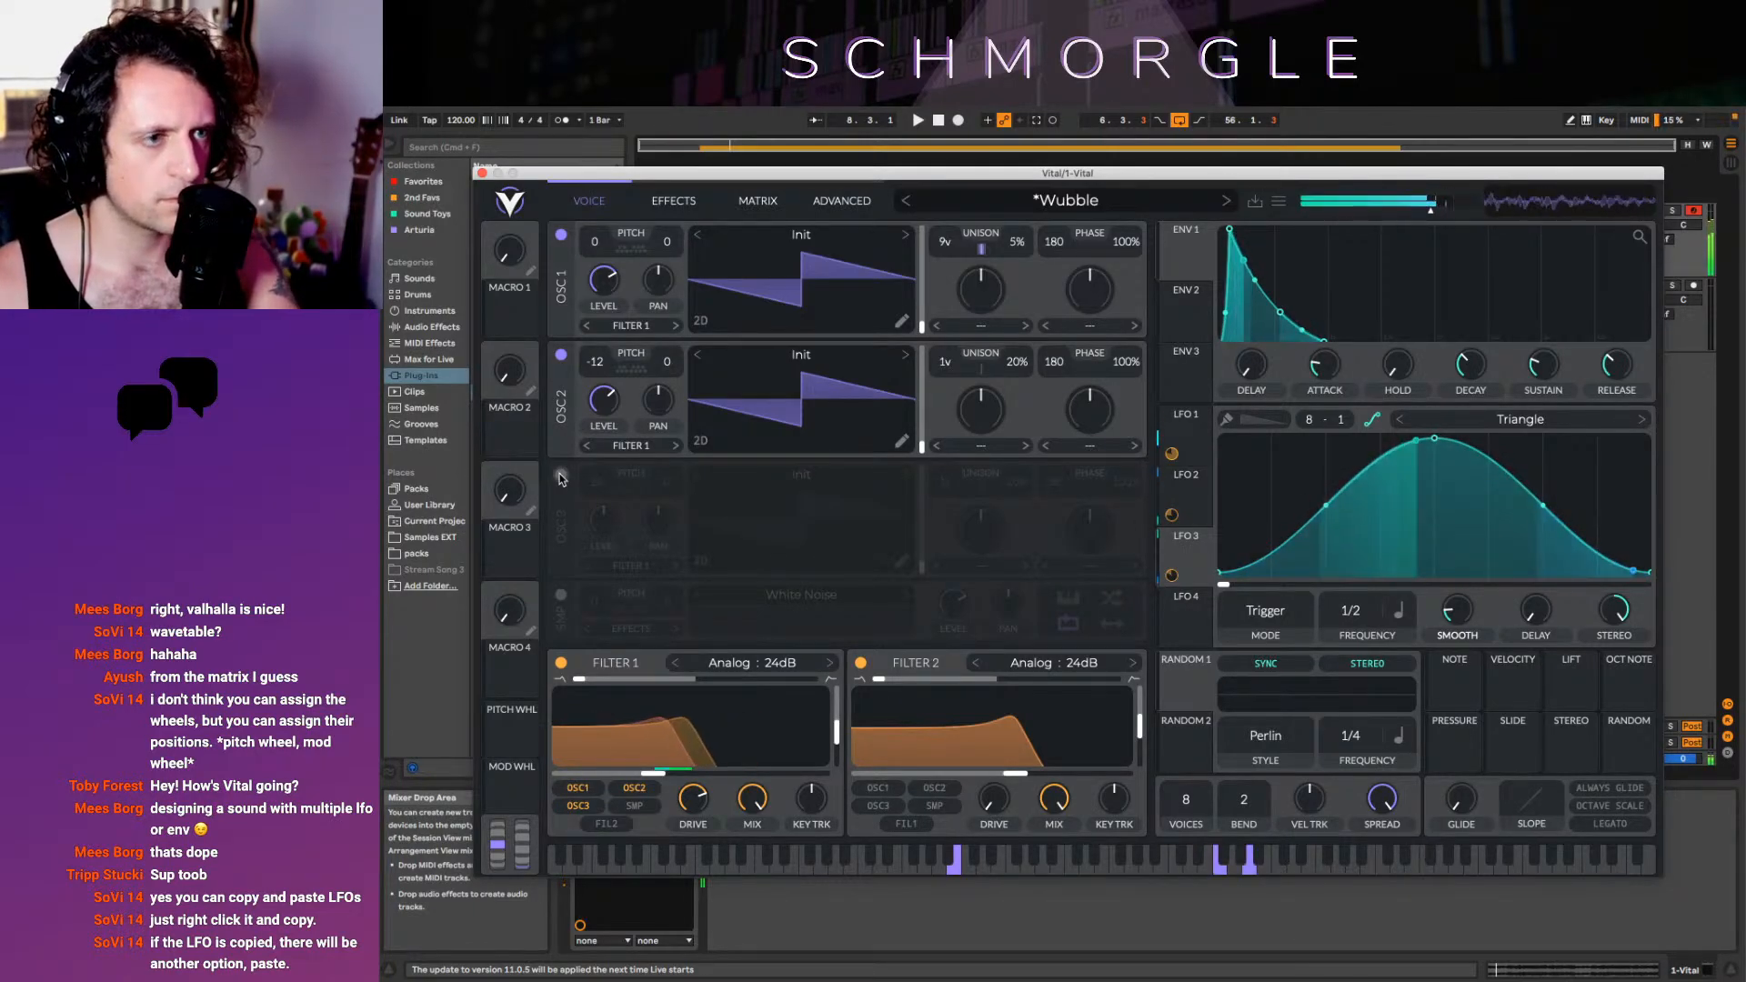
pyautogui.click(562, 475)
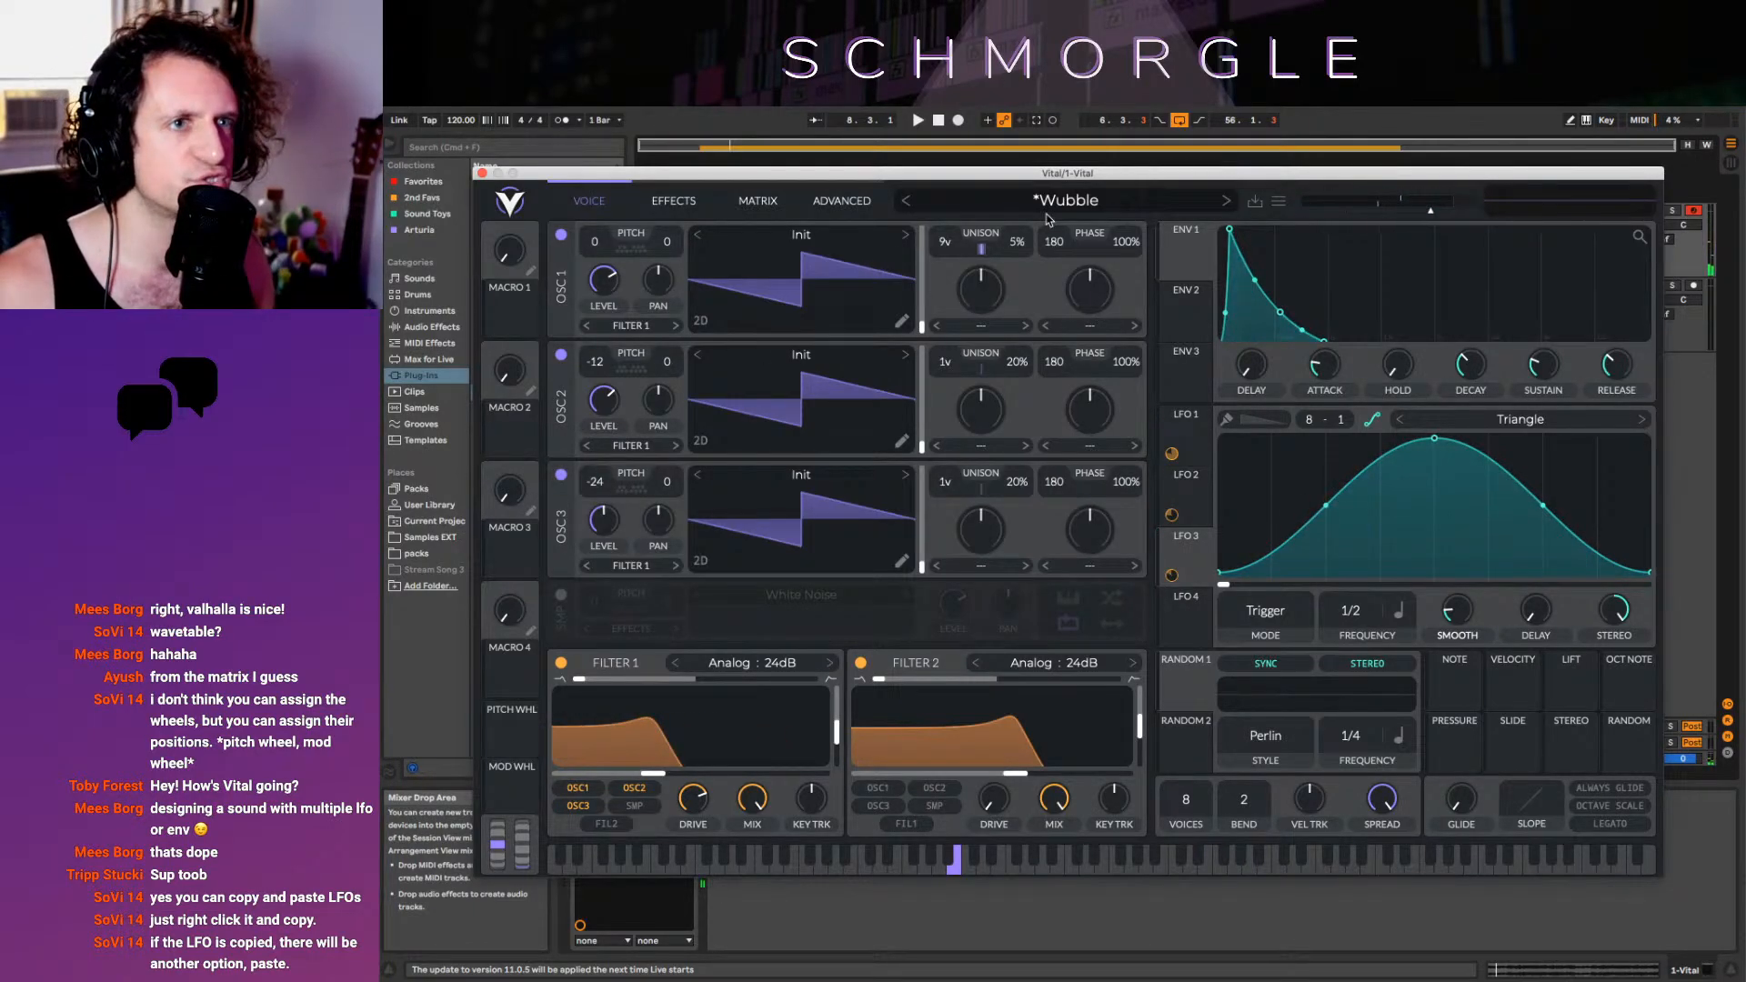
pyautogui.click(1254, 205)
pyautogui.click(1184, 690)
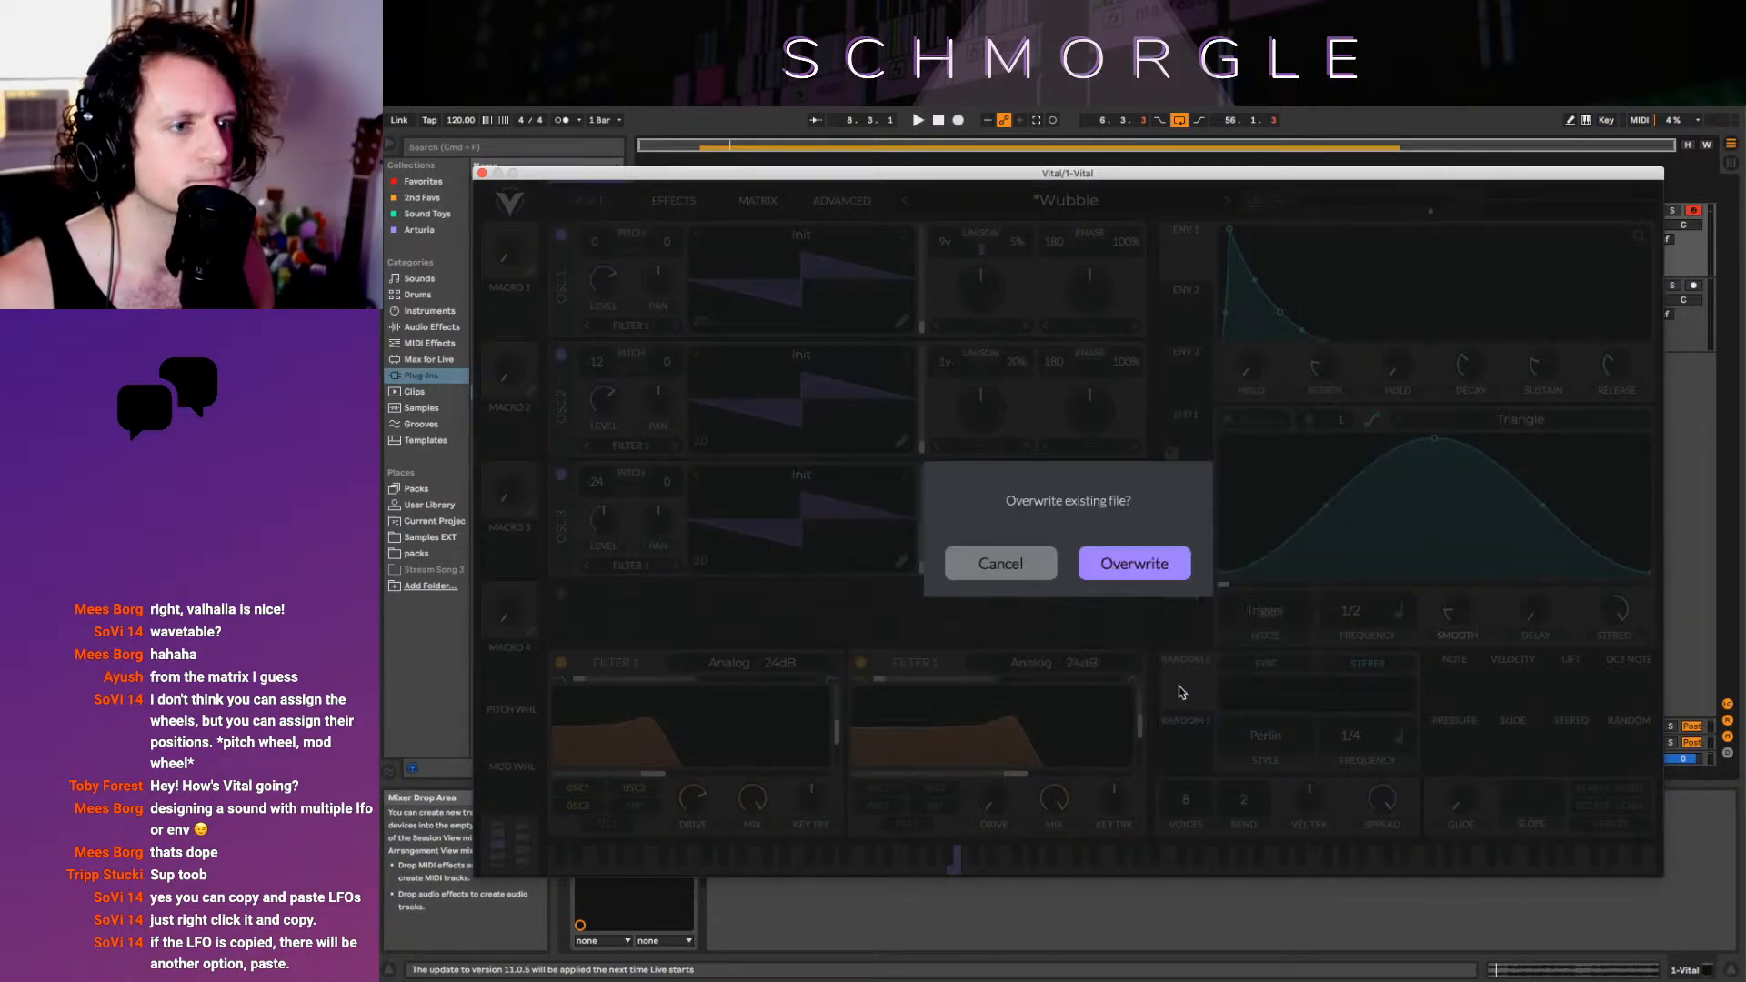
pyautogui.click(1164, 576)
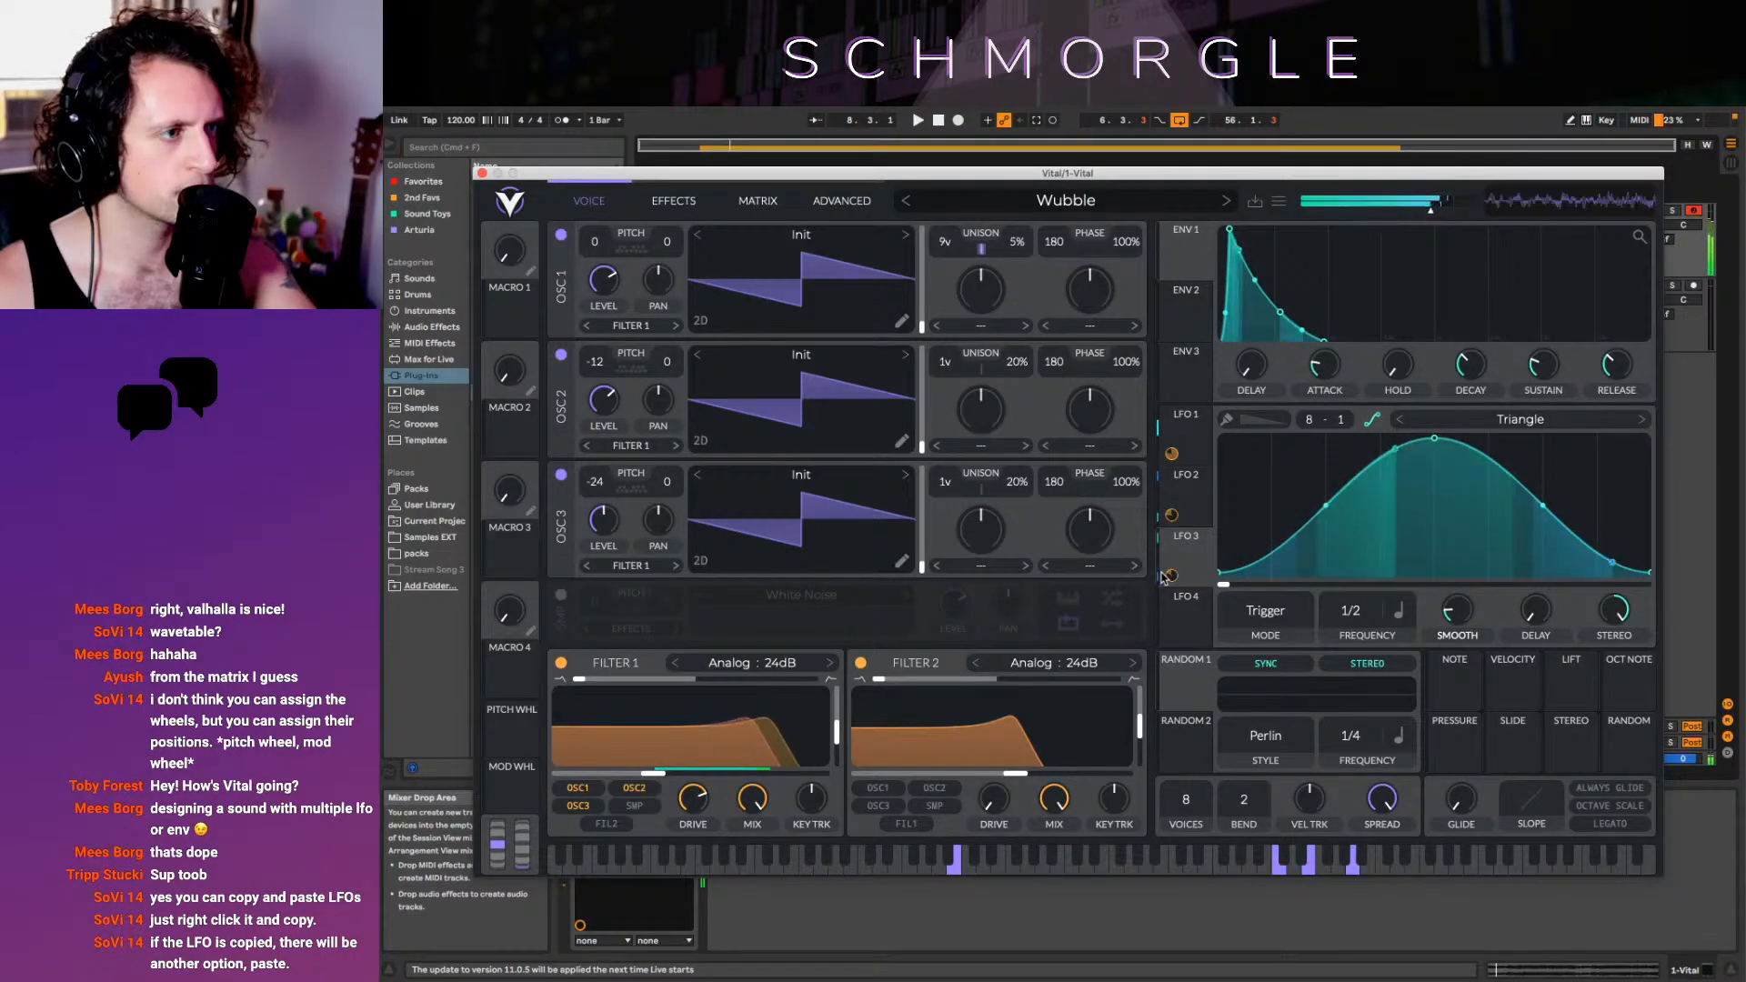
# Lower LFO 3's stereo offset and bring up LFO 2's settings
pyautogui.moveTo(1613, 608); pyautogui.dragTo(1645, 688)
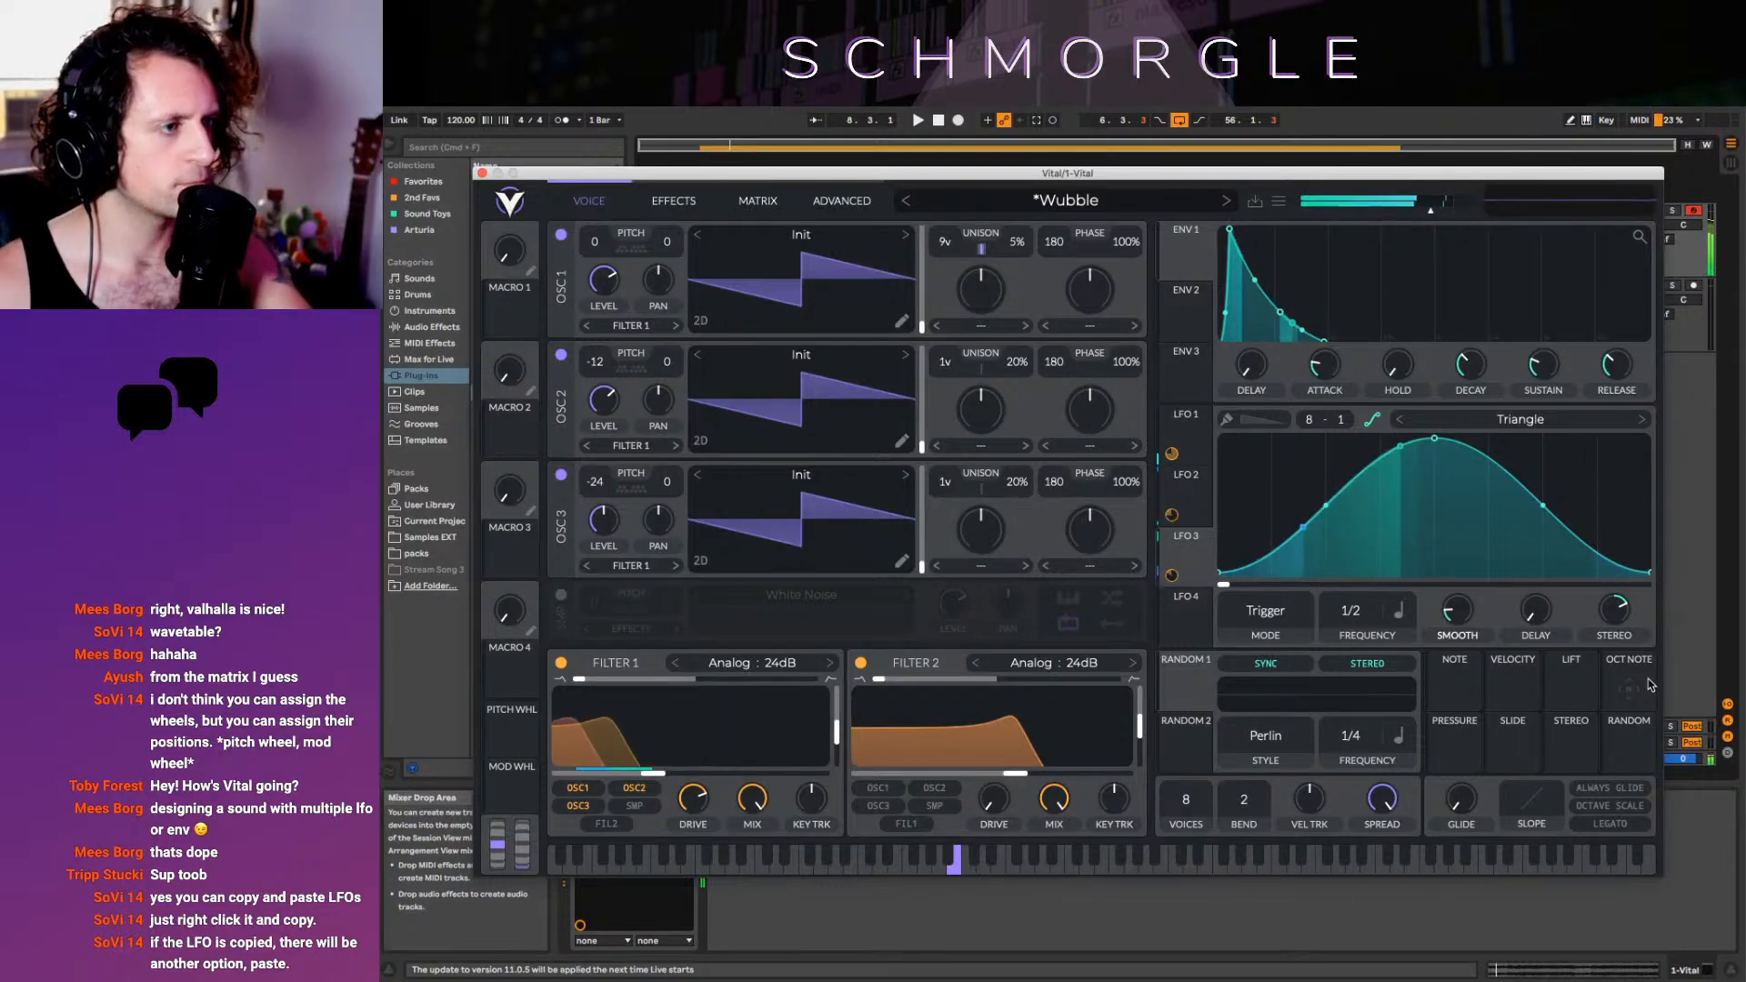
pyautogui.click(1192, 495)
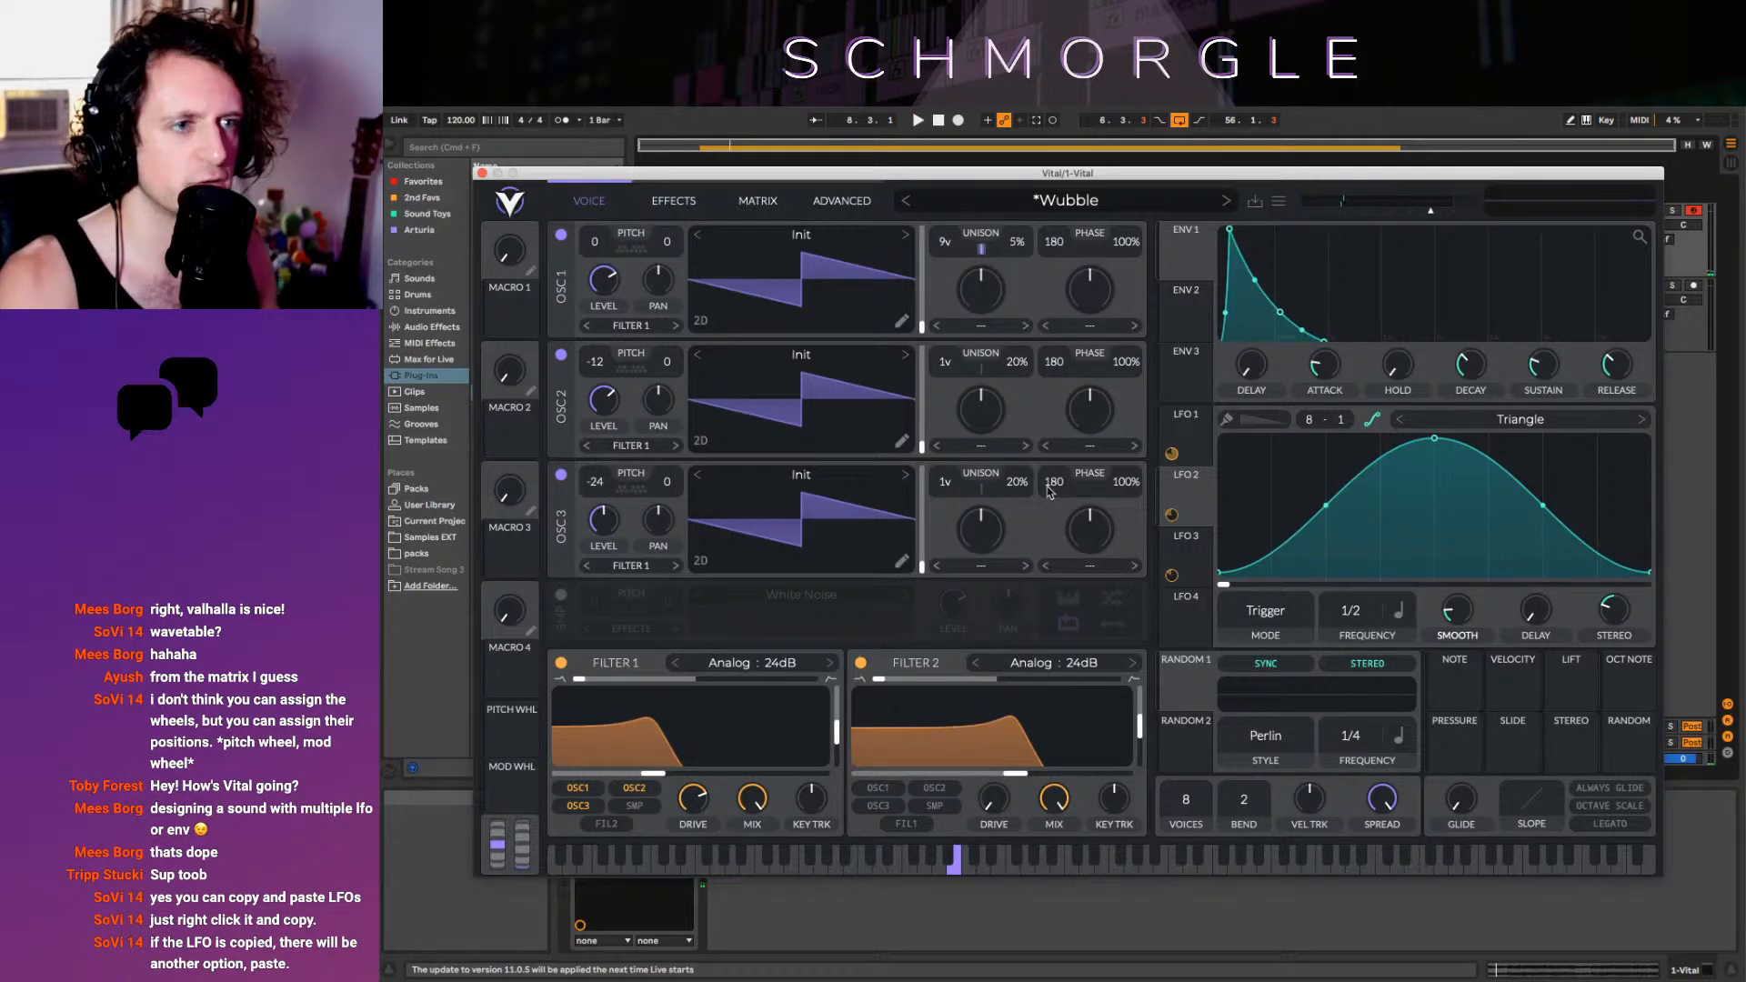
# Try oscillator 2 with 5 and 6 unison voices, return it to one voice, and try its level at 1.000 and 0.653
pyautogui.moveTo(946, 365); pyautogui.dragTo(952, 316)
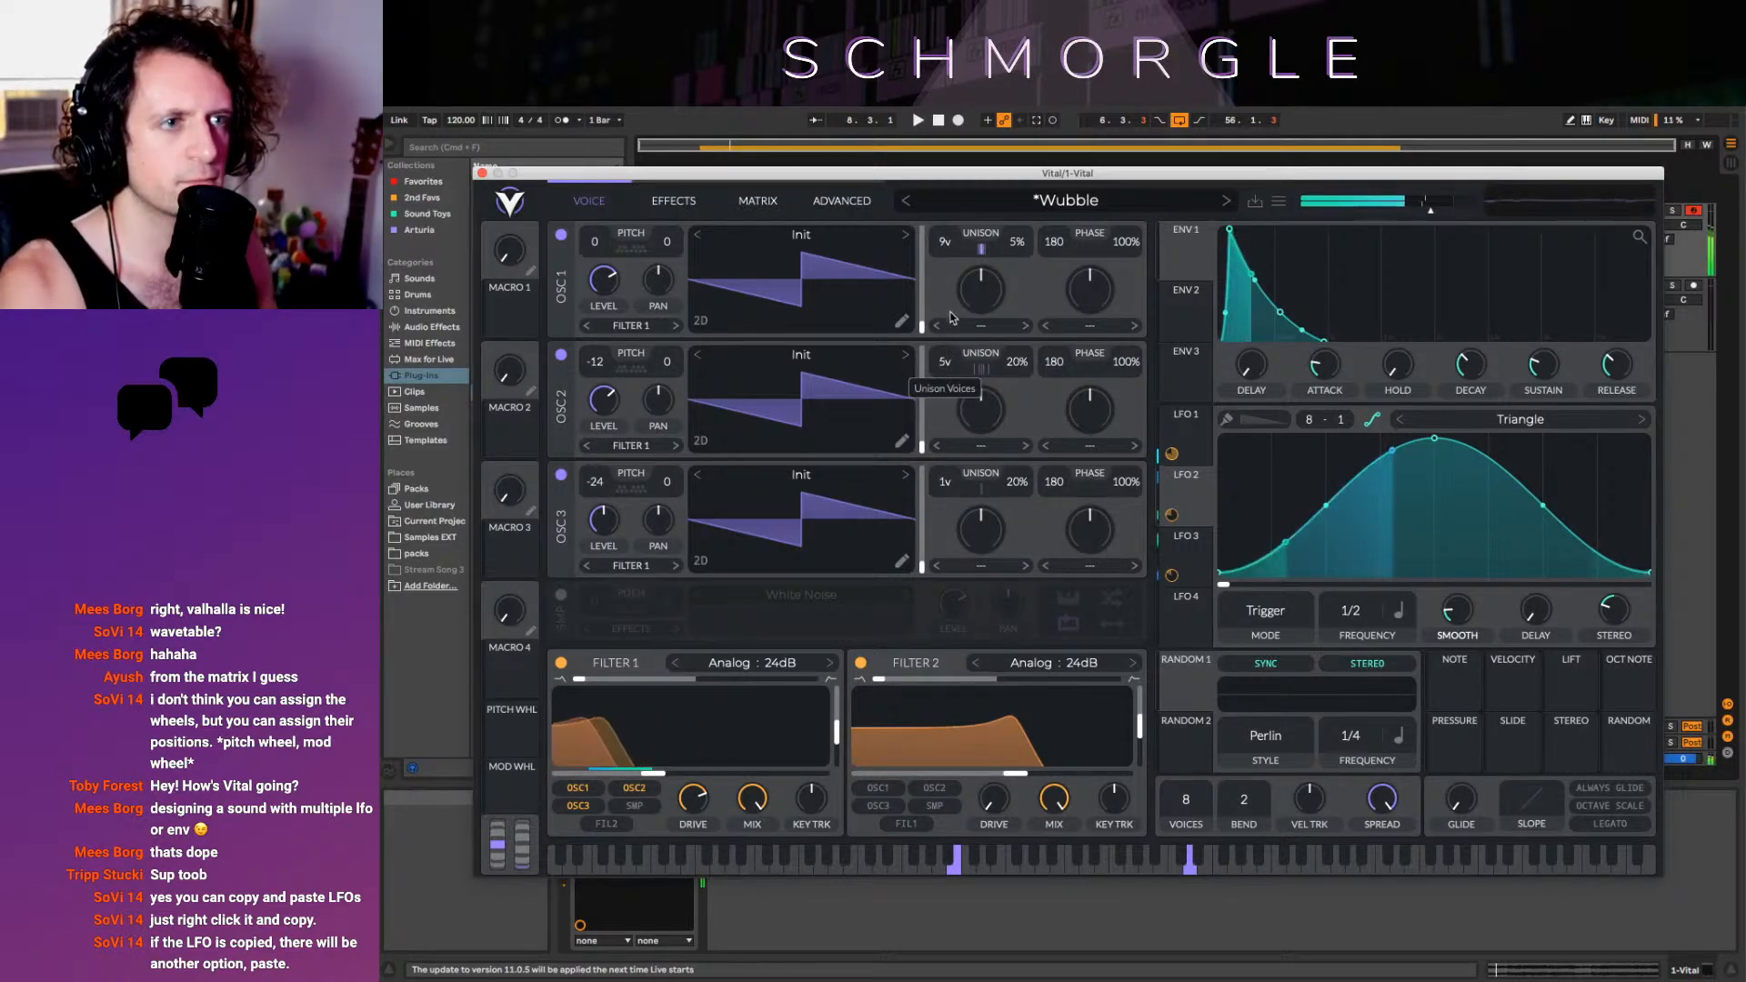
pyautogui.moveTo(960, 221); pyautogui.dragTo(980, 116)
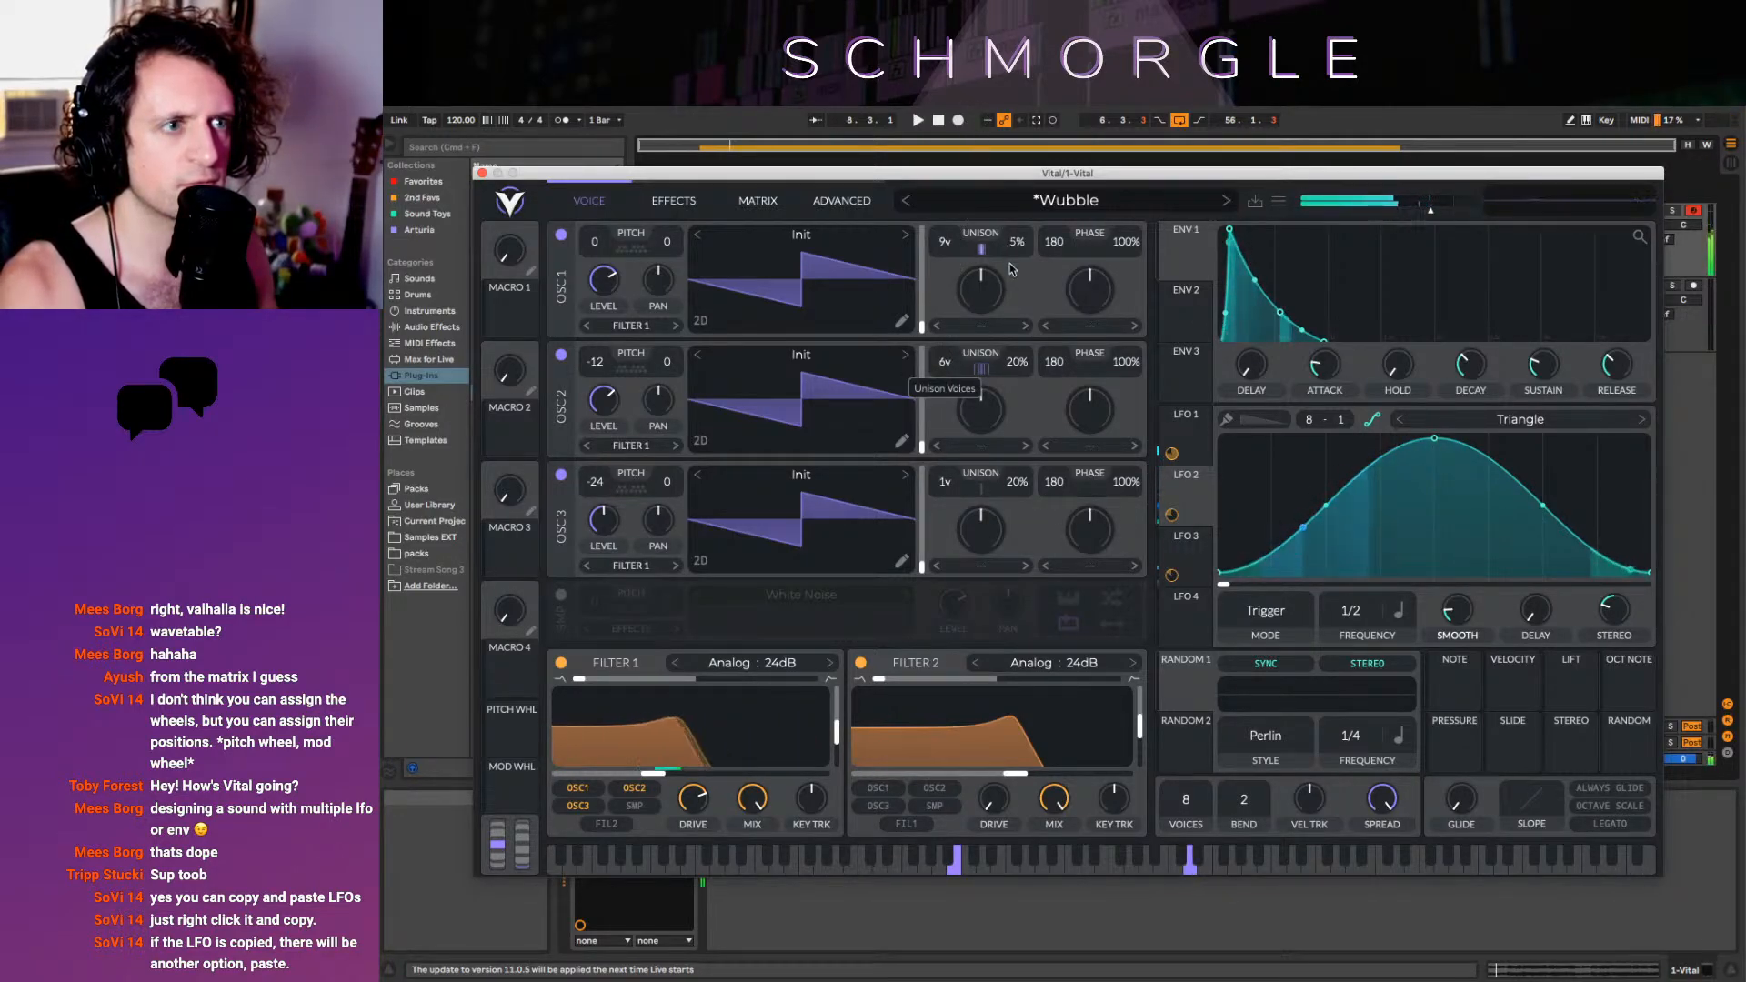
pyautogui.moveTo(1013, 270); pyautogui.dragTo(1018, 426)
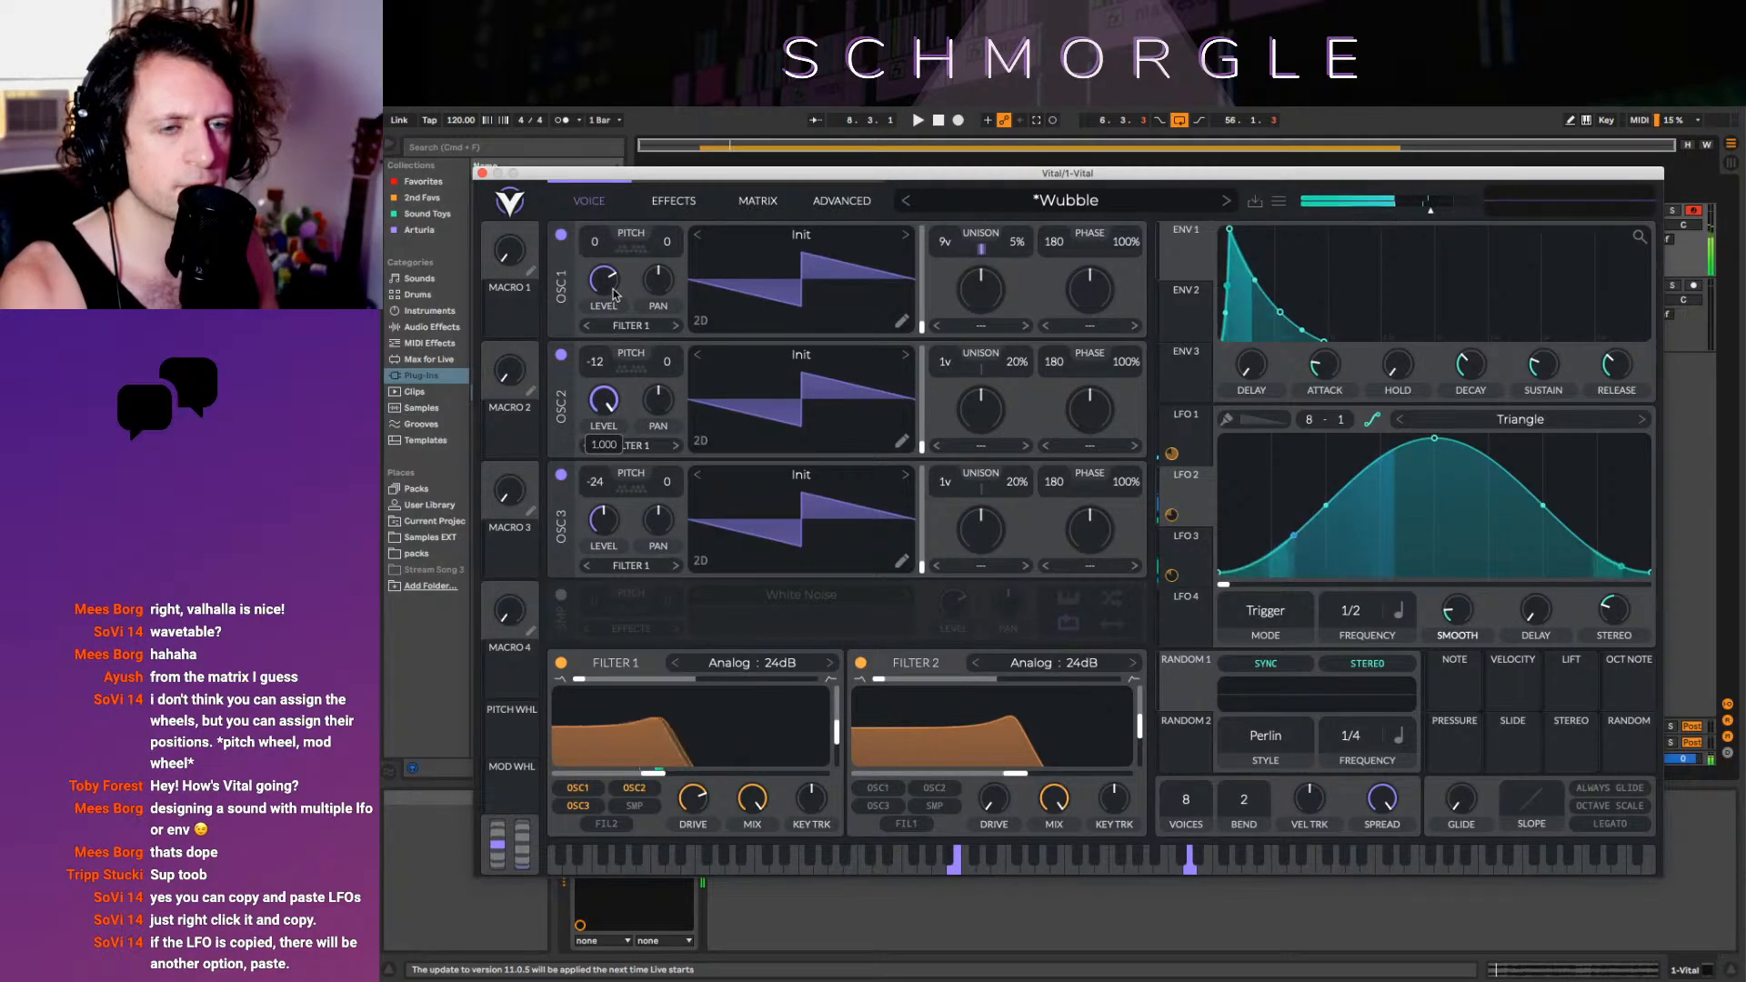
pyautogui.moveTo(604, 401); pyautogui.dragTo(686, 700)
pyautogui.moveTo(661, 440); pyautogui.dragTo(664, 477)
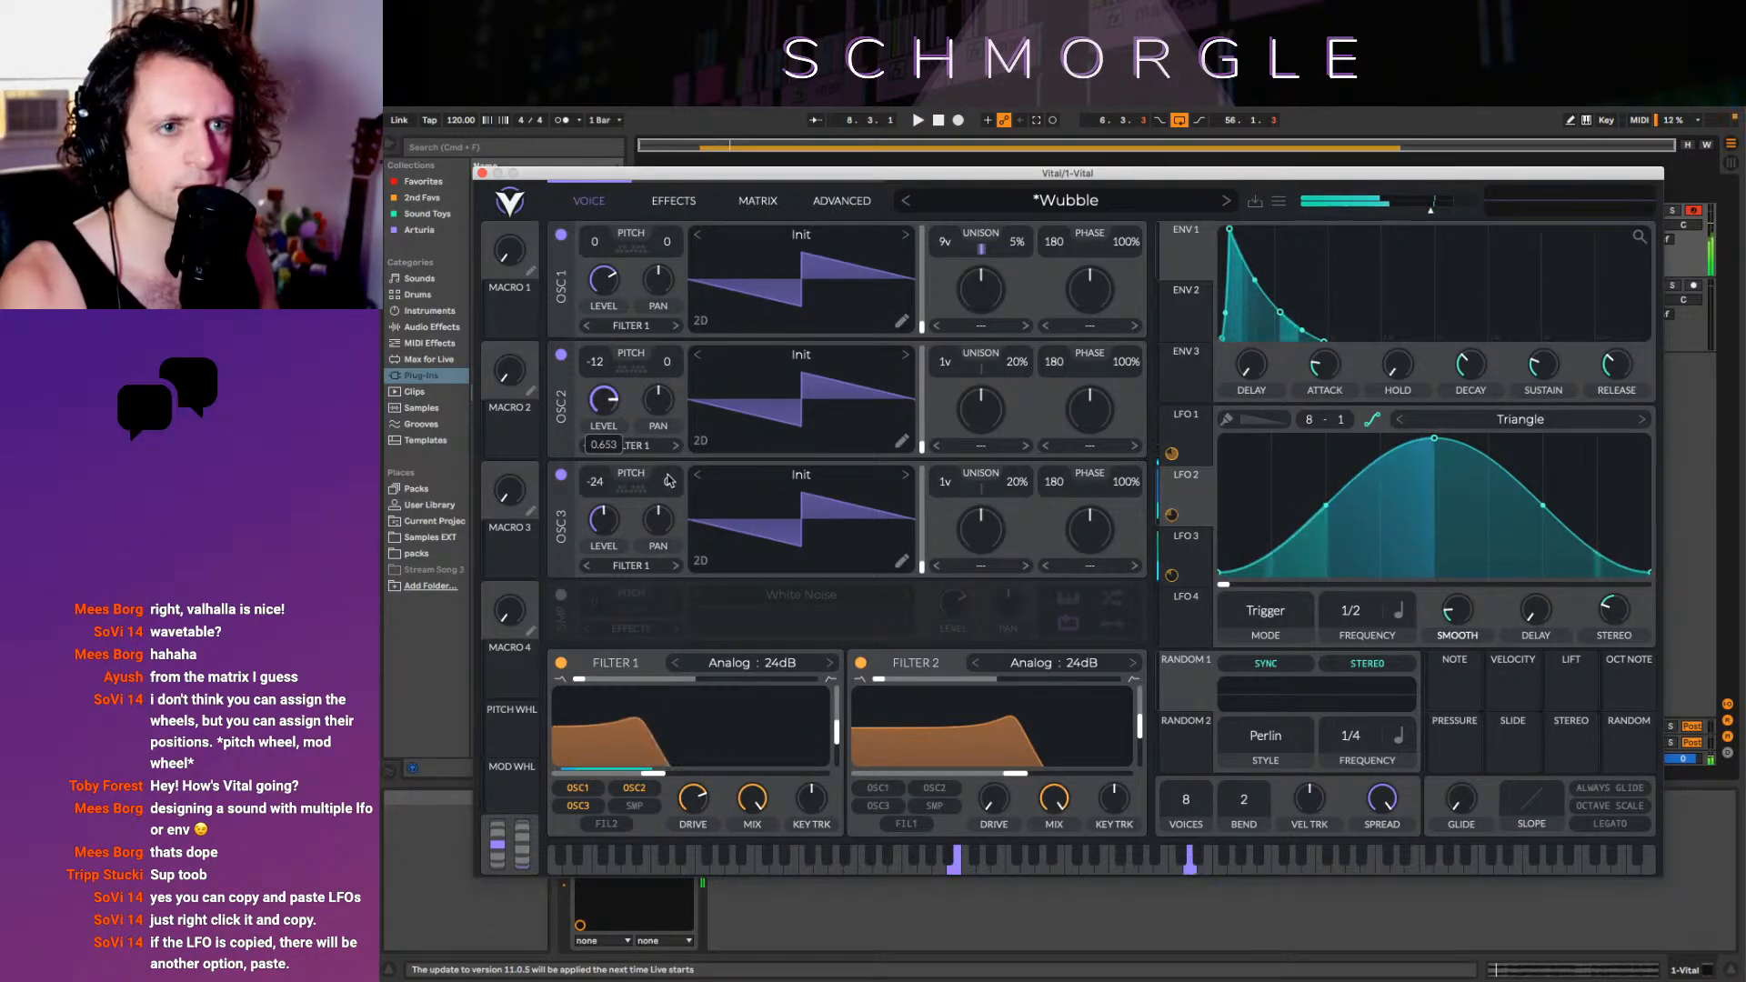
# Set oscillator 2 to 16 unison voices with 18% detune
pyautogui.moveTo(946, 362); pyautogui.dragTo(958, 291)
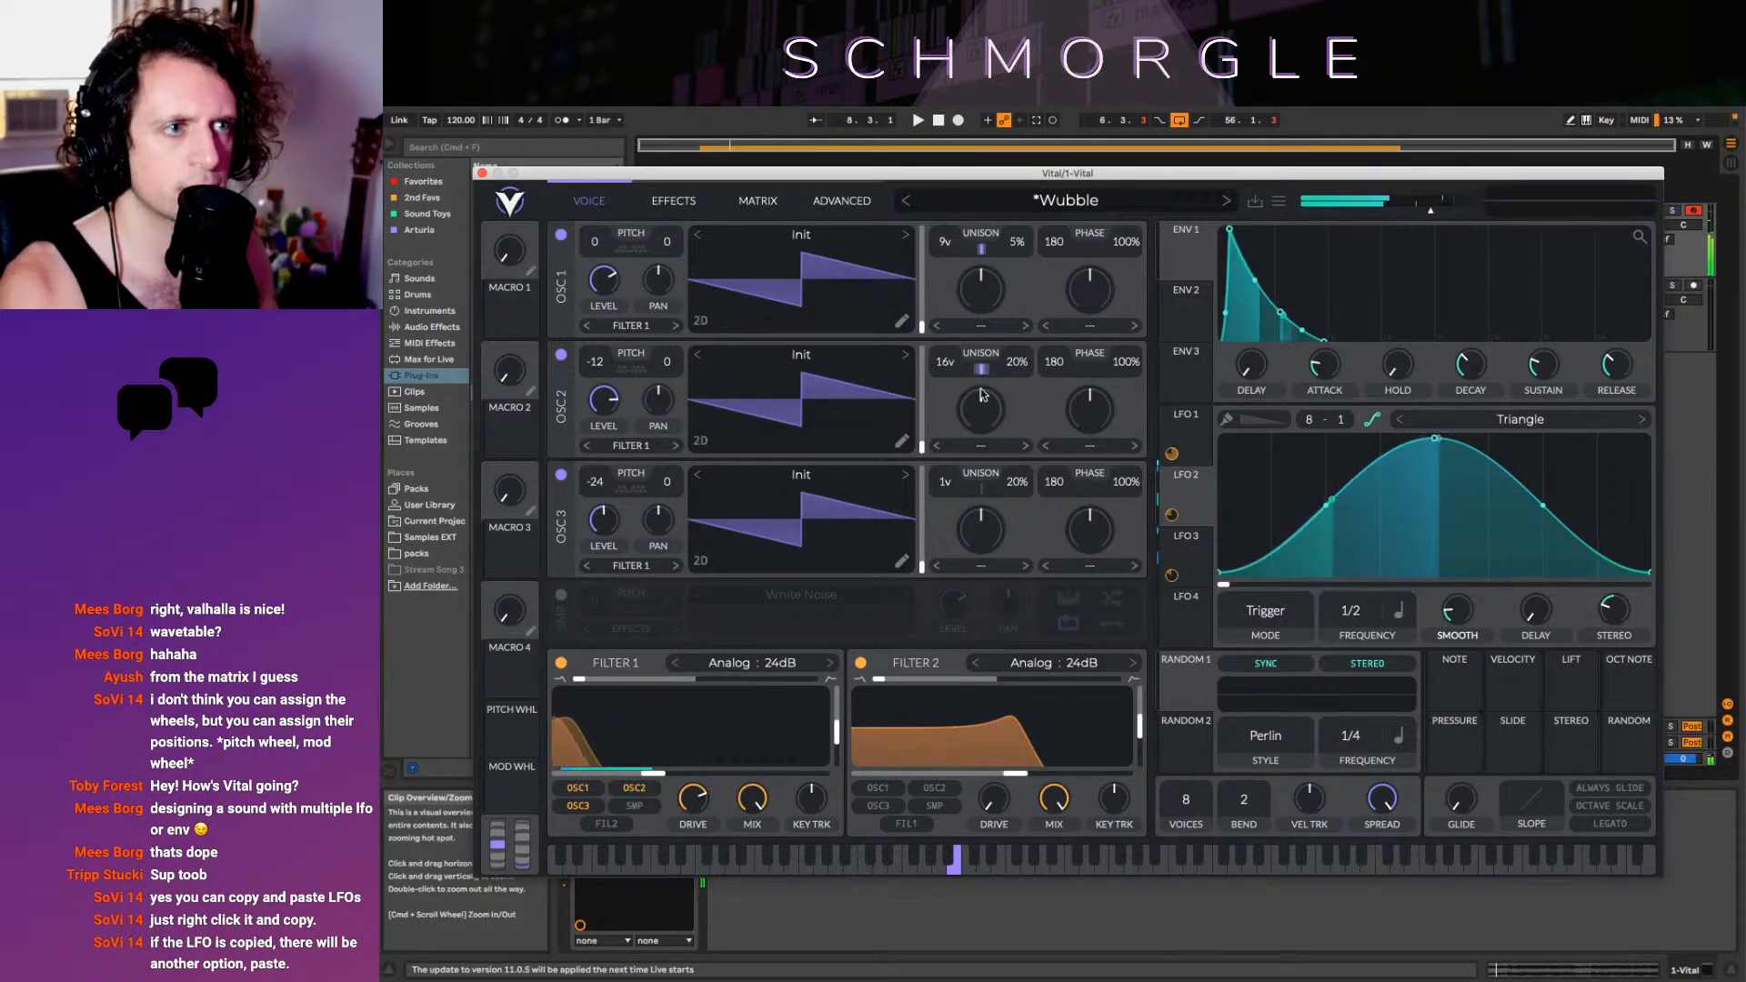
pyautogui.moveTo(1017, 361); pyautogui.dragTo(1023, 241)
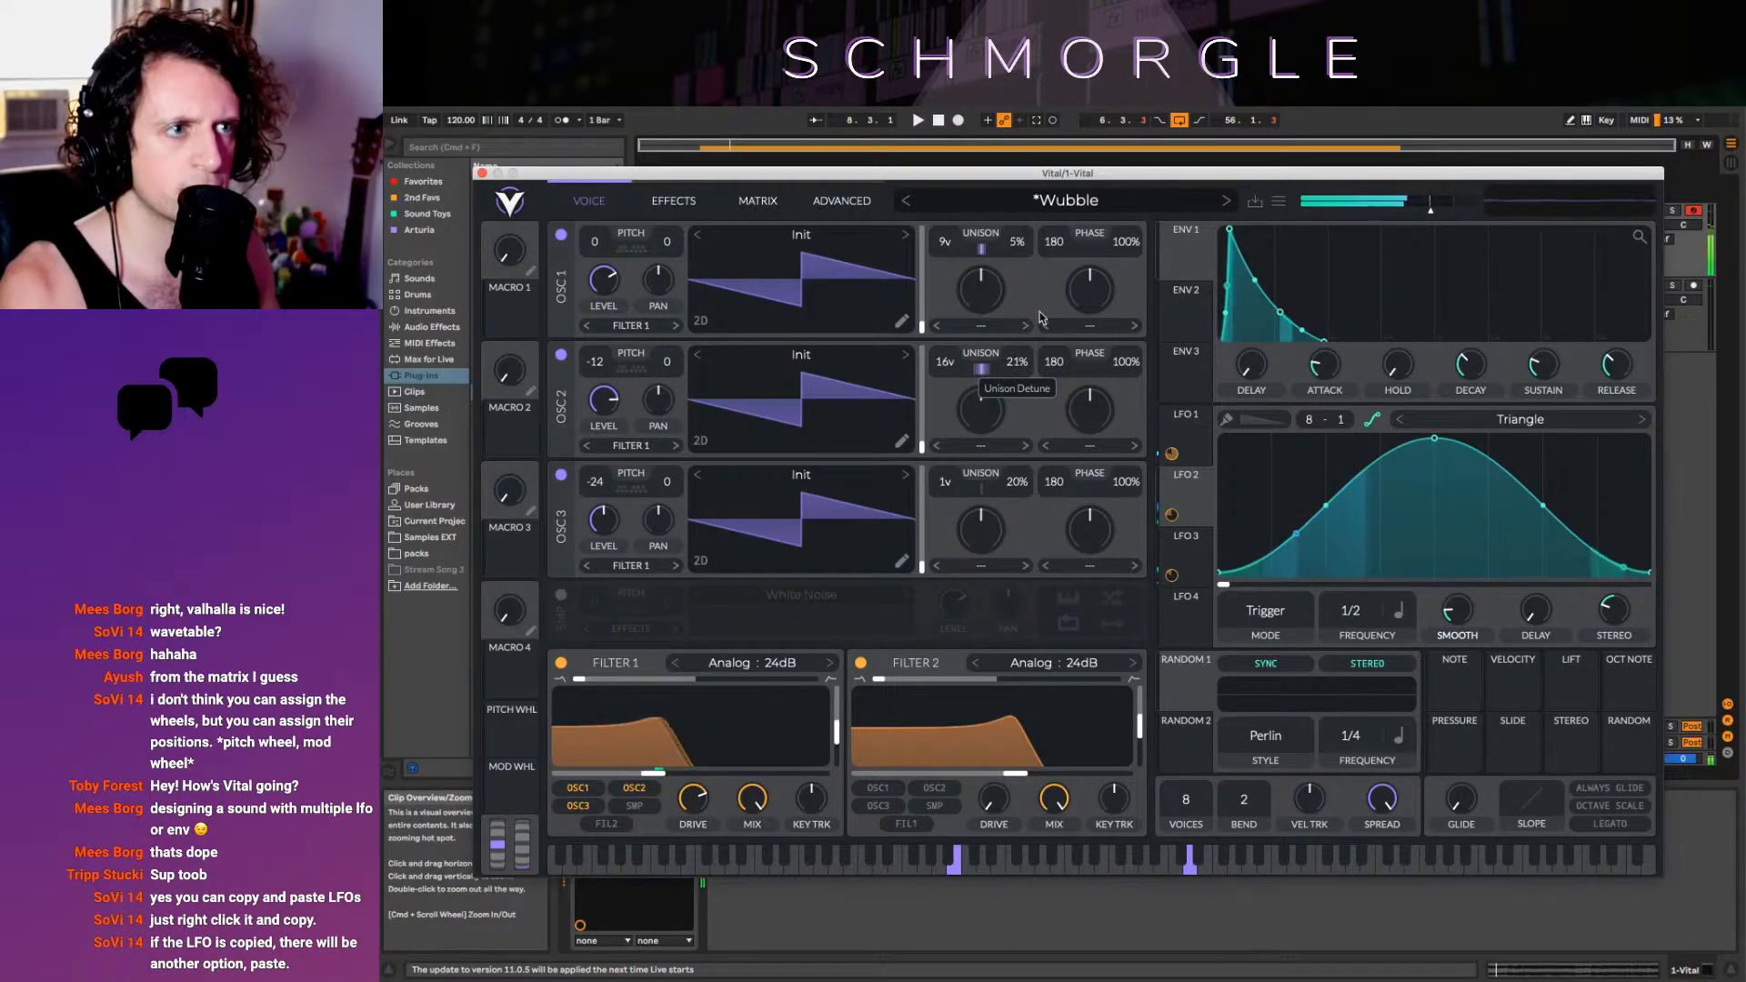
pyautogui.moveTo(1040, 313); pyautogui.dragTo(1040, 314)
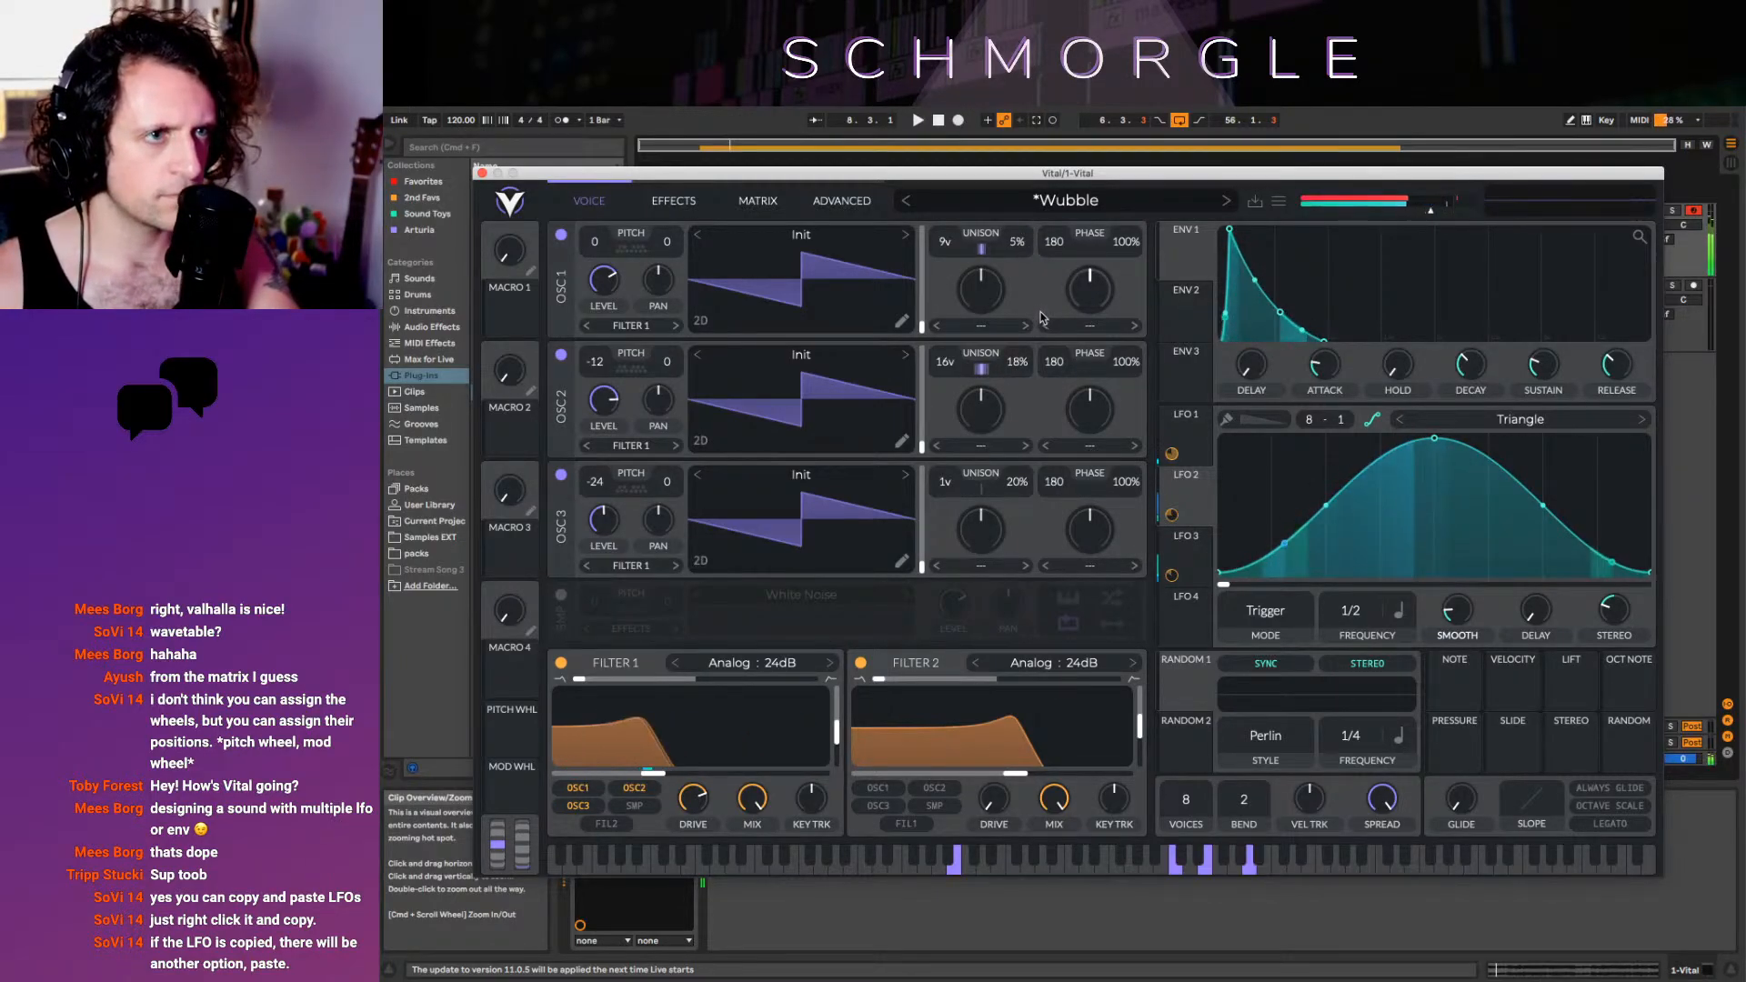
# Lower oscillator 2's level and reduce its unison to one voice
pyautogui.moveTo(605, 417); pyautogui.dragTo(604, 453)
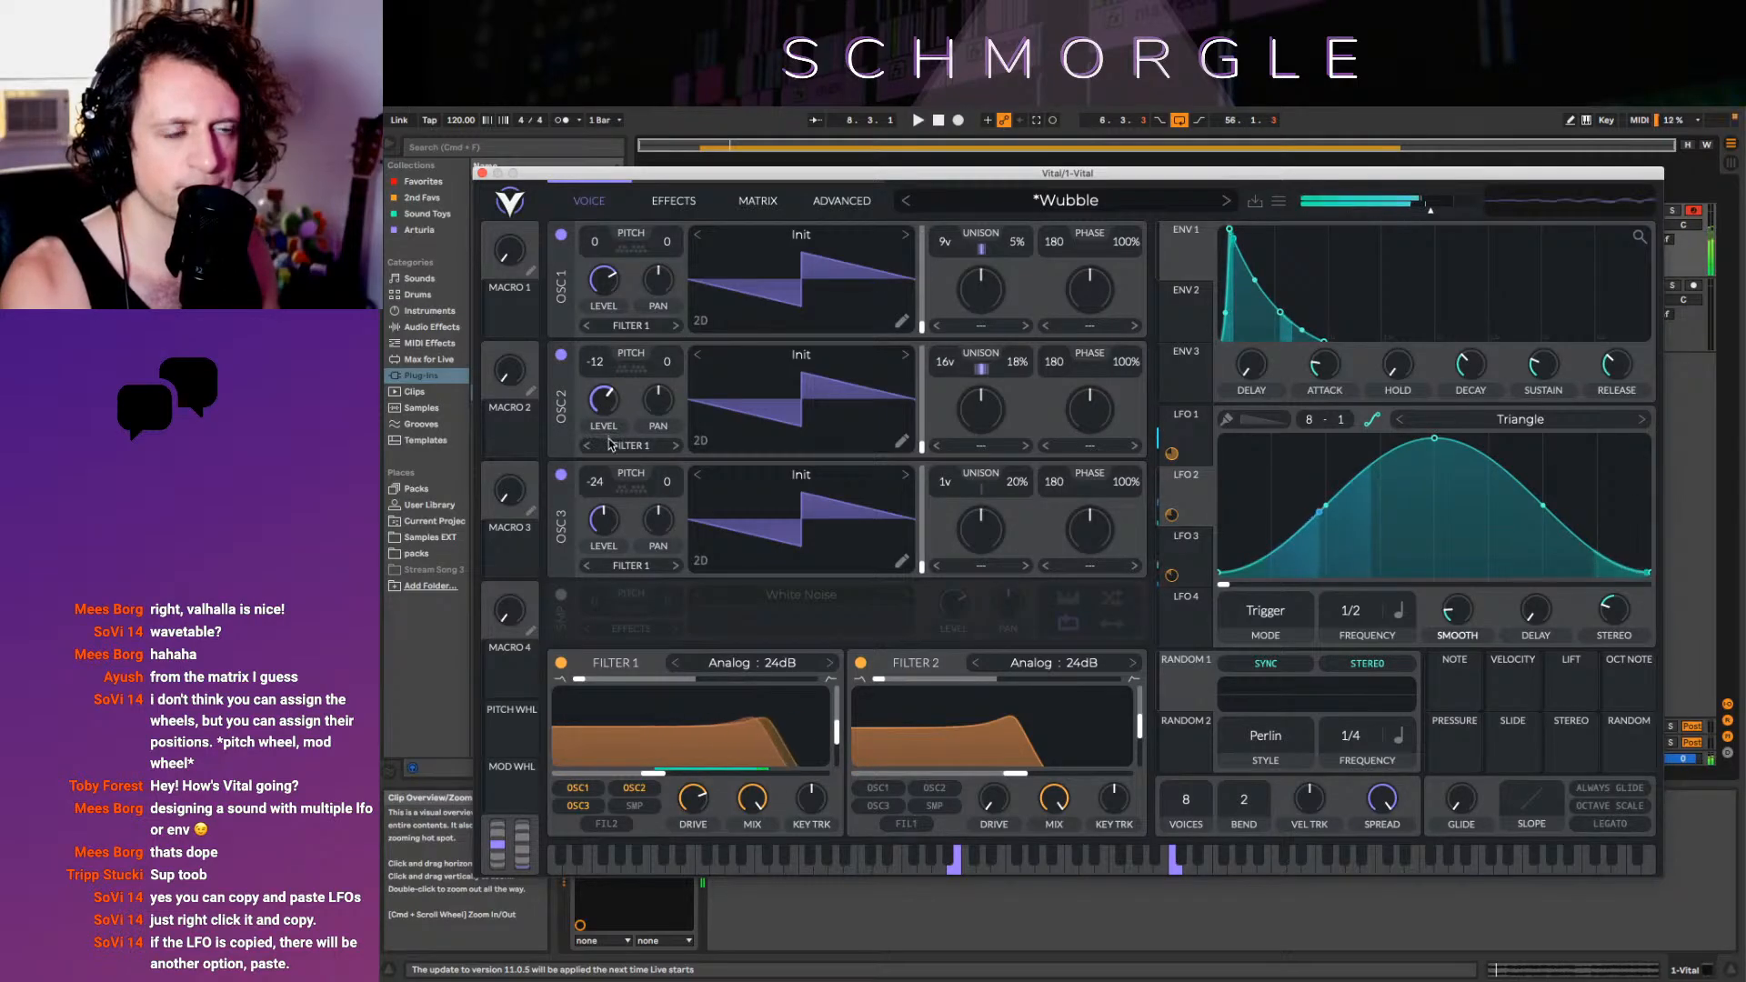
pyautogui.moveTo(947, 364); pyautogui.dragTo(970, 637)
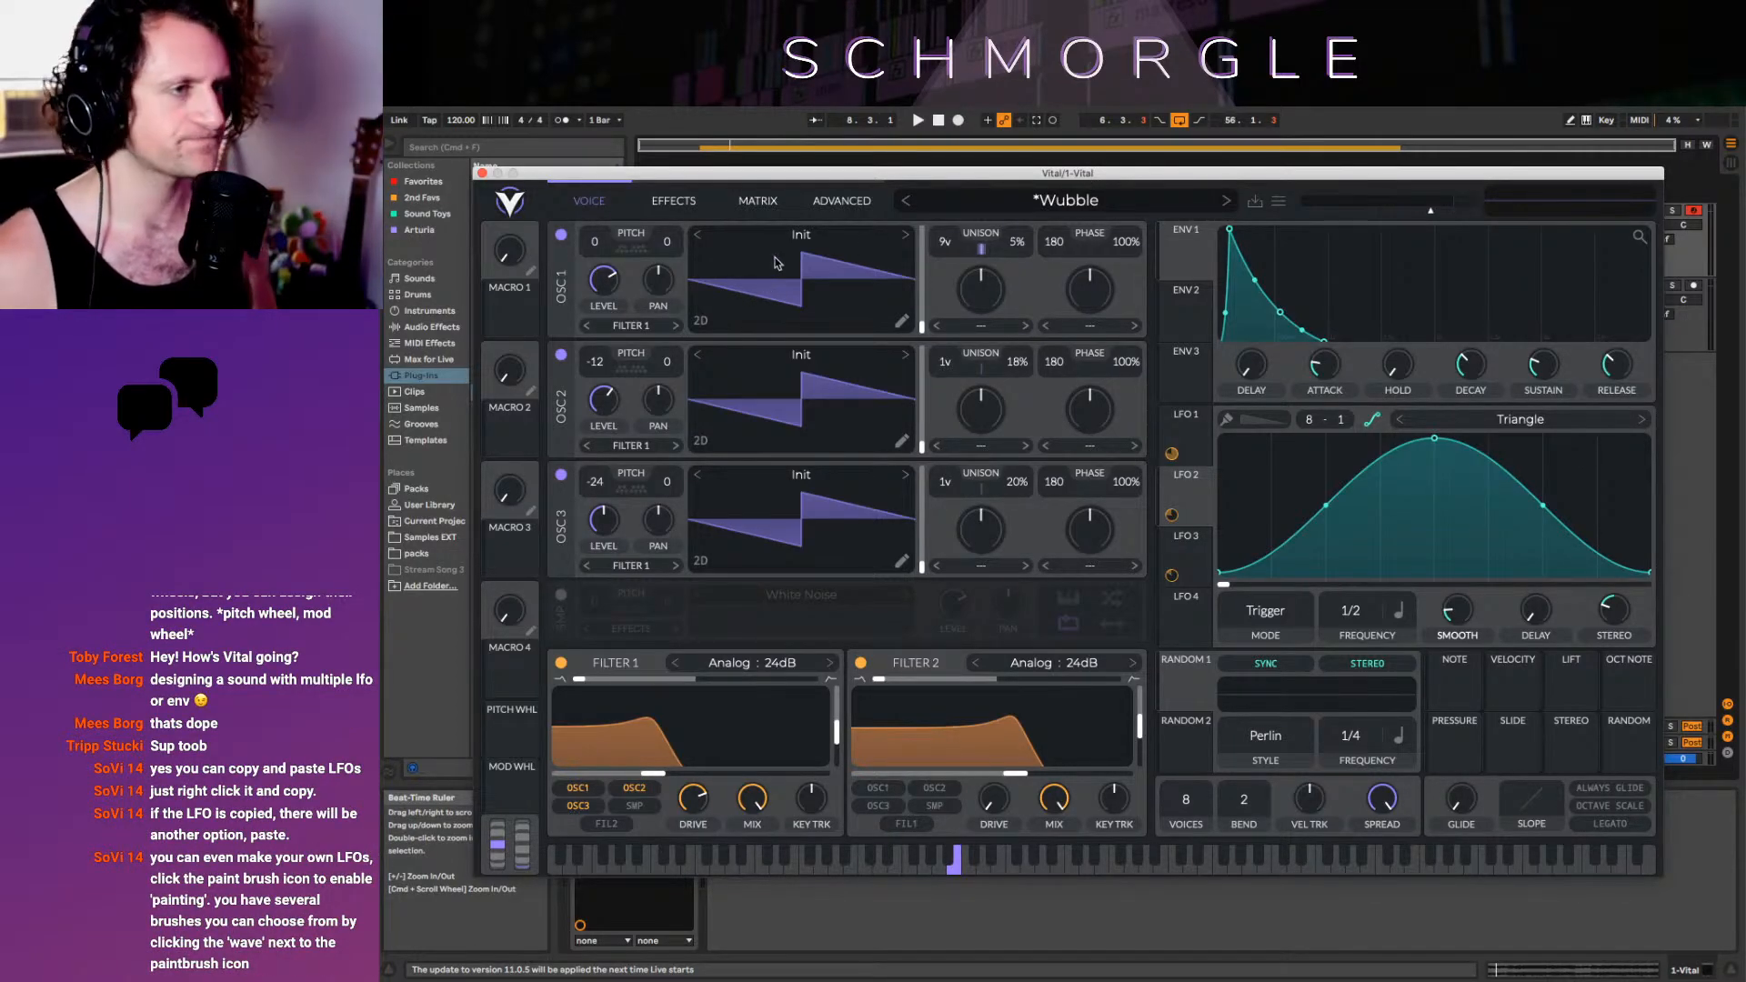
pyautogui.click(1279, 205)
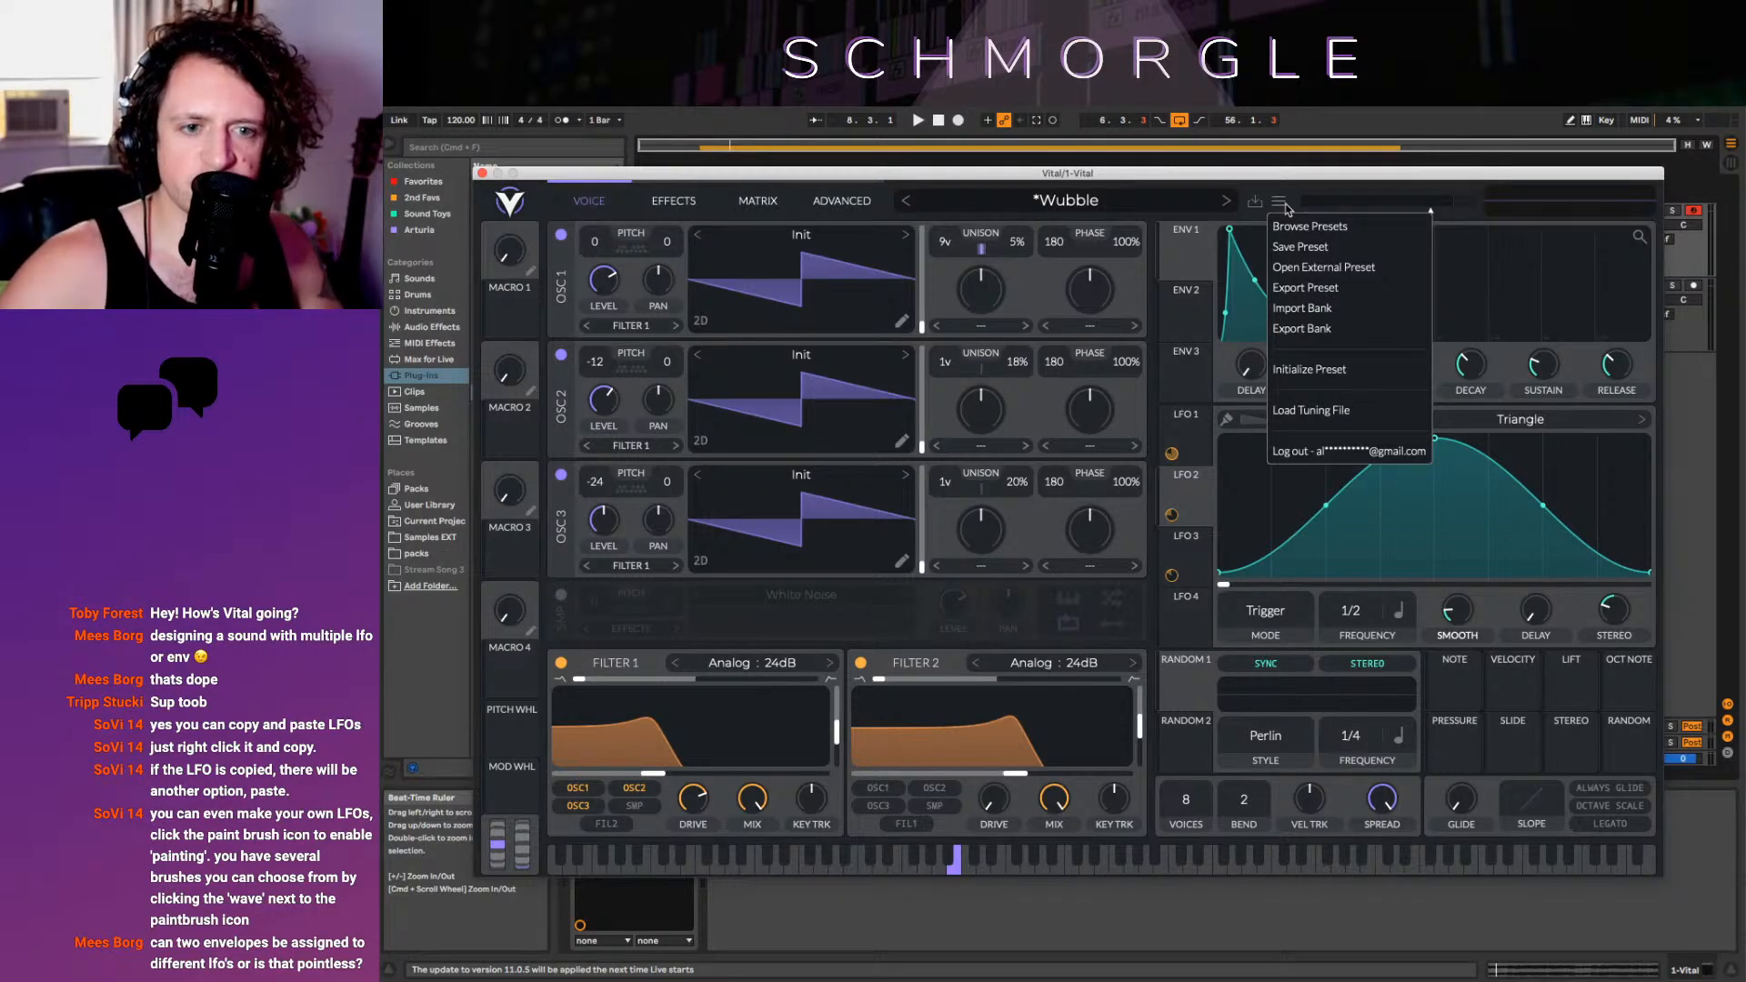
pyautogui.click(1224, 477)
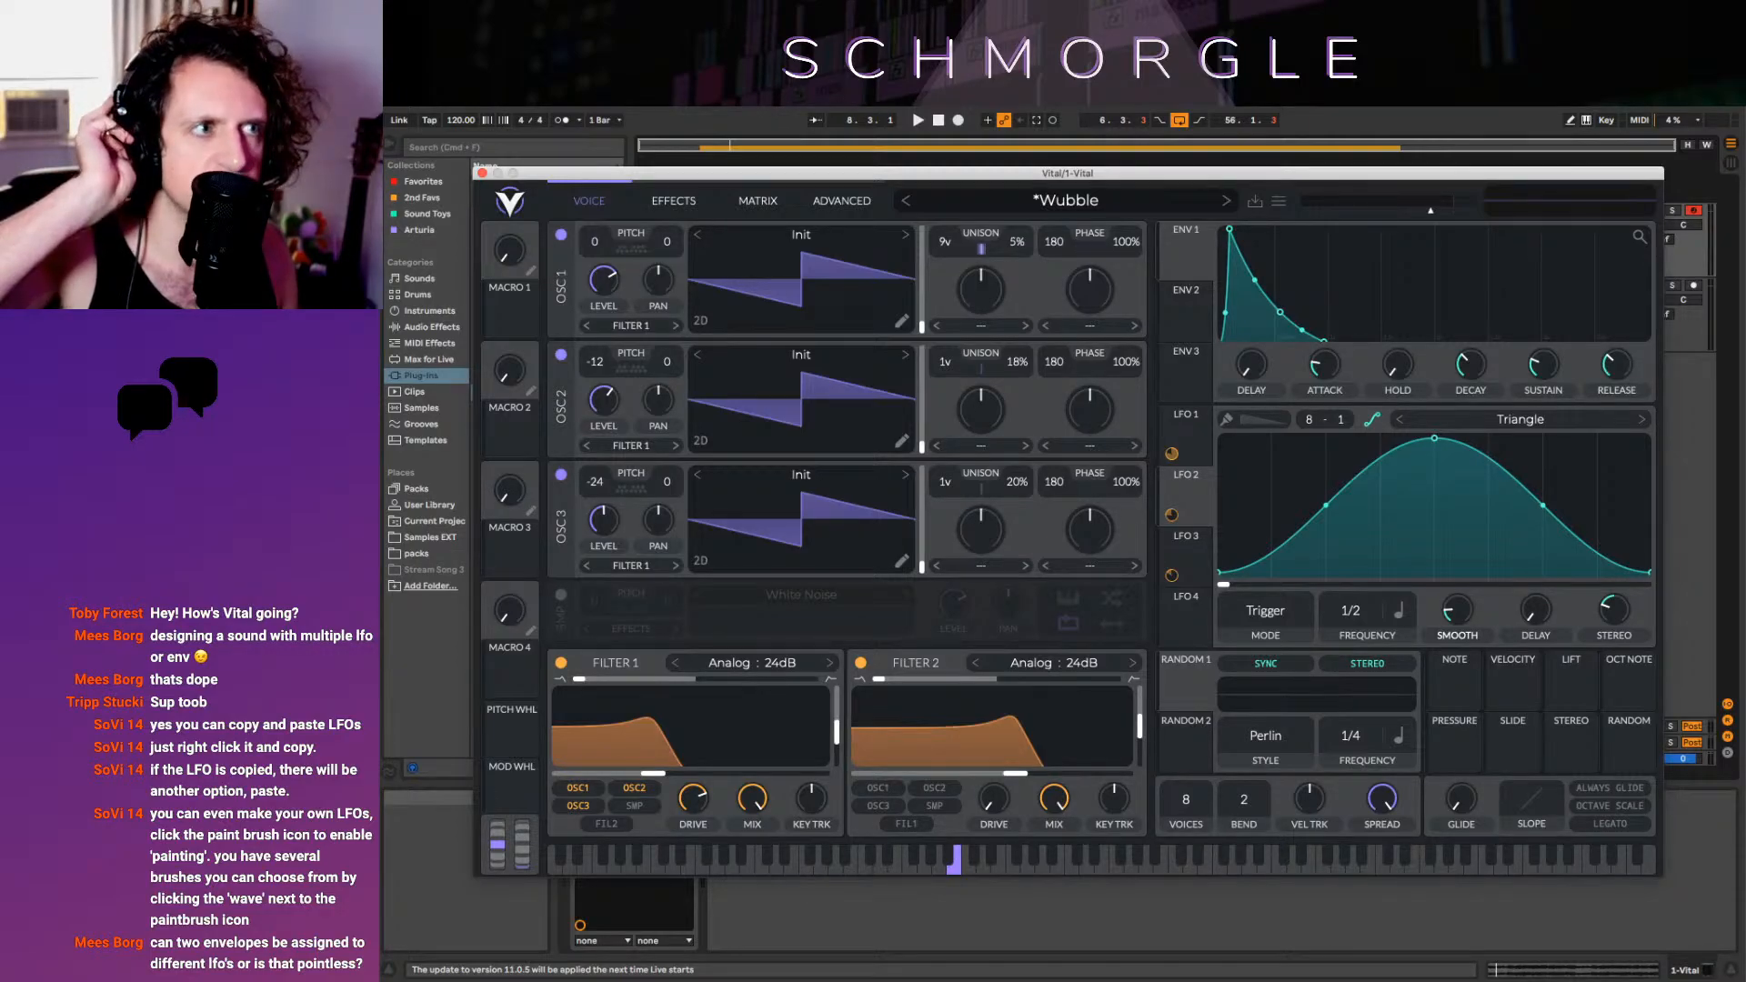
# Try to route envelope 1 as a modulation source to the LFO 2 curve
pyautogui.moveTo(1185, 256); pyautogui.dragTo(1413, 519)
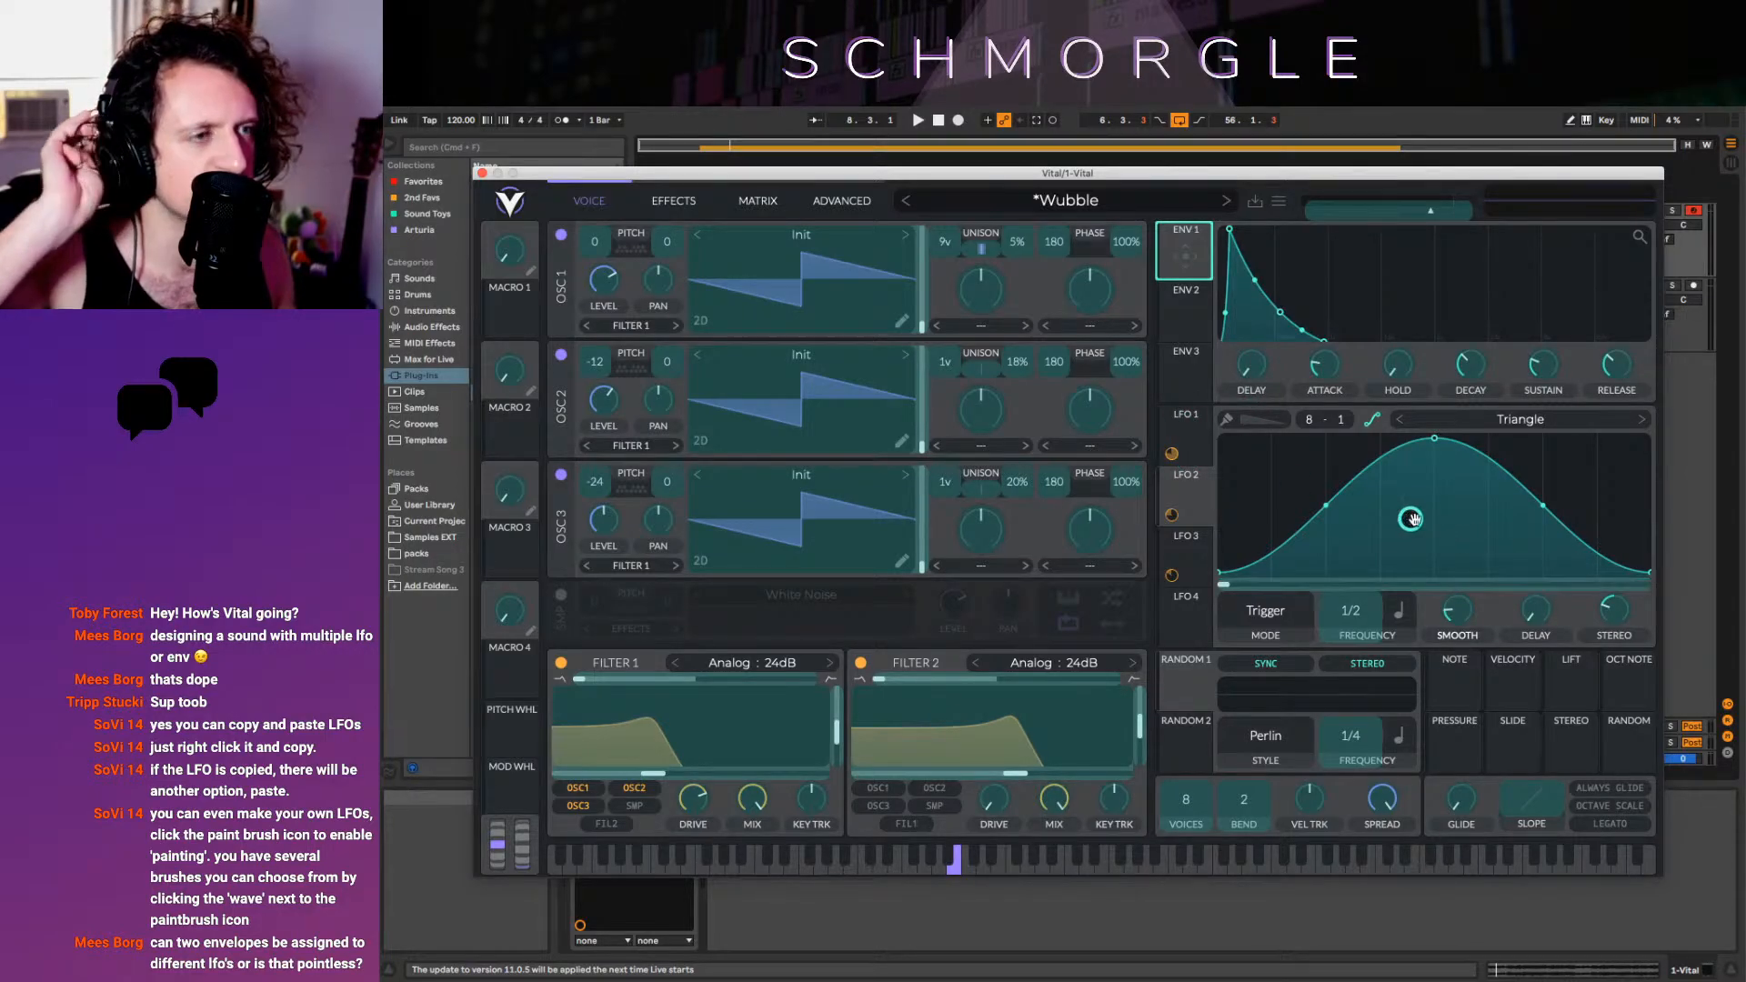
pyautogui.moveTo(1170, 251); pyautogui.dragTo(1171, 255)
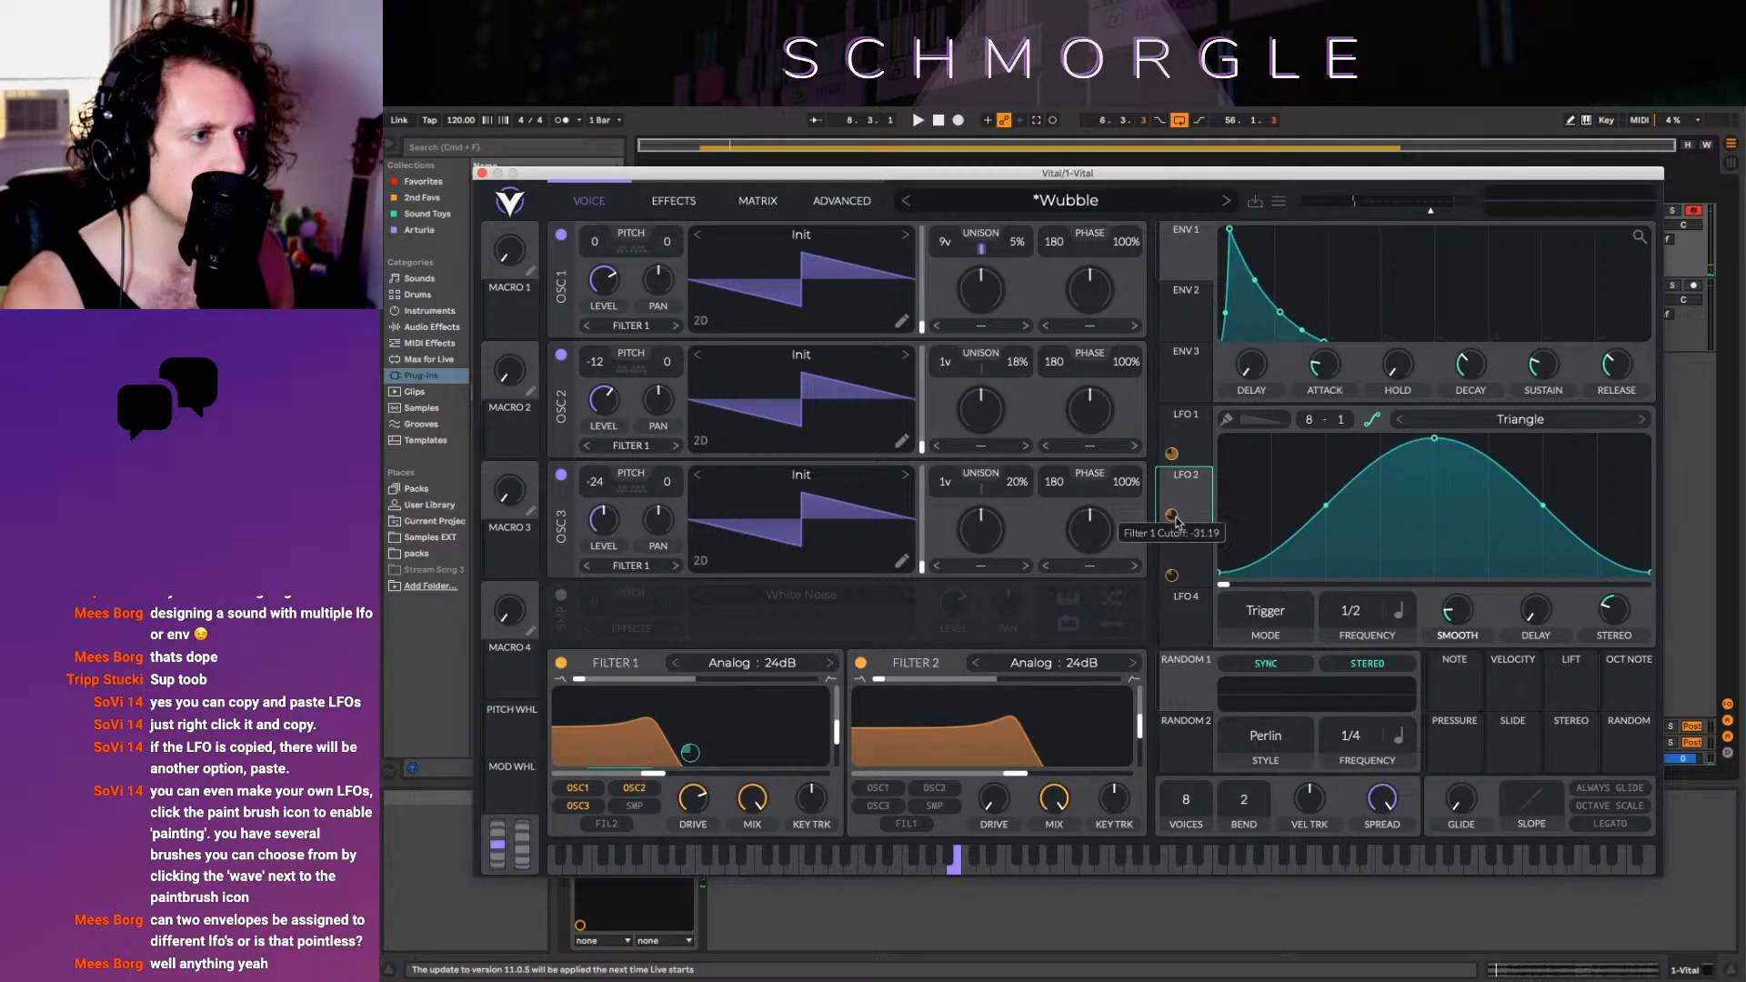
# Assign LFO 2 as a modulation source for filter 2's cutoff, and bring up LFO 3
pyautogui.moveTo(1172, 514); pyautogui.dragTo(1122, 698)
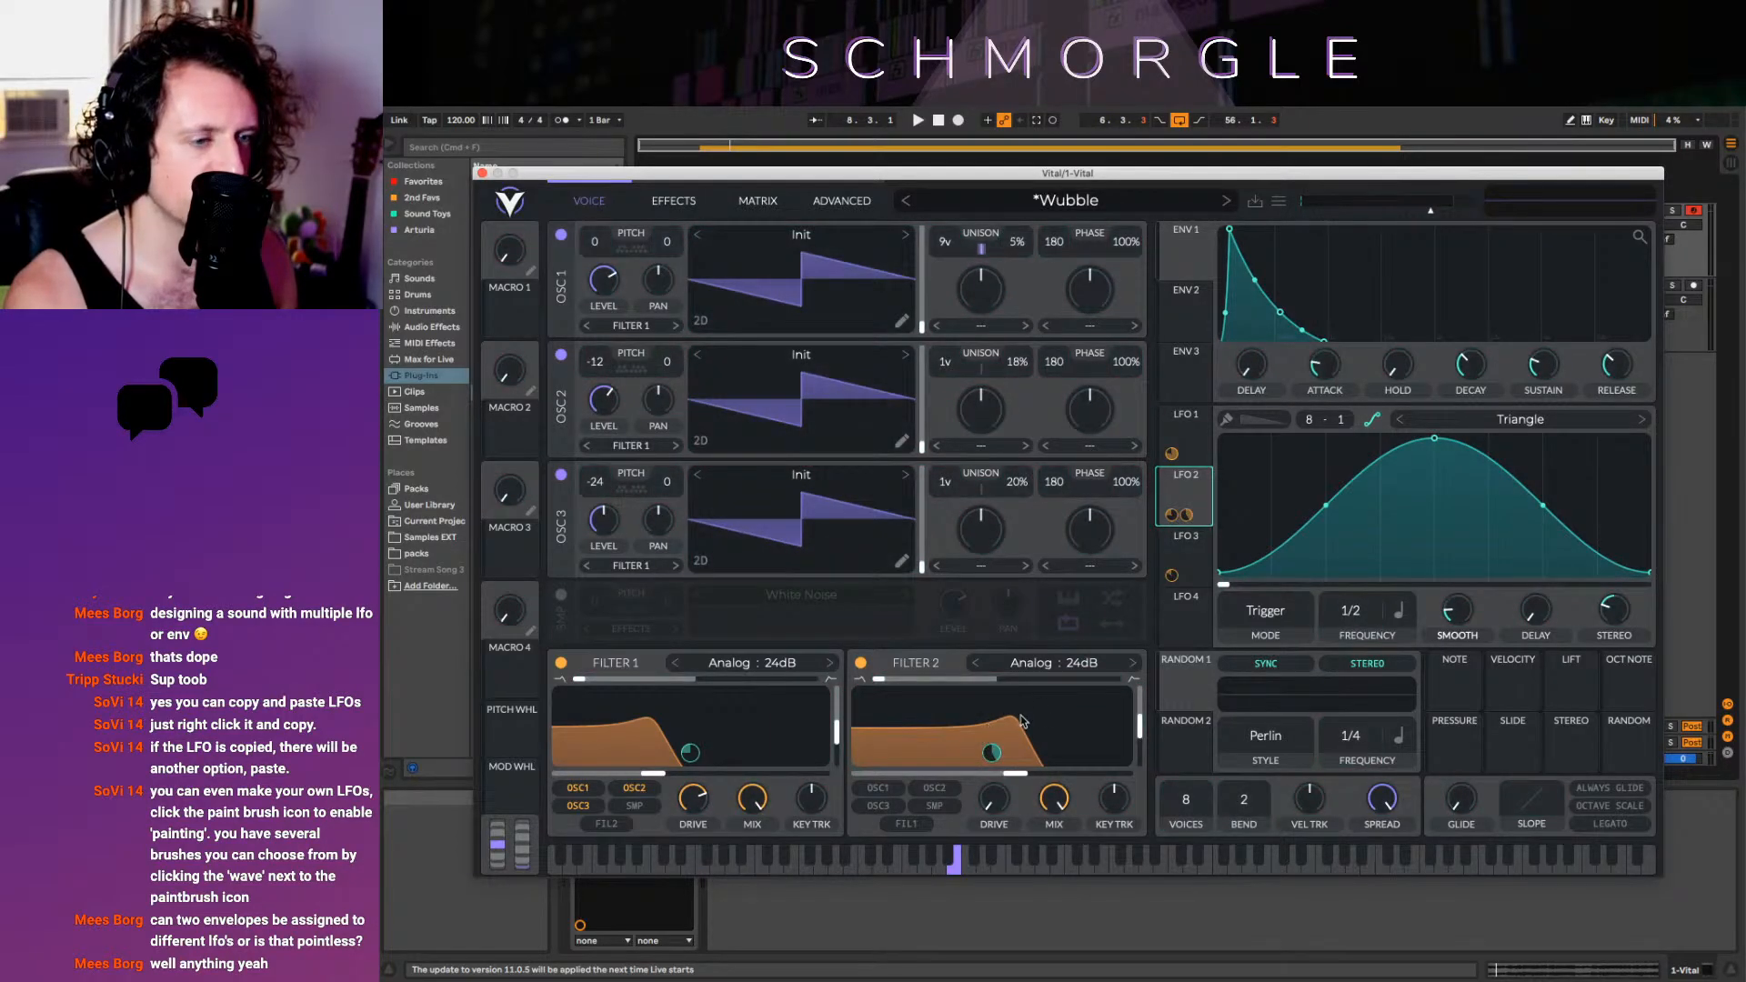
pyautogui.click(1199, 560)
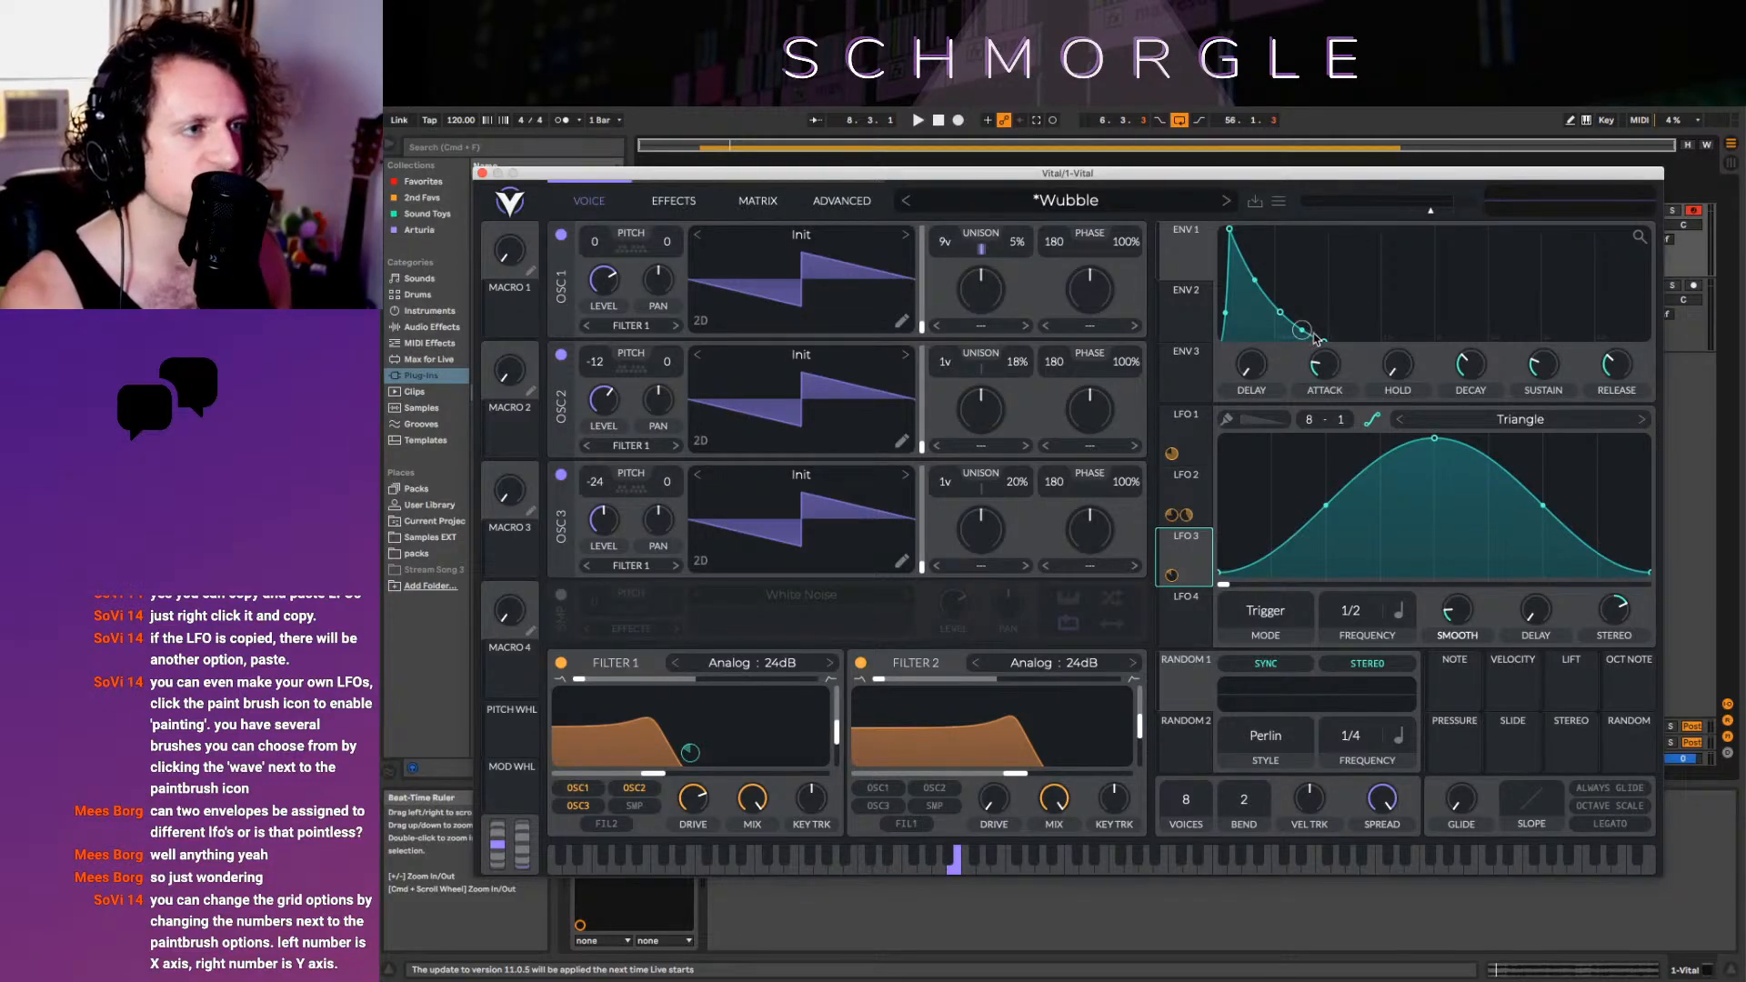
# Lengthen envelope 1's release and decay and raise its sustain, and bring up LFO 1's curve
pyautogui.moveTo(1315, 334); pyautogui.dragTo(1522, 325)
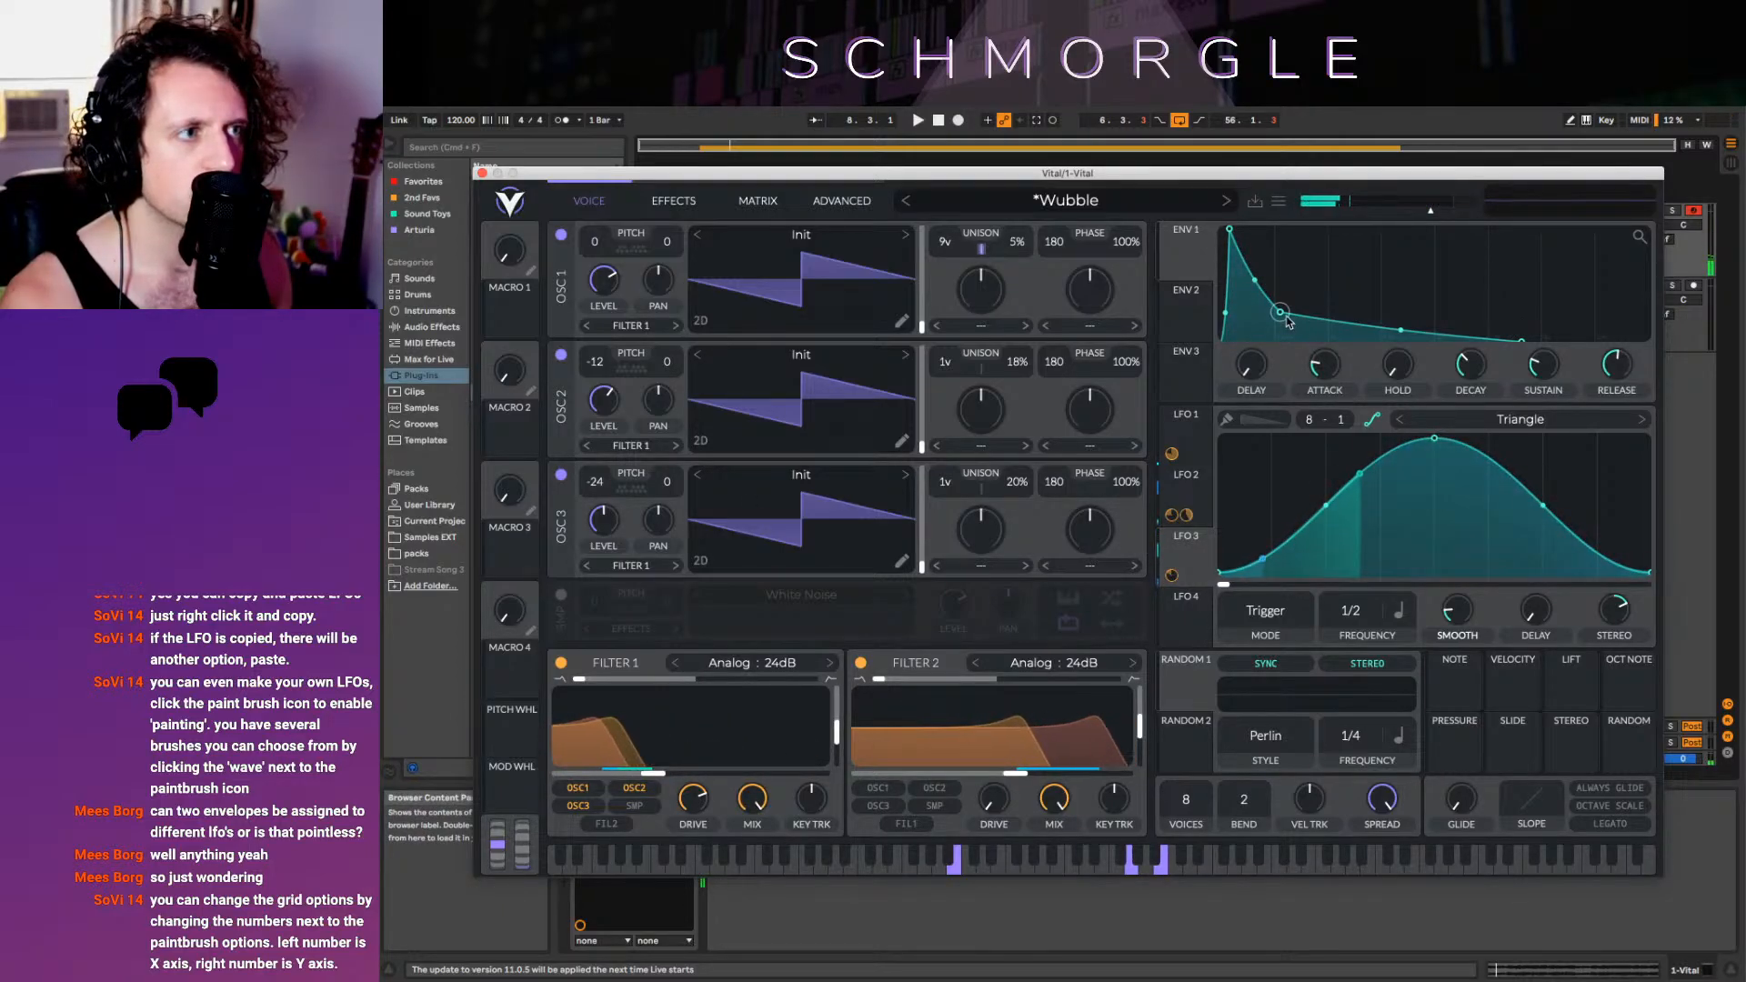
pyautogui.moveTo(1280, 312); pyautogui.dragTo(1467, 281)
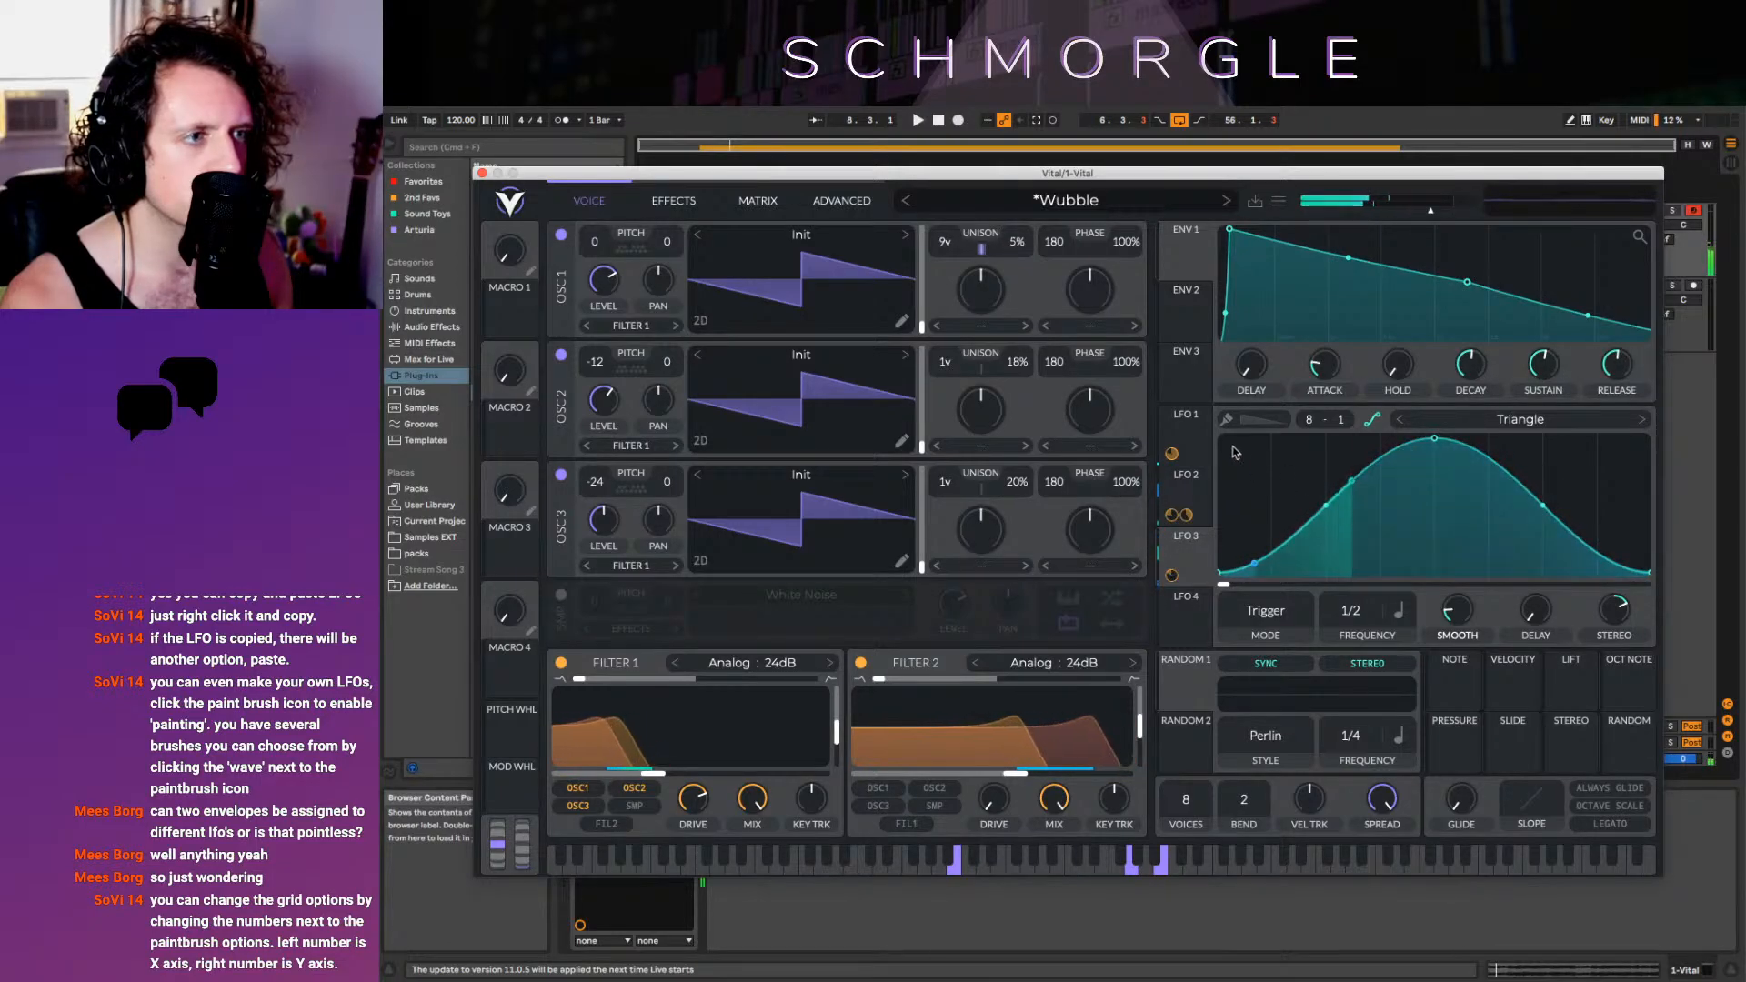
pyautogui.click(1197, 446)
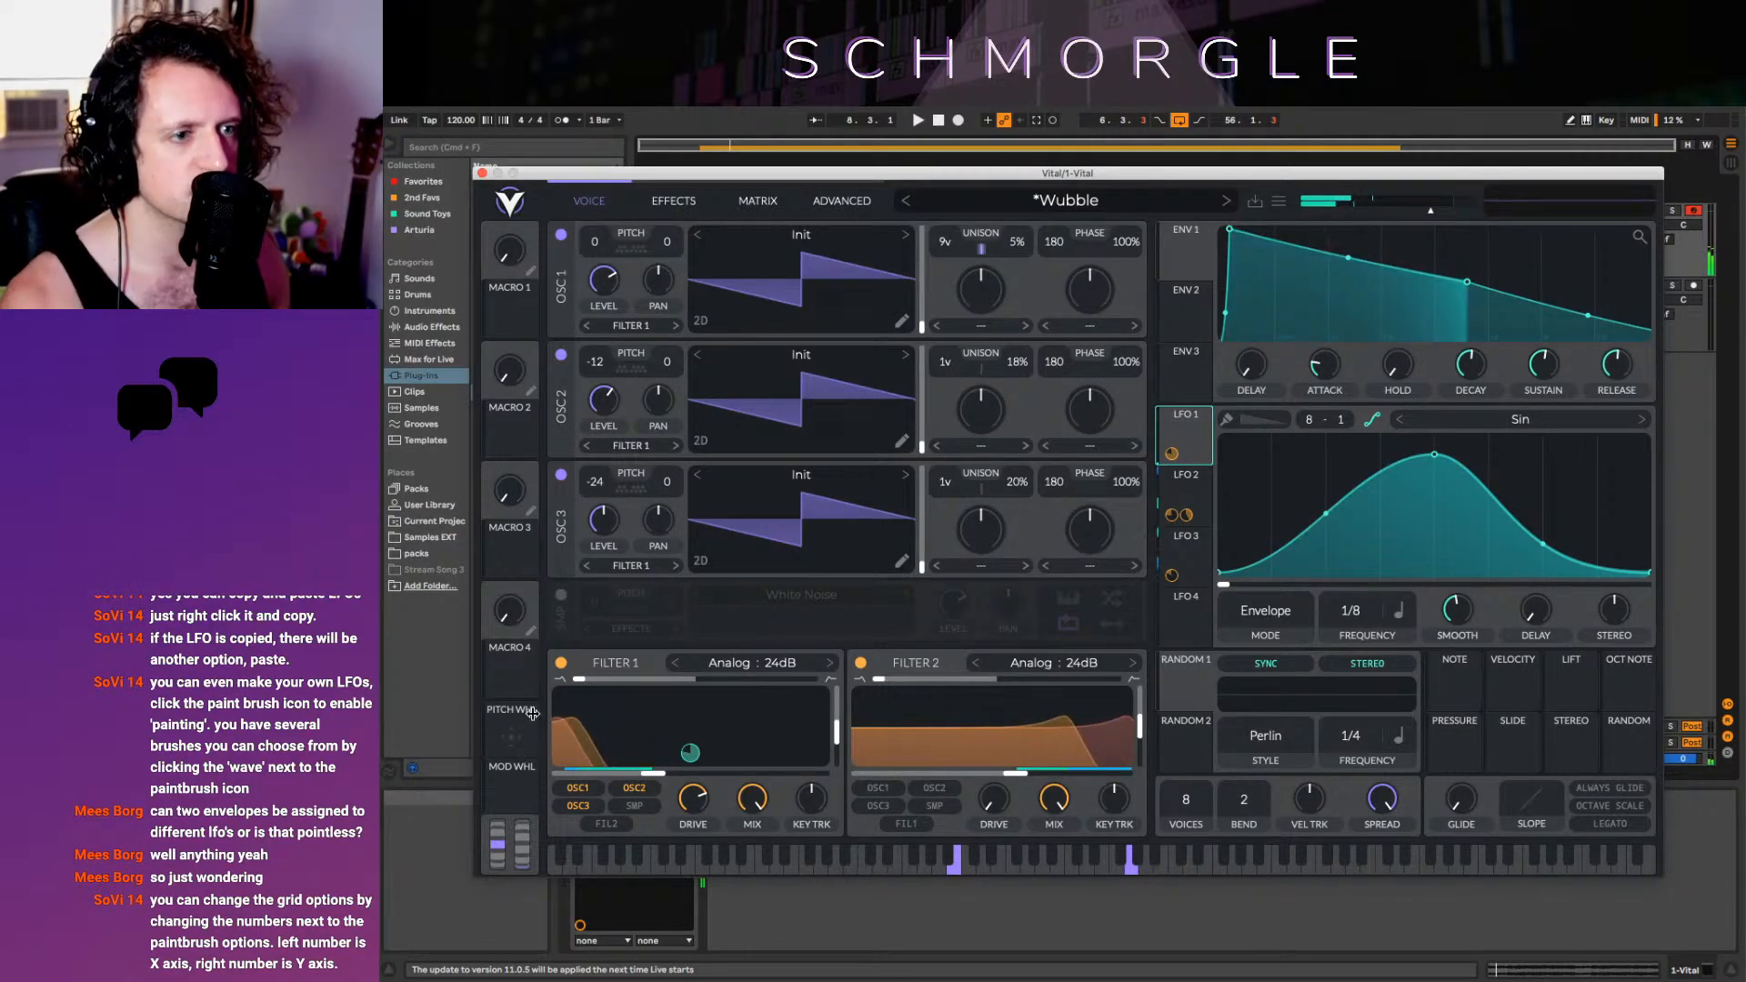
# Compare the sound with filter 1 bypassed and re-enabled, and raise filter 2's drive
pyautogui.click(562, 663)
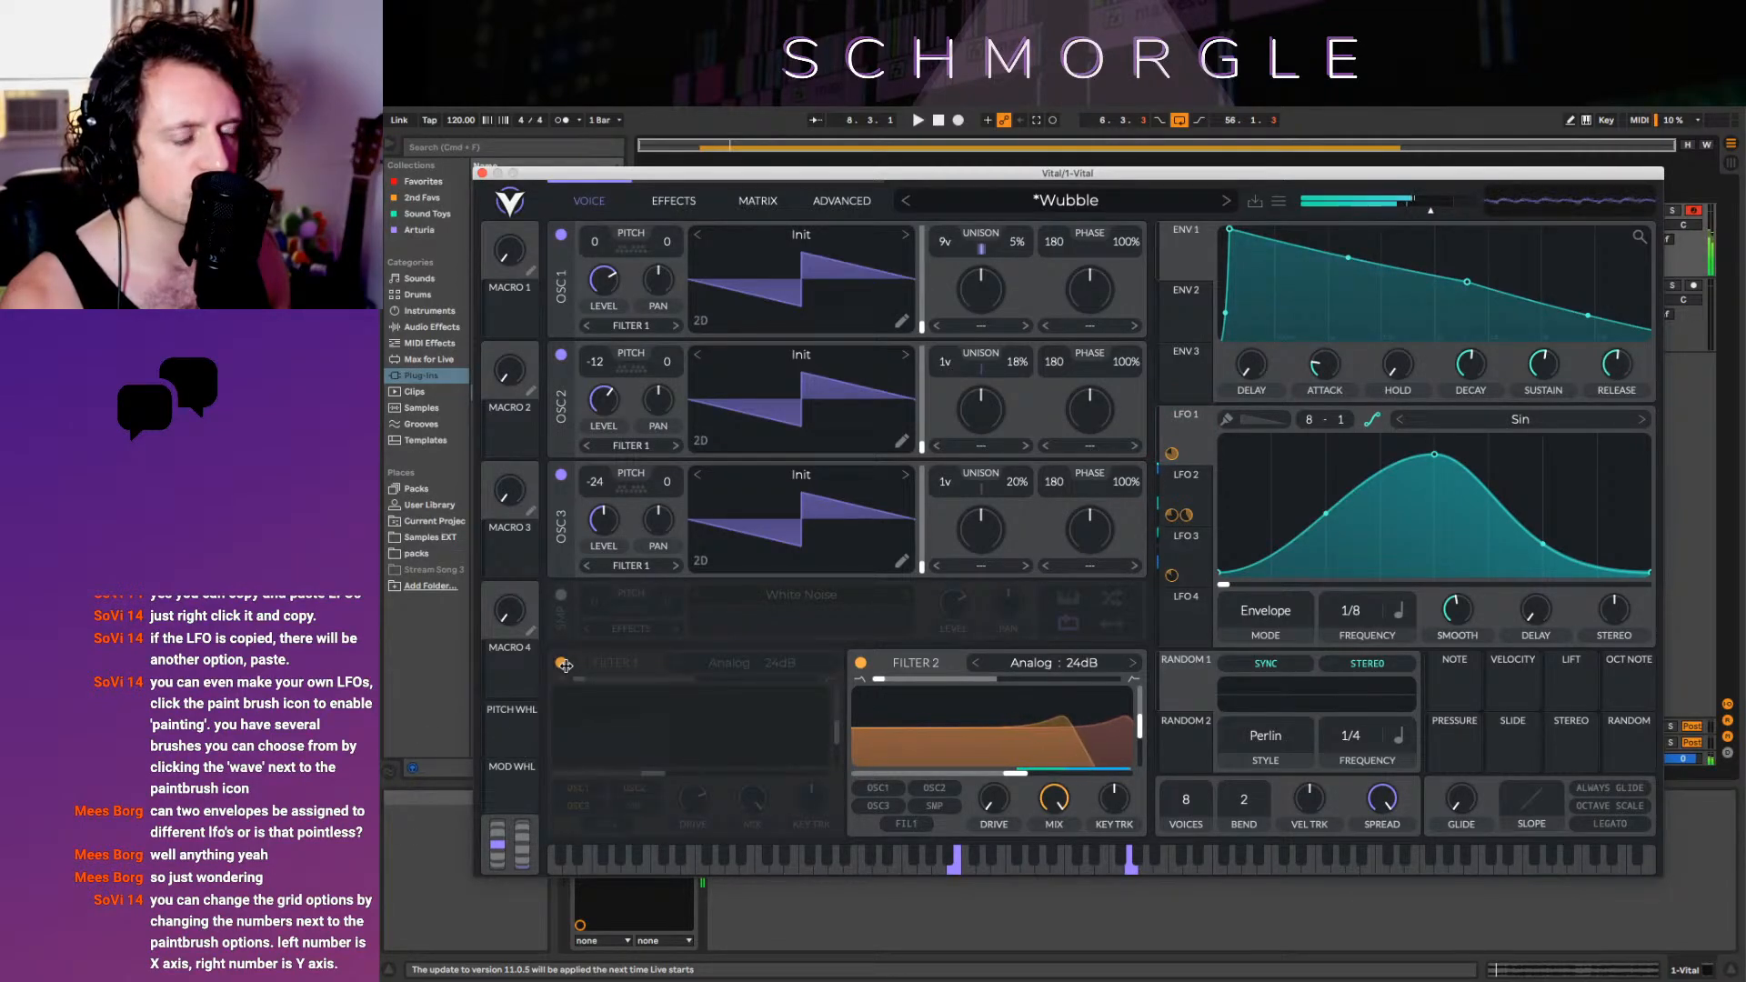
pyautogui.click(562, 663)
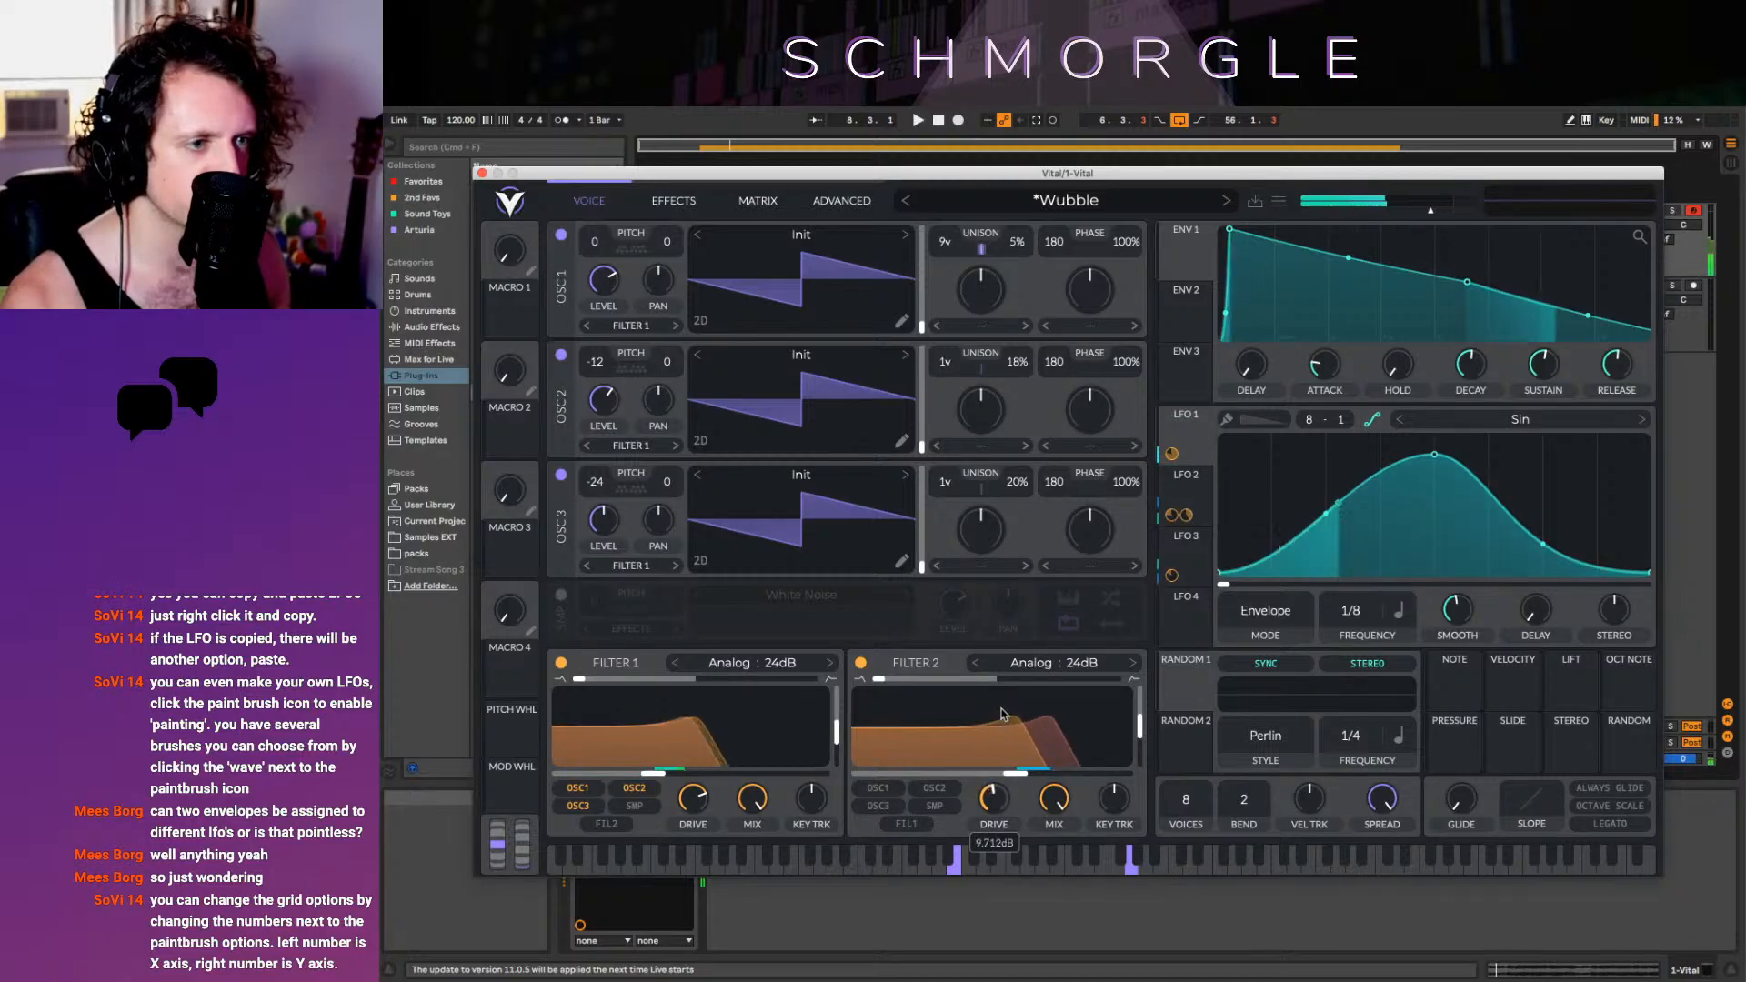
pyautogui.moveTo(996, 802); pyautogui.dragTo(1002, 678)
pyautogui.moveTo(1116, 801); pyautogui.dragTo(1120, 871)
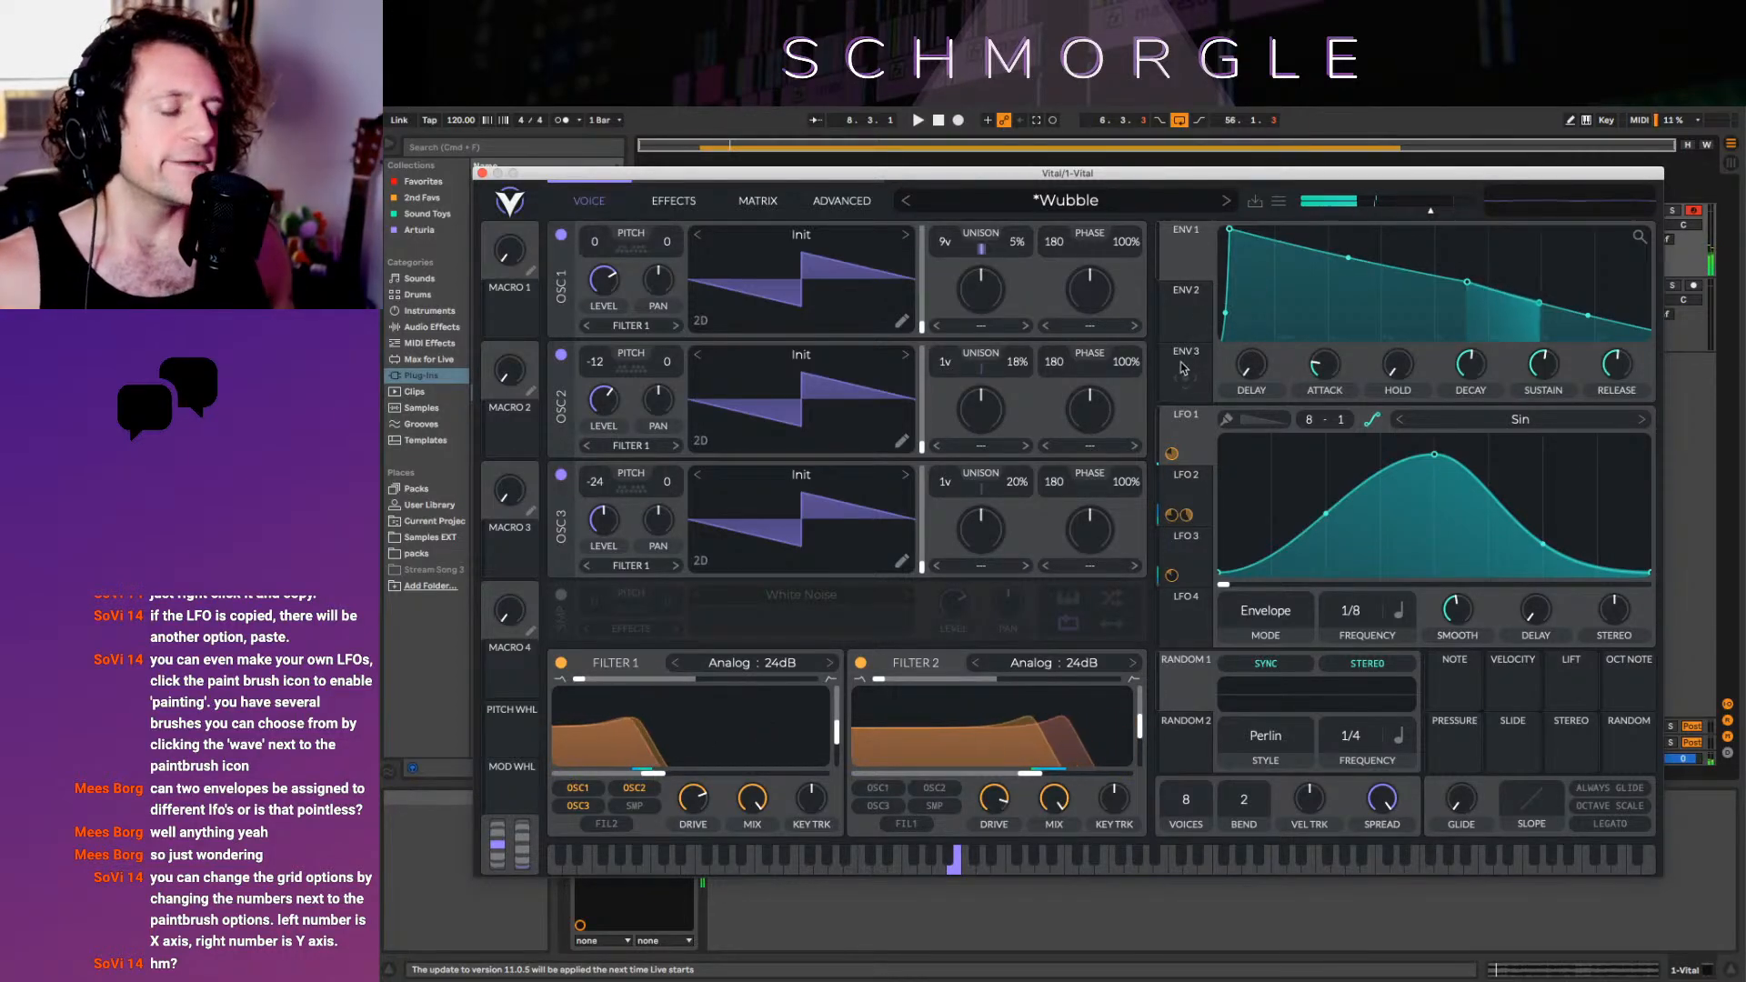
# Assign LFO 3 as a modulation source for filter 2's cutoff alongside LFO 2
pyautogui.click(1185, 491)
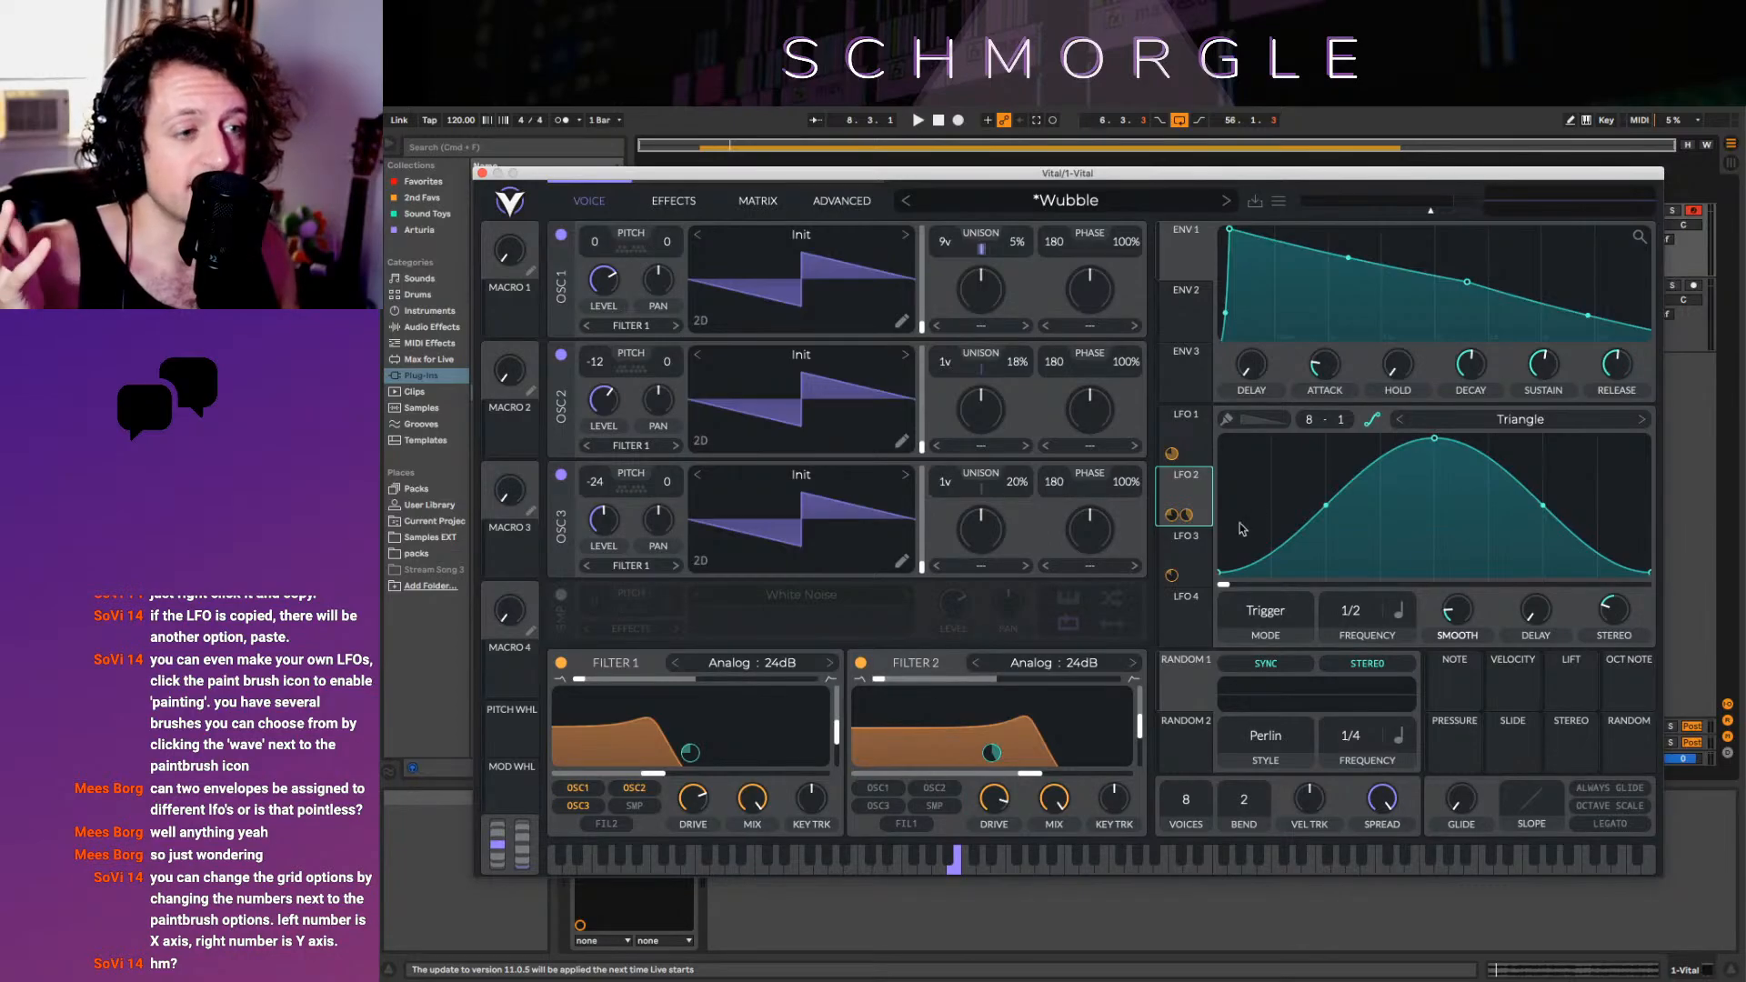
pyautogui.click(1196, 566)
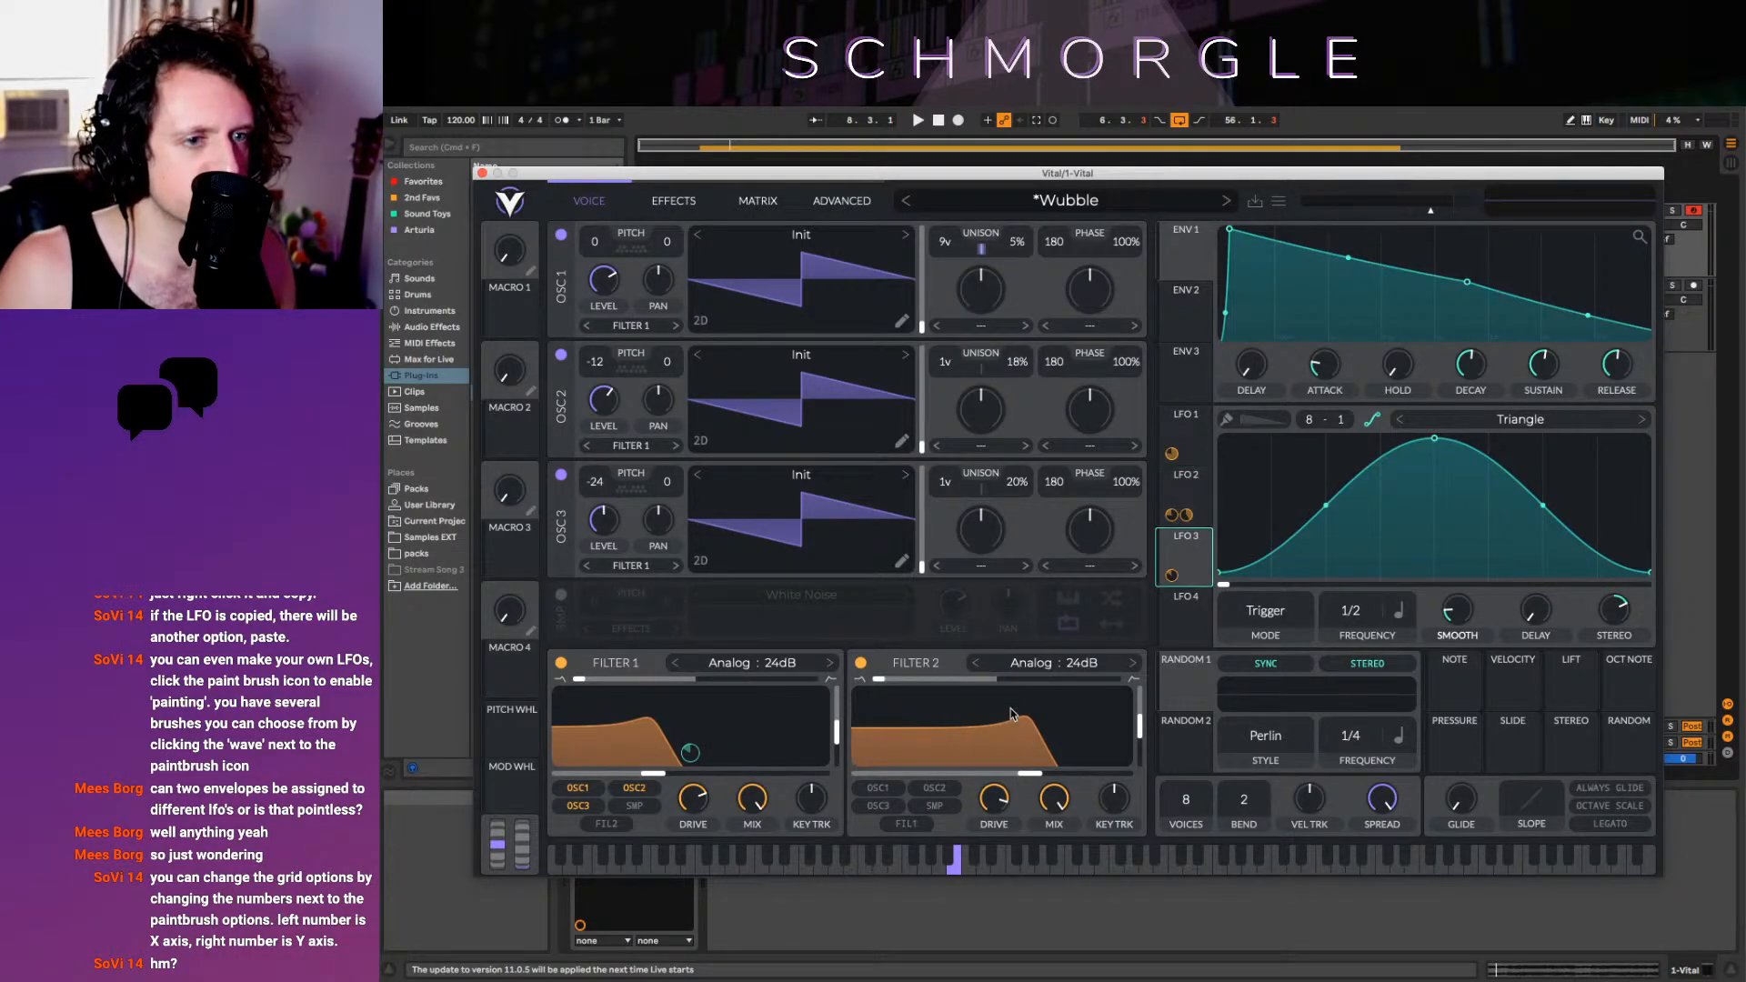
pyautogui.moveTo(1193, 563); pyautogui.dragTo(973, 737)
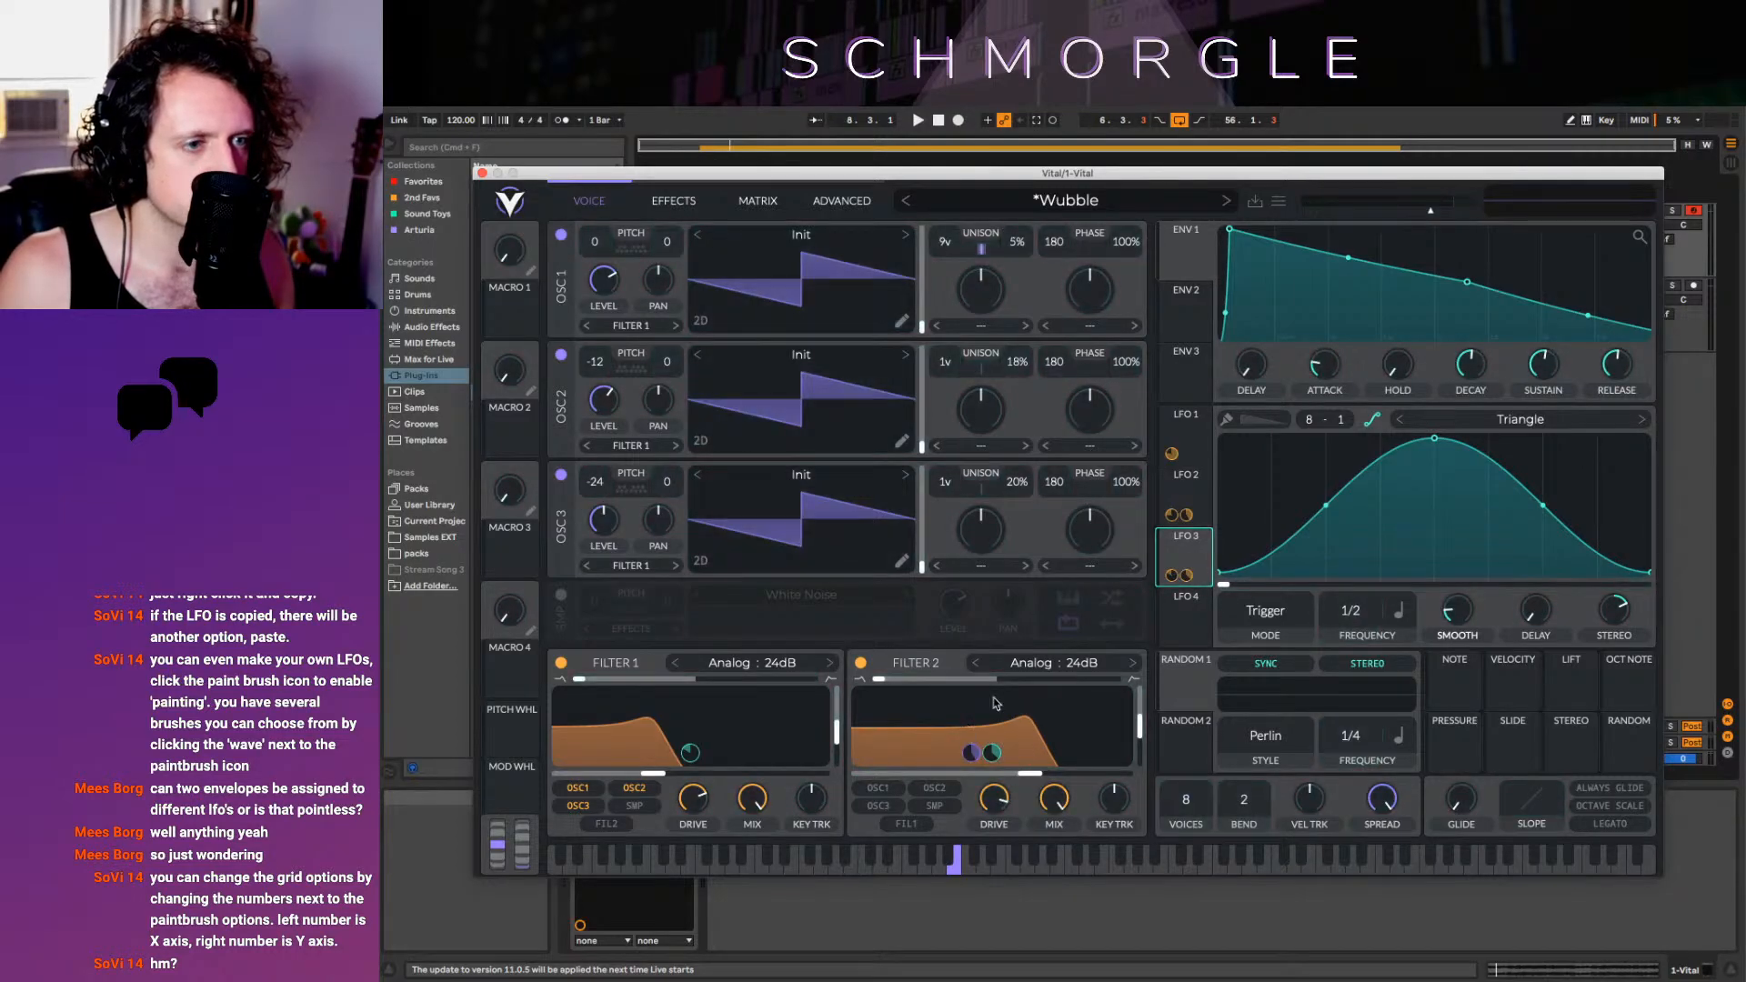
pyautogui.moveTo(1188, 496); pyautogui.dragTo(1013, 708)
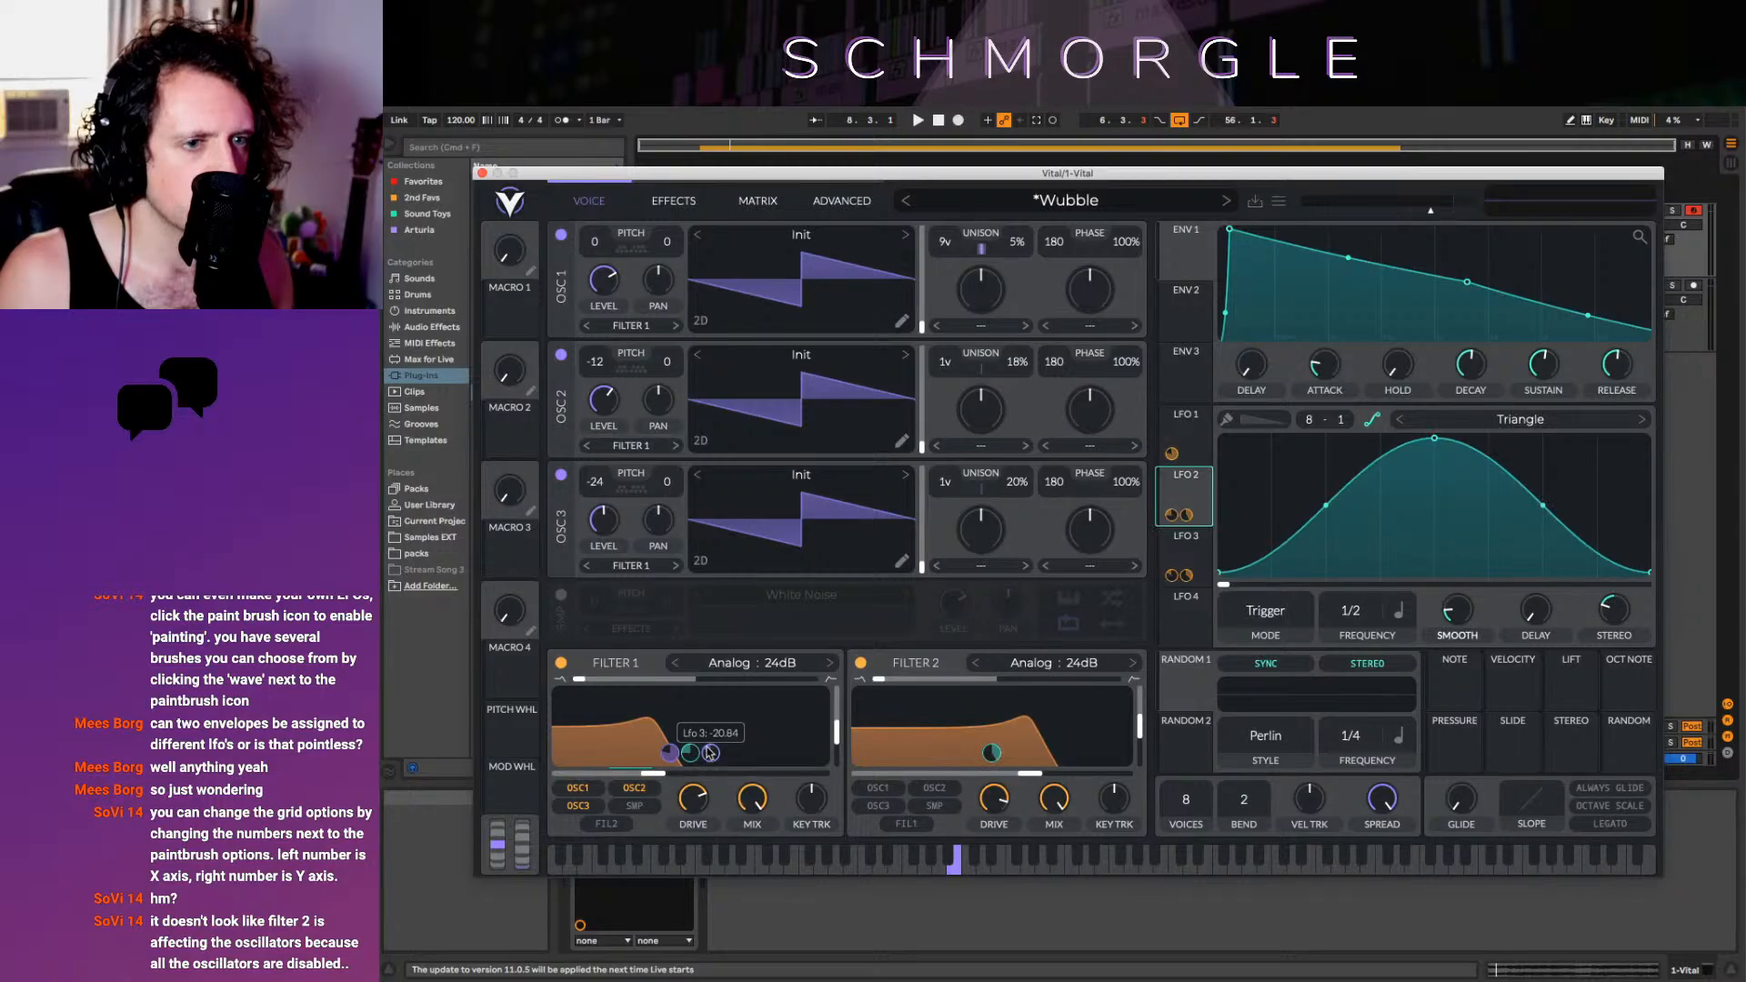
# Disconnect LFO 2 and LFO 3 from filter 1's cutoff
pyautogui.rightClick(1199, 488)
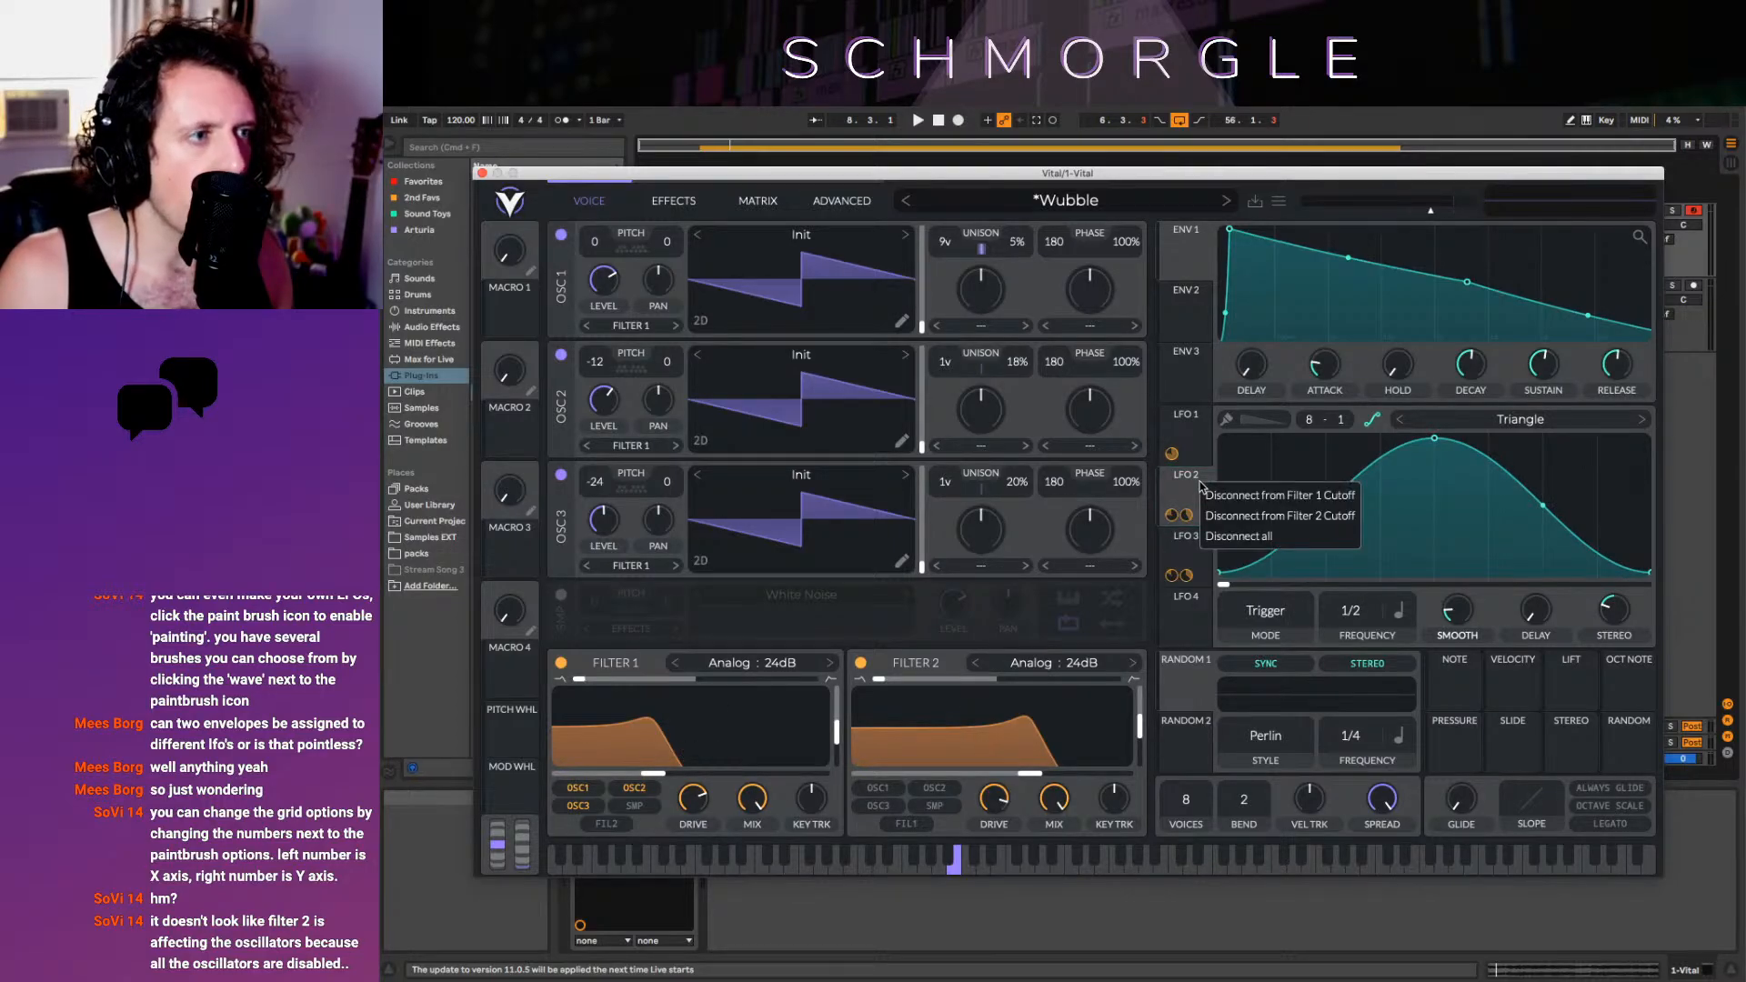
pyautogui.click(1210, 495)
pyautogui.rightClick(1186, 553)
pyautogui.click(1208, 564)
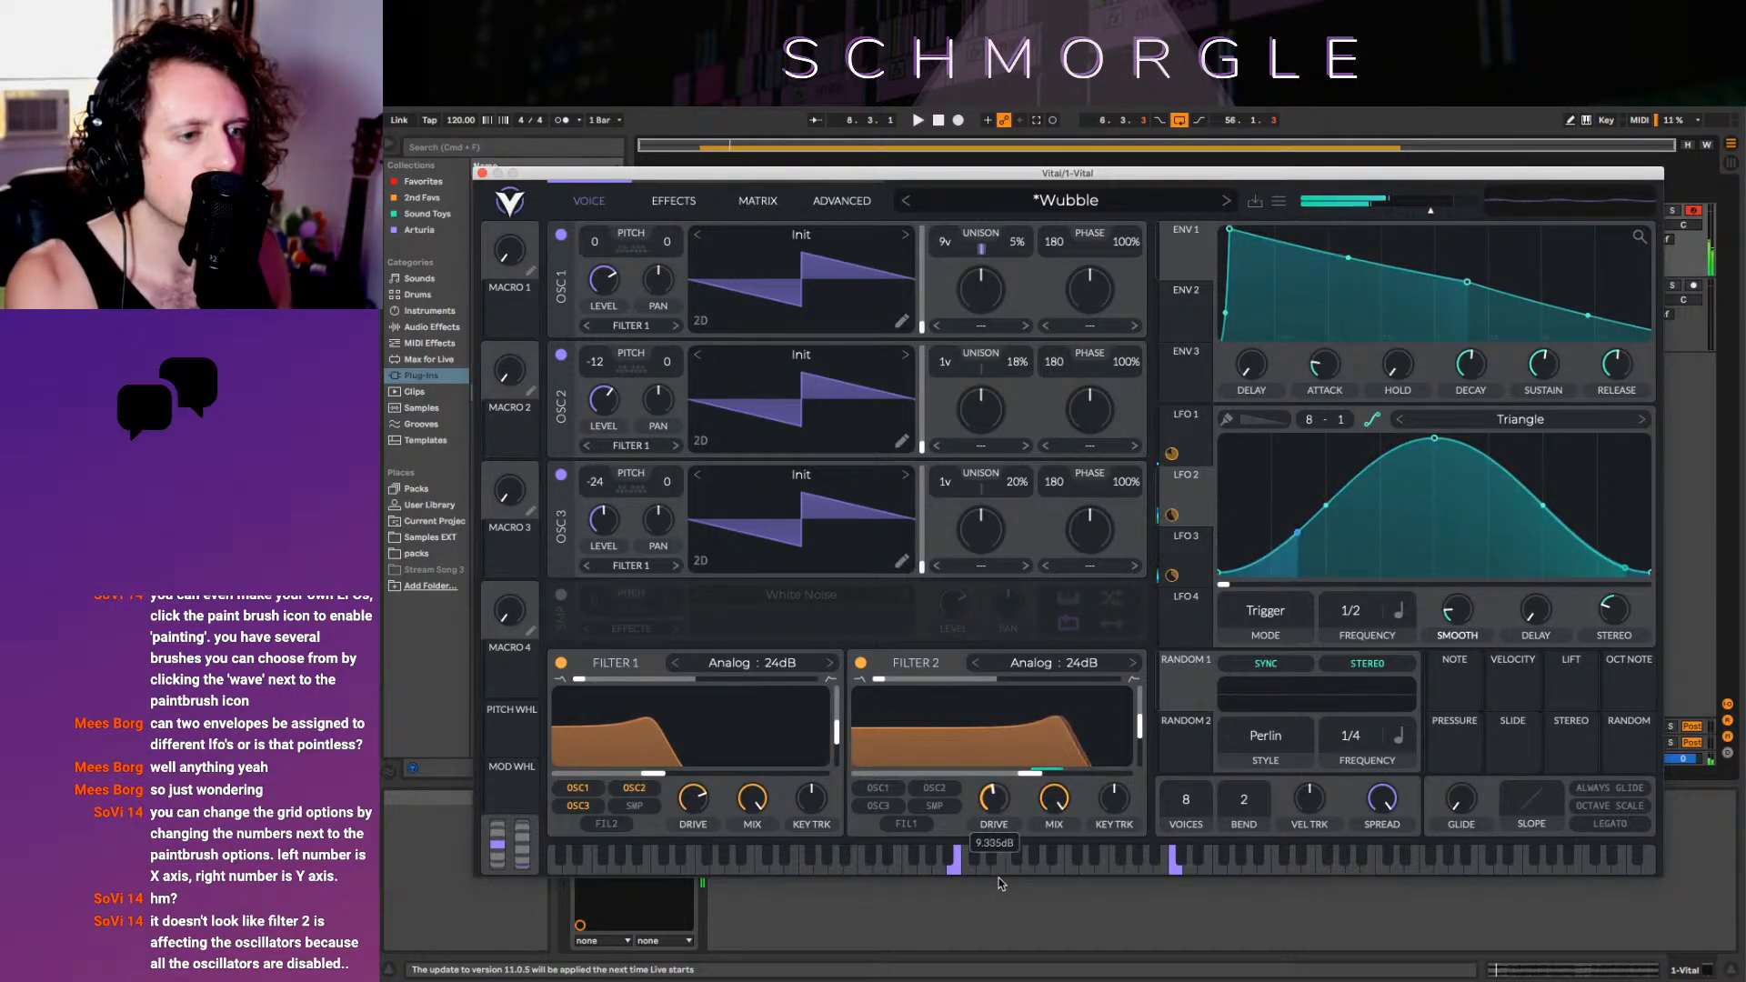
# Lower filter 2's cutoff to its minimum, and compare the sound with filter 1 bypassed and re-enabled
pyautogui.moveTo(1060, 809); pyautogui.dragTo(805, 790)
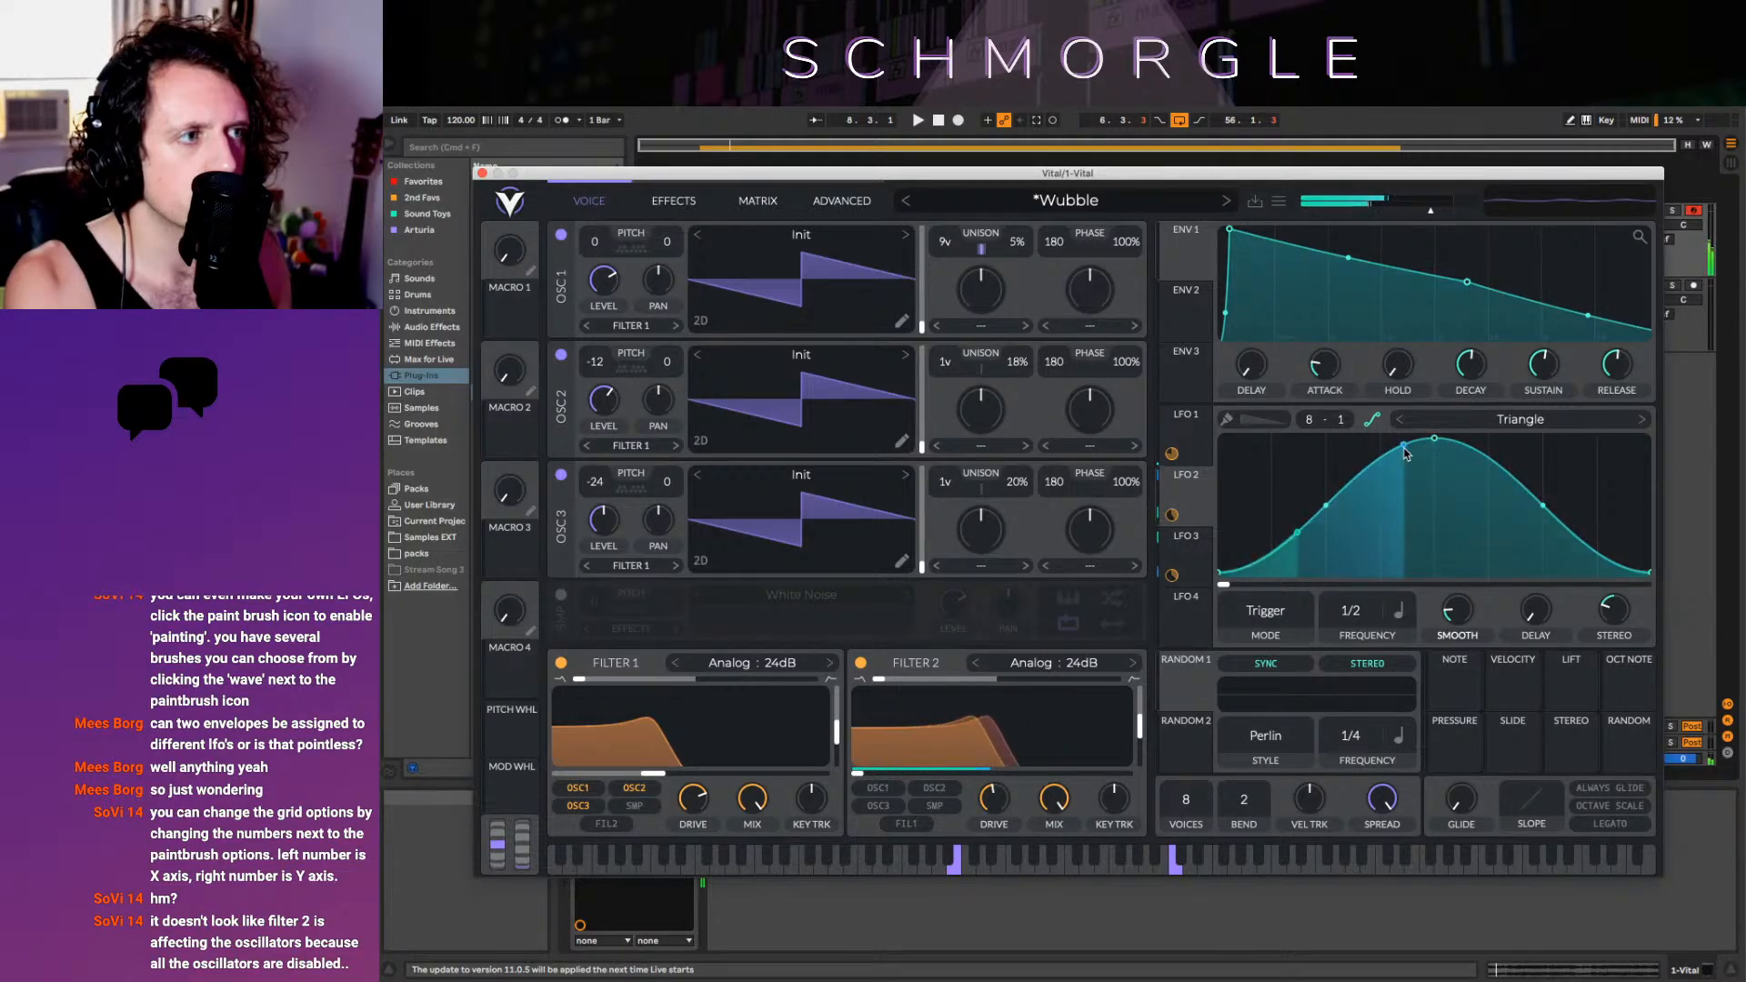
pyautogui.click(1158, 451)
pyautogui.click(1184, 491)
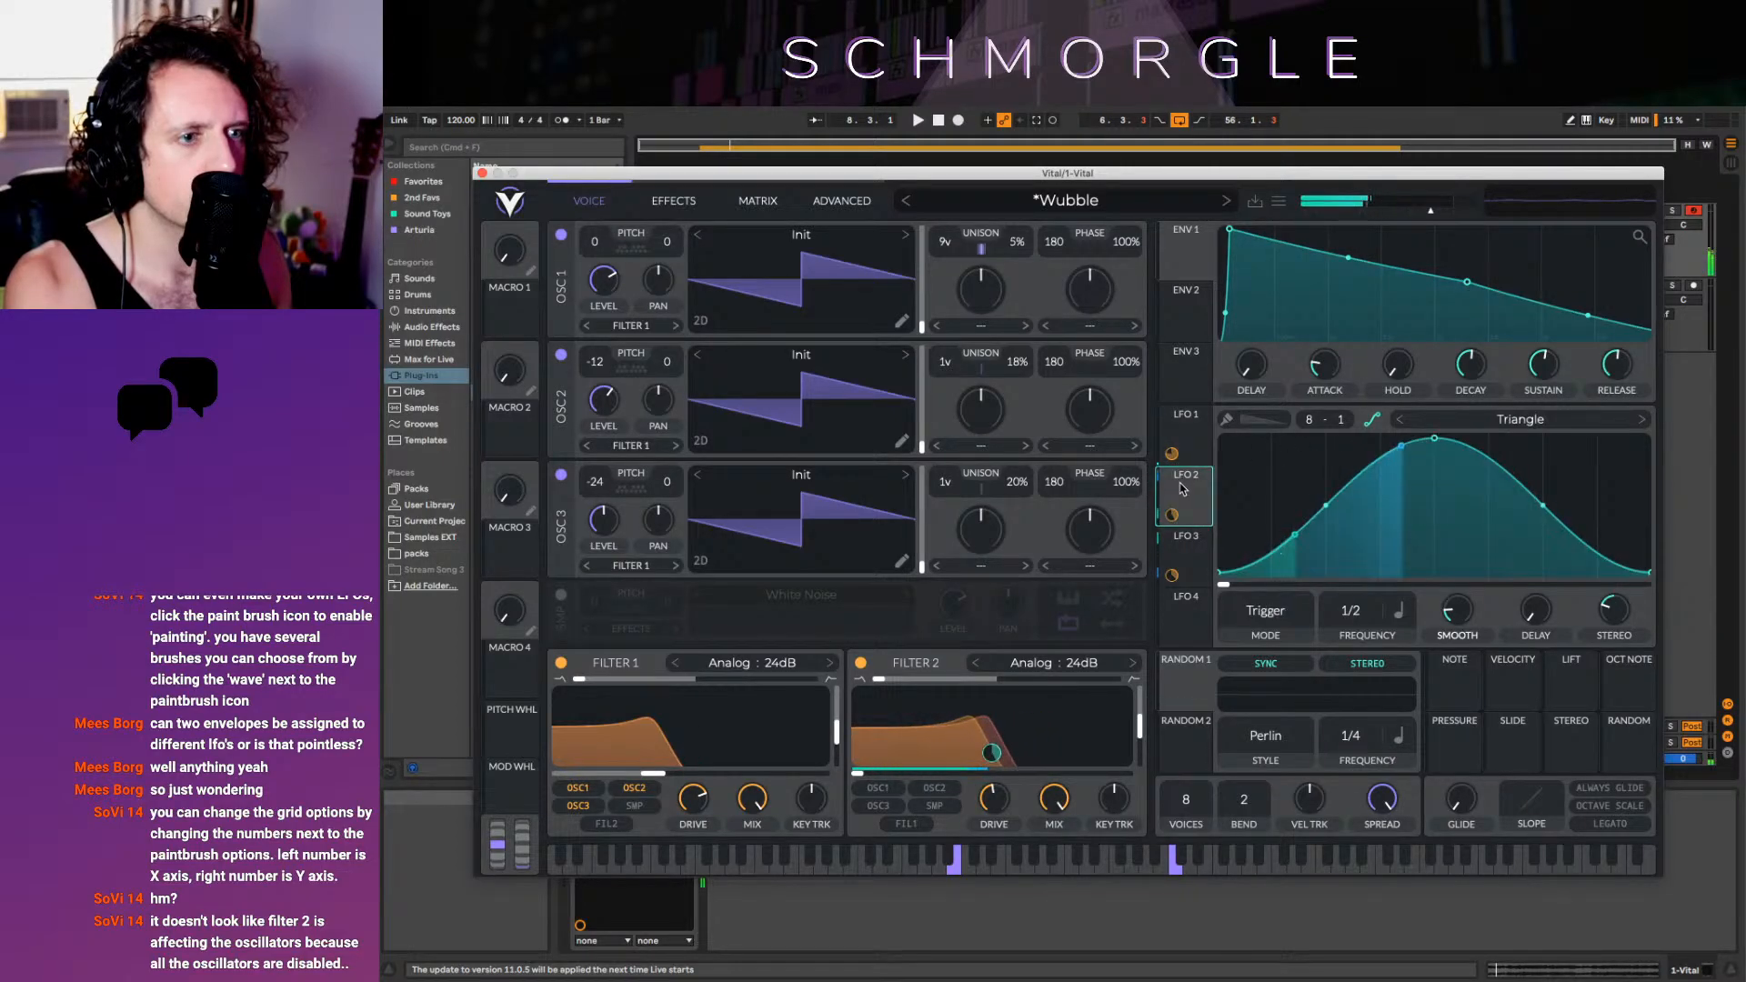
pyautogui.click(561, 662)
pyautogui.click(560, 663)
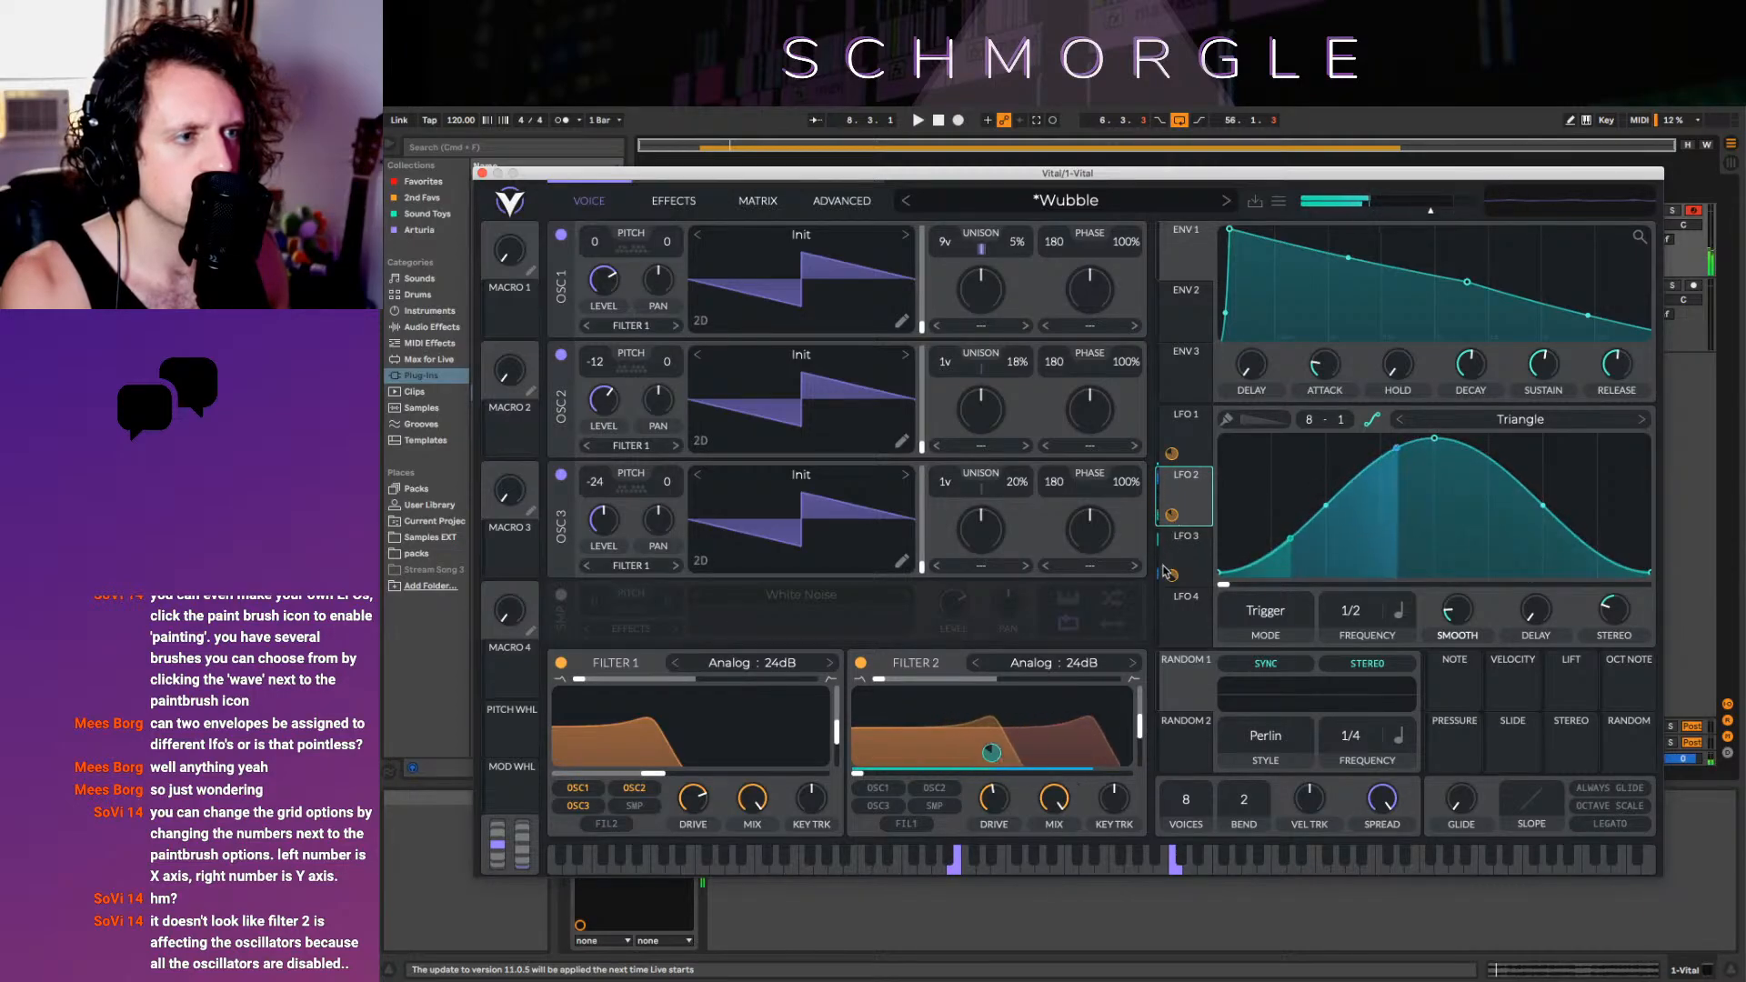
# Adjust the LFO modulation amounts, applying LFO 3 to its own filter 2 cutoff amount, and review all modulation routings
pyautogui.moveTo(1171, 453); pyautogui.dragTo(1175, 443)
pyautogui.moveTo(1171, 571); pyautogui.dragTo(1148, 683)
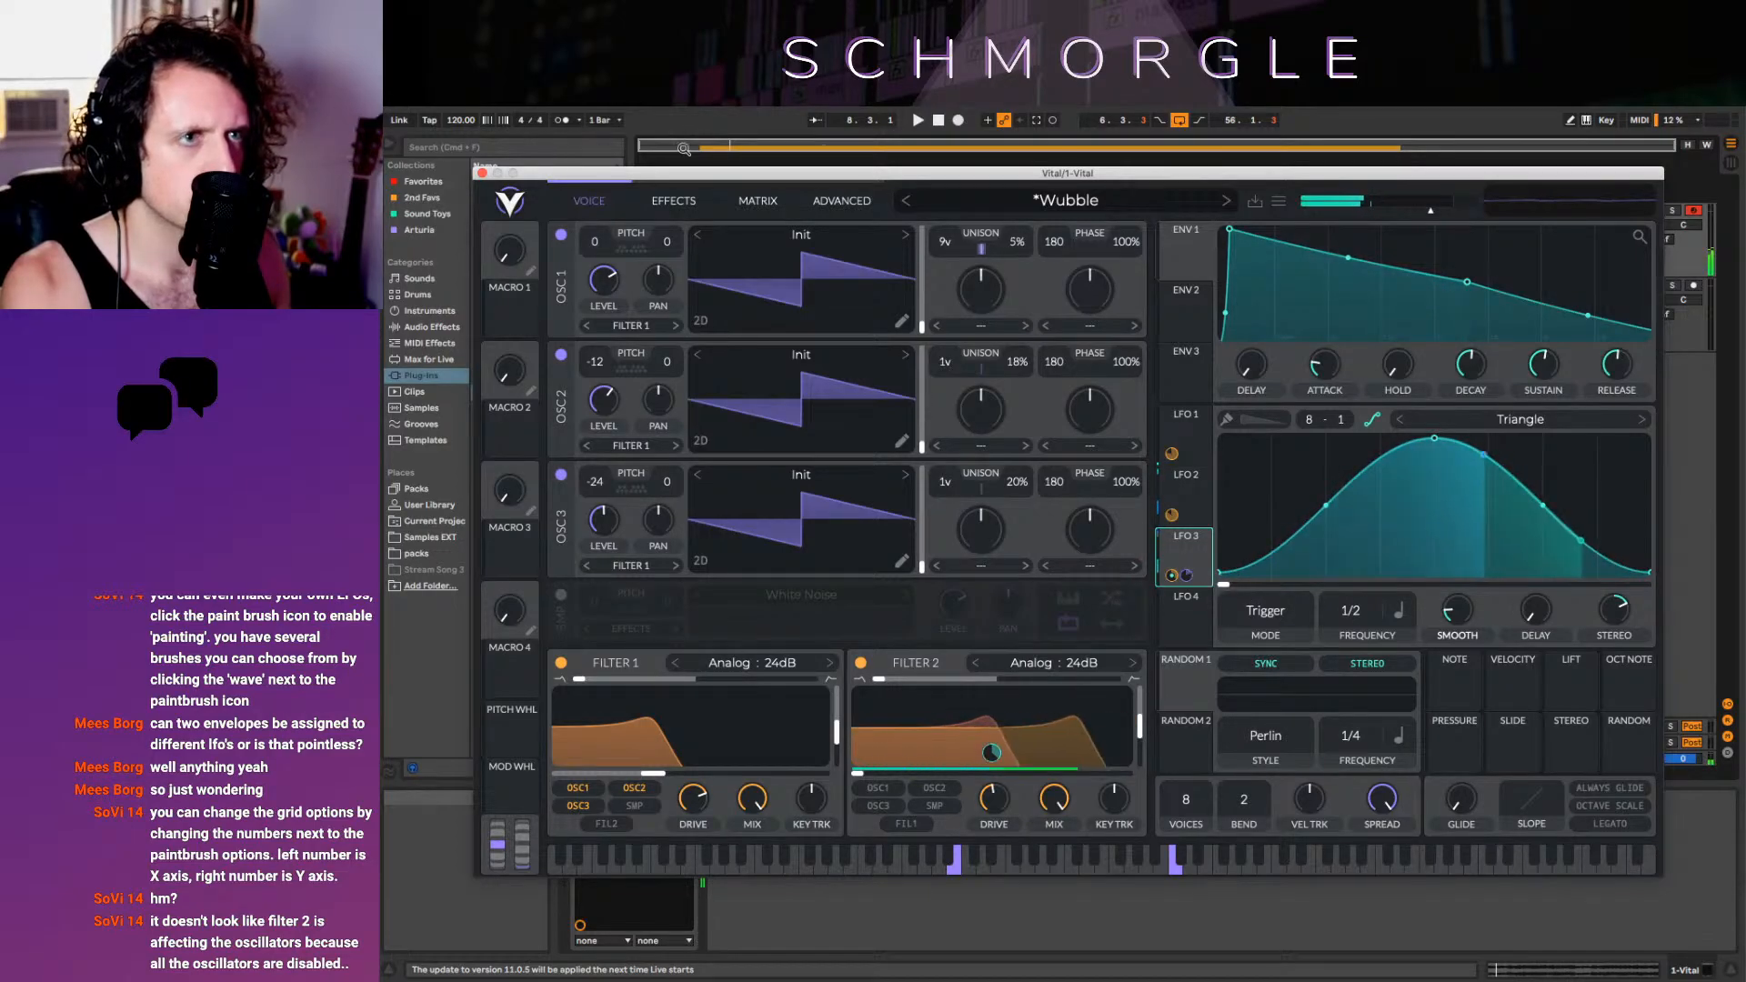
pyautogui.click(758, 200)
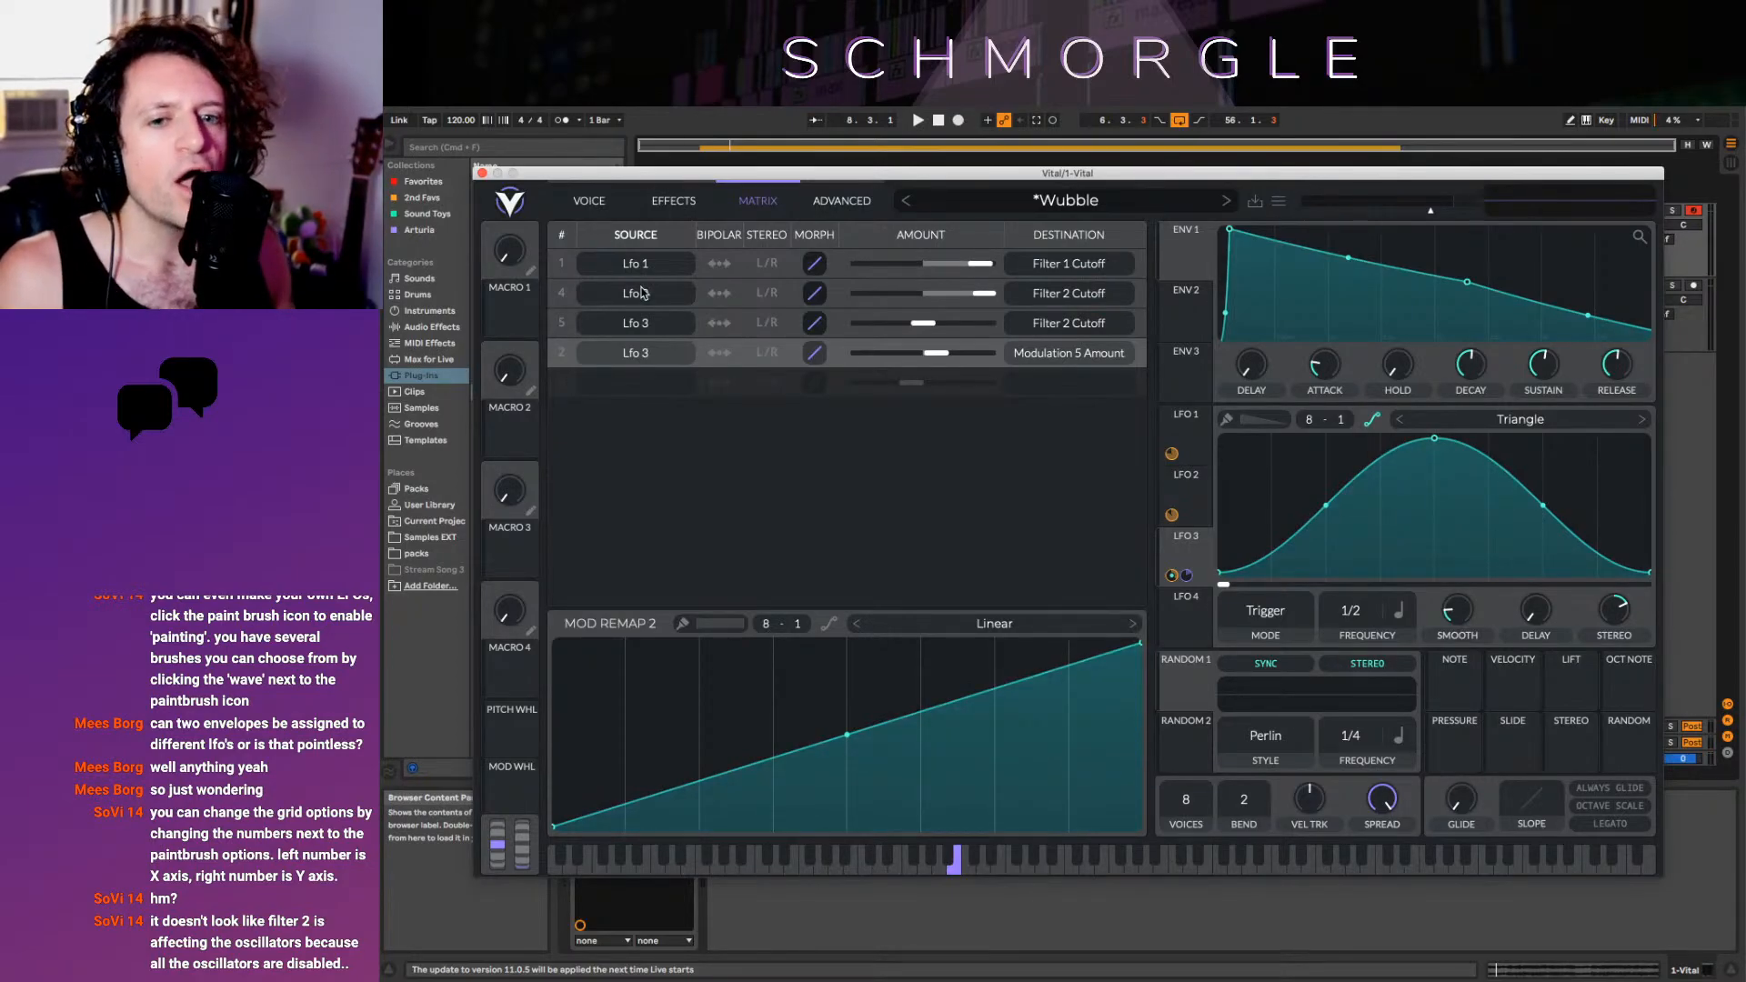
pyautogui.click(589, 201)
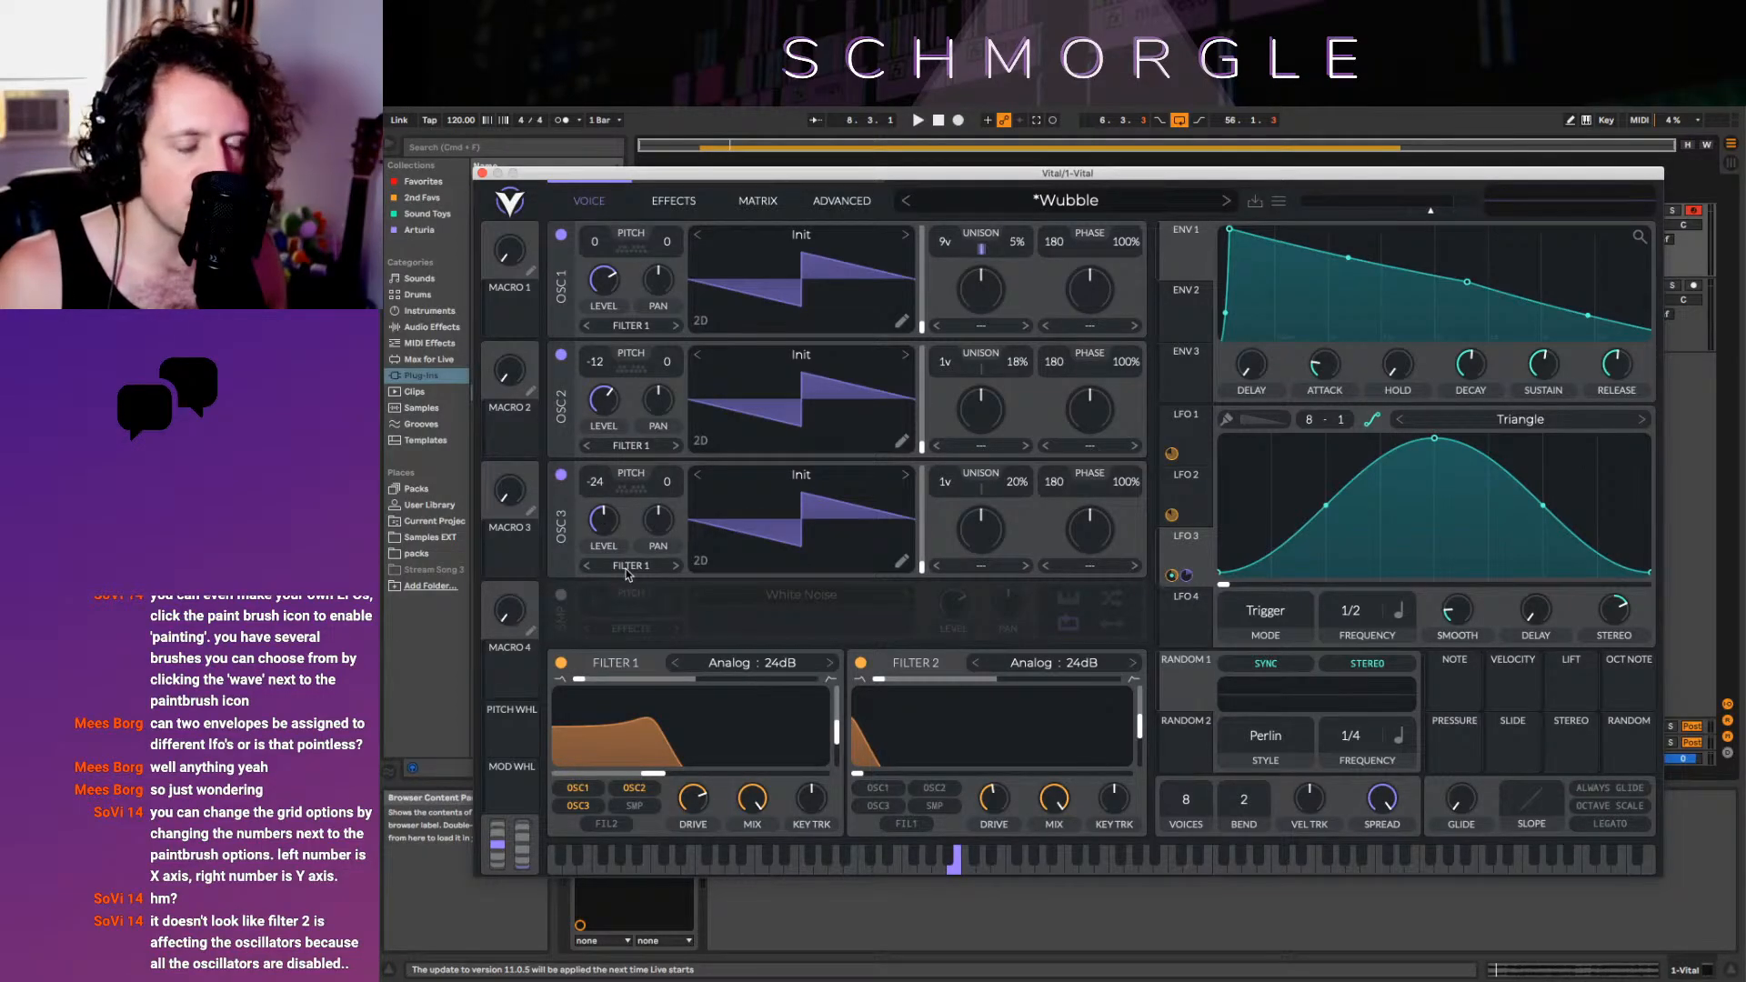
# Try routing oscillator 2 through Filter 2, and return it to Filter 1
pyautogui.click(661, 450)
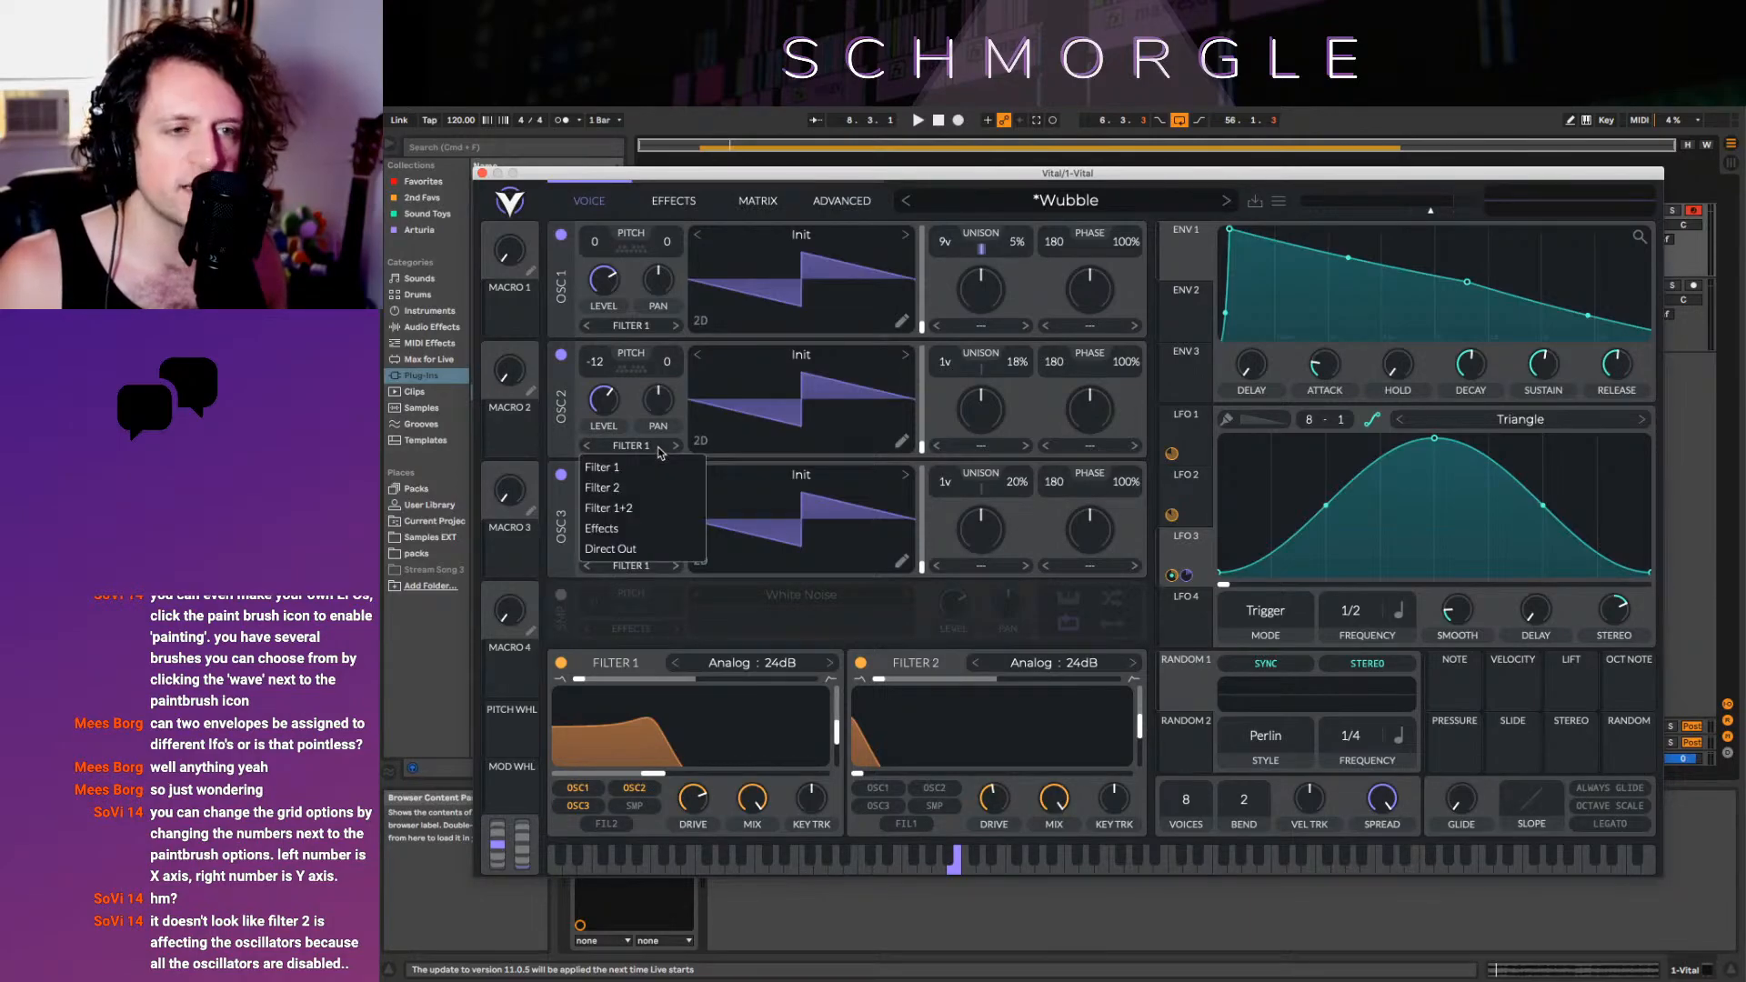
pyautogui.click(658, 489)
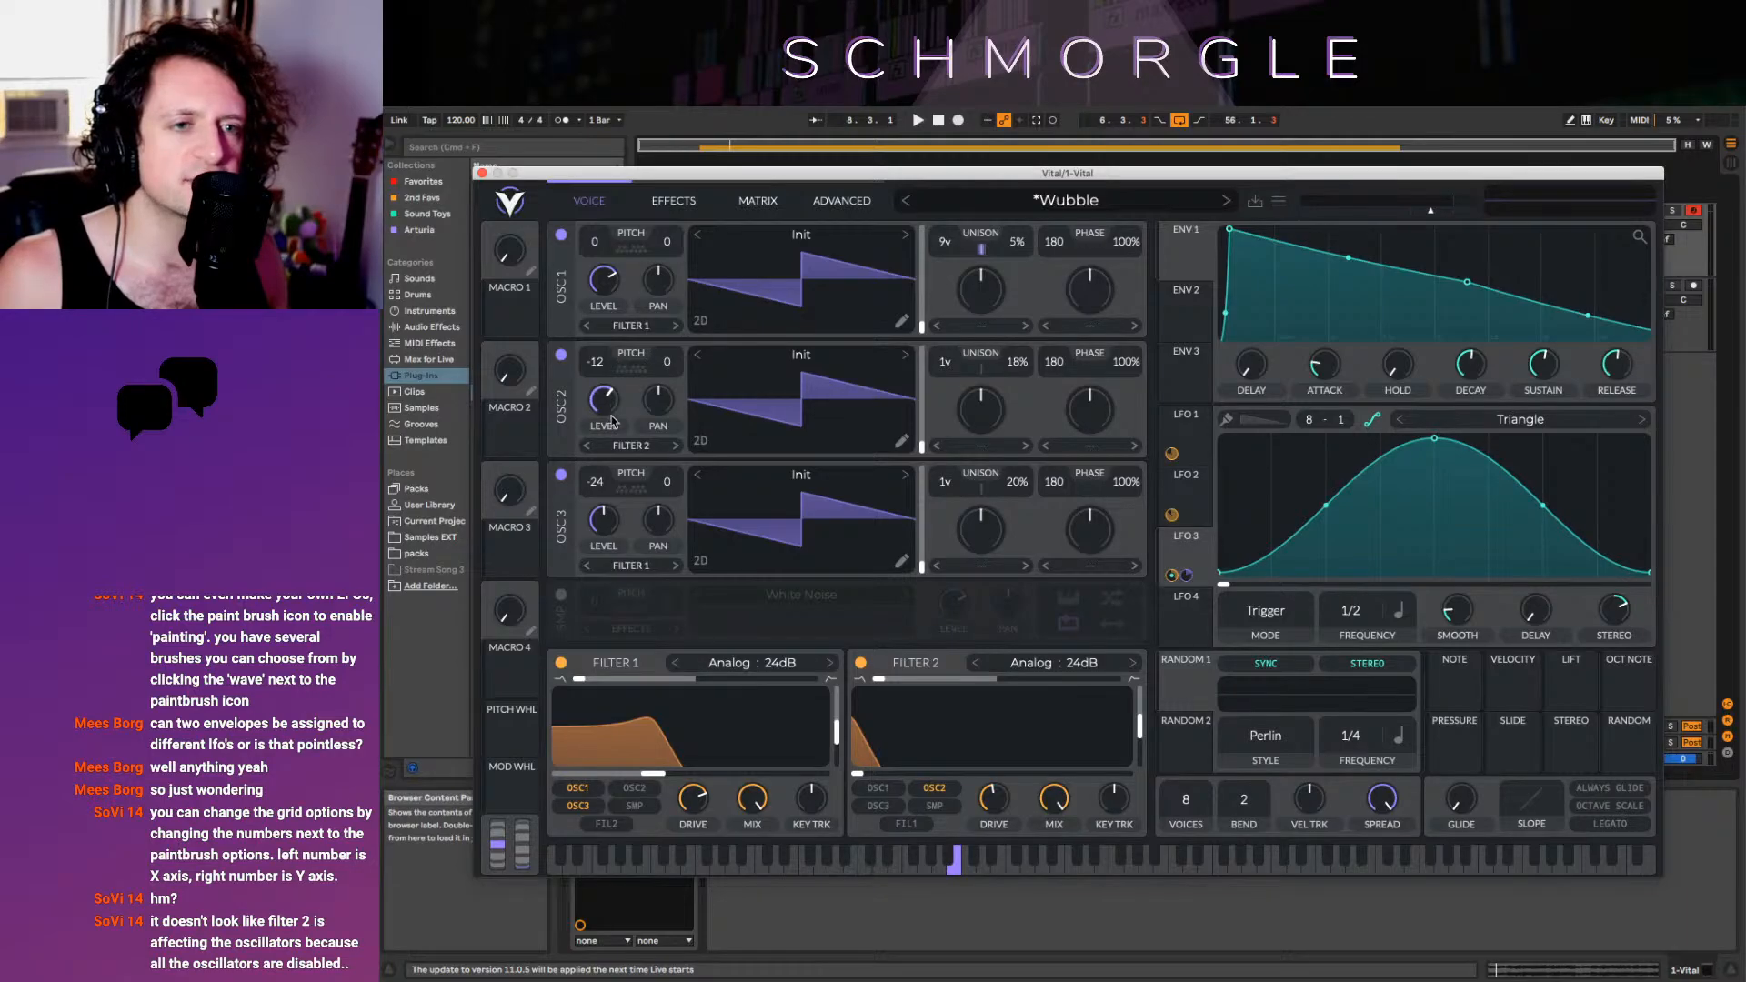
pyautogui.click(632, 445)
pyautogui.click(634, 466)
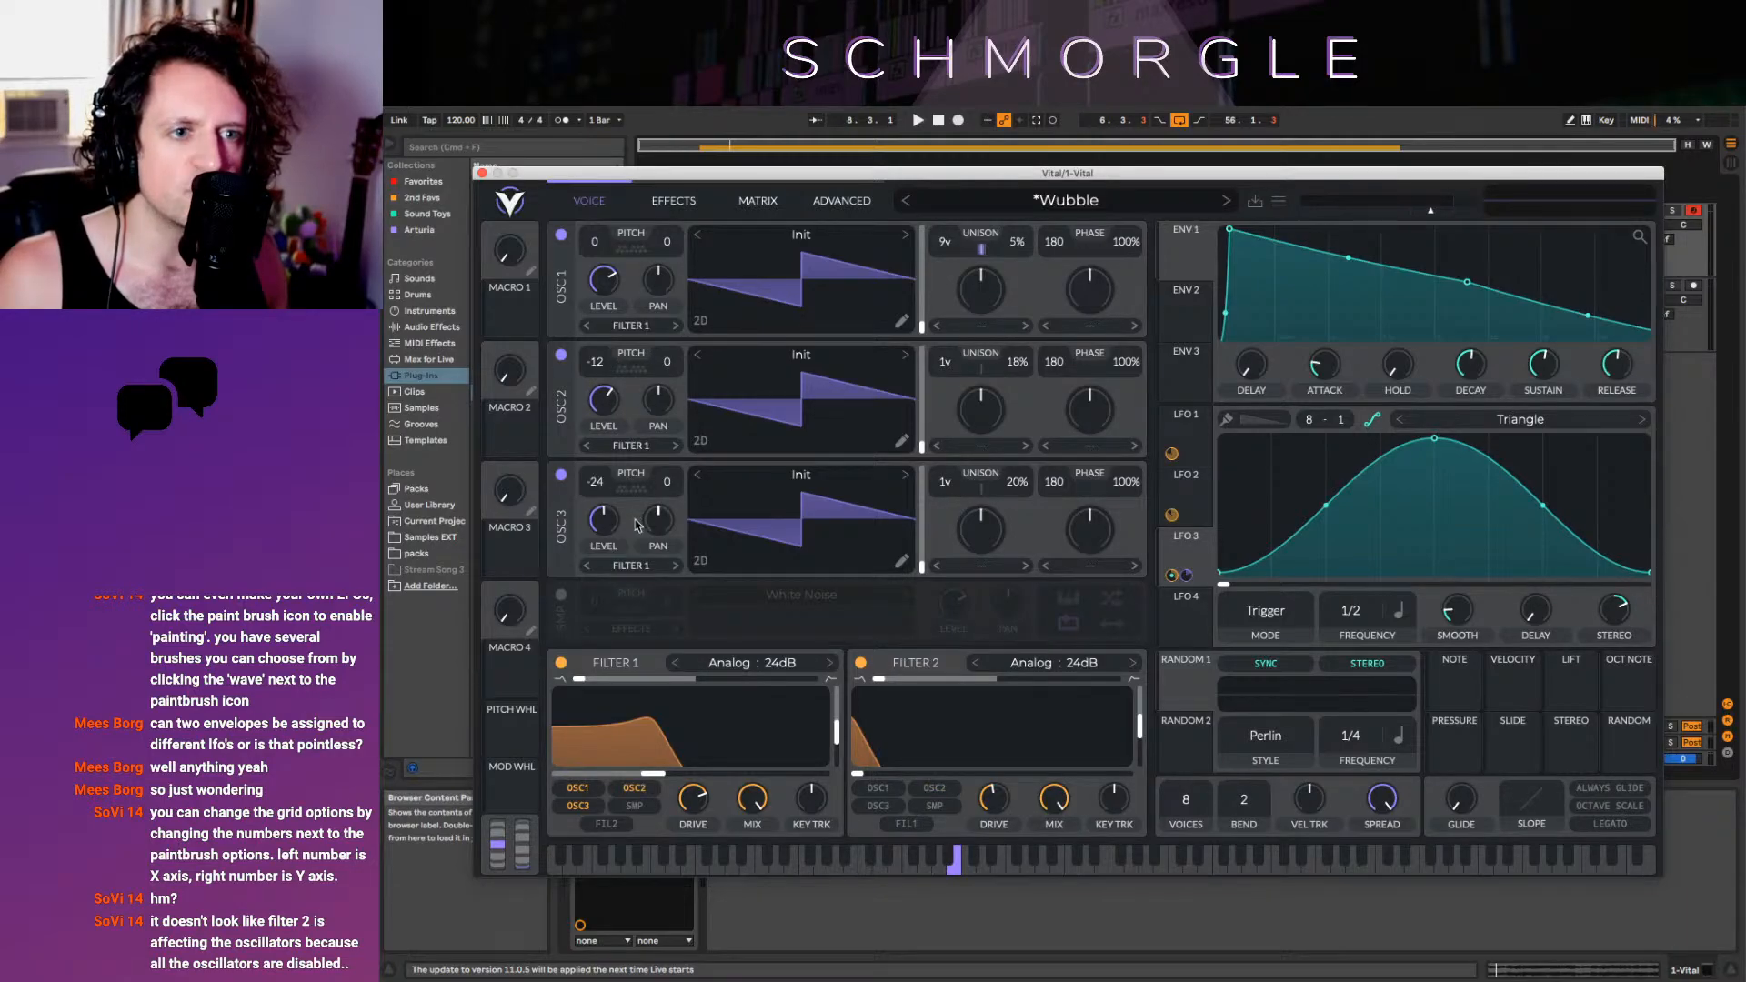
# Route oscillator 3 through Filter 2, and check the curves of LFO 1, LFO 2 and LFO 3
pyautogui.click(641, 564)
pyautogui.click(641, 608)
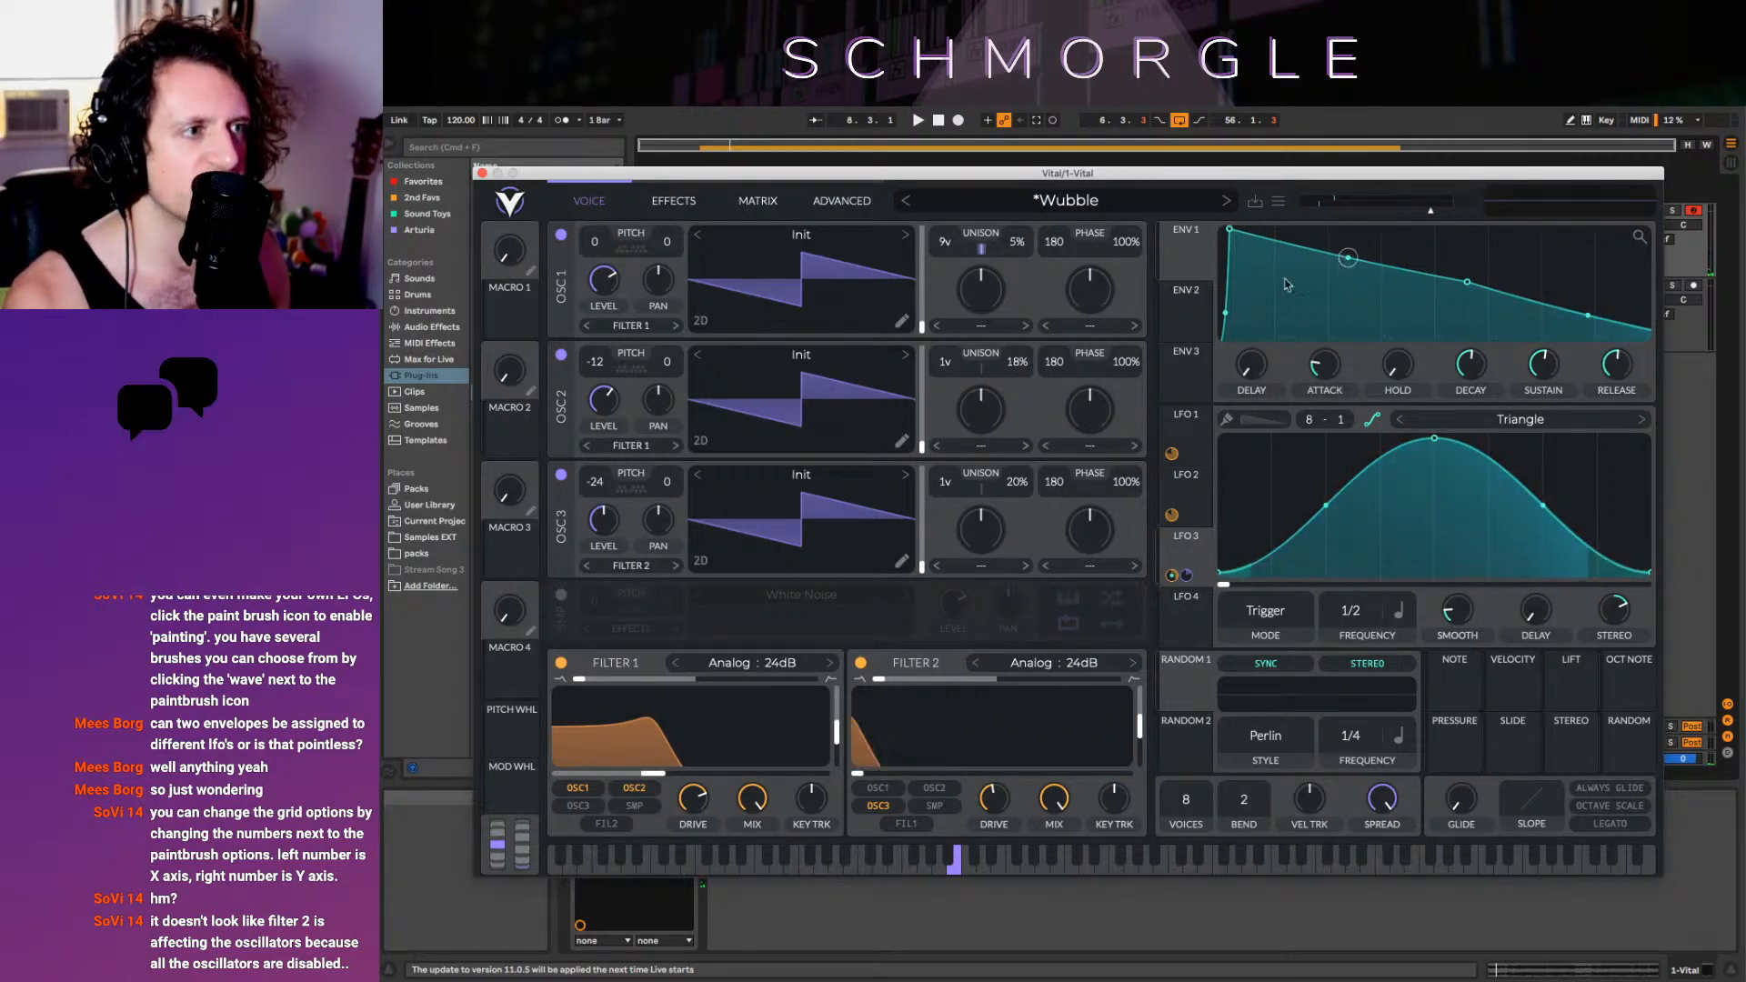
pyautogui.click(1184, 446)
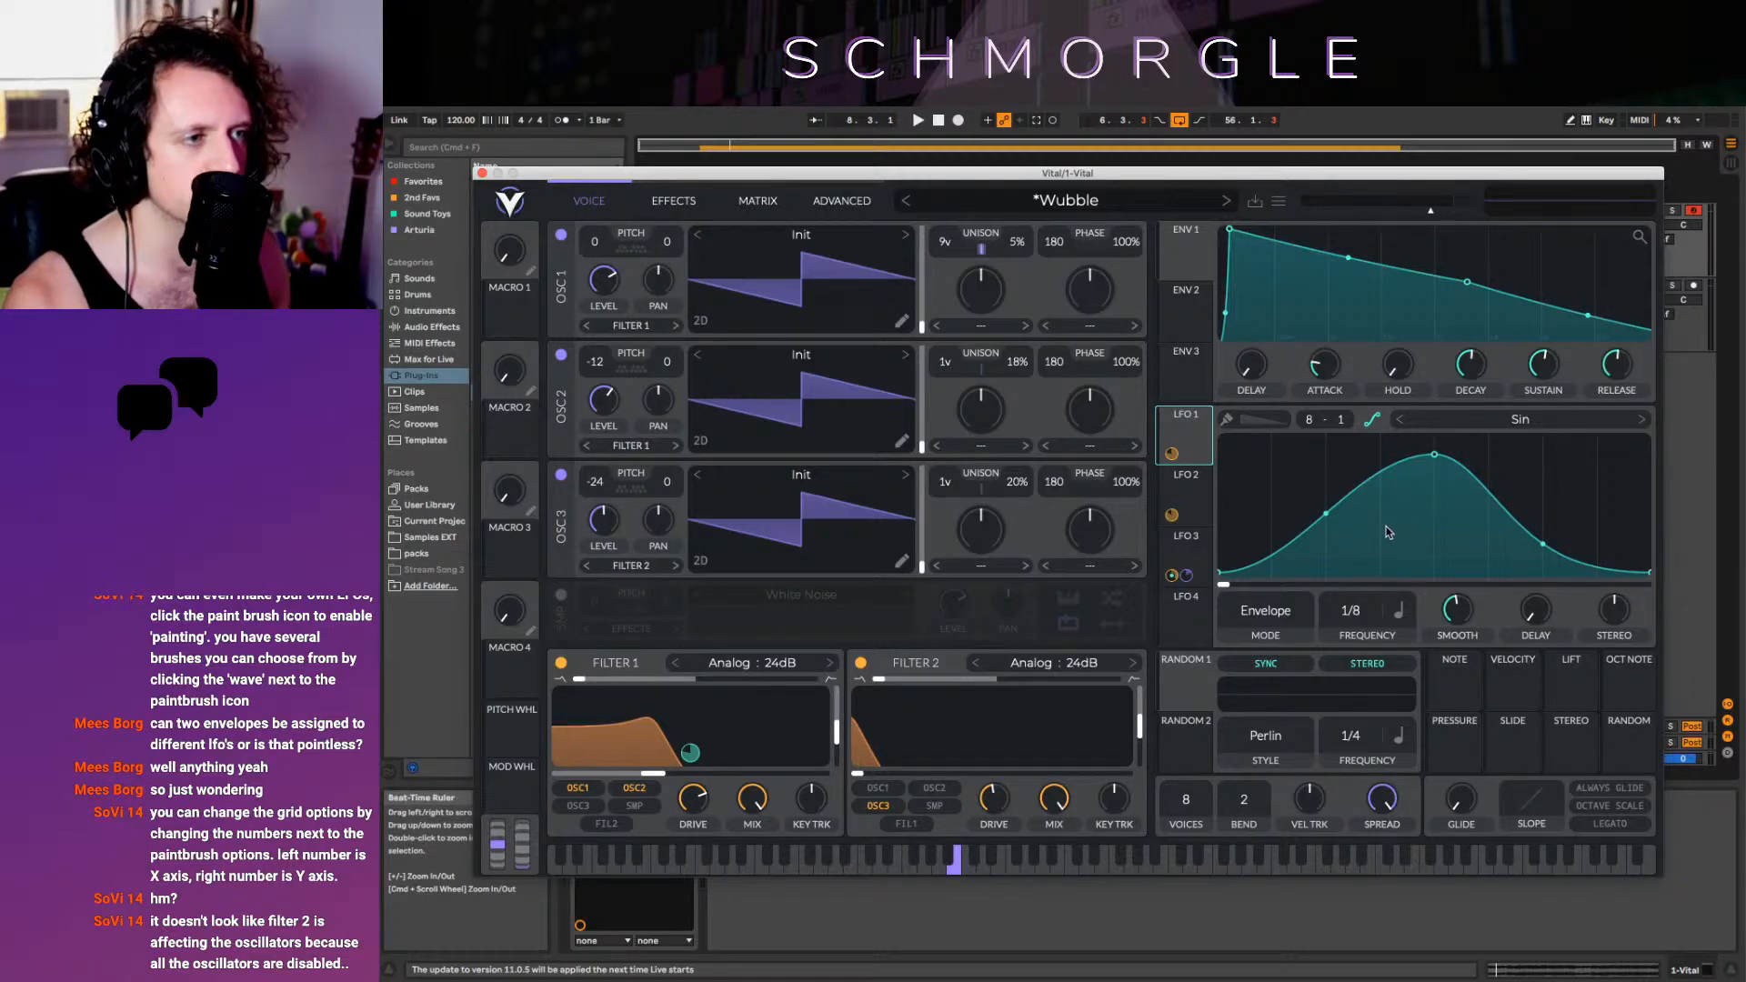
pyautogui.click(1188, 509)
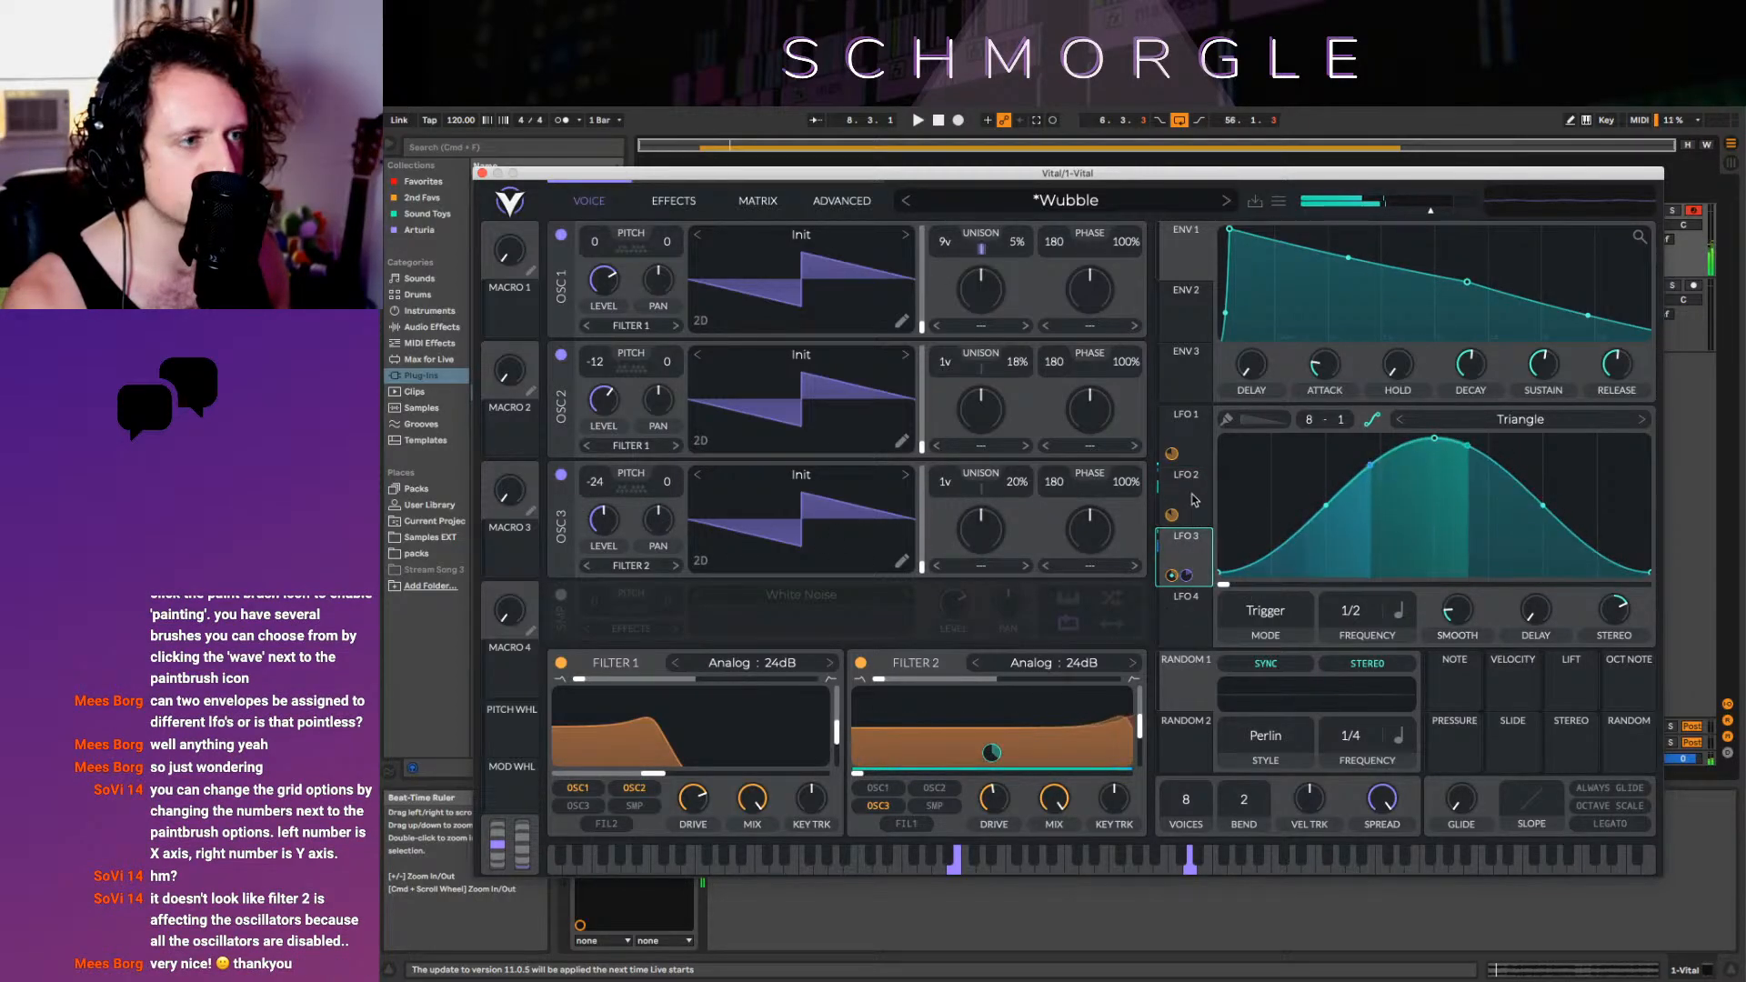
pyautogui.click(1192, 559)
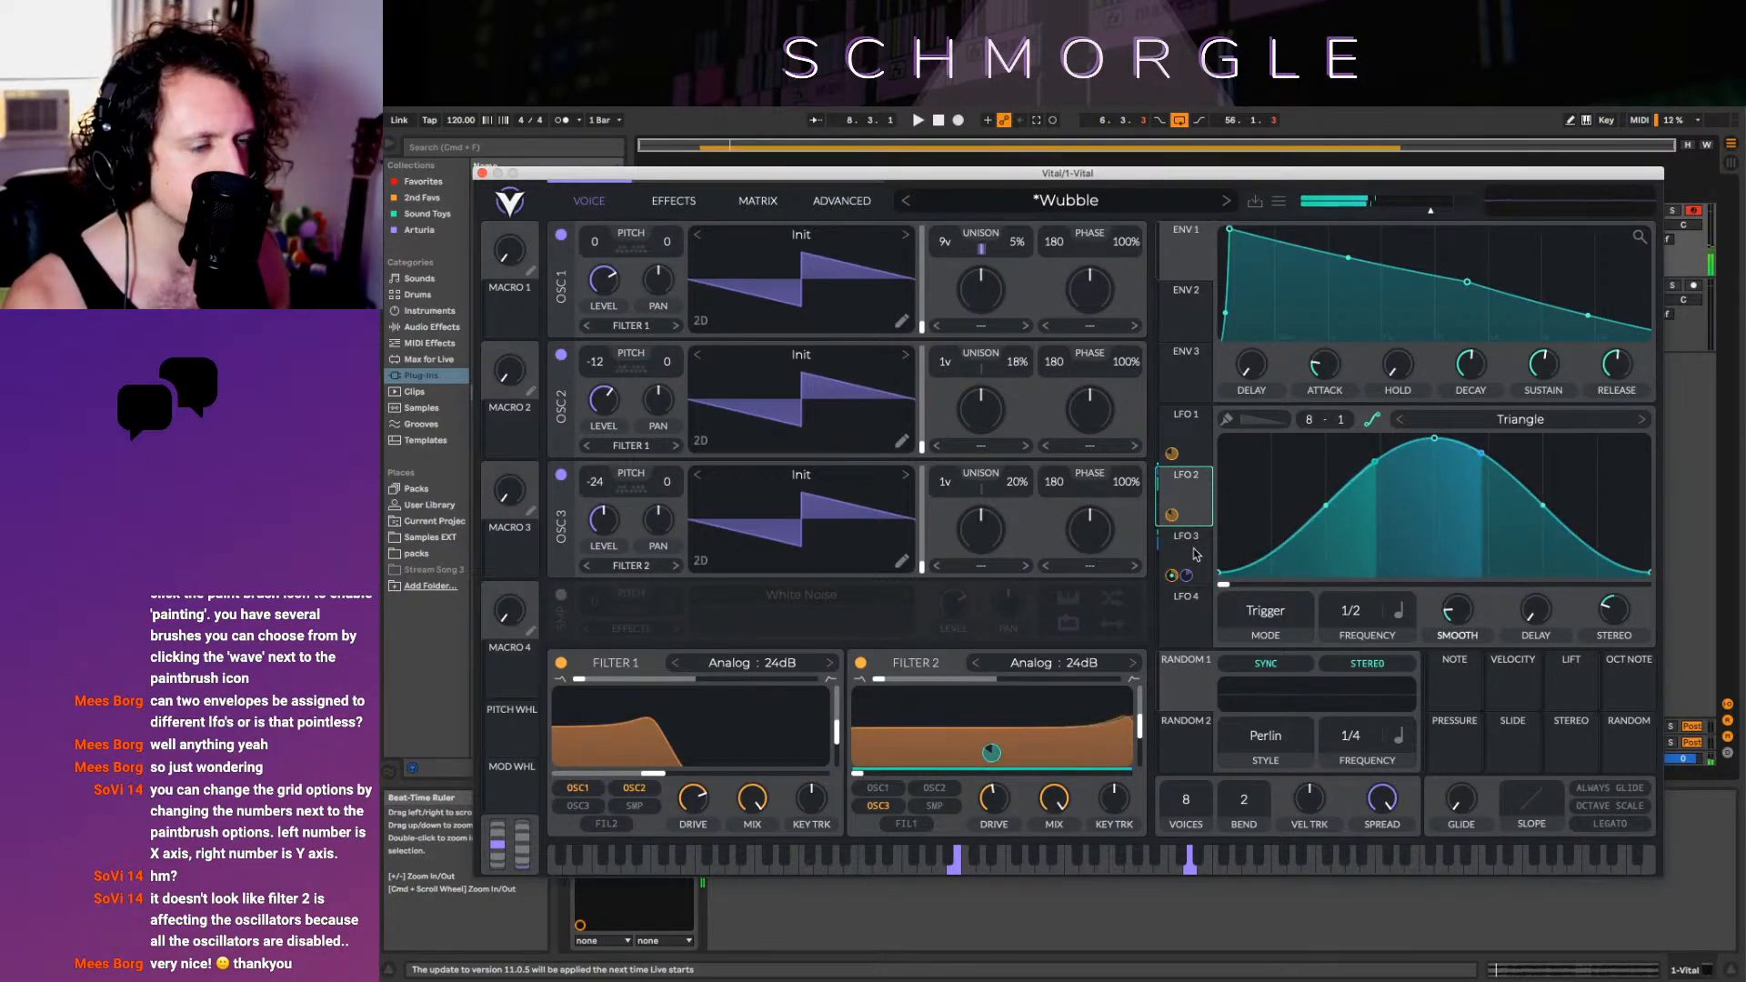
# Reshape the LFO 3 curve into a plateau by raising its rising-side point to full height and dropping its falling-side point to zero
pyautogui.moveTo(1325, 505); pyautogui.dragTo(1522, 327)
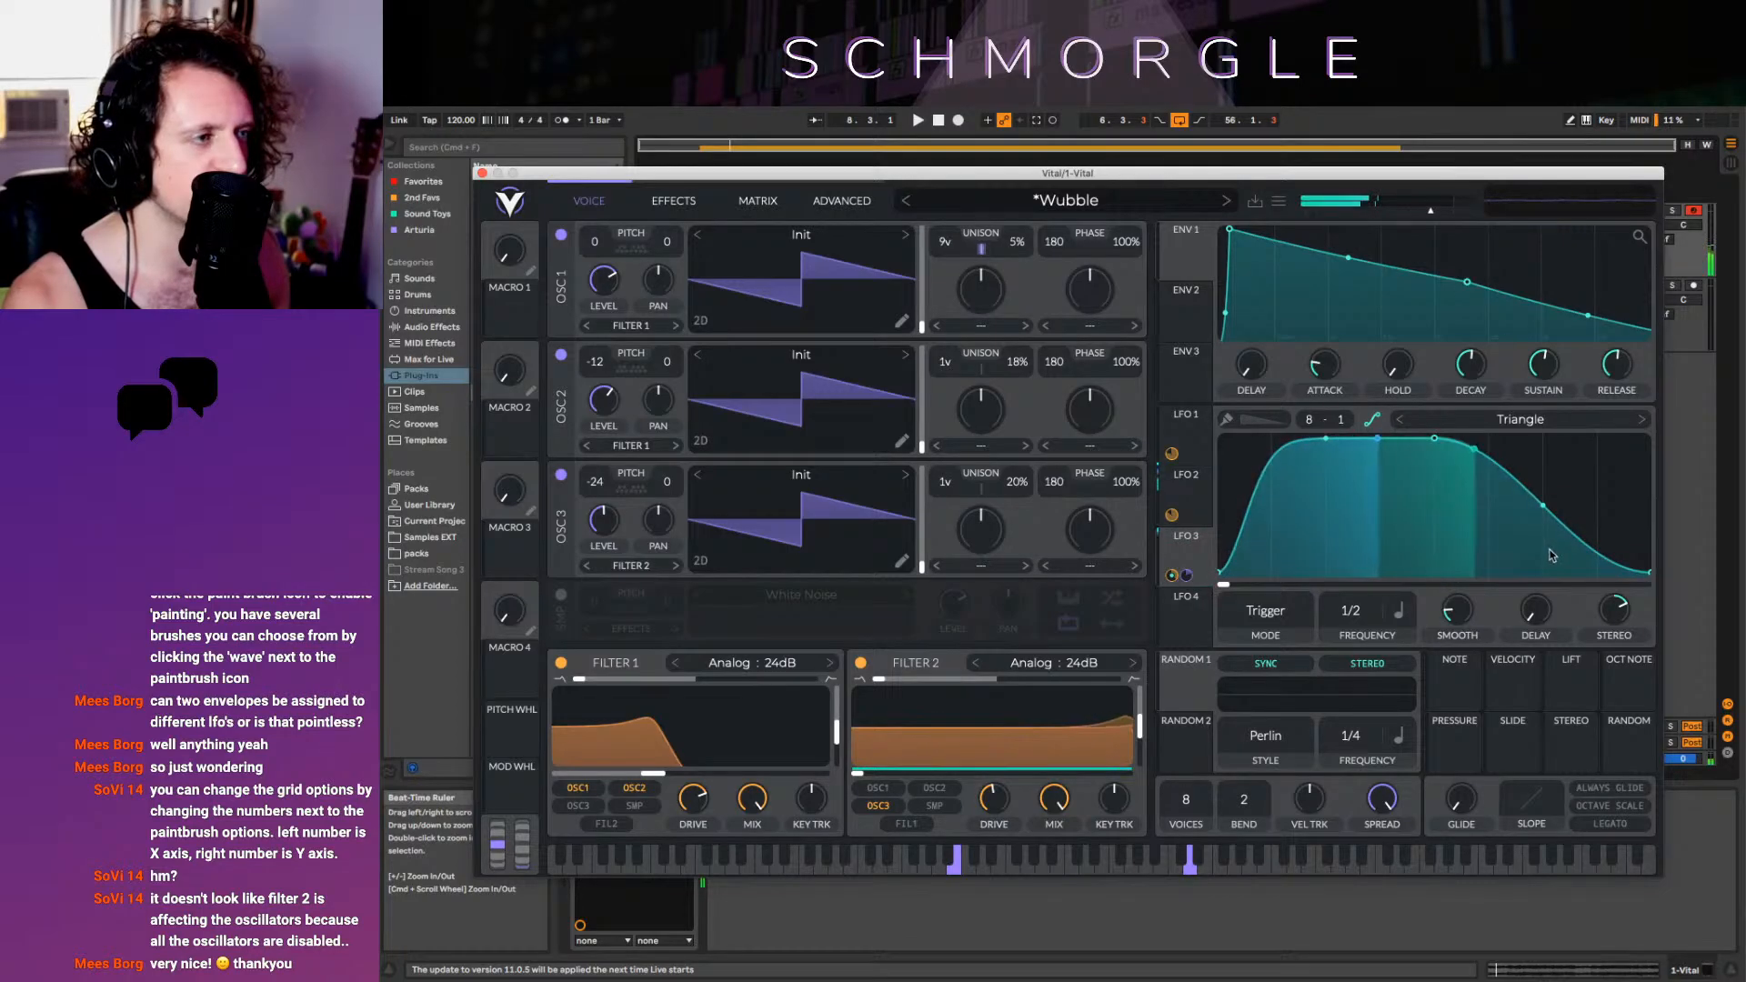
pyautogui.moveTo(1526, 512); pyautogui.dragTo(1528, 575)
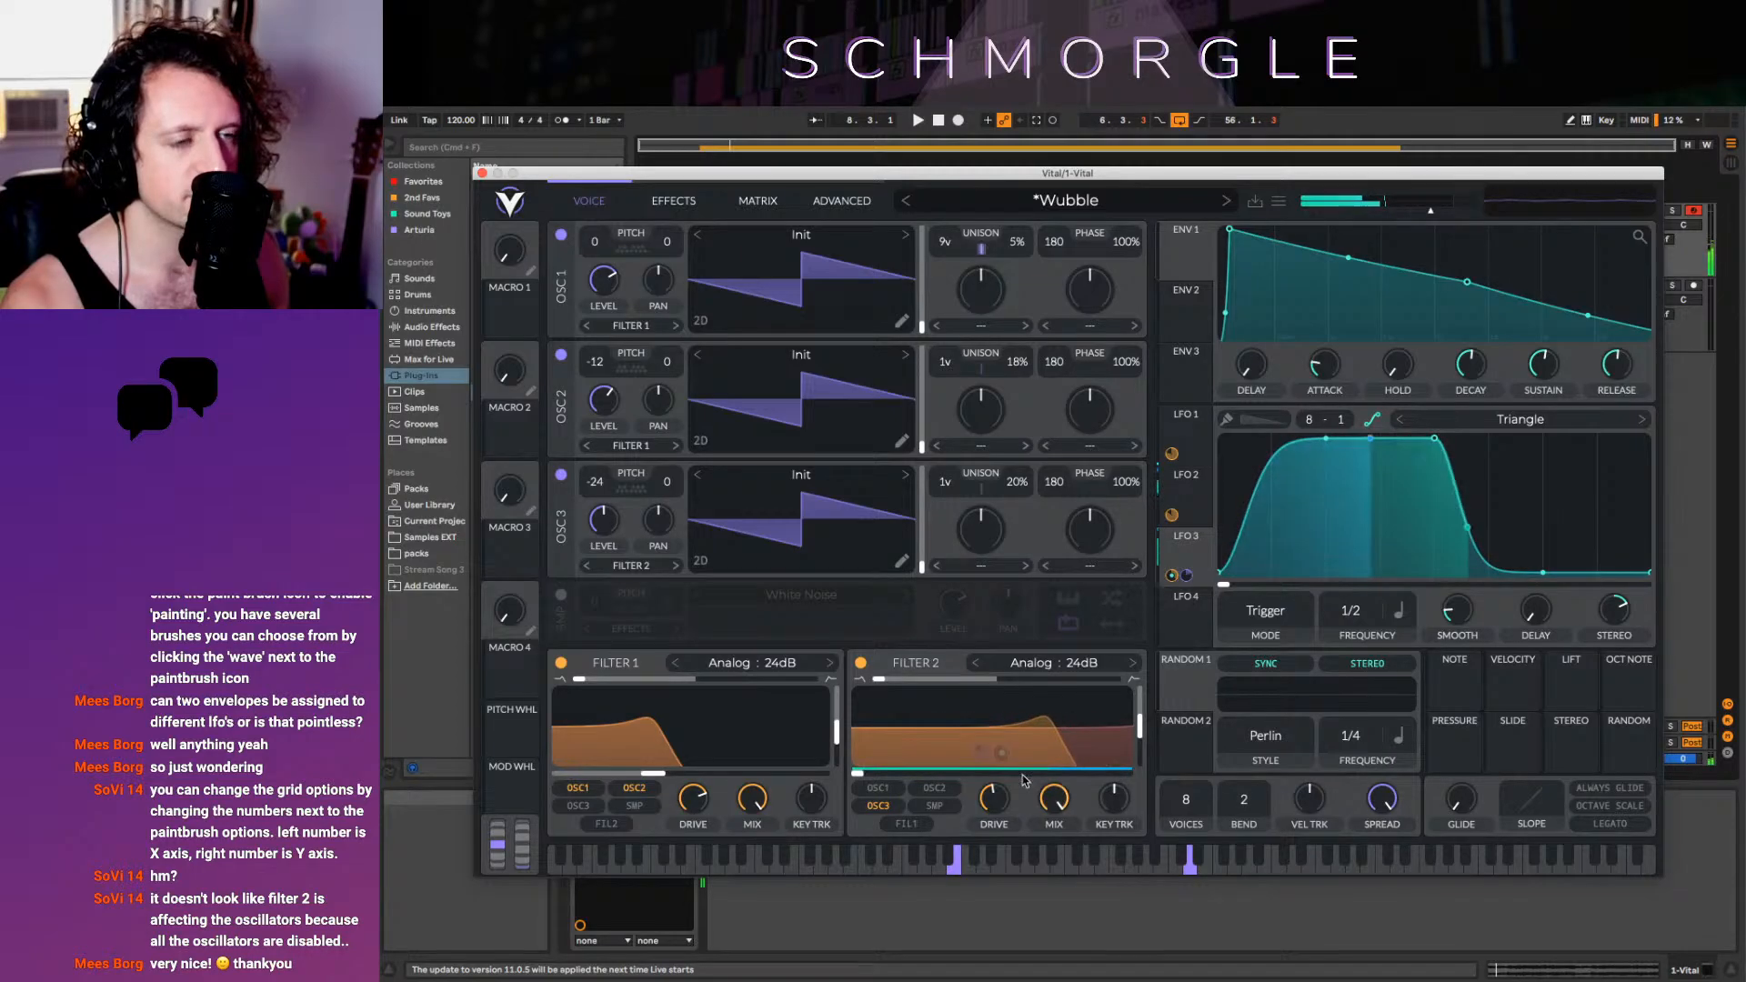
pyautogui.moveTo(982, 753)
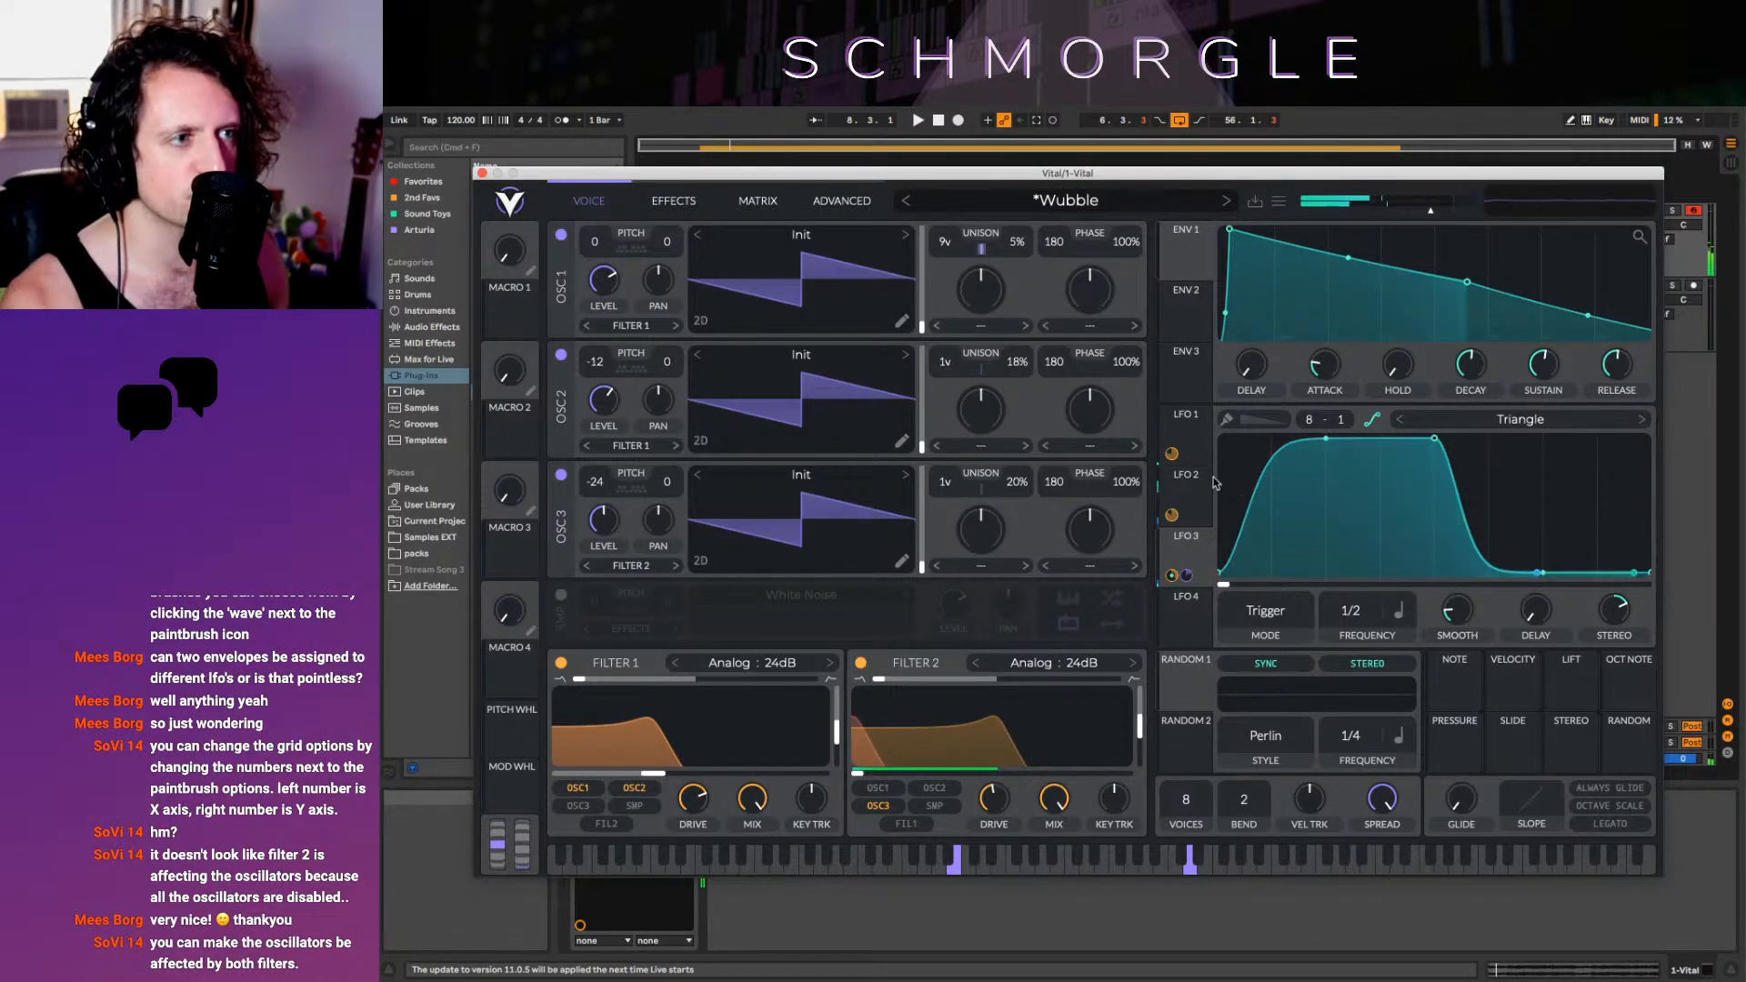
pyautogui.click(1172, 498)
pyautogui.click(1182, 550)
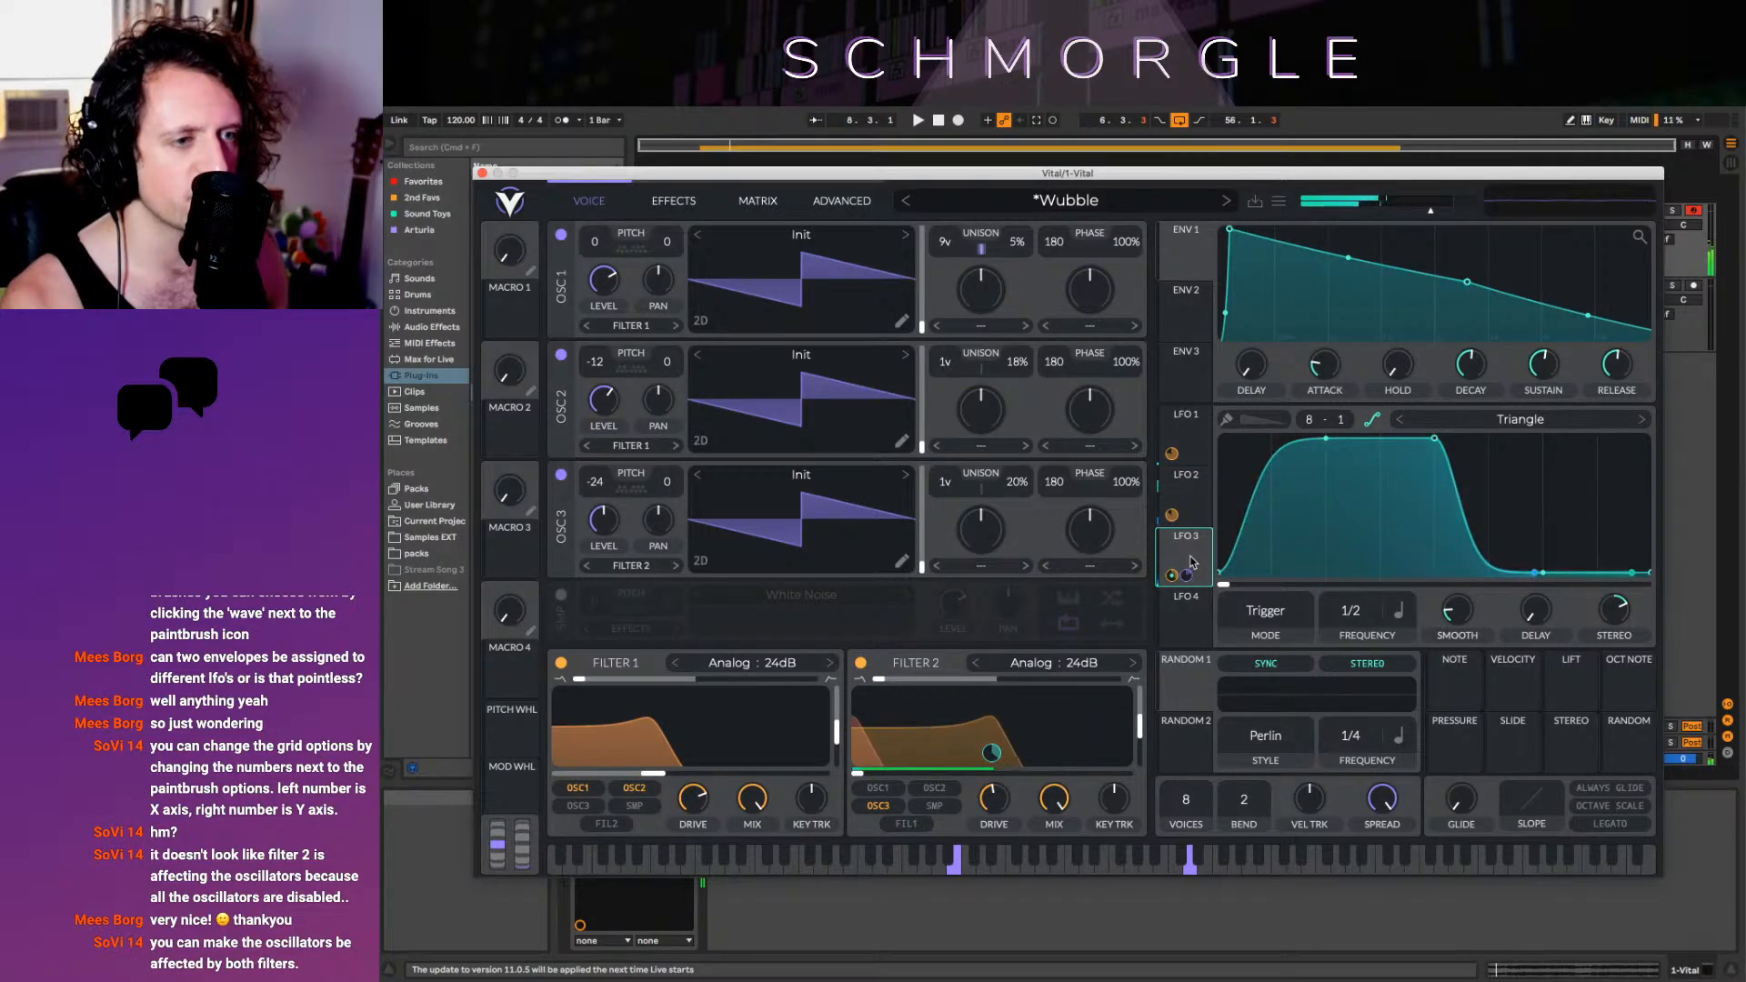
pyautogui.click(1194, 511)
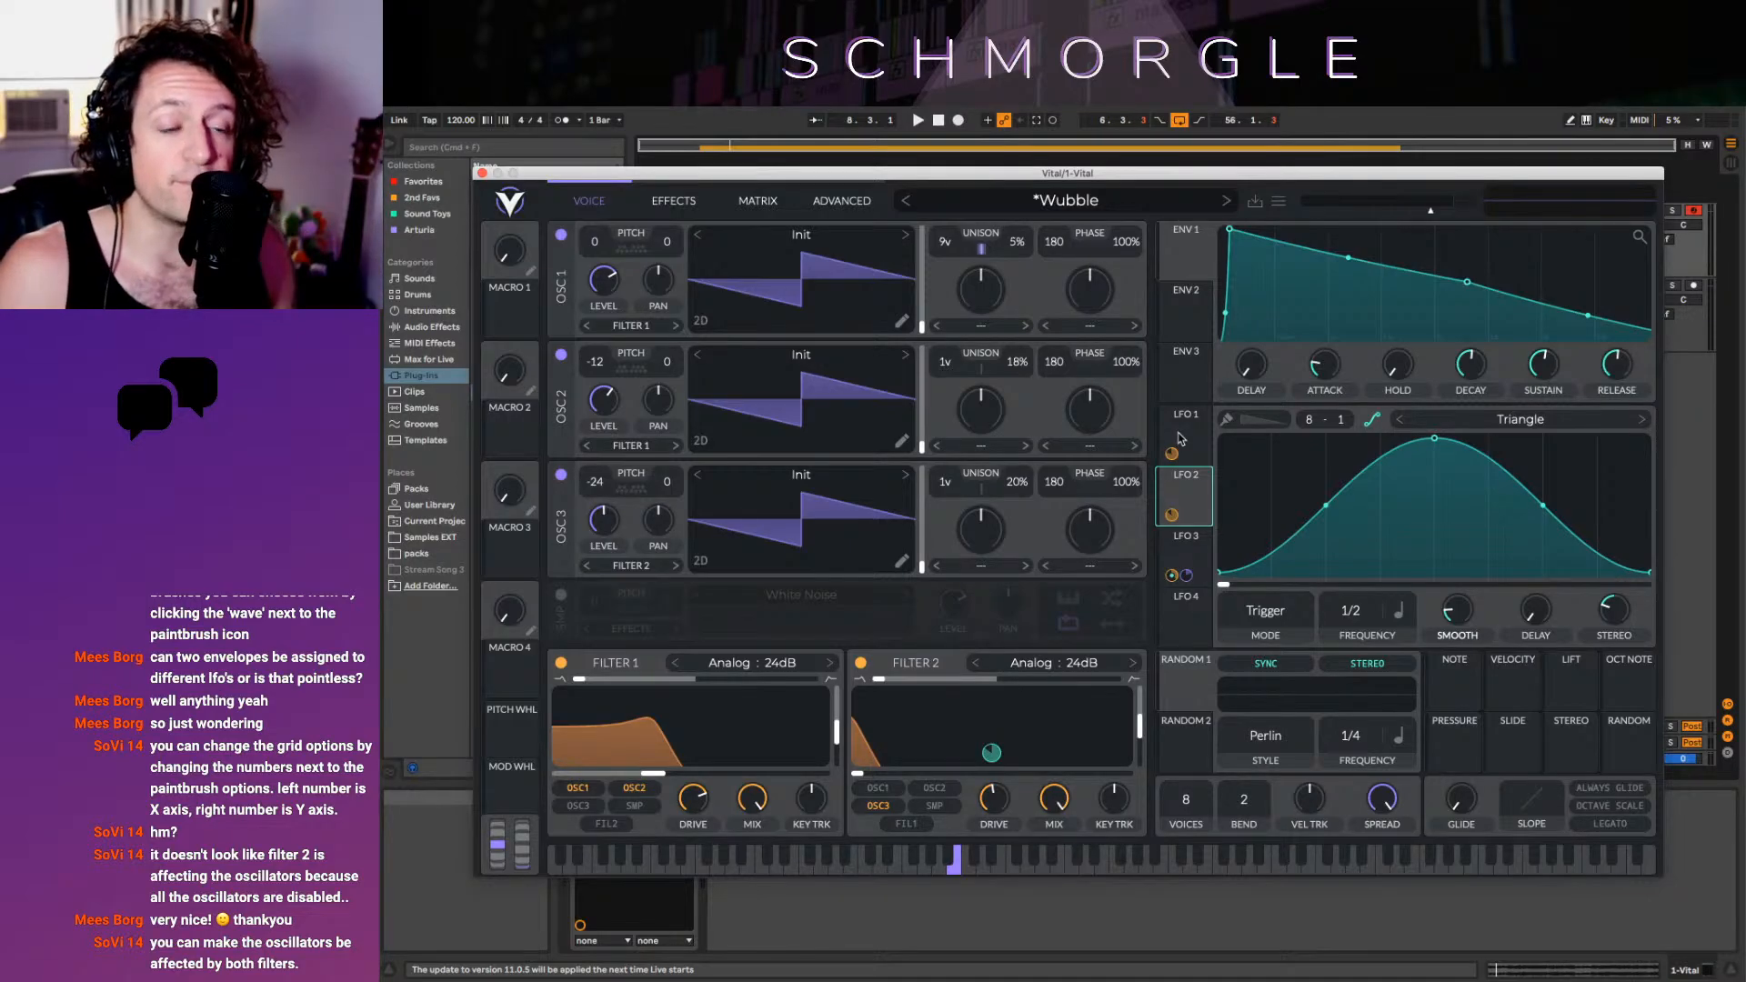
# Route oscillators 1, 2 and 3 to Filter 1+2
pyautogui.click(649, 445)
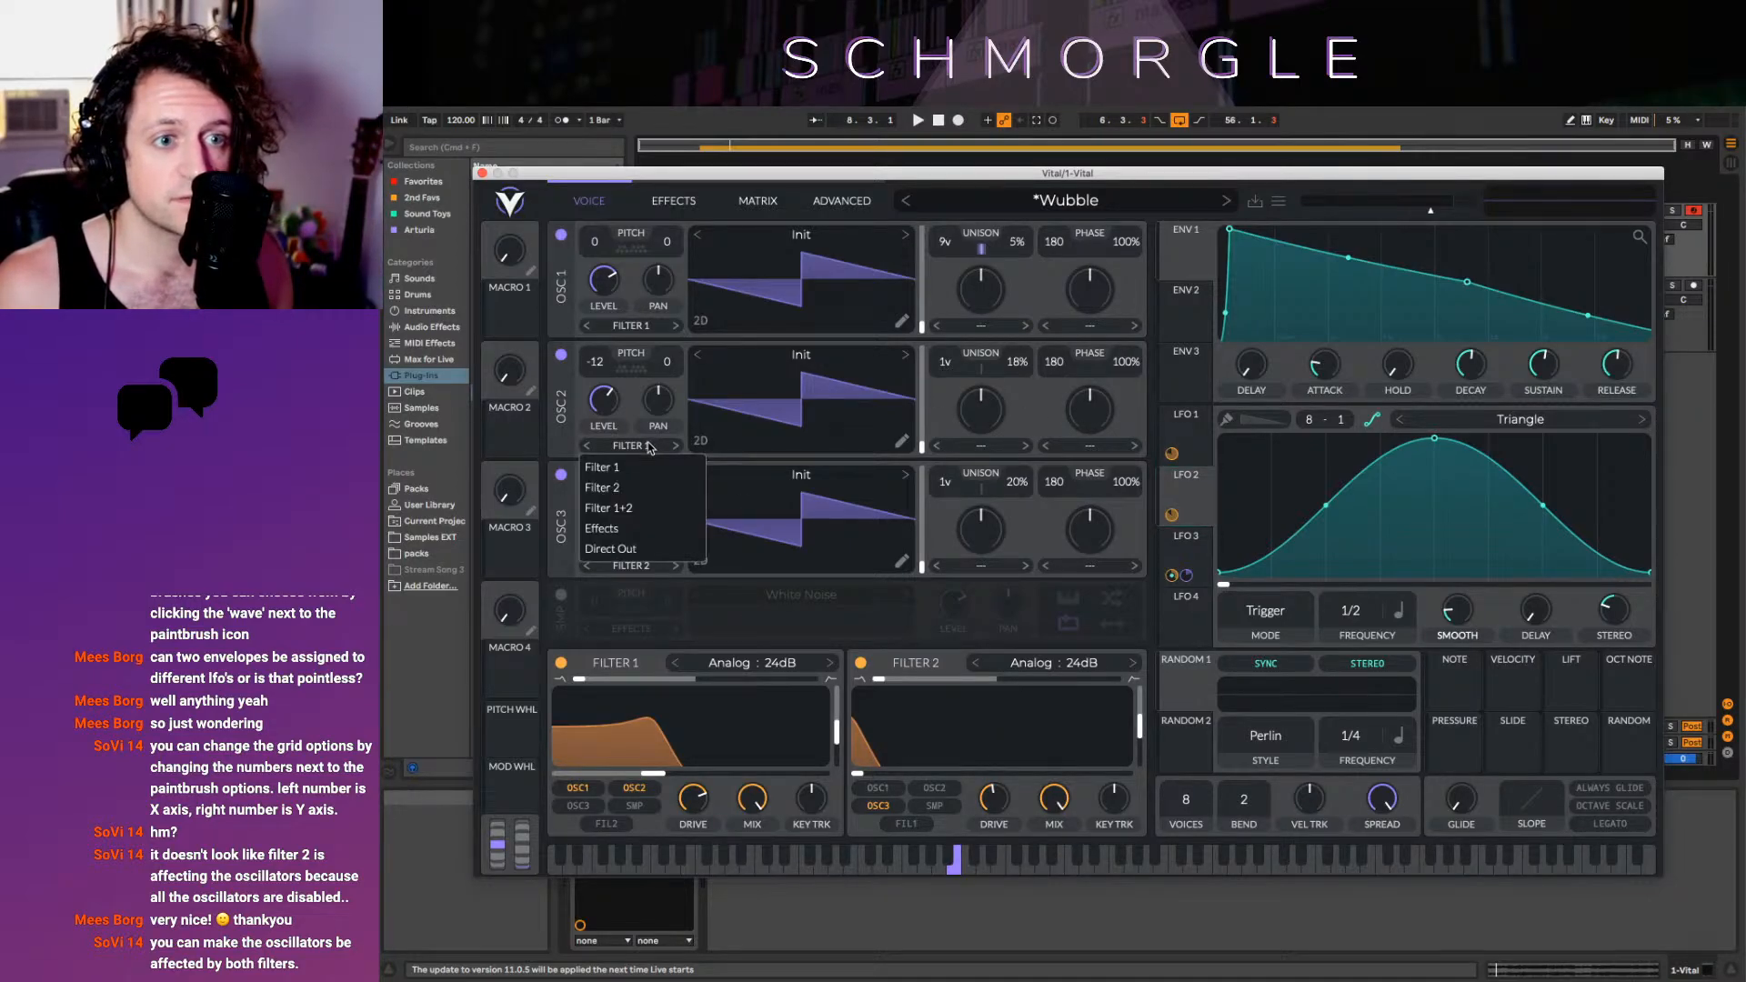
pyautogui.click(664, 517)
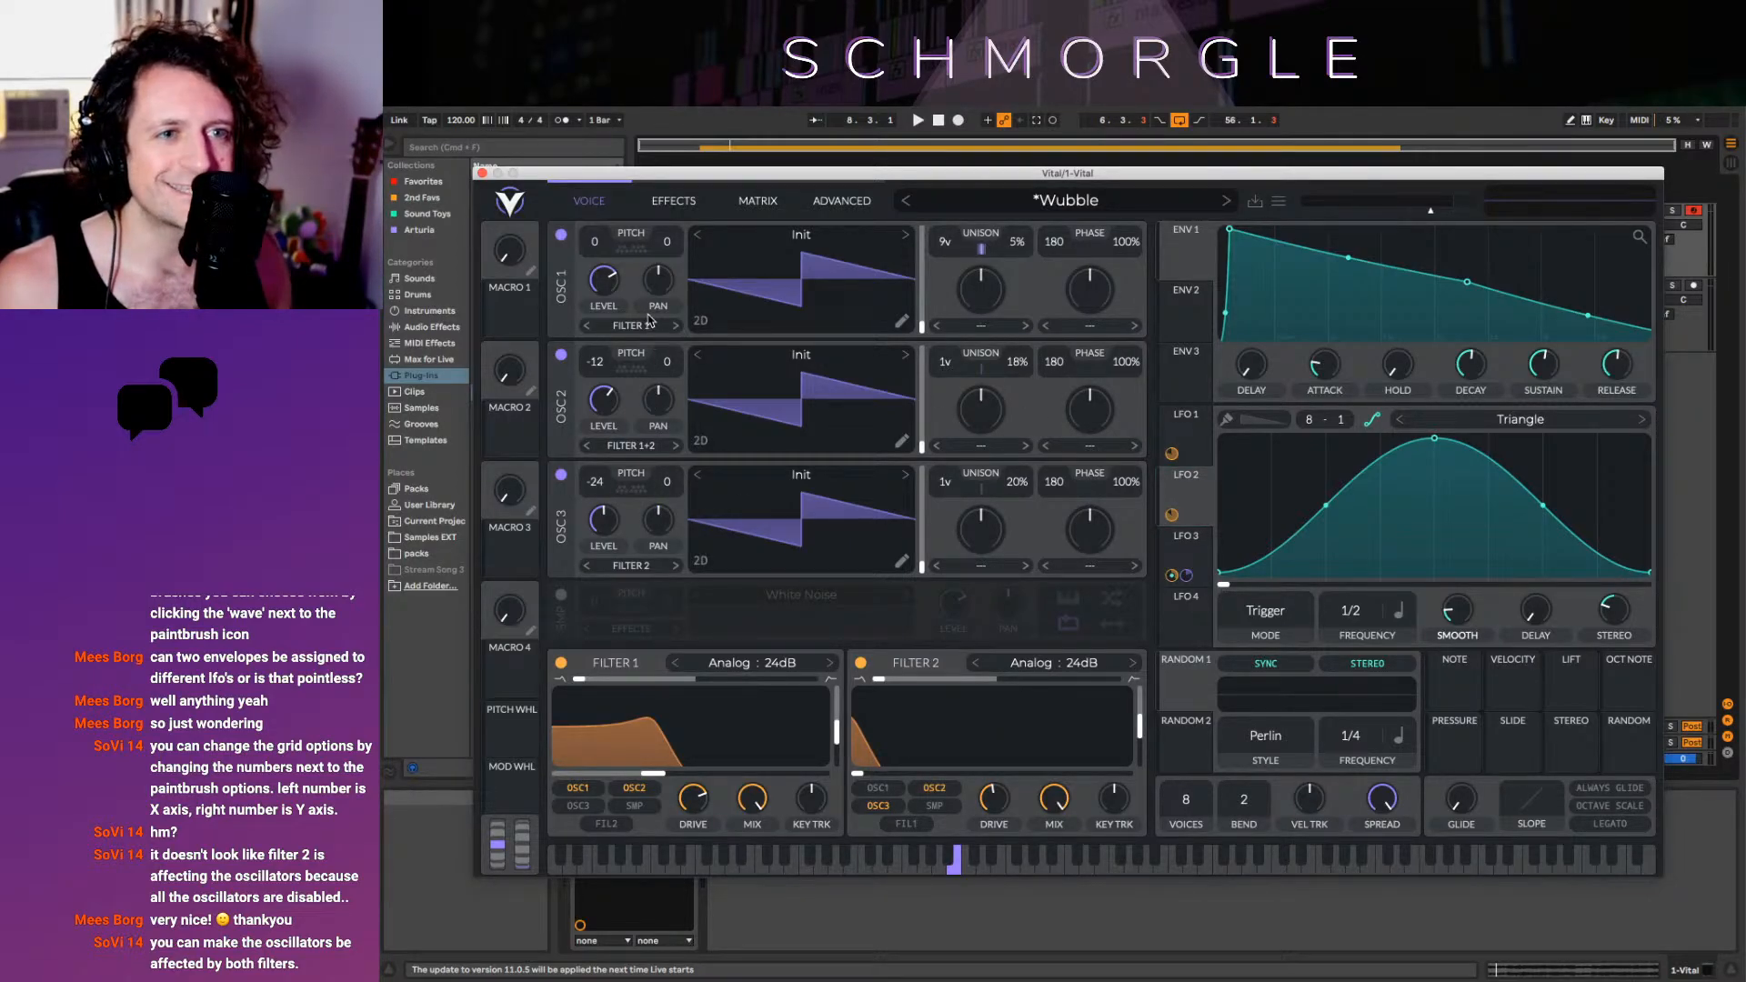
pyautogui.click(650, 324)
pyautogui.click(652, 388)
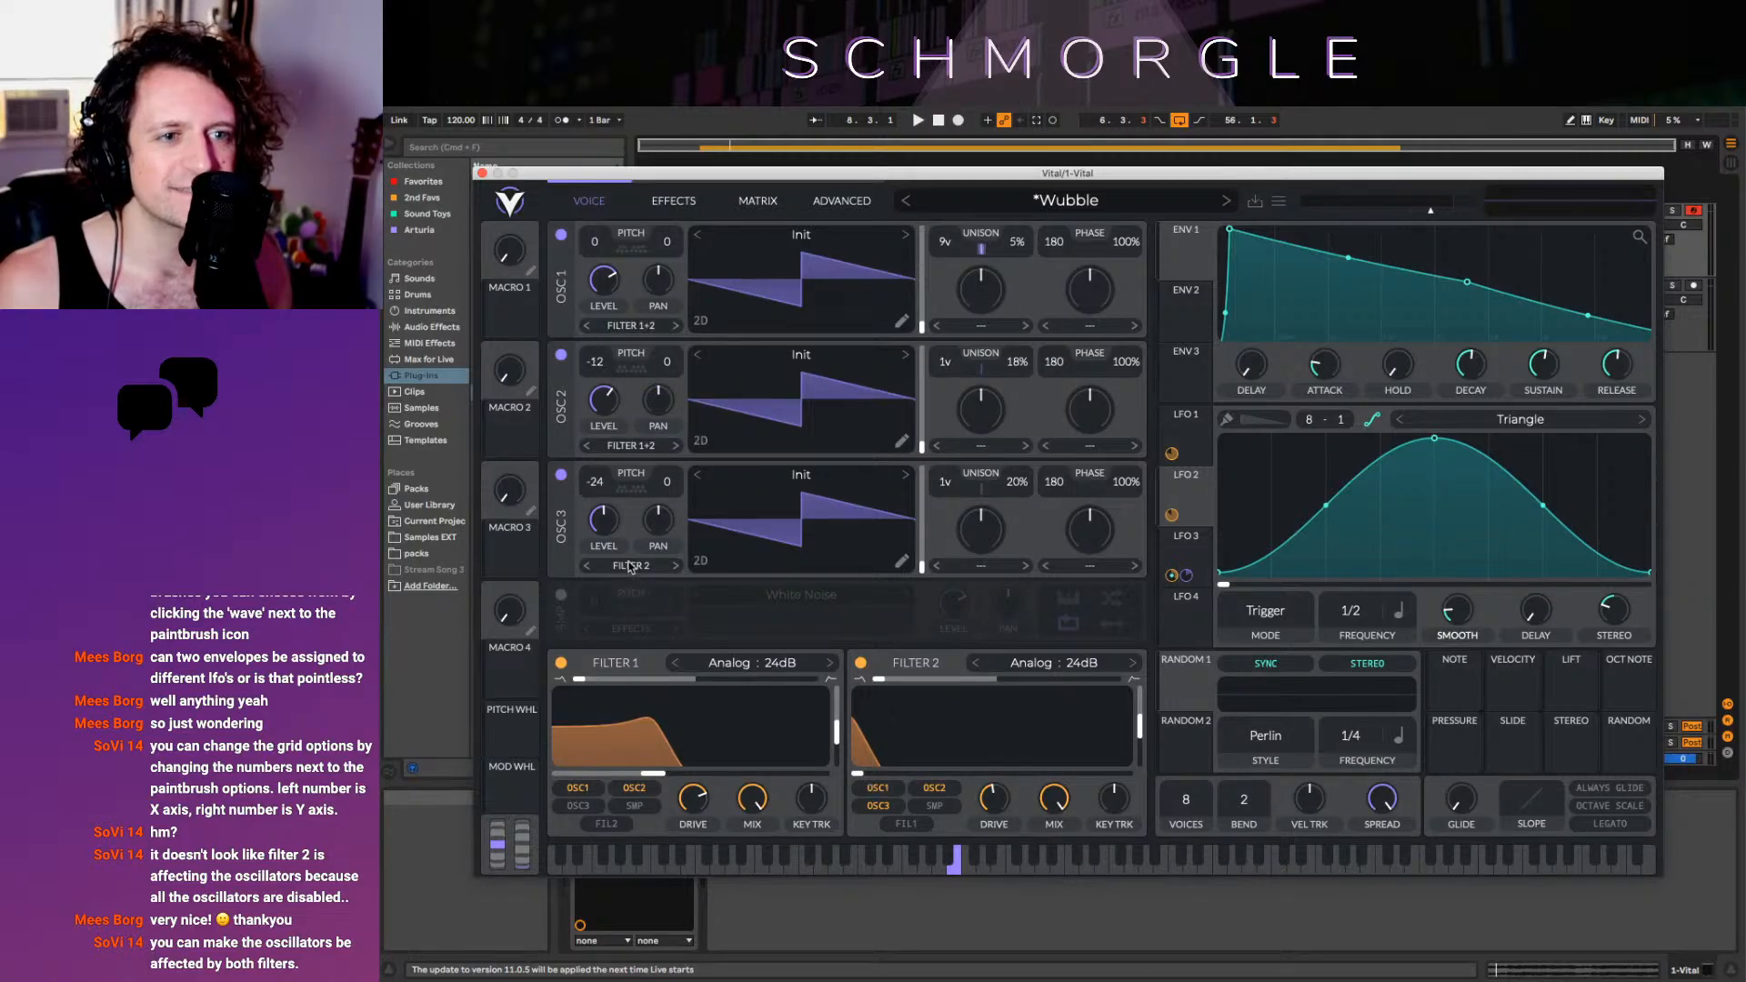
pyautogui.click(629, 566)
pyautogui.click(660, 632)
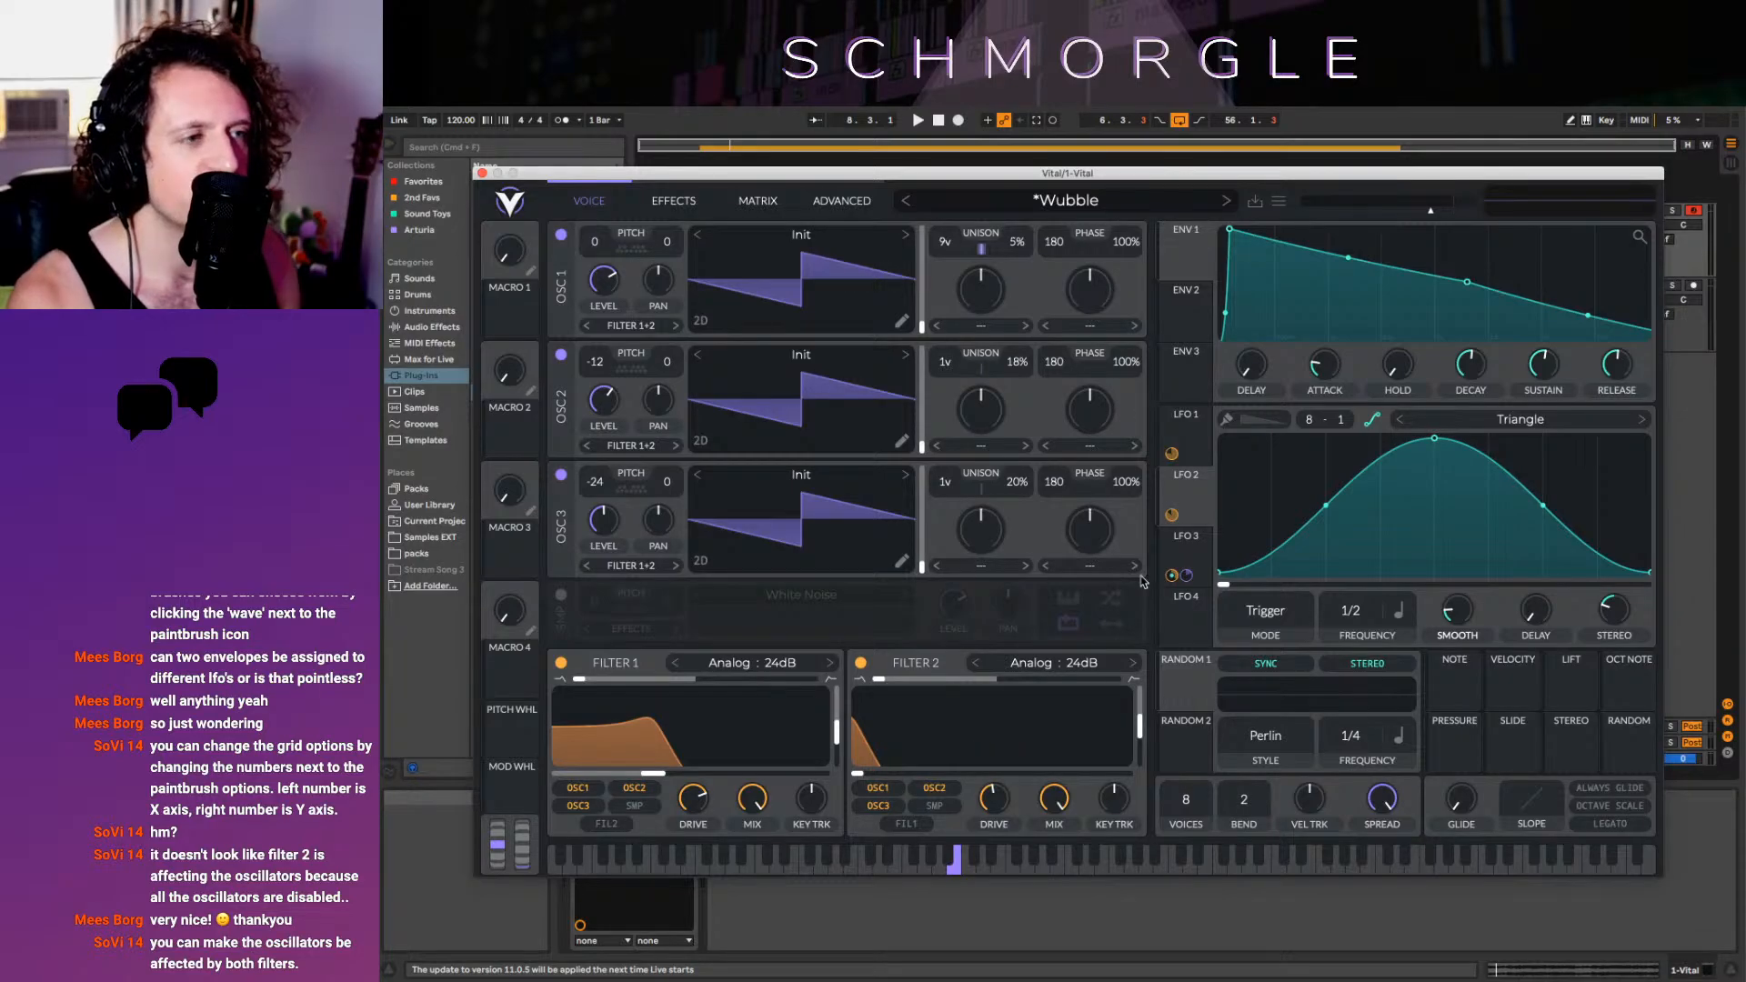
# Set LFO 2 to Envelope mode and reshape its curve to start at full height and fall smoothly to zero
pyautogui.click(1195, 443)
pyautogui.click(1195, 485)
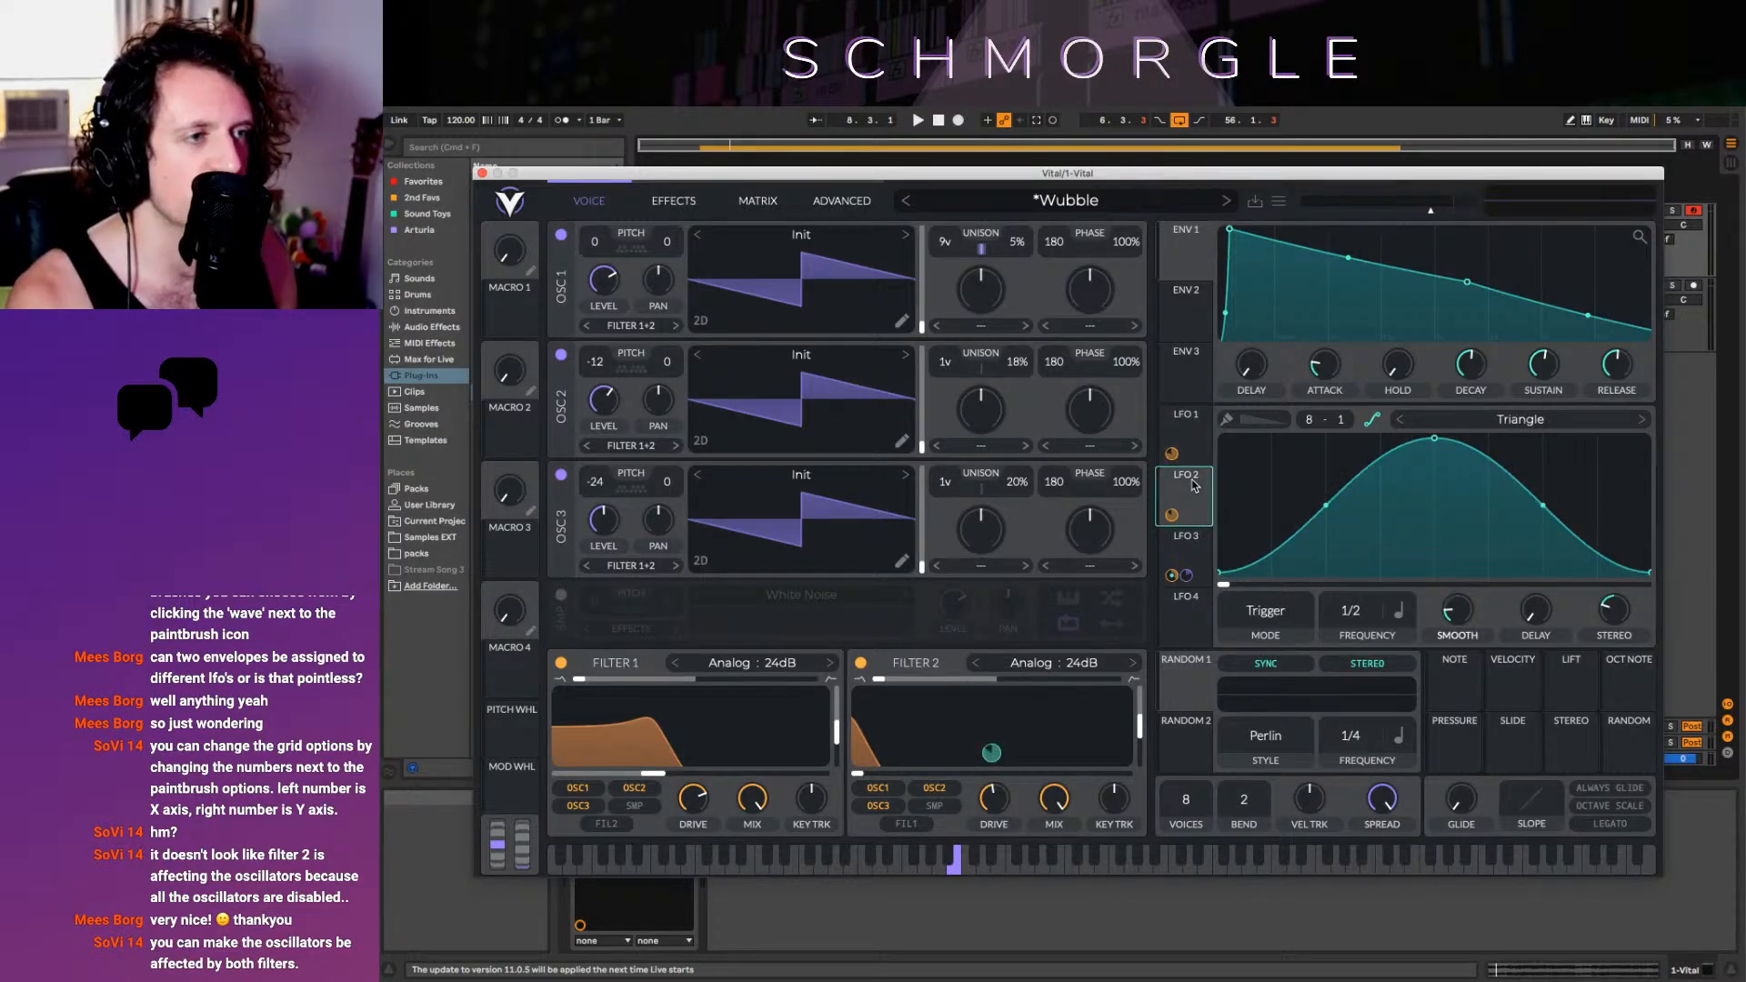
pyautogui.click(1191, 443)
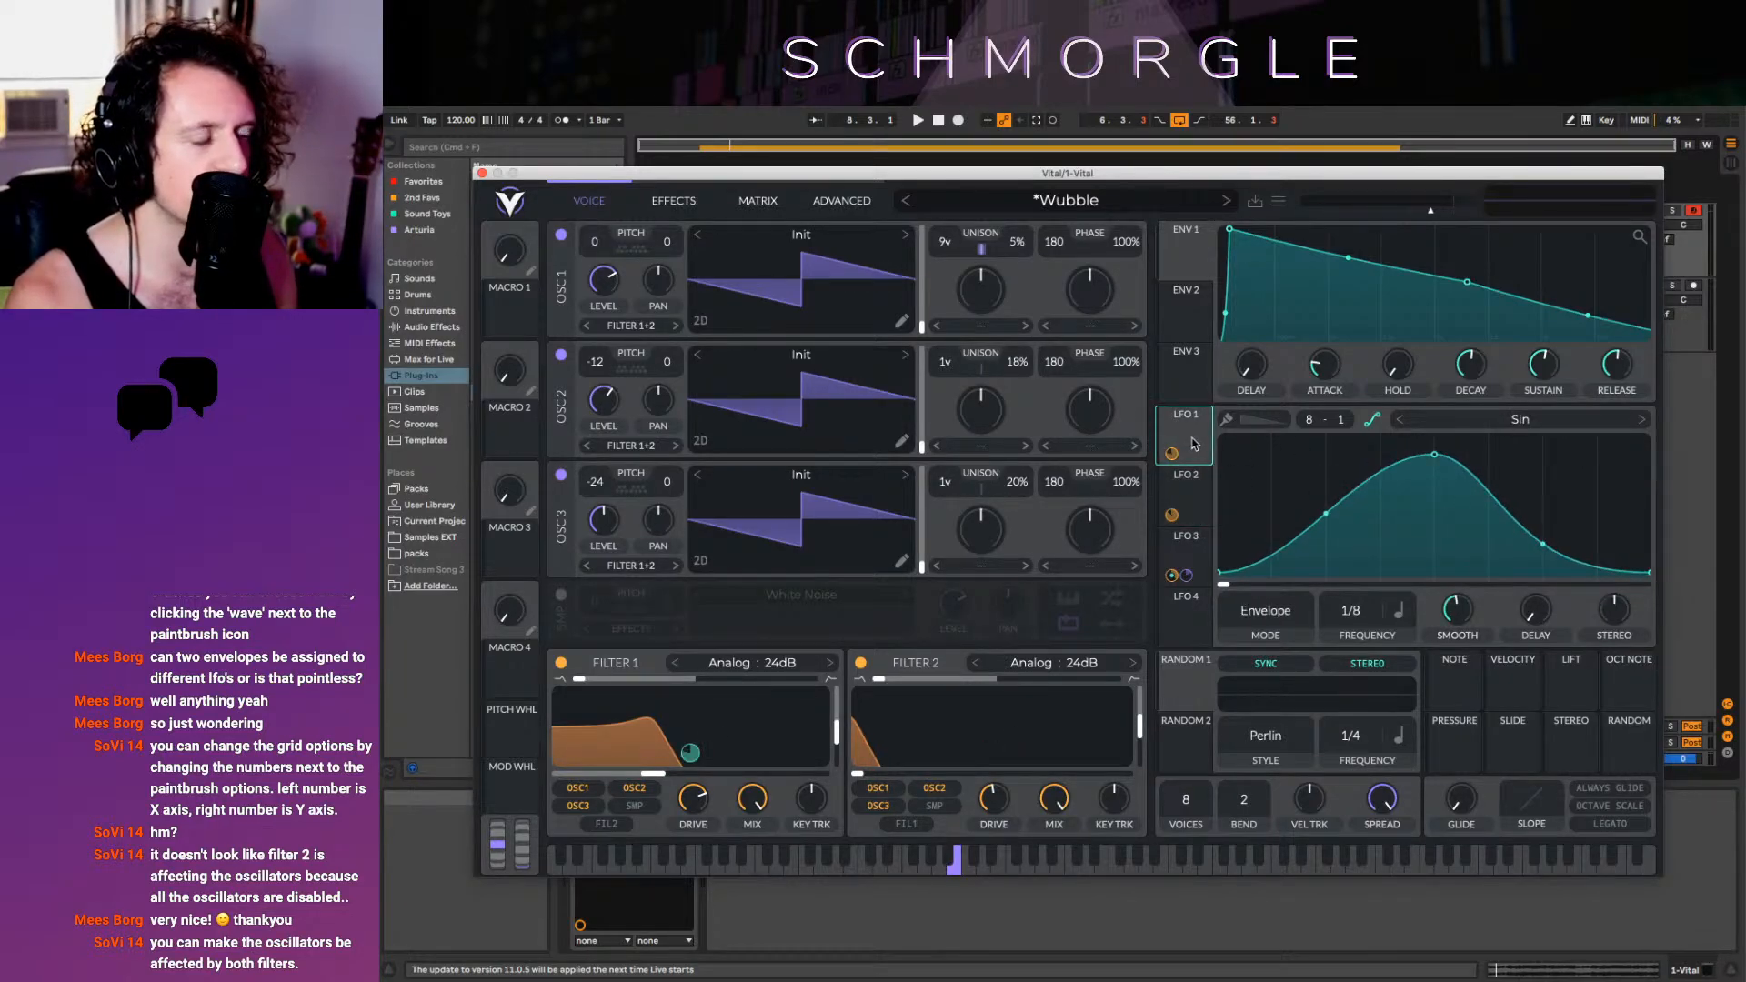
pyautogui.click(1192, 486)
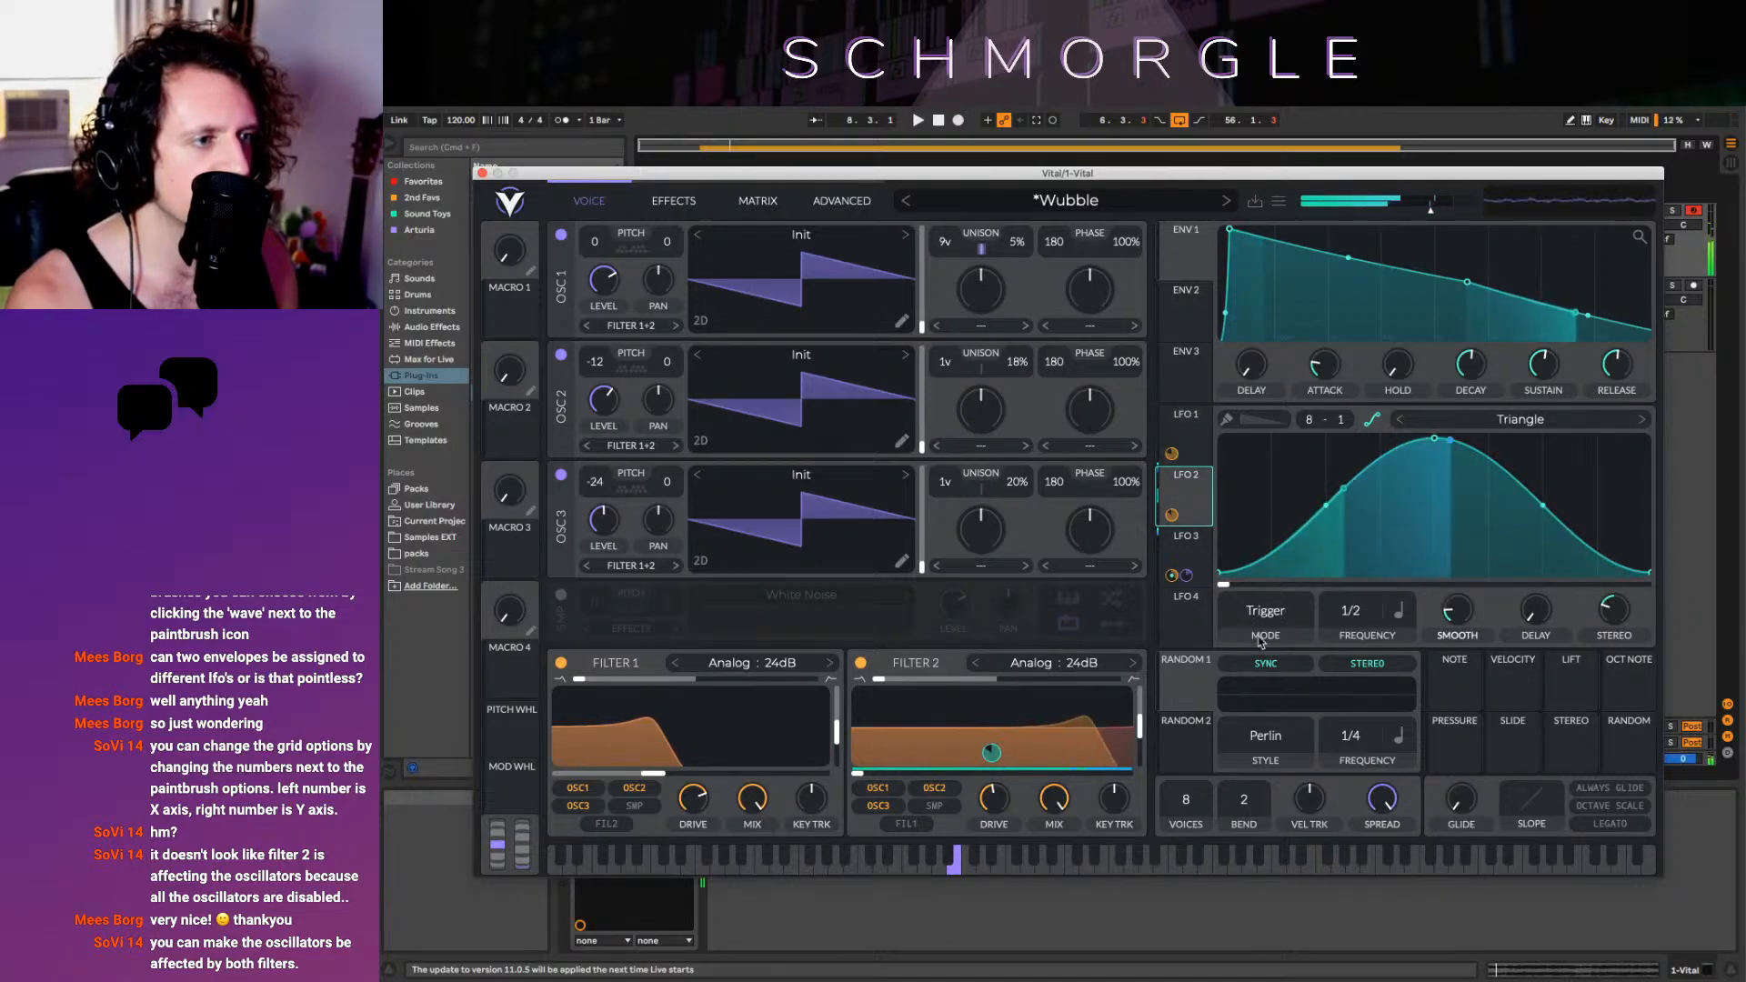
pyautogui.click(1267, 636)
pyautogui.click(1246, 698)
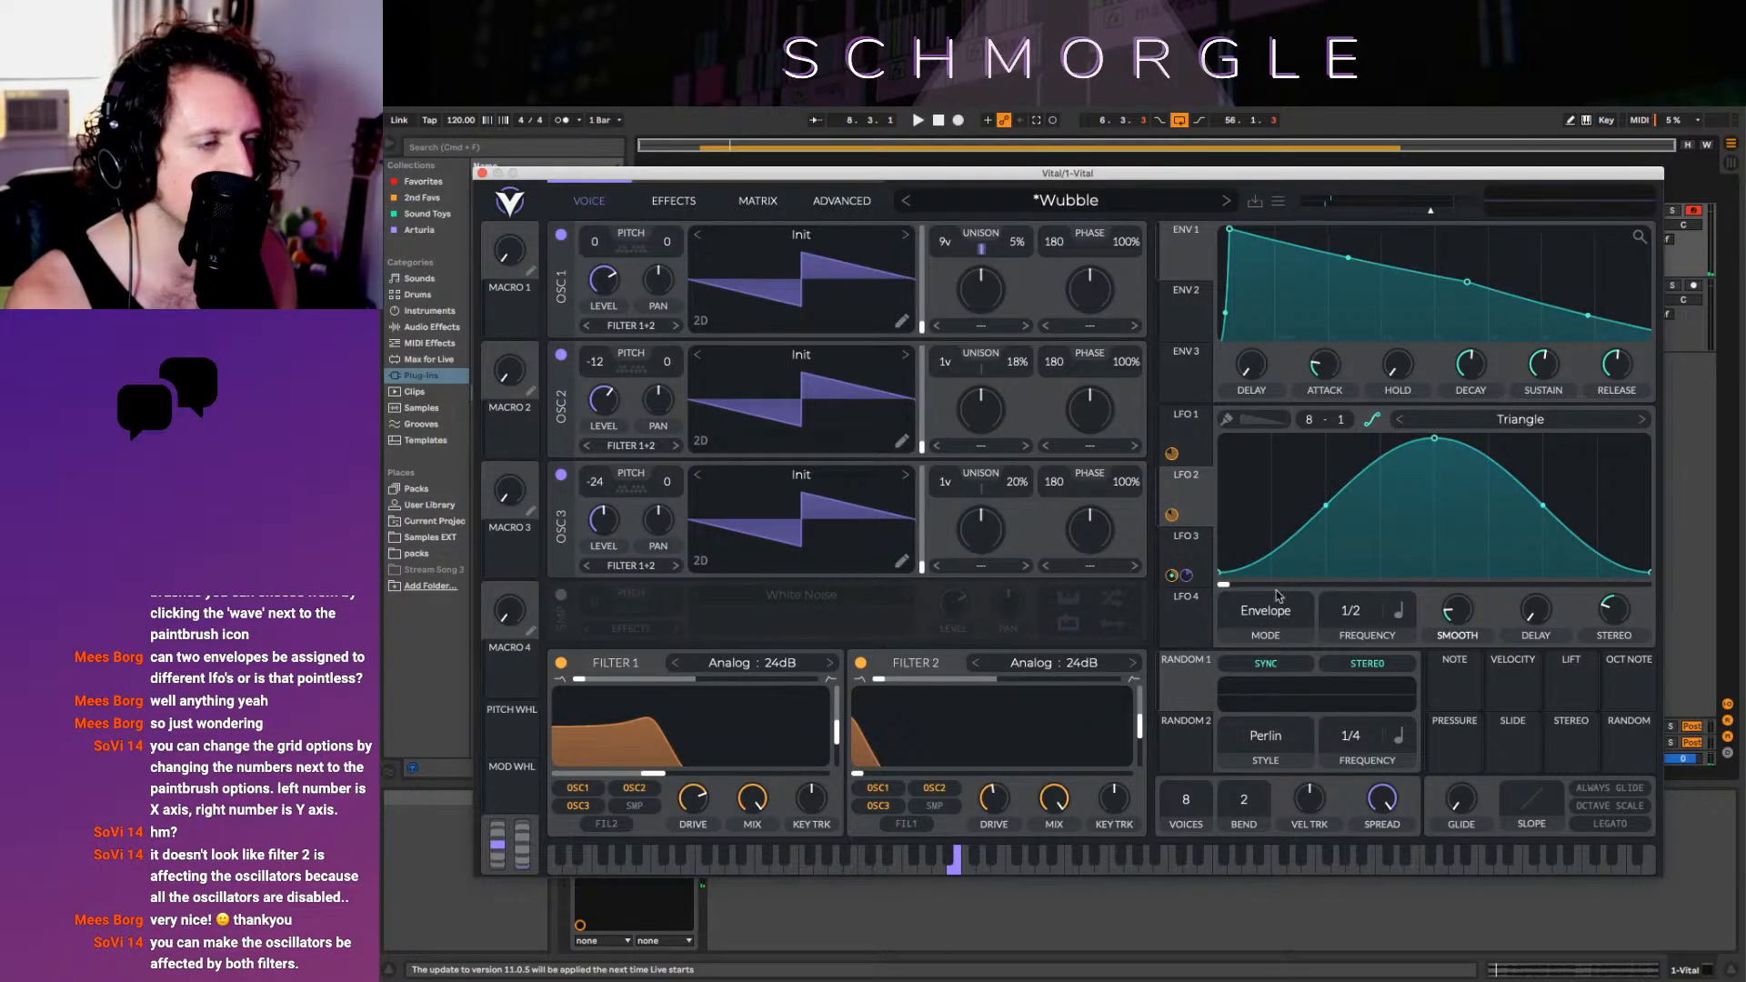
pyautogui.moveTo(1326, 508); pyautogui.dragTo(1326, 441)
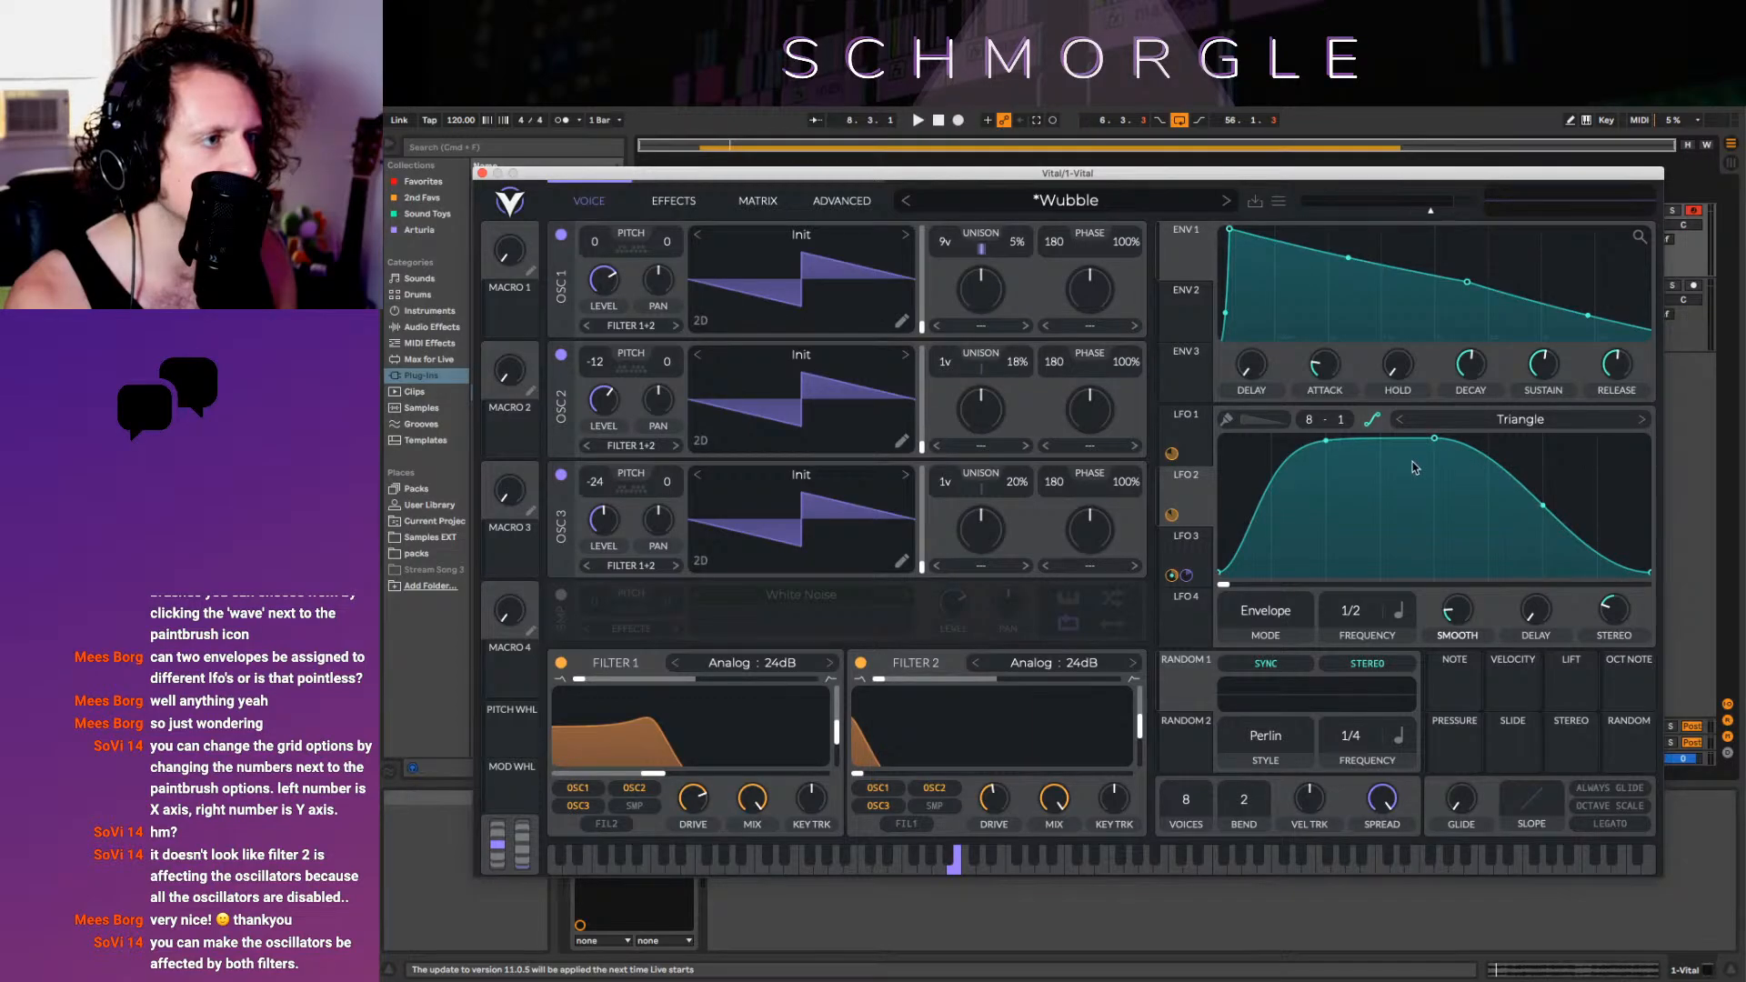
pyautogui.moveTo(1435, 444); pyautogui.dragTo(1159, 441)
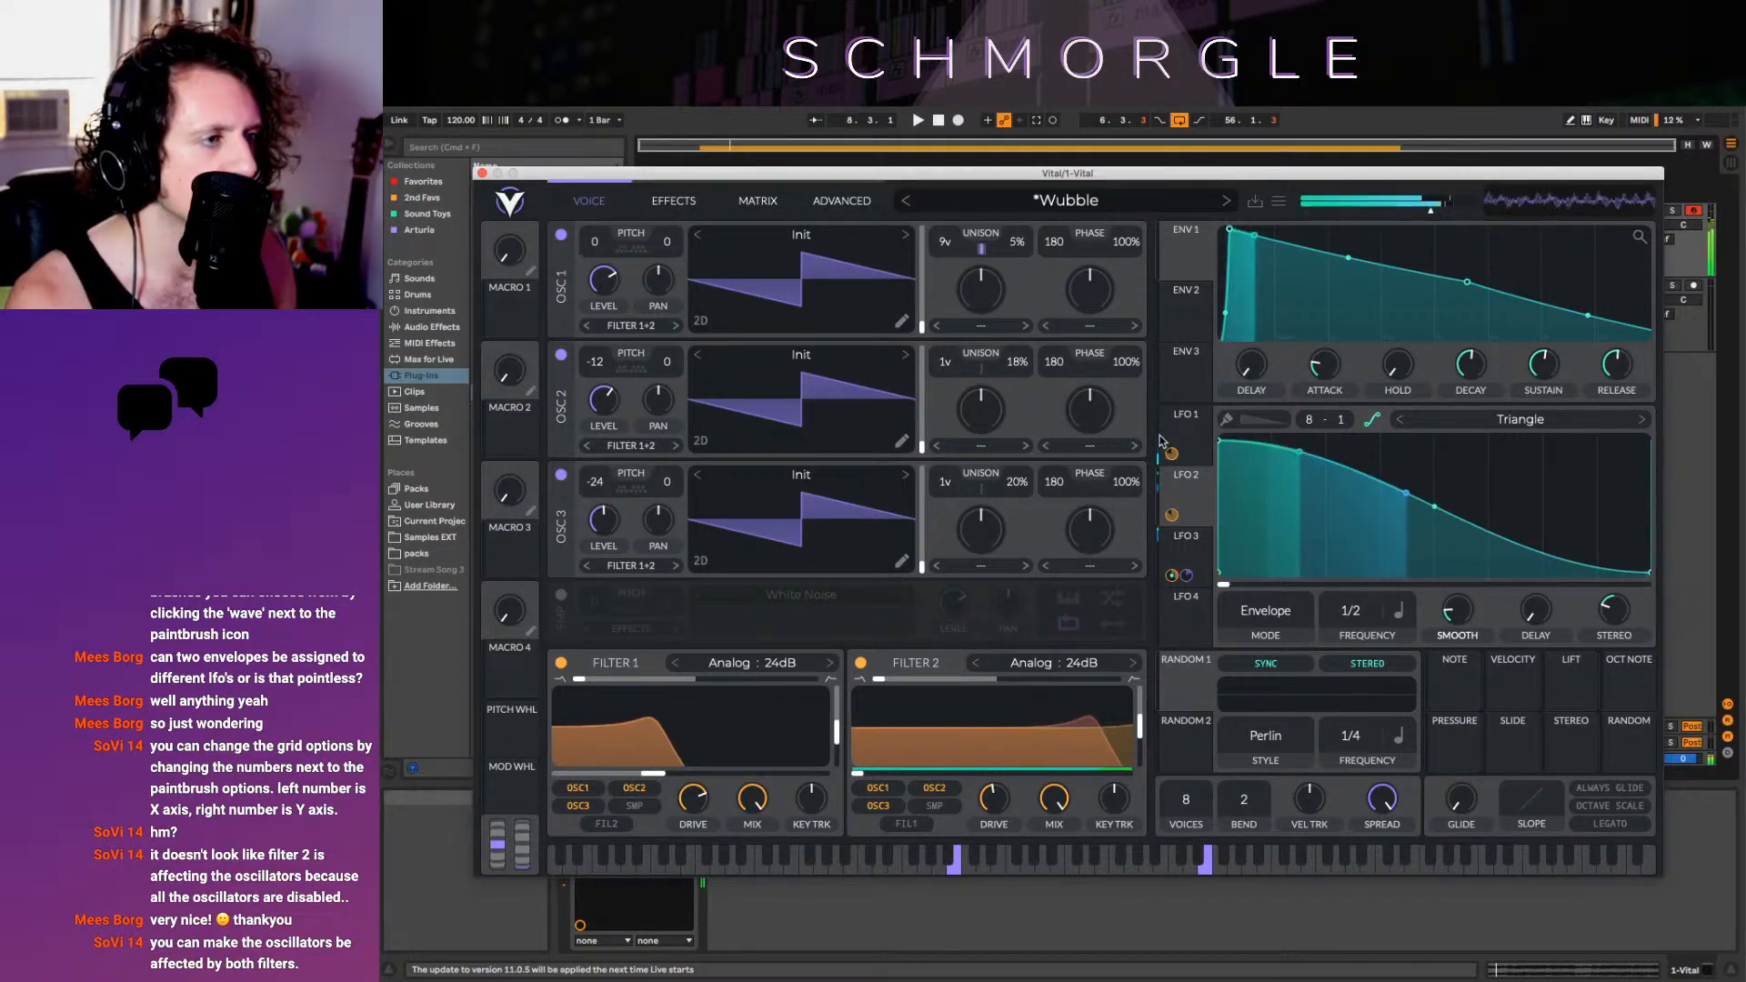
# Extend the full-height plateau of the LFO 3 curve to the end of its cycle
pyautogui.click(1185, 550)
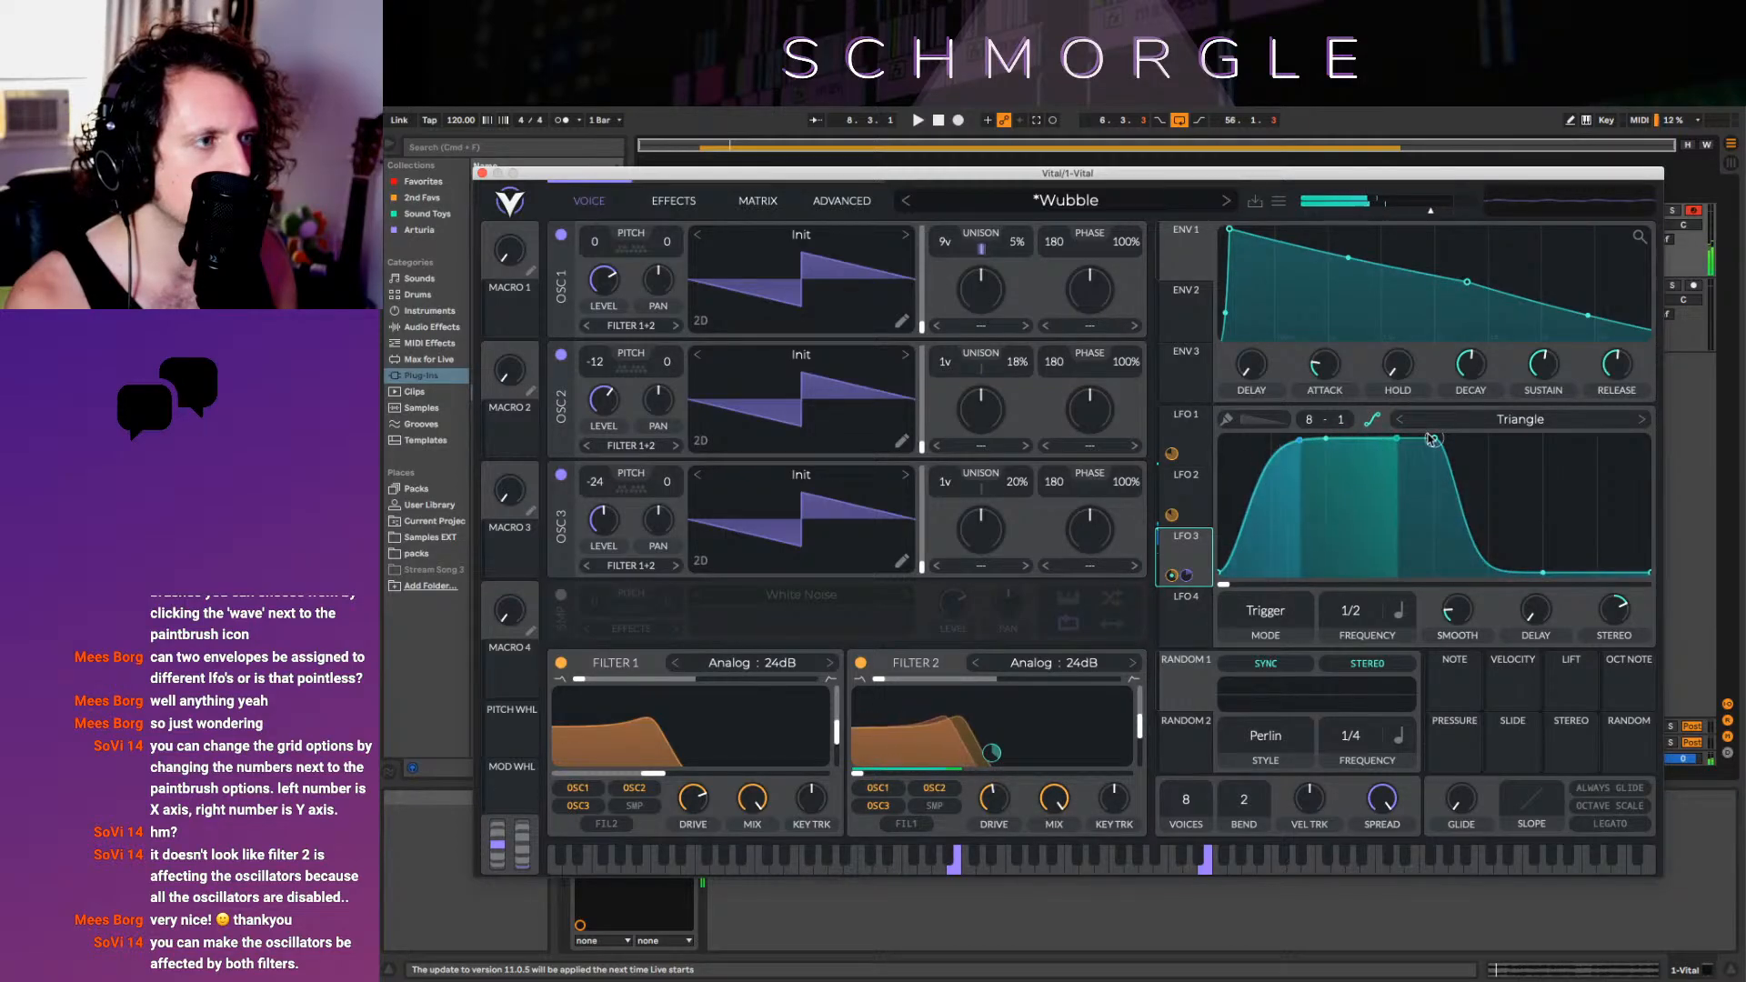
pyautogui.moveTo(1432, 439); pyautogui.dragTo(1662, 430)
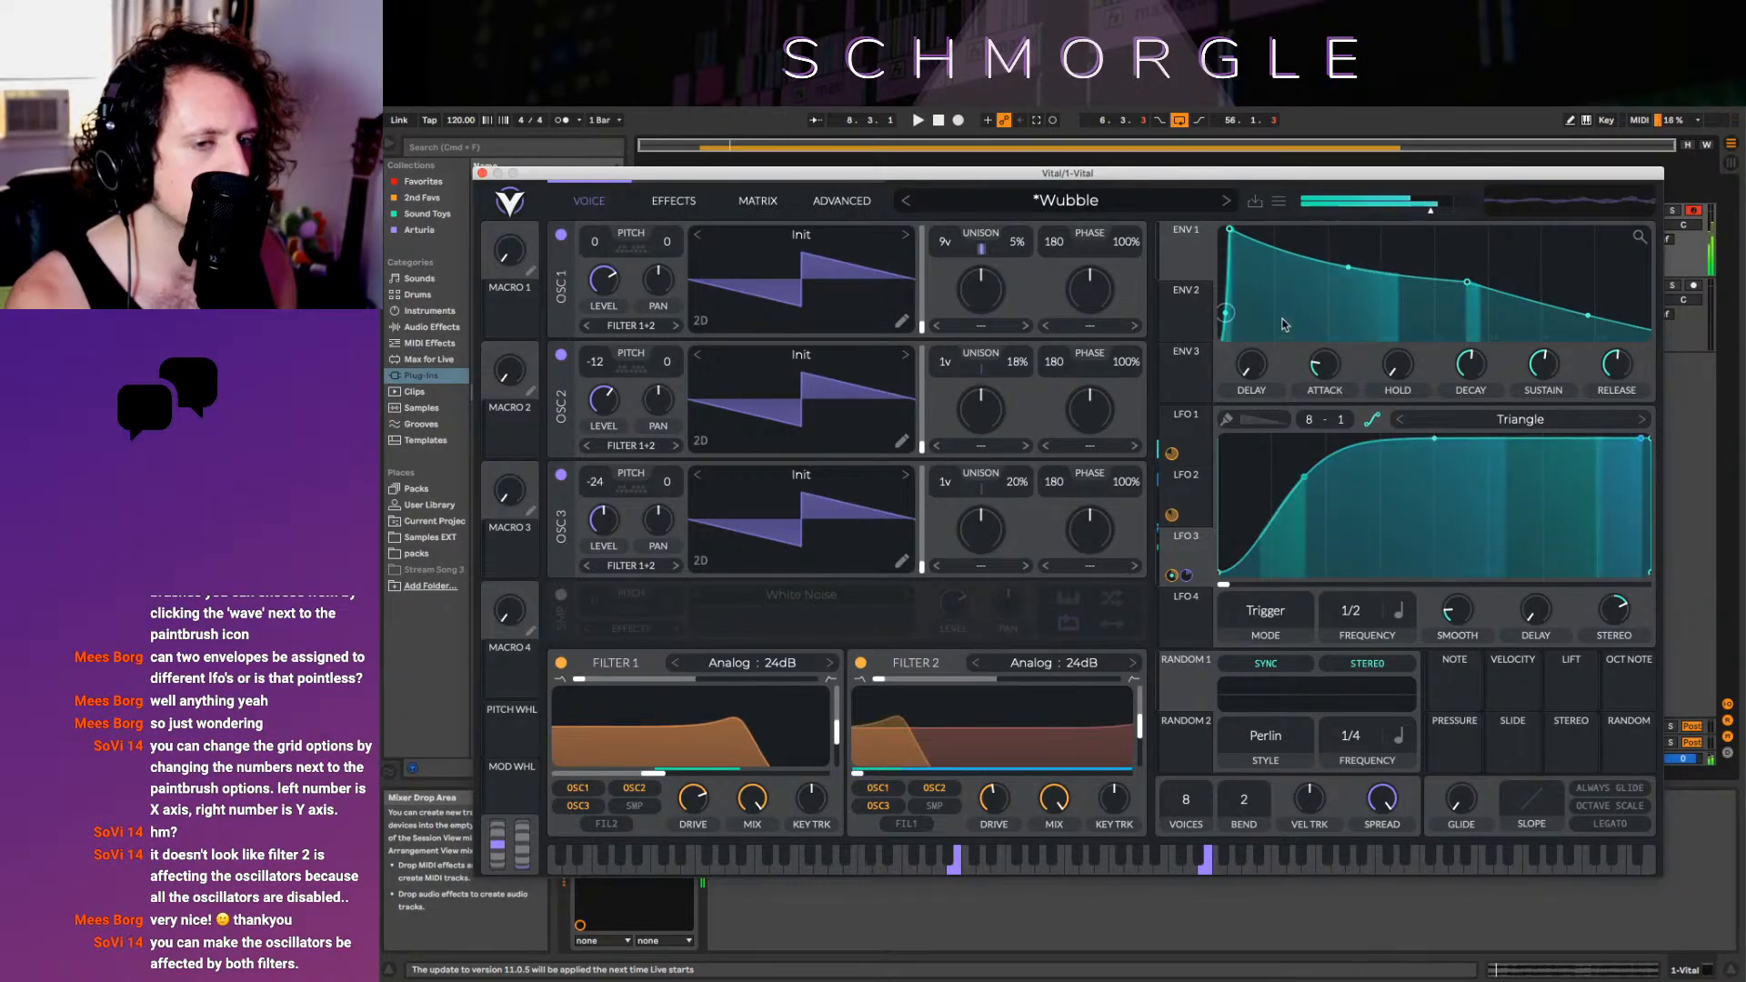
# Replace the custom LFO 2 curve with the Sin preset shape
pyautogui.click(1190, 505)
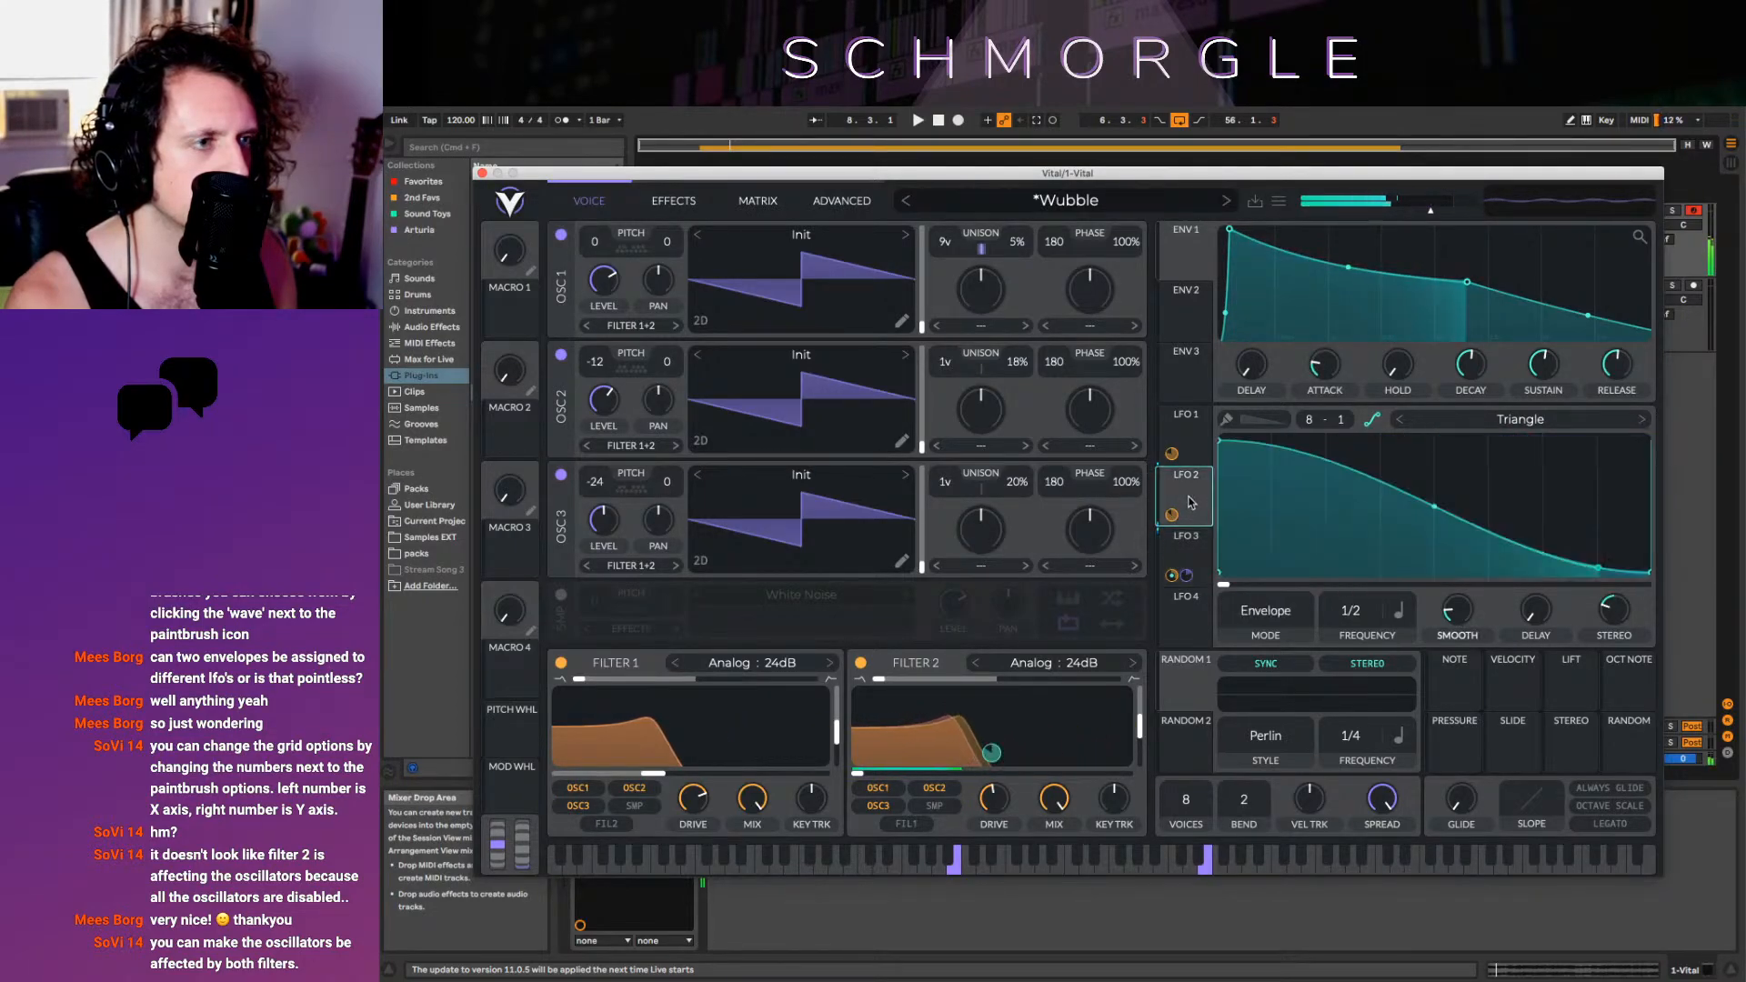
pyautogui.click(1644, 419)
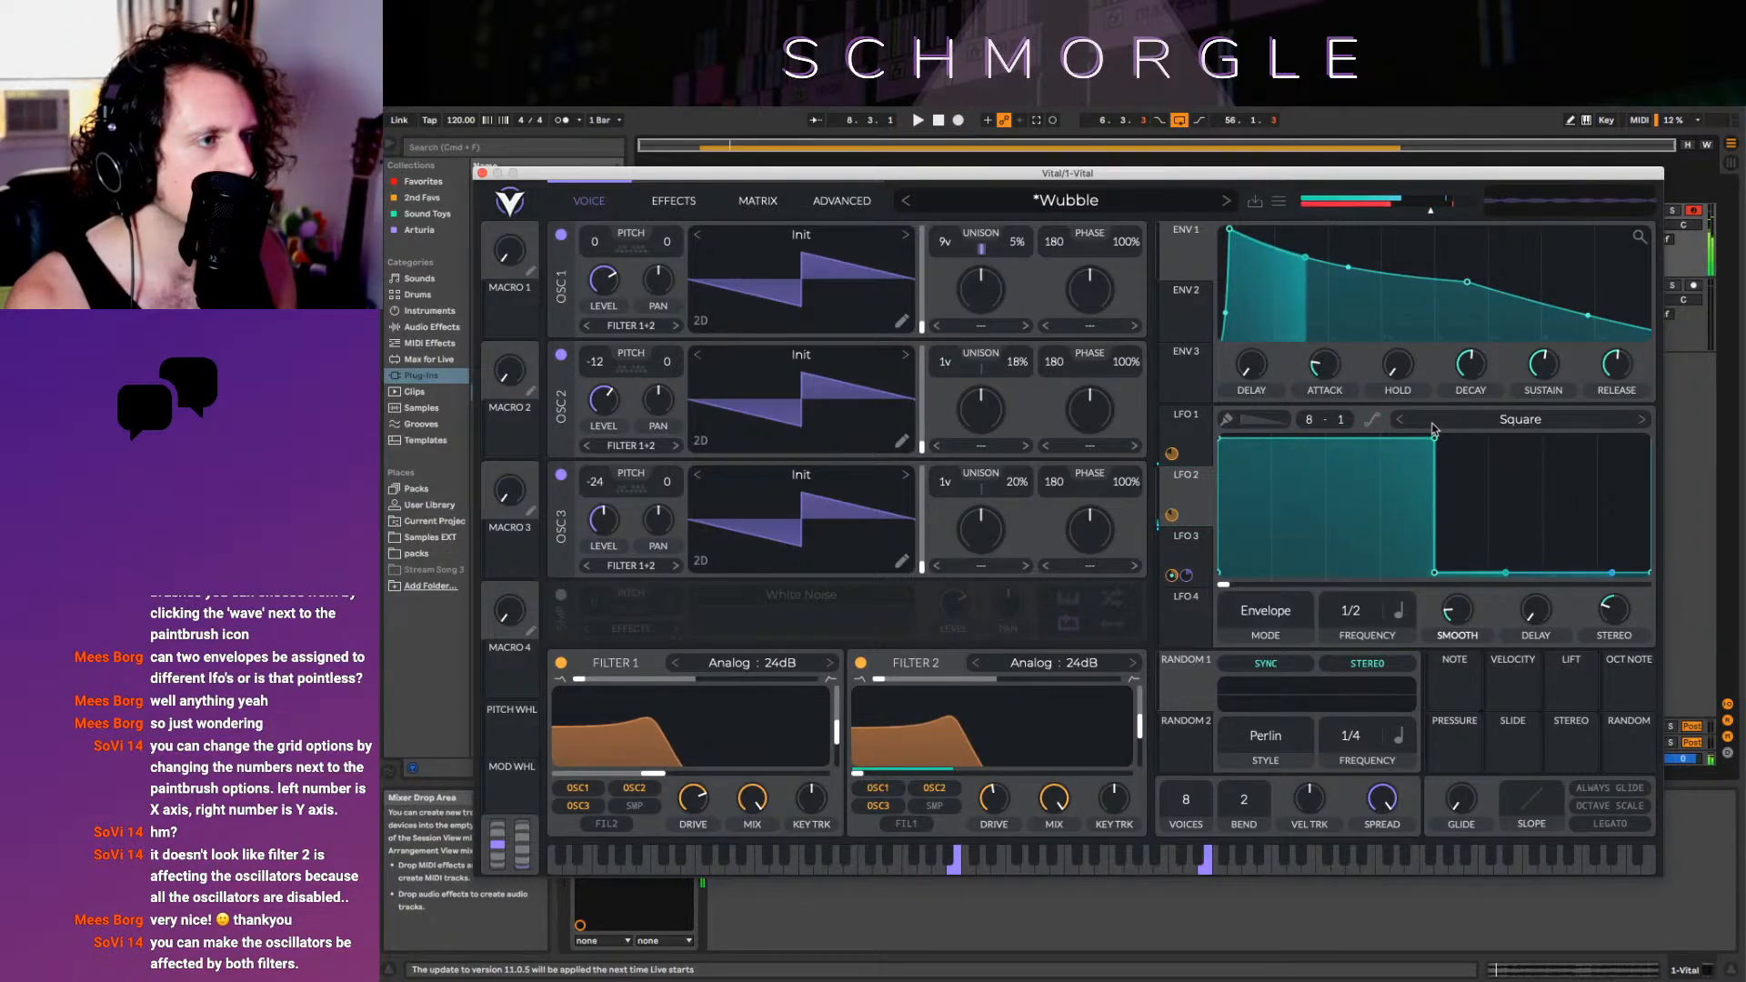
pyautogui.click(1400, 420)
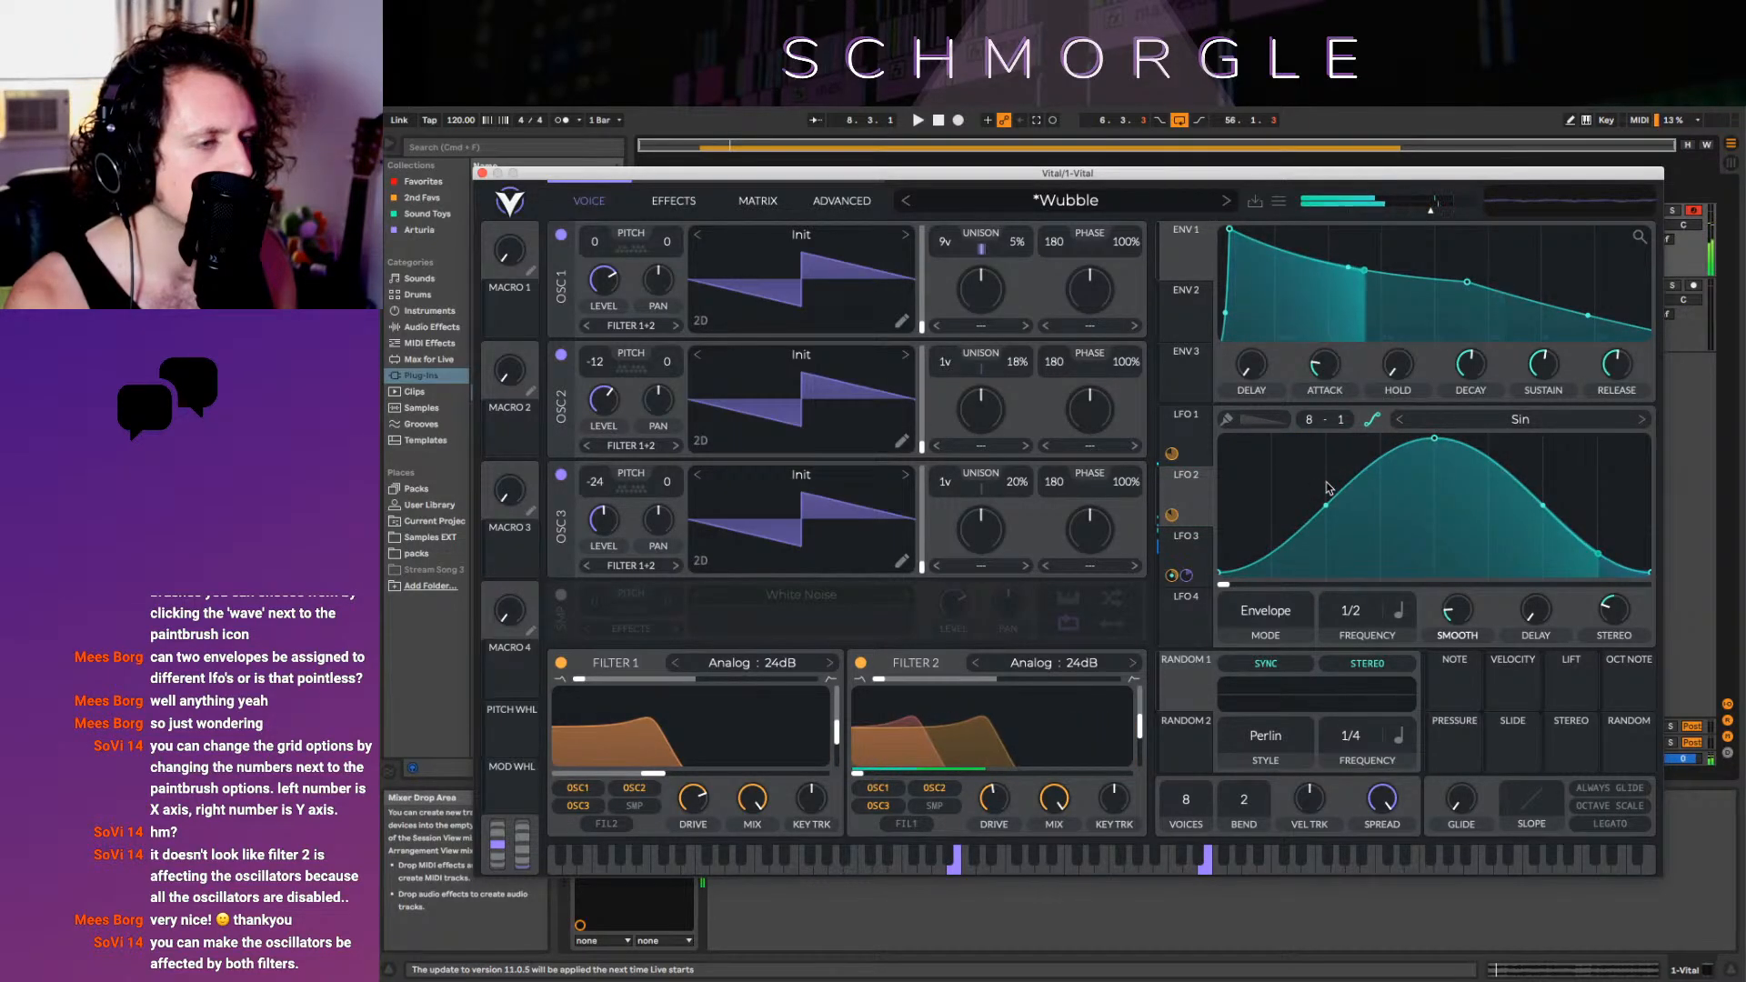
# Raise the Filter 2 cutoff to about a quarter of its range
pyautogui.click(1191, 570)
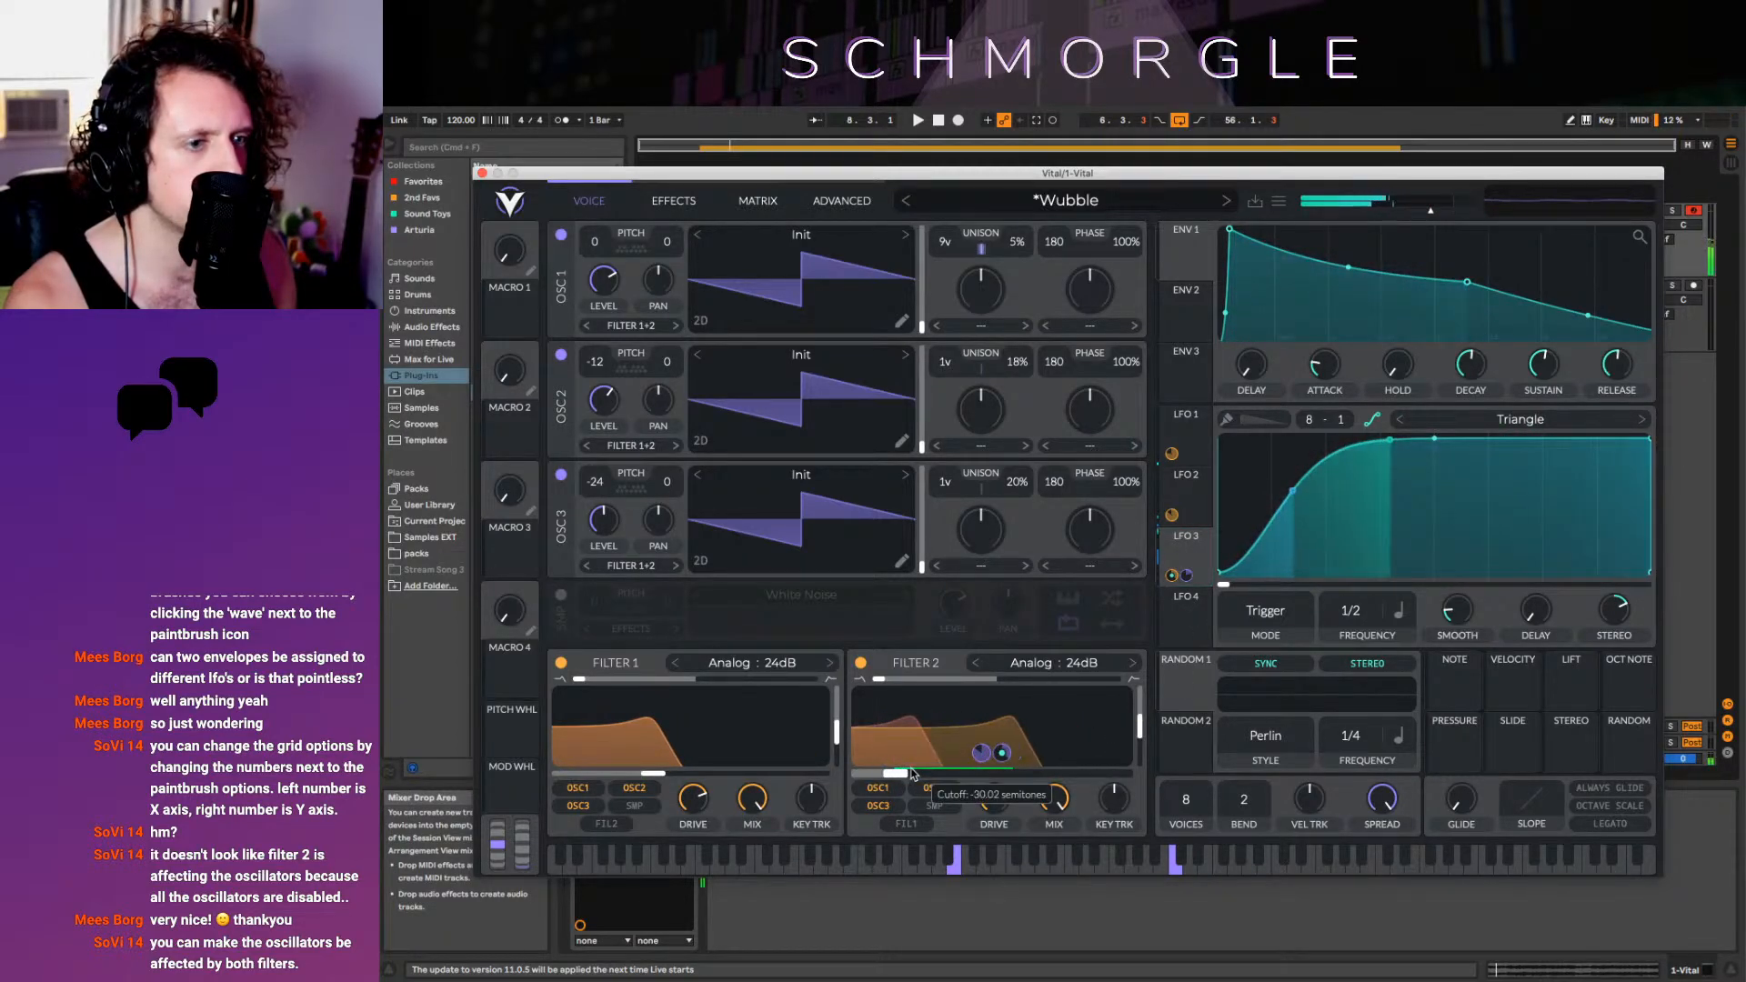
pyautogui.moveTo(858, 774); pyautogui.dragTo(930, 774)
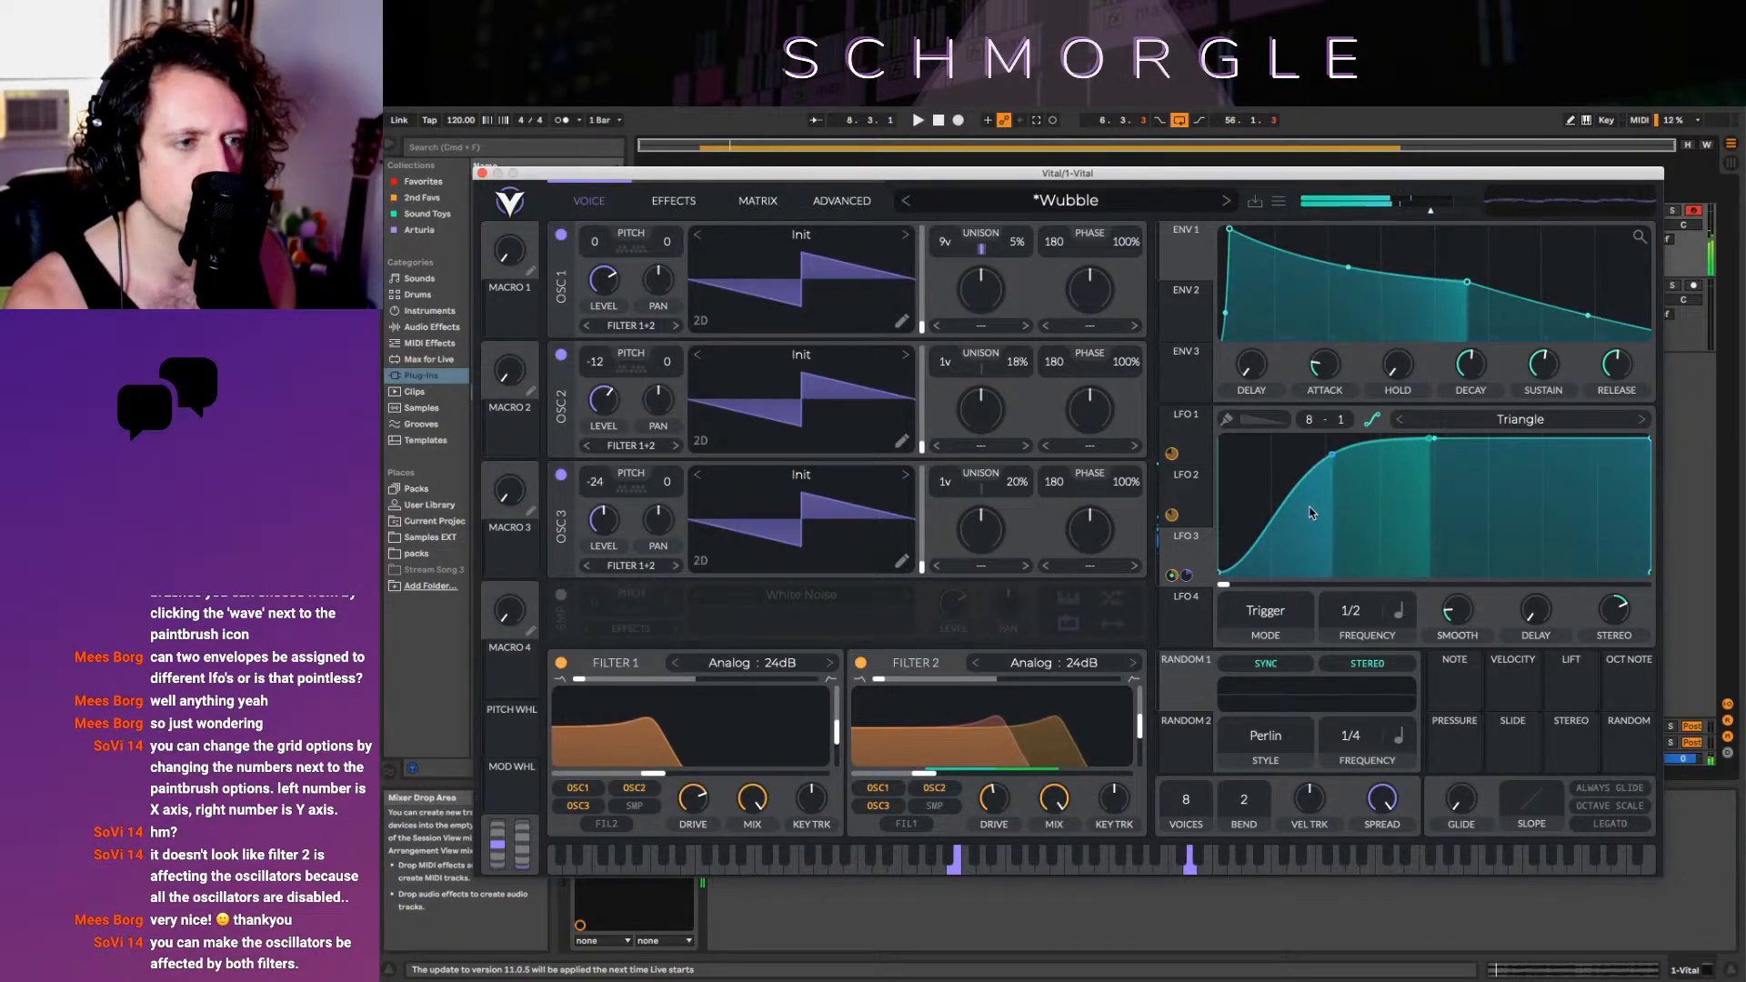
# Change the LFO 2 shape to the Staircase Down preset
pyautogui.click(1198, 494)
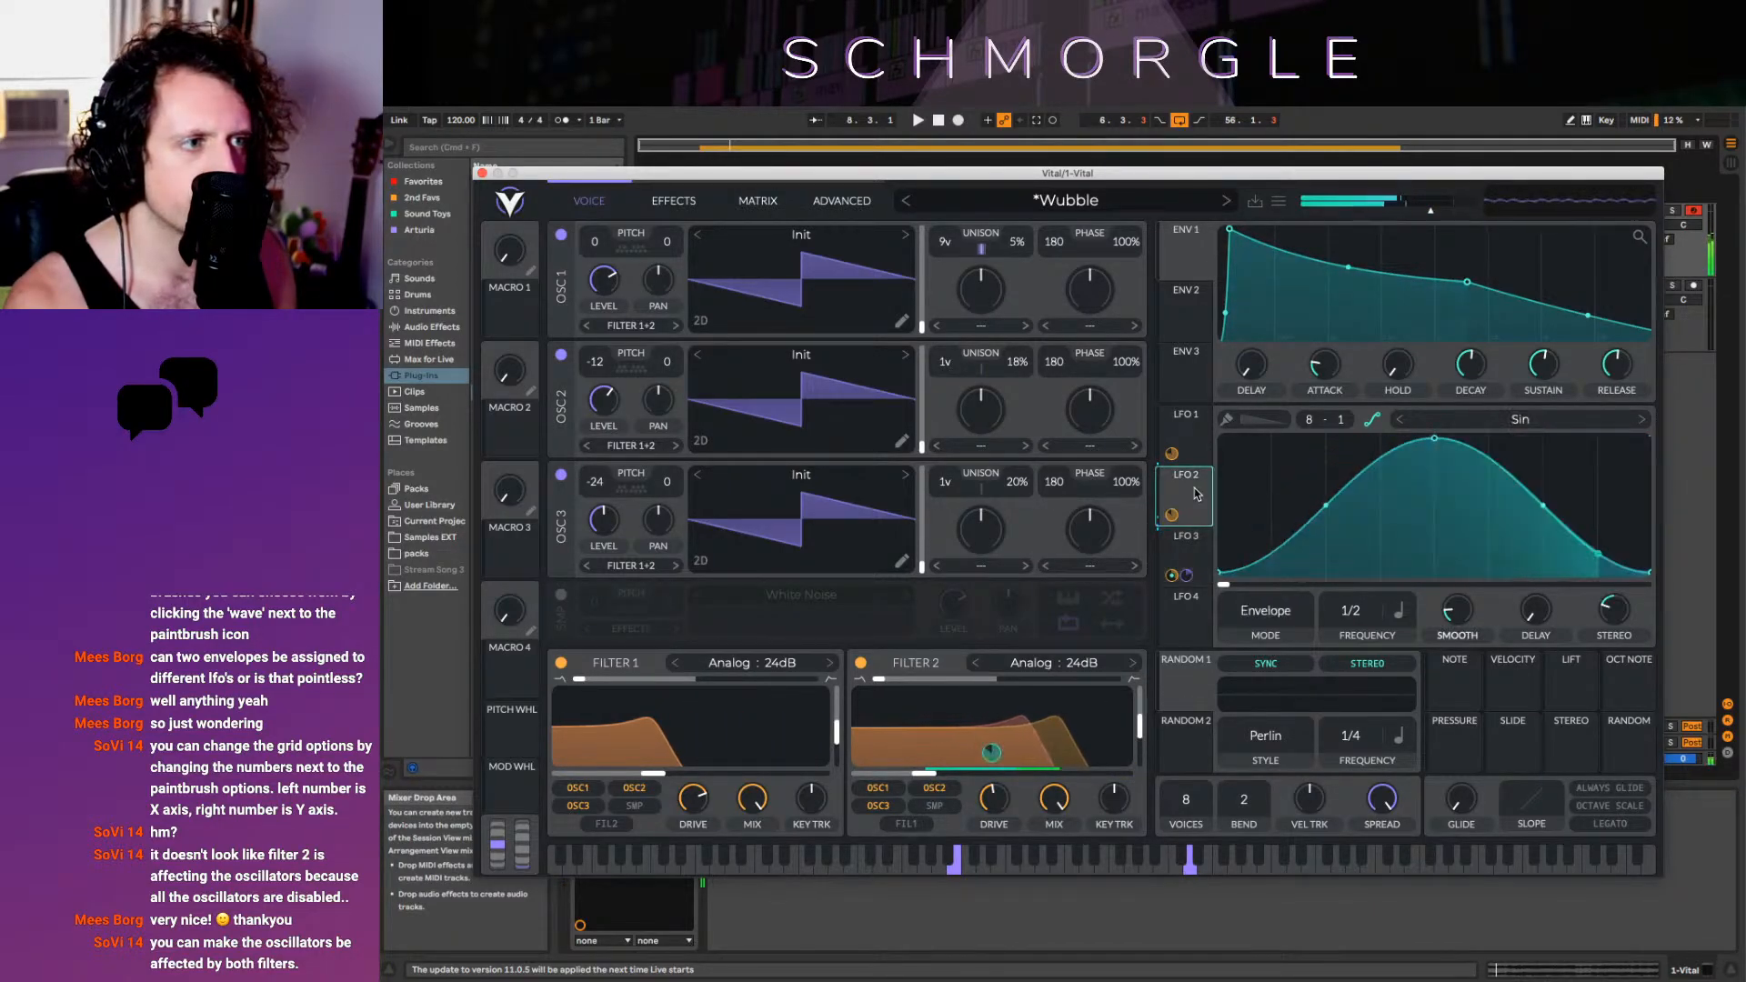
pyautogui.click(1640, 421)
pyautogui.click(1640, 422)
pyautogui.click(1640, 421)
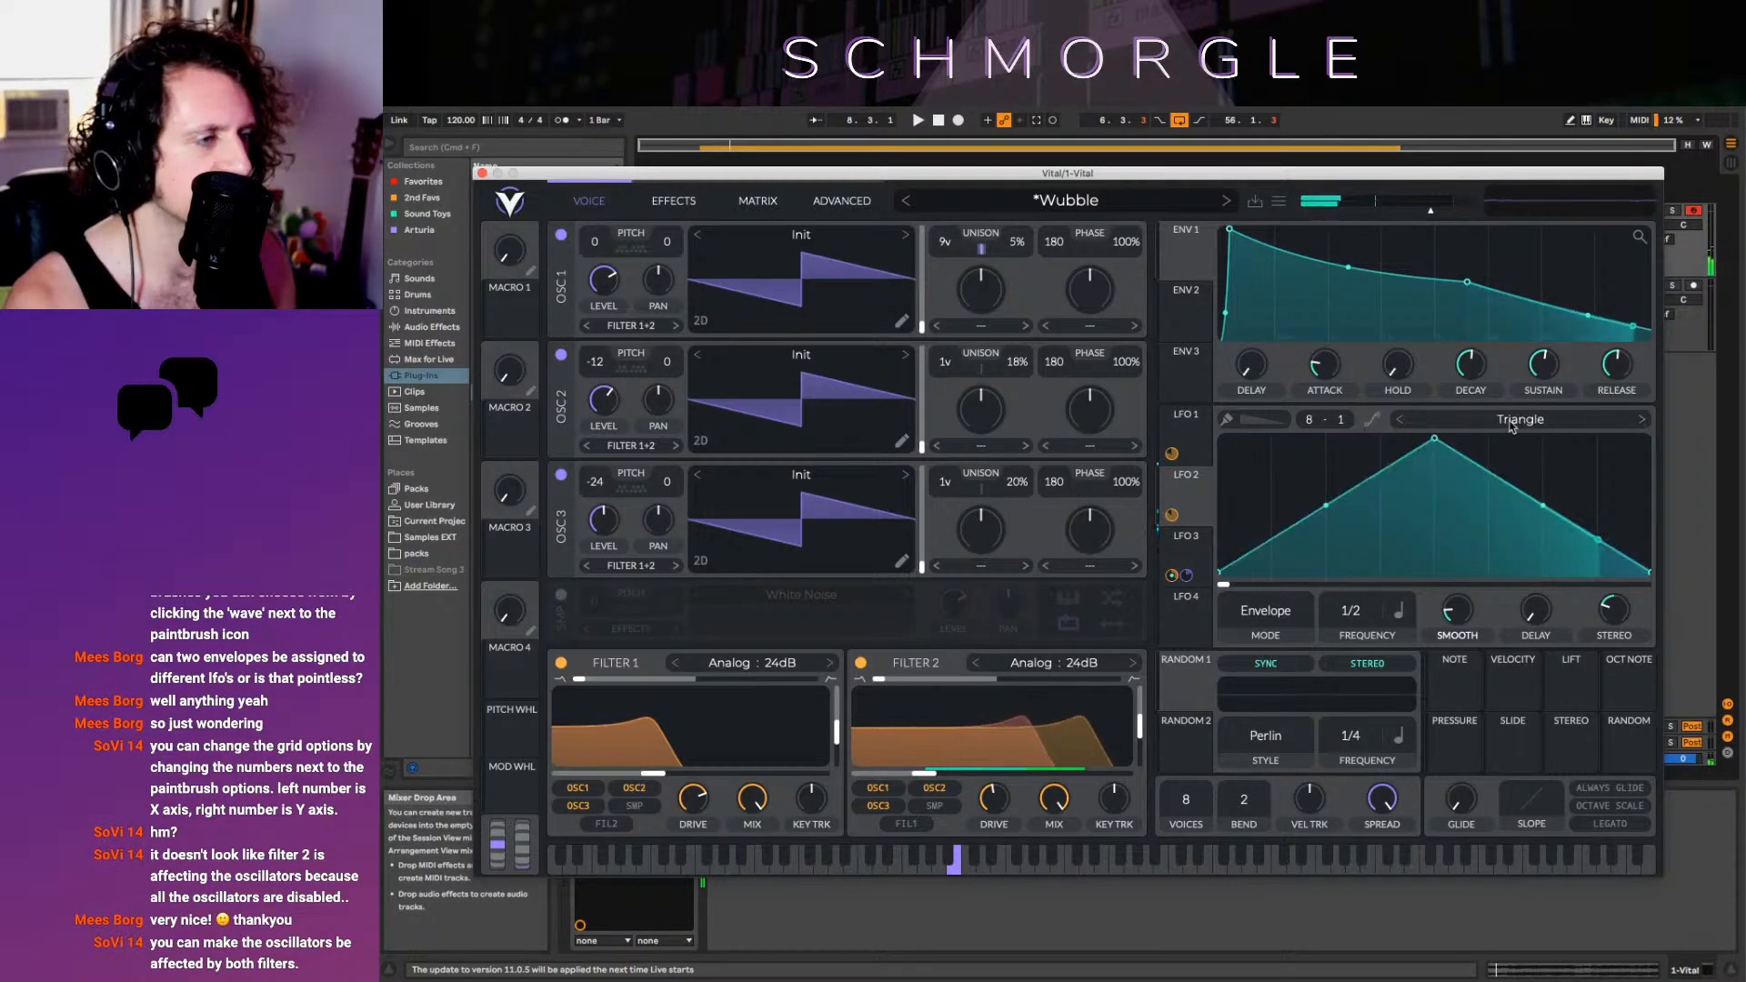
pyautogui.click(1405, 422)
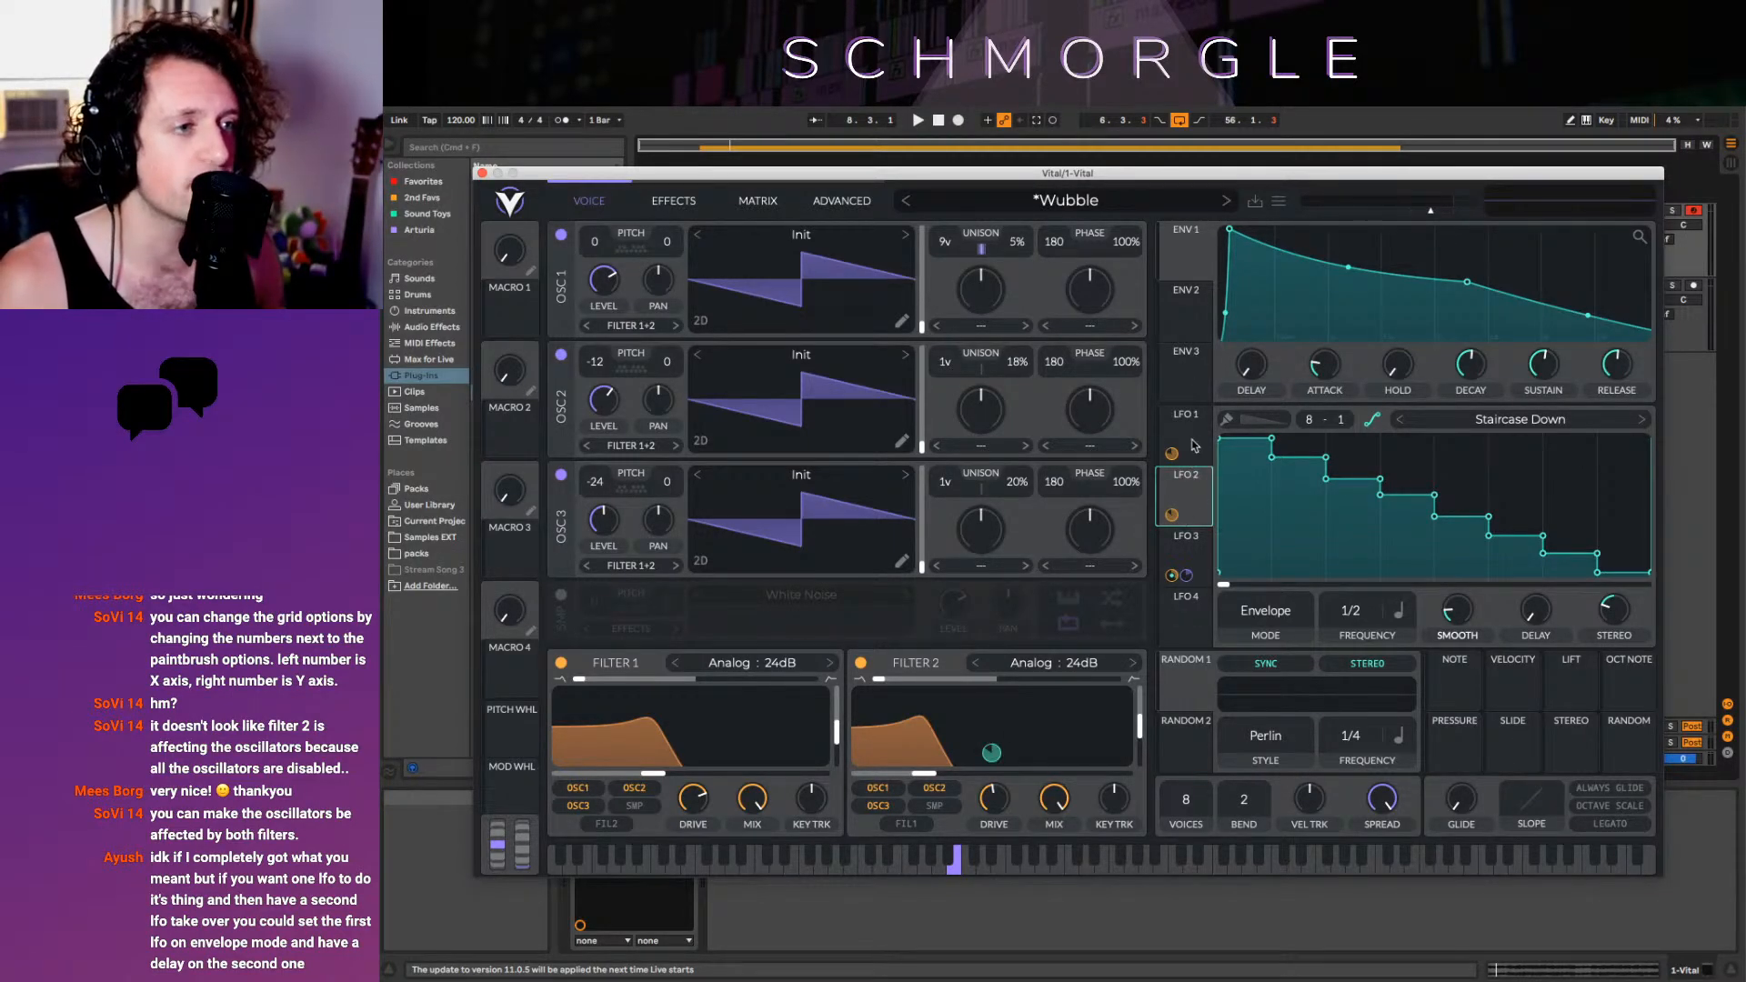
pyautogui.click(1195, 445)
pyautogui.click(1188, 494)
pyautogui.click(1281, 625)
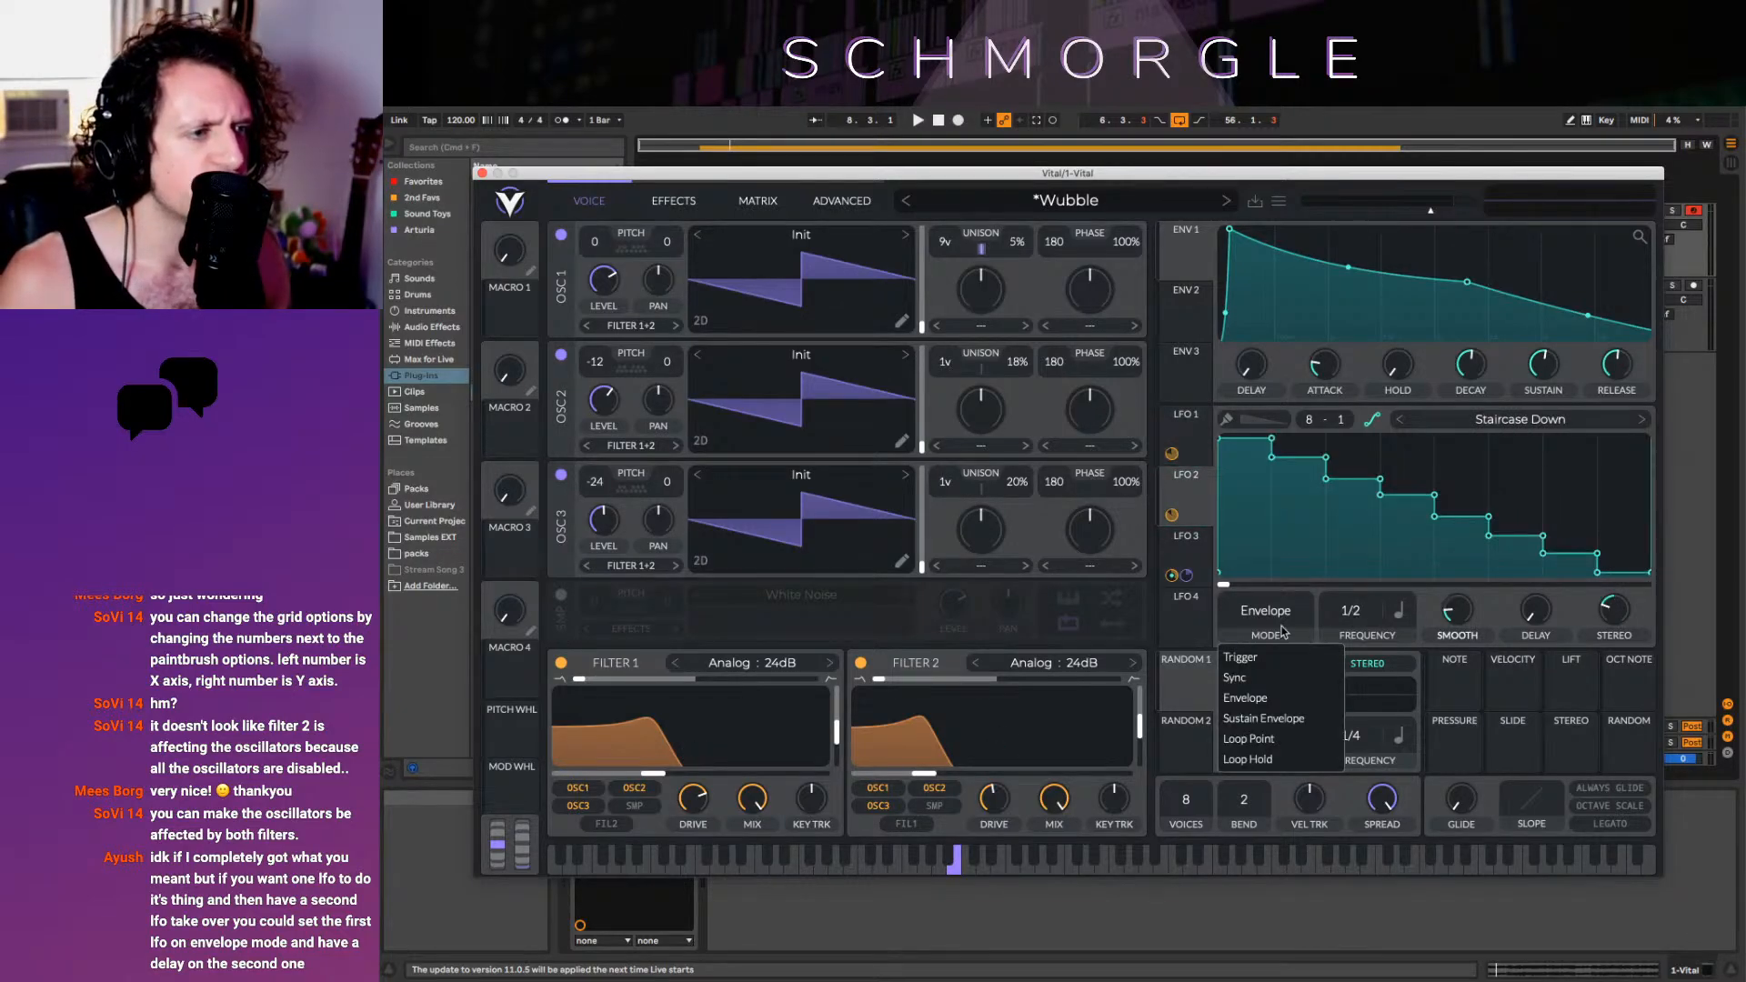
# Disconnect all modulation targets from LFO 3
pyautogui.click(1187, 546)
pyautogui.rightClick(1187, 552)
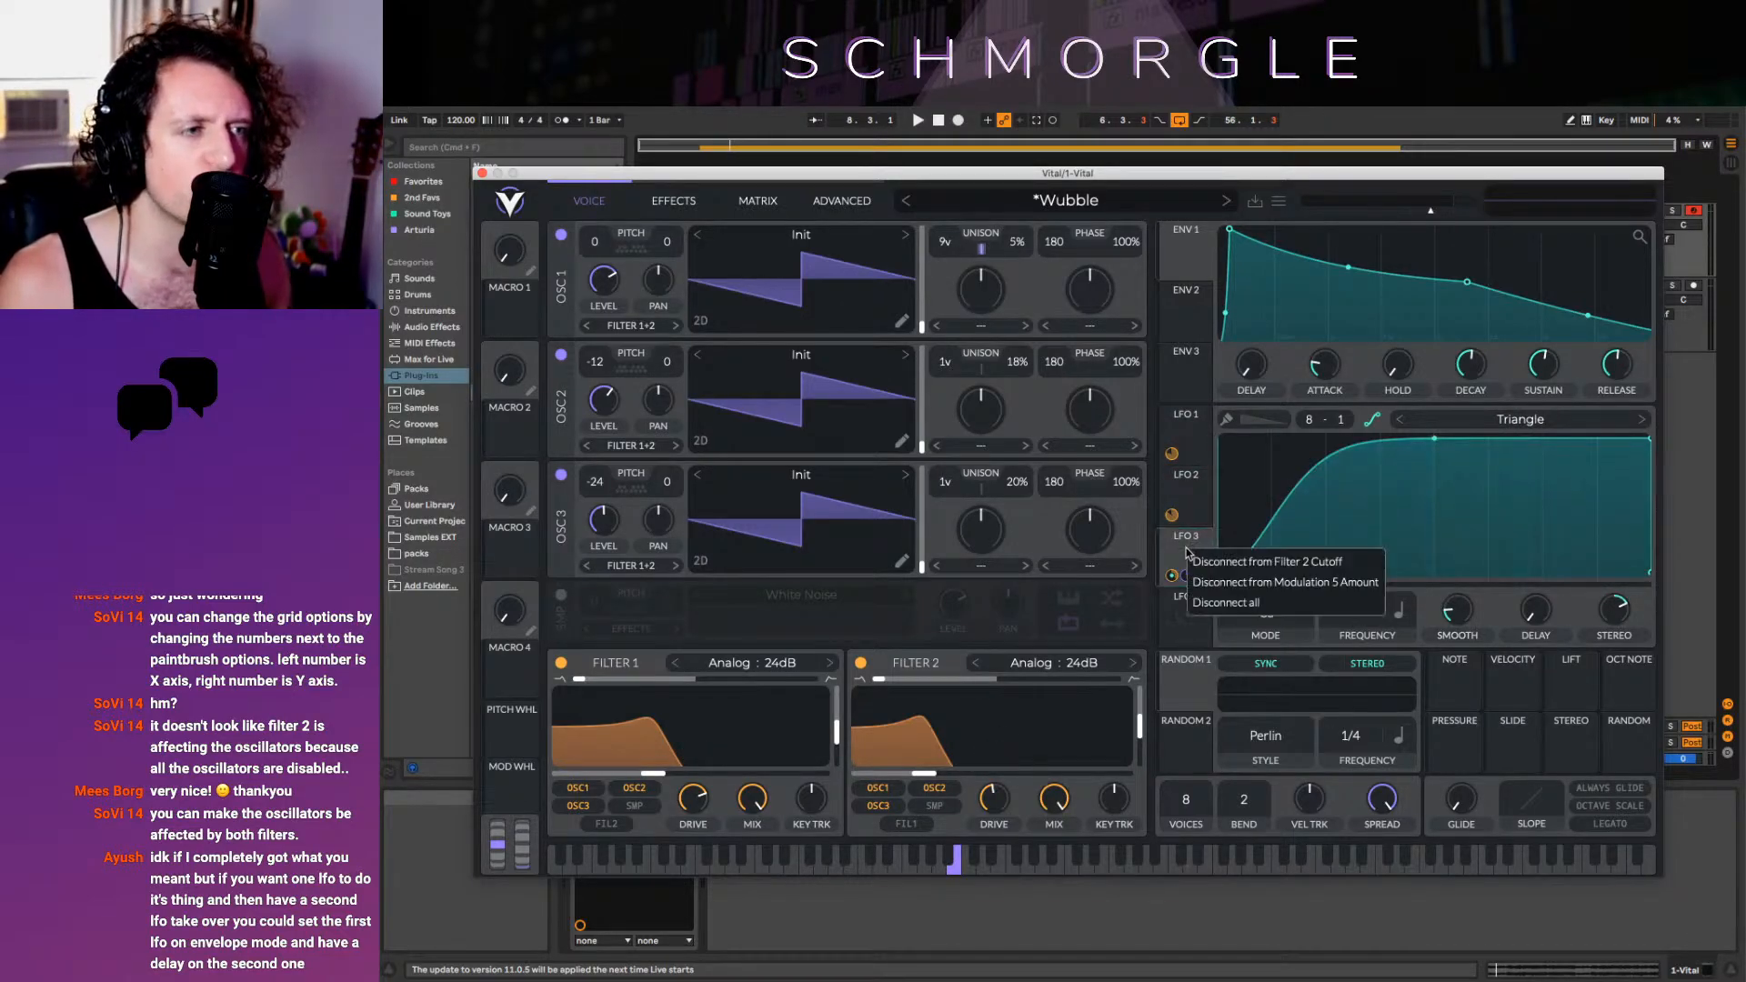
pyautogui.click(1219, 606)
# Compare the settings of LFO 1, LFO 2 and LFO 3 and review the modulation matrix for their filter cutoff routings
pyautogui.click(1201, 500)
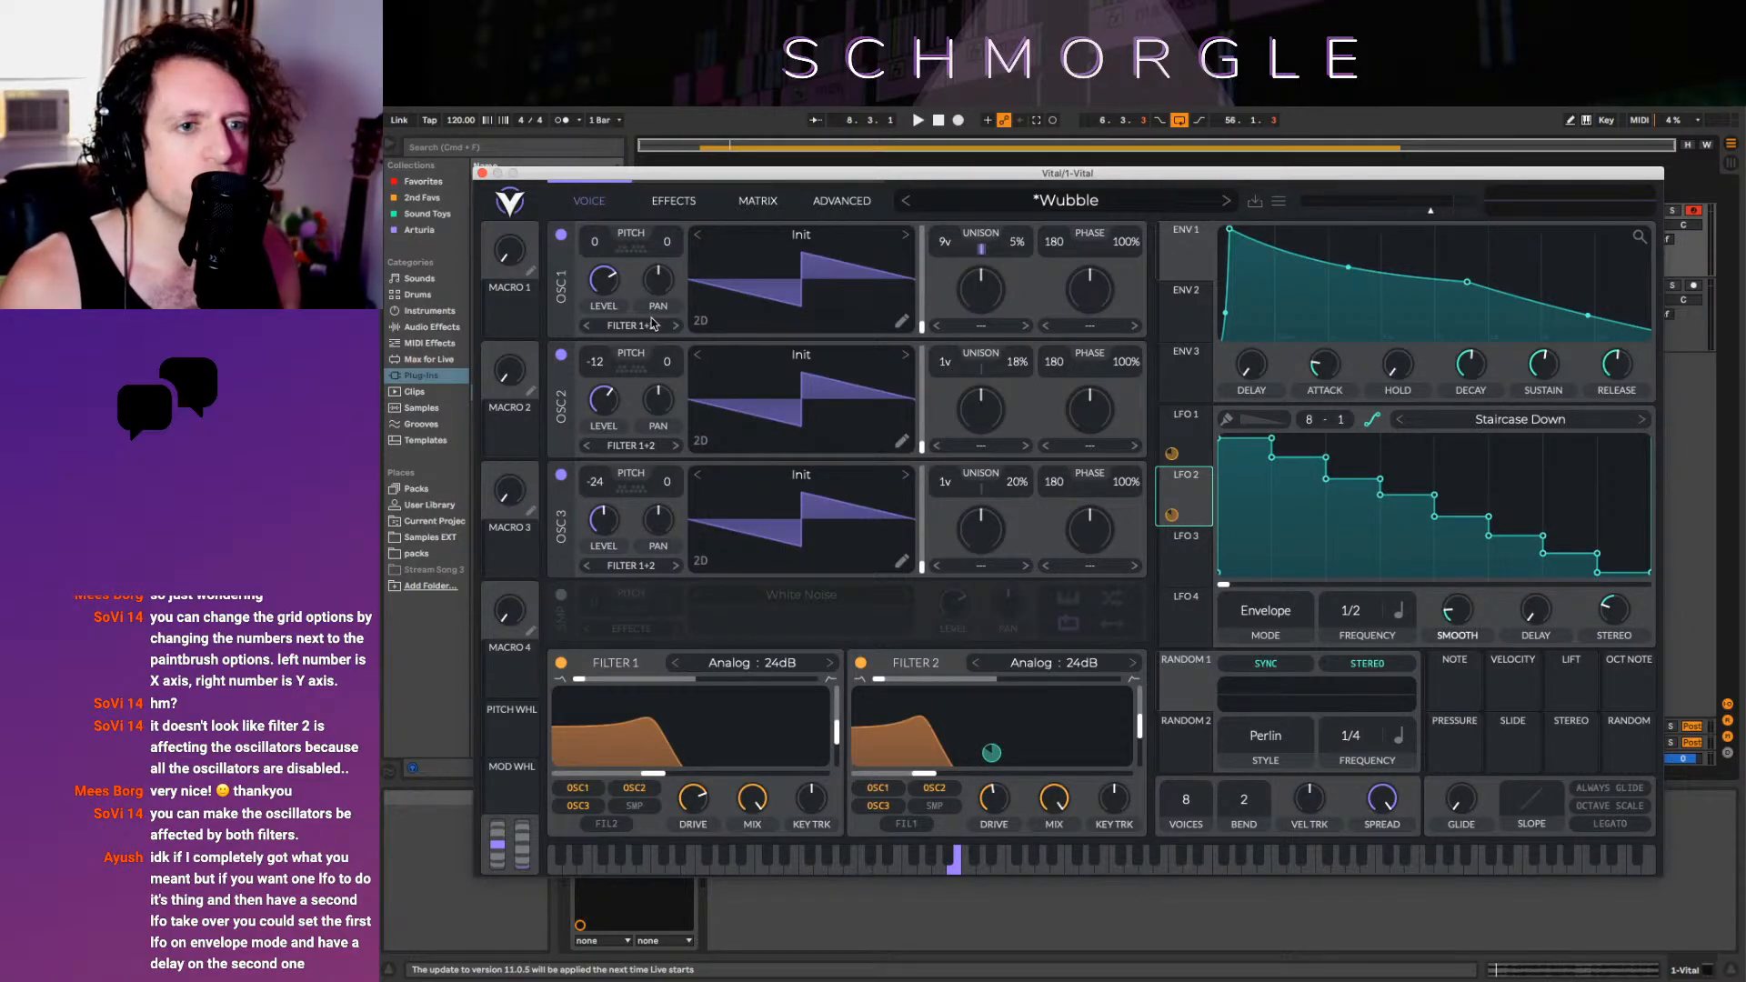
pyautogui.click(1202, 450)
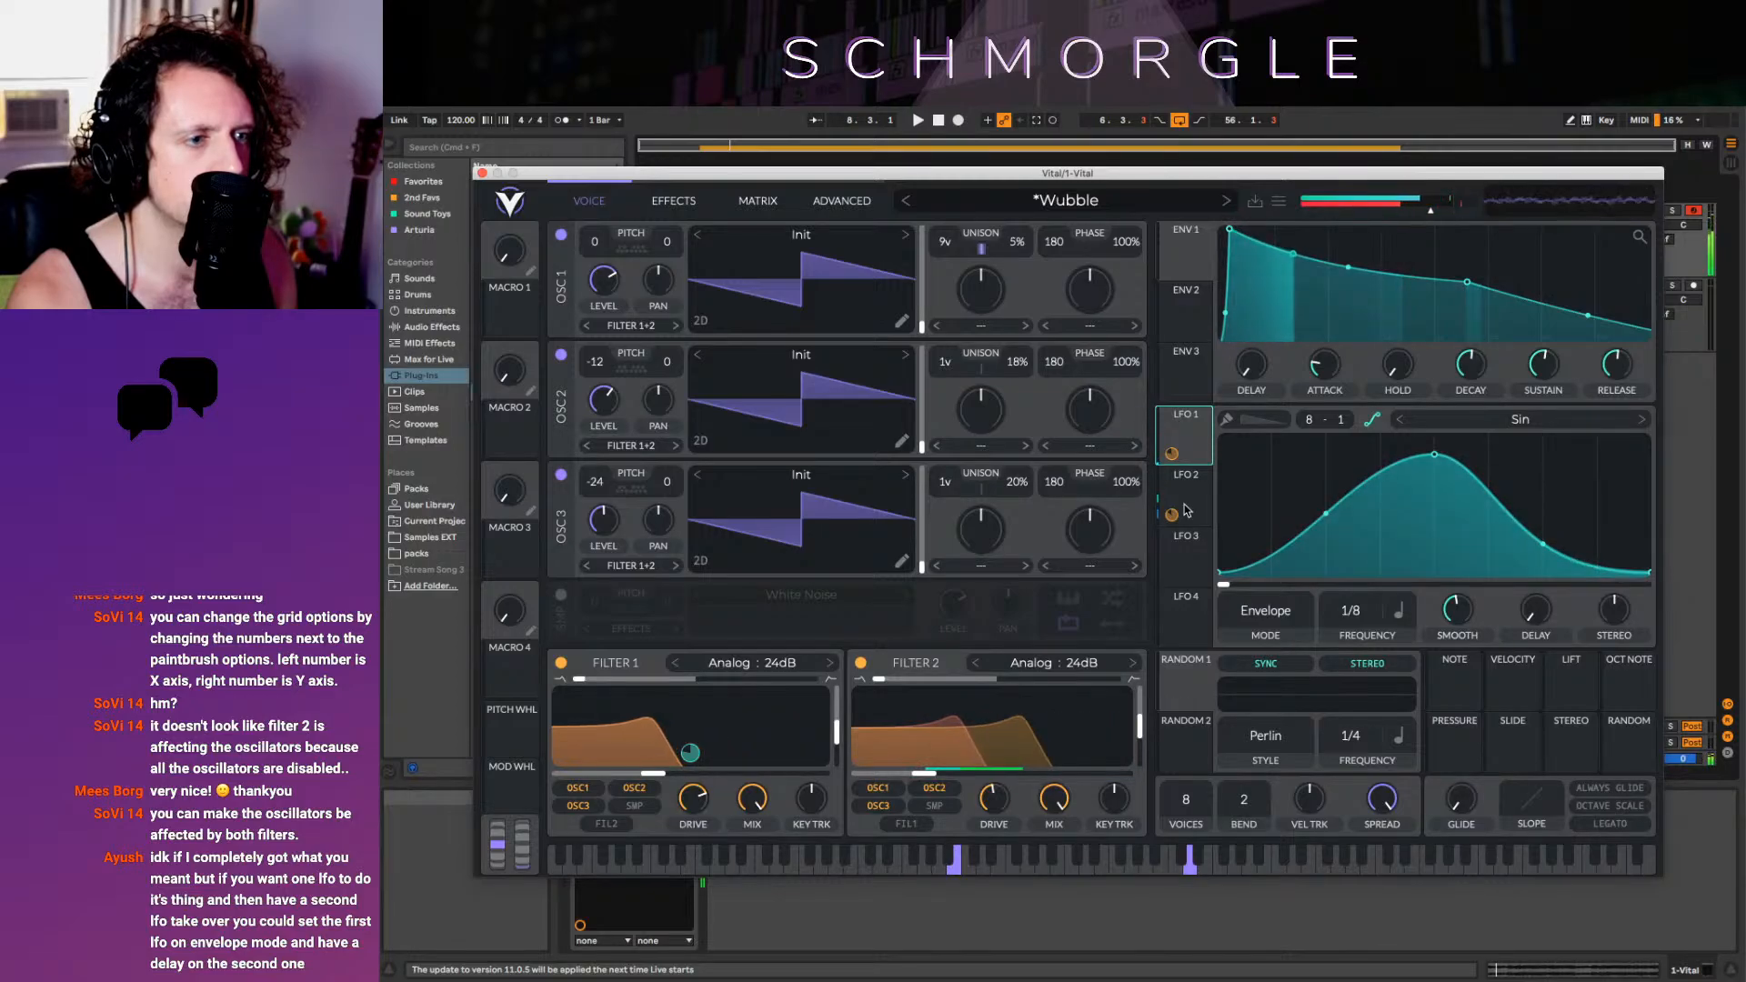
pyautogui.click(1188, 548)
pyautogui.click(1193, 516)
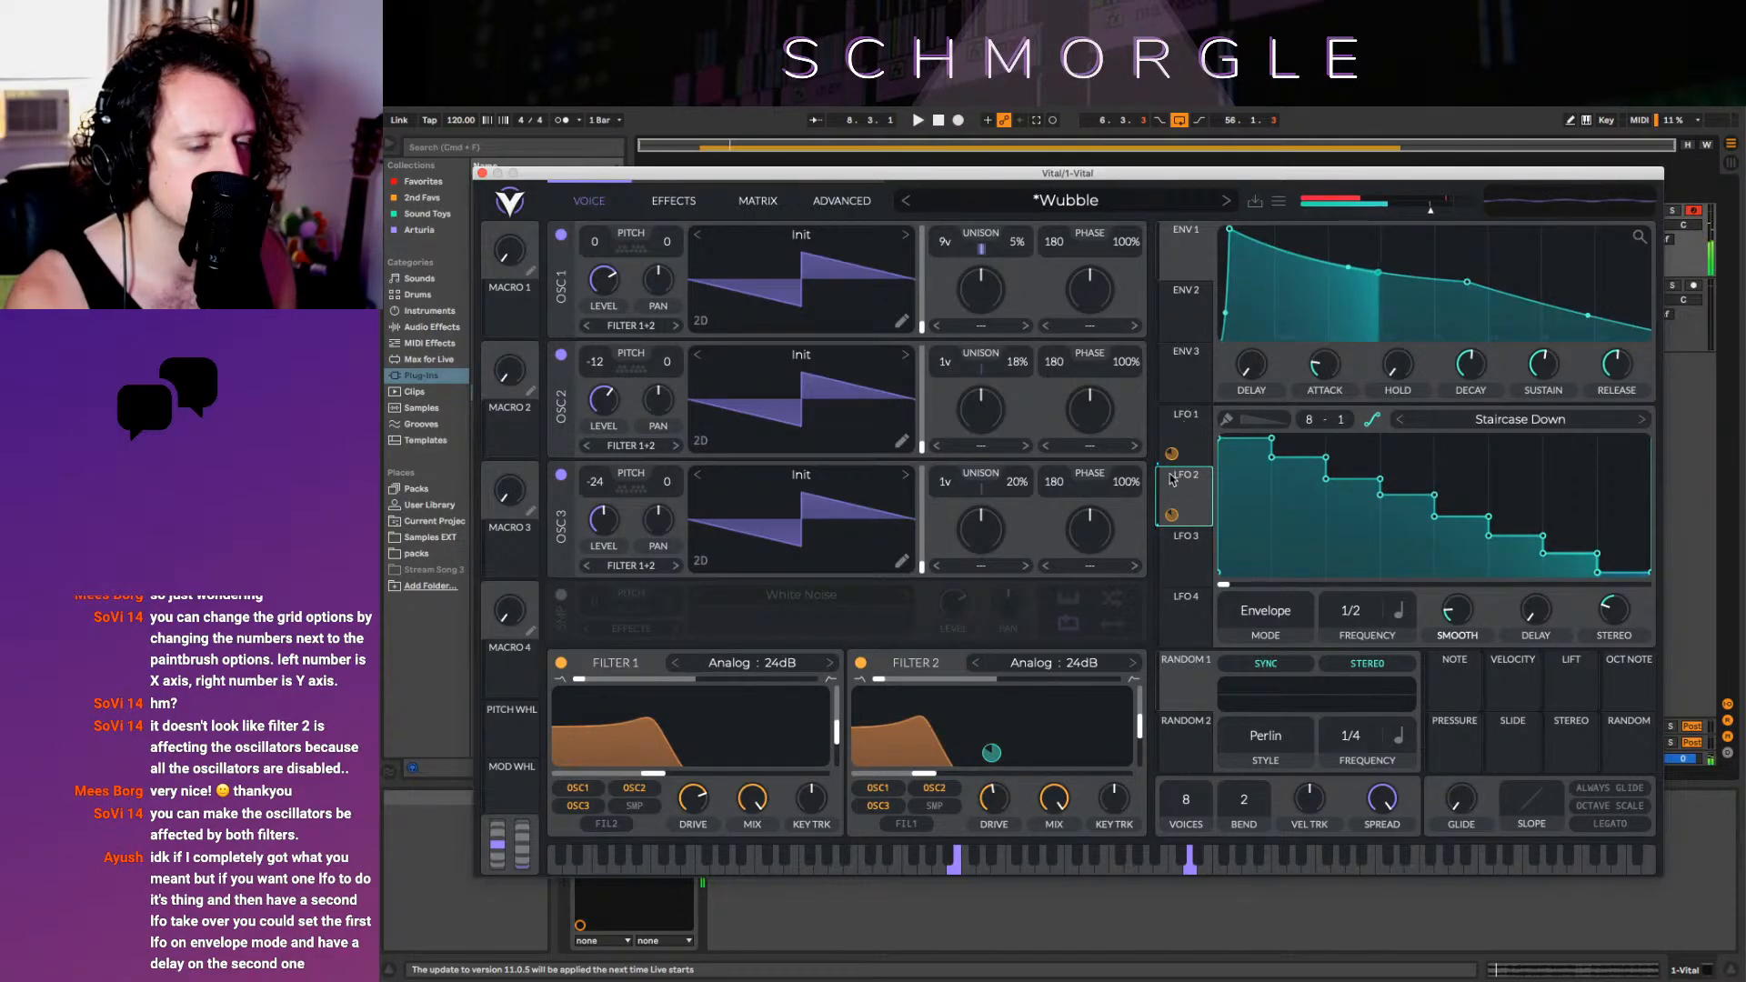
pyautogui.moveTo(991, 751)
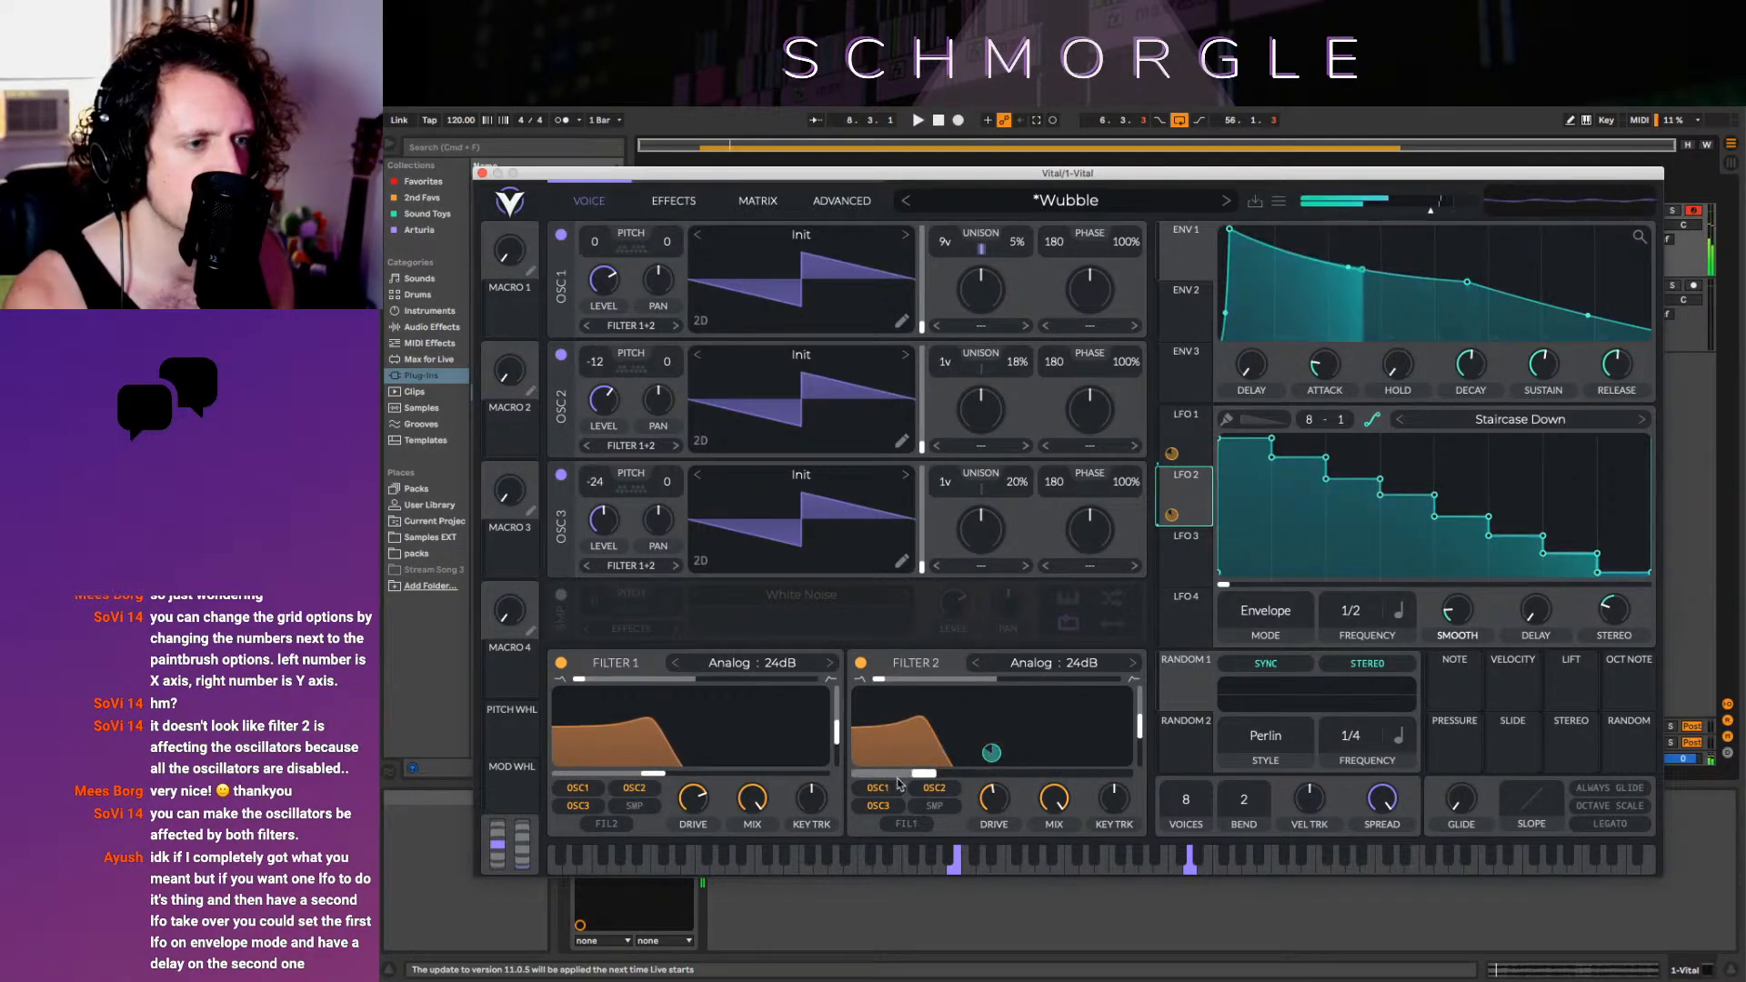
pyautogui.click(1186, 435)
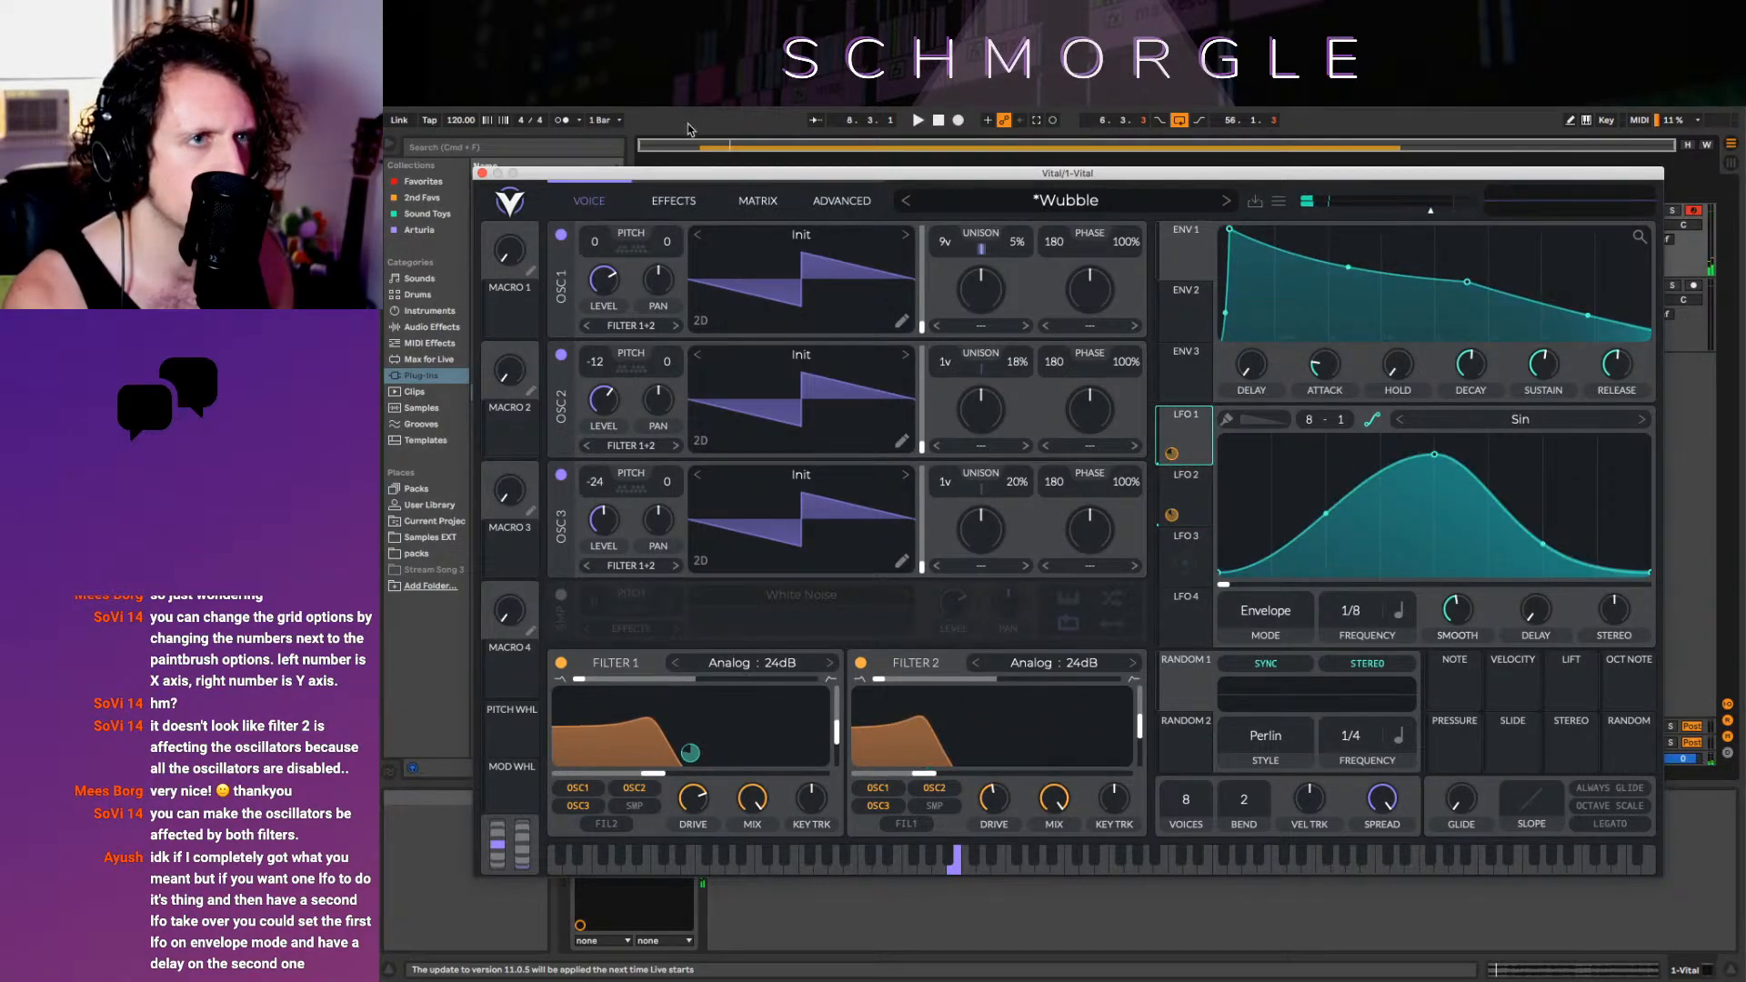
pyautogui.click(673, 200)
pyautogui.click(729, 202)
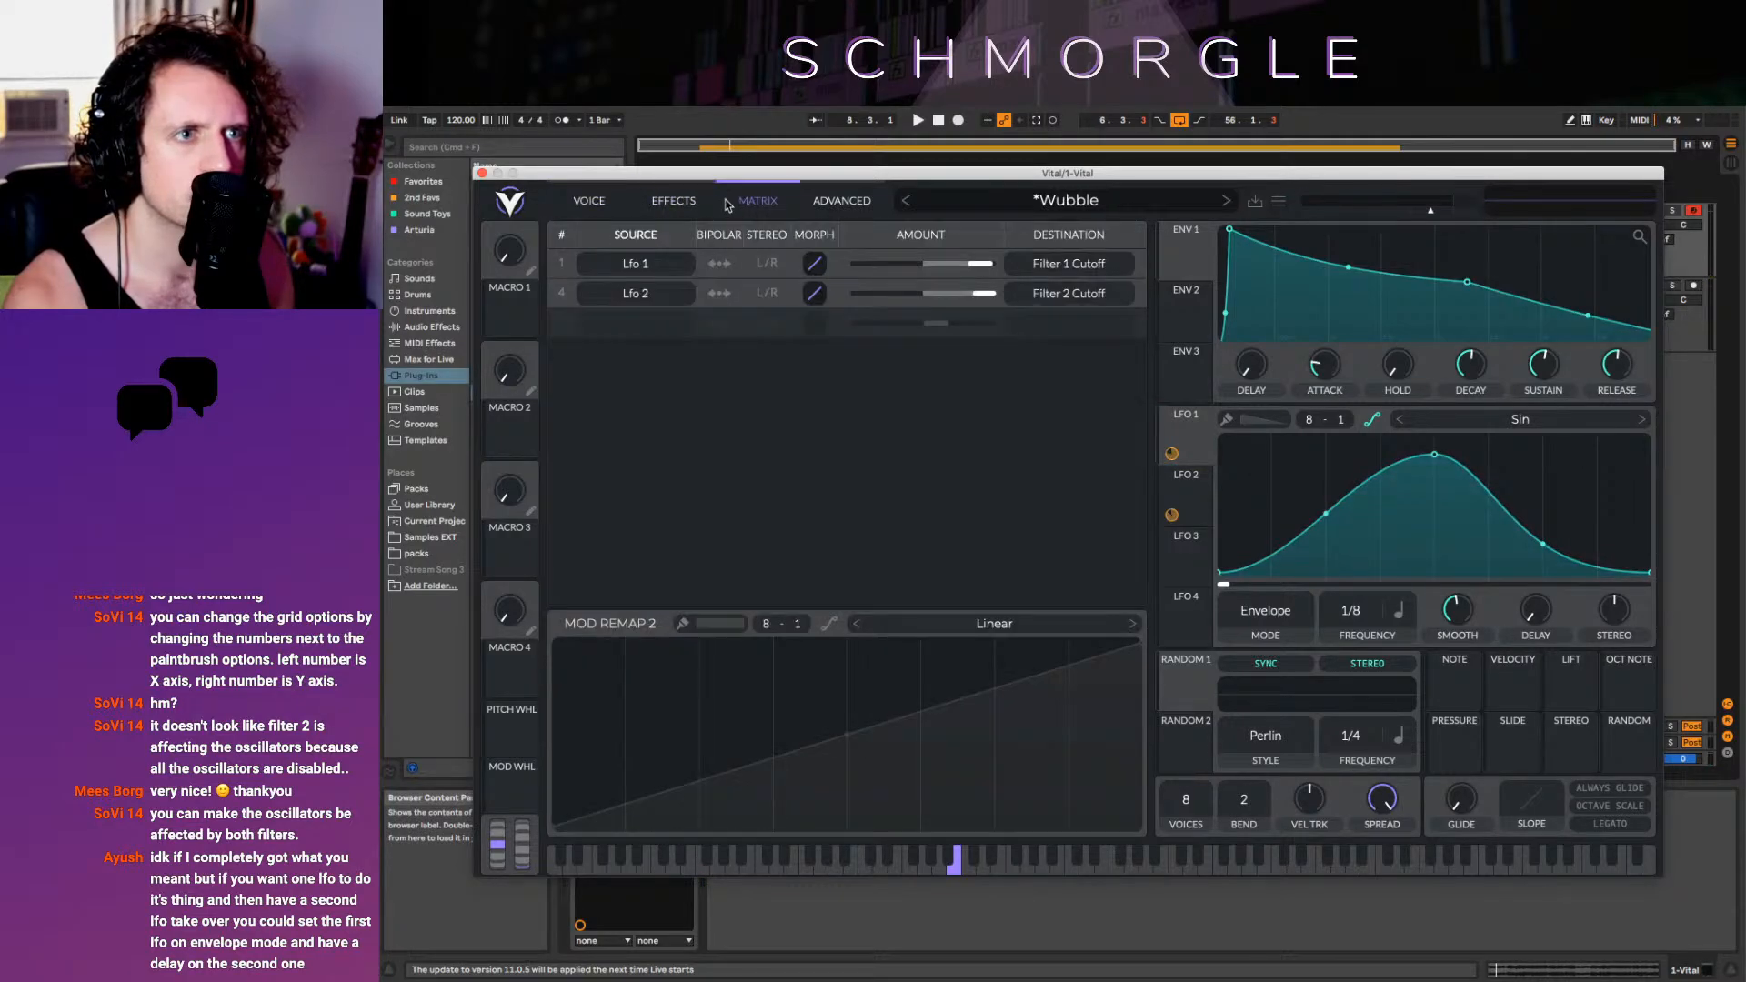
pyautogui.click(574, 203)
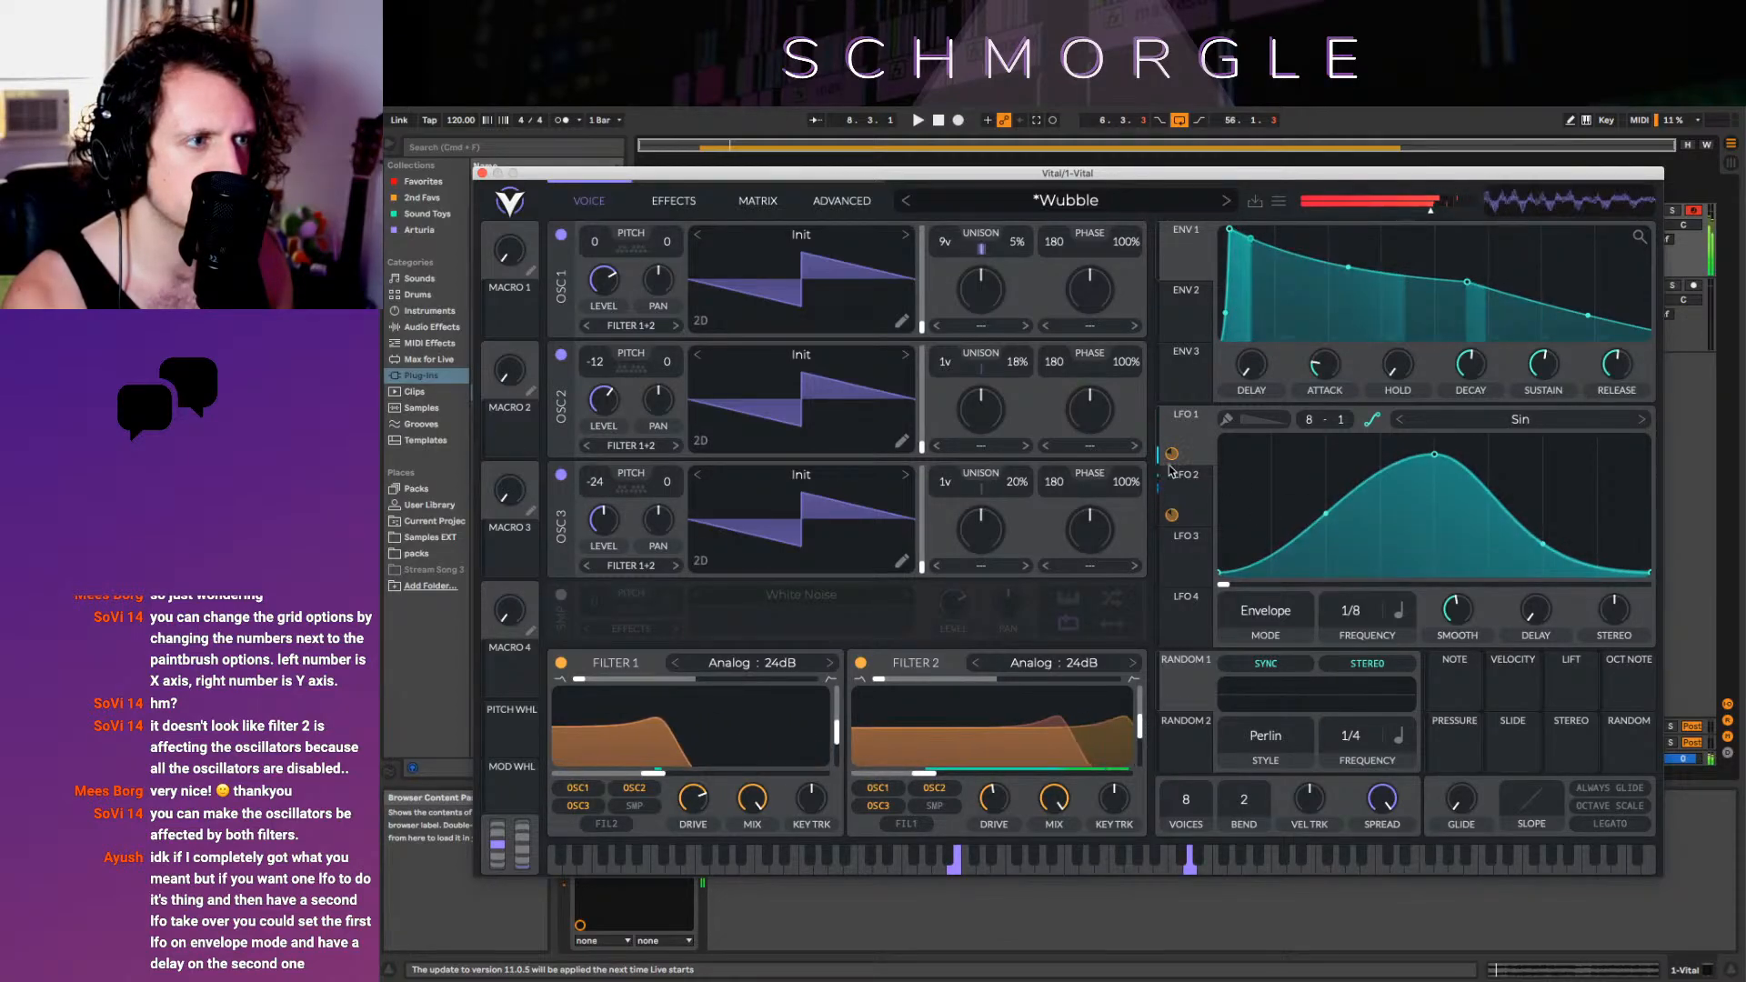
# Raise the delay of LFO 2 and reset its stereo offset to center
pyautogui.click(1193, 505)
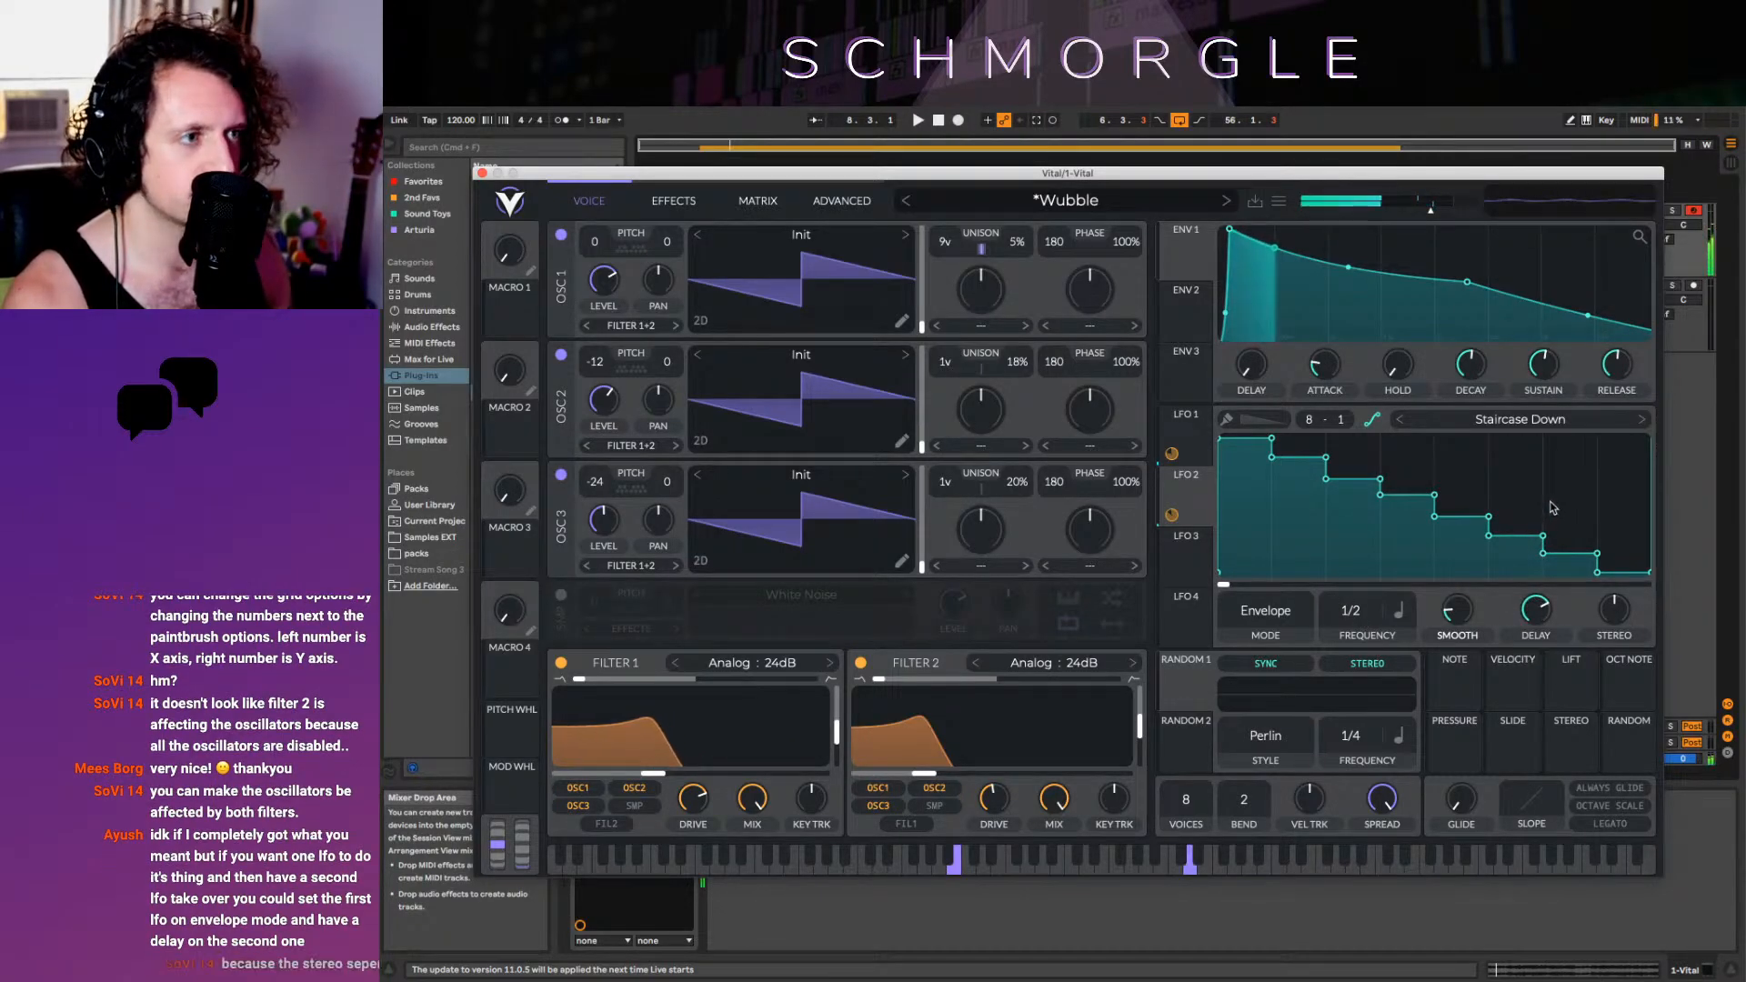
# Shorten the delay of LFO 2 and lower the cutoff of Filter 2
pyautogui.moveTo(1538, 644)
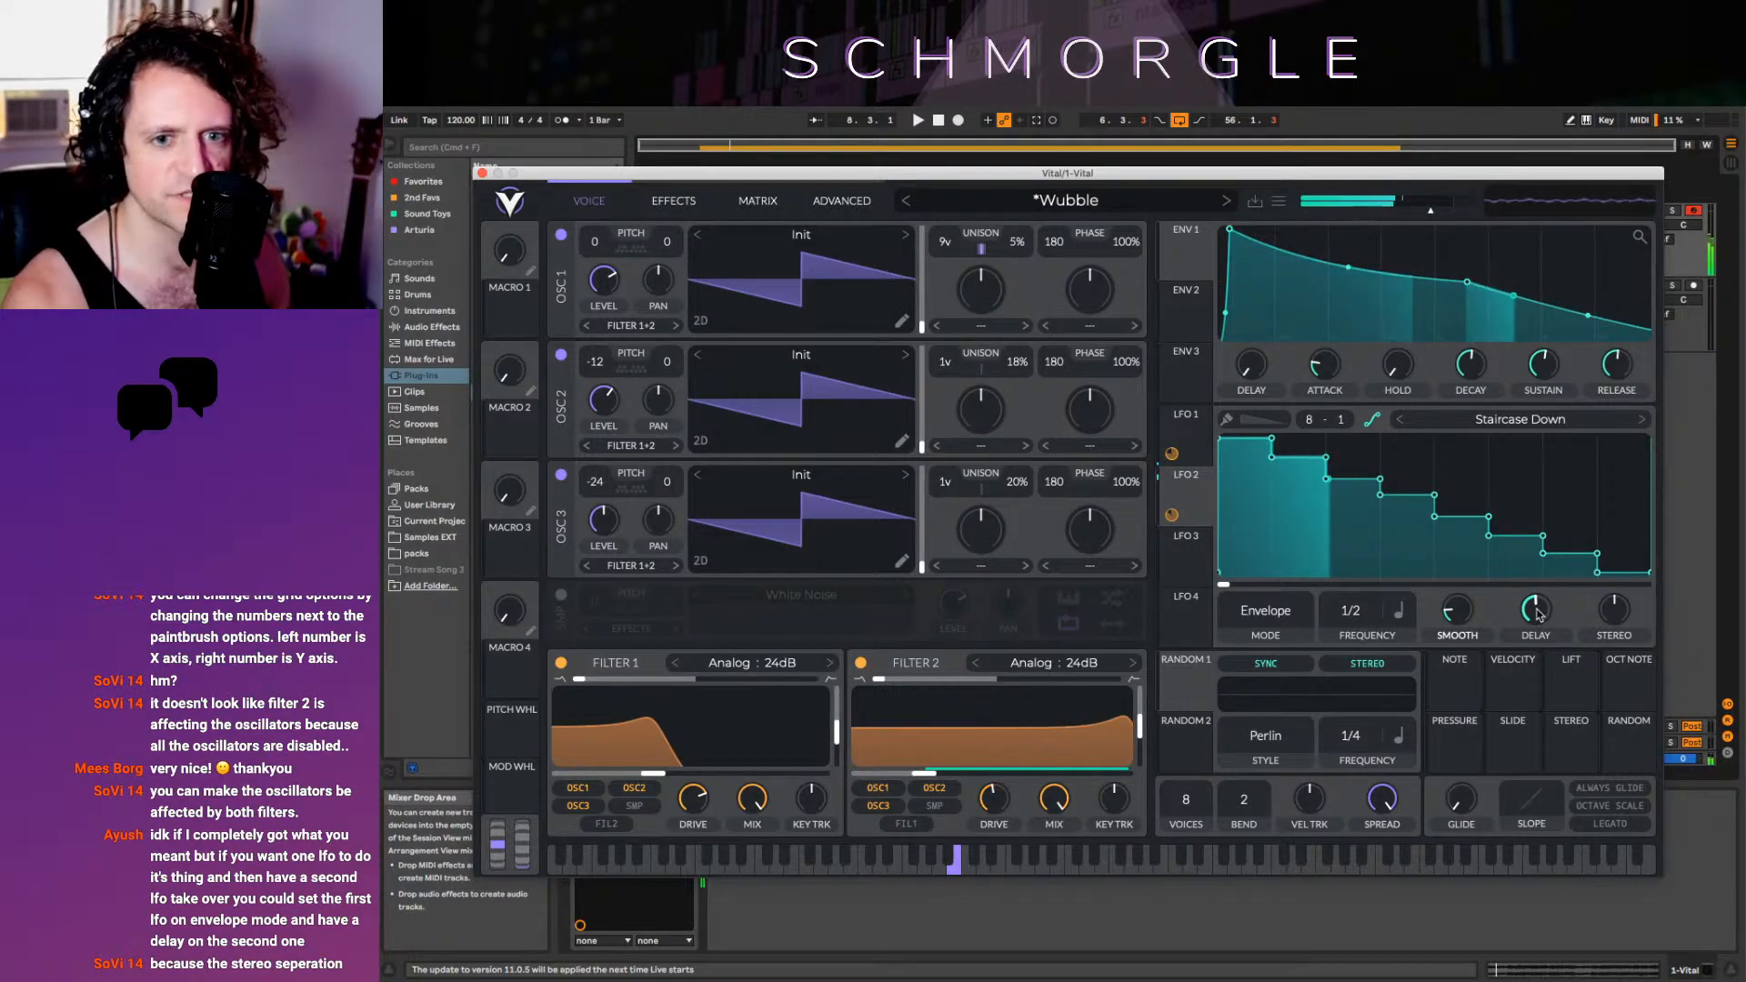
pyautogui.moveTo(1539, 615)
pyautogui.mouseDown()
pyautogui.moveTo(1542, 637)
pyautogui.moveTo(1542, 619)
pyautogui.mouseUp()
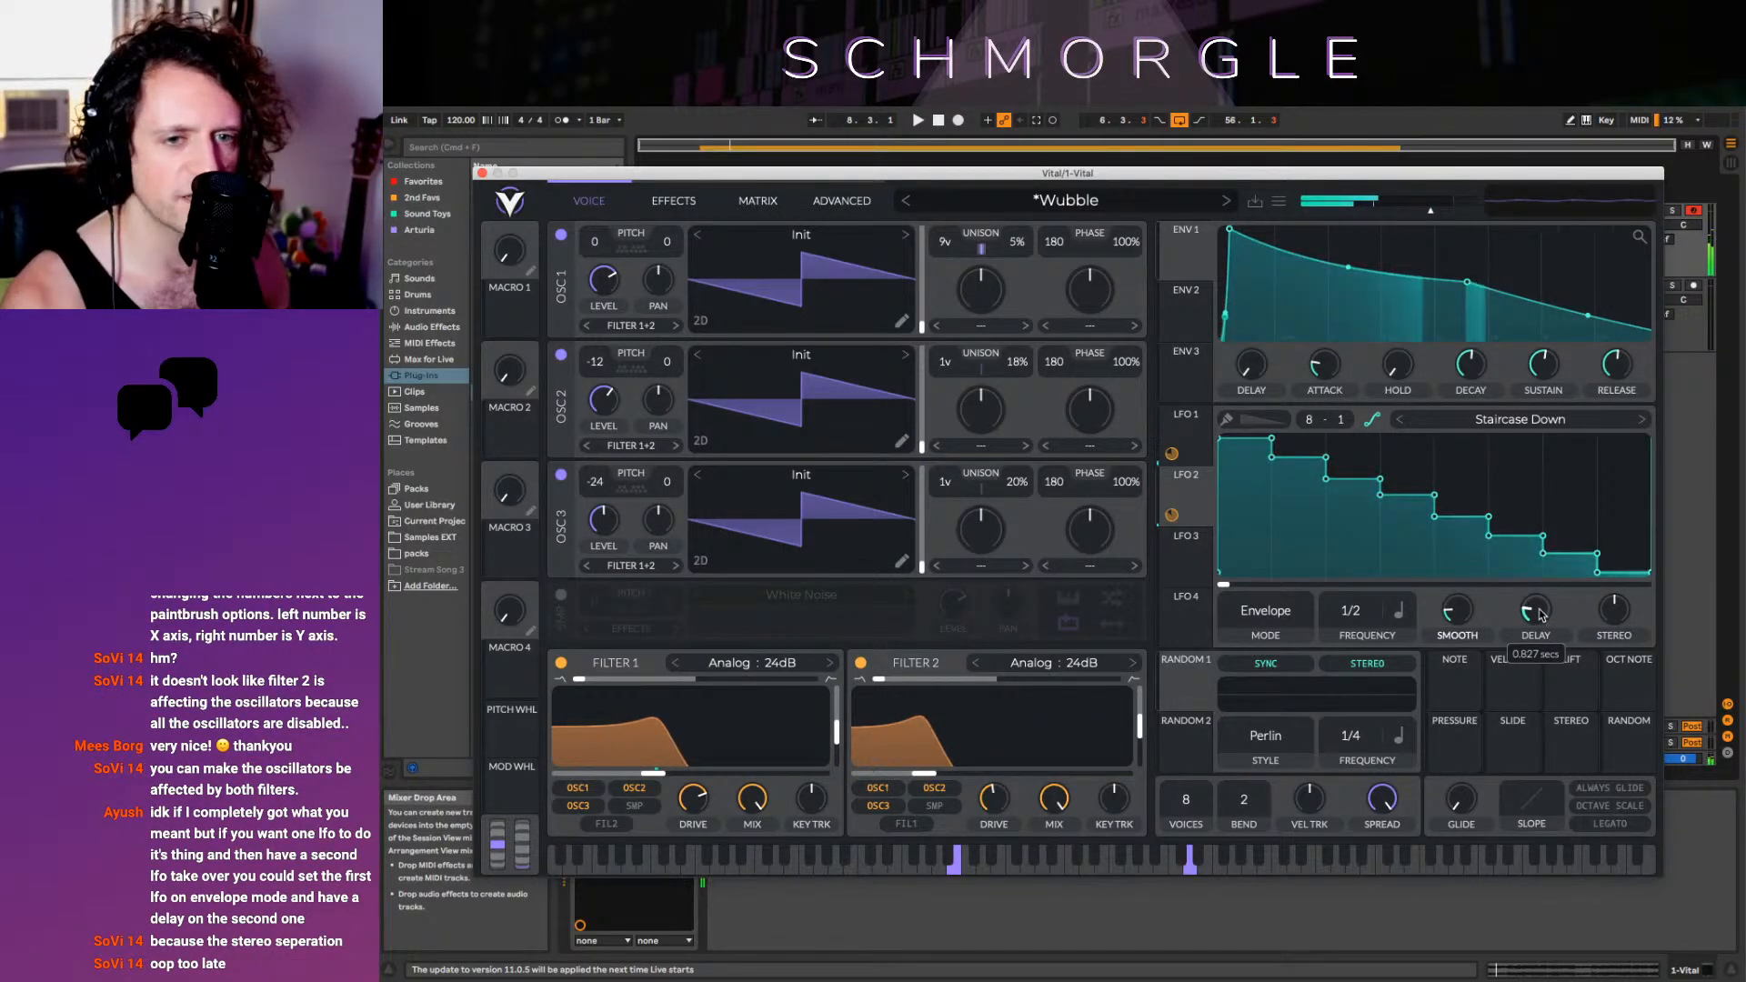
pyautogui.moveTo(1541, 613); pyautogui.dragTo(1541, 611)
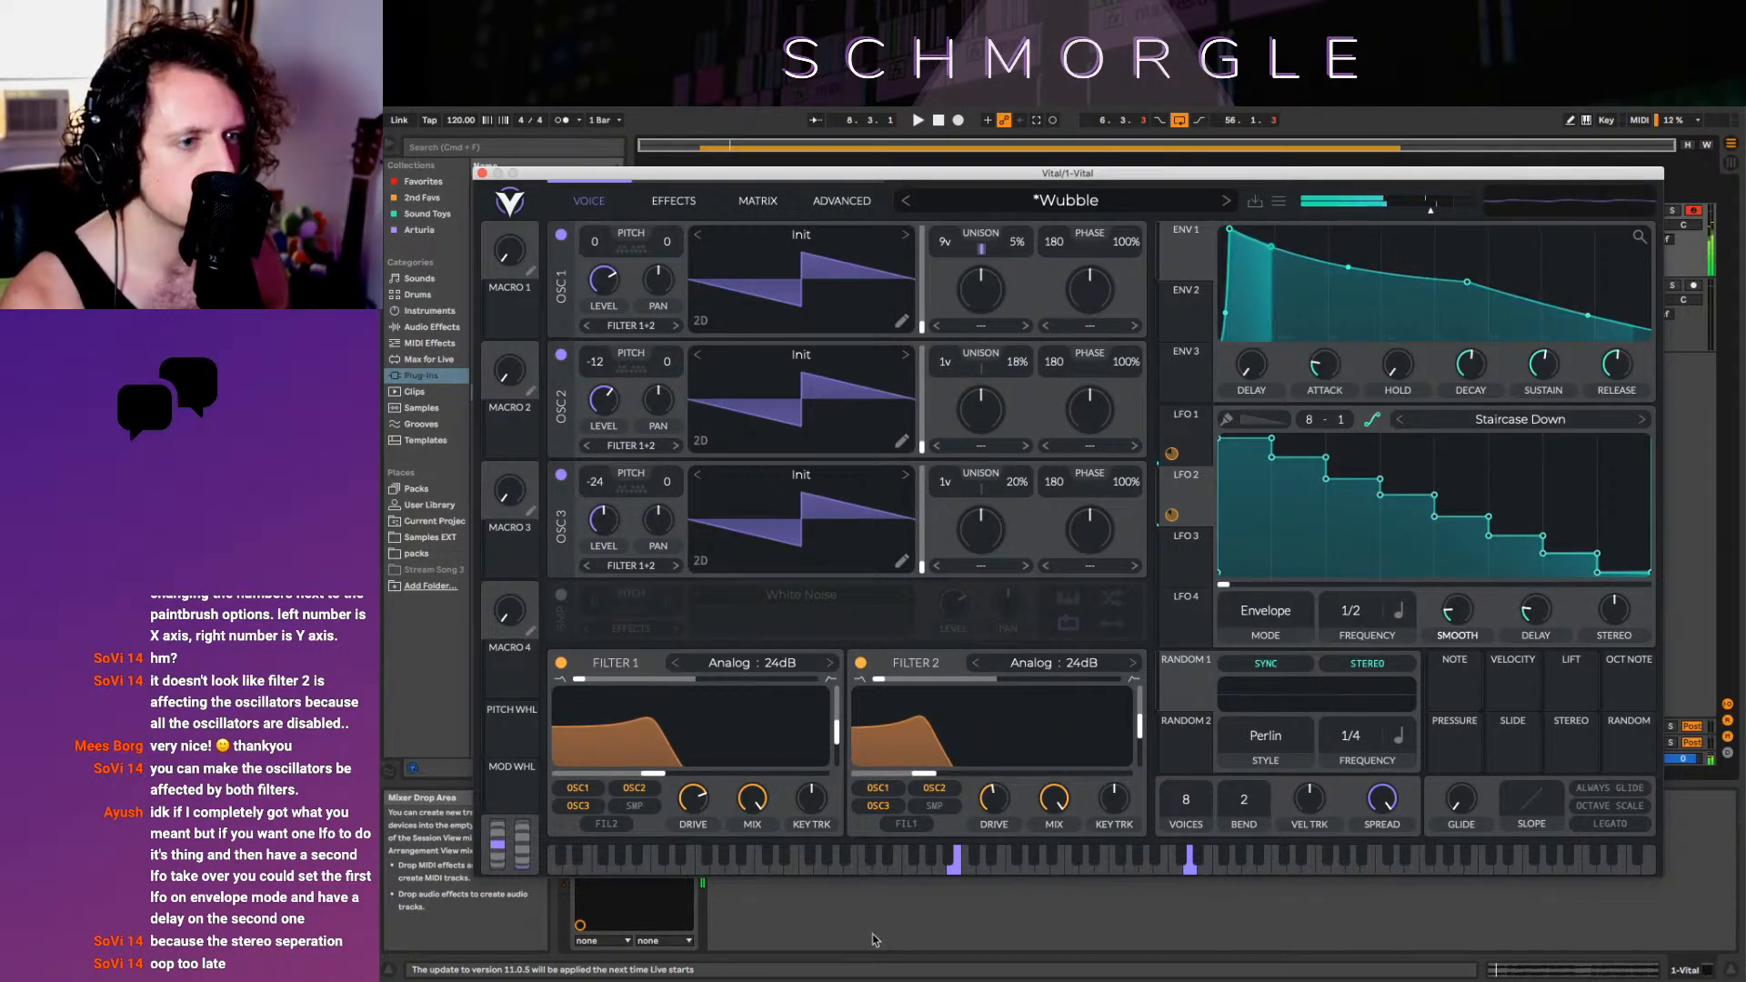
pyautogui.moveTo(928, 779); pyautogui.dragTo(881, 778)
pyautogui.moveTo(988, 754); pyautogui.dragTo(992, 767)
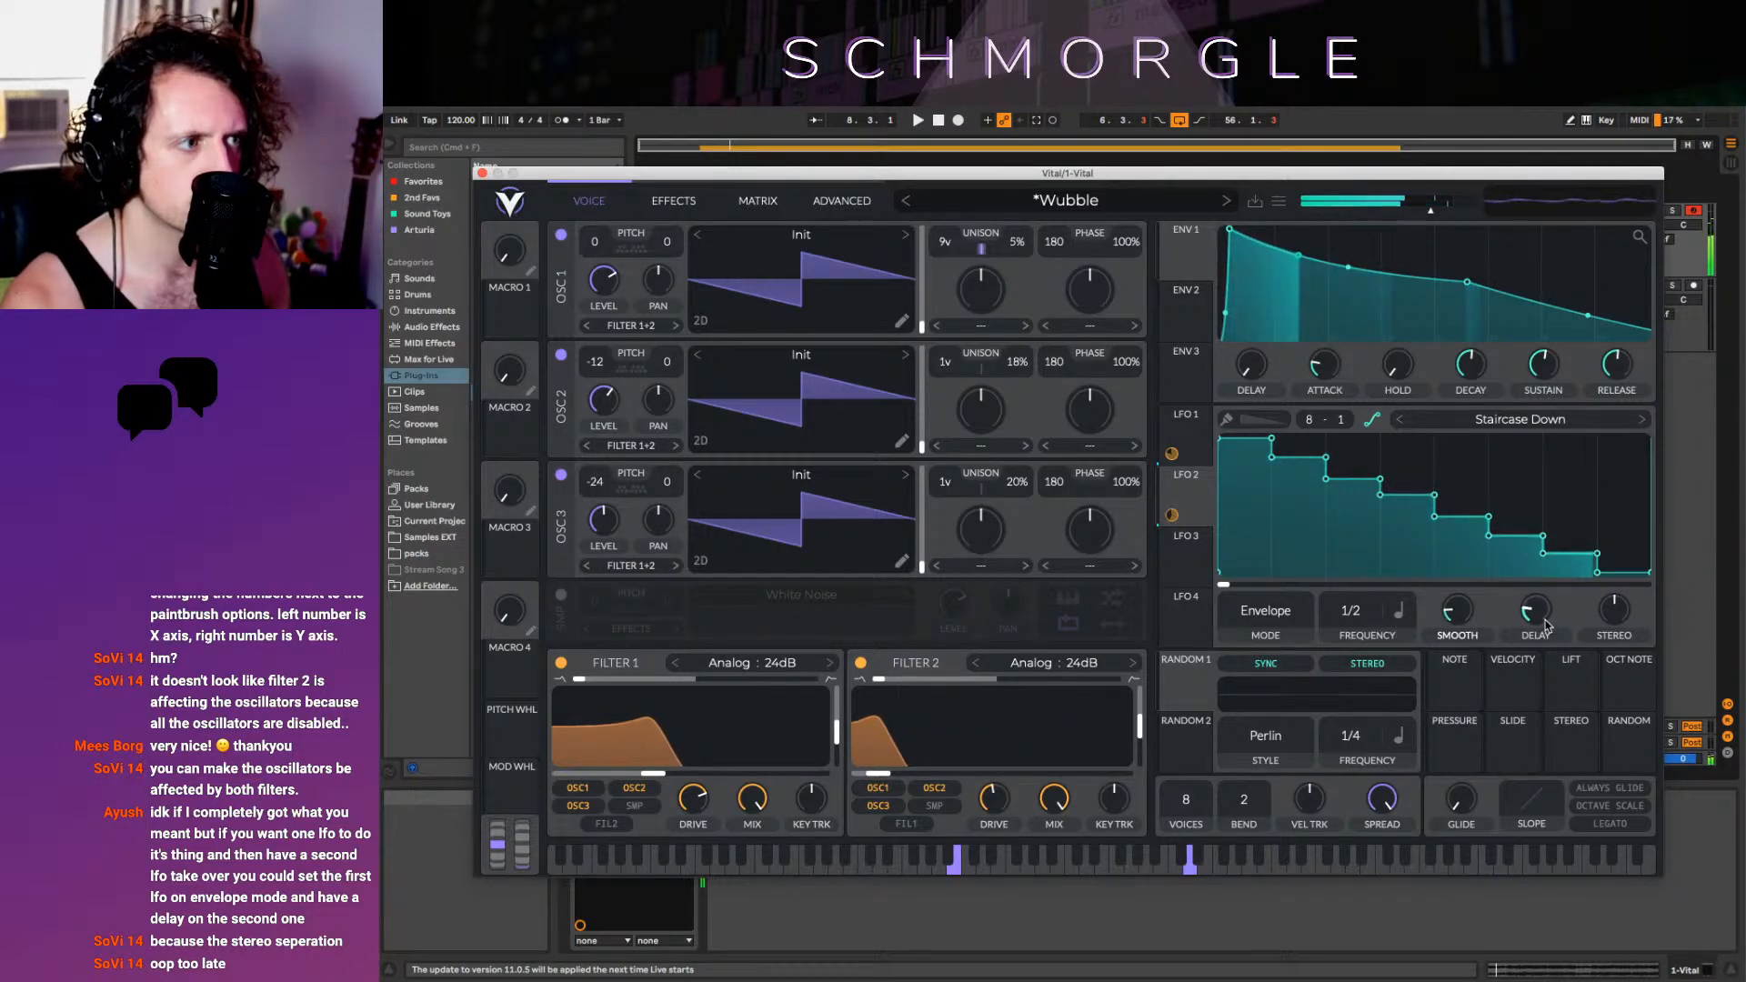
pyautogui.moveTo(1538, 618); pyautogui.dragTo(1535, 634)
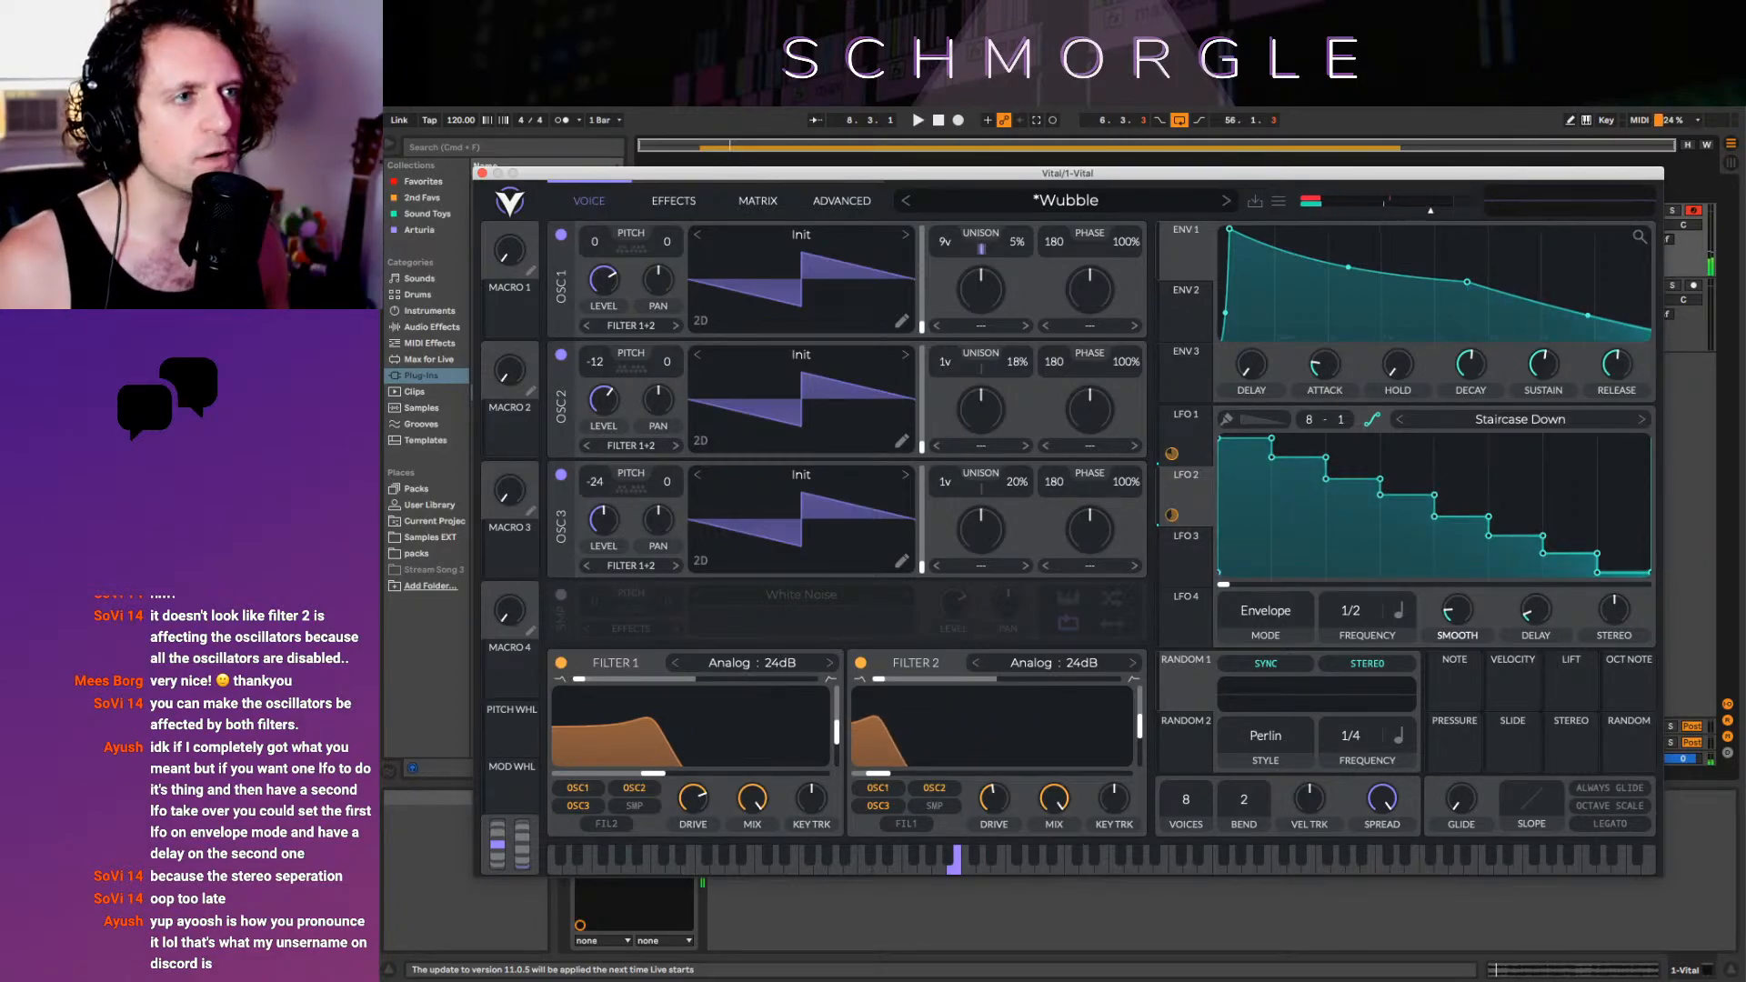
# Save the current patch as a preset named "Almost Something"
pyautogui.click(1278, 201)
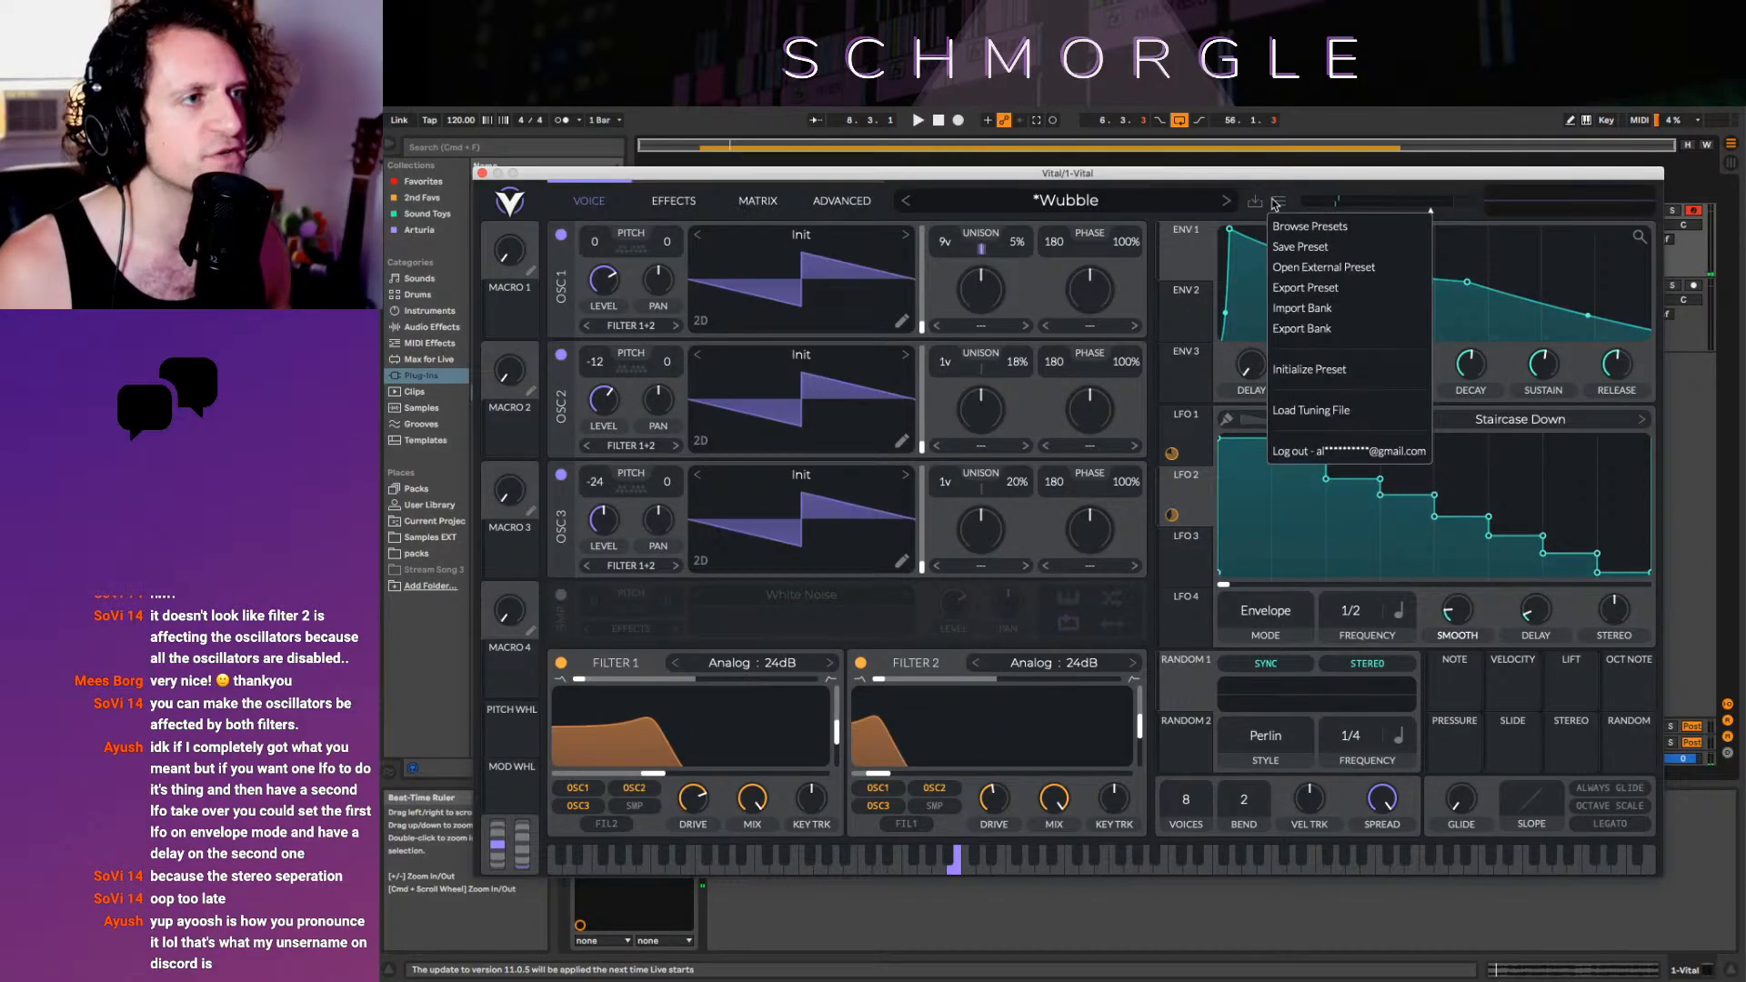
pyautogui.click(1282, 246)
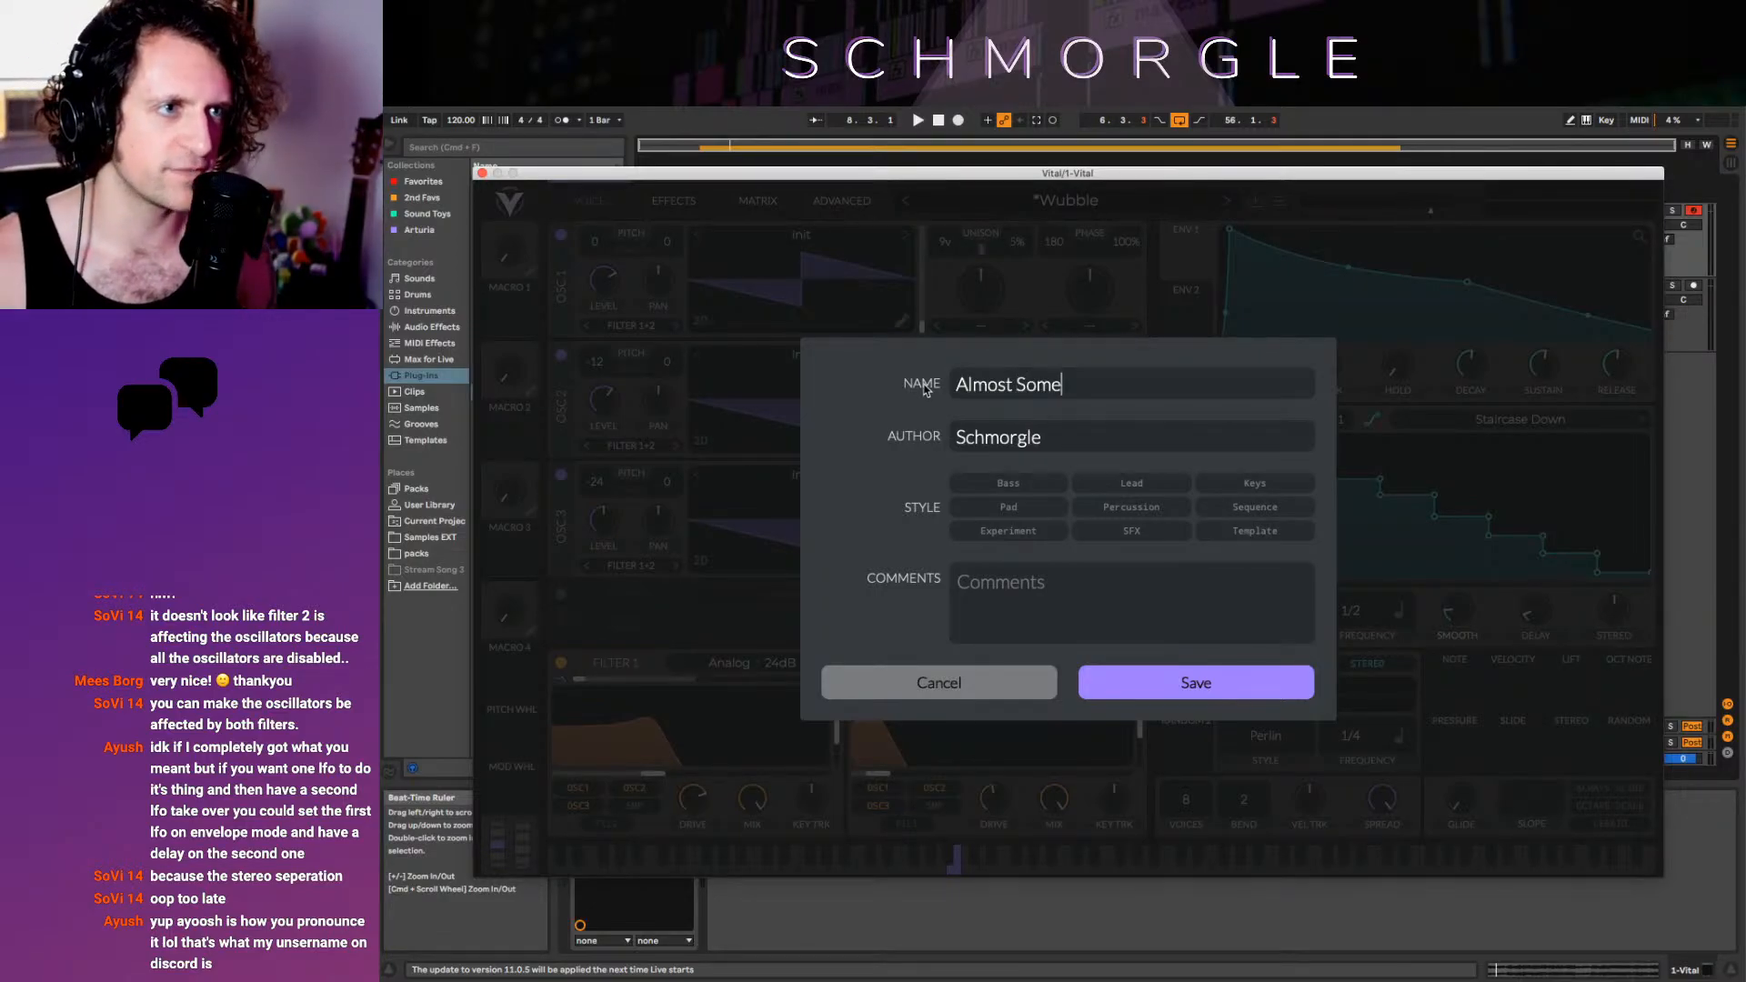
pyautogui.write('Almost Something')
pyautogui.press('Return')
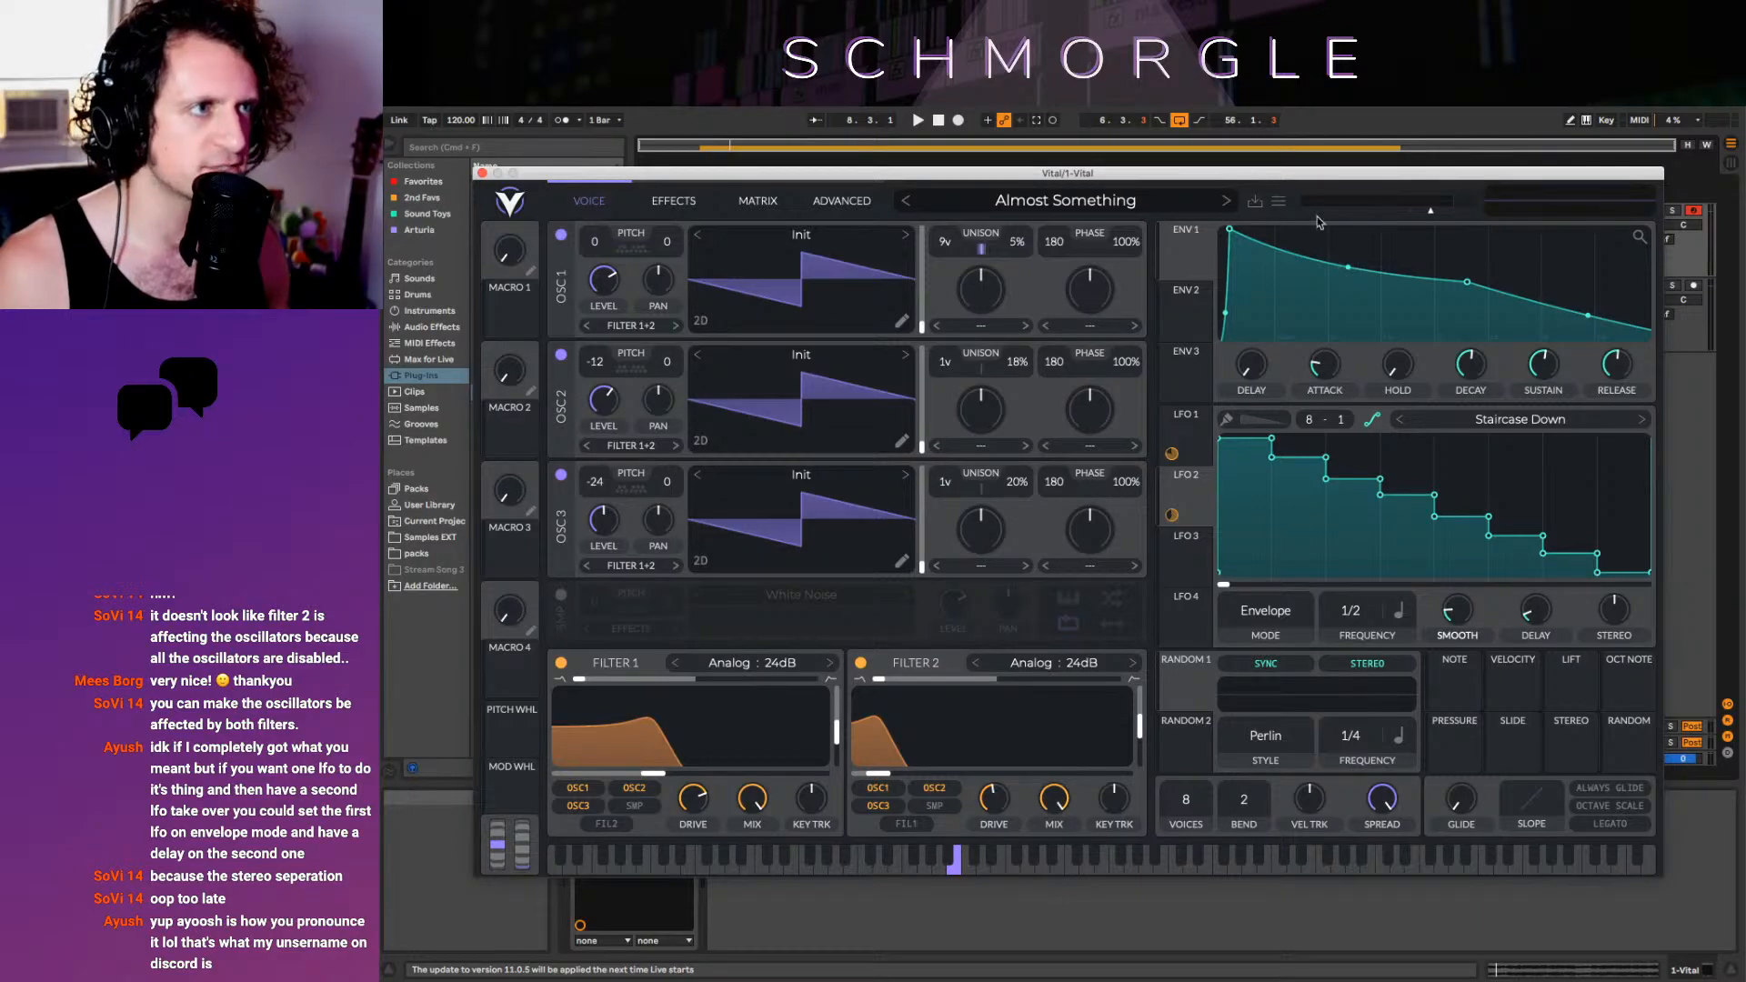
# Initialize a fresh preset and enable the sampler with its White Noise source
pyautogui.click(1273, 203)
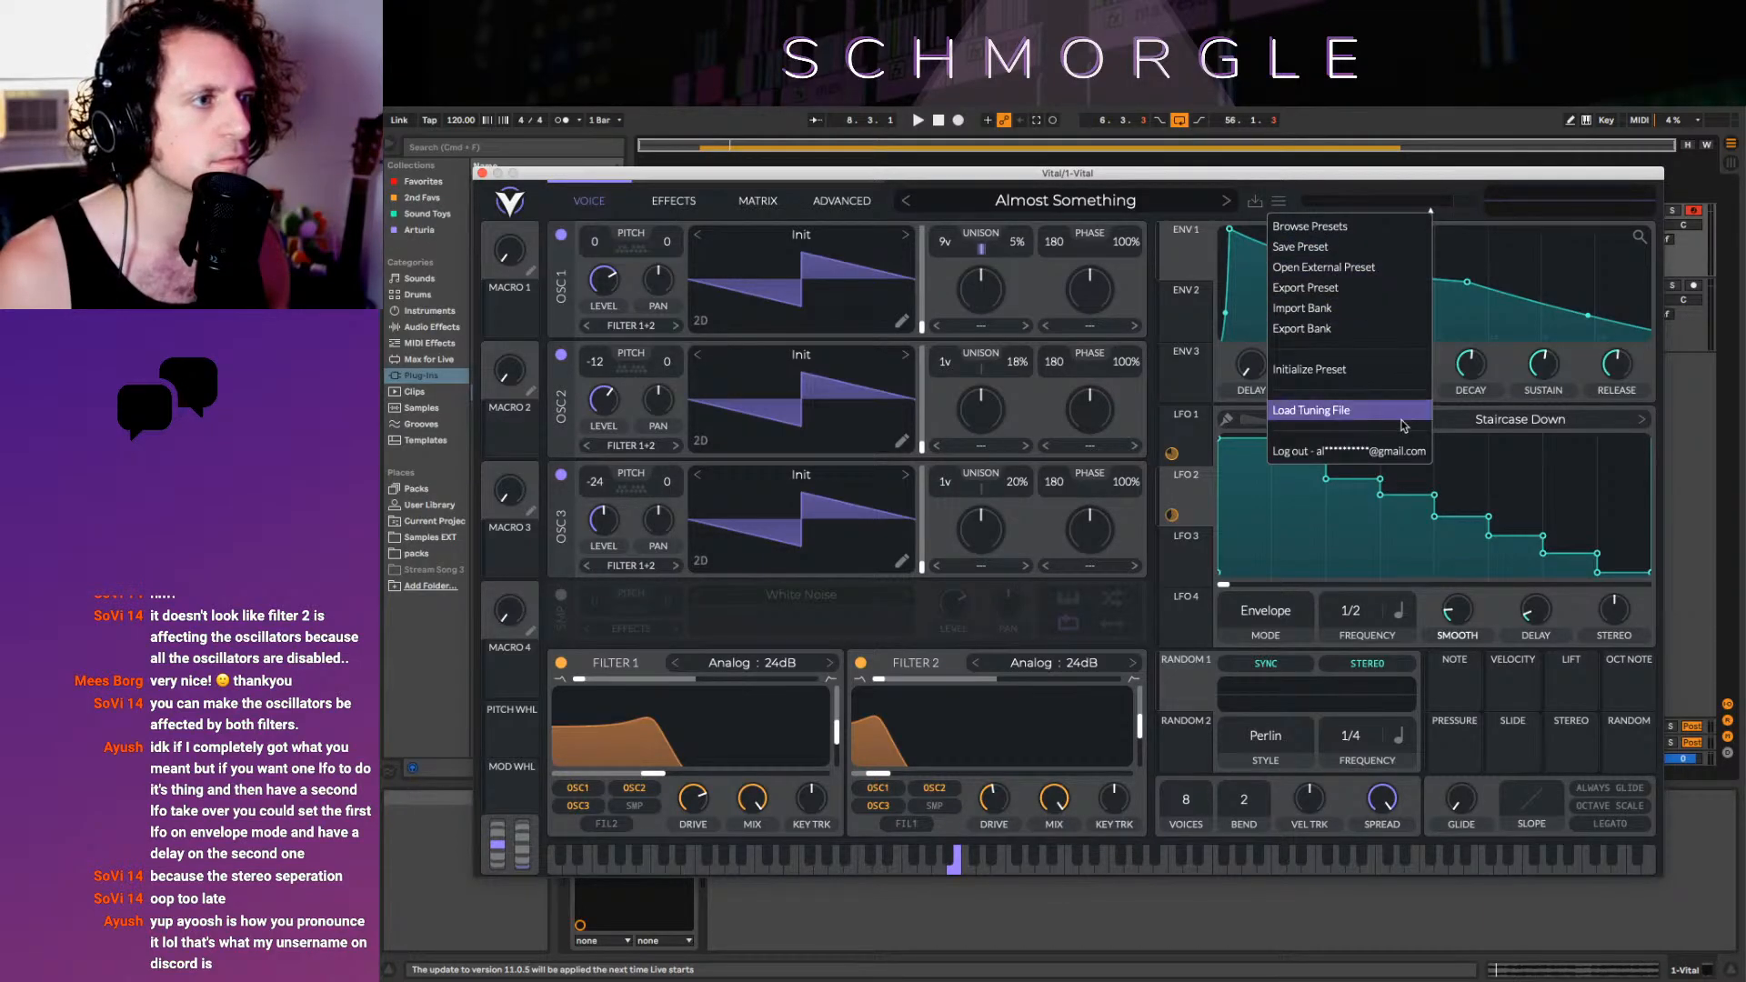
pyautogui.click(1387, 383)
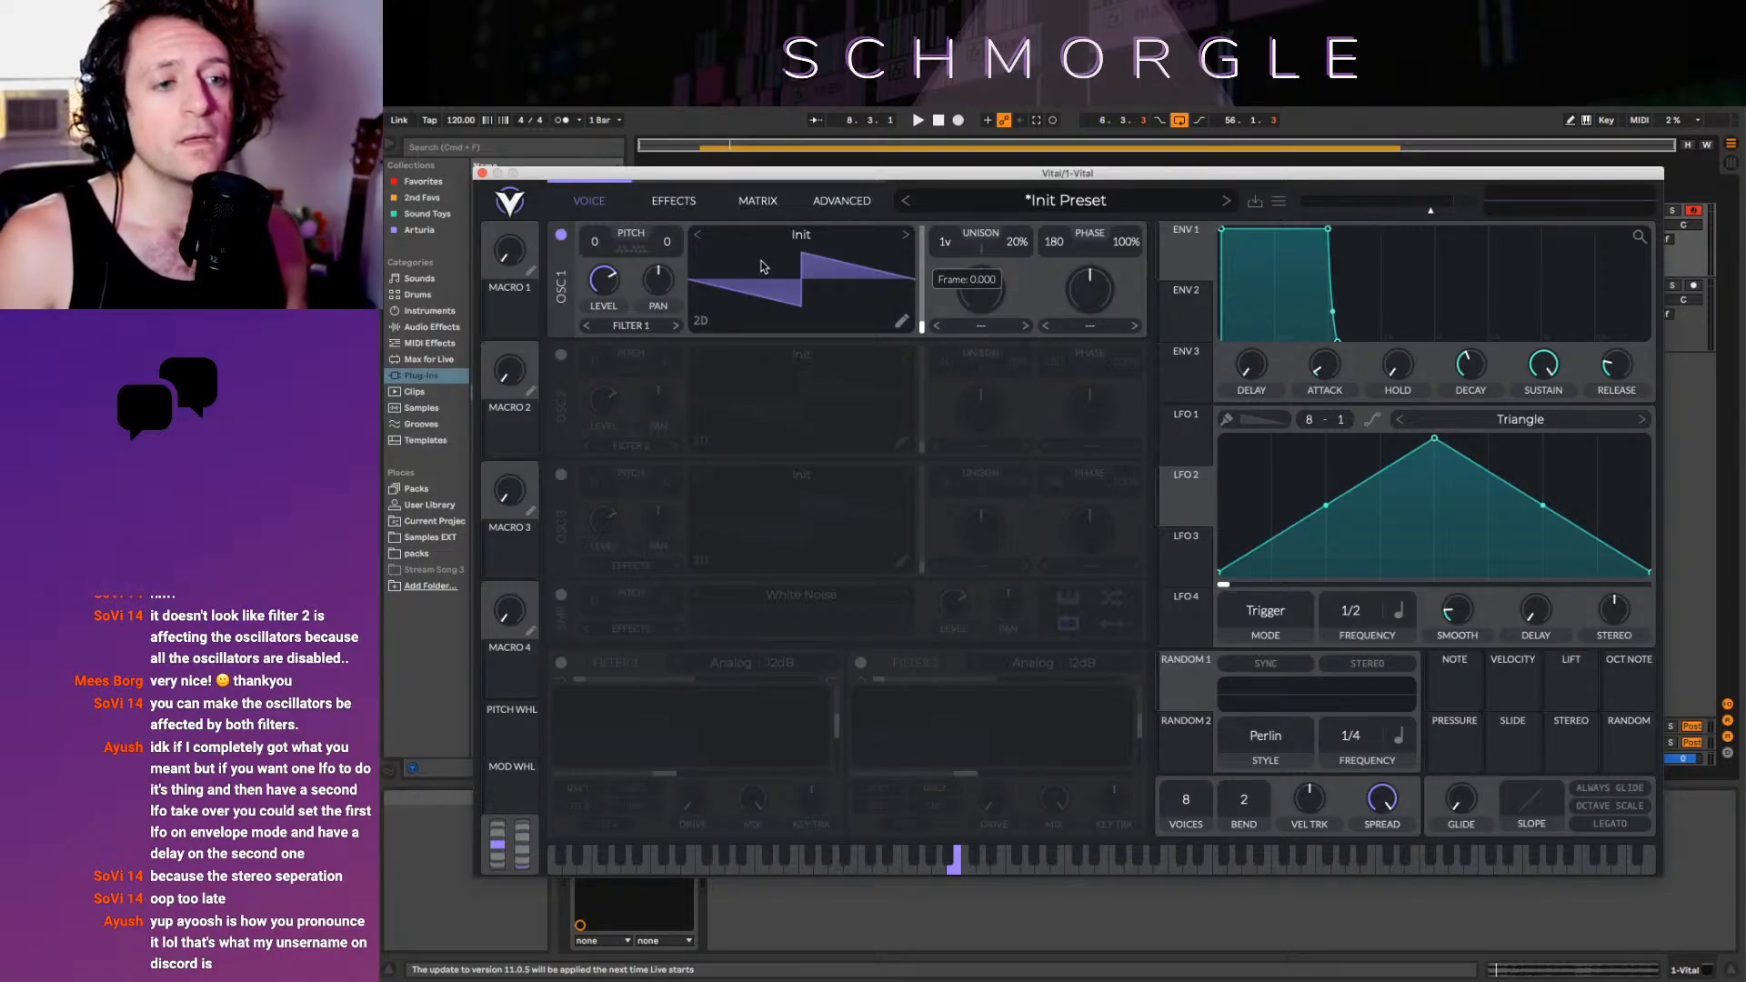
pyautogui.click(561, 595)
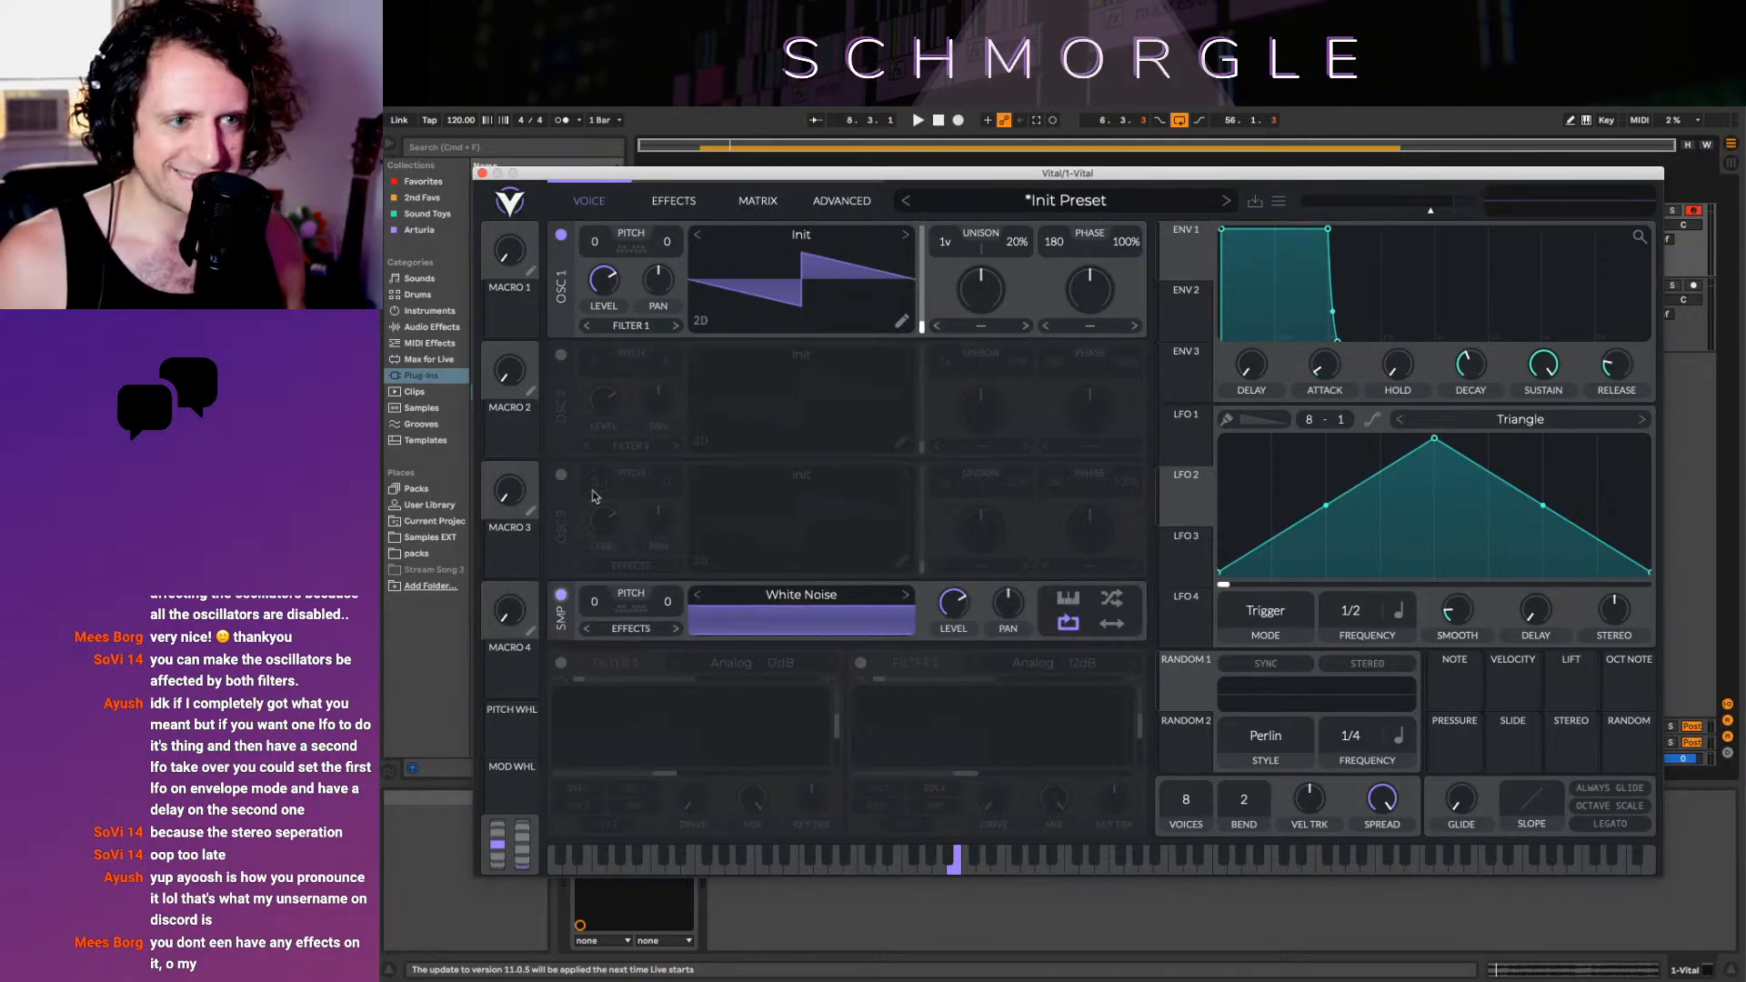
# Switch to Finder and search the whole Mac for "meaty bass"
pyautogui.click(396, 946)
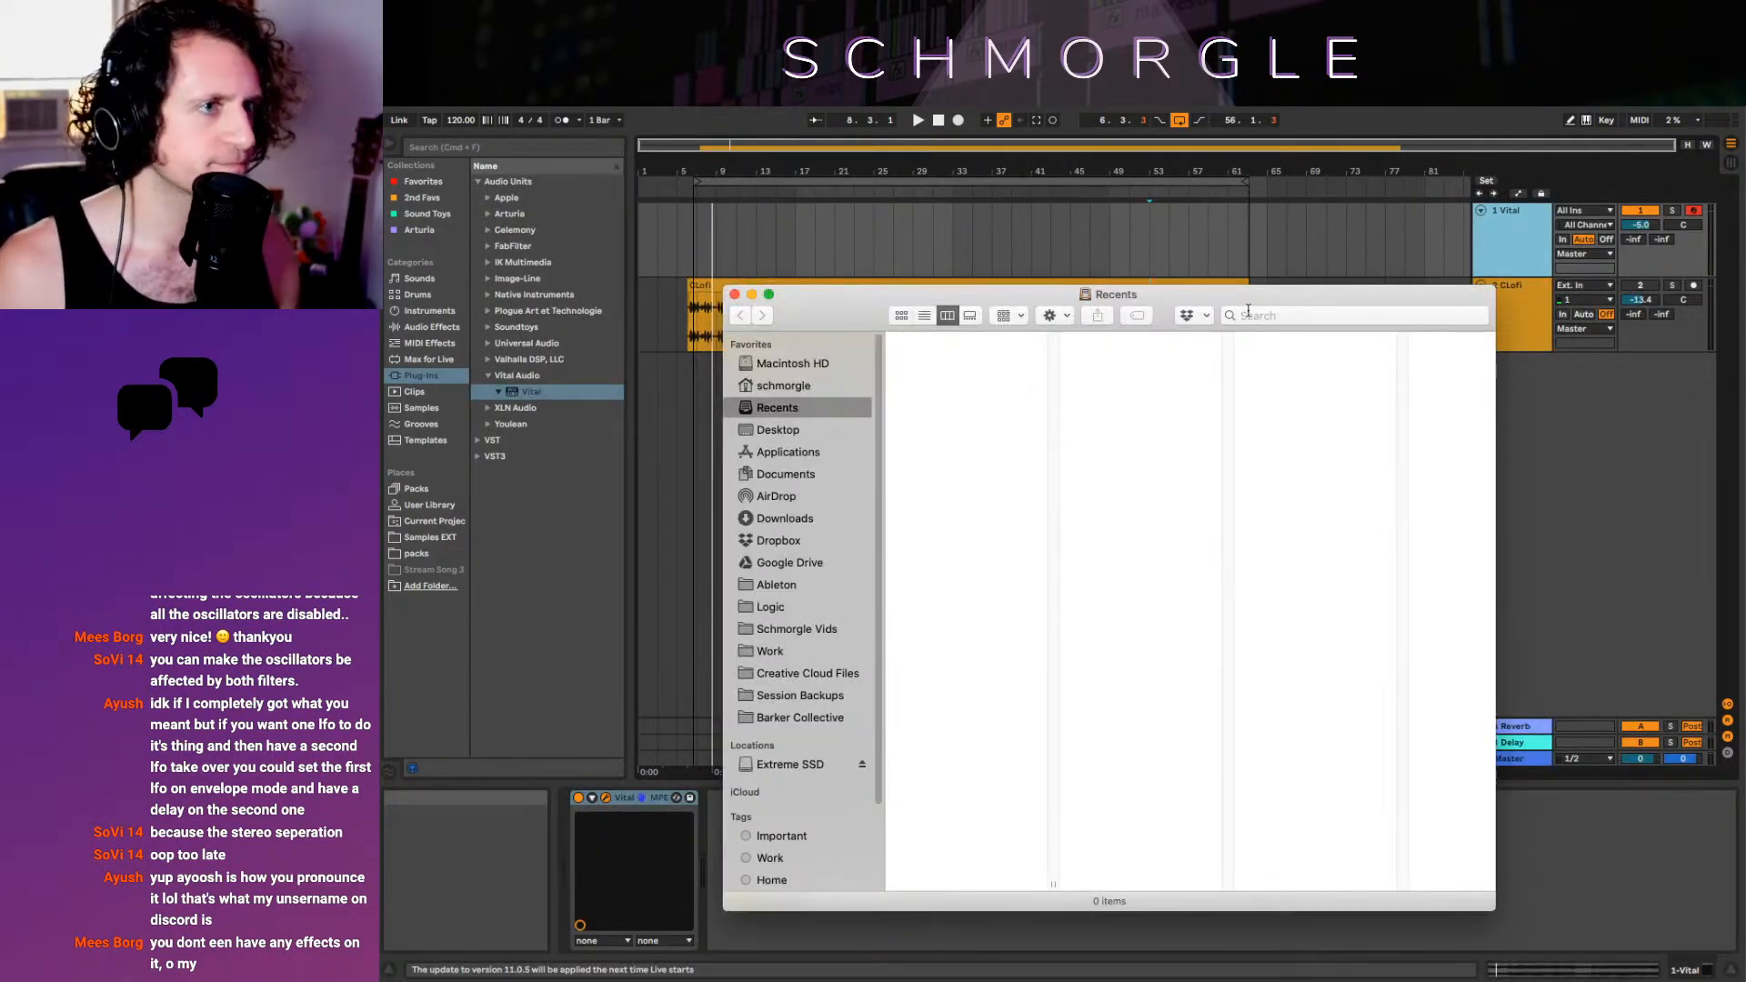
pyautogui.click(1267, 318)
pyautogui.write('meaty bass')
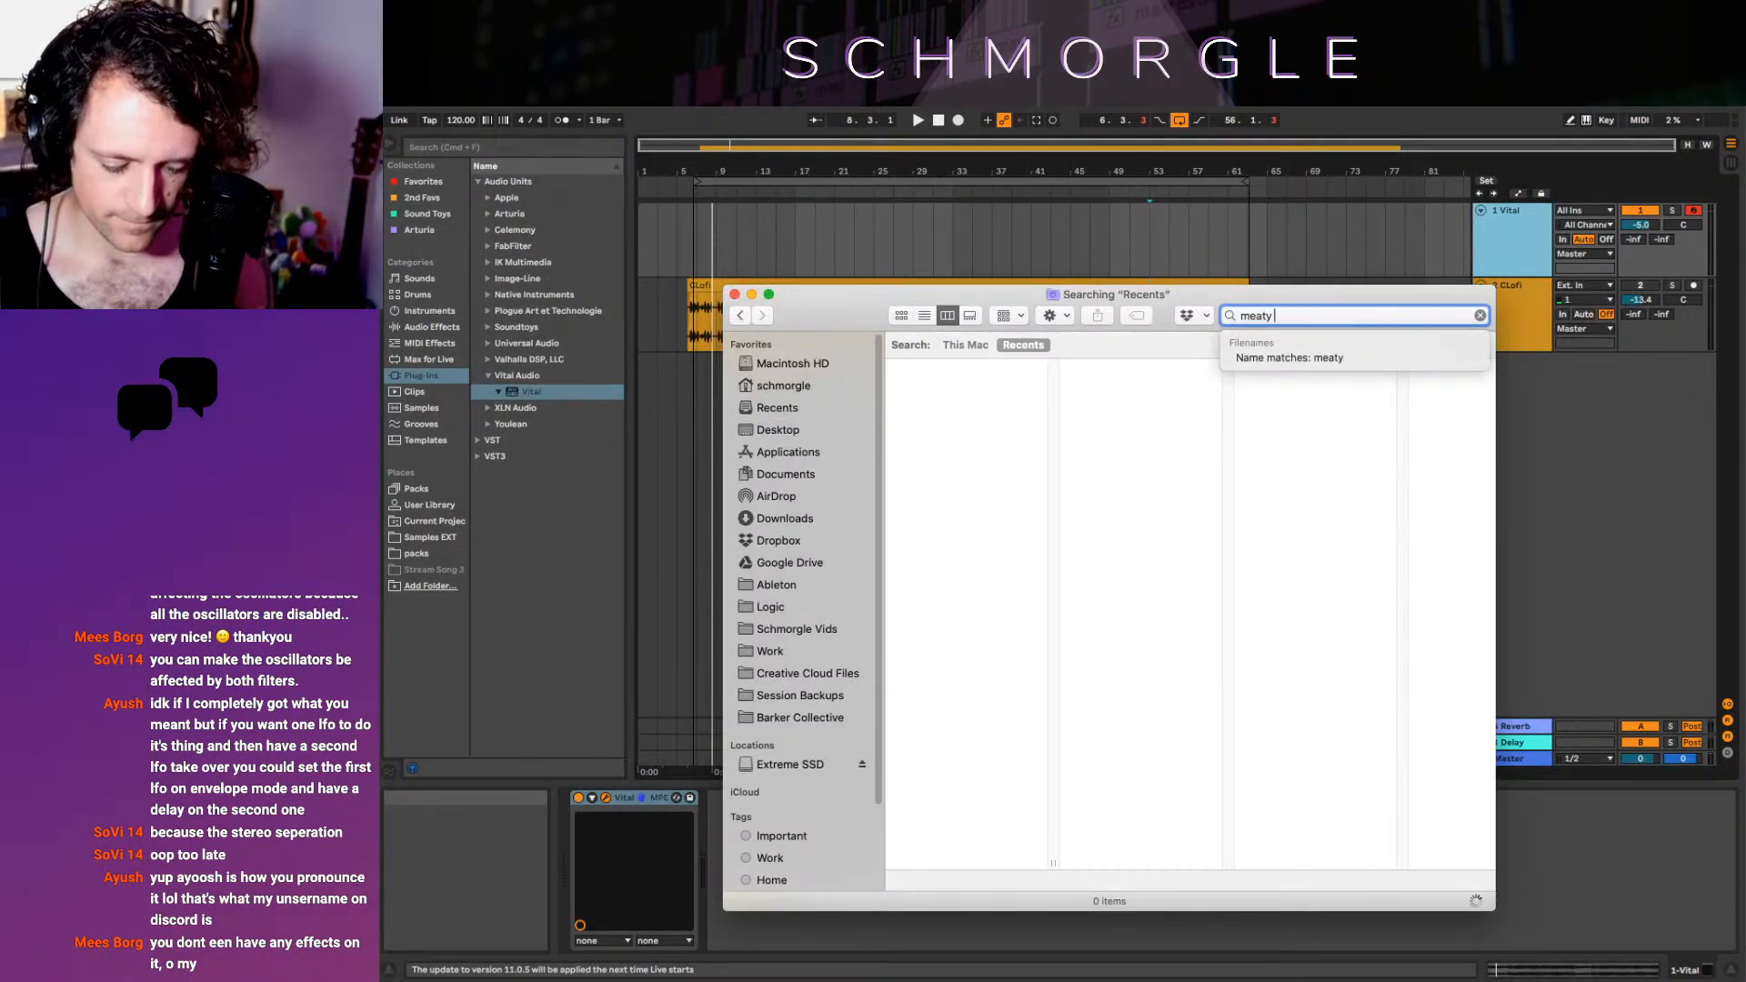
pyautogui.press('Return')
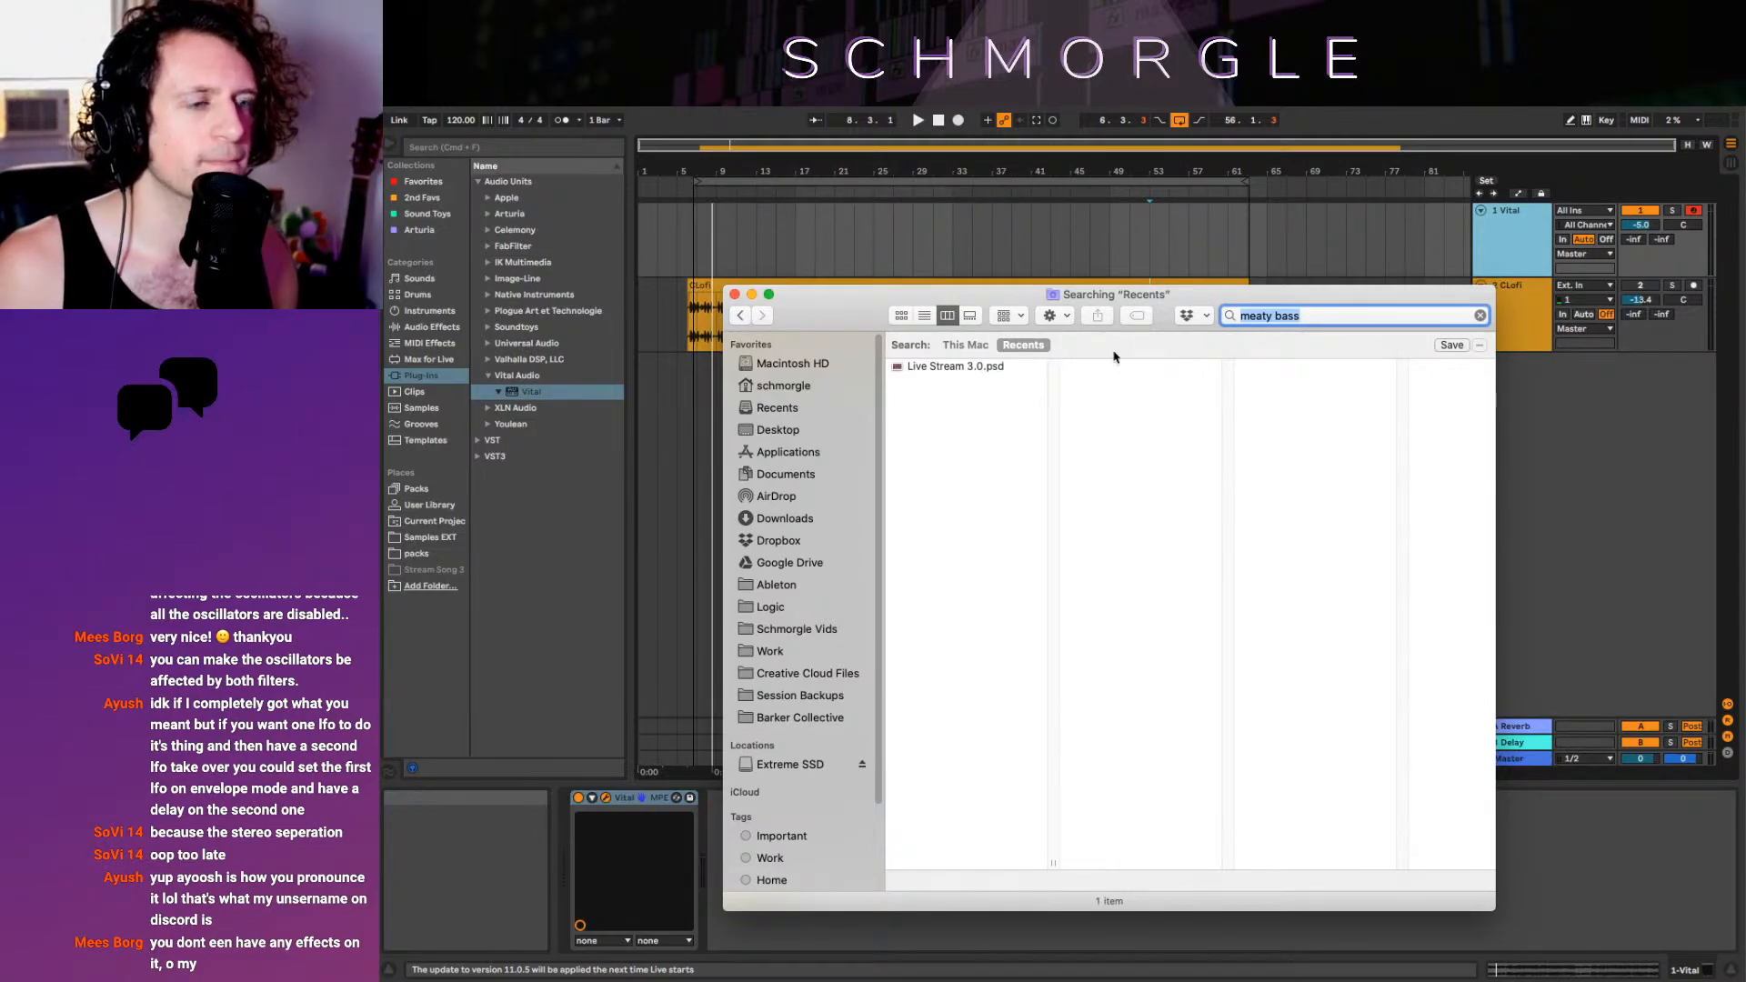
pyautogui.scroll(-3, 788, 701)
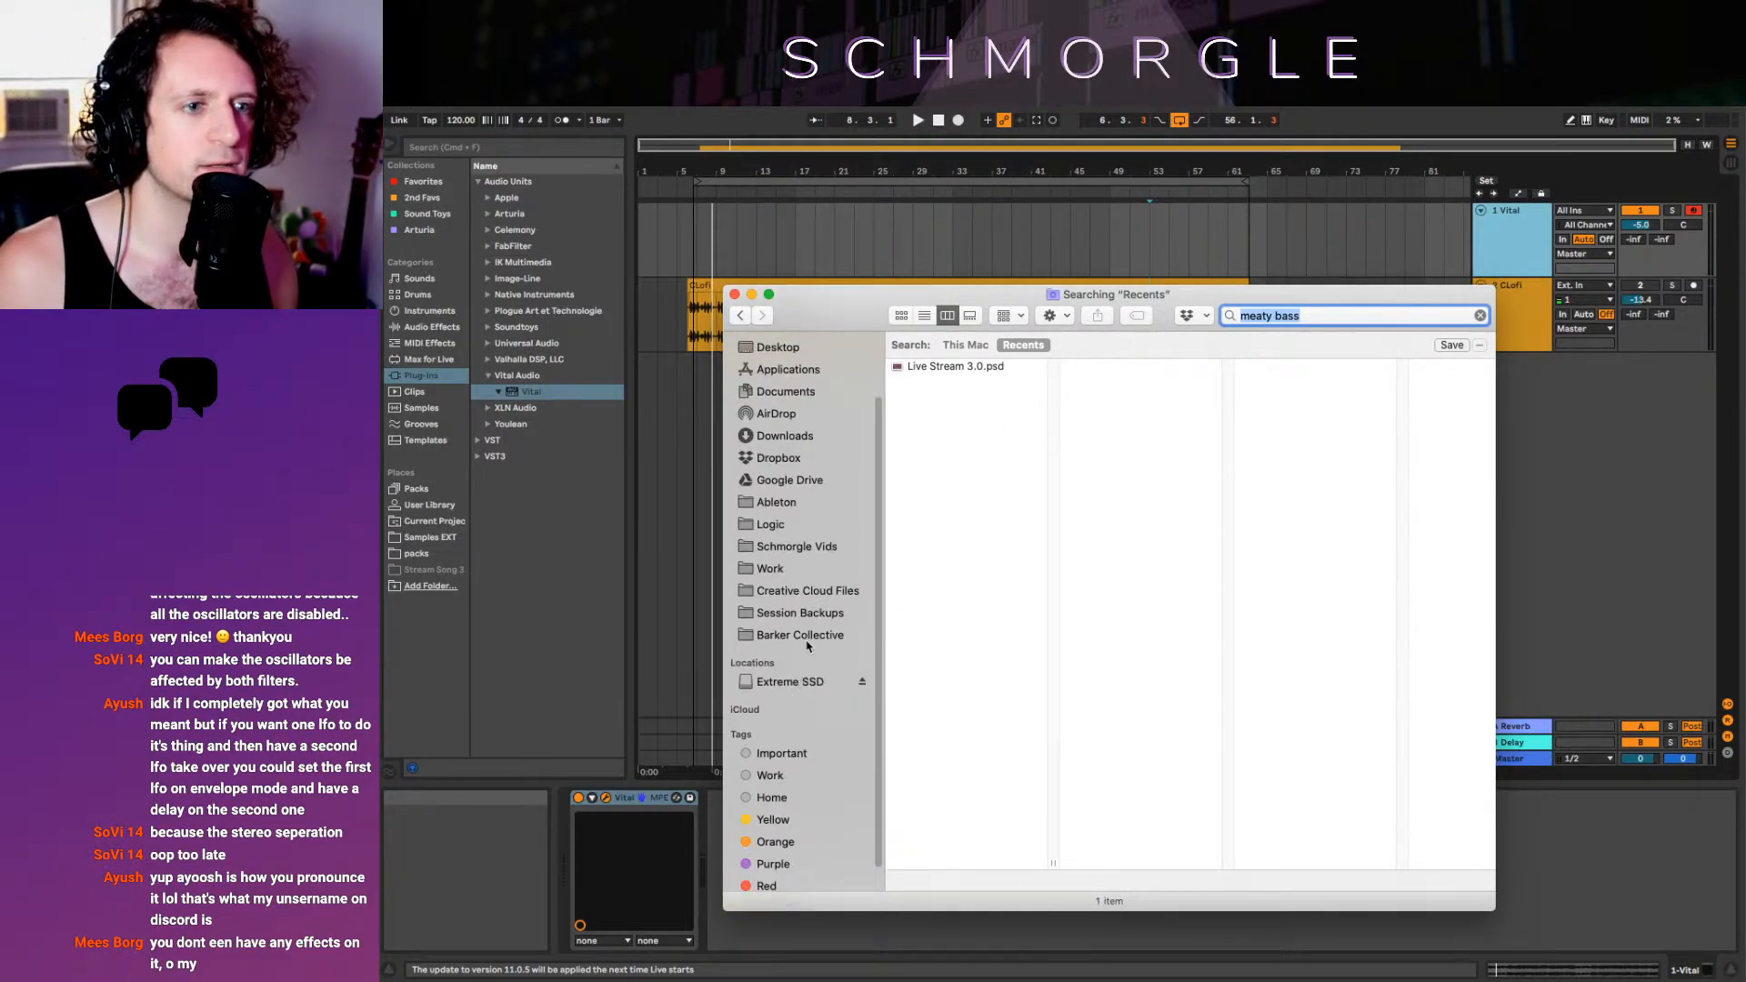
pyautogui.click(1307, 314)
pyautogui.write('meat')
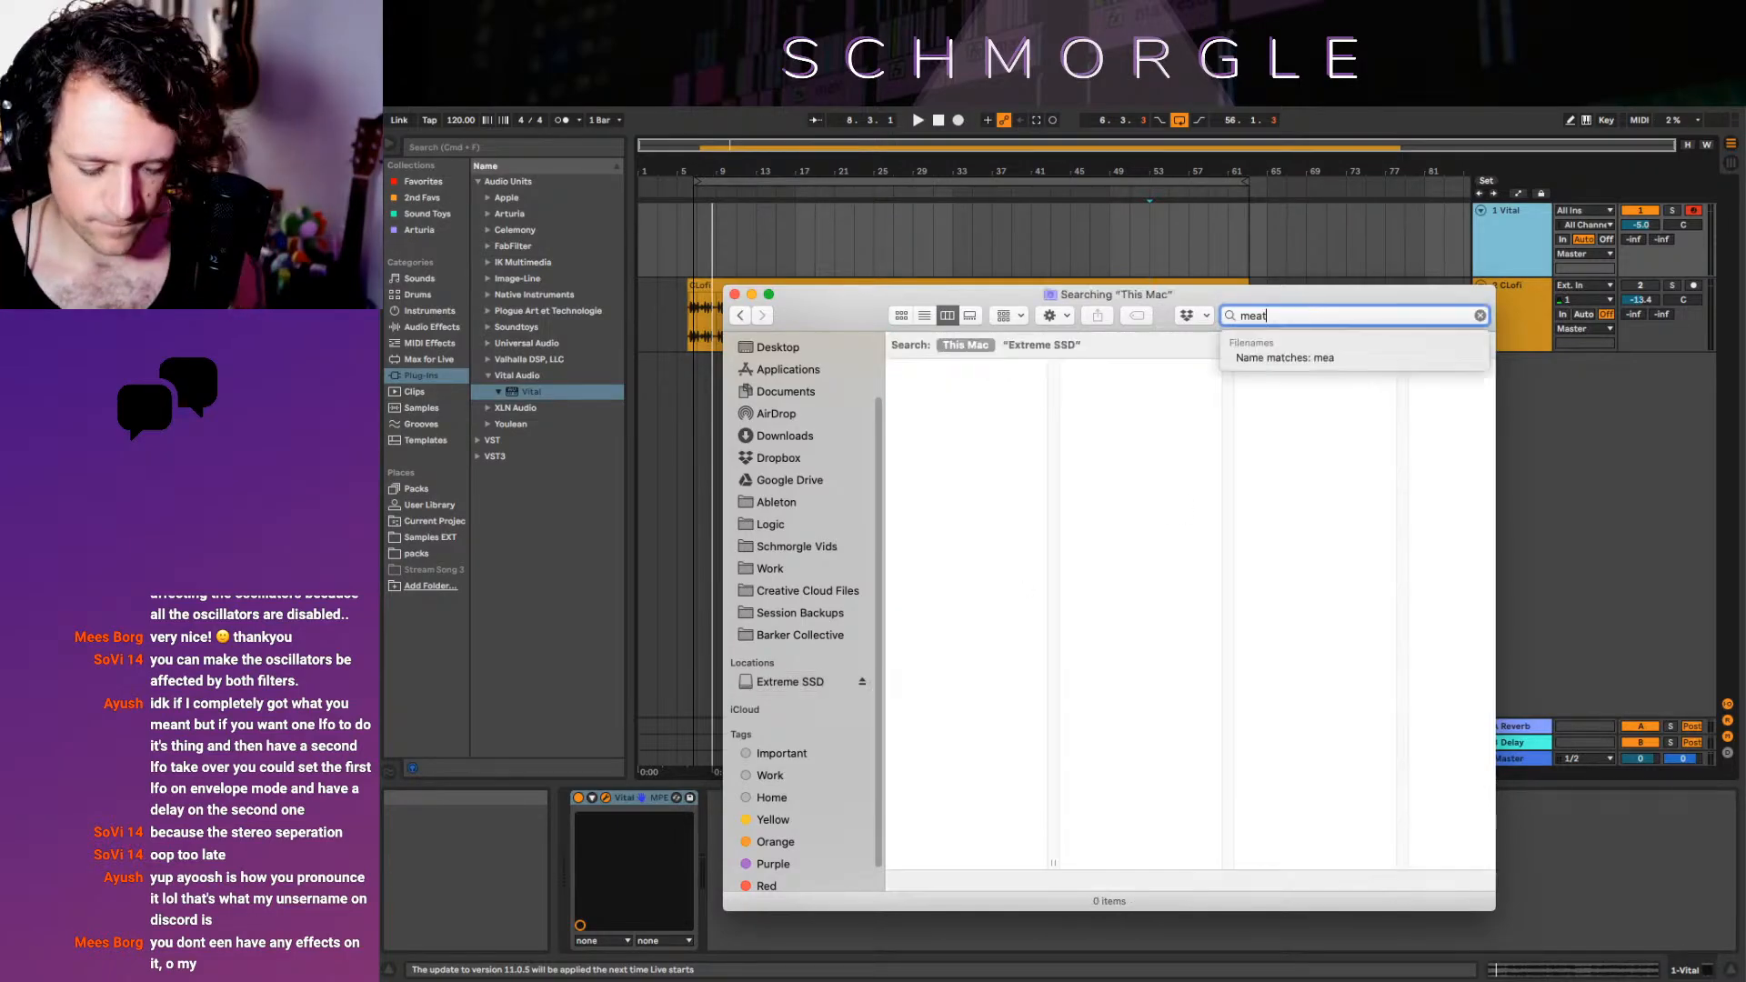
pyautogui.write('y bass')
# Preview the MEATY BASS audio files, including the donate, sub and low rez versions and MEATY BASS.mp3
pyautogui.click(955, 459)
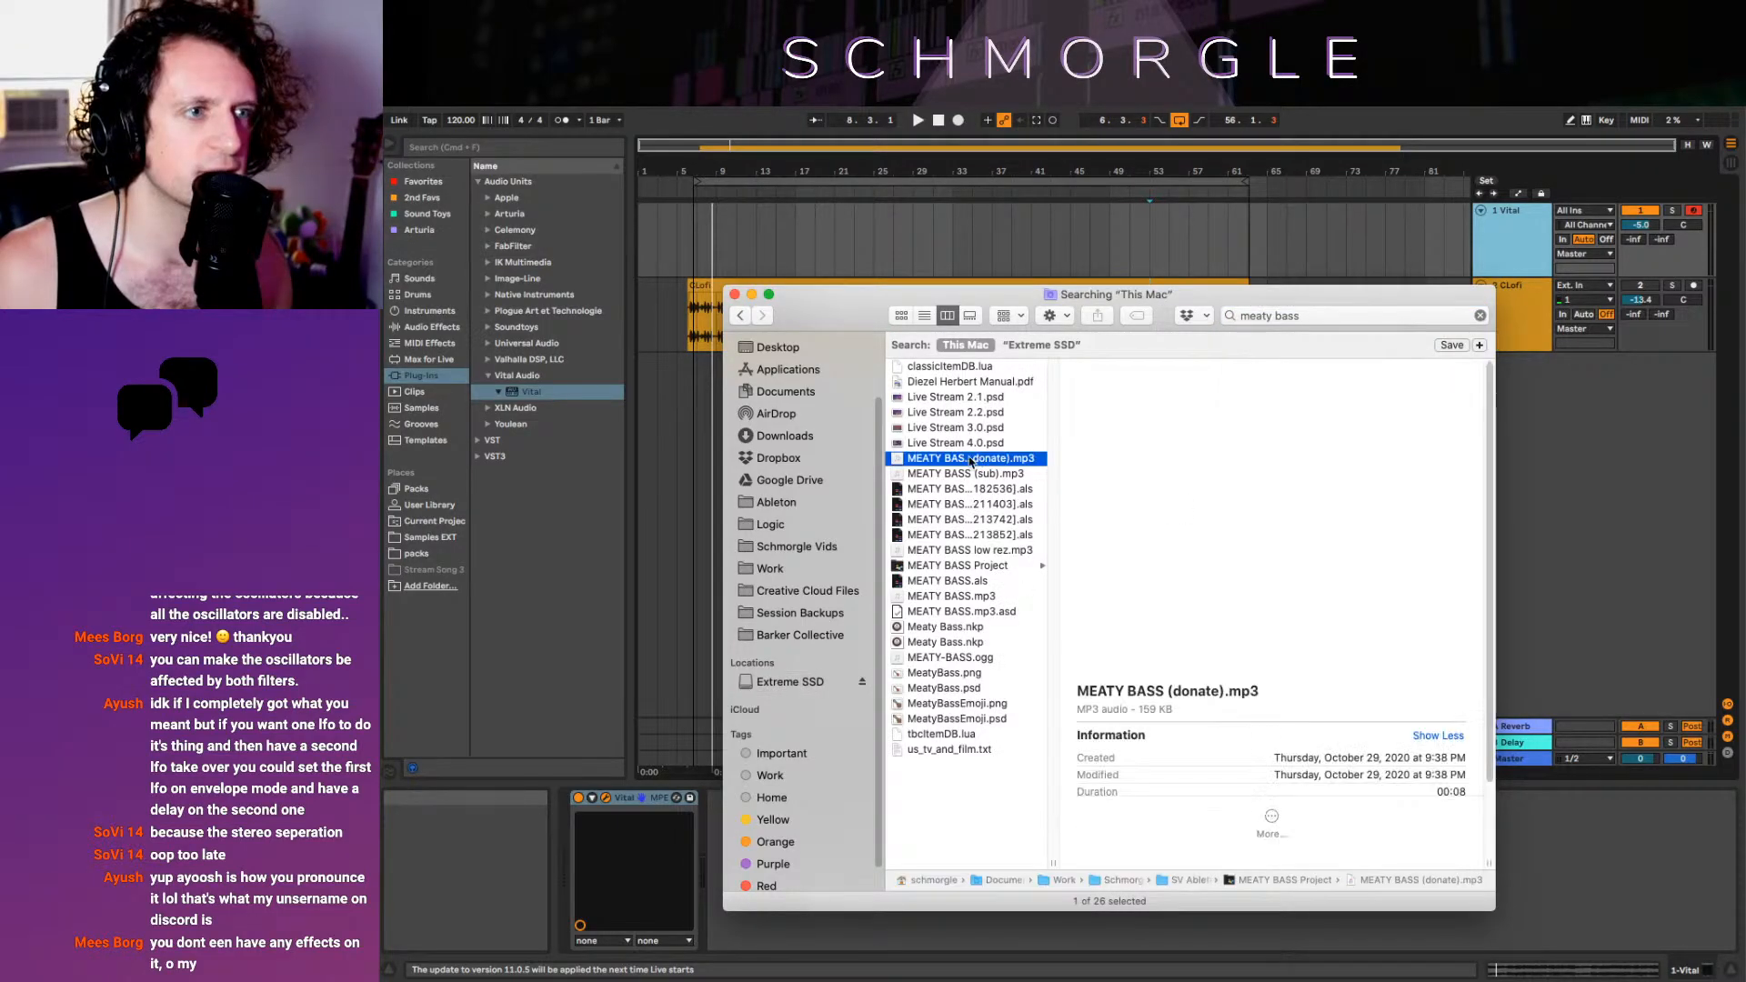
pyautogui.press('space')
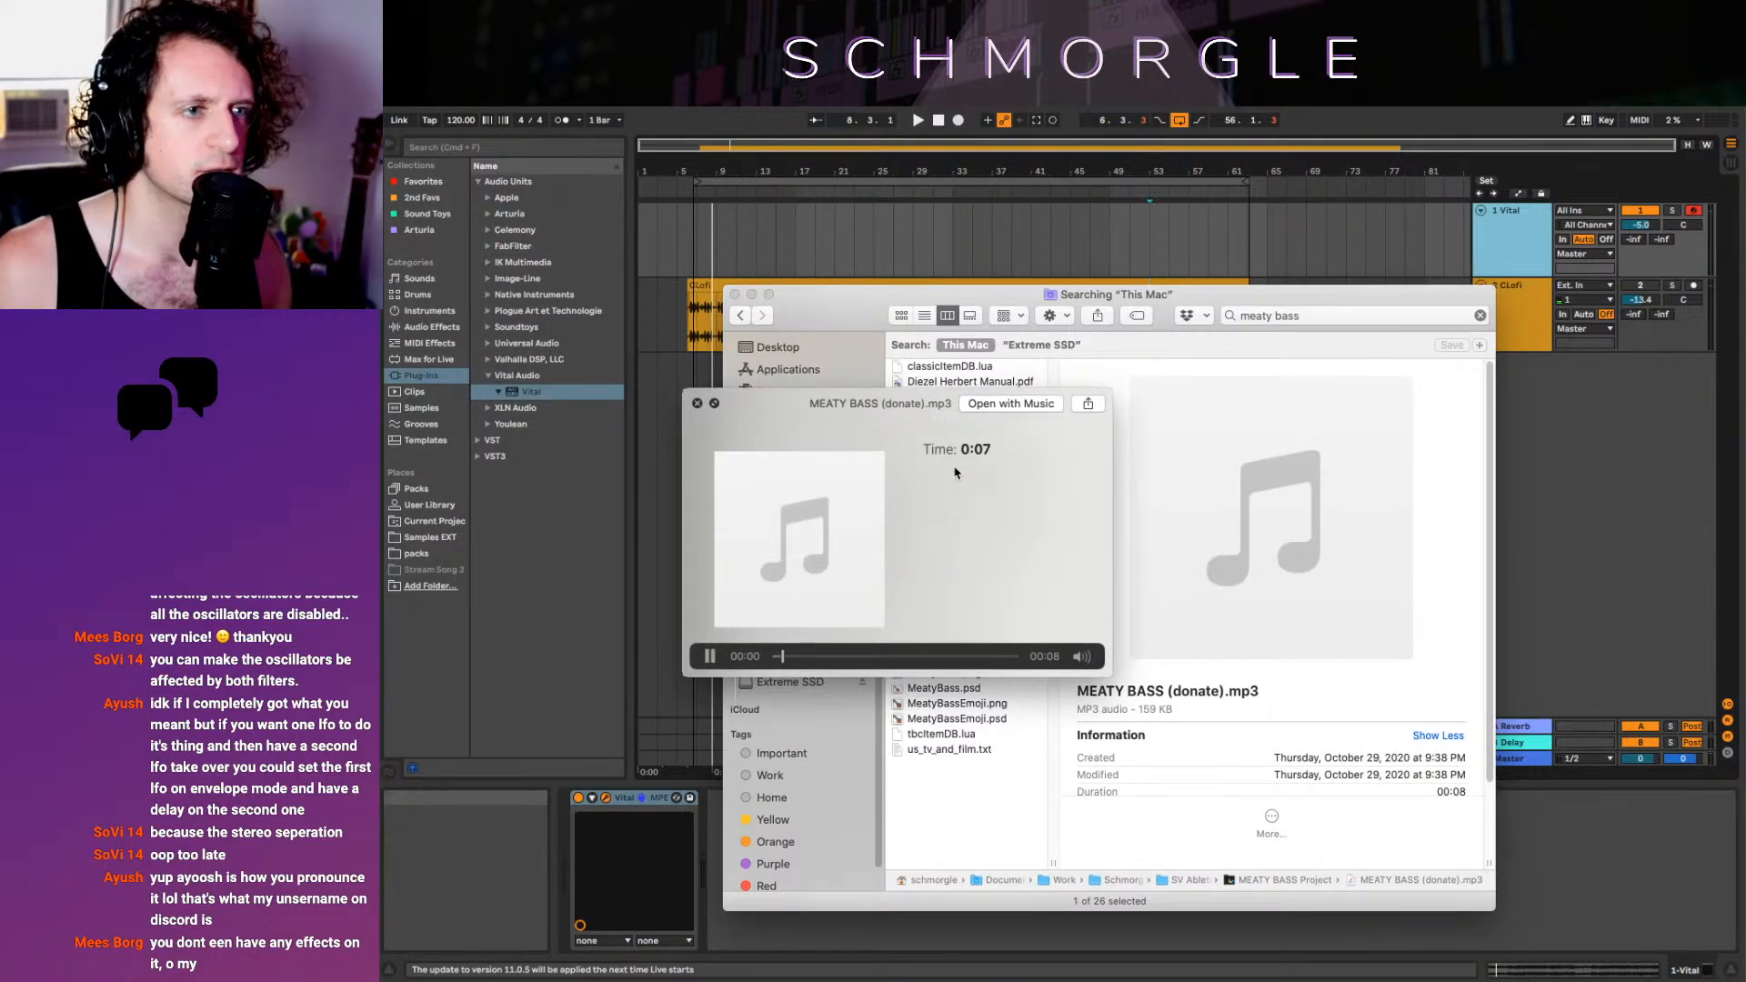
pyautogui.press('space')
pyautogui.click(966, 474)
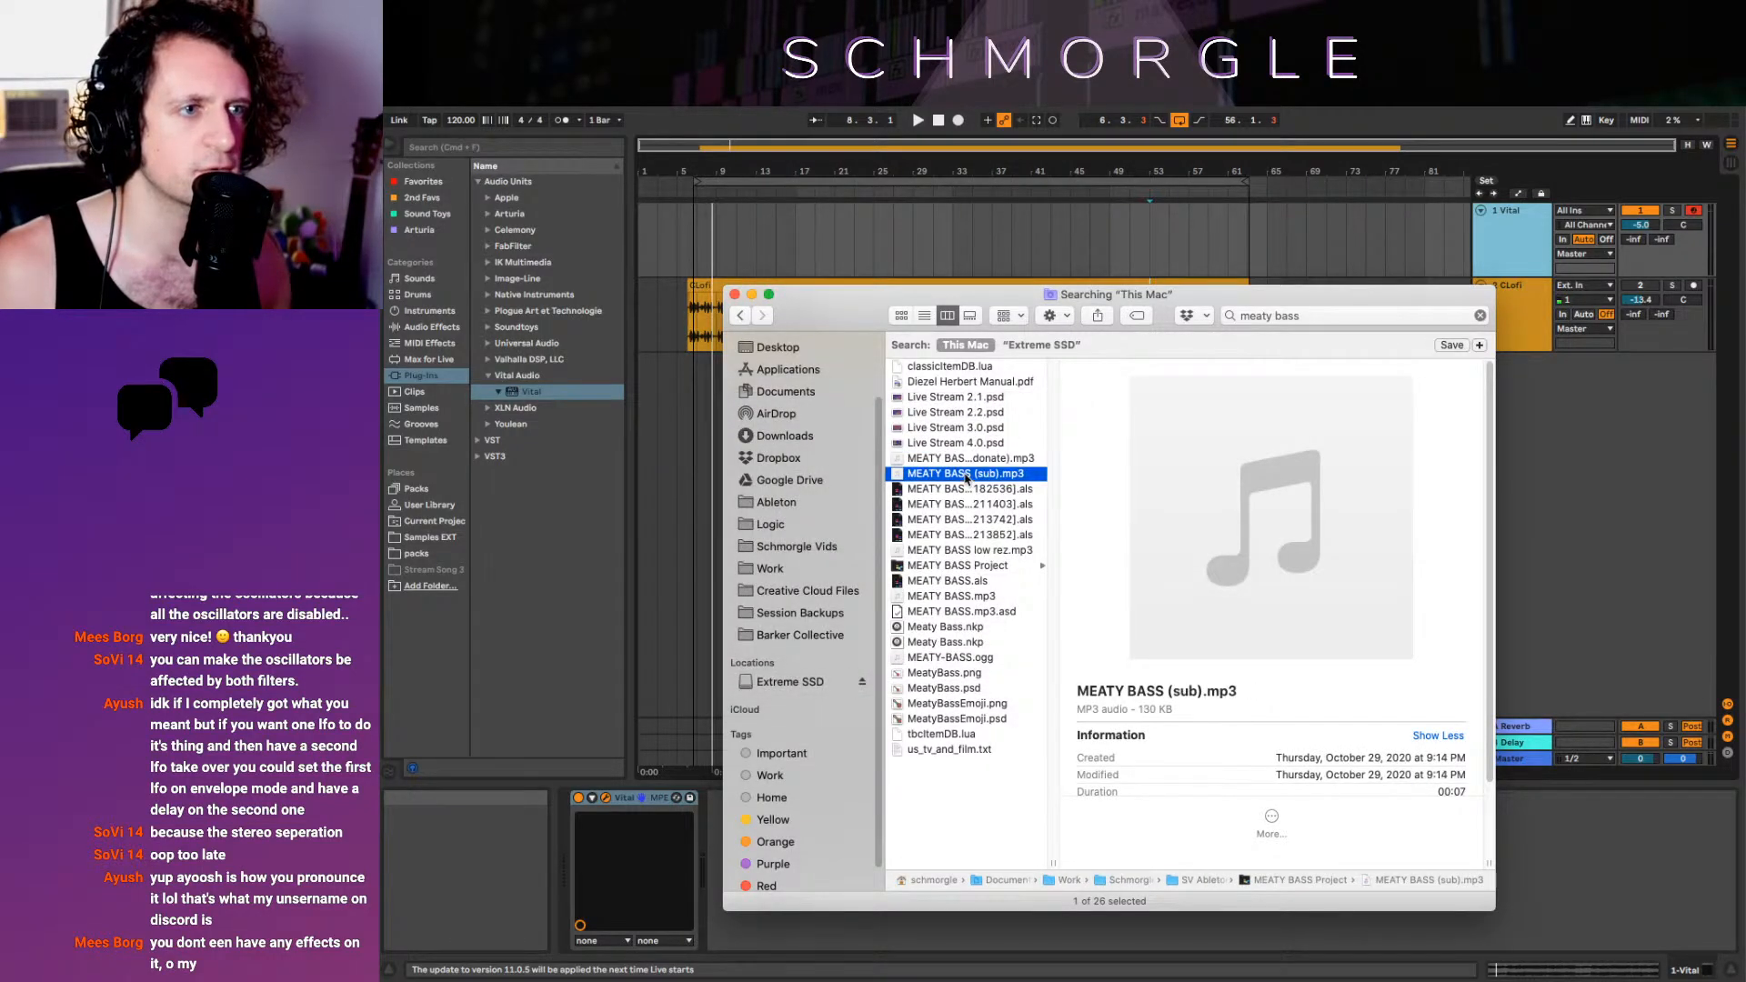
pyautogui.press('space')
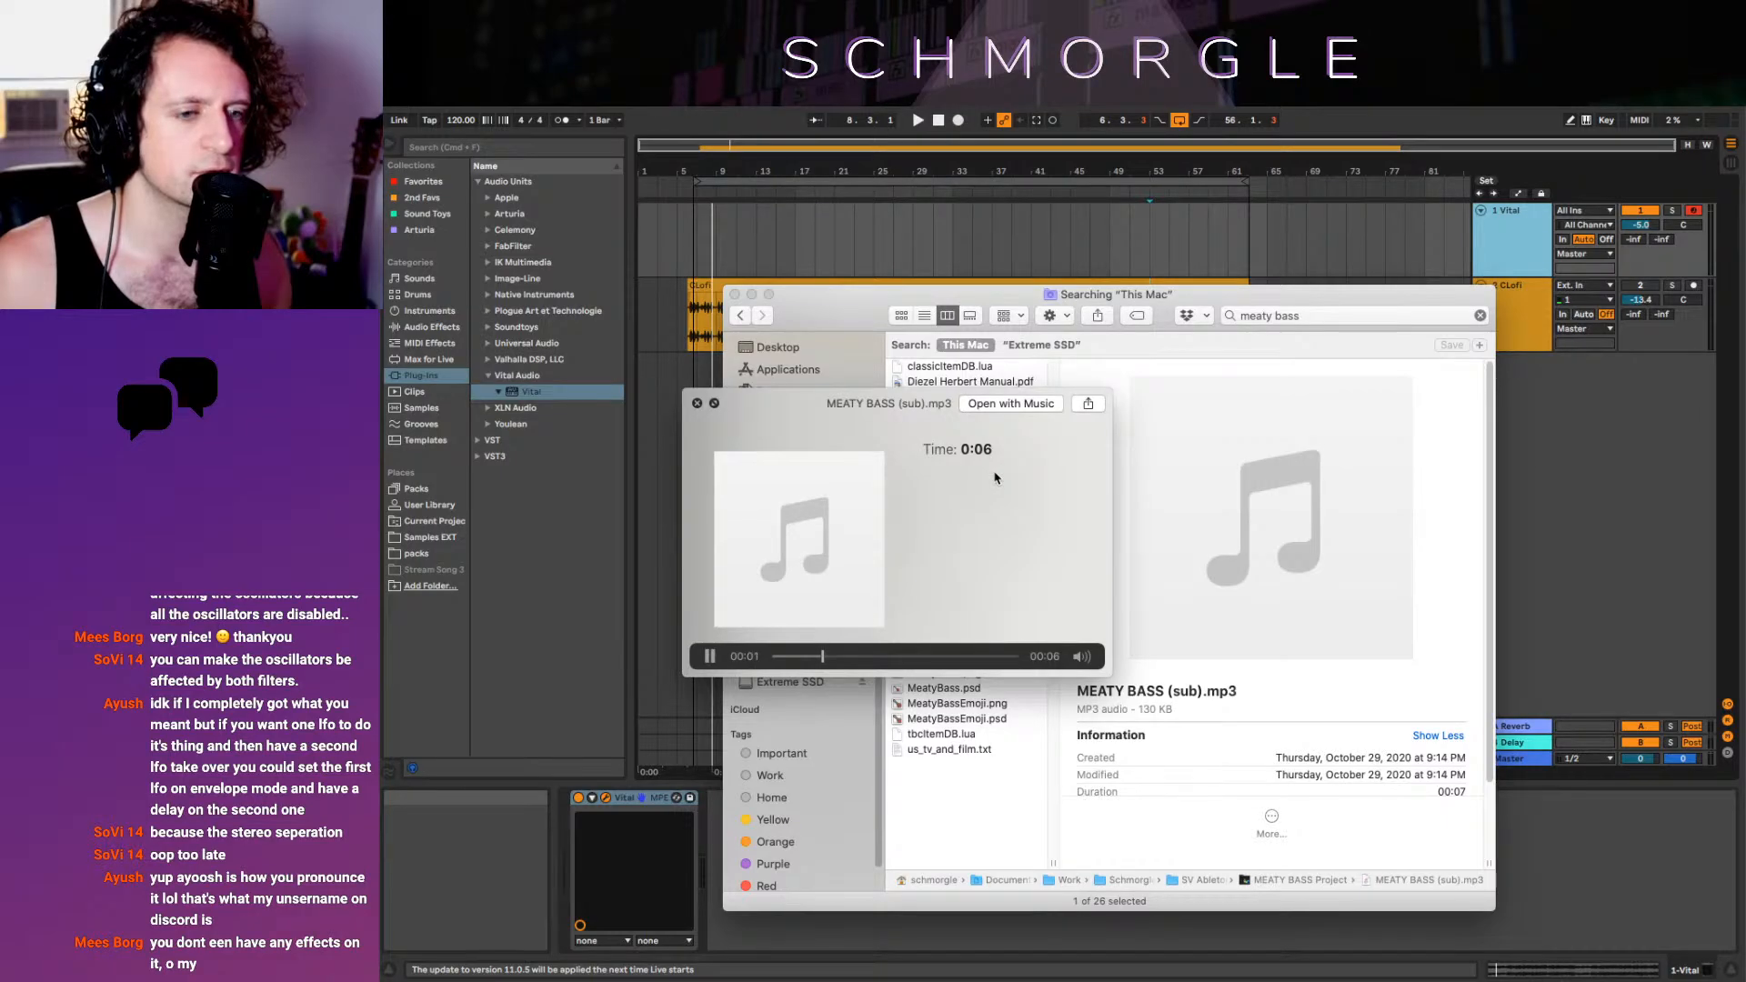
pyautogui.press('space')
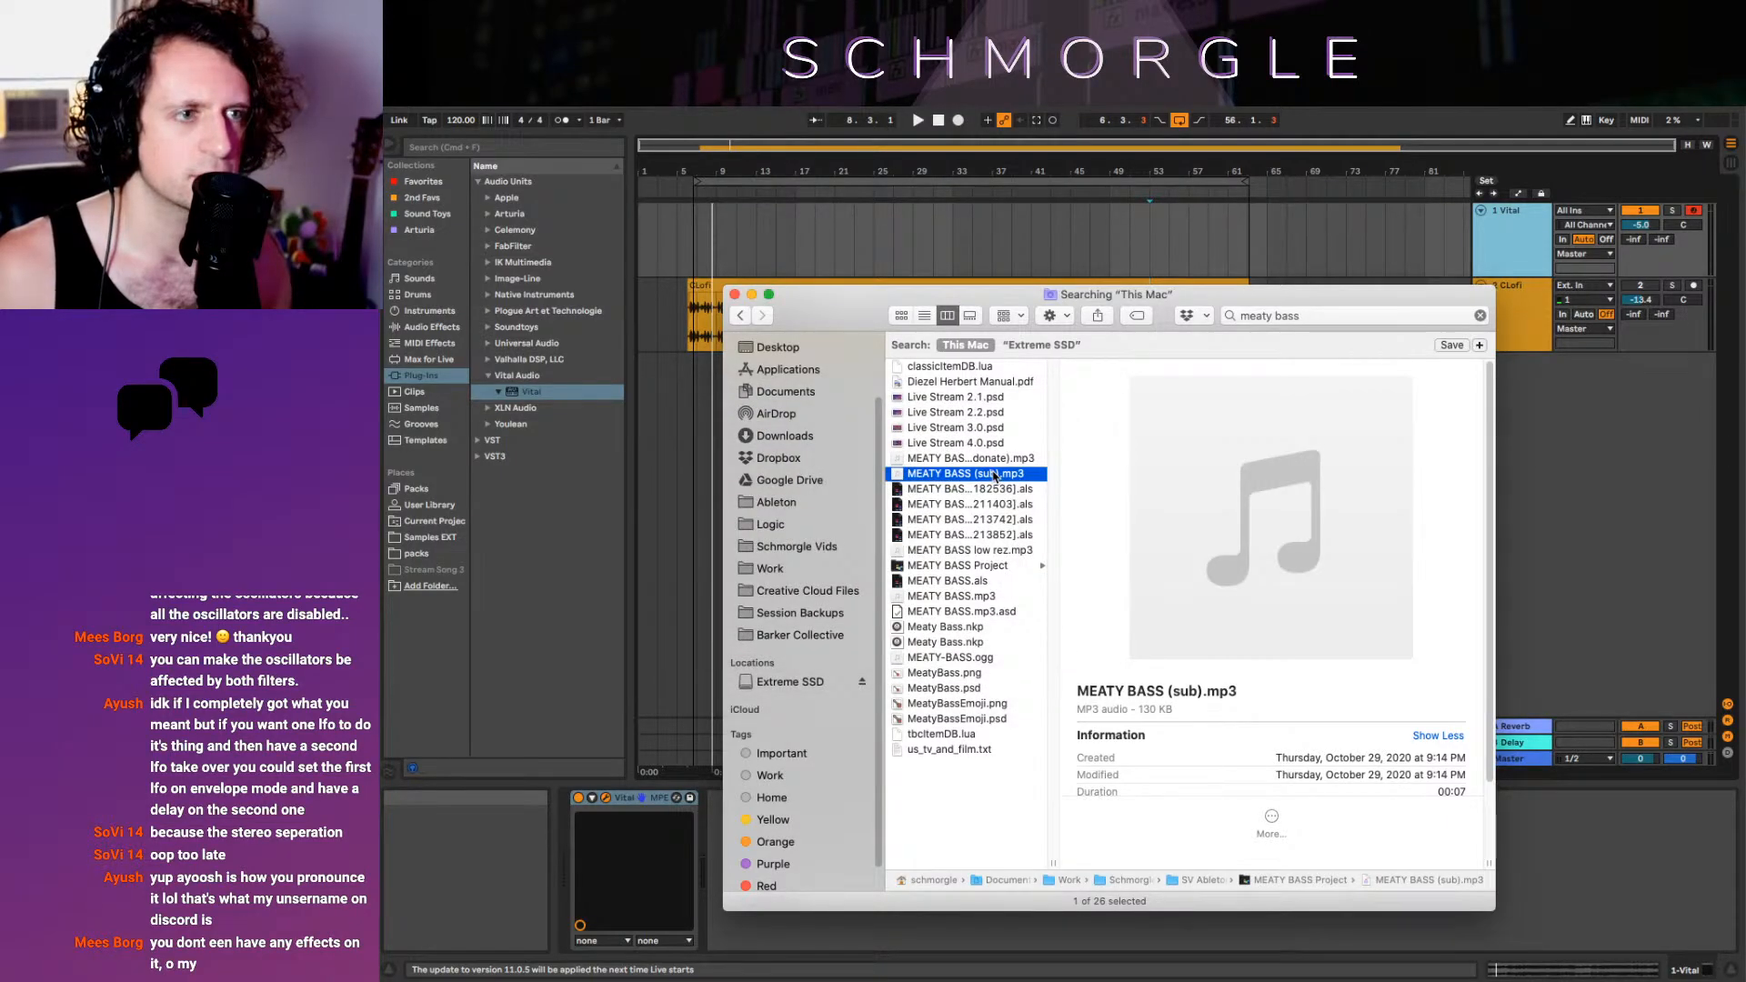
pyautogui.click(972, 551)
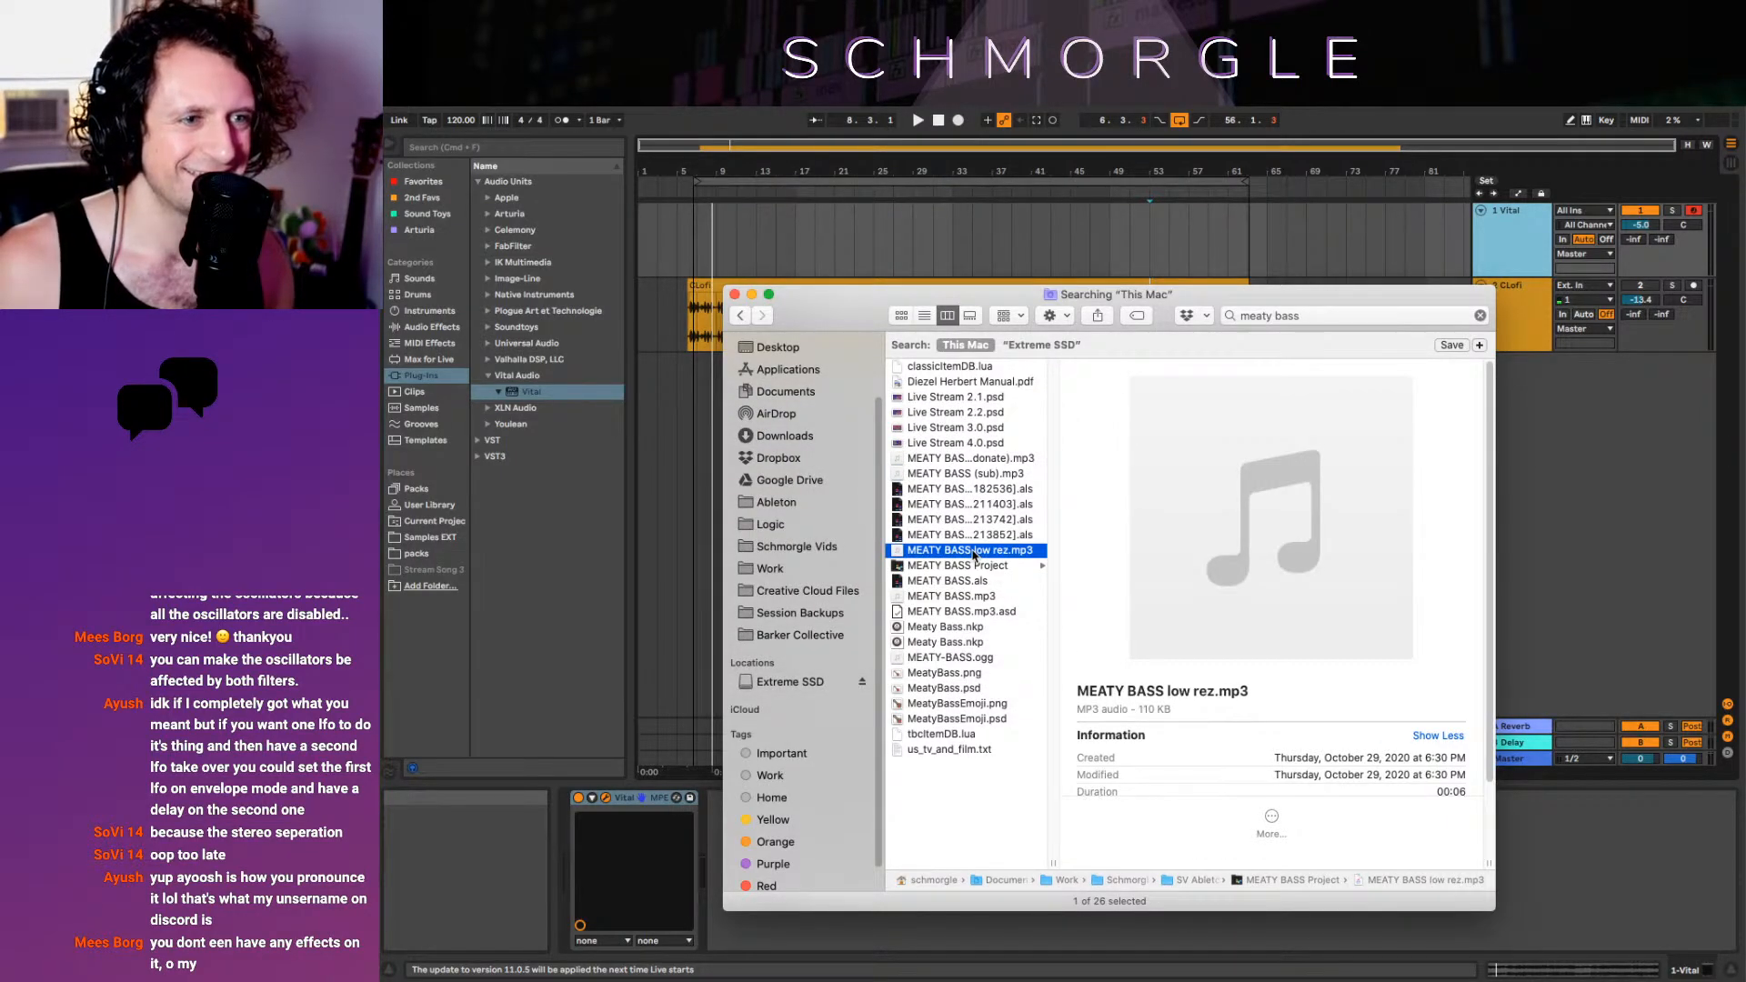
pyautogui.press('space')
pyautogui.press('space')
pyautogui.click(971, 657)
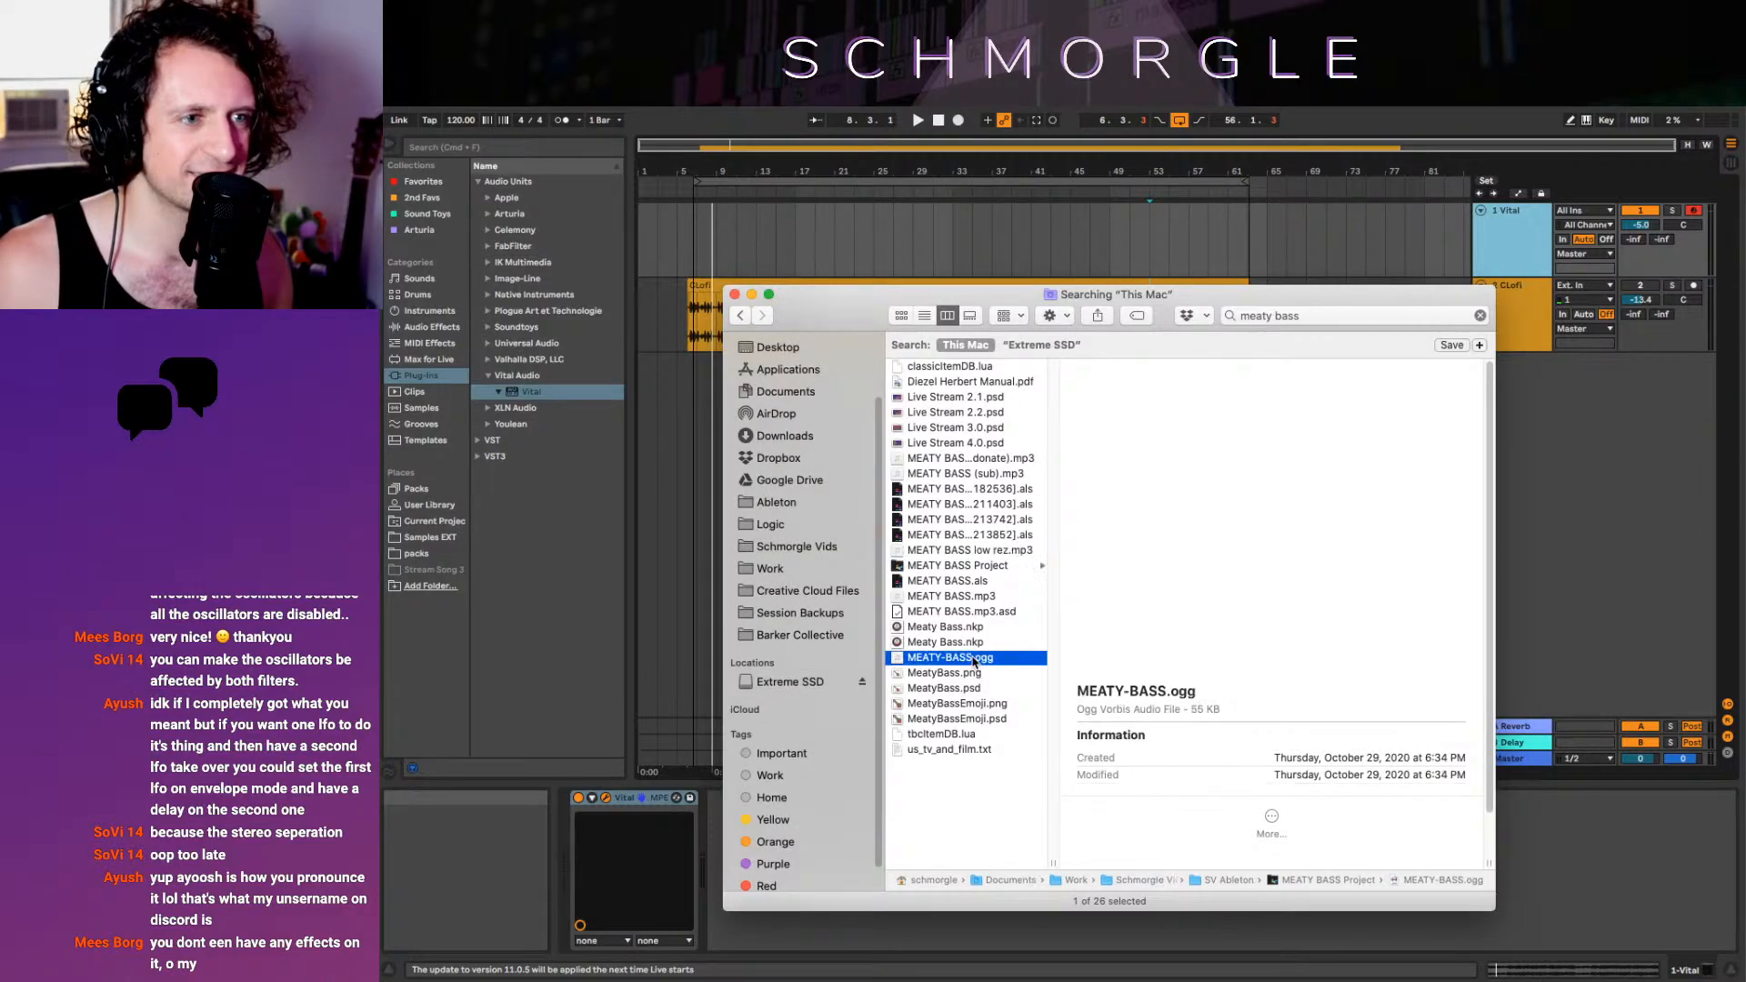
pyautogui.click(958, 595)
pyautogui.press('space')
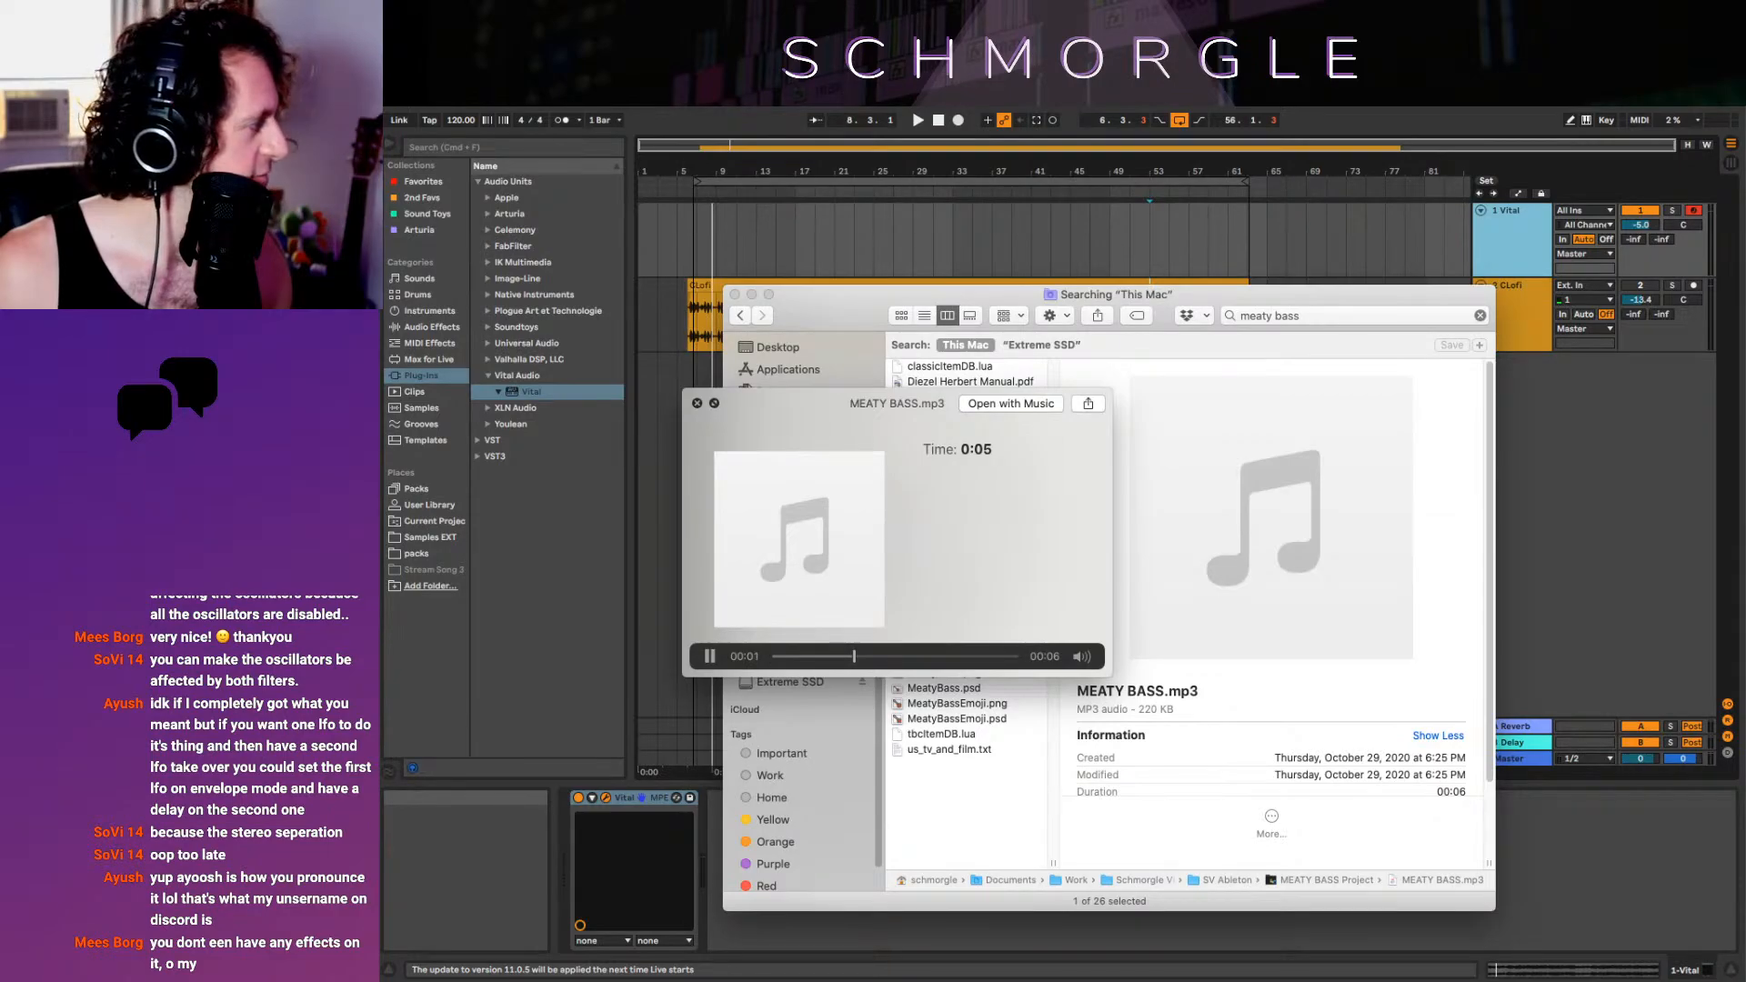
pyautogui.press('space')
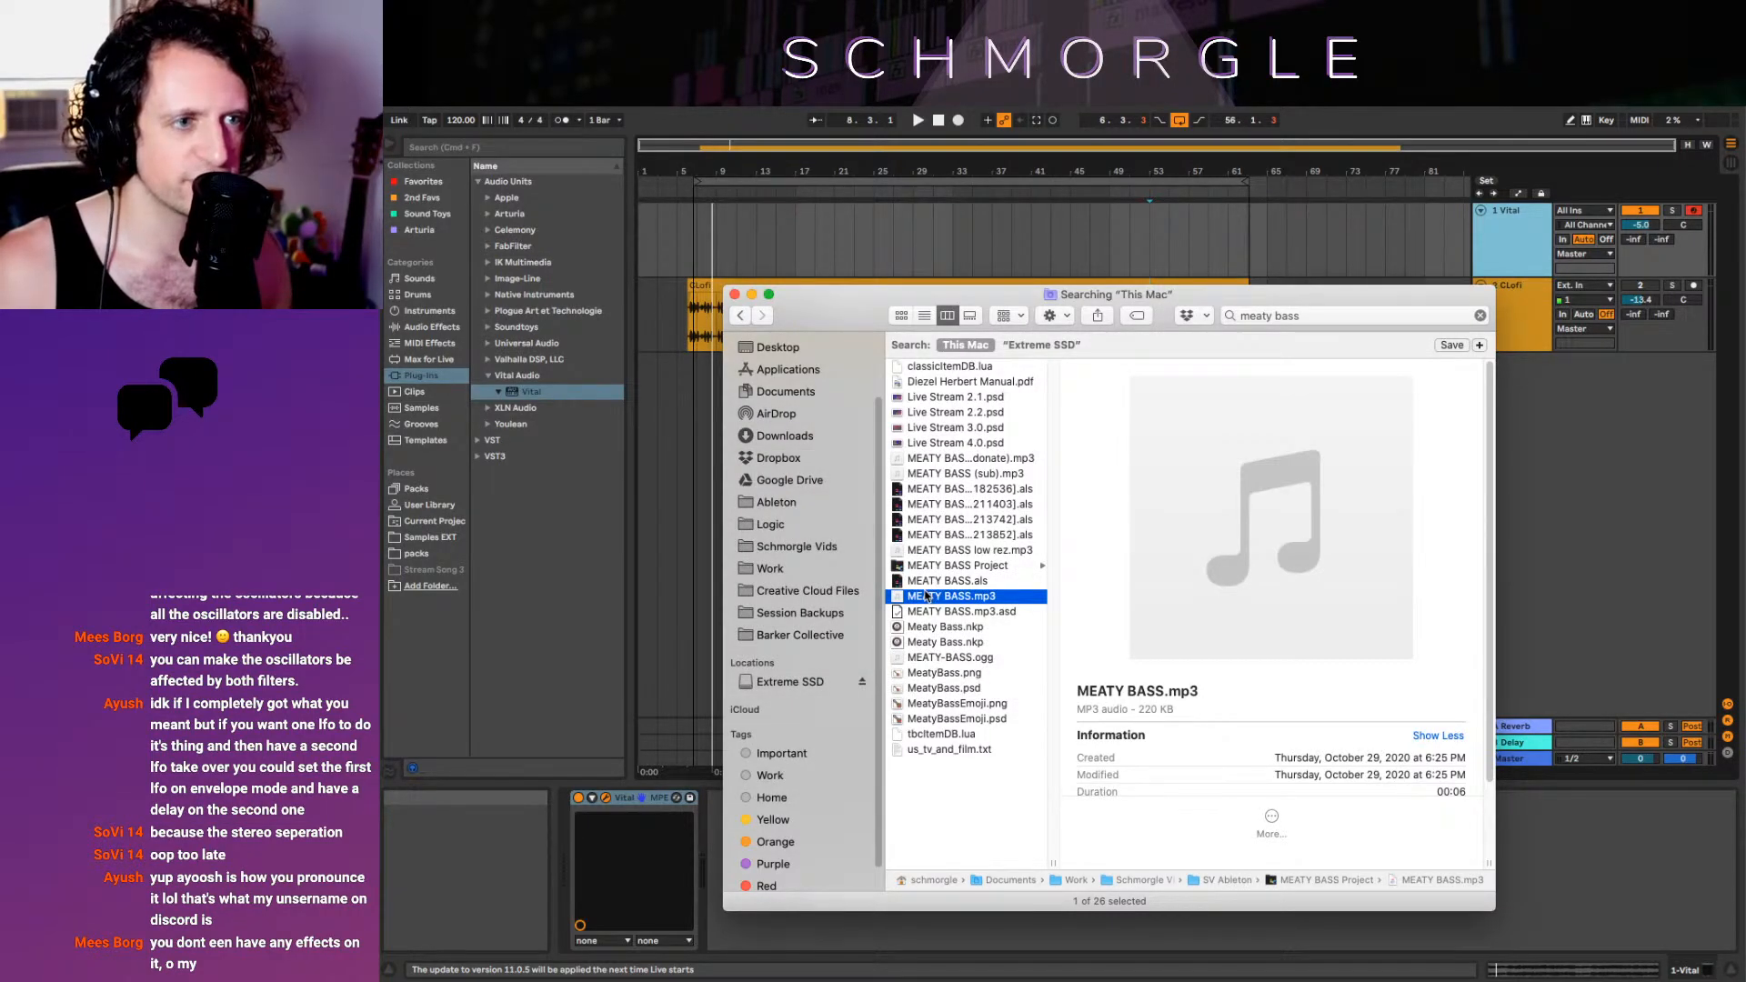
# Load MEATY BASS.mp3 from the Finder search results into the Vital sampler
pyautogui.click(914, 111)
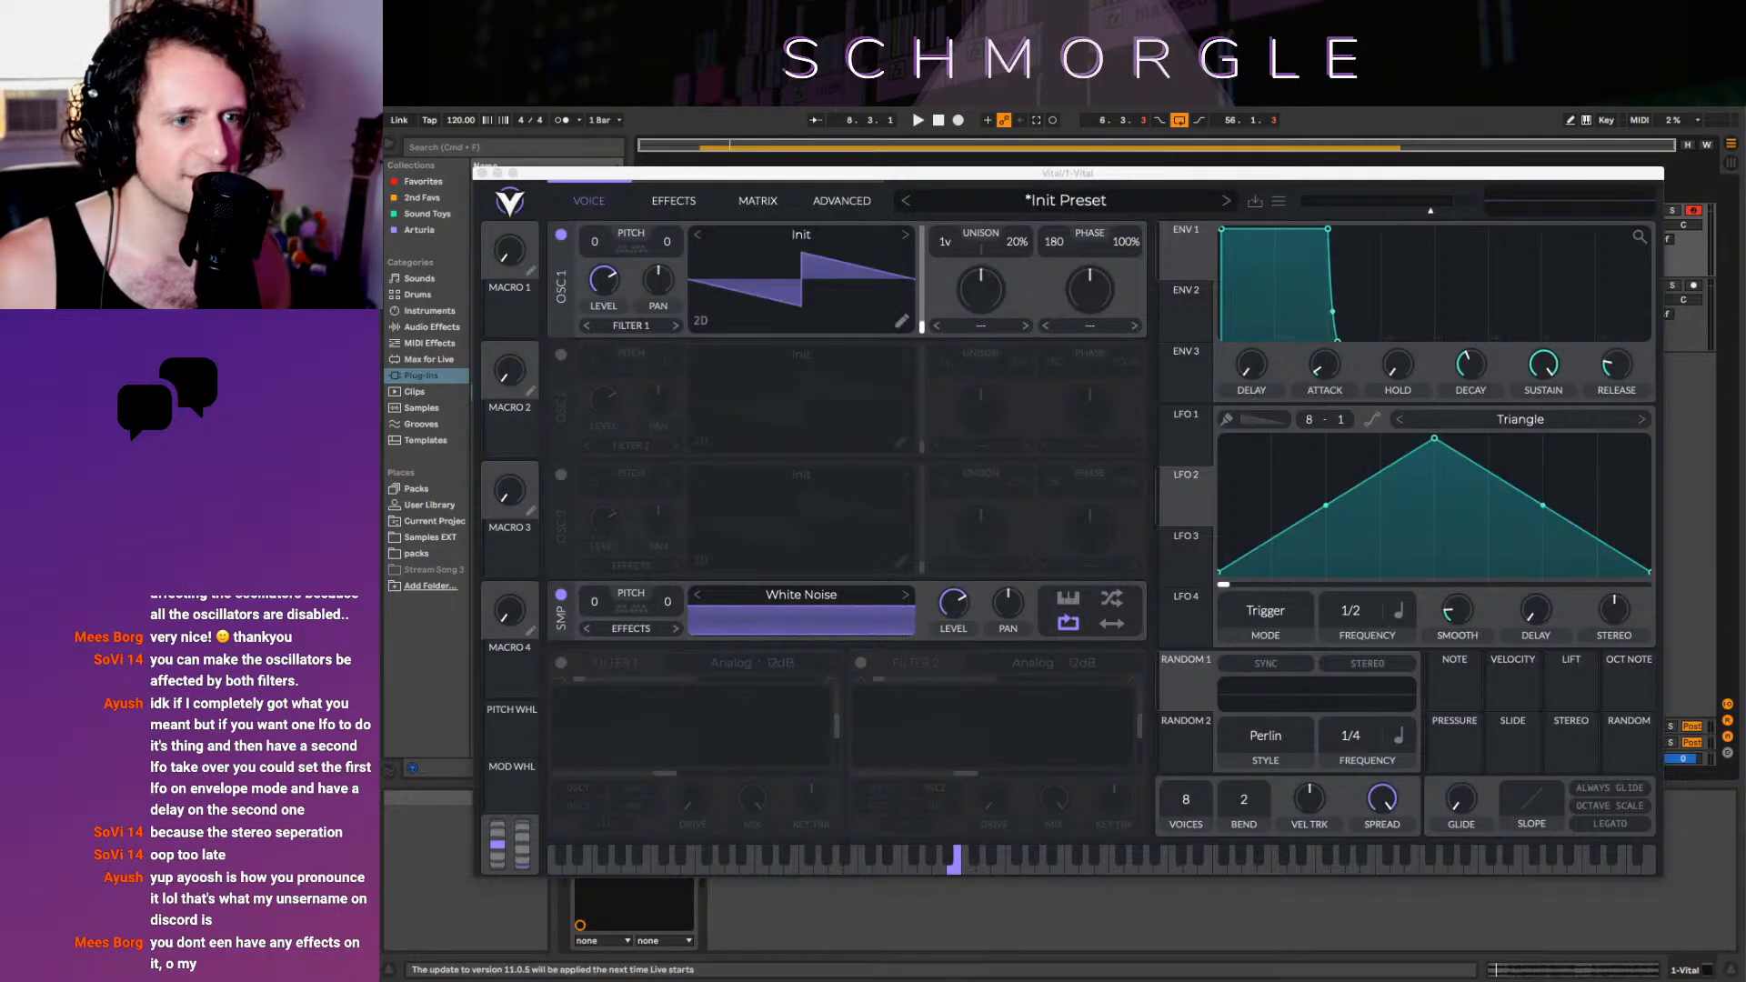
pyautogui.click(398, 947)
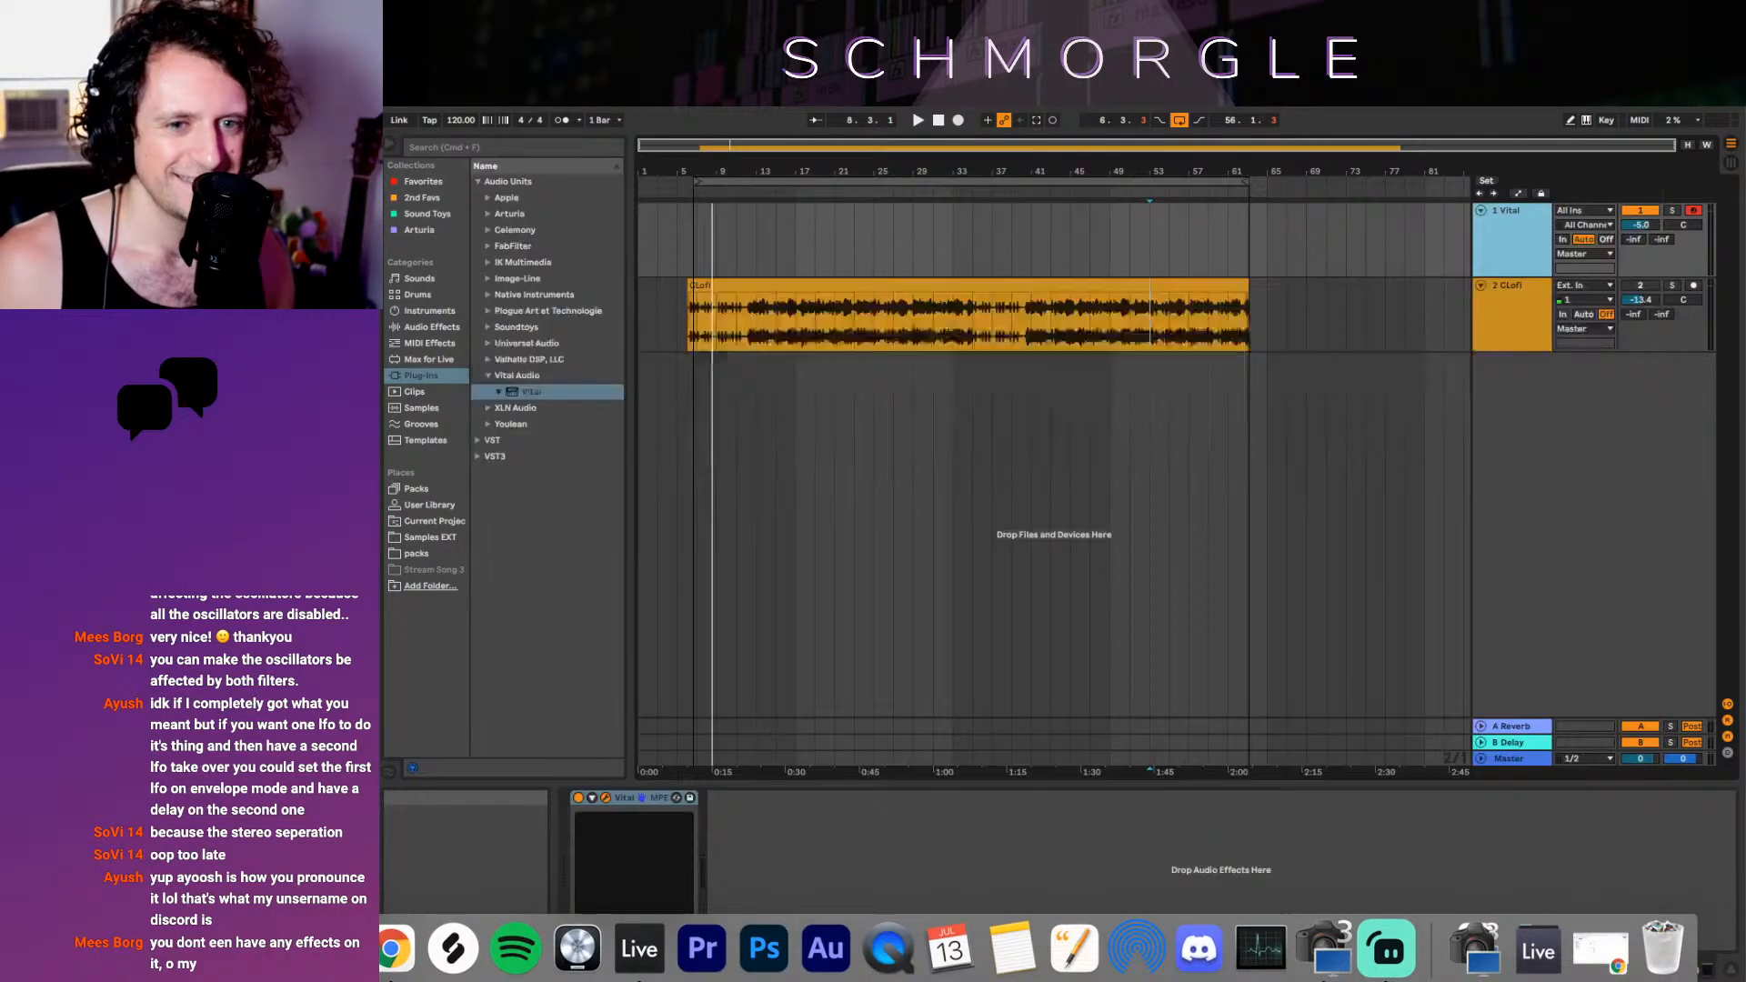
pyautogui.moveTo(848, 294); pyautogui.dragTo(1246, 420)
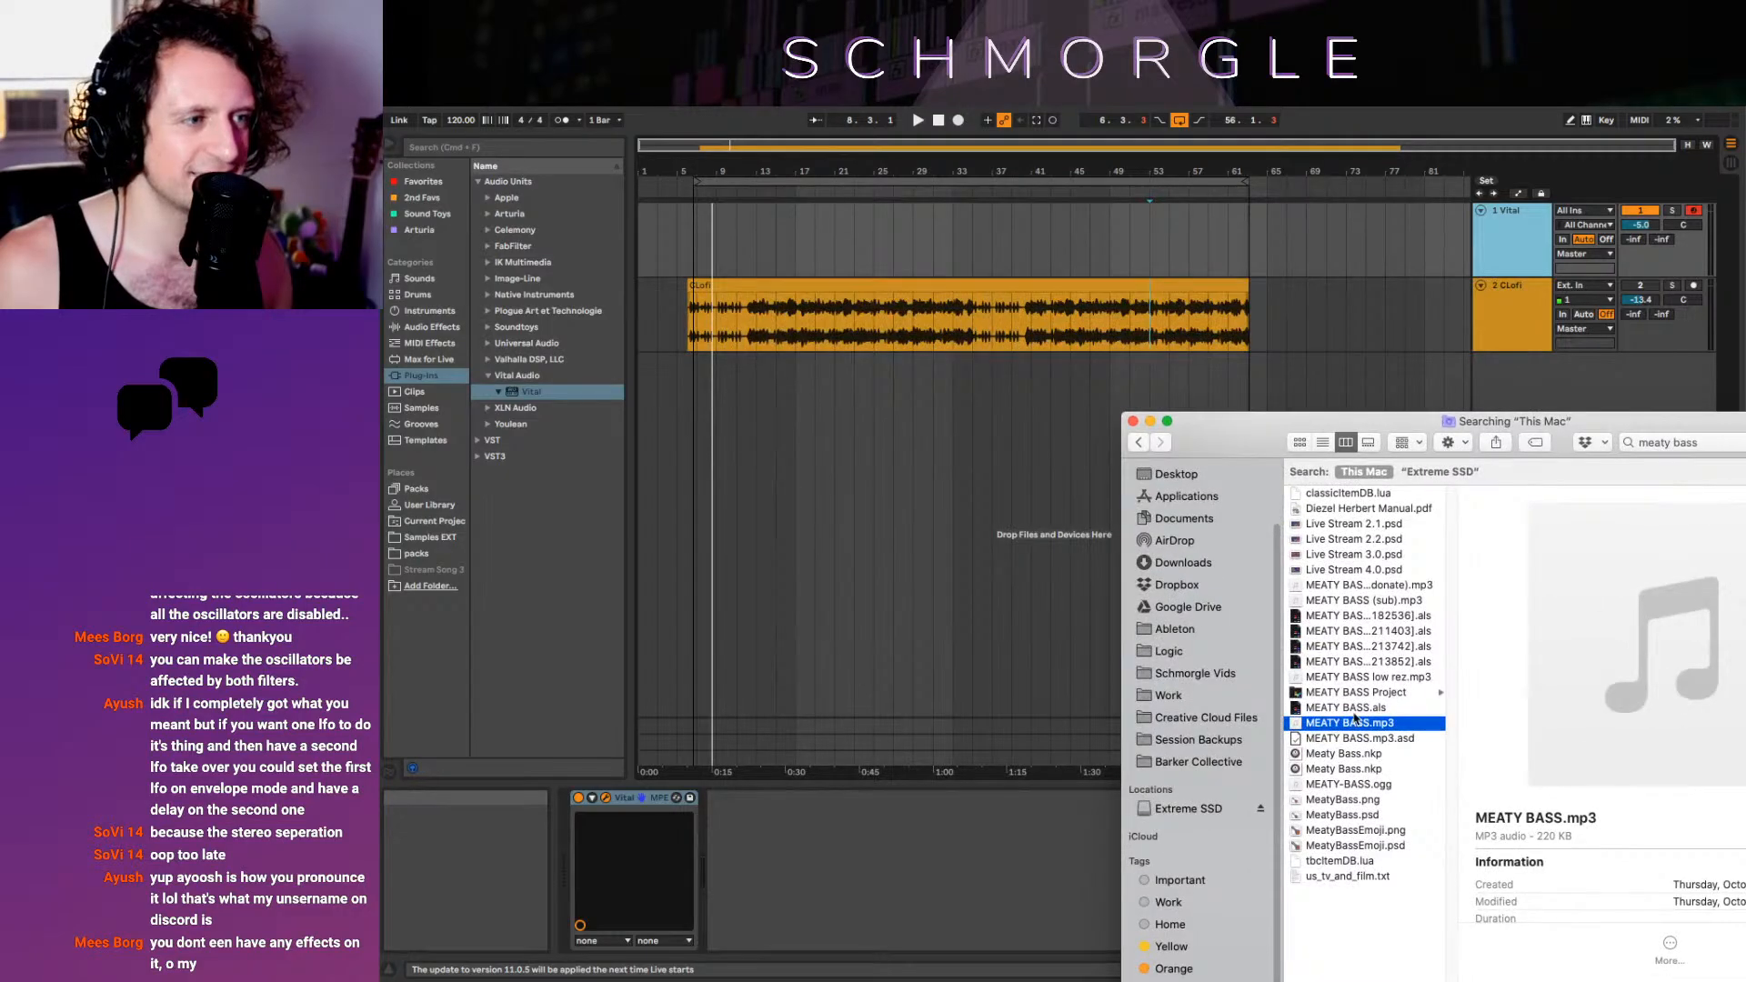
pyautogui.moveTo(1349, 728)
pyautogui.mouseDown()
pyautogui.moveTo(823, 375)
pyautogui.moveTo(900, 376)
pyautogui.moveTo(882, 509)
pyautogui.moveTo(882, 313)
pyautogui.moveTo(777, 561)
pyautogui.moveTo(800, 619)
pyautogui.mouseUp()
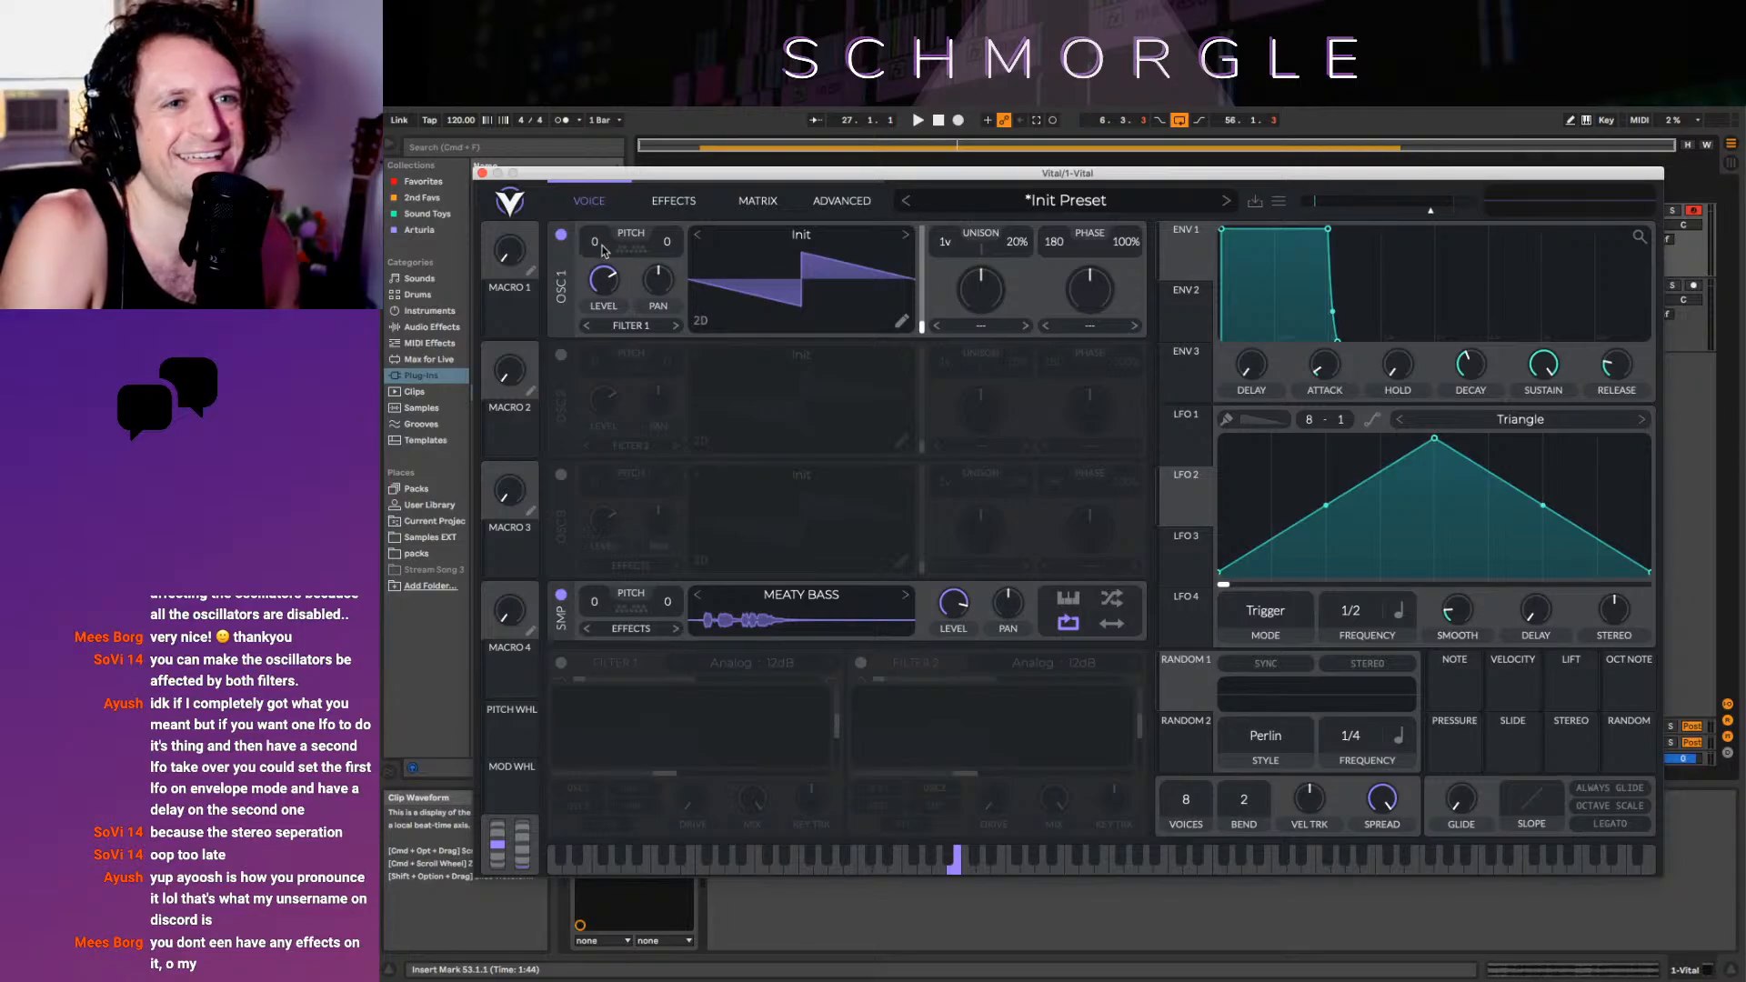
# Silence oscillator 1 by switching it off, and reset the sampler's fine tuning to its default
pyautogui.moveTo(607, 291); pyautogui.dragTo(616, 379)
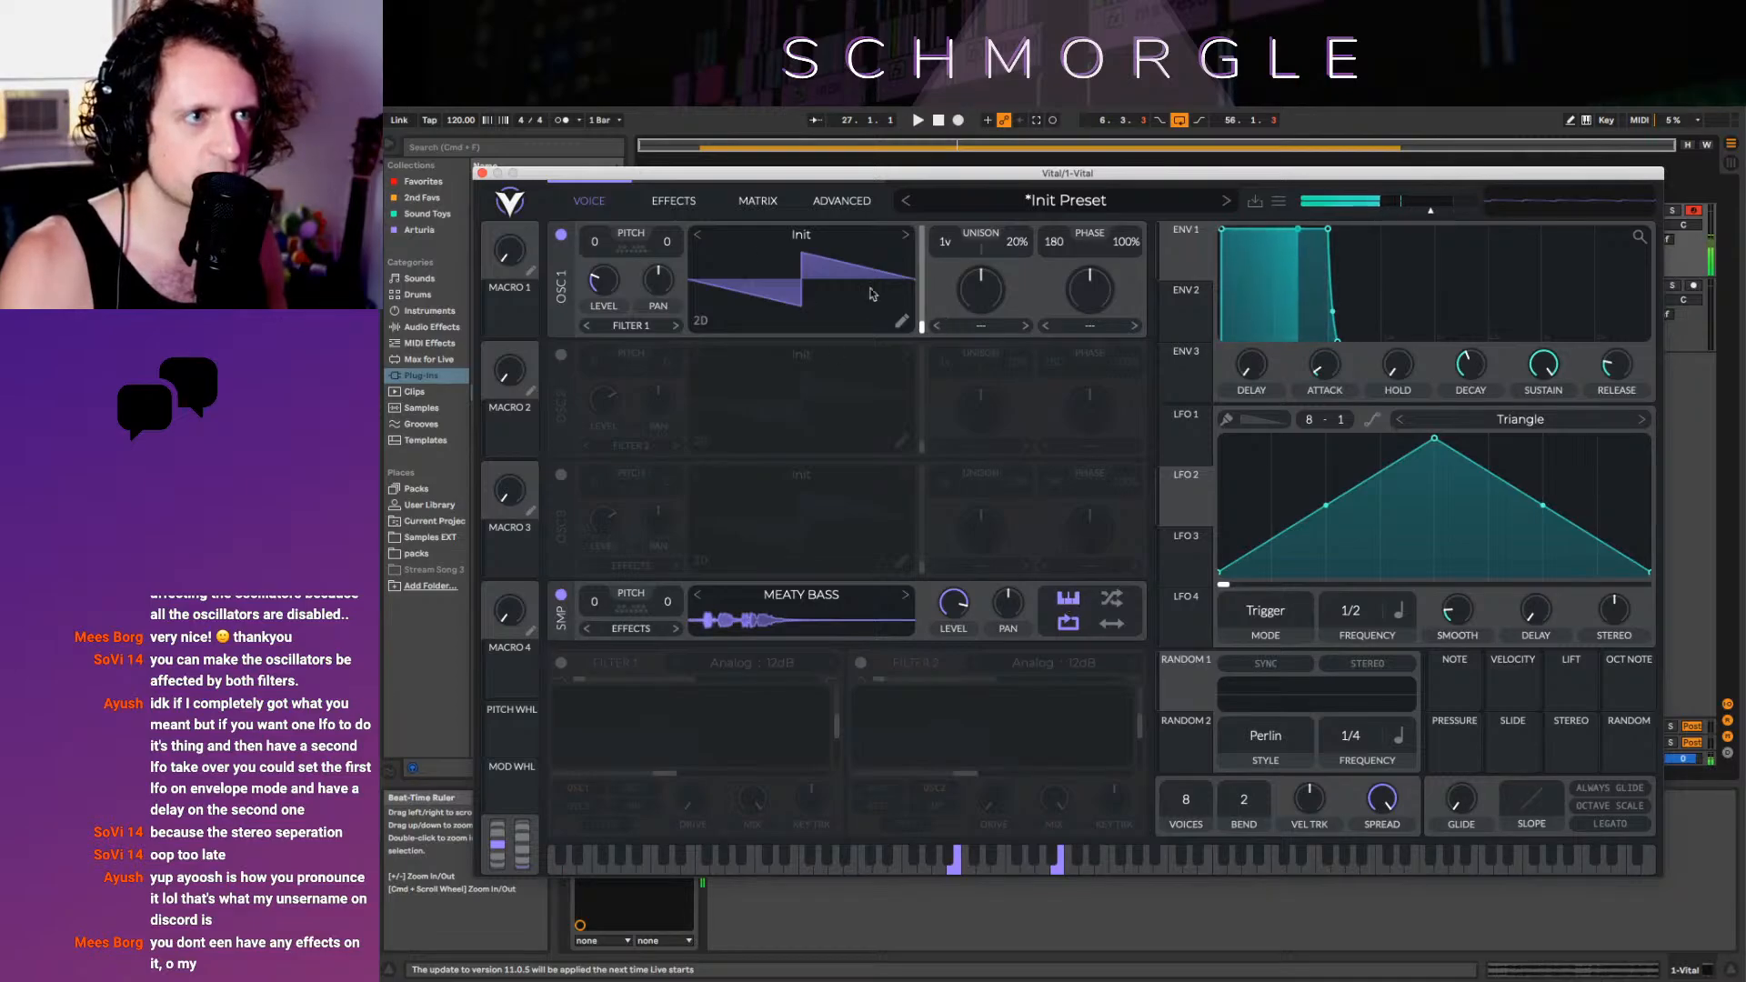
pyautogui.click(562, 236)
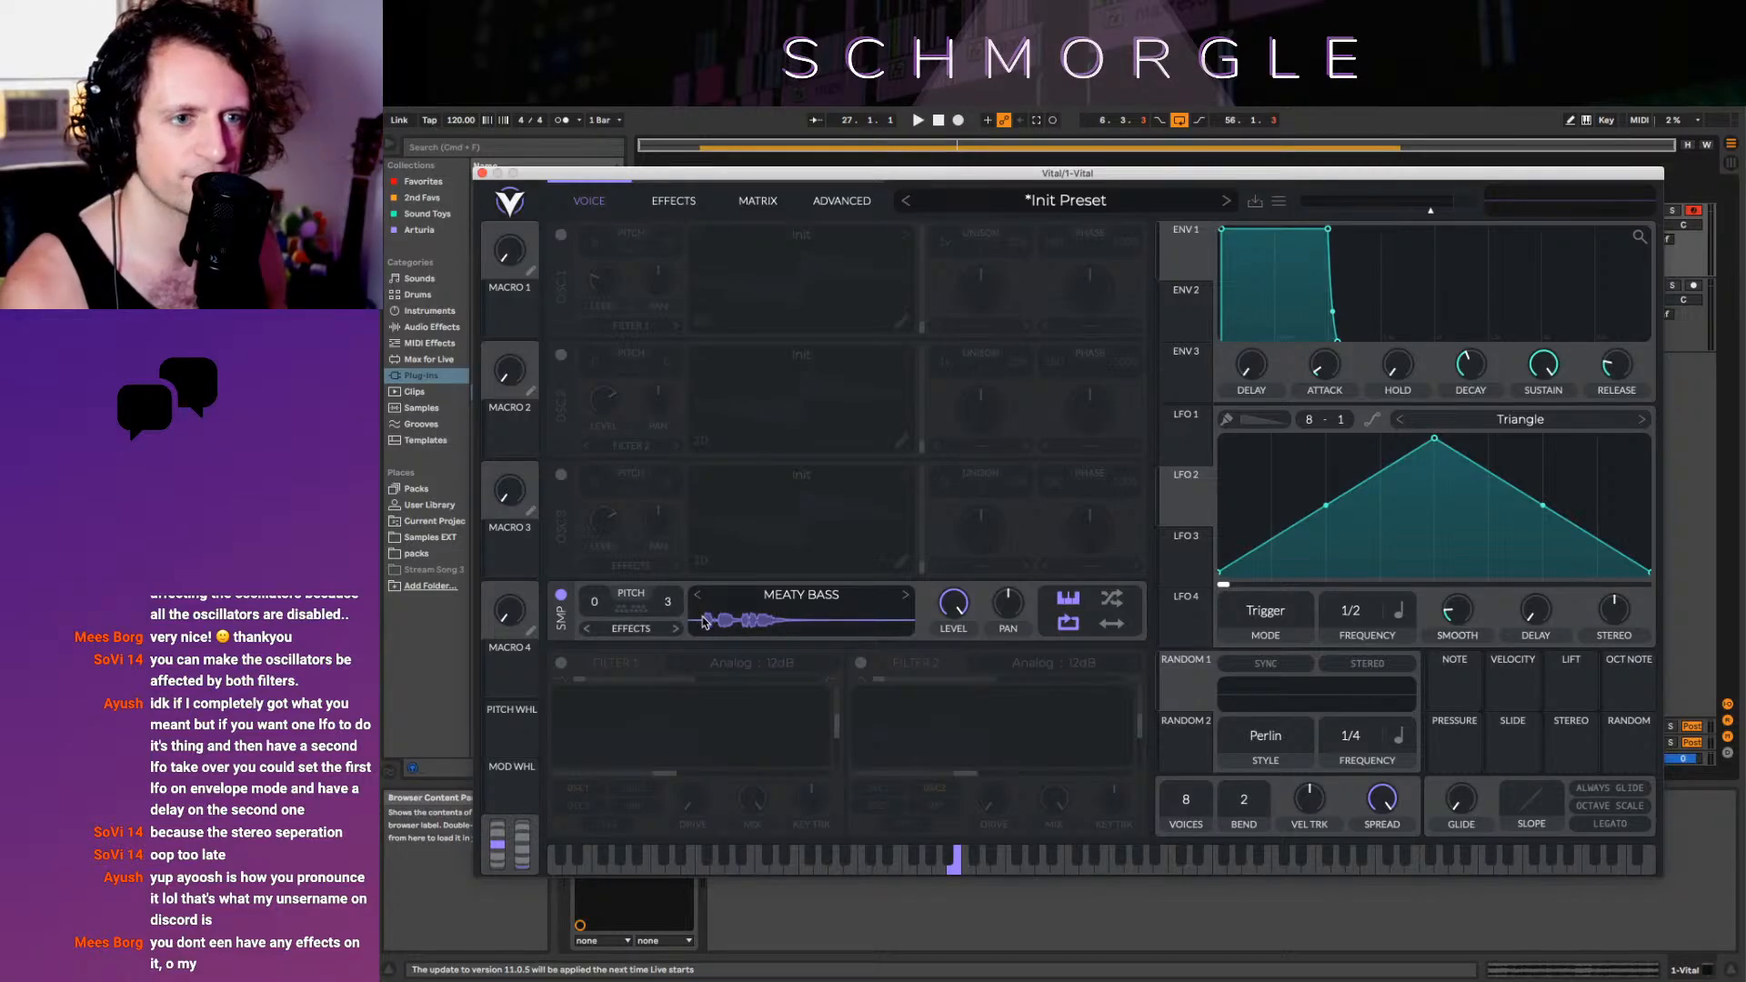
pyautogui.rightClick(675, 611)
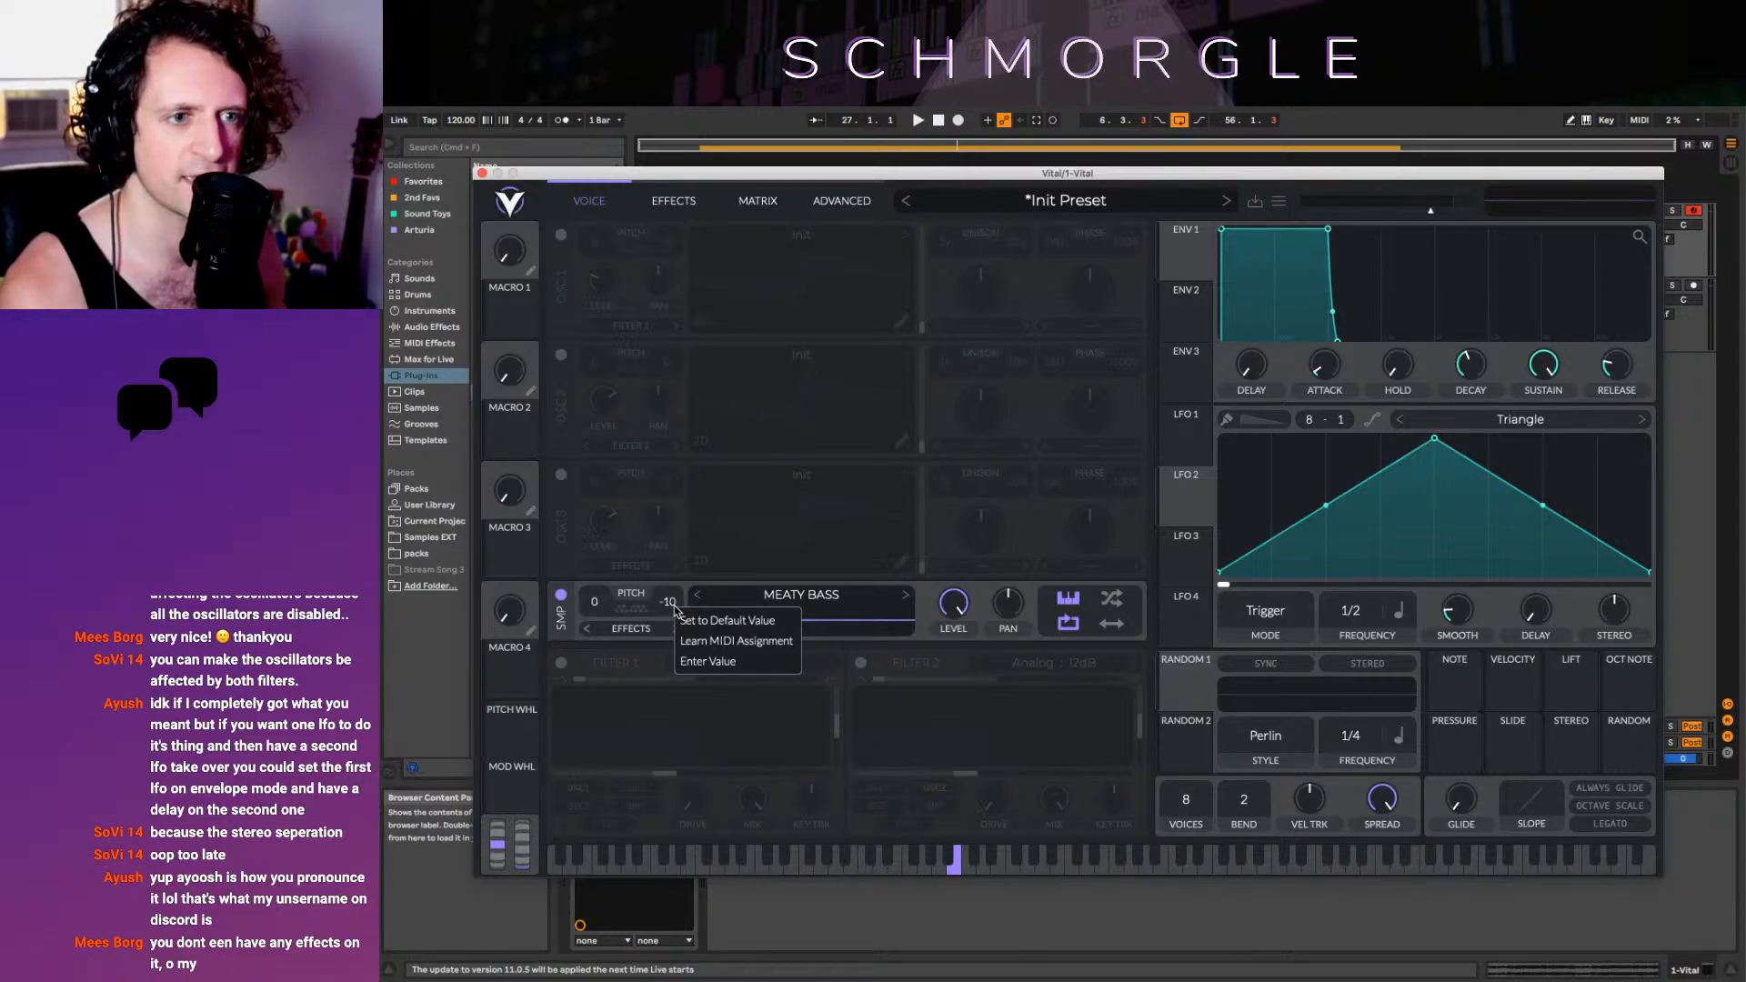
pyautogui.click(762, 624)
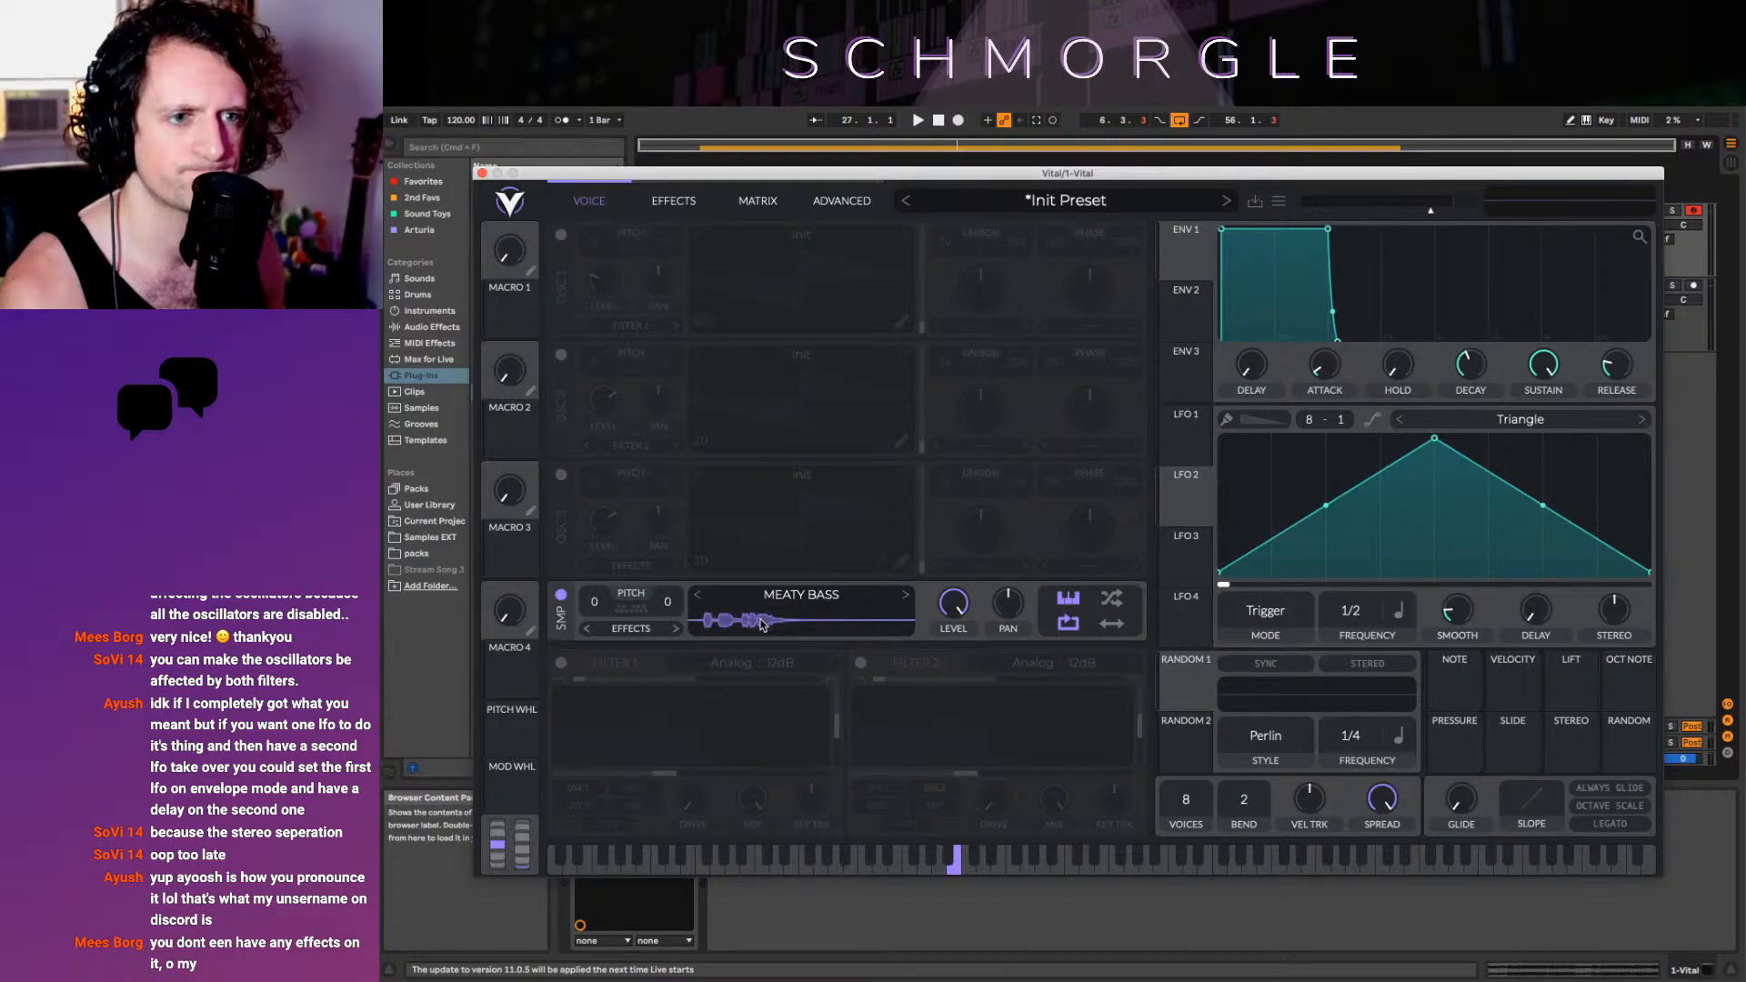
# Step the sampler source from MEATY BASS through BART to White Noise
pyautogui.click(909, 597)
pyautogui.click(707, 596)
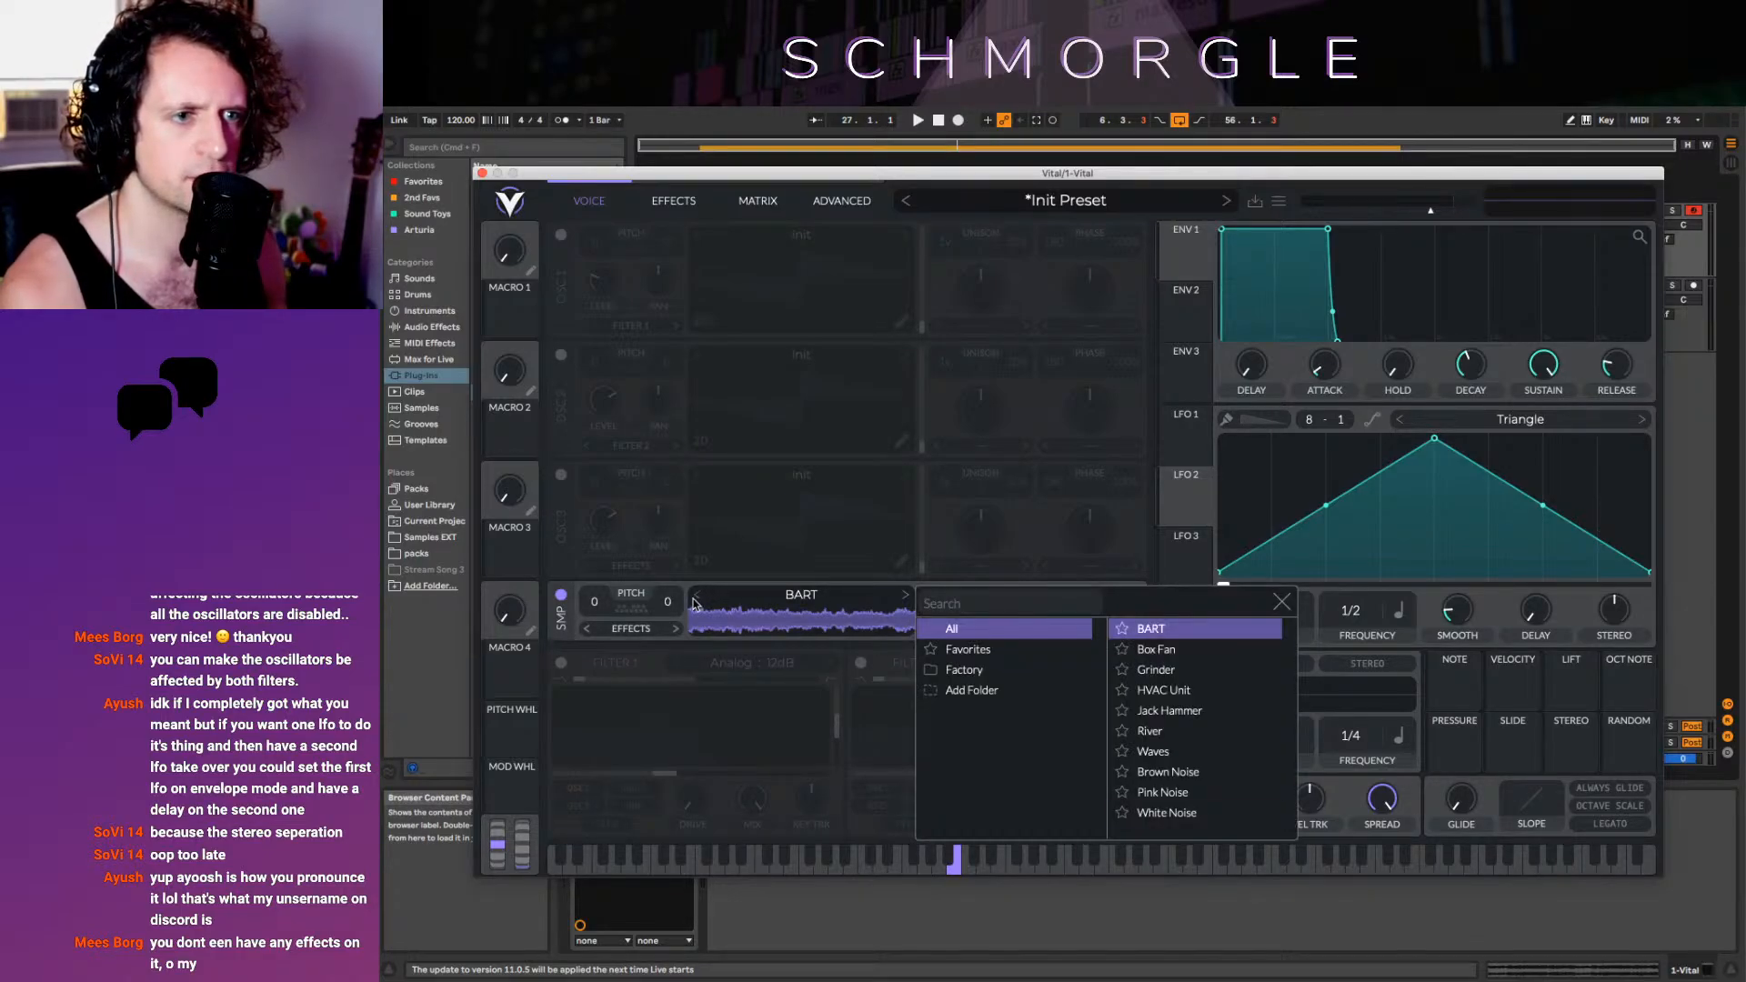
pyautogui.click(697, 597)
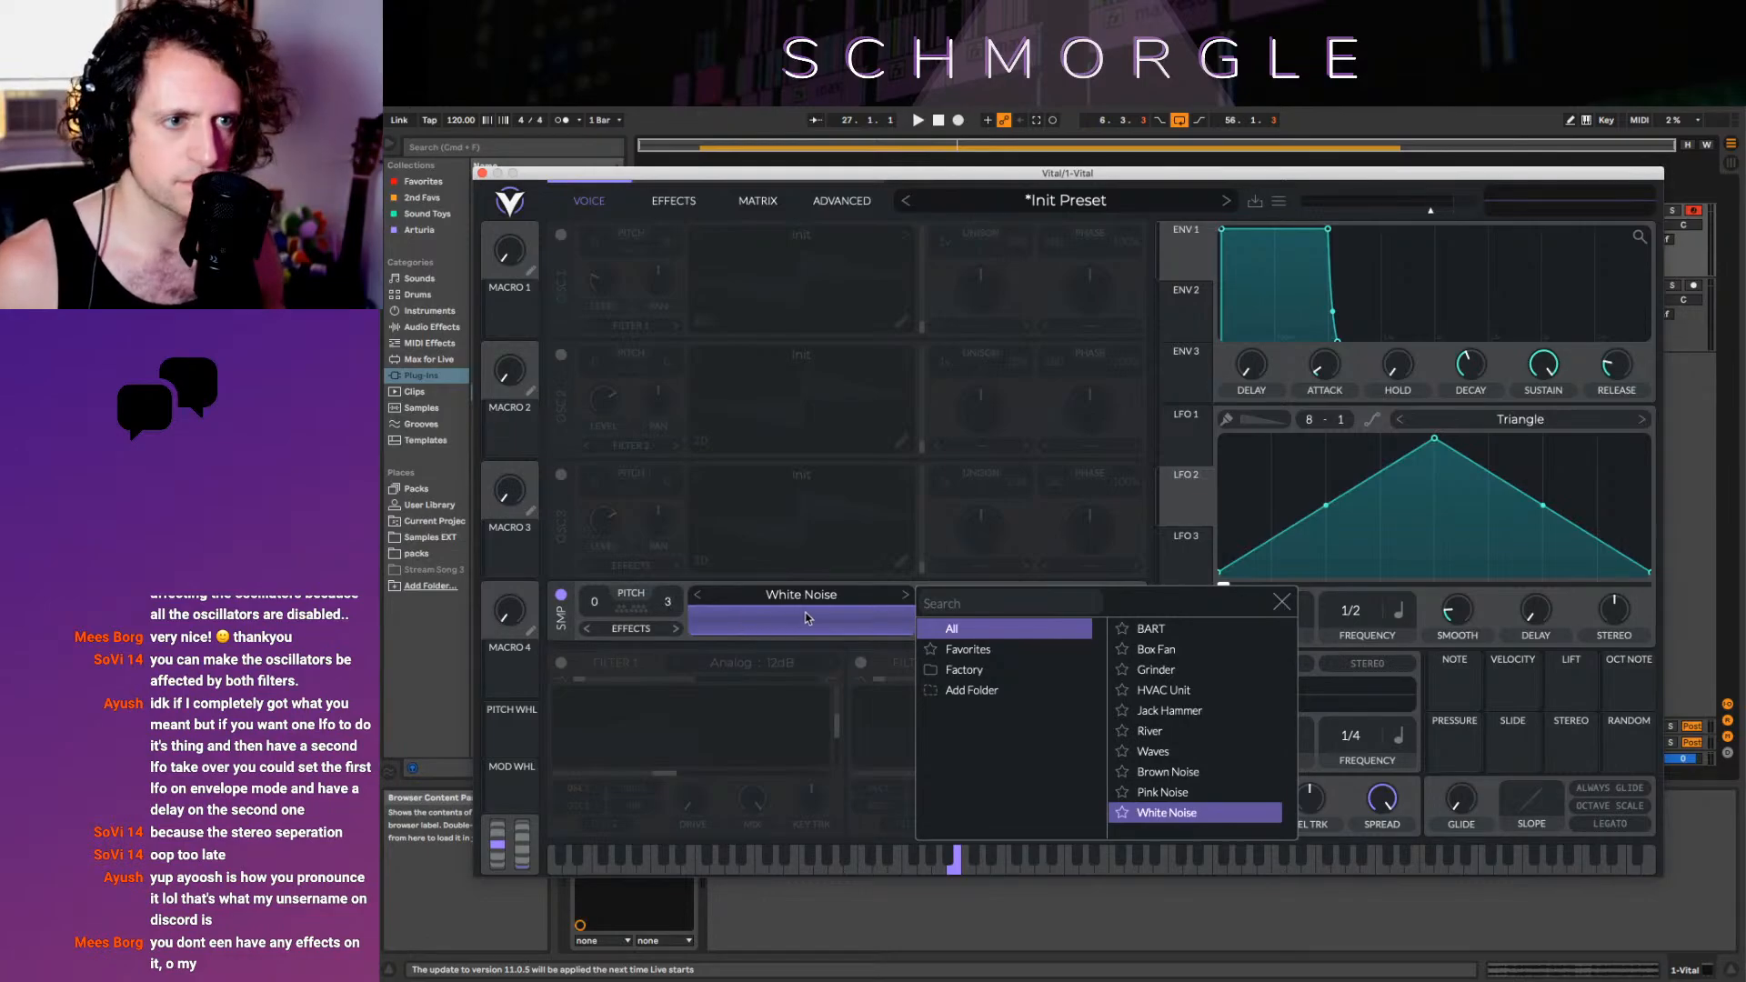
# Load MEATY BASS.mp3 from the Finder search results back into the sampler and close the sample browser
pyautogui.moveTo(514, 959)
pyautogui.click(397, 951)
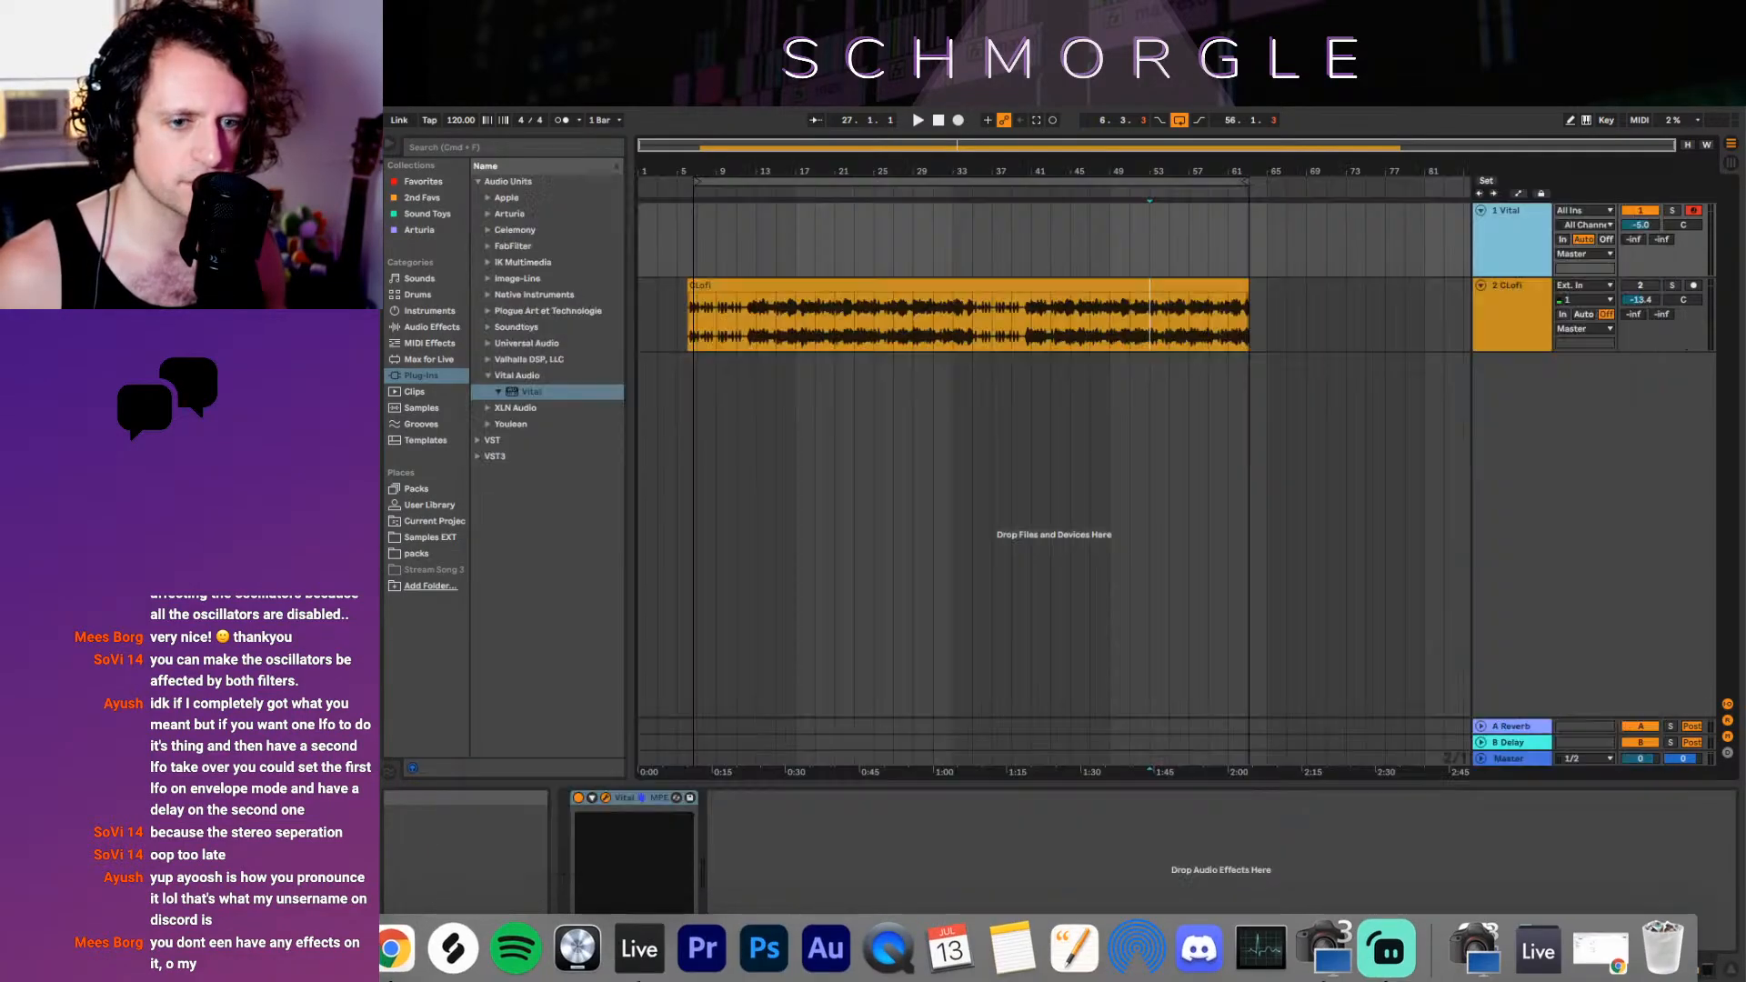
pyautogui.moveTo(1371, 727); pyautogui.dragTo(828, 623)
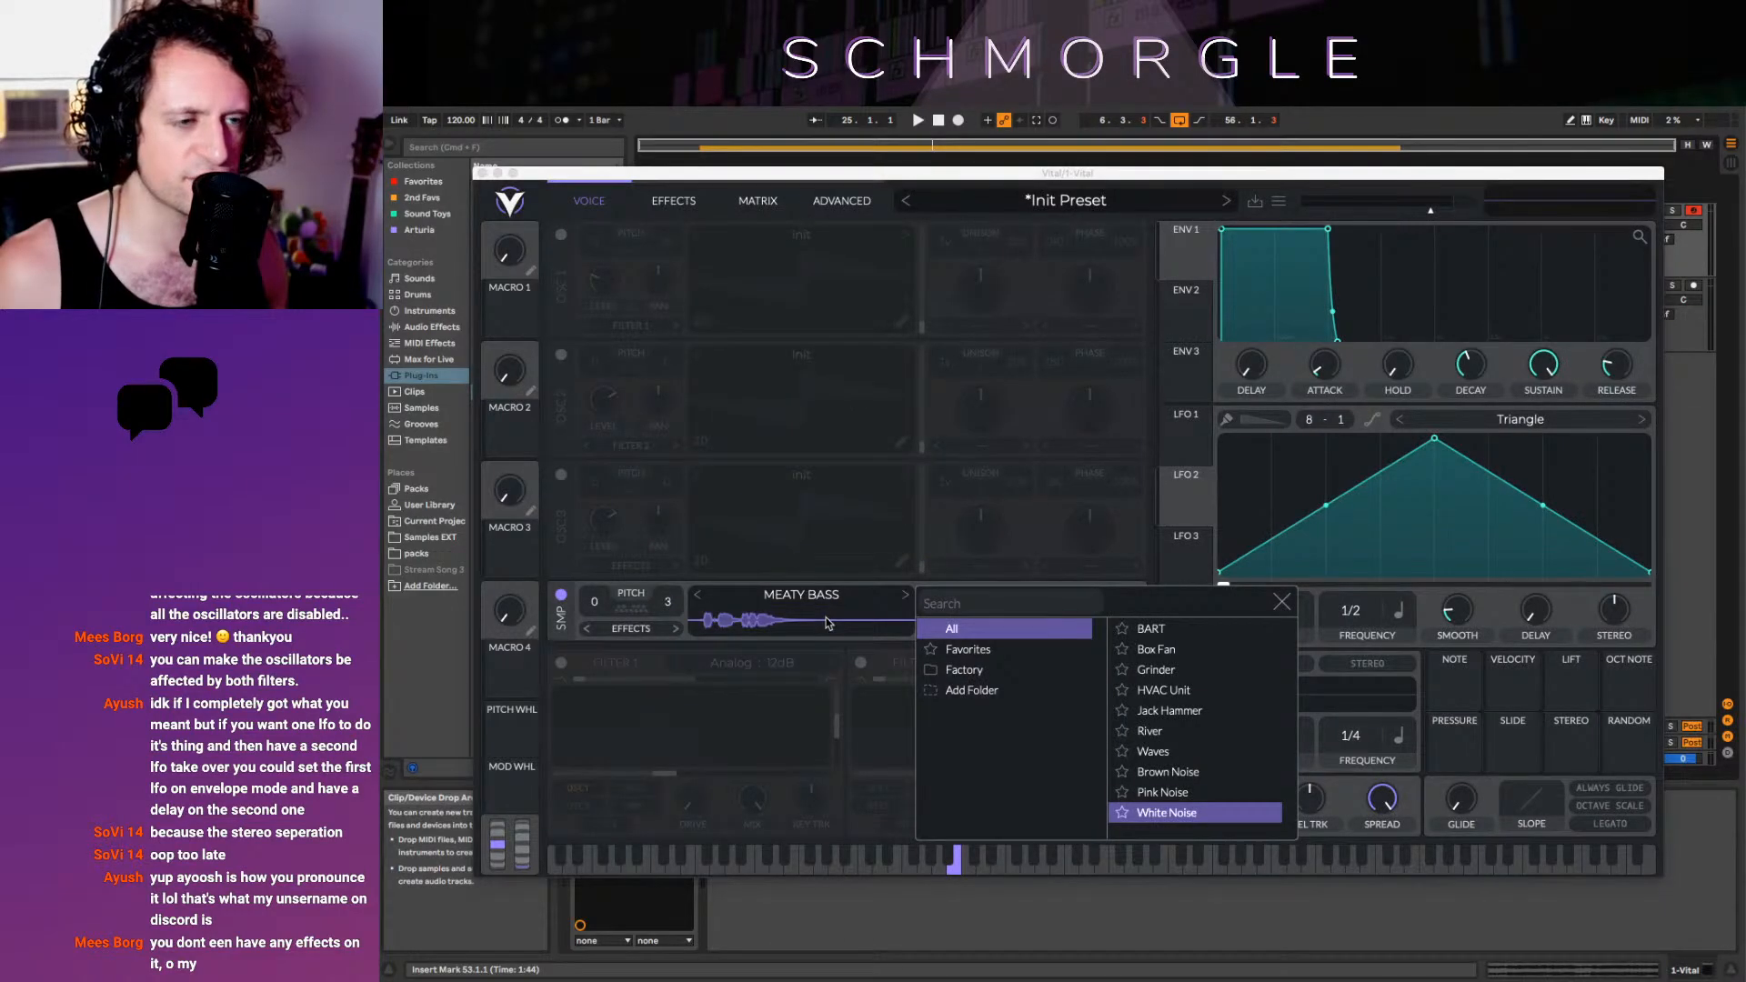
pyautogui.click(838, 634)
pyautogui.click(1280, 604)
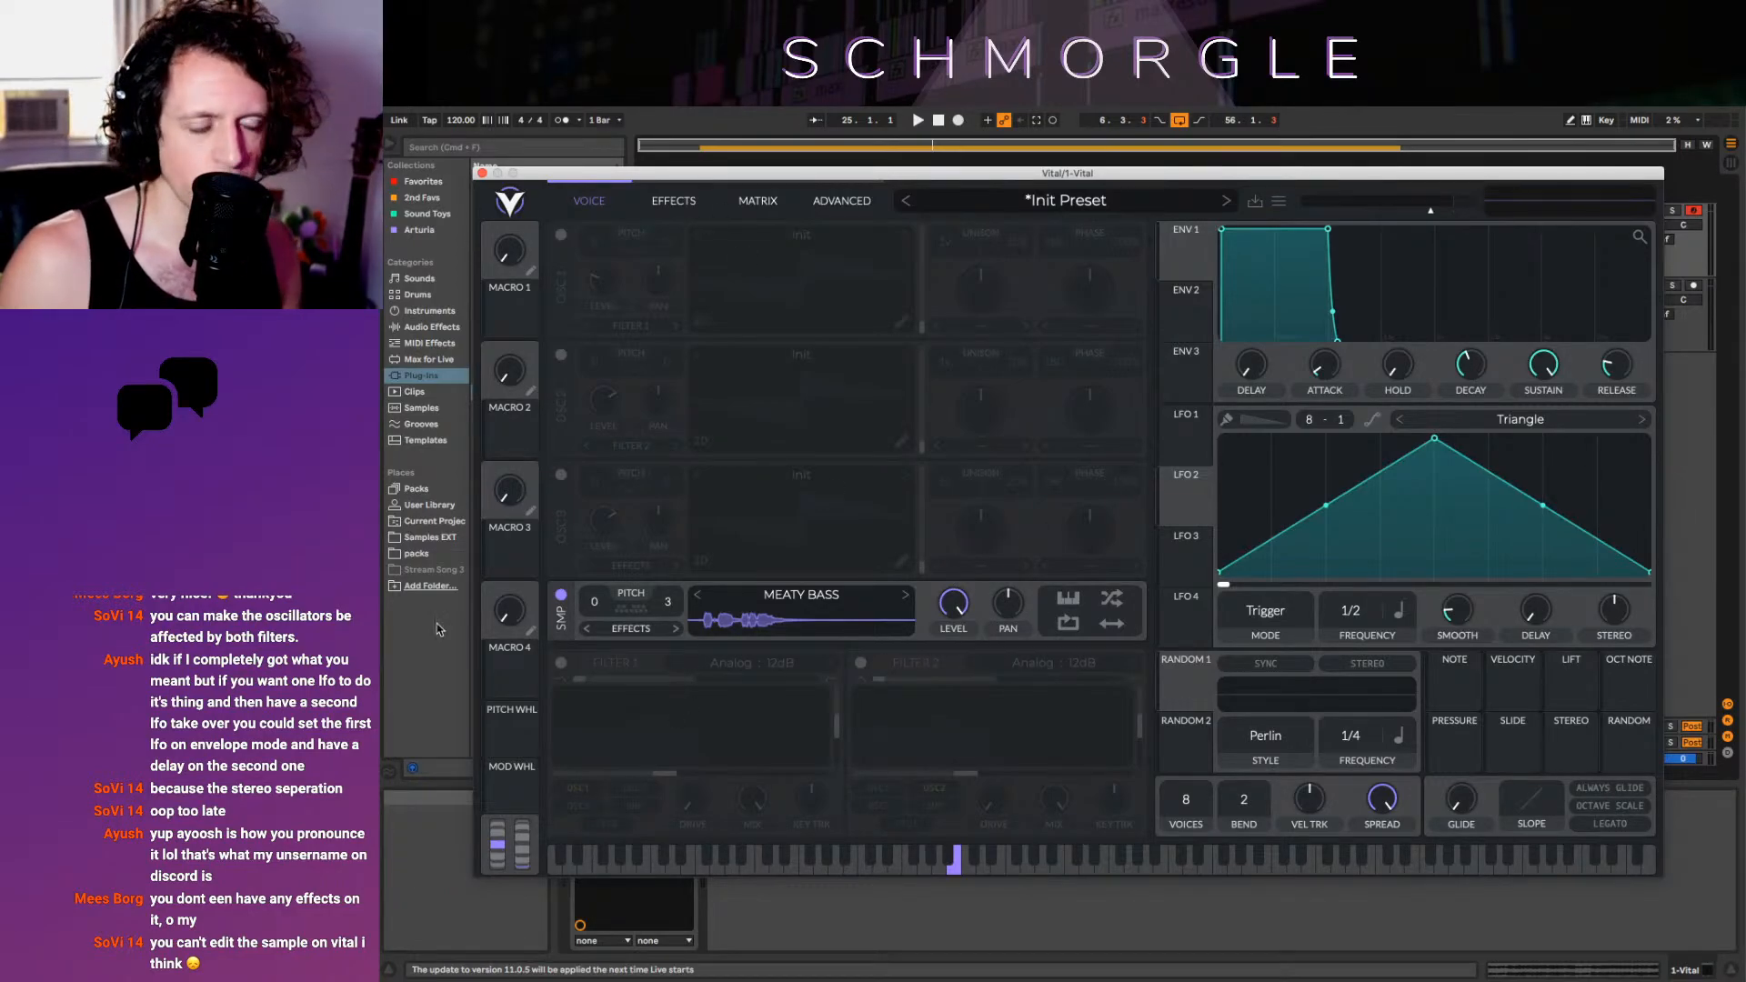
# Switch the sampler off and oscillator 1 on, and load MEATY BASS.mp3 from Finder as oscillator 1's wavetable
pyautogui.moveTo(649, 179); pyautogui.dragTo(654, 225)
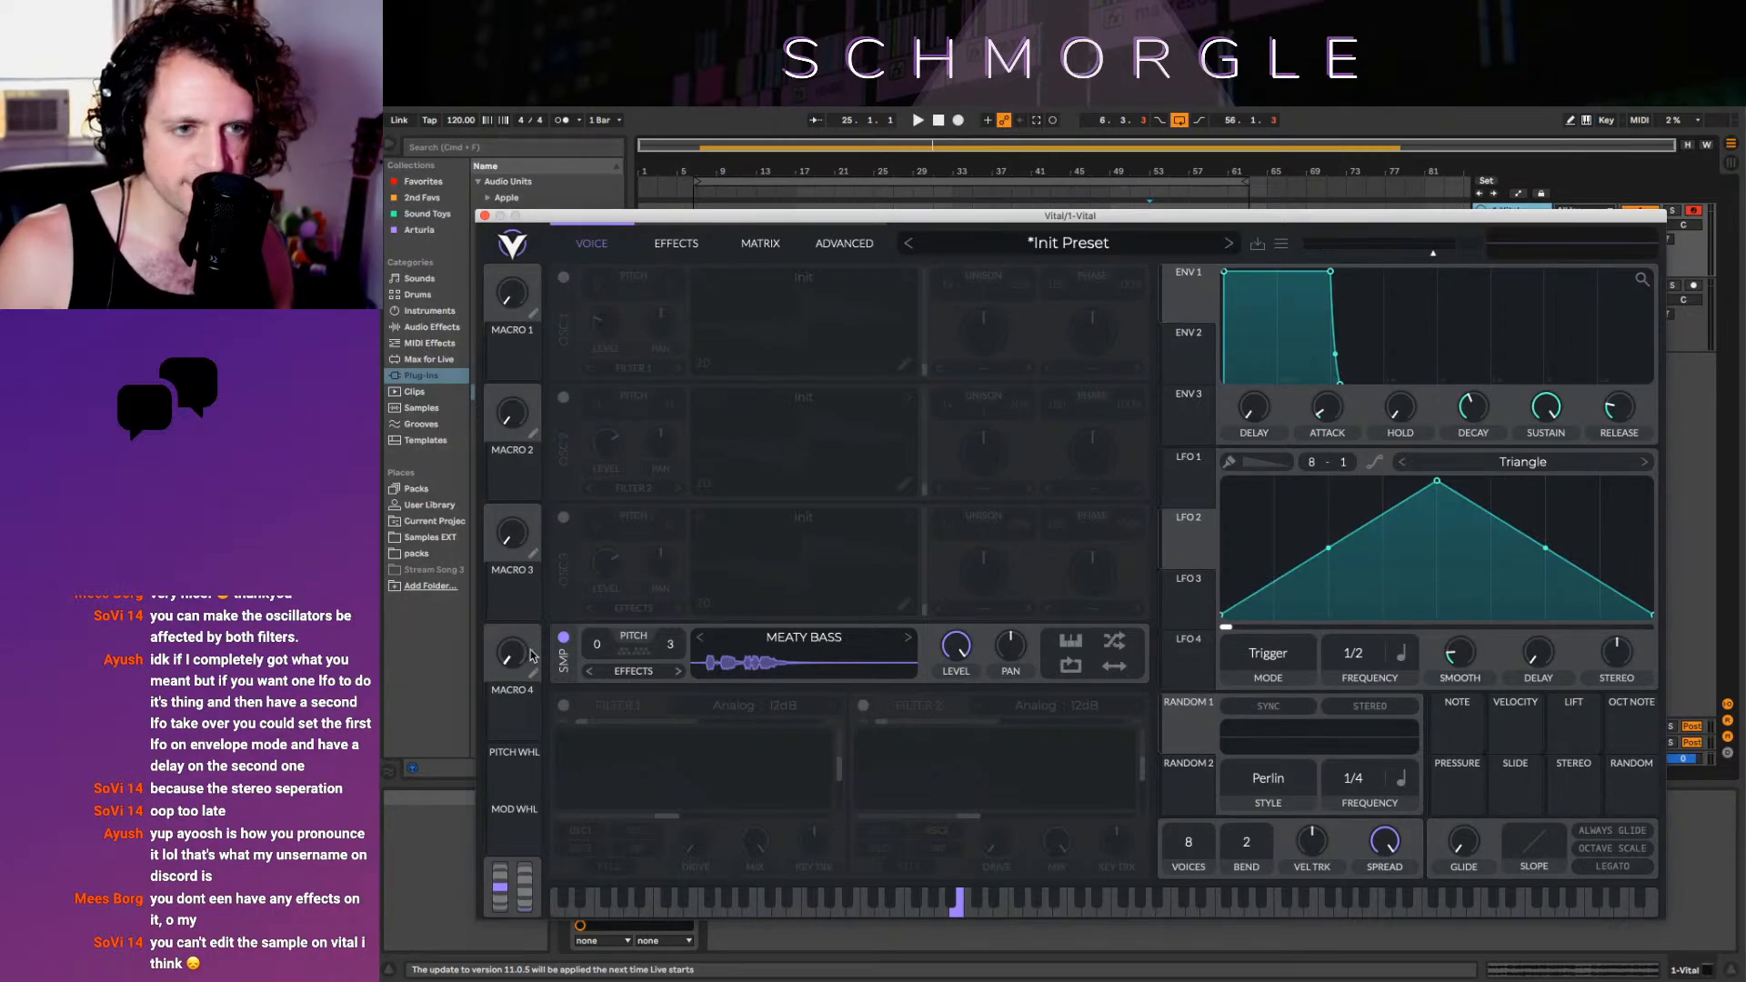
pyautogui.click(564, 638)
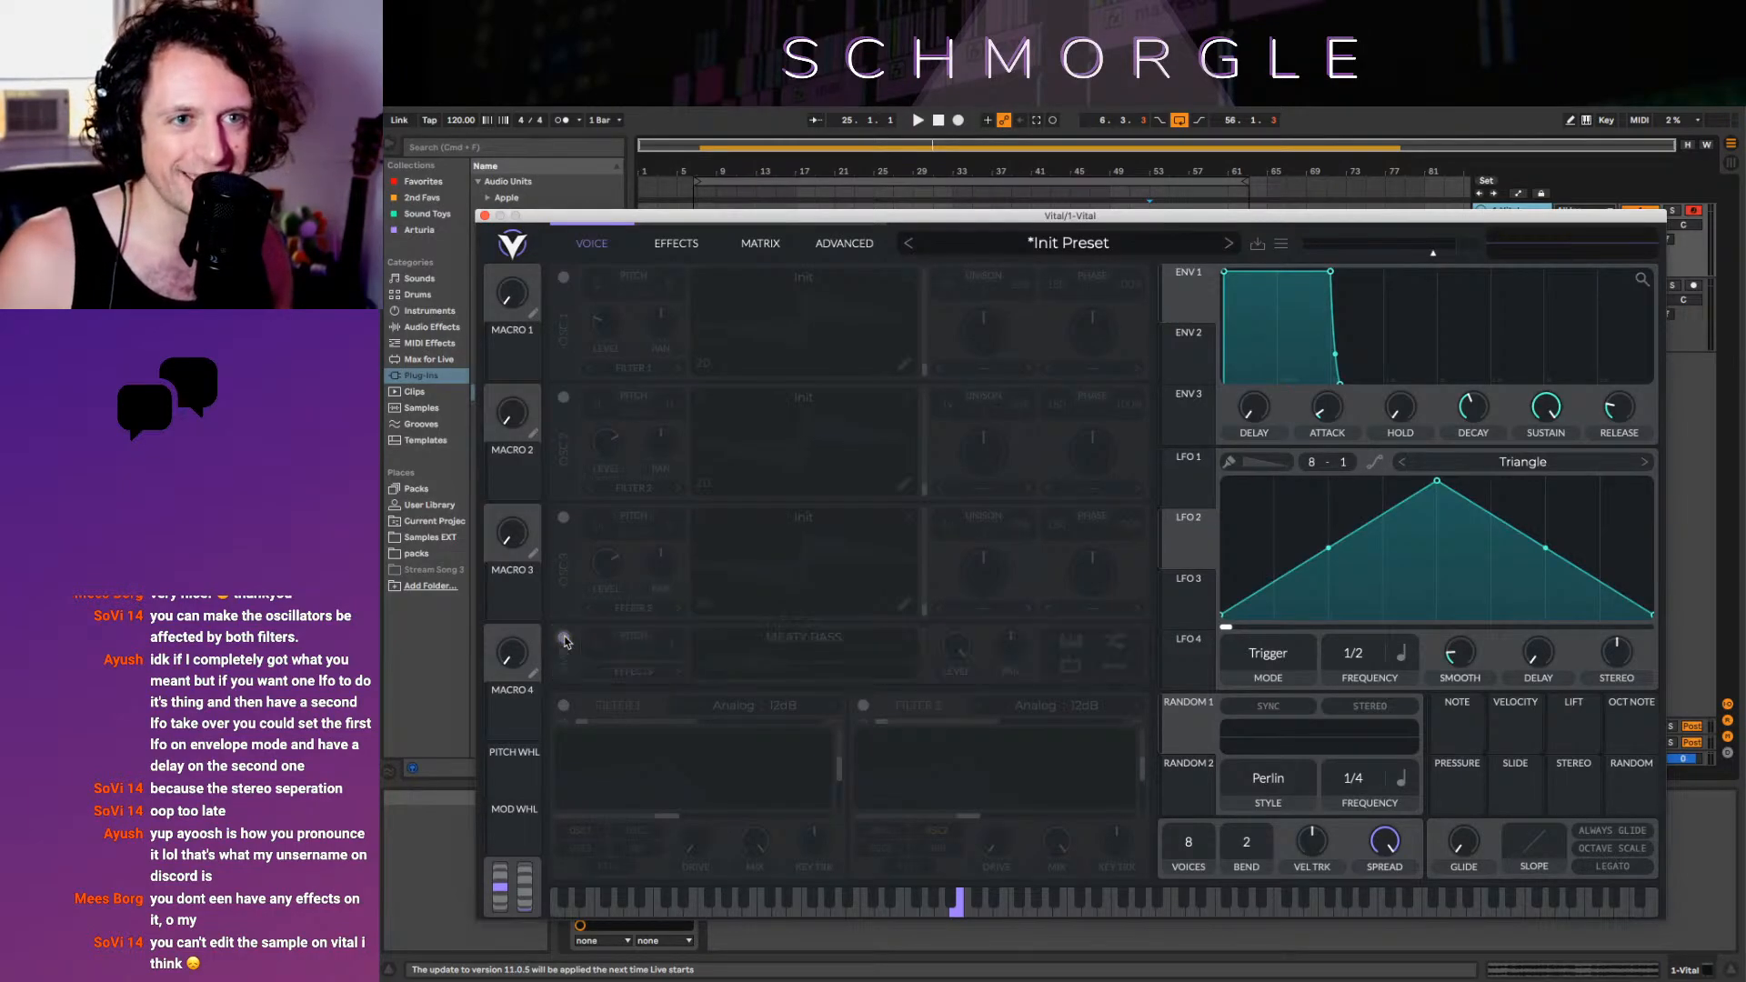
pyautogui.click(563, 276)
pyautogui.click(410, 955)
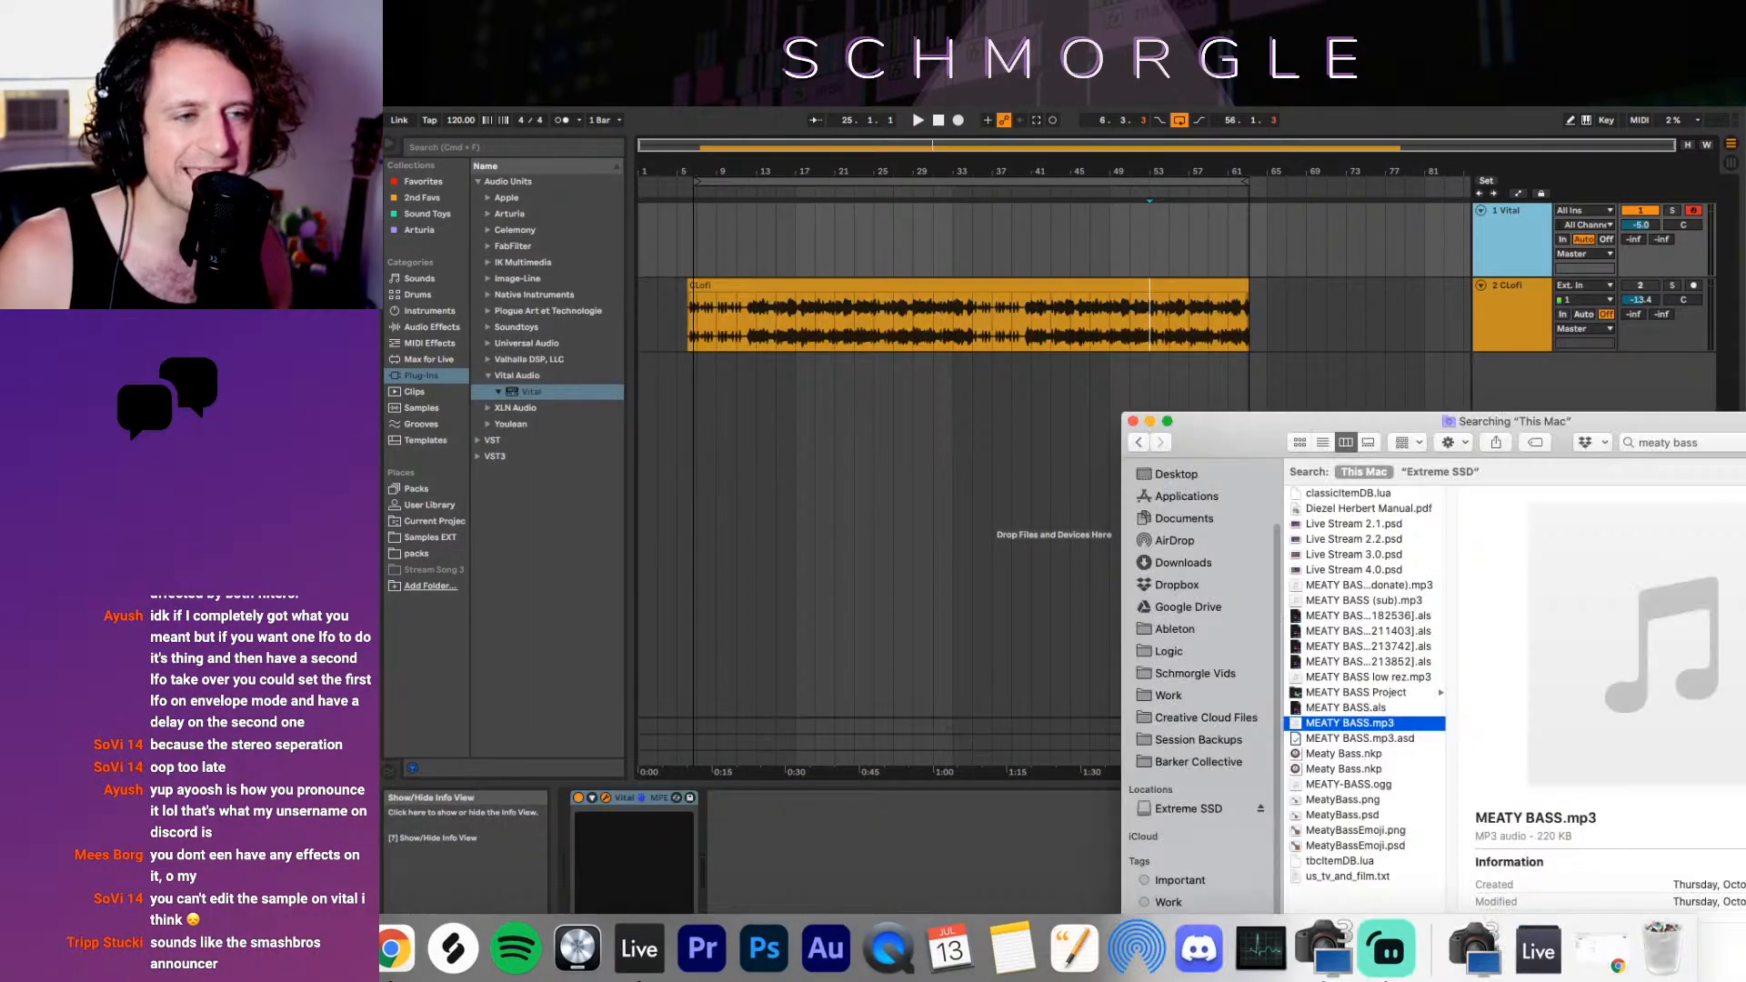
pyautogui.moveTo(600, 218); pyautogui.dragTo(810, 300)
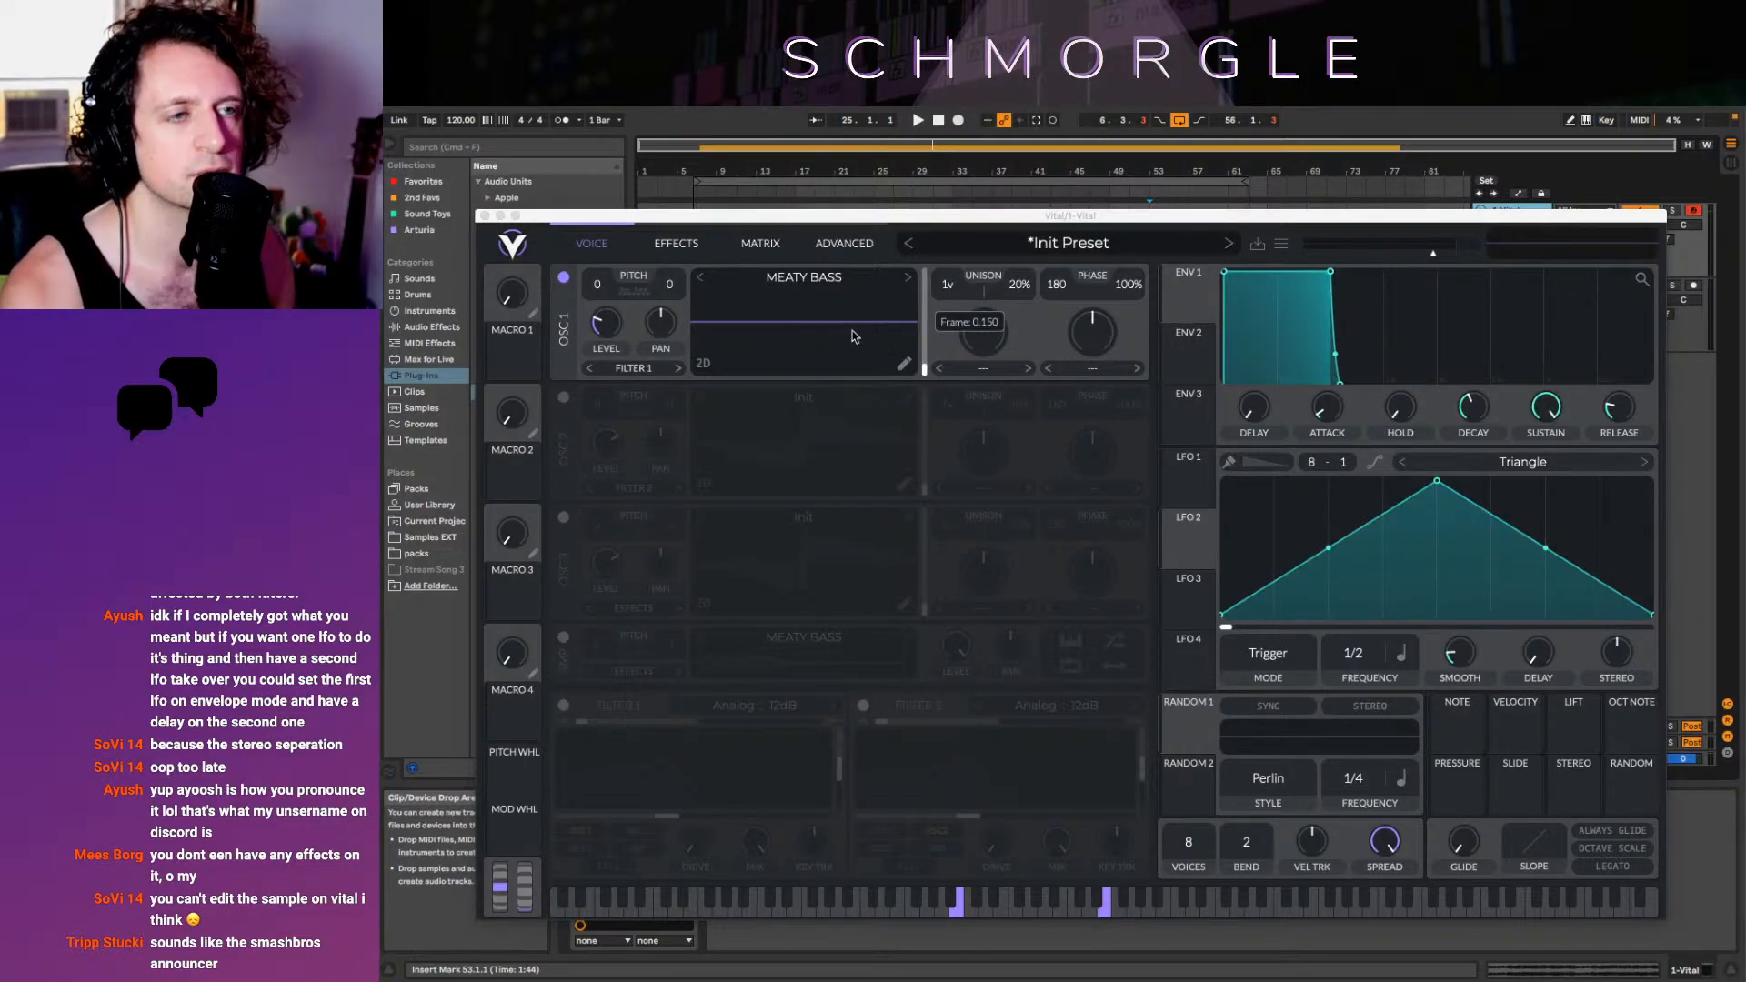
# Show oscillator 1's wavetable in 3D, raise its level and move the wavetable position to a frame with a strong waveform
pyautogui.moveTo(852, 337); pyautogui.dragTo(797, 340)
pyautogui.click(704, 364)
pyautogui.moveTo(609, 330); pyautogui.dragTo(614, 267)
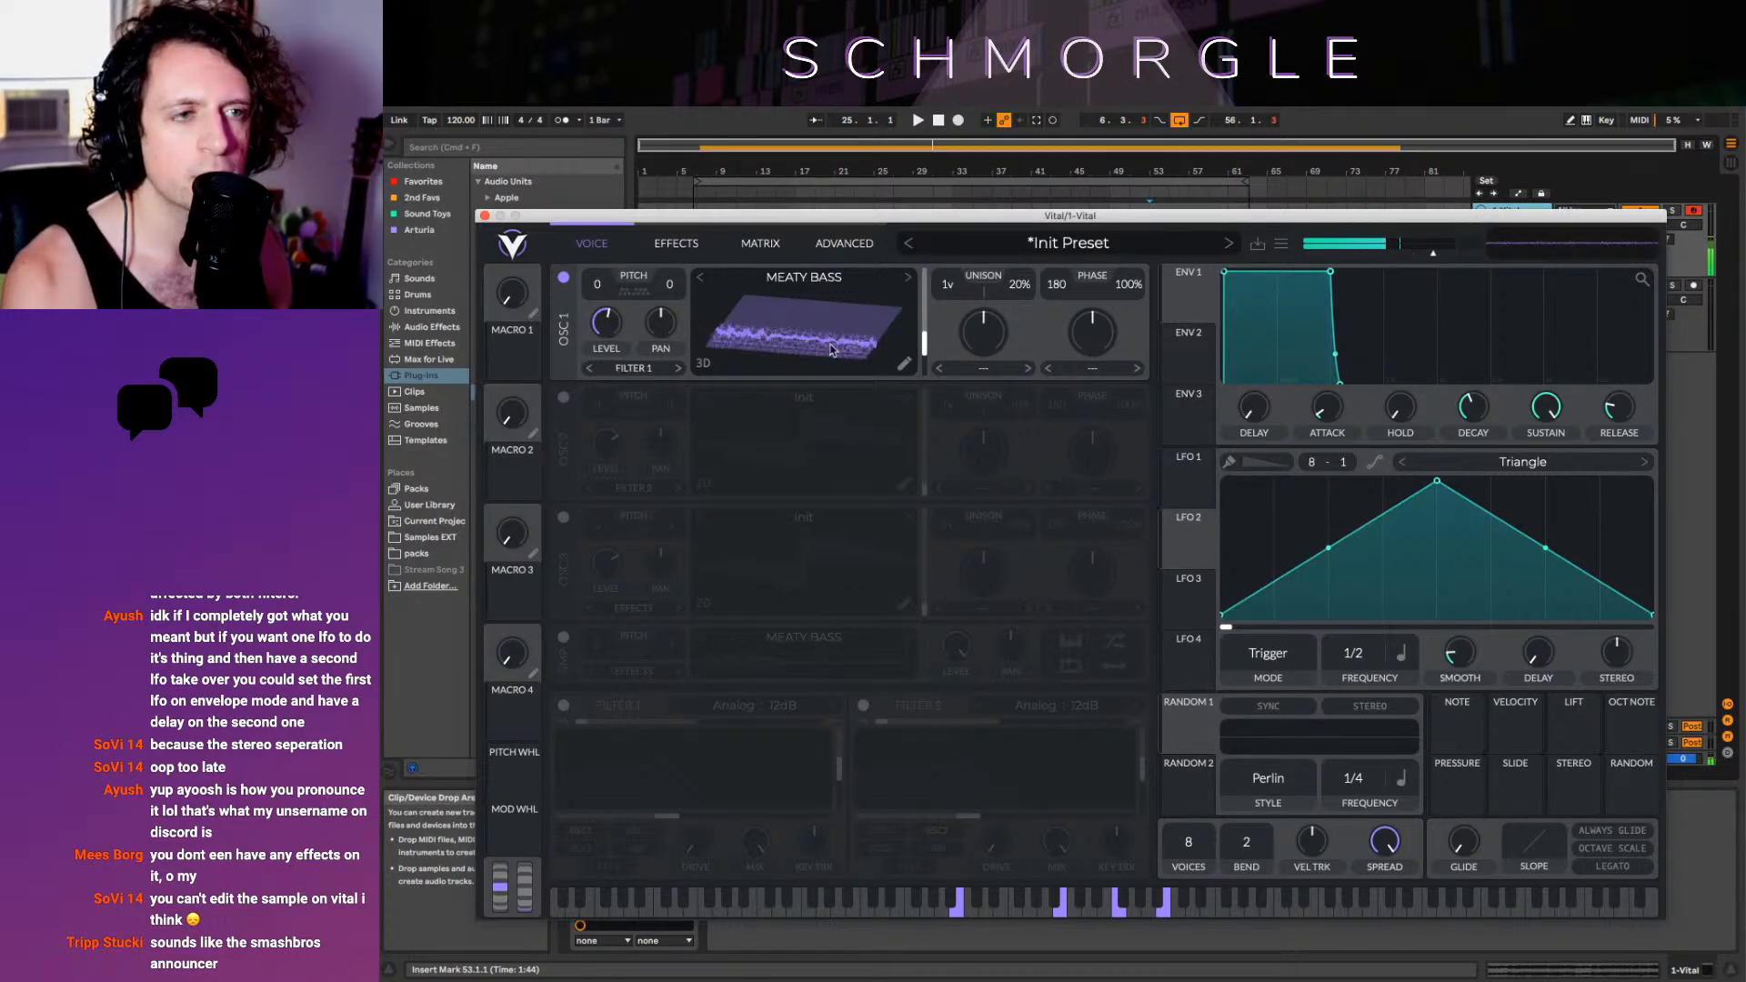
pyautogui.moveTo(830, 350)
pyautogui.mouseDown()
pyautogui.moveTo(842, 369)
pyautogui.moveTo(845, 350)
pyautogui.mouseUp()
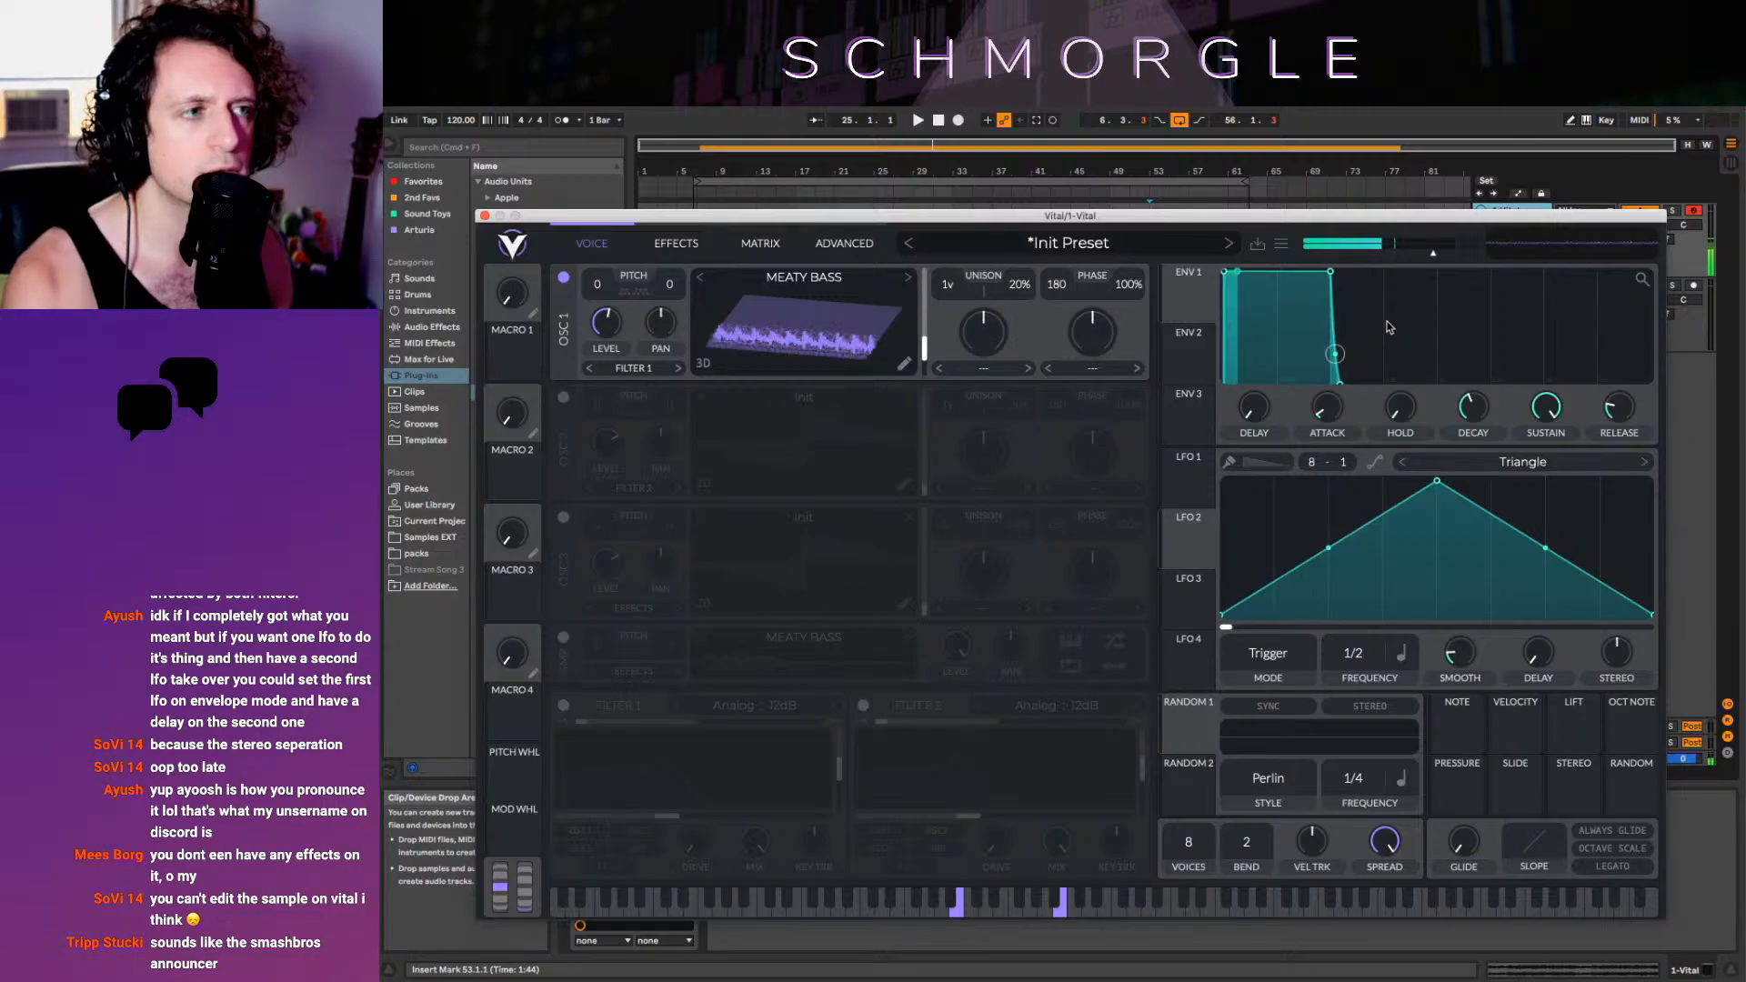
pyautogui.moveTo(1226, 274); pyautogui.dragTo(1184, 284)
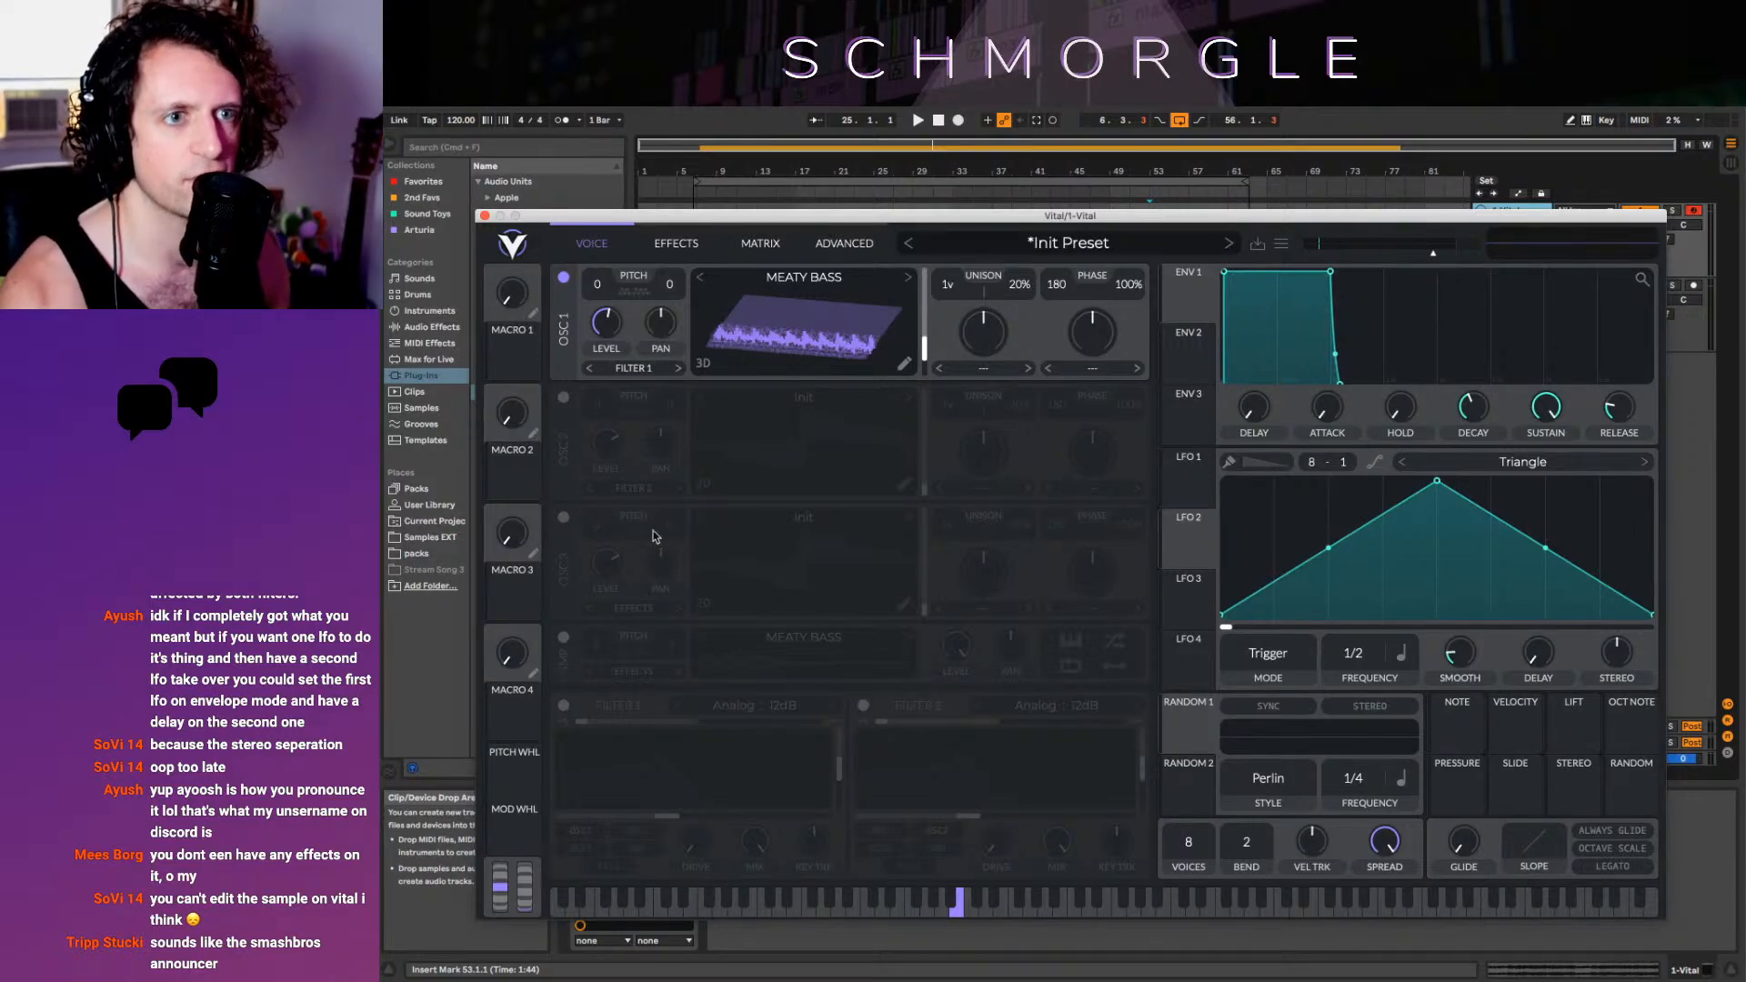
# Transpose oscillator 1 to -12 and set its unison to 8 voices with 6% detune, after briefly auditioning oscillator 2
pyautogui.click(564, 400)
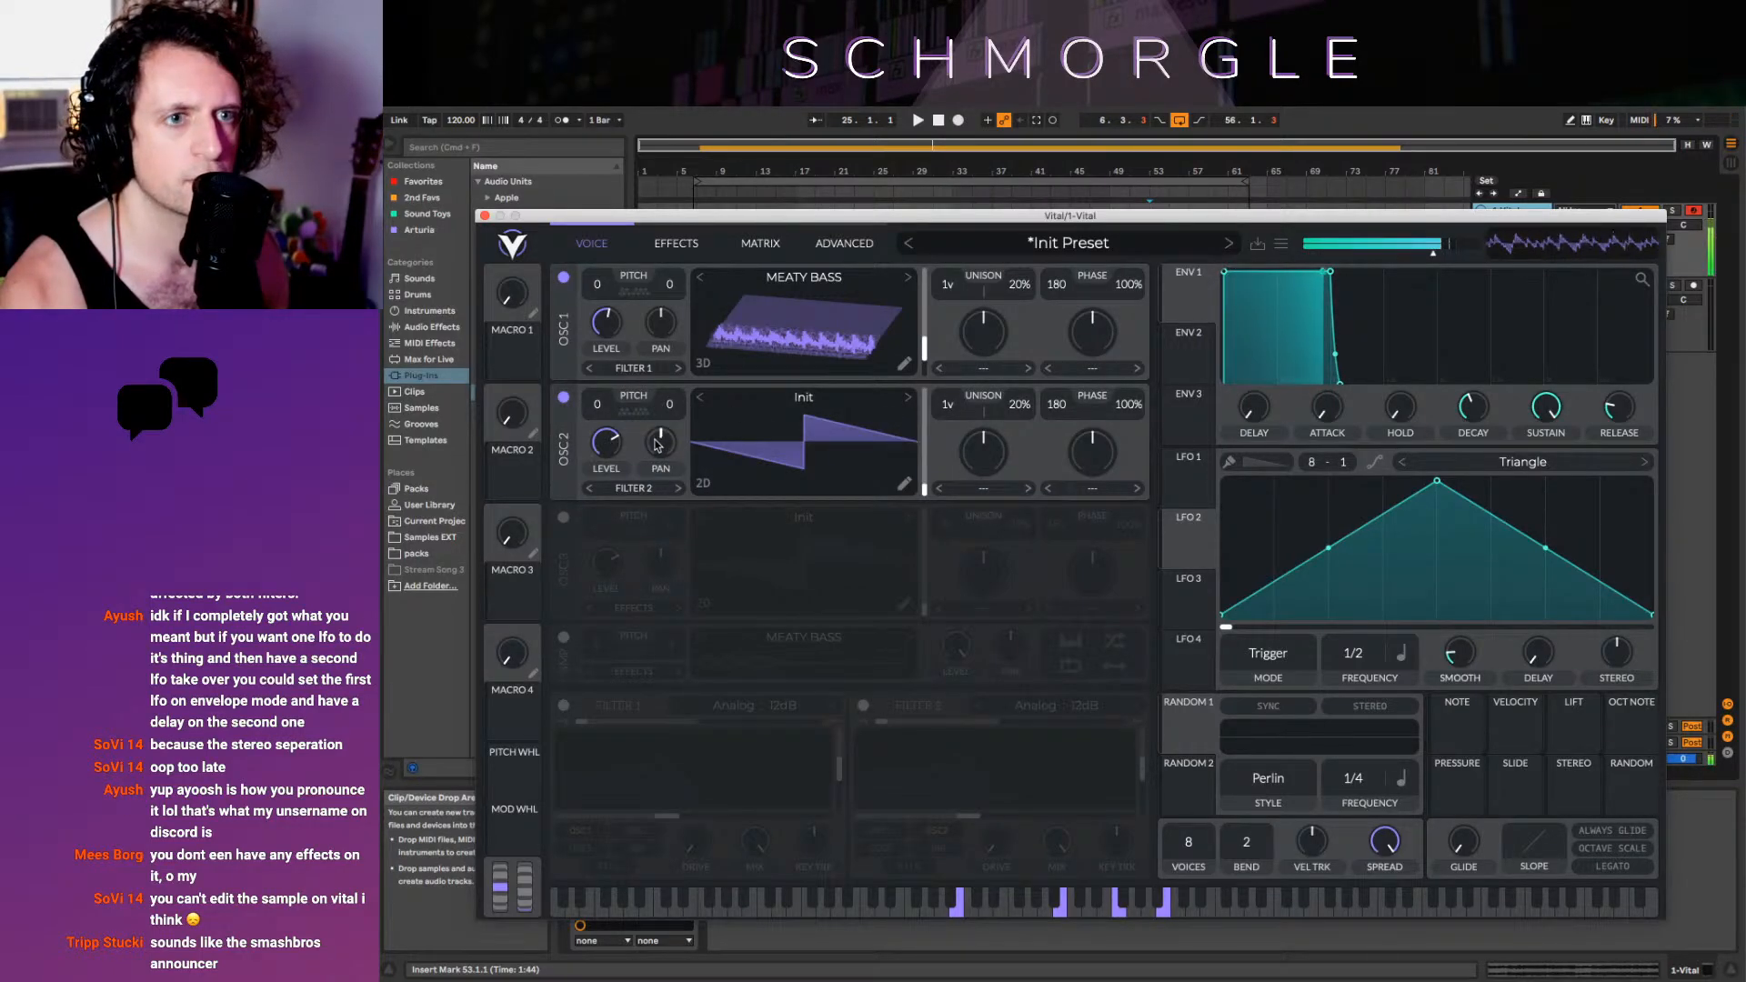
pyautogui.click(564, 397)
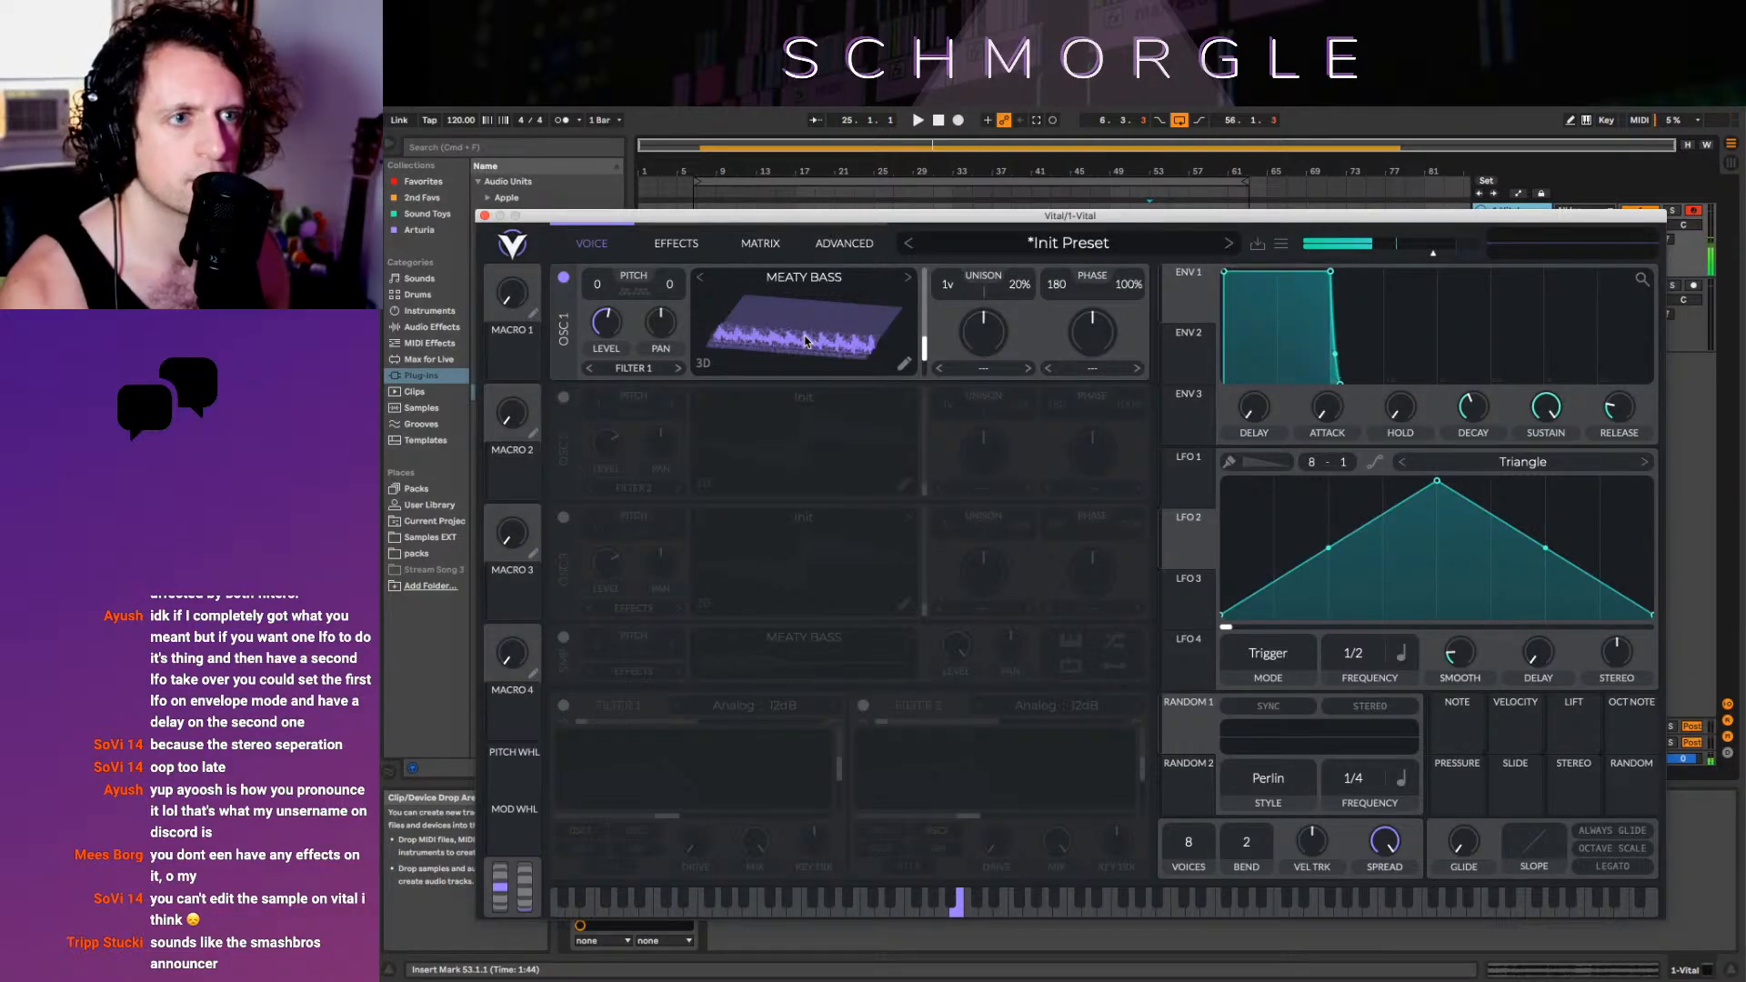
pyautogui.moveTo(649, 298); pyautogui.dragTo(637, 425)
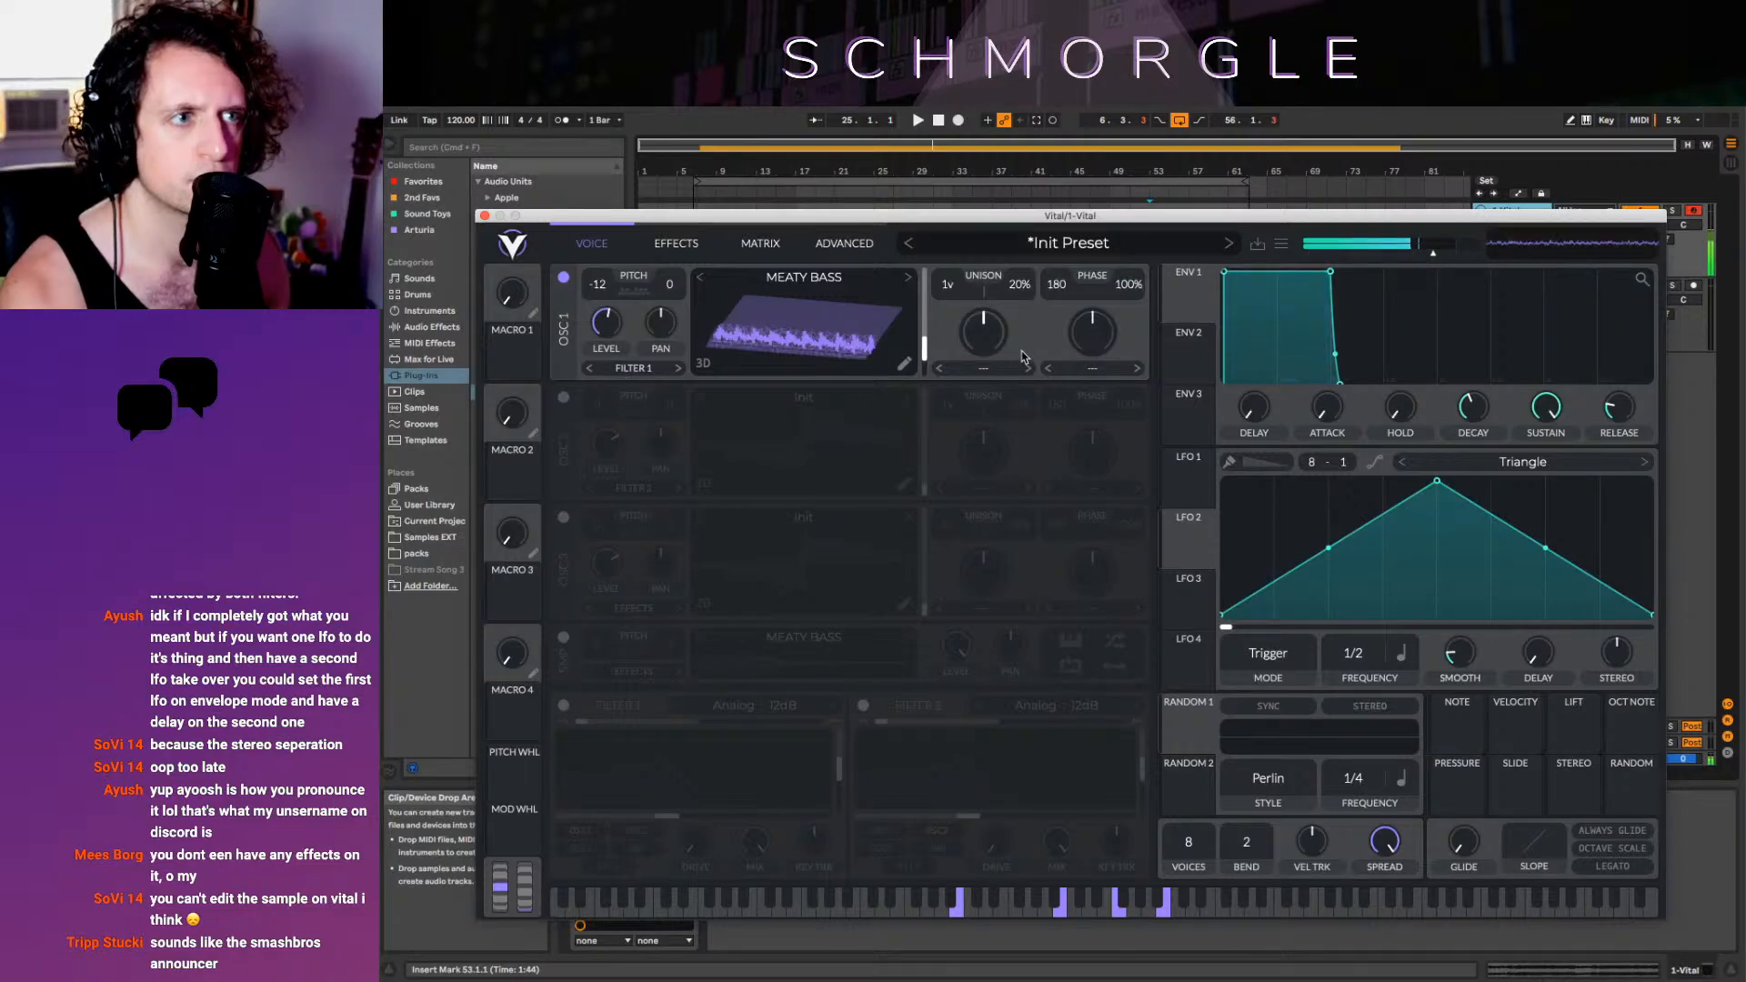
pyautogui.moveTo(961, 286); pyautogui.dragTo(993, 242)
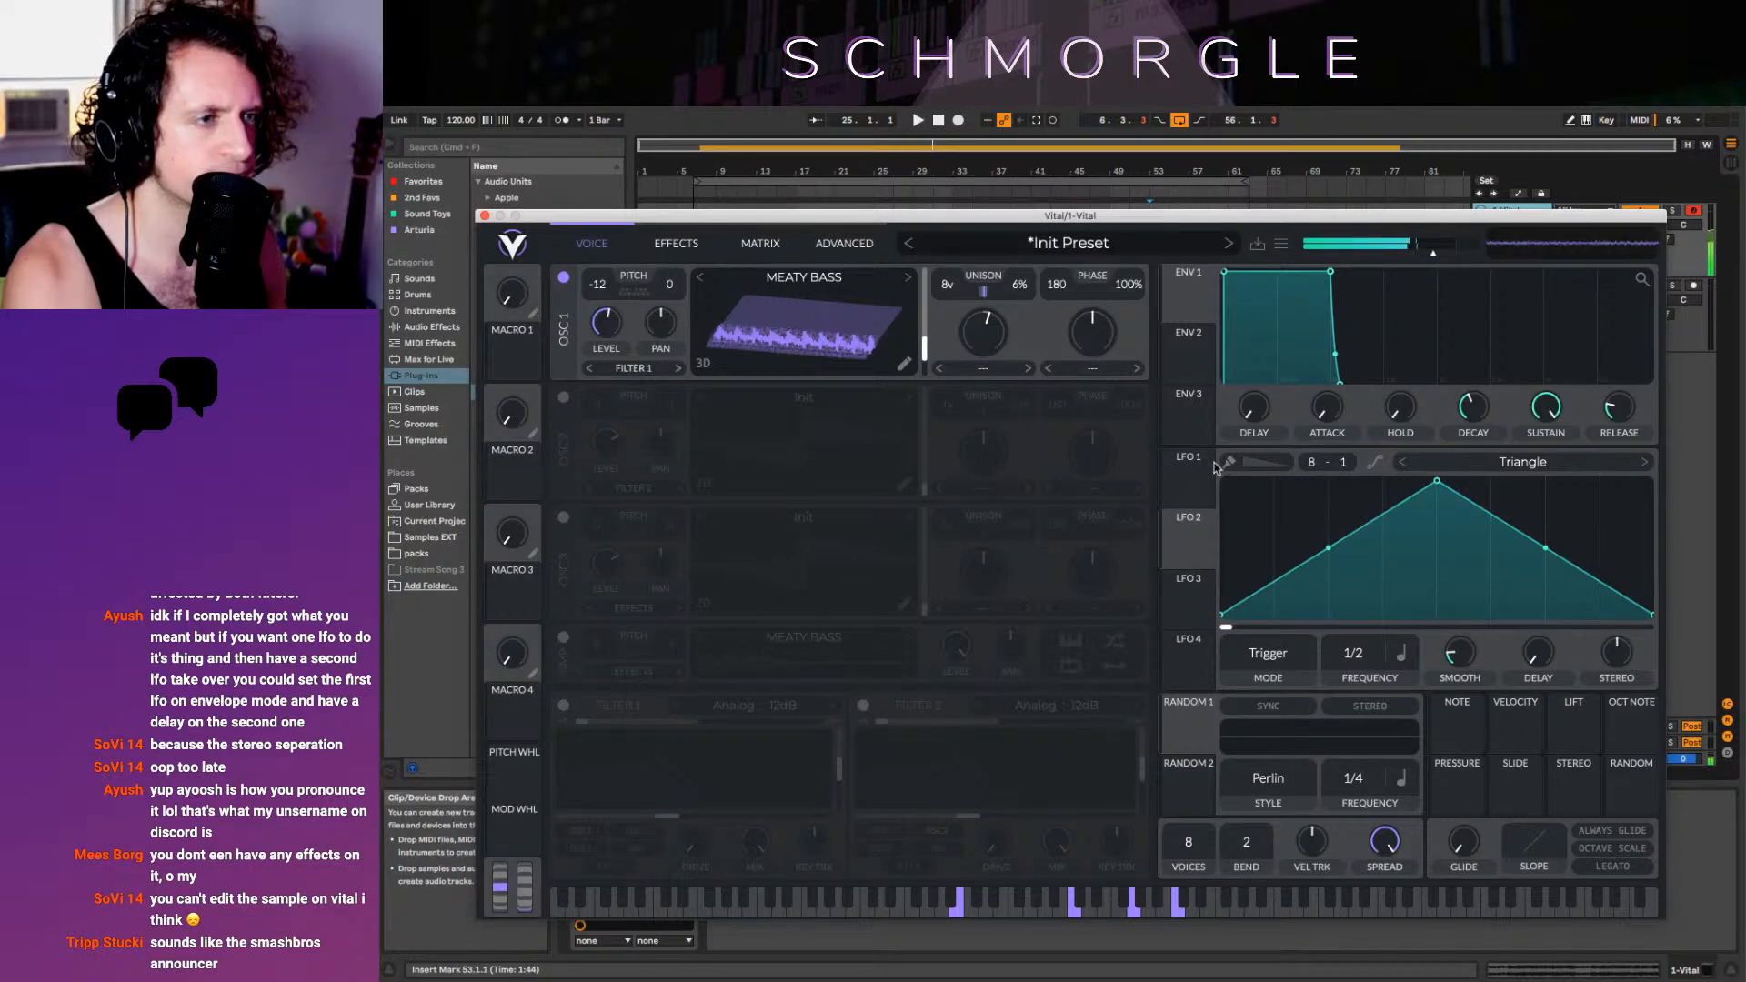
# Enable Filter 1 on oscillator 1, raise its cutoff and change its model to Phaser : Positive
pyautogui.click(563, 705)
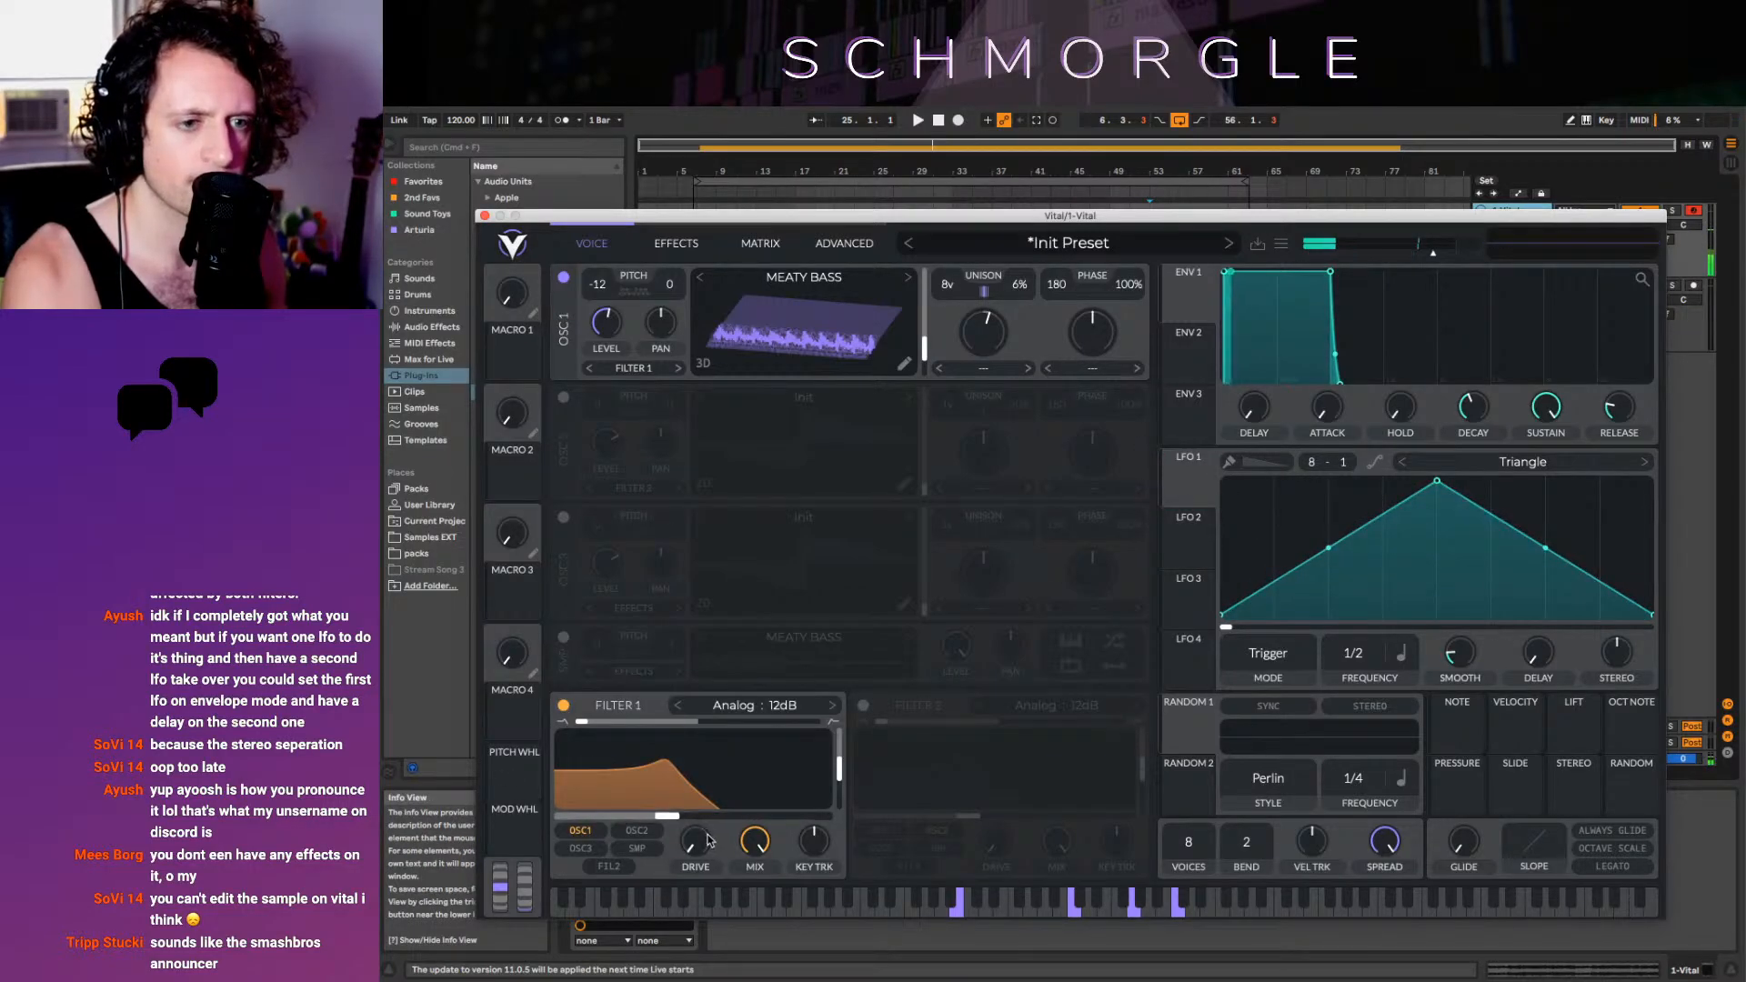
pyautogui.moveTo(670, 817); pyautogui.dragTo(770, 846)
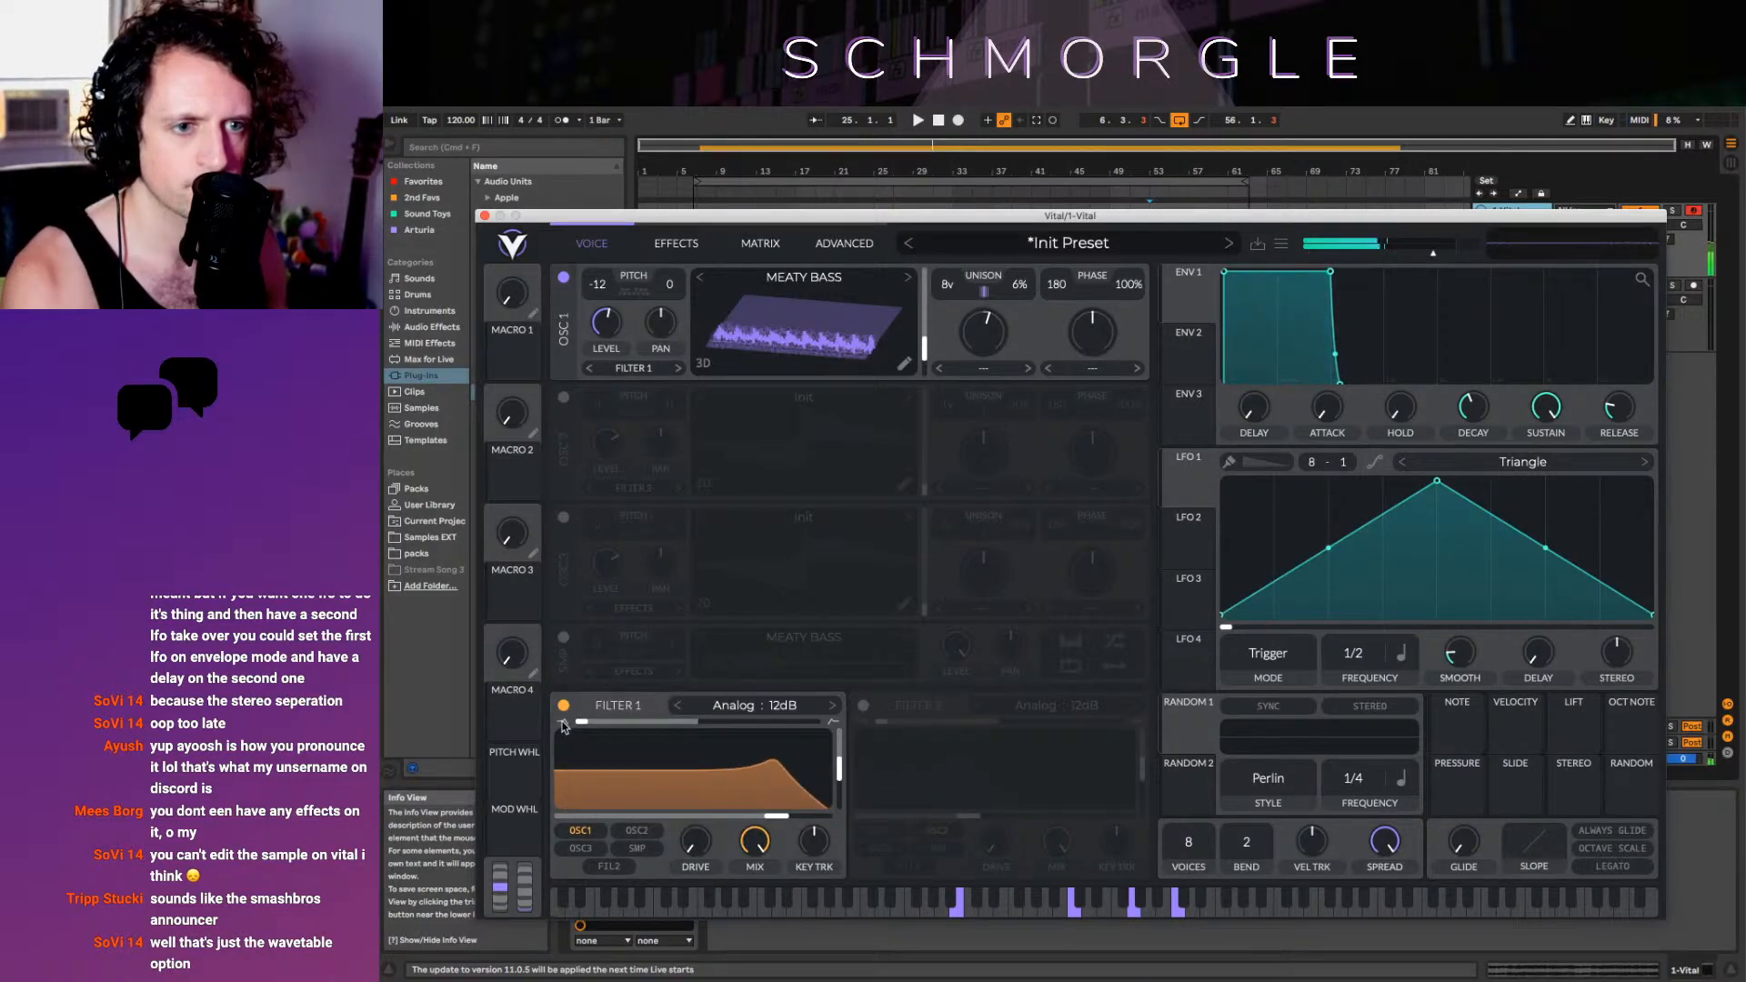
pyautogui.click(683, 707)
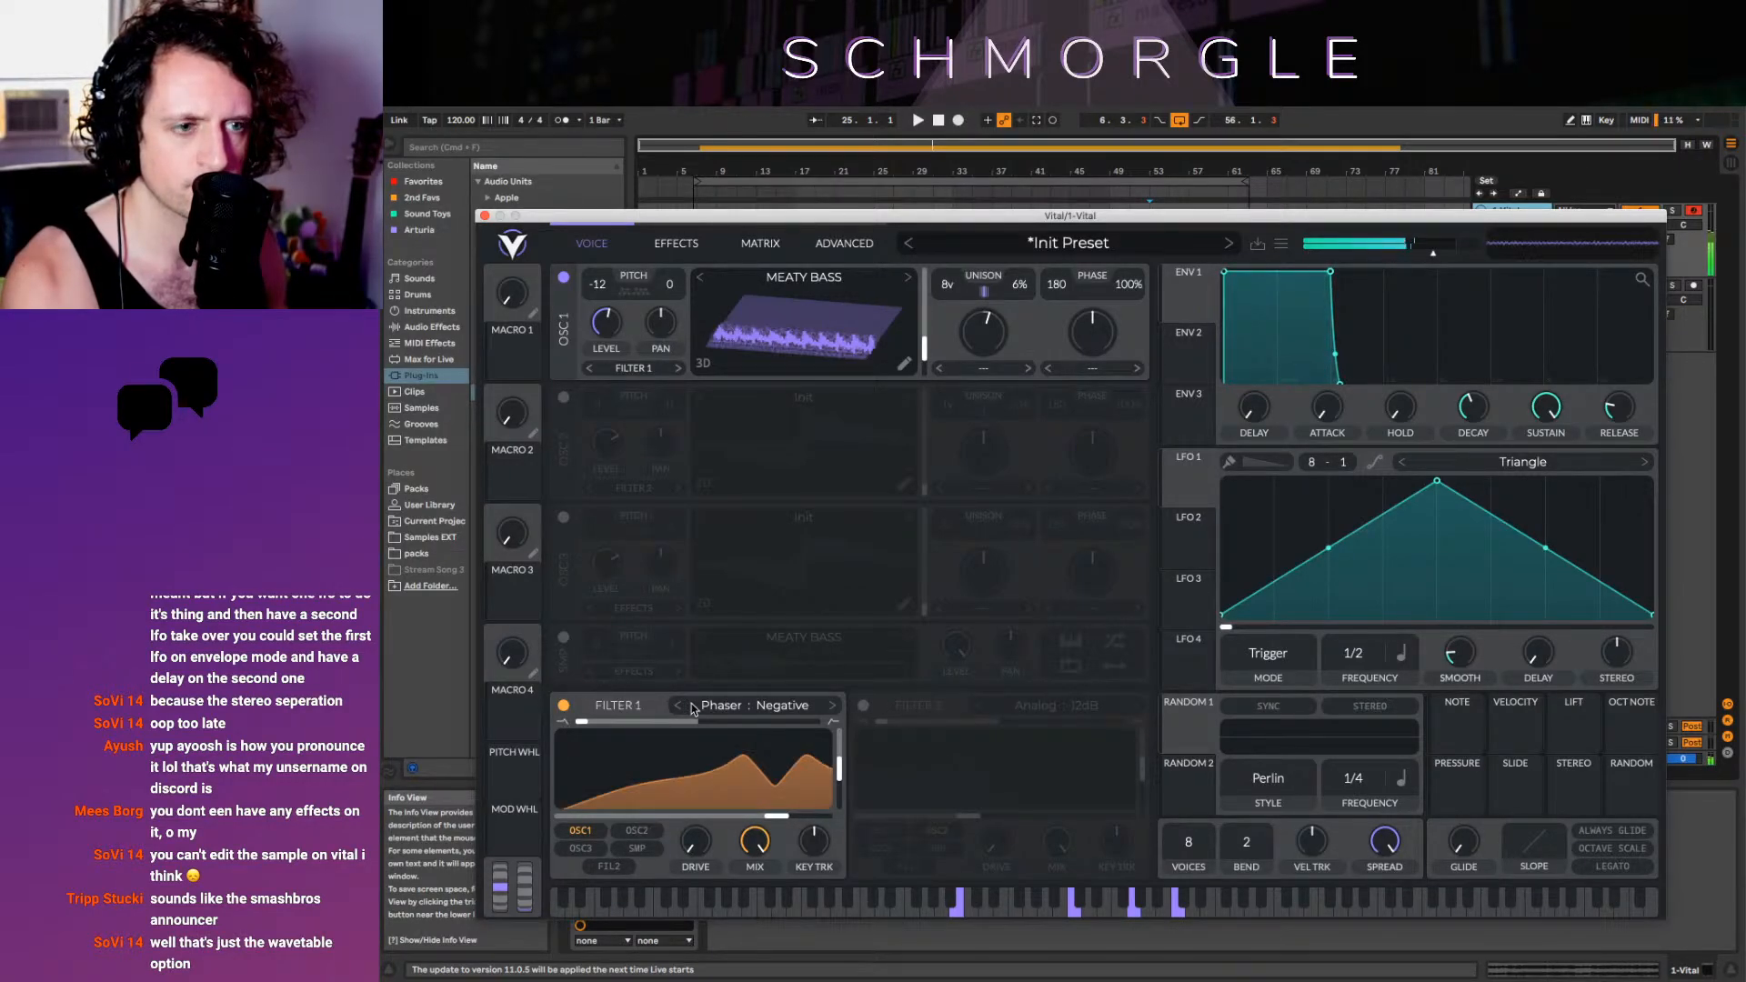
pyautogui.click(680, 707)
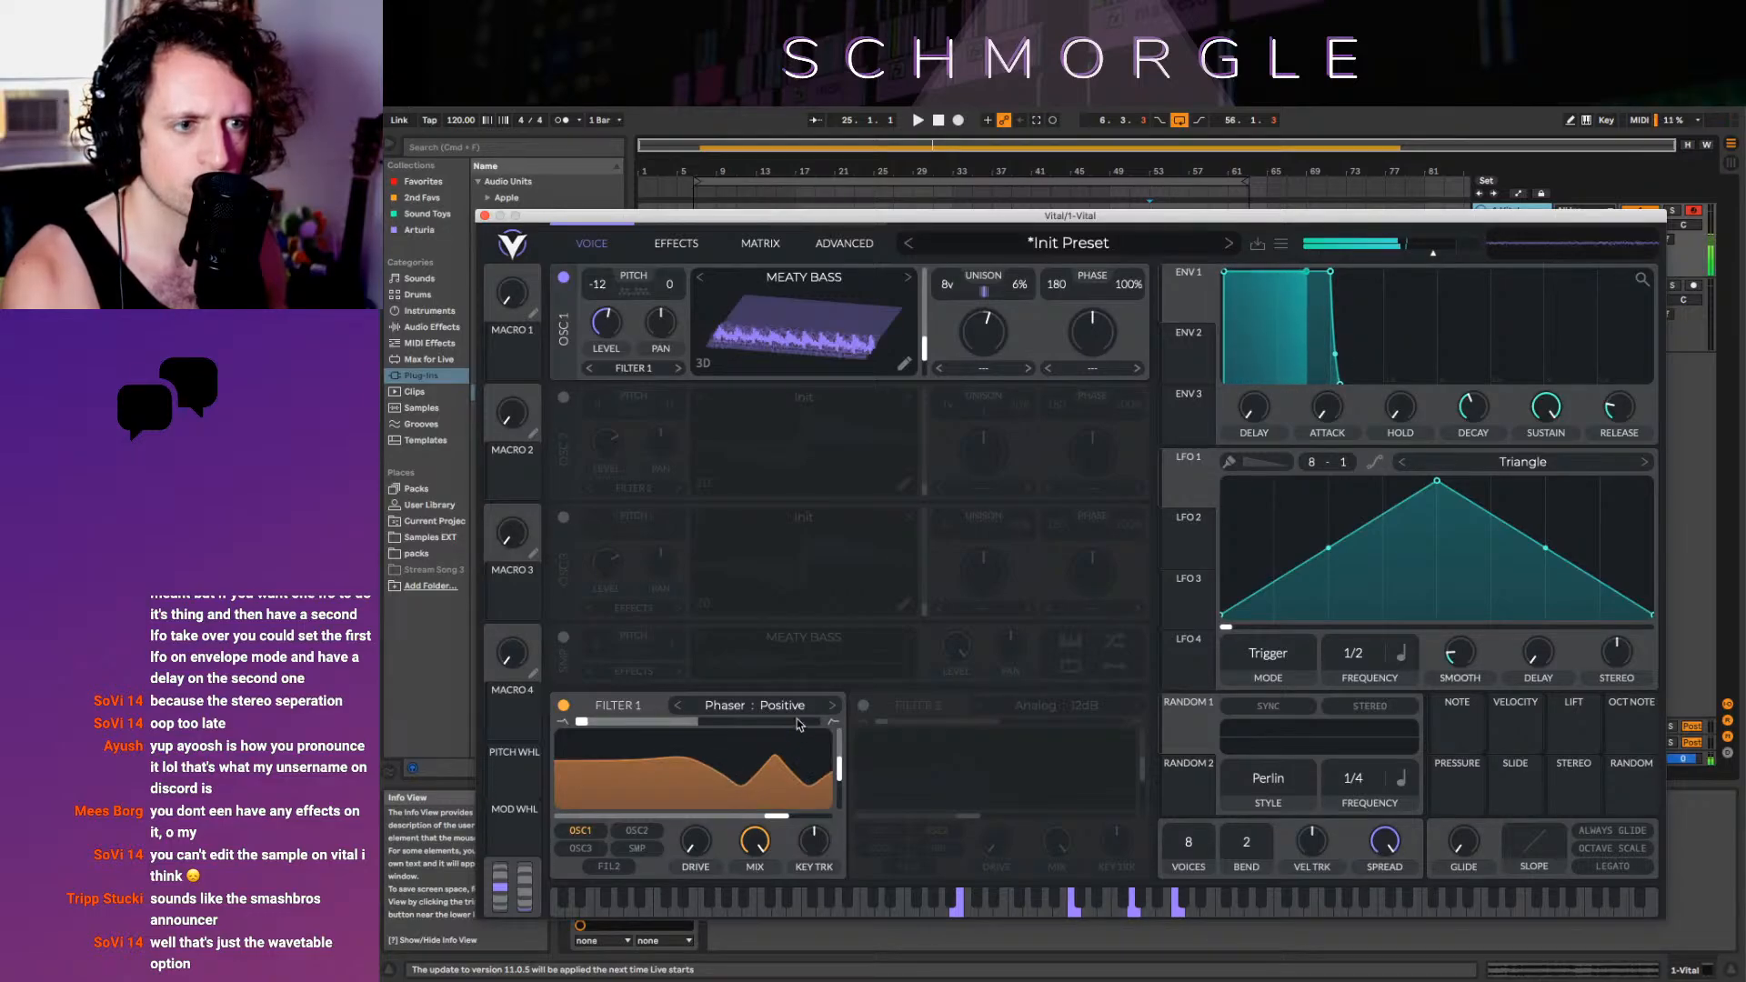
# Modulate Filter 1's cutoff with LFO 1 and bend its triangle into a convex rise and a concave fall
pyautogui.moveTo(1186, 491); pyautogui.dragTo(717, 776)
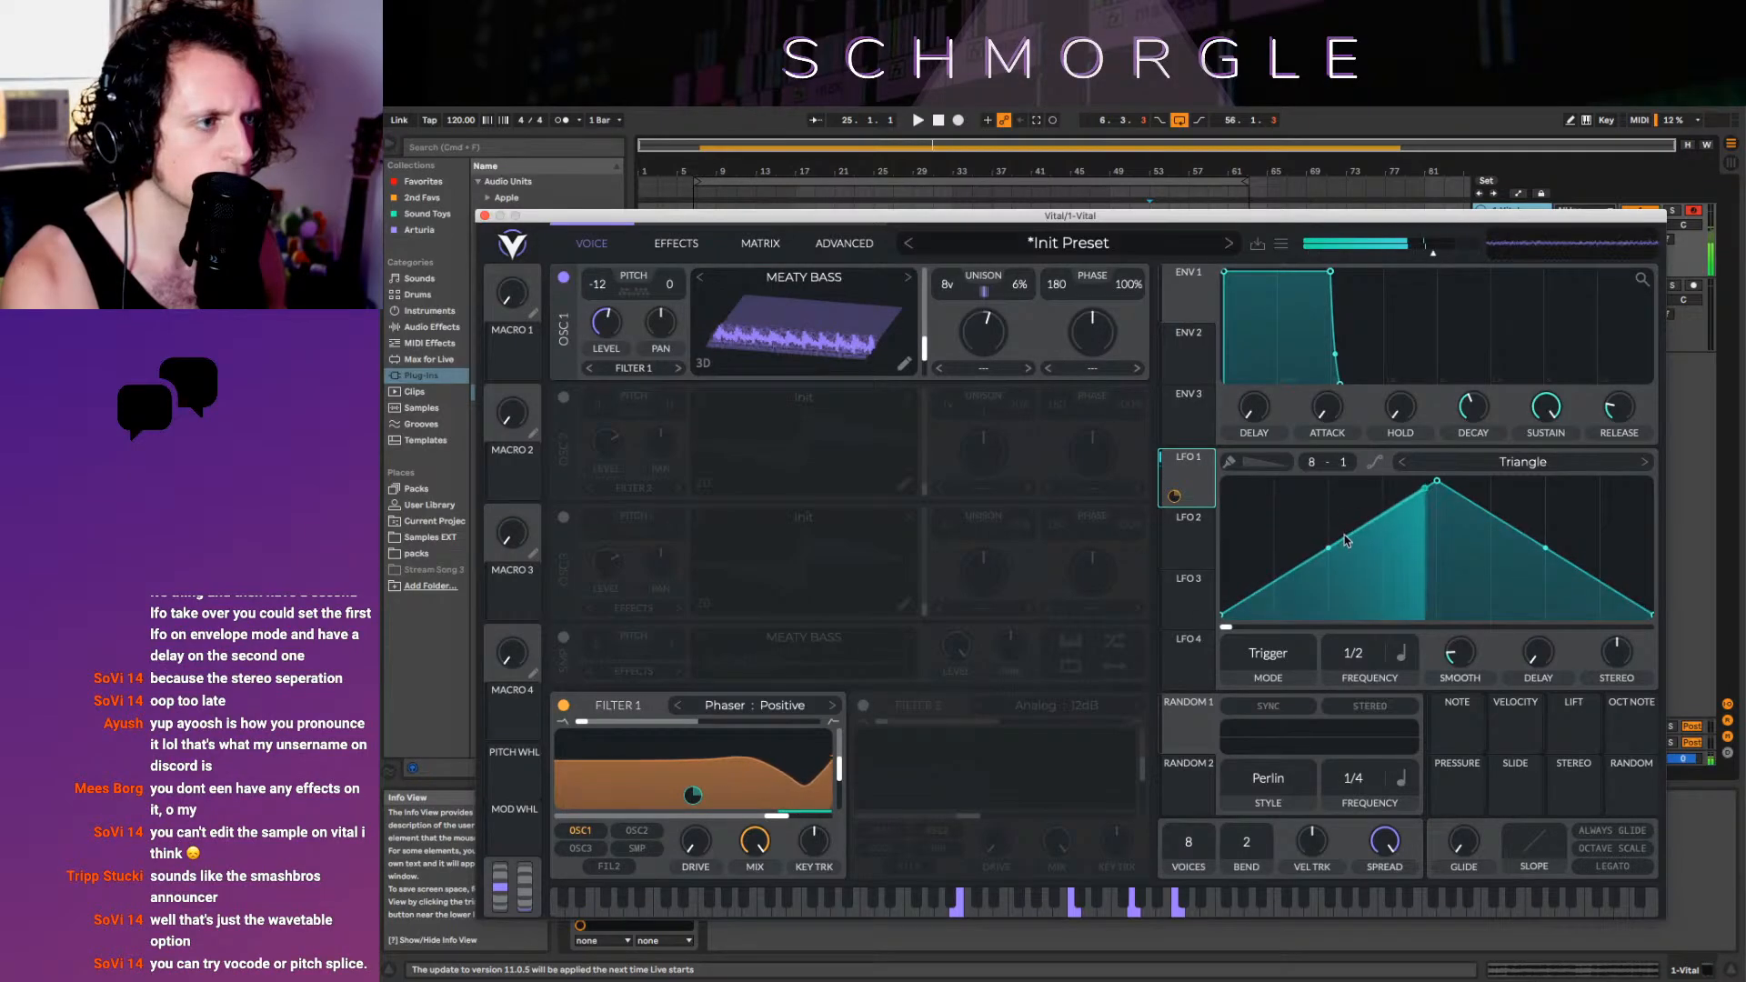
pyautogui.moveTo(1330, 547); pyautogui.dragTo(1301, 510)
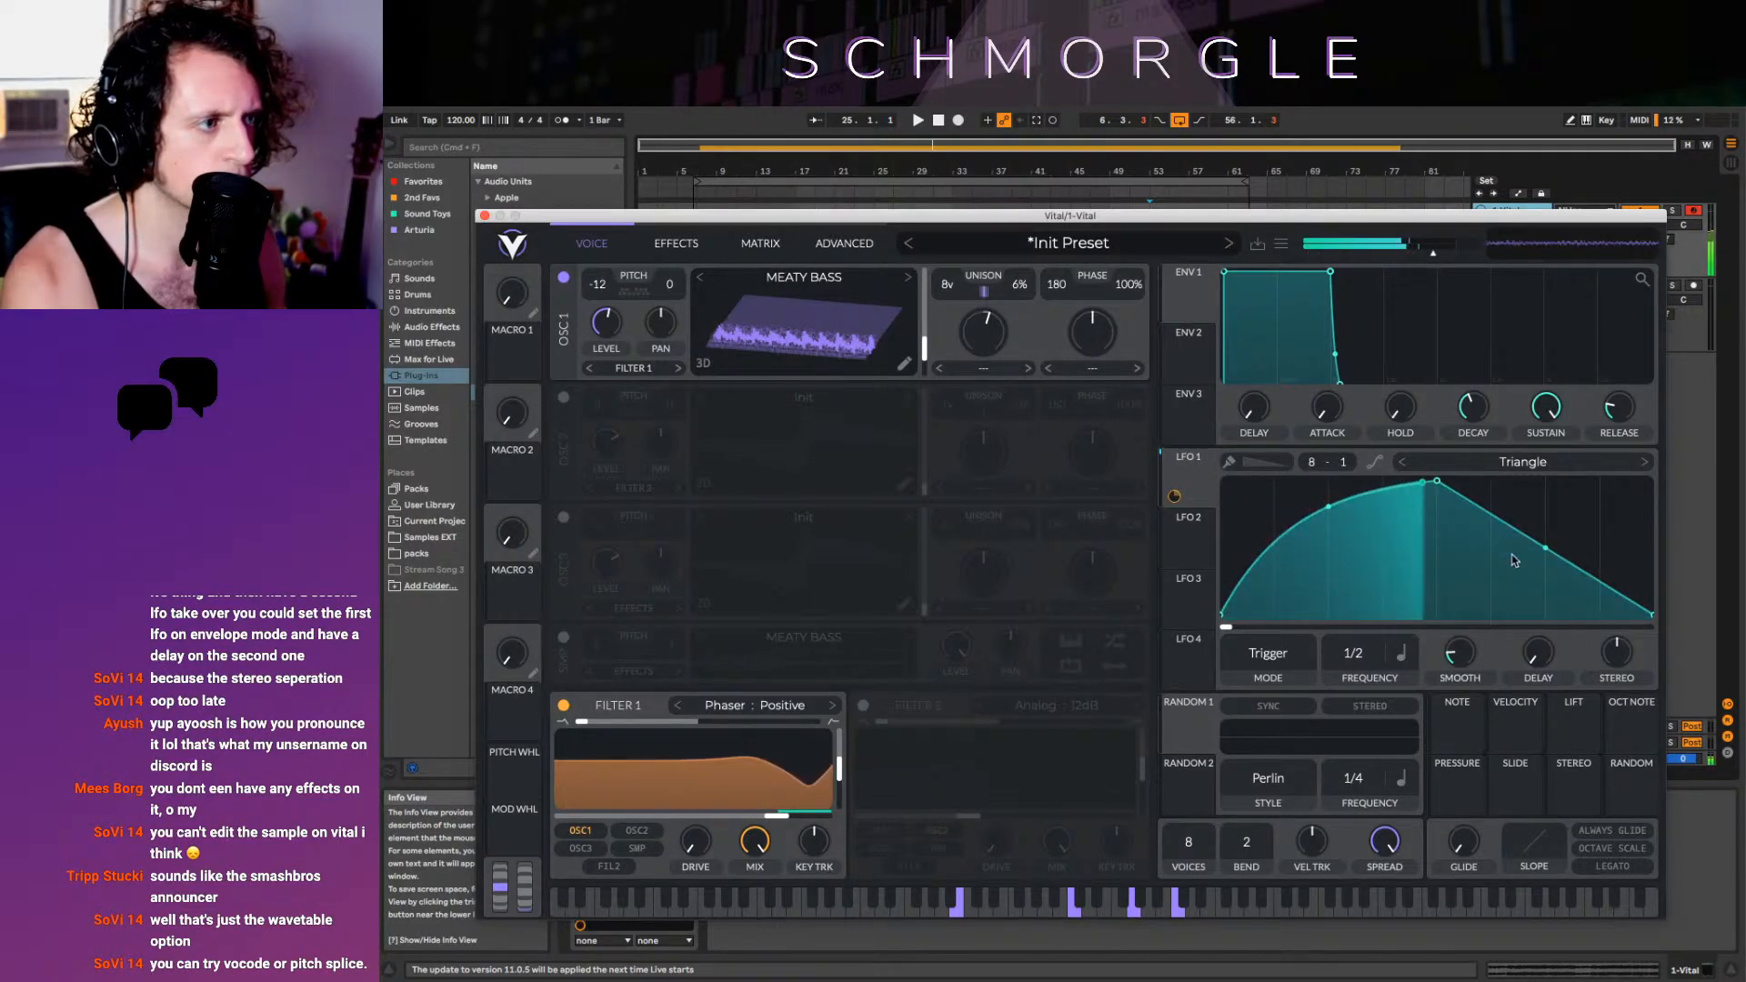
pyautogui.moveTo(1546, 547); pyautogui.dragTo(1546, 608)
pyautogui.moveTo(1359, 639); pyautogui.dragTo(1375, 584)
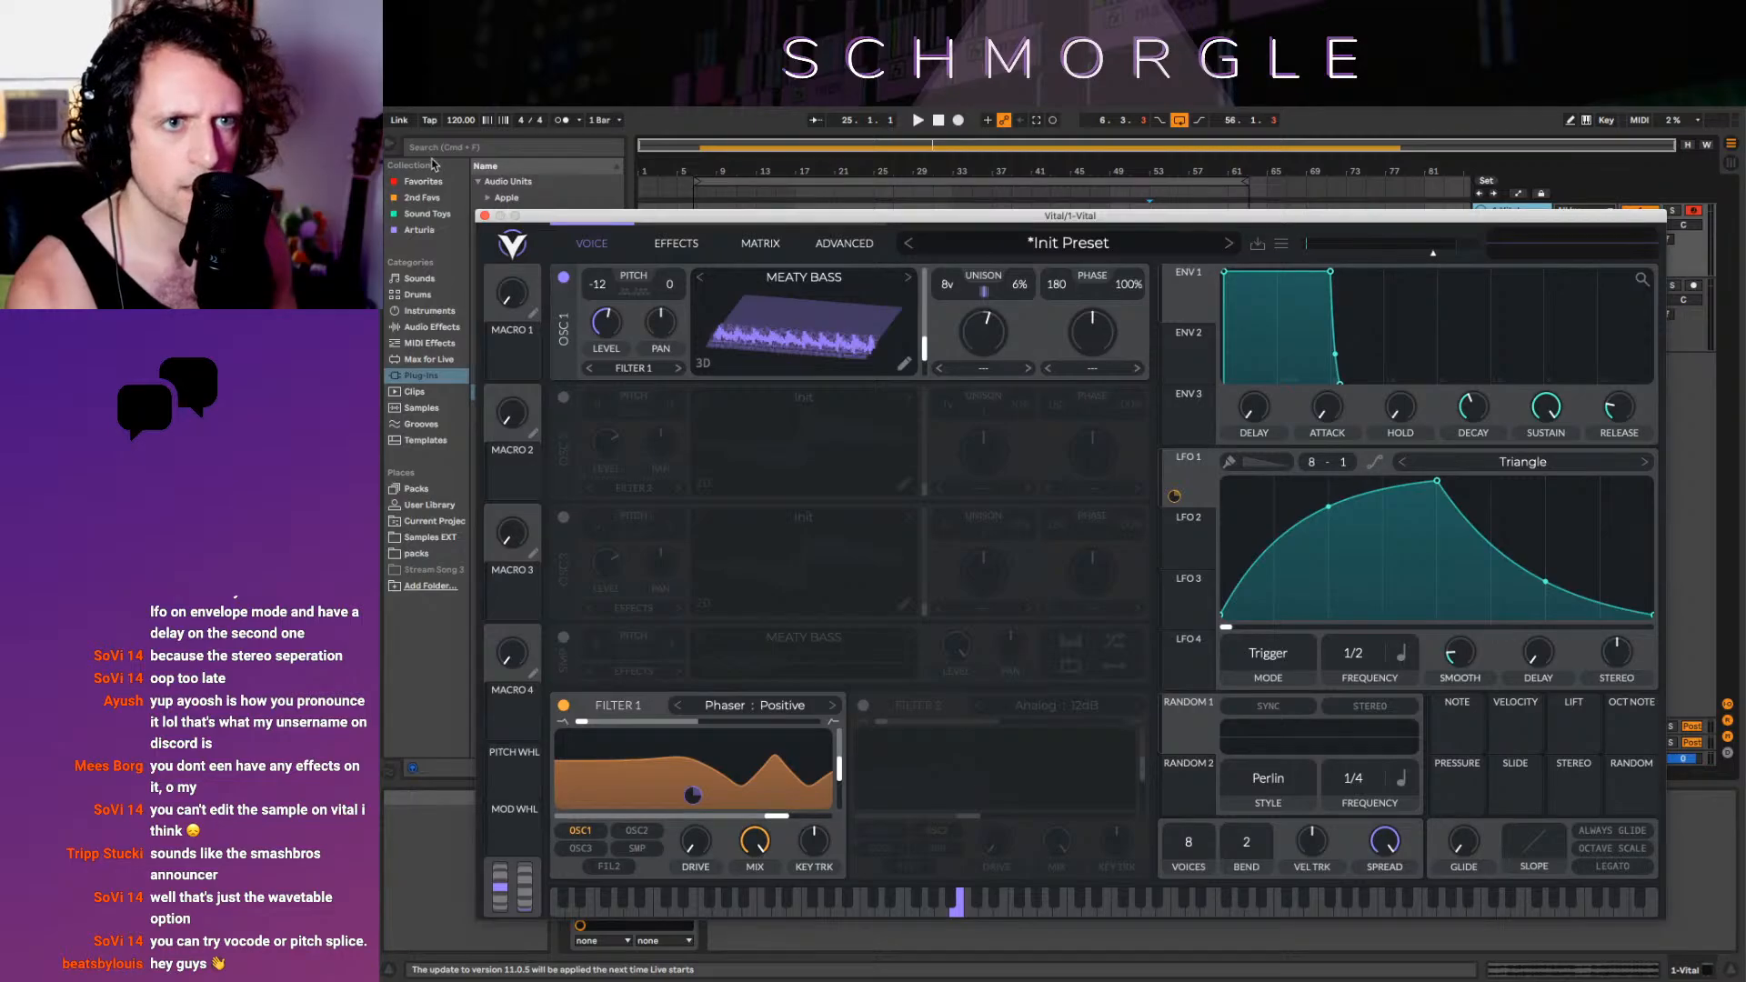
# Enable the EQ effect, cut its high band slightly and boost its middle band just below it
pyautogui.click(673, 244)
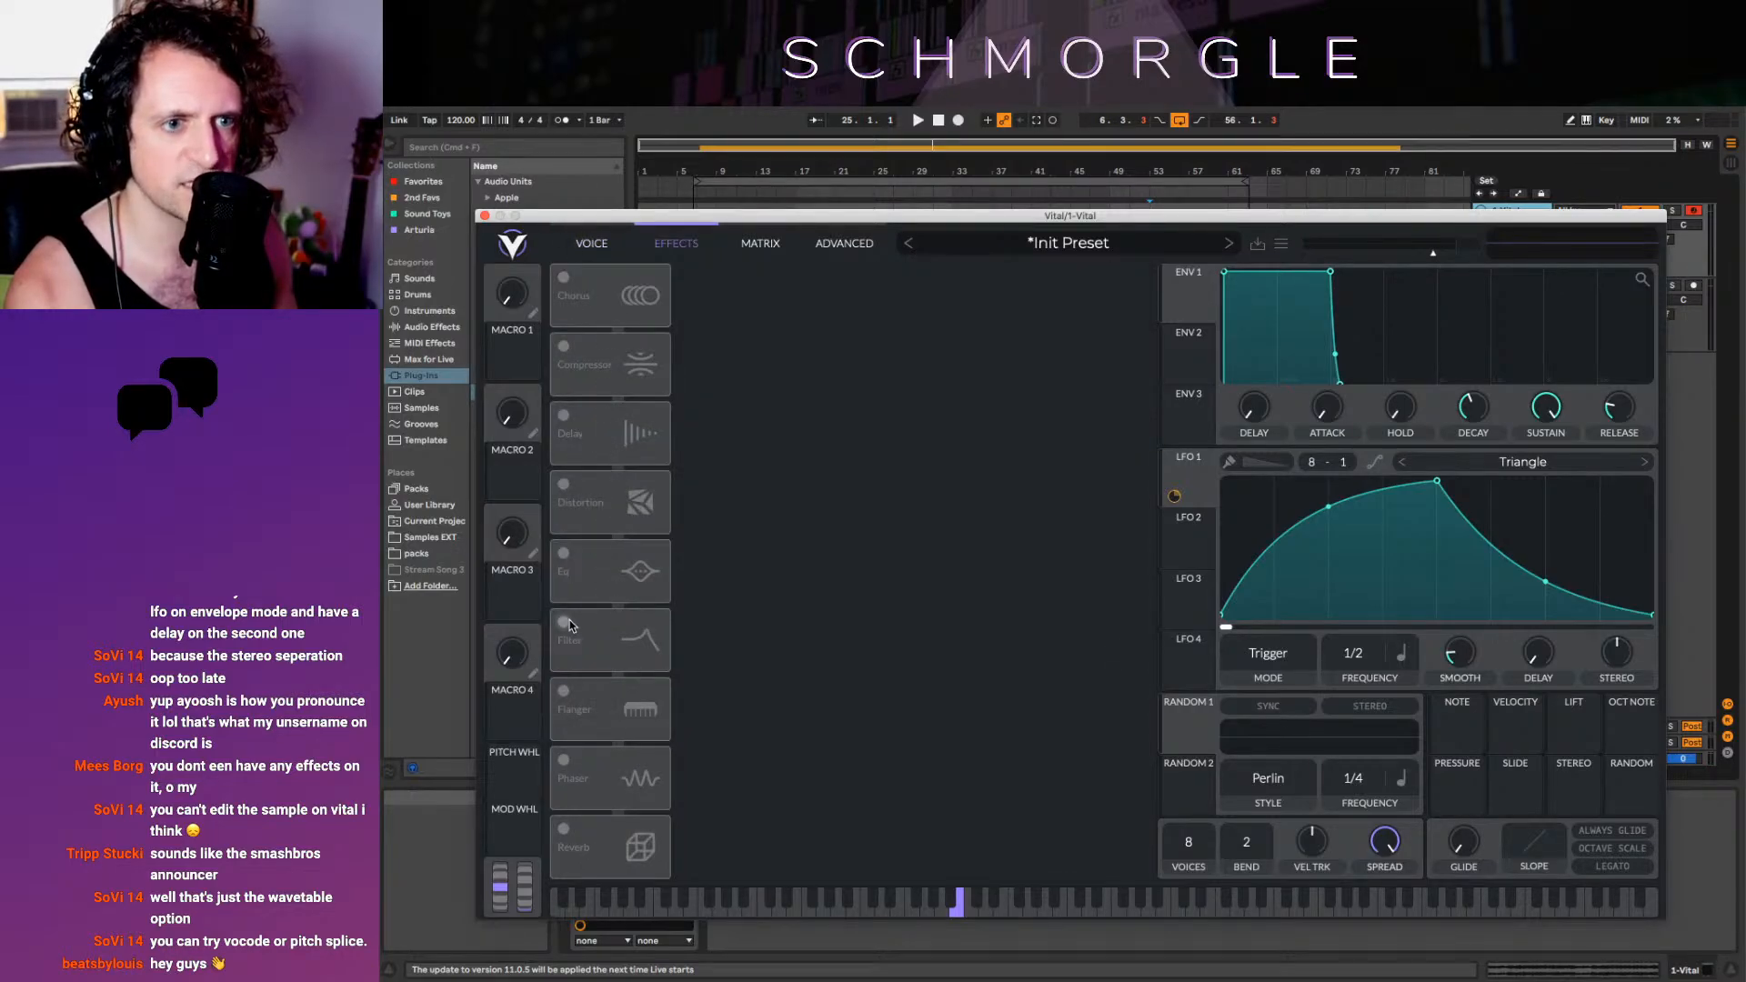
pyautogui.click(564, 553)
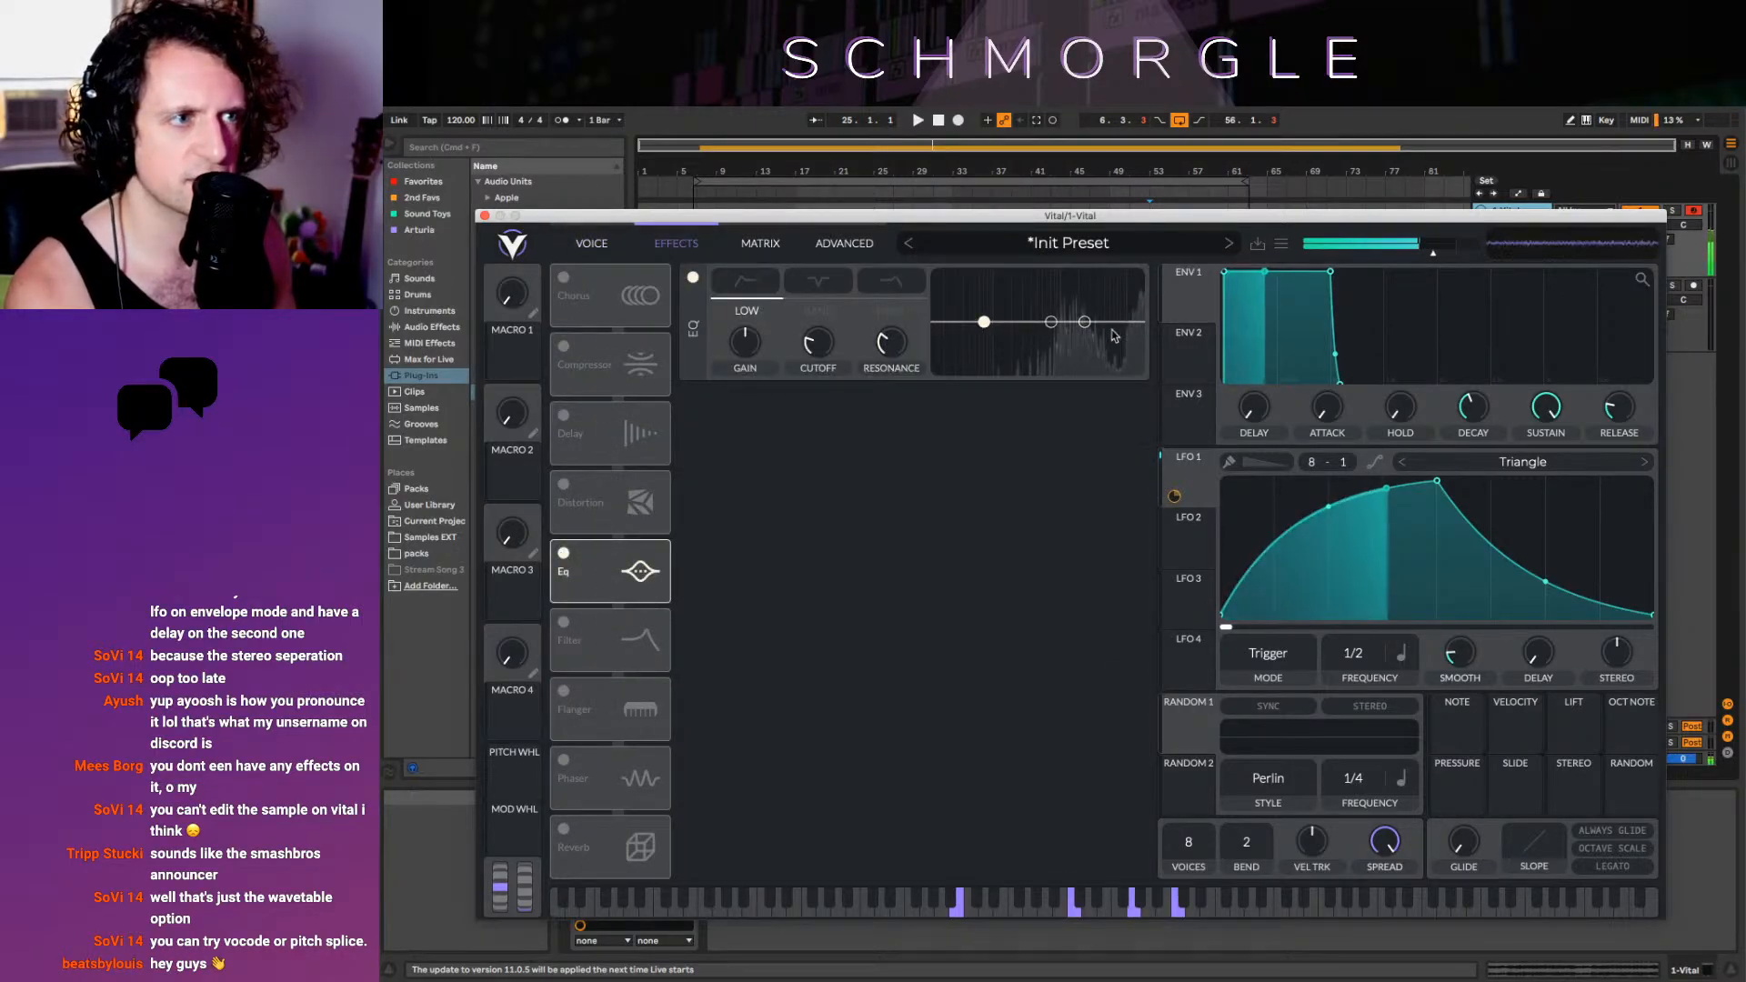
pyautogui.moveTo(1100, 322); pyautogui.dragTo(1062, 285)
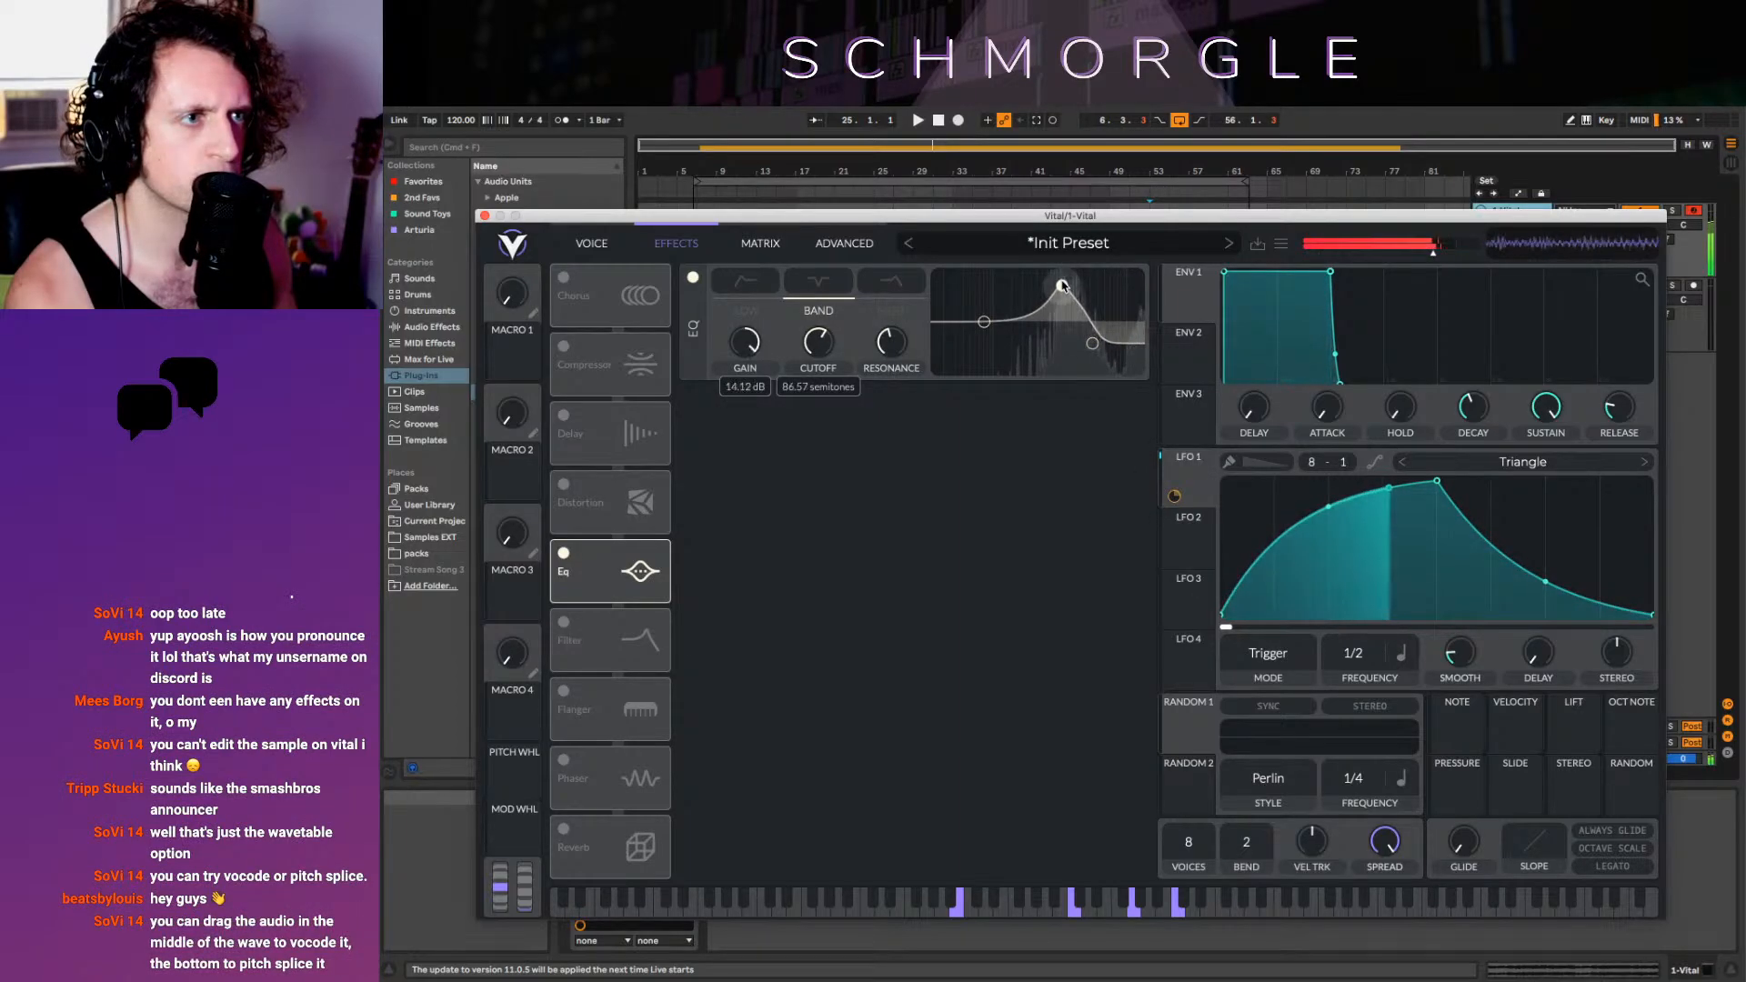
# Enable Distortion, place it after the EQ in the effects chain and increase its Soft Clip drive
pyautogui.click(562, 503)
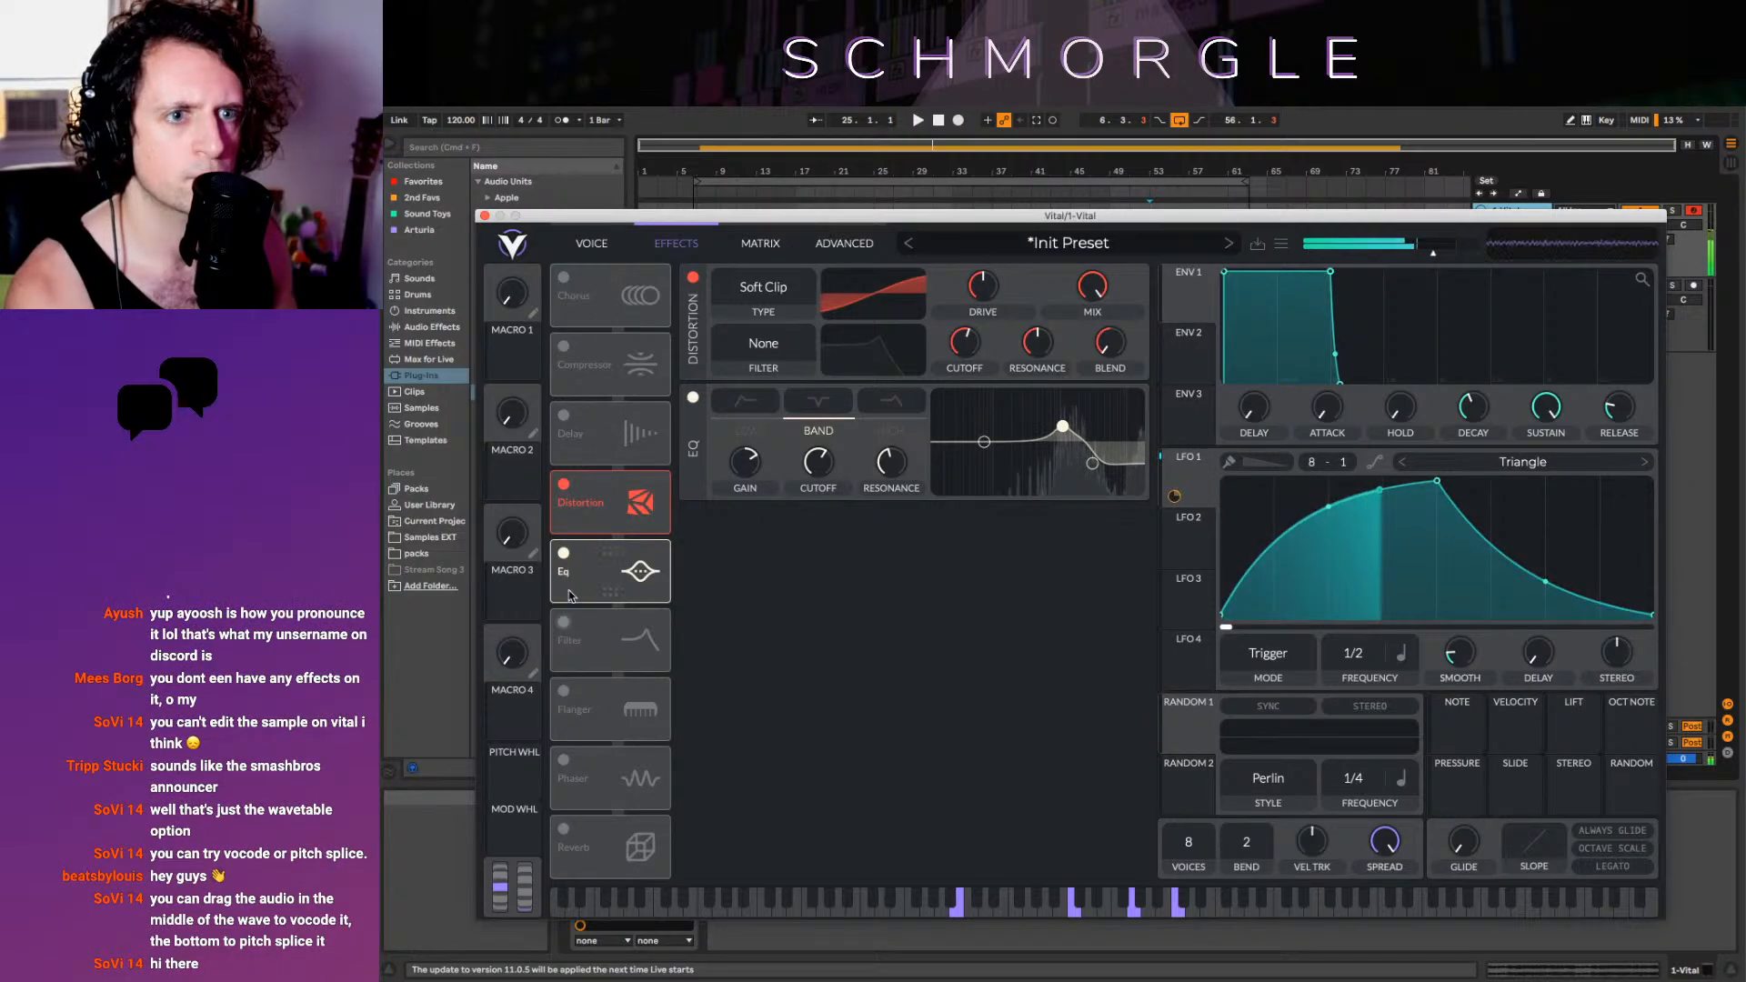
pyautogui.moveTo(611, 522); pyautogui.dragTo(620, 597)
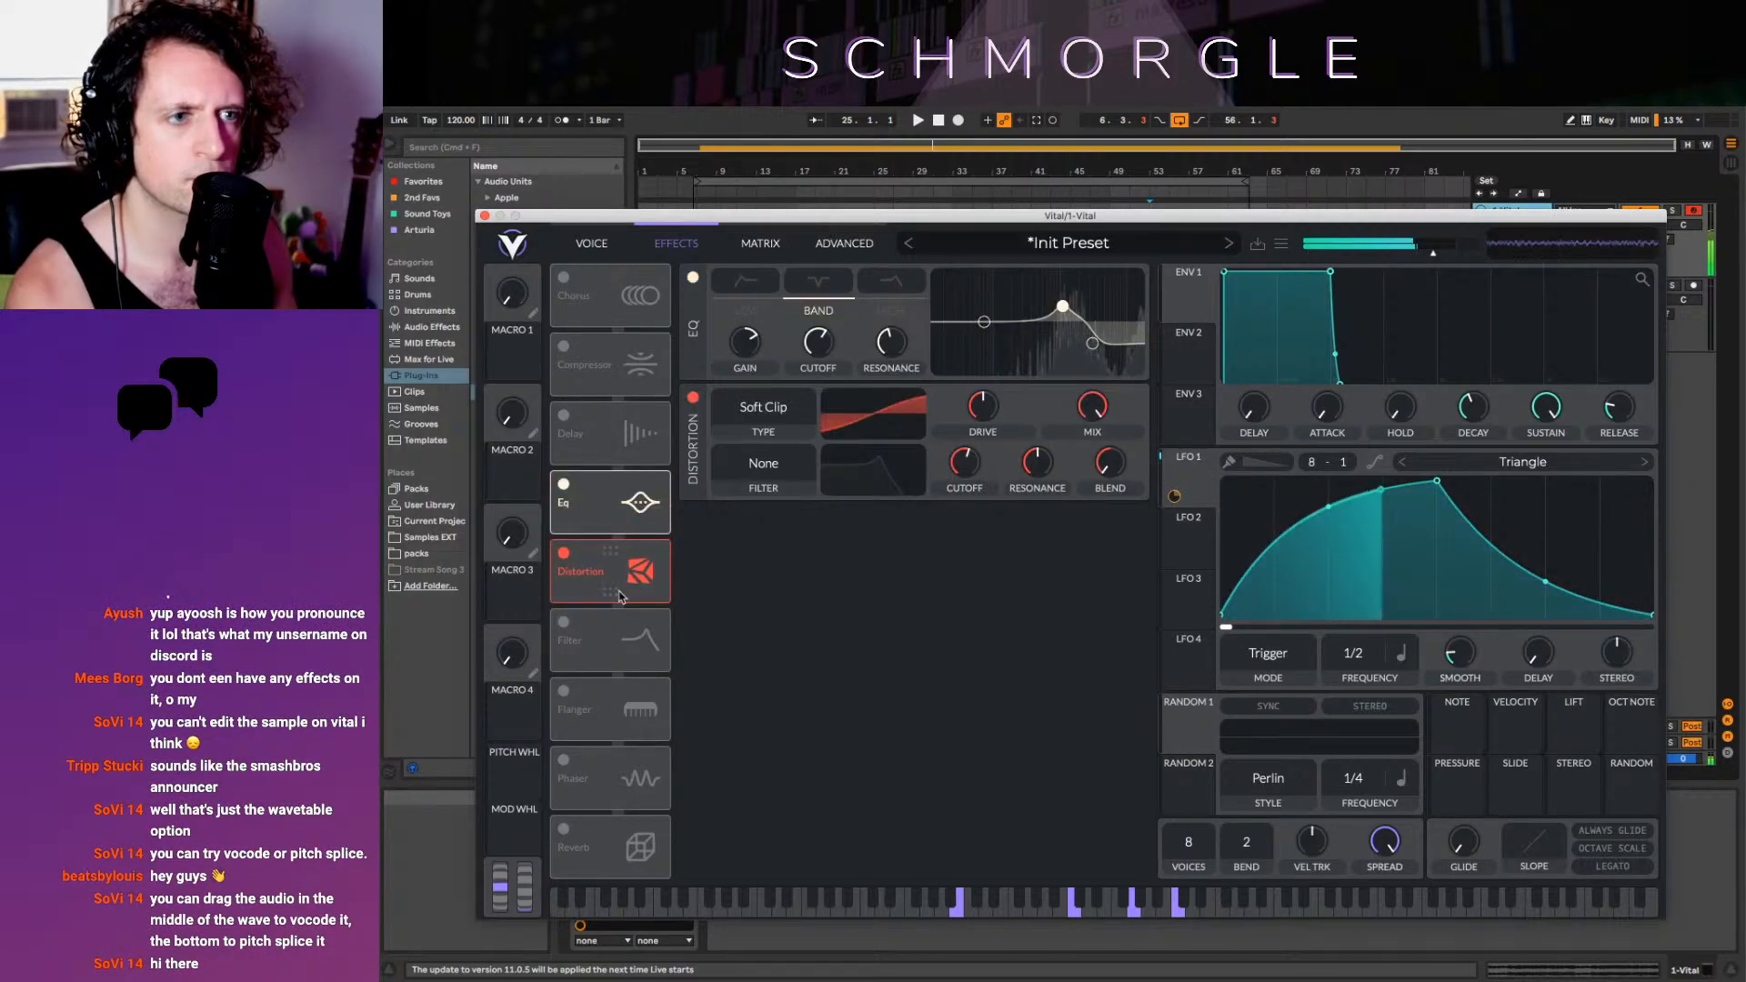
pyautogui.click(765, 414)
pyautogui.click(972, 414)
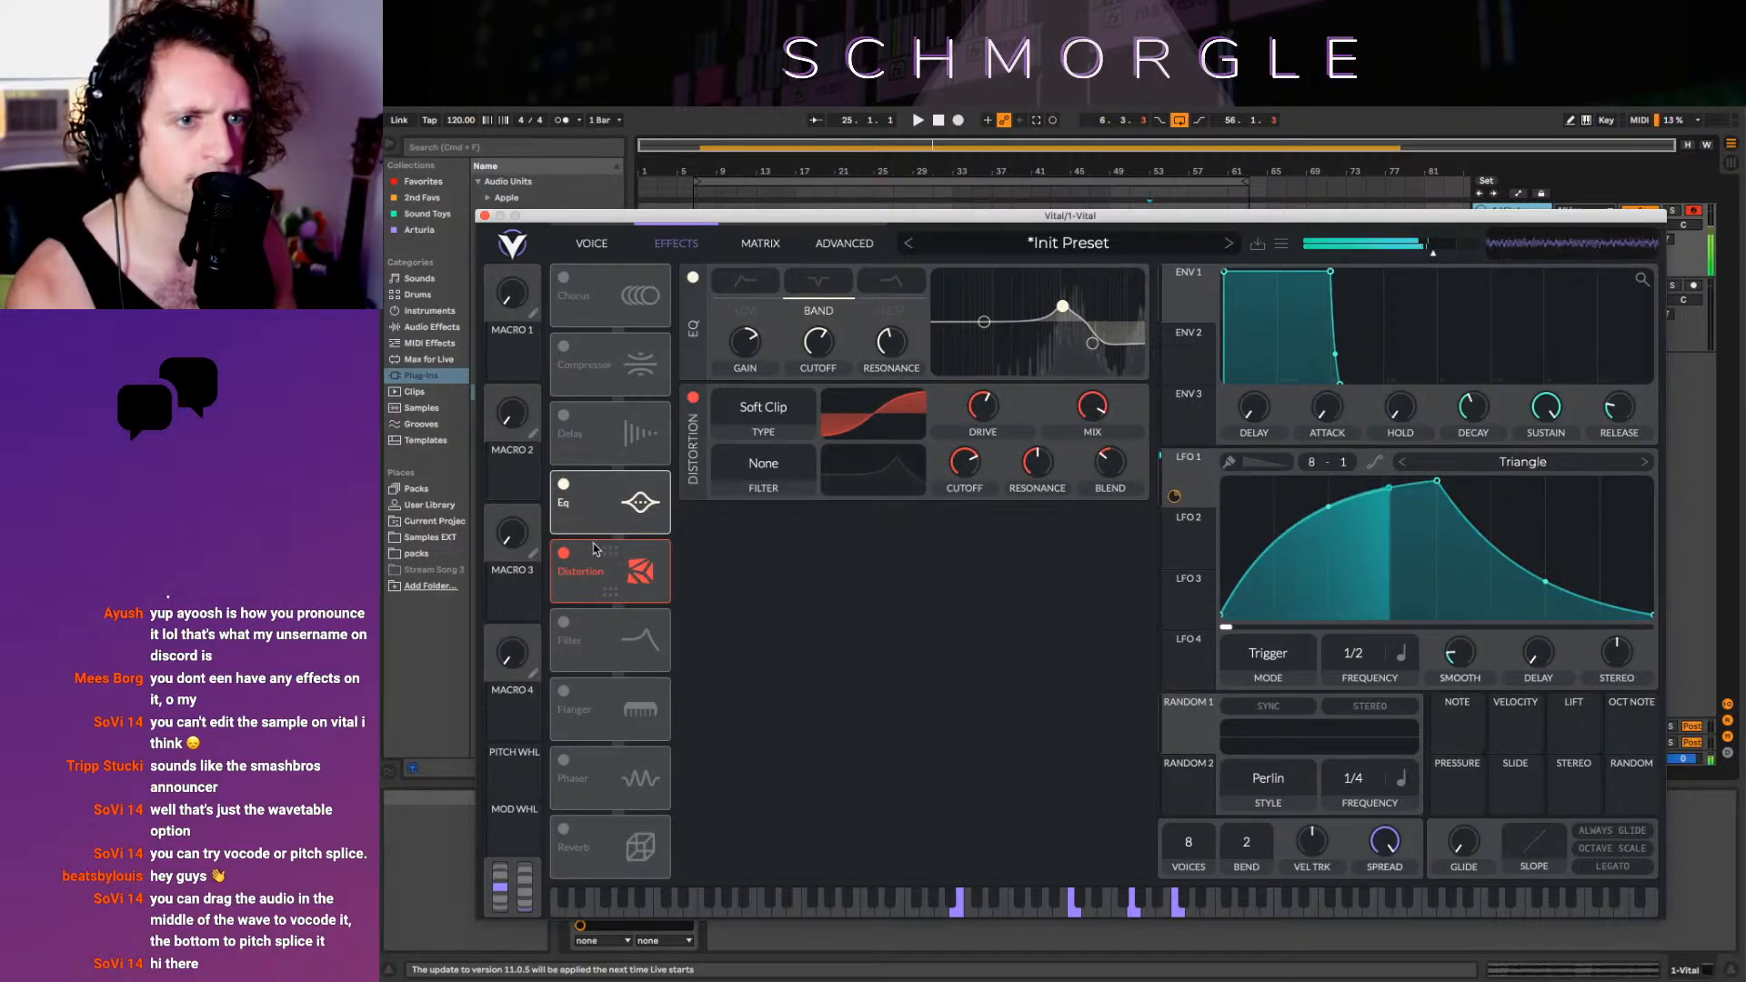
# Enable the Flanger, Reverb and Multiband Compressor effects, and cut the EQ's high band further
pyautogui.click(563, 624)
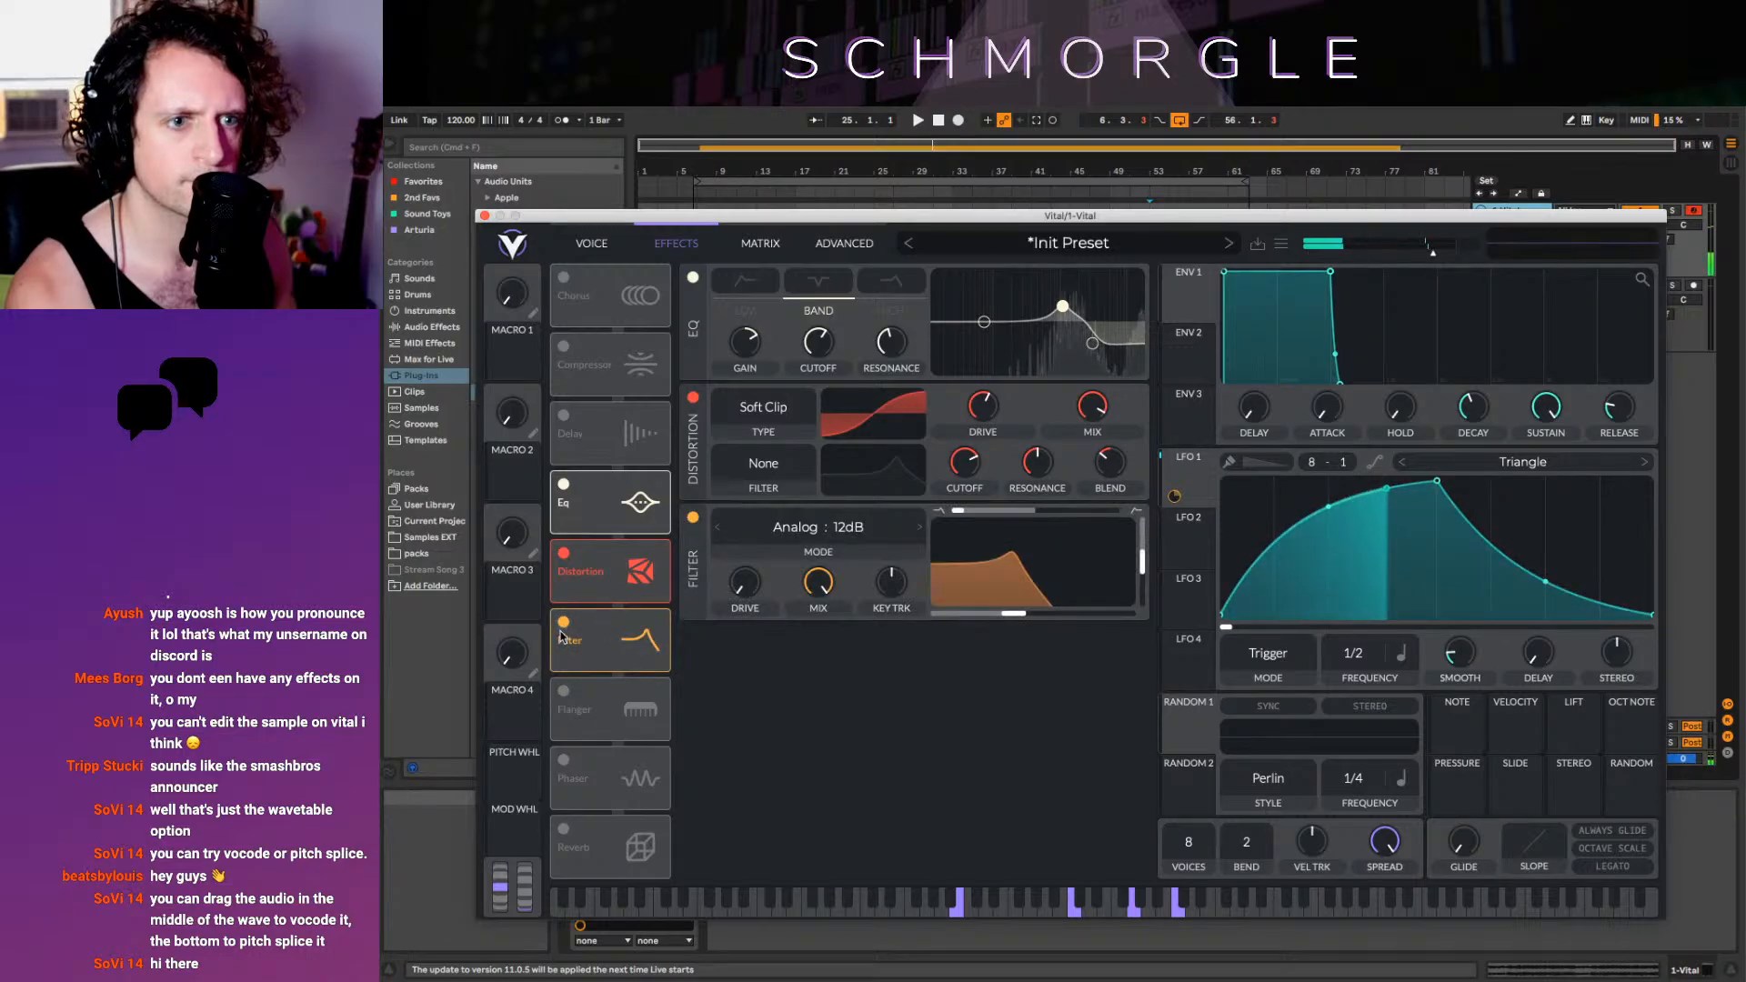
pyautogui.click(563, 624)
pyautogui.click(565, 693)
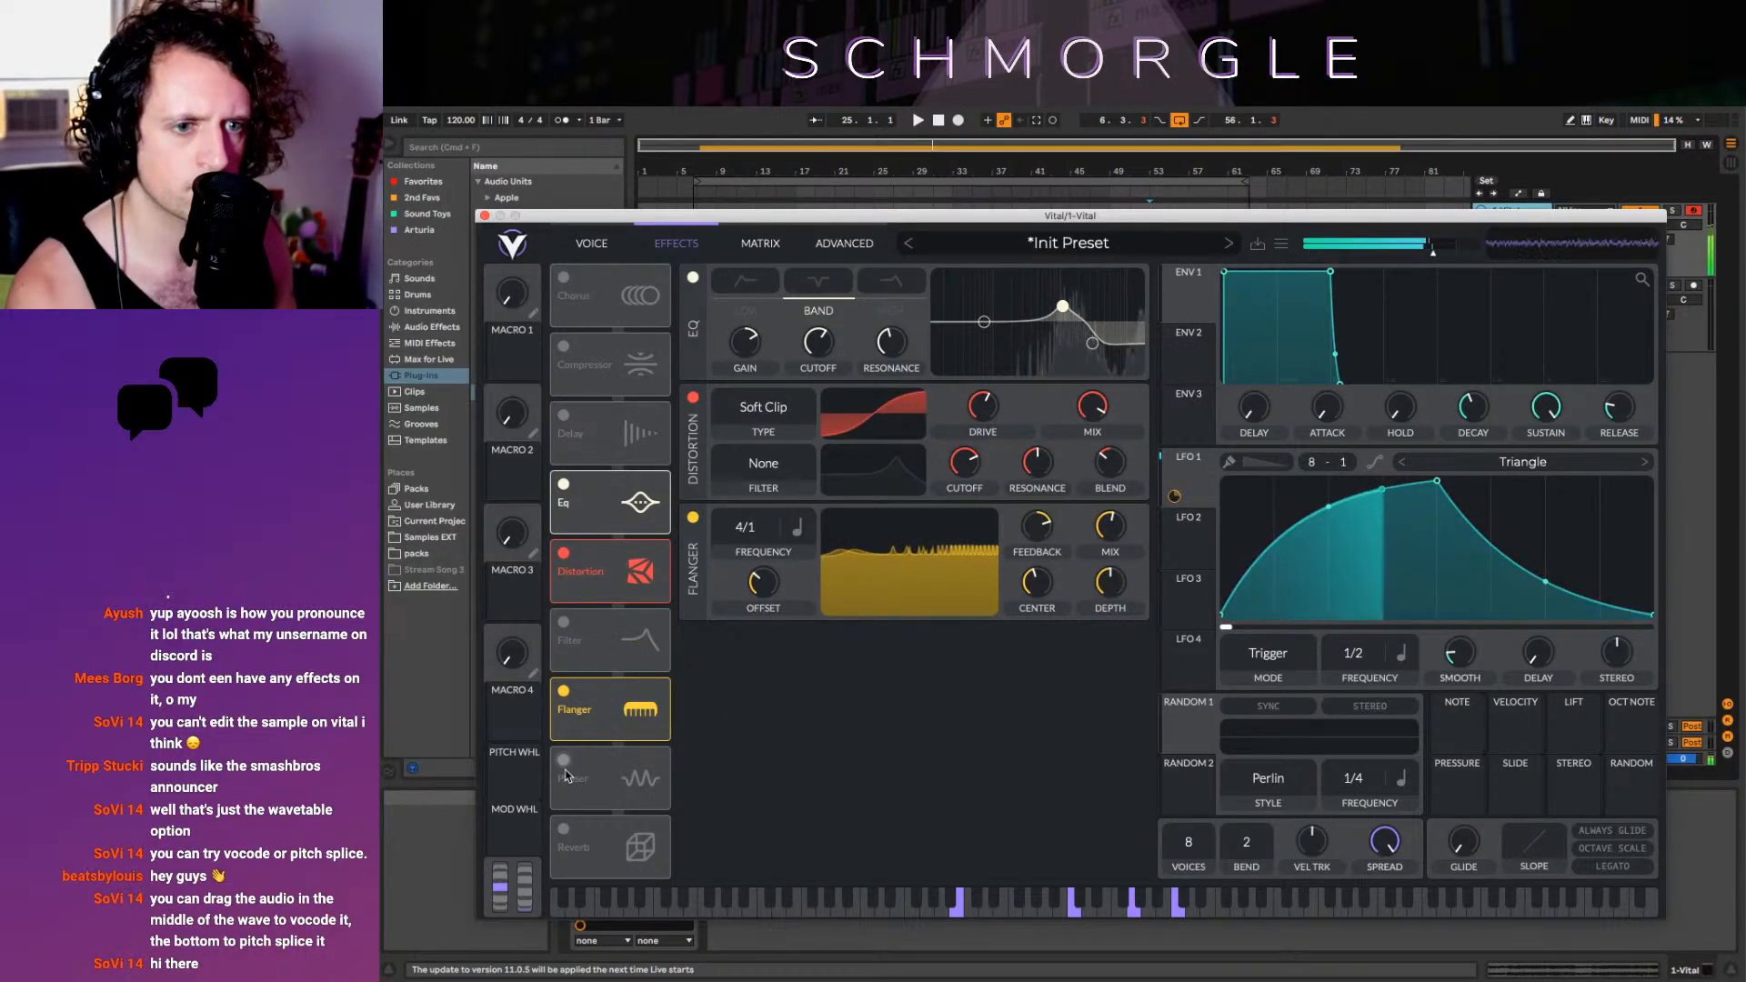
pyautogui.click(564, 830)
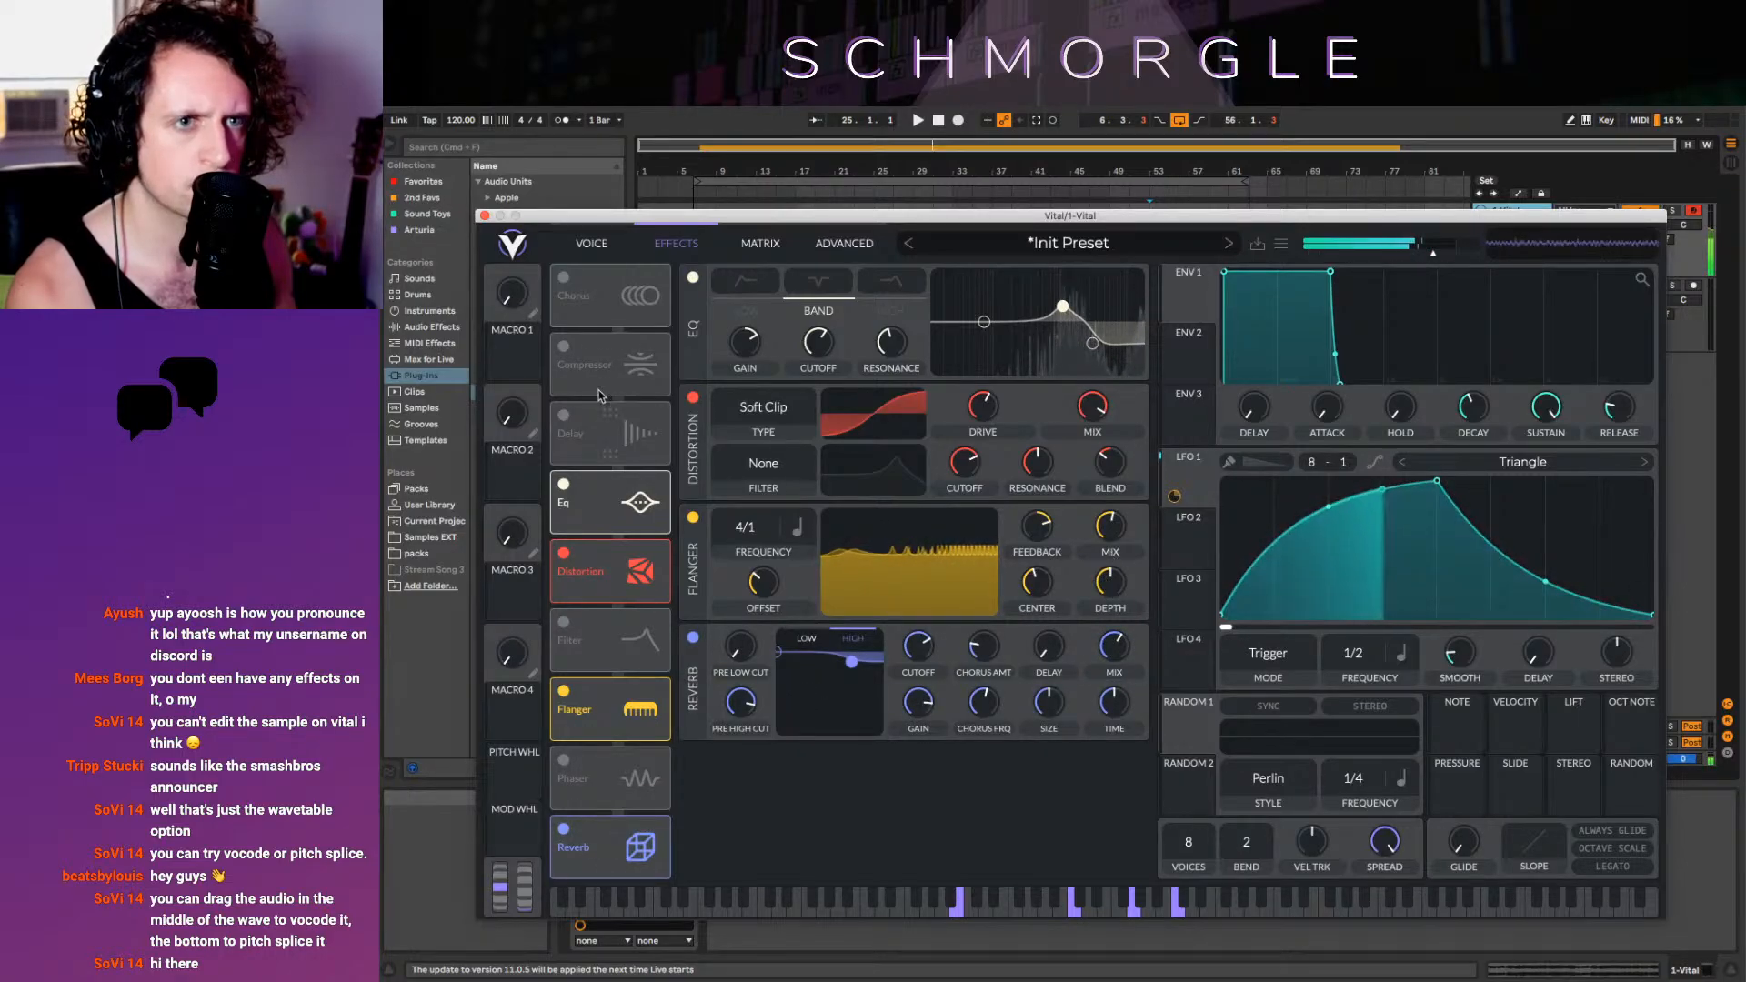
pyautogui.click(564, 347)
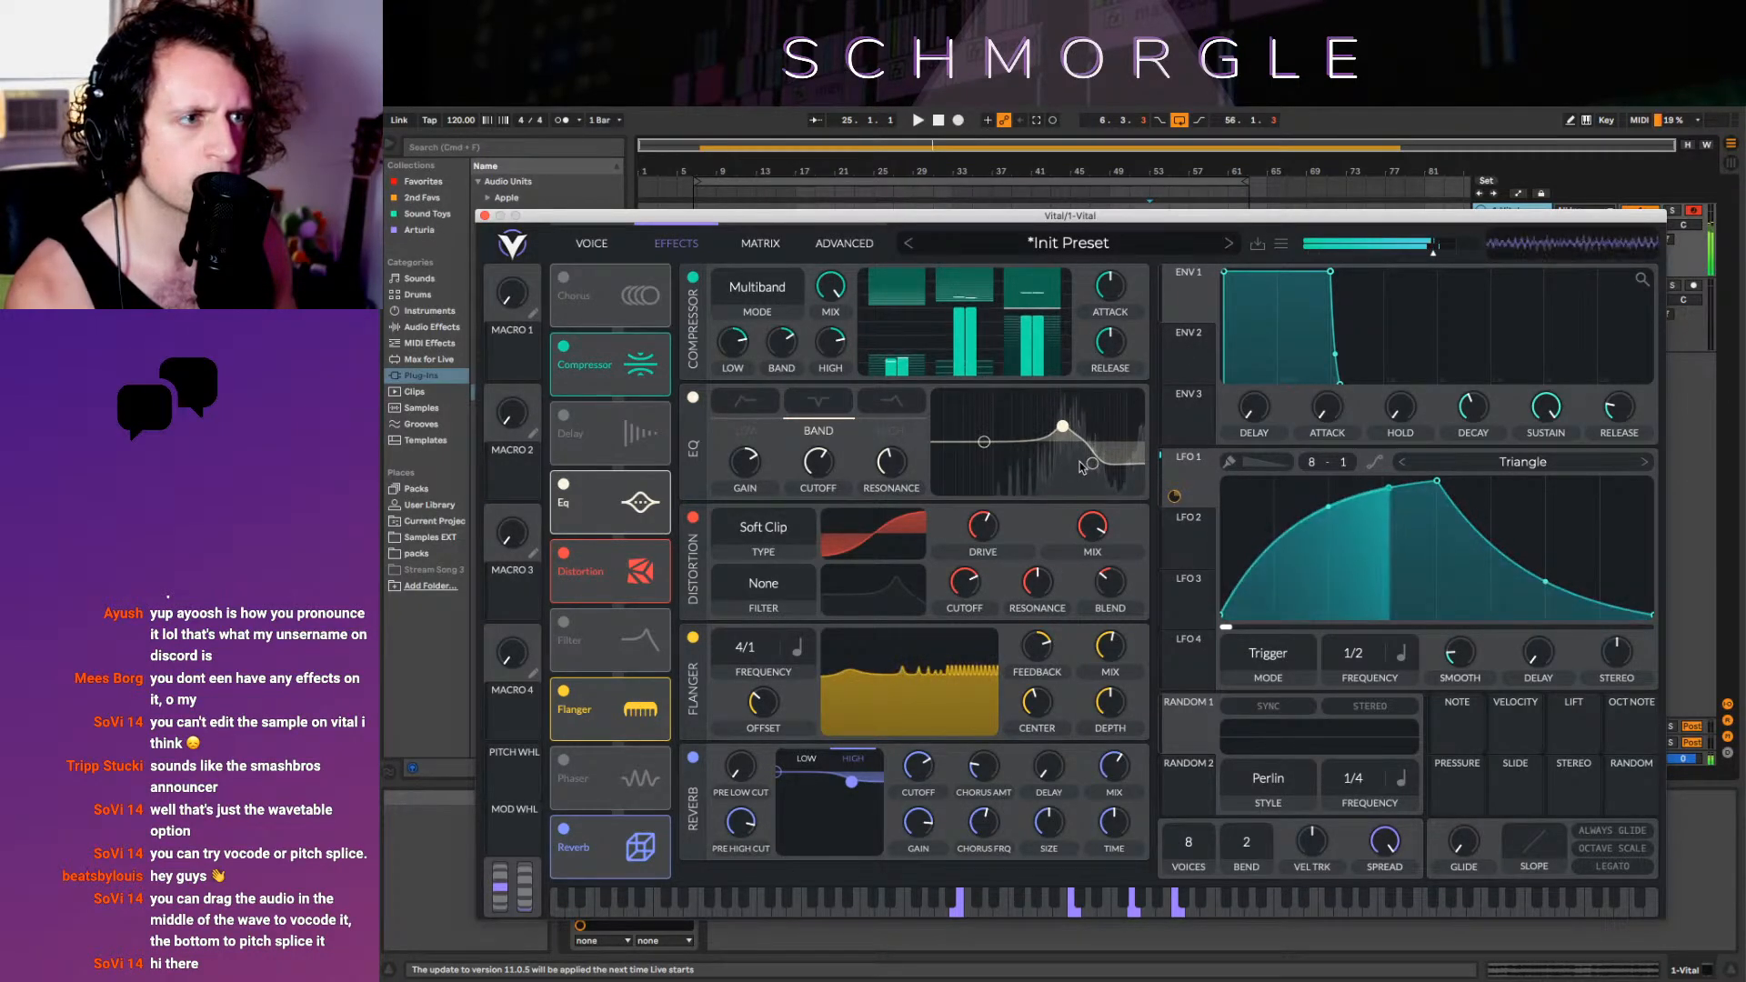
pyautogui.moveTo(1091, 465)
pyautogui.mouseDown()
pyautogui.moveTo(1068, 507)
pyautogui.moveTo(1086, 495)
pyautogui.mouseUp()
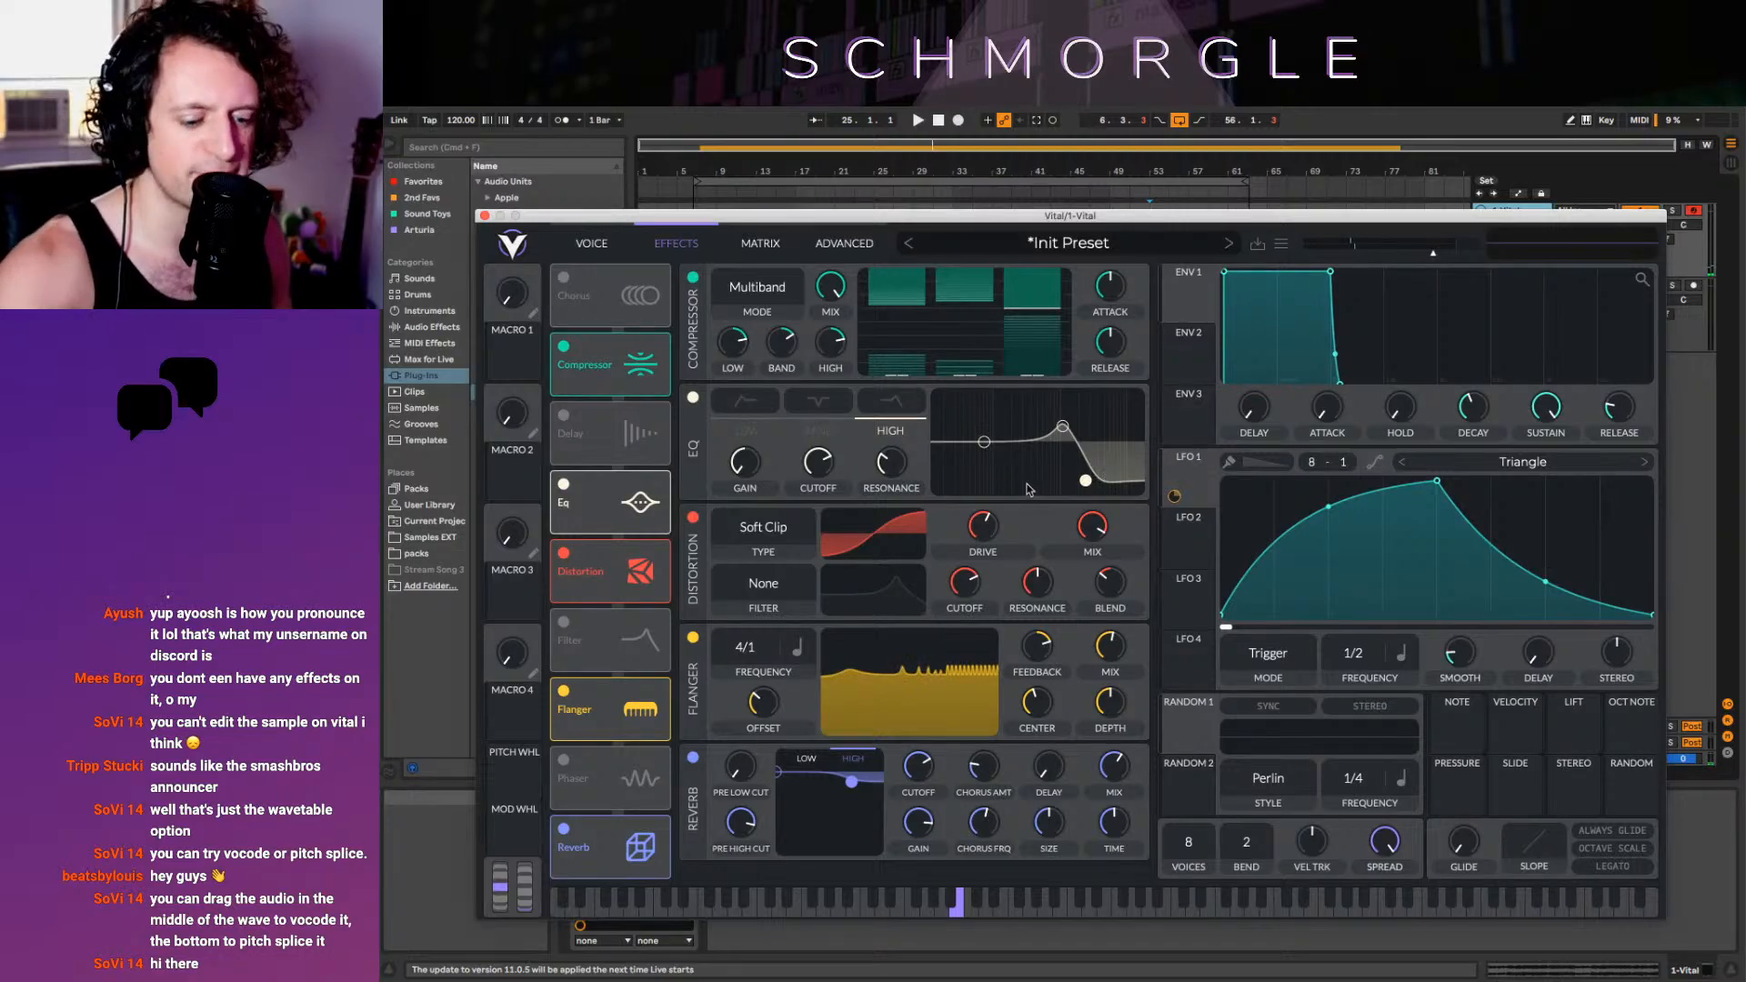
# Switch on oscillator 2 with its Init wave and transpose it to -12
pyautogui.click(600, 243)
pyautogui.click(563, 401)
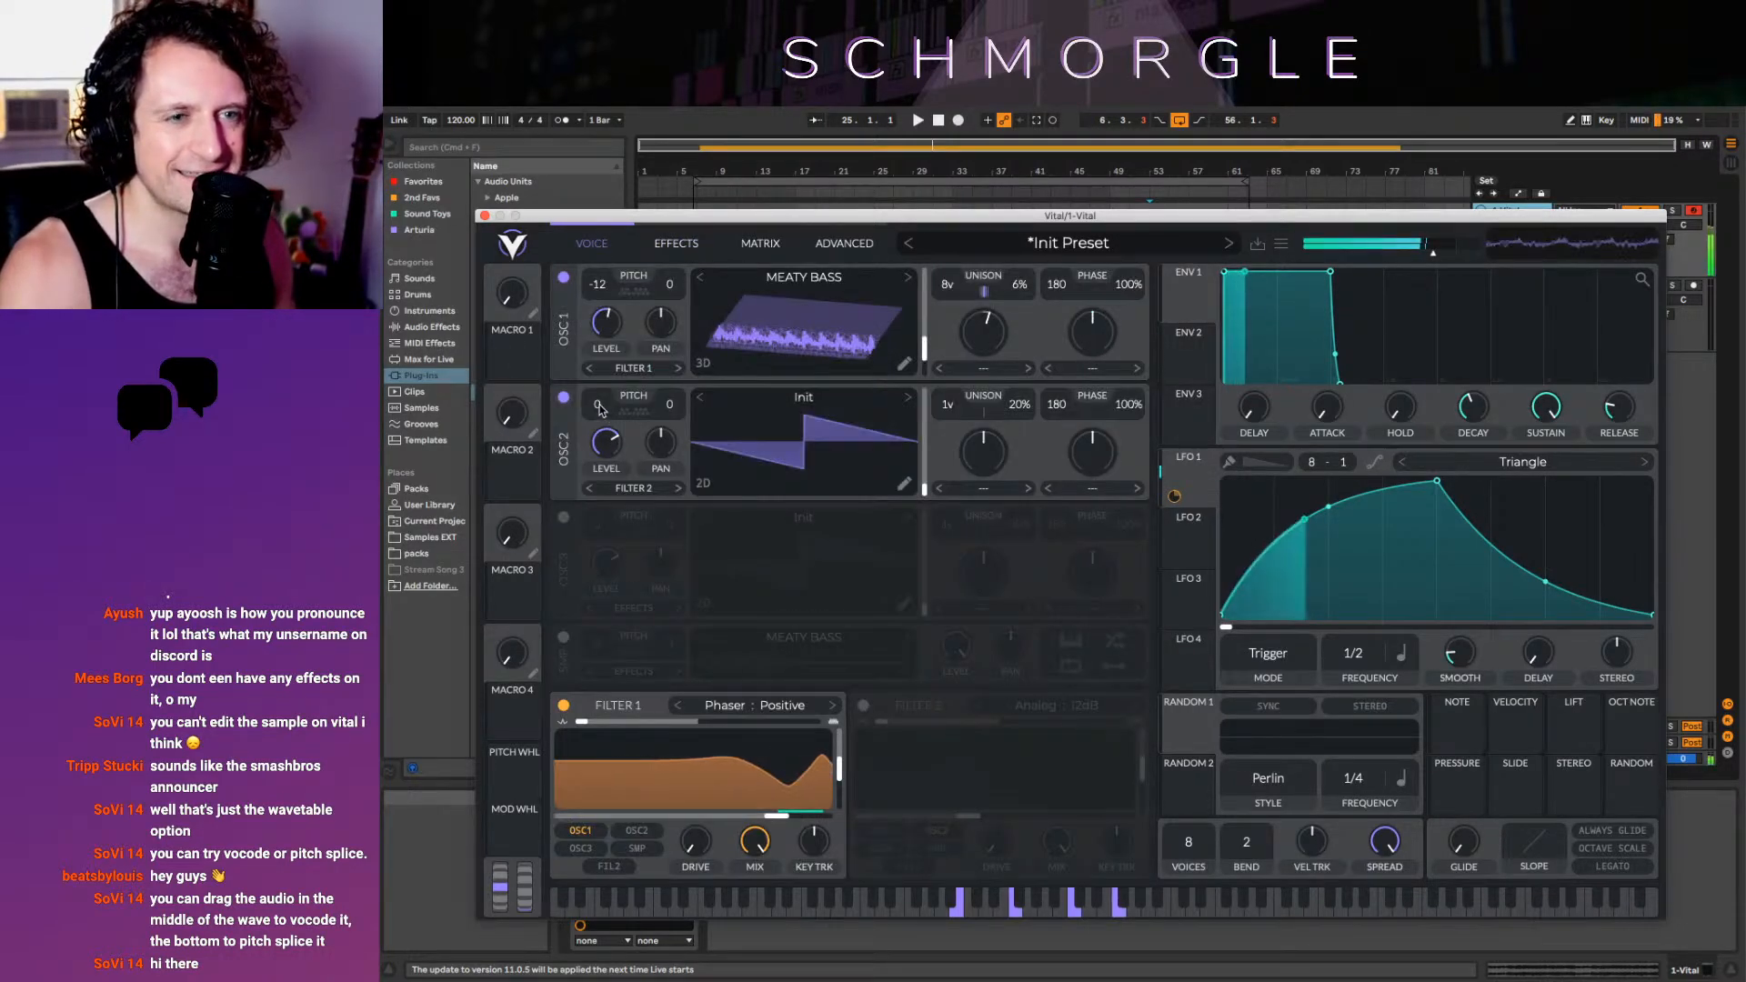
pyautogui.moveTo(618, 519); pyautogui.dragTo(618, 530)
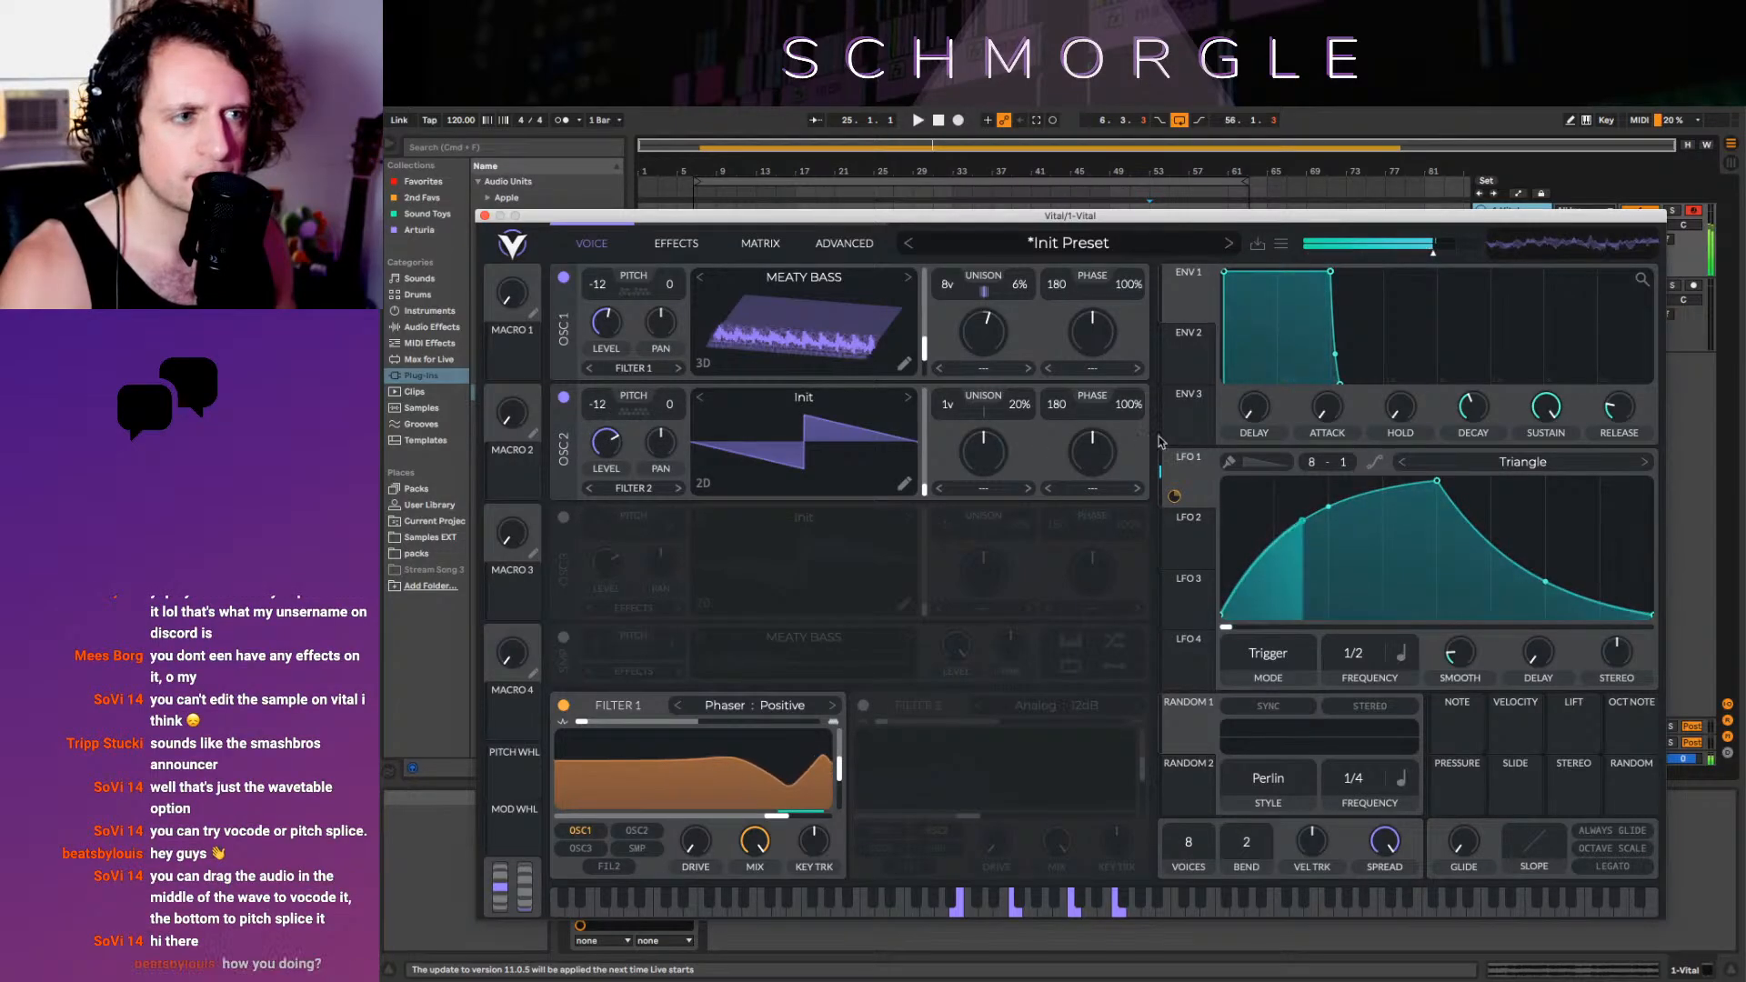
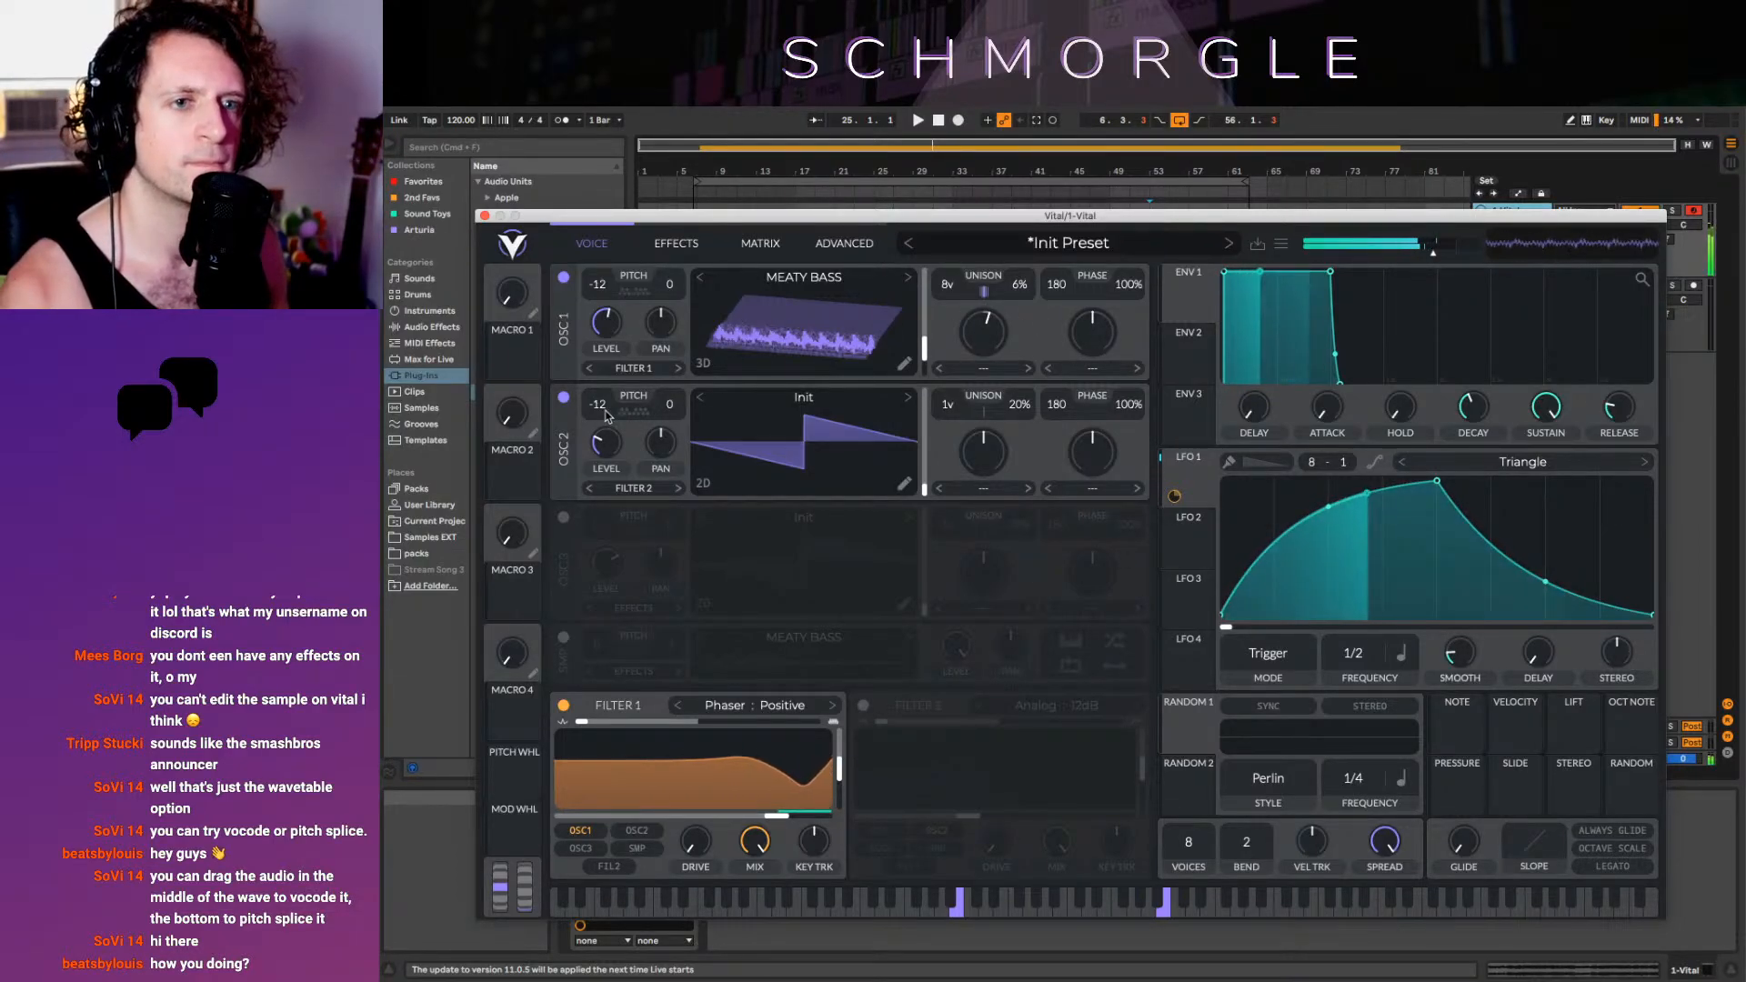
# Reduce oscillator 2's level, and switch on oscillator 3 with its level lowered to about 0.056
pyautogui.moveTo(615, 441); pyautogui.dragTo(612, 460)
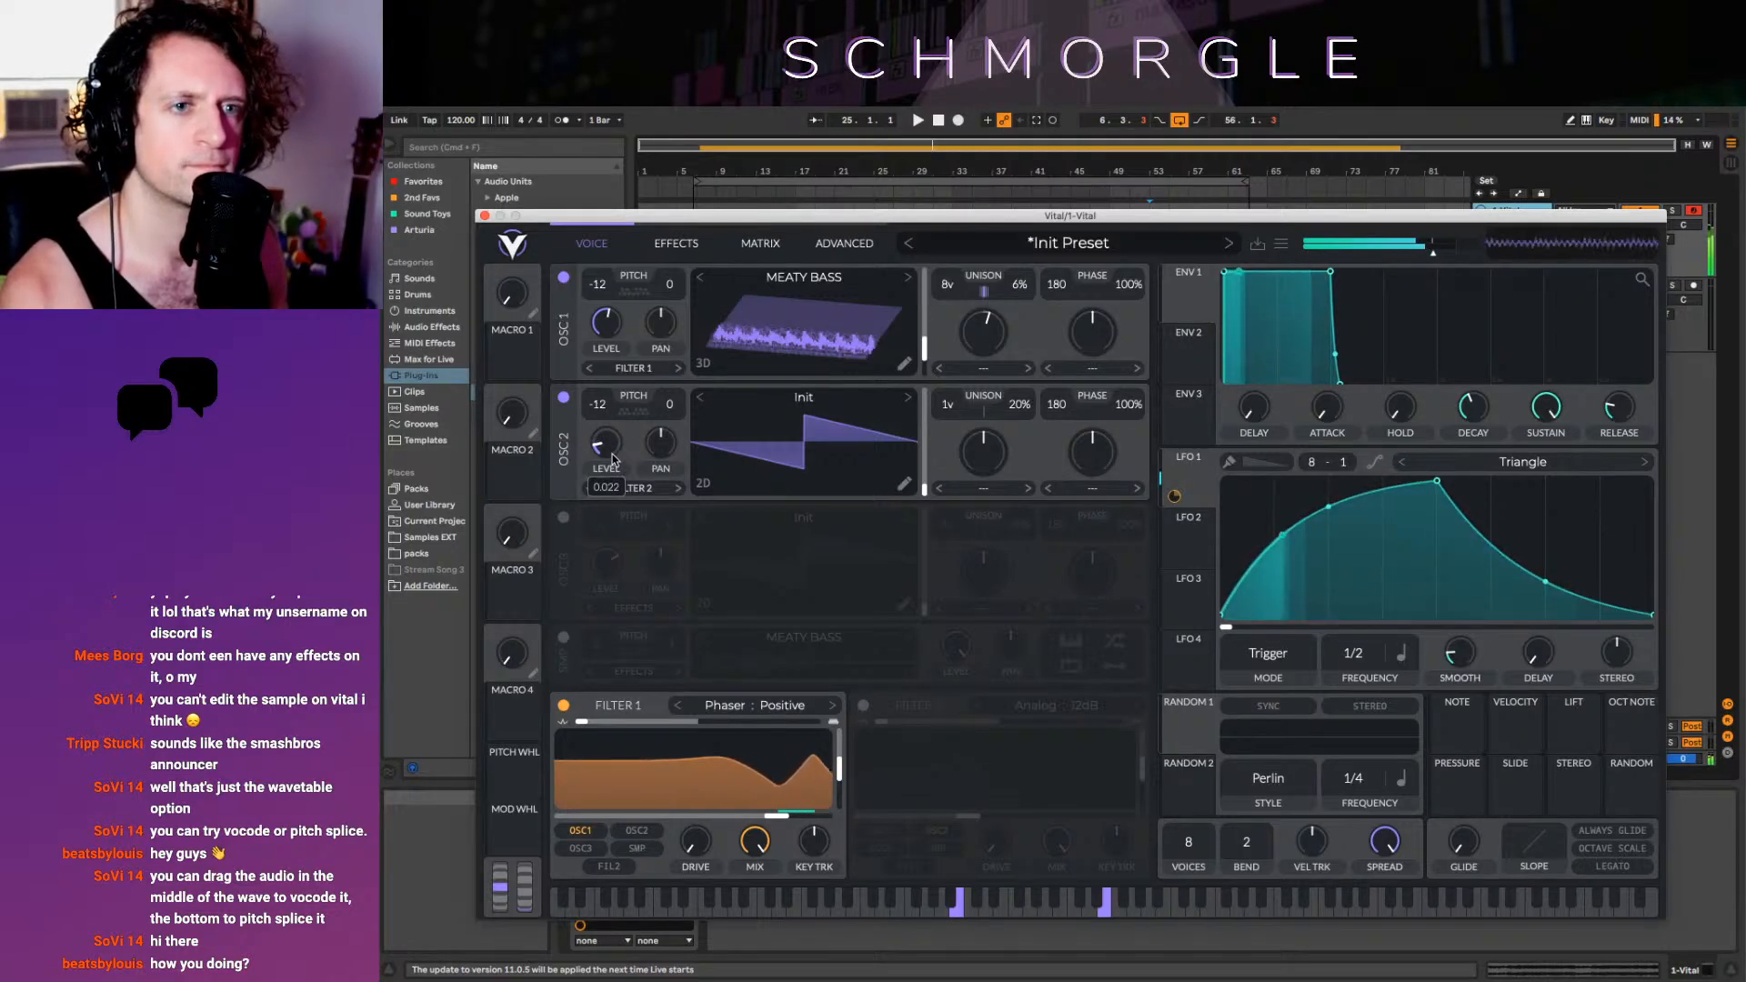
pyautogui.click(563, 517)
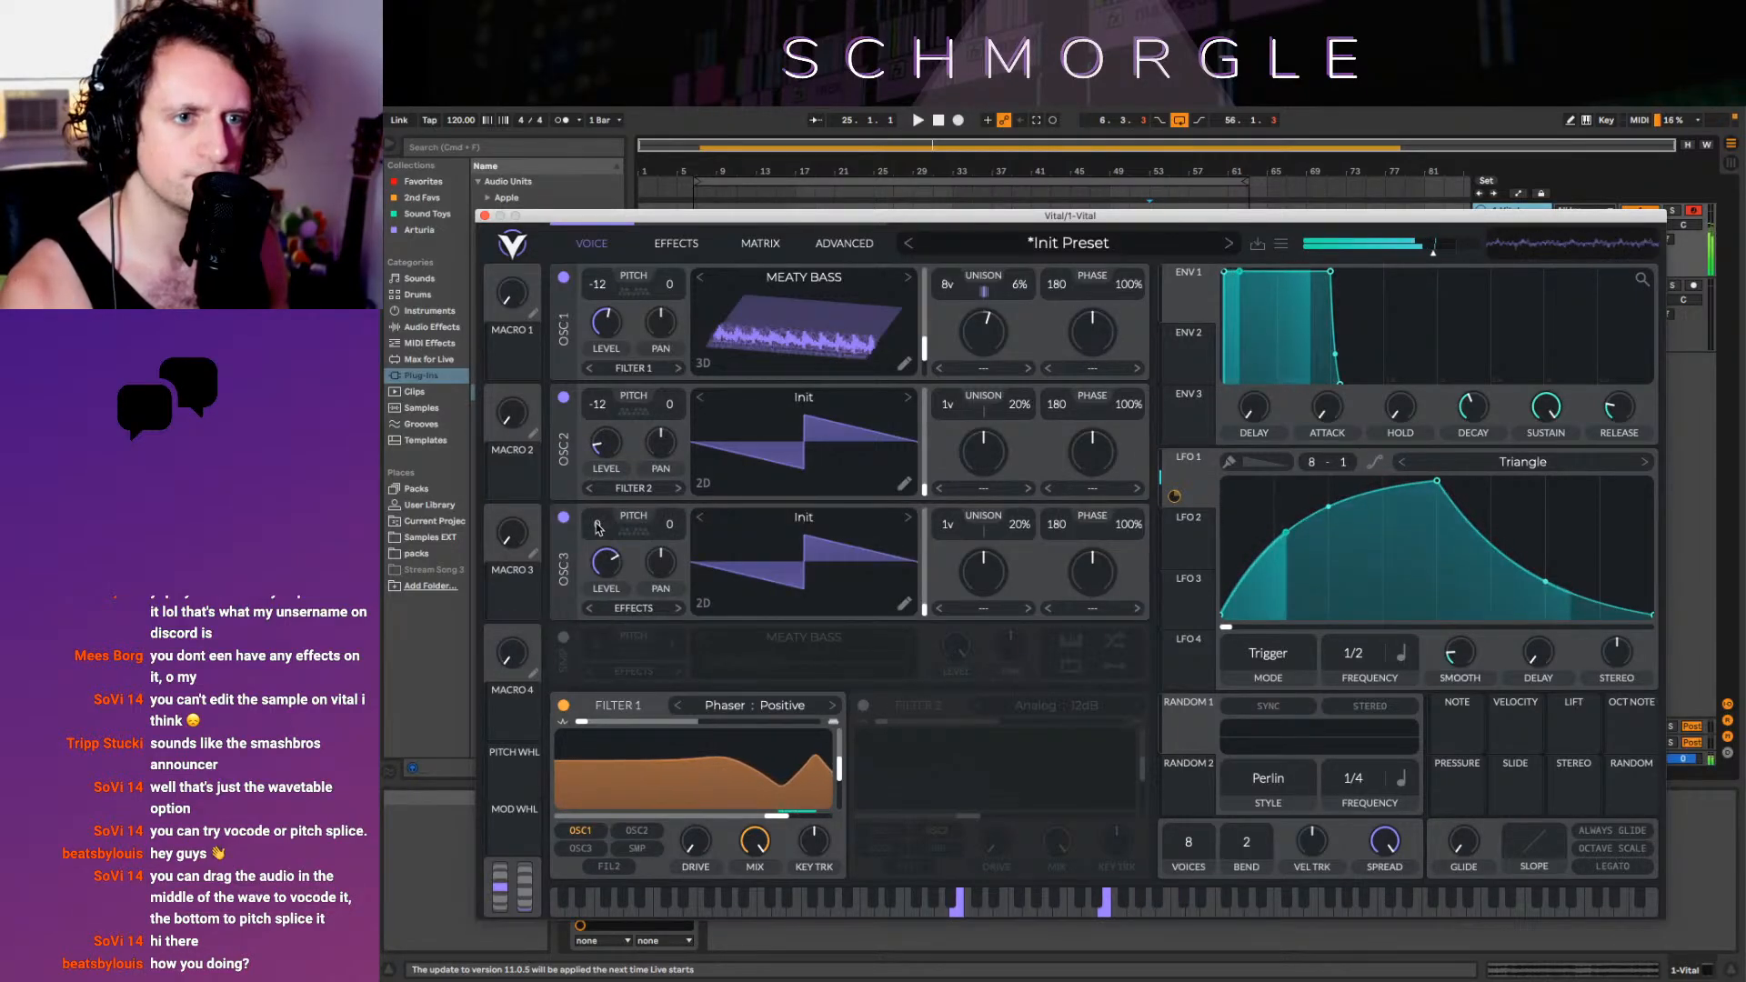
pyautogui.moveTo(593, 549); pyautogui.dragTo(596, 582)
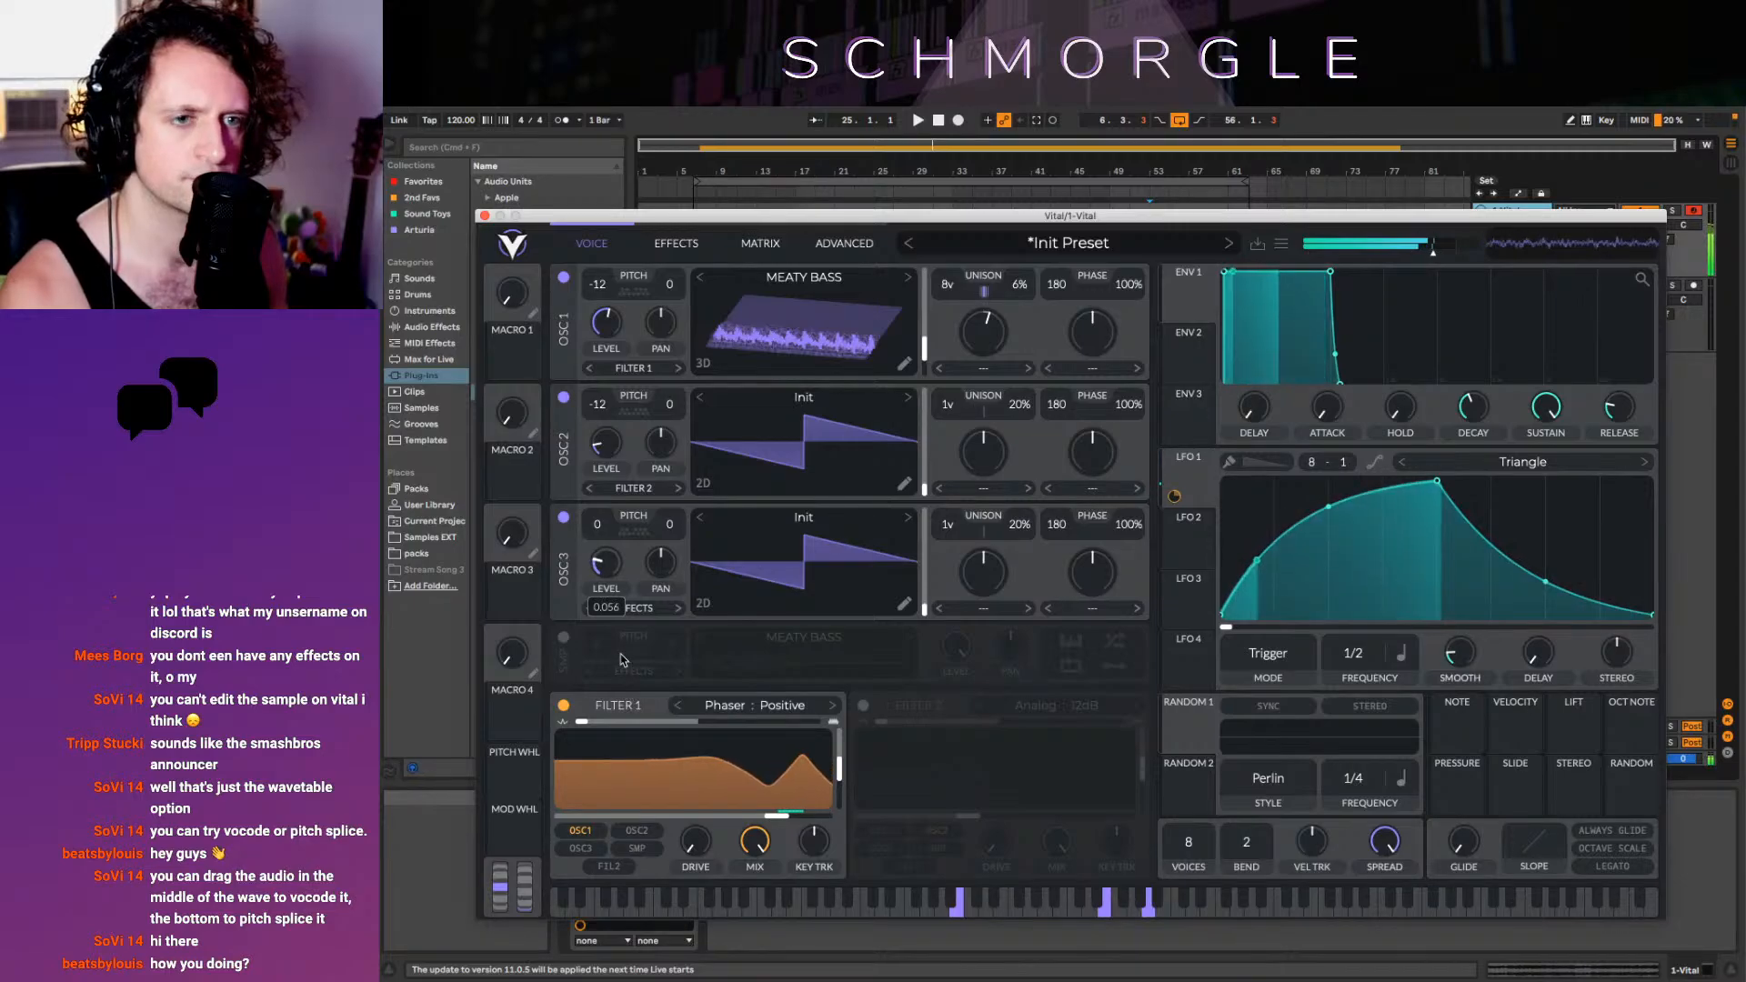
# Load the Classic Fade wavetable in oscillator 3, readjust its level and transpose it to -24
pyautogui.click(907, 517)
pyautogui.click(908, 517)
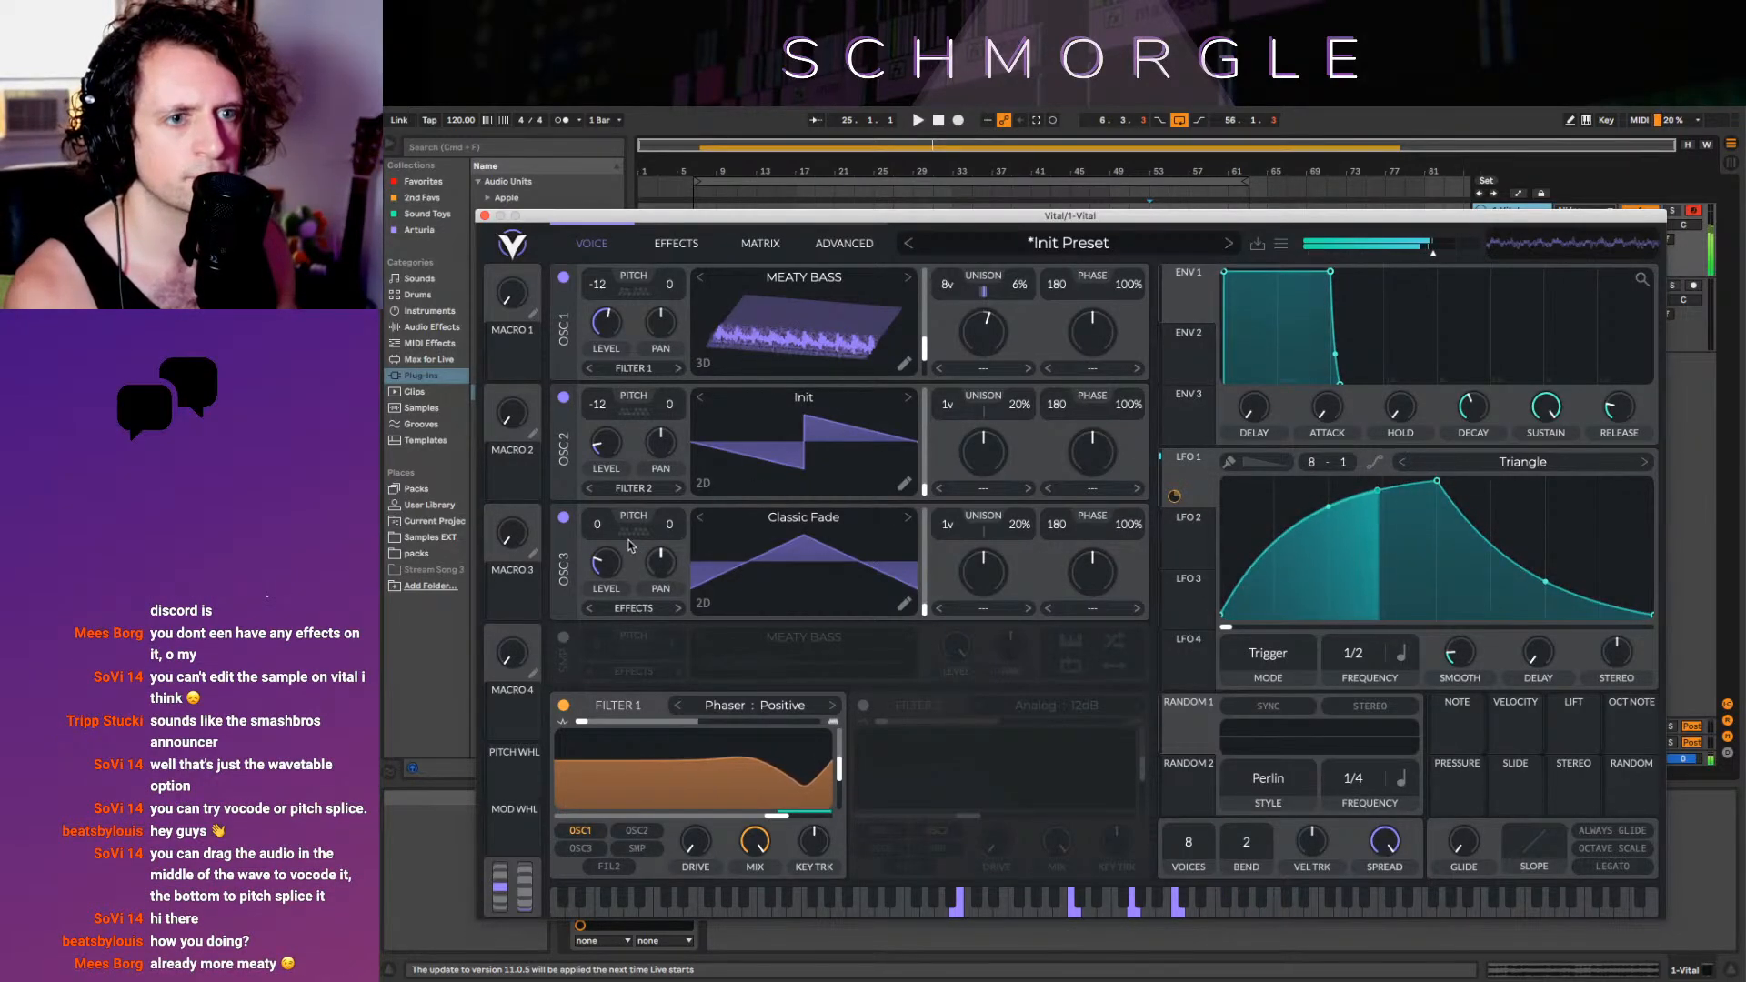
pyautogui.moveTo(606, 566); pyautogui.dragTo(630, 583)
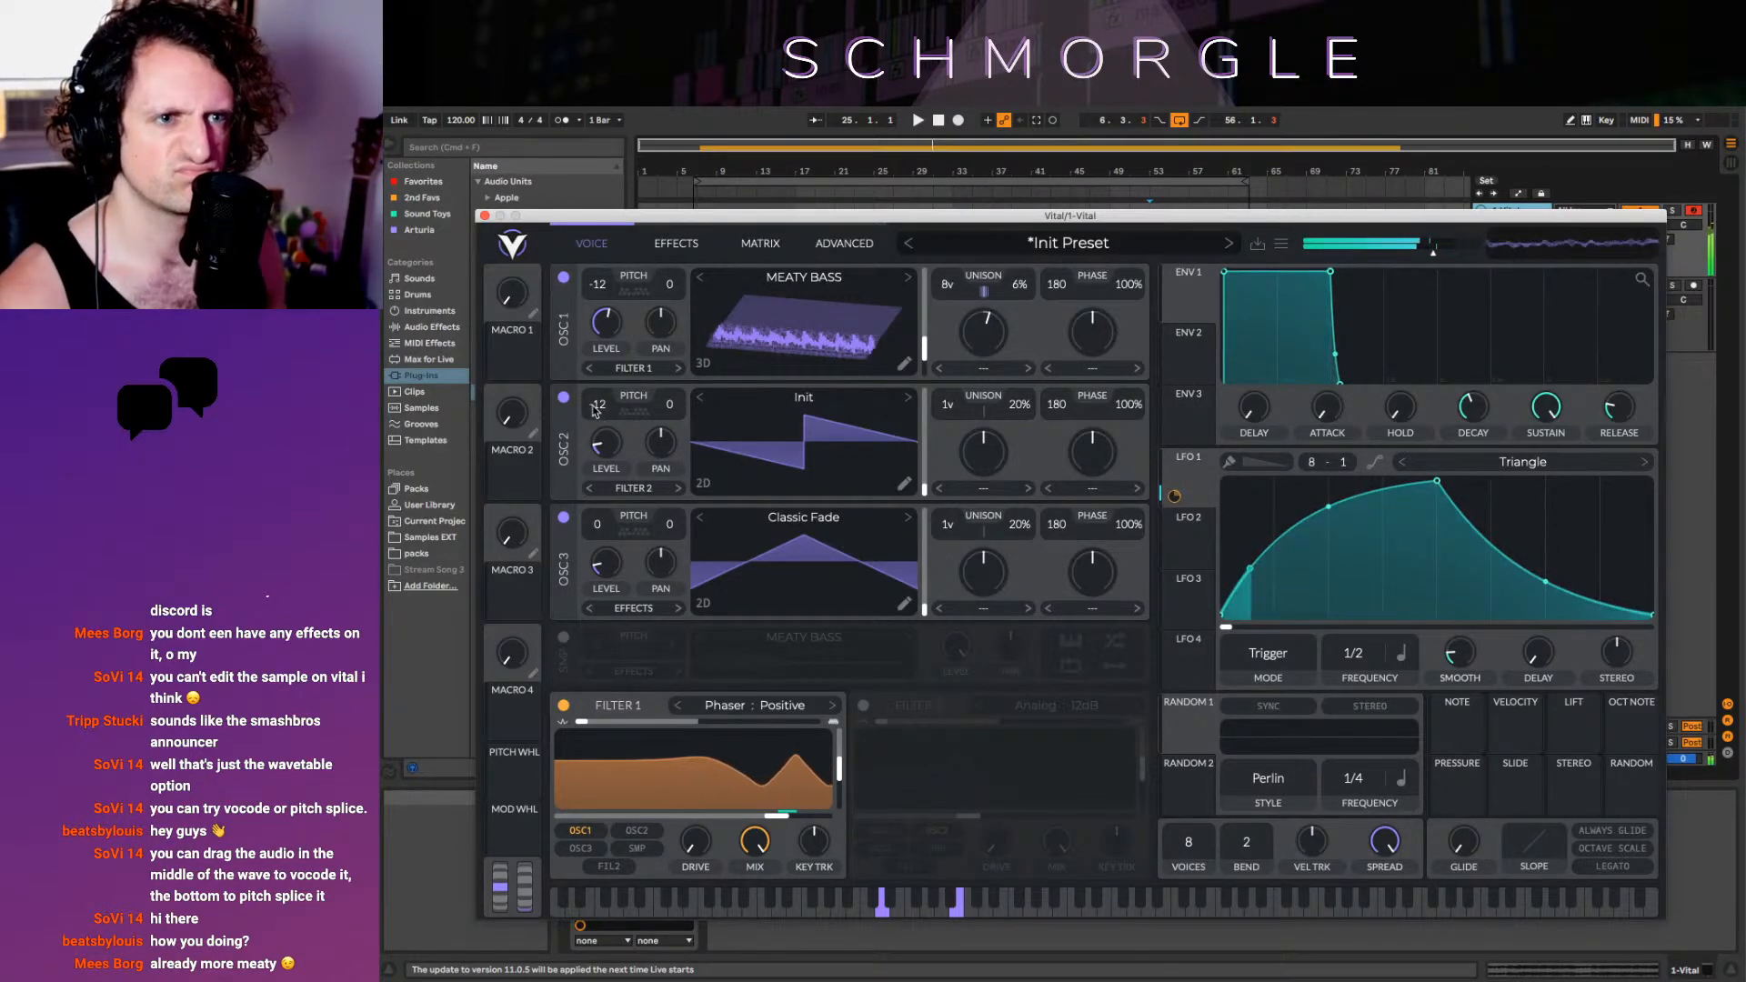
pyautogui.moveTo(597, 525); pyautogui.dragTo(677, 821)
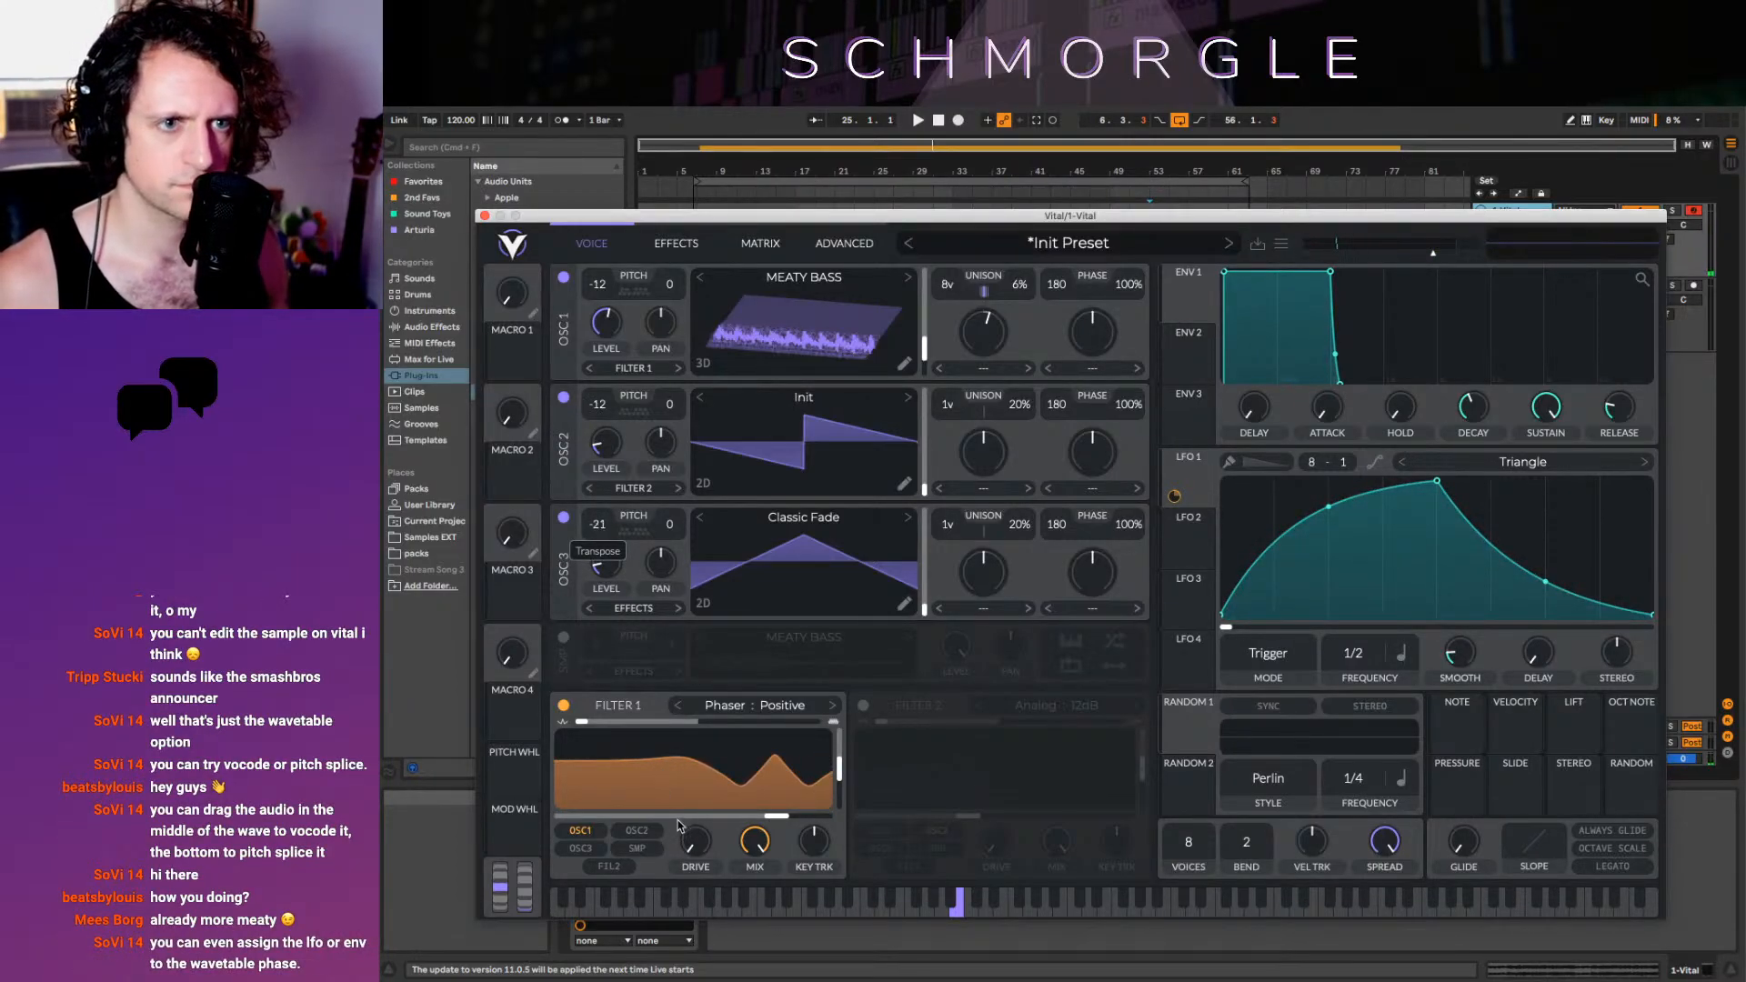
pyautogui.rightClick(597, 532)
pyautogui.click(610, 537)
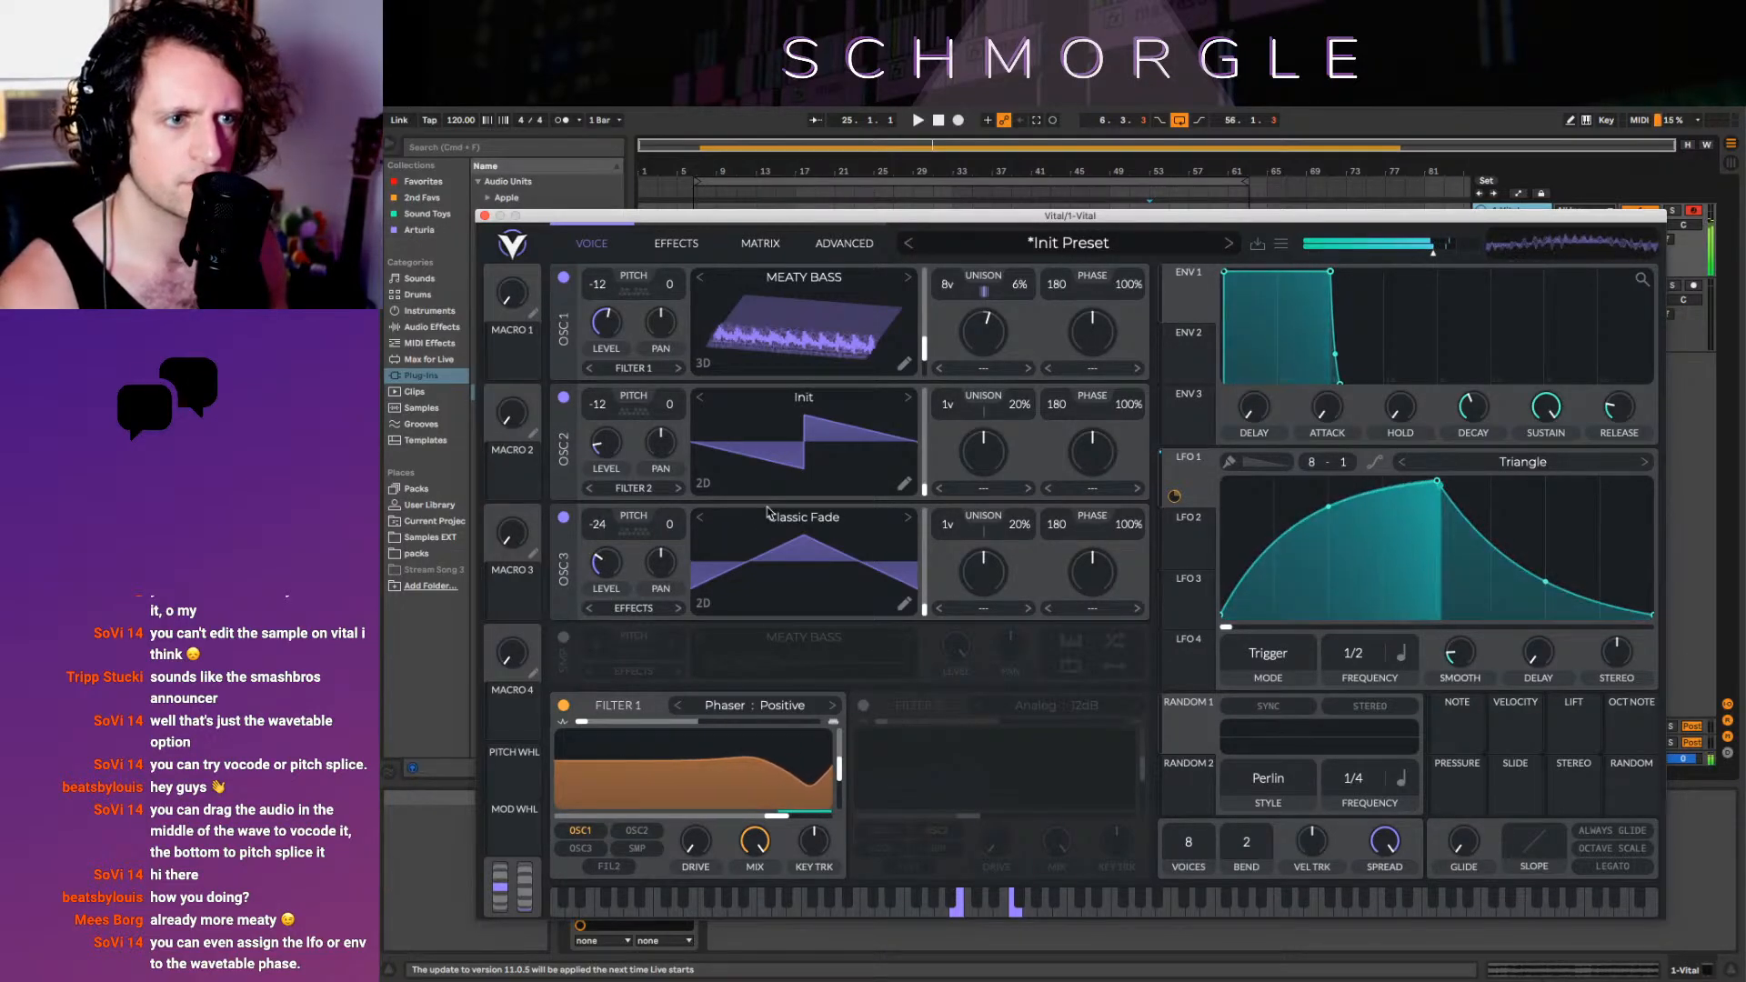
# Change oscillator 3's wavetable to Harmonic Series and set oscillator 2's unison to 5 voices
pyautogui.click(769, 517)
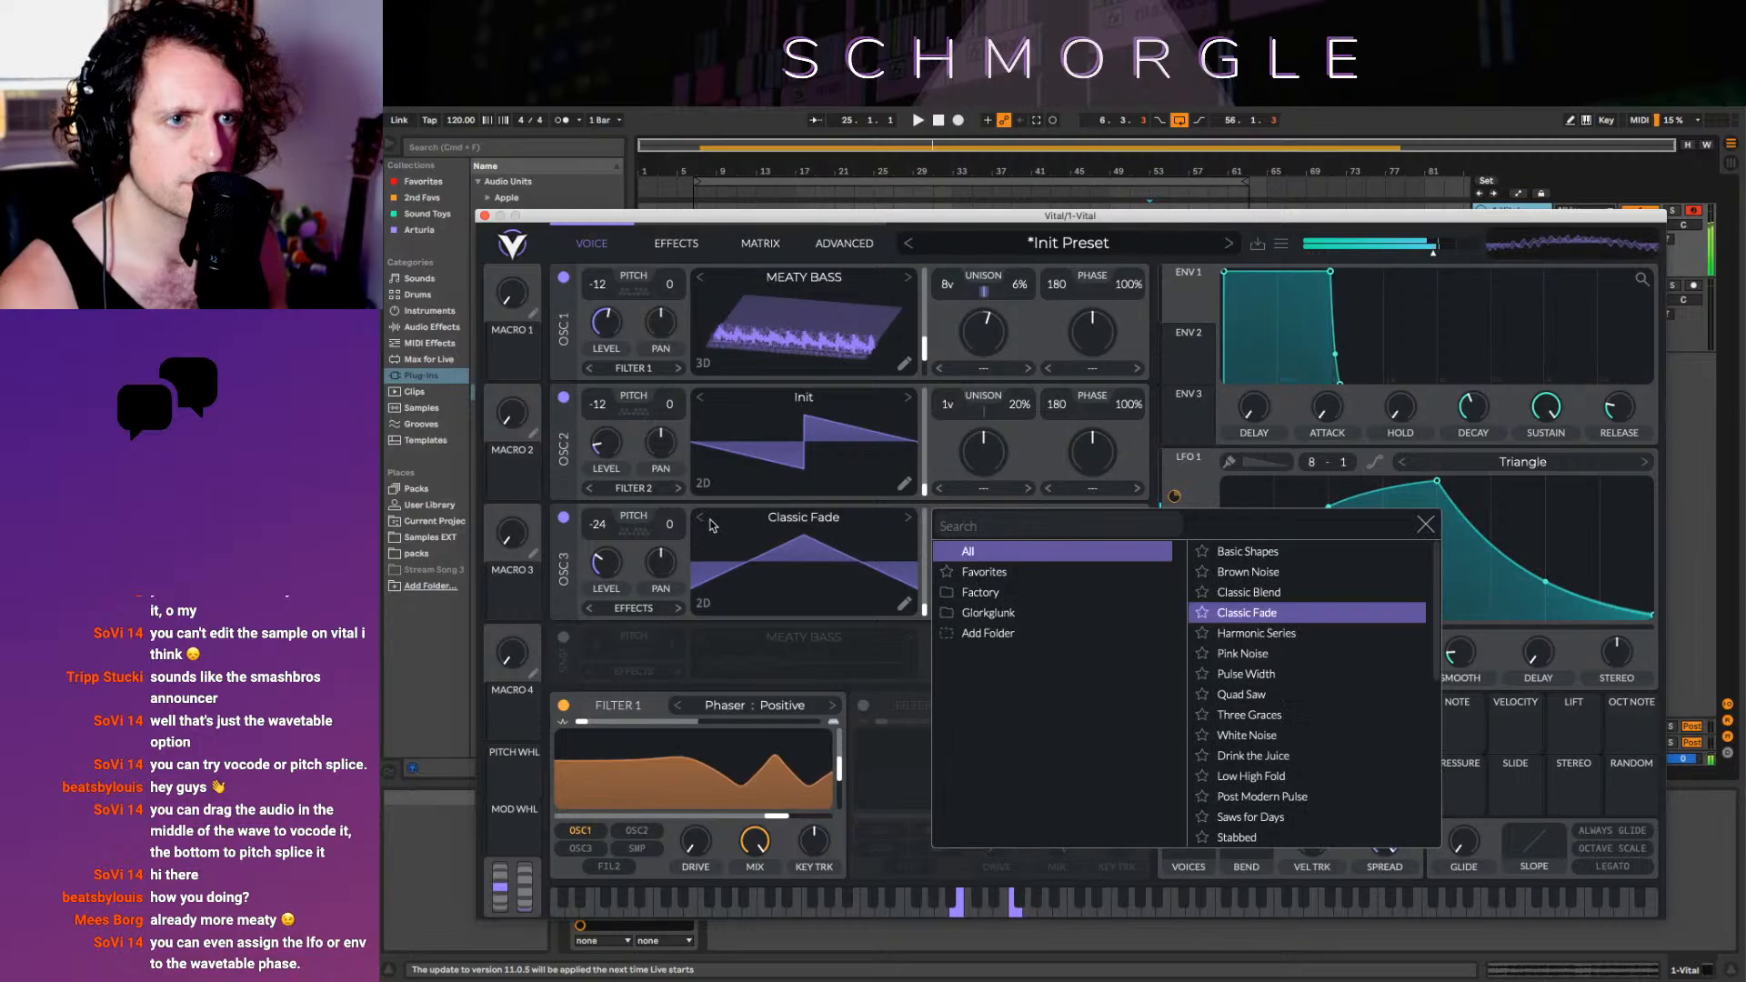
pyautogui.click(905, 519)
pyautogui.click(905, 518)
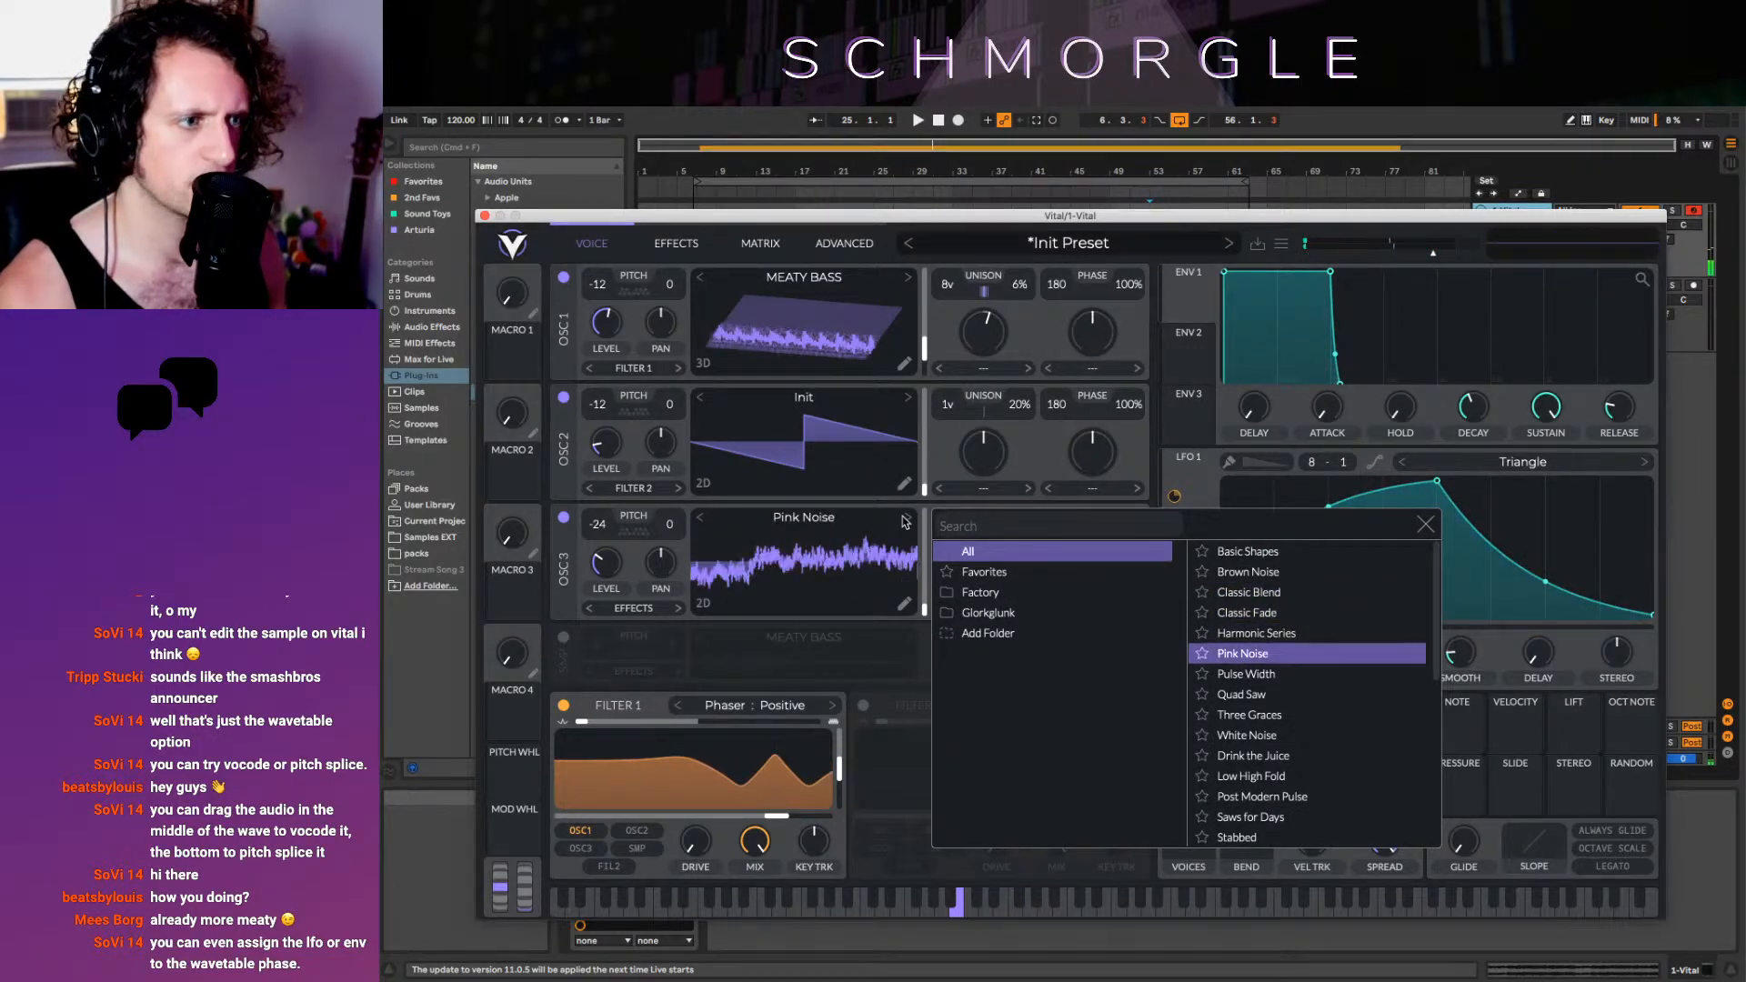
pyautogui.click(701, 520)
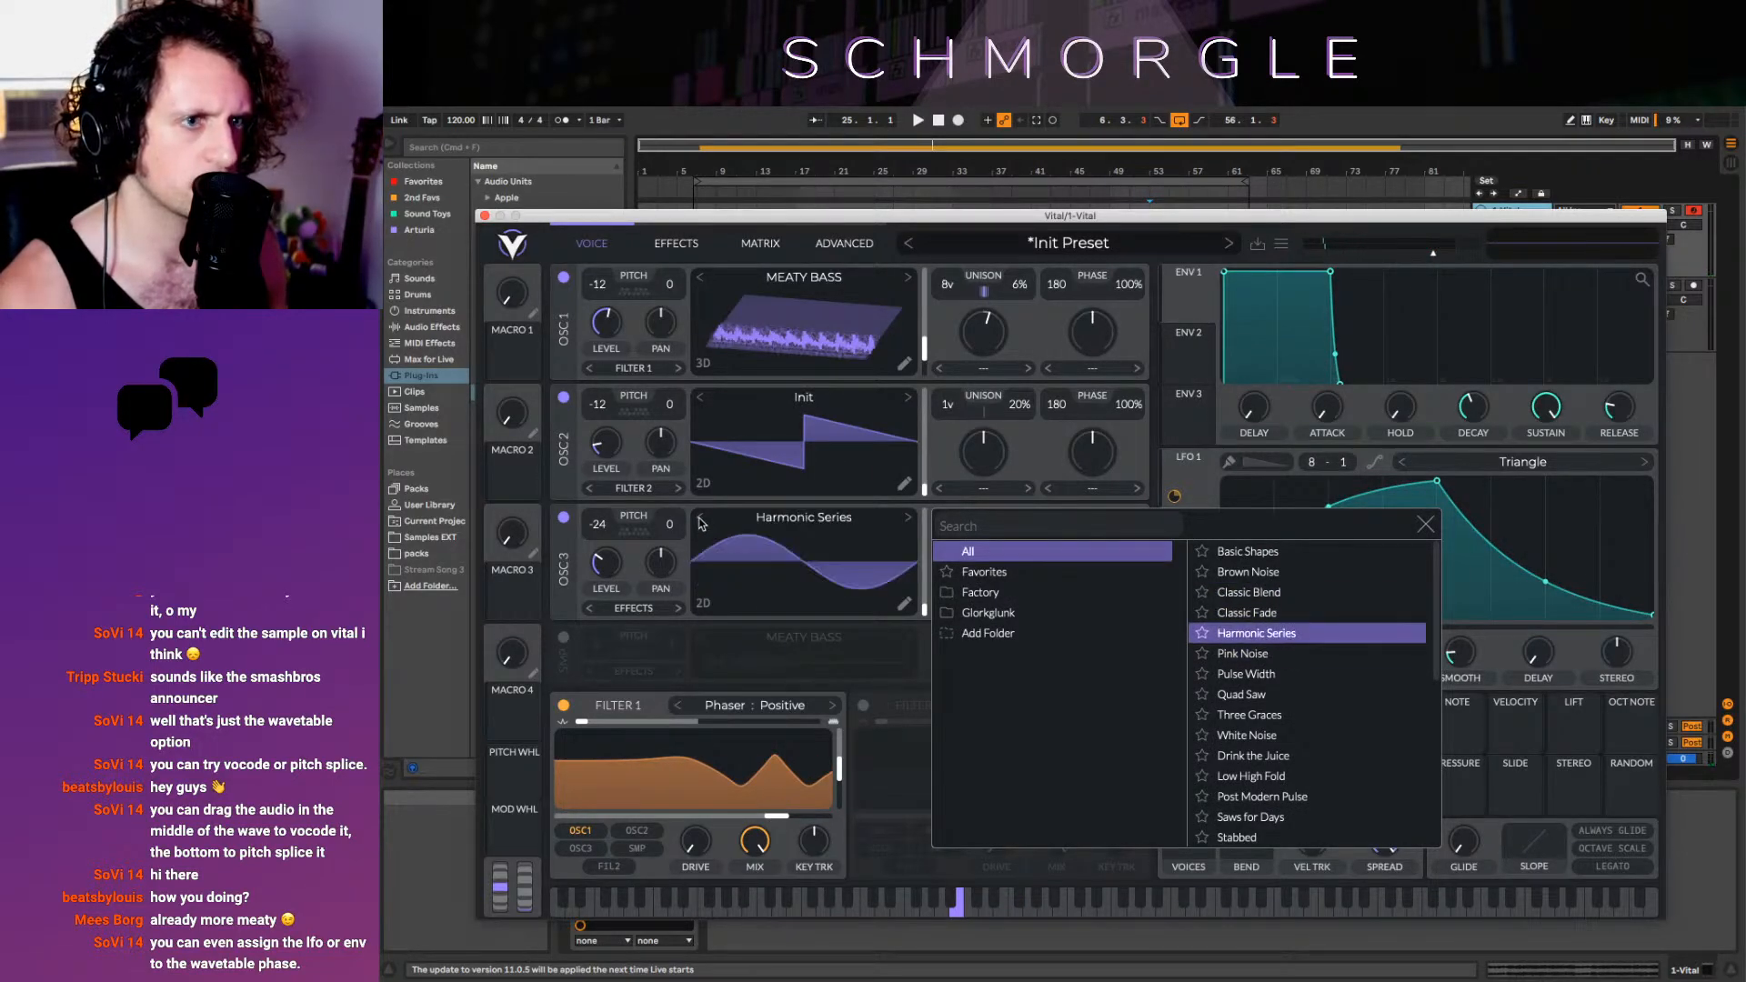
pyautogui.click(1021, 462)
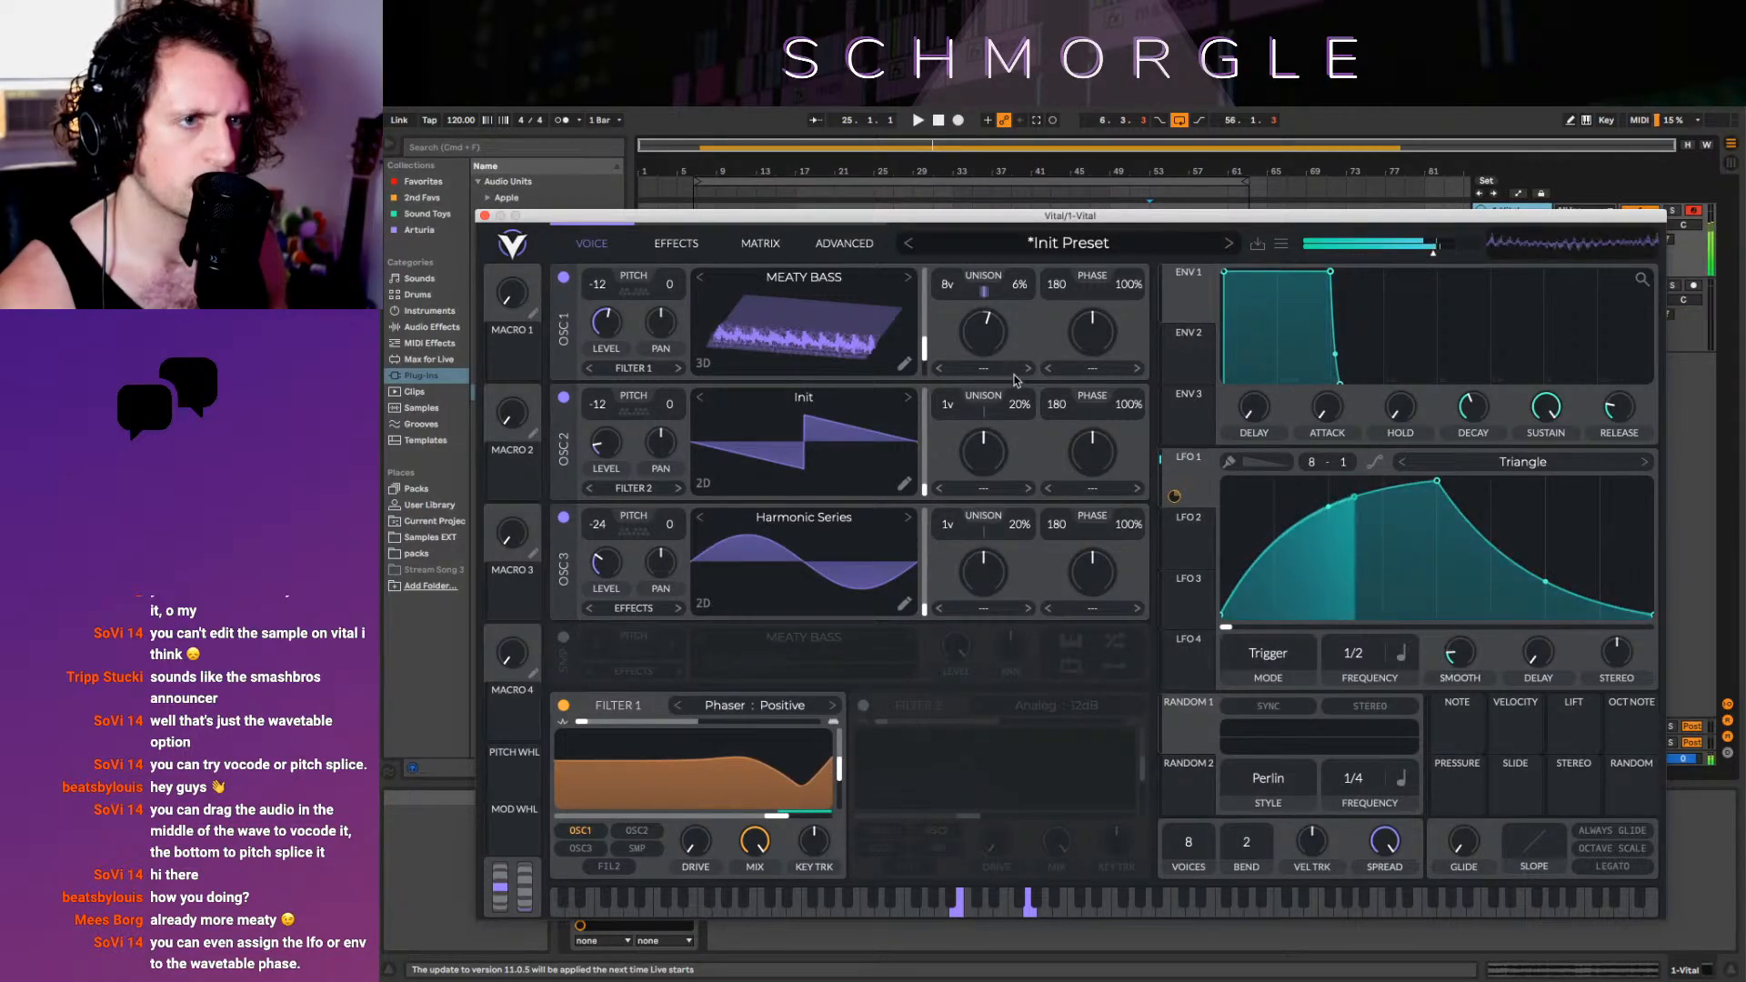
pyautogui.moveTo(949, 405); pyautogui.dragTo(956, 367)
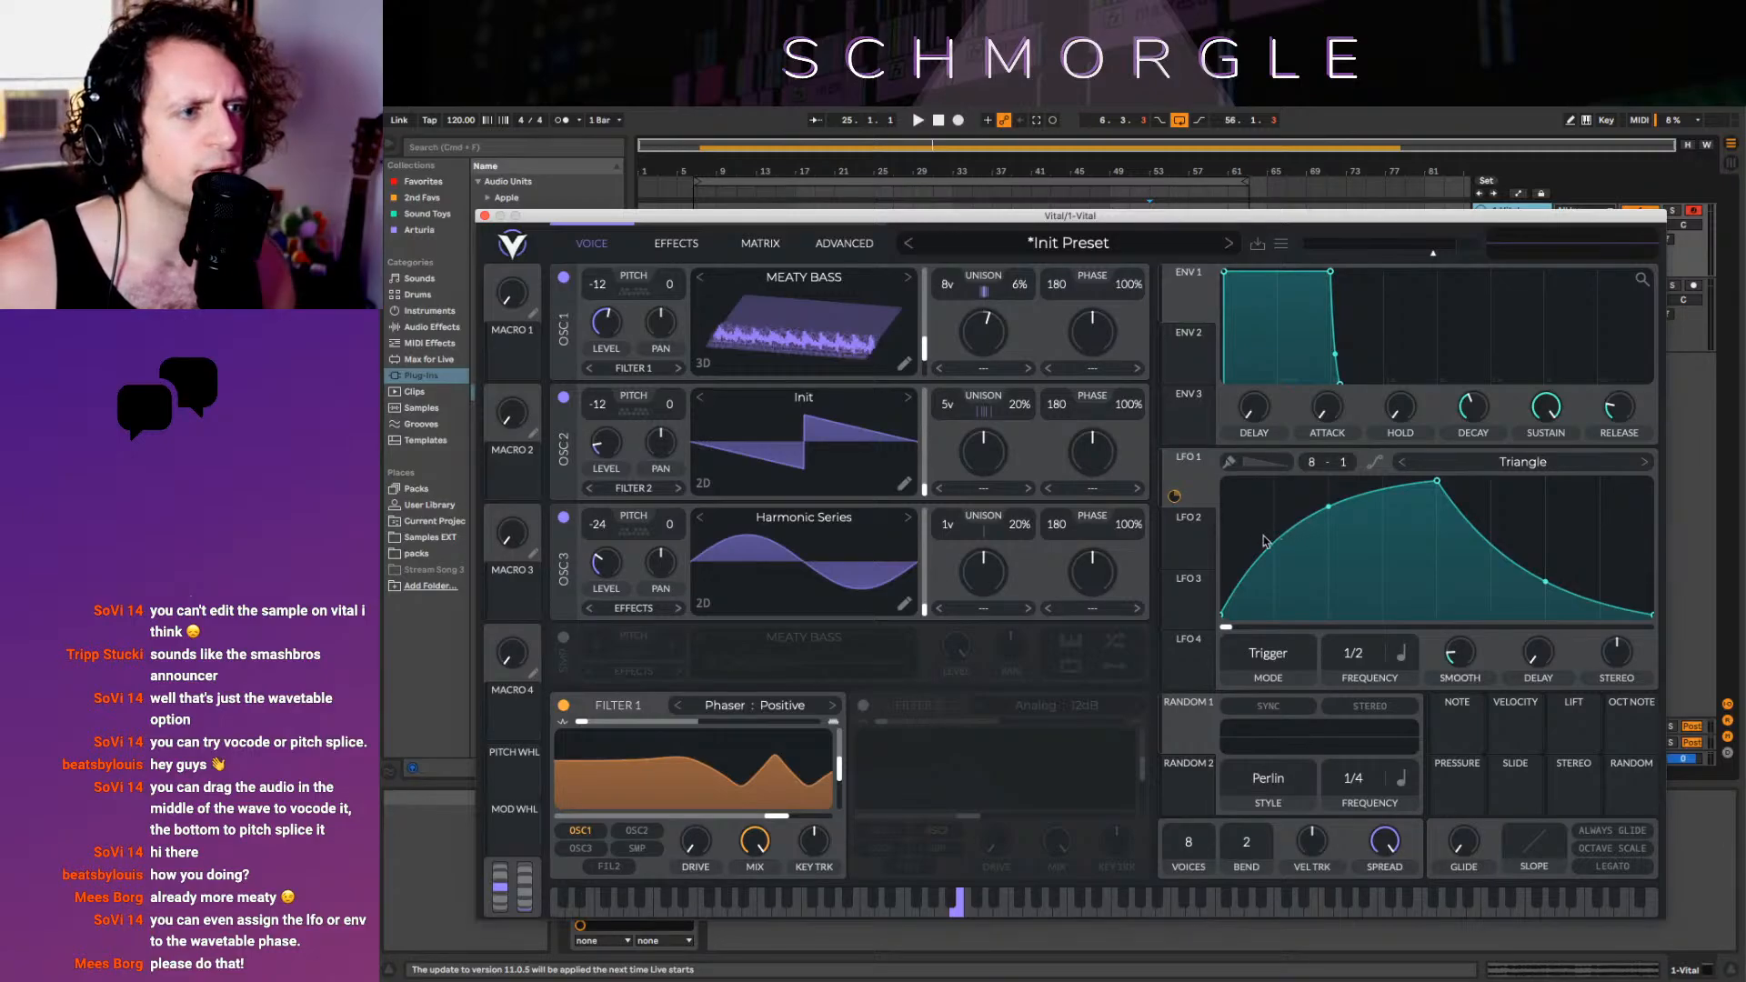
# Modulate oscillator 1's wave morph with LFO 2, set the morph type to Formant and turn down its base amount
pyautogui.moveTo(1196, 546); pyautogui.dragTo(1098, 340)
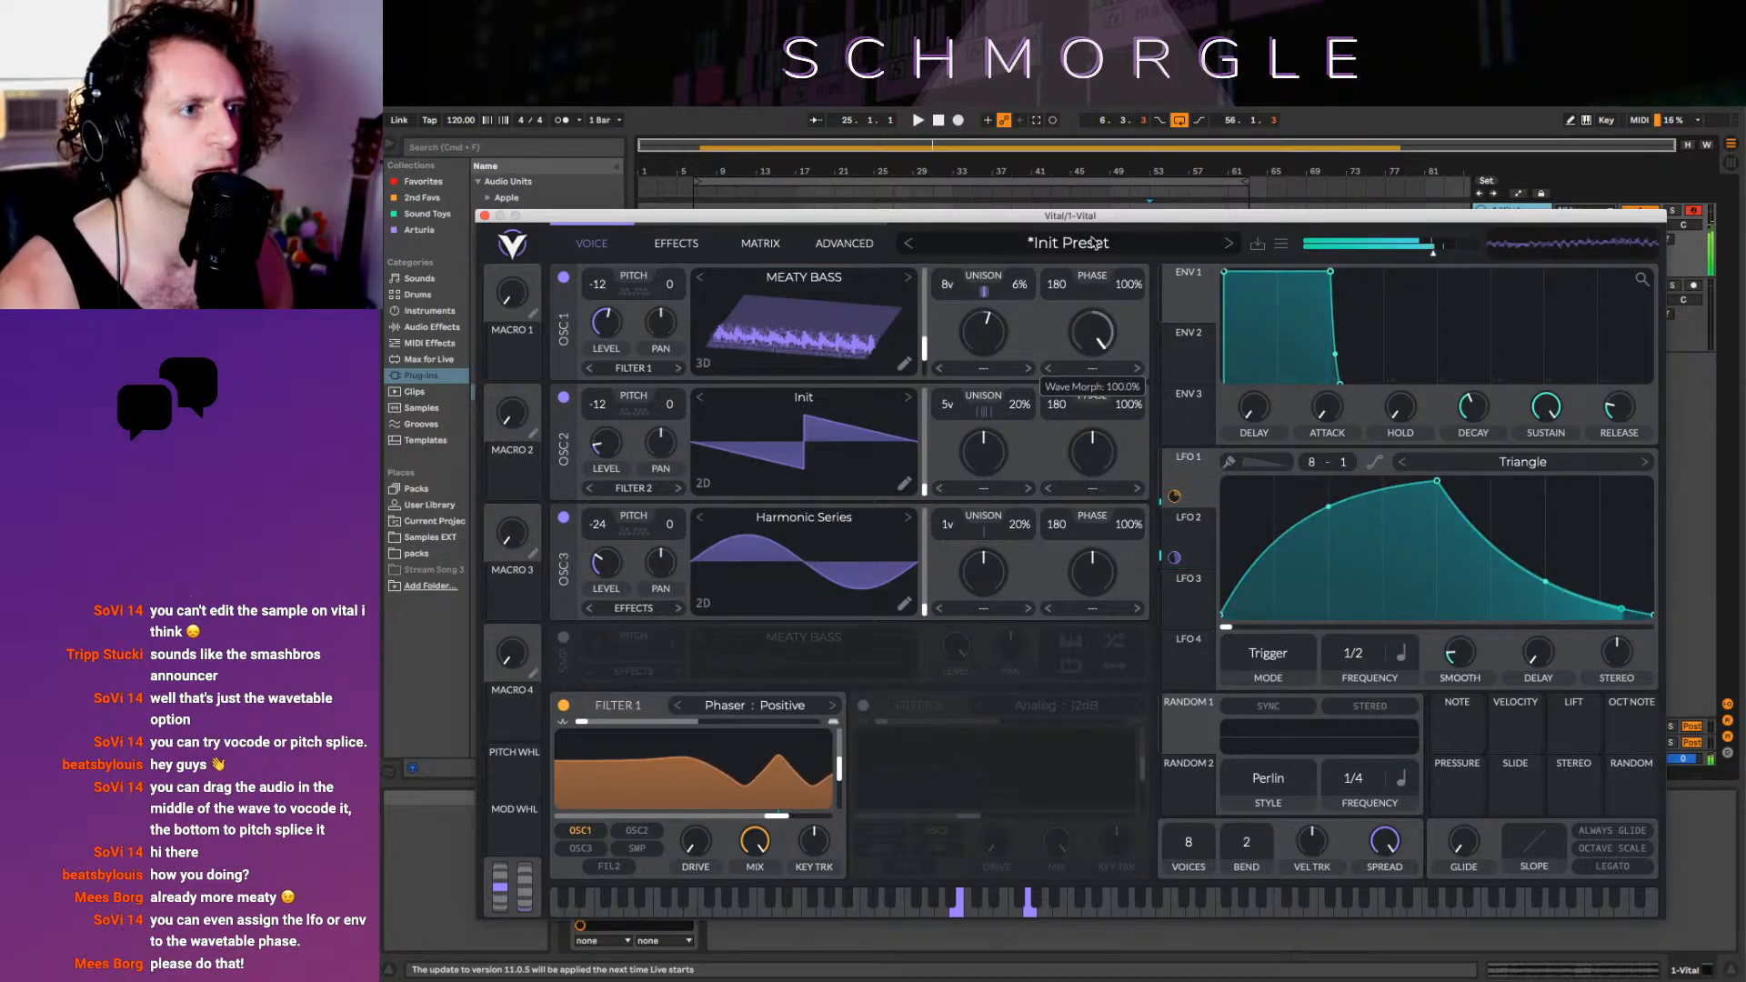
pyautogui.click(1094, 367)
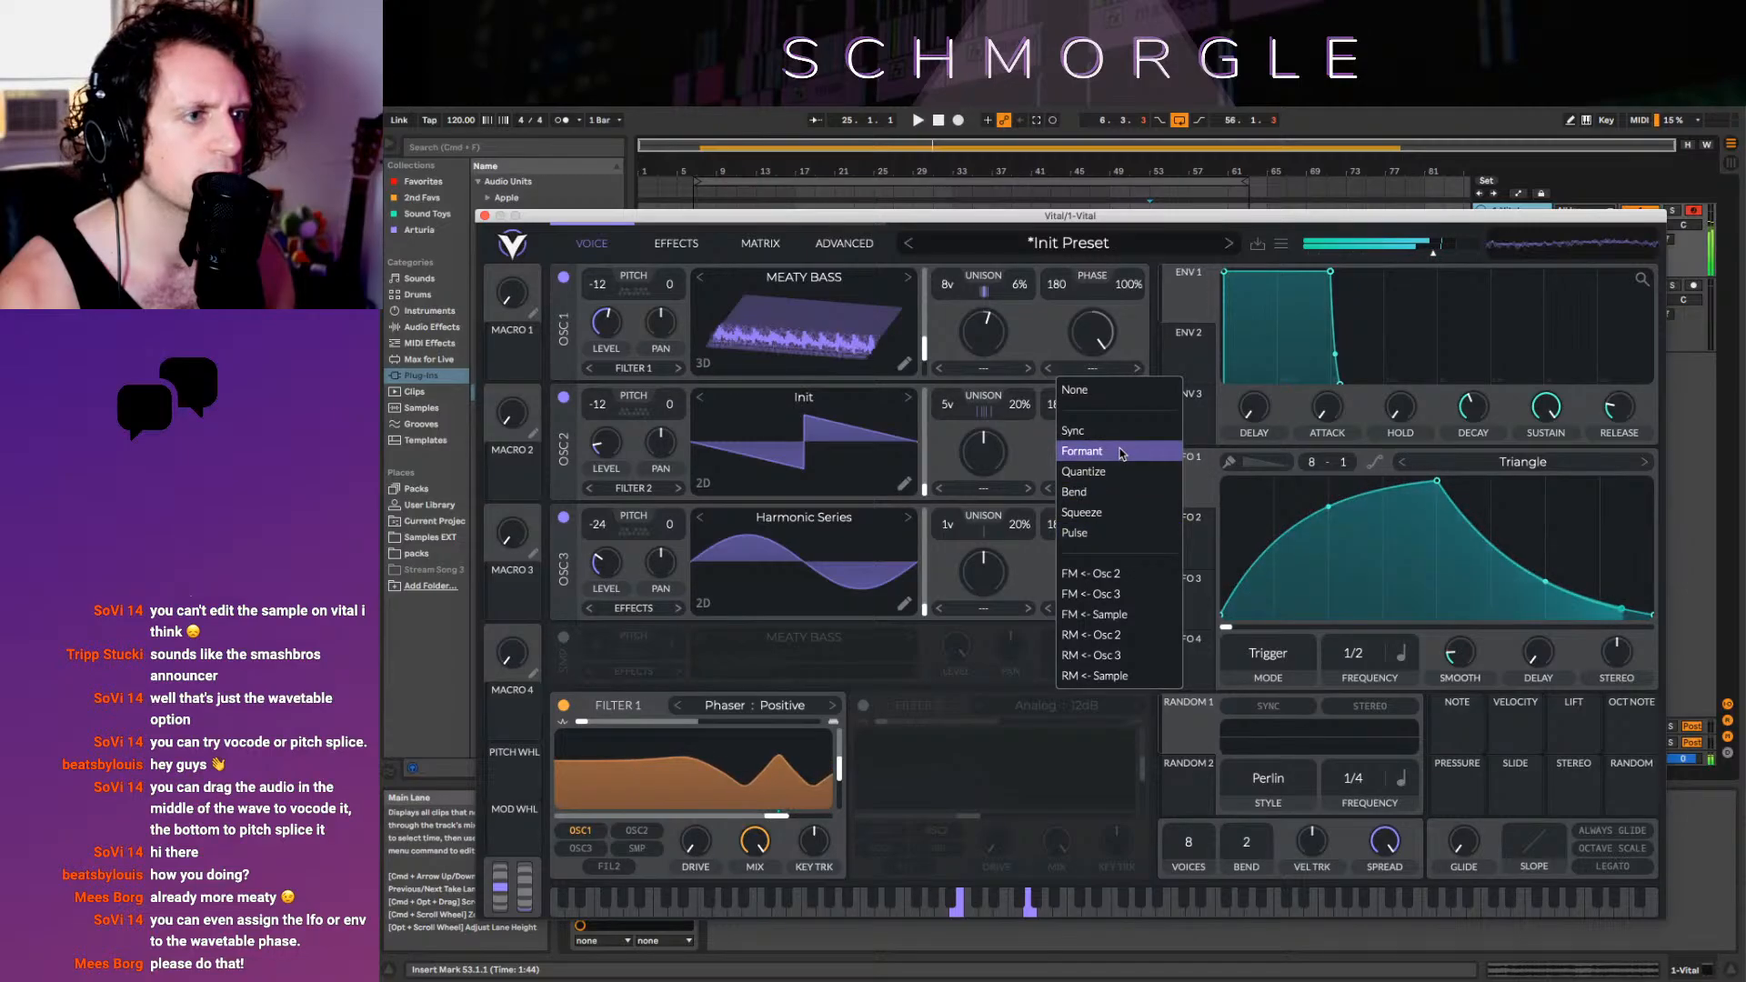
pyautogui.click(1091, 452)
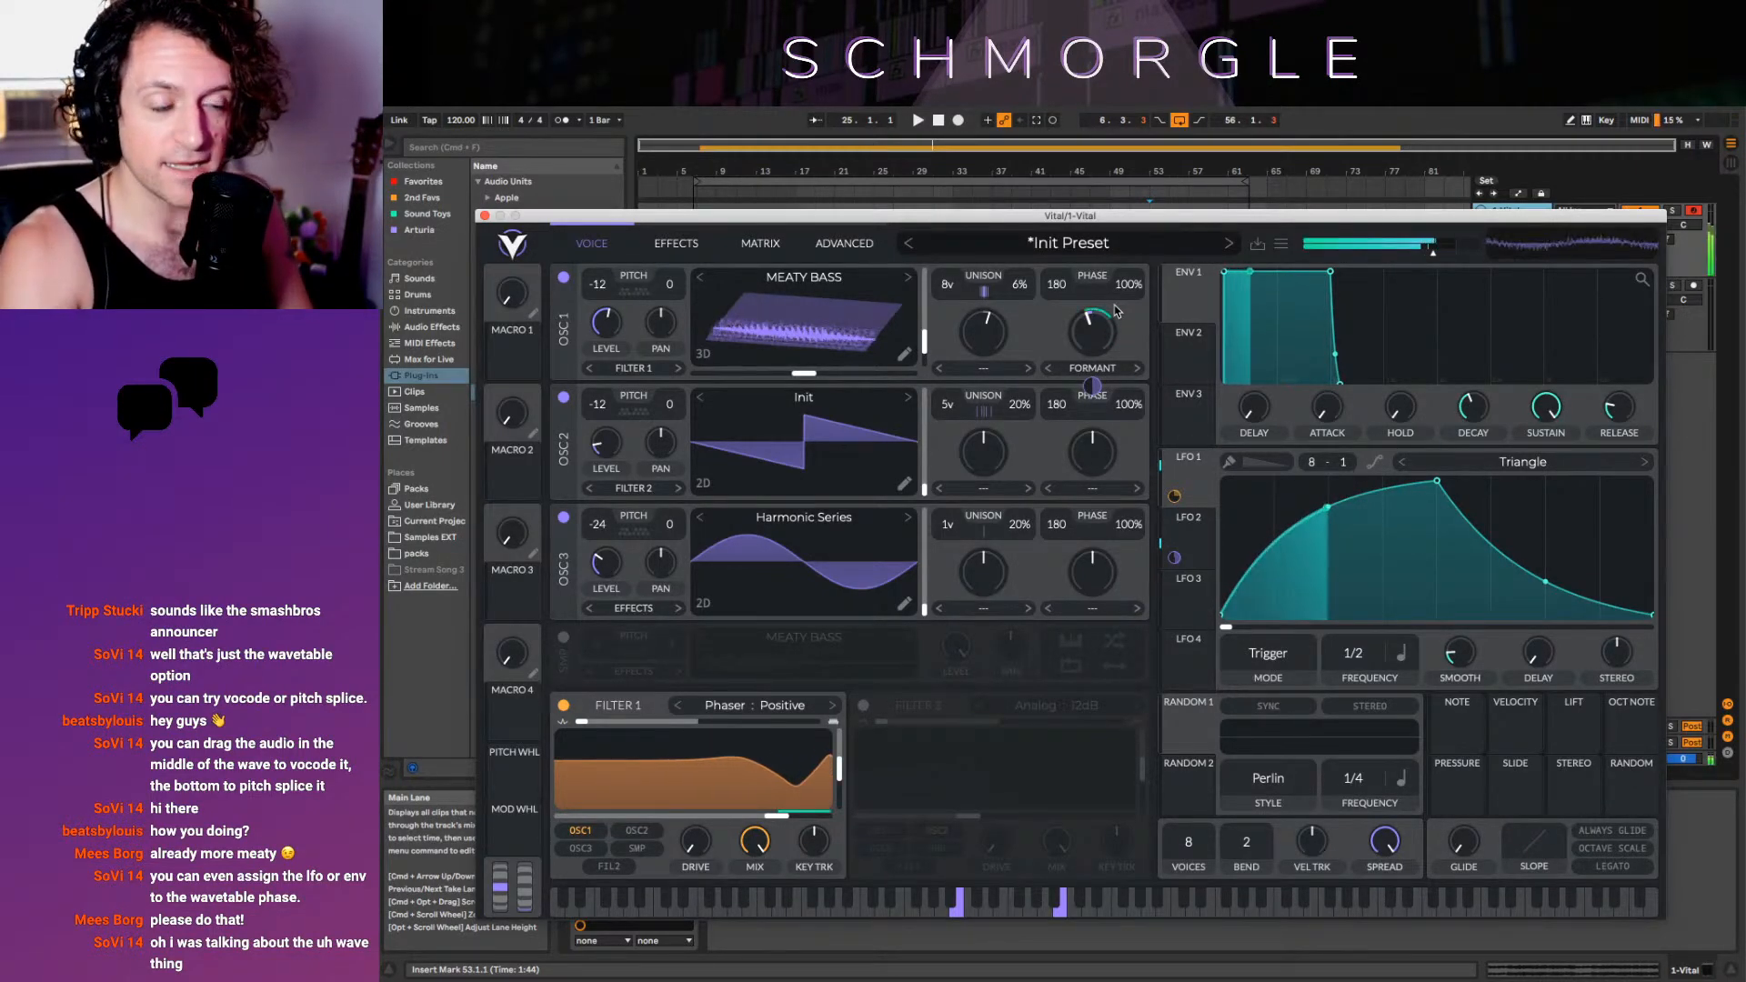
pyautogui.moveTo(1101, 346); pyautogui.dragTo(1099, 371)
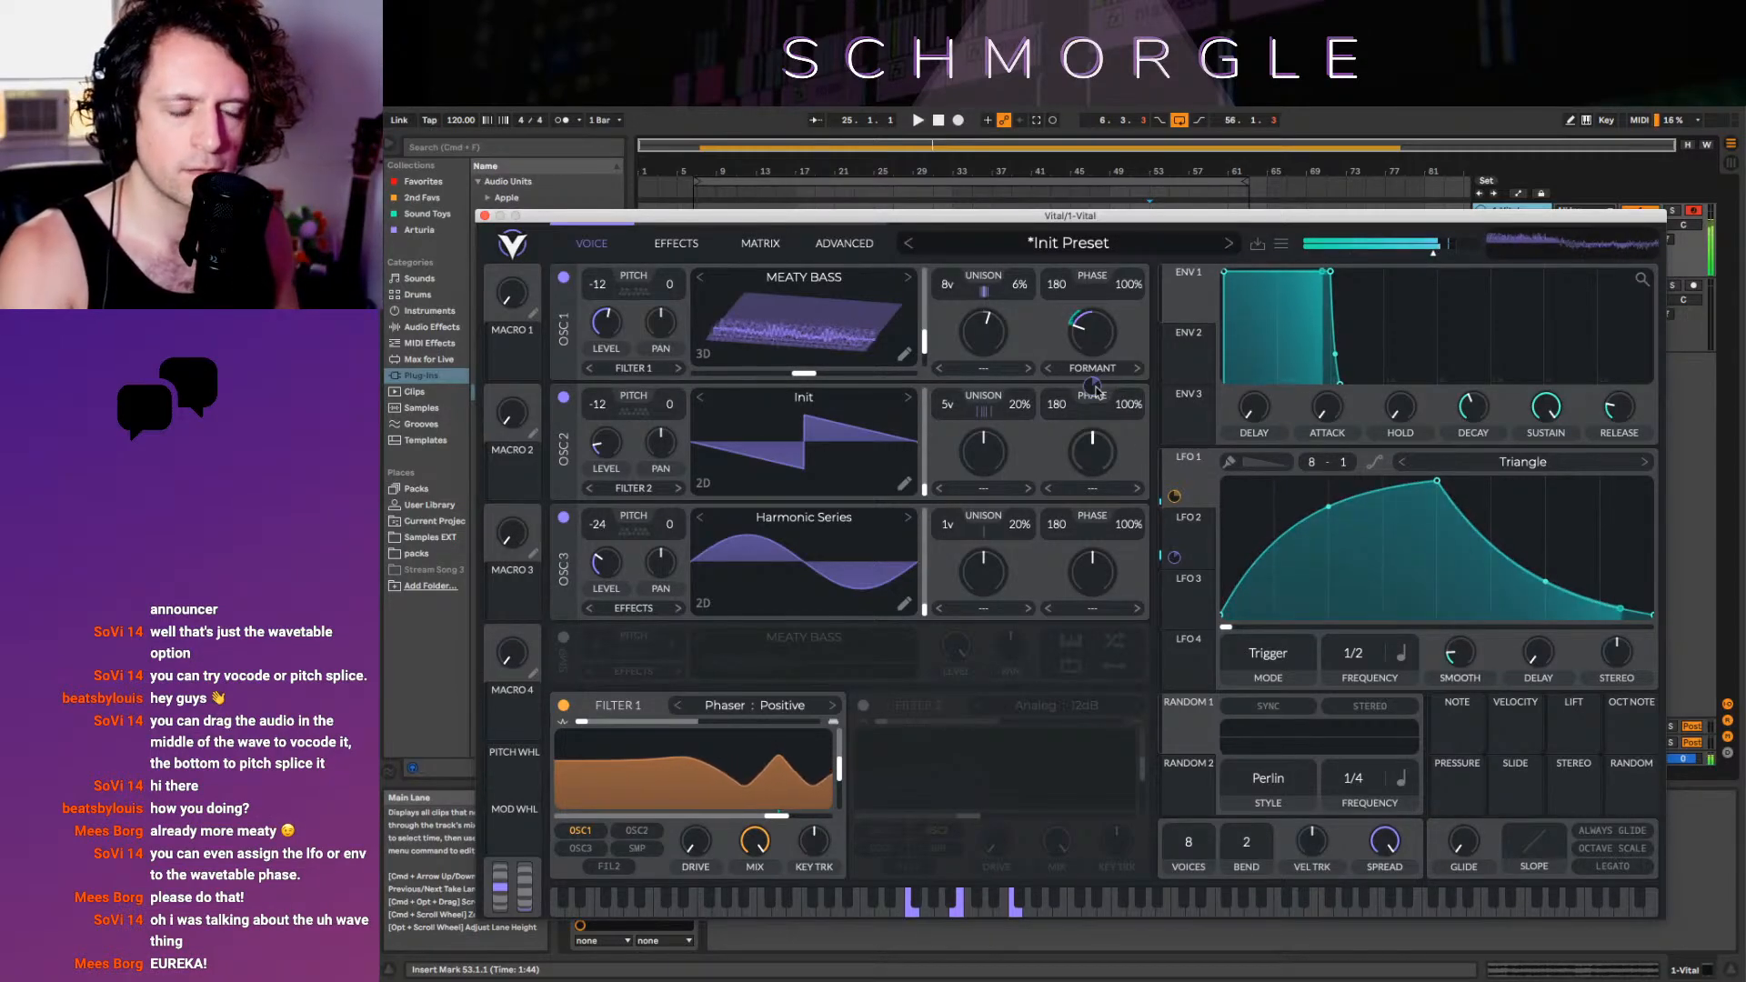
# Try to assign LFO 2 to oscillator 1's phase
pyautogui.moveTo(1094, 391)
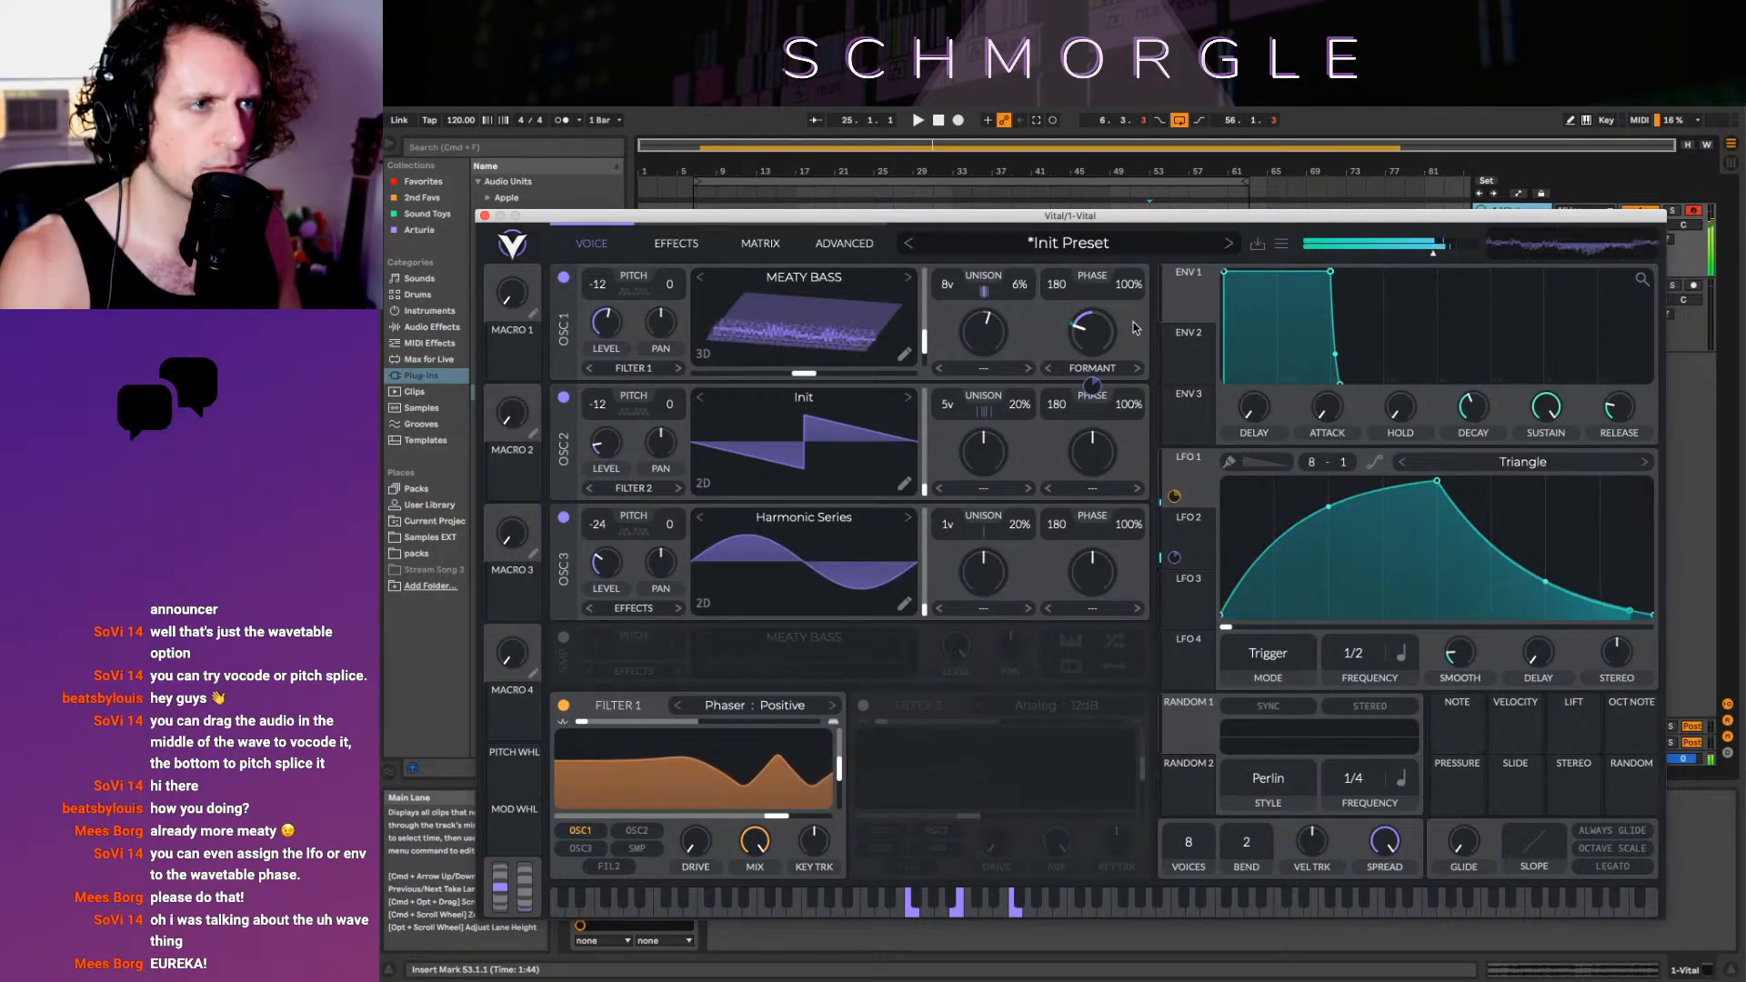
pyautogui.click(1117, 369)
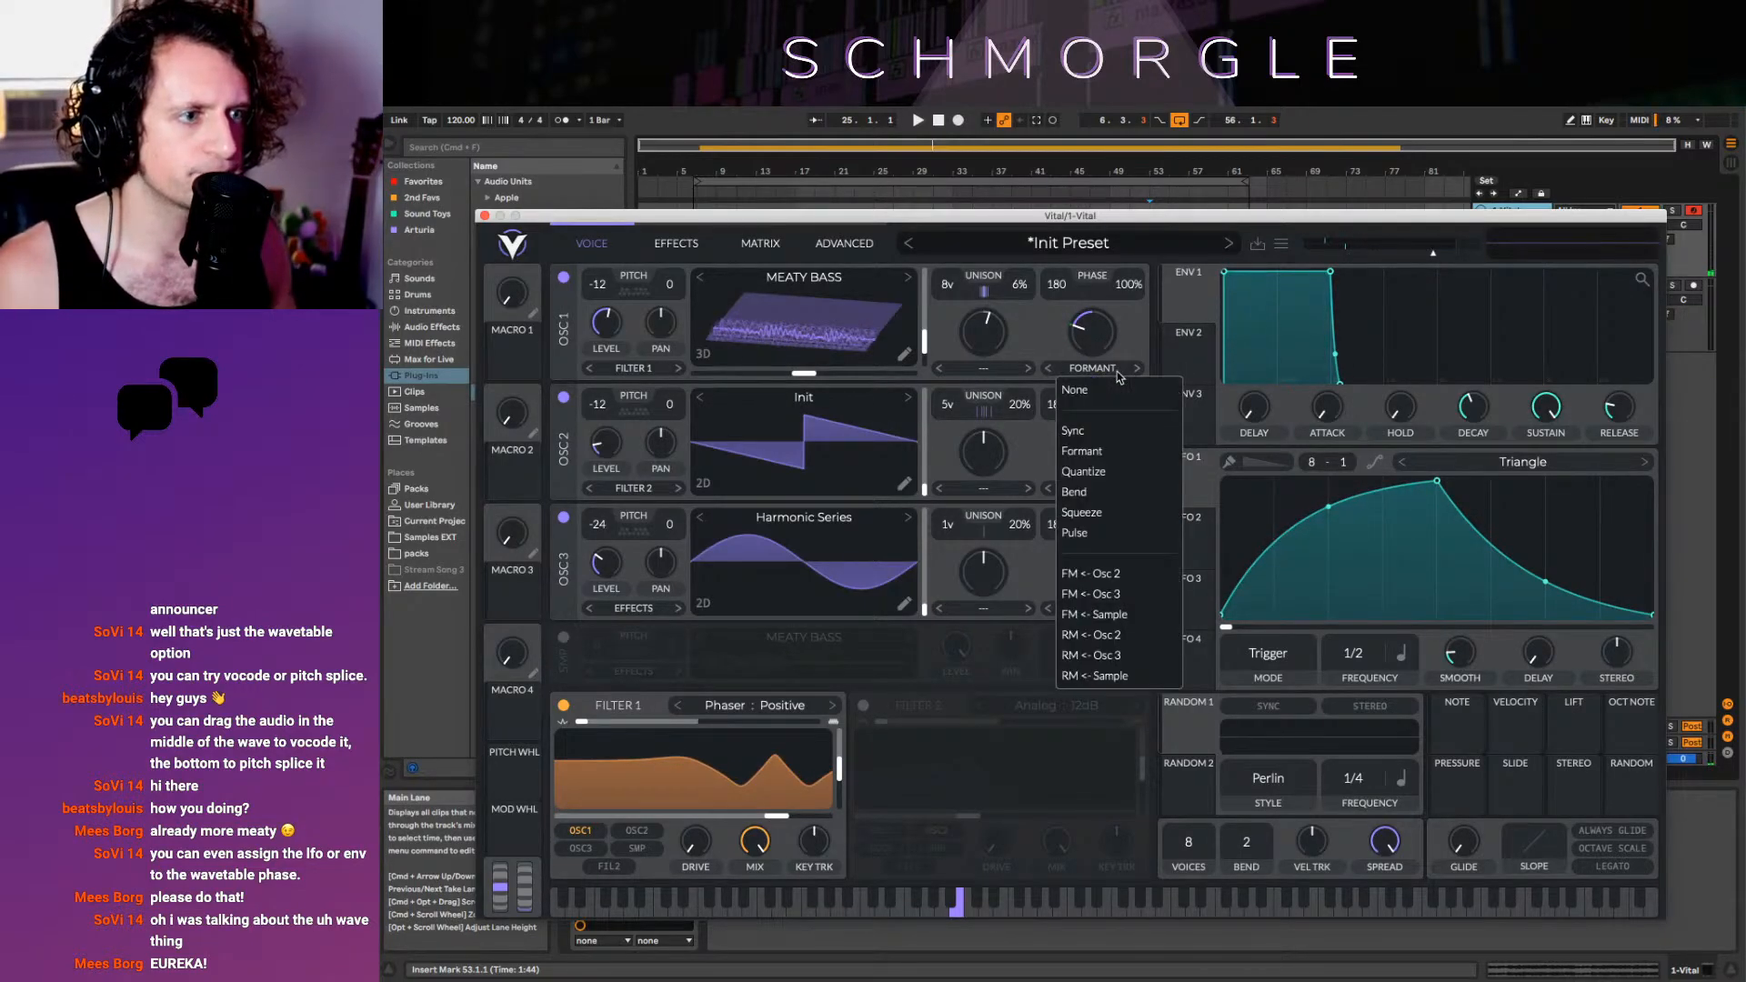
pyautogui.click(1089, 284)
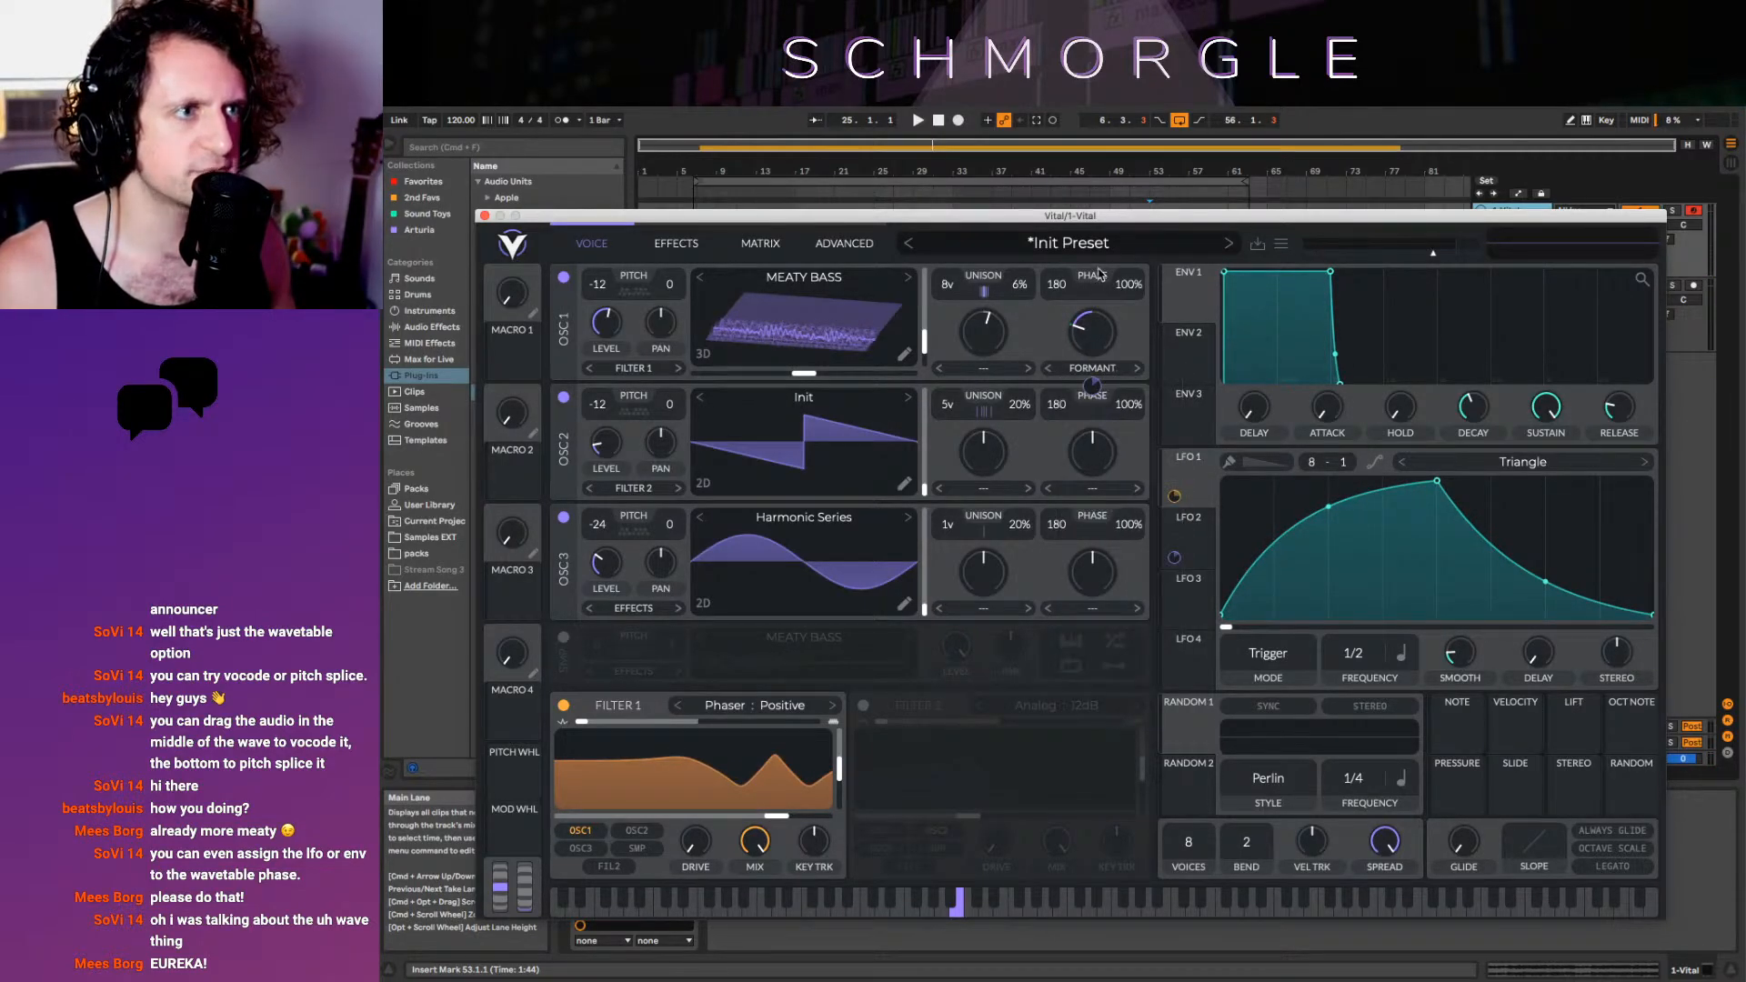
pyautogui.moveTo(1175, 556); pyautogui.dragTo(1088, 337)
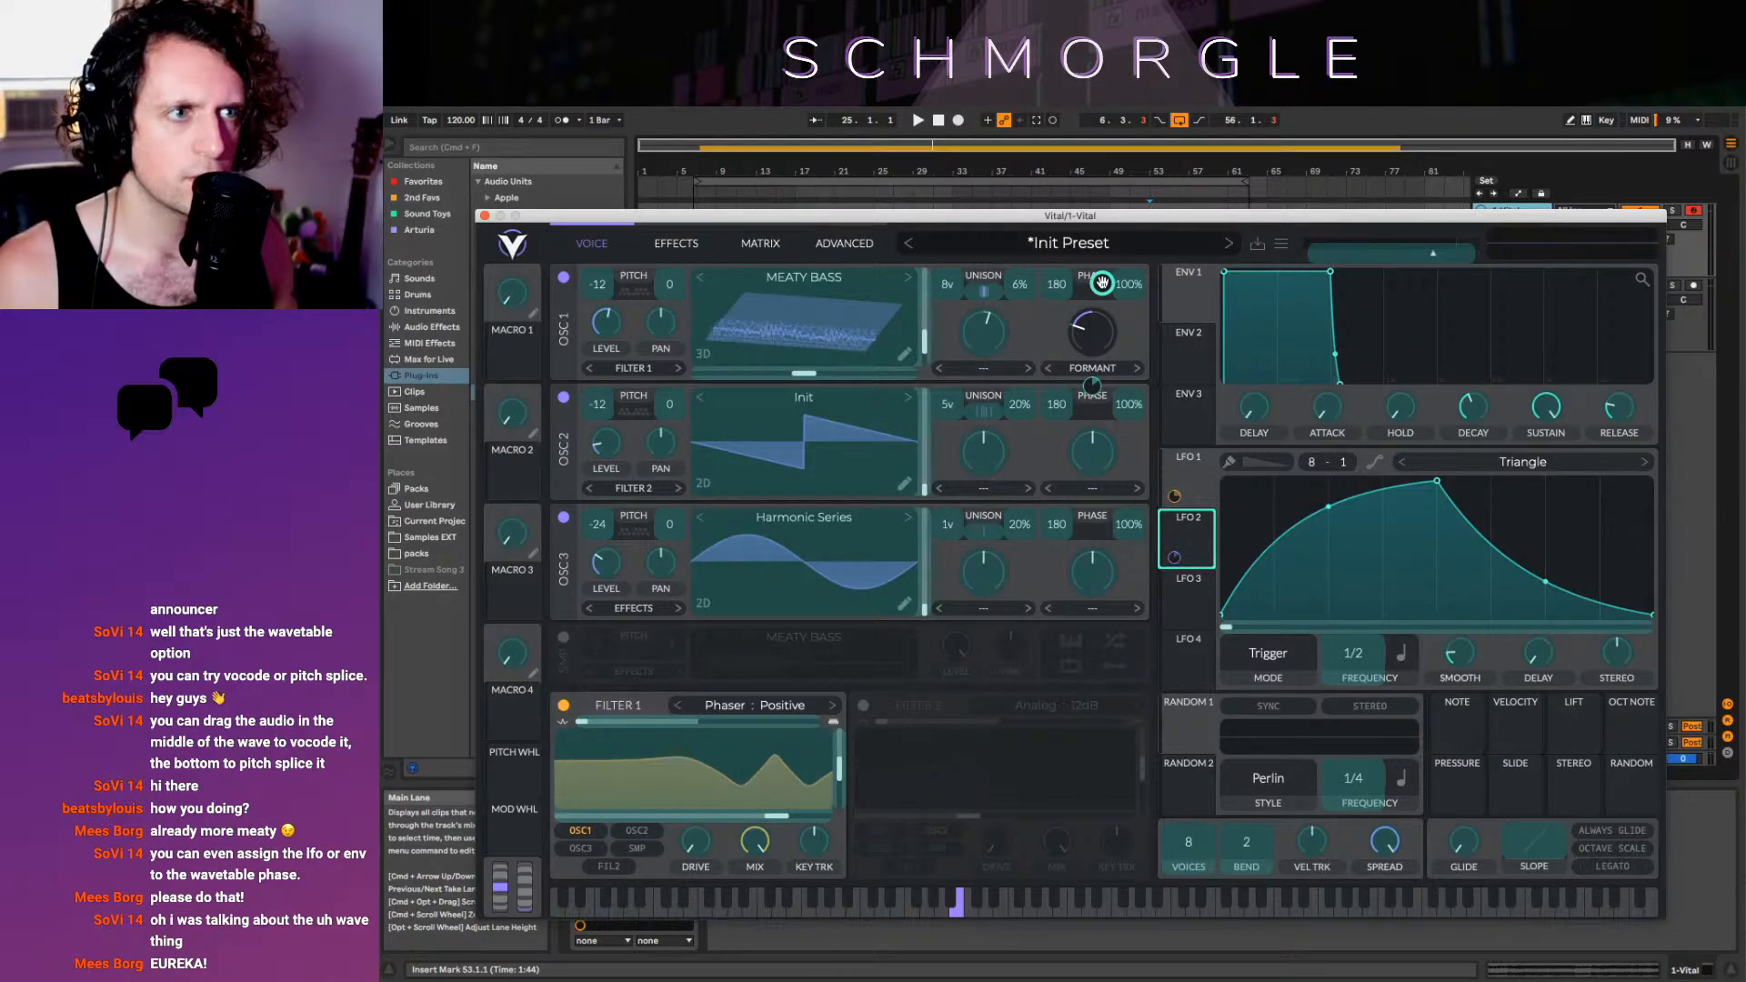
pyautogui.moveTo(1206, 559); pyautogui.dragTo(1119, 373)
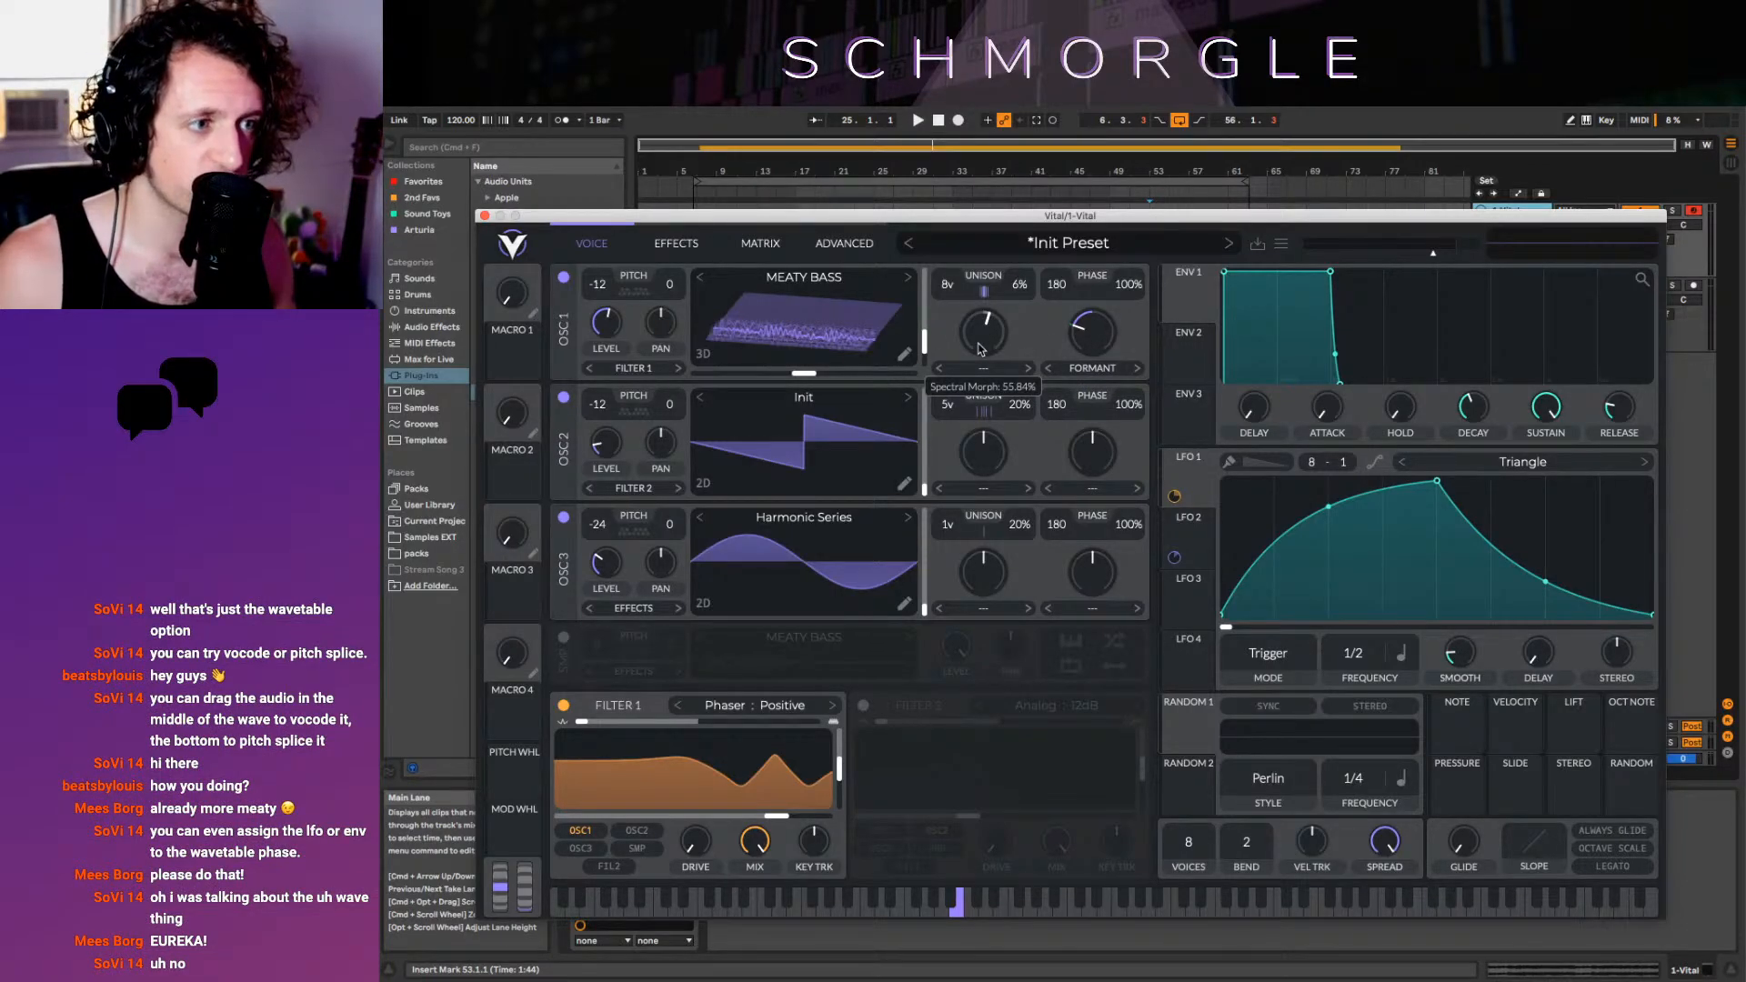
# Modulate oscillator 1's spectral morph with LFO 3 and set the morph type to Vocode
pyautogui.click(1180, 586)
pyautogui.click(1175, 477)
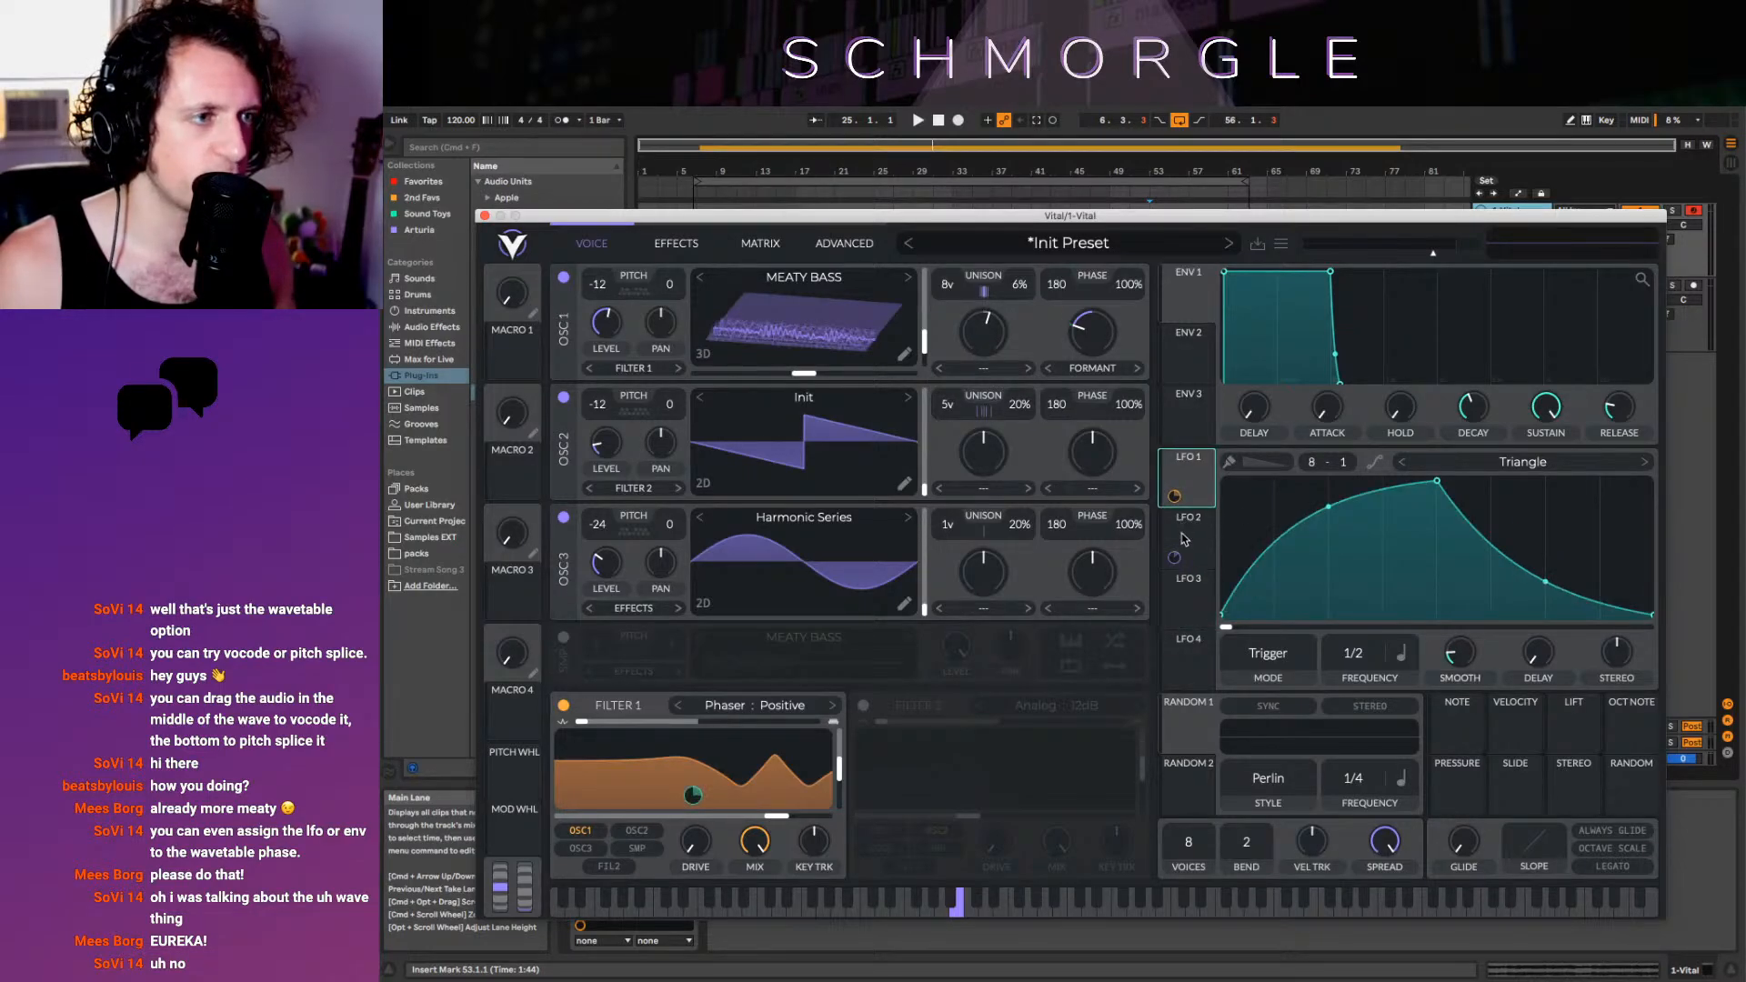
pyautogui.click(1187, 545)
pyautogui.click(1195, 623)
pyautogui.moveTo(1194, 623); pyautogui.dragTo(990, 338)
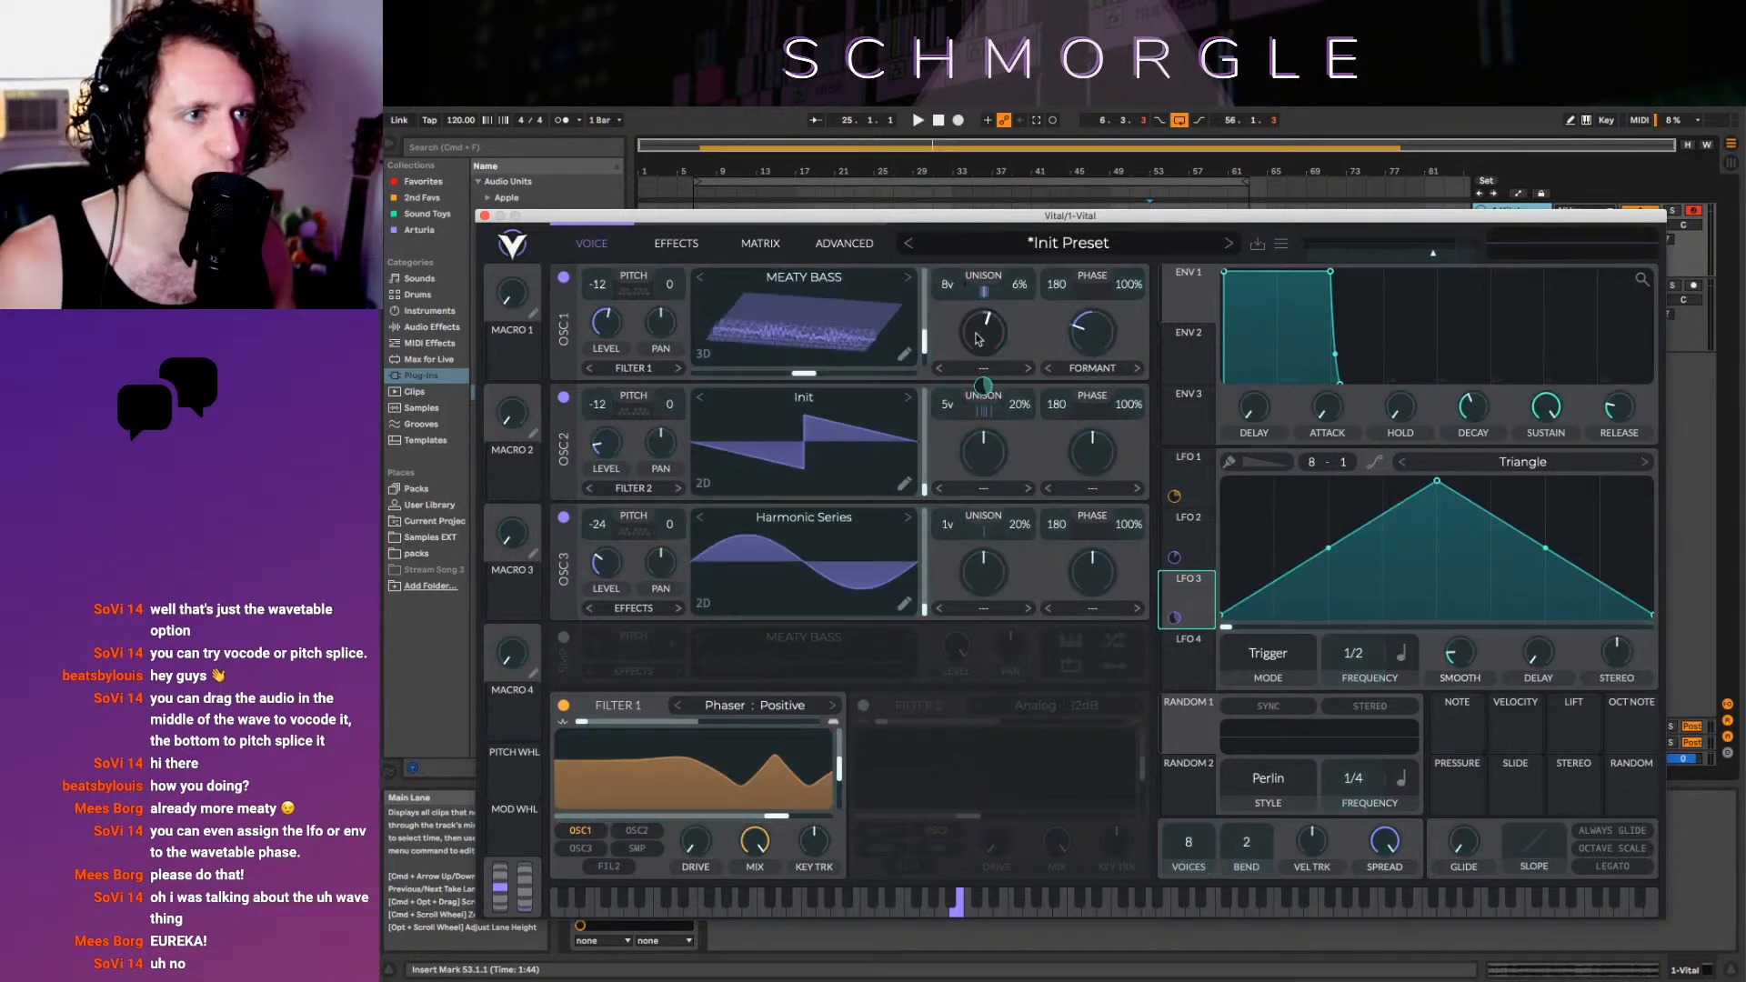
pyautogui.click(1019, 370)
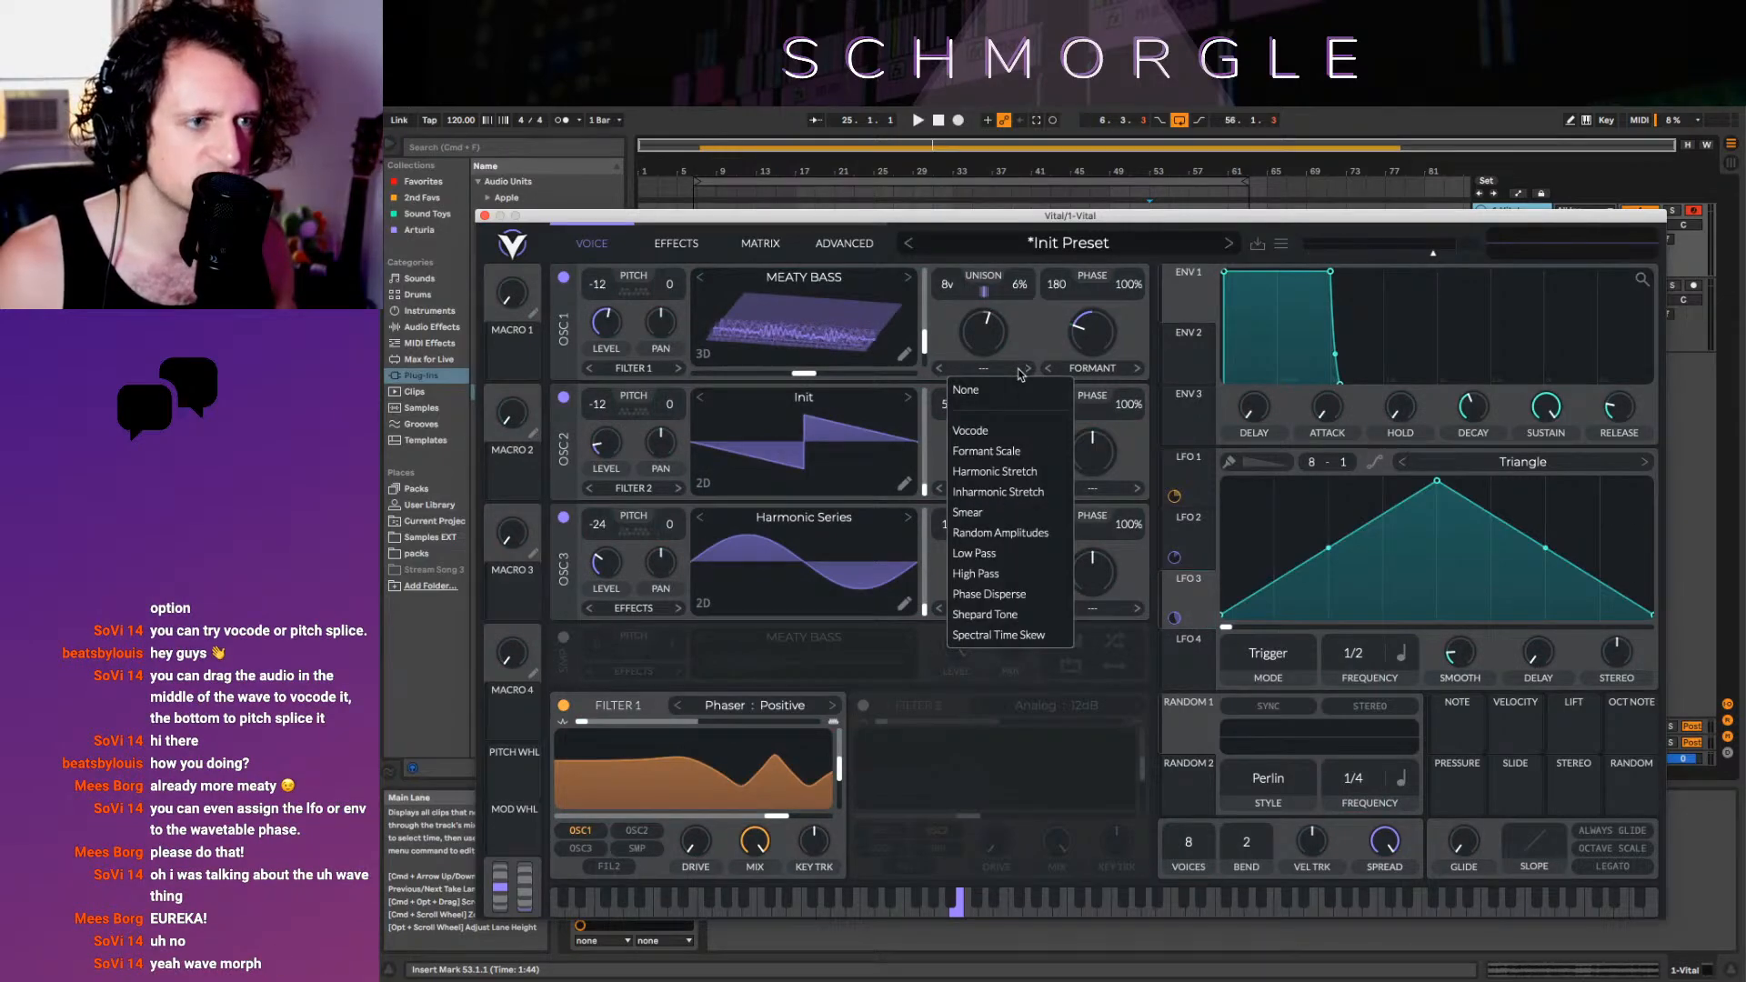
pyautogui.click(971, 430)
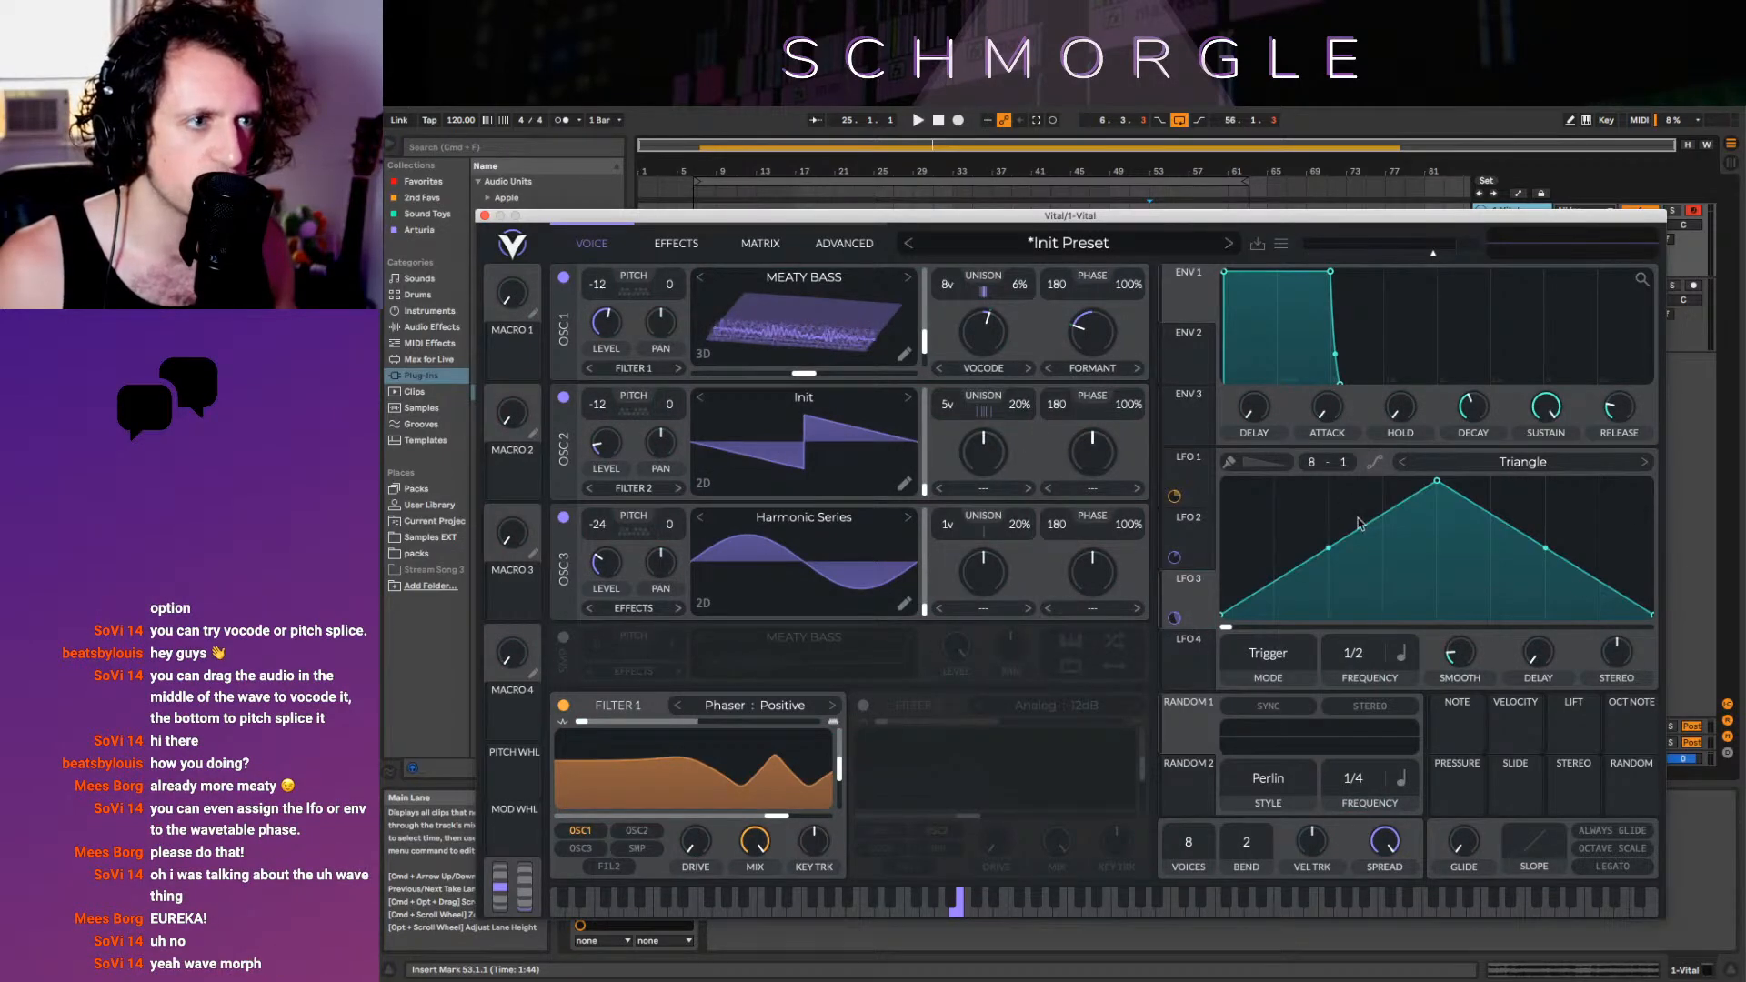
# Try out other preset shapes for LFO 3
pyautogui.click(1644, 463)
pyautogui.click(1644, 463)
pyautogui.click(1644, 463)
pyautogui.click(1644, 463)
pyautogui.click(1644, 463)
pyautogui.click(1644, 463)
pyautogui.click(1643, 463)
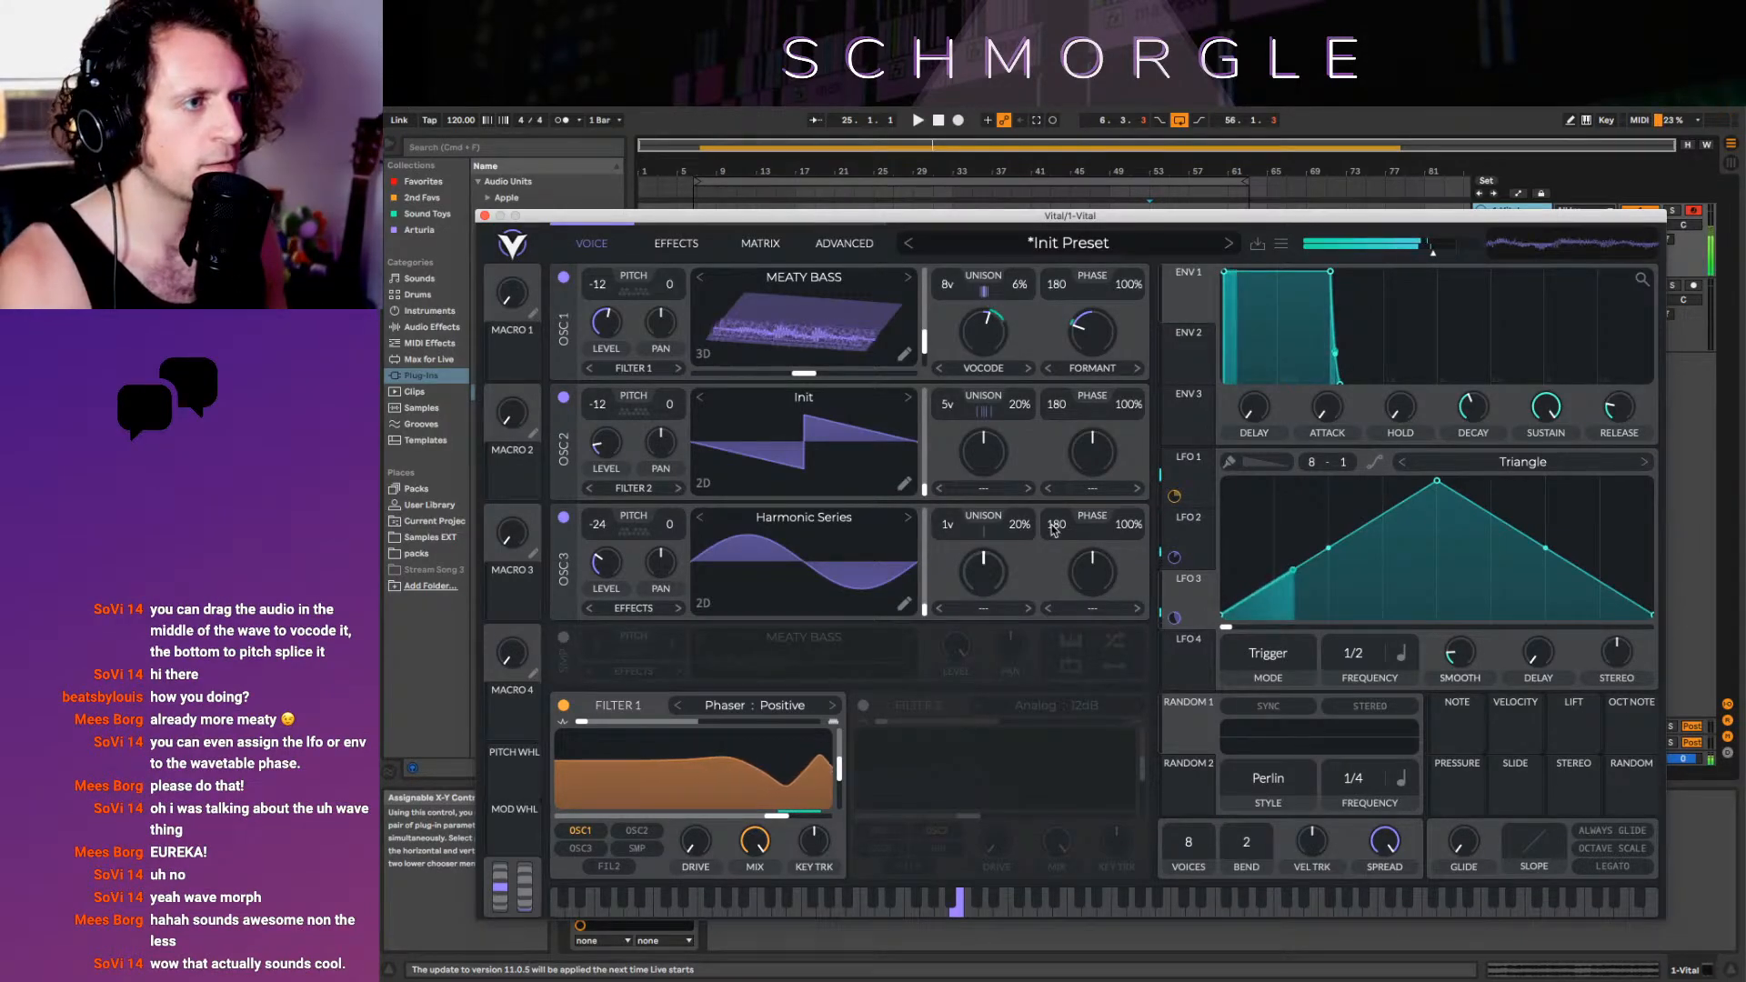
# Shorten Envelope 1's decay and lengthen its attack slightly
pyautogui.moveTo(1473, 407); pyautogui.dragTo(1481, 506)
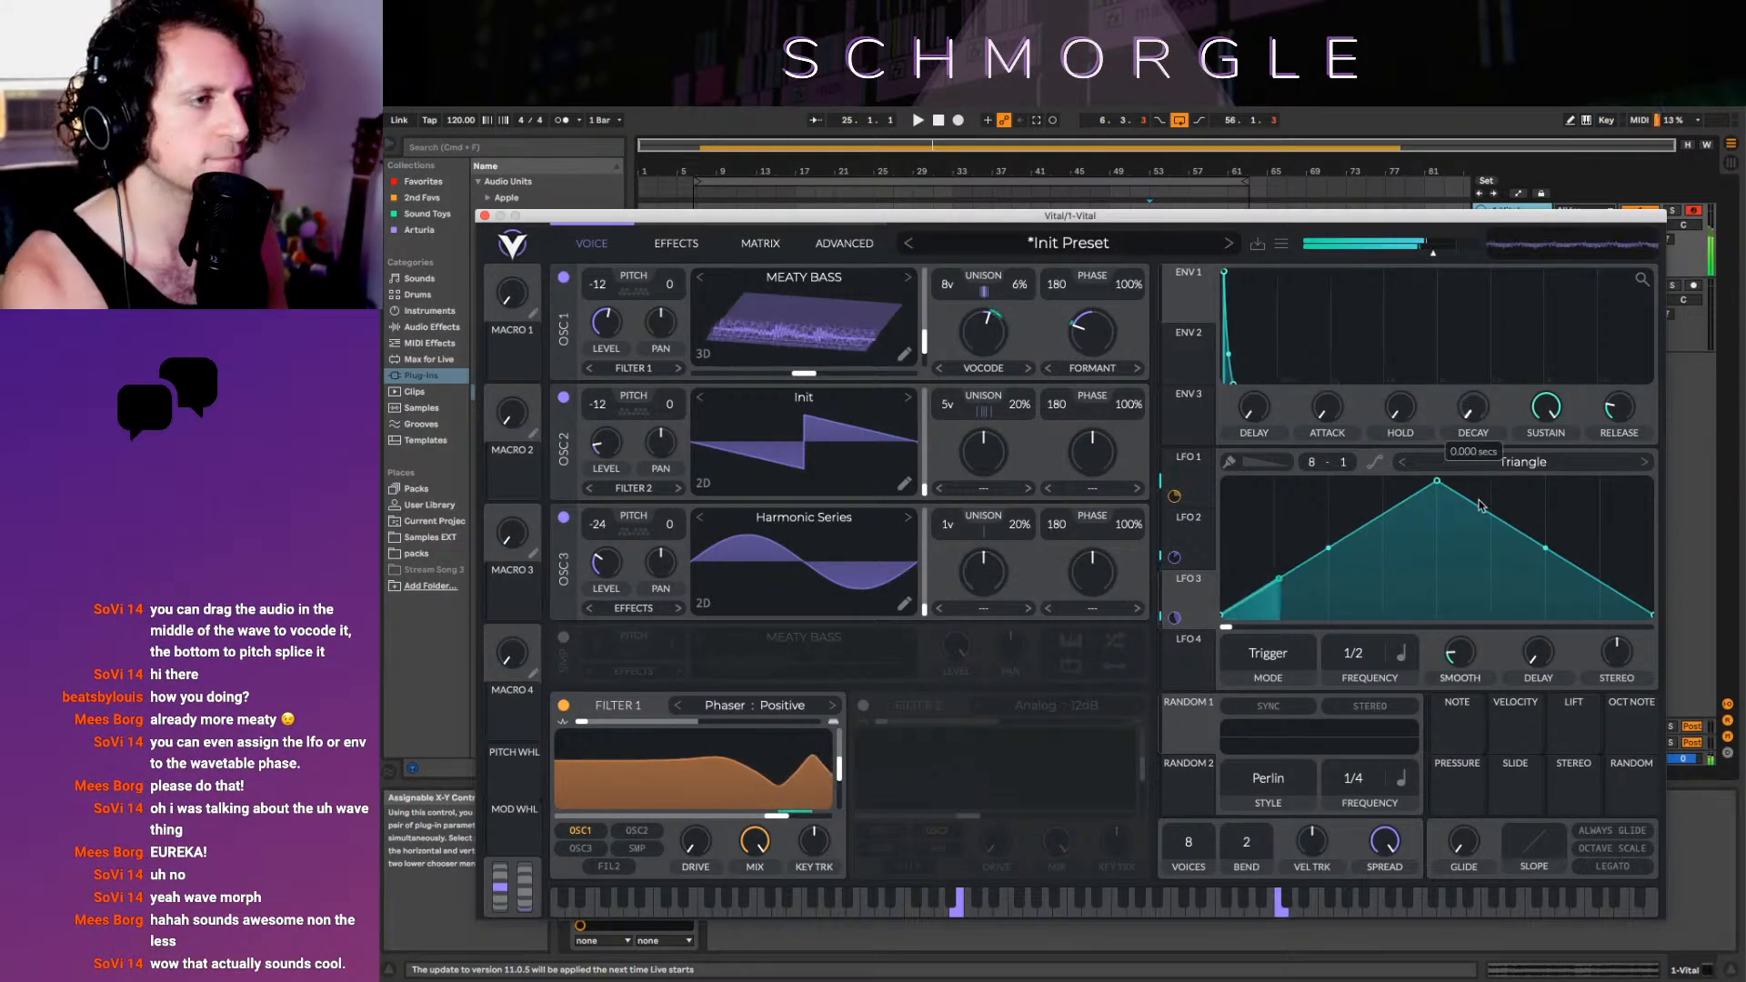
pyautogui.moveTo(1328, 413); pyautogui.dragTo(1332, 387)
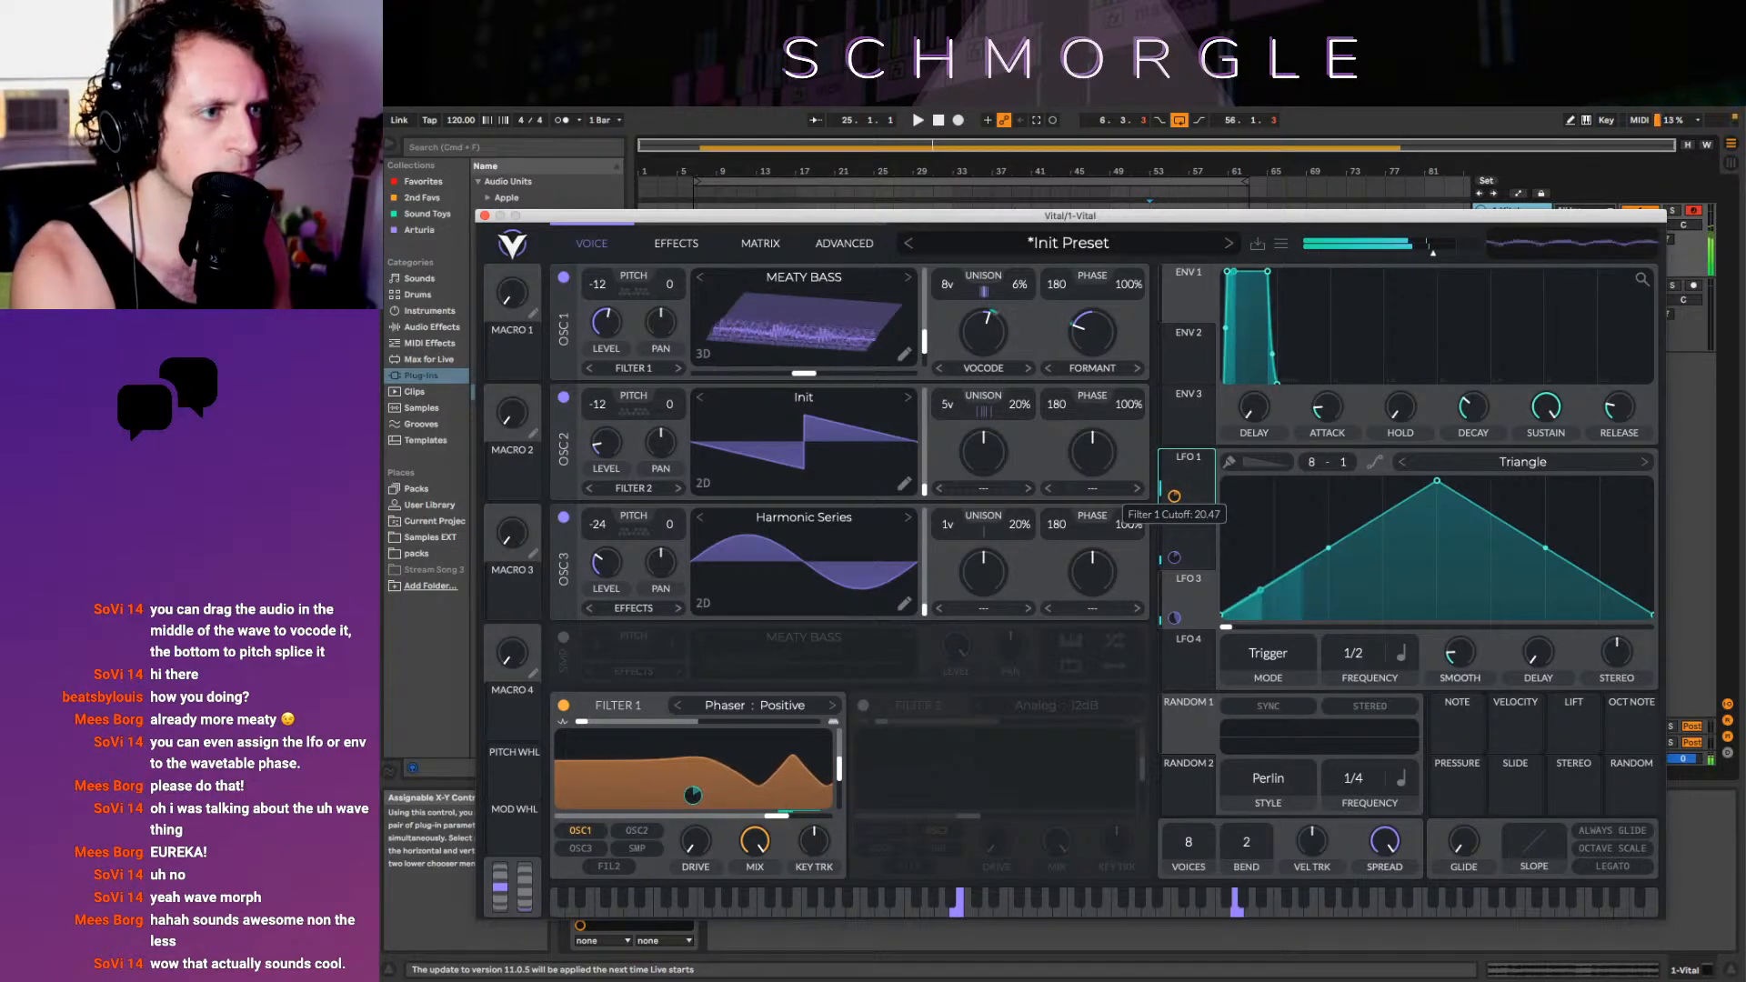
# Change Filter 1 to the Analog Notch Blend type and lower its cutoff
pyautogui.click(831, 706)
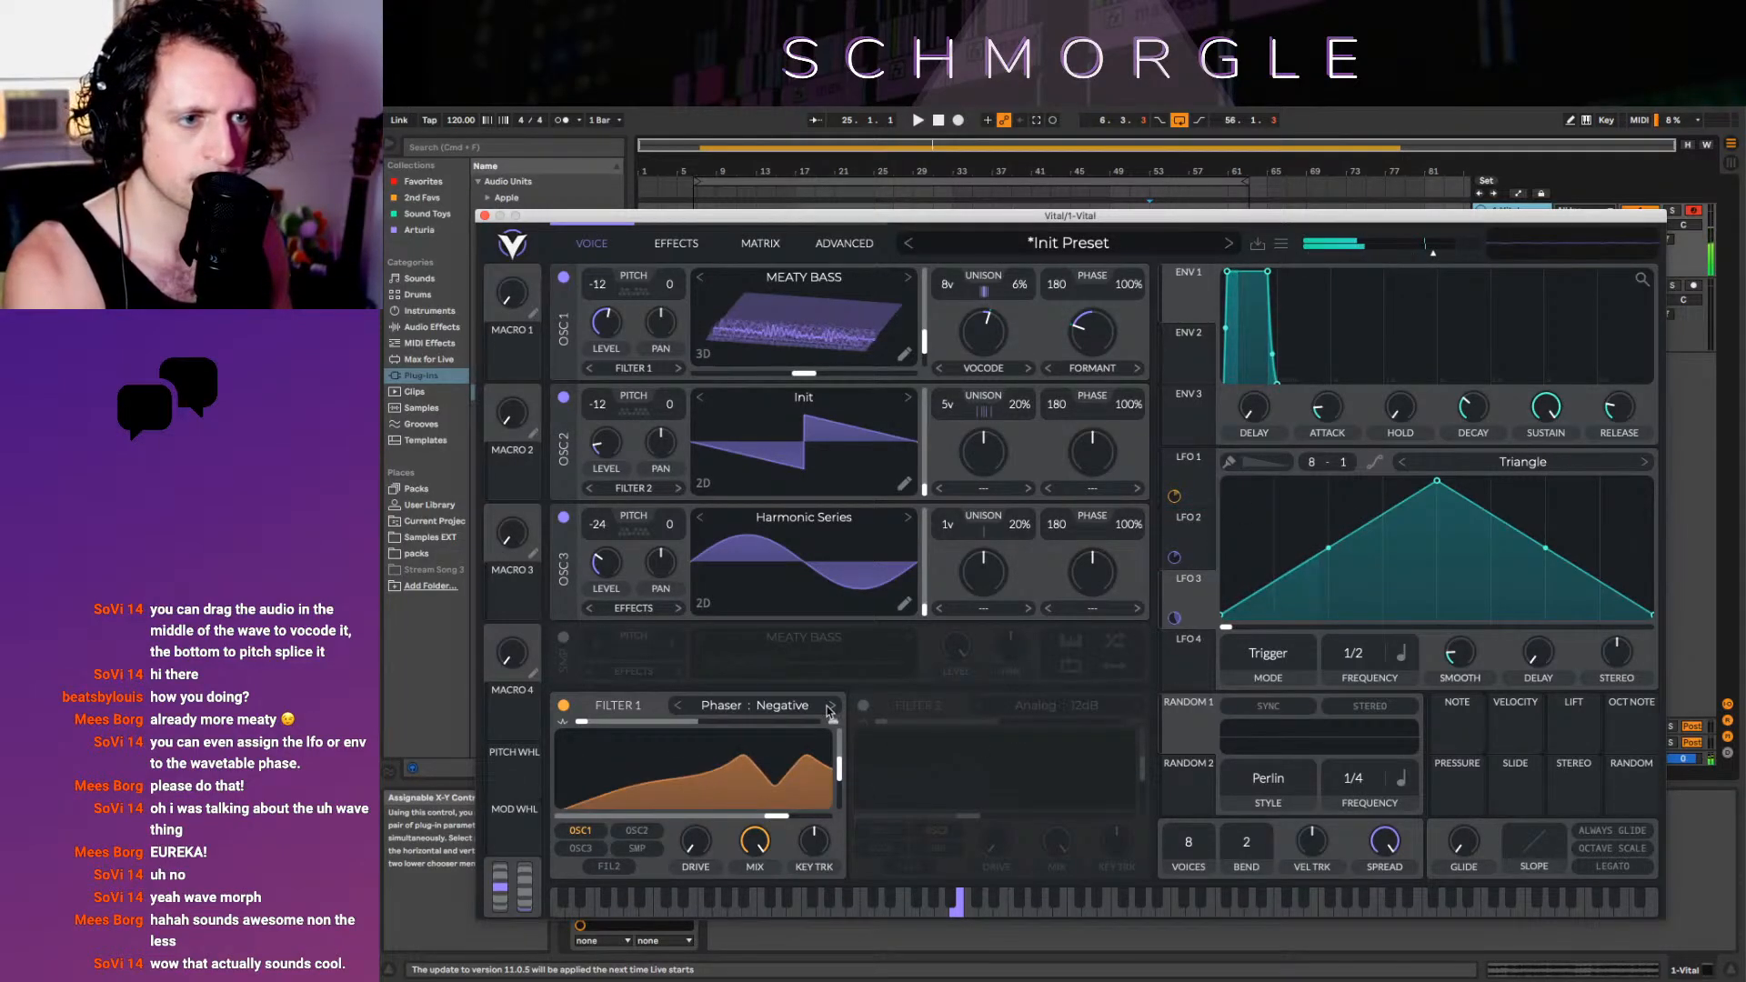
pyautogui.click(829, 707)
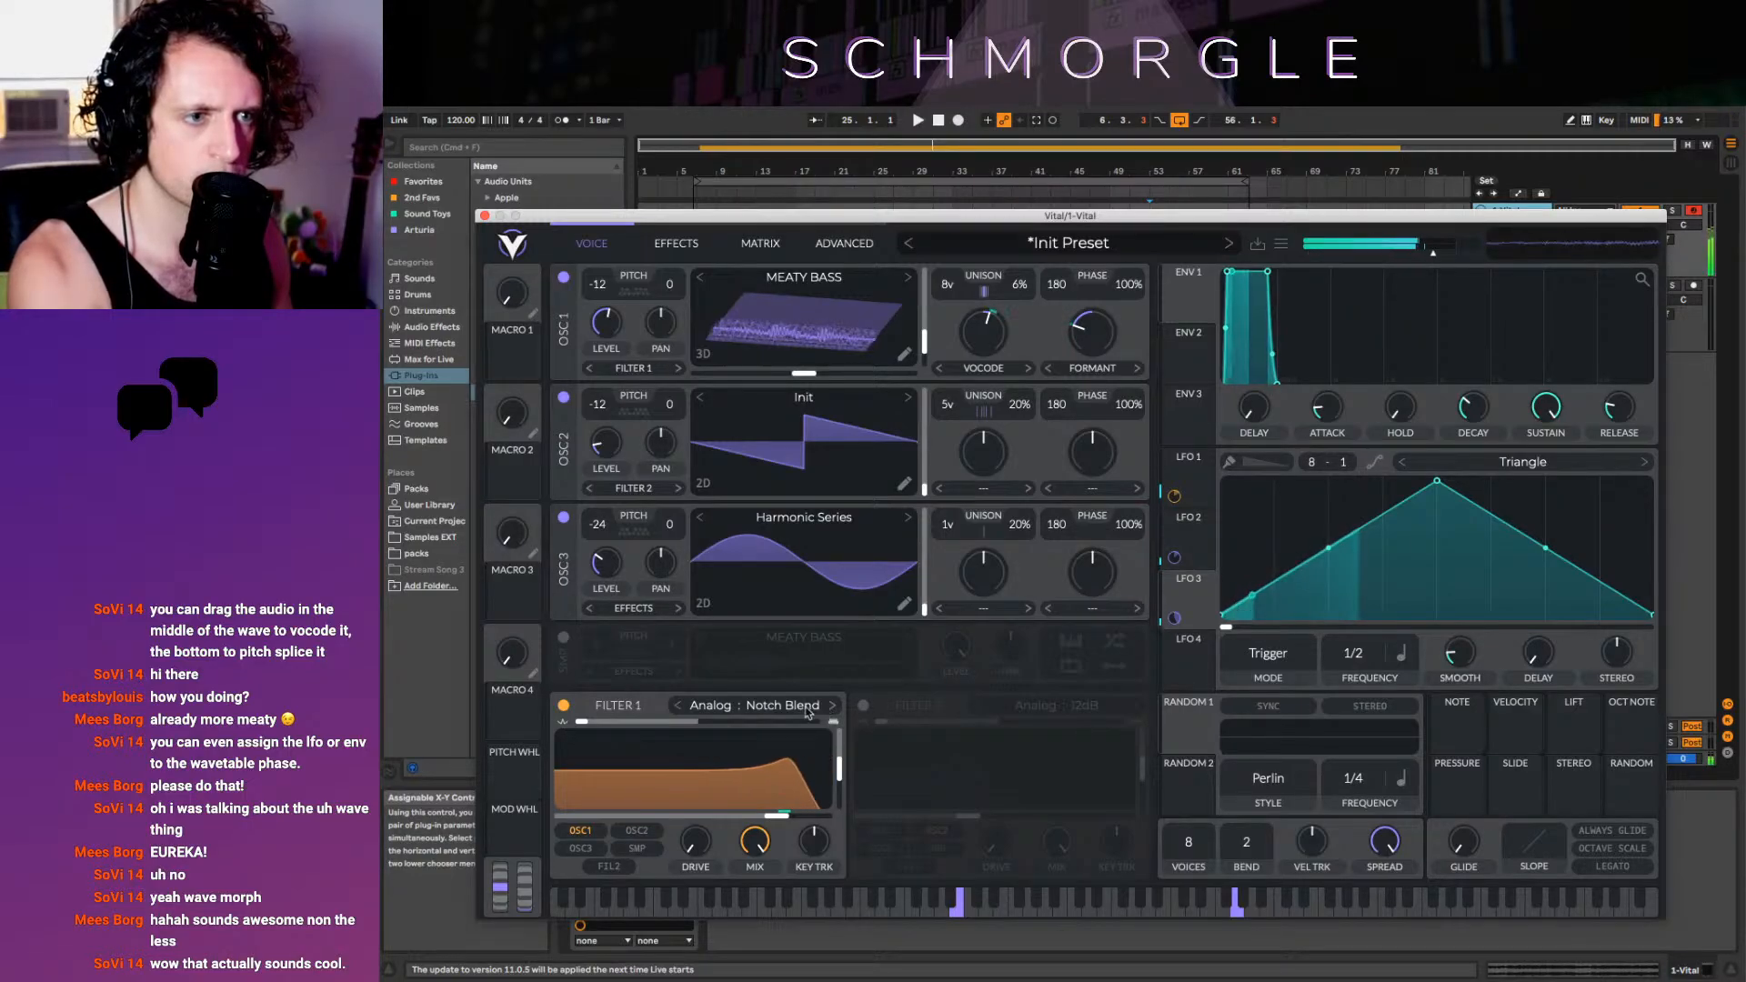
pyautogui.moveTo(776, 815); pyautogui.dragTo(733, 816)
# Route oscillators 2 and 3 through Filter 1 and keep oscillator 1 on Filter 1
pyautogui.click(659, 482)
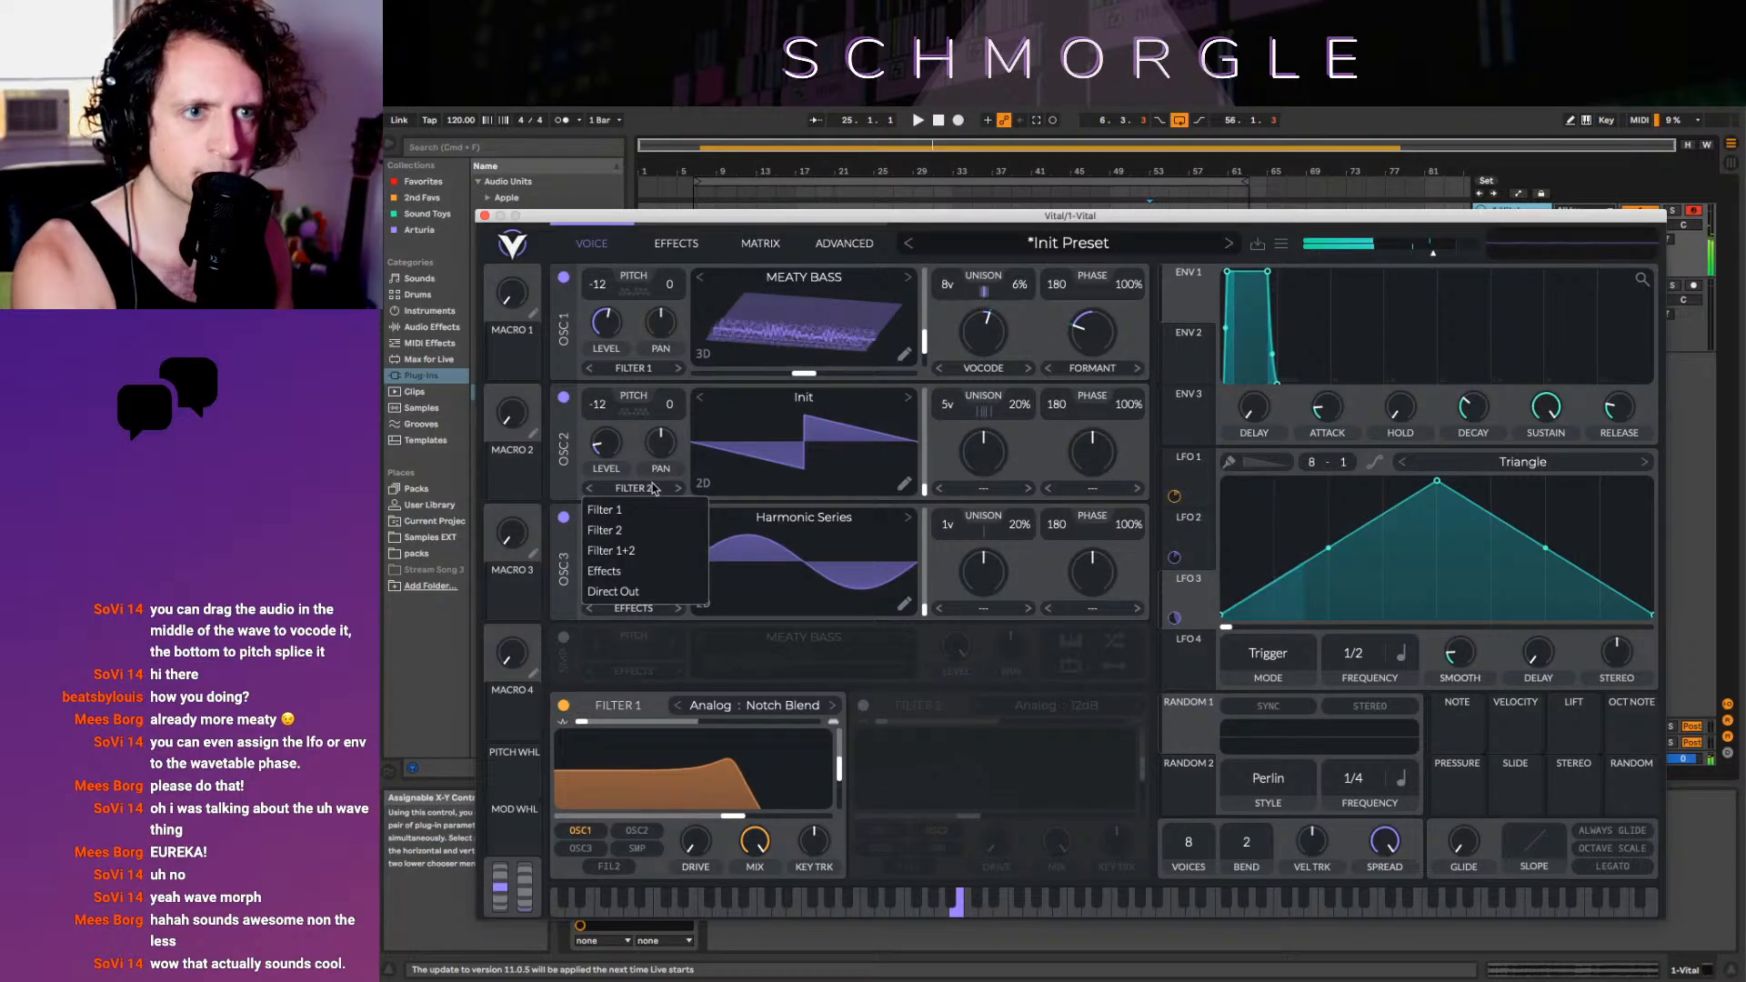
pyautogui.click(658, 552)
pyautogui.click(661, 369)
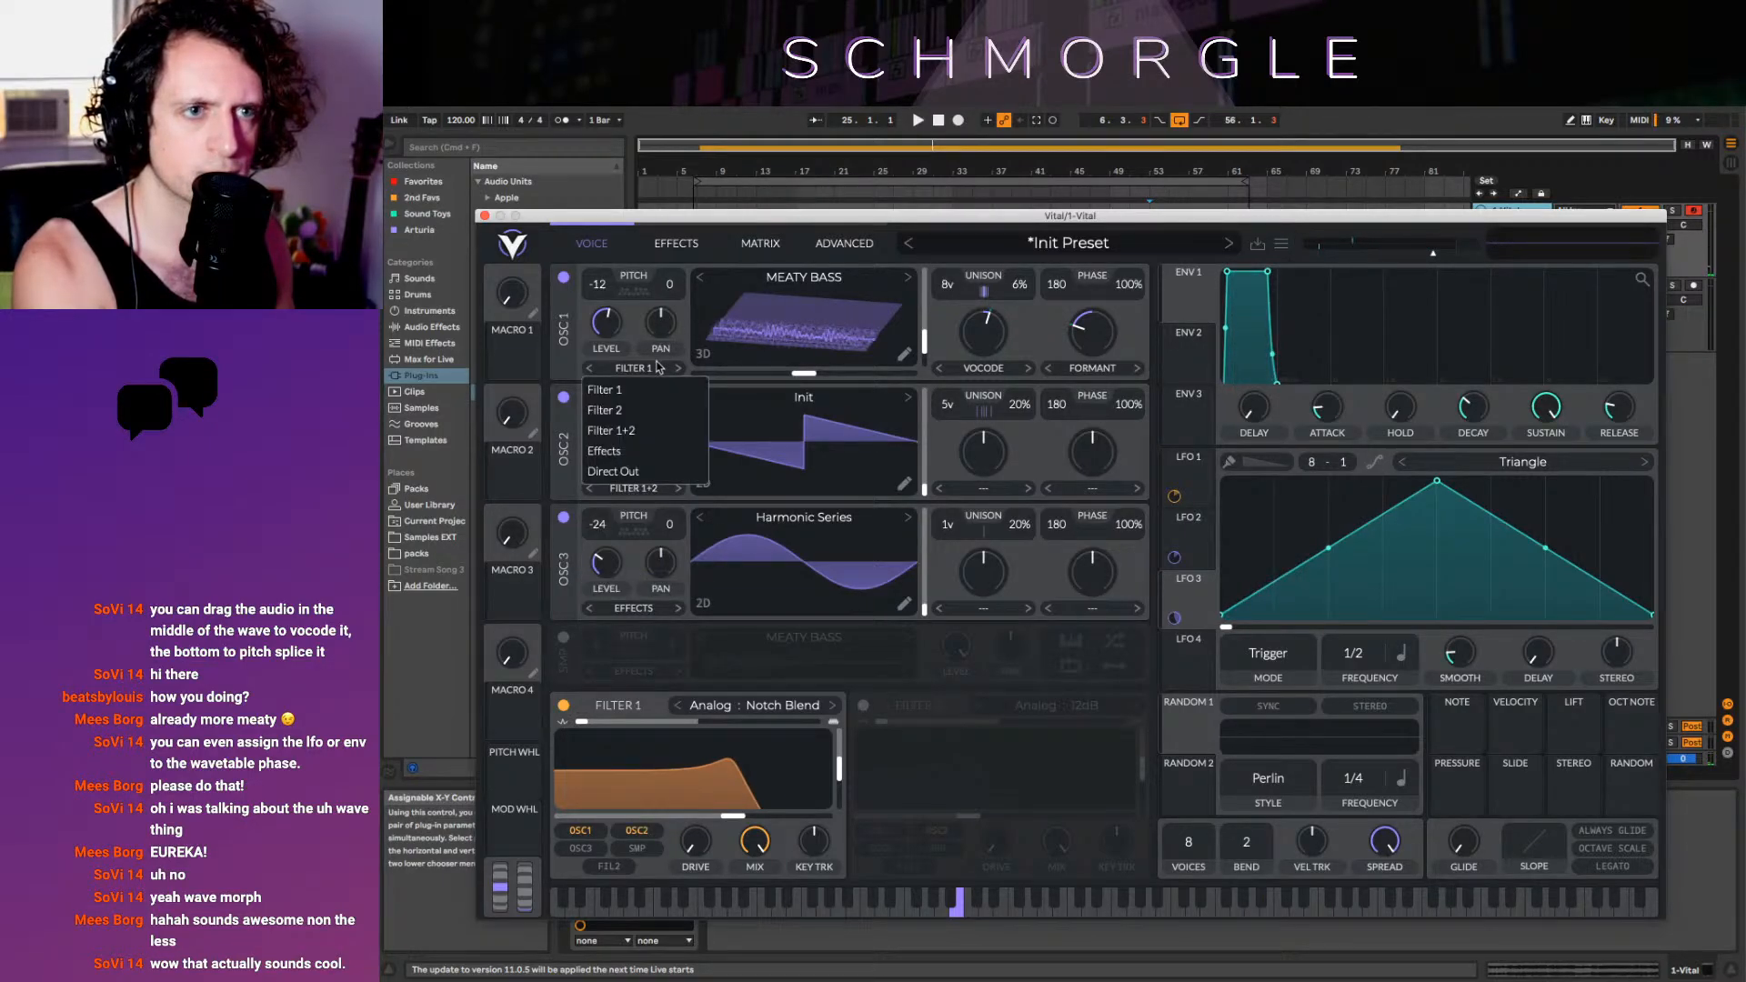
pyautogui.click(644, 389)
pyautogui.click(651, 489)
pyautogui.click(648, 510)
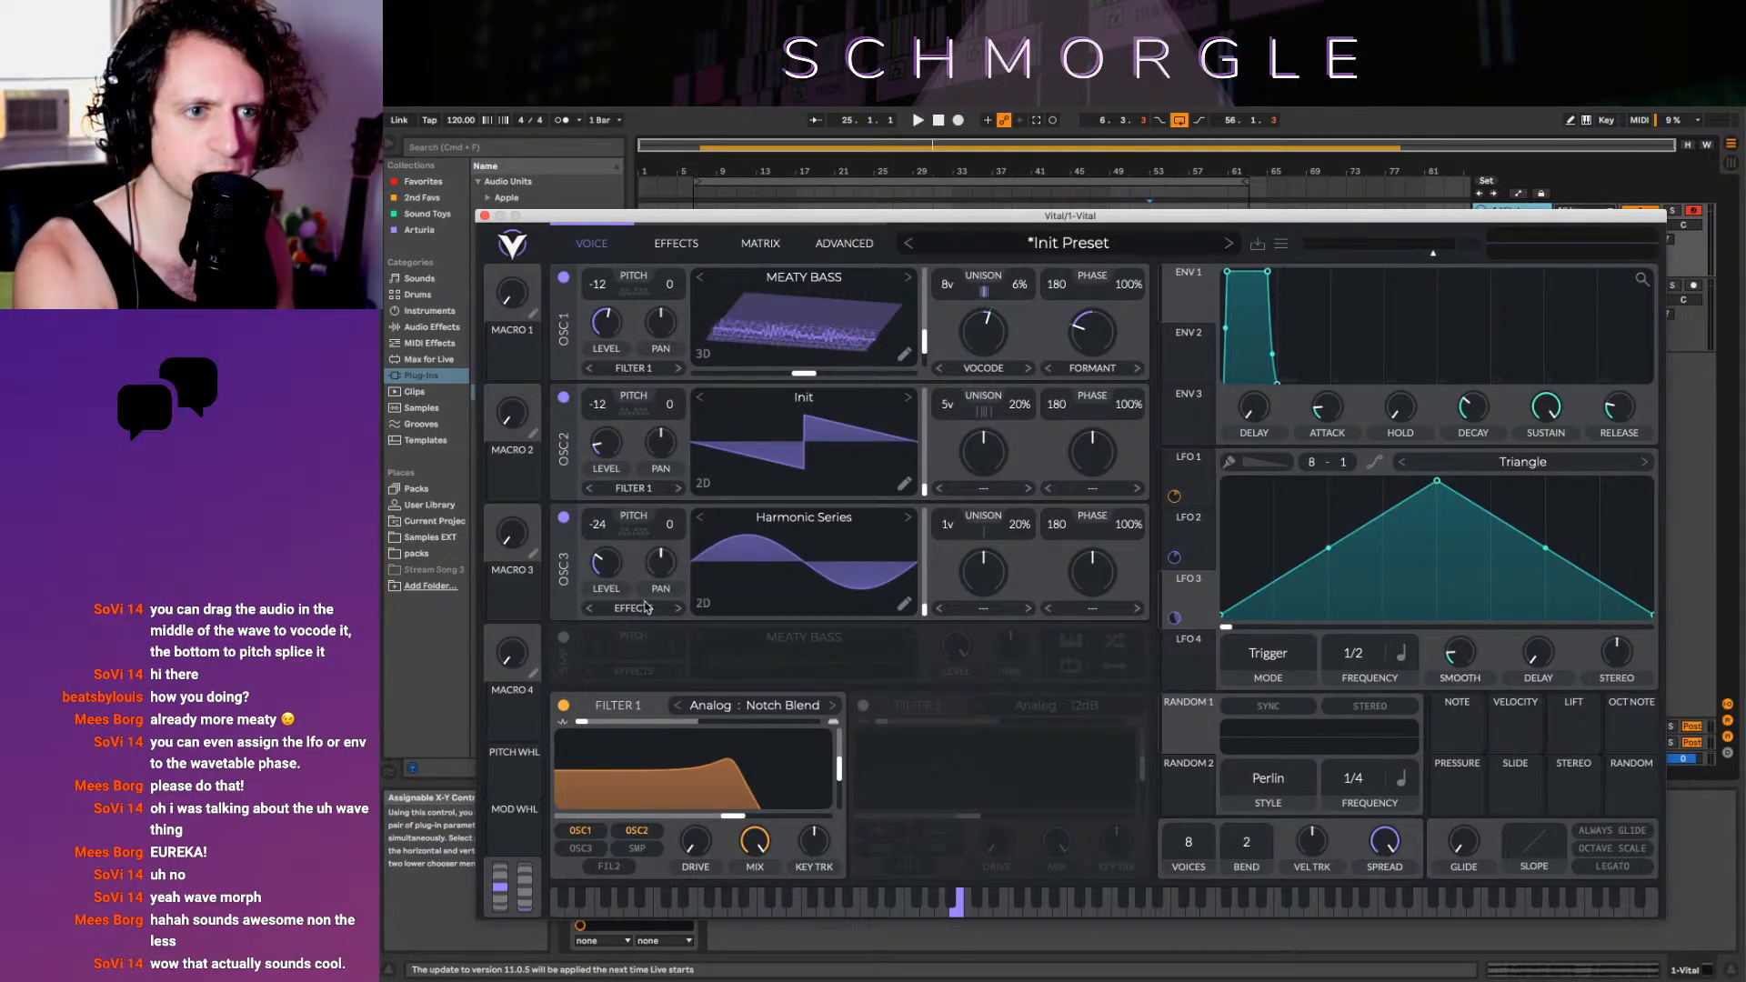
pyautogui.click(647, 608)
pyautogui.click(659, 630)
# Lower Filter 1's cutoff further and move LFO 3's peak point to the start, making a falling ramp
pyautogui.moveTo(734, 816); pyautogui.dragTo(665, 825)
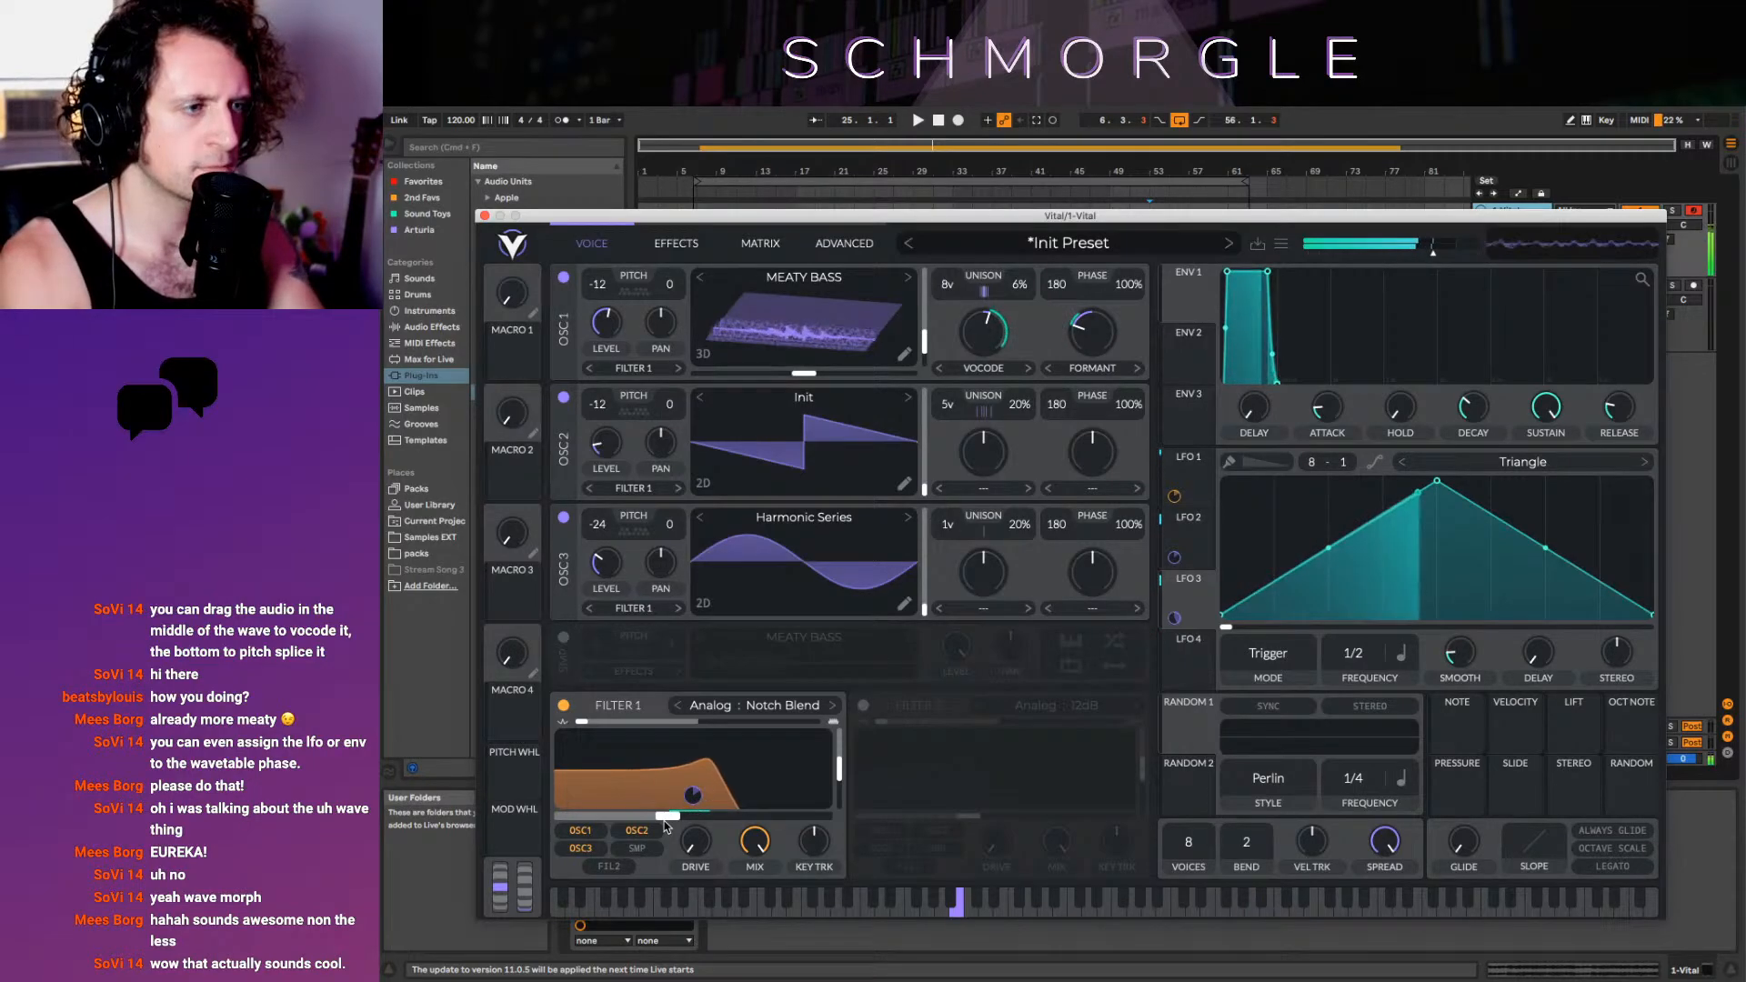
pyautogui.moveTo(1437, 482); pyautogui.dragTo(1174, 493)
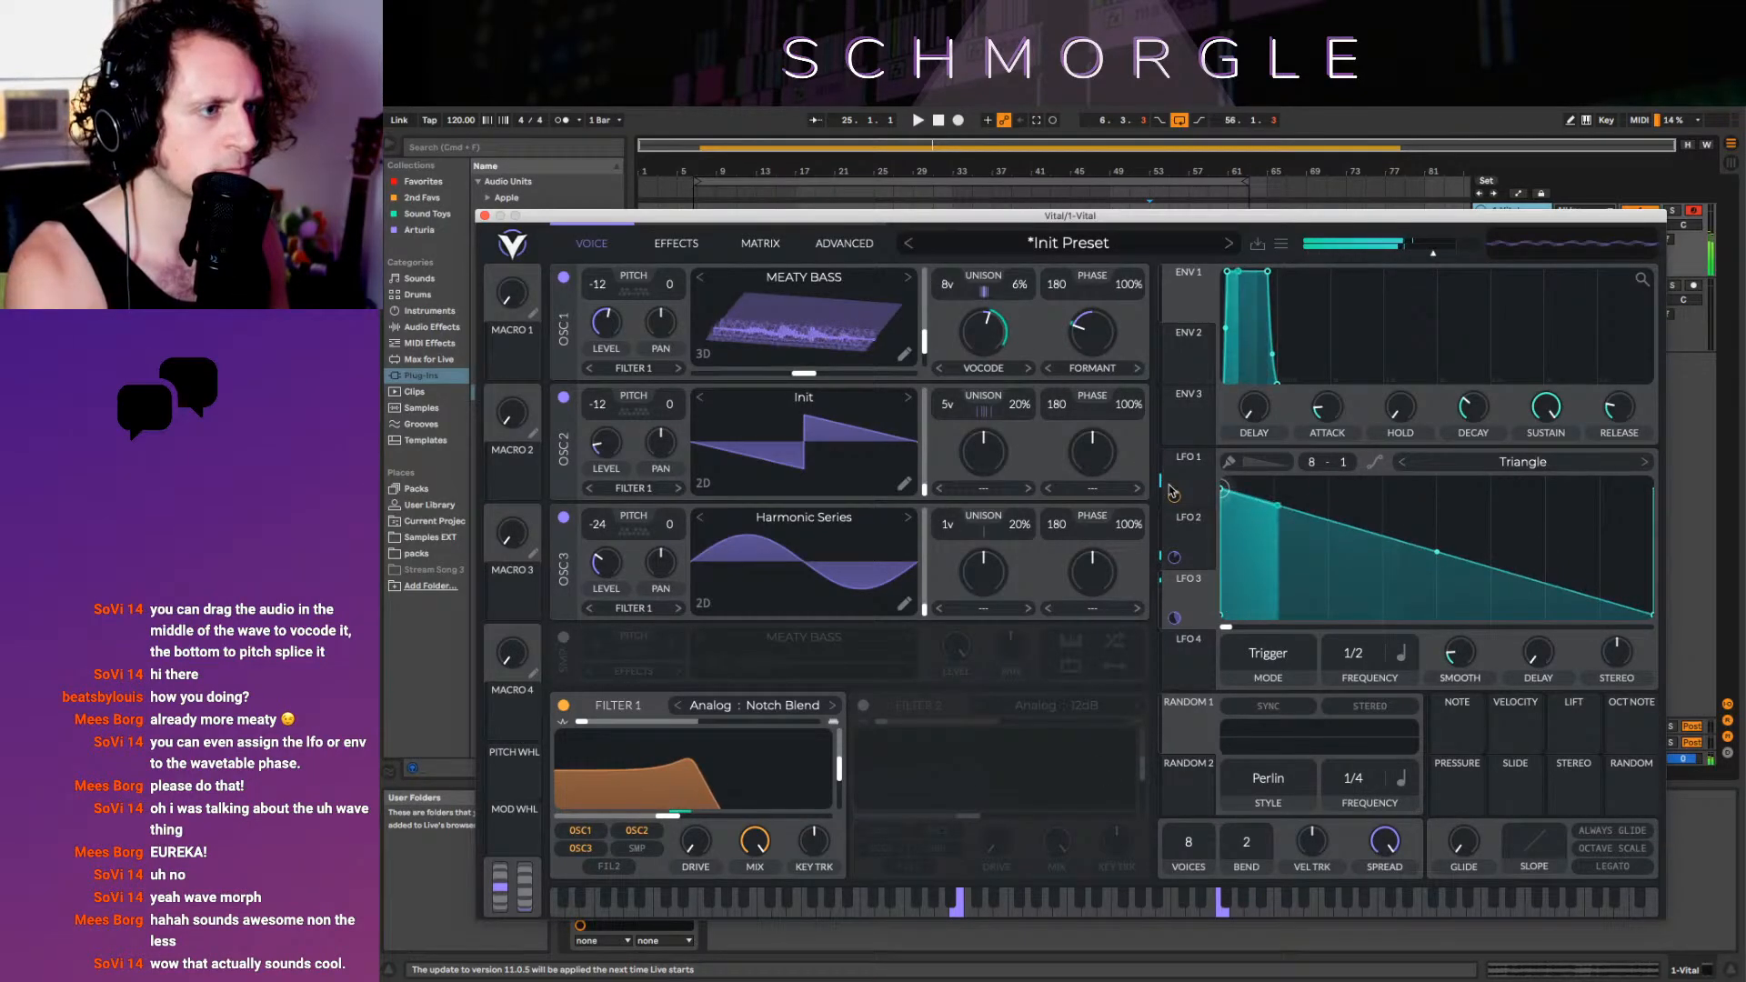
# Reshape LFO 3 into a sharp early peak with a steep curved decay, and raise Filter 1's cutoff
pyautogui.moveTo(1471, 564); pyautogui.dragTo(1229, 646)
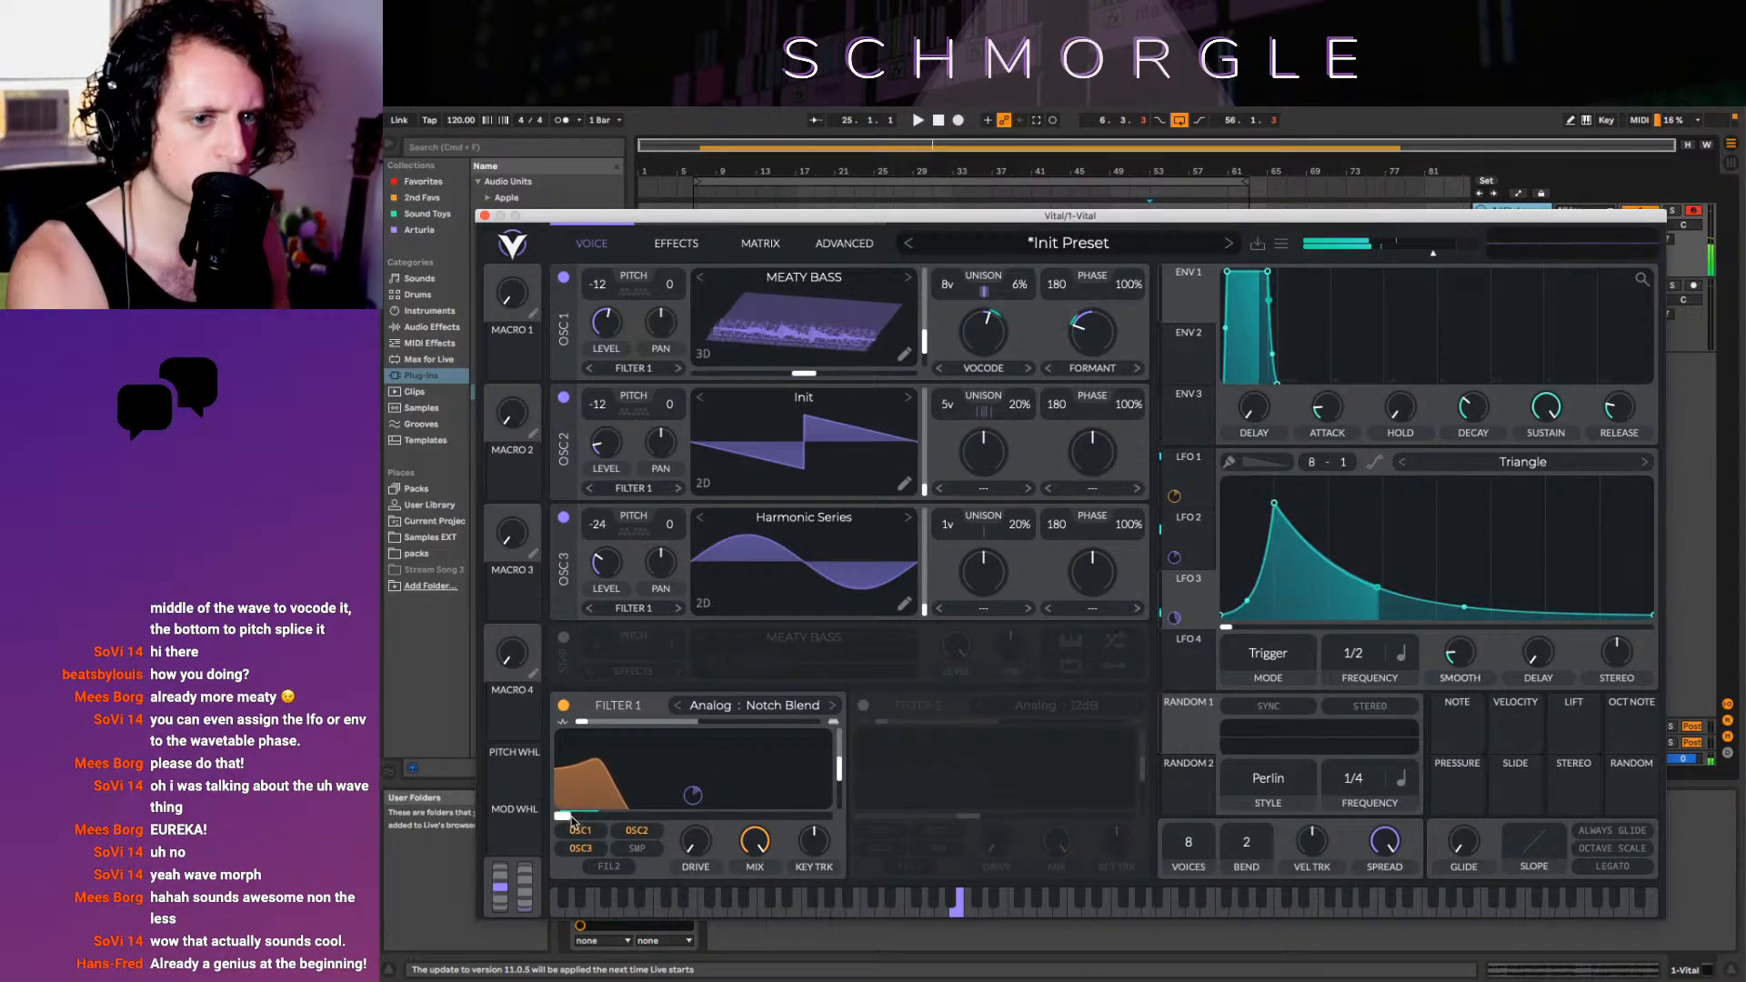
pyautogui.moveTo(670, 815); pyautogui.dragTo(694, 855)
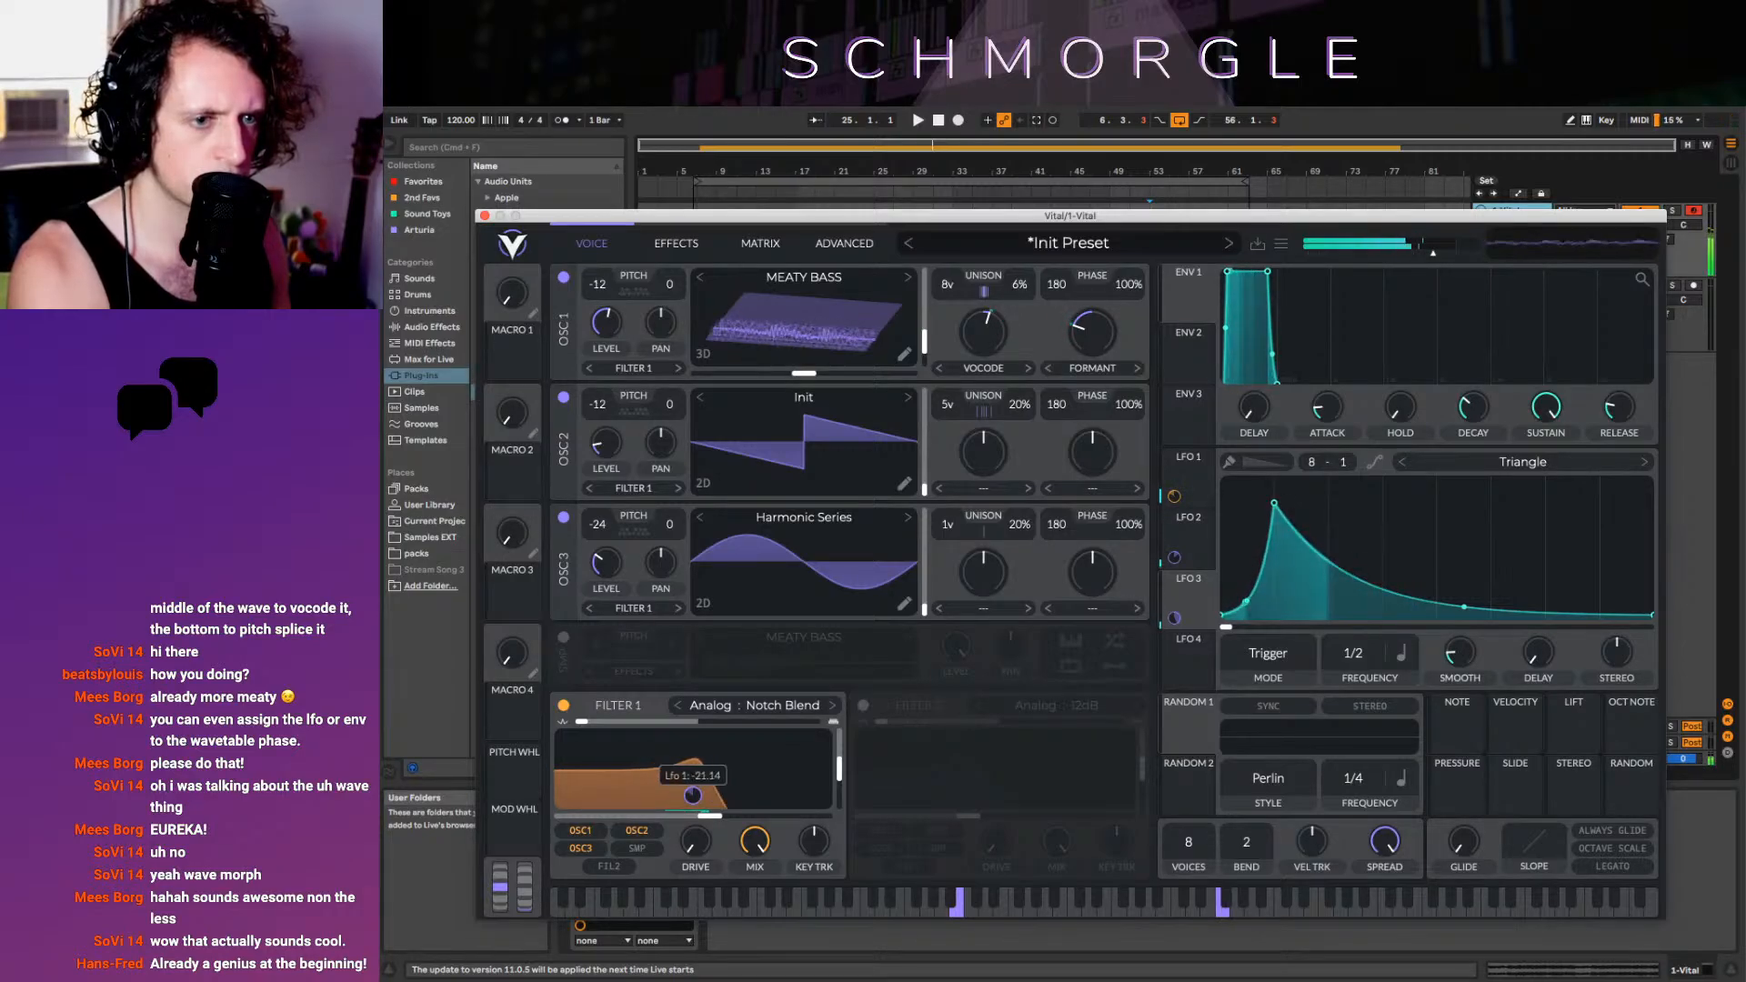
pyautogui.moveTo(710, 816); pyautogui.dragTo(760, 821)
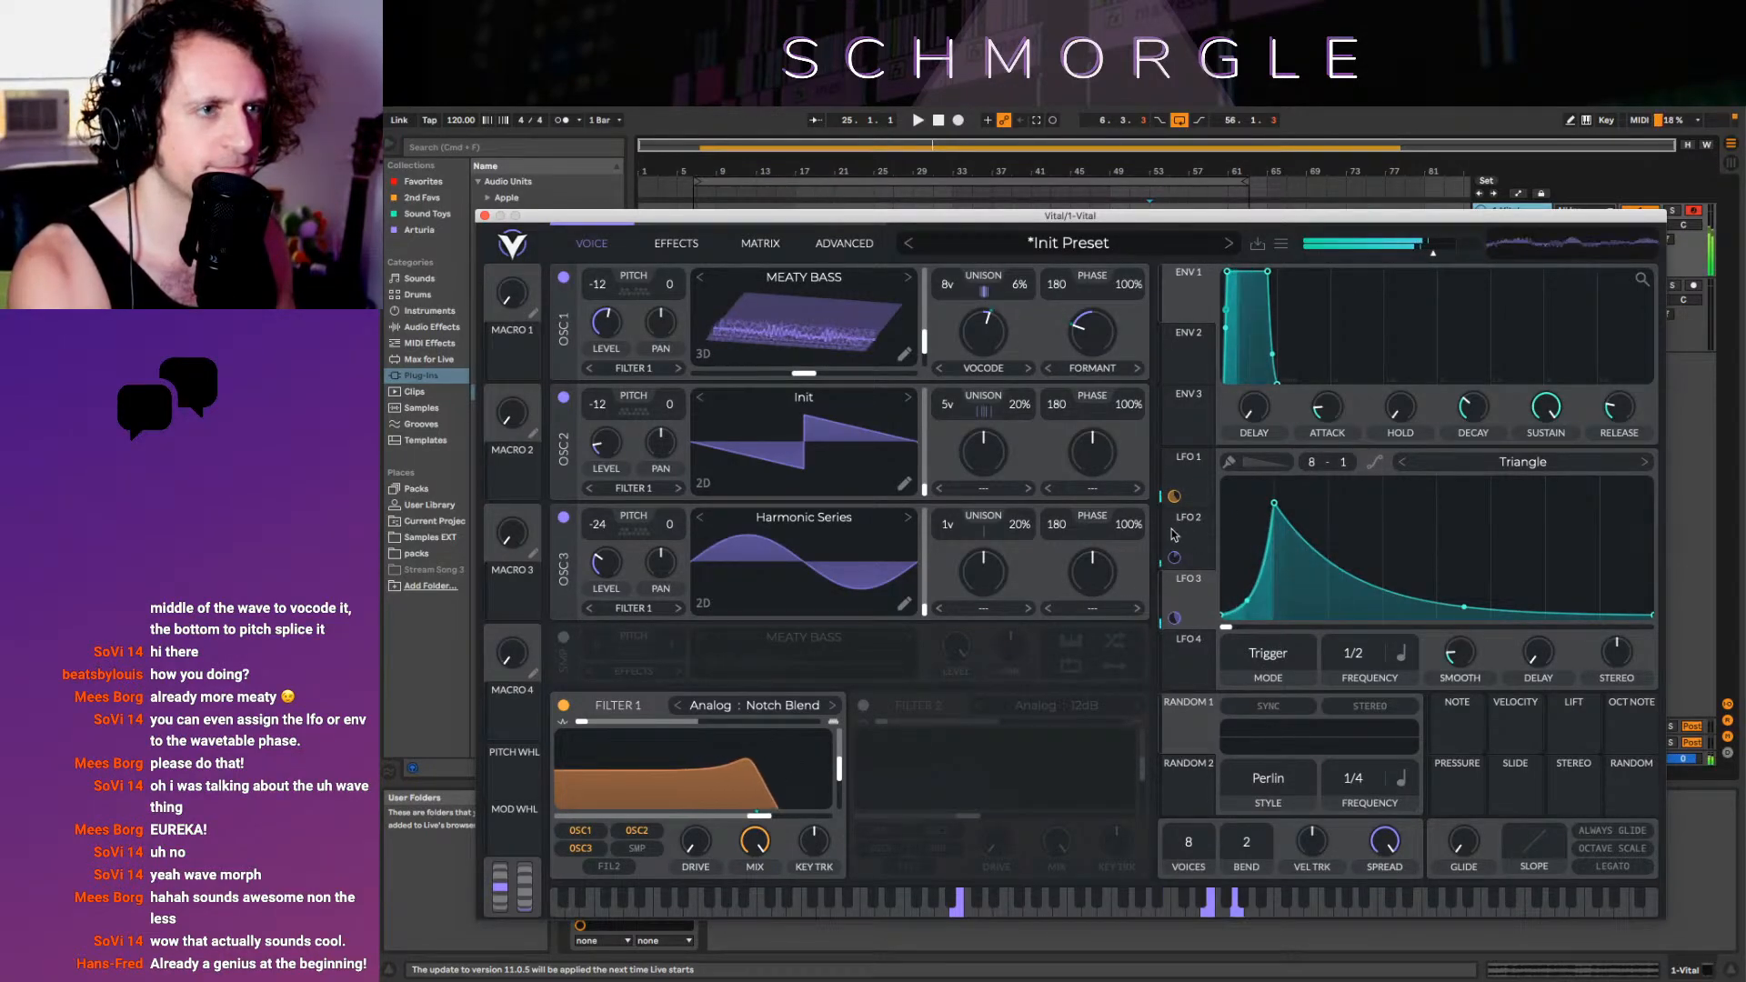
pyautogui.moveTo(995, 333); pyautogui.dragTo(986, 289)
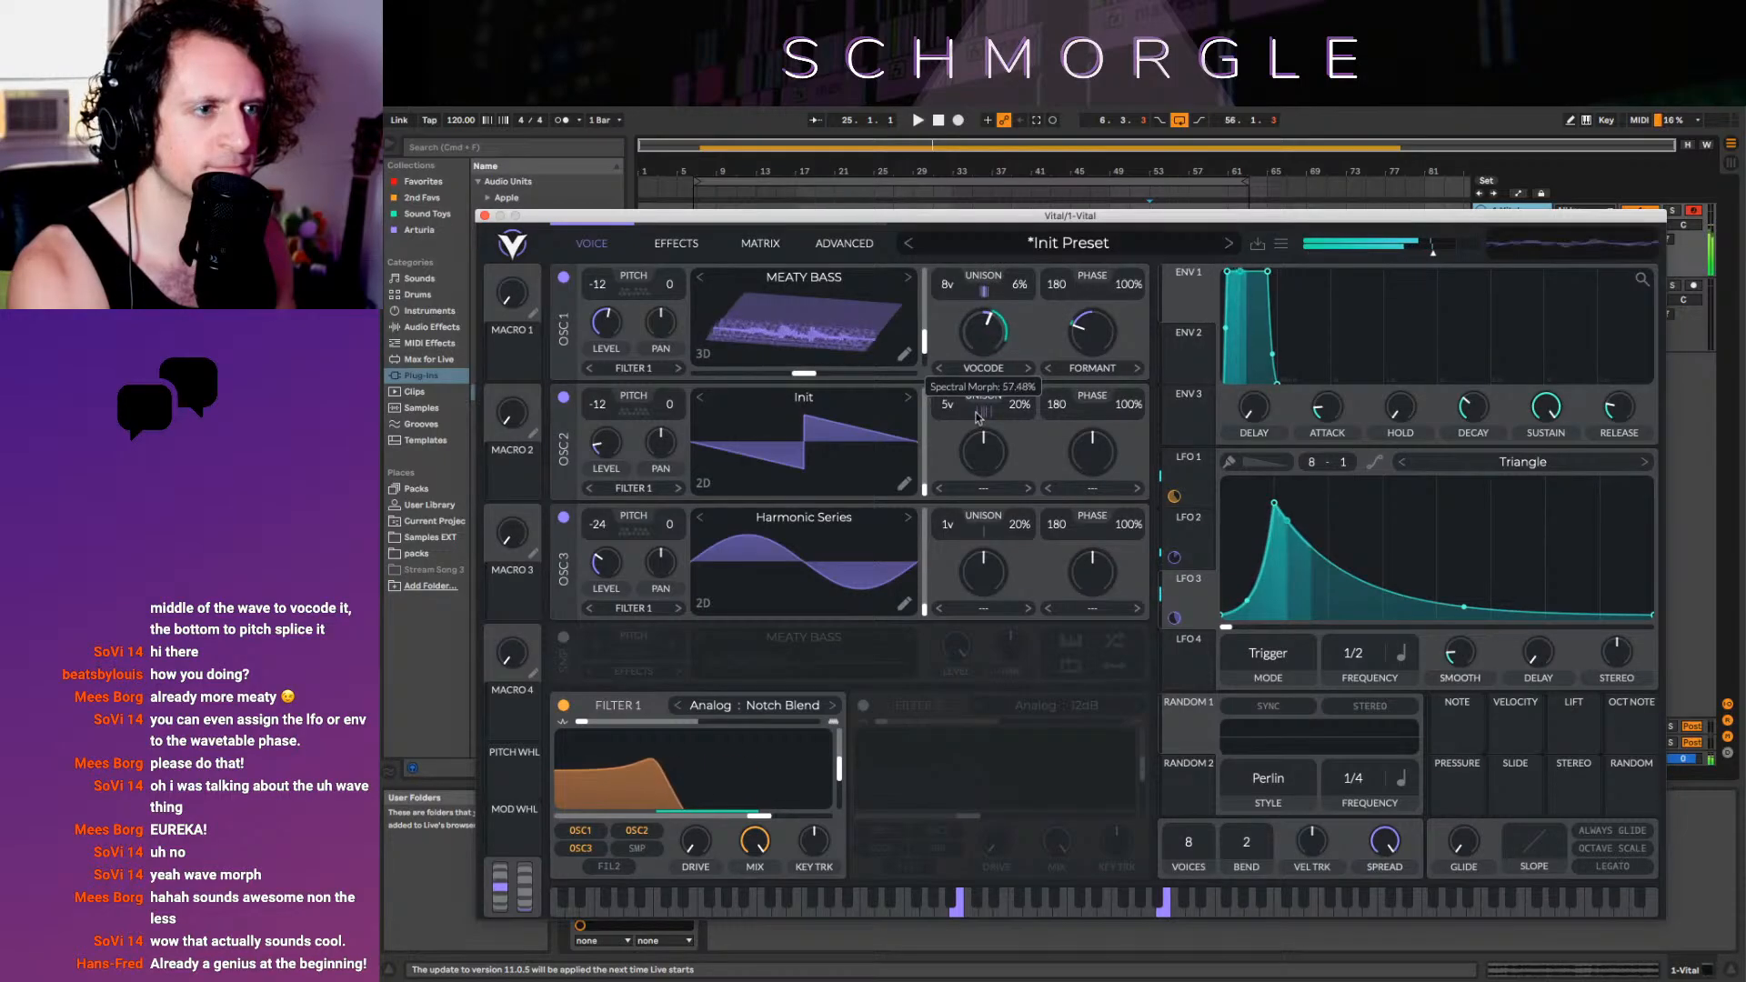
pyautogui.moveTo(761, 816); pyautogui.dragTo(787, 819)
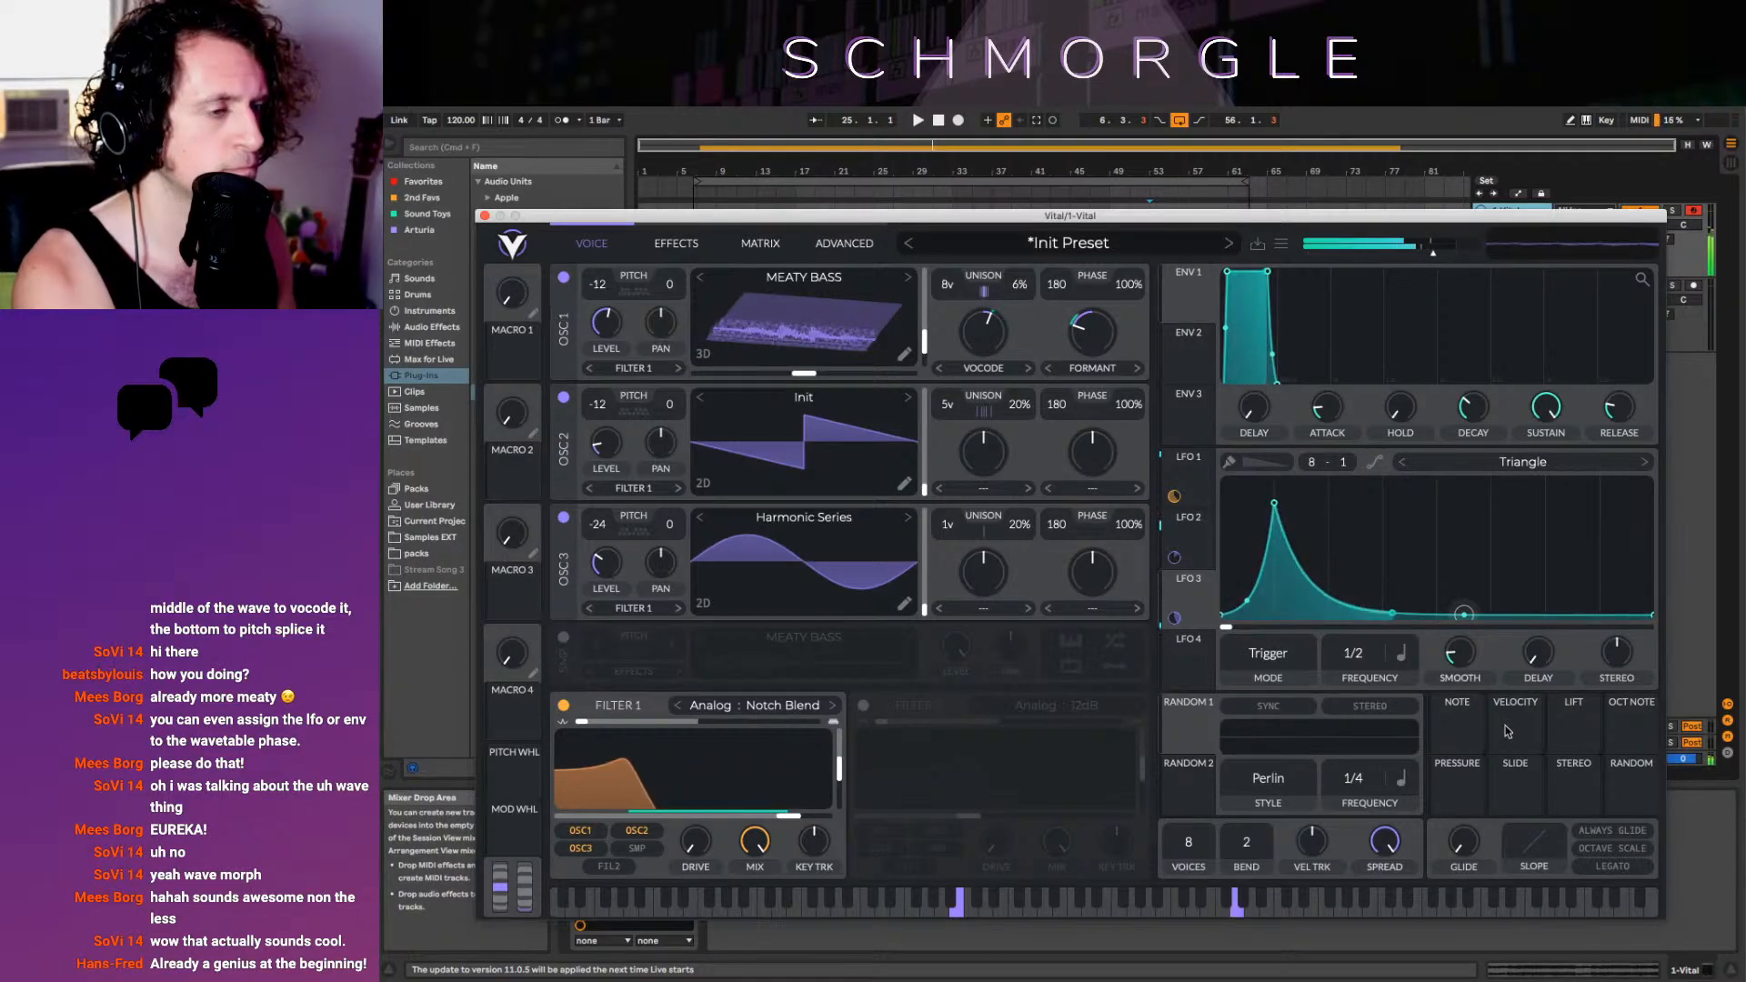
# Set LFO 3's mode to Envelope and disconnect LFO 2 from oscillator 1's distortion amount
pyautogui.click(1224, 658)
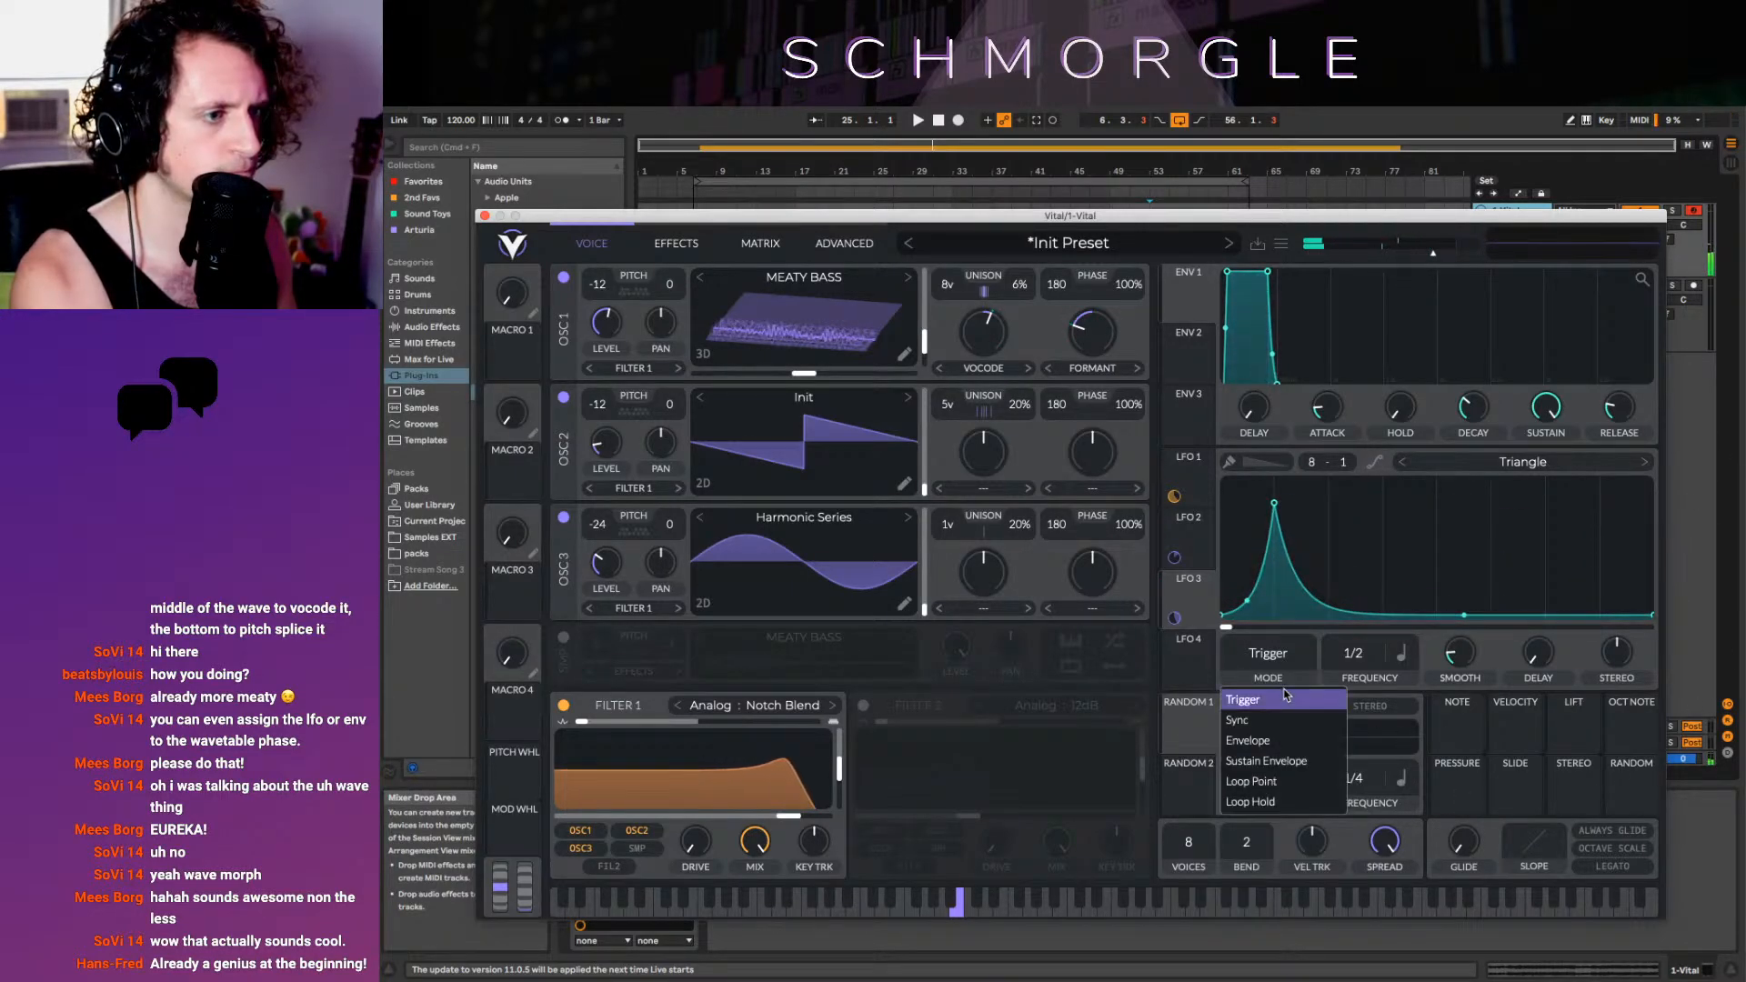
pyautogui.click(1282, 740)
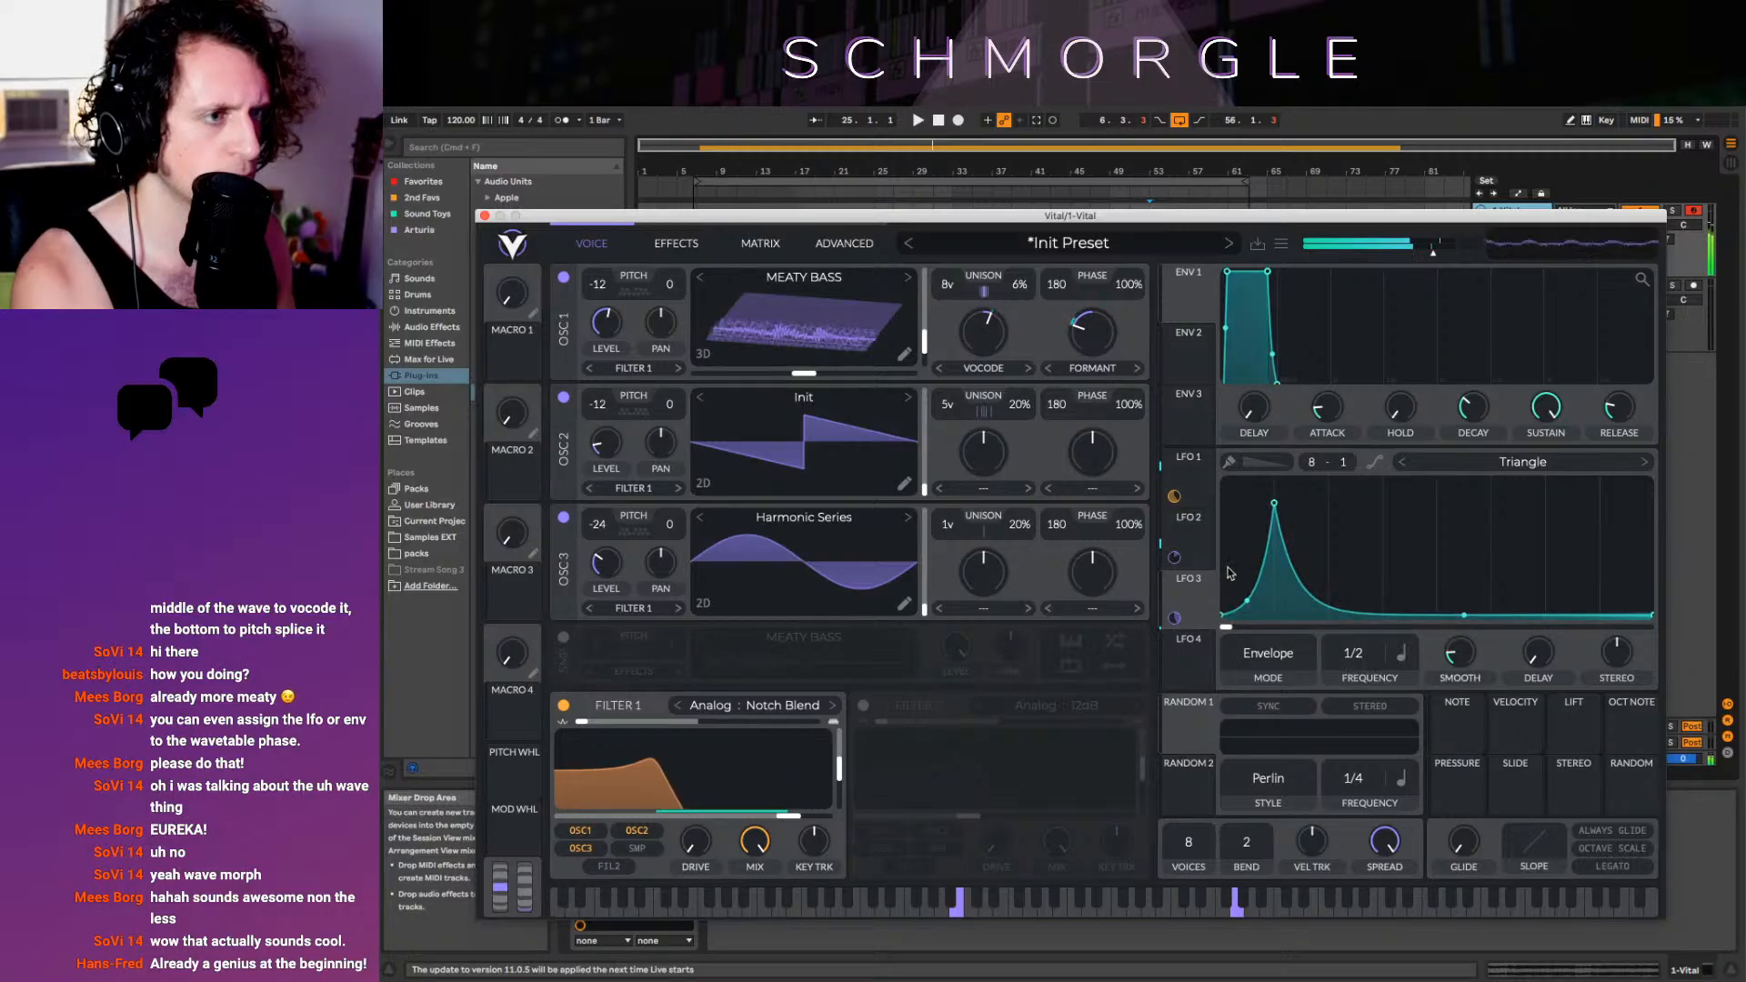
pyautogui.click(1190, 475)
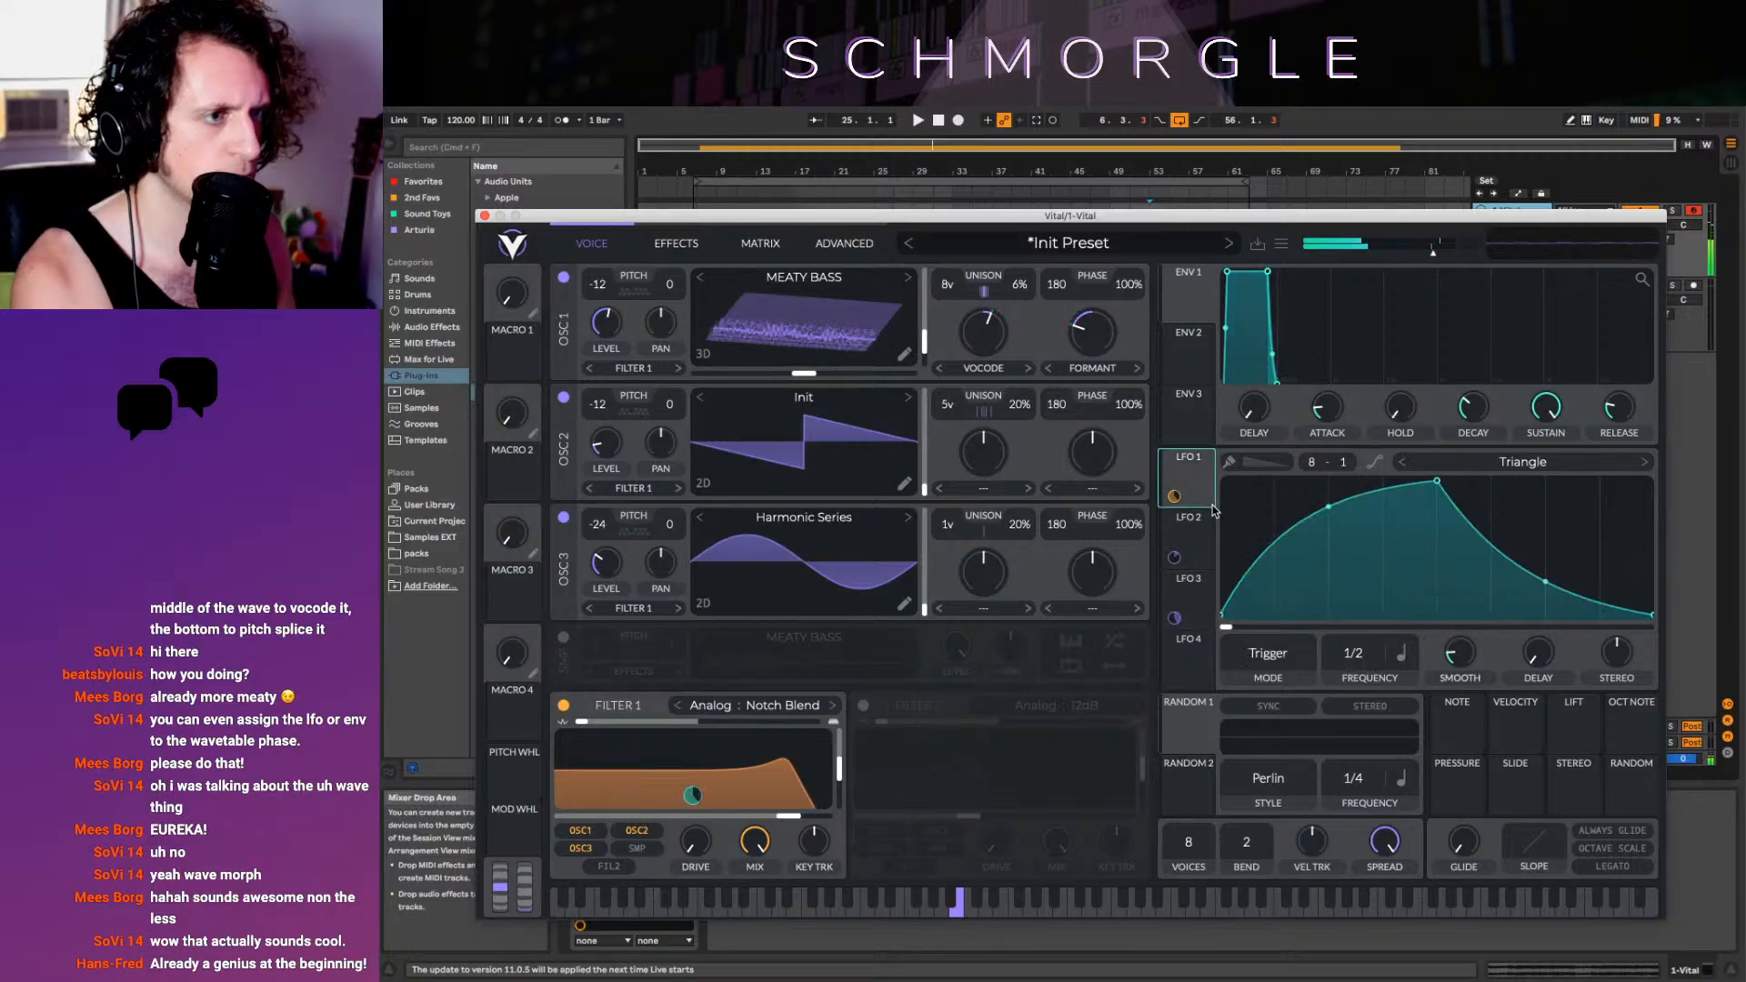
pyautogui.click(1180, 551)
pyautogui.rightClick(1181, 549)
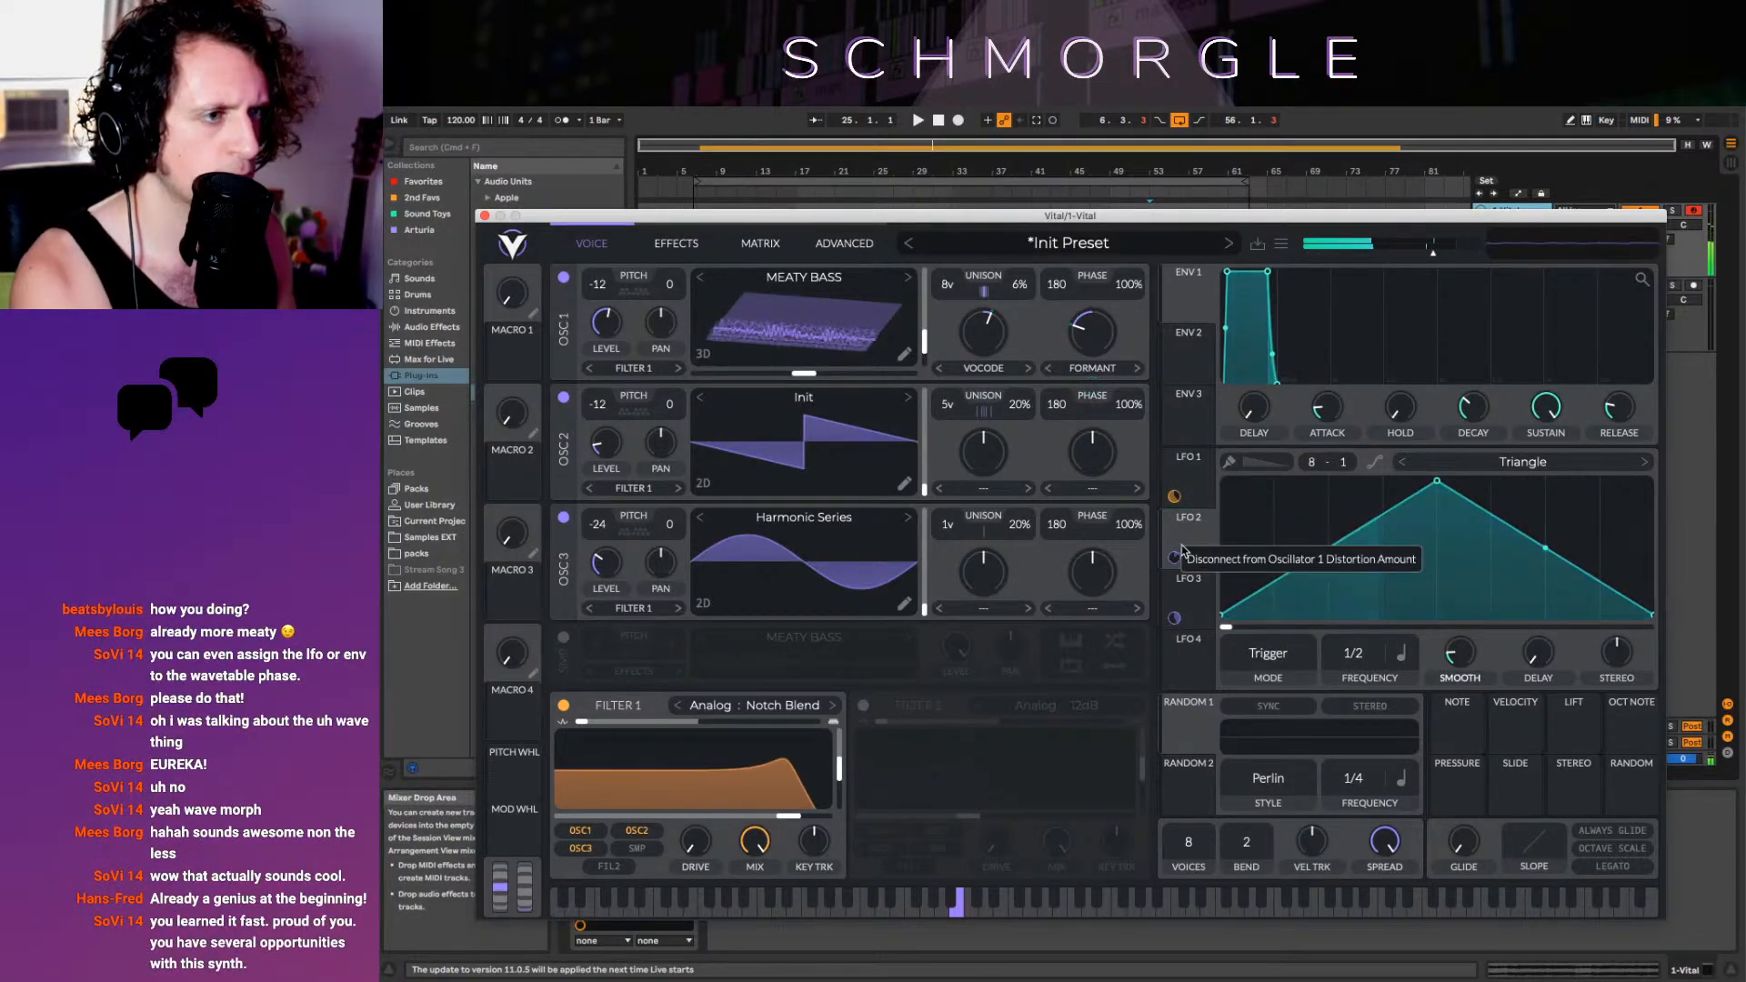
pyautogui.click(1197, 558)
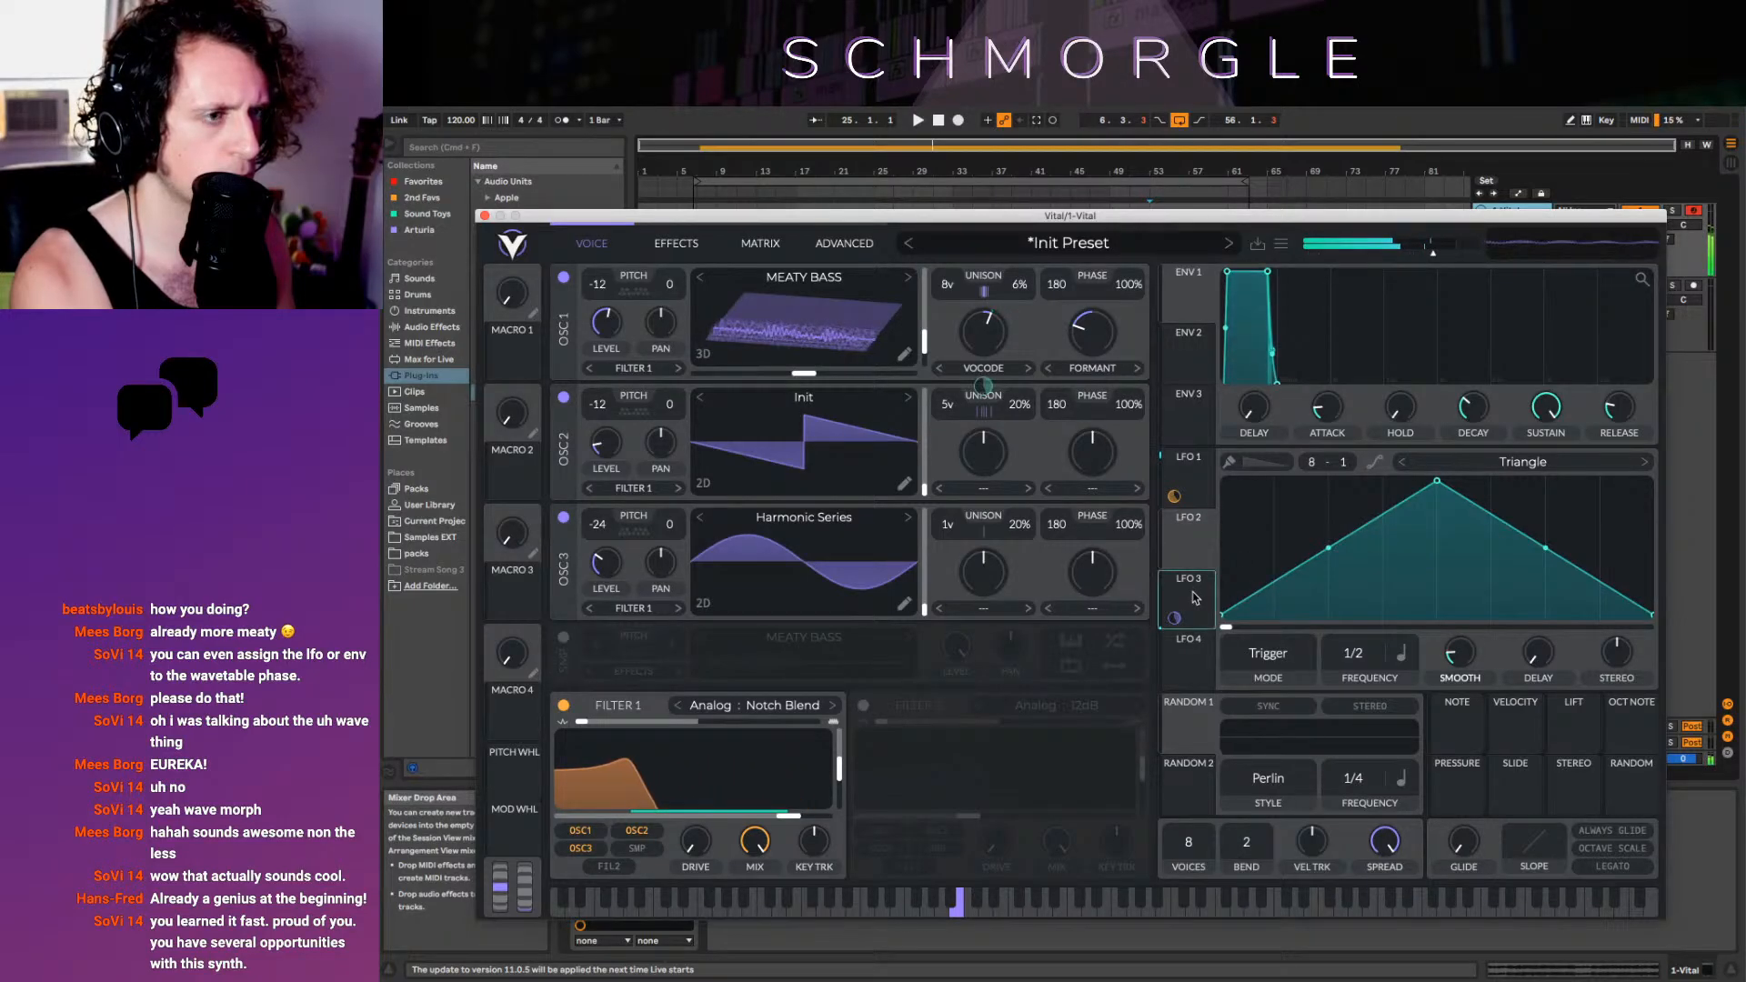
# Set LFO 1's mode to Envelope
pyautogui.click(1195, 598)
pyautogui.click(1187, 468)
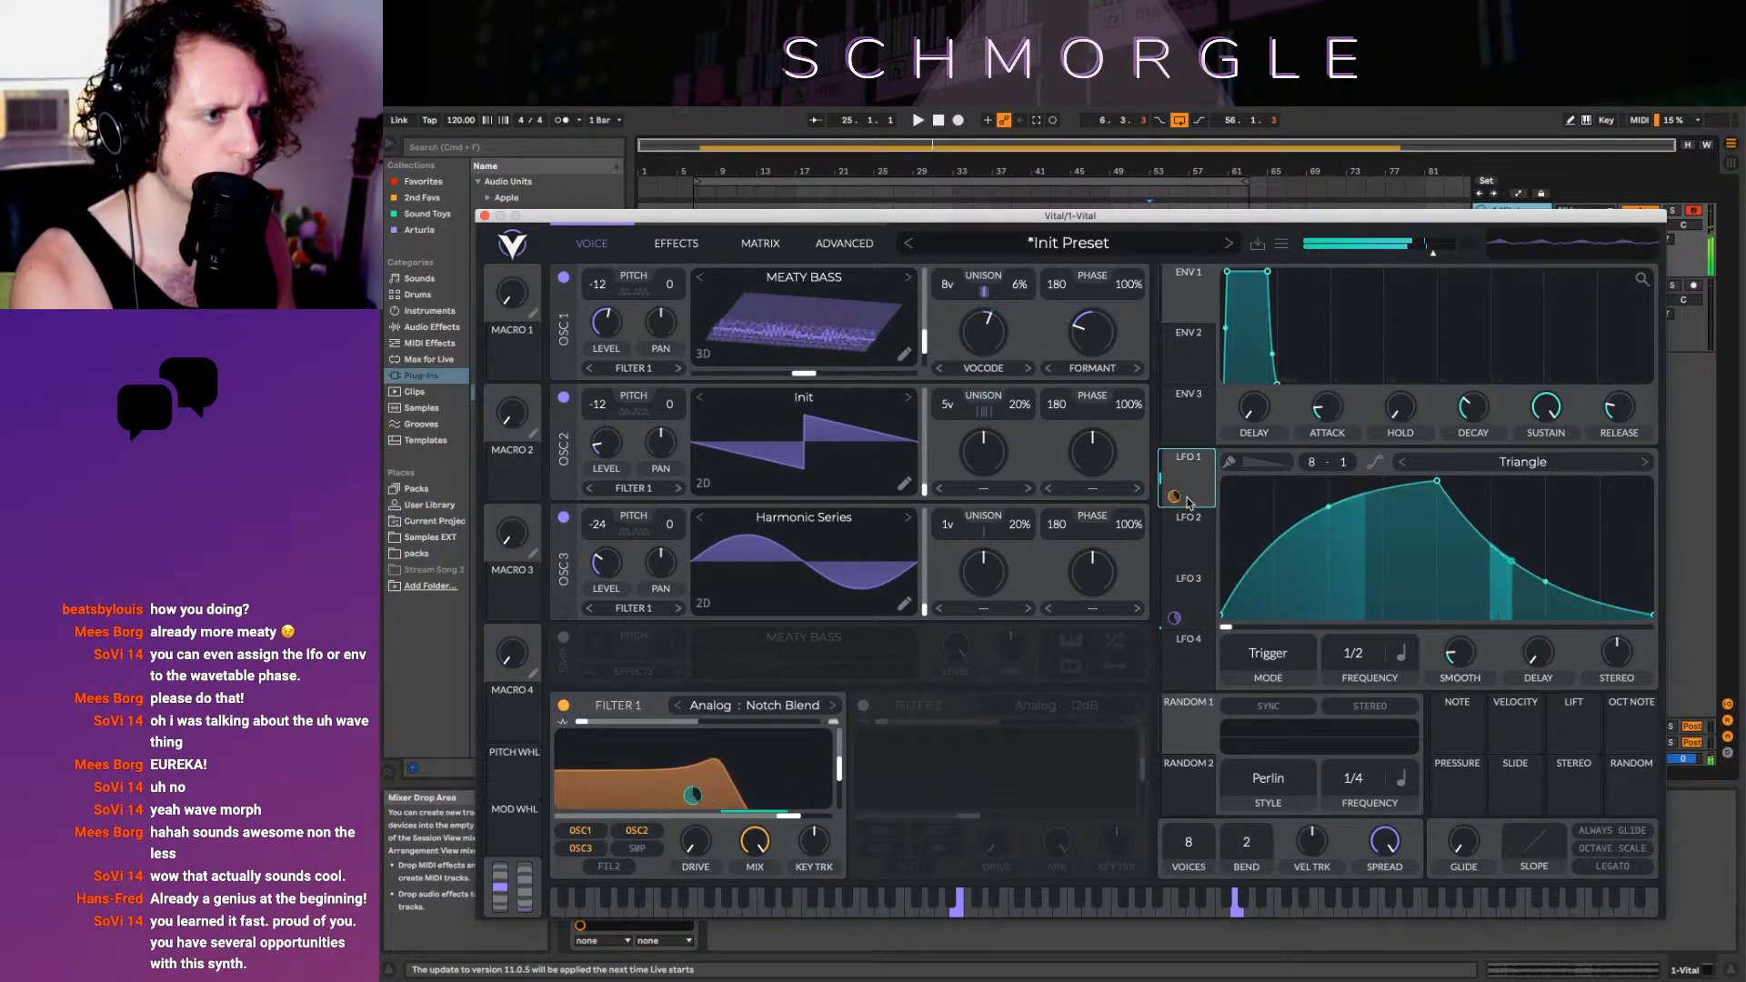
pyautogui.click(1287, 647)
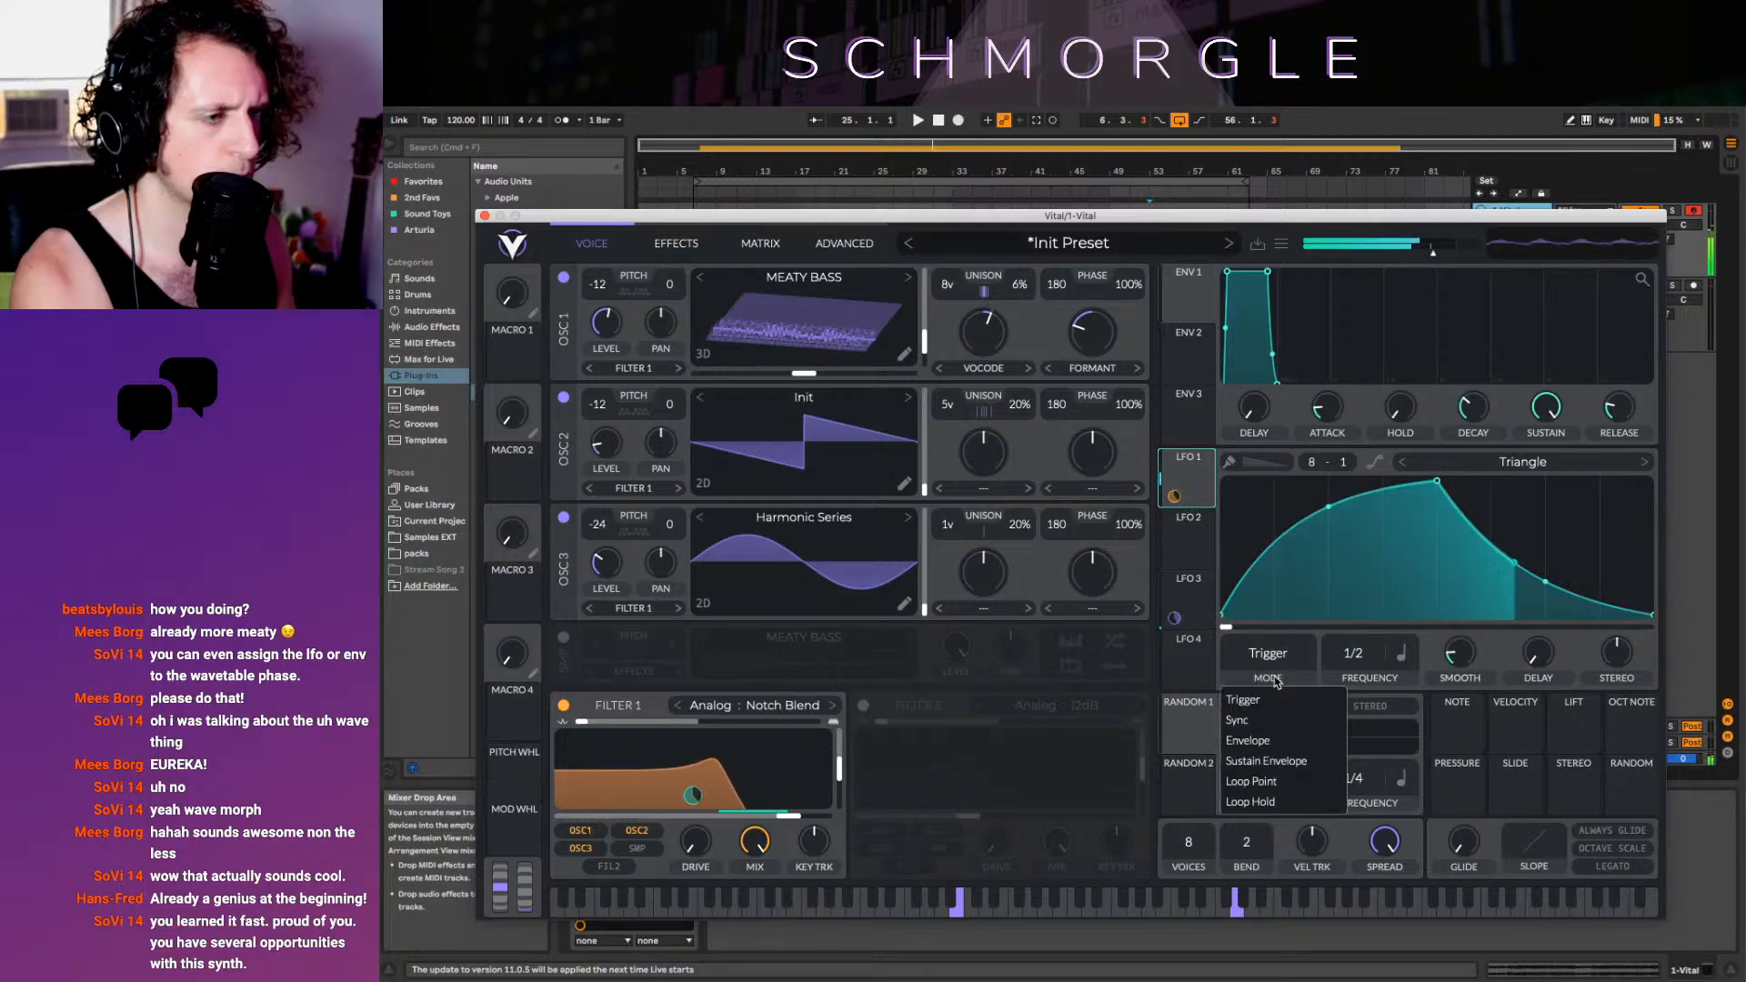
pyautogui.click(1269, 735)
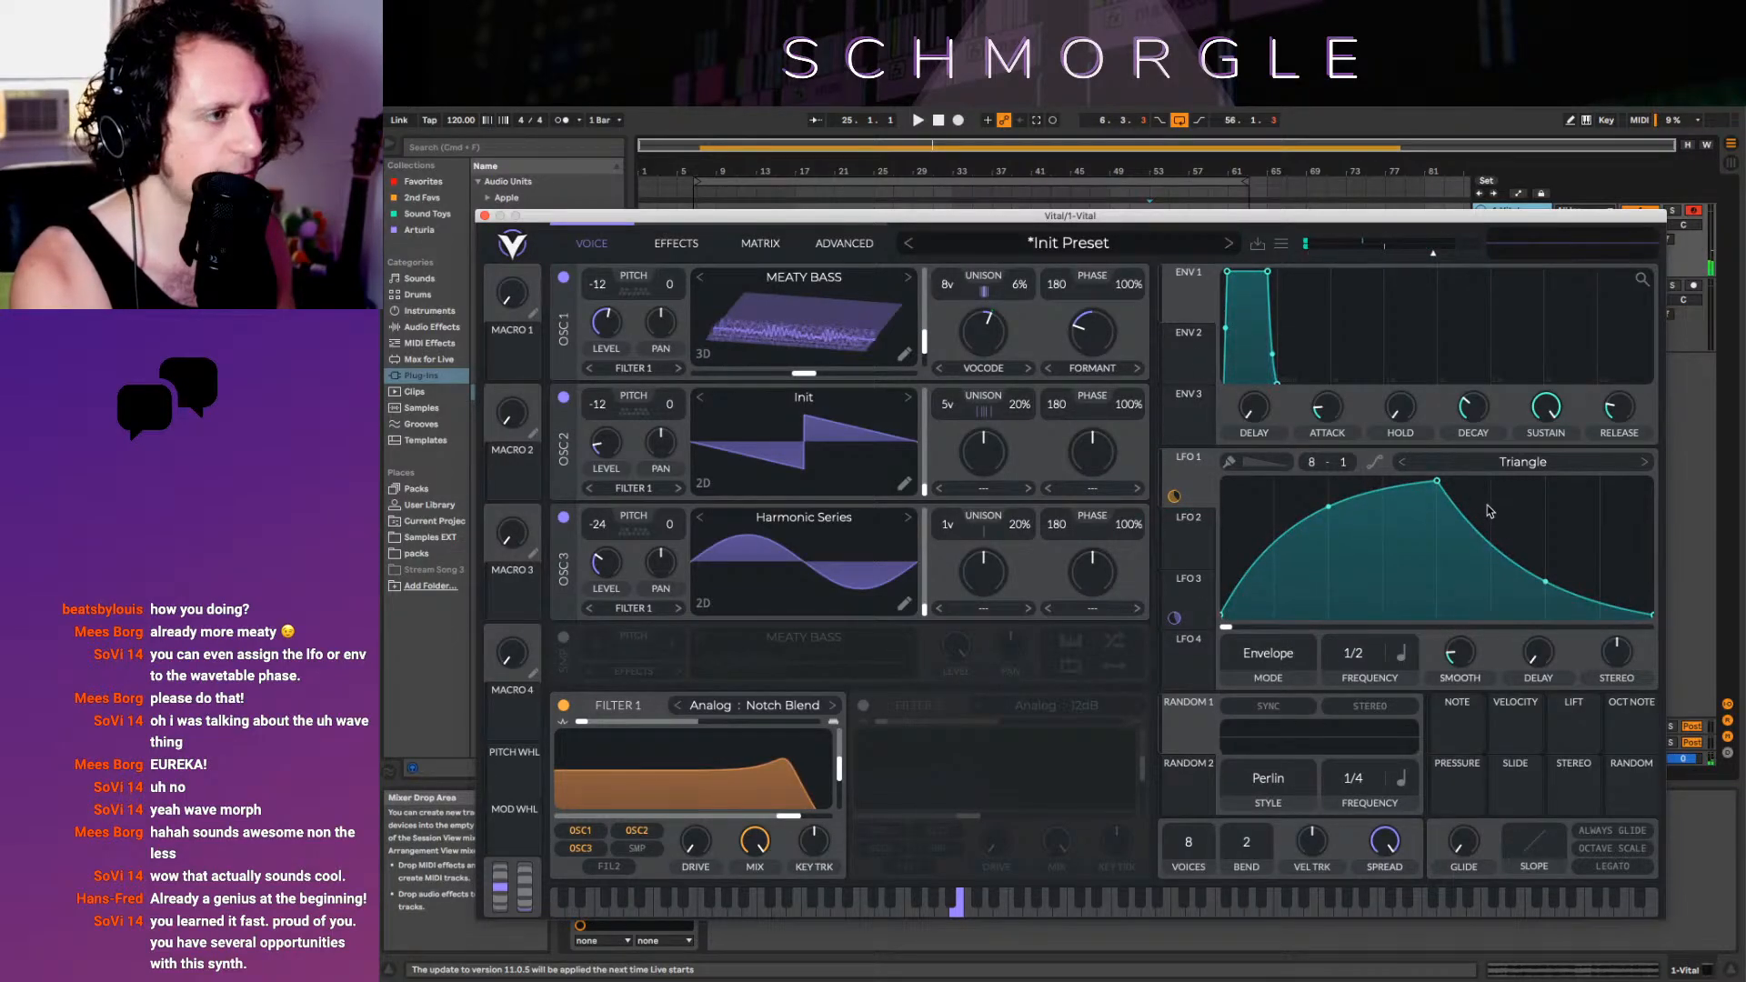
# Move LFO 1's peak point earlier and adjust its modulation depth on Filter 1's cutoff
pyautogui.moveTo(1437, 480); pyautogui.dragTo(1298, 505)
pyautogui.moveTo(1184, 486)
pyautogui.mouseDown()
pyautogui.moveTo(1177, 508)
pyautogui.moveTo(1175, 464)
pyautogui.mouseUp()
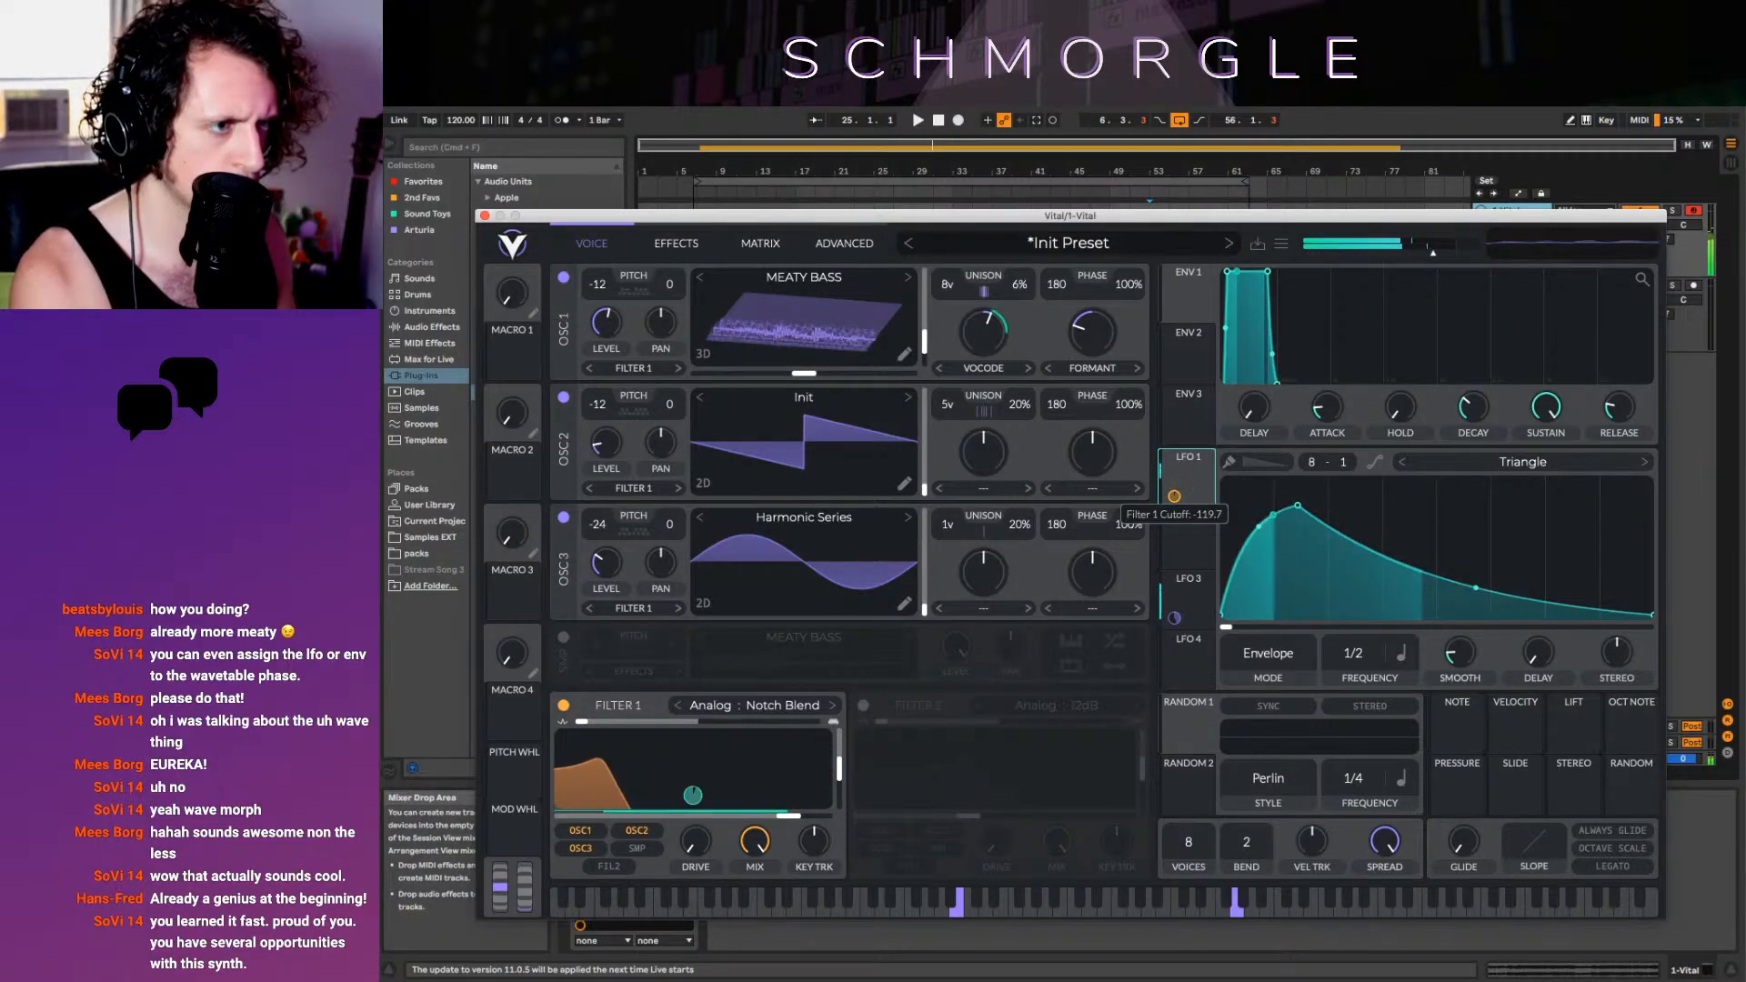
pyautogui.moveTo(1174, 496); pyautogui.dragTo(1174, 469)
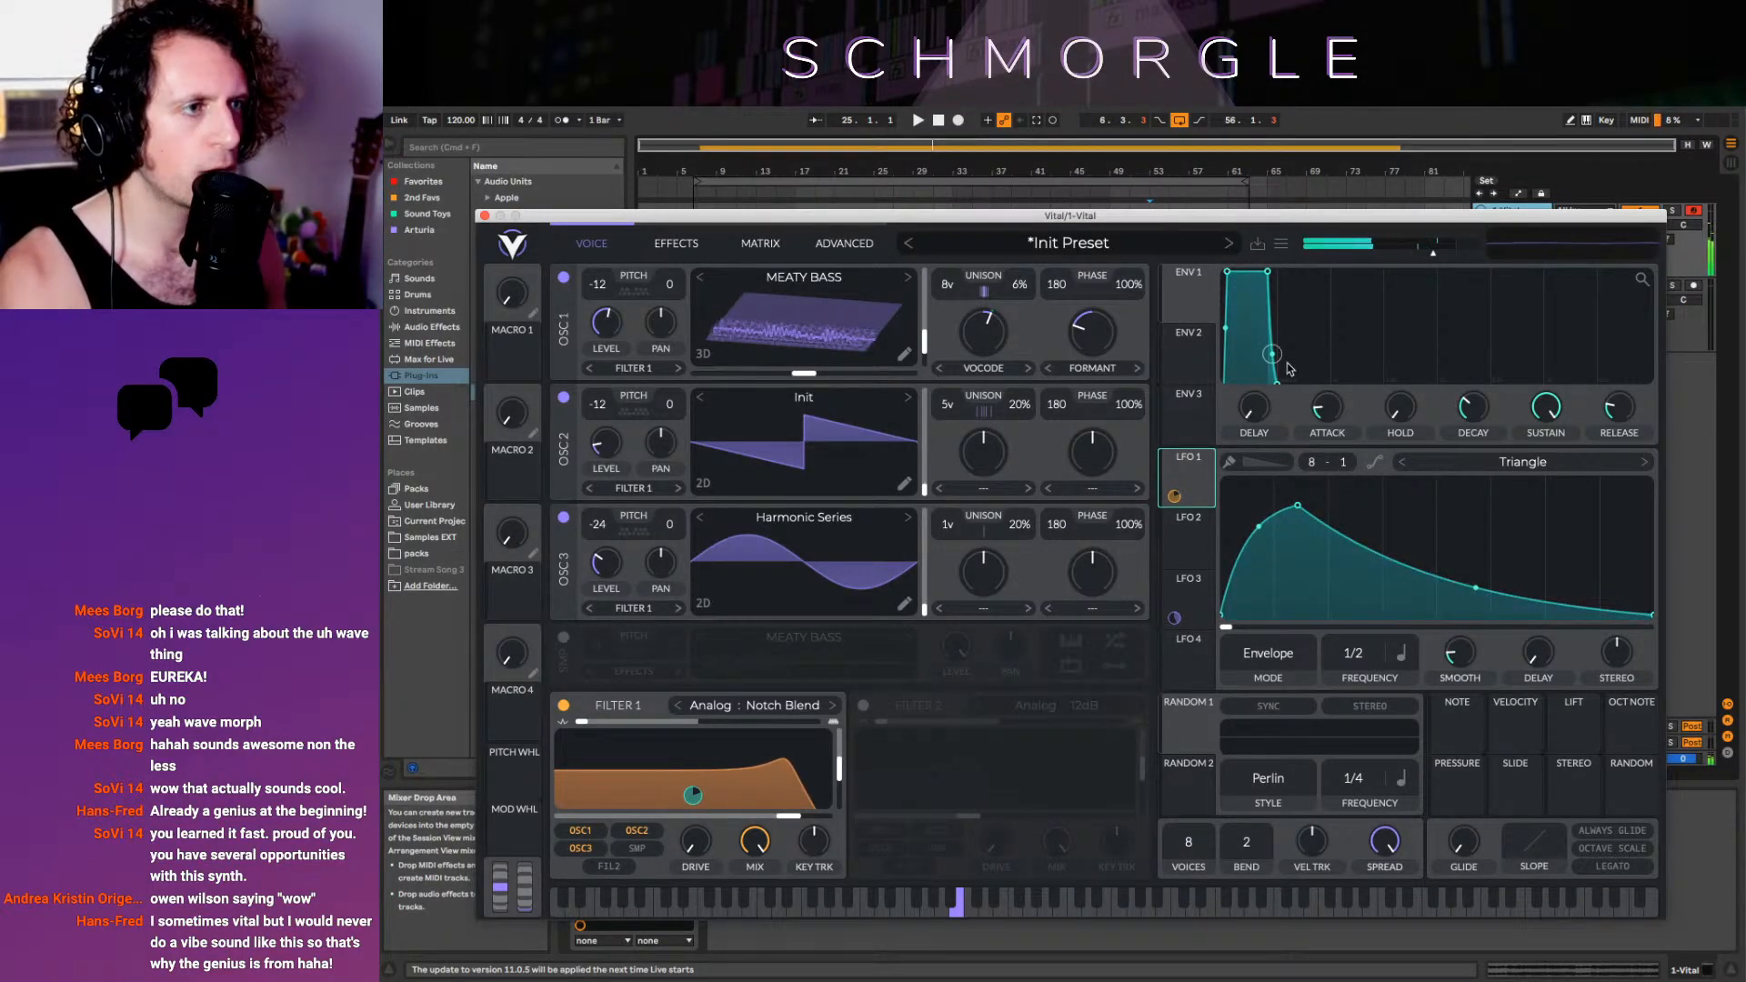
pyautogui.click(1189, 586)
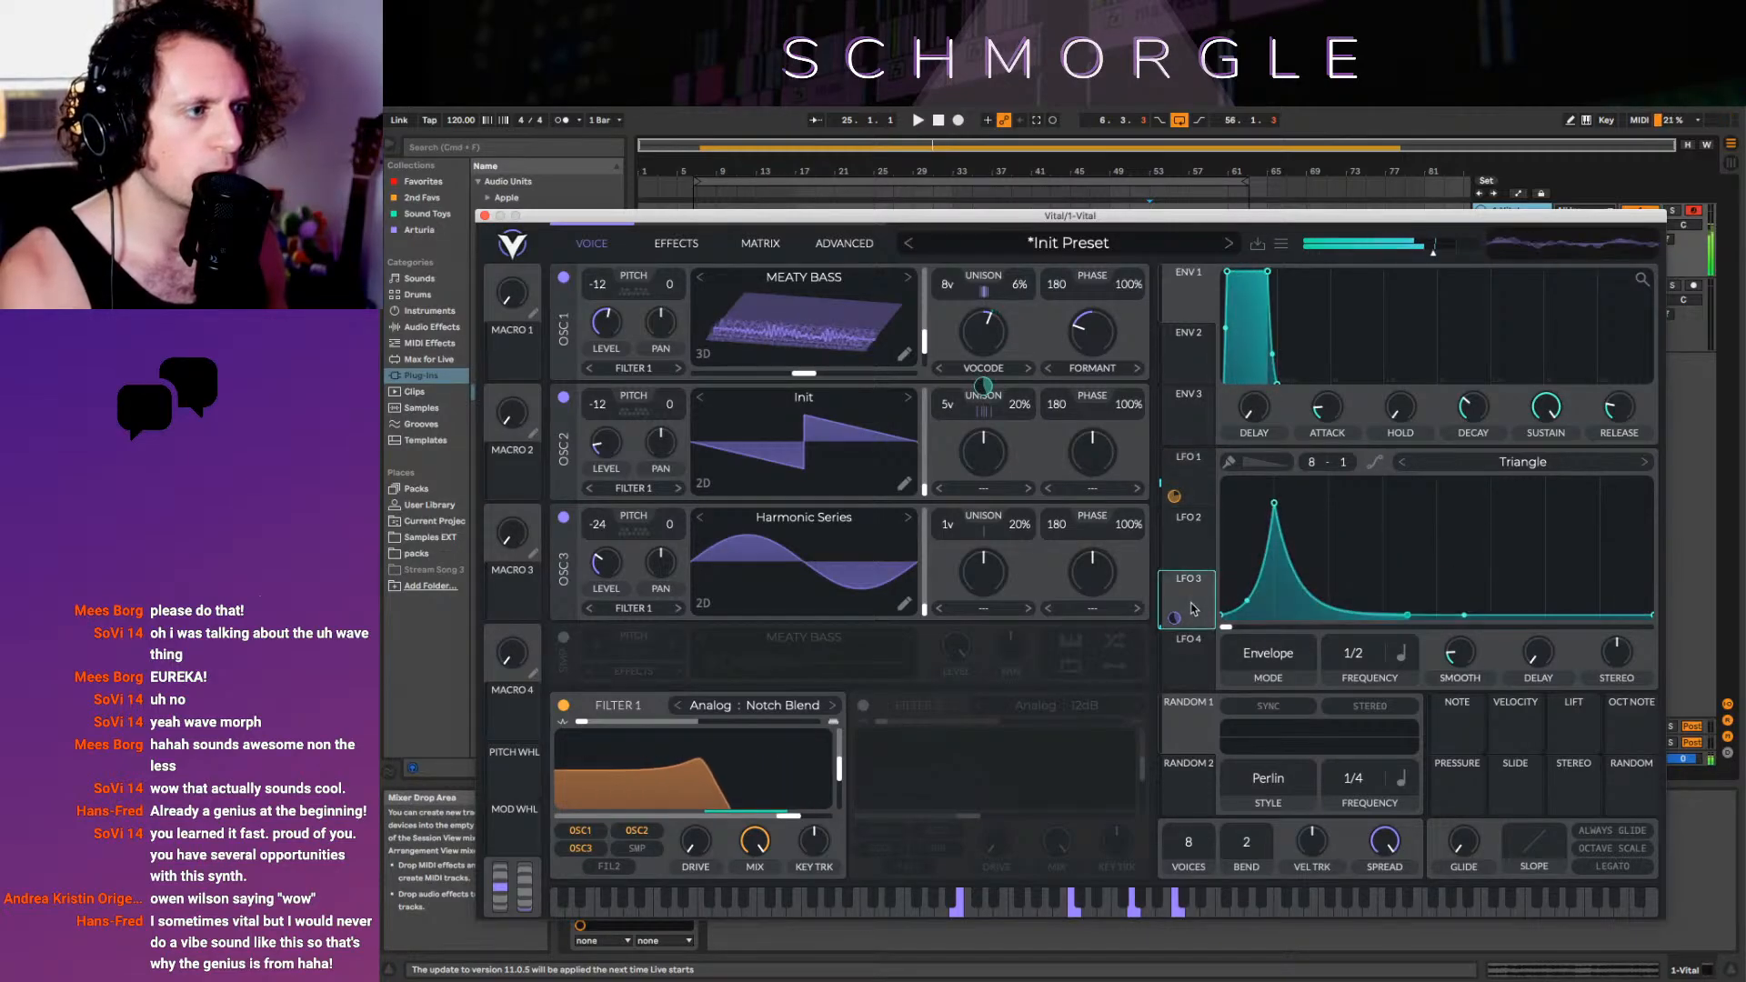
pyautogui.click(1268, 654)
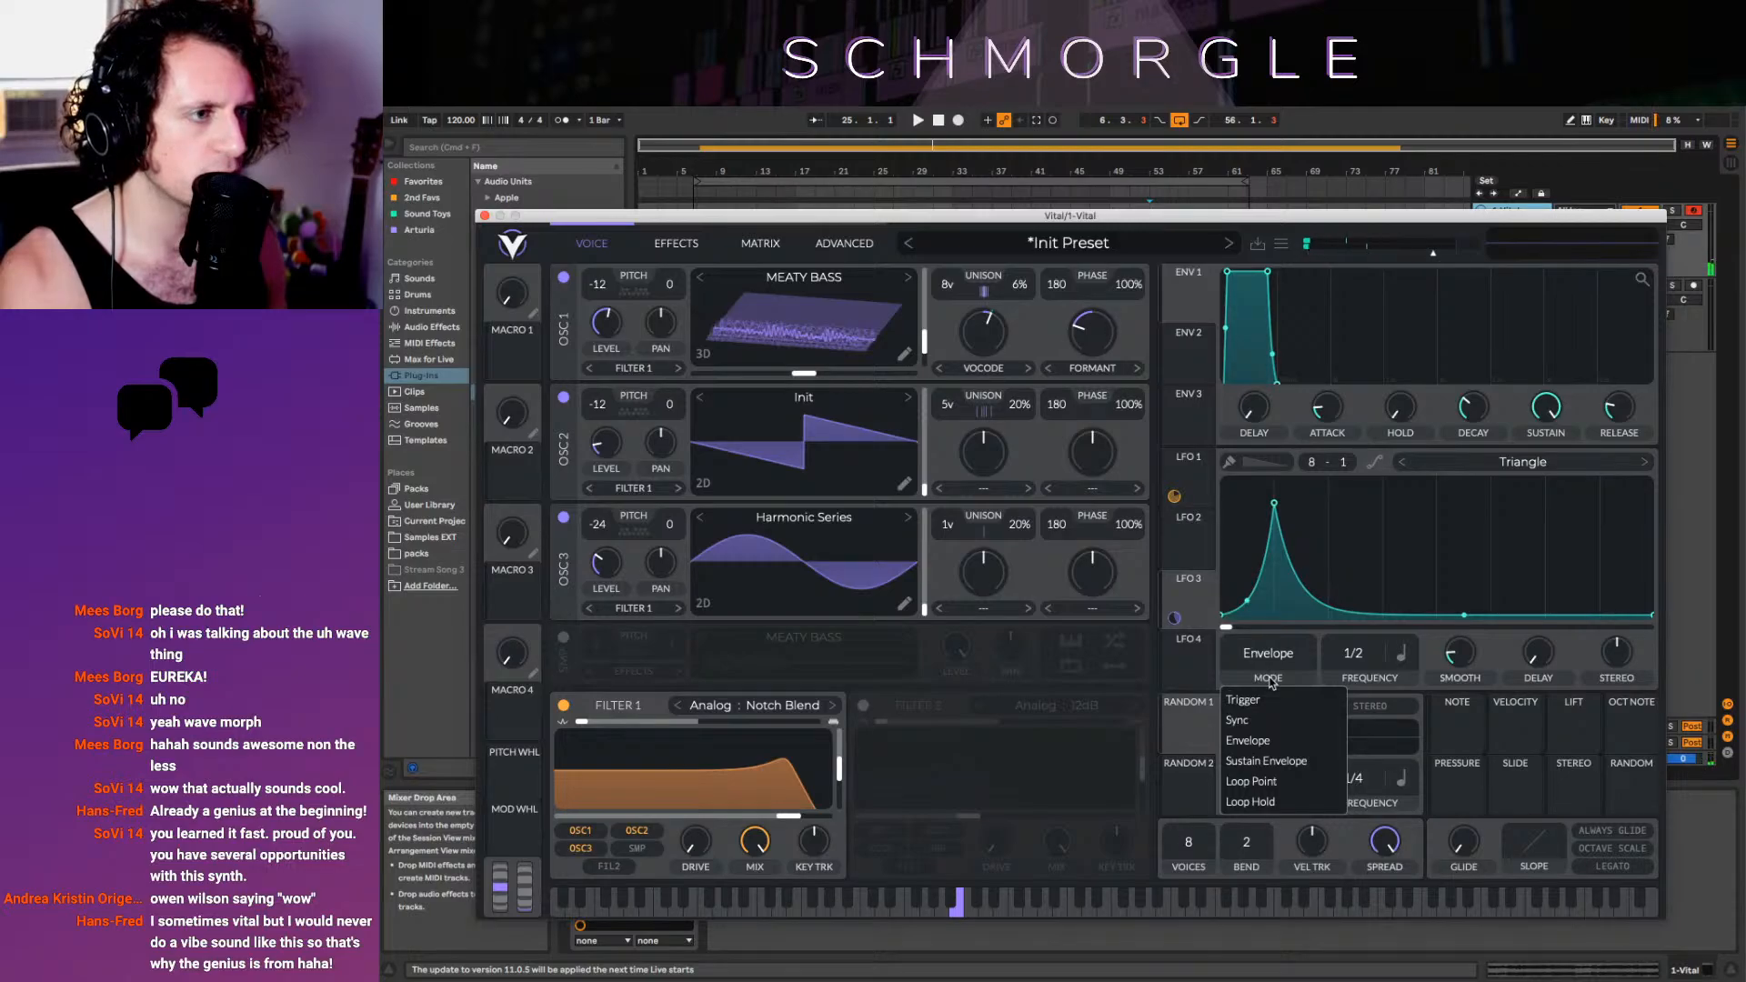
pyautogui.click(1186, 491)
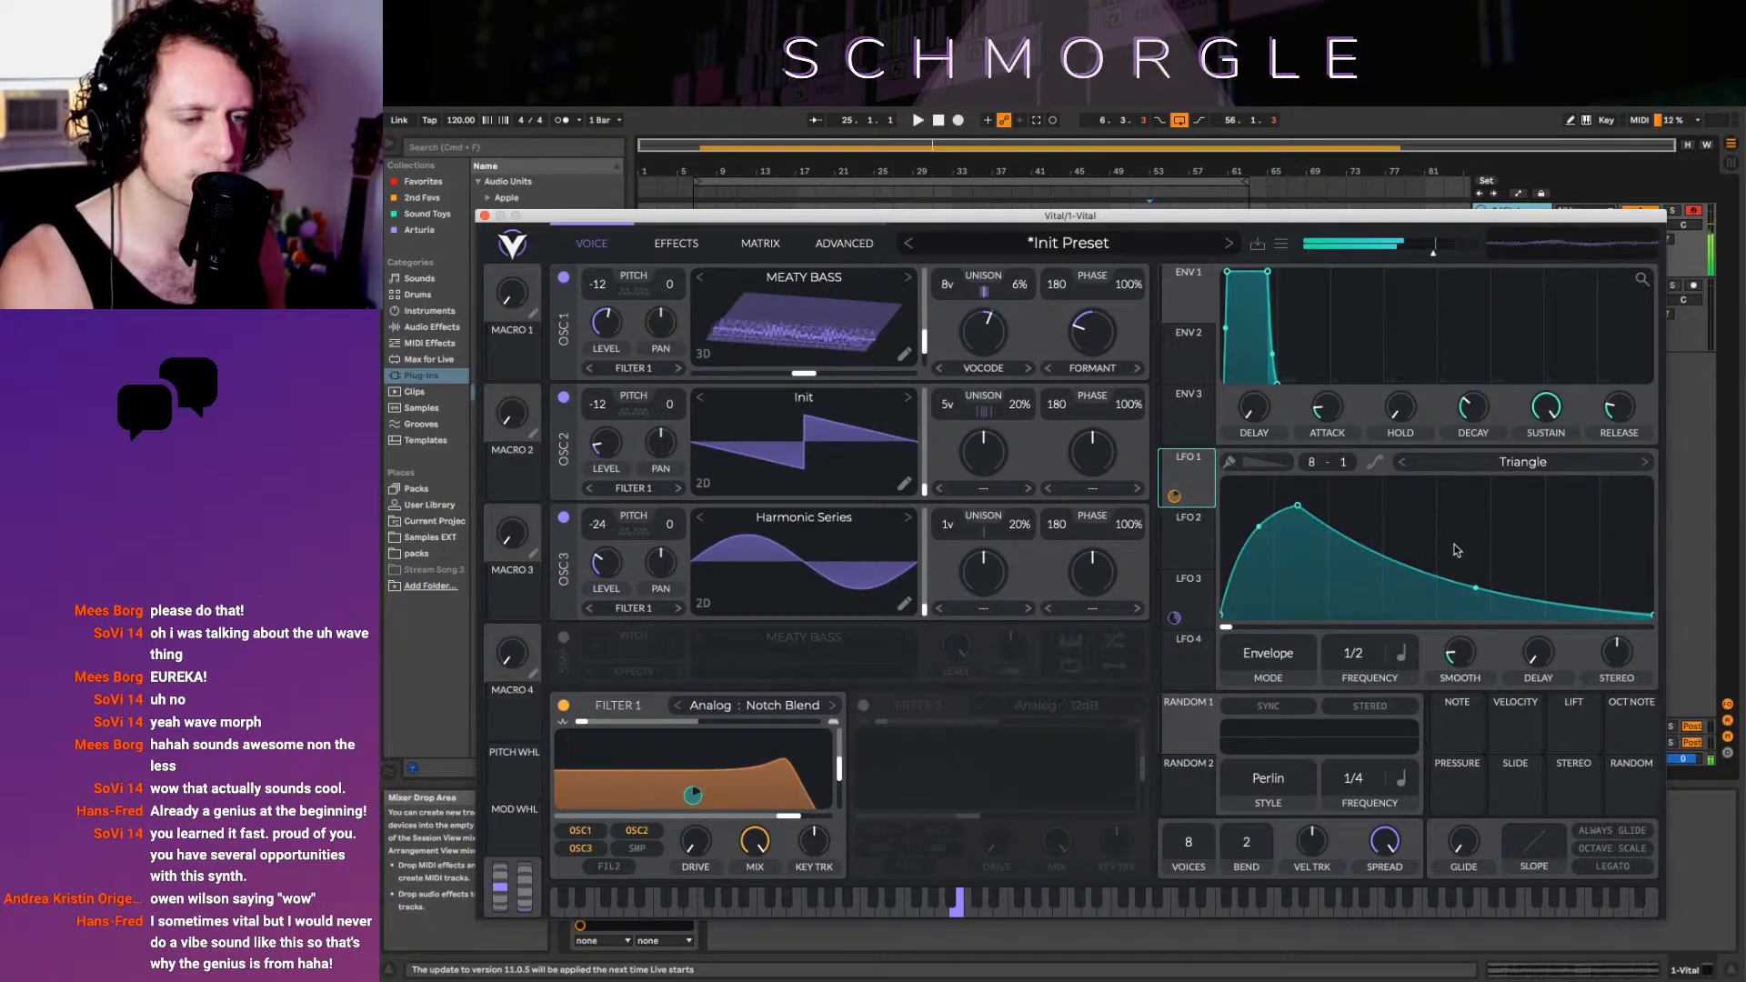
pyautogui.click(1268, 657)
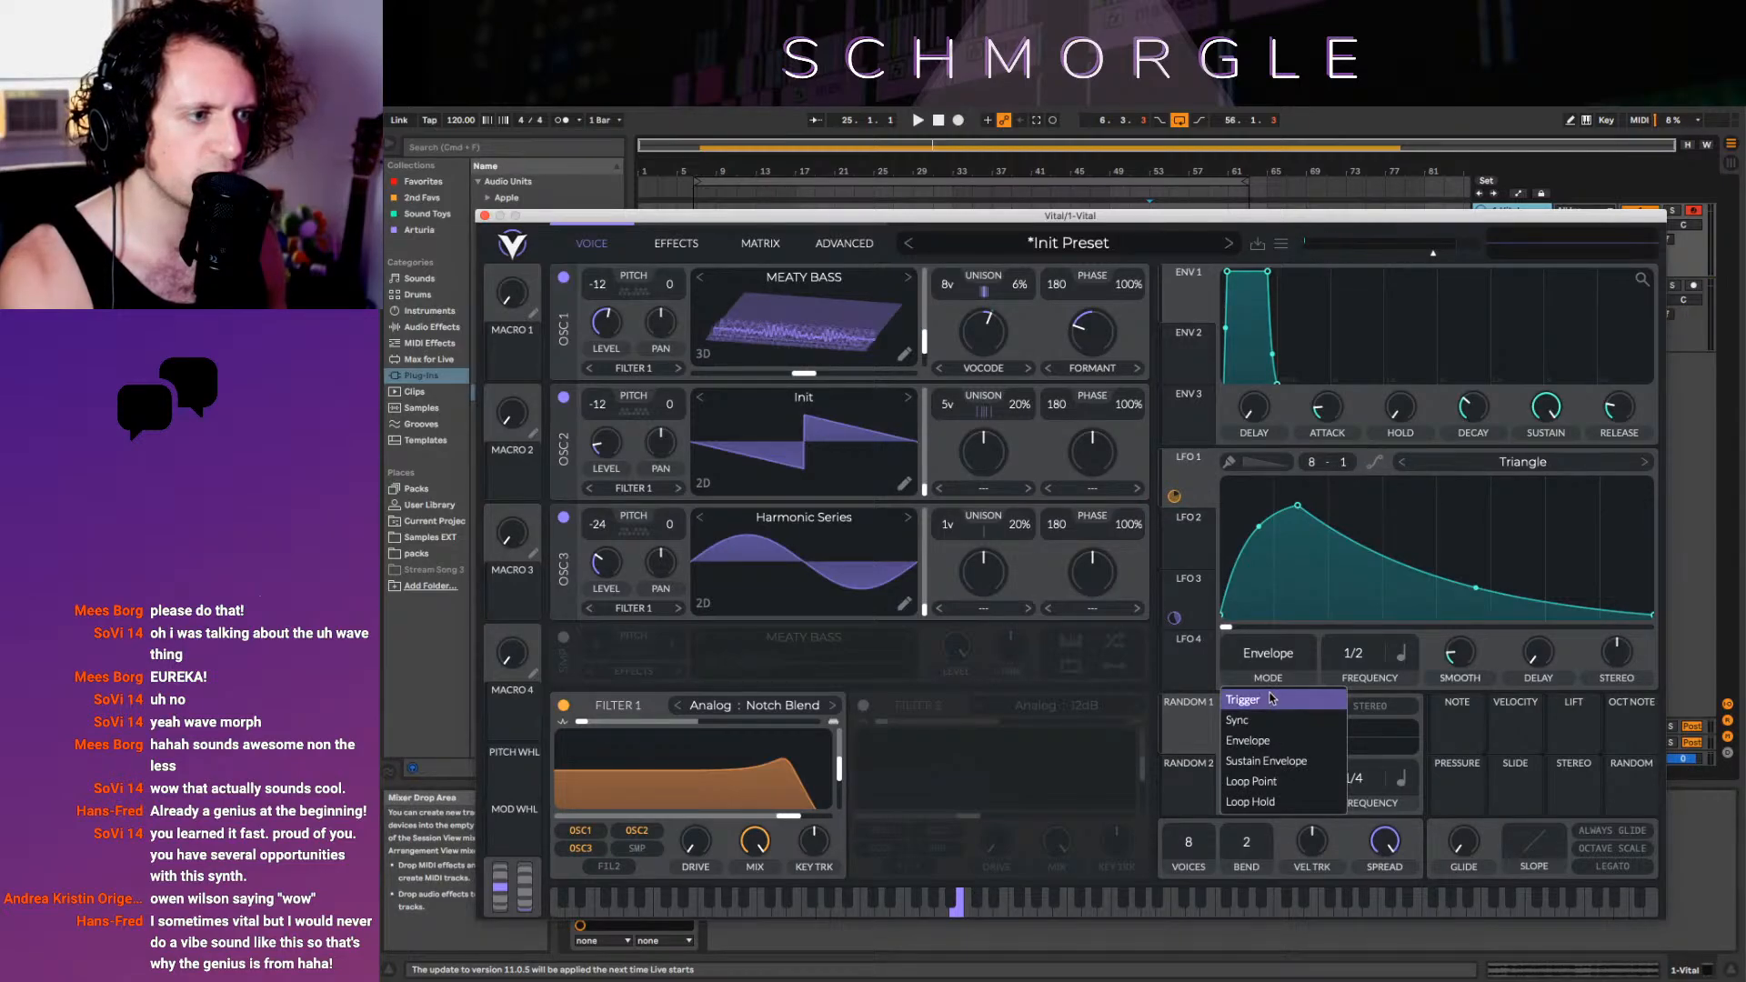
pyautogui.click(1347, 653)
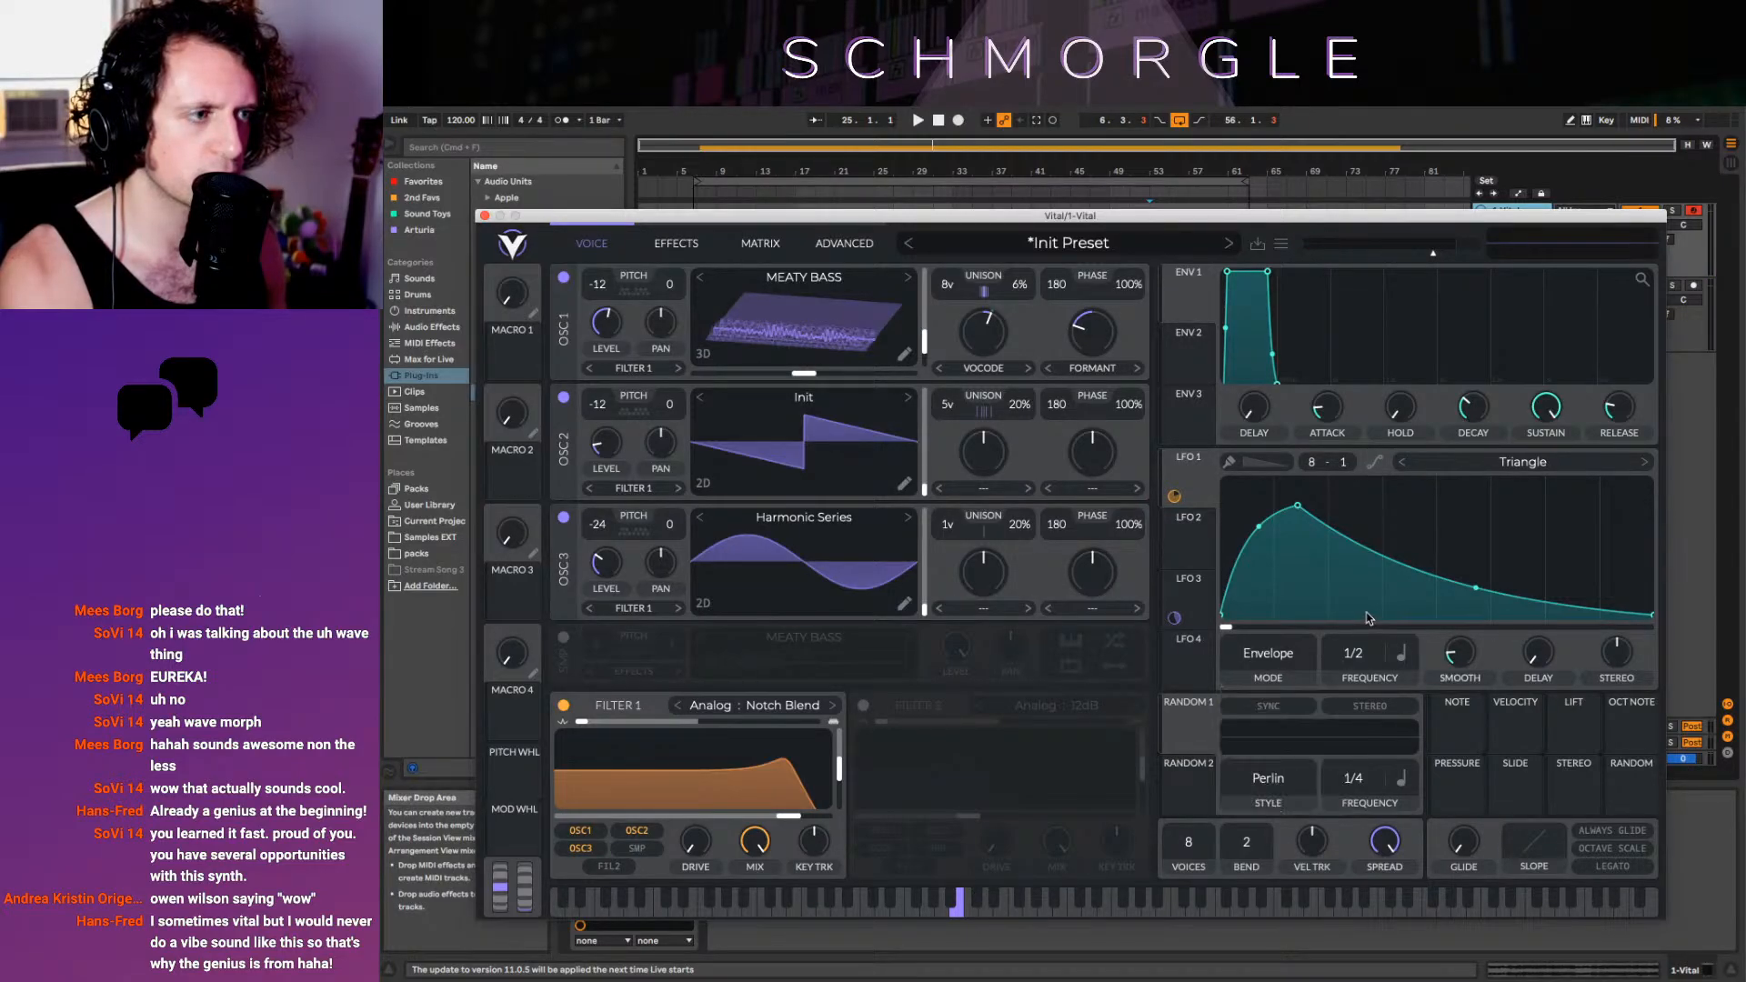
pyautogui.moveTo(1349, 651)
pyautogui.mouseDown()
pyautogui.moveTo(1346, 678)
pyautogui.moveTo(1348, 628)
pyautogui.mouseUp()
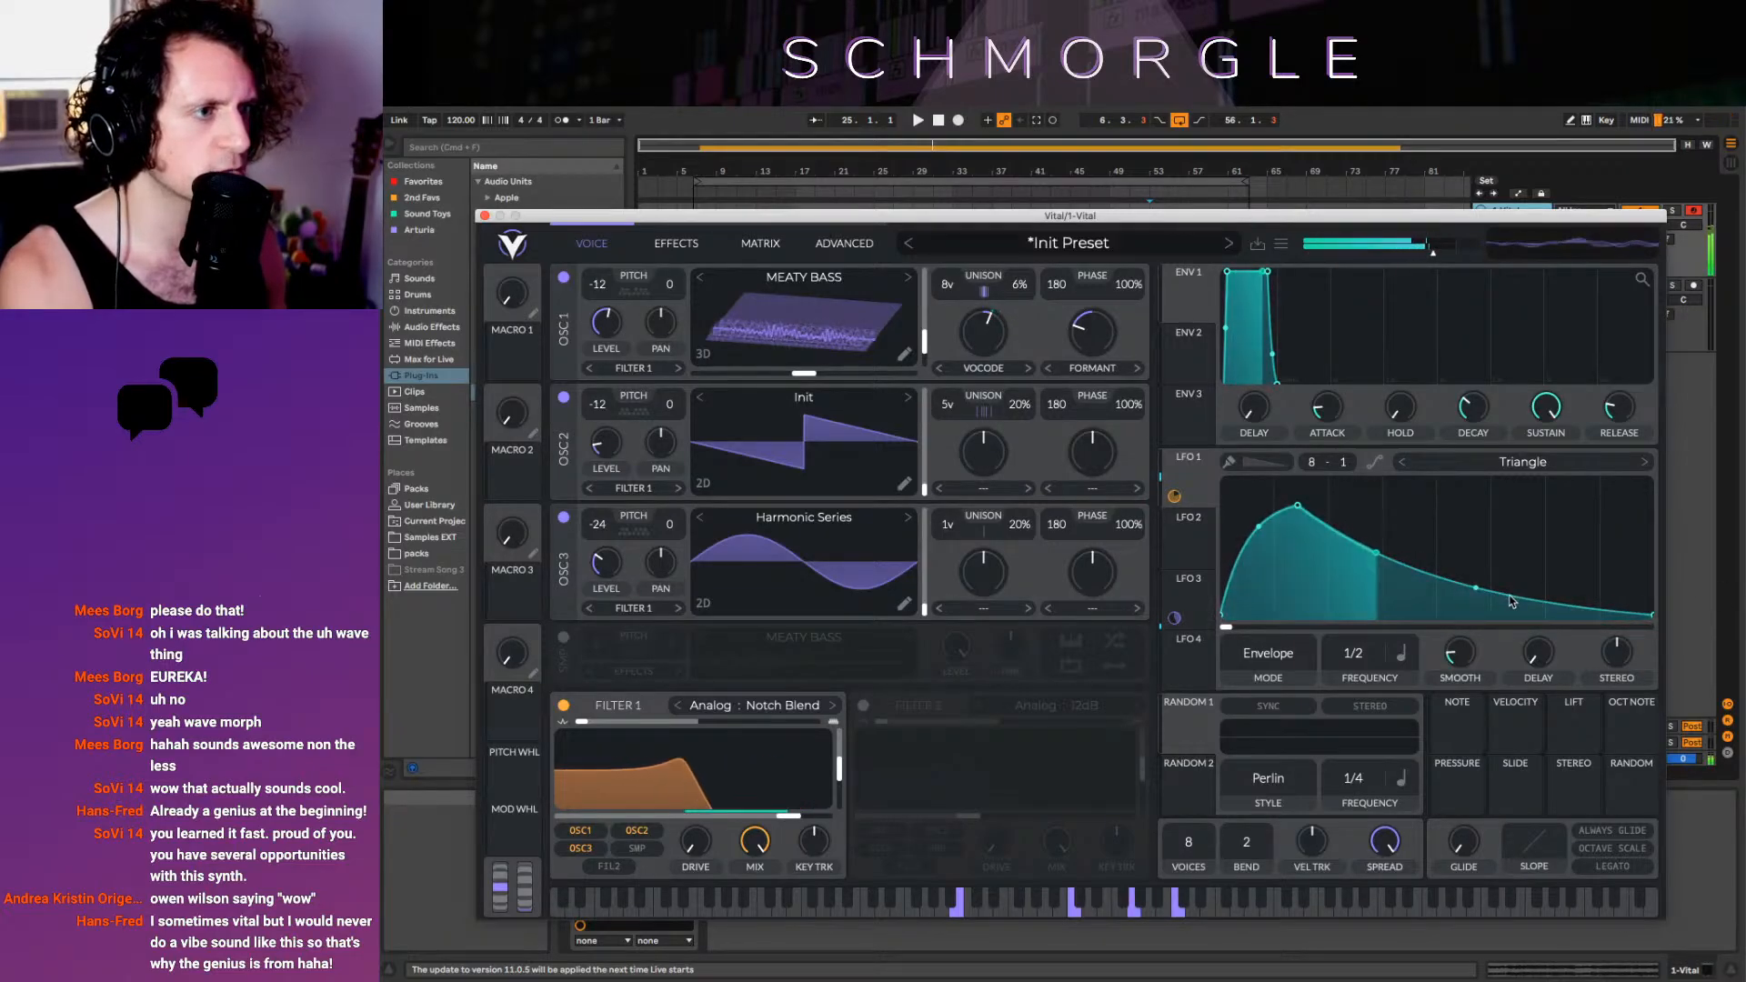
# Redraw LFO 1's curve as a bowed fall from full height to an early dip, rising to a held mid-level
pyautogui.click(1527, 463)
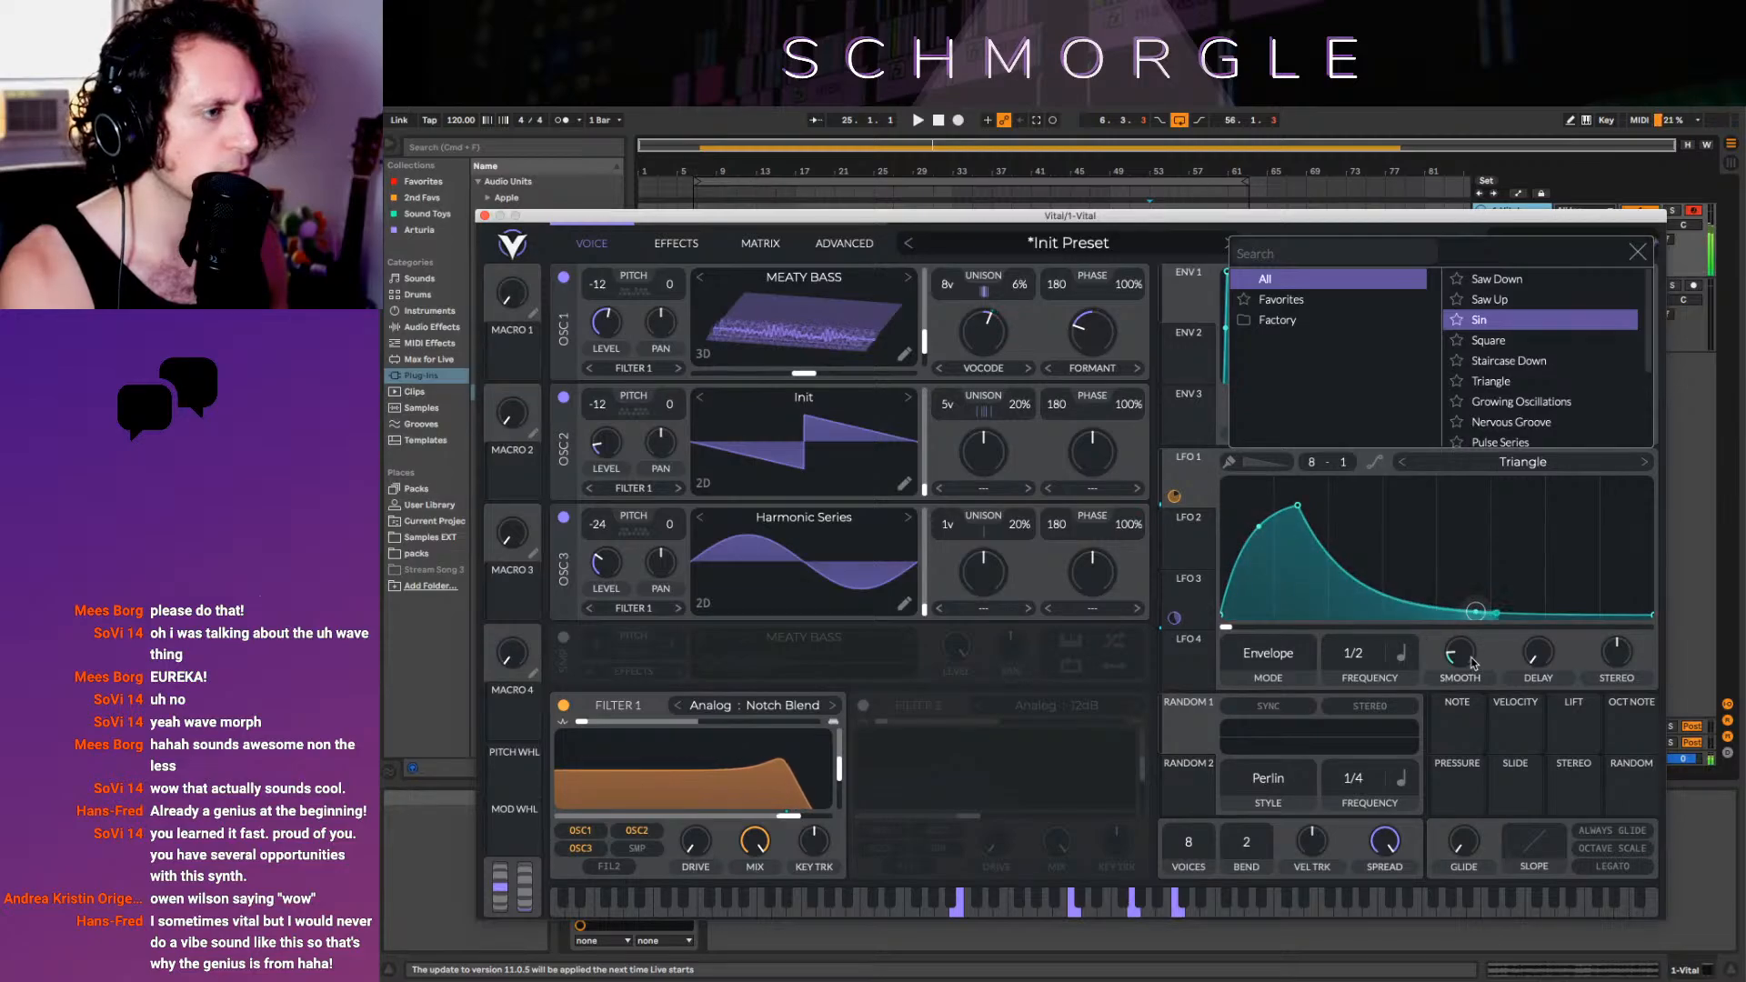
pyautogui.moveTo(1476, 590); pyautogui.dragTo(1475, 601)
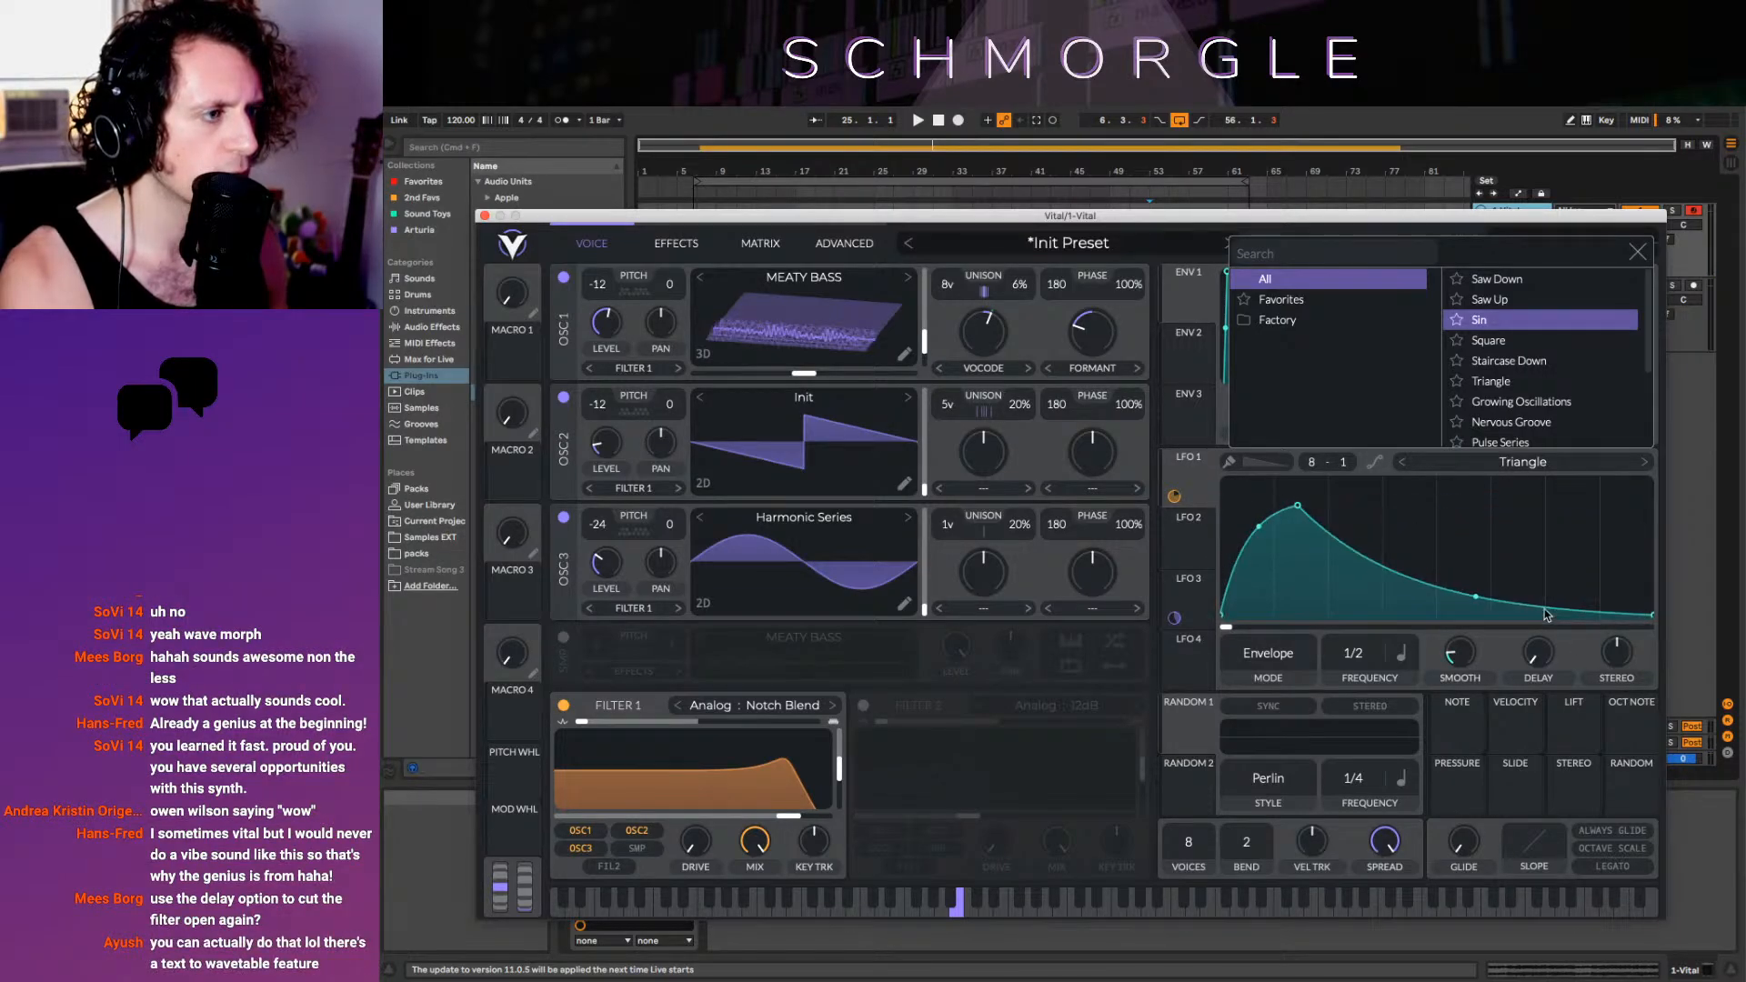
pyautogui.doubleClick(1564, 587)
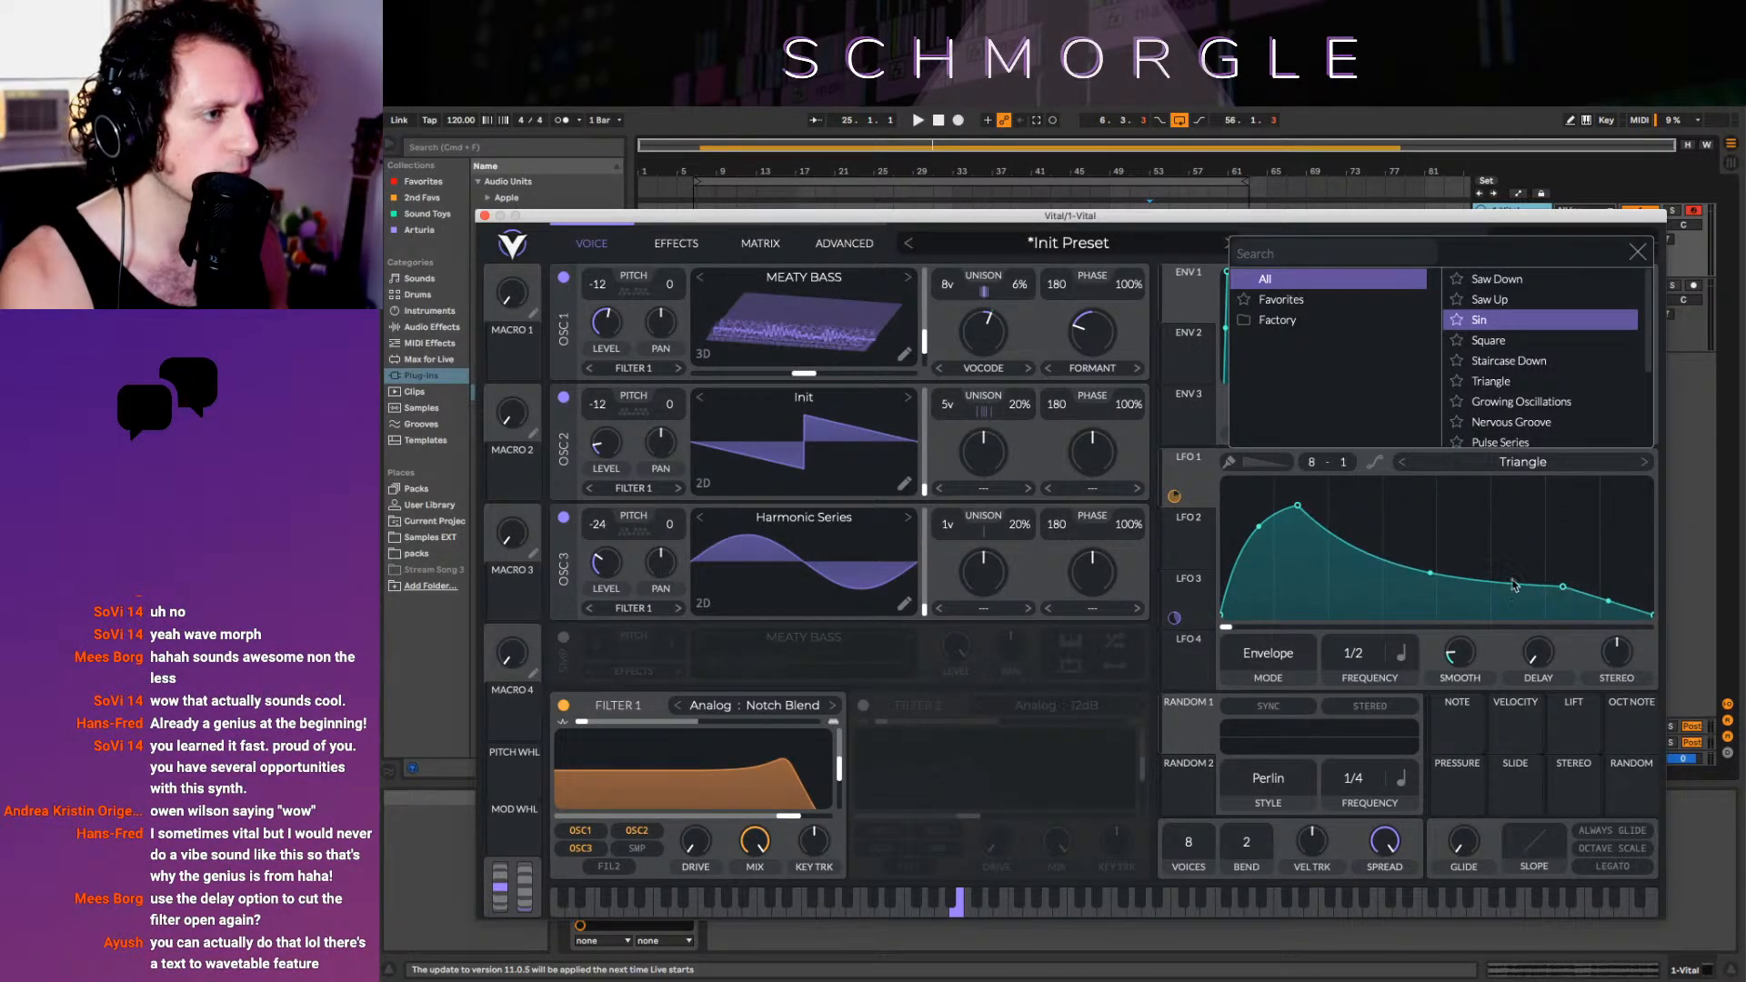
pyautogui.moveTo(1426, 574); pyautogui.dragTo(1415, 707)
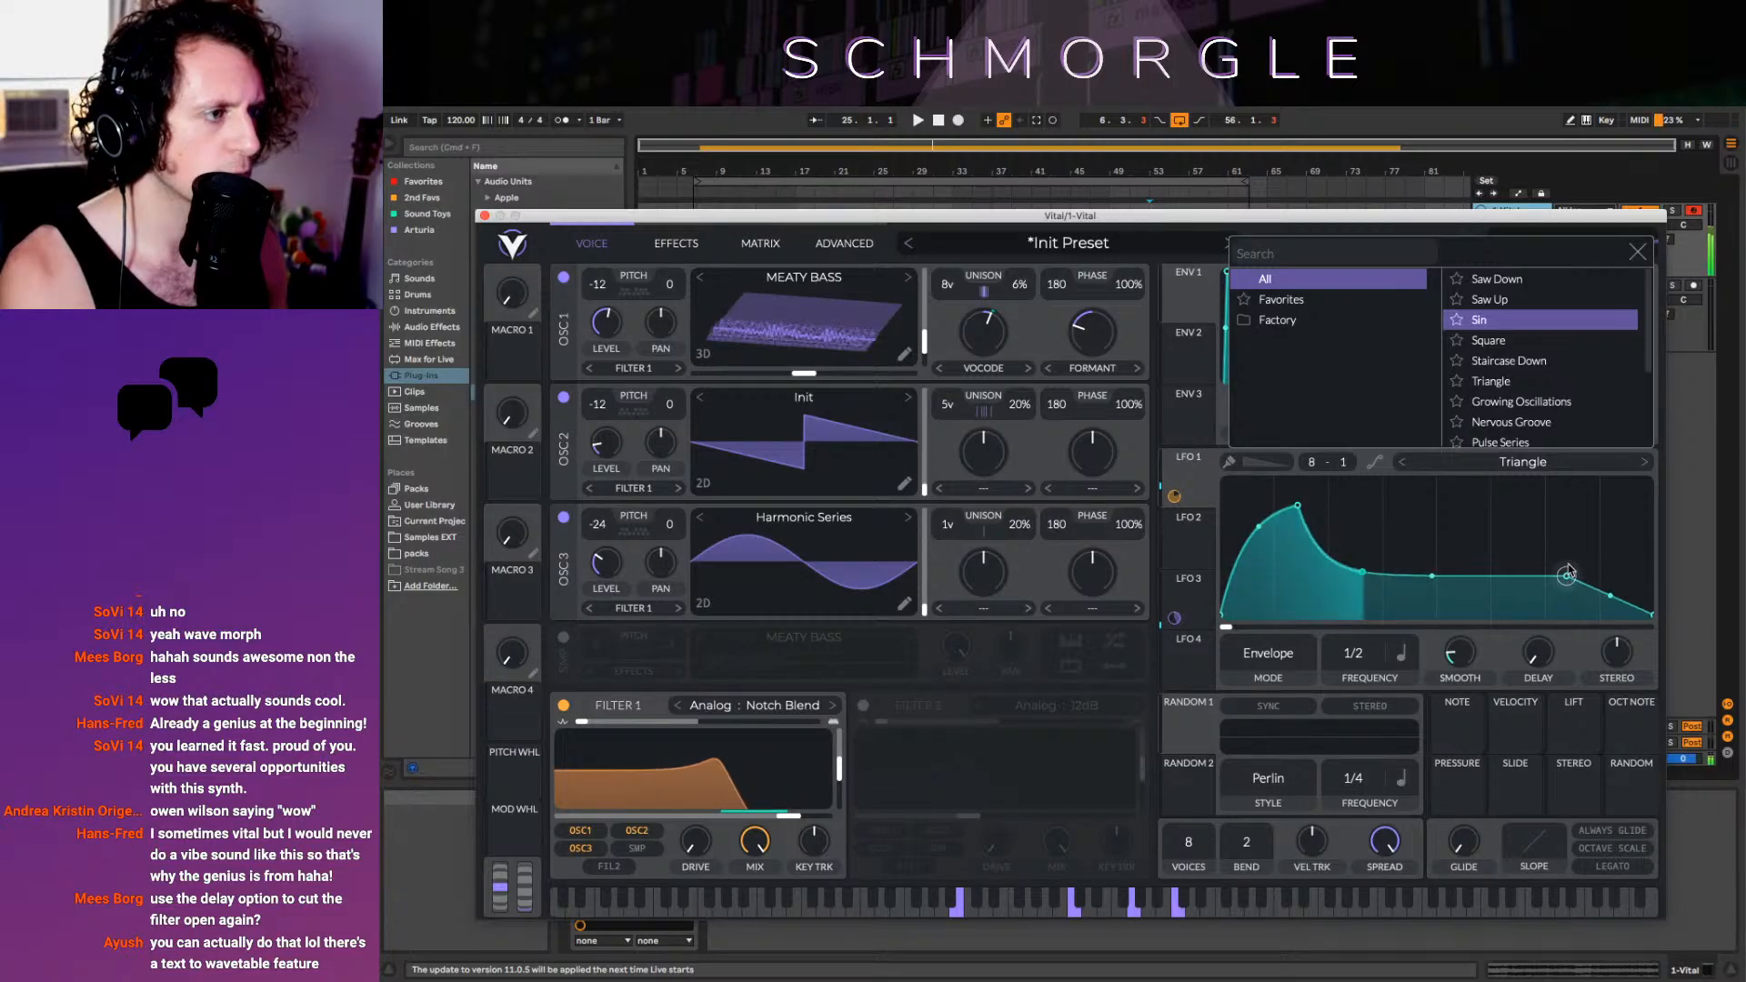
pyautogui.moveTo(1564, 588); pyautogui.dragTo(1674, 543)
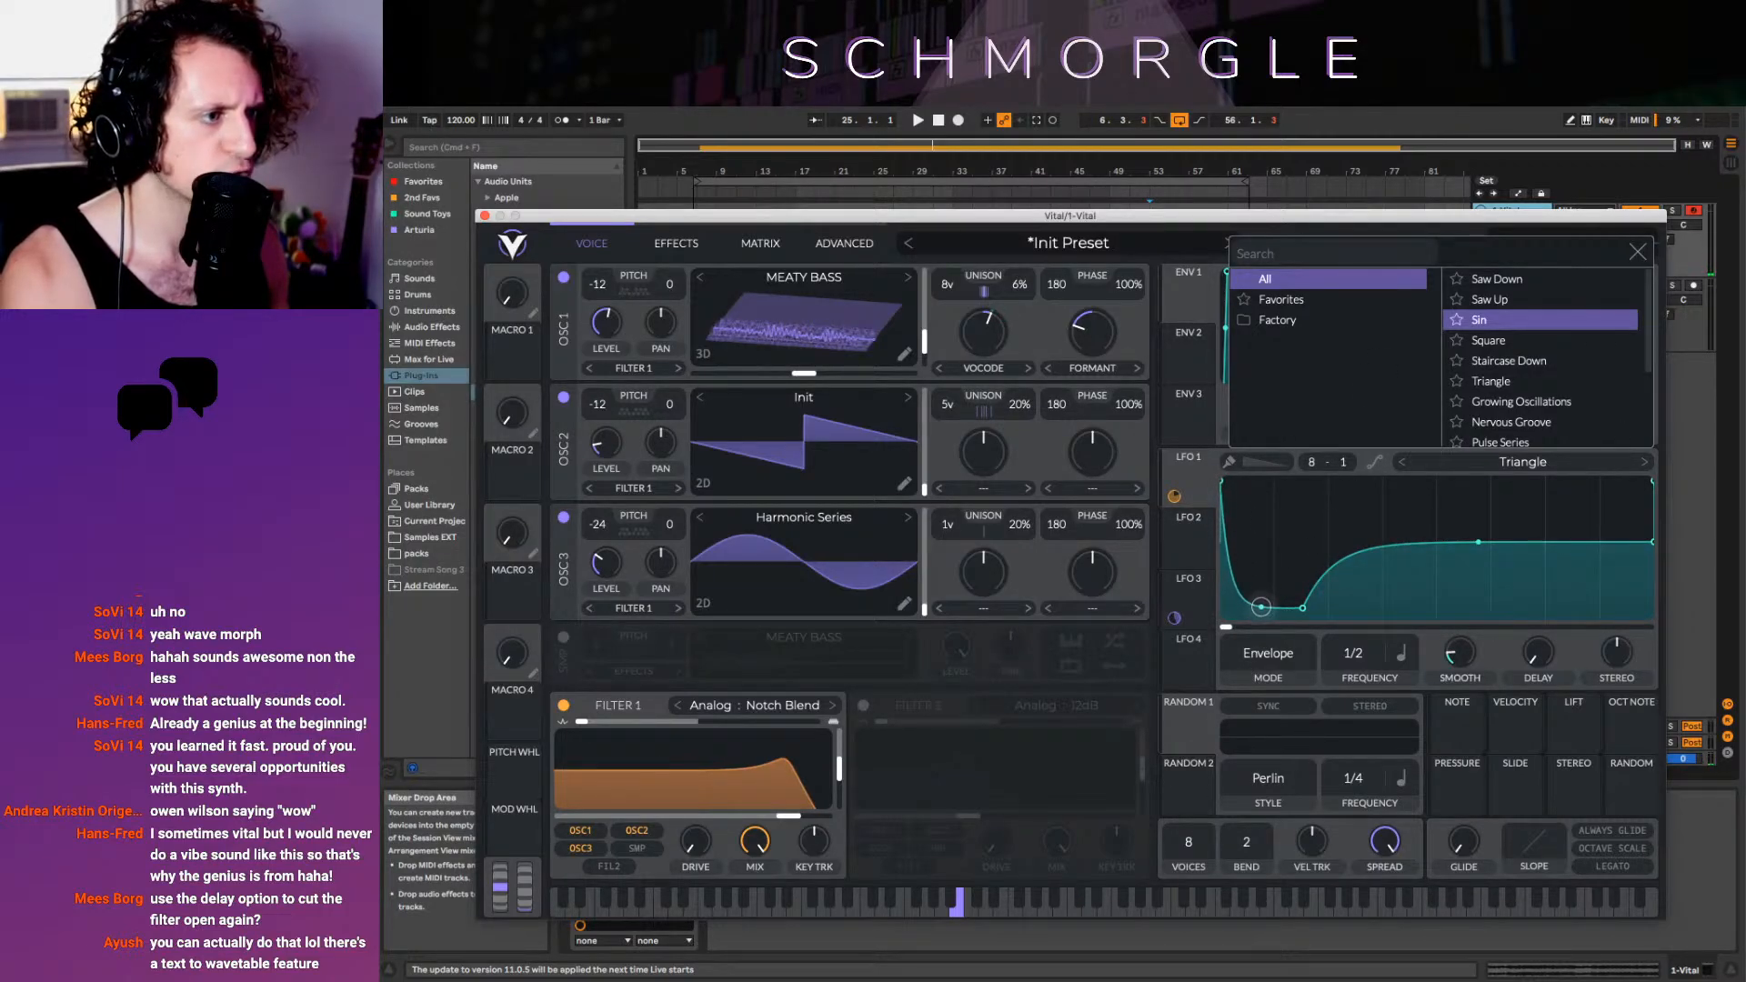
pyautogui.moveTo(1261, 606); pyautogui.dragTo(1260, 508)
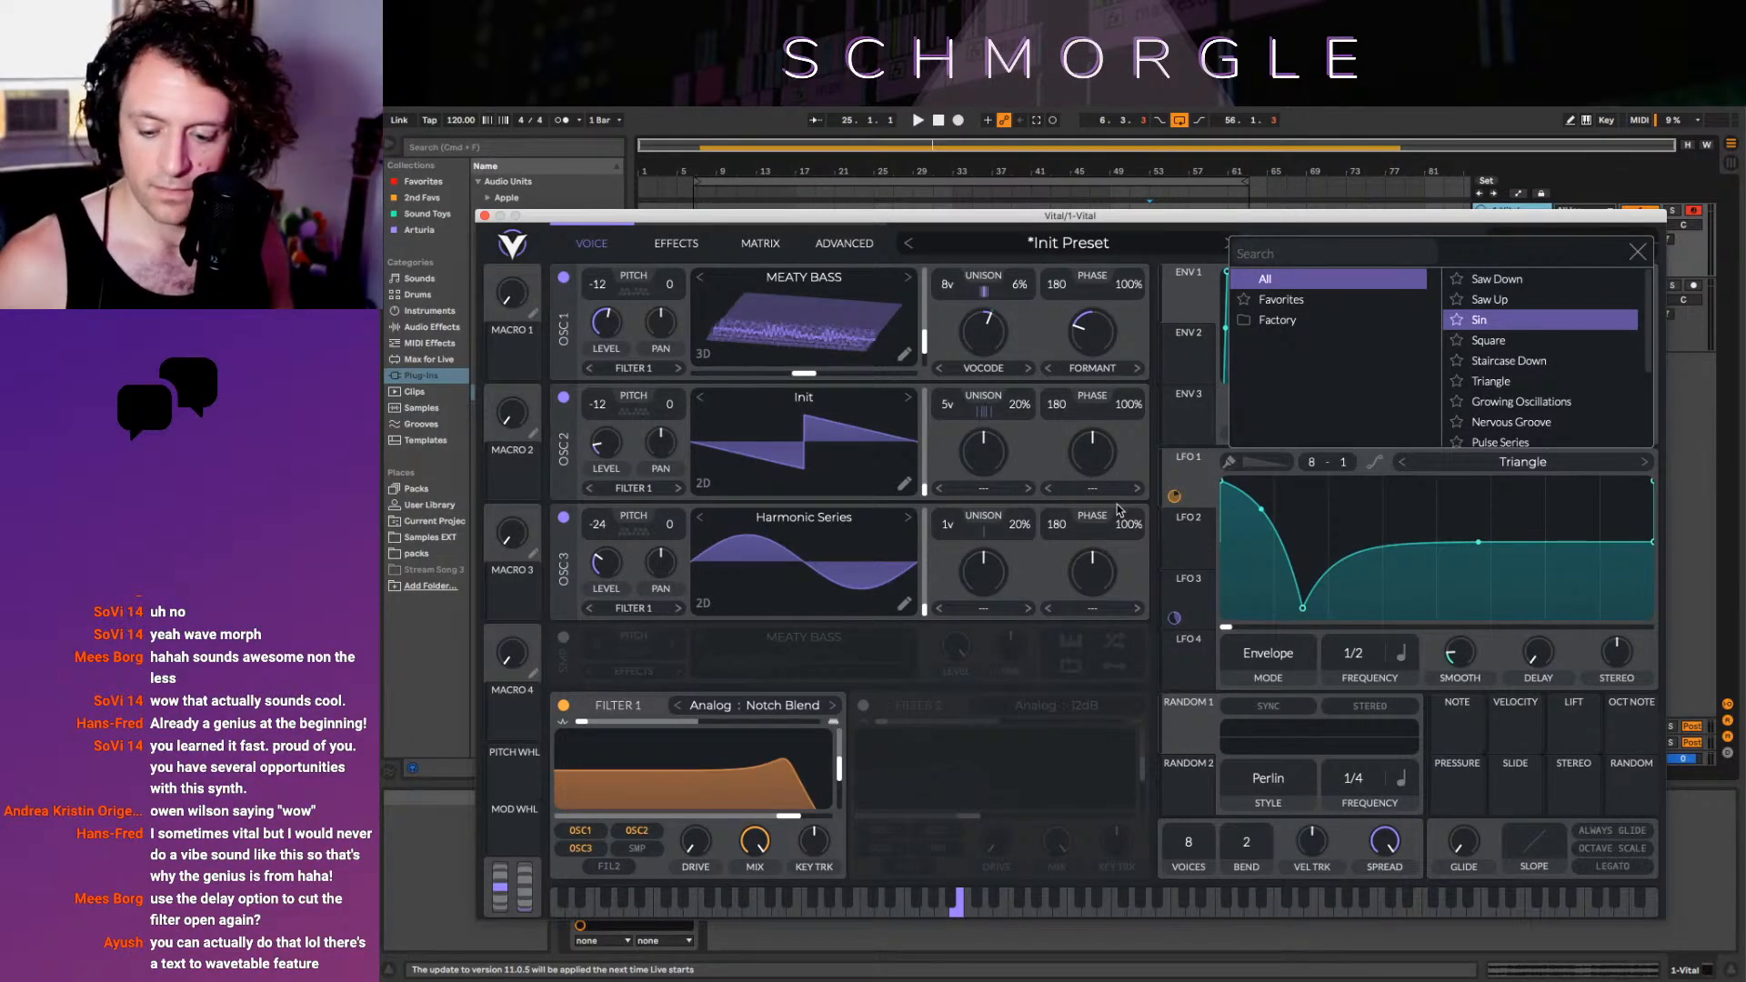
# Paint short stepped and ramped segments into LFO 1's curve just after the dip
pyautogui.press('super')
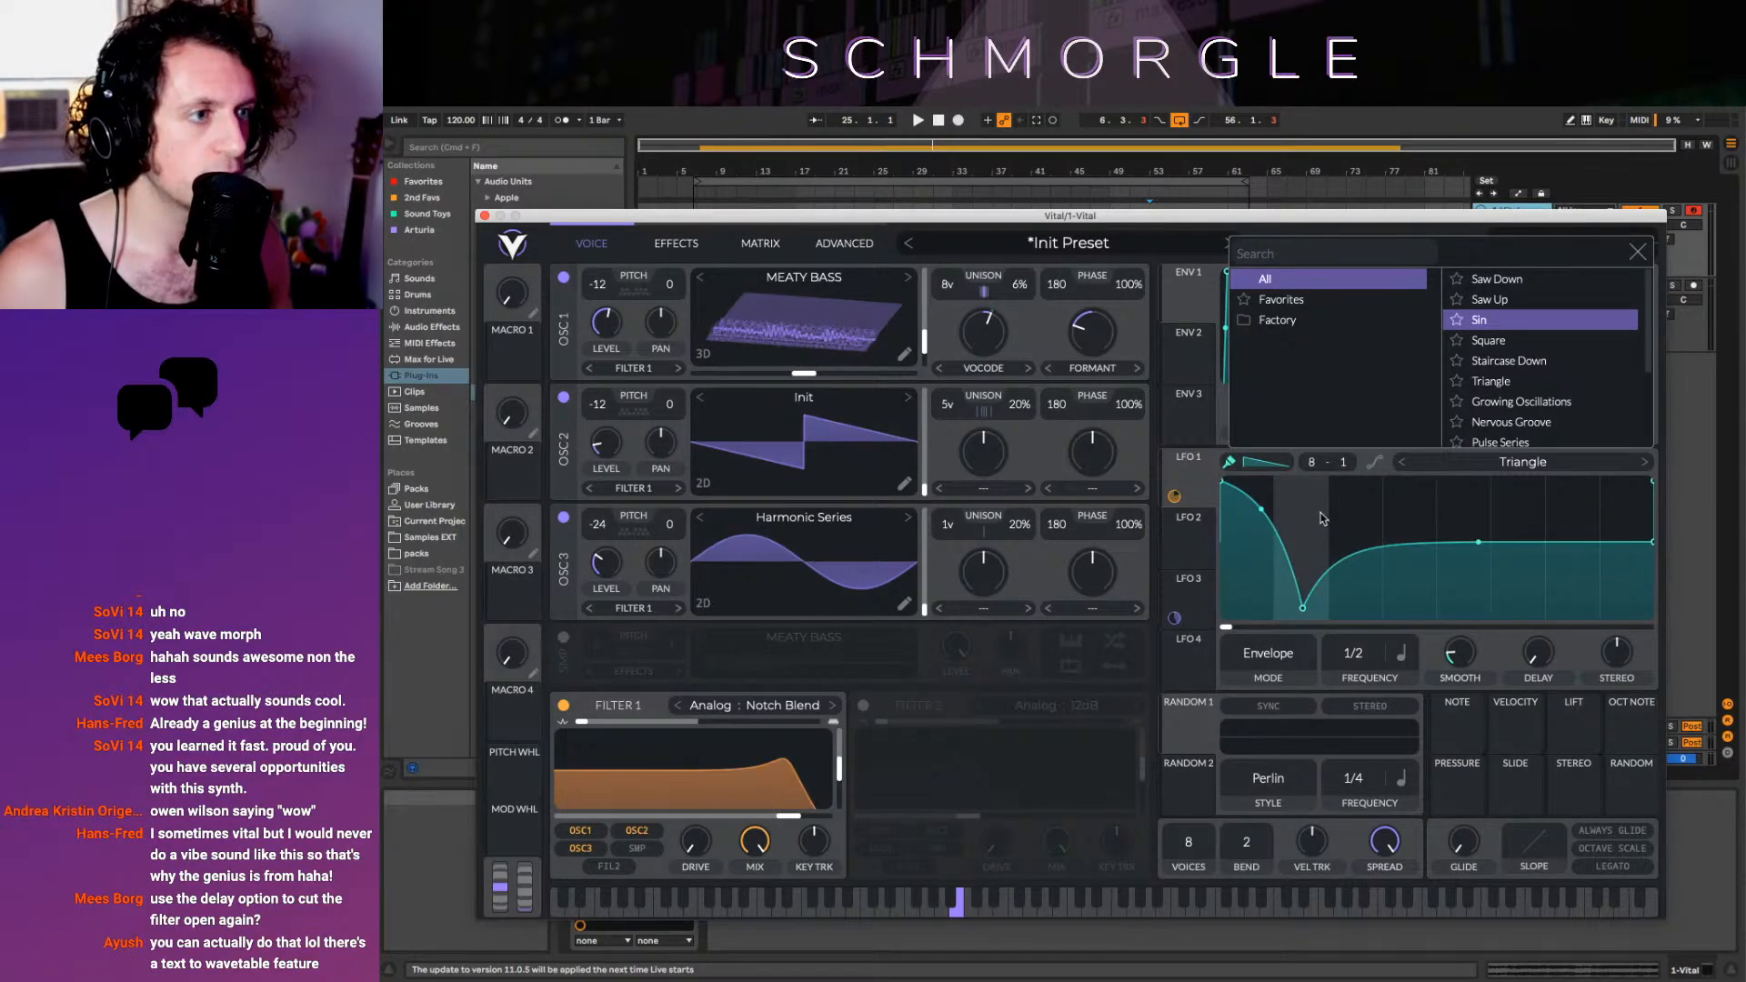
pyautogui.click(1369, 546)
pyautogui.press('super')
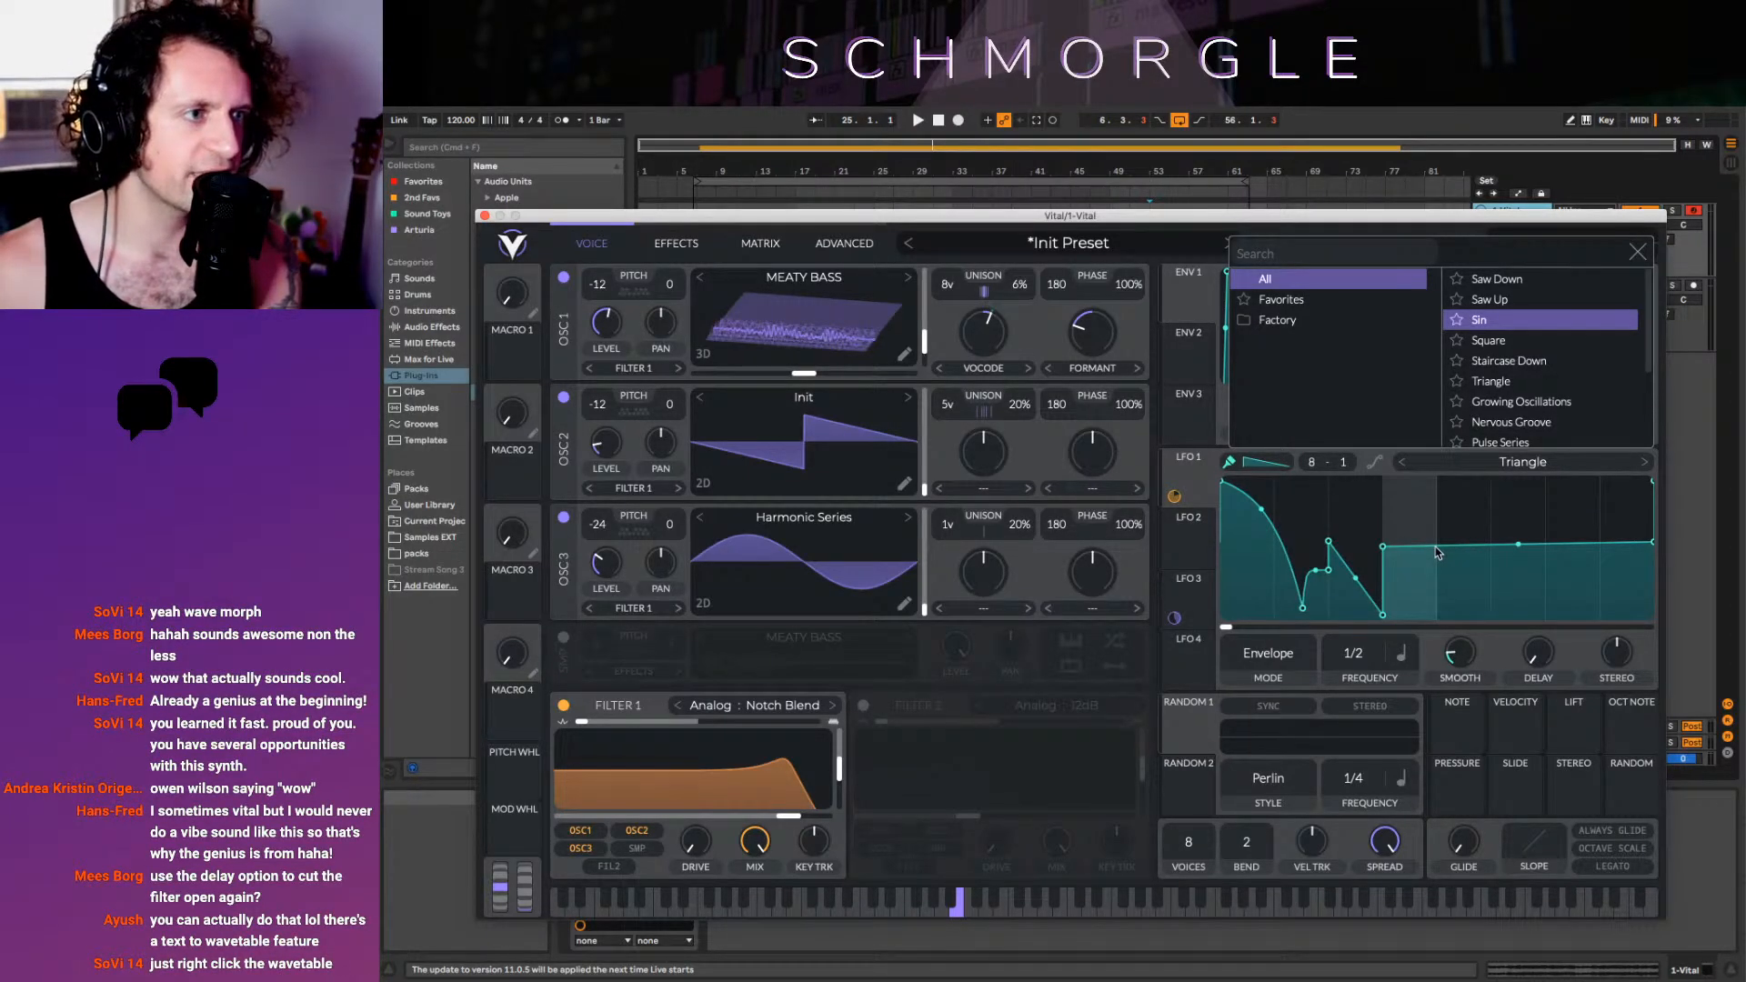
# Start playback and close the LFO shape browser
pyautogui.press('space')
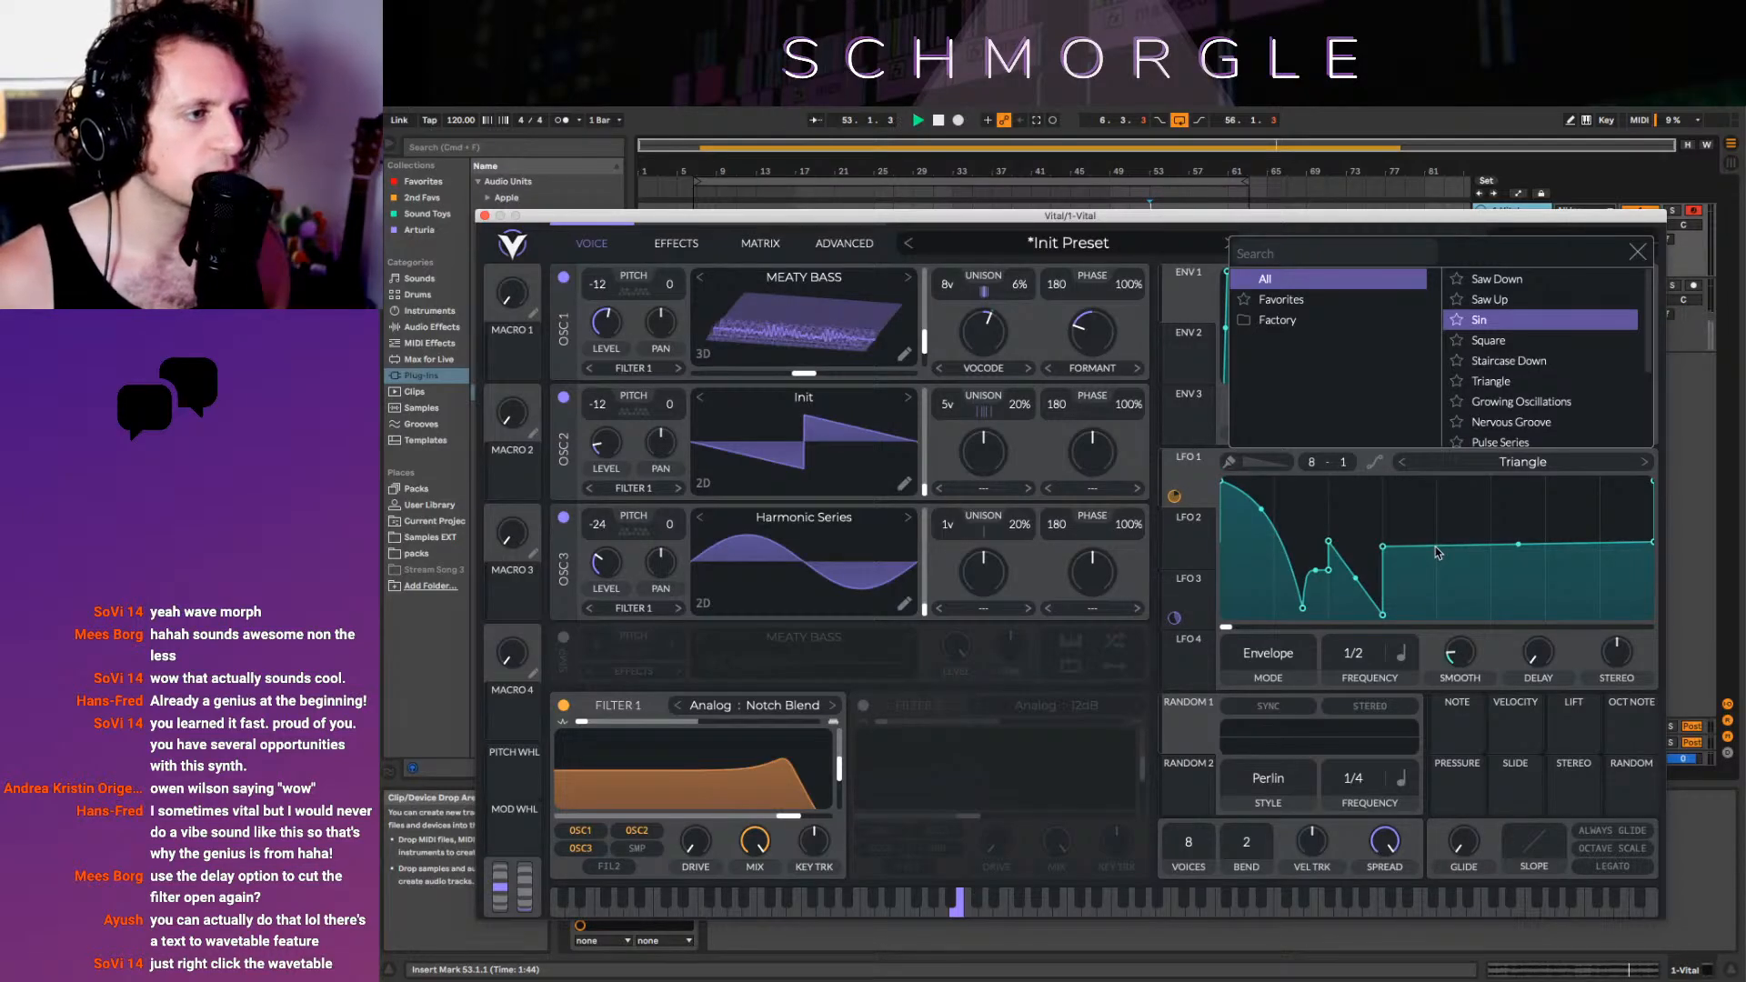
pyautogui.click(1206, 550)
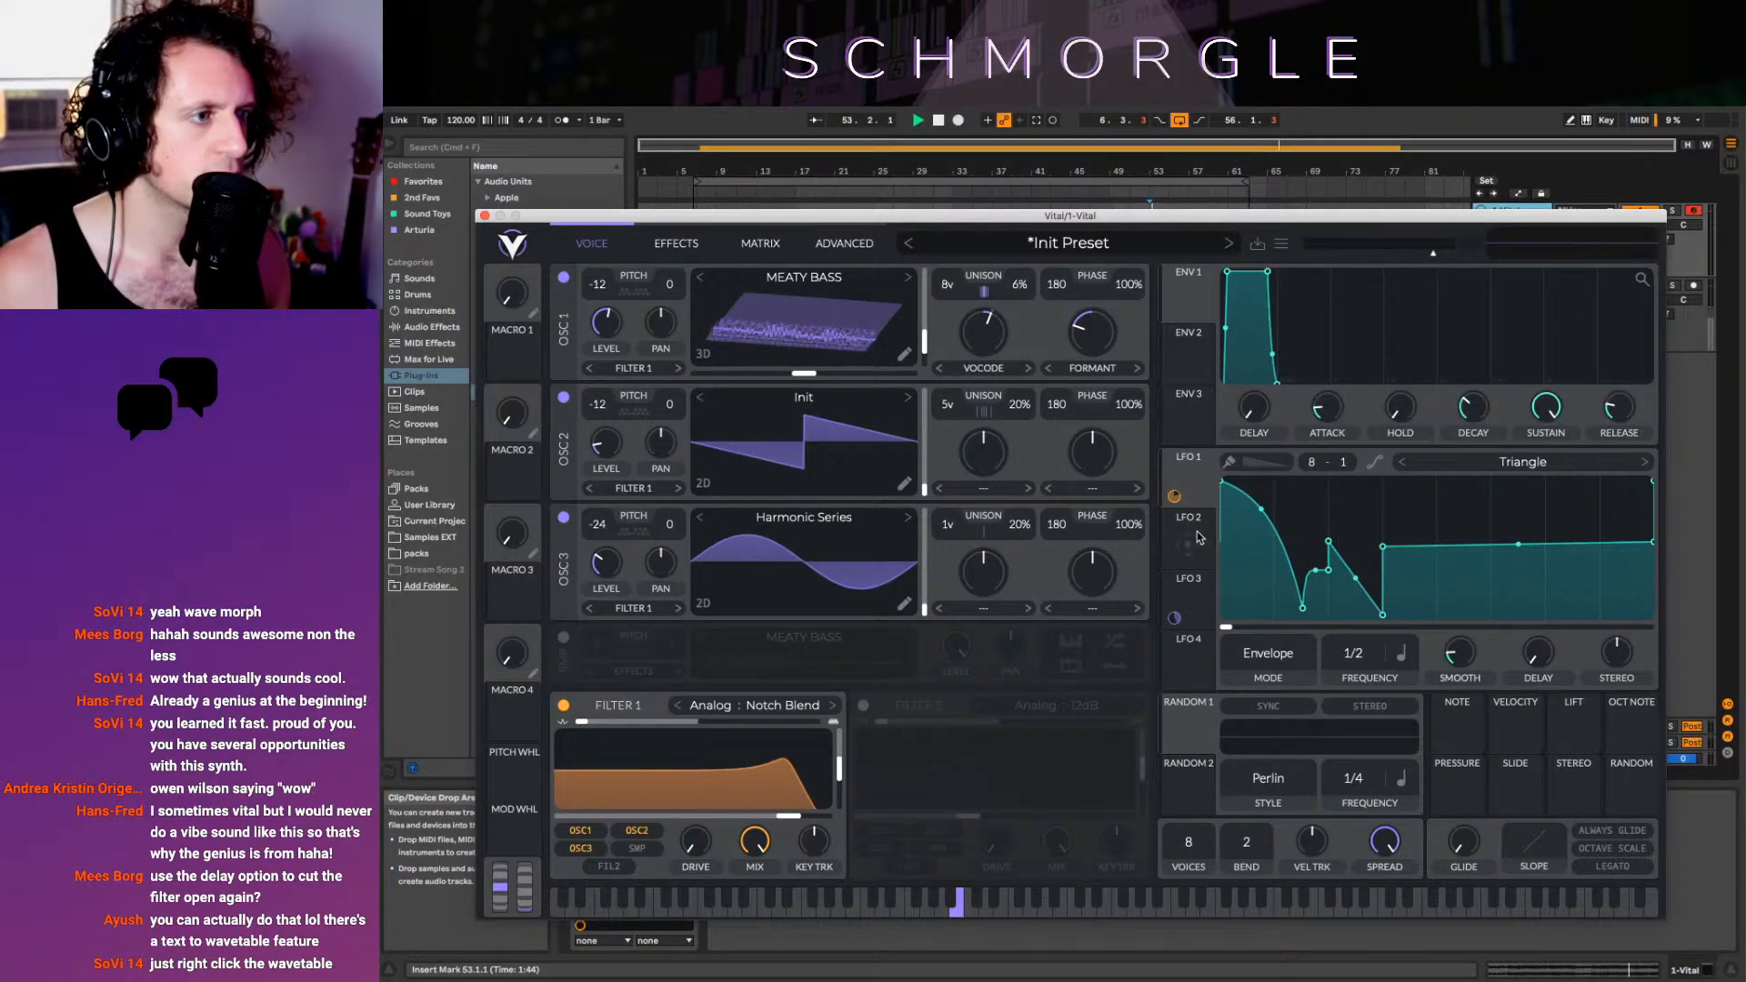
pyautogui.click(1186, 492)
pyautogui.click(1191, 547)
pyautogui.click(1183, 494)
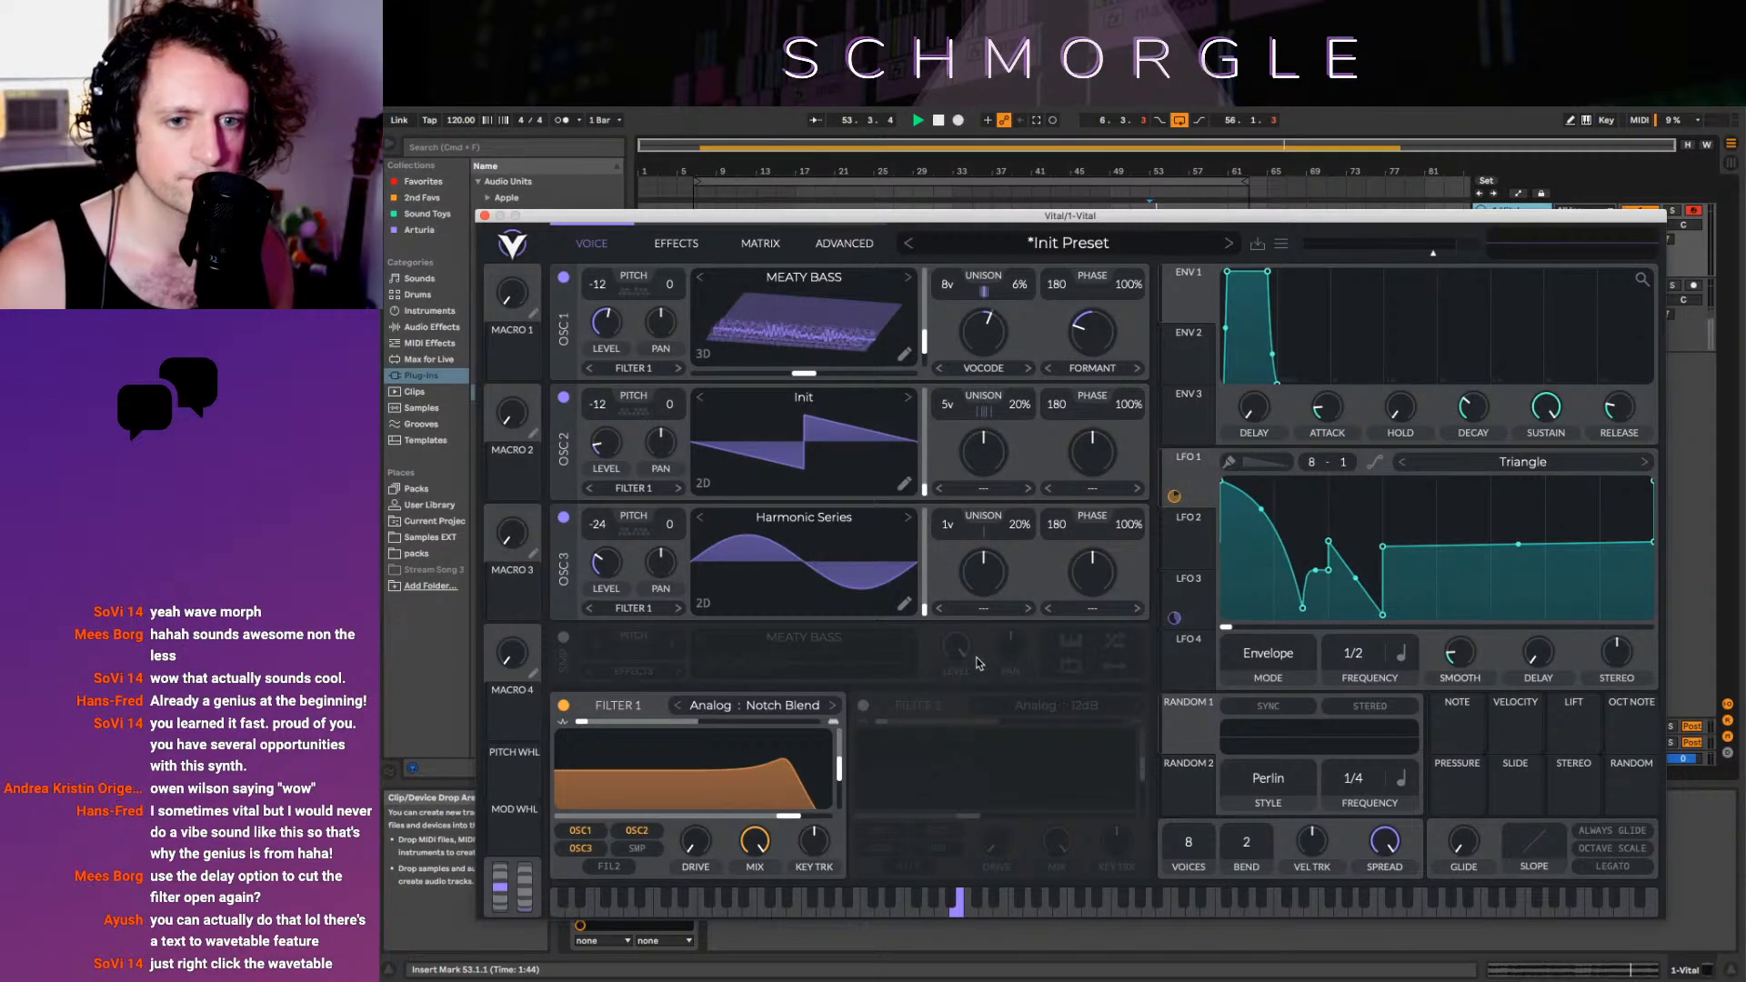
pyautogui.rightClick(1530, 493)
pyautogui.click(1492, 499)
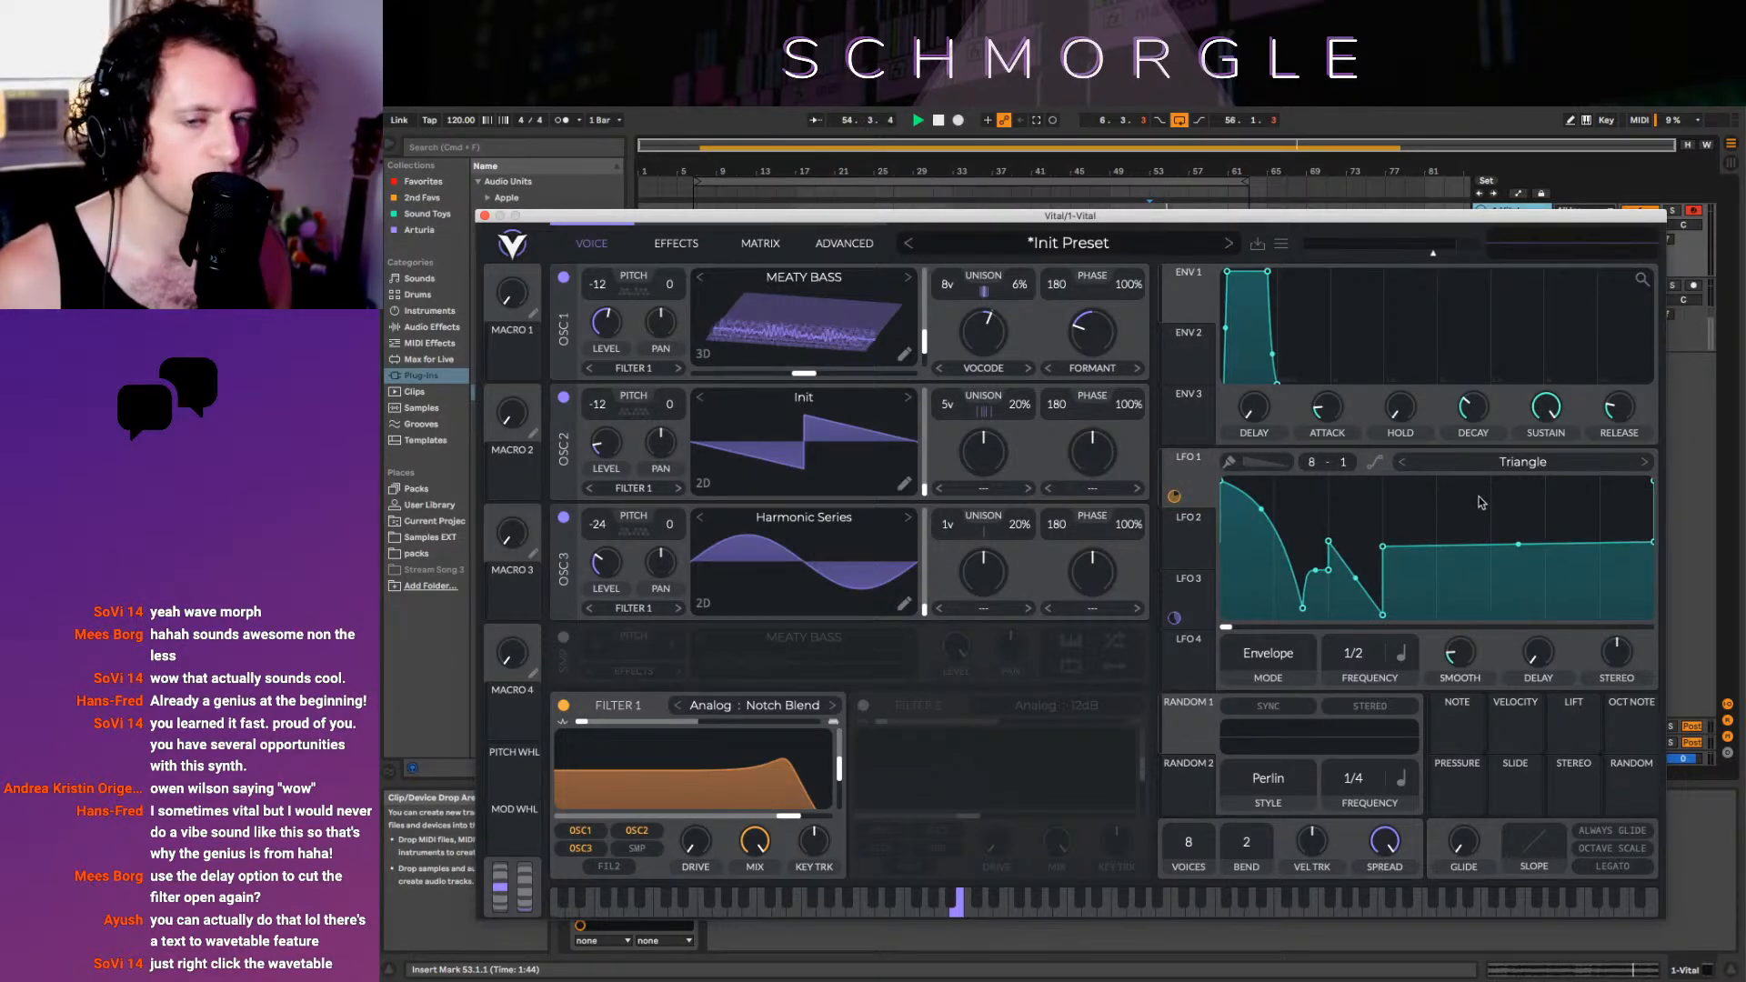
# Replace Oscillator 1's MEATY BASS wavetable with one generated from the text "wow"
pyautogui.rightClick(749, 332)
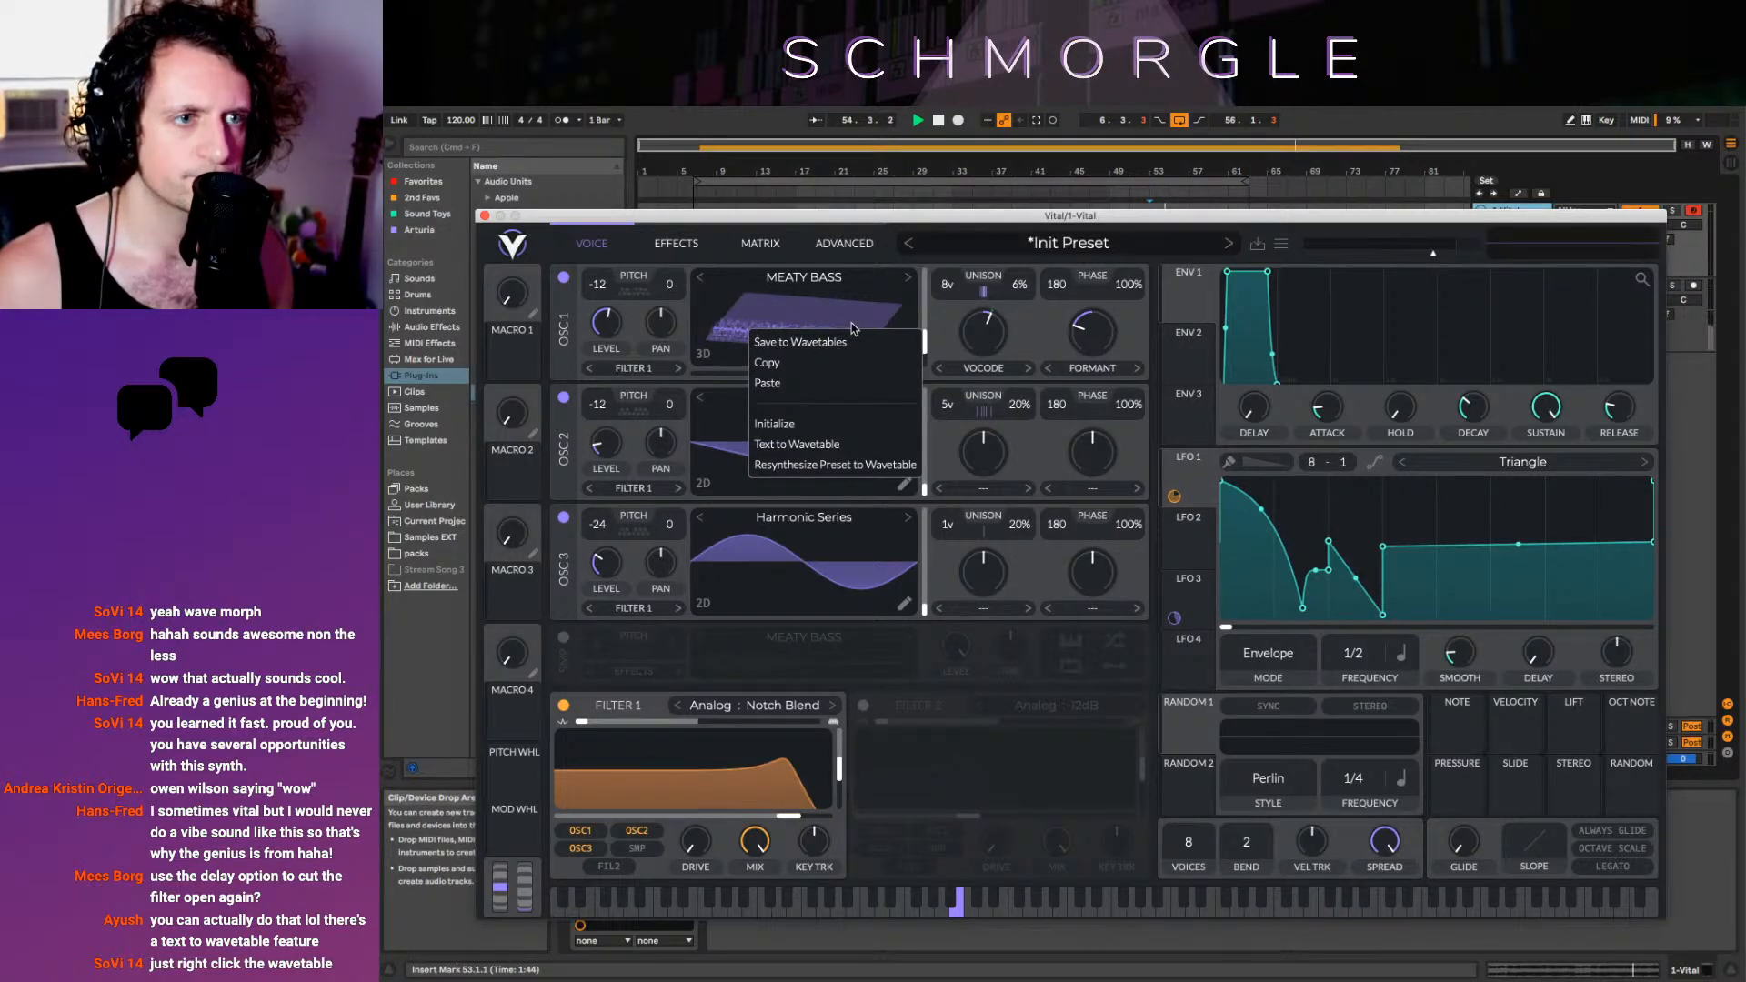
pyautogui.click(903, 449)
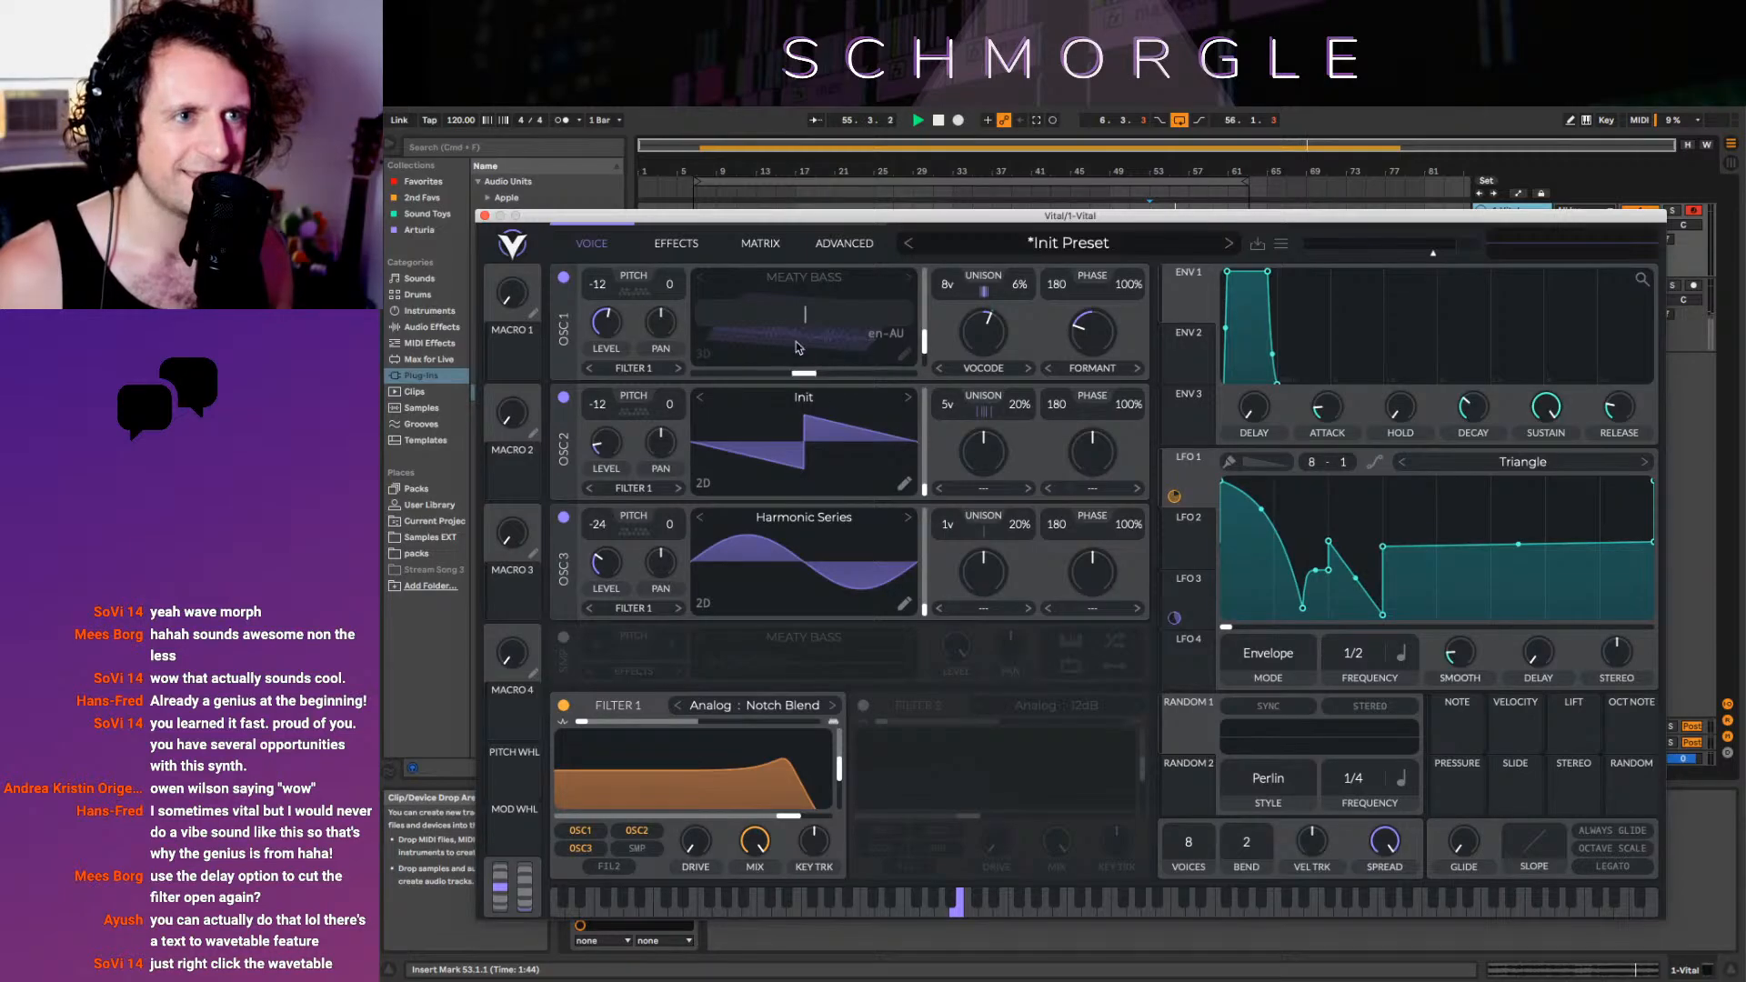
pyautogui.write('wow')
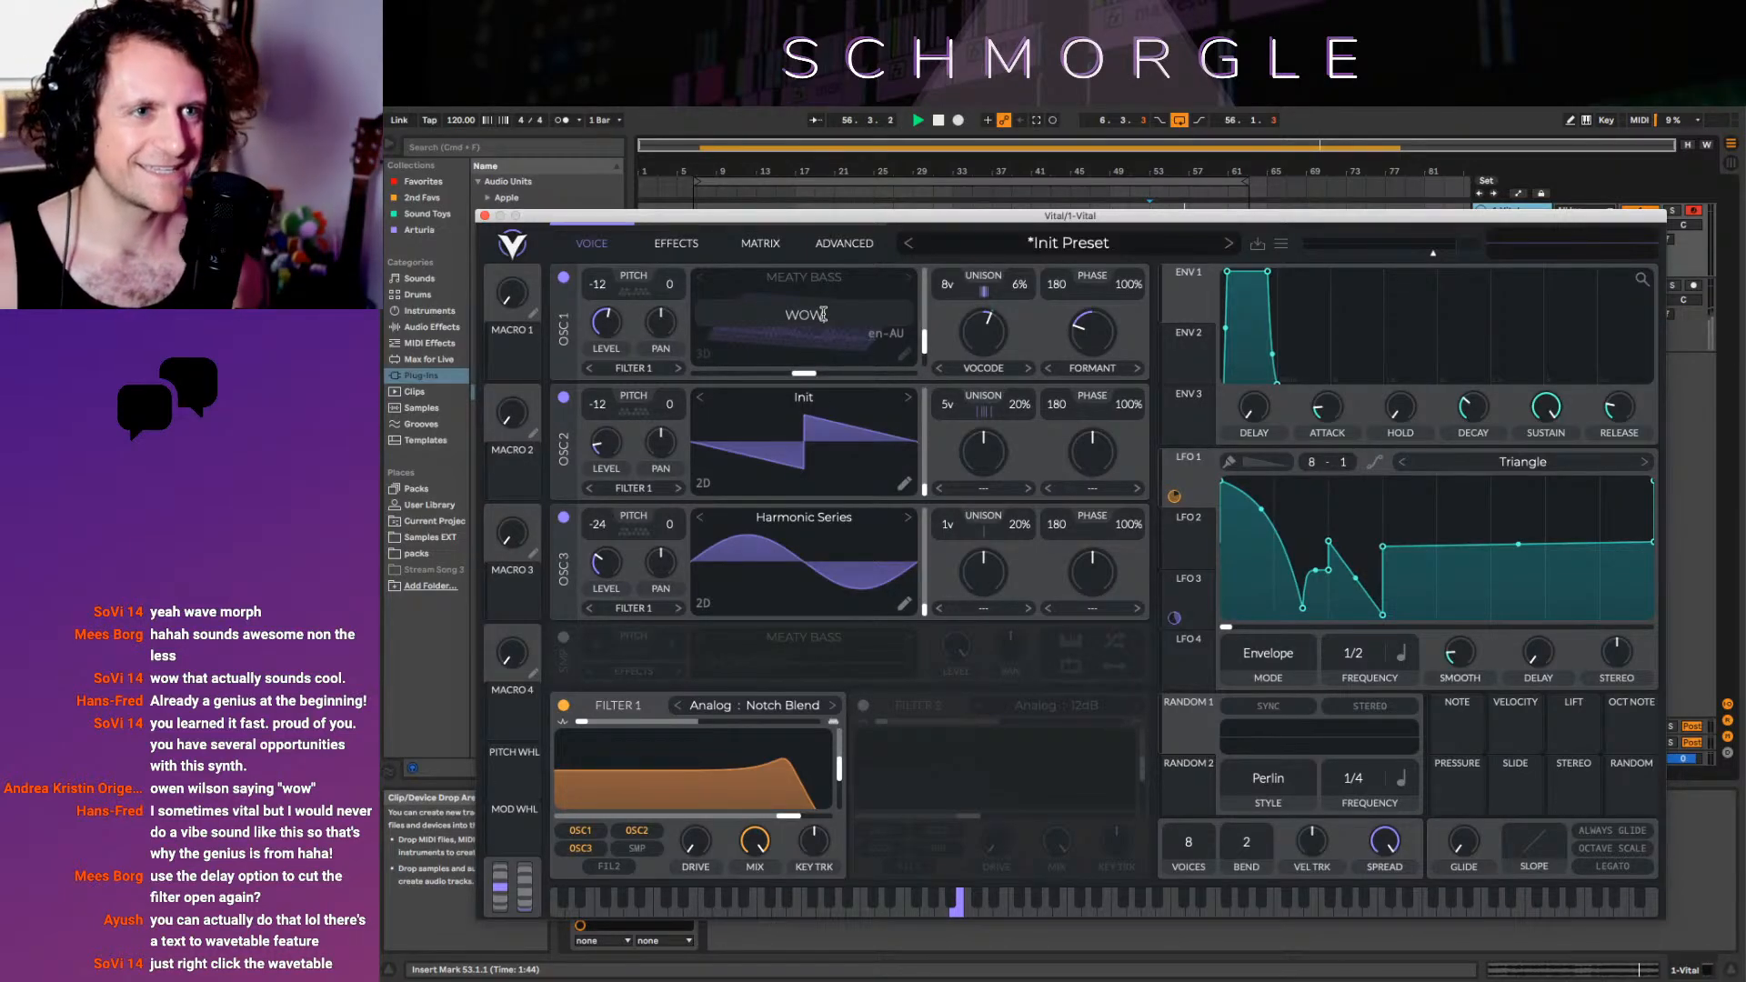
pyautogui.press('Return')
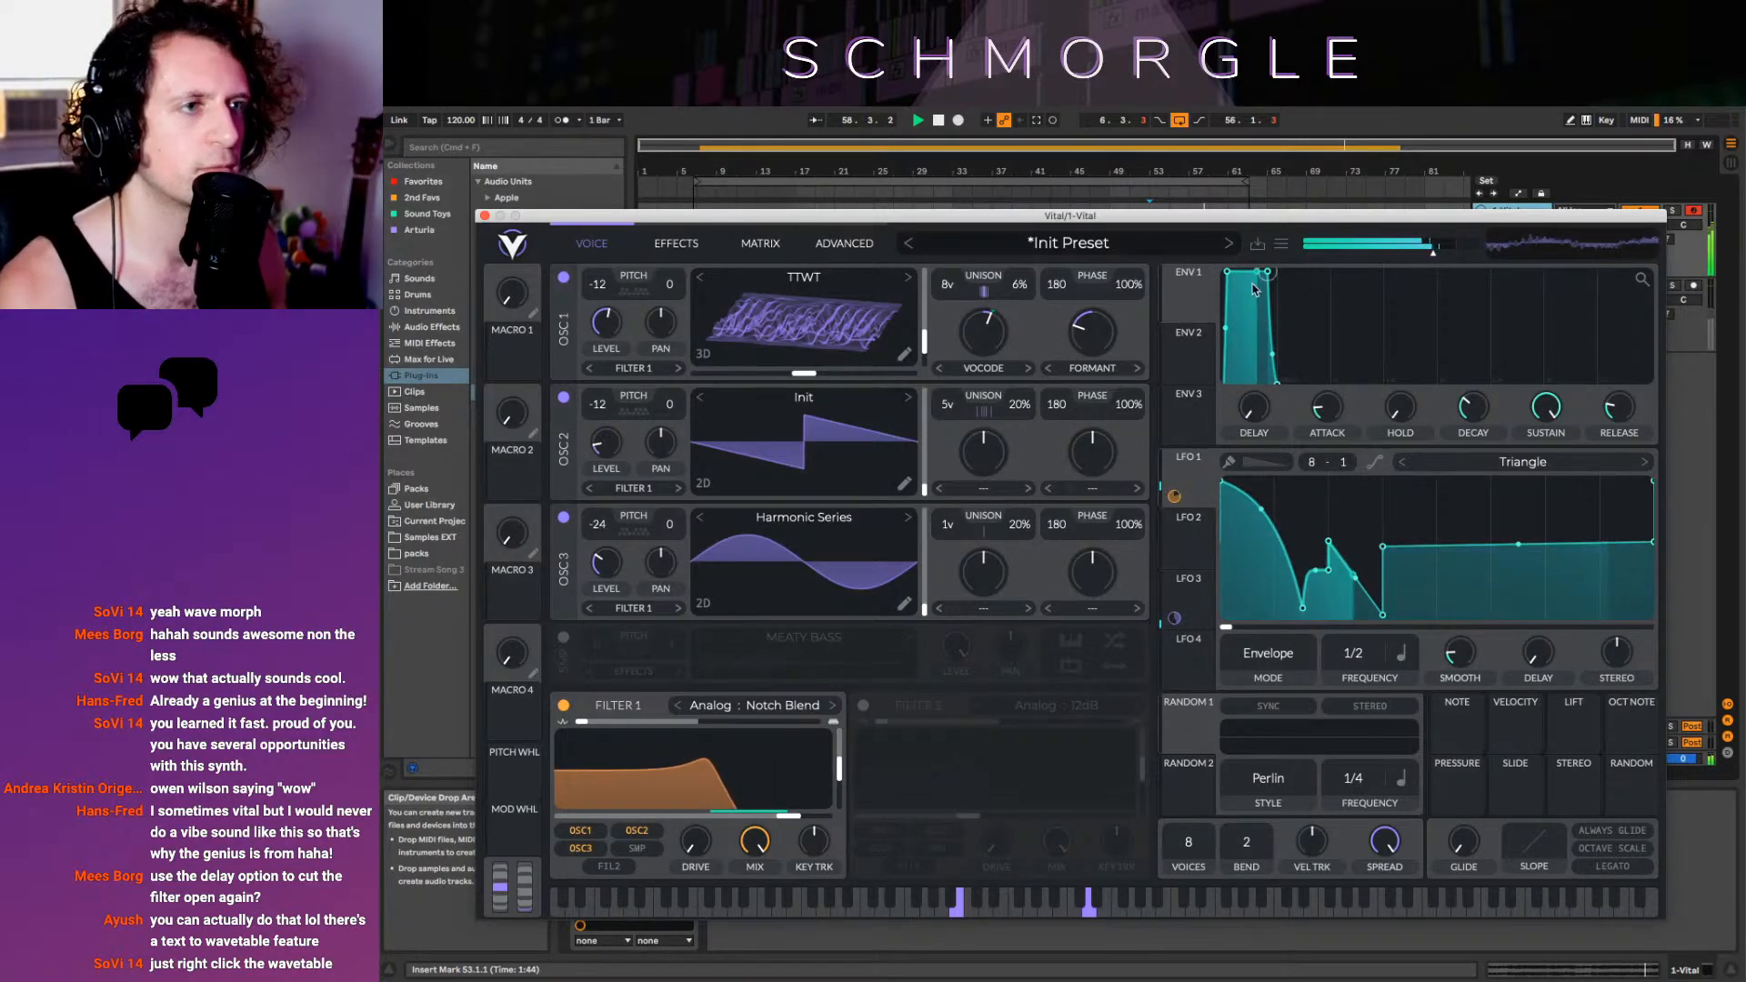
# Initialize the preset and generate Oscillator 1's wavetable from the text "wow", displayed in 3D
pyautogui.click(1282, 245)
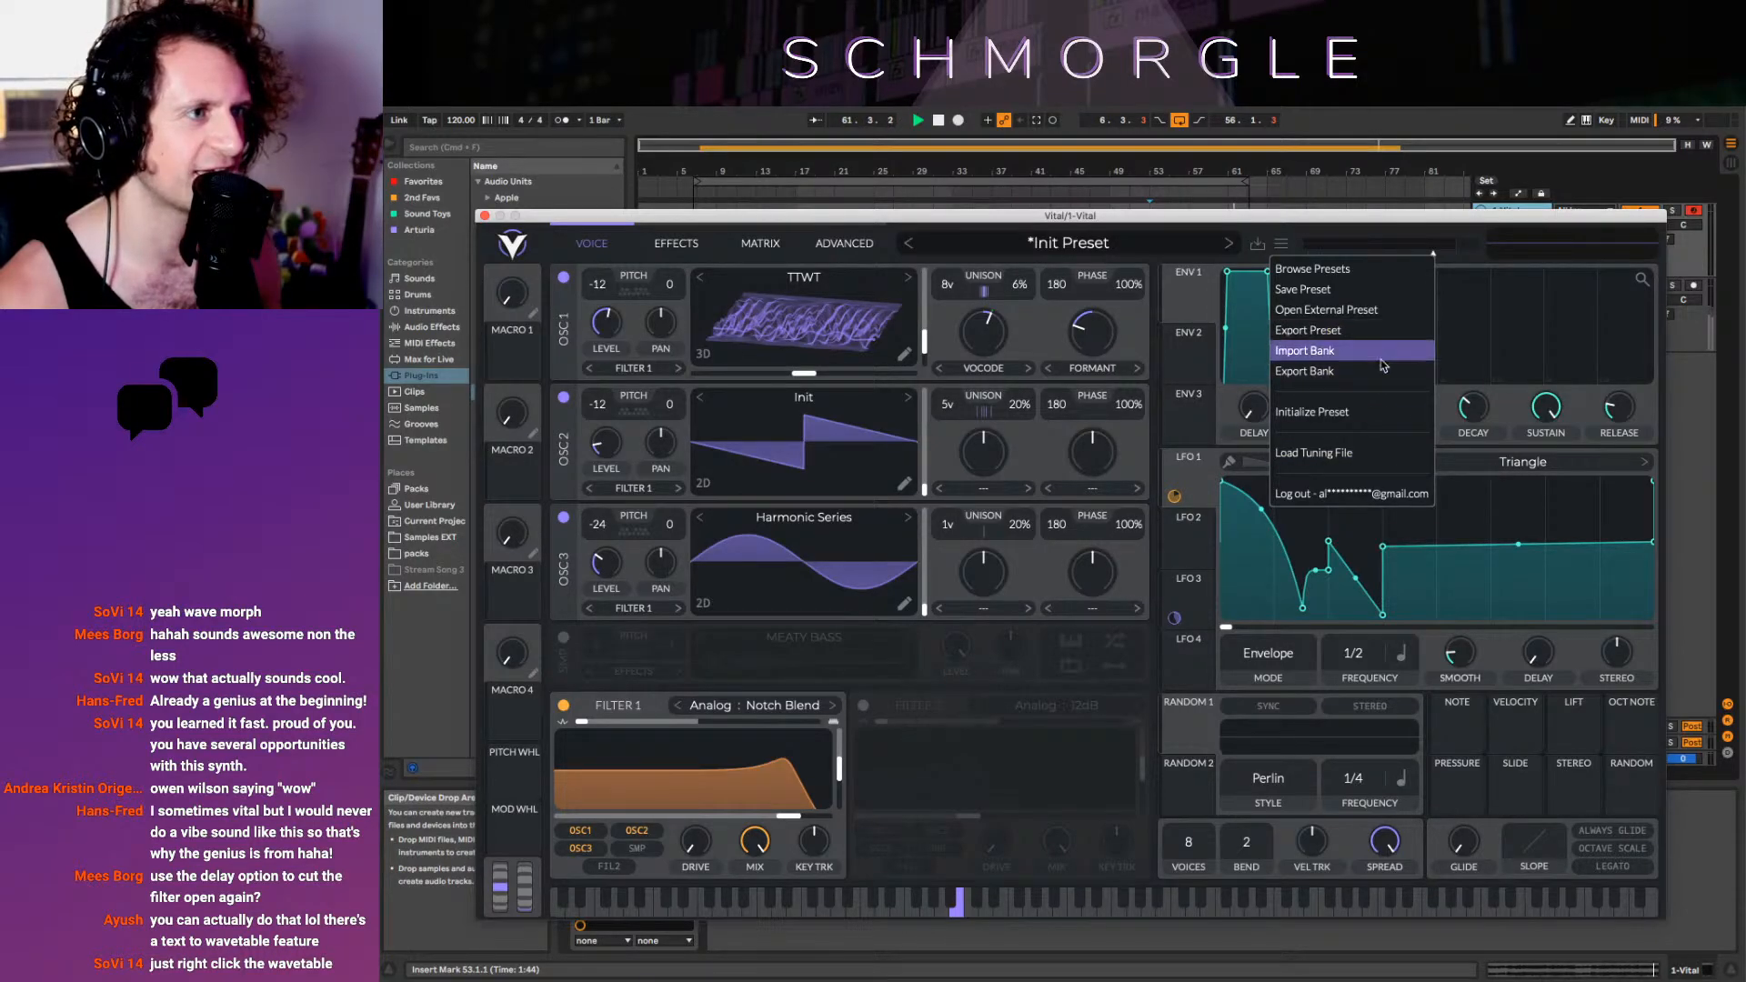
pyautogui.click(1351, 414)
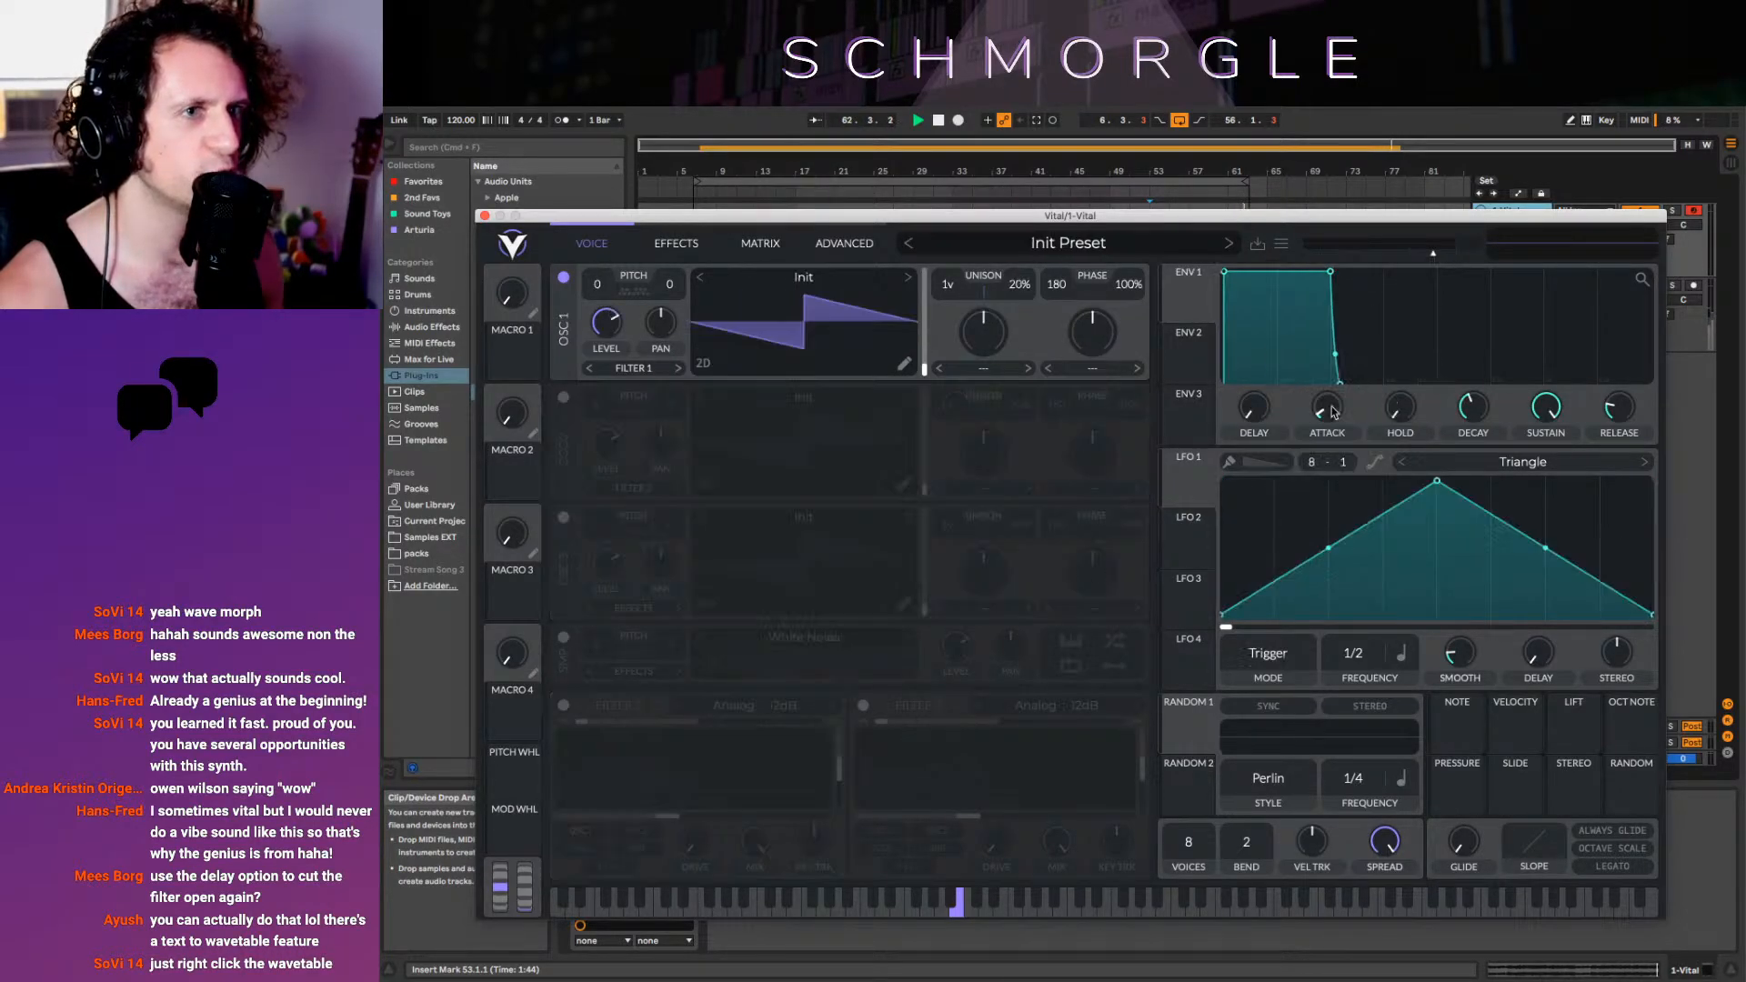
pyautogui.rightClick(816, 305)
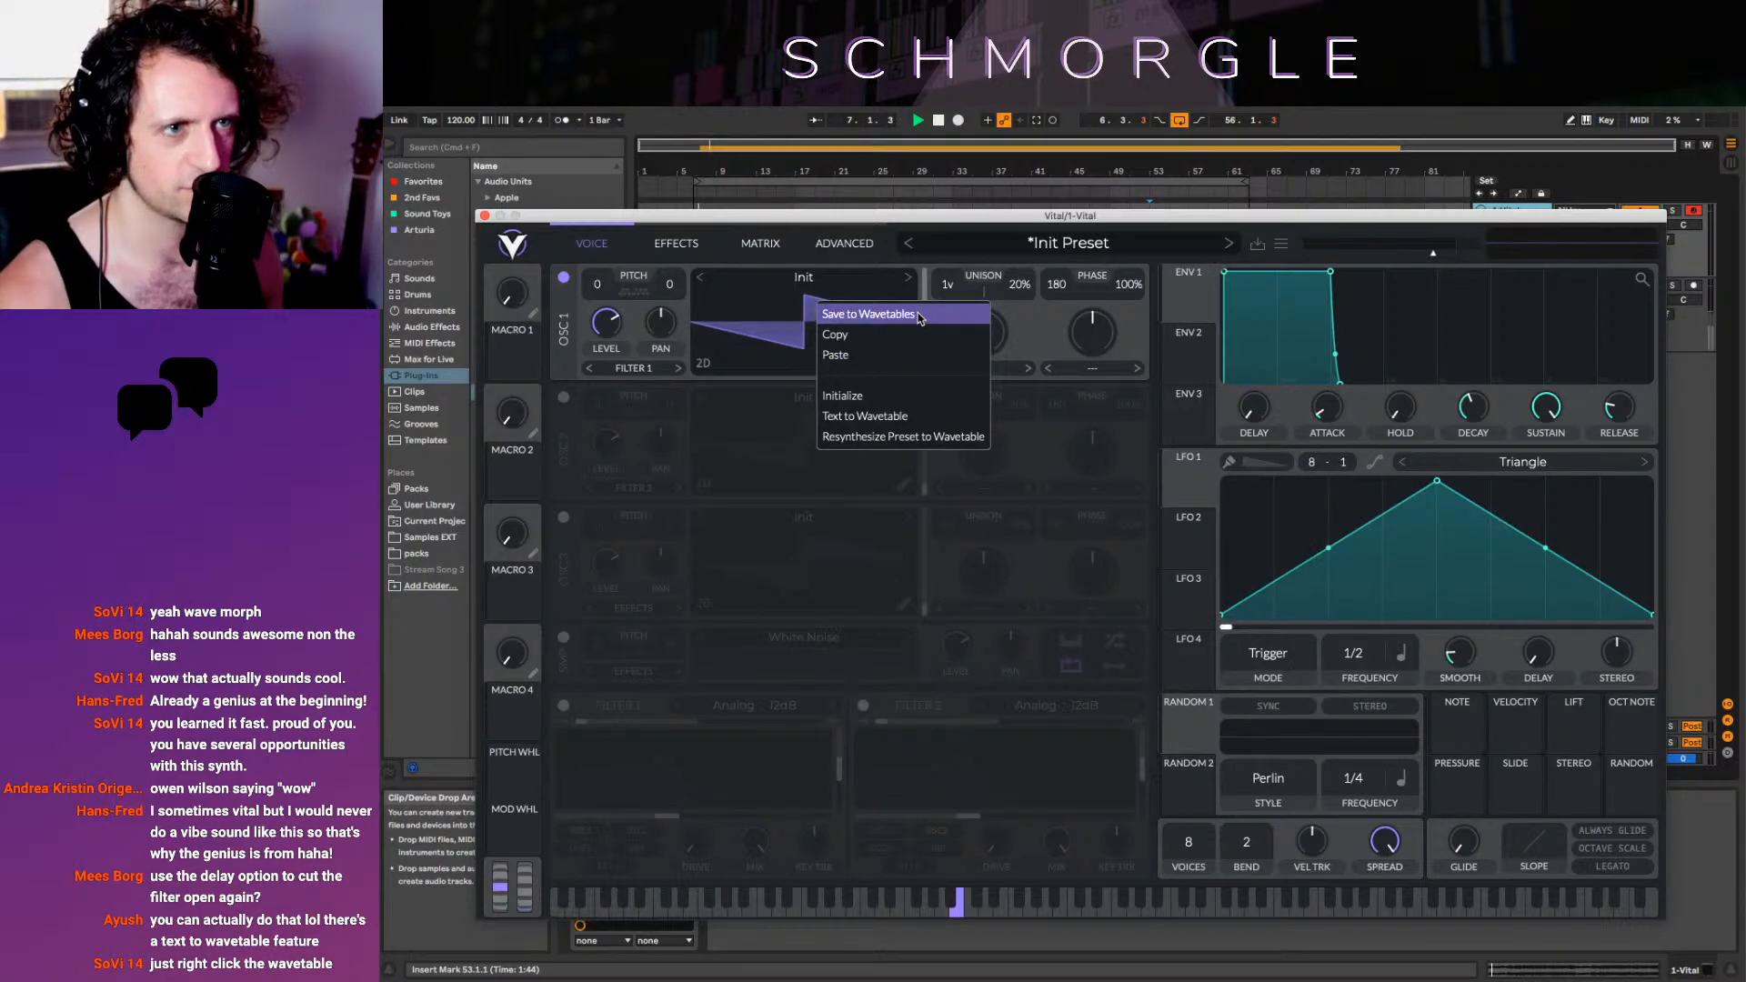
pyautogui.click(915, 417)
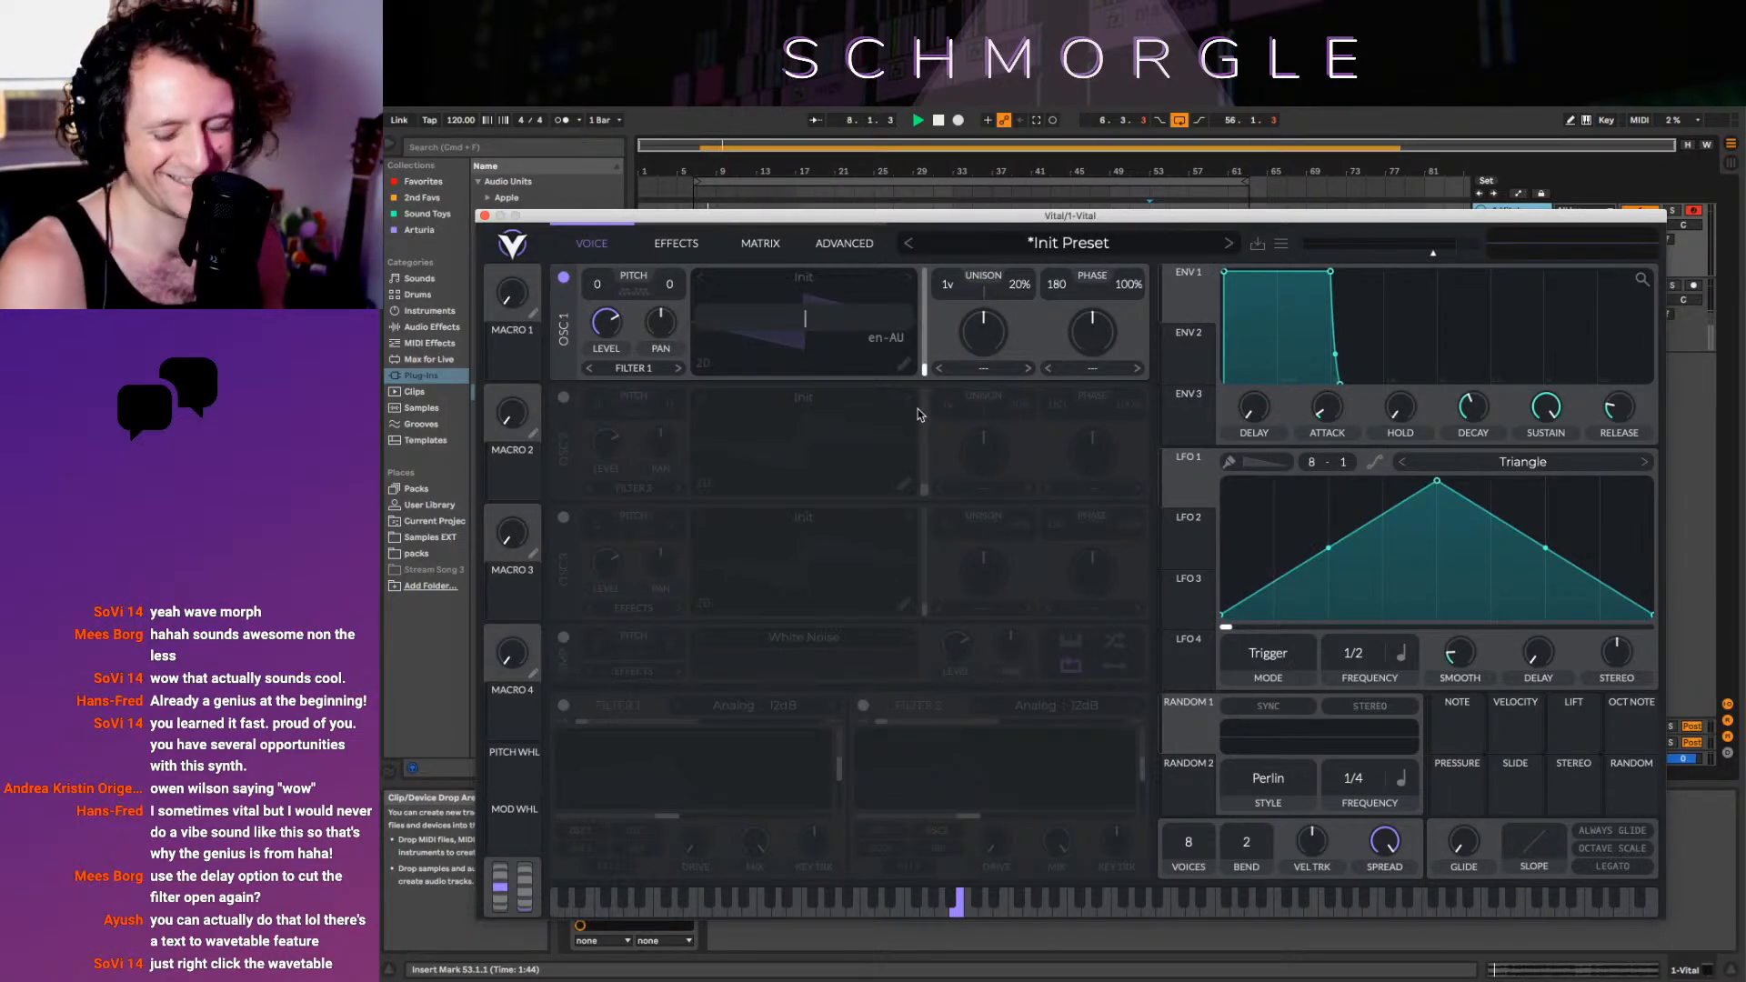
pyautogui.write('wow')
pyautogui.press('Return')
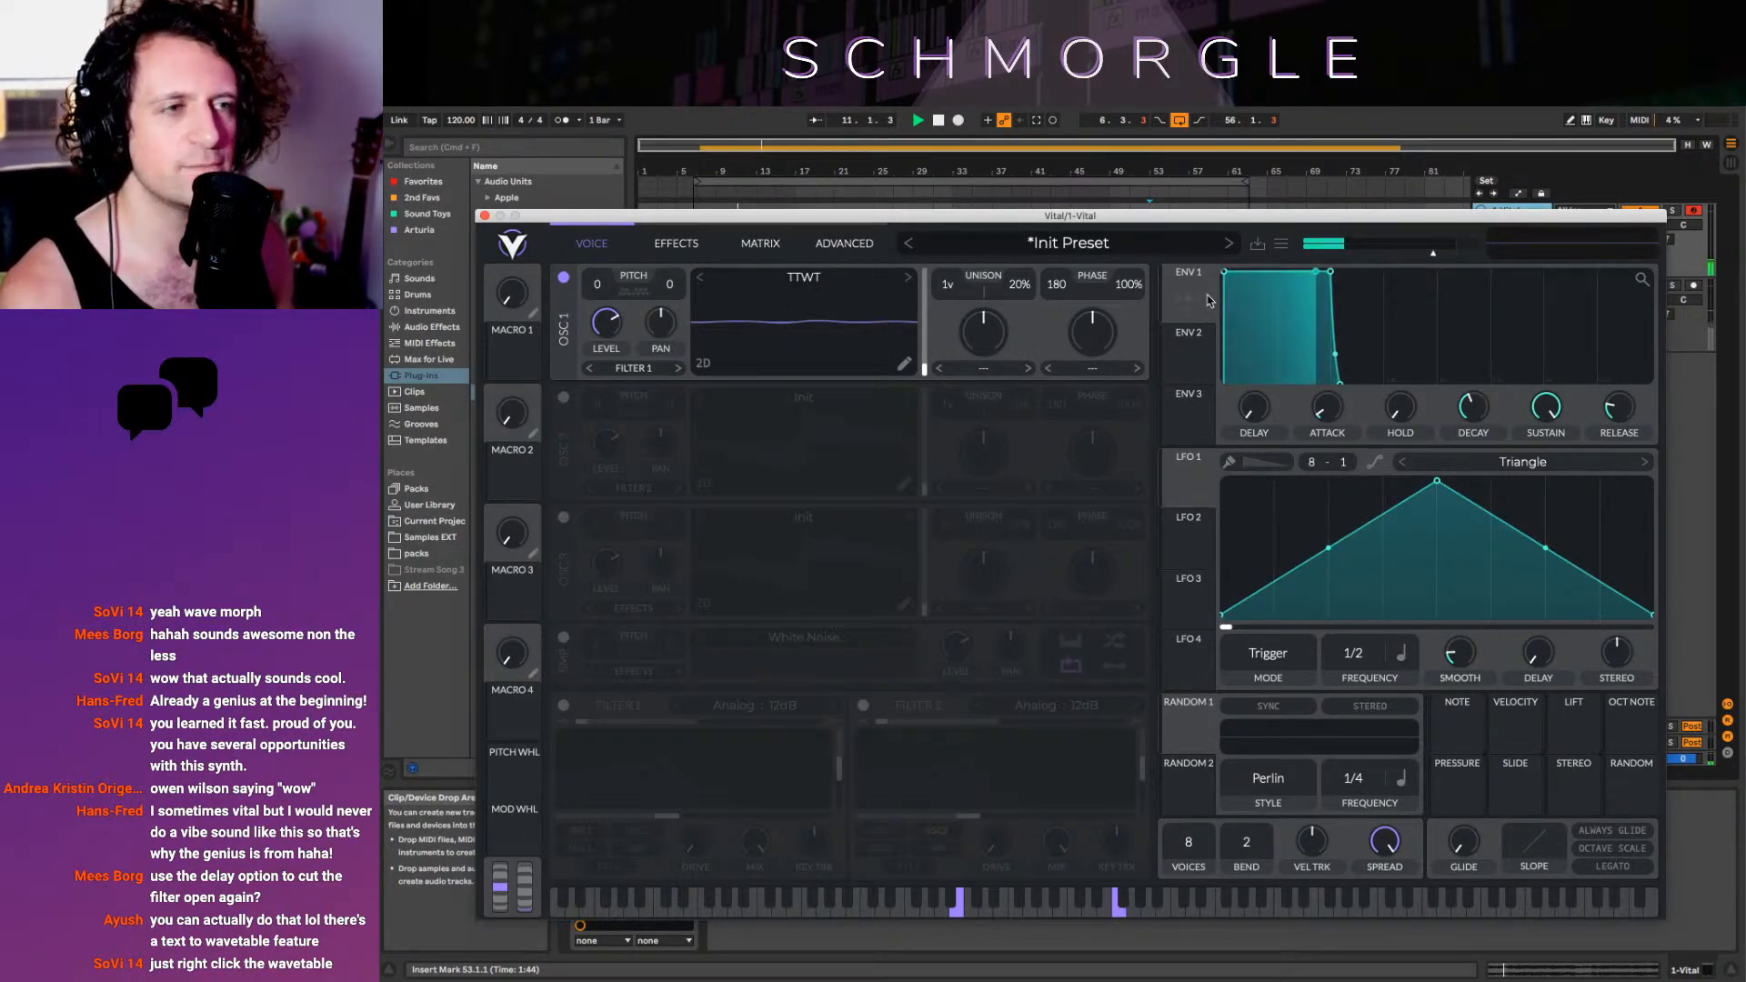
pyautogui.click(703, 366)
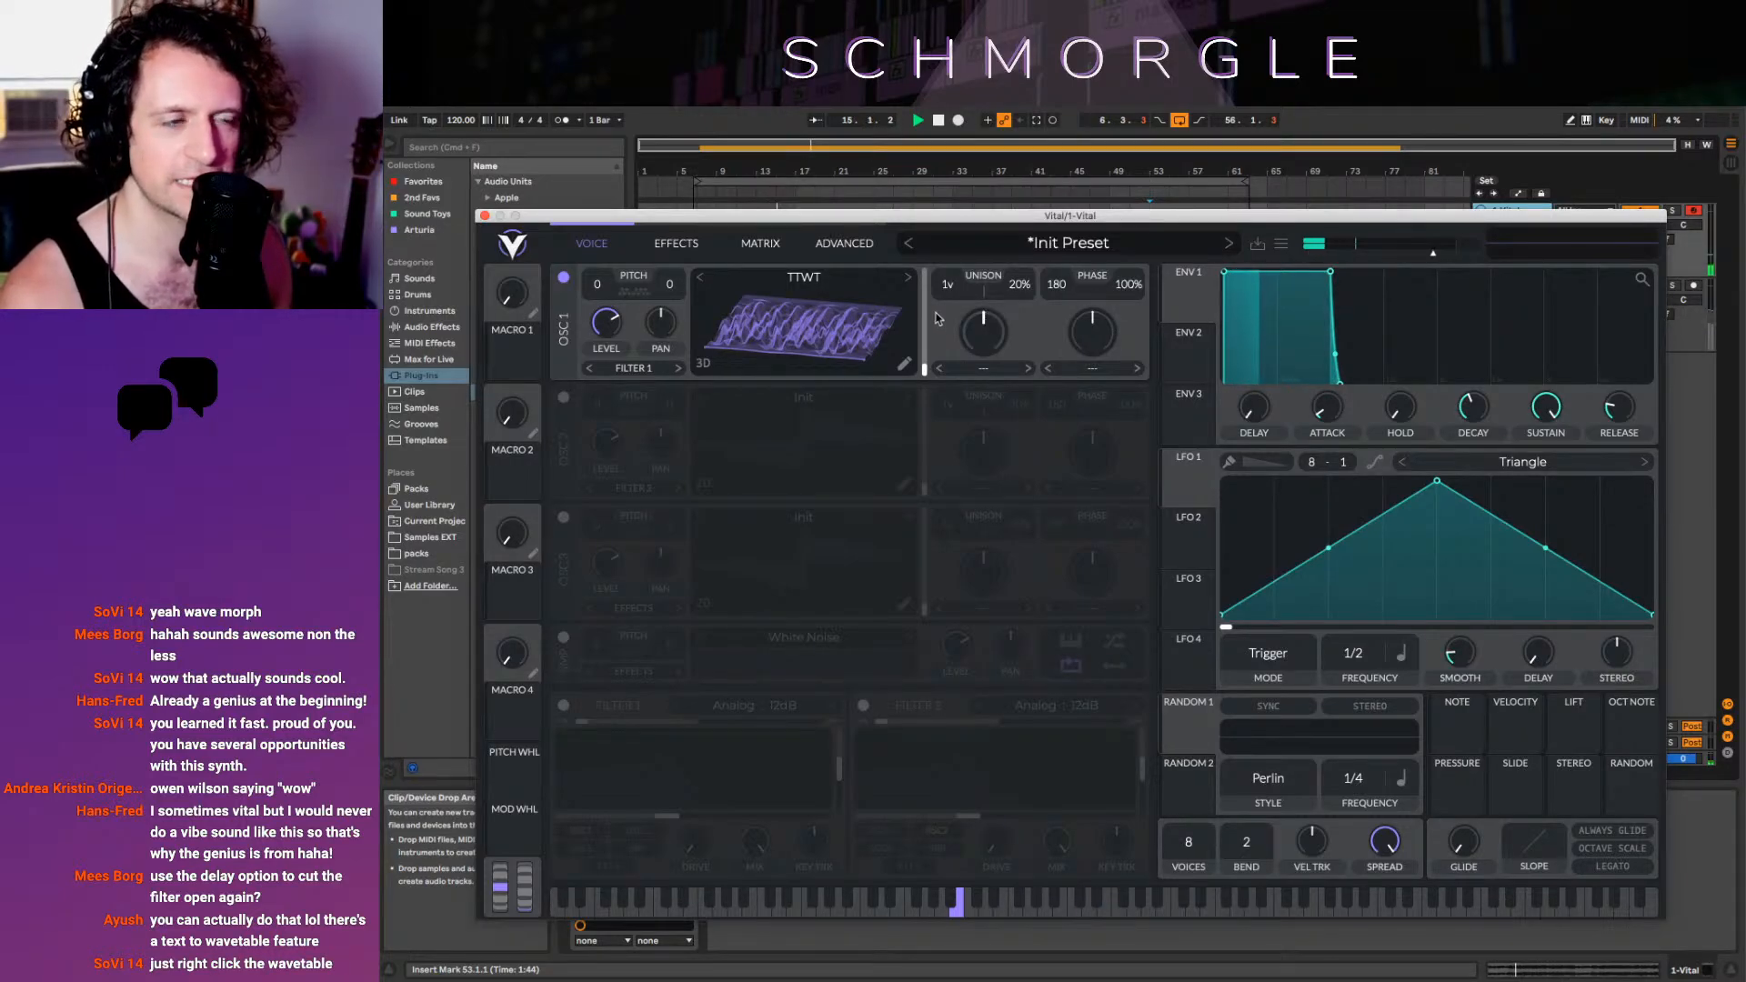
pyautogui.moveTo(602, 319)
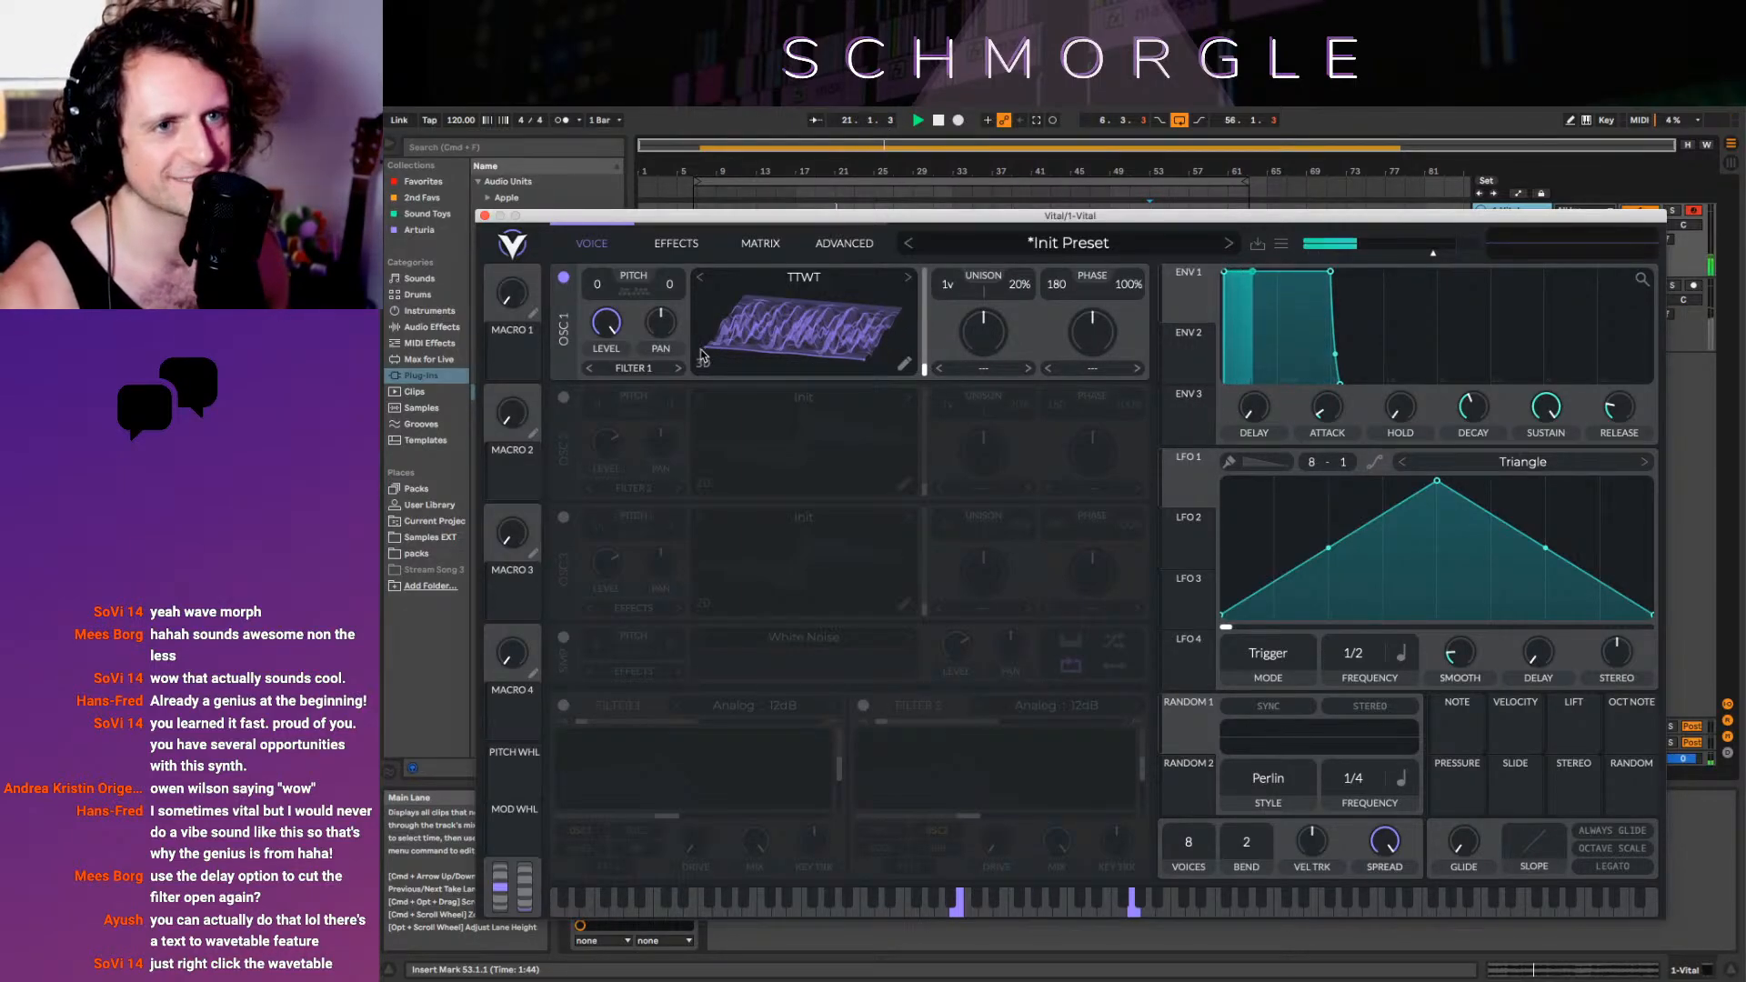
# Regenerate Oscillator 1's wavetable from the text "wow" and move its frame position to about the middle
pyautogui.rightClick(812, 326)
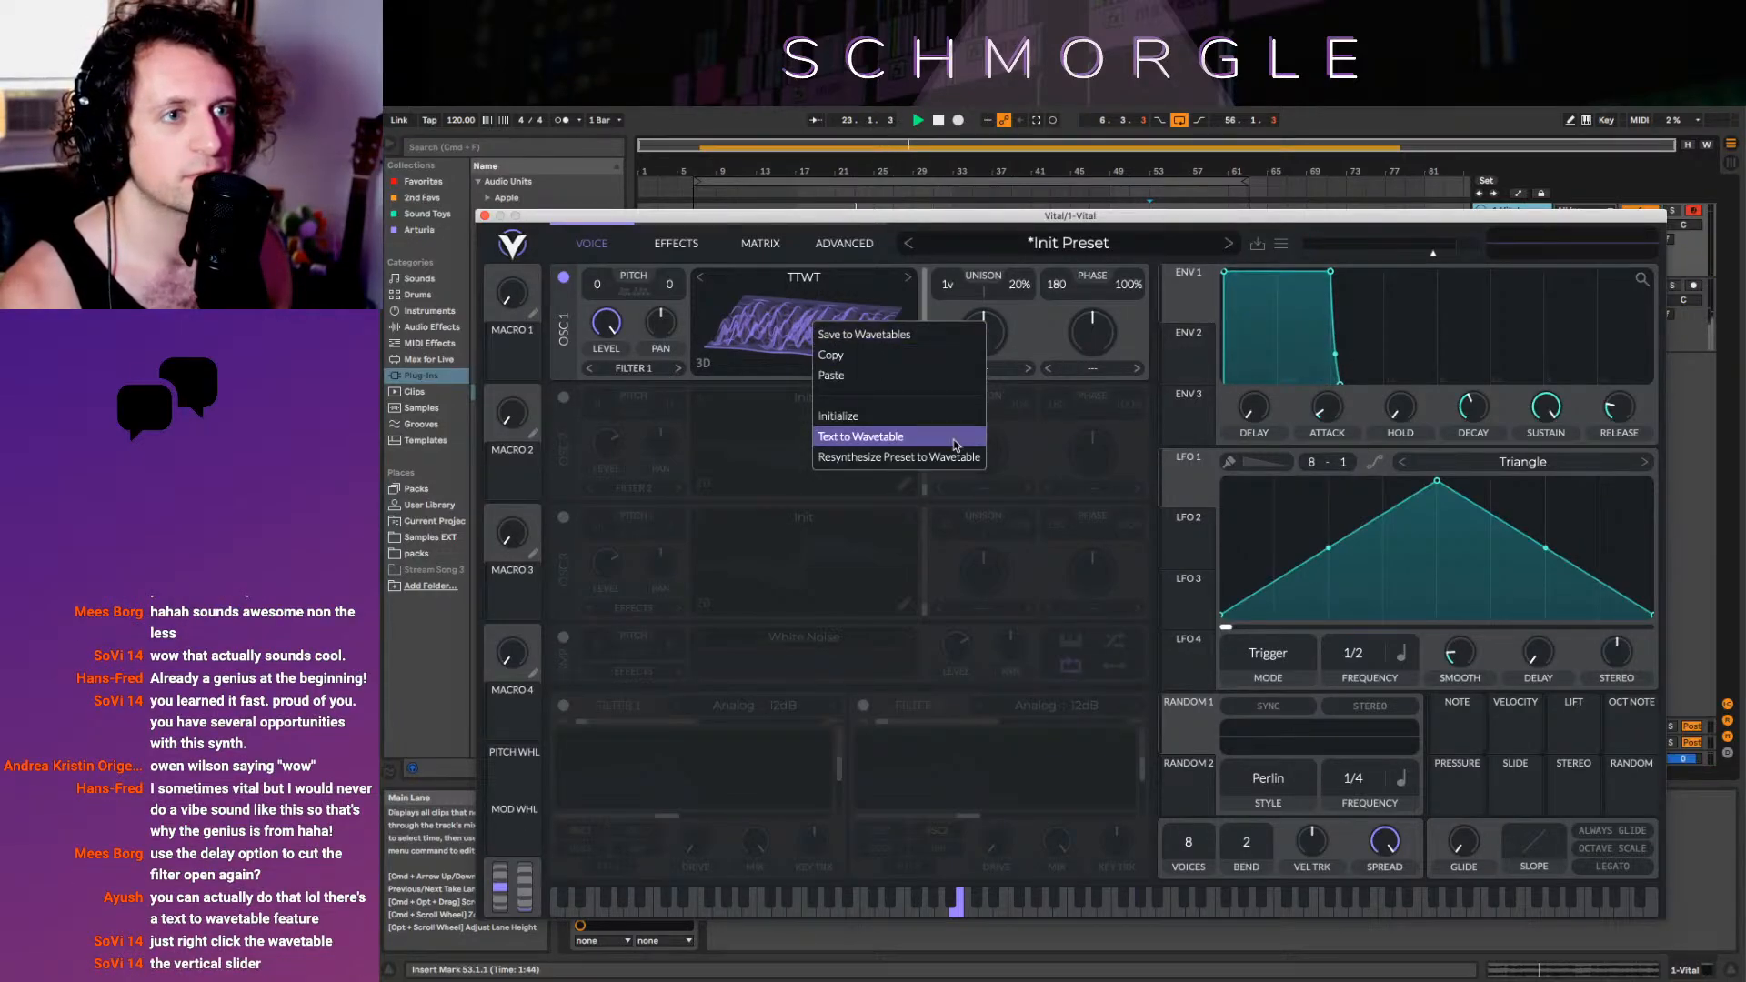
pyautogui.click(942, 440)
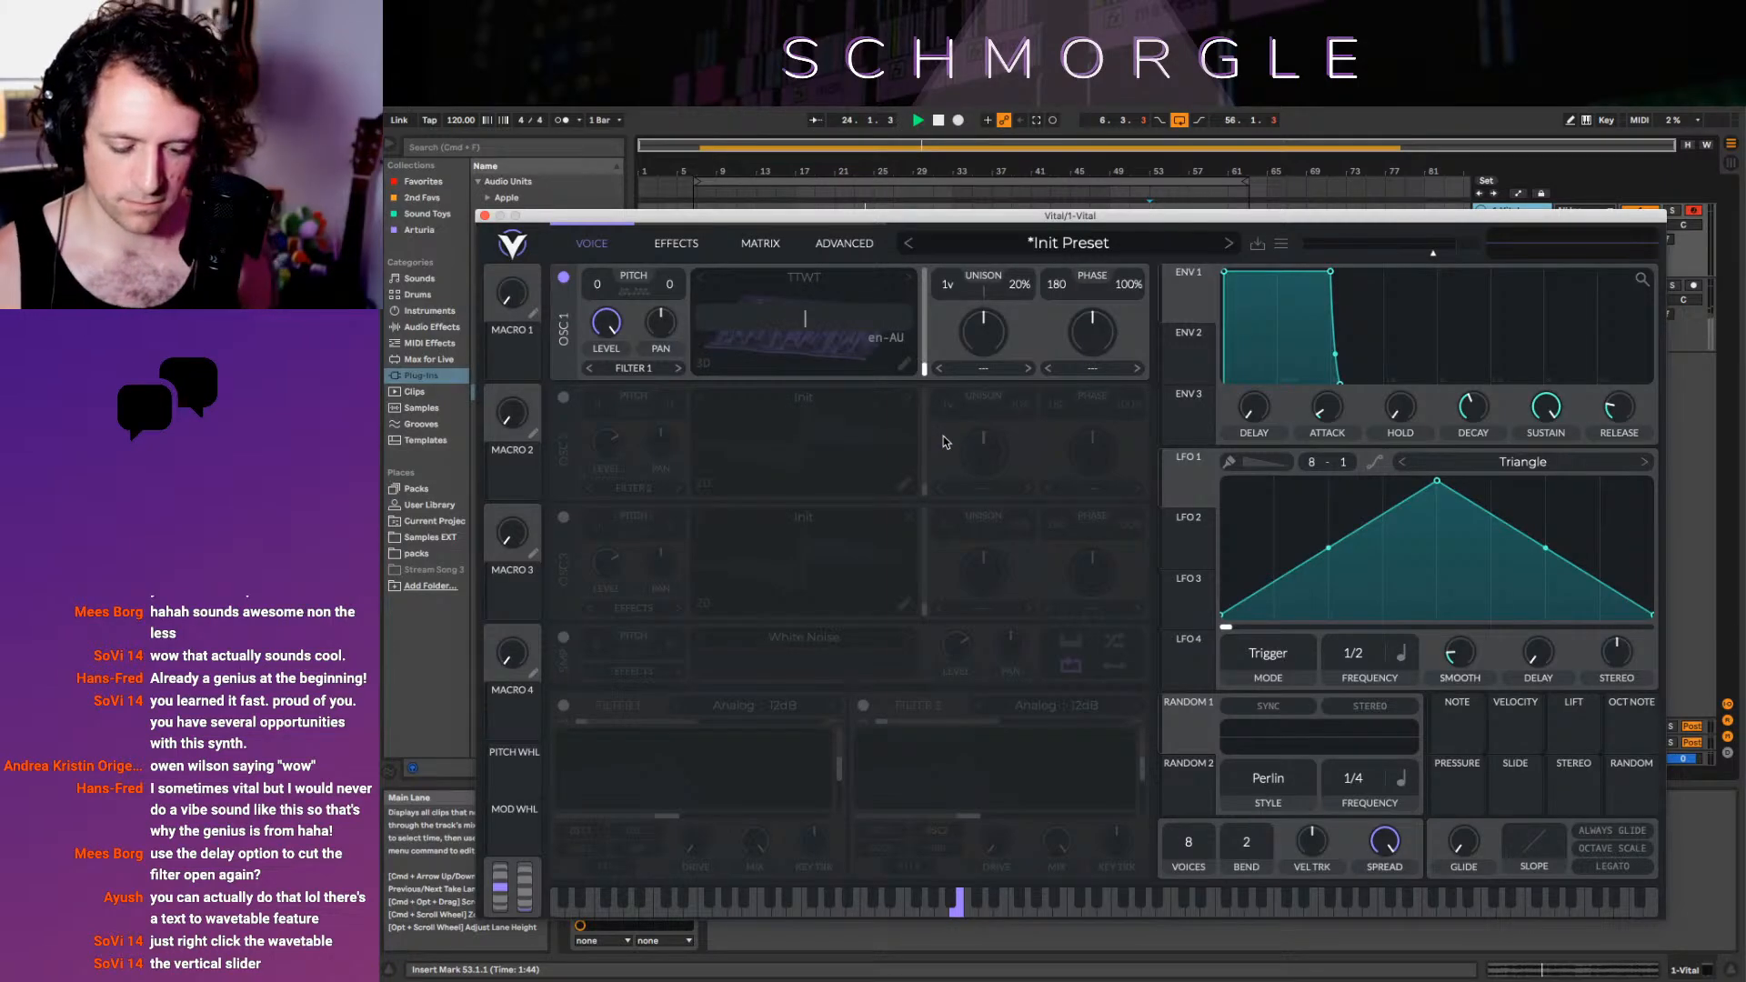
pyautogui.write('wow')
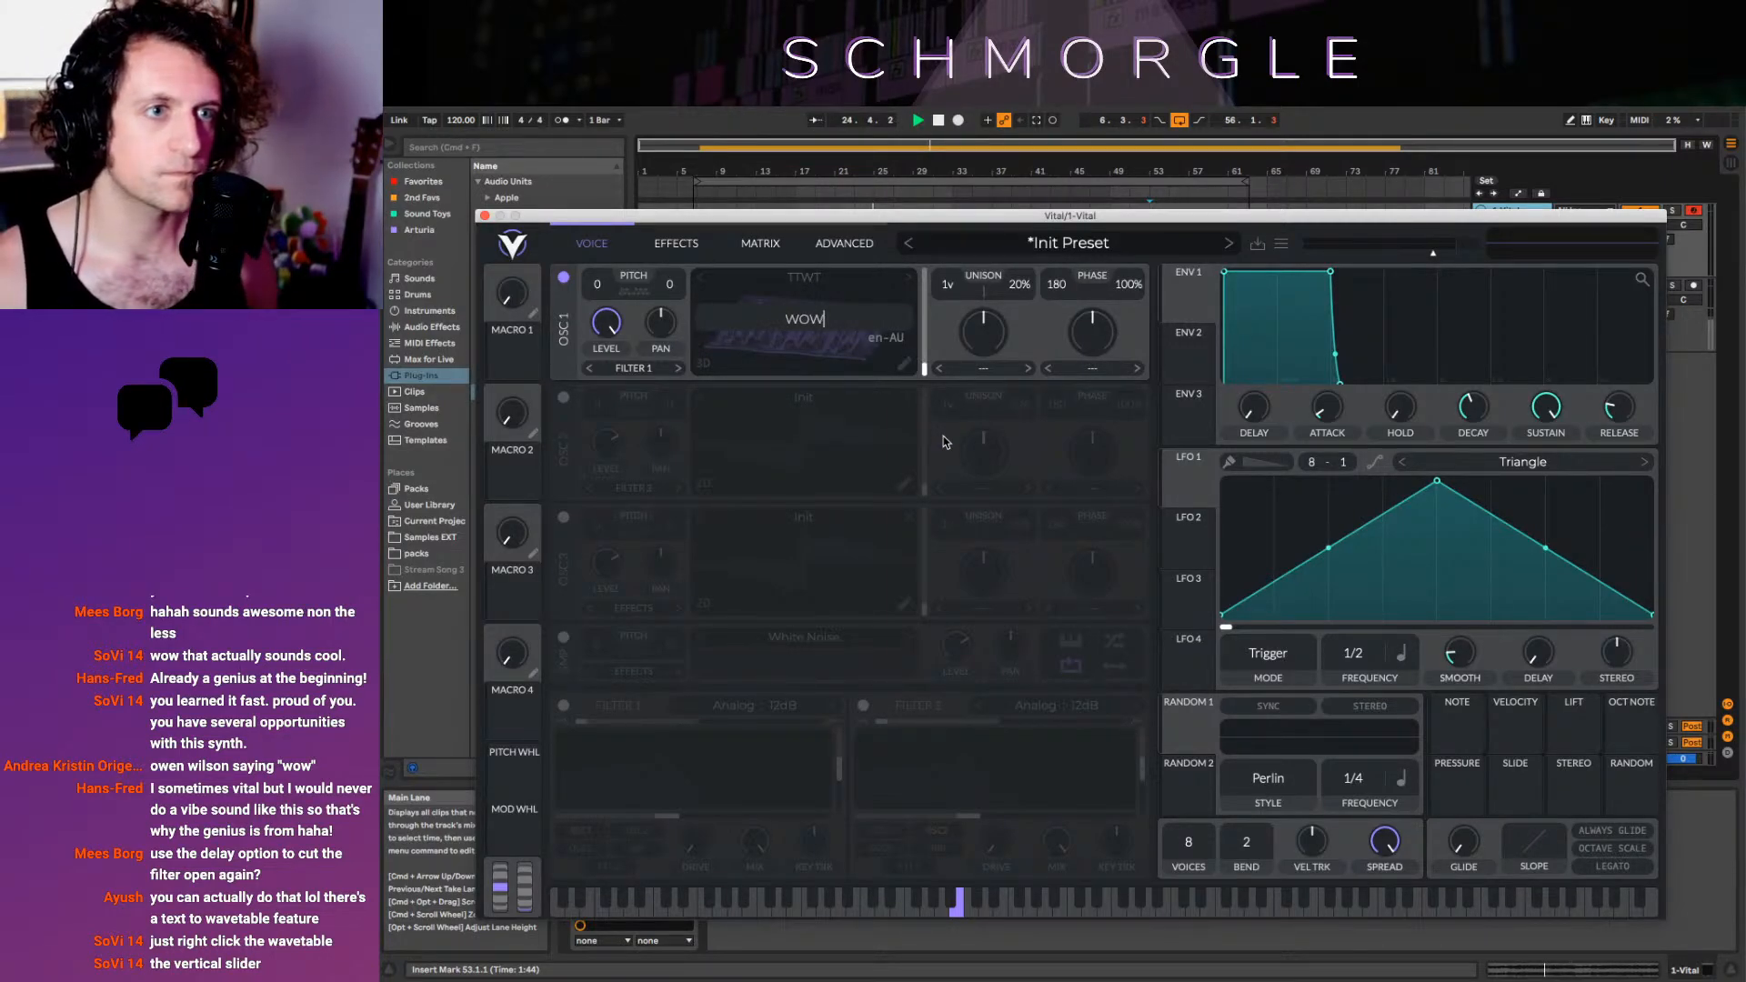
pyautogui.press('Return')
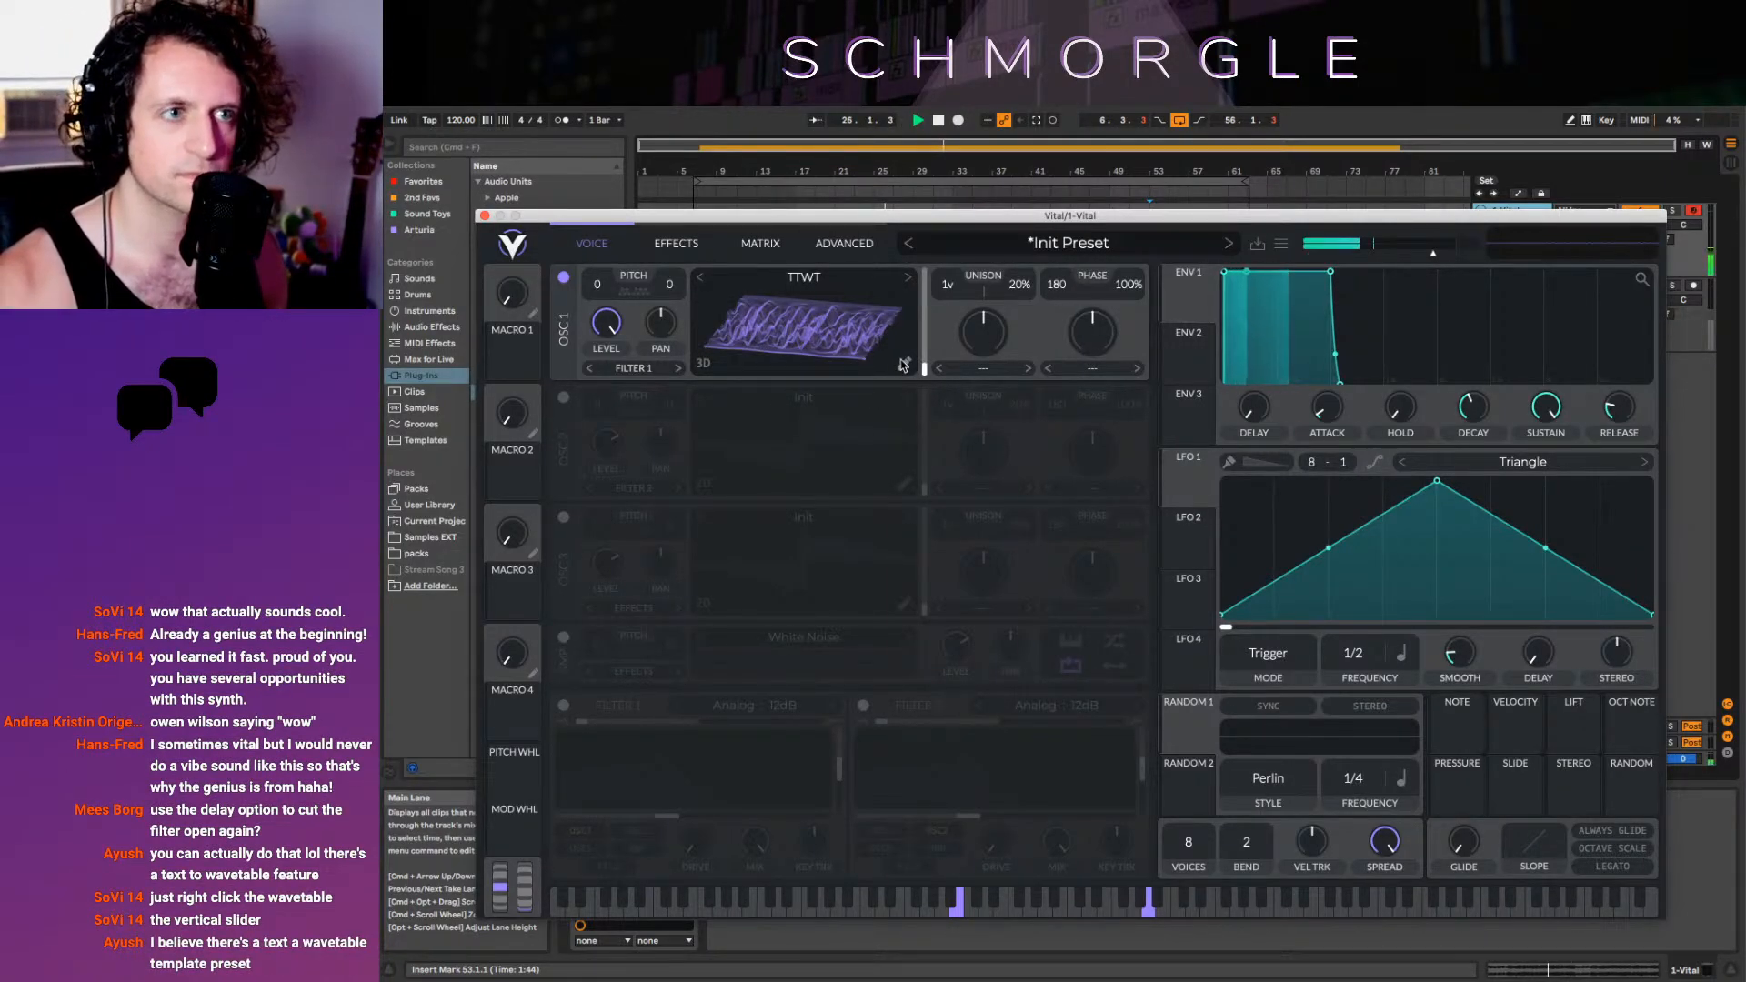
pyautogui.moveTo(857, 326); pyautogui.dragTo(926, 333)
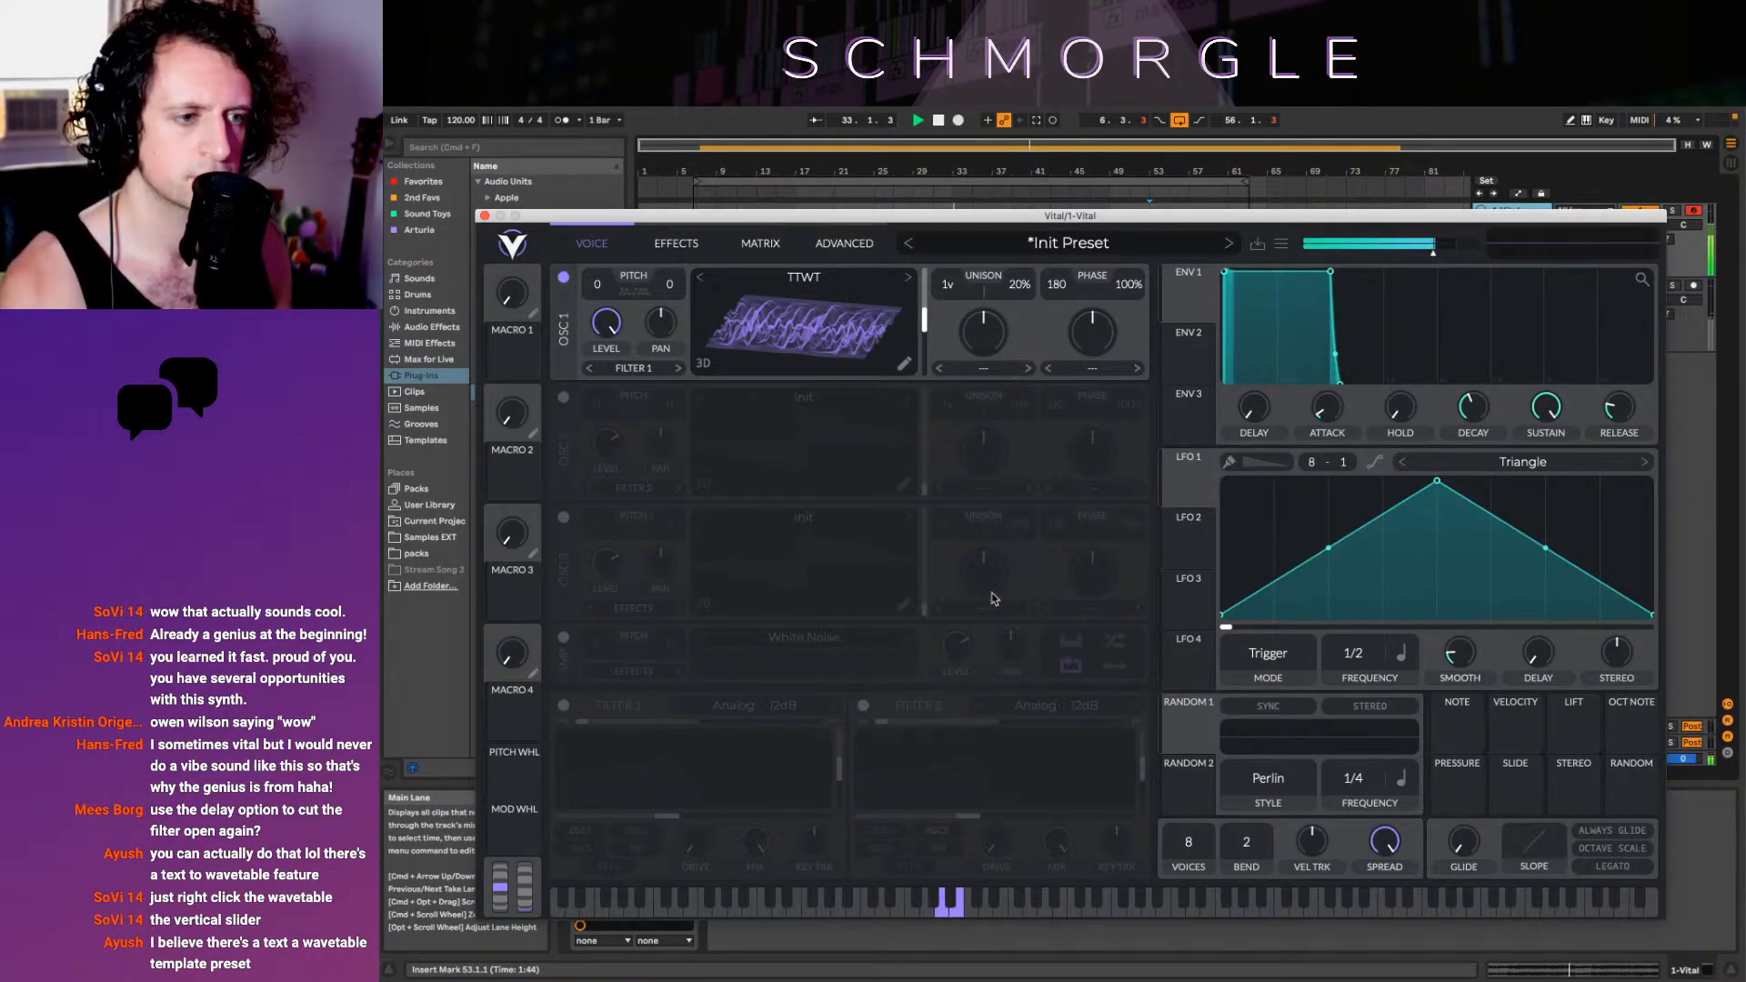
# Close the Vital plug-in window and insert a new audio track below the CLoFi track
pyautogui.moveTo(589, 976)
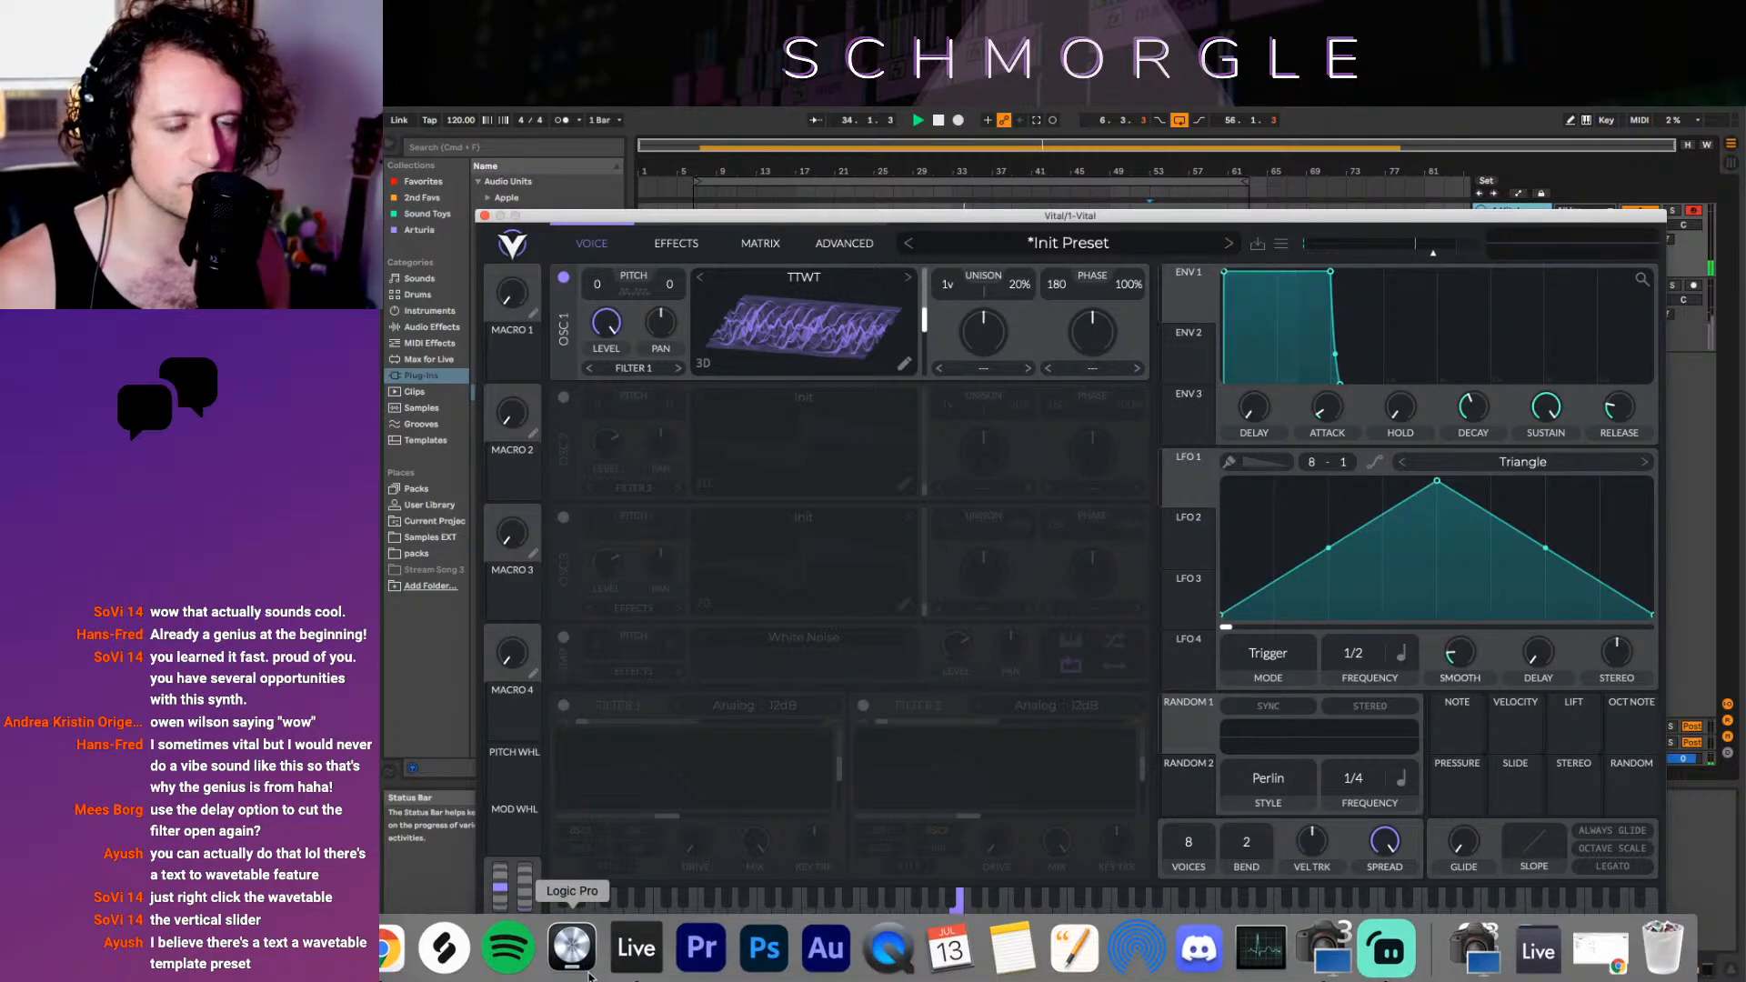
pyautogui.click(753, 198)
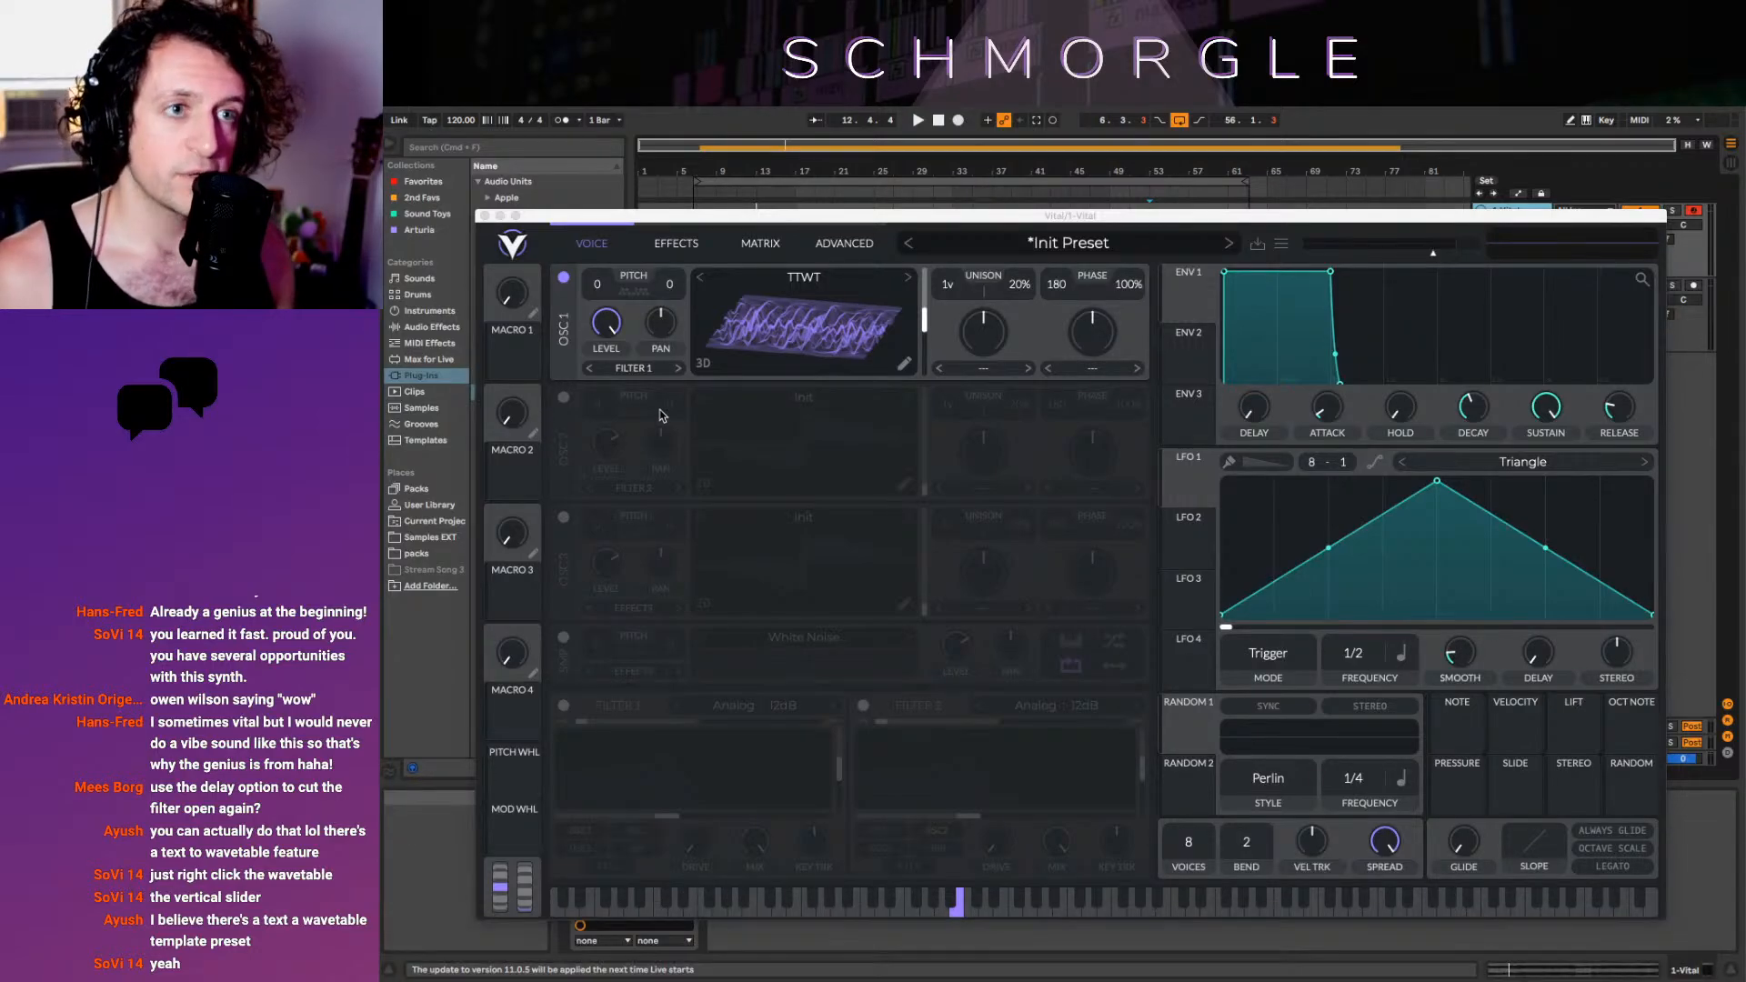
pyautogui.click(494, 217)
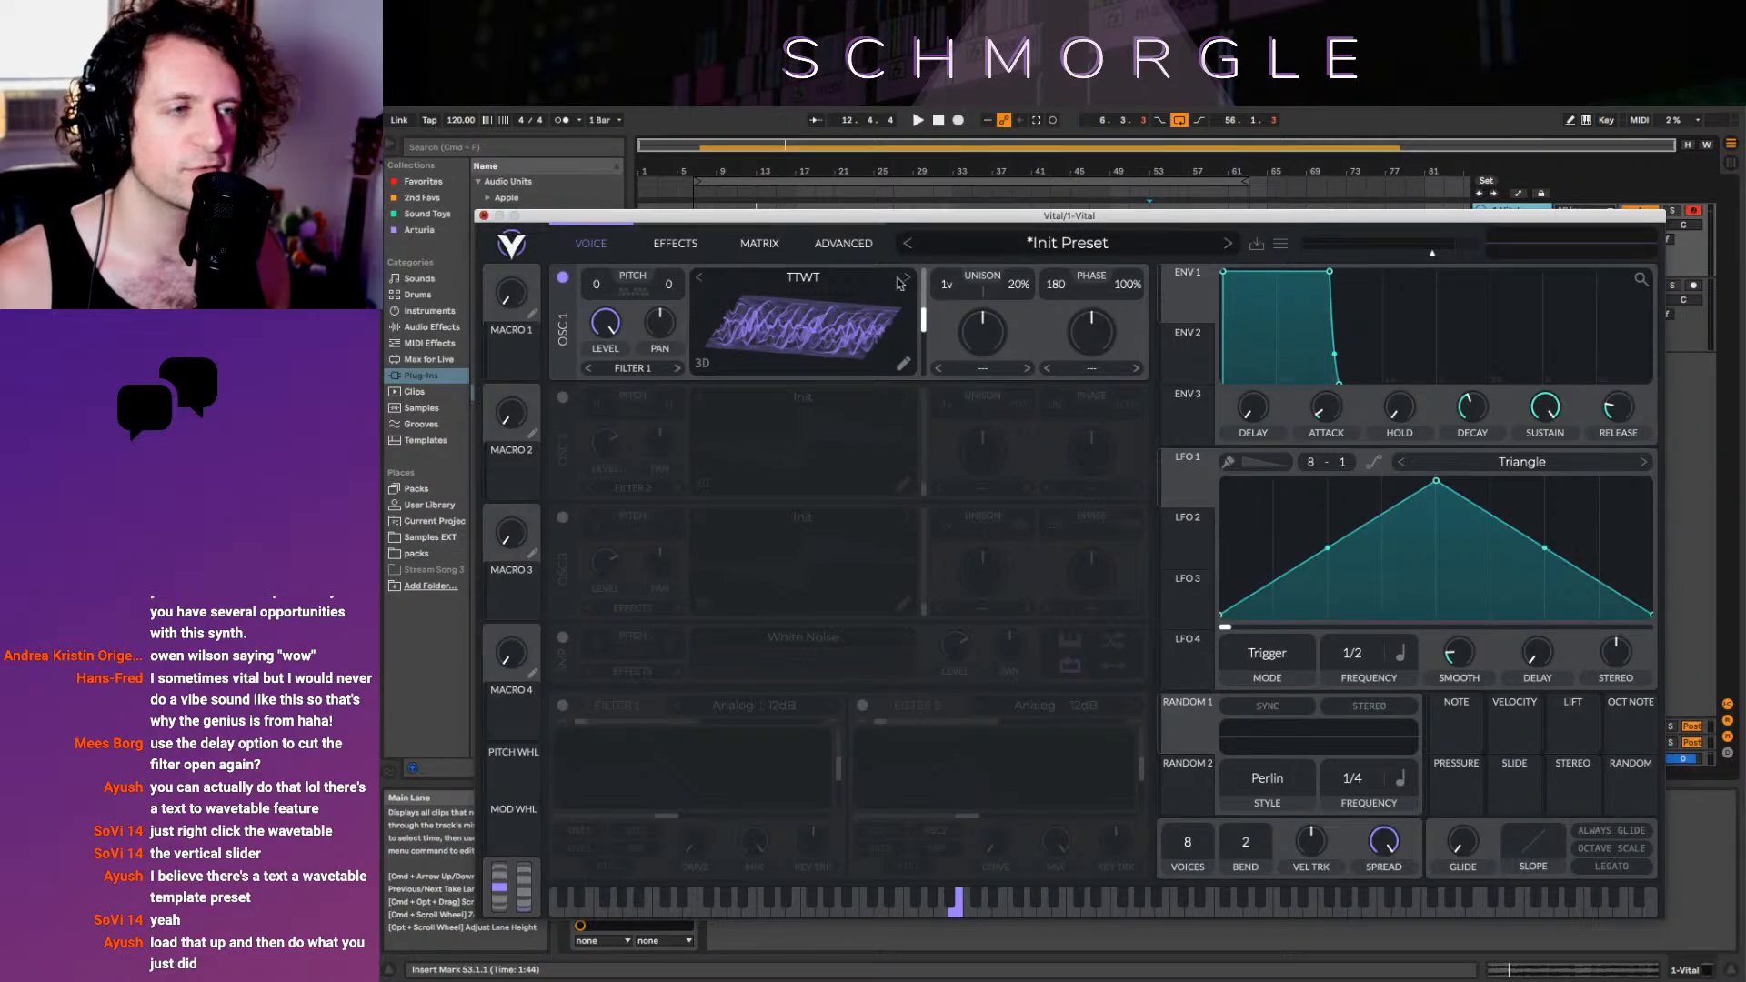
pyautogui.press('super+w')
pyautogui.click(1537, 331)
pyautogui.press('super+t')
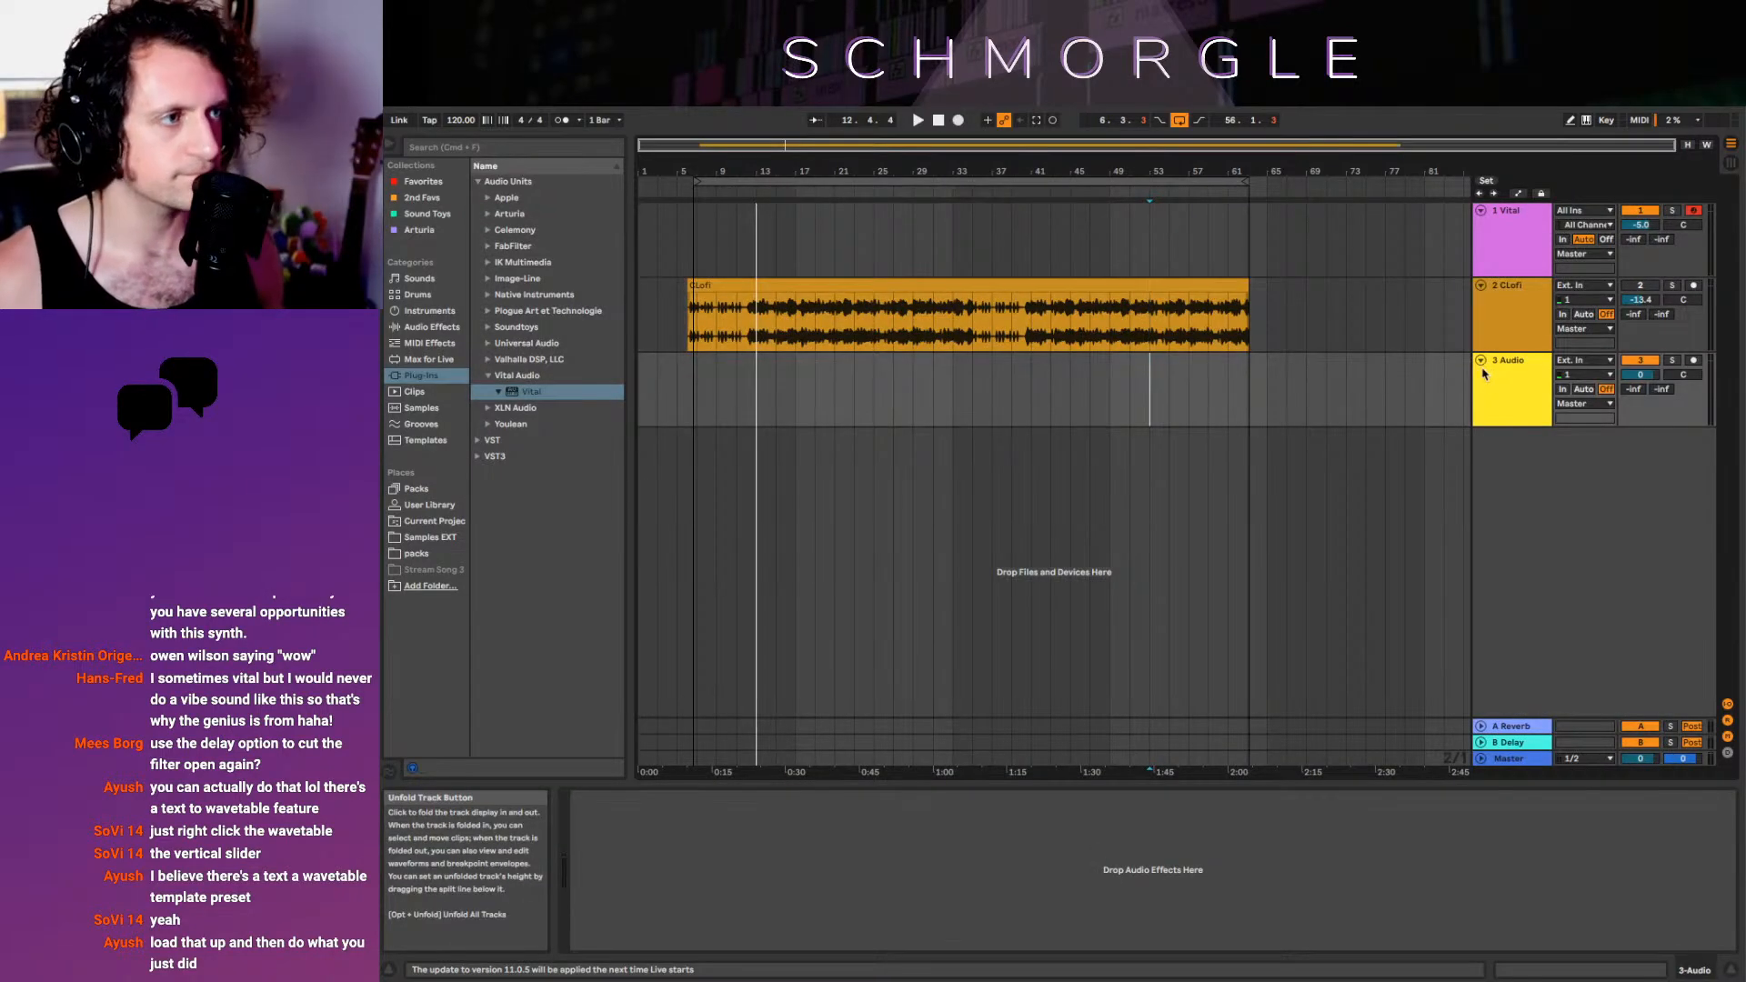
pyautogui.click(1501, 388)
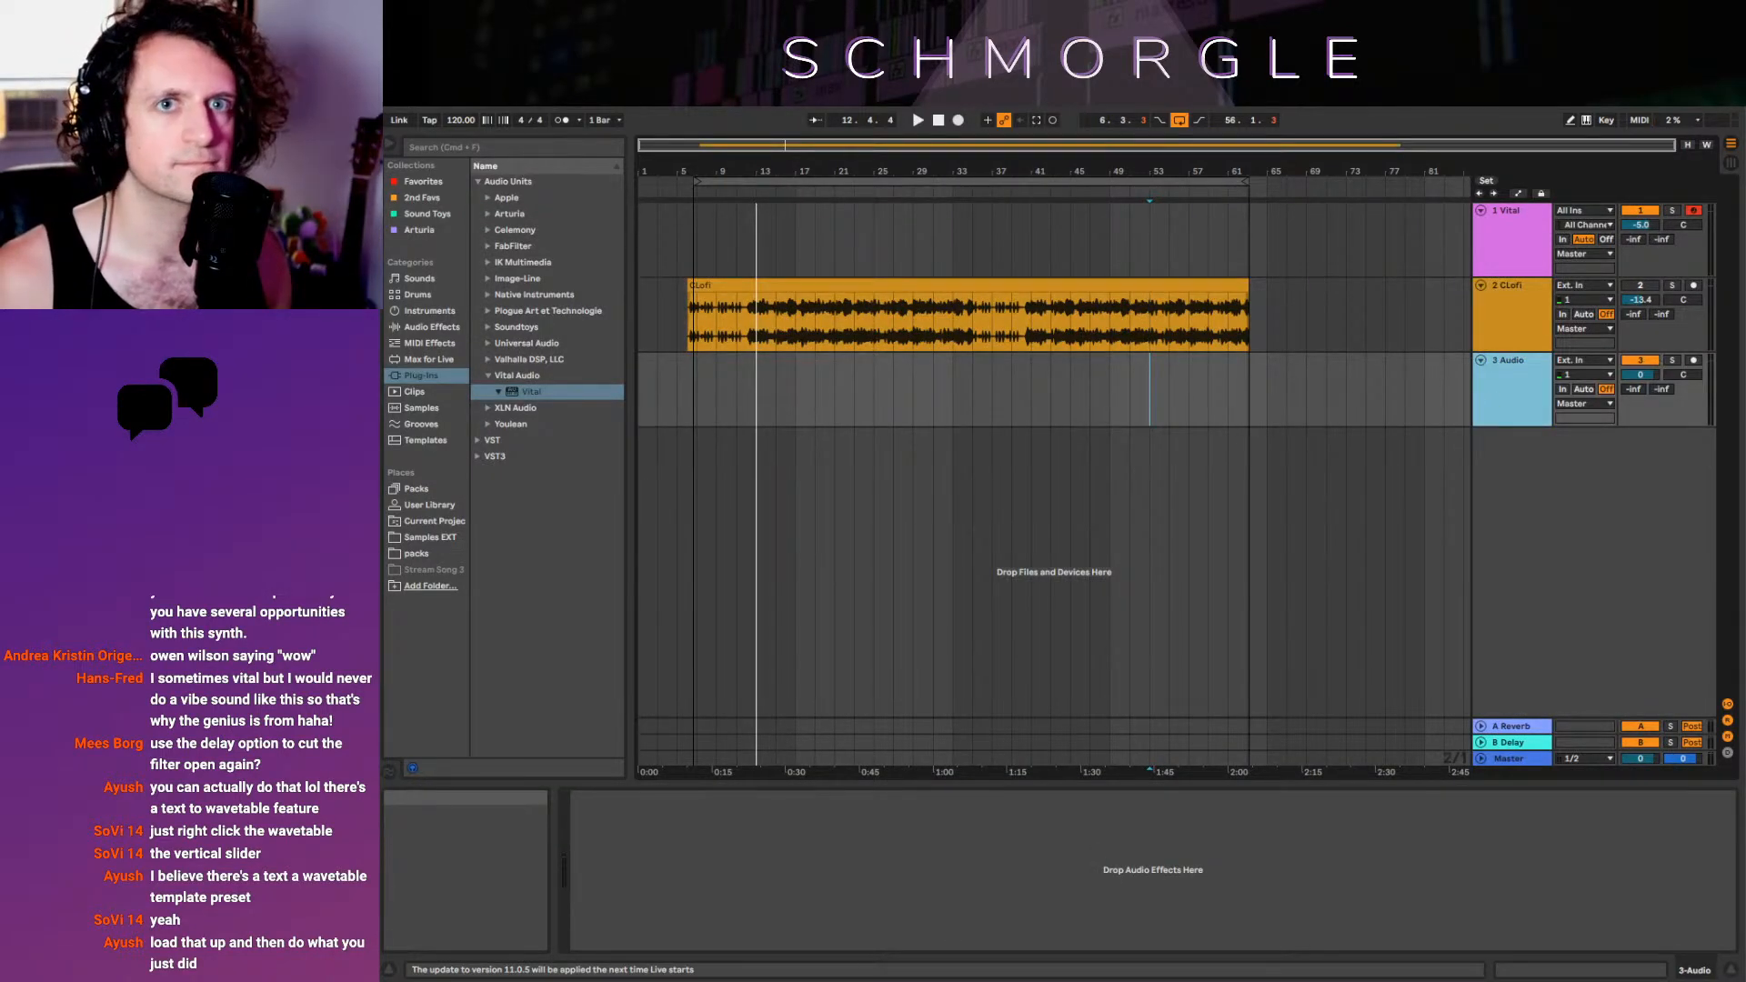
# Set the audio input device to Chrome (2 In, 0 Out) in the preferences and close them
pyautogui.press('super+comma')
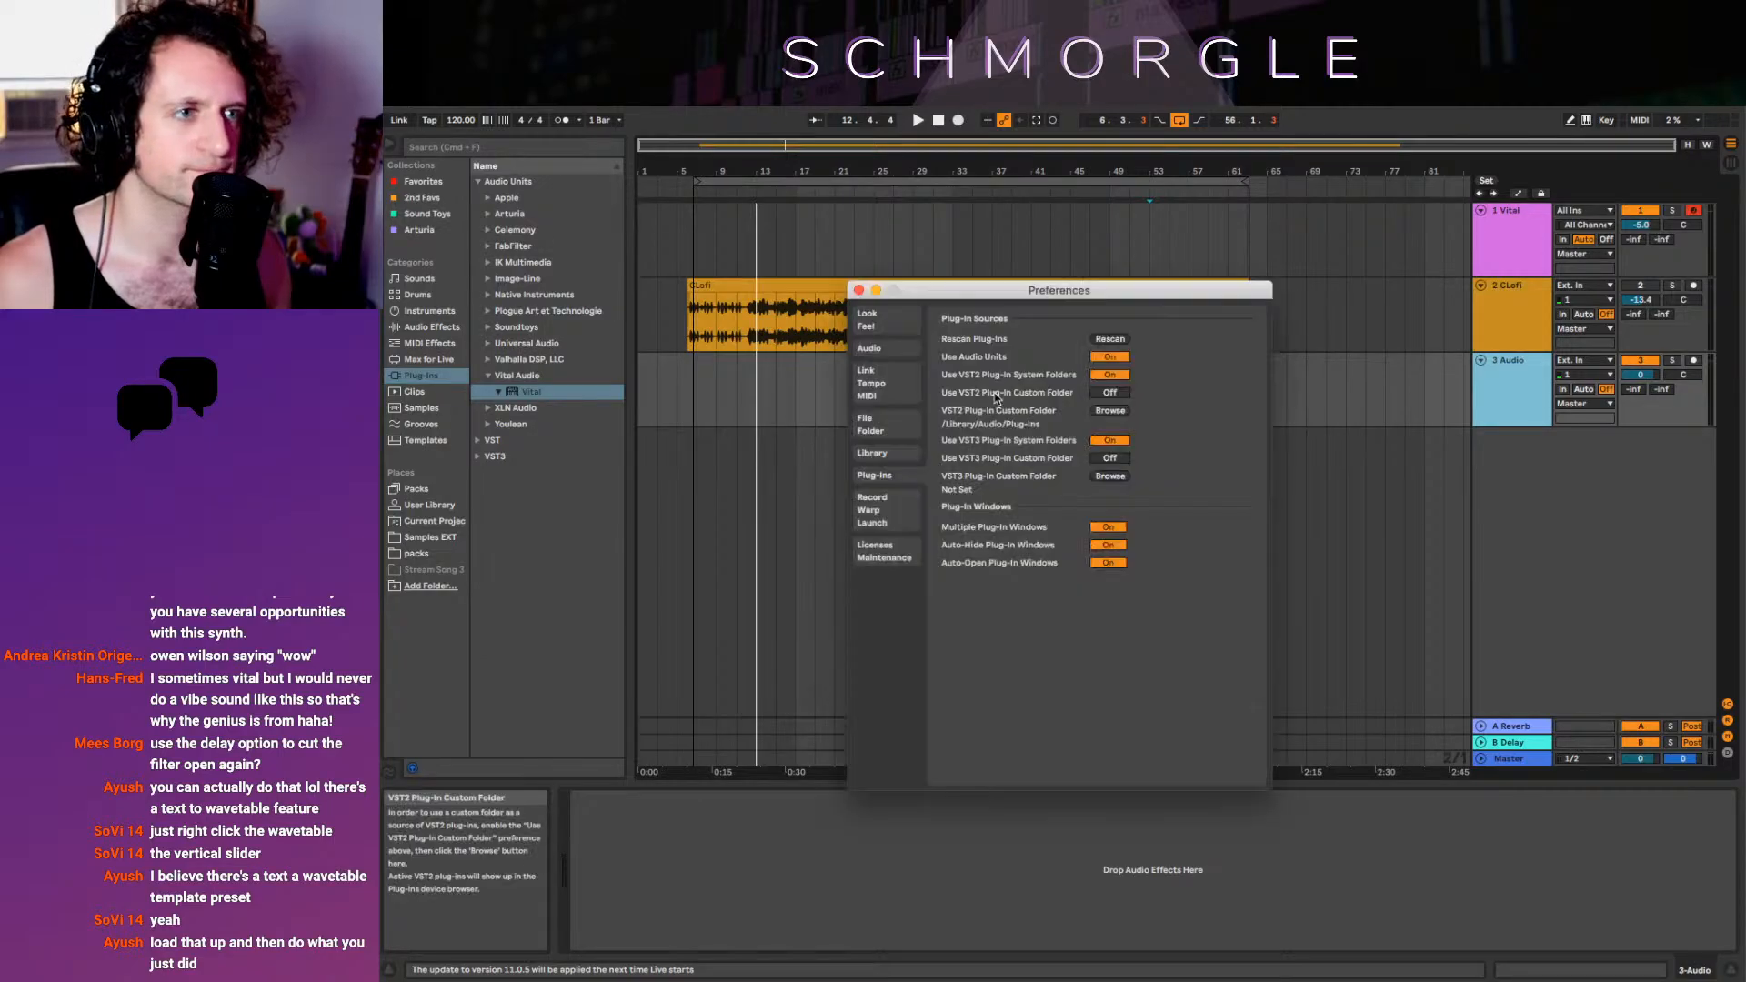
pyautogui.click(873, 424)
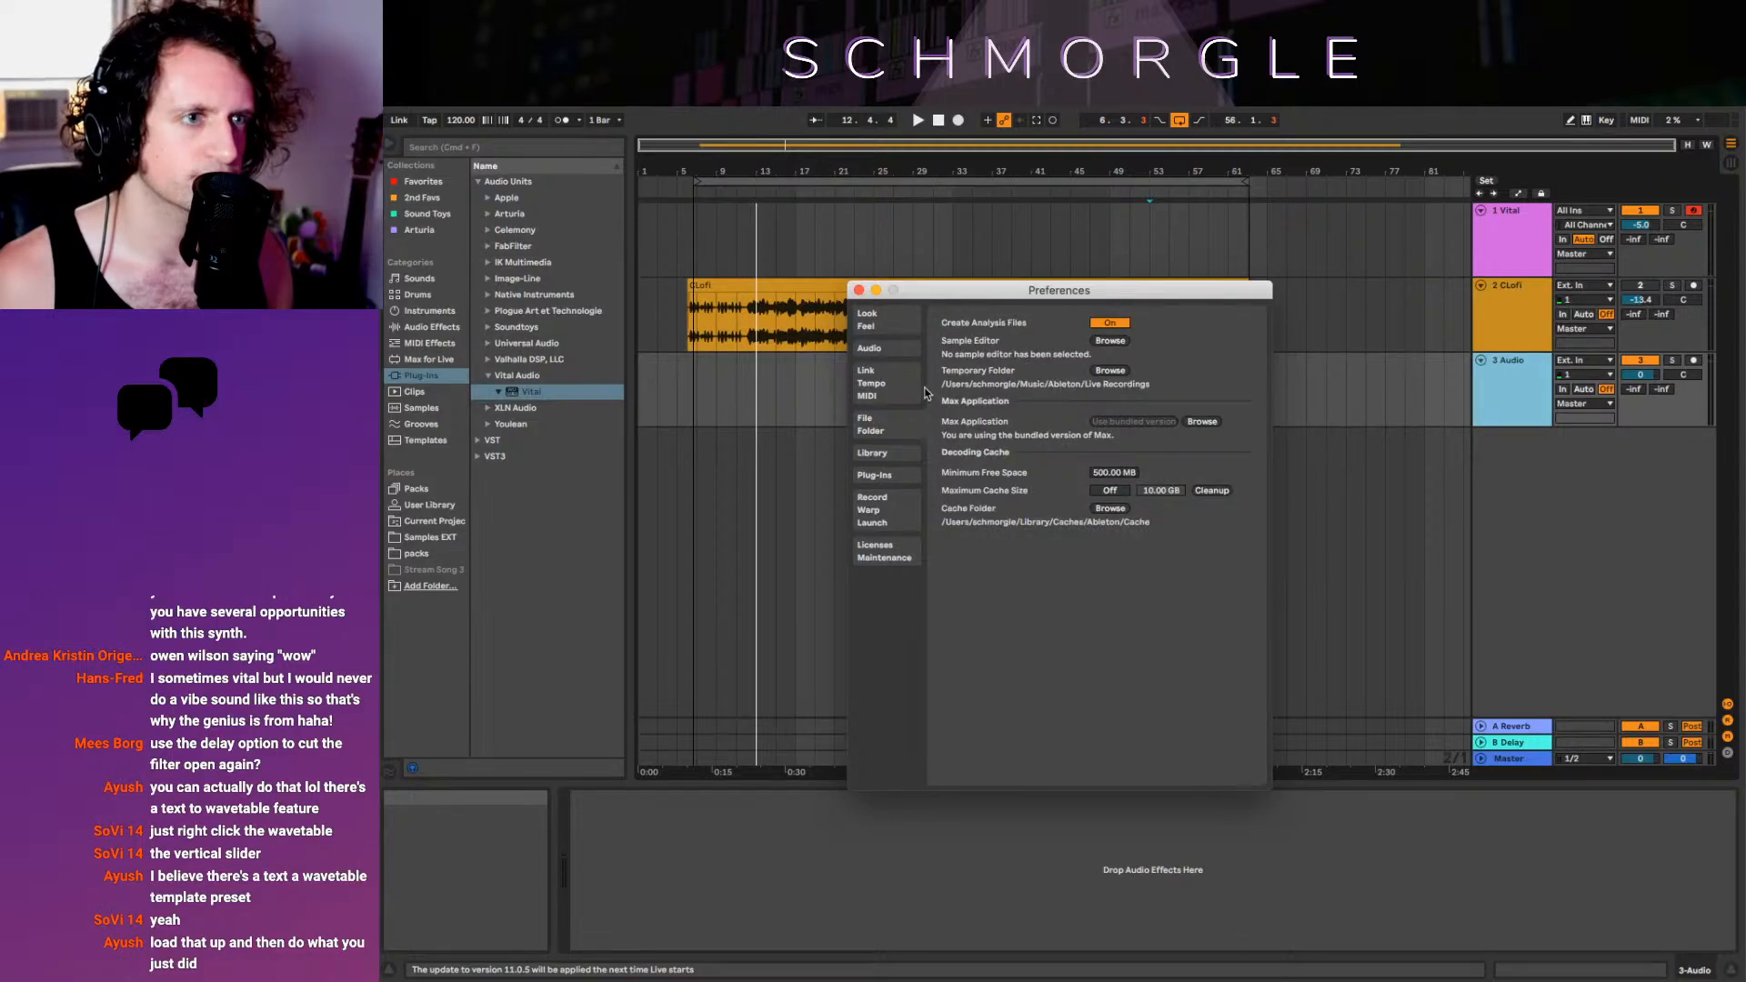
pyautogui.click(871, 349)
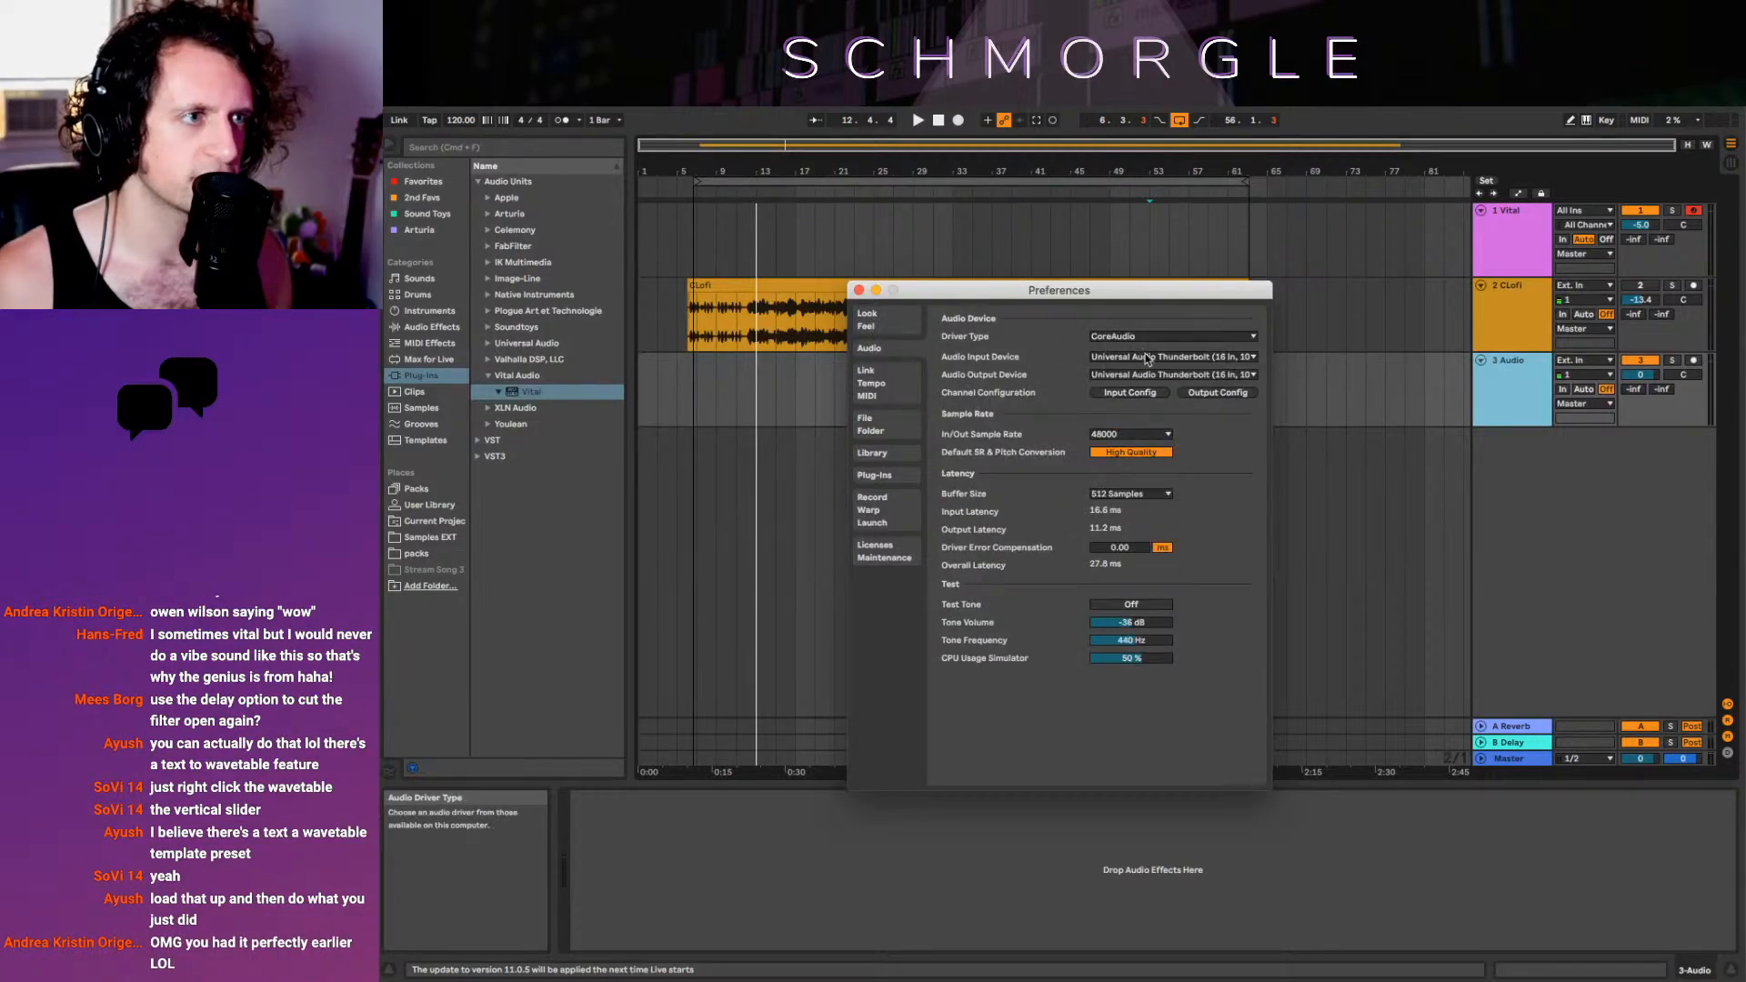
pyautogui.click(1153, 360)
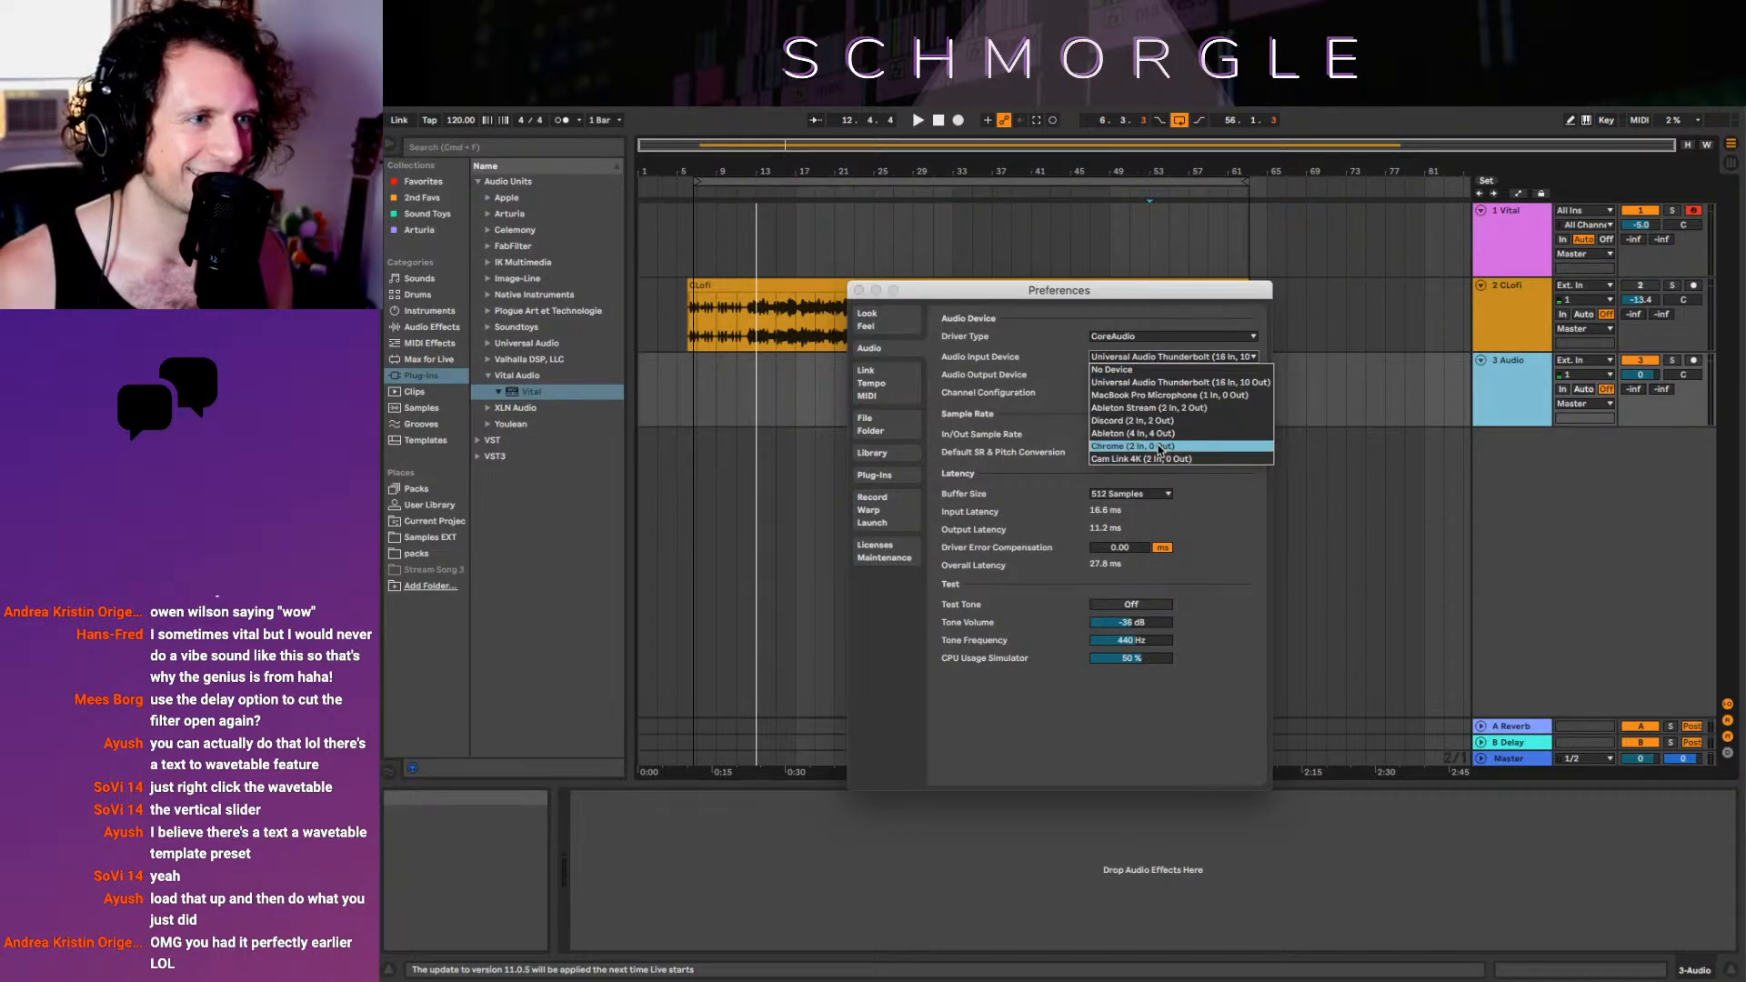
pyautogui.click(1092, 445)
pyautogui.press('super+w')
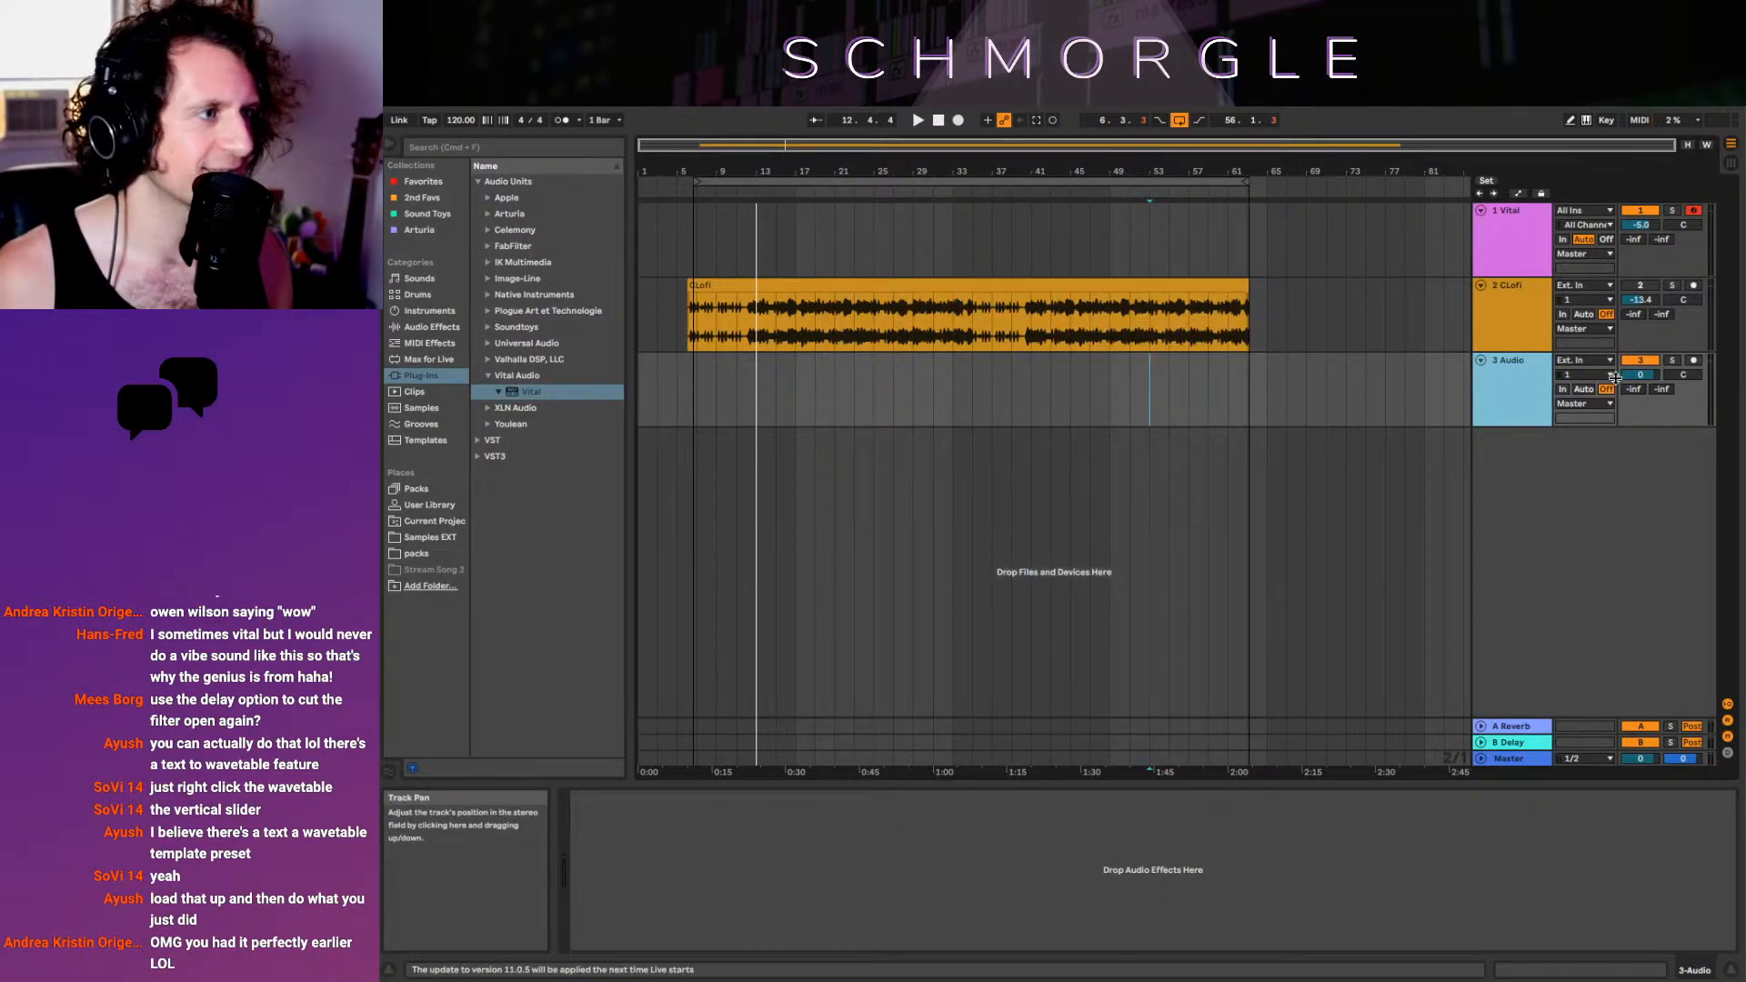
# Arm the new audio track and start recording on it, with the CLoFi track folded
pyautogui.click(1581, 403)
pyautogui.click(1579, 403)
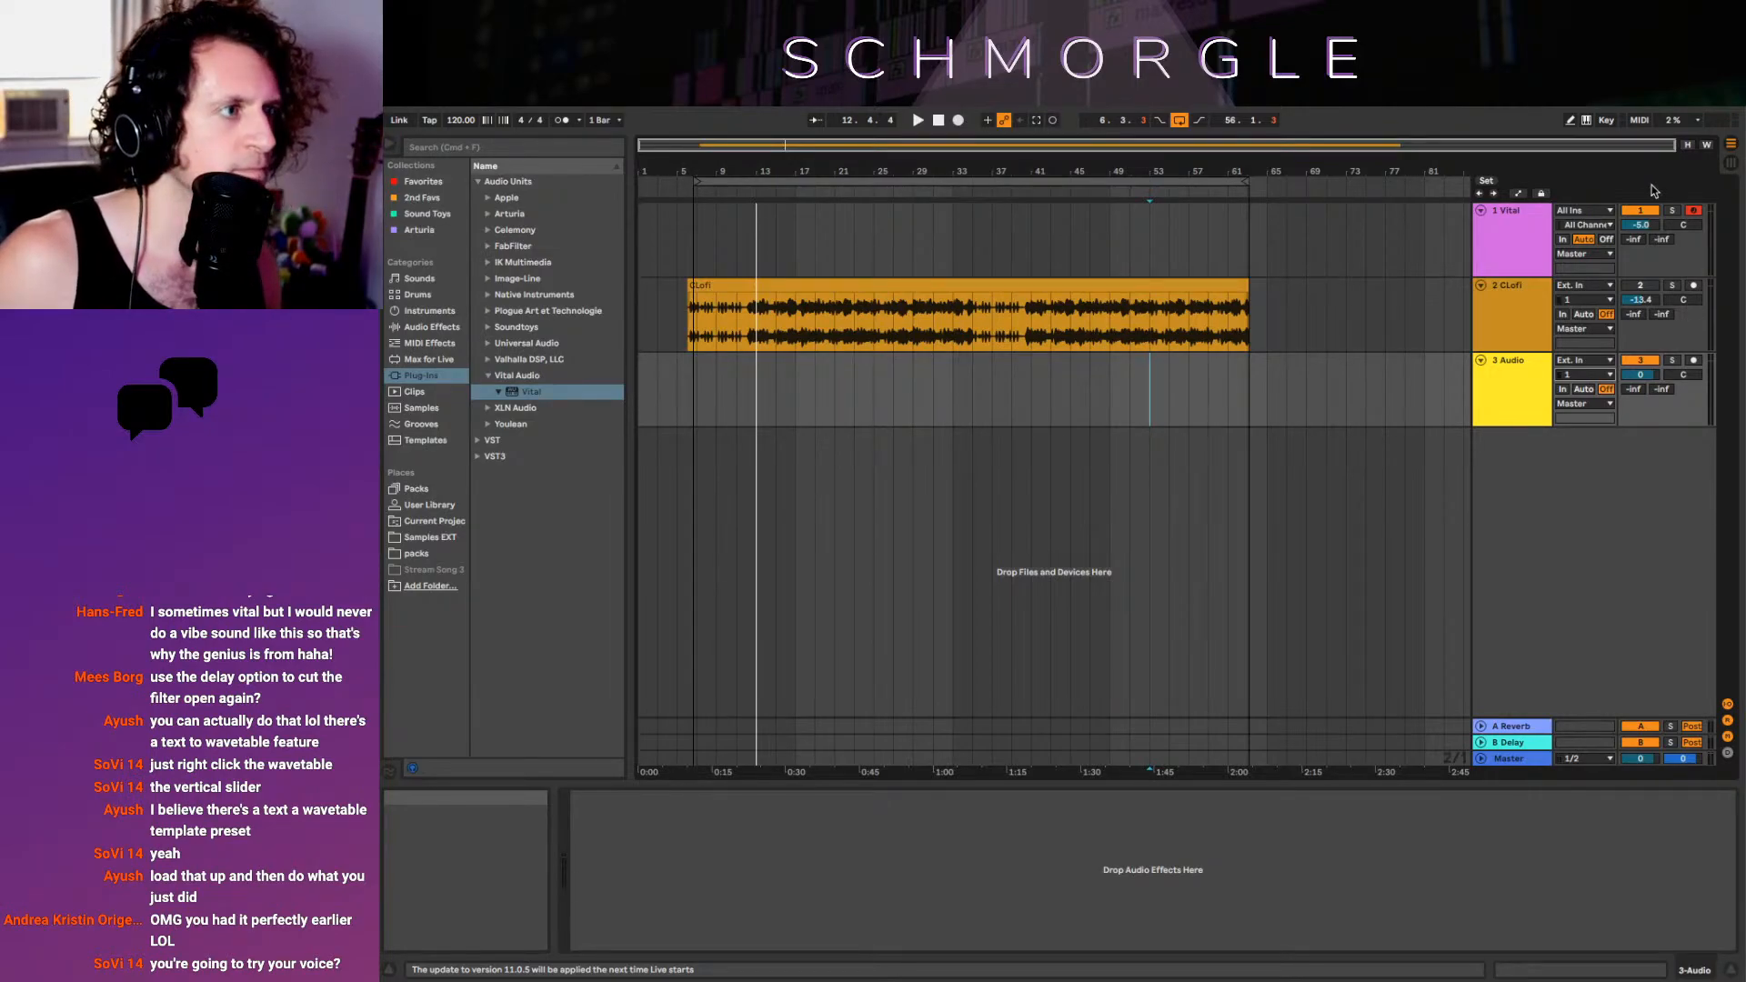
pyautogui.click(1695, 362)
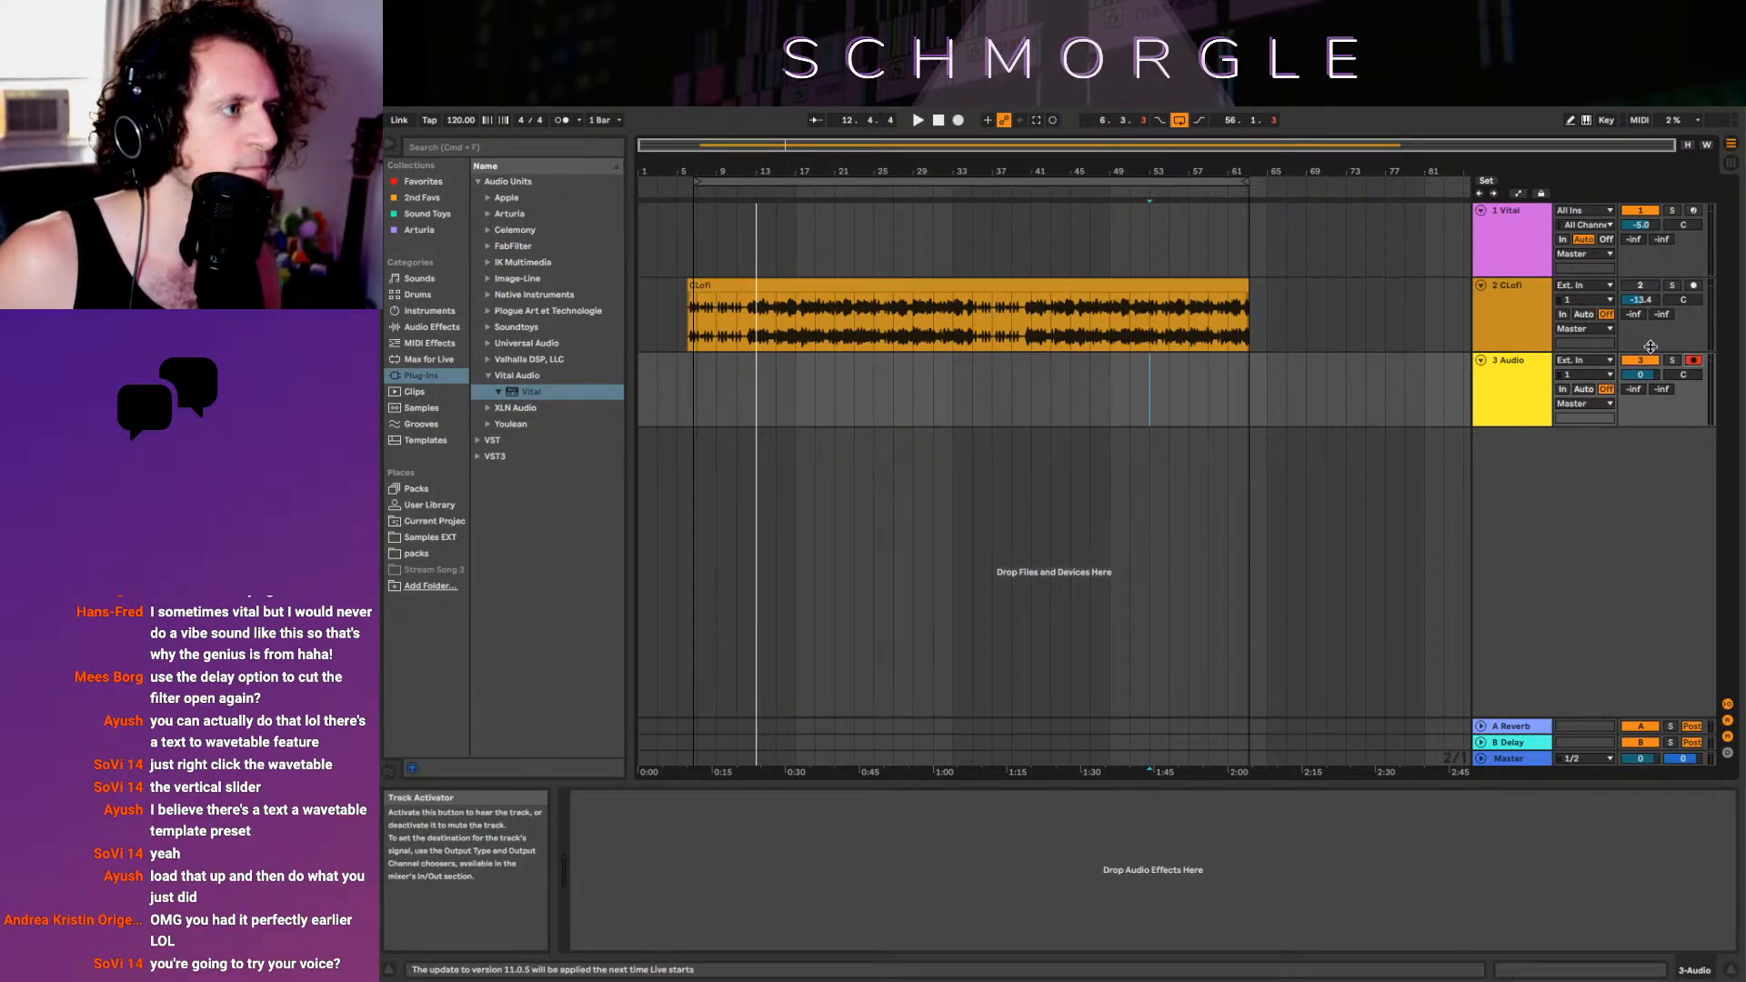
pyautogui.click(1483, 286)
pyautogui.press('F9')
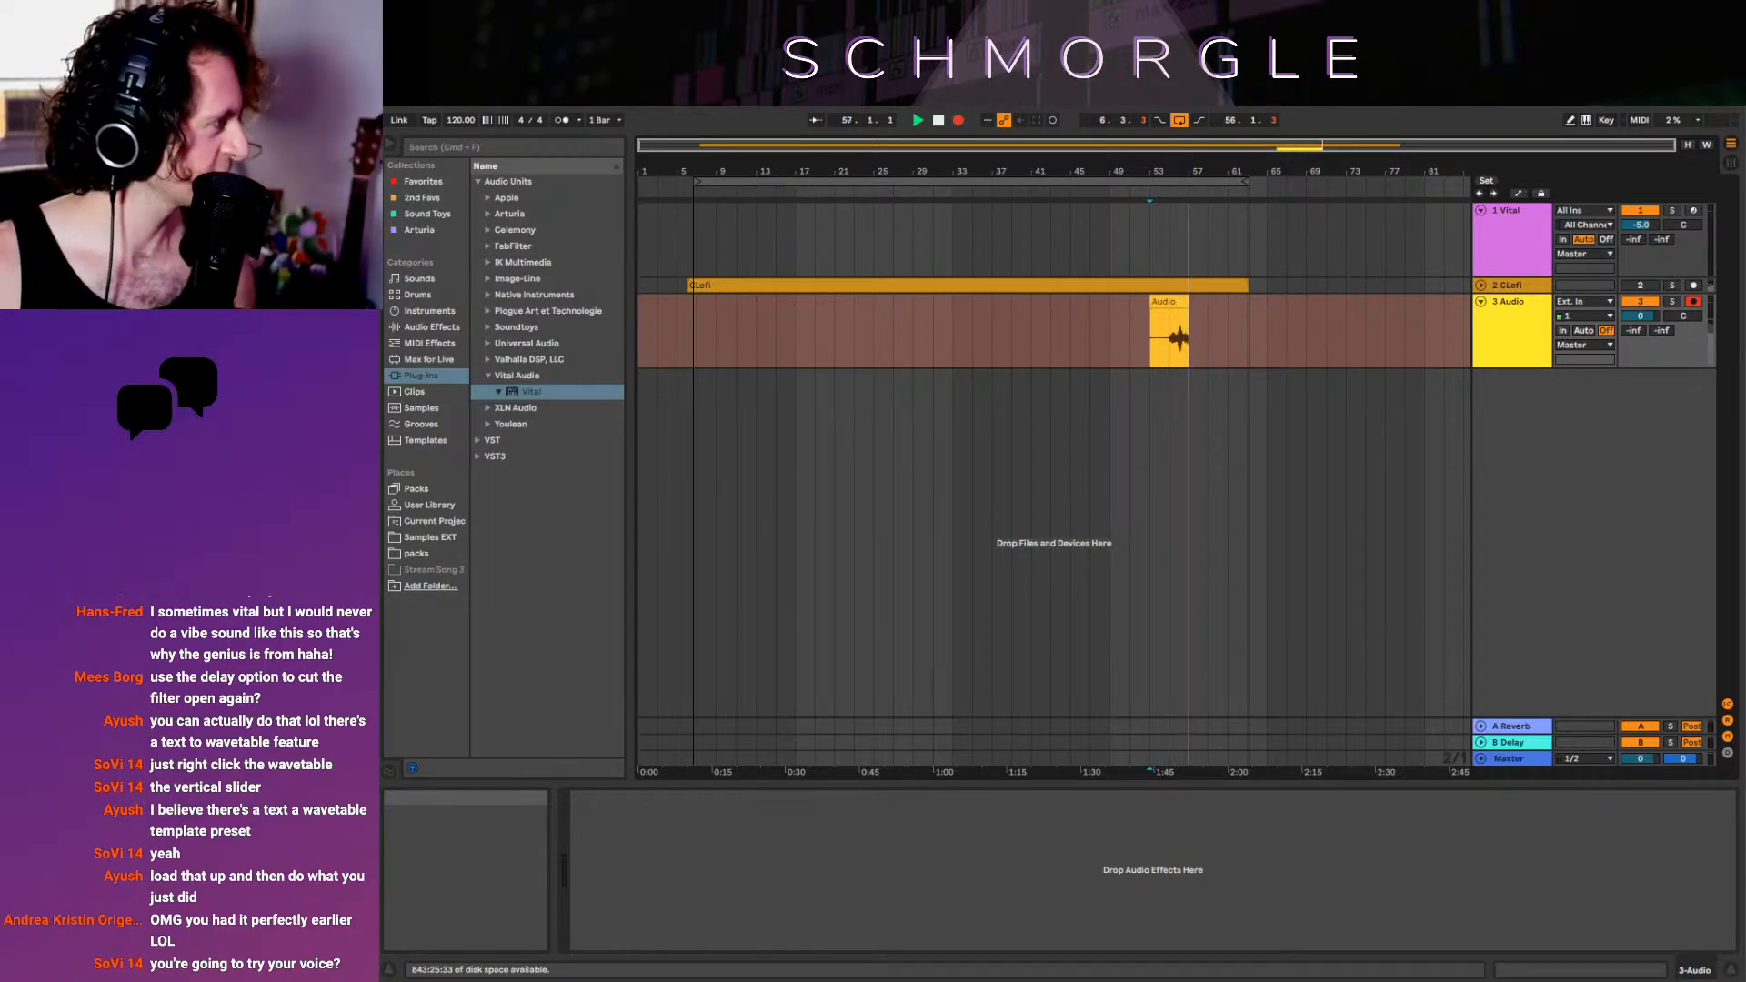
# Switch to YouTube in Chrome and skip through "Every Owen Wilson Wow In Chronological Order" while recording, pausing it at the end
pyautogui.moveTo(1745, 127); pyautogui.dragTo(829, 132)
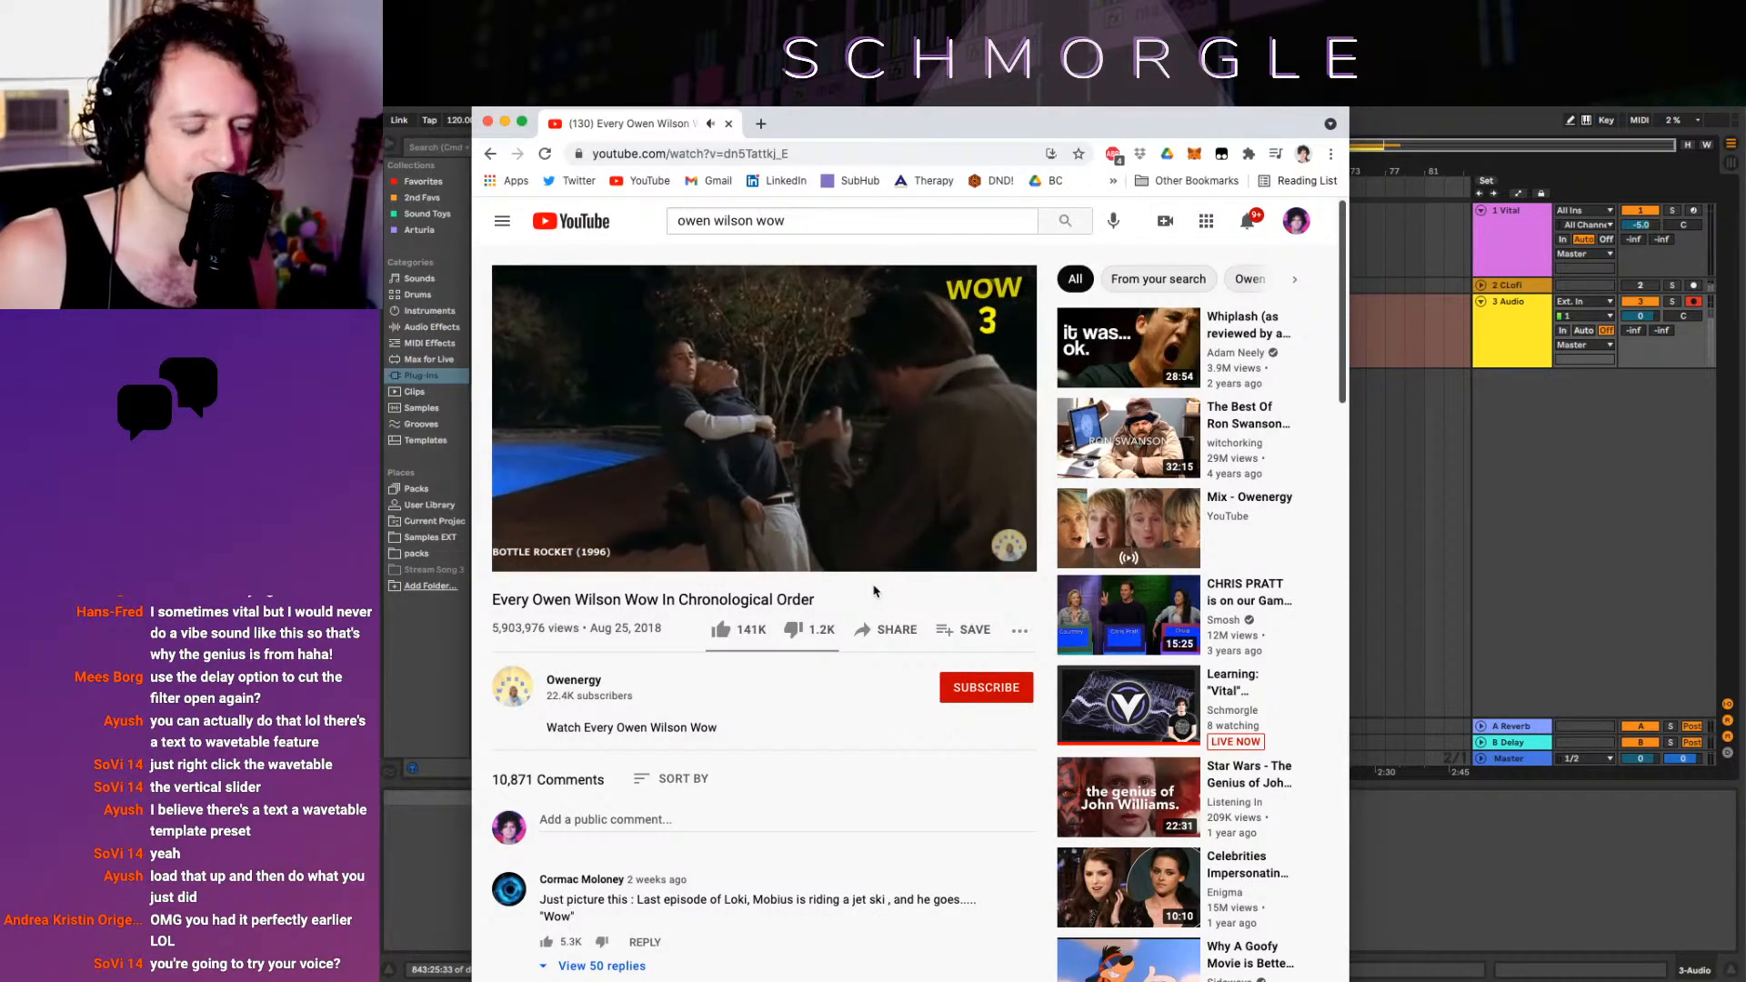
pyautogui.press('Right')
pyautogui.press('Right')
pyautogui.press('Left')
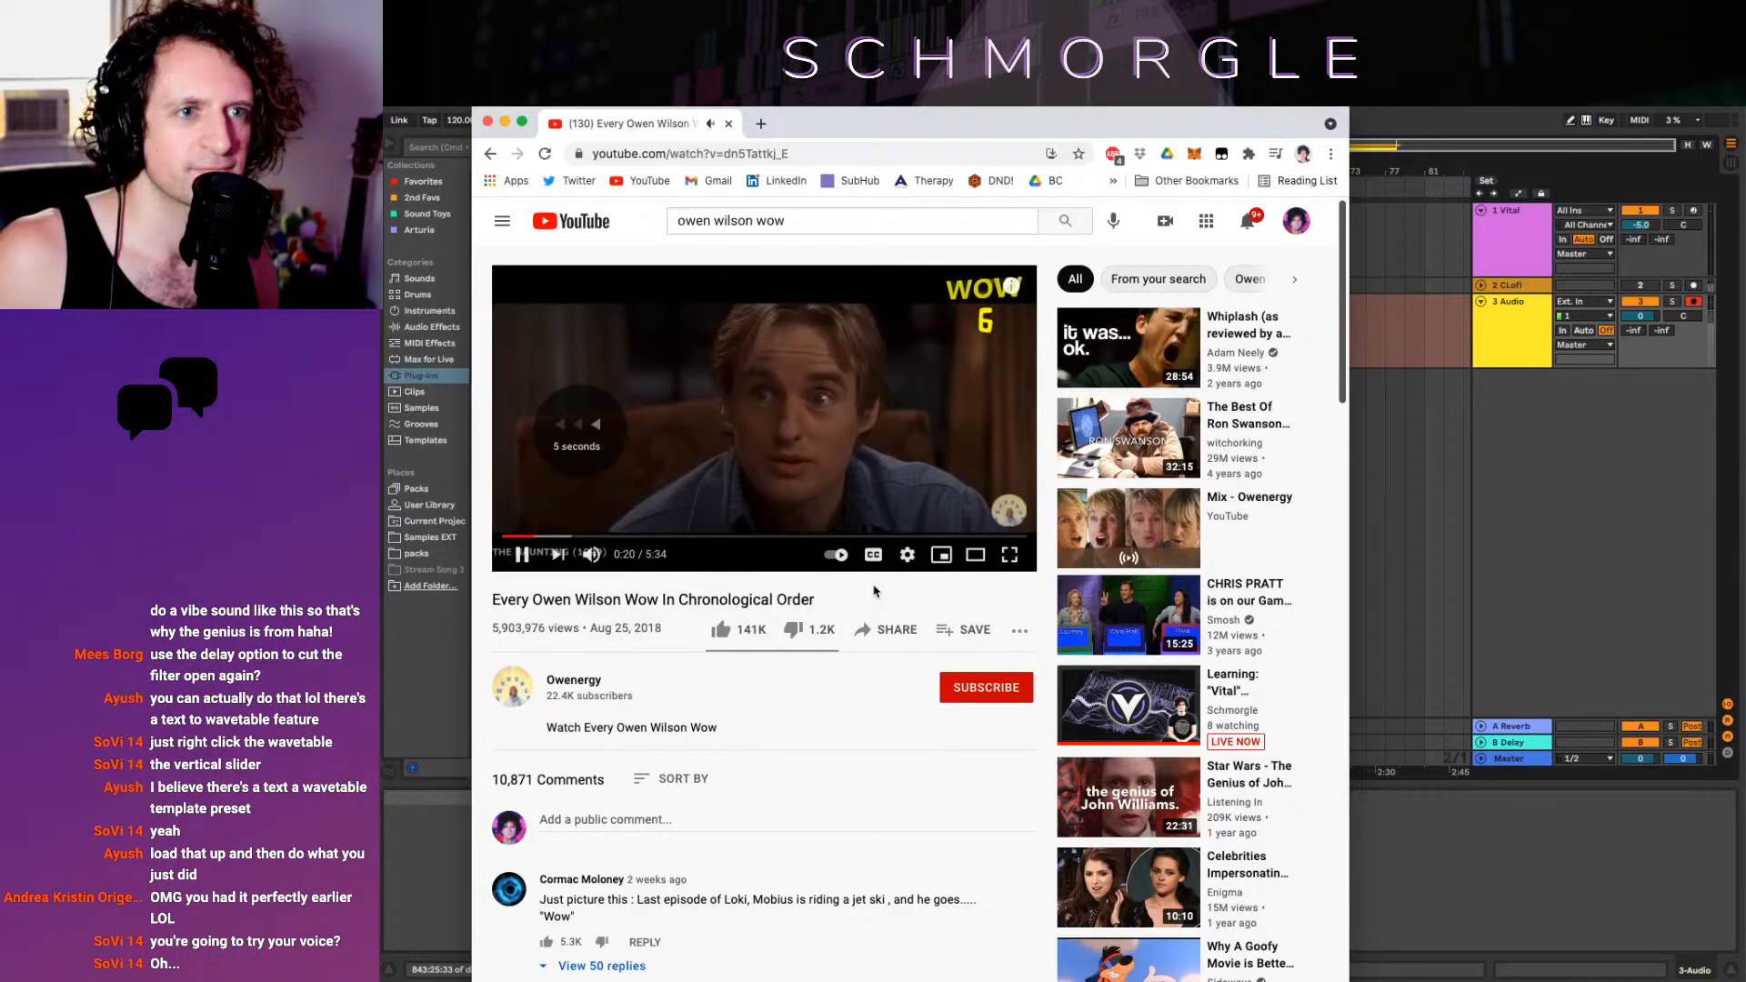
pyautogui.press('Left')
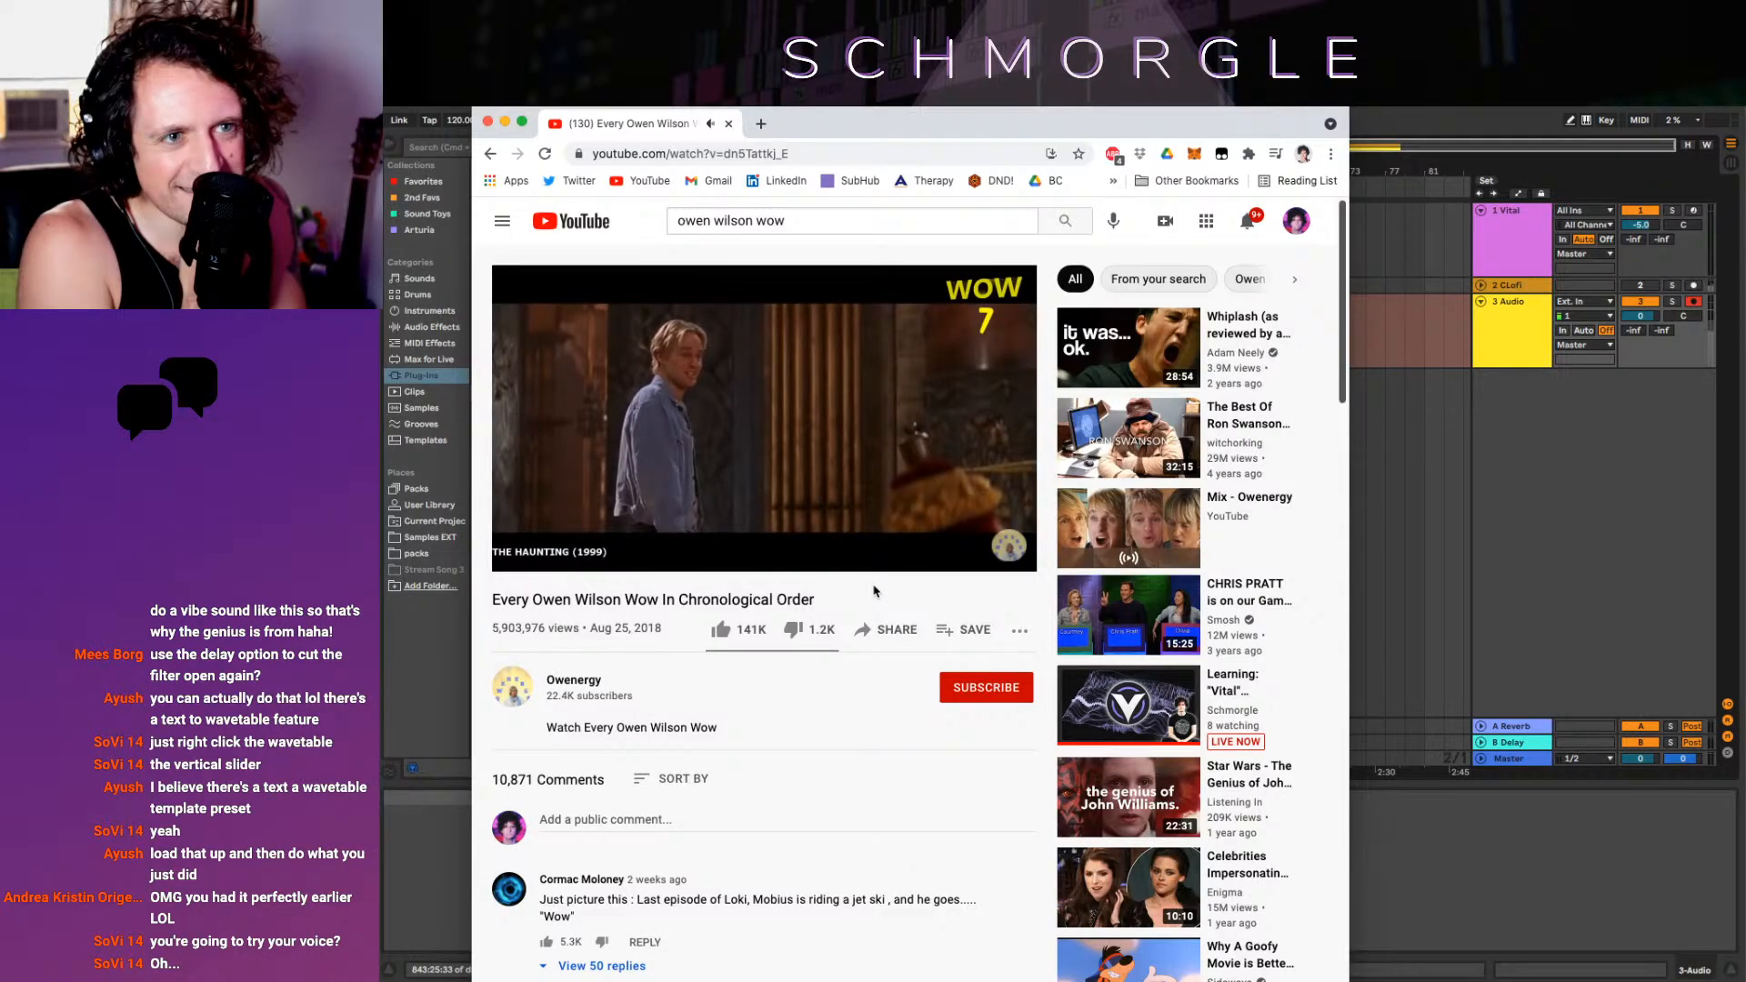
pyautogui.press('Right')
pyautogui.press('Right')
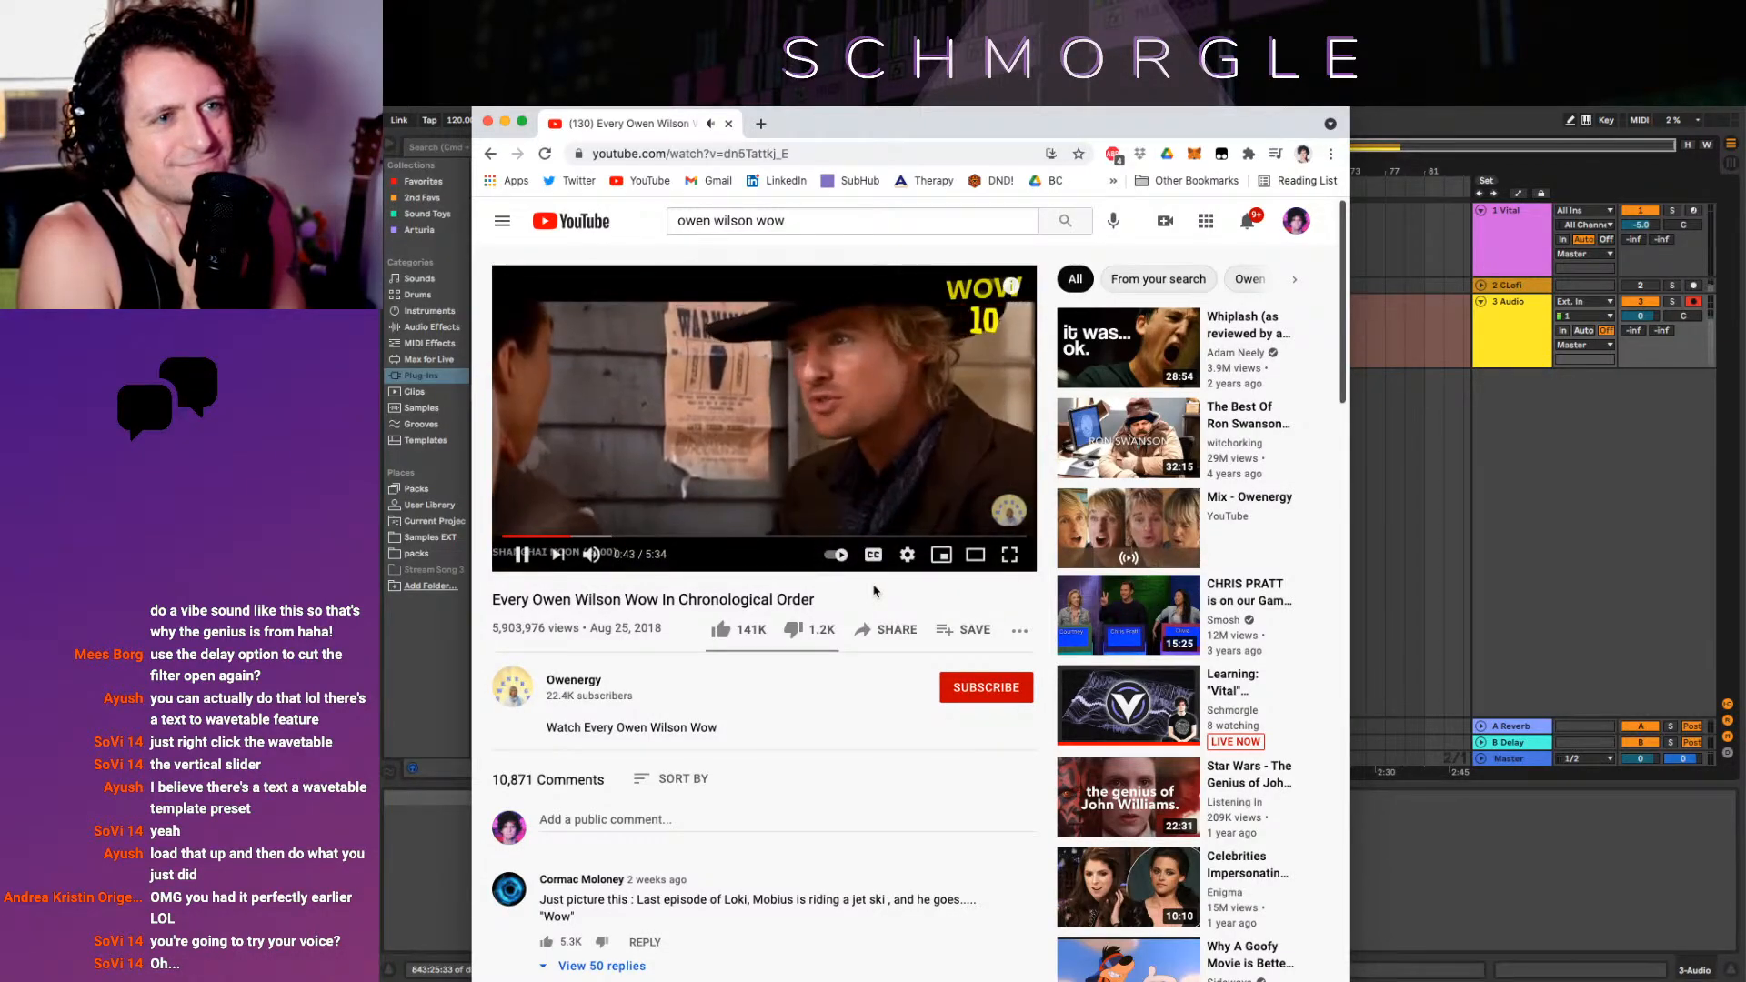
pyautogui.press('Right')
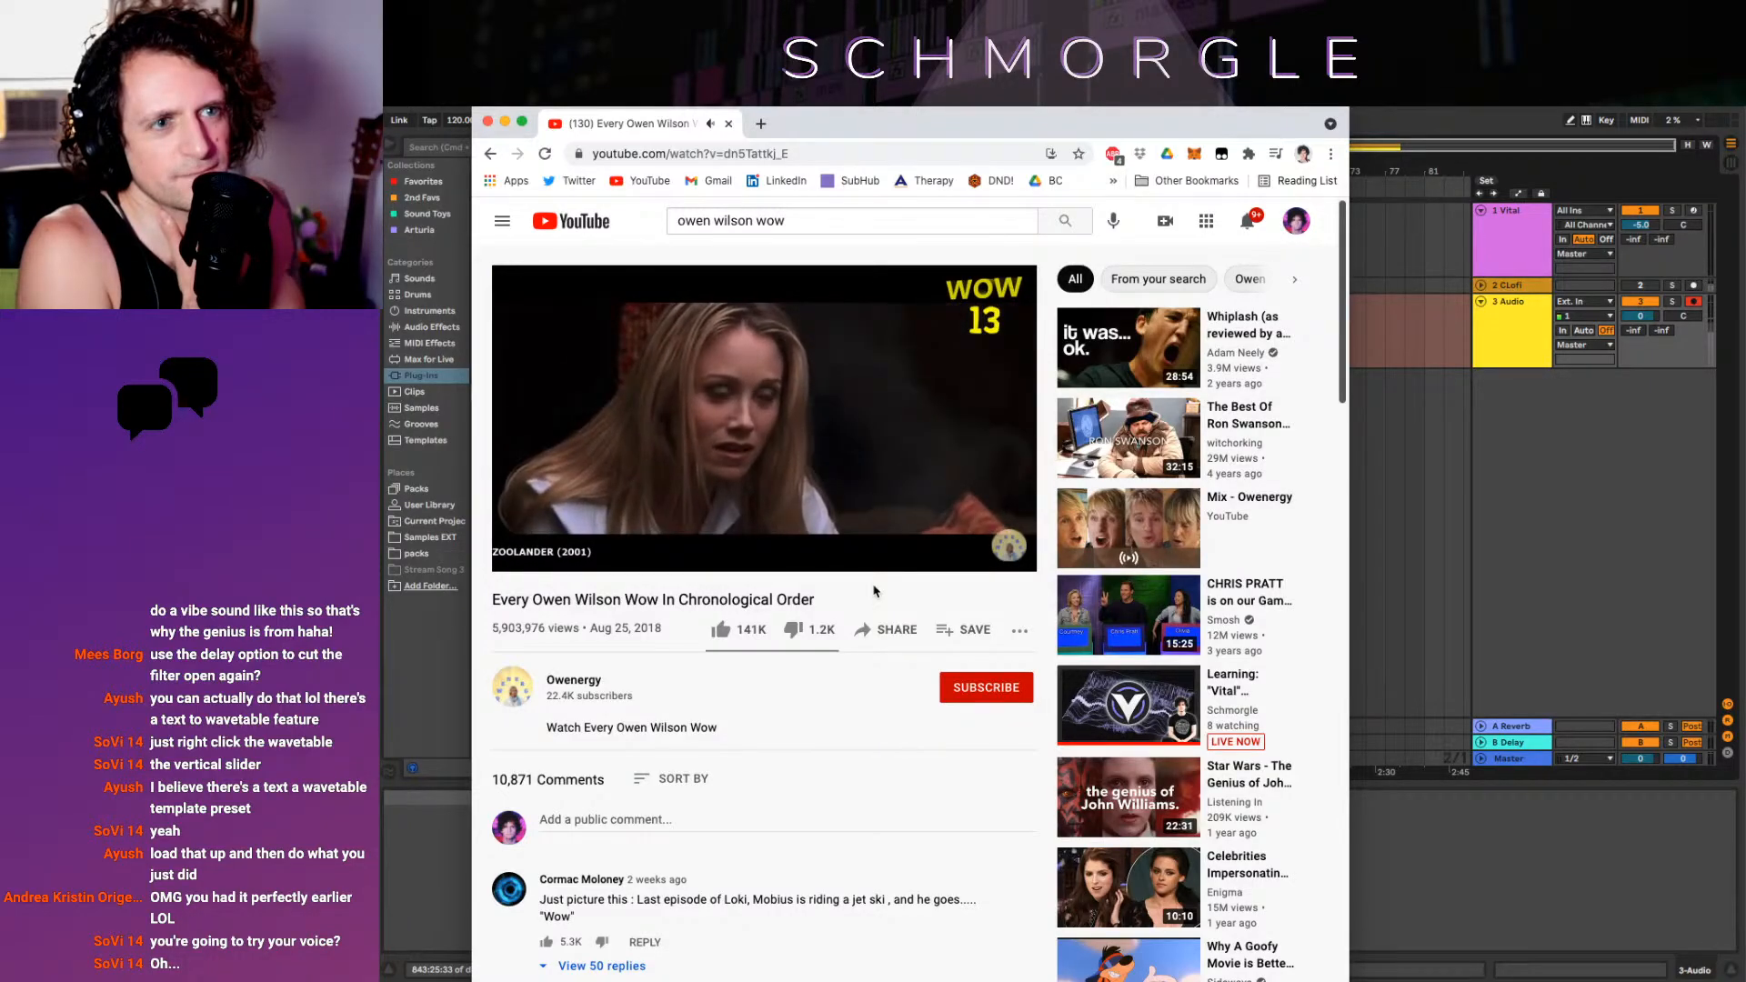
pyautogui.click(865, 496)
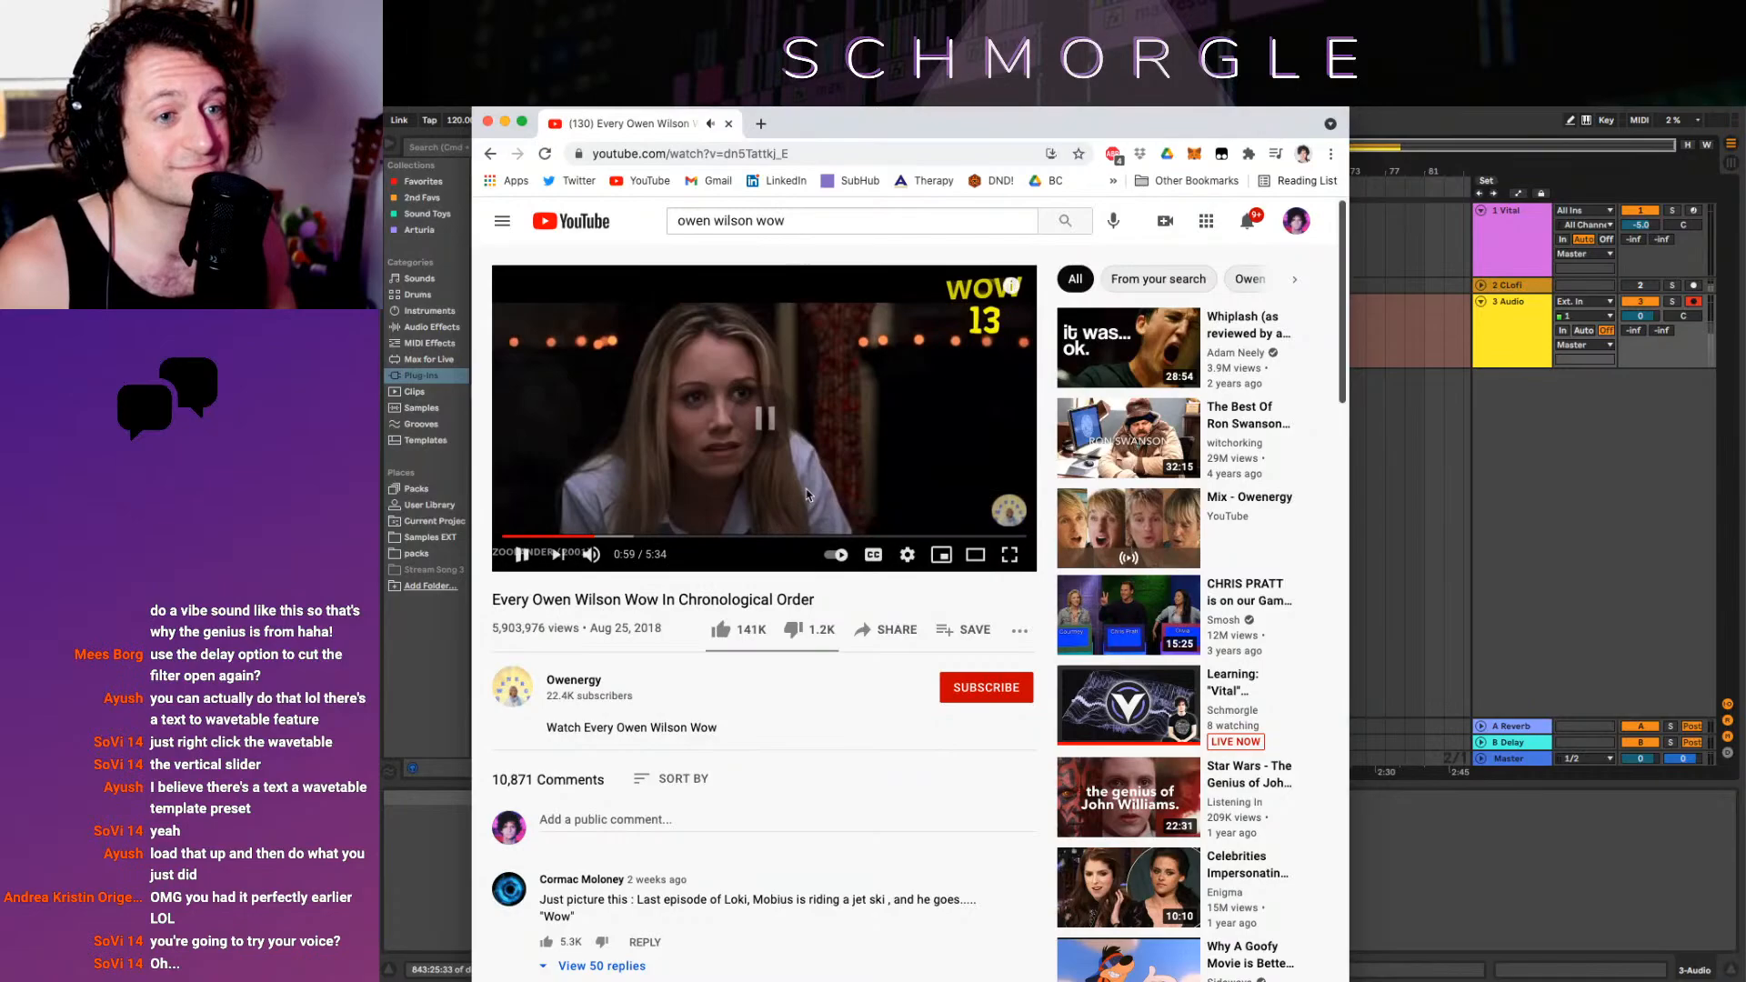
# Return to Ableton Live, stop the recording, and set the audio input device to Universal Audio Thunderbolt in the preferences
pyautogui.click(1413, 386)
pyautogui.press('space')
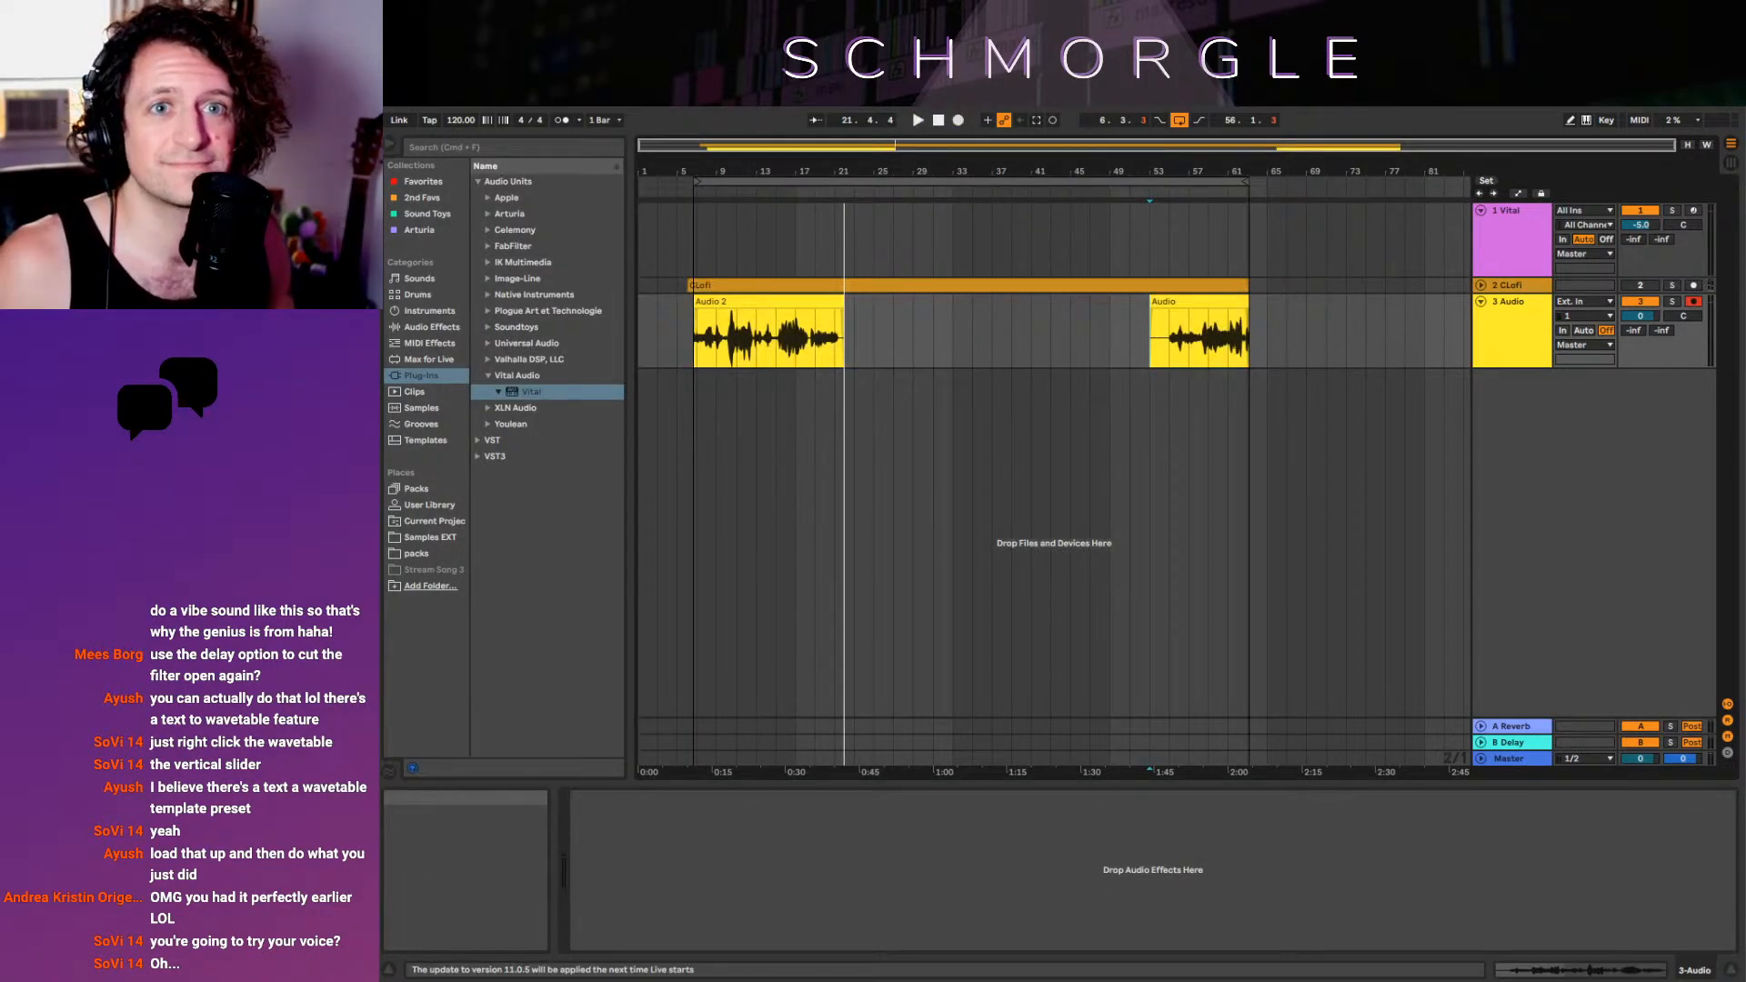
pyautogui.click(213, 80)
pyautogui.click(264, 186)
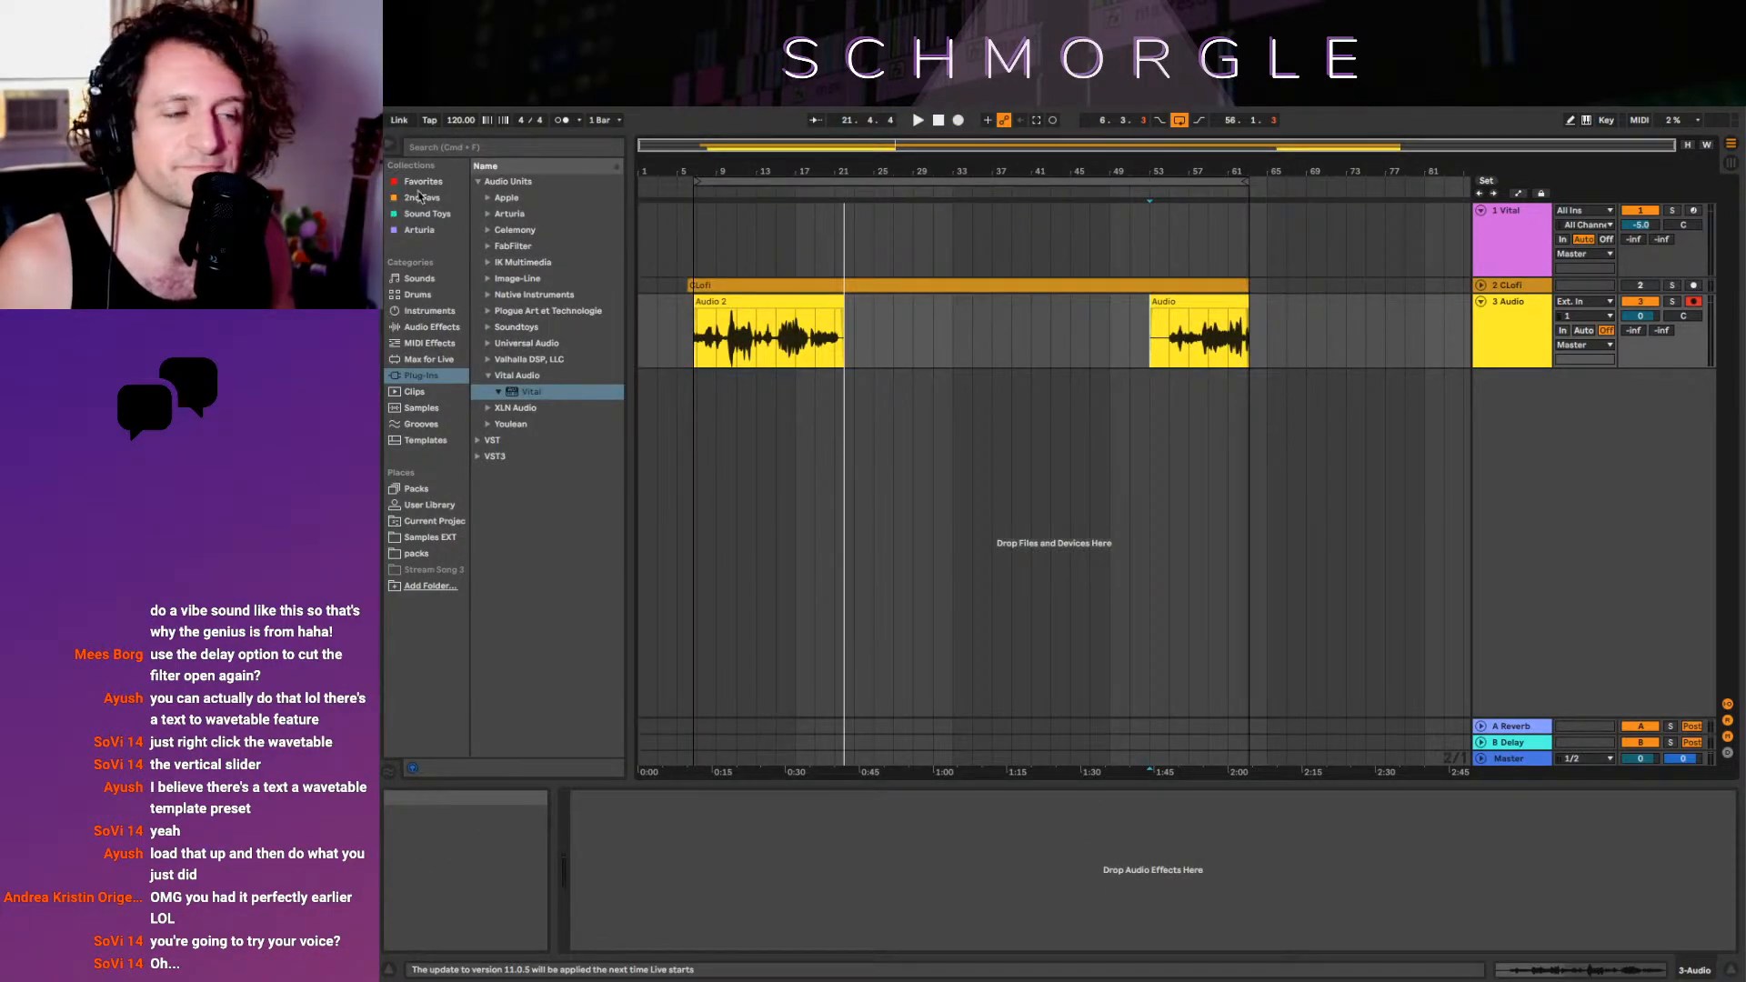
pyautogui.click(1189, 357)
pyautogui.click(1199, 383)
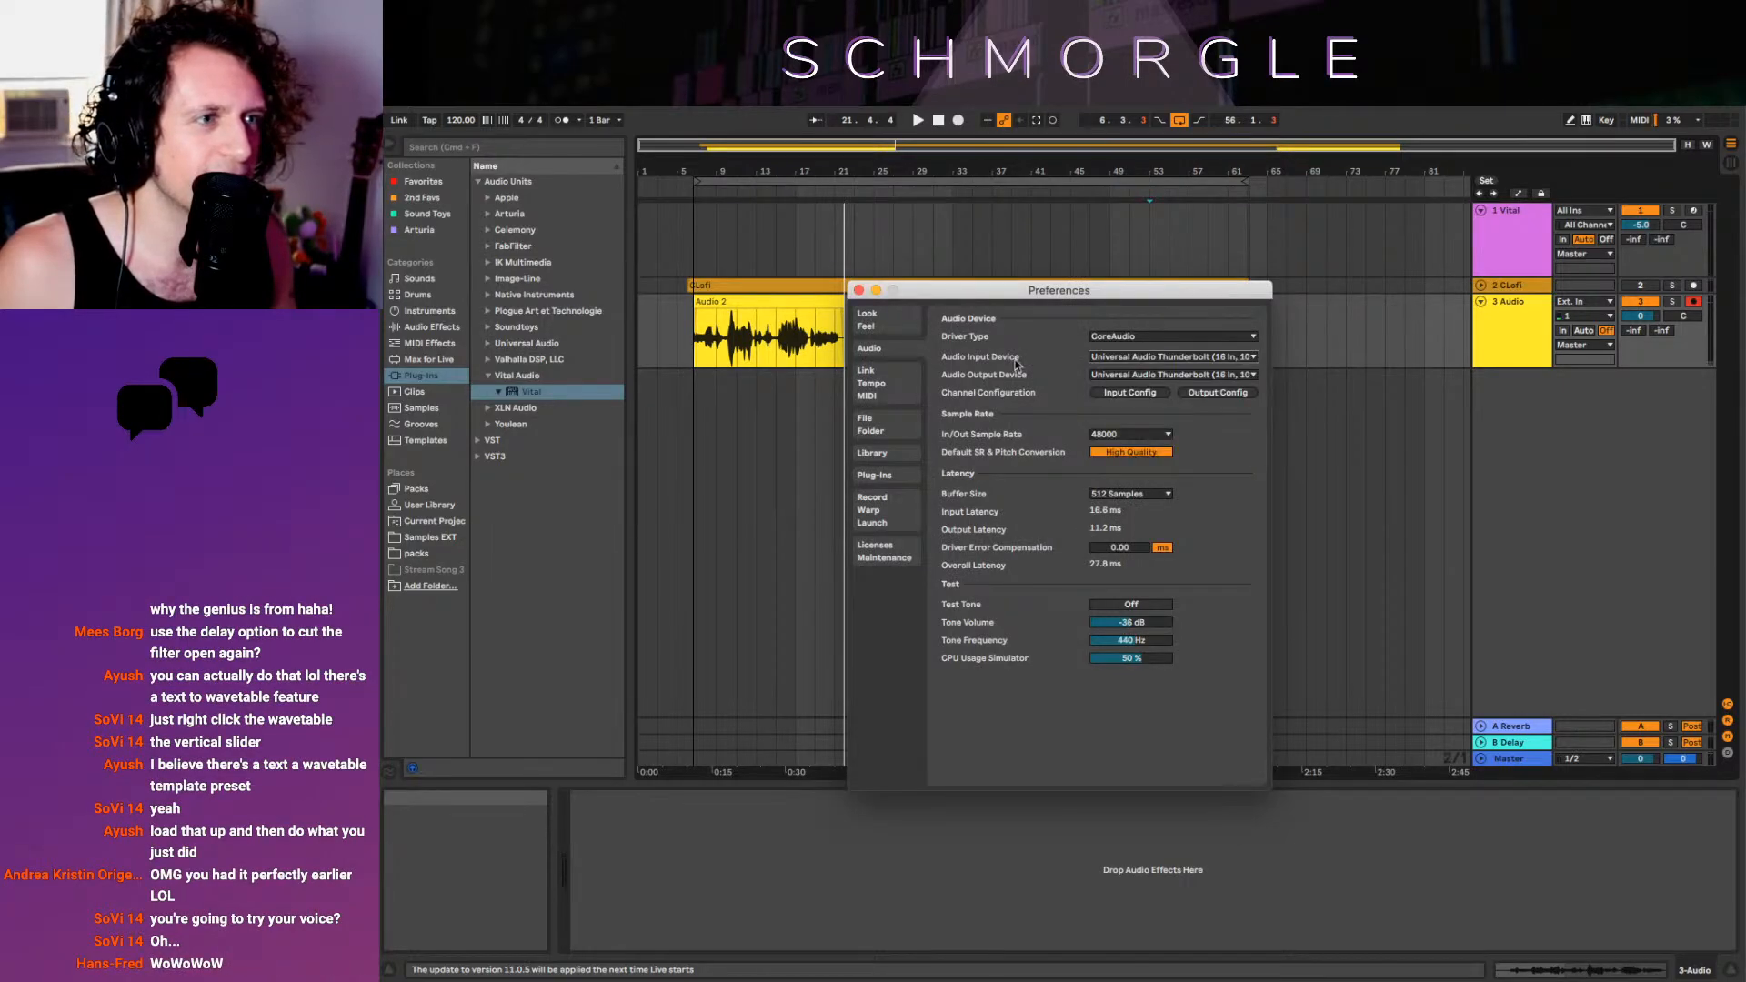
pyautogui.click(859, 290)
pyautogui.click(1690, 293)
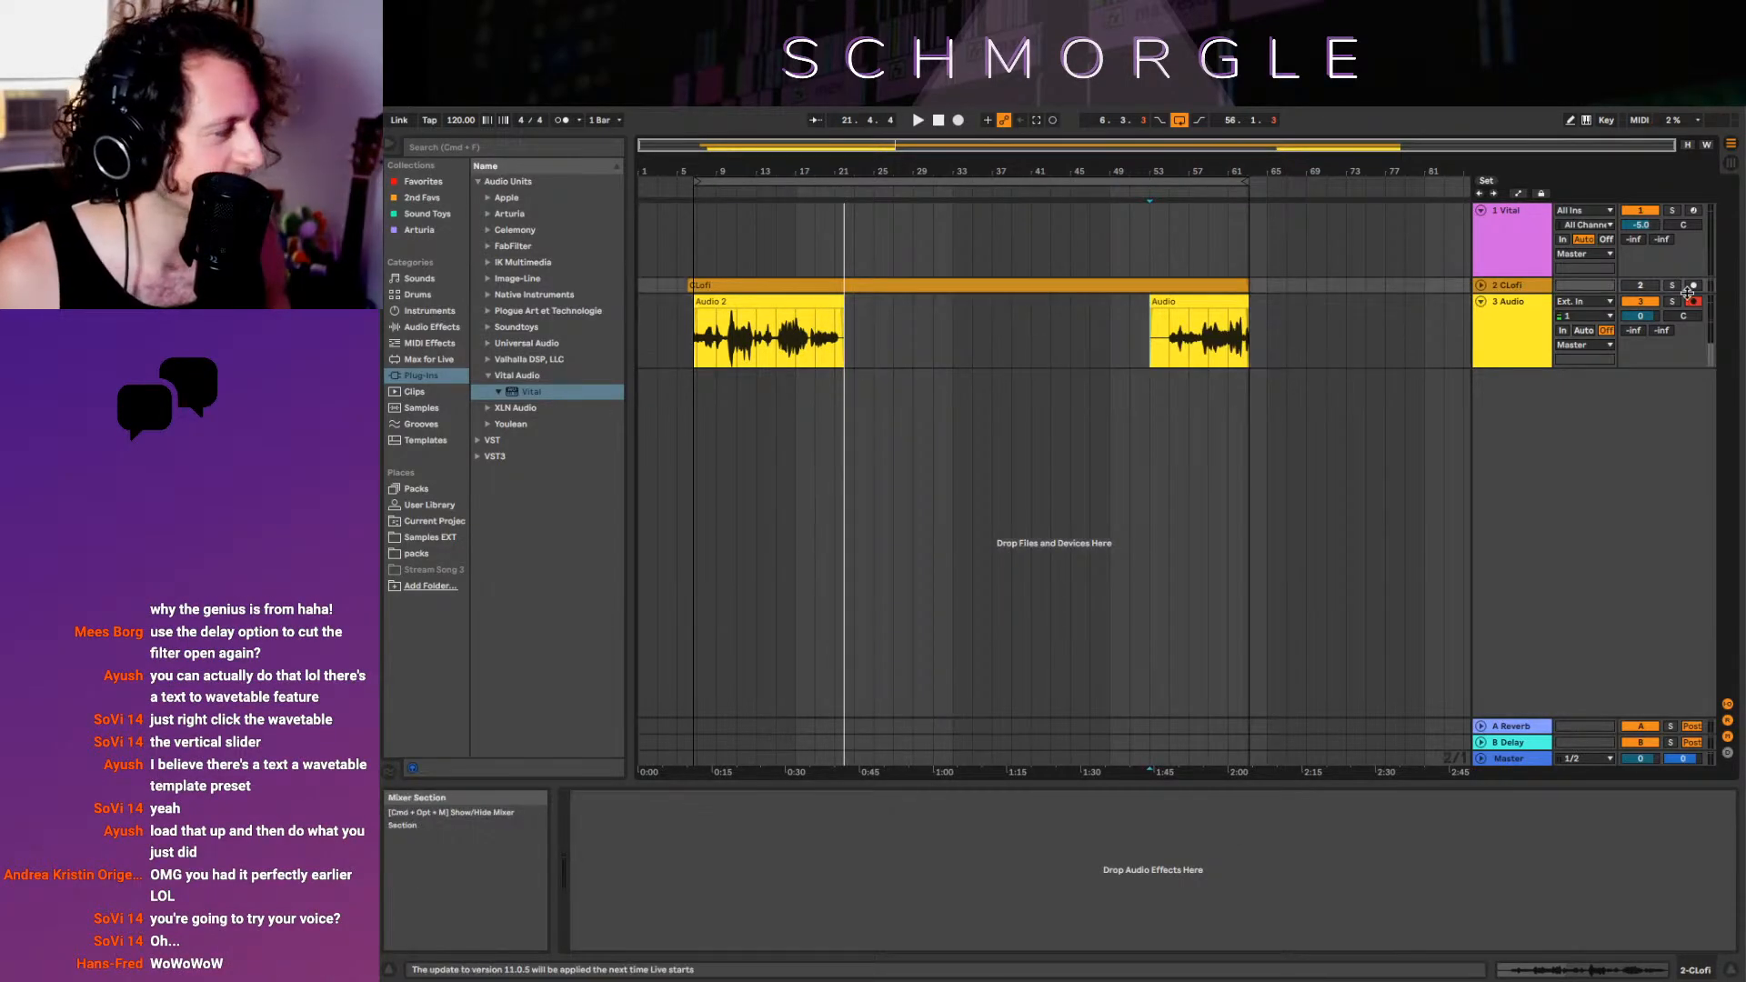
# Locate the "wow" just after bar 20 in the Audio 2 recording, split it out to about bar 22, and delete the material following it
pyautogui.click(955, 437)
pyautogui.click(816, 335)
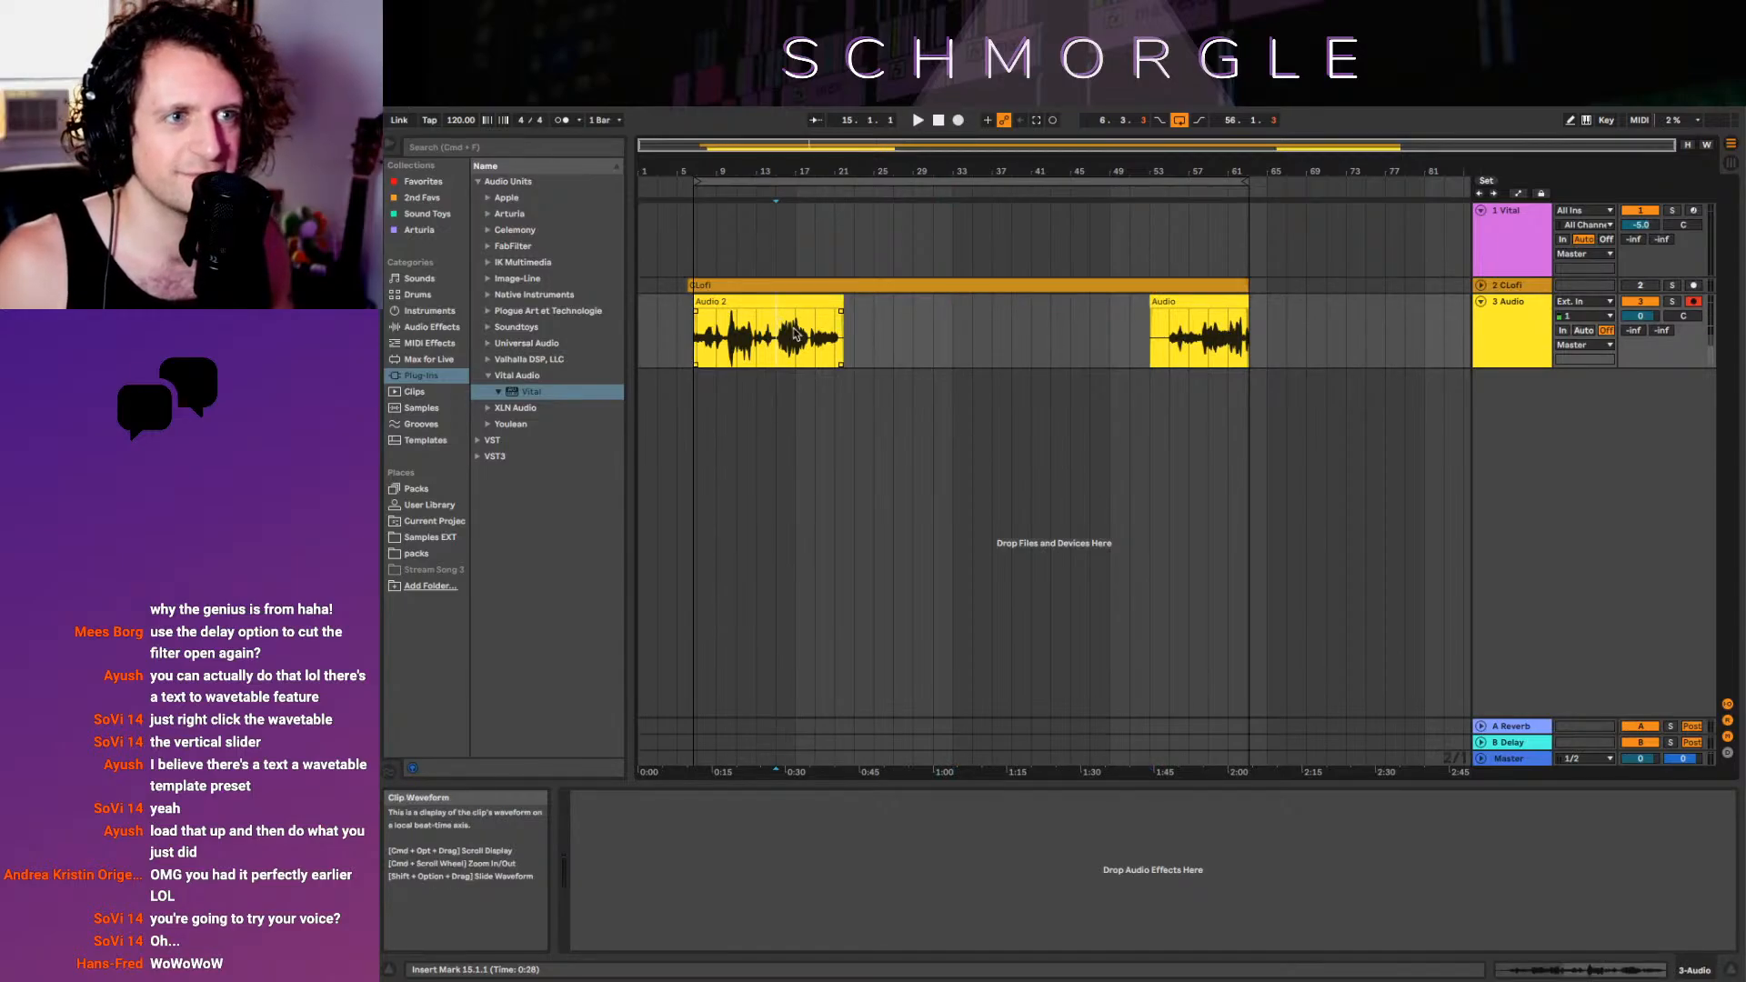
pyautogui.press('space')
pyautogui.moveTo(880, 195); pyautogui.dragTo(884, 289)
pyautogui.press('space')
pyautogui.click(967, 347)
pyautogui.press('space')
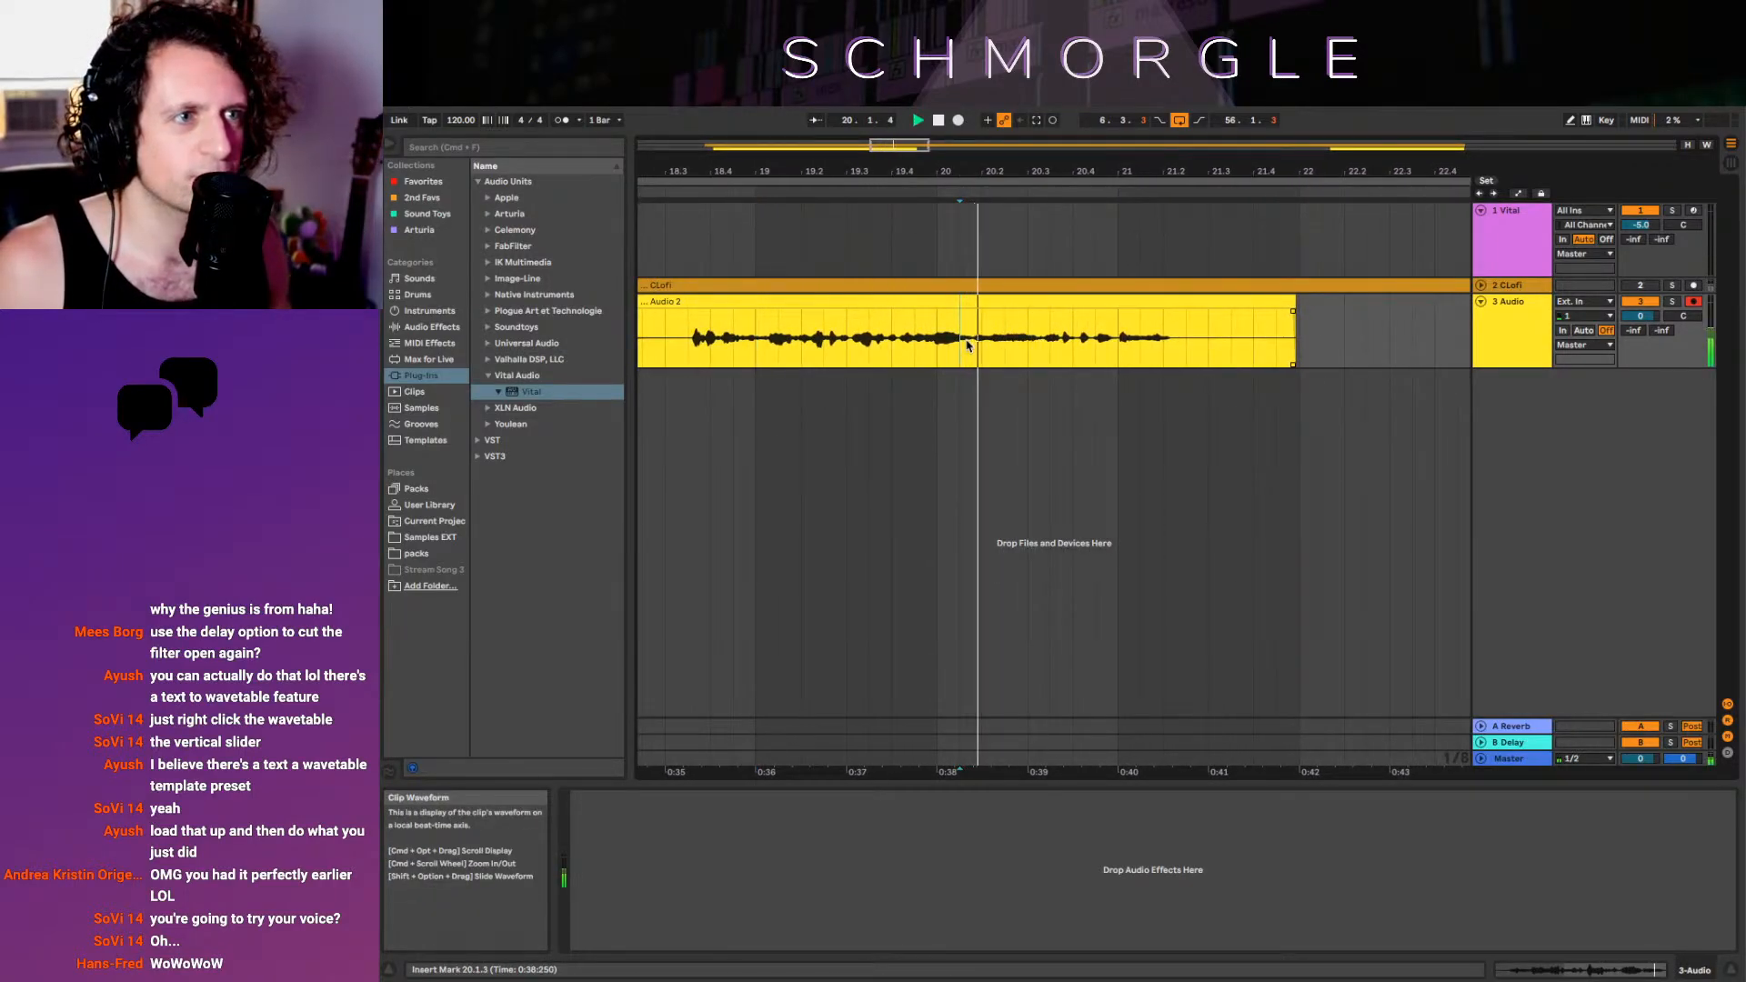
pyautogui.click(982, 355)
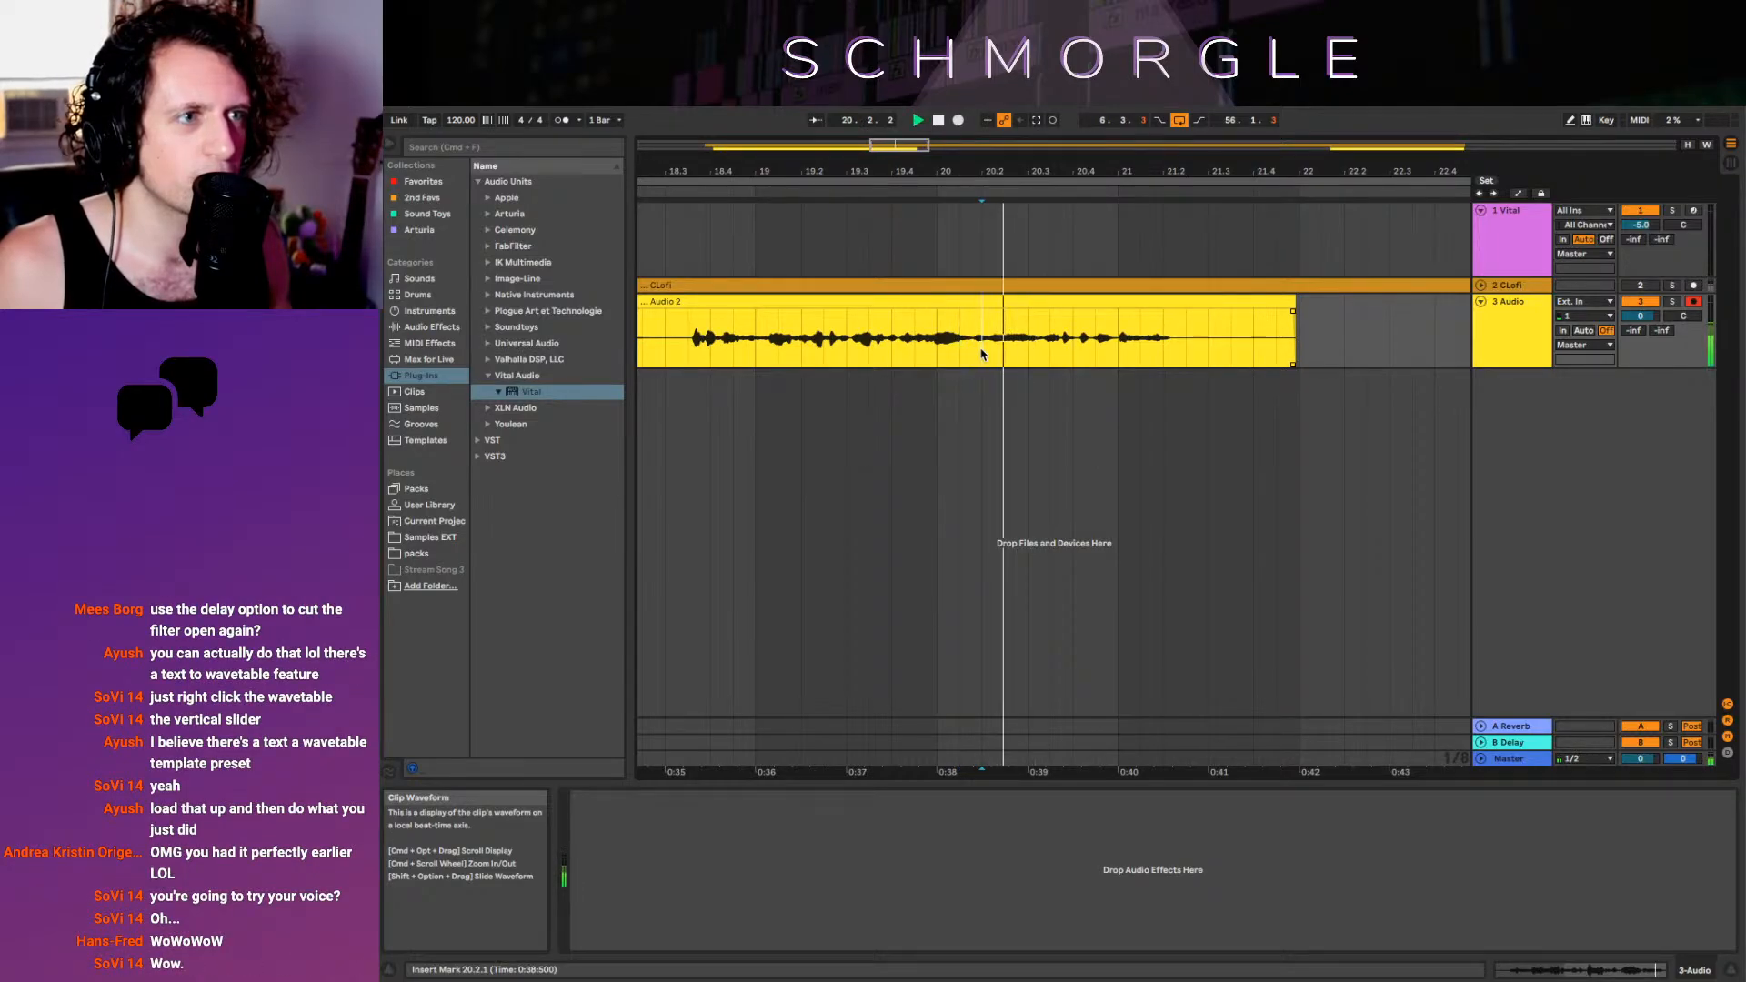
pyautogui.moveTo(993, 355); pyautogui.dragTo(1321, 341)
pyautogui.click(1073, 299)
pyautogui.press('Delete')
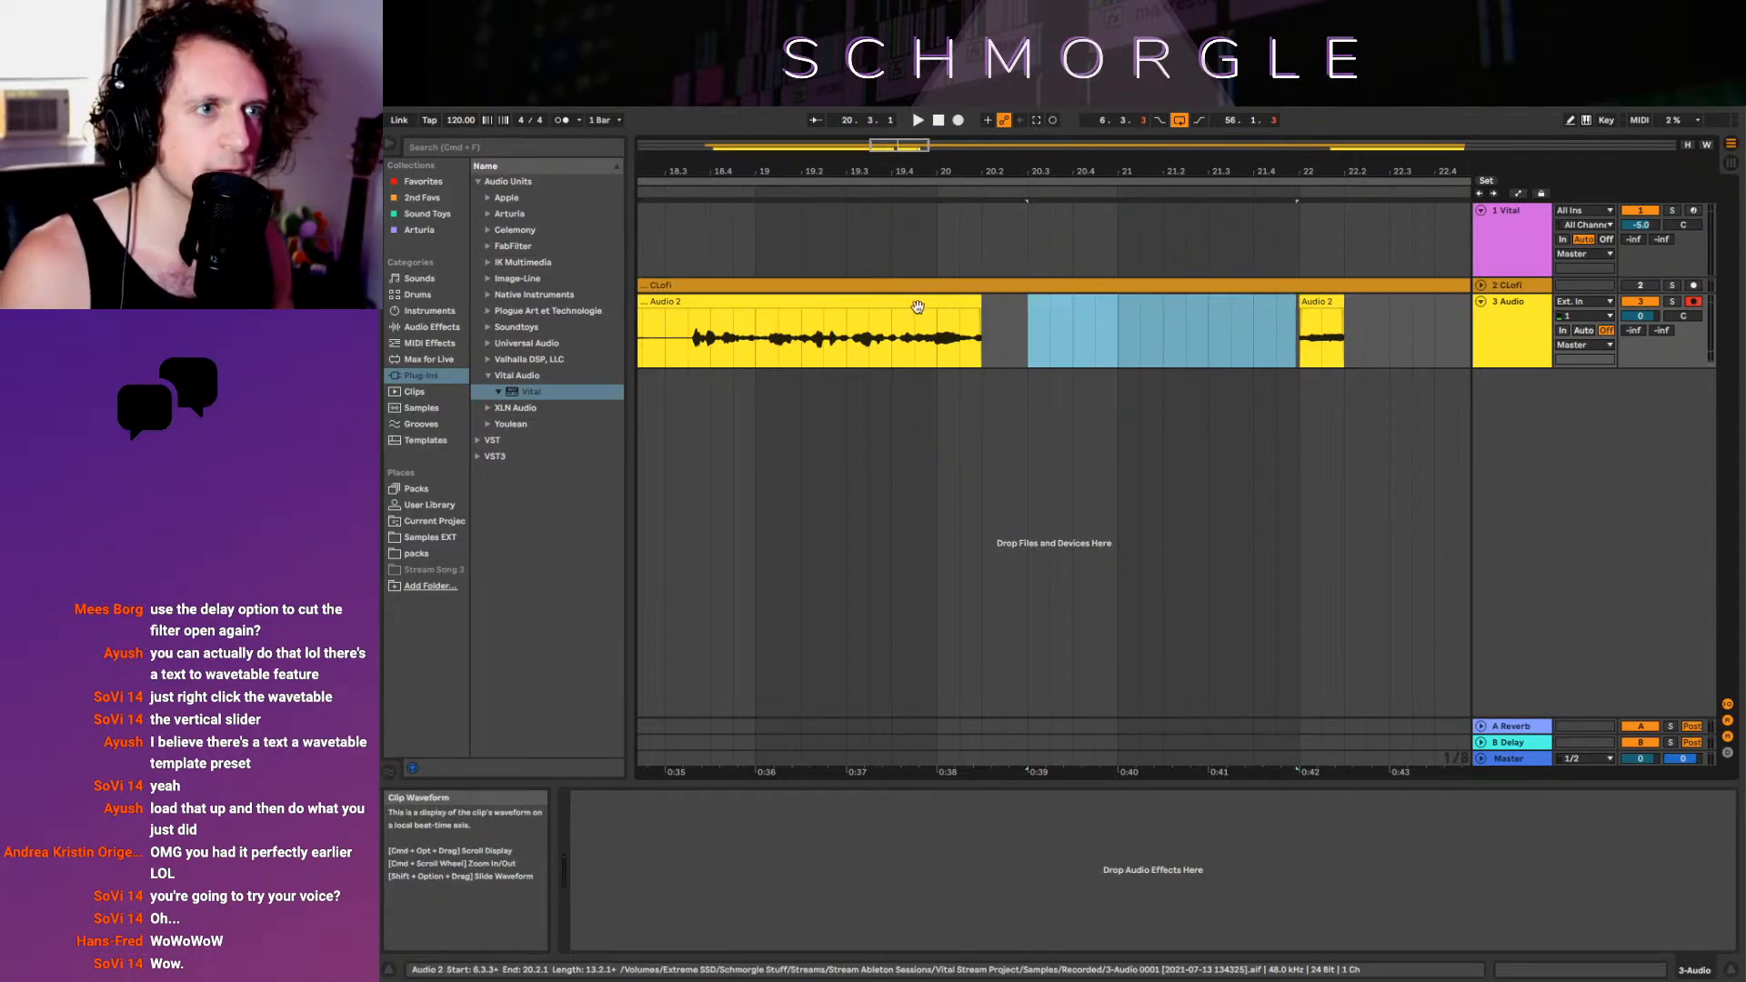
# Delete the remaining earlier part of the Audio 2 recording and the separate Audio clip starting around bar 53
pyautogui.click(916, 303)
pyautogui.press('Delete')
pyautogui.moveTo(1034, 167); pyautogui.dragTo(909, 37)
pyautogui.click(1287, 302)
pyautogui.press('Delete')
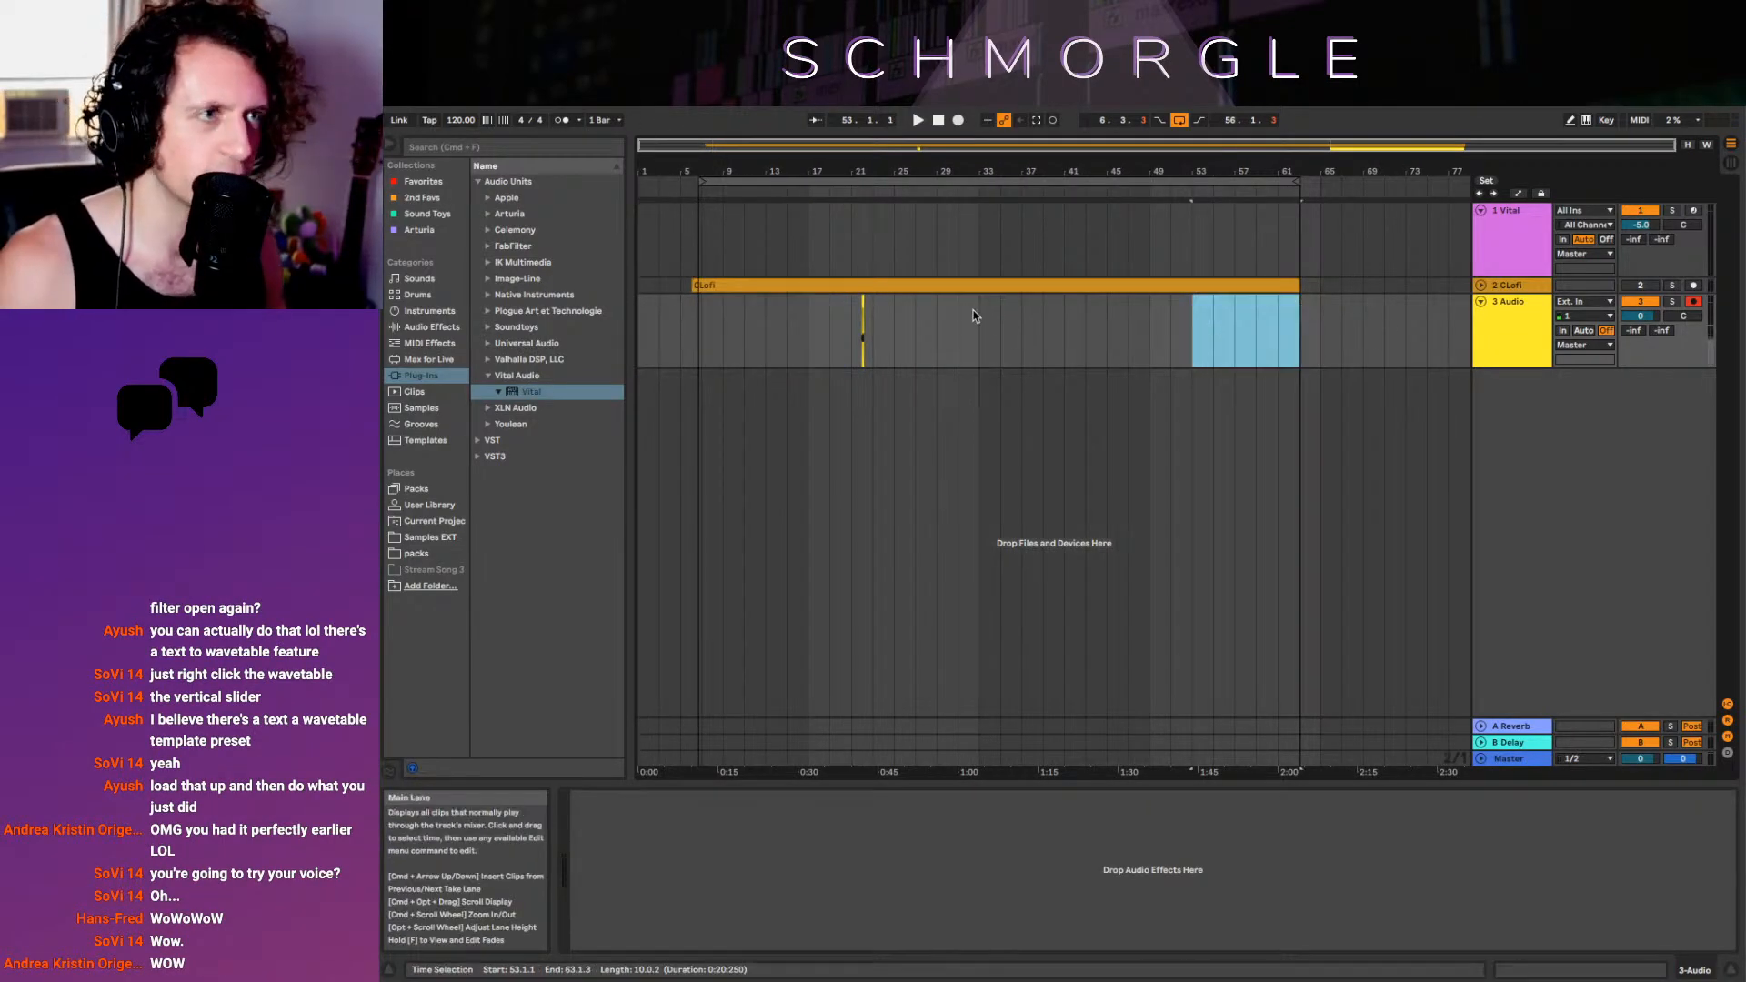
# Move the isolated "wow" clip to bar 20 and raise its clip gain to 7.56 dB while auditioning it
pyautogui.moveTo(842, 159); pyautogui.dragTo(842, 268)
pyautogui.moveTo(1046, 323); pyautogui.dragTo(842, 329)
pyautogui.doubleClick(838, 332)
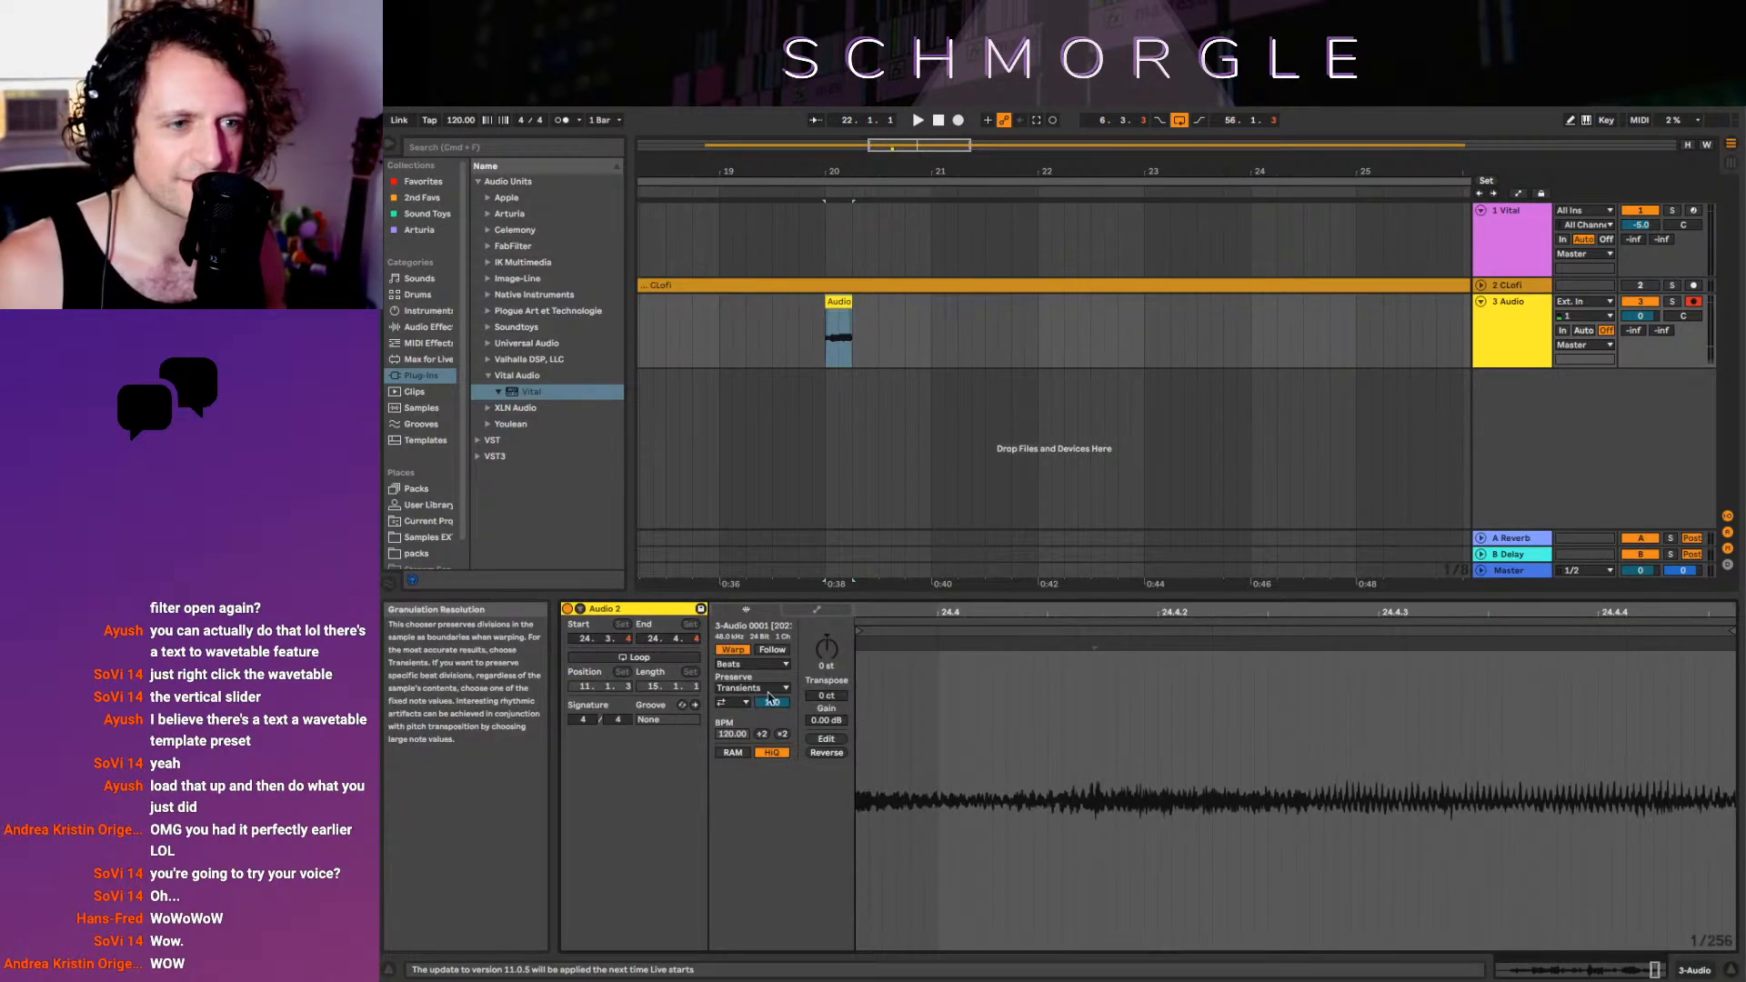
pyautogui.press('space')
pyautogui.moveTo(826, 721); pyautogui.dragTo(826, 660)
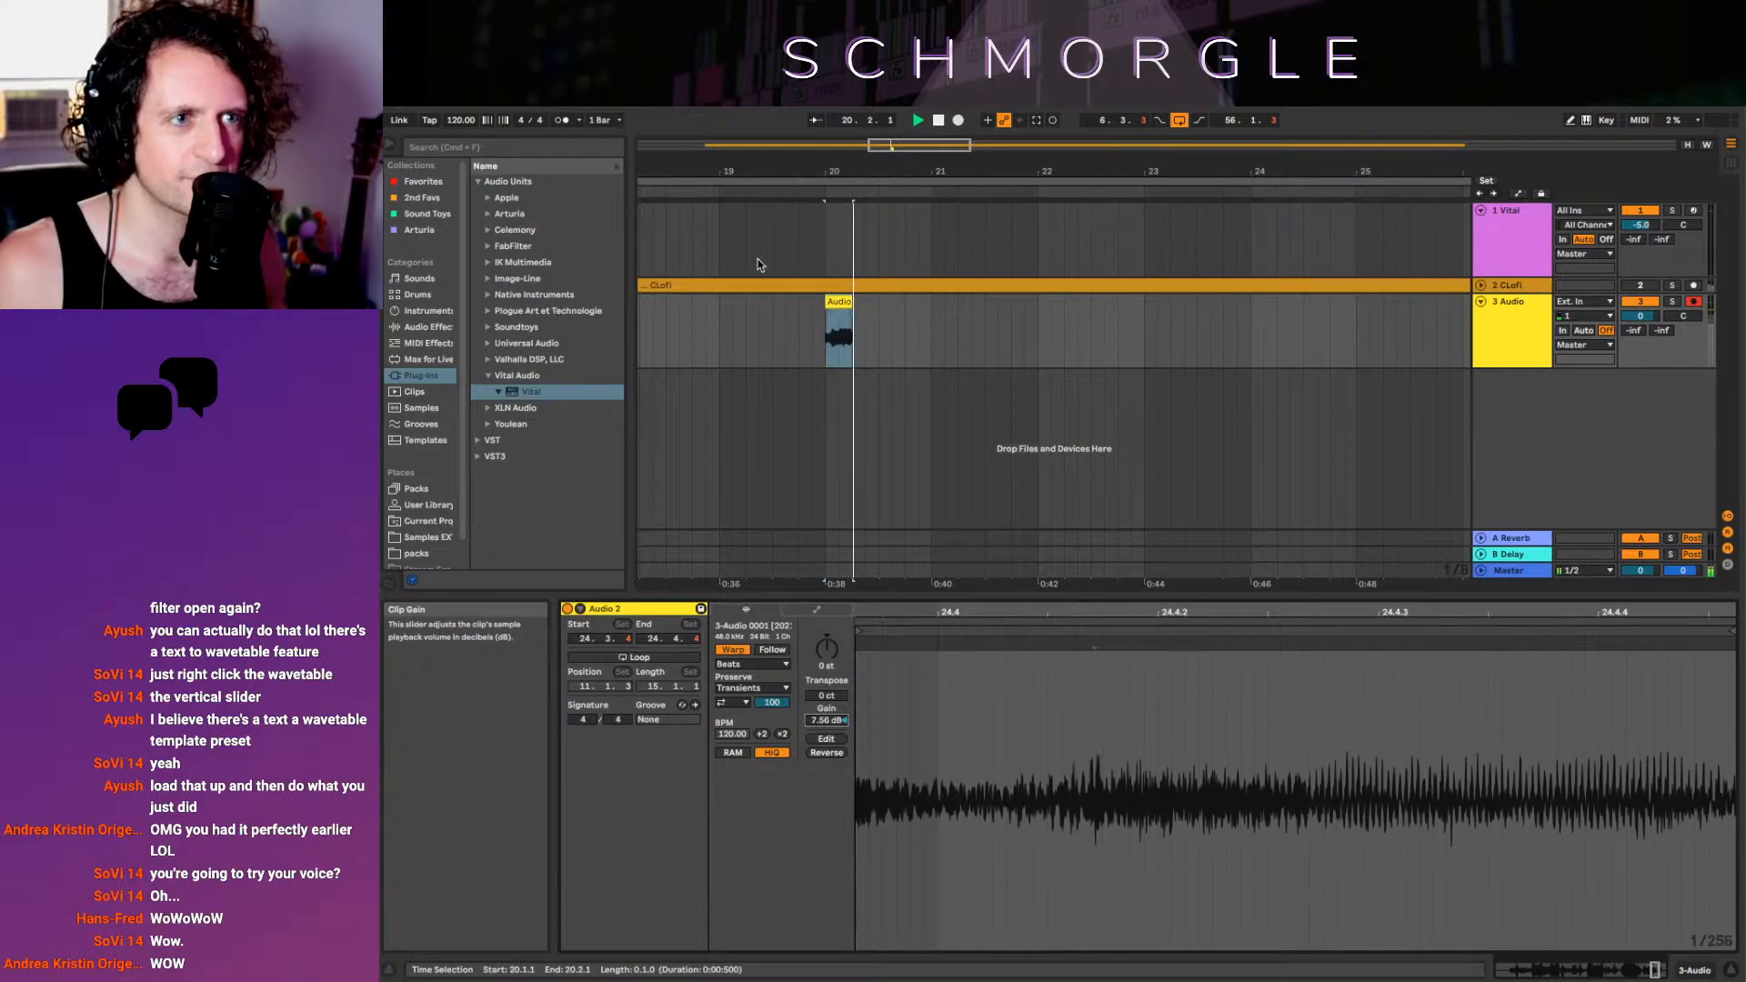
pyautogui.press('space')
pyautogui.press('space')
pyautogui.press('space')
# Audition the start of the "wow" clip and add a short fade-in at its beginning
pyautogui.moveTo(827, 168); pyautogui.dragTo(829, 273)
pyautogui.click(857, 352)
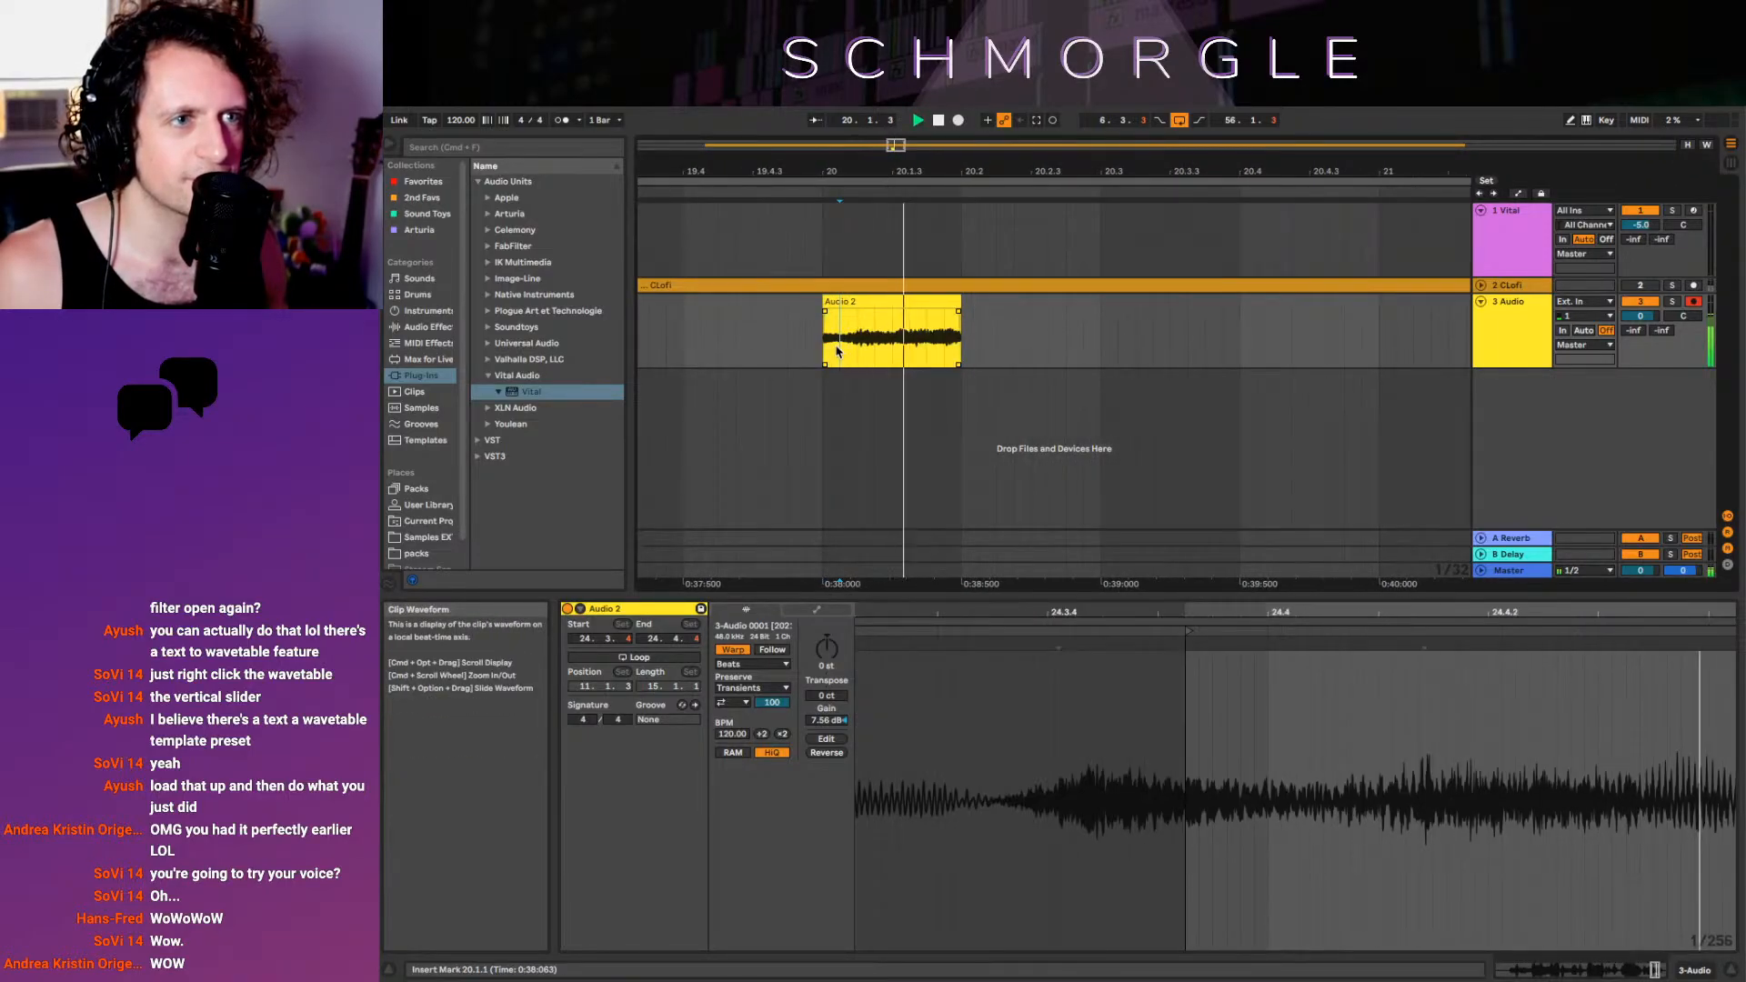
pyautogui.press('space')
pyautogui.press('space')
pyautogui.click(846, 352)
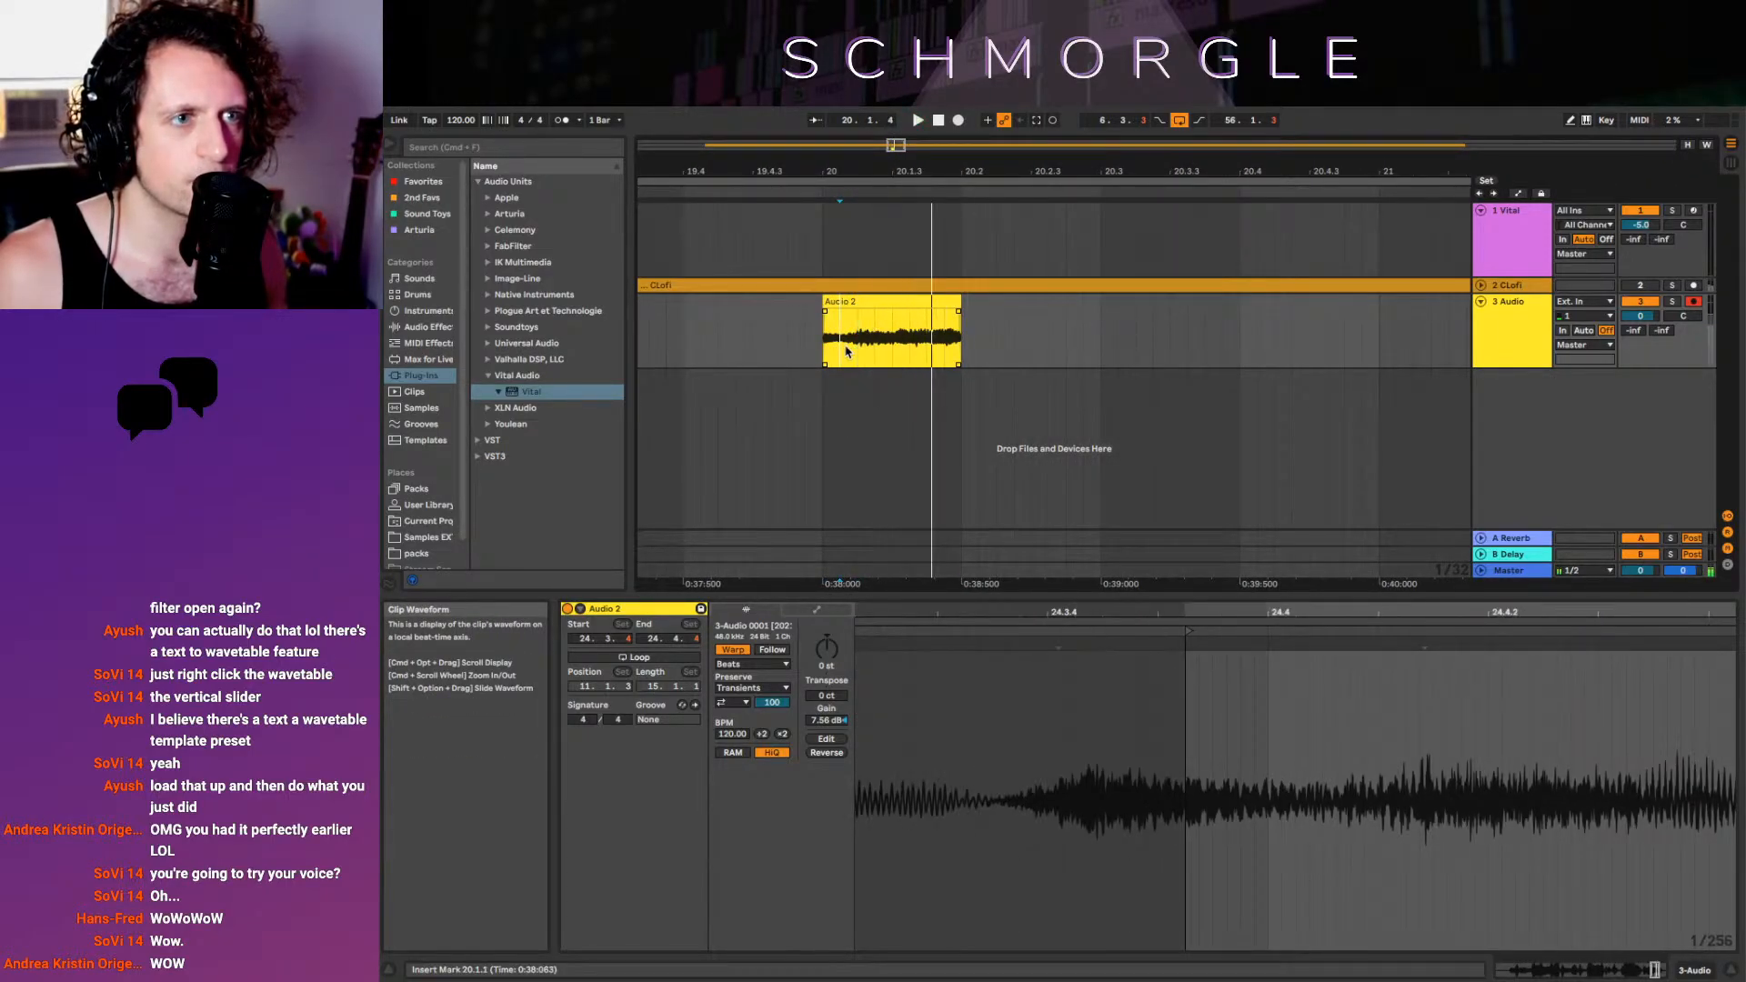
pyautogui.press('space')
pyautogui.press('space')
pyautogui.press('space')
pyautogui.moveTo(842, 352); pyautogui.dragTo(795, 352)
pyautogui.click(839, 349)
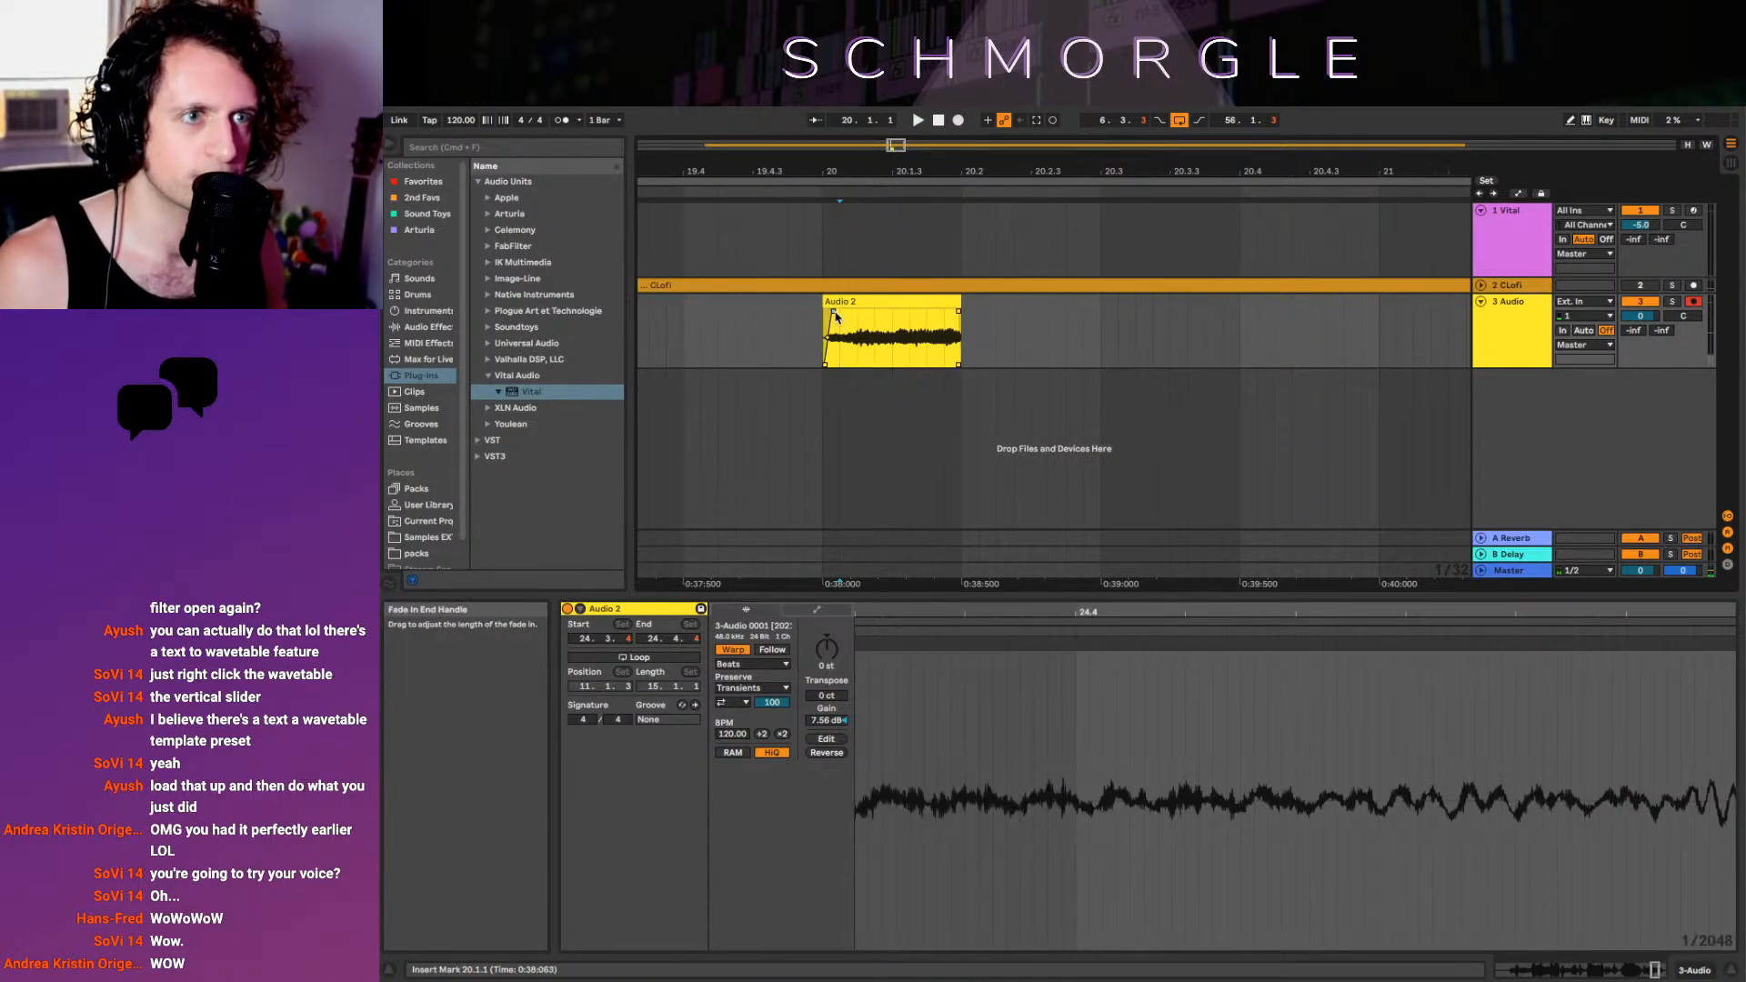
pyautogui.click(805, 332)
pyautogui.press('space')
pyautogui.press('space')
# Extend the end of the "wow" clip to a duration of about 0.625 s and fade it out, checking it by playback
pyautogui.moveTo(959, 311); pyautogui.dragTo(996, 302)
pyautogui.click(893, 338)
pyautogui.press('space')
pyautogui.click(935, 306)
pyautogui.click(825, 342)
pyautogui.press('space')
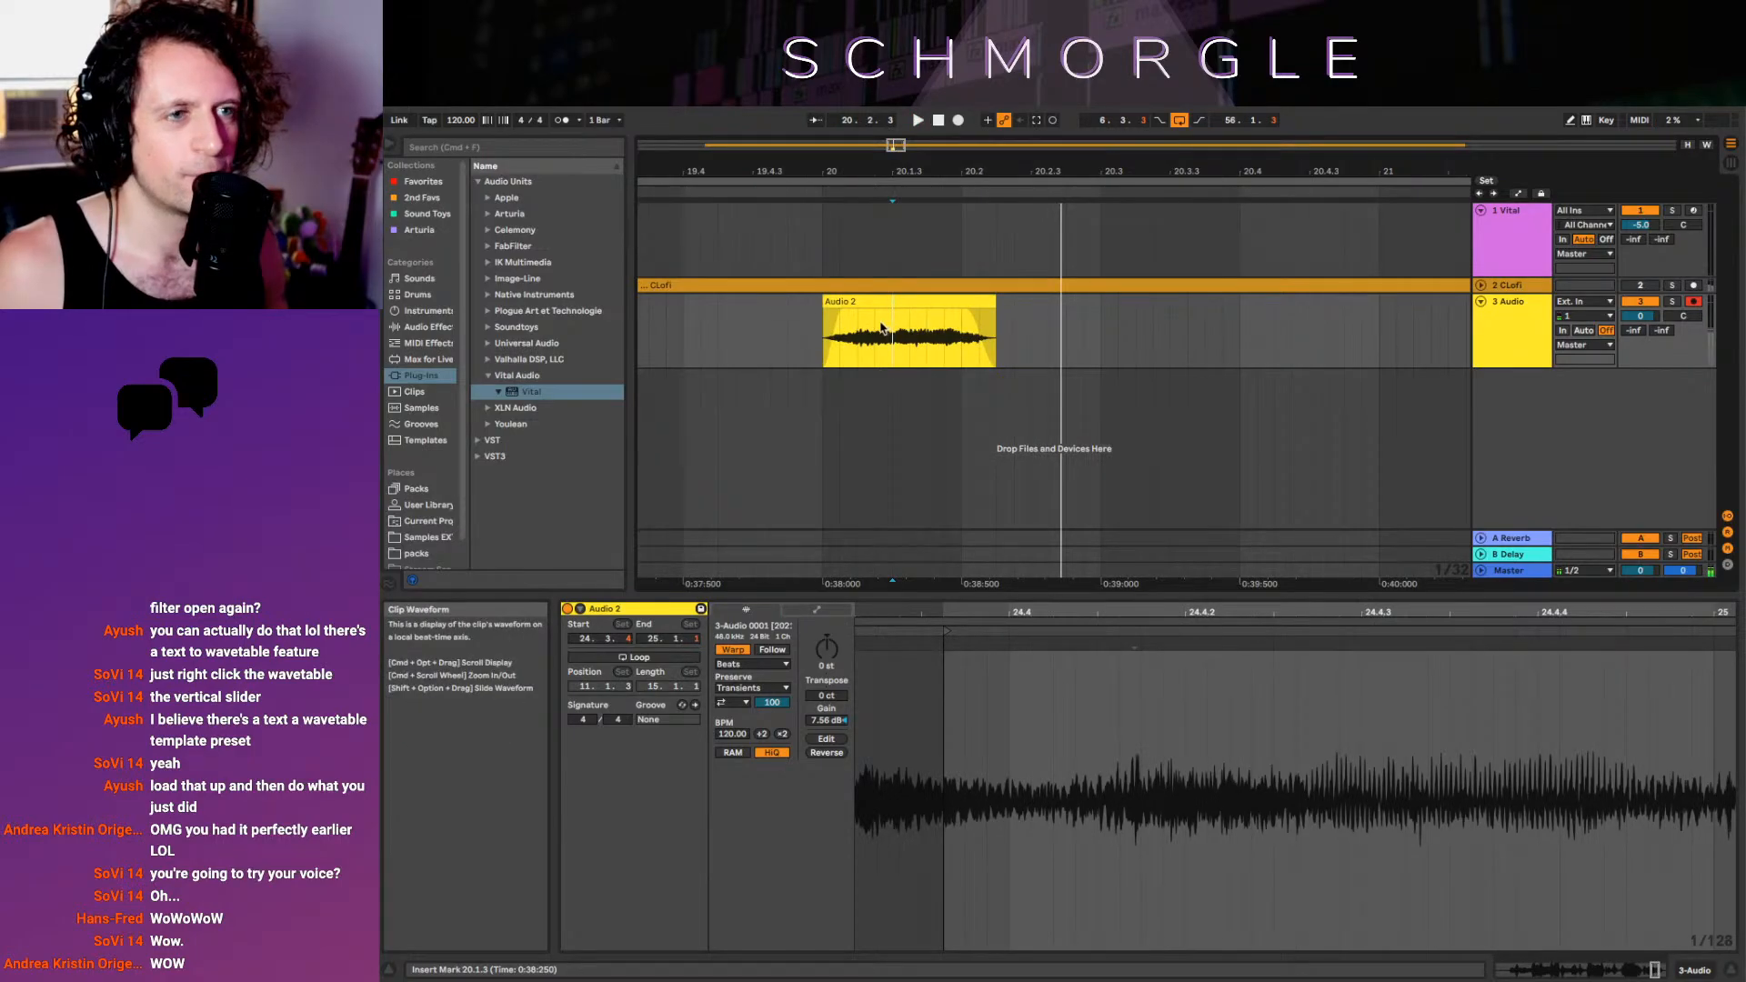
pyautogui.press('space')
pyautogui.press('space')
pyautogui.press('space')
pyautogui.press('space')
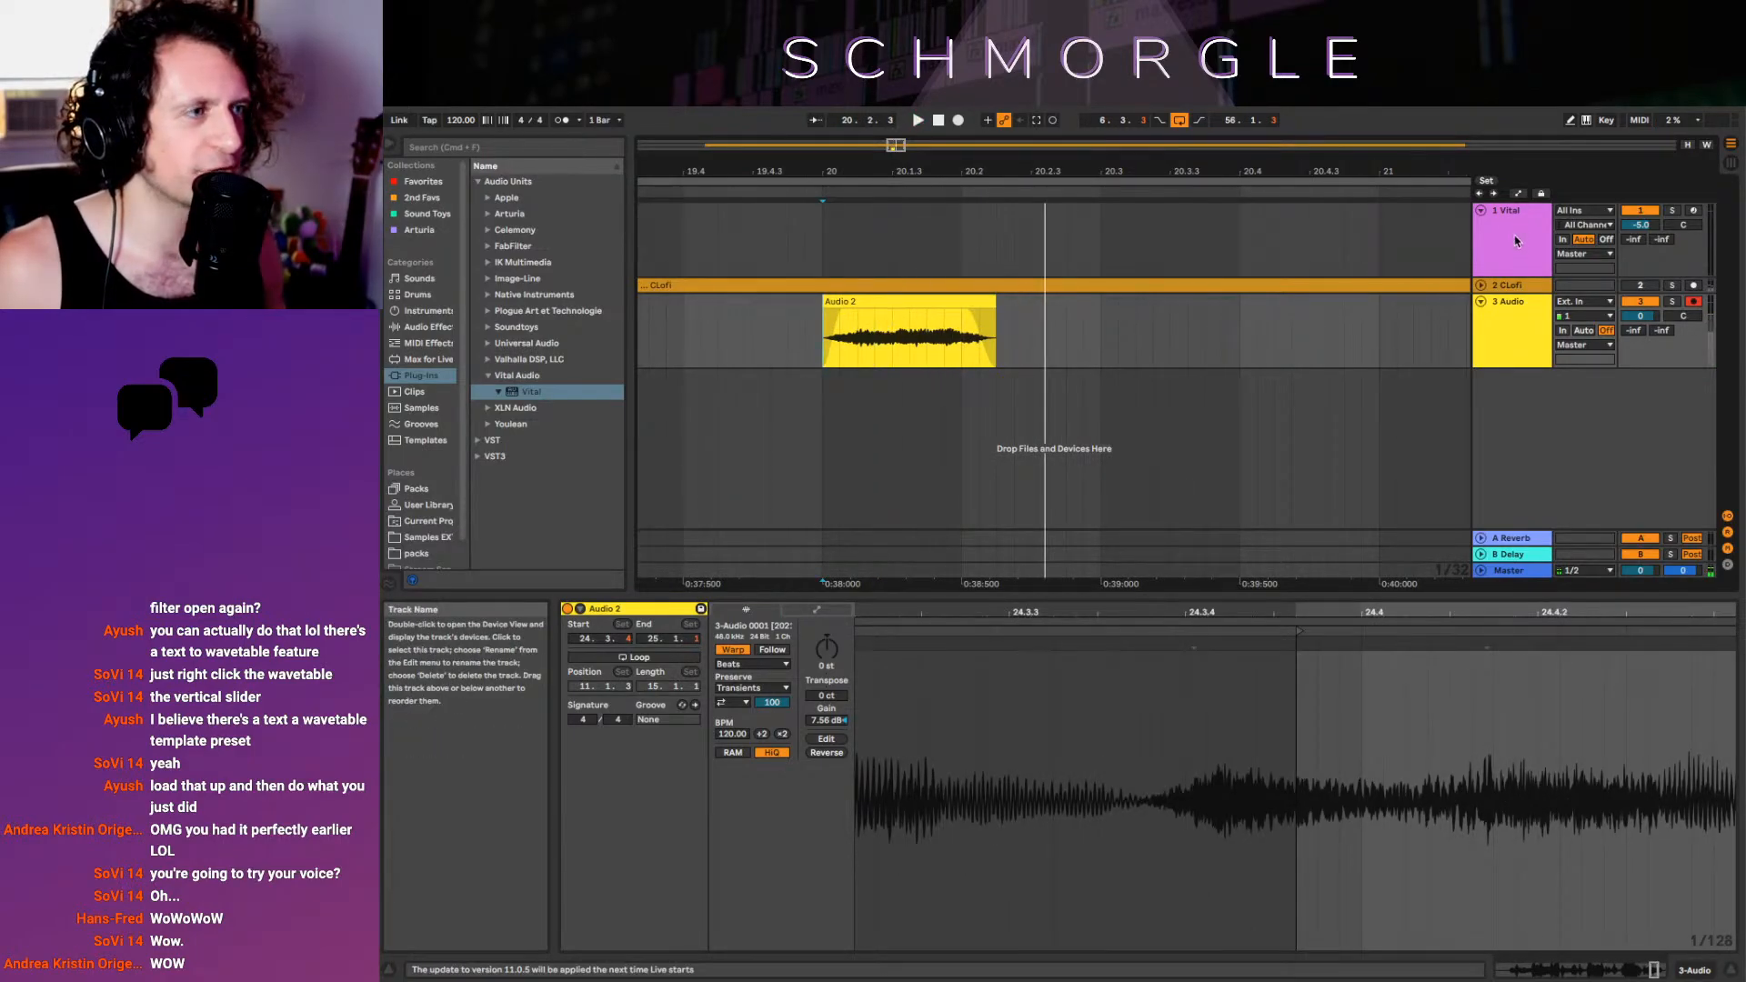
# Show the device chain of the Vital track and open the Vital plug-in window
pyautogui.click(1501, 244)
pyautogui.hotkey('shift', 'Tab')
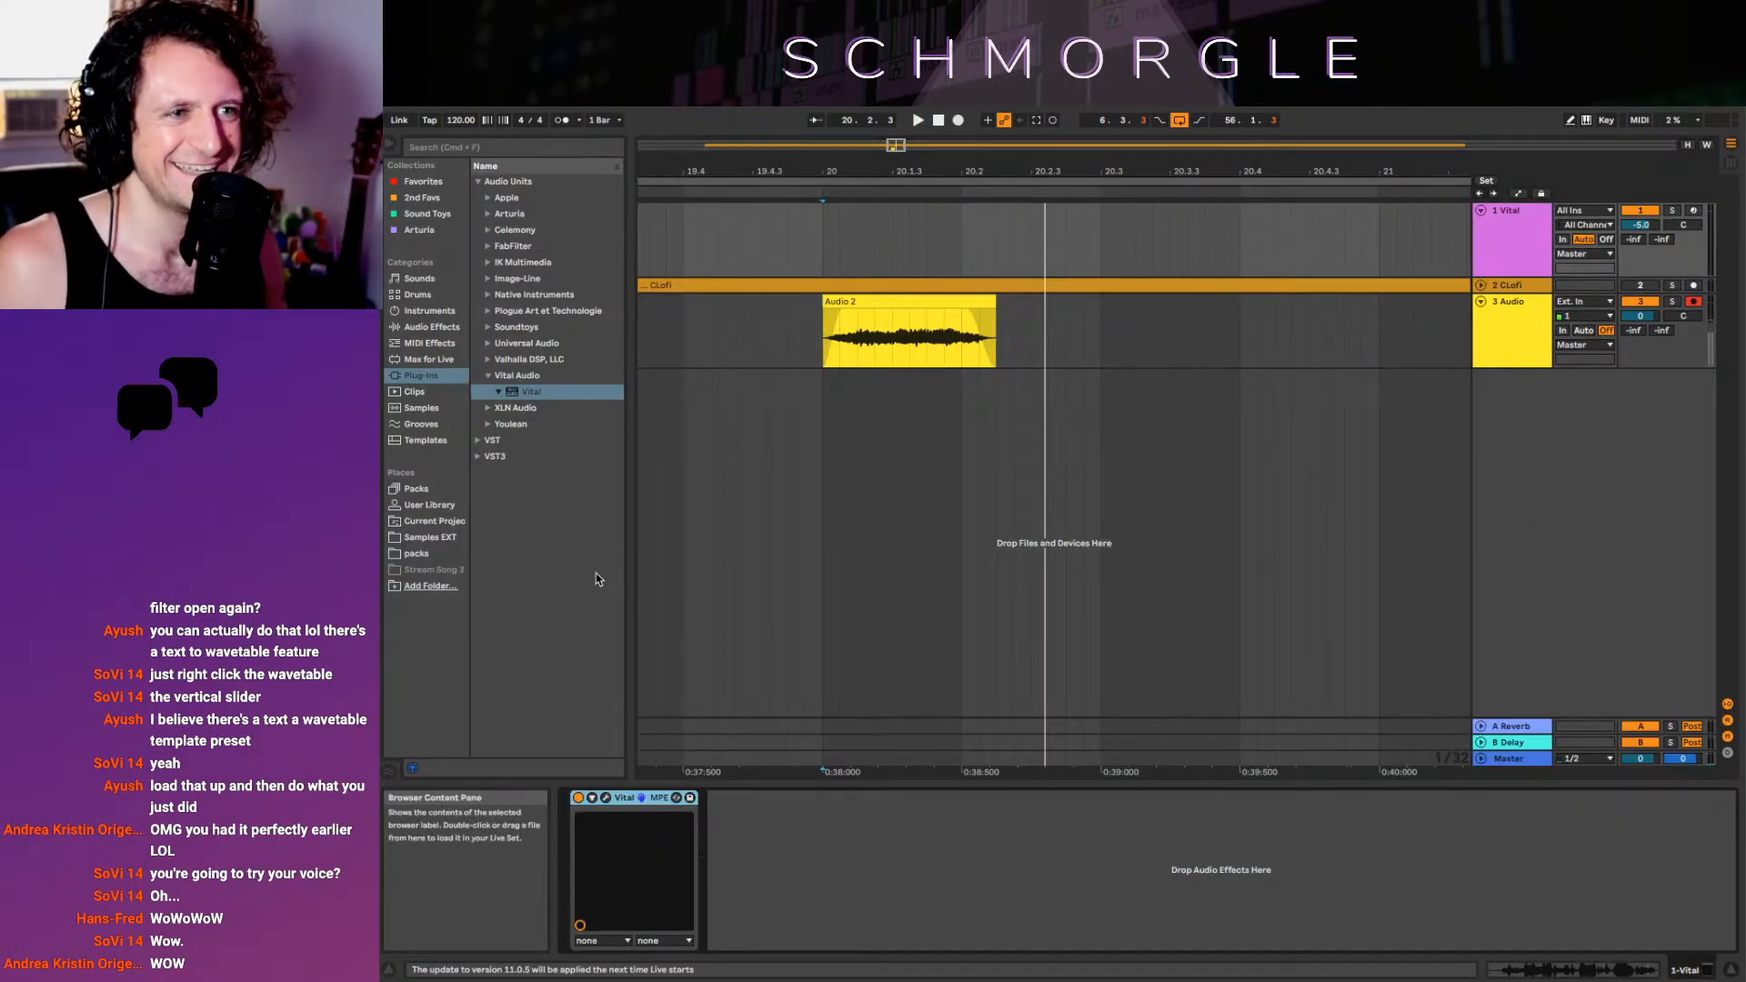
pyautogui.click(605, 799)
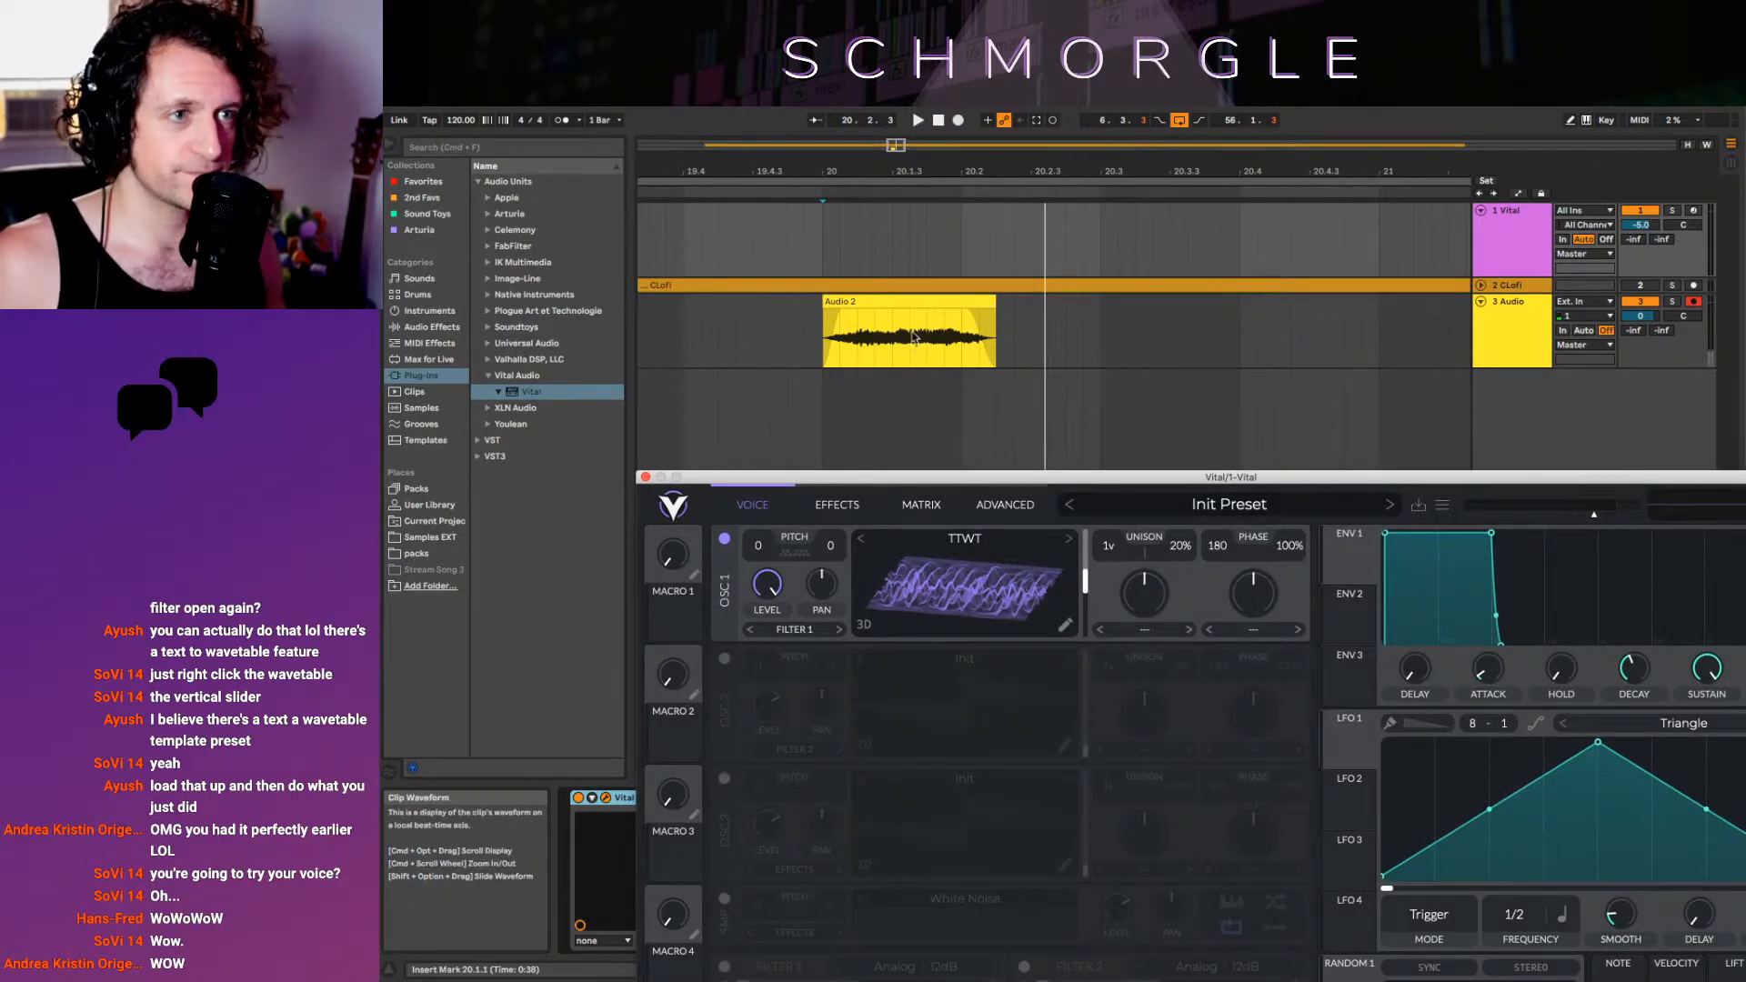
# Export the time range of the "wow" clip from the Master as an MP3 named WOW on the Desktop
pyautogui.click(882, 301)
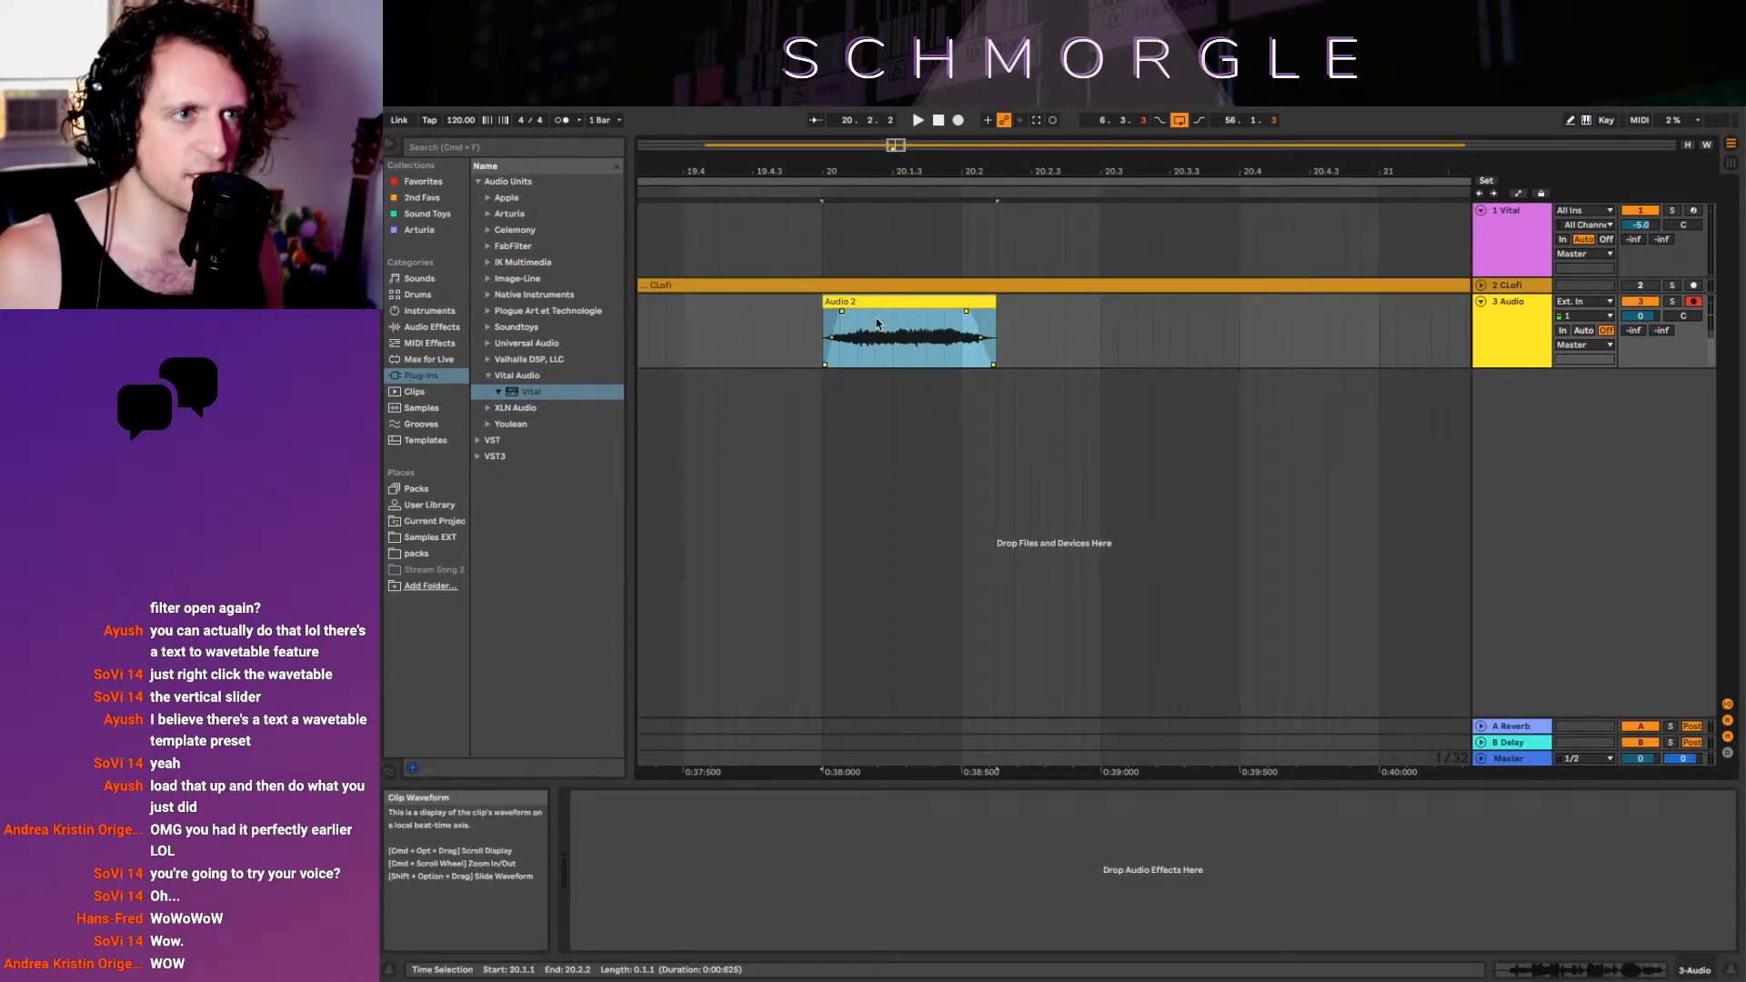
pyautogui.moveTo(878, 323); pyautogui.dragTo(773, 333)
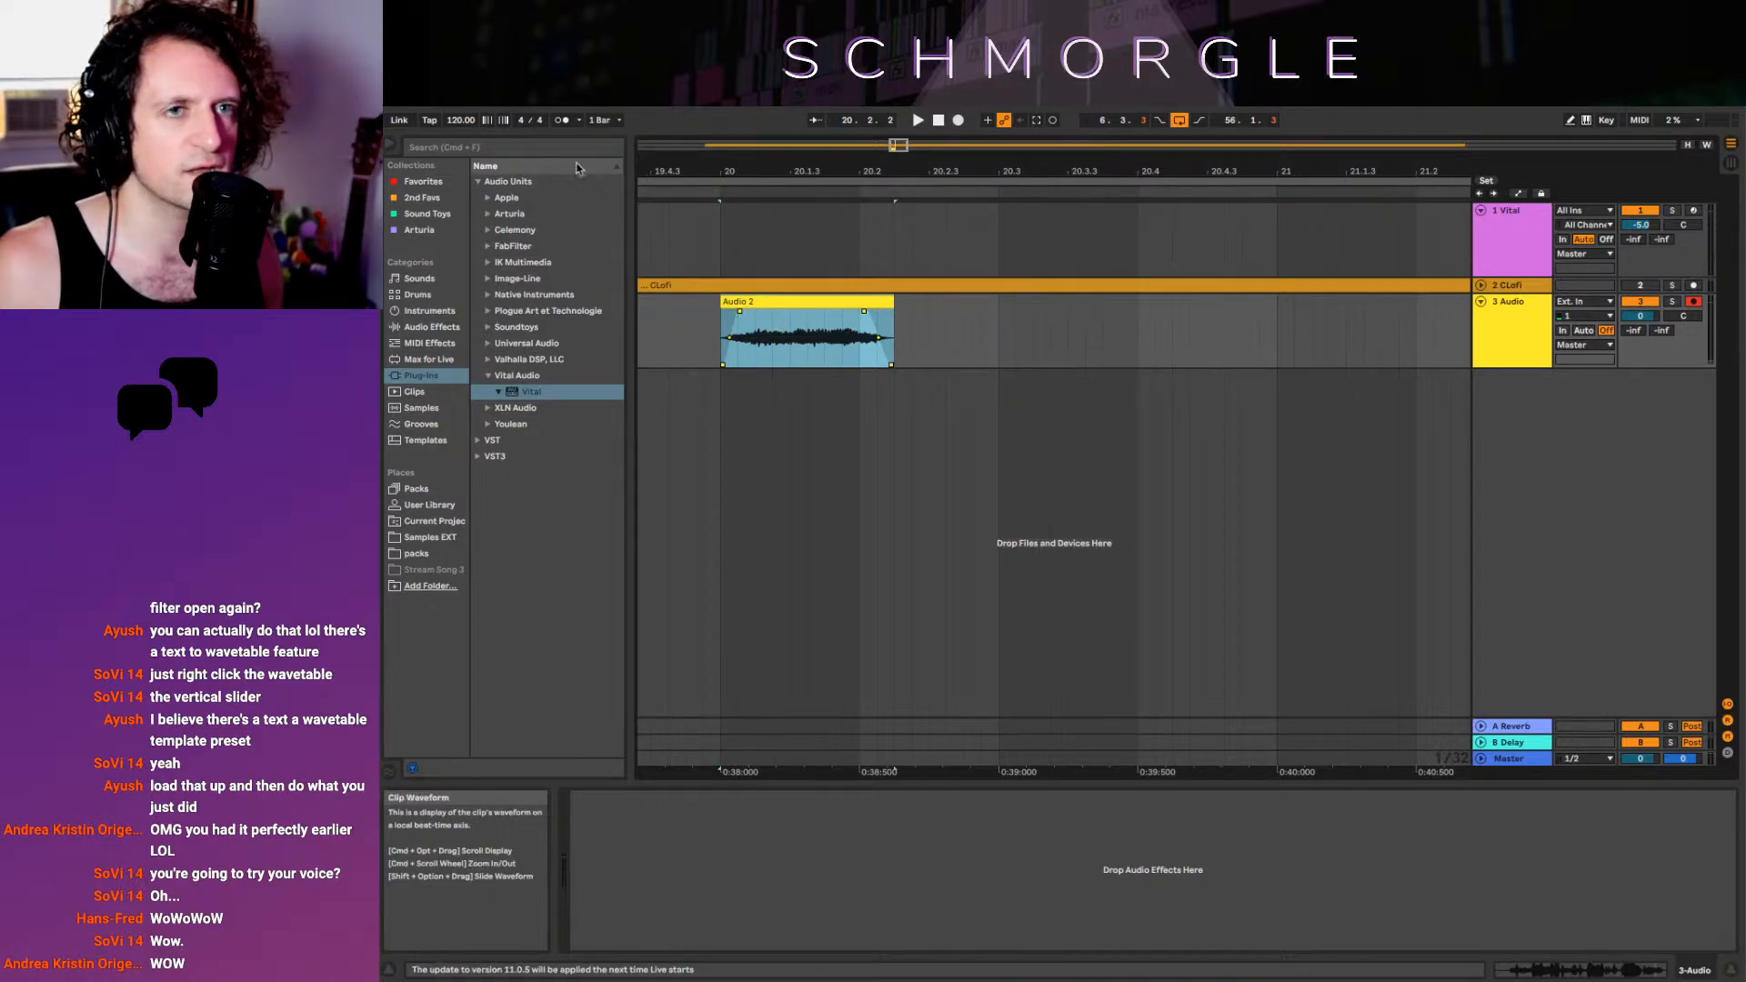
pyautogui.click(205, 81)
pyautogui.click(273, 332)
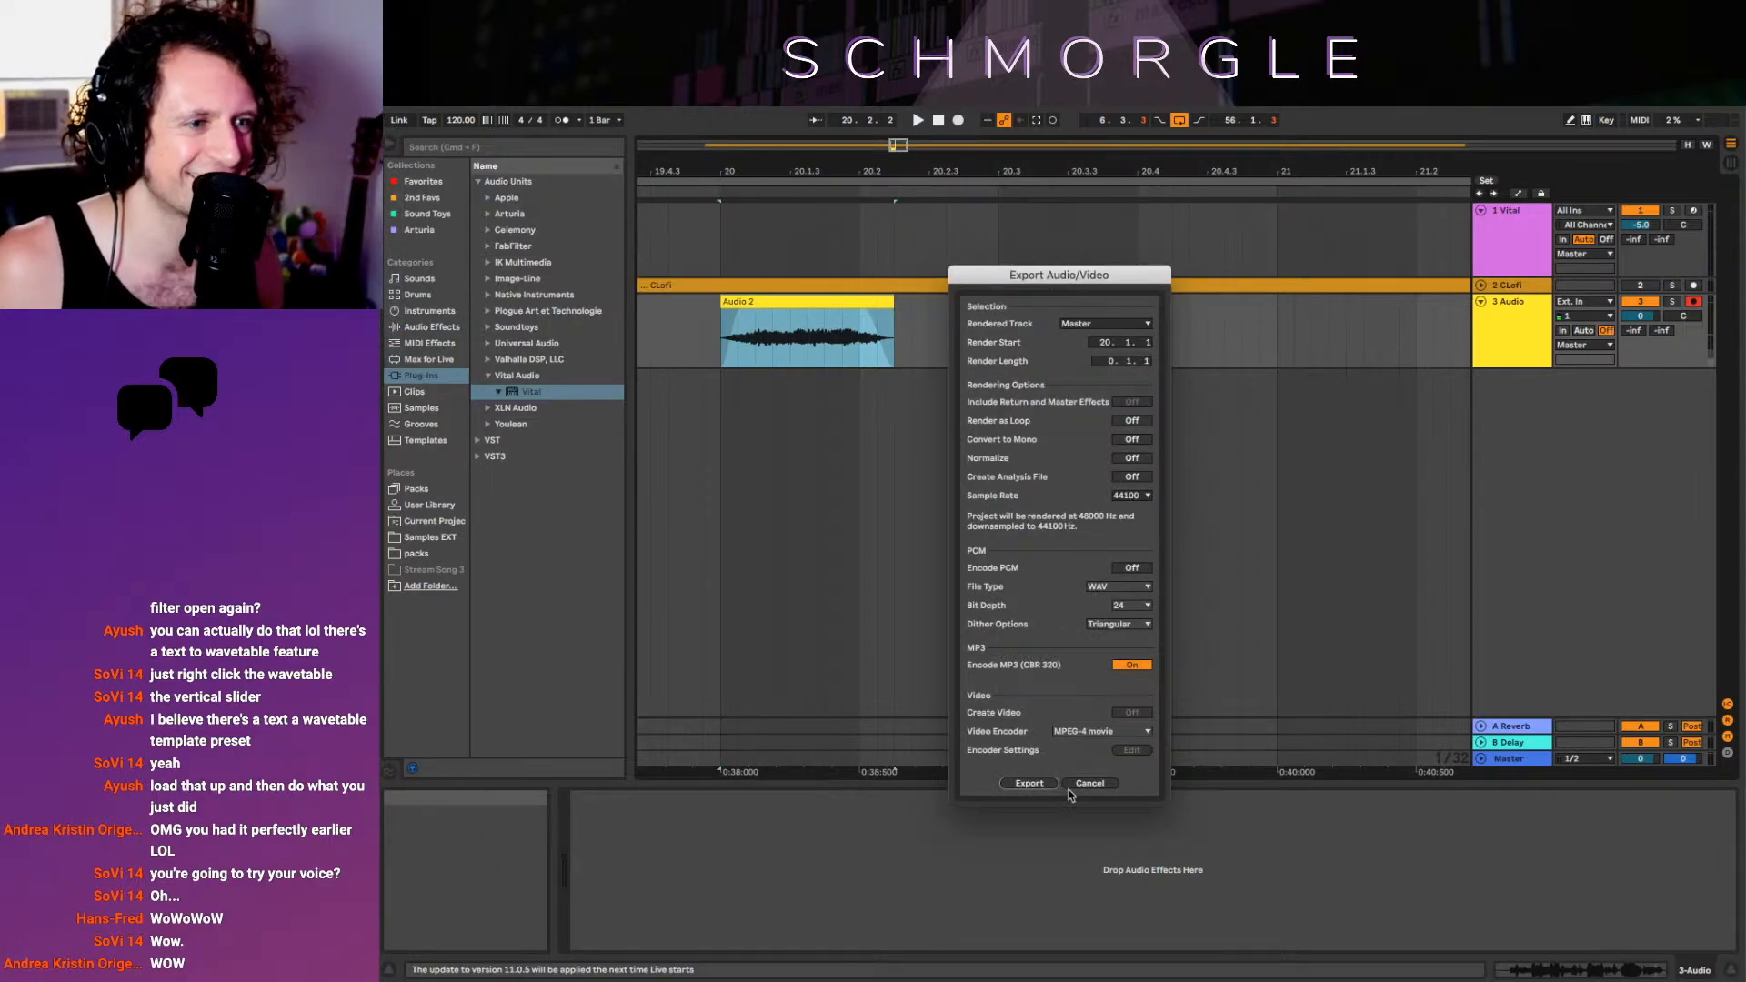
pyautogui.press('Return')
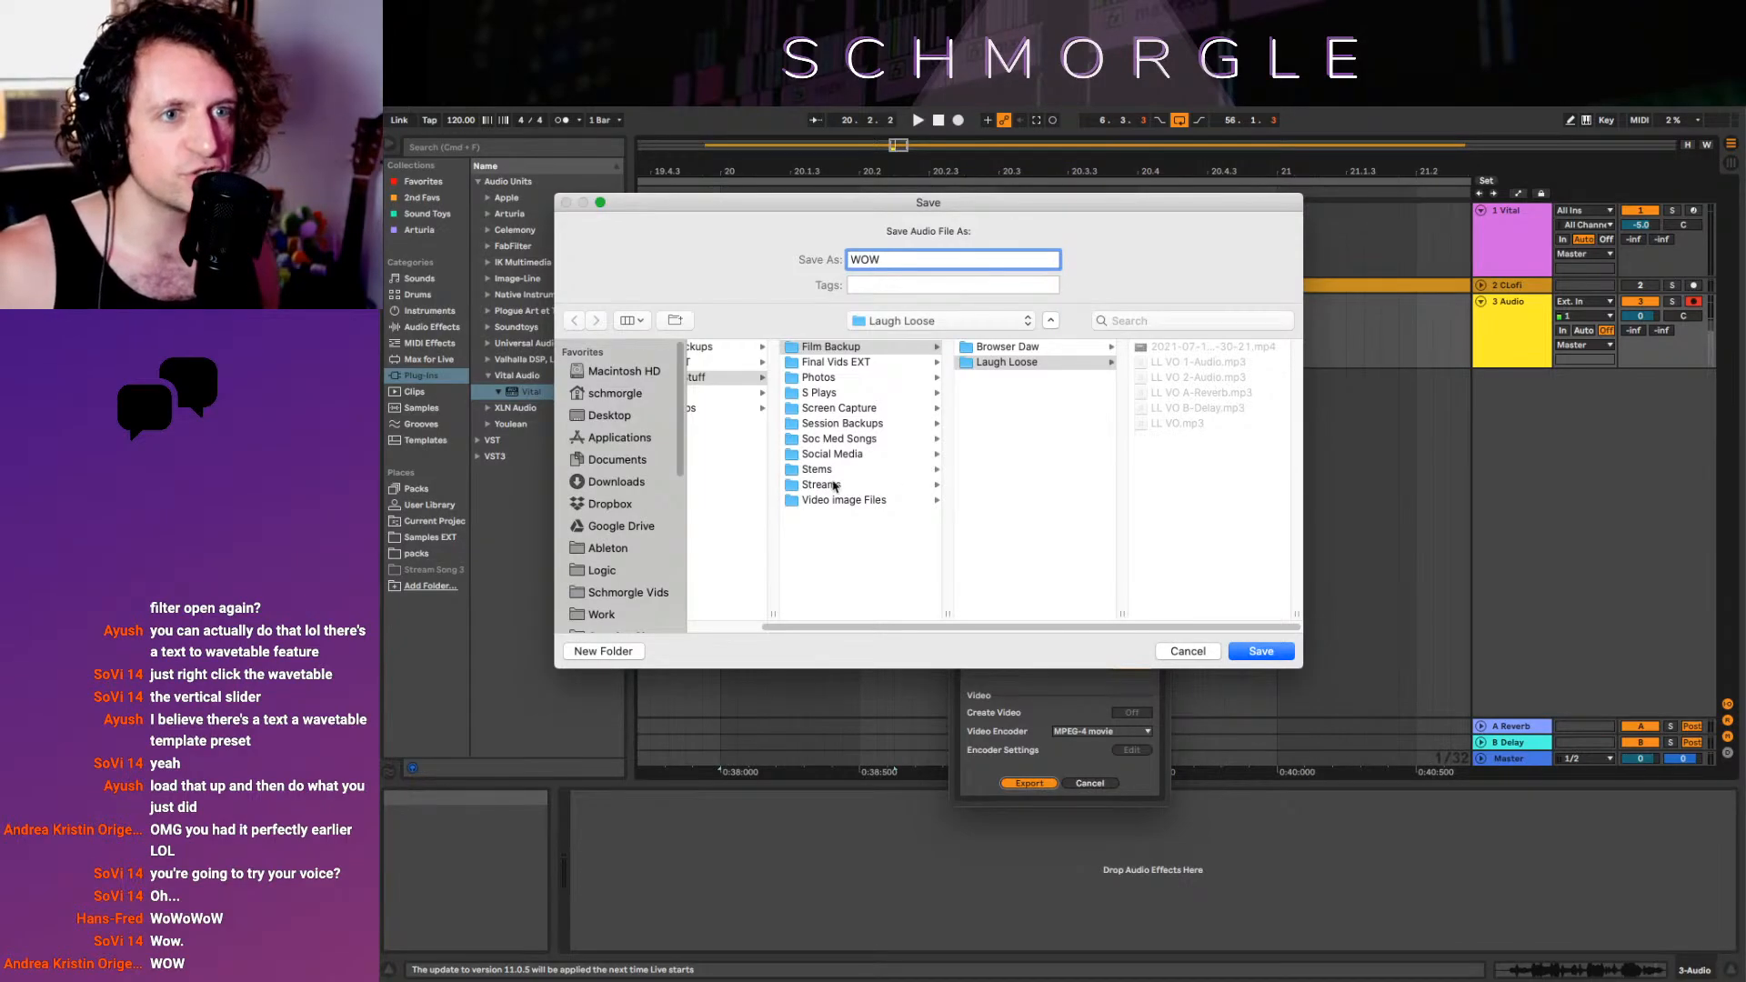
pyautogui.click(627, 482)
pyautogui.click(617, 459)
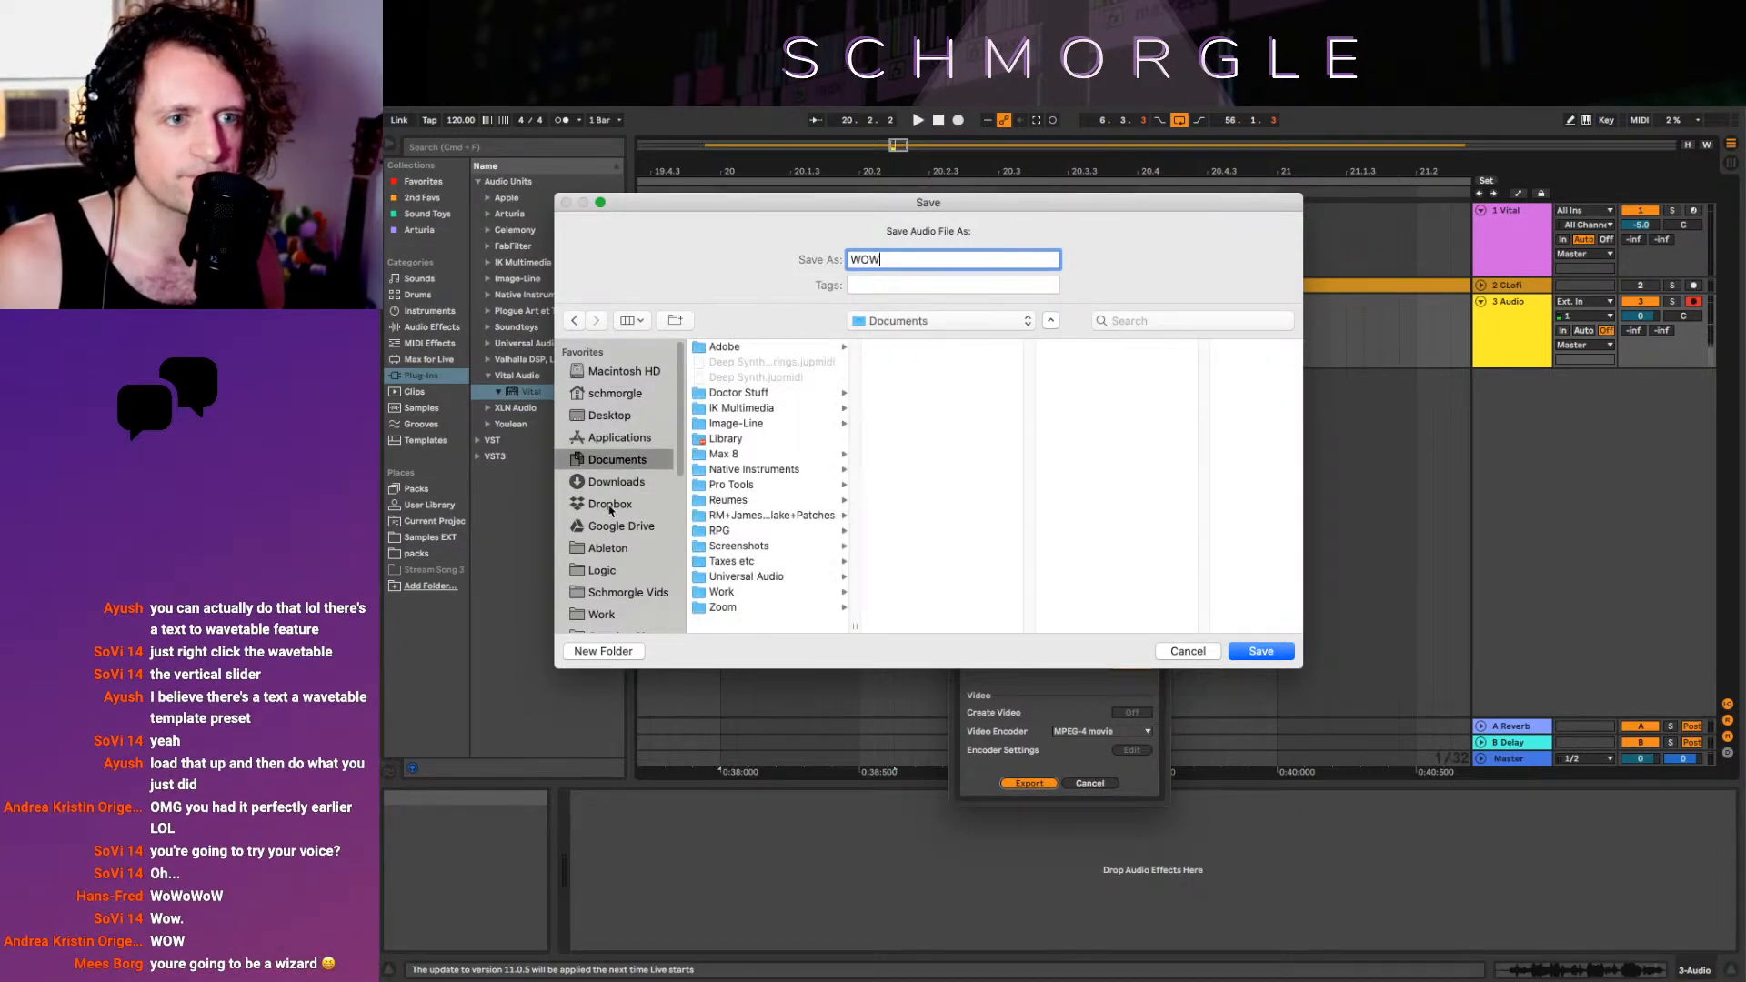
pyautogui.click(616, 415)
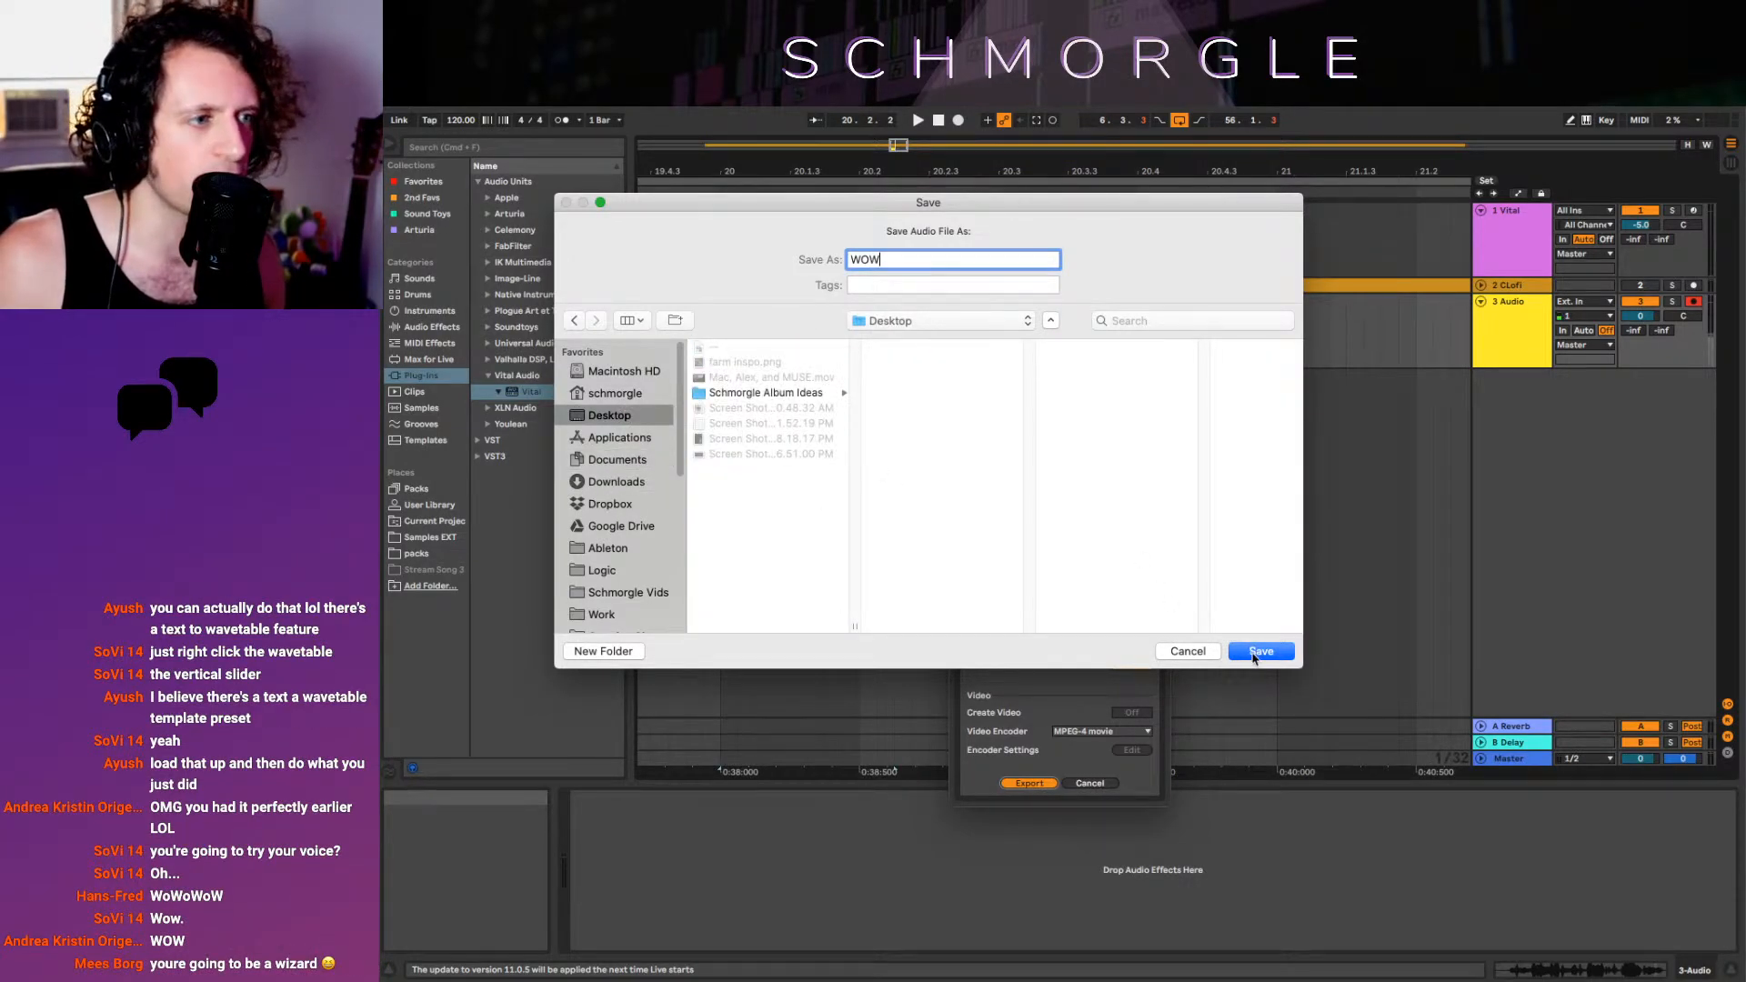
pyautogui.click(1259, 651)
# Find WOW.mp3 on the Desktop in Finder and load it into Vital's oscillator 1 as a wavetable
pyautogui.click(1499, 258)
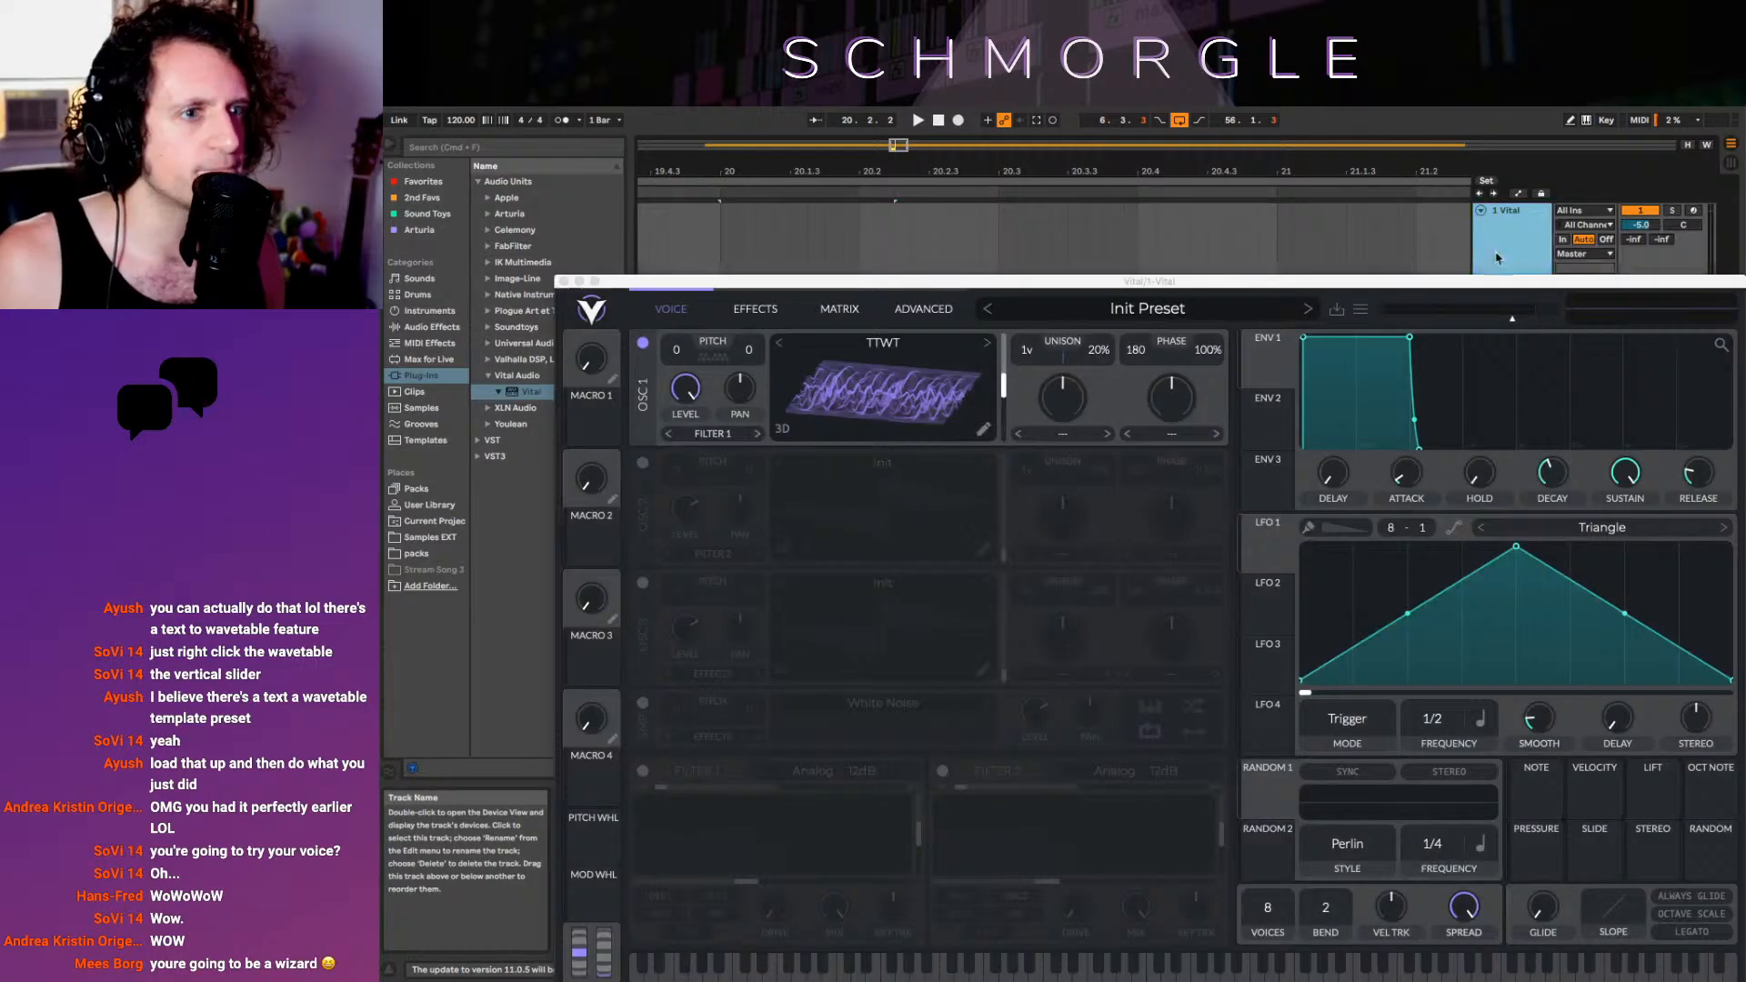
pyautogui.click(391, 947)
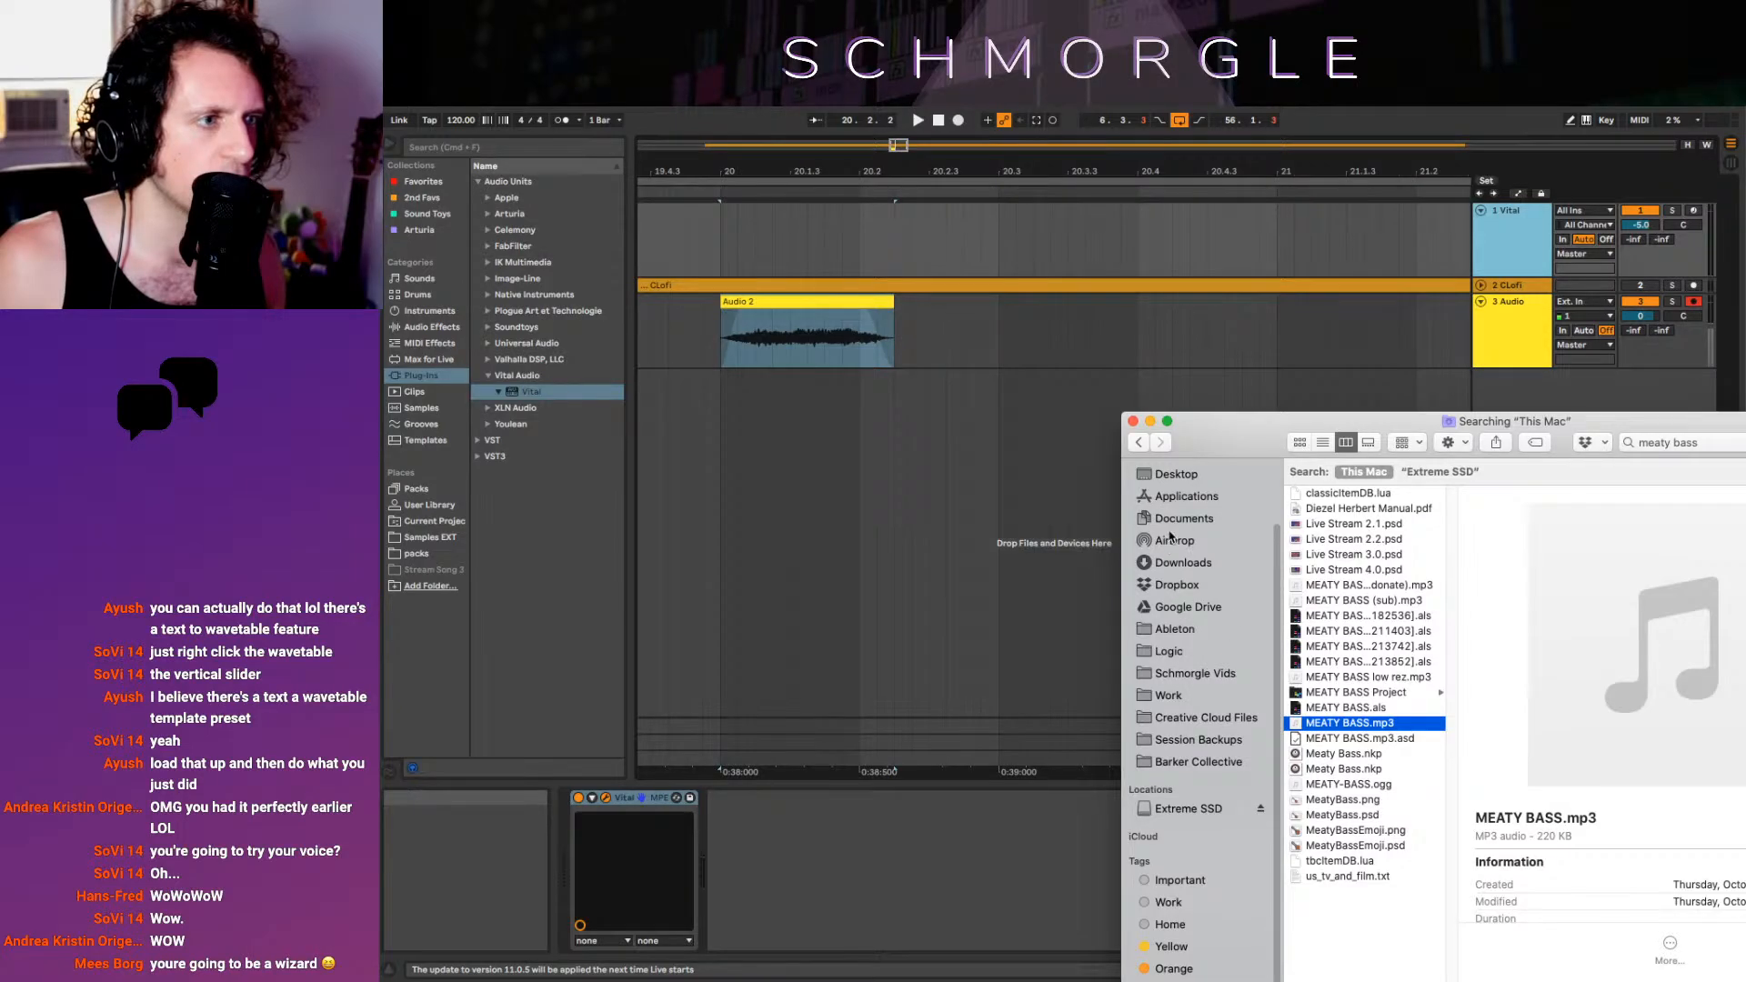
pyautogui.scroll(3, 1185, 524)
pyautogui.click(1184, 558)
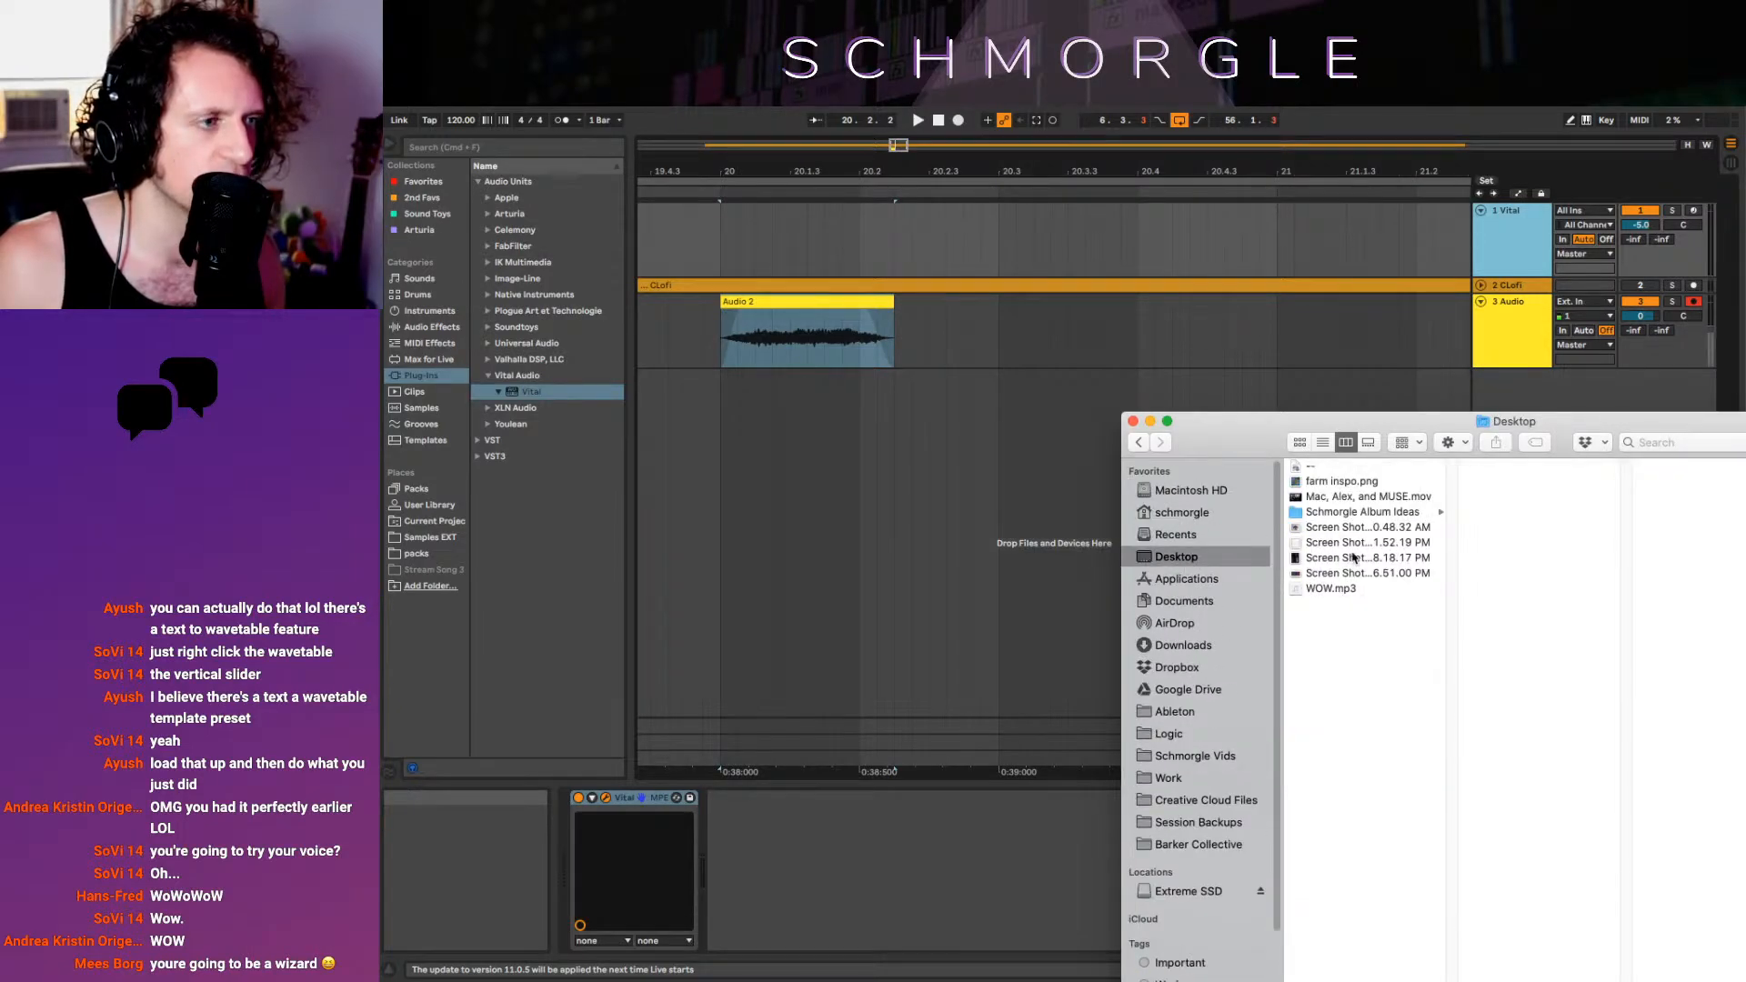
pyautogui.click(1312, 590)
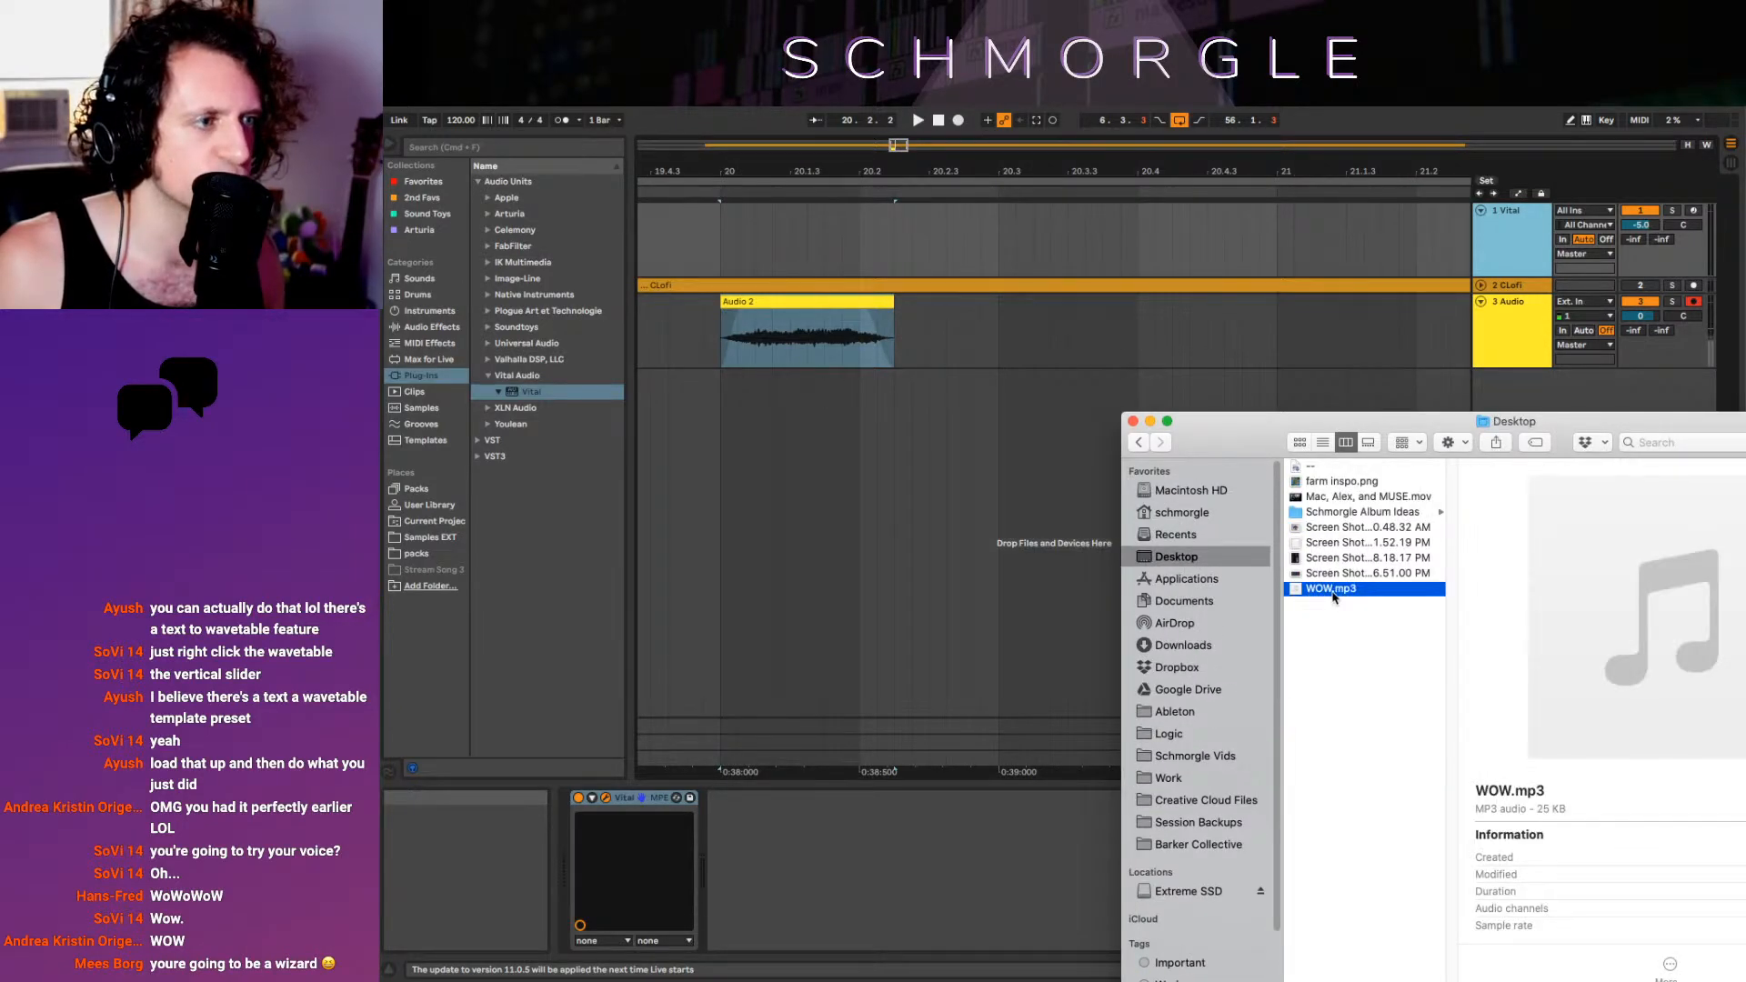
pyautogui.moveTo(1334, 597); pyautogui.dragTo(881, 410)
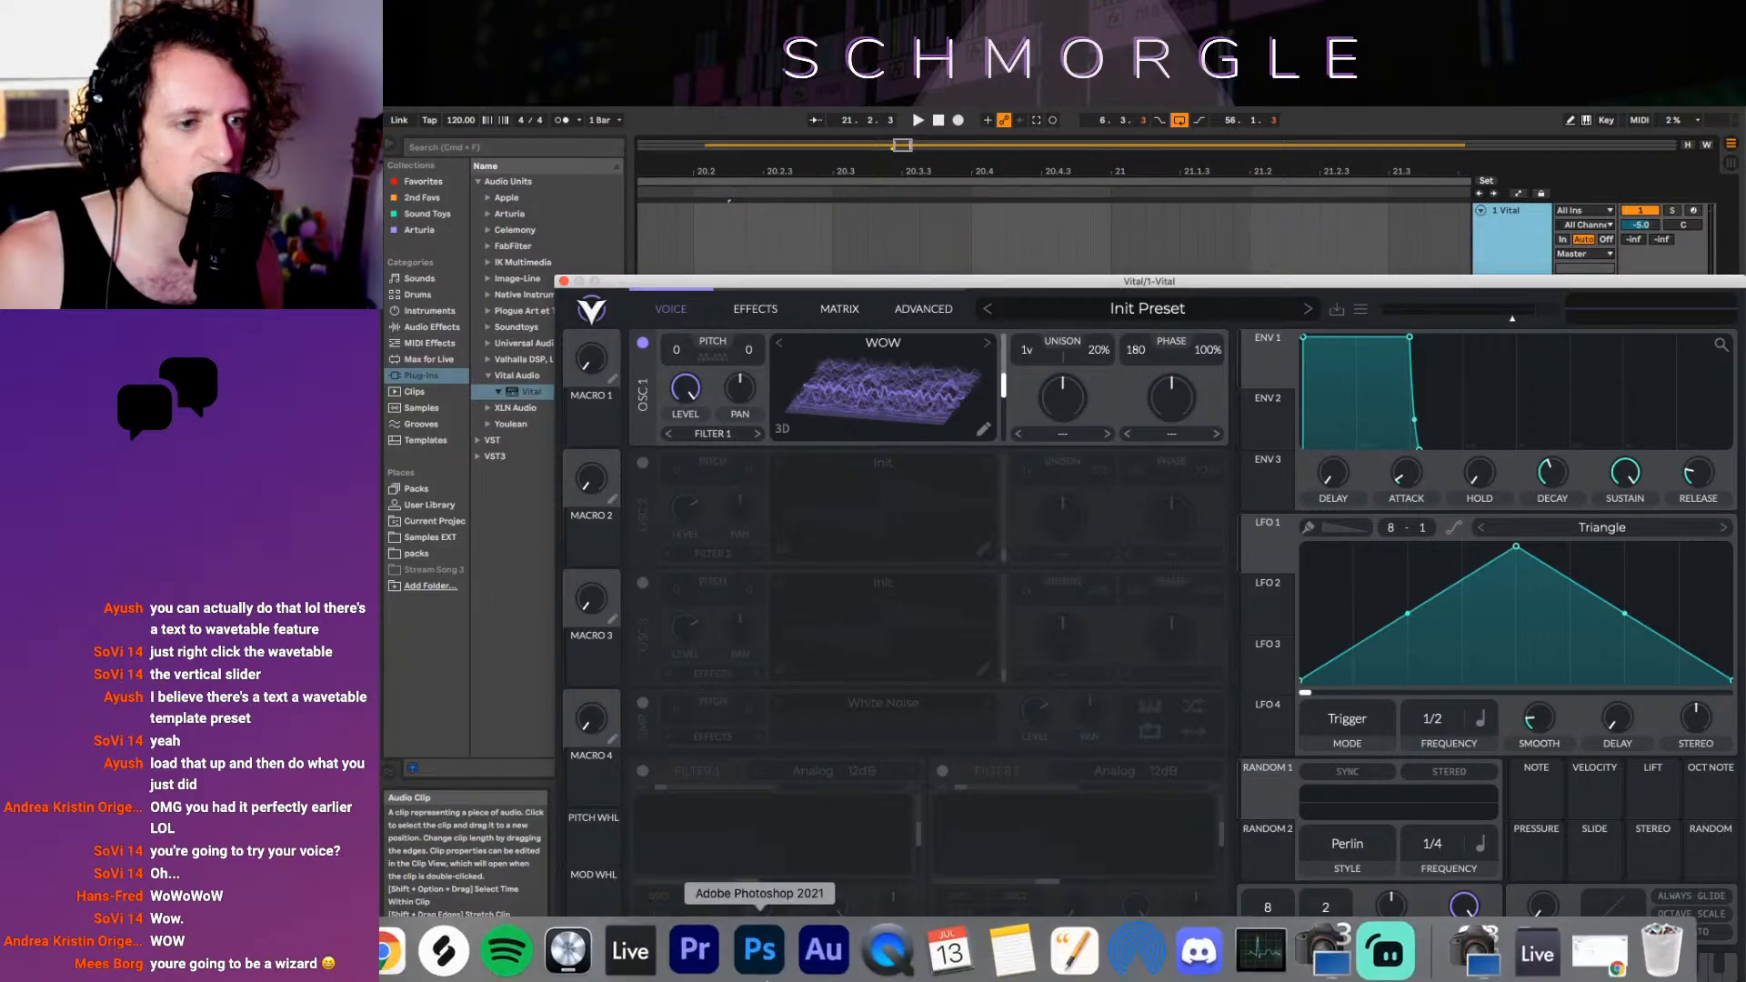
# Enable Vital's sampler and load WOW.mp3 from the Desktop into it in place of White Noise
pyautogui.click(644, 704)
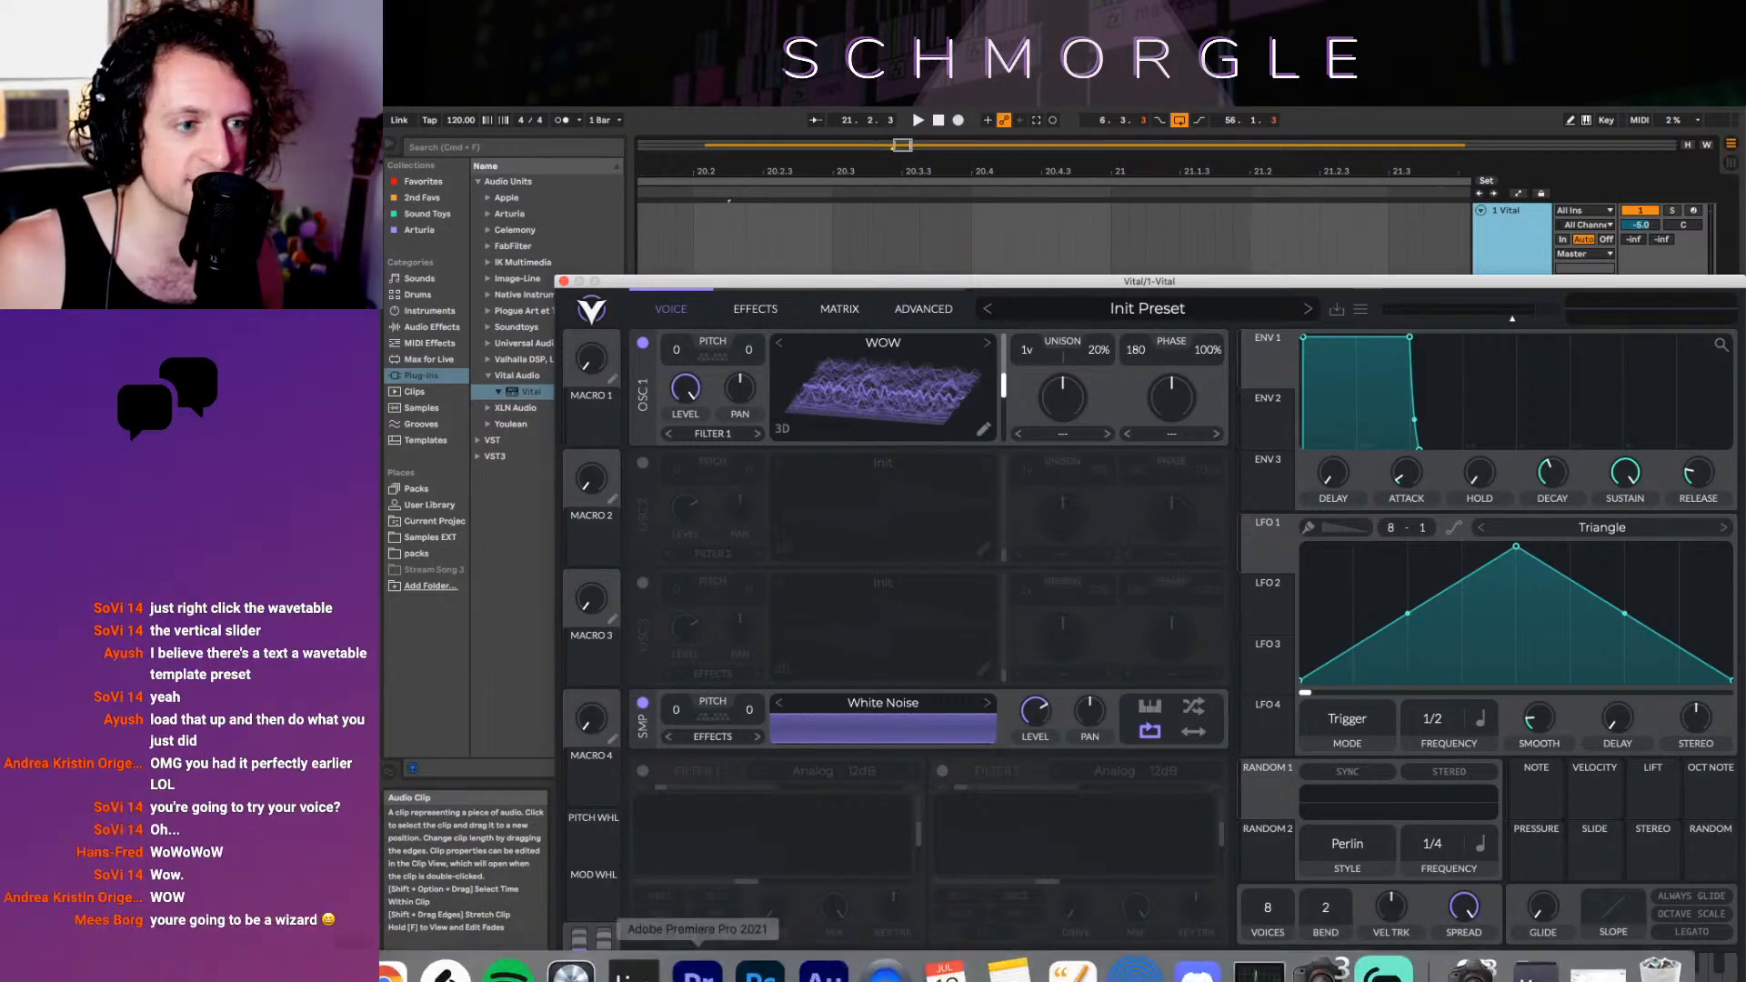
pyautogui.click(391, 955)
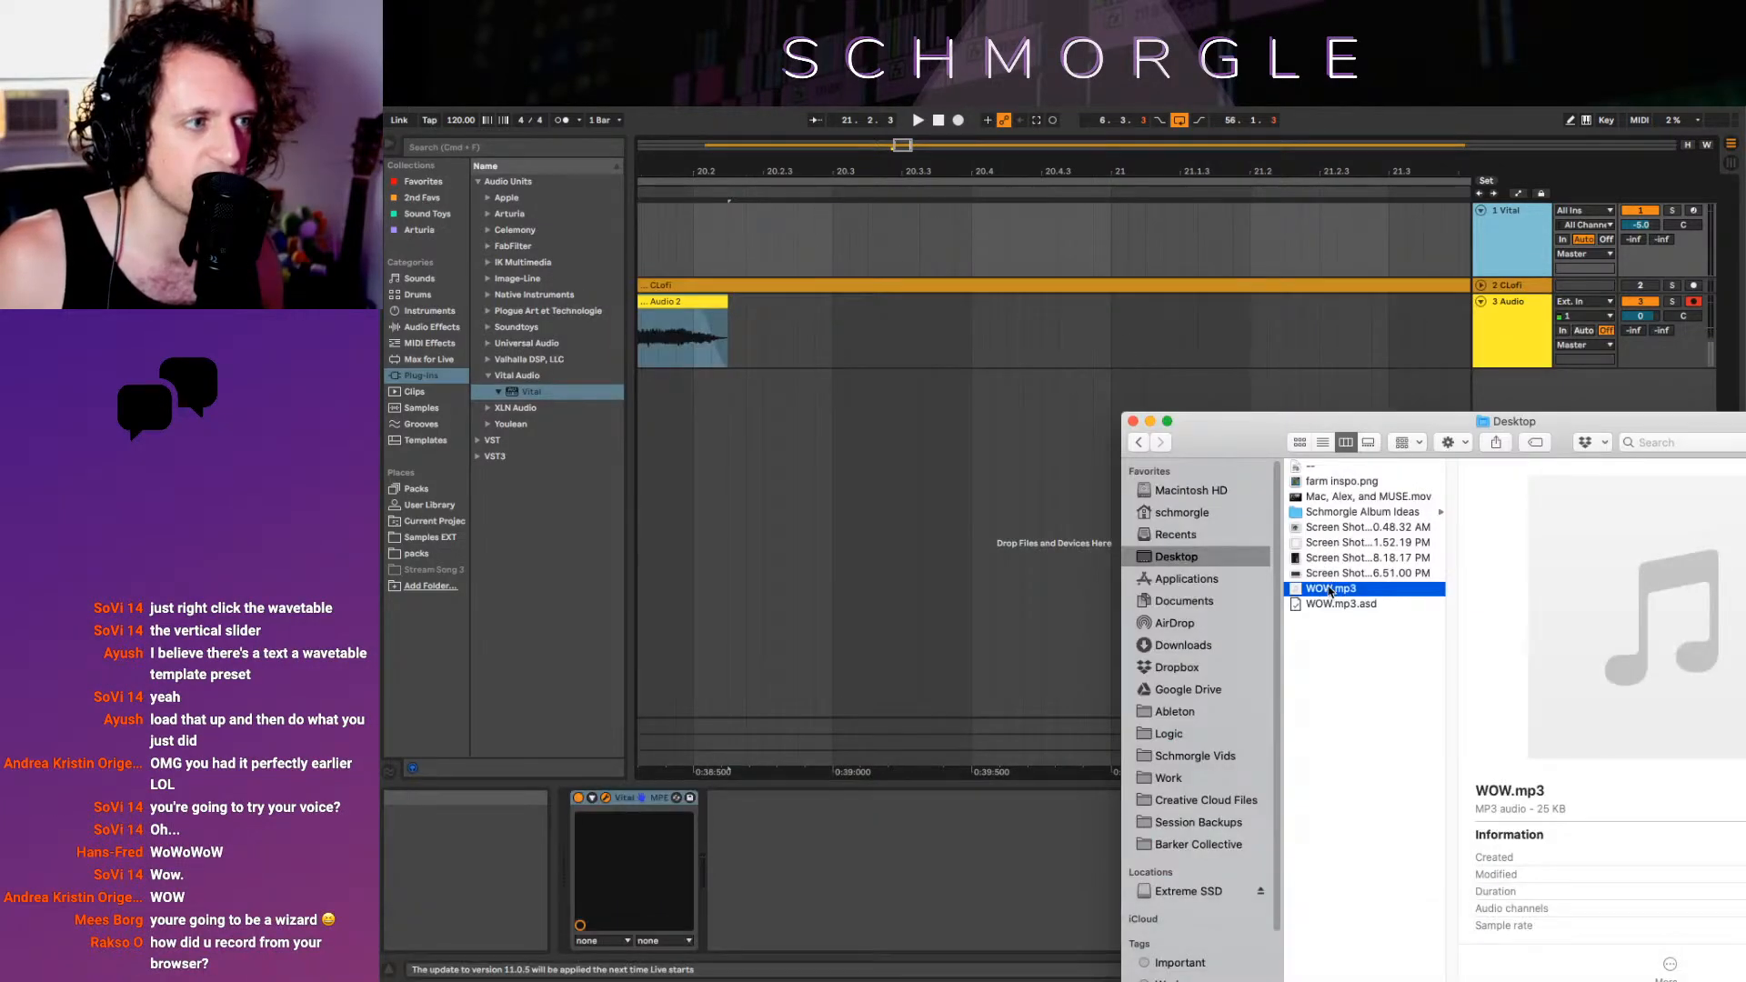
pyautogui.moveTo(1331, 591)
pyautogui.mouseDown()
pyautogui.moveTo(962, 245)
pyautogui.moveTo(801, 845)
pyautogui.moveTo(824, 728)
pyautogui.mouseUp()
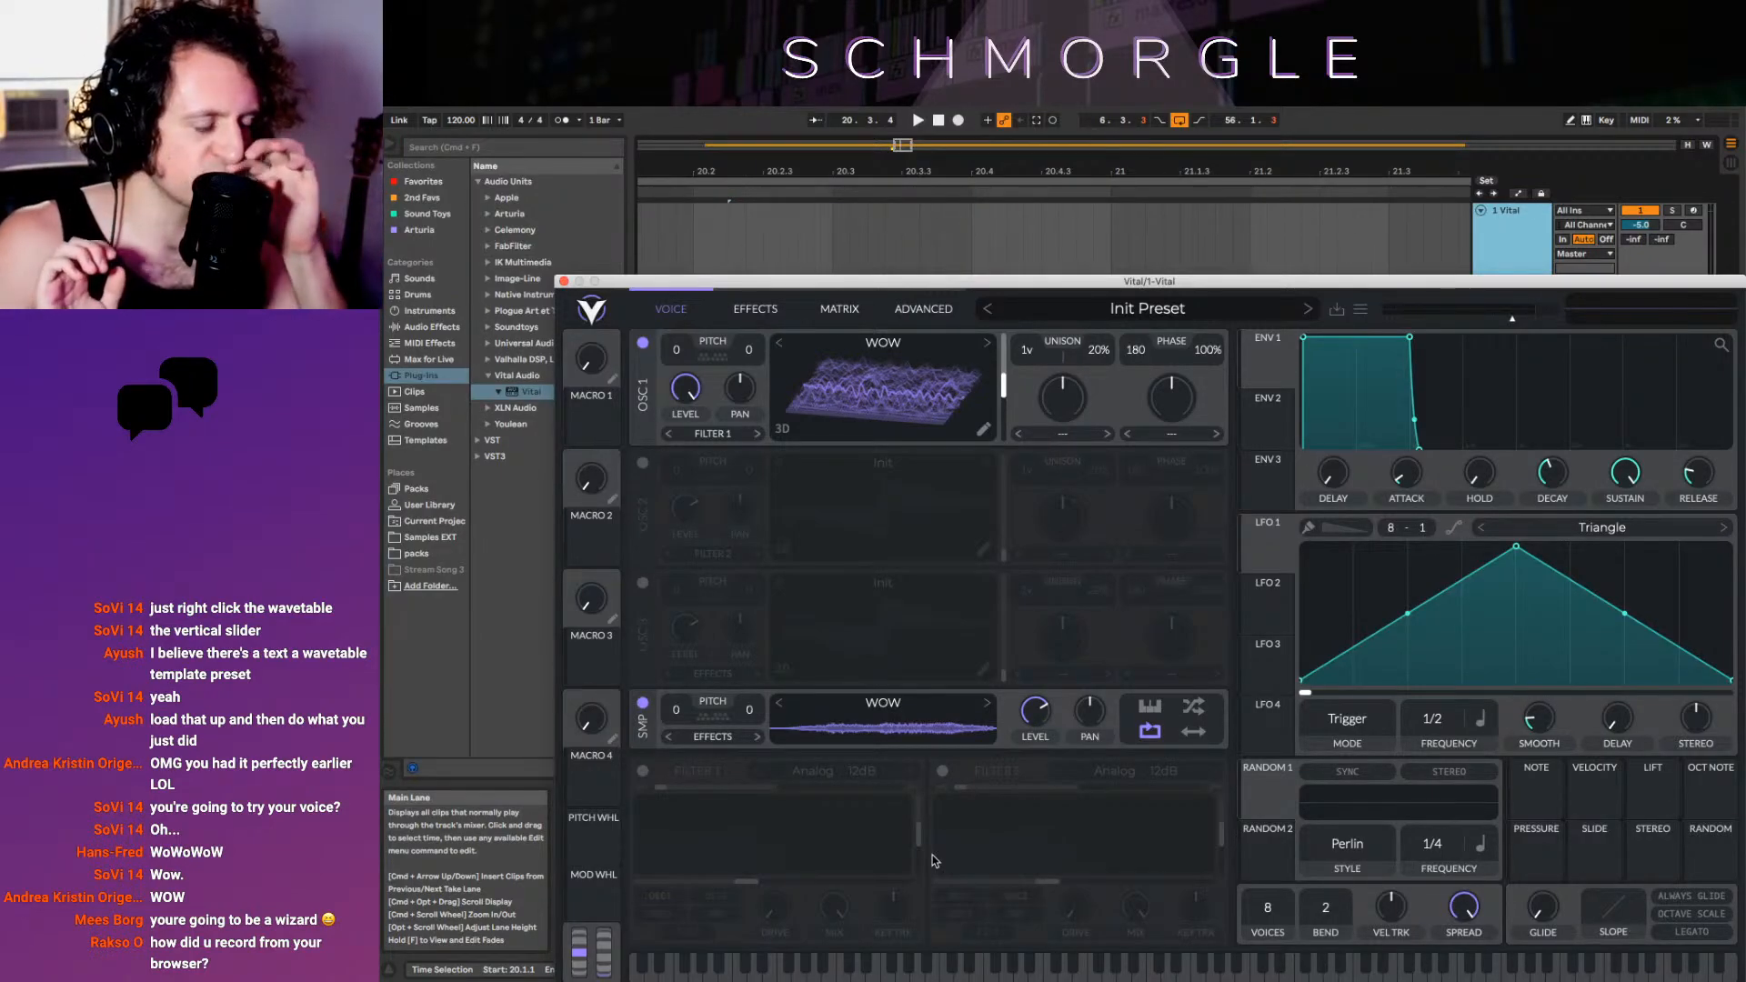
# Switch to Loopback to show the audio routing used for recording from the browser
pyautogui.moveTo(1365, 981)
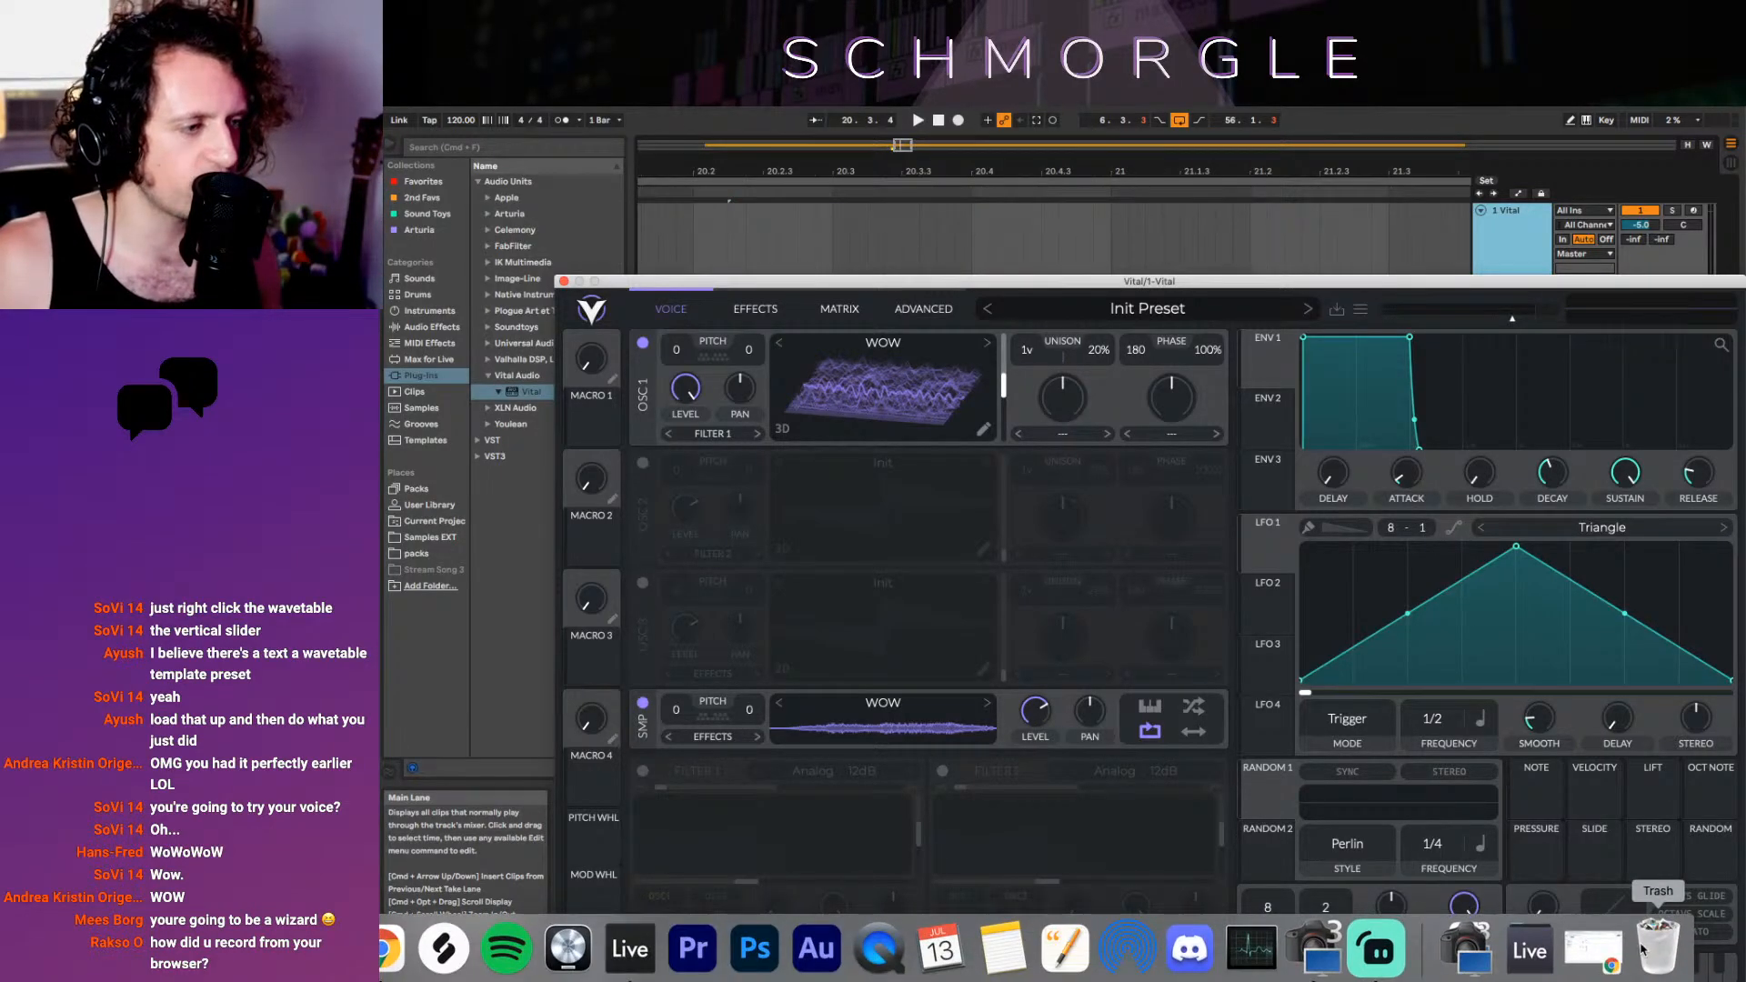
pyautogui.click(1531, 962)
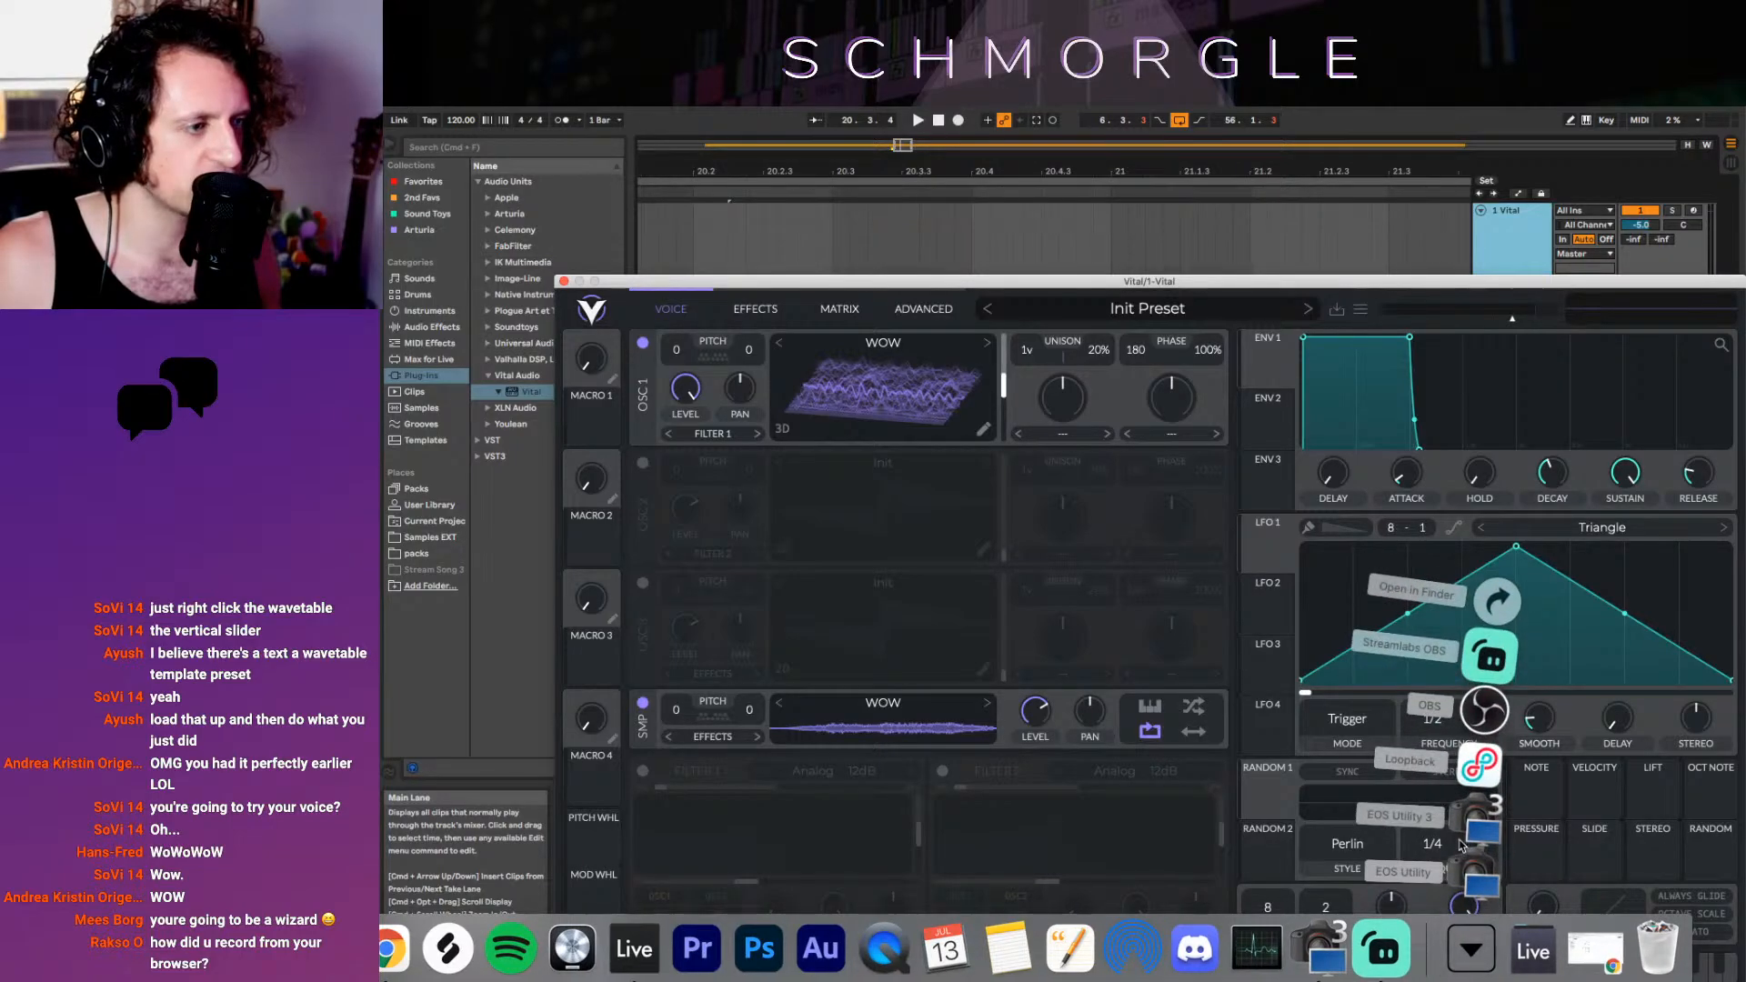
pyautogui.click(1481, 764)
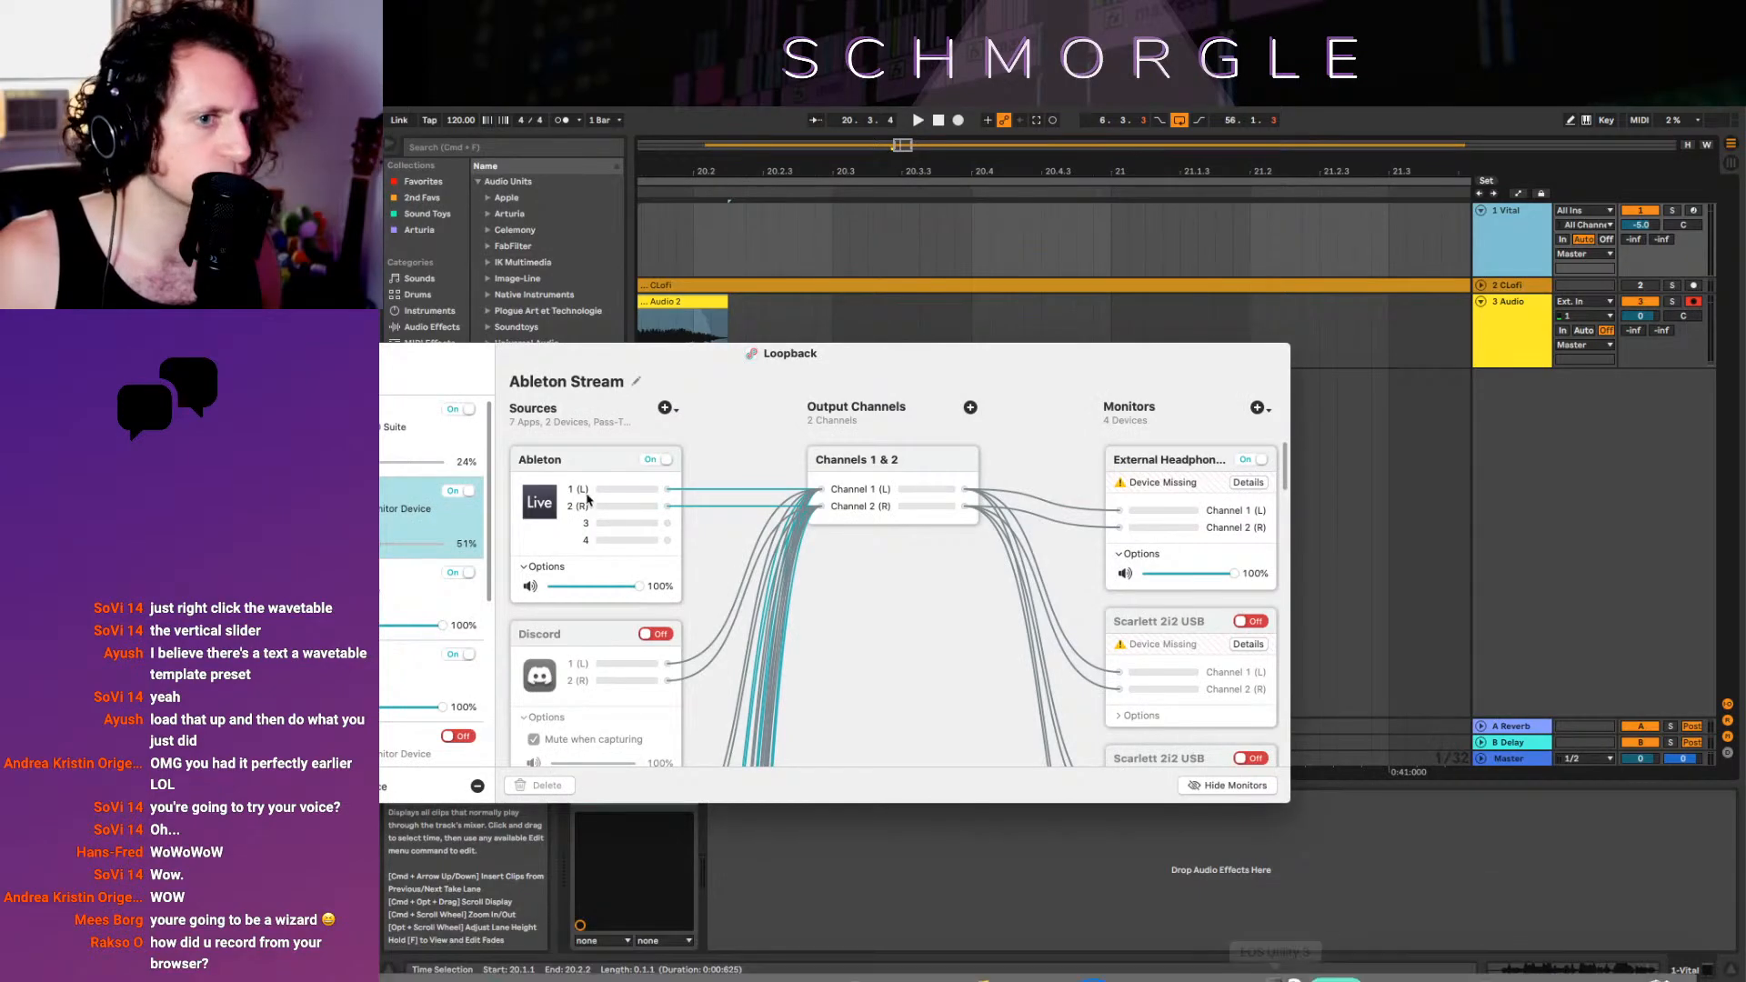
# Examine the Google Chrome source in Loopback's Ableton Stream device, with the device list in view
pyautogui.scroll(-3, 743, 631)
pyautogui.scroll(-5, 743, 631)
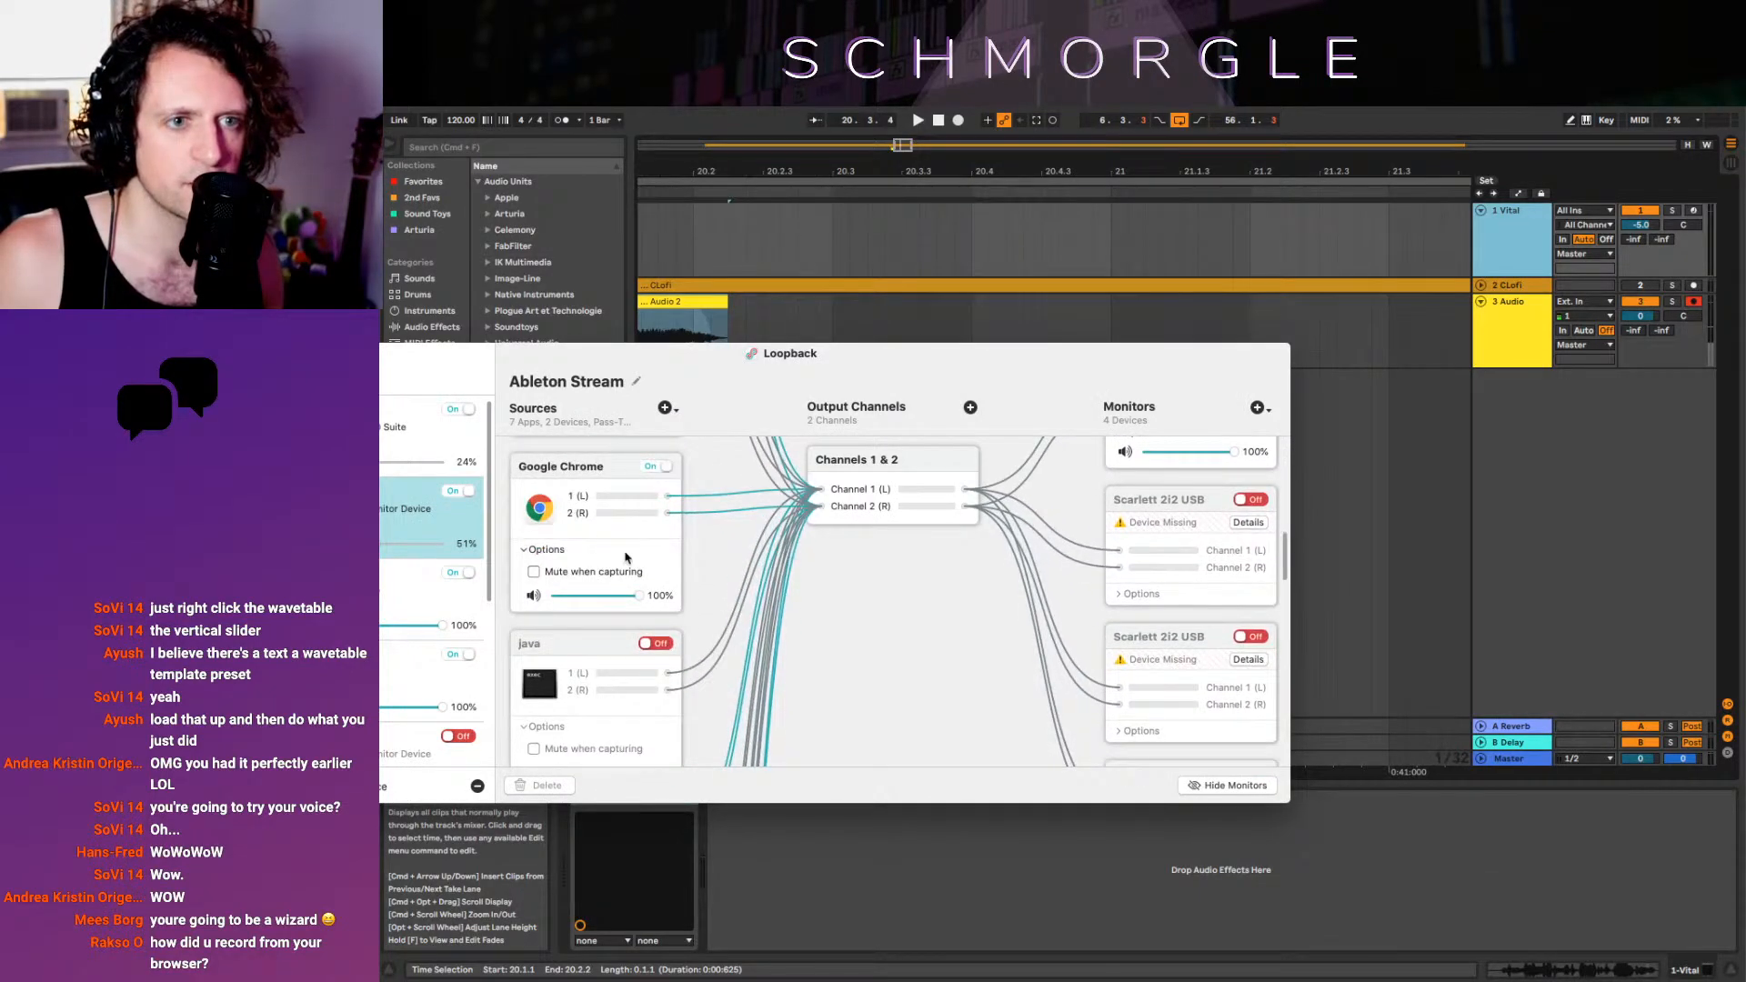
pyautogui.scroll(2, 594, 495)
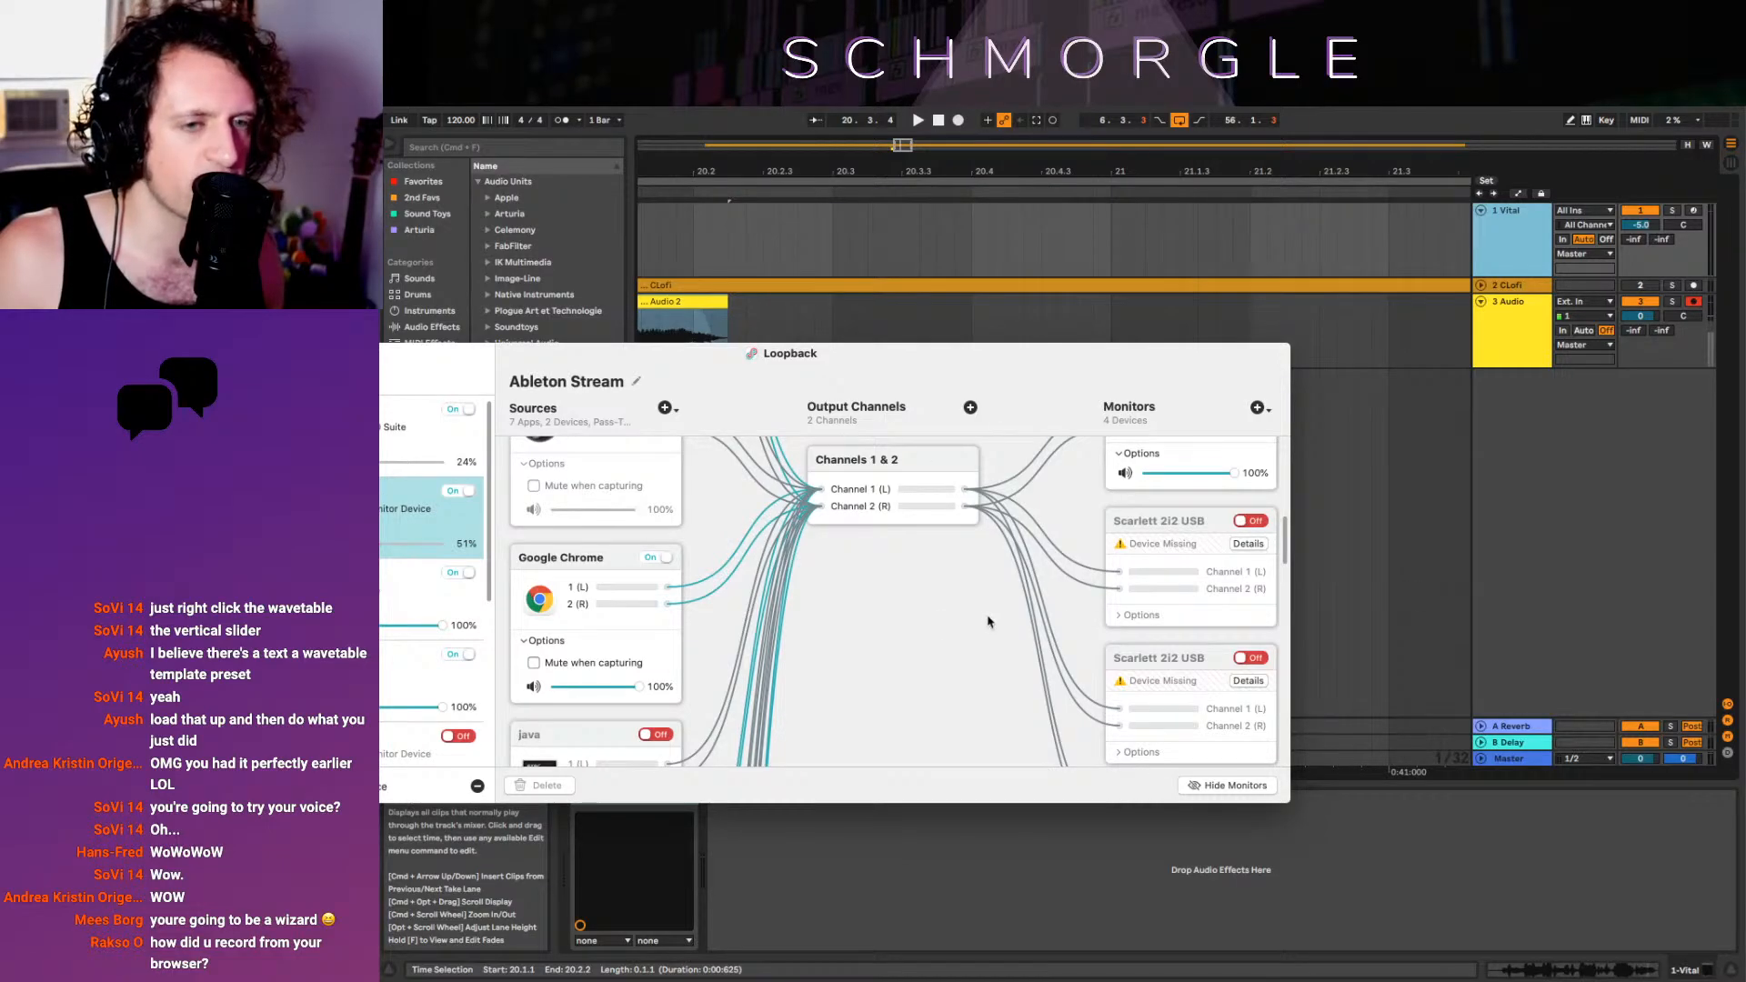
pyautogui.scroll(-2, 671, 576)
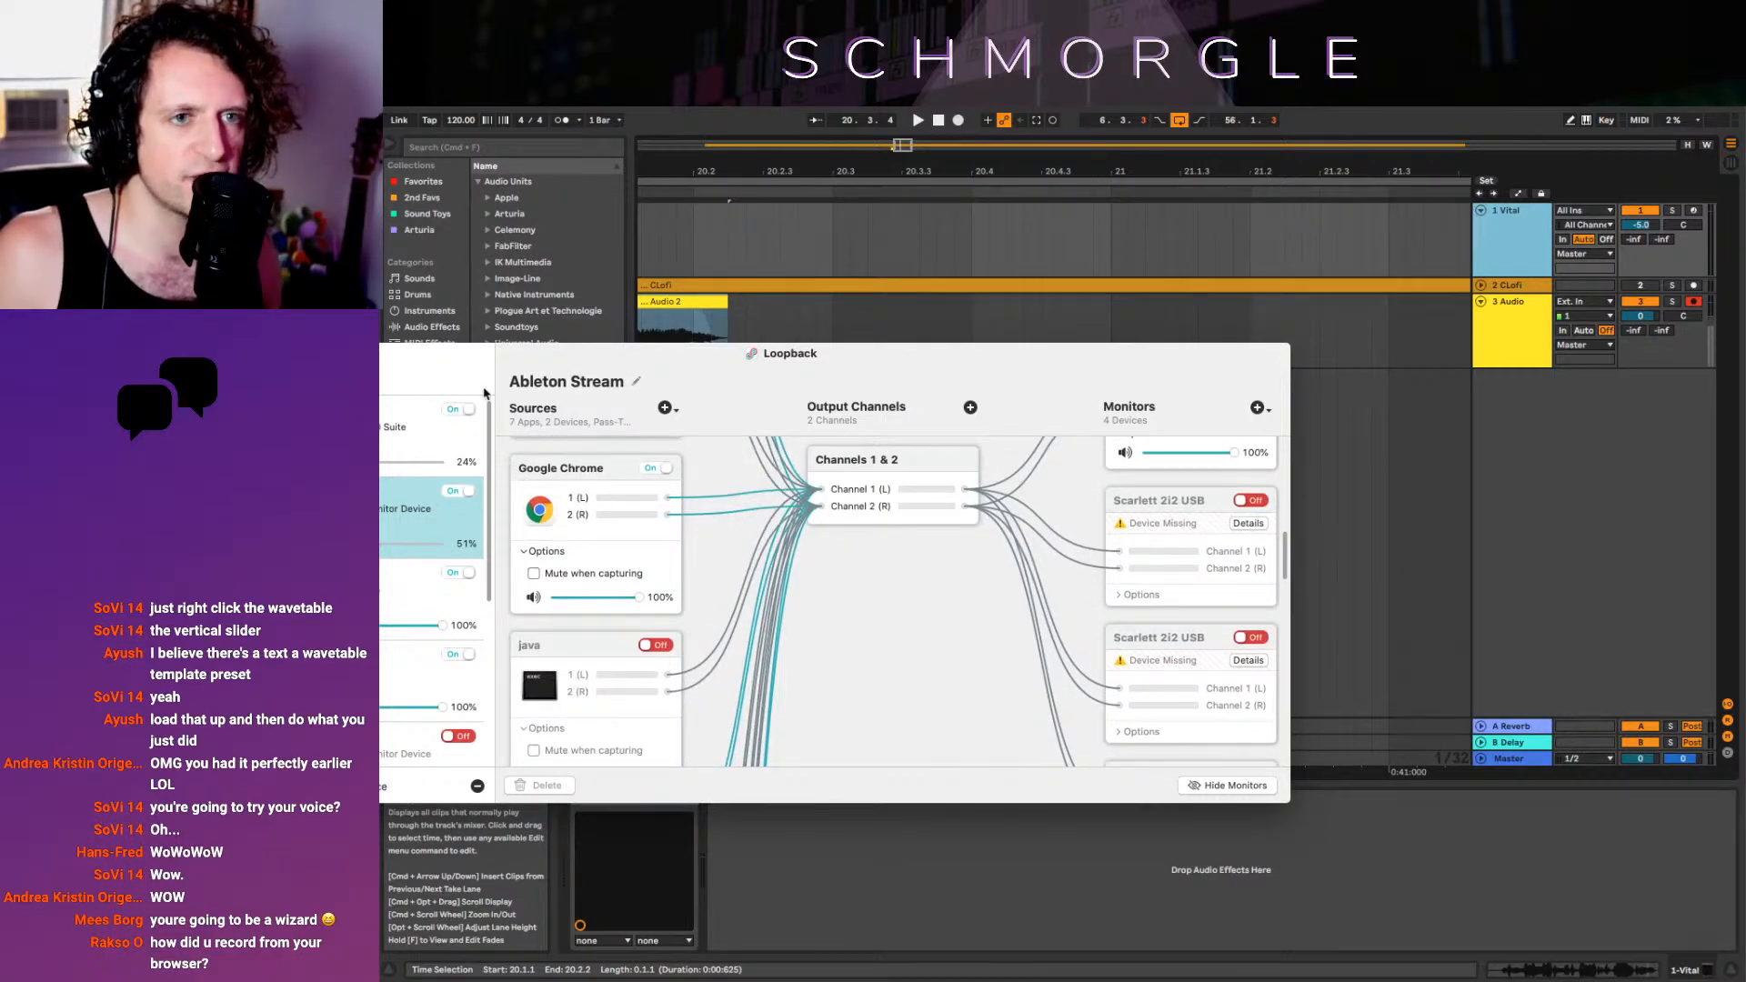
pyautogui.moveTo(627, 357); pyautogui.dragTo(865, 412)
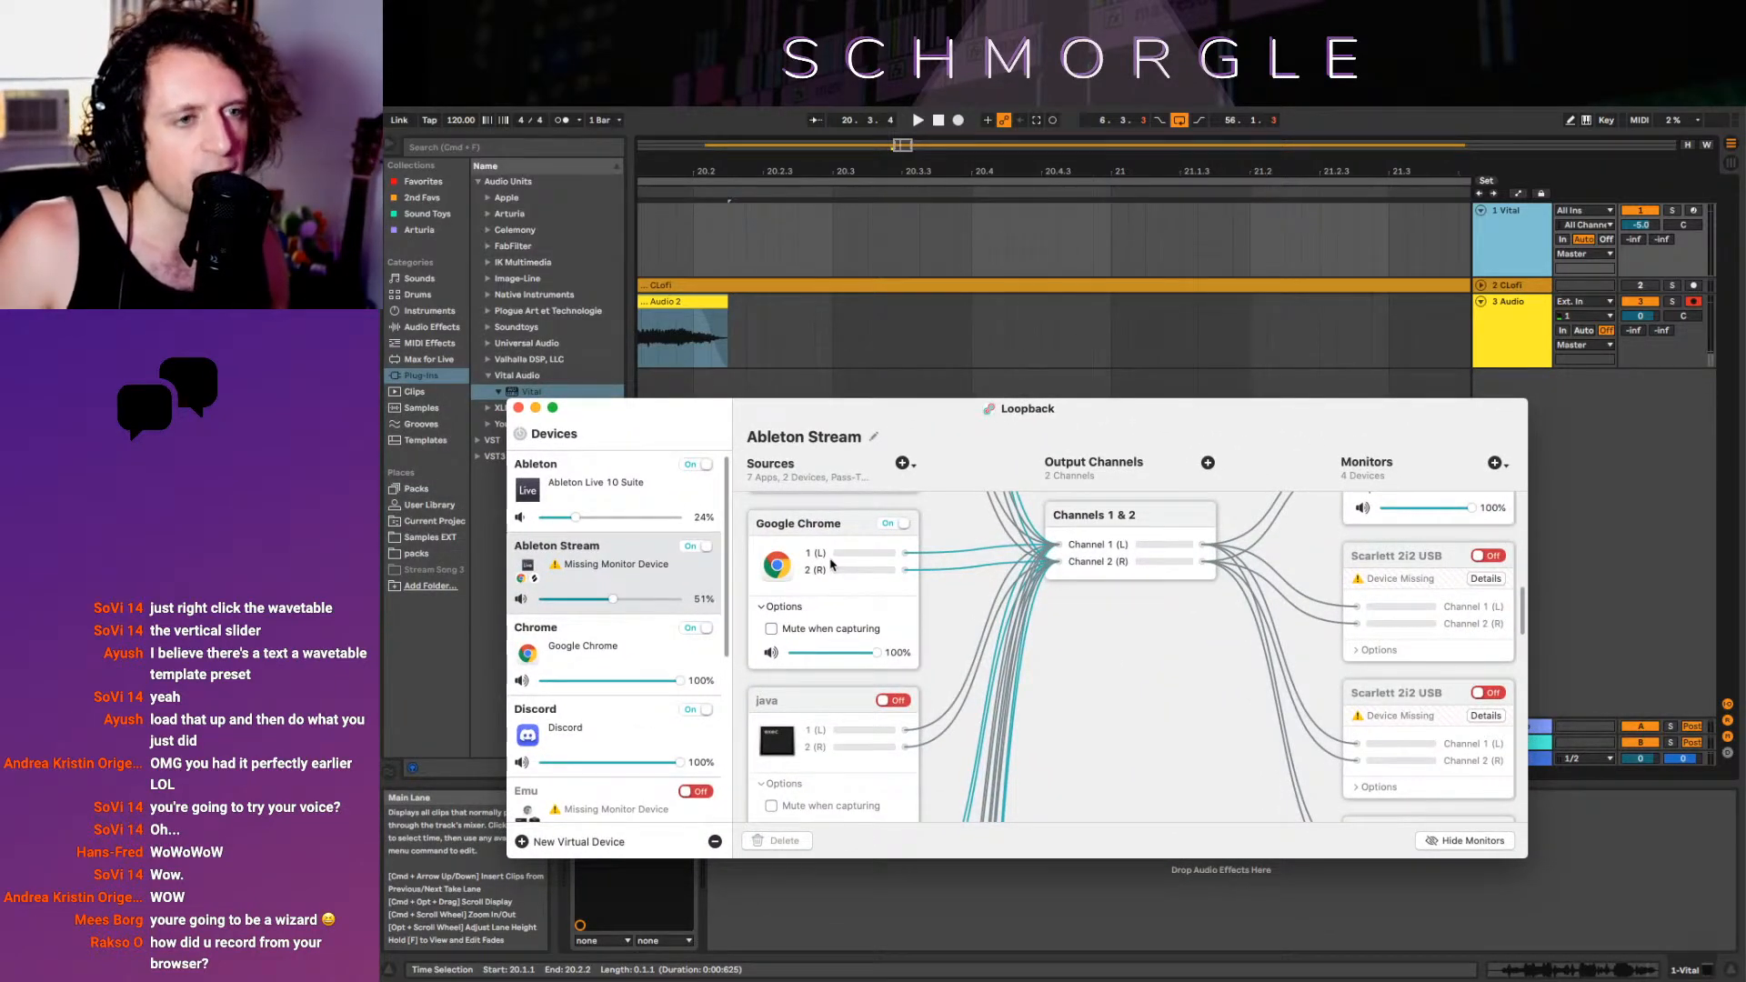
# Return to Ableton Live, check the Chrome entry among the audio input devices in Preferences, and close Preferences without changing the device
pyautogui.press('super+Tab')
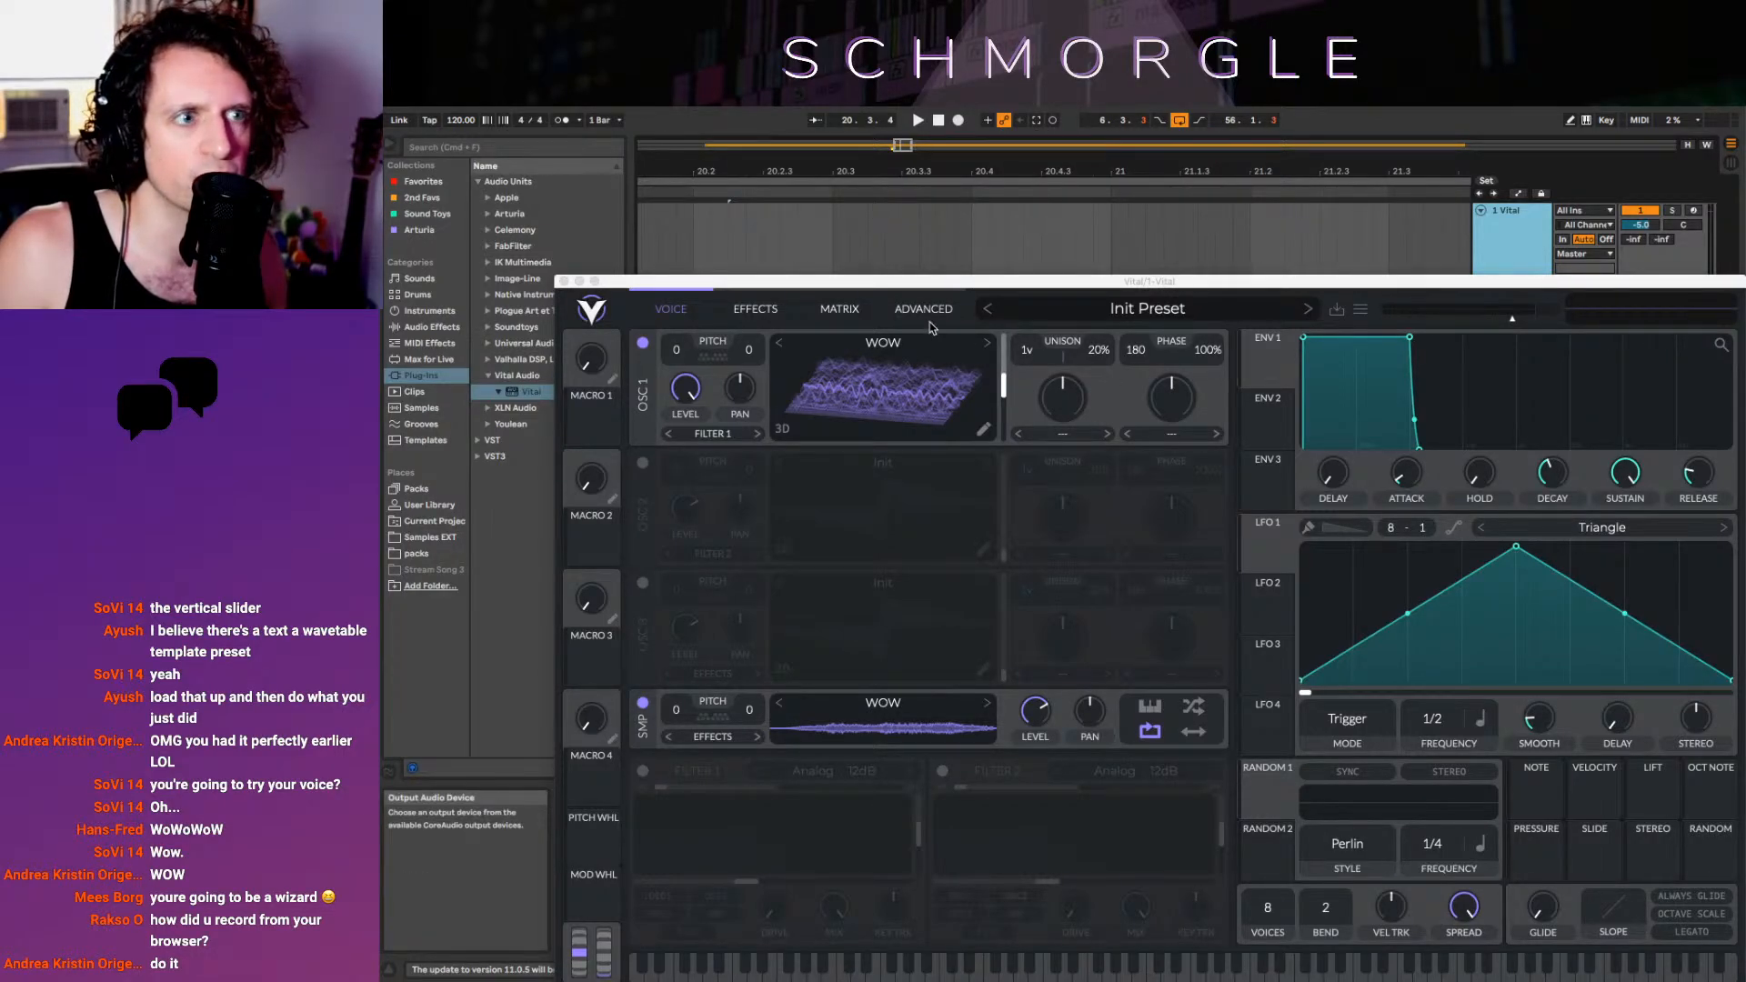
pyautogui.moveTo(1081, 283); pyautogui.dragTo(1061, 518)
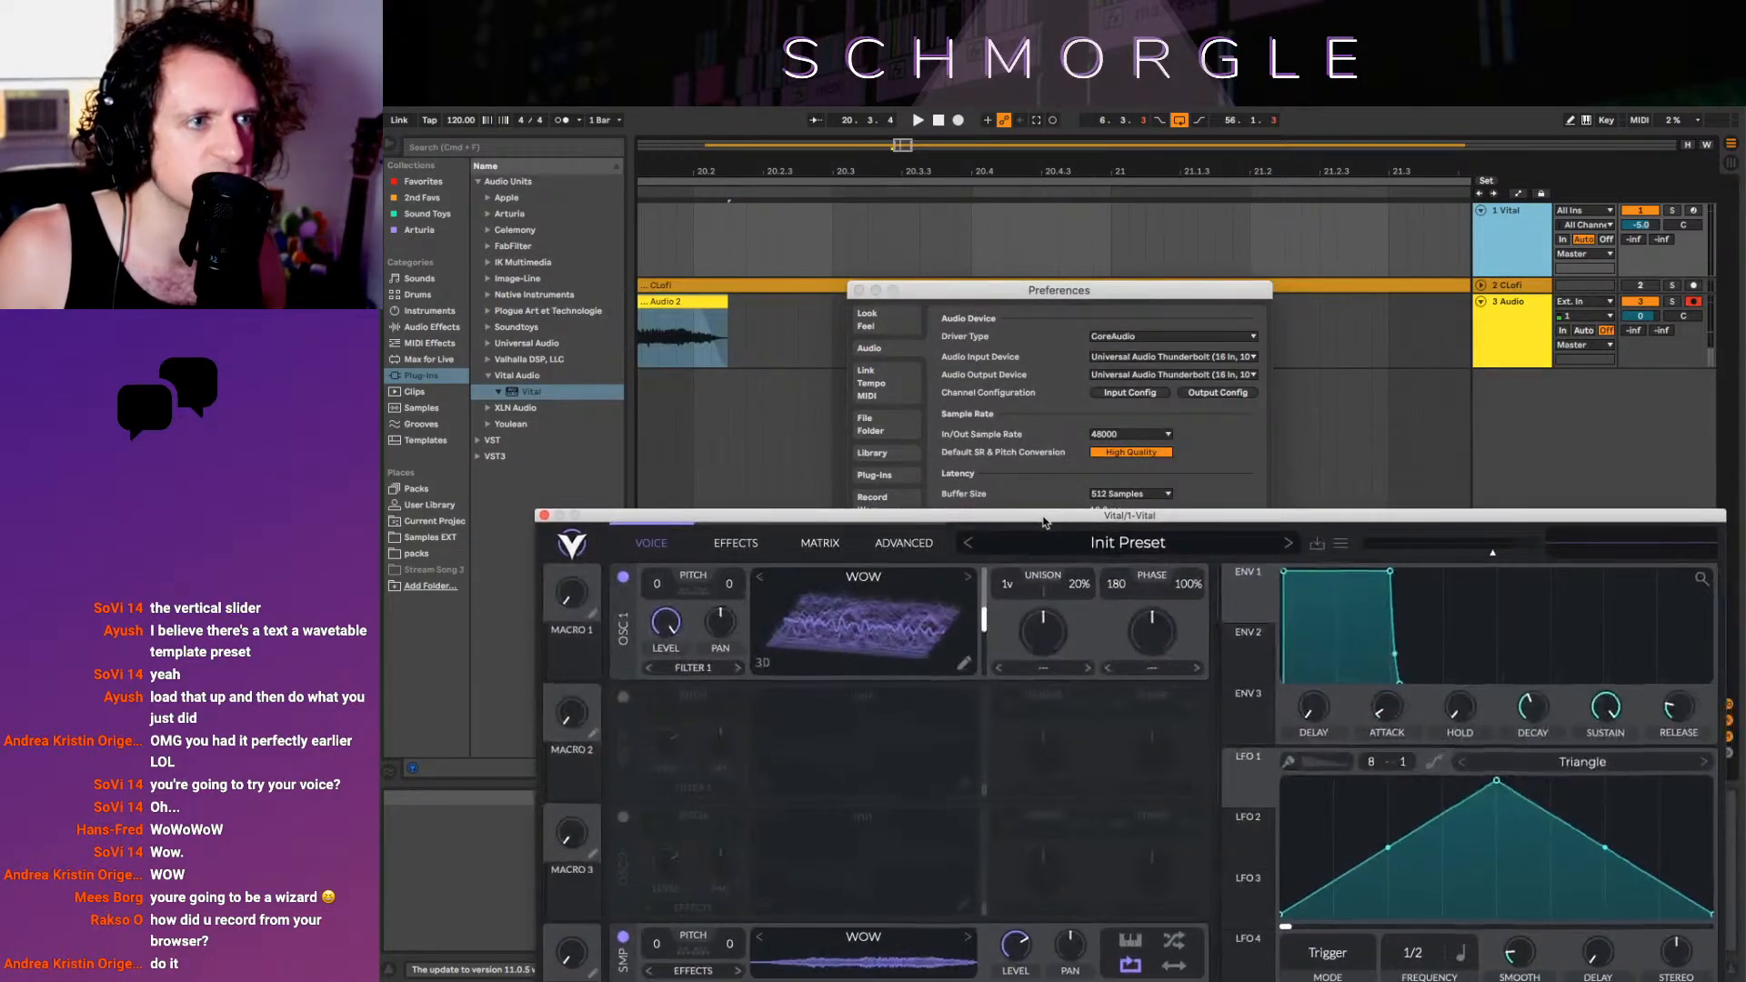
pyautogui.click(1159, 357)
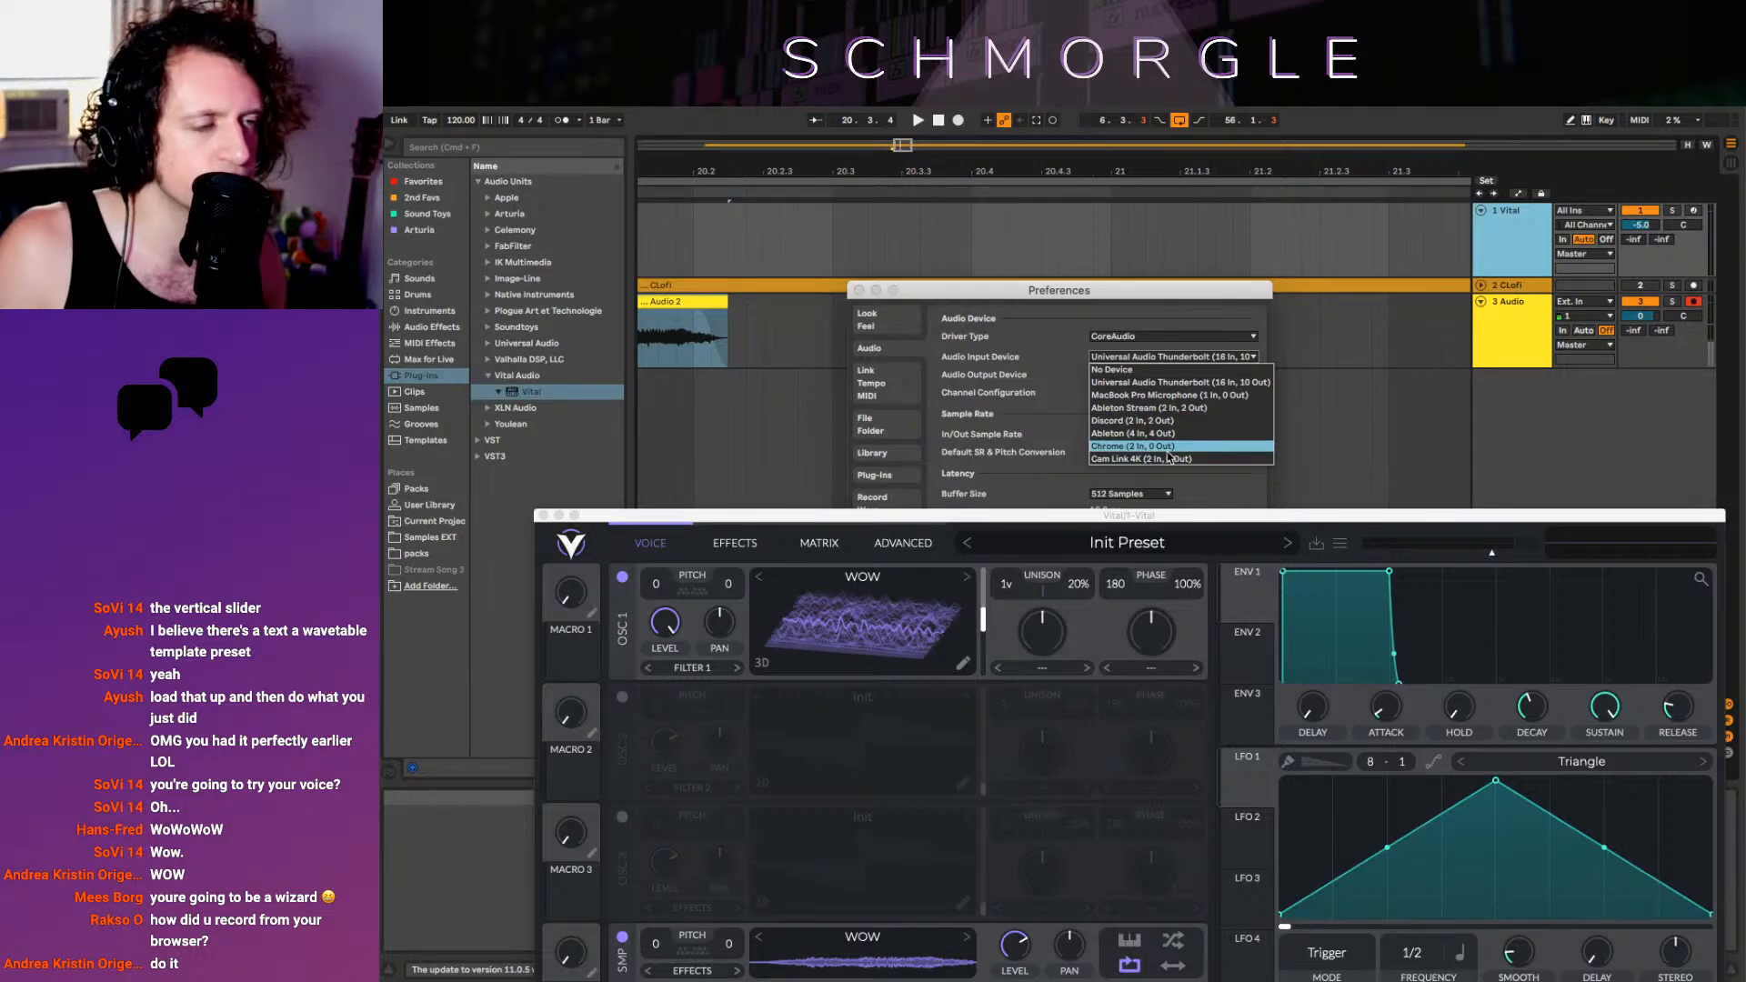
pyautogui.click(1045, 301)
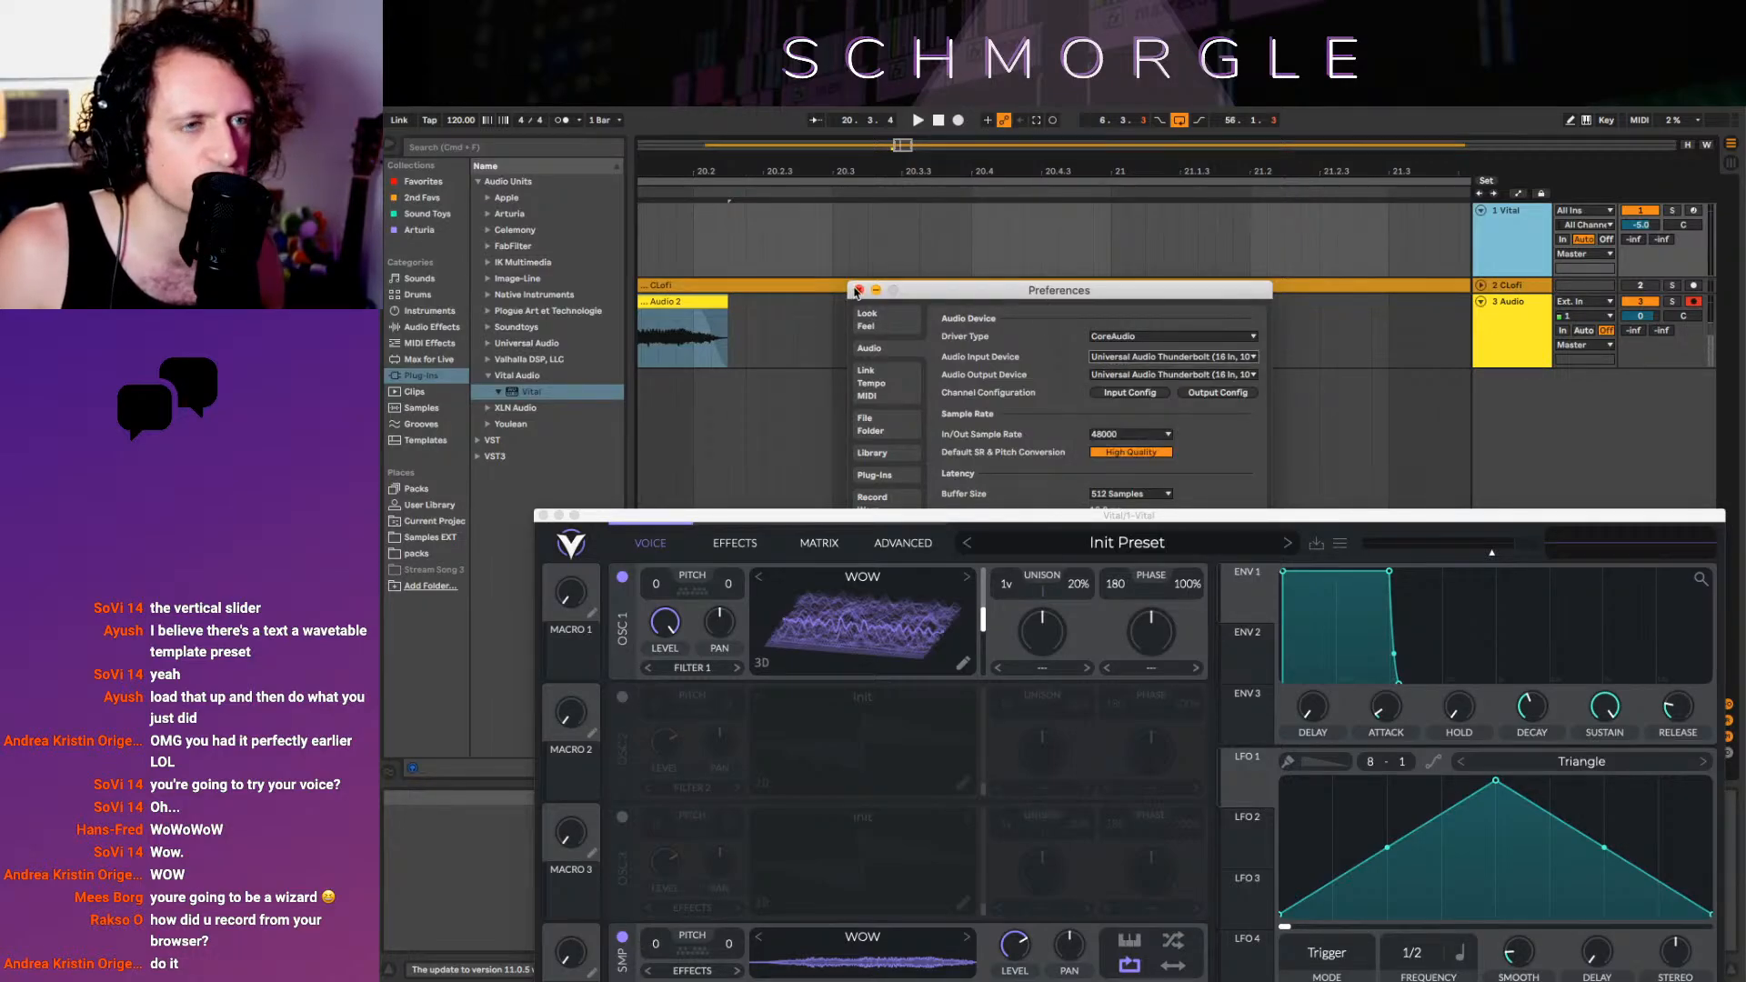
pyautogui.click(857, 290)
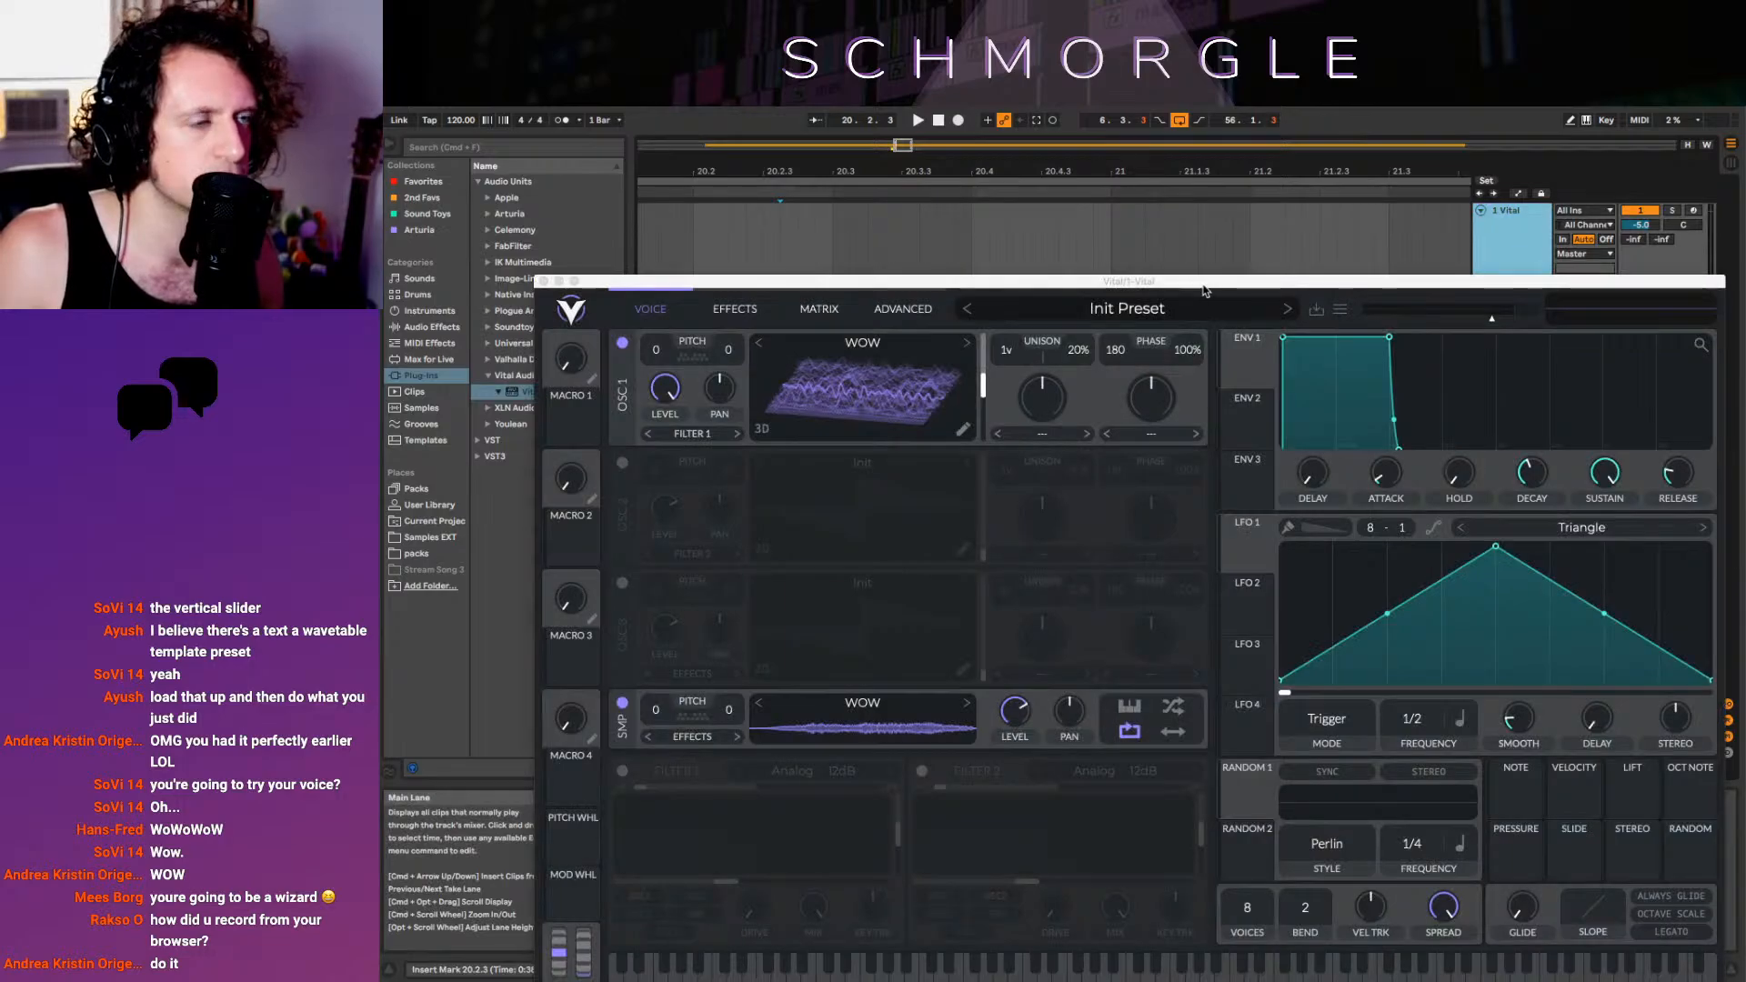
# Reposition the Vital window and dismiss Loopback
pyautogui.moveTo(1204, 290); pyautogui.dragTo(1115, 185)
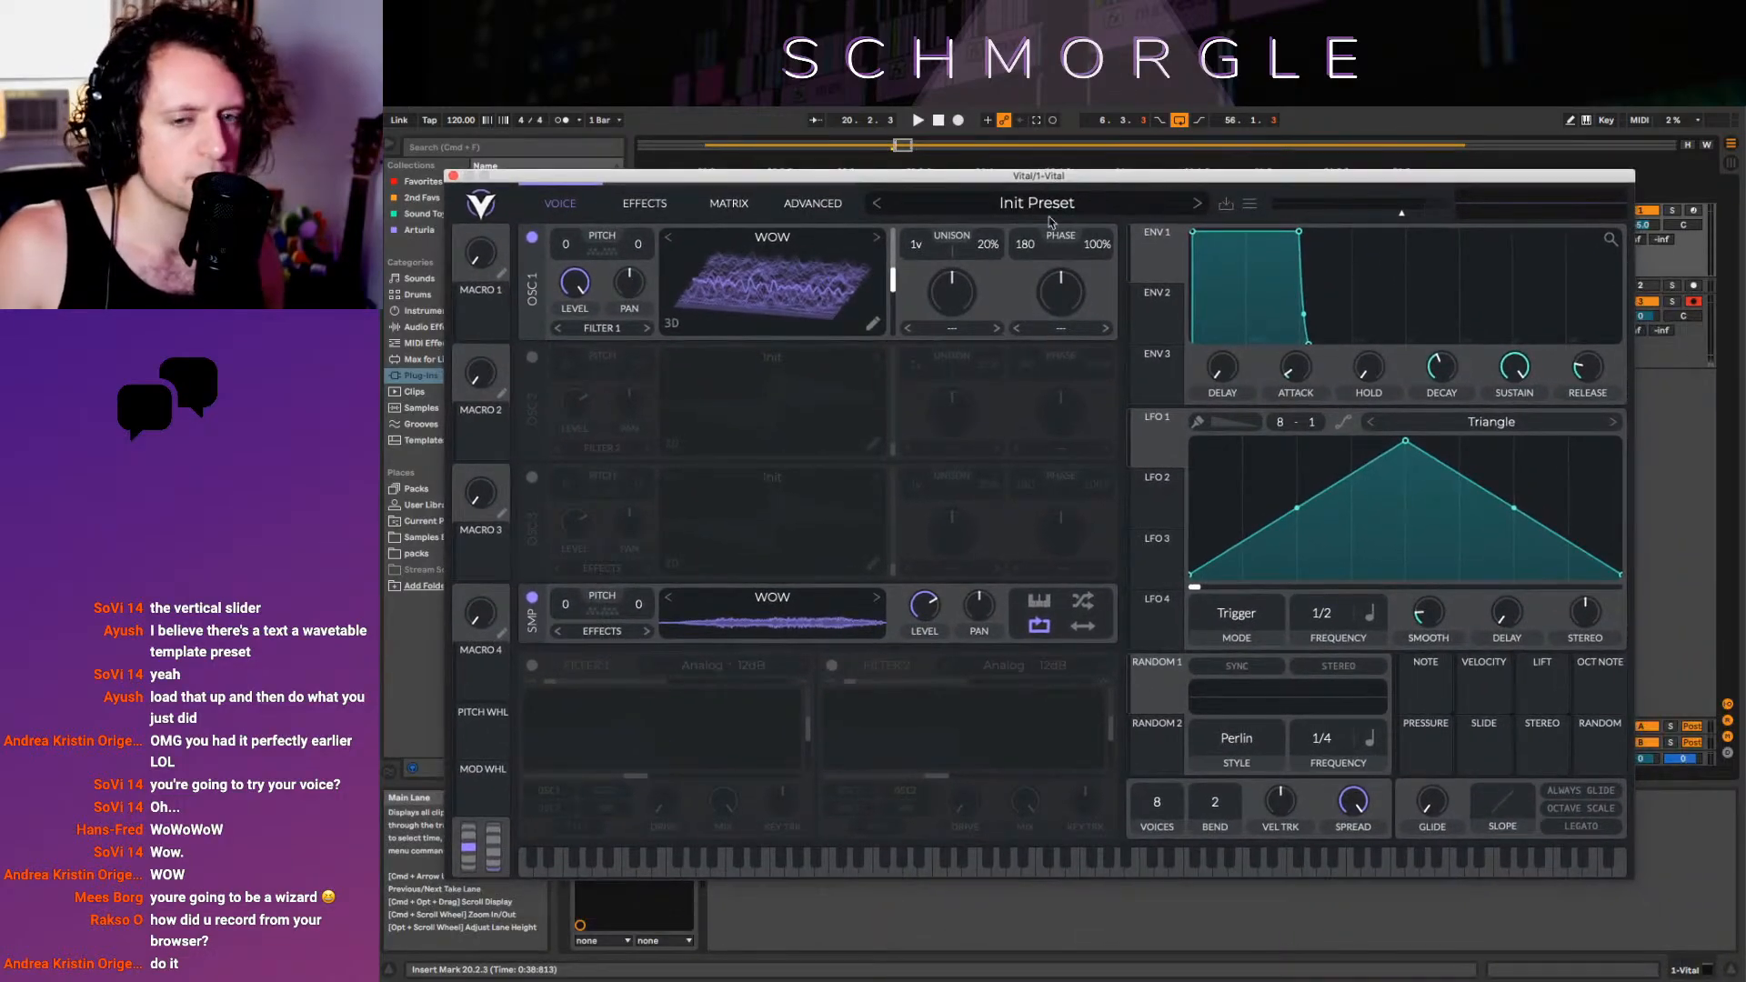
pyautogui.moveTo(750, 975)
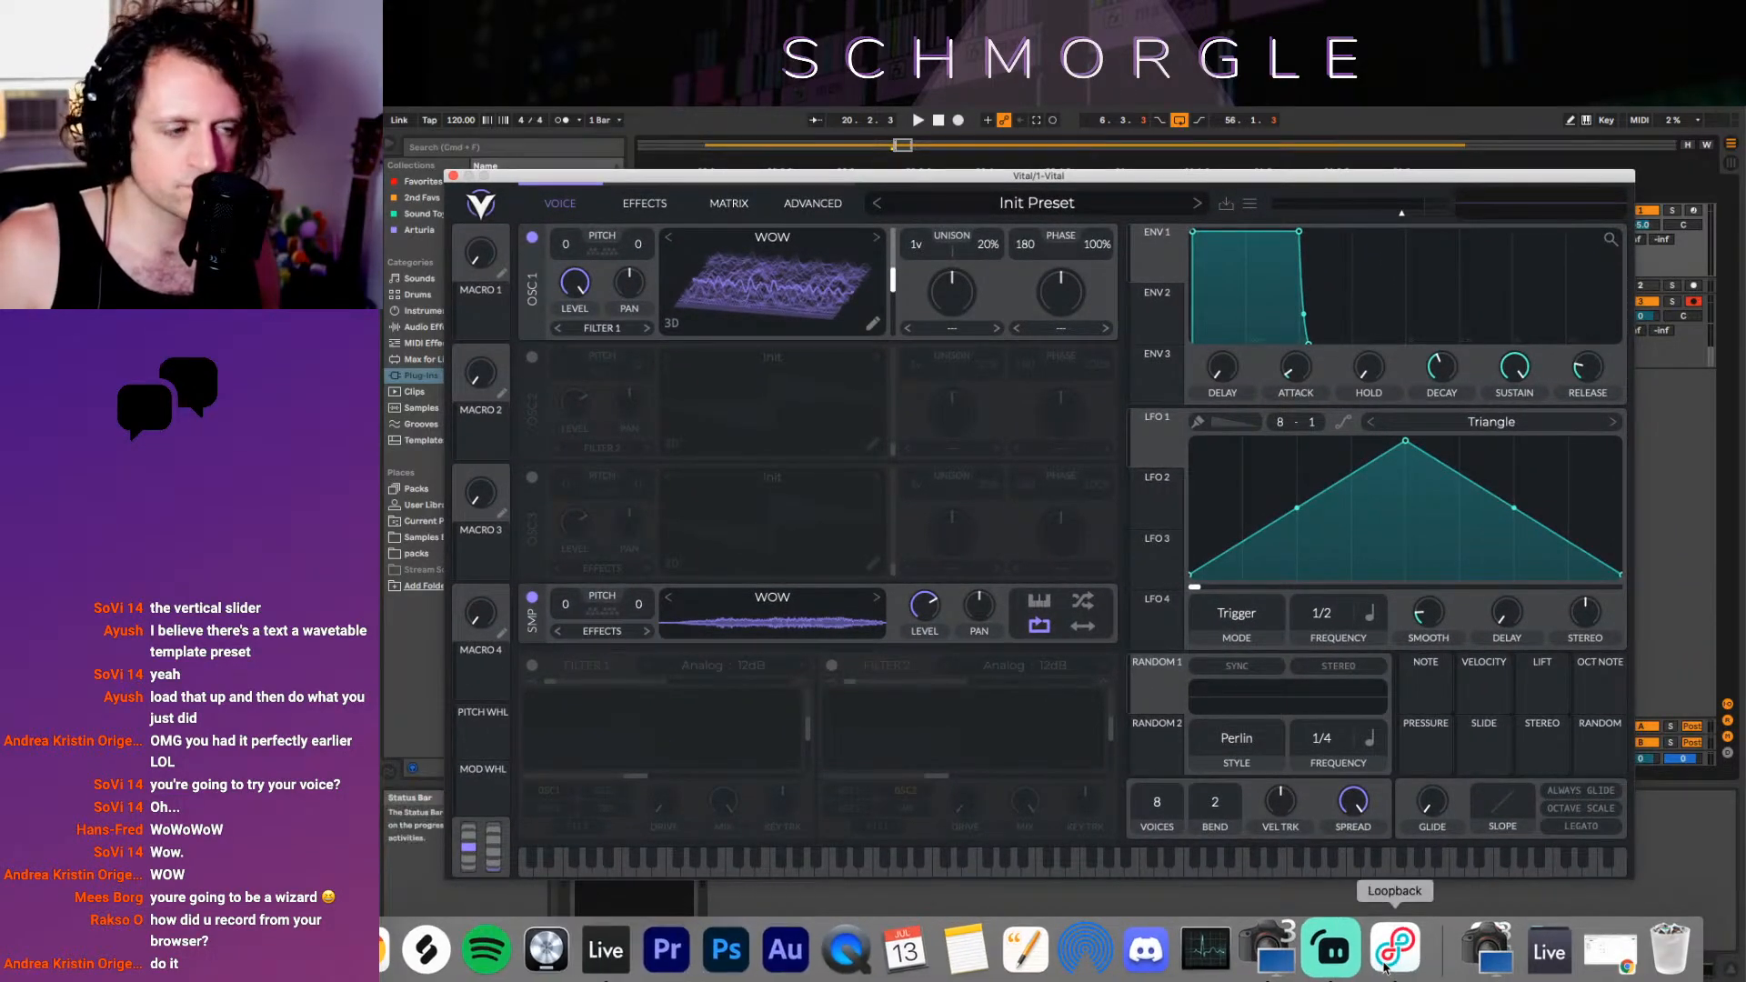
pyautogui.click(1386, 965)
pyautogui.rightClick(1402, 940)
pyautogui.click(1411, 886)
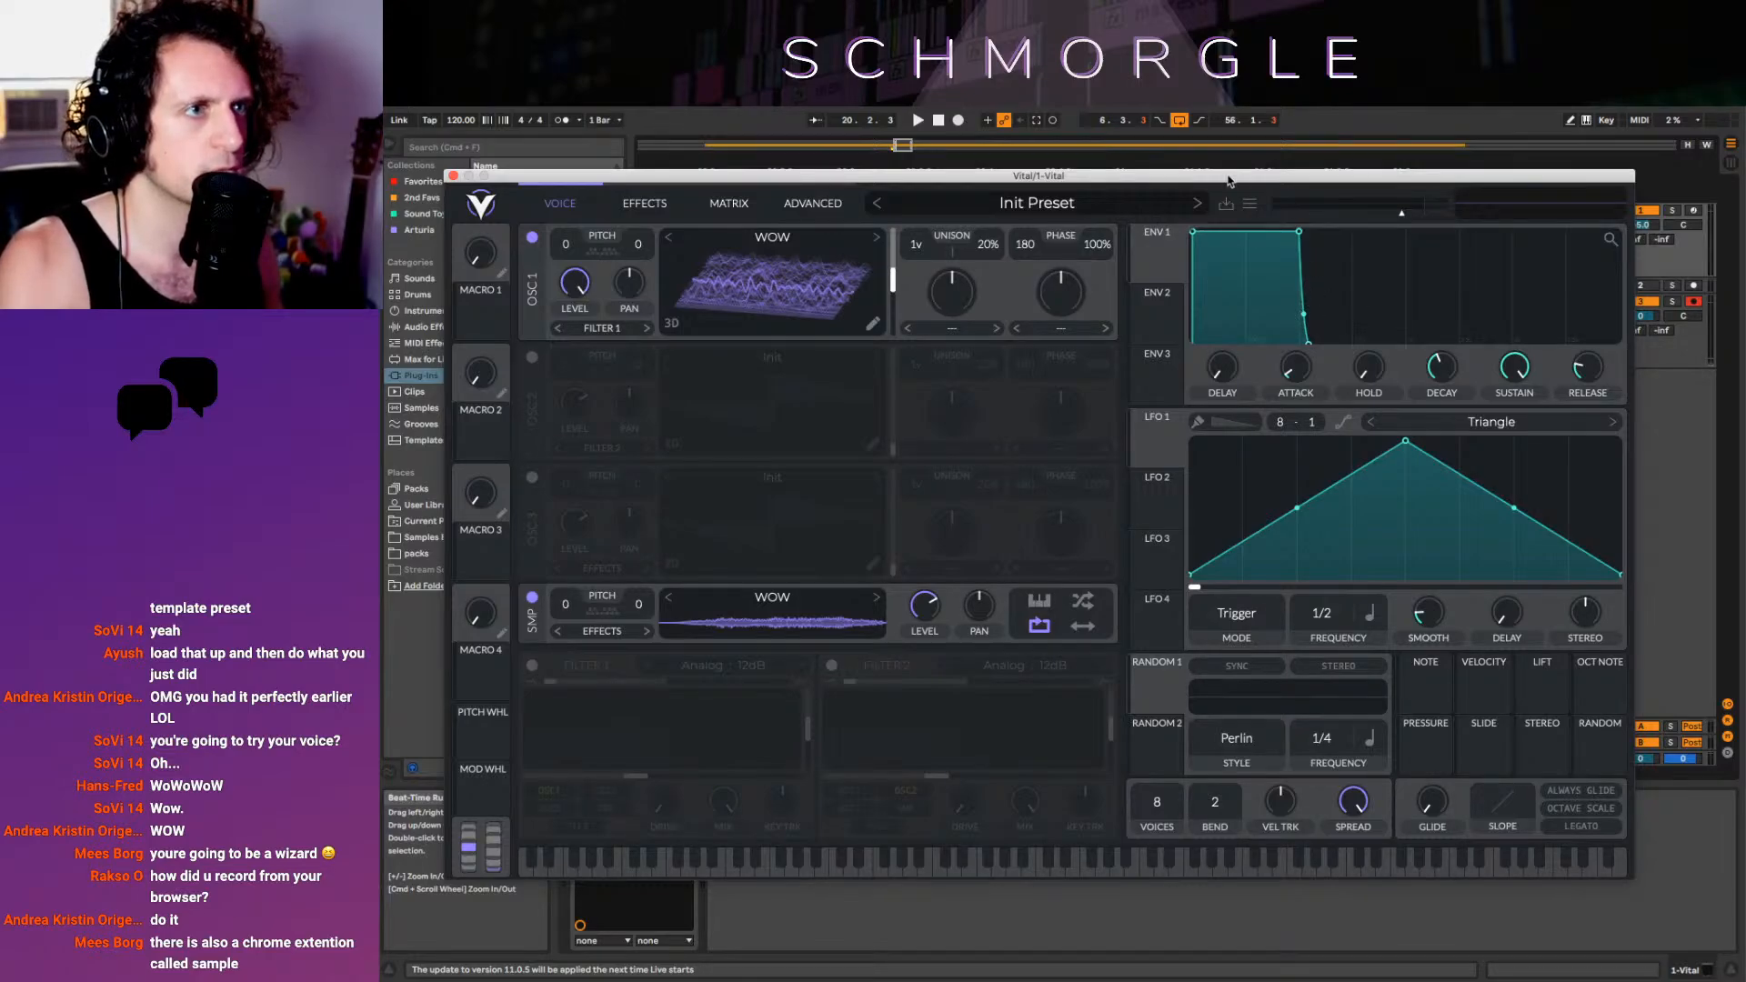
# Disarm the Audio track and arm the Vital track, keeping the Vital window in view
pyautogui.moveTo(1230, 181); pyautogui.dragTo(1231, 416)
pyautogui.click(1693, 301)
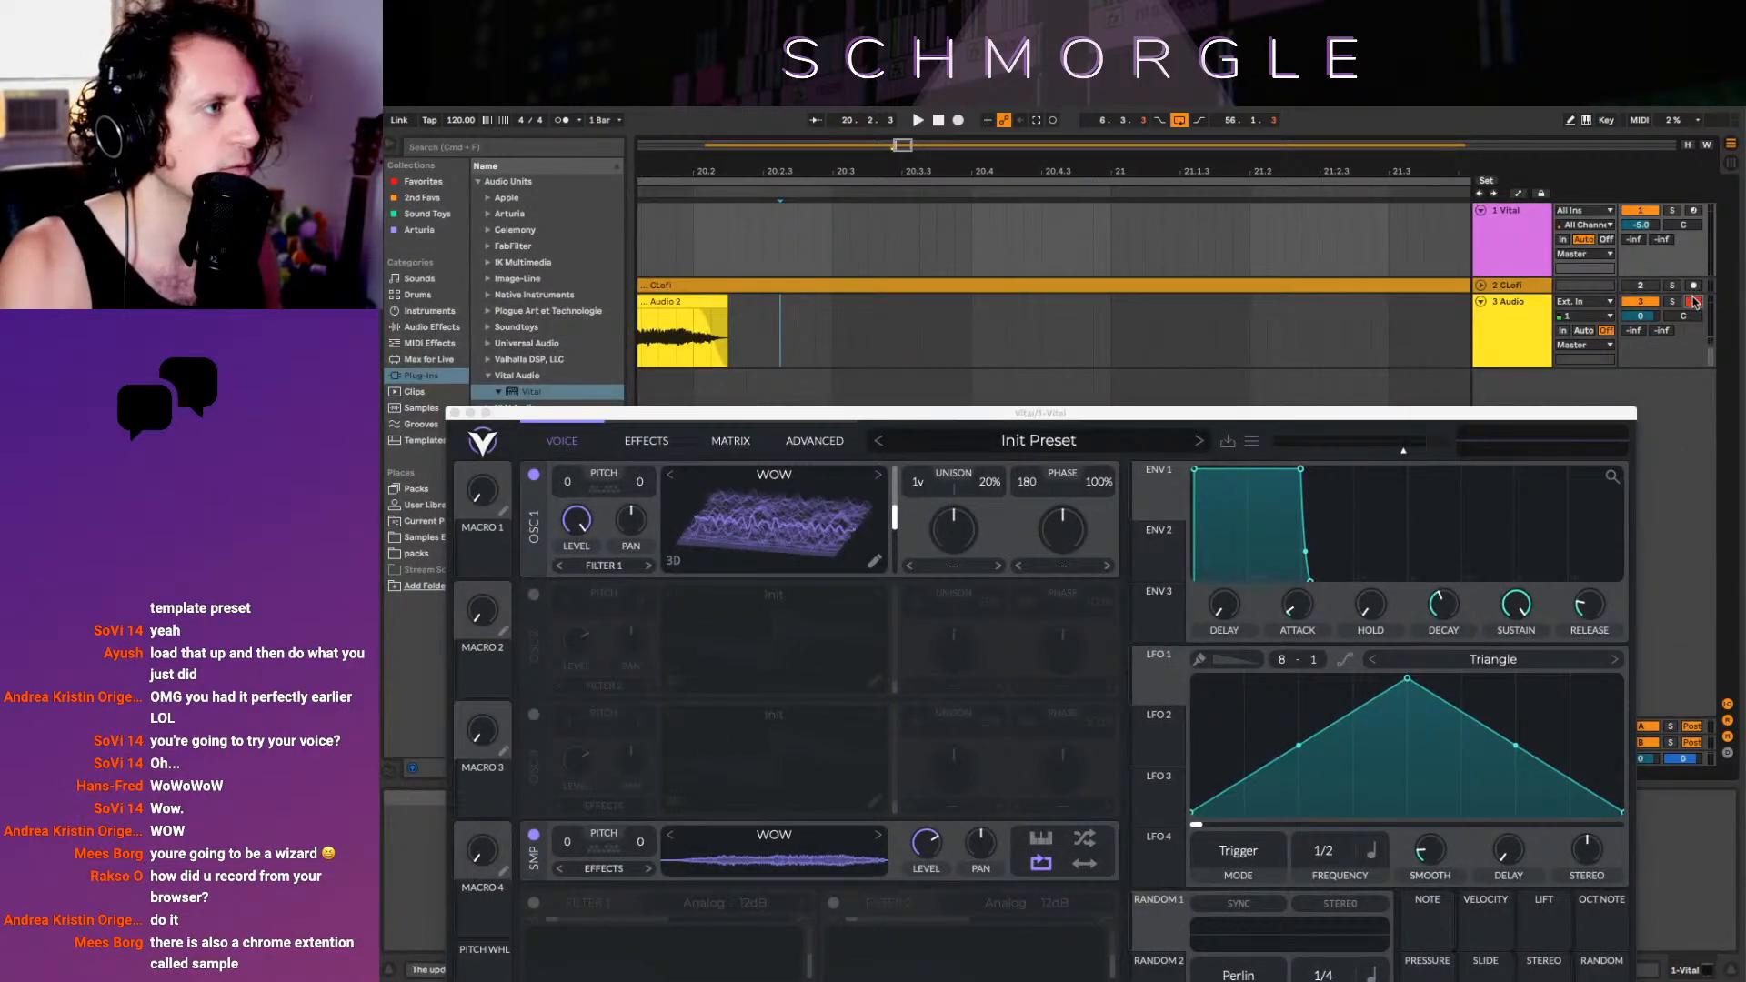
pyautogui.click(1694, 210)
pyautogui.moveTo(1101, 416); pyautogui.dragTo(1153, 244)
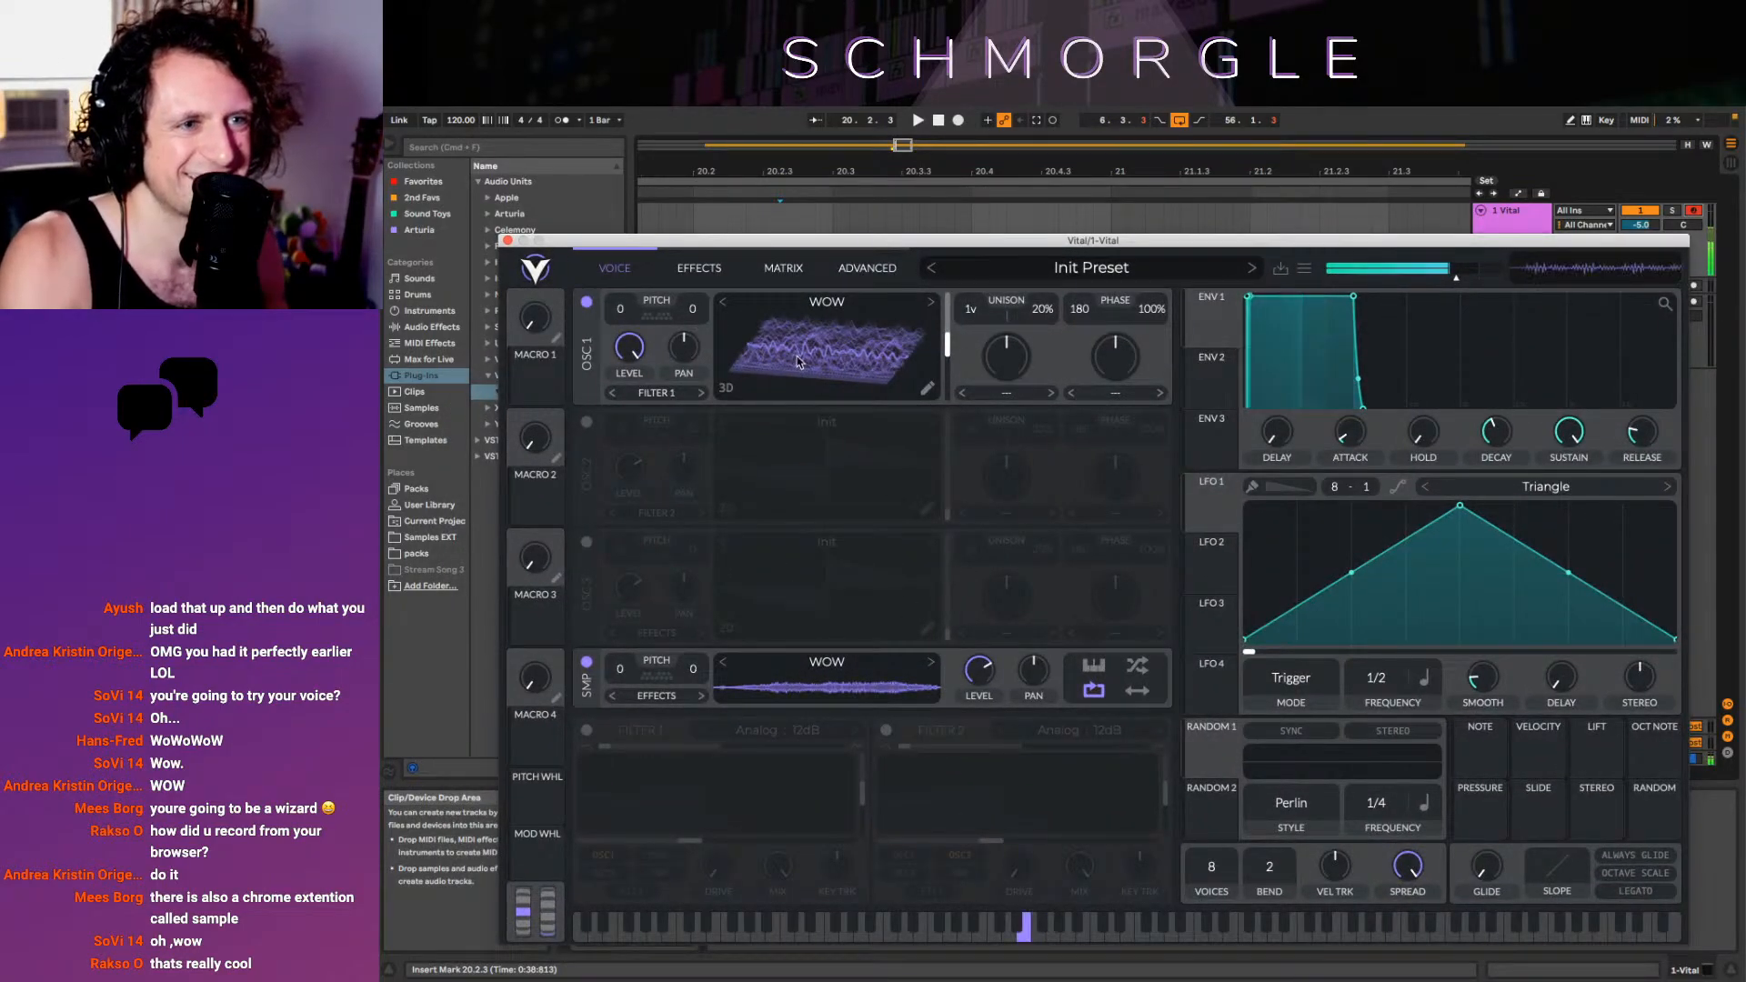
# Adjust oscillator 1's WOW wavetable, and enable oscillator 2 transposed to -12 with a lowered level
pyautogui.moveTo(799, 362)
pyautogui.mouseDown()
pyautogui.moveTo(815, 340)
pyautogui.moveTo(821, 357)
pyautogui.mouseUp()
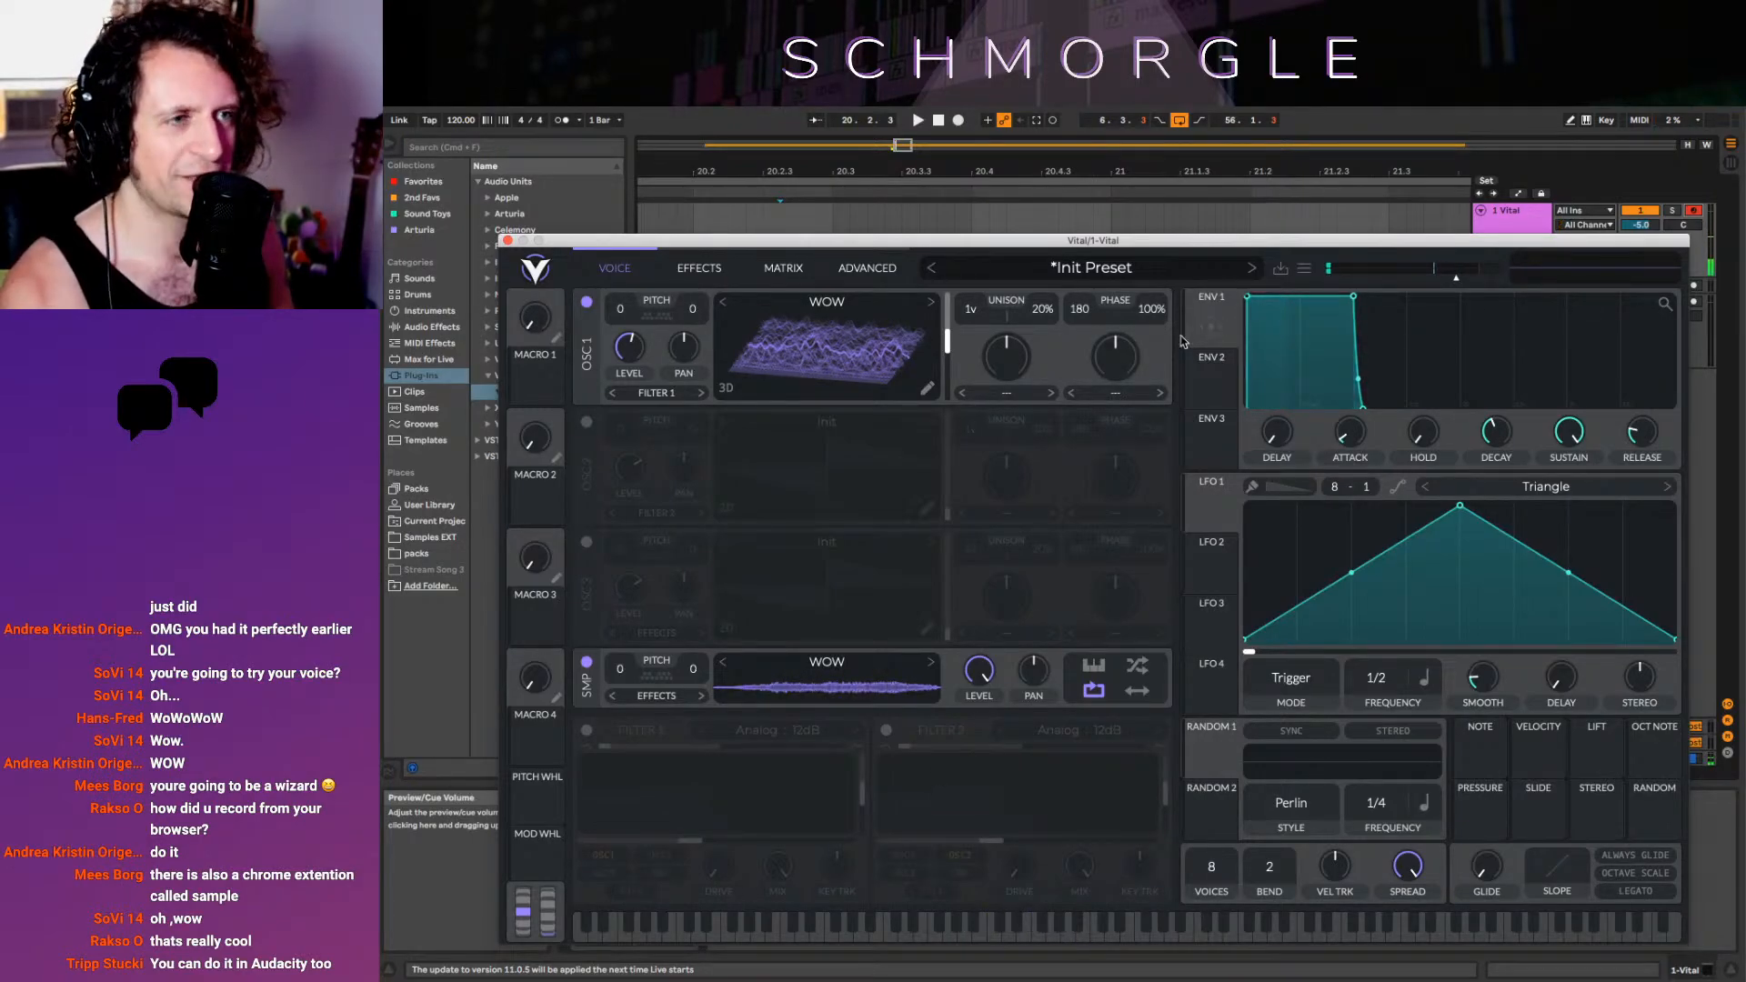
pyautogui.click(587, 424)
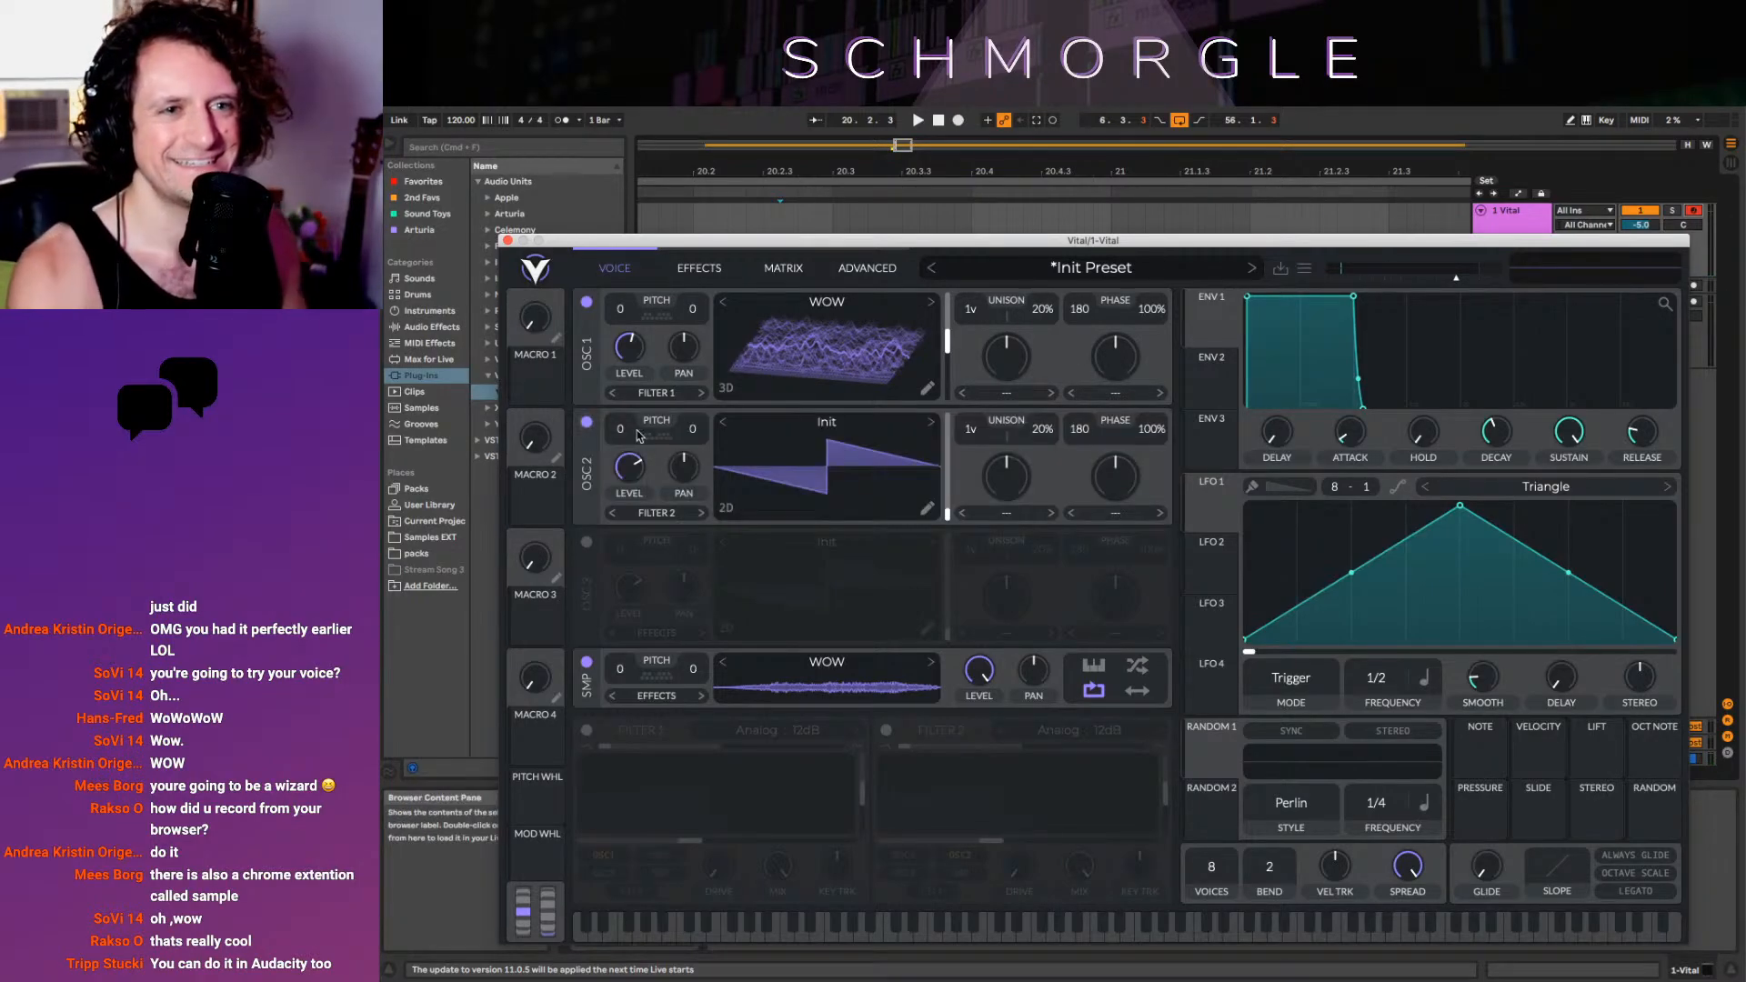
pyautogui.moveTo(624, 430); pyautogui.dragTo(647, 566)
pyautogui.moveTo(625, 467); pyautogui.dragTo(633, 505)
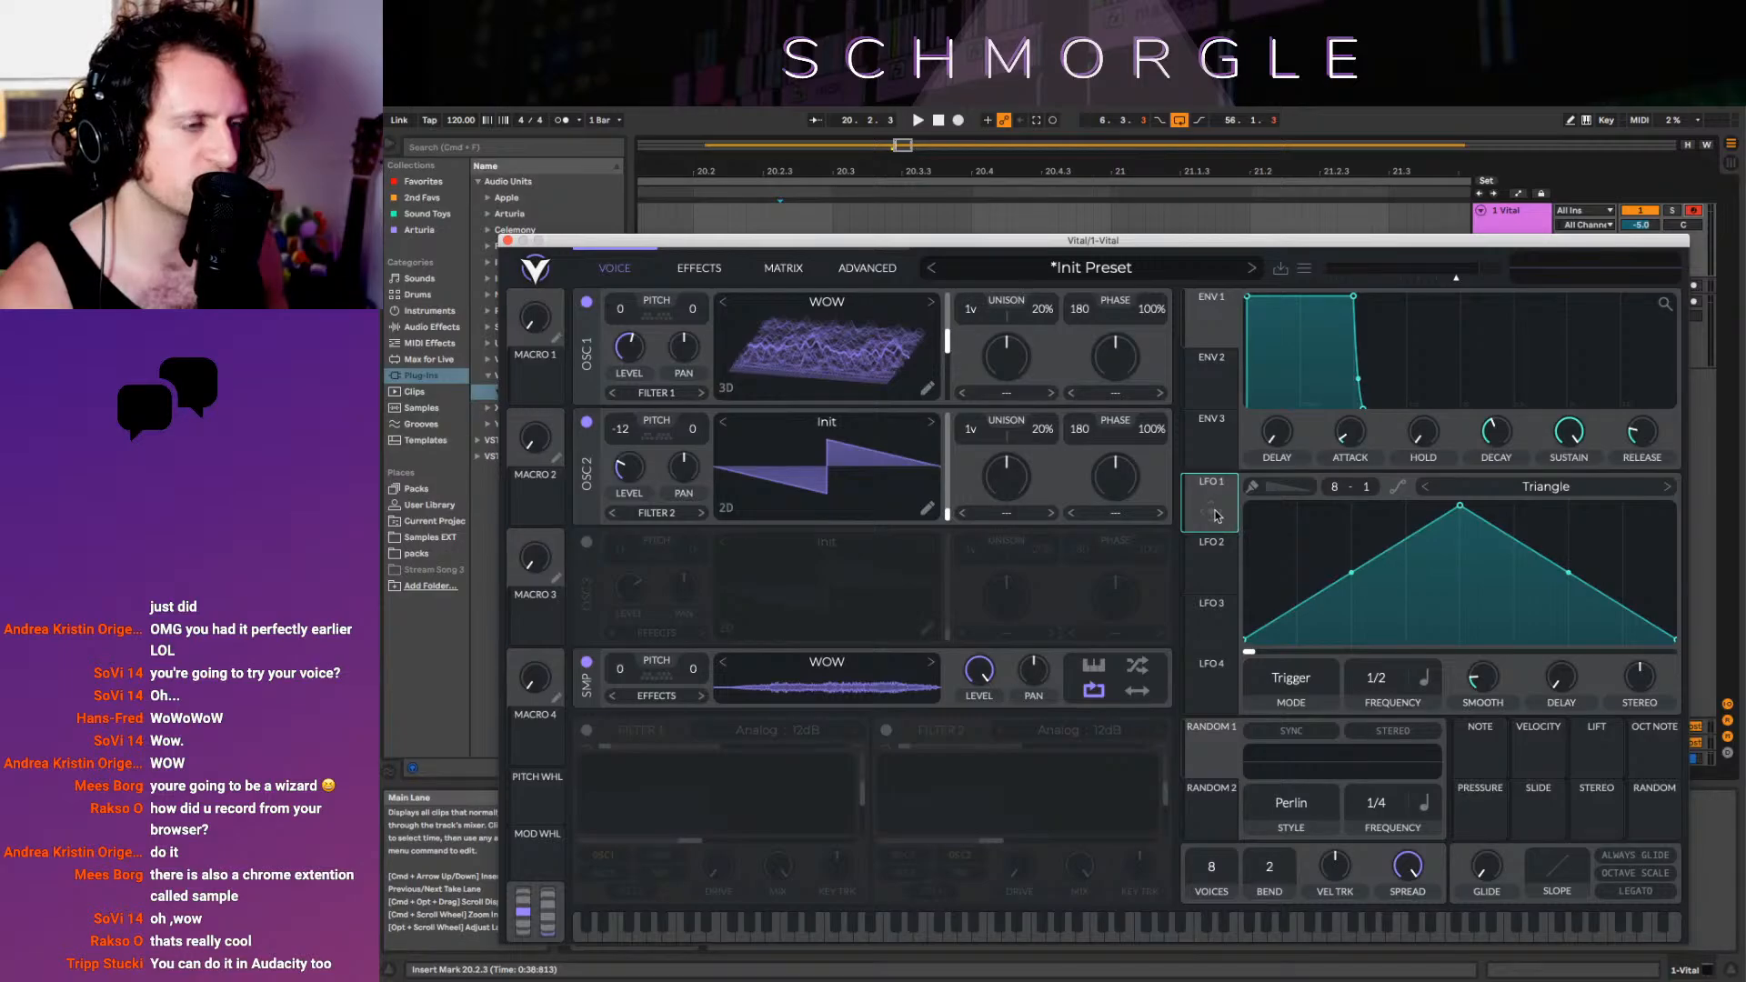
# Set oscillator 1's phase distortion to Formant and raise its amount, modulated by LFO 1
pyautogui.click(1115, 393)
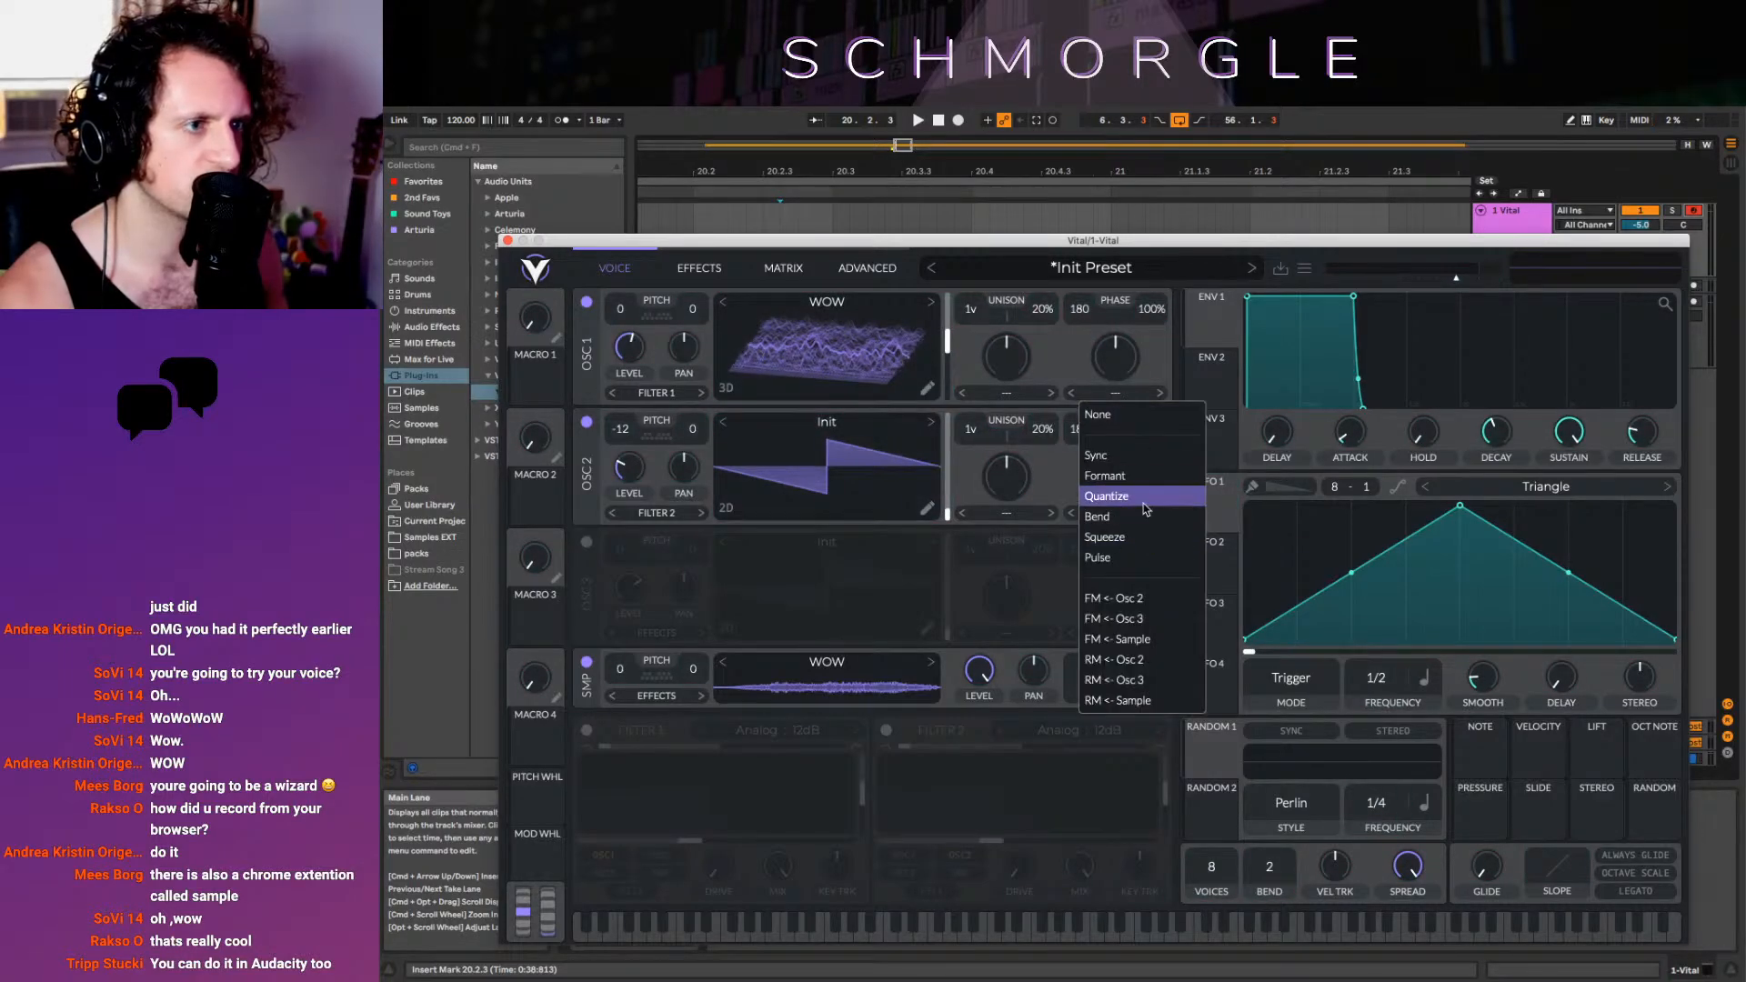
pyautogui.click(1128, 475)
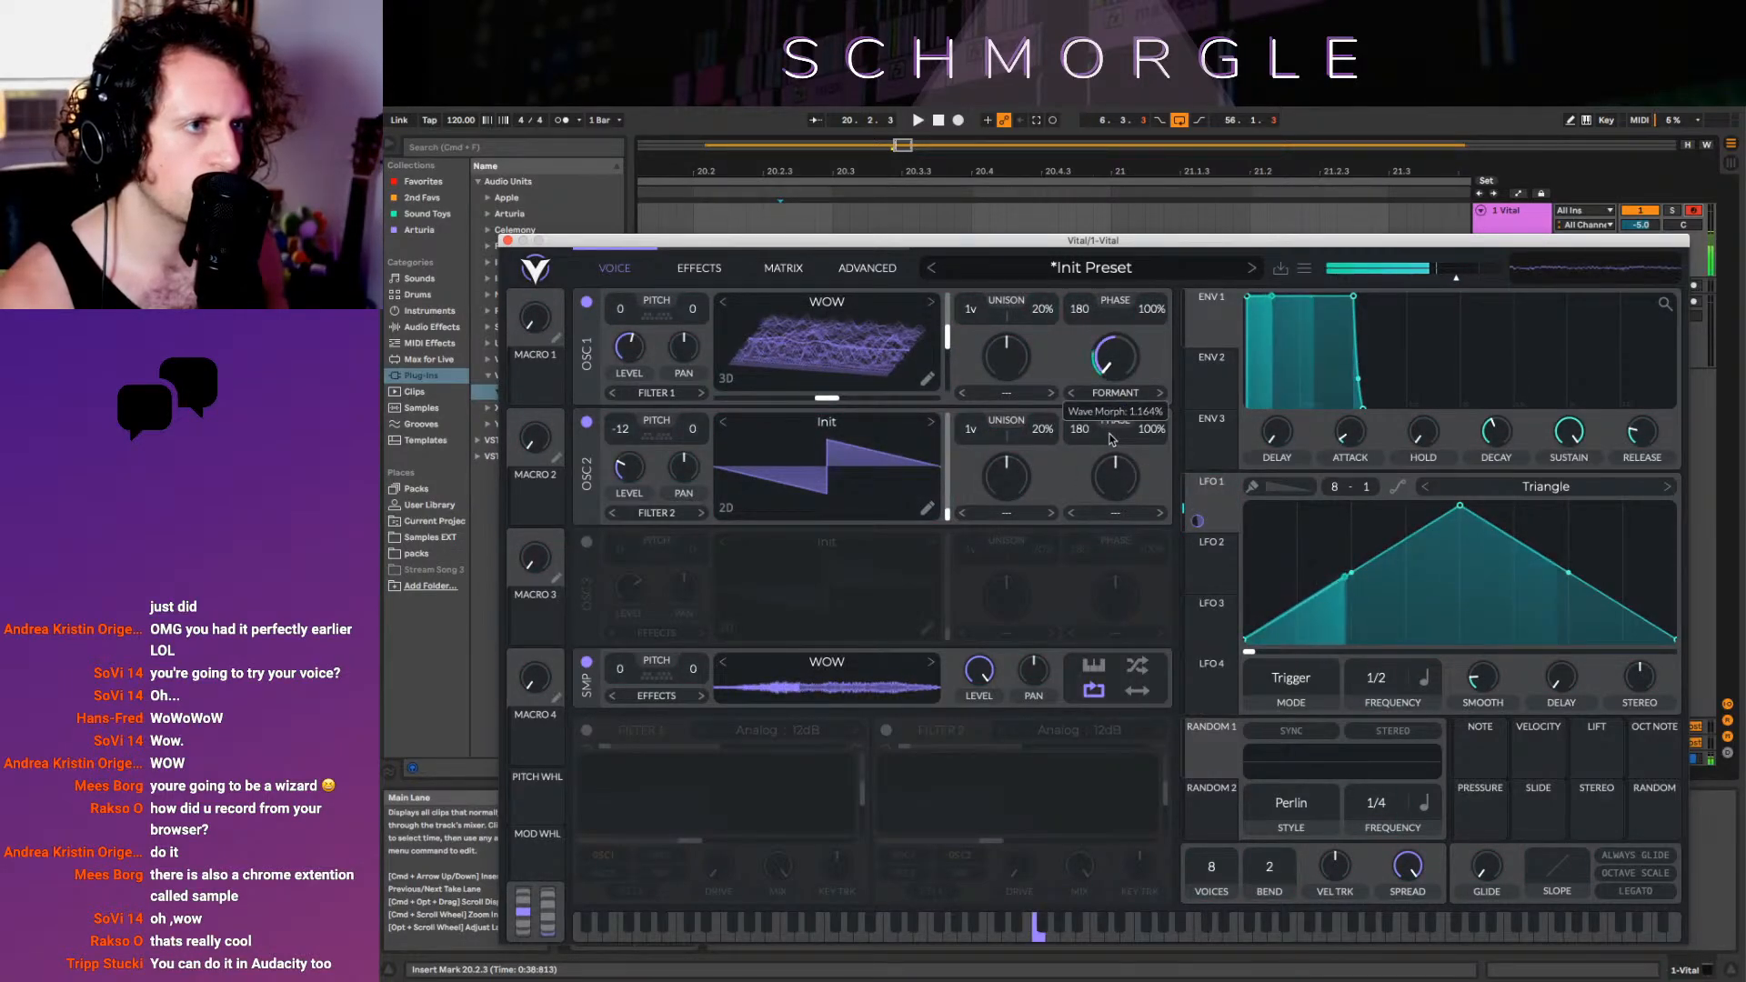
pyautogui.moveTo(1110, 439); pyautogui.dragTo(1091, 361)
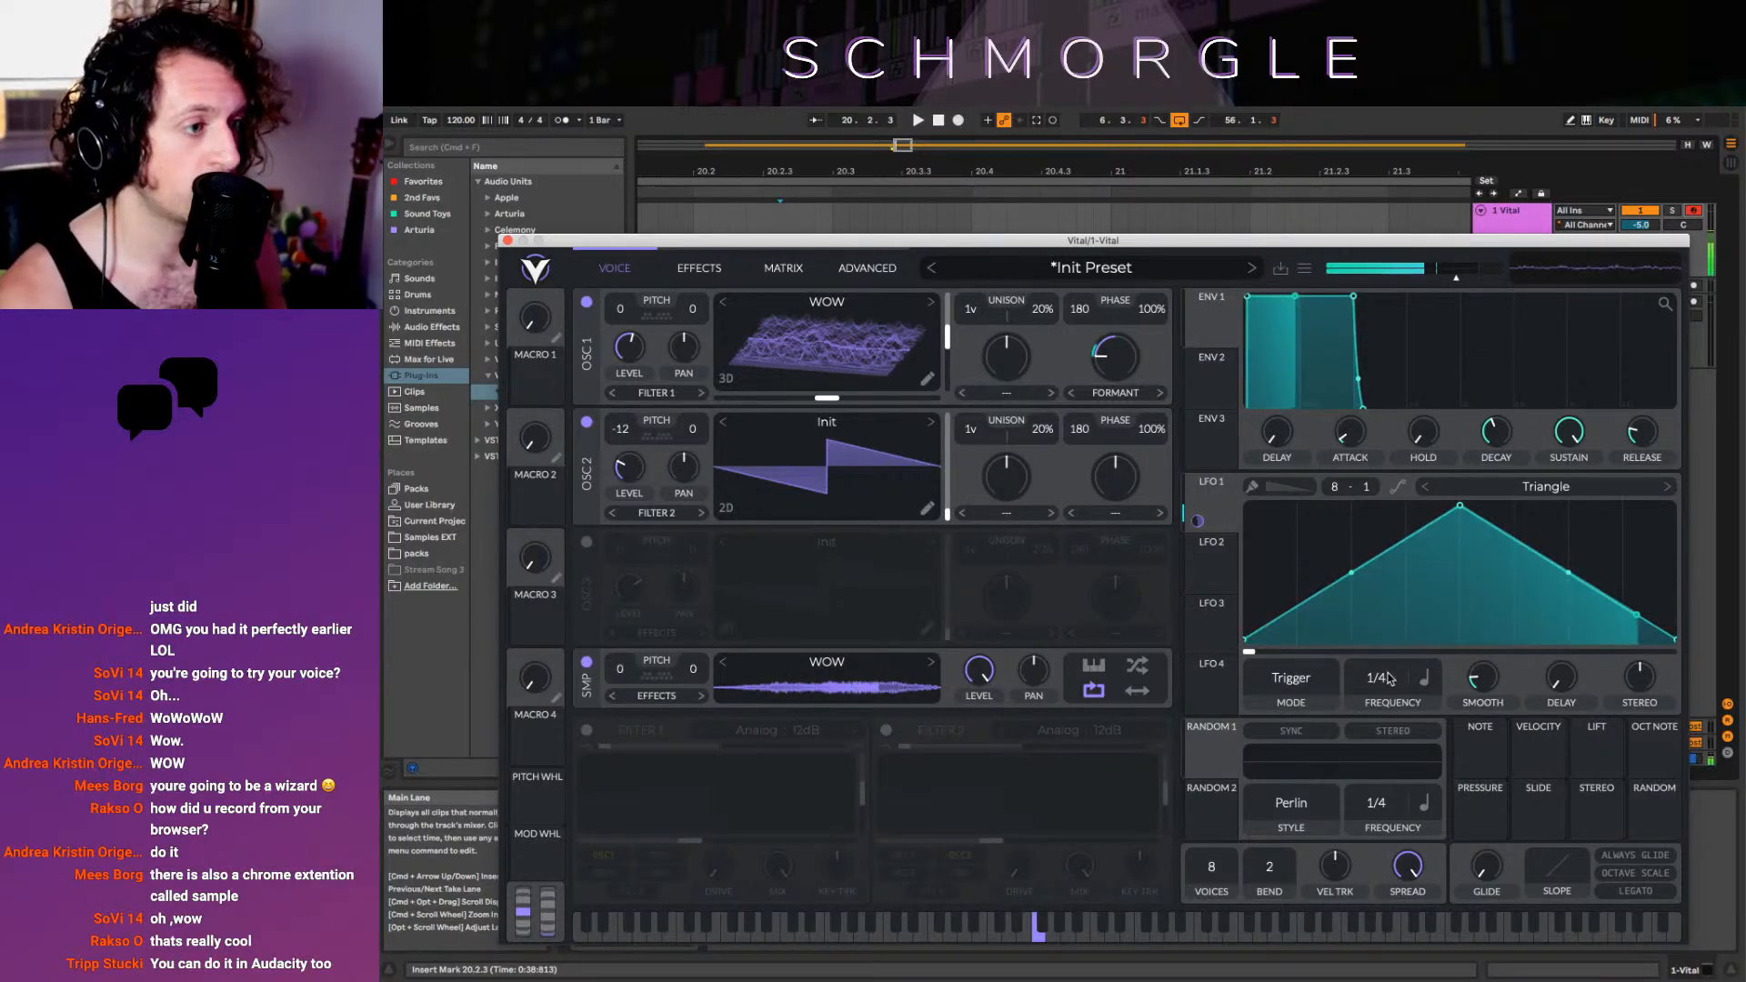
# Switch LFO 1's frequency to Seconds at 0.500 secs and its mode to Envelope
pyautogui.click(1425, 679)
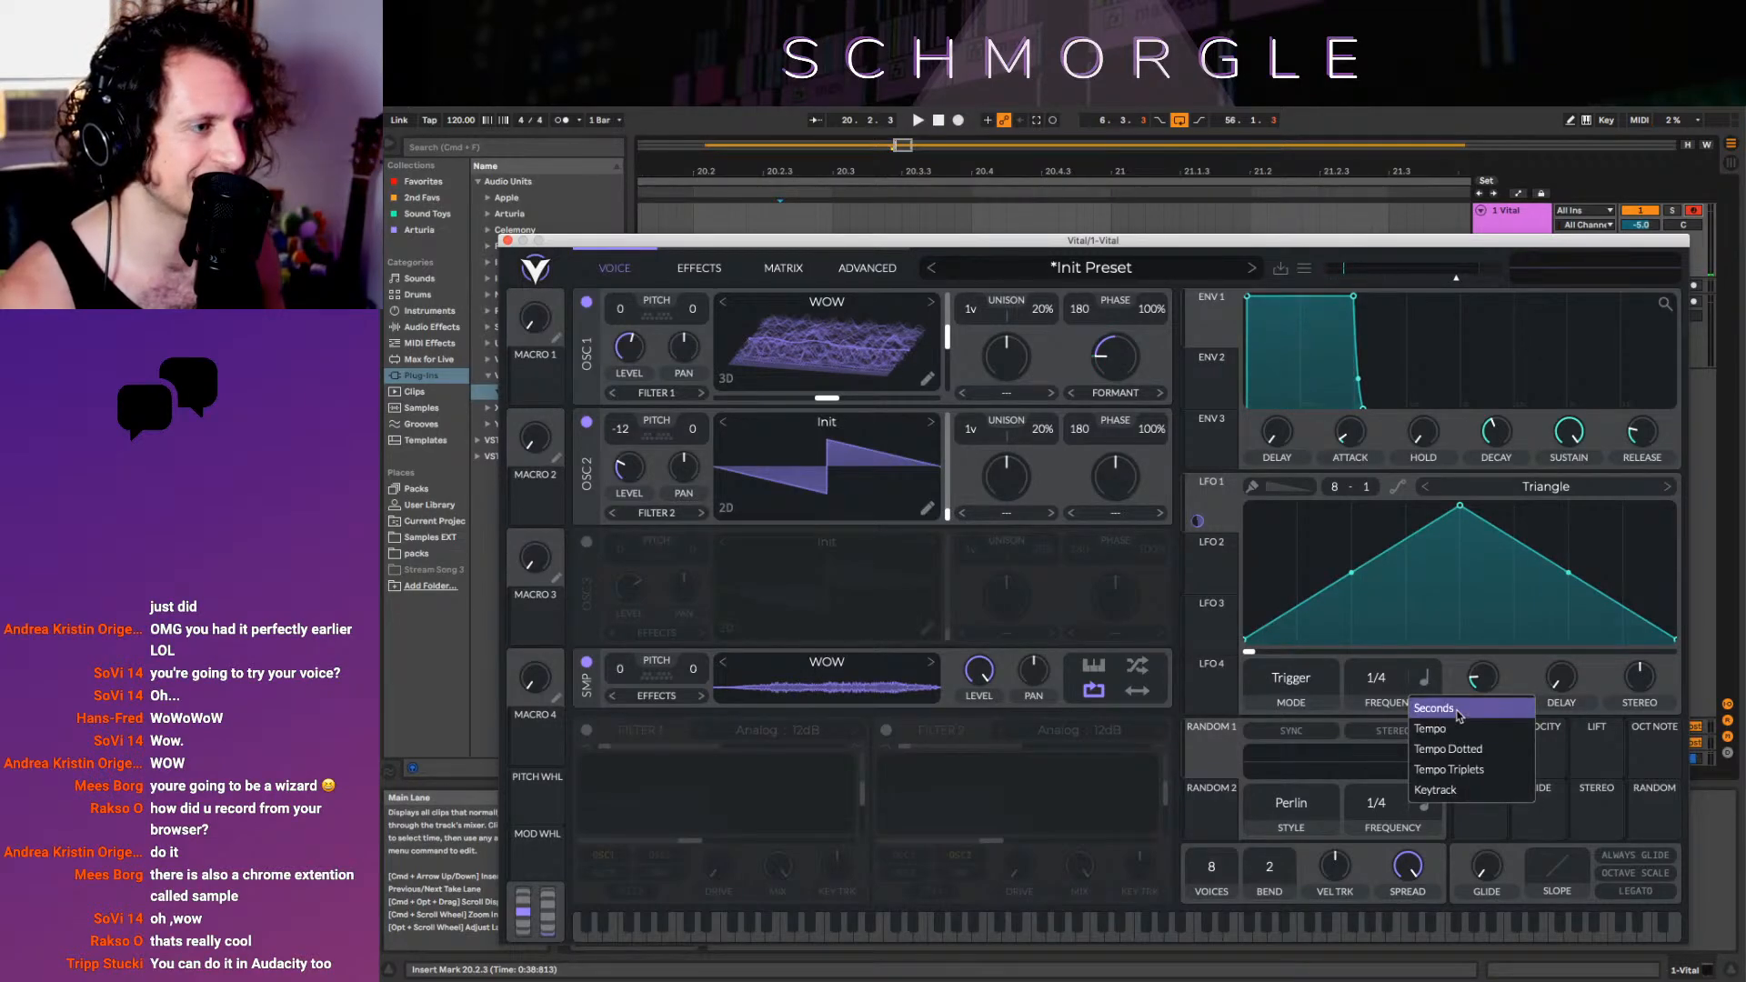
pyautogui.click(1458, 716)
pyautogui.click(1424, 678)
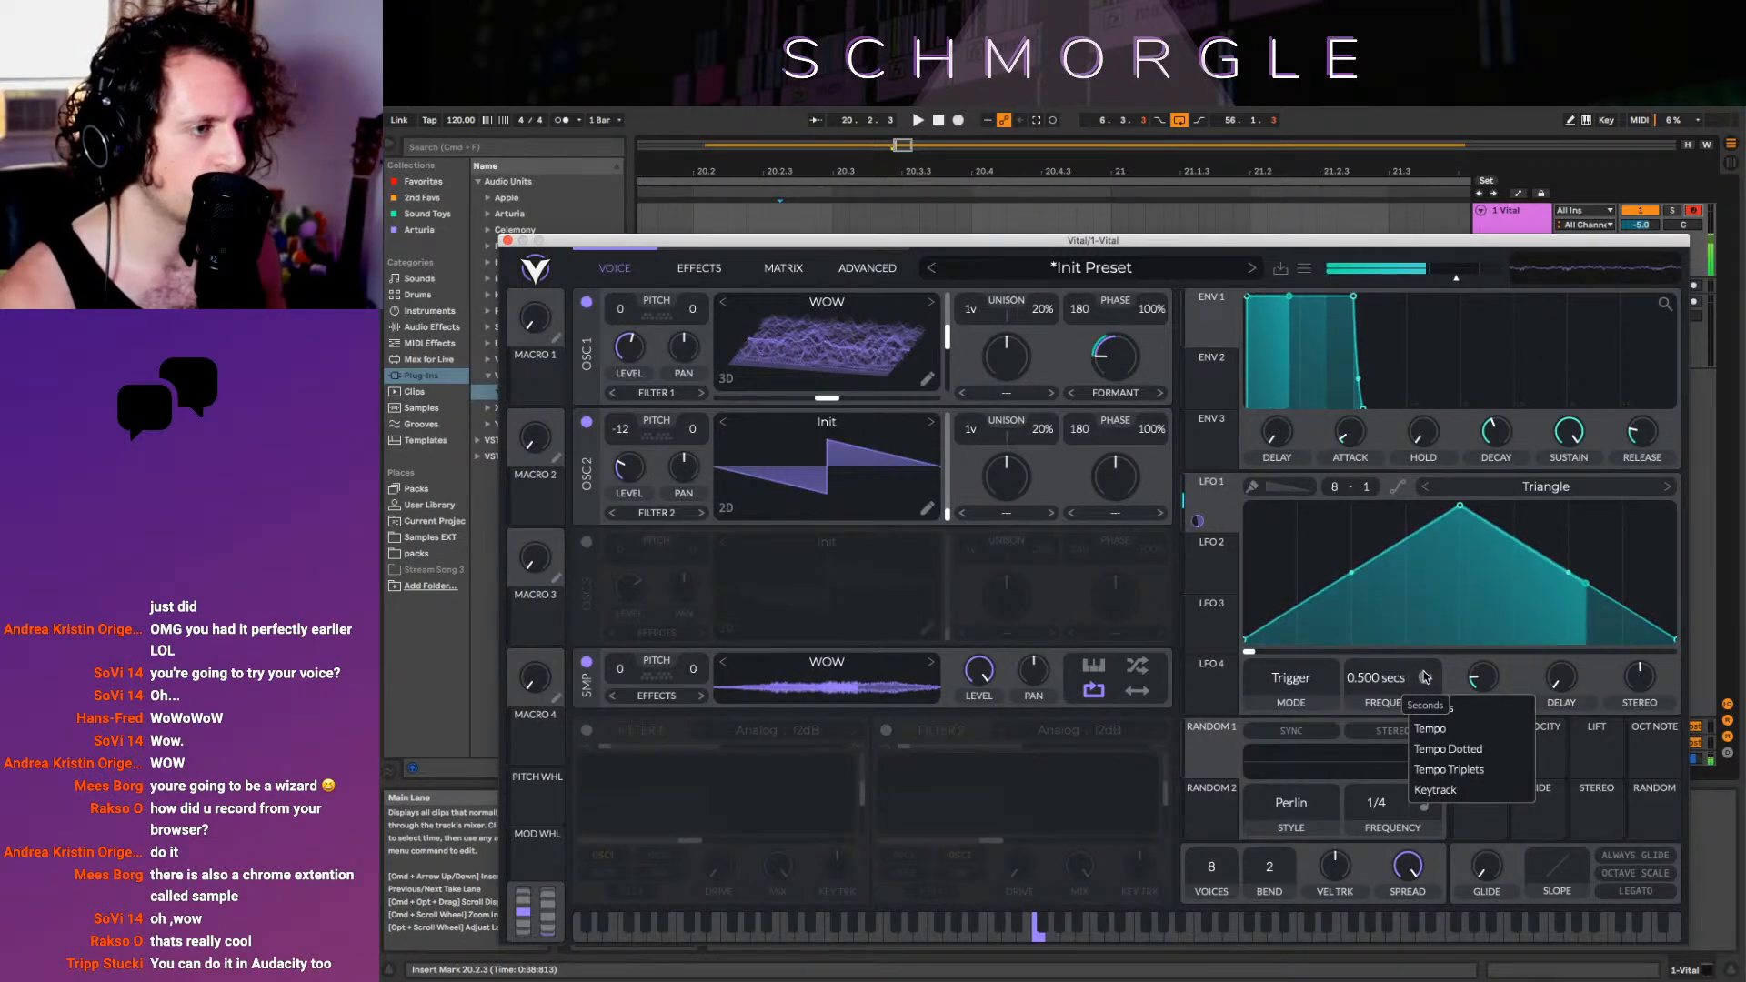
pyautogui.click(1292, 679)
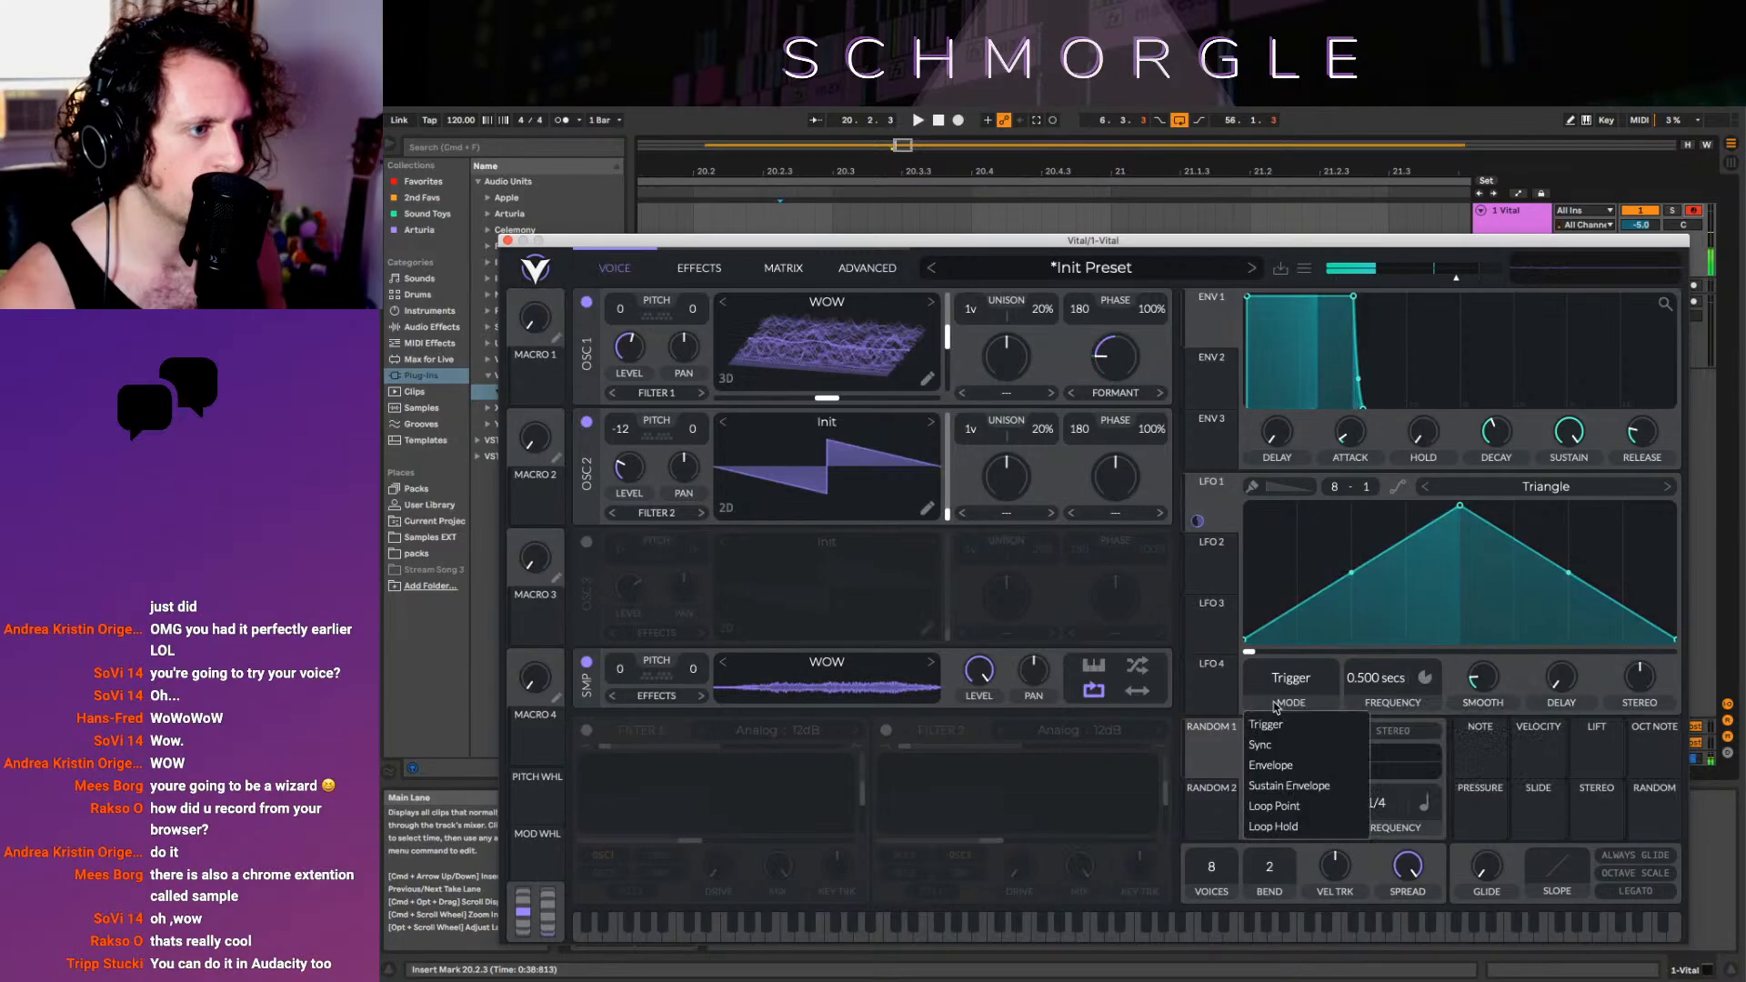
pyautogui.click(1310, 765)
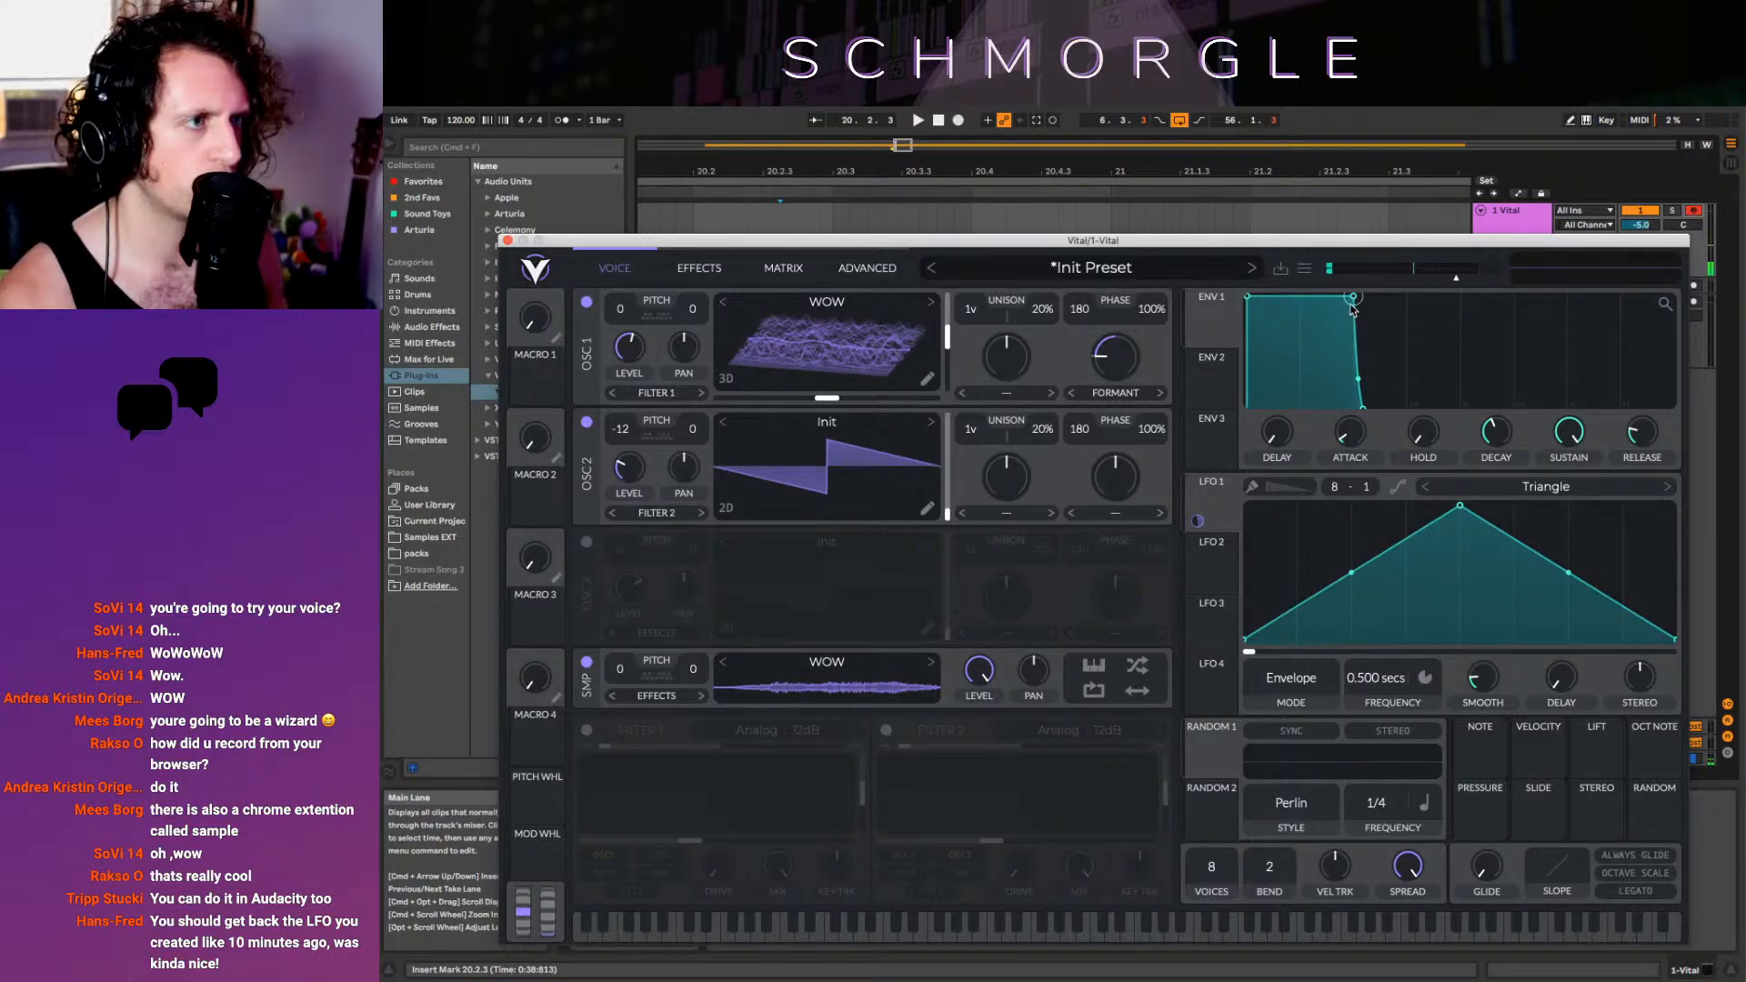
# Shorten ENV 1's decay and reduce its release to zero
pyautogui.moveTo(1354, 299); pyautogui.dragTo(1285, 302)
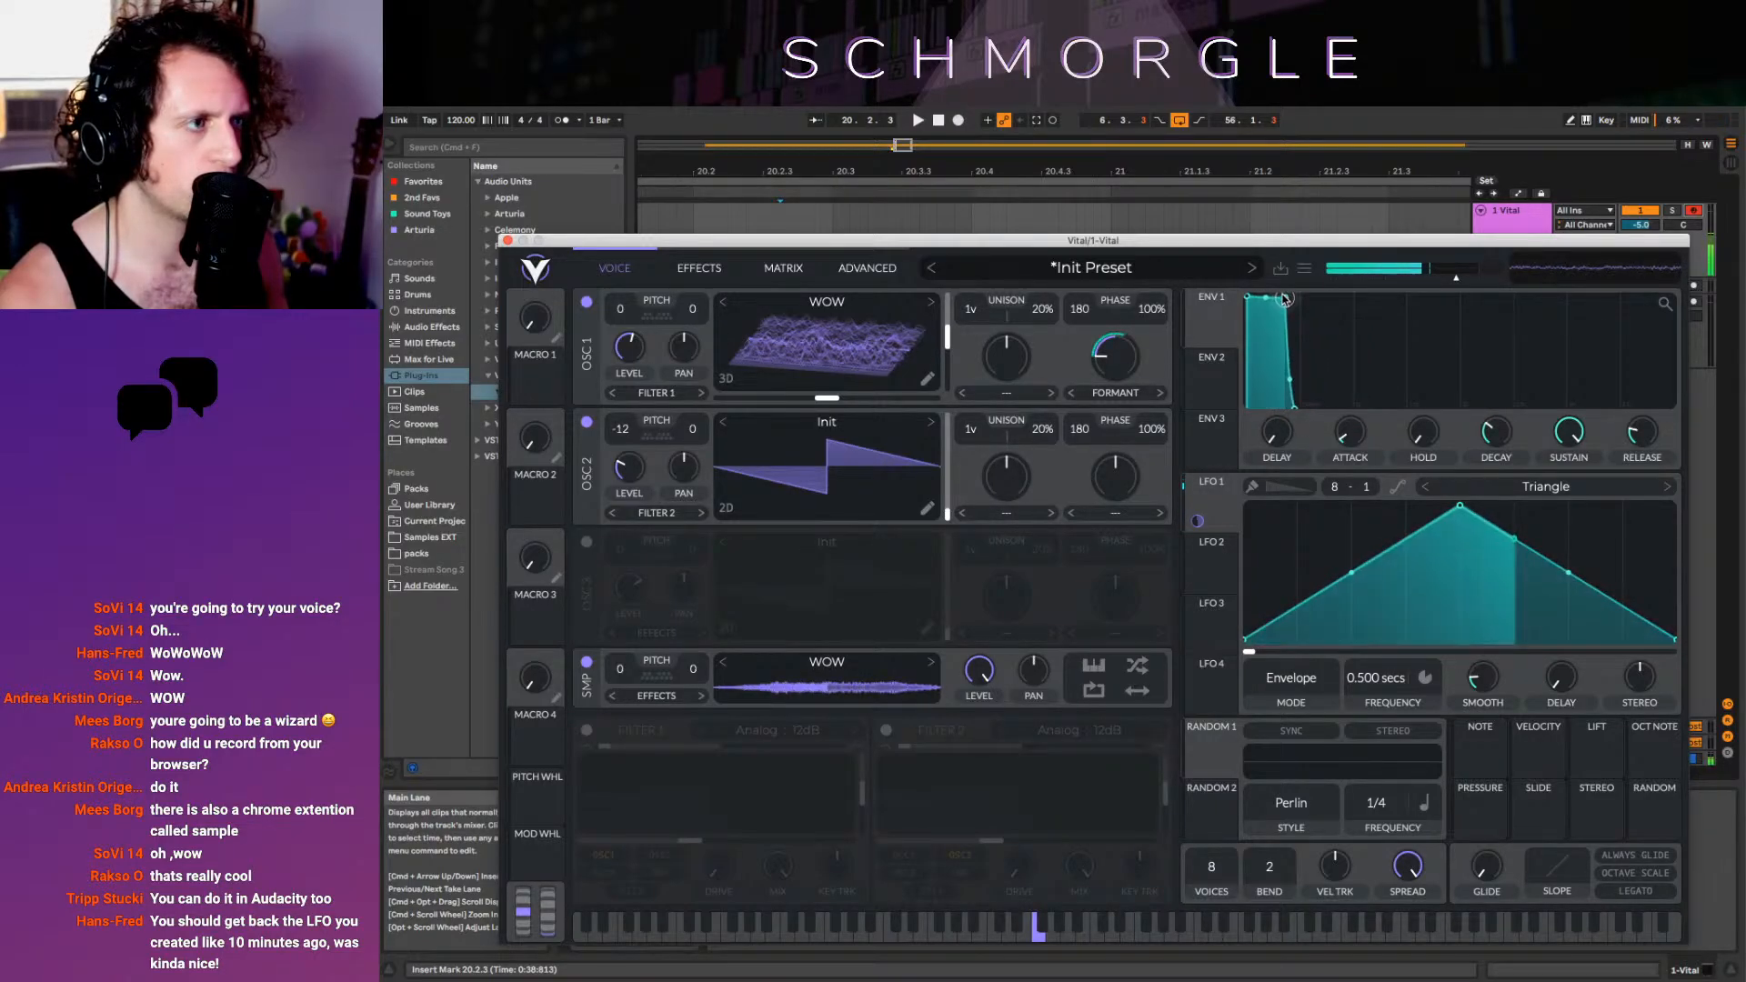
pyautogui.moveTo(1569, 433); pyautogui.dragTo(1638, 436)
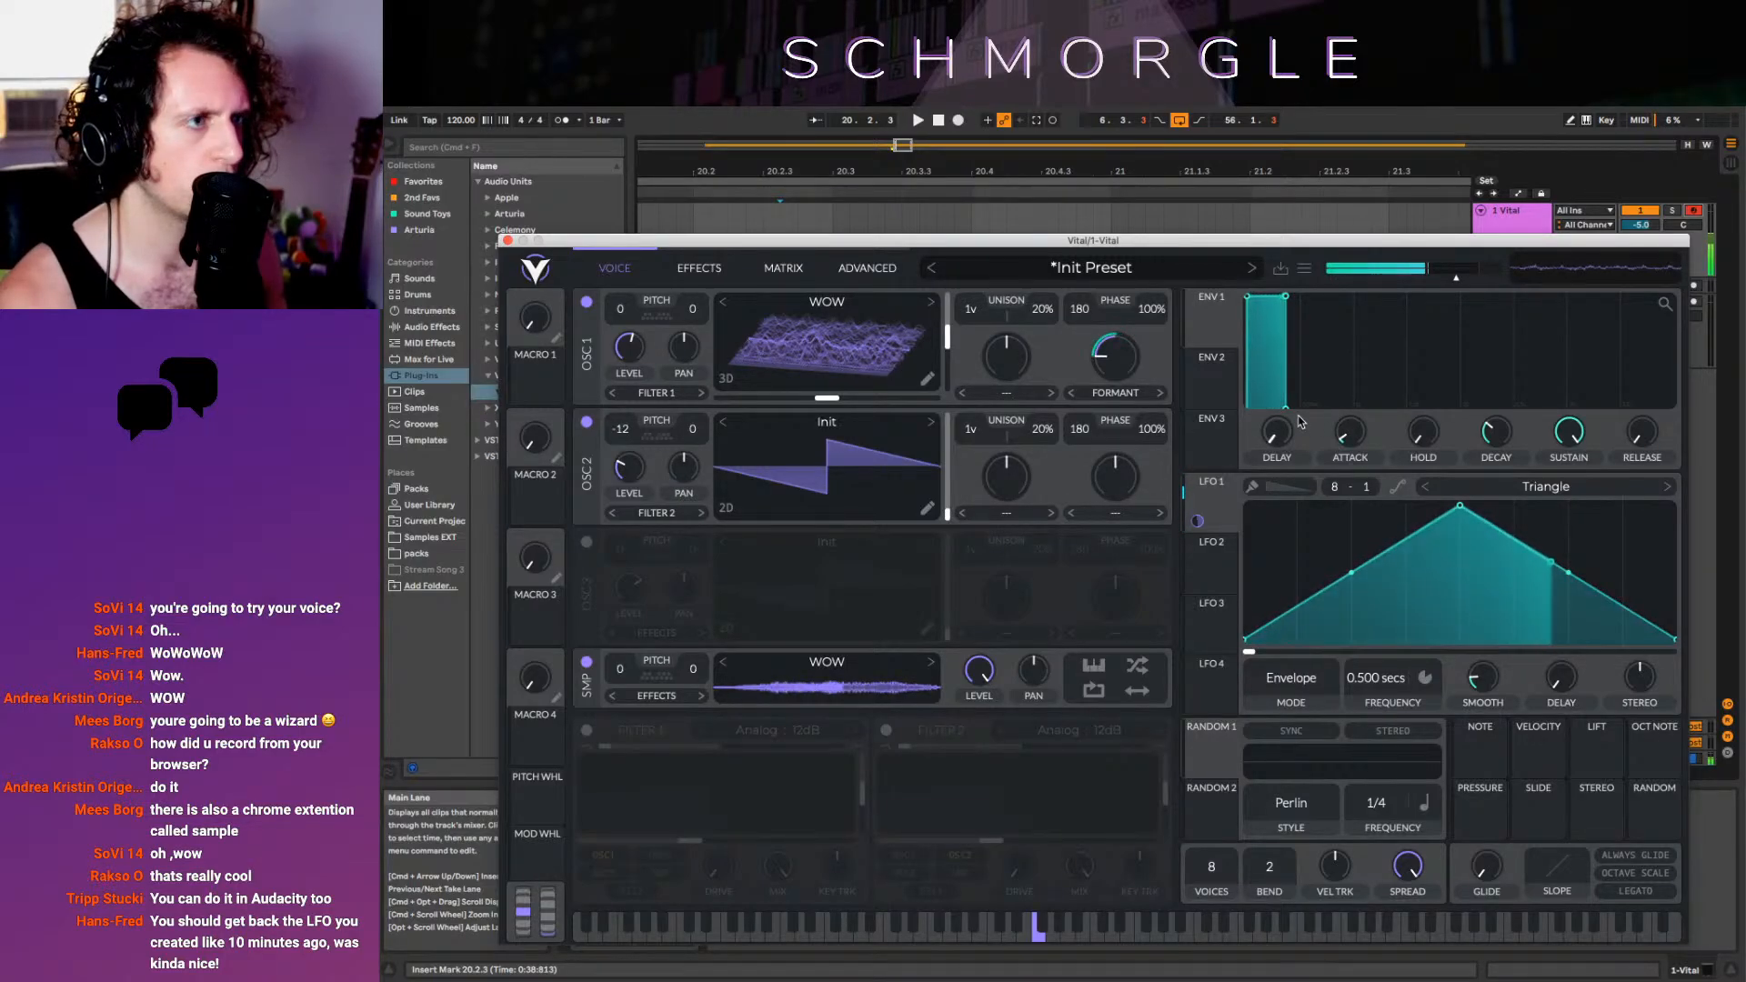
# Route oscillator 2 to Filter 1+2 and set its distortion to Formant, modulated by LFO 1
pyautogui.click(657, 512)
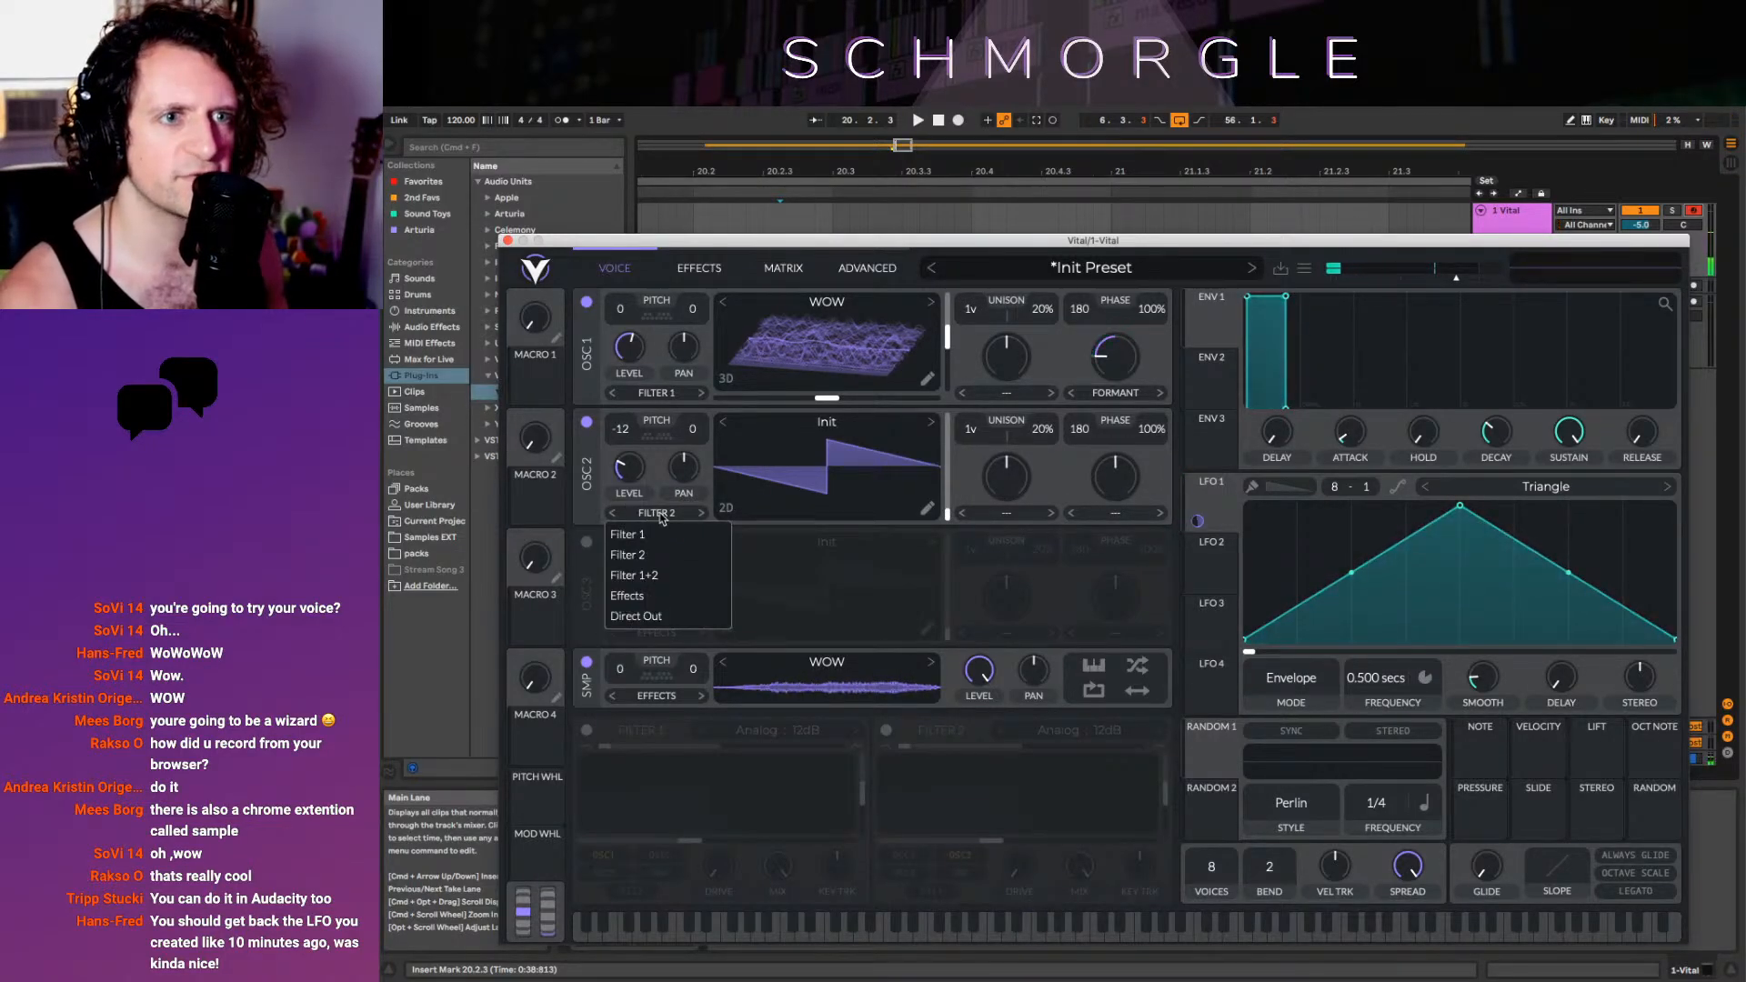
pyautogui.click(669, 521)
pyautogui.click(657, 512)
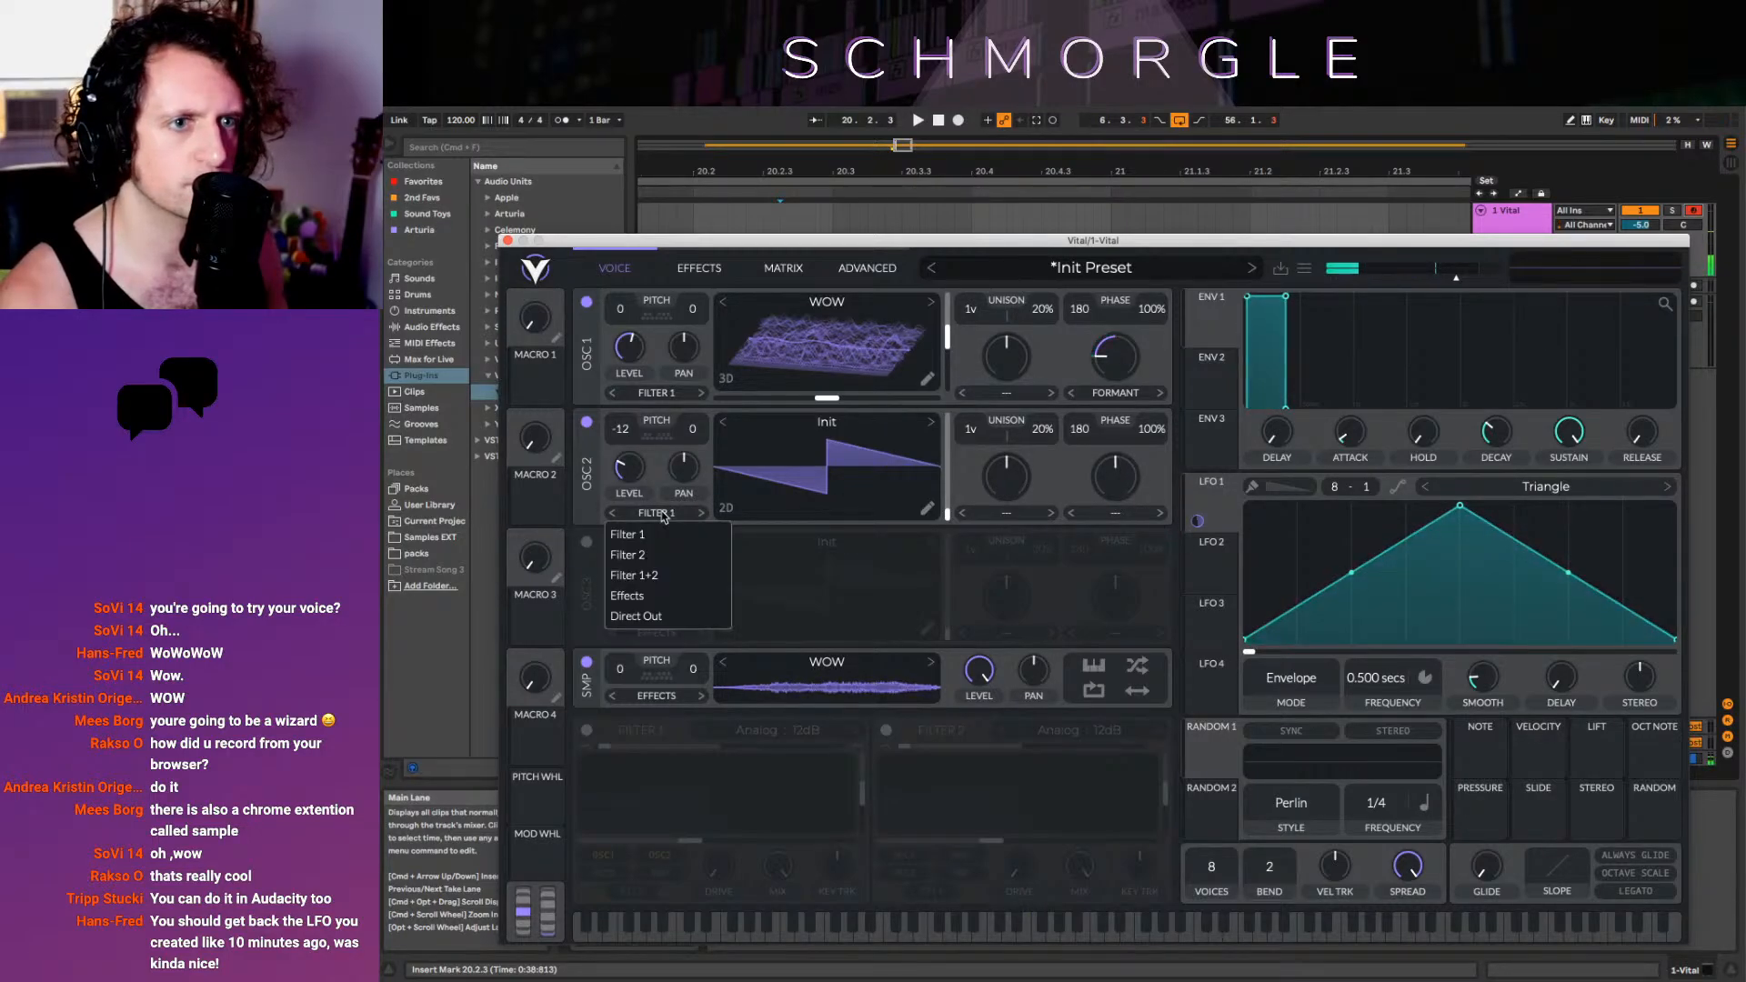
pyautogui.click(669, 575)
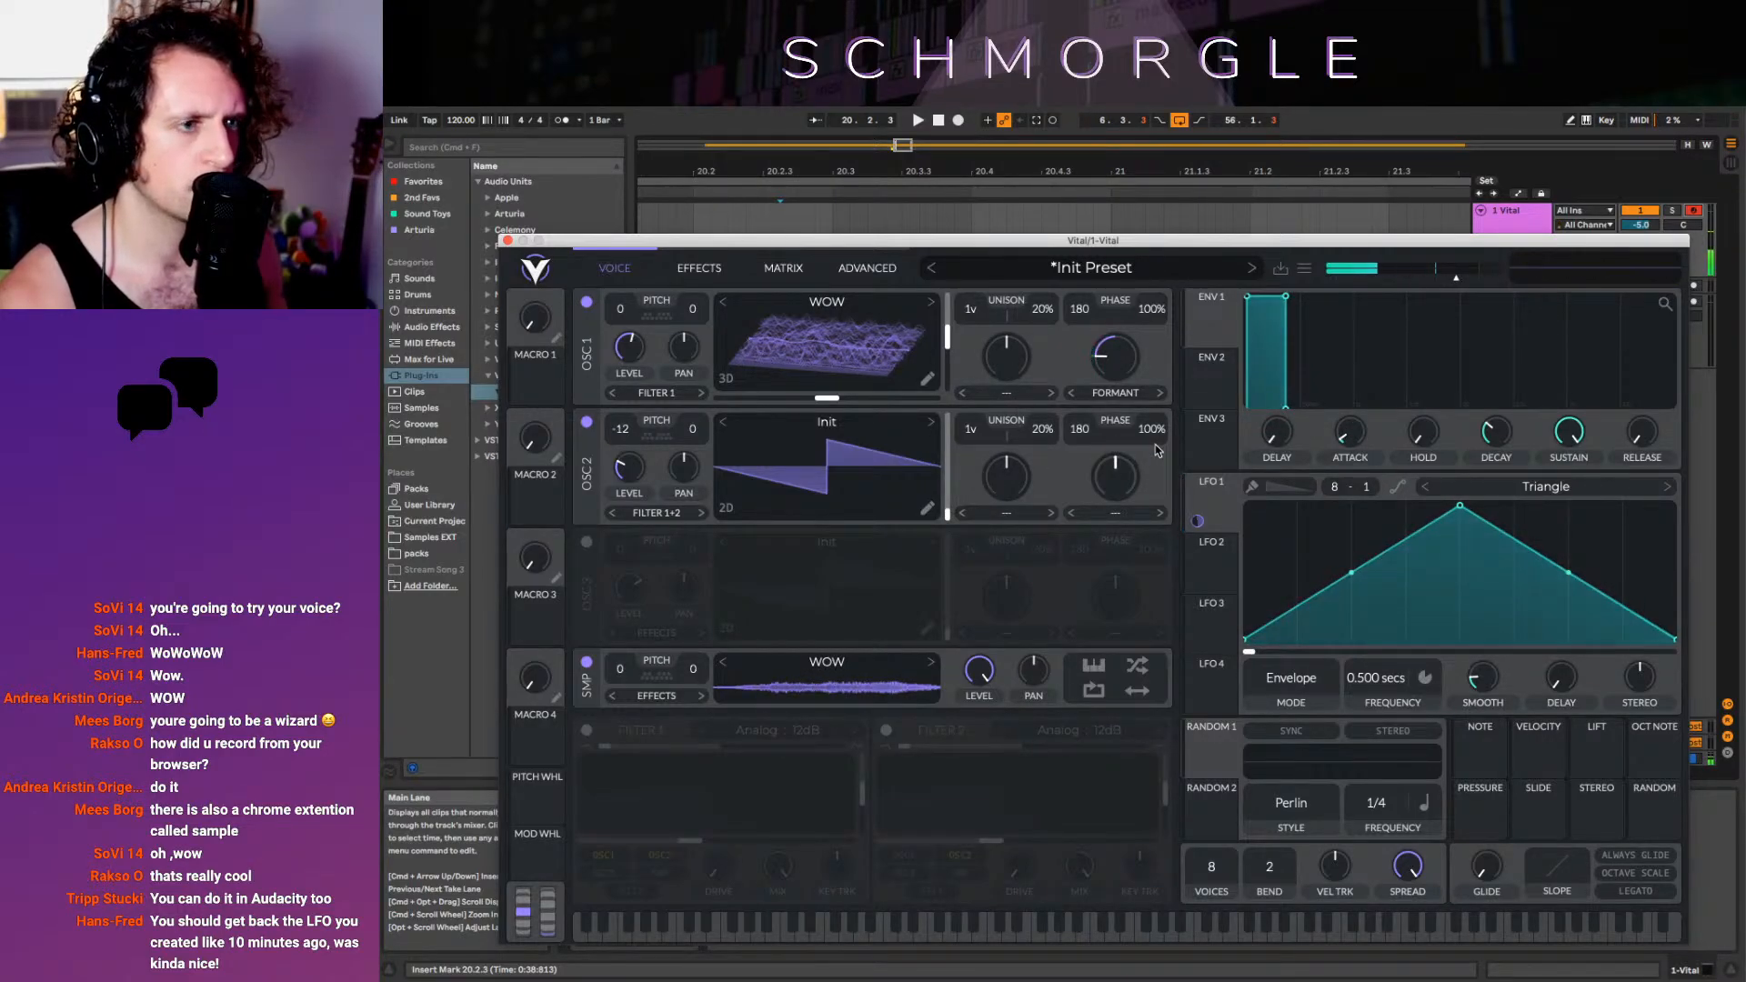
pyautogui.click(1141, 516)
pyautogui.click(1143, 595)
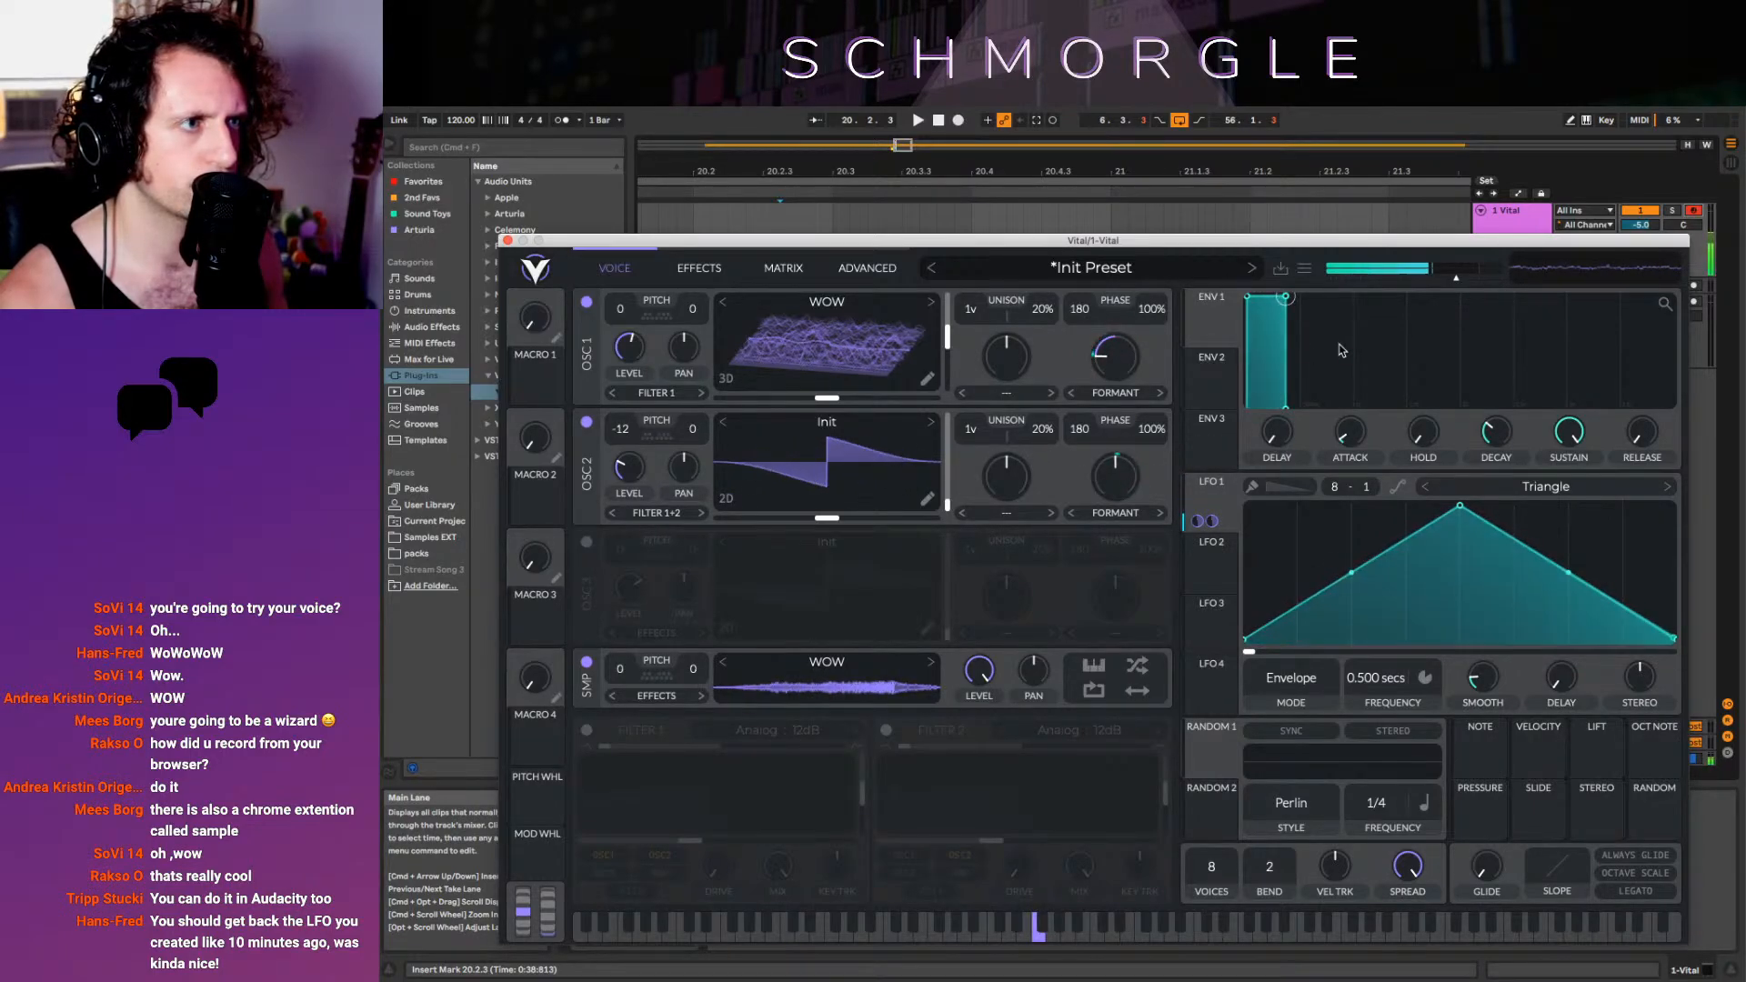
# Reduce ENV 2's release, sustain and decay to zero
pyautogui.click(1218, 375)
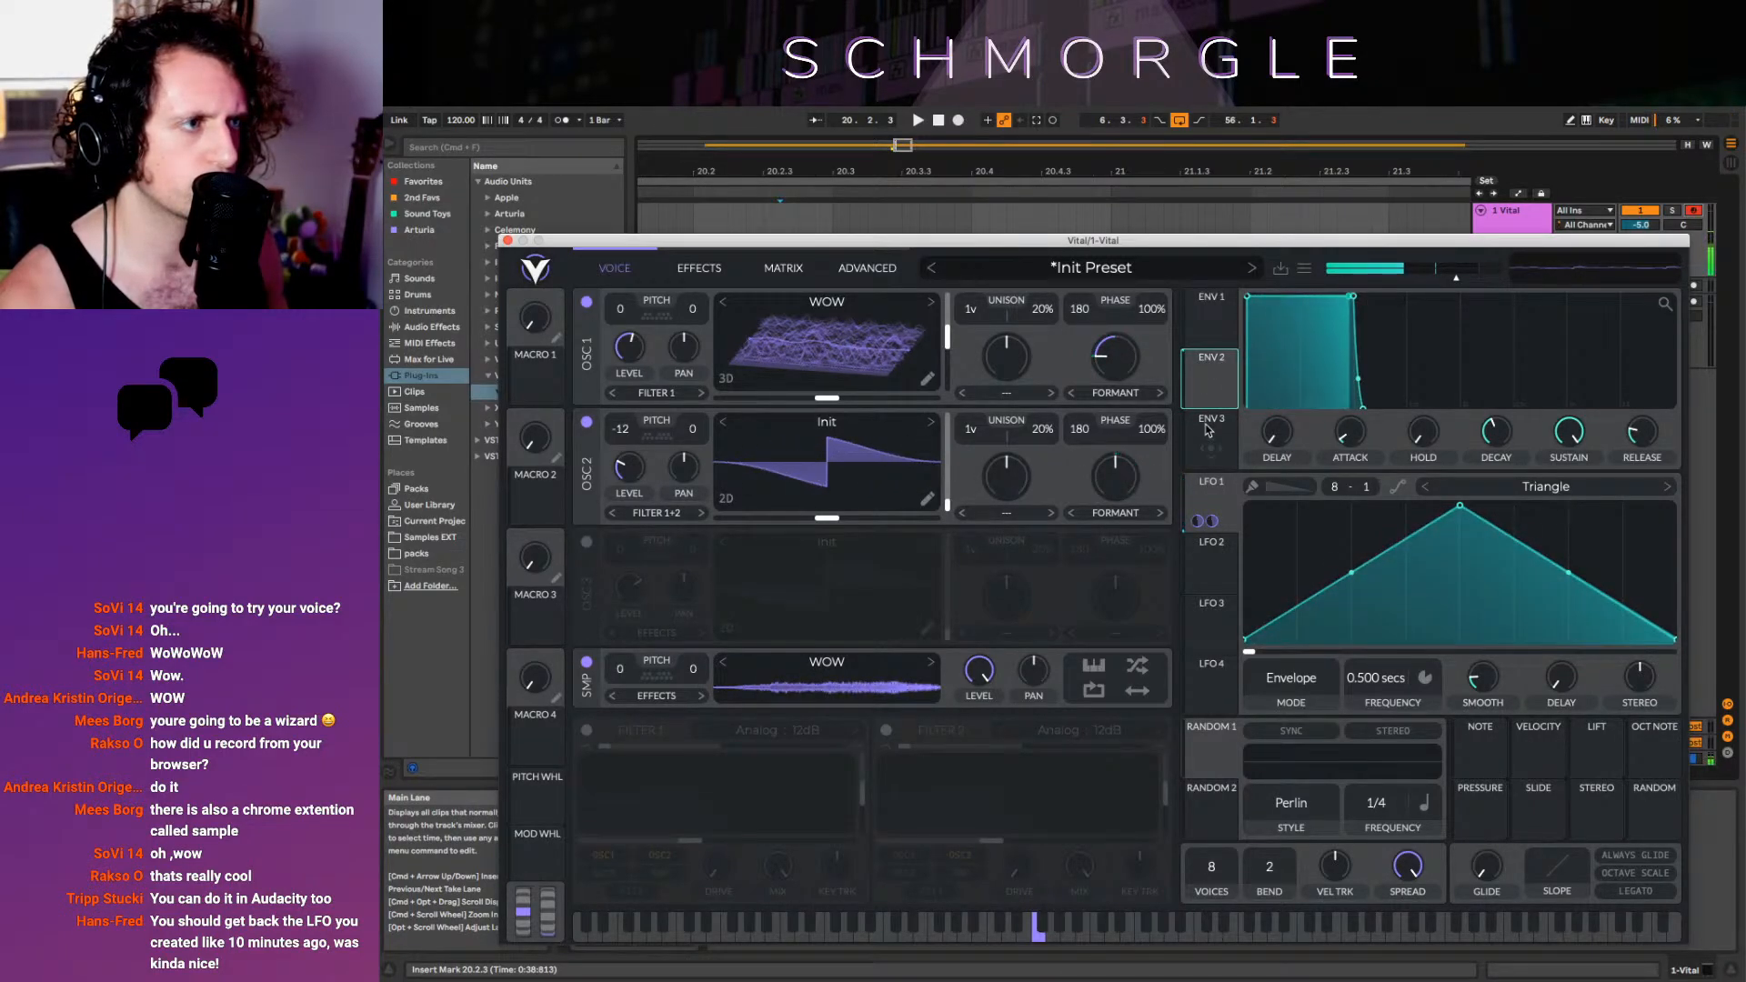
pyautogui.moveTo(1579, 441); pyautogui.dragTo(1649, 463)
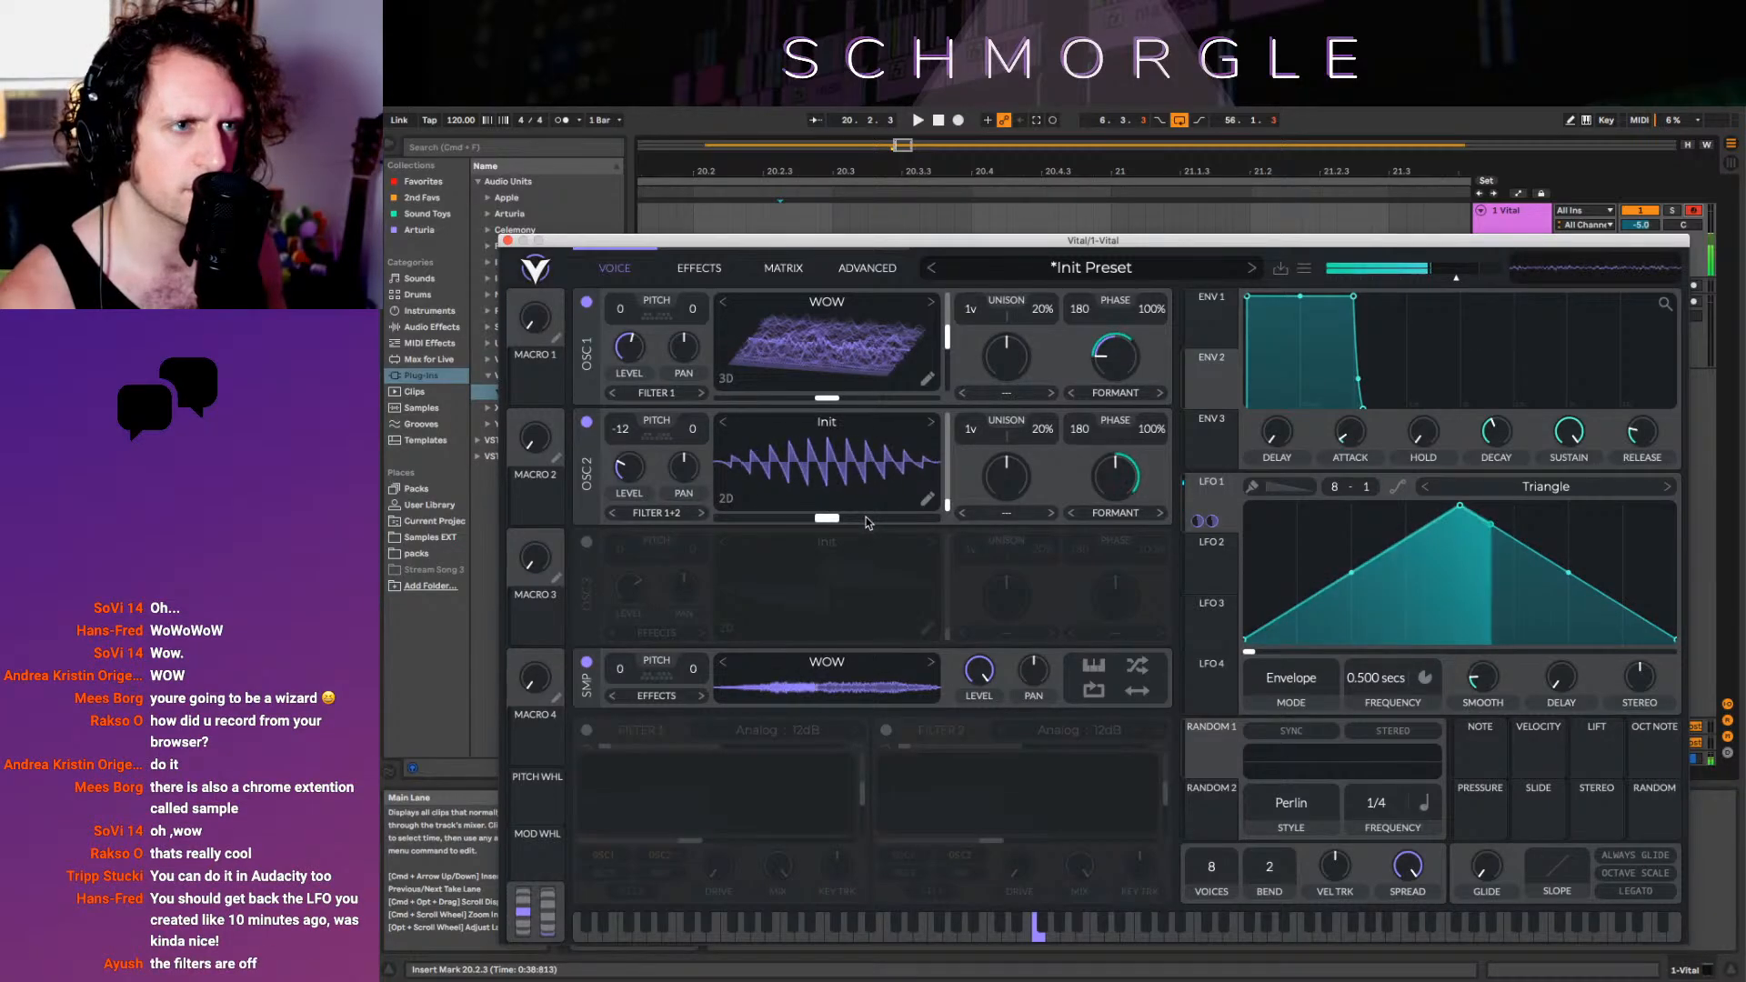
pyautogui.moveTo(1643, 432); pyautogui.dragTo(1633, 528)
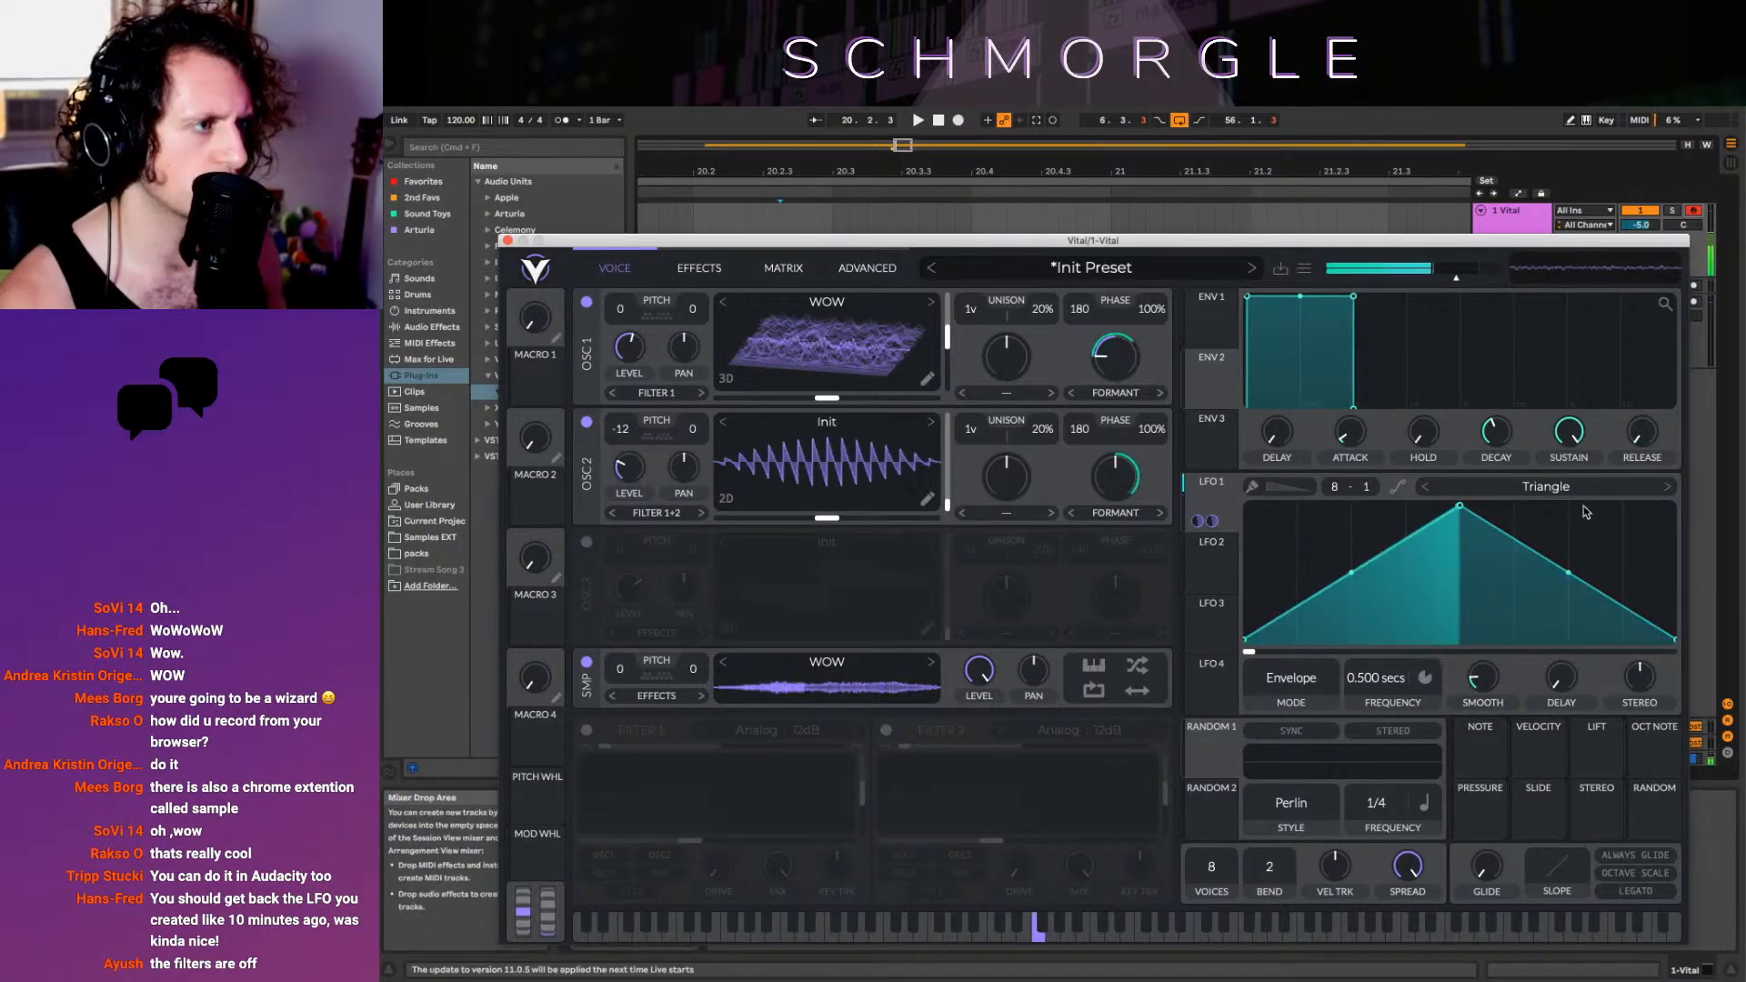
pyautogui.moveTo(1570, 433); pyautogui.dragTo(1560, 637)
pyautogui.moveTo(1496, 433); pyautogui.dragTo(1491, 513)
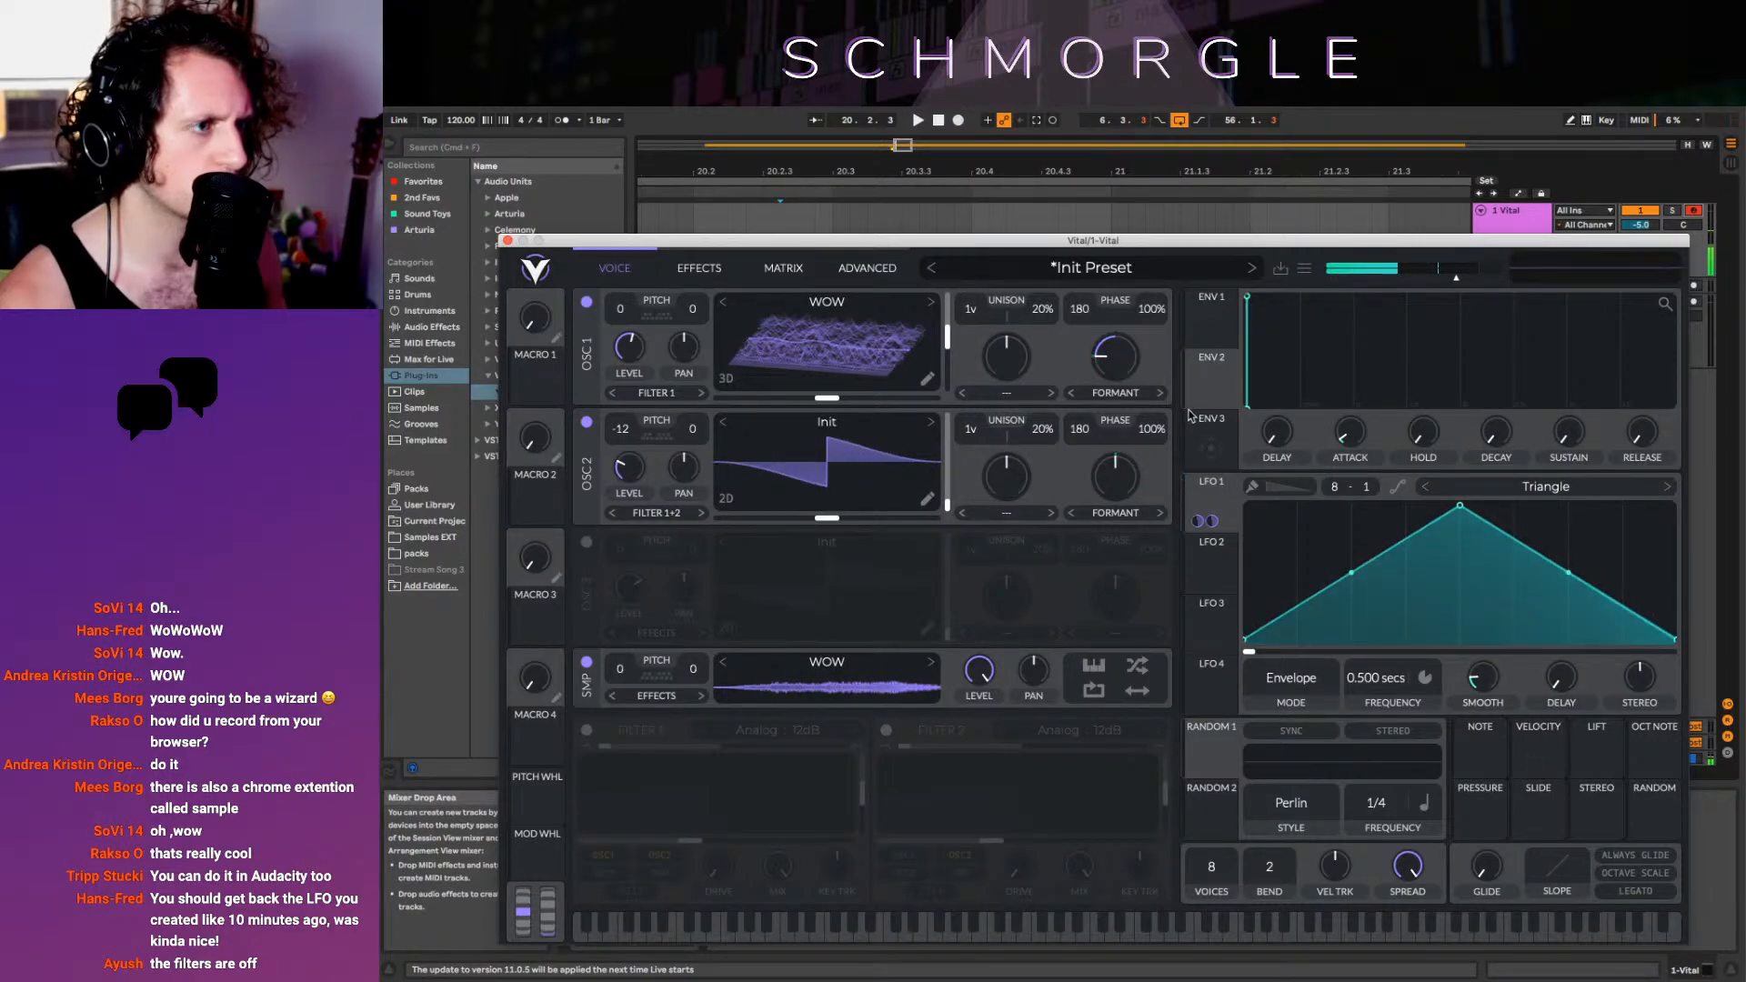
# Bring ENV 3's release, sustain and decay down to zero, and return to ENV 1
pyautogui.click(1212, 440)
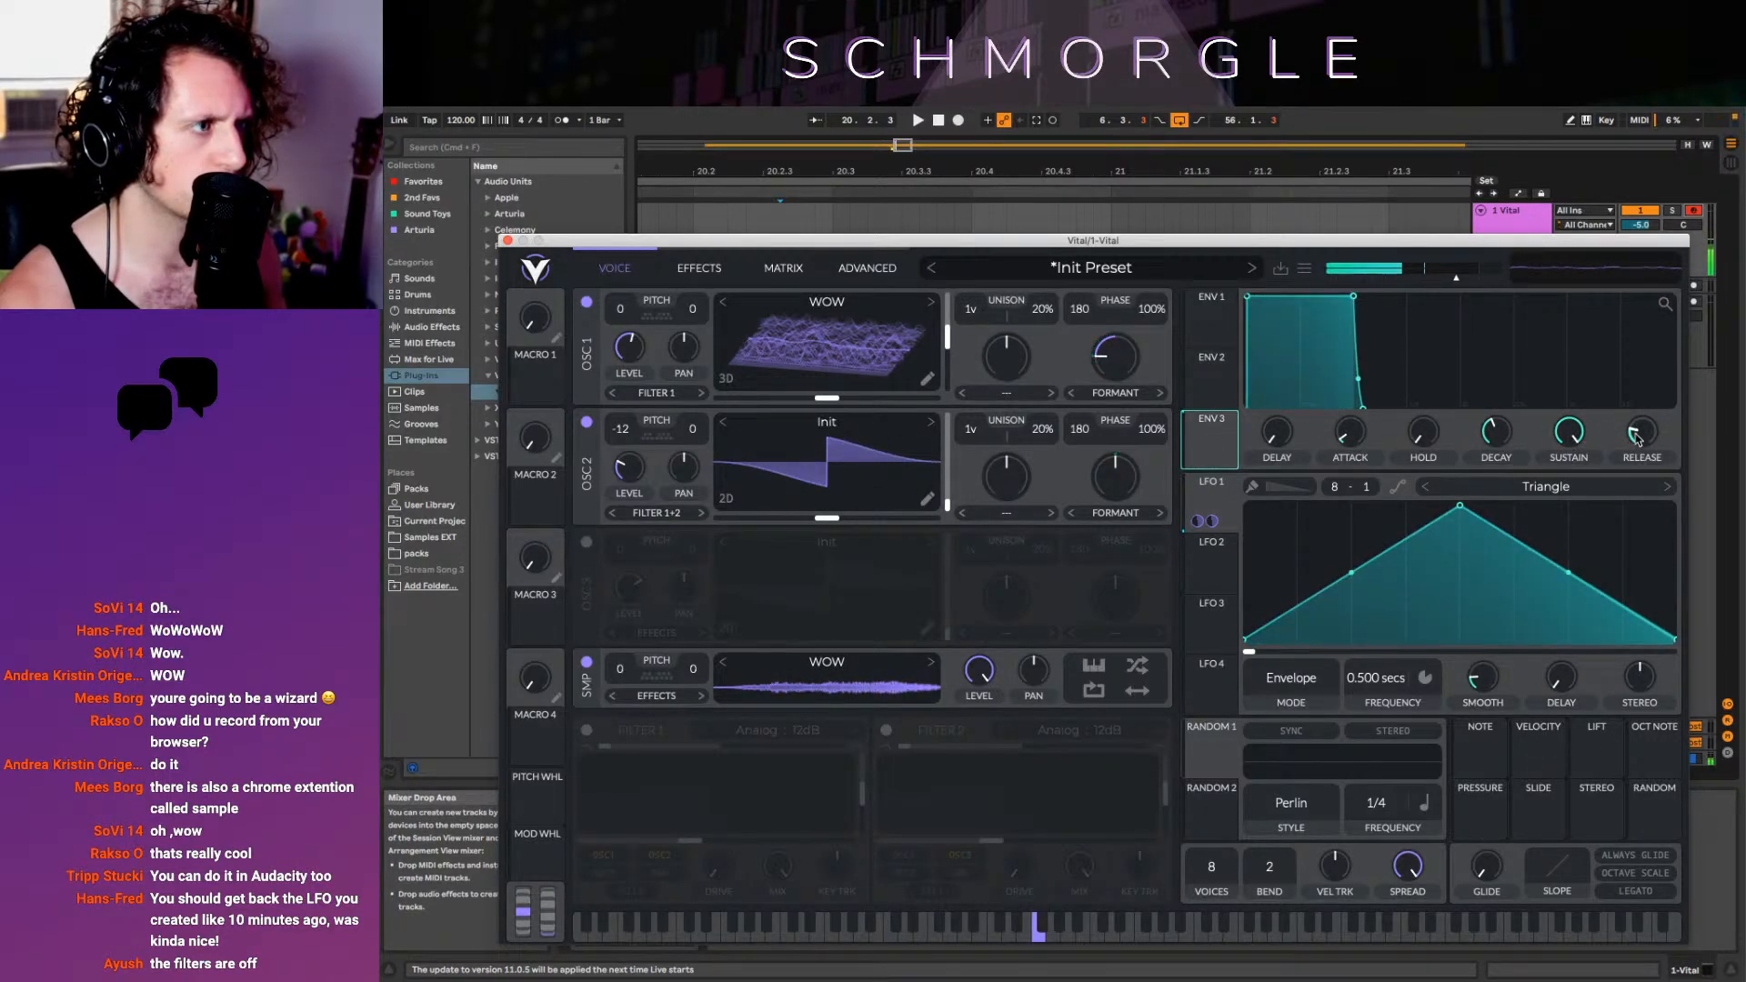
pyautogui.moveTo(1640, 437); pyautogui.dragTo(1637, 528)
pyautogui.moveTo(1574, 432); pyautogui.dragTo(1578, 564)
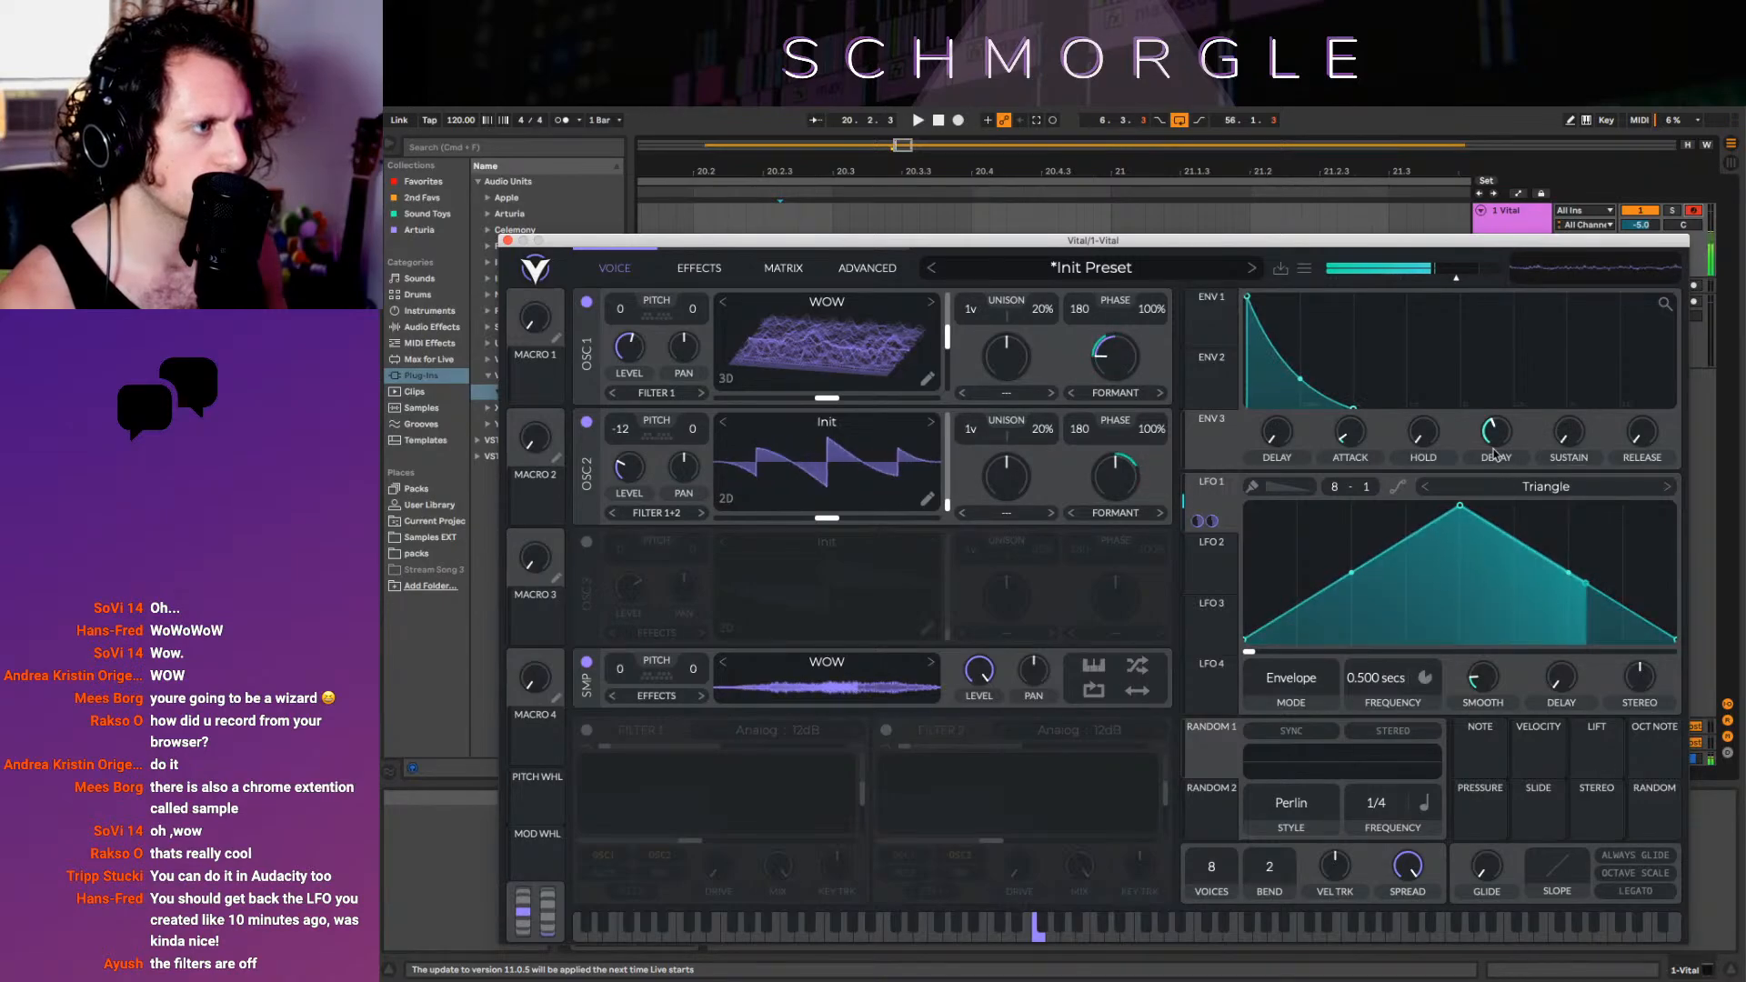
pyautogui.moveTo(1496, 433); pyautogui.dragTo(1492, 528)
pyautogui.click(1211, 310)
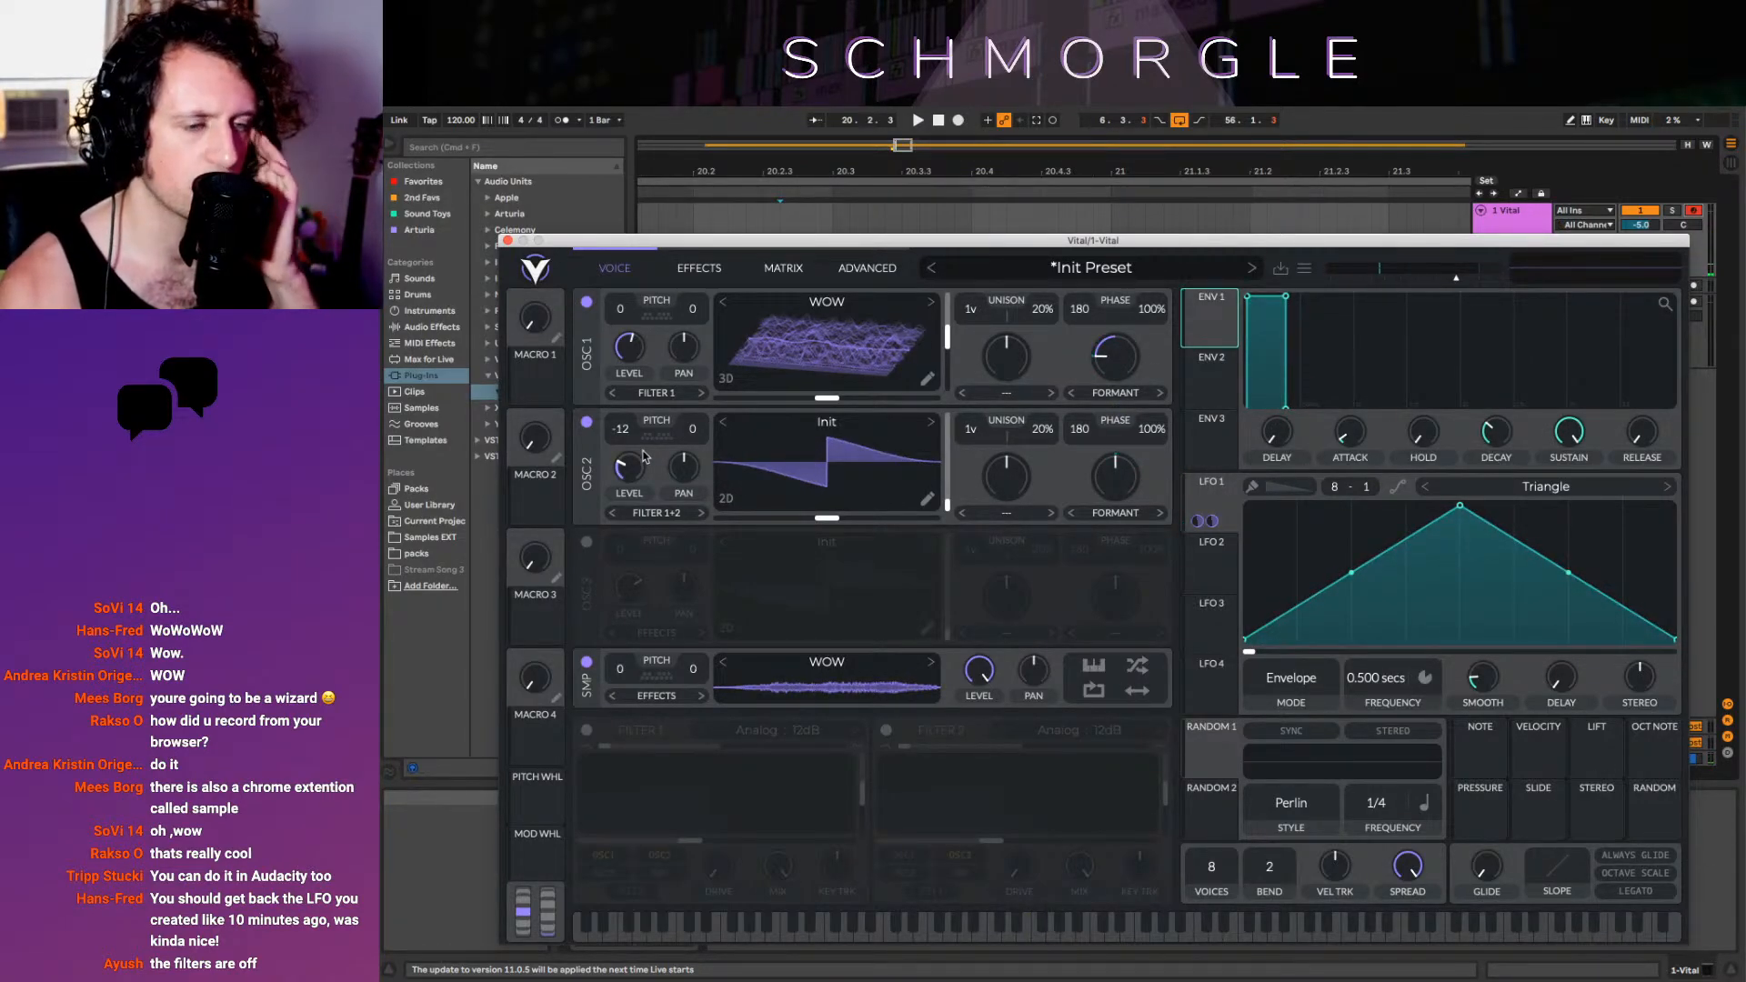
# Enable Filter 1 with a higher cutoff and more drive, and raise oscillator 2's level
pyautogui.click(586, 731)
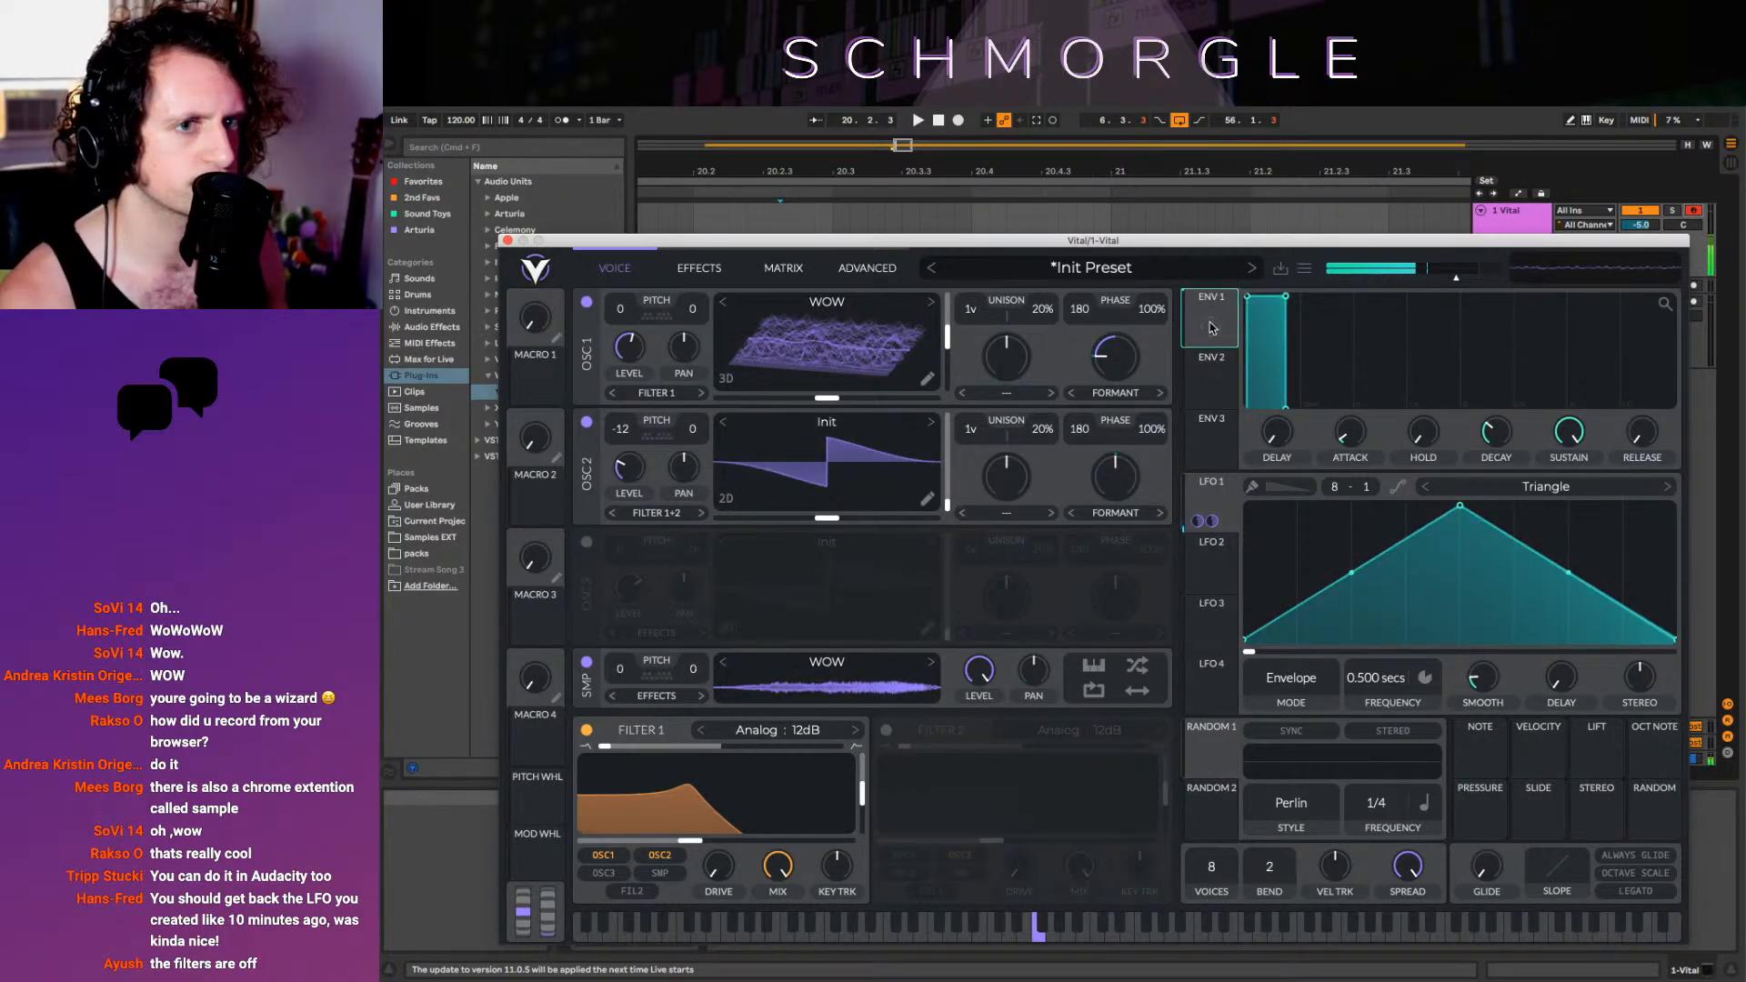
pyautogui.moveTo(617, 471)
pyautogui.mouseDown()
pyautogui.moveTo(626, 412)
pyautogui.moveTo(626, 438)
pyautogui.mouseUp()
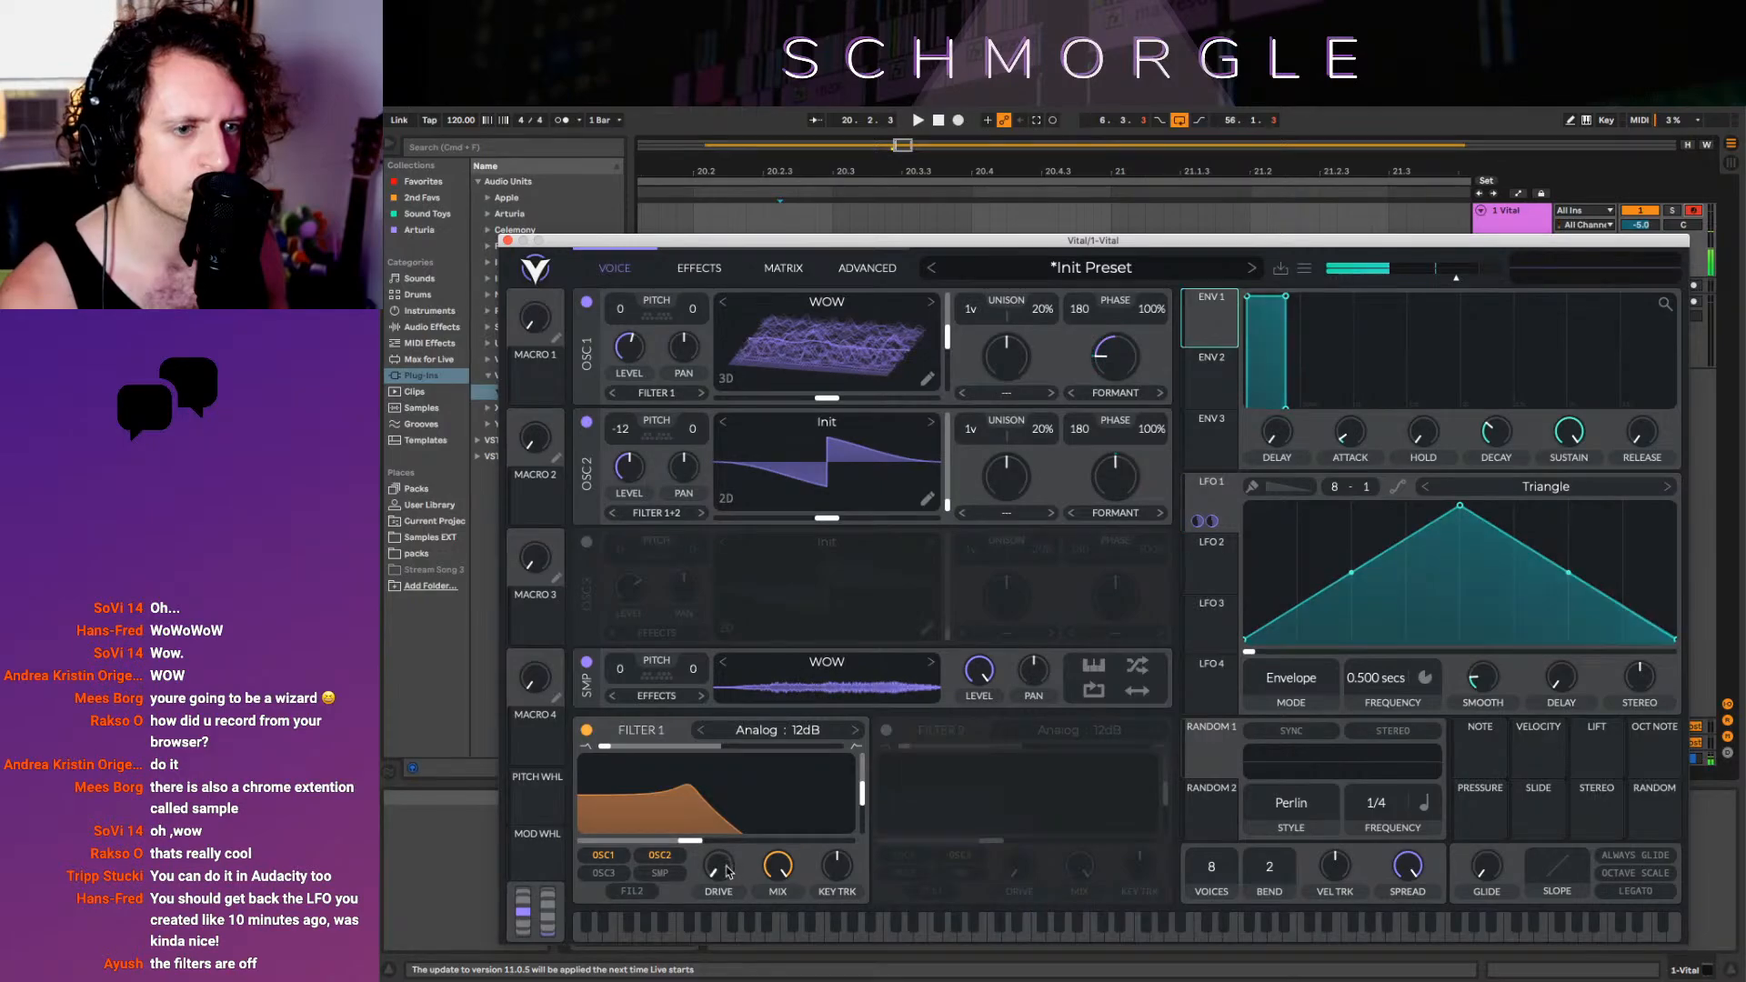
pyautogui.moveTo(739, 837)
pyautogui.mouseDown()
pyautogui.moveTo(794, 850)
pyautogui.moveTo(752, 852)
pyautogui.mouseUp()
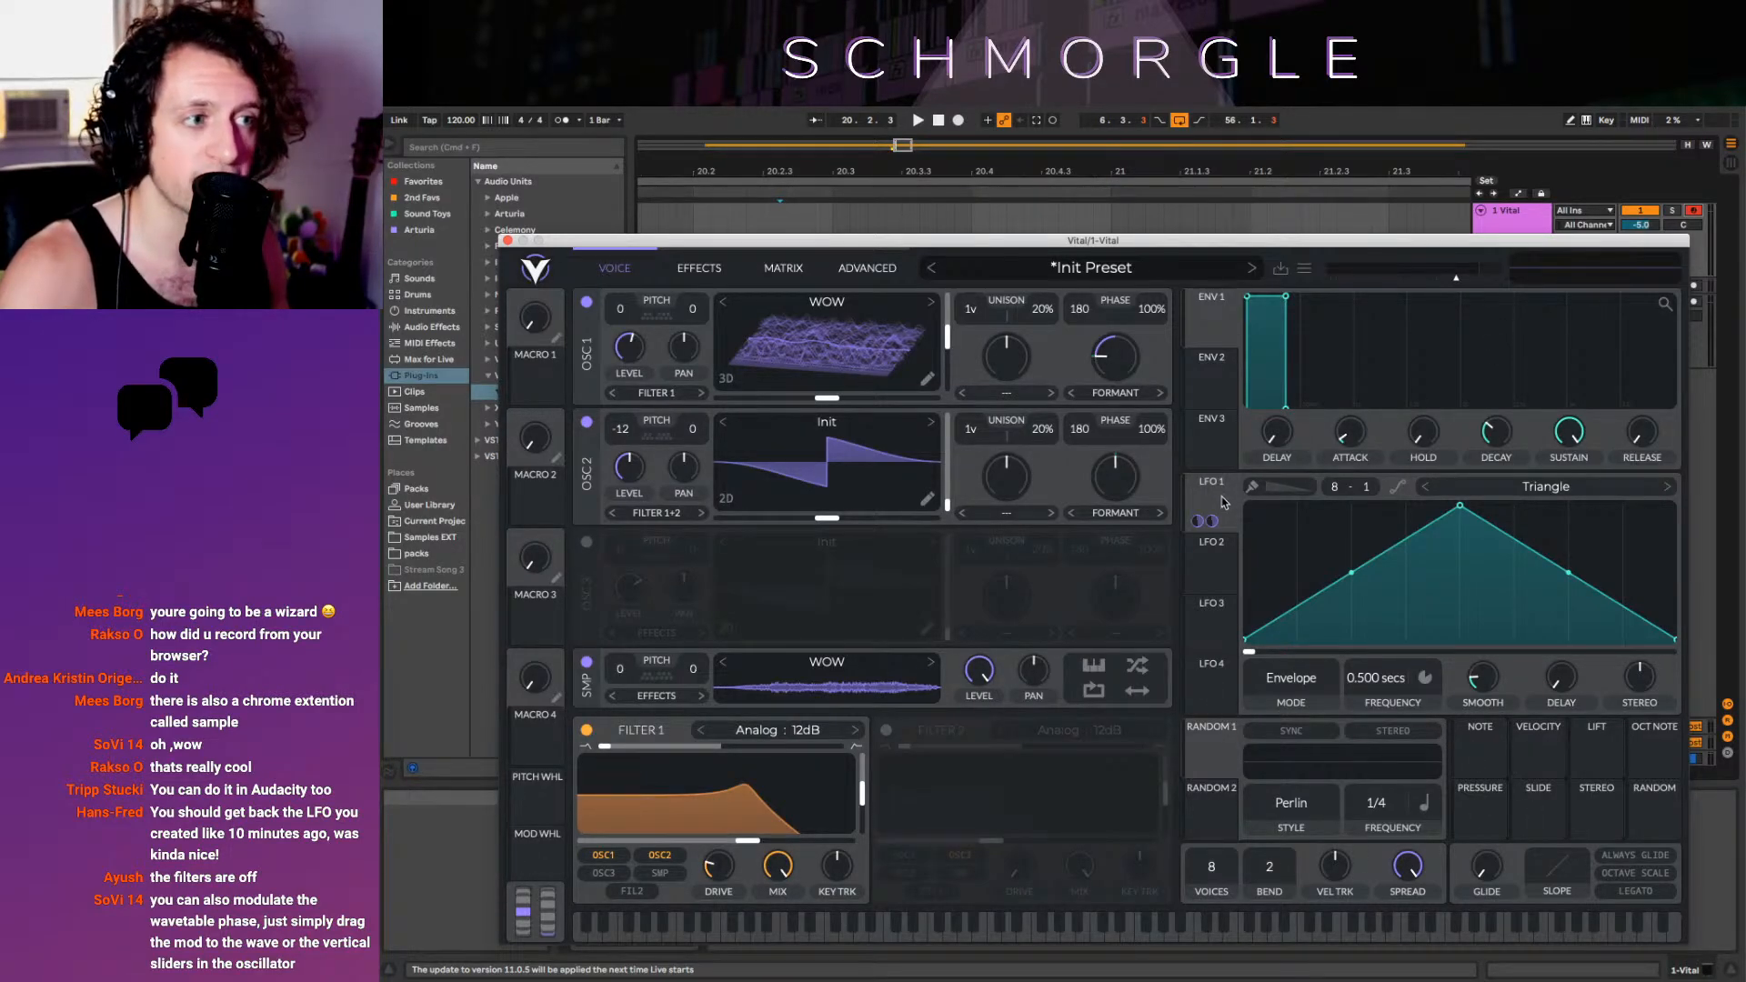
# Modulate oscillator 1's wavetable frame position with LFO 1 and adjust the modulation amount
pyautogui.moveTo(1206, 520); pyautogui.dragTo(793, 333)
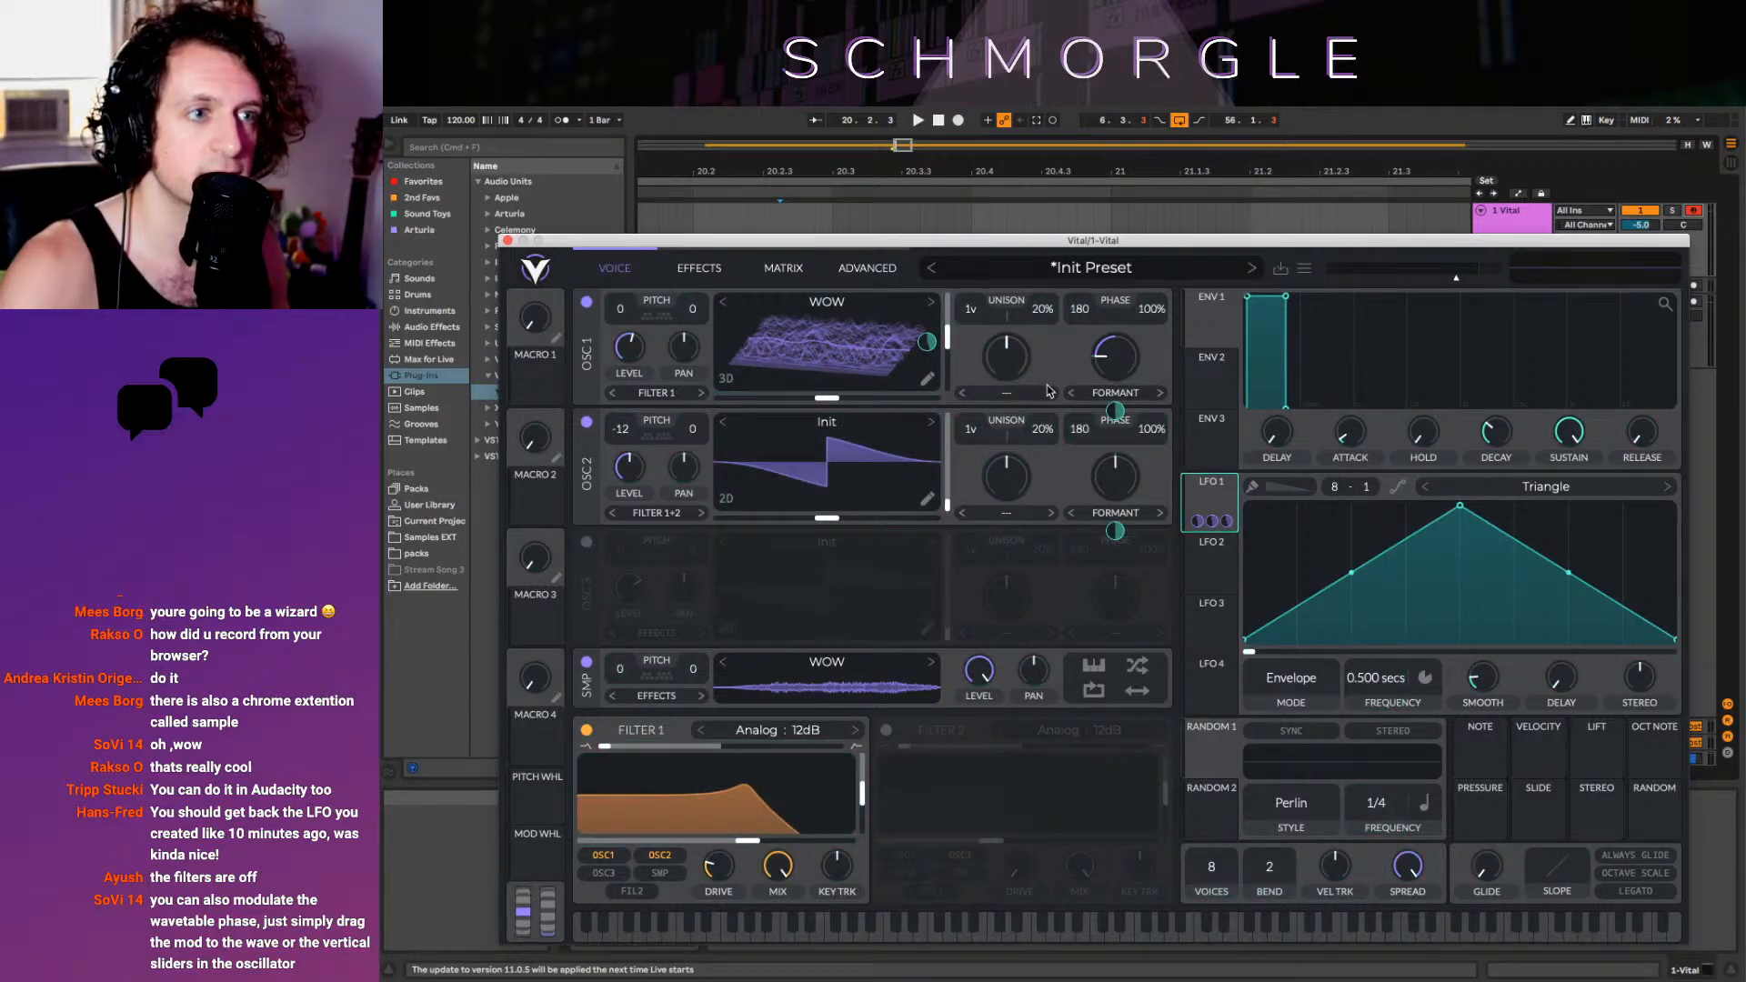
pyautogui.moveTo(927, 342); pyautogui.dragTo(926, 433)
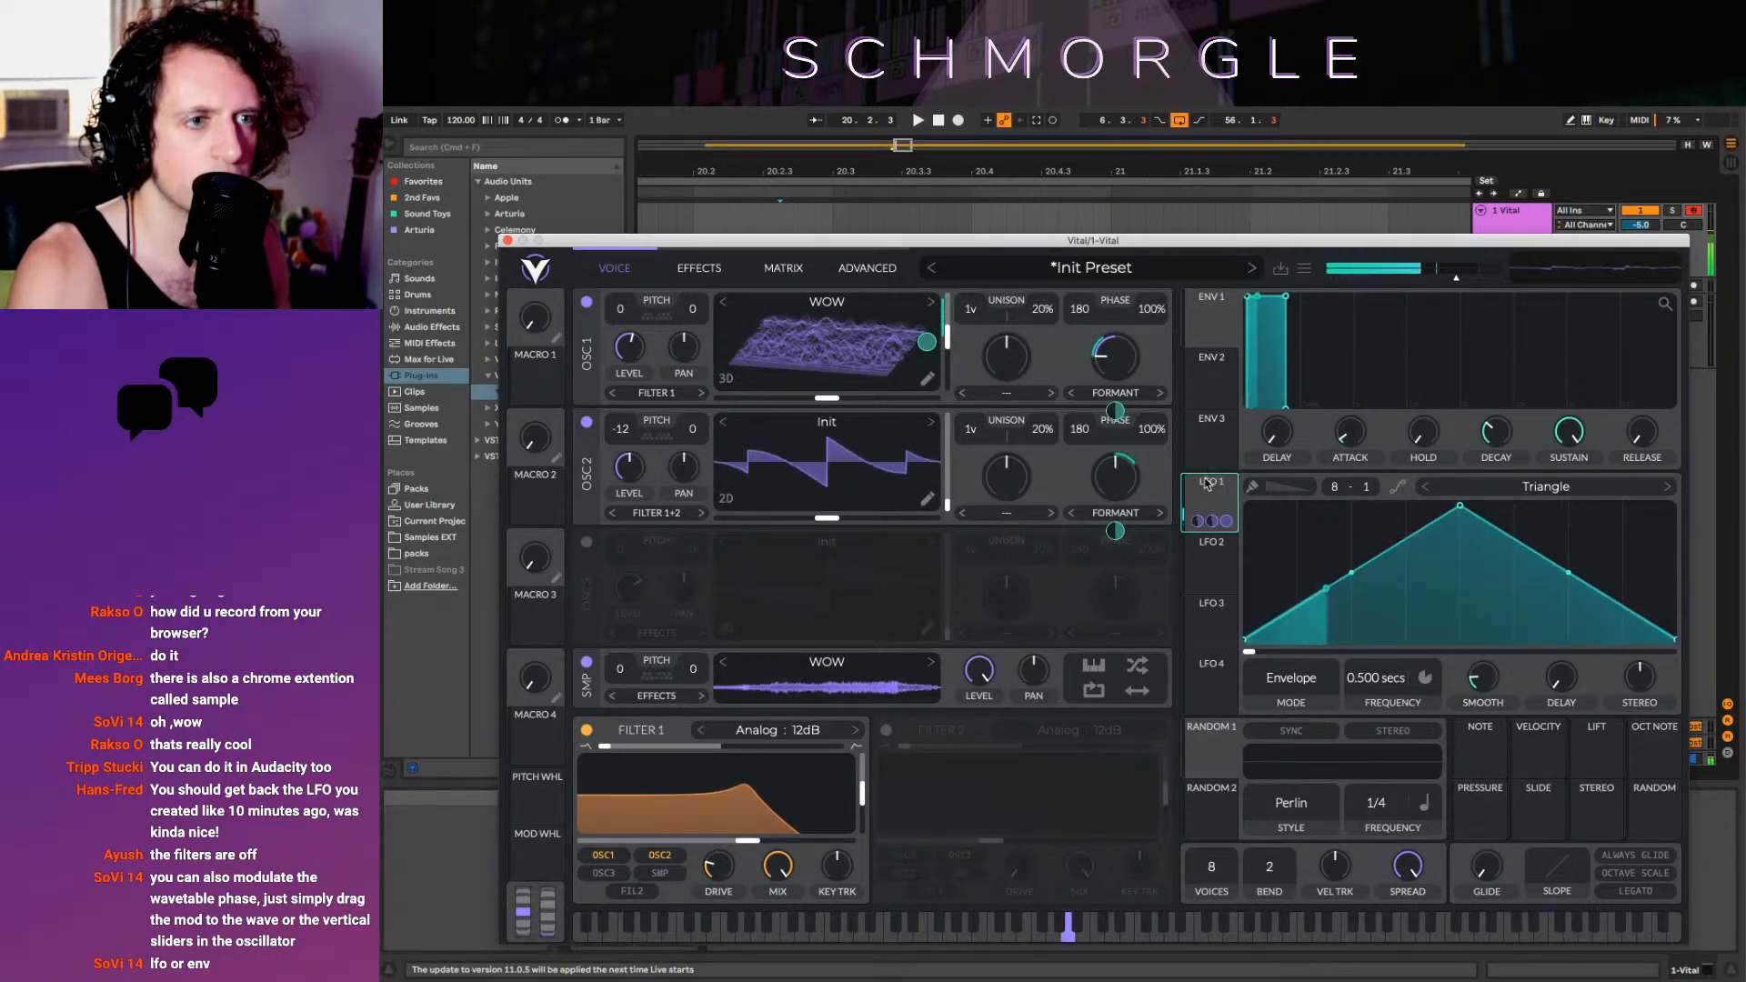
# Compare the patch with oscillator 2 off and on, and raise the levels of oscillators 1 and 2
pyautogui.click(587, 424)
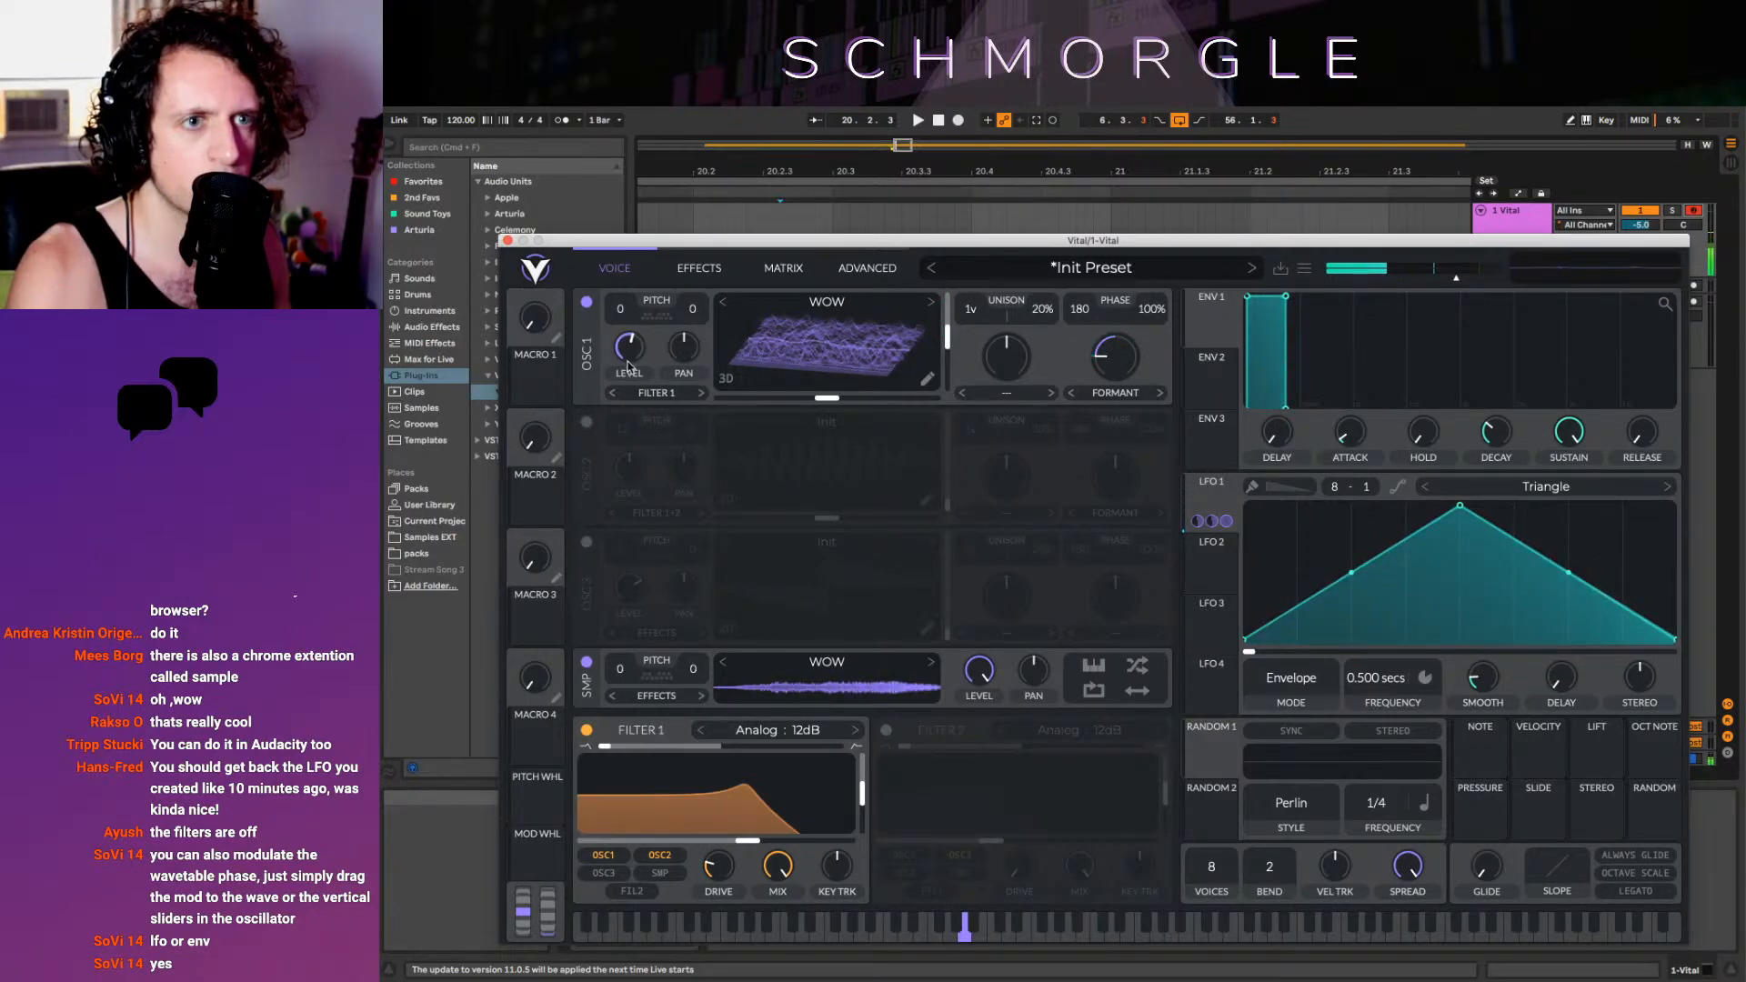
pyautogui.click(588, 420)
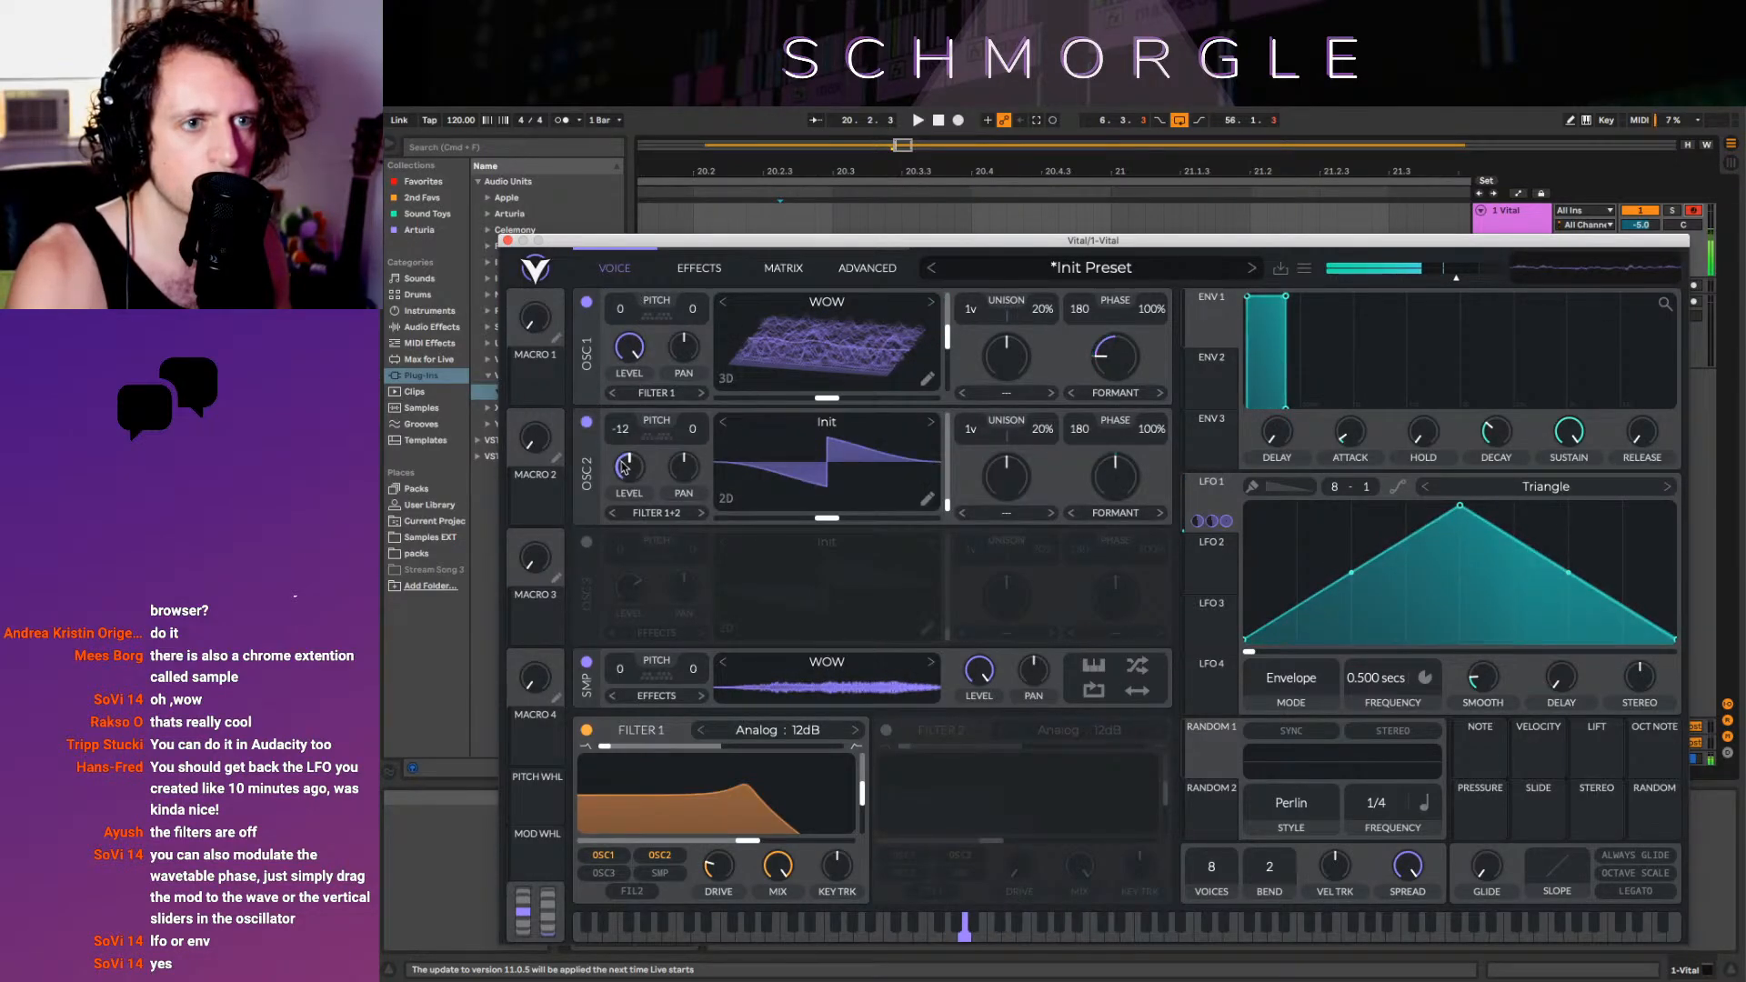
pyautogui.moveTo(624, 464)
pyautogui.mouseDown()
pyautogui.moveTo(646, 540)
pyautogui.moveTo(641, 462)
pyautogui.mouseUp()
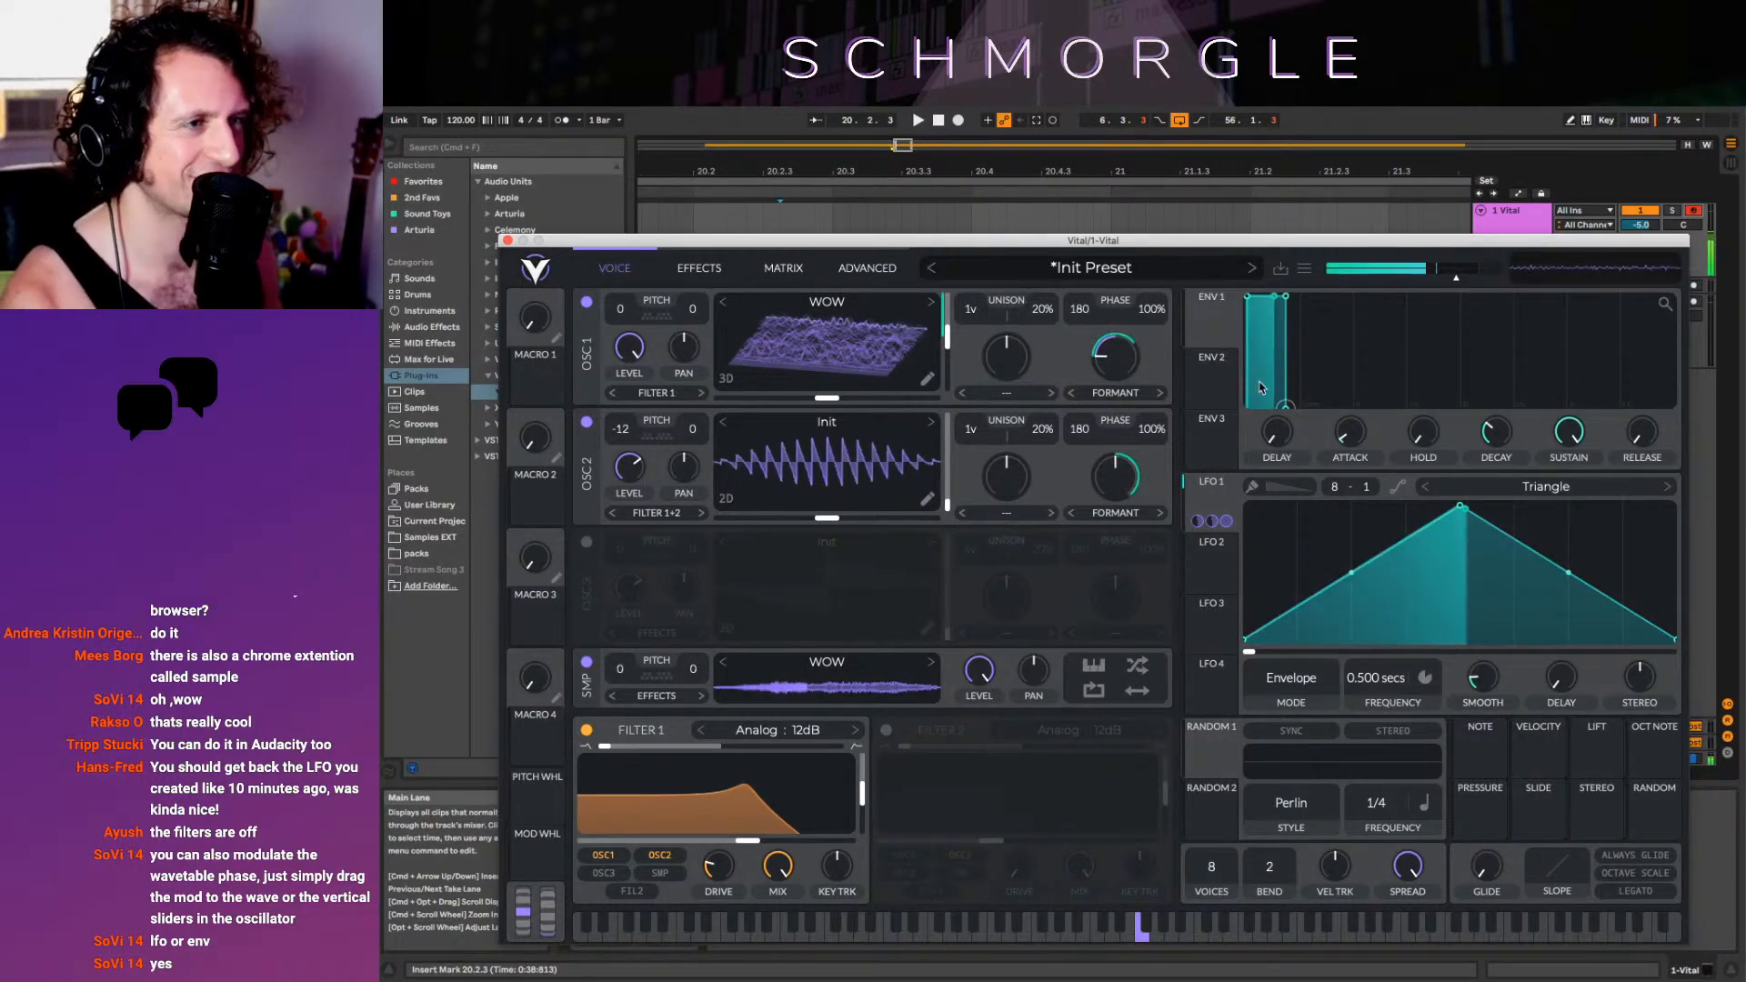
# Lengthen ENV 1's release and route oscillator 2 to Filter 1 only
pyautogui.moveTo(1285, 405); pyautogui.dragTo(1455, 410)
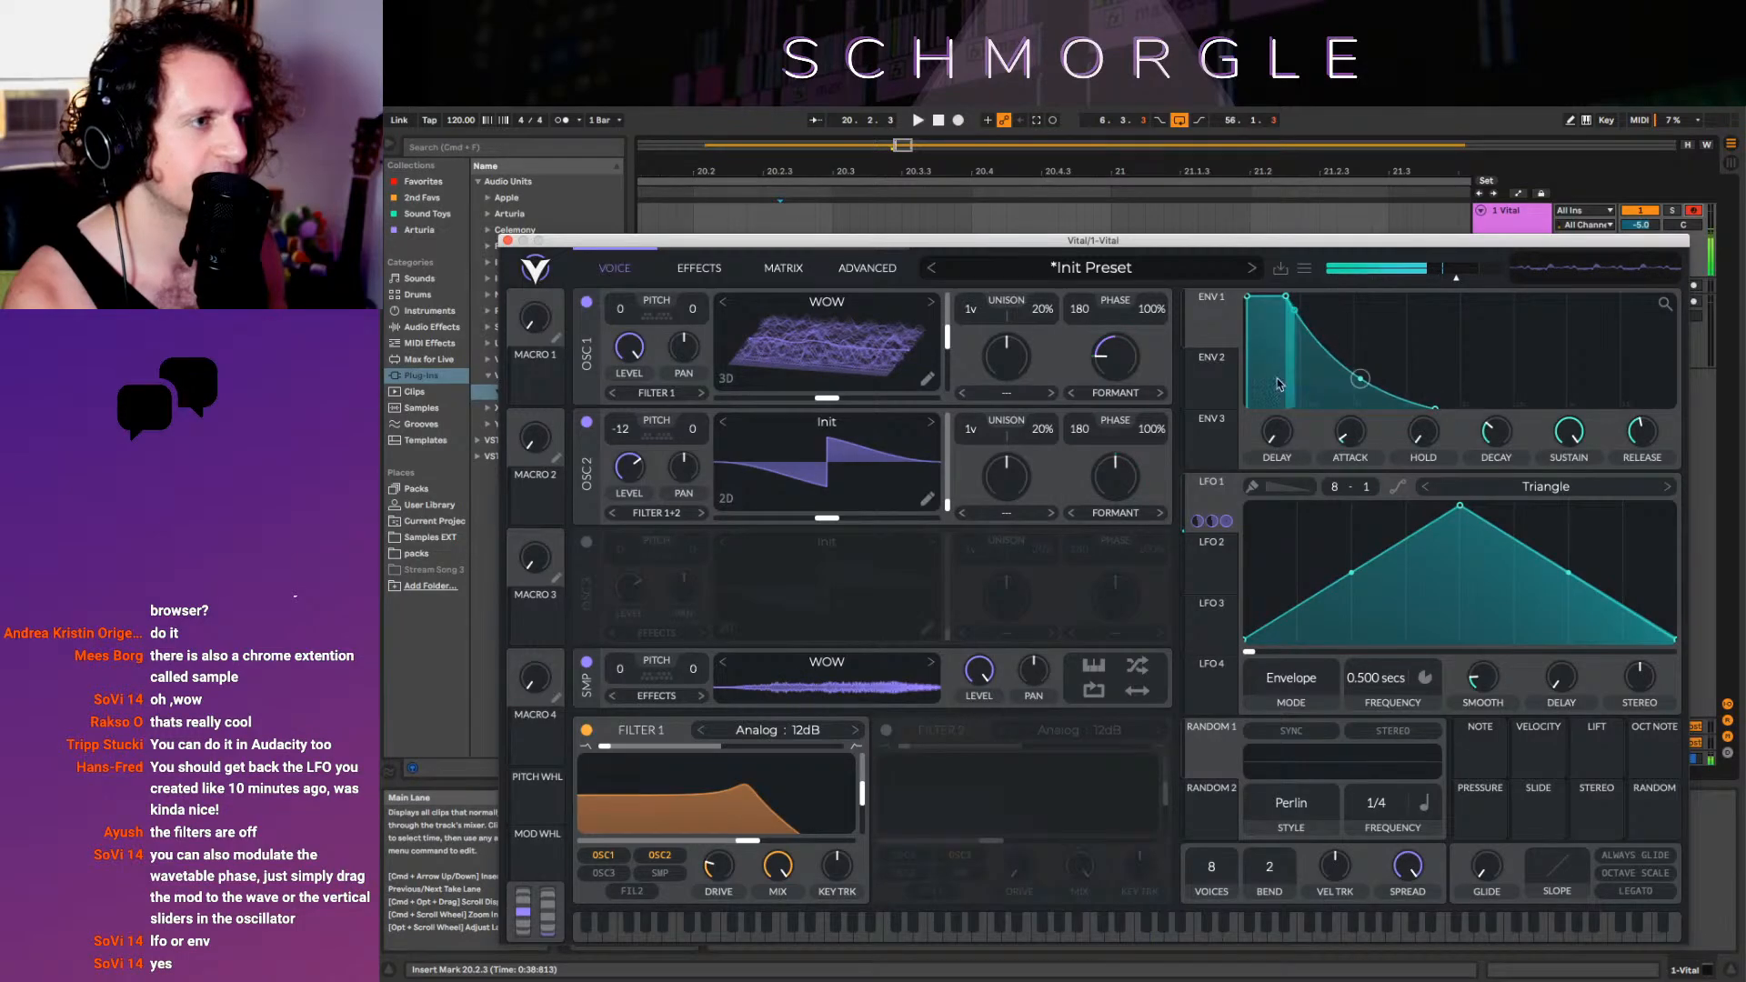
pyautogui.click(1215, 378)
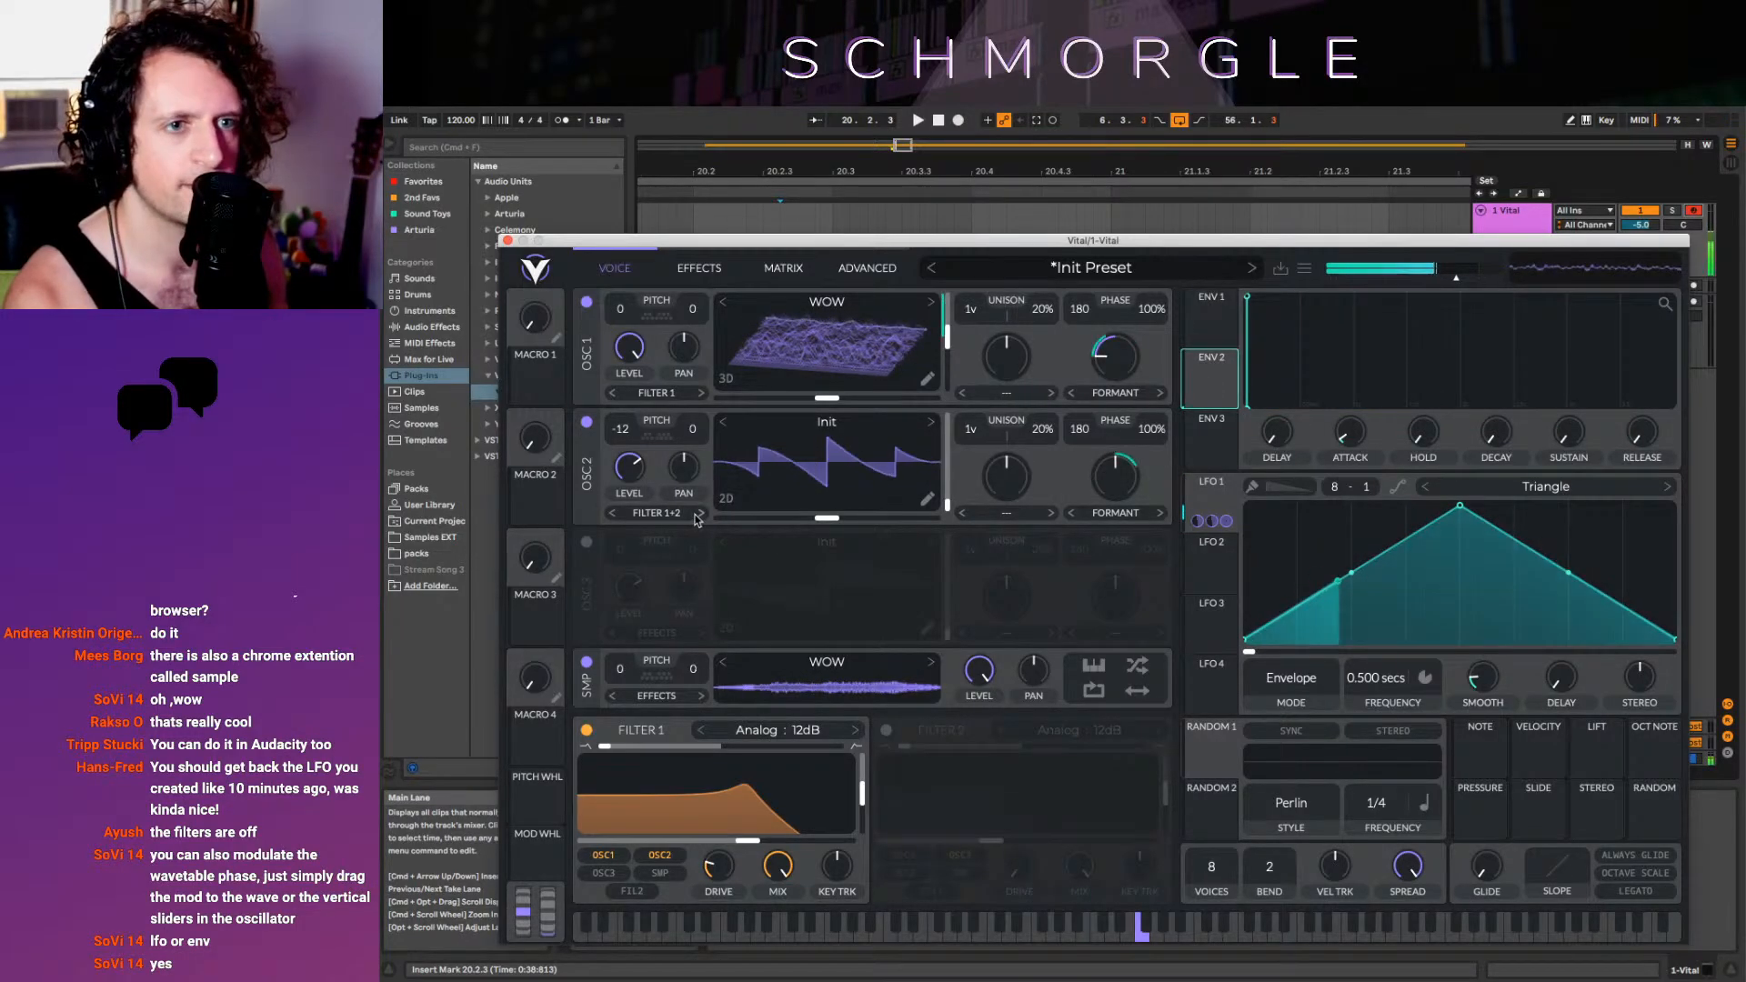
pyautogui.click(655, 513)
pyautogui.click(660, 536)
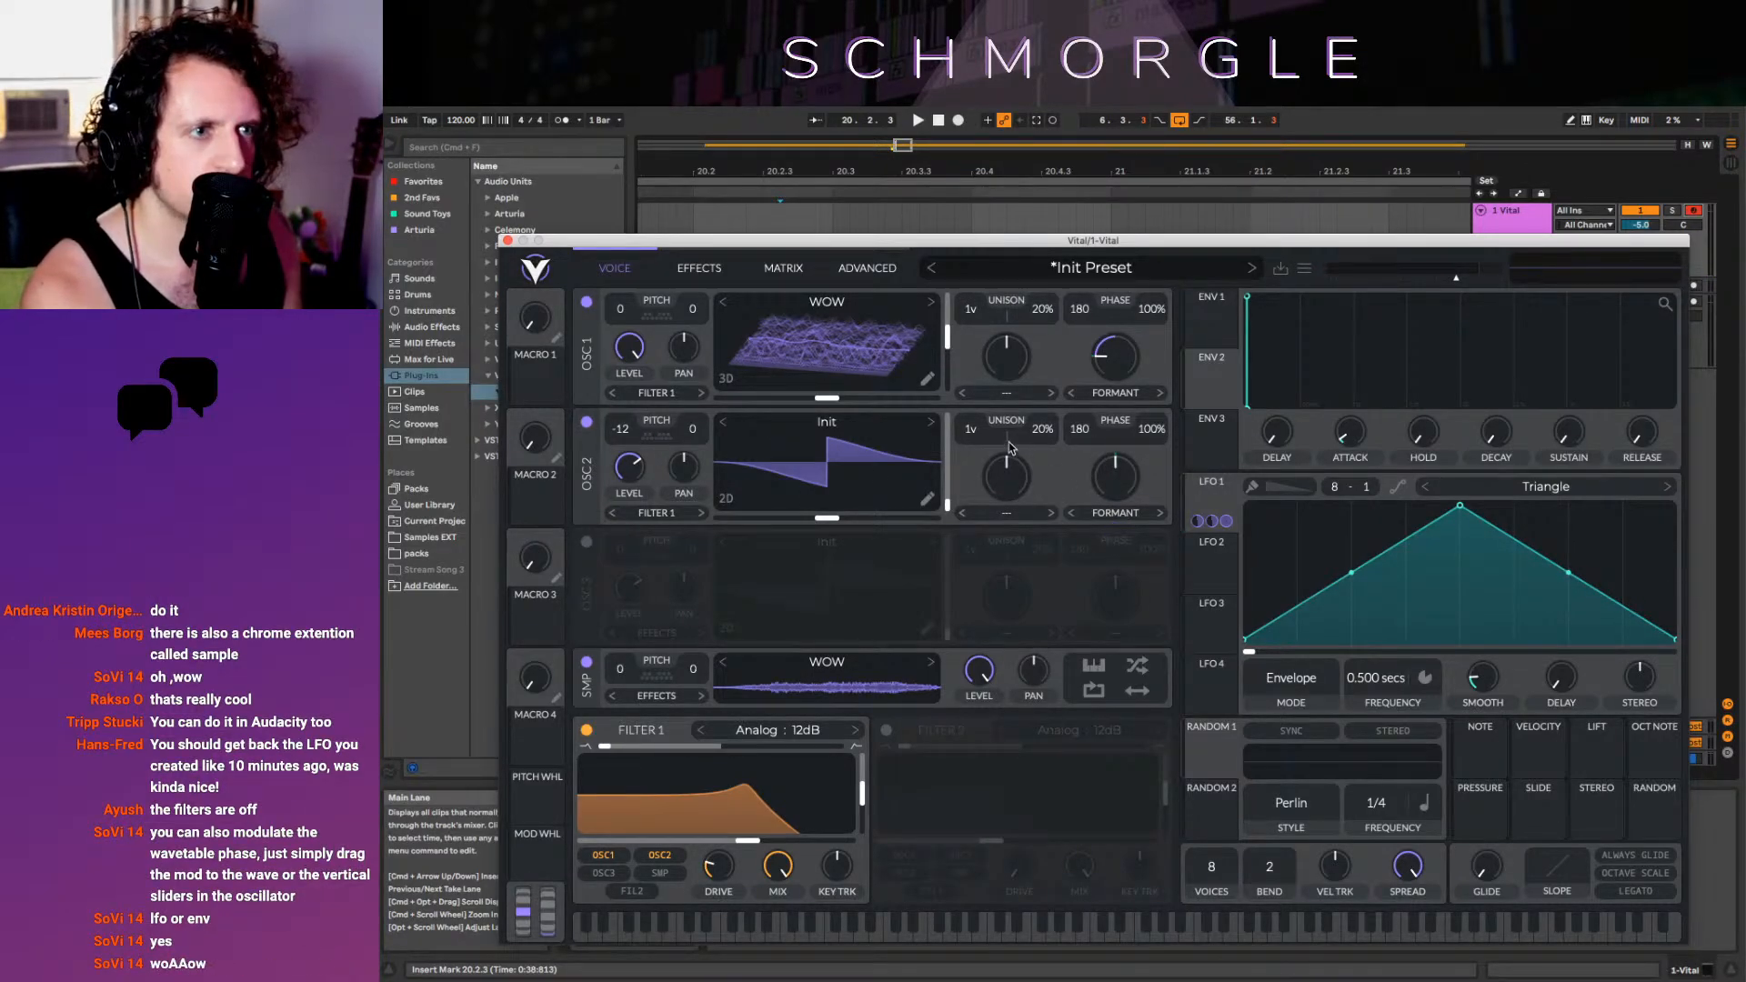
pyautogui.click(1226, 314)
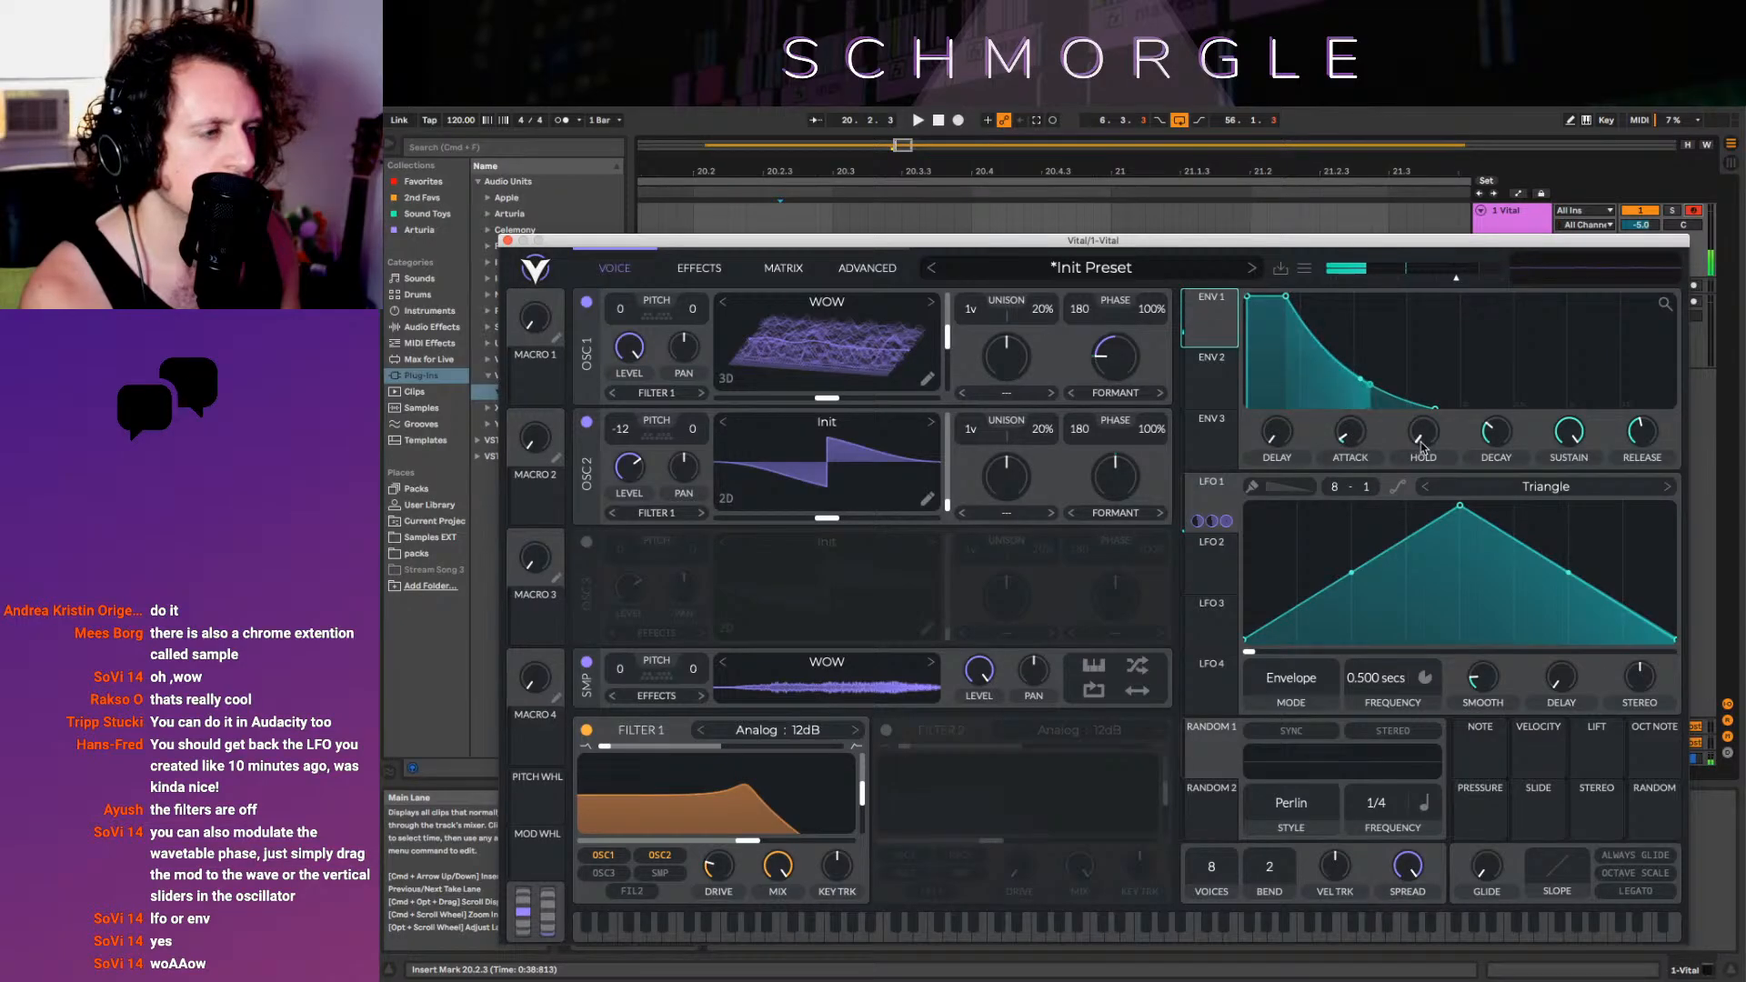
pyautogui.moveTo(1425, 440)
pyautogui.mouseDown()
pyautogui.moveTo(1436, 264)
pyautogui.moveTo(1438, 451)
pyautogui.mouseUp()
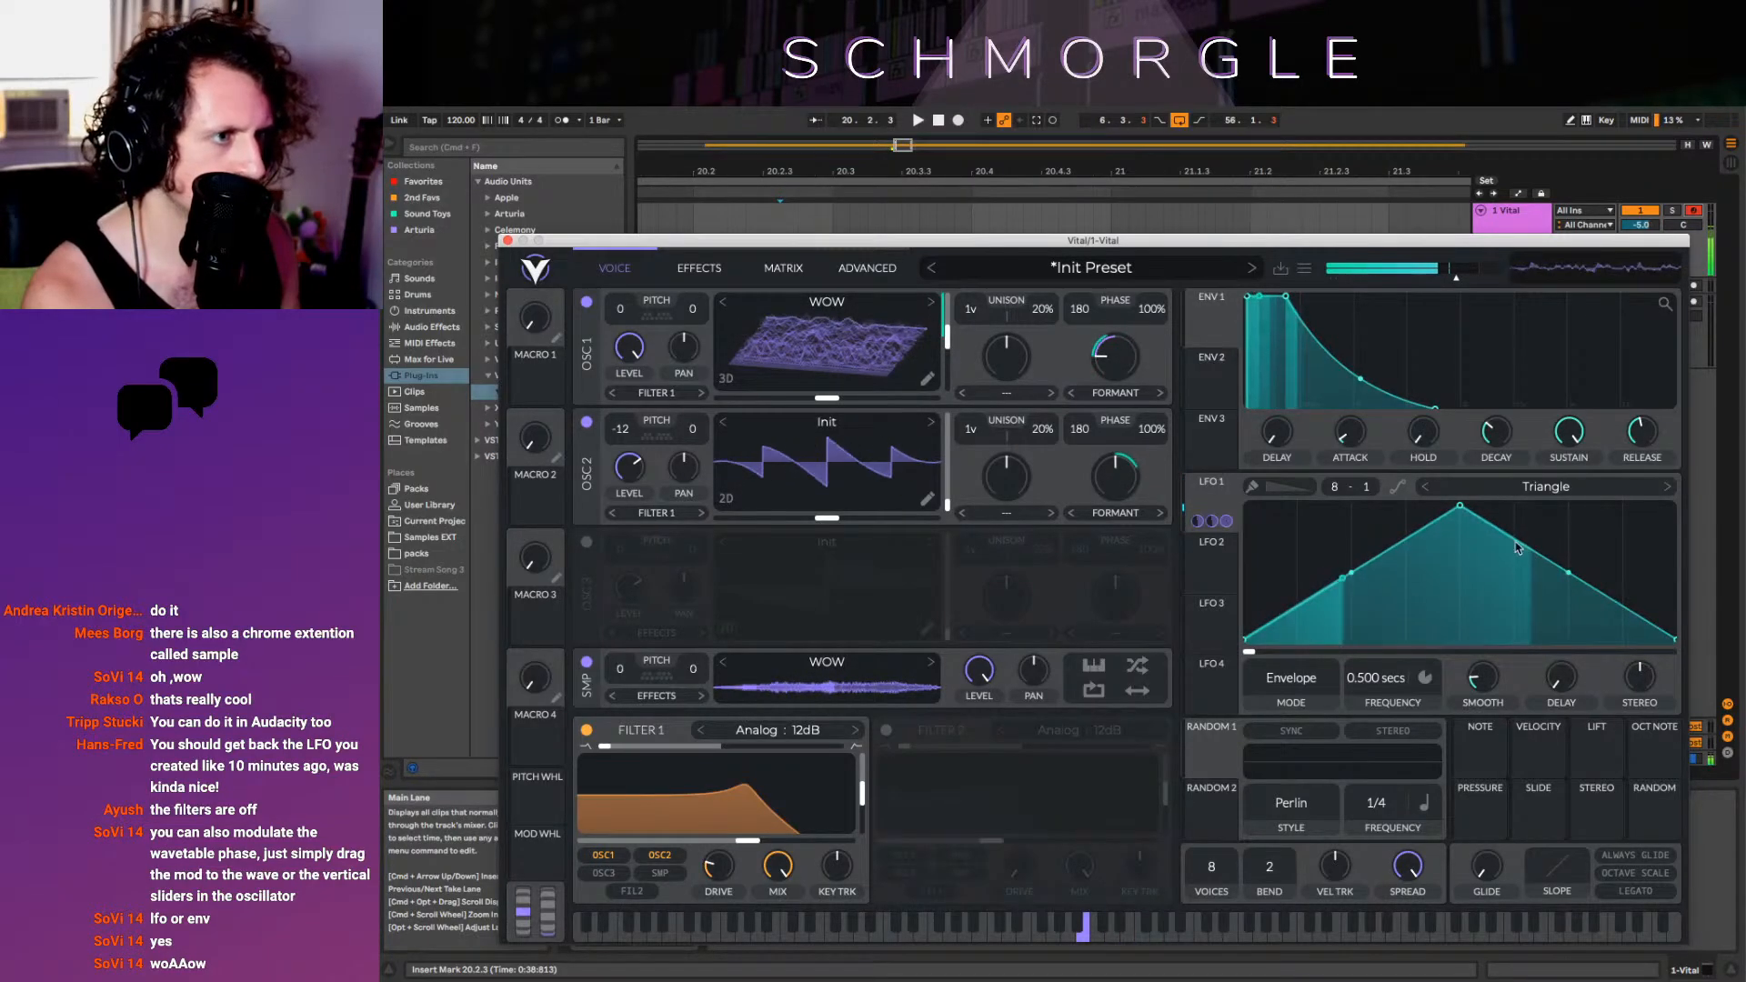
# Lower oscillator 2's level and disconnect LFO 1 from its Formant amount
pyautogui.moveTo(630, 469); pyautogui.dragTo(631, 517)
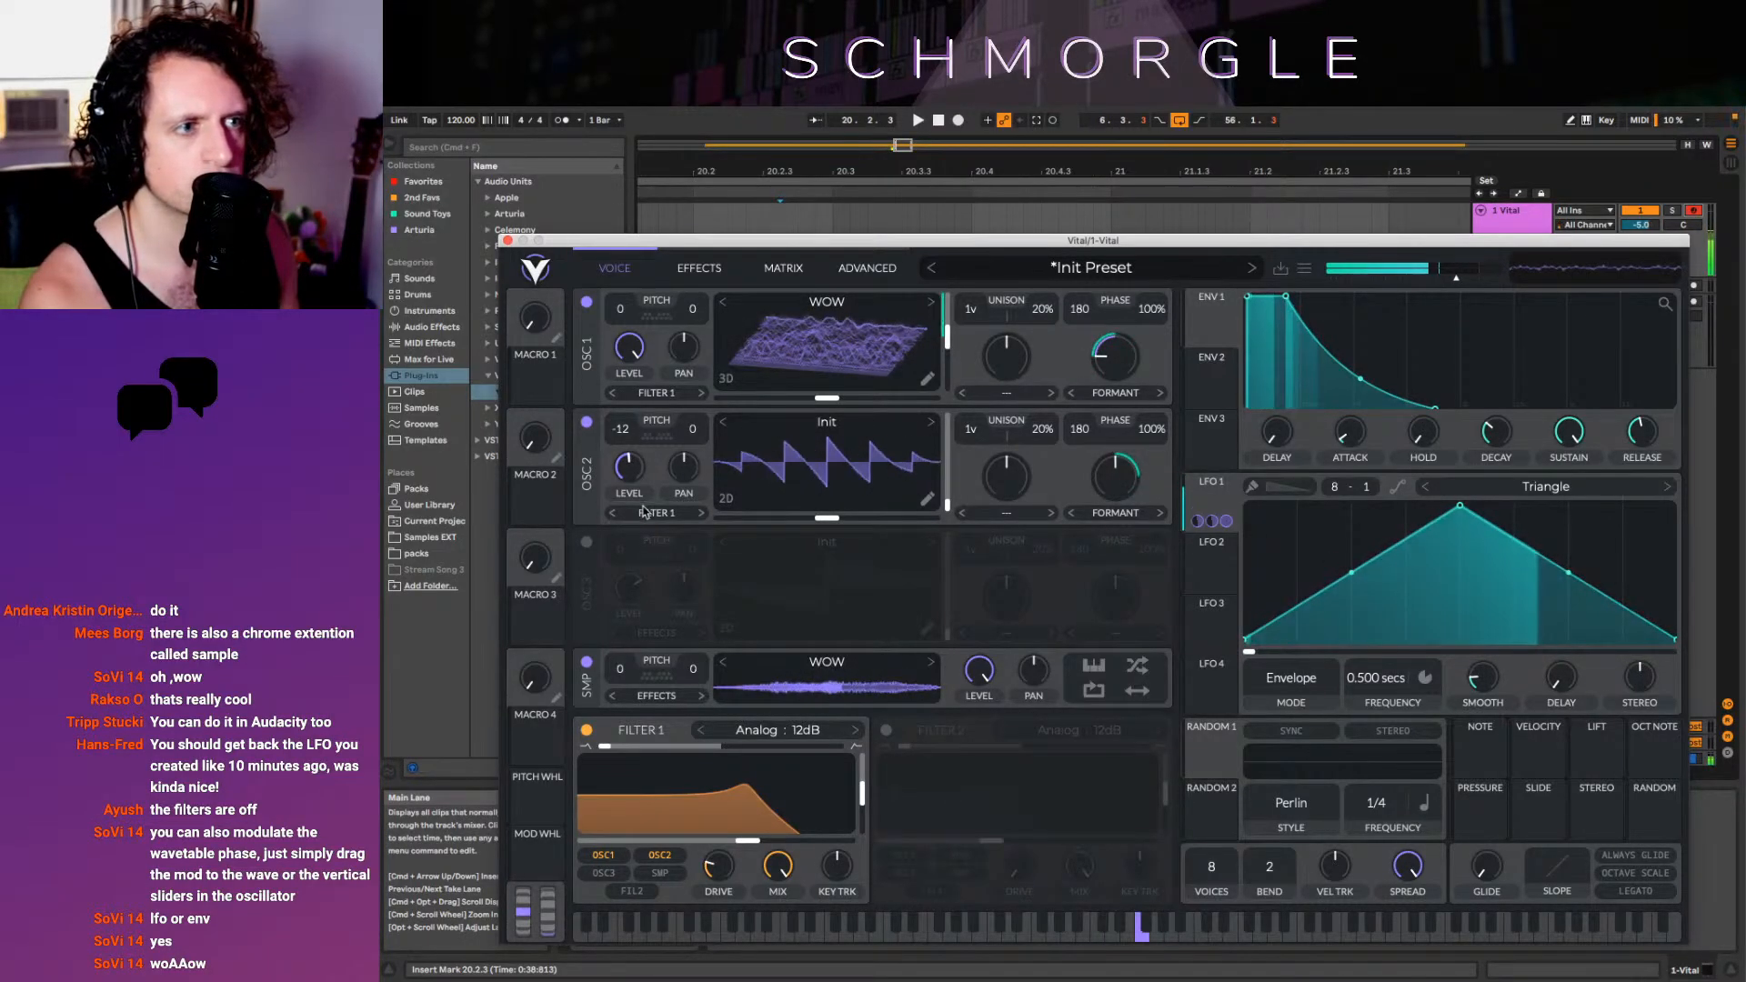
pyautogui.rightClick(1131, 496)
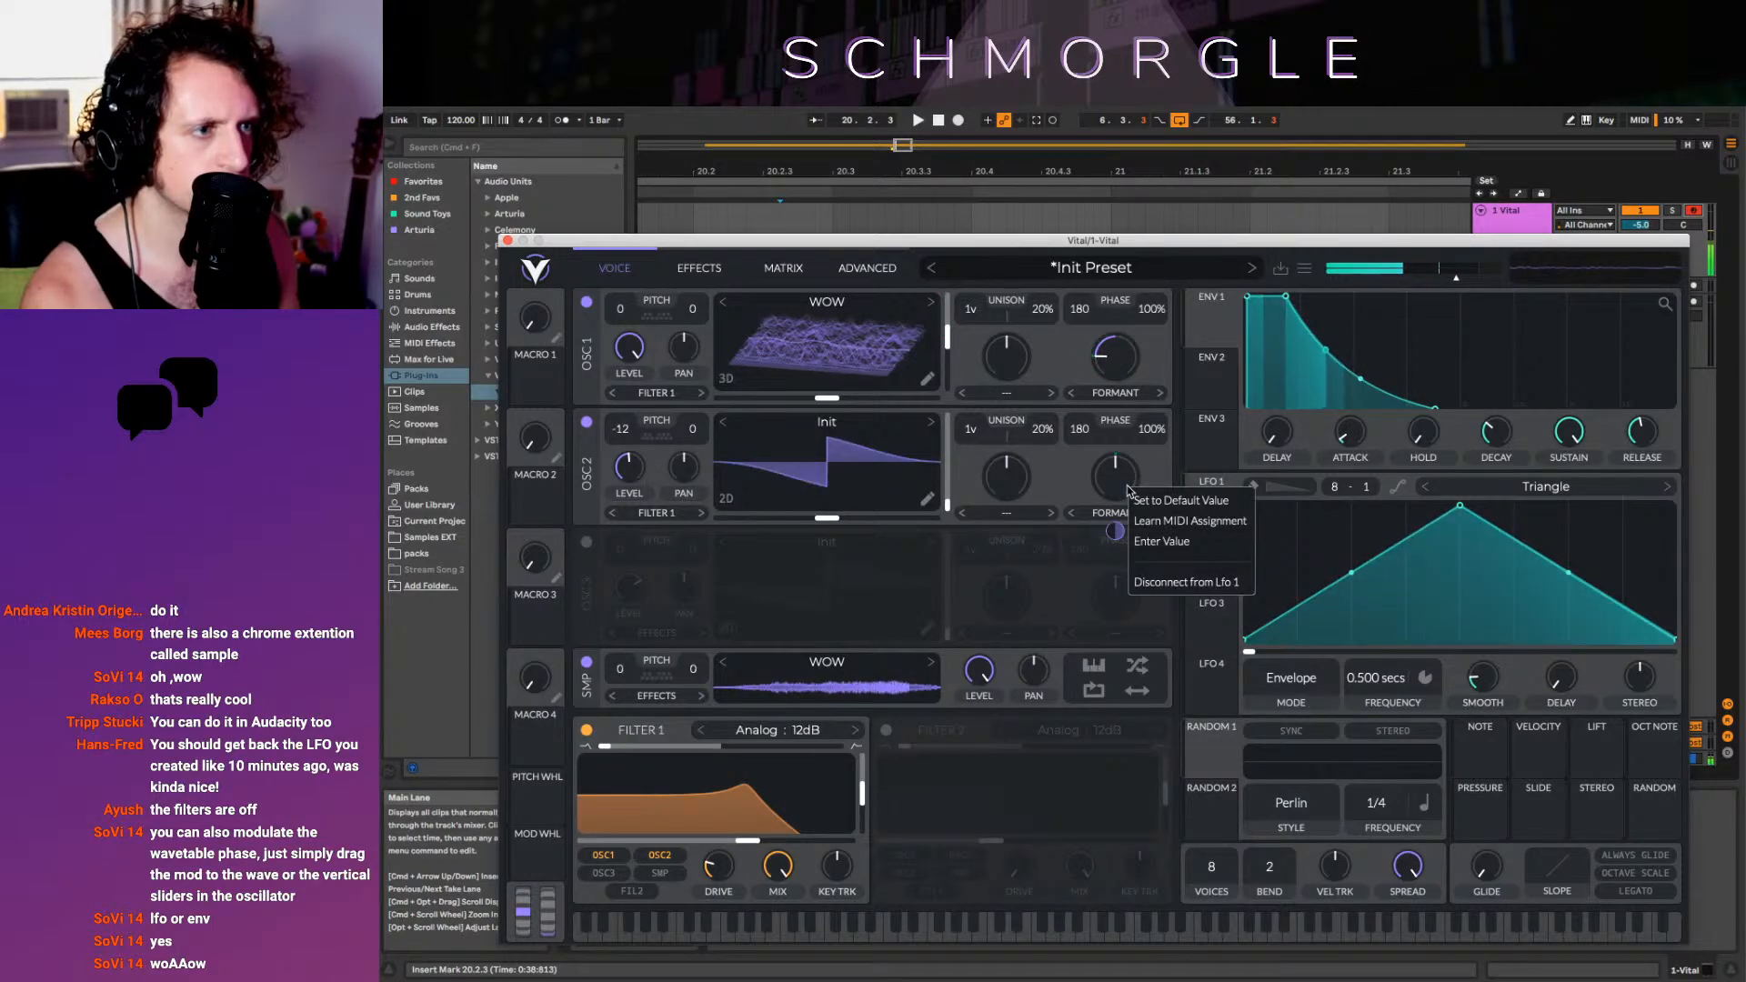
pyautogui.click(1182, 577)
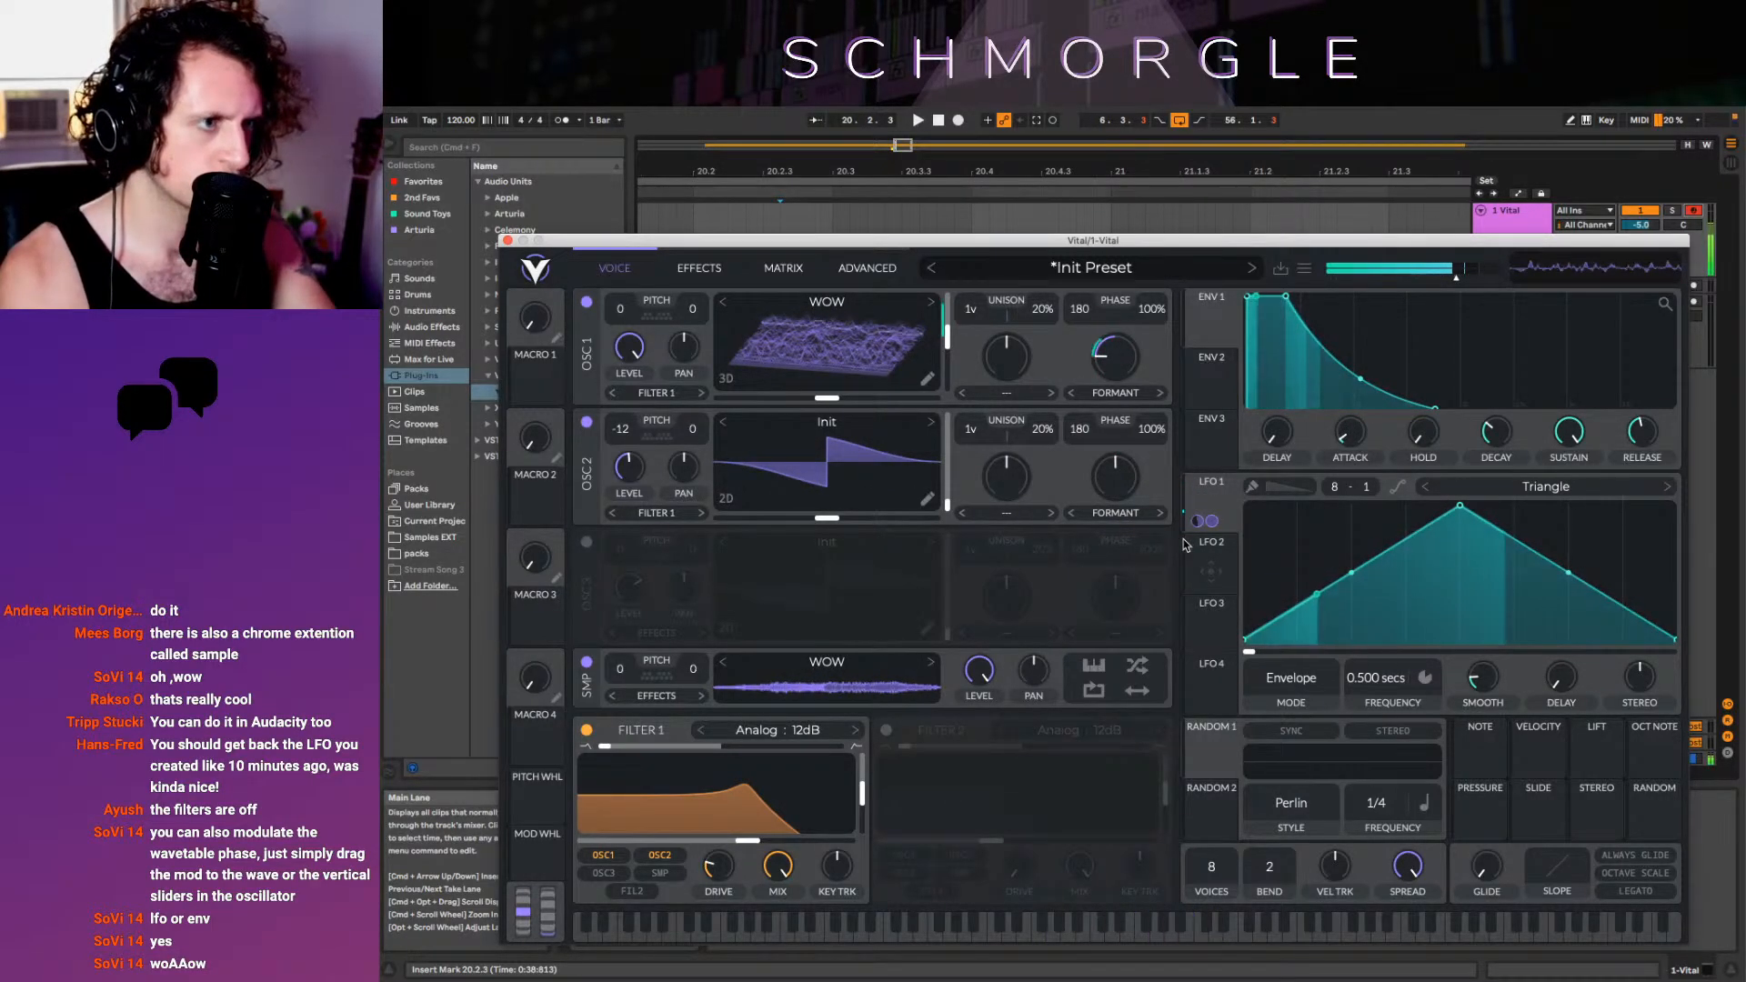
# Modulate Filter 1's cutoff with LFO 2, lower the base cutoff and set LFO 2's mode to Envelope
pyautogui.click(1207, 582)
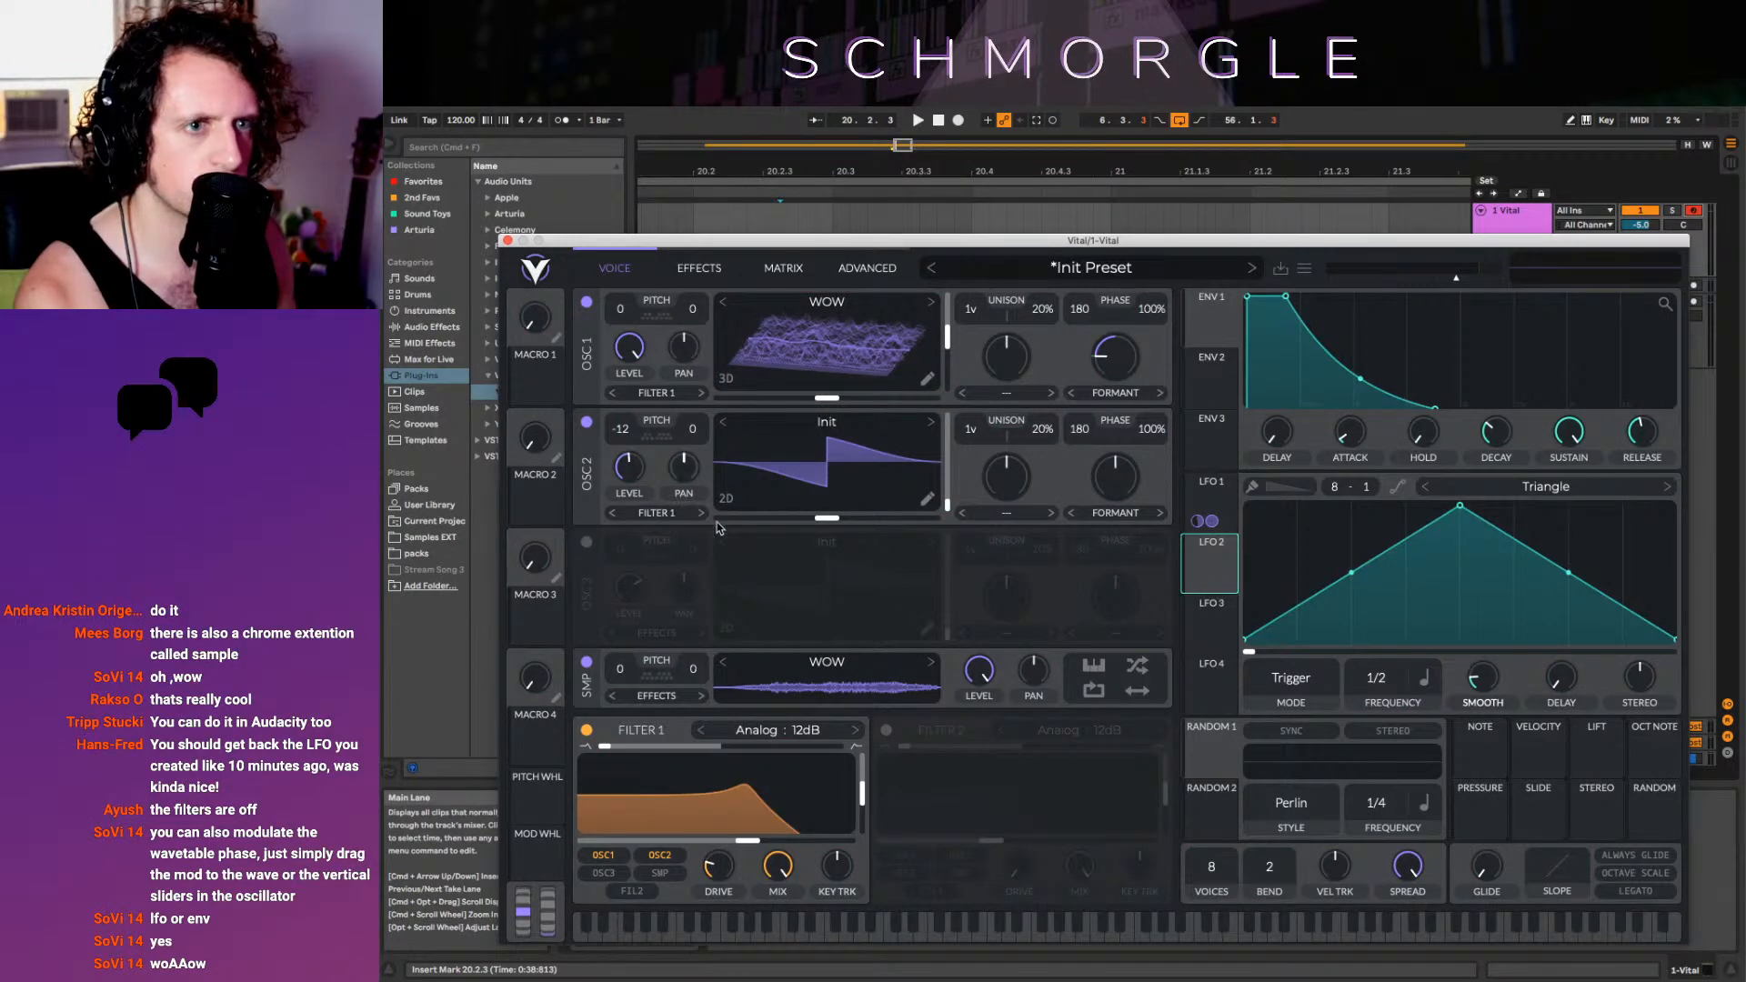
pyautogui.moveTo(1186, 587)
pyautogui.mouseDown()
pyautogui.moveTo(1165, 587)
pyautogui.moveTo(1209, 570)
pyautogui.mouseUp()
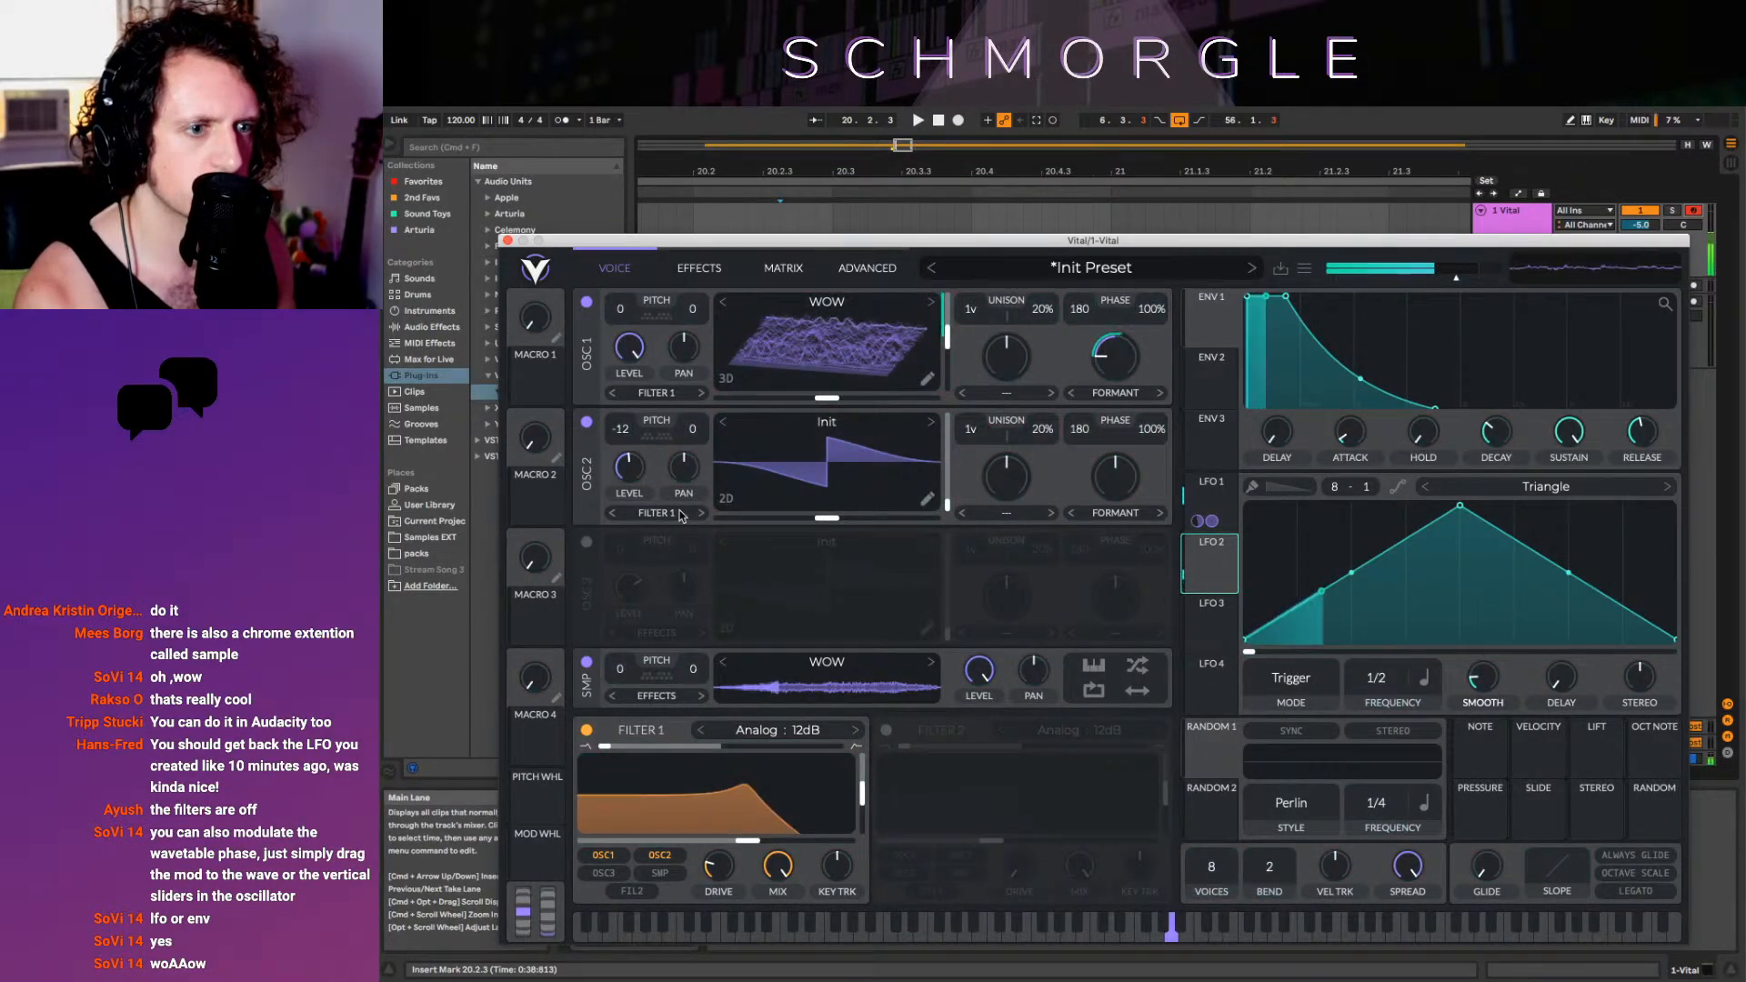
pyautogui.moveTo(1209, 568); pyautogui.dragTo(660, 846)
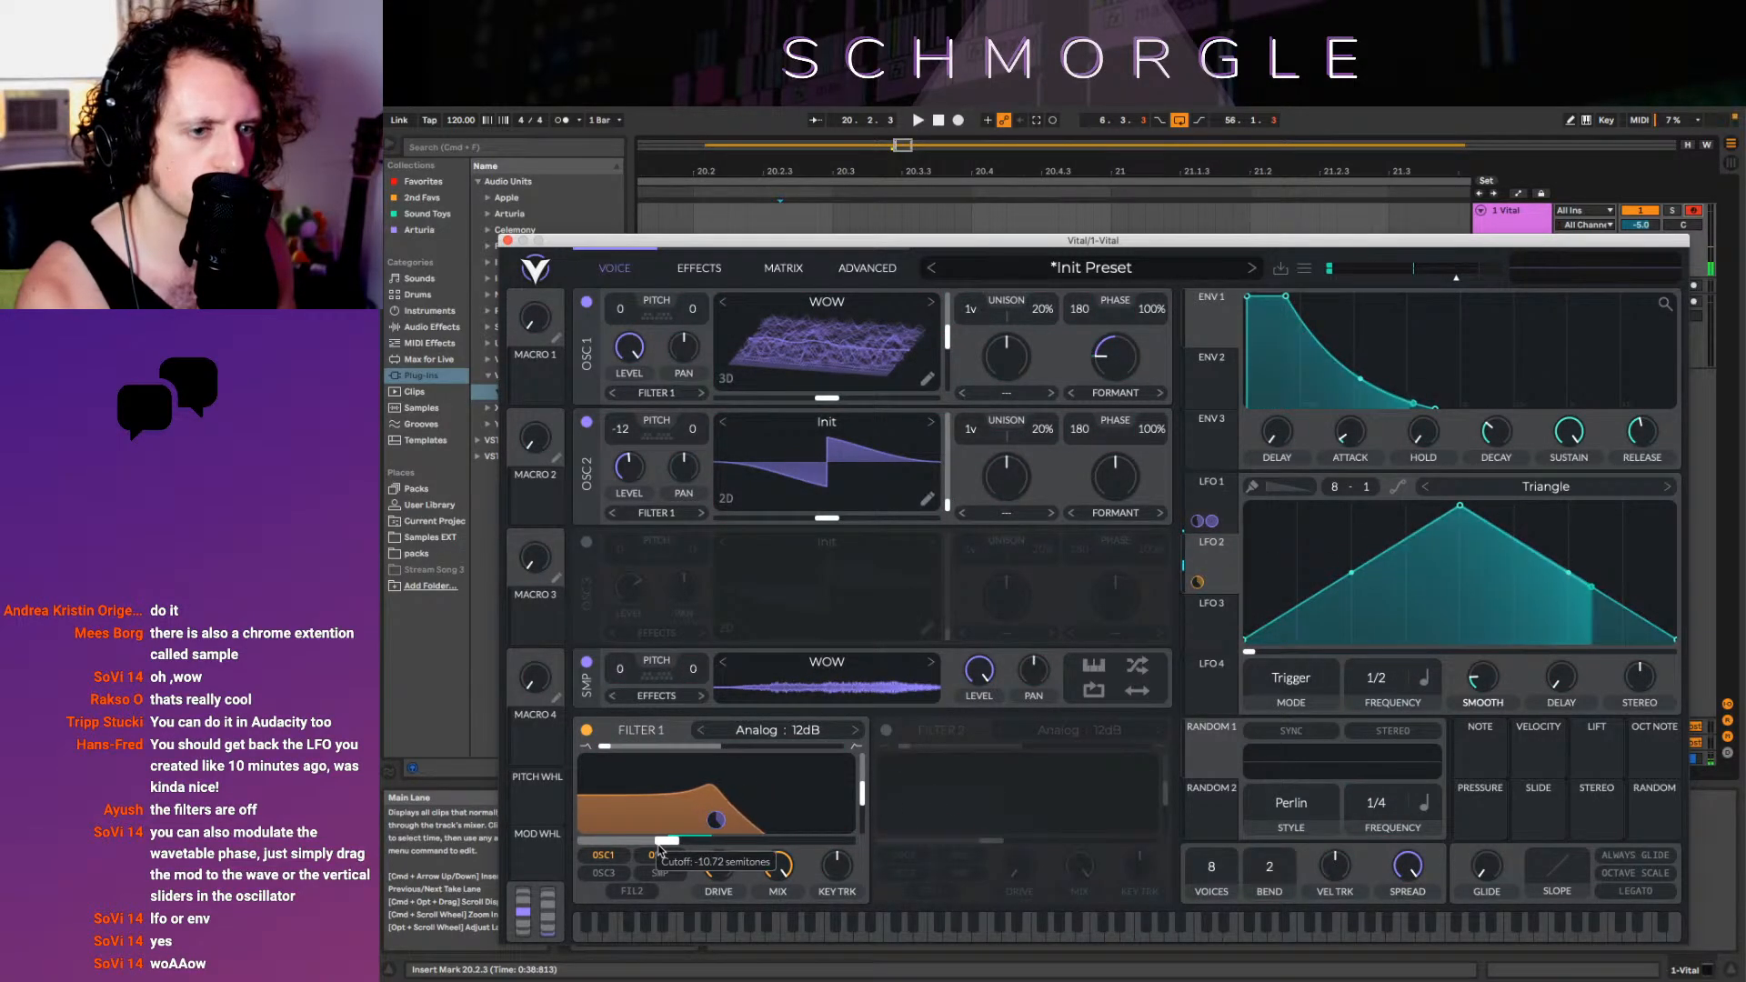
pyautogui.click(1291, 677)
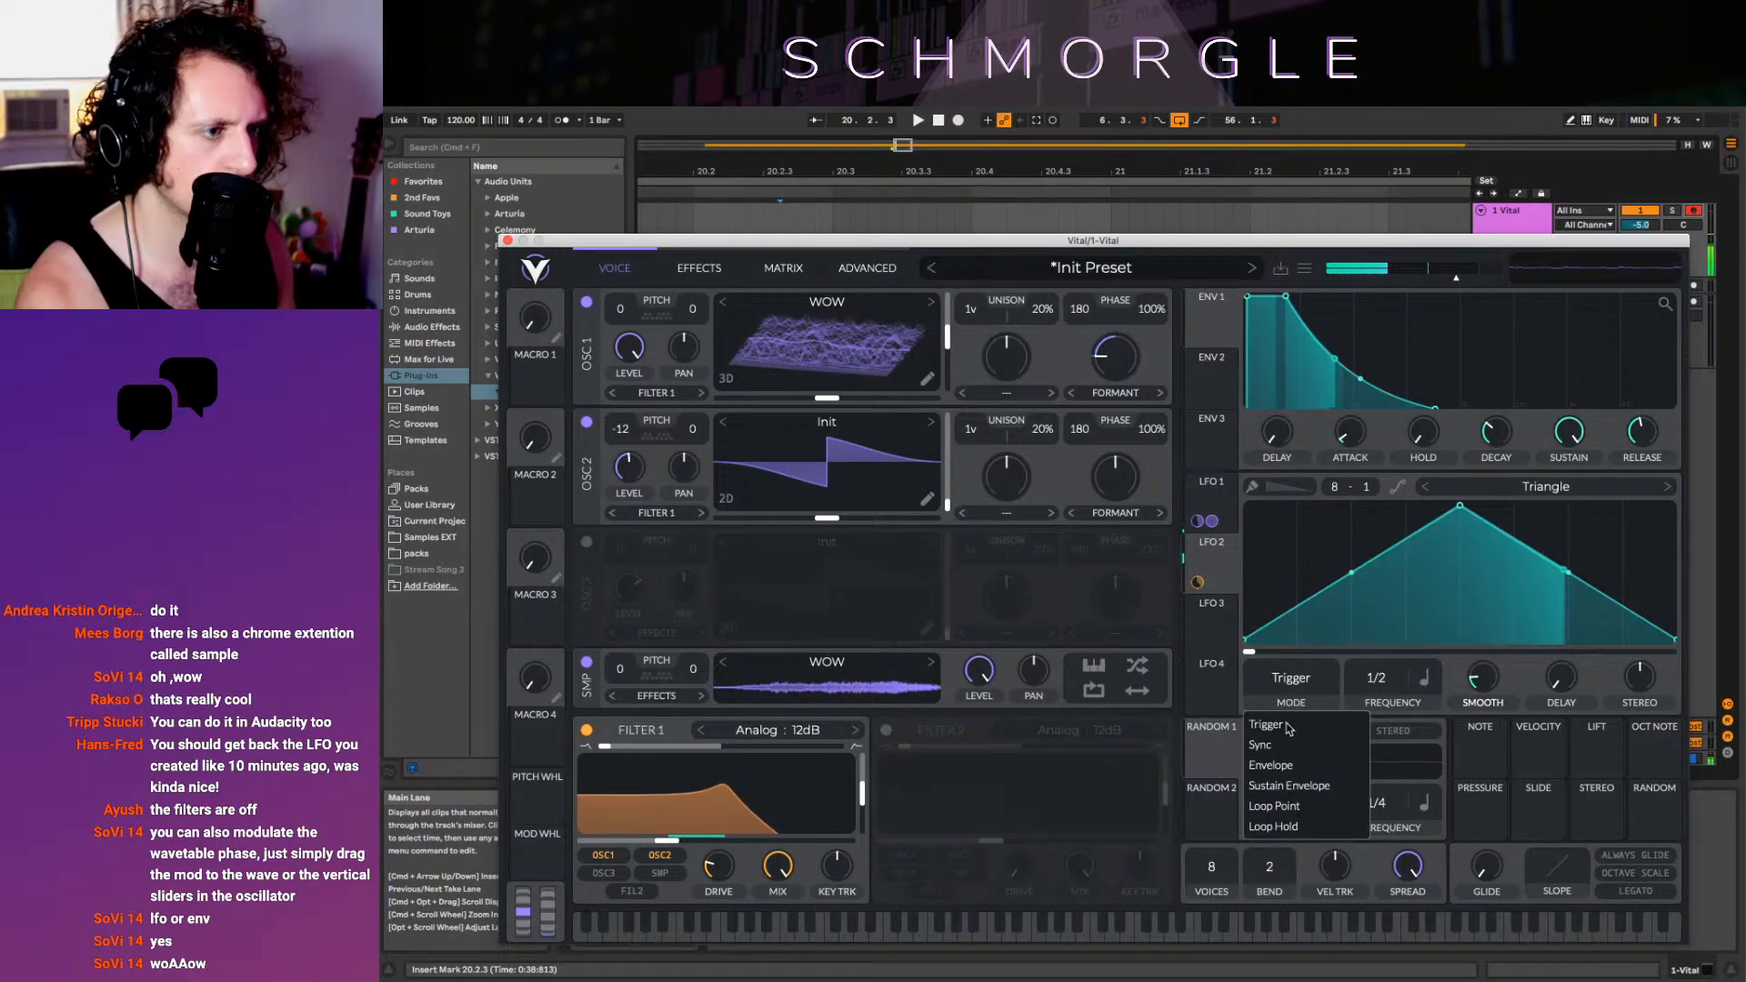
pyautogui.click(1285, 767)
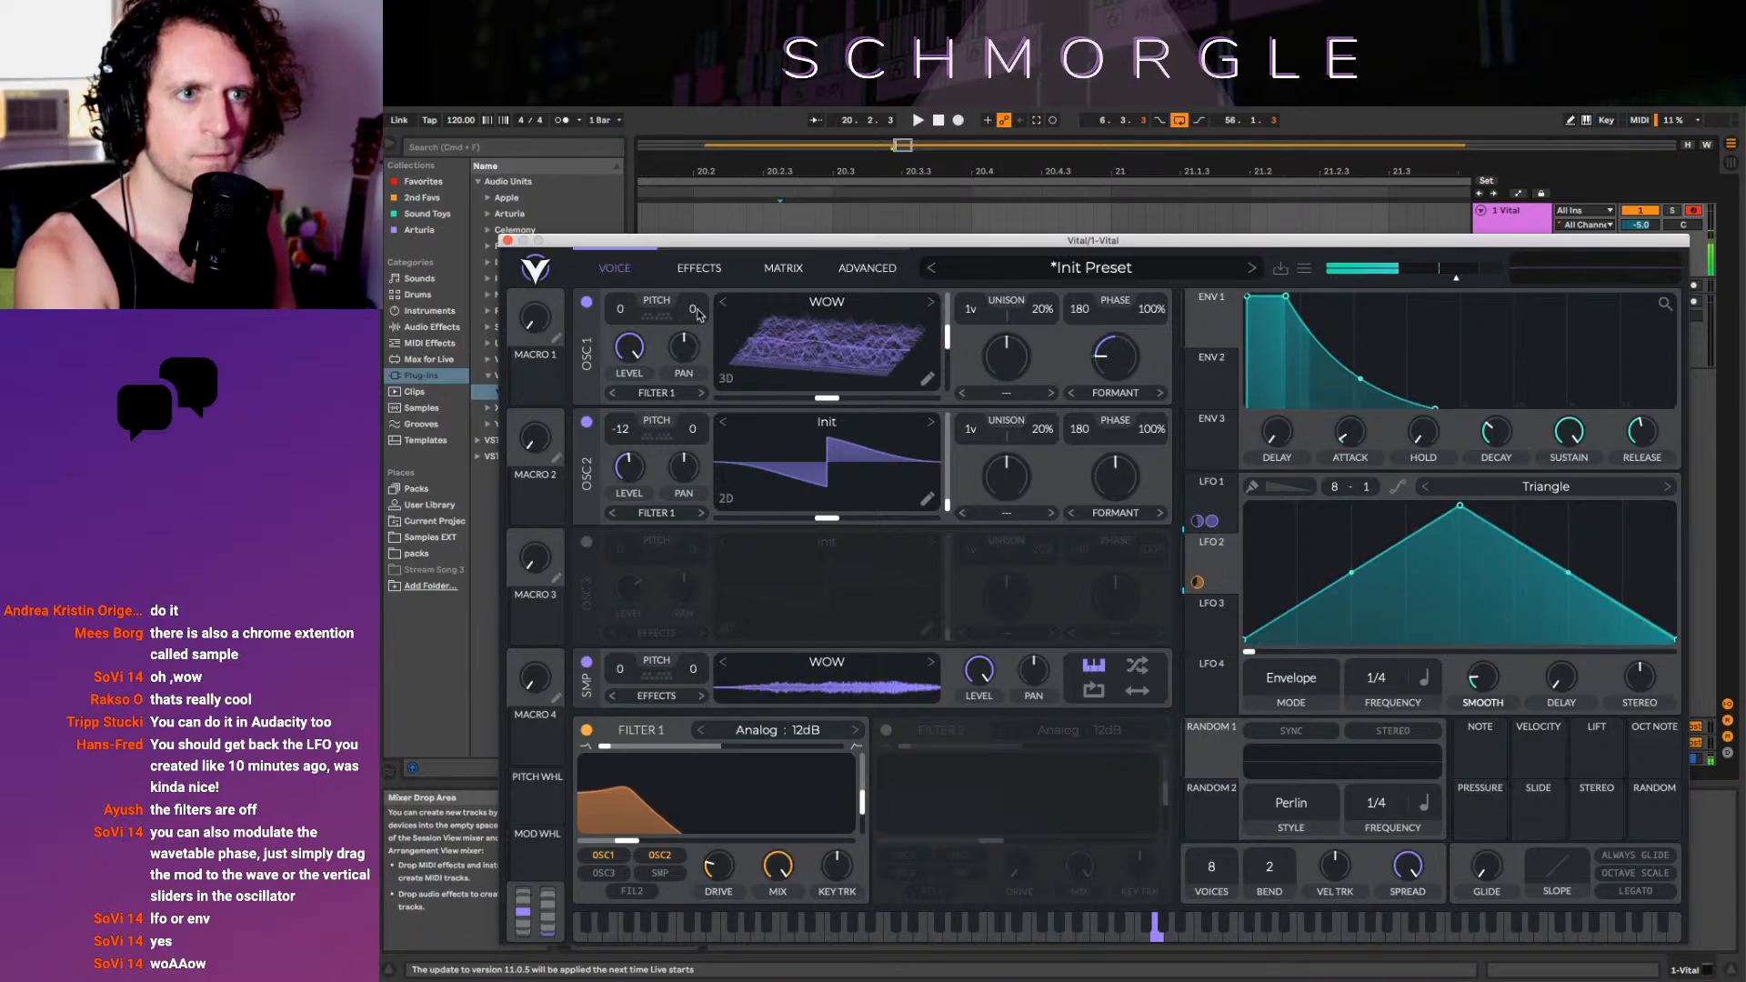
# Try shifting oscillator 1's fine tune and reset it to its default value
pyautogui.moveTo(693, 314); pyautogui.dragTo(706, 195)
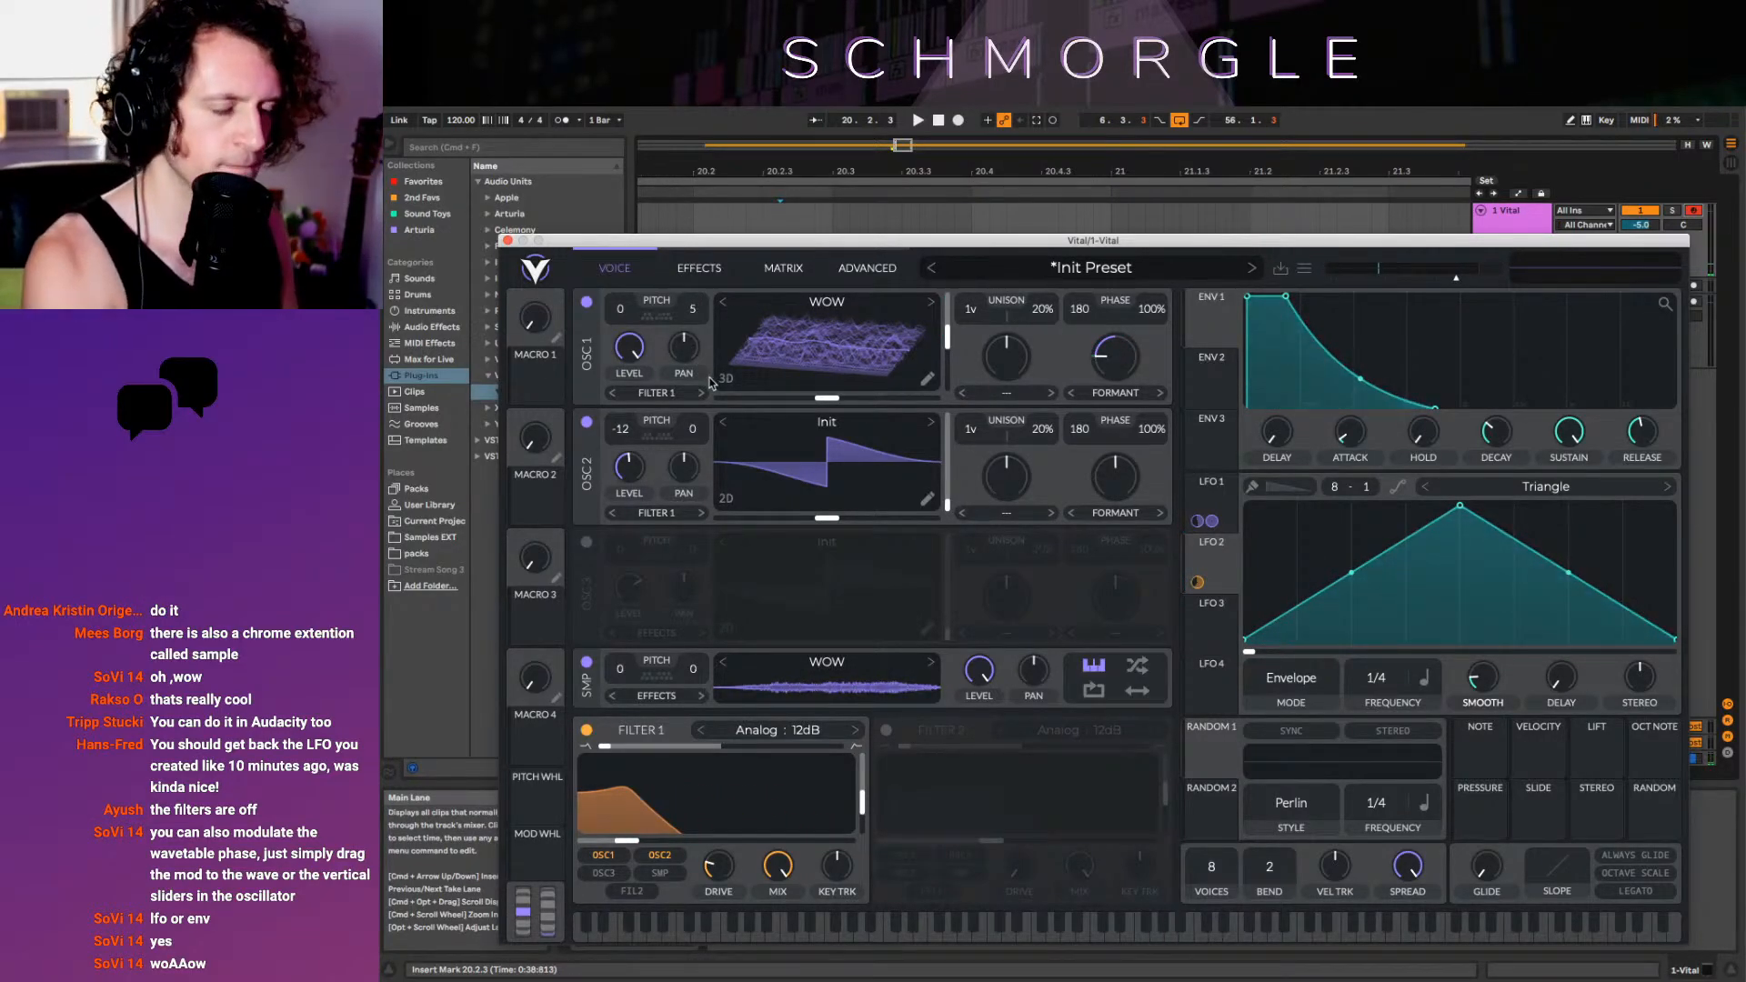
pyautogui.moveTo(694, 308); pyautogui.dragTo(696, 312)
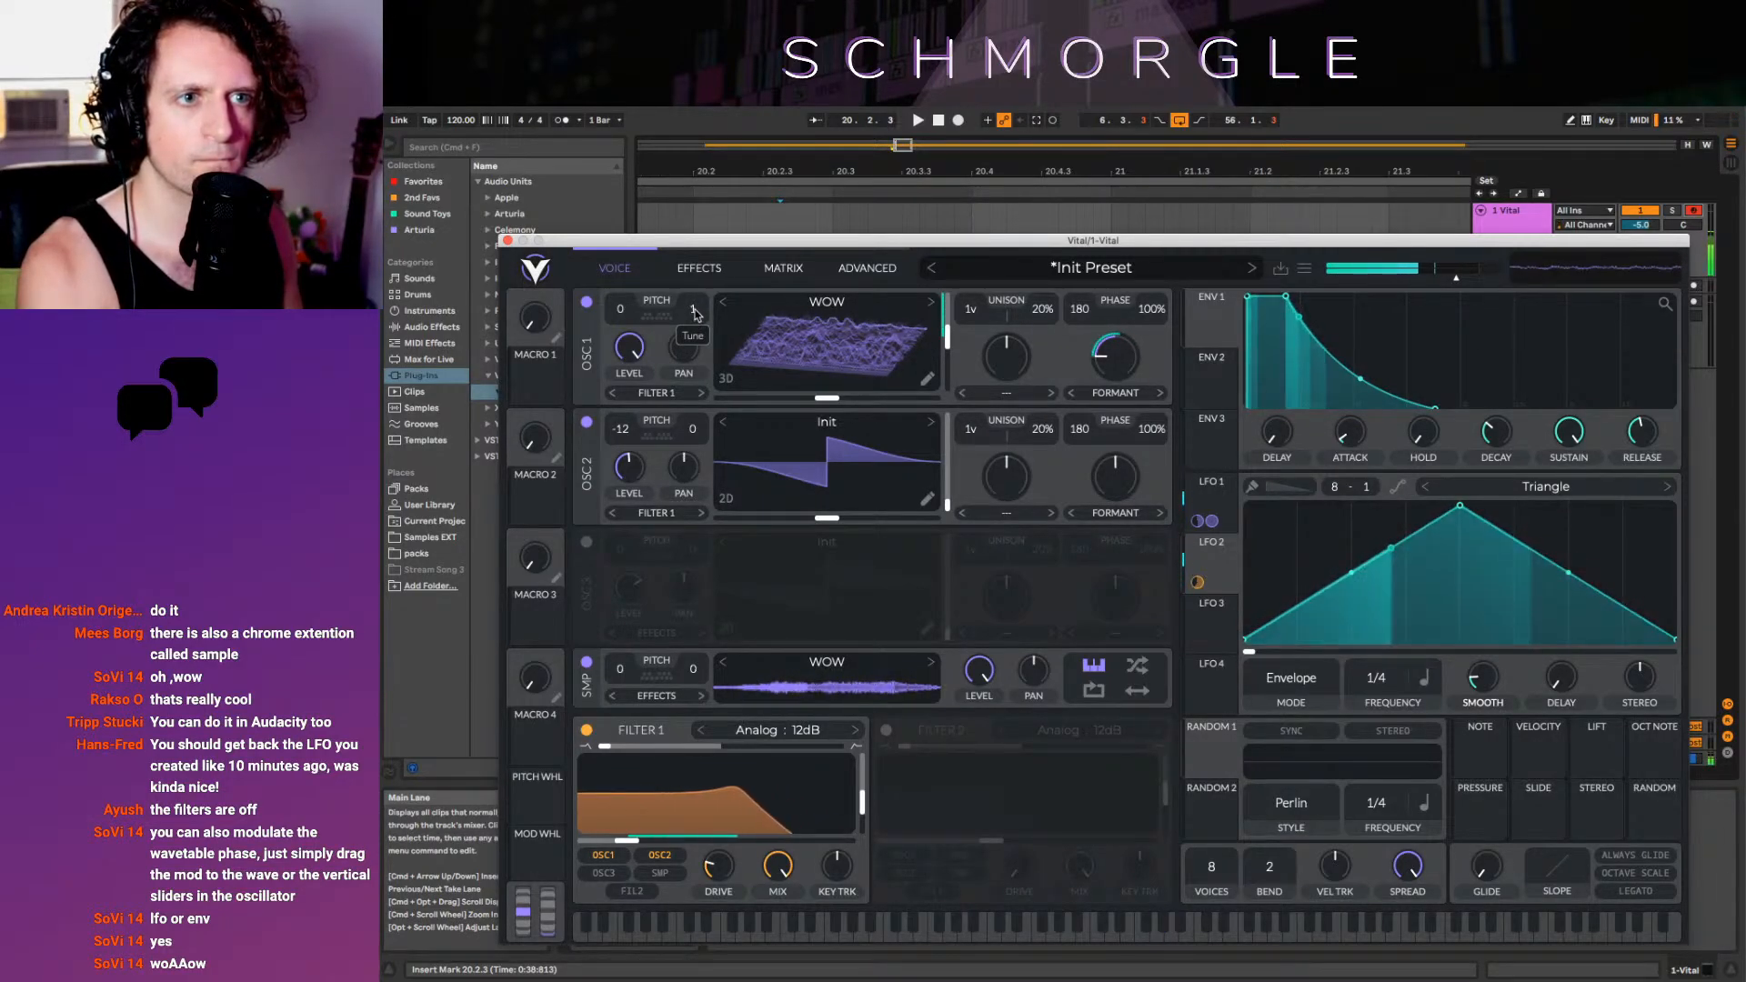
pyautogui.rightClick(697, 315)
pyautogui.click(726, 326)
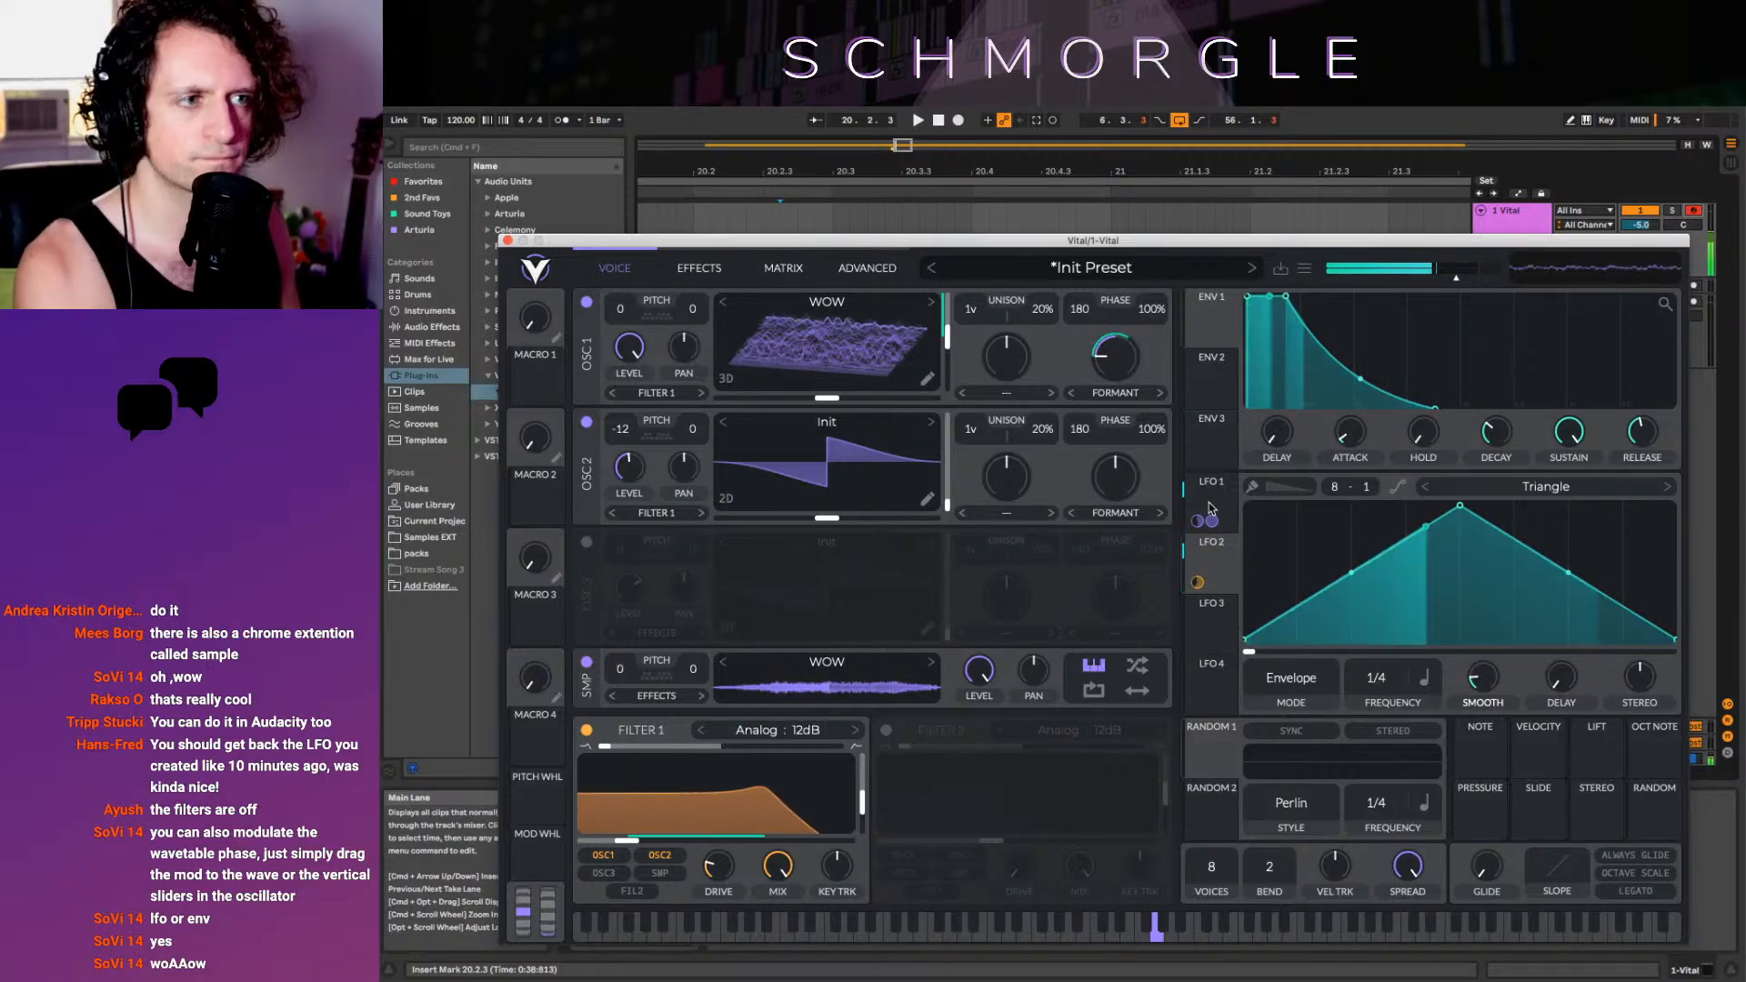
# Set the global voice transpose to -1 in the advanced settings
pyautogui.click(842, 271)
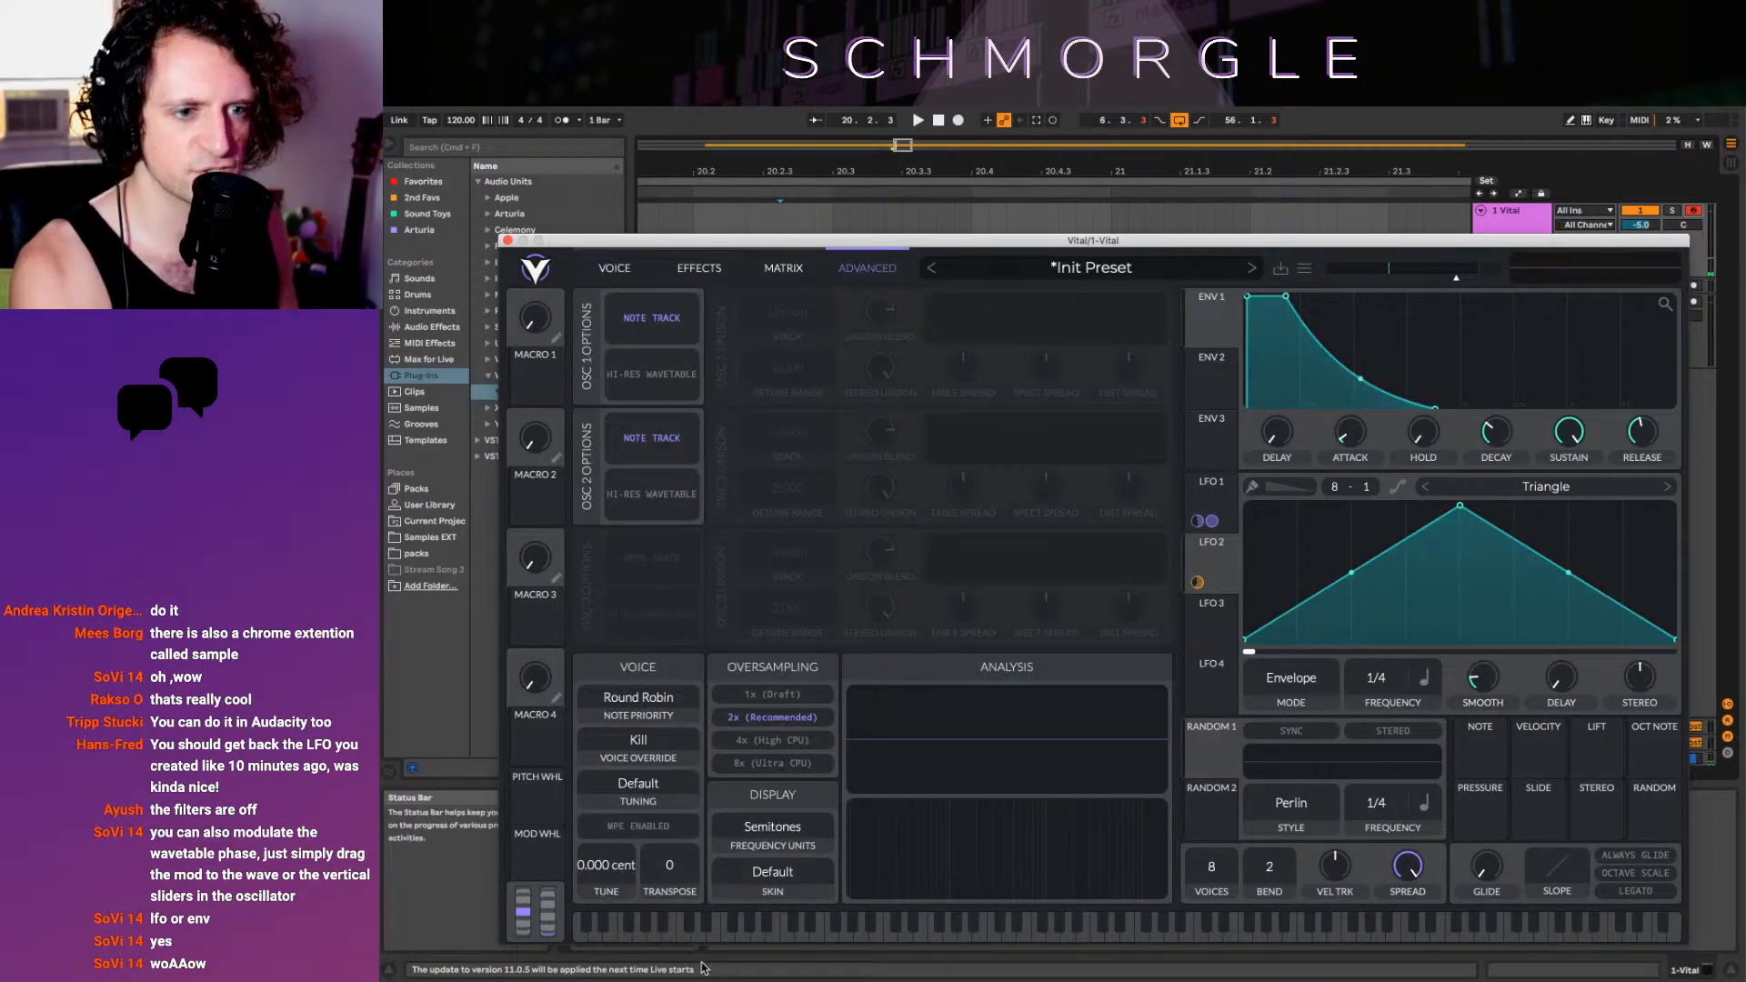
pyautogui.moveTo(668, 830); pyautogui.dragTo(693, 906)
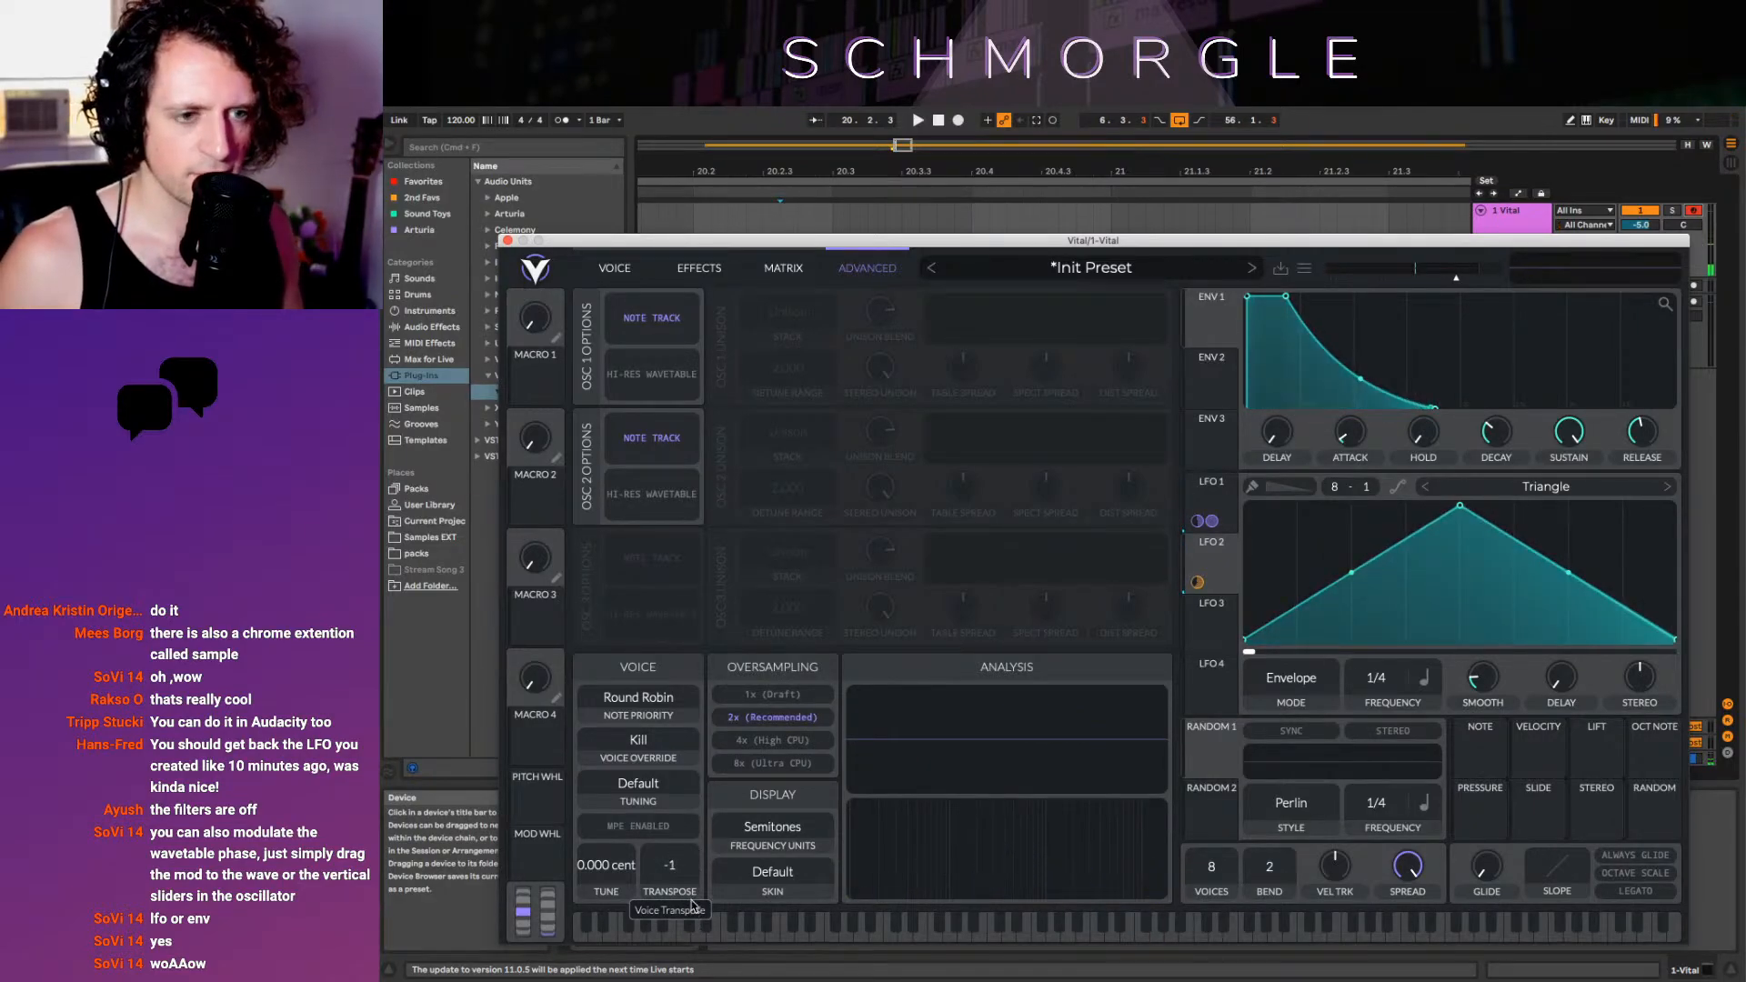
# Return to the voice settings and turn off the WOW sampler
pyautogui.click(615, 268)
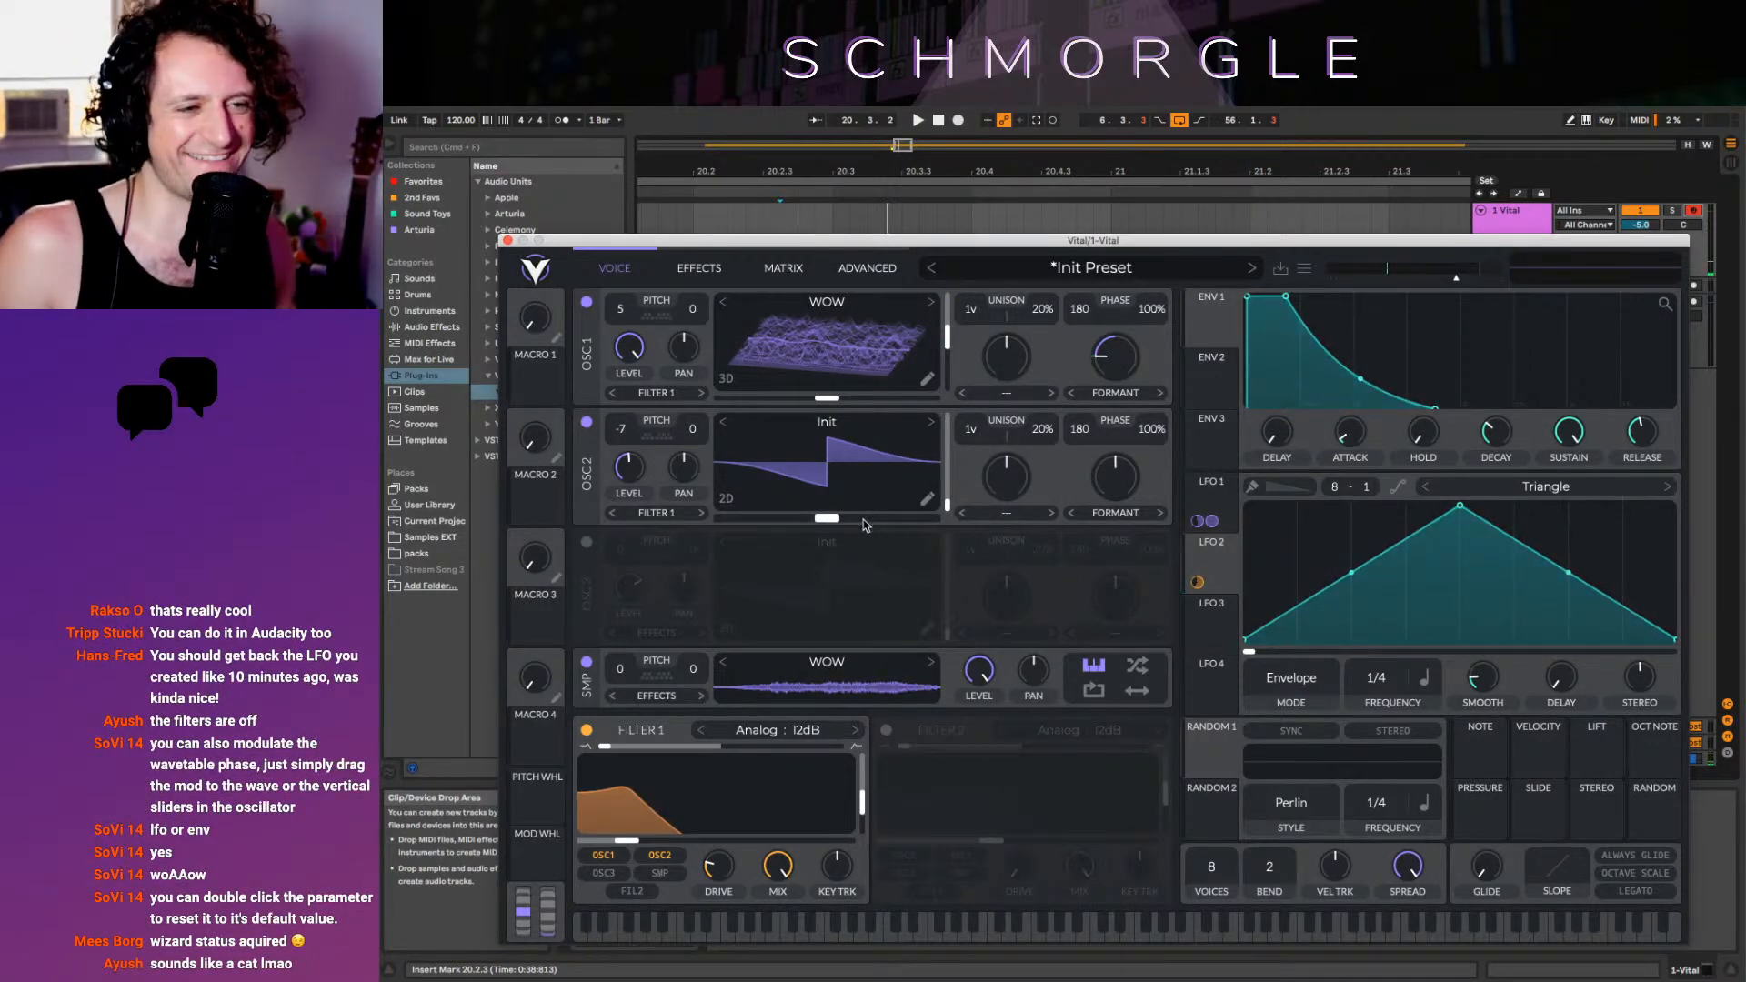
pyautogui.click(587, 663)
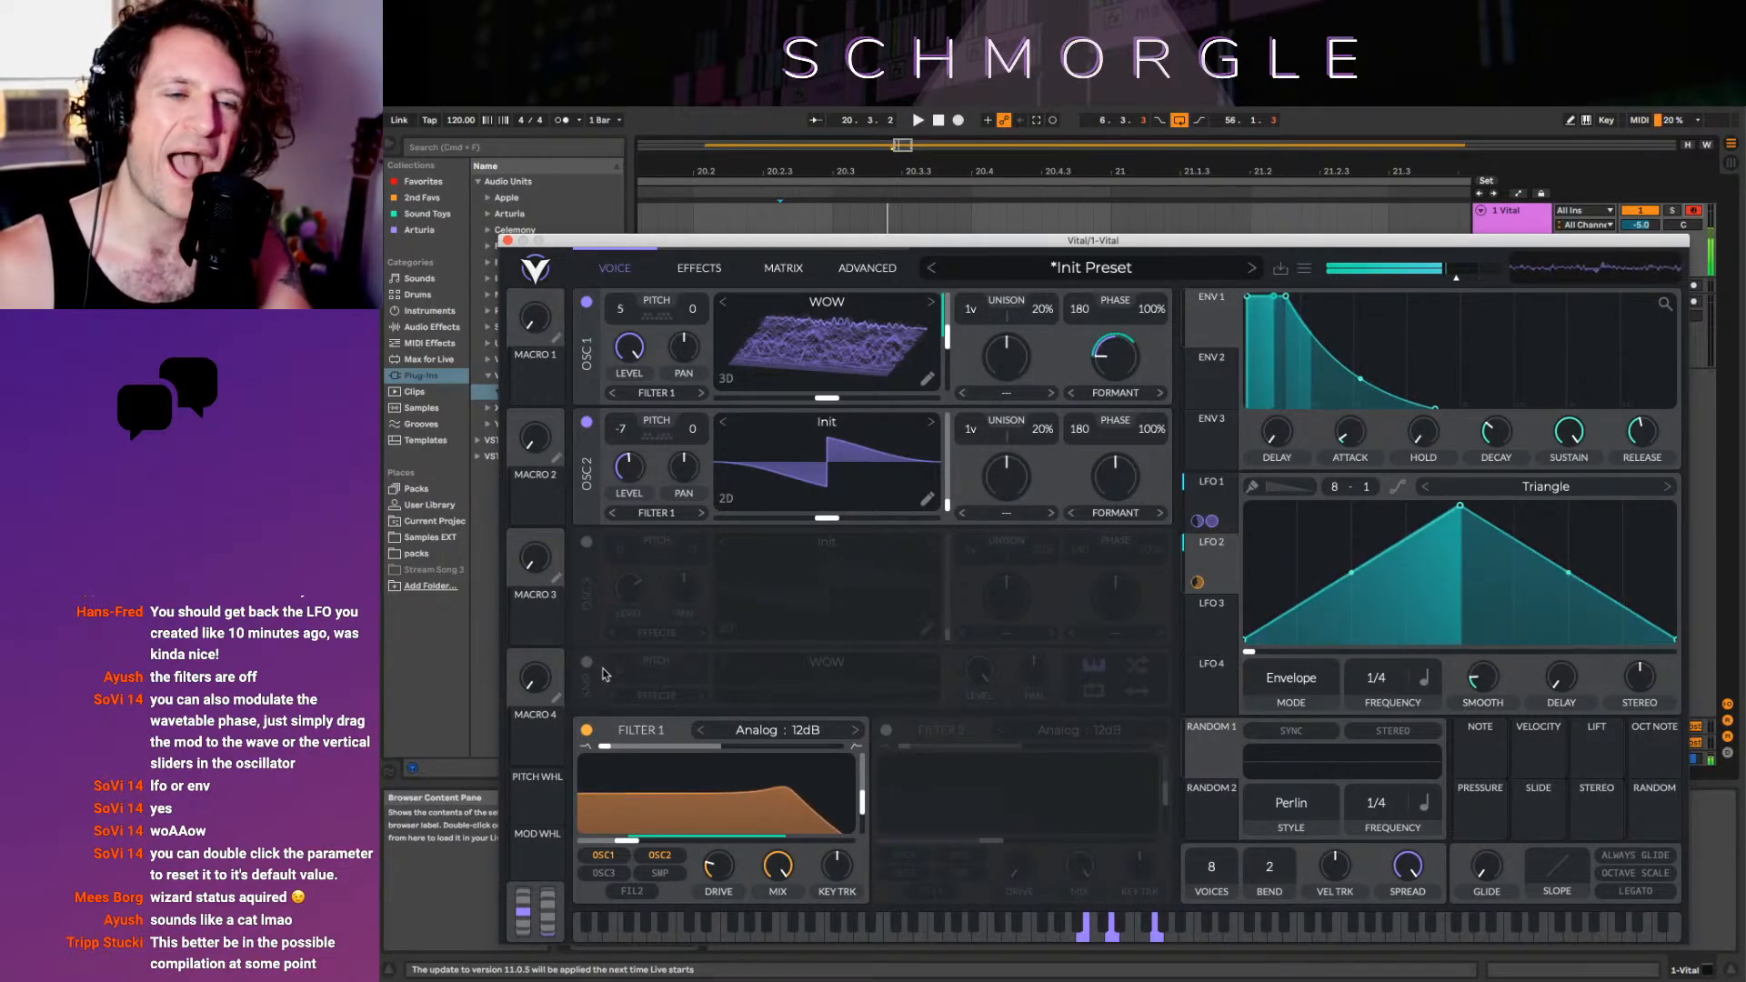
# Turn the WOW sampler back on and lower its level
pyautogui.click(588, 664)
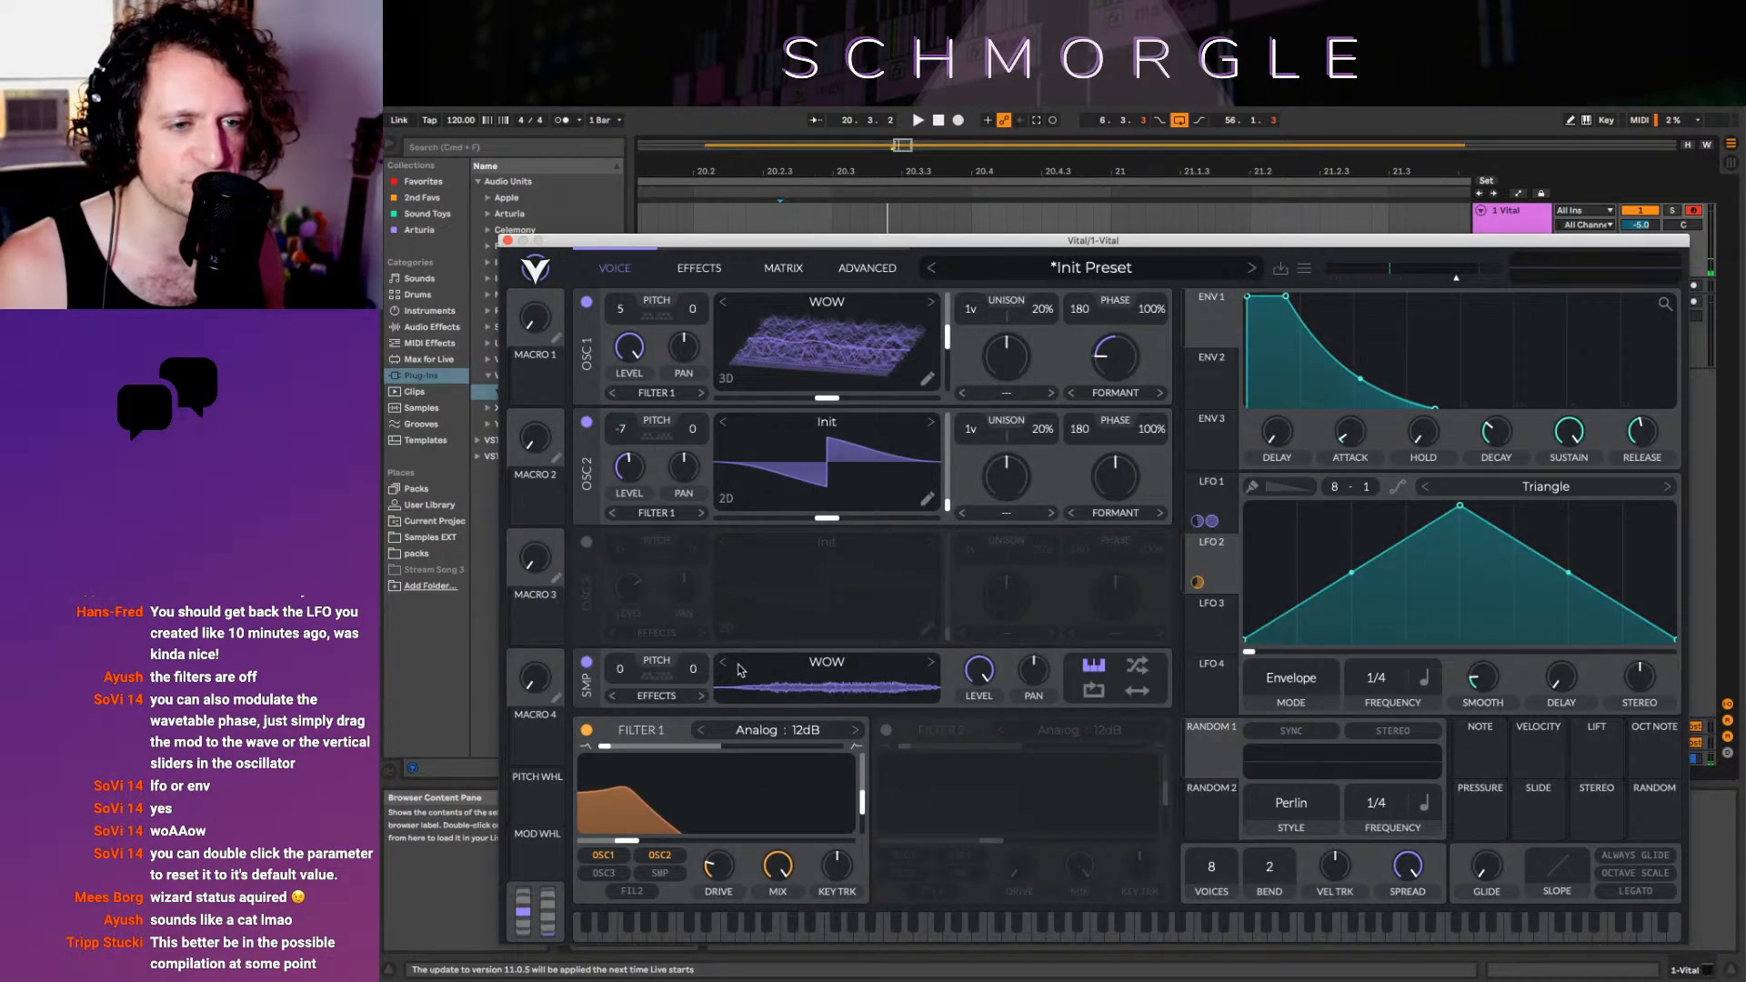
pyautogui.moveTo(981, 673); pyautogui.dragTo(1025, 835)
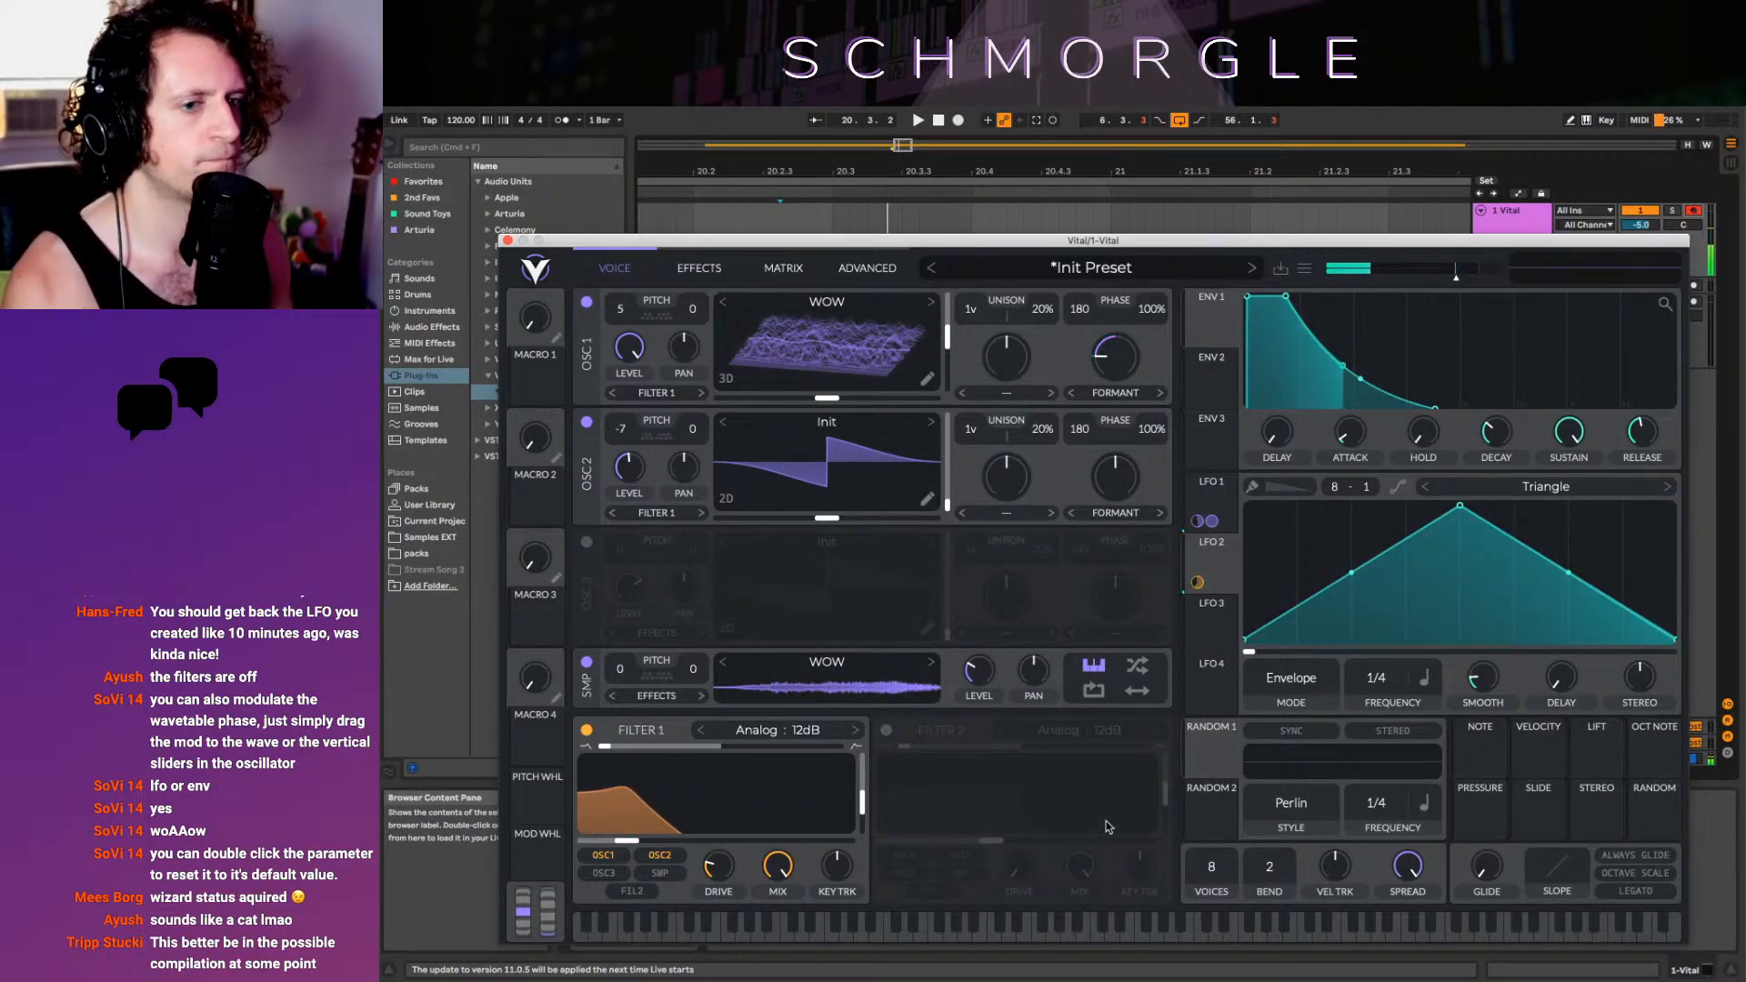
# Set LFO 1's frequency, in seconds mode, to 0.098 secs
pyautogui.click(1213, 502)
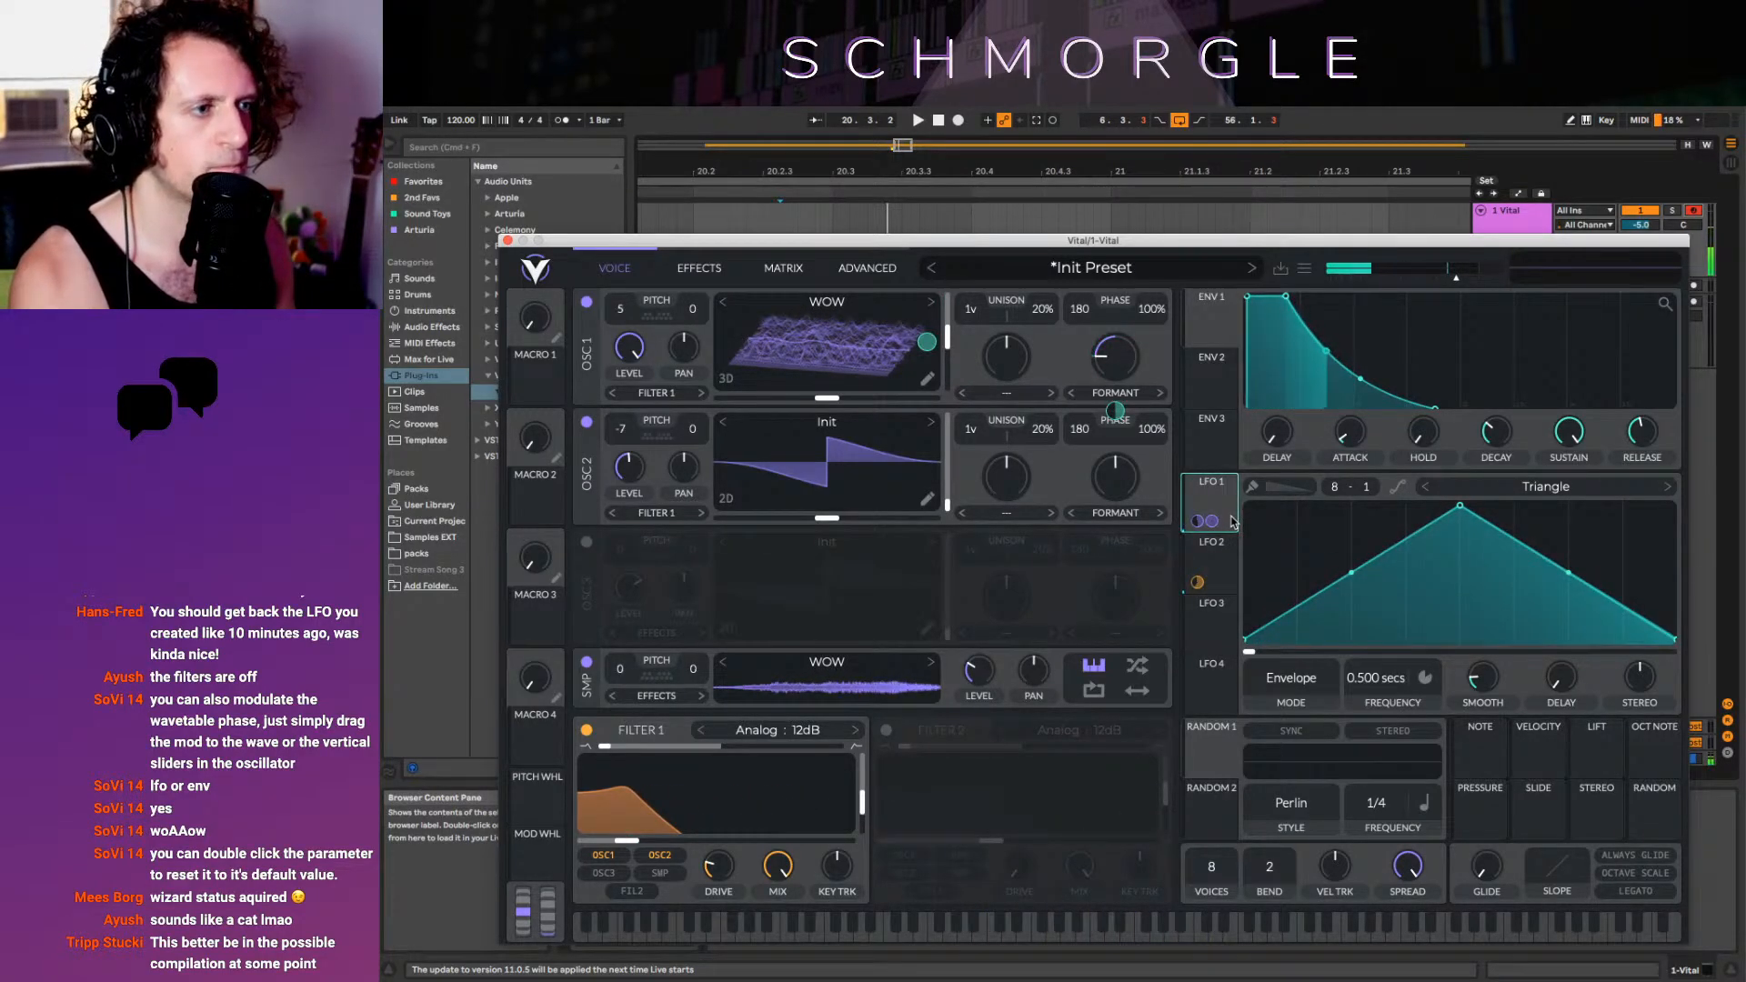
pyautogui.click(1425, 678)
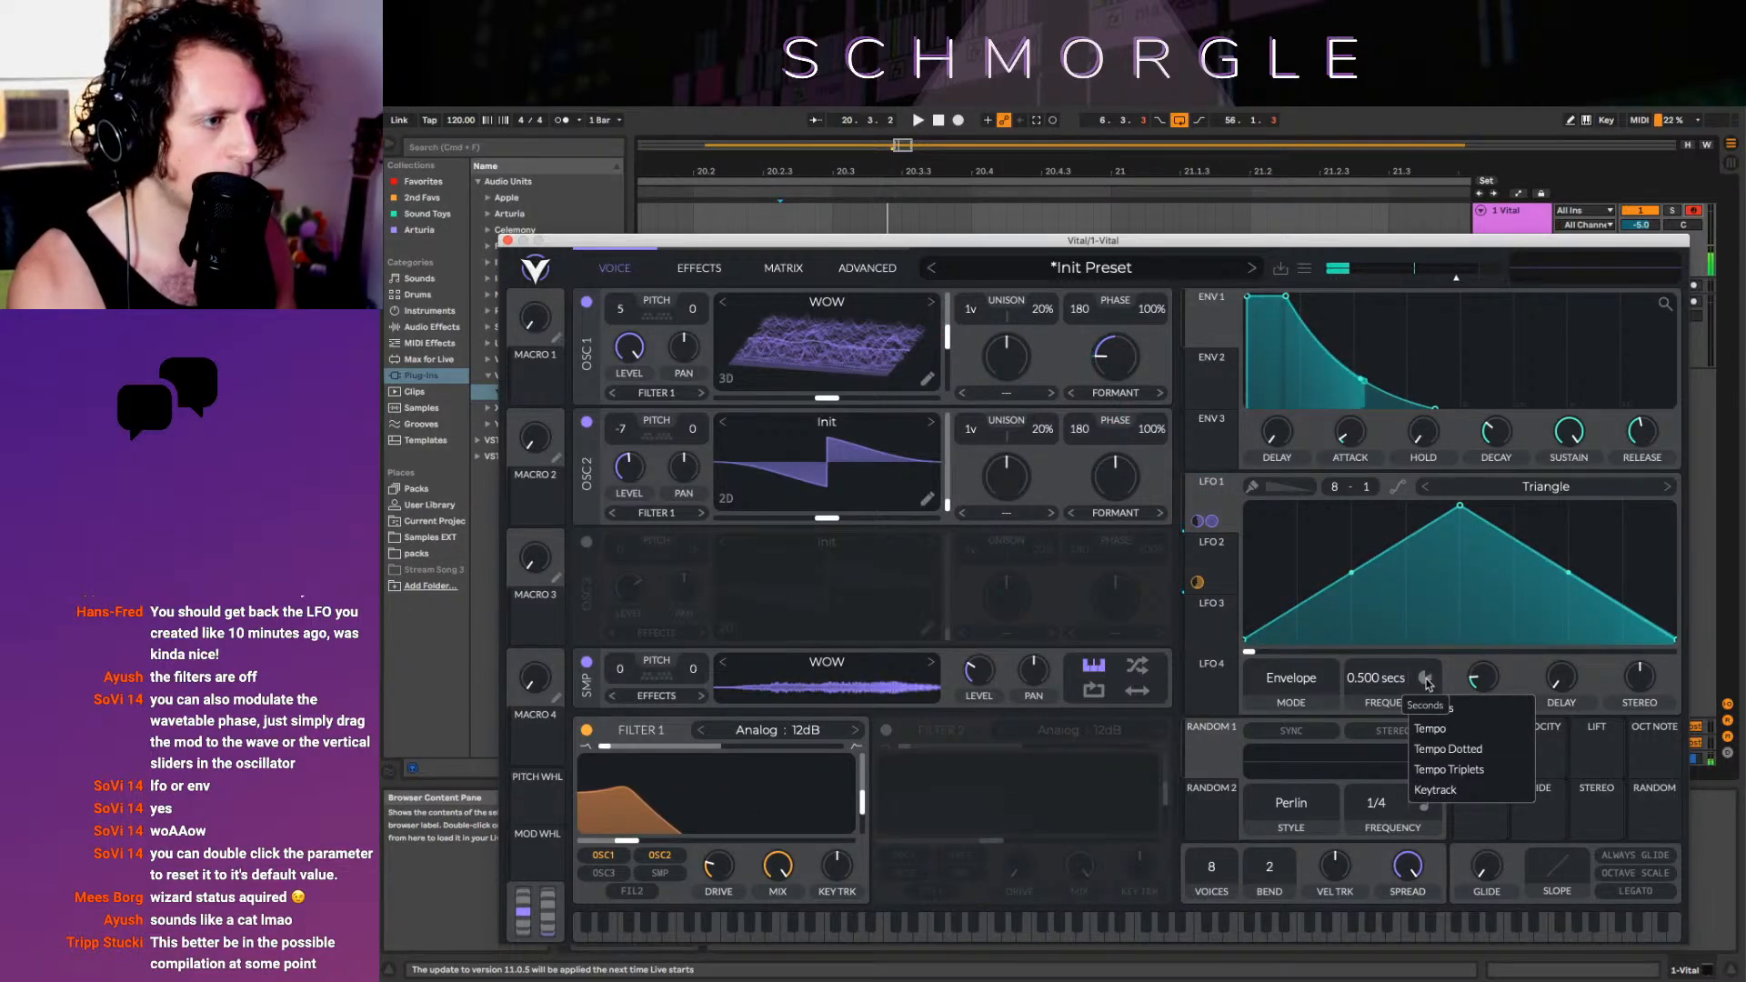
pyautogui.moveTo(1373, 681); pyautogui.dragTo(1450, 800)
pyautogui.moveTo(1453, 866); pyautogui.dragTo(1406, 634)
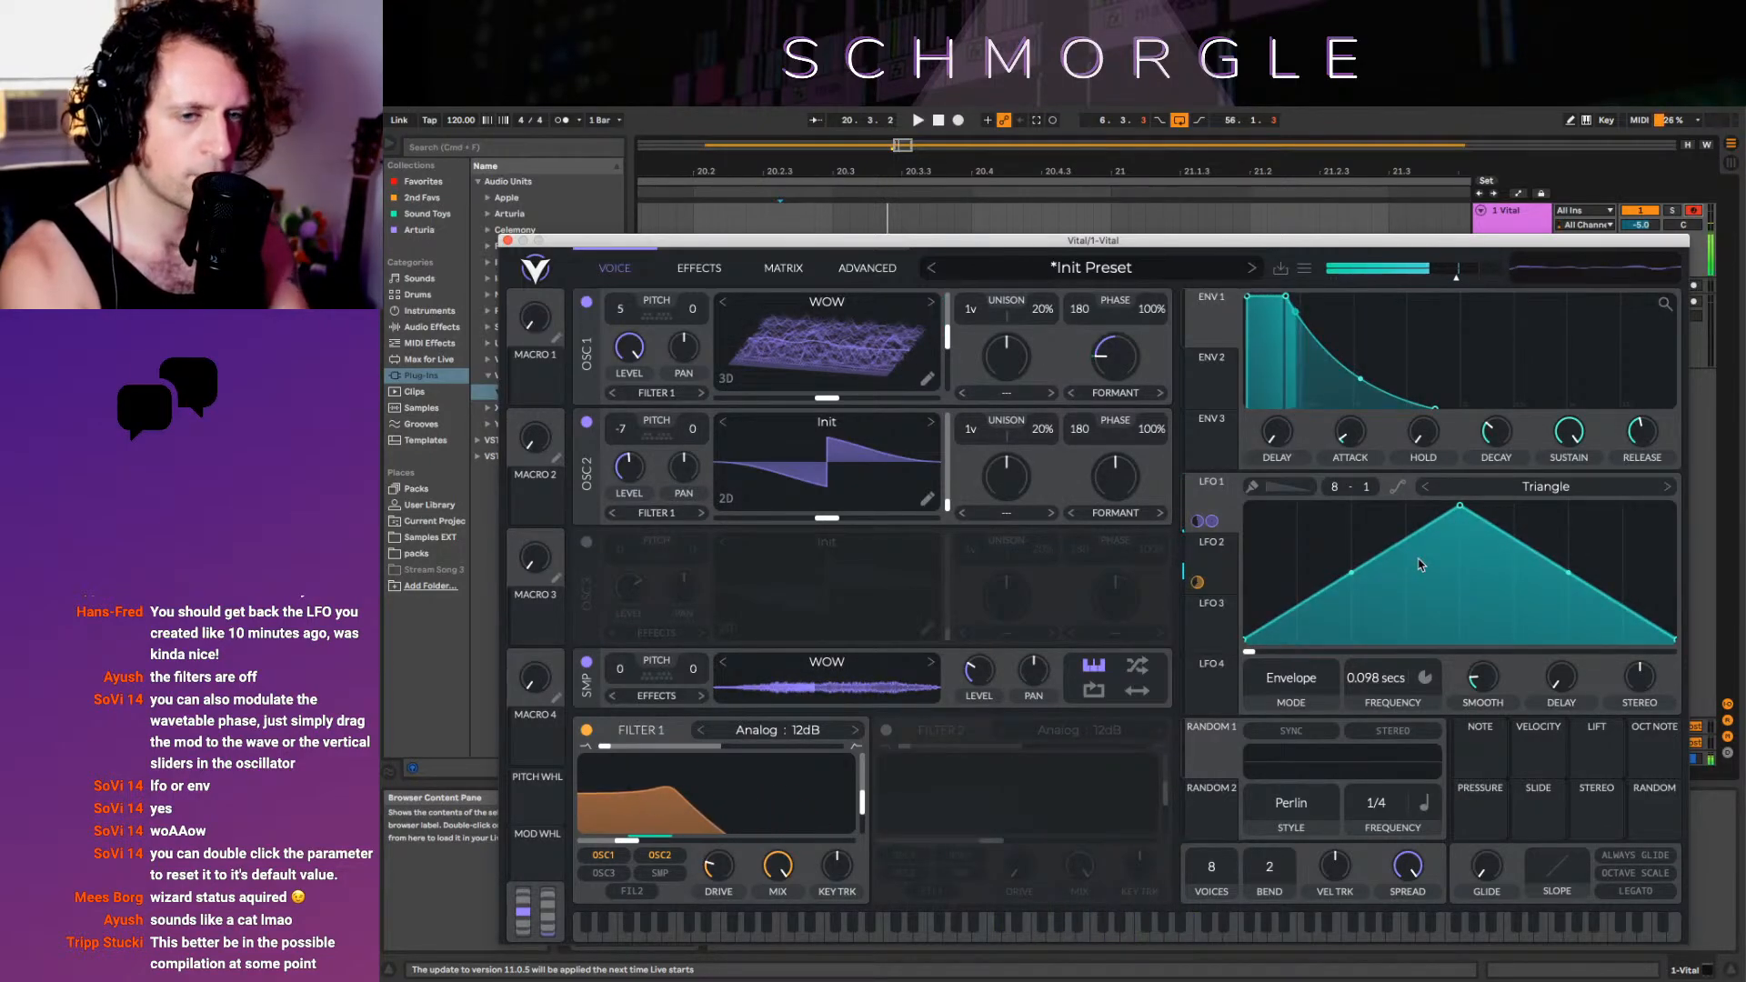
# Switch from the WOW sampler to oscillator 3 and route that oscillator to Filter 1
pyautogui.click(587, 663)
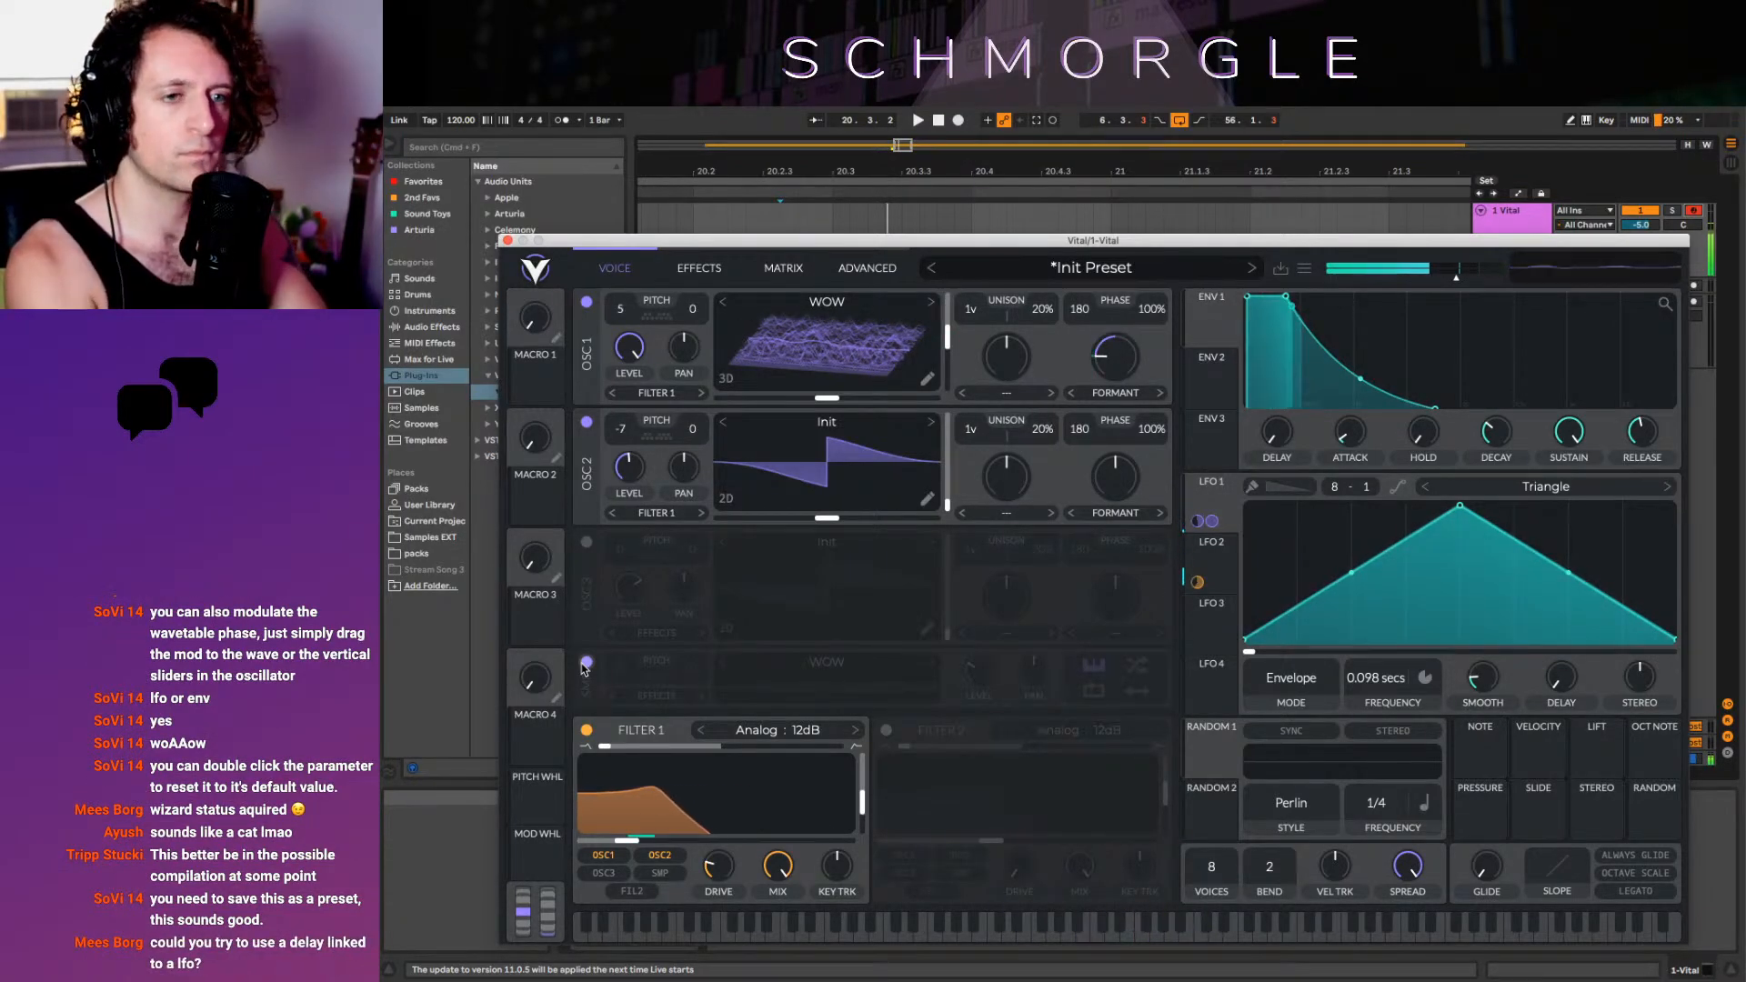
pyautogui.click(587, 542)
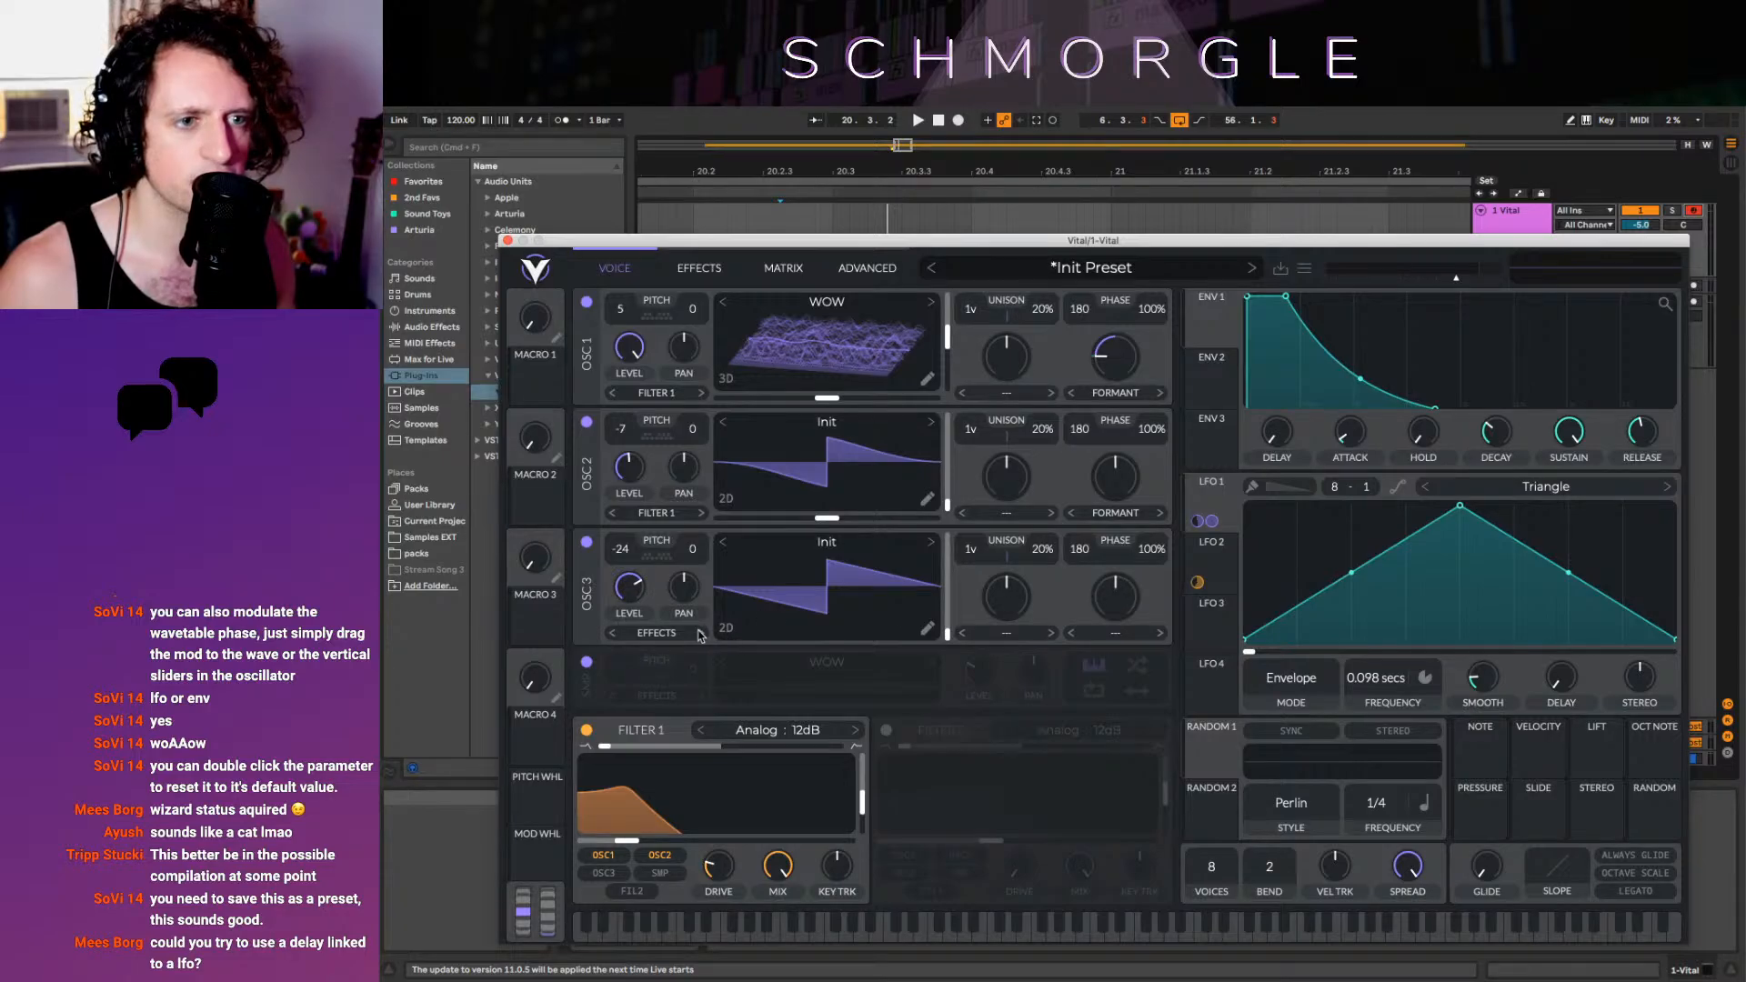
pyautogui.click(637, 634)
pyautogui.click(658, 661)
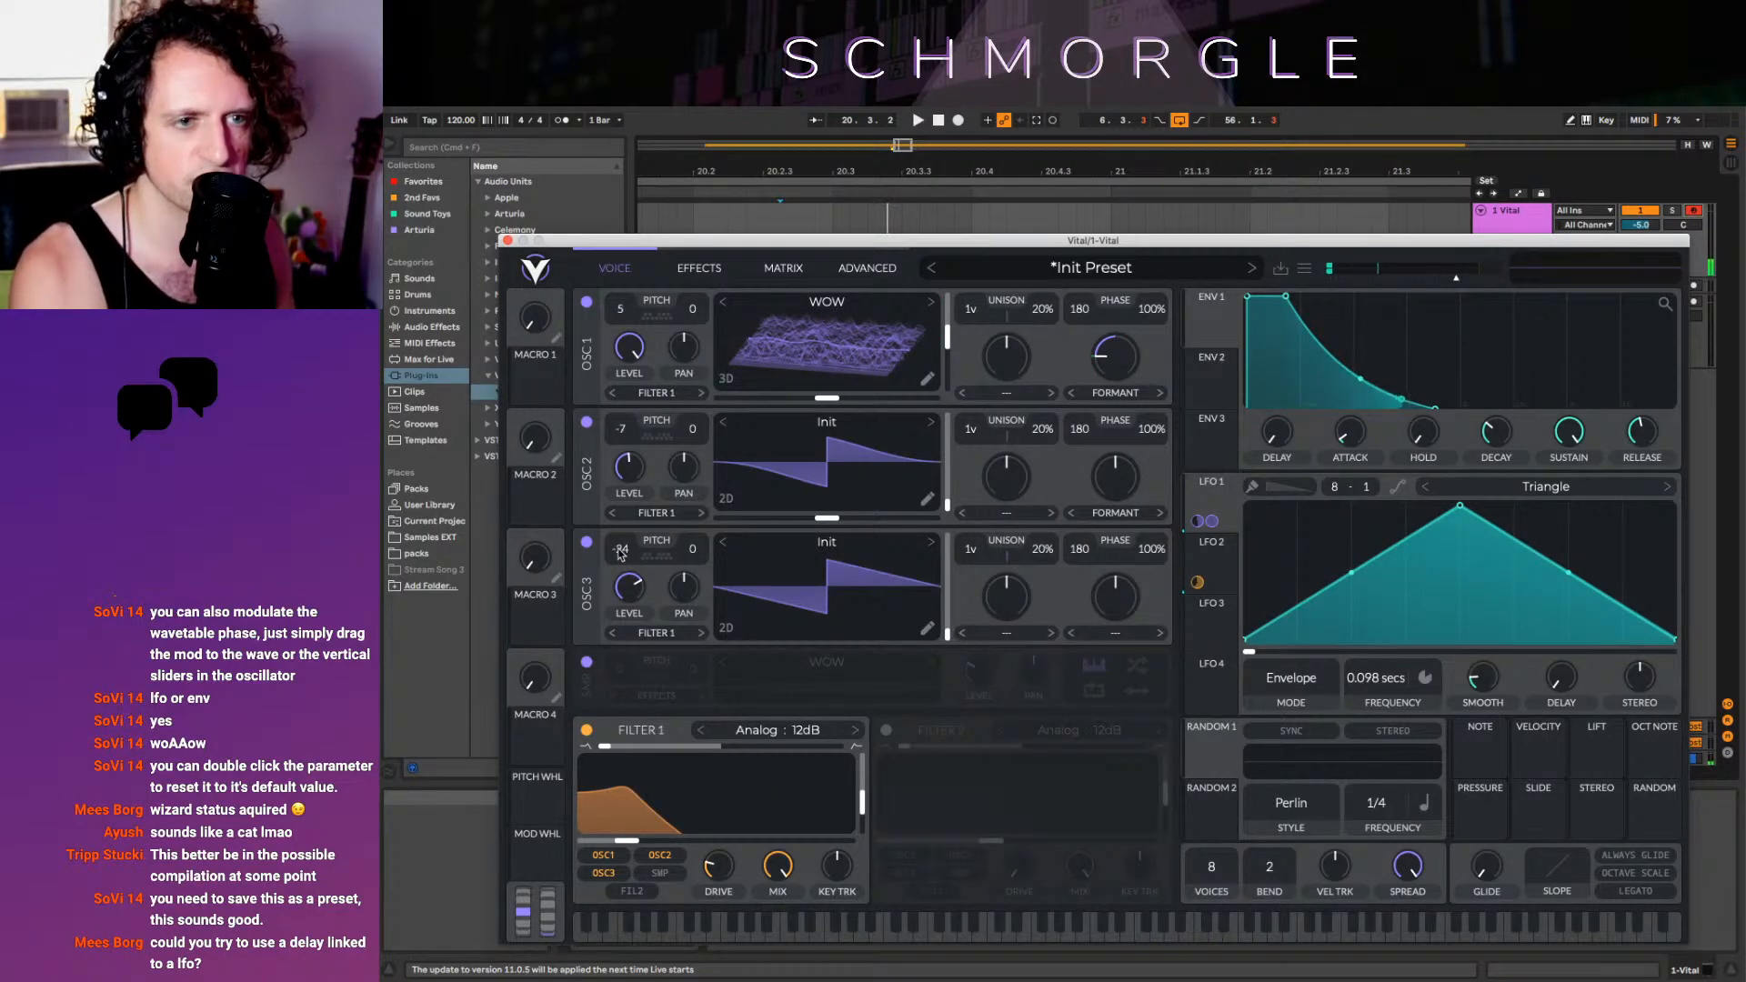
# Reset the transpose of oscillators 1 and 2 to 0 and set oscillator 3's transpose to -12
pyautogui.rightClick(624, 436)
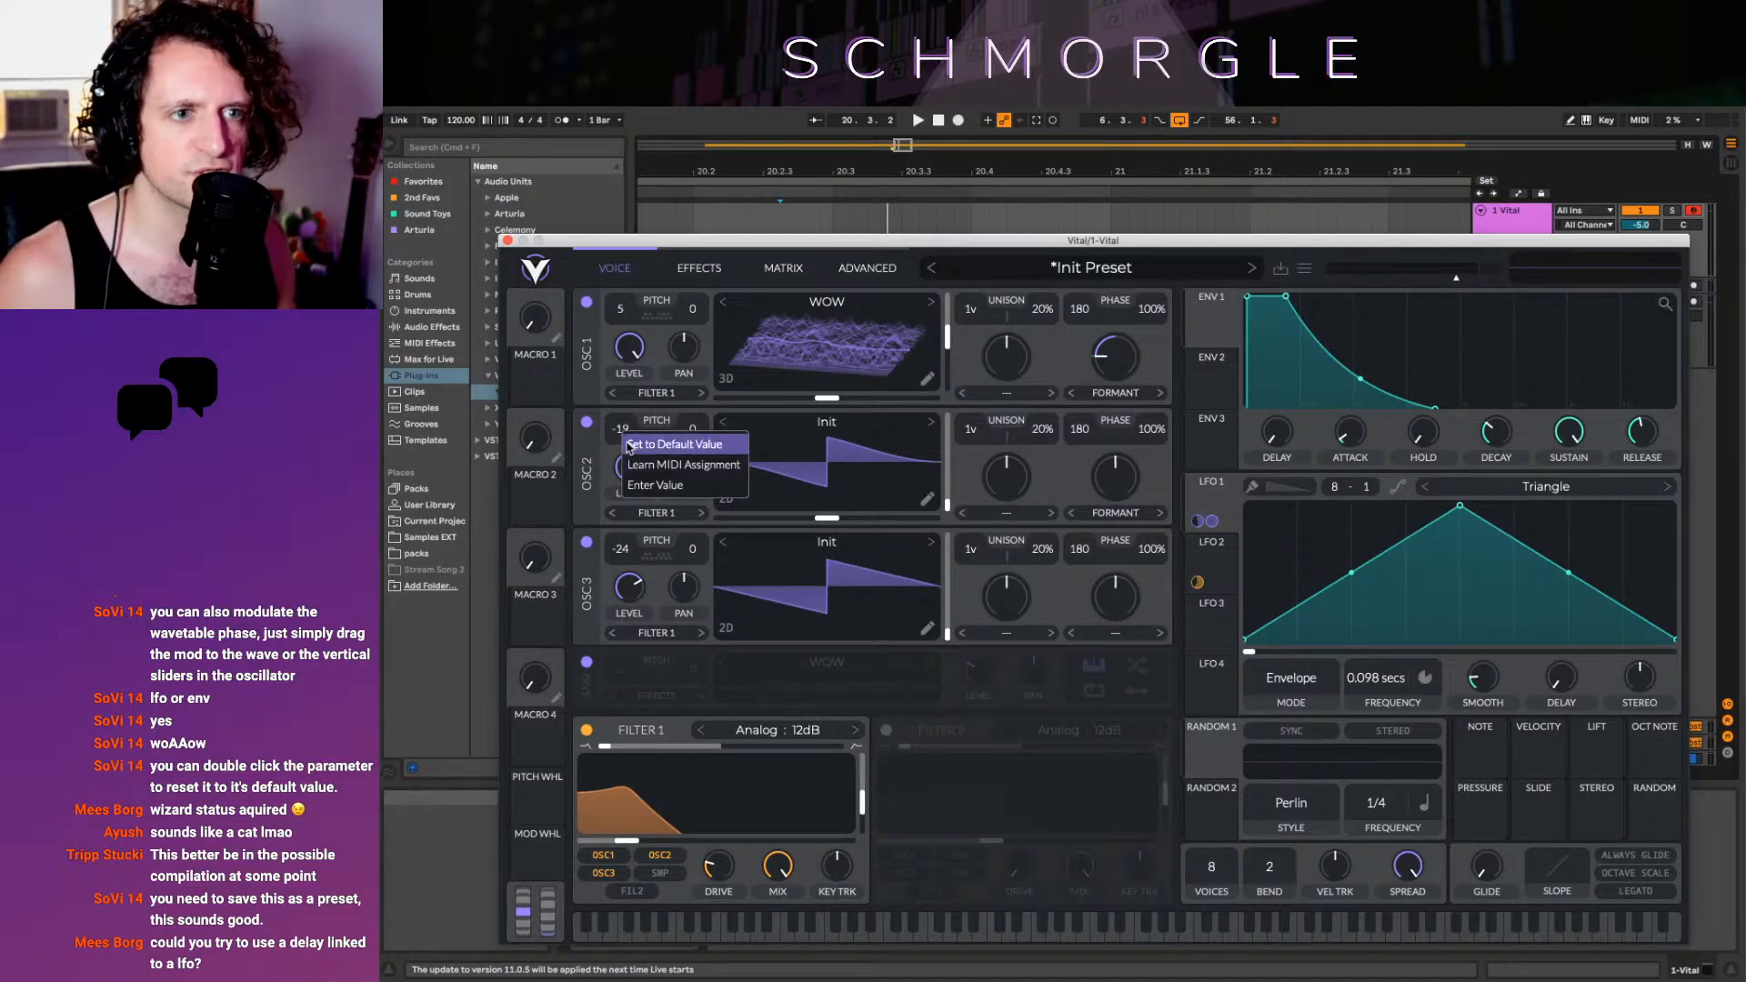
pyautogui.click(629, 444)
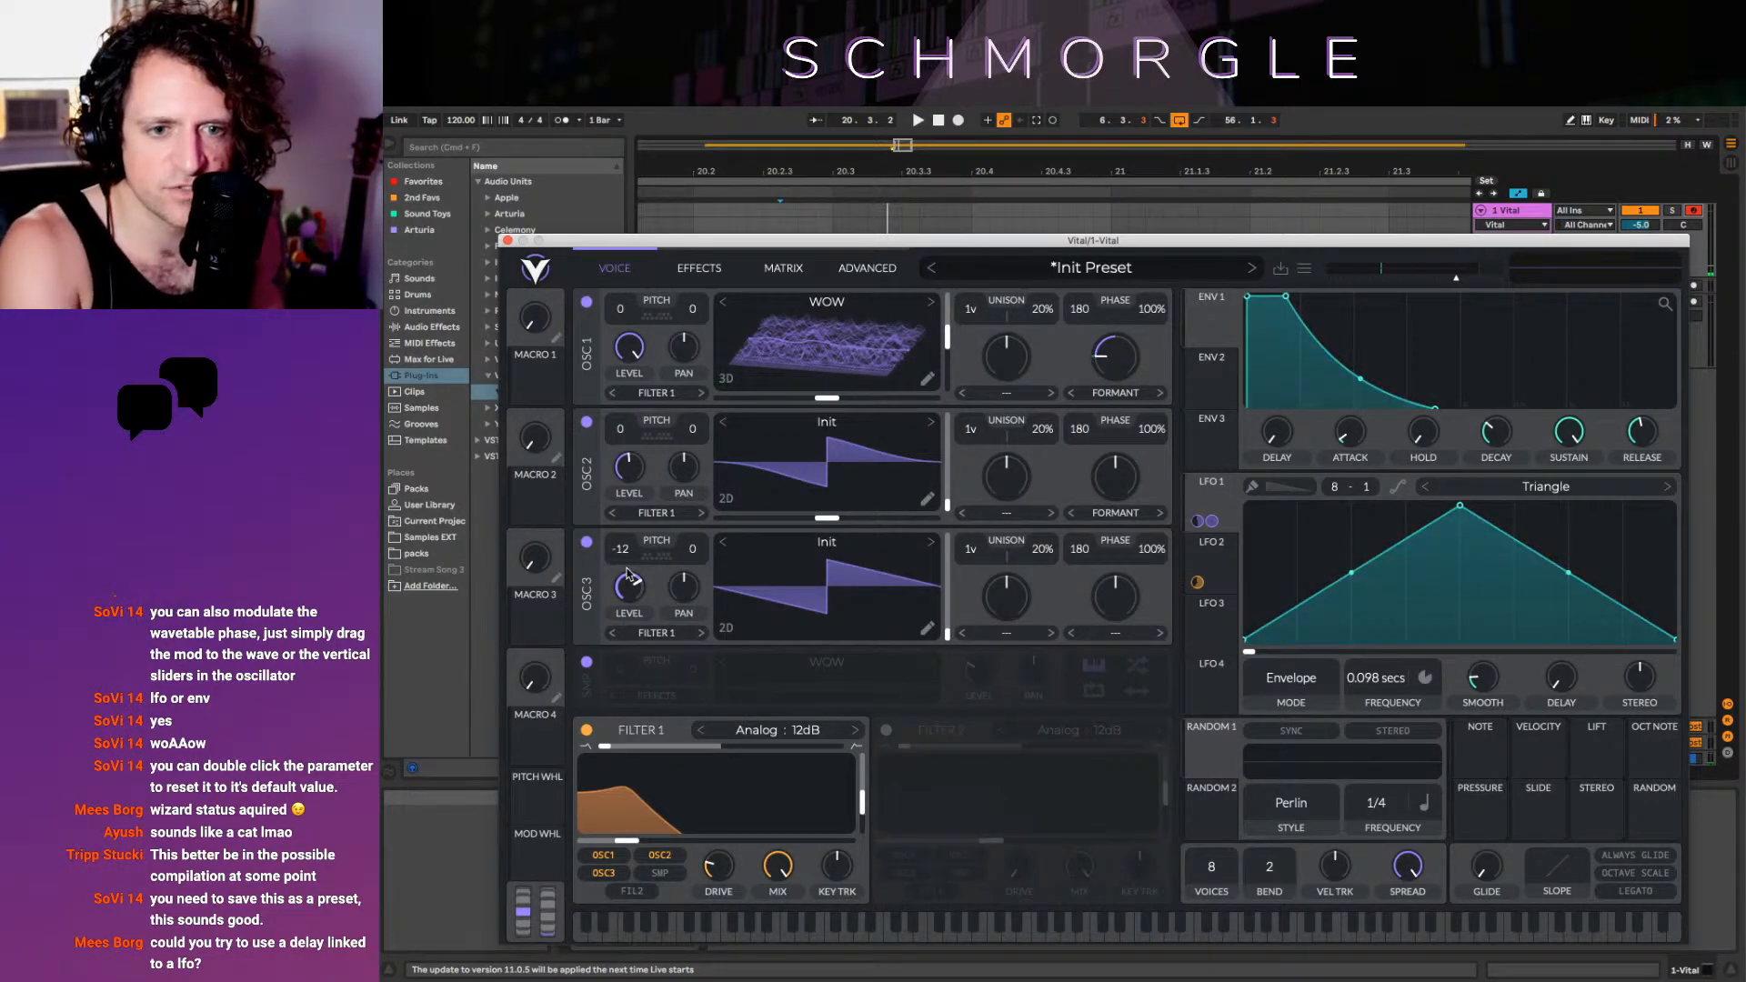
# Set LFO 2's delay to 0.500 secs
pyautogui.click(1228, 589)
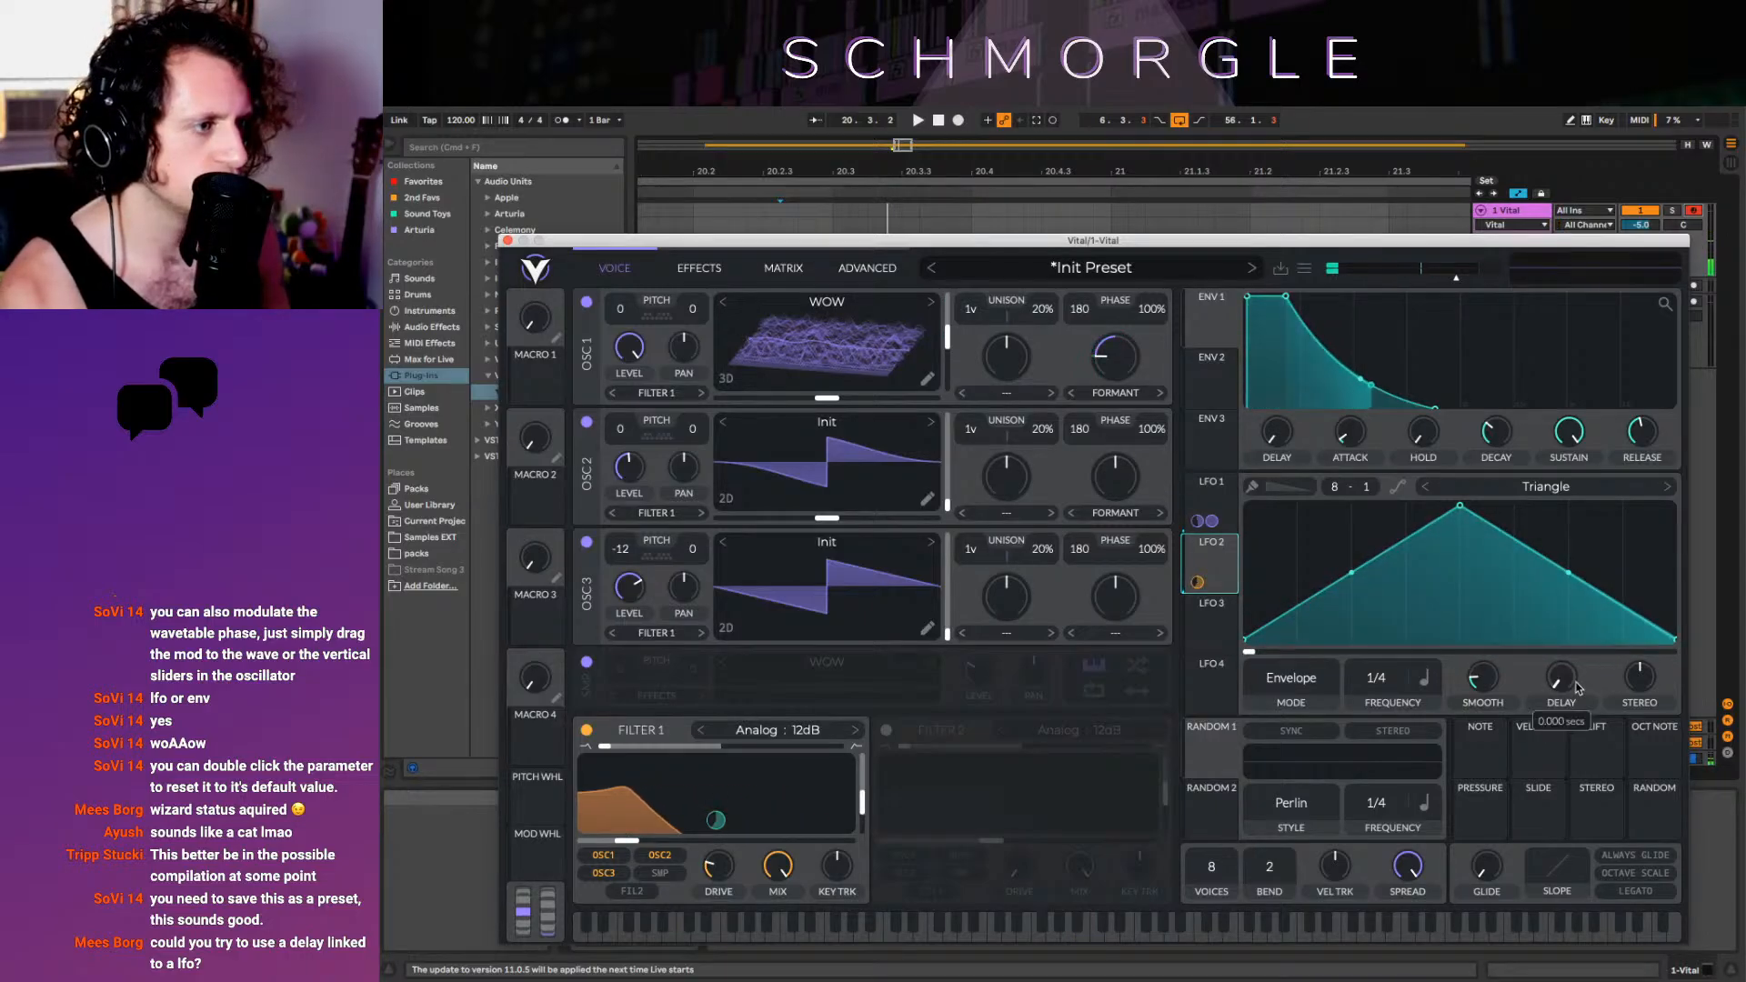
pyautogui.moveTo(1578, 688); pyautogui.dragTo(1533, 727)
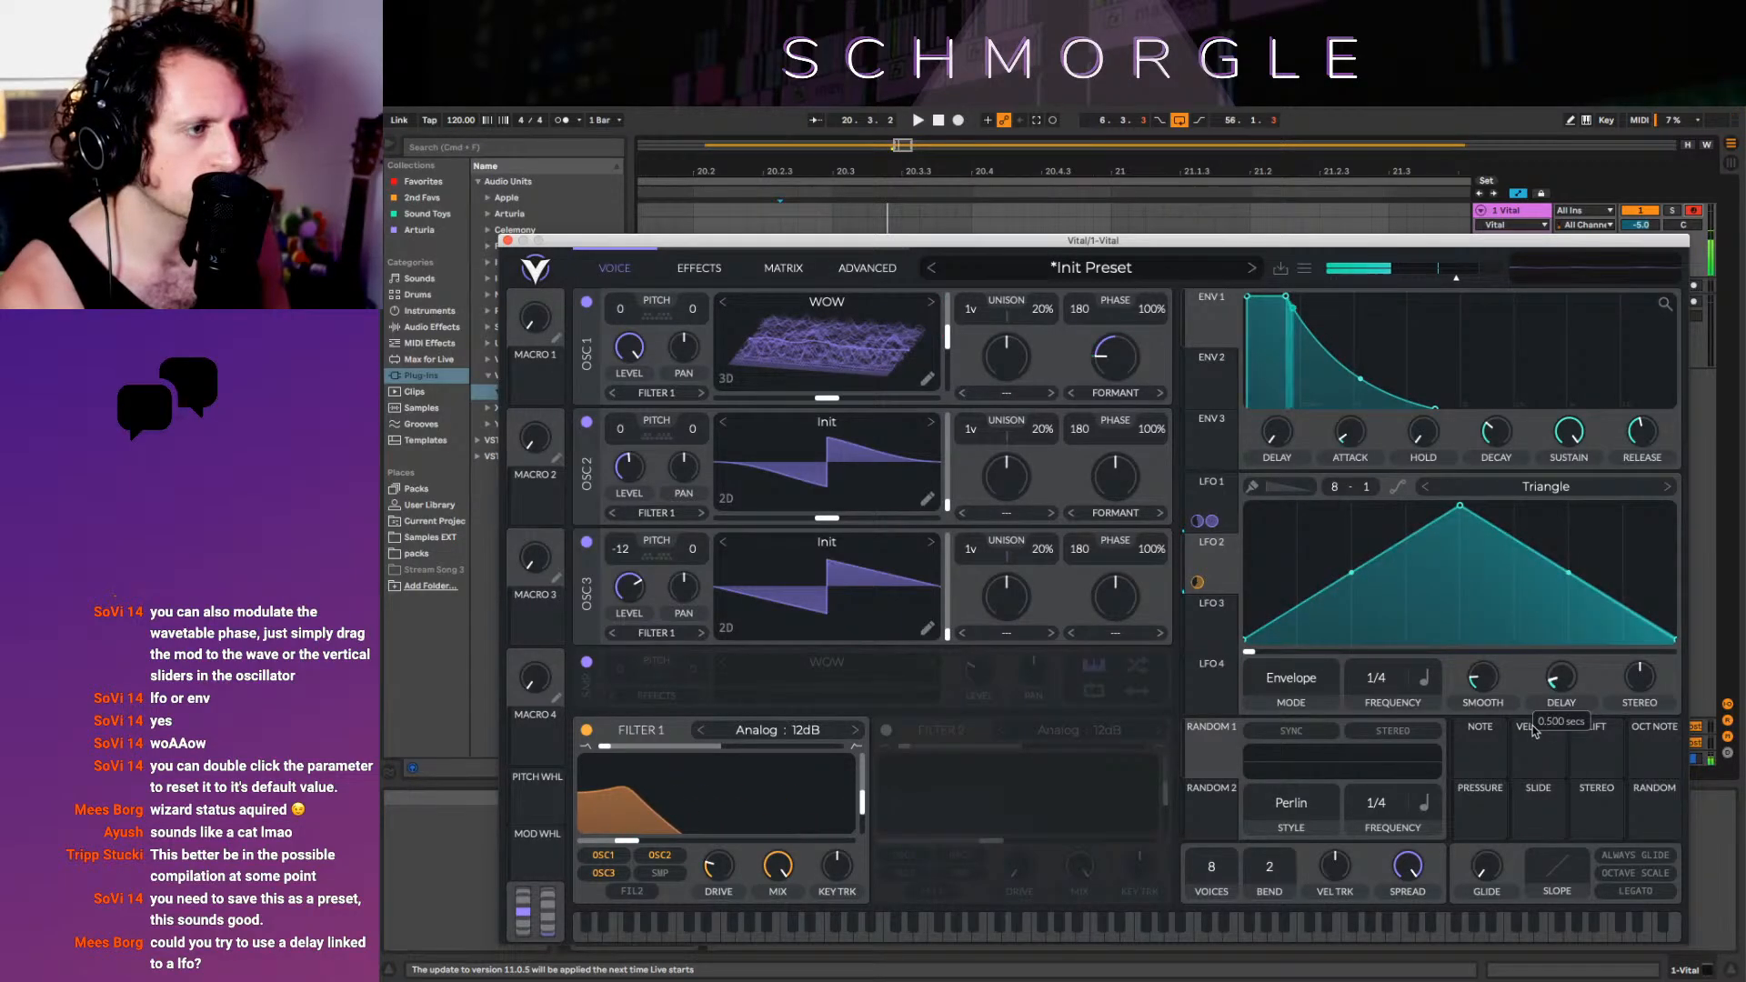
pyautogui.click(1228, 512)
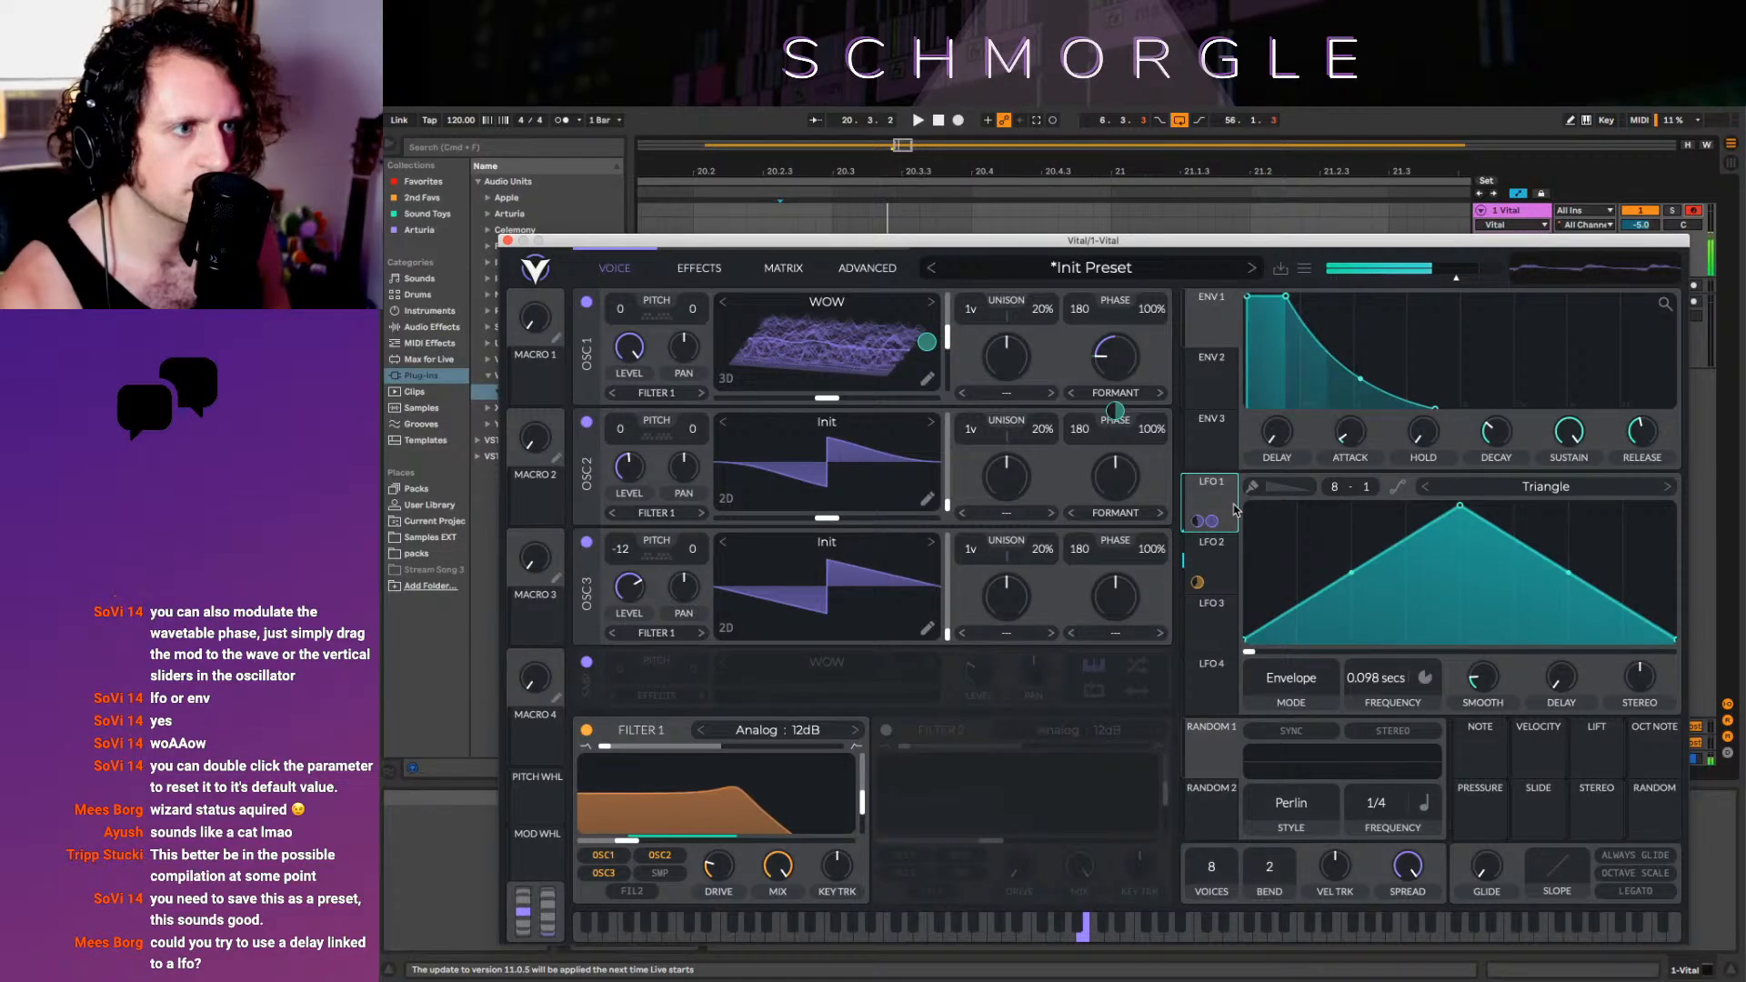
pyautogui.click(1213, 546)
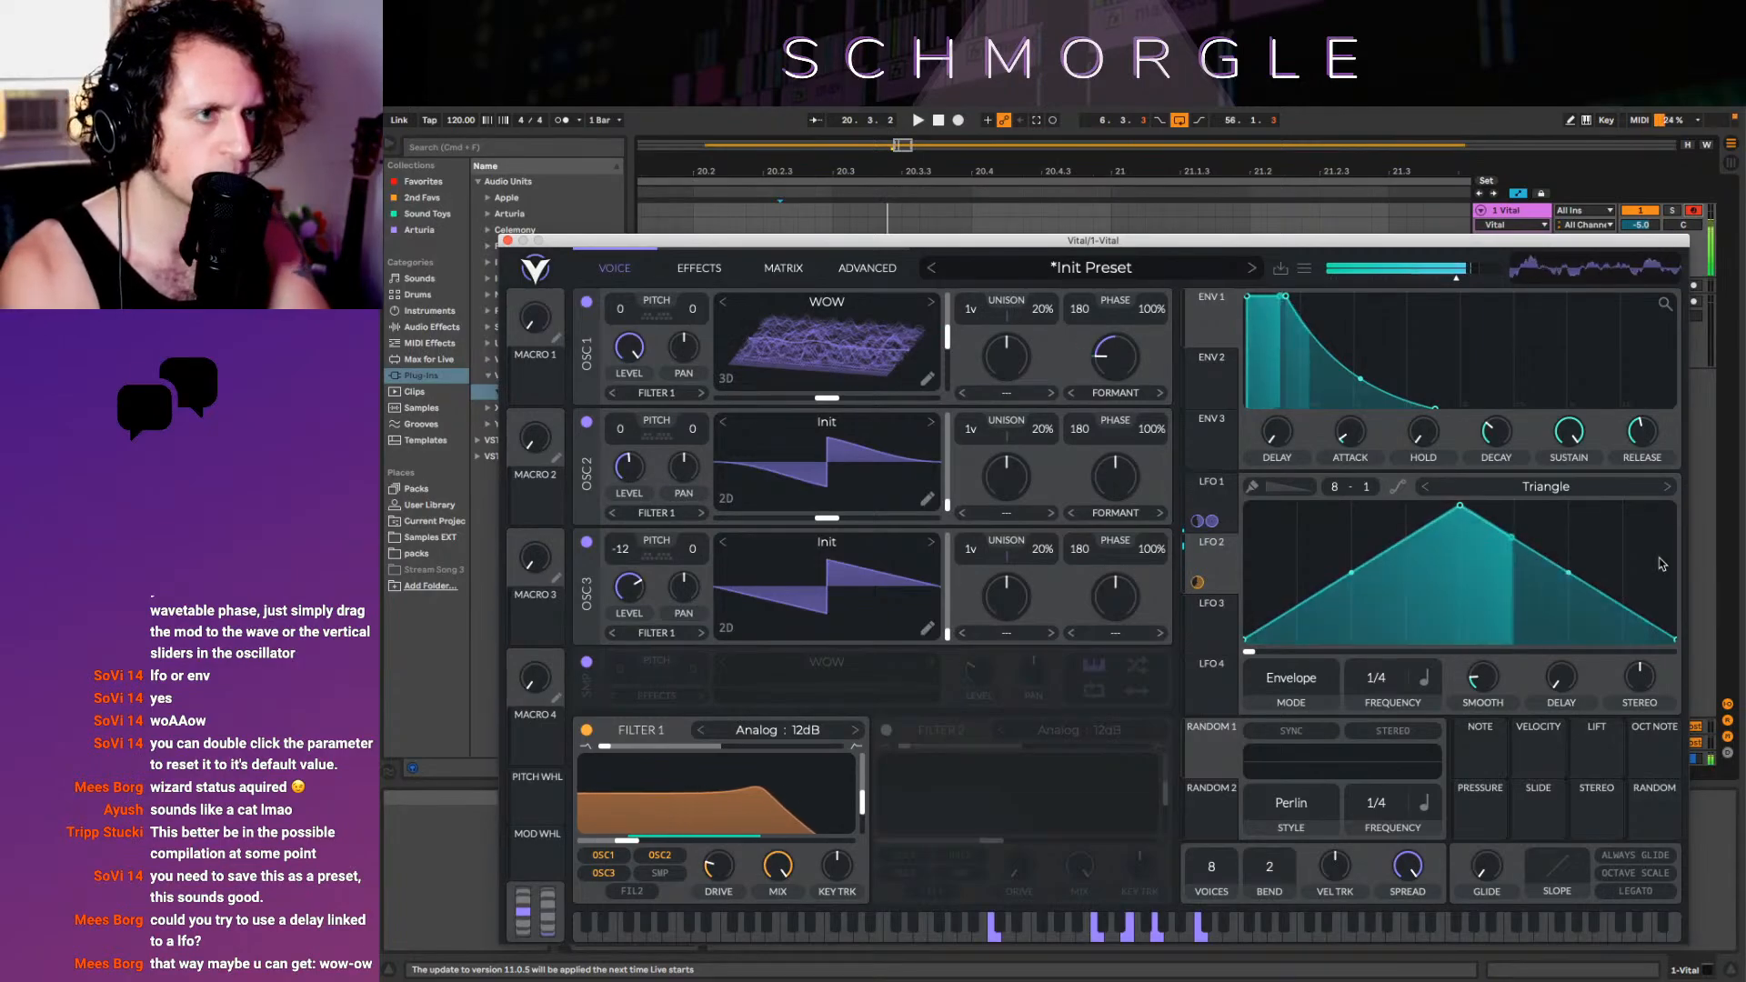
# Save the current patch as a preset named WOW
pyautogui.click(1305, 268)
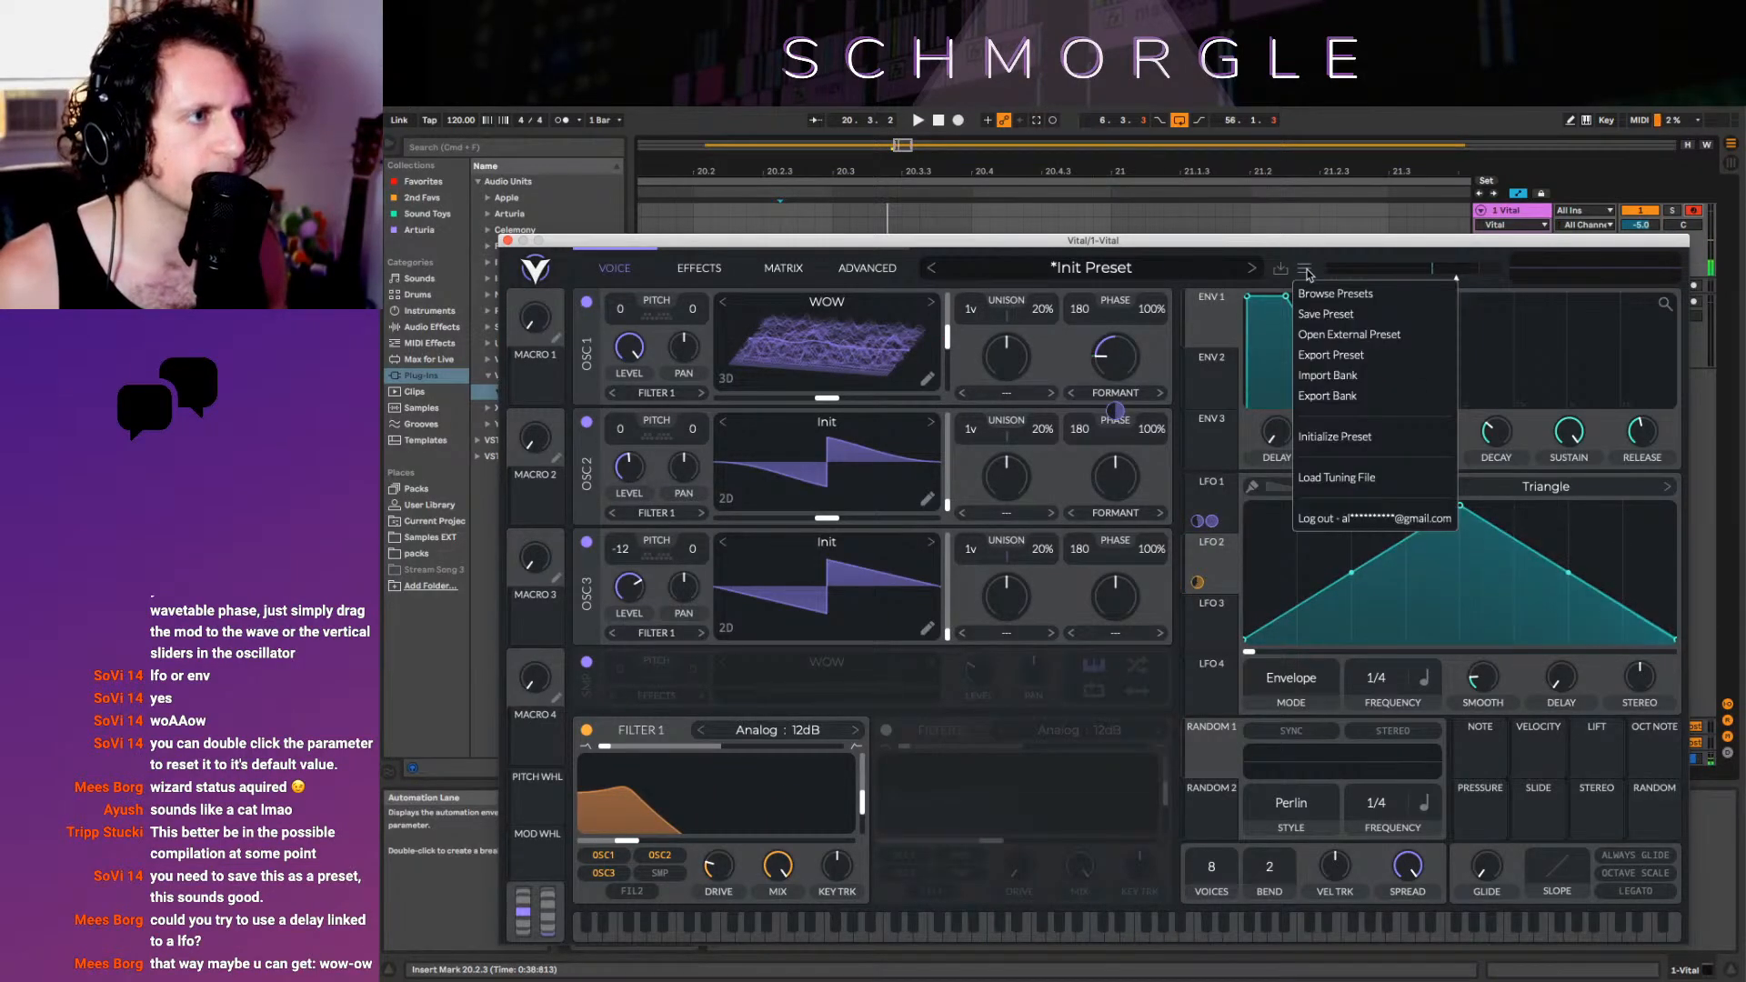
pyautogui.click(1338, 309)
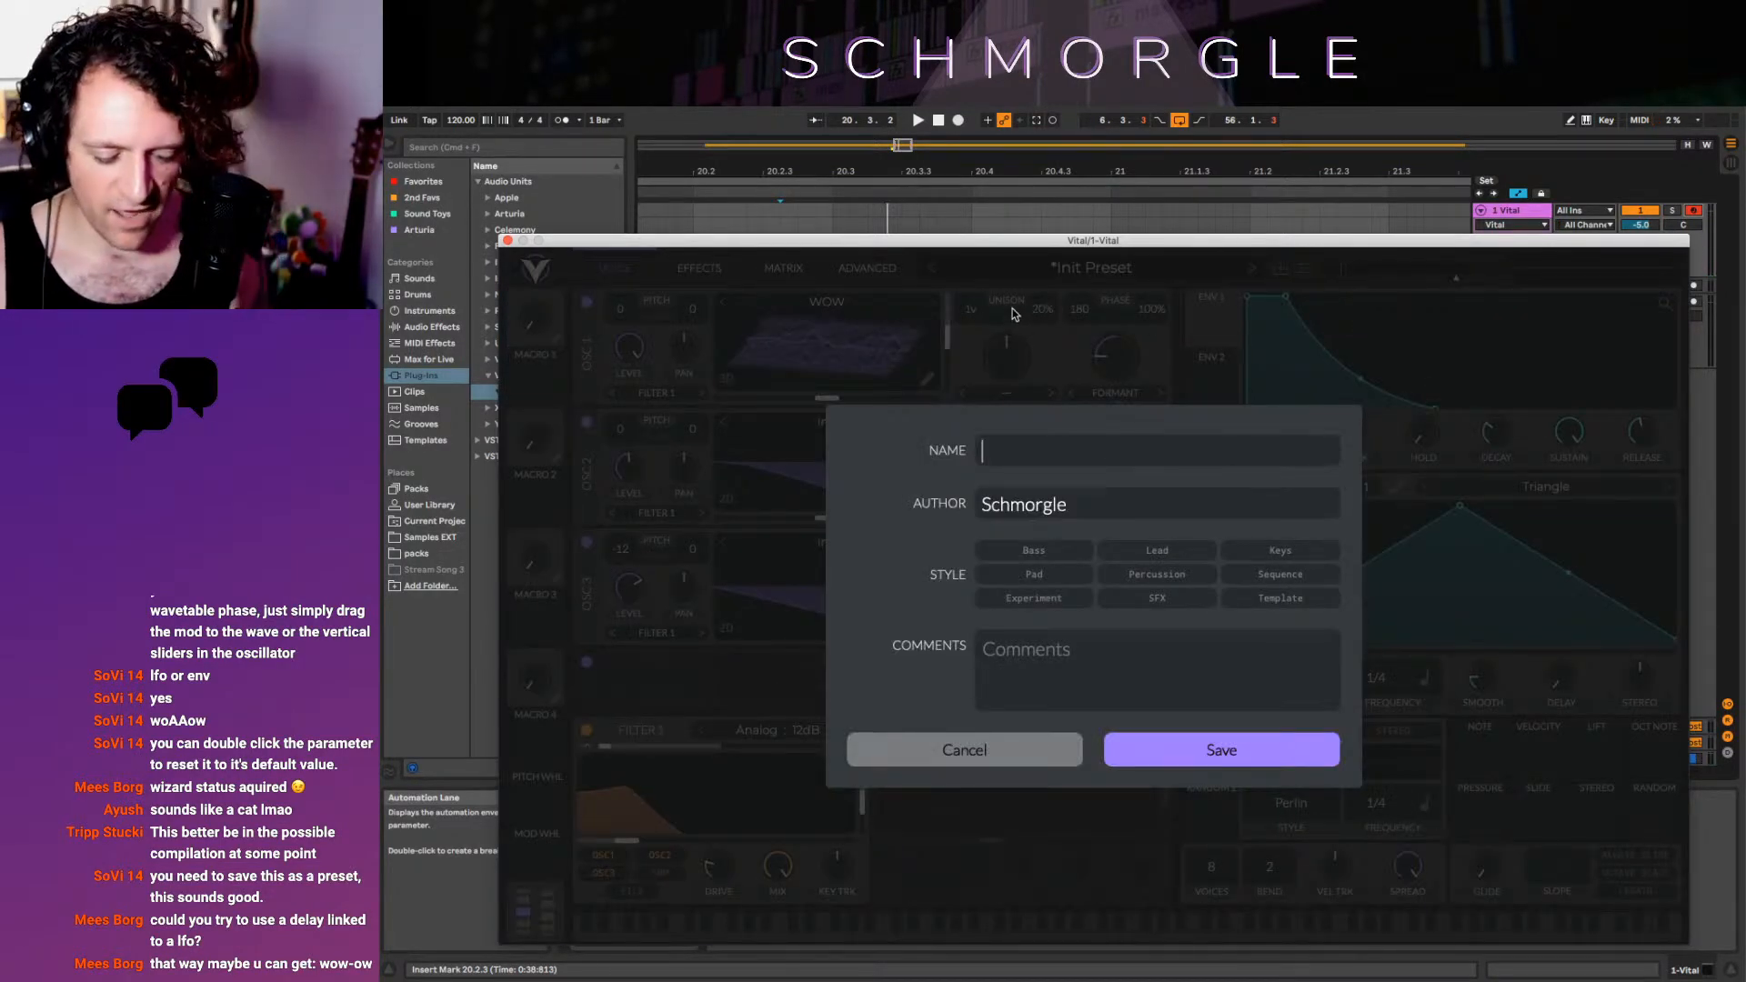
pyautogui.press('Return')
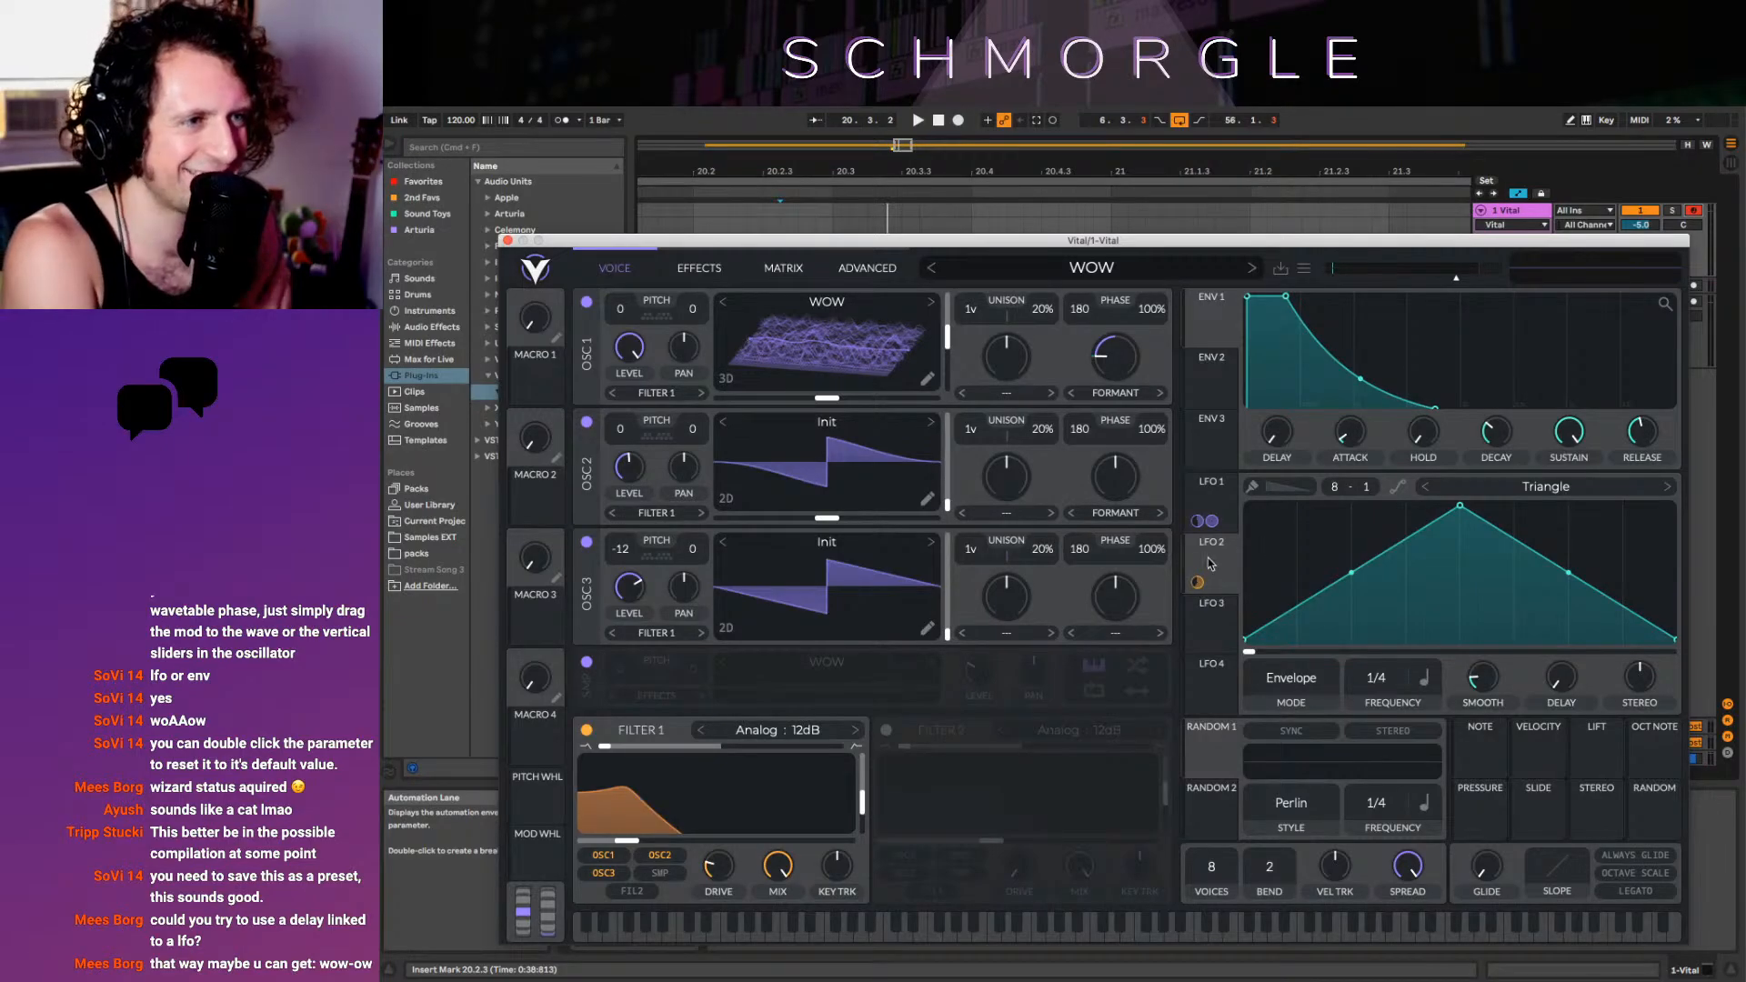
# Assign LFO 3 to Filter 1's cutoff and raise the LFO's delay to about 1.35 seconds
pyautogui.click(1216, 496)
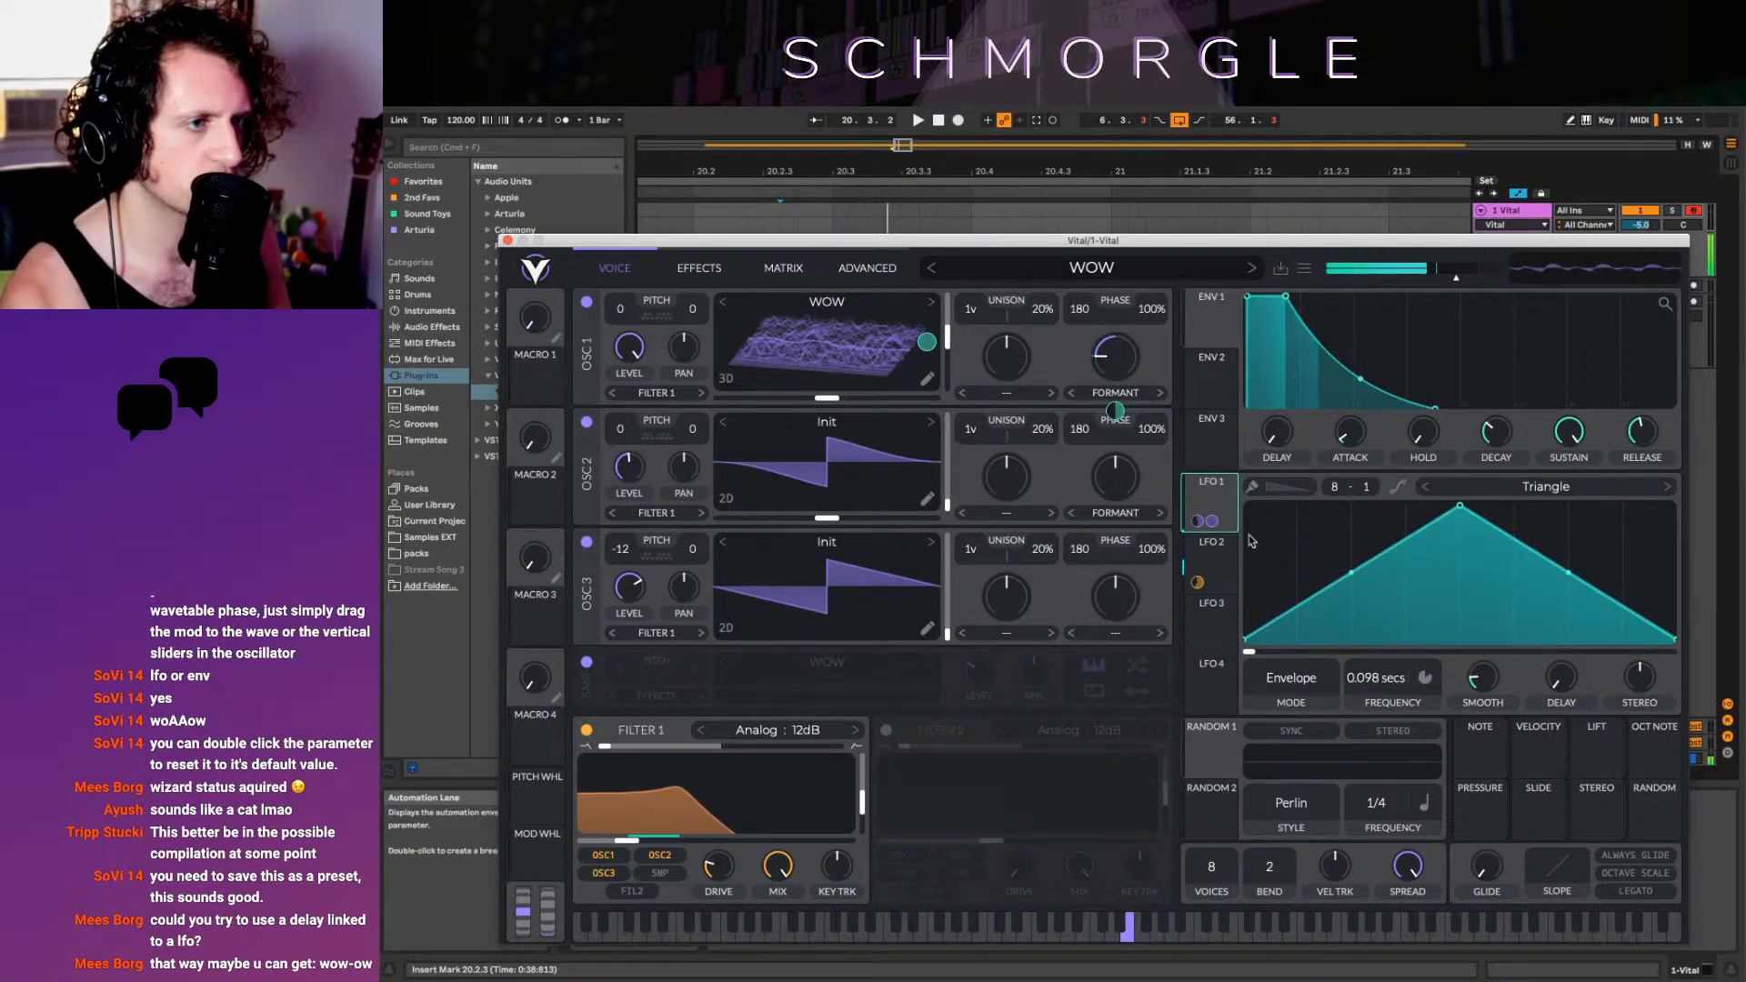
pyautogui.click(1224, 580)
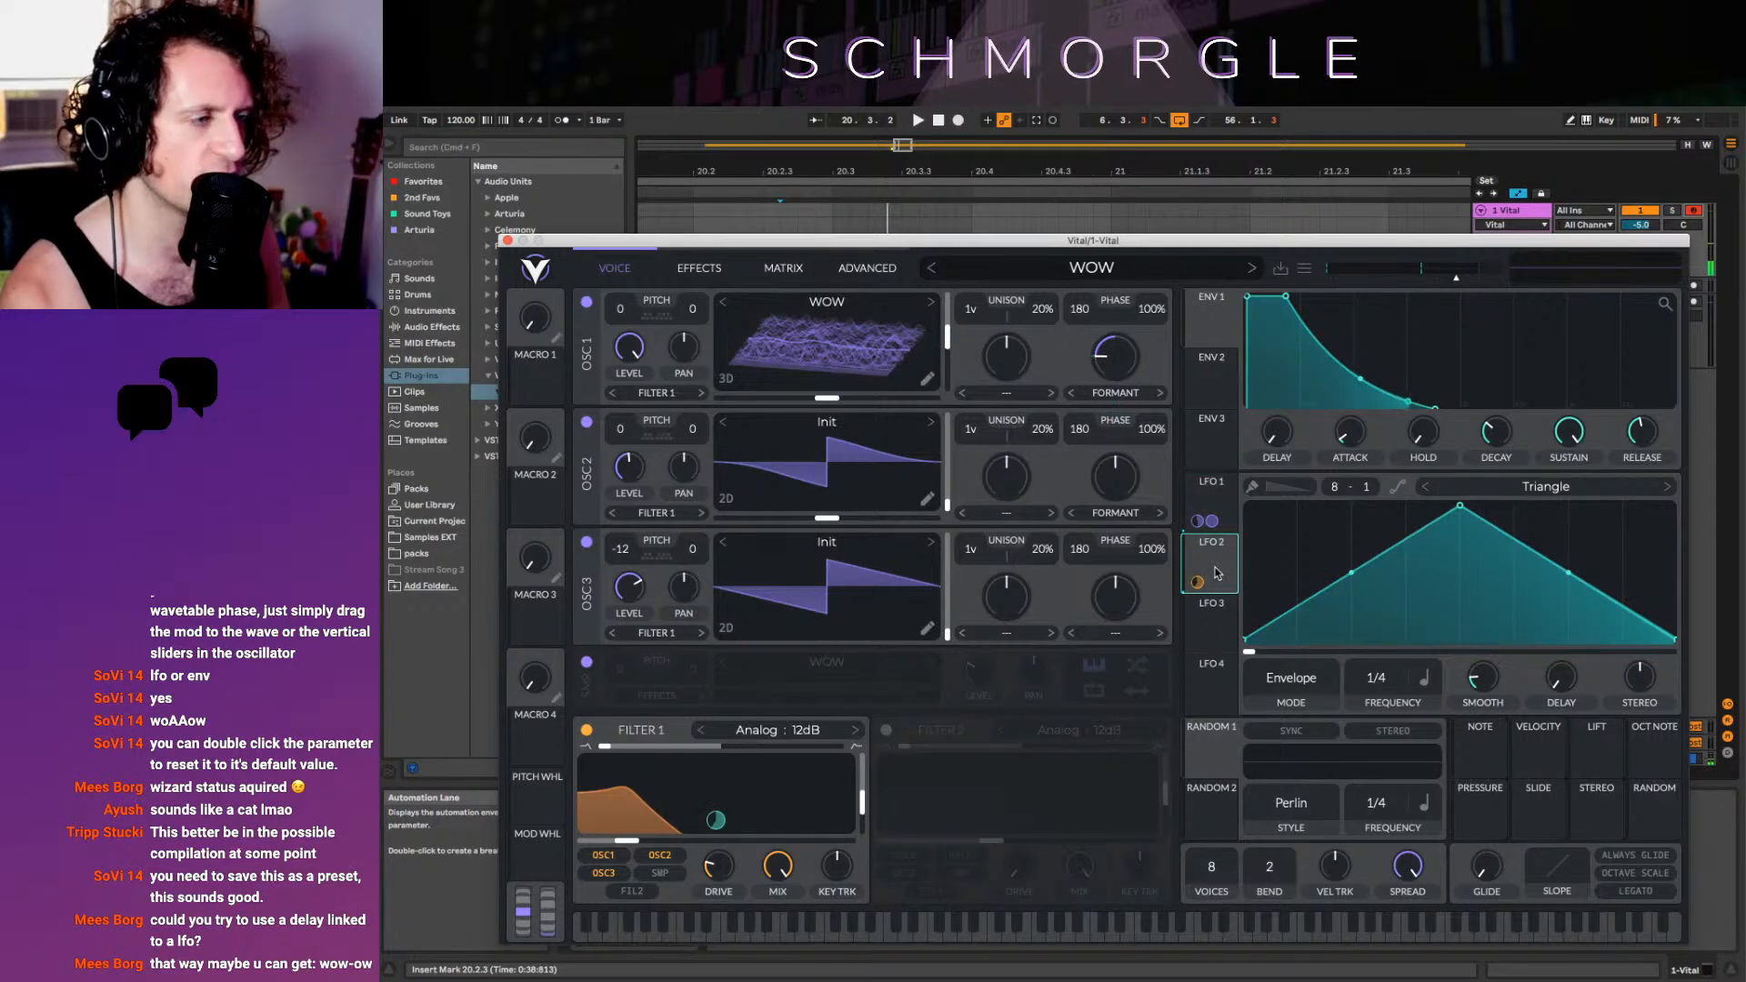
pyautogui.click(1221, 626)
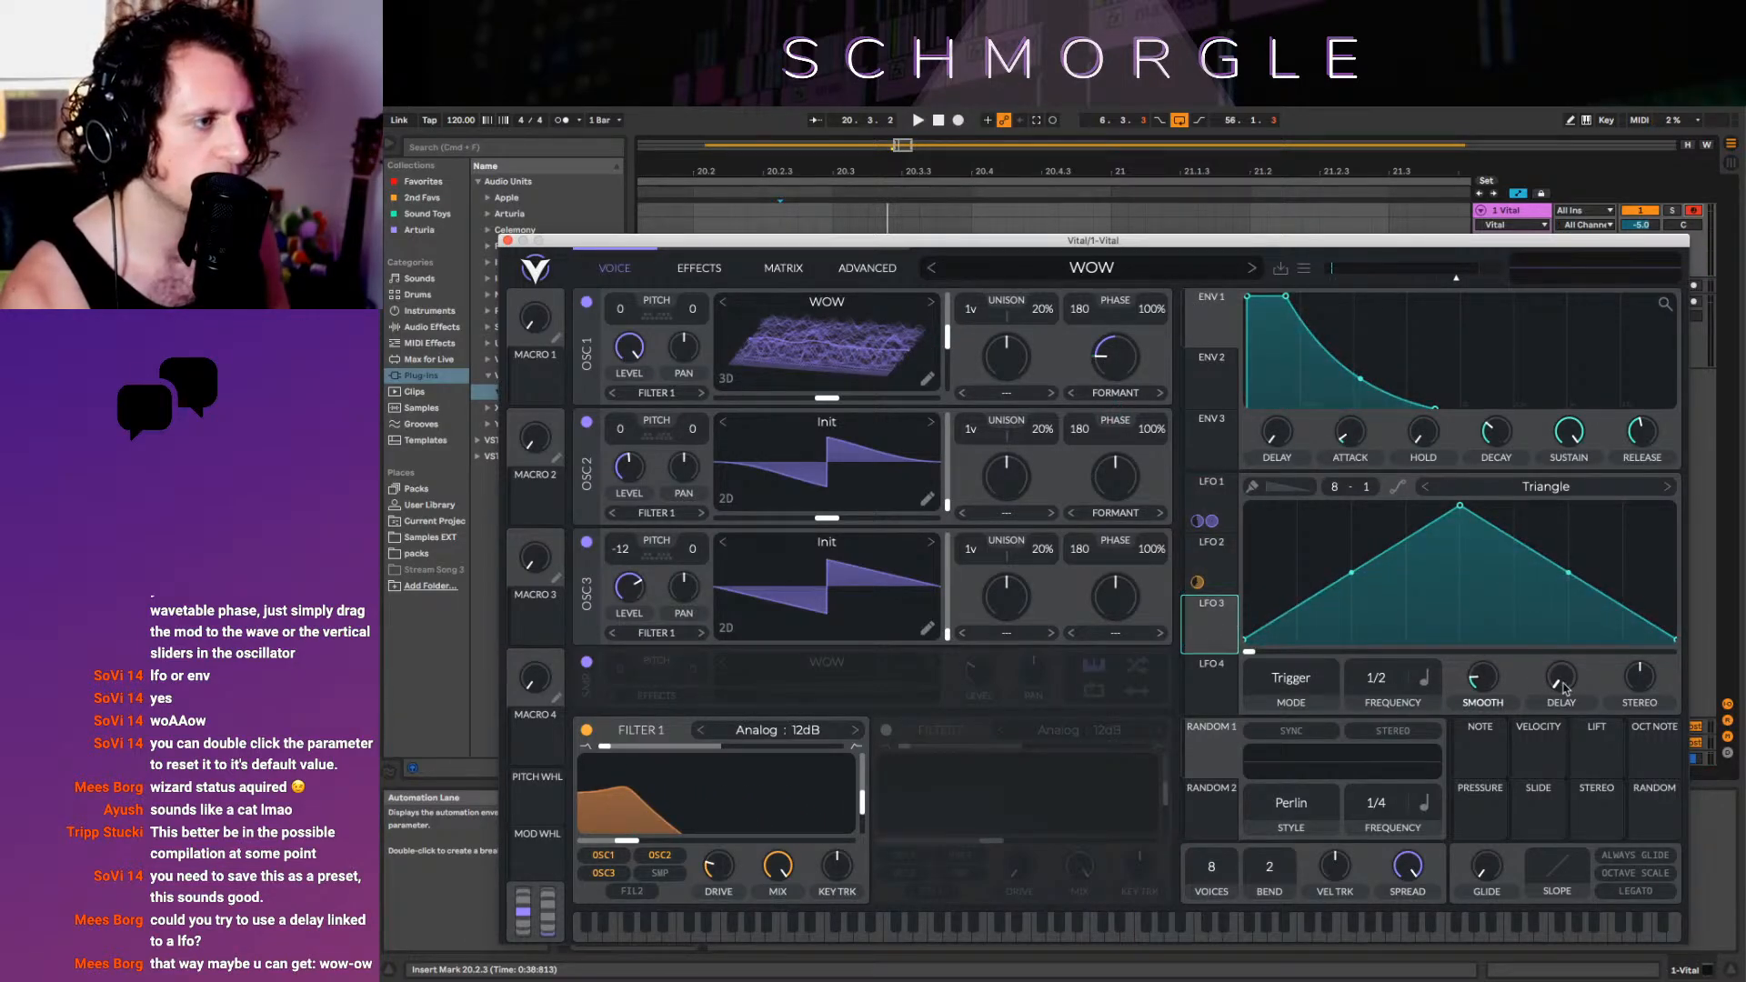
pyautogui.moveTo(1565, 689); pyautogui.dragTo(1565, 653)
pyautogui.moveTo(1219, 616); pyautogui.dragTo(762, 800)
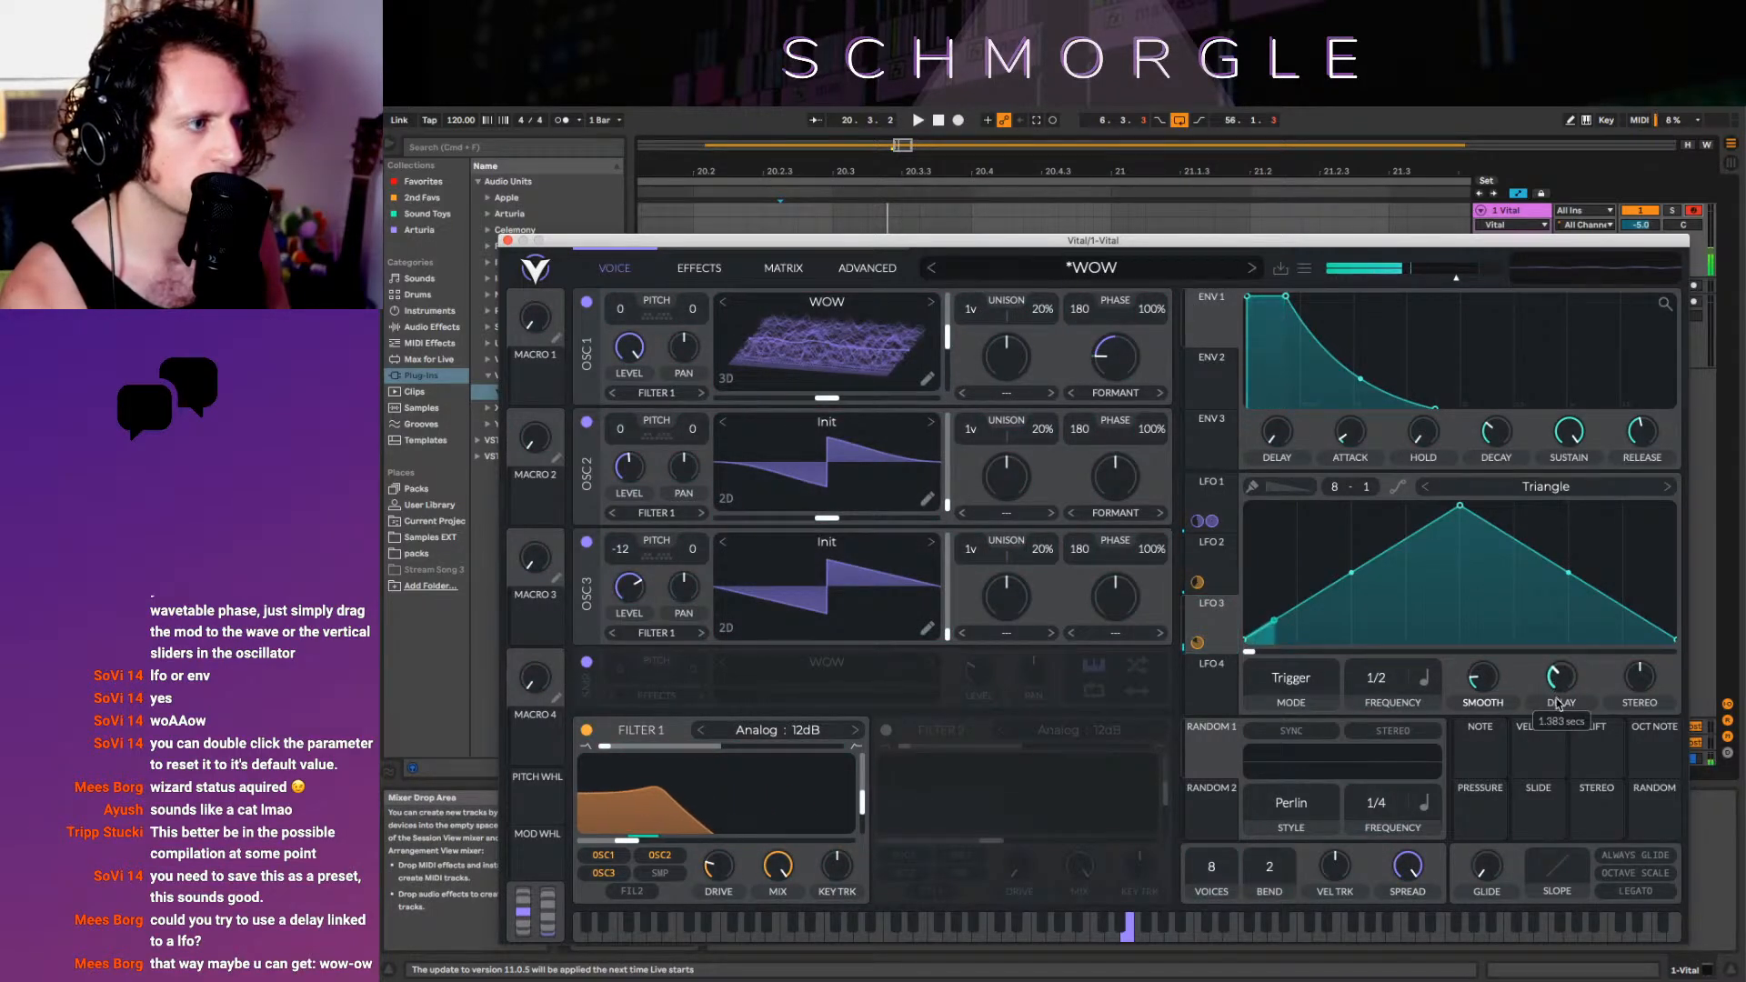
pyautogui.moveTo(1558, 704); pyautogui.dragTo(1558, 706)
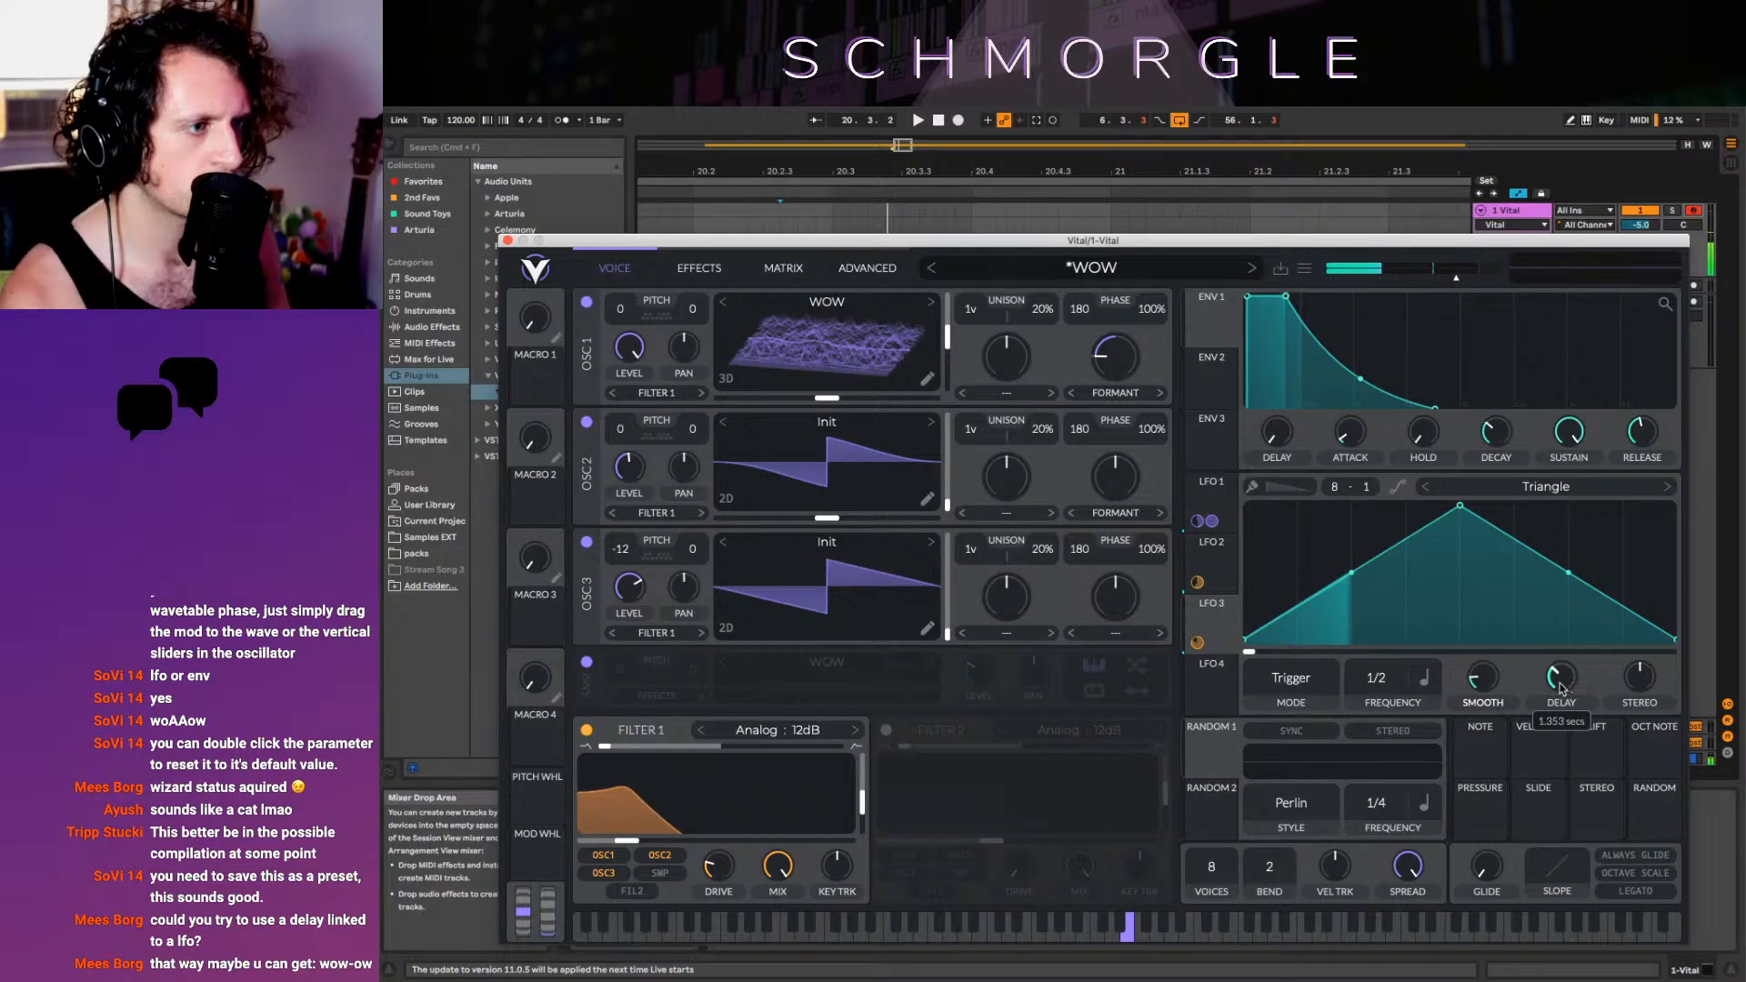
# Set LFO 3's frequency to 1/4 and shorten its delay
pyautogui.moveTo(1386, 684); pyautogui.dragTo(1401, 664)
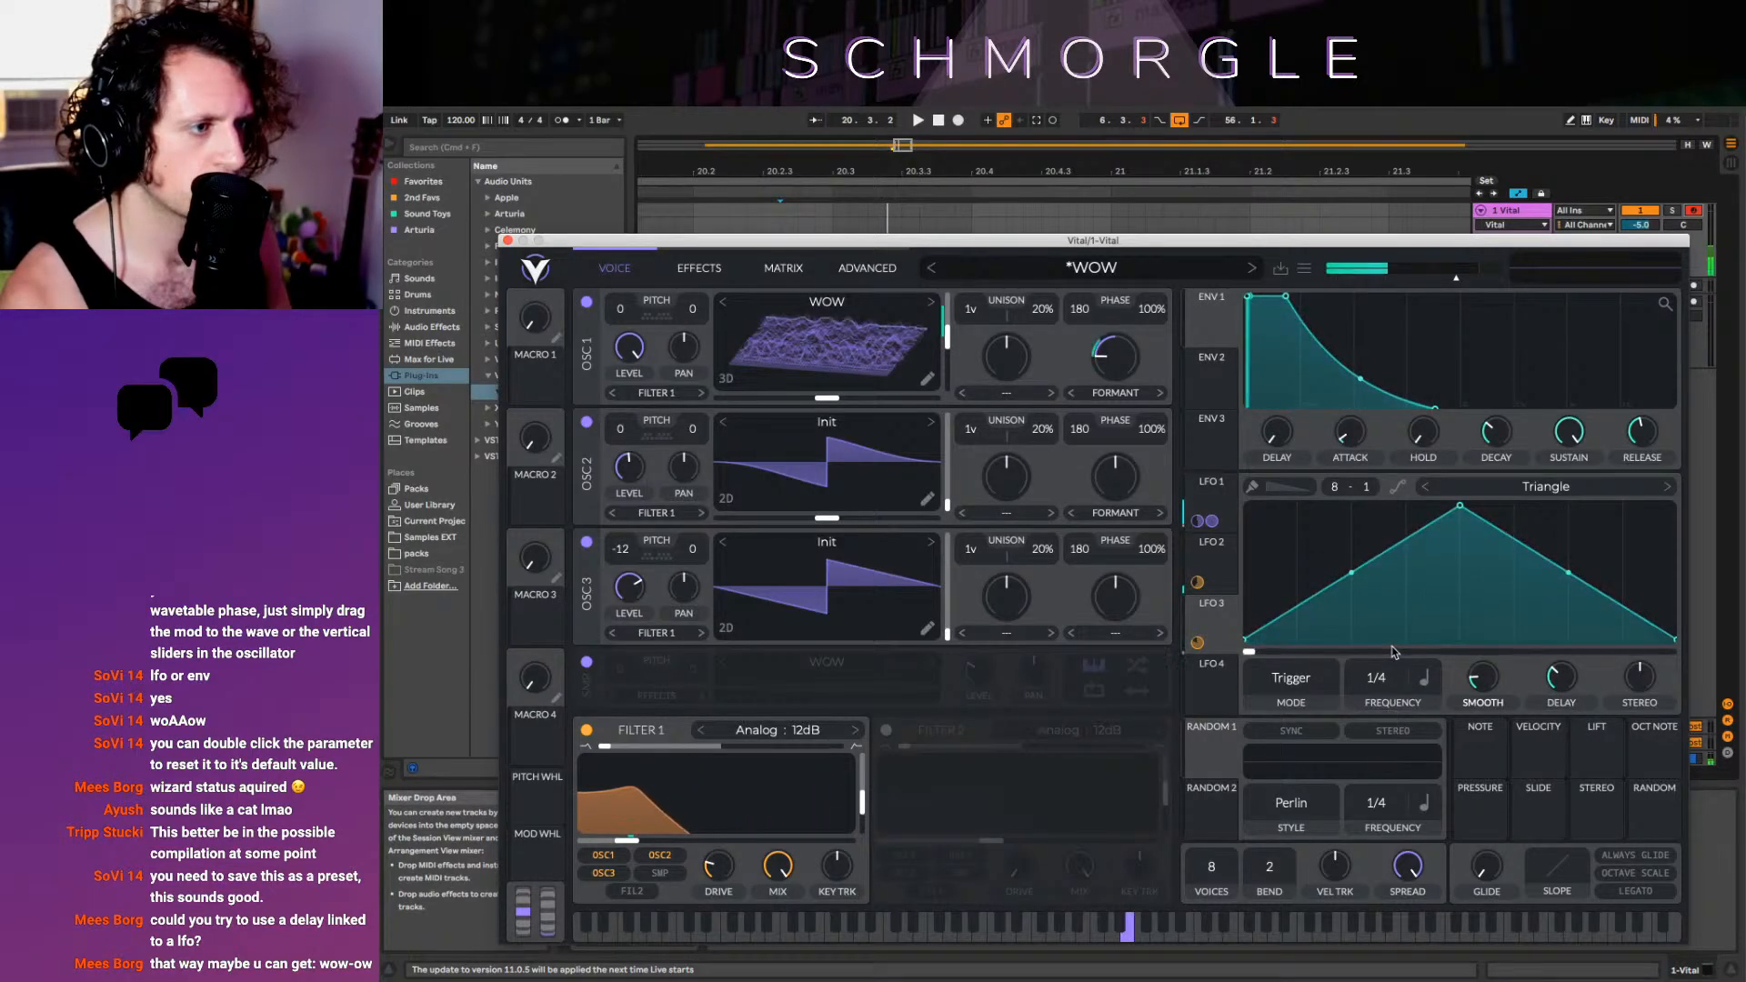
pyautogui.moveTo(1573, 683); pyautogui.dragTo(1564, 708)
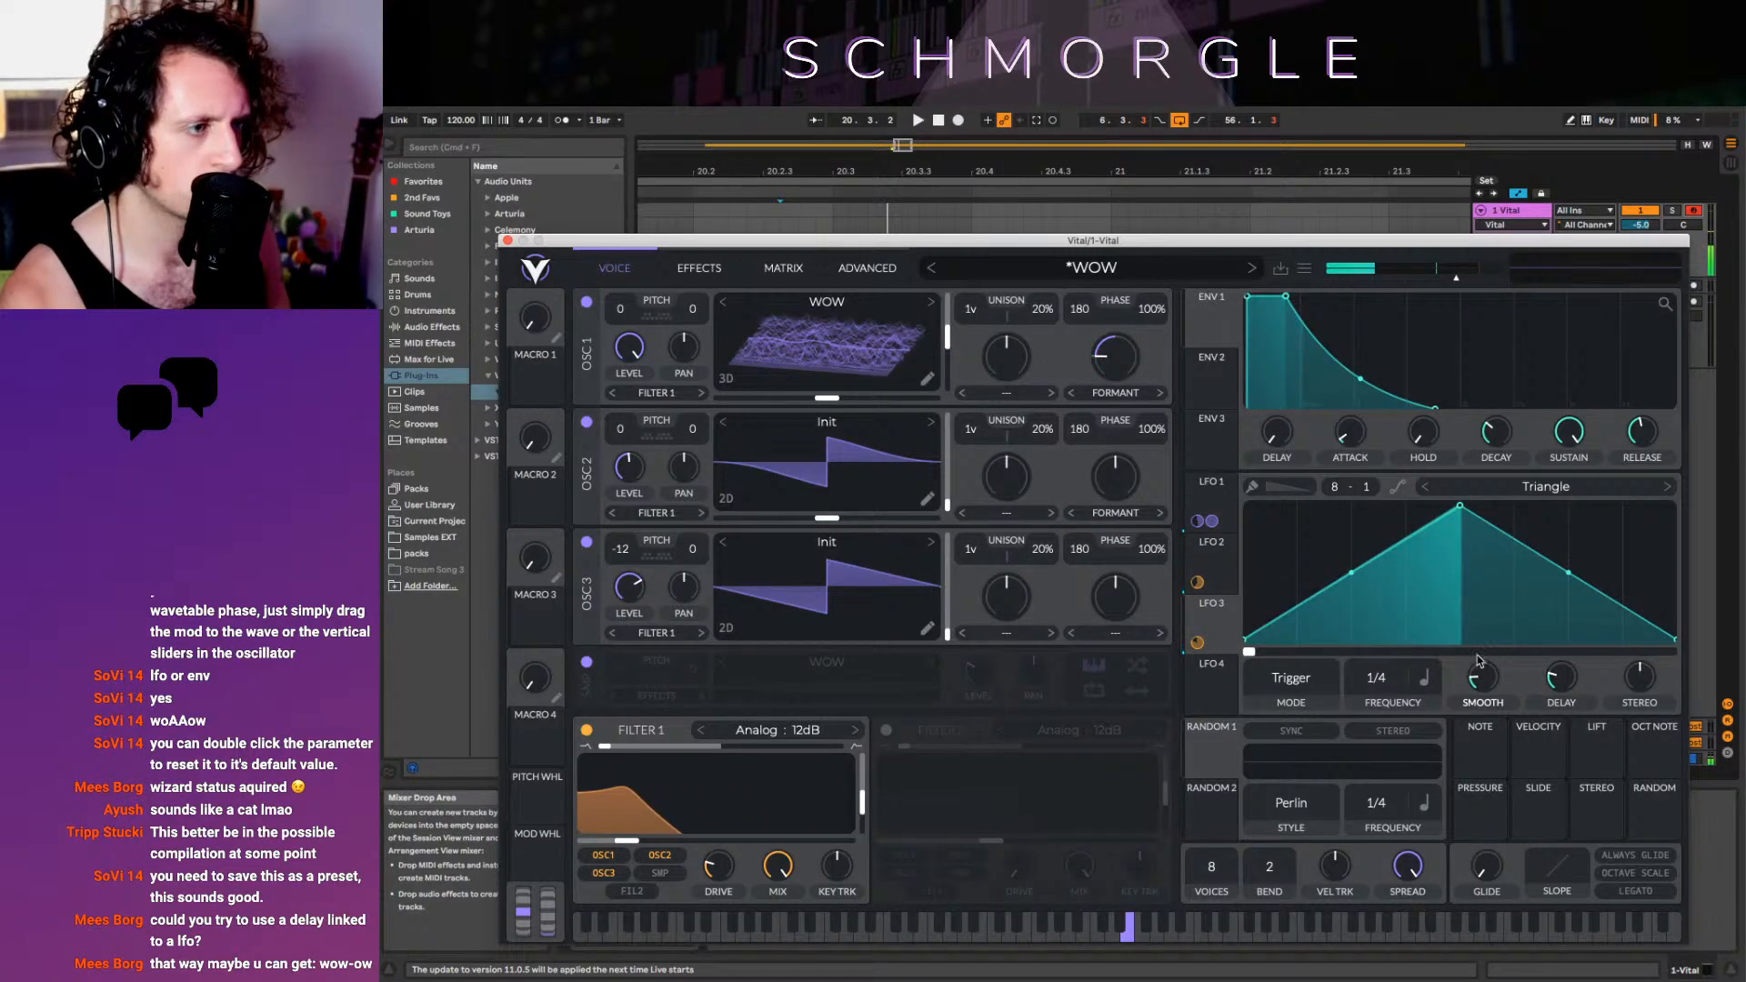
pyautogui.moveTo(1561, 682); pyautogui.dragTo(1567, 720)
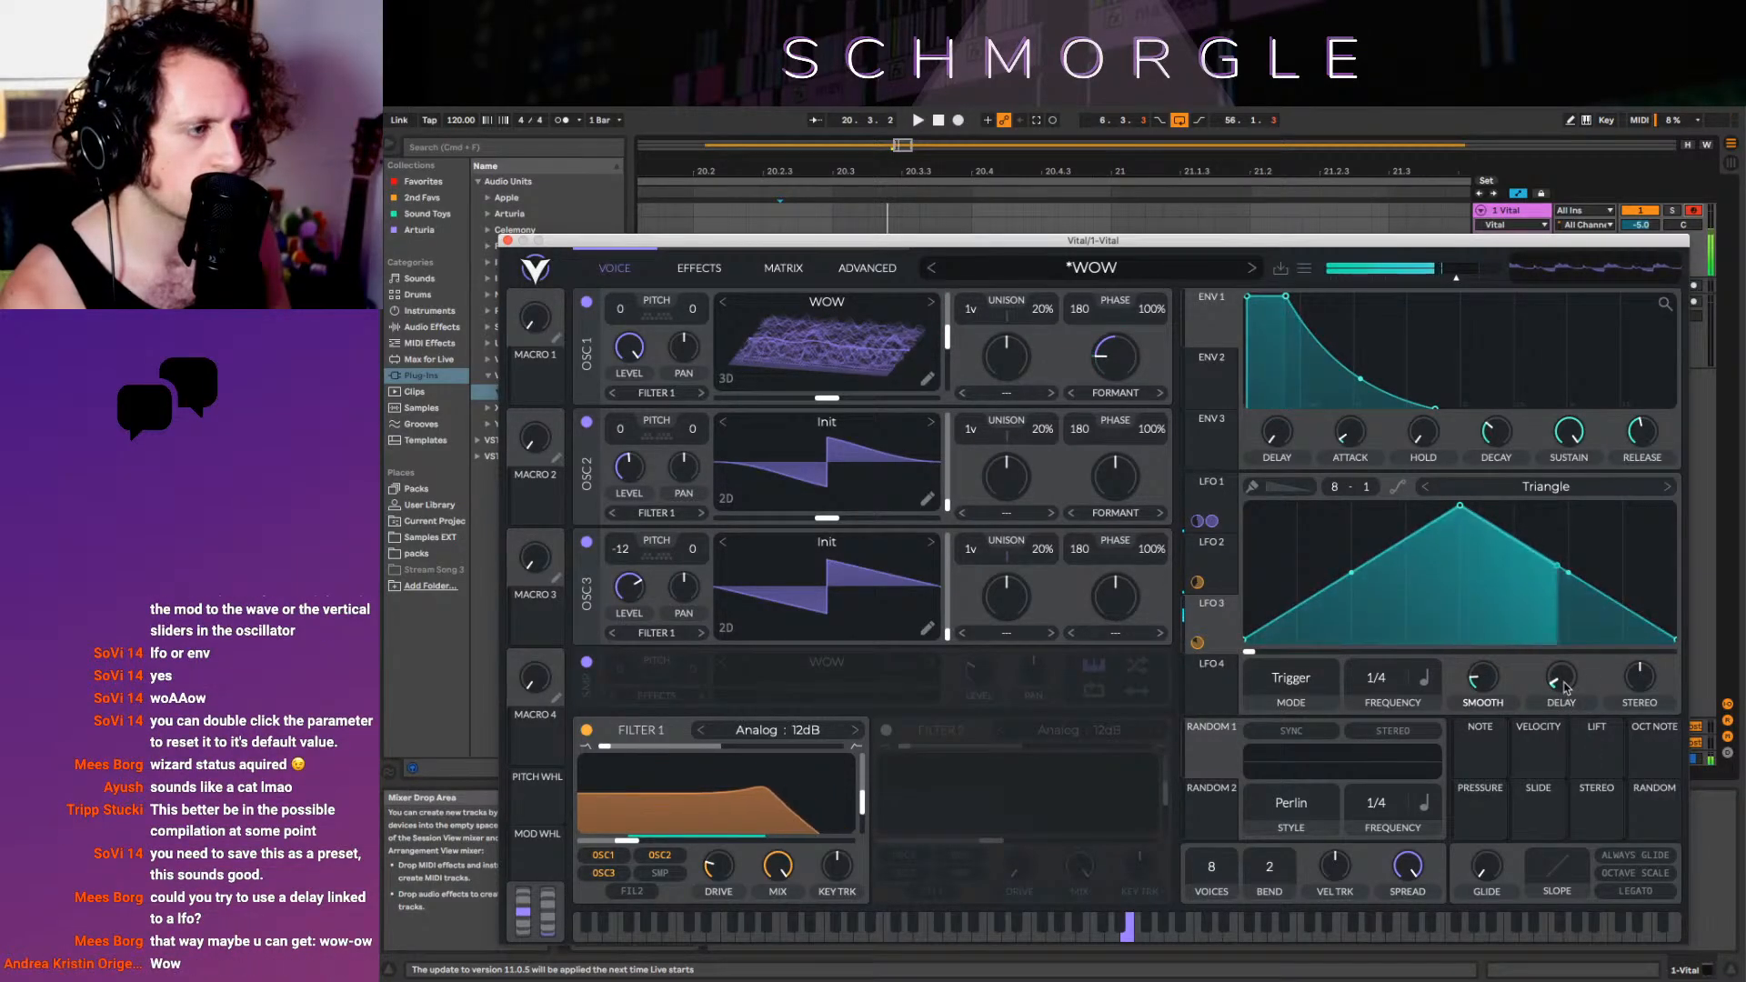
# Switch LFO 3 to Envelope mode and fine-tune its delay
pyautogui.click(1292, 678)
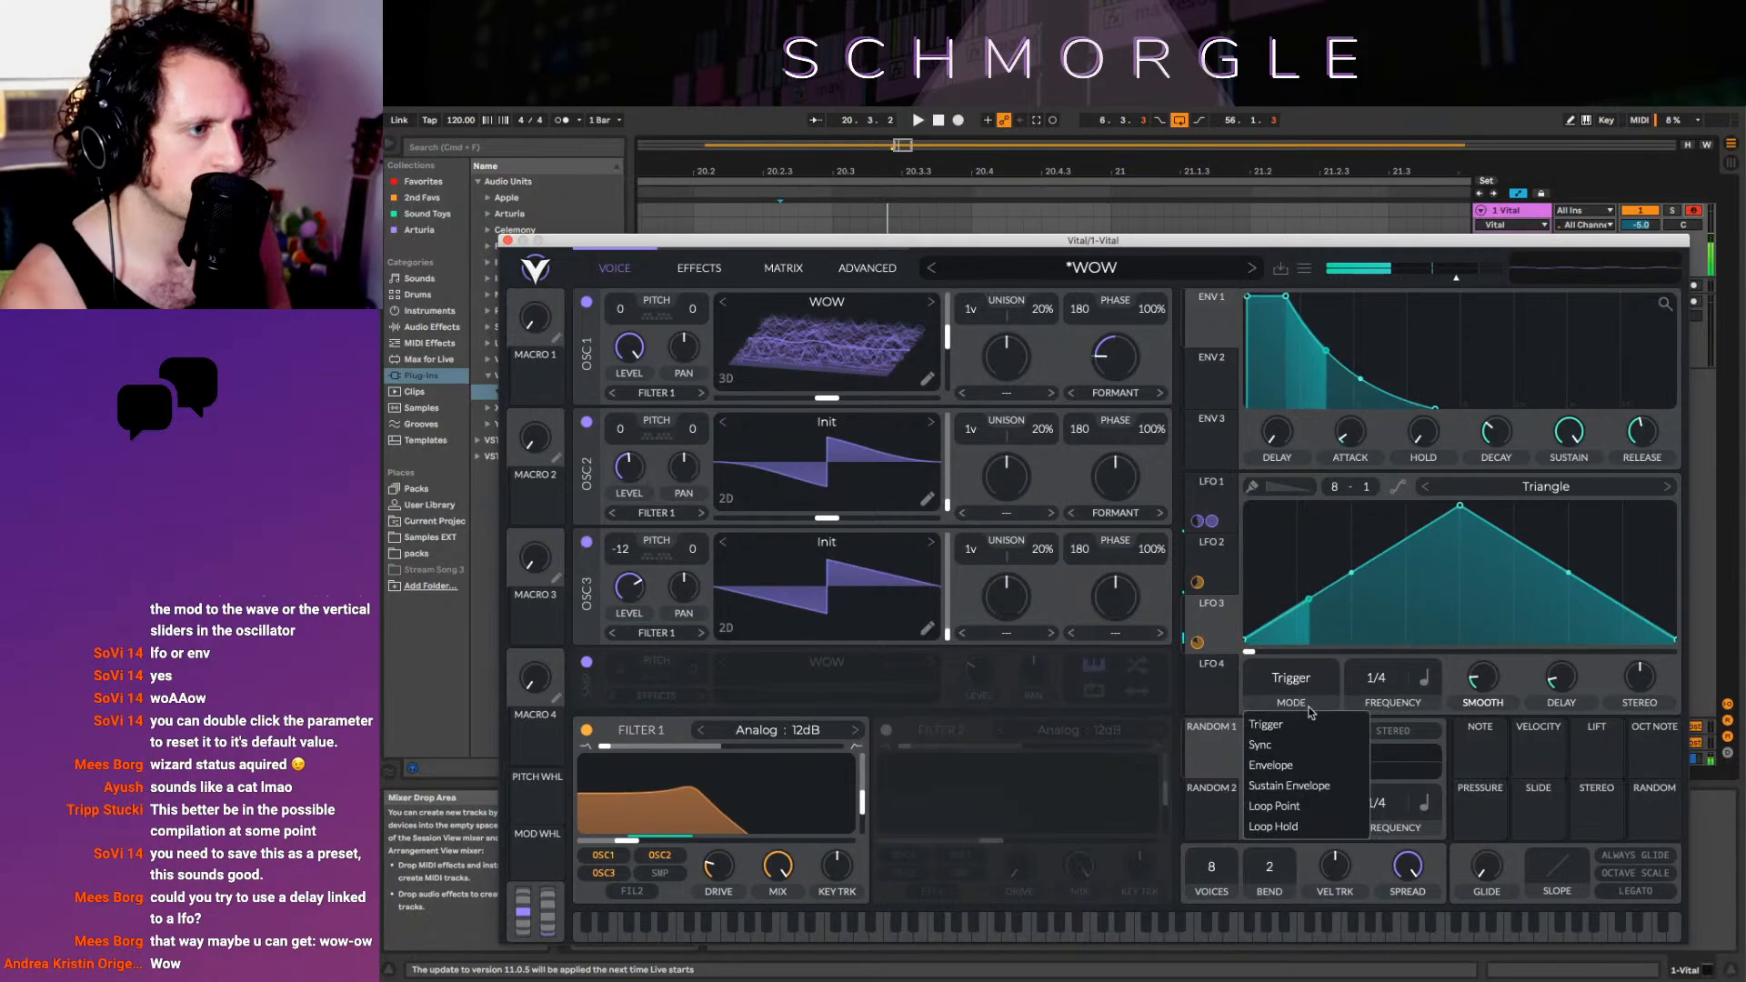
pyautogui.click(1328, 772)
pyautogui.moveTo(1568, 687); pyautogui.dragTo(1567, 689)
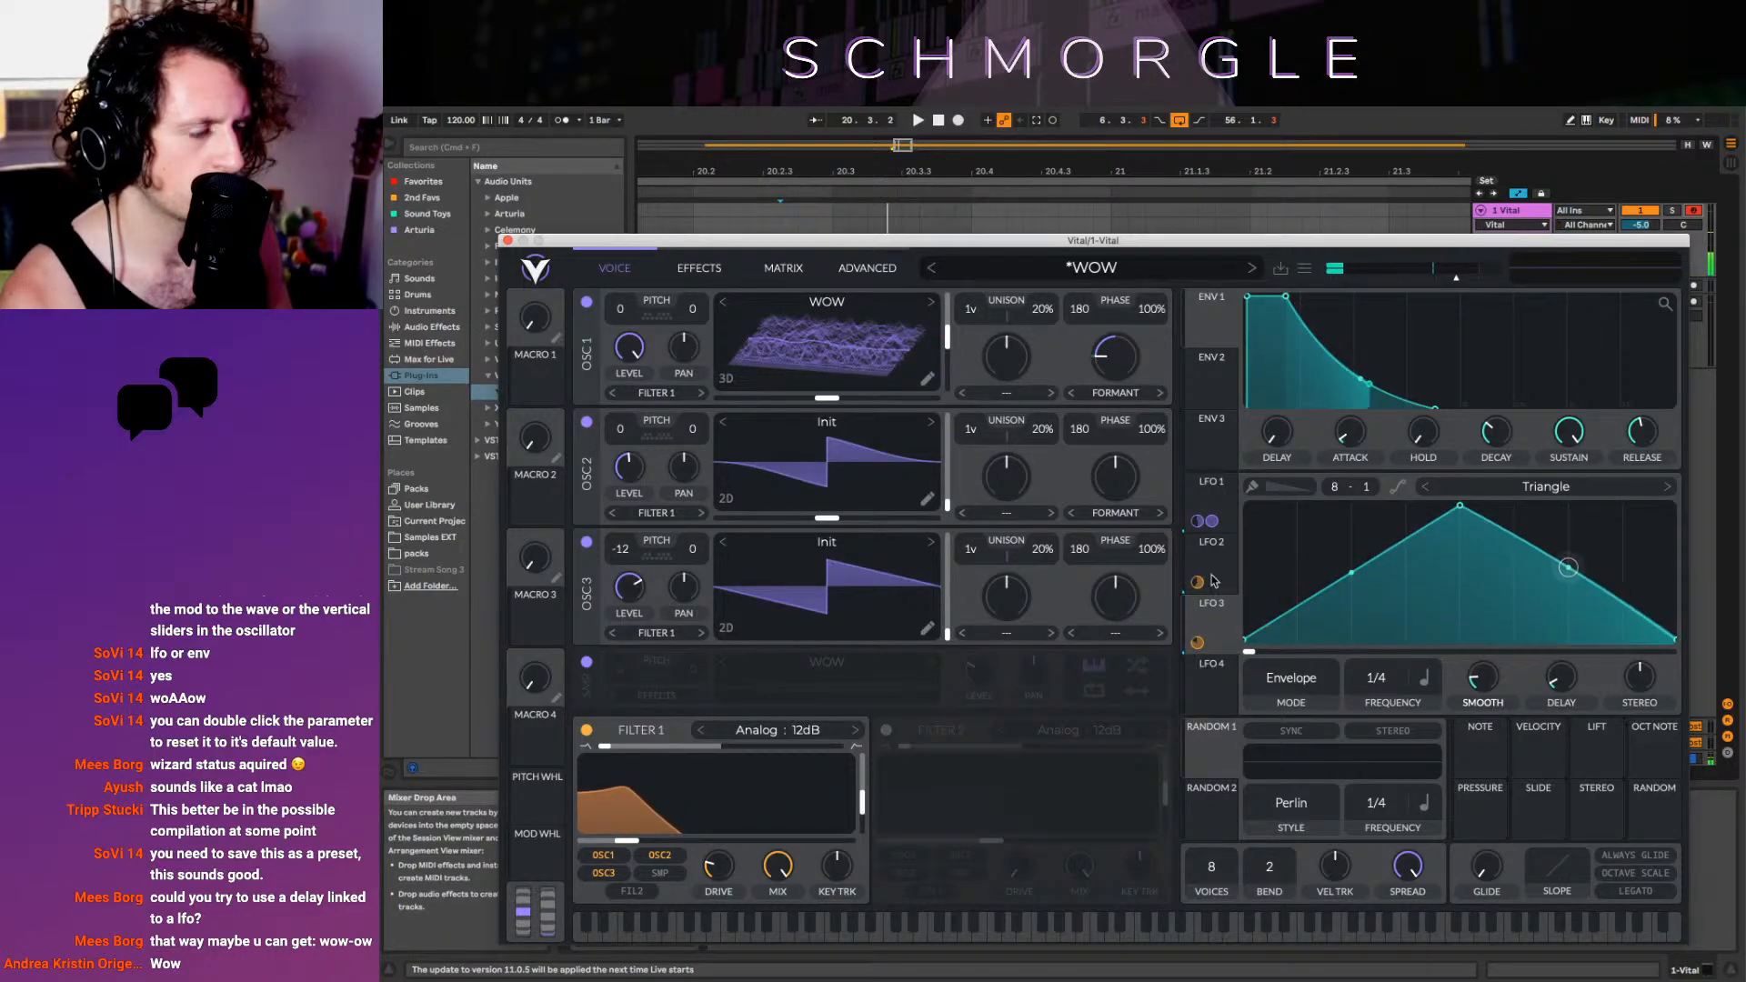
# Reshape LFO 3's curve into a low early peak with a long curved decay, and set it to Trigger mode at 1/8 frequency
pyautogui.moveTo(1569, 568); pyautogui.dragTo(1569, 619)
pyautogui.moveTo(1460, 506); pyautogui.dragTo(1287, 537)
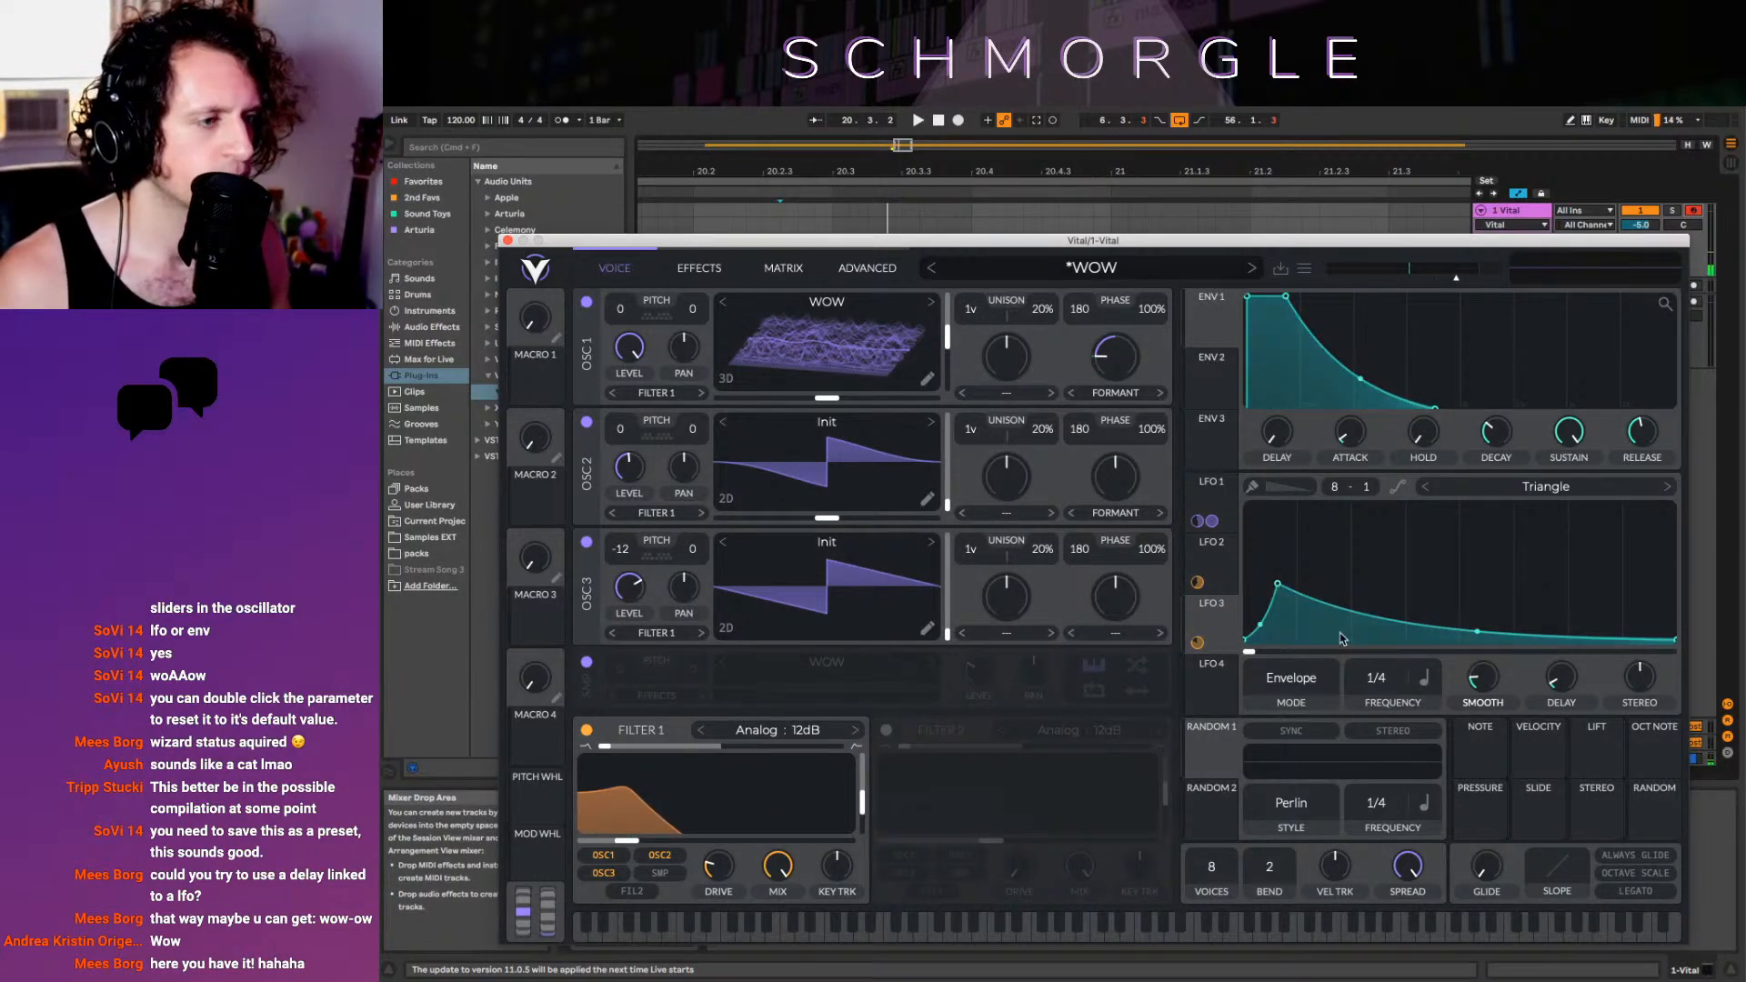
pyautogui.click(1302, 708)
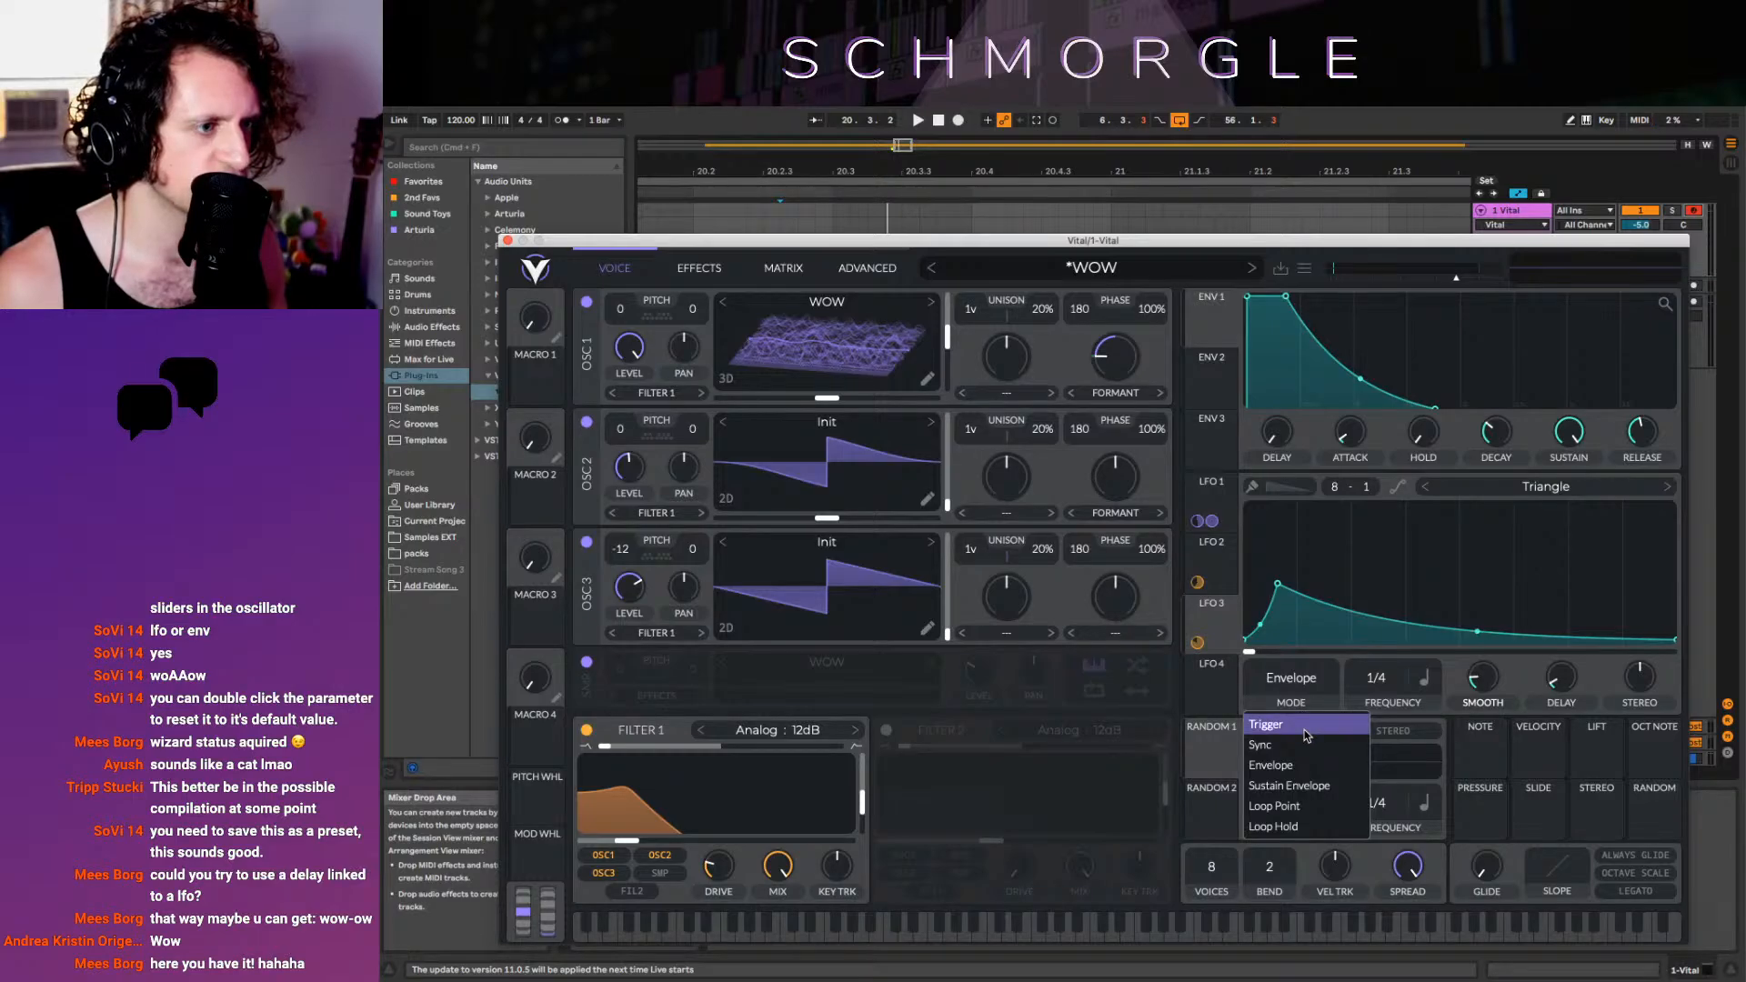
pyautogui.click(1305, 732)
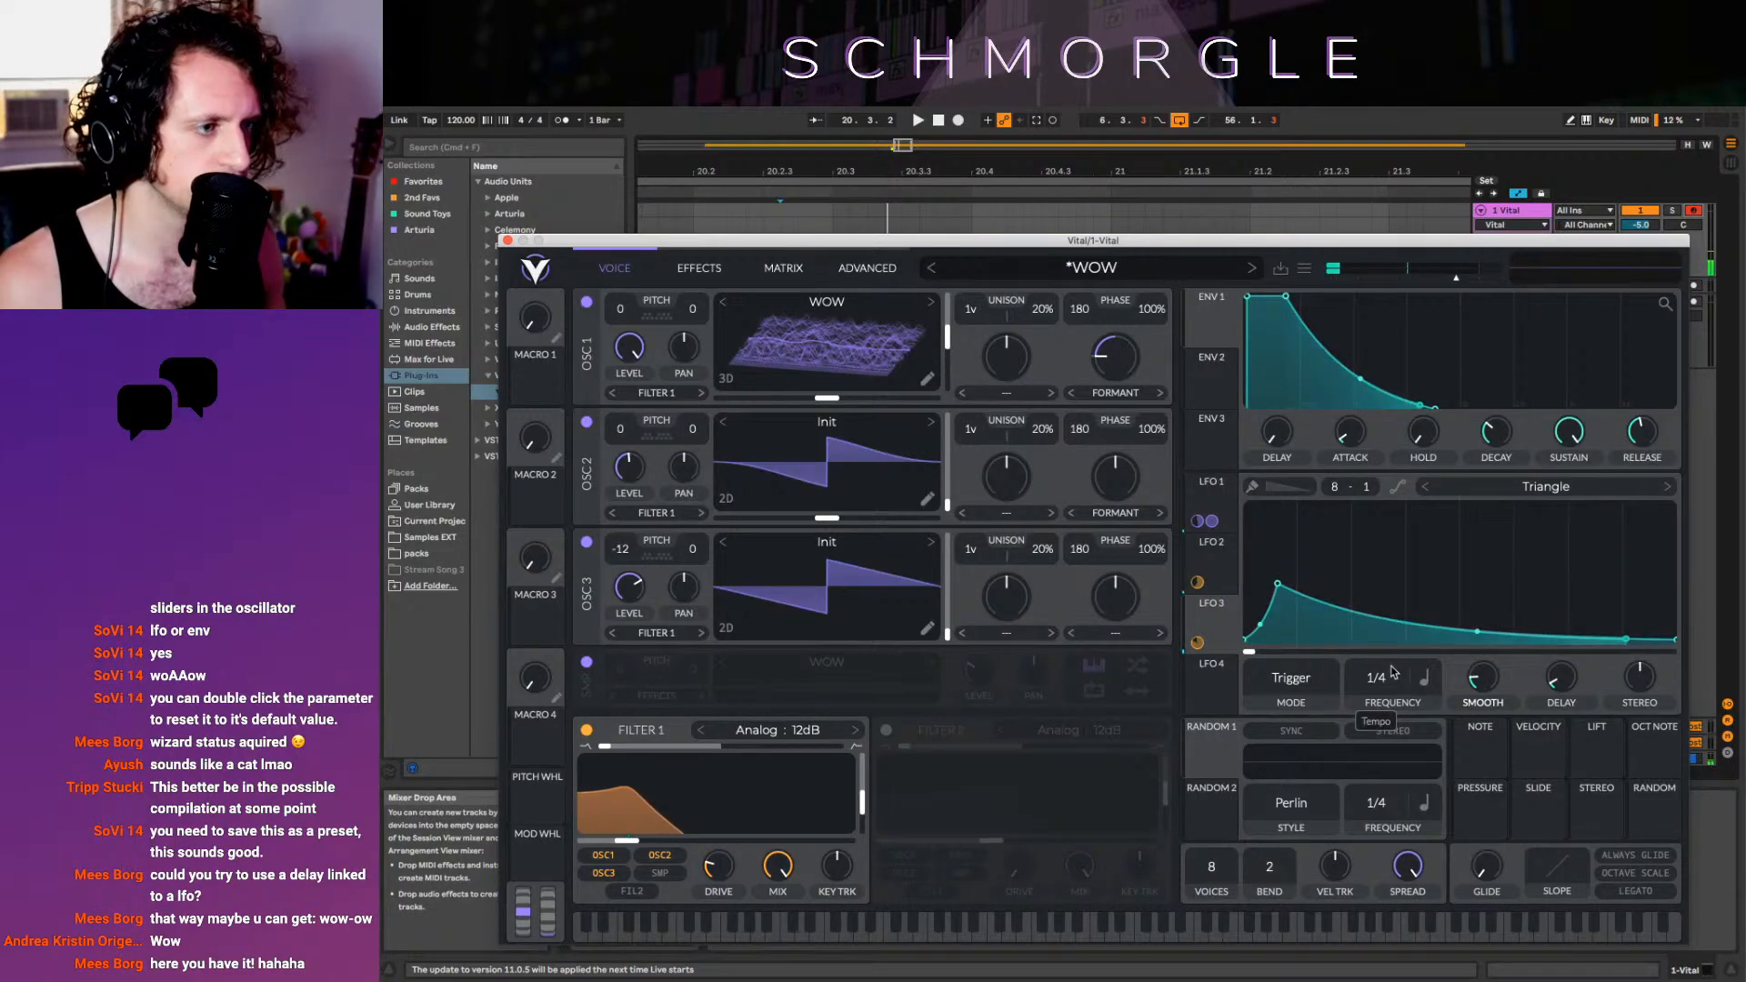
pyautogui.moveTo(1383, 670); pyautogui.dragTo(1394, 651)
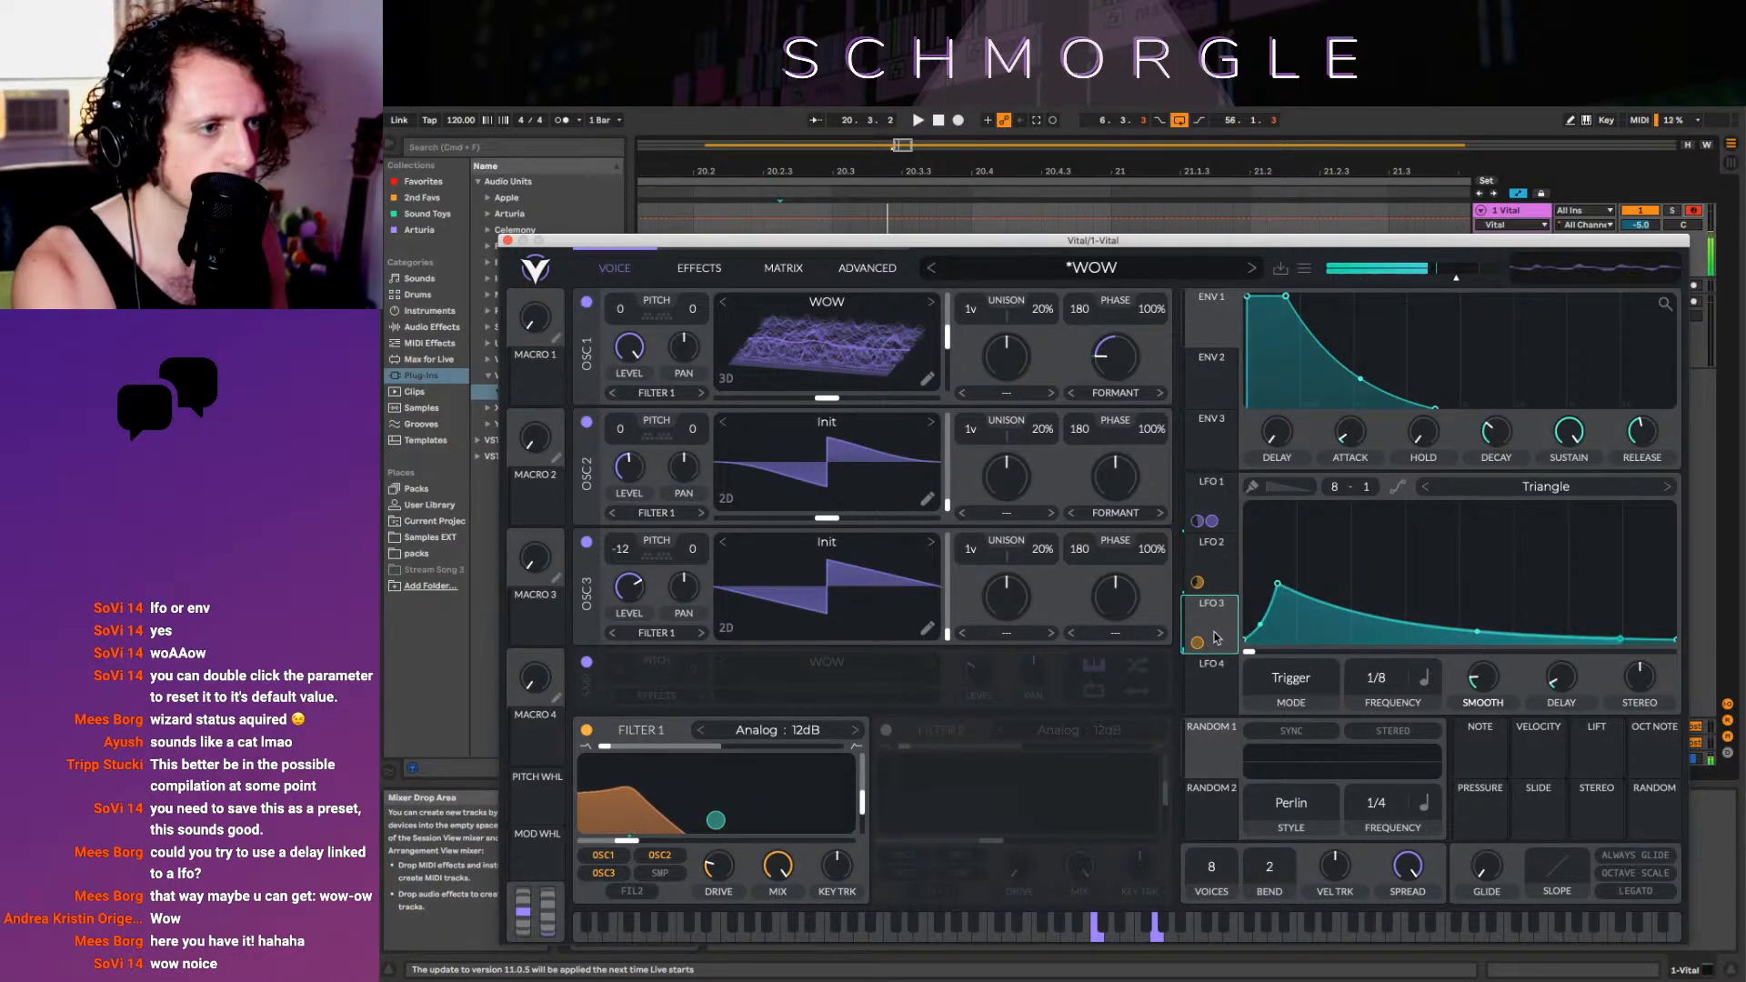
# Enable Filter 2 with a higher cutoff and move LFO 3's modulation from Filter 1's cutoff to Filter 2's cutoff
pyautogui.click(888, 733)
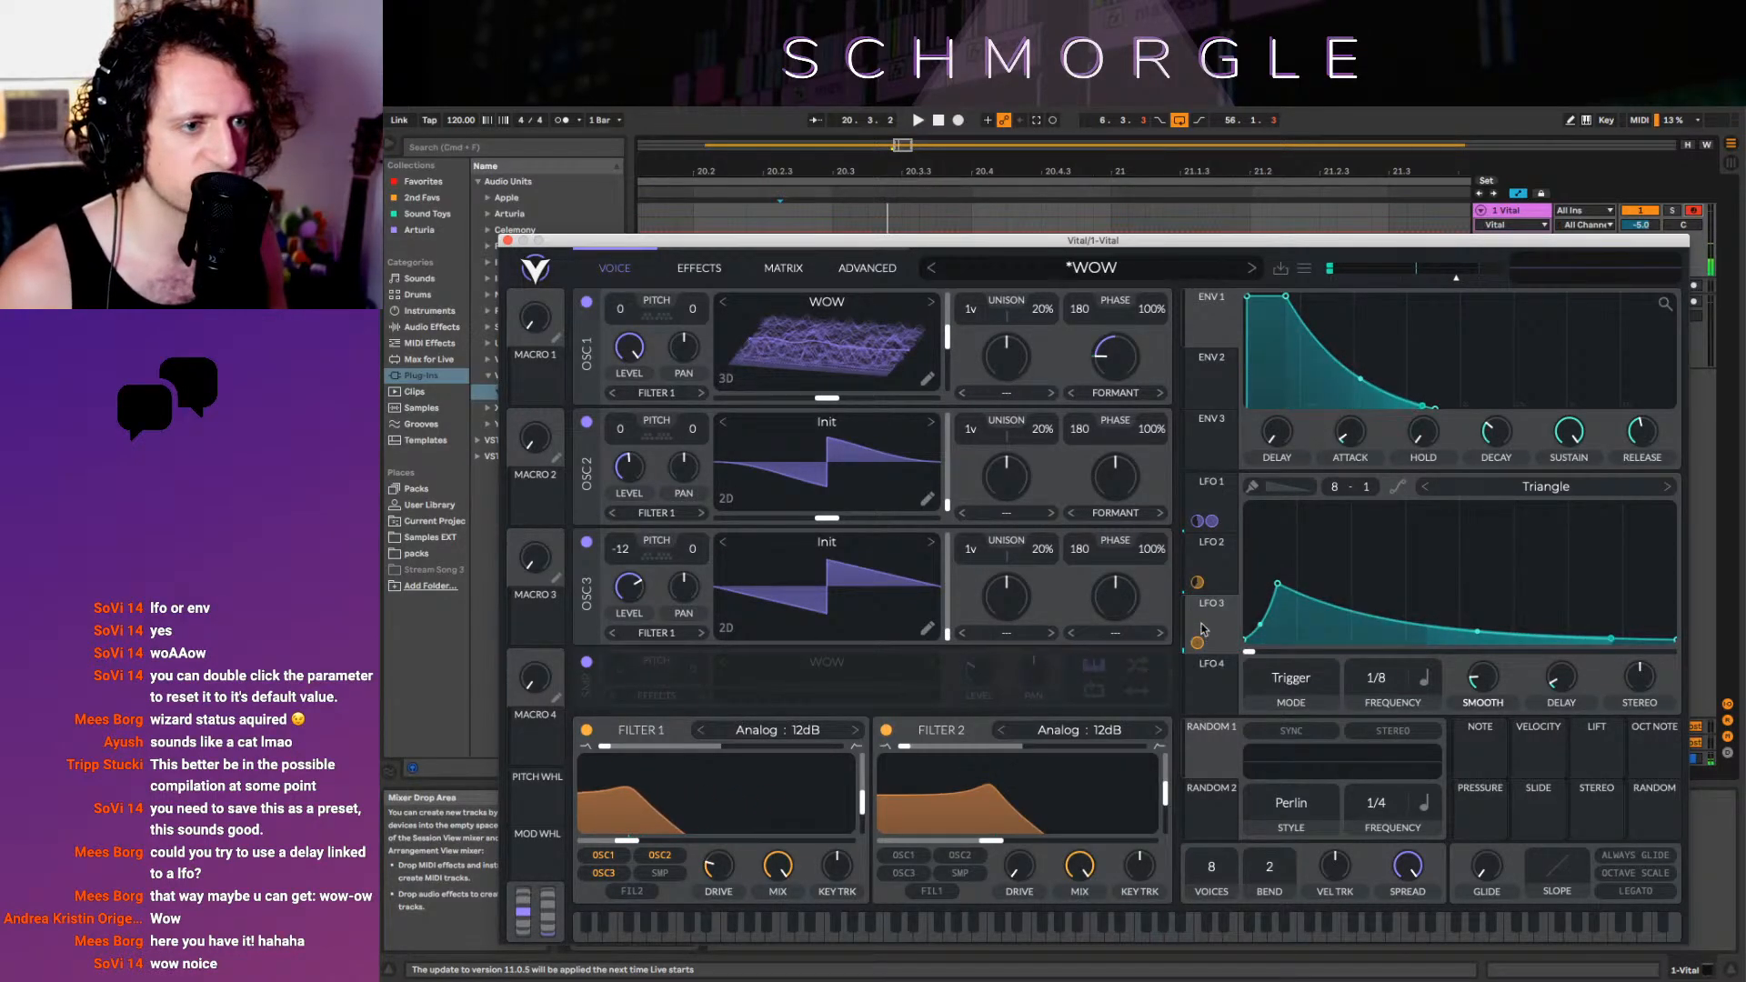
pyautogui.moveTo(1197, 642); pyautogui.dragTo(1066, 755)
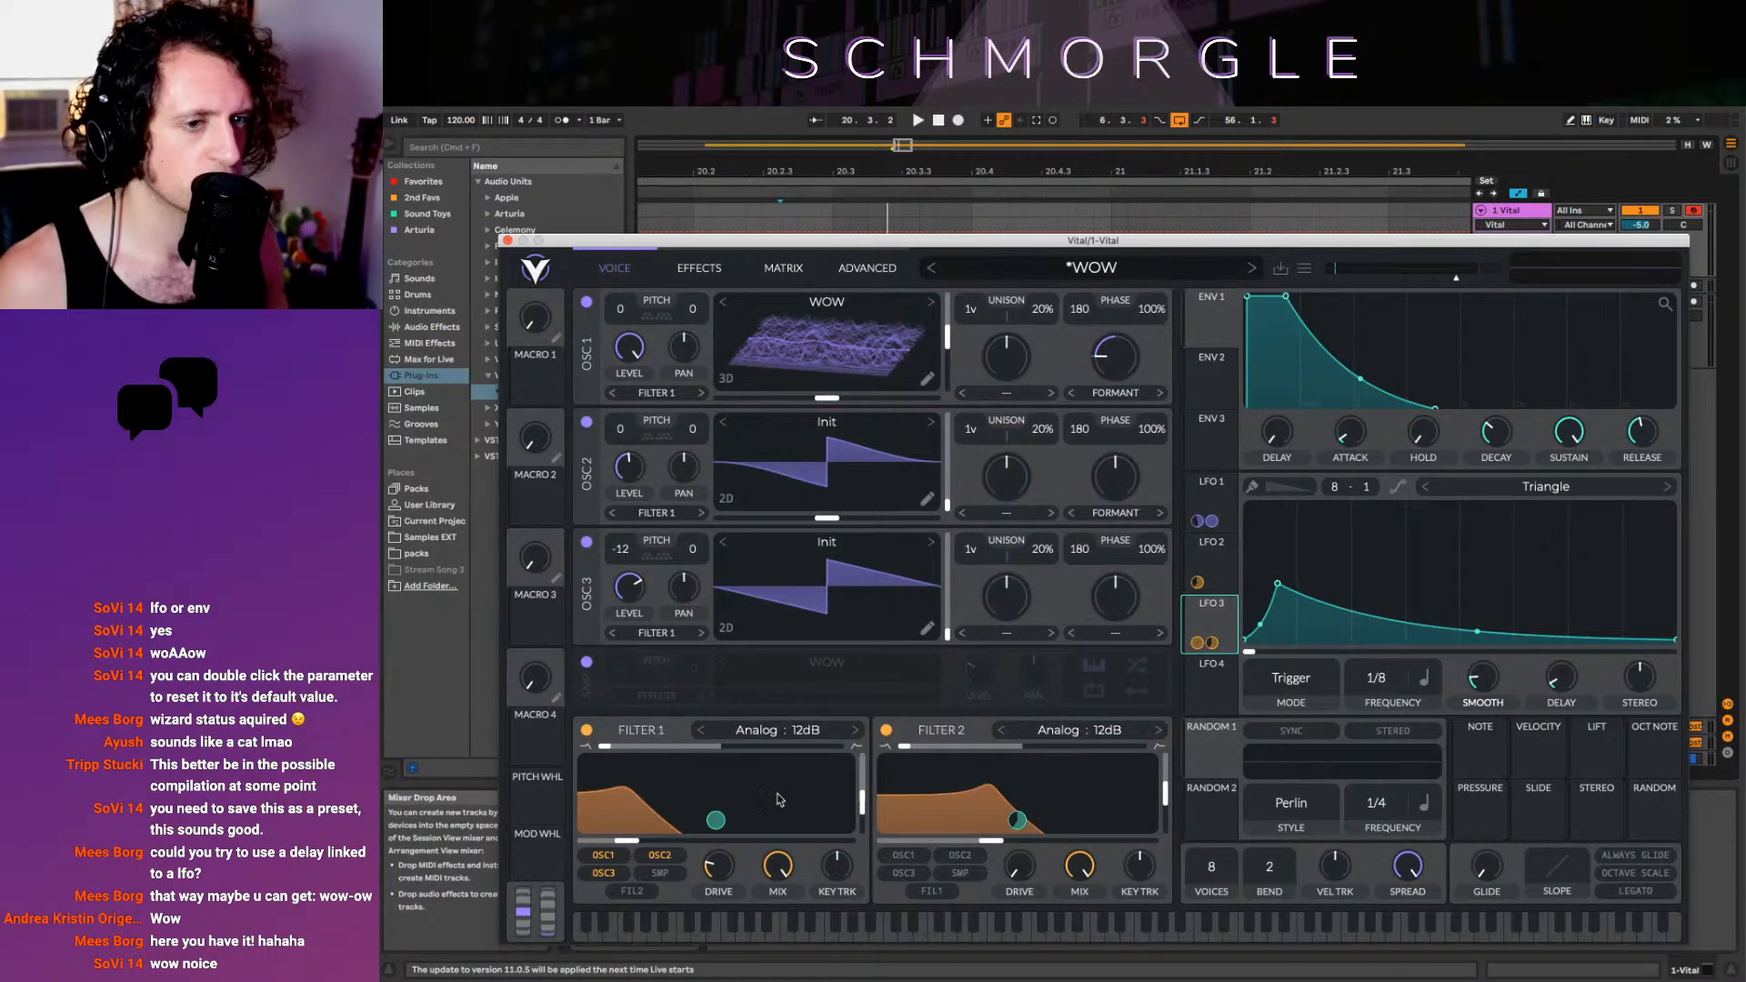
pyautogui.rightClick(1210, 642)
pyautogui.click(1287, 661)
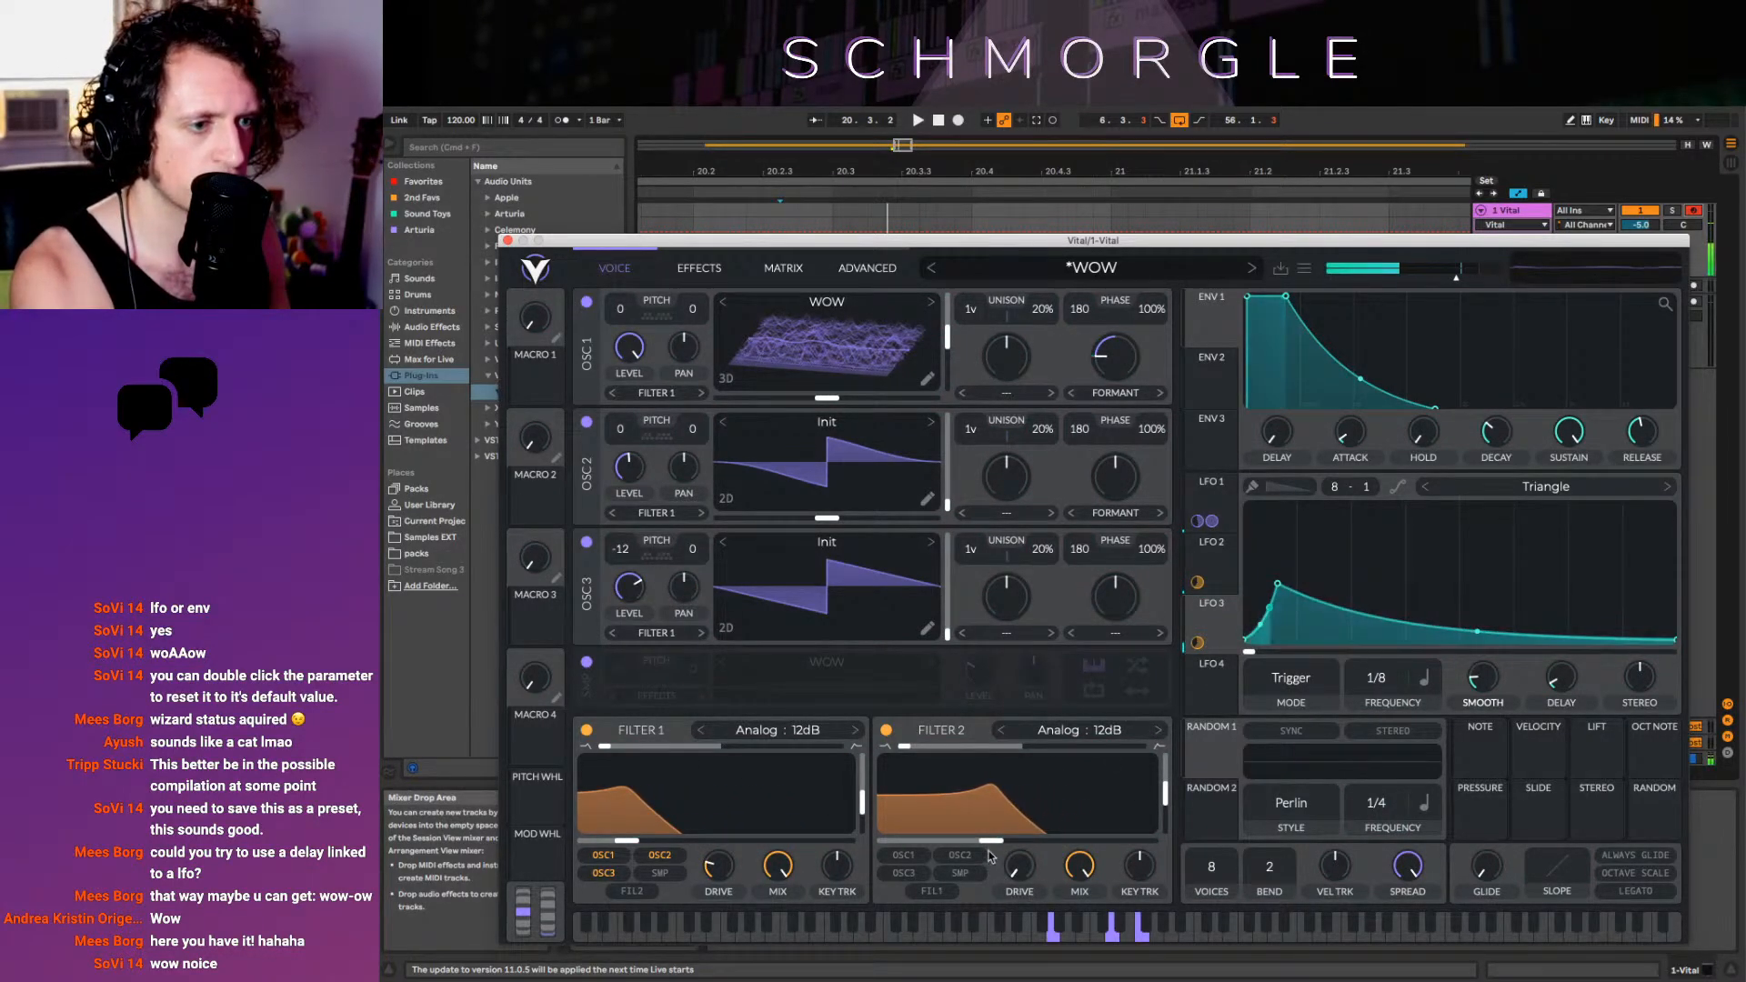
pyautogui.moveTo(991, 841)
pyautogui.mouseDown()
pyautogui.moveTo(1104, 851)
pyautogui.moveTo(1018, 839)
pyautogui.mouseUp()
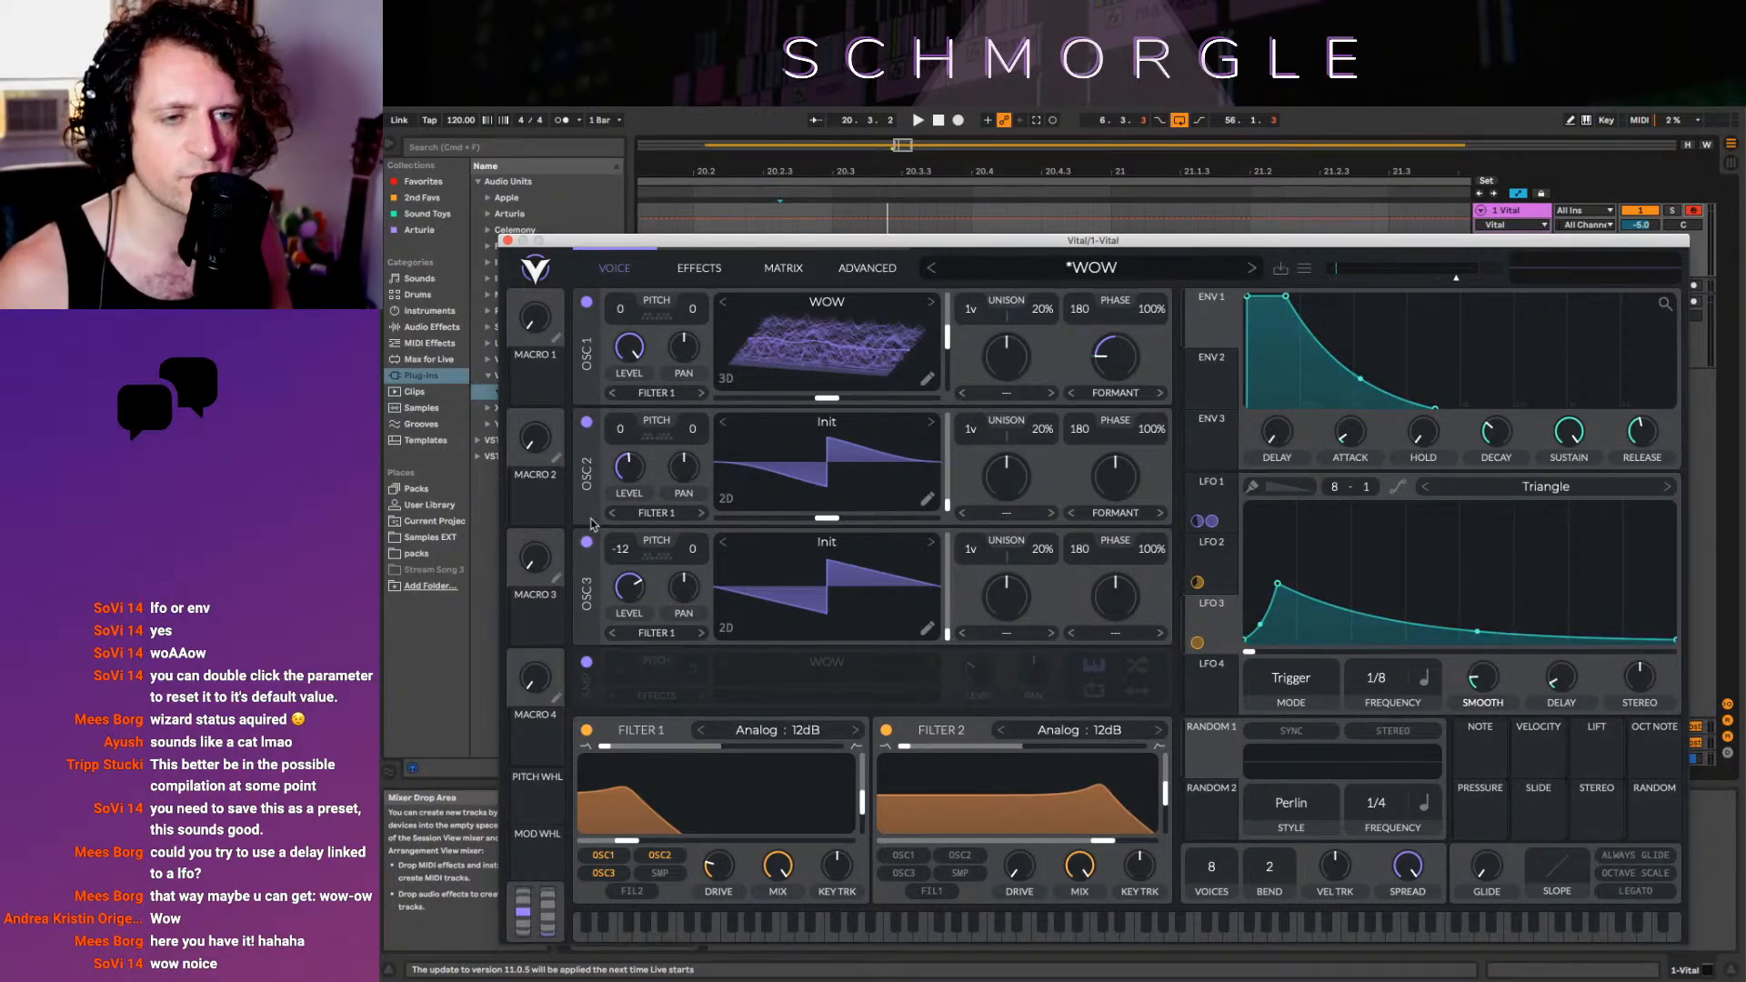
# Route oscillators 1, 2 and 3 to Filter 1+2
pyautogui.click(652, 515)
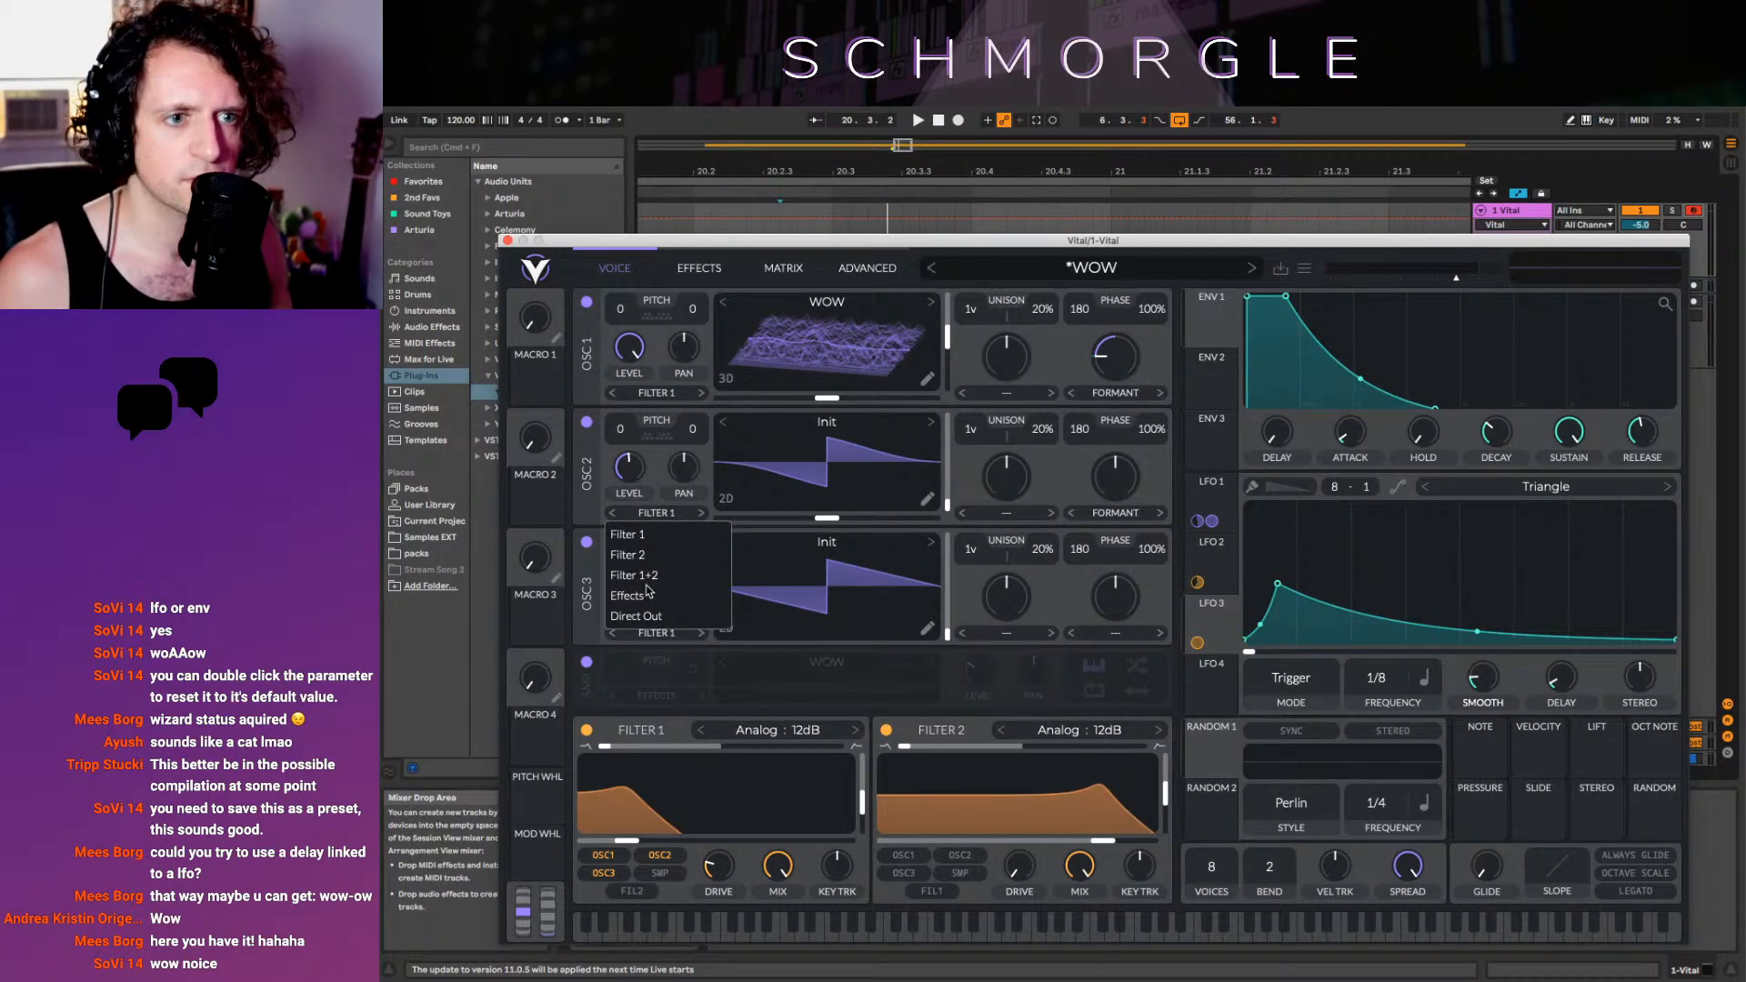
pyautogui.click(637, 575)
pyautogui.click(651, 634)
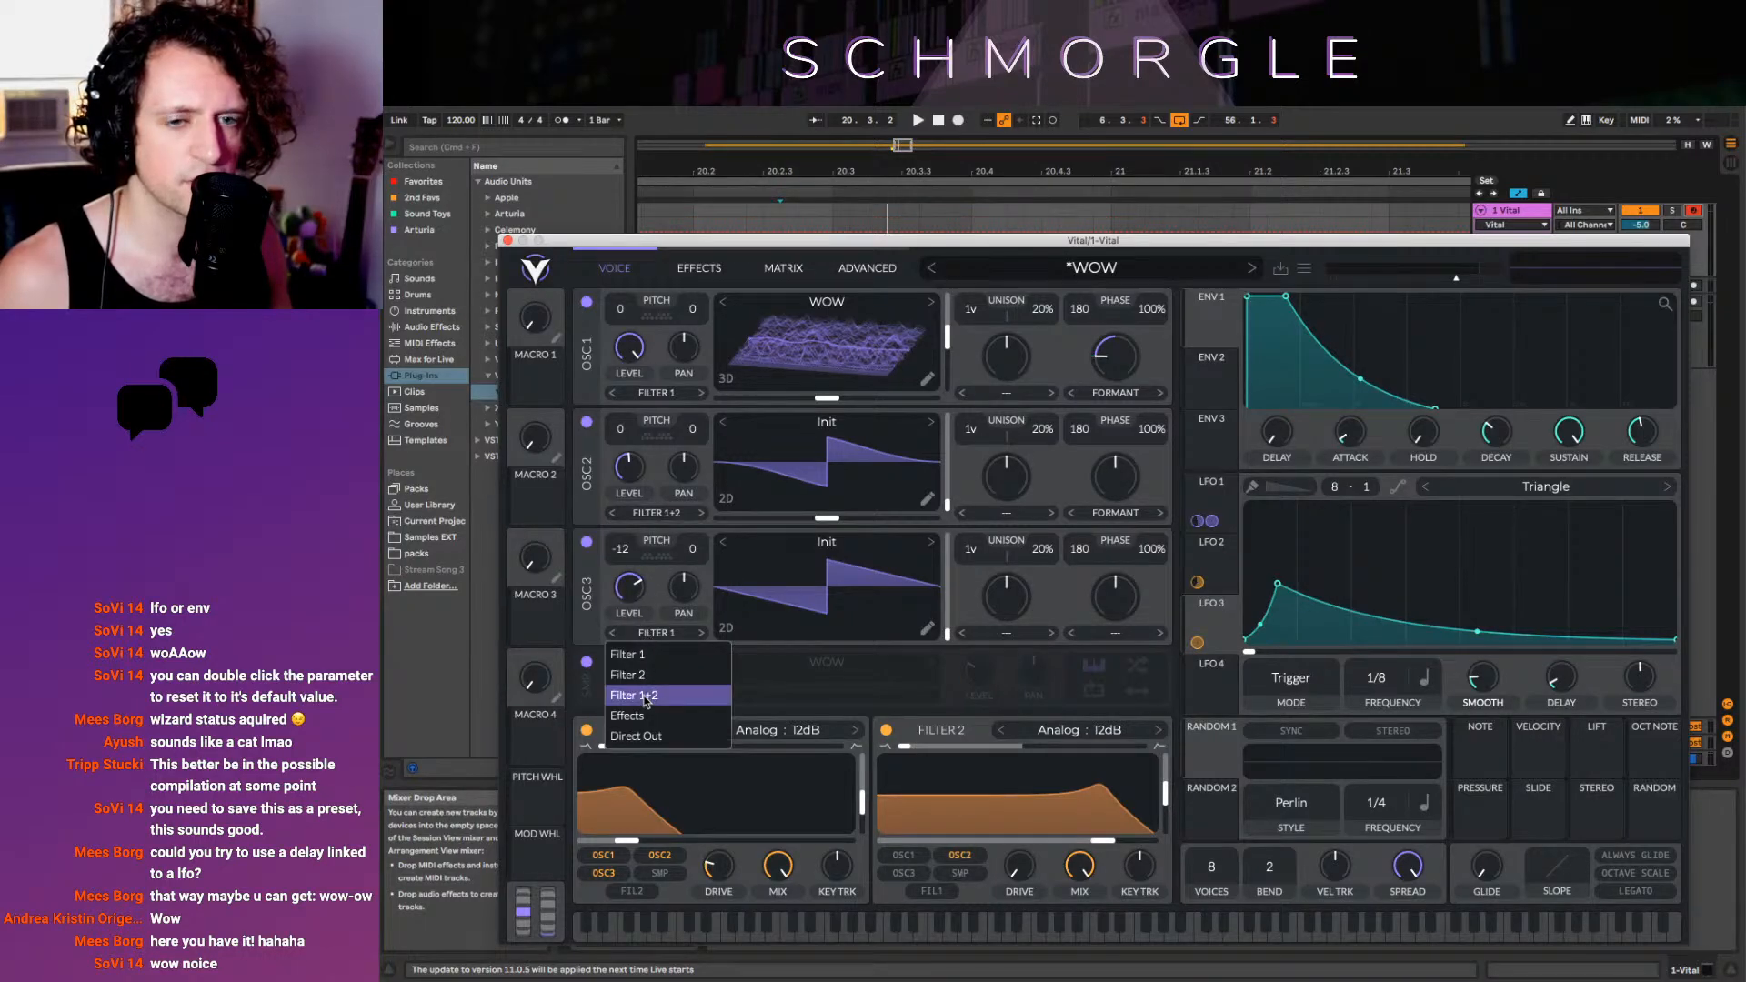
pyautogui.click(645, 697)
pyautogui.click(656, 393)
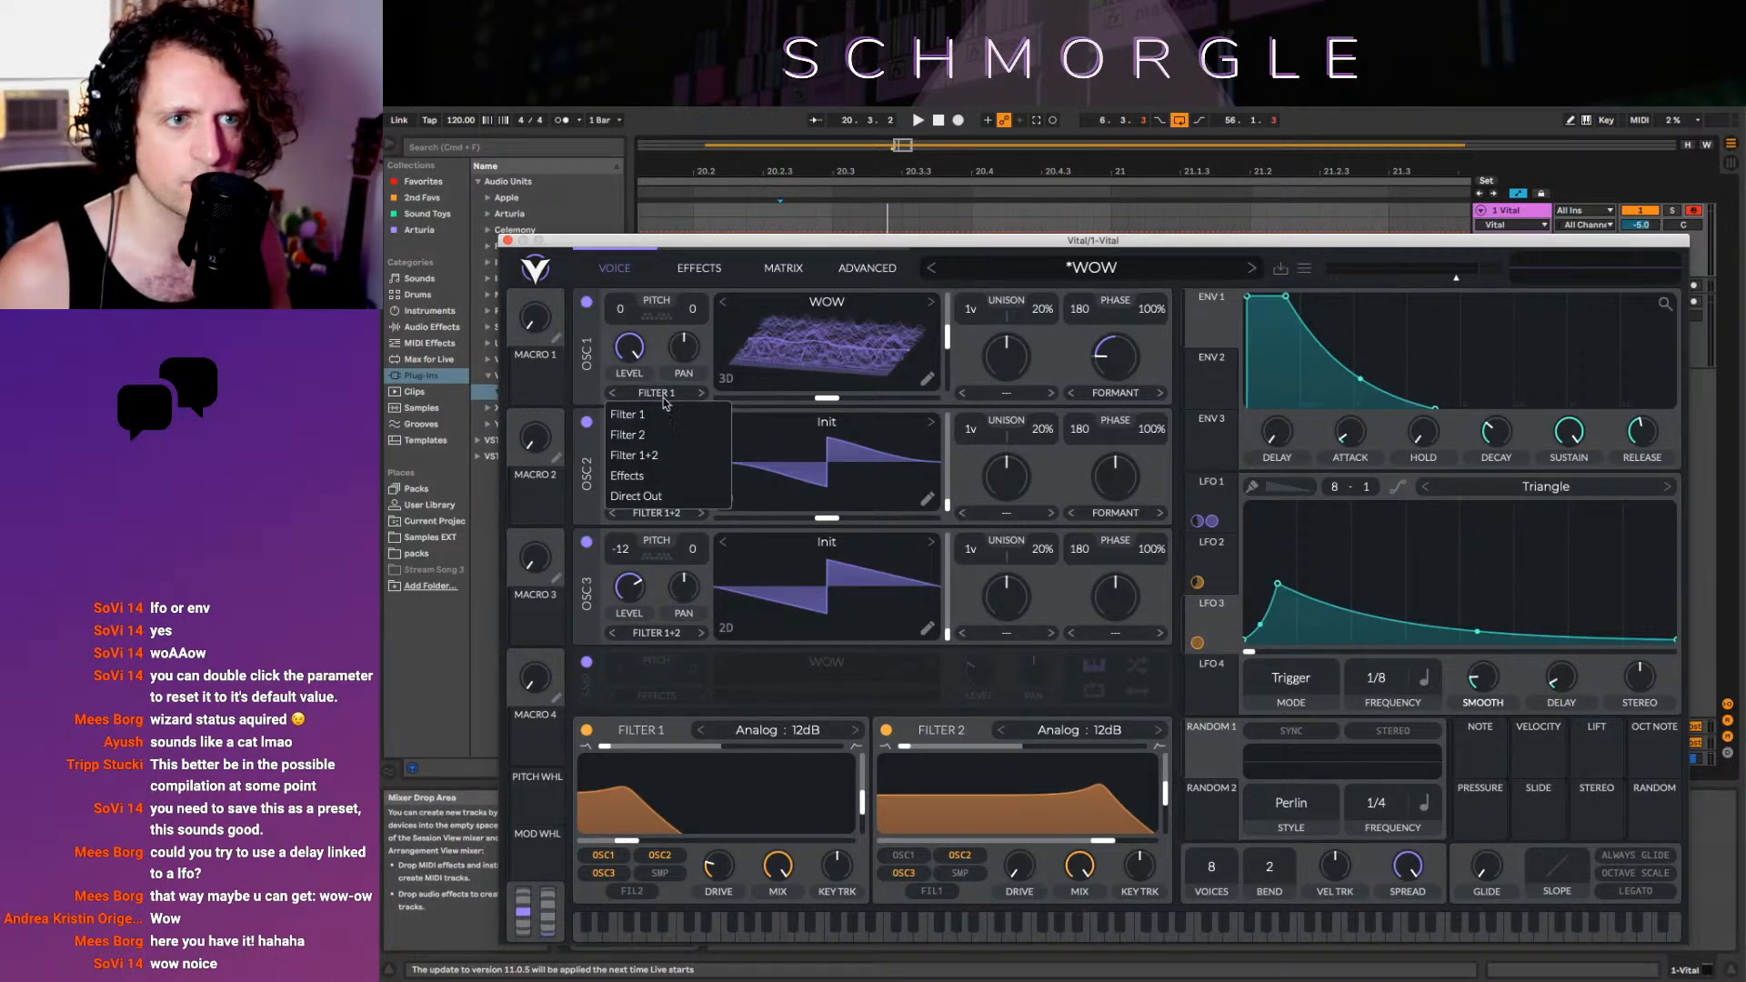
pyautogui.click(664, 459)
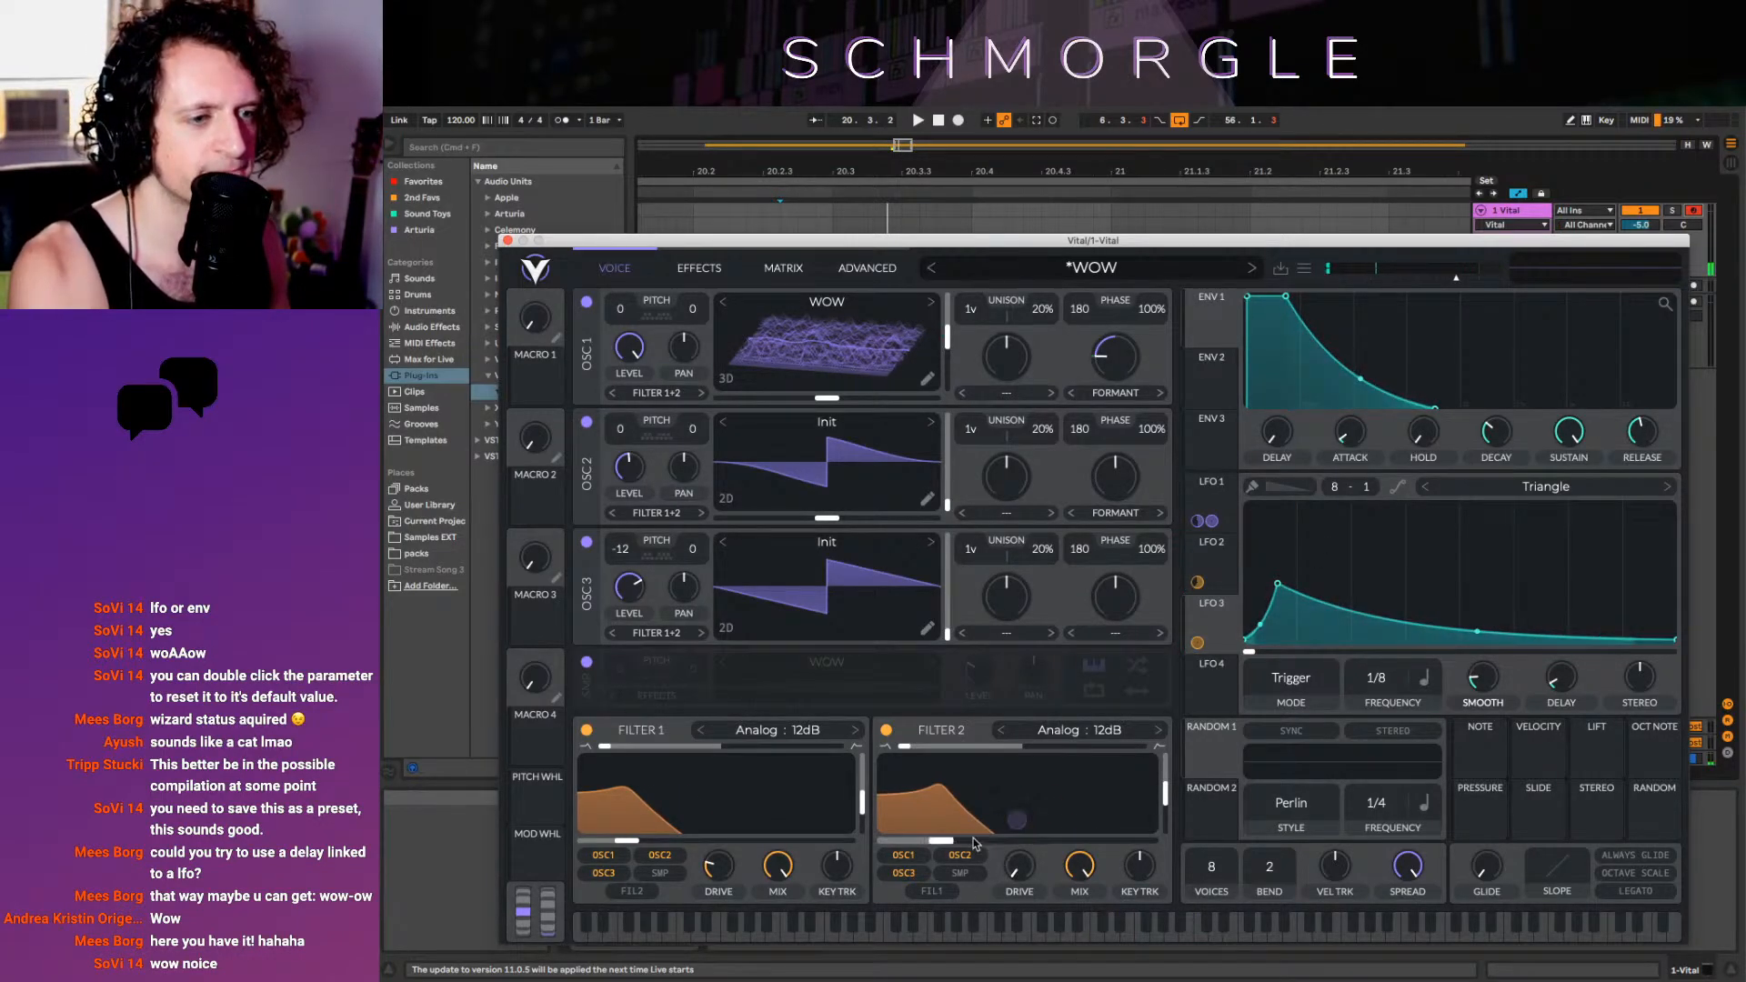
# Readjust Filter 2's cutoff and raise LFO 3's smooth time to about 2.68 seconds
pyautogui.scroll(-2, 952, 850)
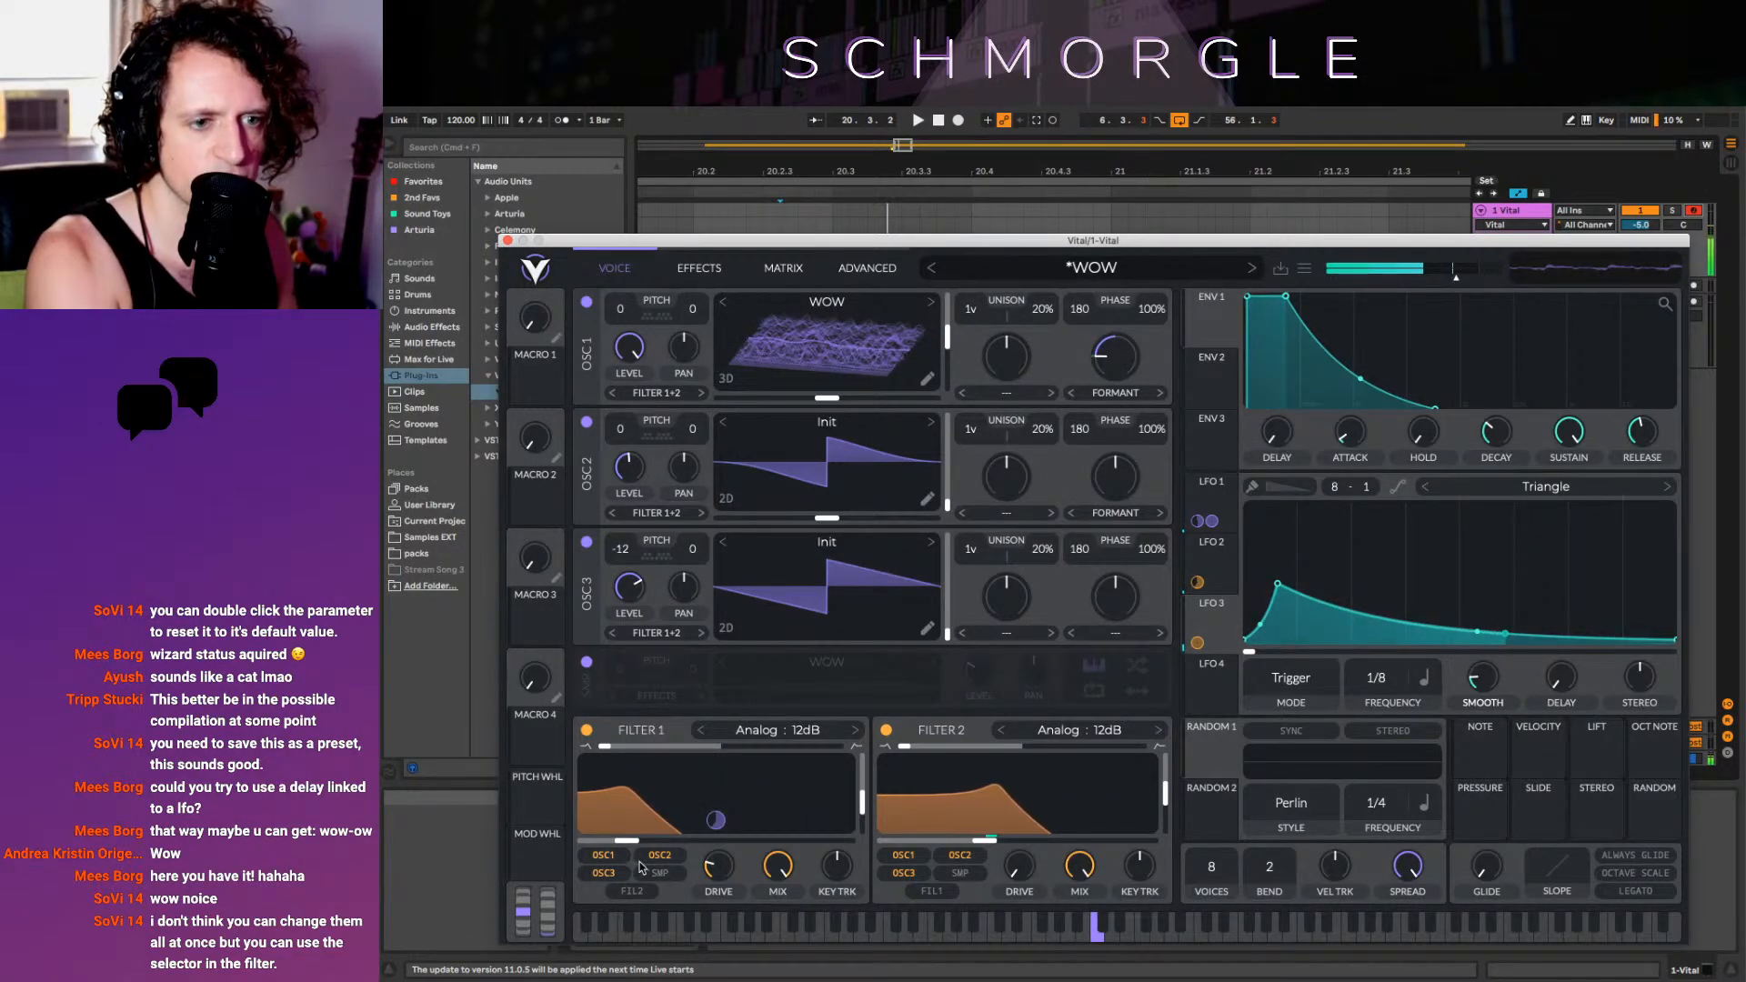
pyautogui.click(593, 875)
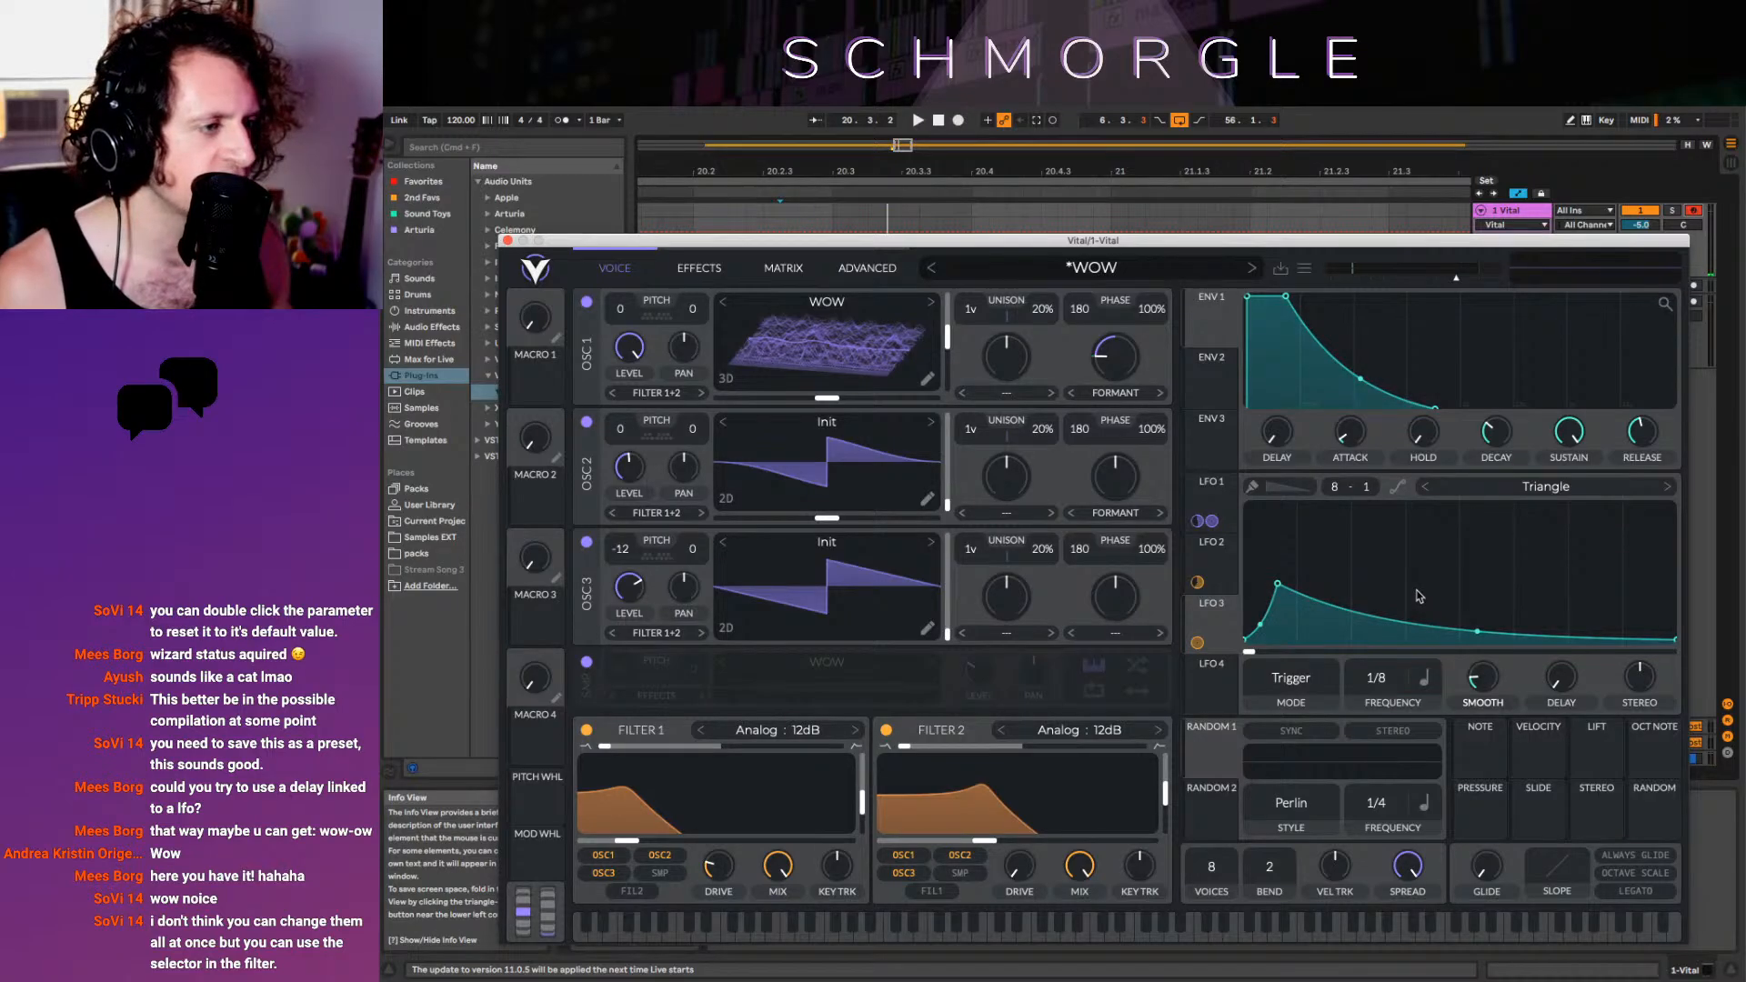
pyautogui.moveTo(1472, 684); pyautogui.dragTo(1482, 568)
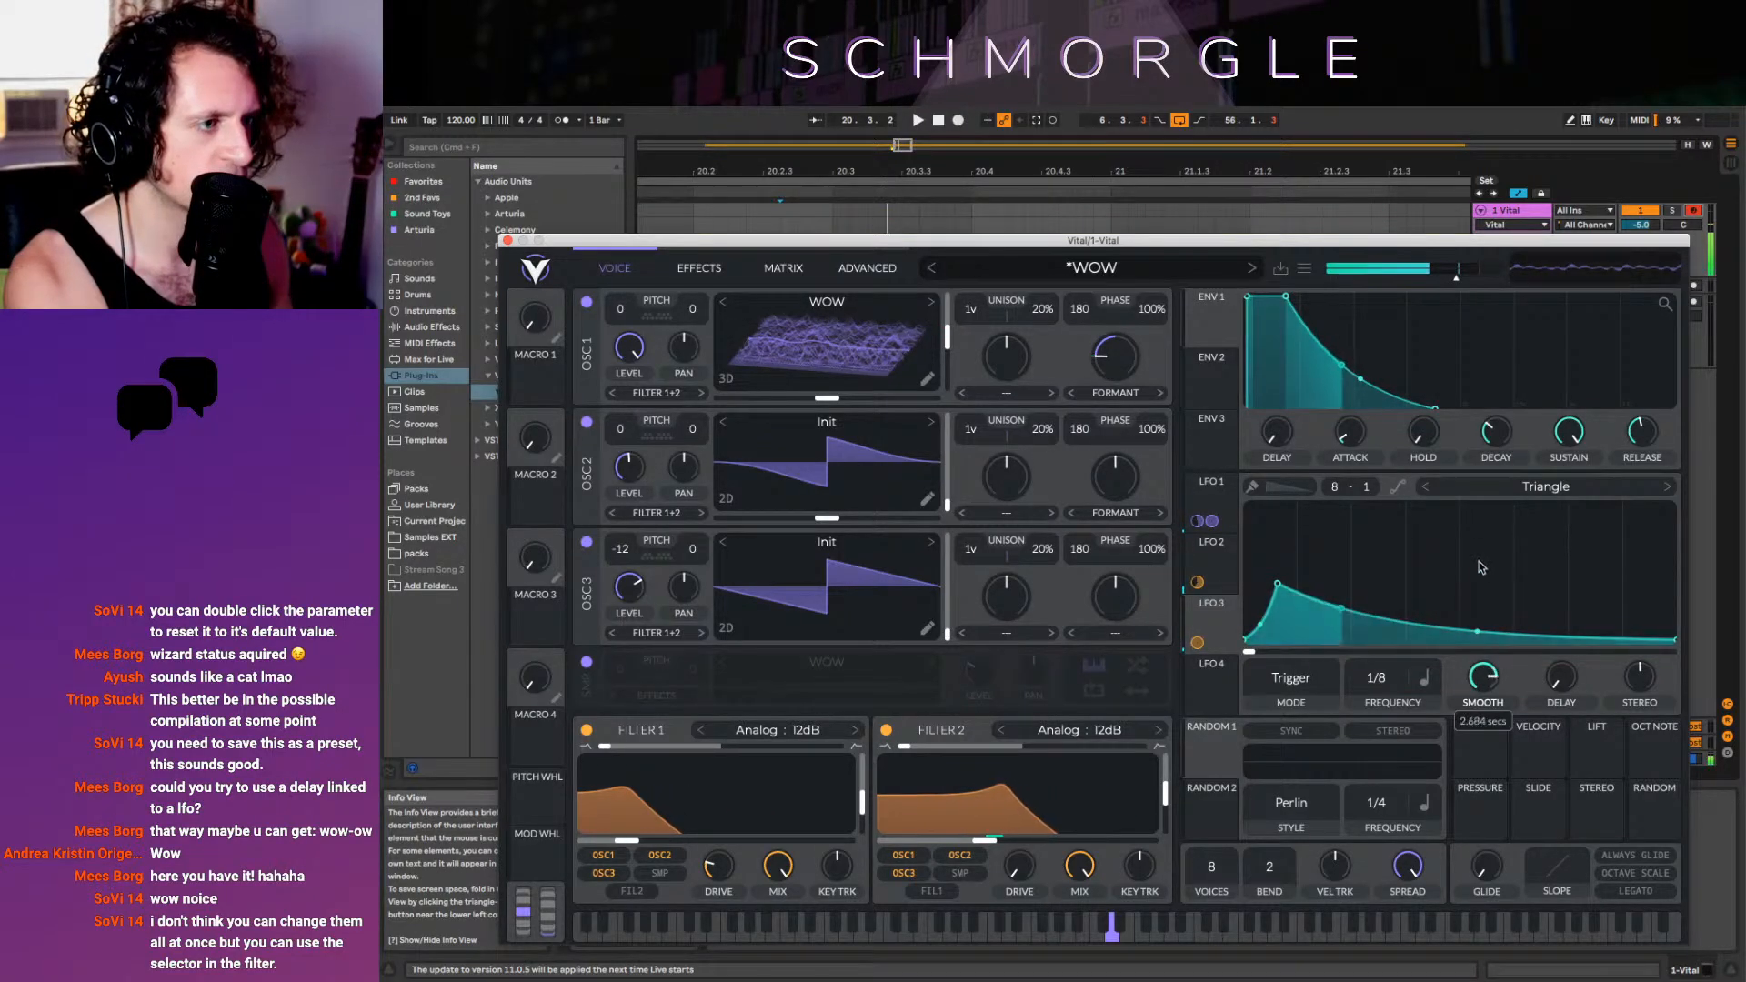
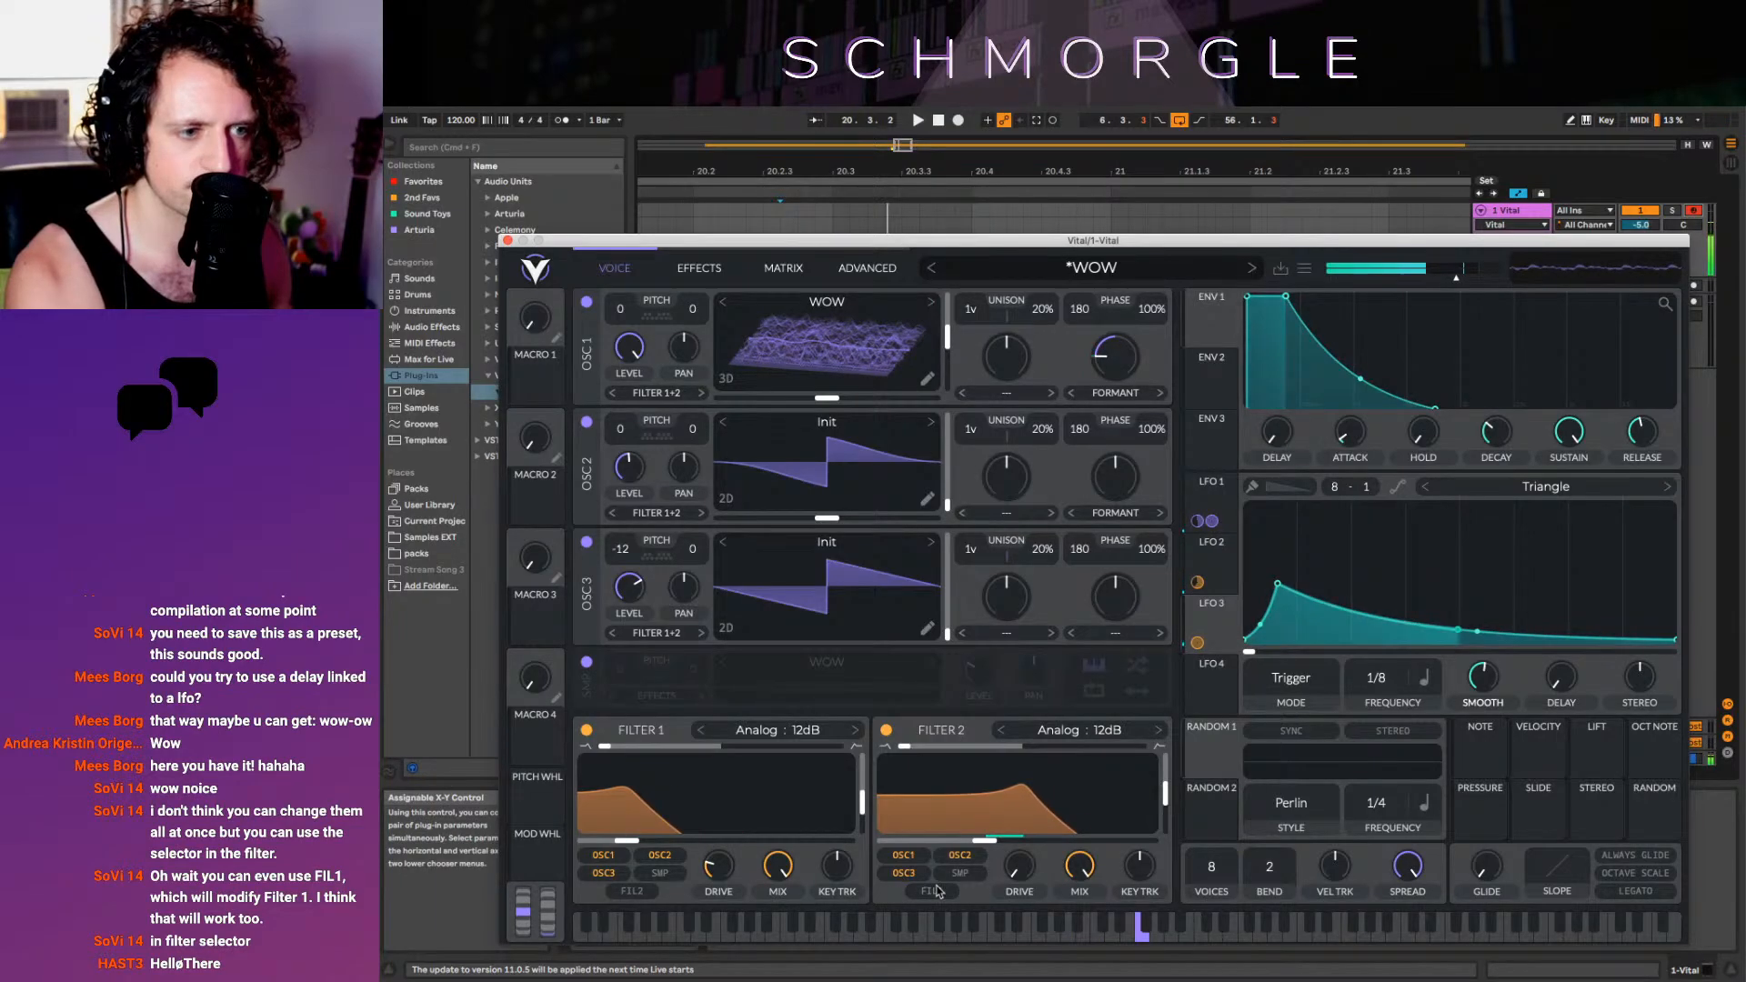
# Try feeding Filter 2's output into Filter 1, and switch that routing off again
pyautogui.click(632, 892)
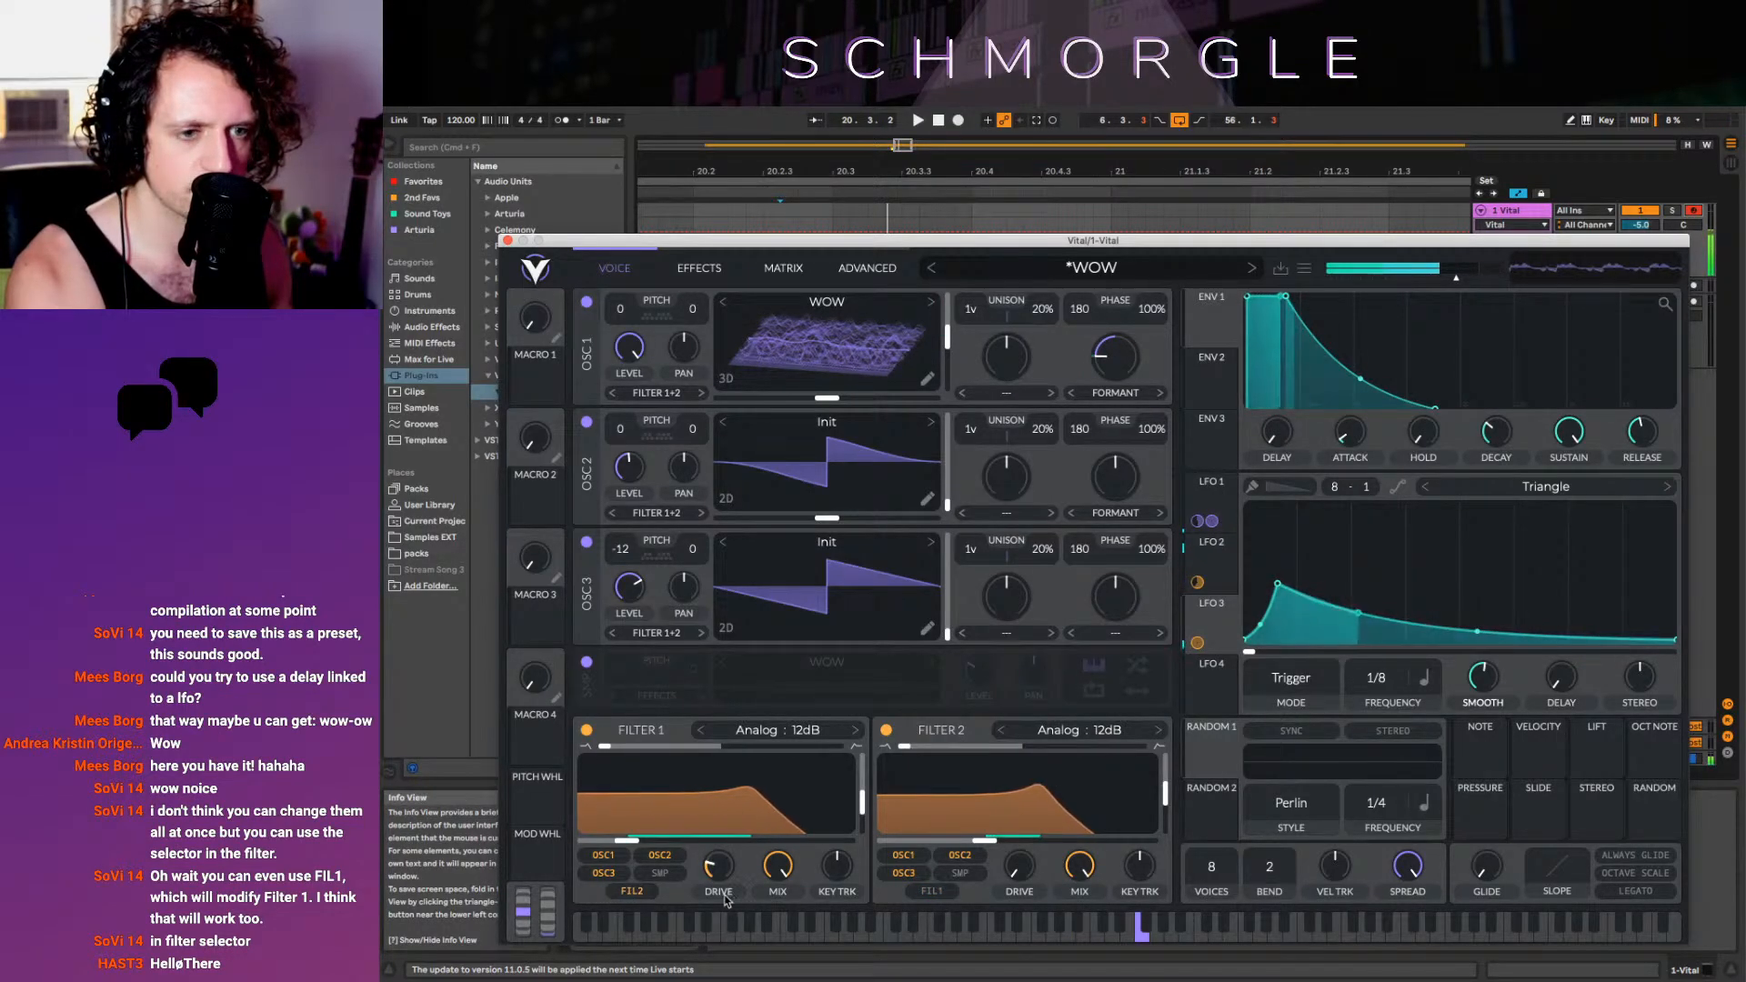
pyautogui.click(631, 892)
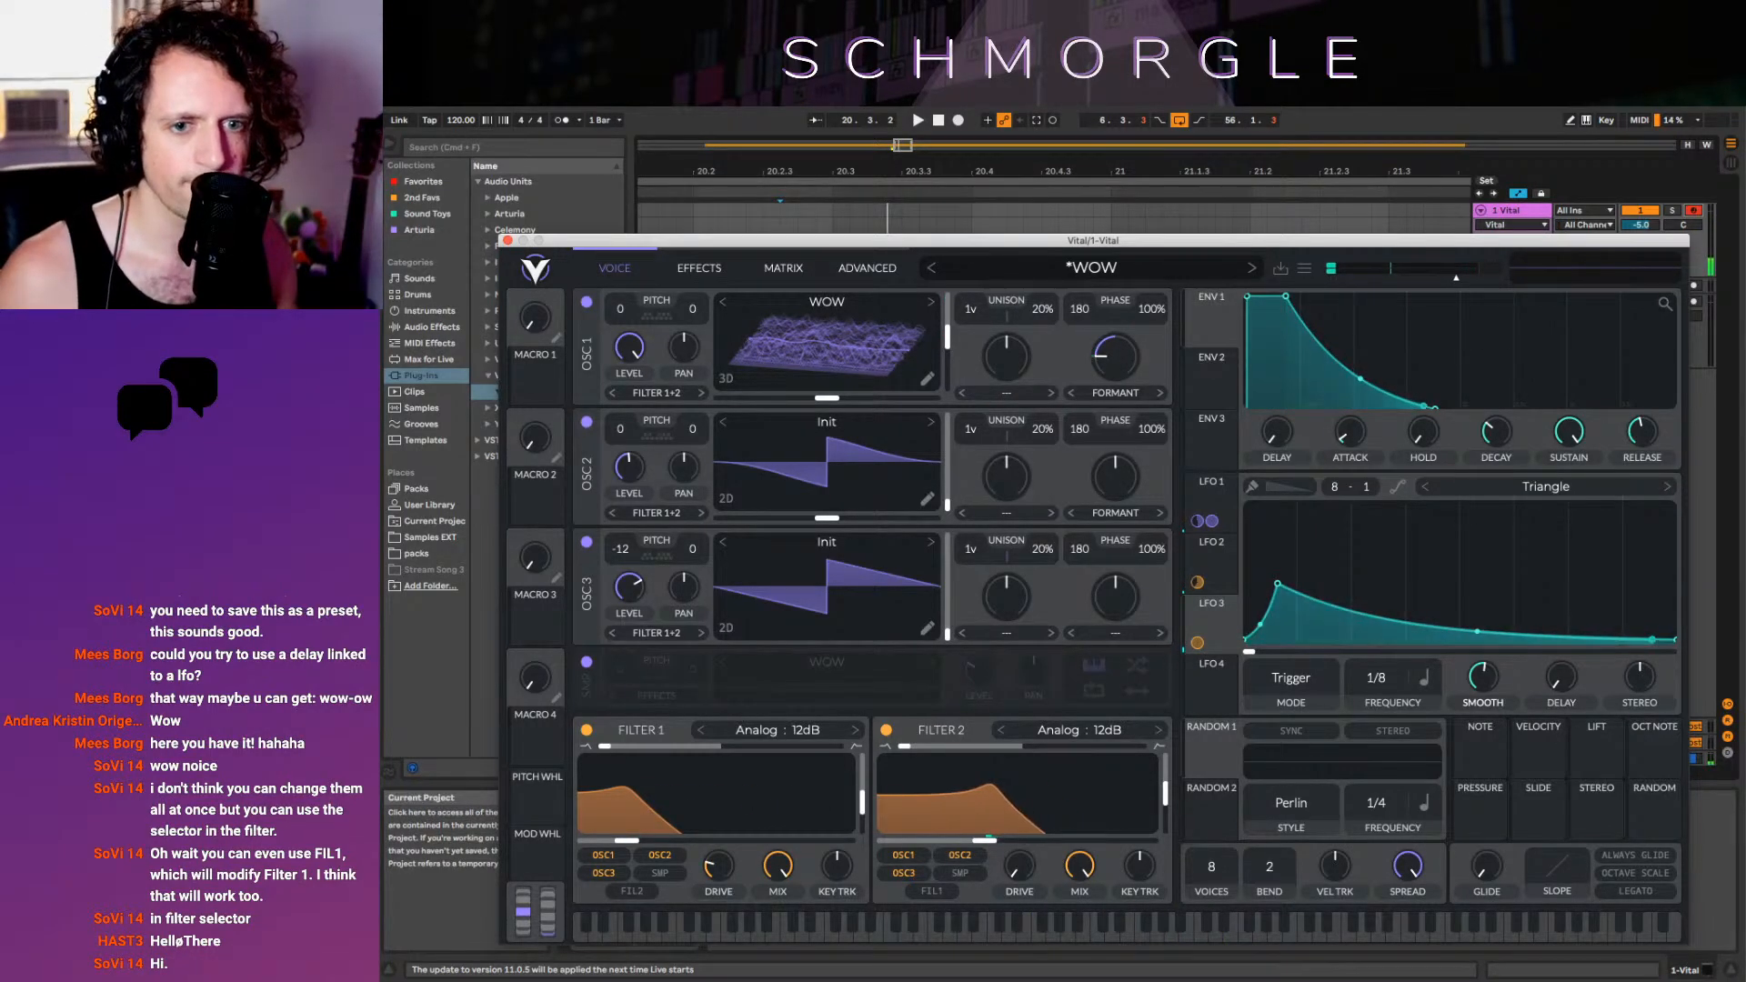
# Enable the Chorus and Compressor effects for the patch
pyautogui.click(700, 269)
pyautogui.click(592, 312)
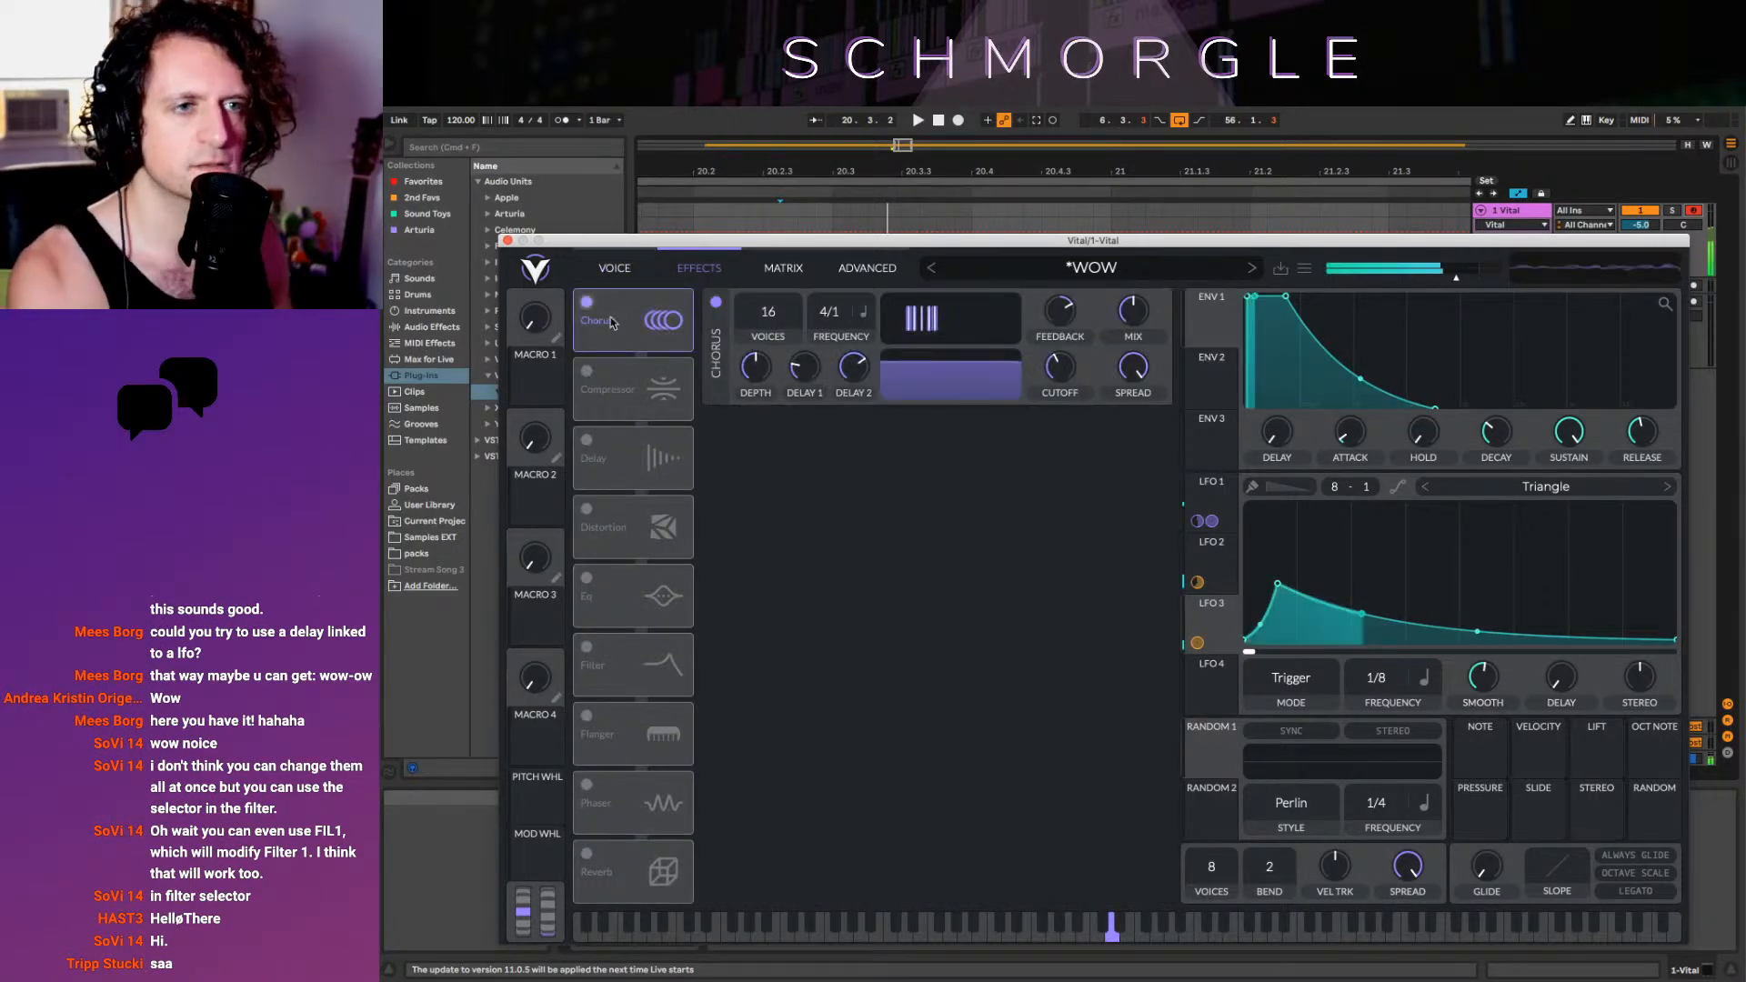
pyautogui.click(587, 373)
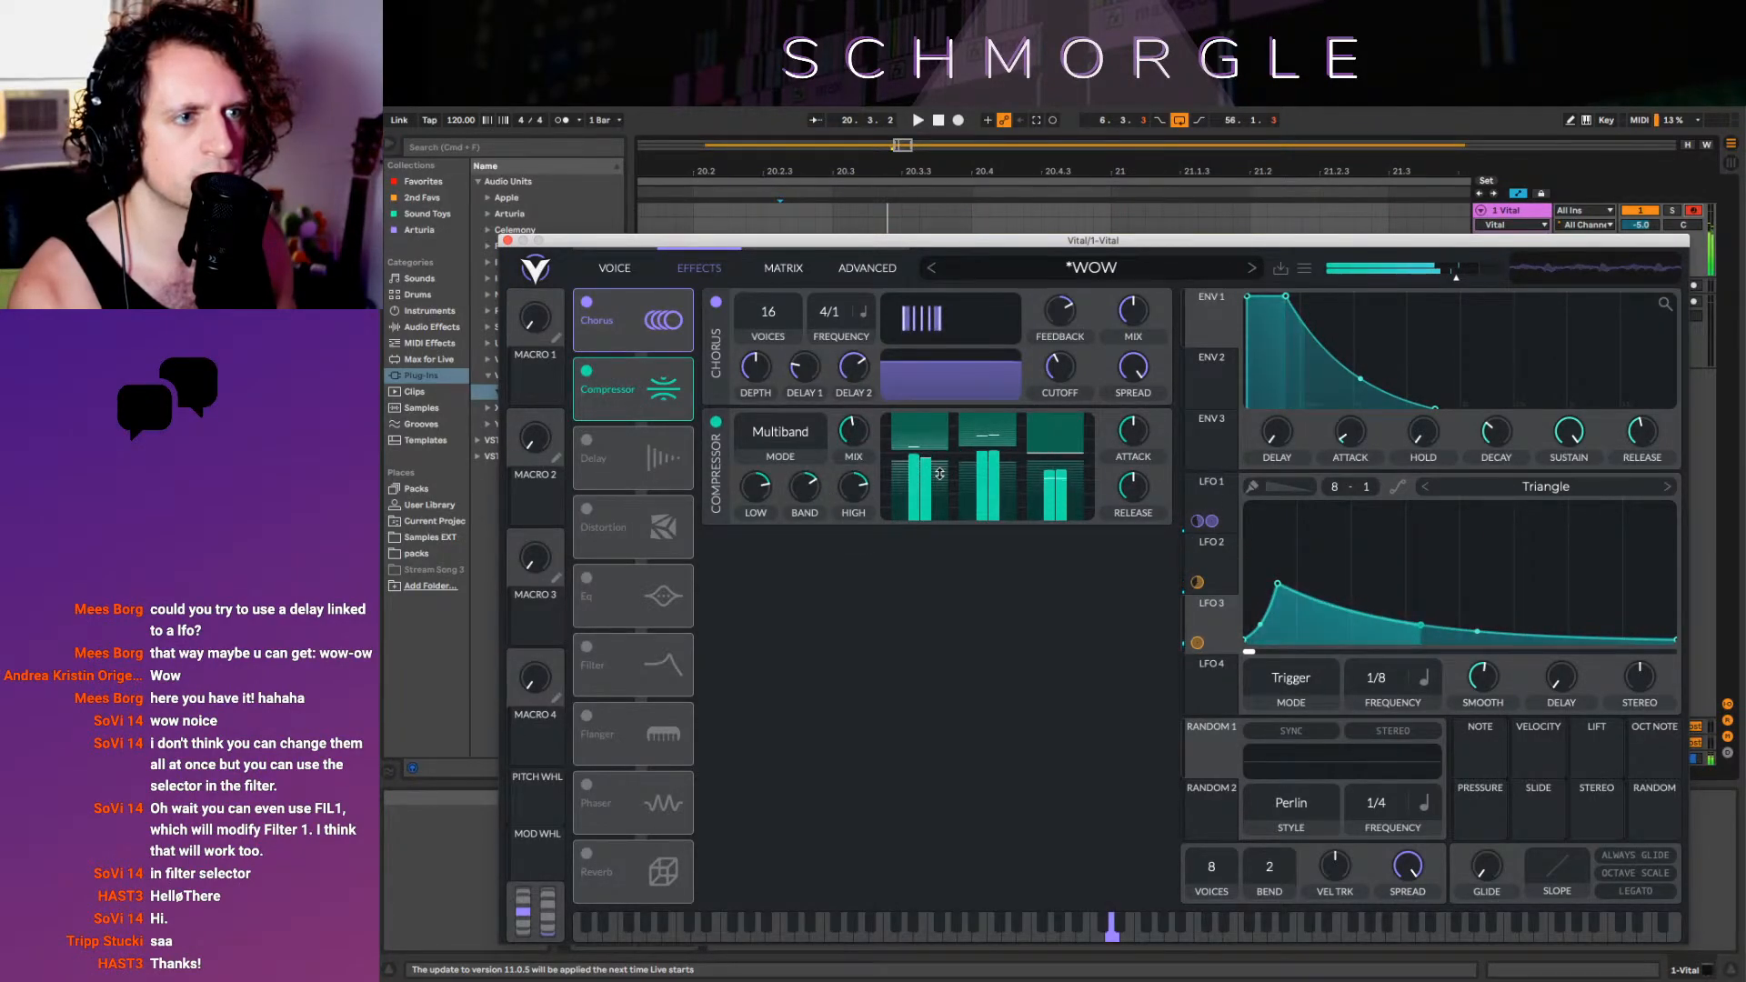
# Adjust the multiband compressor's band thresholds and save the preset as WOW 2
pyautogui.moveTo(933, 462); pyautogui.dragTo(1069, 459)
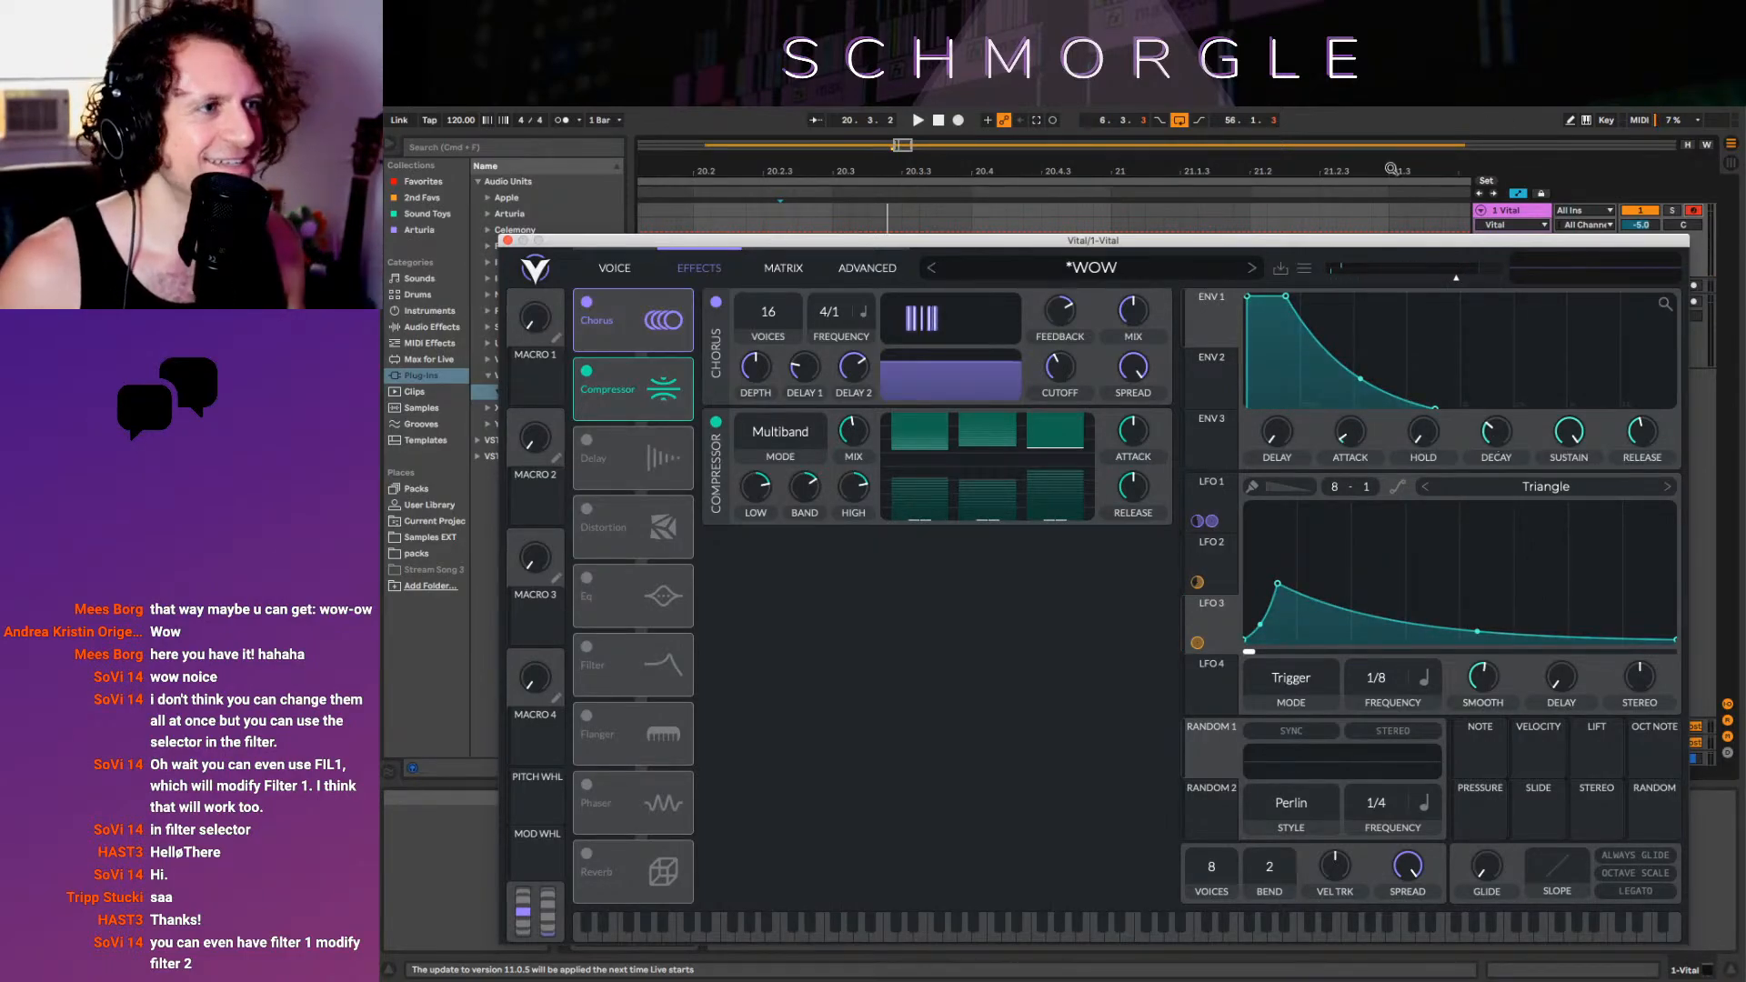
pyautogui.click(1304, 268)
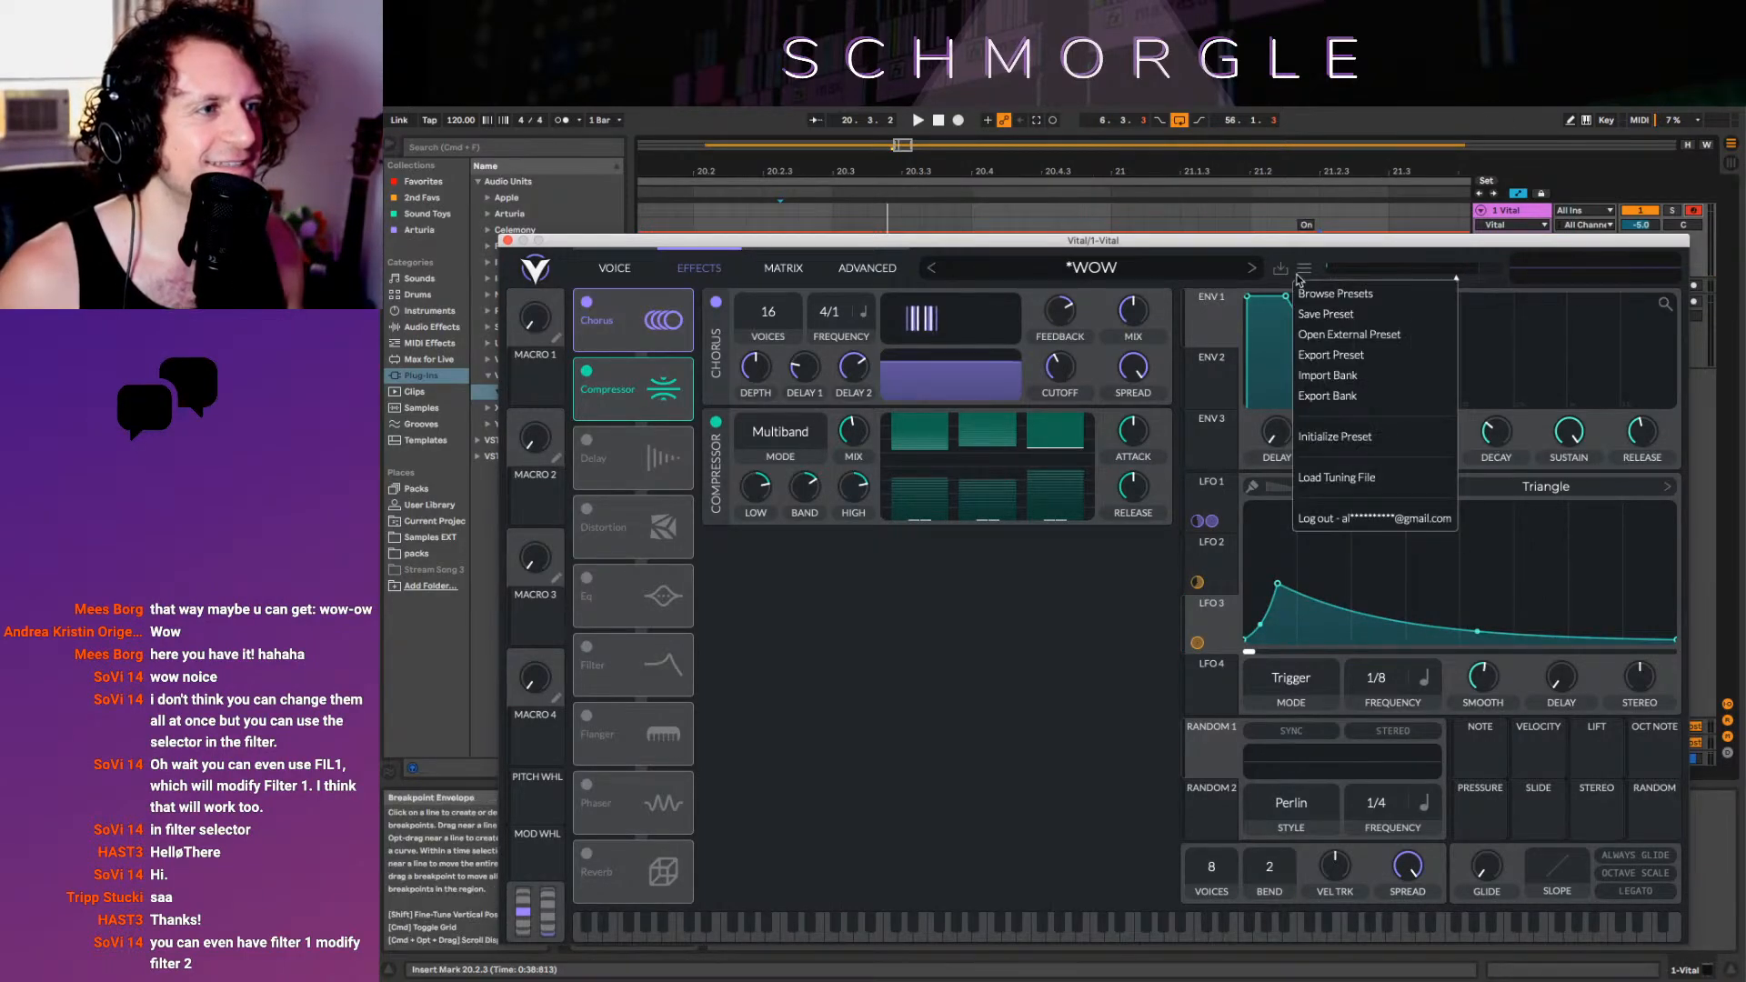
pyautogui.click(1387, 316)
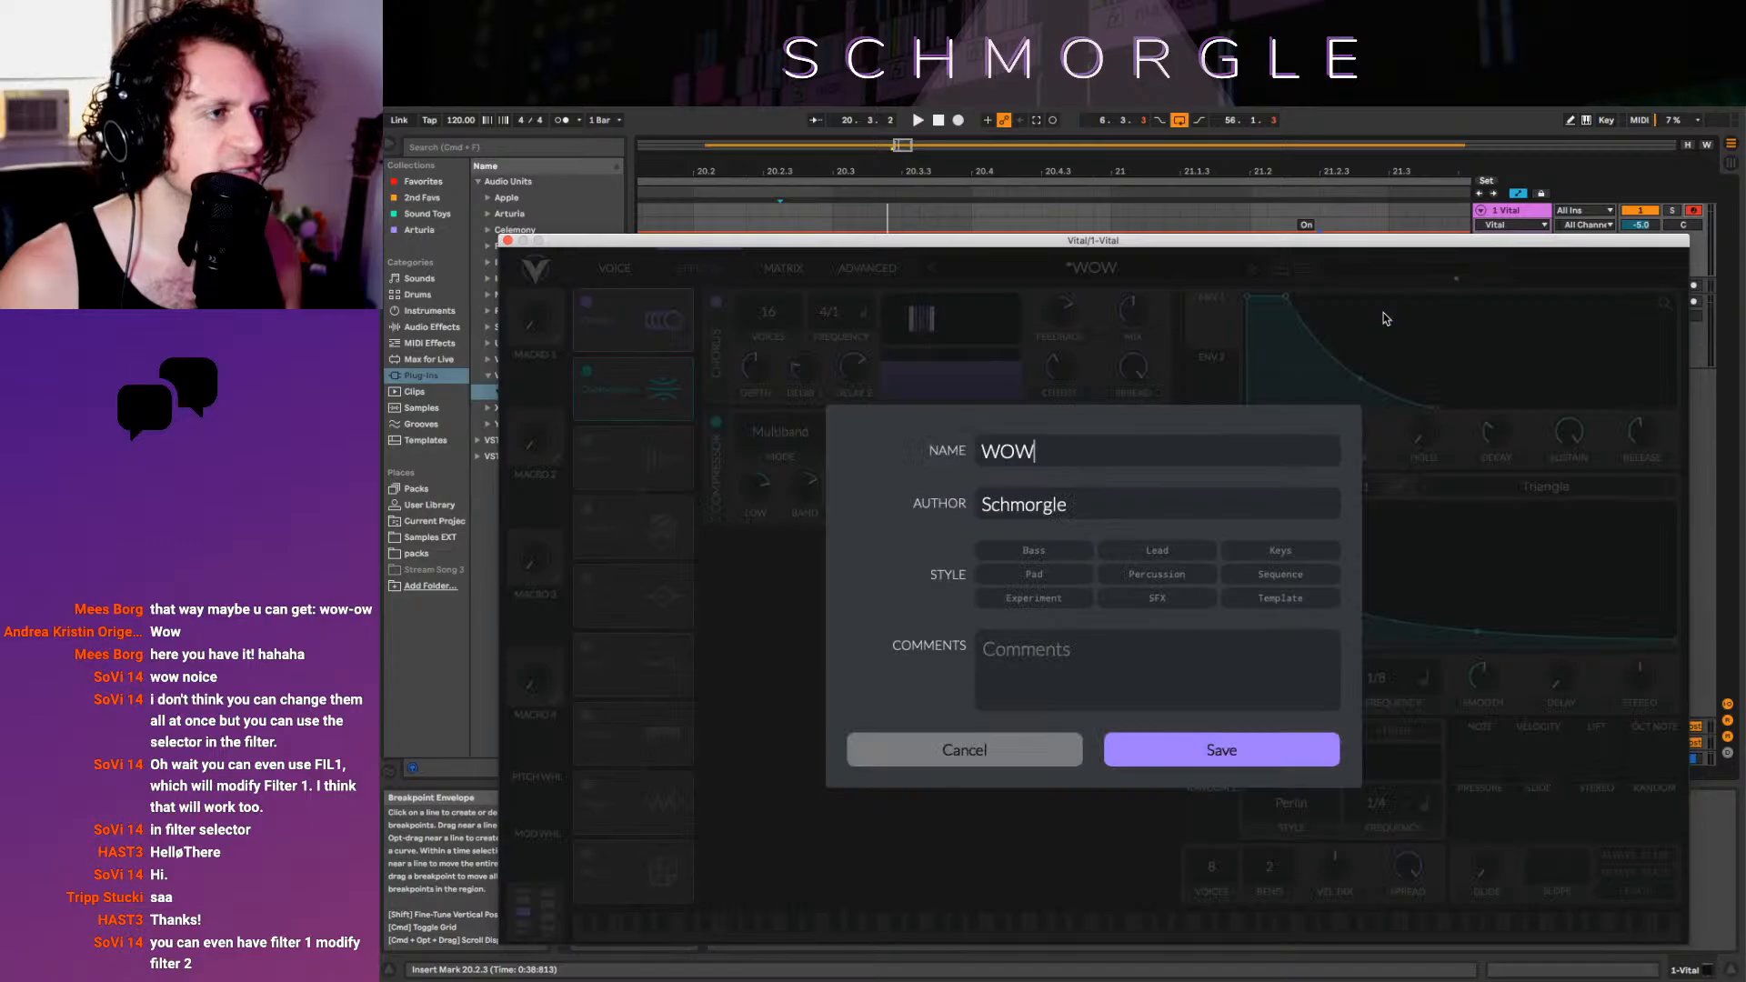
pyautogui.click(1180, 737)
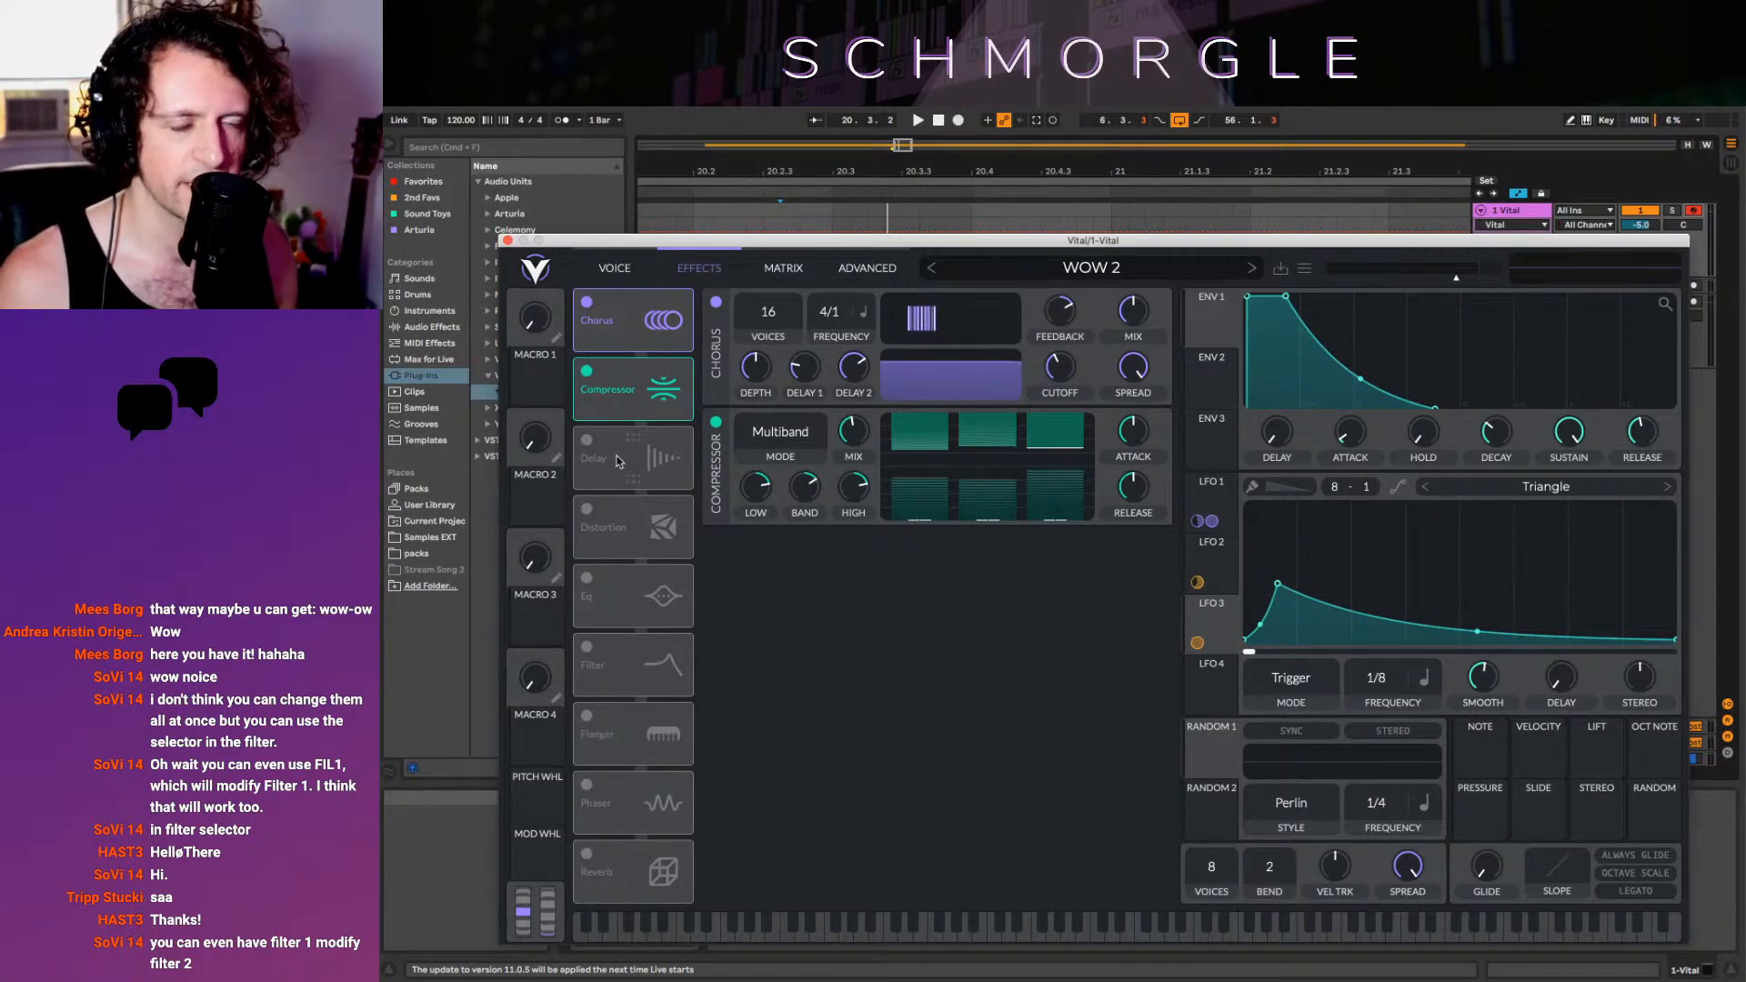
# Place the Compressor ahead of the Chorus in the effects chain and enable the Delay effect
pyautogui.moveTo(628, 384); pyautogui.dragTo(630, 318)
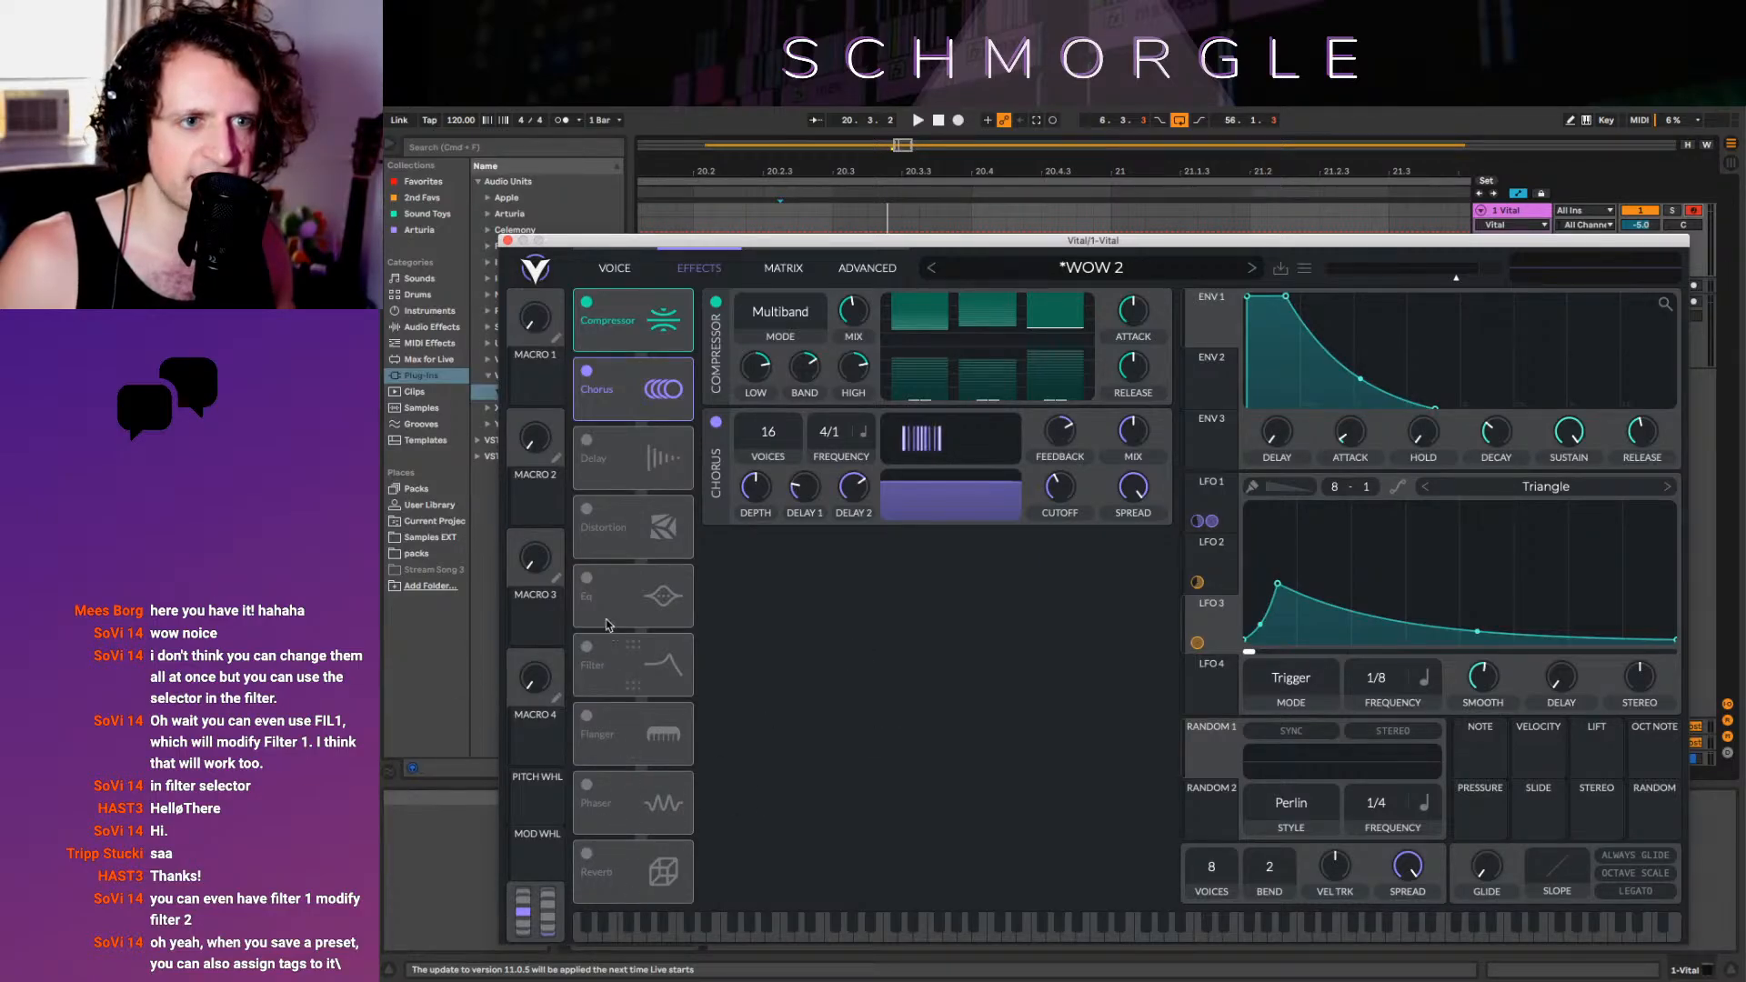
pyautogui.click(587, 441)
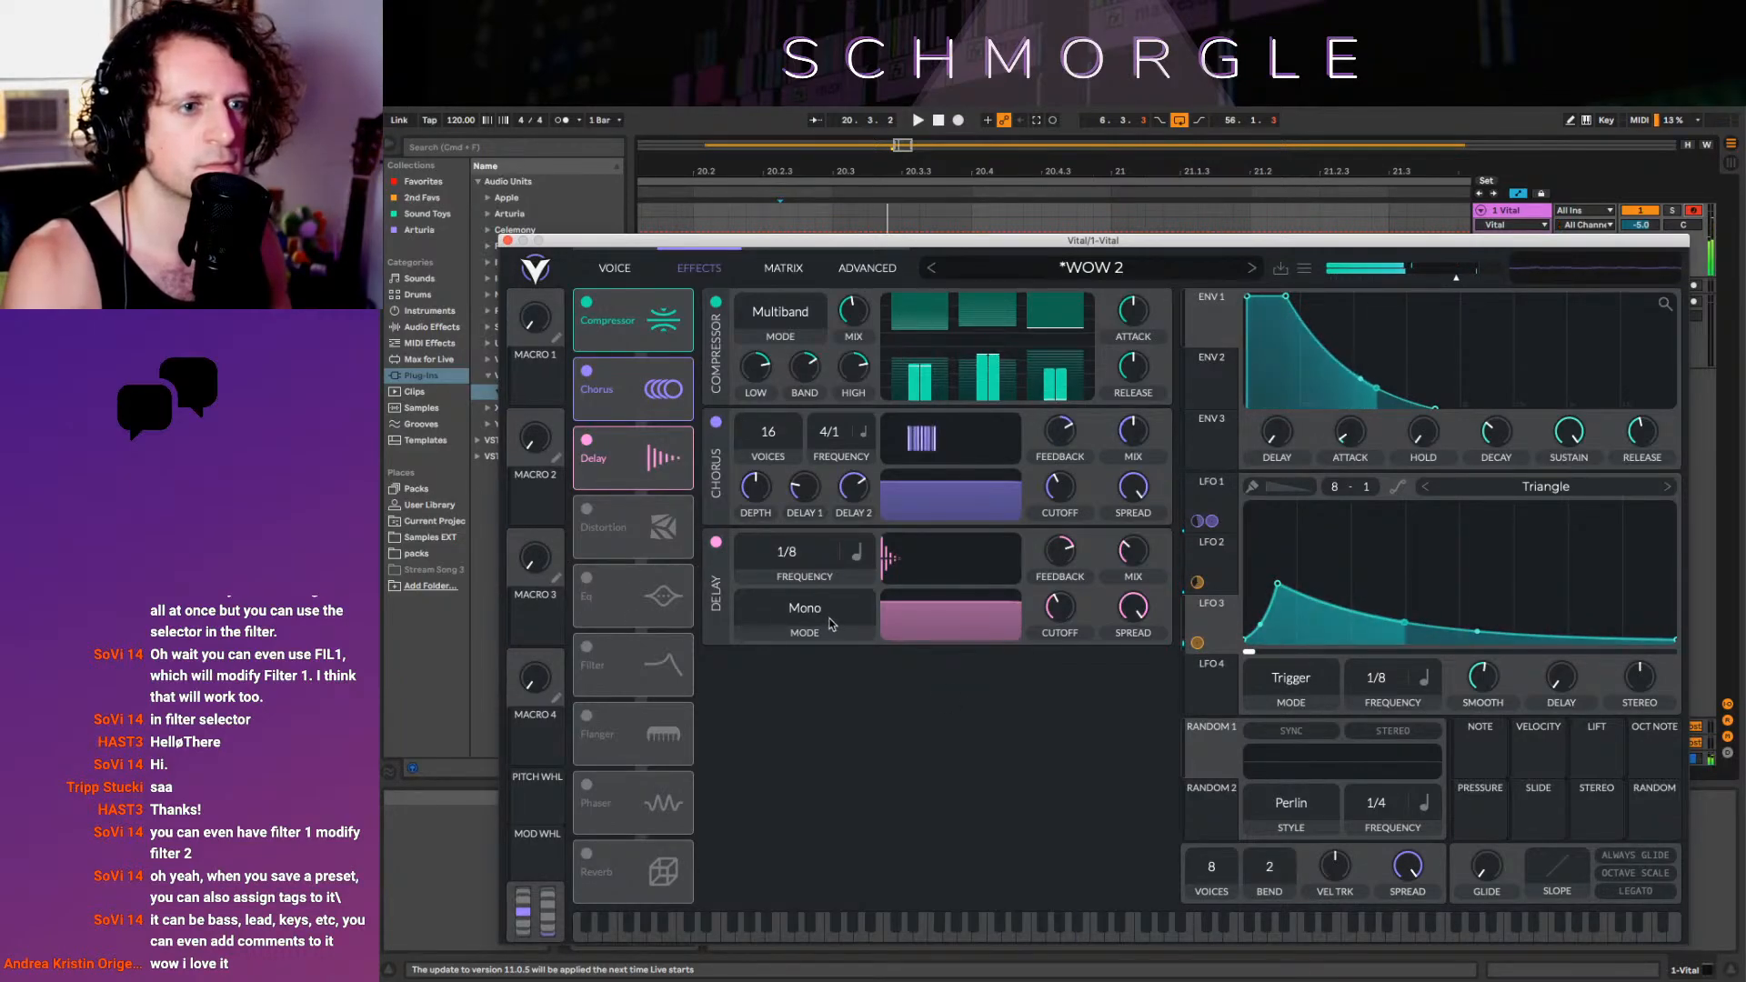
# Set the delay mode to Ping Pong, lower its mix and reshape its filter to cut the low frequencies
pyautogui.click(794, 599)
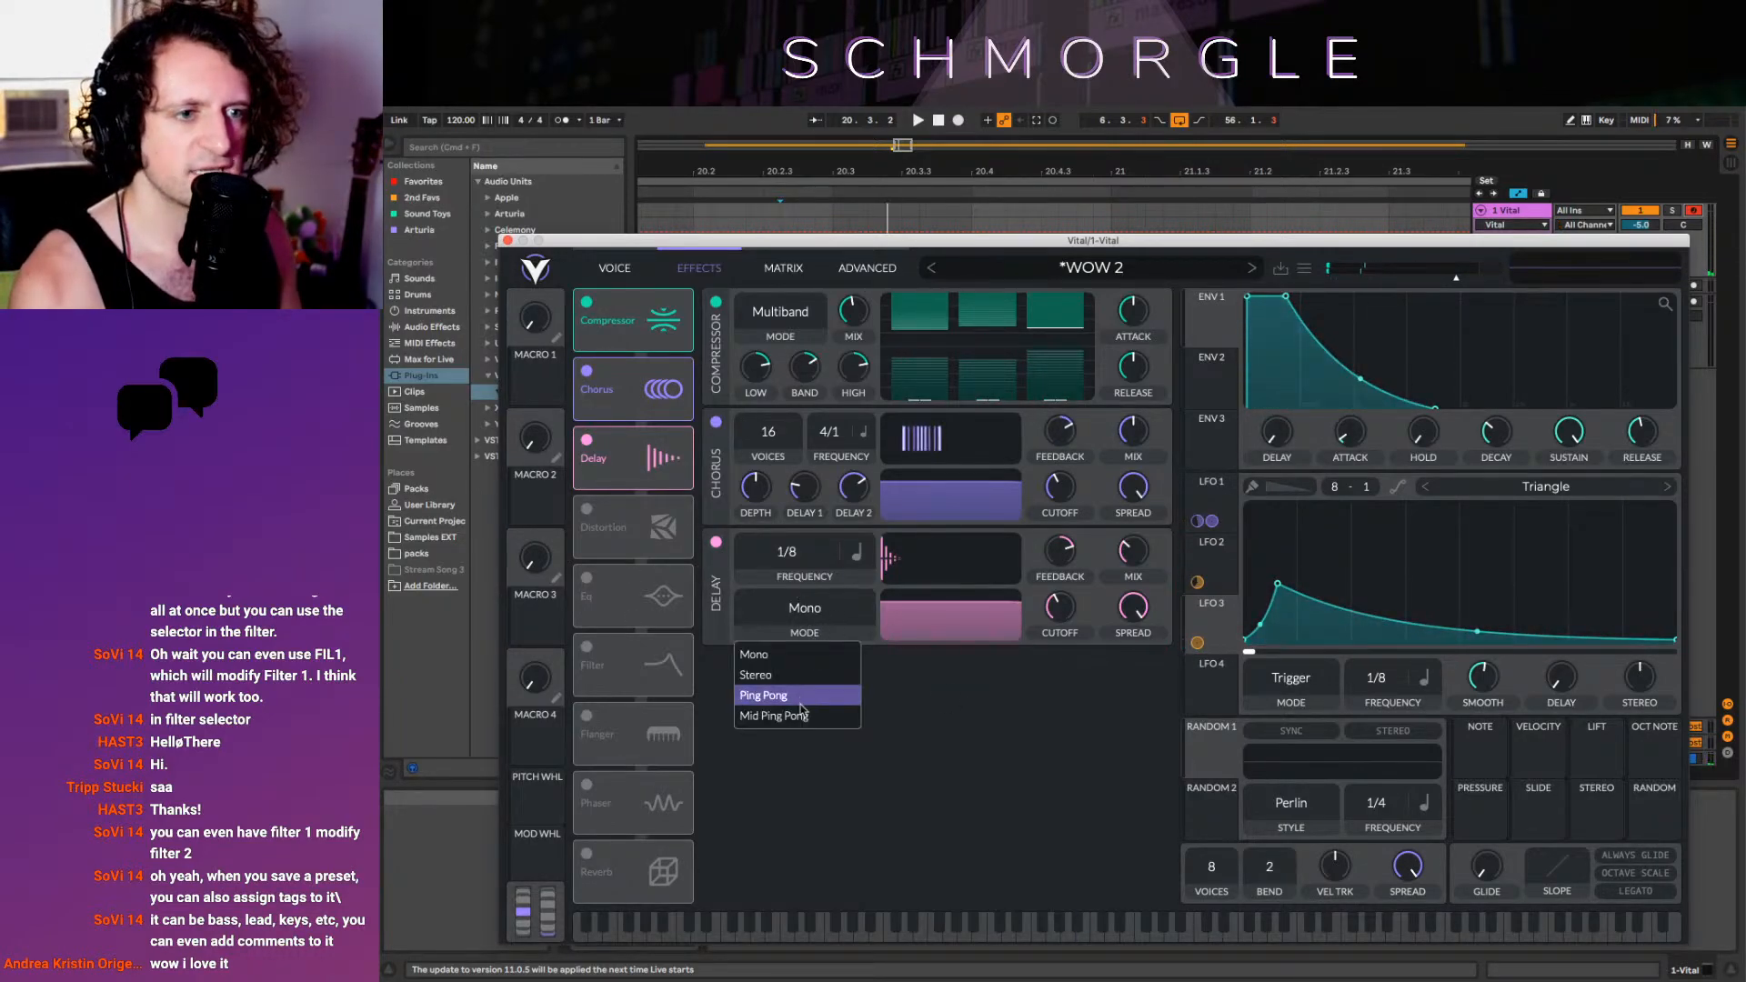
pyautogui.click(771, 695)
pyautogui.moveTo(1133, 550)
pyautogui.mouseDown()
pyautogui.moveTo(1141, 608)
pyautogui.moveTo(1139, 569)
pyautogui.mouseUp()
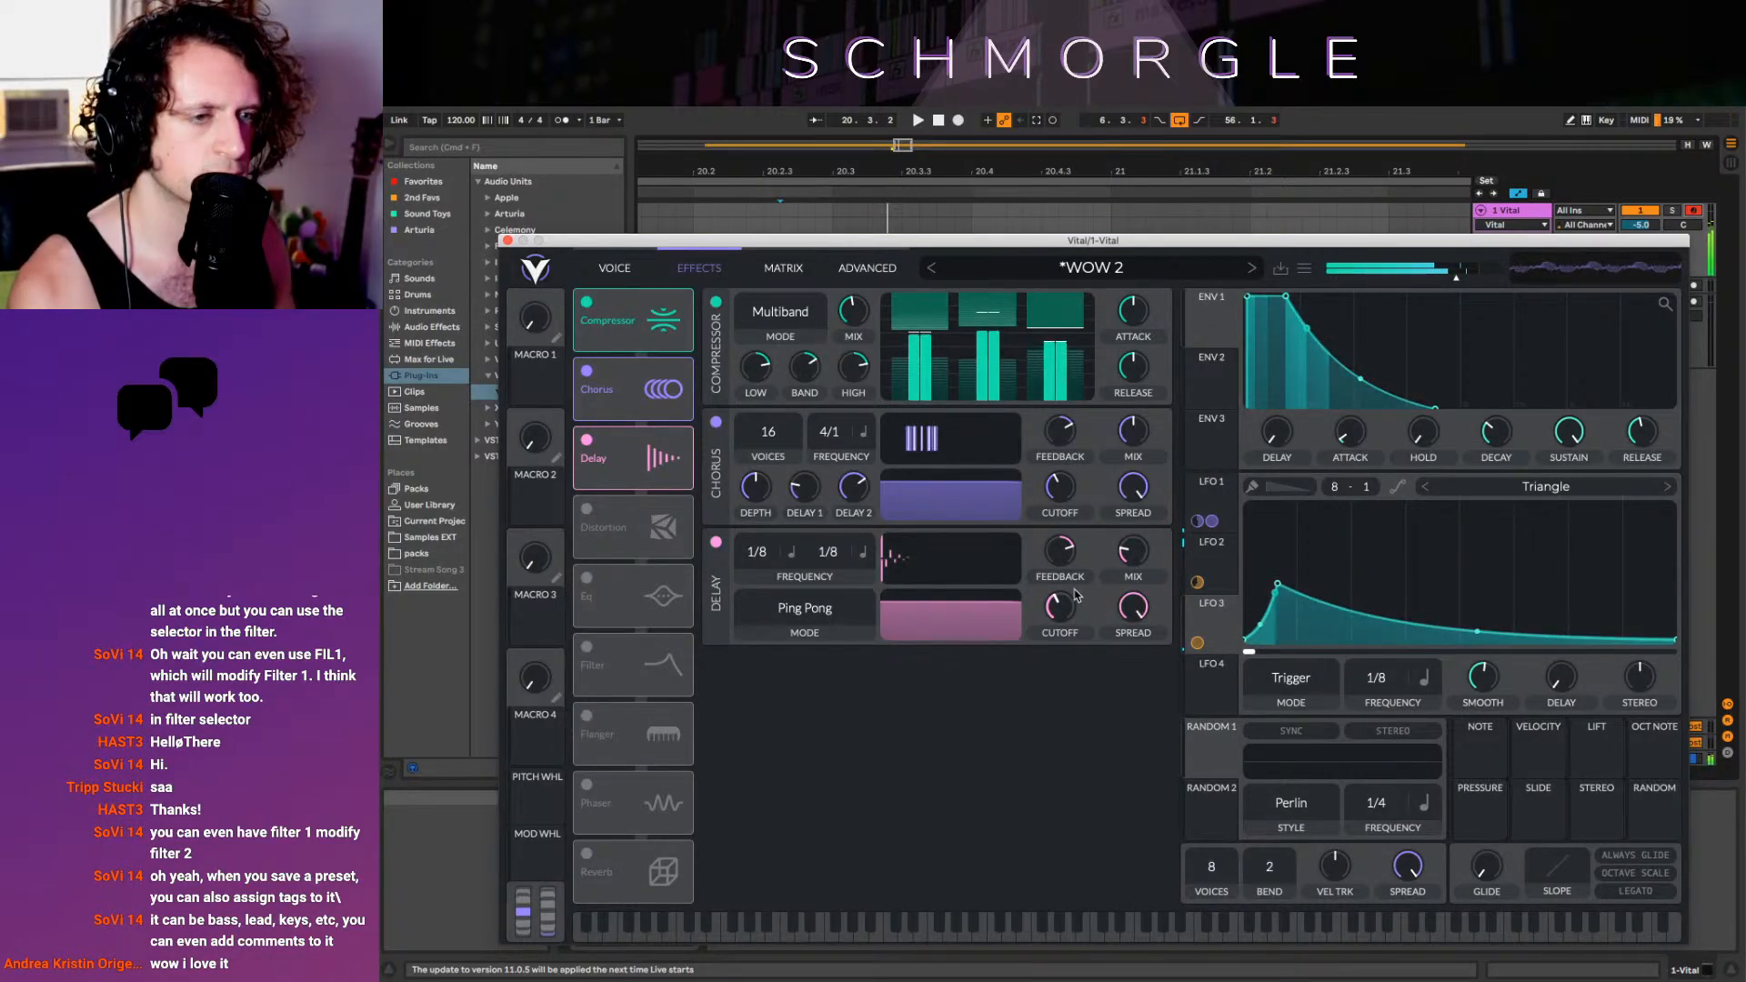
pyautogui.moveTo(1060, 608); pyautogui.dragTo(1080, 734)
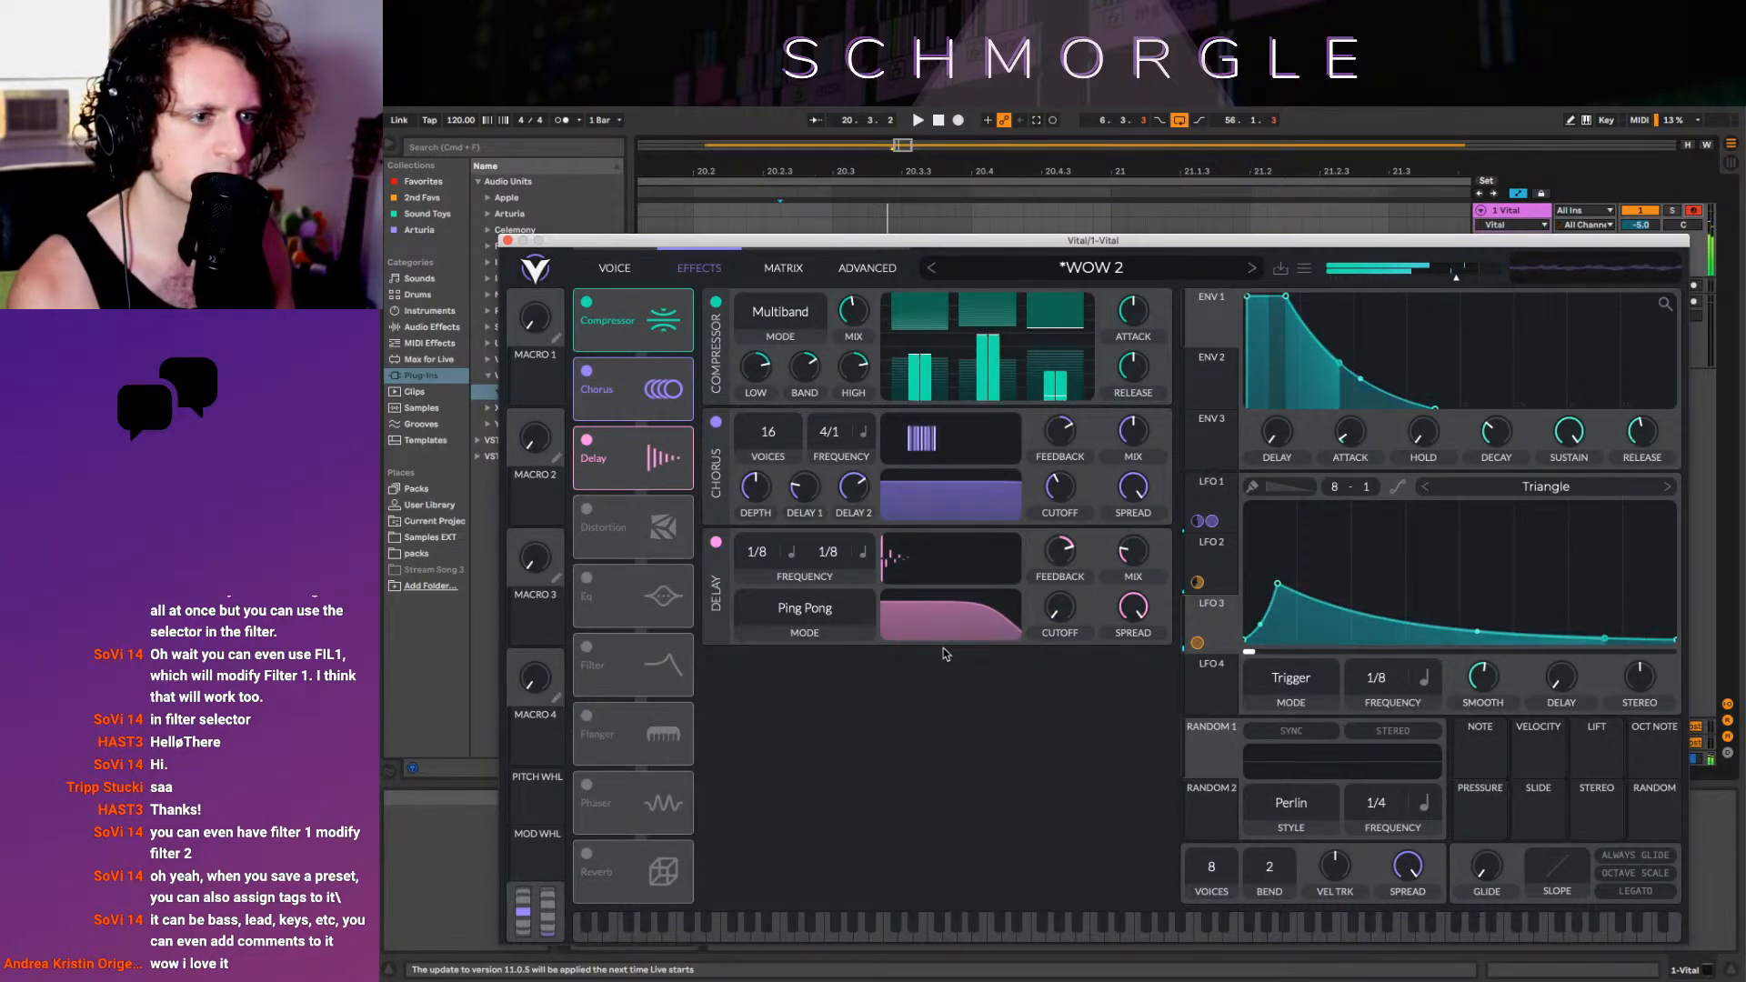
pyautogui.moveTo(917, 615); pyautogui.dragTo(1260, 632)
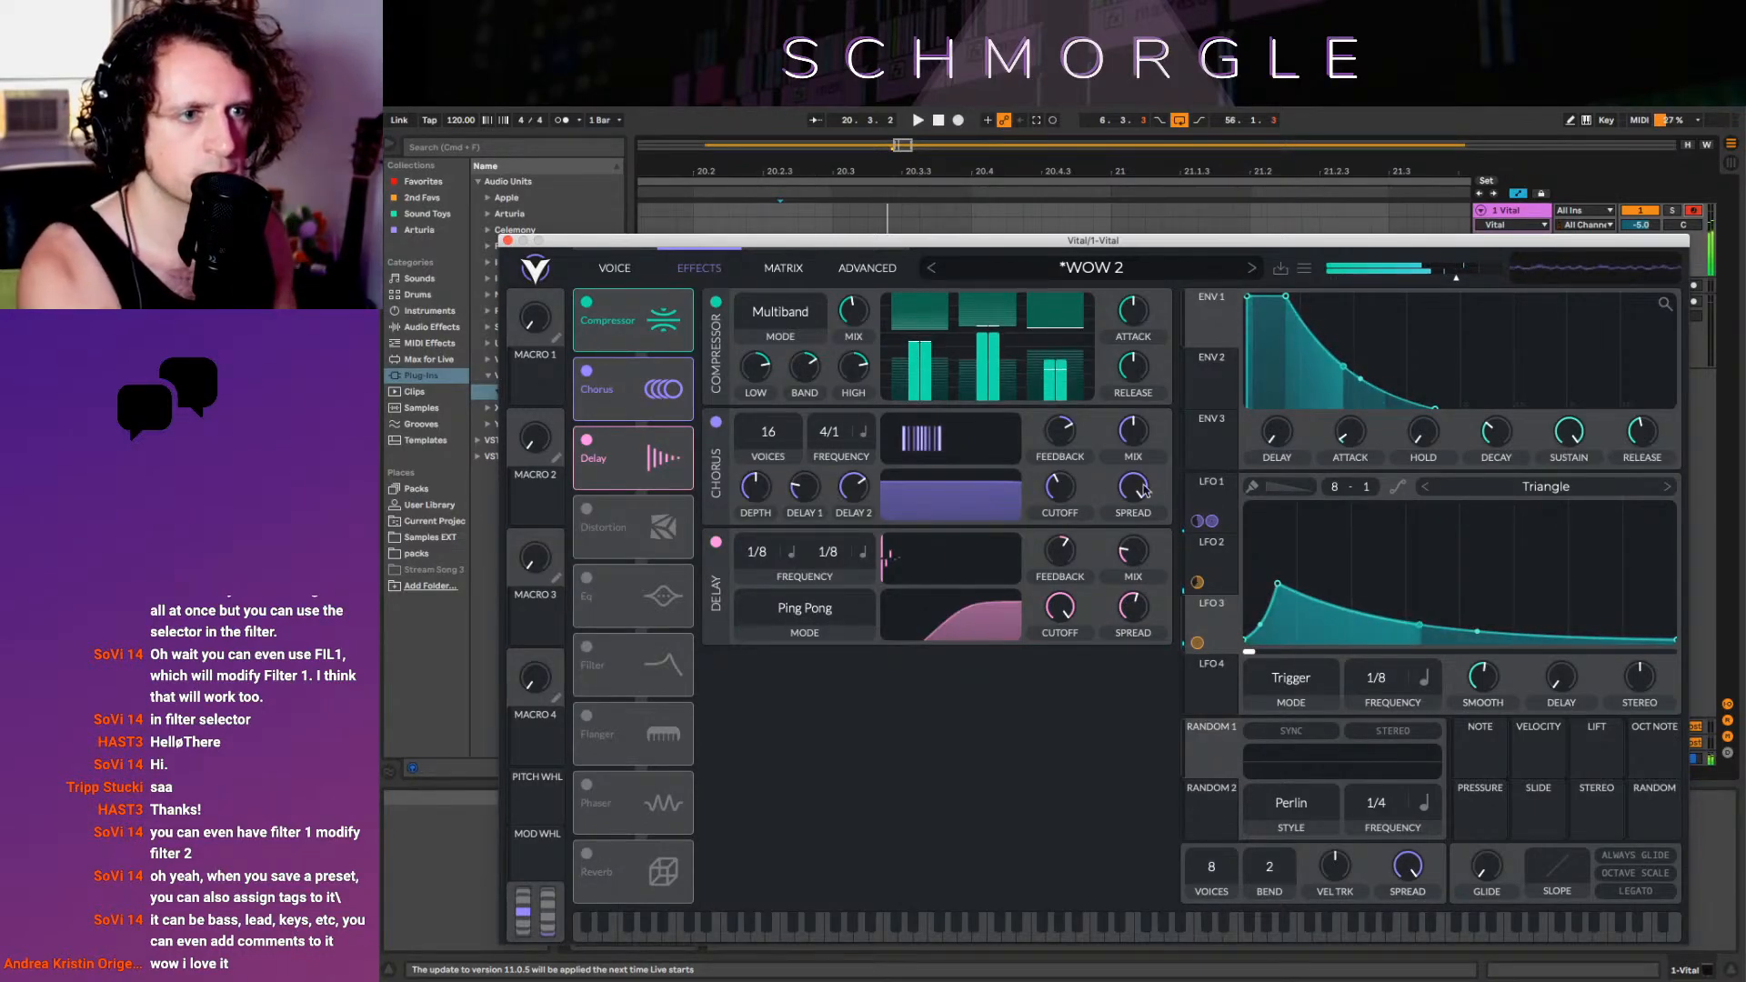
# Switch the delay to Mono mode with its frequency in seconds, set to 0.318 secs
pyautogui.click(863, 553)
pyautogui.click(919, 587)
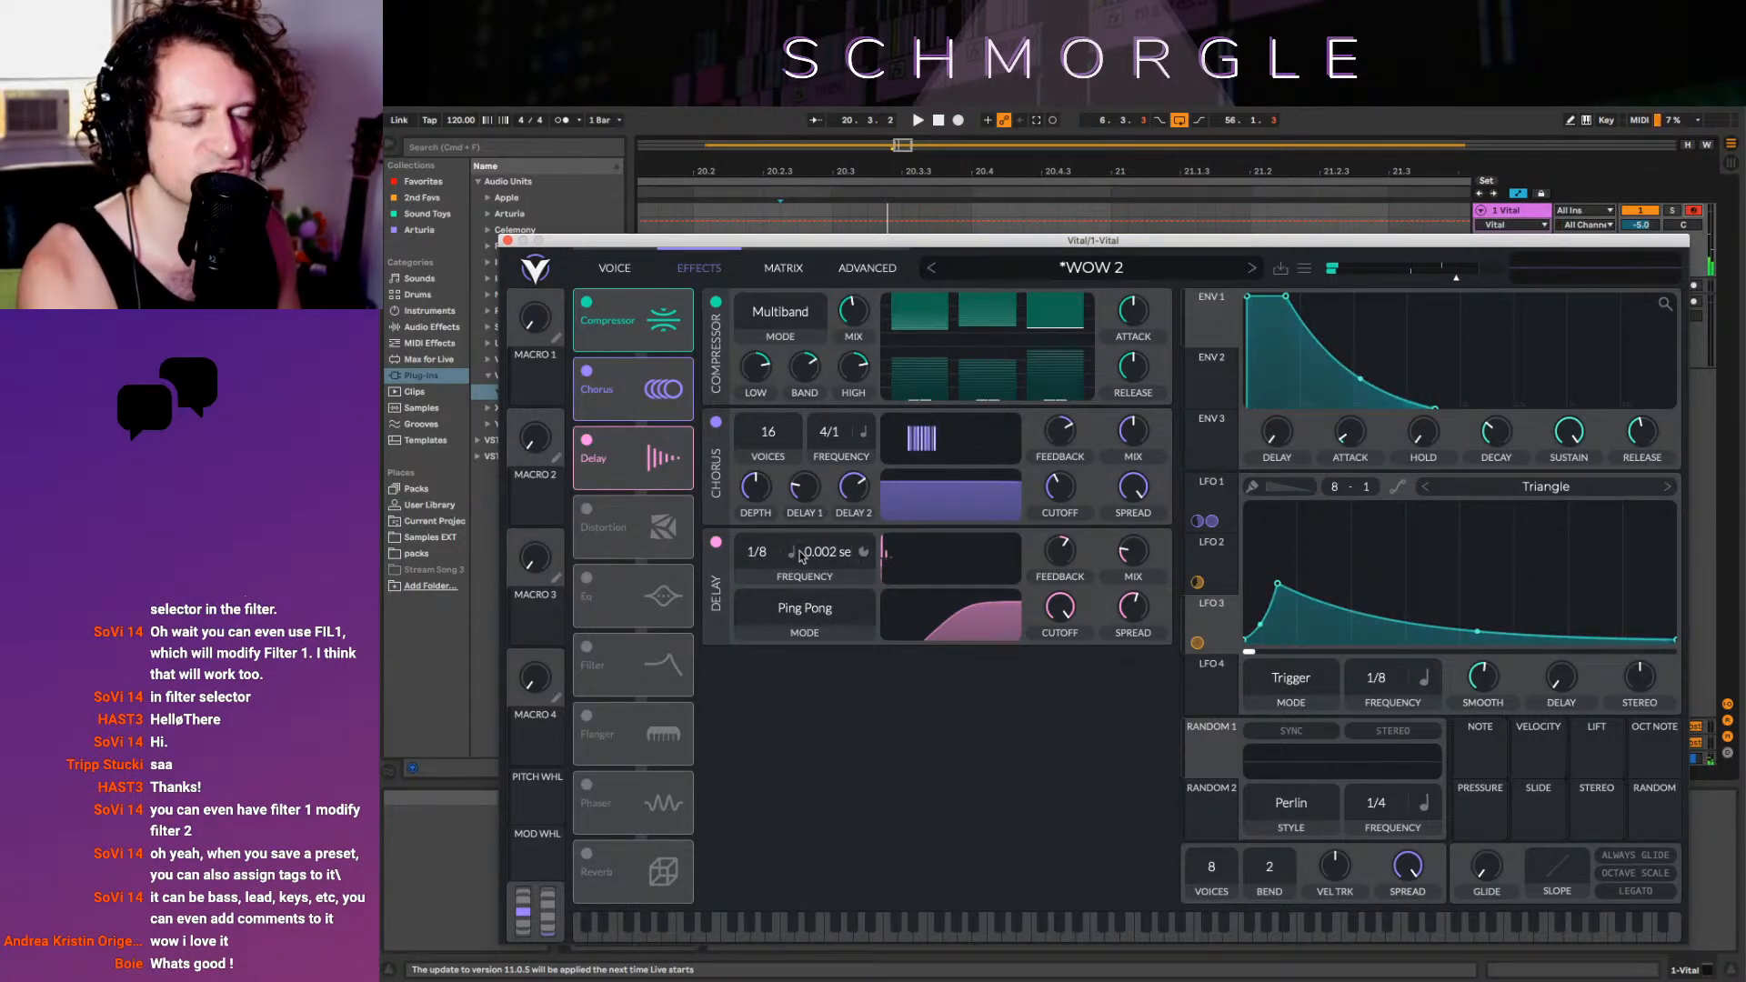
pyautogui.click(803, 623)
pyautogui.click(788, 657)
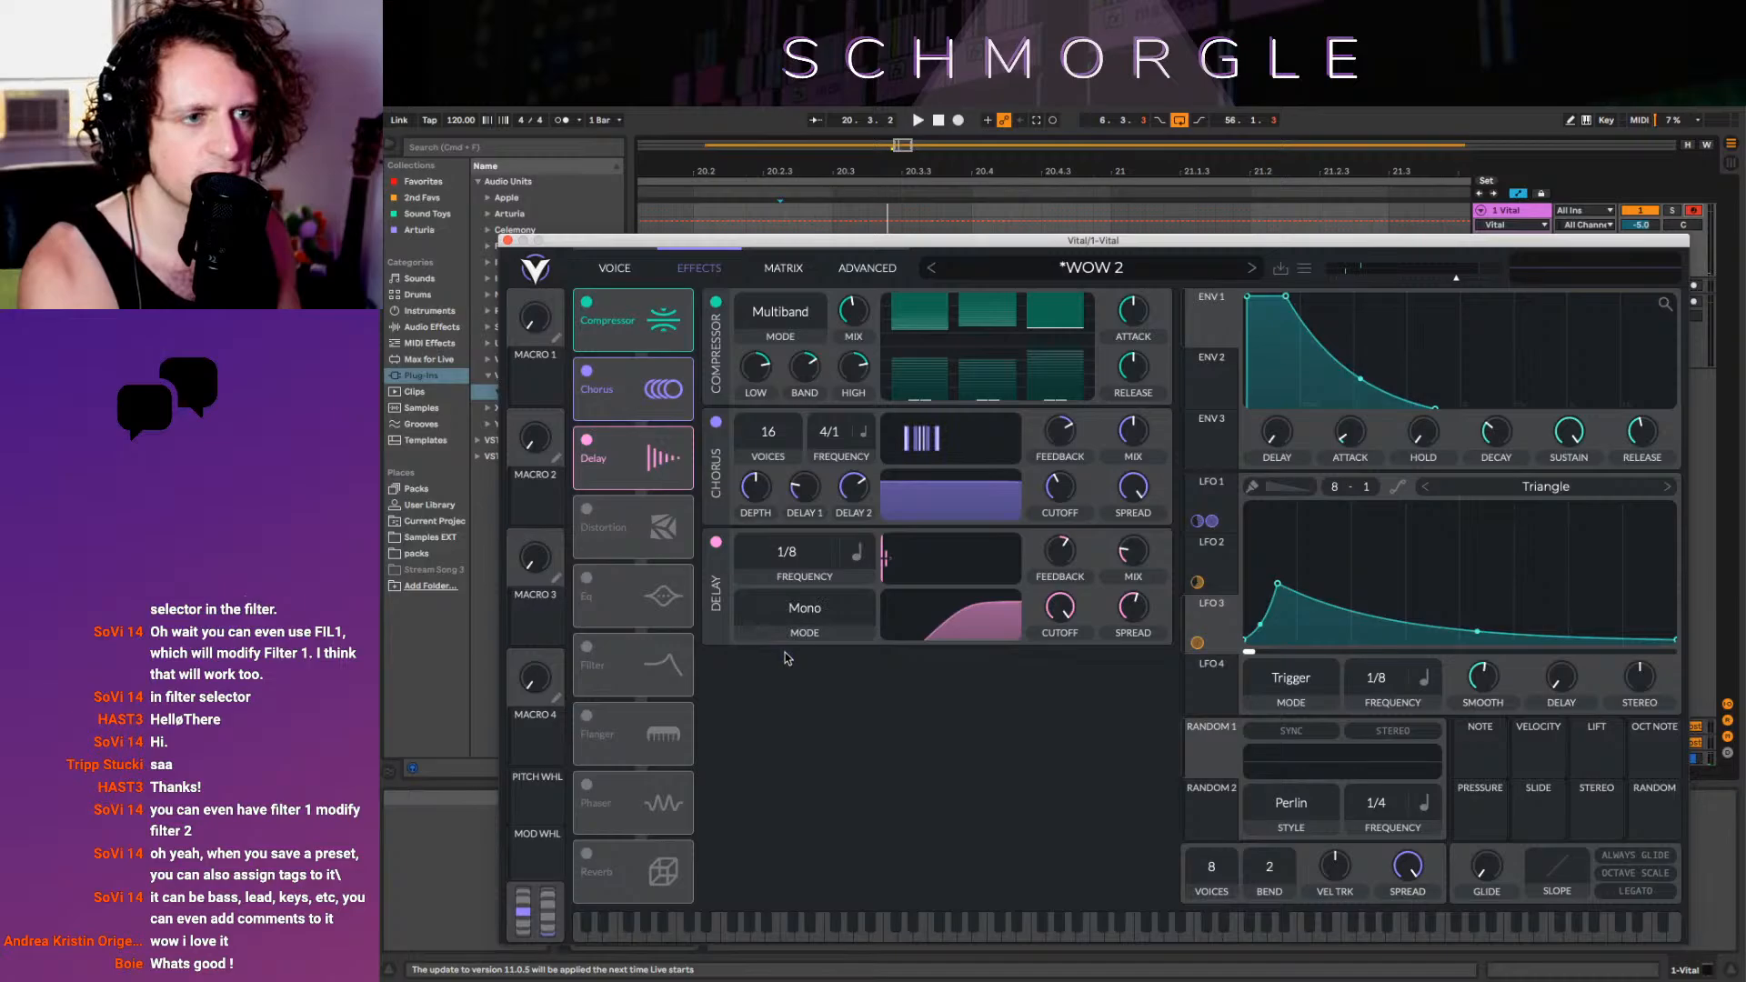
pyautogui.click(855, 556)
pyautogui.click(860, 584)
pyautogui.click(857, 552)
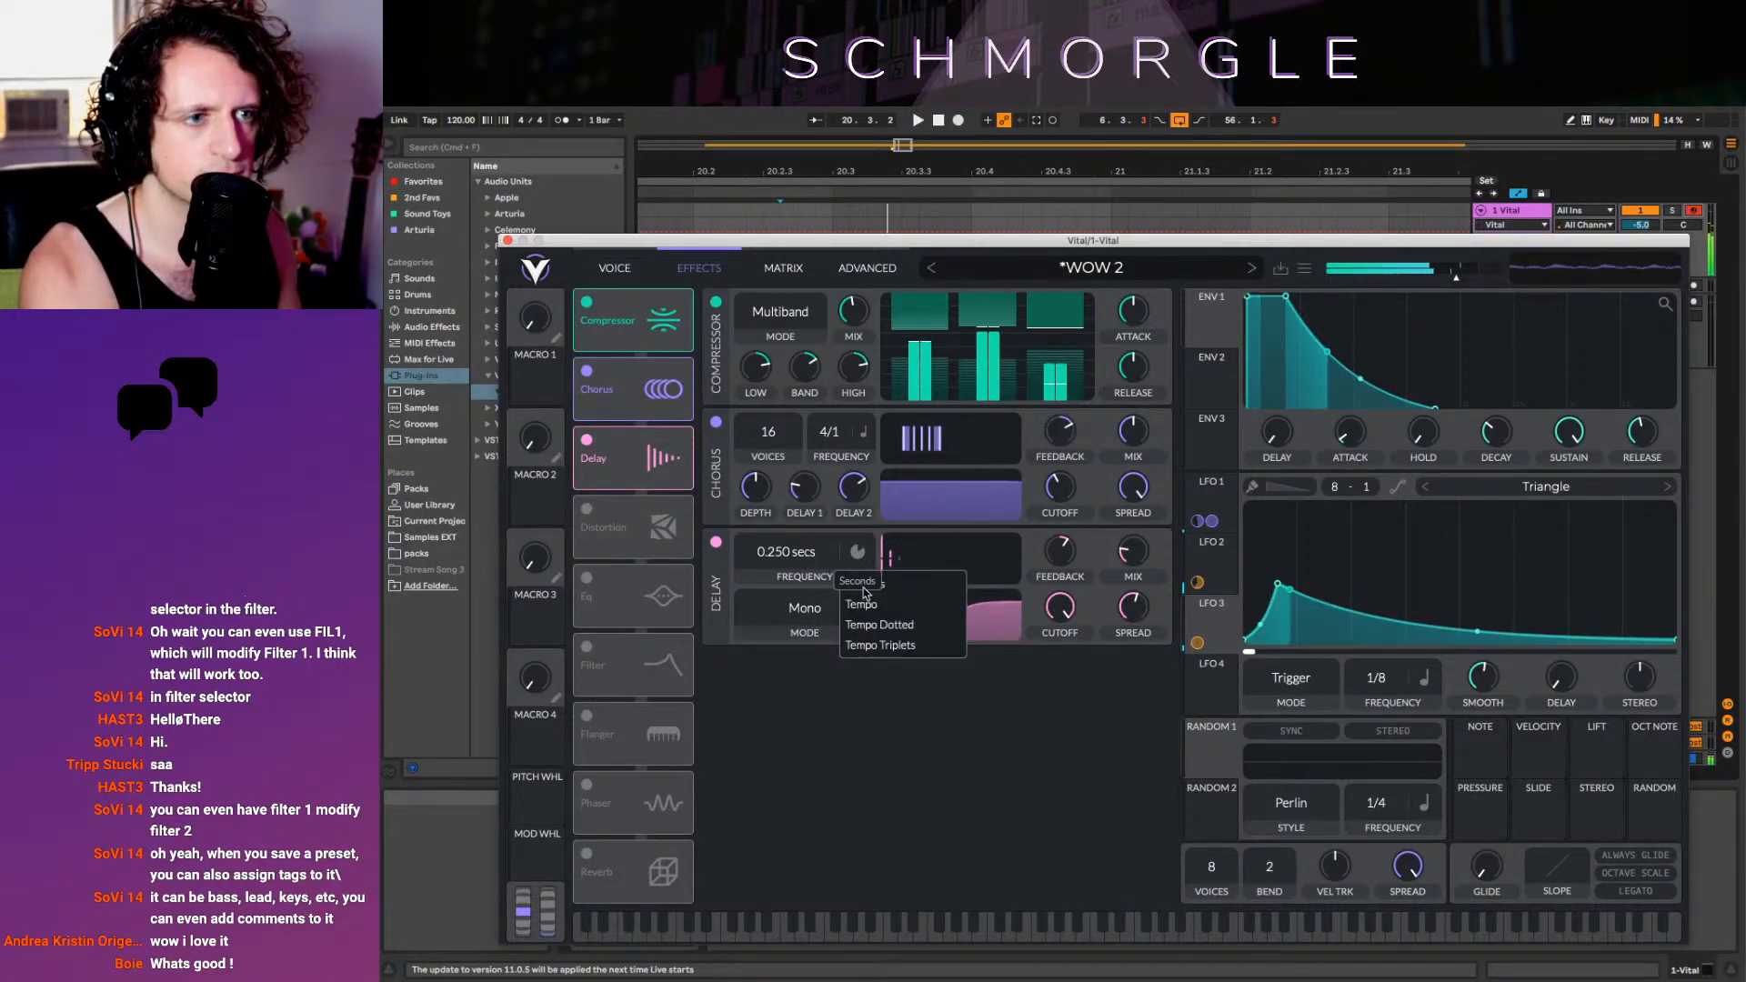
pyautogui.moveTo(806, 556)
pyautogui.mouseDown()
pyautogui.moveTo(806, 446)
pyautogui.moveTo(835, 624)
pyautogui.moveTo(786, 439)
pyautogui.moveTo(801, 563)
pyautogui.mouseUp()
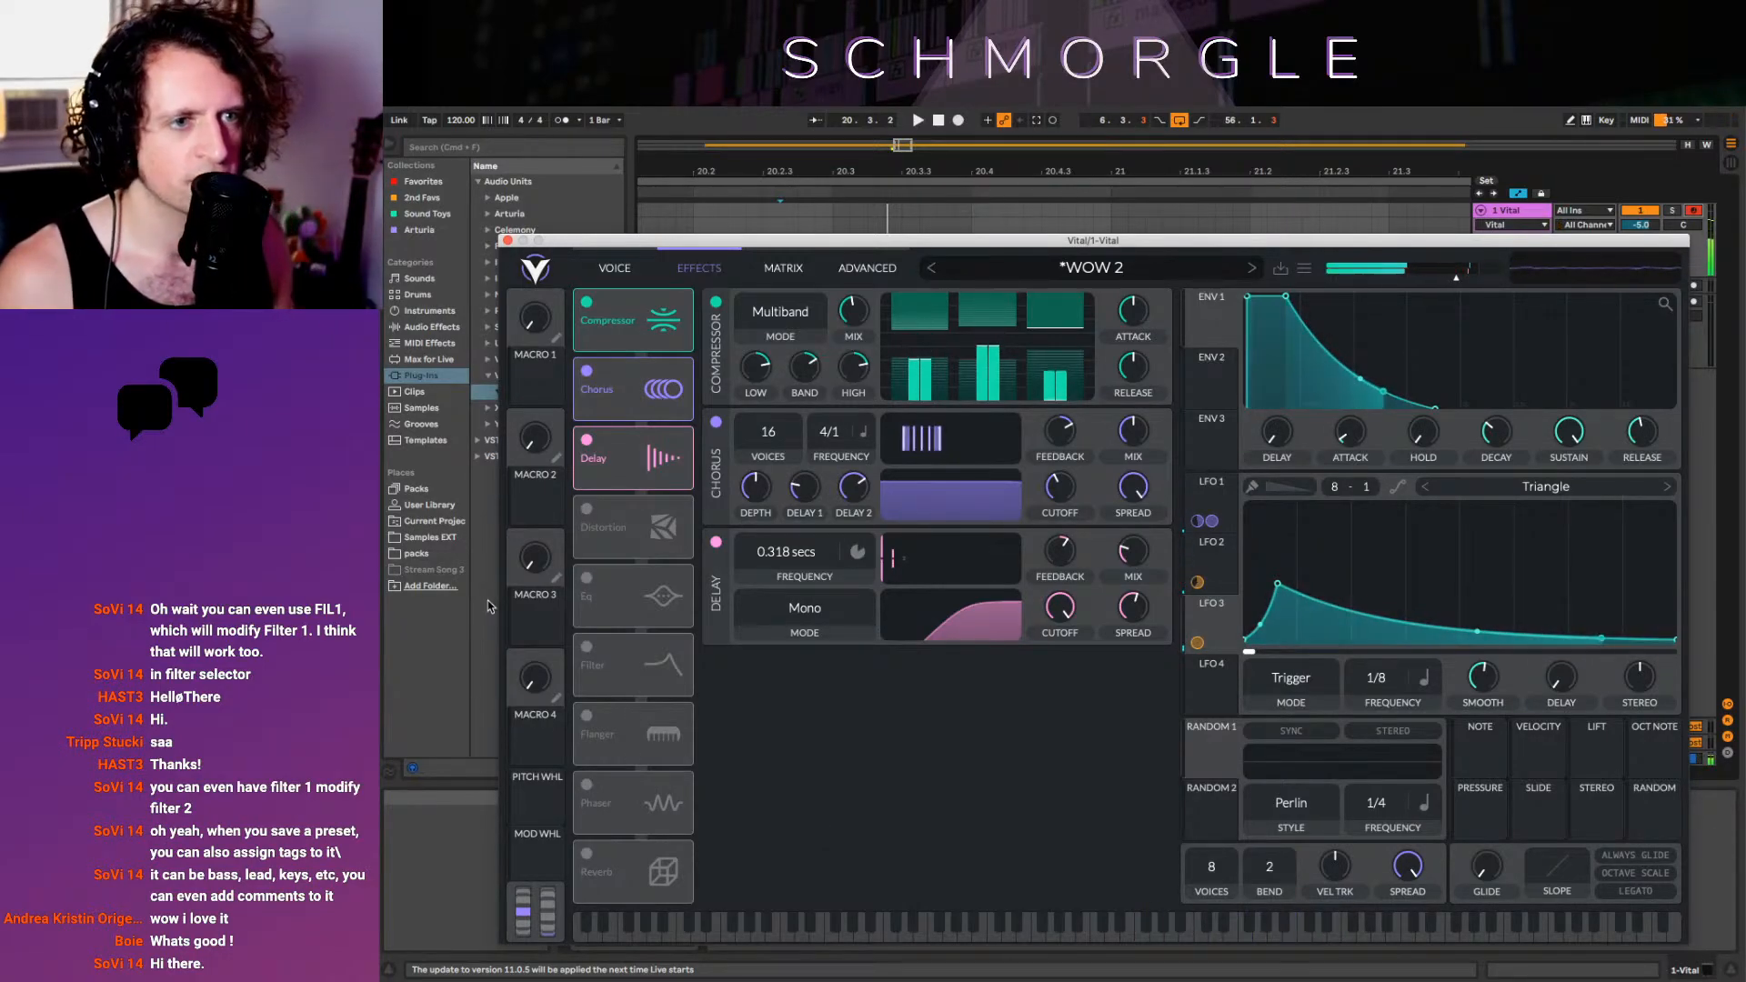
# Turn the Delay effect off and save the patch, overwriting the existing WOW 2 preset
pyautogui.click(717, 541)
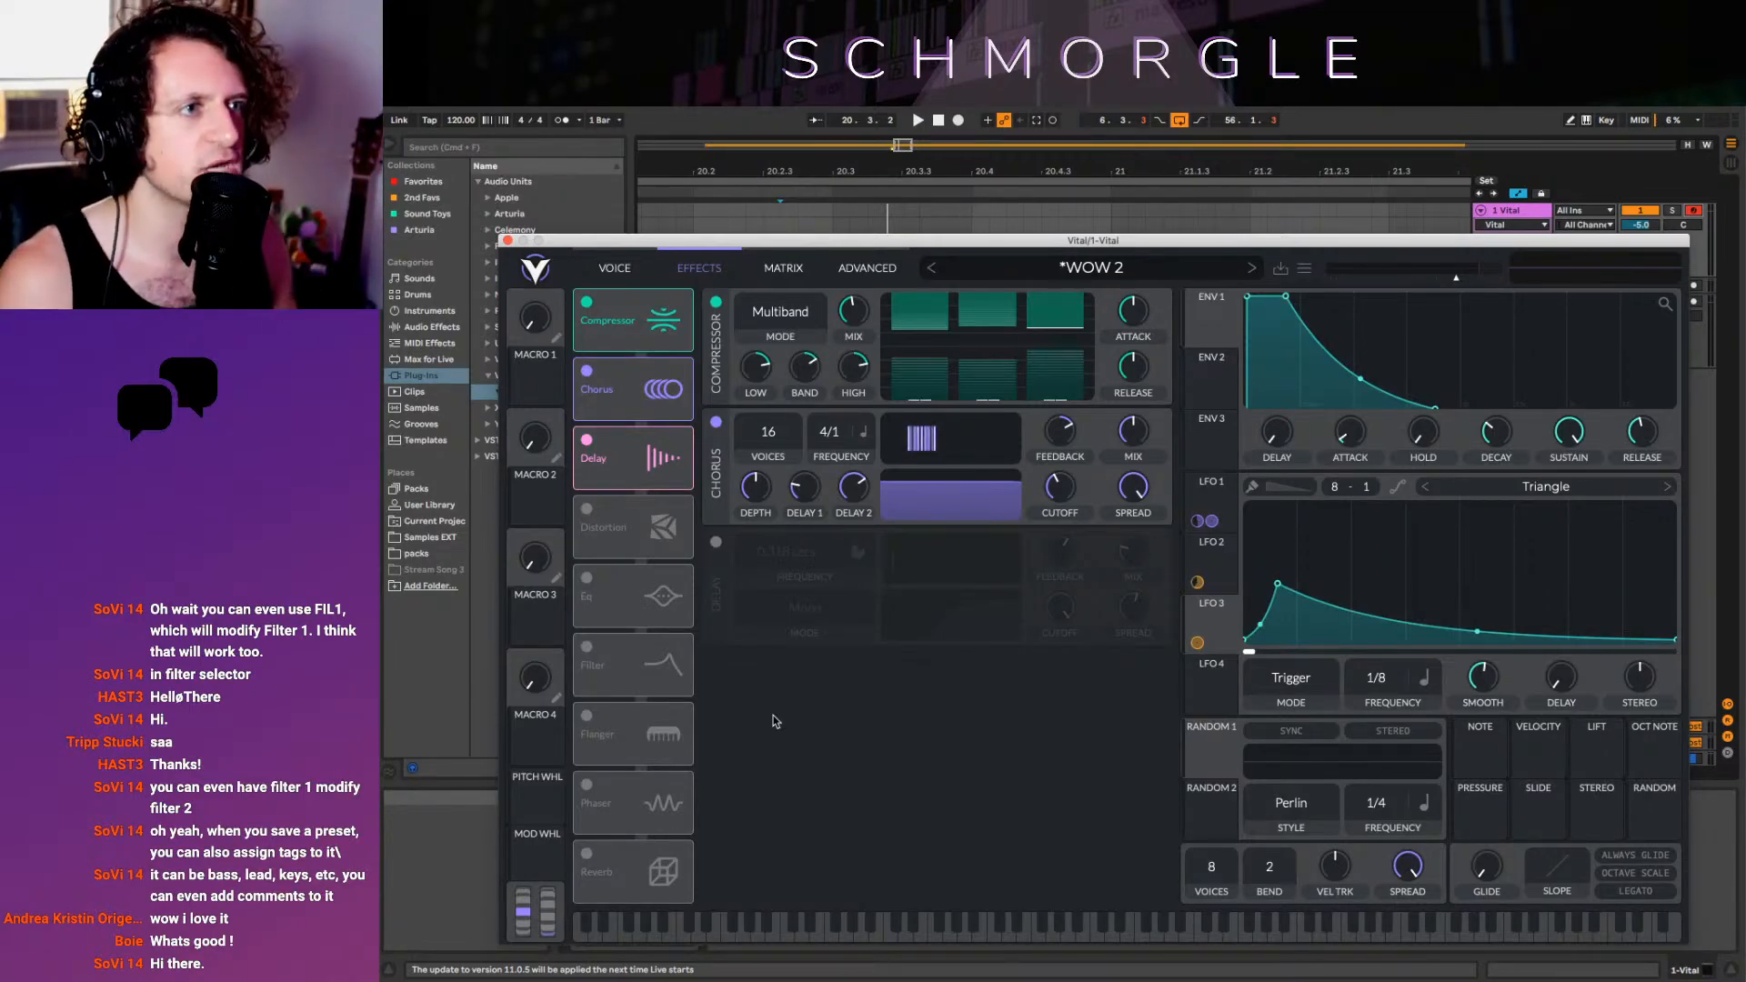
pyautogui.click(1304, 268)
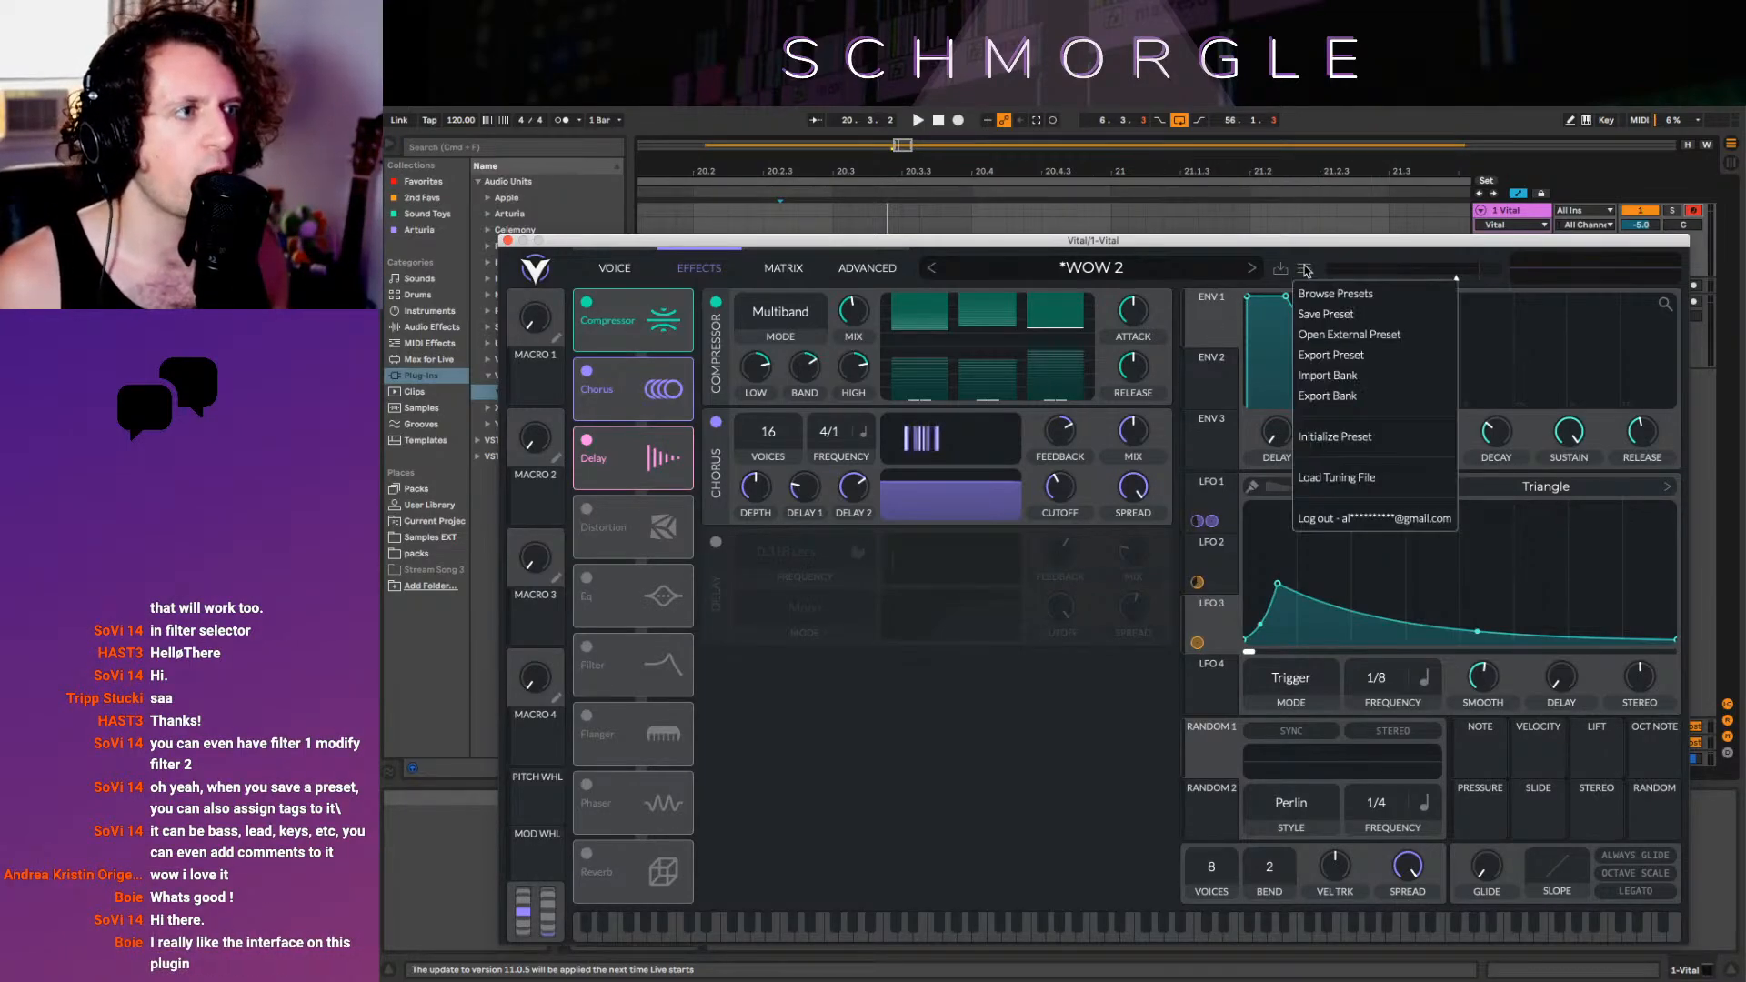
pyautogui.click(1376, 312)
pyautogui.click(1277, 741)
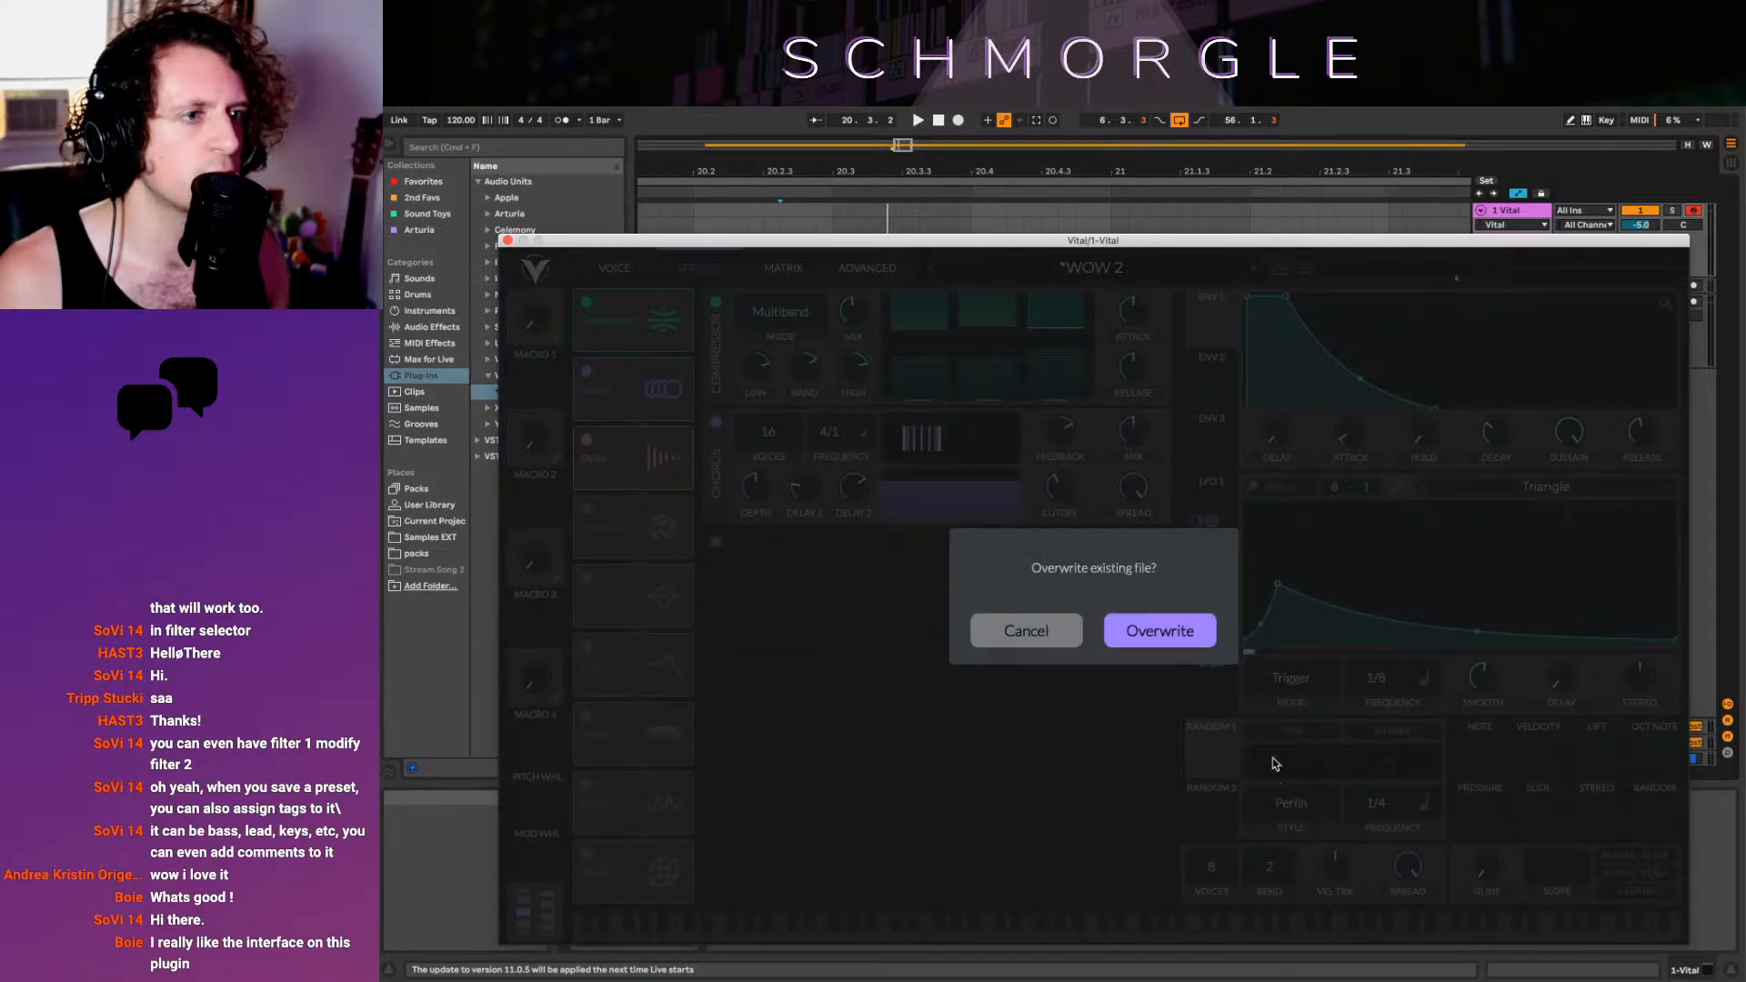
pyautogui.click(1157, 623)
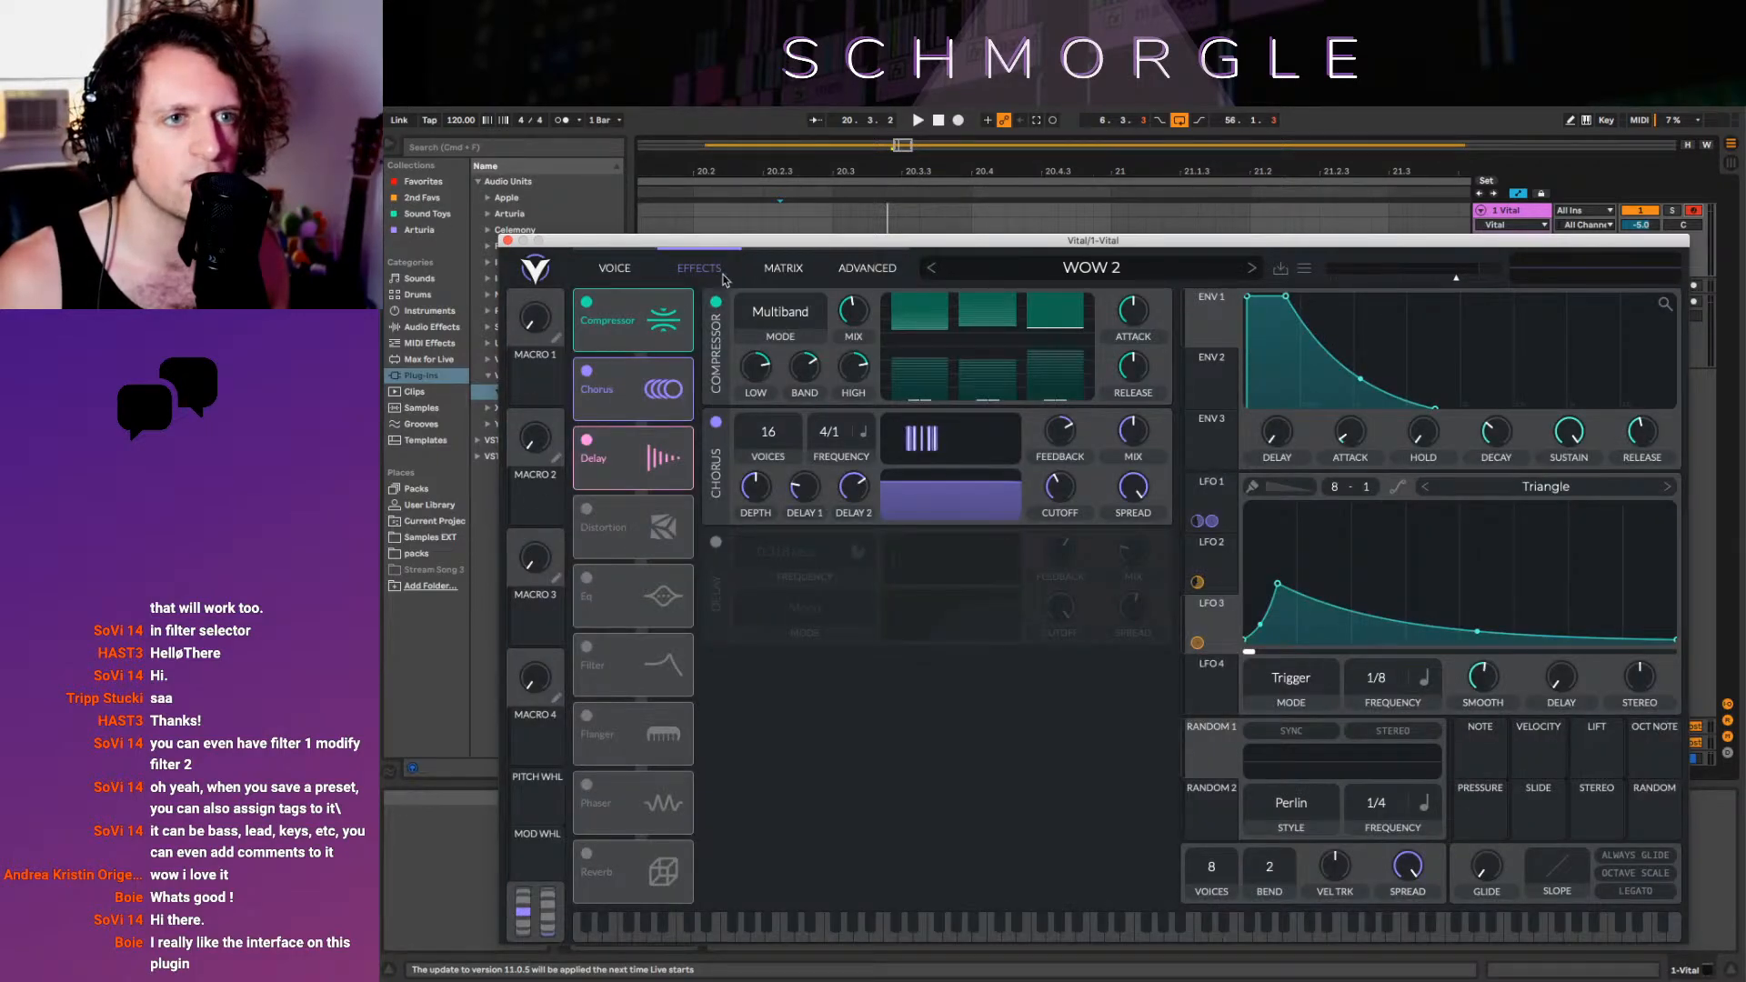
# Review the patch's voice page, modulation matrix and advanced options, and return to the oscillators and filters
pyautogui.click(628, 271)
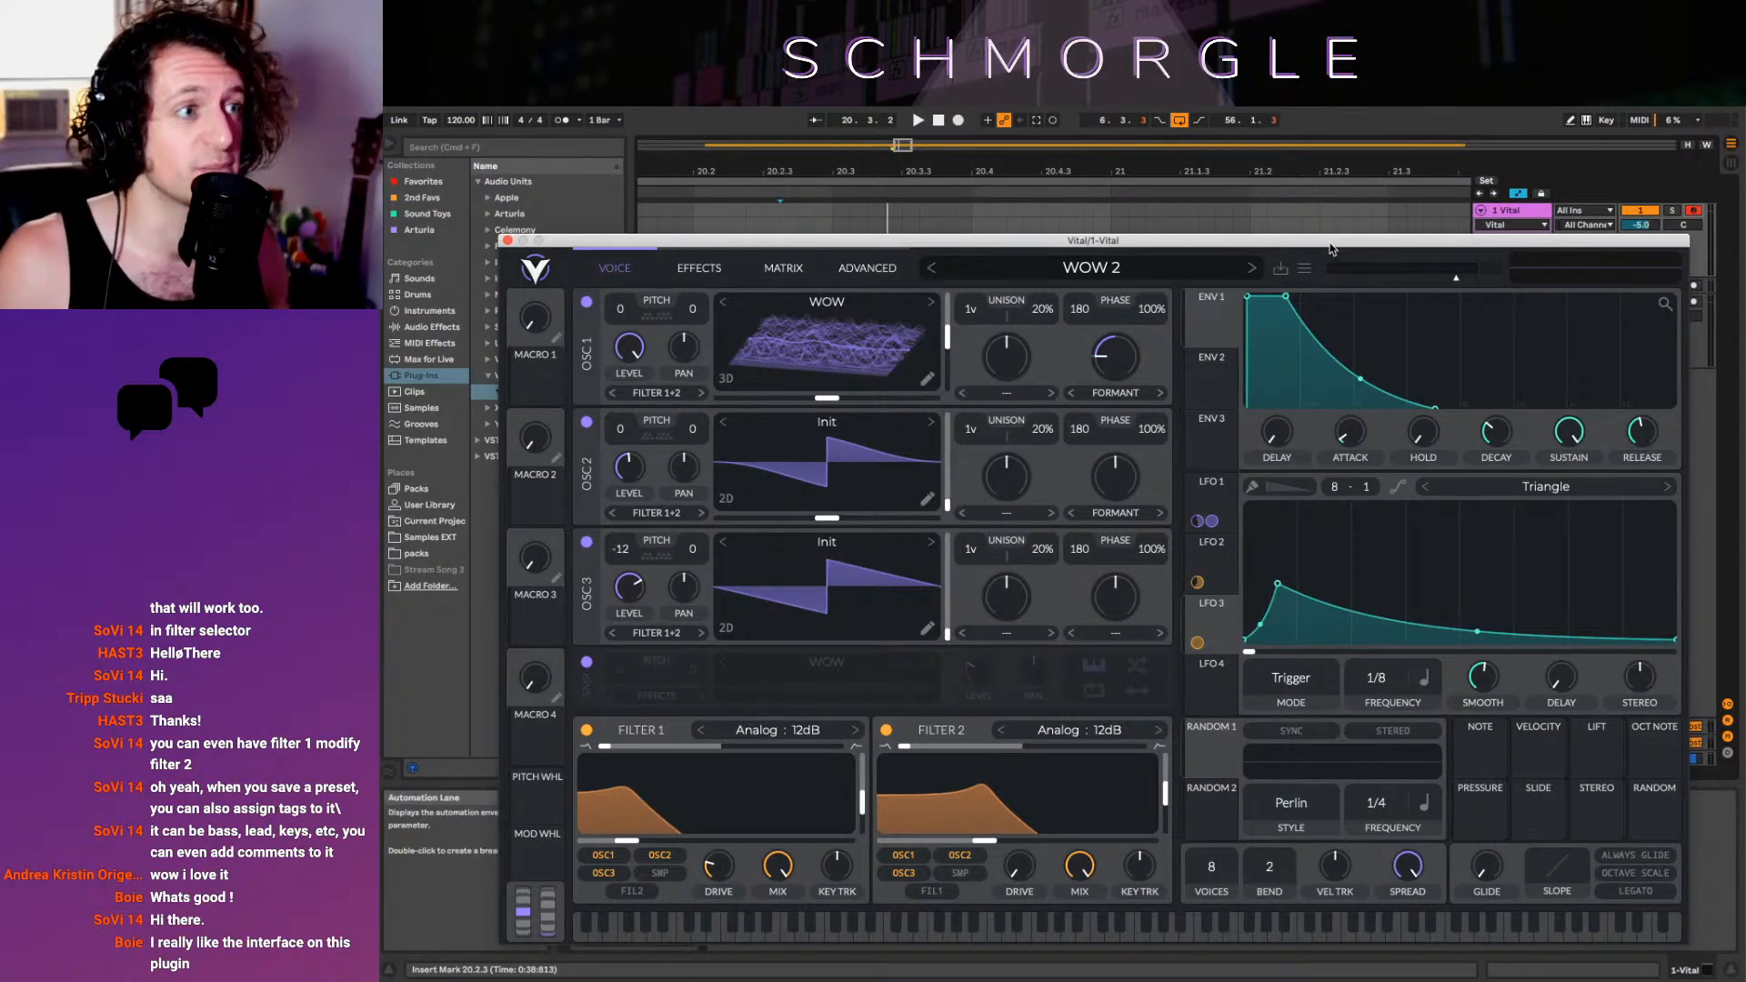
pyautogui.moveTo(1330, 242); pyautogui.dragTo(1308, 192)
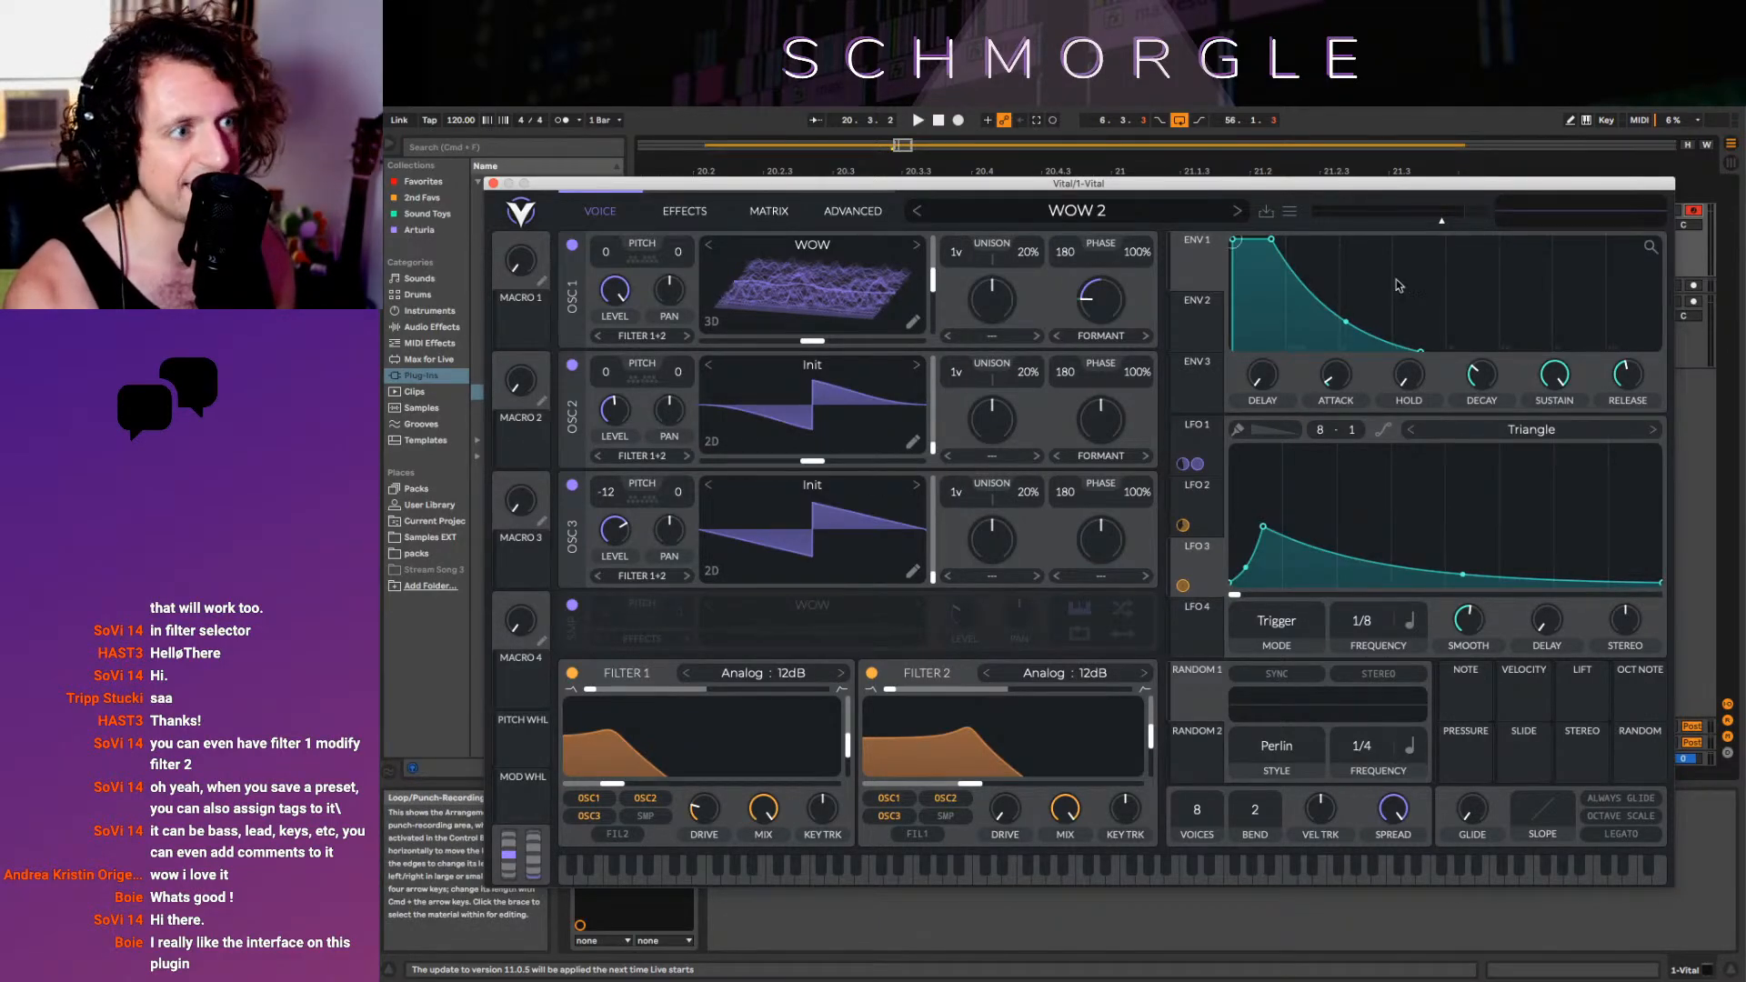
pyautogui.click(768, 211)
pyautogui.click(839, 213)
pyautogui.click(767, 215)
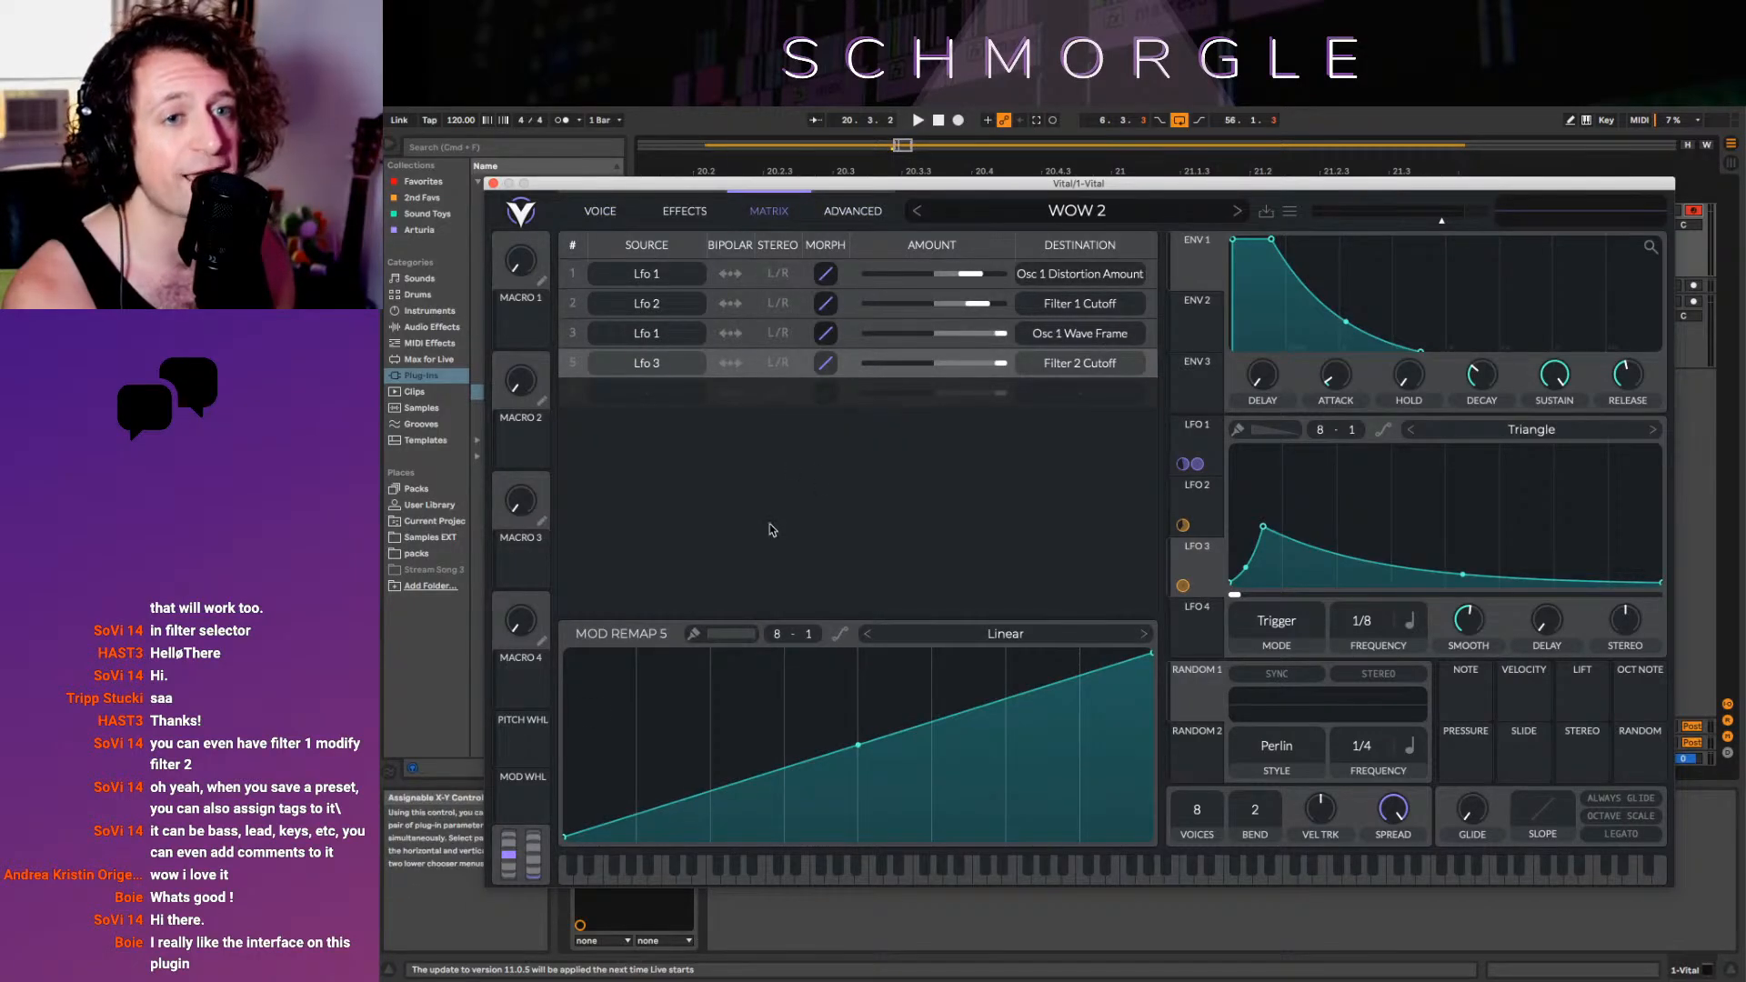
pyautogui.click(853, 213)
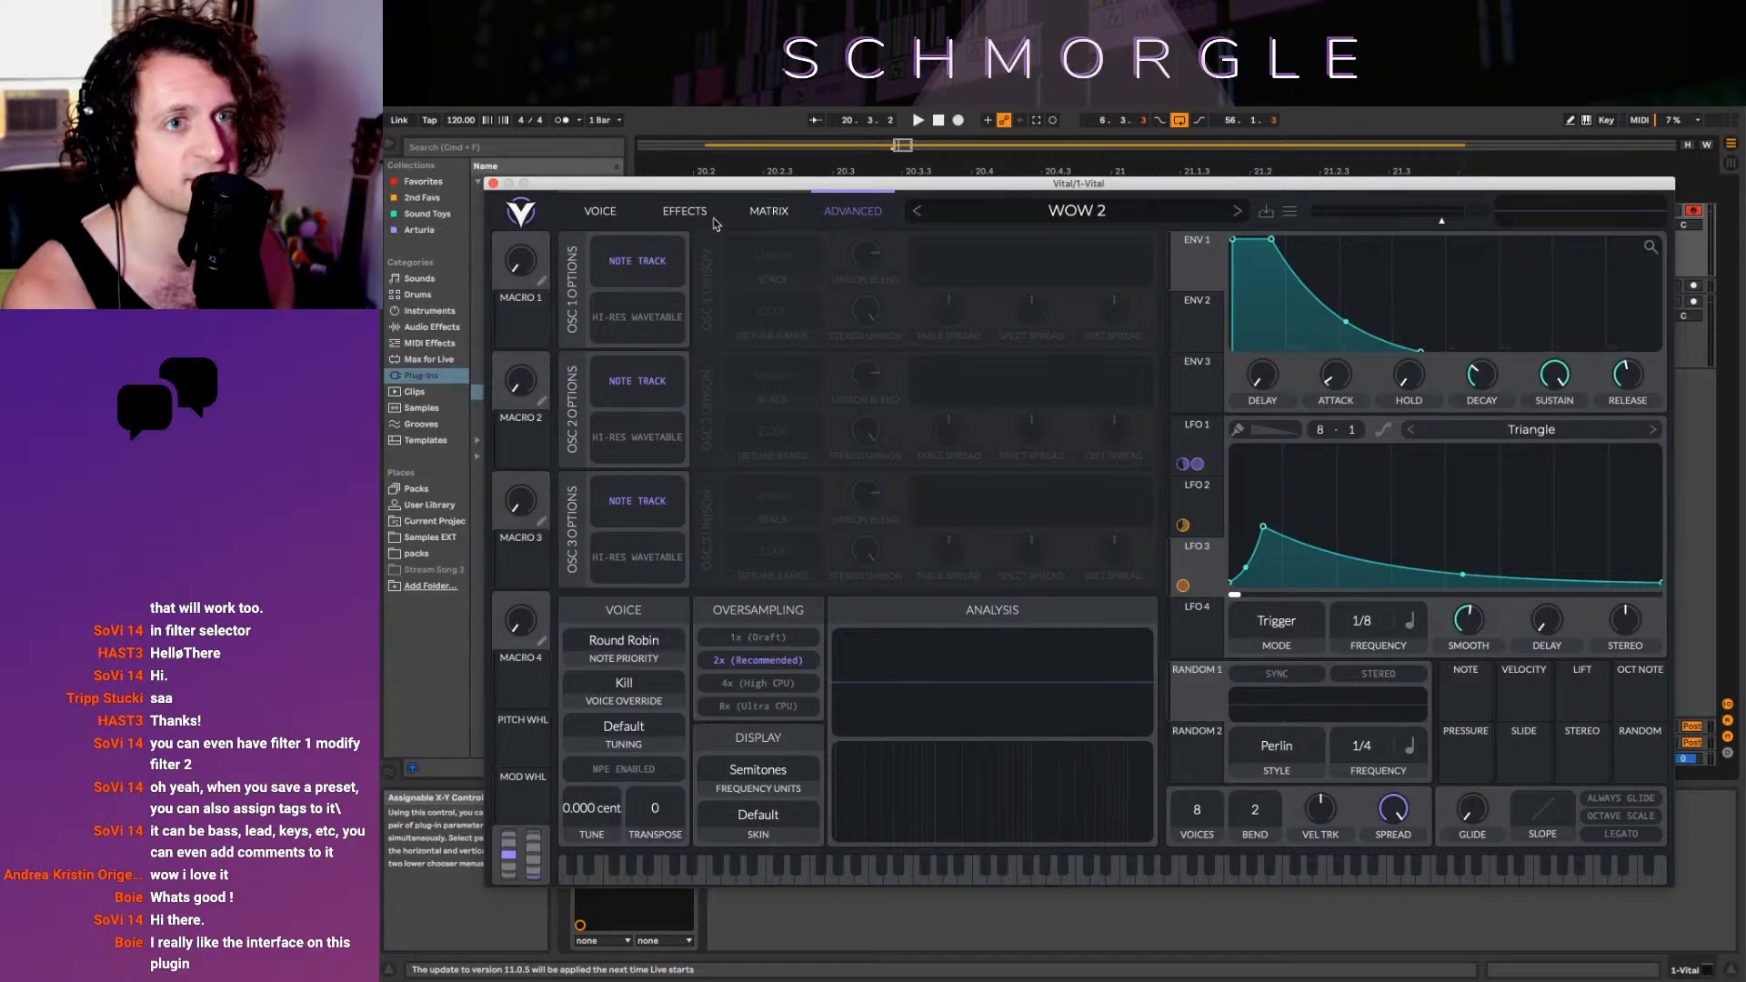
pyautogui.click(621, 214)
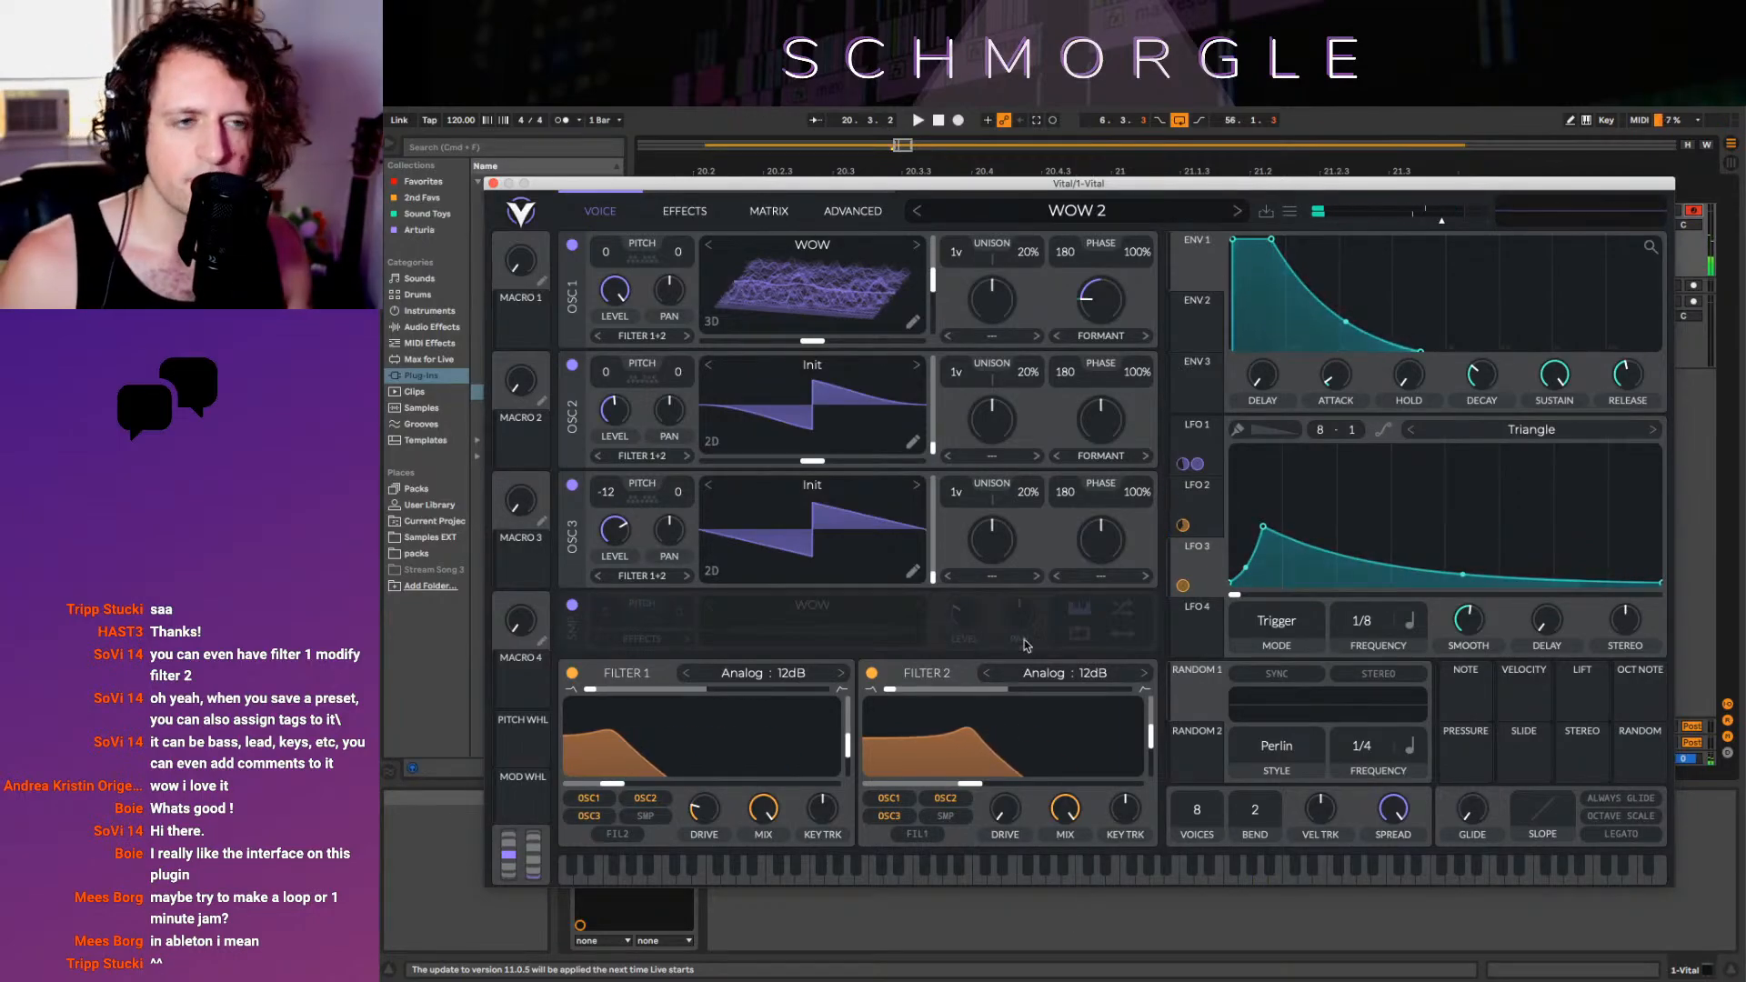
# Hide the plugin window to look over the arrangement around bar 20 and select the Vital track
pyautogui.moveTo(722, 185); pyautogui.dragTo(622, 272)
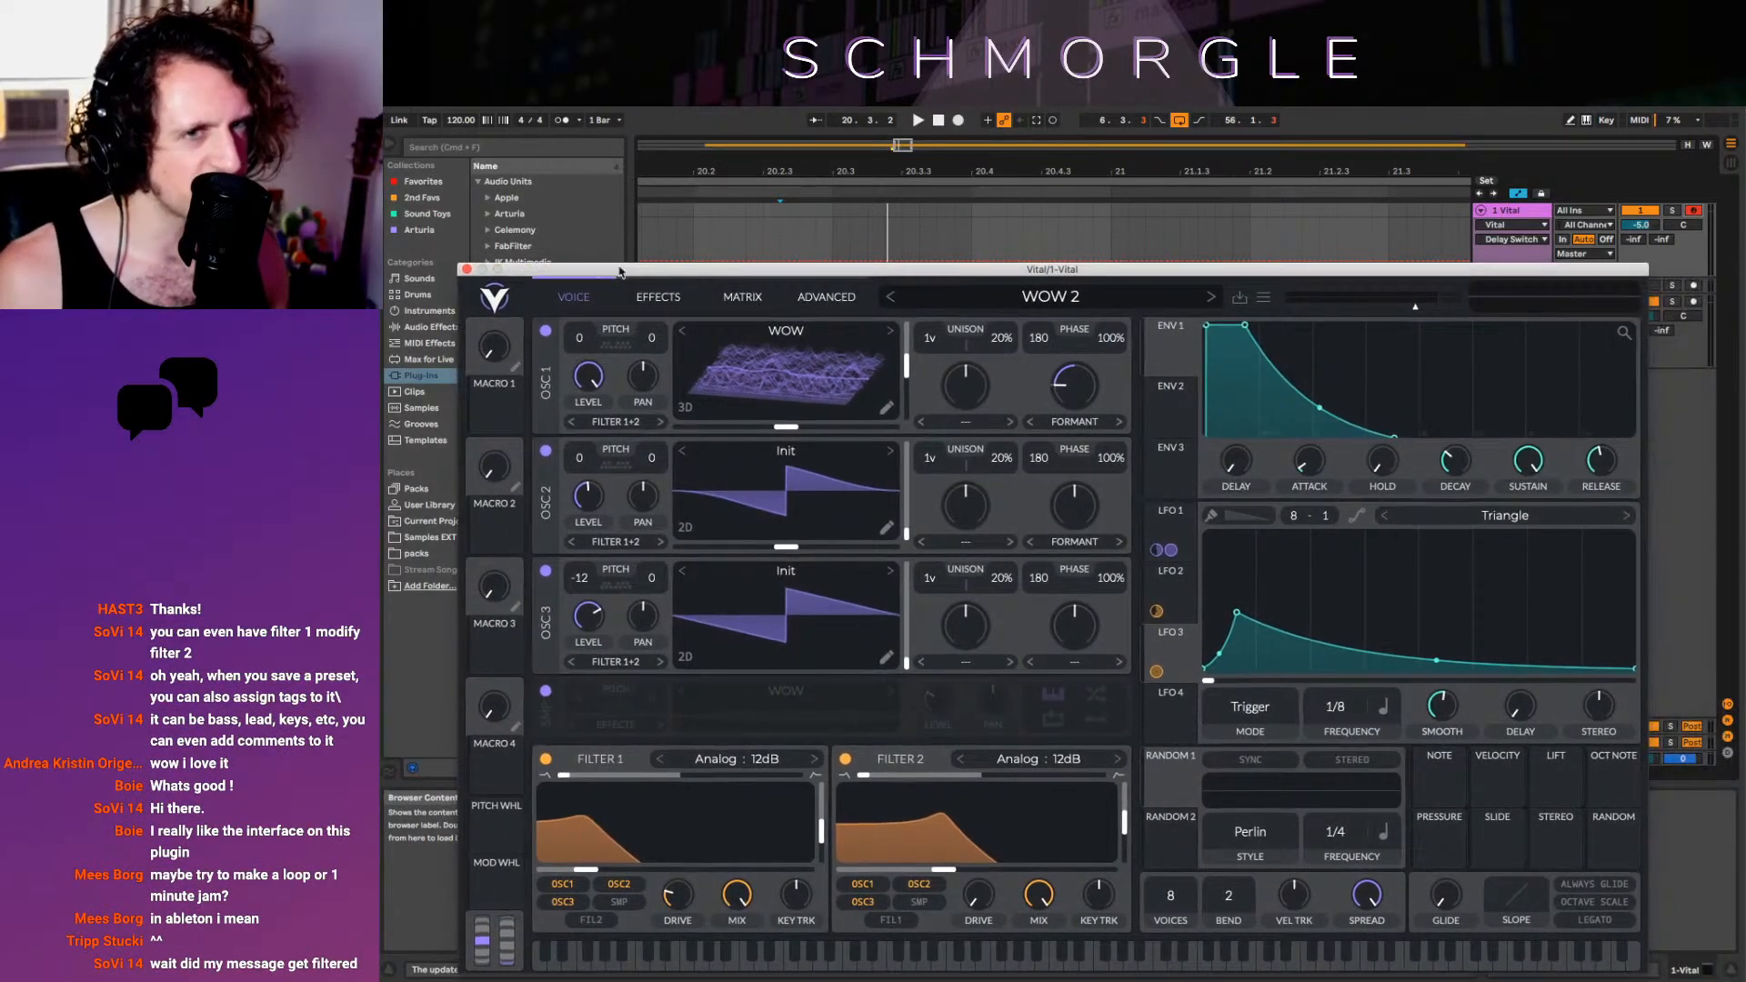
pyautogui.press('alt+super+p')
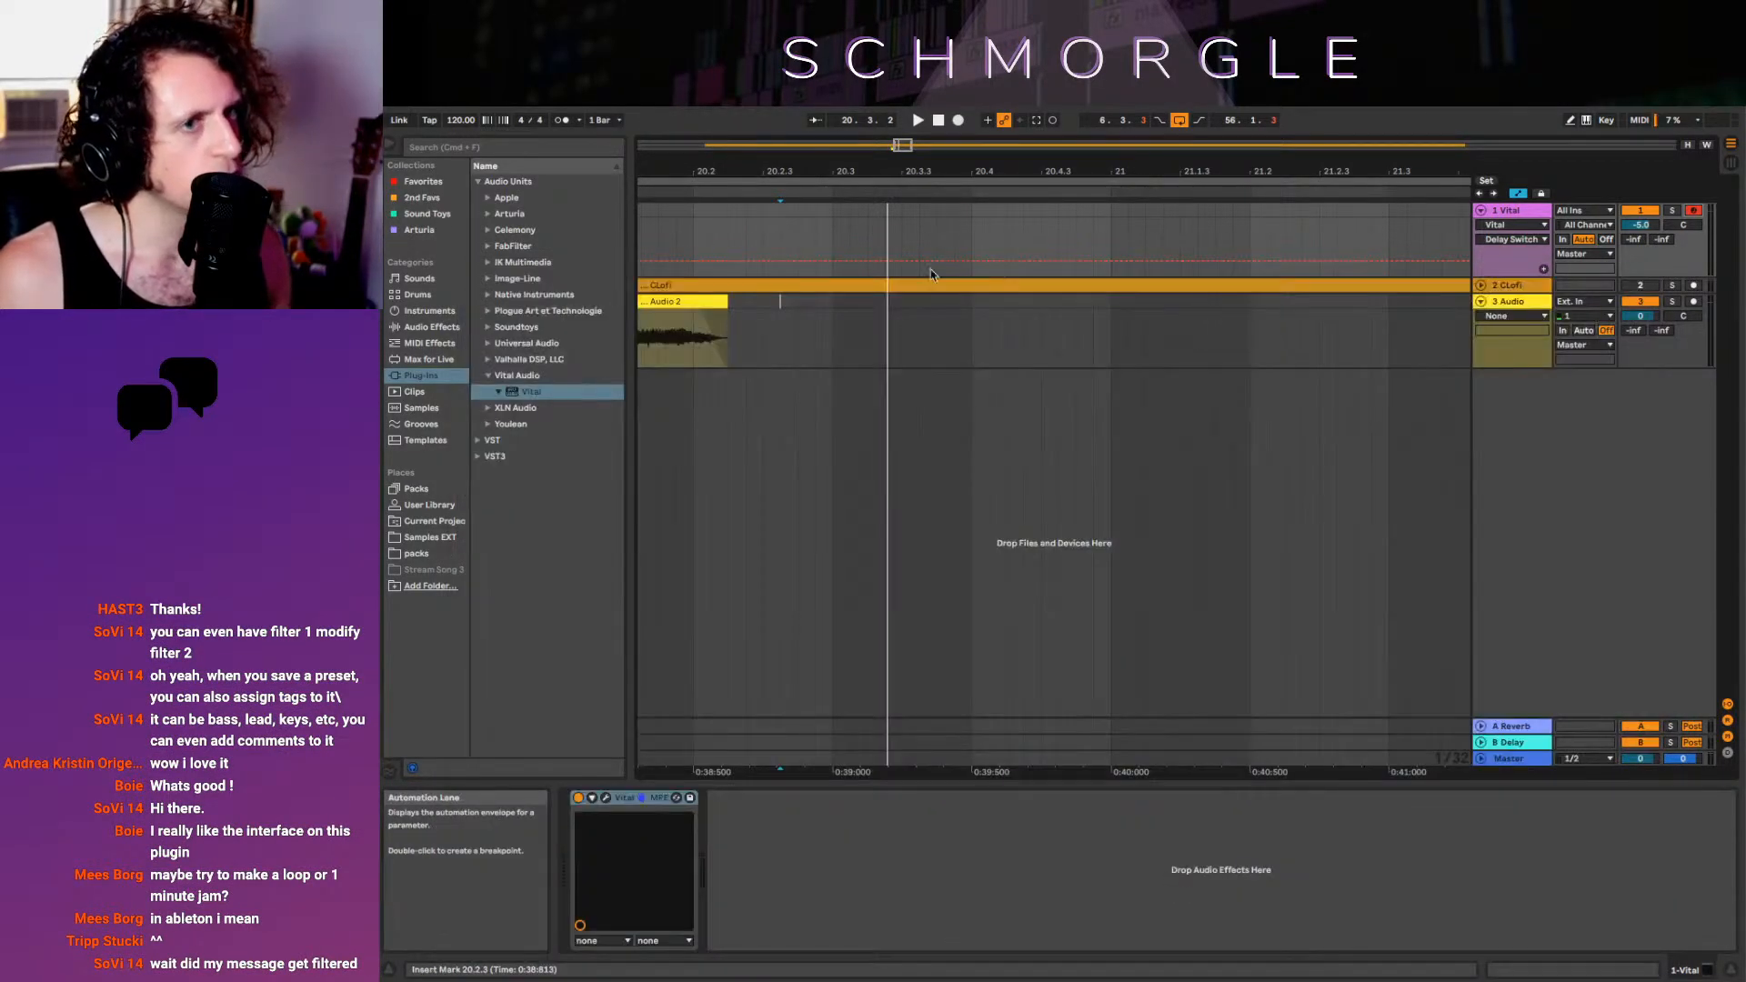
pyautogui.moveTo(816, 167)
pyautogui.mouseDown()
pyautogui.moveTo(1128, 100)
pyautogui.moveTo(1089, 100)
pyautogui.mouseUp()
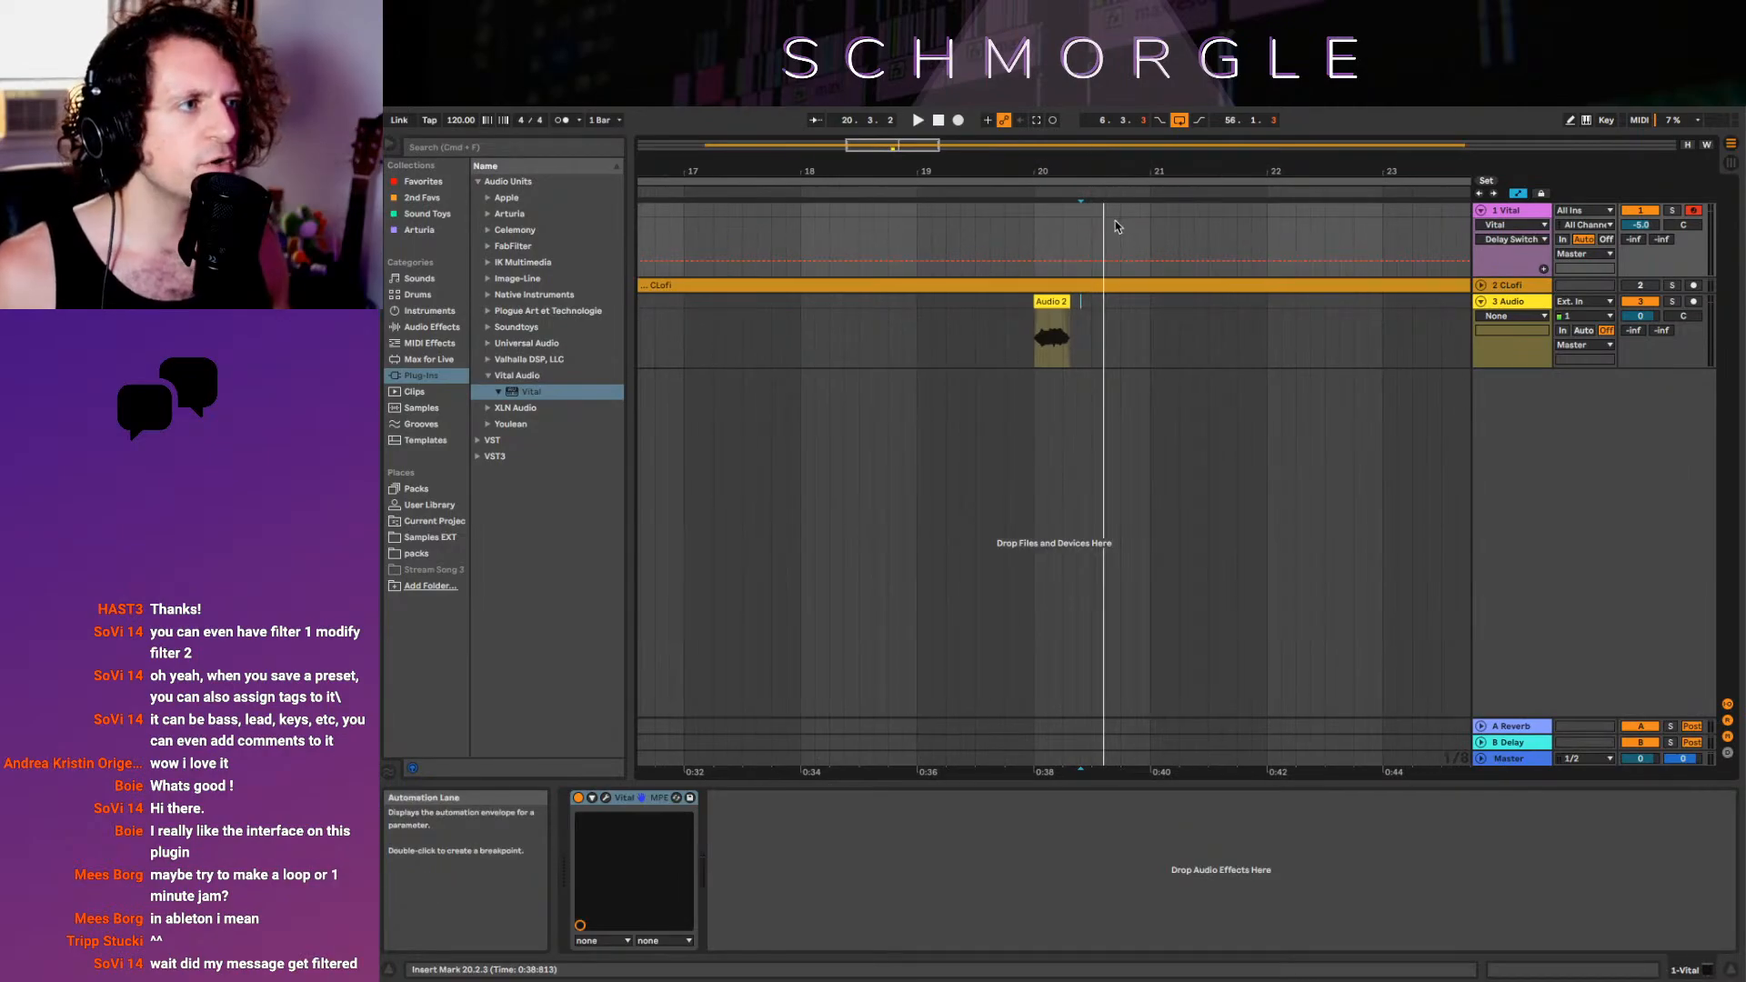
pyautogui.click(1048, 335)
pyautogui.click(1518, 213)
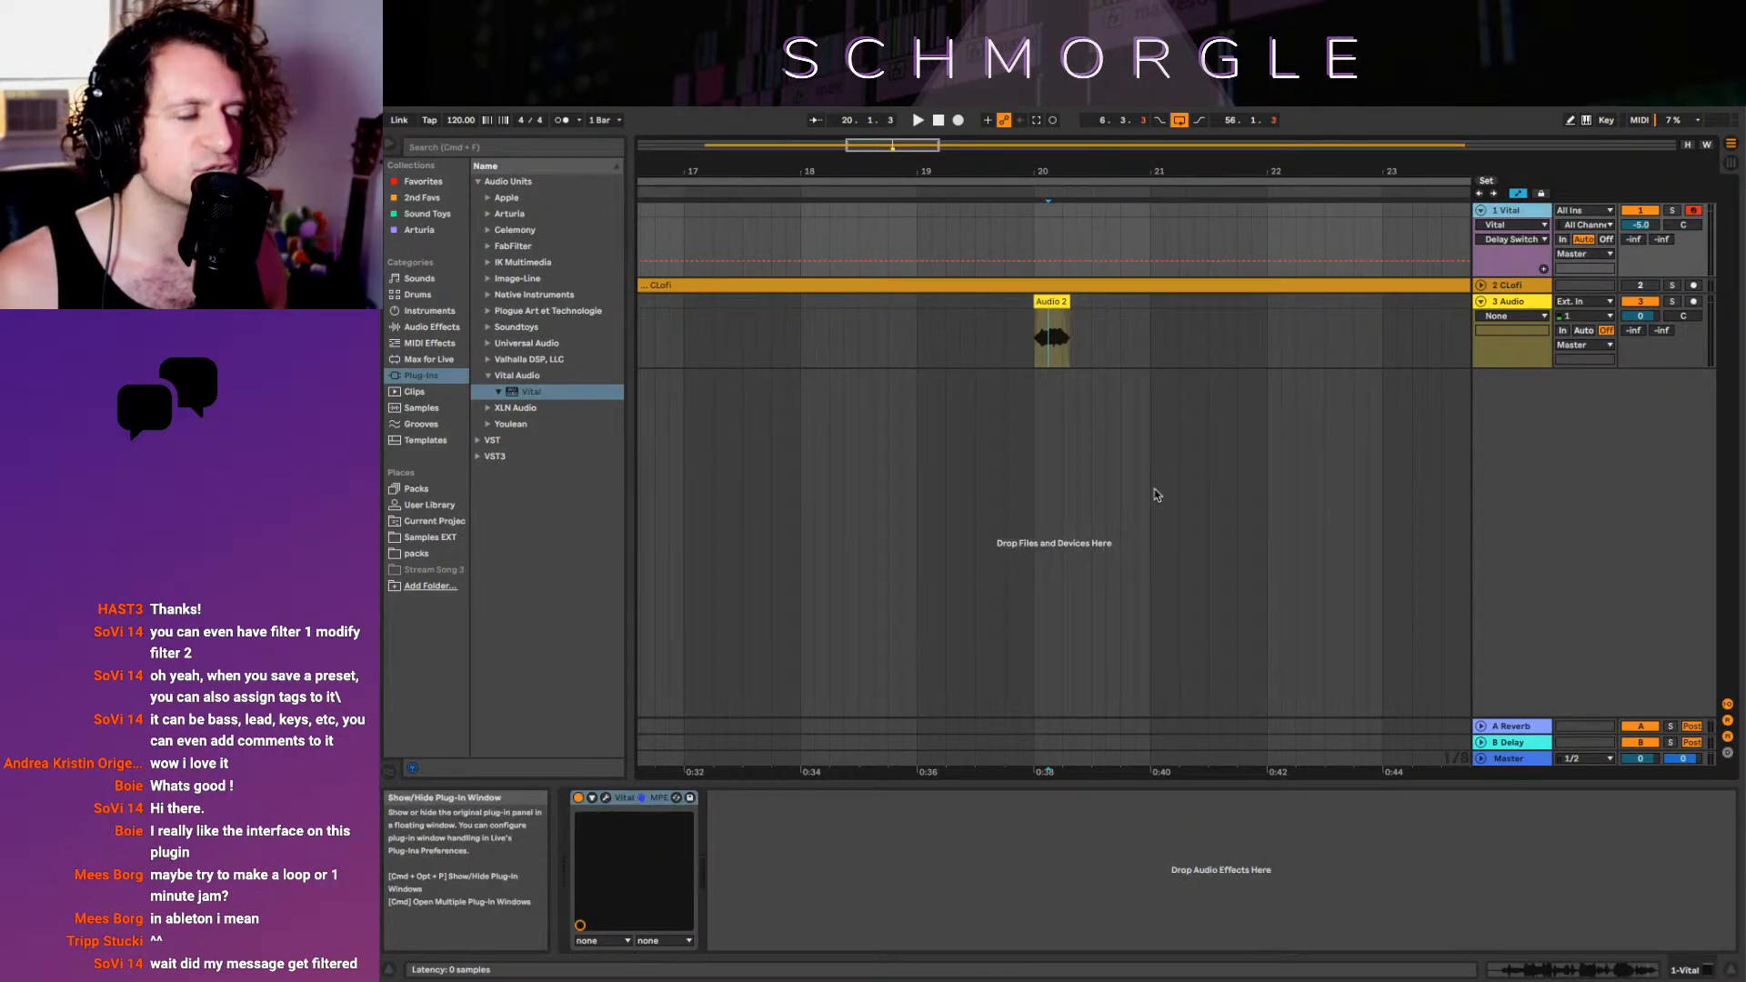
# Reopen the Vital plugin window, examine the sound's waveform and spectrum analysis, and return to the oscillator view
pyautogui.press('alt+super+p')
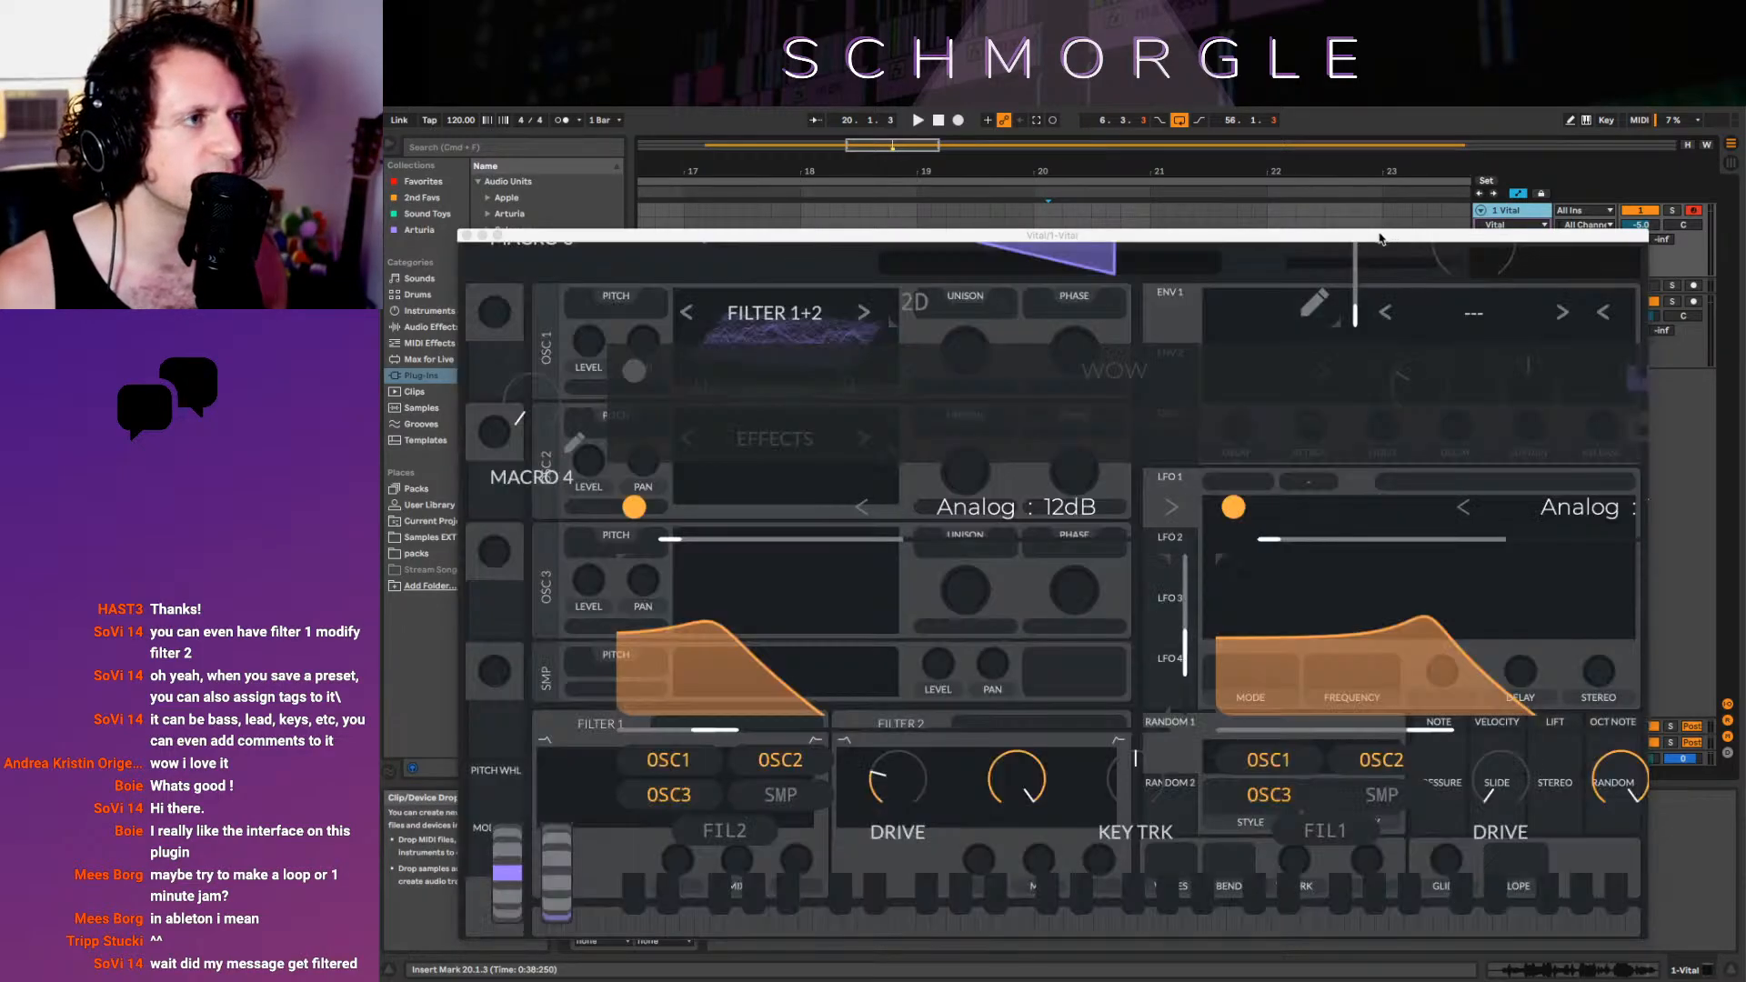
pyautogui.moveTo(1374, 236); pyautogui.dragTo(1249, 214)
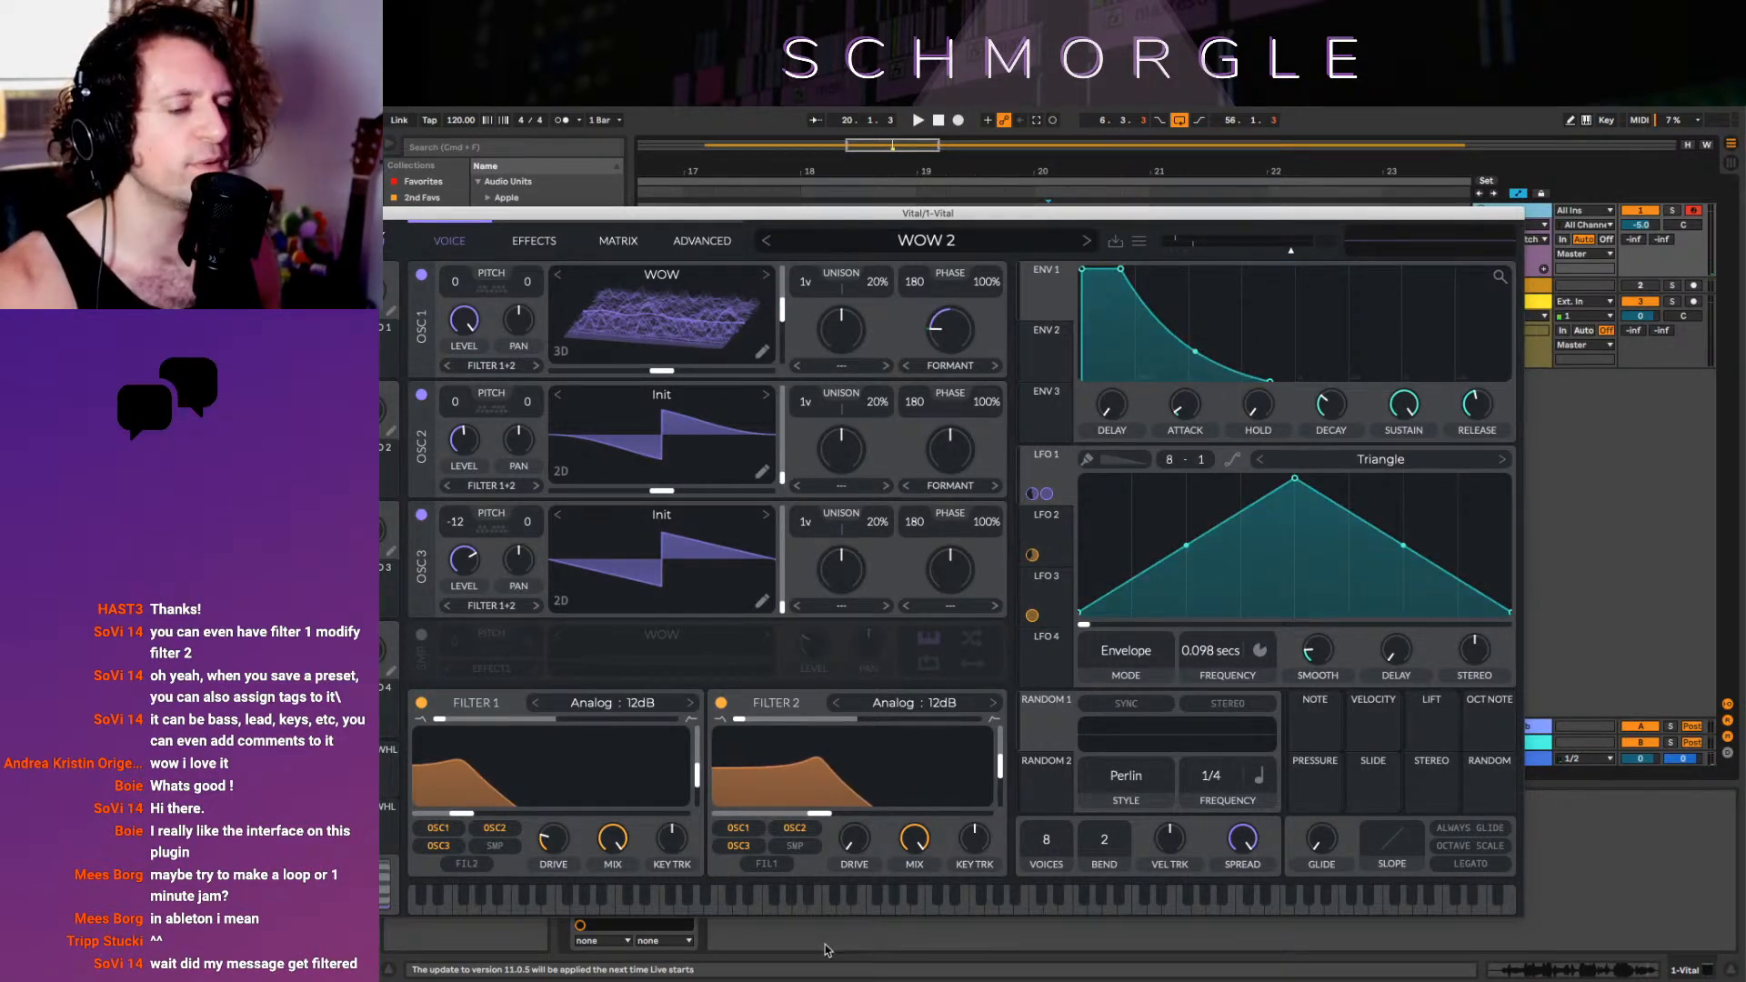
pyautogui.click(702, 240)
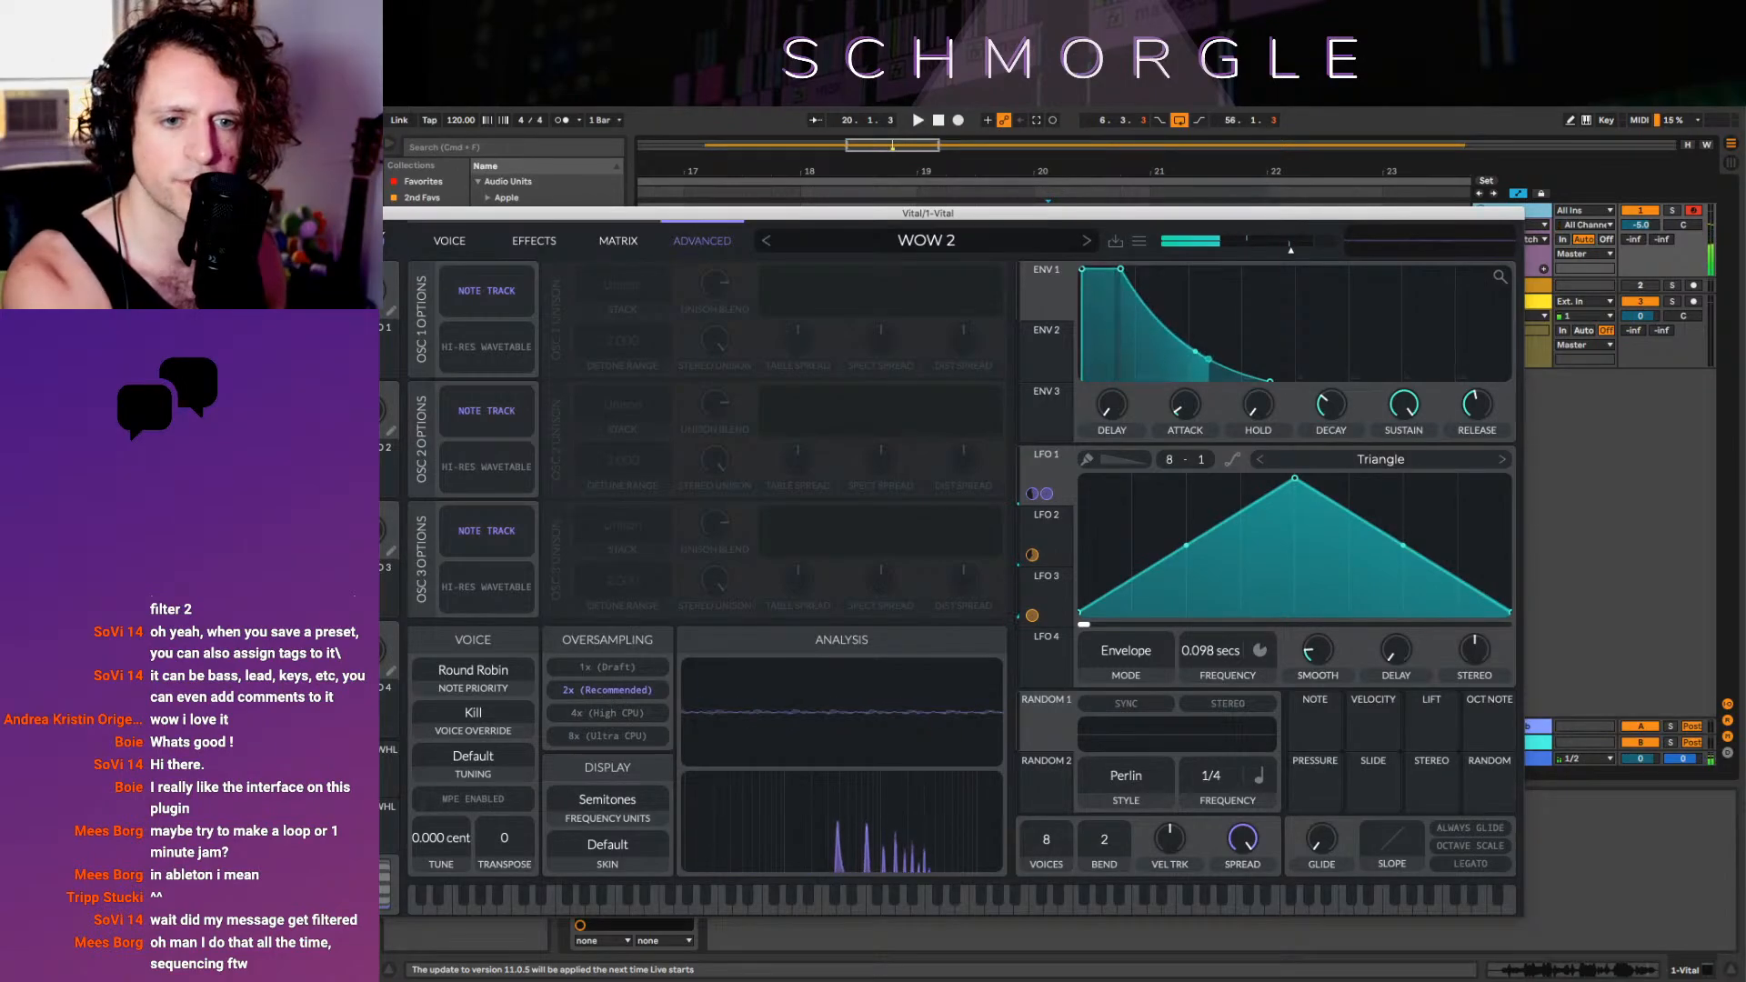
pyautogui.moveTo(618, 217); pyautogui.dragTo(781, 216)
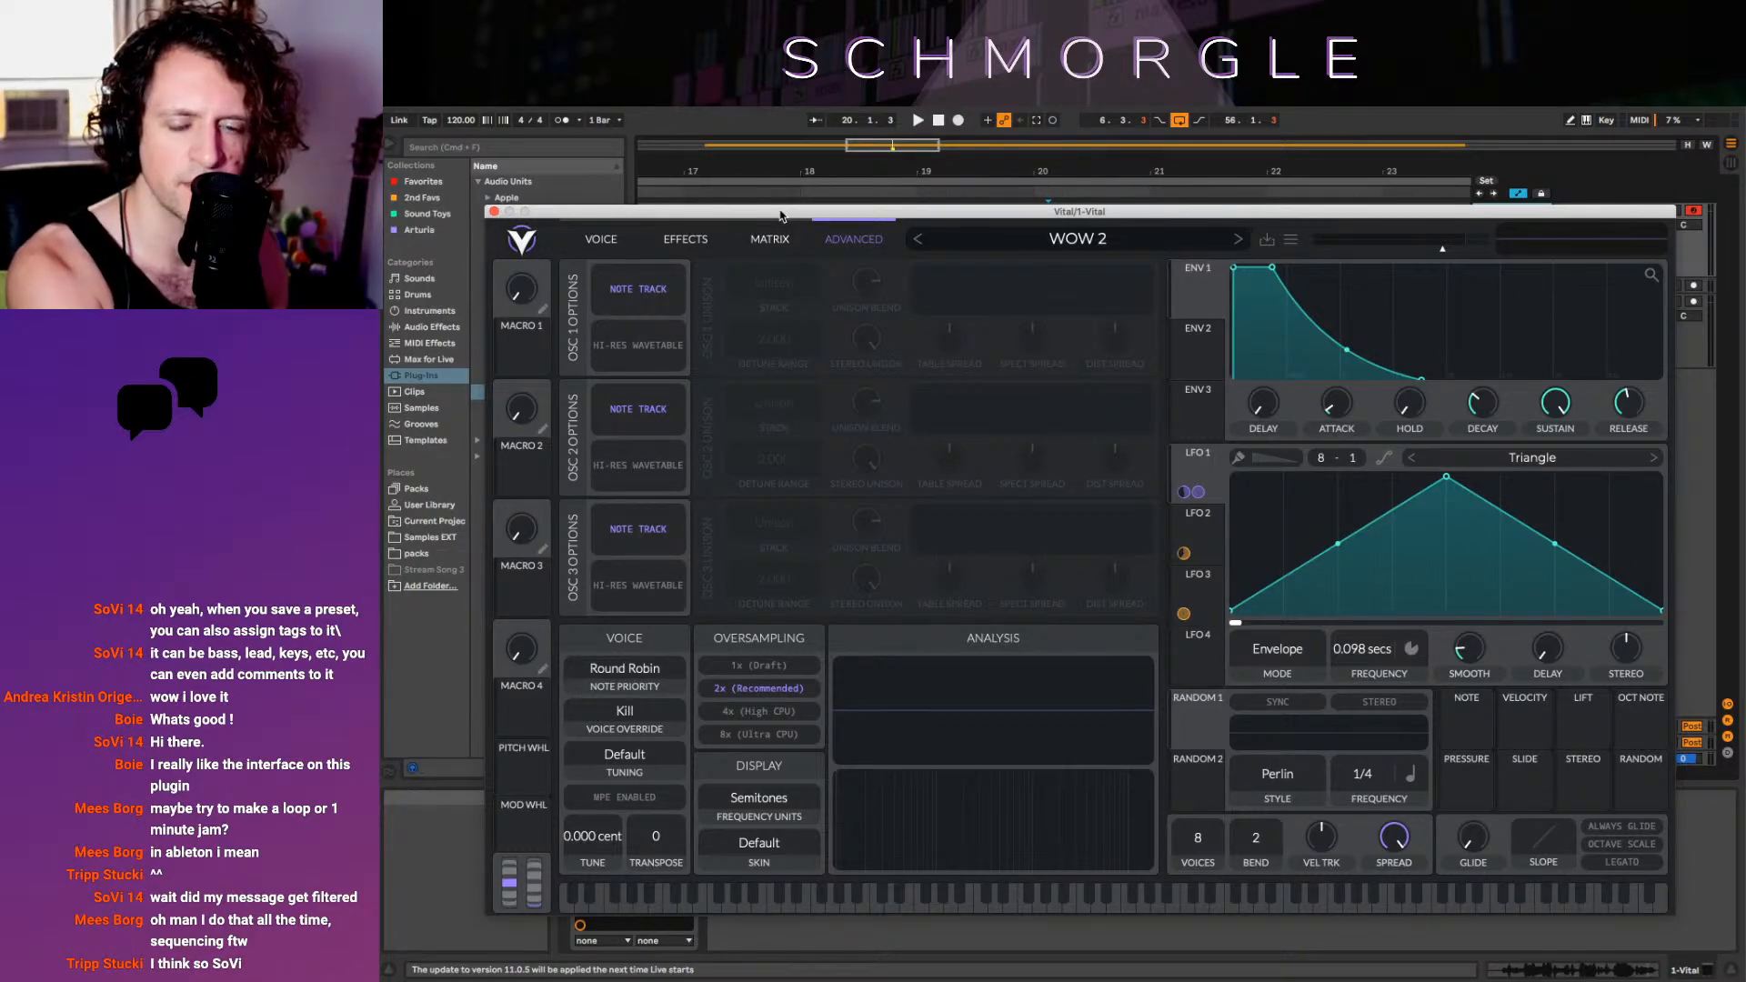
pyautogui.moveTo(780, 215); pyautogui.dragTo(777, 224)
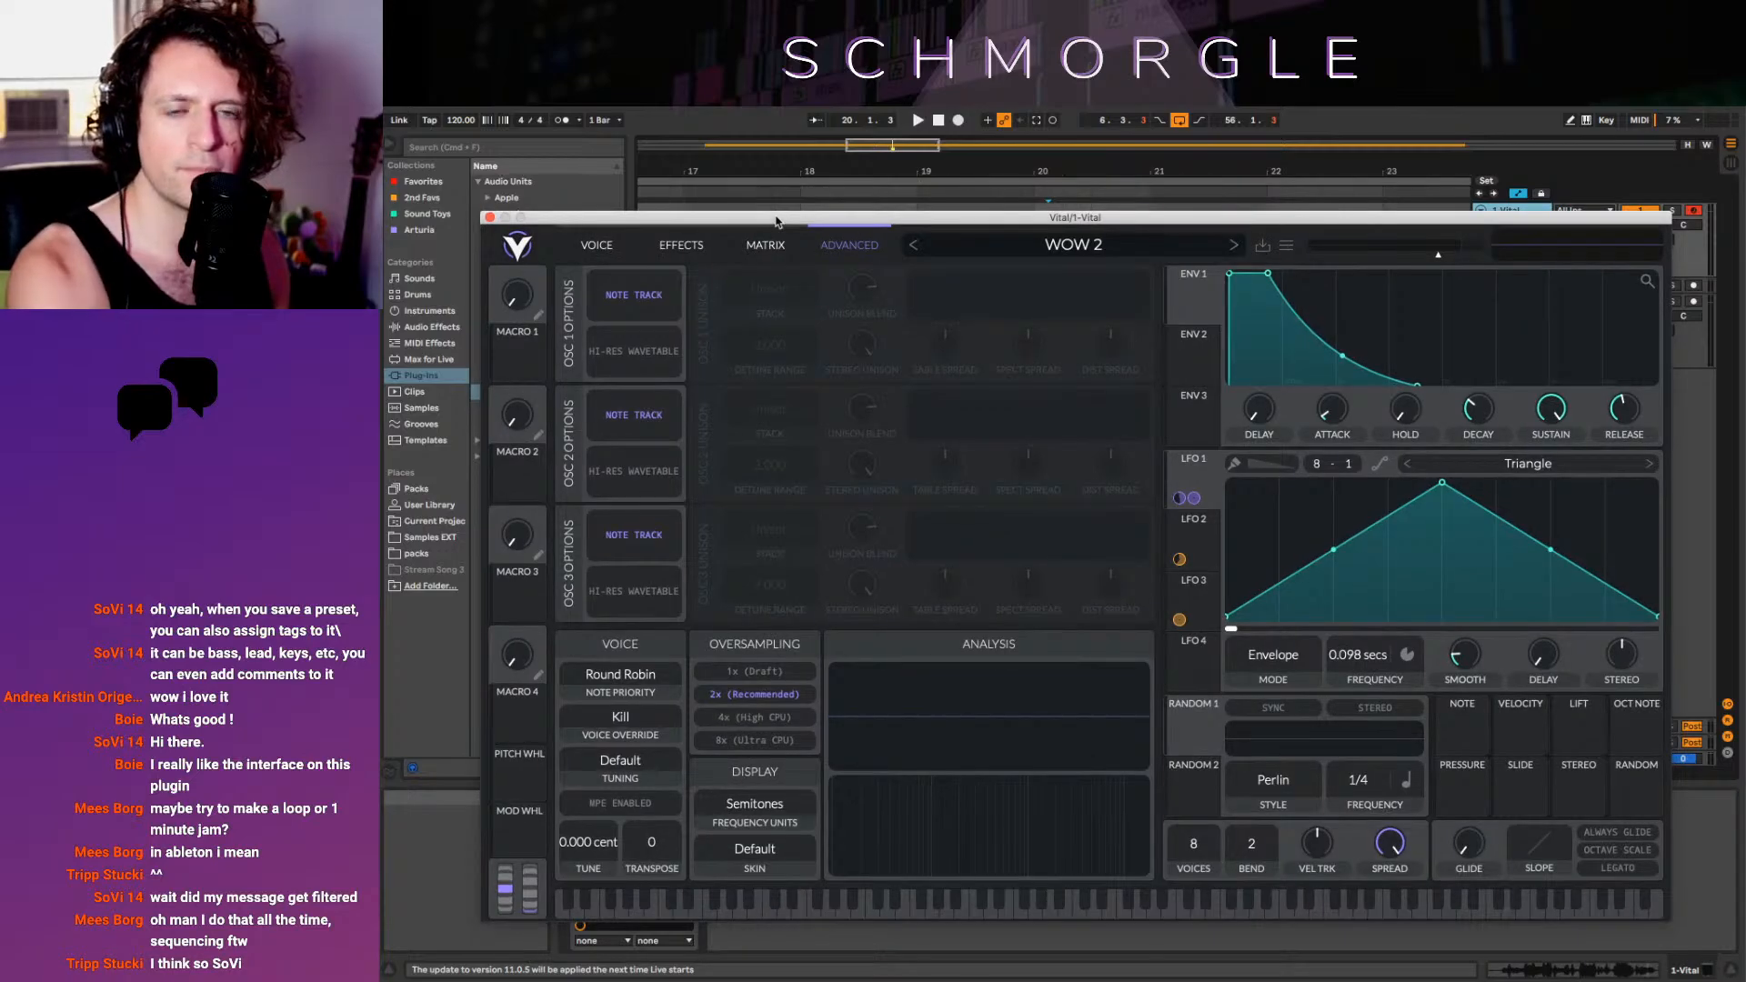
pyautogui.moveTo(776, 221); pyautogui.dragTo(775, 219)
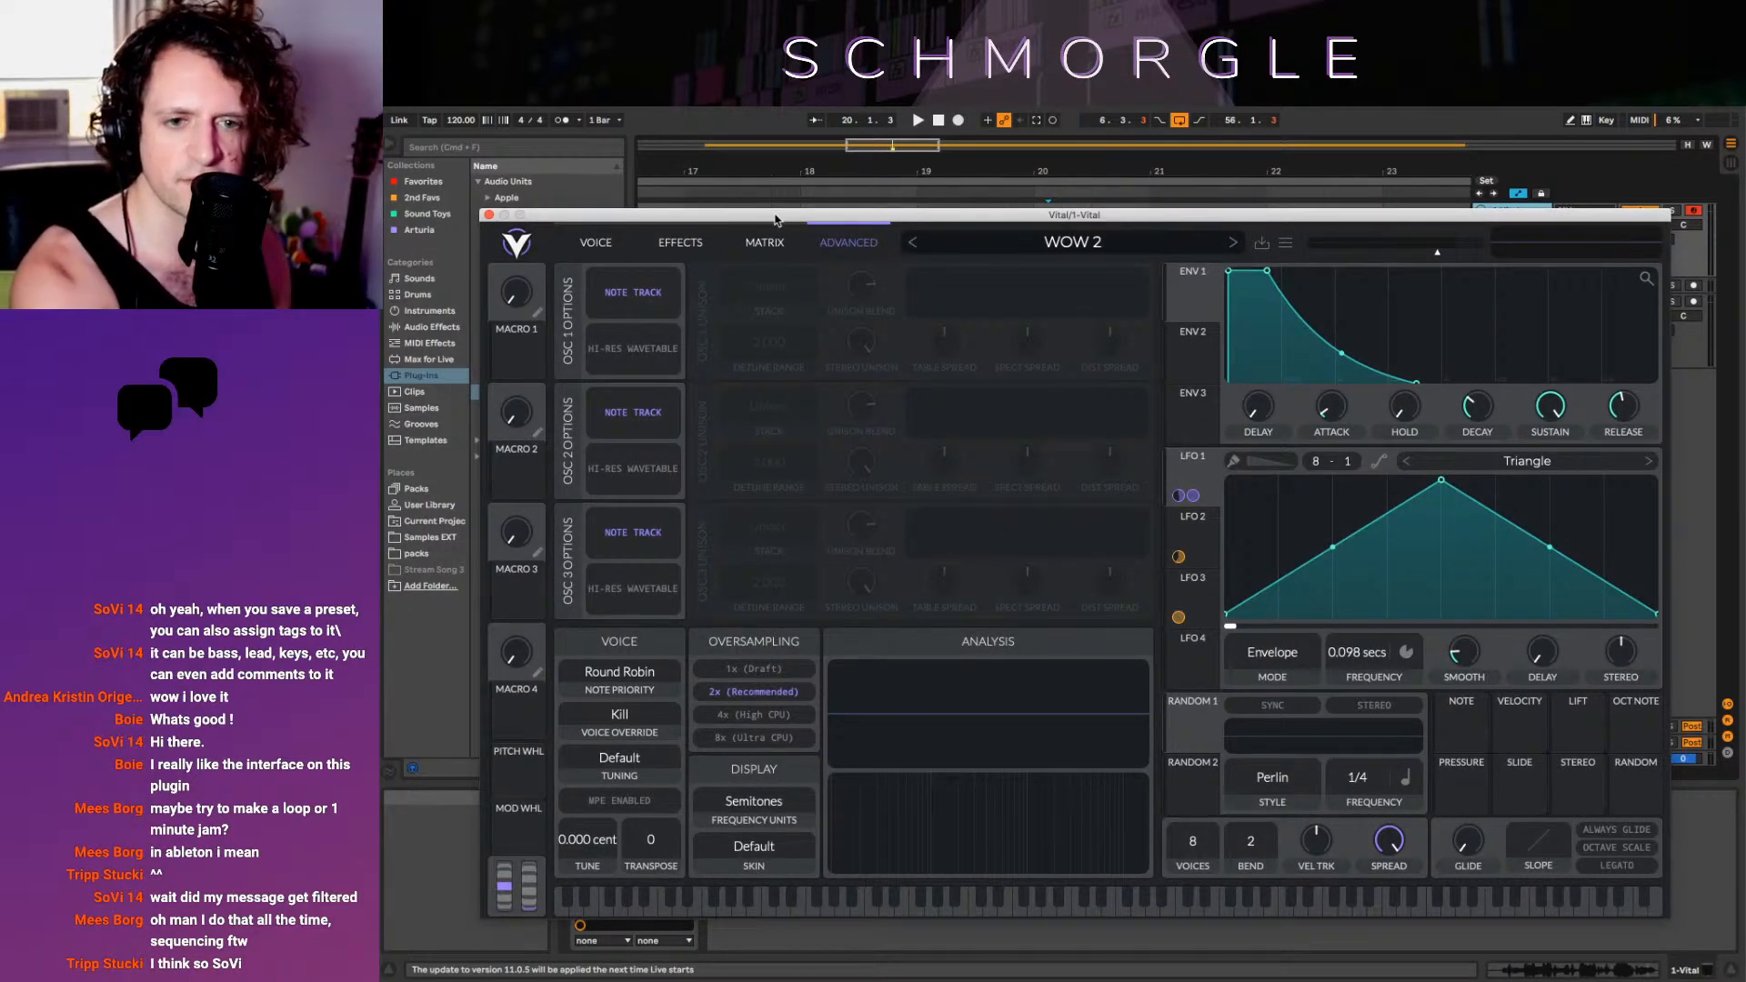
pyautogui.moveTo(776, 221); pyautogui.dragTo(766, 259)
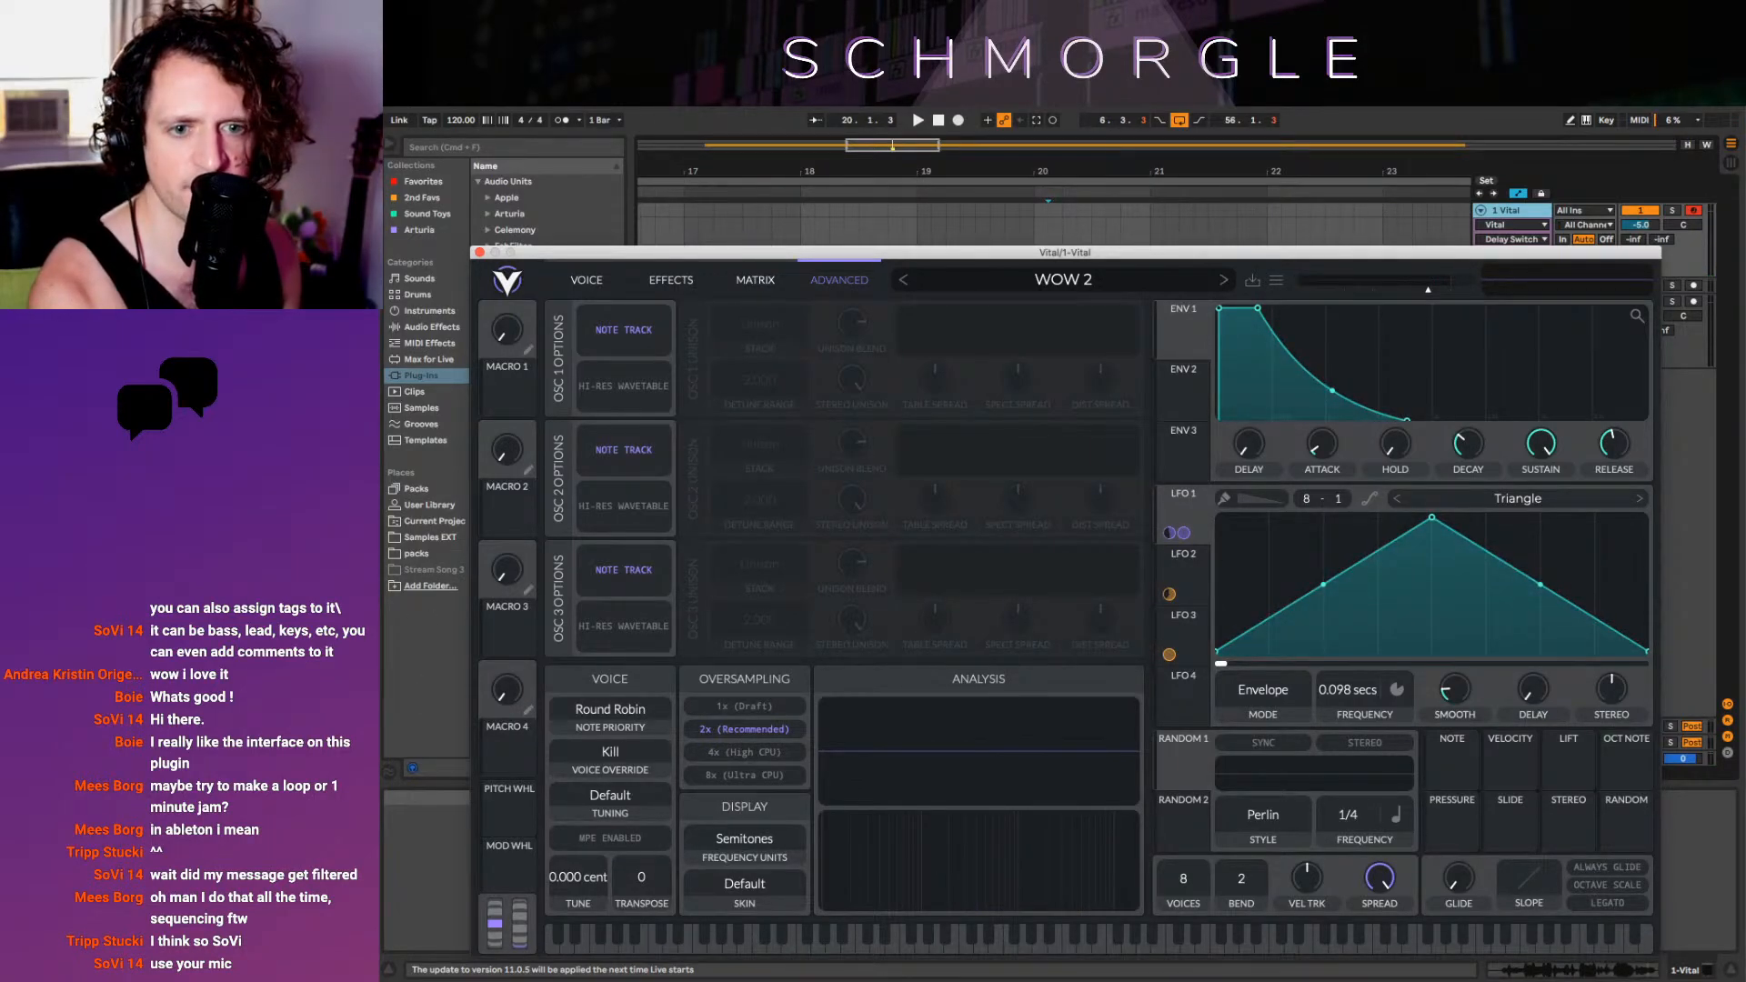
pyautogui.click(587, 282)
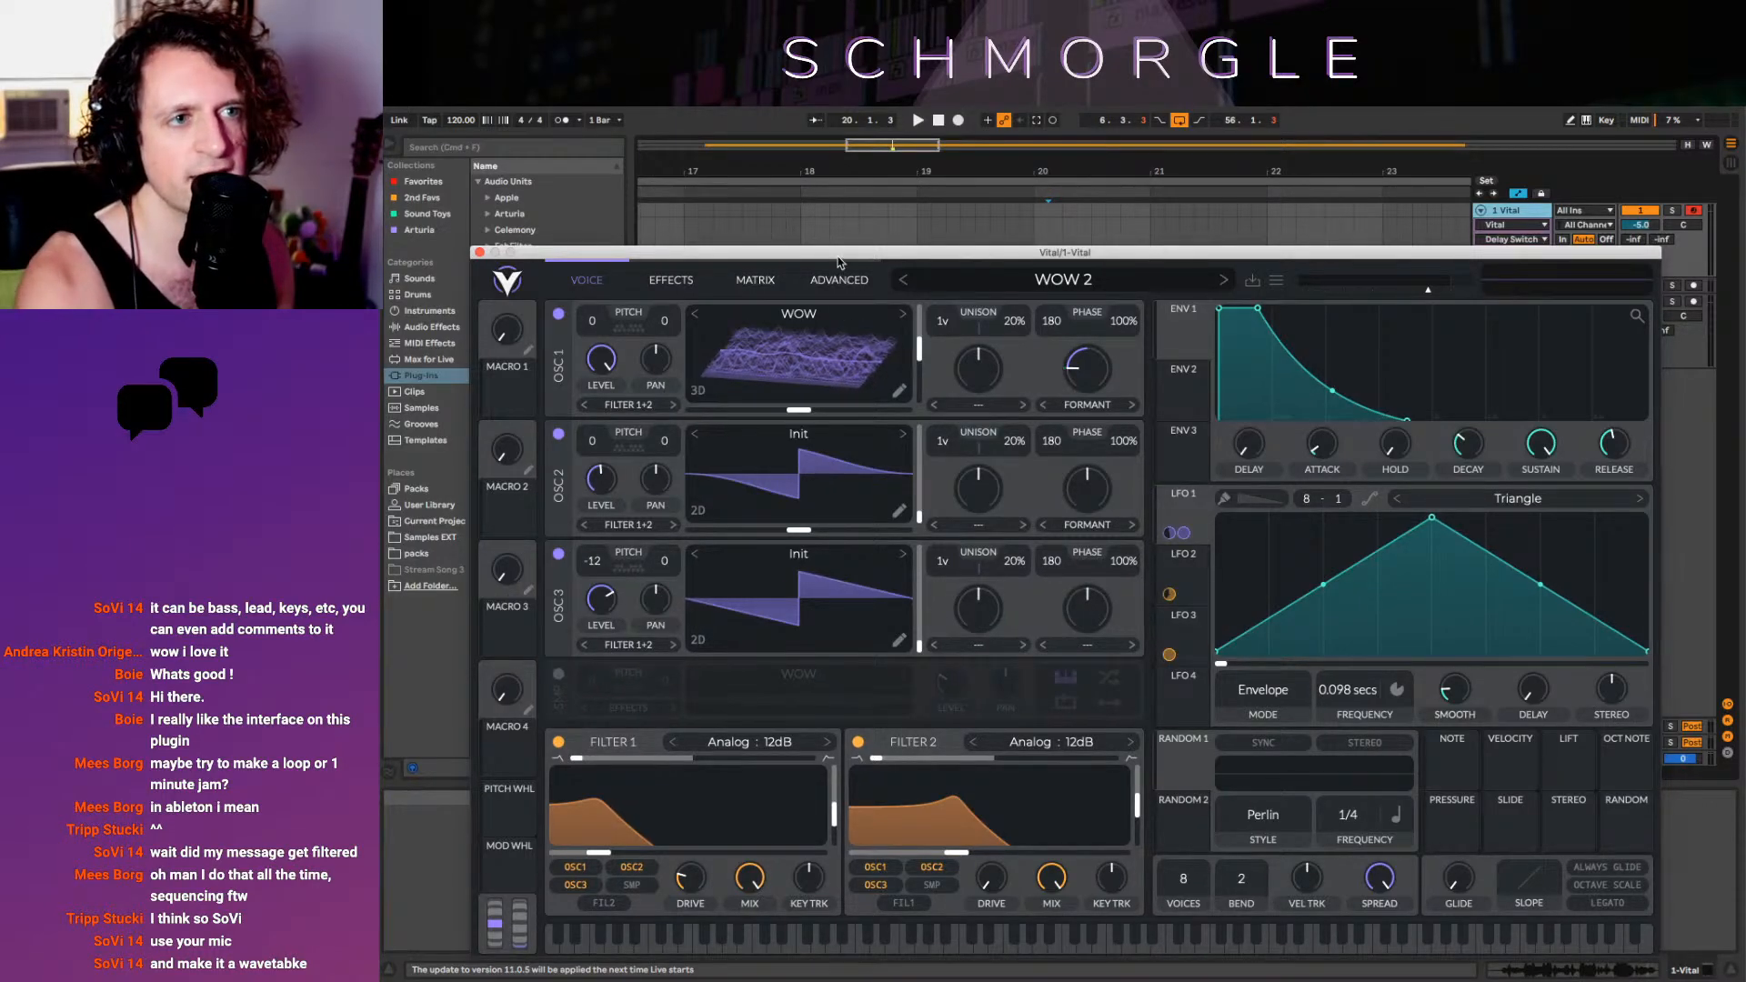
# Reset the patch to the Init Preset and check the wavetable list of oscillator 1
pyautogui.moveTo(839, 262); pyautogui.dragTo(794, 235)
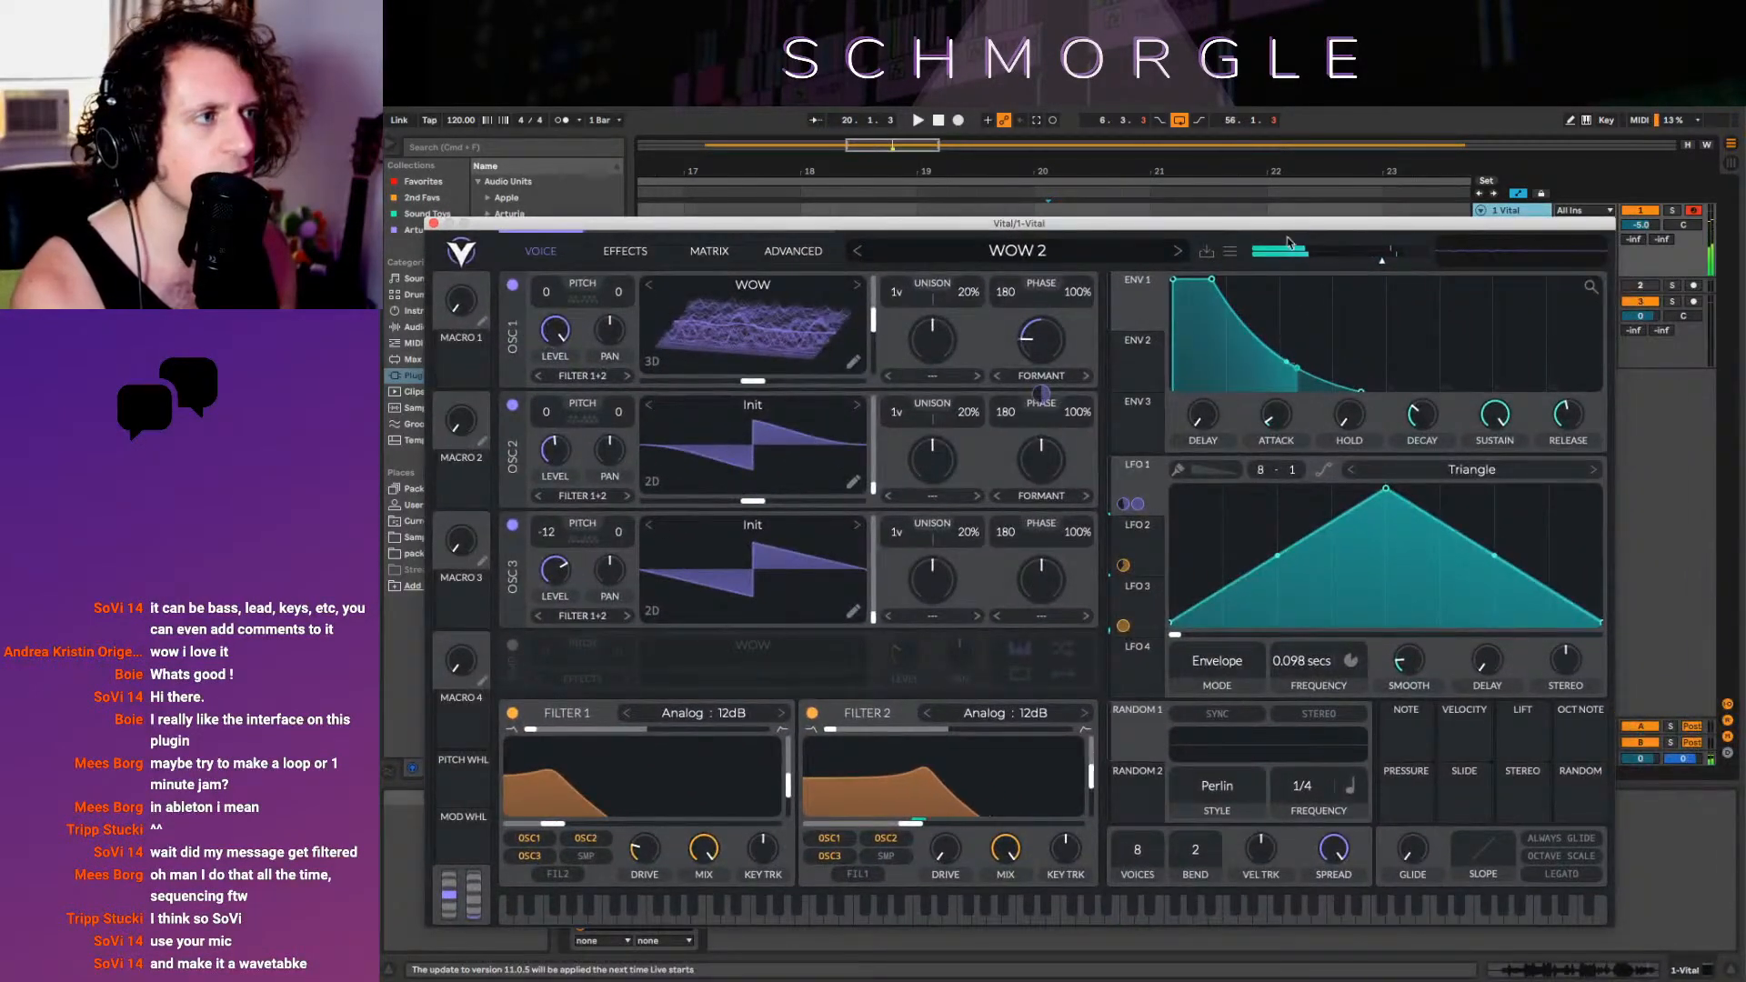
pyautogui.click(1229, 251)
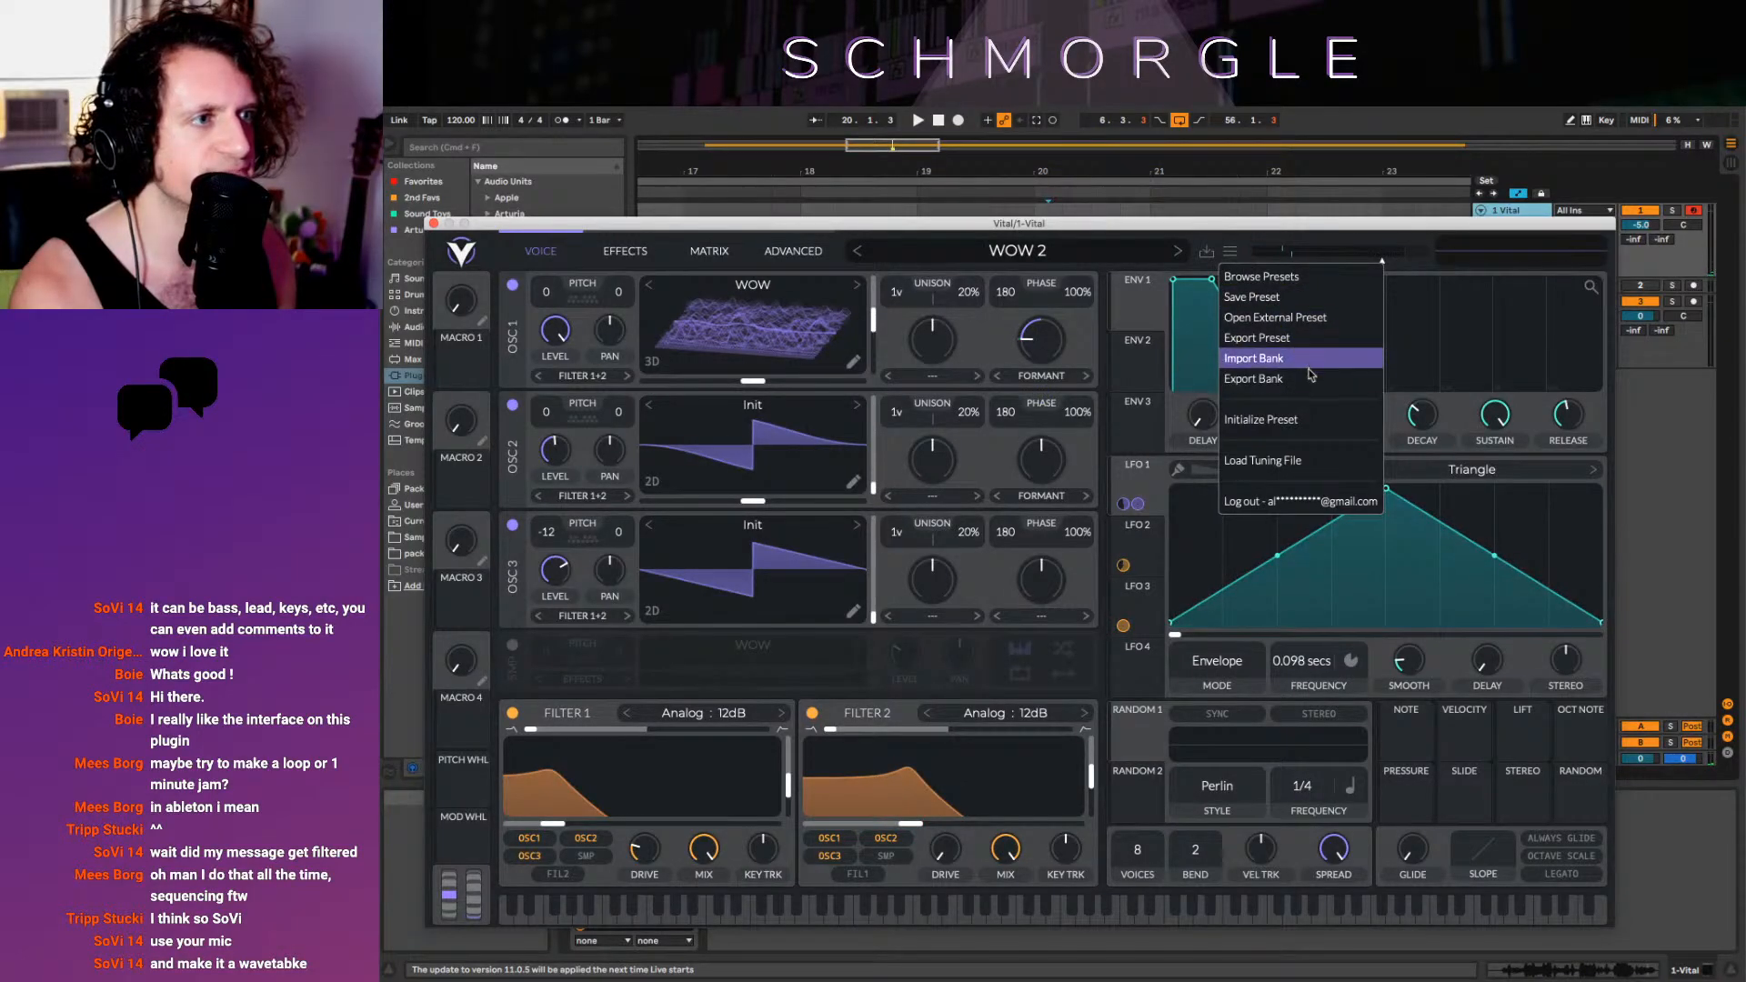
pyautogui.click(1323, 419)
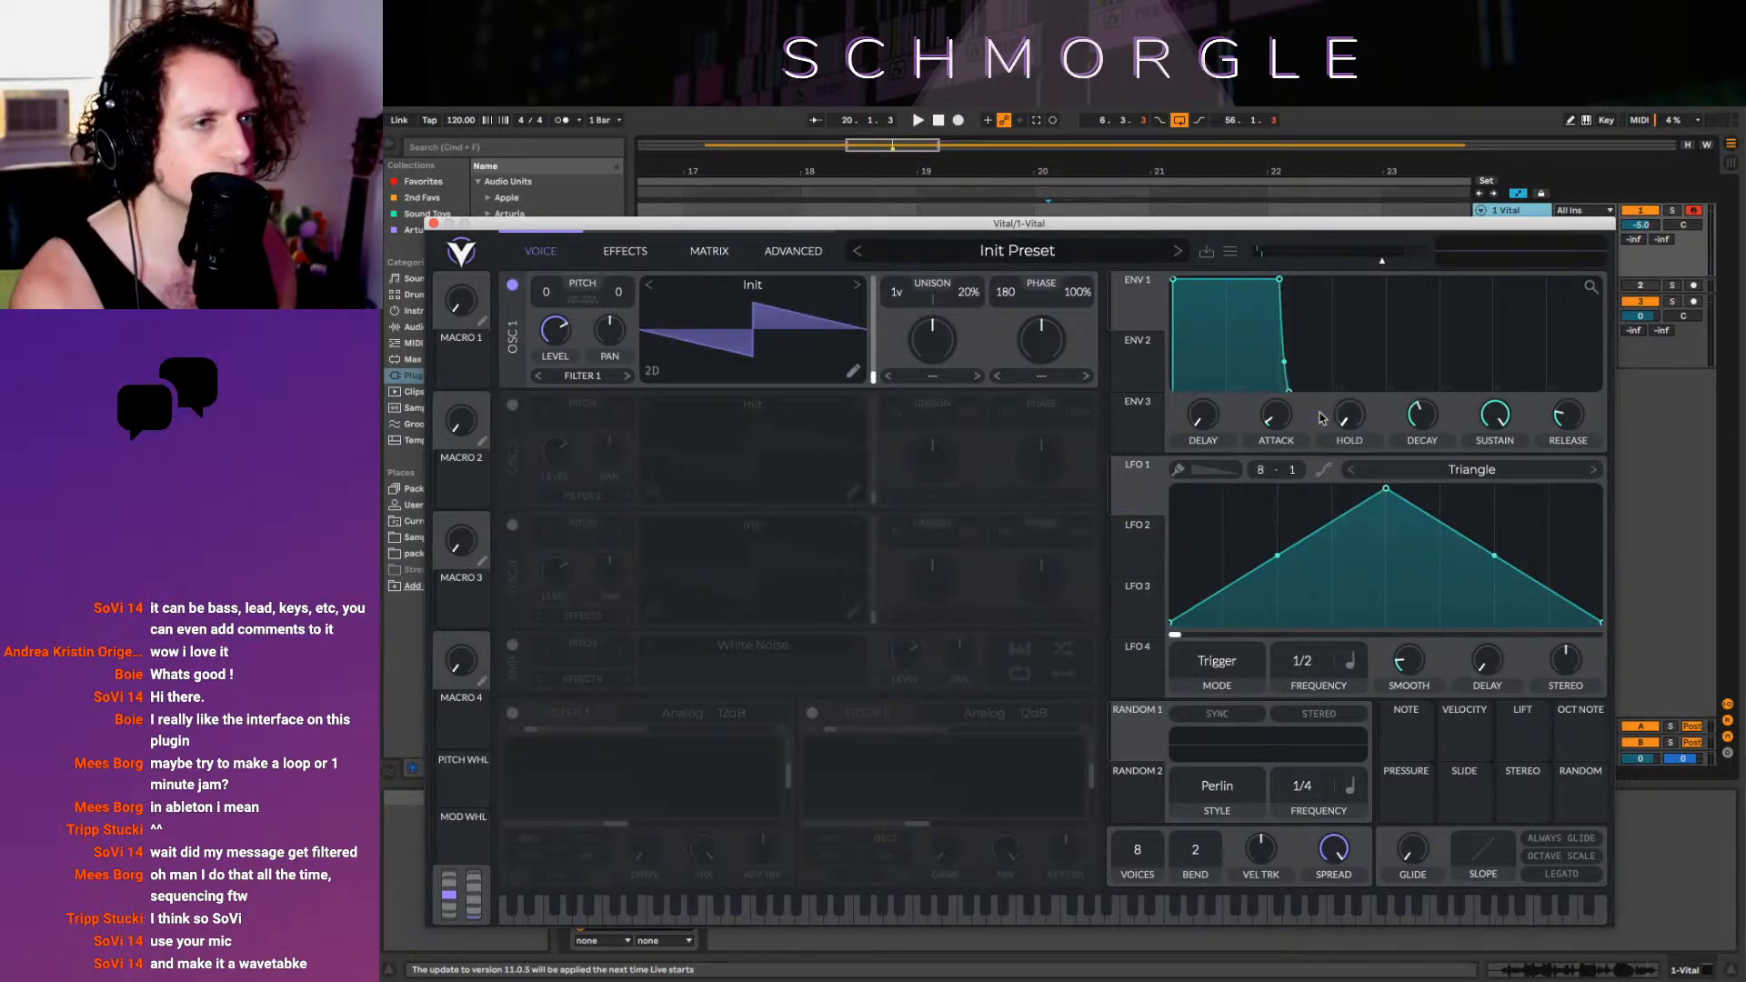
pyautogui.click(752, 284)
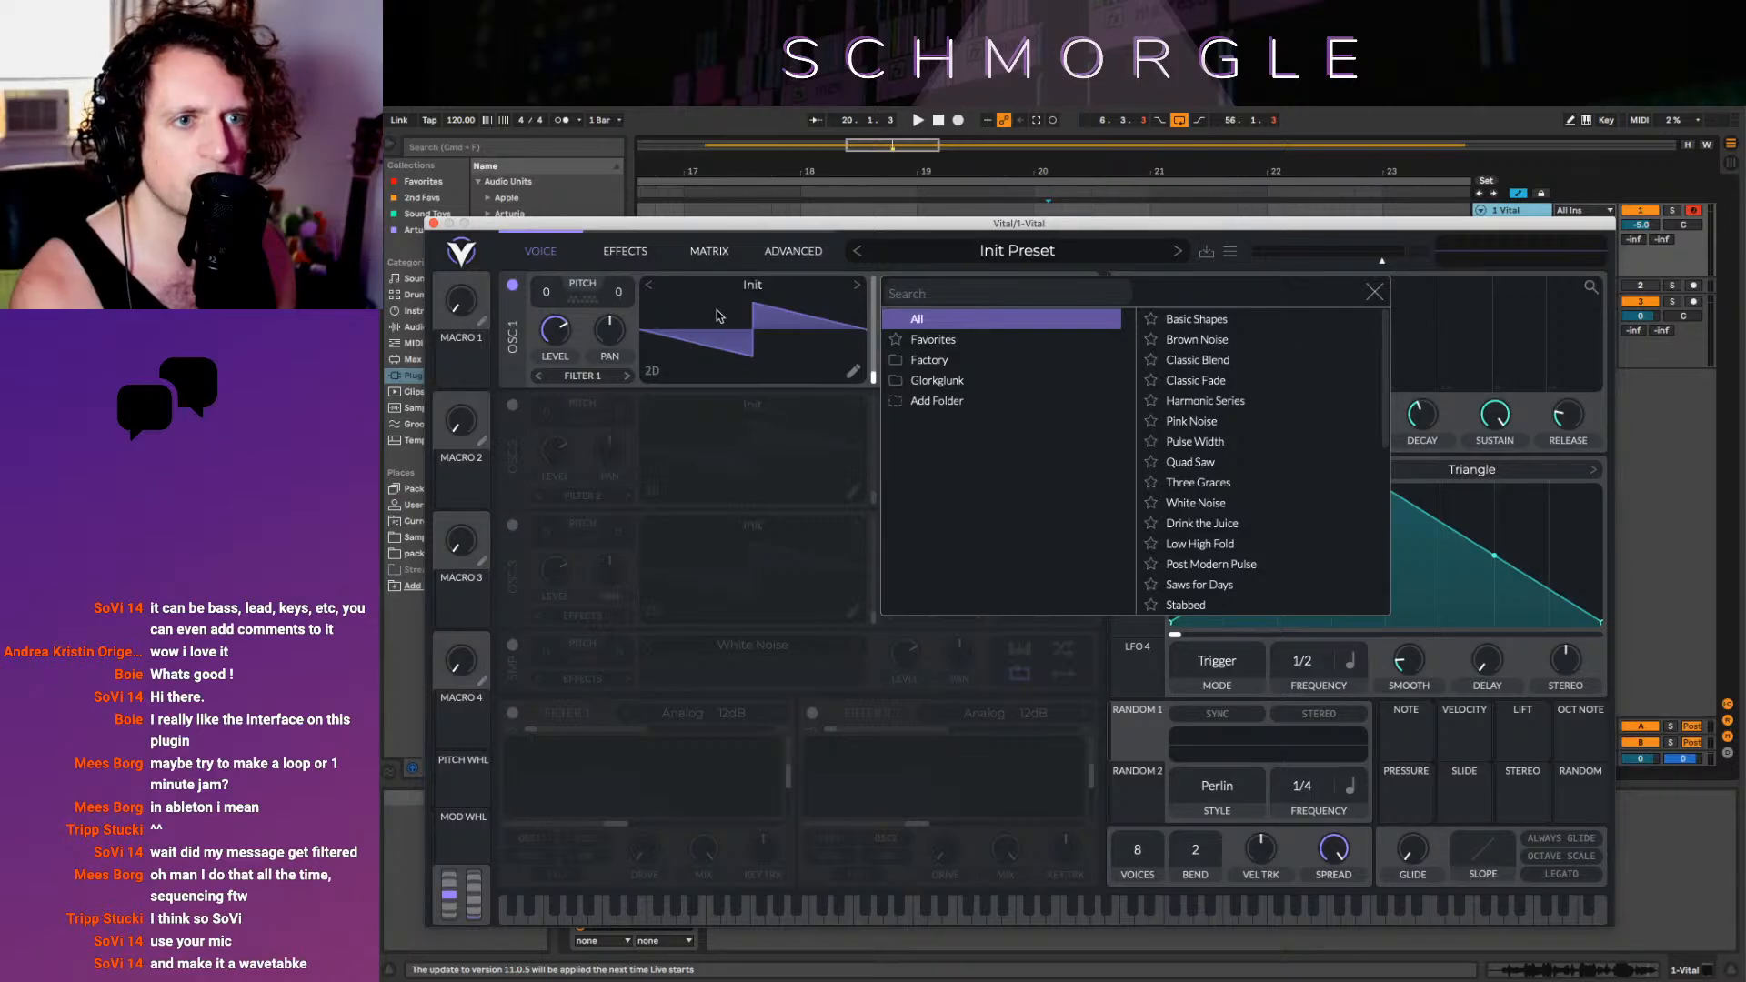
pyautogui.click(942, 242)
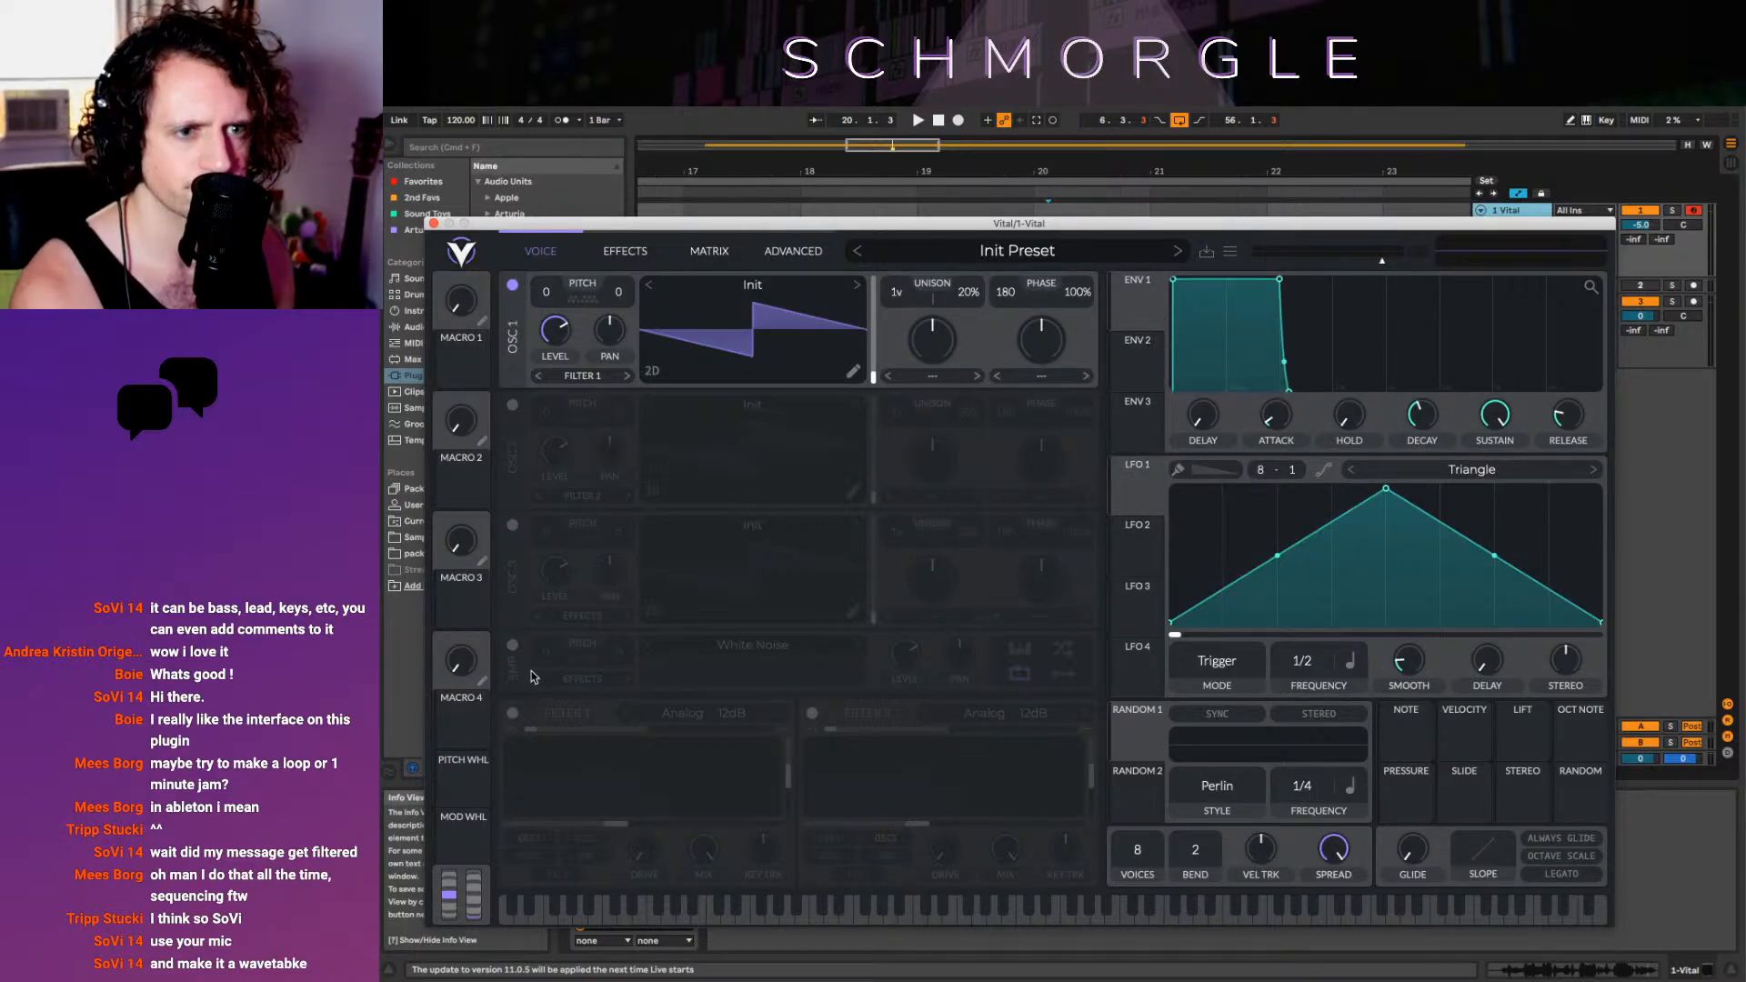
# Turn oscillator 1 off and enable the sampler, opening its list of samples
pyautogui.click(512, 286)
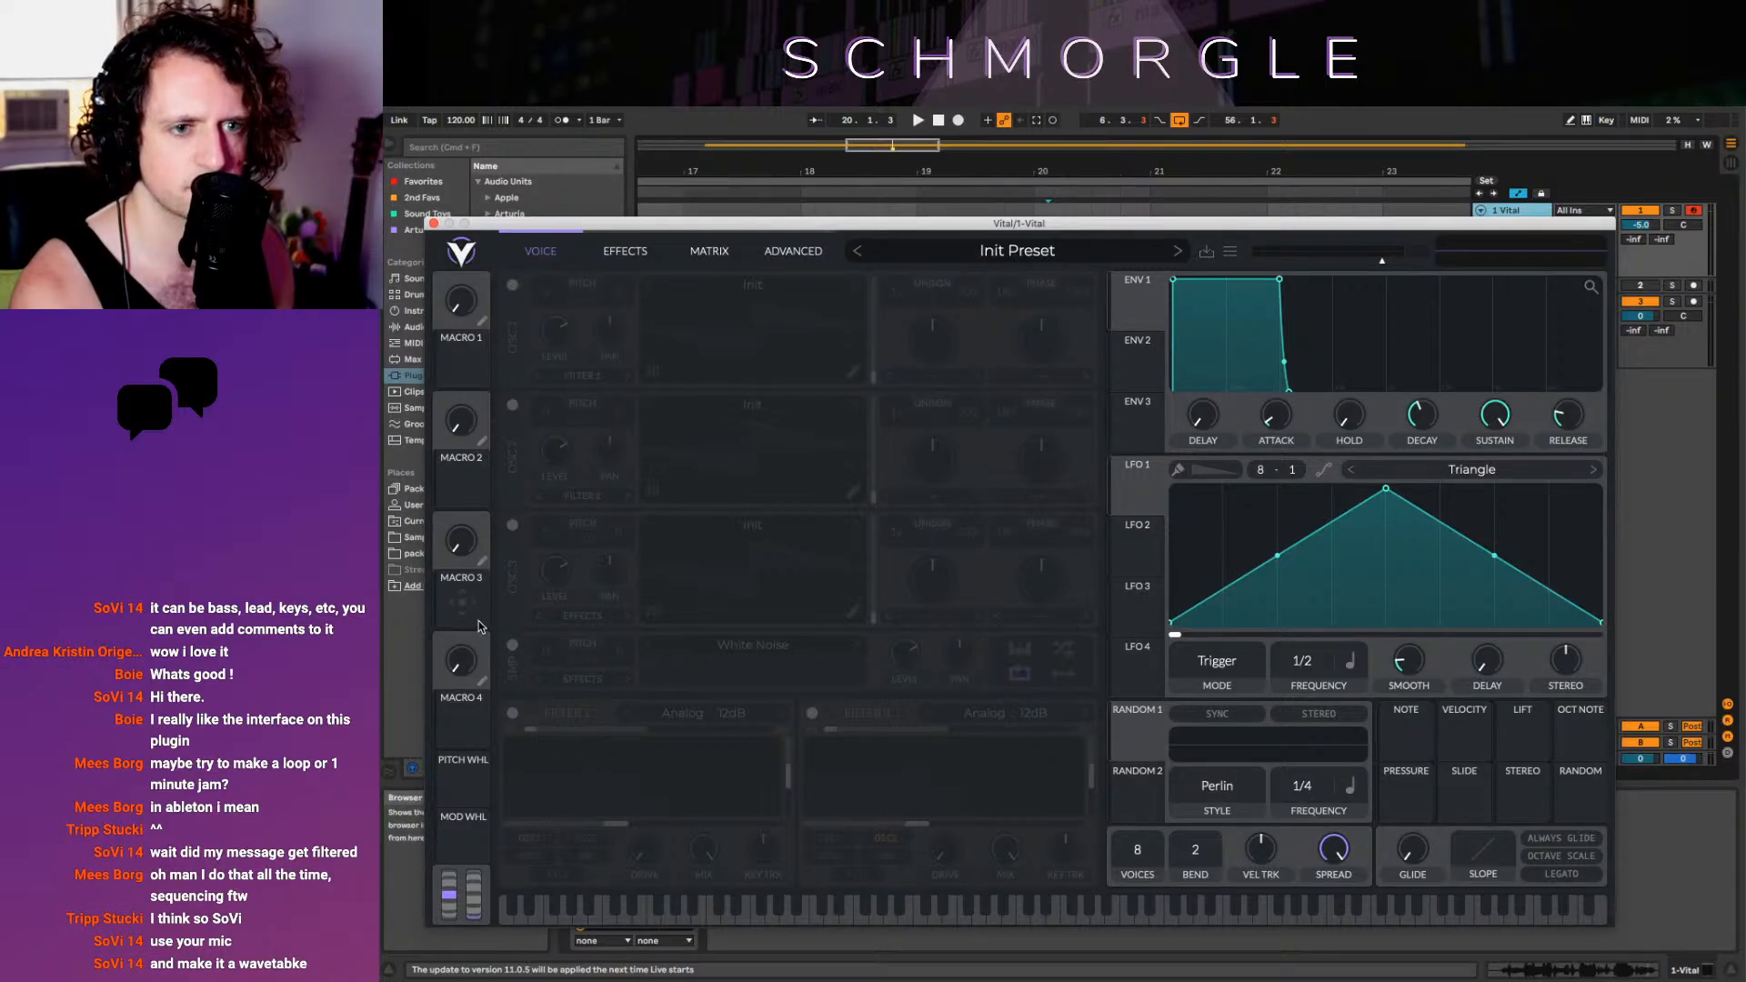
pyautogui.click(510, 647)
pyautogui.click(774, 656)
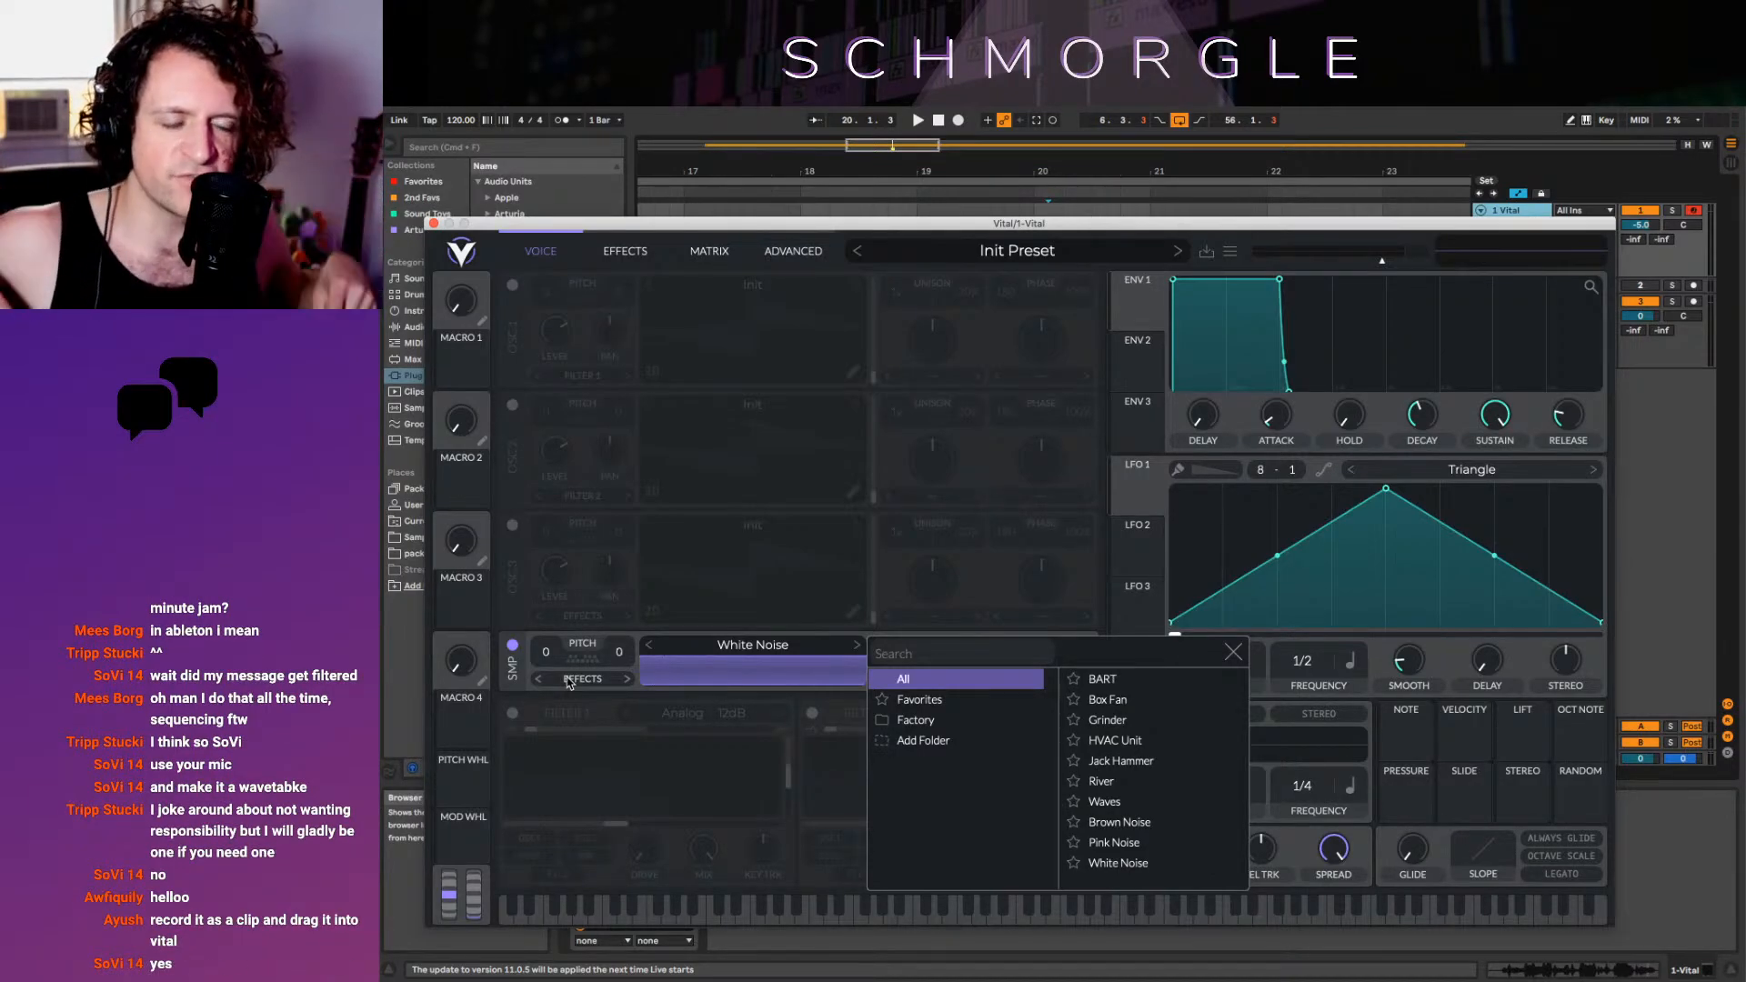
# Close the plugin window and arm the 3 Audio track, with the insert marker placed around bar 21
pyautogui.moveTo(612, 224); pyautogui.dragTo(596, 331)
pyautogui.click(727, 193)
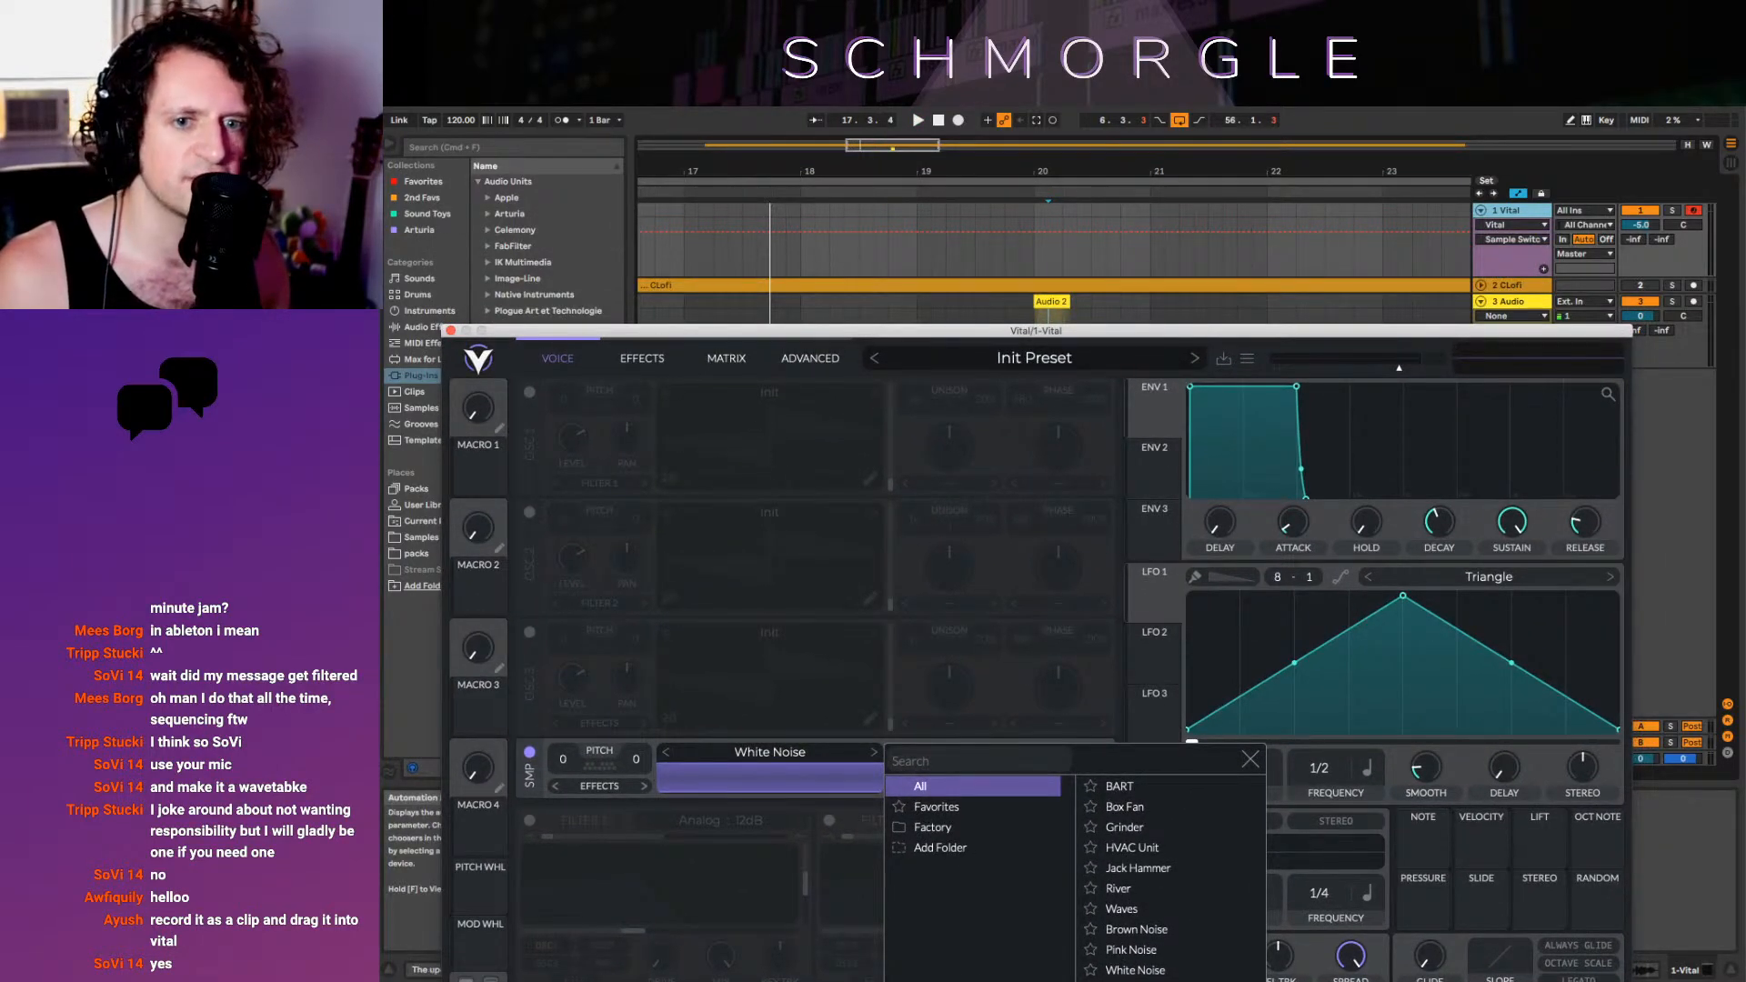
pyautogui.click(450, 332)
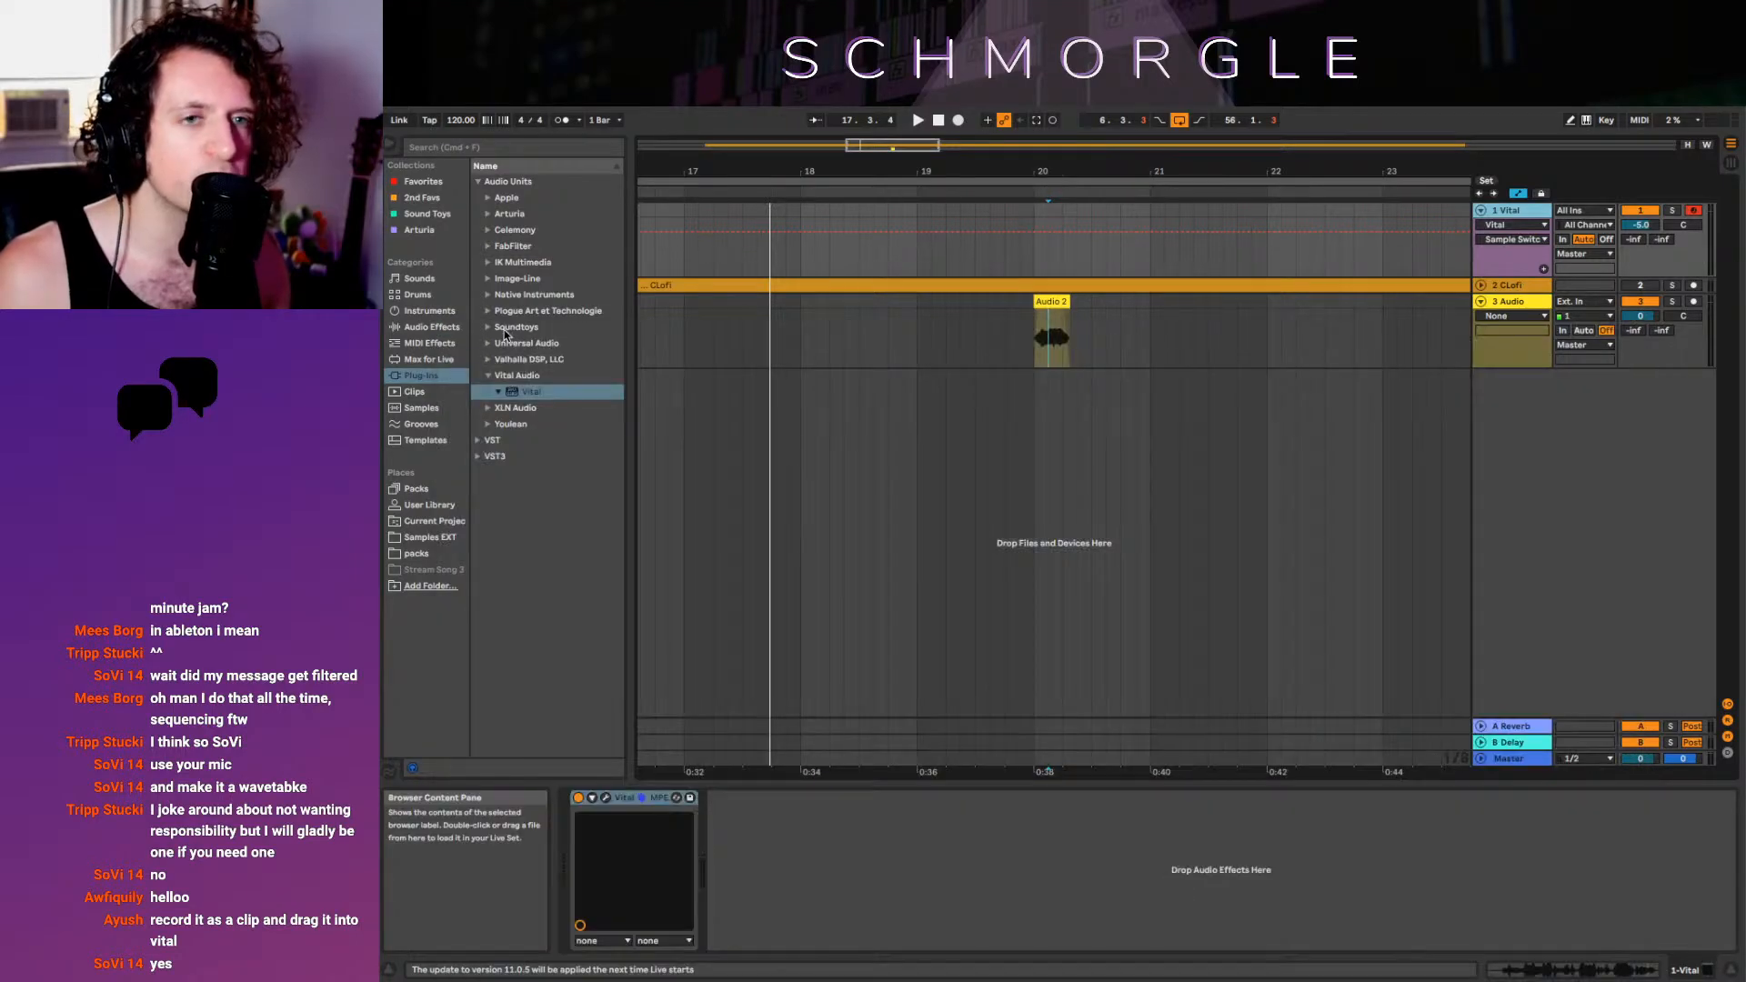
pyautogui.click(1053, 301)
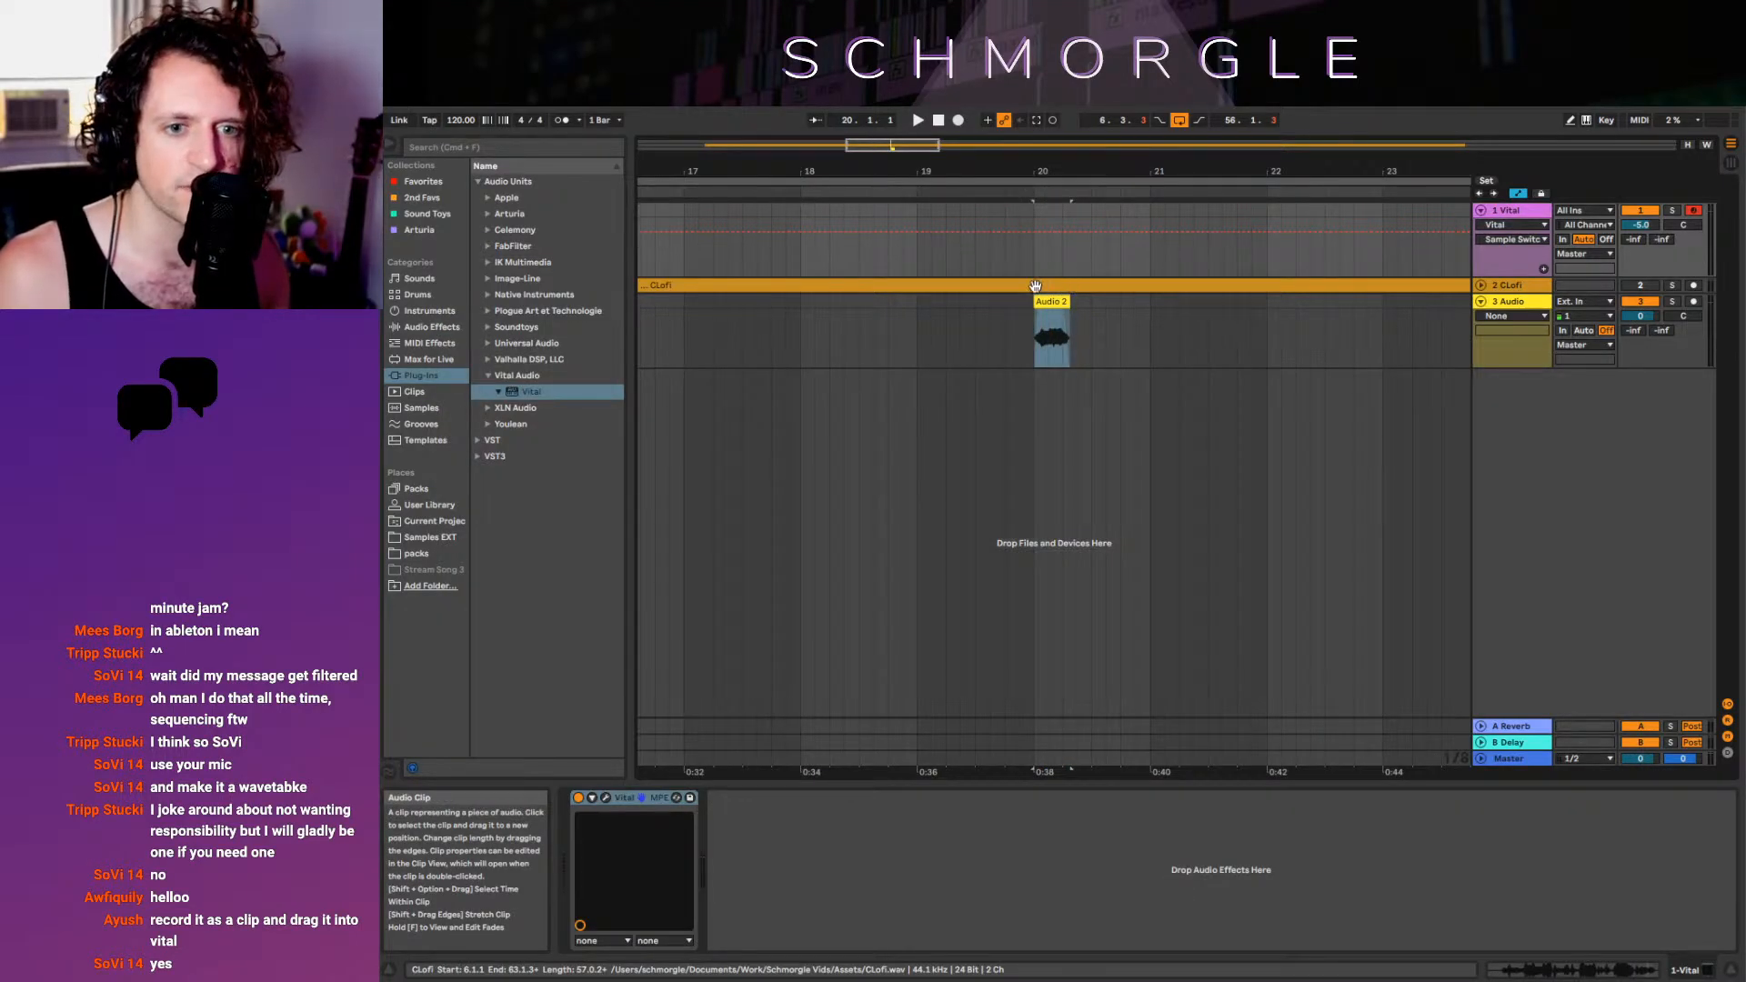
pyautogui.click(1092, 327)
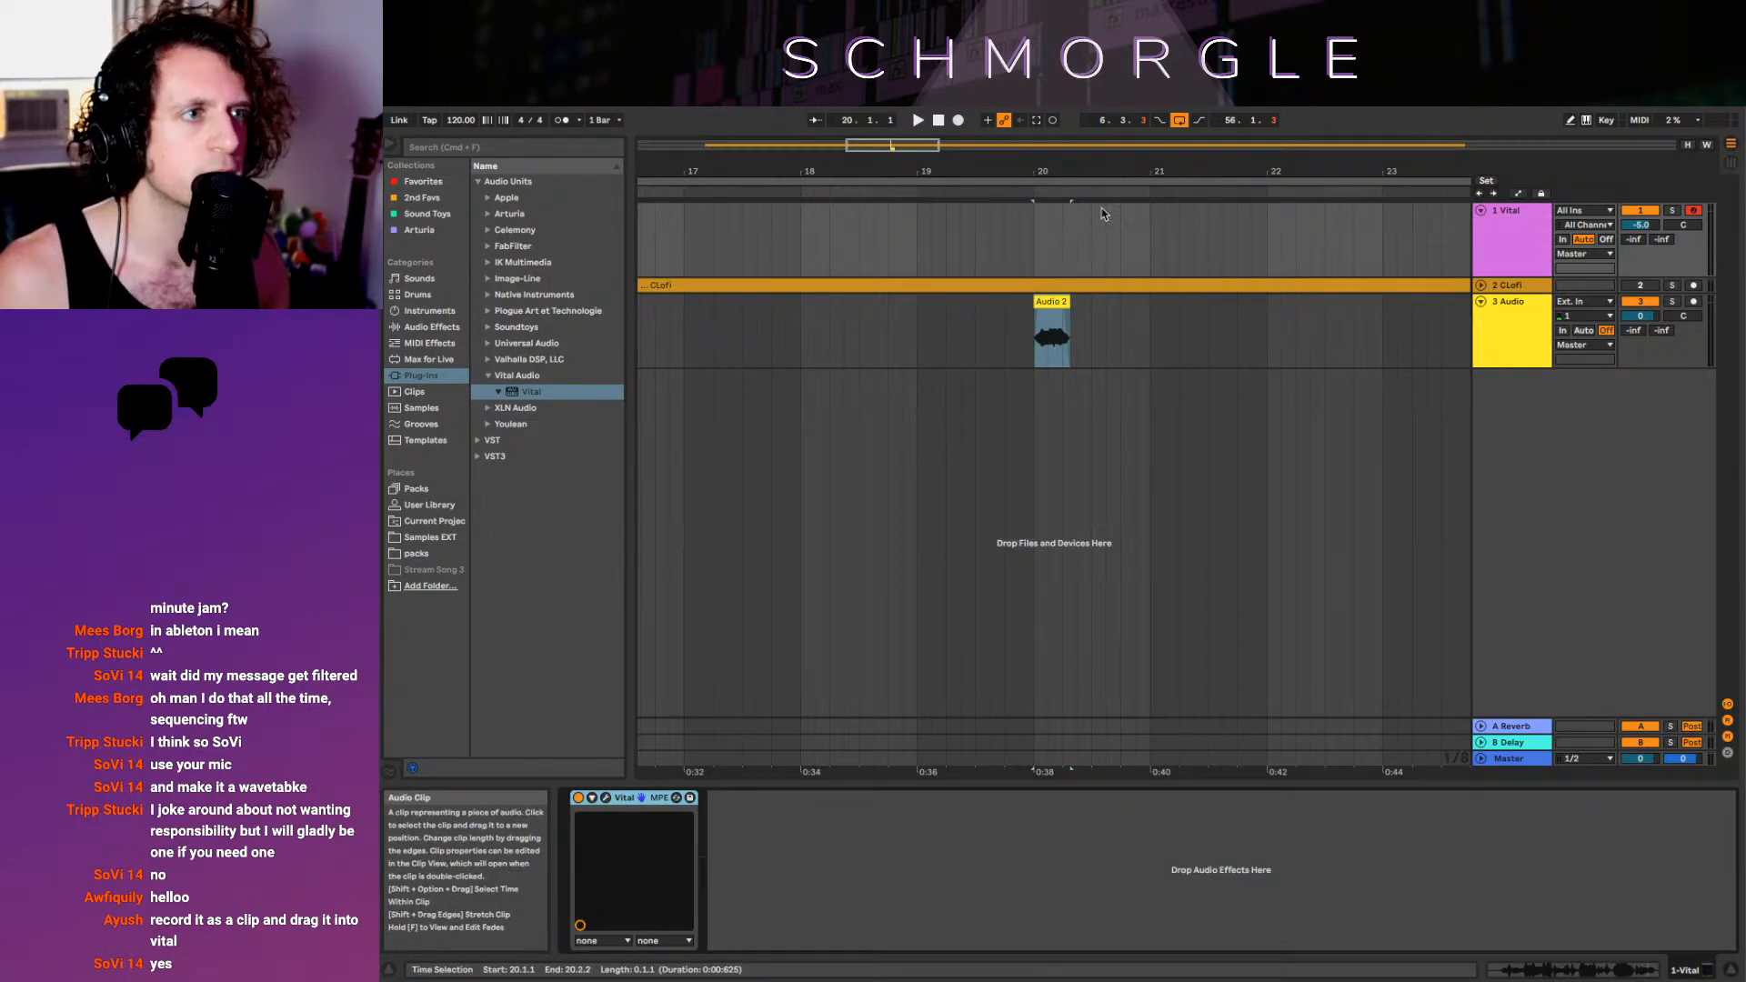
pyautogui.click(1175, 322)
pyautogui.moveTo(1224, 173)
pyautogui.mouseDown()
pyautogui.moveTo(1060, 100)
pyautogui.moveTo(1073, 95)
pyautogui.mouseUp()
pyautogui.click(1693, 301)
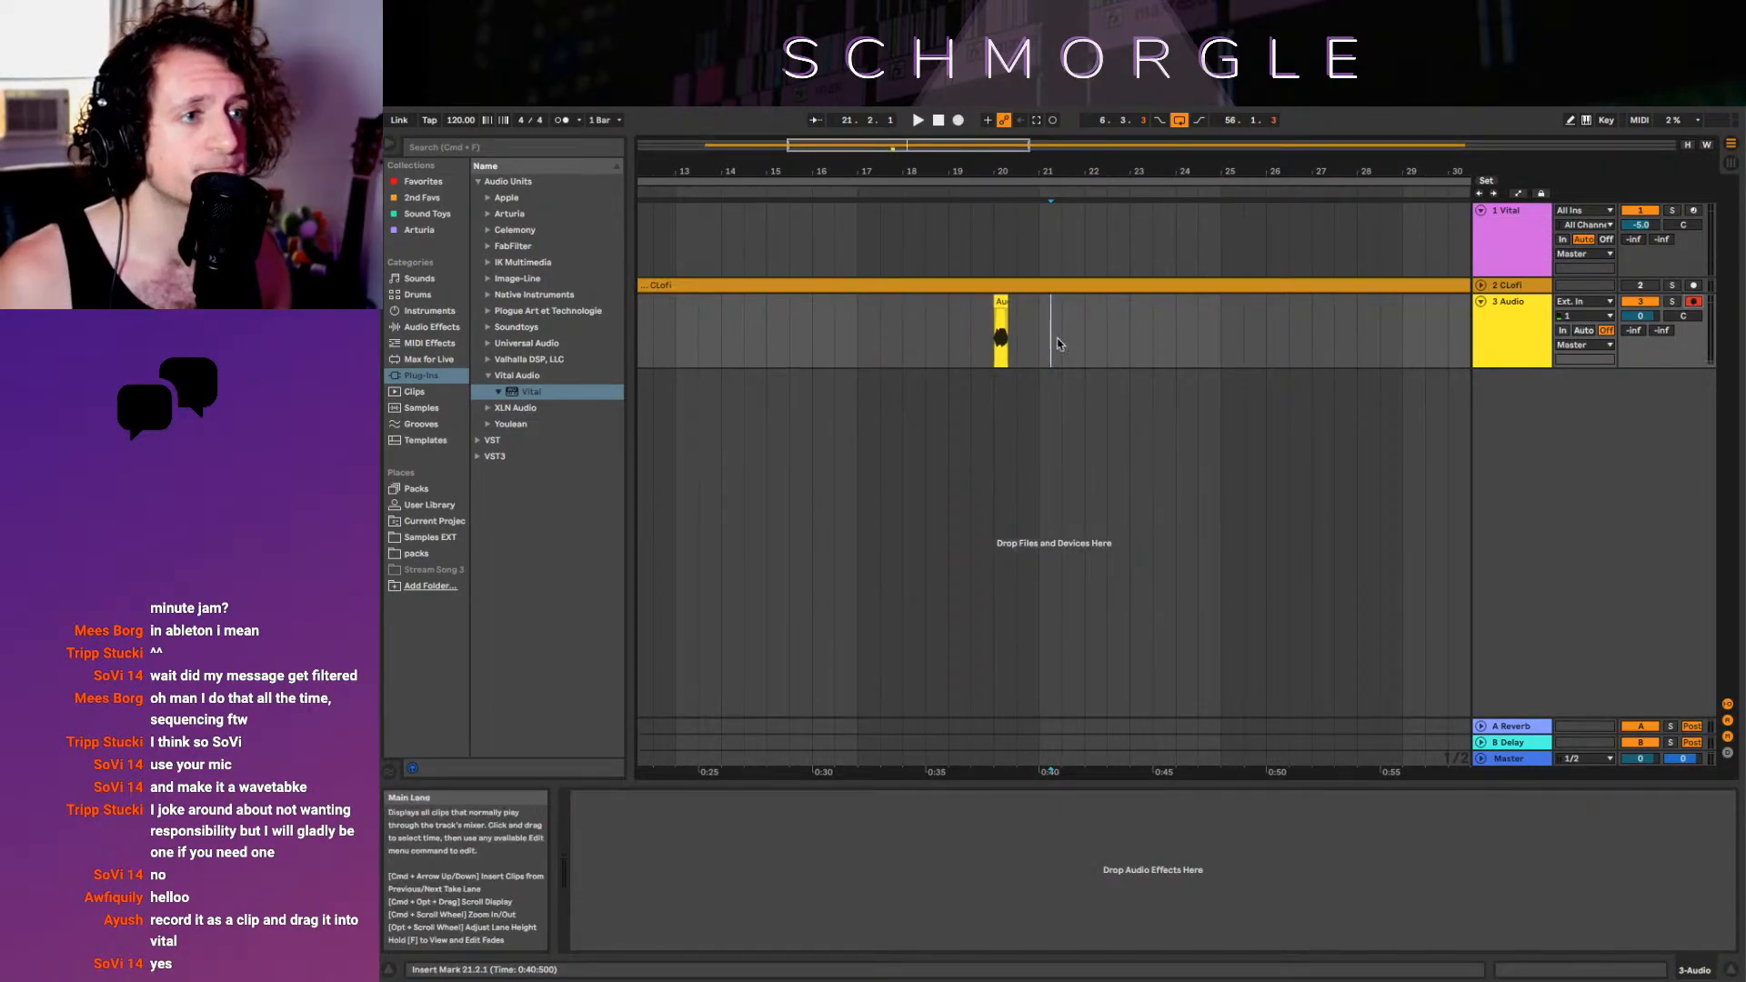
# Record a clip about 3.5 seconds long on the 3 Audio track from bar 21 and play it back
pyautogui.click(958, 120)
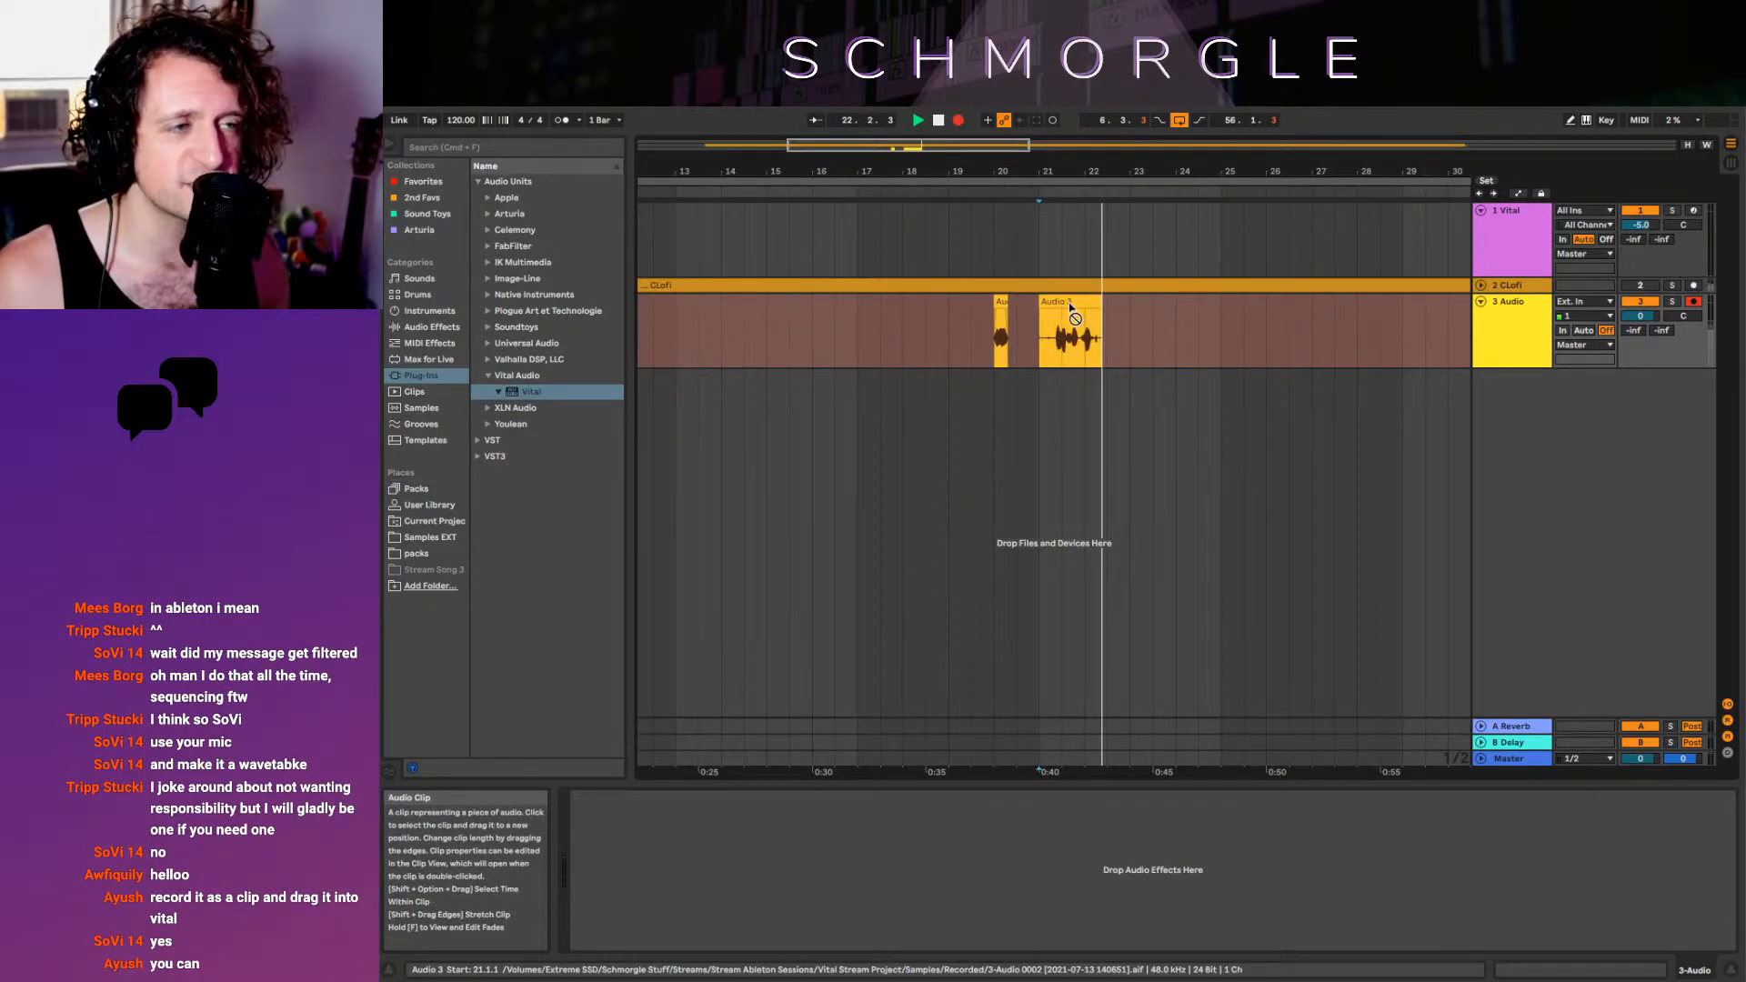
pyautogui.press('space')
pyautogui.click(1062, 337)
pyautogui.press('space')
pyautogui.moveTo(1085, 172)
pyautogui.mouseDown()
pyautogui.moveTo(1085, 246)
pyautogui.moveTo(1081, 172)
pyautogui.mouseUp()
pyautogui.press('space')
pyautogui.click(1120, 302)
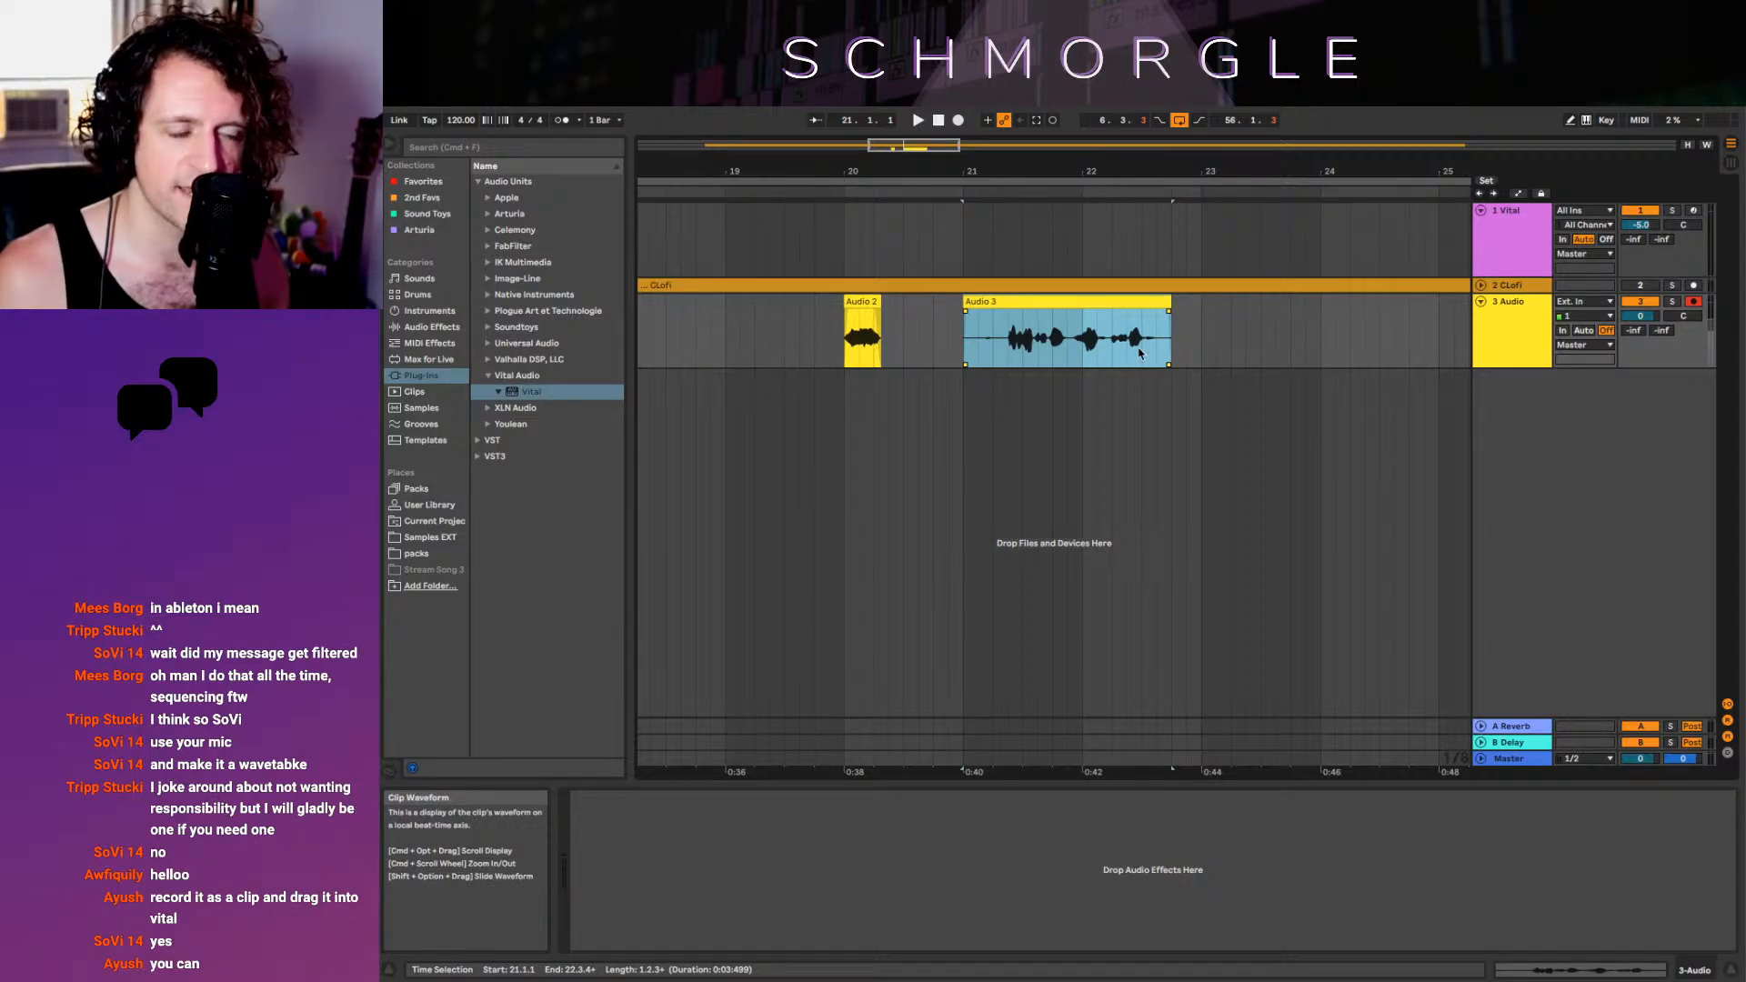
# Reopen the Vital window, enable oscillator 1 and load the Audio 3 clip into it as its wavetable
pyautogui.moveTo(1091, 302); pyautogui.dragTo(1512, 246)
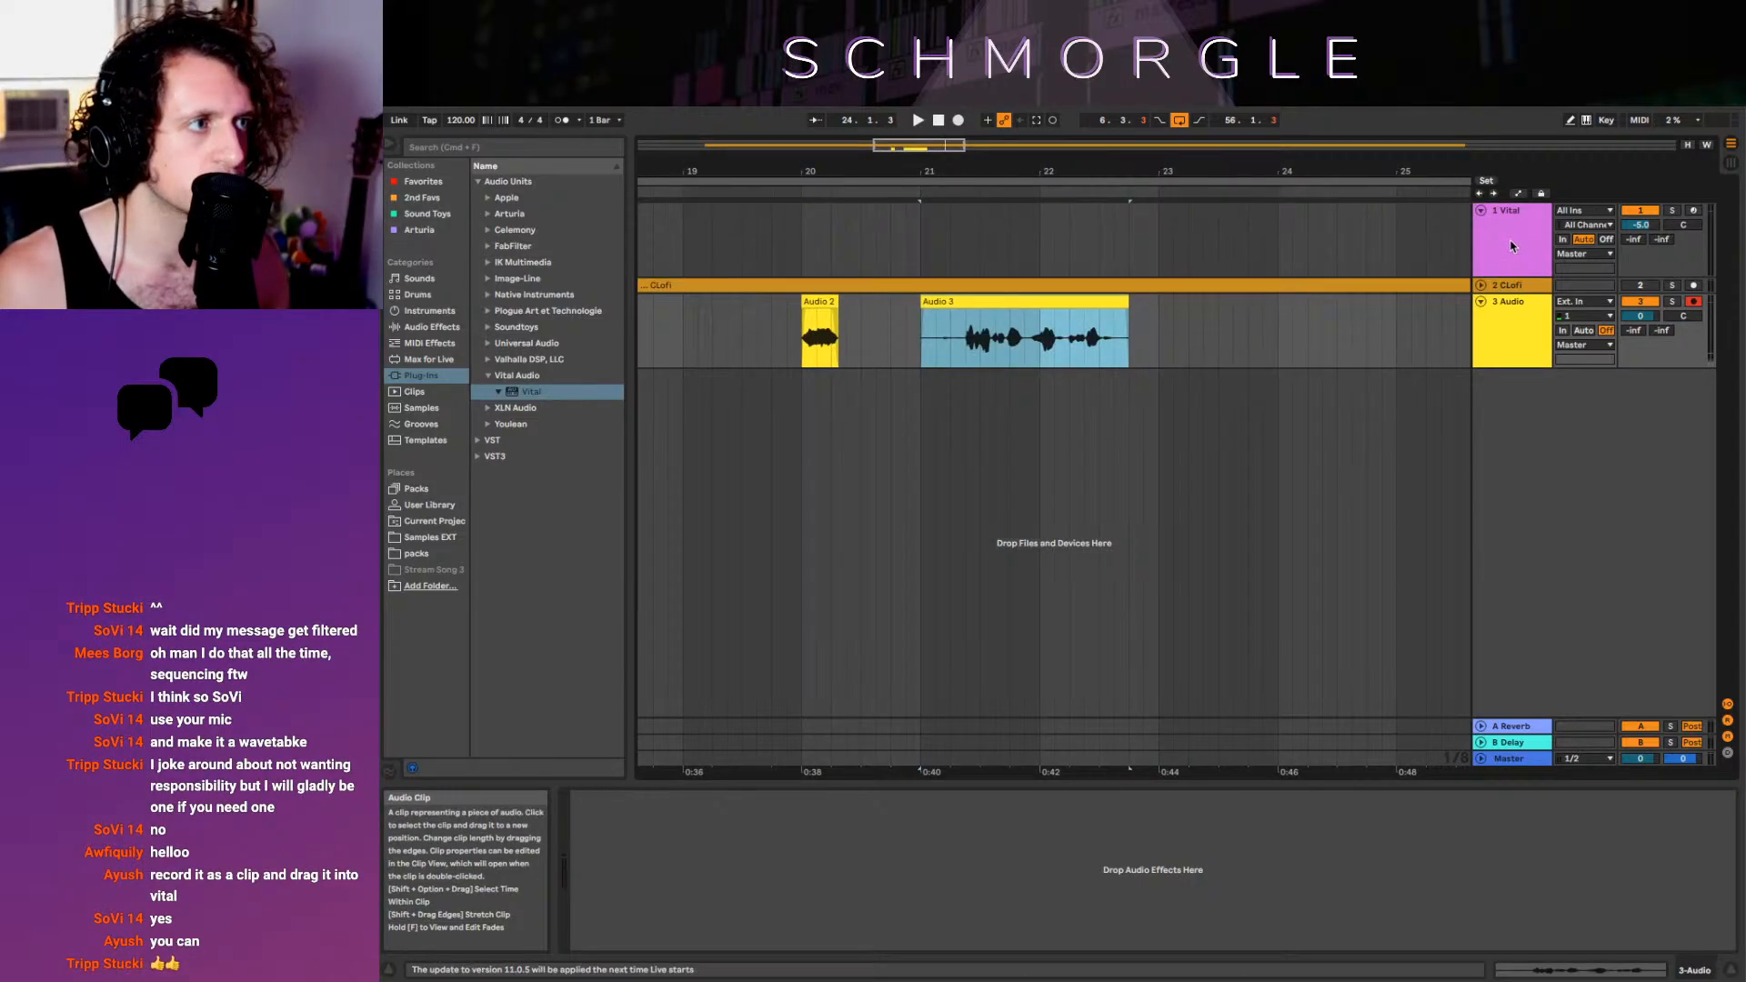
pyautogui.click(1490, 224)
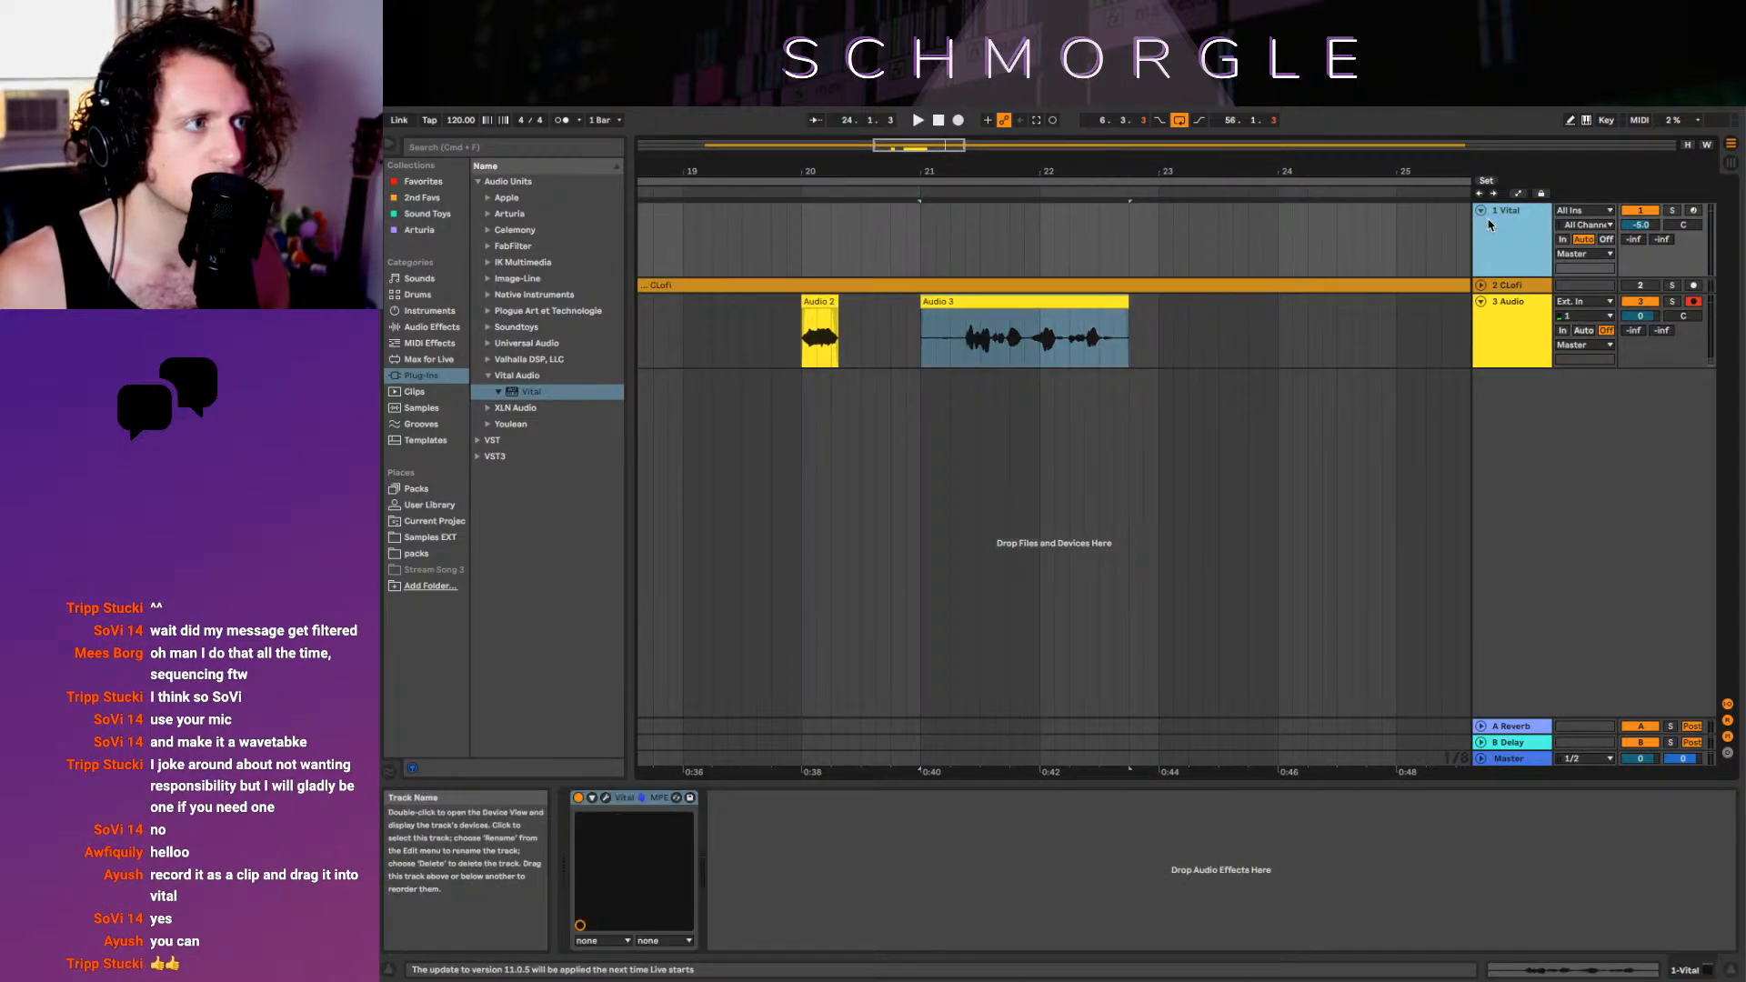
pyautogui.click(606, 800)
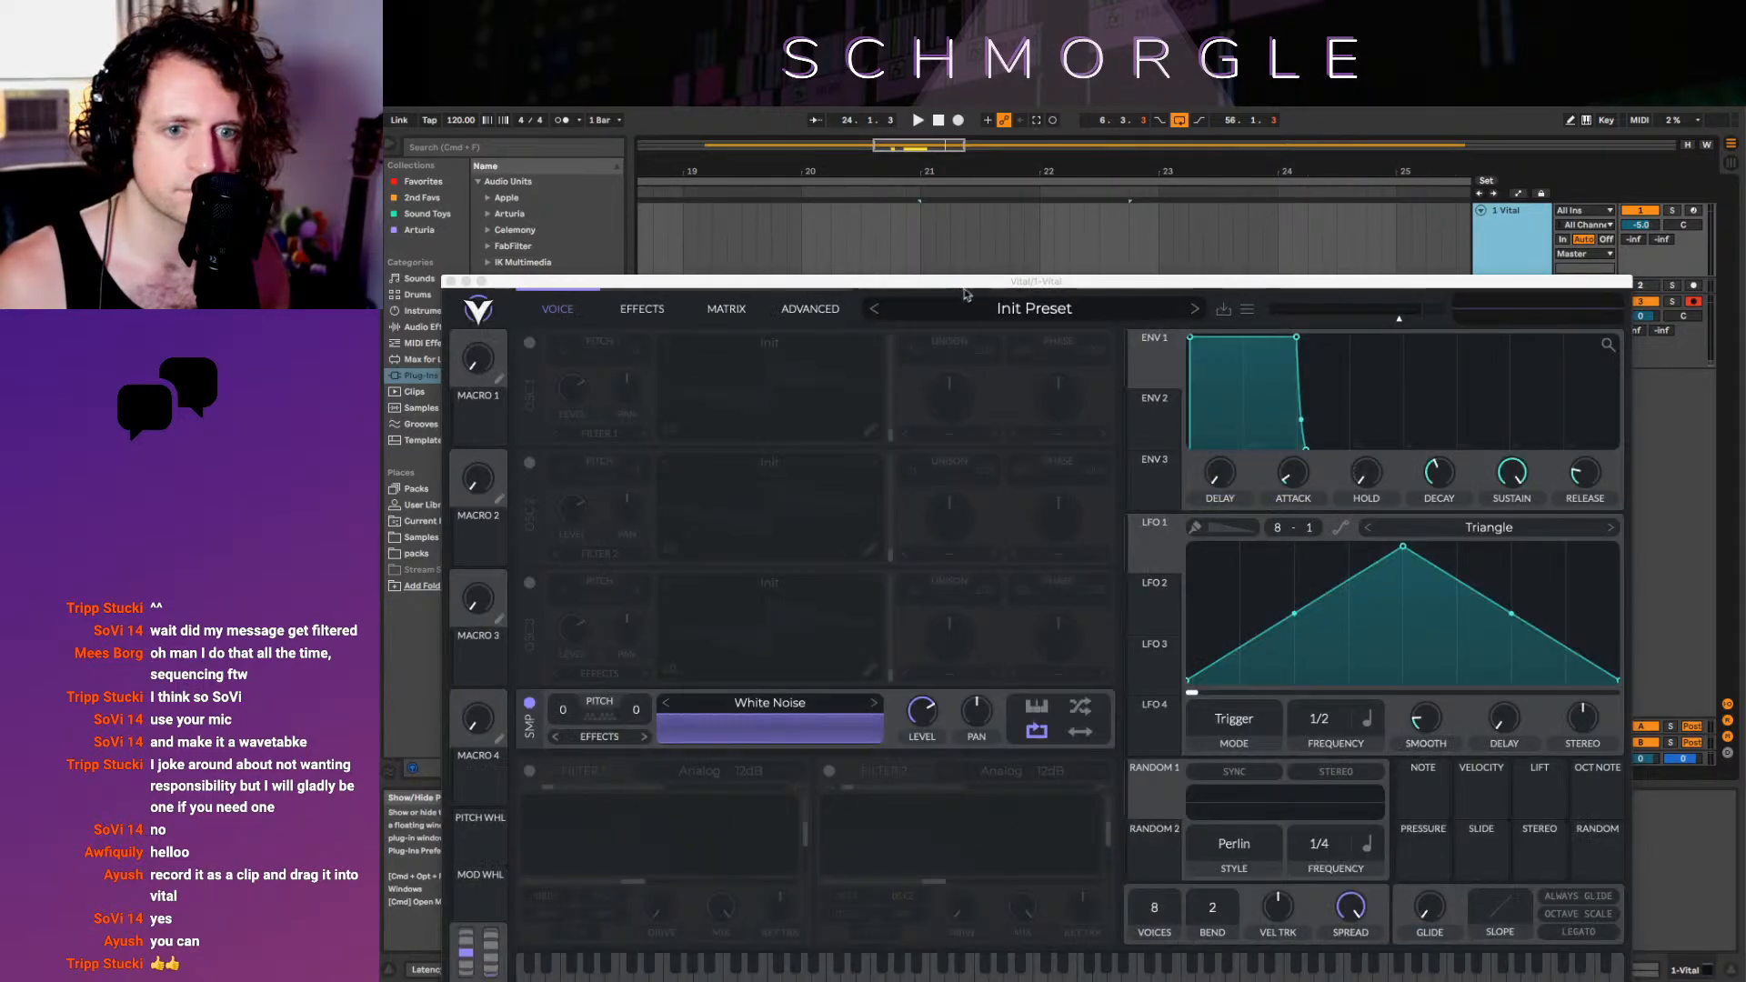
pyautogui.moveTo(964, 283); pyautogui.dragTo(1029, 504)
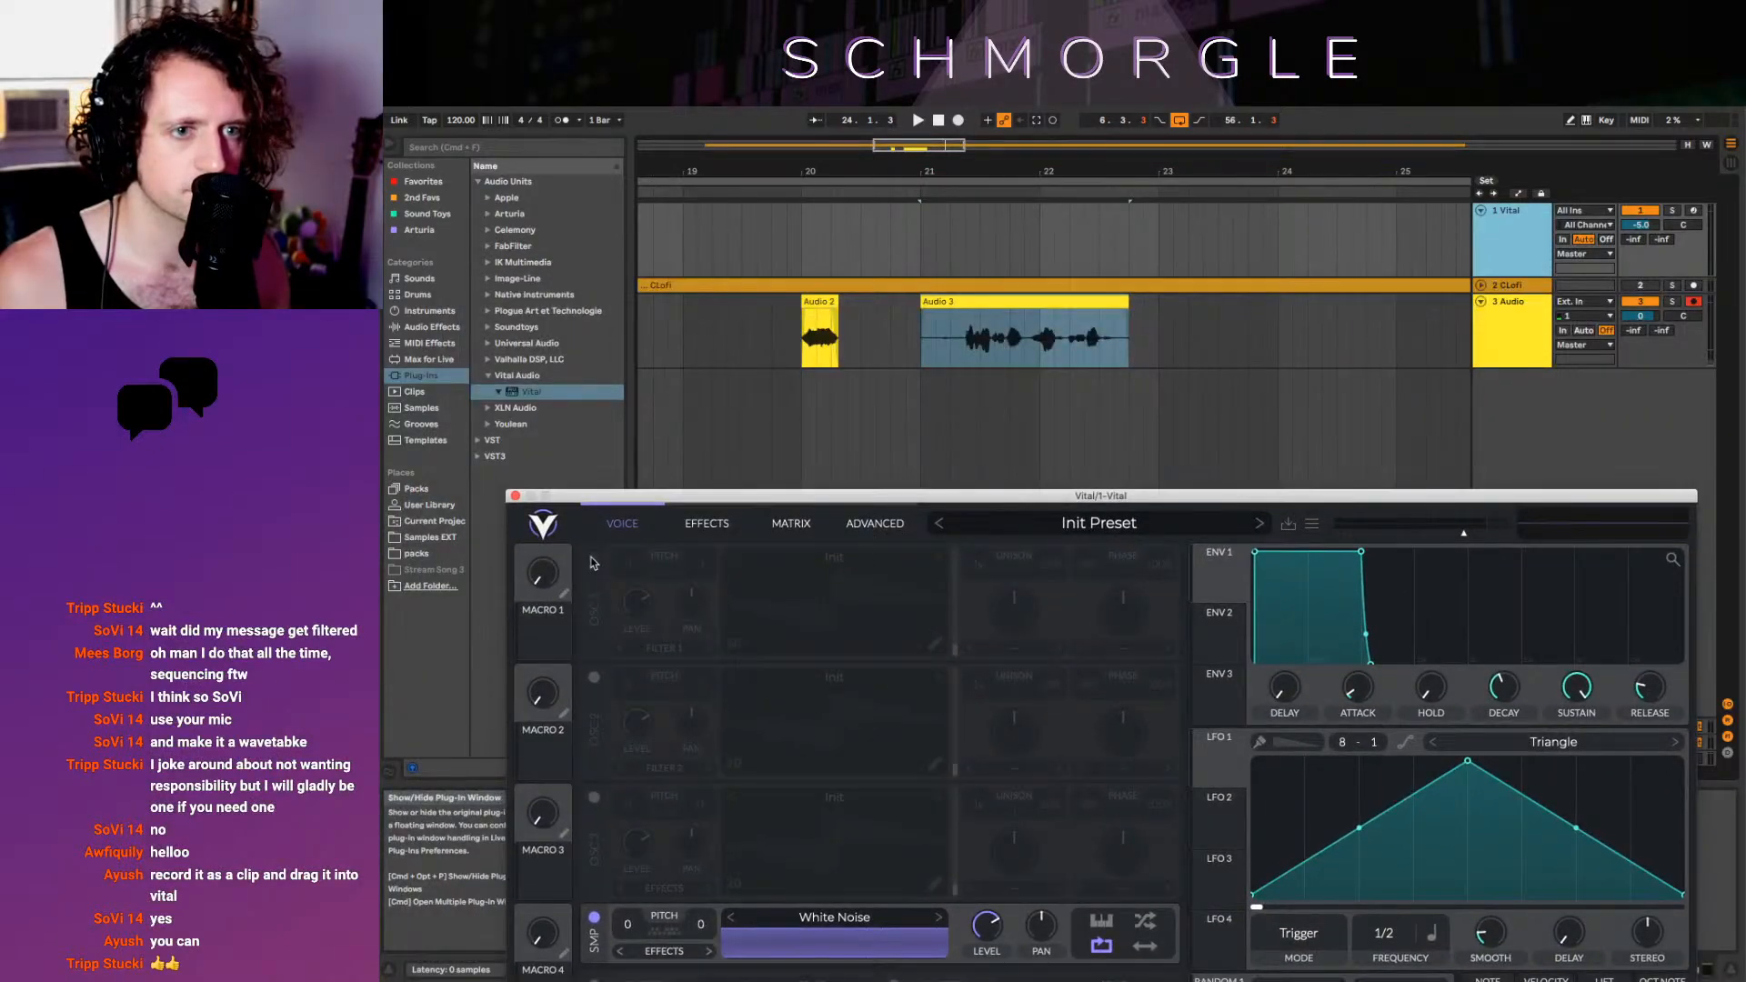
pyautogui.click(594, 557)
pyautogui.moveTo(1010, 339); pyautogui.dragTo(843, 611)
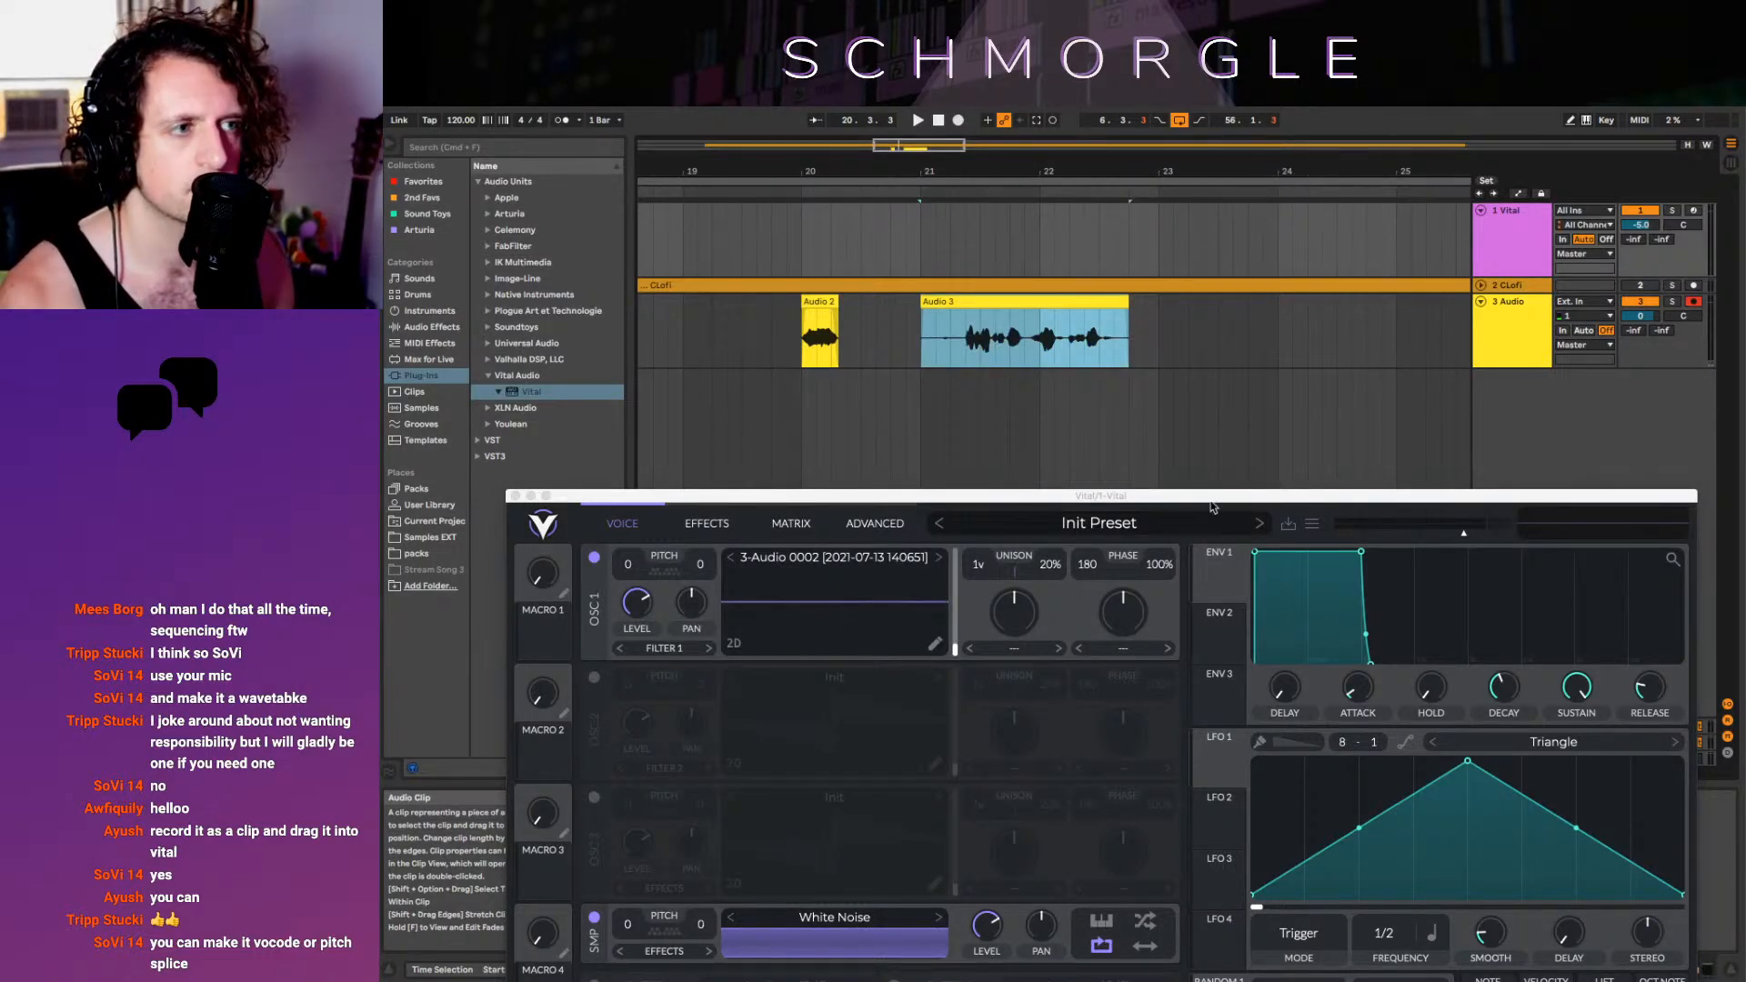
# Arm the Vital track, turn the sampler off and switch oscillator 1's wavetable display to 3D
pyautogui.click(1693, 211)
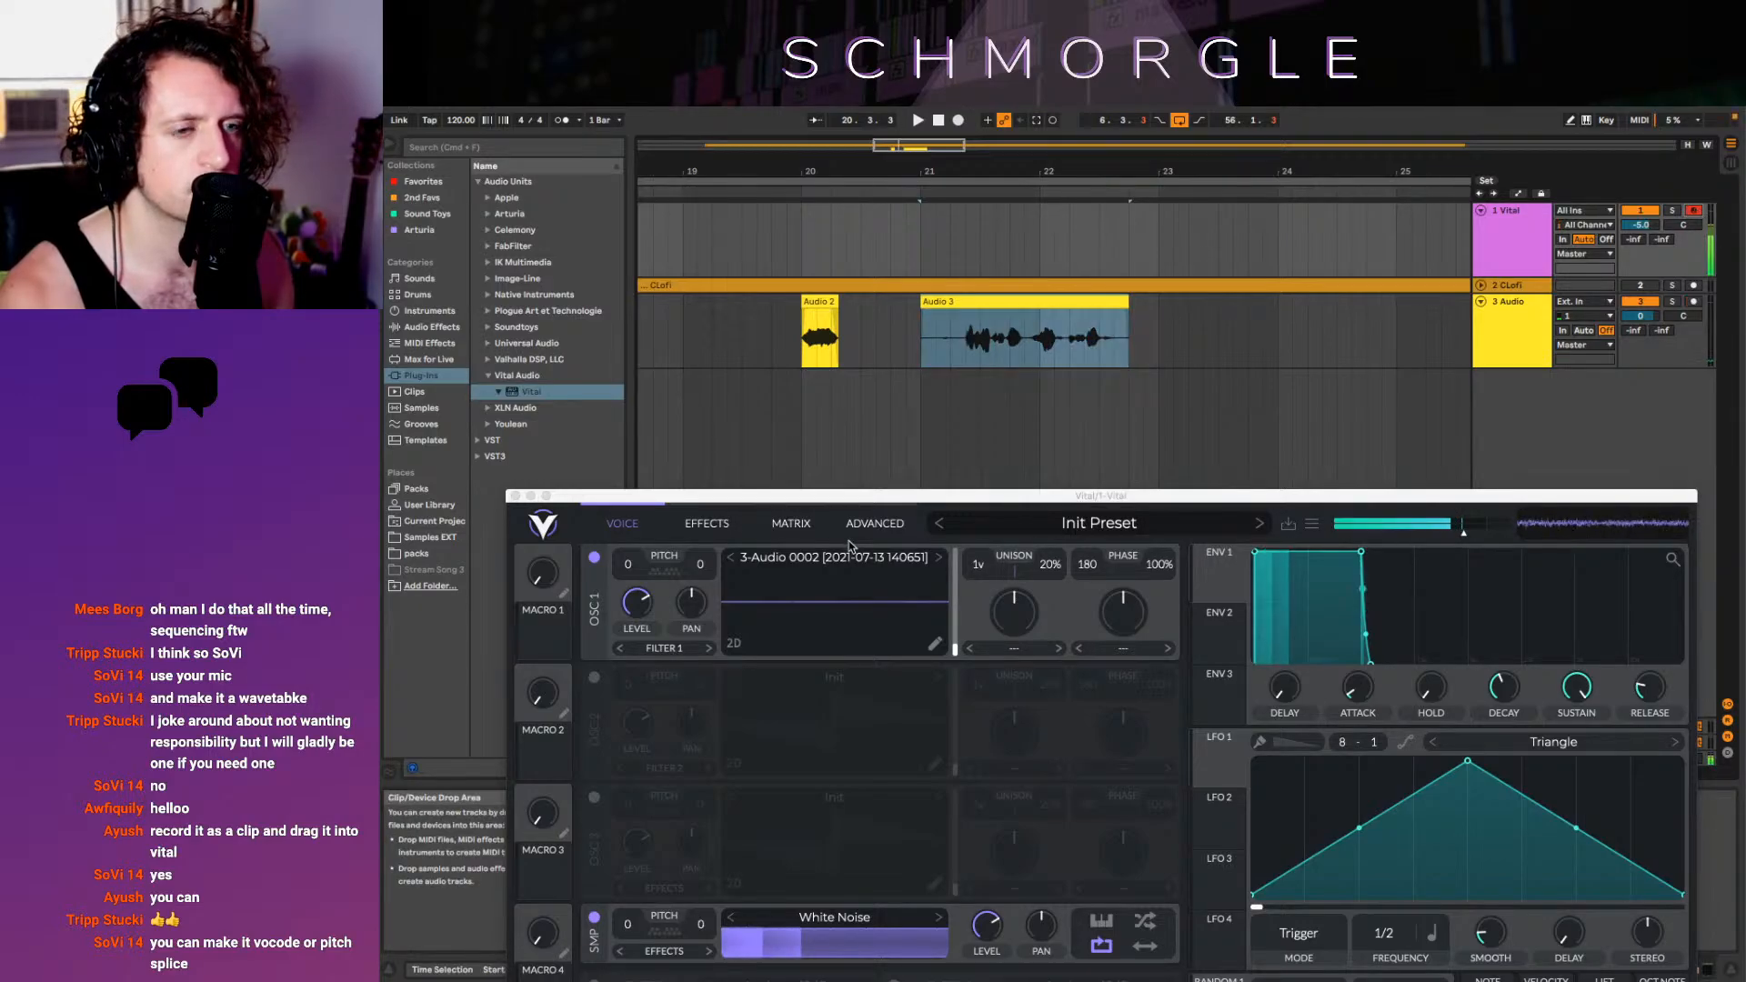
pyautogui.click(594, 918)
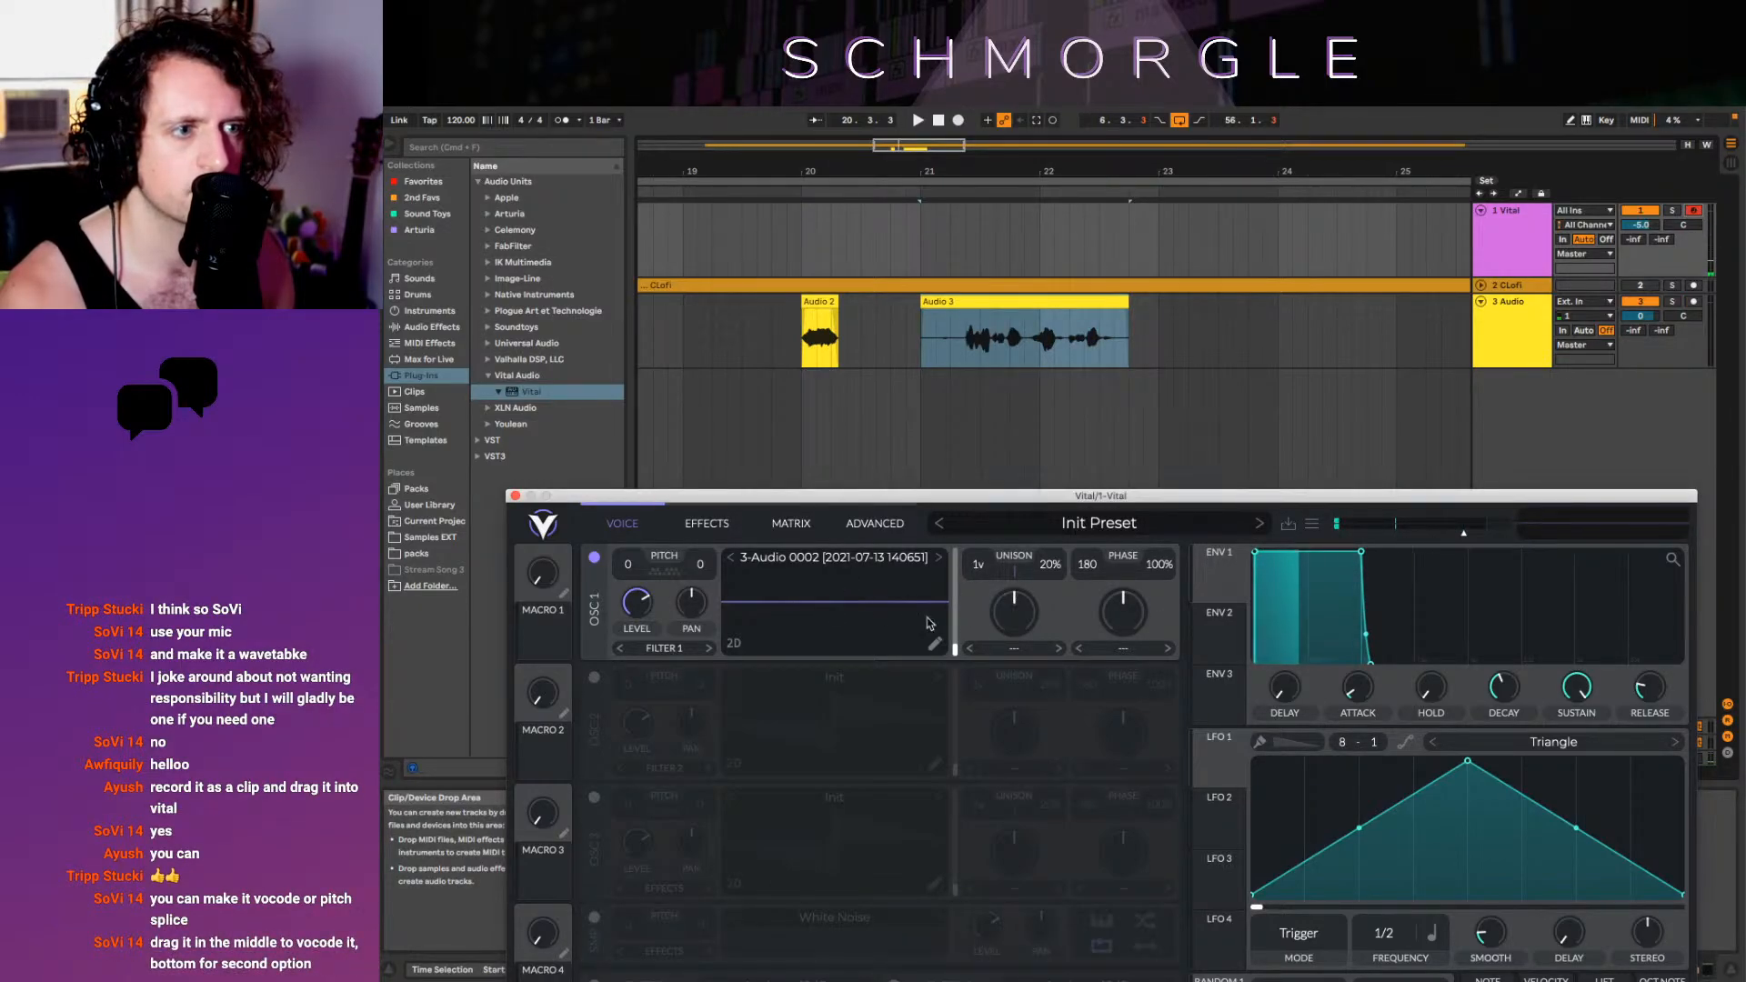
pyautogui.click(733, 643)
# Sweep oscillator 1's wavetable frame position across its range to audition the recorded voice
pyautogui.moveTo(783, 622); pyautogui.dragTo(947, 712)
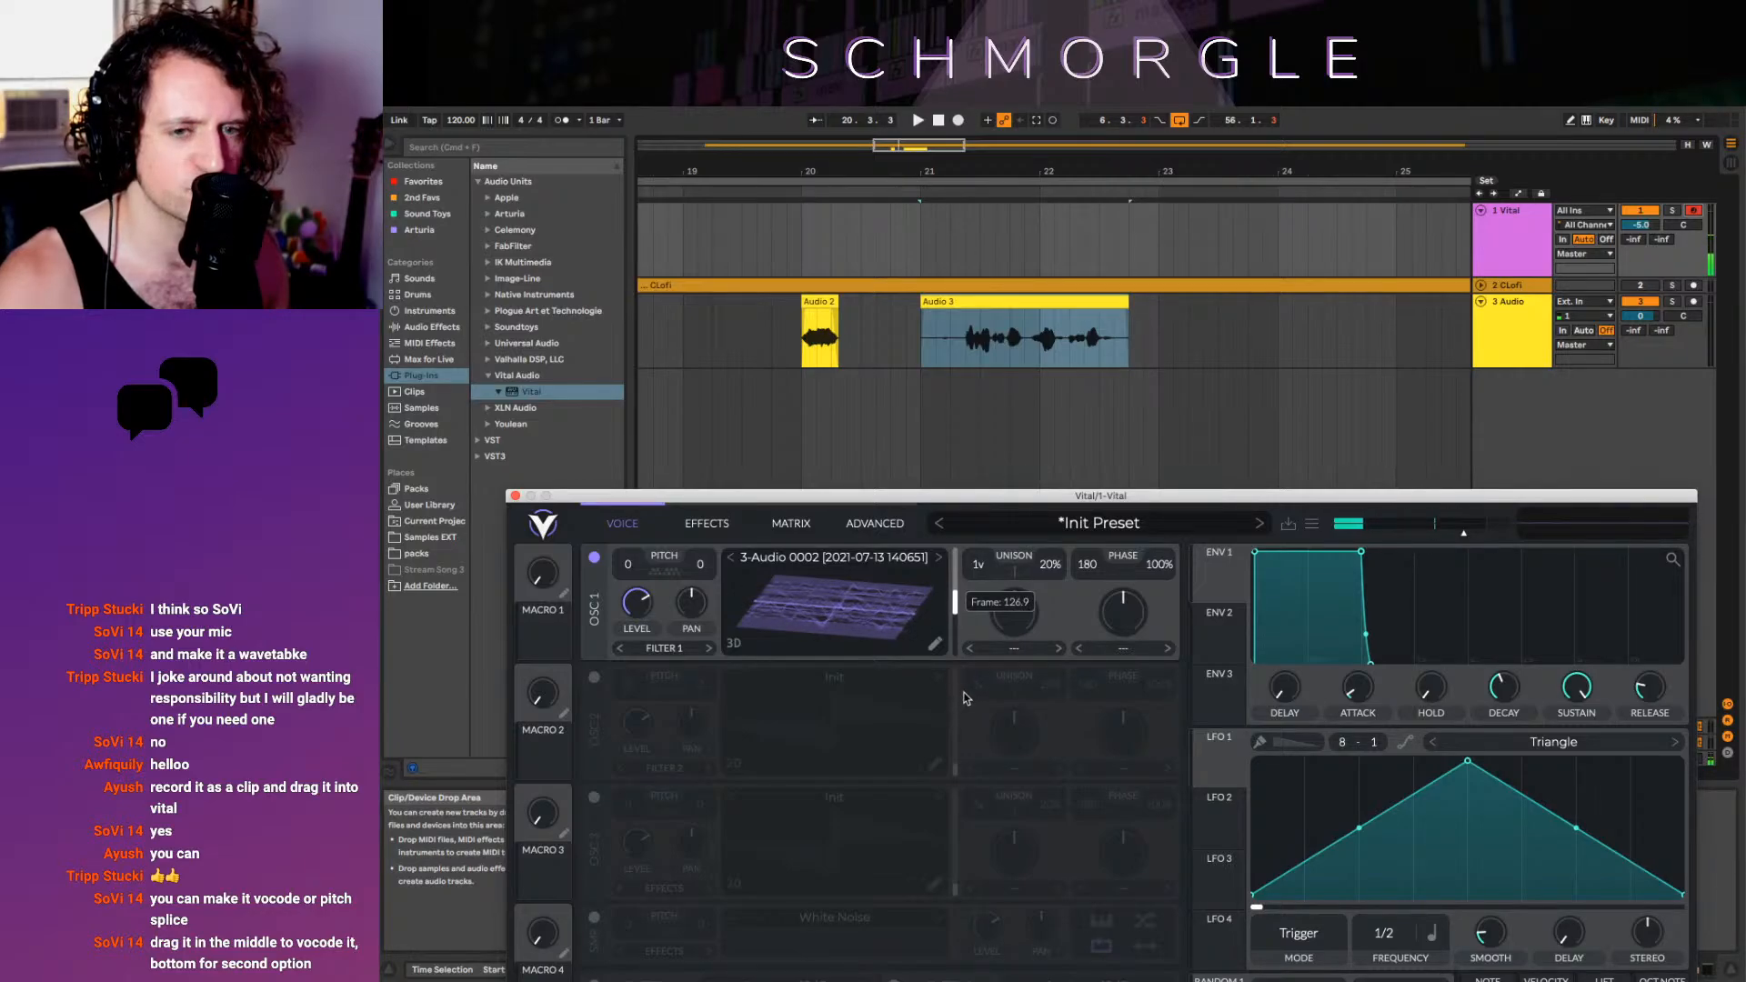
pyautogui.moveTo(969, 695); pyautogui.dragTo(975, 766)
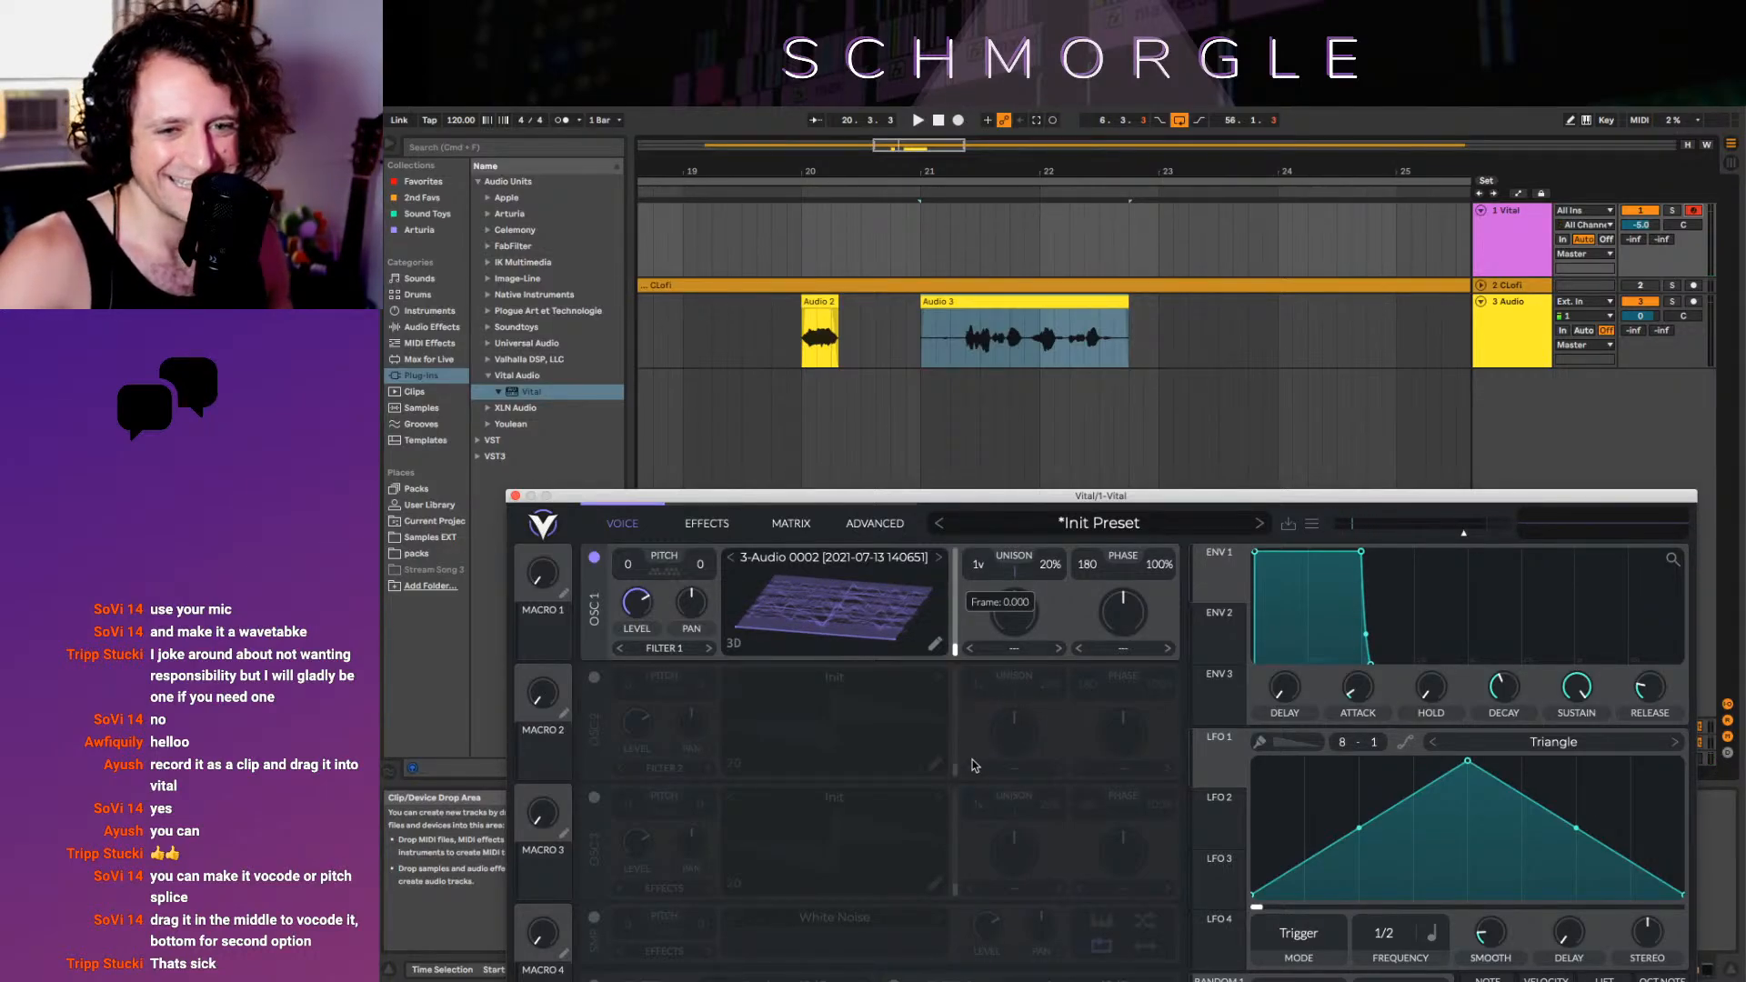
pyautogui.moveTo(973, 760); pyautogui.dragTo(1033, 833)
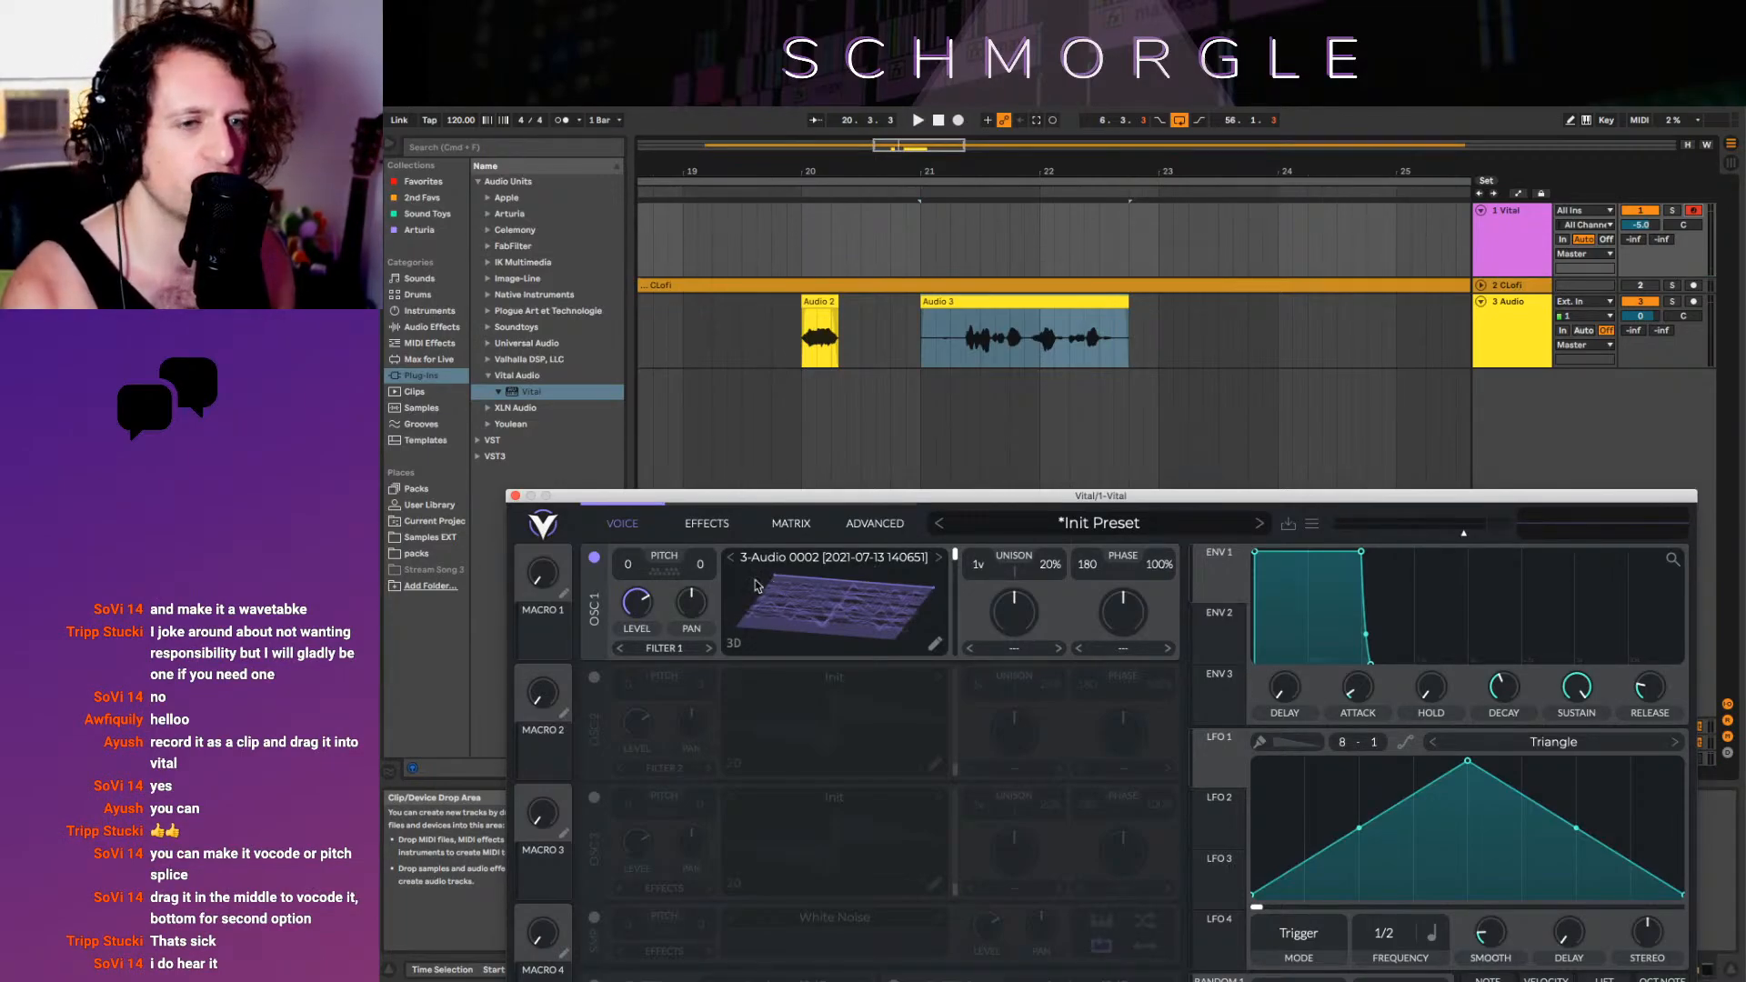
# Change oscillator 1 to the Water Razor wavetable
pyautogui.click(777, 563)
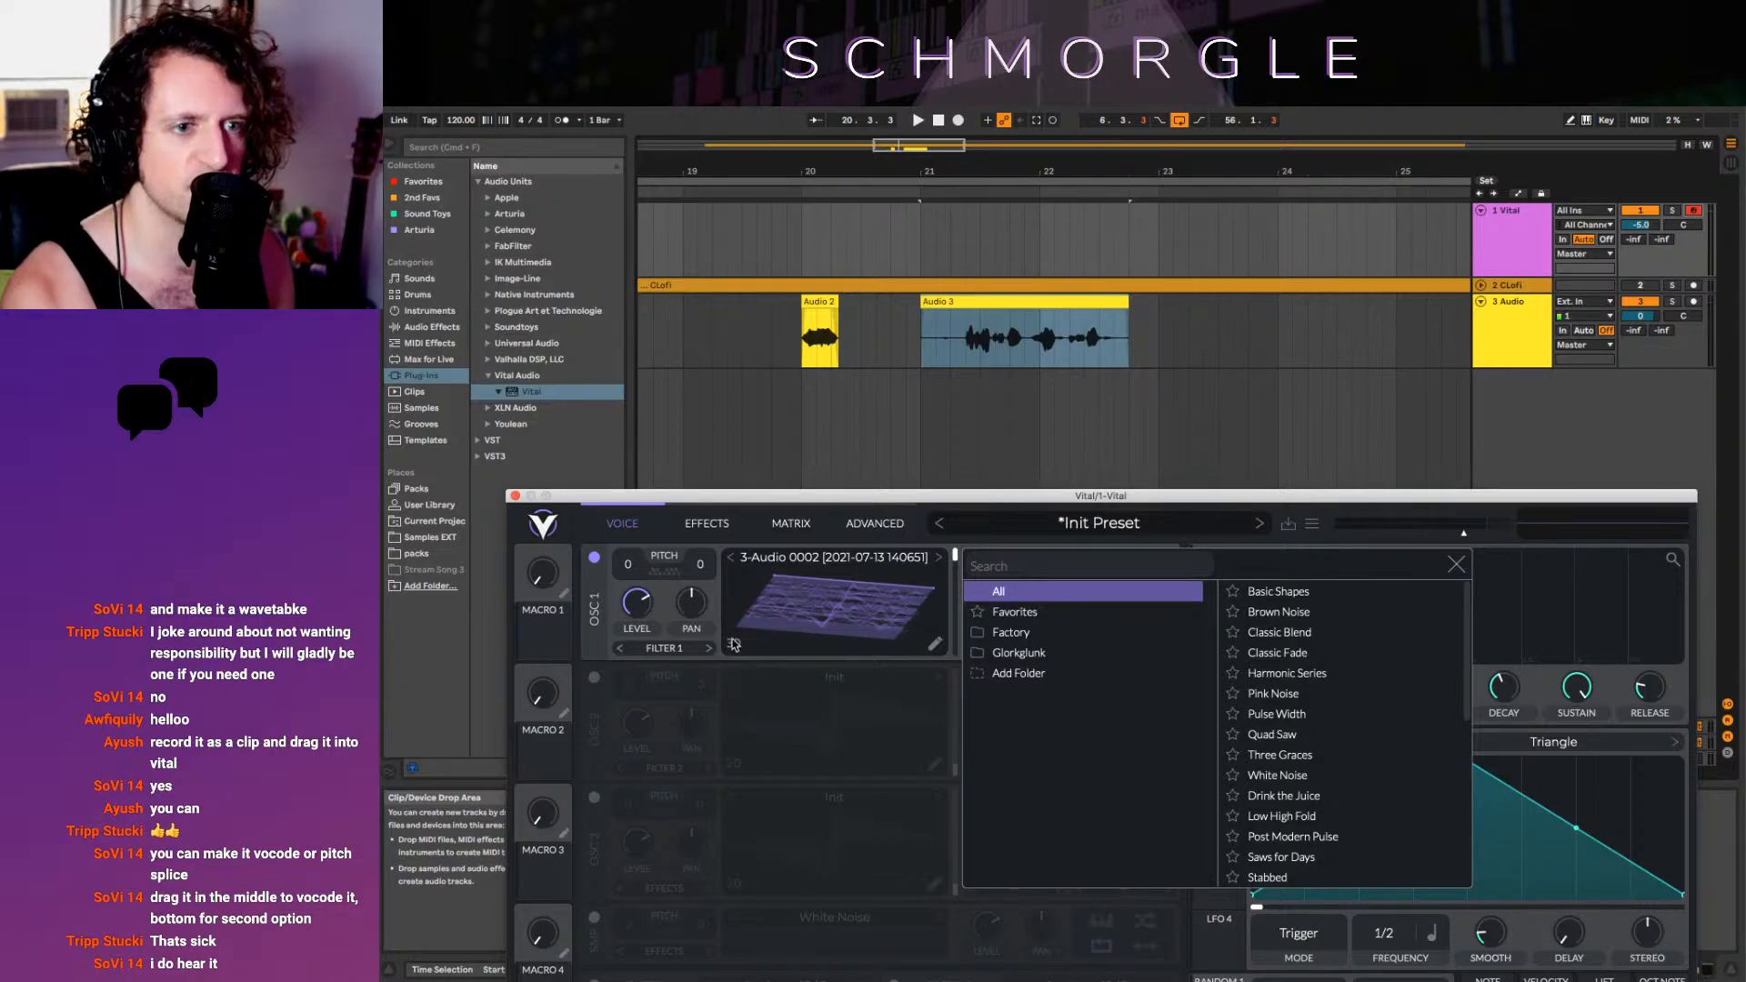
pyautogui.click(1458, 568)
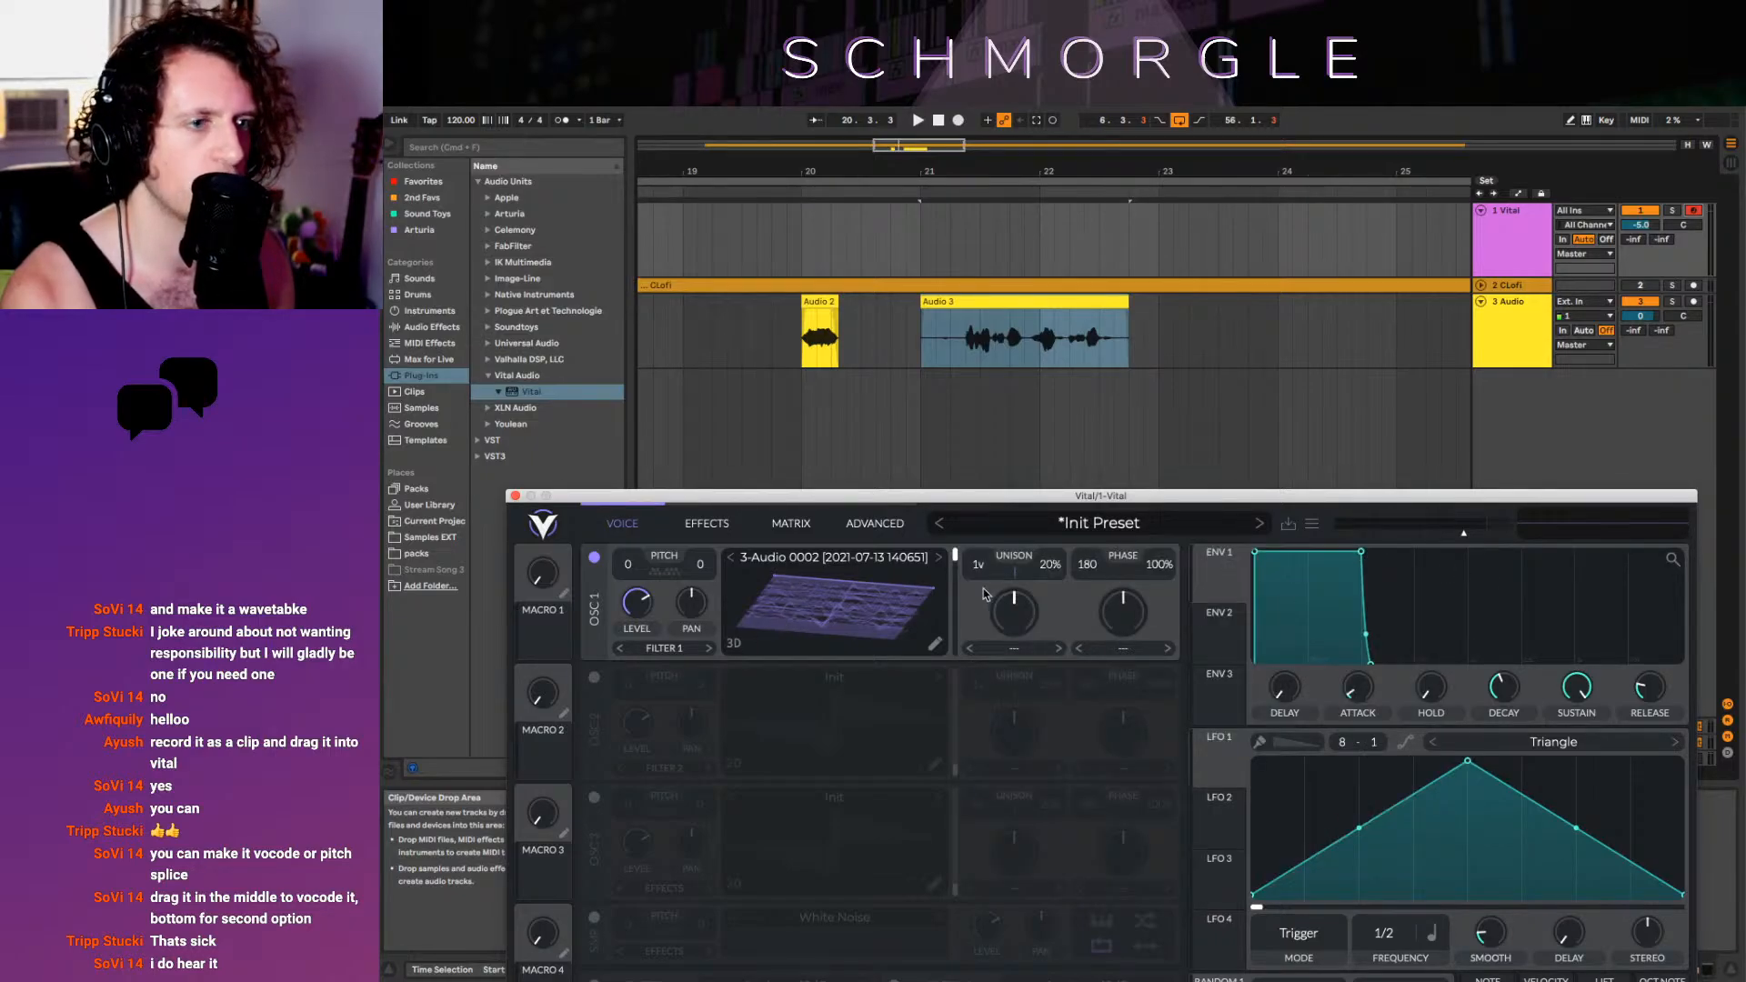
pyautogui.click(940, 558)
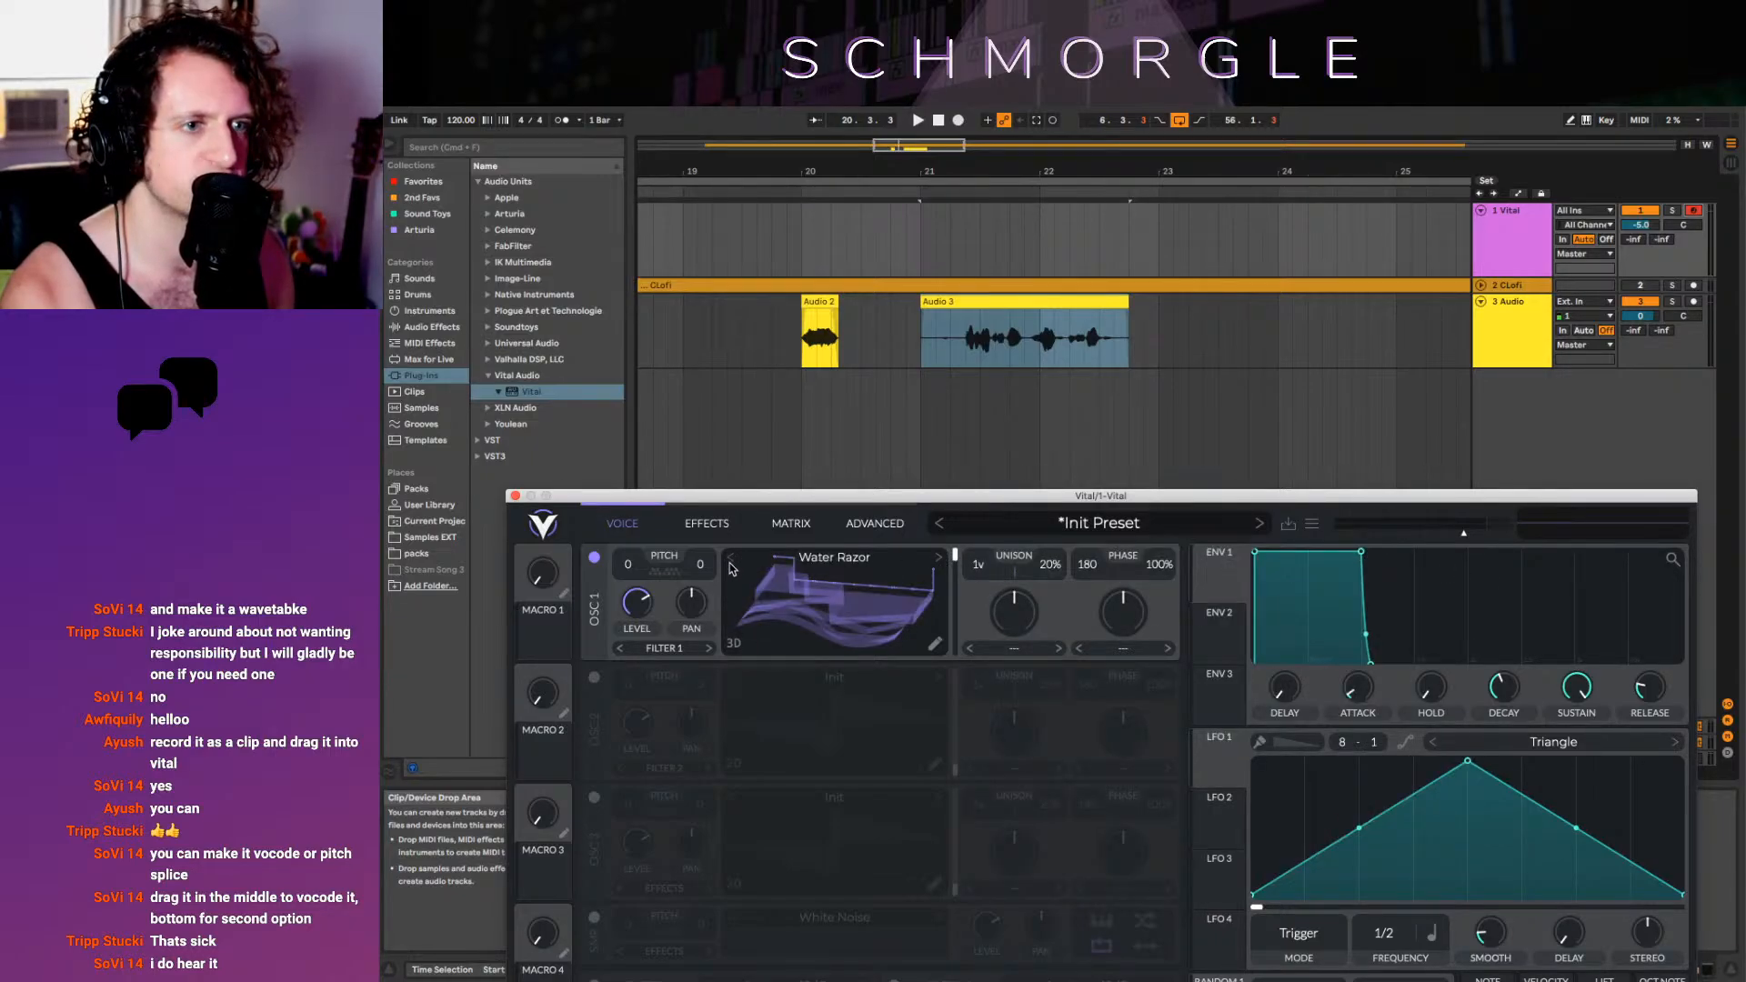
# Check the Wavetable, Vocode and Pitch Splice import options for the Audio 3 clip on oscillator 1 without importing it
pyautogui.moveTo(1011, 332); pyautogui.dragTo(836, 636)
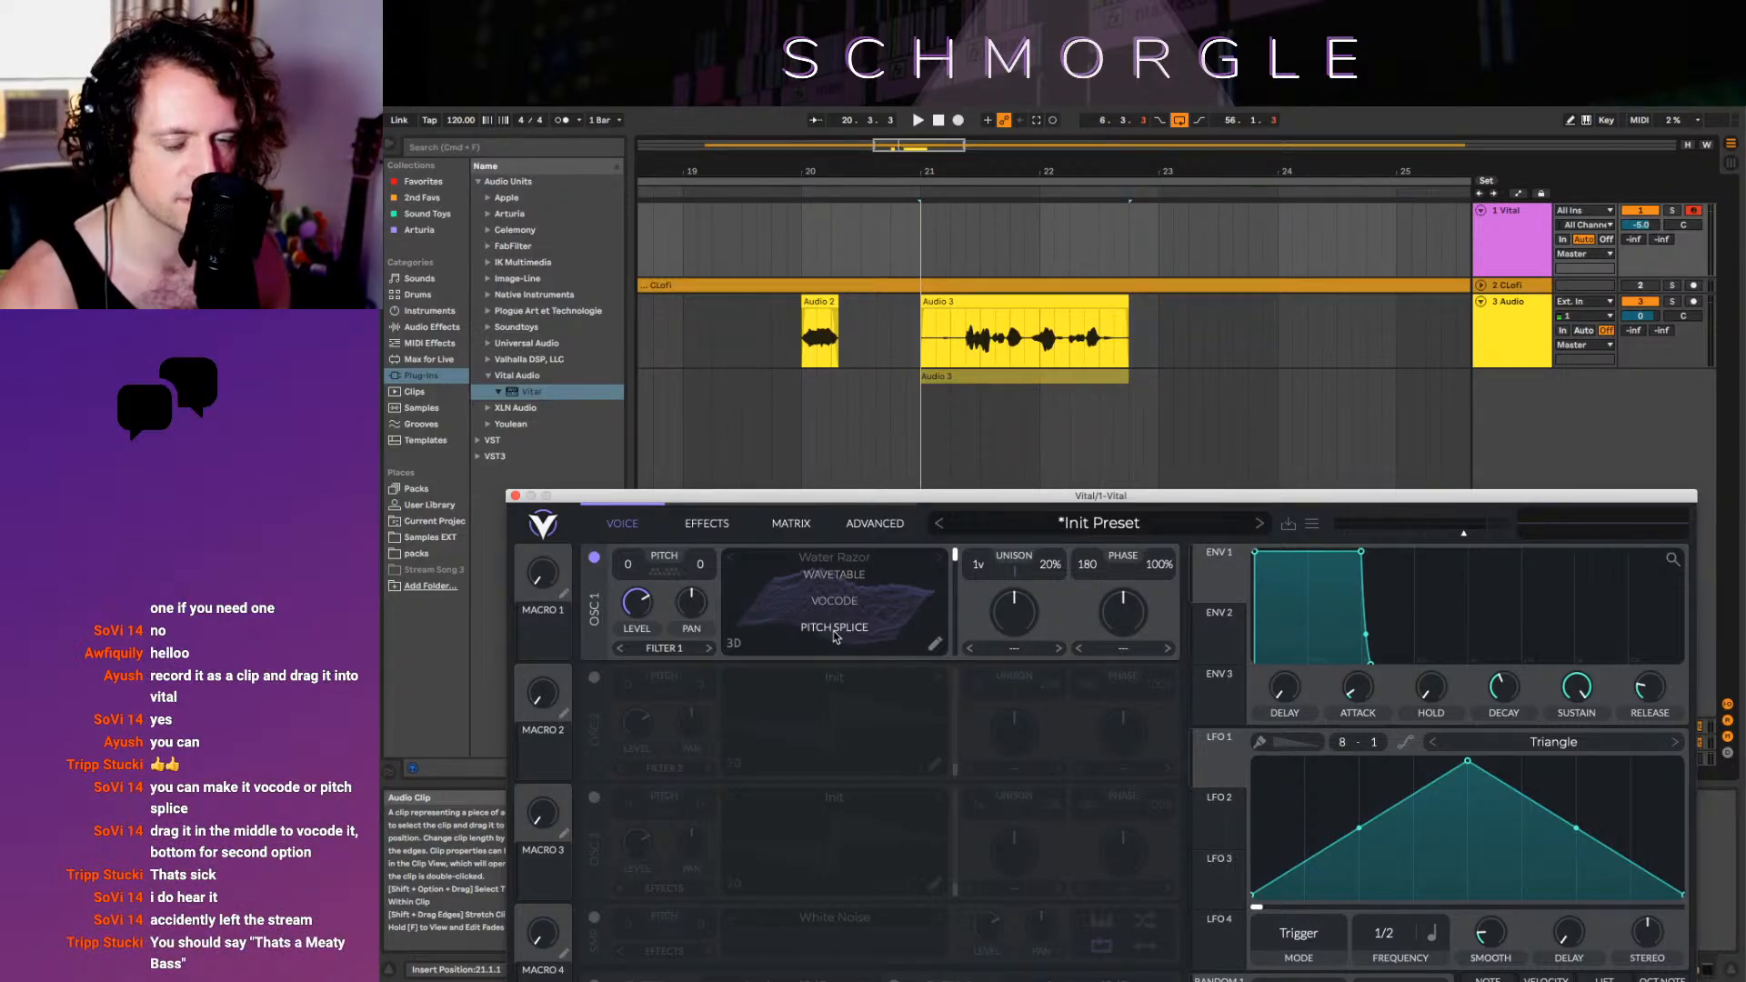
pyautogui.moveTo(843, 619); pyautogui.dragTo(848, 591)
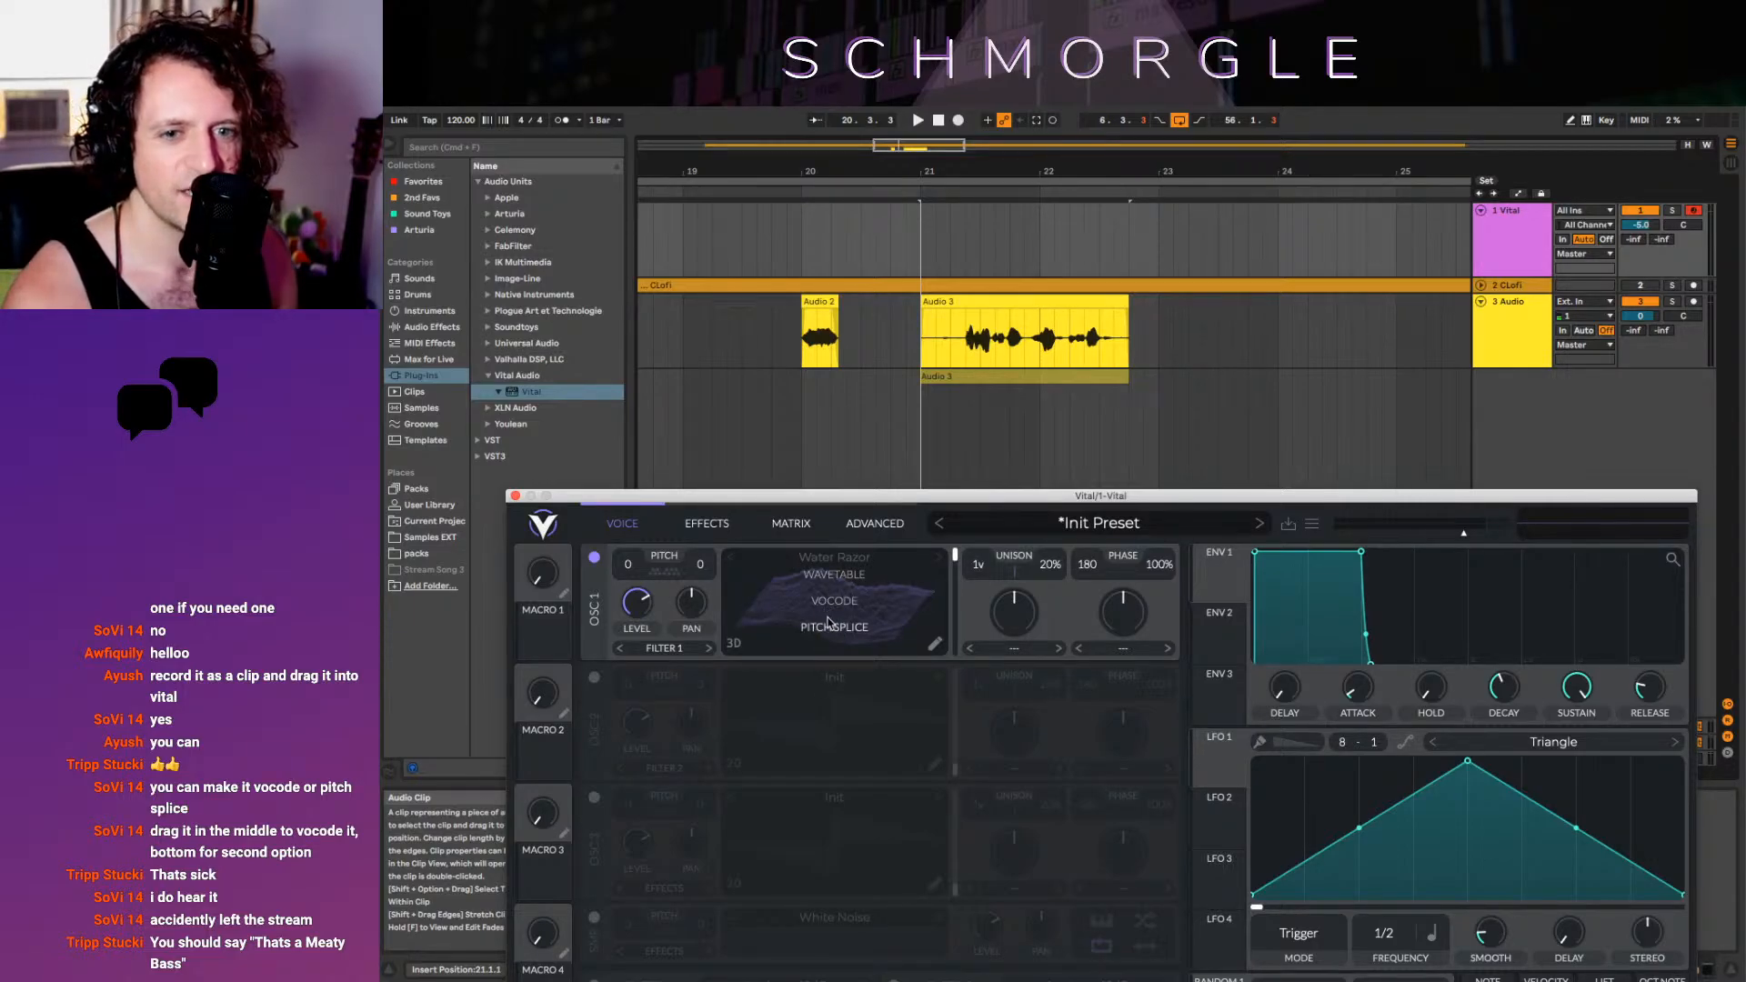
pyautogui.moveTo(830, 623); pyautogui.dragTo(853, 591)
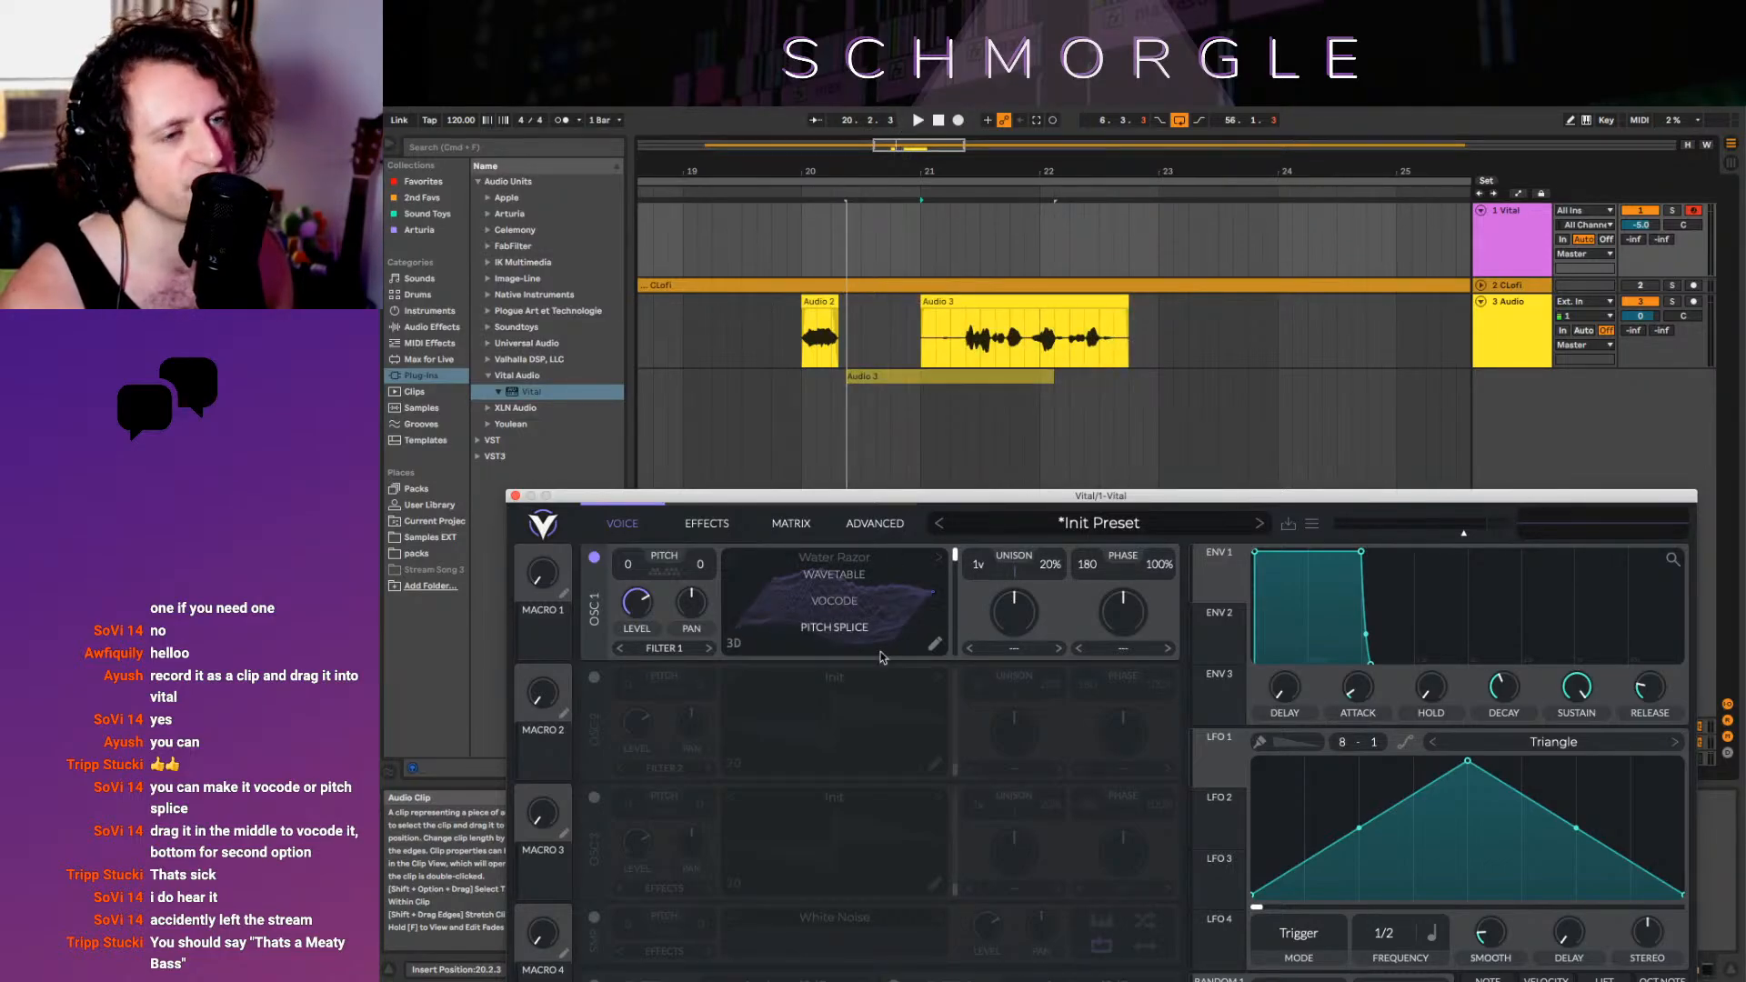
pyautogui.moveTo(881, 657); pyautogui.dragTo(922, 329)
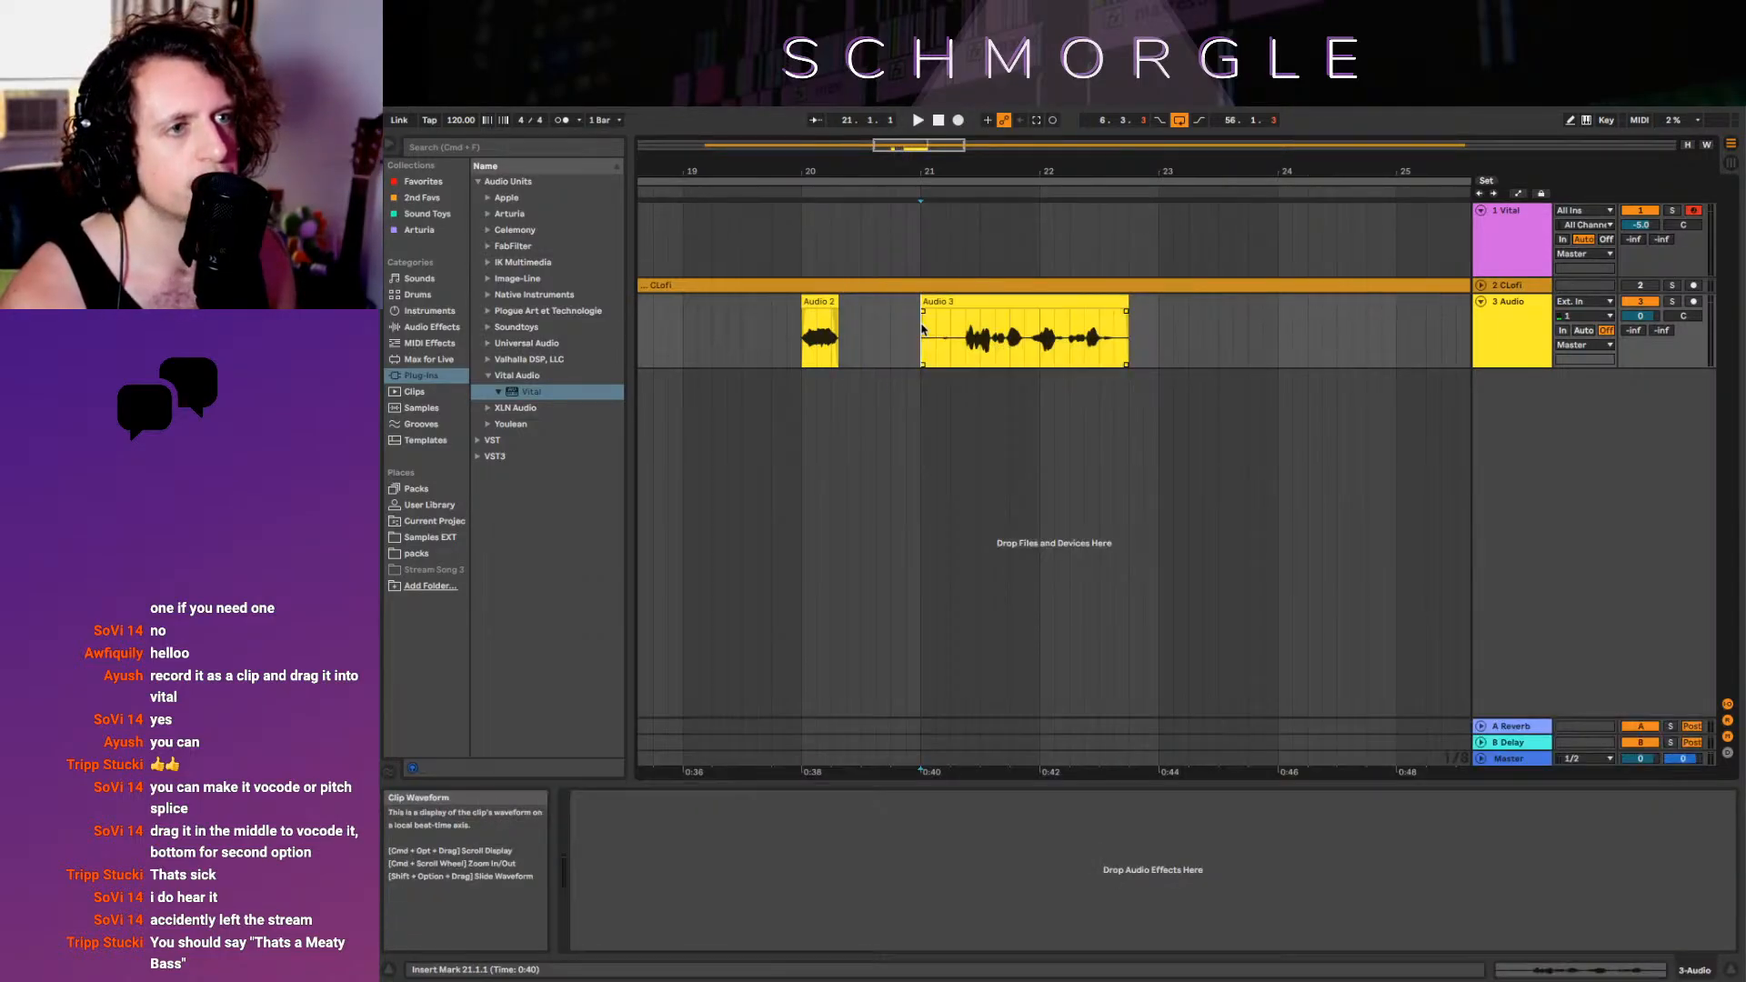
pyautogui.click(959, 121)
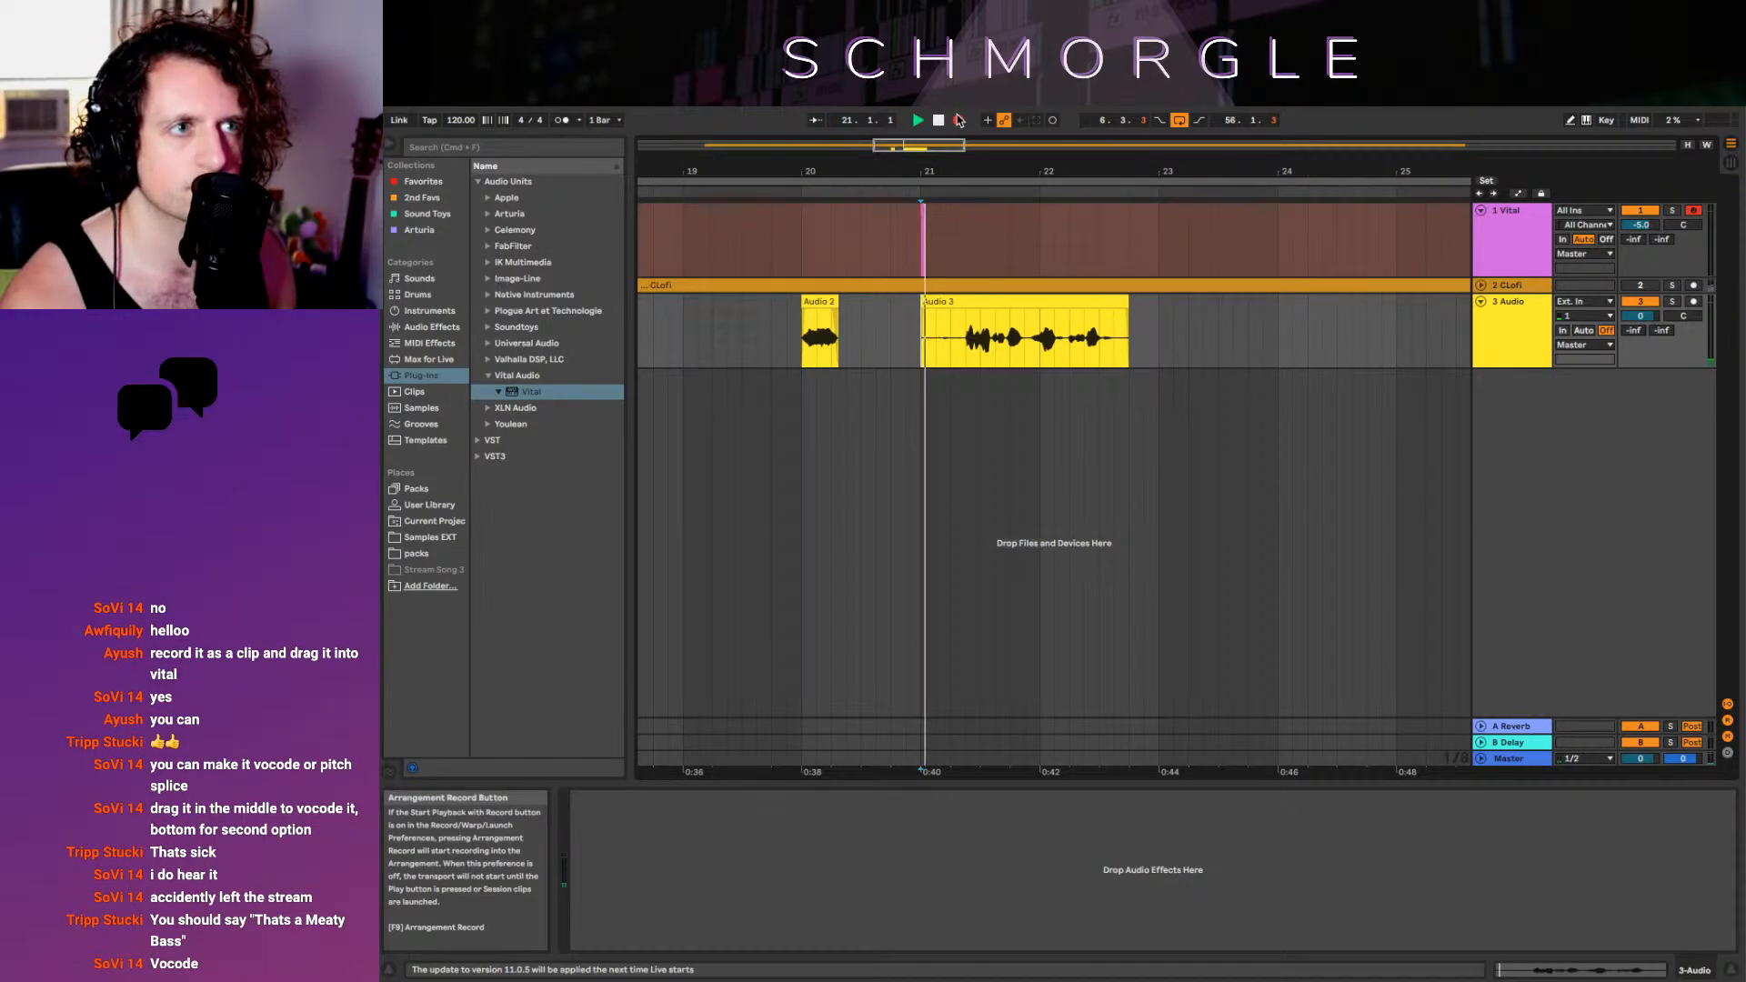
pyautogui.press('space')
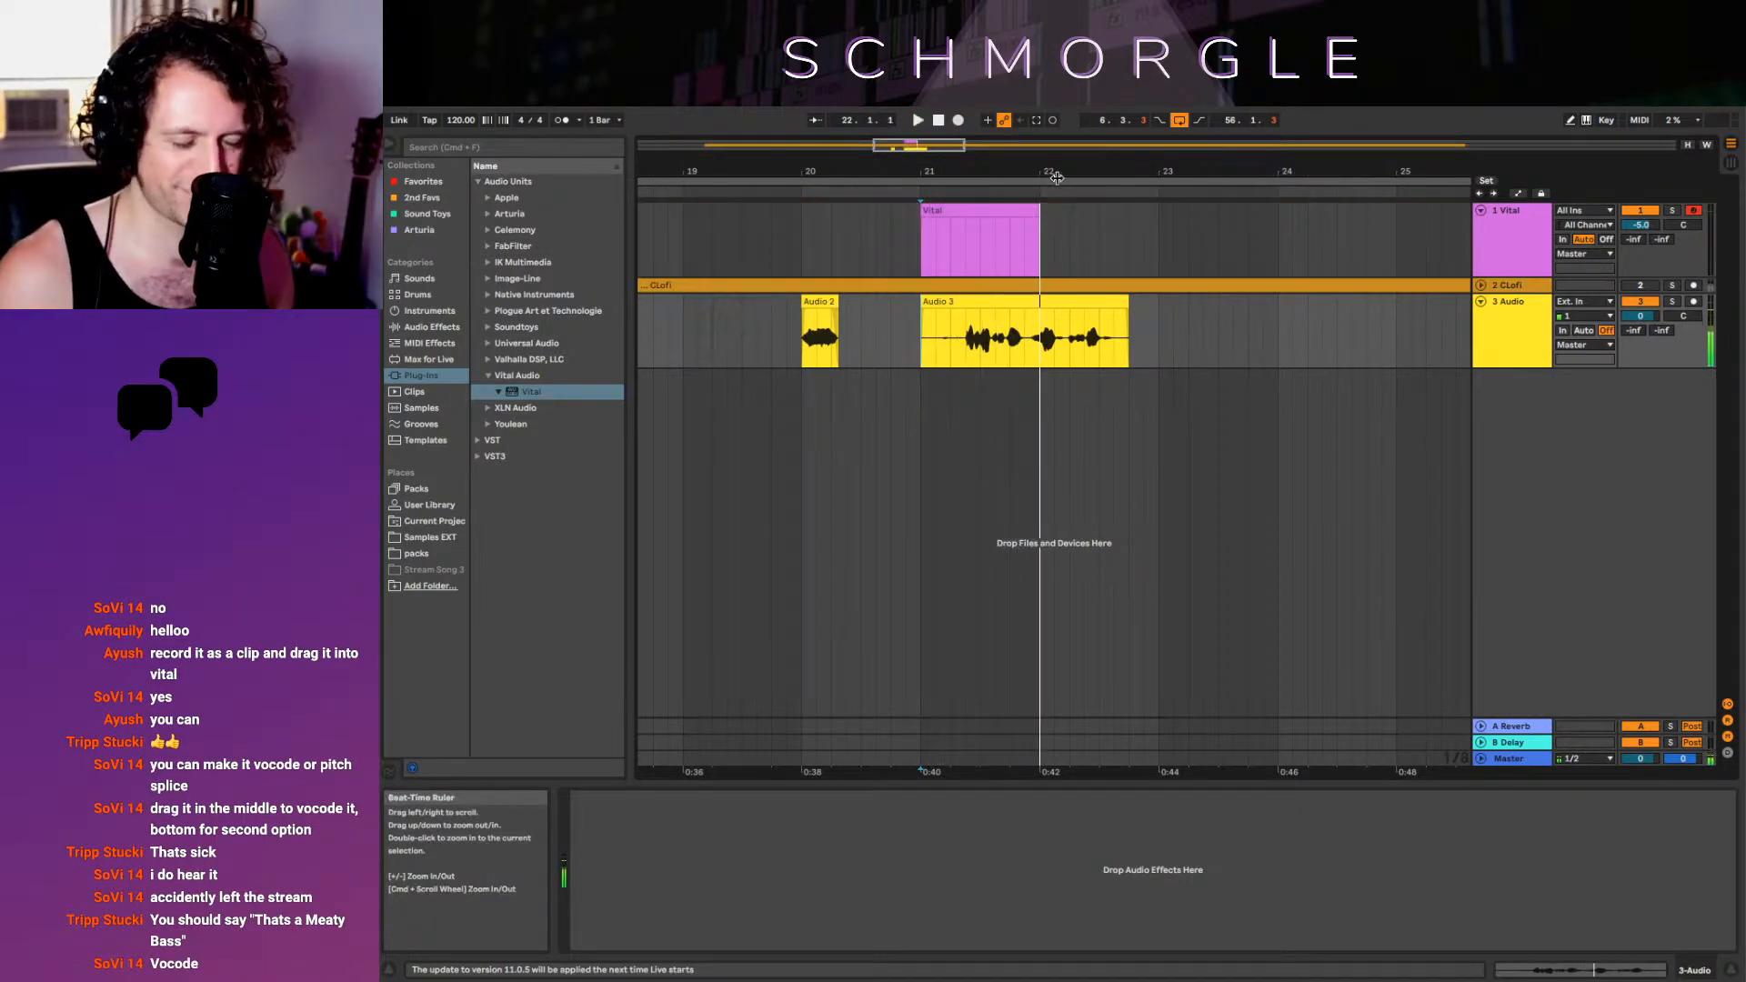
pyautogui.press('super+z')
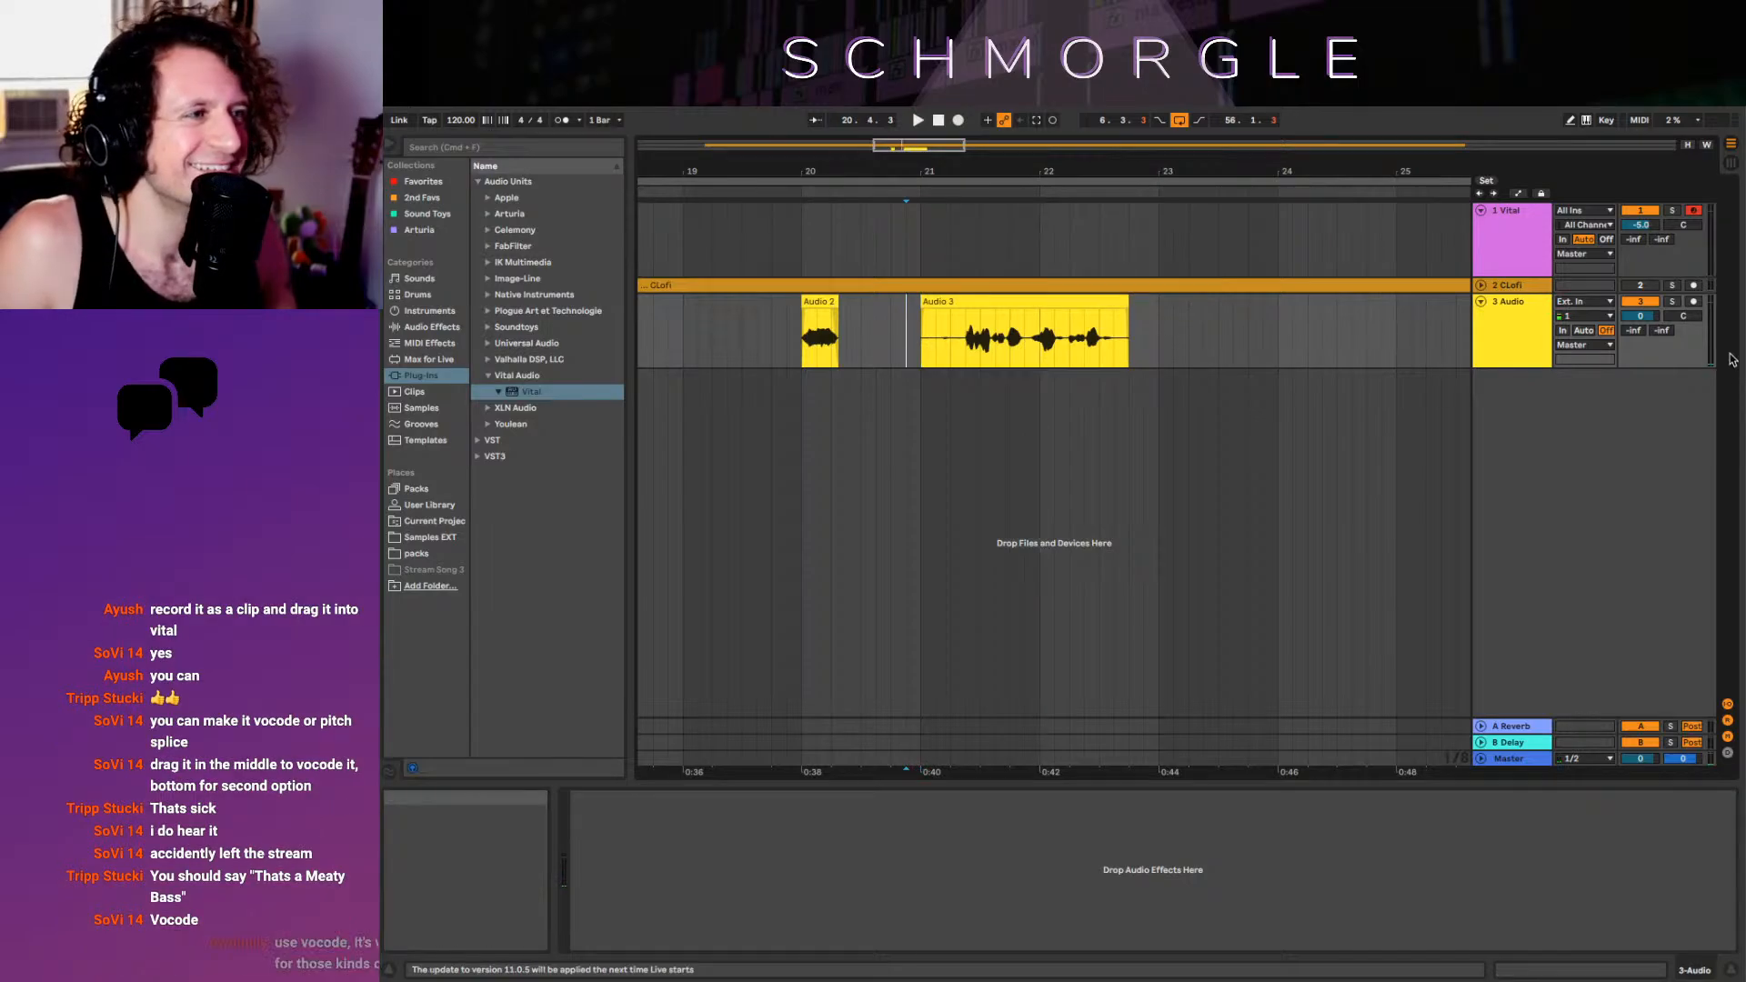
# Record a new voice take on the 3 Audio track and delete its first part up to 22.1.3
pyautogui.click(1694, 301)
pyautogui.click(957, 121)
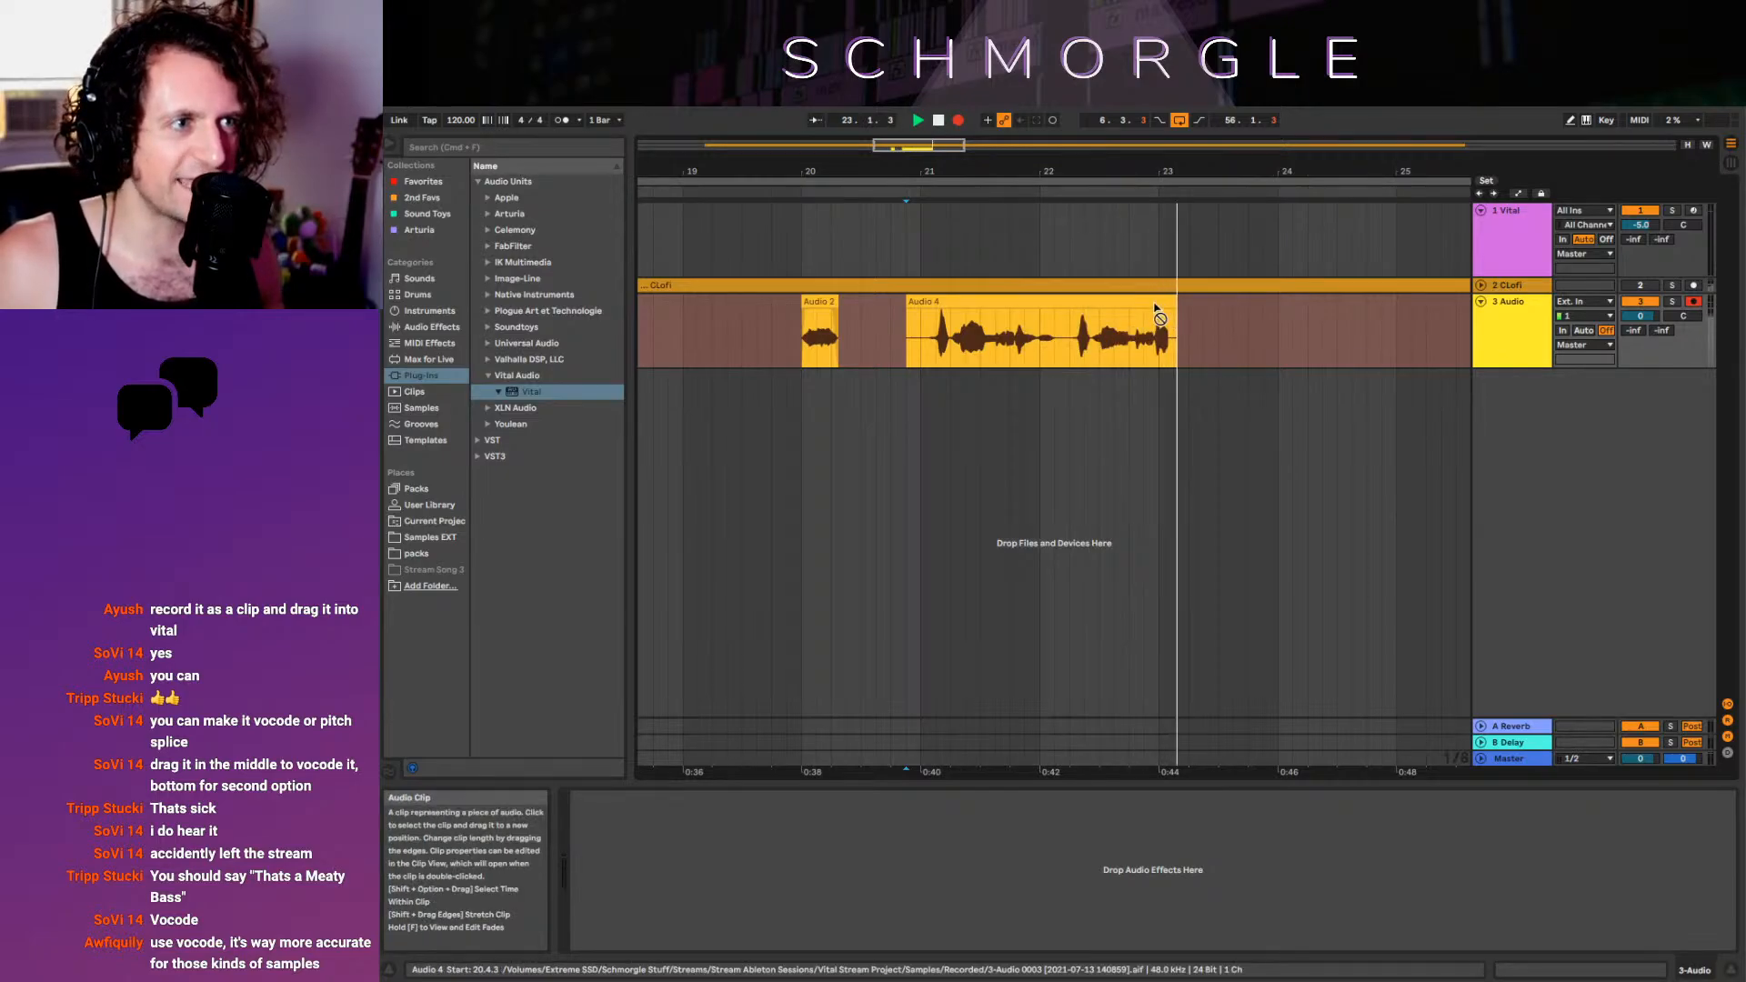
pyautogui.press('space')
pyautogui.moveTo(1056, 338); pyautogui.dragTo(893, 342)
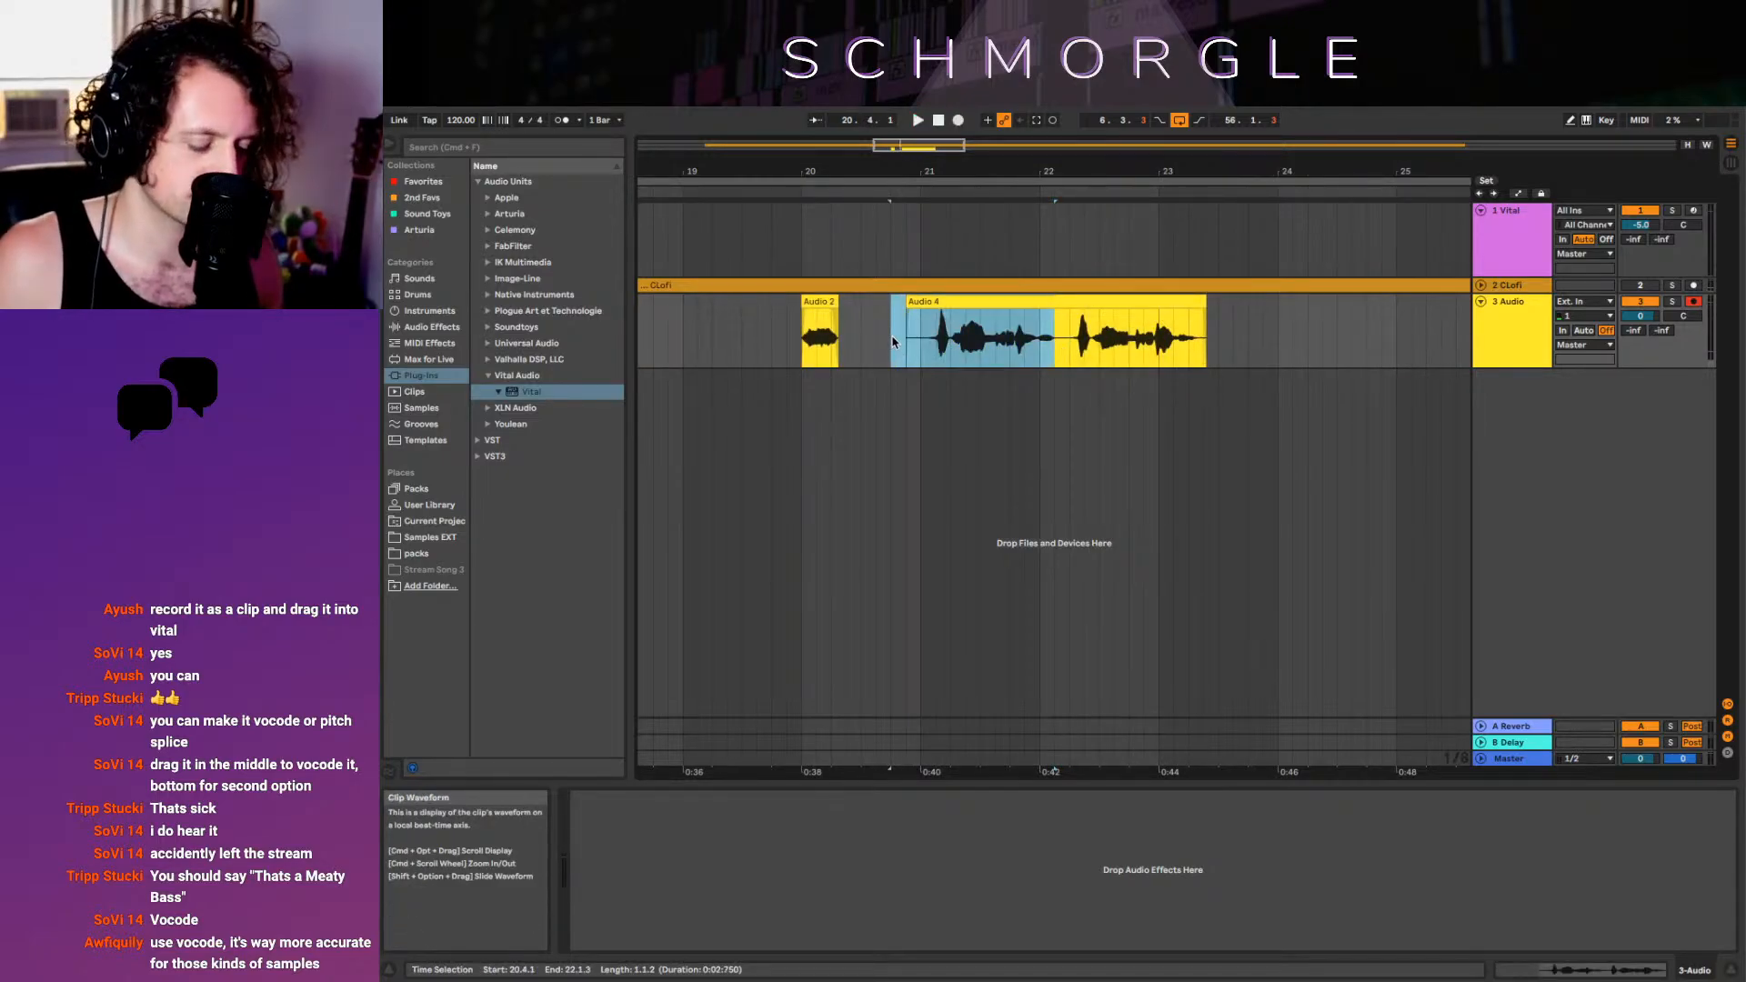
pyautogui.press('Delete')
# Import the Audio 4 clip as oscillator 1's wavetable in Vital and, with the Vital track armed, sweep its frame position
pyautogui.click(1085, 238)
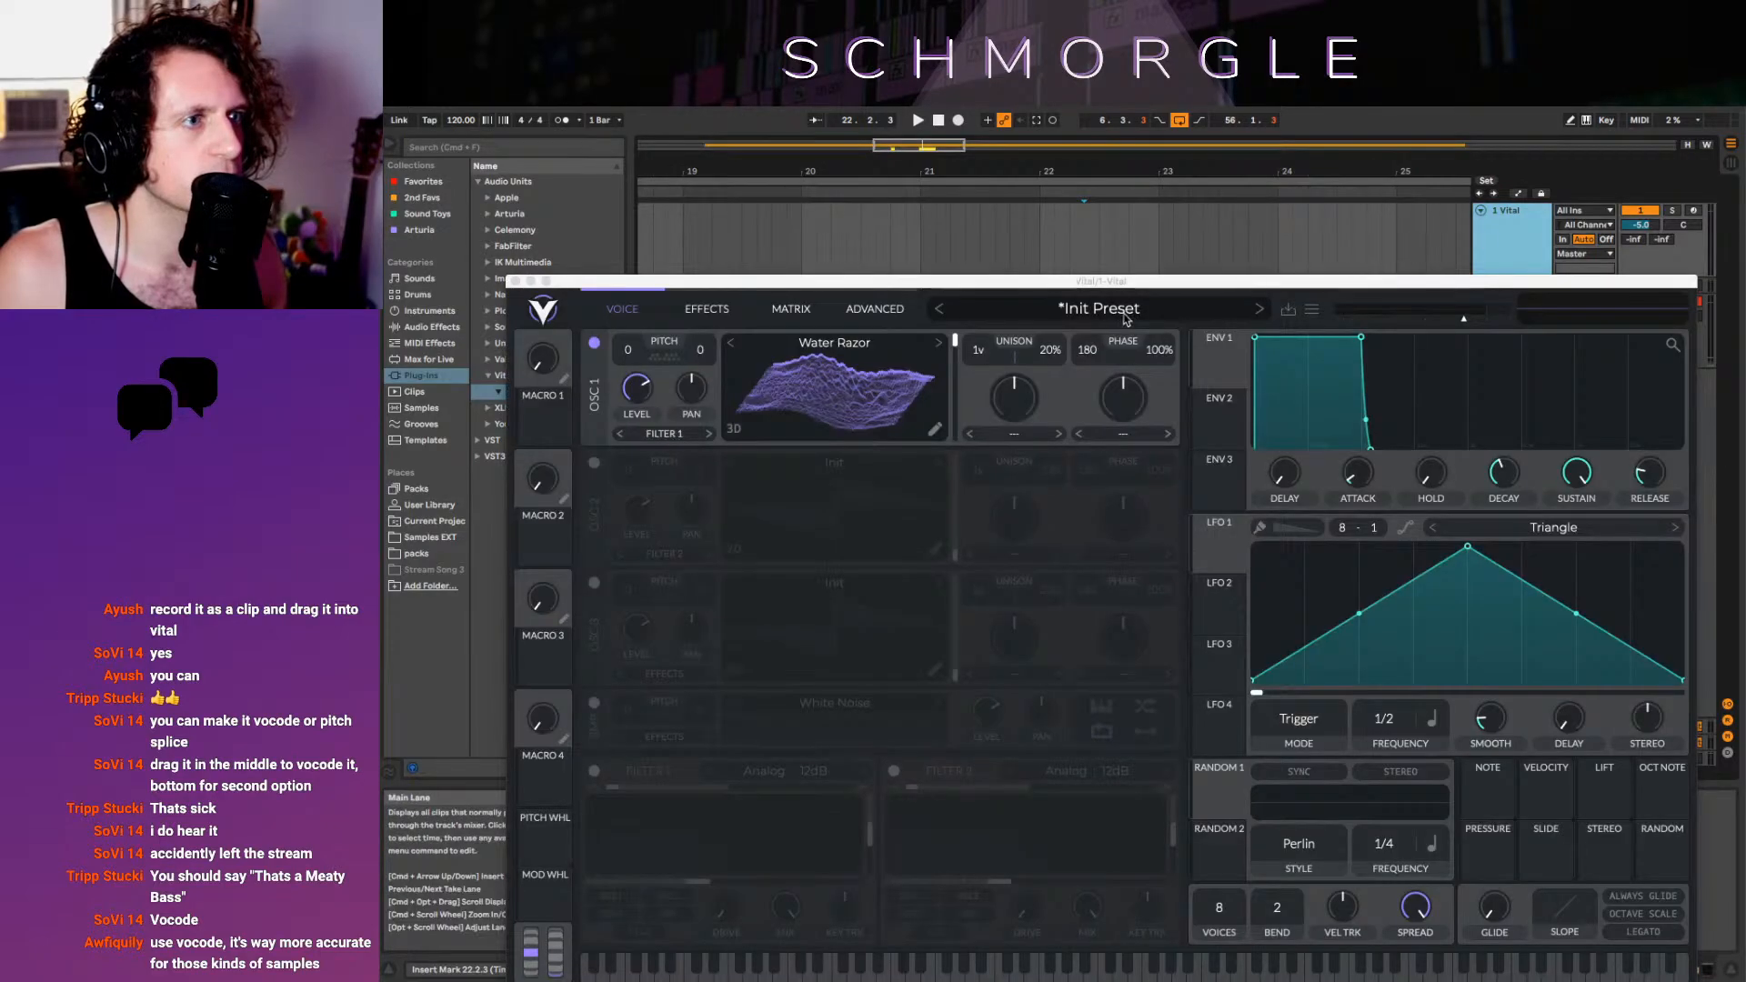
pyautogui.moveTo(1097, 281); pyautogui.dragTo(844, 669)
pyautogui.click(1695, 210)
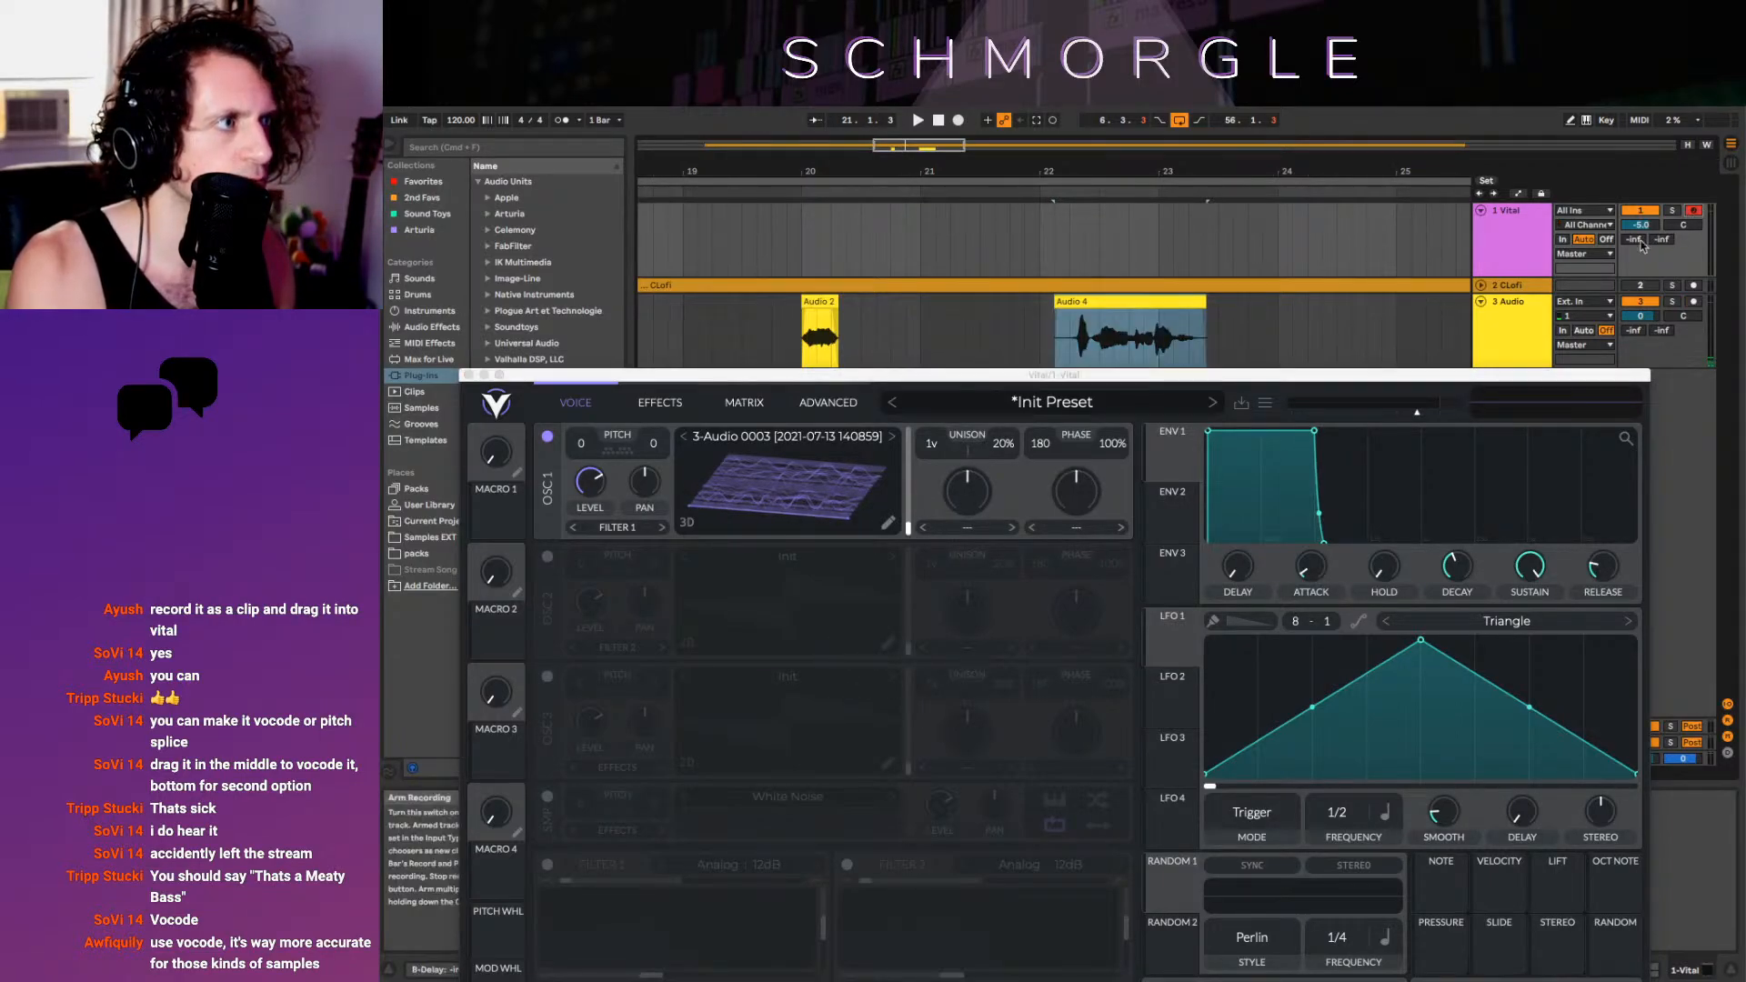
pyautogui.moveTo(805, 519); pyautogui.dragTo(893, 464)
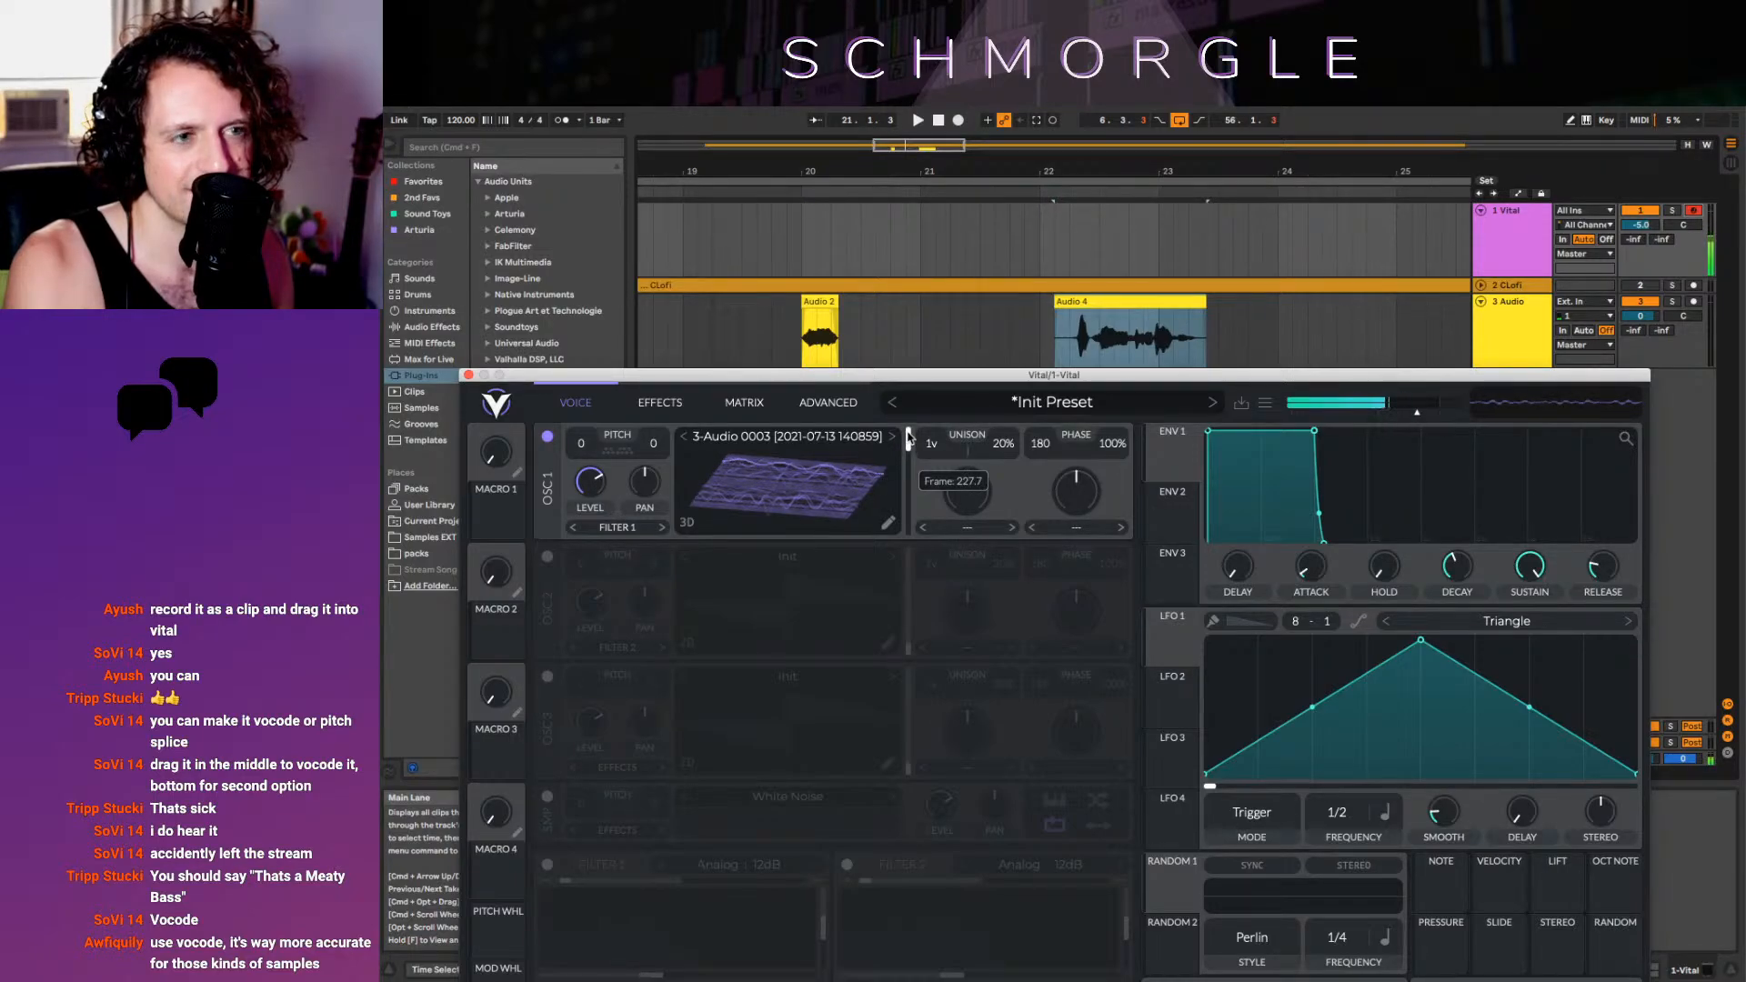
pyautogui.moveTo(908, 440); pyautogui.dragTo(908, 511)
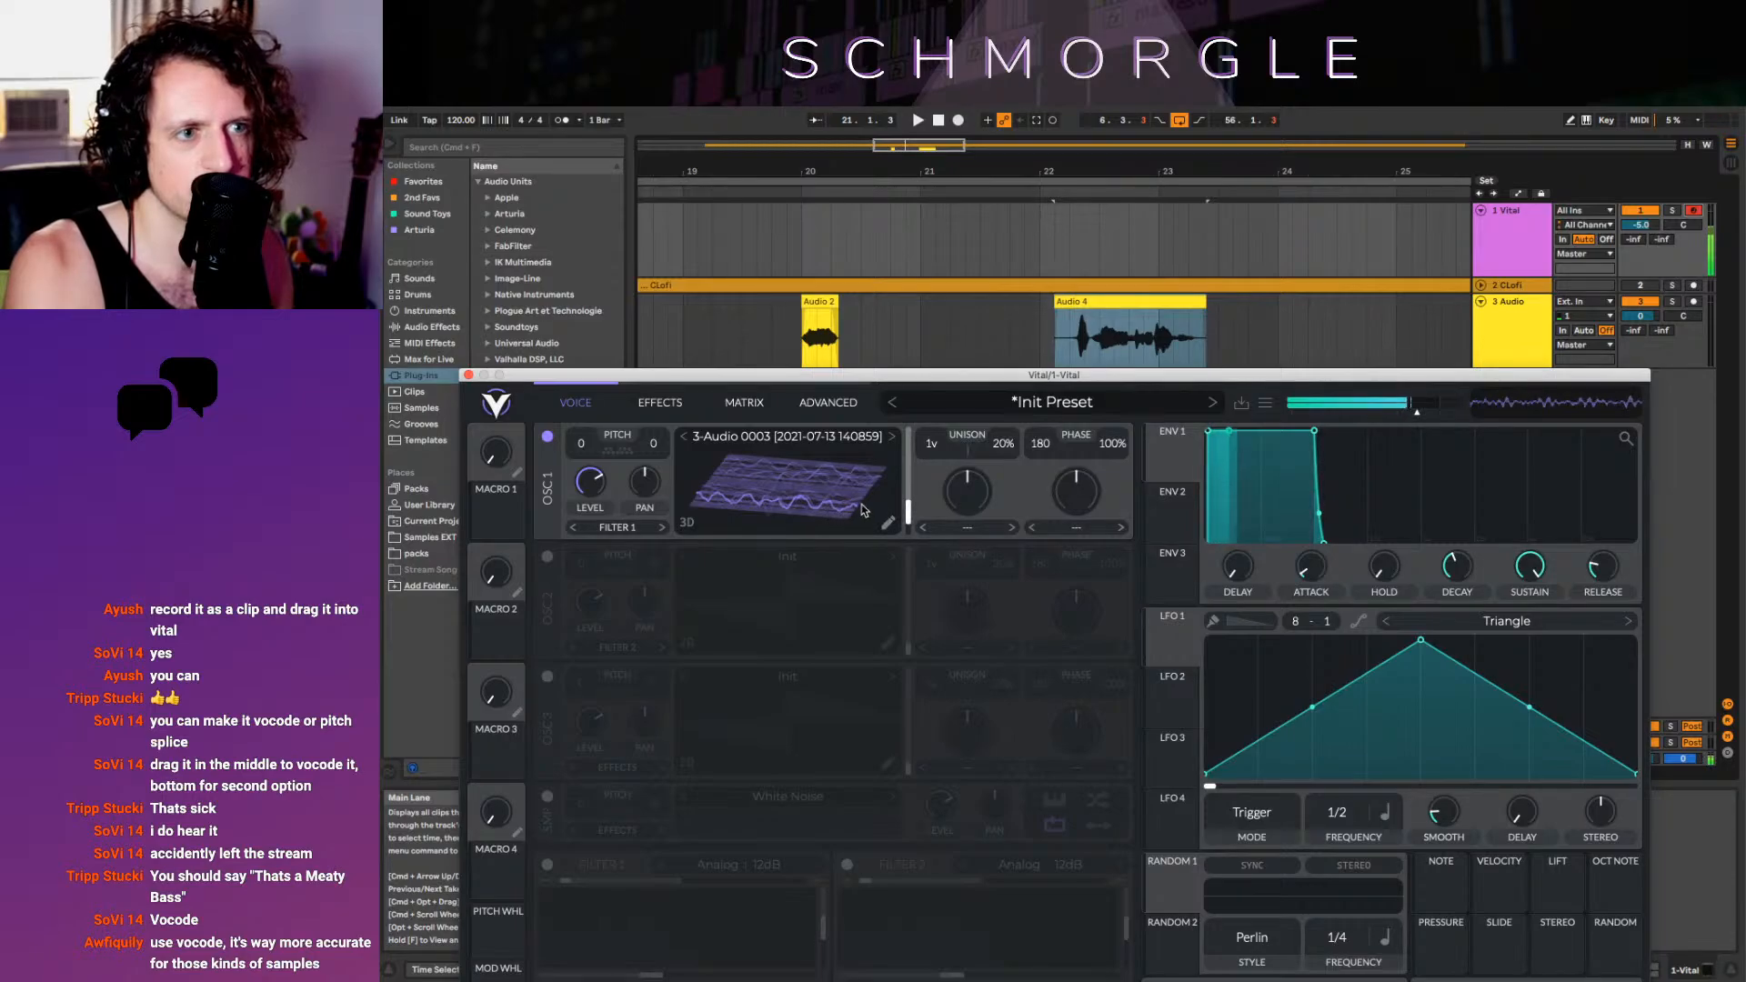
# Turn on oscillator 2, load the Audio 4 clip as its wavetable in 3D view and raise its frame position to the maximum
pyautogui.click(547, 557)
pyautogui.moveTo(1128, 332); pyautogui.dragTo(800, 610)
pyautogui.click(687, 643)
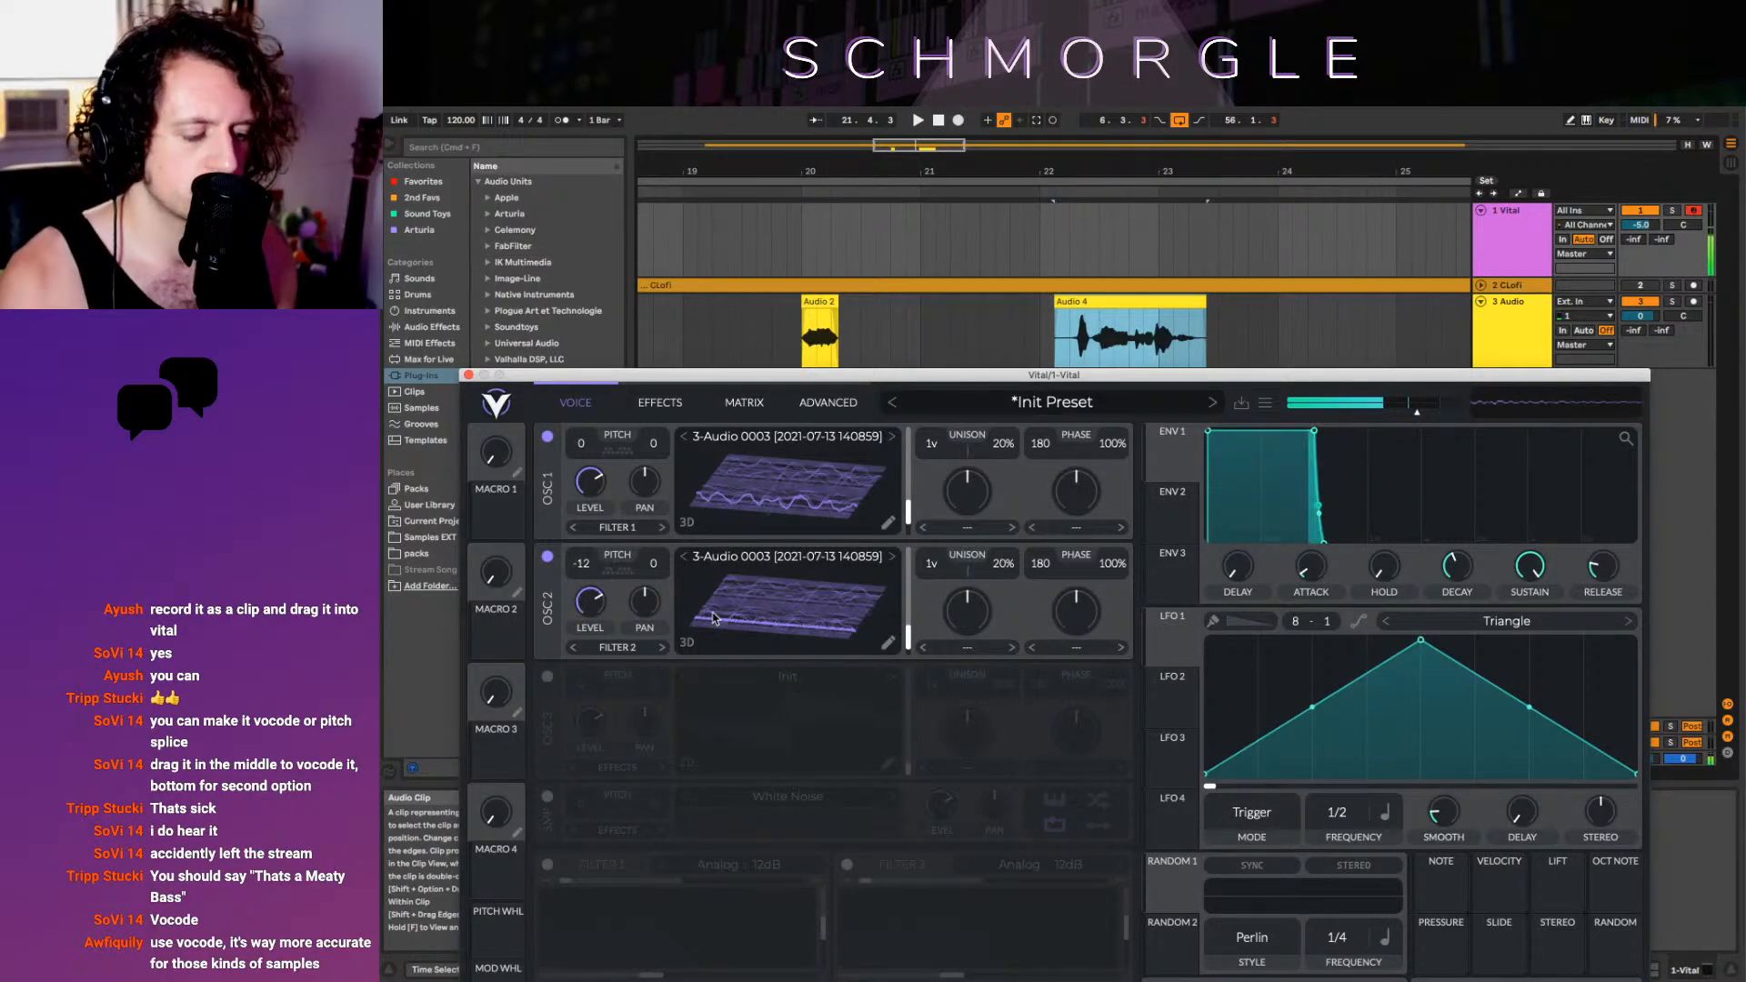
pyautogui.moveTo(714, 619); pyautogui.dragTo(780, 542)
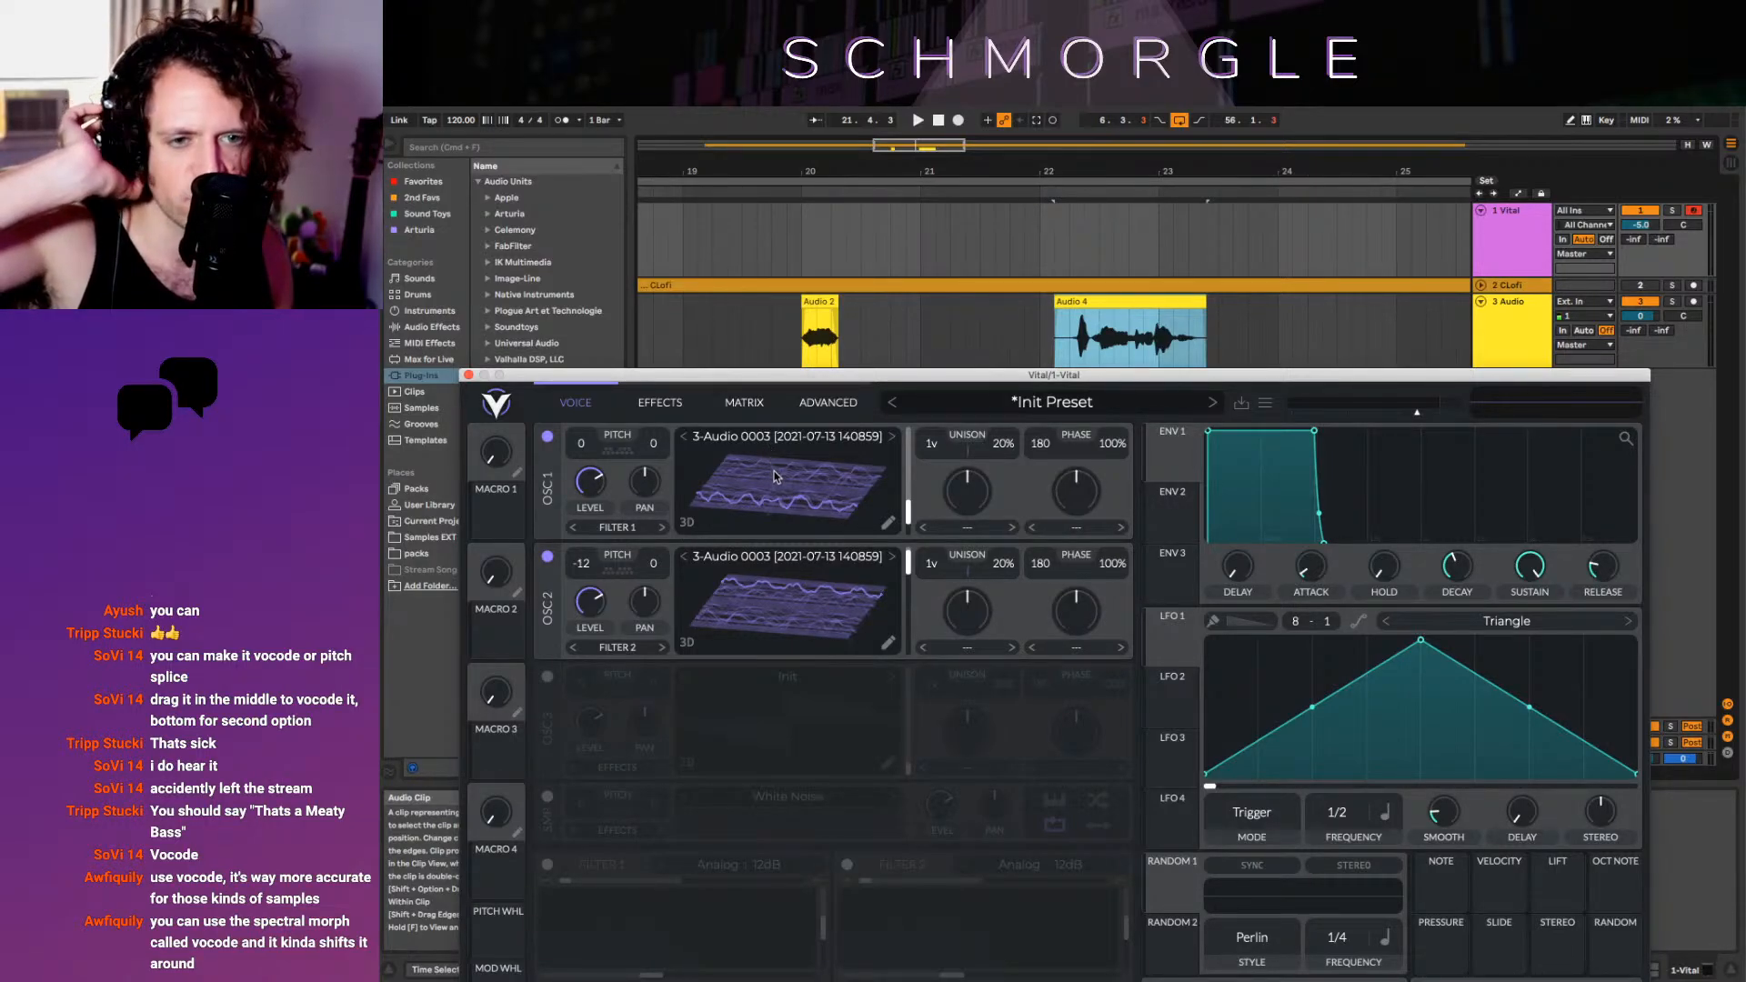
# Examine oscillator 1's spectral morph, phase distortion, filter routing and wavetable choices for a Vocode option
pyautogui.click(991, 528)
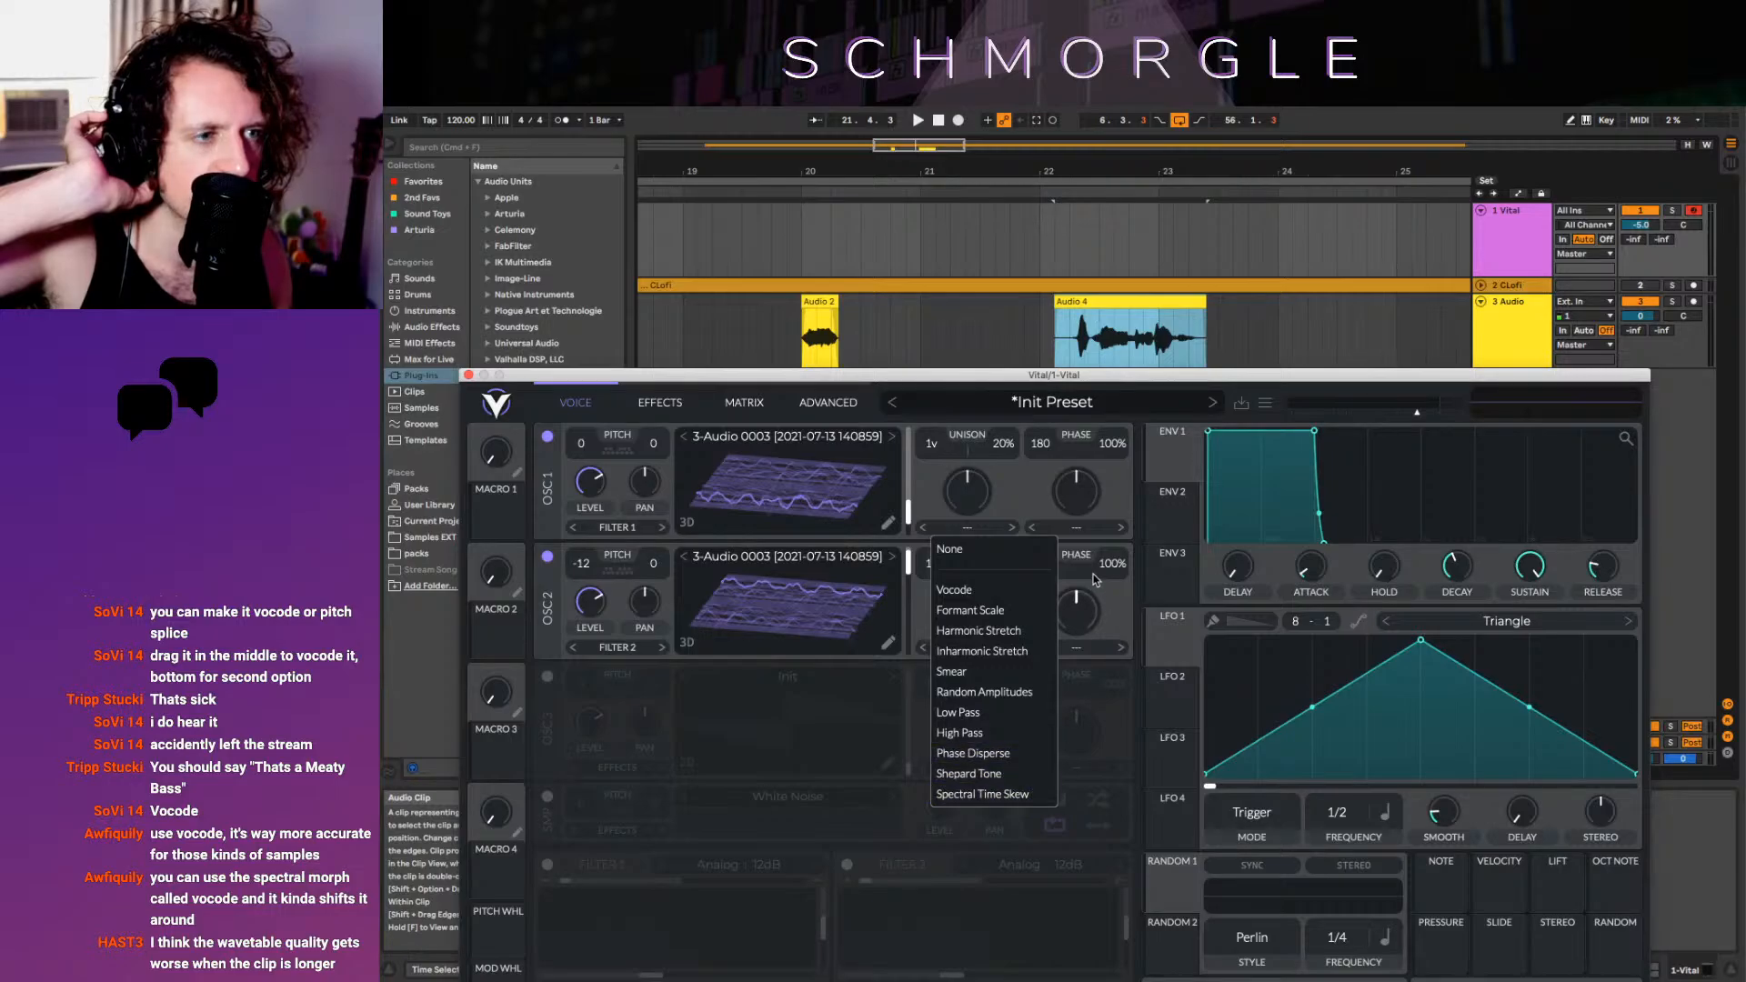
pyautogui.click(1085, 525)
pyautogui.click(1082, 528)
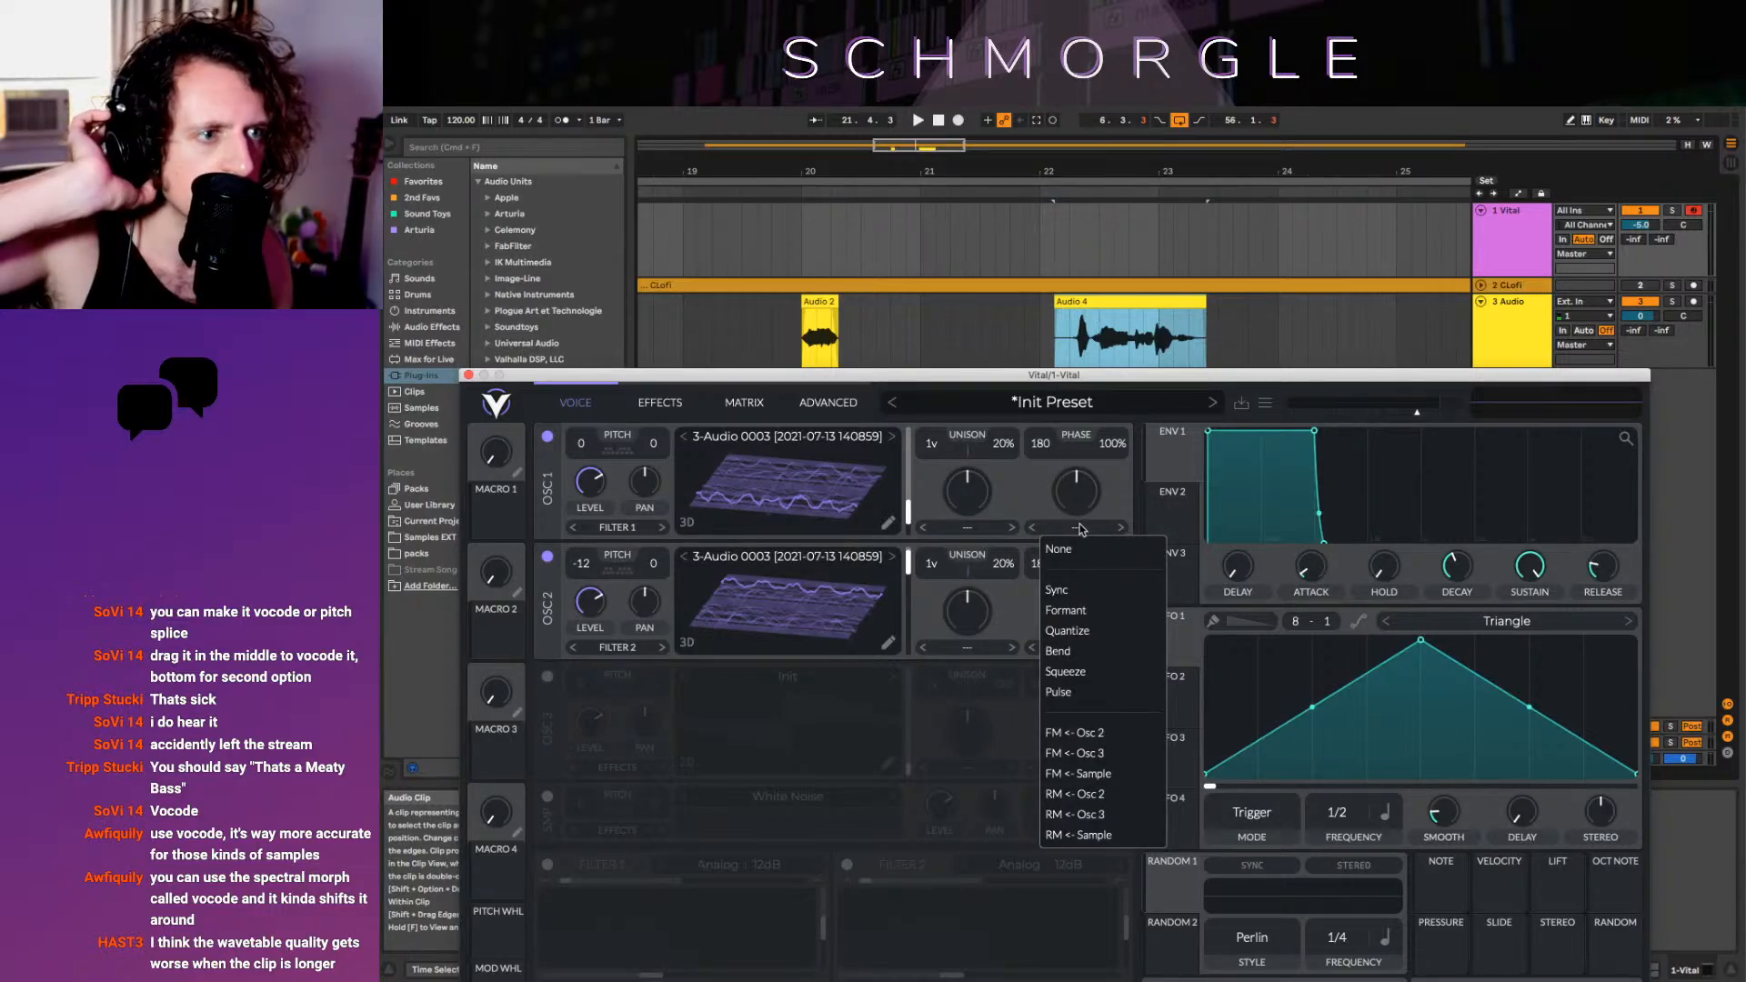
pyautogui.click(1034, 498)
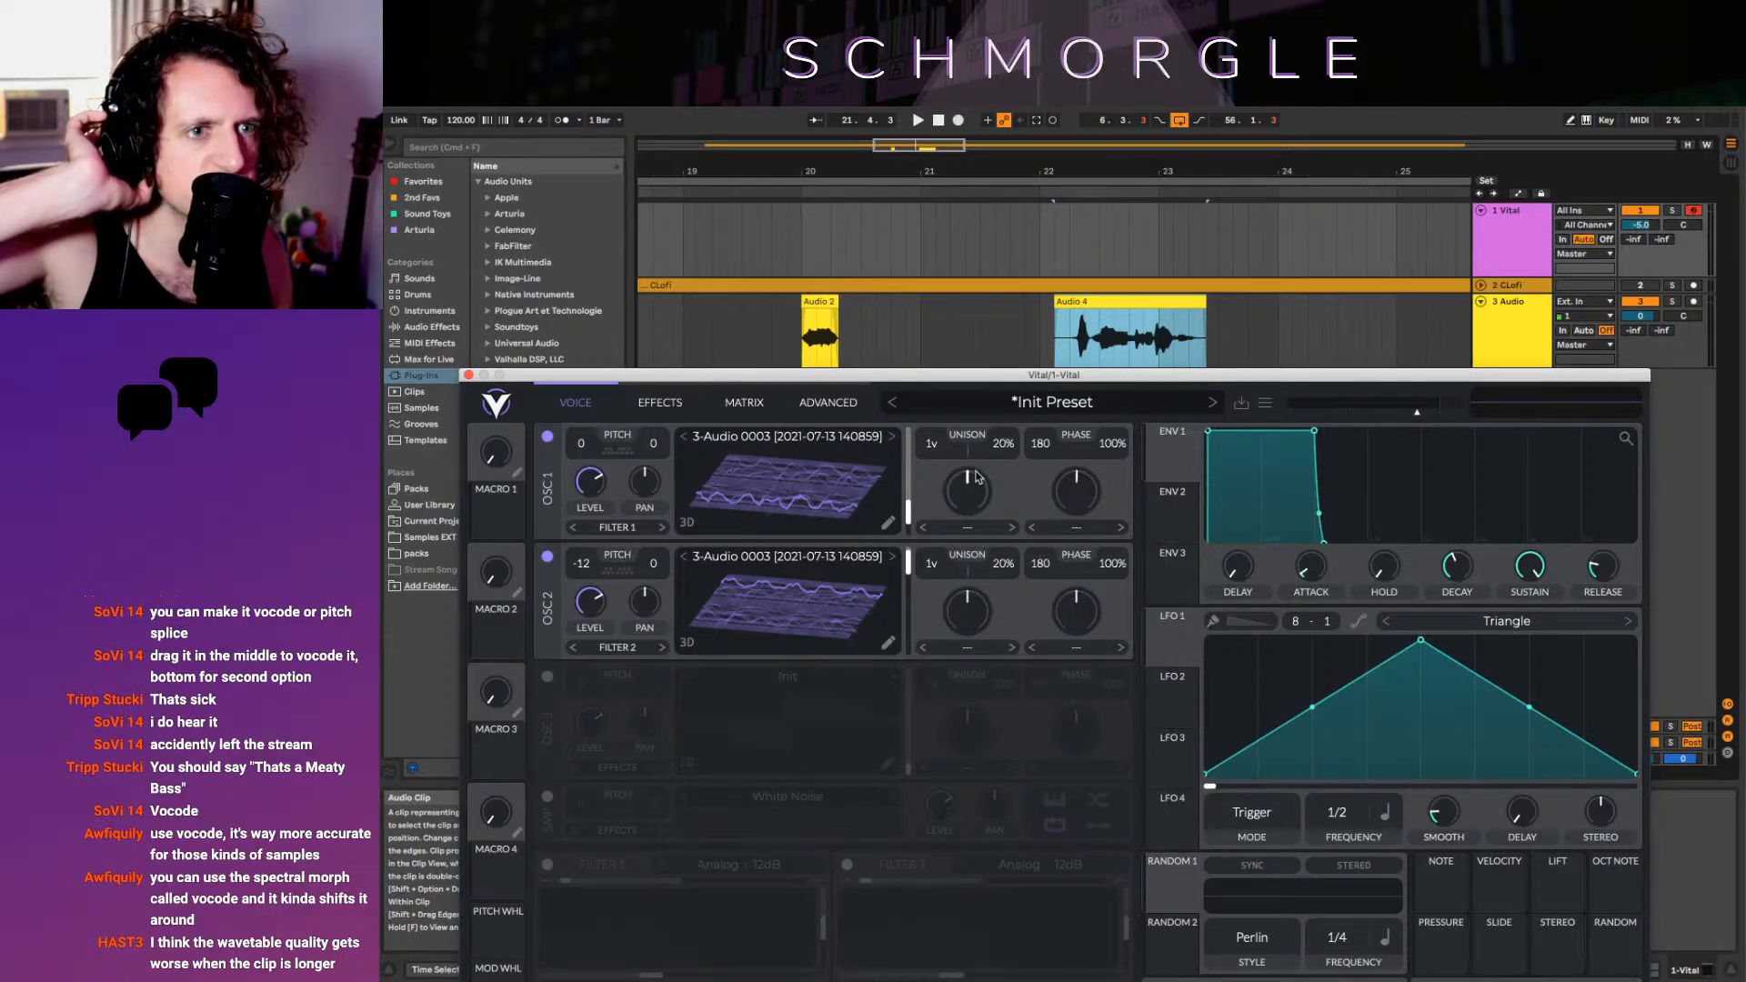
pyautogui.click(618, 528)
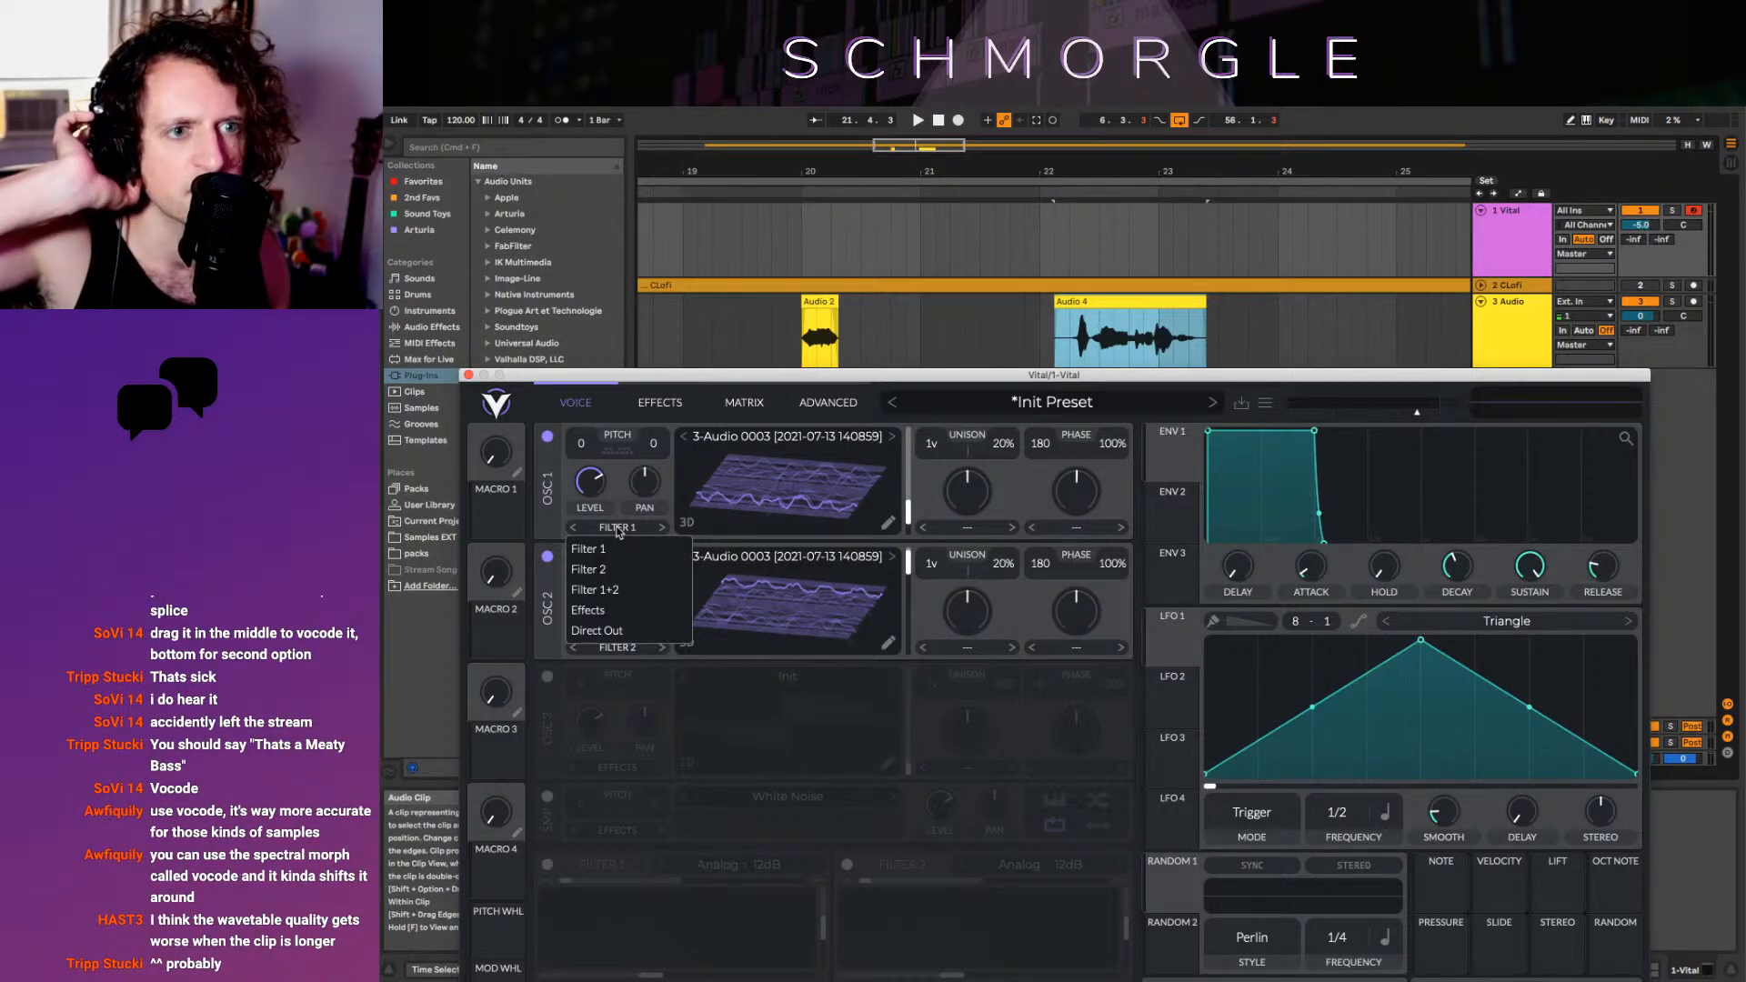
pyautogui.click(760, 439)
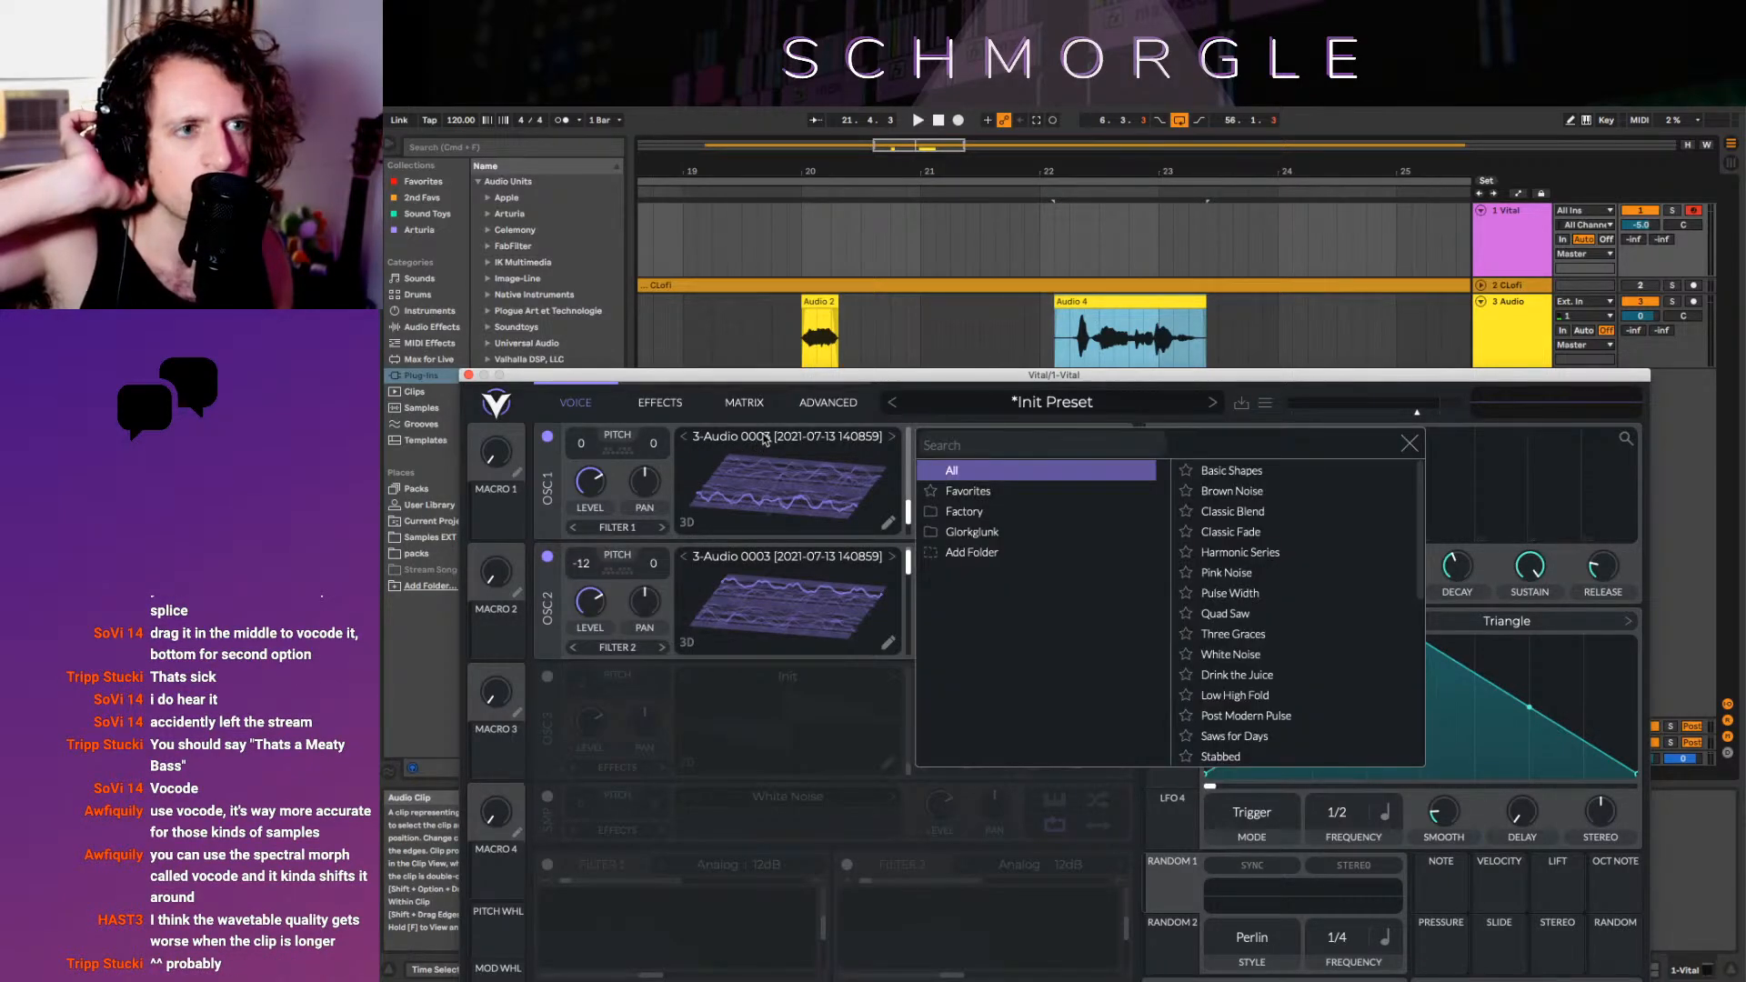
pyautogui.click(660, 399)
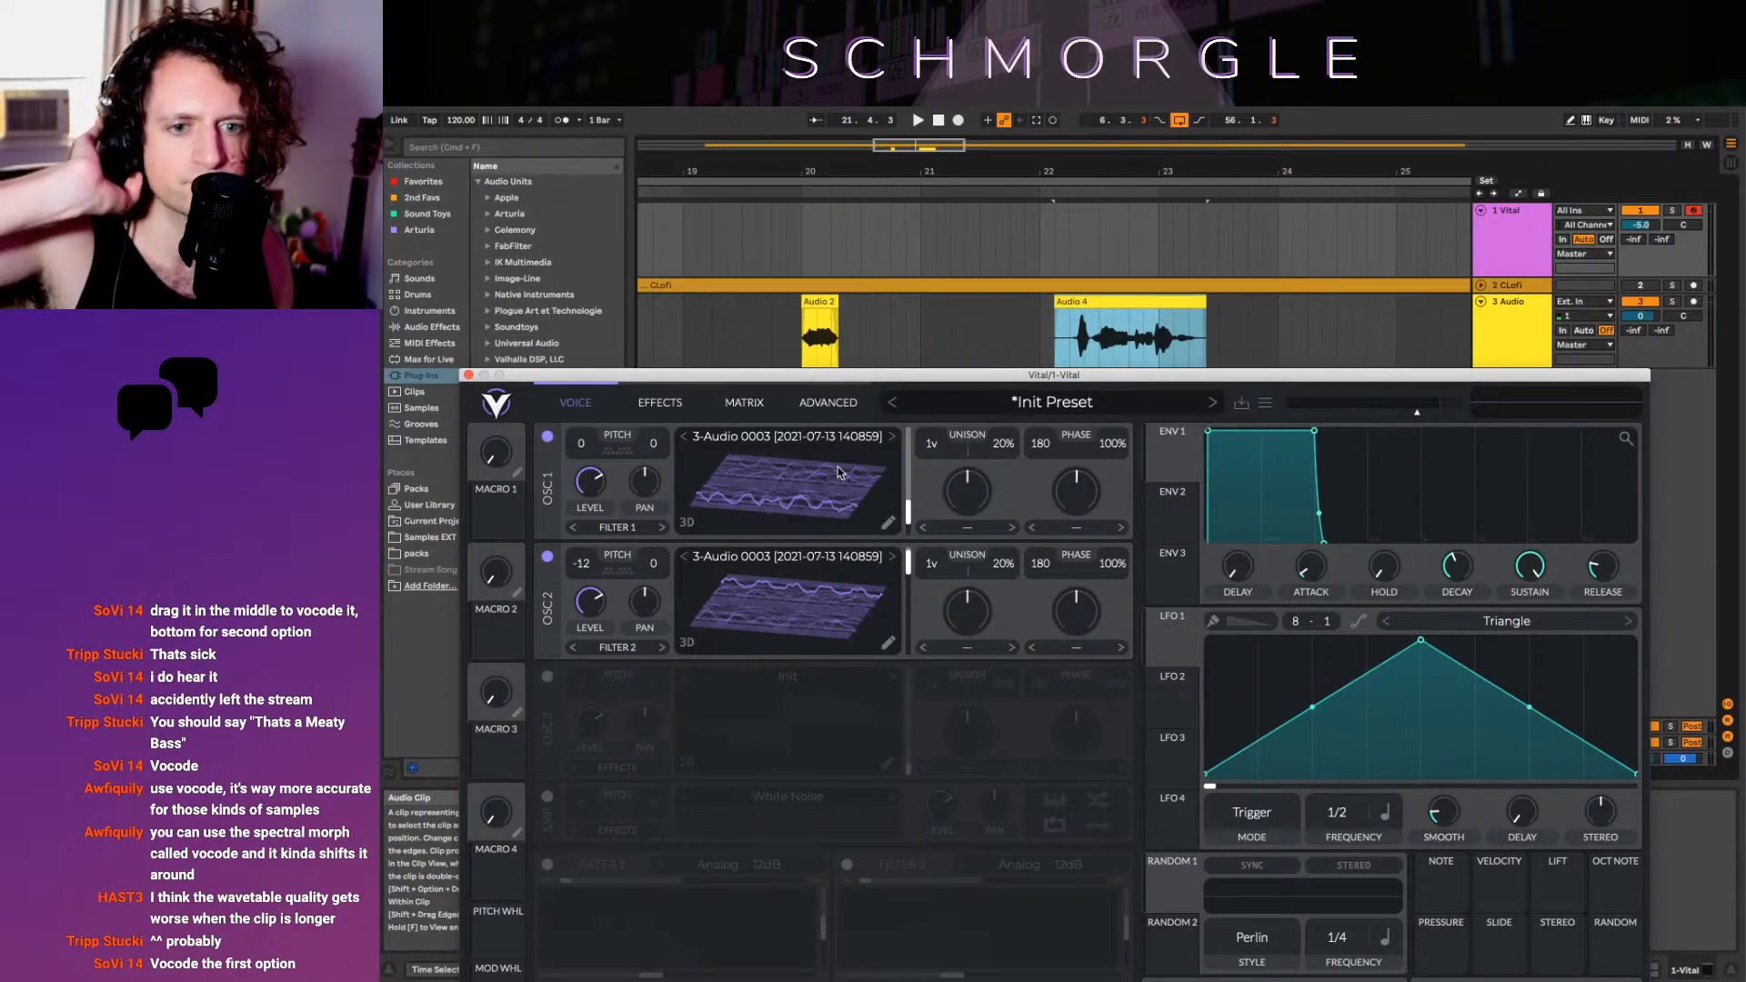
pyautogui.click(1120, 302)
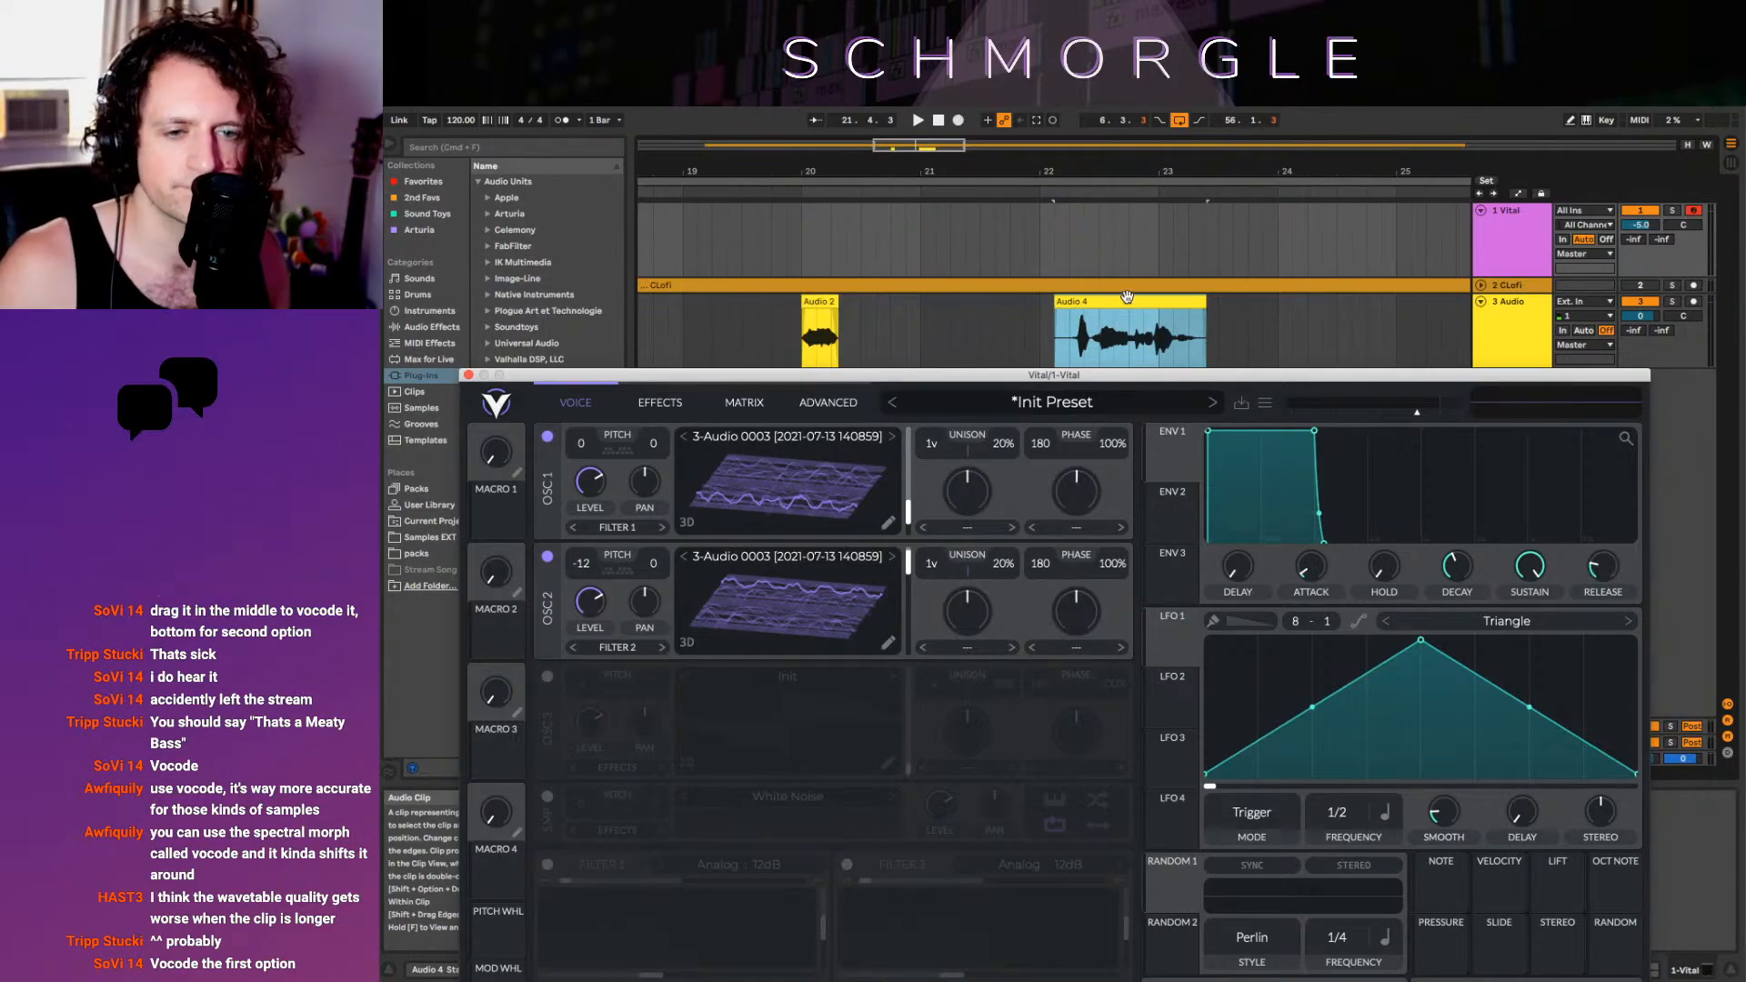
pyautogui.moveTo(1127, 297); pyautogui.dragTo(1157, 317)
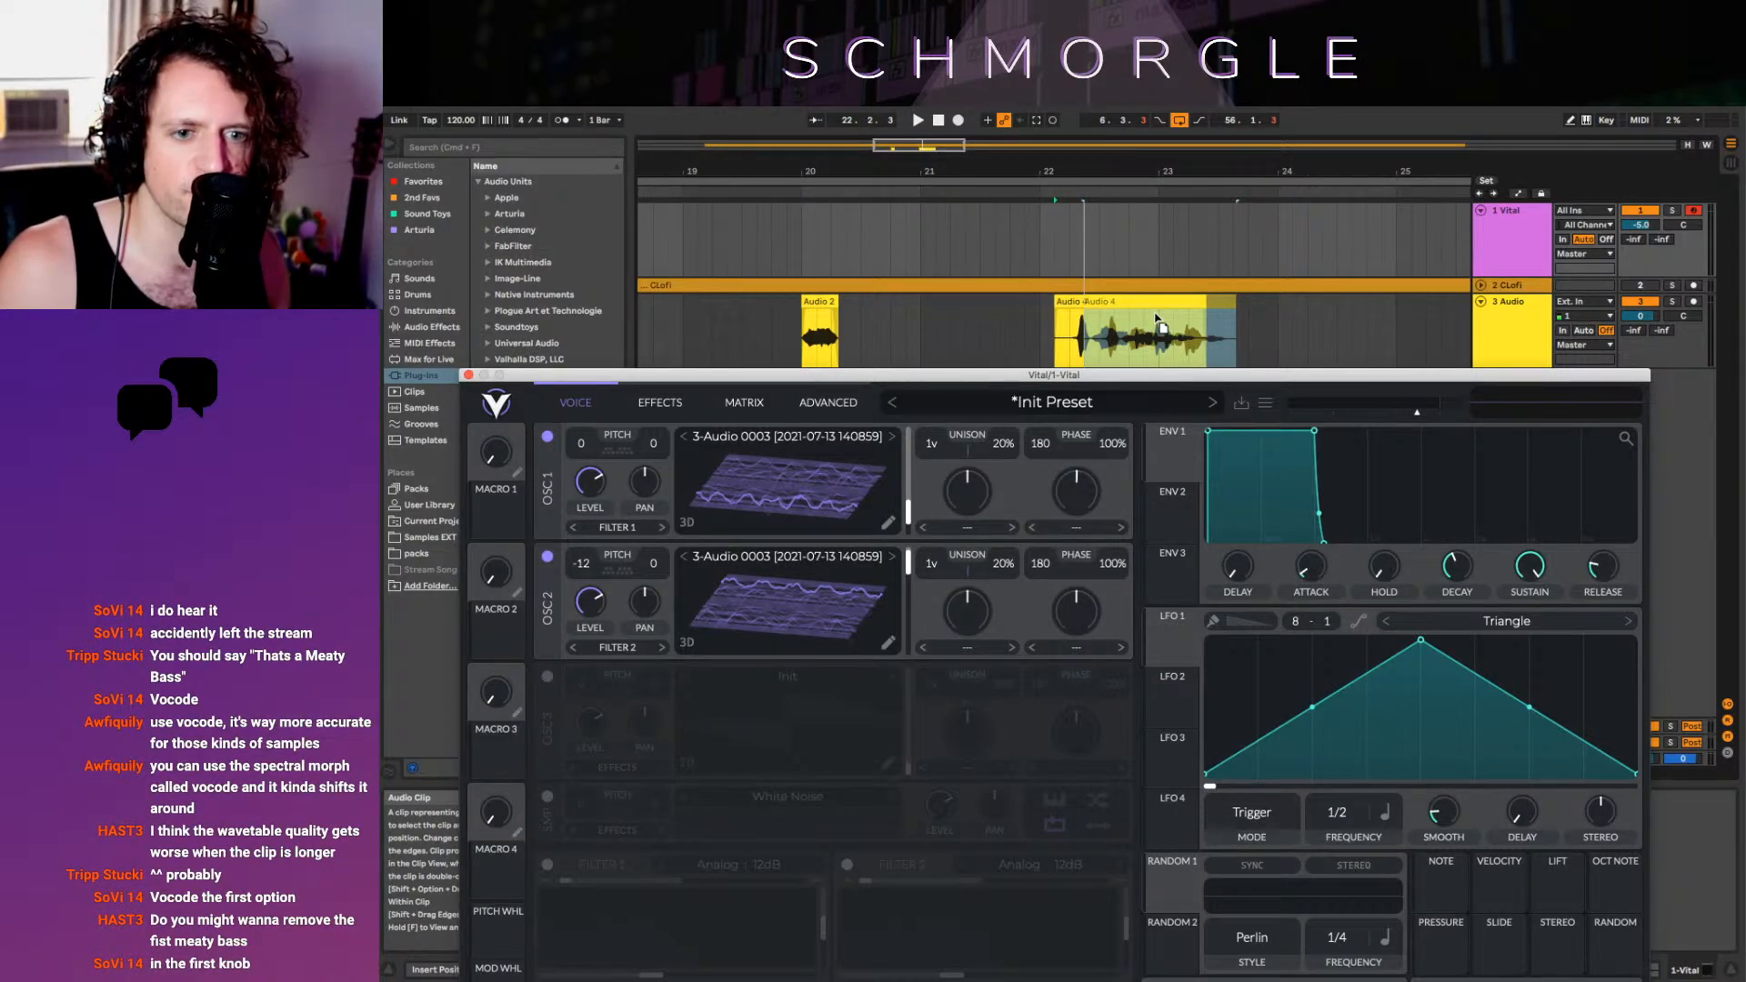
pyautogui.moveTo(1157, 318); pyautogui.dragTo(1123, 329)
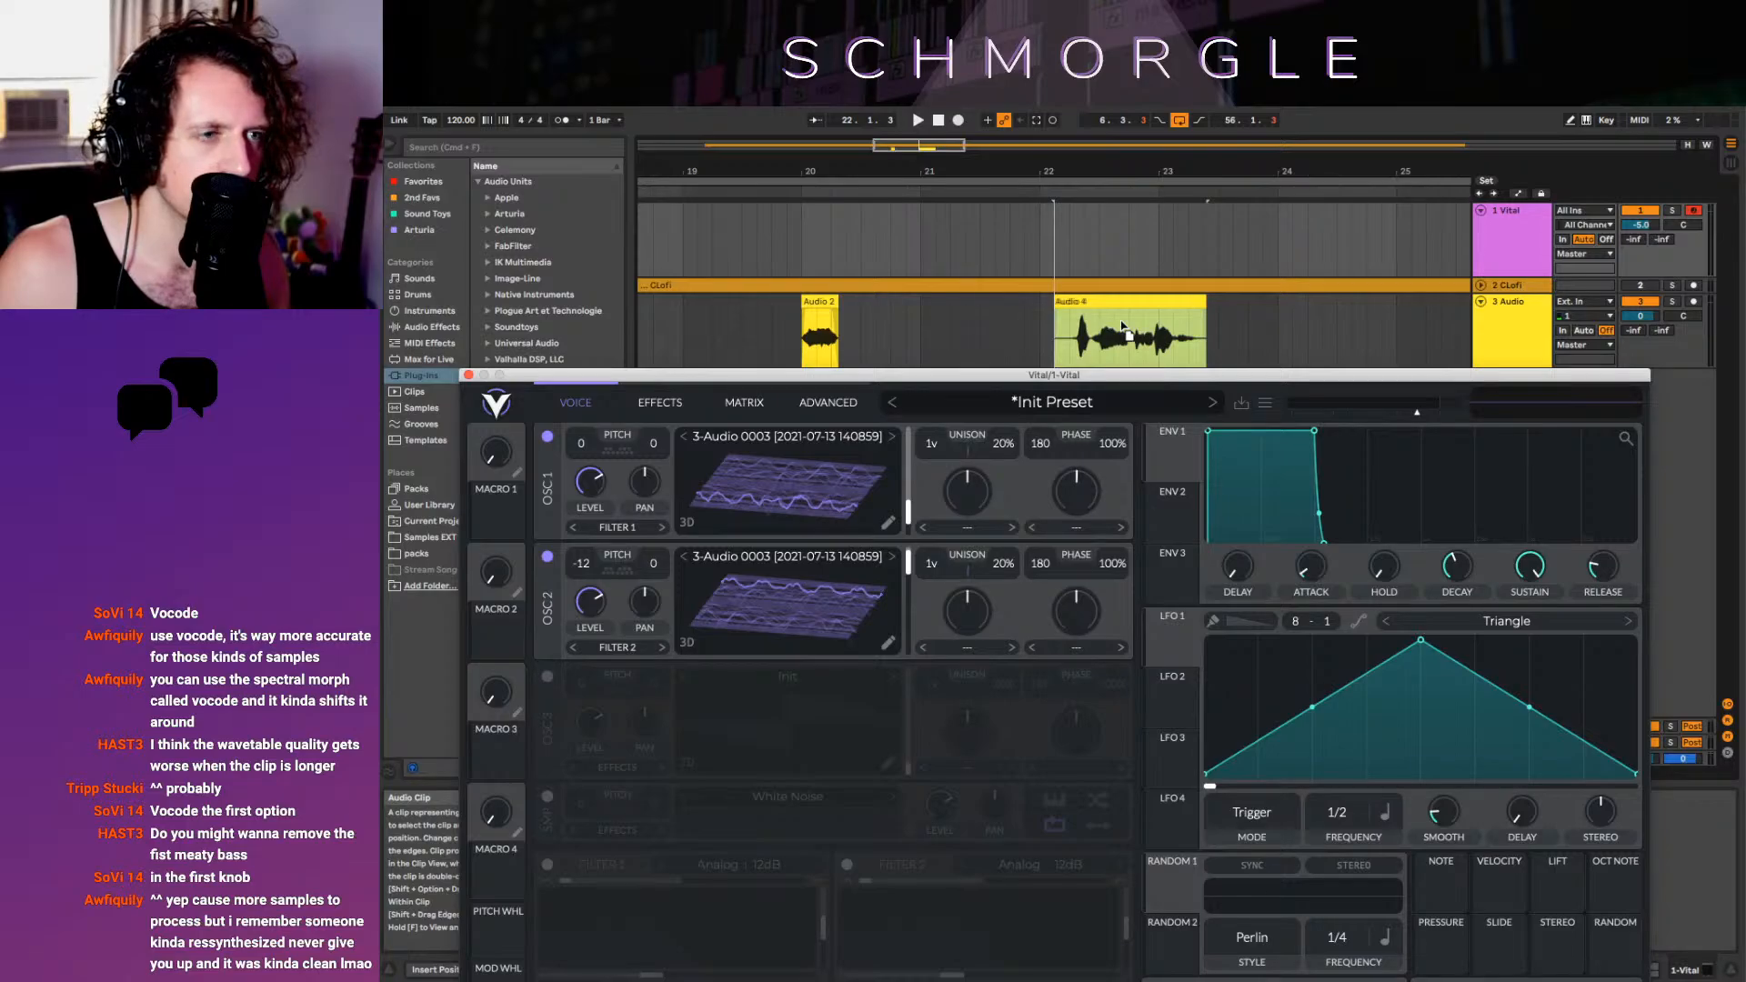
pyautogui.moveTo(1124, 329); pyautogui.dragTo(812, 491)
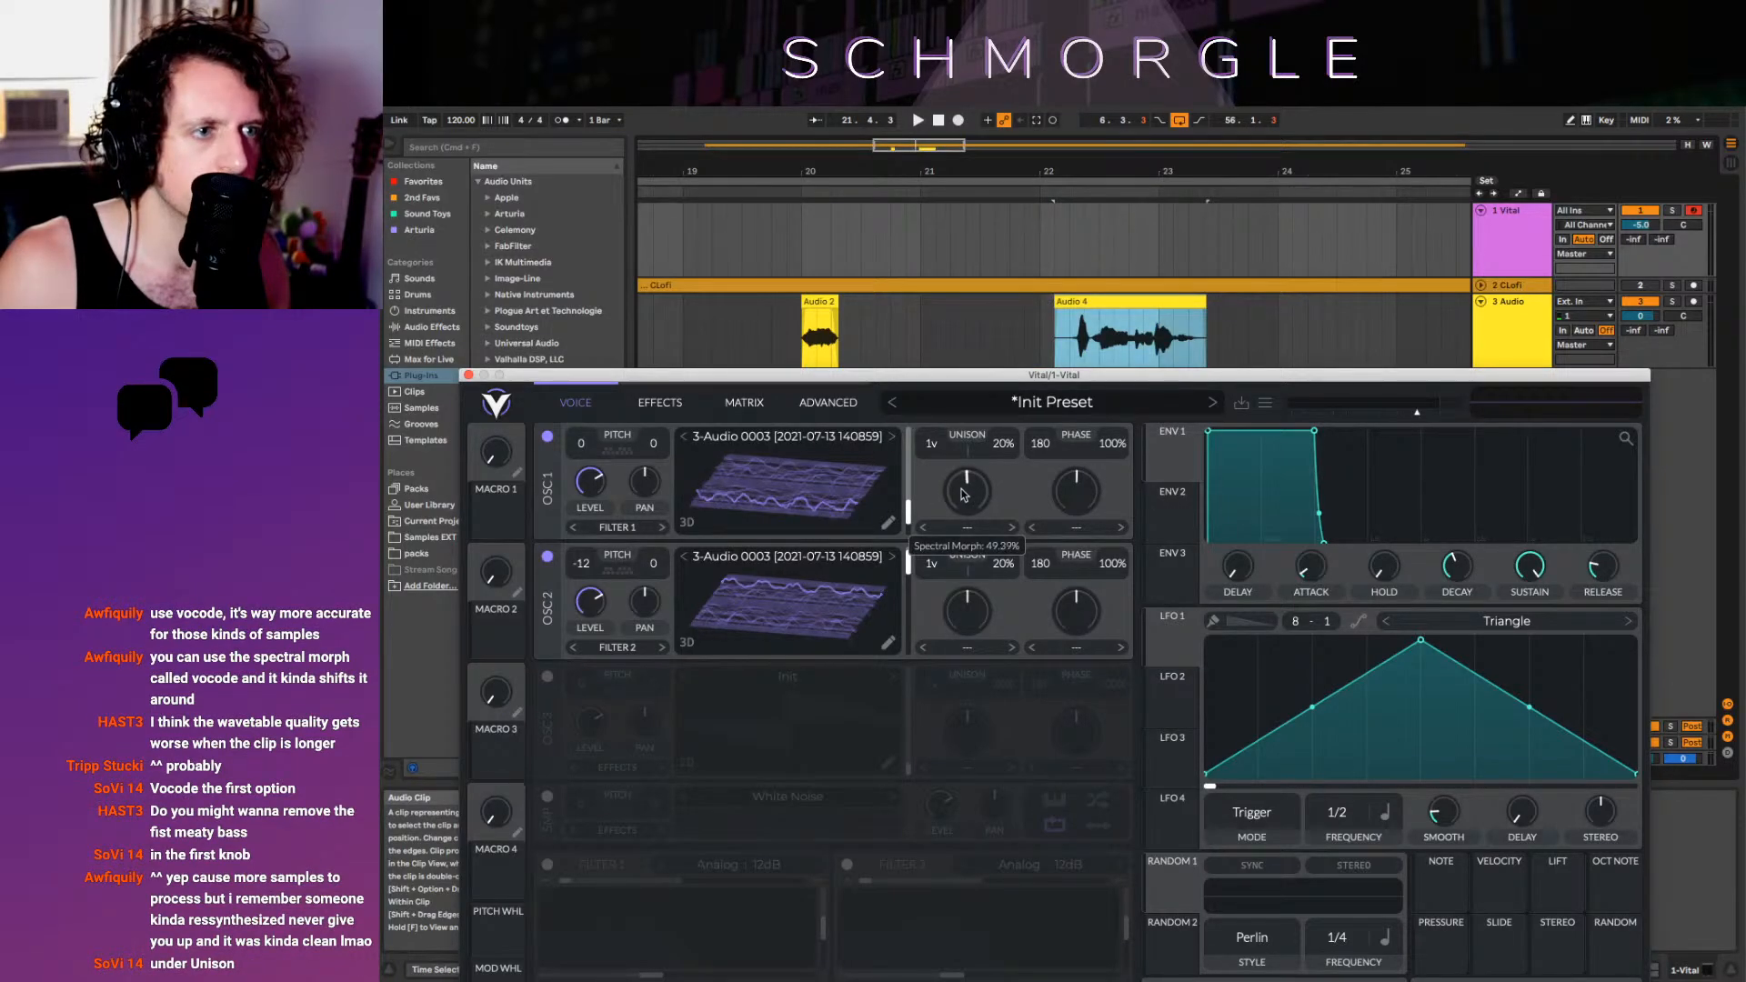
# Apply the Vocode spectral morph to oscillator 1, raise its wavetable frame position and sweep the morph amount
pyautogui.click(978, 528)
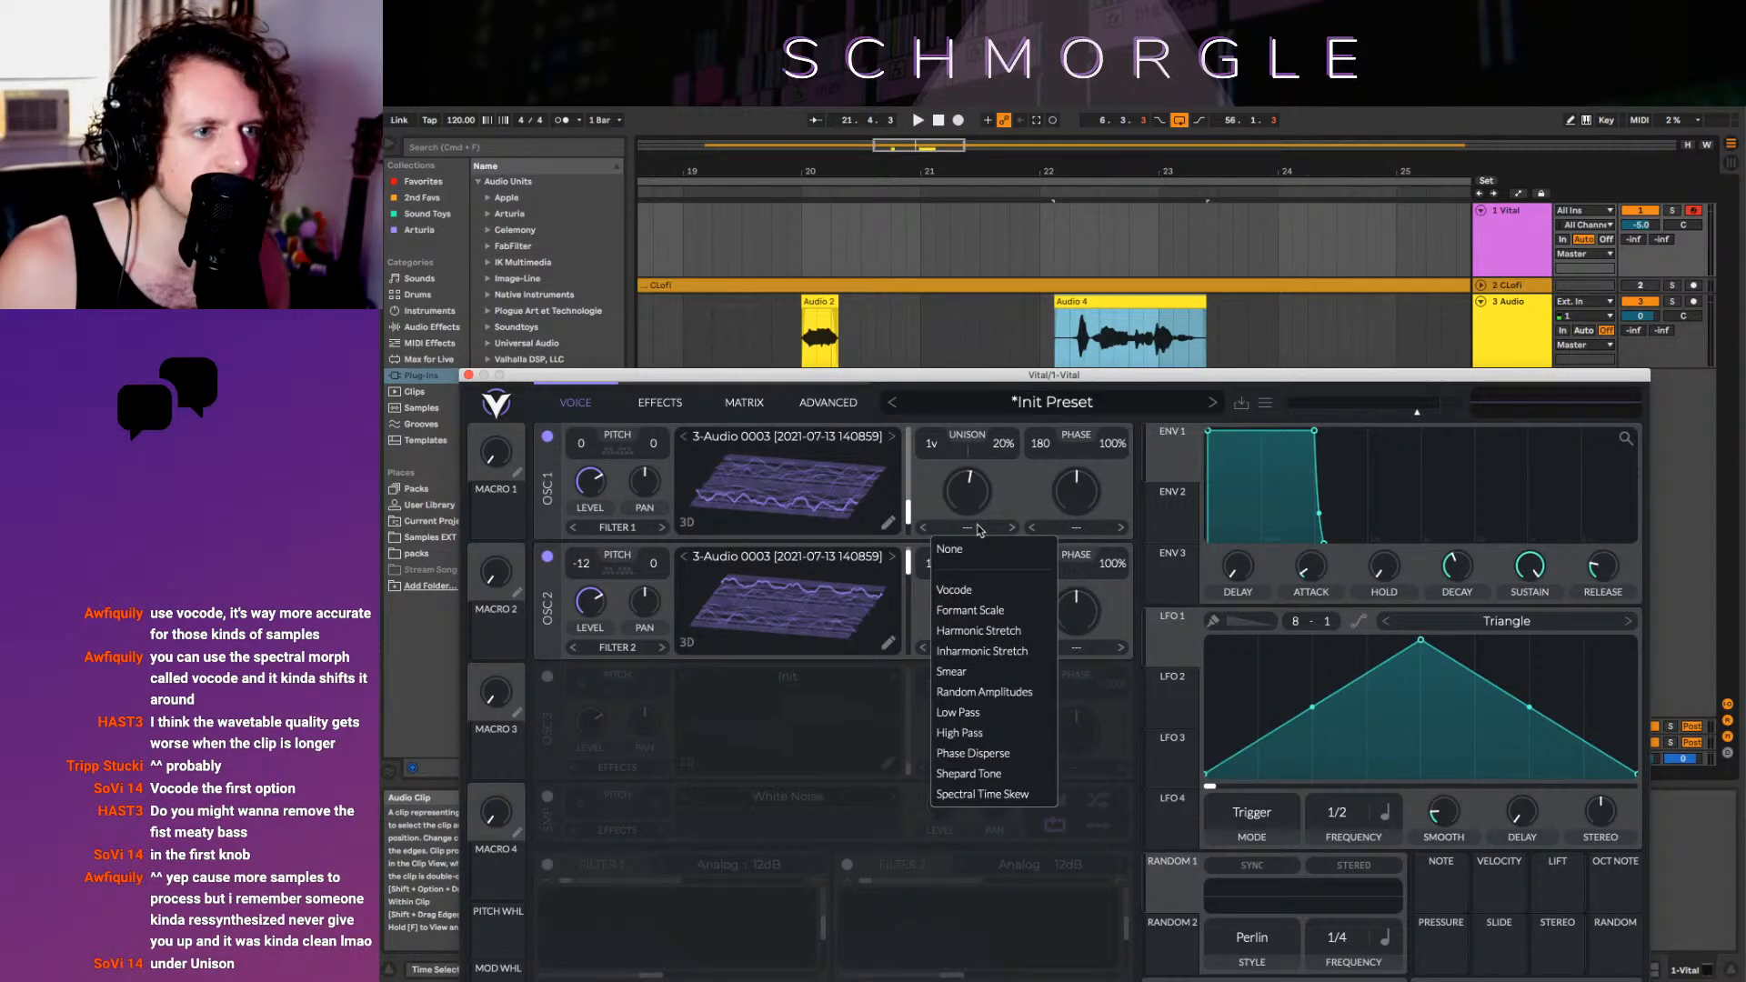
pyautogui.click(993, 592)
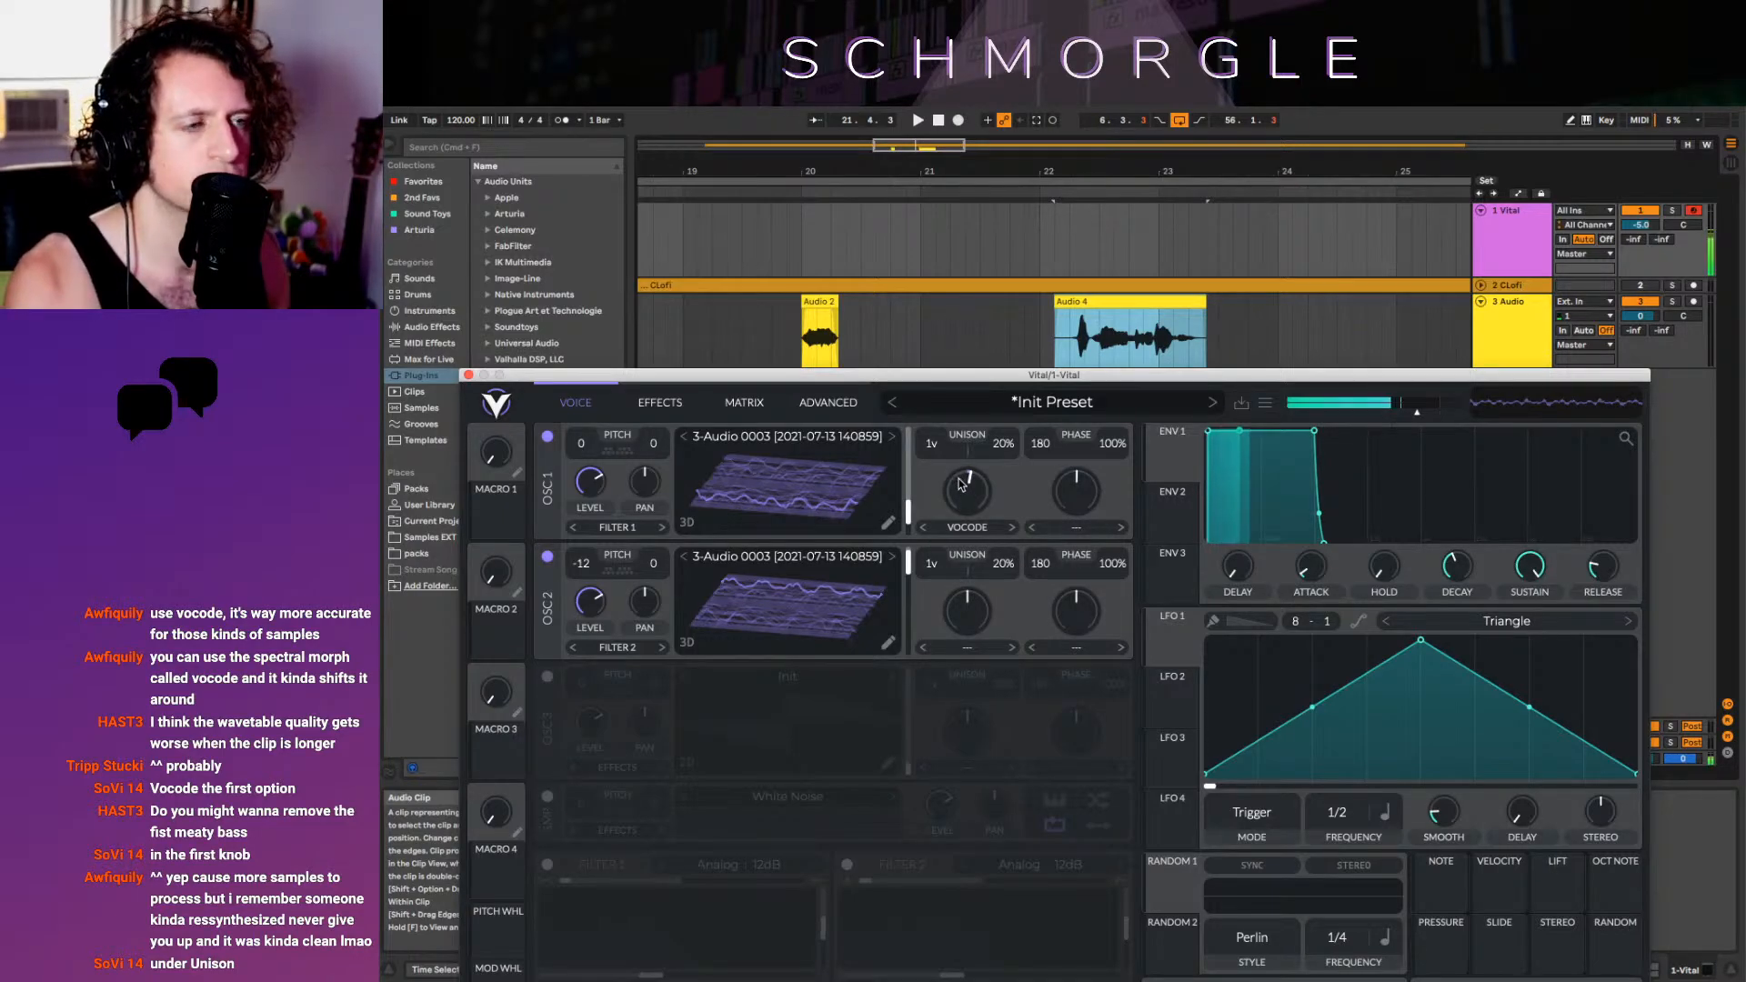
pyautogui.moveTo(827, 511); pyautogui.dragTo(844, 469)
pyautogui.moveTo(970, 496); pyautogui.dragTo(995, 461)
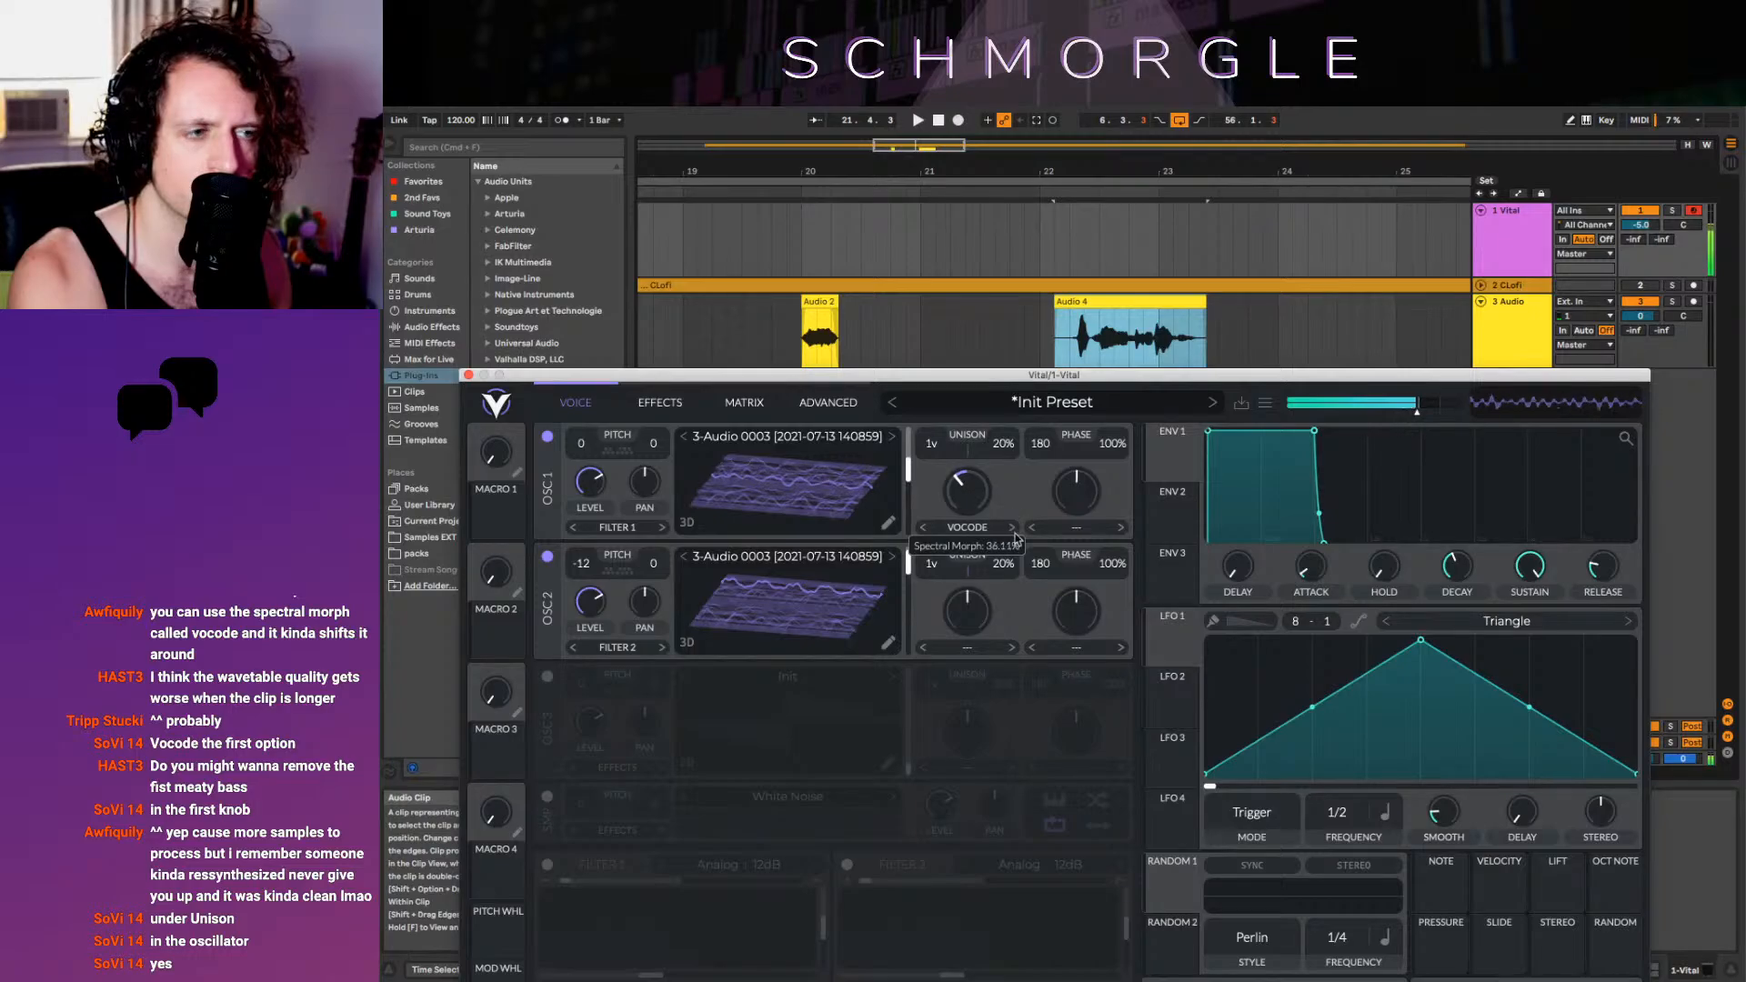
pyautogui.moveTo(1049, 639); pyautogui.dragTo(1030, 529)
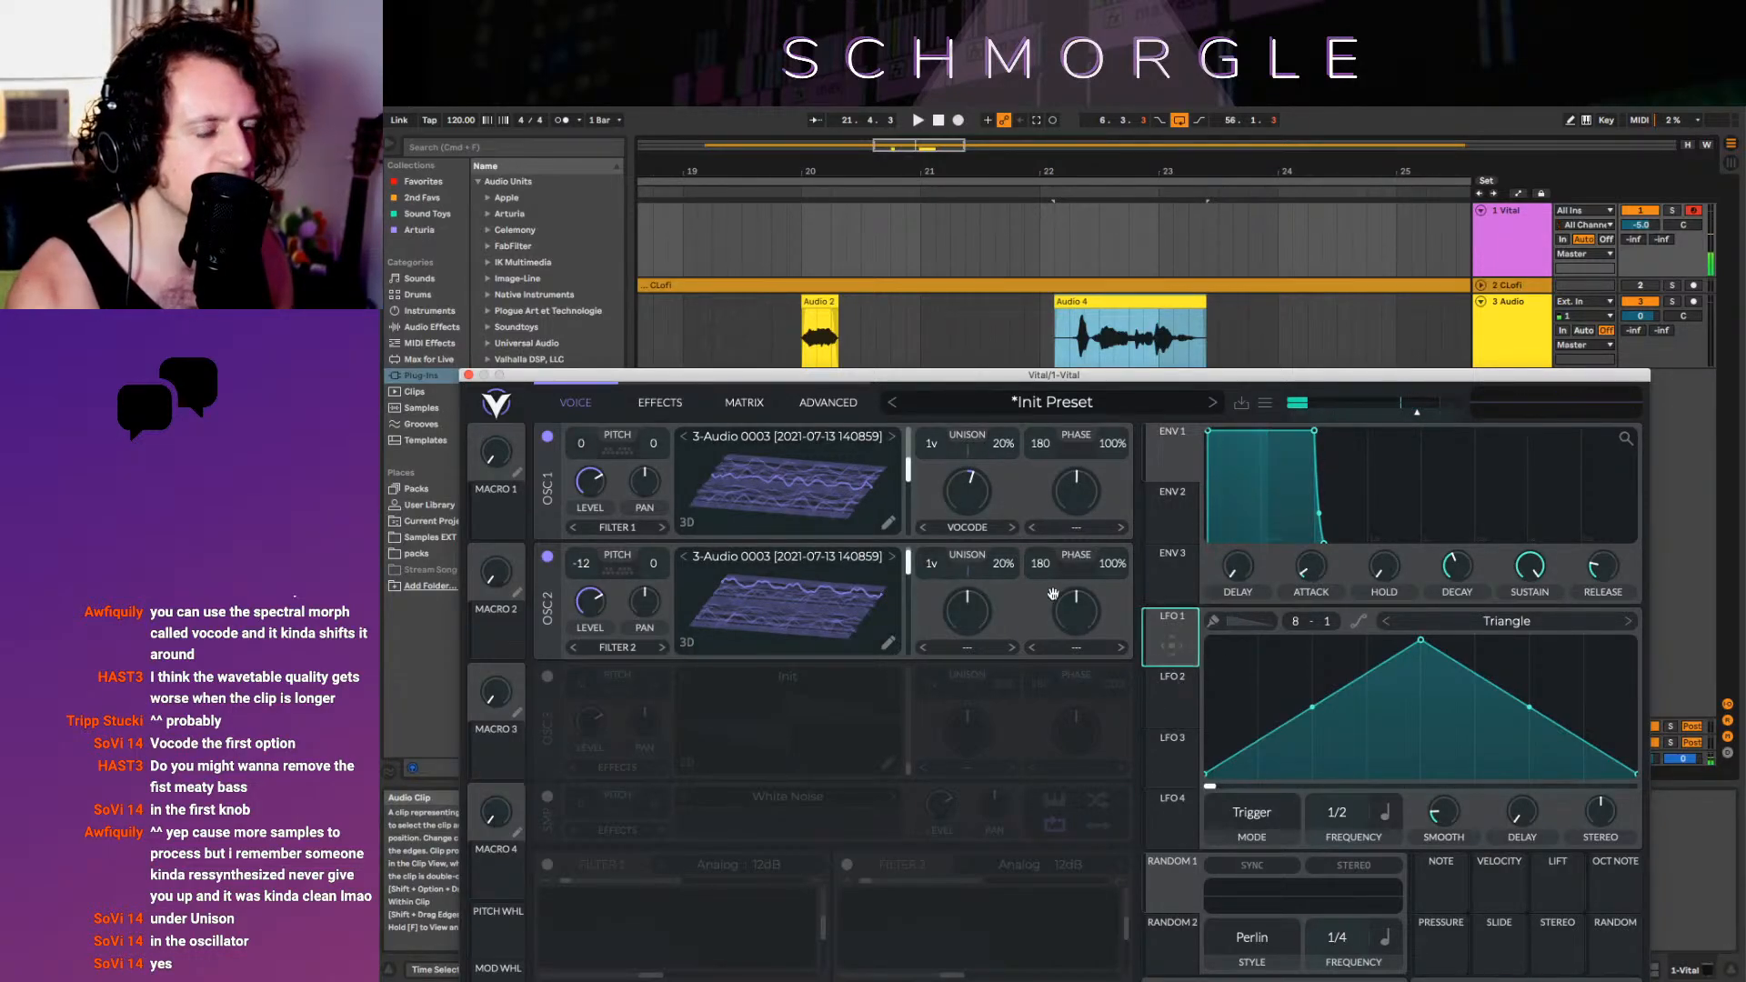
# Modulate oscillator 1's Vocode morph amount with LFO 1 and set the LFO frequency to 1/4
pyautogui.moveTo(1158, 654); pyautogui.dragTo(964, 503)
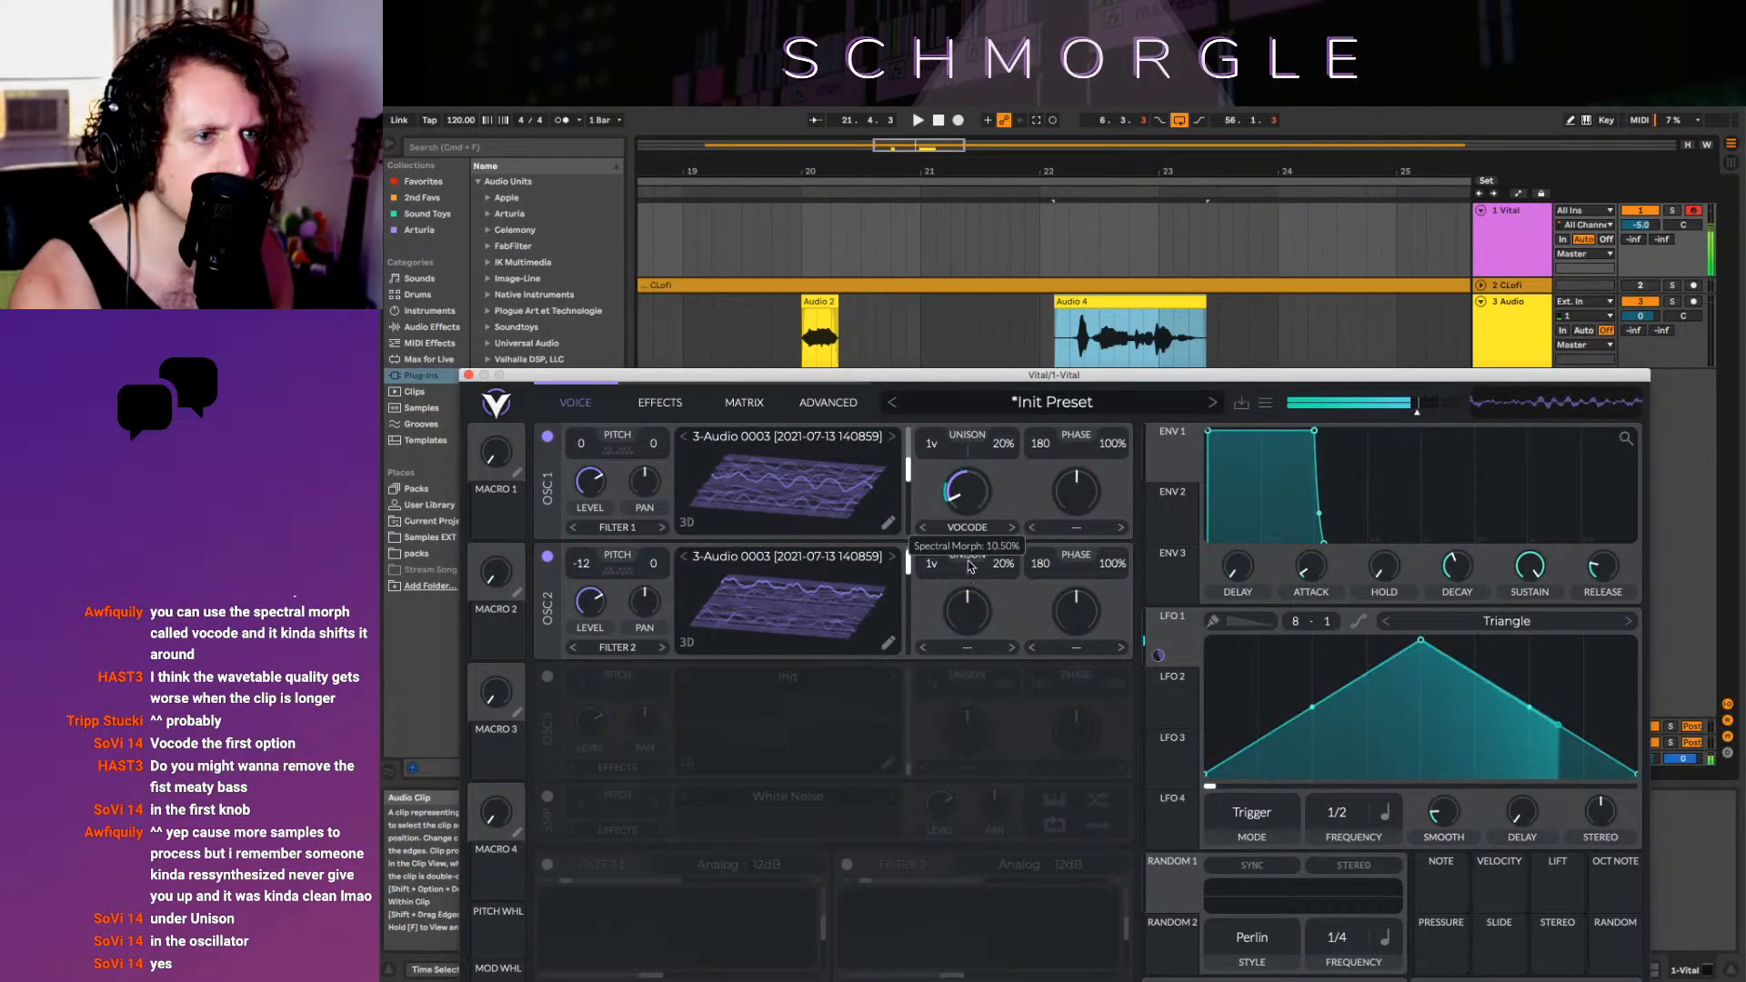
pyautogui.moveTo(1166, 651); pyautogui.dragTo(1158, 791)
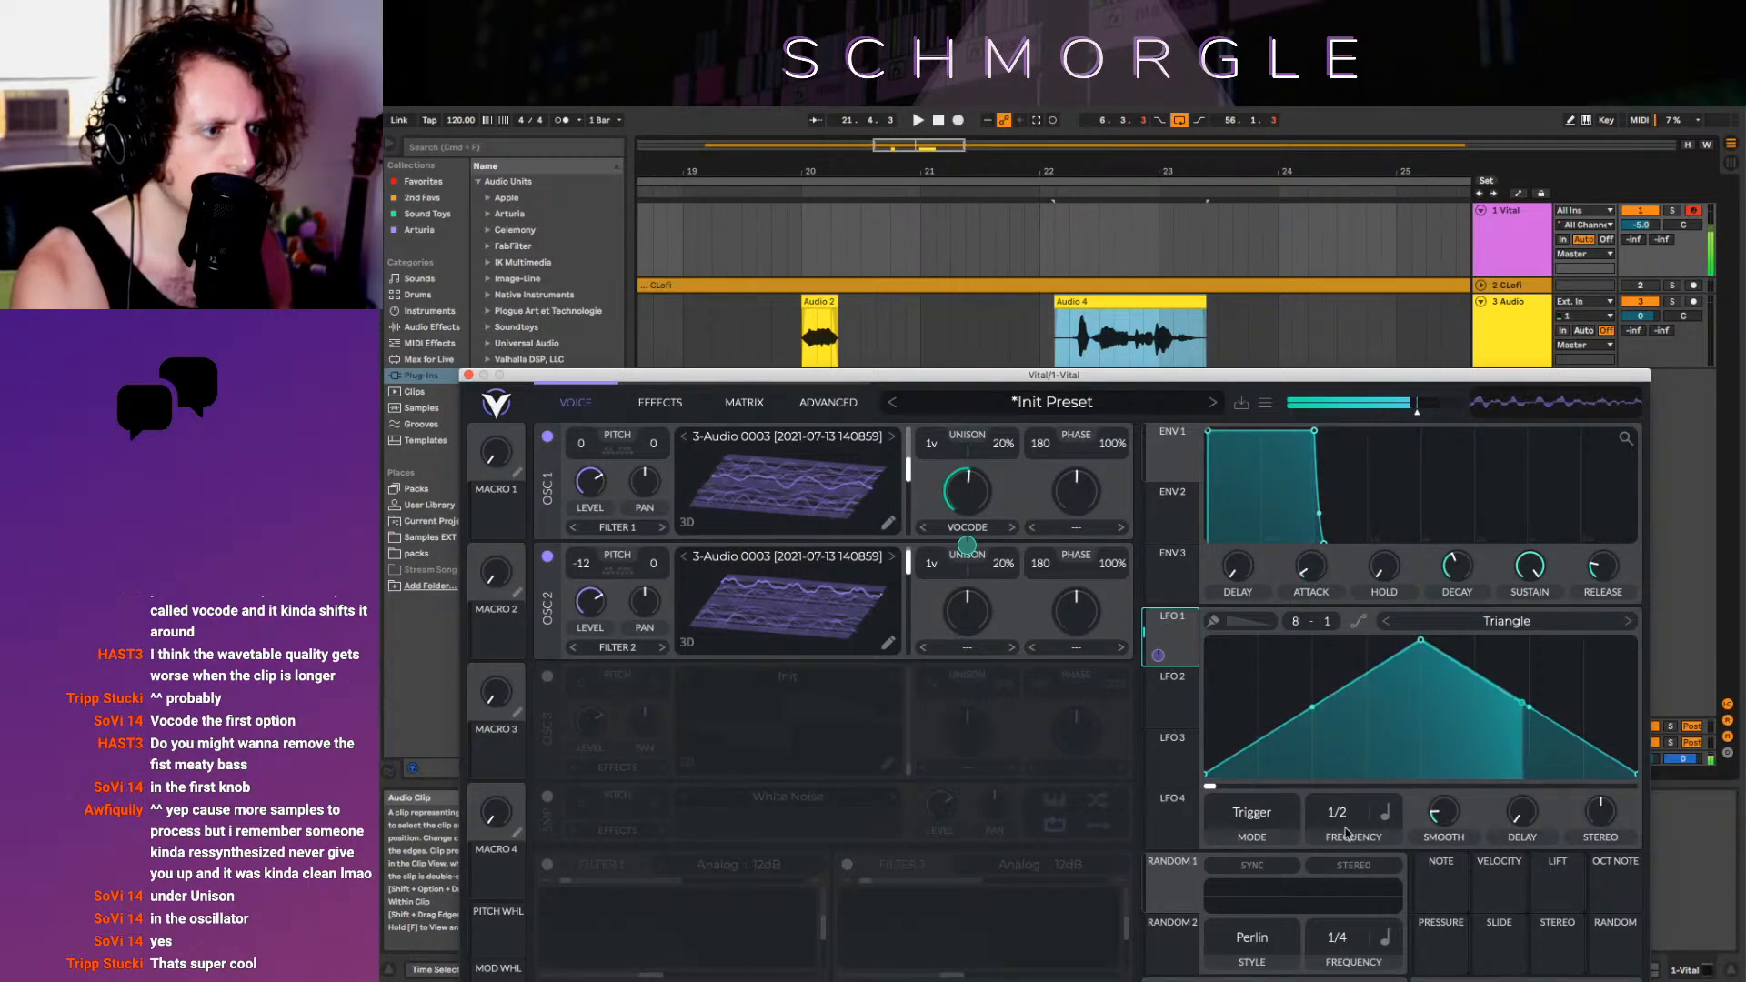
pyautogui.moveTo(1336, 812); pyautogui.dragTo(1335, 794)
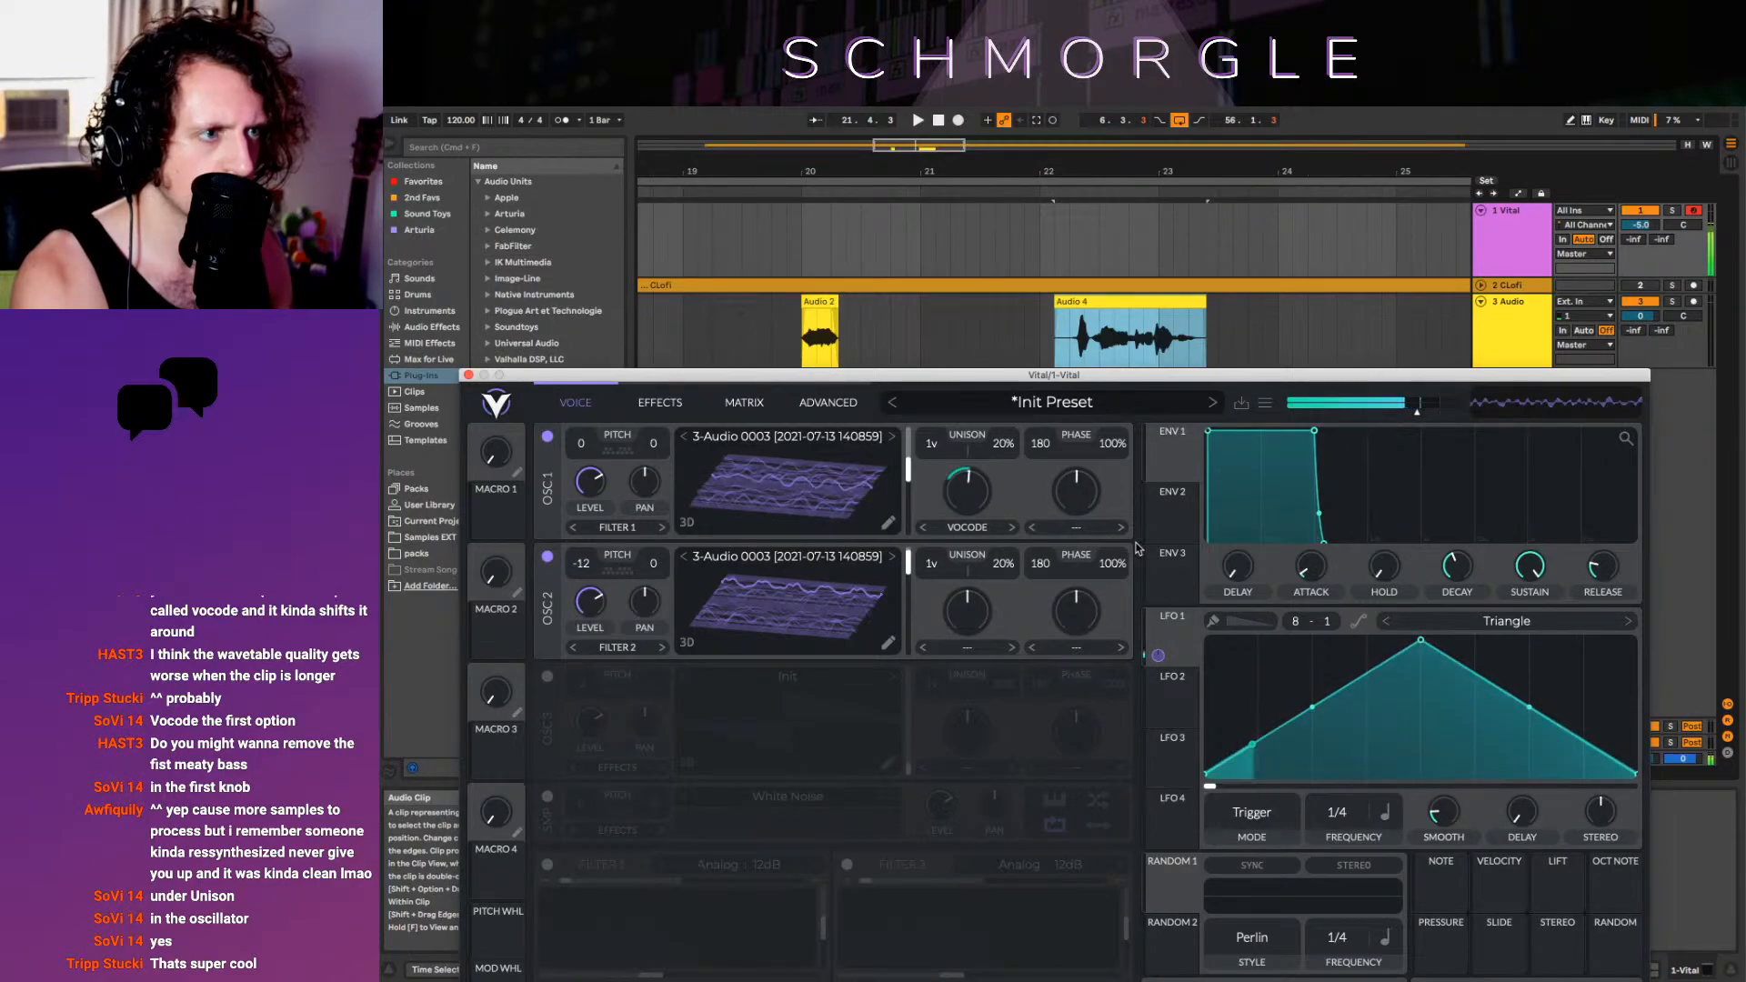
# Lower envelope 1's sustain to zero and reshape LFO 1 into a convex falling curve that starts at its peak
pyautogui.moveTo(1531, 567); pyautogui.dragTo(1571, 905)
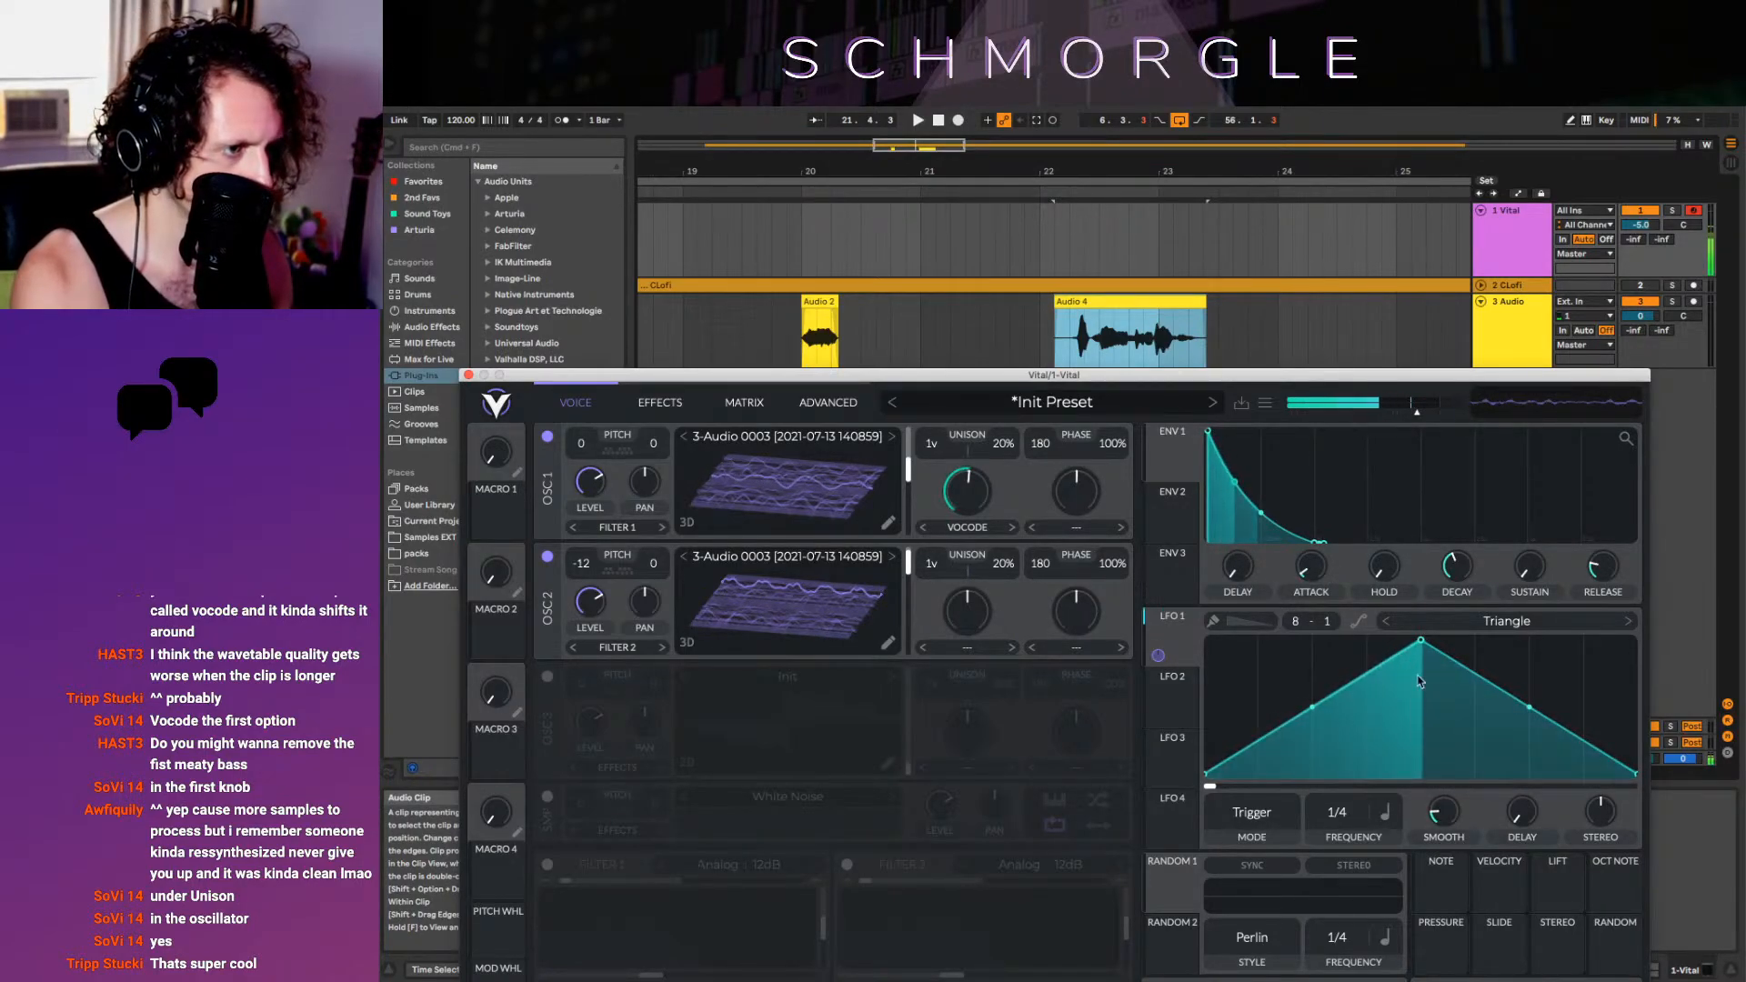
pyautogui.moveTo(1421, 641); pyautogui.dragTo(981, 647)
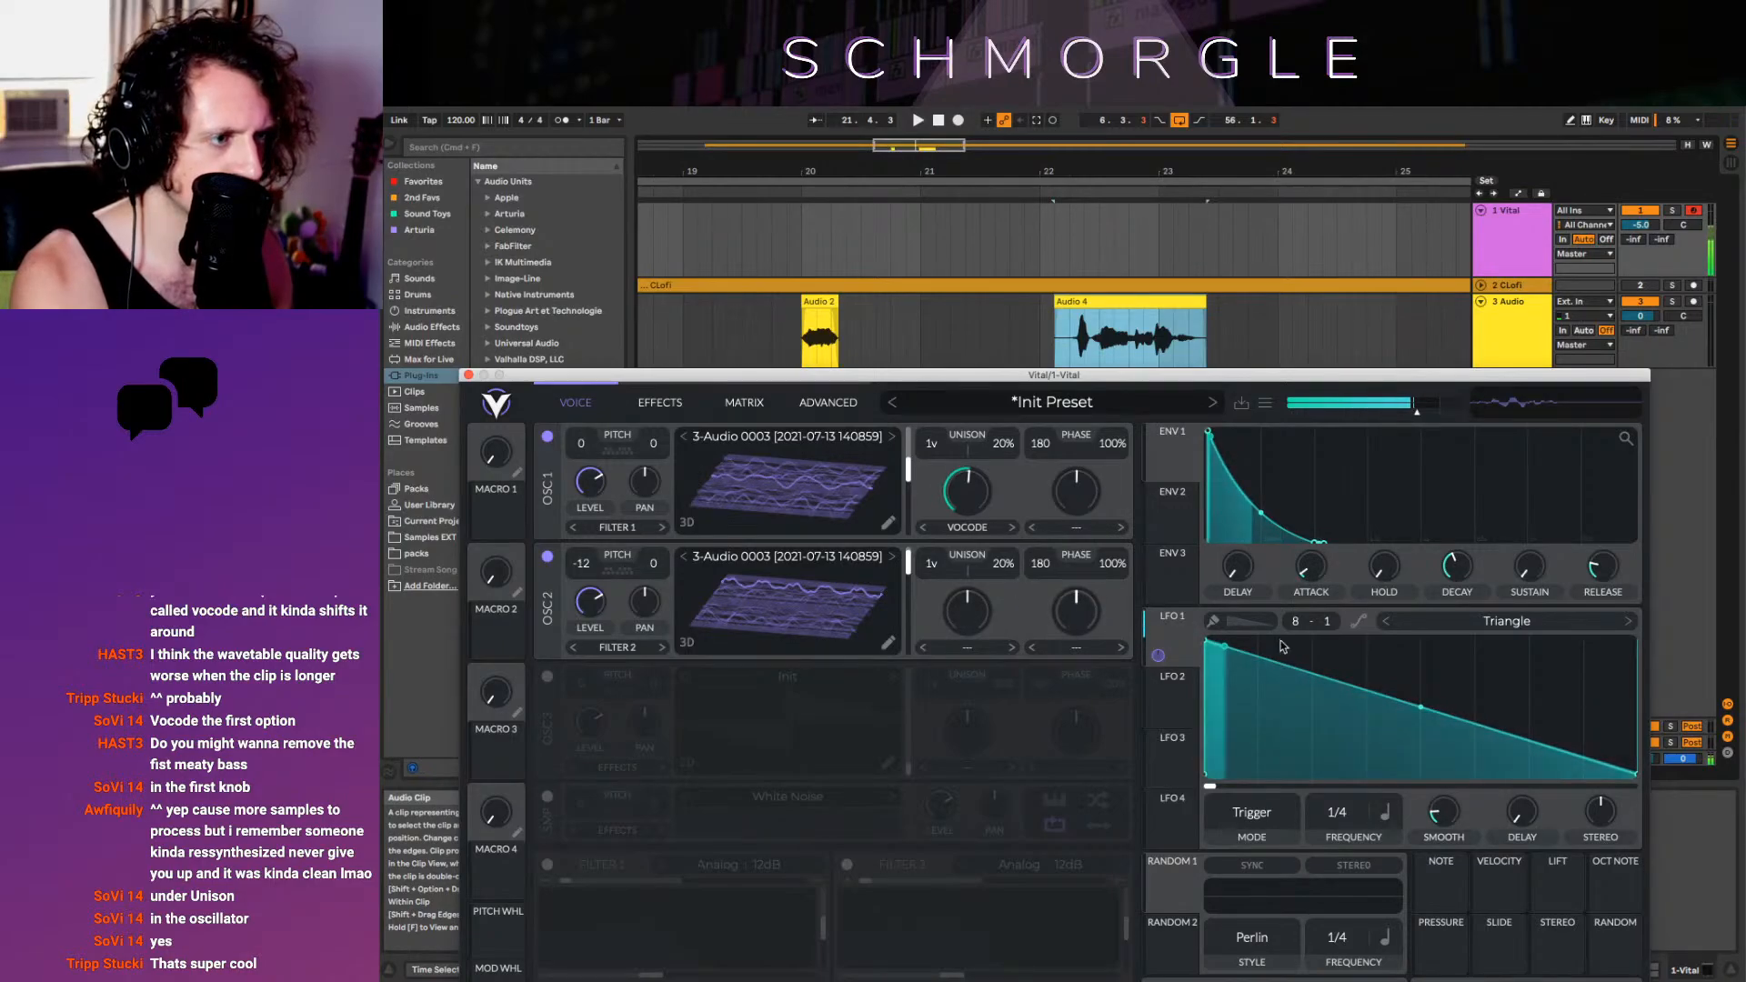
pyautogui.moveTo(1421, 711); pyautogui.dragTo(1271, 631)
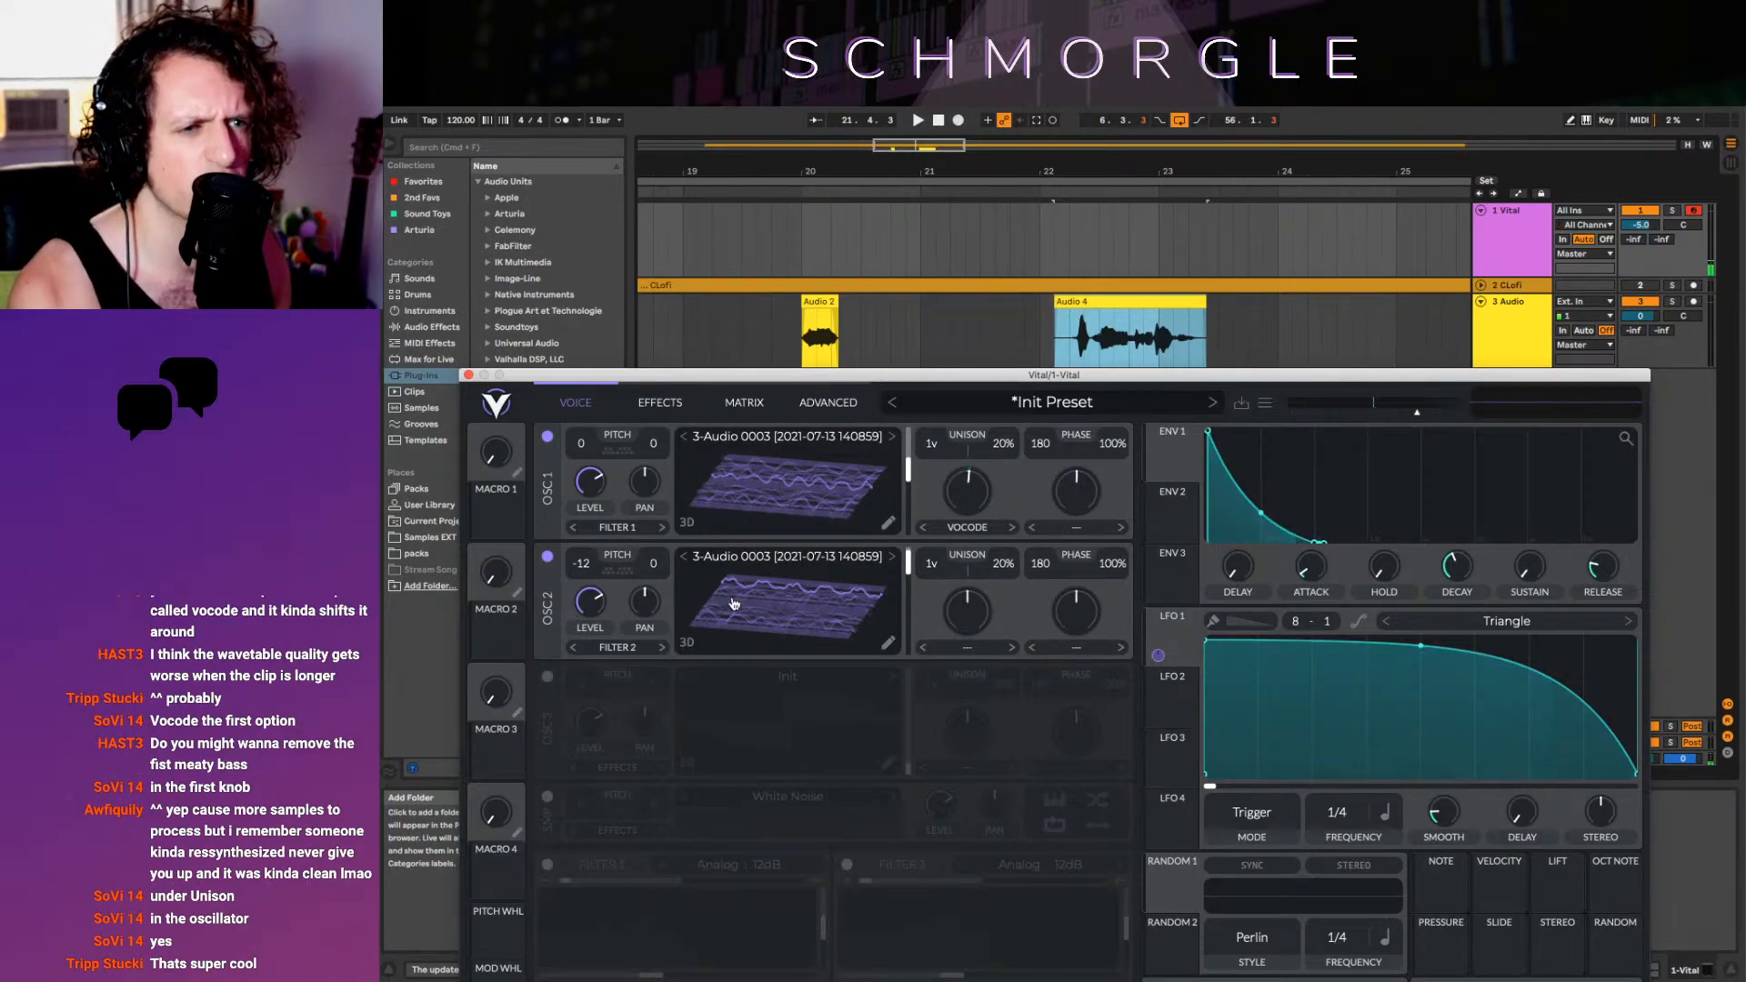
# Lower oscillator 2's wavetable frame position and readjust oscillator 1's Vocode morph amount
pyautogui.moveTo(734, 604); pyautogui.dragTo(765, 622)
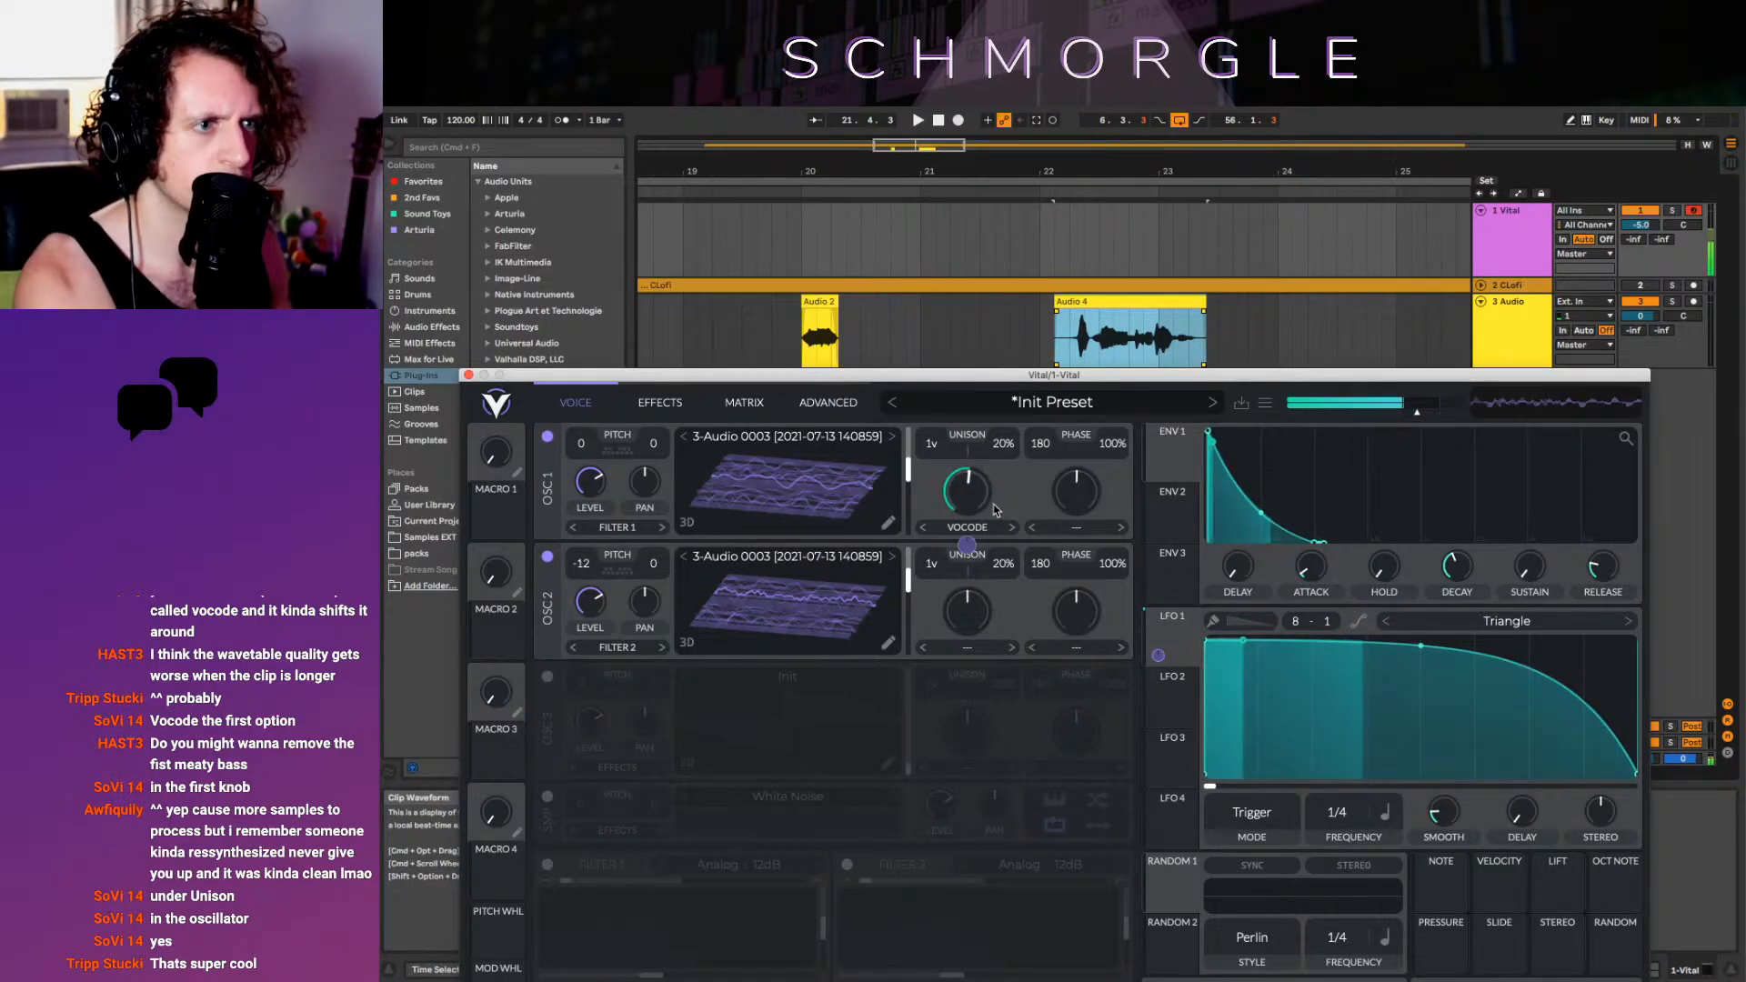
pyautogui.moveTo(991, 505)
pyautogui.mouseDown()
pyautogui.moveTo(1016, 395)
pyautogui.moveTo(1002, 383)
pyautogui.moveTo(967, 543)
pyautogui.moveTo(990, 527)
pyautogui.mouseUp()
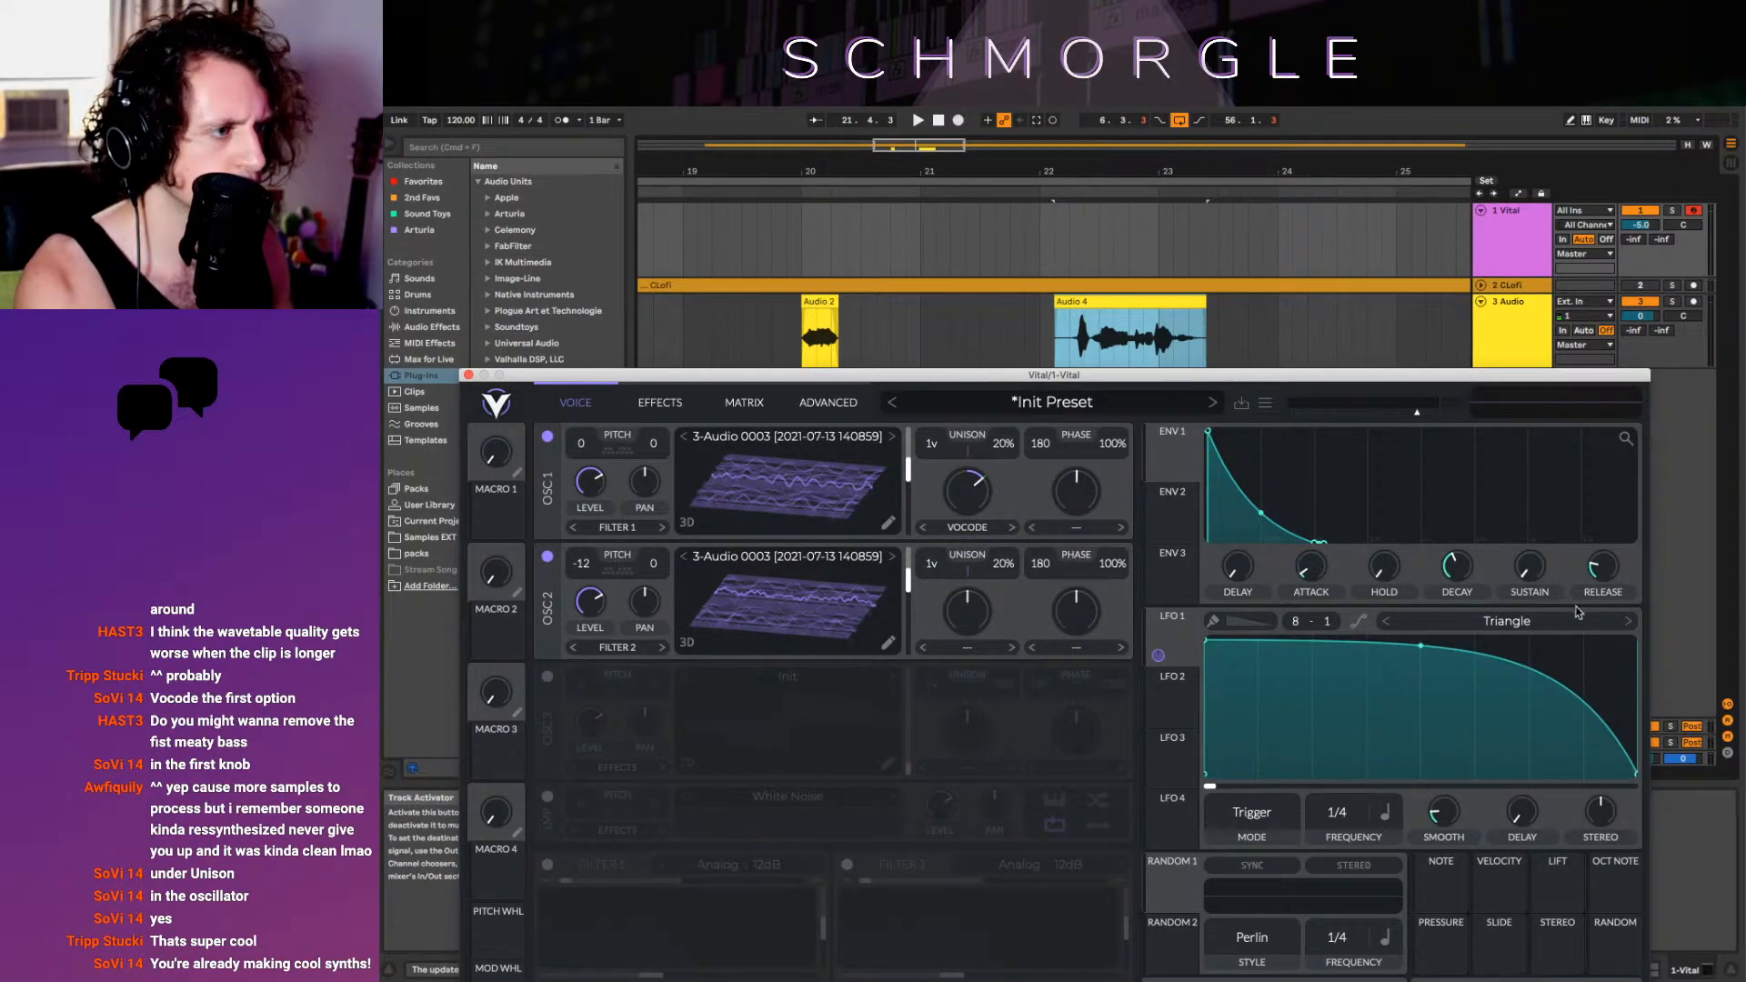
# Step through LFO 1's preset shapes and choose Growing Oscillations
pyautogui.click(1630, 624)
pyautogui.click(1630, 623)
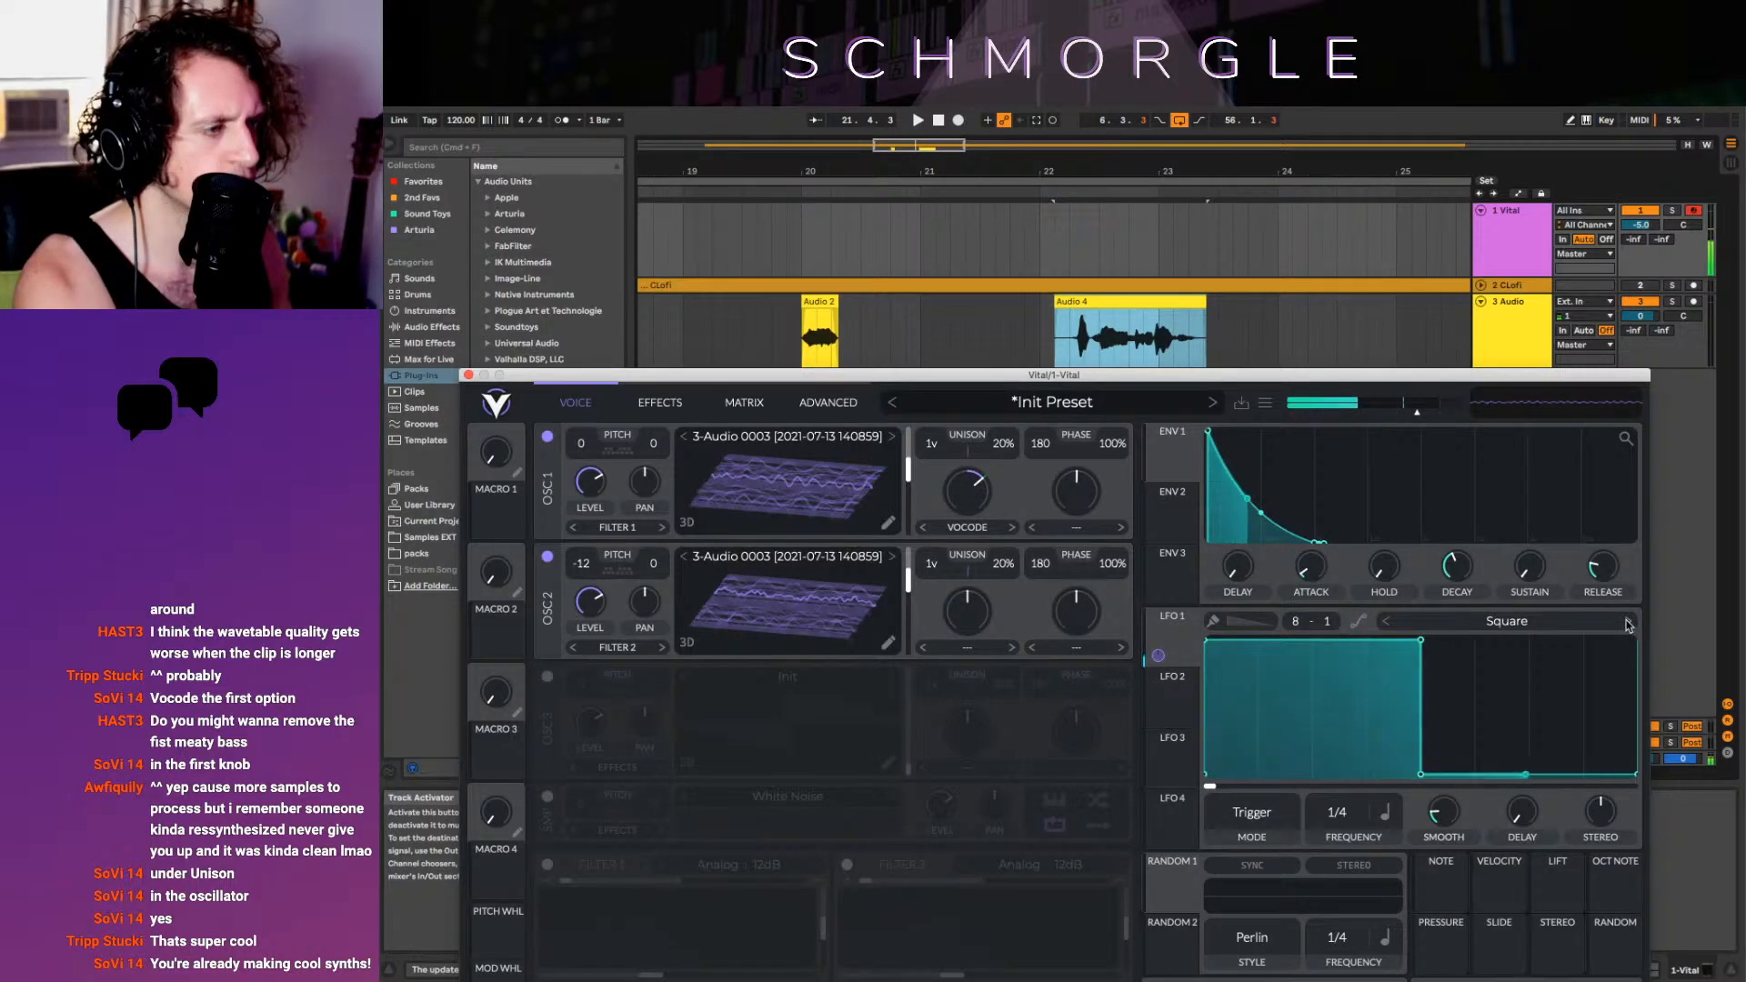
pyautogui.click(1630, 623)
pyautogui.click(1630, 623)
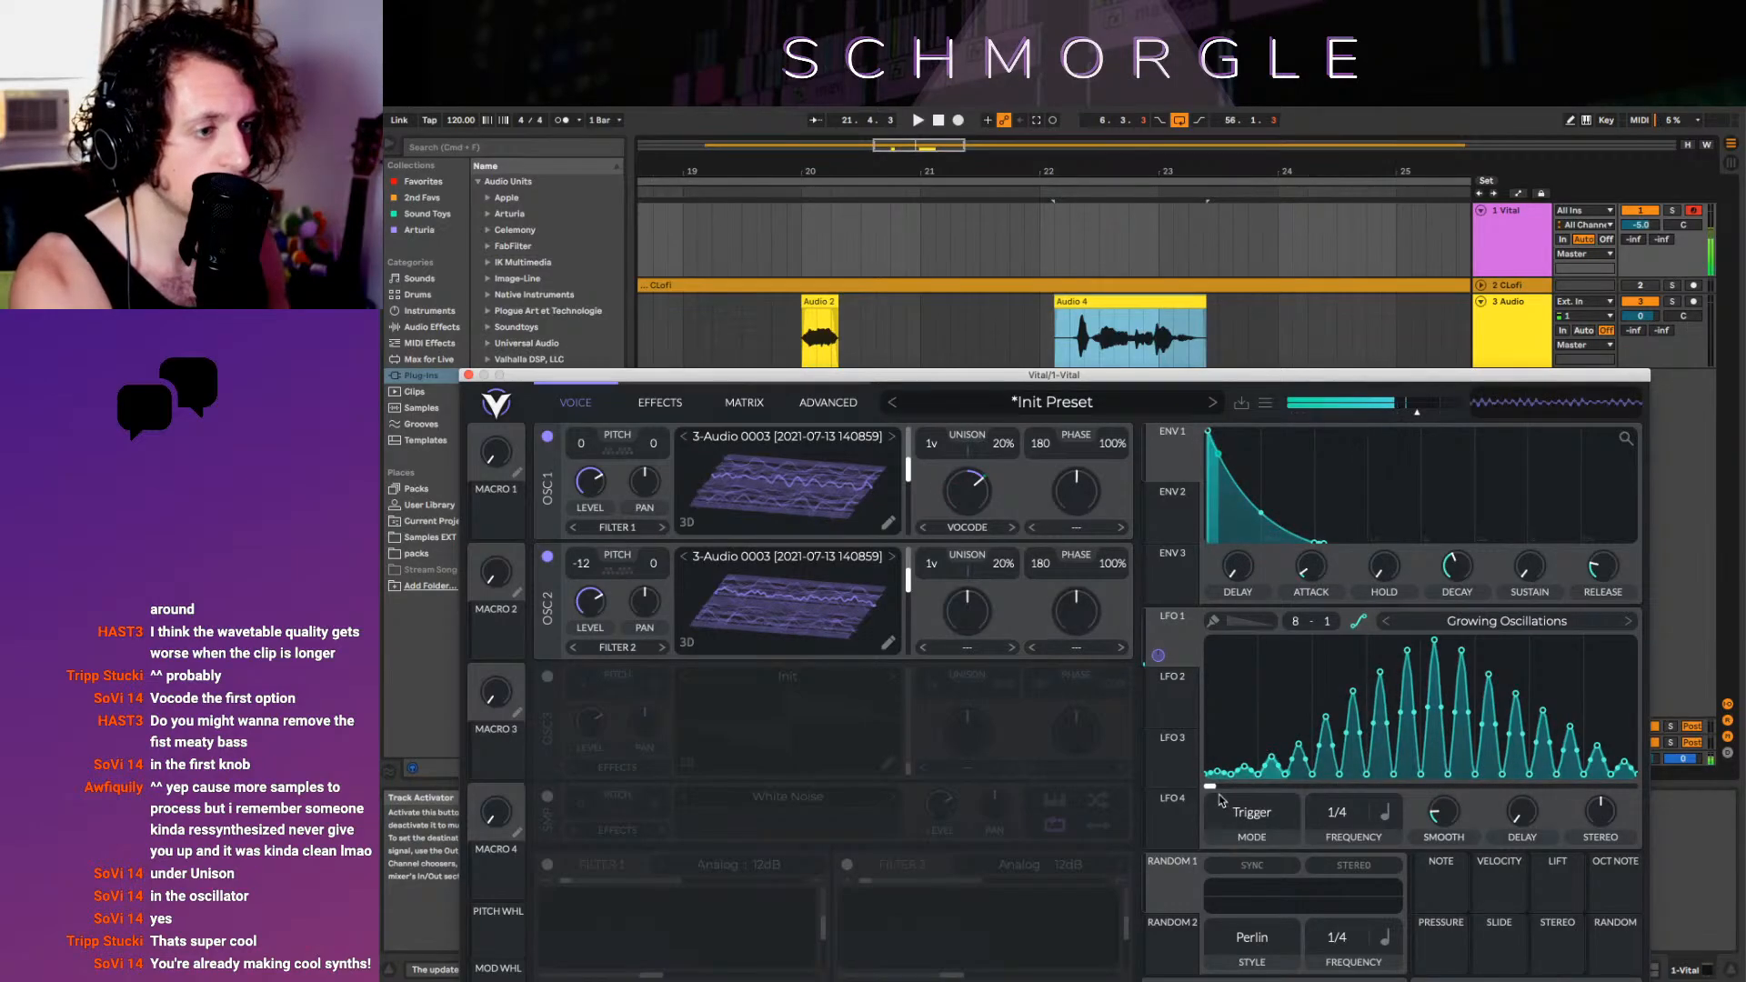
pyautogui.moveTo(1219, 795); pyautogui.dragTo(1047, 791)
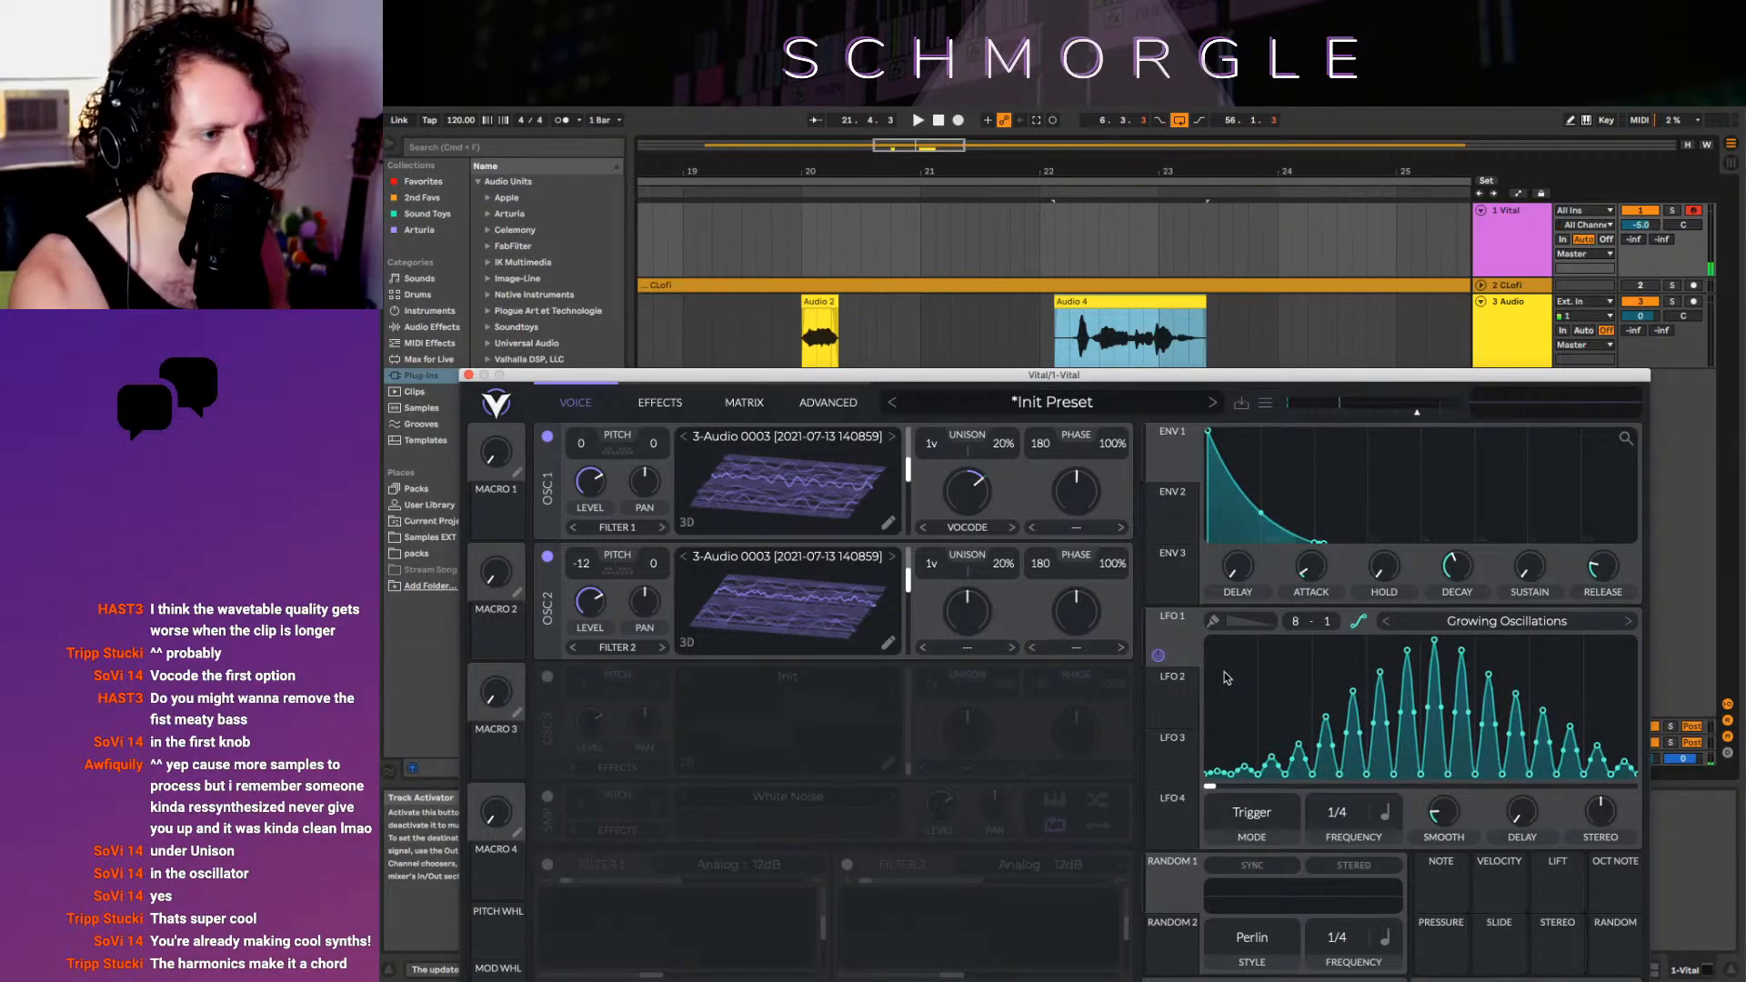
# Raise oscillator 1's Vocode morph amount to its maximum and set LFO 1's mode to Envelope
pyautogui.moveTo(968, 491); pyautogui.dragTo(969, 426)
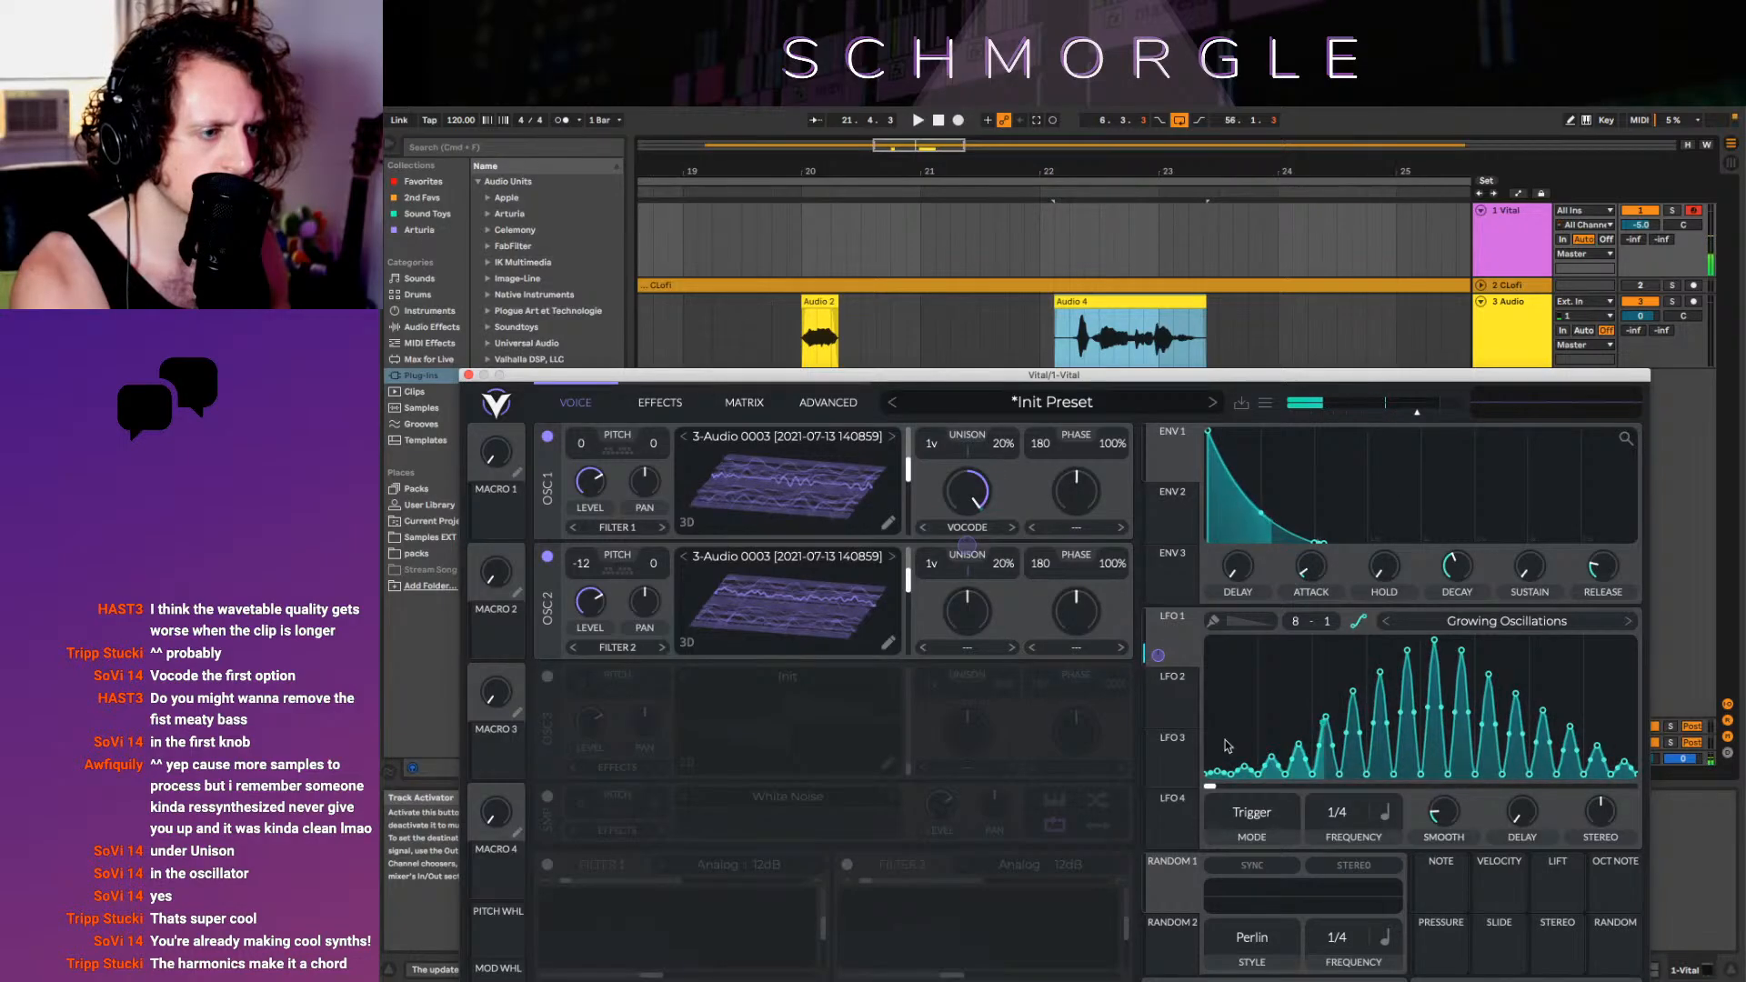
pyautogui.click(1251, 812)
pyautogui.click(1276, 894)
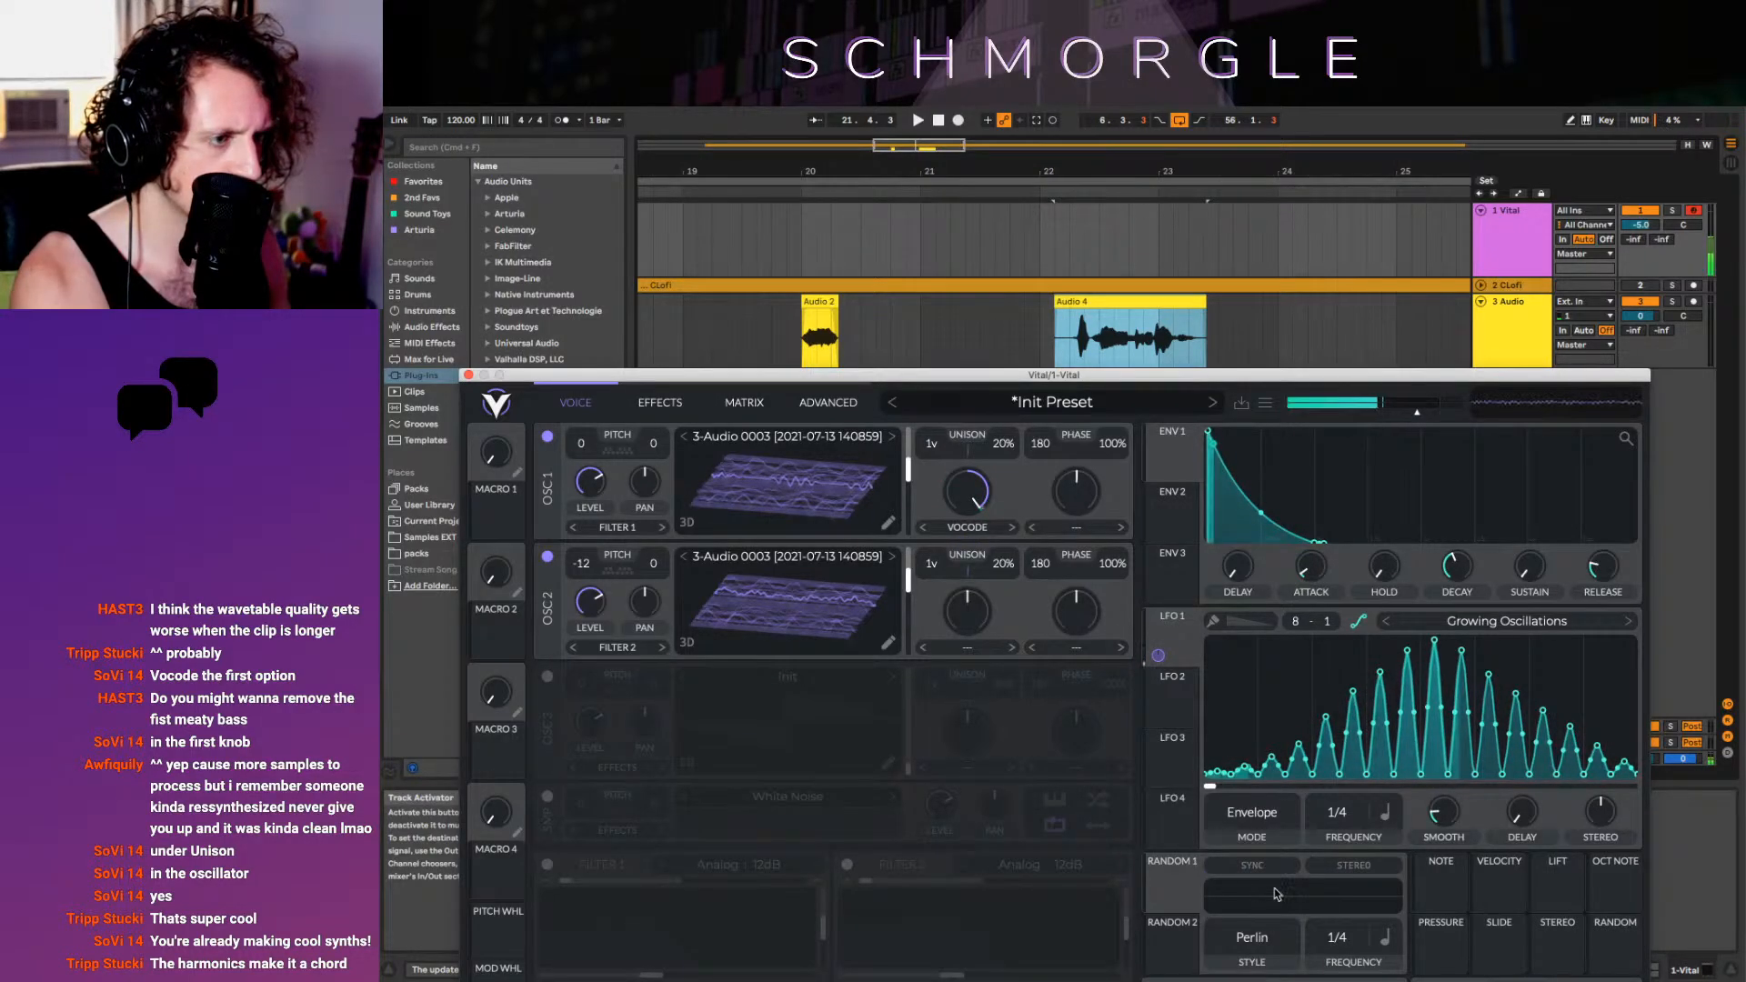
# Set LFO 1's frequency to 1/2, and switch on oscillator 3 with its pitch transposed to -12
pyautogui.moveTo(1334, 823); pyautogui.dragTo(1369, 895)
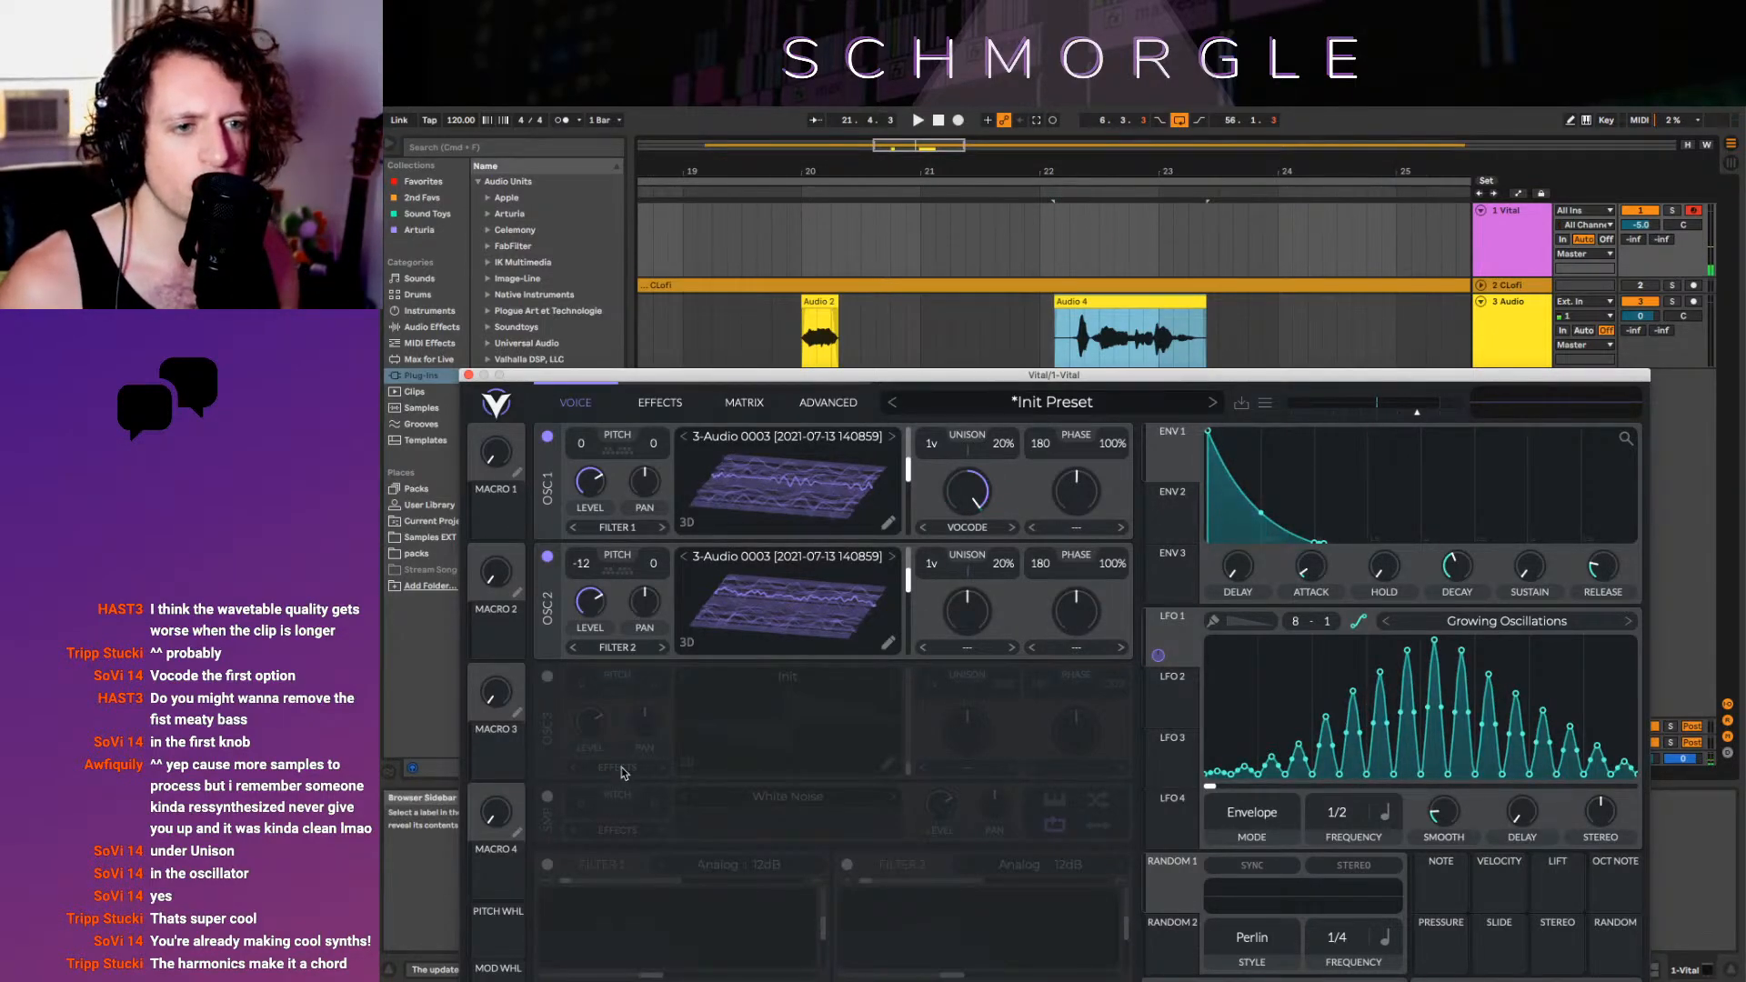
pyautogui.click(547, 678)
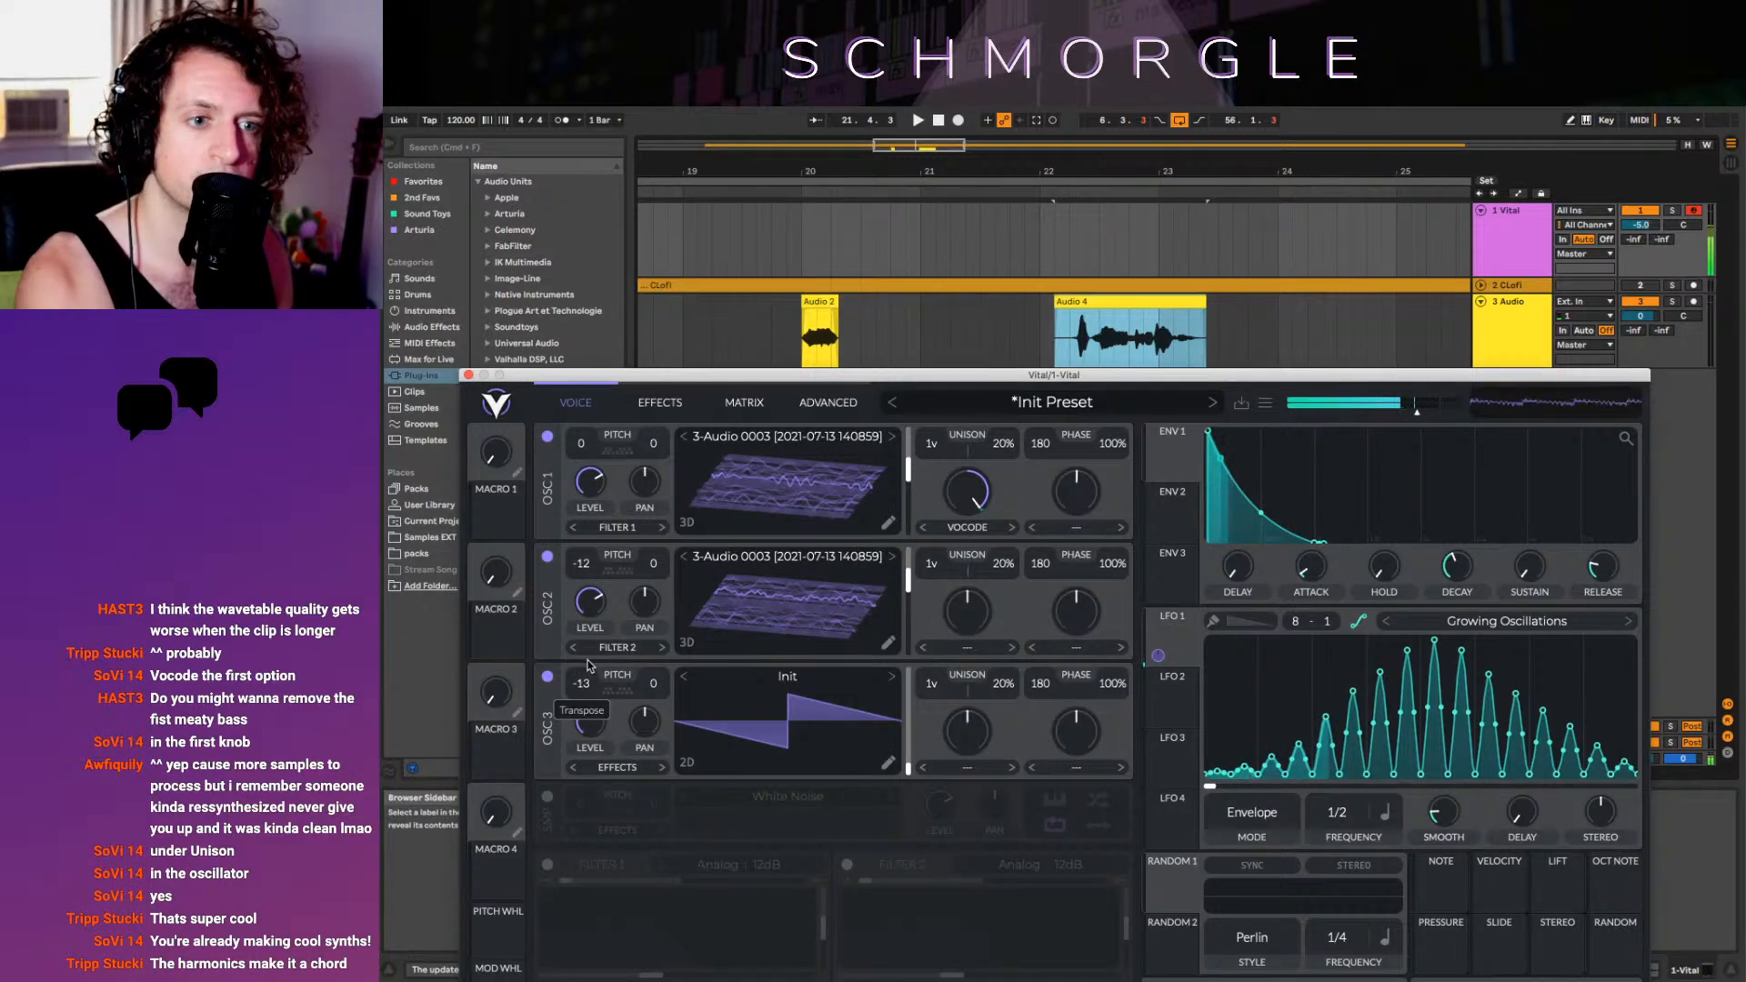
pyautogui.moveTo(598, 707); pyautogui.dragTo(640, 797)
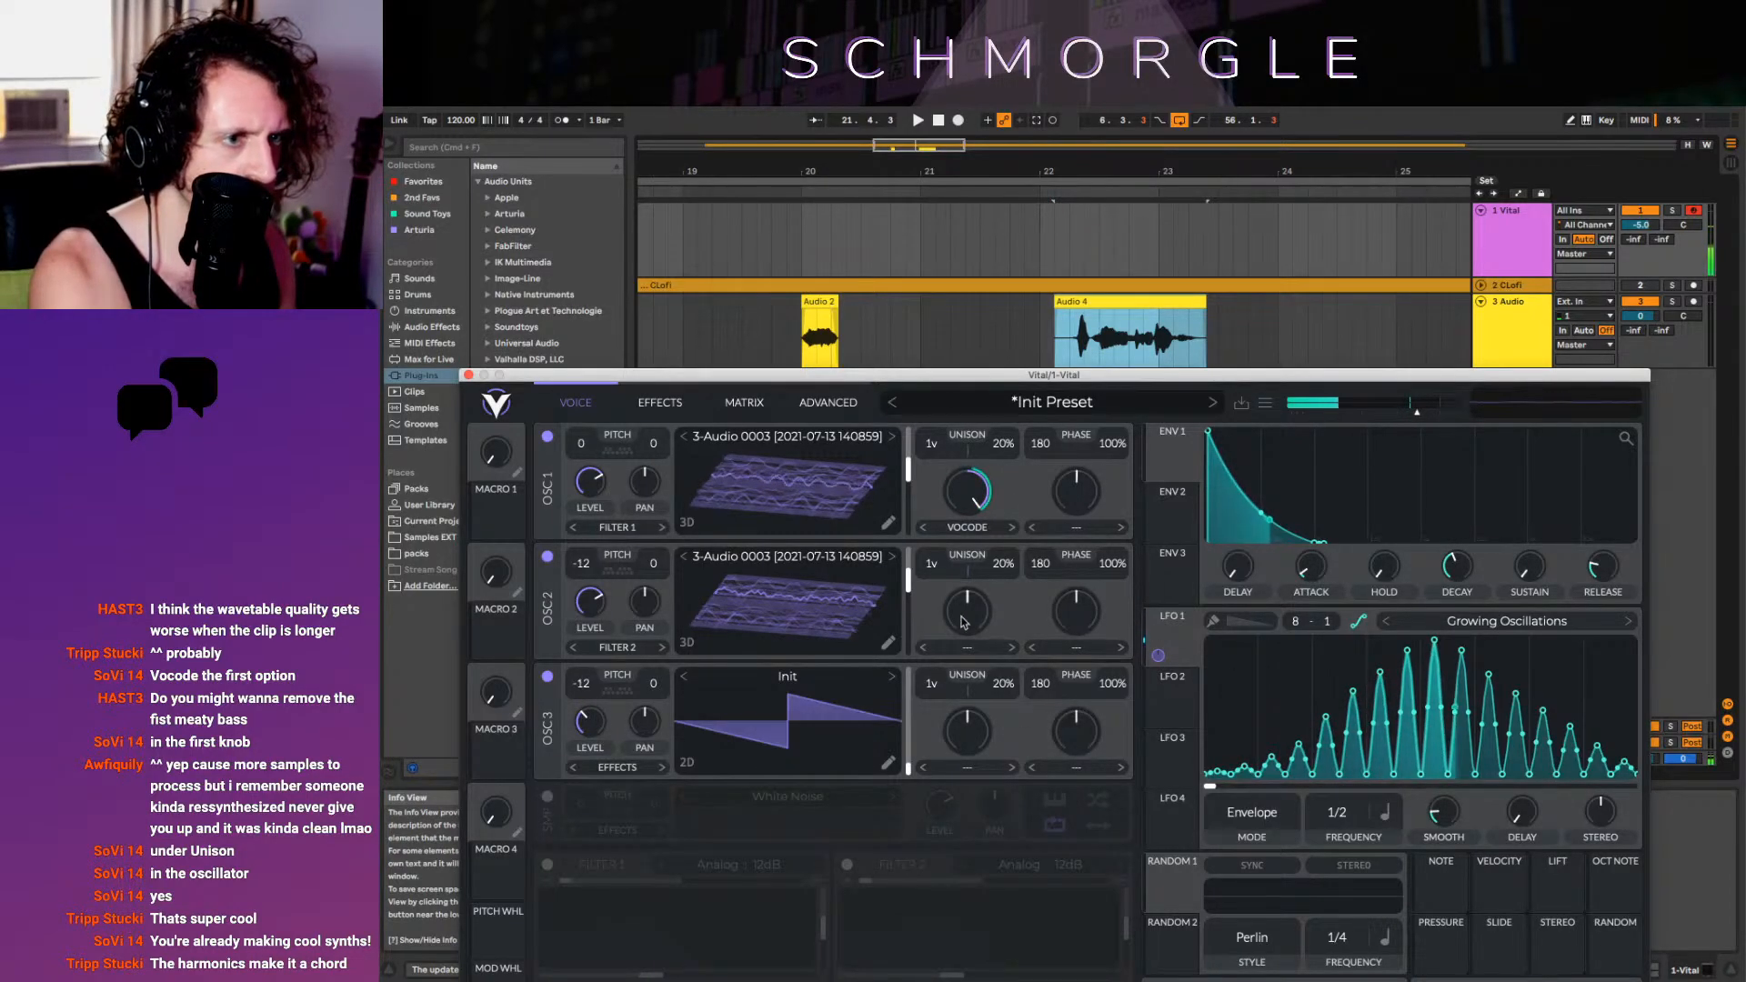
# Assign LFO 1 to oscillator 2's spectral morph amount and choose Harmonic Stretch as its morph type
pyautogui.moveTo(1158, 655); pyautogui.dragTo(973, 618)
pyautogui.click(982, 648)
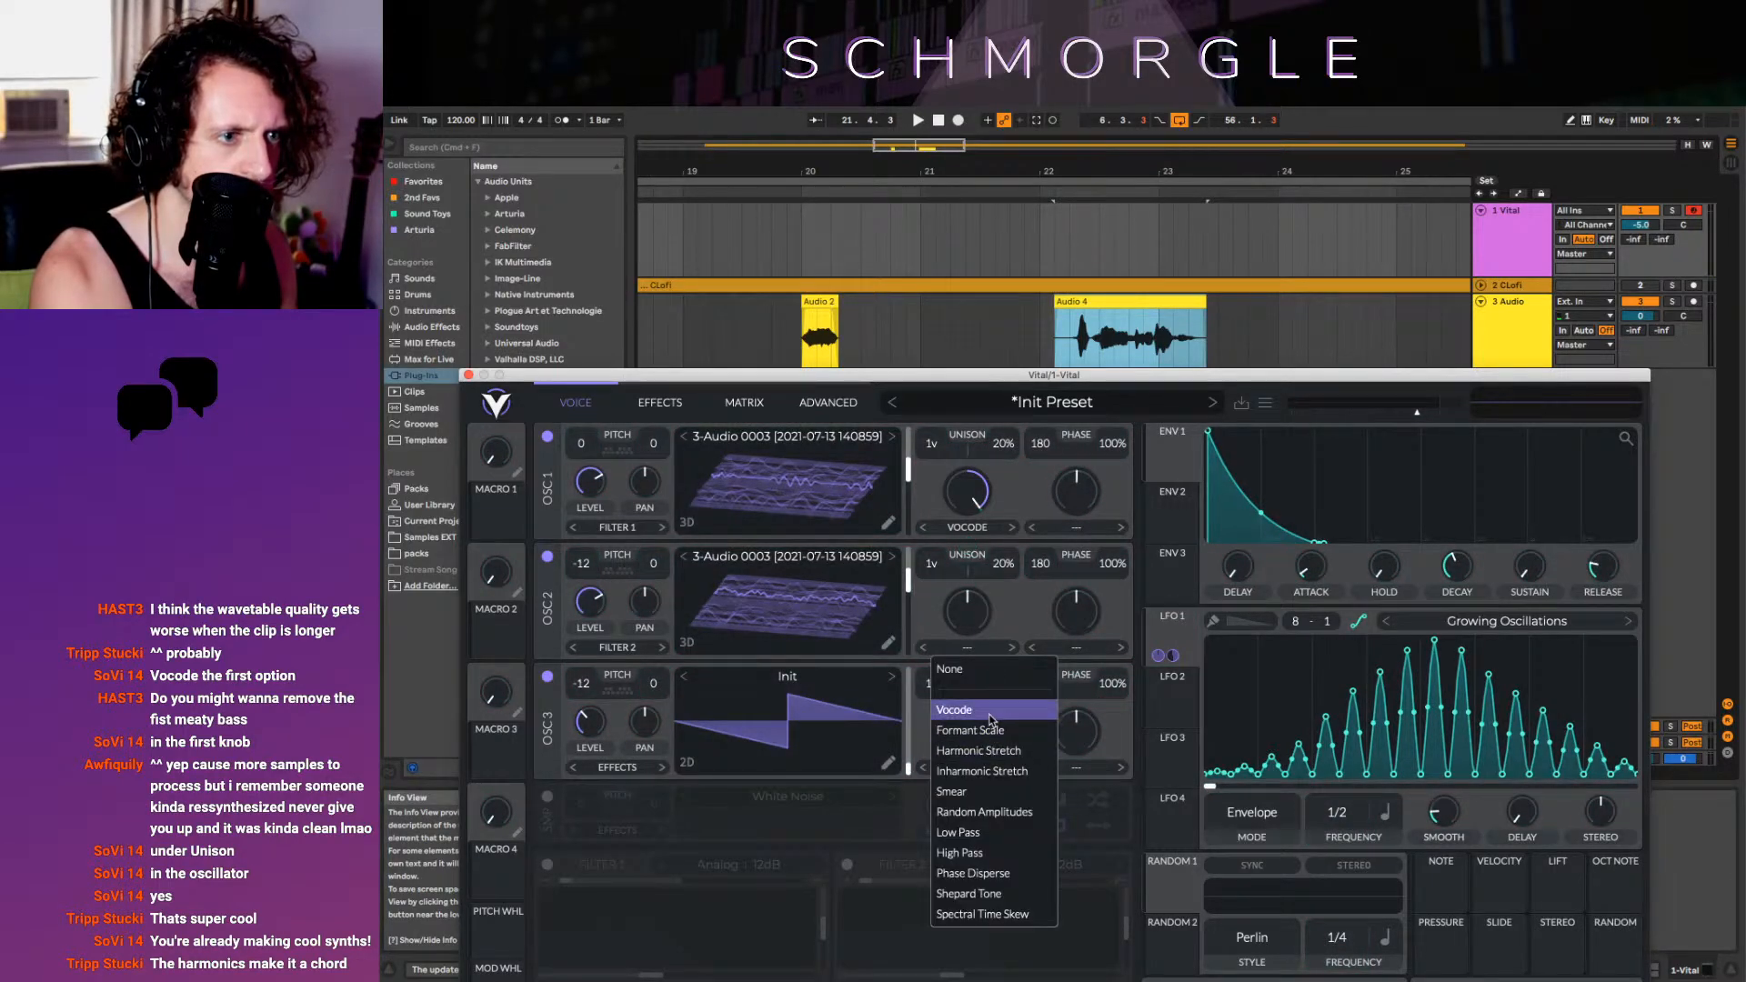
pyautogui.click(993, 710)
pyautogui.click(986, 653)
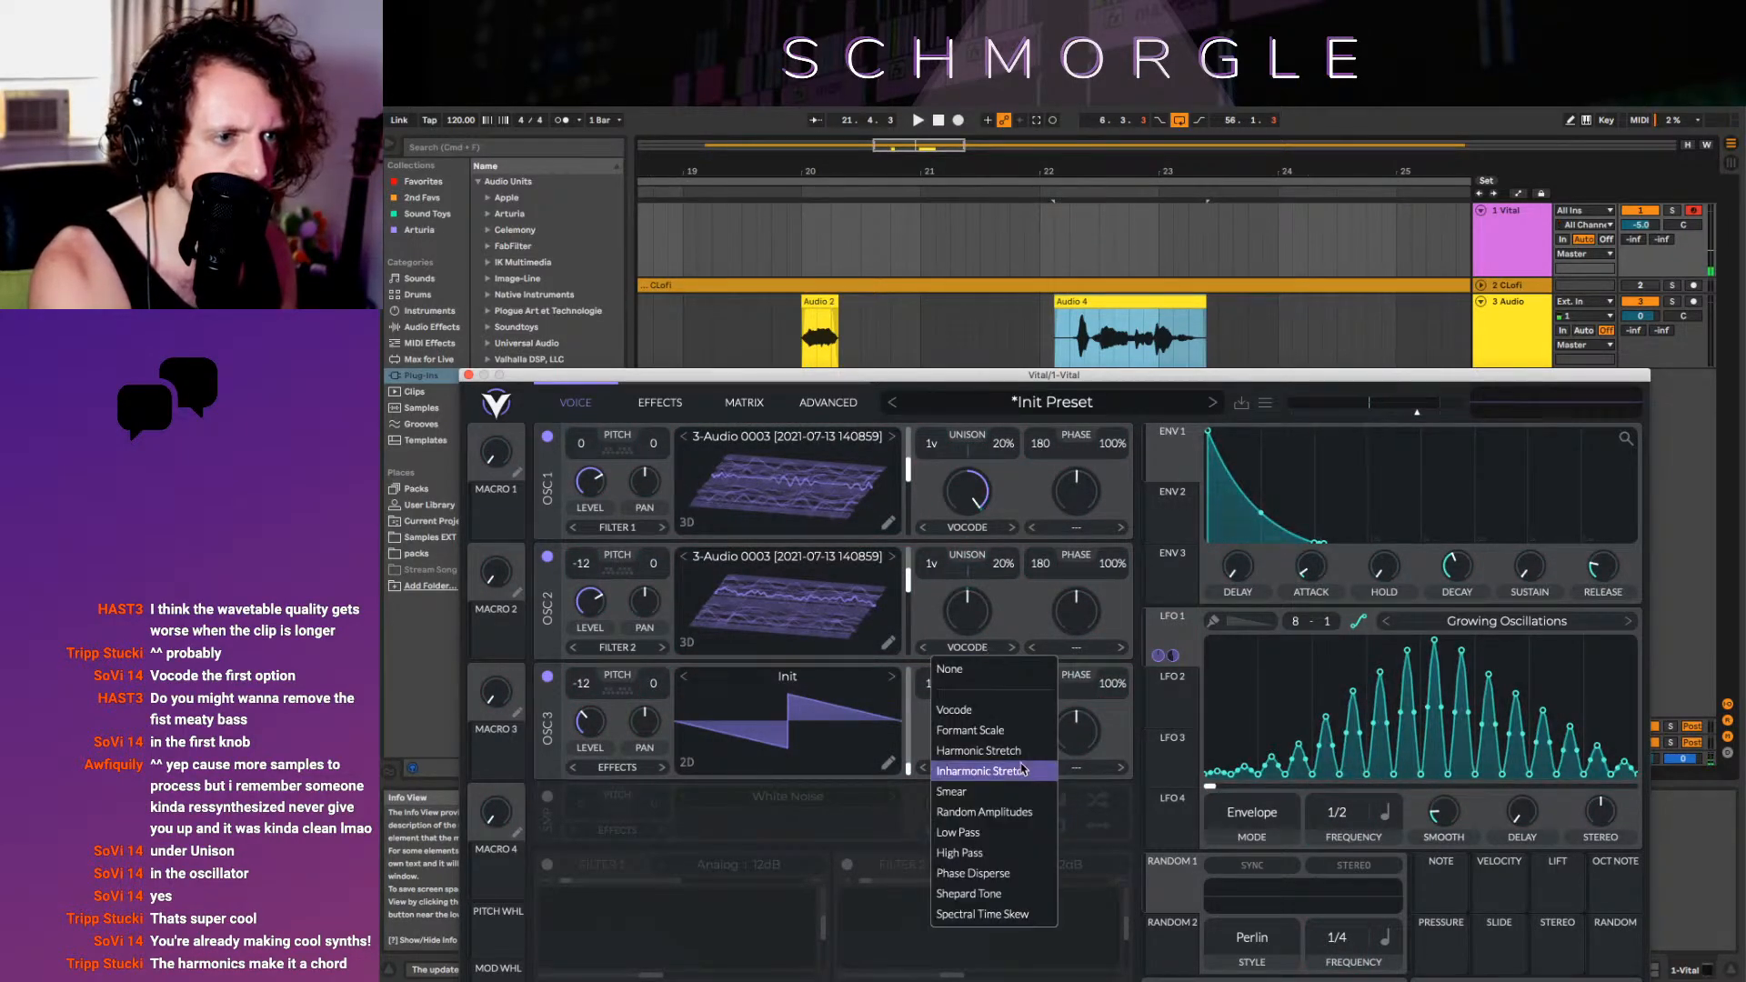
pyautogui.click(1010, 739)
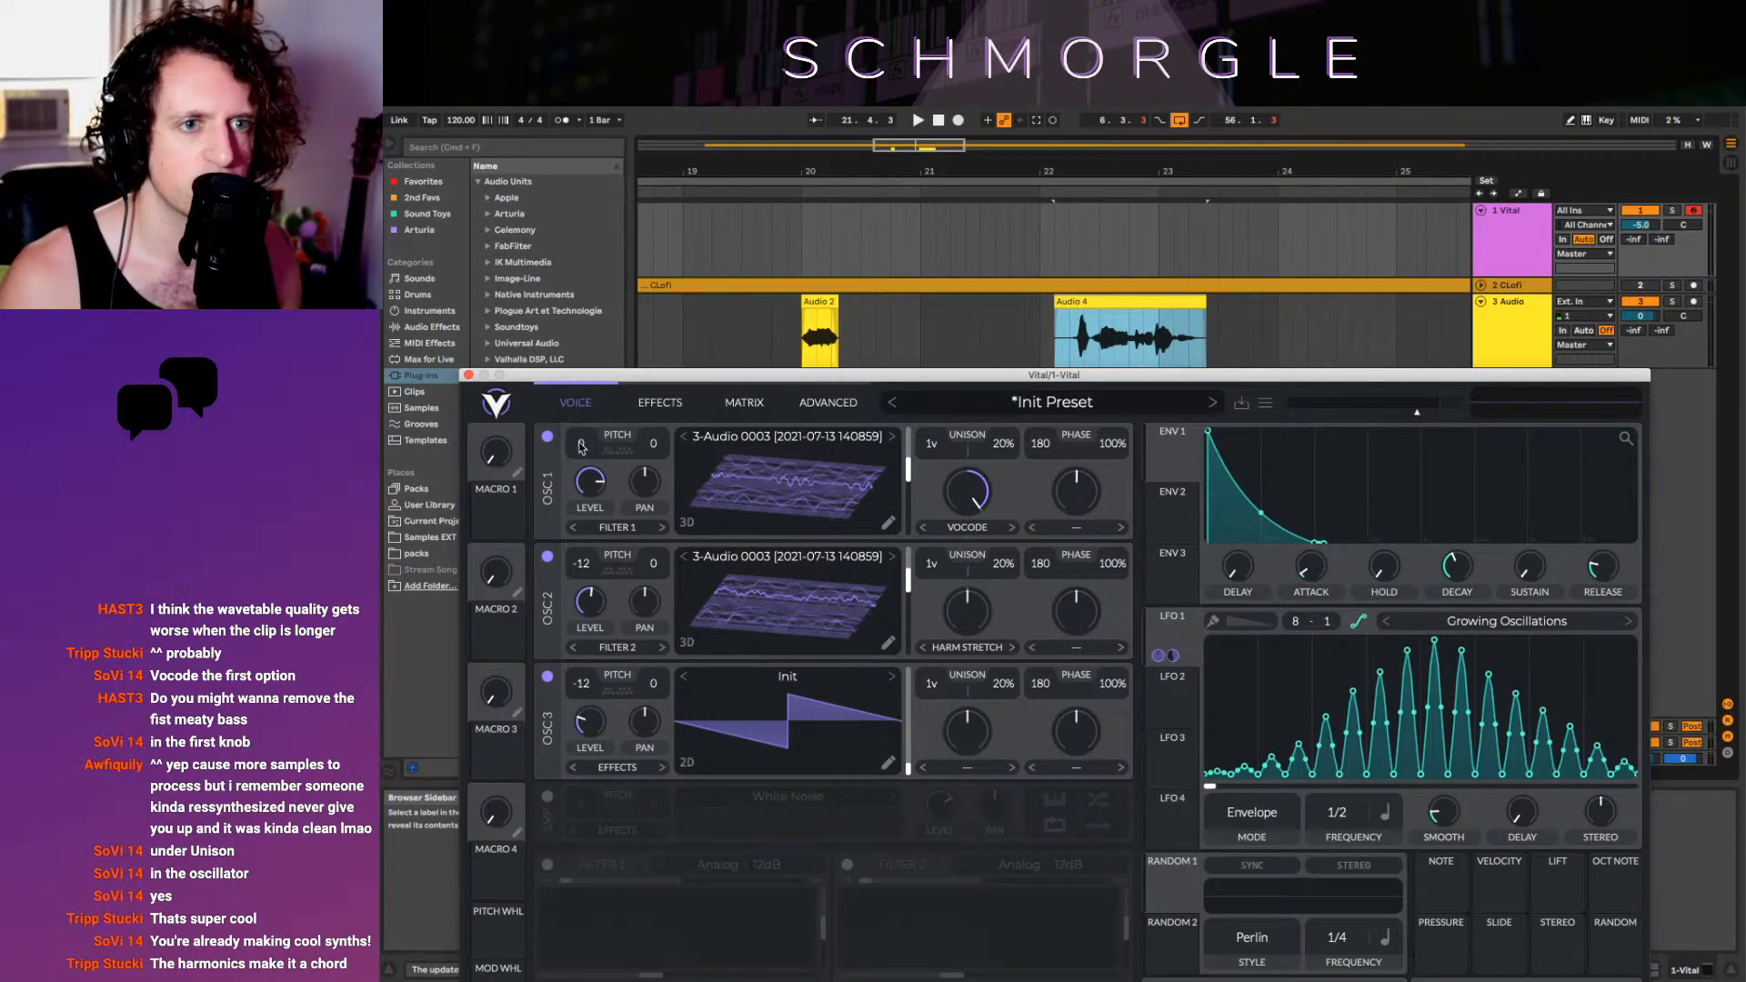
# Switch on Vital's Multiband compressor effect and adjust the thresholds of its mid and high bands
pyautogui.click(661, 407)
pyautogui.click(546, 505)
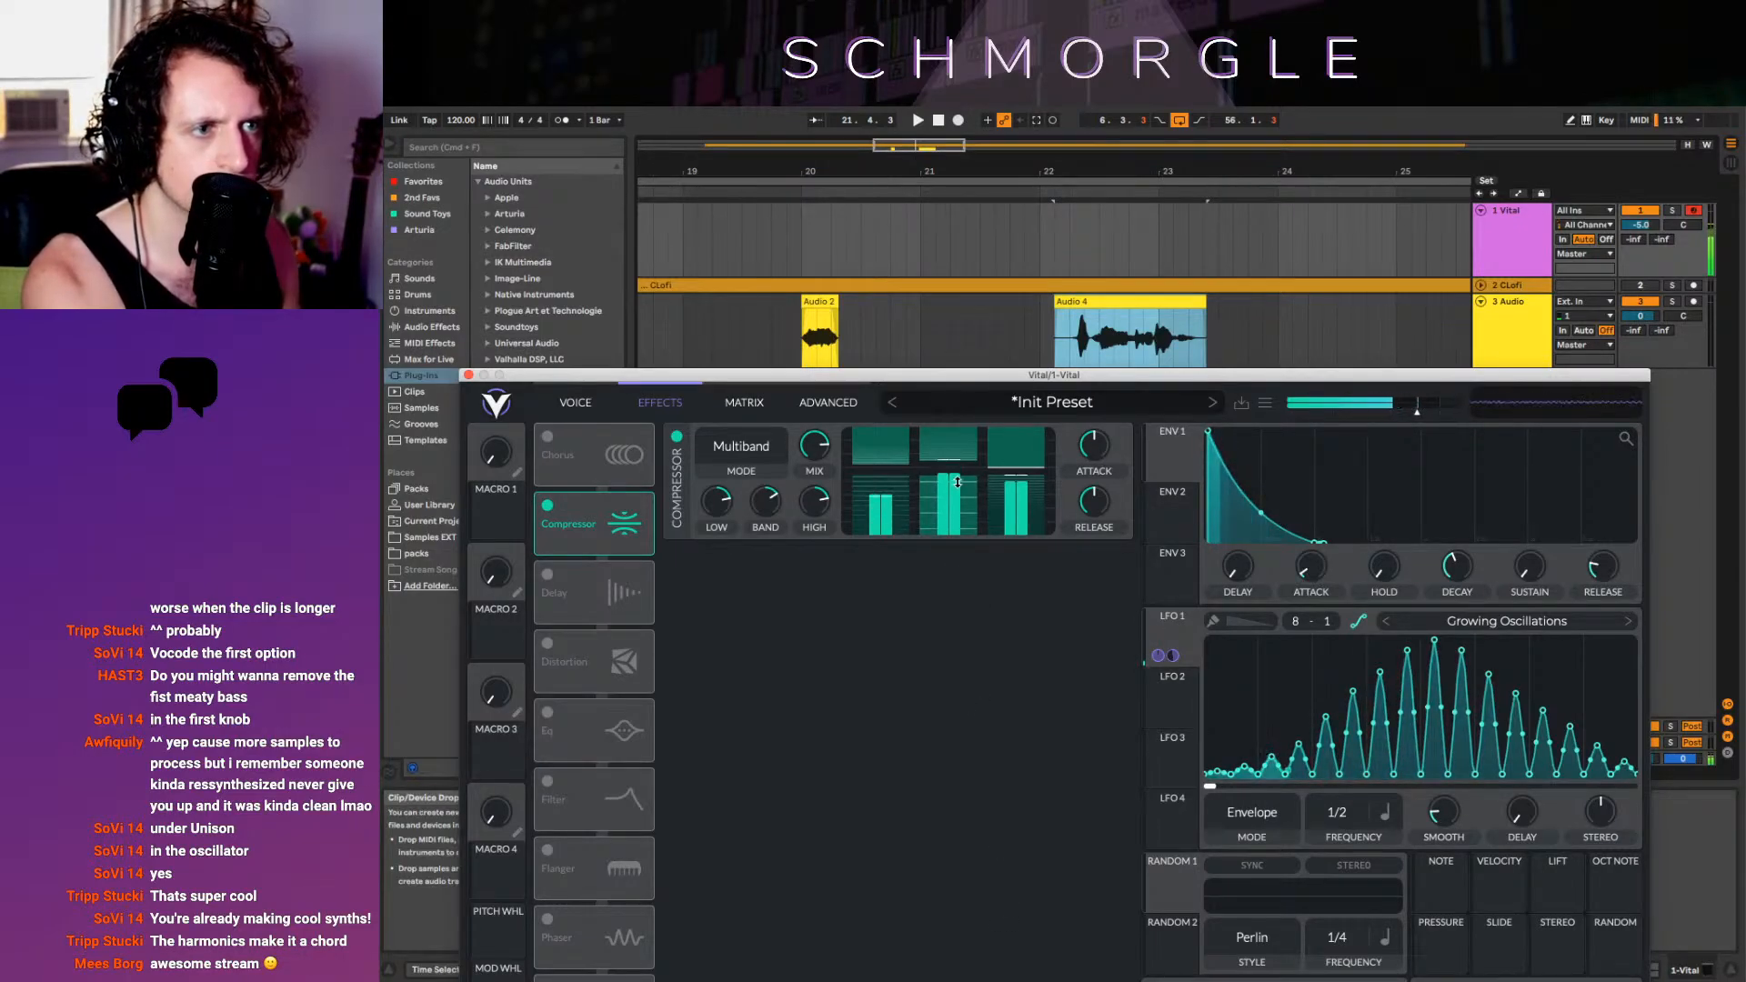
pyautogui.moveTo(967, 497); pyautogui.dragTo(1033, 495)
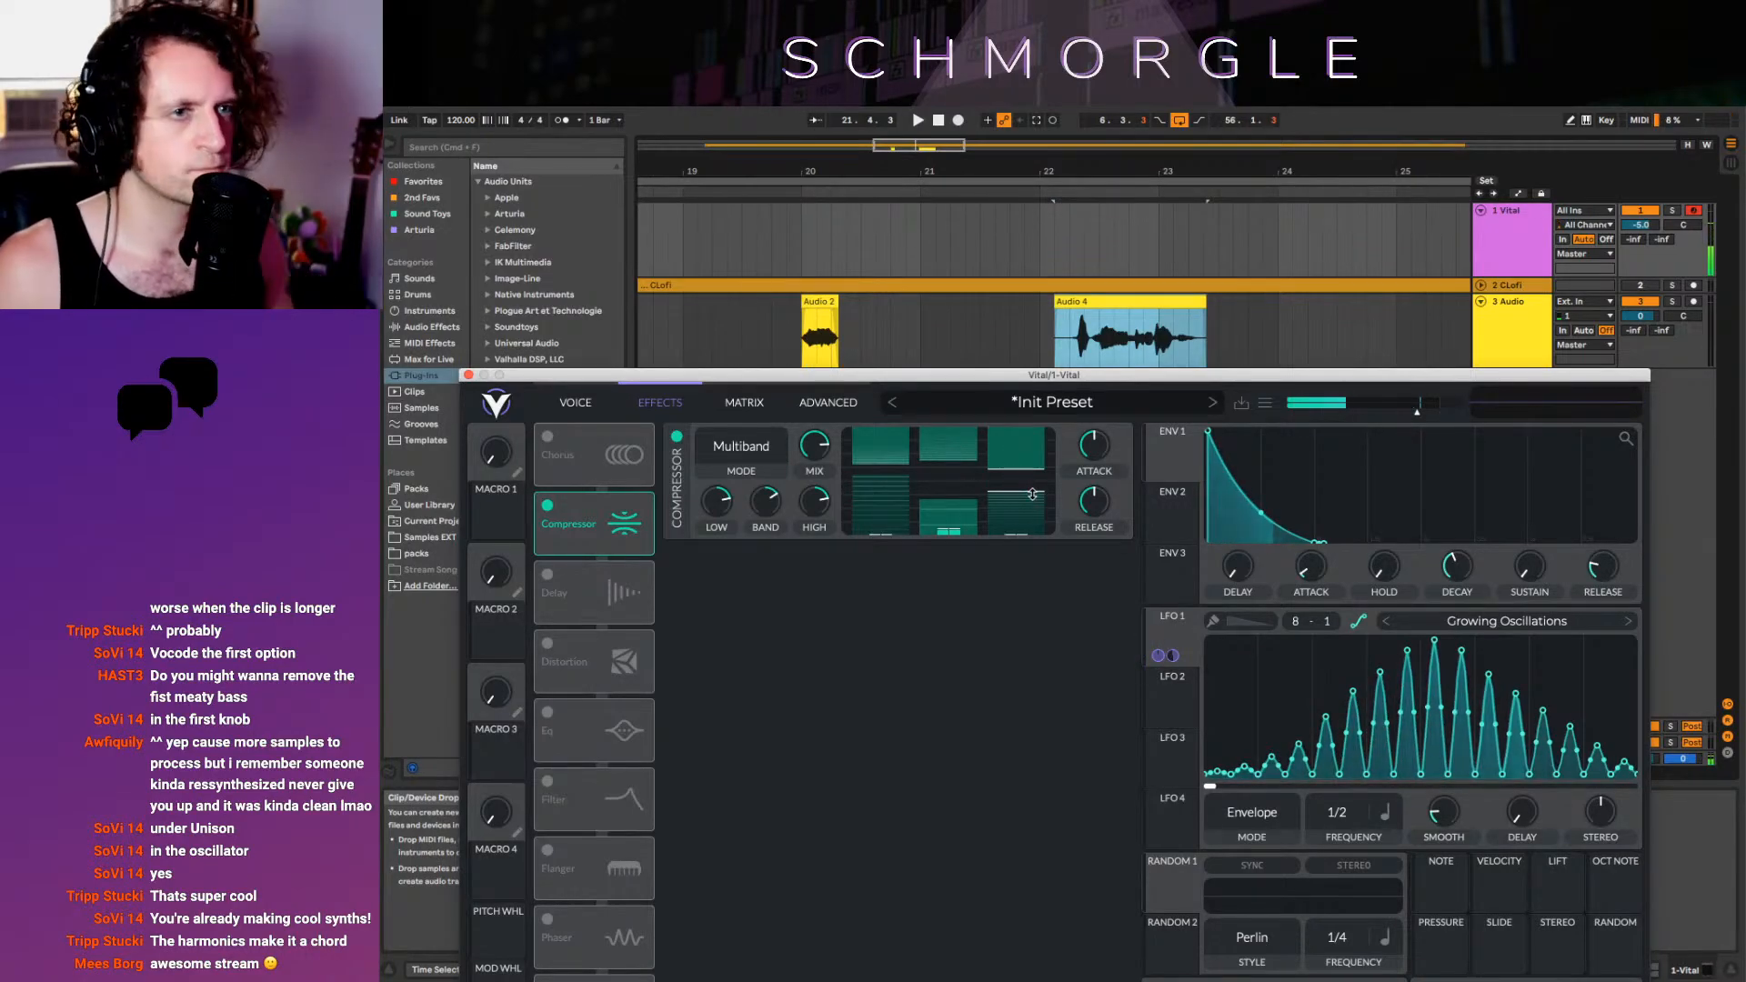
# Close the Vital window and delete the Audio 4 and Audio 2 voice clips from the audio track
pyautogui.click(449, 360)
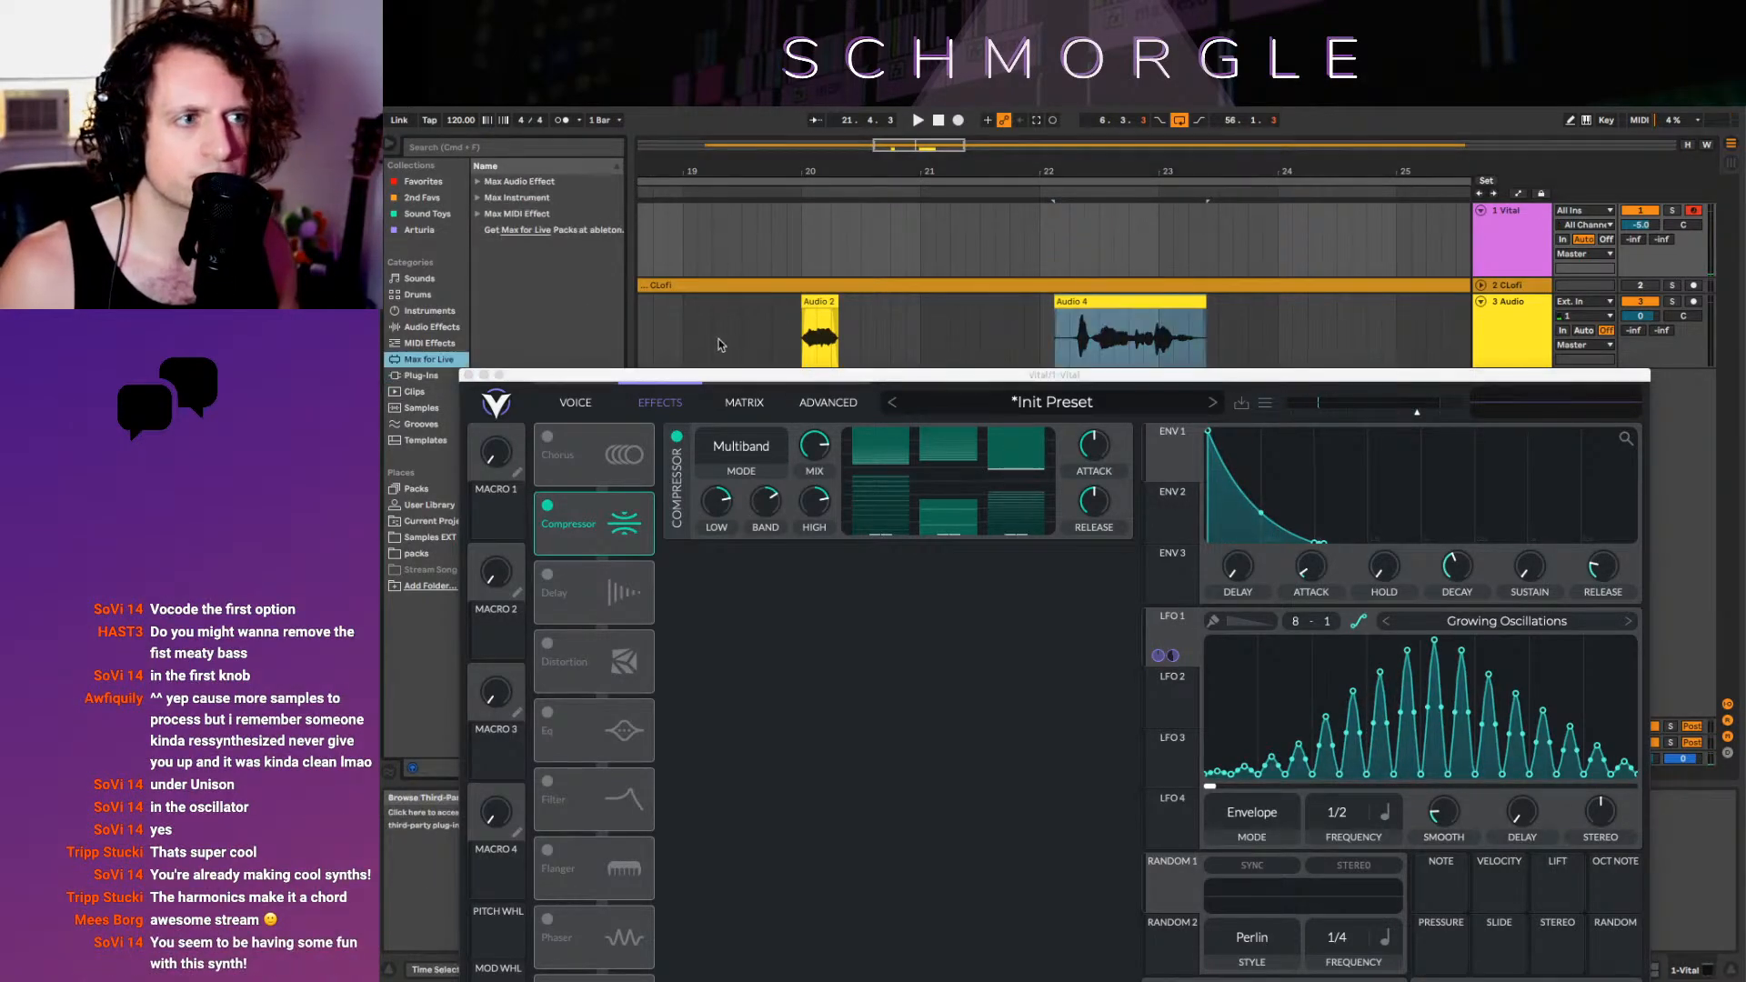
pyautogui.click(468, 375)
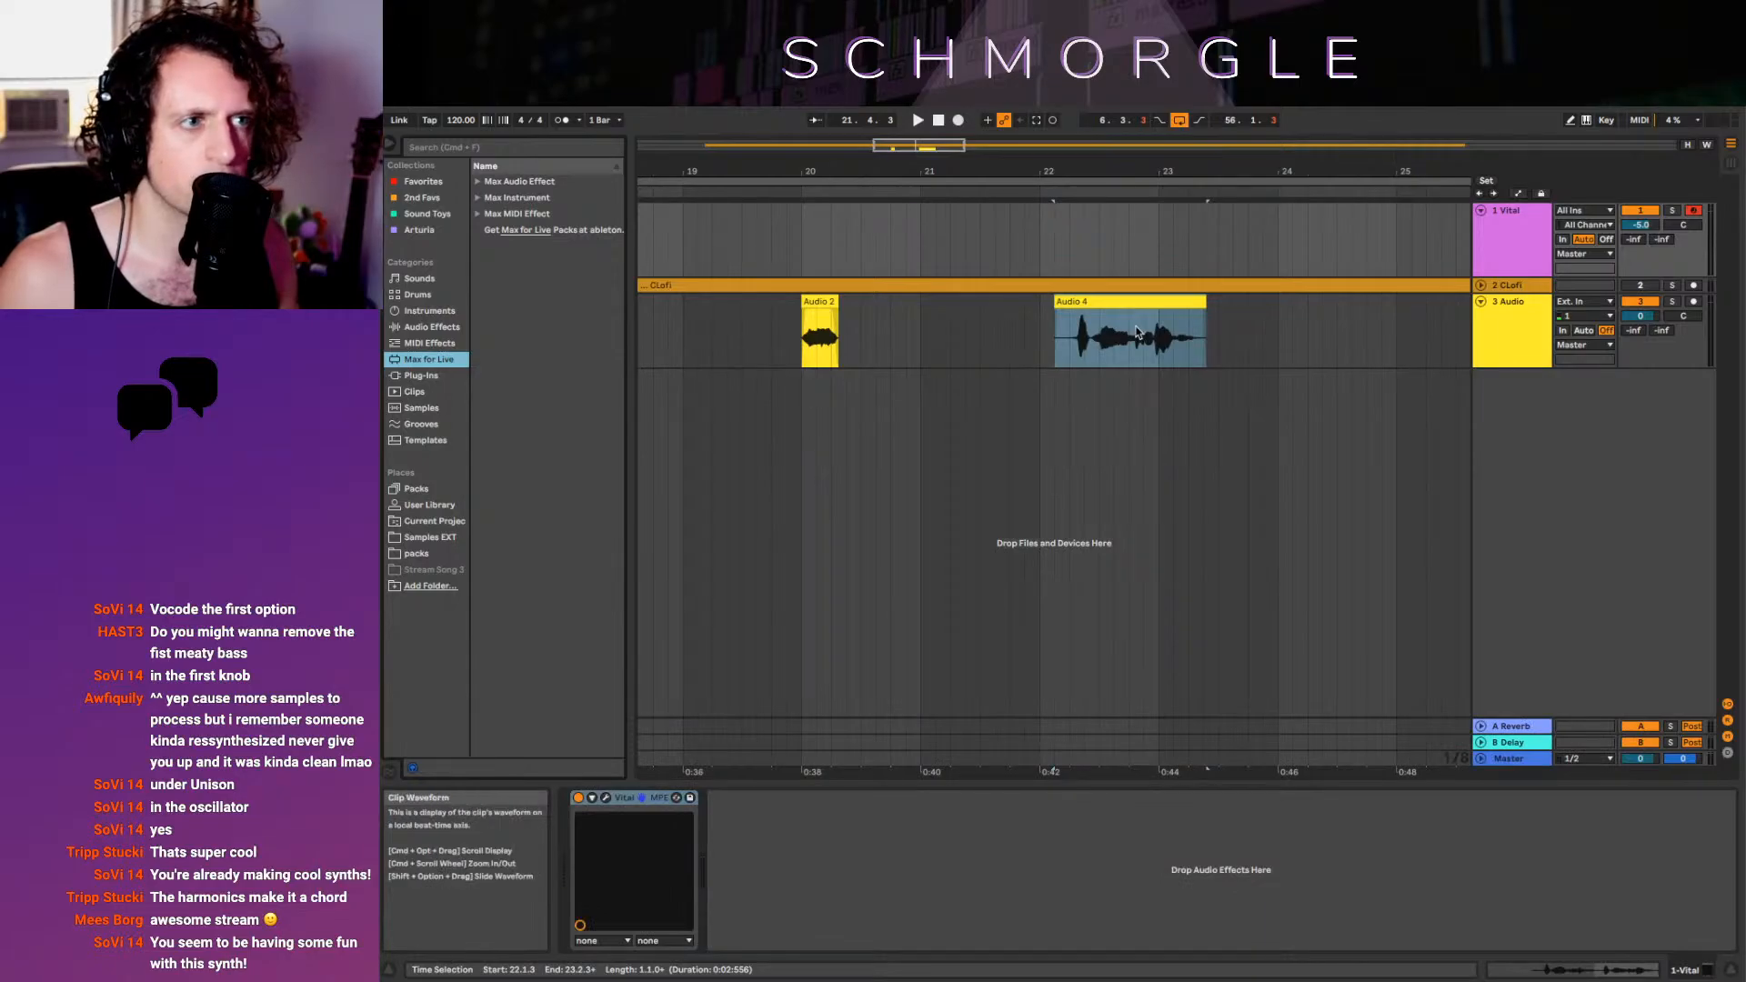
pyautogui.click(1135, 300)
pyautogui.press('Delete')
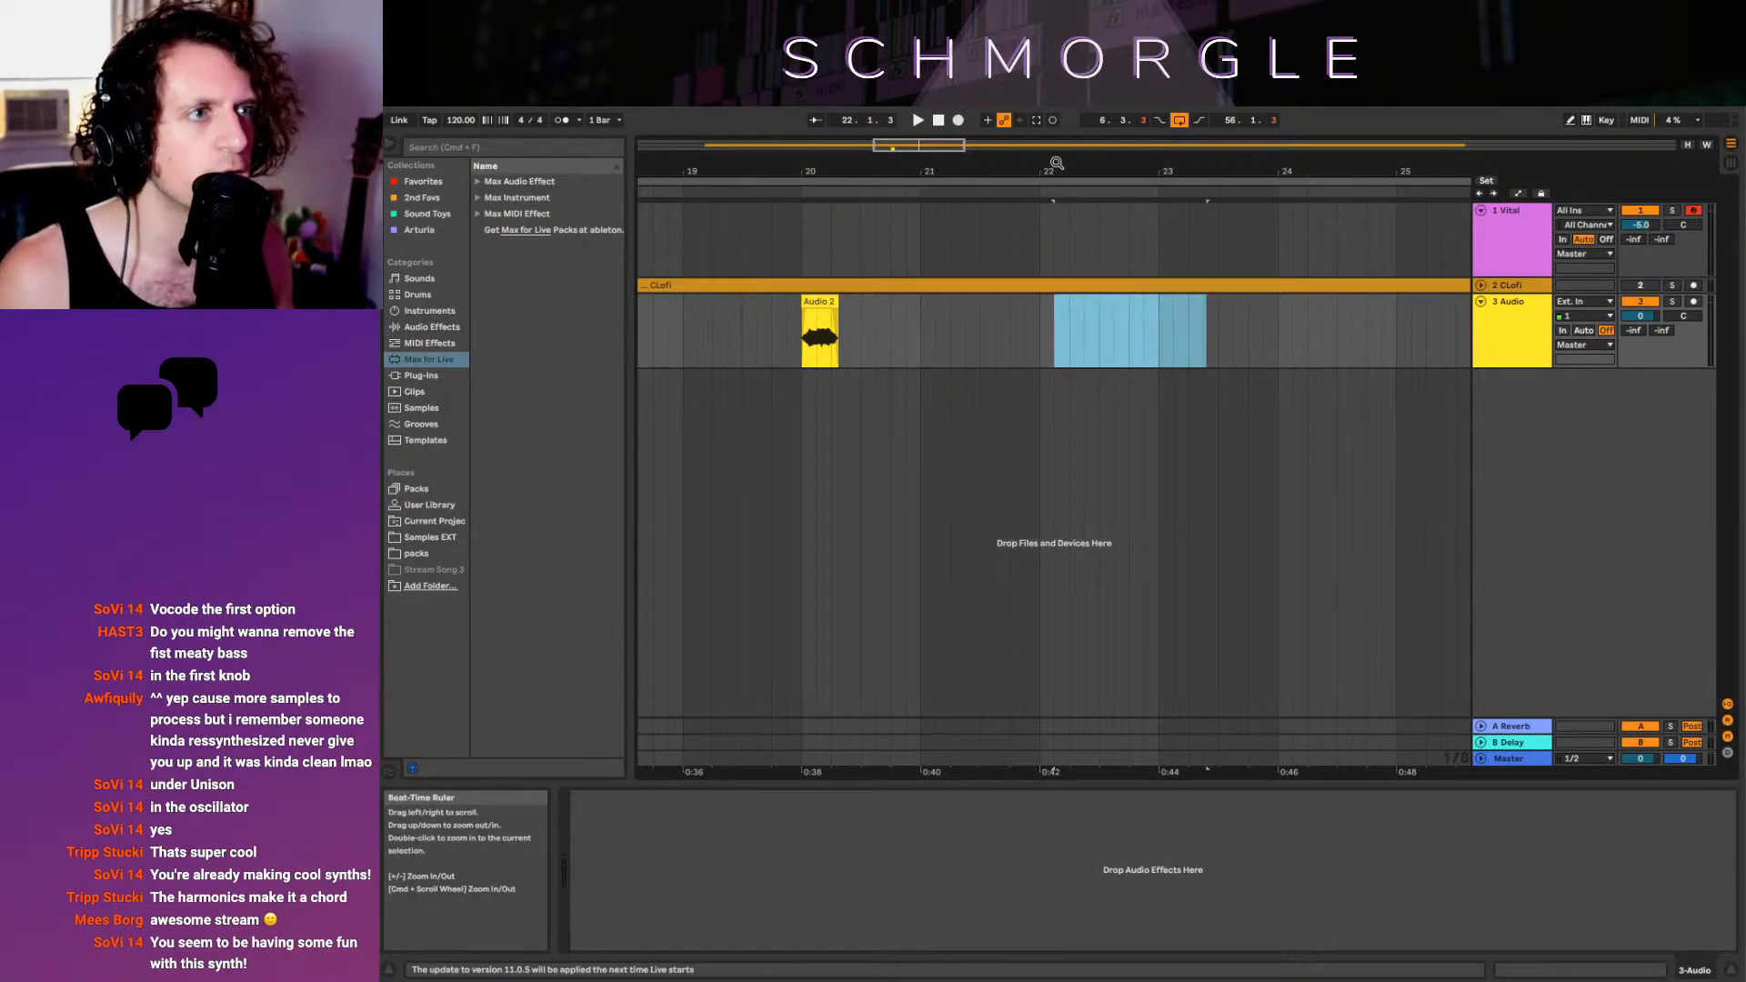
pyautogui.moveTo(1054, 170); pyautogui.dragTo(1053, 120)
pyautogui.moveTo(781, 180); pyautogui.dragTo(856, 197)
pyautogui.moveTo(887, 338); pyautogui.dragTo(853, 341)
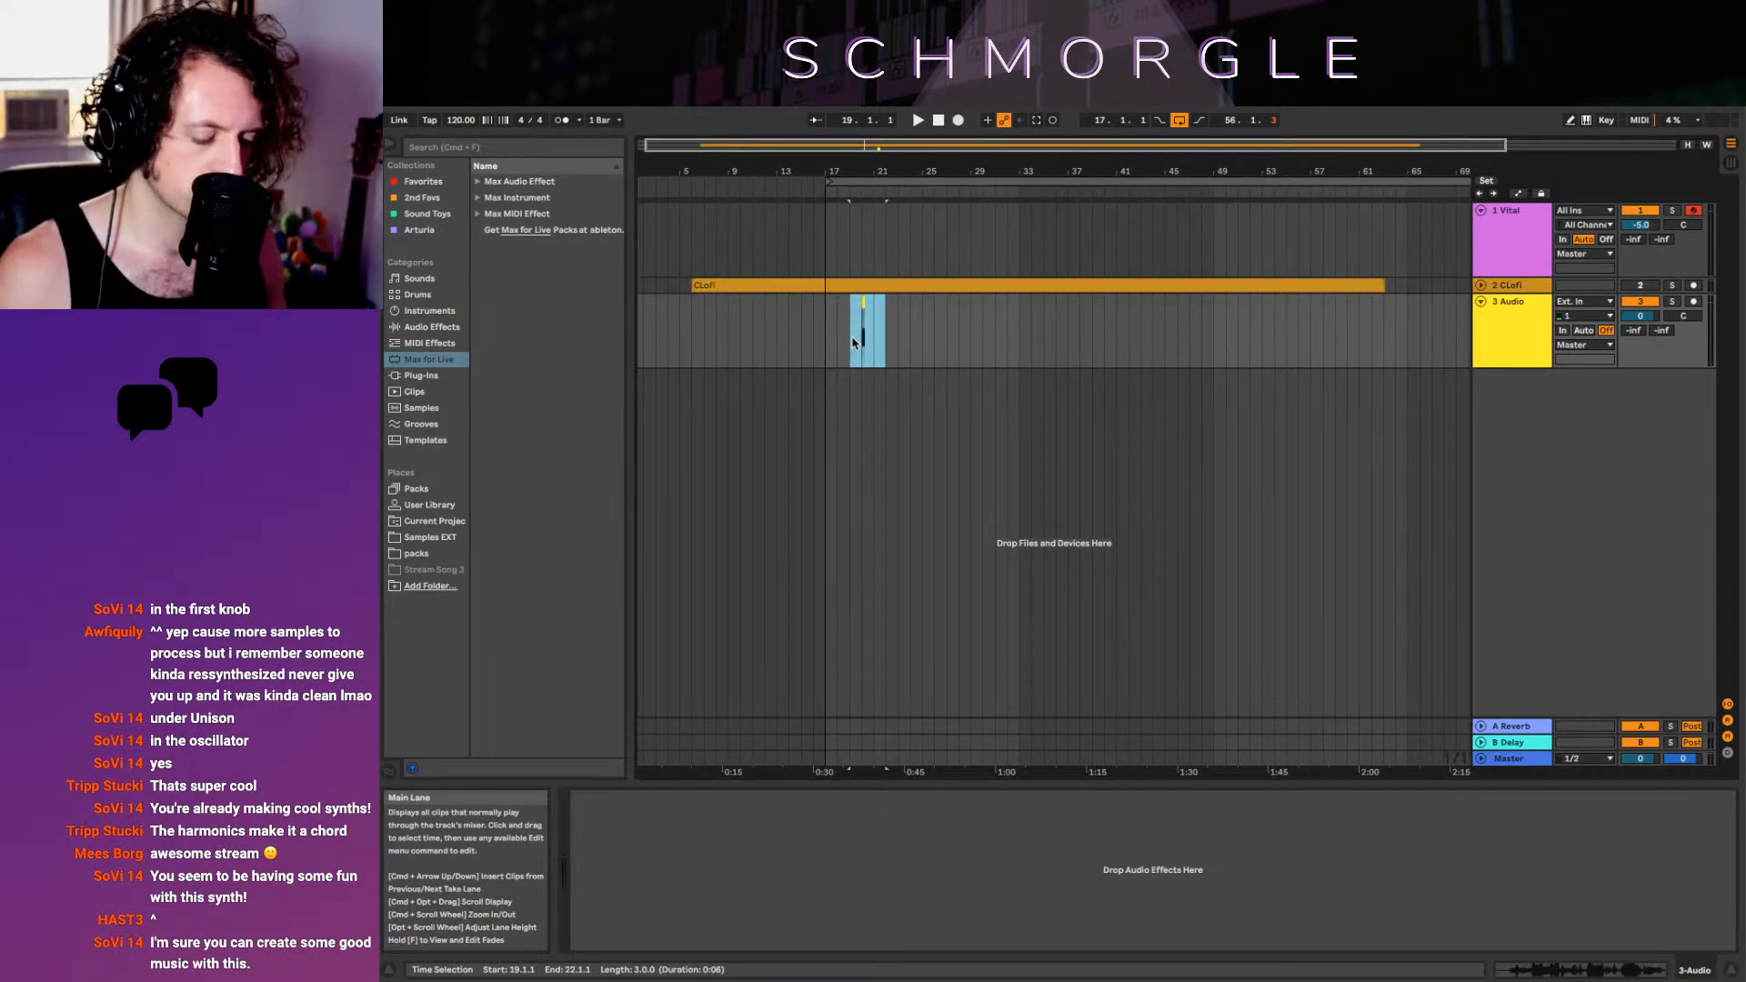
pyautogui.moveTo(983, 163); pyautogui.dragTo(983, 130)
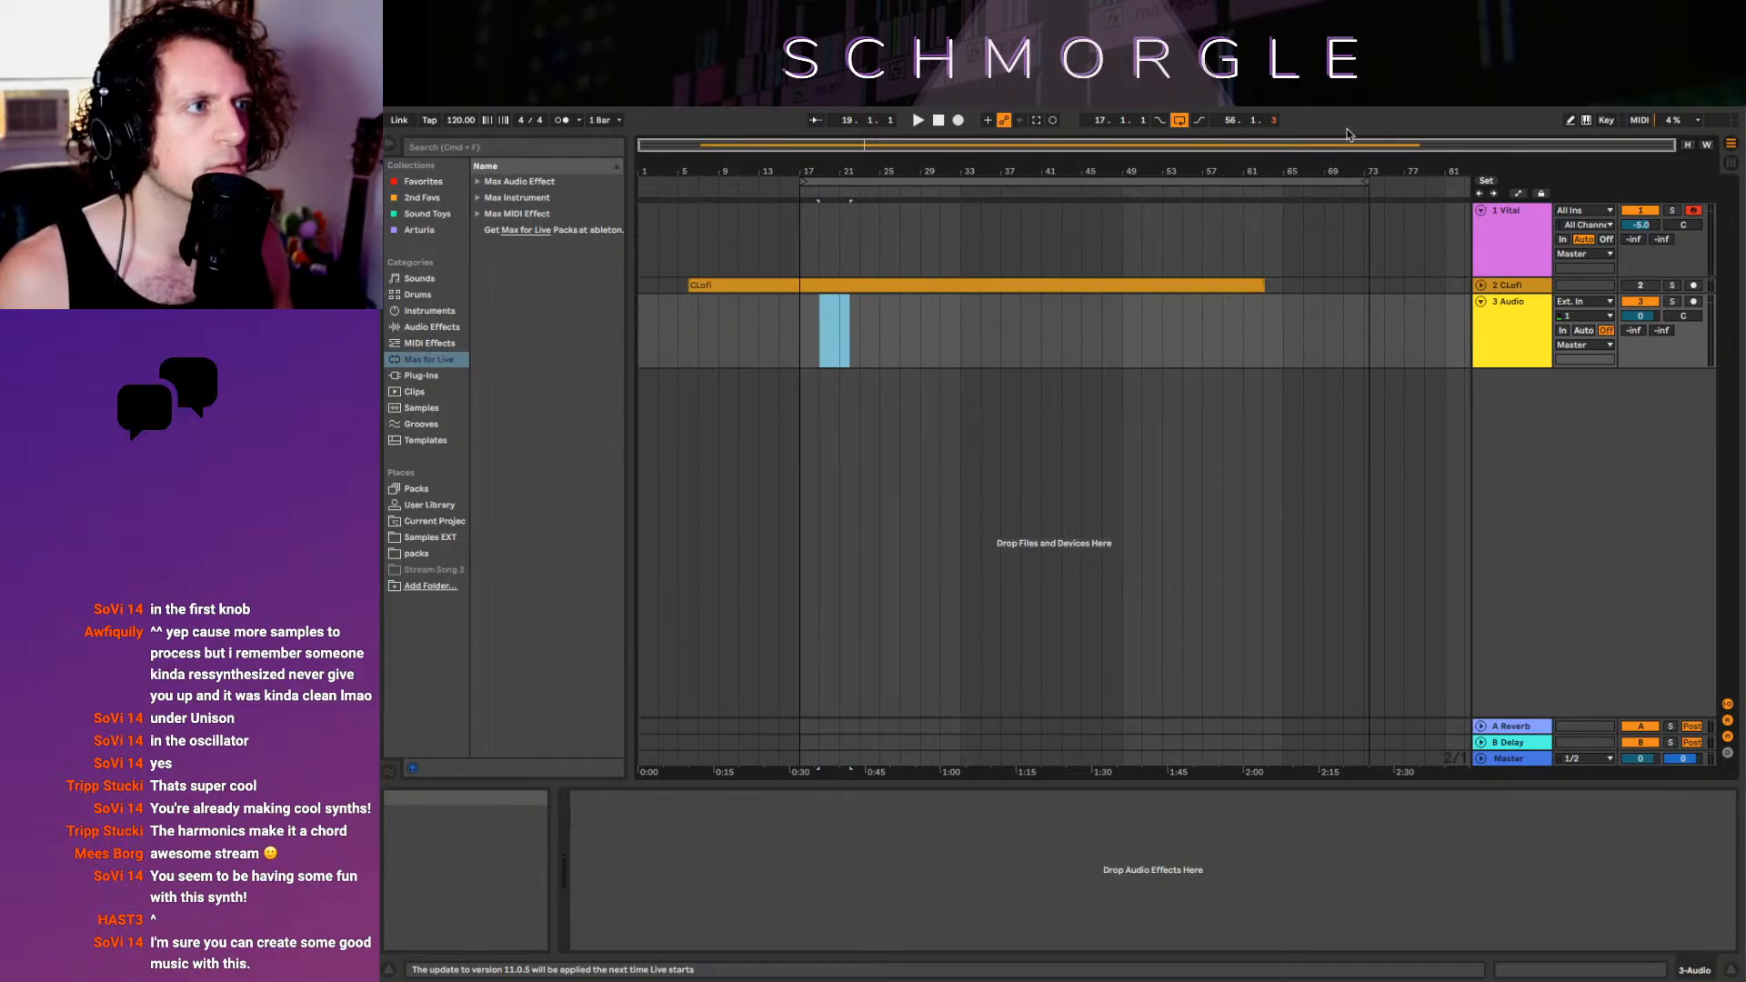
# Set the arrangement loop to 16 bars from bar 17 and record a MIDI chord part on the Vital track
pyautogui.moveTo(1363, 182); pyautogui.dragTo(648, 147)
pyautogui.press('space')
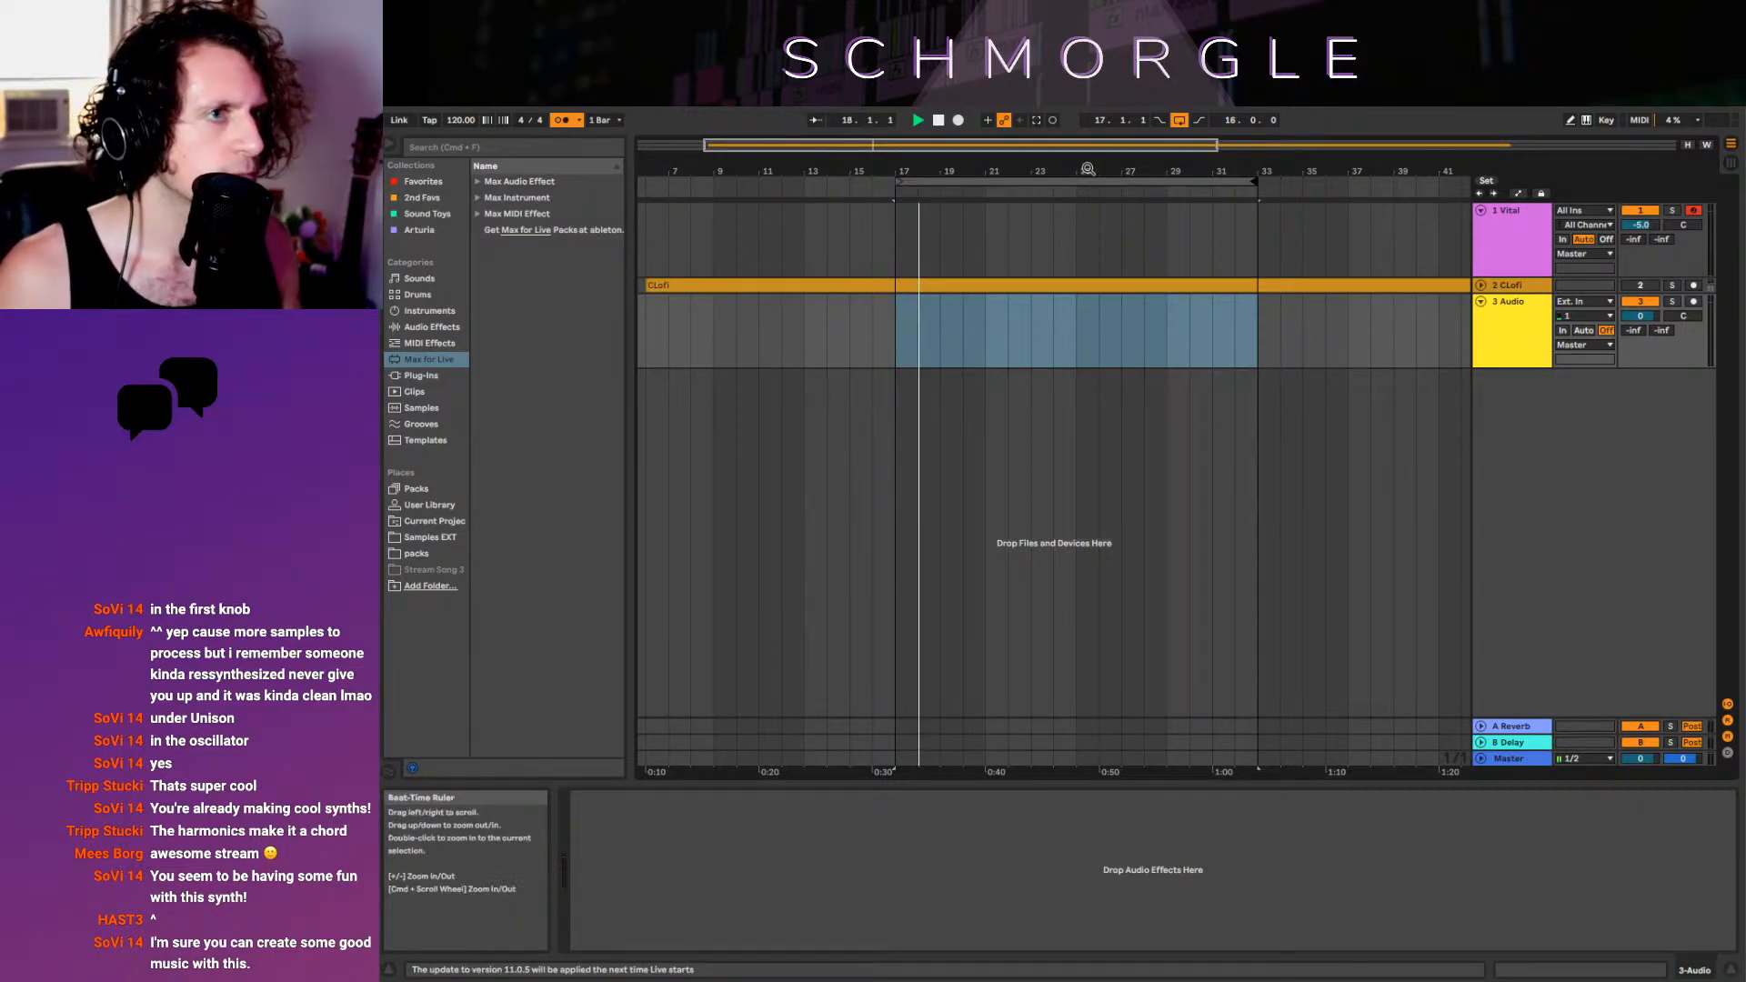
pyautogui.click(957, 121)
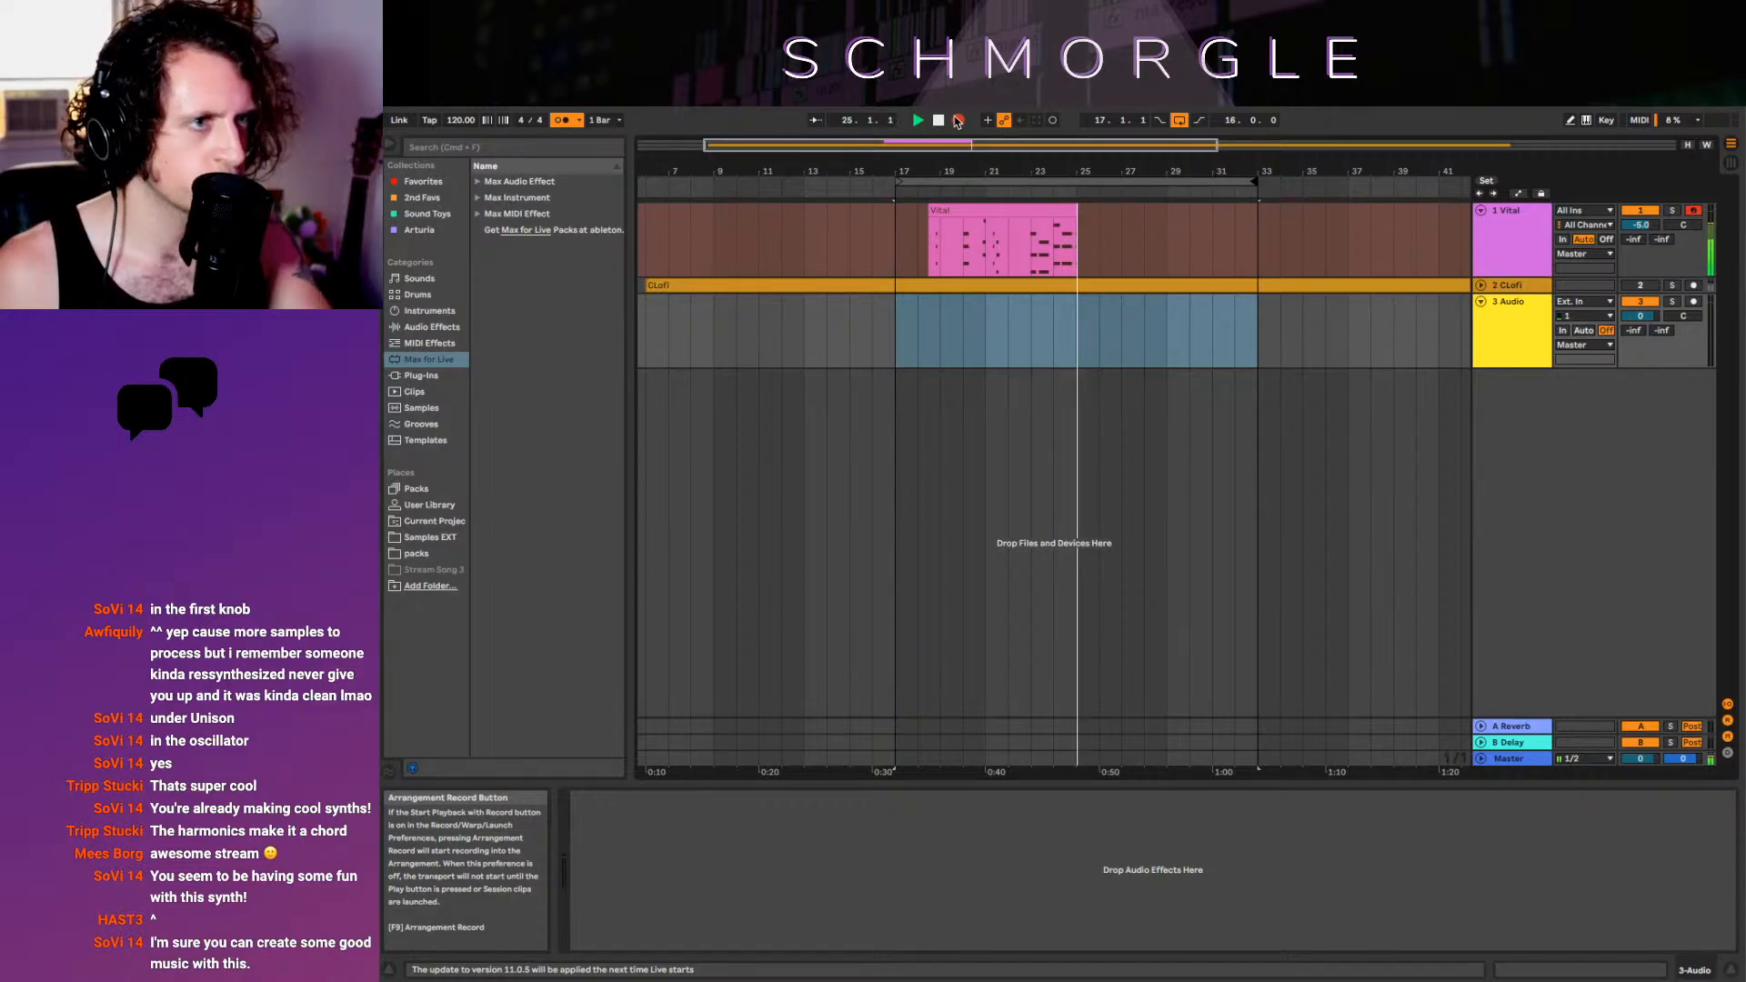
pyautogui.click(958, 121)
# Open the recorded Vital clip, quantize all of its notes, and play it back from bar 23
pyautogui.click(1042, 240)
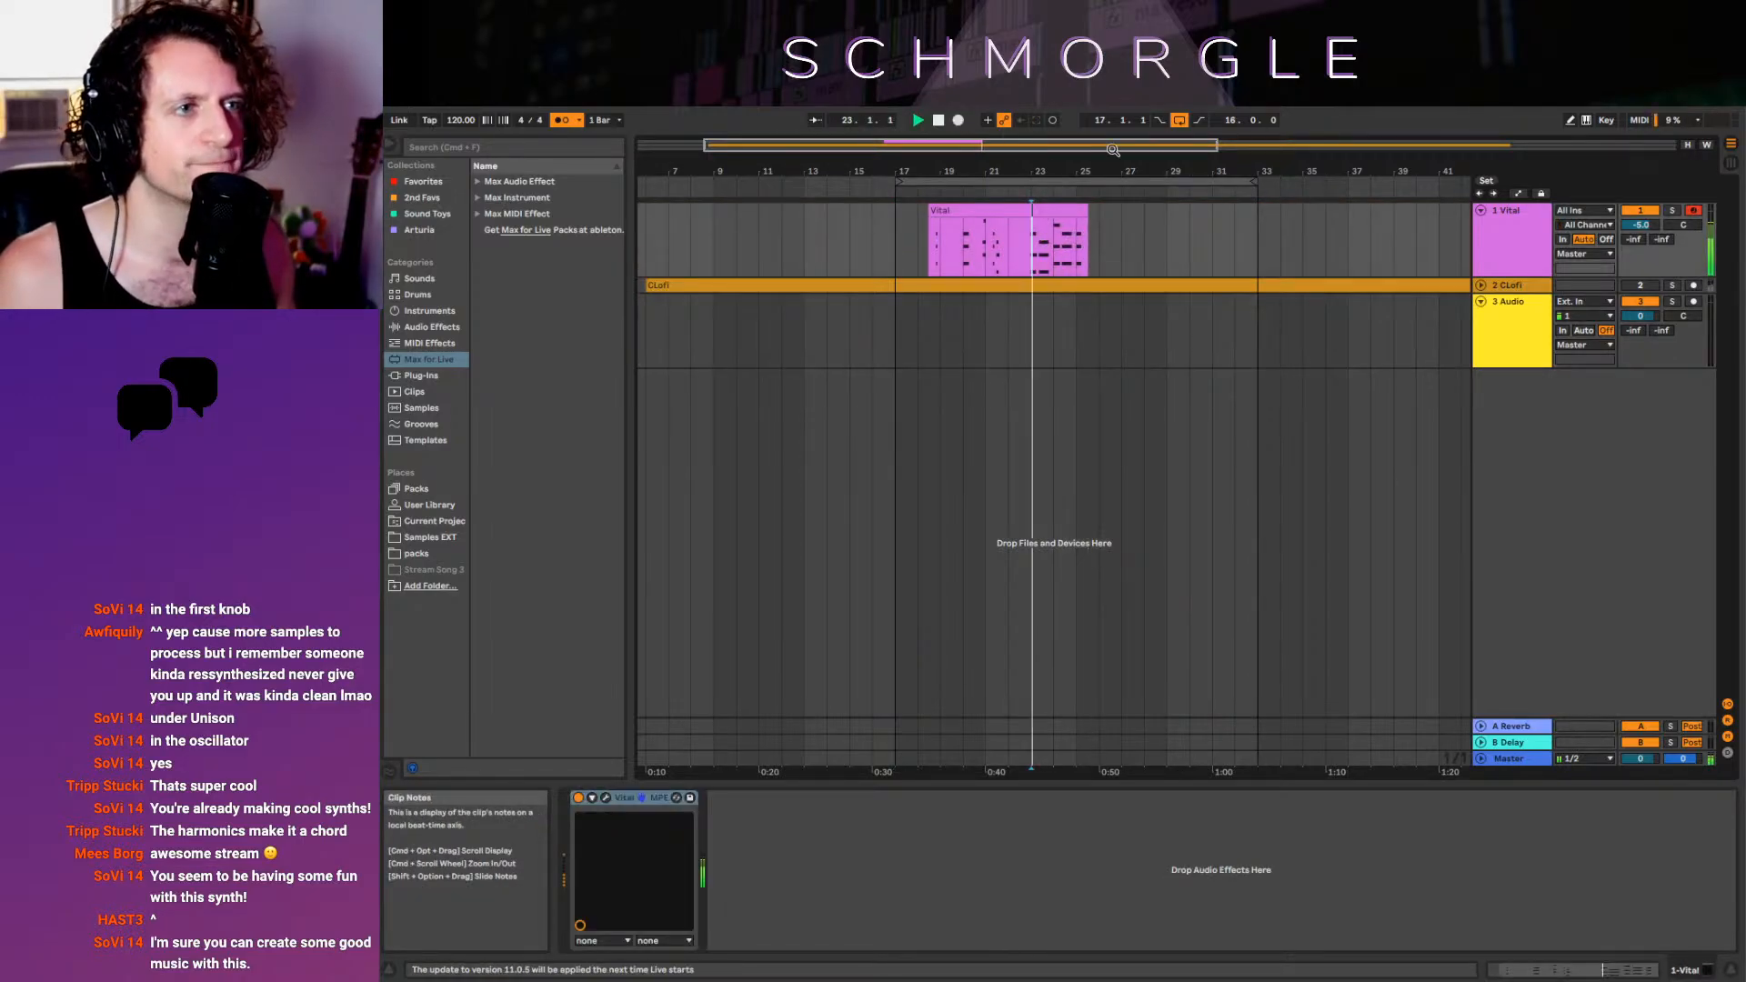
pyautogui.scroll(5, 1042, 240)
pyautogui.doubleClick(947, 211)
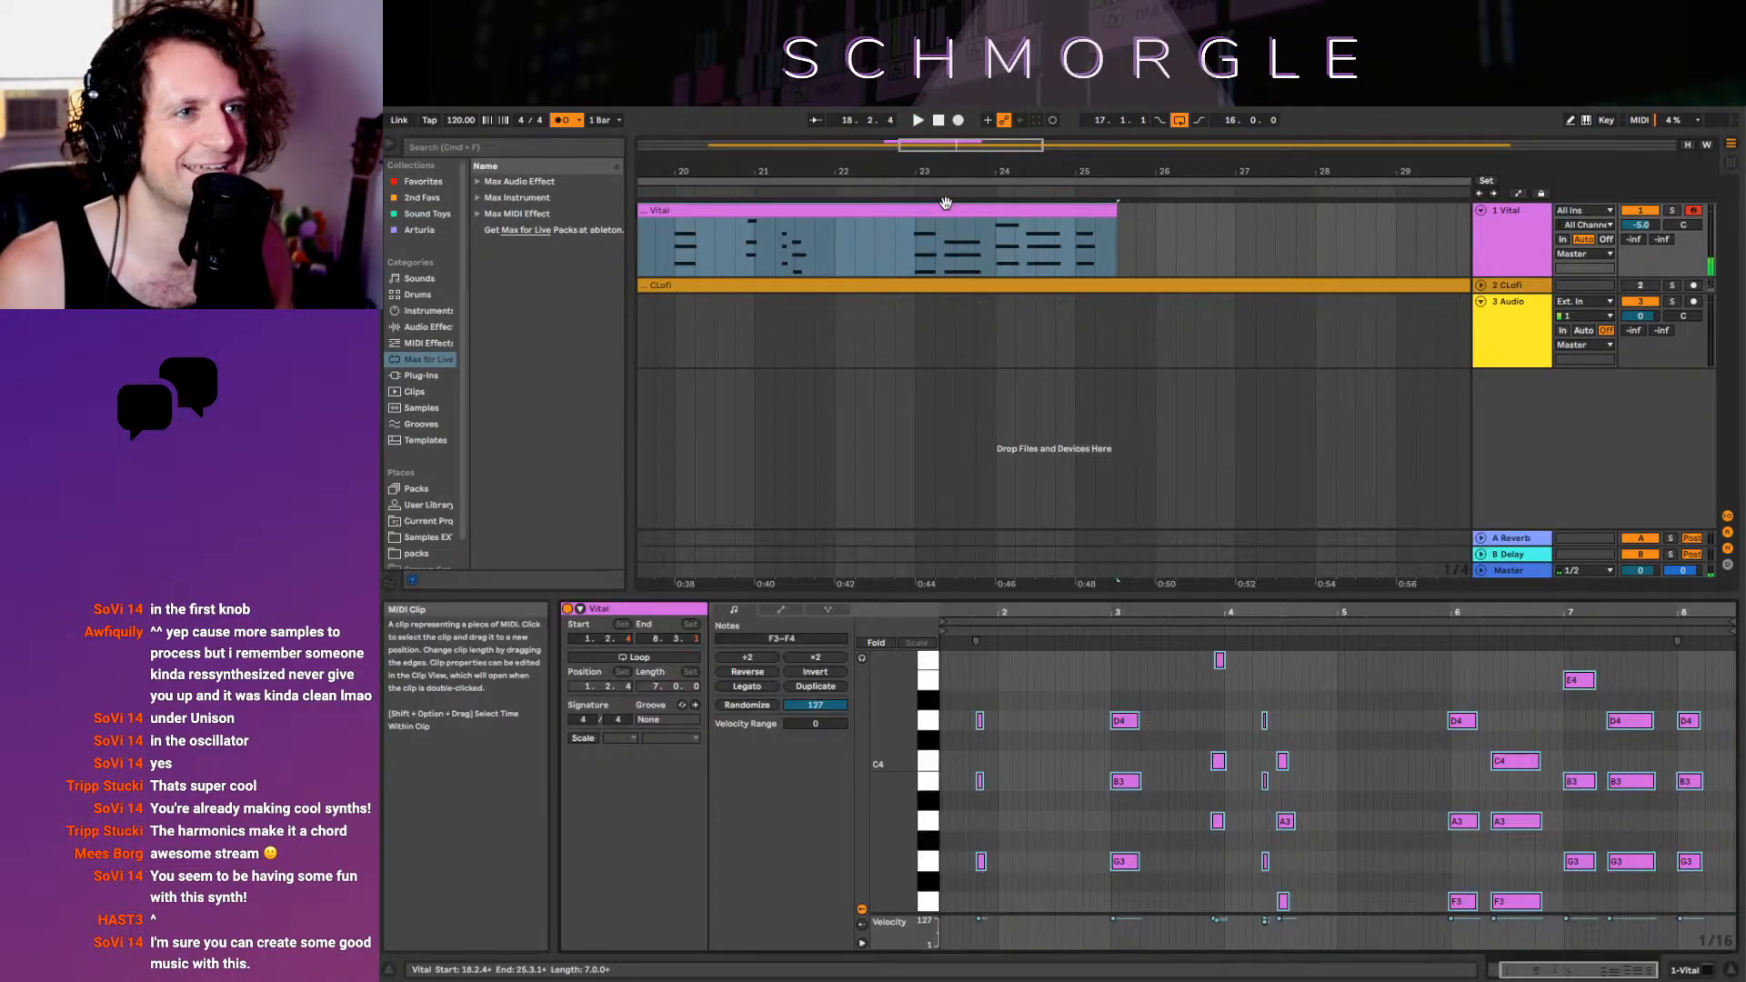
pyautogui.click(1055, 746)
pyautogui.press('super+a')
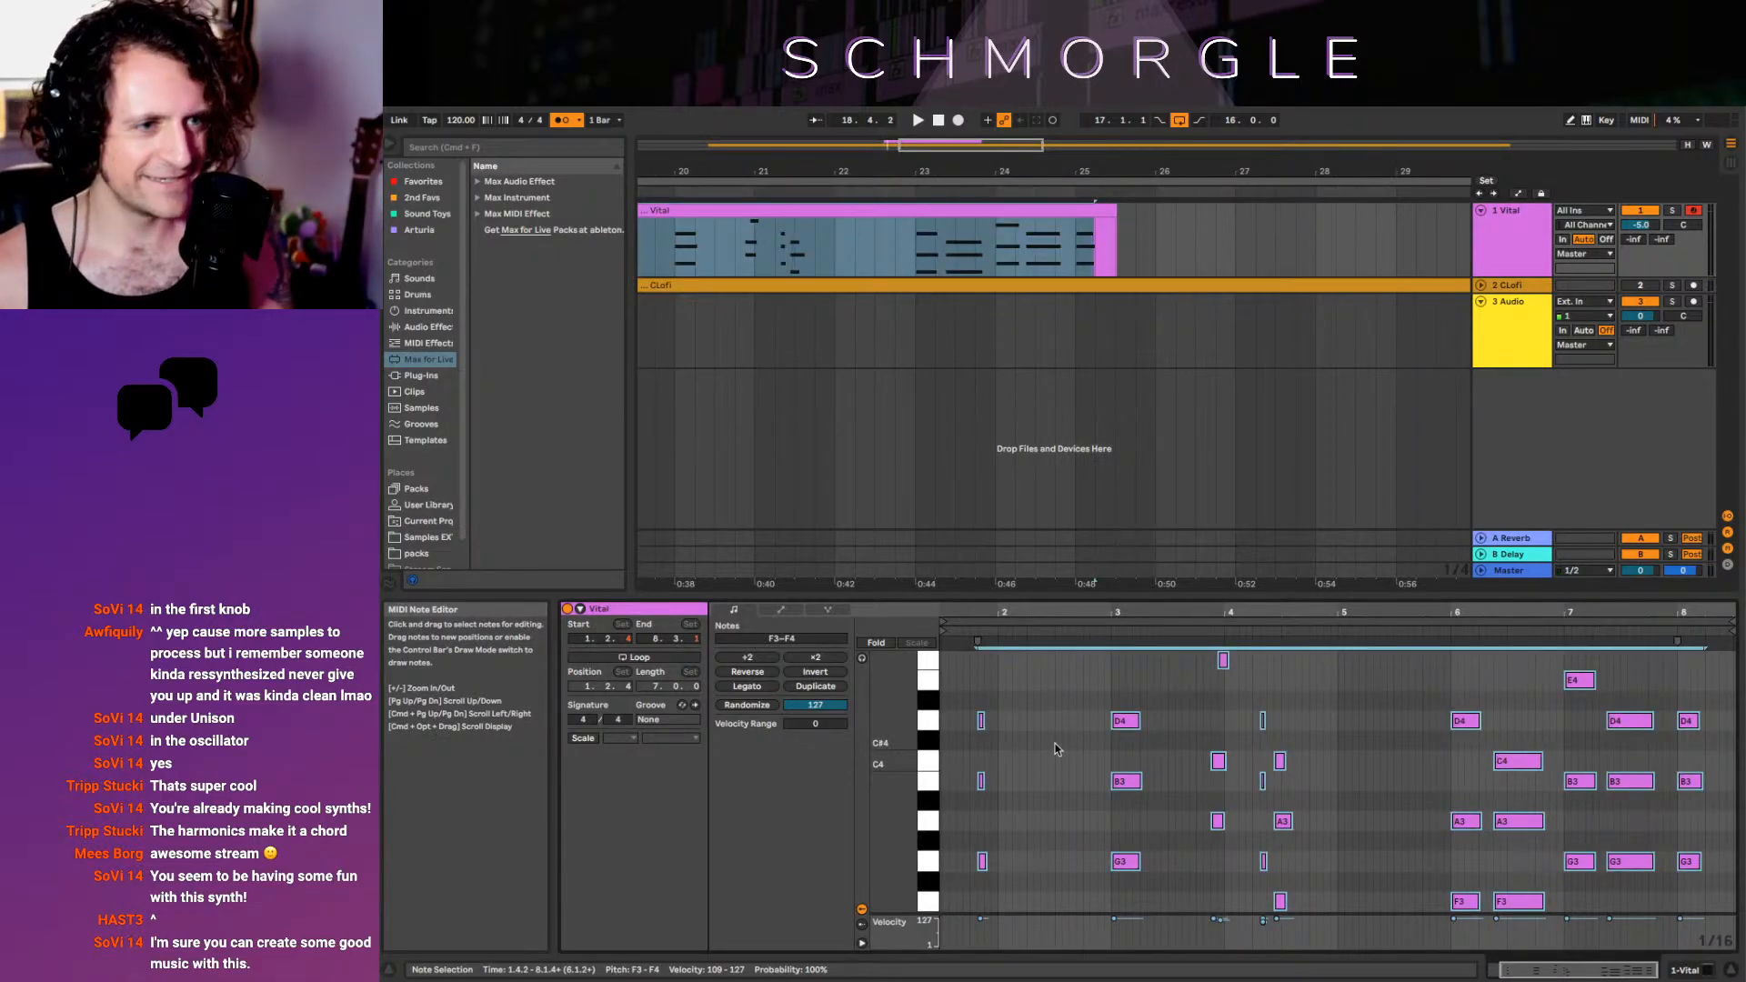
pyautogui.click(905, 258)
pyautogui.click(916, 256)
pyautogui.press('space')
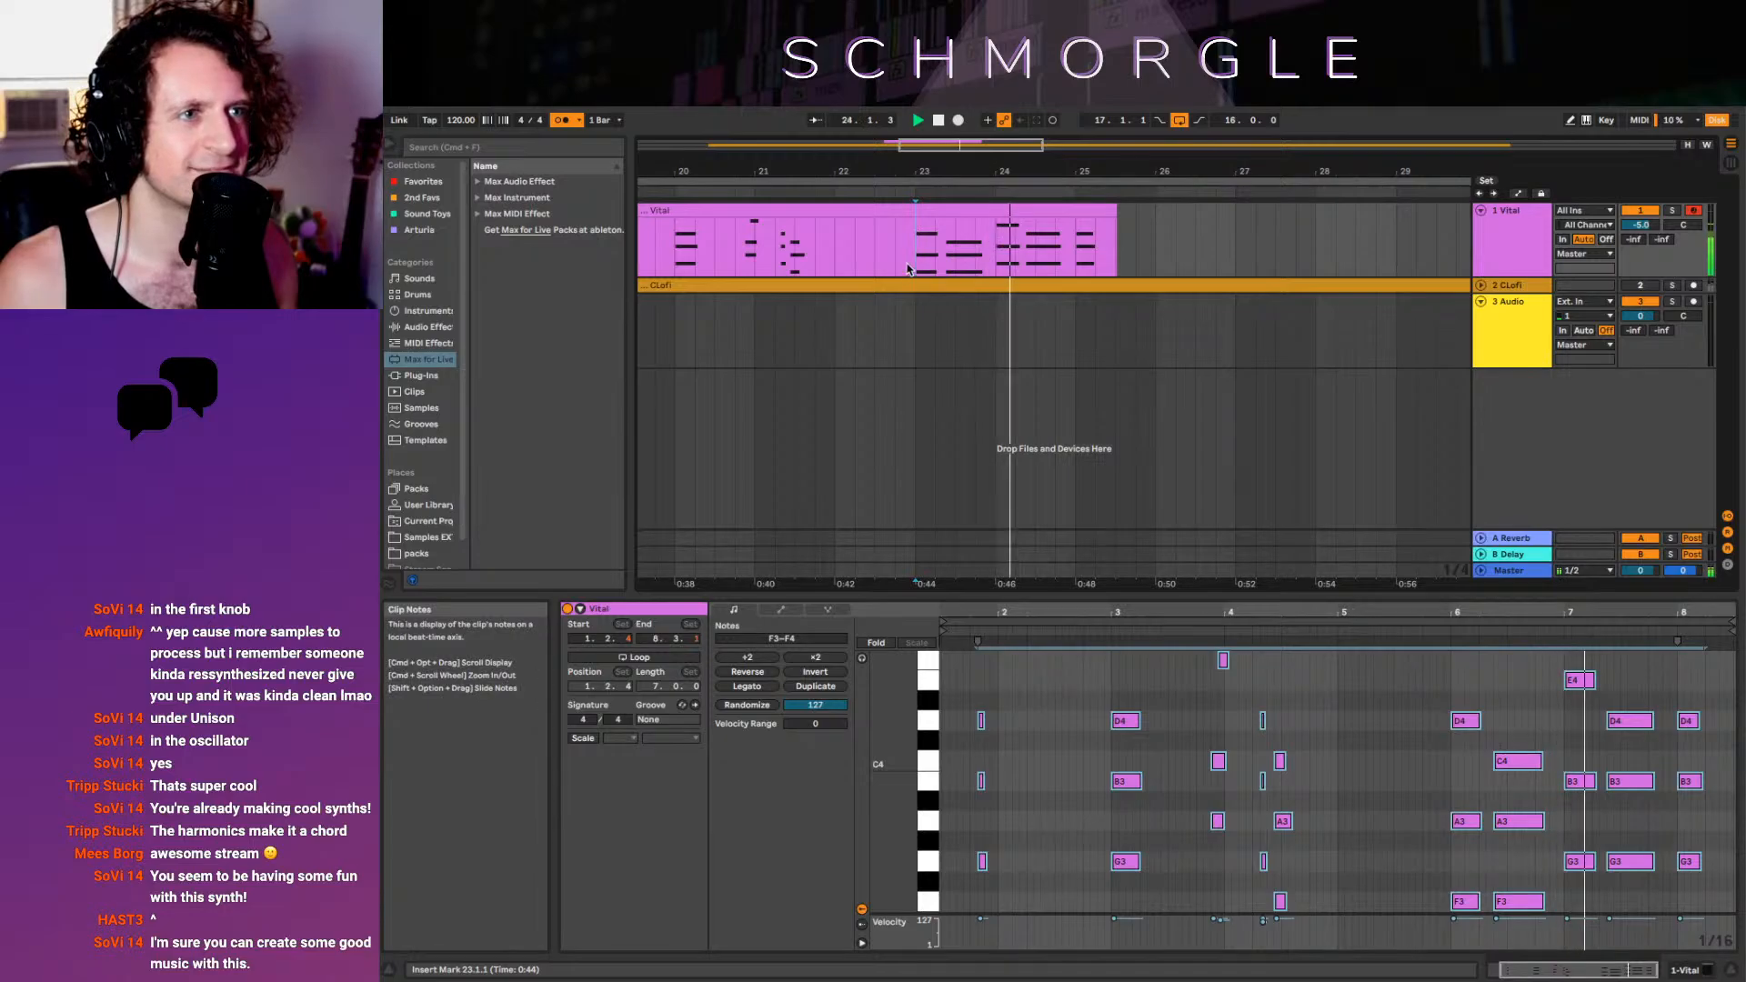
# Trim the recorded Vital clip to bars 23 through 24 by deleting everything before bar 23 and from bar 25 onward
pyautogui.click(1083, 265)
pyautogui.moveTo(1083, 265); pyautogui.dragTo(1134, 265)
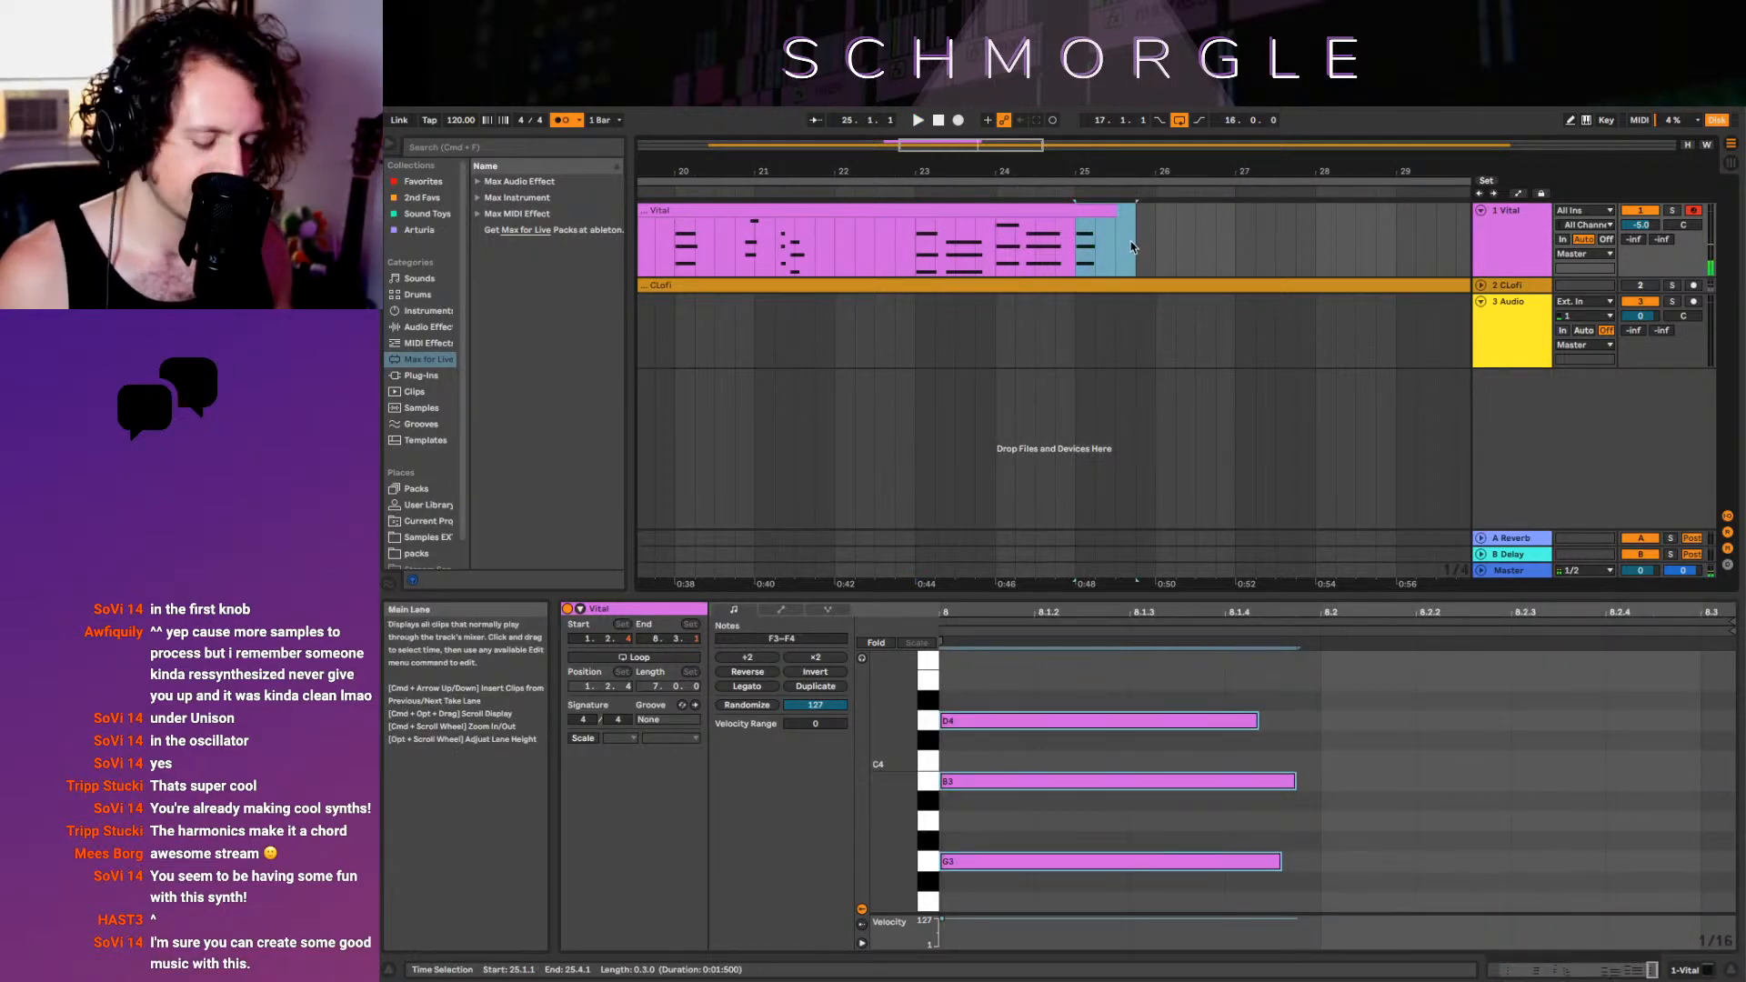
pyautogui.moveTo(908, 265); pyautogui.dragTo(889, 262)
pyautogui.press('Delete')
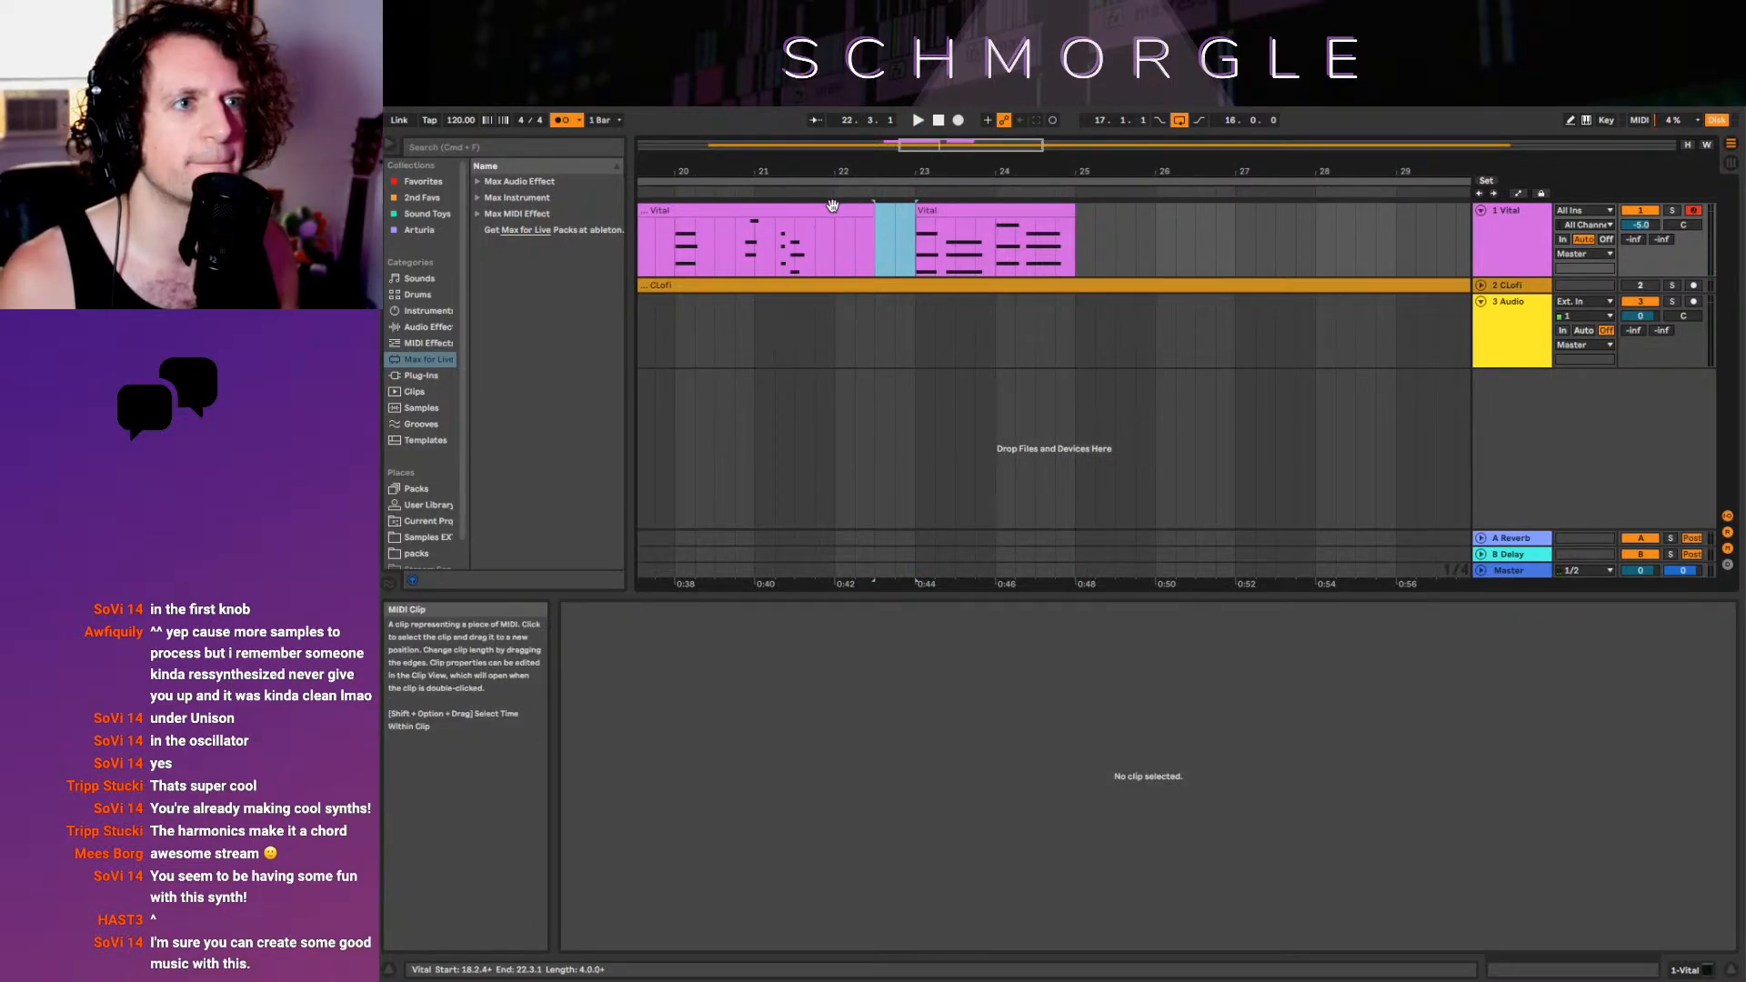
pyautogui.click(829, 209)
pyautogui.press('Delete')
# Move the CLofi track above the Vital track and shift the trimmed Vital clip to start at bar 17
pyautogui.moveTo(966, 172); pyautogui.dragTo(989, 120)
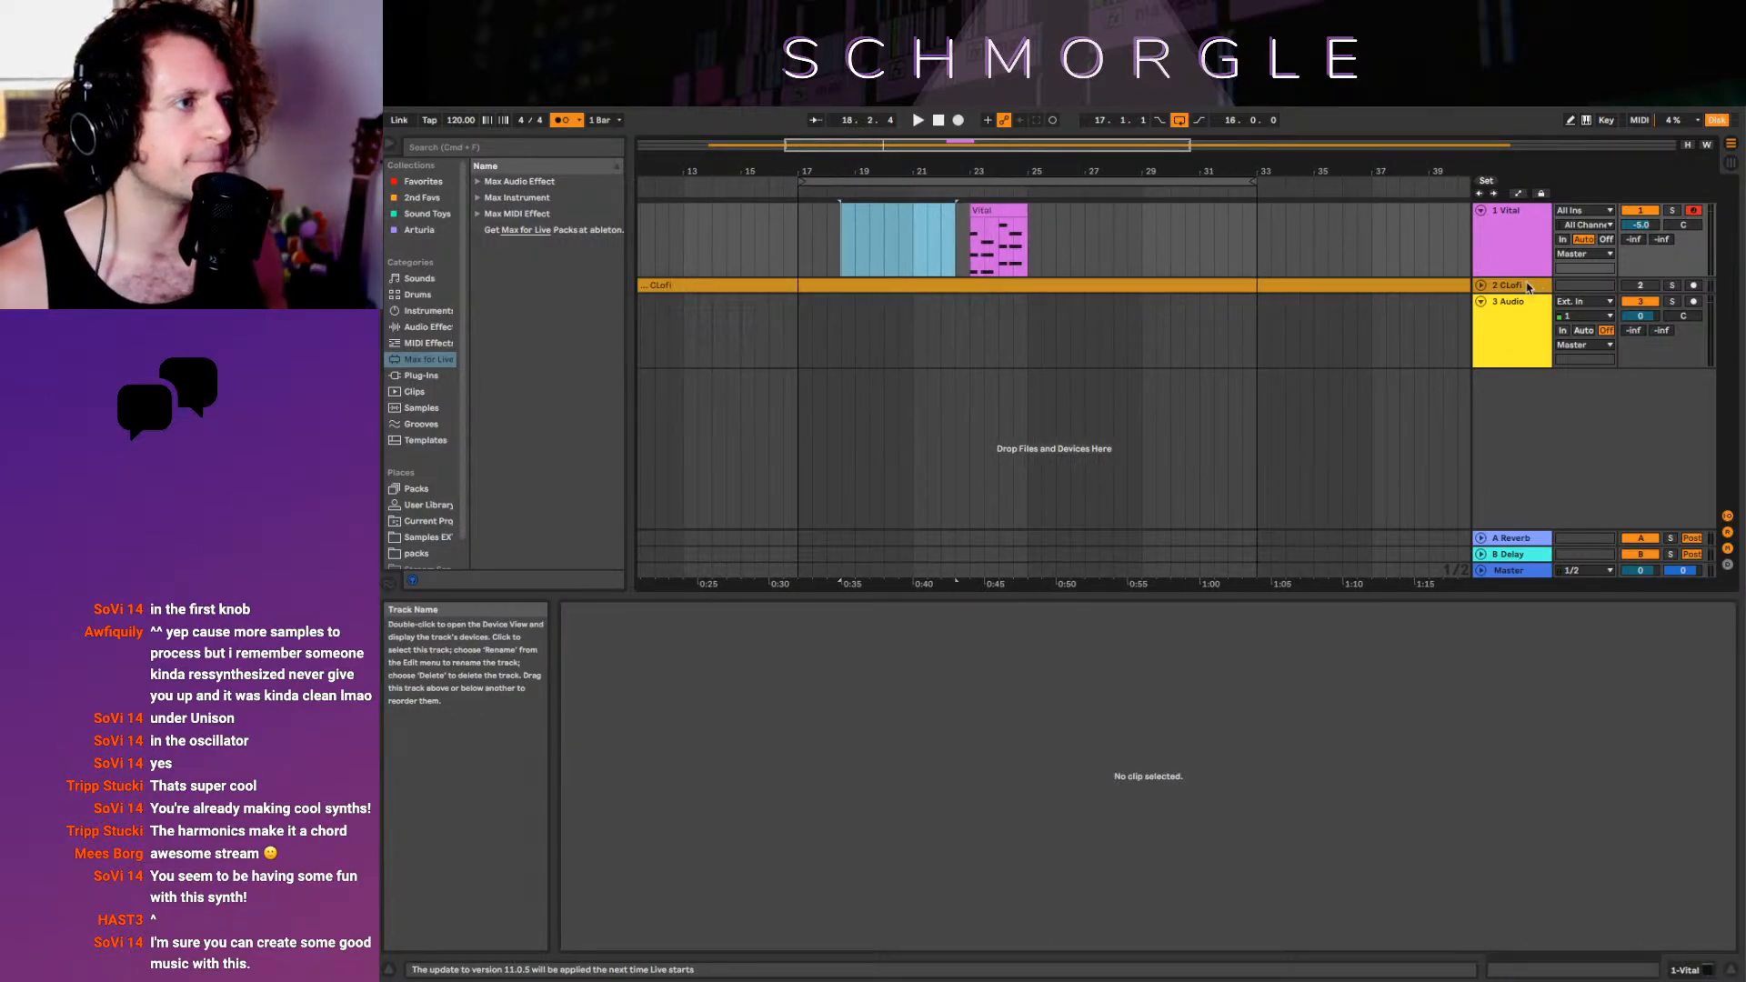
pyautogui.moveTo(1528, 286); pyautogui.dragTo(1523, 208)
pyautogui.moveTo(1158, 172); pyautogui.dragTo(1330, 175)
pyautogui.moveTo(1160, 227); pyautogui.dragTo(998, 285)
pyautogui.moveTo(980, 281); pyautogui.dragTo(980, 281)
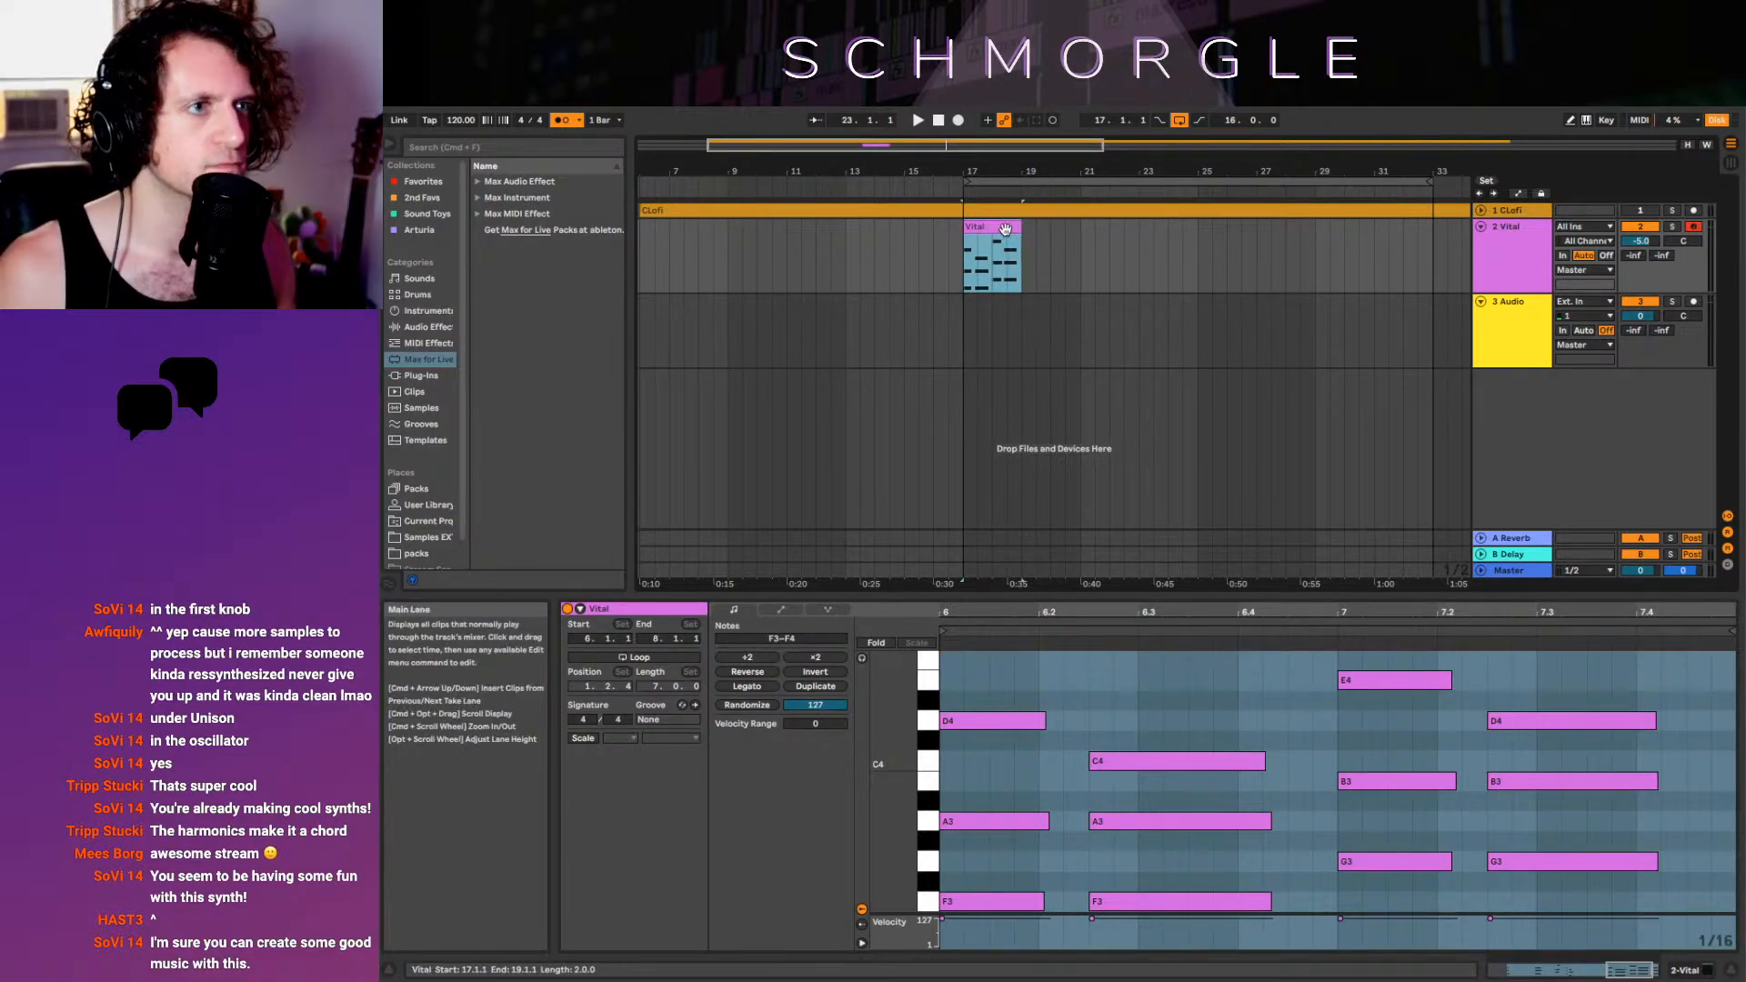
# Duplicate the two-bar Vital clip three times and consolidate the four copies into one clip
pyautogui.press('super+d')
pyautogui.press('super+d')
pyautogui.press('super+d')
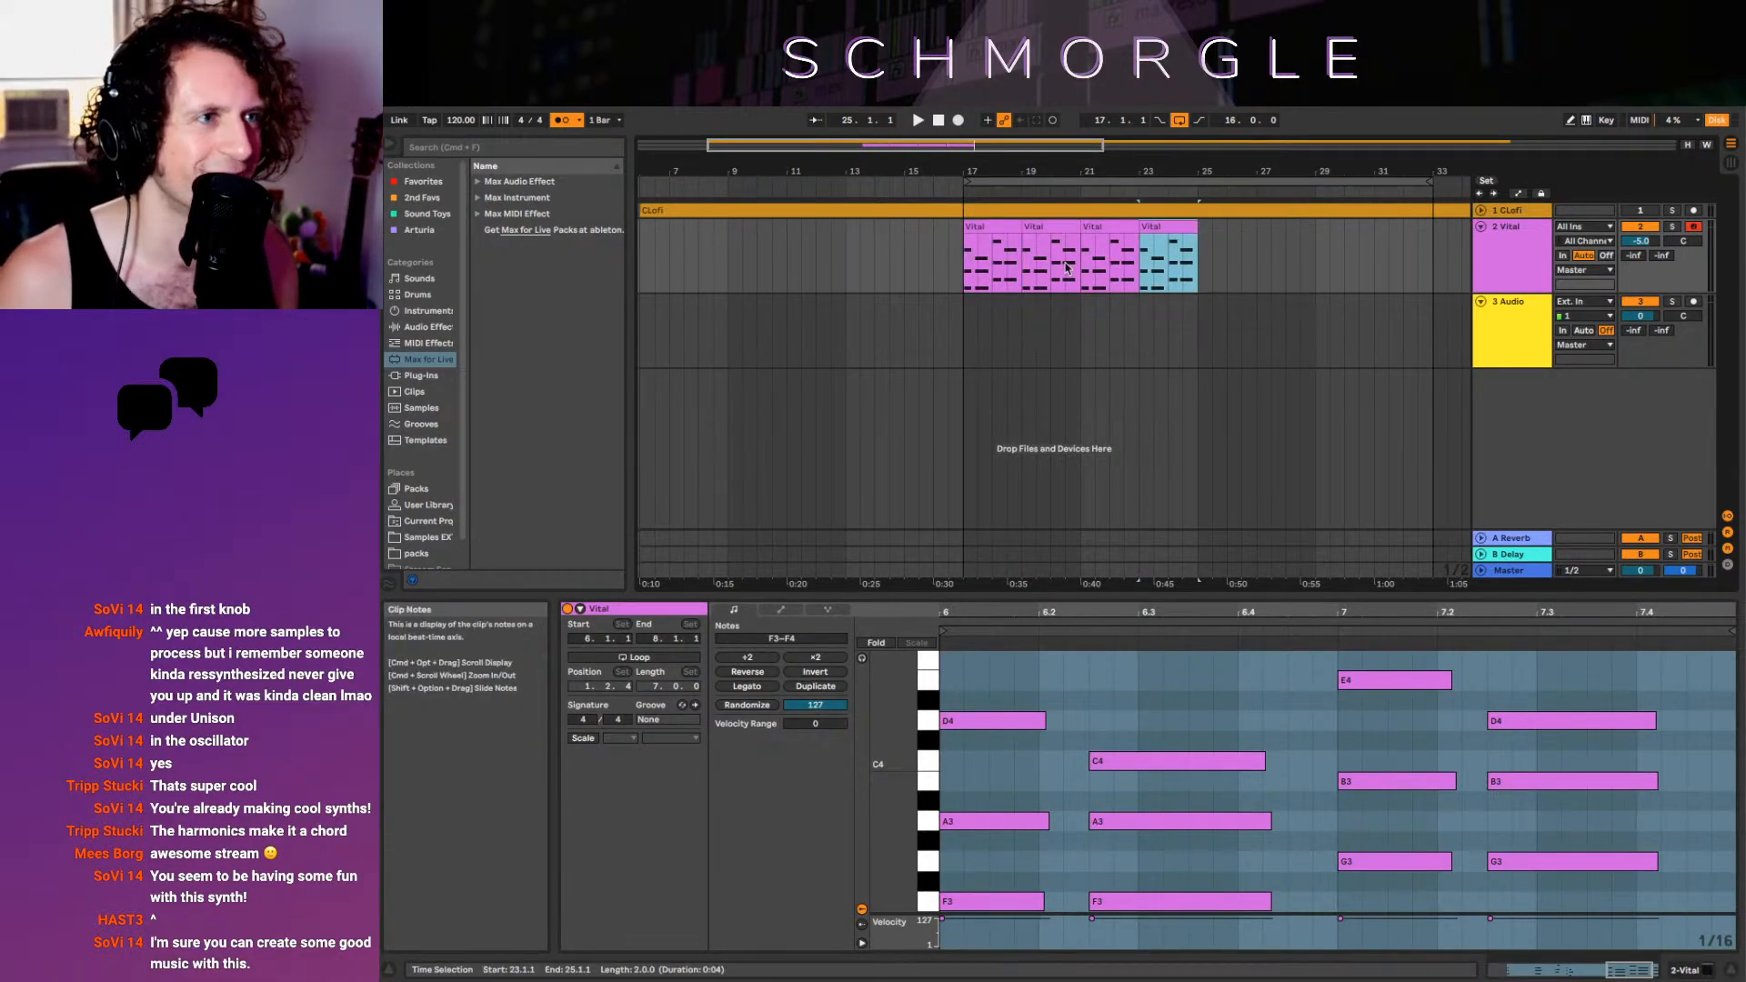
pyautogui.keyDown('shift'); pyautogui.click(989, 224); pyautogui.keyUp('shift')
pyautogui.rightClick(989, 224)
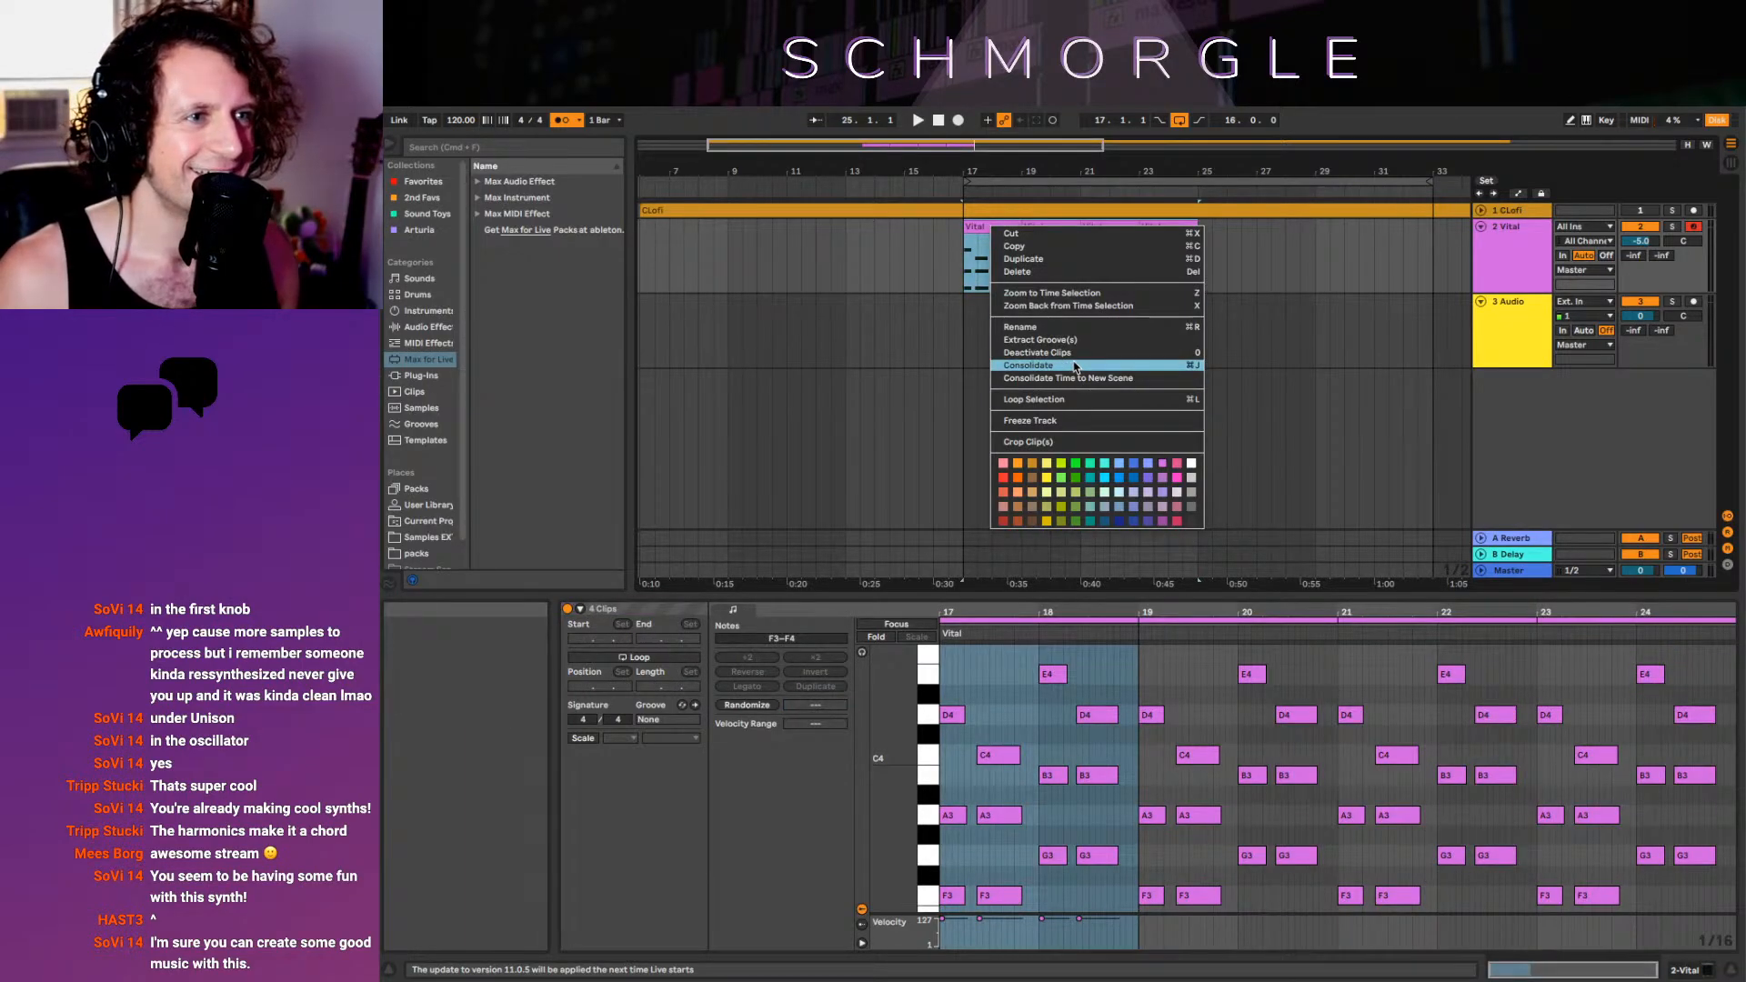
pyautogui.click(1010, 373)
# Shorten the arrangement loop to 8 bars so it matches the consolidated Vital clip, and play it back
pyautogui.moveTo(1027, 171); pyautogui.dragTo(1027, 155)
pyautogui.click(1305, 184)
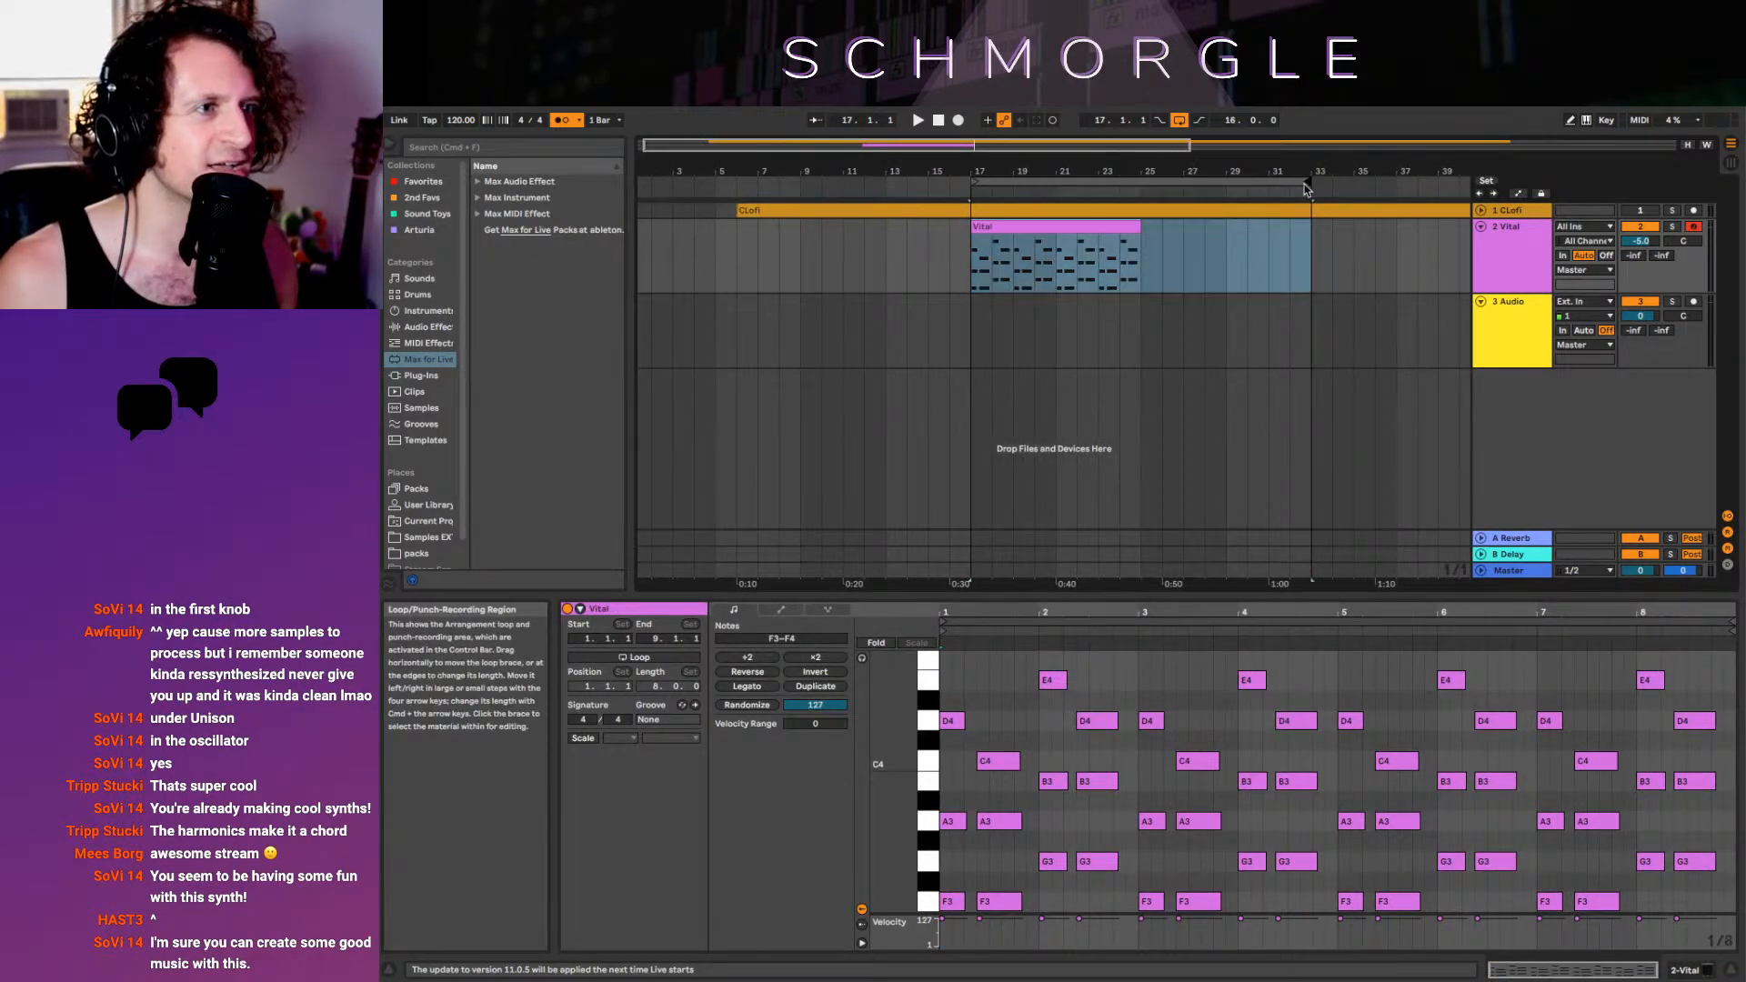
pyautogui.moveTo(1307, 185); pyautogui.dragTo(1072, 209)
pyautogui.press('space')
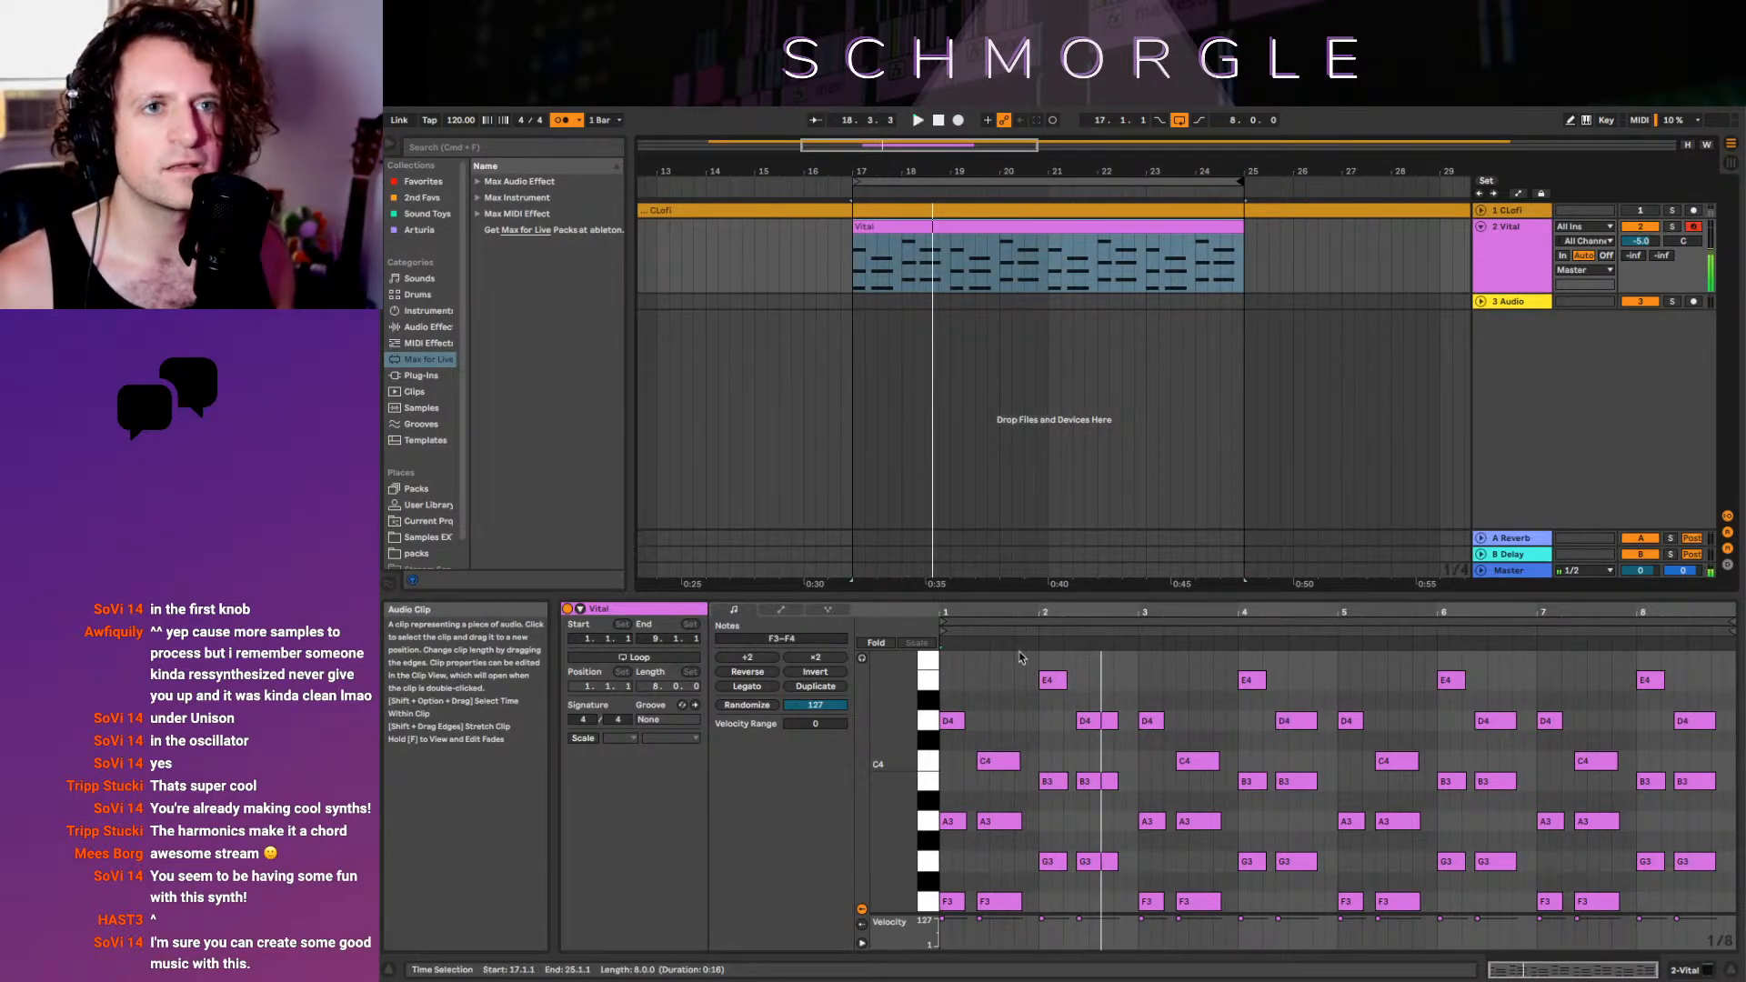
# Switch to Splice and search the samples for "groove", filtered to an exact tempo of 120 BPM
pyautogui.moveTo(565, 977)
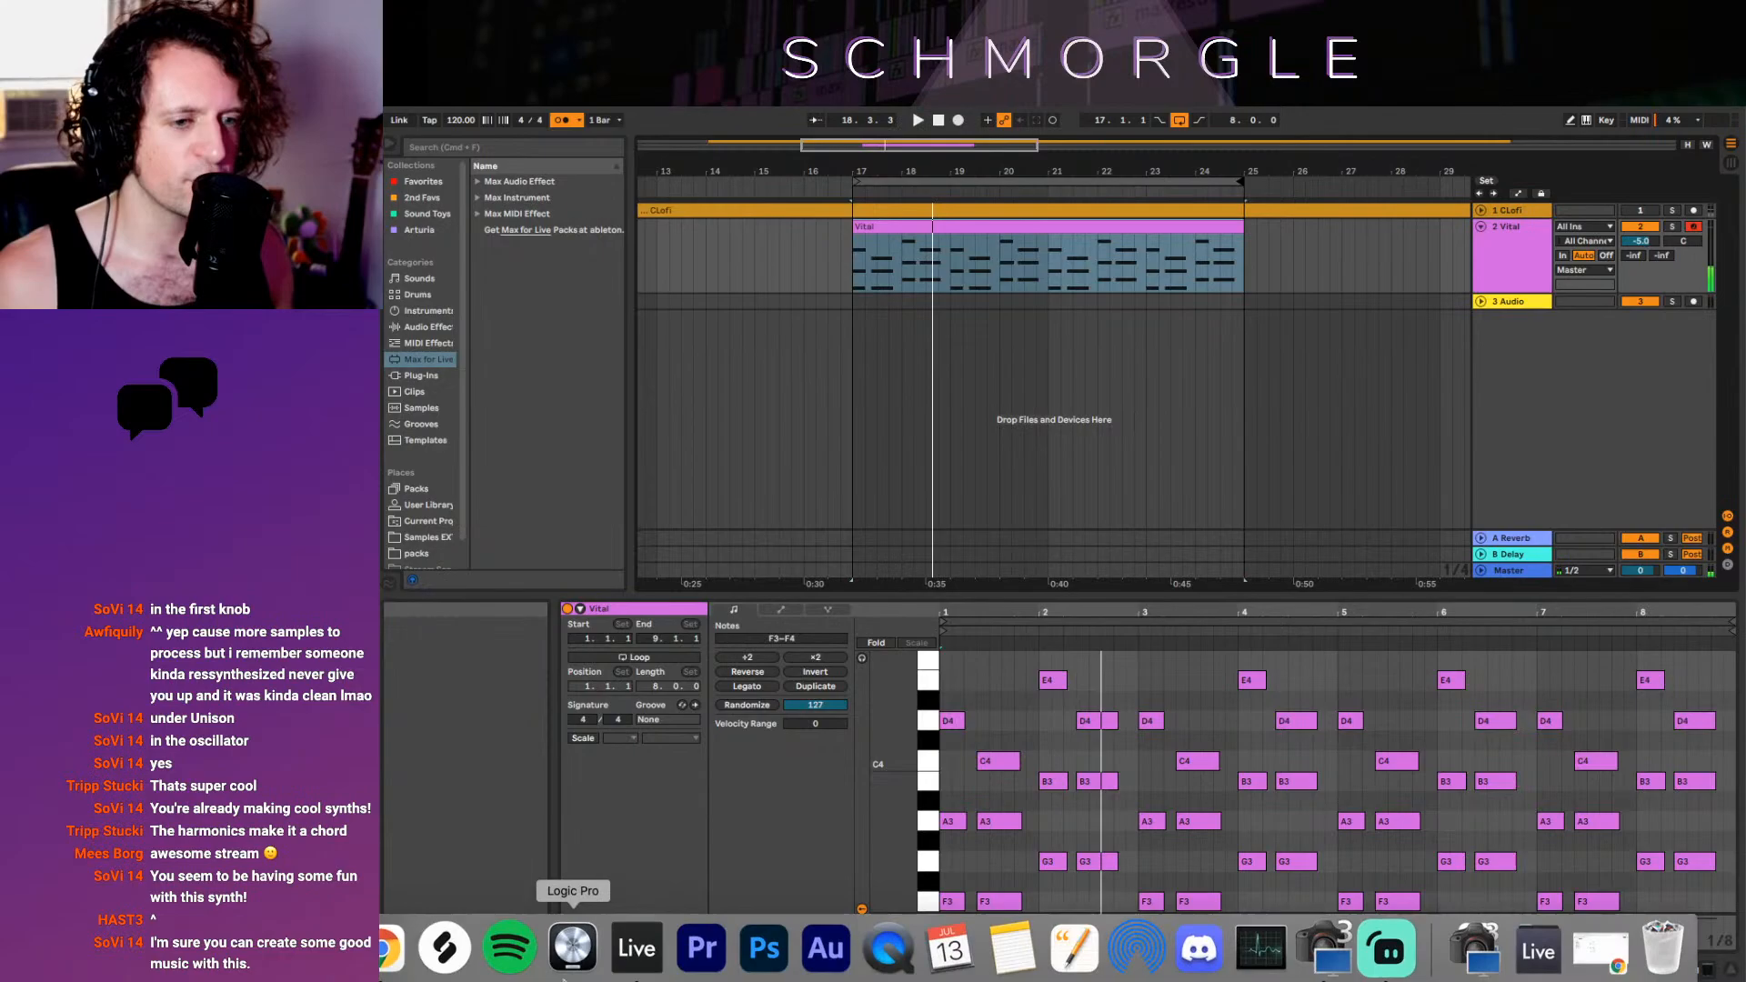
pyautogui.click(454, 959)
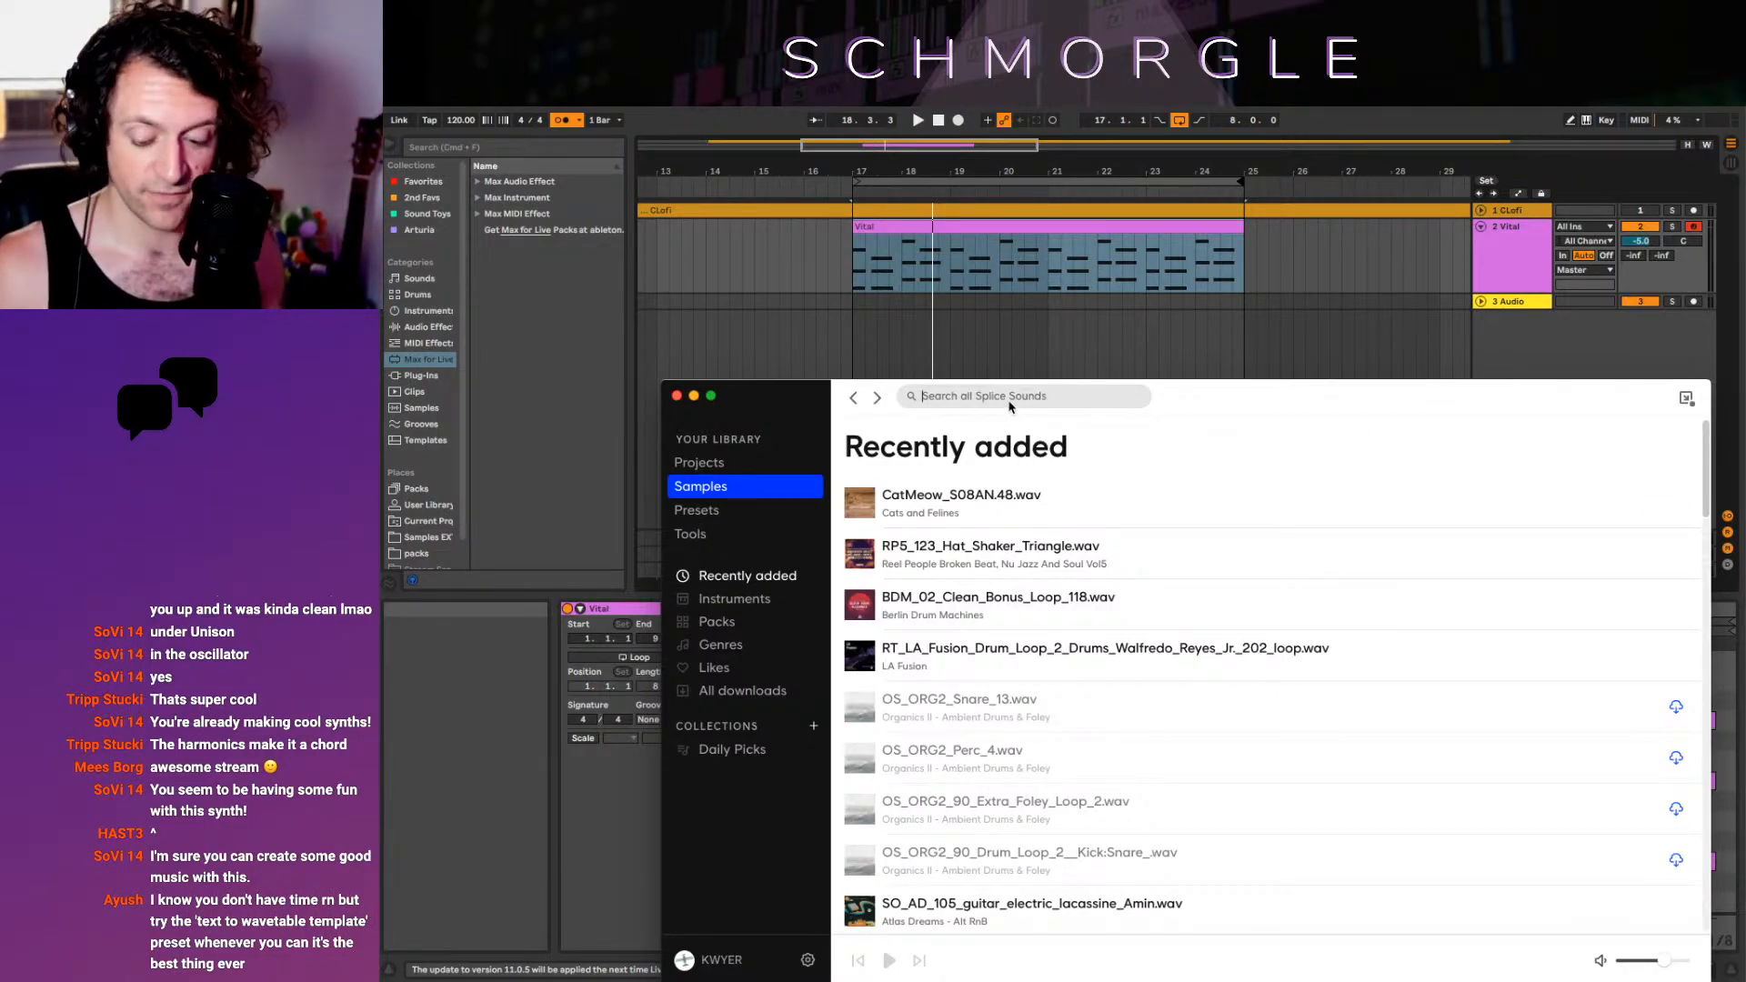
pyautogui.write('groove')
pyautogui.press('Return')
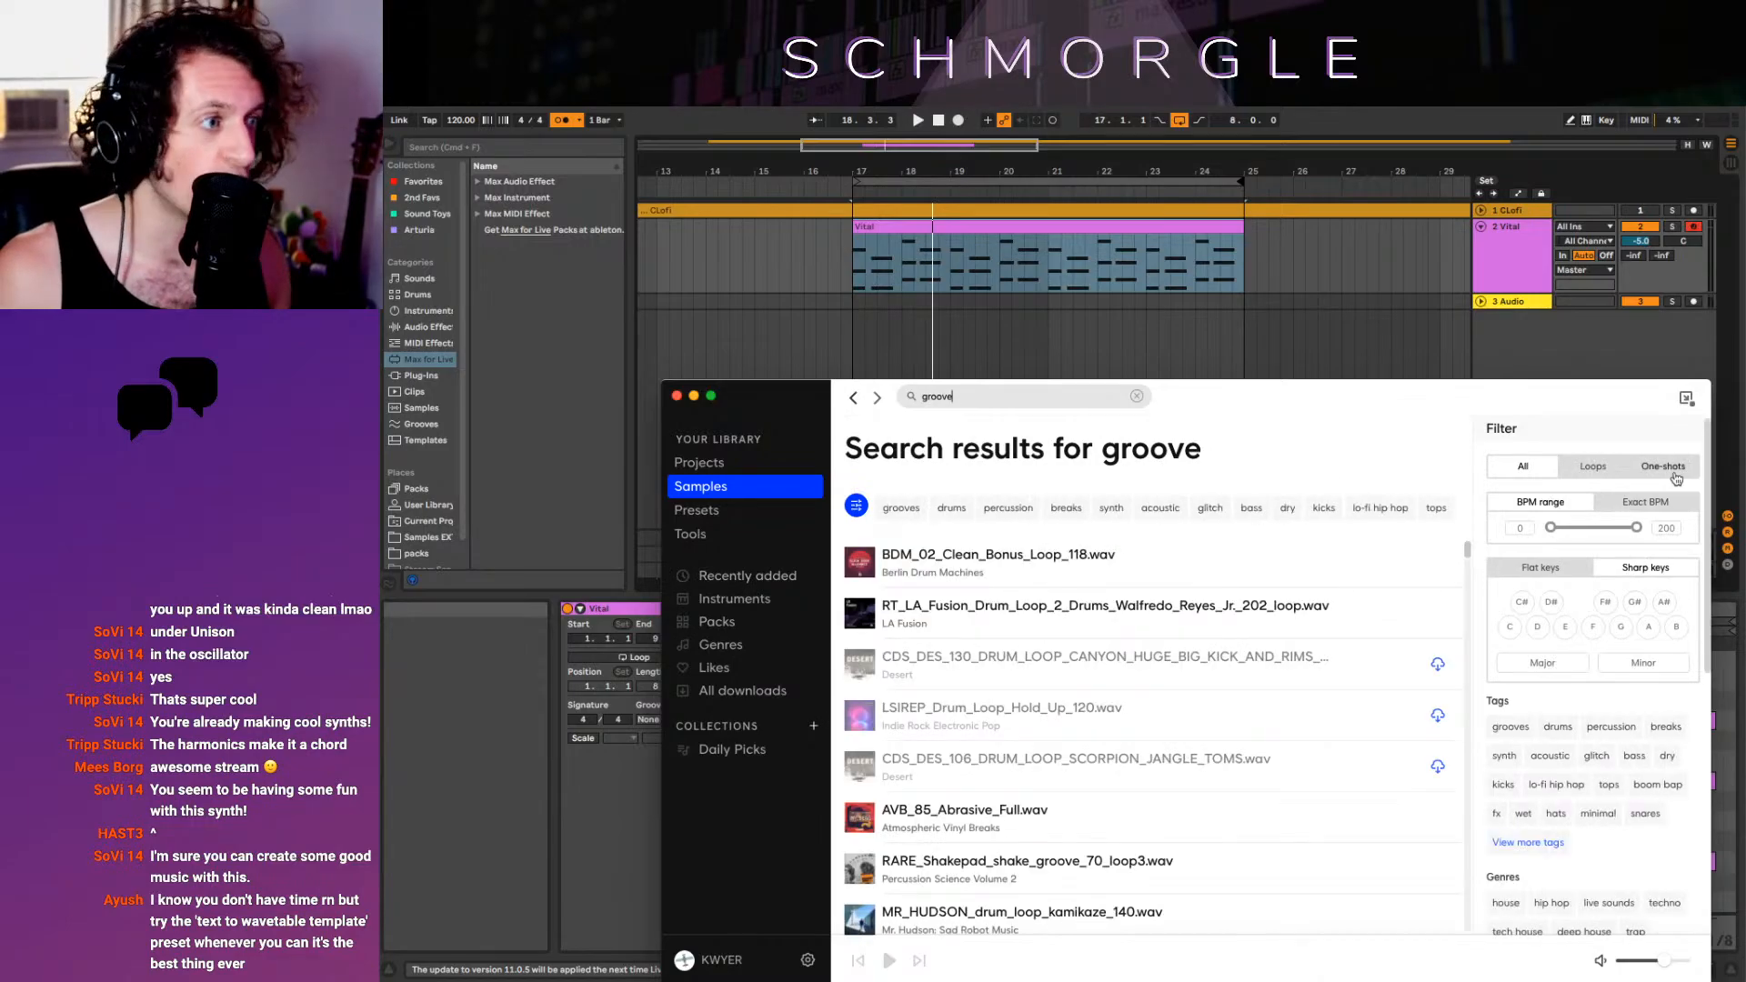
pyautogui.click(1644, 502)
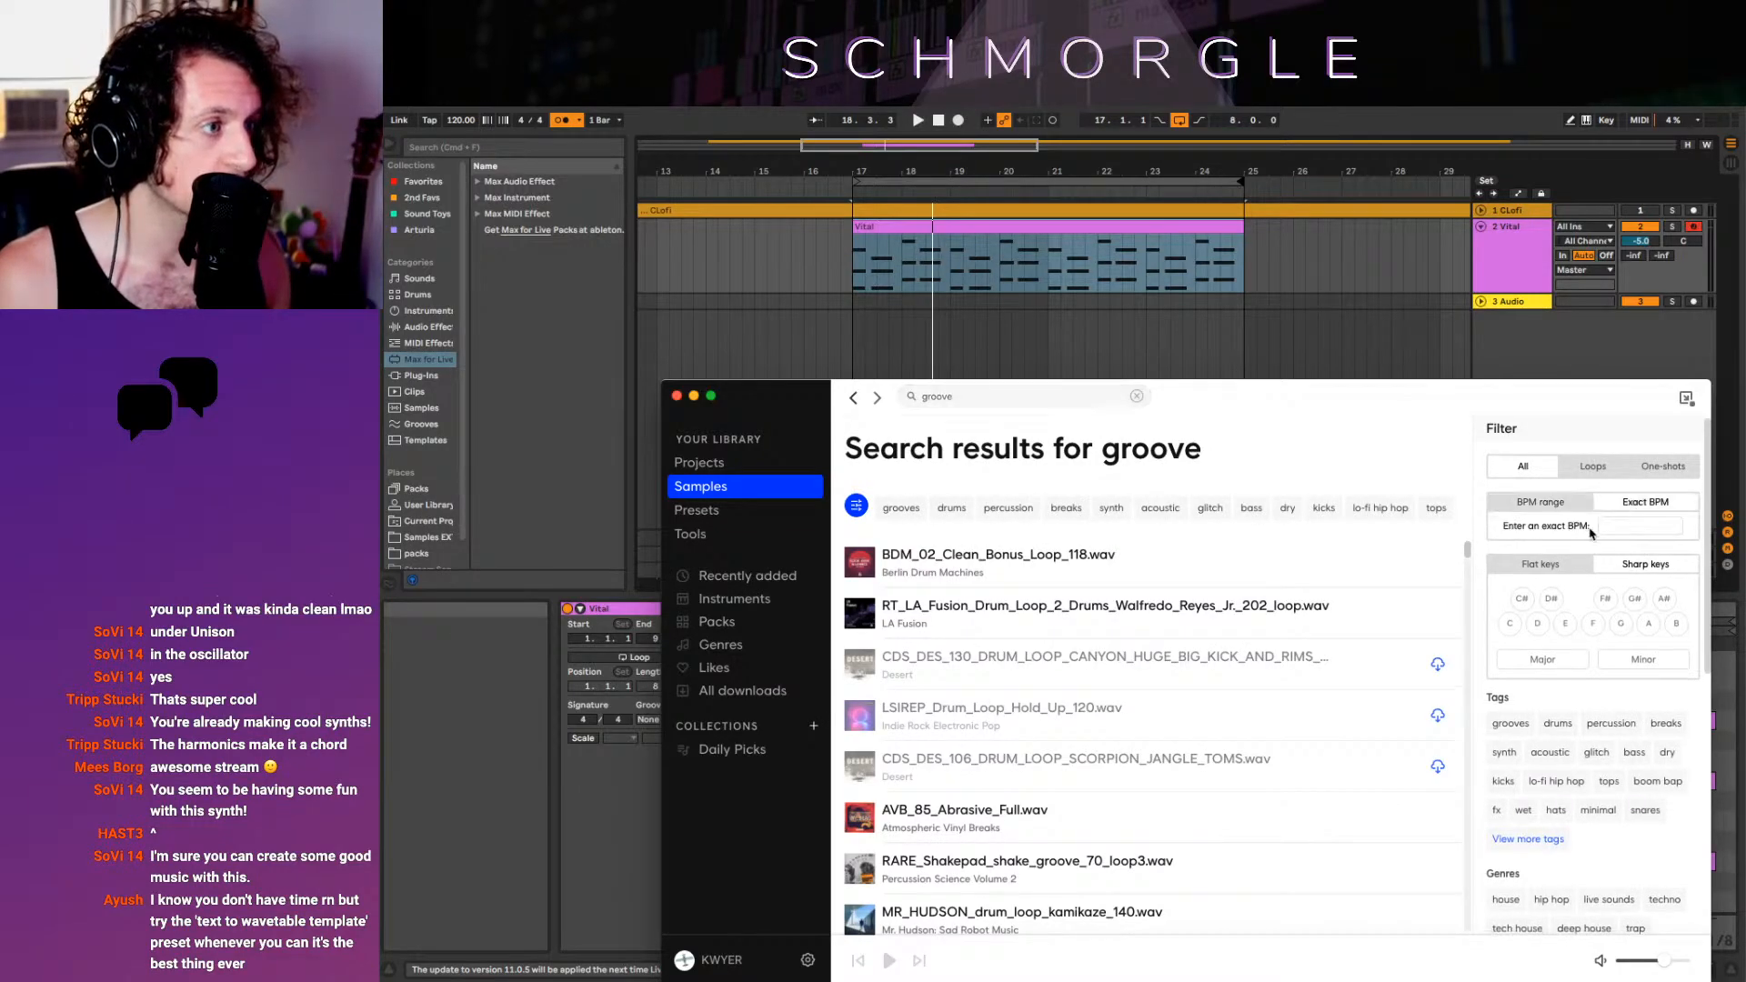
pyautogui.click(1639, 525)
pyautogui.write('120')
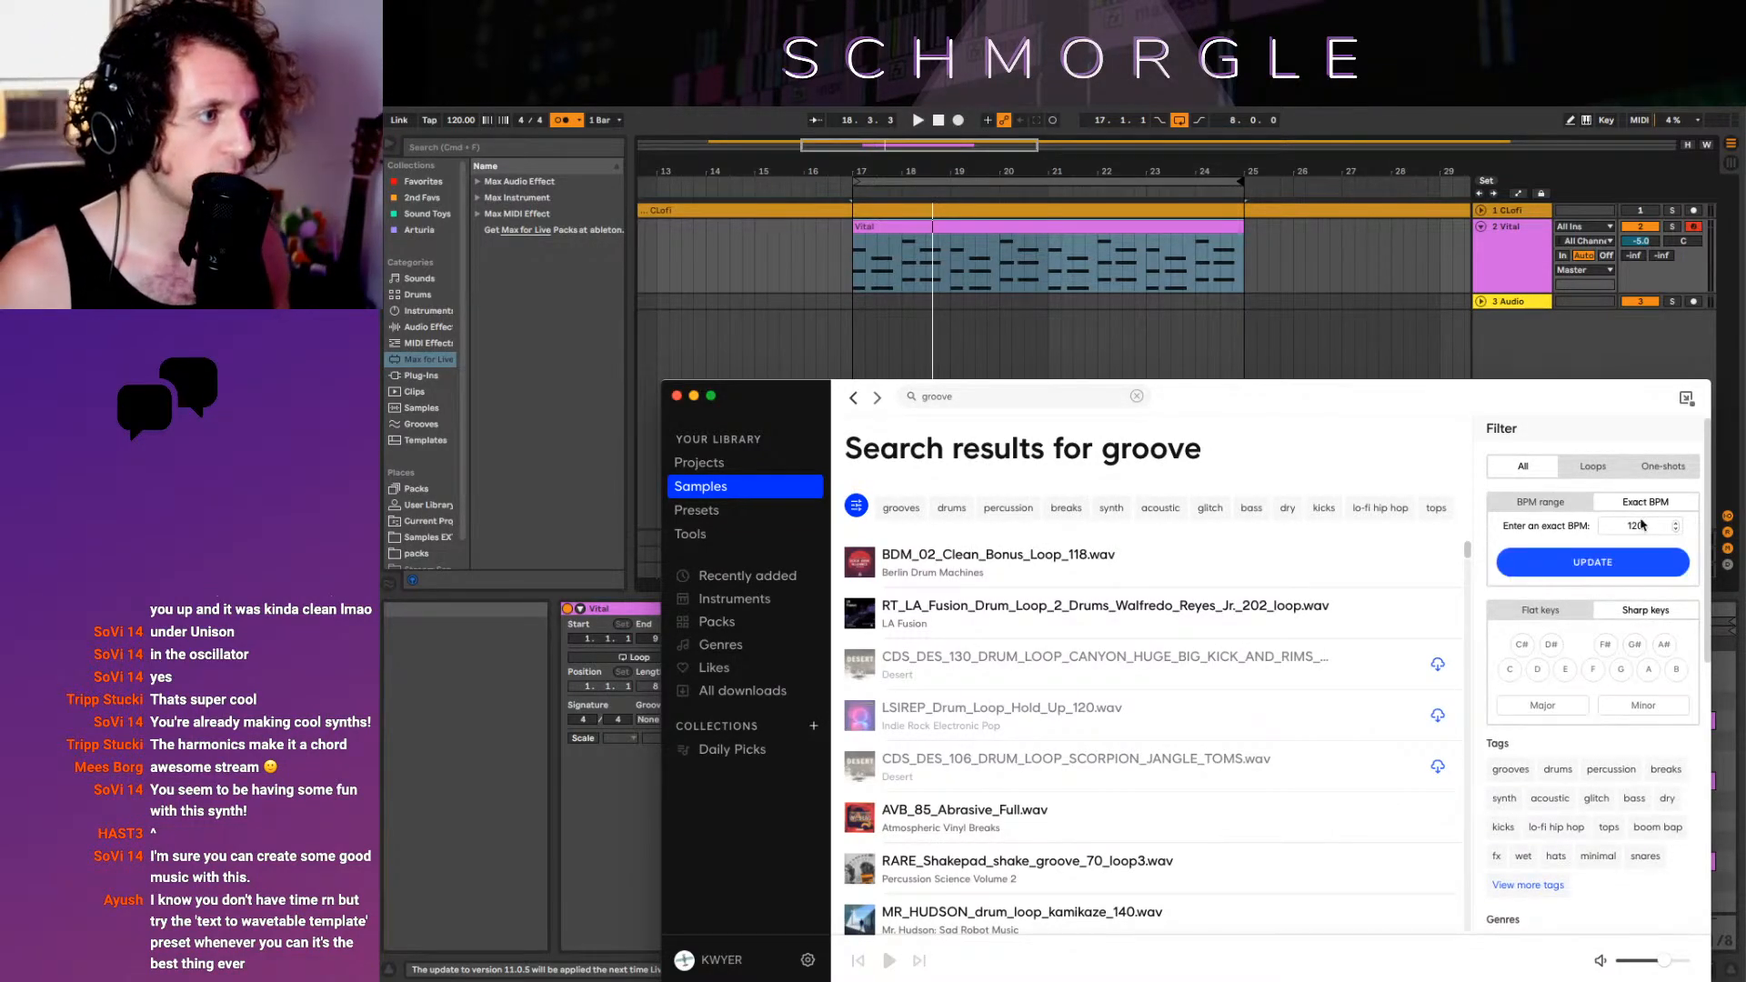
pyautogui.click(1598, 564)
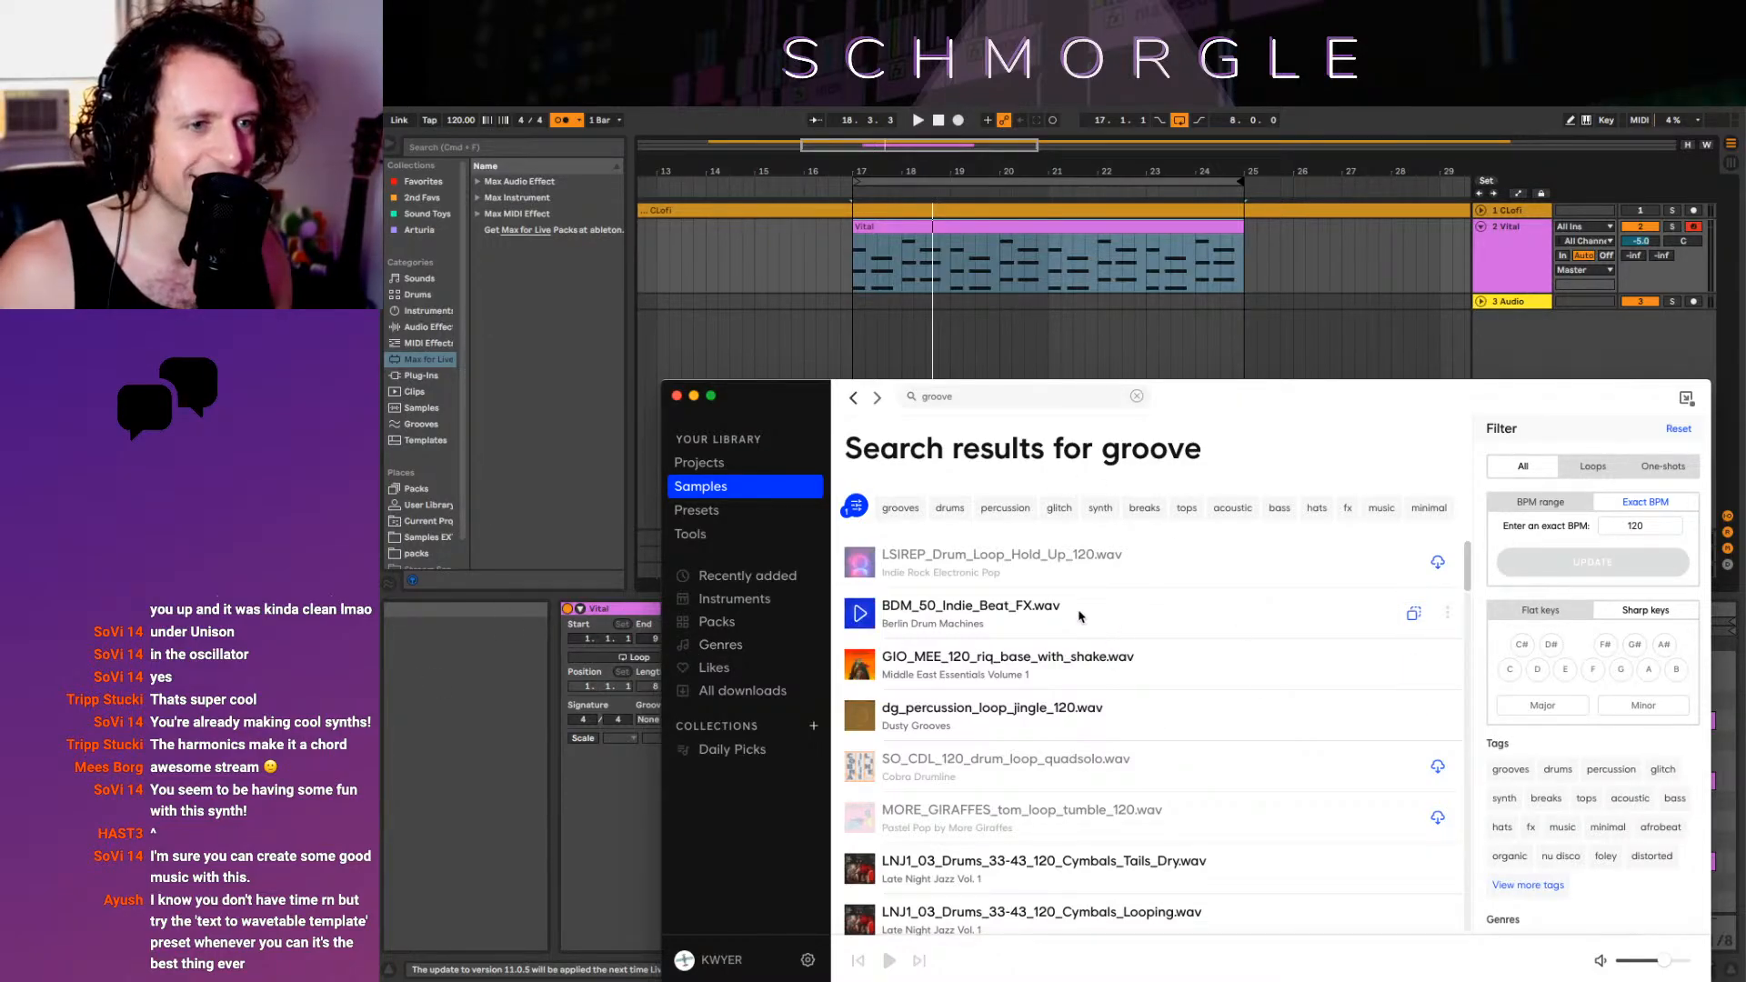
# Preview and download the LSIREP_Drum_Loop_Hold_Up_120.wav sample
pyautogui.click(858, 562)
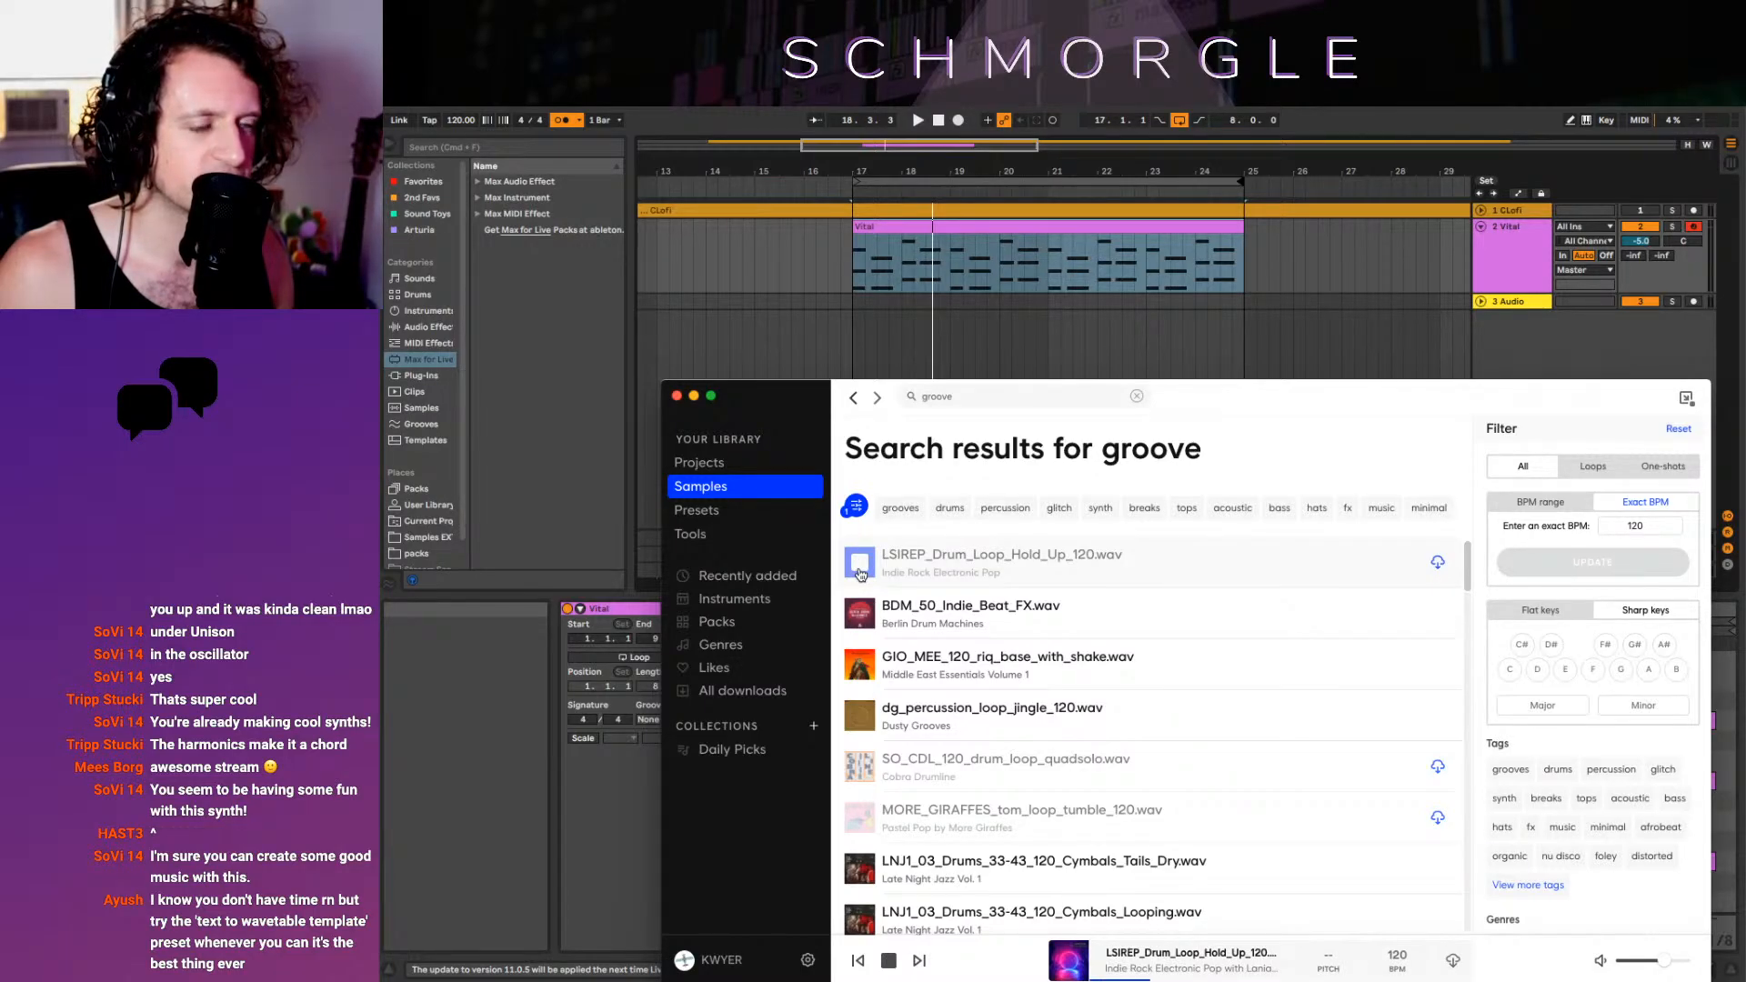
pyautogui.click(1277, 564)
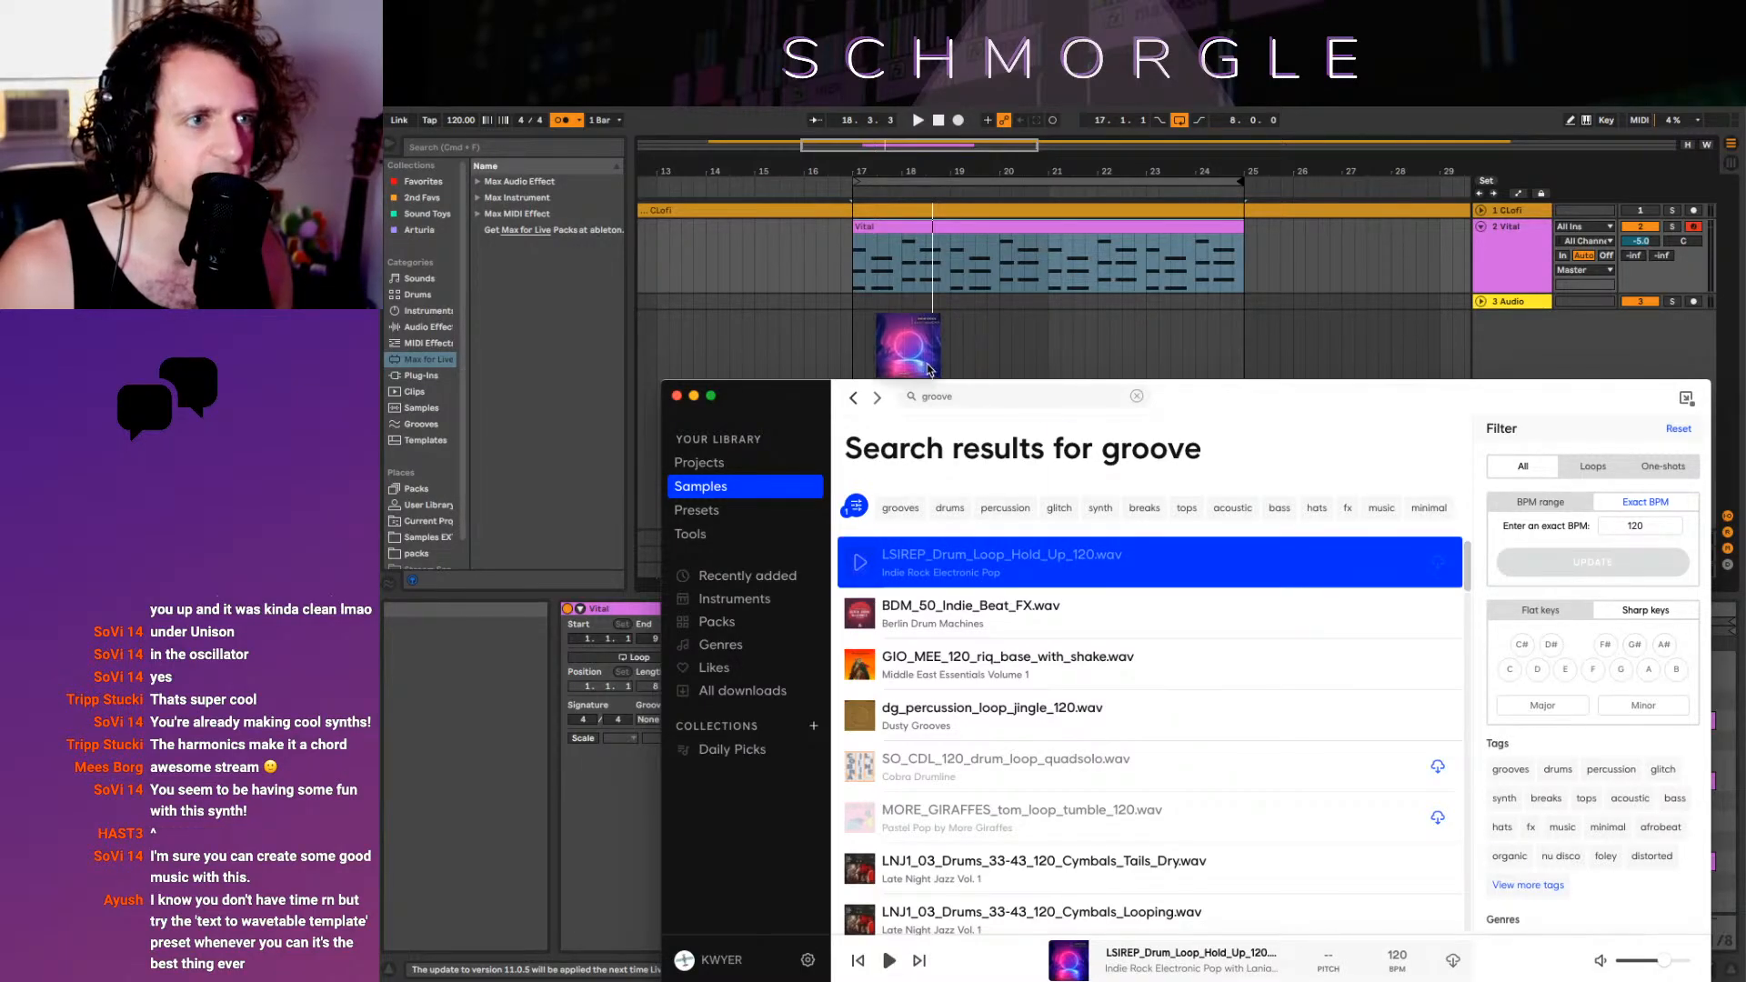
pyautogui.click(1438, 562)
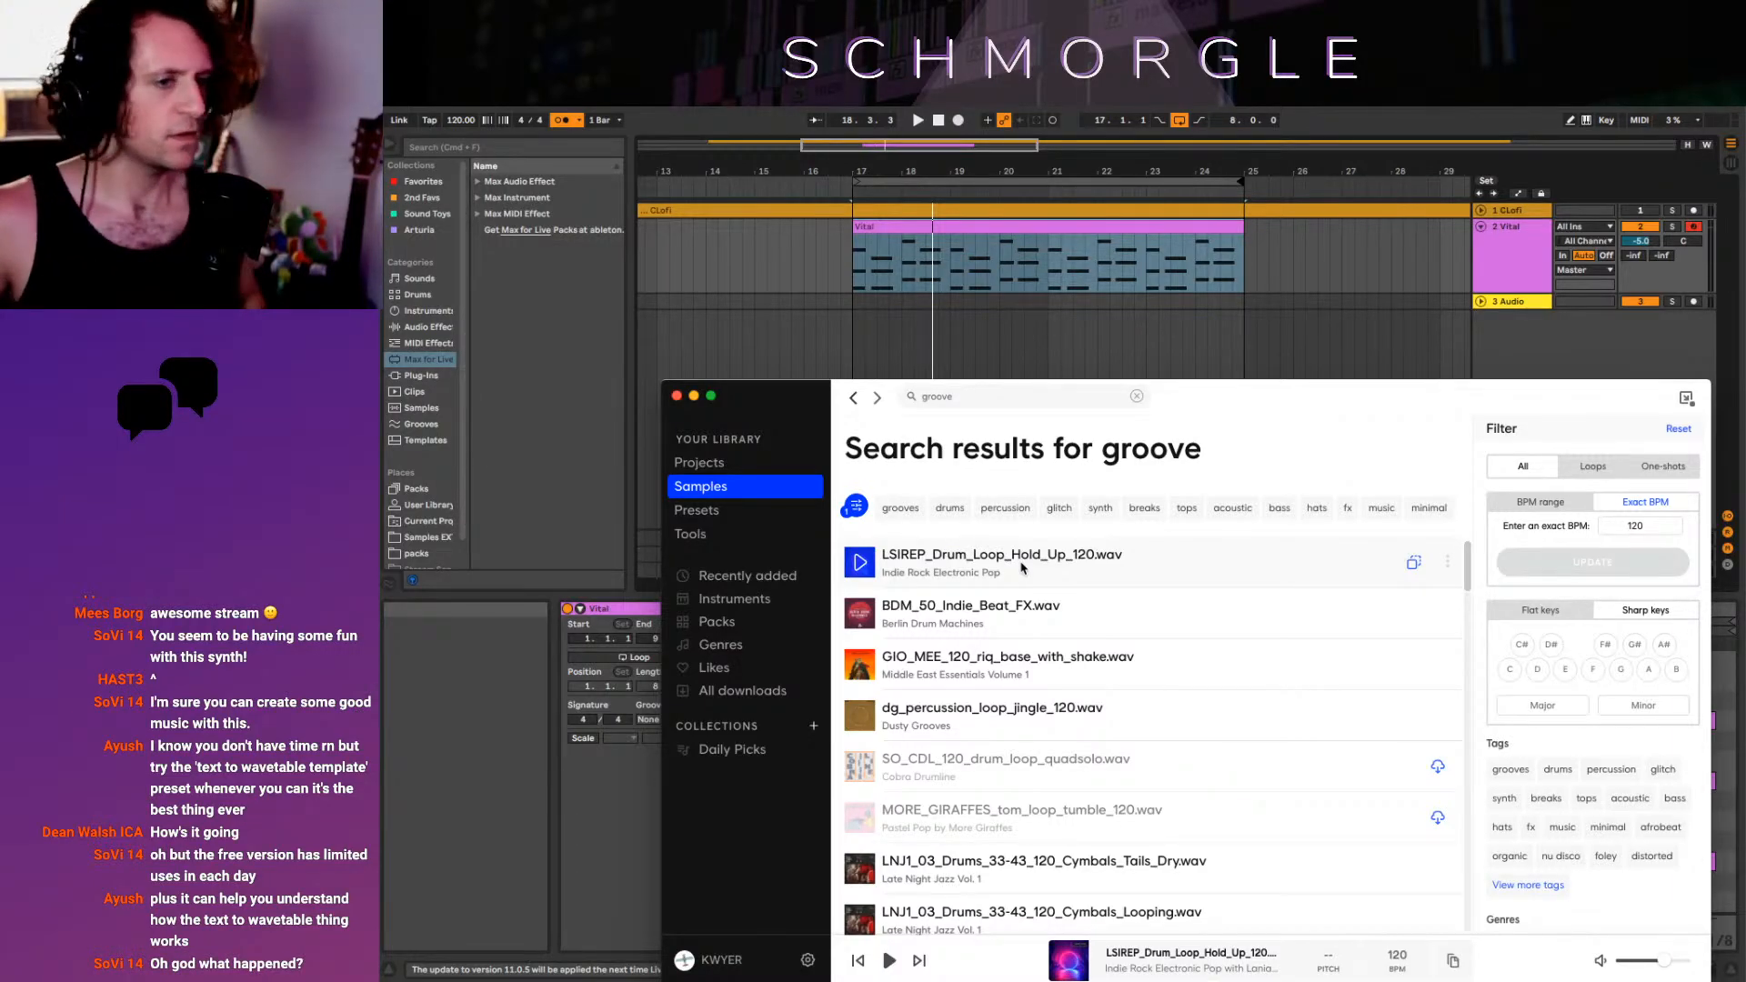
# Audition the next few groove samples and place GIO_MEE_120_riq_base_with_shake.wav on a new track at bar 17
pyautogui.click(861, 616)
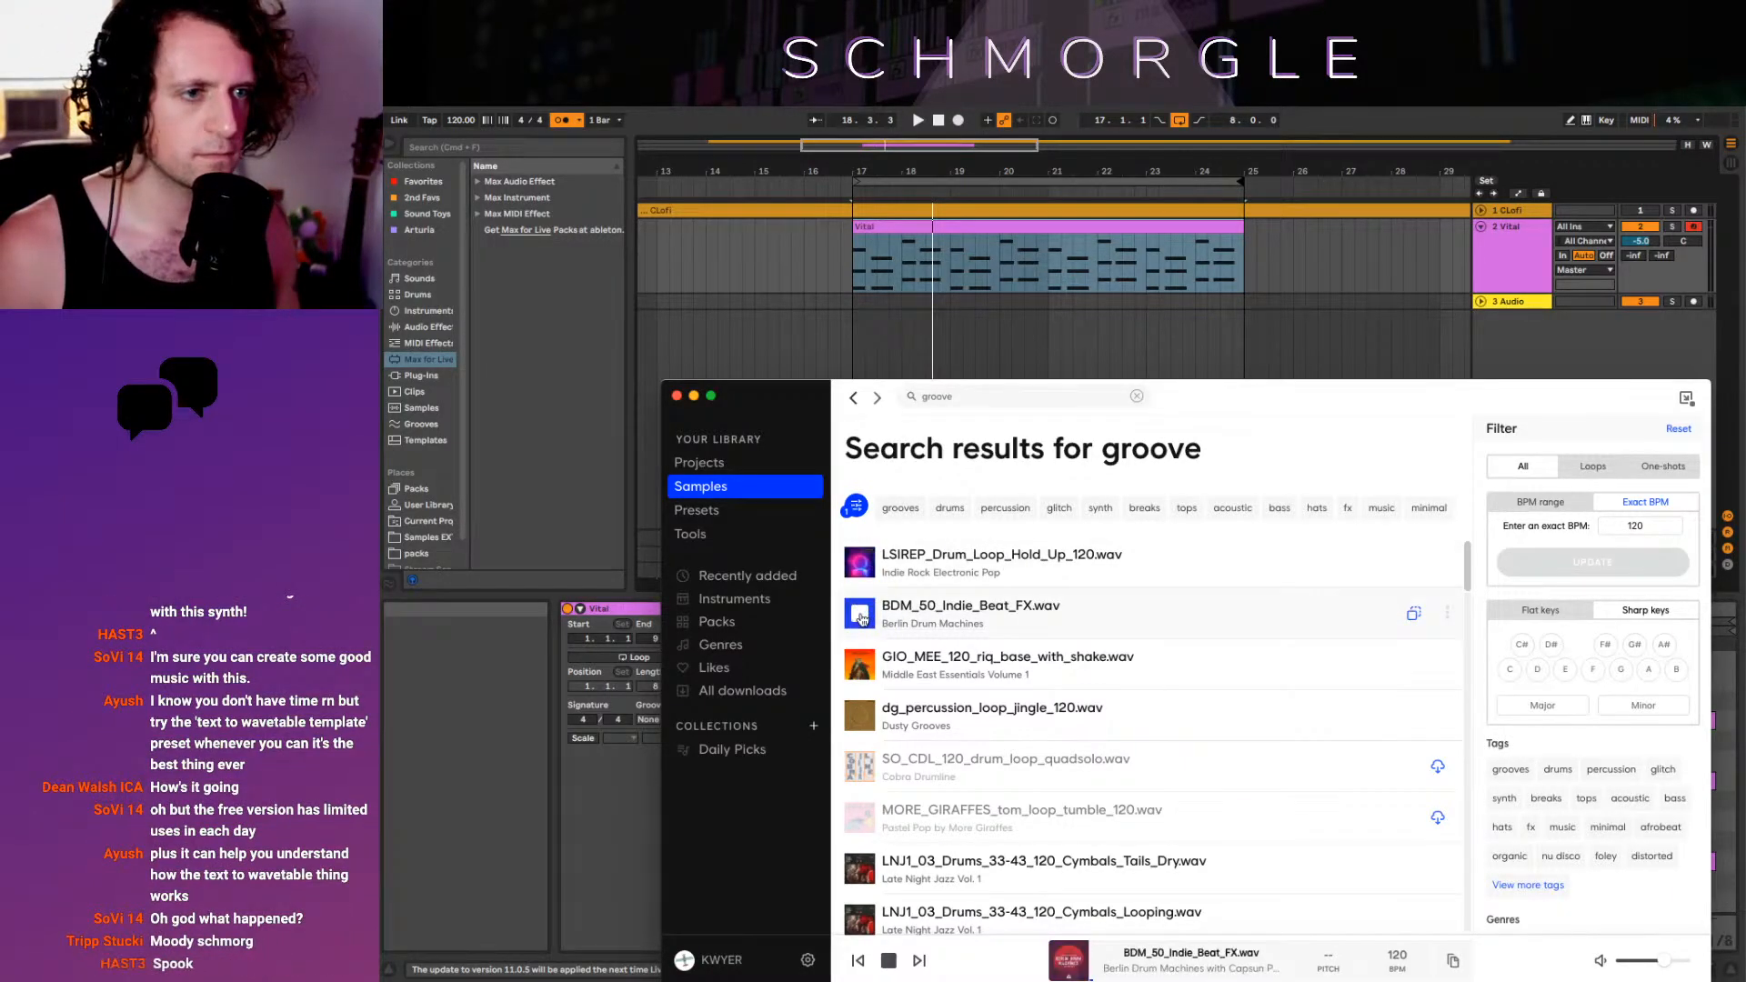
pyautogui.click(860, 665)
pyautogui.click(860, 715)
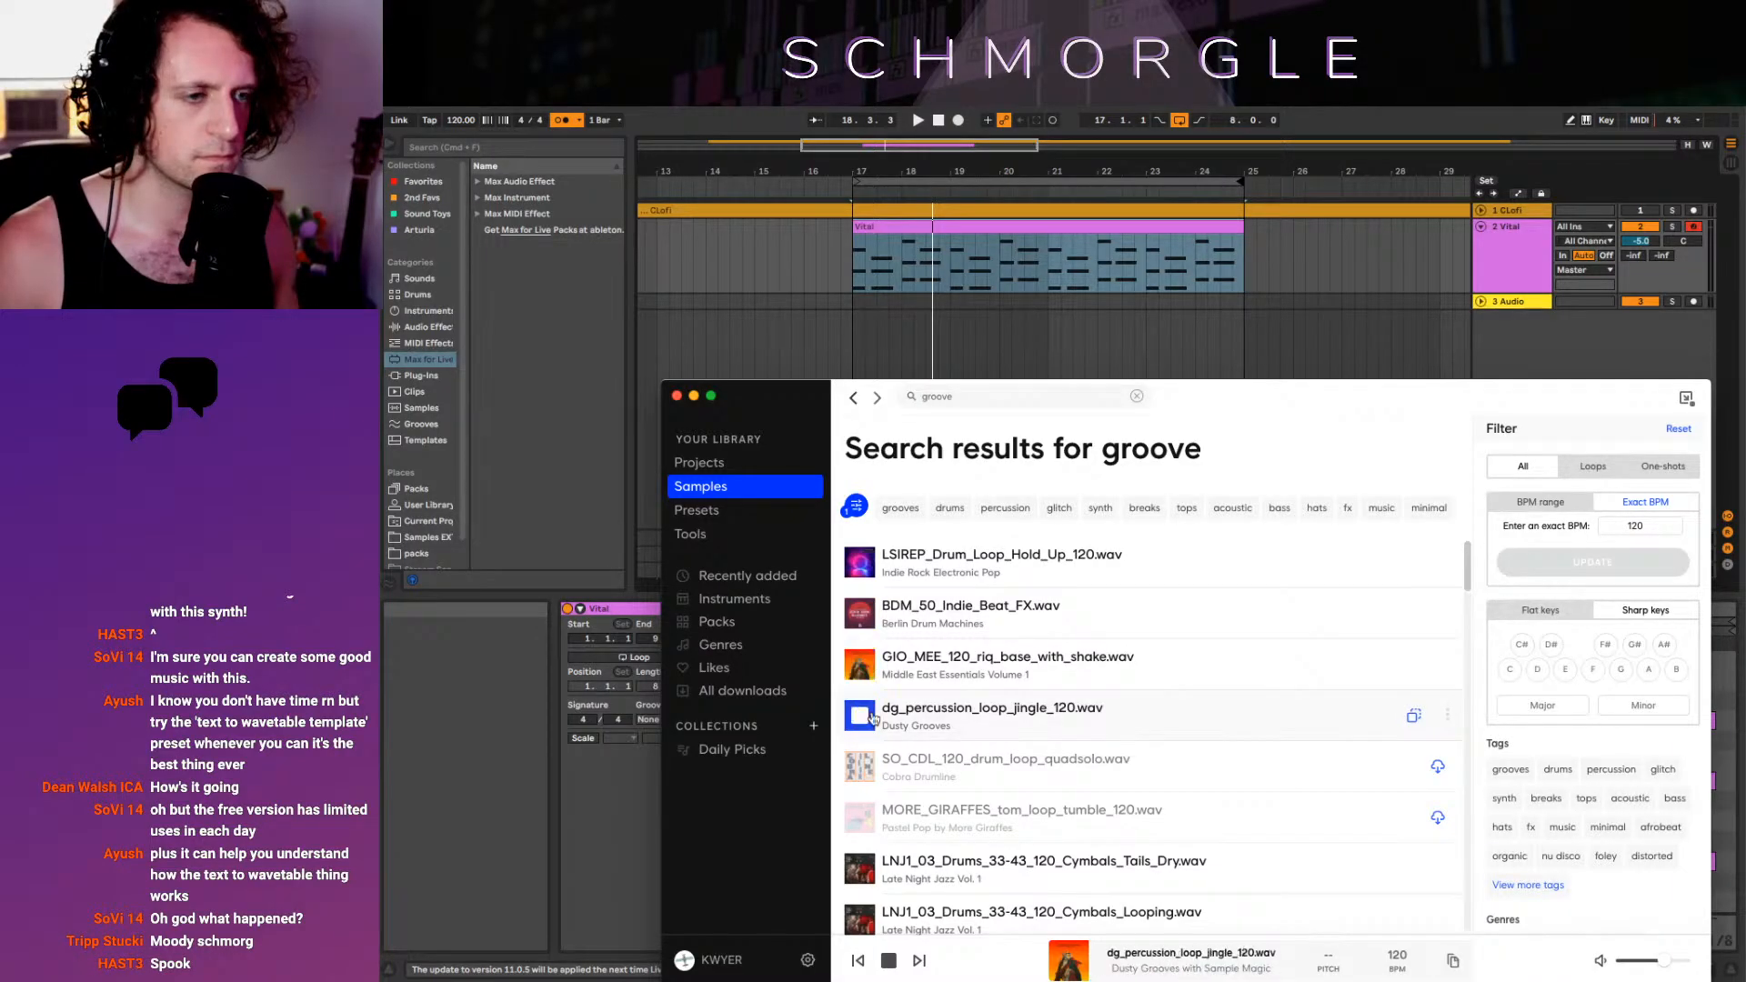
pyautogui.click(859, 669)
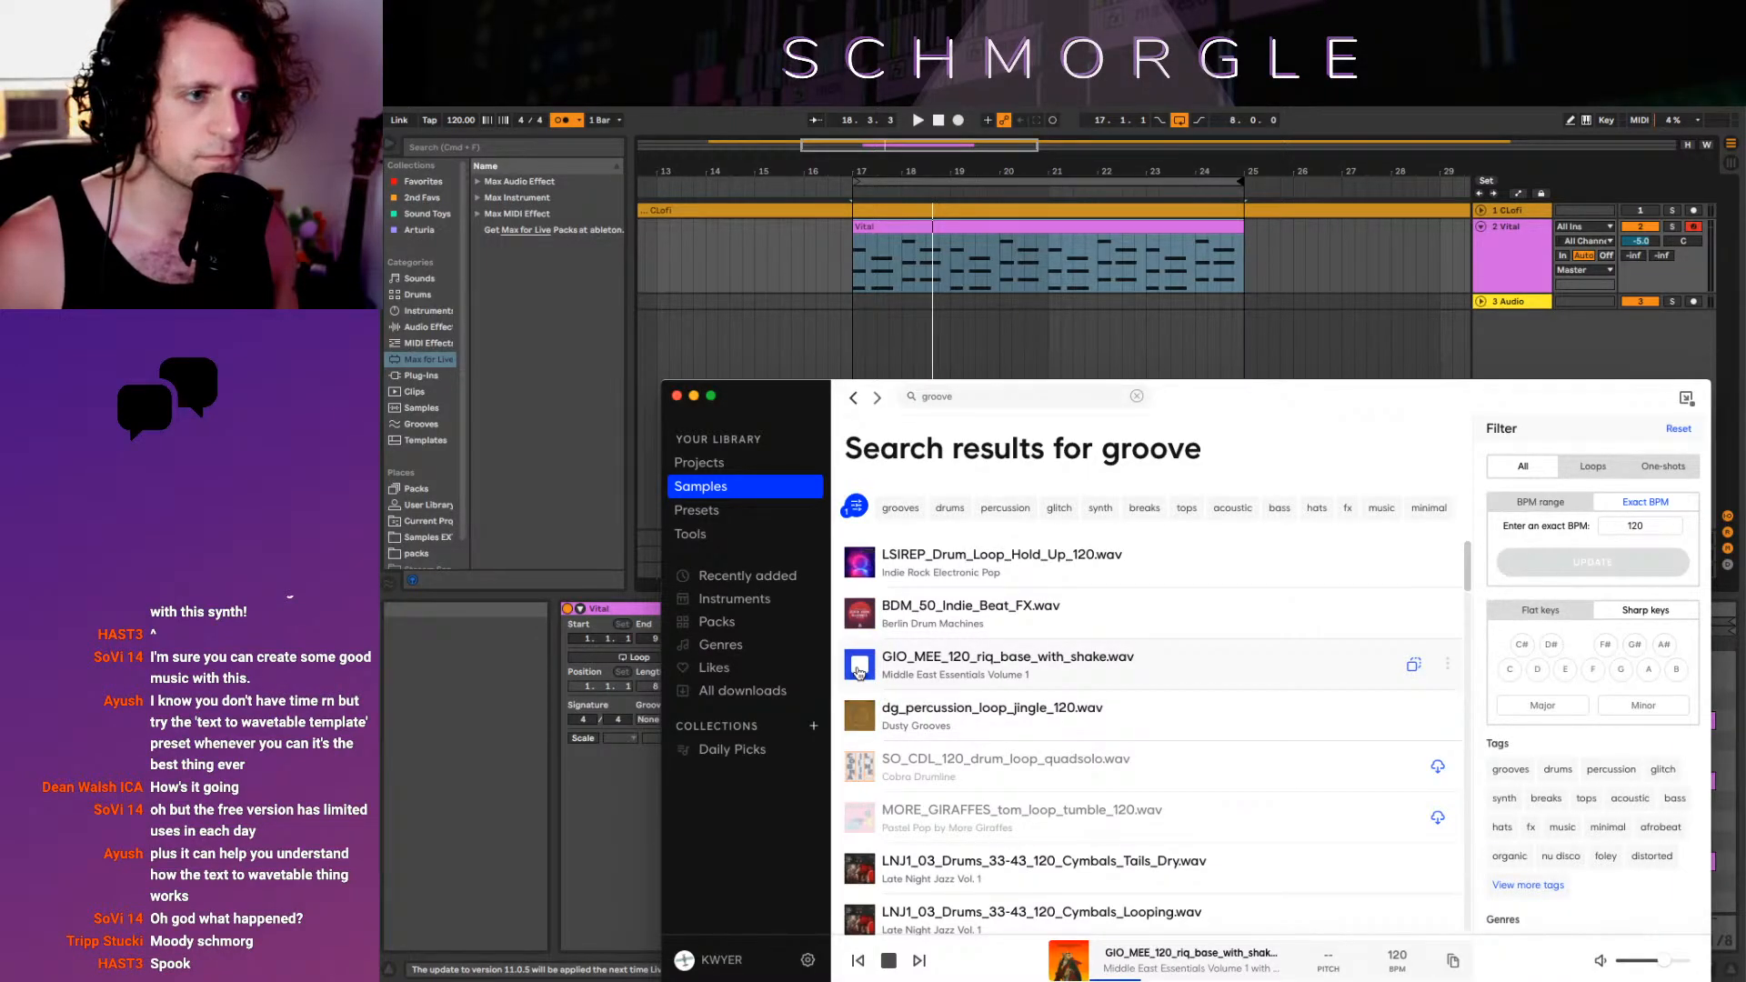
pyautogui.moveTo(859, 672); pyautogui.dragTo(880, 350)
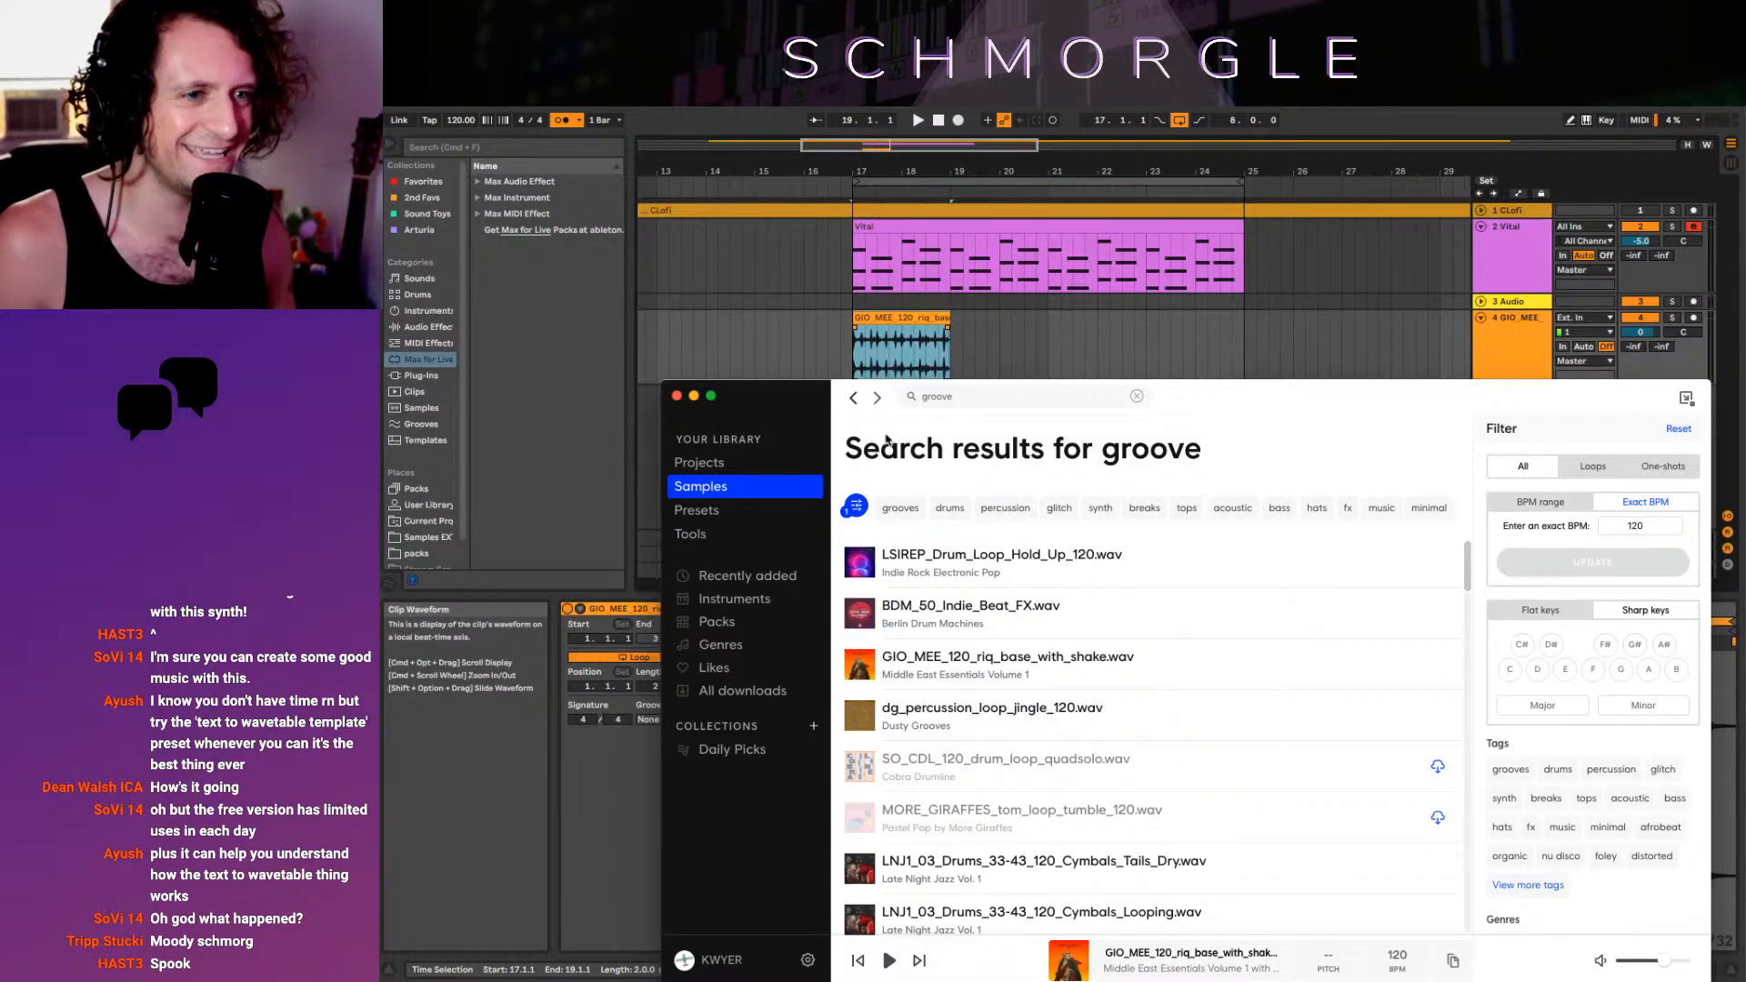
# Add an audio track below the riq loop and place the Splice sample LSIREP_Drum_Loop_Hold_Up_120.wav on it at bar 17
pyautogui.click(1344, 363)
pyautogui.click(1521, 361)
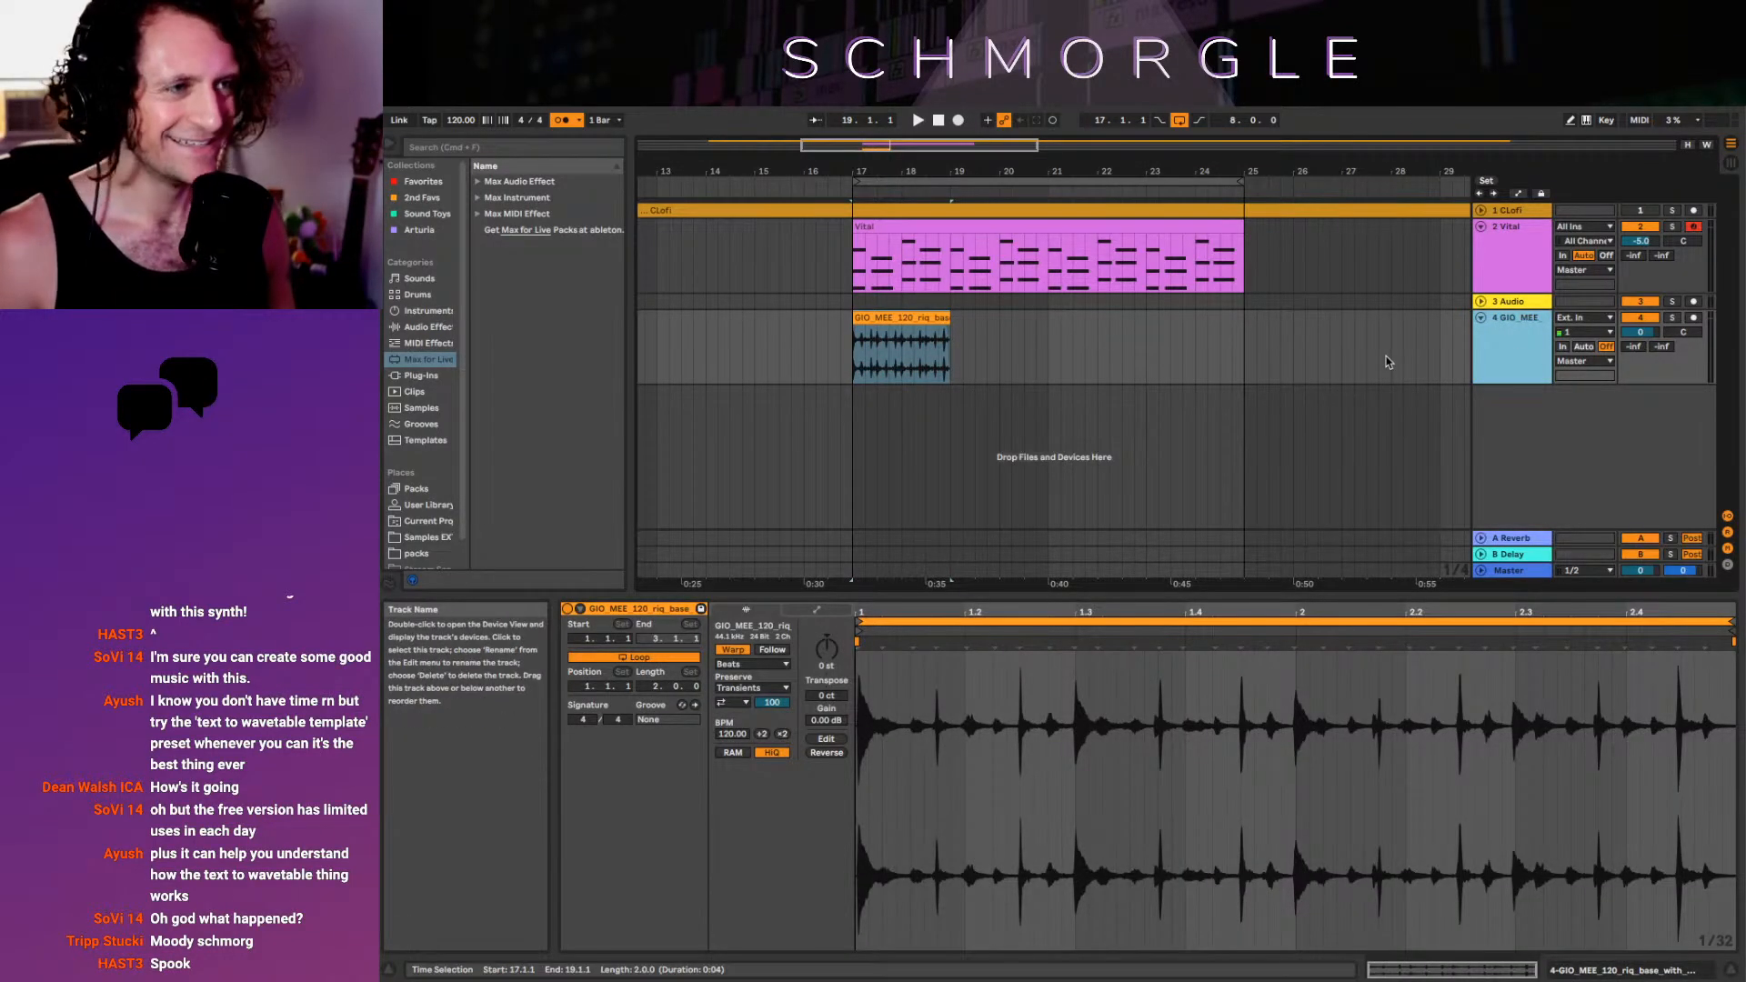
pyautogui.click(1585, 361)
pyautogui.click(1501, 349)
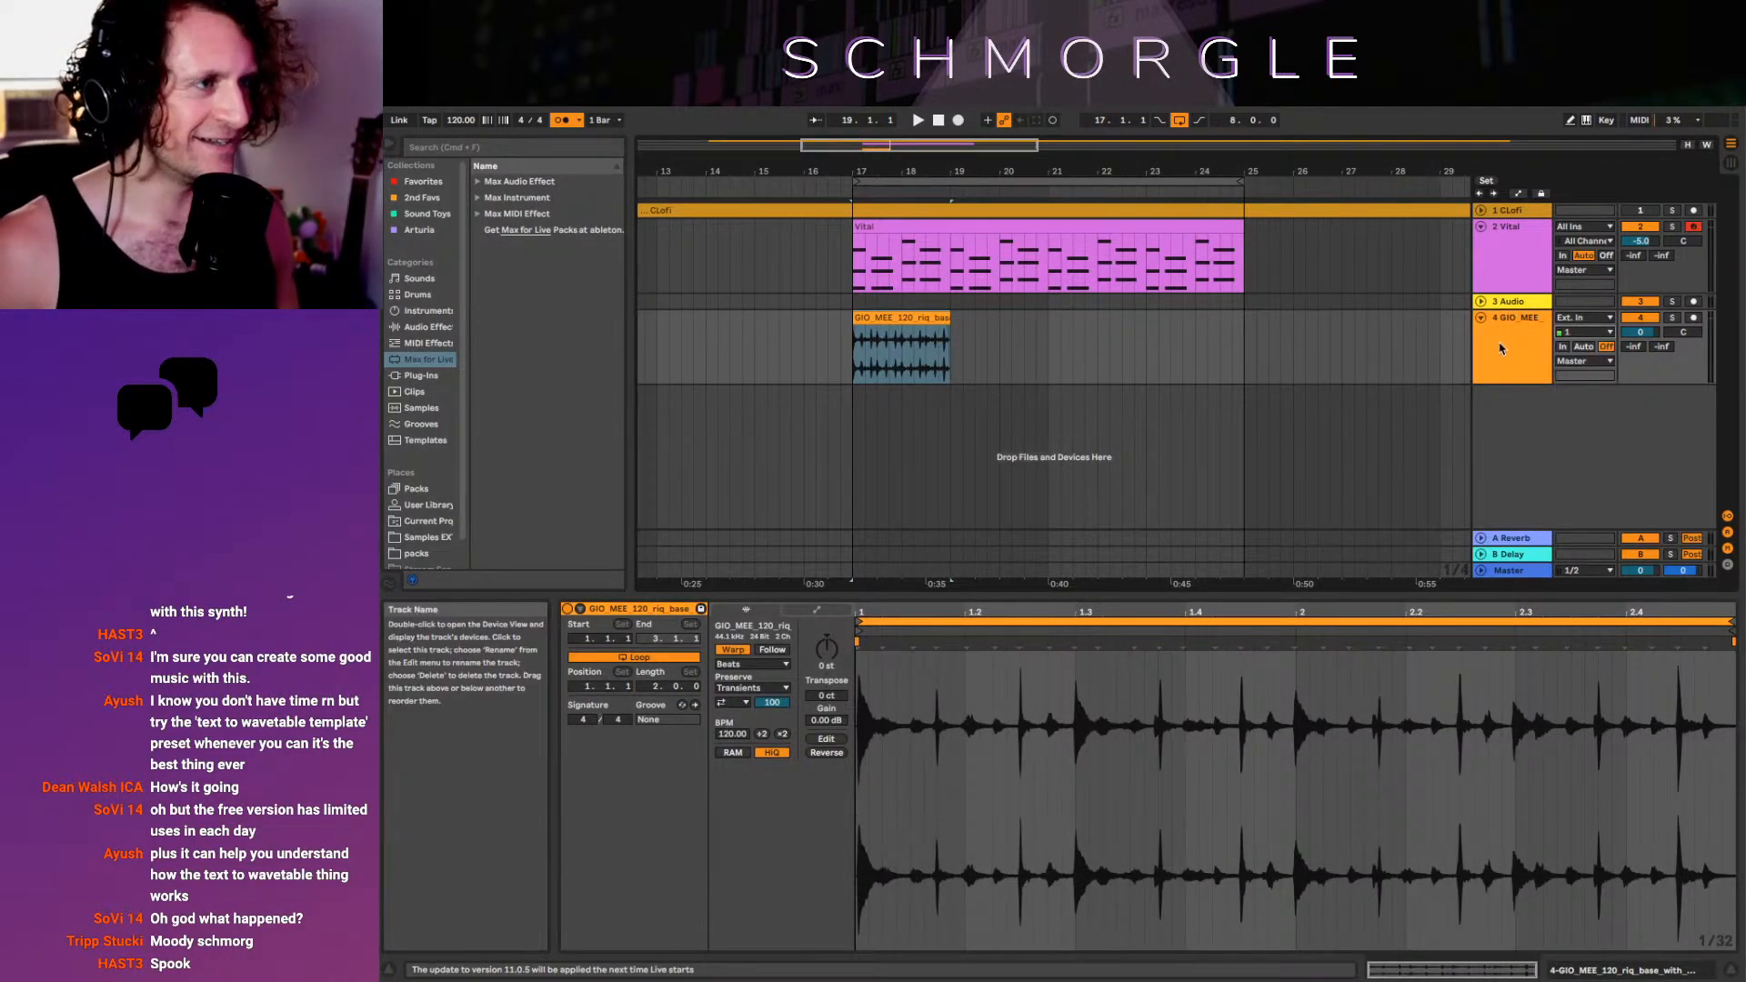
pyautogui.press('super+t')
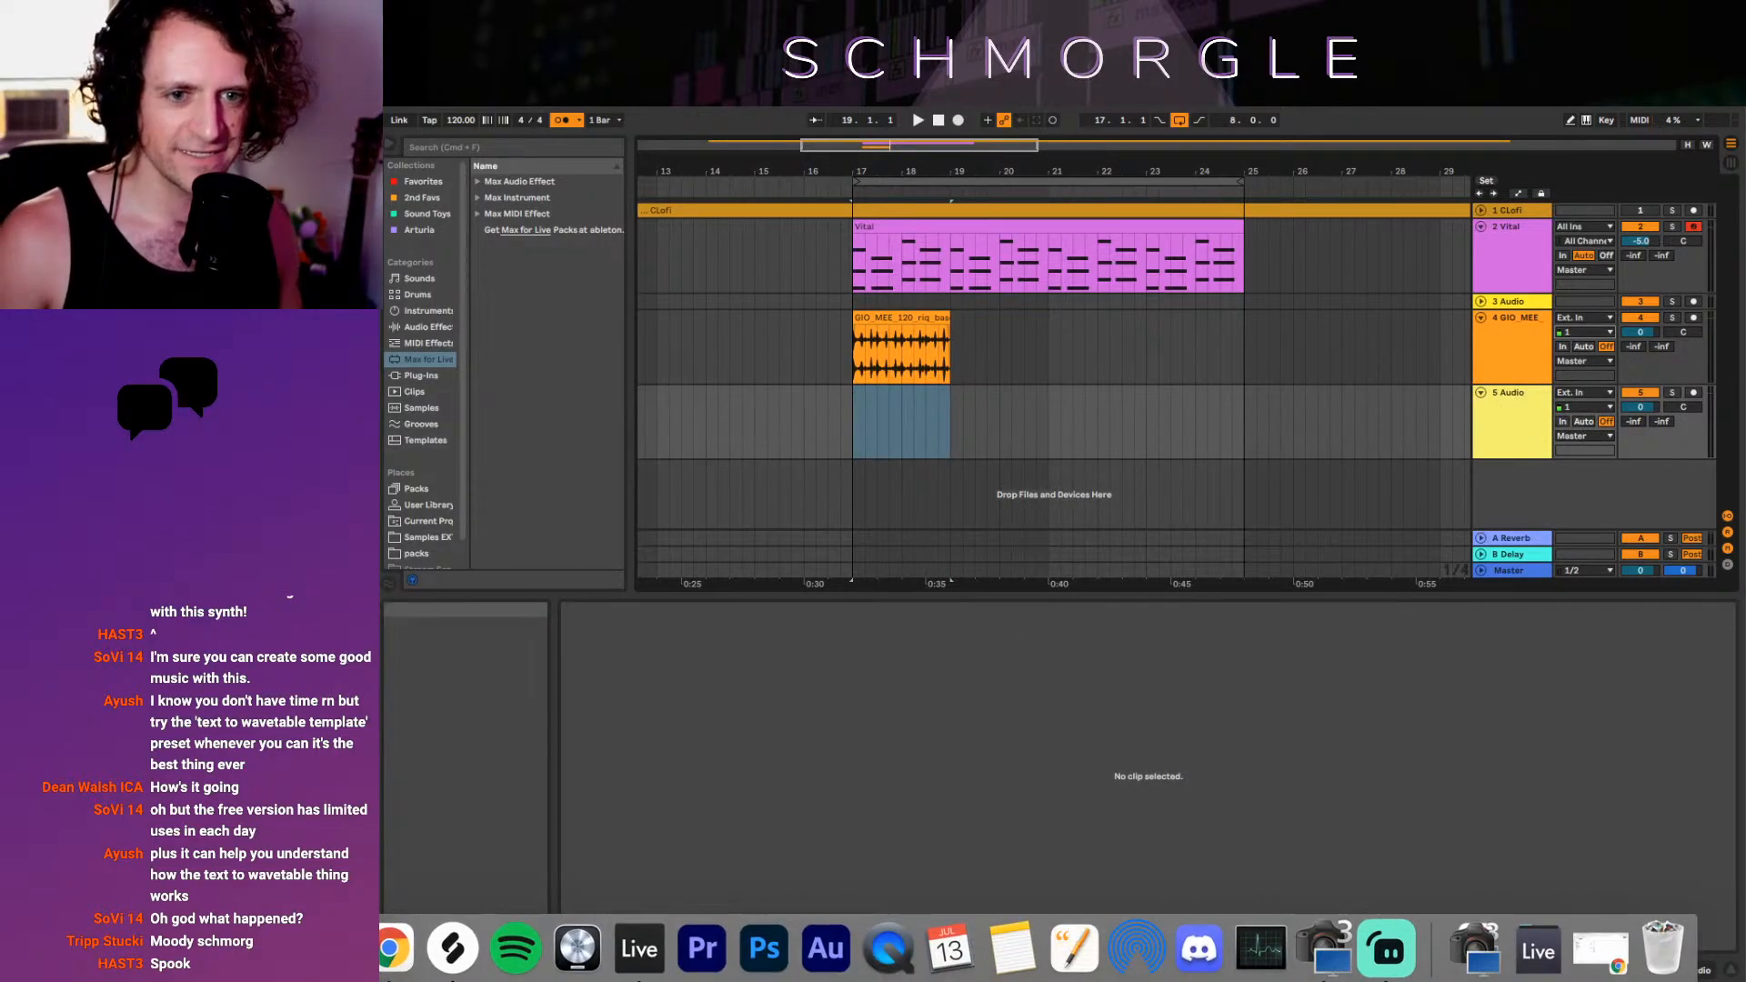
pyautogui.click(452, 948)
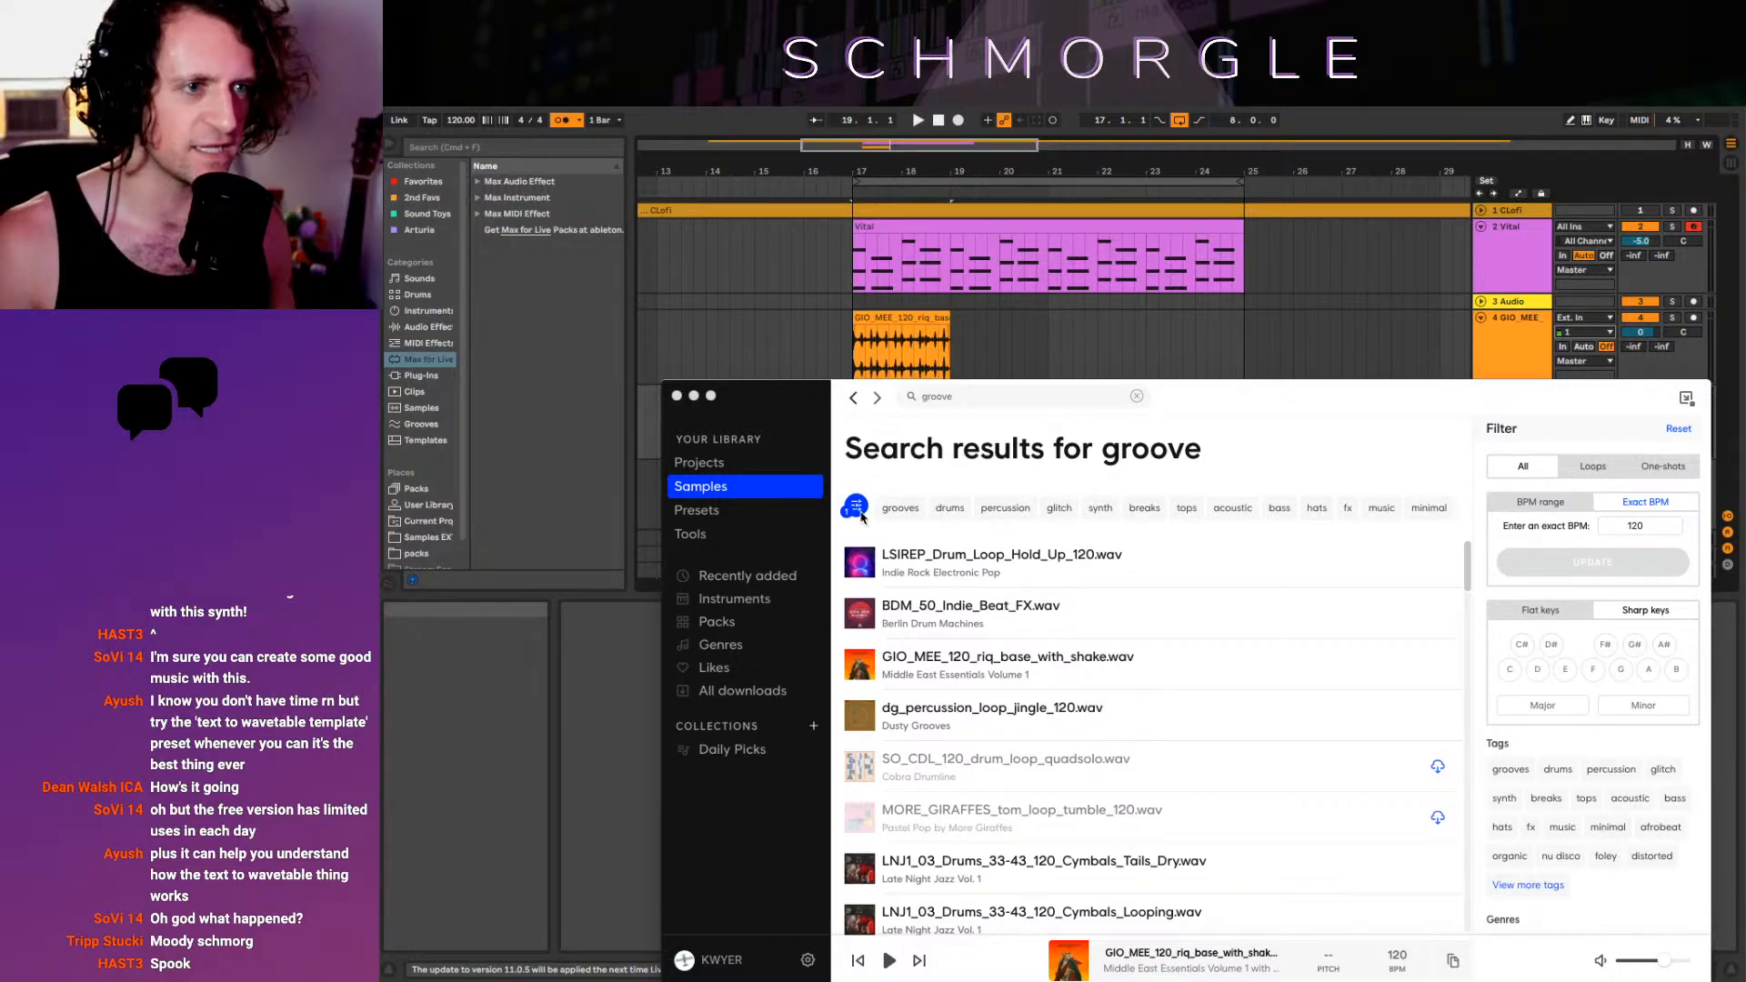
pyautogui.click(859, 562)
pyautogui.moveTo(860, 563); pyautogui.dragTo(895, 410)
pyautogui.click(858, 416)
# During playback, lower the LSIREP drum track's volume to -7.7 dB and the riq track's volume to -4.4 dB
pyautogui.press('space')
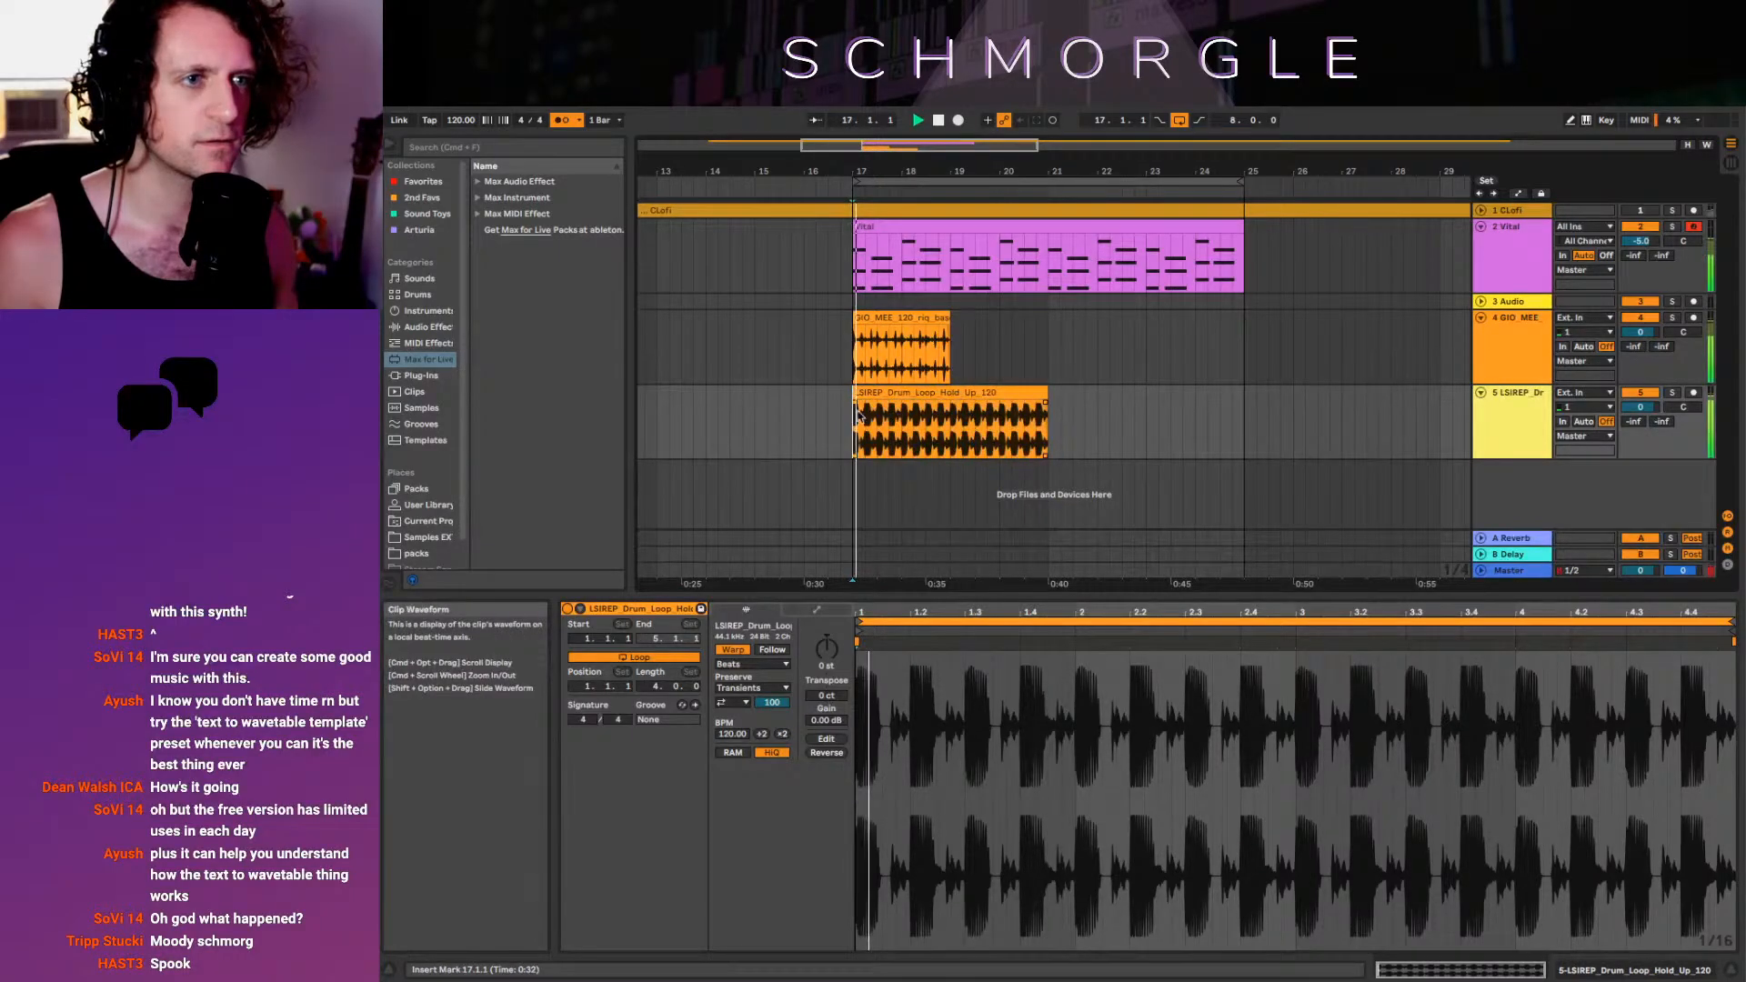
pyautogui.moveTo(1640, 407); pyautogui.dragTo(1640, 433)
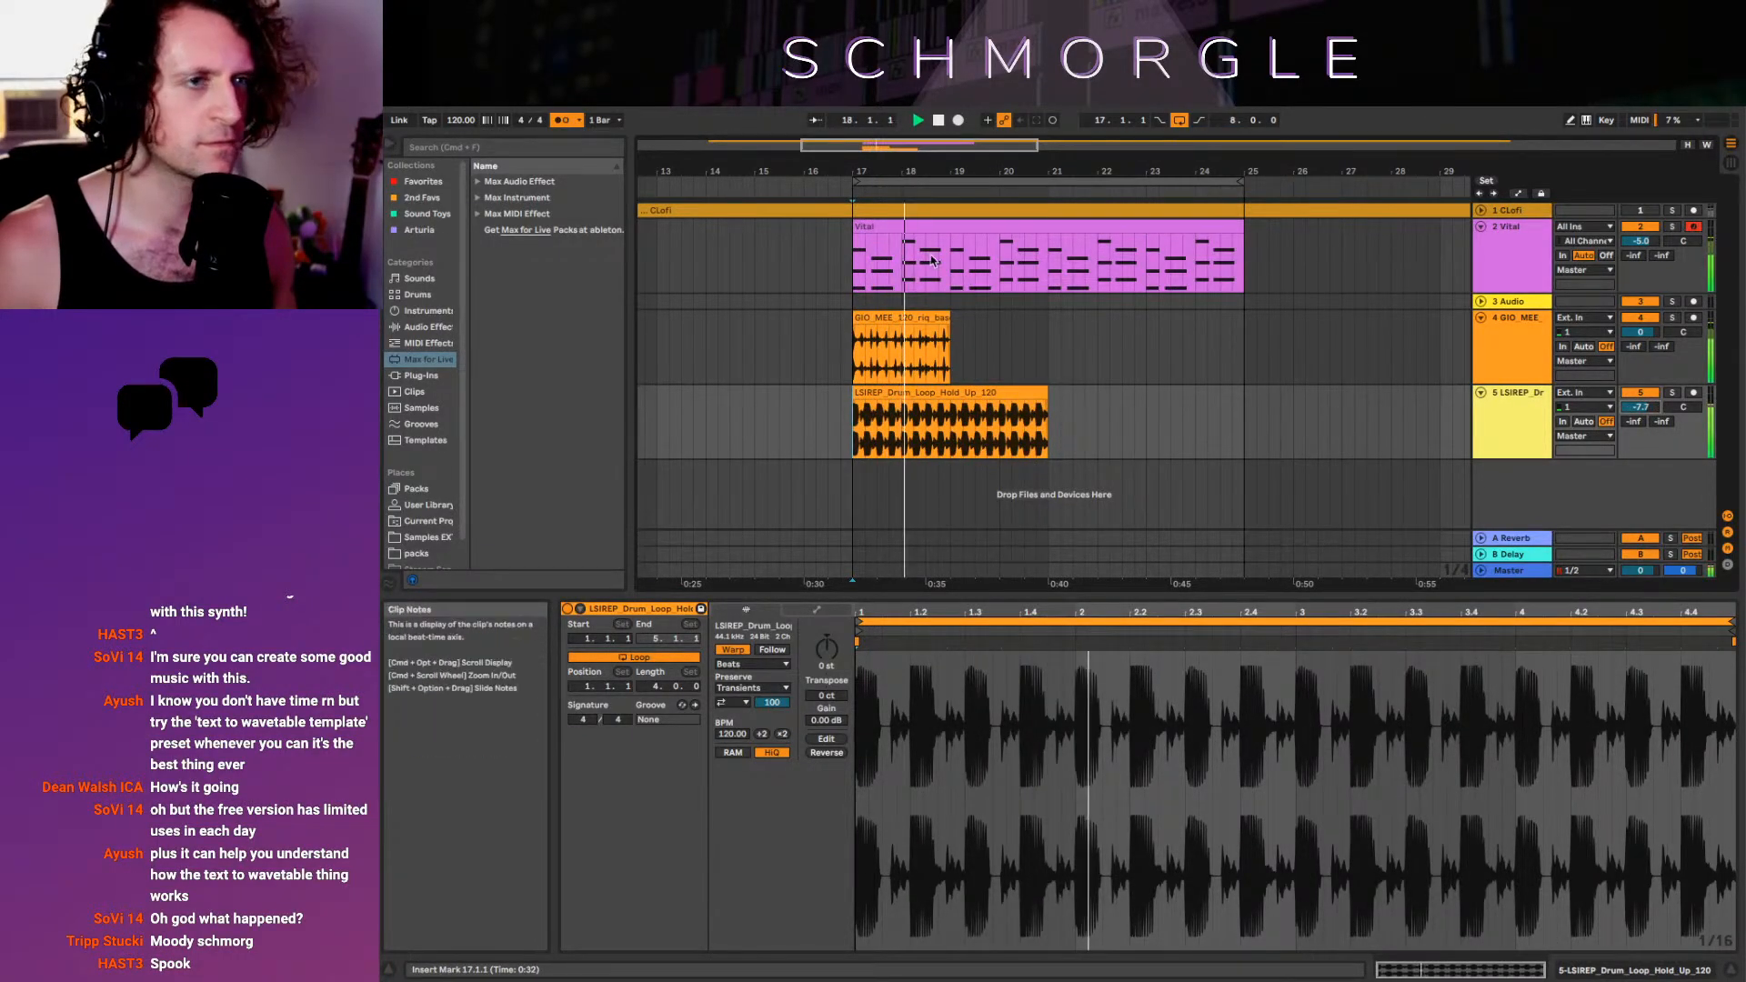
pyautogui.moveTo(1640, 332); pyautogui.dragTo(1640, 347)
pyautogui.press('space')
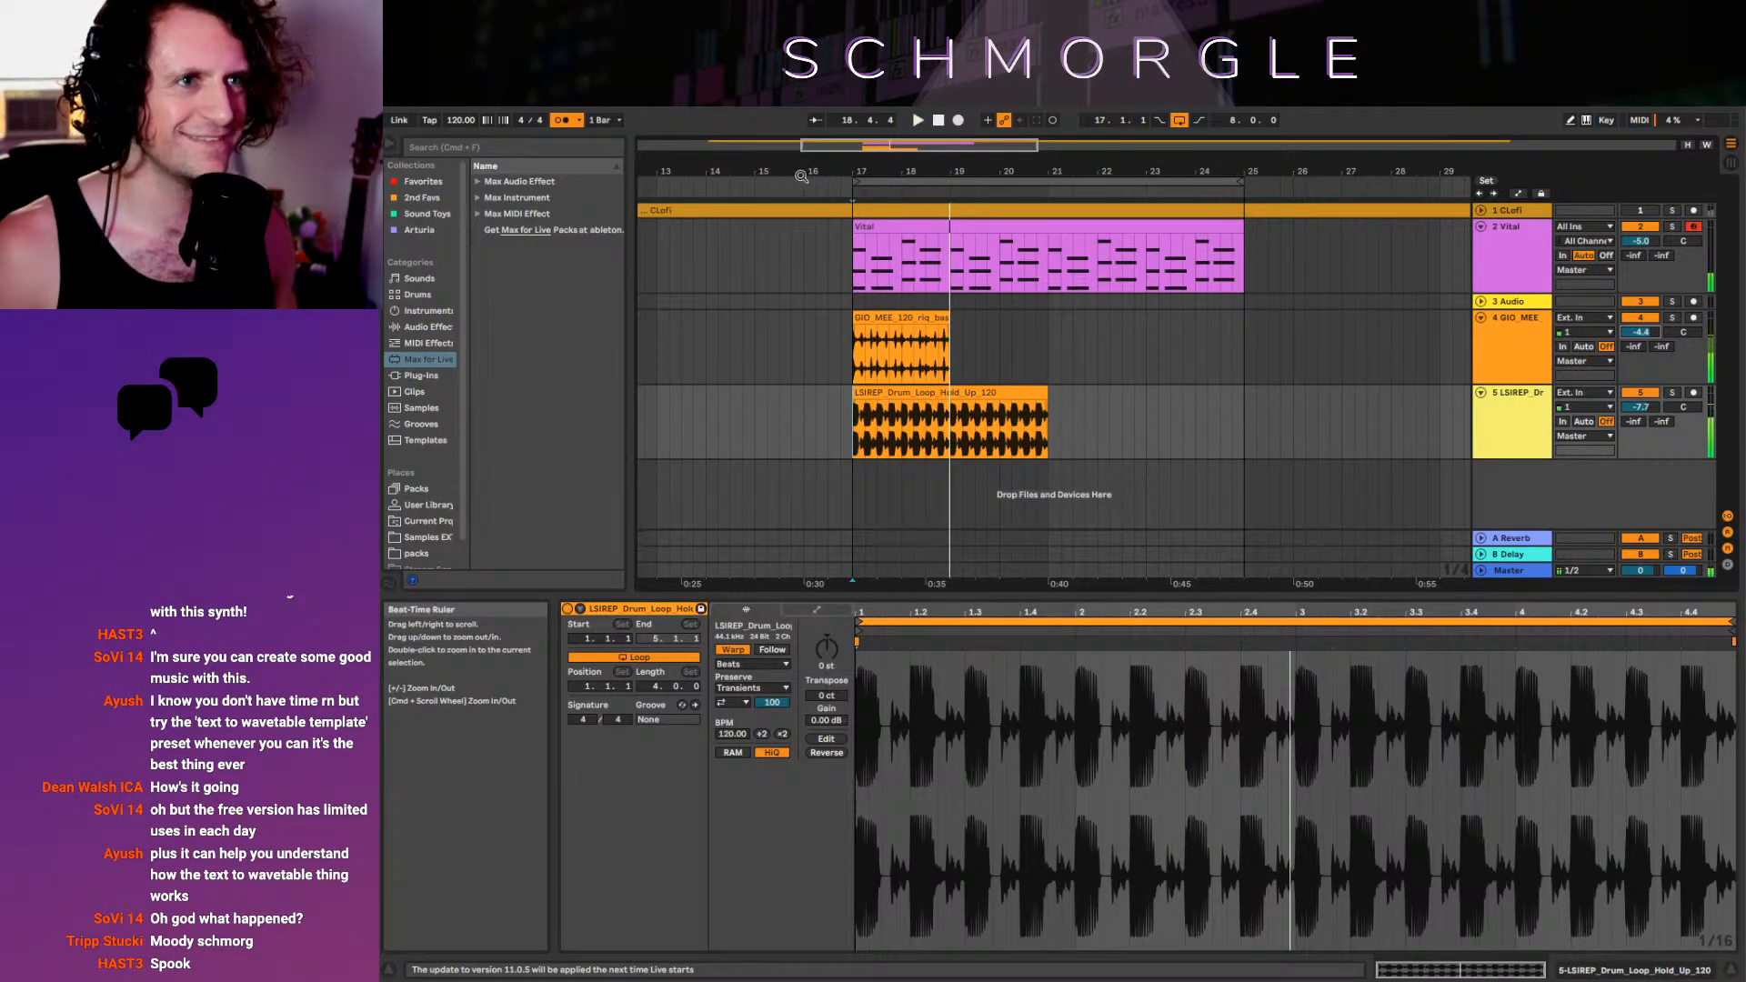
# Delete the section of the LSIREP drum loop from 17.1.3 to 17.2.1 and play back the edit
pyautogui.moveTo(847, 175); pyautogui.dragTo(775, 174)
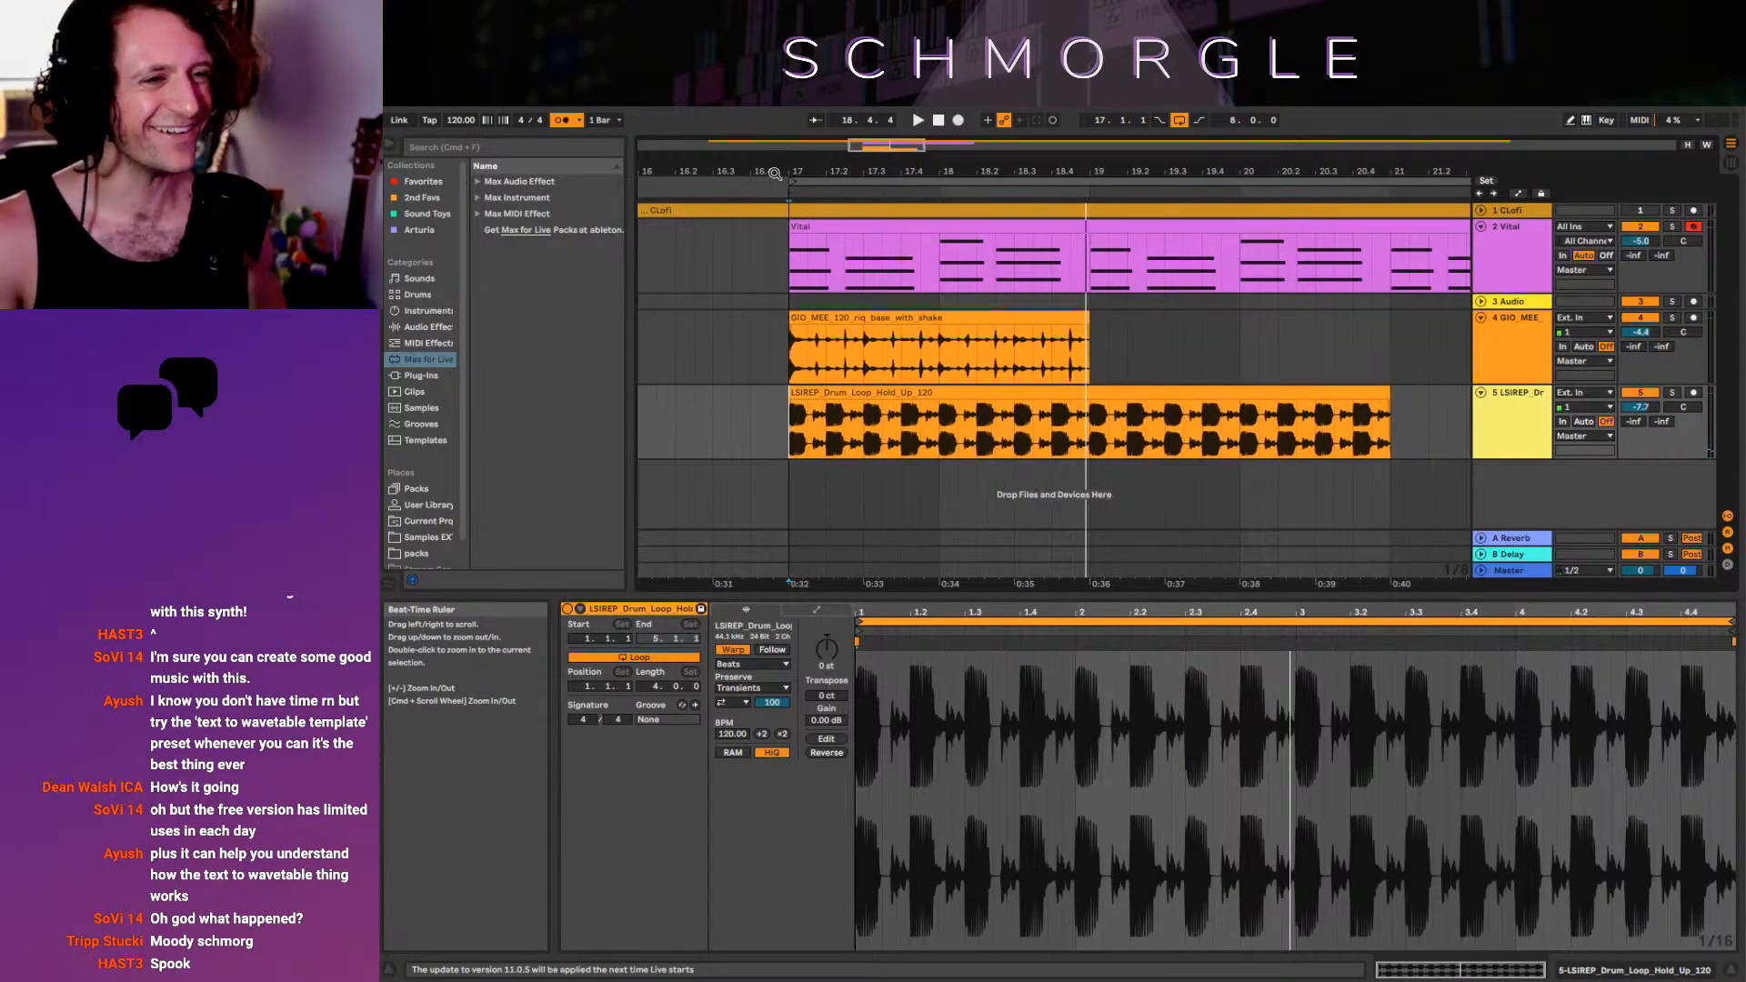
pyautogui.moveTo(808, 441); pyautogui.dragTo(826, 441)
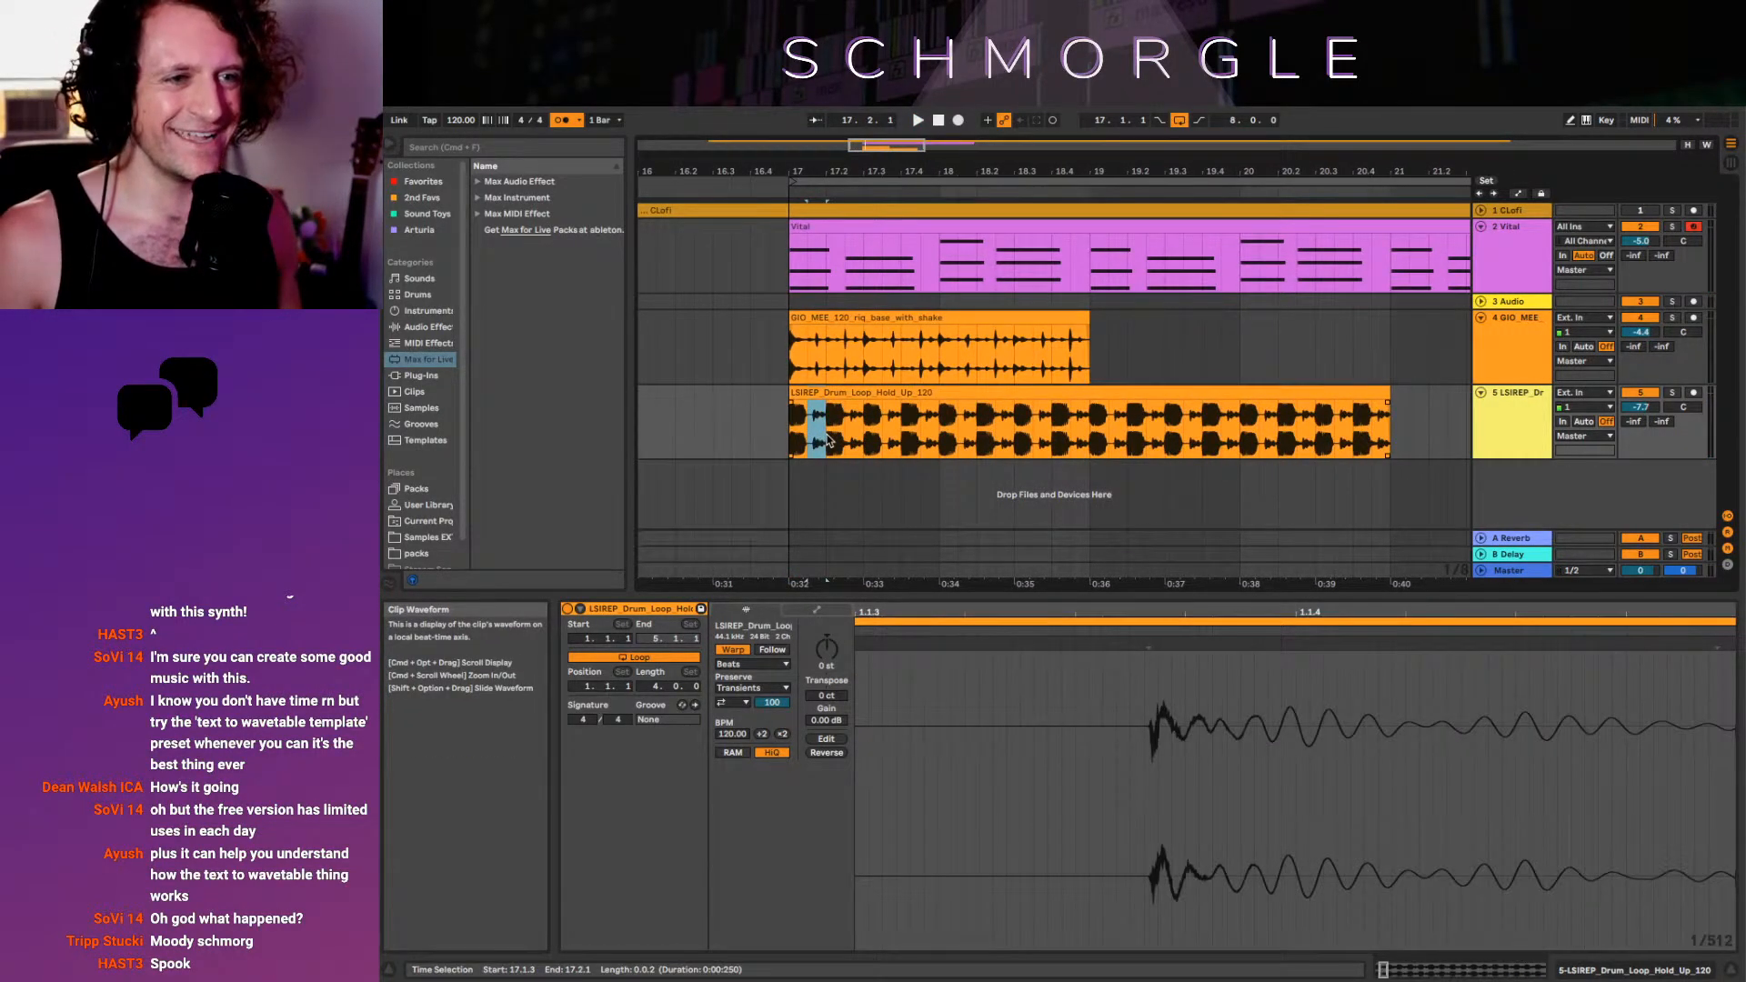
pyautogui.press('Delete')
pyautogui.click(771, 429)
pyautogui.press('space')
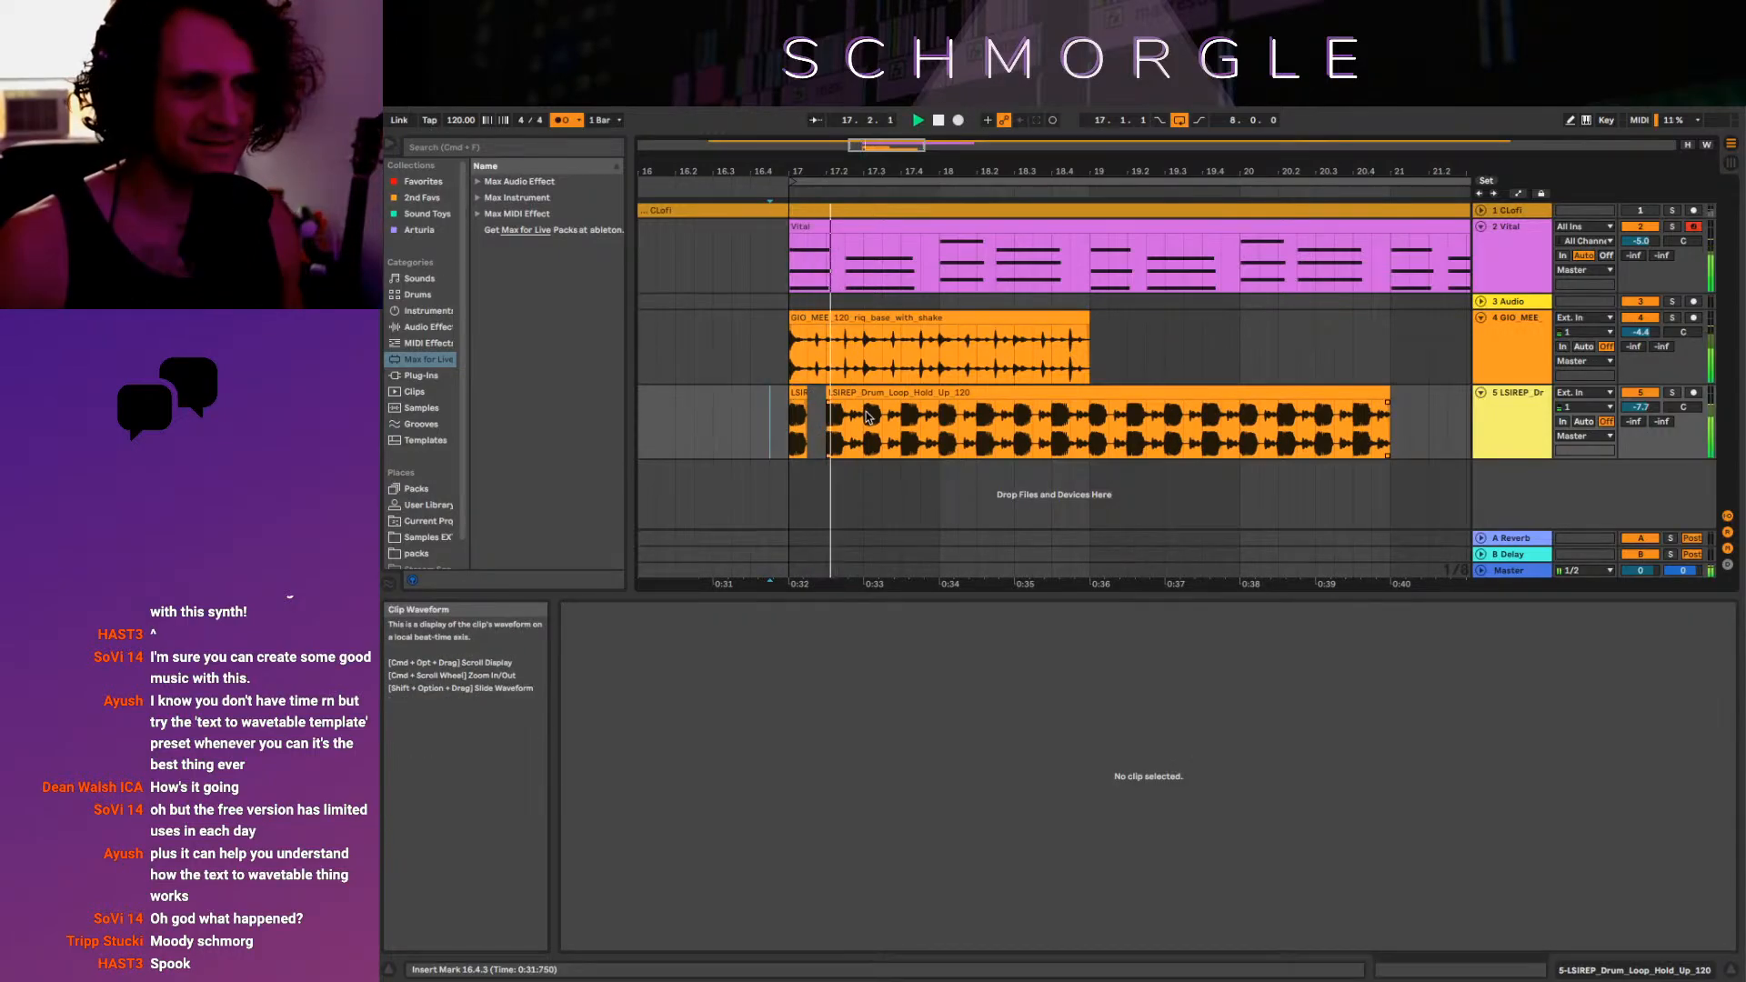
pyautogui.press('space')
# Remove the sections from 17.2.3 to 17.3.1 and from 17.3.3 to 17.4.1 in the LSIREP drum loop
pyautogui.click(856, 438)
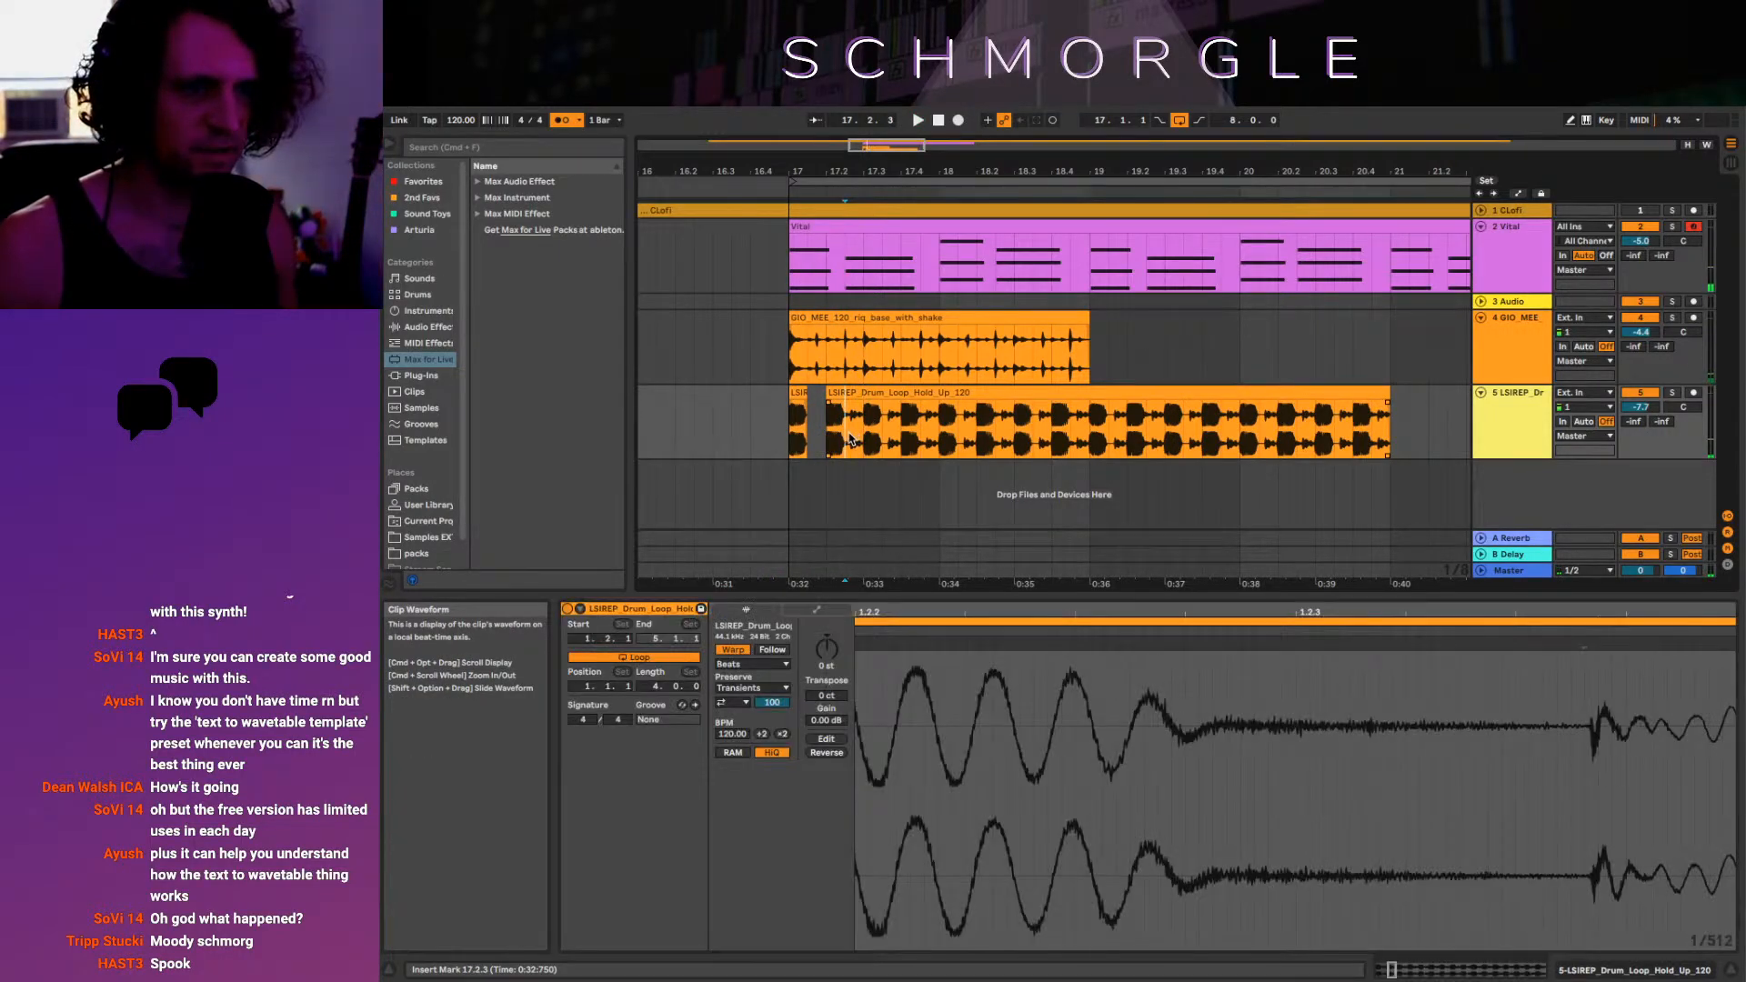
pyautogui.moveTo(851, 439); pyautogui.dragTo(856, 439)
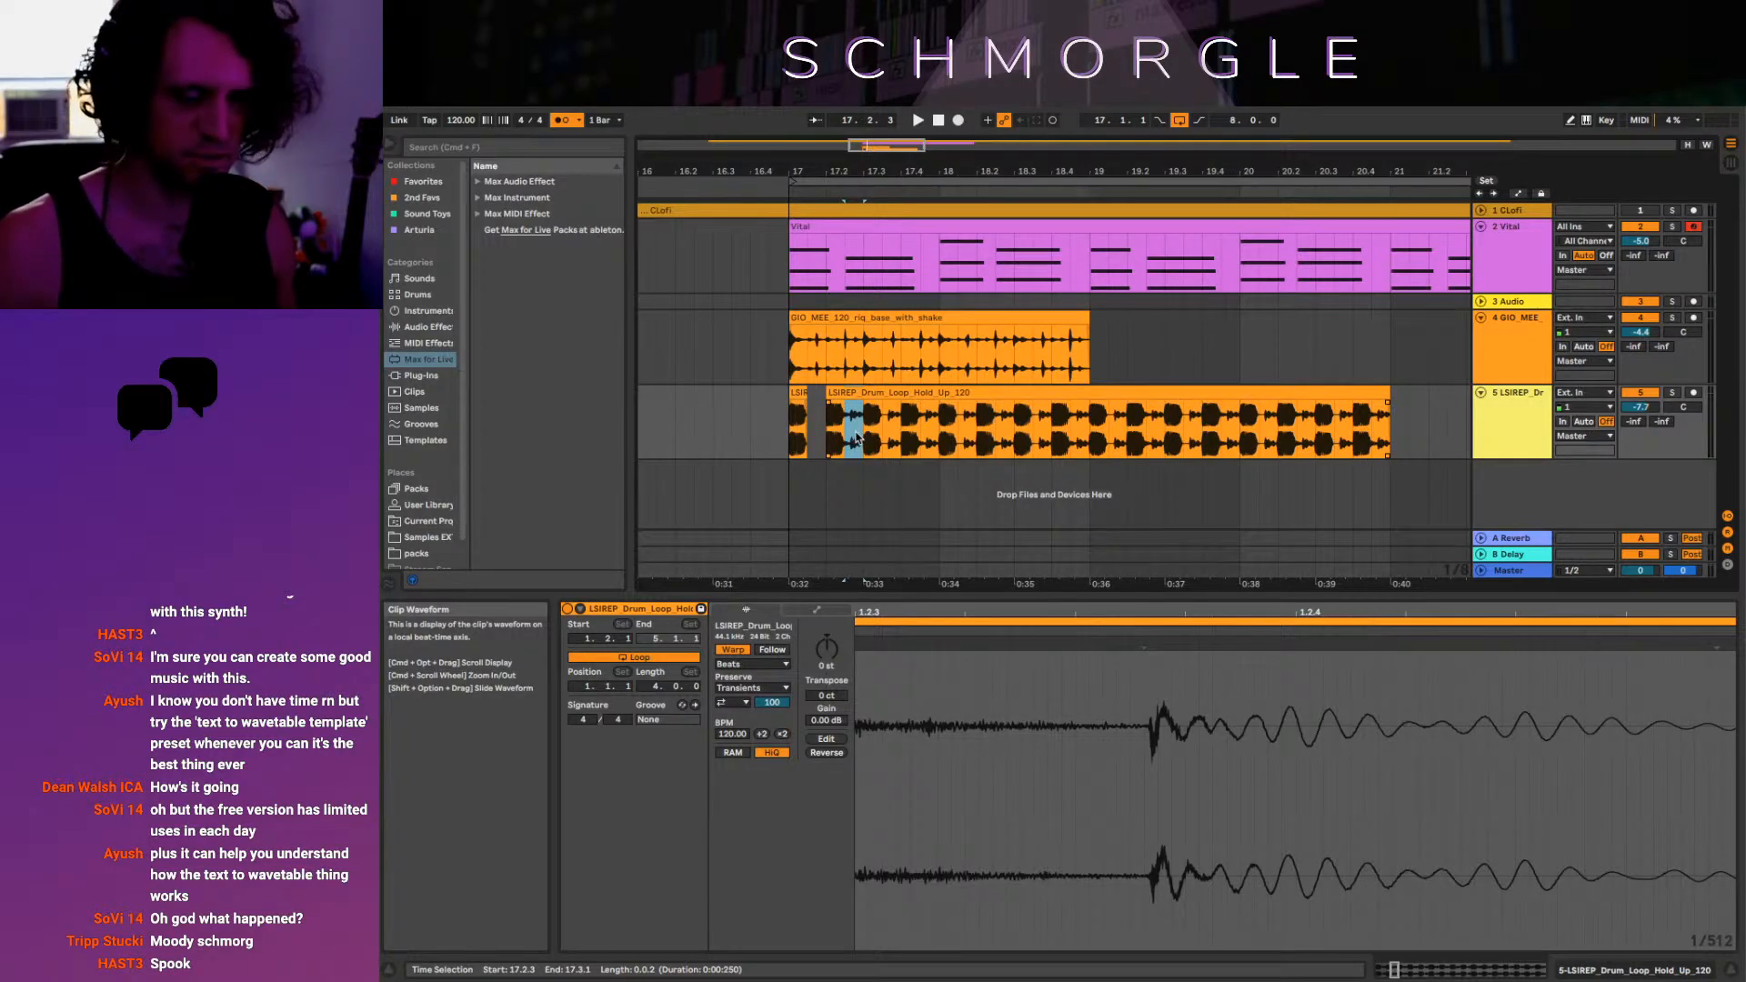
pyautogui.press('super+e')
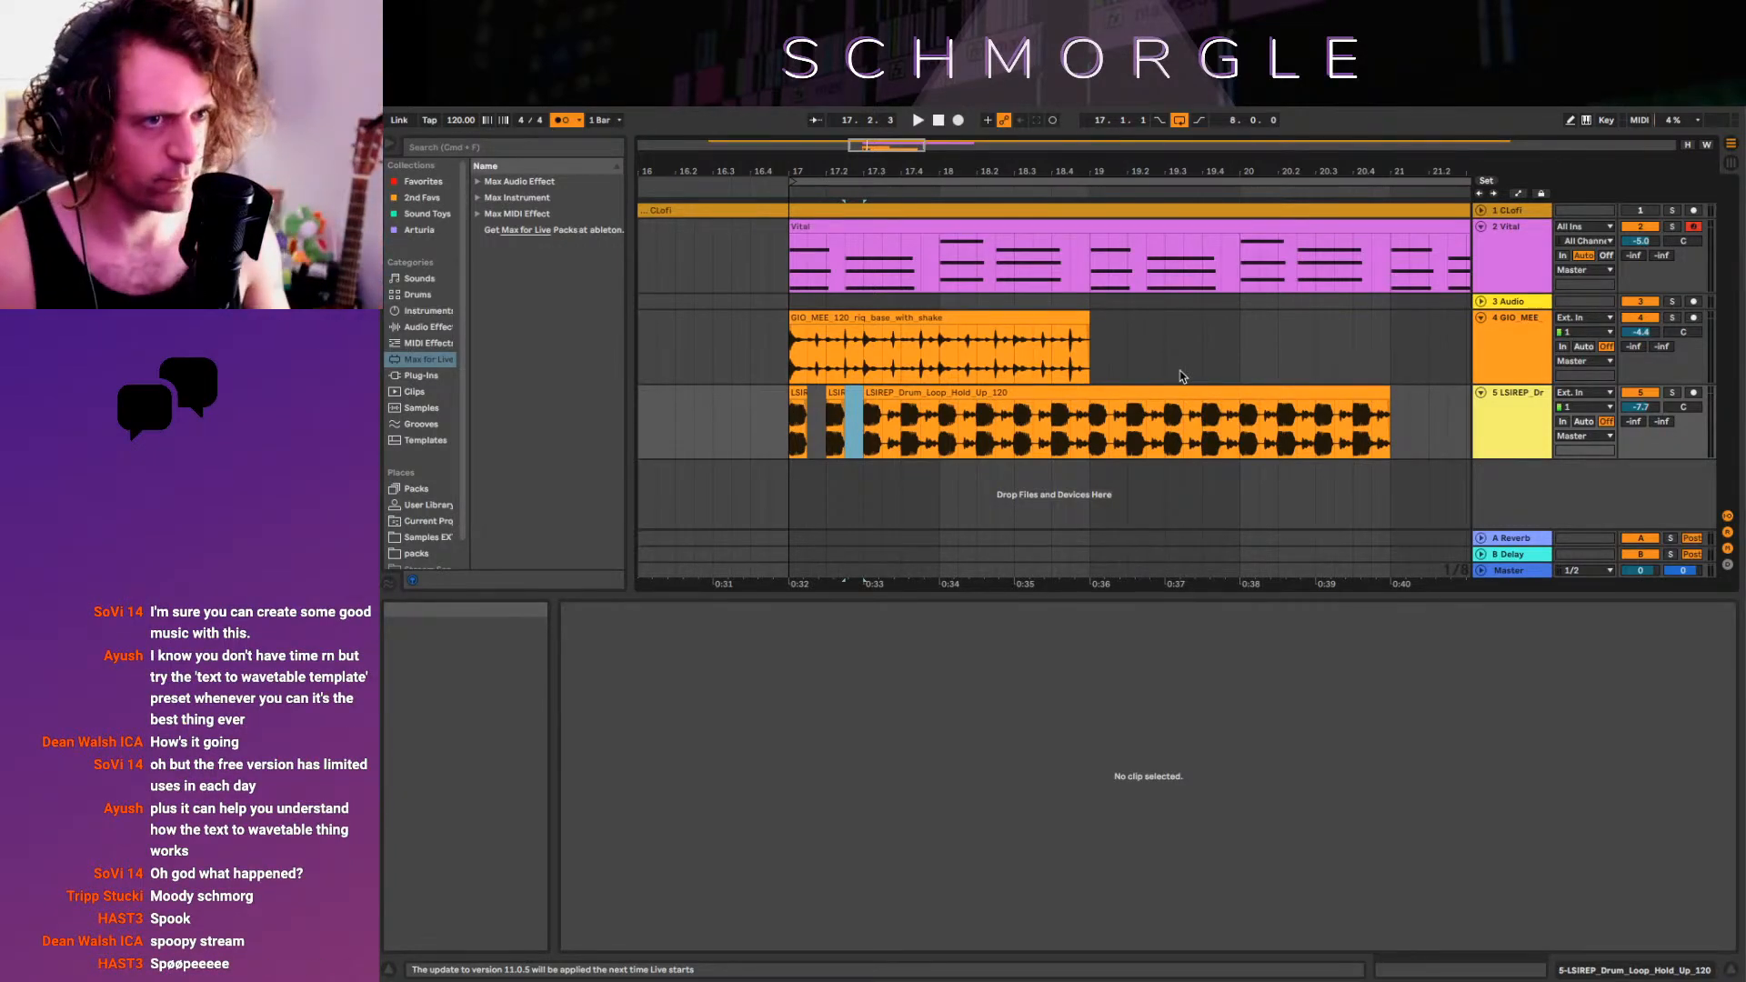
pyautogui.press('space')
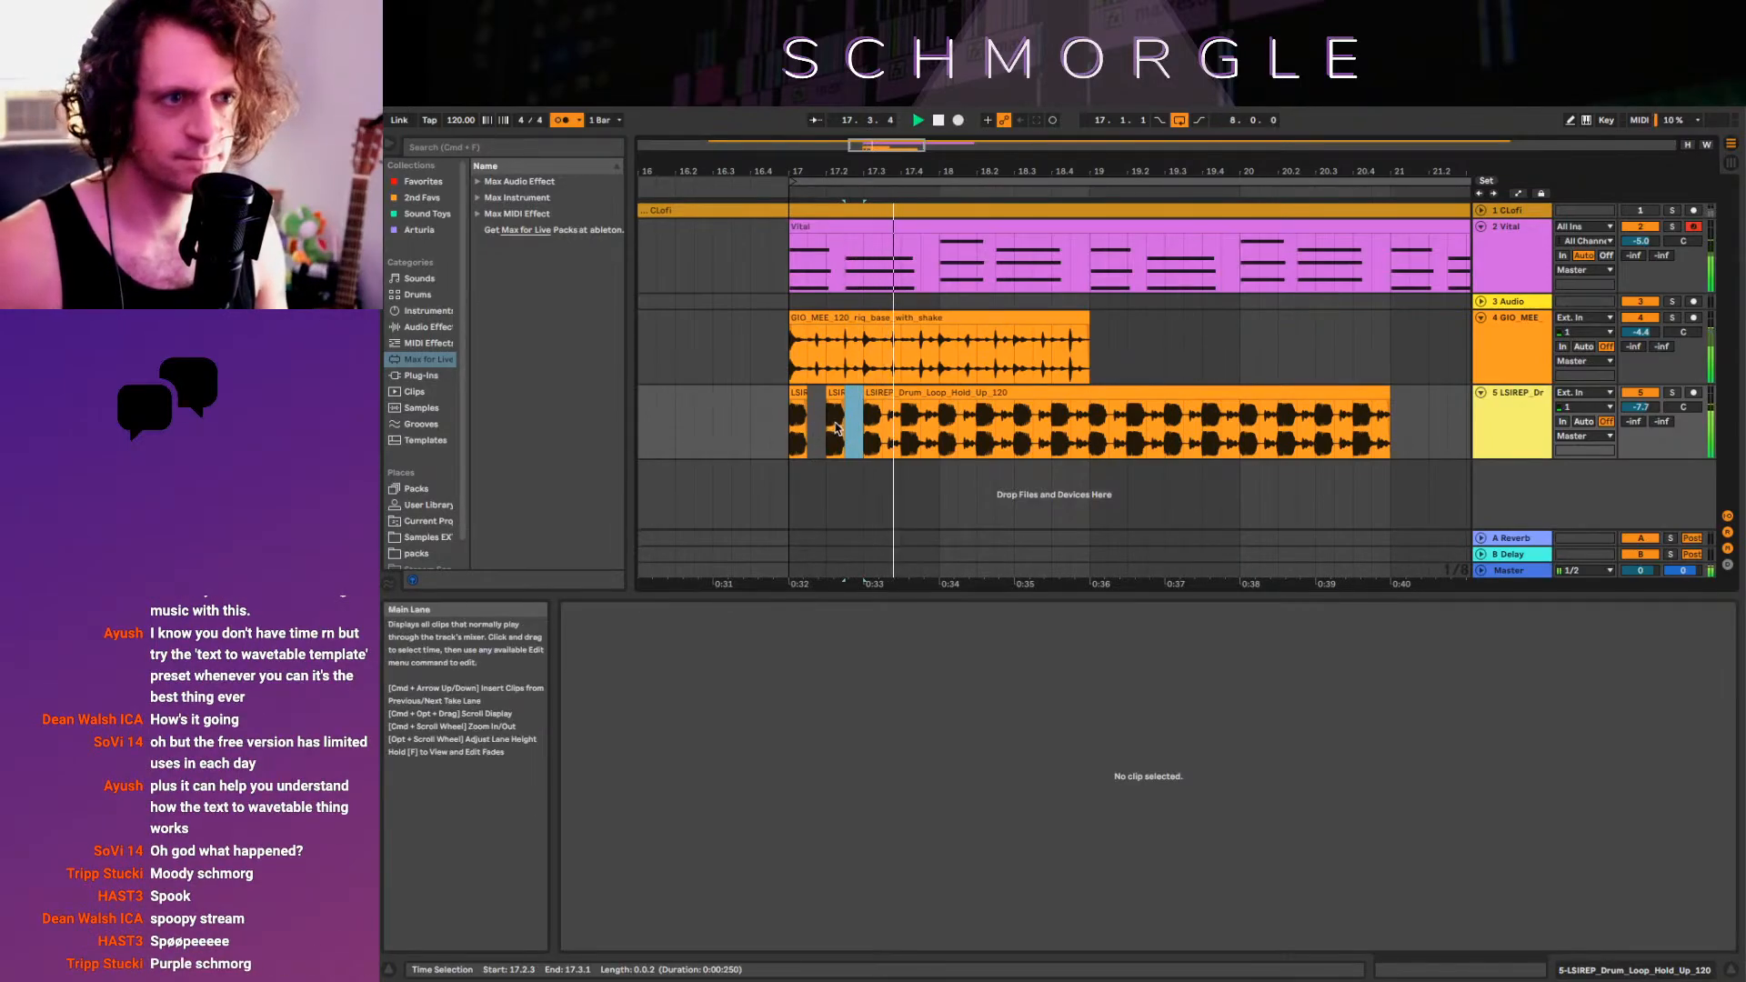
pyautogui.press('space')
pyautogui.moveTo(893, 436); pyautogui.dragTo(899, 435)
pyautogui.press('Delete')
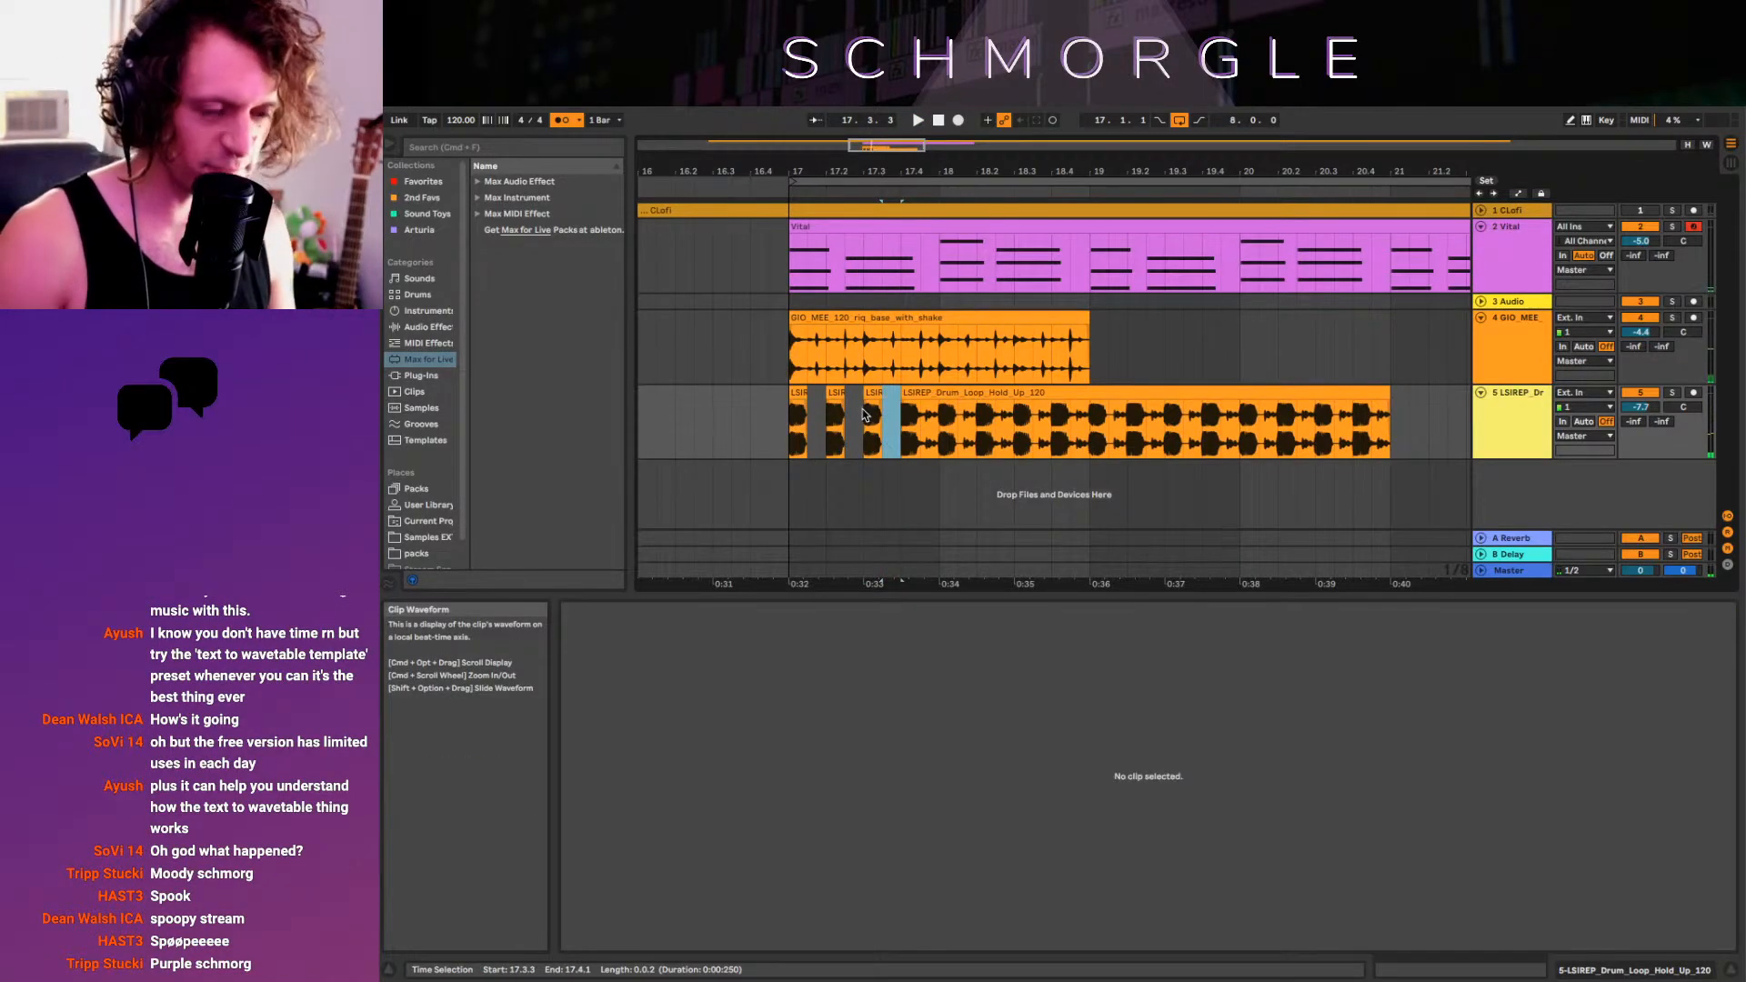
# Delete the LSIREP drum loop's section from 17.4.3 to 18.1.1 and all of its remainder after bar 18
pyautogui.click(942, 434)
pyautogui.keyDown('shift'); pyautogui.click(924, 439); pyautogui.keyUp('shift')
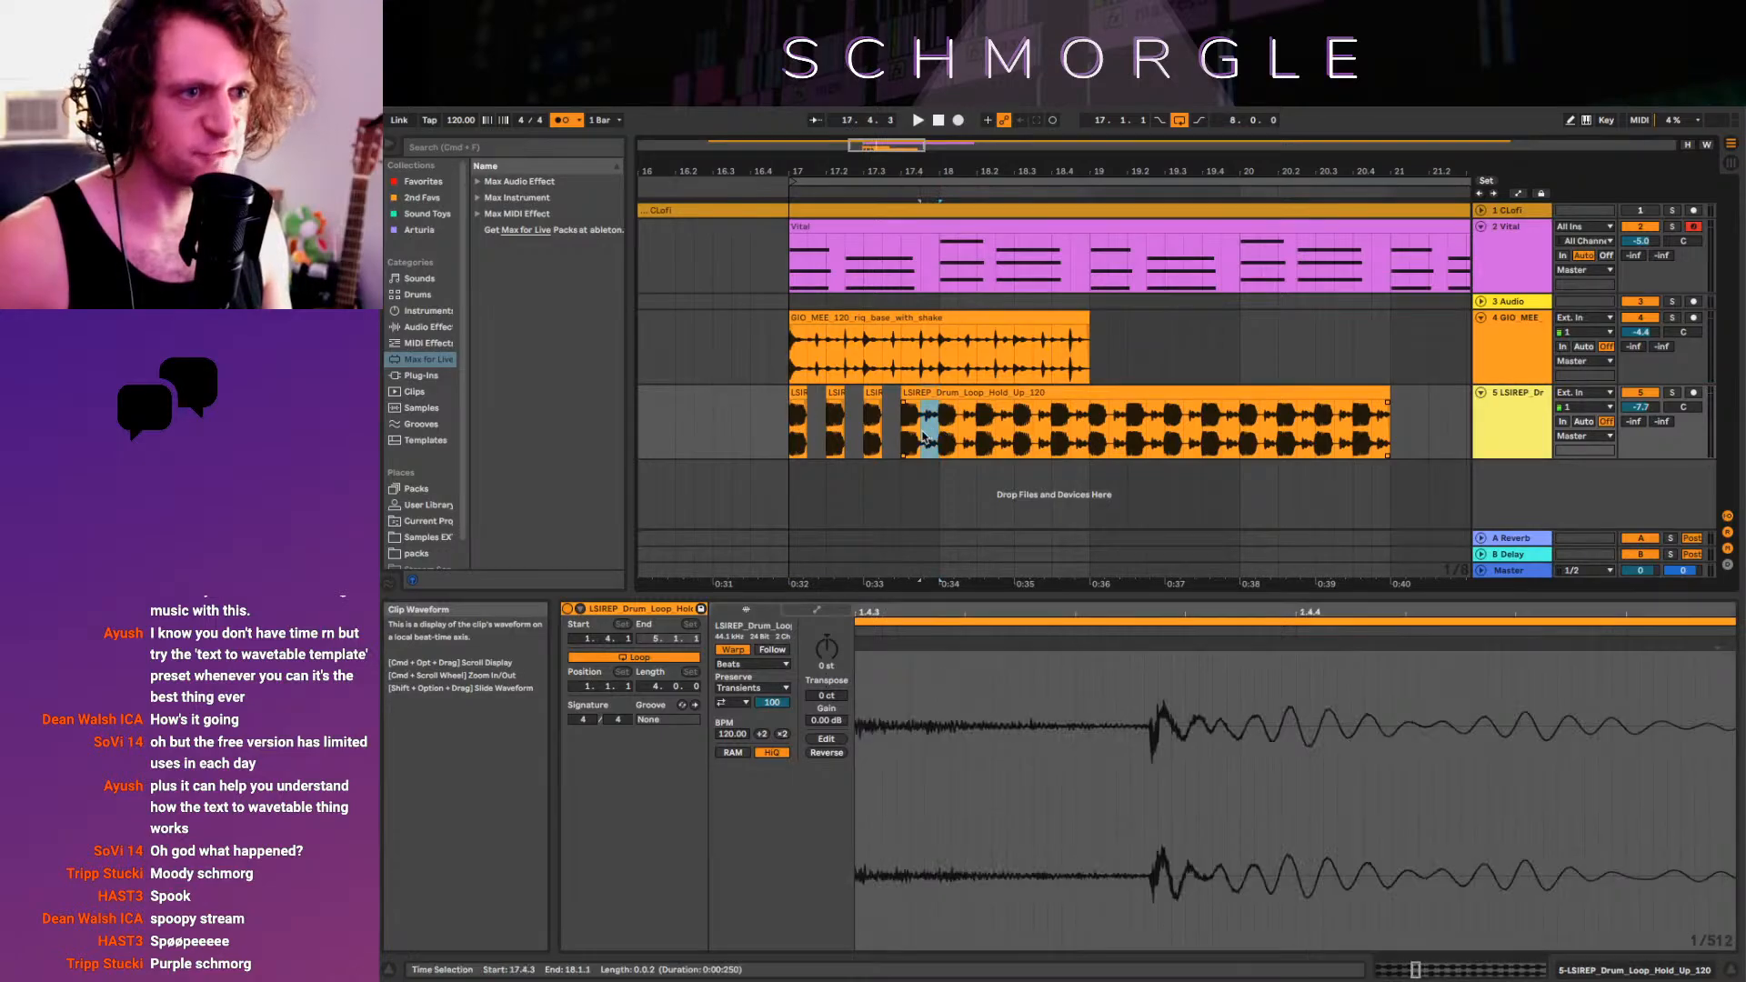
pyautogui.press('Delete')
pyautogui.click(1040, 395)
pyautogui.press('Delete')
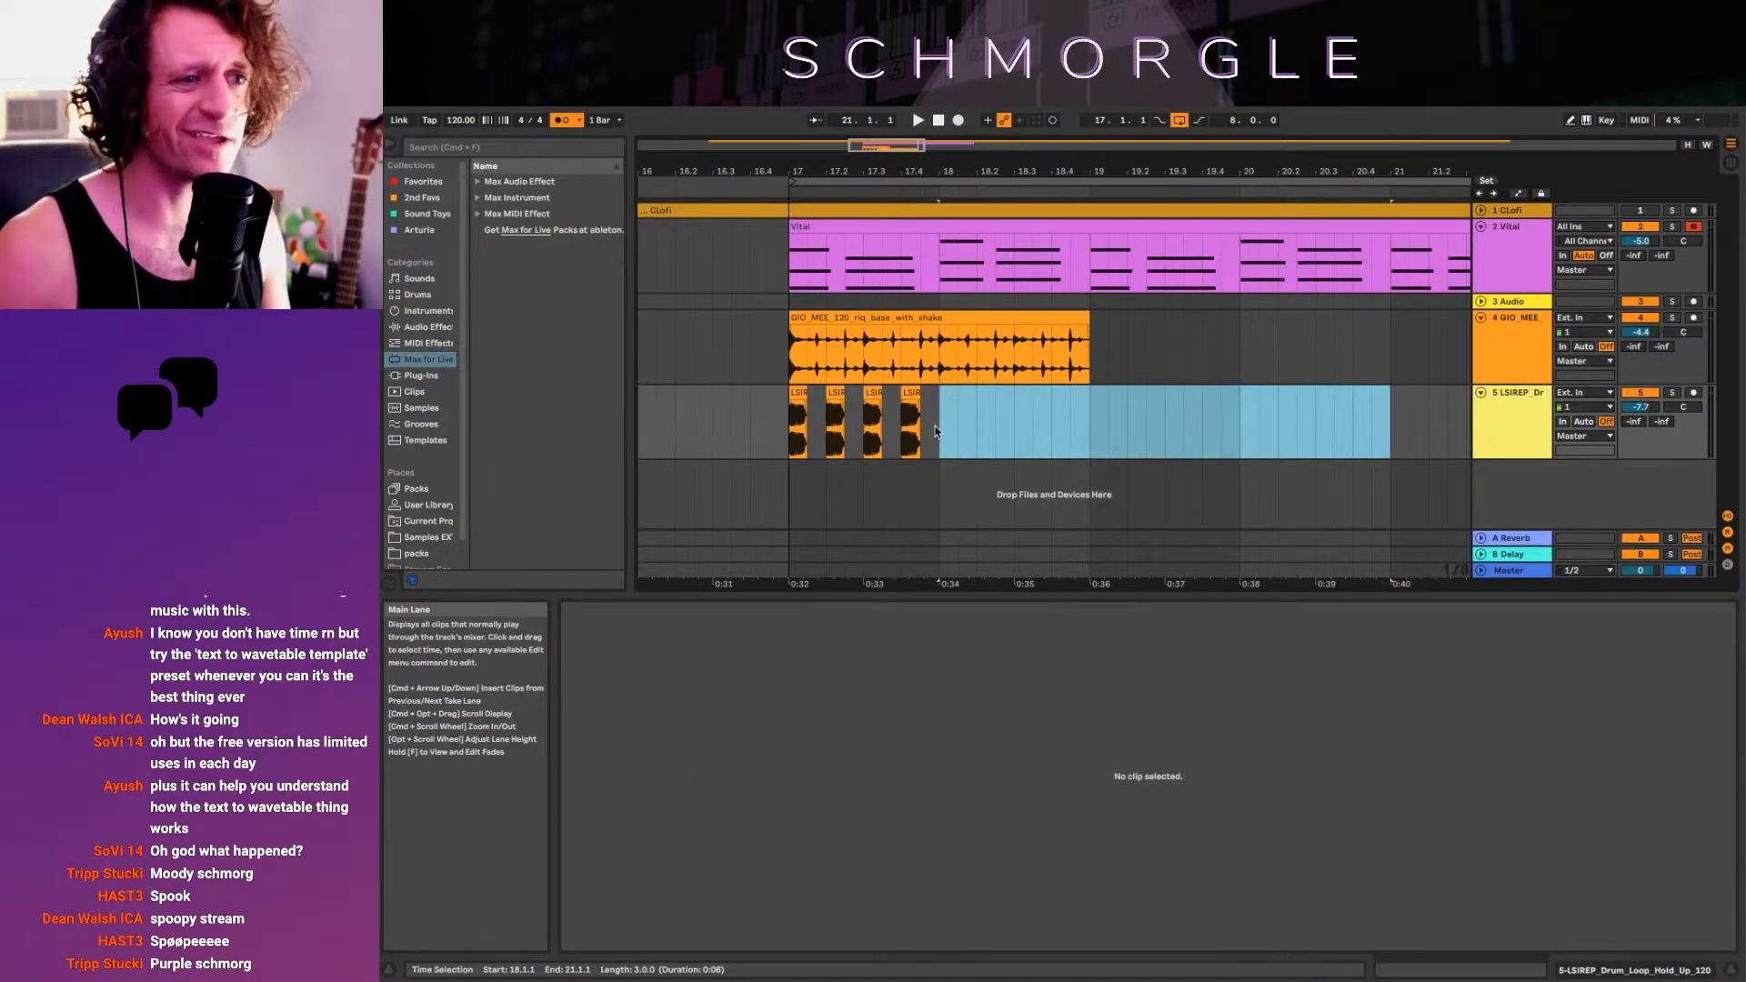
# Consolidate the four kick slices between bars 17 and 18 into a one-bar clip and duplicate it once
pyautogui.moveTo(936, 430); pyautogui.dragTo(806, 443)
pyautogui.click(790, 436)
pyautogui.press('space')
pyautogui.press('space')
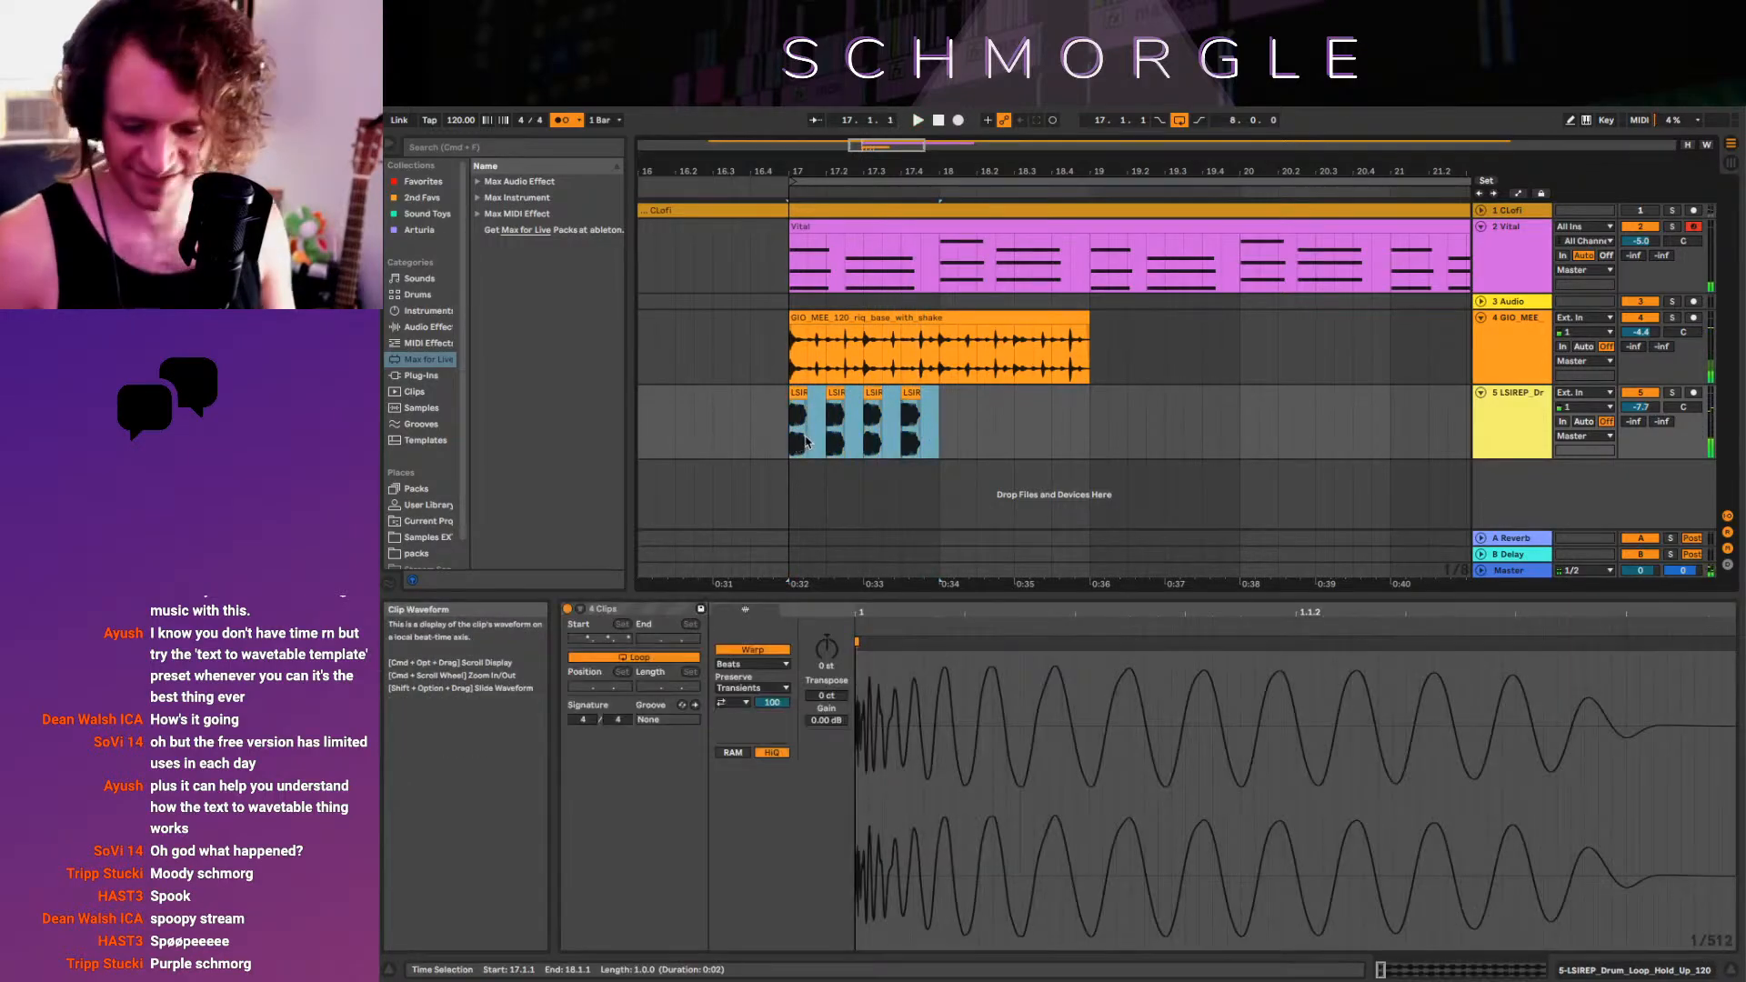
pyautogui.press('super+j')
pyautogui.press('super+d')
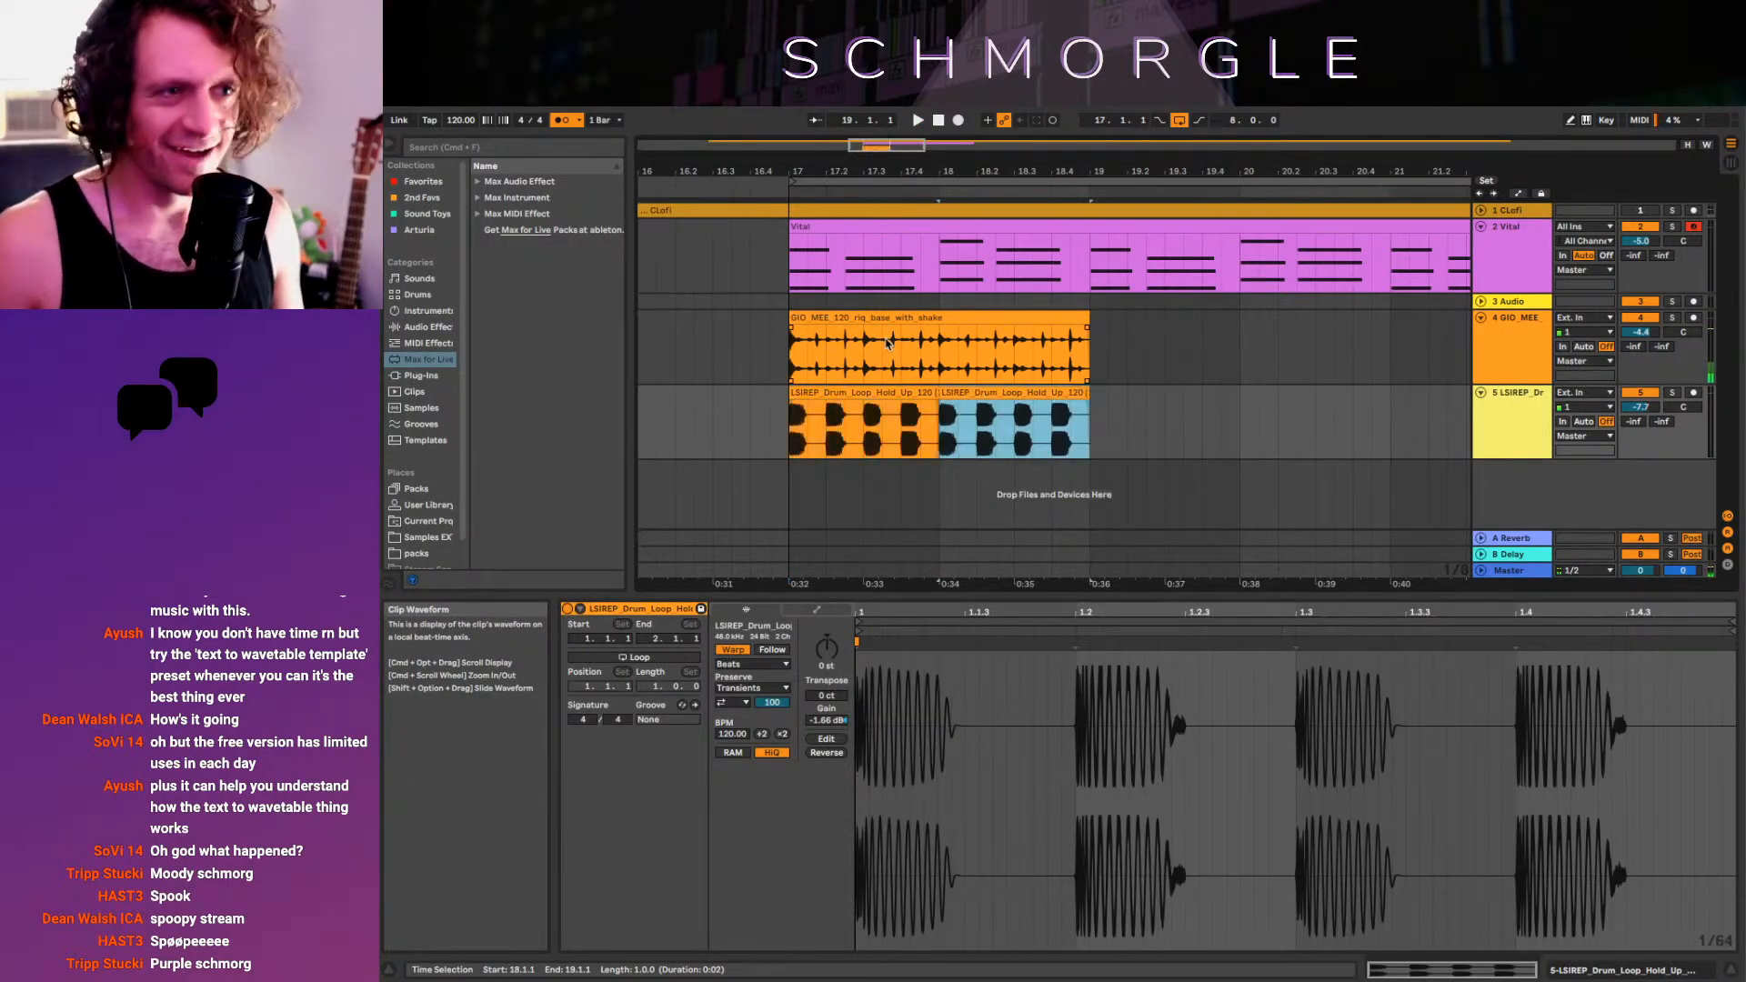
# Duplicate the two-bar riq and kick clips together three times so both parts extend to bar 25
pyautogui.moveTo(1156, 172); pyautogui.dragTo(1029, 136)
pyautogui.click(902, 318)
pyautogui.keyDown('shift'); pyautogui.click(975, 397); pyautogui.keyUp('shift')
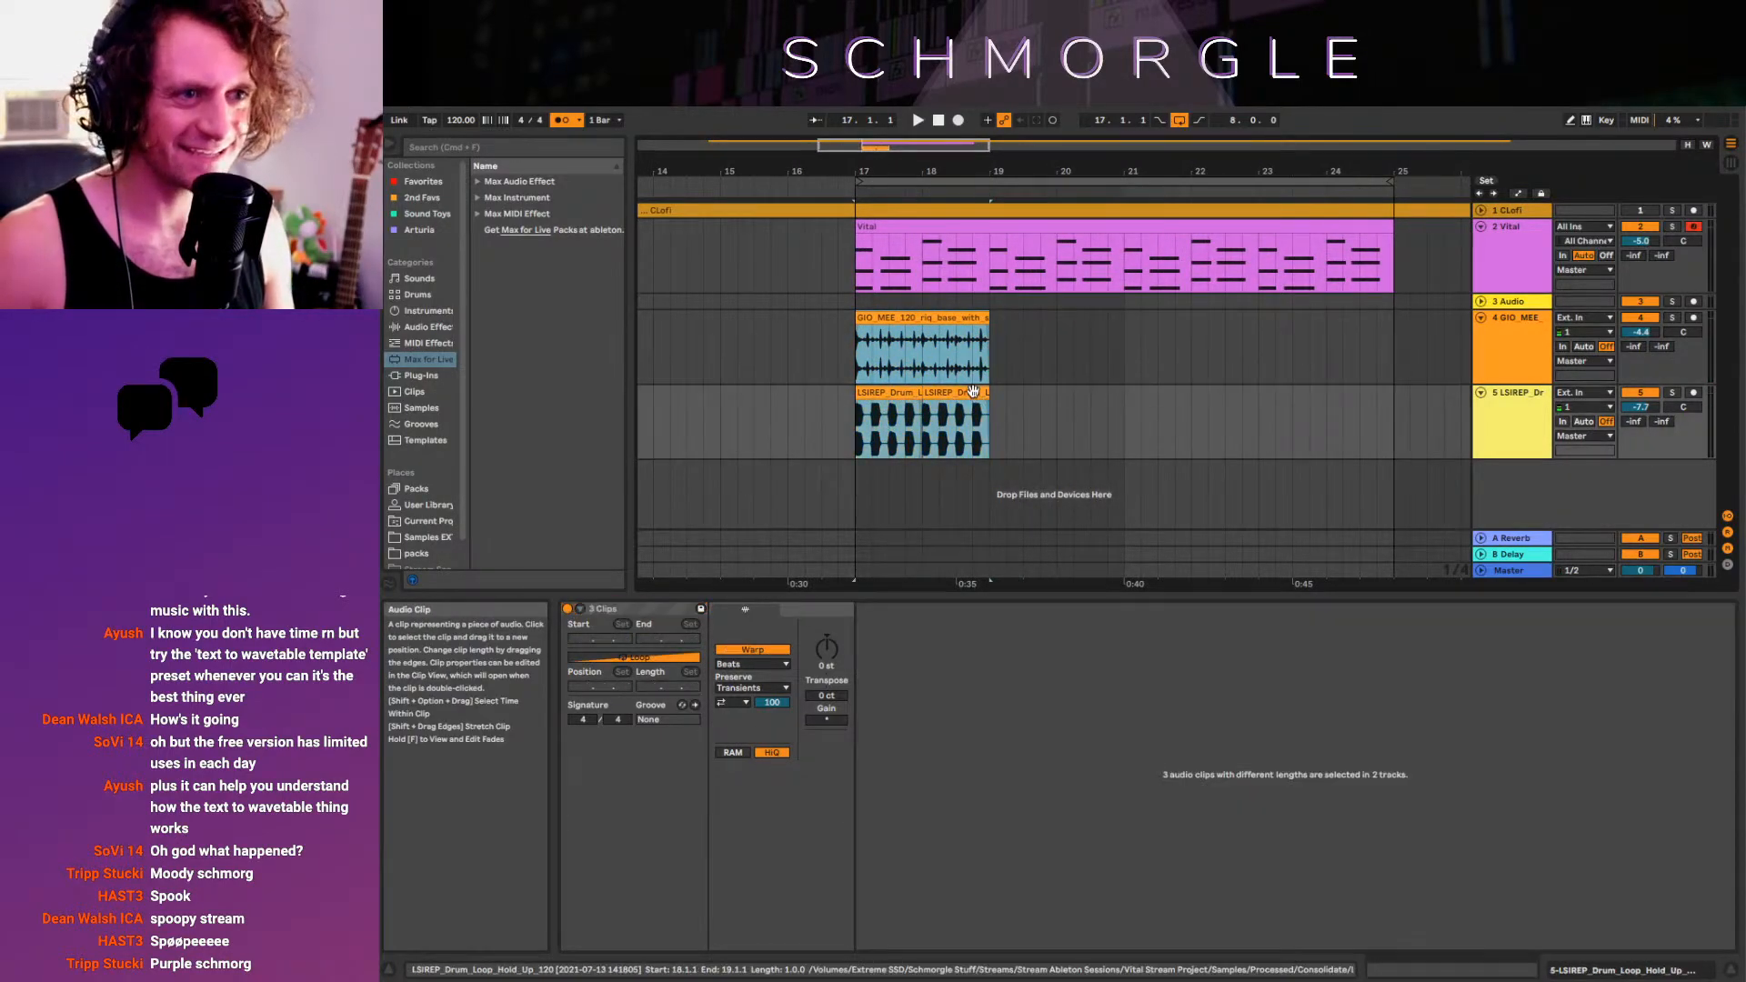
pyautogui.press('super+d')
pyautogui.press('super+d')
pyautogui.press('super+d')
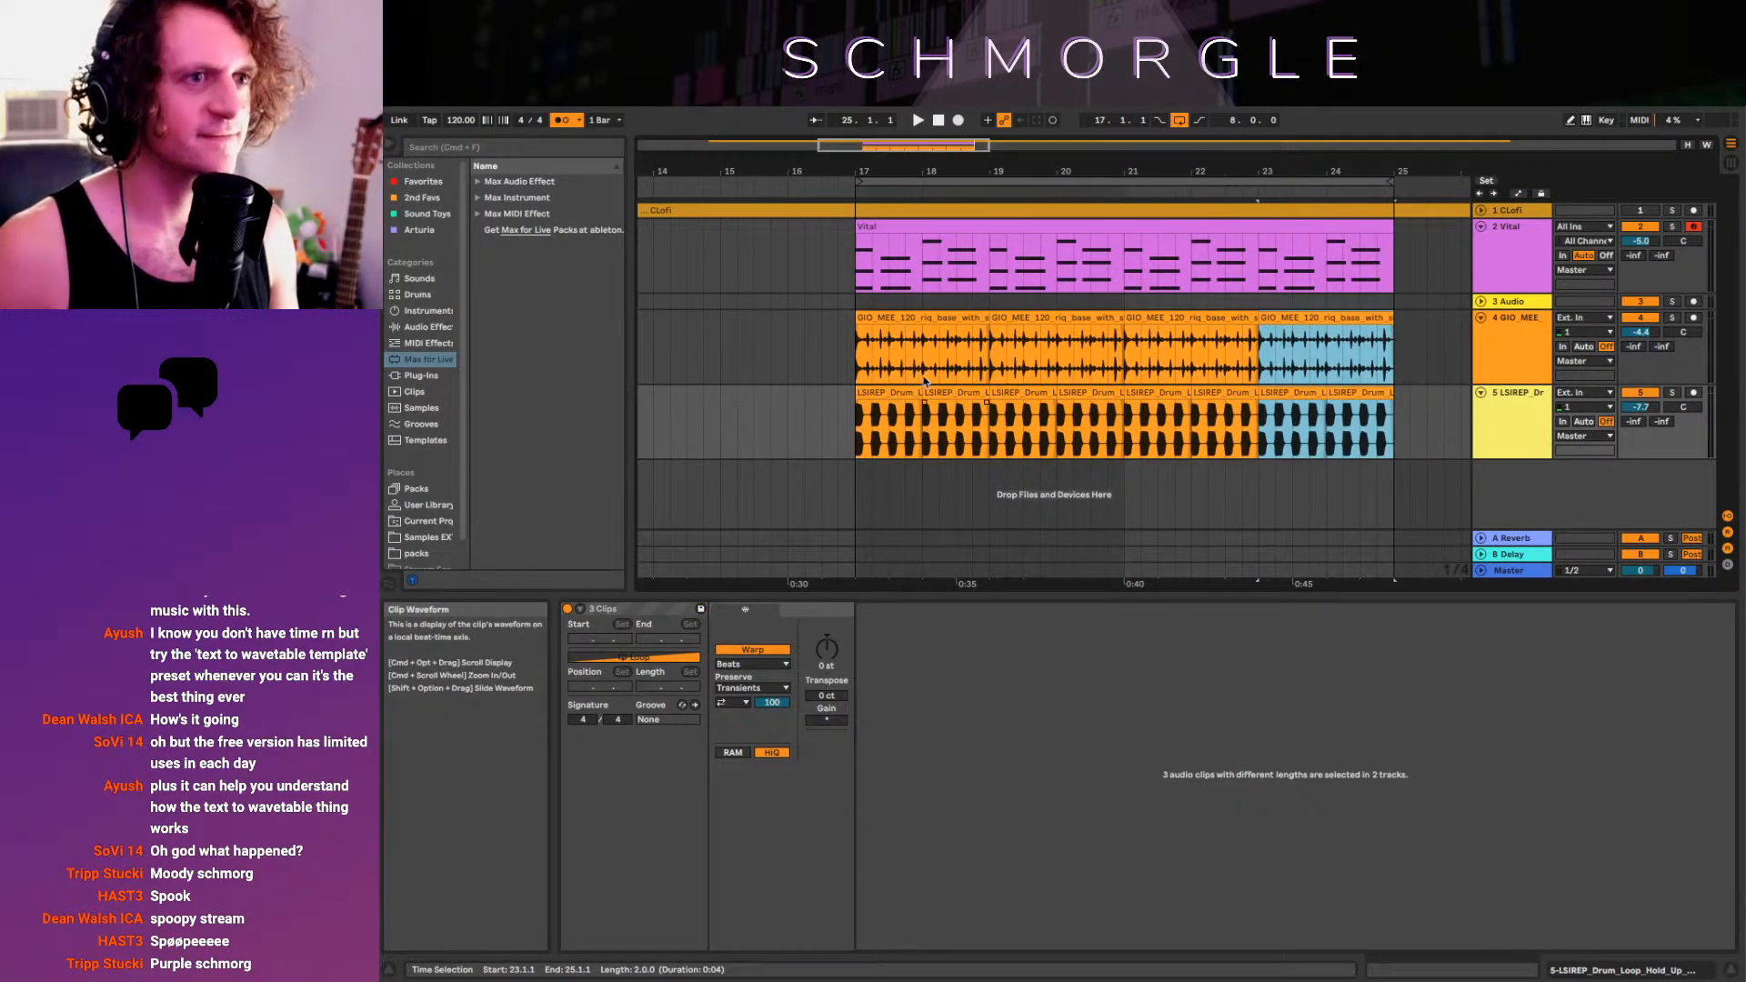
# While playing from bar 17, set the riq track to -7.9 dB and 4L, and pan the Vital track to the left
pyautogui.click(852, 371)
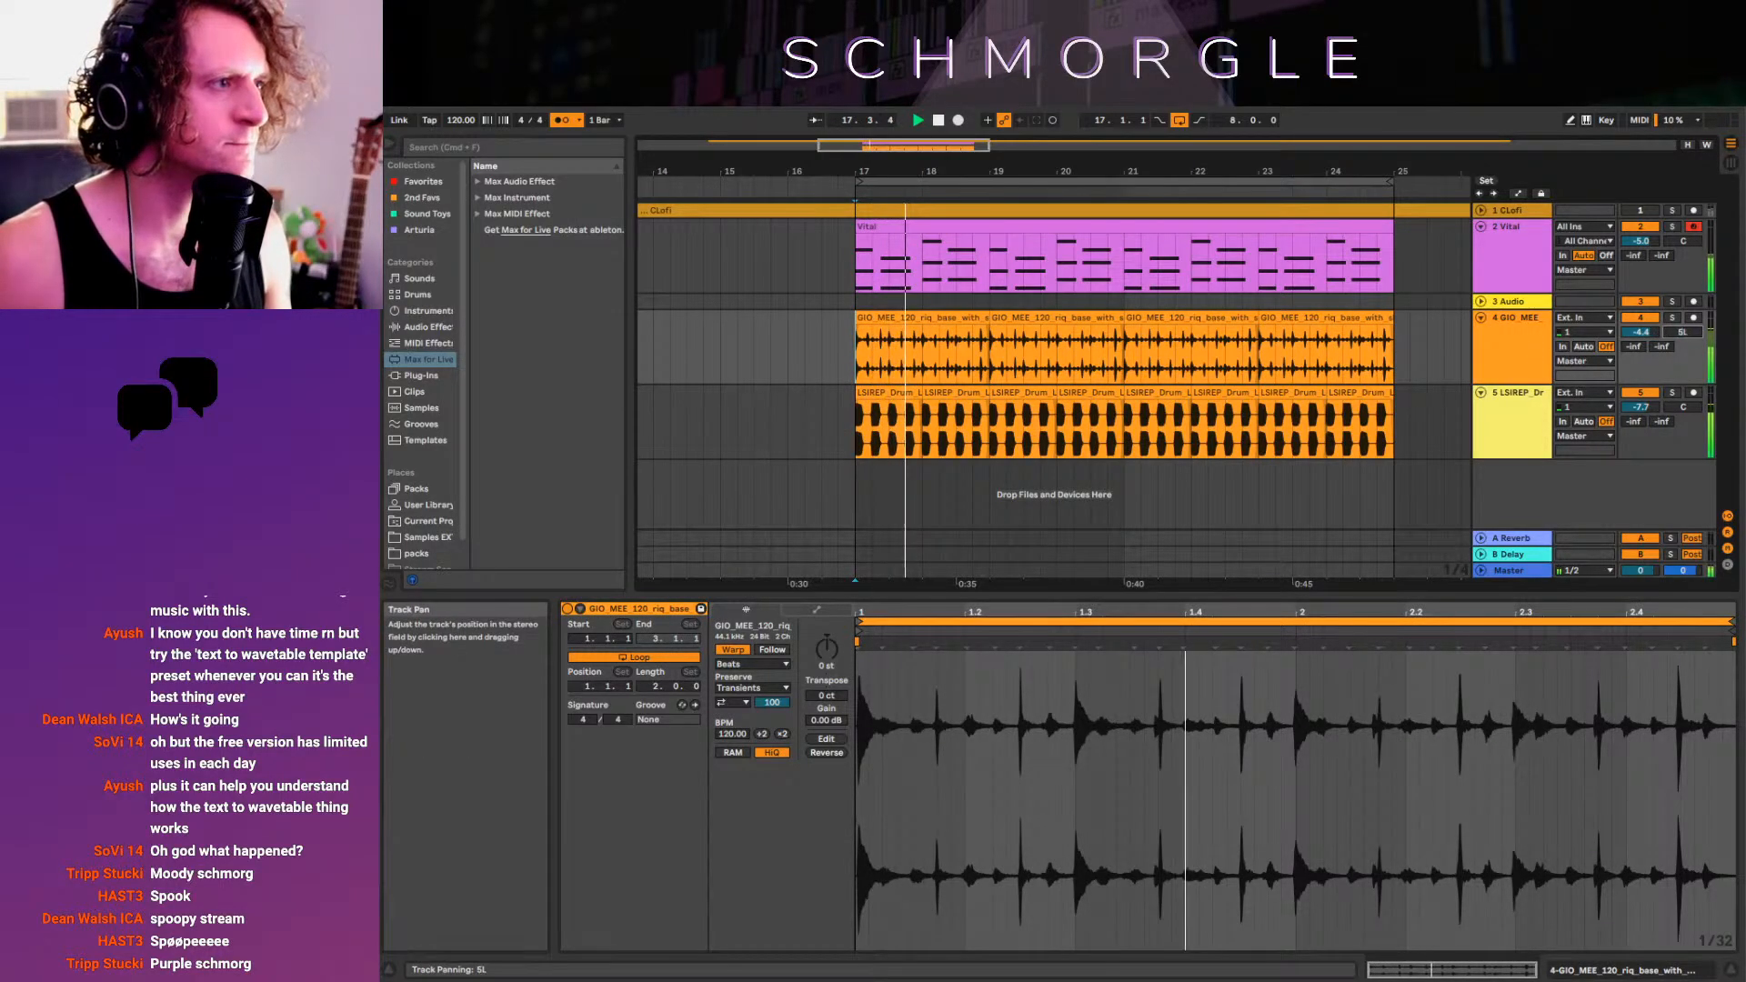
pyautogui.moveTo(1683, 333); pyautogui.dragTo(1642, 349)
pyautogui.moveTo(1392, 171); pyautogui.dragTo(1224, 151)
pyautogui.moveTo(1683, 333); pyautogui.dragTo(1683, 320)
pyautogui.moveTo(1682, 241); pyautogui.dragTo(1683, 258)
pyautogui.click(1506, 256)
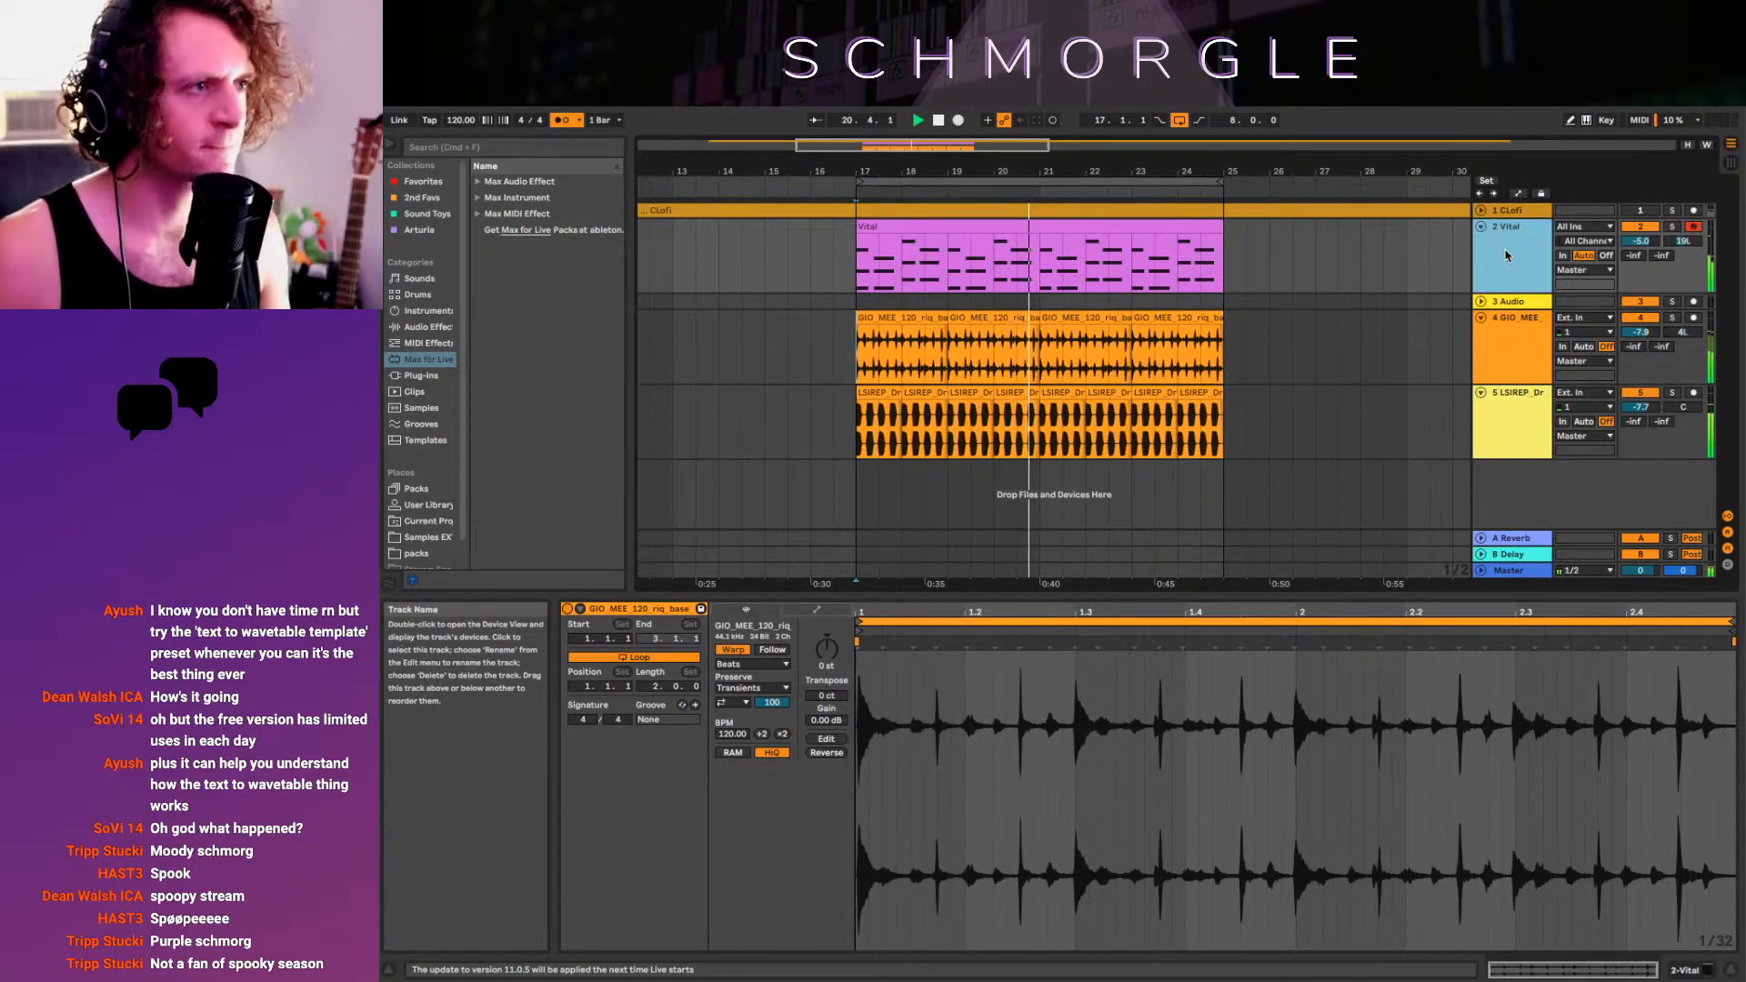
pyautogui.press('super+t')
pyautogui.click(1512, 319)
pyautogui.click(1512, 261)
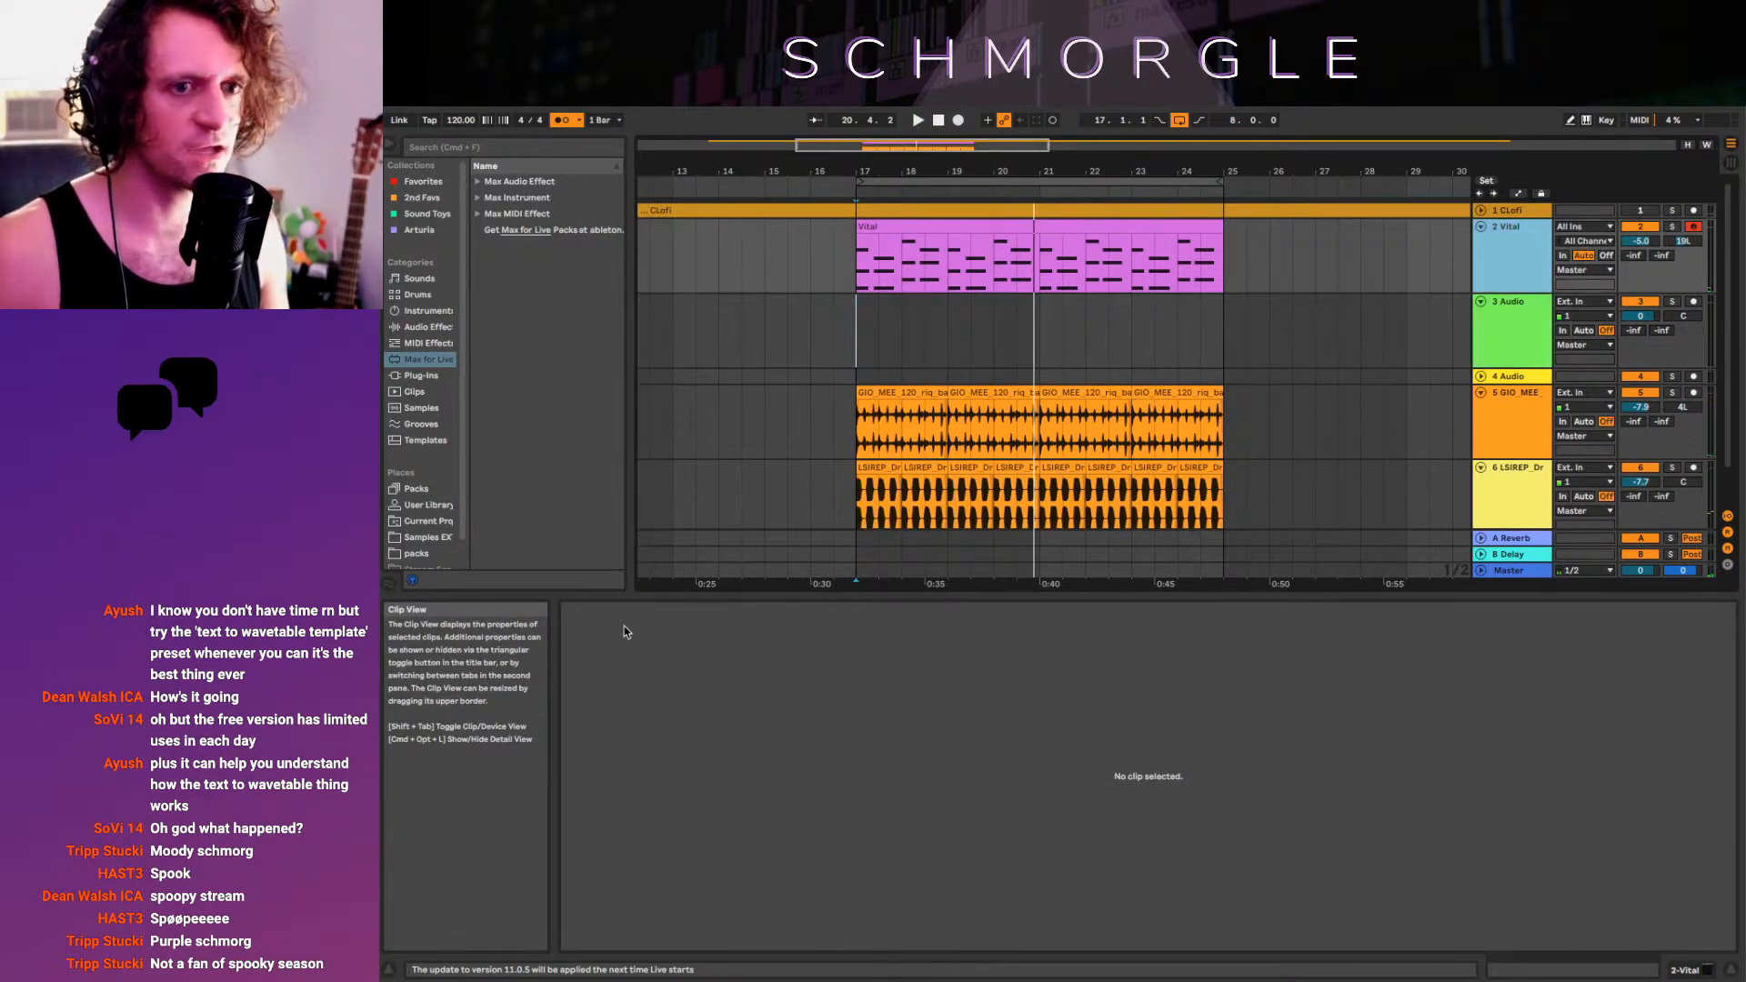
pyautogui.hotkey('shift', 'Tab')
pyautogui.moveTo(642, 798); pyautogui.dragTo(1269, 496)
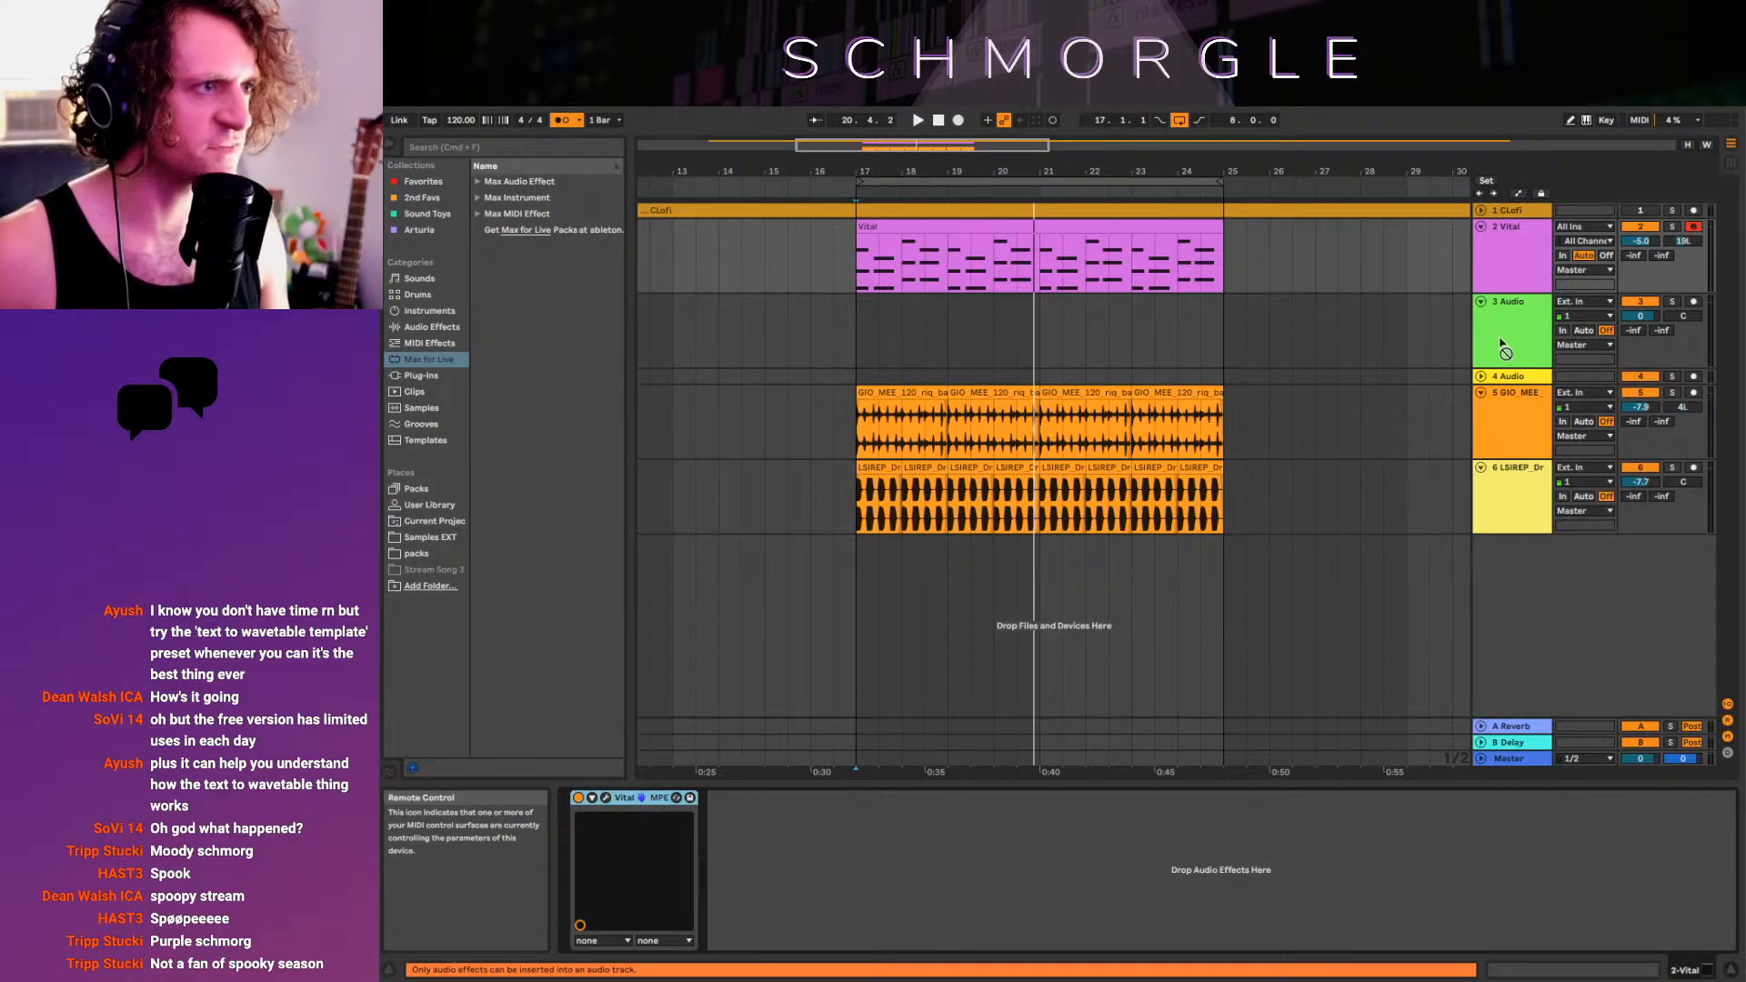
pyautogui.moveTo(1537, 350); pyautogui.dragTo(1536, 349)
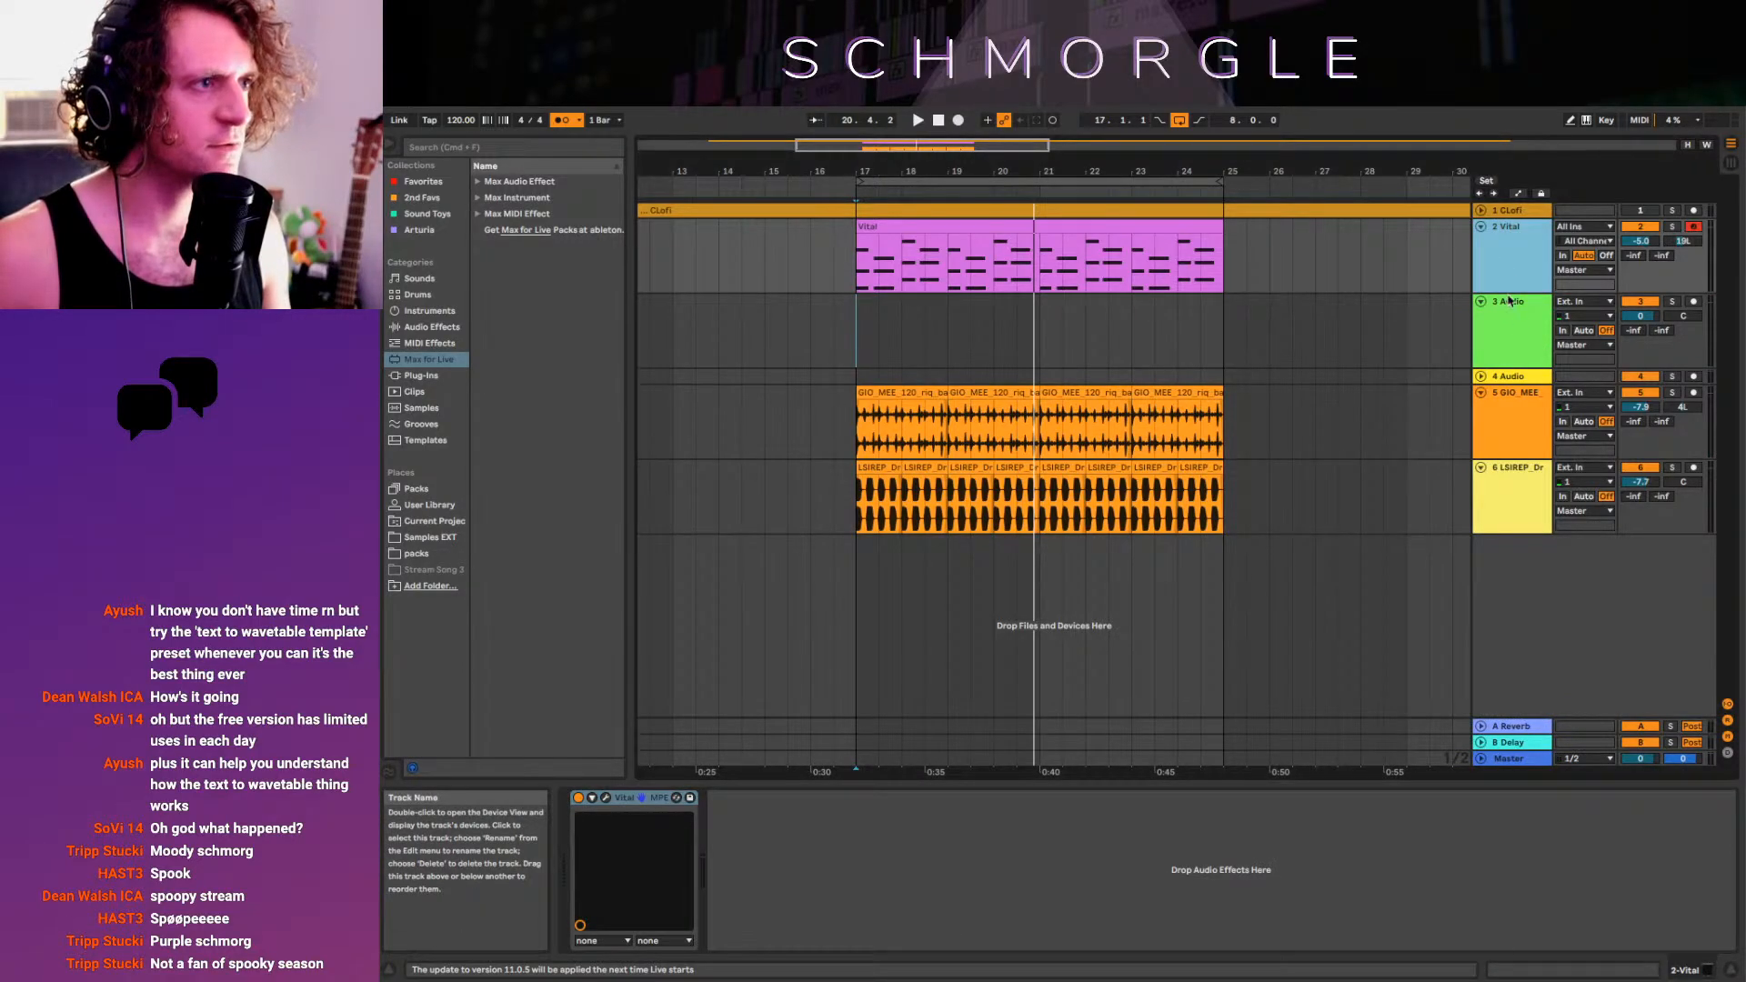
pyautogui.click(1508, 300)
pyautogui.press('Delete')
# Insert a new MIDI track directly below the Vital track
pyautogui.click(1511, 277)
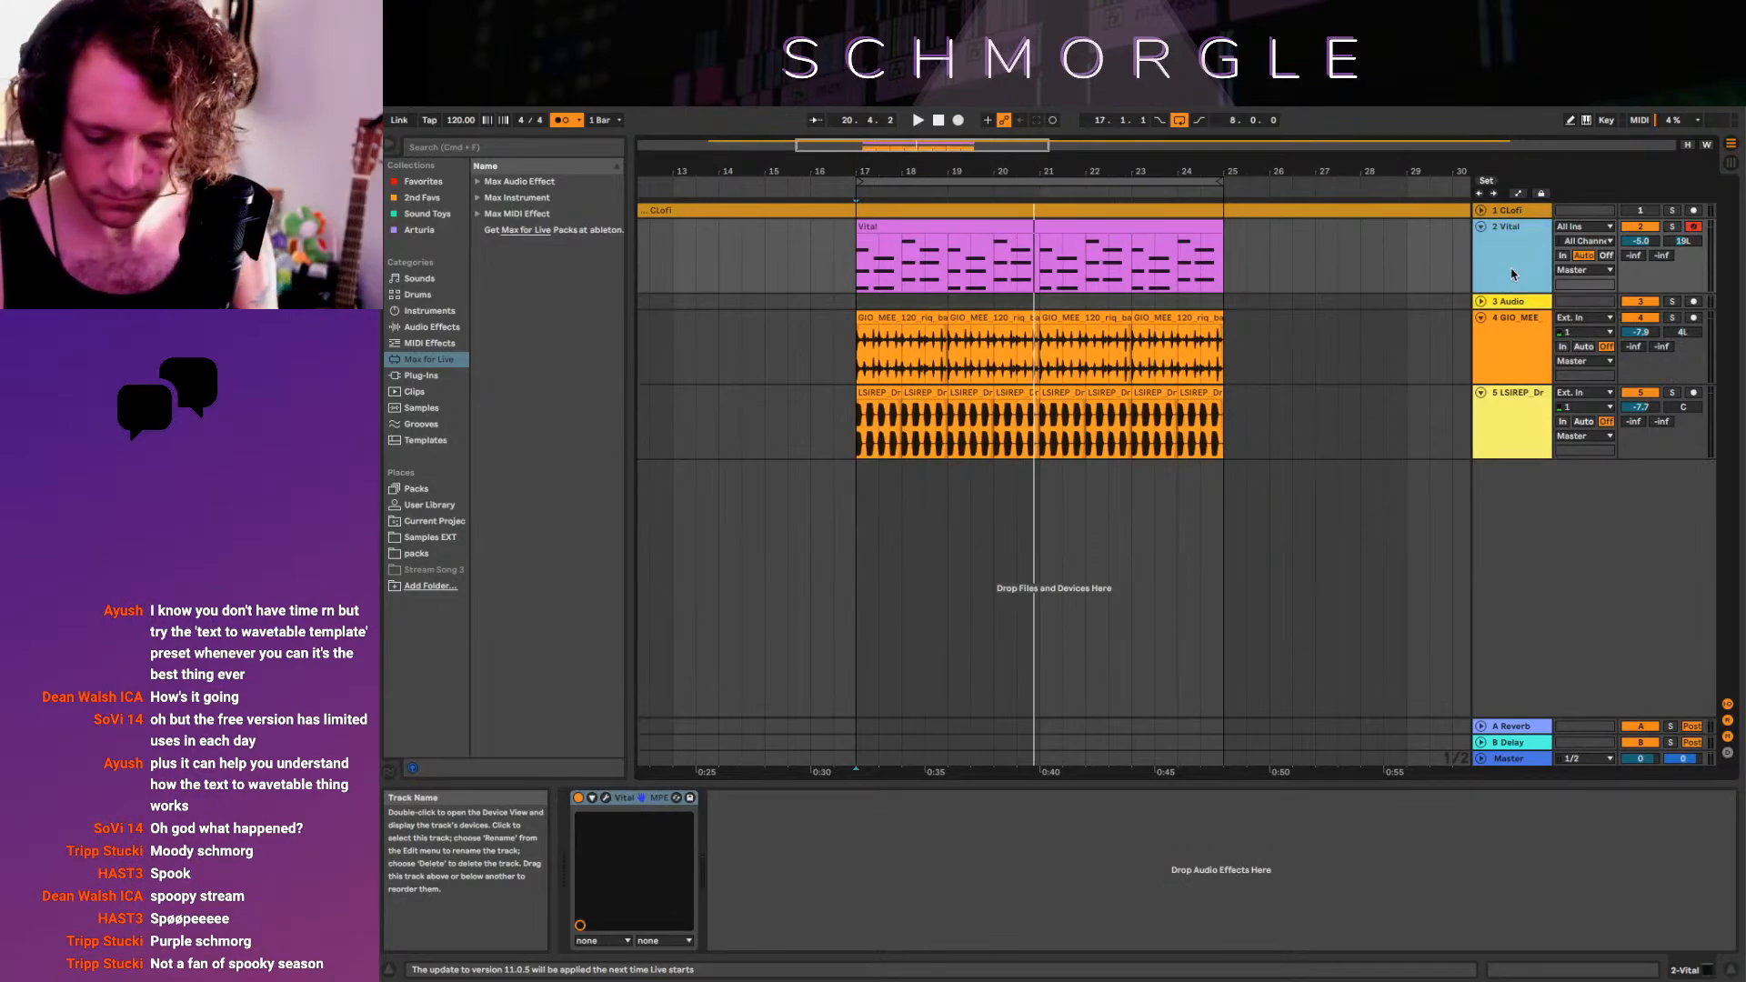
pyautogui.press('super+shift+t')
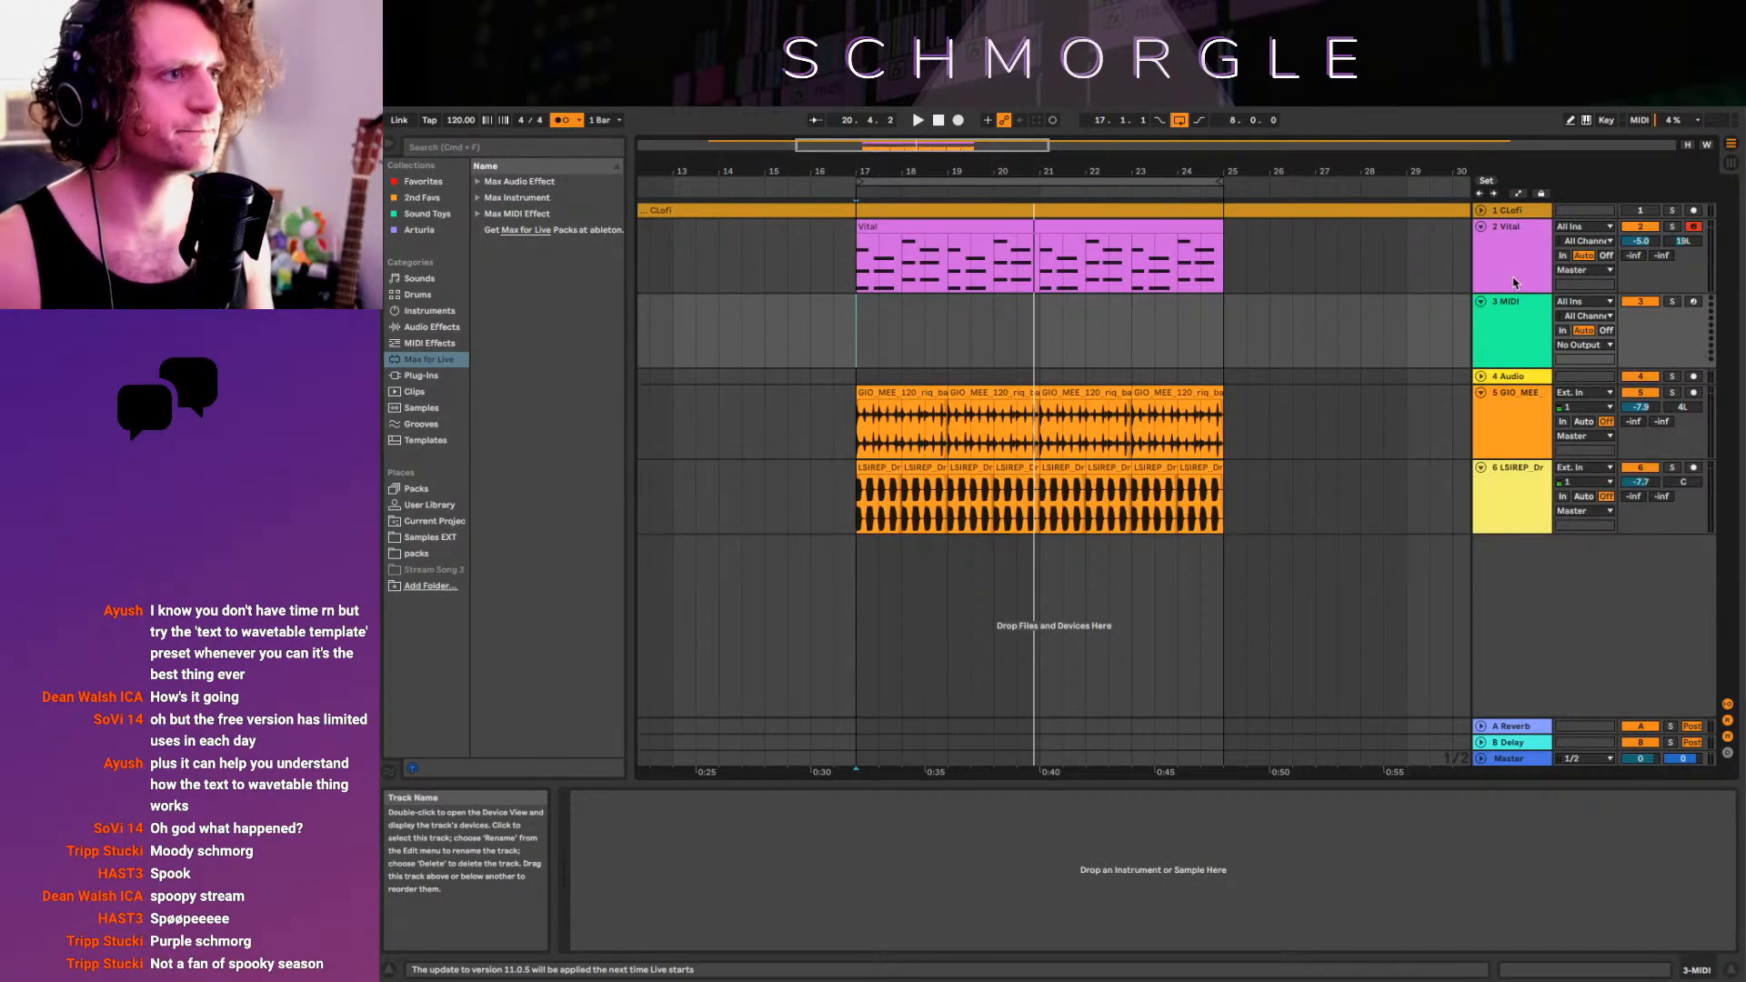
# Copy the Vital instrument from the purple Vital track onto the new MIDI track
pyautogui.click(1516, 283)
pyautogui.moveTo(637, 798); pyautogui.dragTo(1518, 326)
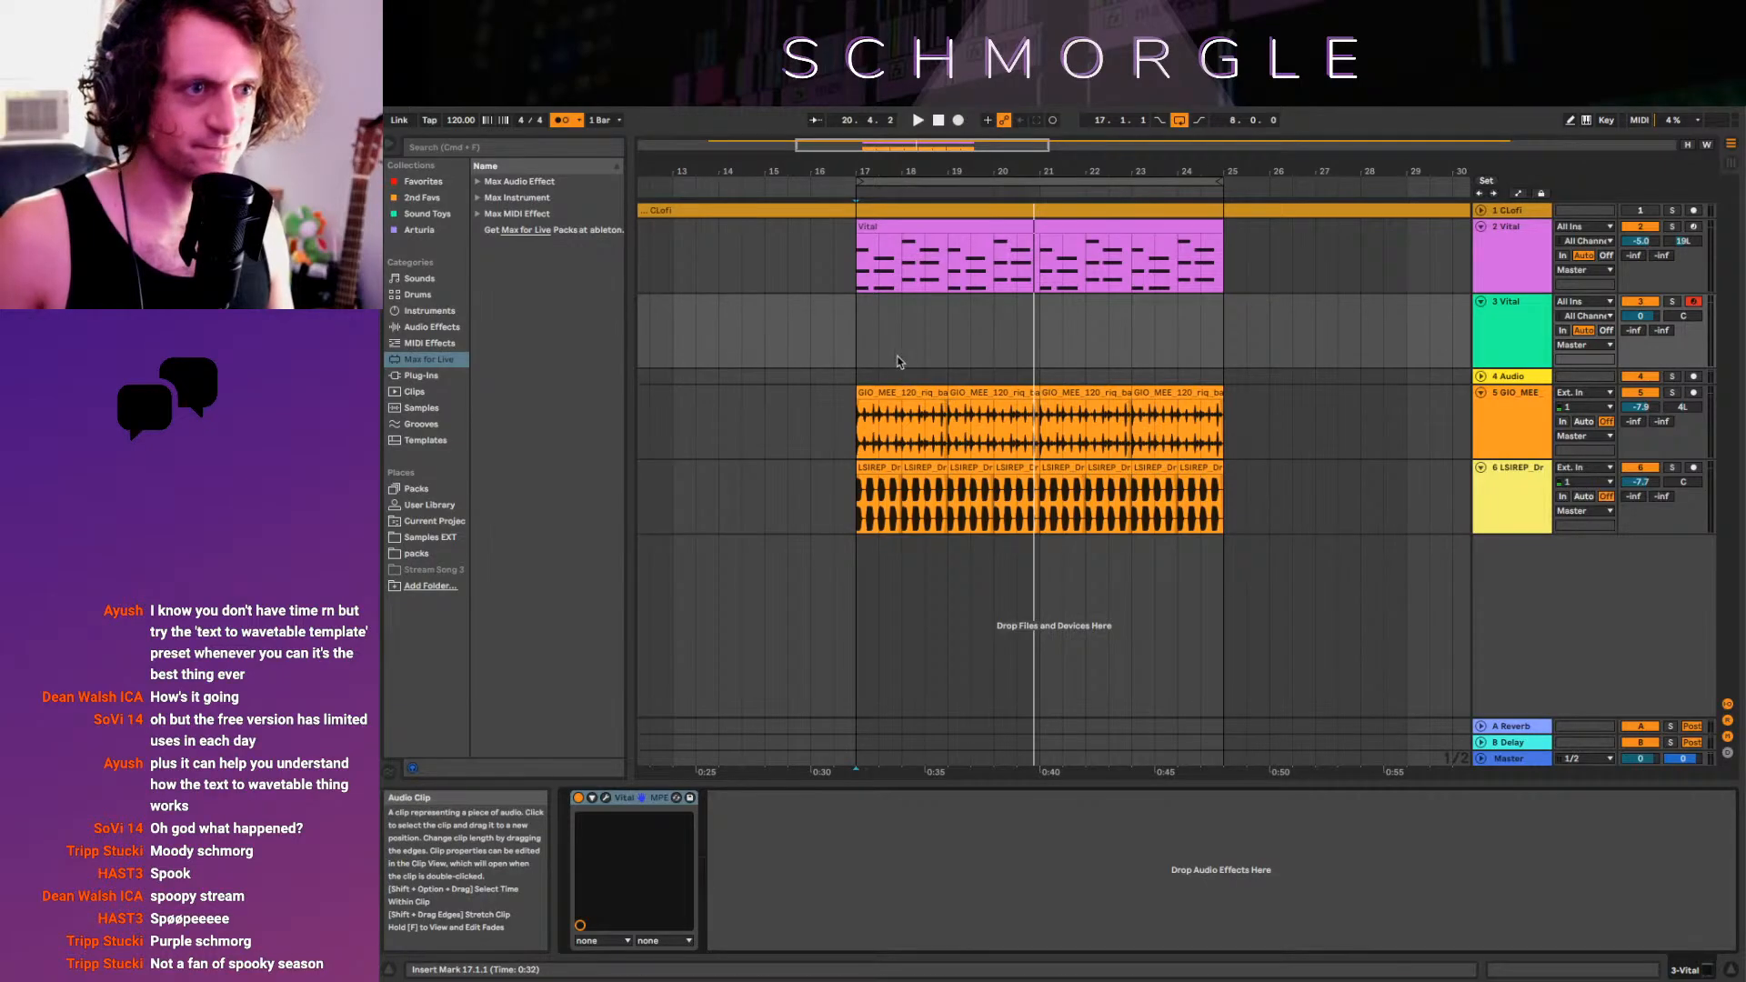
pyautogui.click(1516, 315)
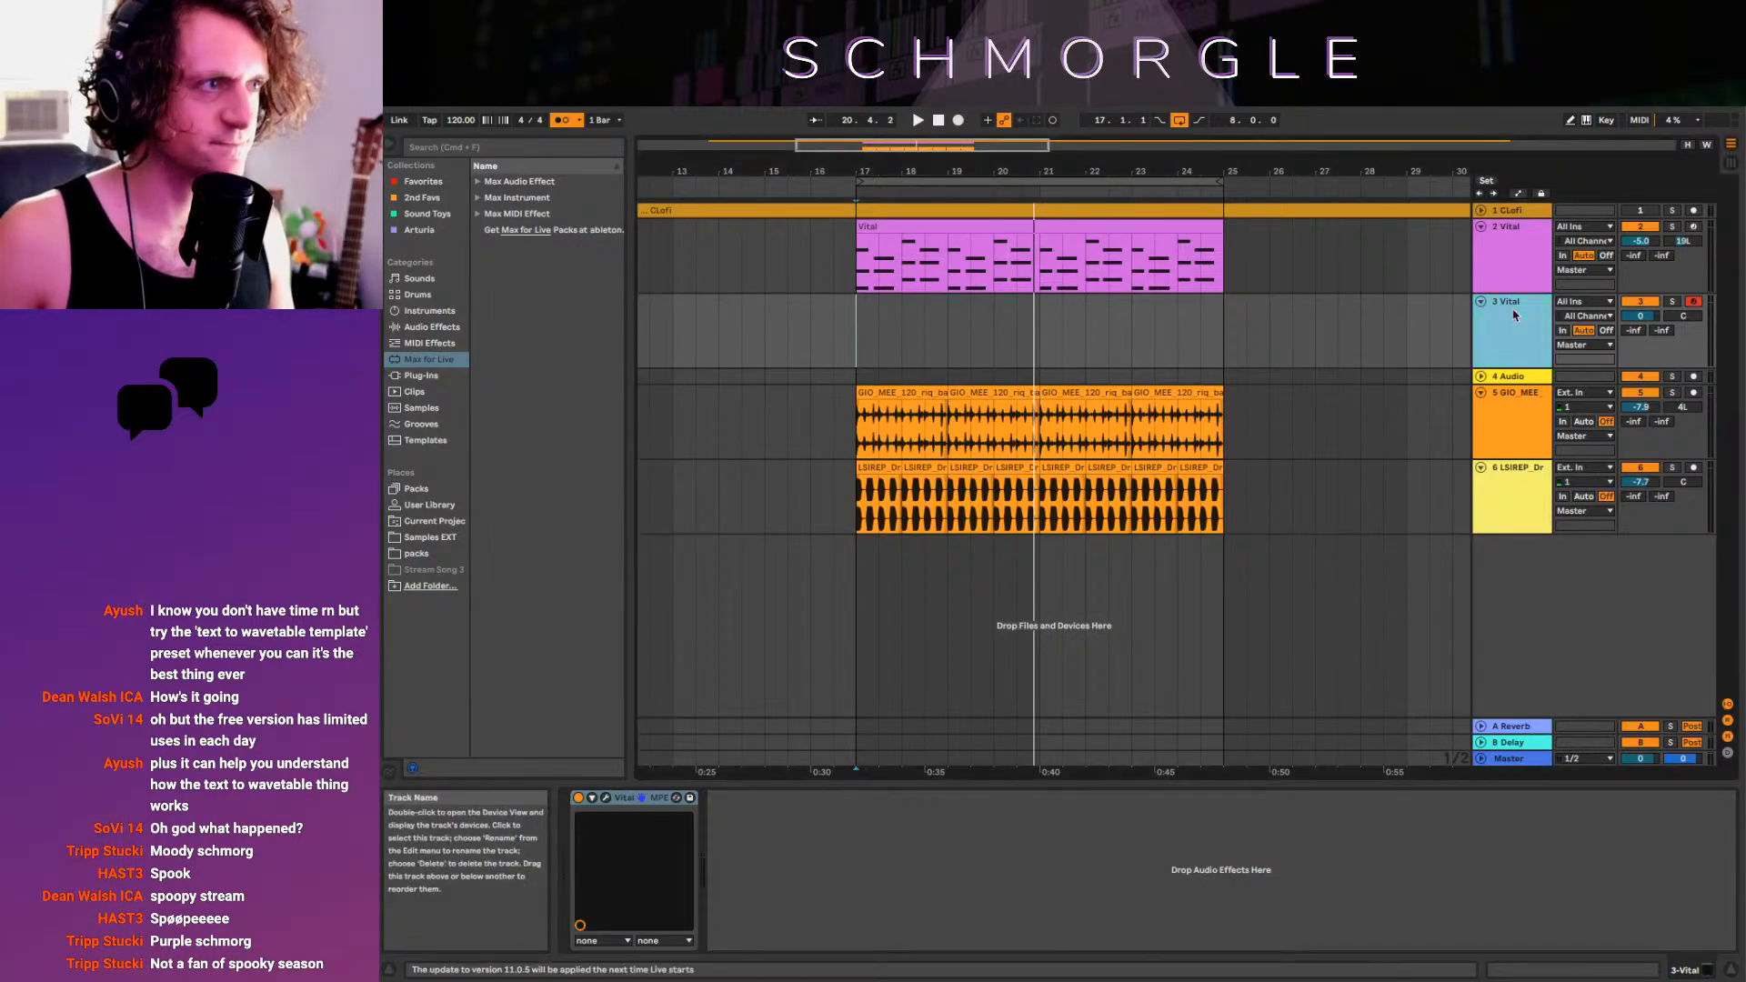
# Load the user preset Wubble into the copied Vital instrument, leaving its preset browser closed
pyautogui.click(606, 798)
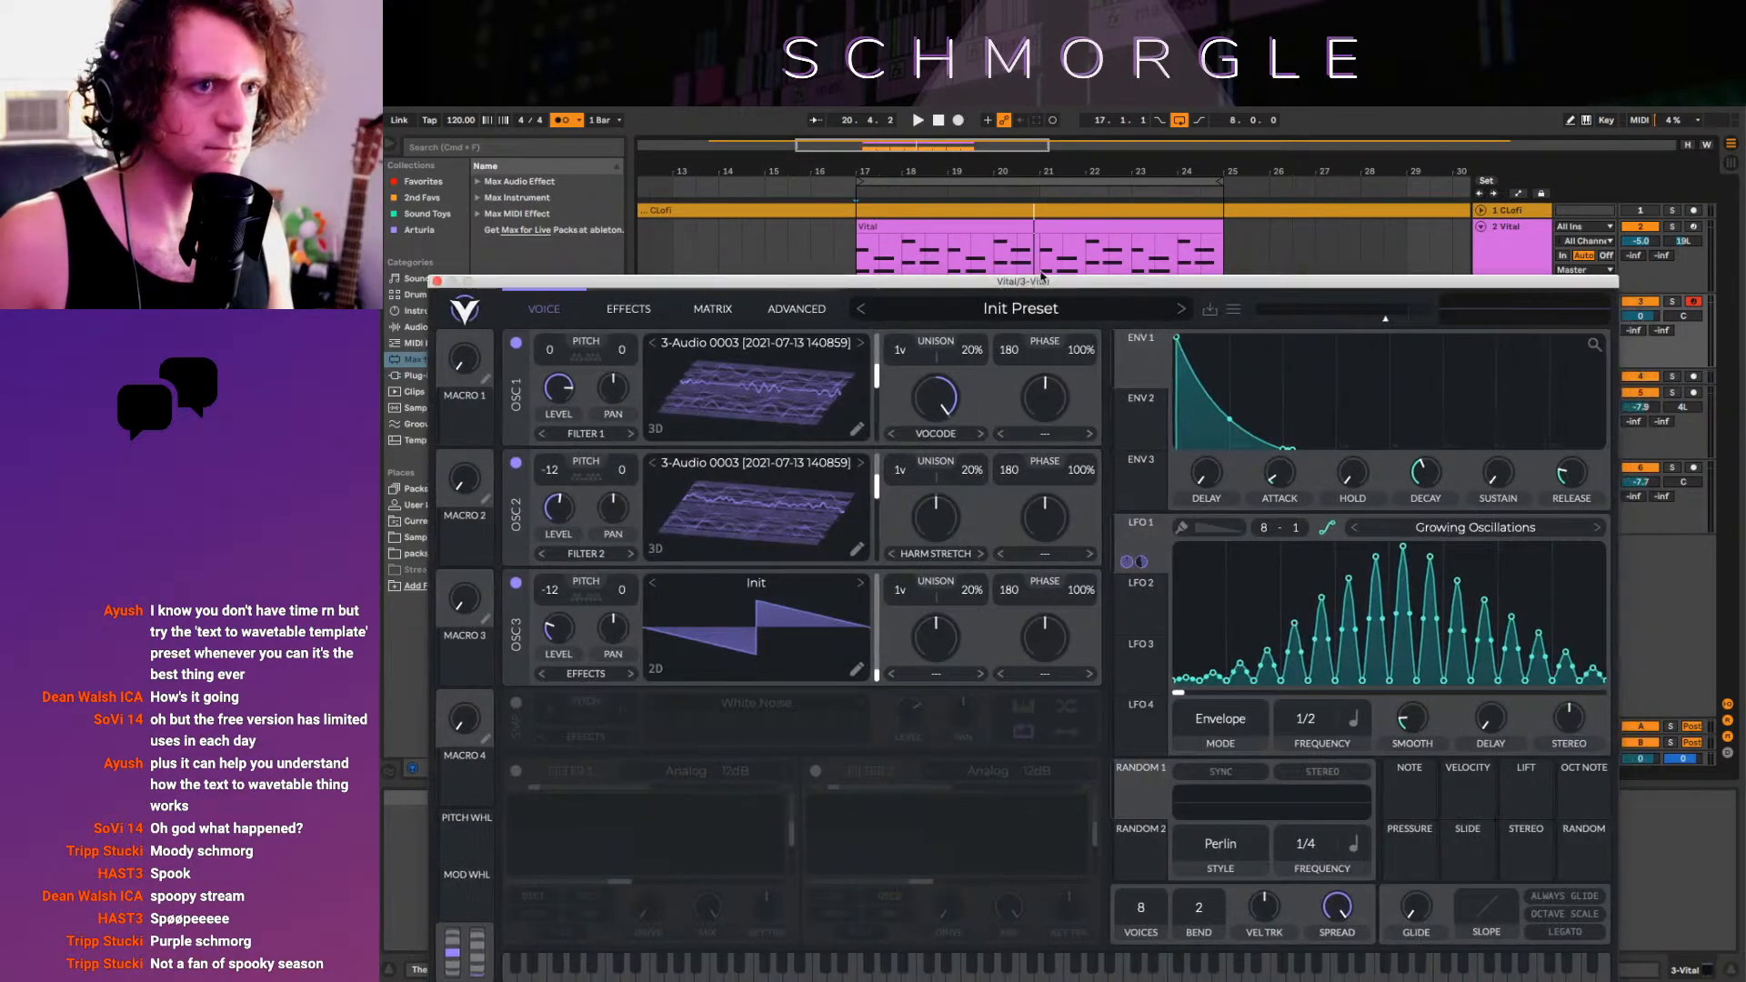
pyautogui.click(1244, 286)
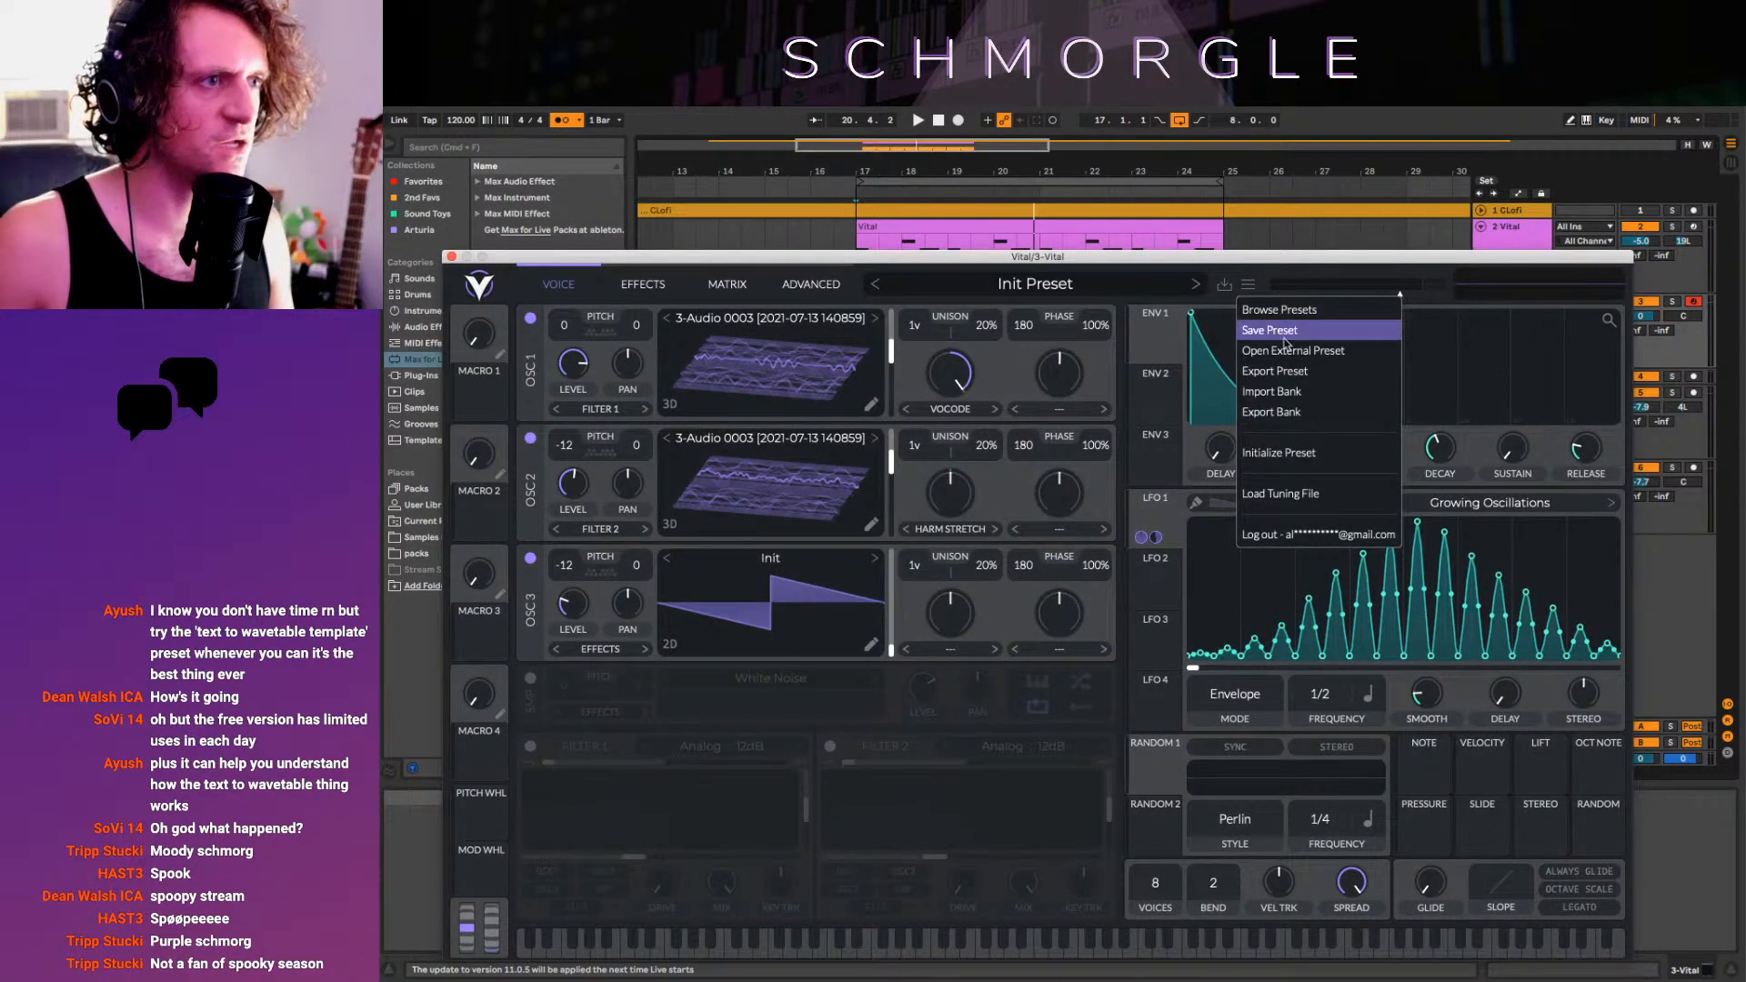
pyautogui.click(1310, 310)
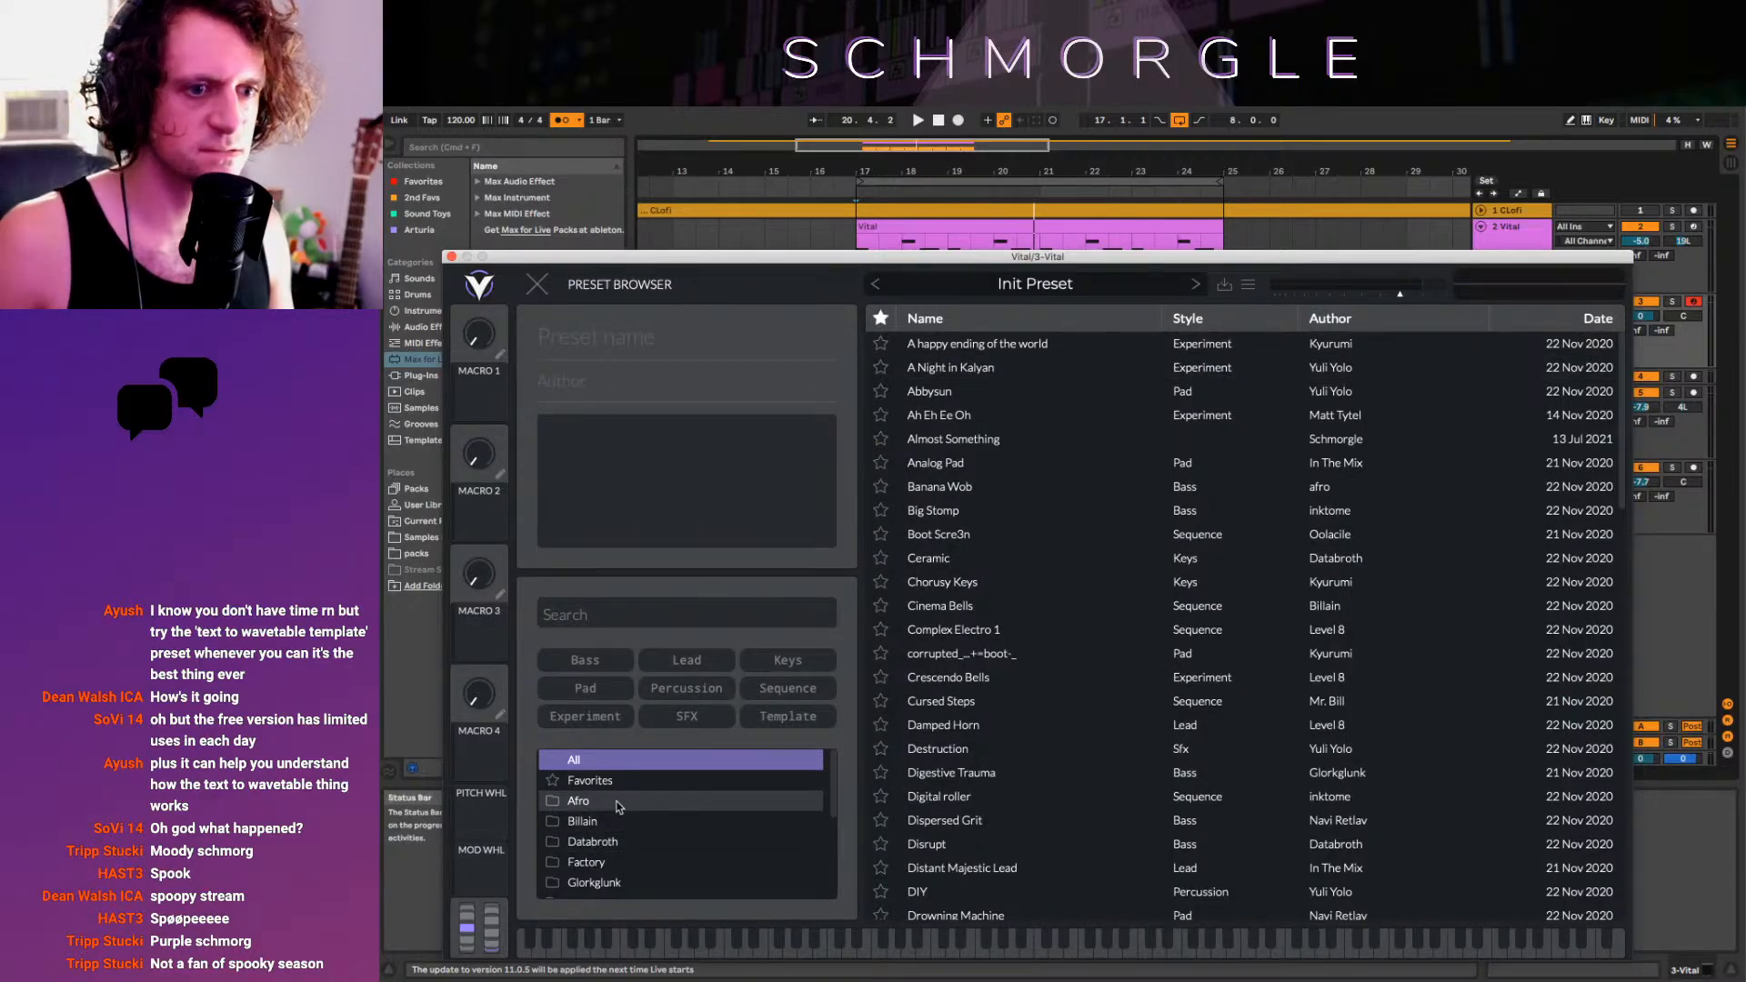
pyautogui.scroll(-3, 634, 830)
pyautogui.scroll(-2, 634, 830)
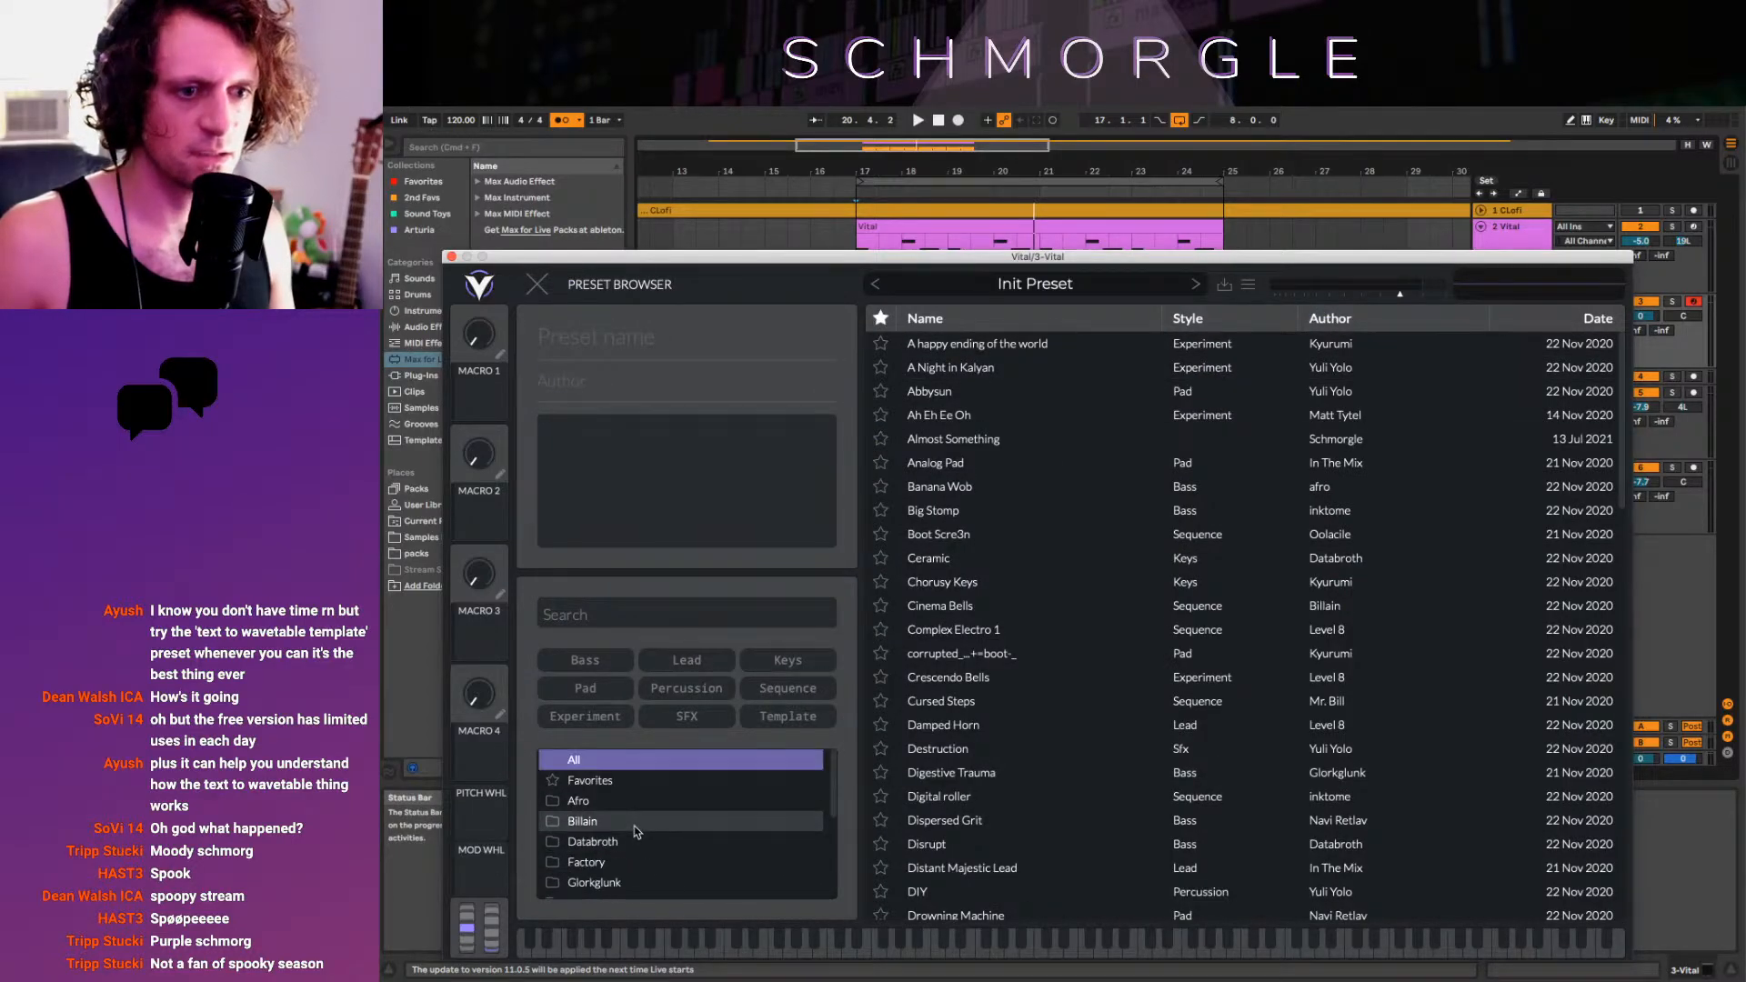
pyautogui.scroll(-3, 636, 830)
pyautogui.click(611, 867)
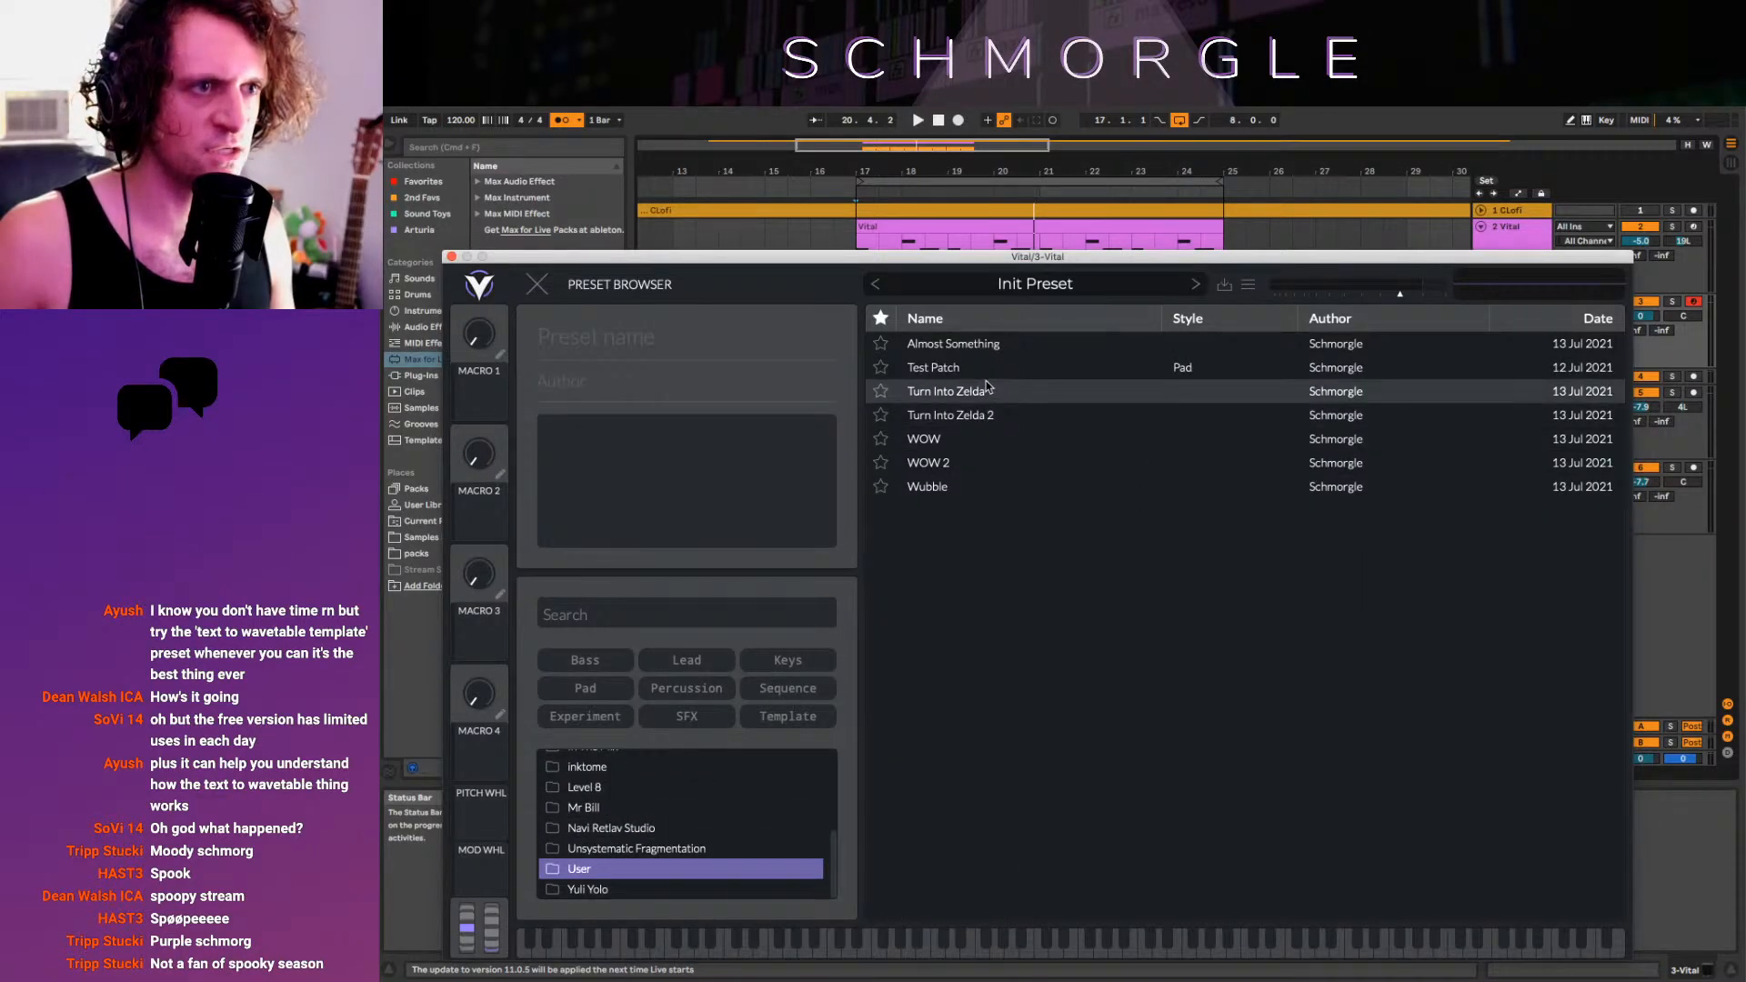
pyautogui.click(967, 492)
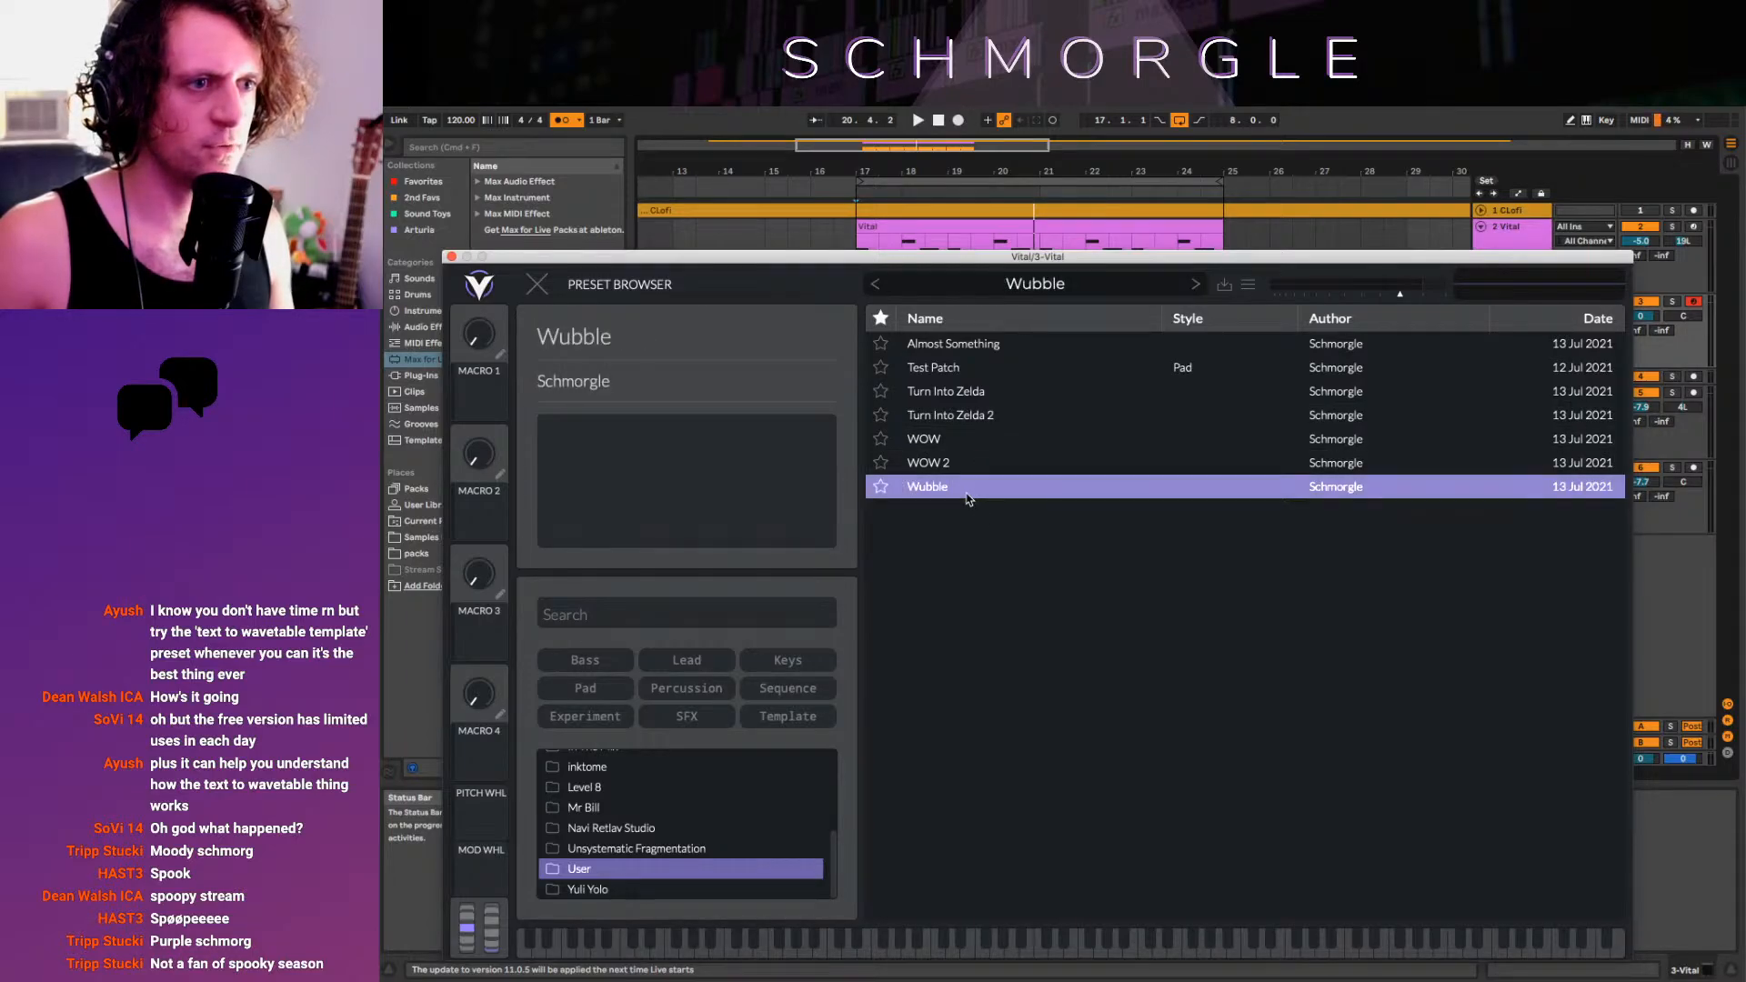
pyautogui.click(536, 286)
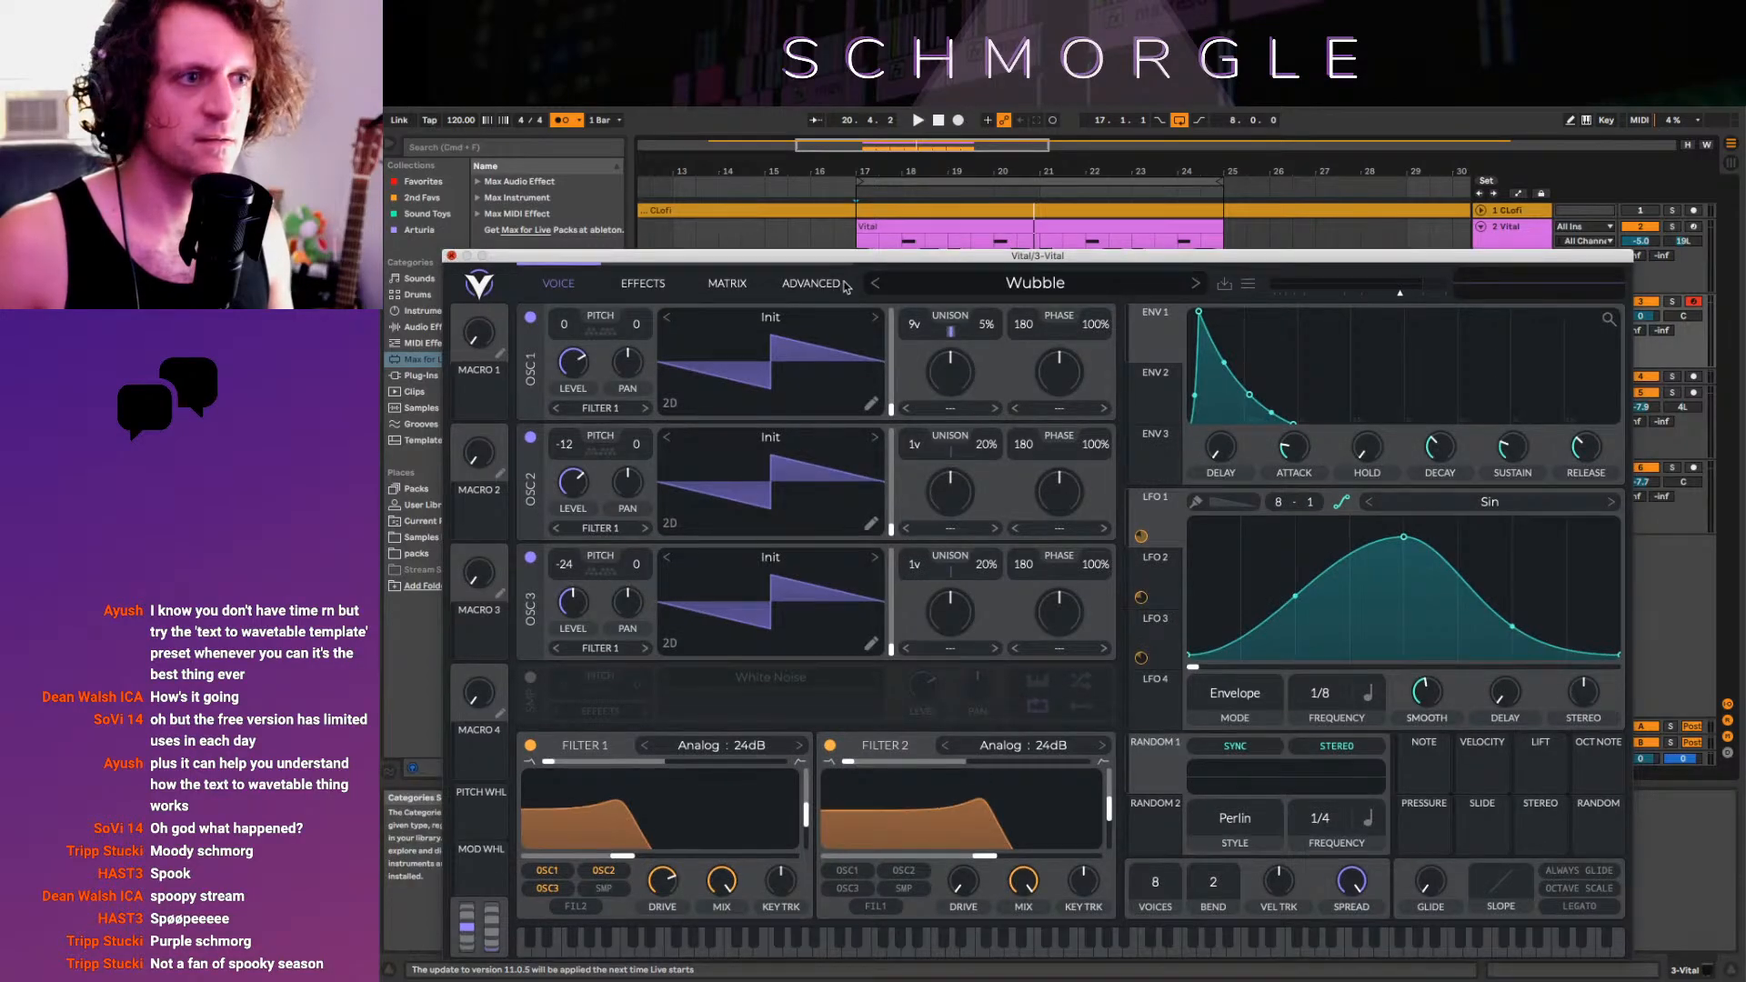
# Play the loop from bar 17 and record a short two-pitch note part on the new Vital track until bar 25
pyautogui.press('space')
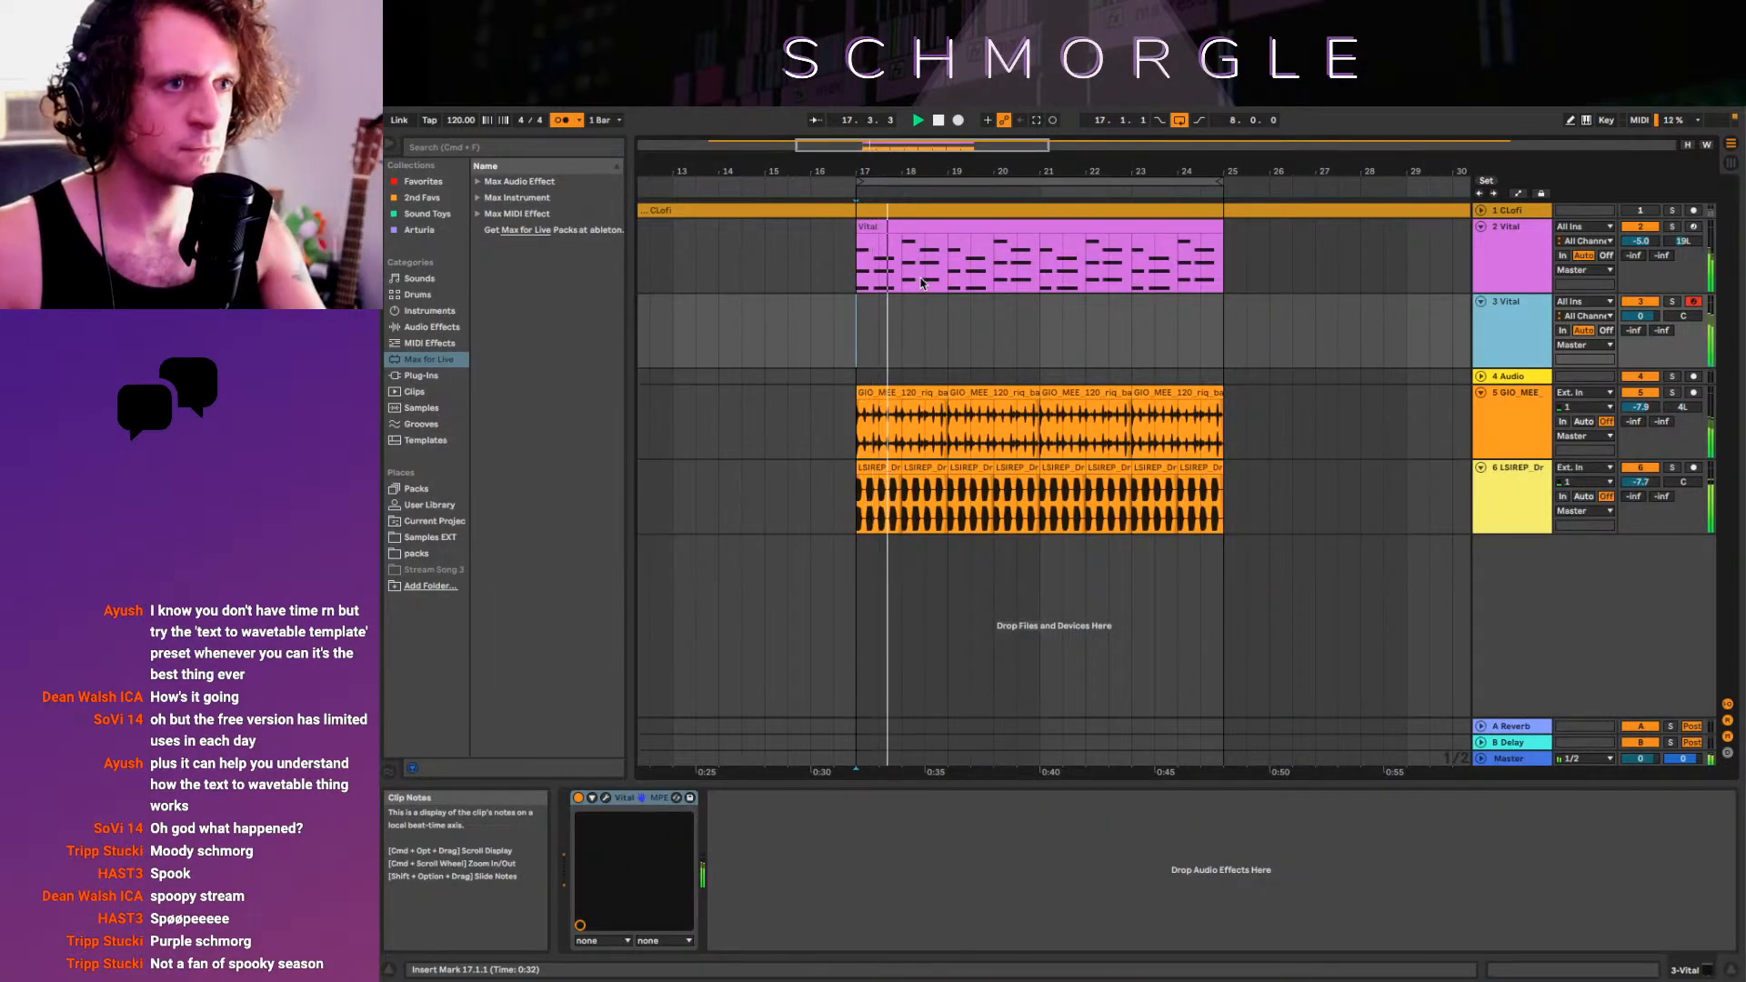
pyautogui.press('space')
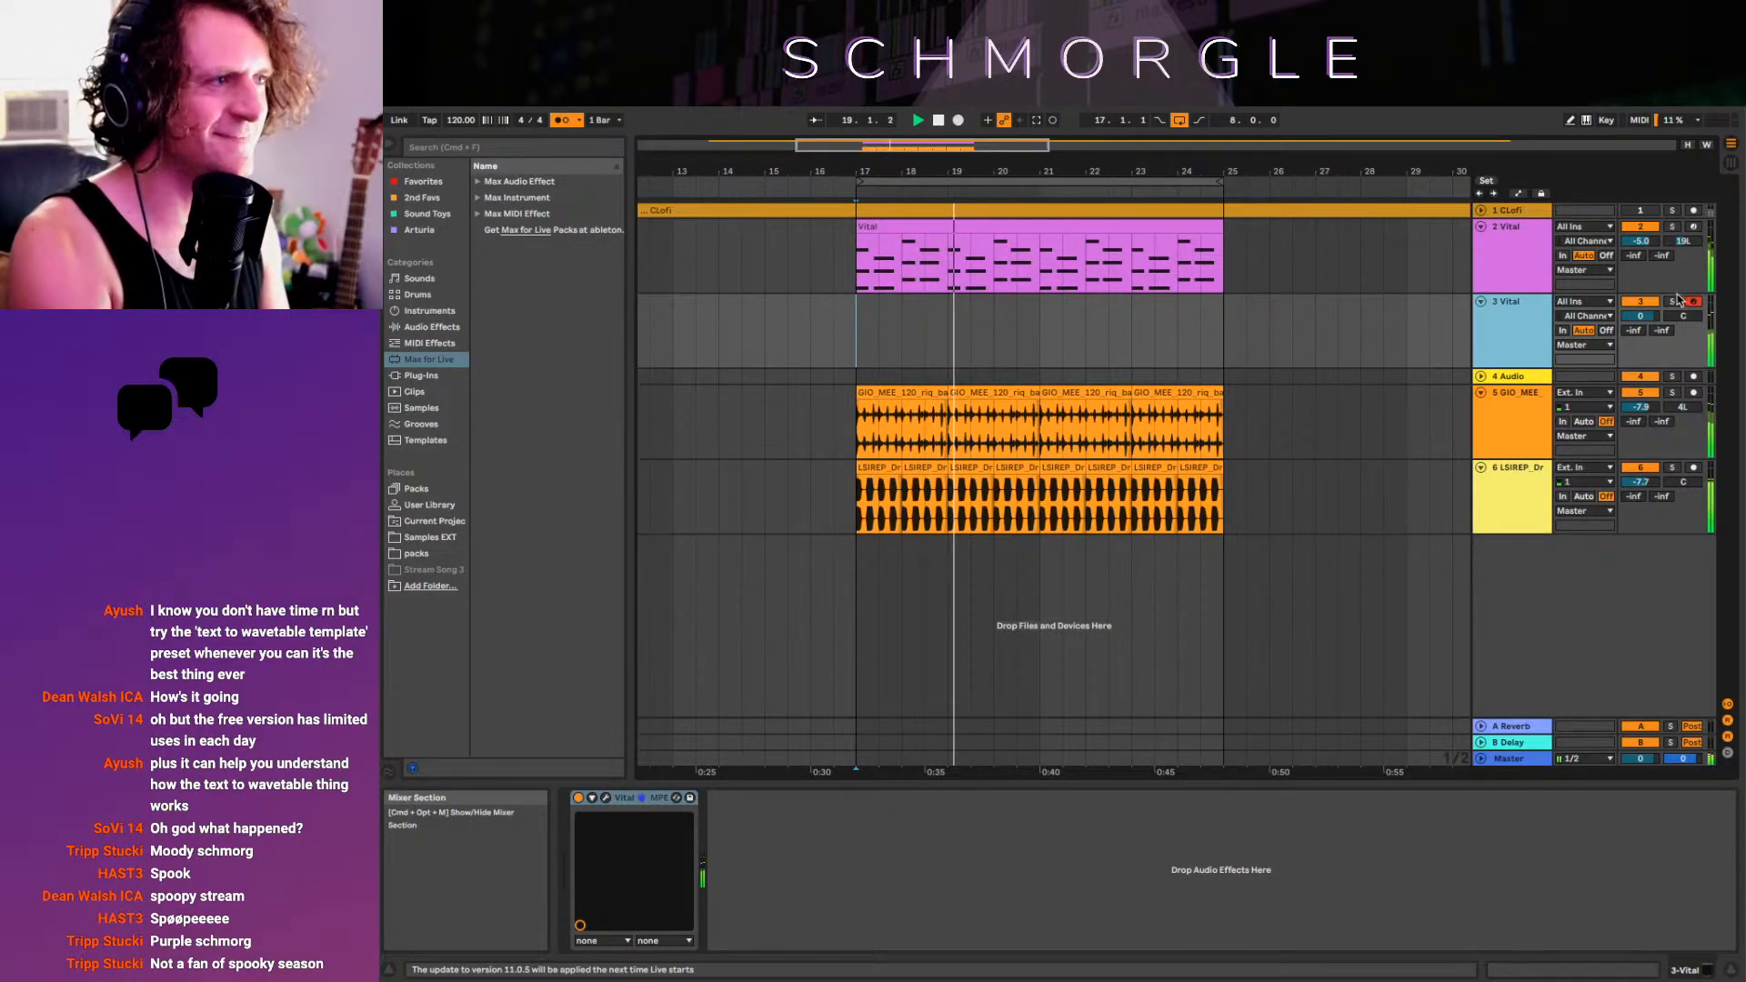
pyautogui.click(958, 121)
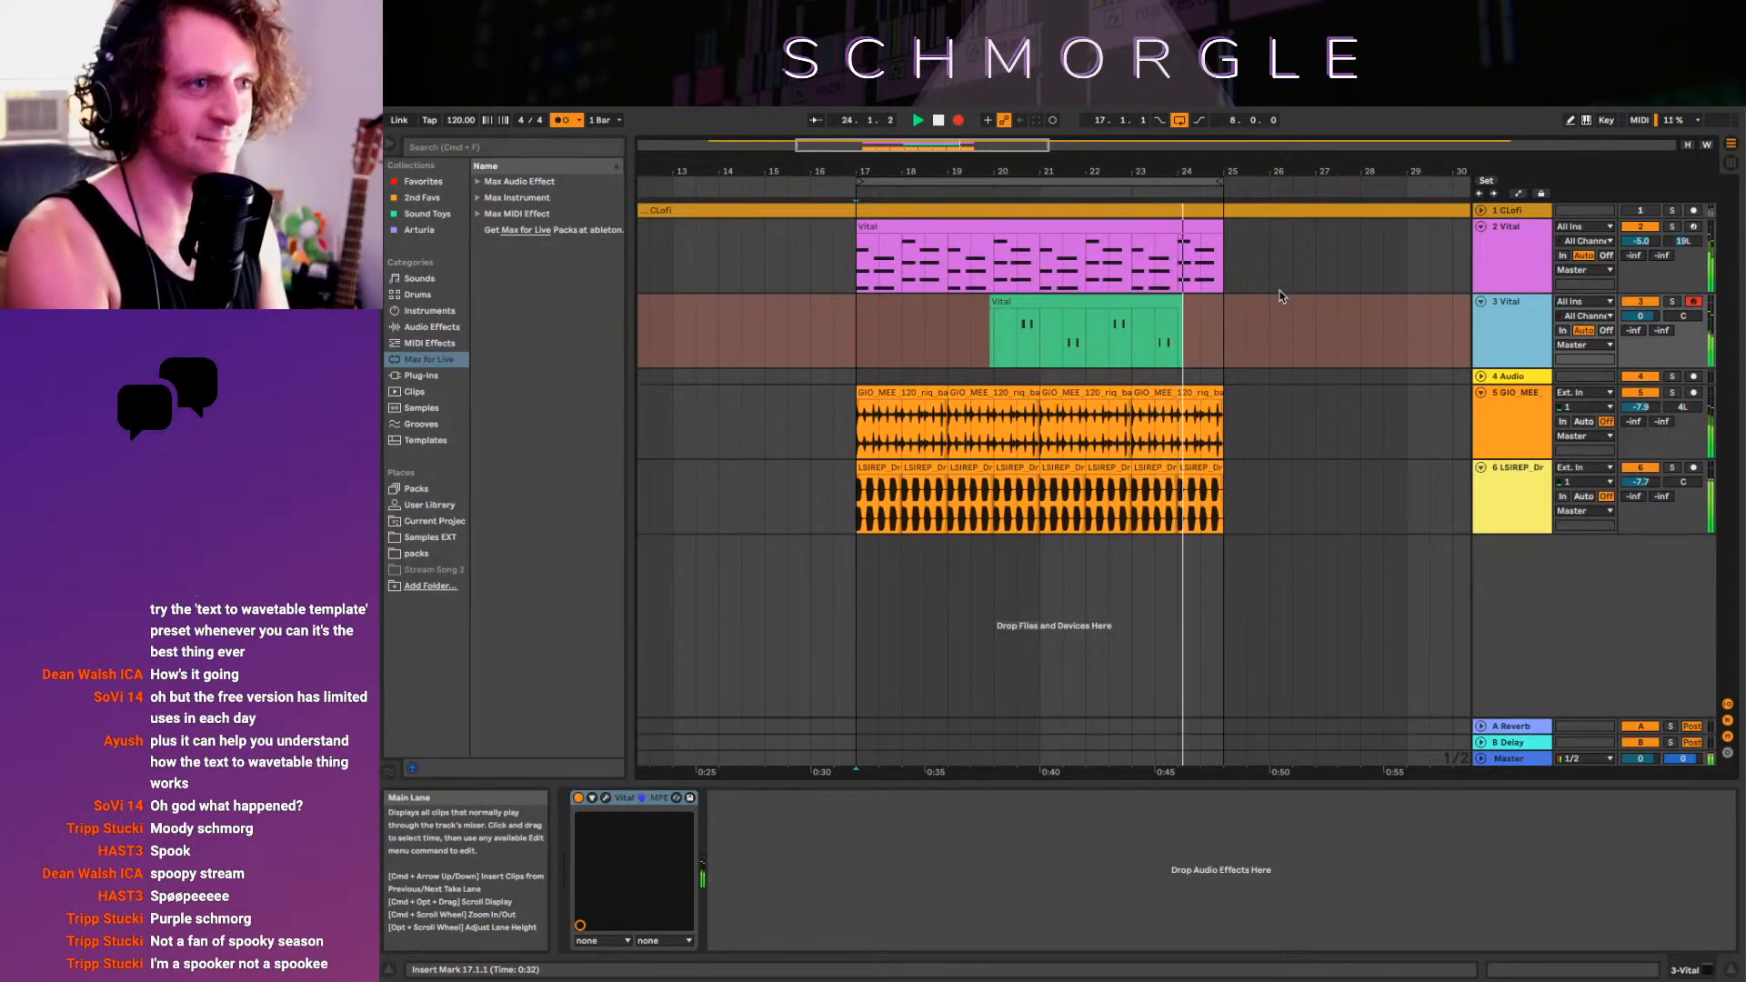
pyautogui.press('space')
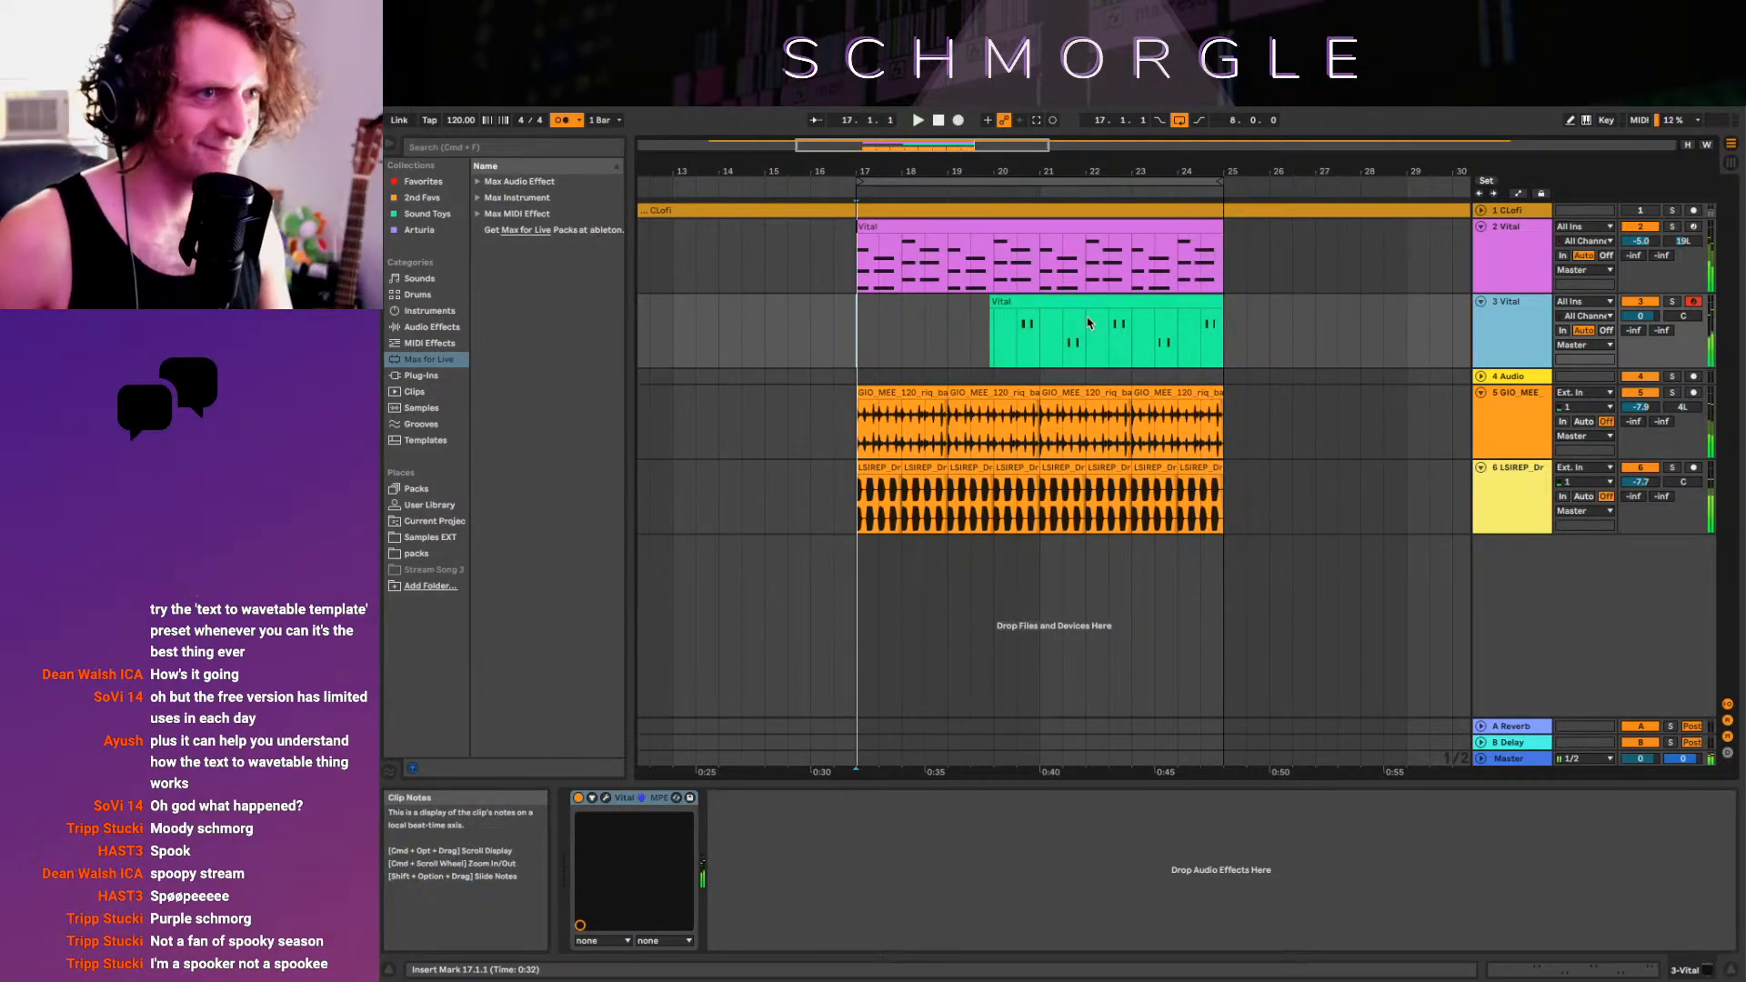
# Delete the recorded clip's section before bar 23 and move the remaining two bars to bar 17
pyautogui.click(1117, 341)
pyautogui.press('space')
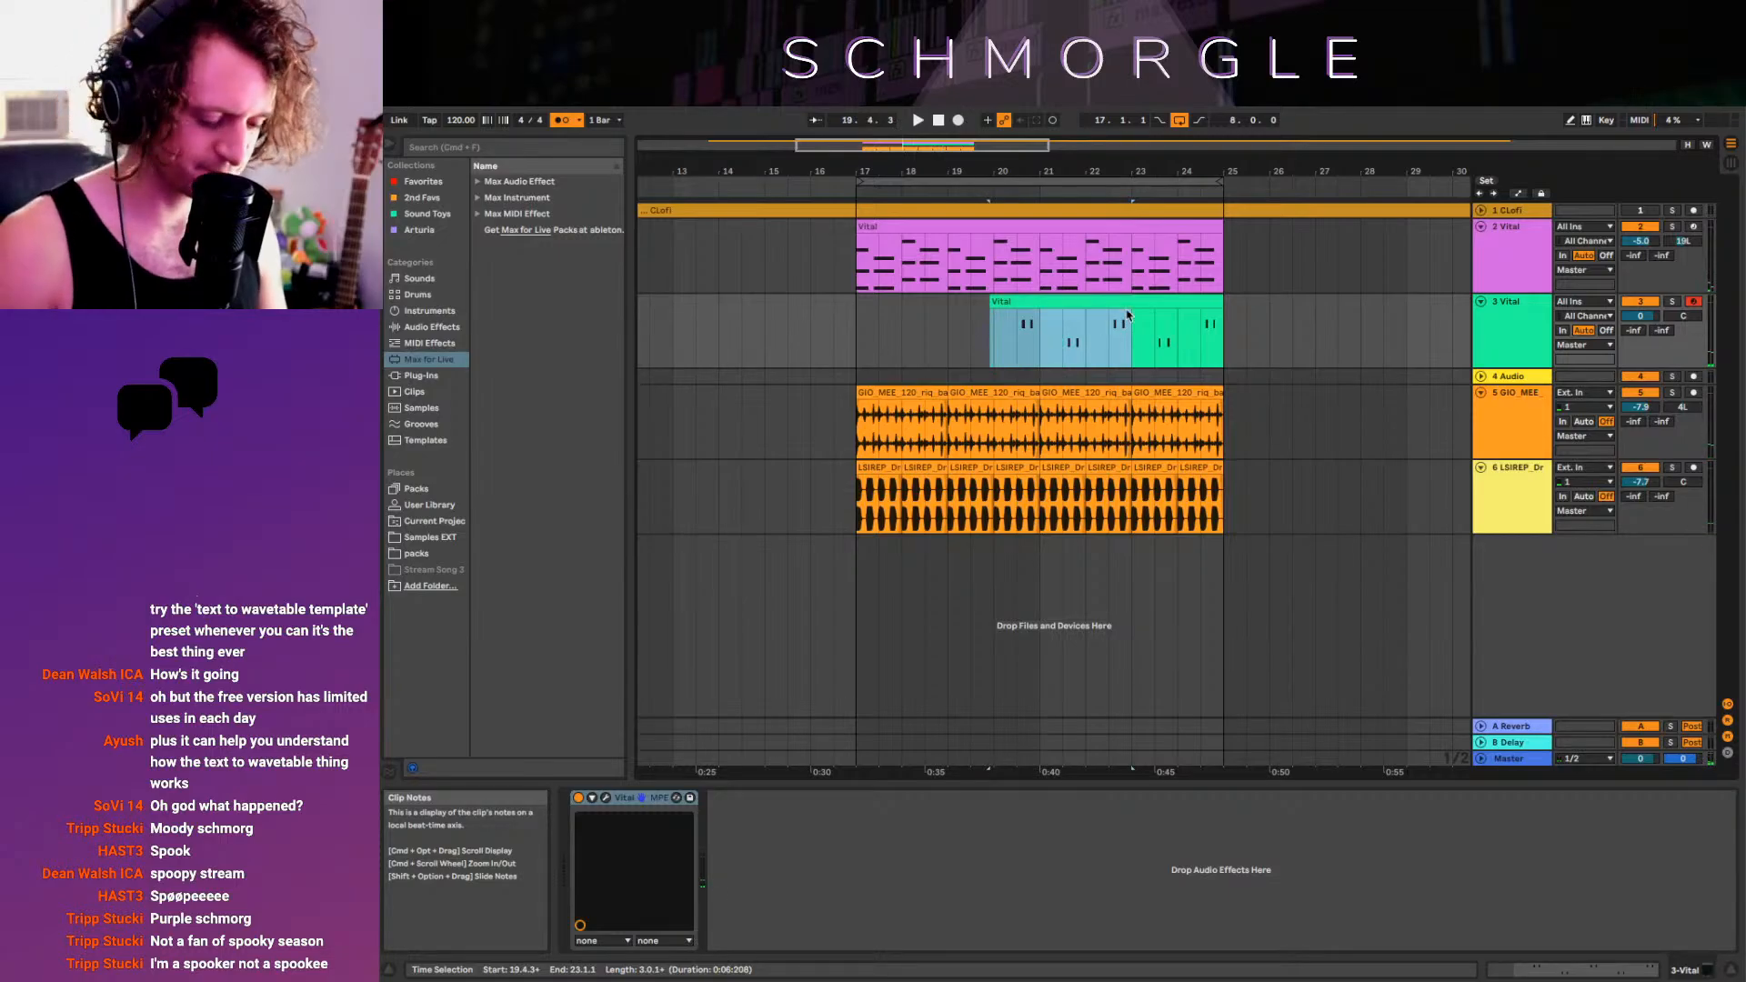
pyautogui.press('Delete')
pyautogui.moveTo(1137, 302); pyautogui.dragTo(870, 320)
# Open the two-bar clip's notes for editing, select them all and audition them from bar 17
pyautogui.doubleClick(873, 304)
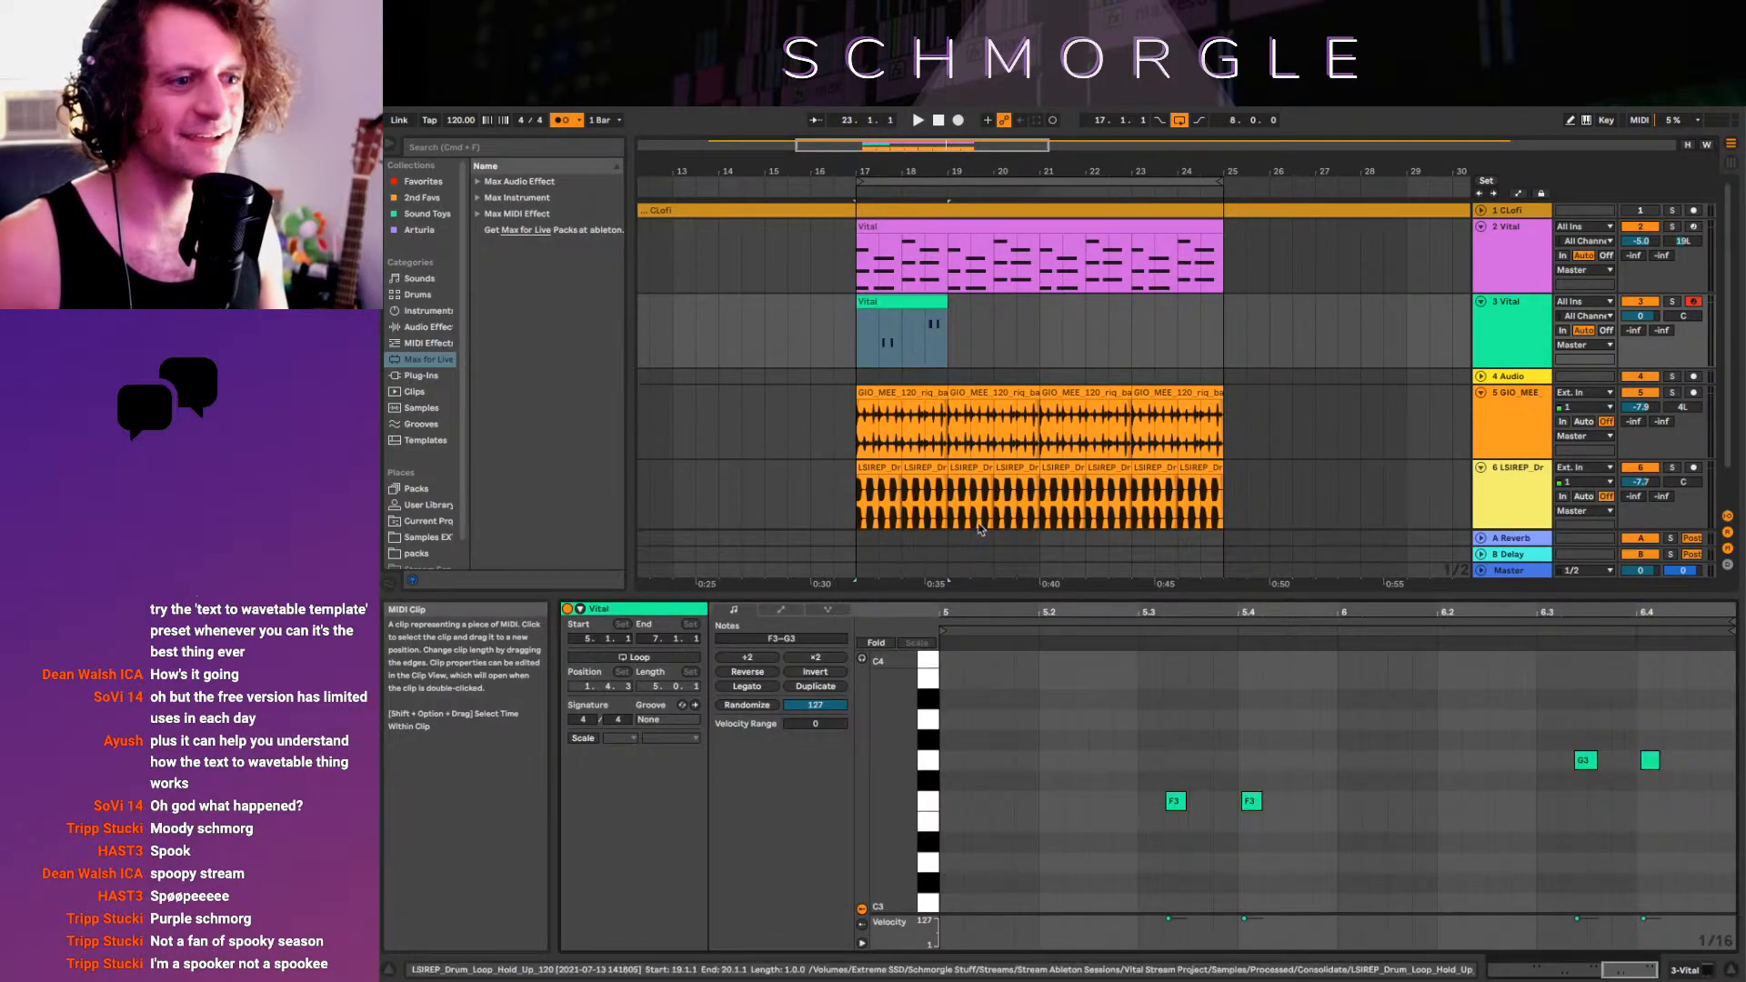
pyautogui.click(1117, 728)
pyautogui.hotkey('ctrl', 'a')
pyautogui.press('space')
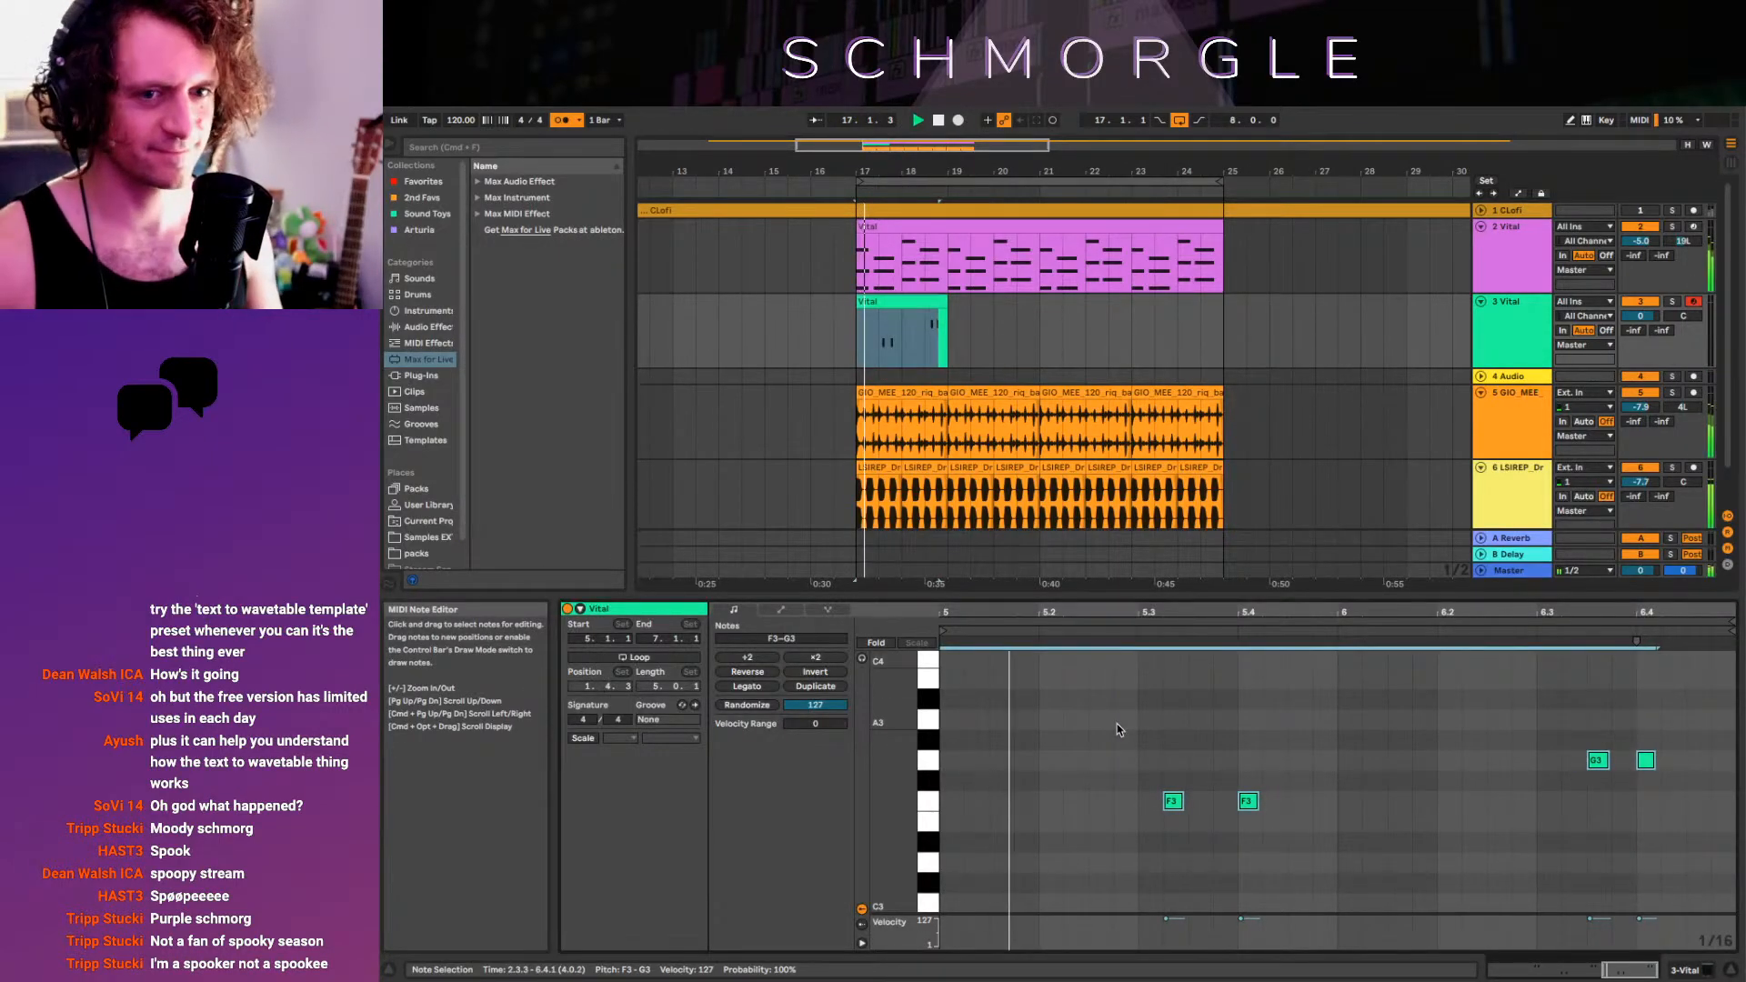
pyautogui.press('space')
# Pan the new Vital track to 15R and nudge both F3 notes in its clip slightly later
pyautogui.moveTo(1684, 316); pyautogui.dragTo(1683, 285)
pyautogui.click(1402, 677)
pyautogui.moveTo(1318, 621); pyautogui.dragTo(1287, 675)
pyautogui.press('space')
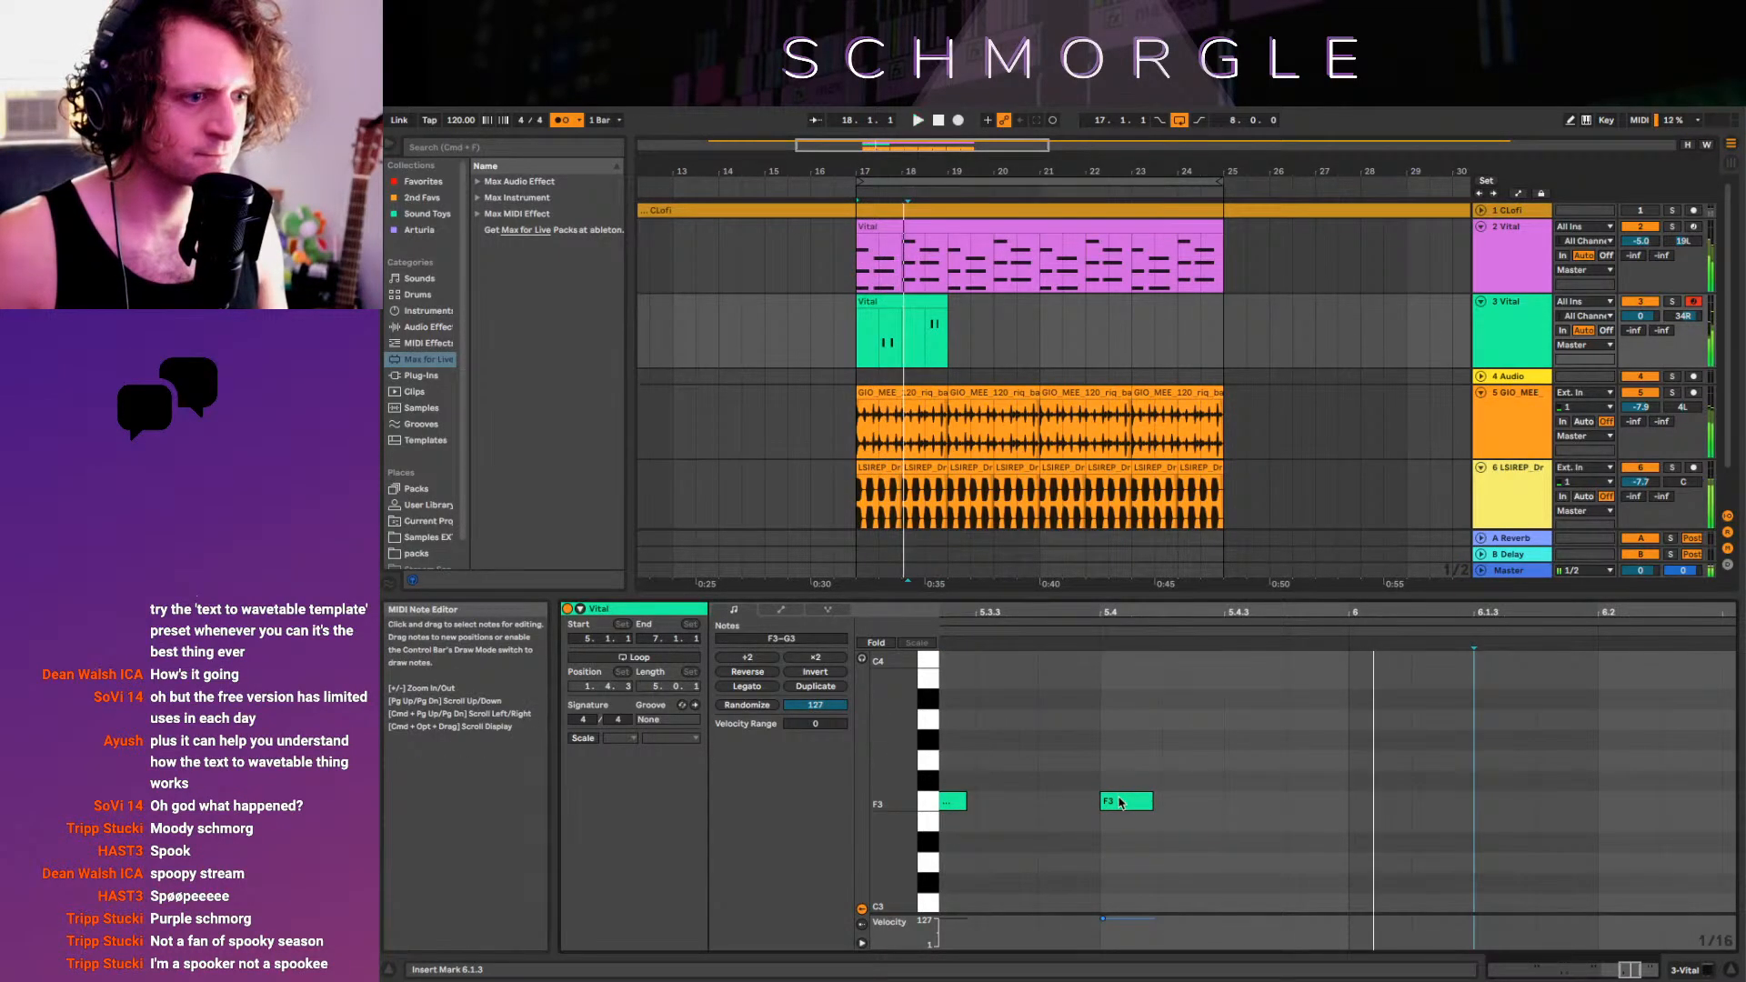
pyautogui.moveTo(1120, 803); pyautogui.dragTo(1131, 803)
pyautogui.press('space')
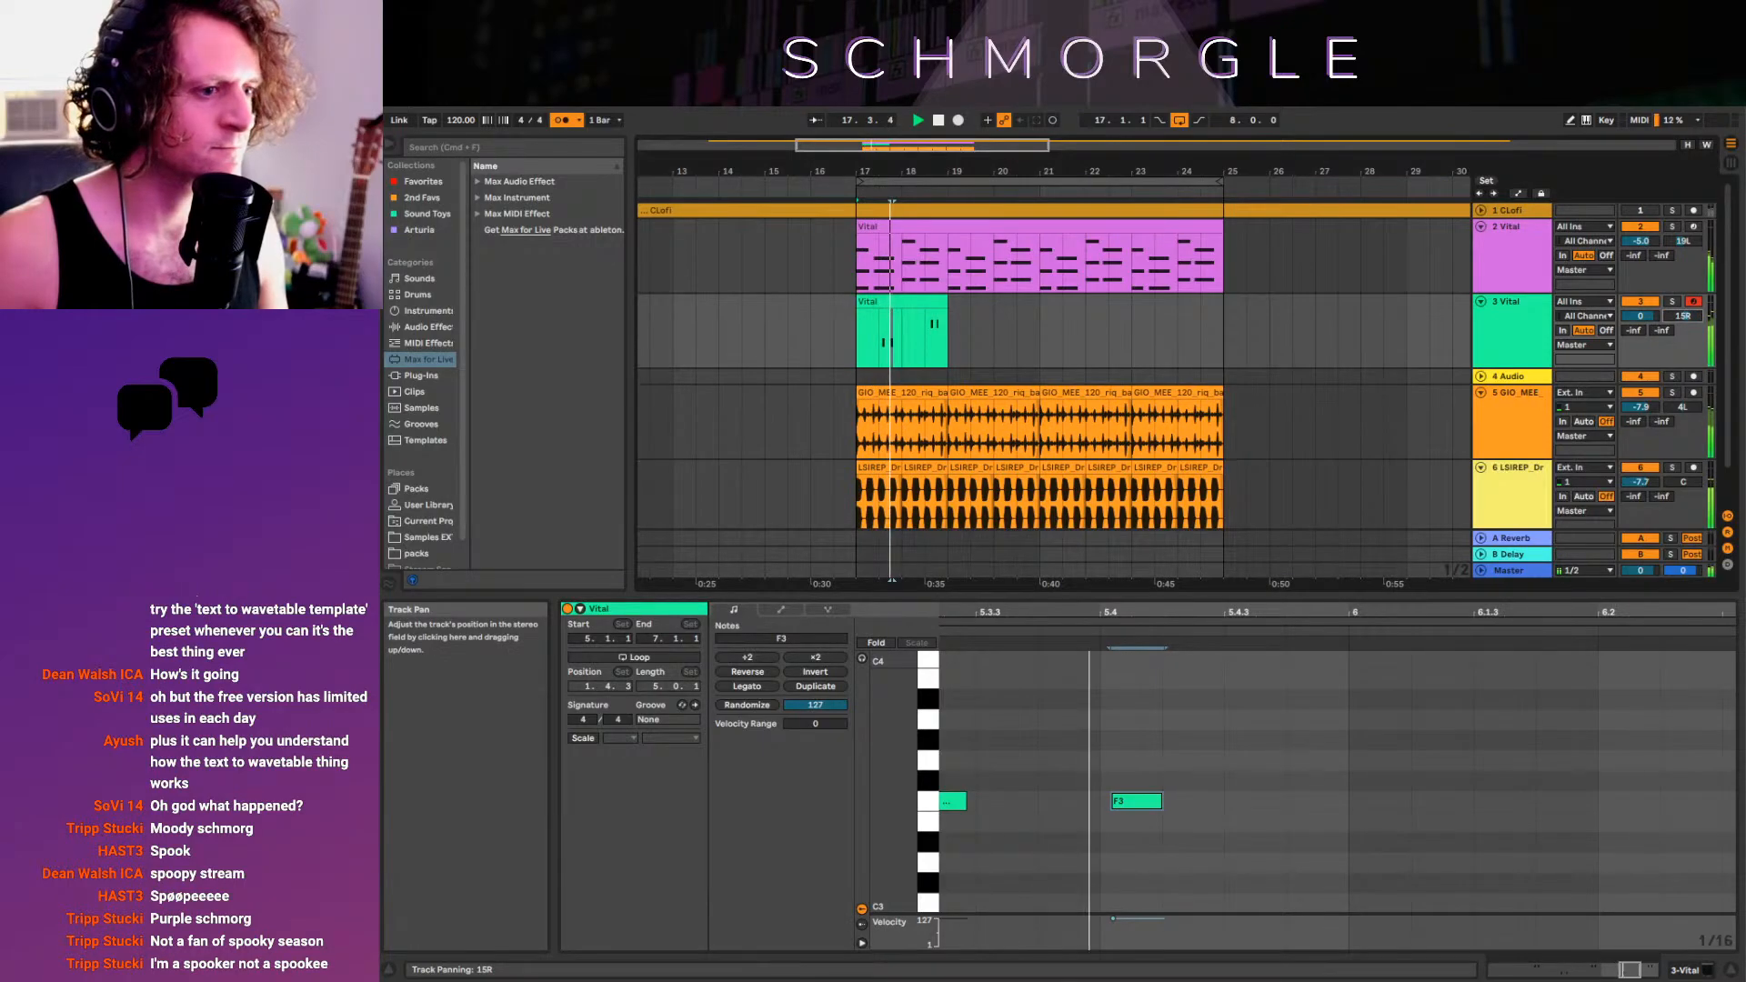
pyautogui.press('space')
pyautogui.press('space')
pyautogui.moveTo(1036, 613); pyautogui.dragTo(1235, 628)
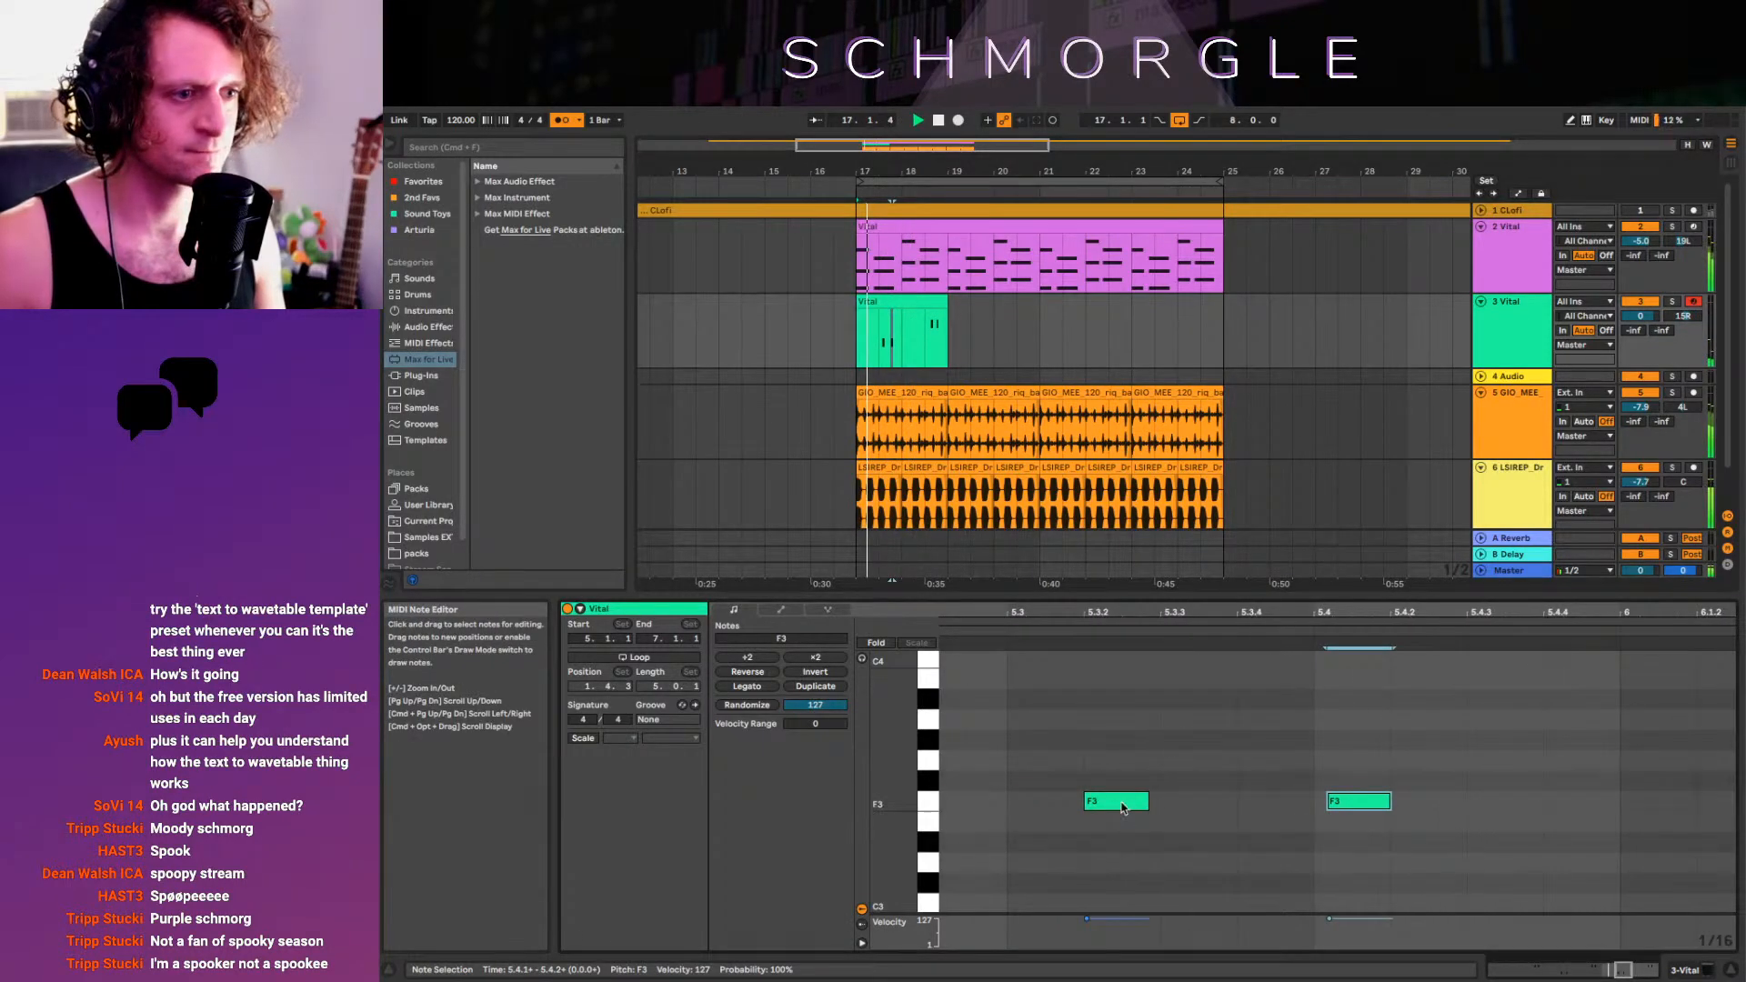
pyautogui.moveTo(1123, 808); pyautogui.dragTo(1130, 806)
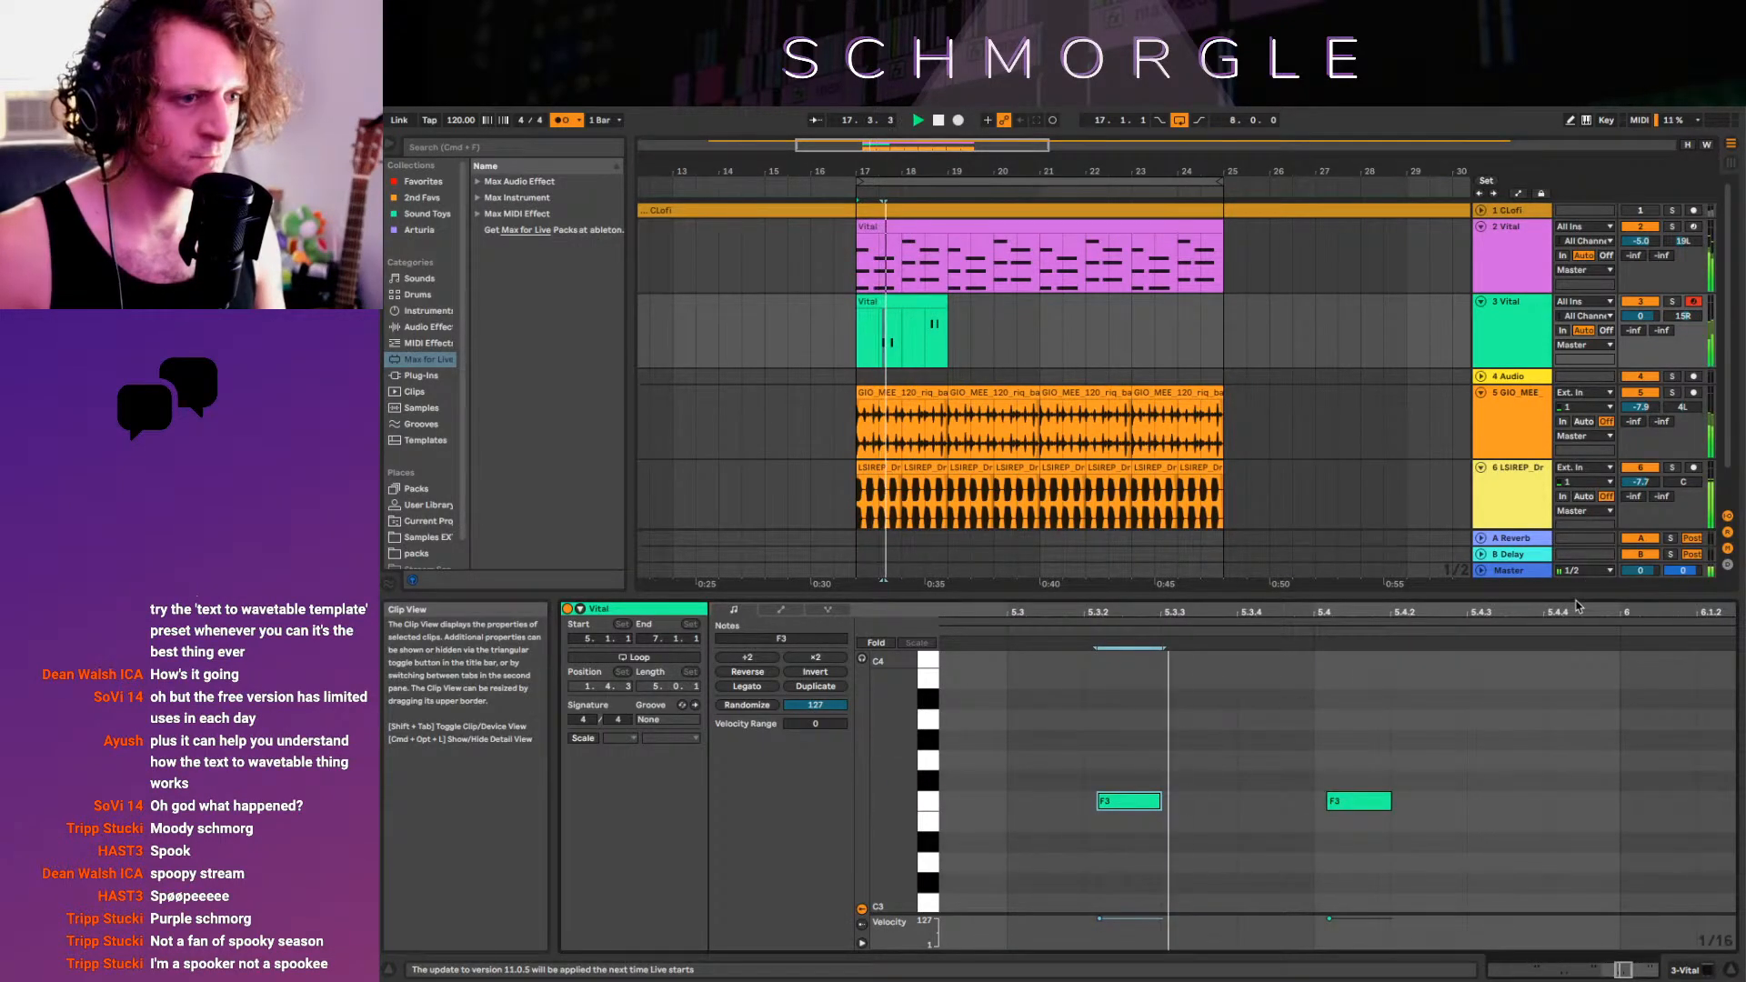
# Move the last G3 note just past beat 6.4 and lengthen it slightly by extending its start earlier
pyautogui.moveTo(1337, 613); pyautogui.dragTo(1137, 615)
pyautogui.press('space')
pyautogui.moveTo(1528, 761); pyautogui.dragTo(1586, 766)
pyautogui.press('space')
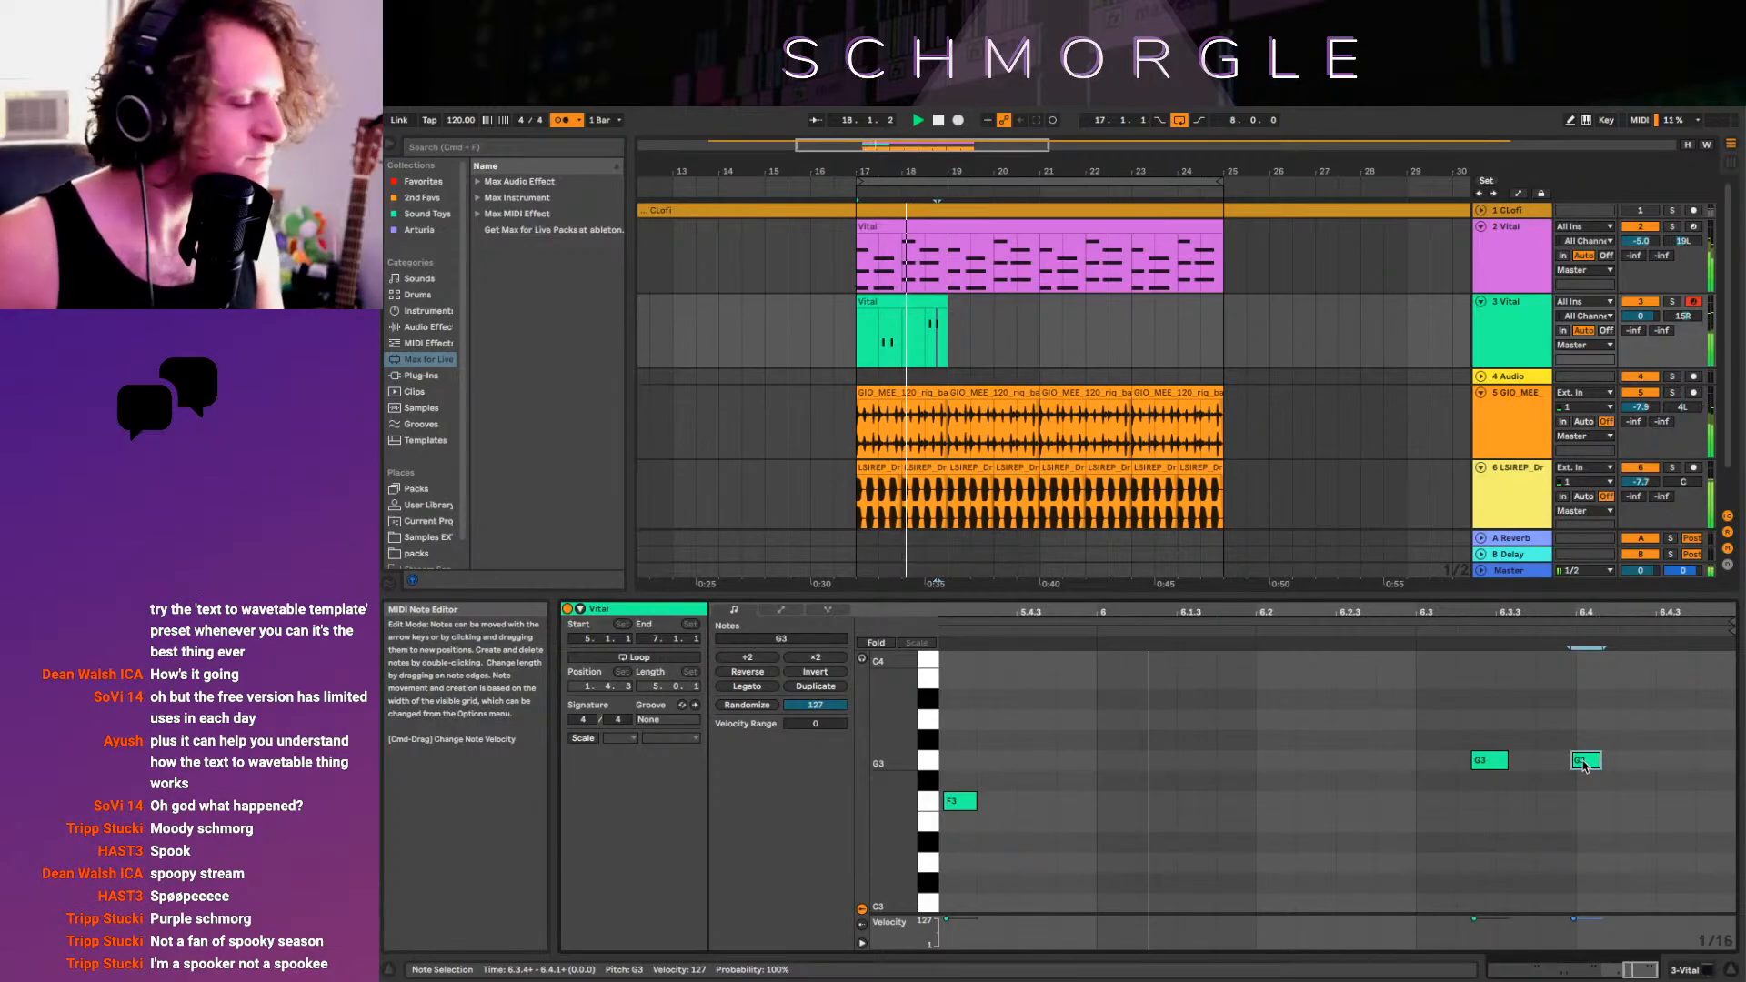
pyautogui.moveTo(1584, 767); pyautogui.dragTo(1612, 767)
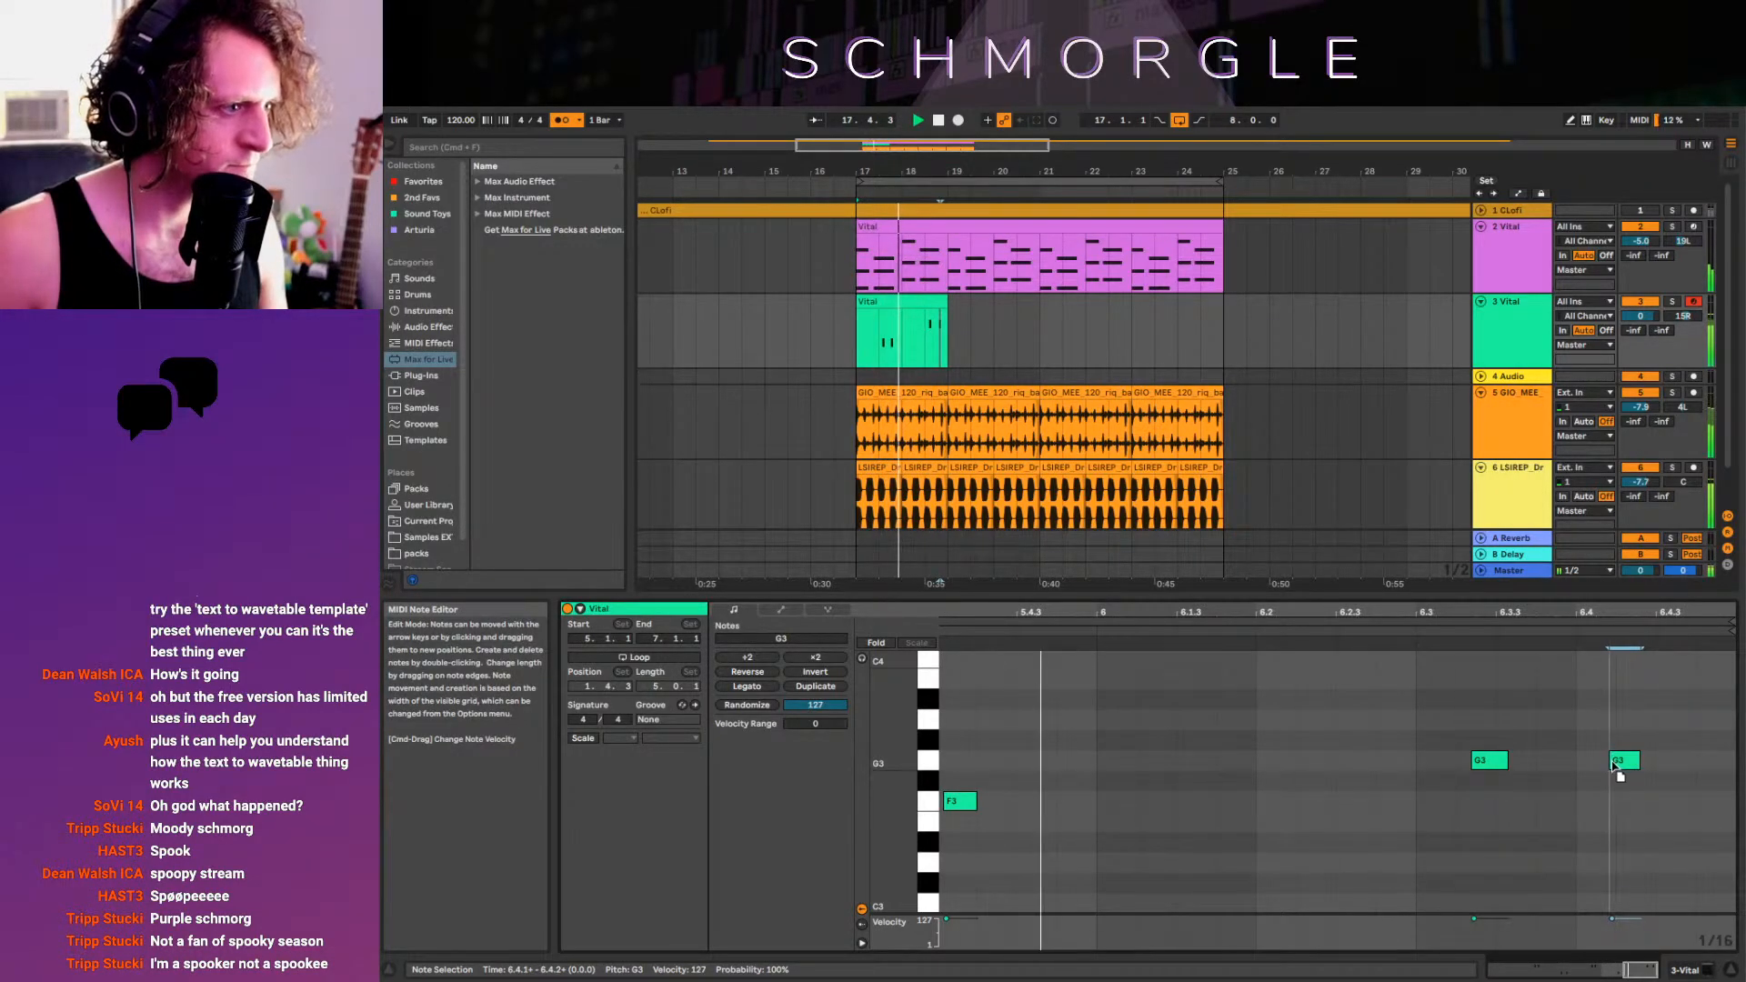
pyautogui.click(1612, 762)
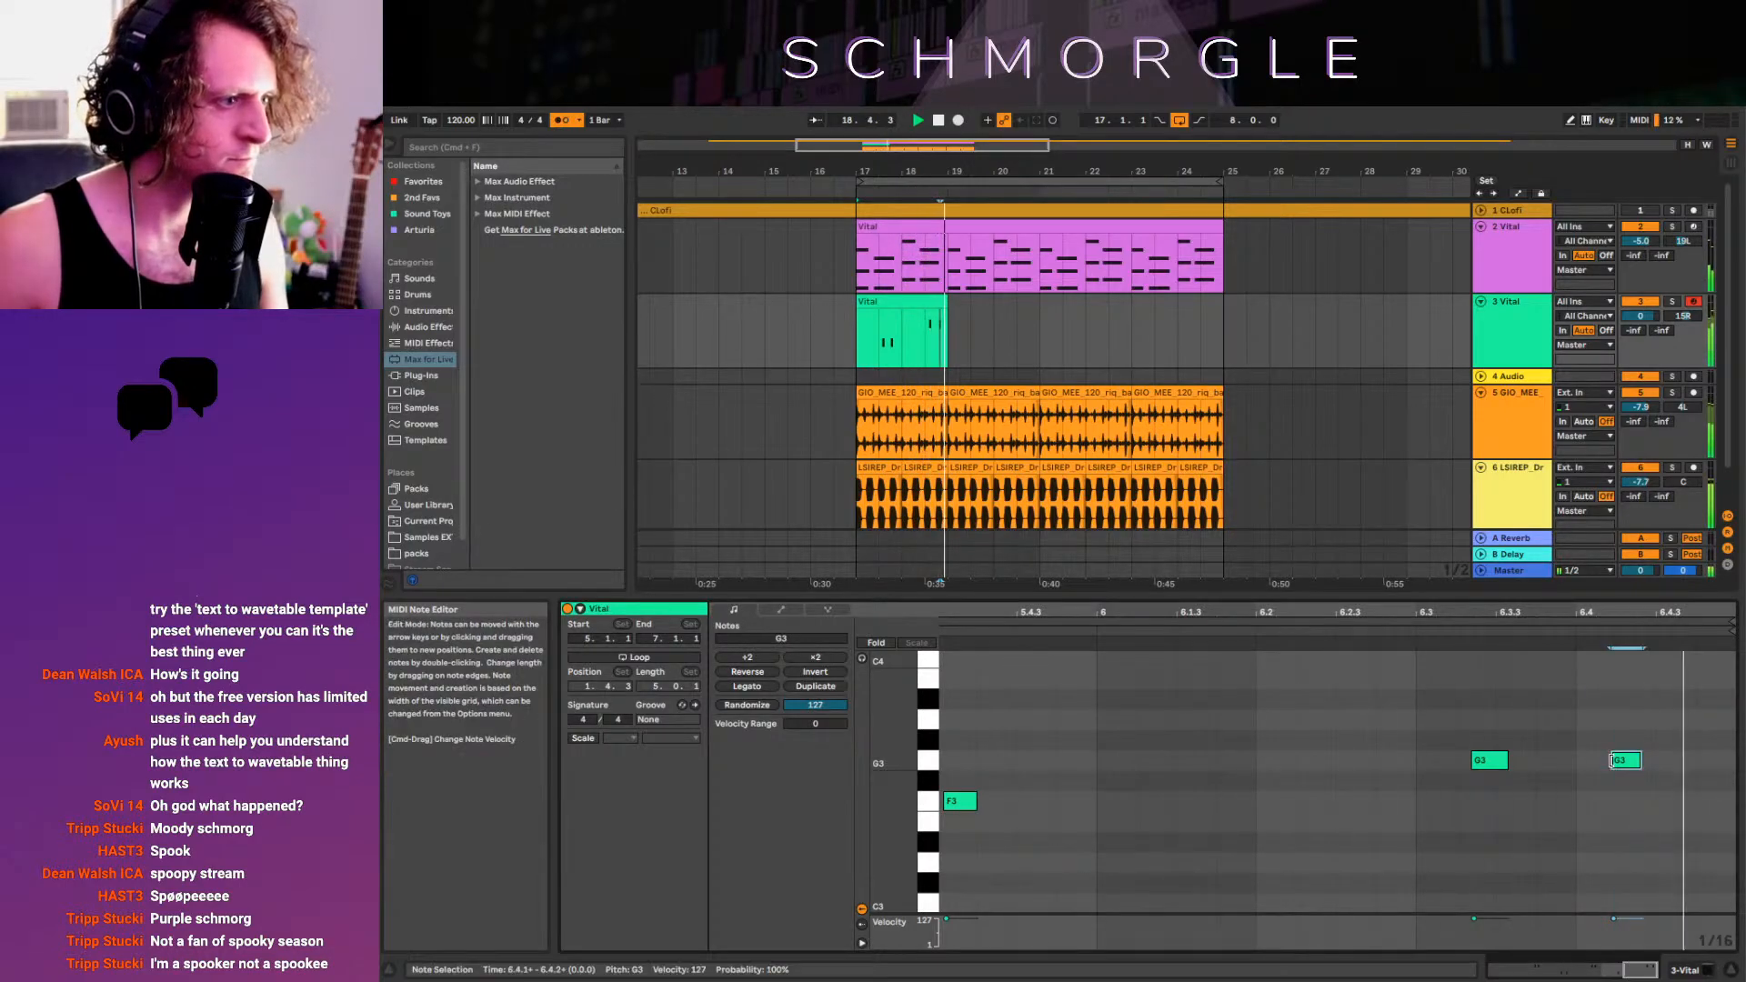
pyautogui.moveTo(1613, 762); pyautogui.dragTo(1600, 762)
# Duplicate the edited two-bar clip three times up to bar 25 and consolidate the copies into one eight-bar clip
pyautogui.click(927, 323)
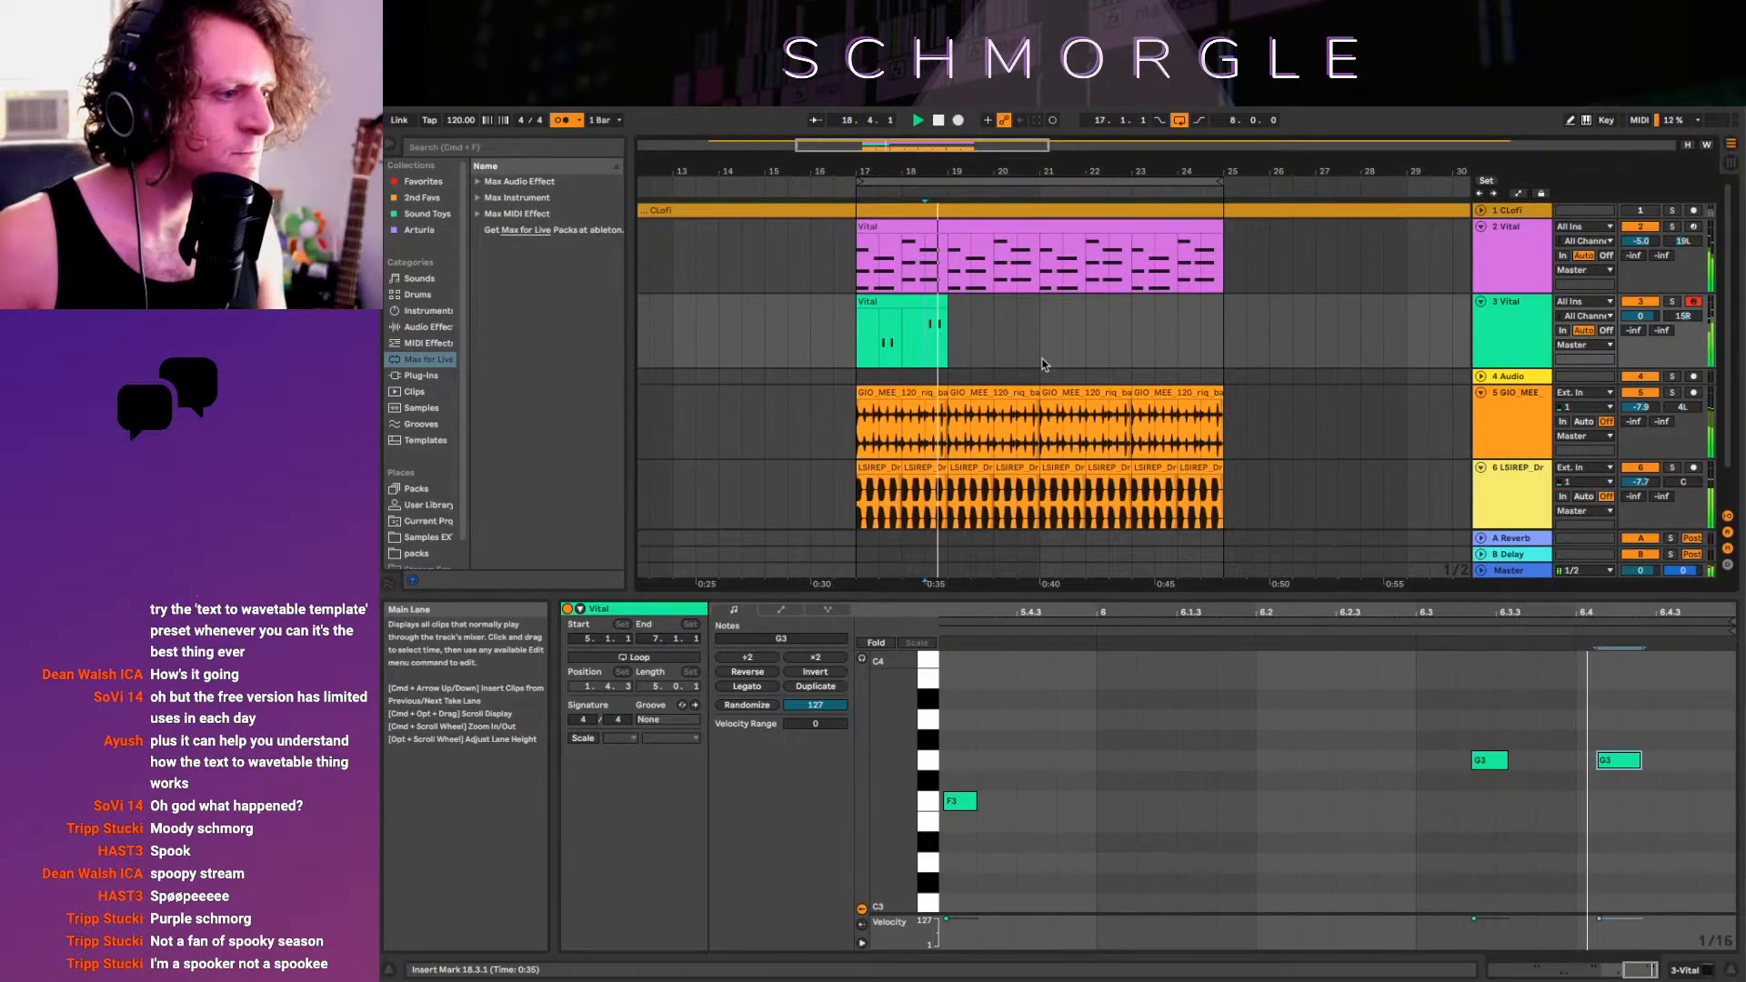
pyautogui.press('space')
pyautogui.click(951, 345)
pyautogui.click(947, 298)
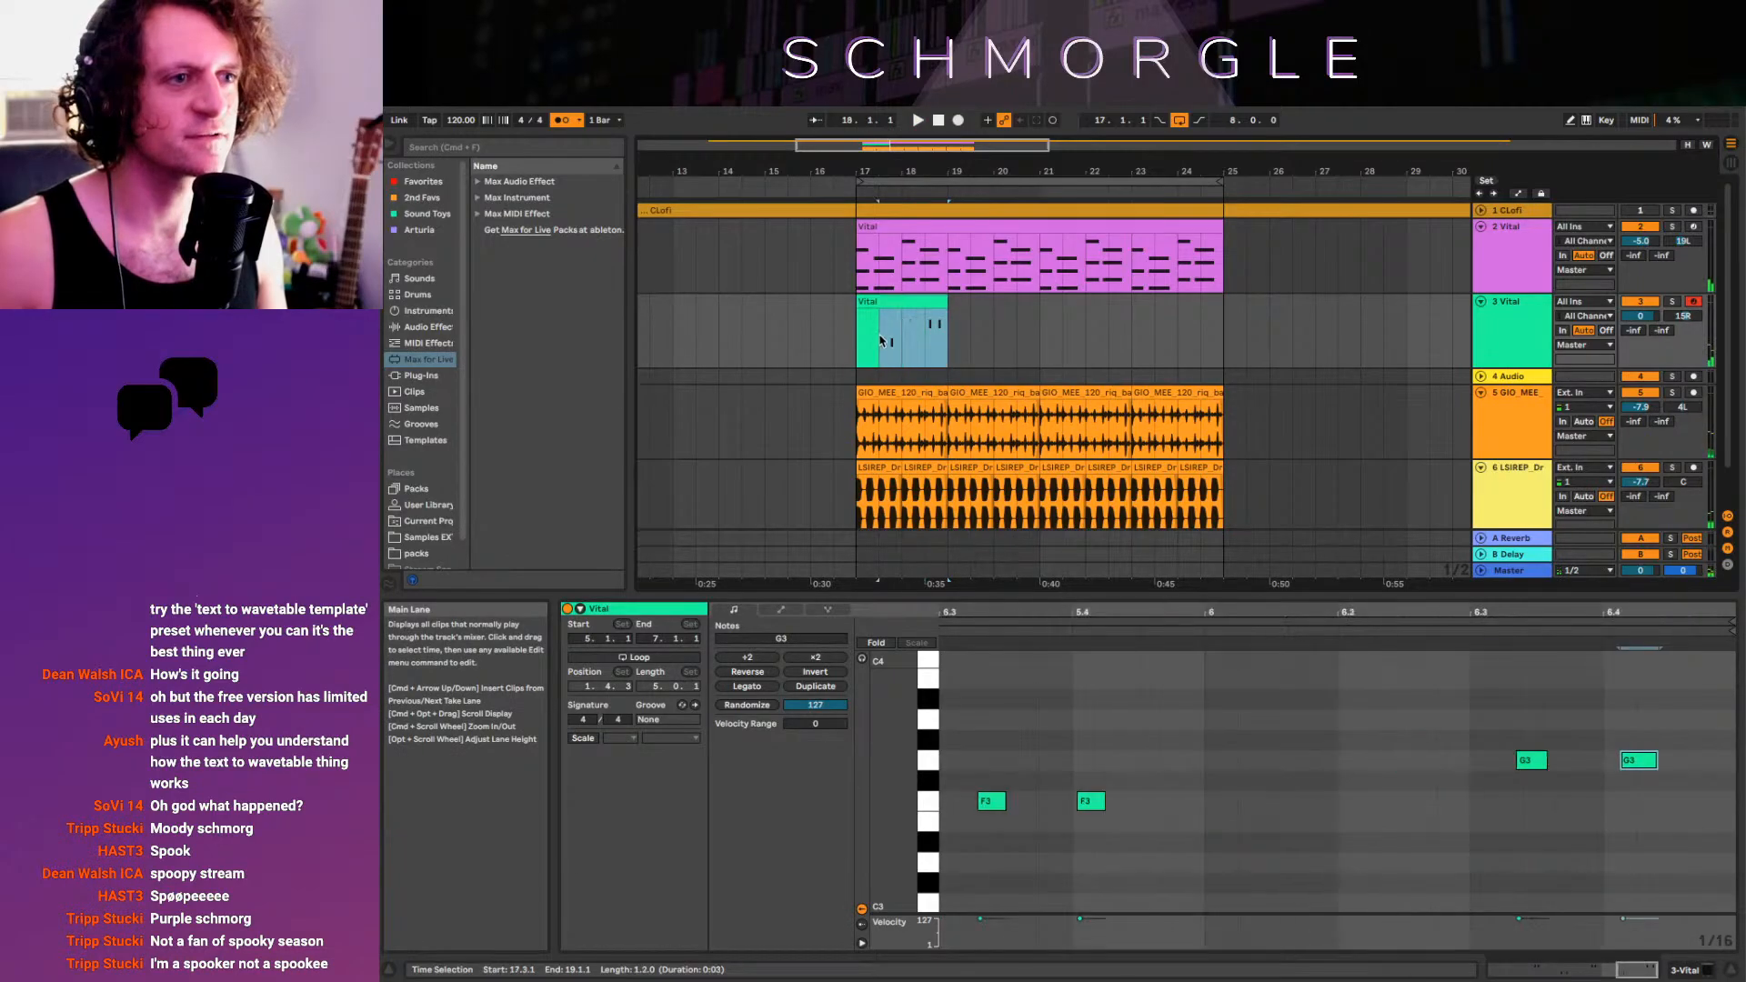
pyautogui.press('super+d')
pyautogui.press('super+d')
pyautogui.press('super+d')
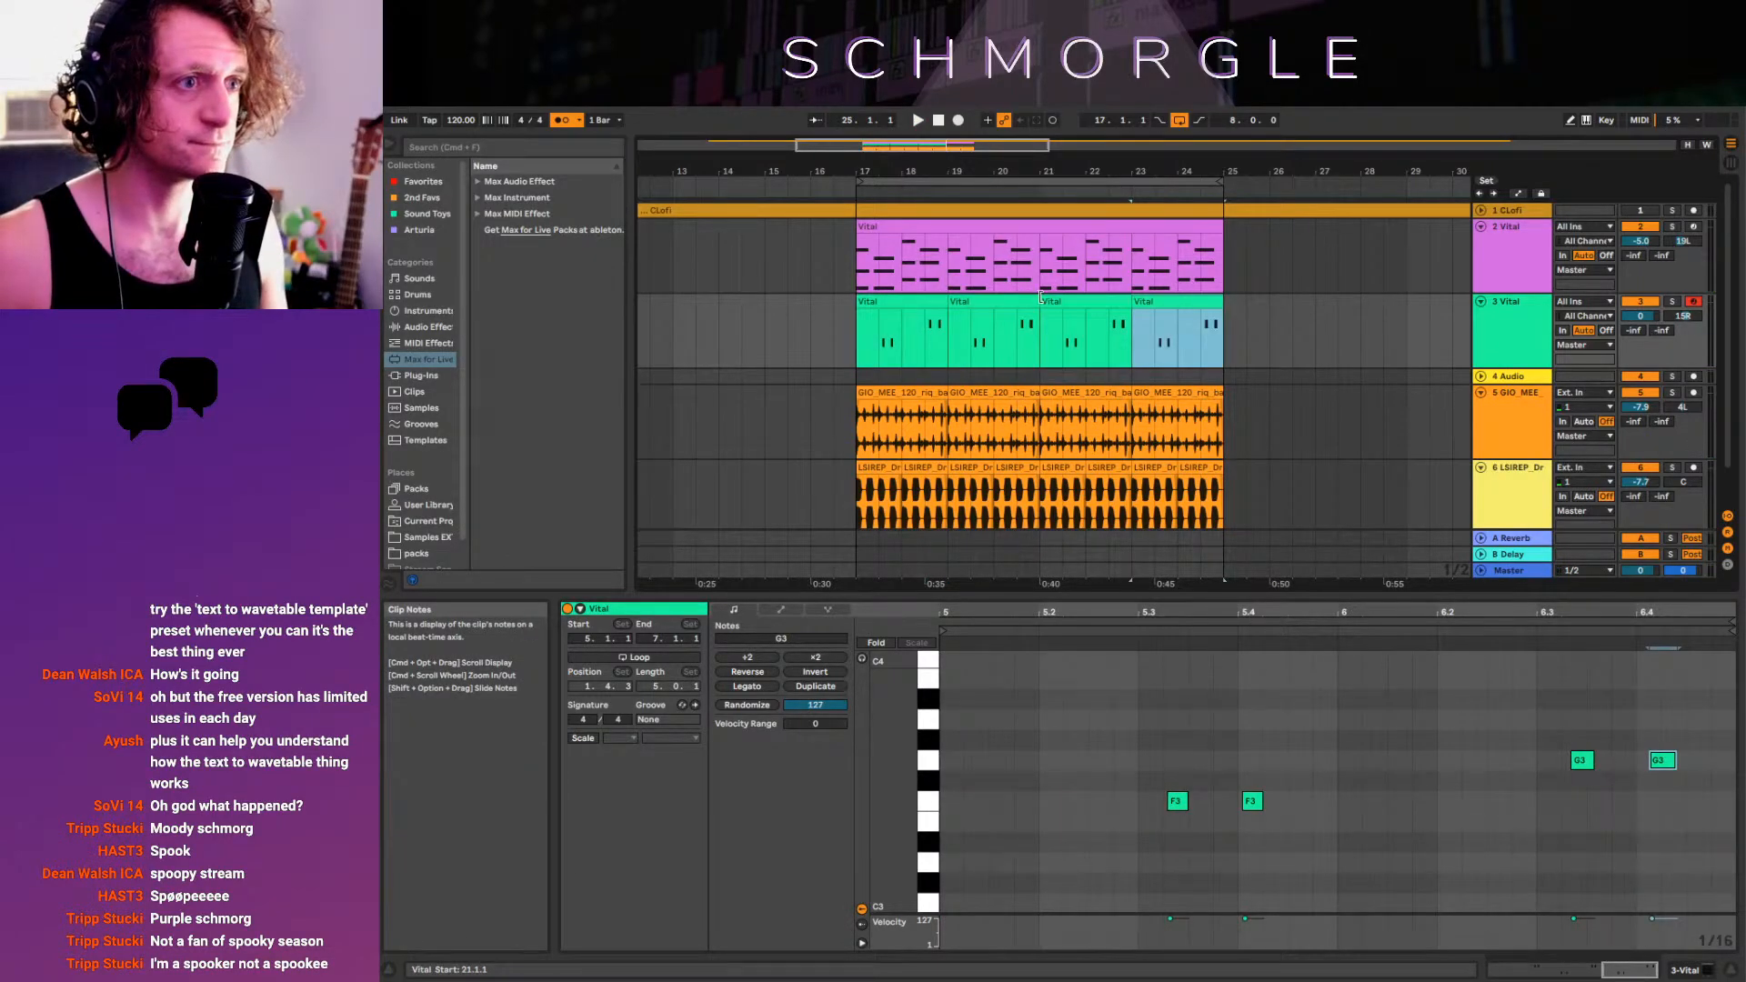
pyautogui.keyDown('shift'); pyautogui.click(917, 302); pyautogui.keyUp('shift')
pyautogui.press('super+j')
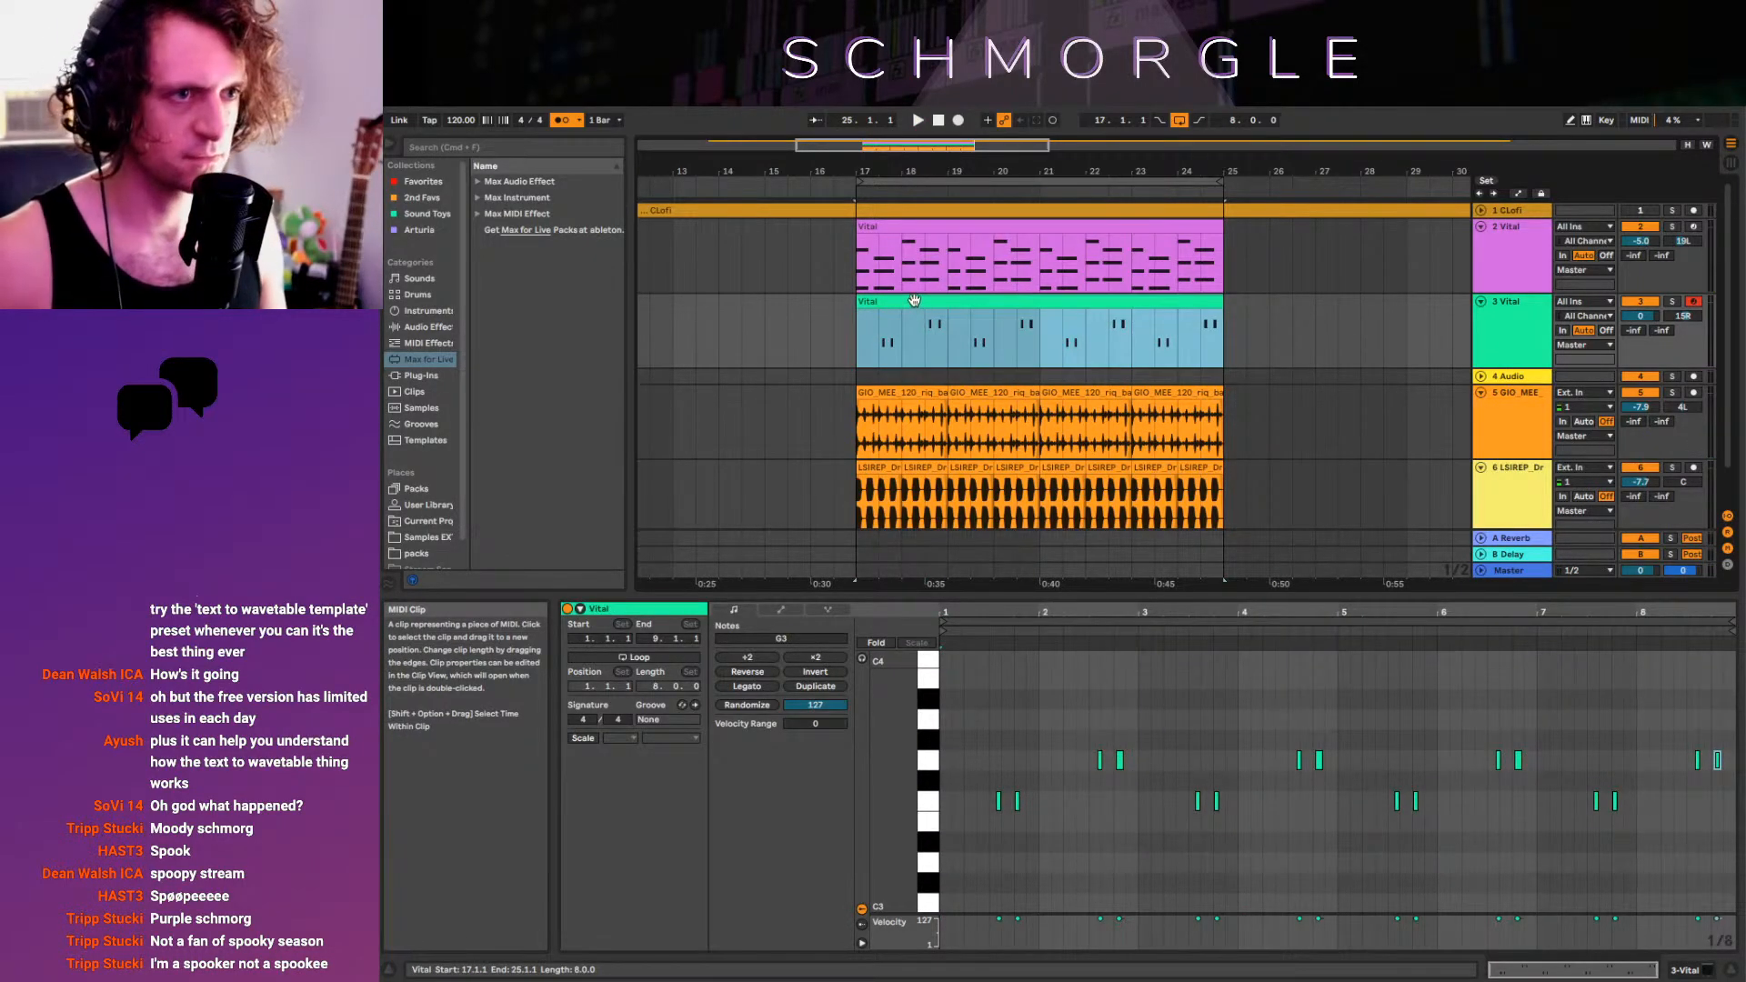
# While playing the loop, set the new Vital track's volume to -3.0 dB and the original Vital track's to -5.8 dB
pyautogui.moveTo(1641, 315); pyautogui.dragTo(1641, 298)
pyautogui.press('space')
pyautogui.scroll(-1, 1612, 305)
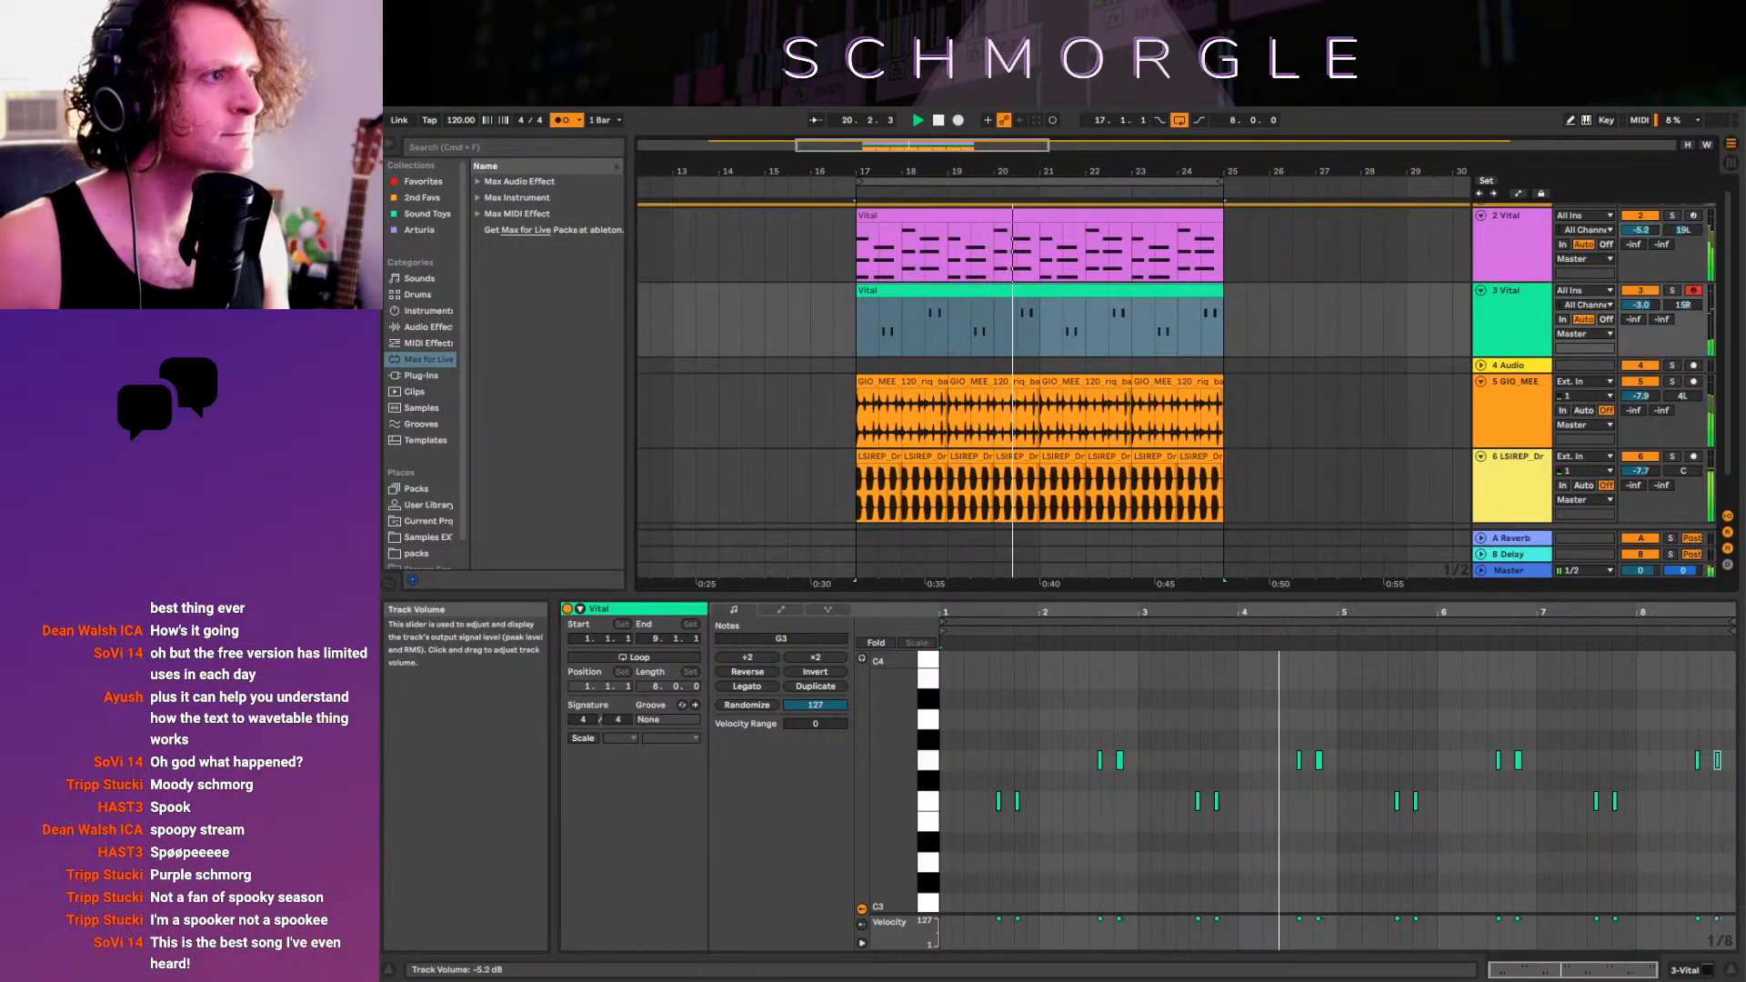
pyautogui.moveTo(1641, 230); pyautogui.dragTo(1683, 231)
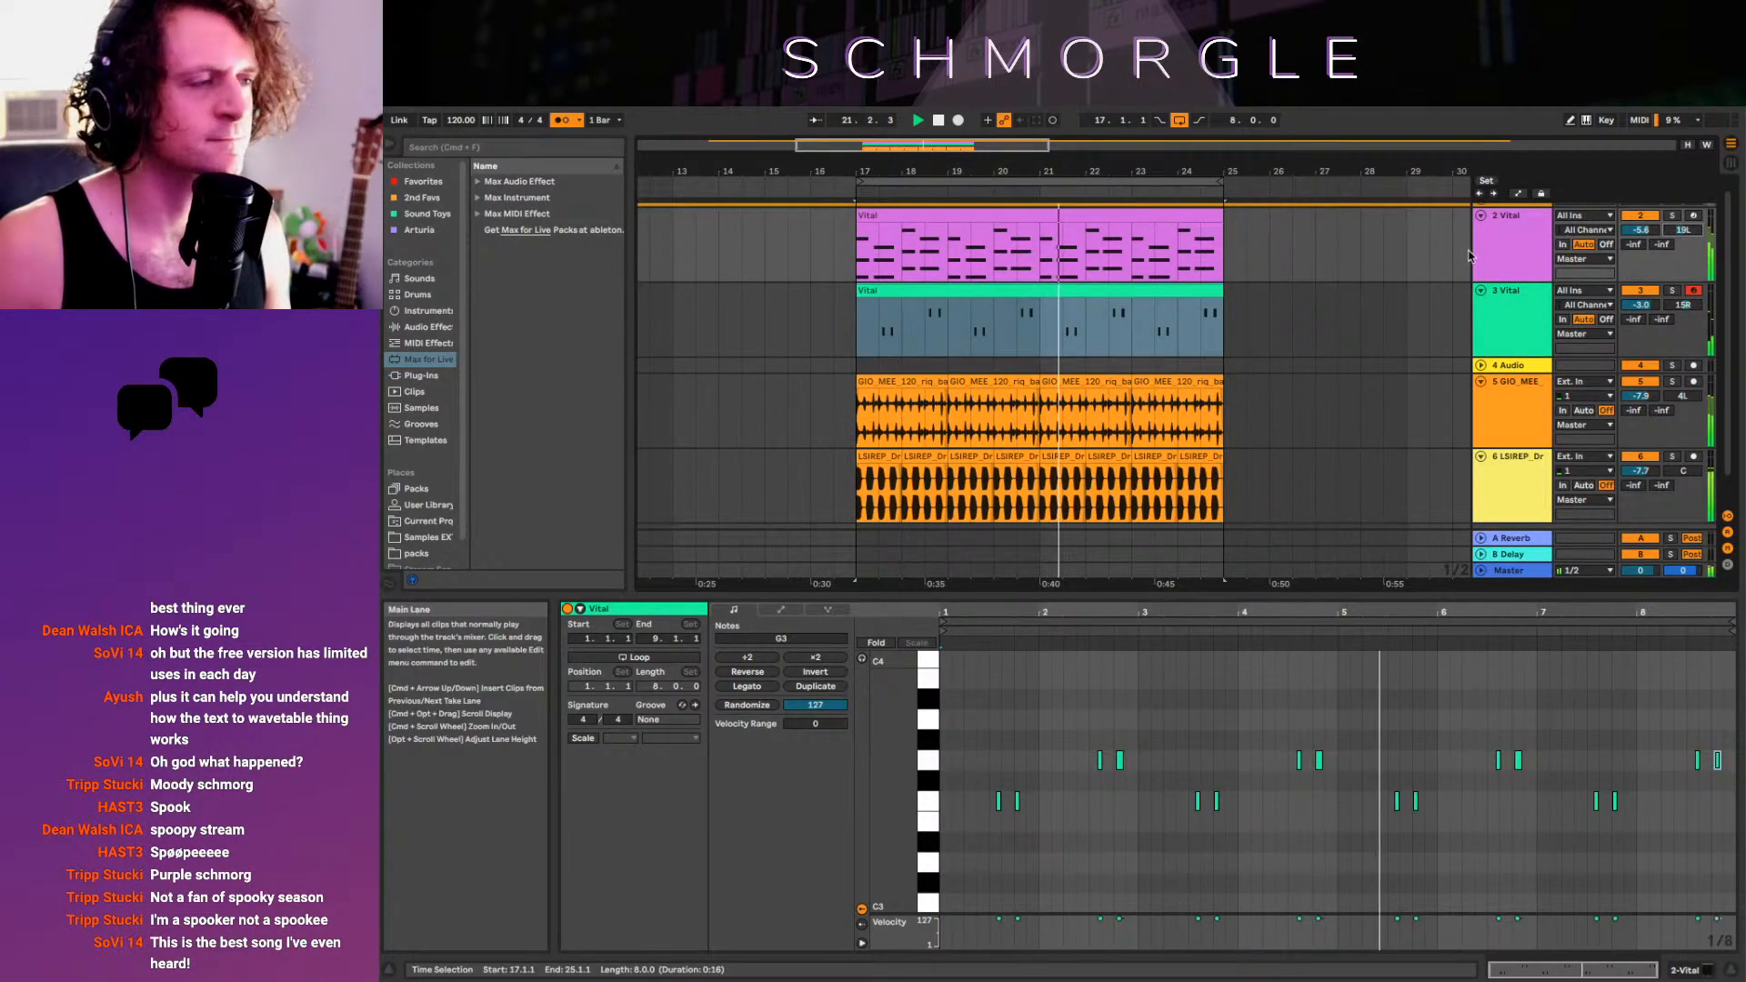
pyautogui.press('space')
# Group the two Vital tracks together
pyautogui.click(1514, 259)
pyautogui.keyDown('shift'); pyautogui.click(1514, 303); pyautogui.keyUp('shift')
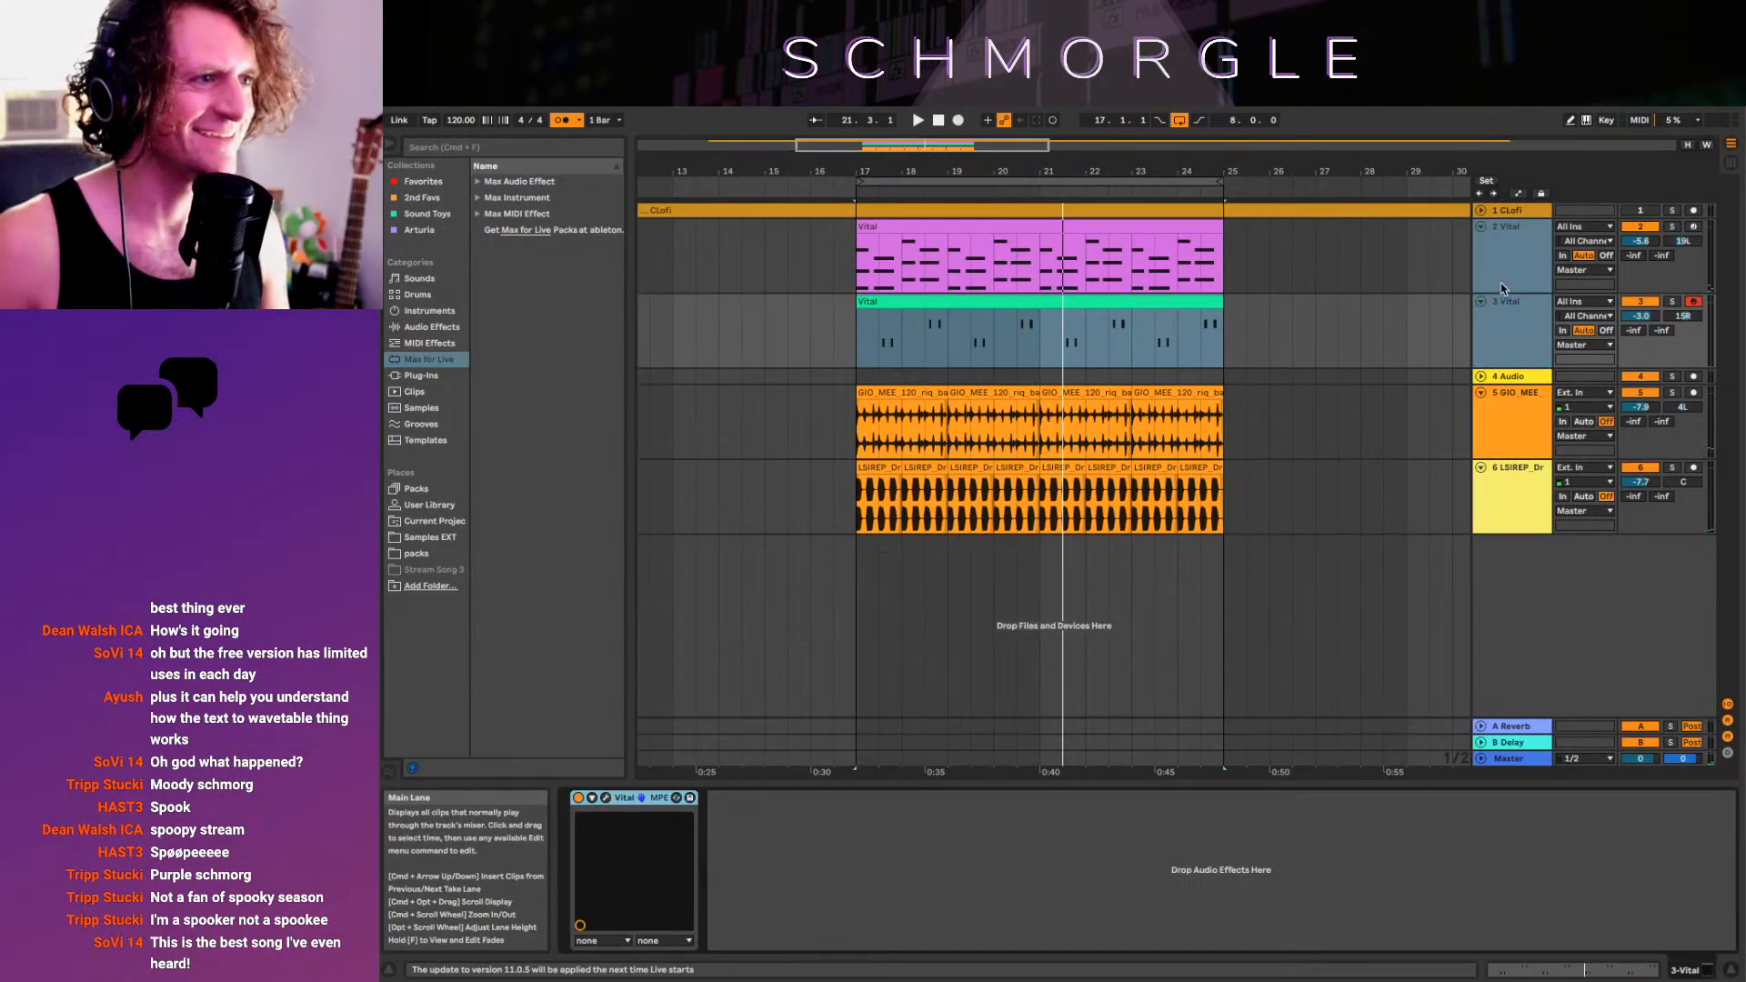
pyautogui.rightClick(1517, 251)
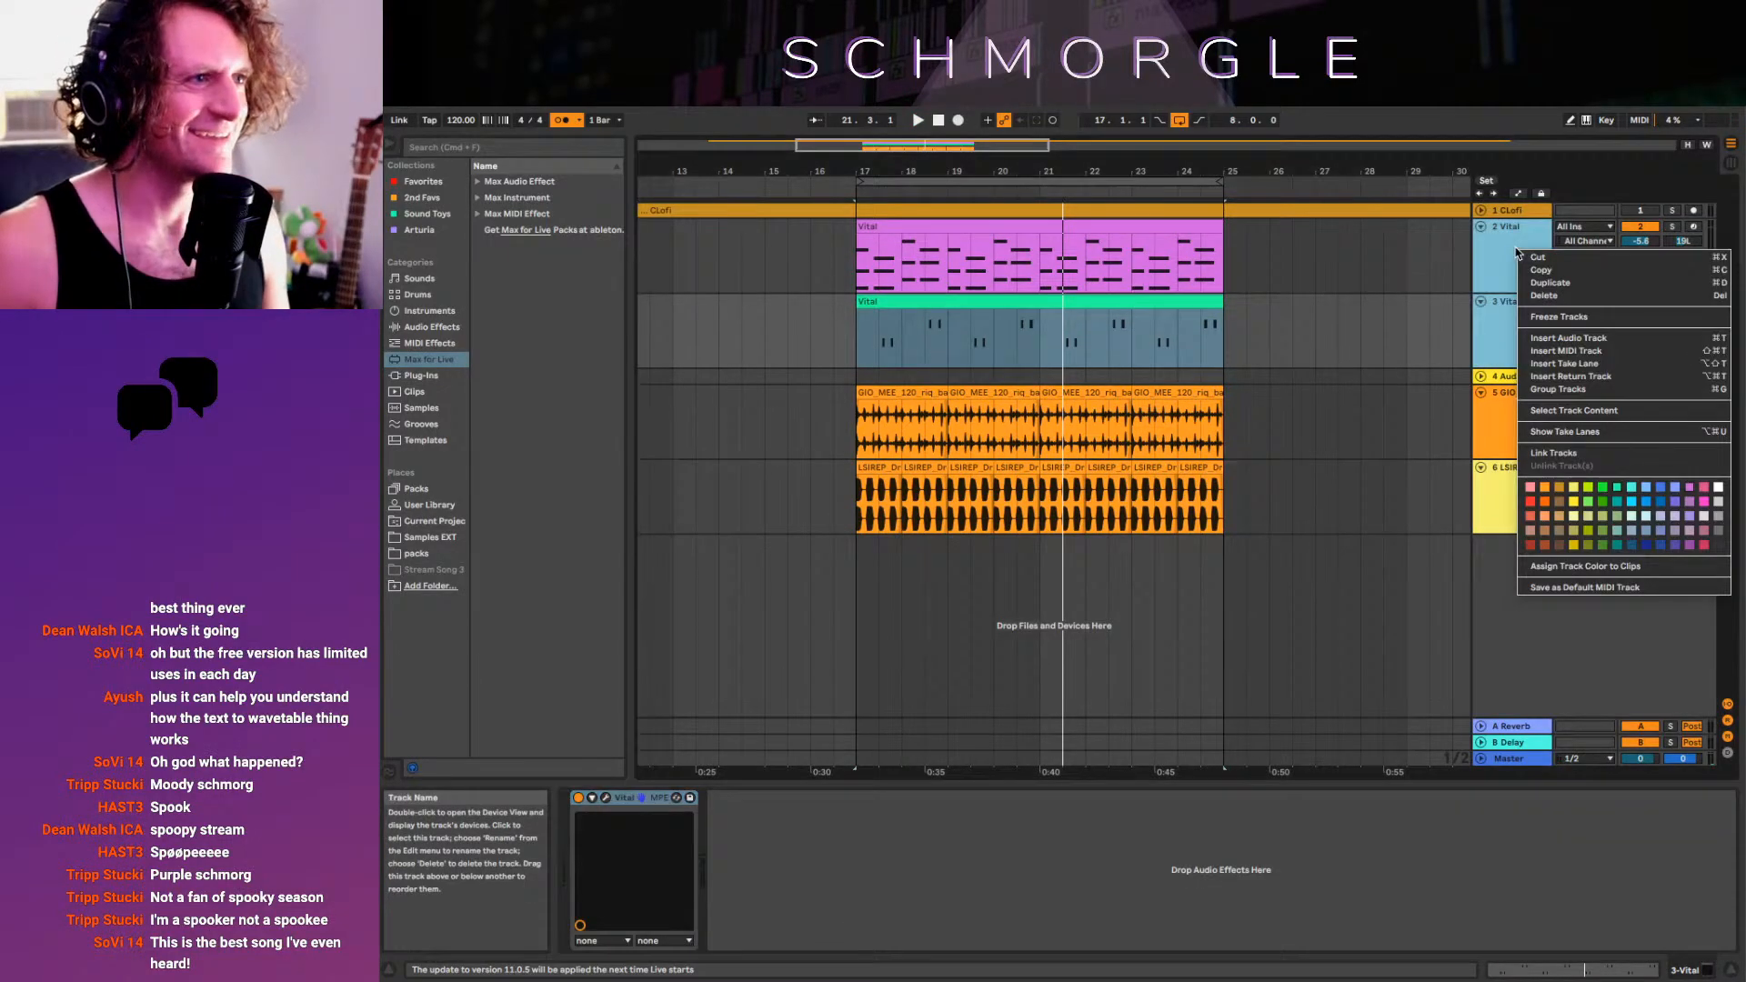
pyautogui.click(1574, 392)
# Add FF Pro-C 2 and ValhallaVintageVerb from the Favorites collection to the Vital group track and play the loop
pyautogui.click(424, 182)
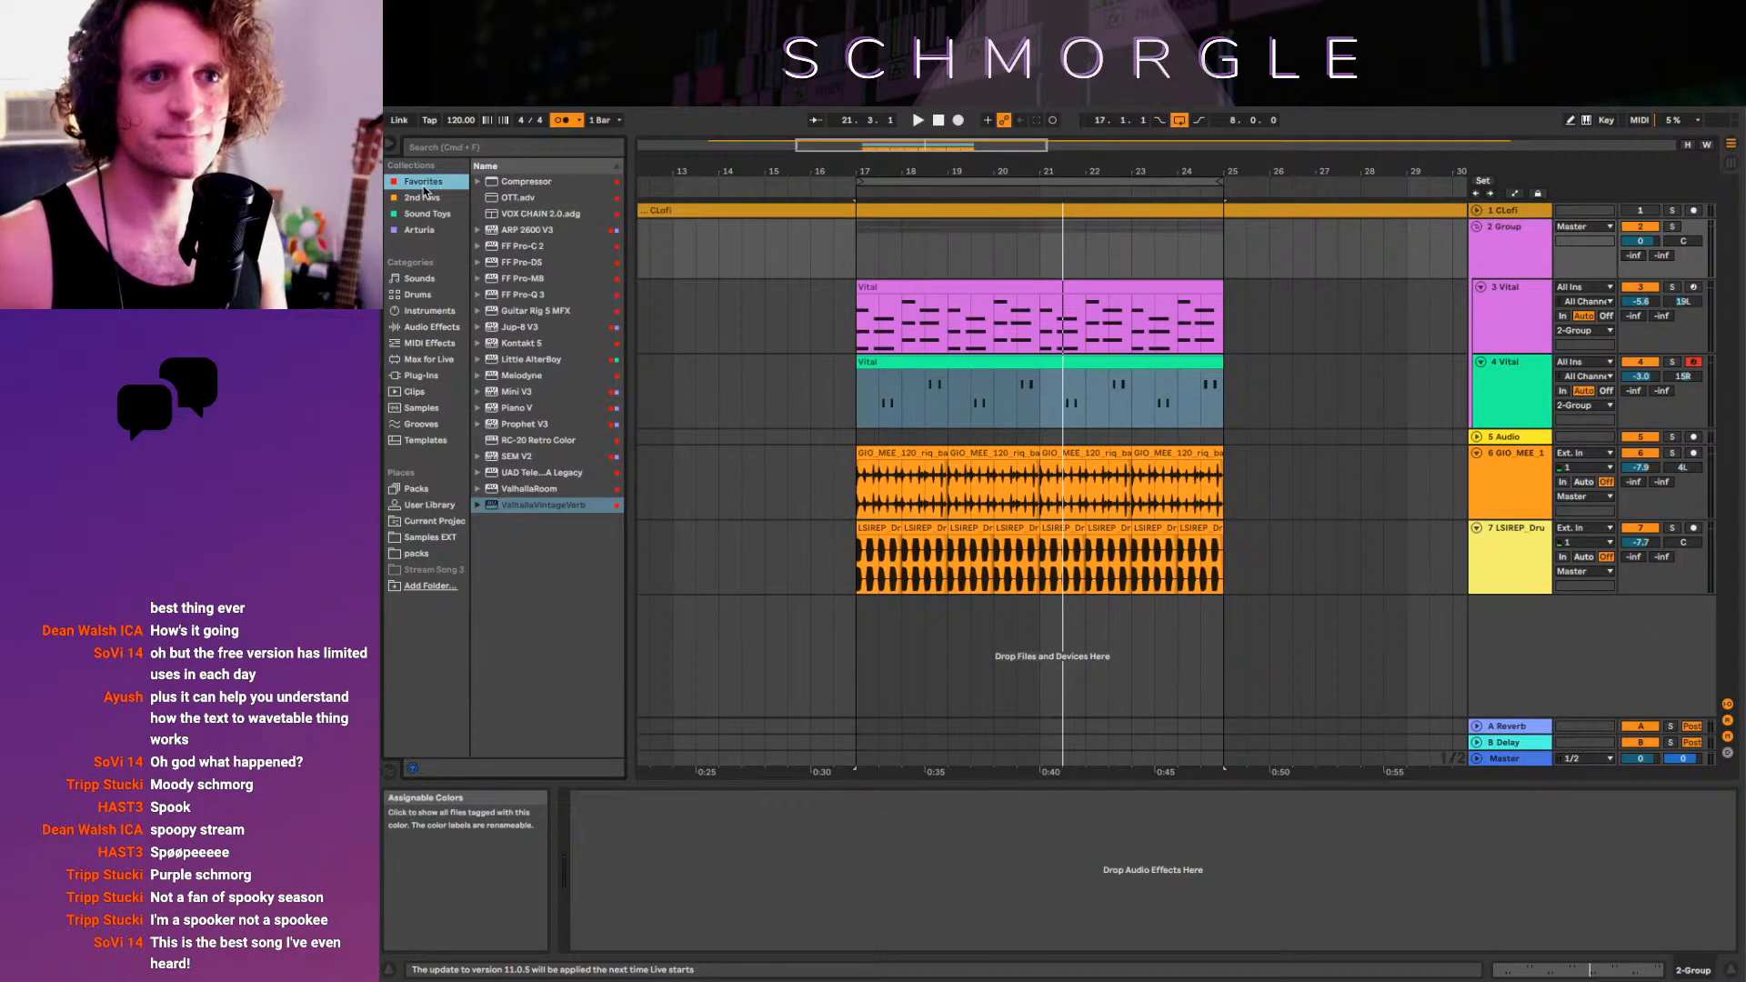
pyautogui.click(571, 251)
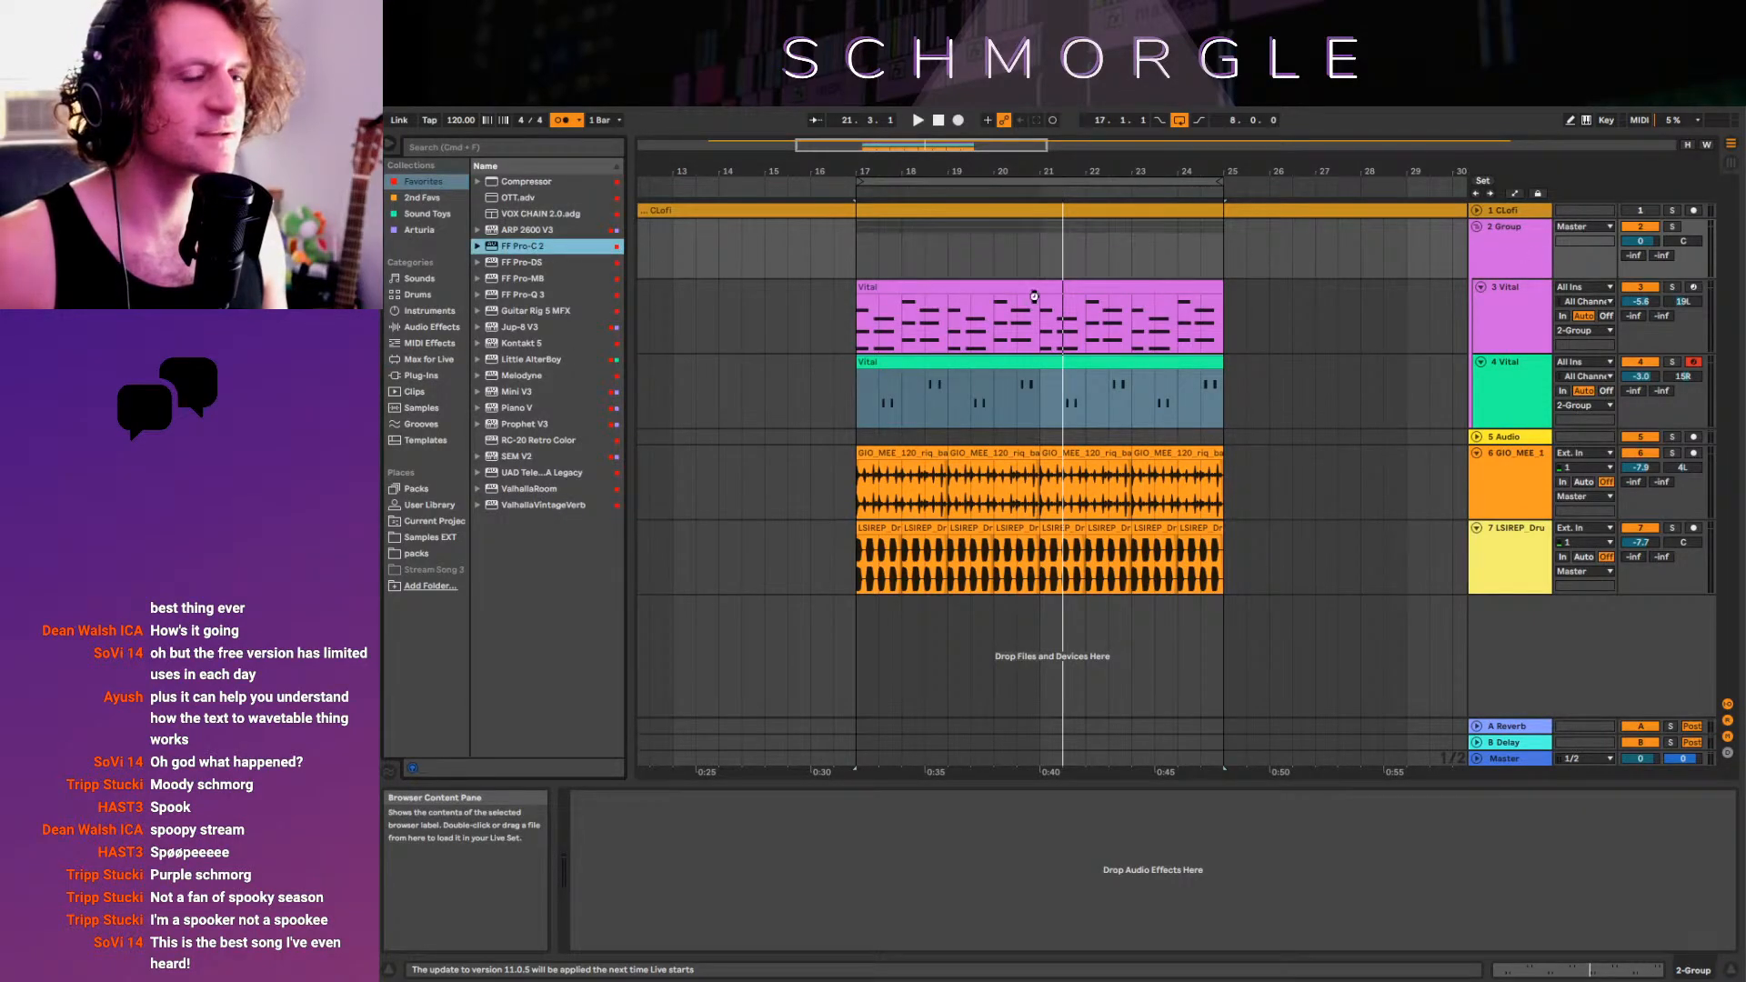
pyautogui.click(457, 233)
pyautogui.click(529, 506)
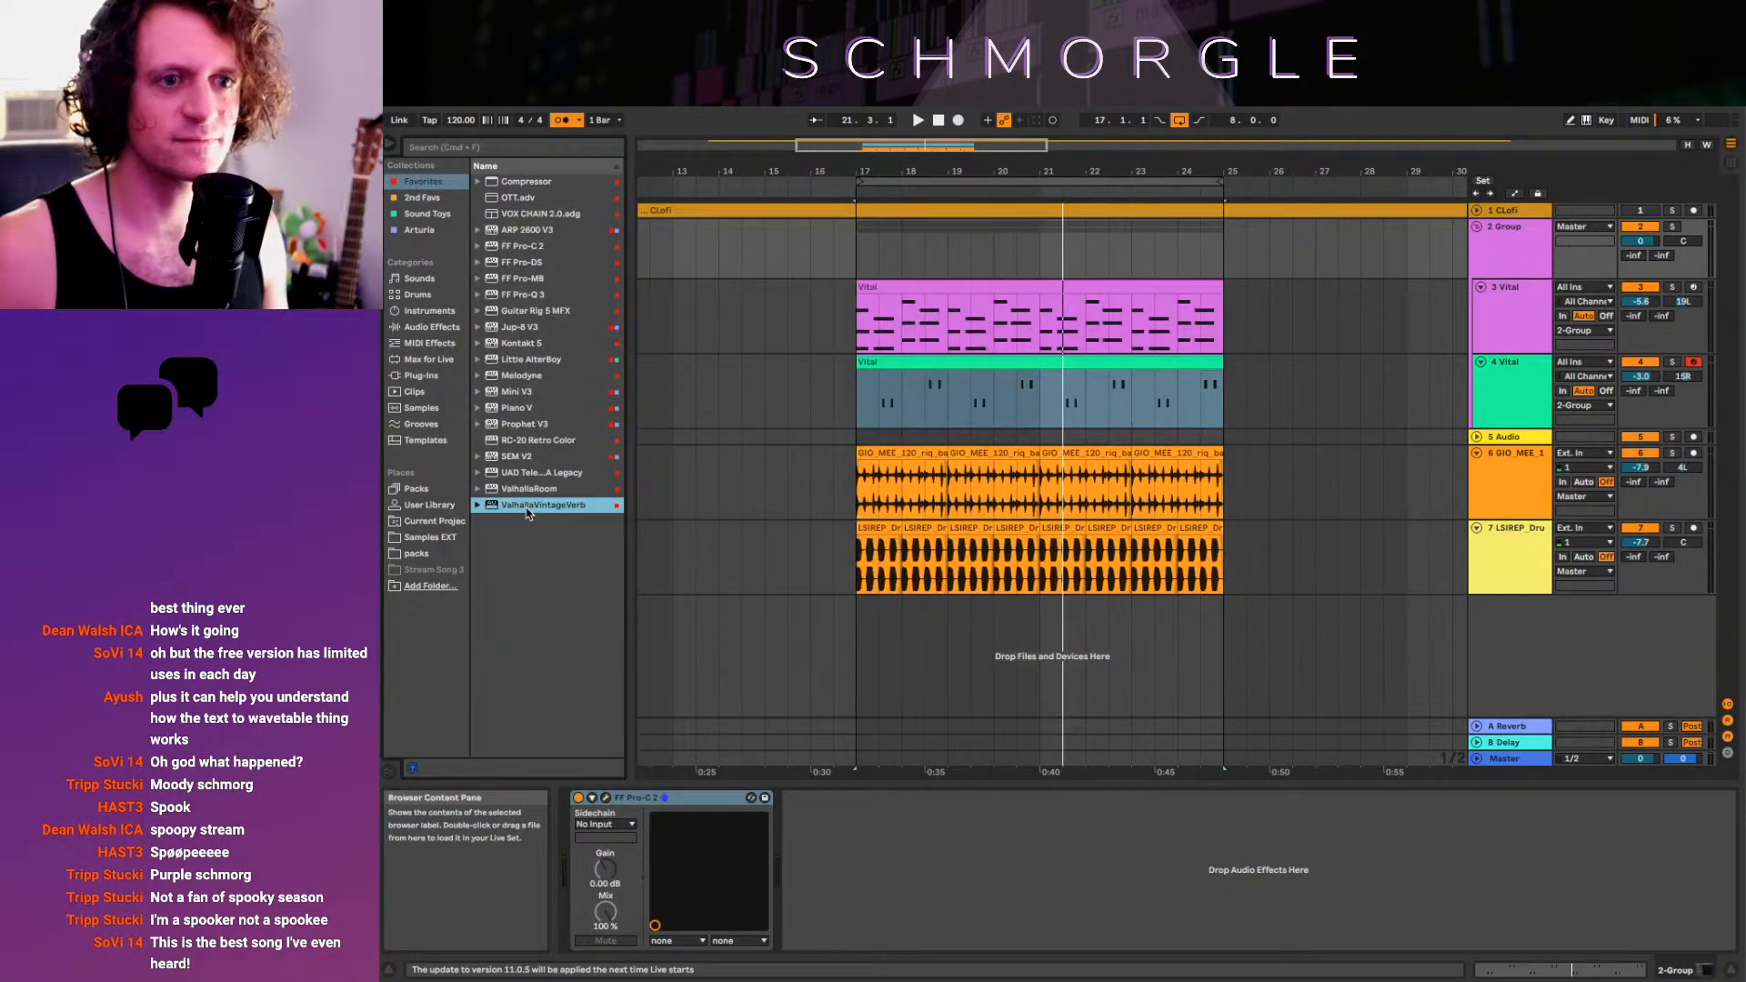
pyautogui.press('space')
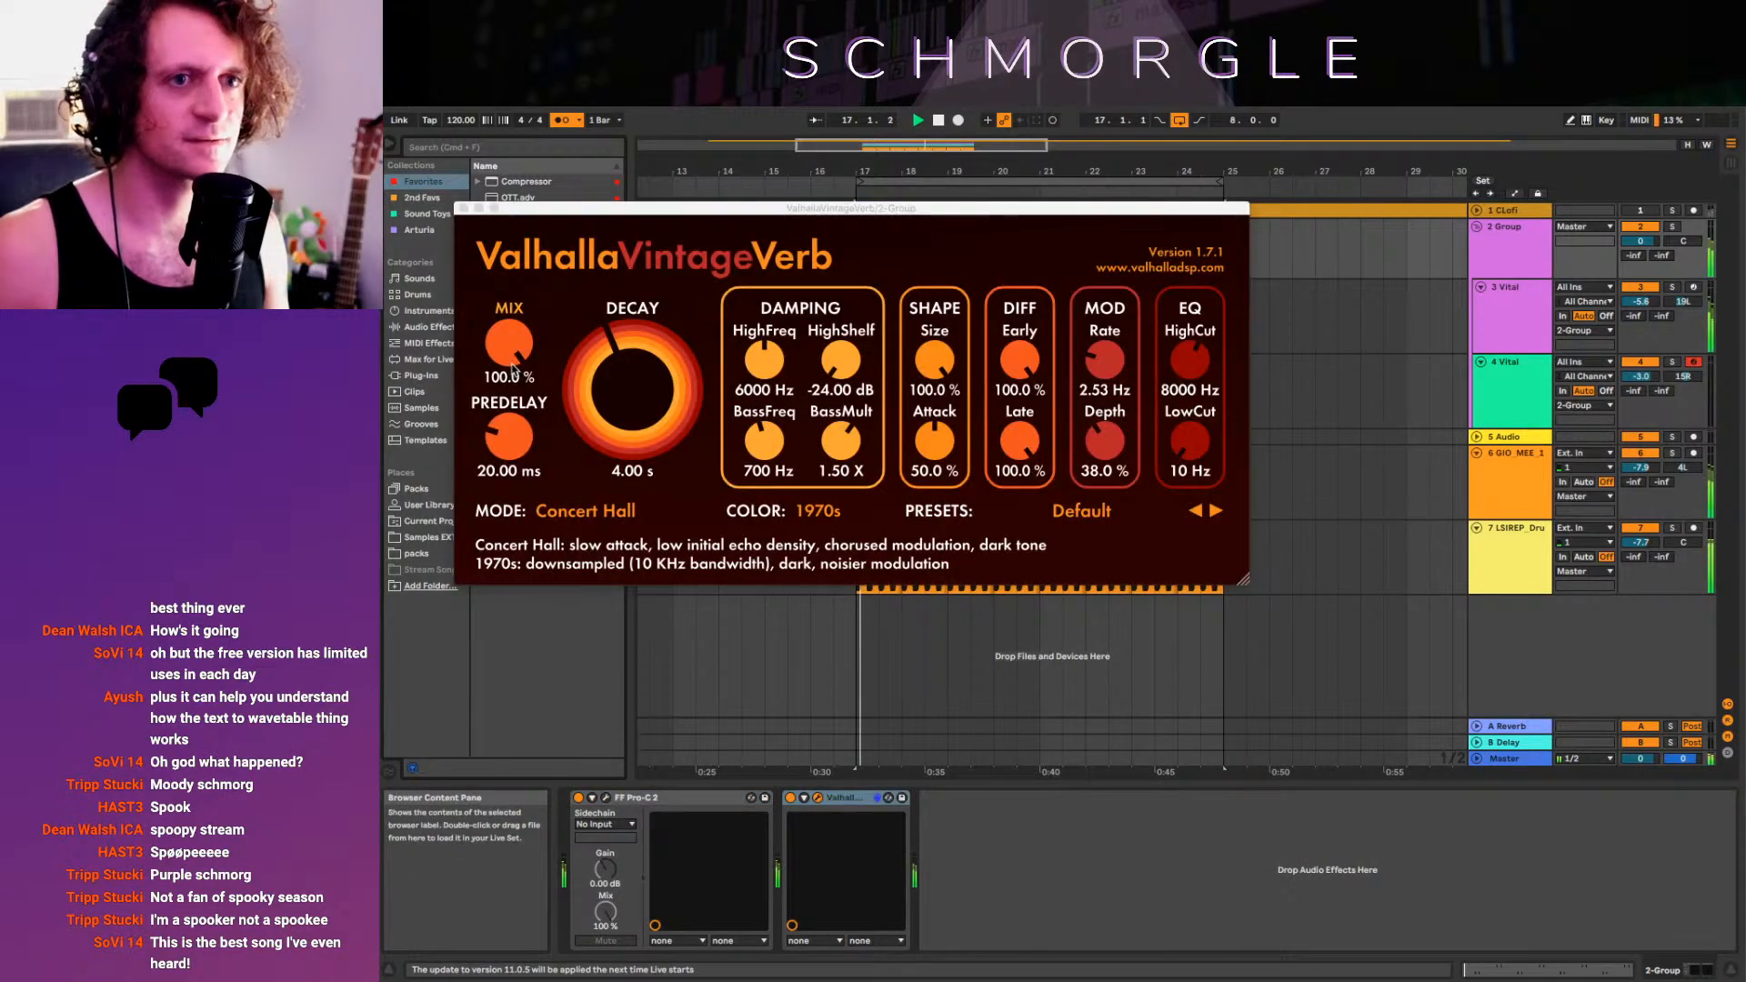
# Set ValhallaVintageVerb on the Vital group to Bright Hall mode with 0.63 s decay and 22.4% mix
pyautogui.moveTo(513, 350); pyautogui.dragTo(533, 508)
pyautogui.click(584, 517)
pyautogui.click(582, 554)
pyautogui.moveTo(633, 391); pyautogui.dragTo(642, 444)
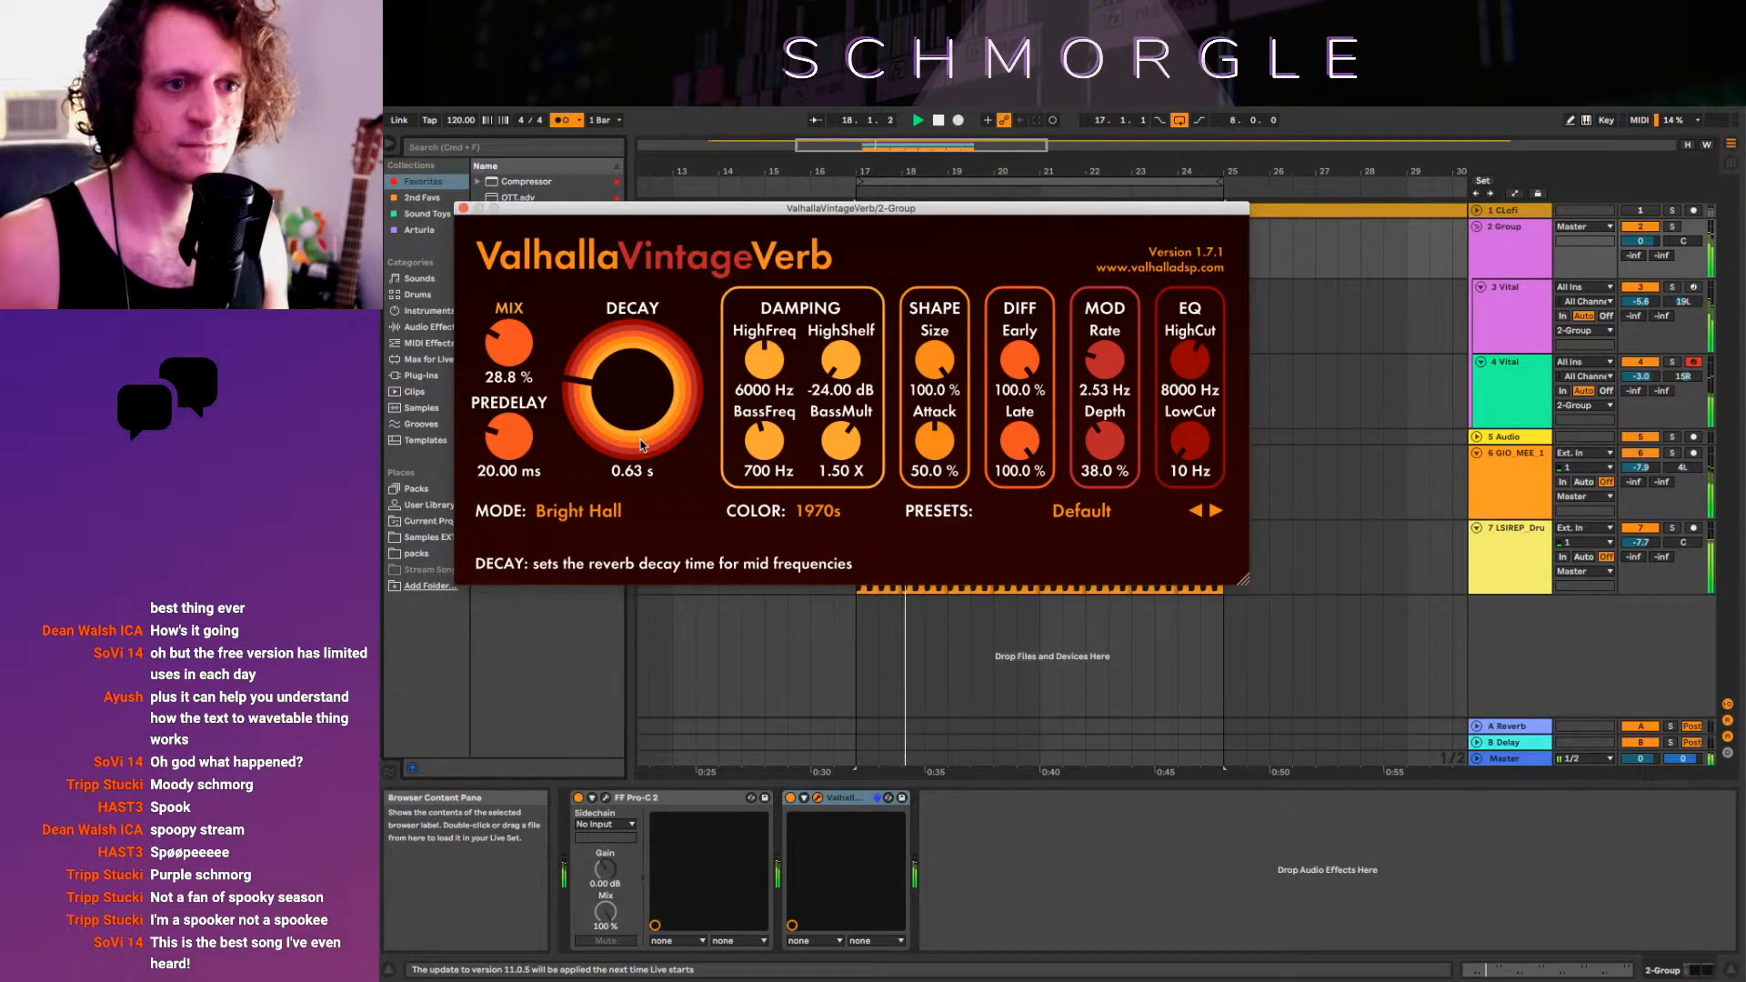
pyautogui.moveTo(513, 346); pyautogui.dragTo(513, 361)
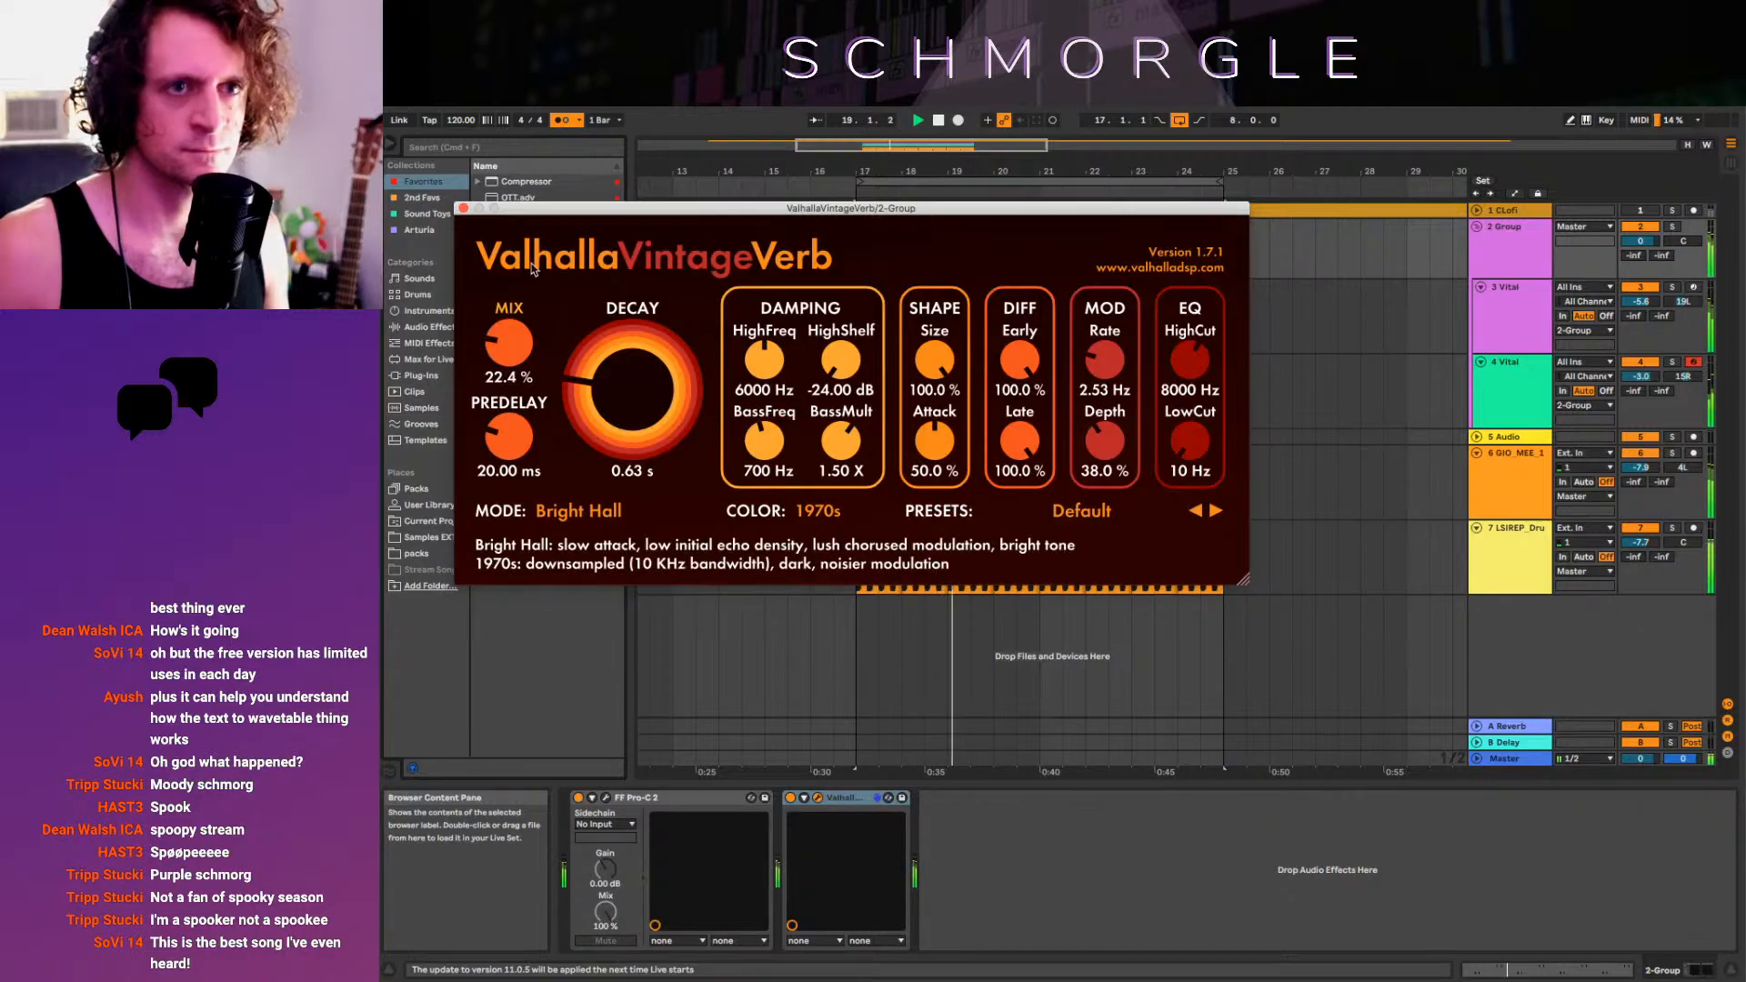
# Close the reverb window and set the LSIREP drum loop track's volume to -5.2 dB
pyautogui.click(463, 208)
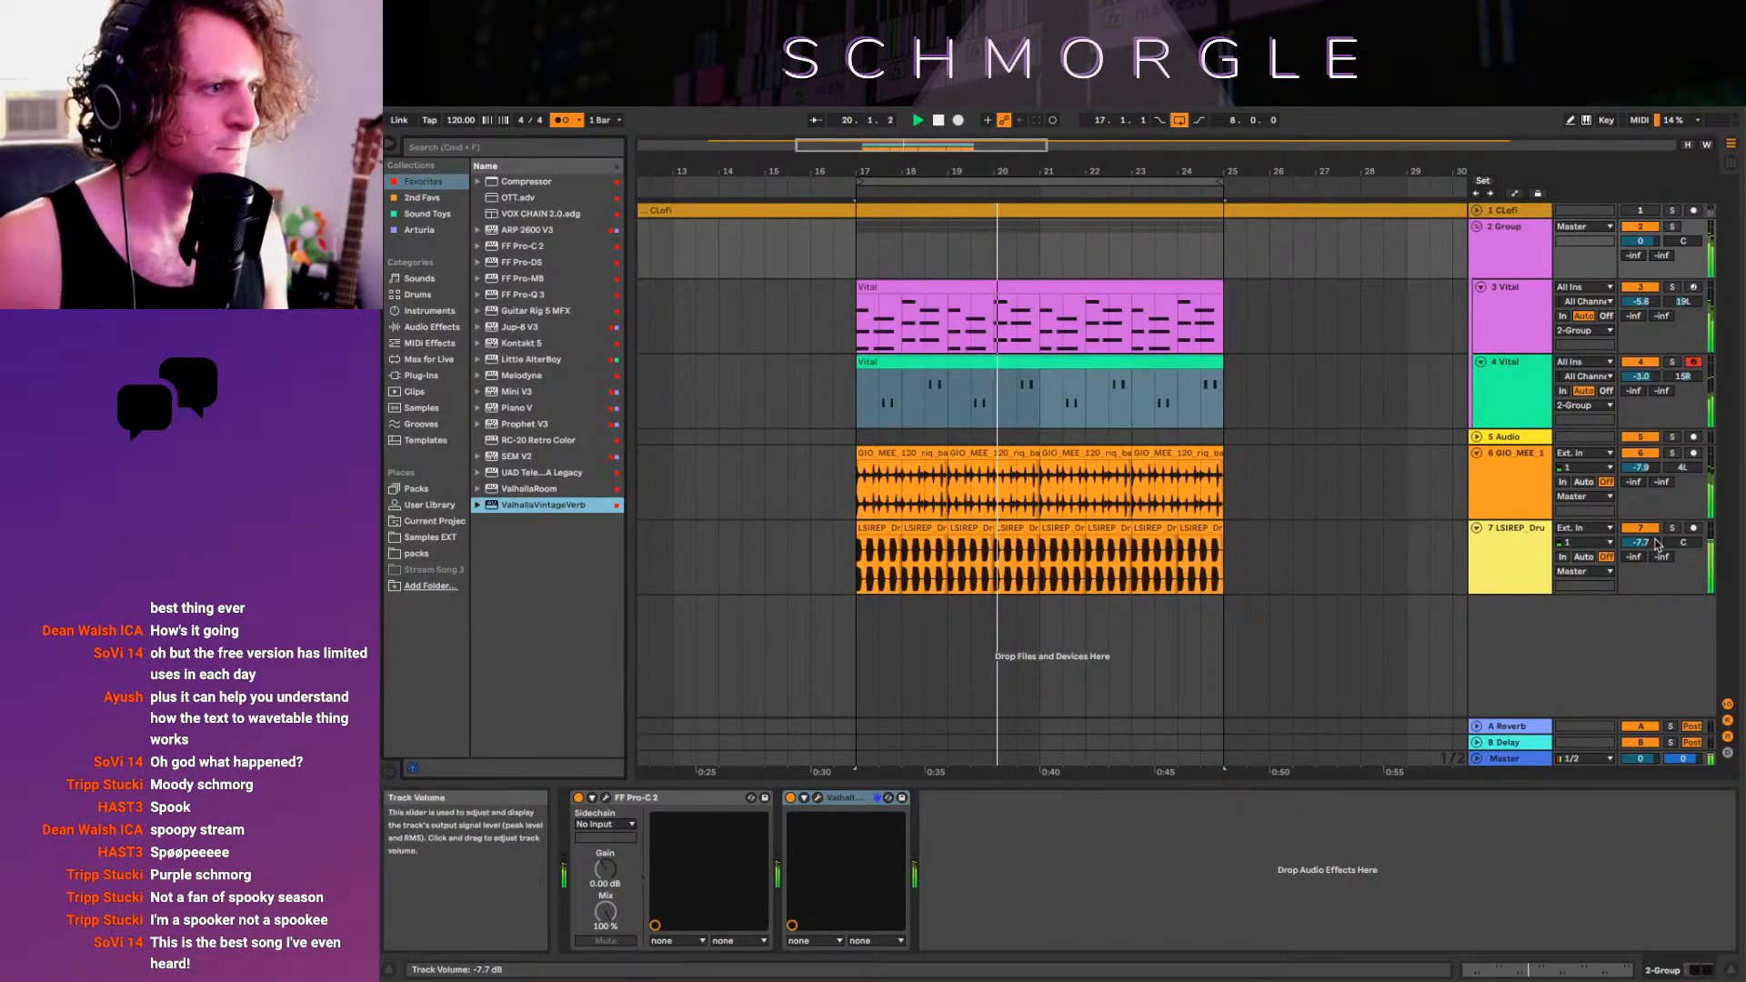
pyautogui.moveTo(1641, 543); pyautogui.dragTo(1641, 527)
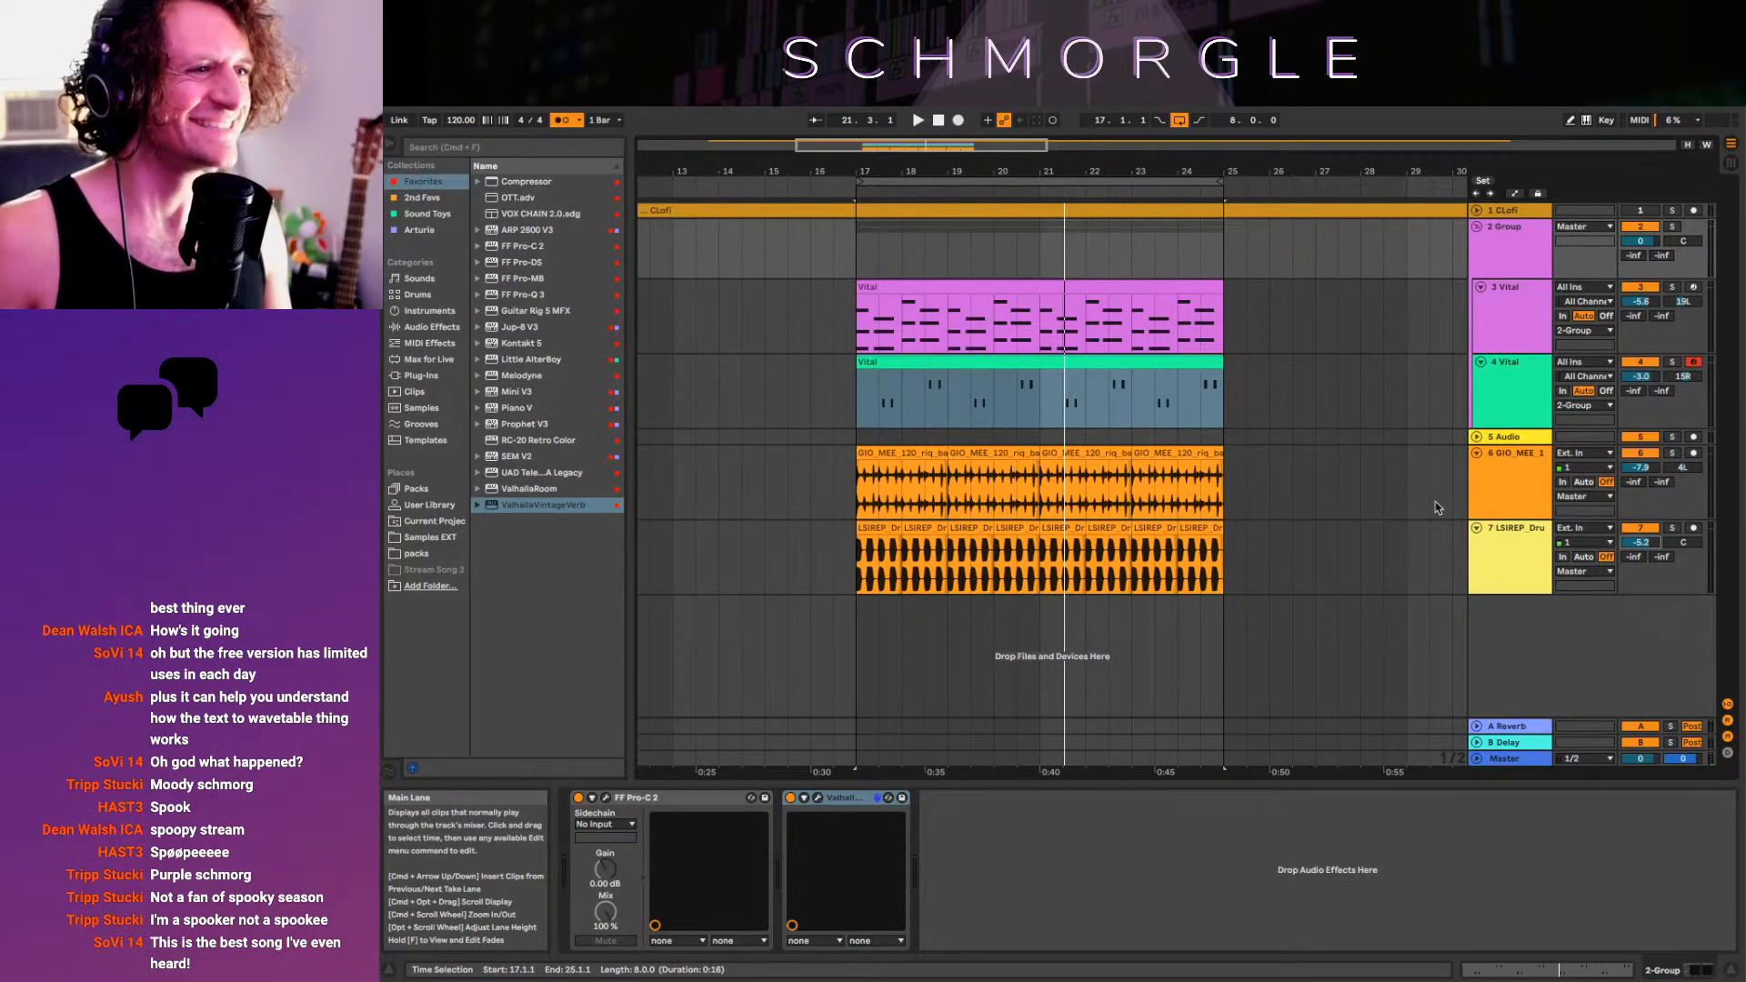
# Insert a new MIDI track below the LSIREP drum loop and load Kontakt 5 from the Favorites collection onto it
pyautogui.press('super+shift+t')
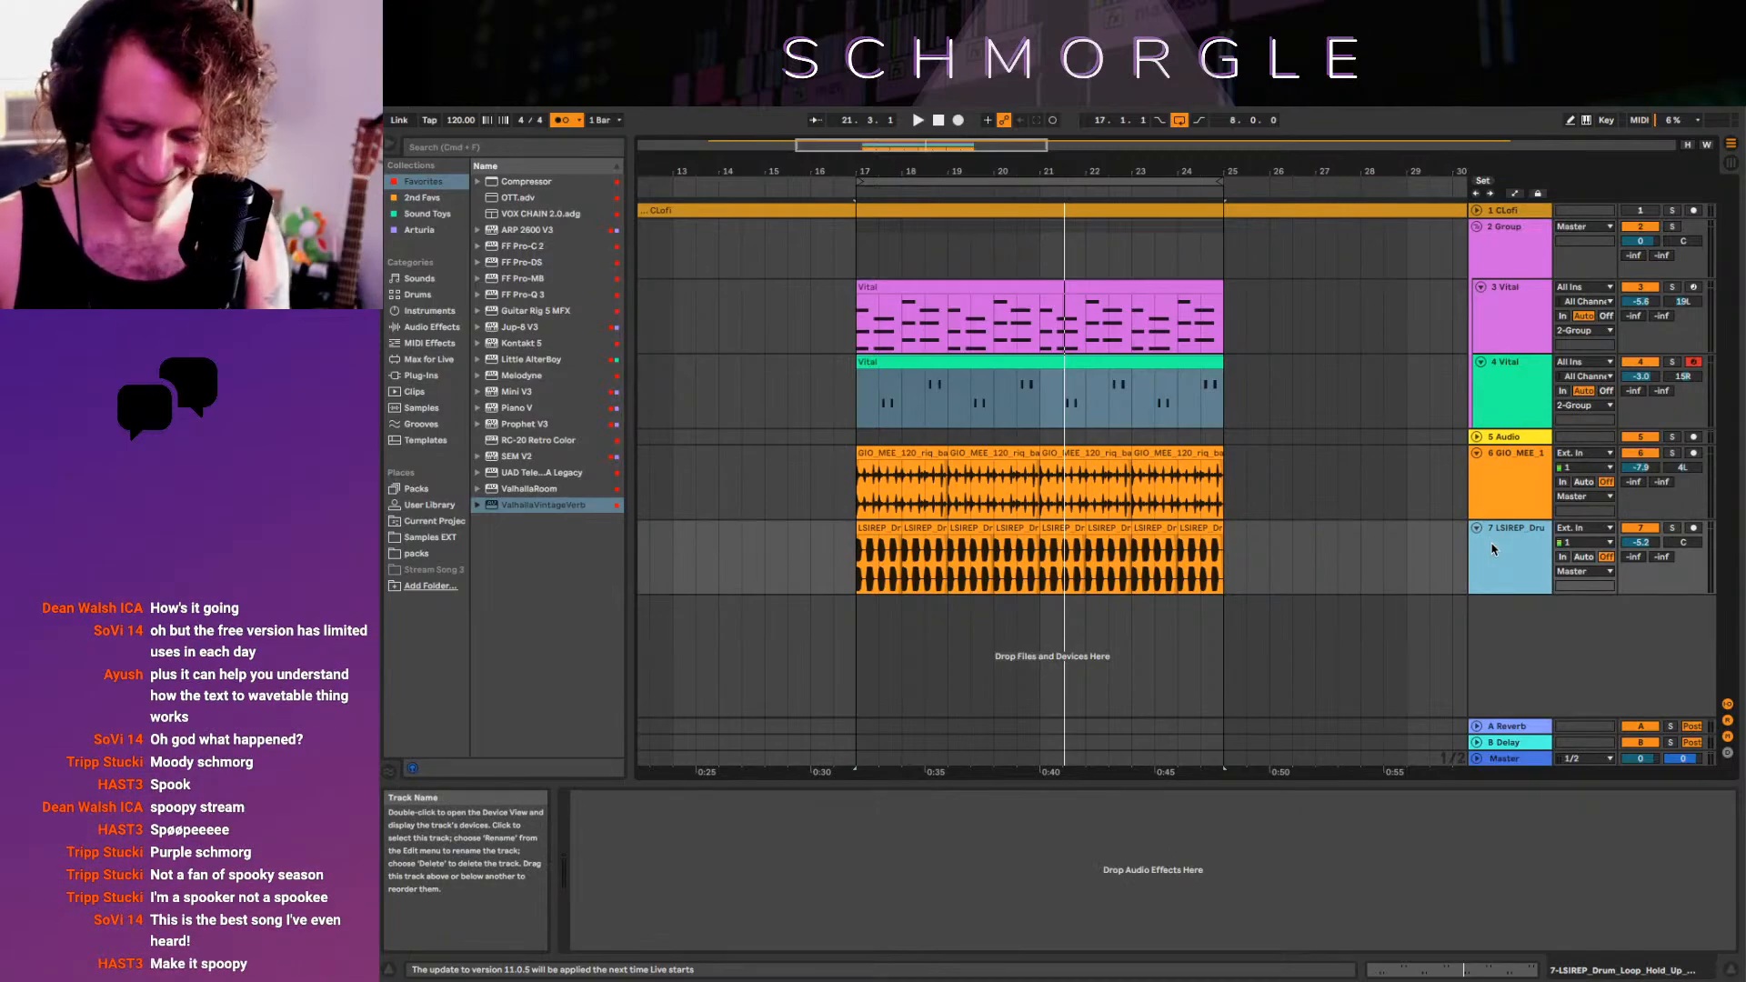
pyautogui.click(1493, 615)
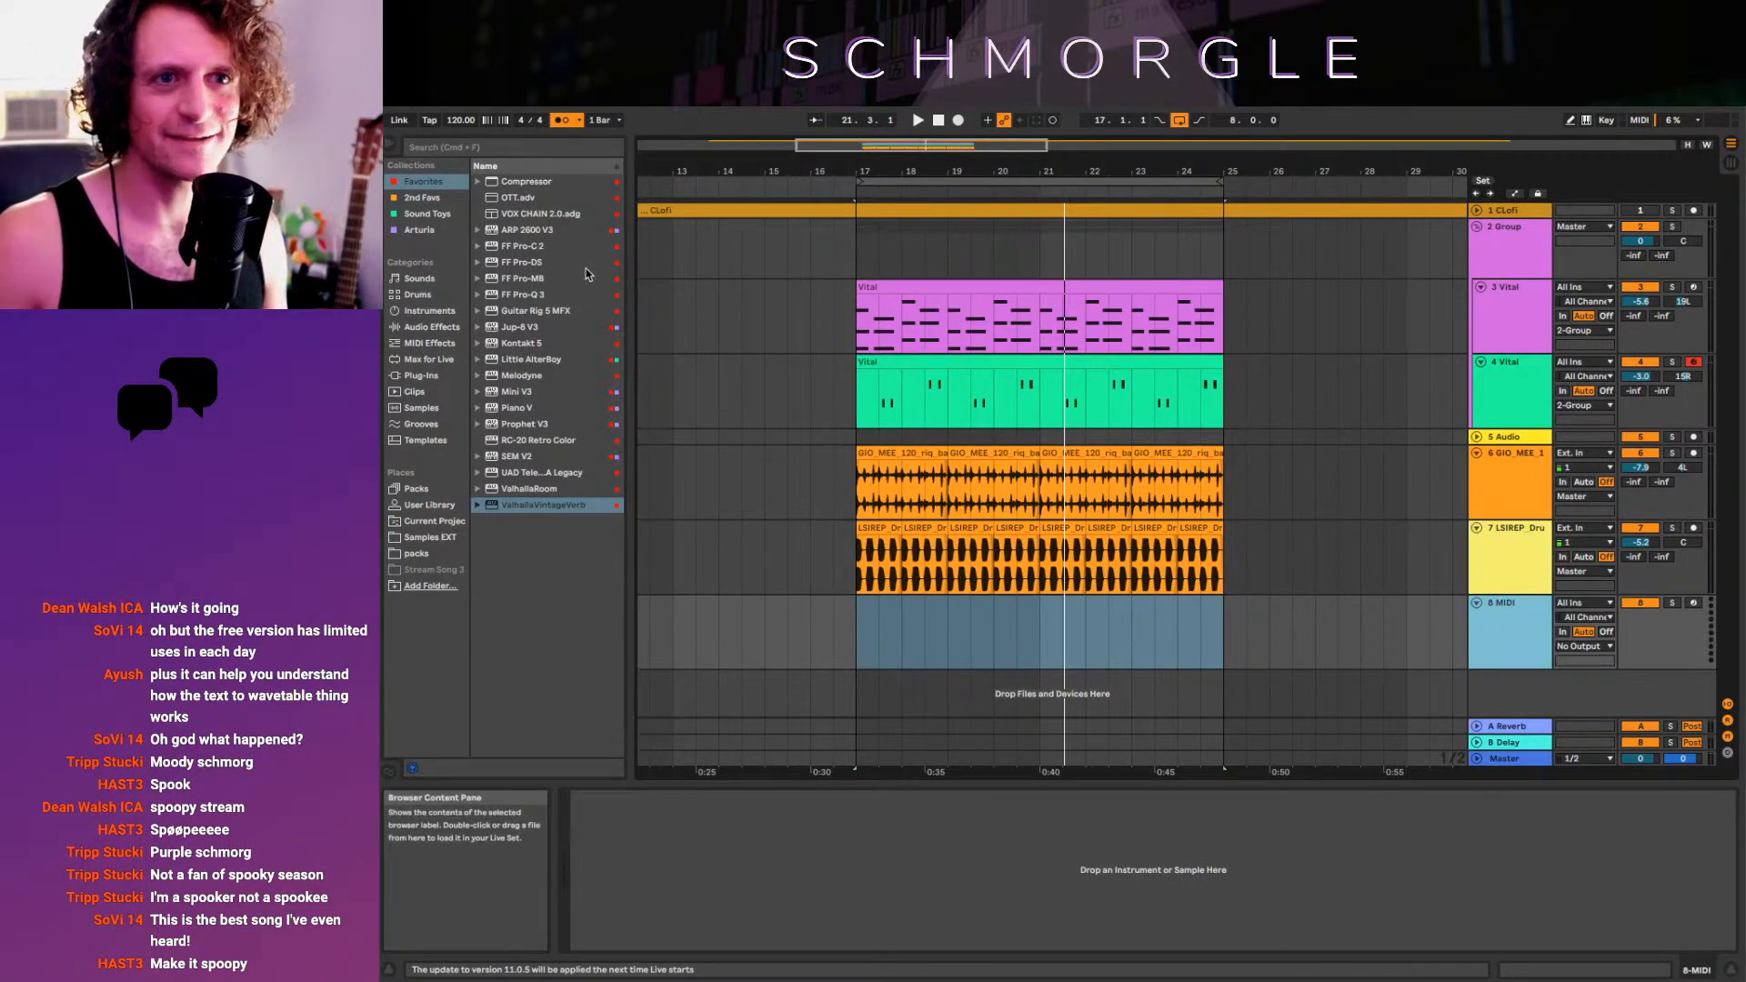
pyautogui.click(416, 213)
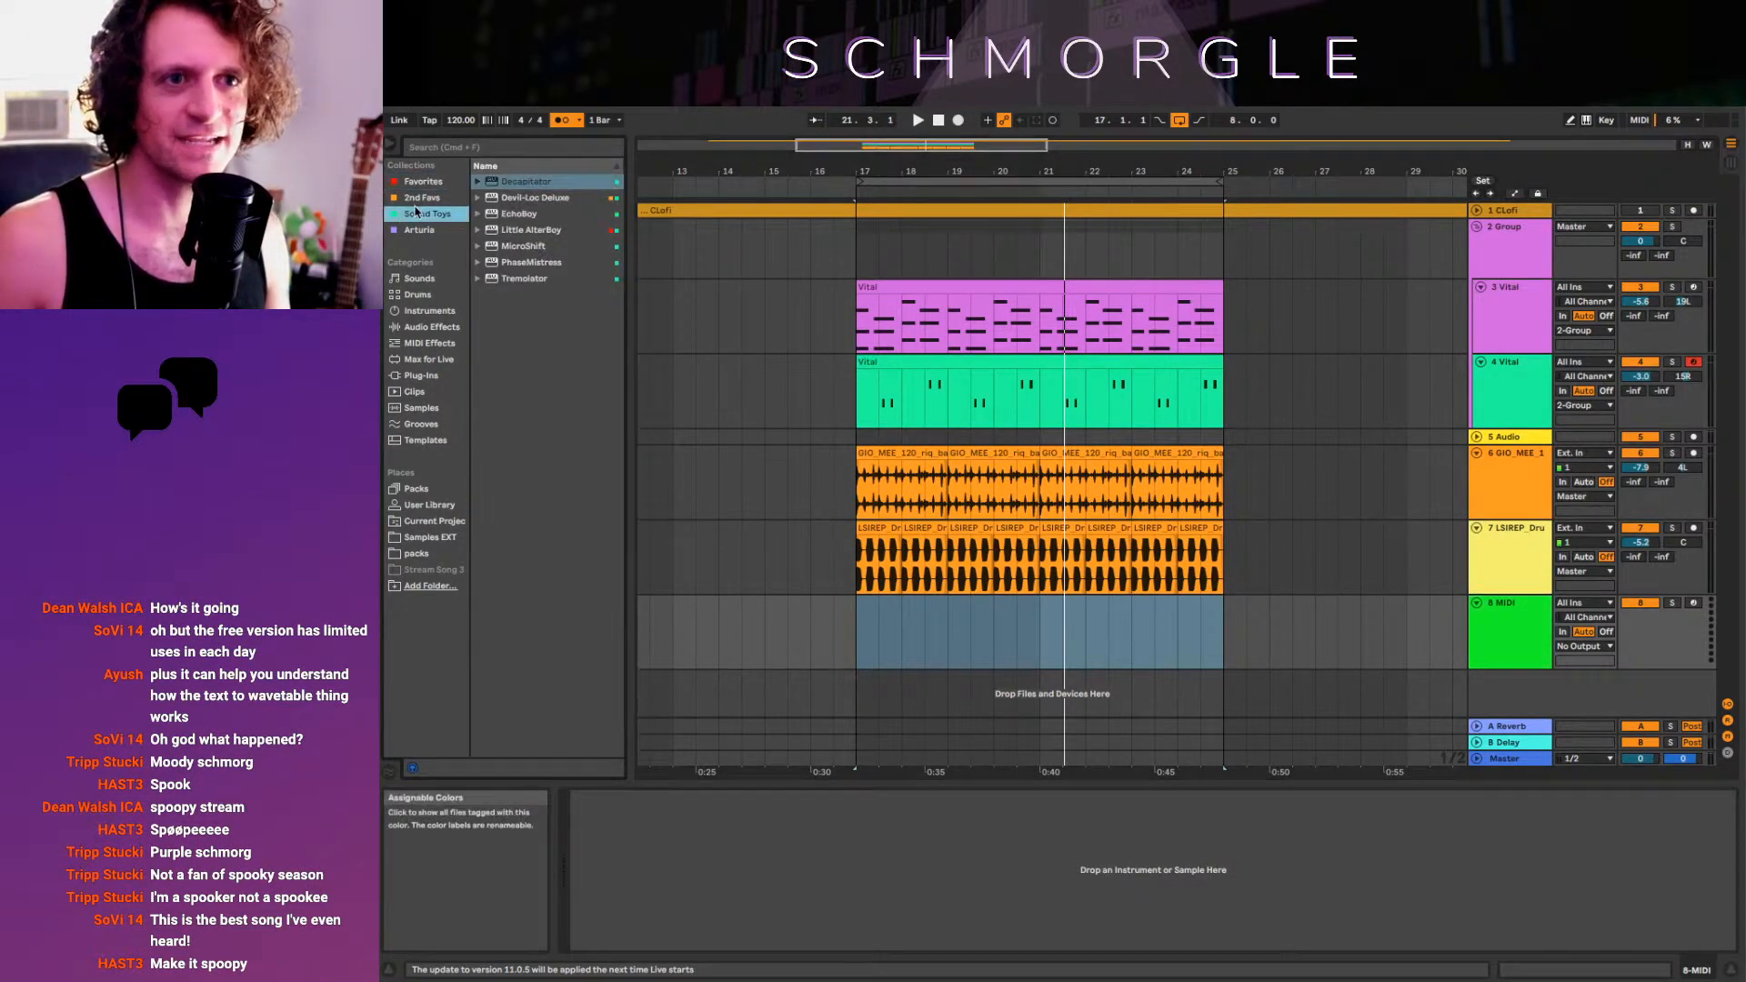
pyautogui.click(417, 180)
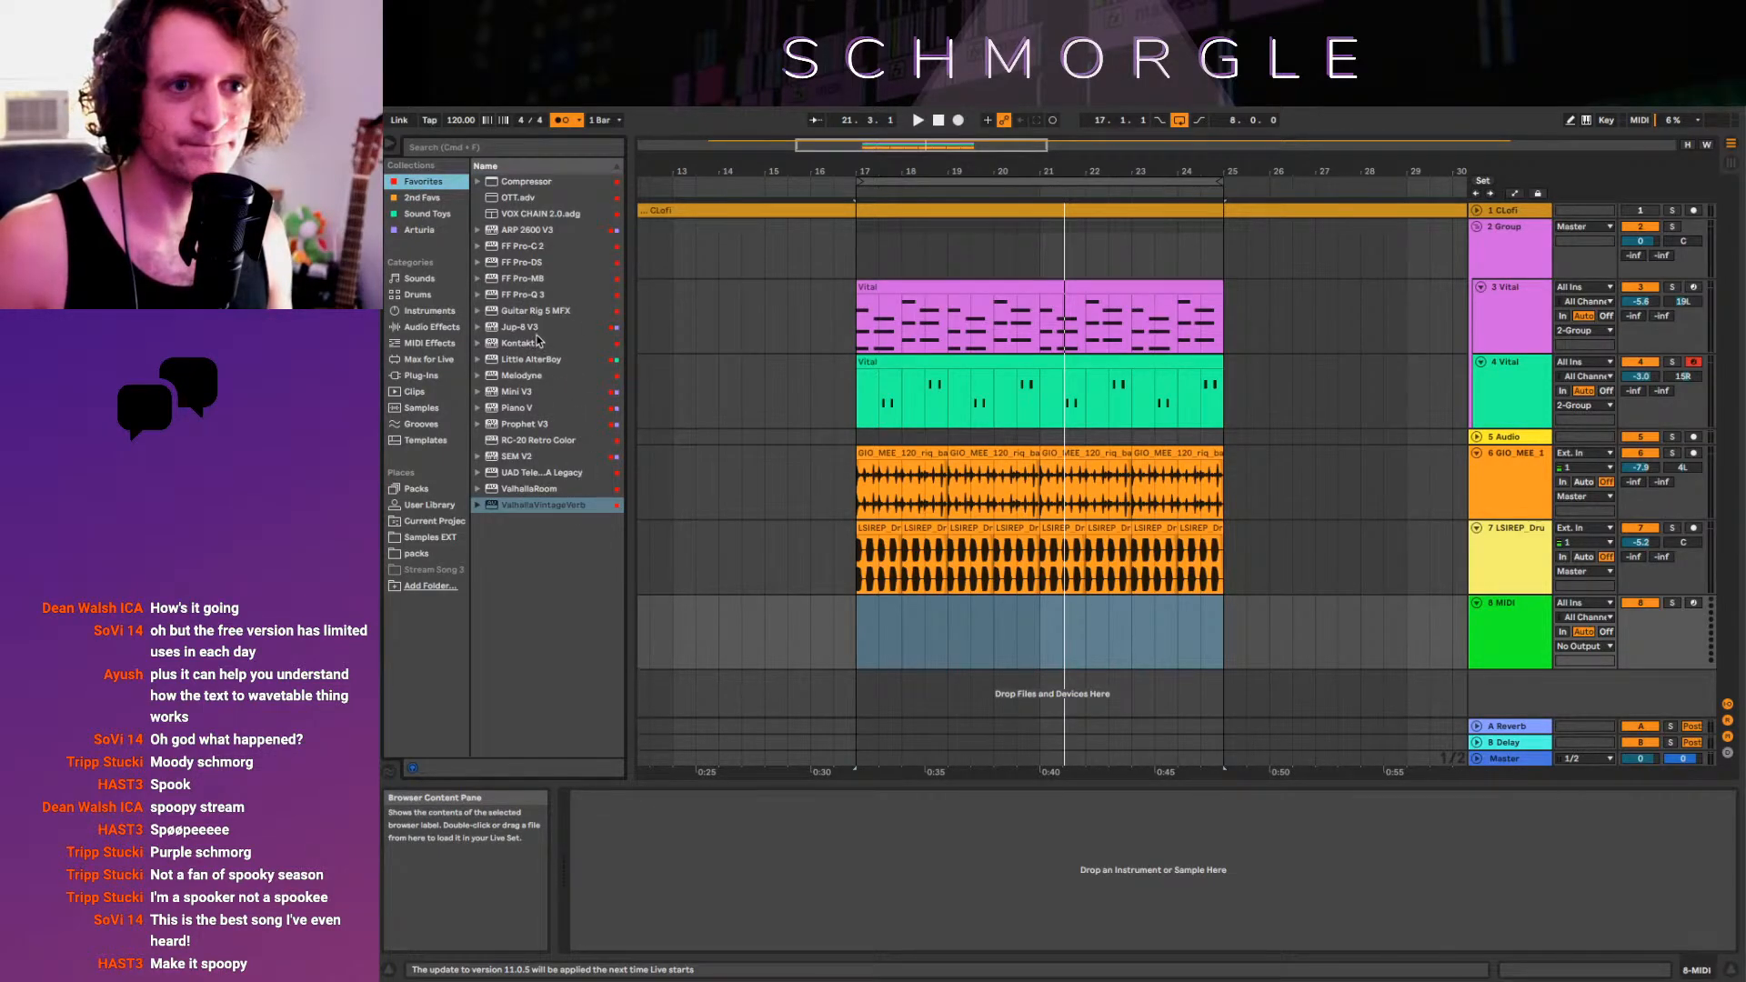
pyautogui.click(535, 330)
pyautogui.click(536, 344)
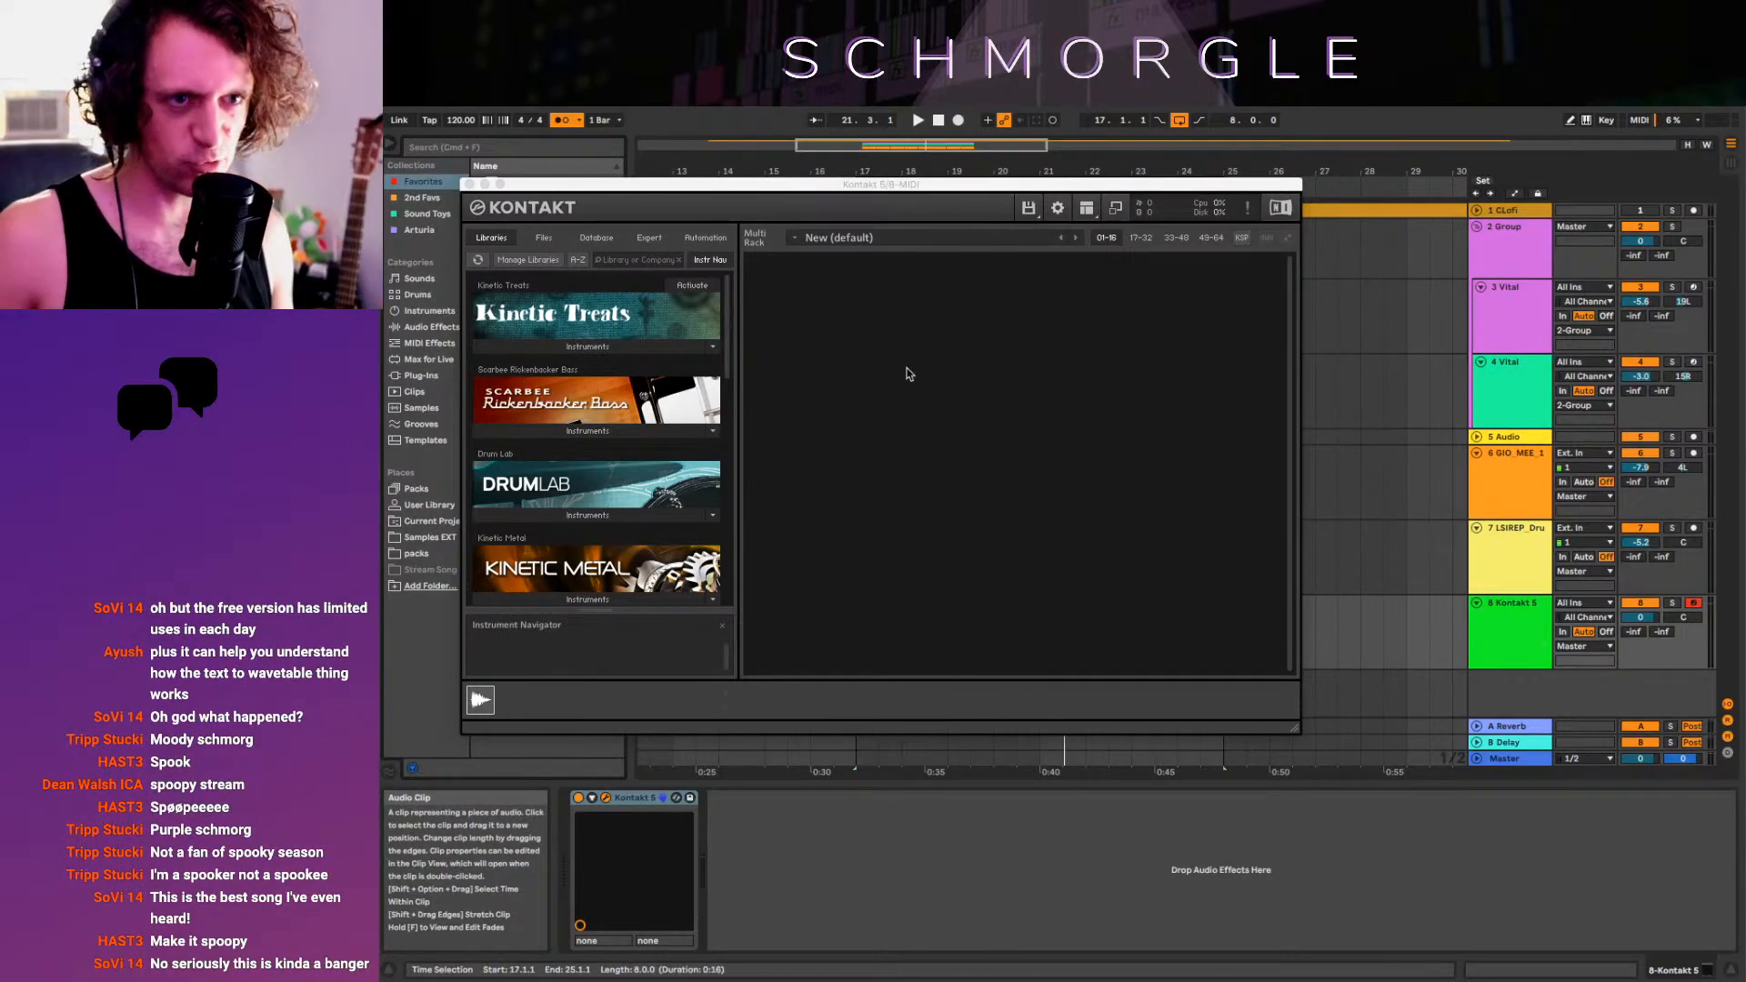
# Load the Scarbee Rickenbacker Bass - Palm Muted instrument in Kontakt and rehearse a bass line over the loop
pyautogui.click(587, 431)
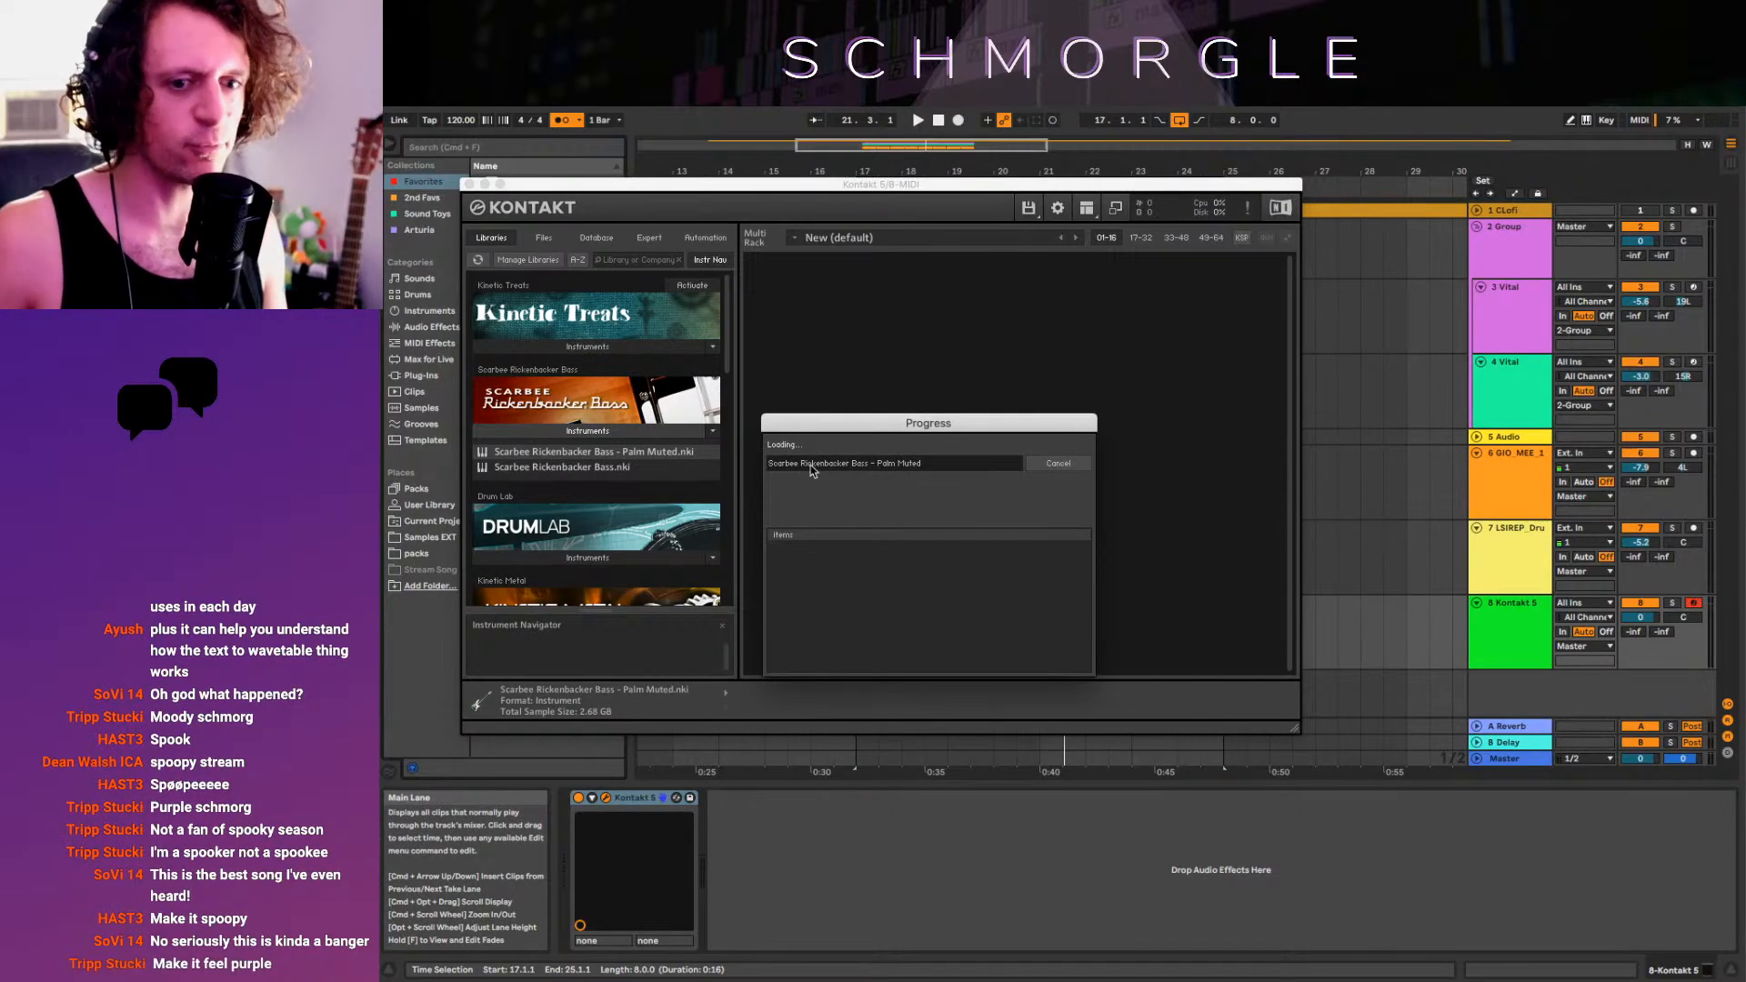
pyautogui.click(470, 185)
pyautogui.press('space')
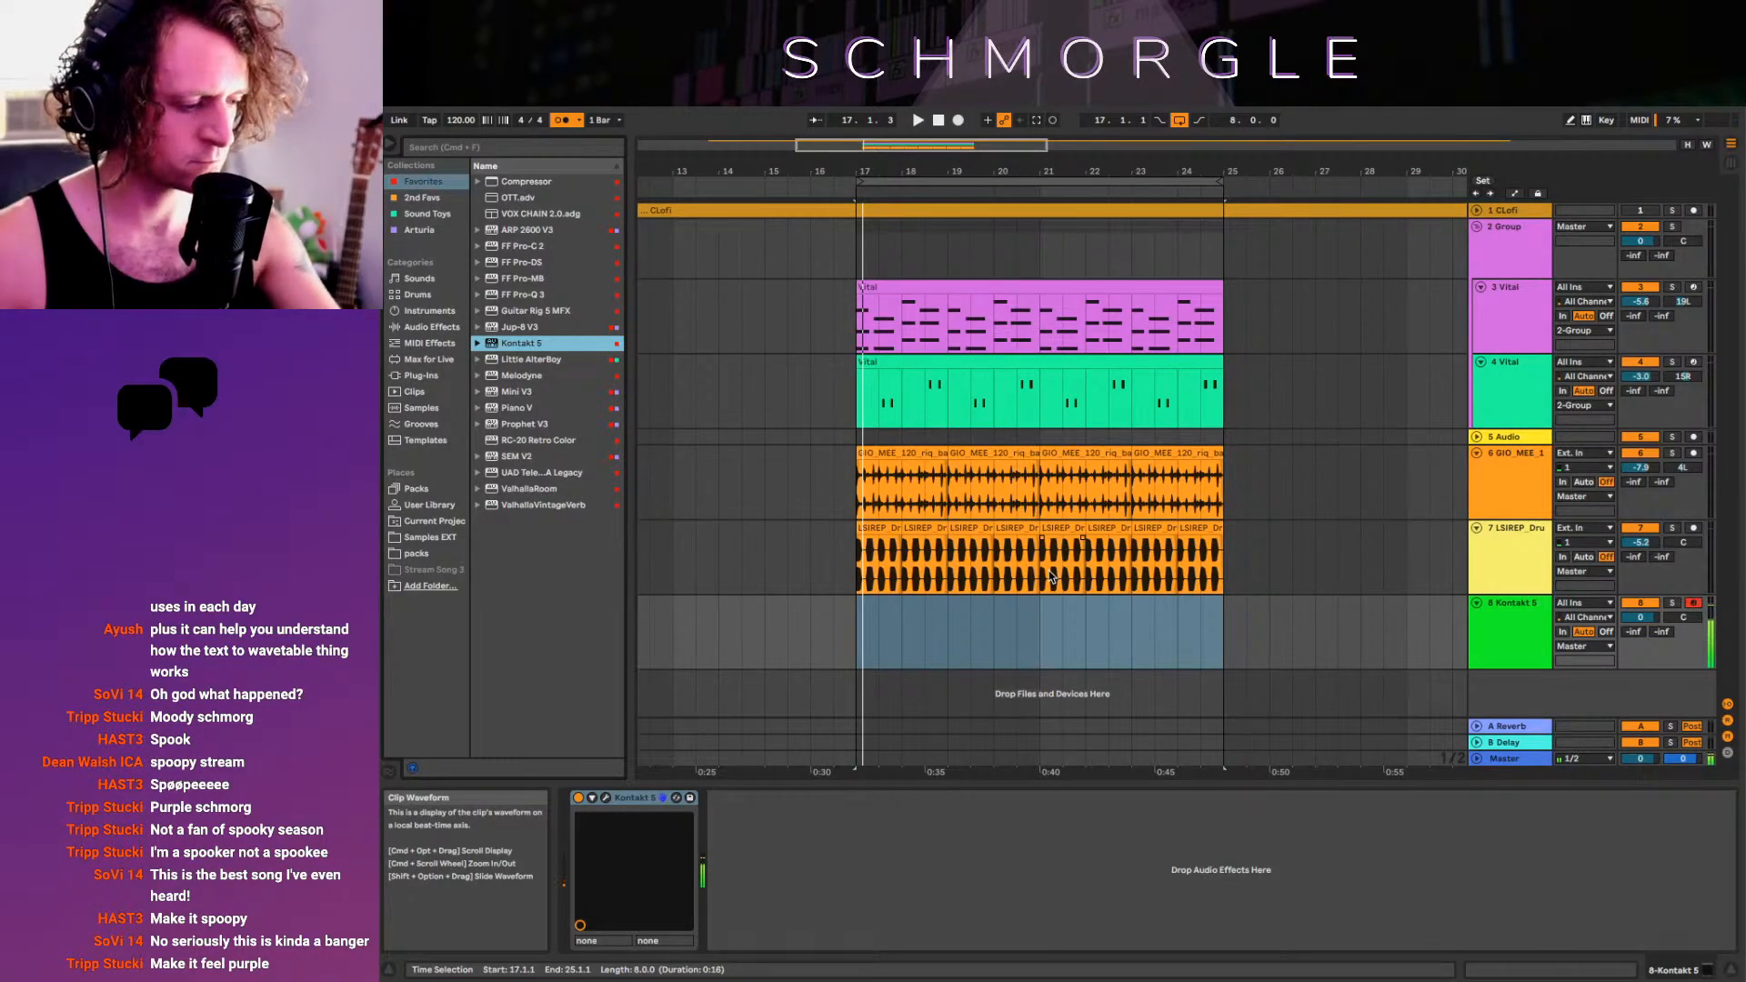
pyautogui.press('space')
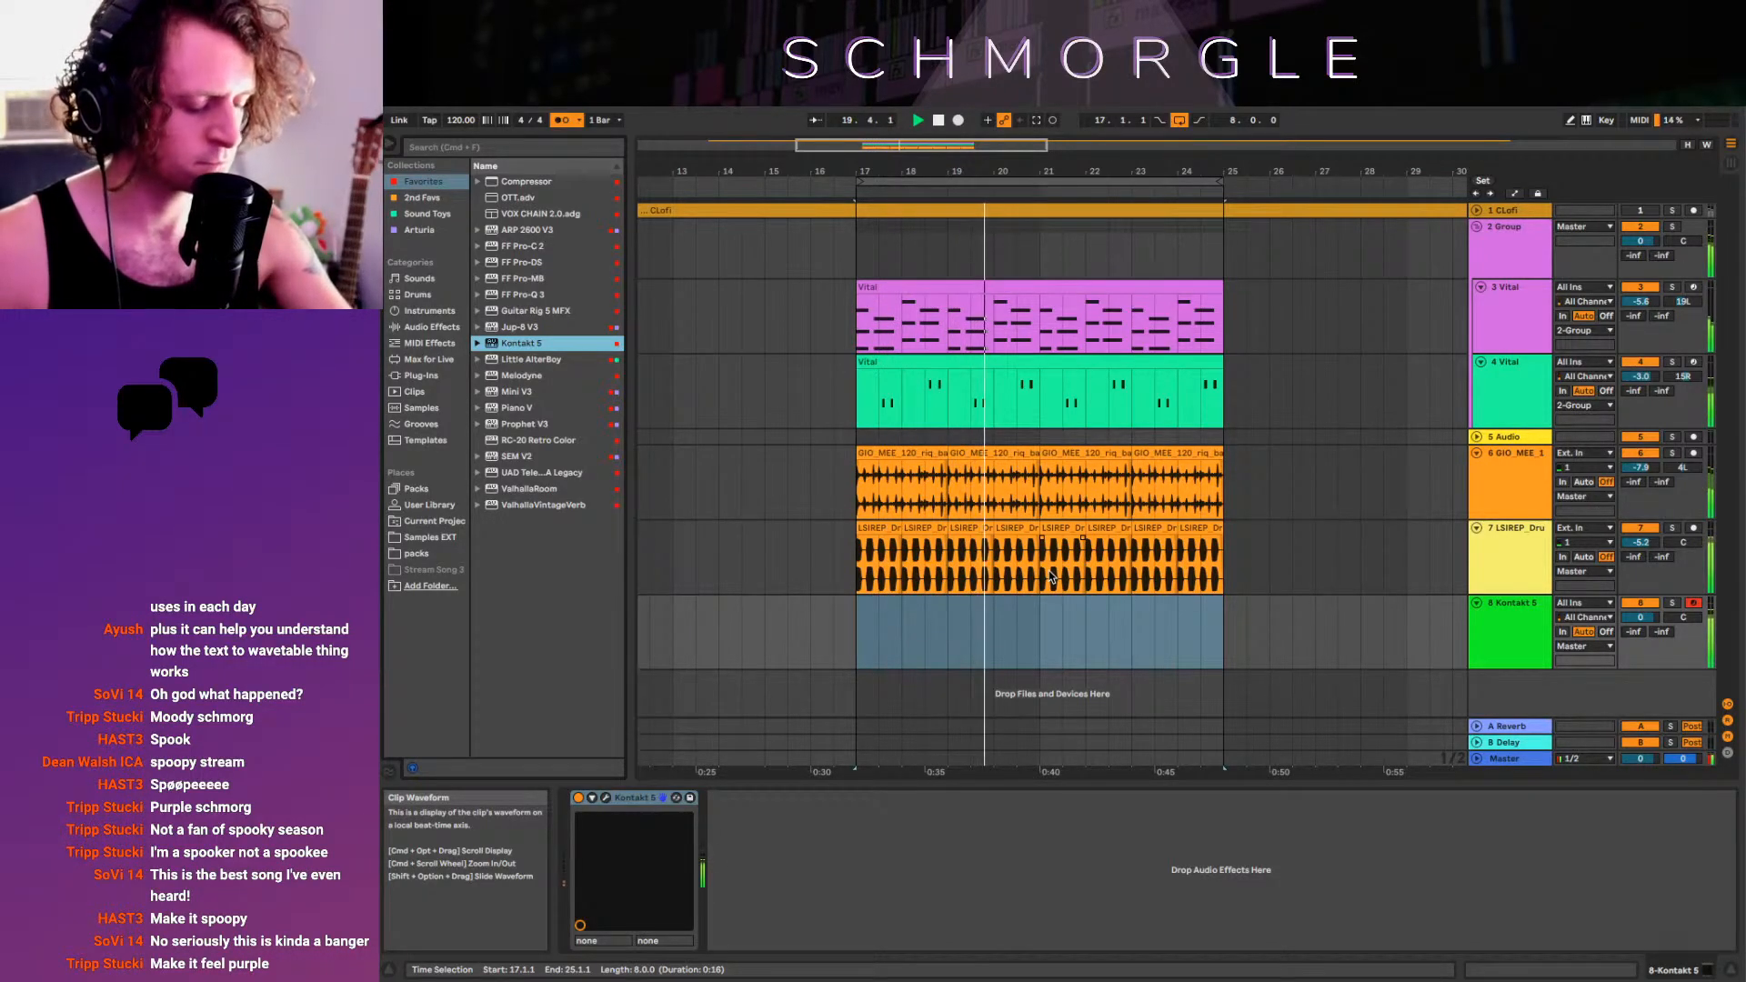
pyautogui.press('space')
pyautogui.press('space')
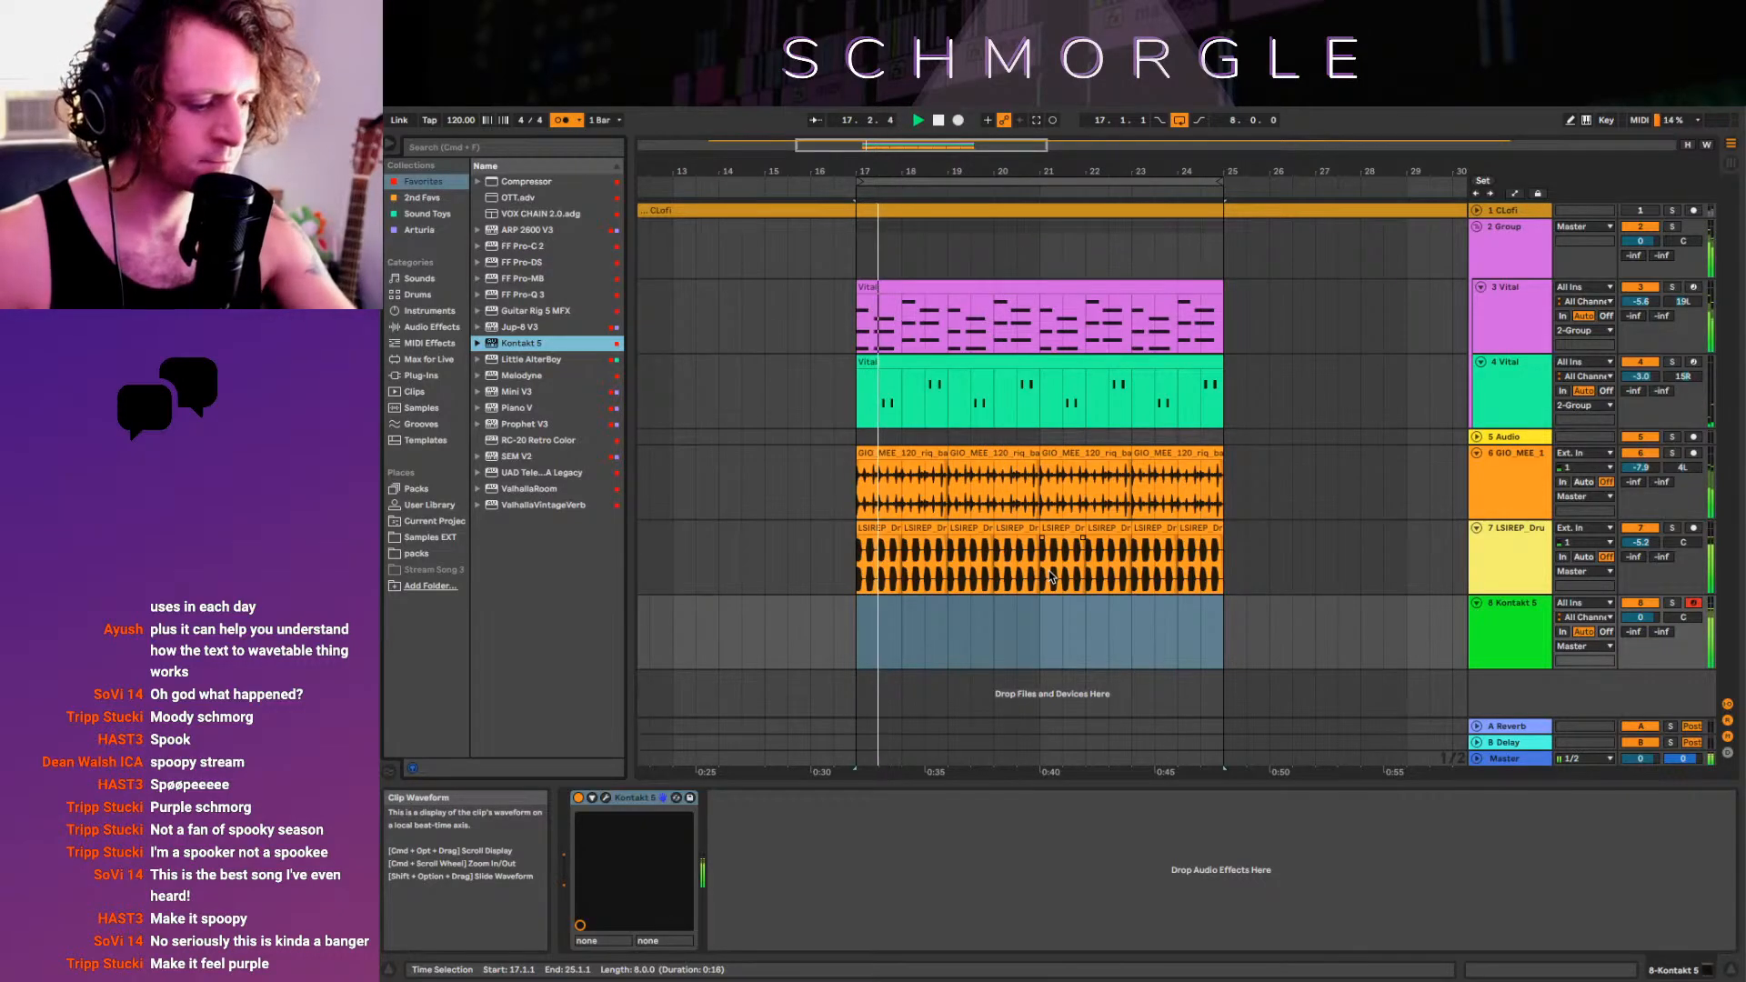
pyautogui.press('space')
pyautogui.press('space')
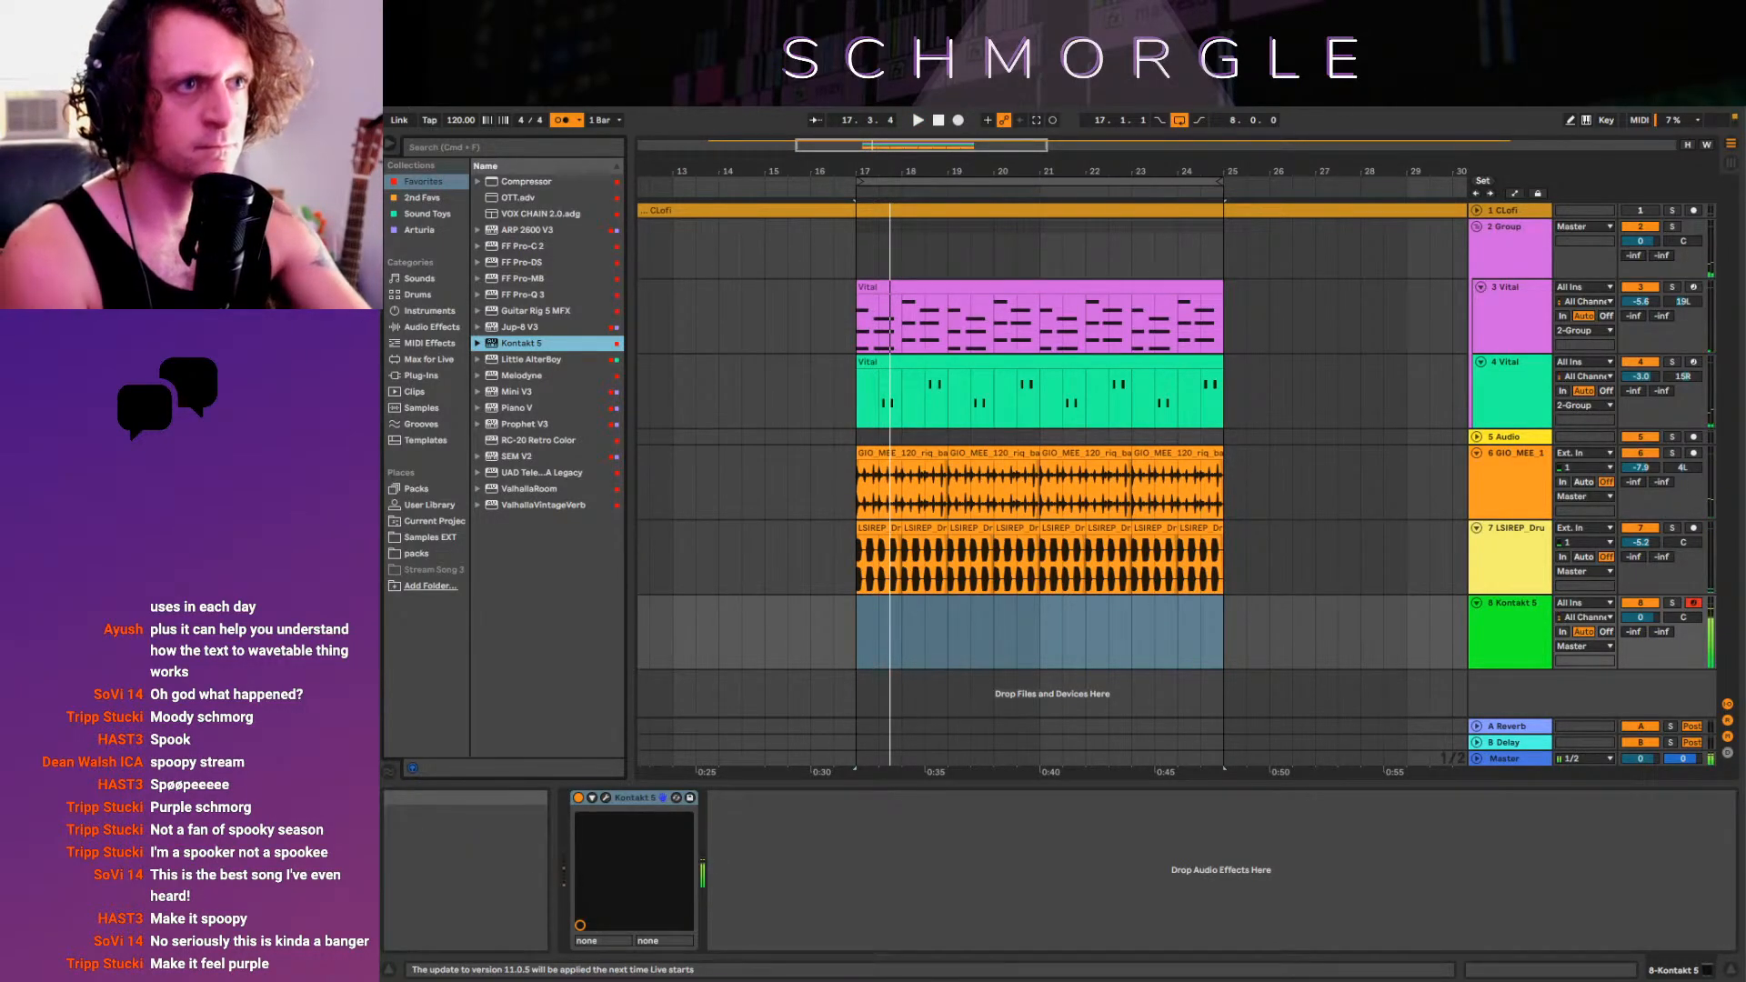
# Record a bass line on the Kontakt track from bar 17 to bar 25
pyautogui.click(961, 123)
pyautogui.click(961, 122)
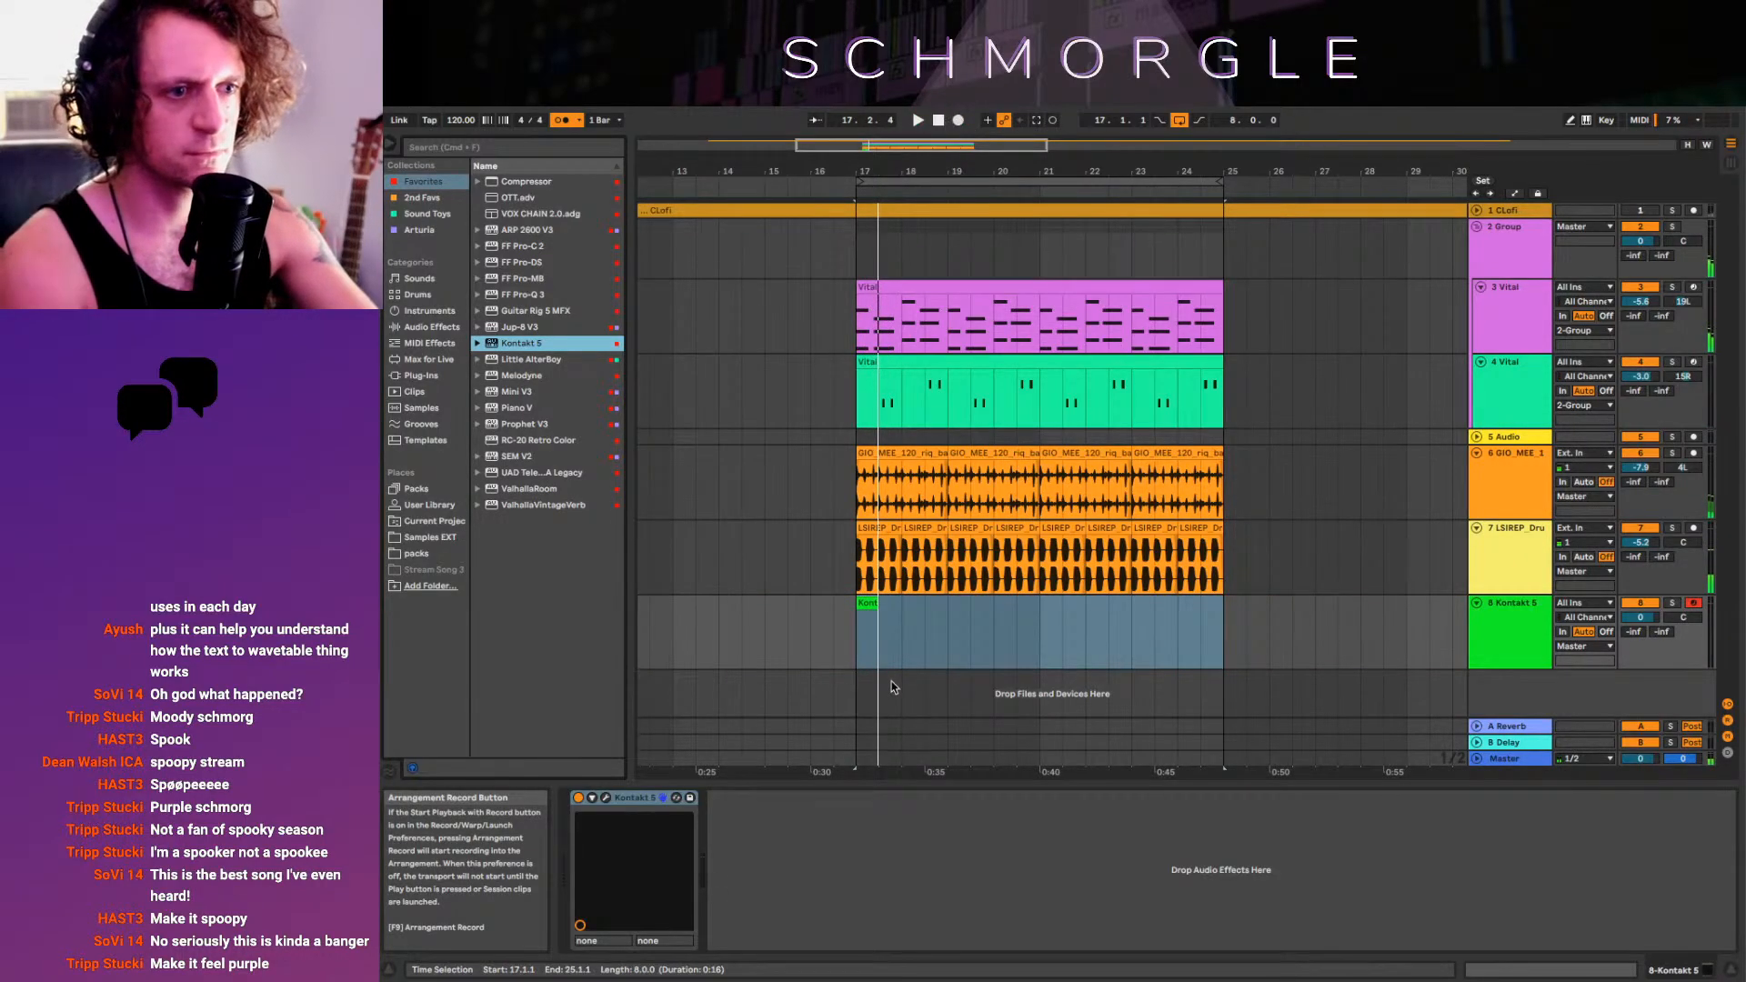
pyautogui.click(960, 122)
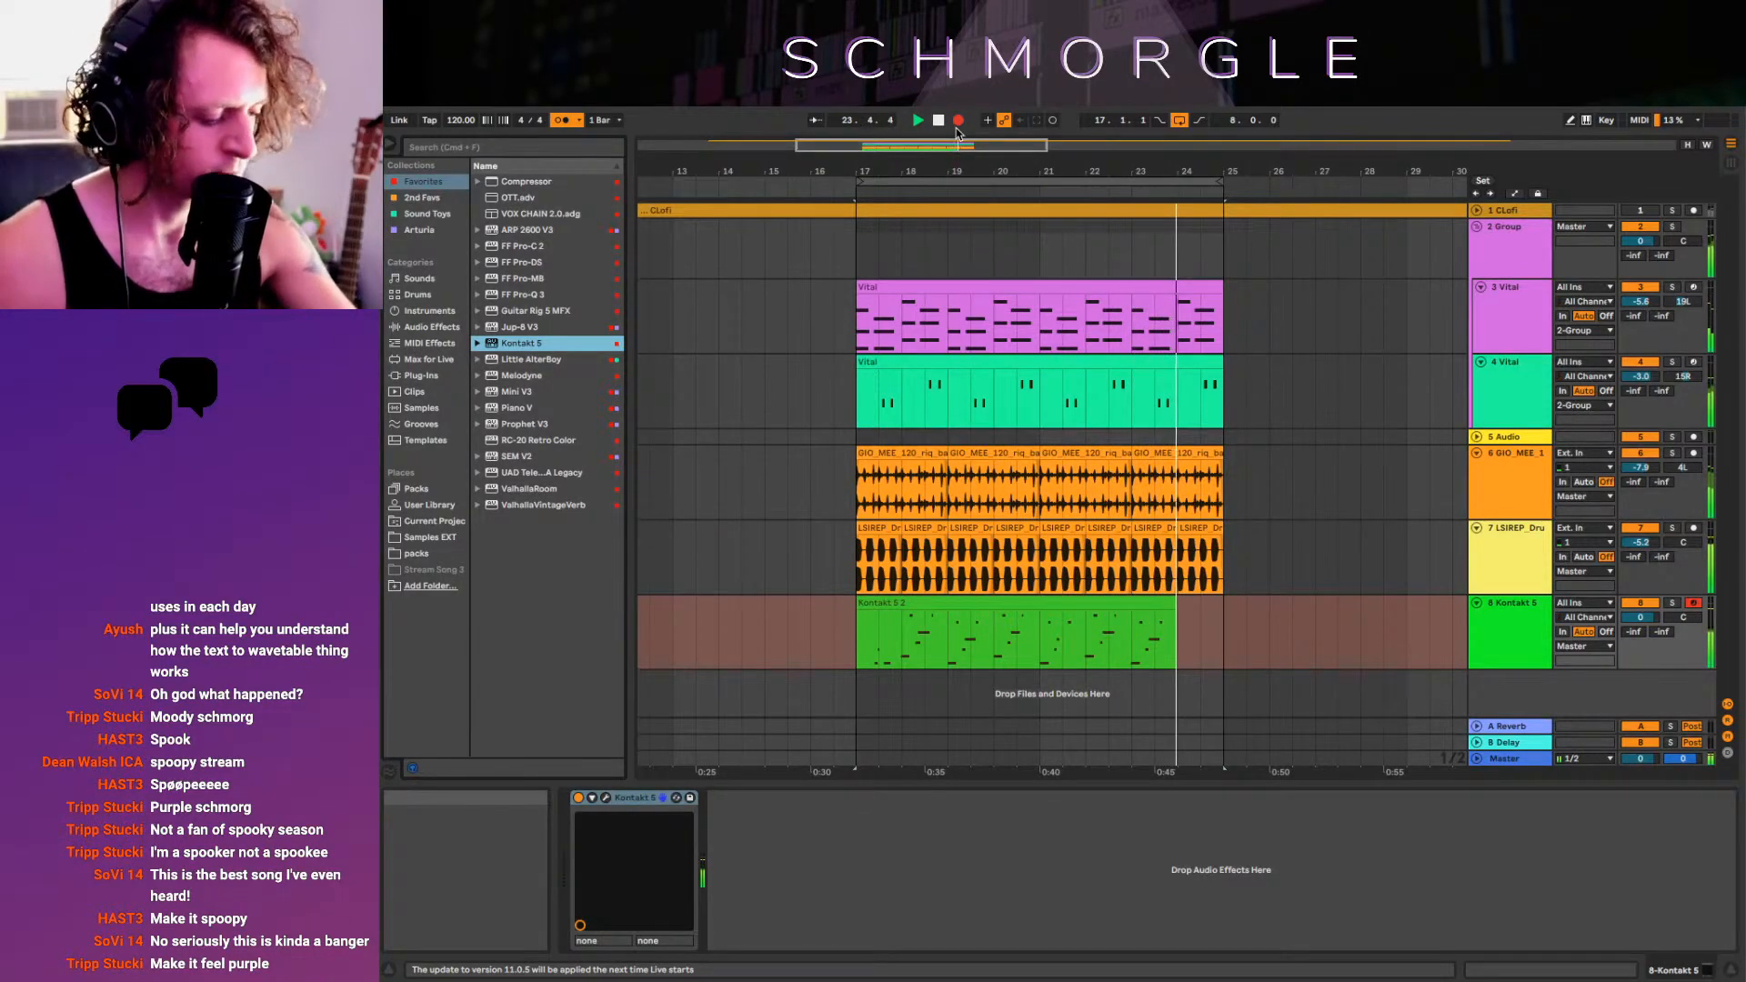
pyautogui.click(957, 130)
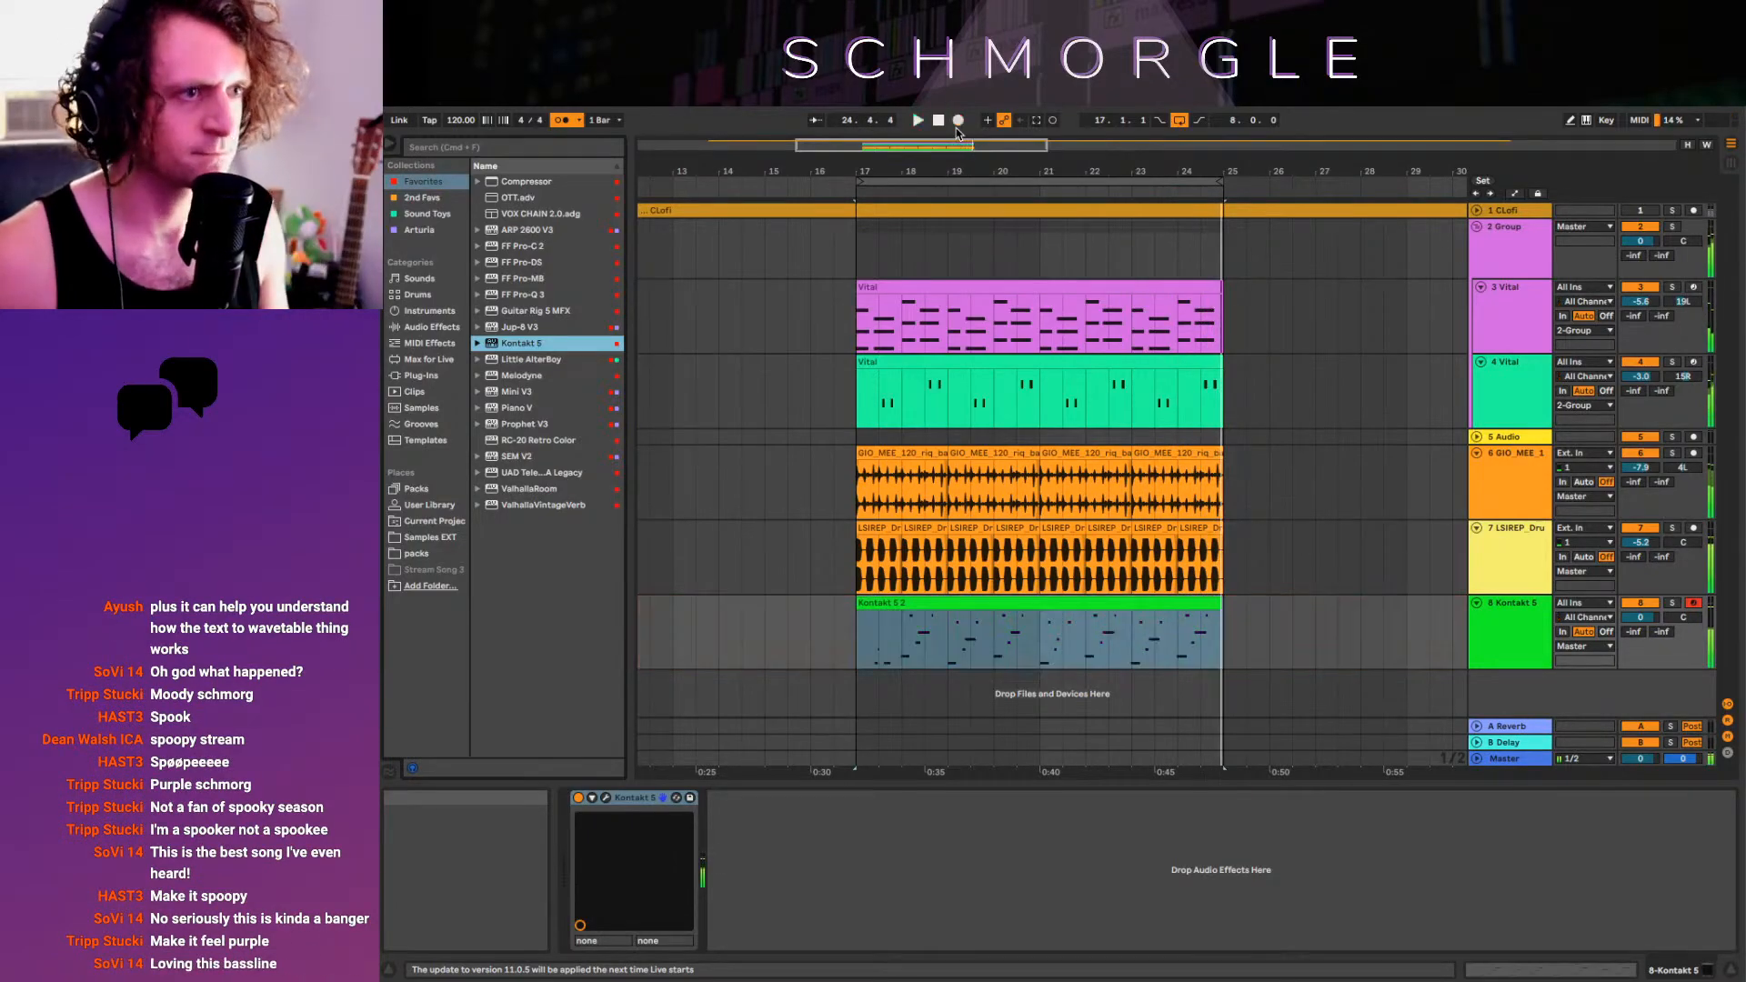
# Delete the recorded bass clip's section from bar 17 to bar 22 and copy the remaining clip to bar 17
pyautogui.moveTo(1088, 661); pyautogui.dragTo(878, 666)
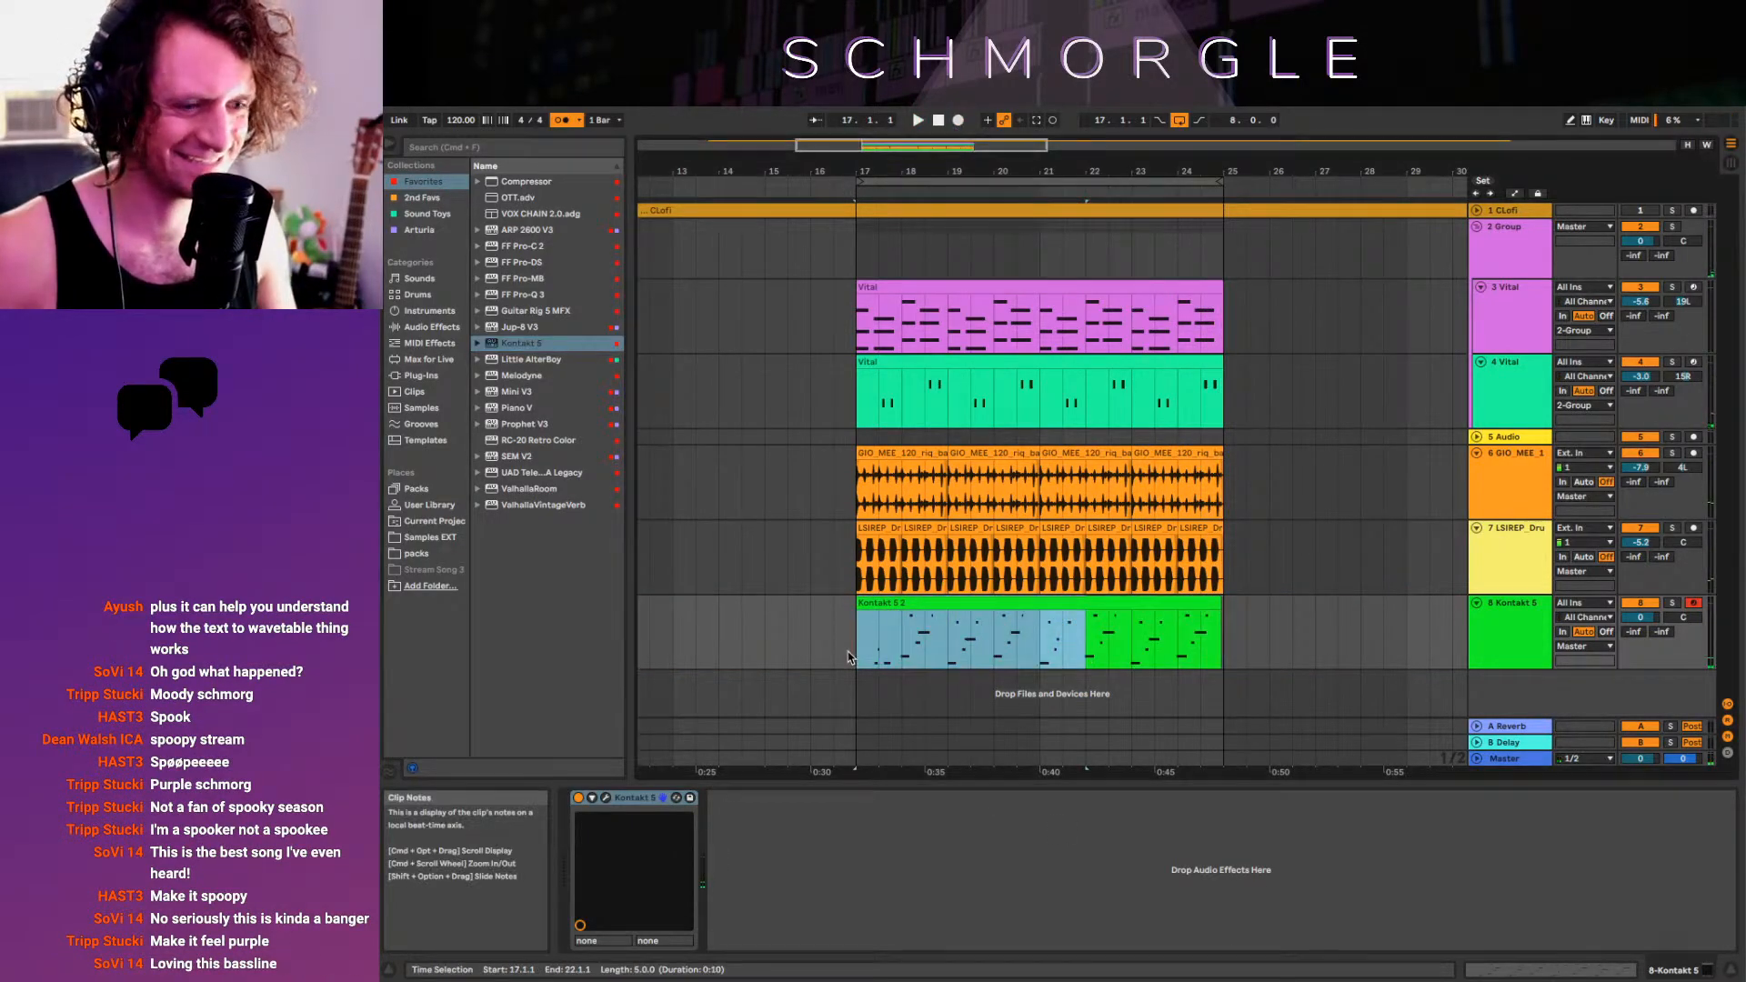
pyautogui.press('Delete')
pyautogui.moveTo(1137, 604); pyautogui.dragTo(910, 625)
# Open the copied bass clip, remove its first bar and move the remaining two-bar section back to bar 17
pyautogui.doubleClick(905, 609)
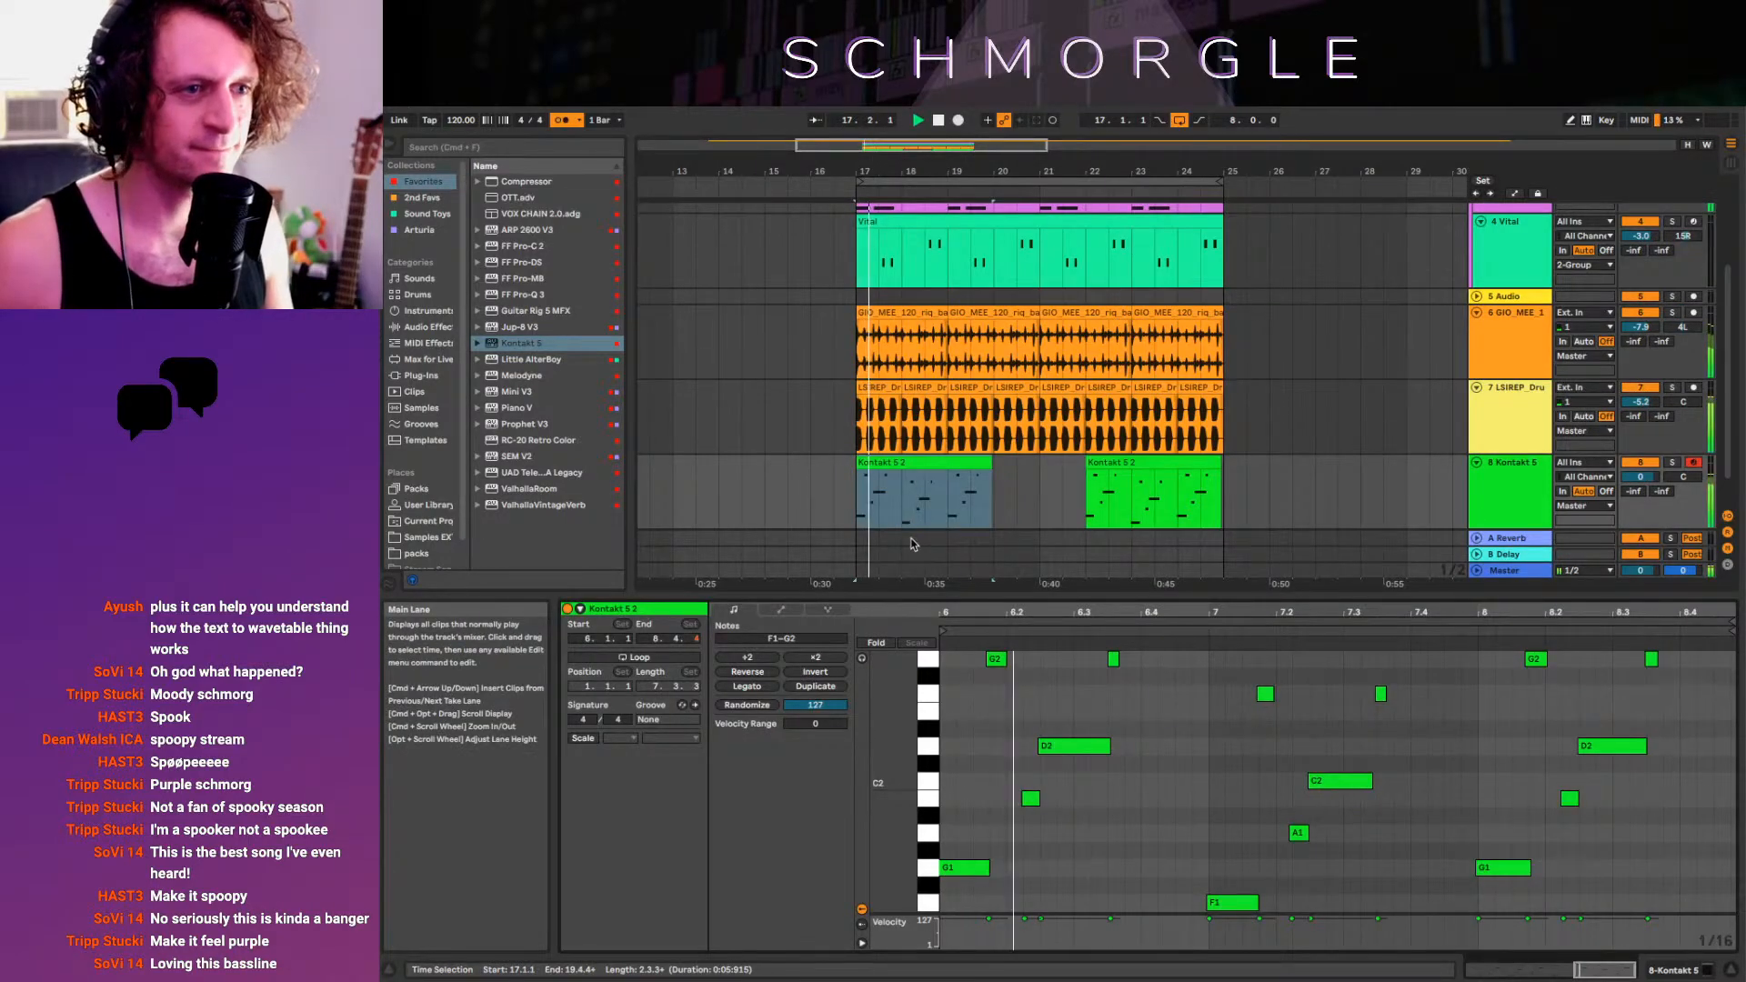
pyautogui.press('space')
pyautogui.click(903, 506)
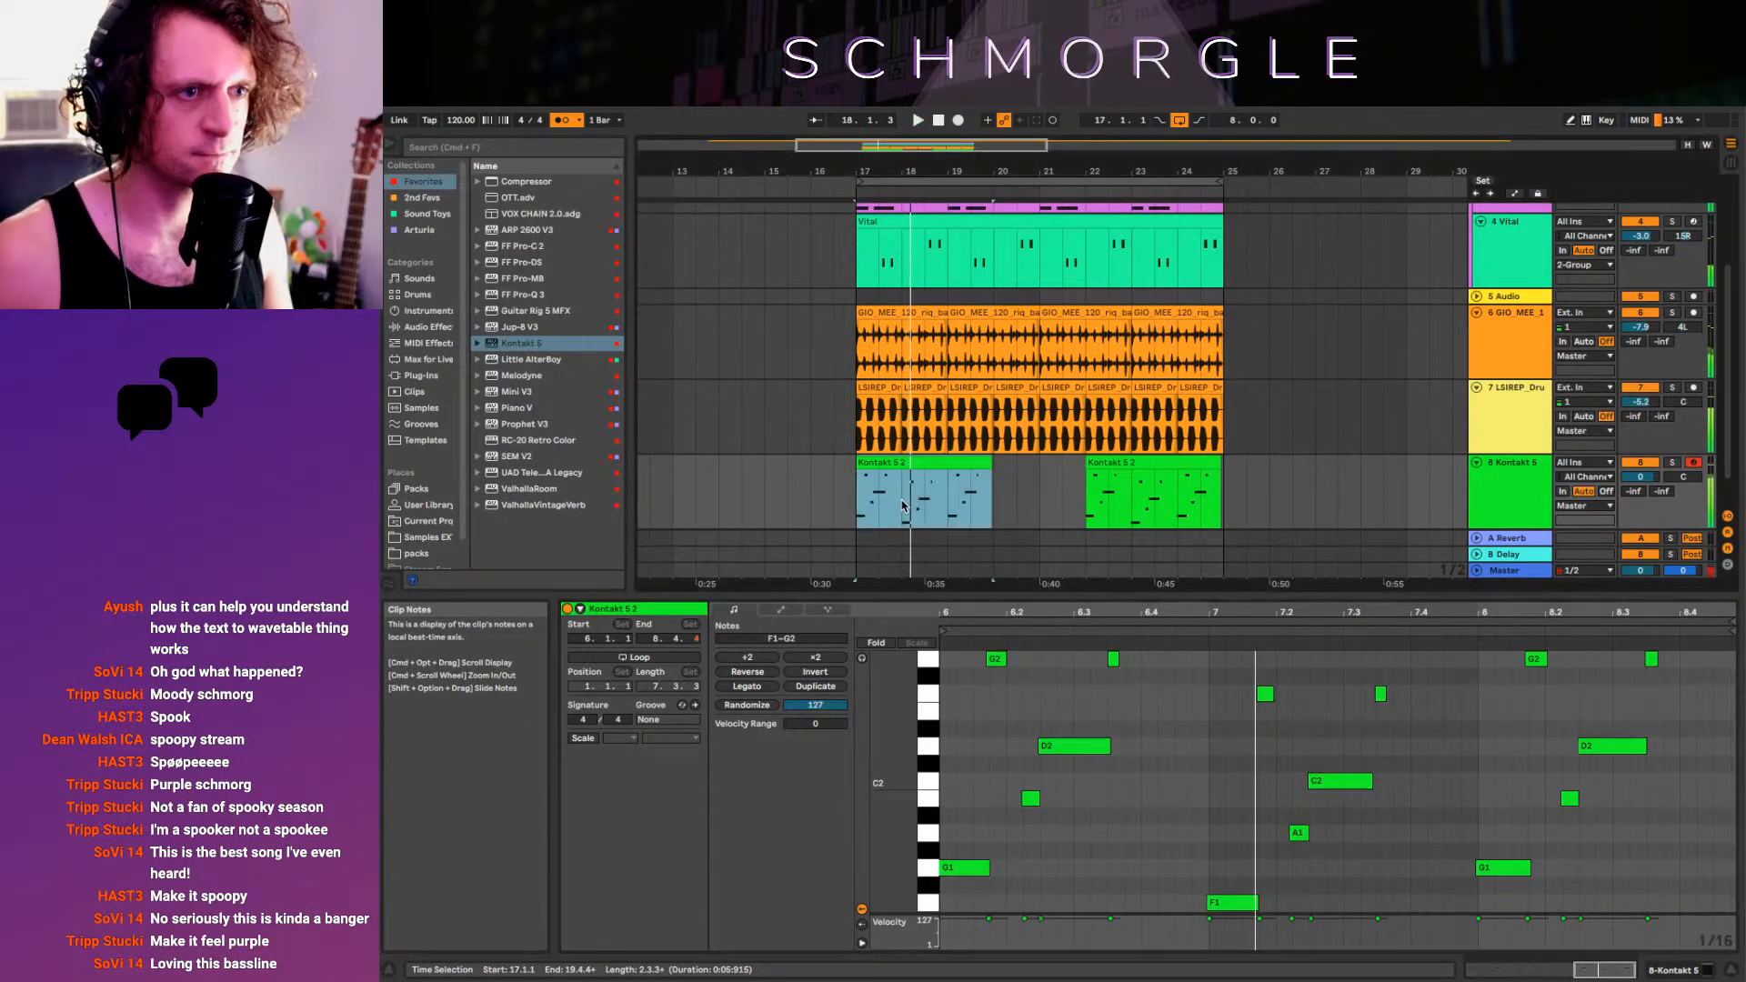
pyautogui.moveTo(903, 506); pyautogui.dragTo(918, 469)
pyautogui.click(856, 486)
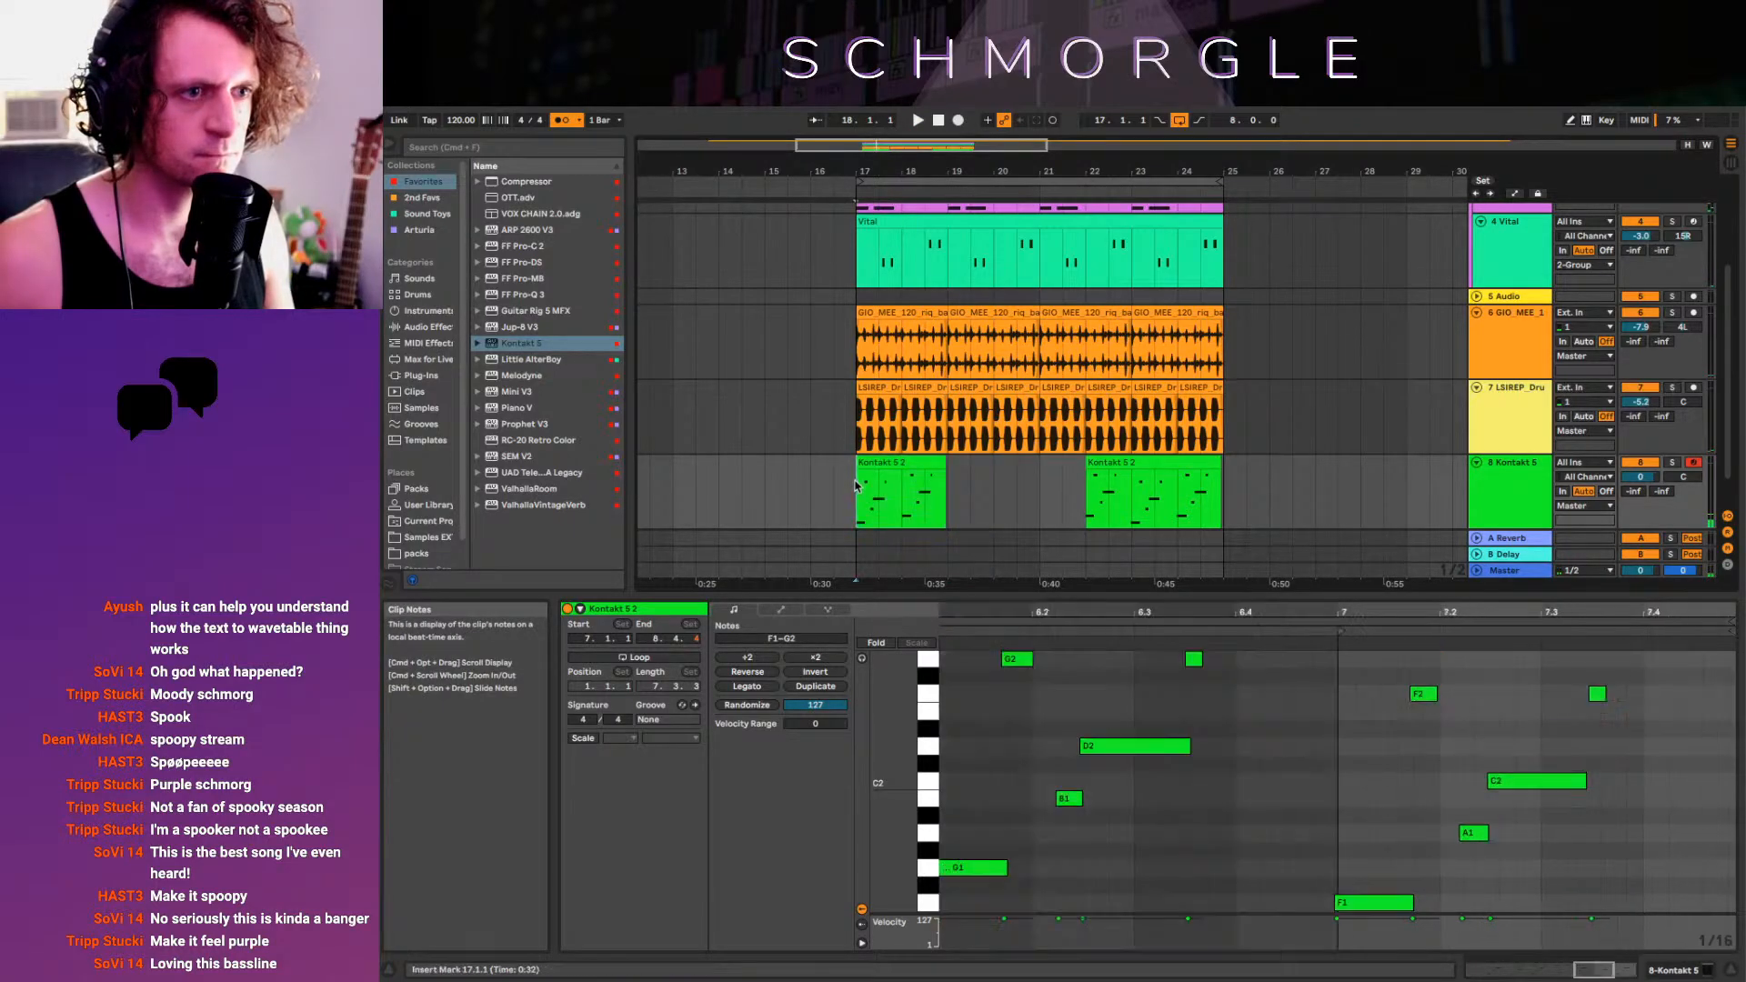
# Quantize the bass clip's G1 notes and its opening F1 note to the grid, checking them against the loop playback
pyautogui.press('space')
pyautogui.click(953, 873)
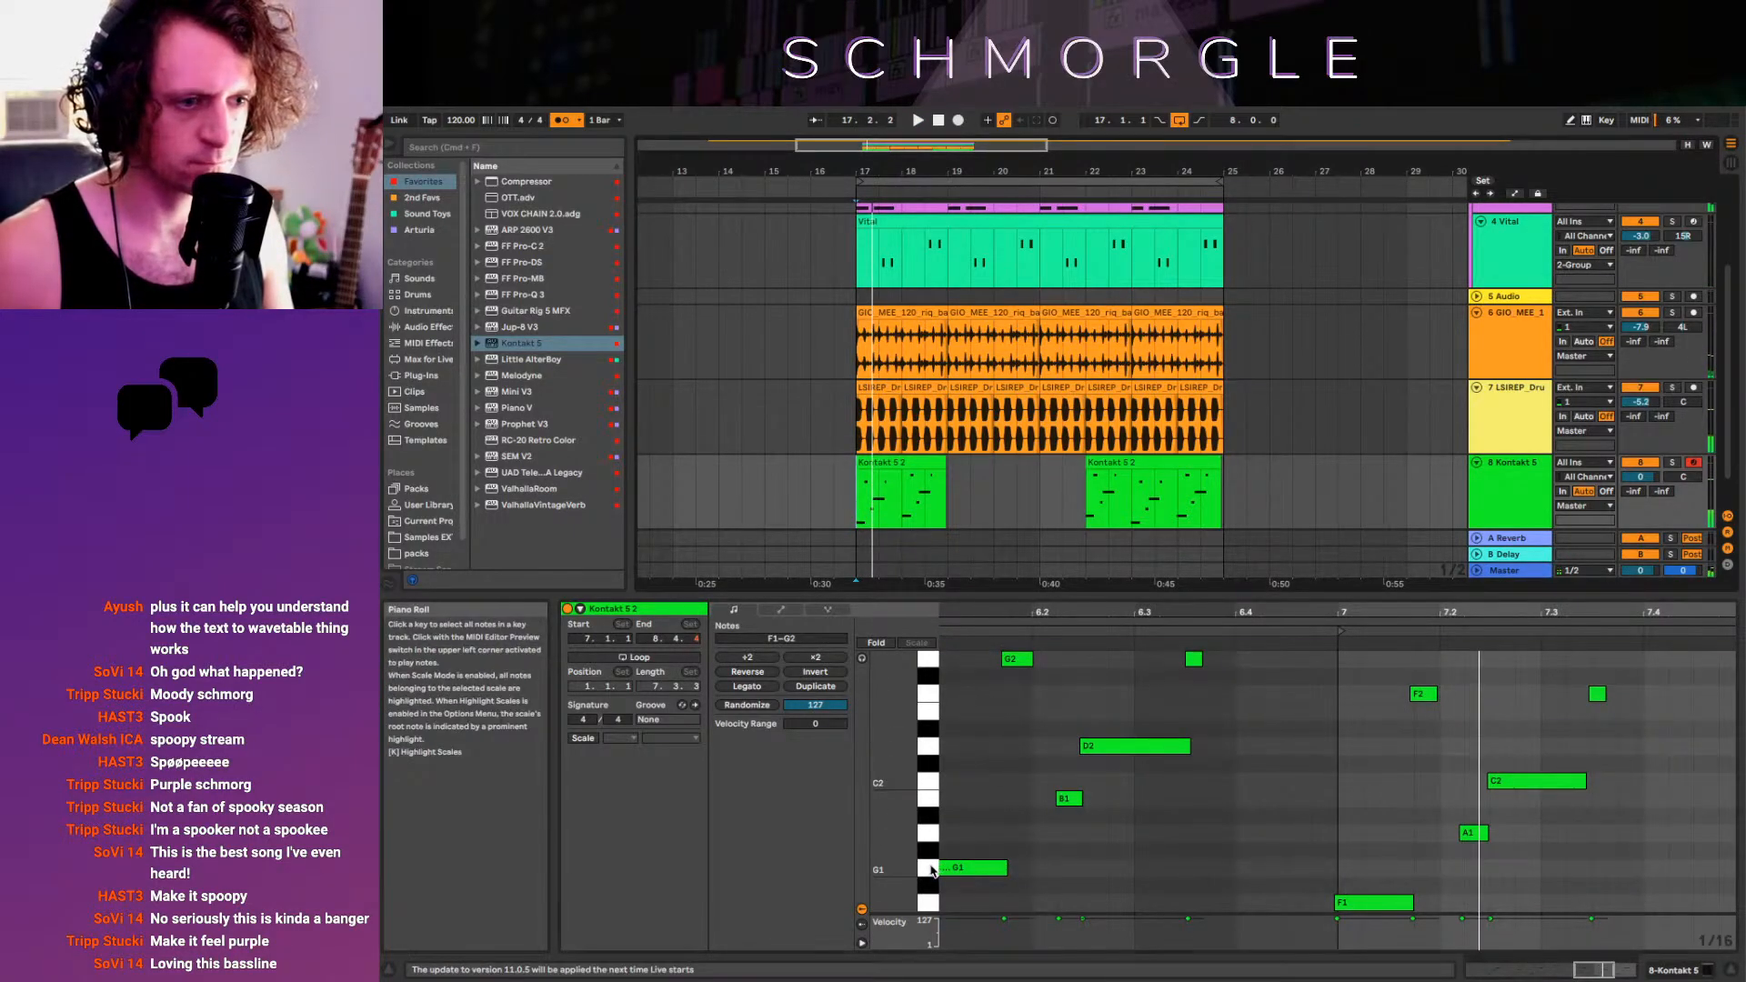
pyautogui.press('space')
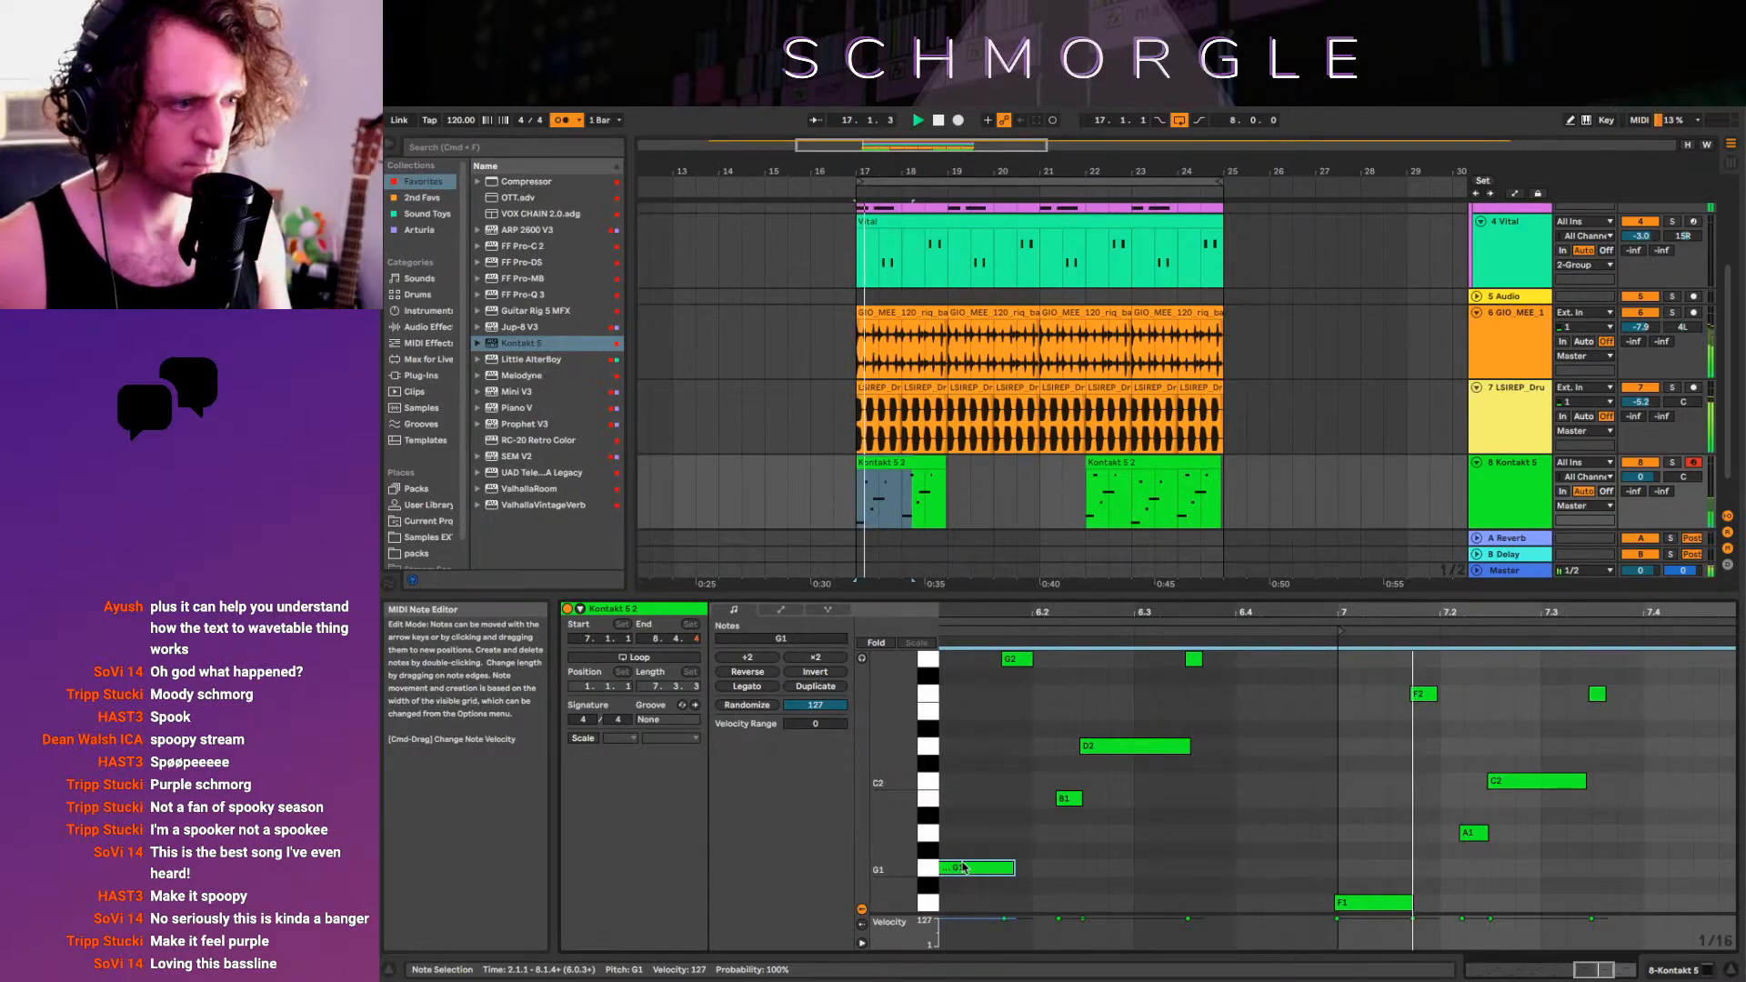
pyautogui.press('space')
pyautogui.click(813, 492)
pyautogui.click(865, 489)
pyautogui.press('space')
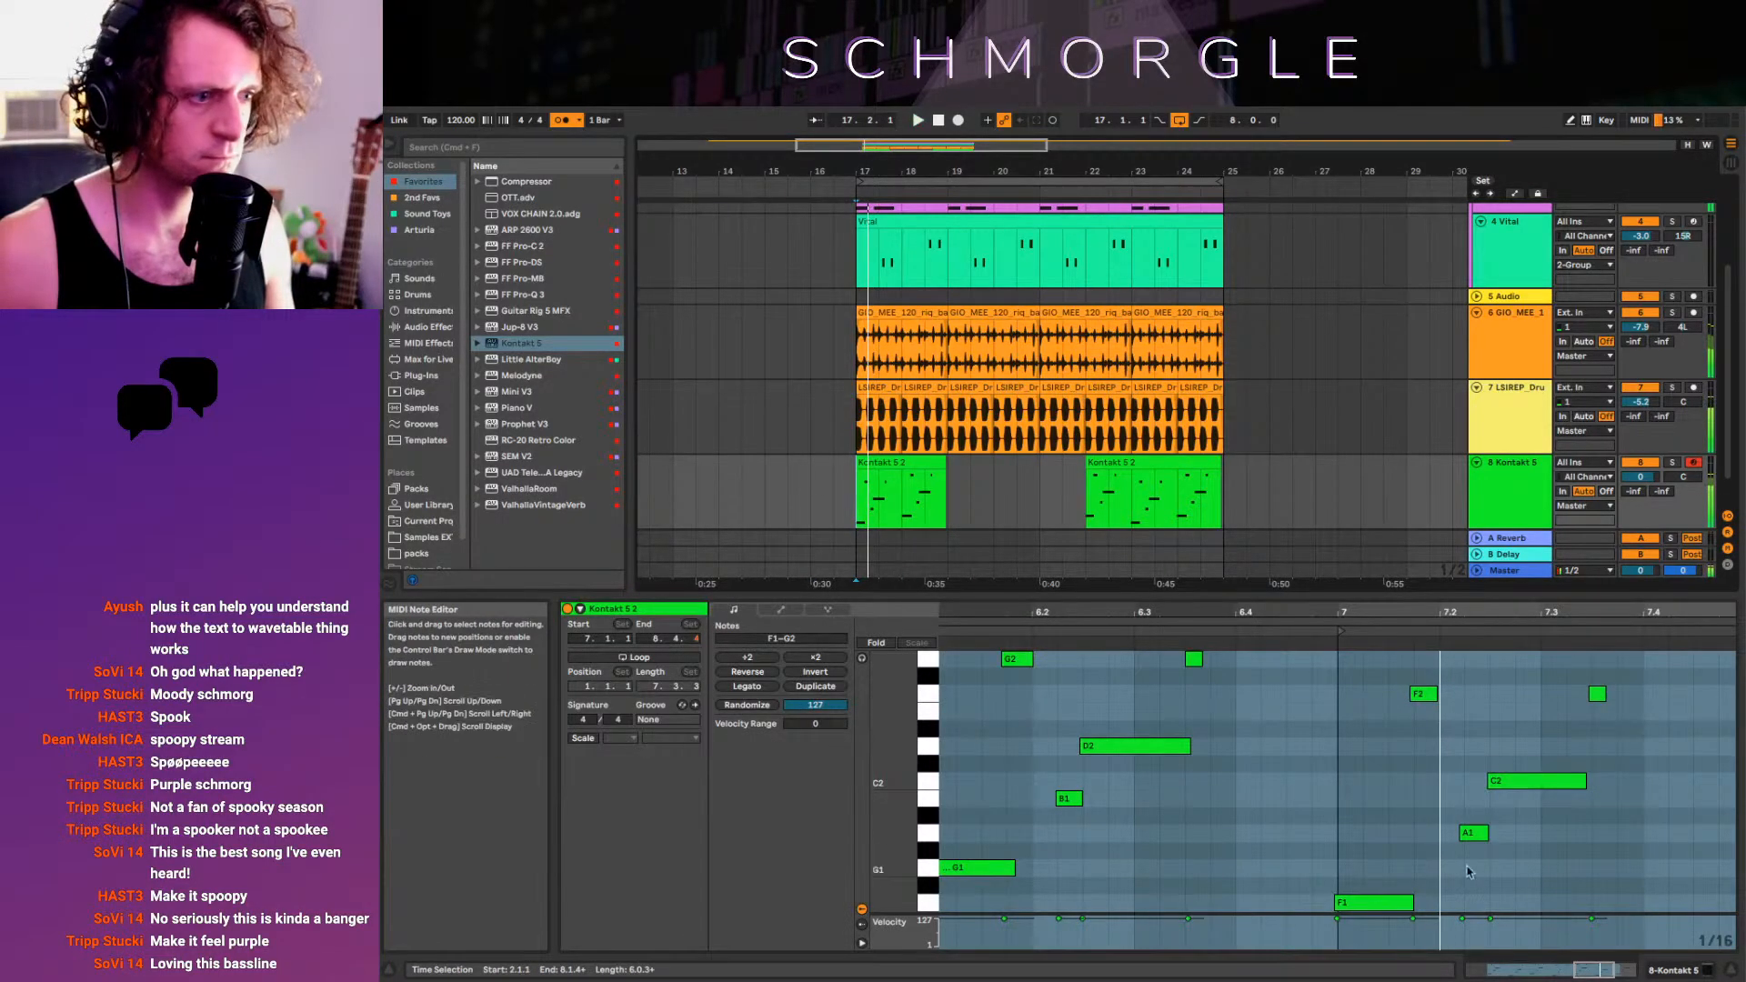
pyautogui.press('space')
pyautogui.click(1374, 903)
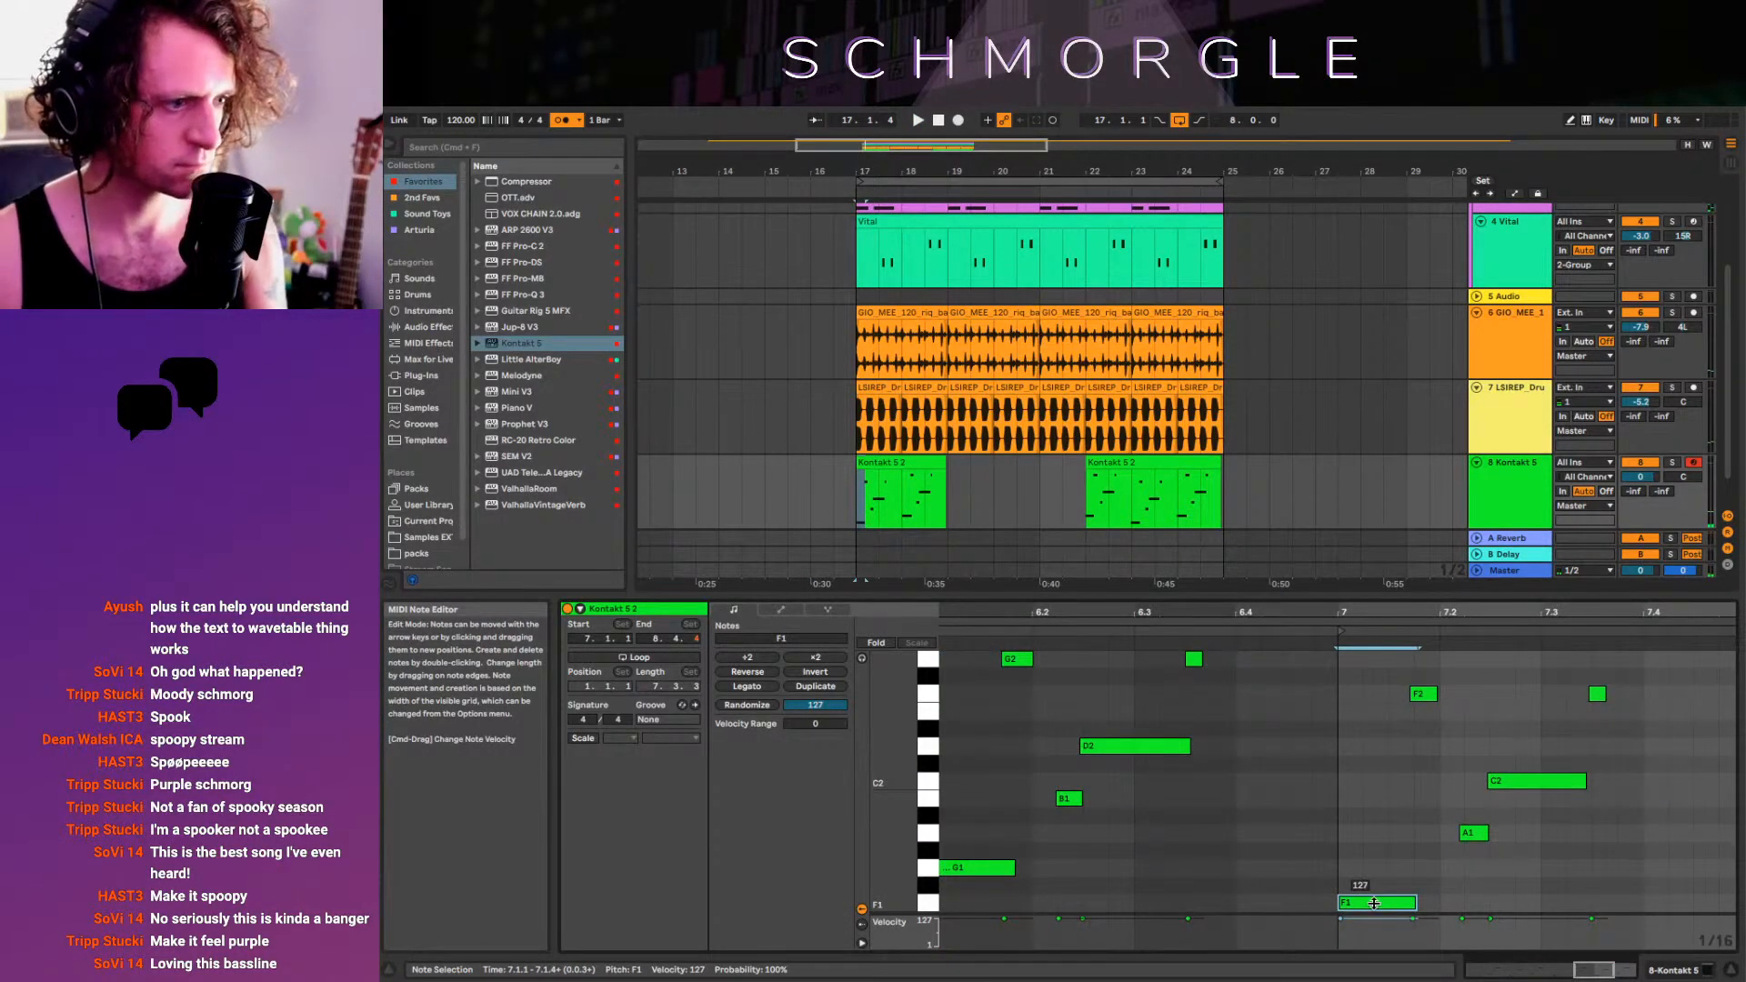
pyautogui.press('space')
# Duplicate the edited bass clip twice along the Kontakt track while the loop plays
pyautogui.hotkey('shift', 'Tab')
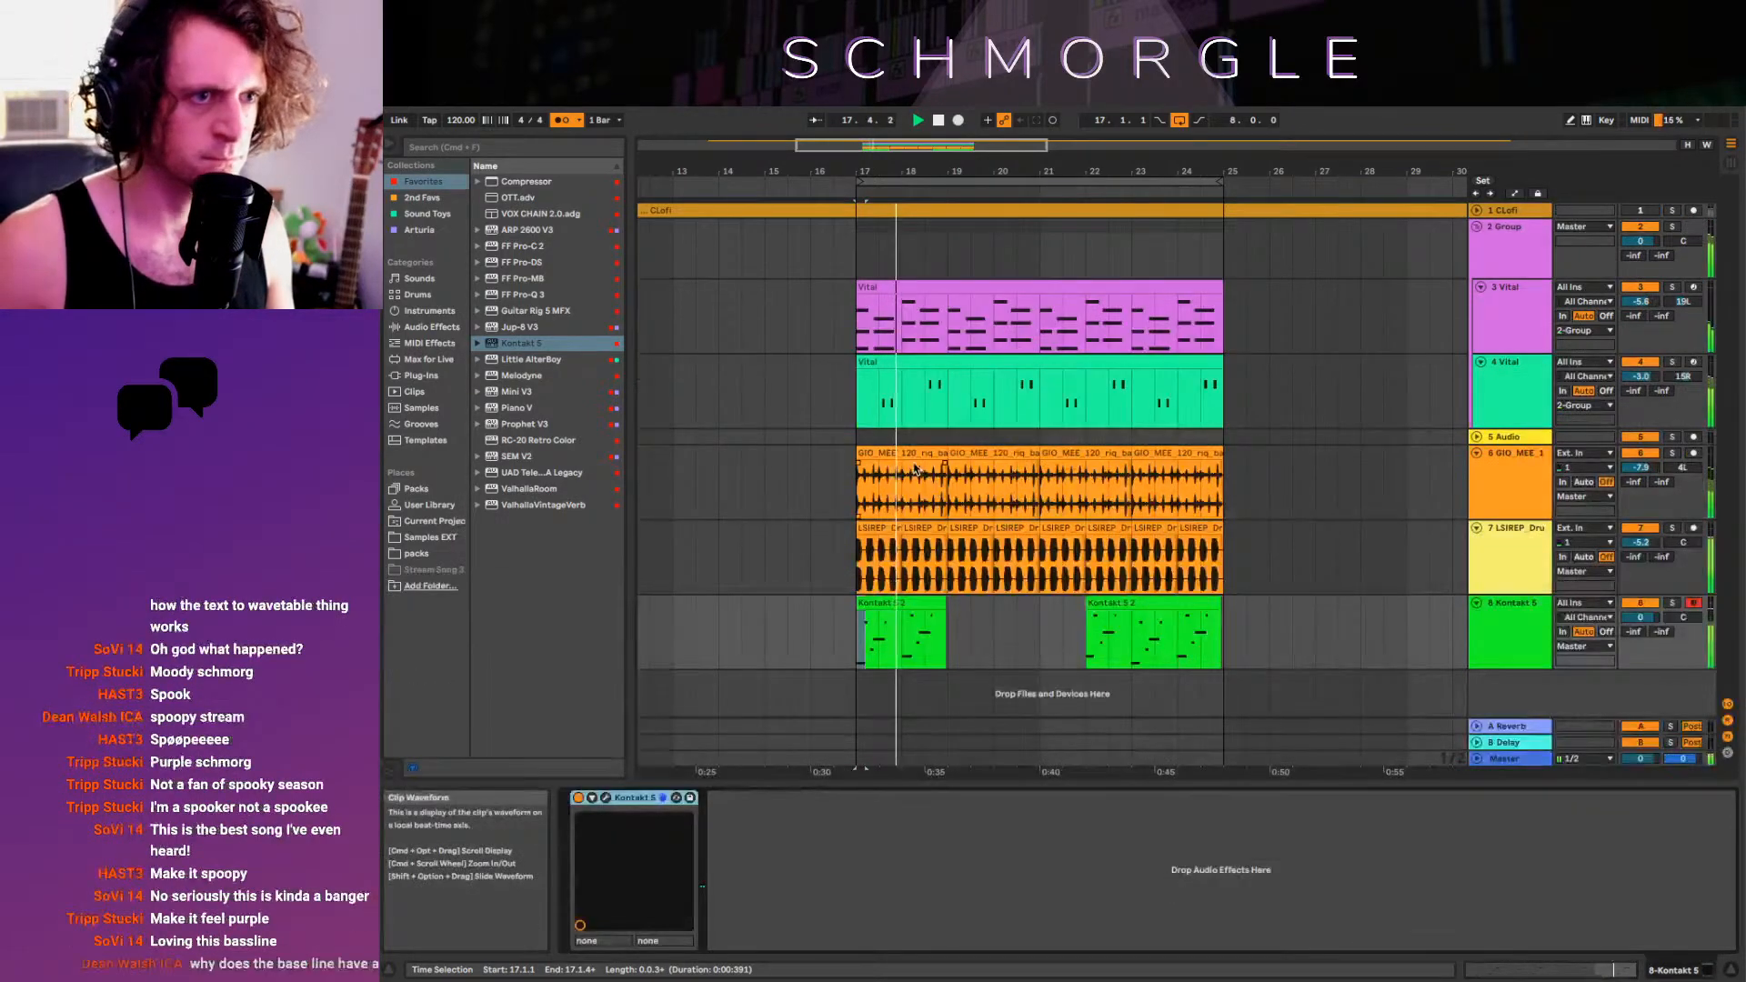
pyautogui.click(919, 603)
pyautogui.press('super+d')
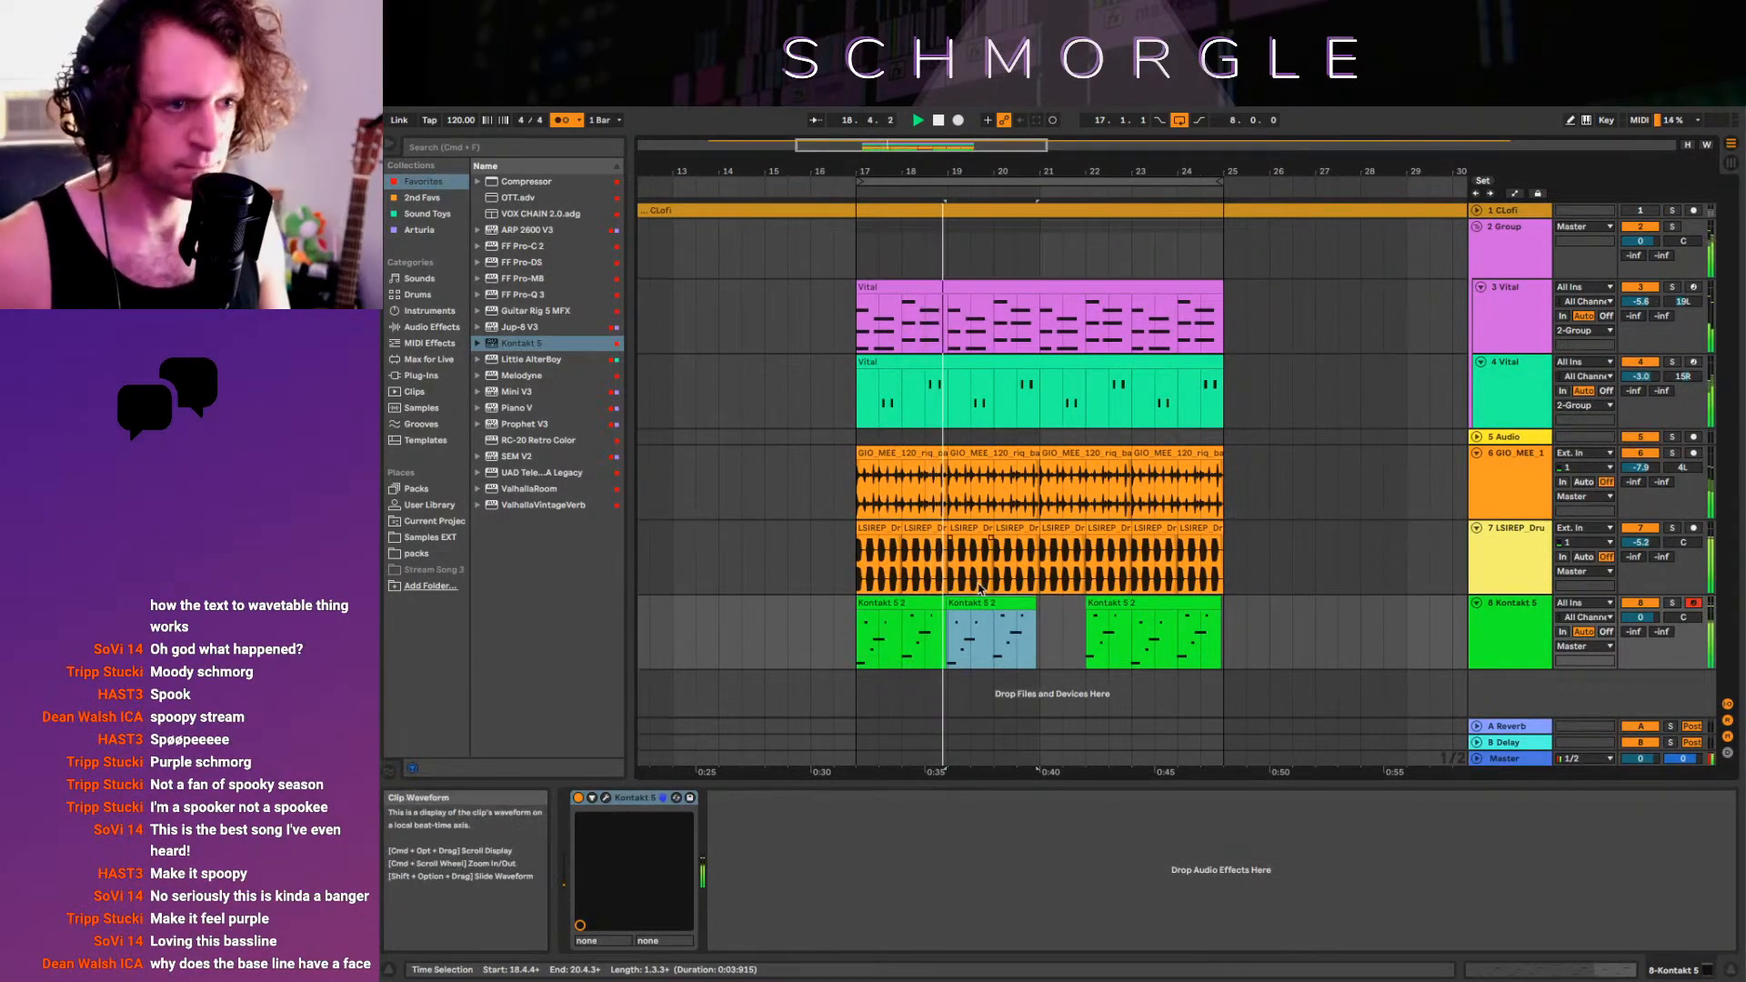
pyautogui.press('super+d')
pyautogui.click(1017, 639)
pyautogui.press('space')
# Extend the first bass clip's end to bar 19 for an exact two-bar length and save the set
pyautogui.moveTo(992, 171)
pyautogui.mouseDown()
pyautogui.moveTo(1009, 236)
pyautogui.moveTo(1087, 240)
pyautogui.mouseUp()
pyautogui.moveTo(853, 603); pyautogui.dragTo(867, 603)
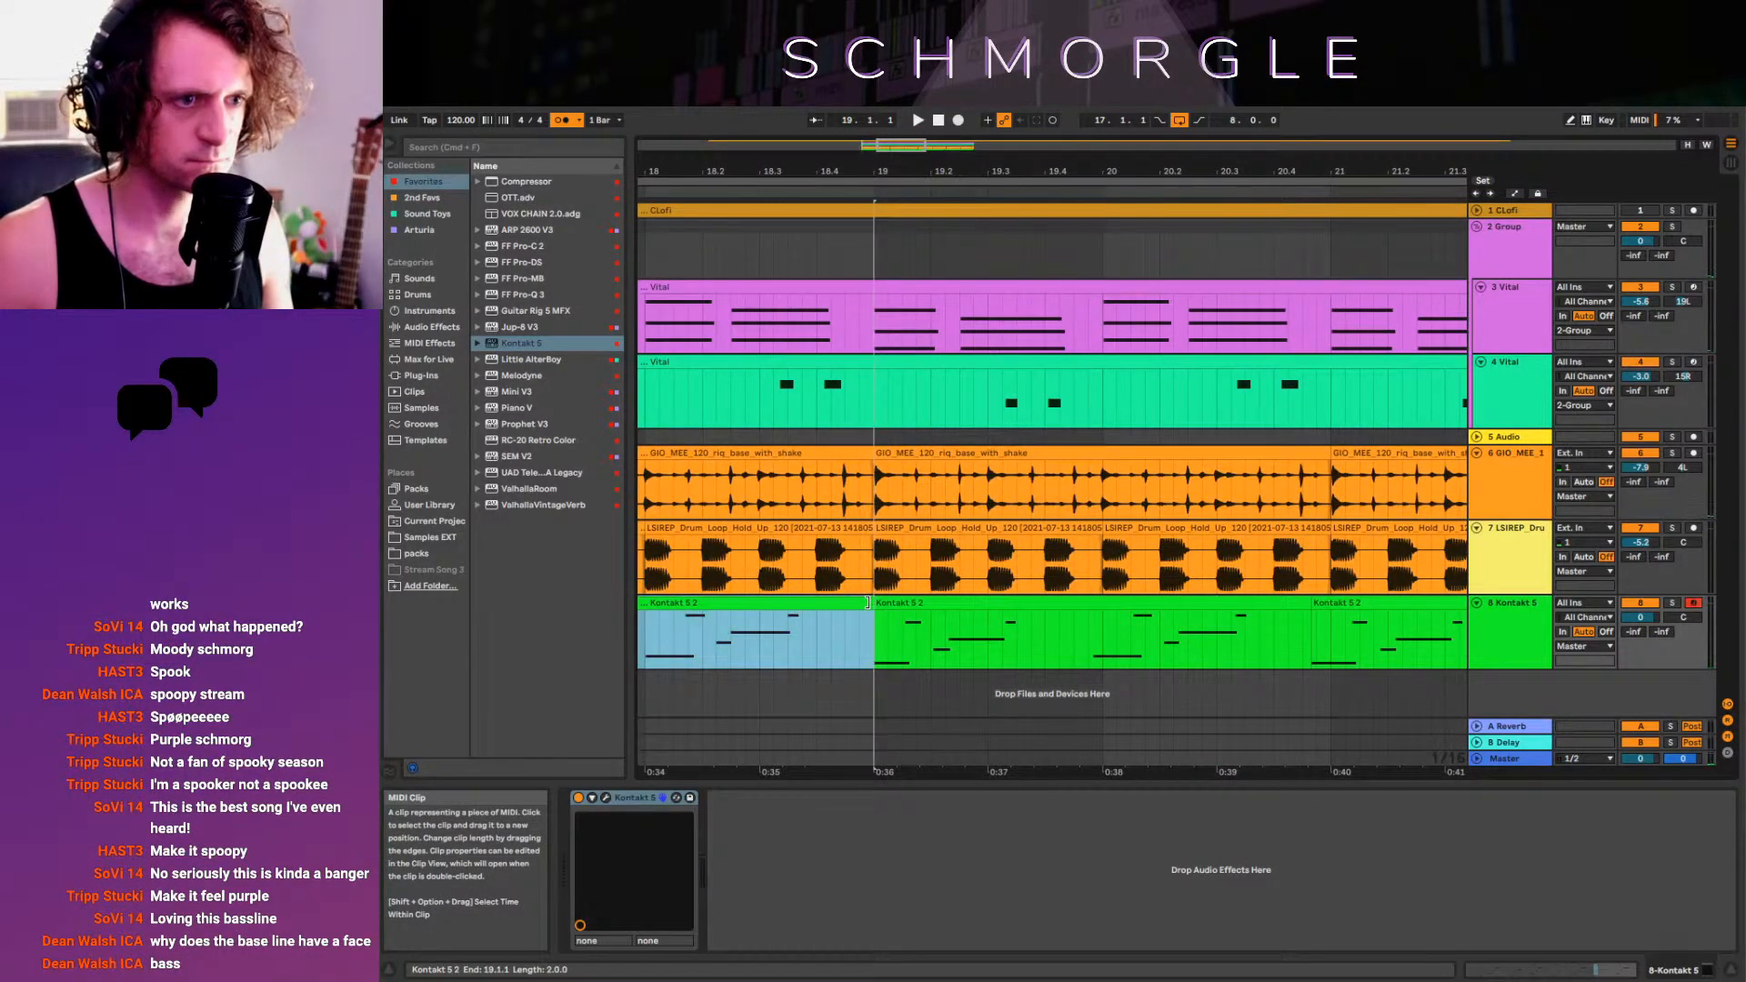
pyautogui.press('super+s')
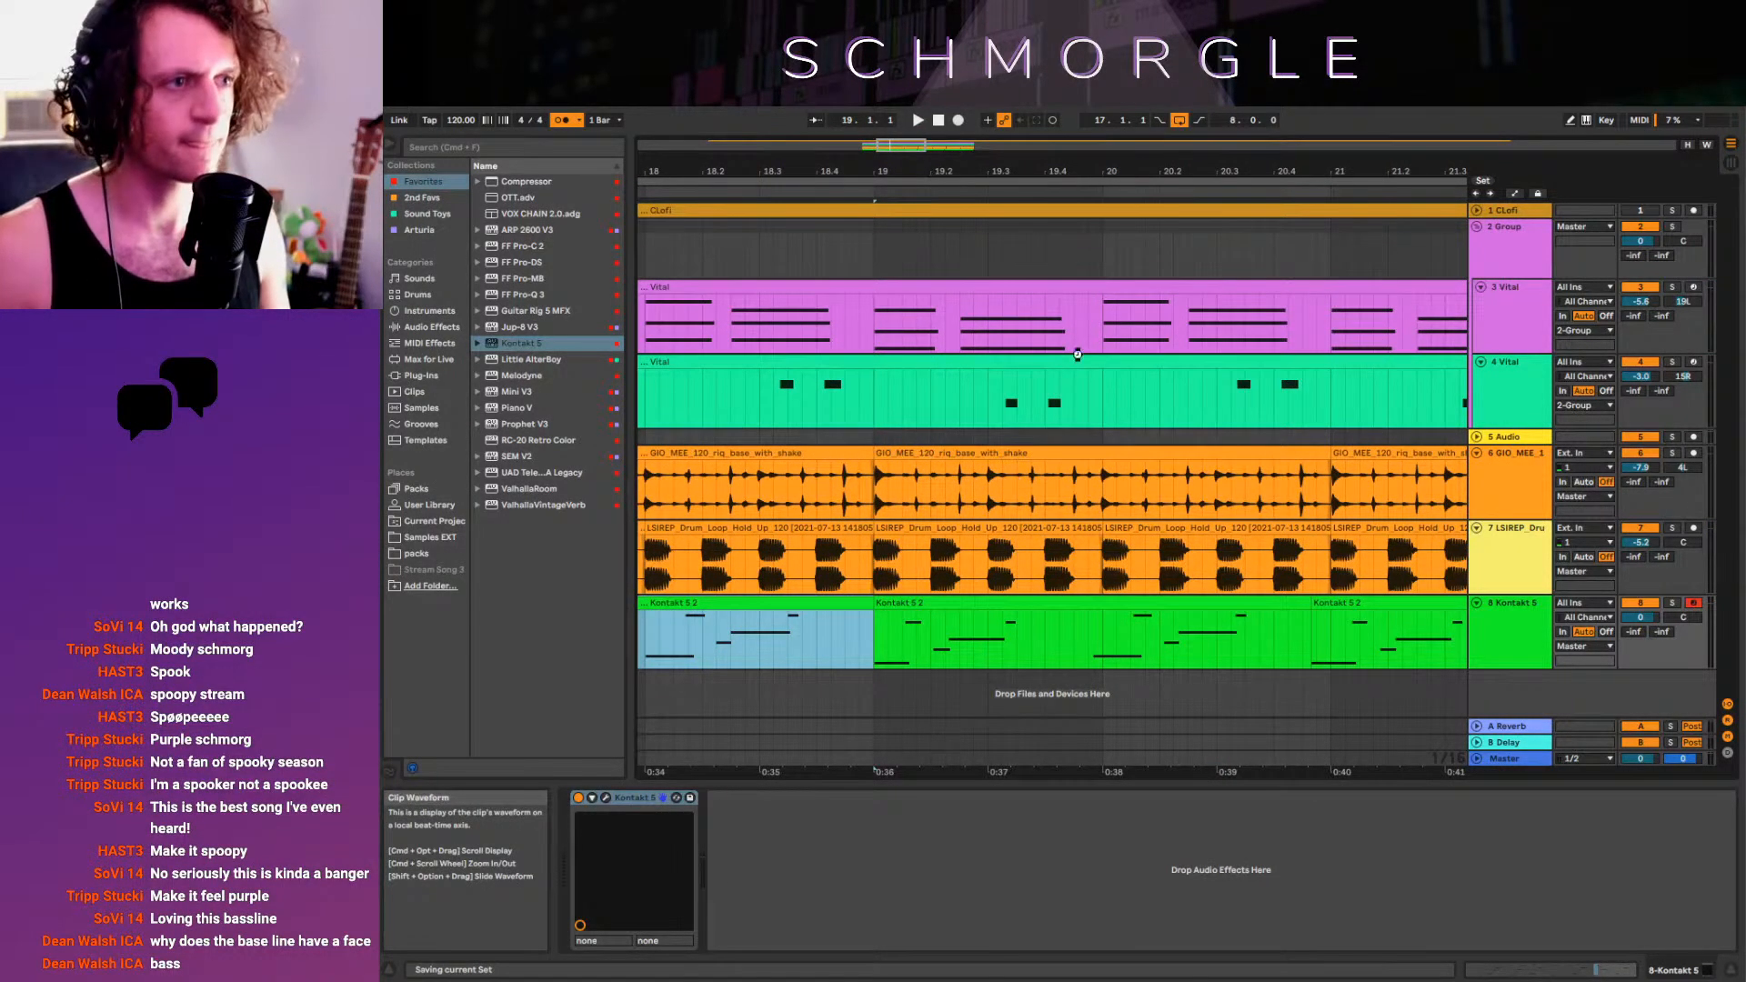
# Duplicate the two-bar bass clip repeatedly to fill the loop up to bar 25 and delete the excess copy beyond it
pyautogui.press('super+d')
pyautogui.press('super+d')
pyautogui.press('super+d')
pyautogui.press('super+d')
pyautogui.moveTo(1088, 170); pyautogui.dragTo(976, 105)
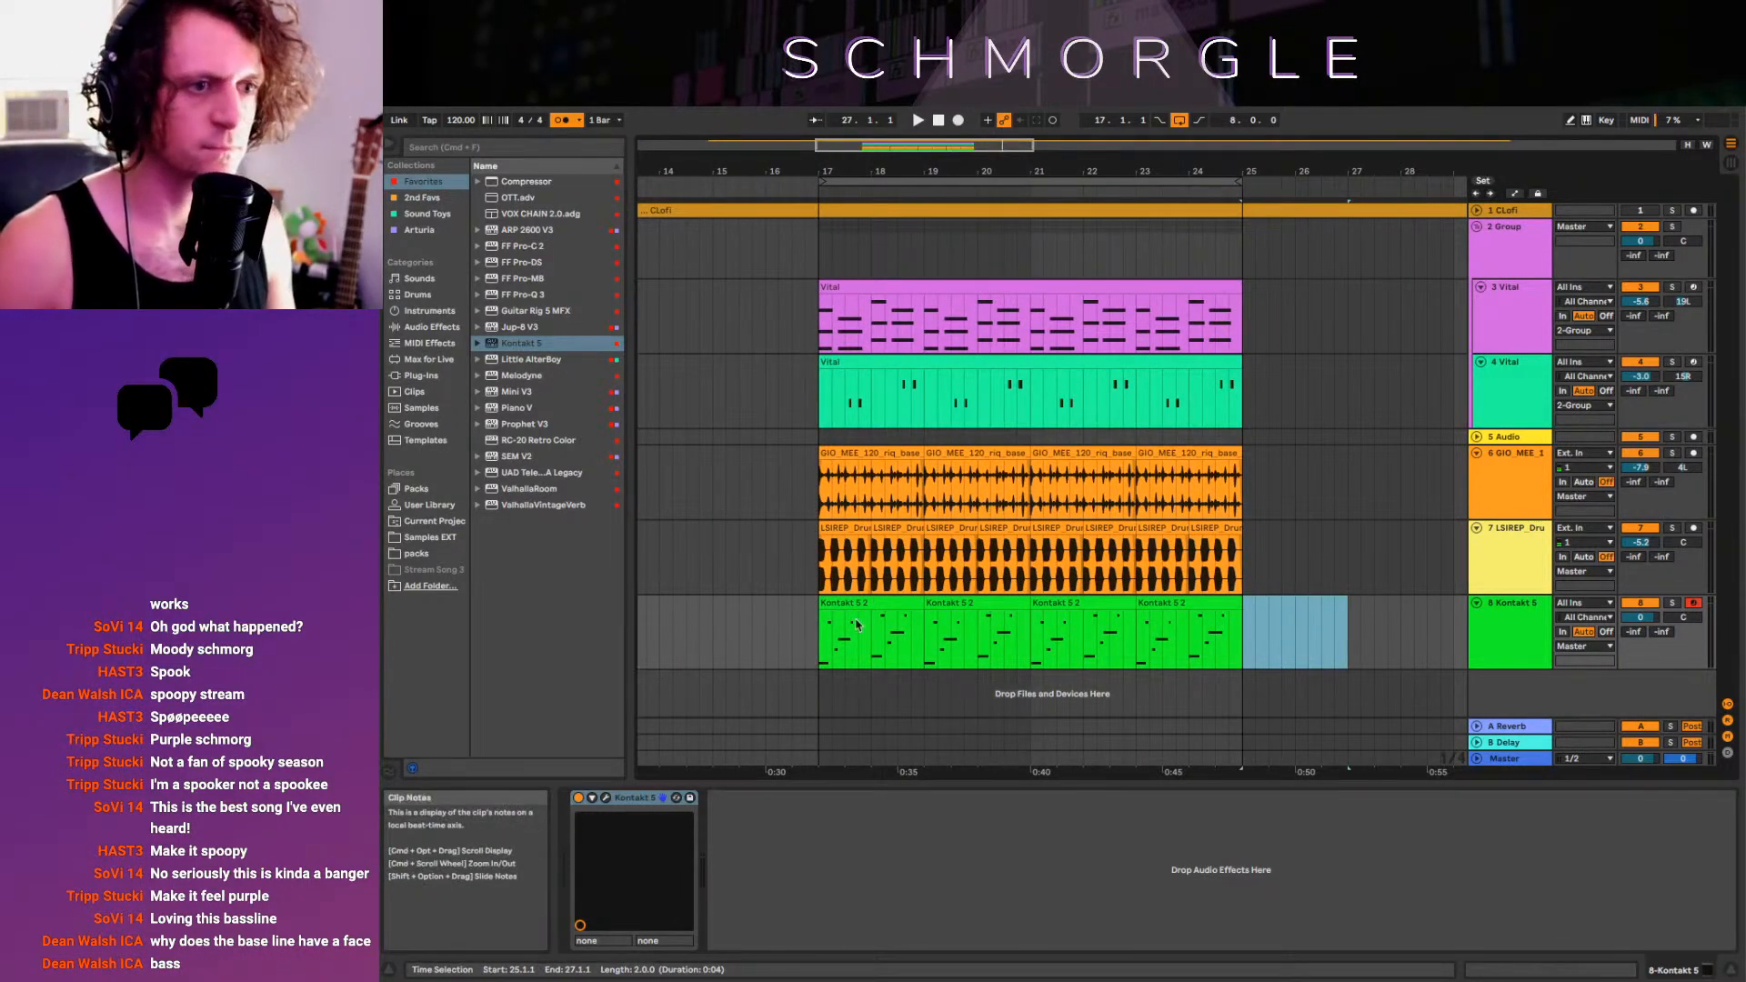
pyautogui.press('Delete')
# While playing the loop, set the Kontakt bass track's volume to -1.4 dB
pyautogui.click(823, 629)
pyautogui.press('space')
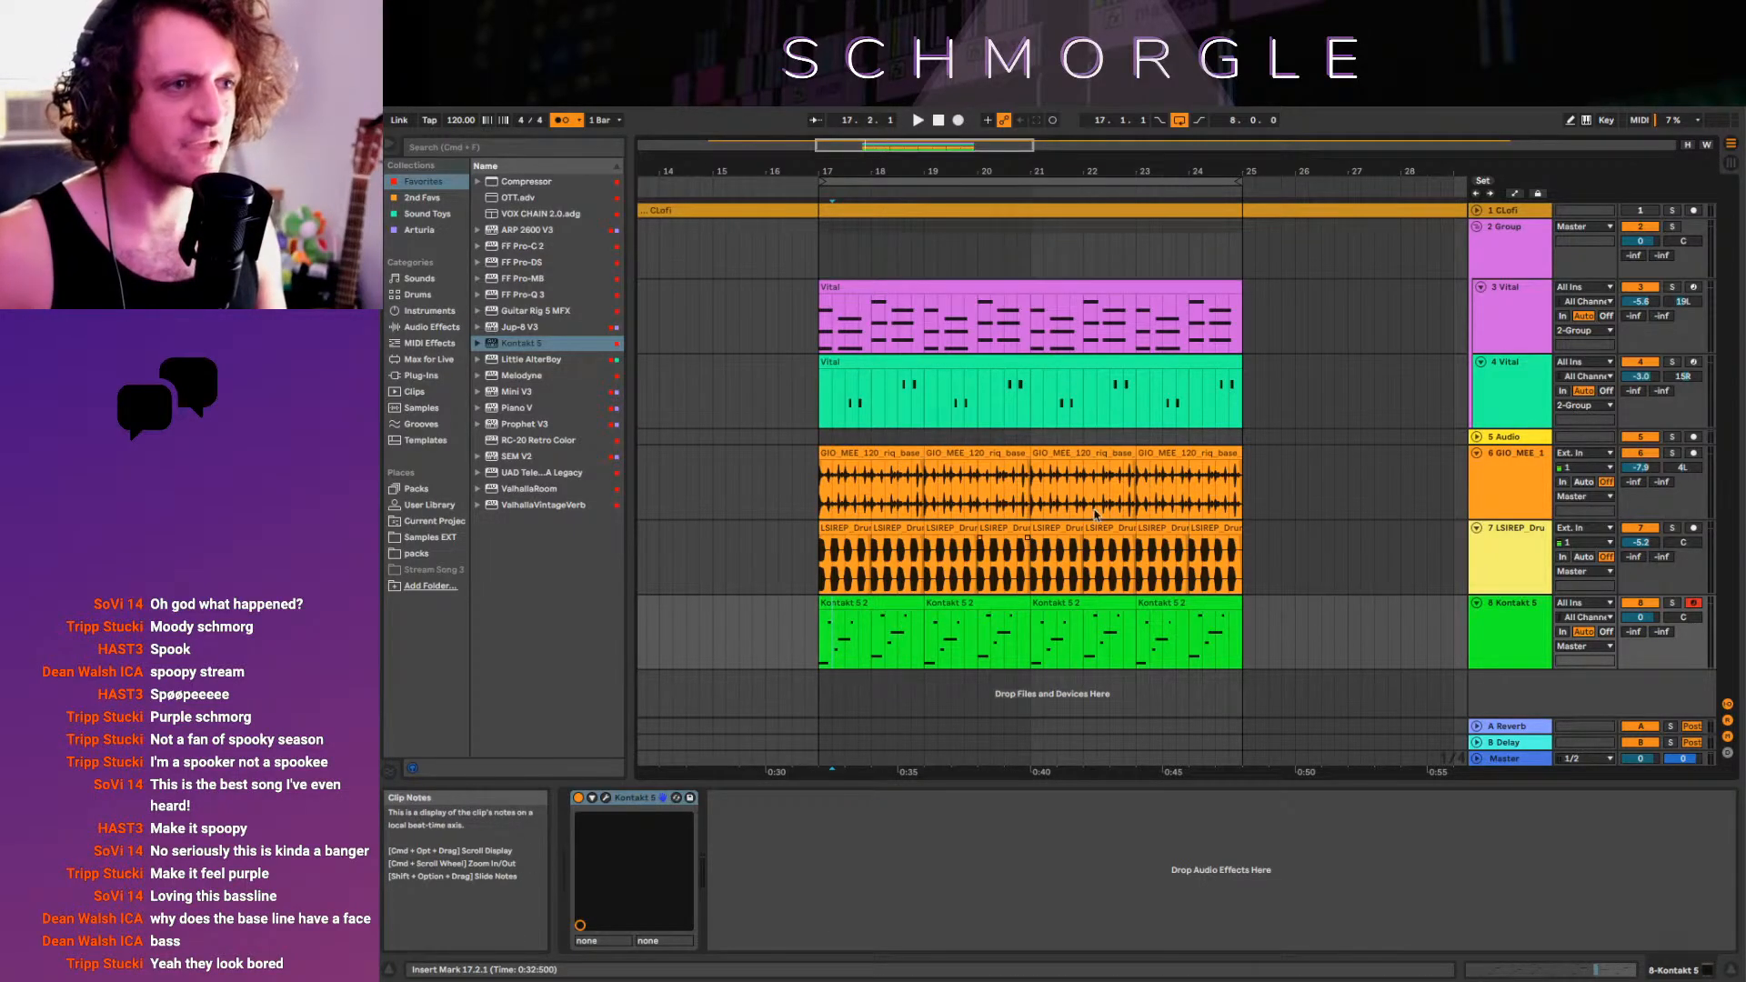
pyautogui.press('space')
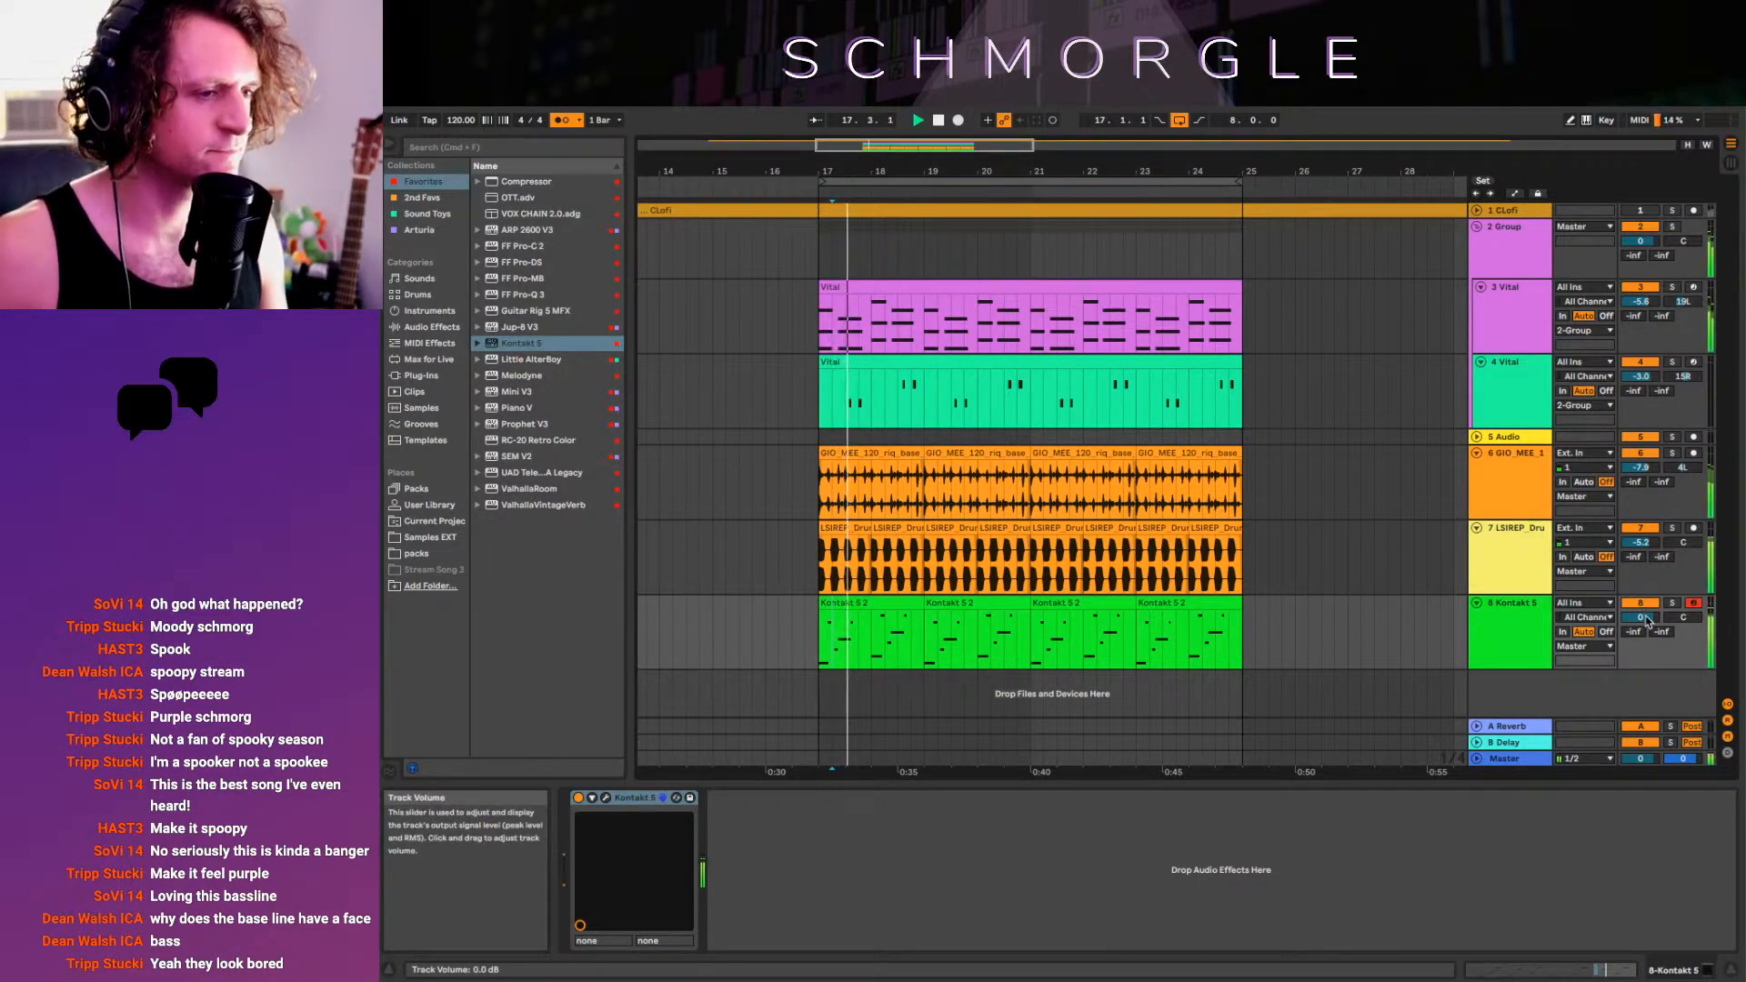
pyautogui.moveTo(1641, 618); pyautogui.dragTo(1641, 620)
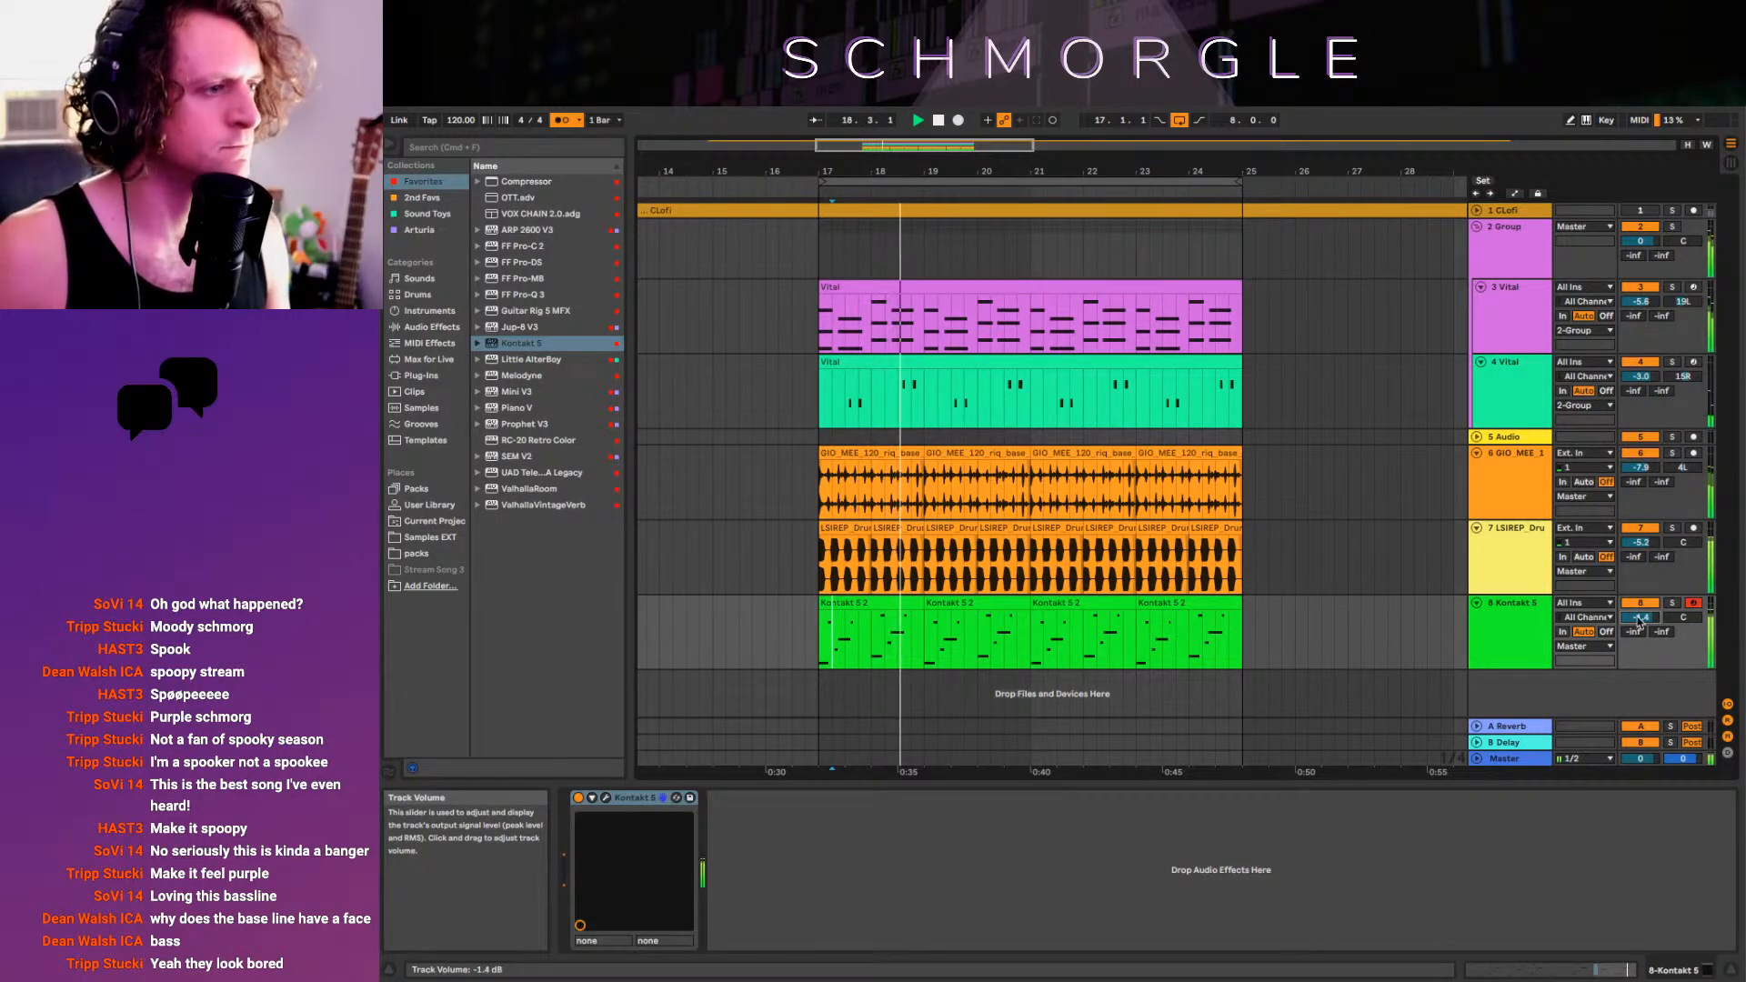
# Open the second bass clip, at bars 19 to 21 on the Kontakt track, for note editing at its final bar
pyautogui.click(1513, 628)
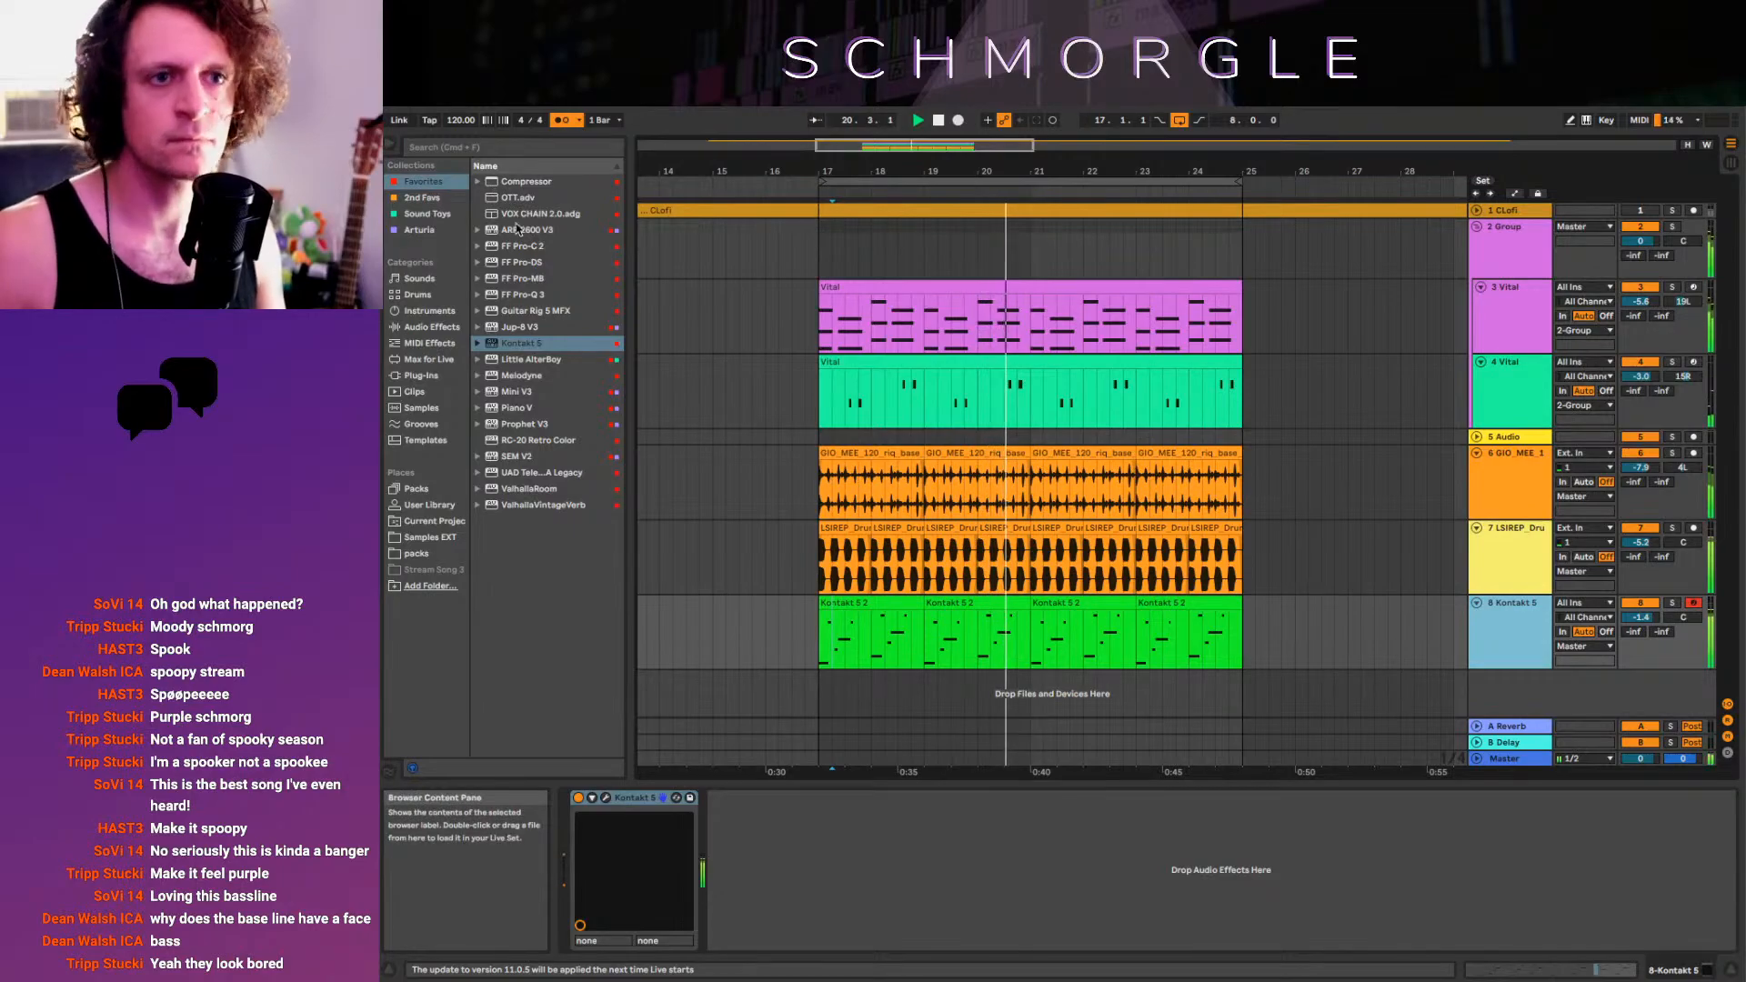
pyautogui.press('space')
pyautogui.click(991, 632)
pyautogui.press('space')
pyautogui.doubleClick(991, 604)
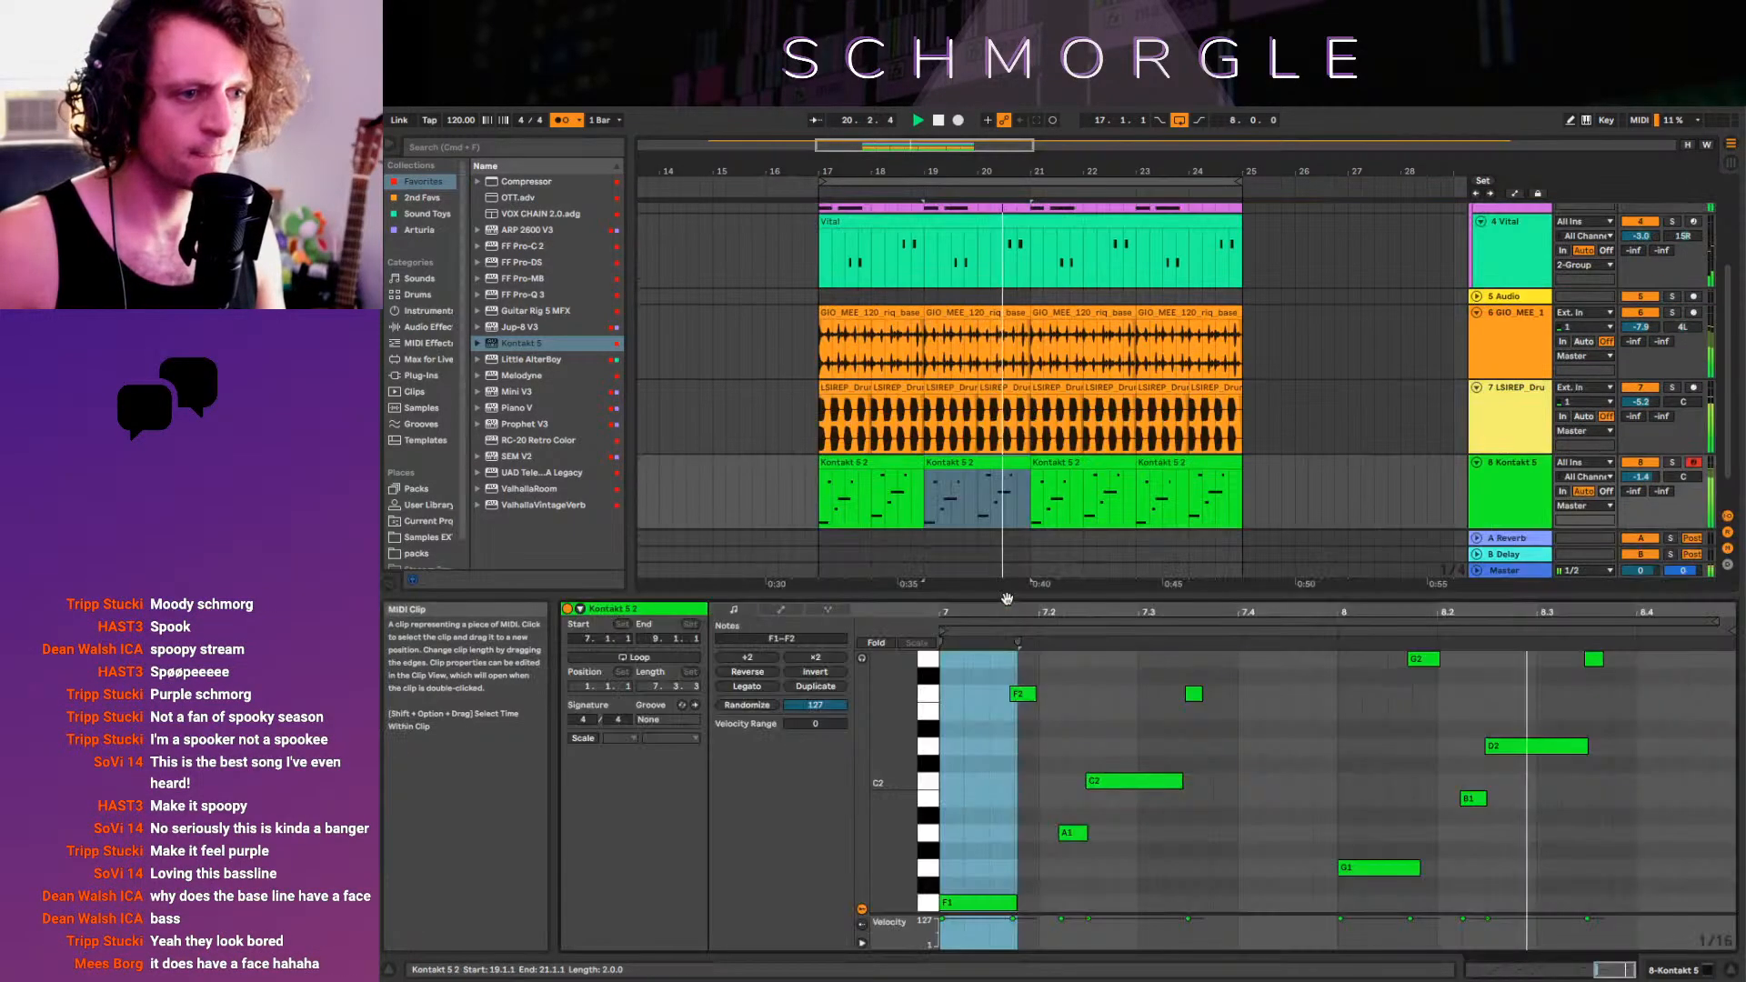
pyautogui.press('space')
pyautogui.moveTo(1683, 612); pyautogui.dragTo(1672, 669)
pyautogui.scroll(2, 1666, 707)
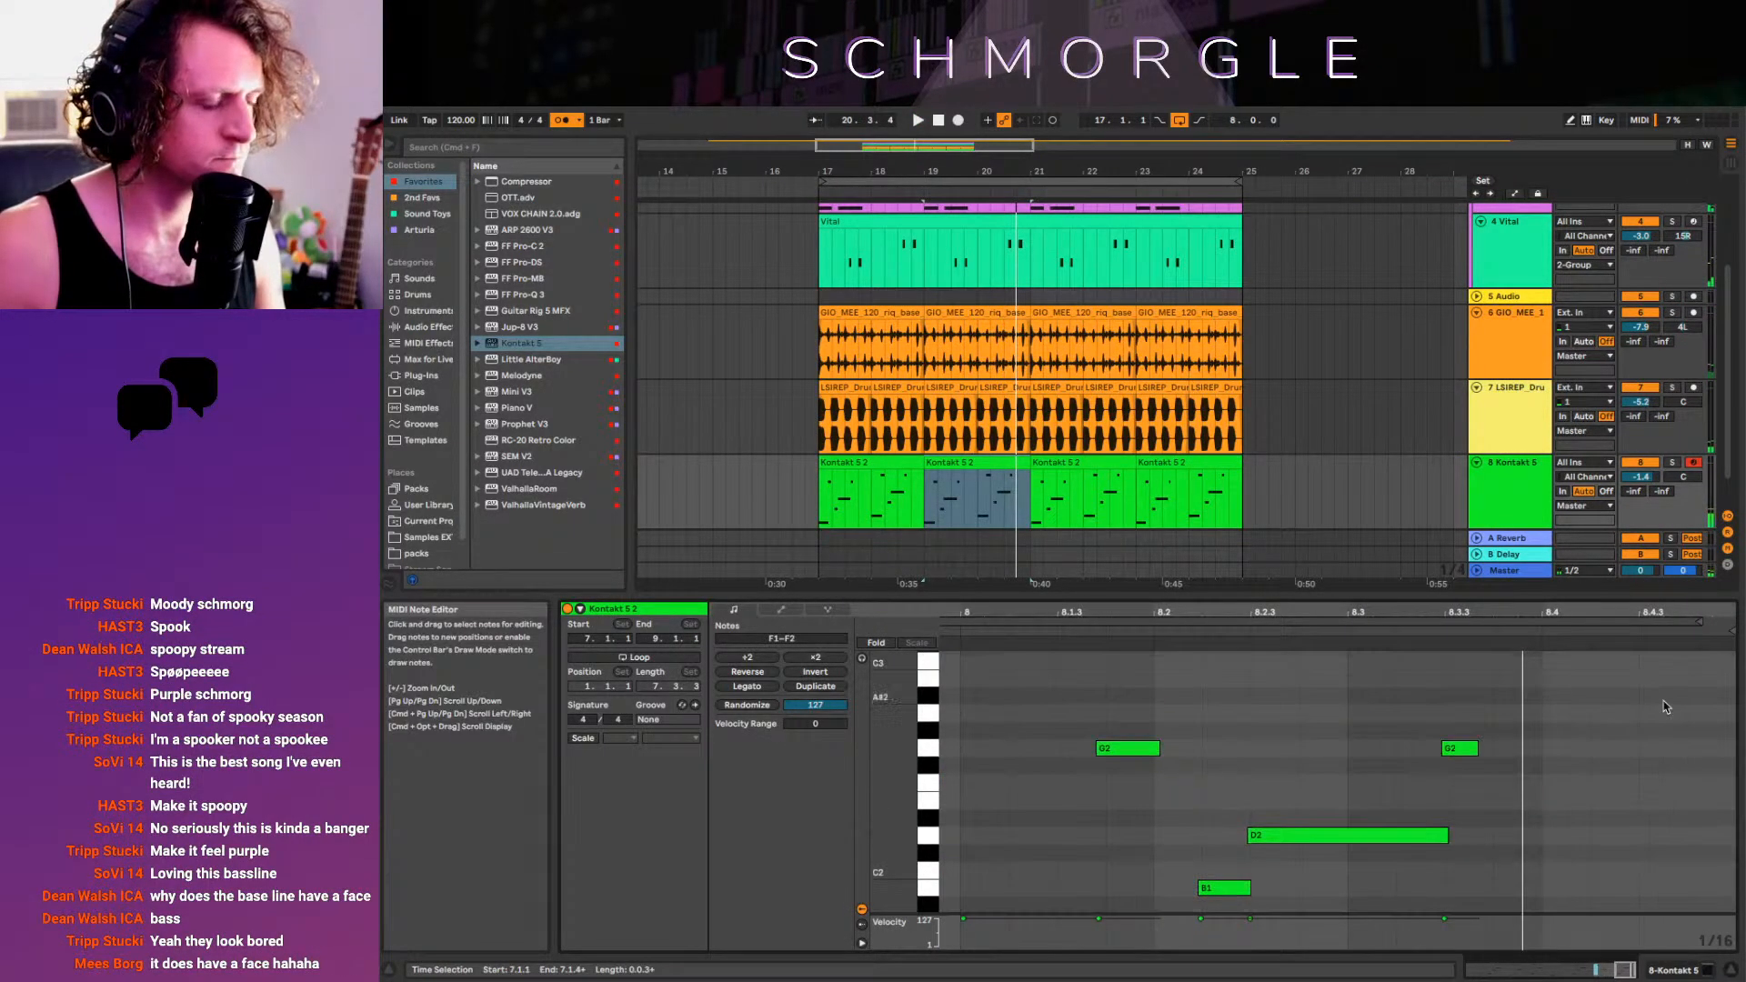
# Audition the end of the bass clip and add a sixteenth-note G1 at 8.3.4
pyautogui.press('space')
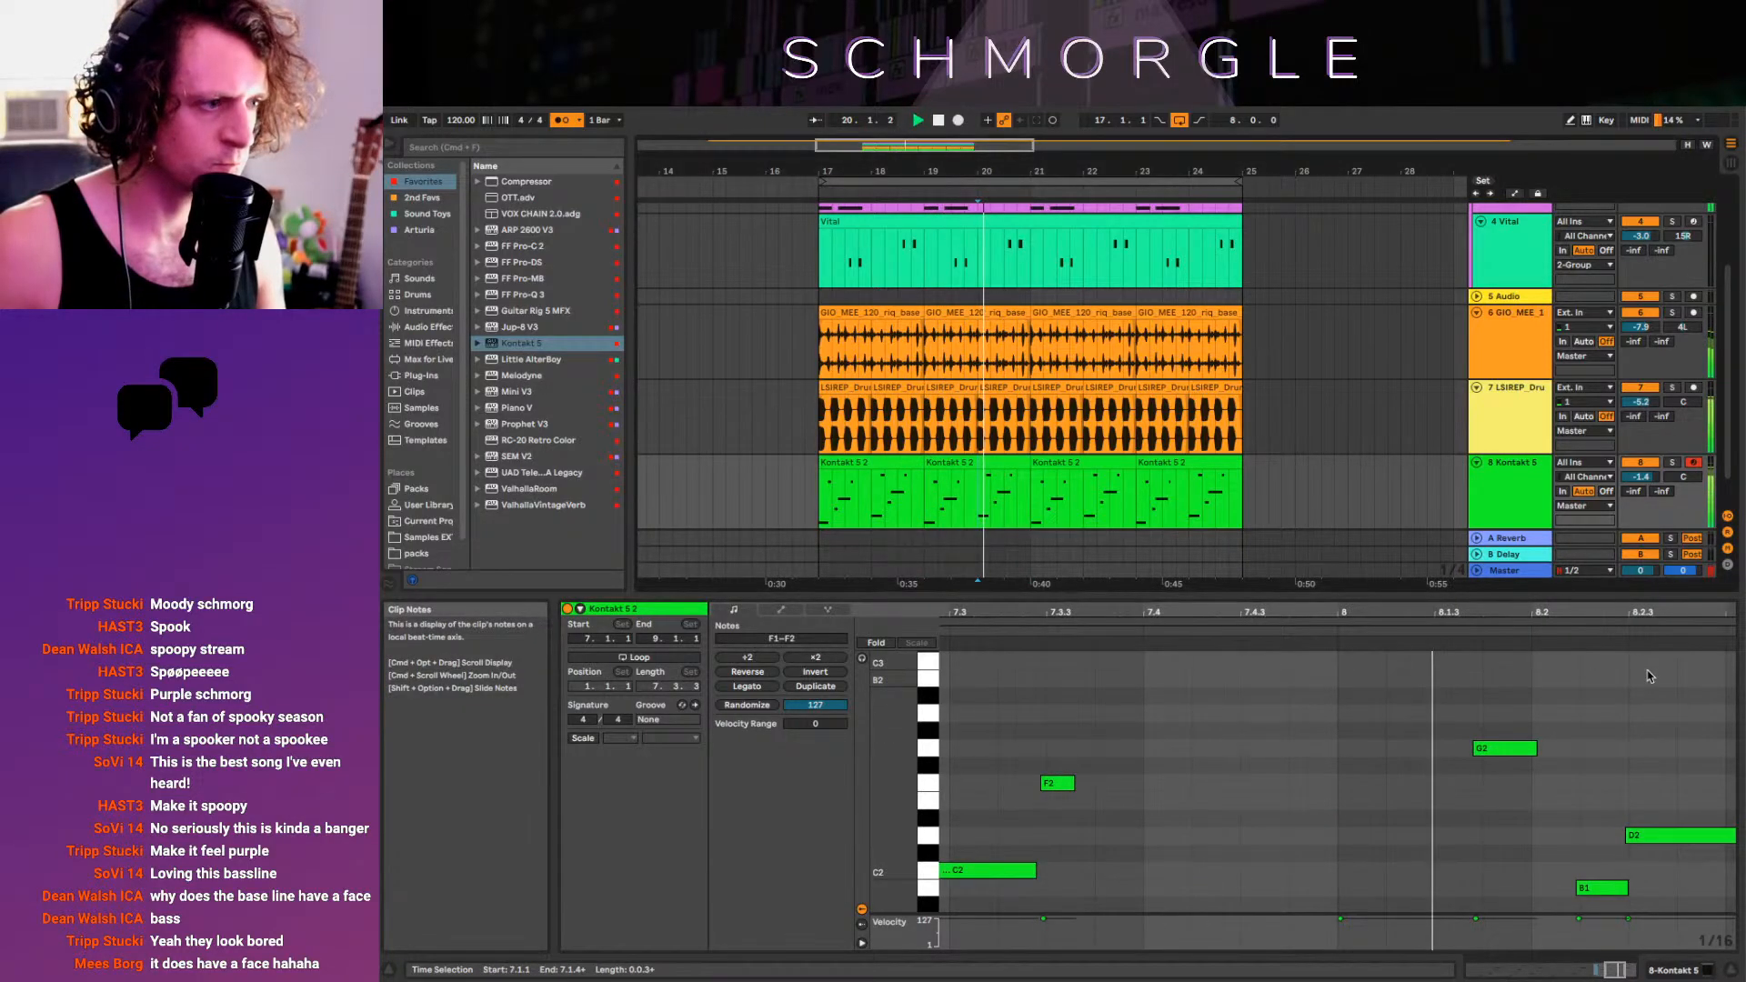
pyautogui.click(1736, 620)
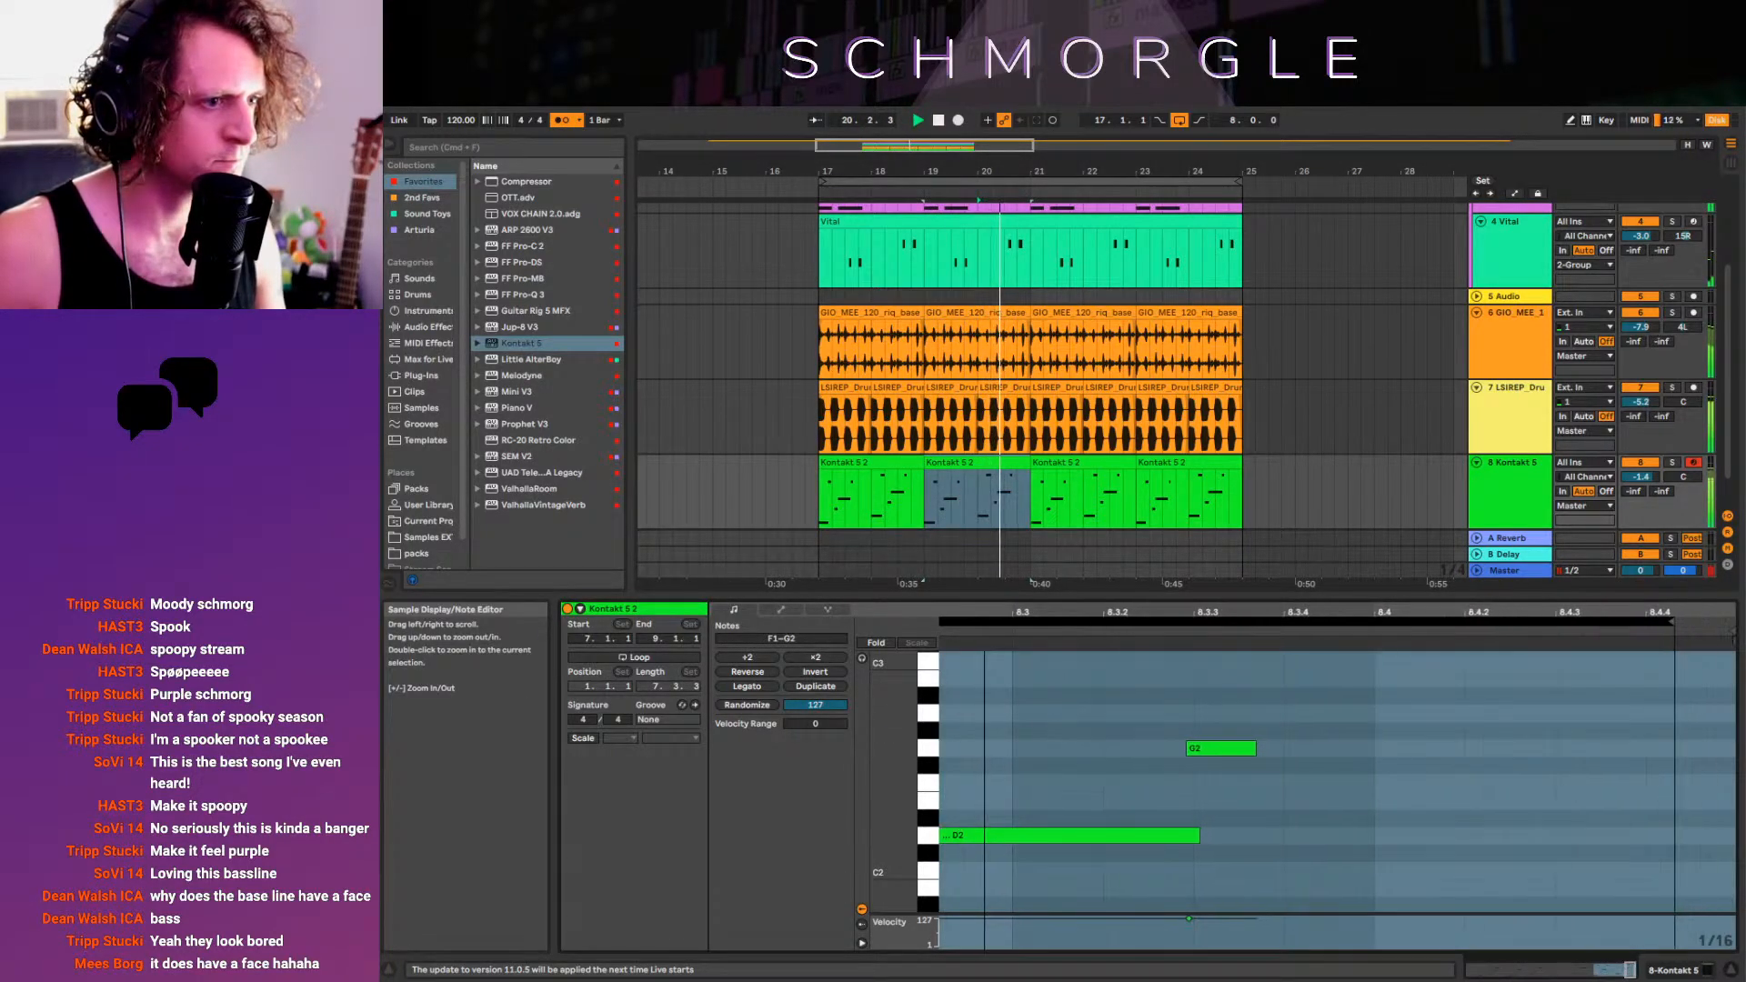
pyautogui.click(1463, 755)
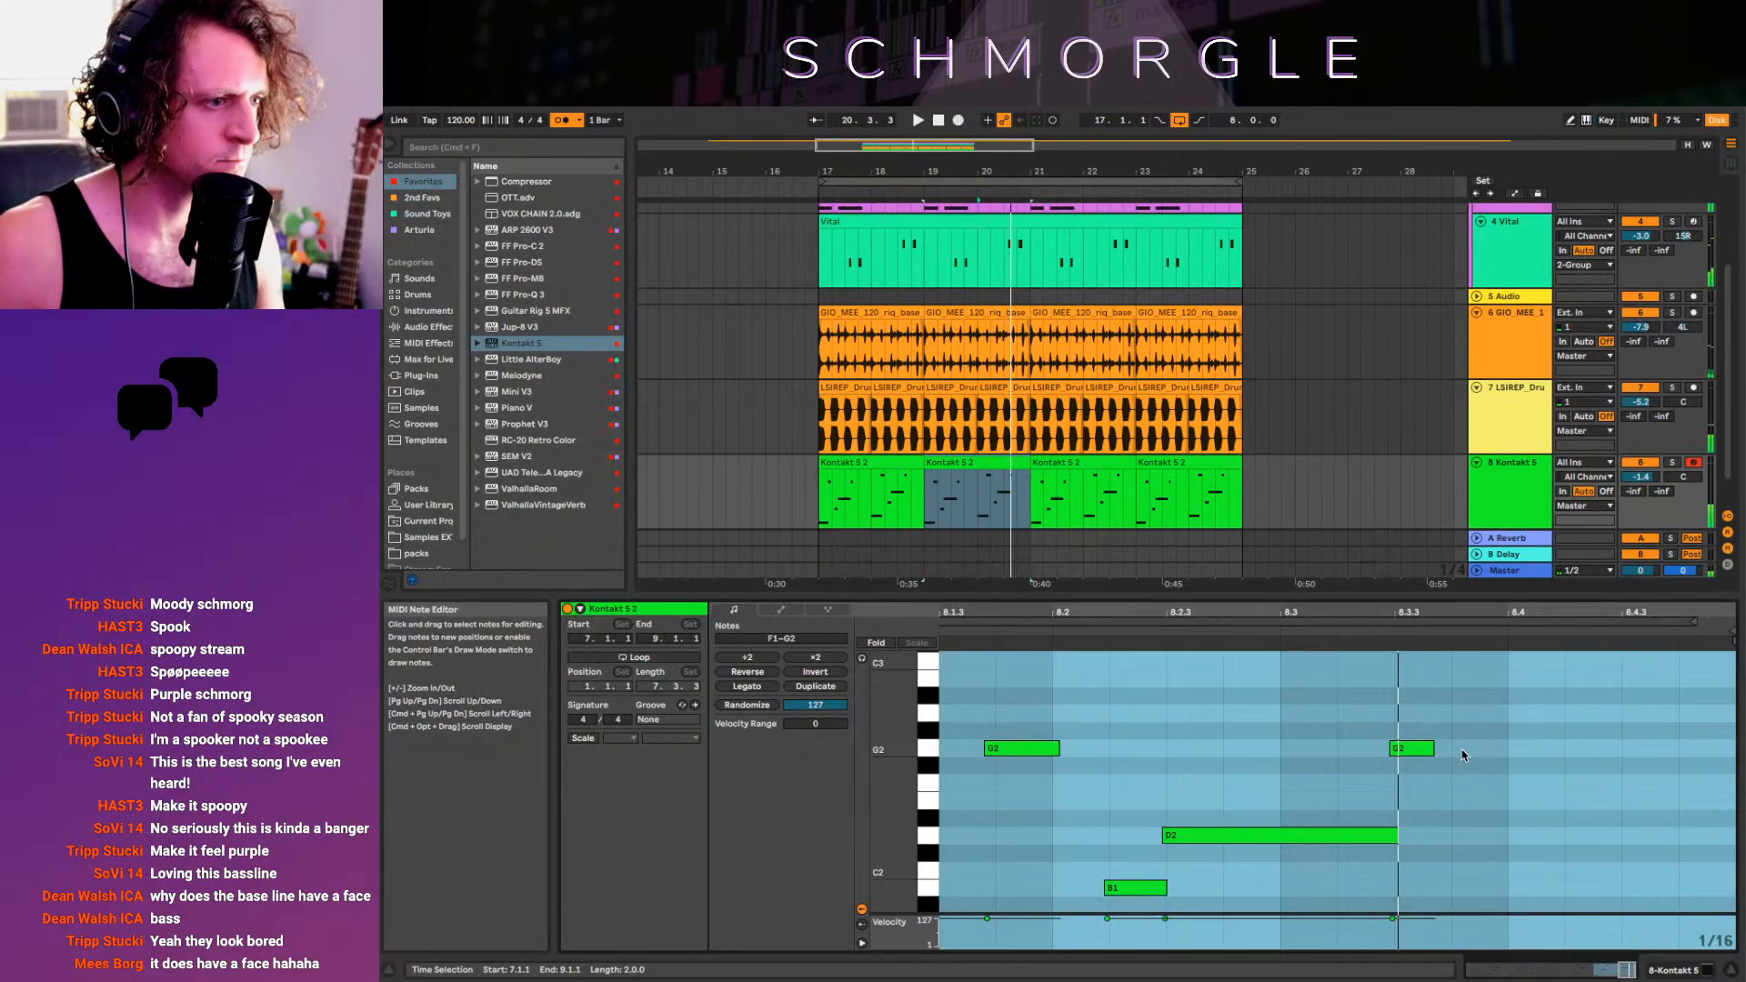
pyautogui.click(1399, 744)
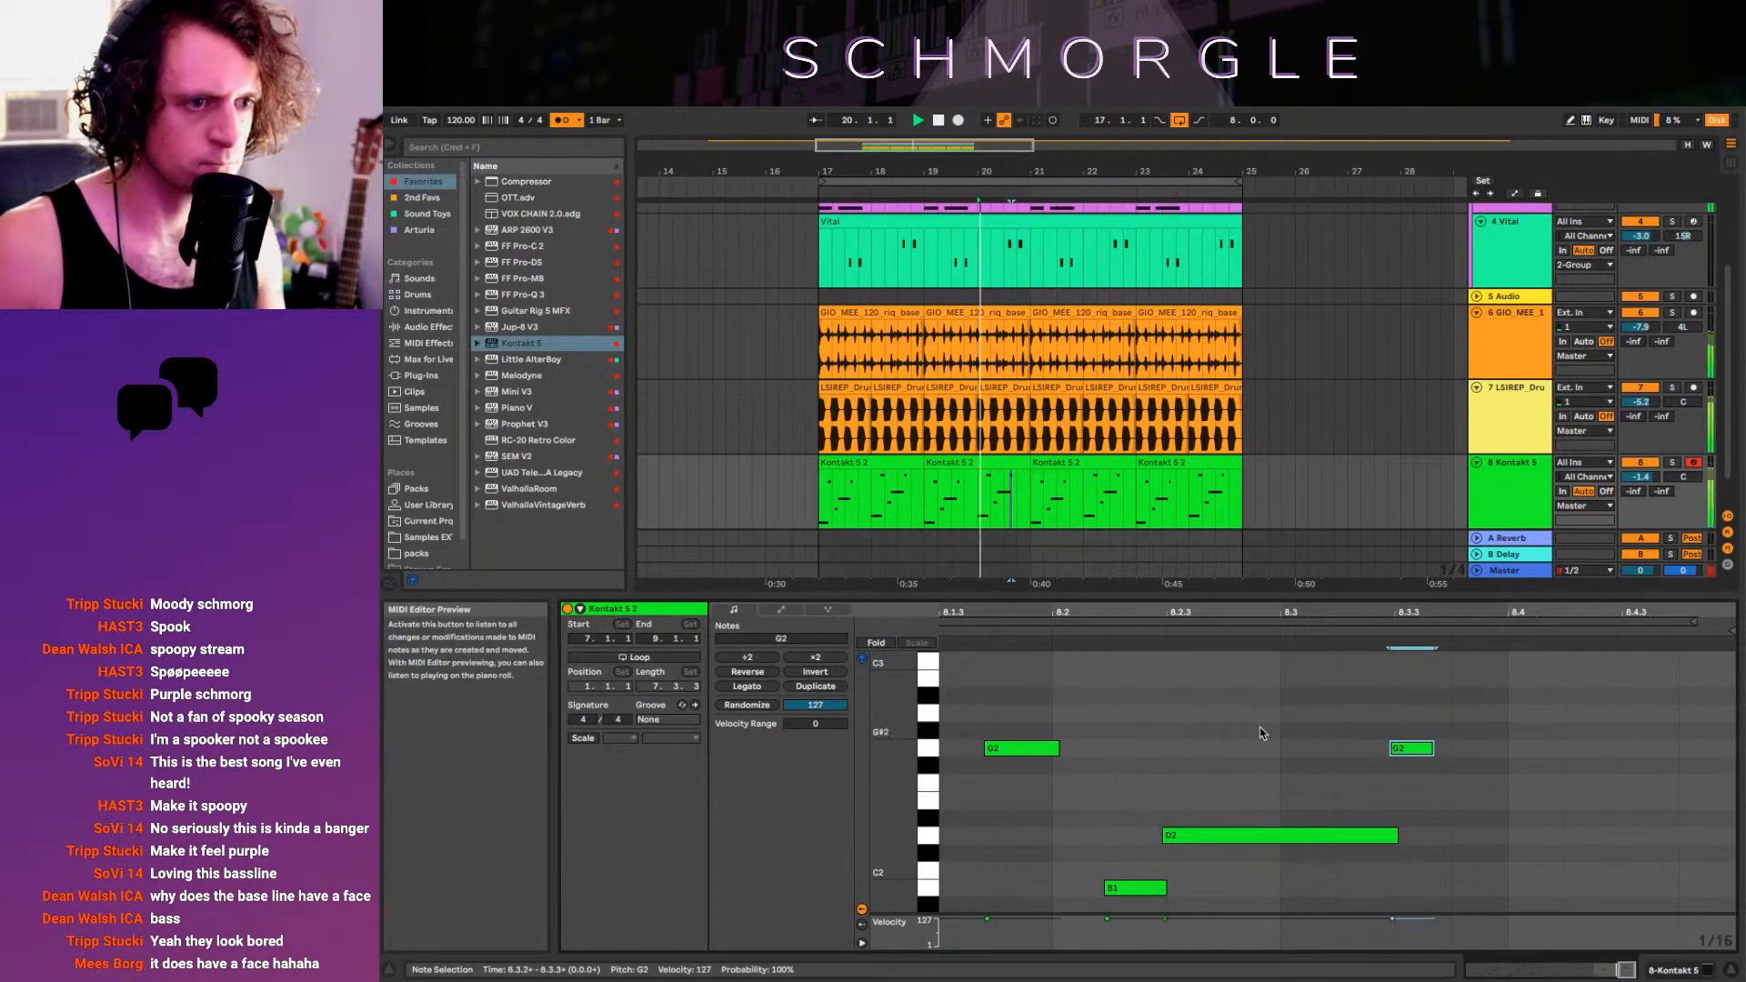
pyautogui.scroll(-2, 1260, 733)
pyautogui.doubleClick(1480, 852)
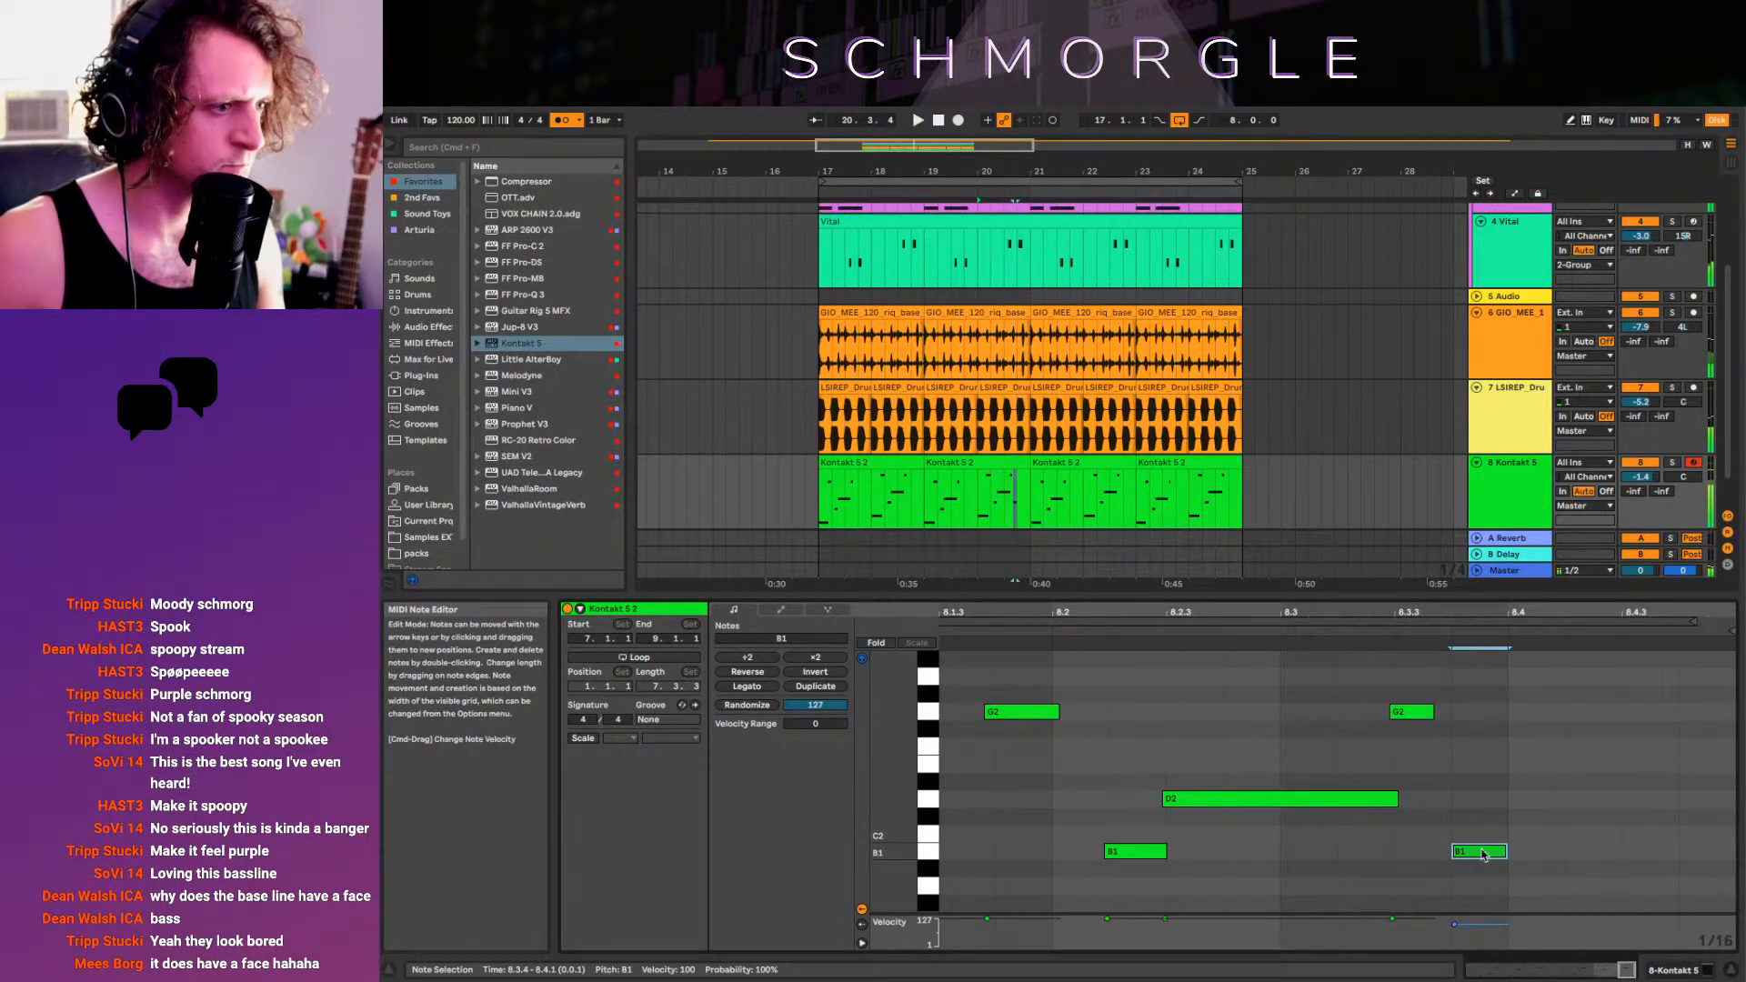
pyautogui.moveTo(1482, 902); pyautogui.dragTo(1485, 917)
# Add a sixteenth-note A2 at 8.4.1 in the bass clip, right after the new G1 note
pyautogui.doubleClick(1598, 684)
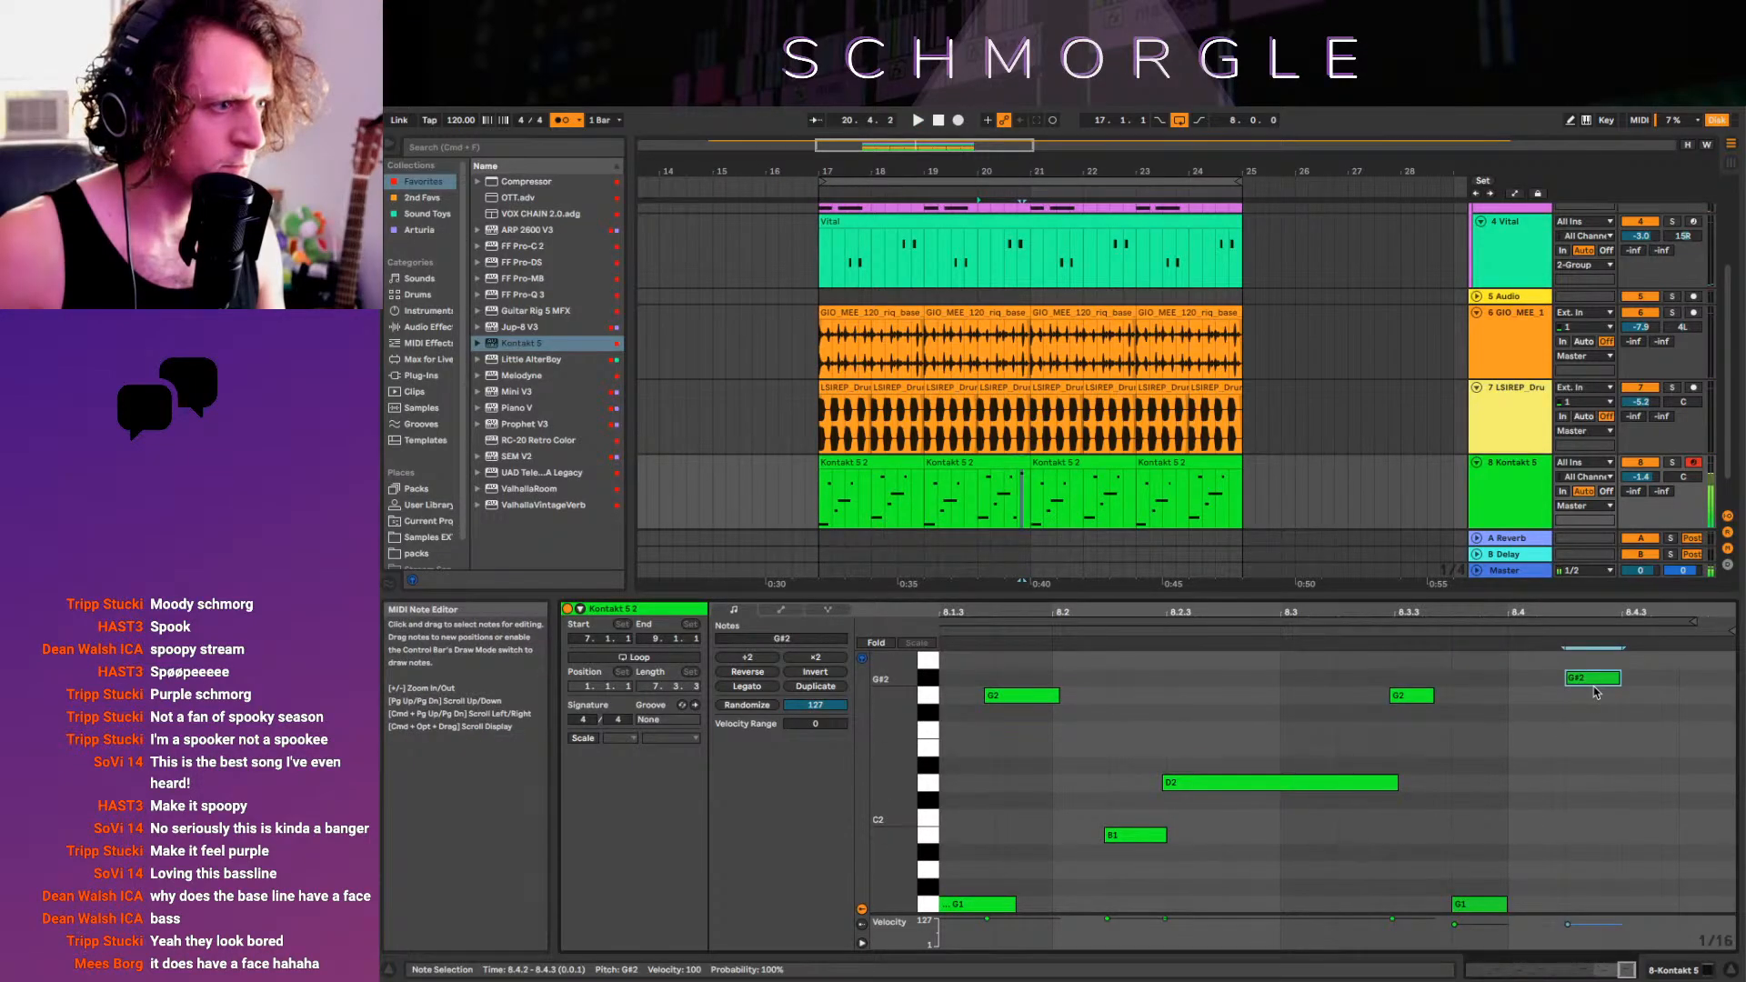
pyautogui.moveTo(1598, 684); pyautogui.dragTo(1598, 666)
pyautogui.press('space')
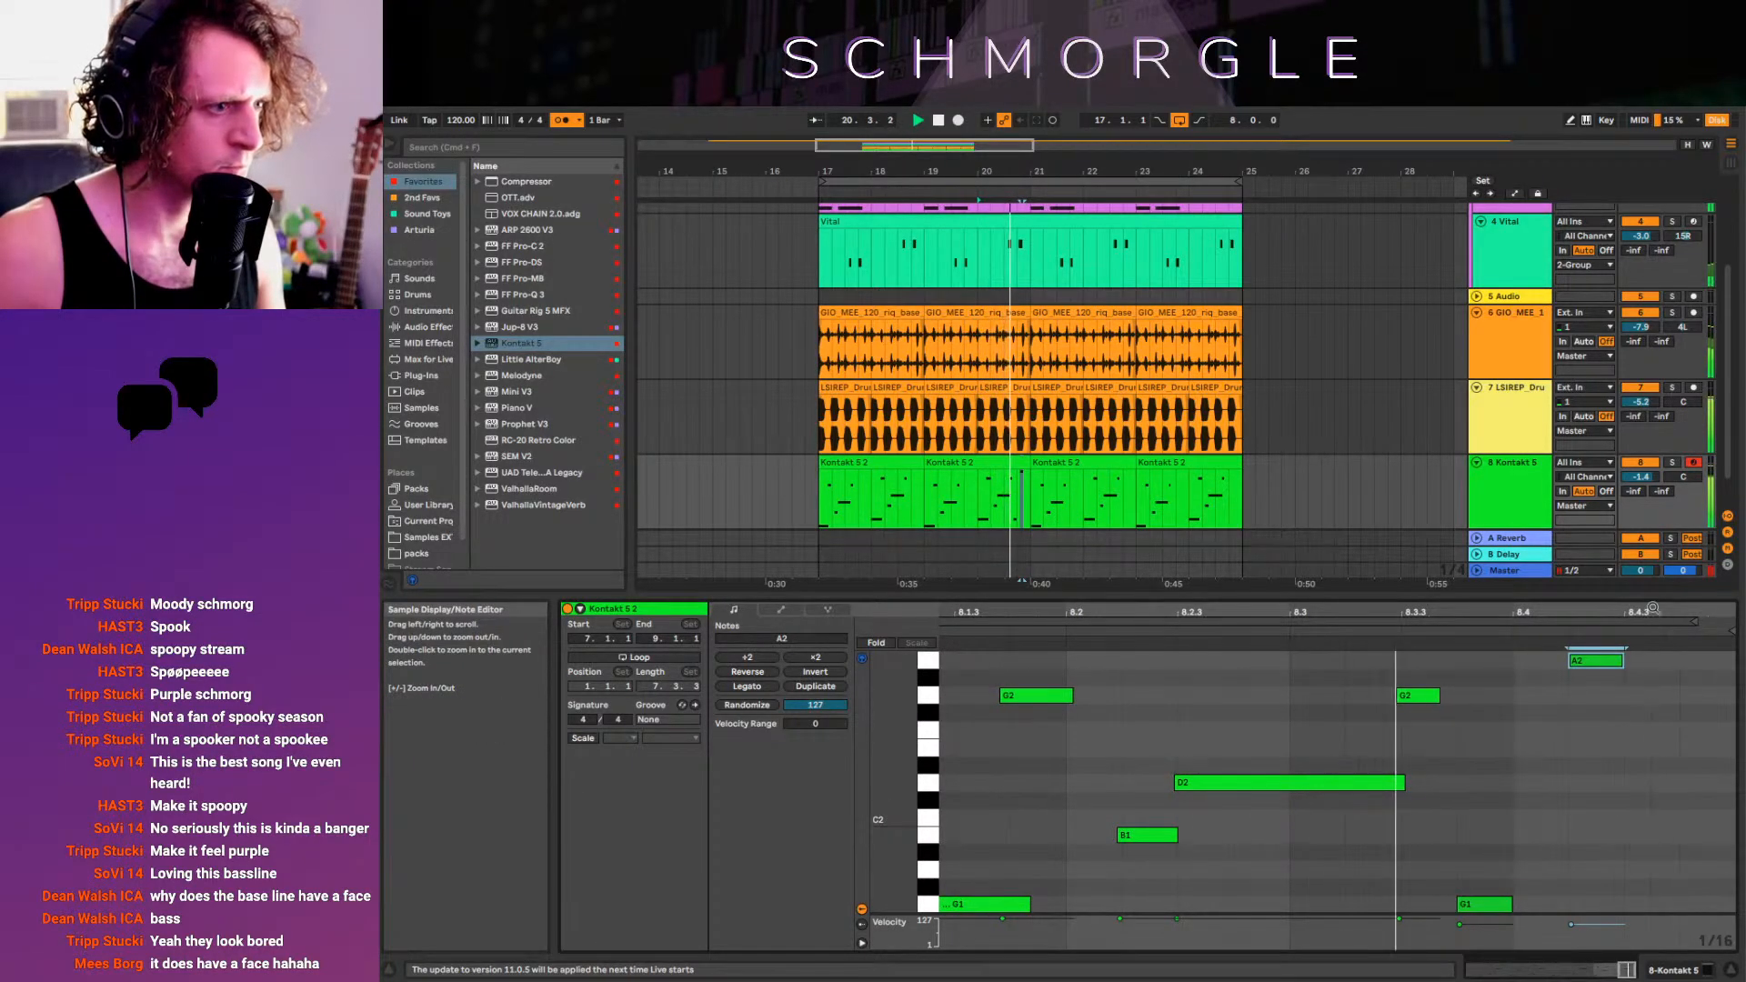
pyautogui.press('Left')
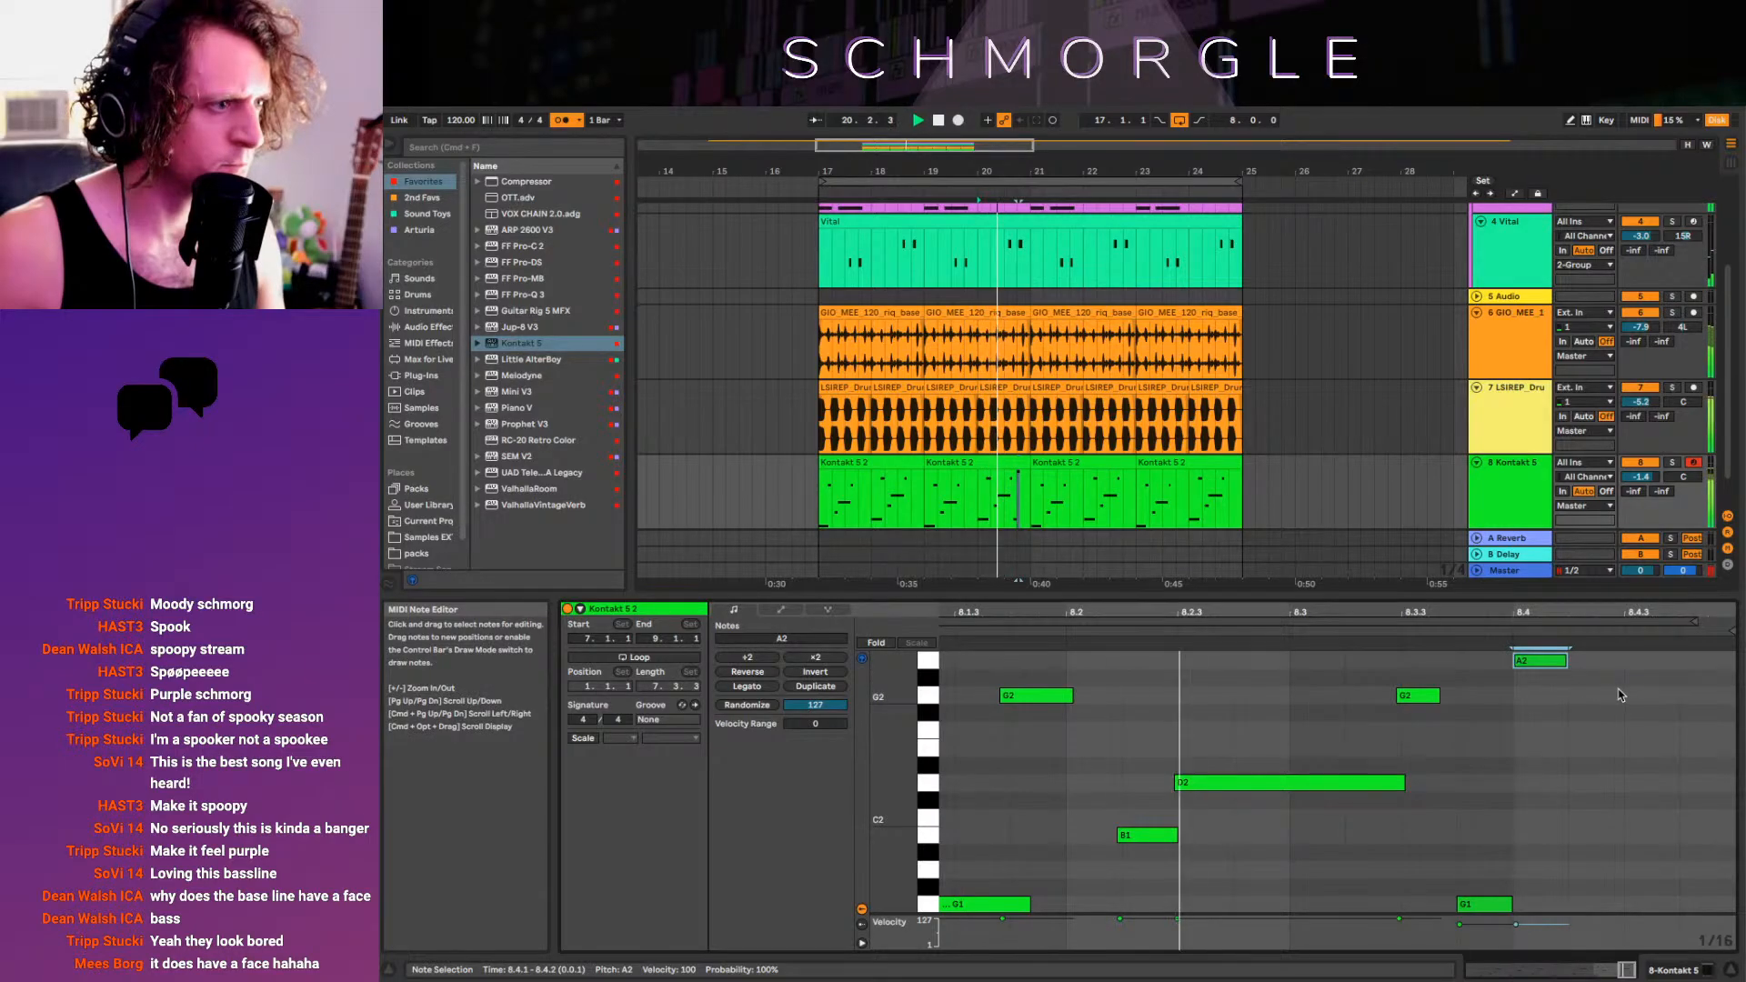
# Shorten the new A2 note and add a closing G2 note, nudged slightly ahead of 8.4.2, while auditioning the ending
pyautogui.click(1620, 695)
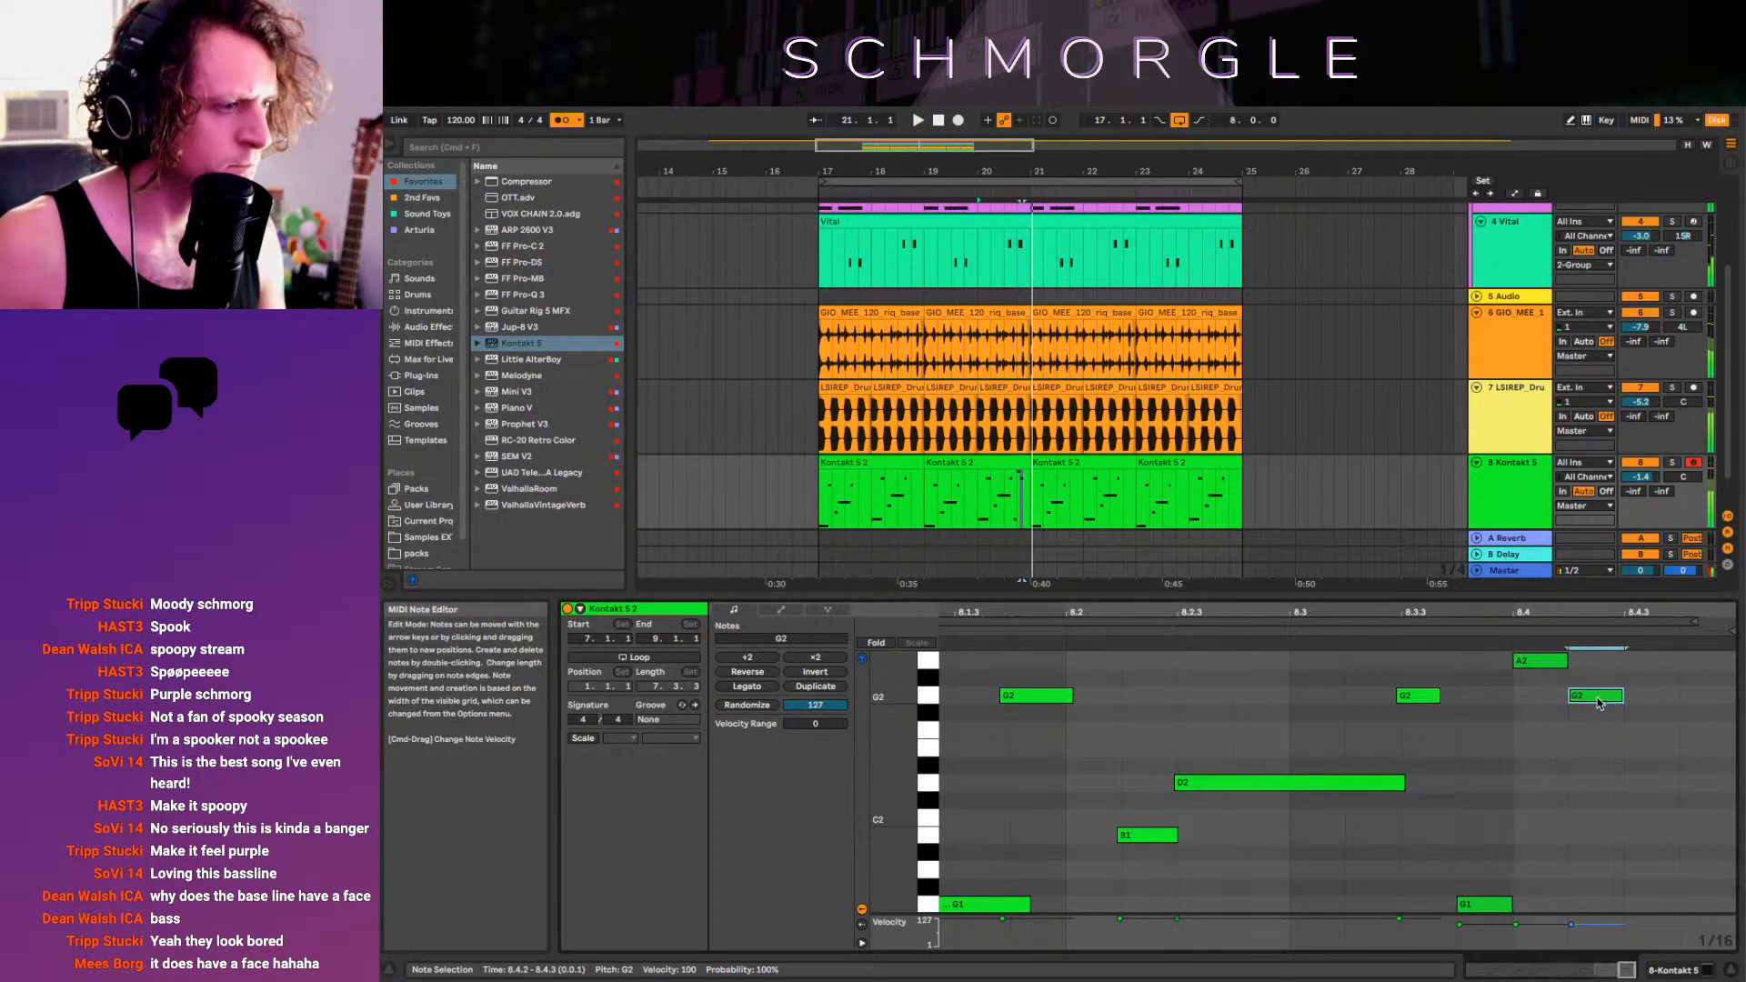
pyautogui.moveTo(1566, 664); pyautogui.dragTo(1545, 664)
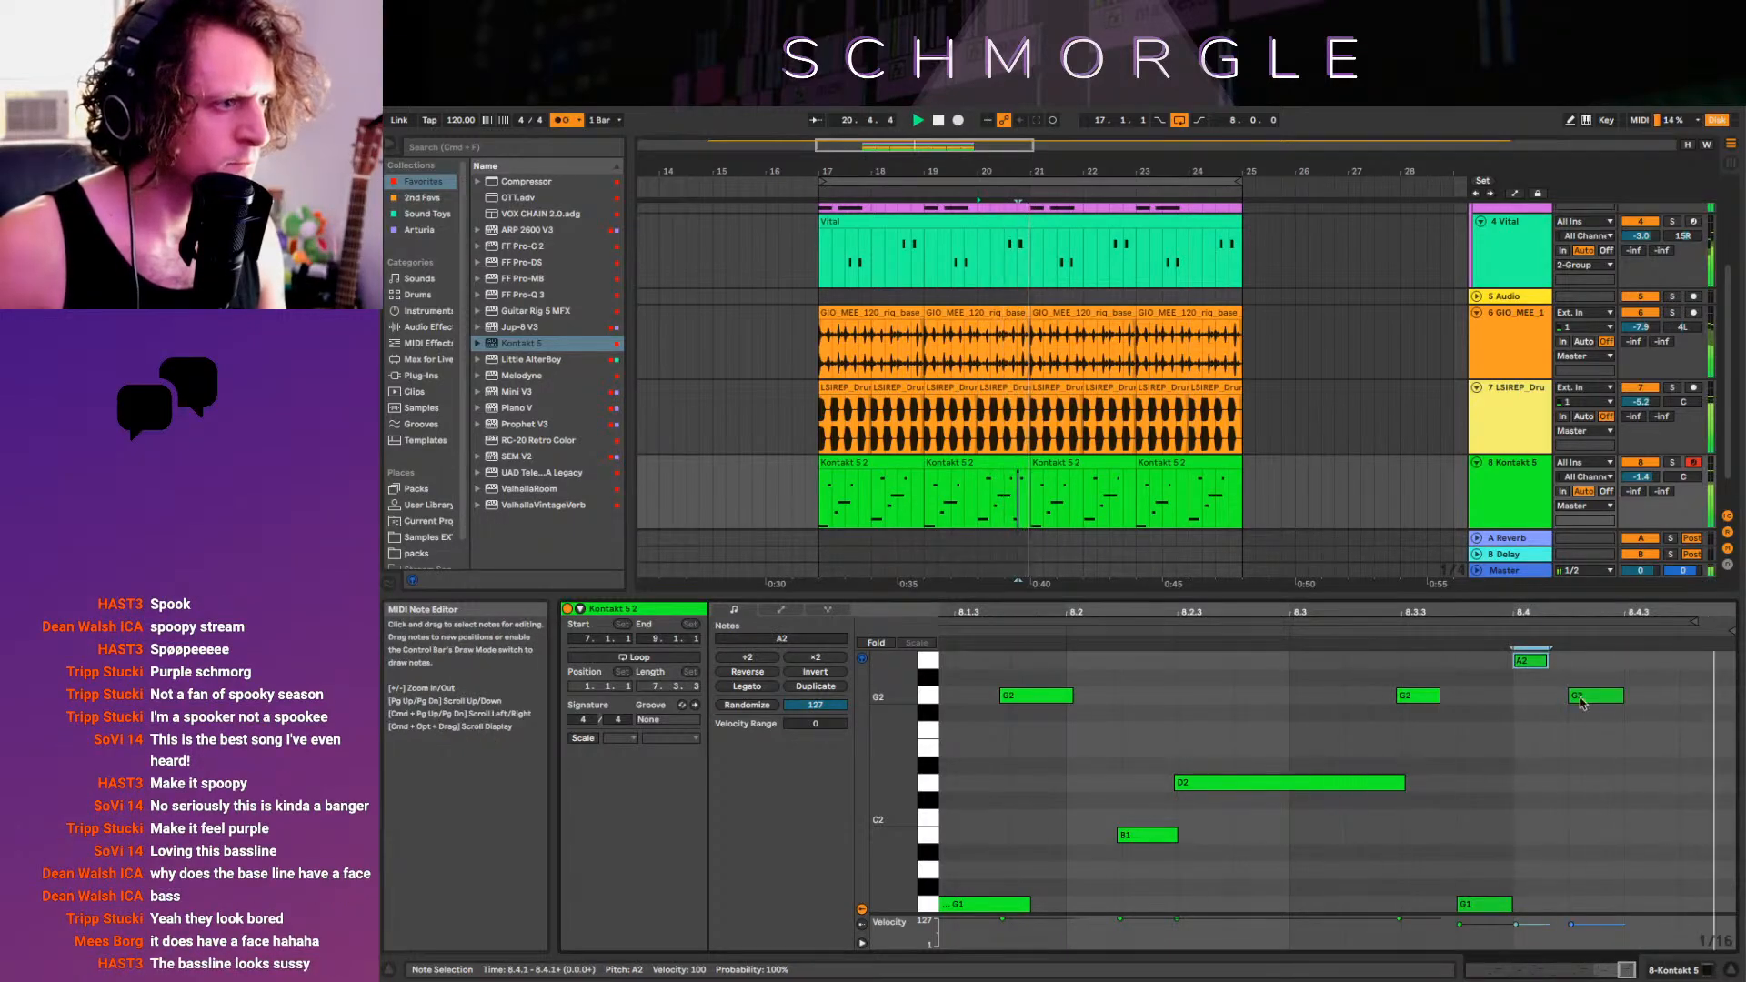
pyautogui.press('space')
pyautogui.press('space')
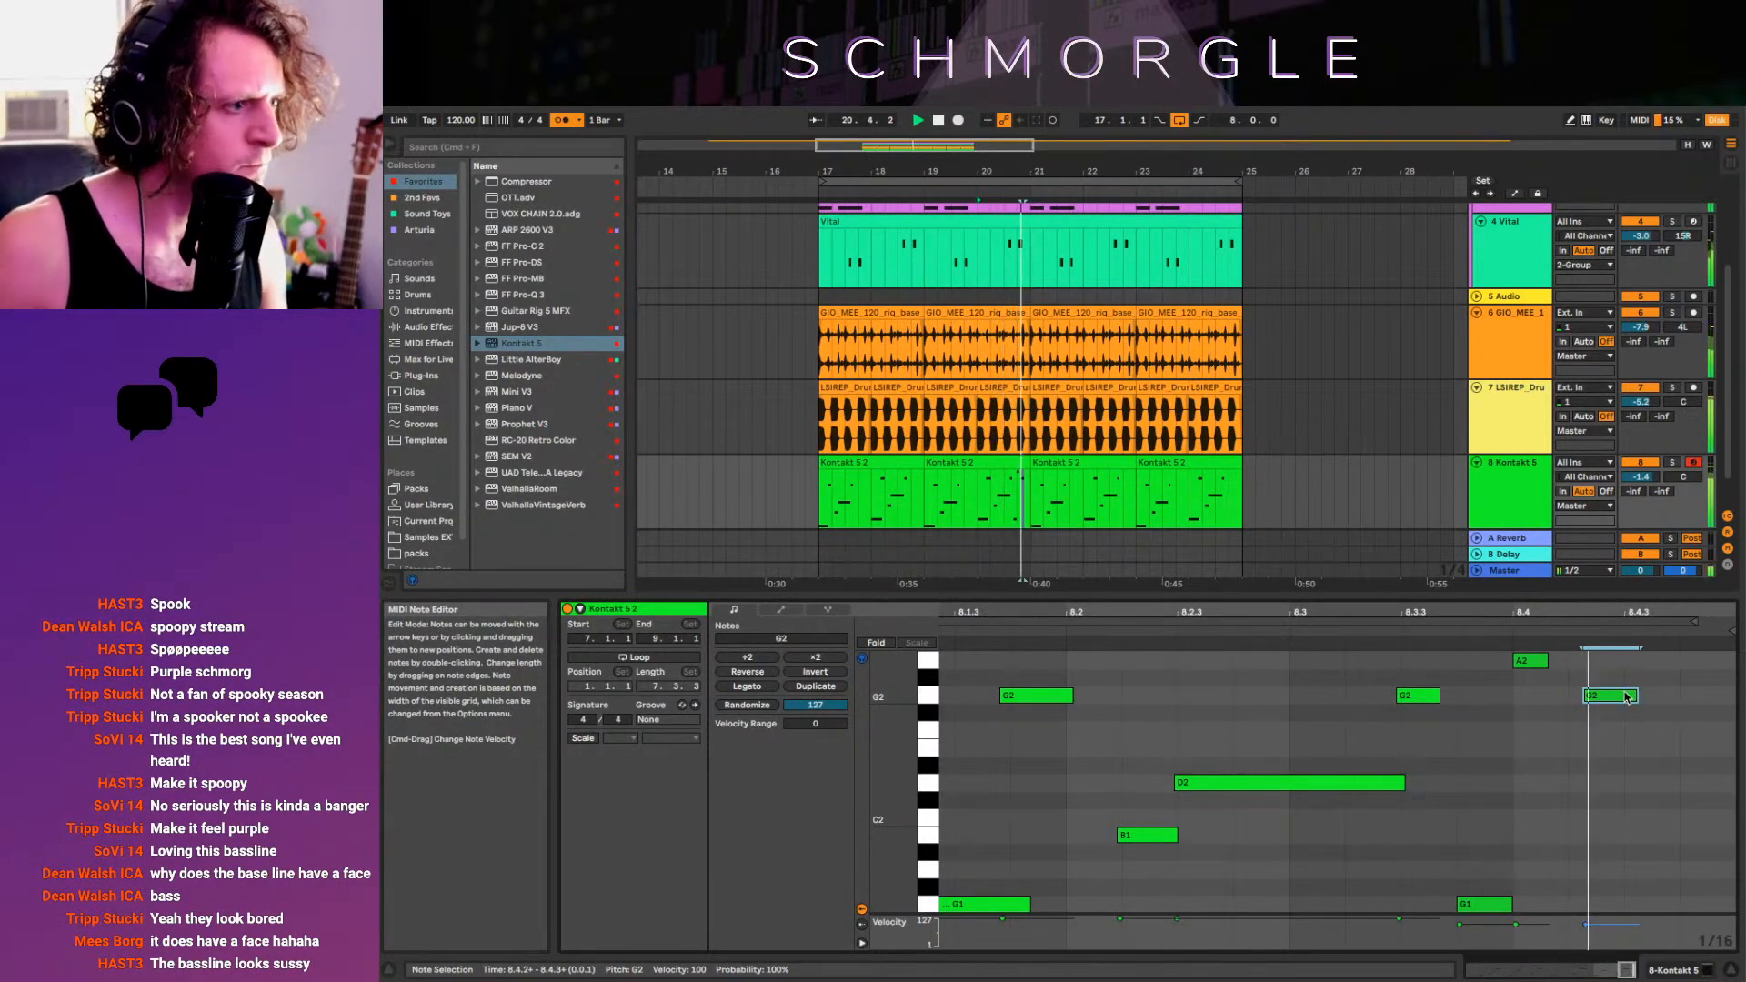
pyautogui.click(1613, 698)
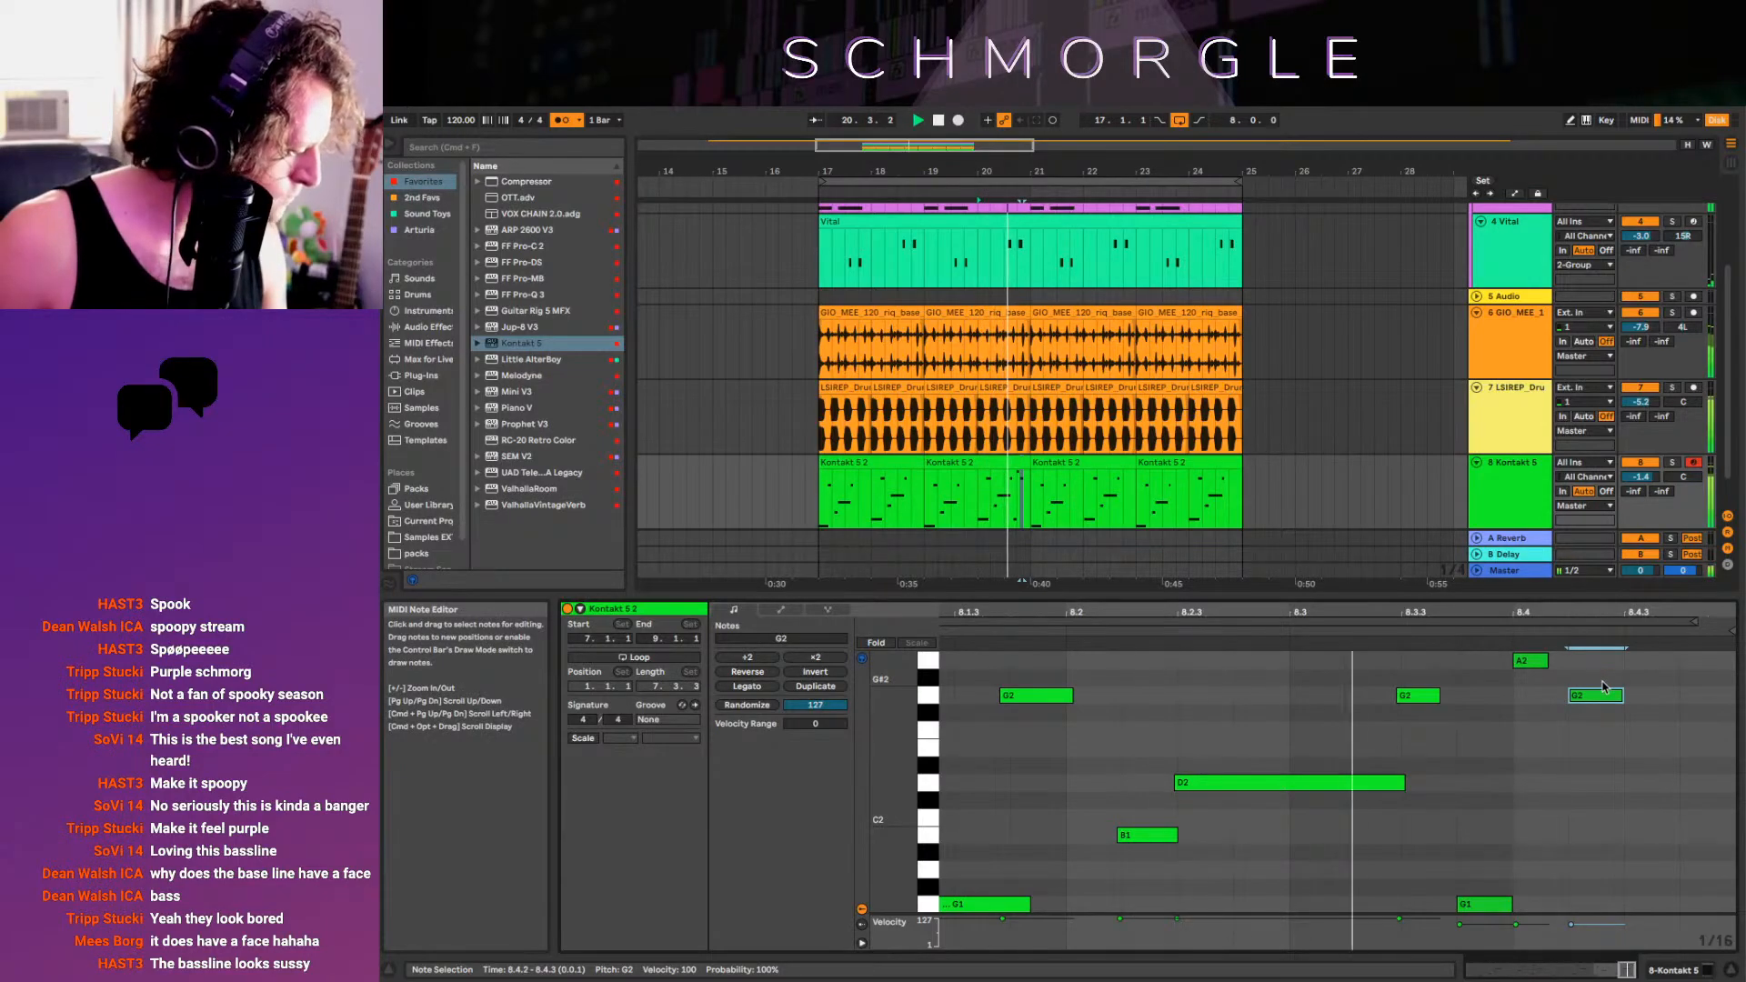
pyautogui.moveTo(1599, 698); pyautogui.dragTo(1590, 705)
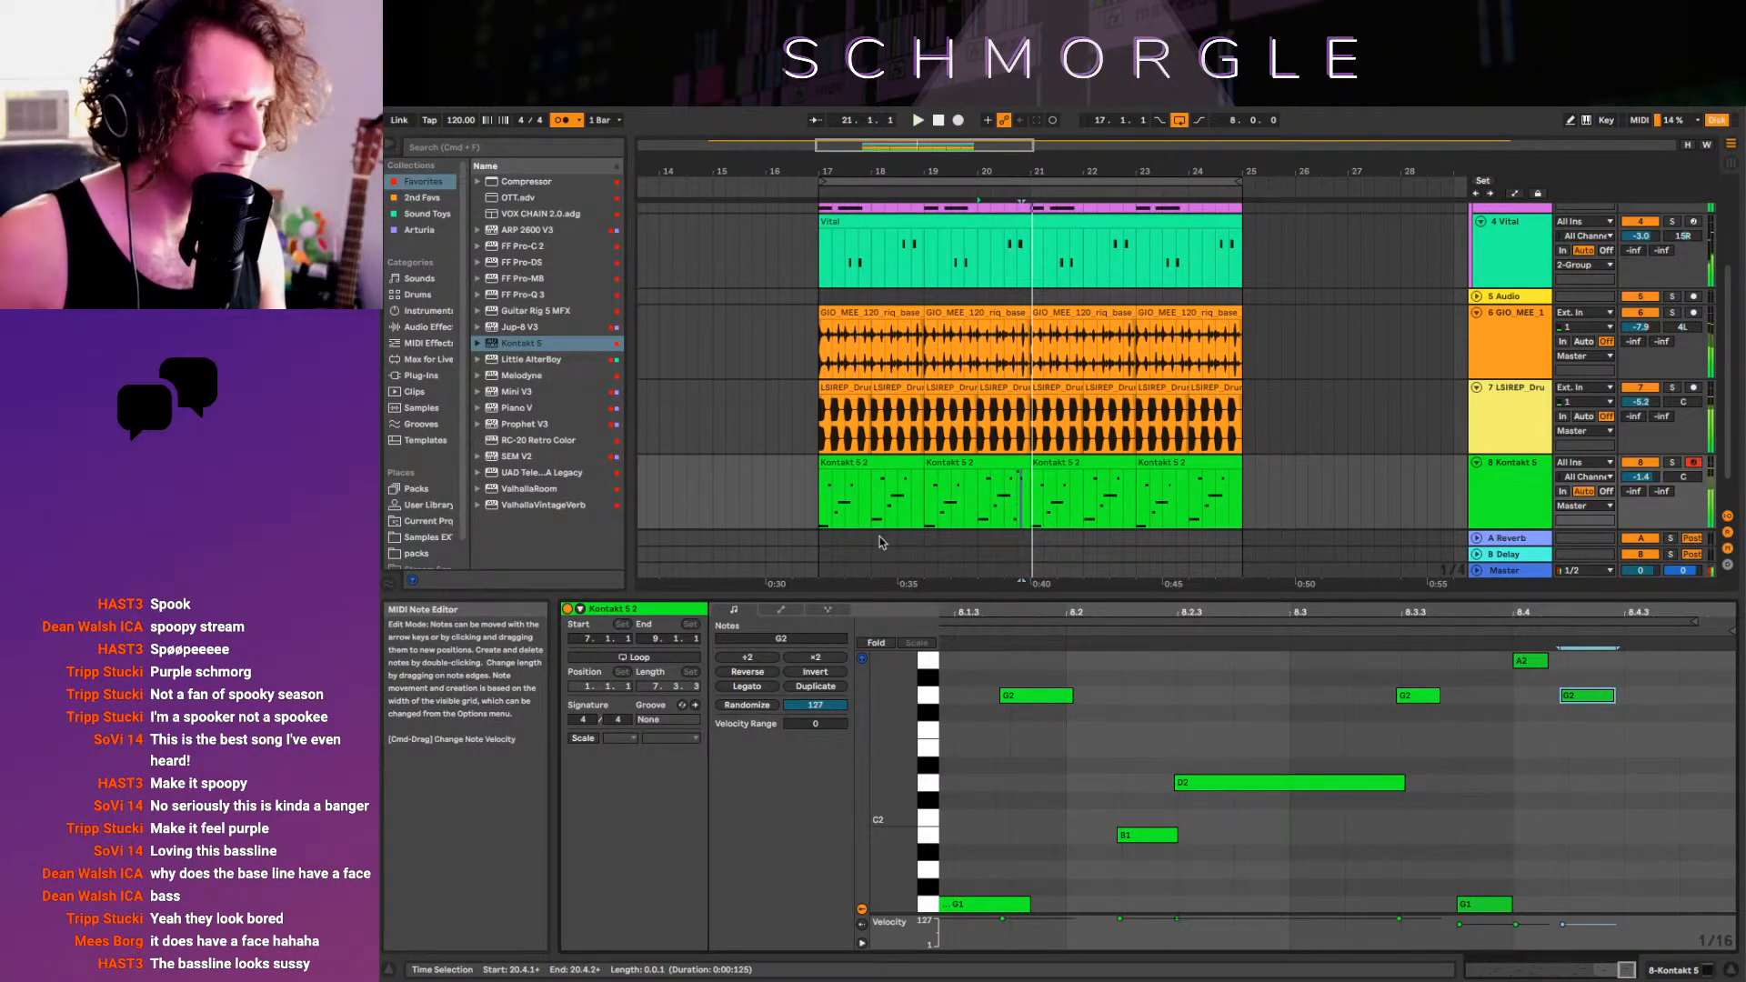
# Consolidate the first two bass clips into one four-bar clip and duplicate it over bars 21 to 25
pyautogui.click(925, 511)
pyautogui.click(999, 464)
pyautogui.keyDown('shift'); pyautogui.click(903, 463); pyautogui.keyUp('shift')
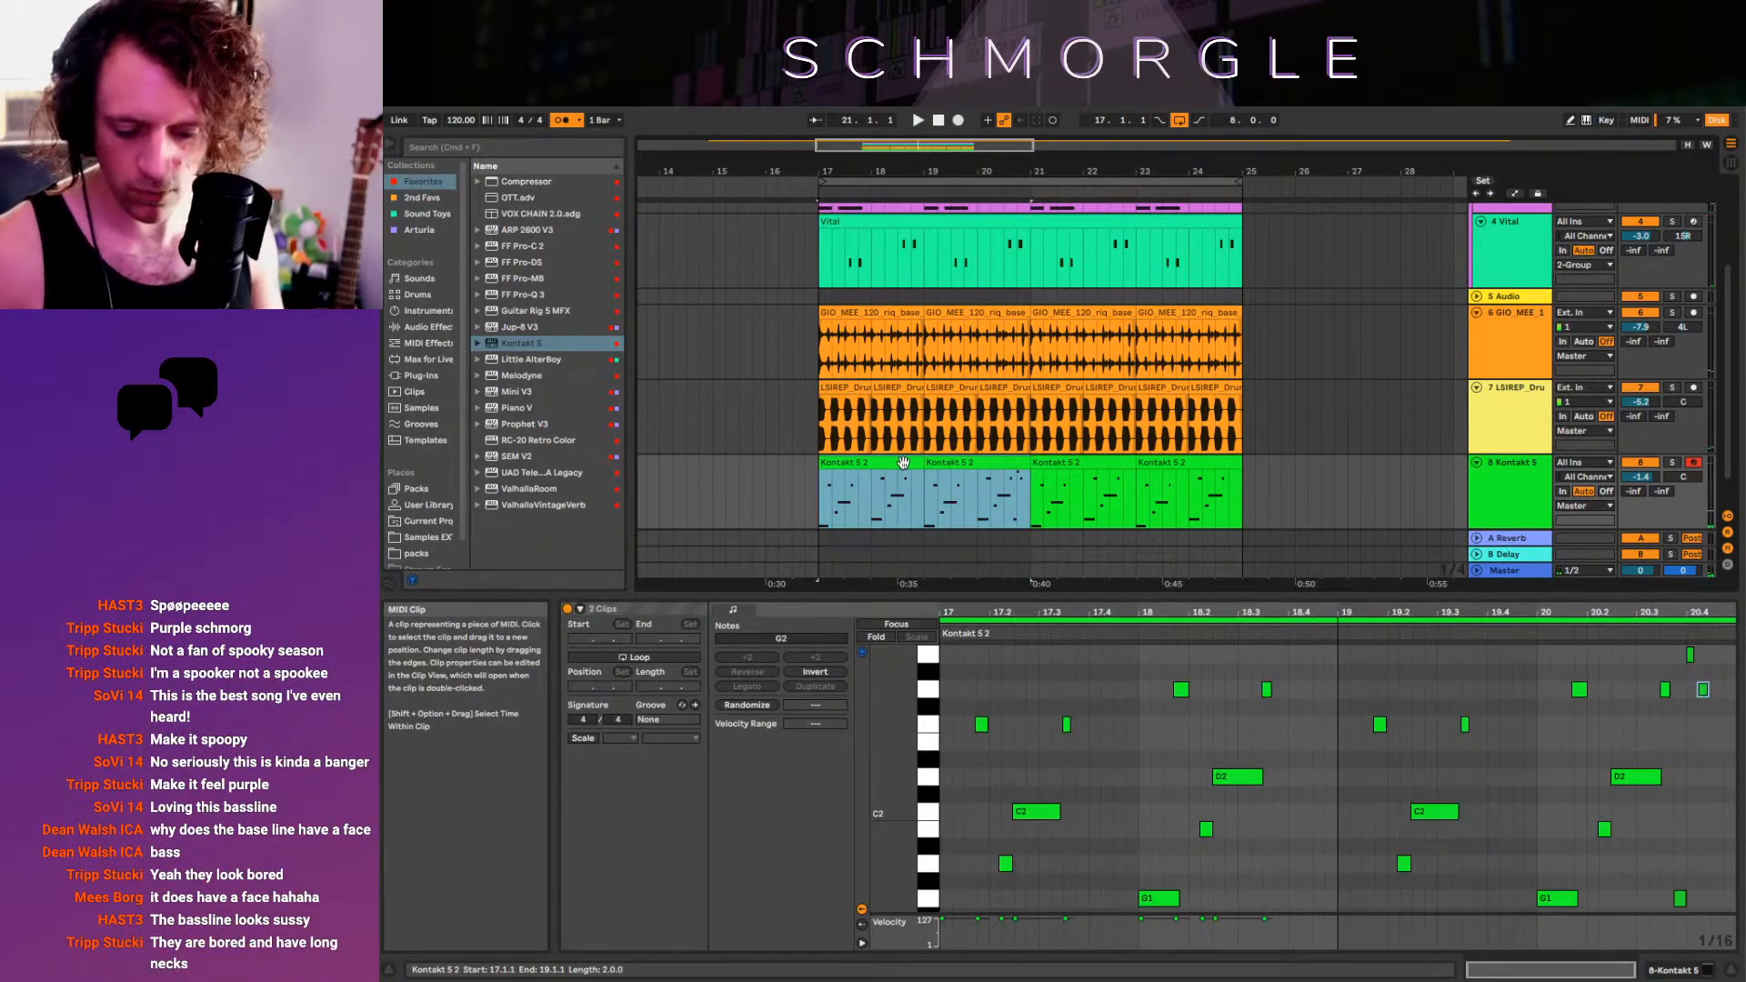
pyautogui.press('super+j')
pyautogui.press('super+d')
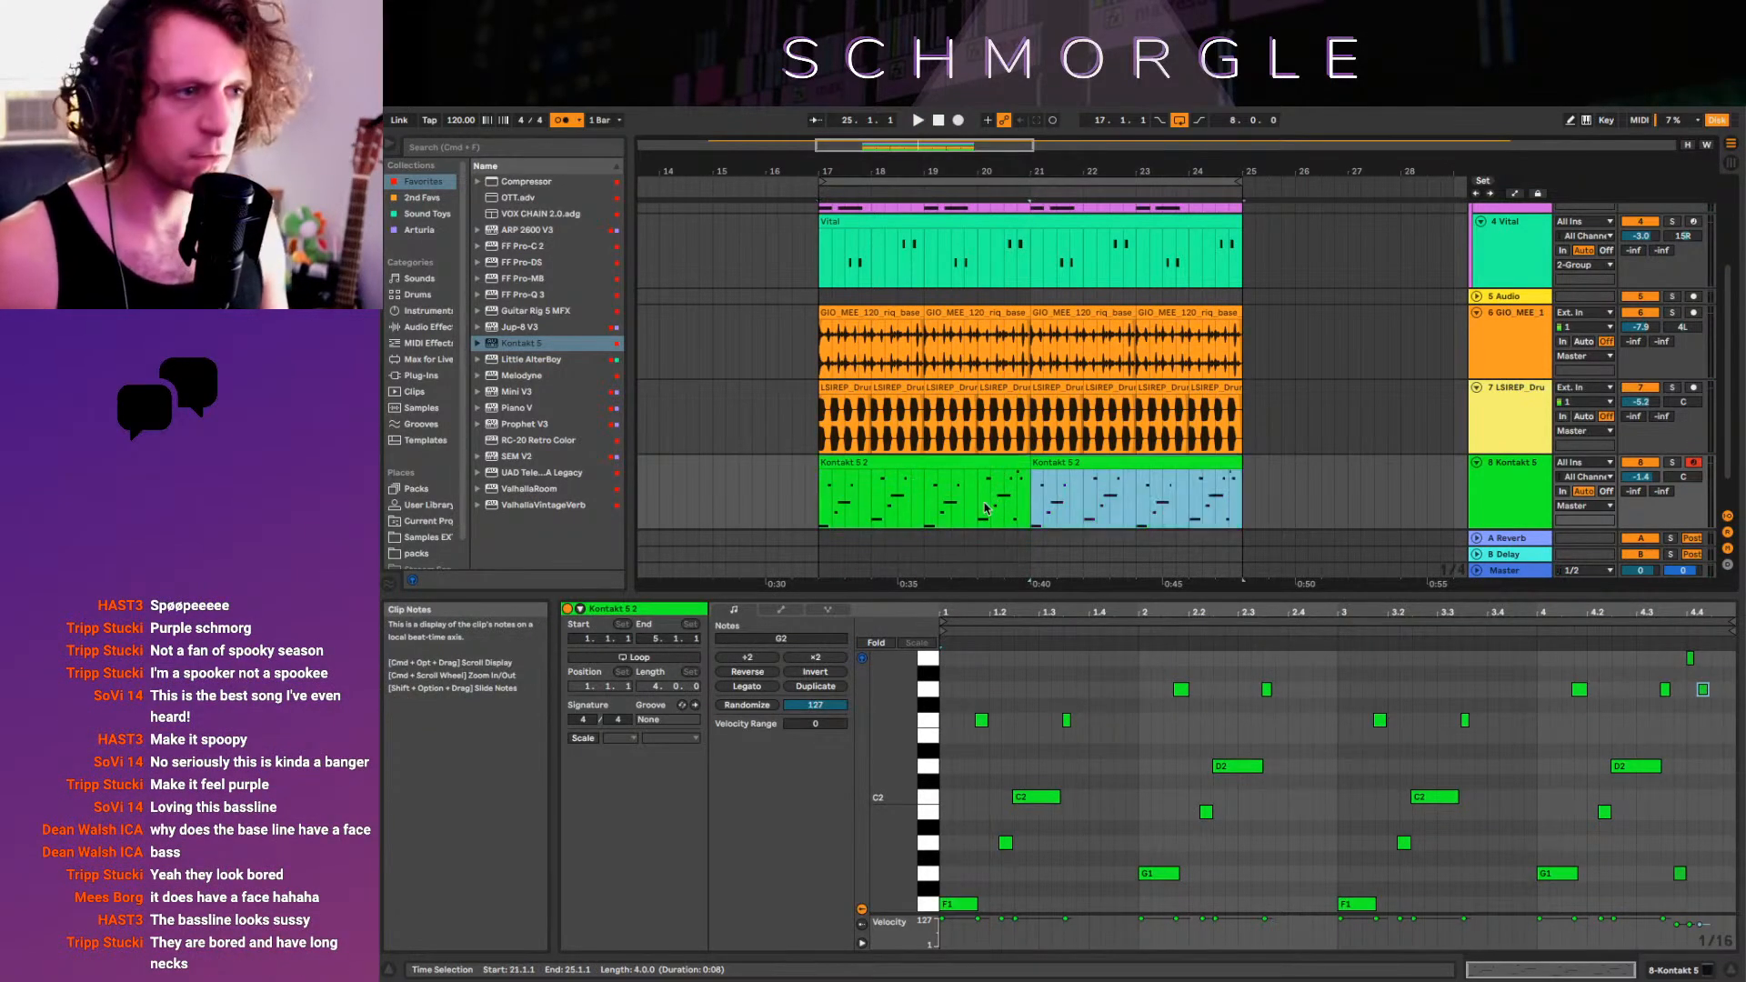
pyautogui.click(817, 508)
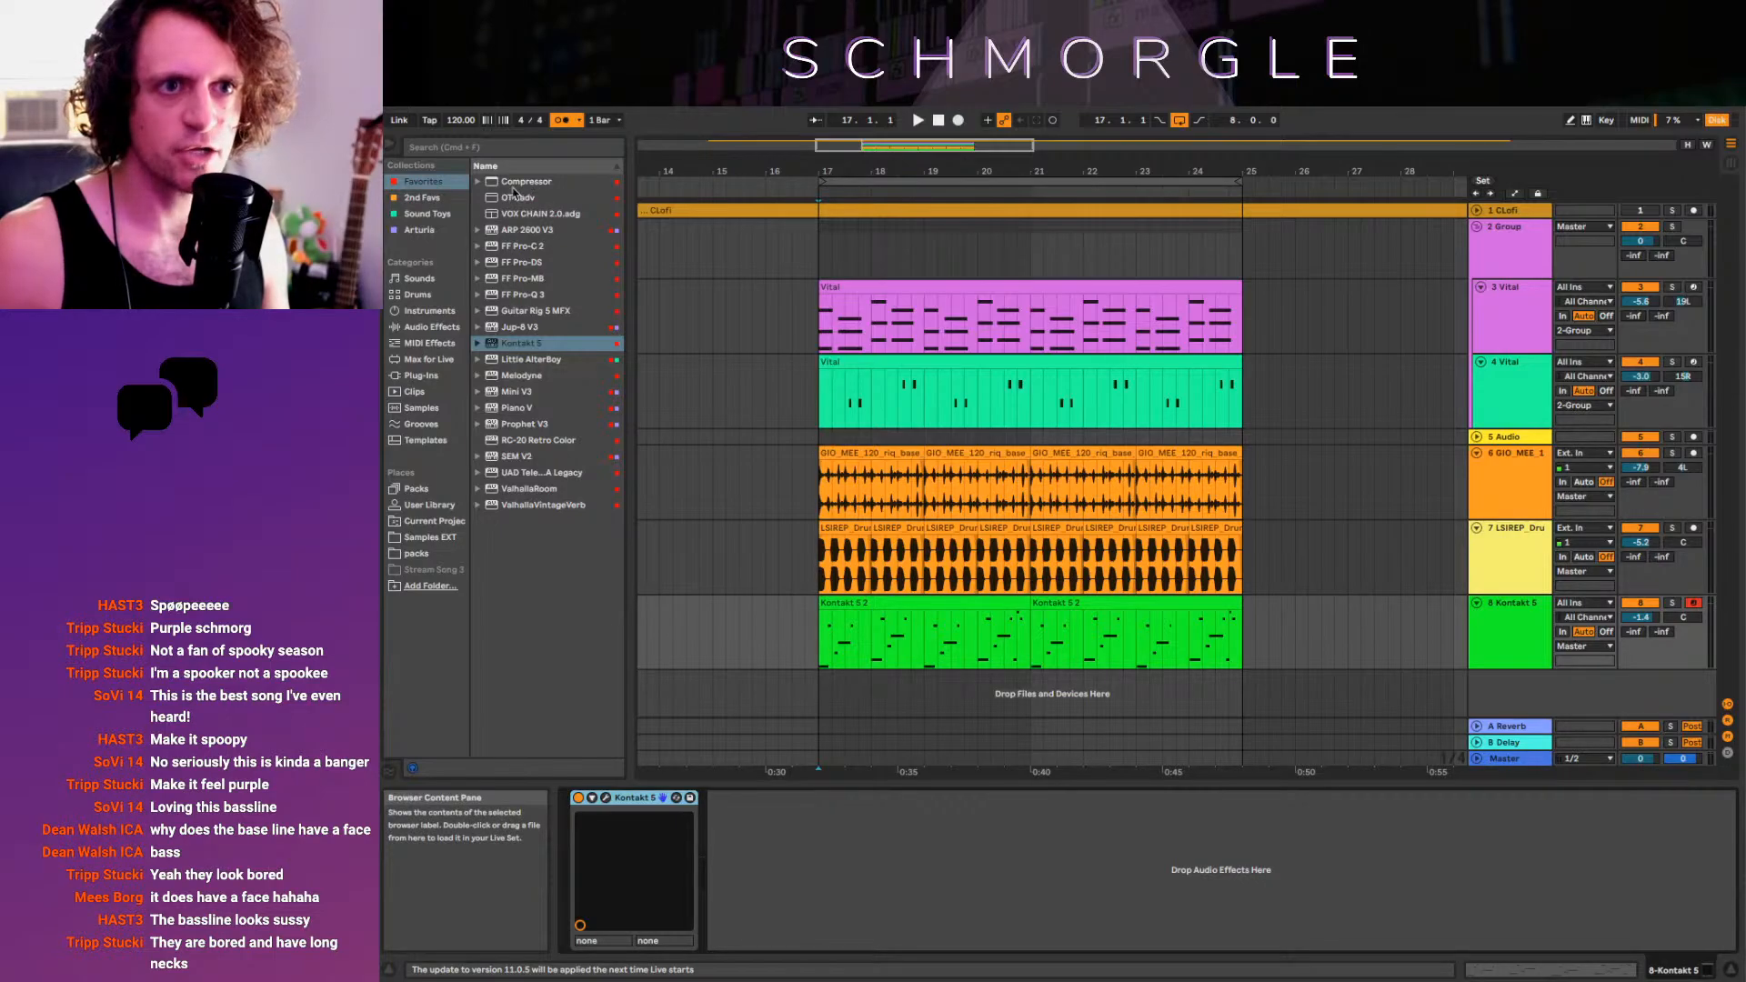
# Load Compressor followed by Decapitator on the Kontakt bass track and set Decapitator's style to E during playback
pyautogui.click(507, 185)
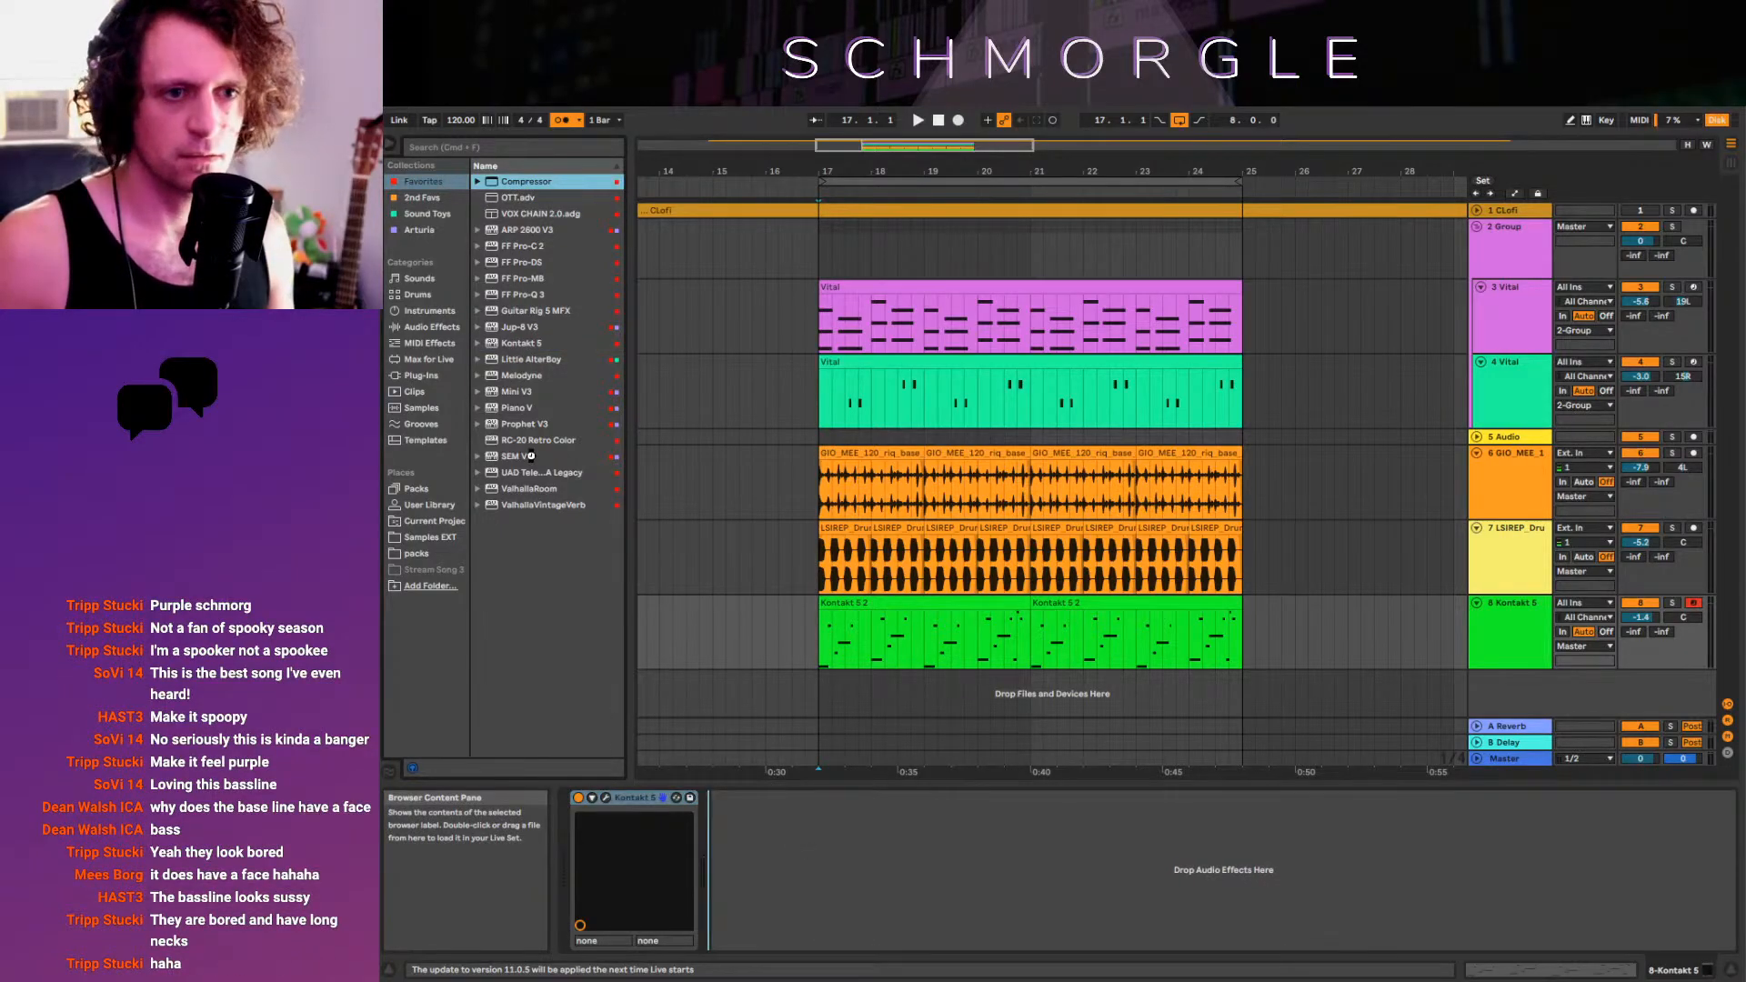
pyautogui.press('Return')
pyautogui.click(428, 214)
pyautogui.moveTo(526, 181); pyautogui.dragTo(1087, 871)
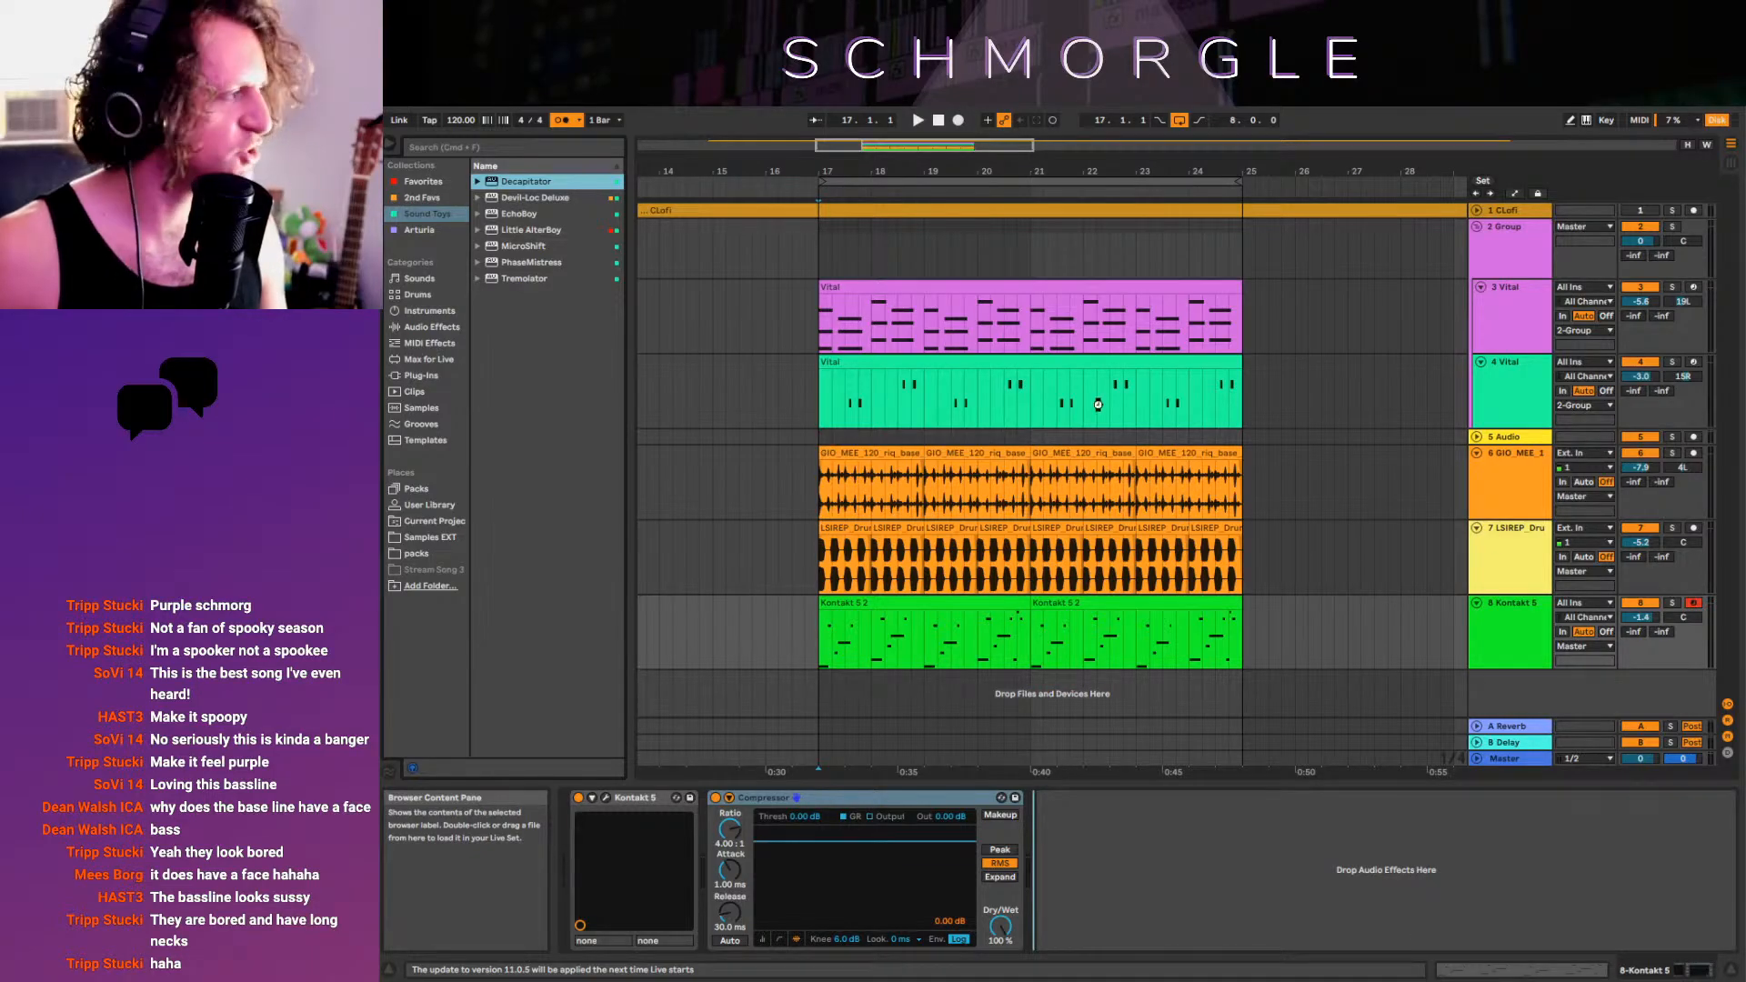
pyautogui.press('space')
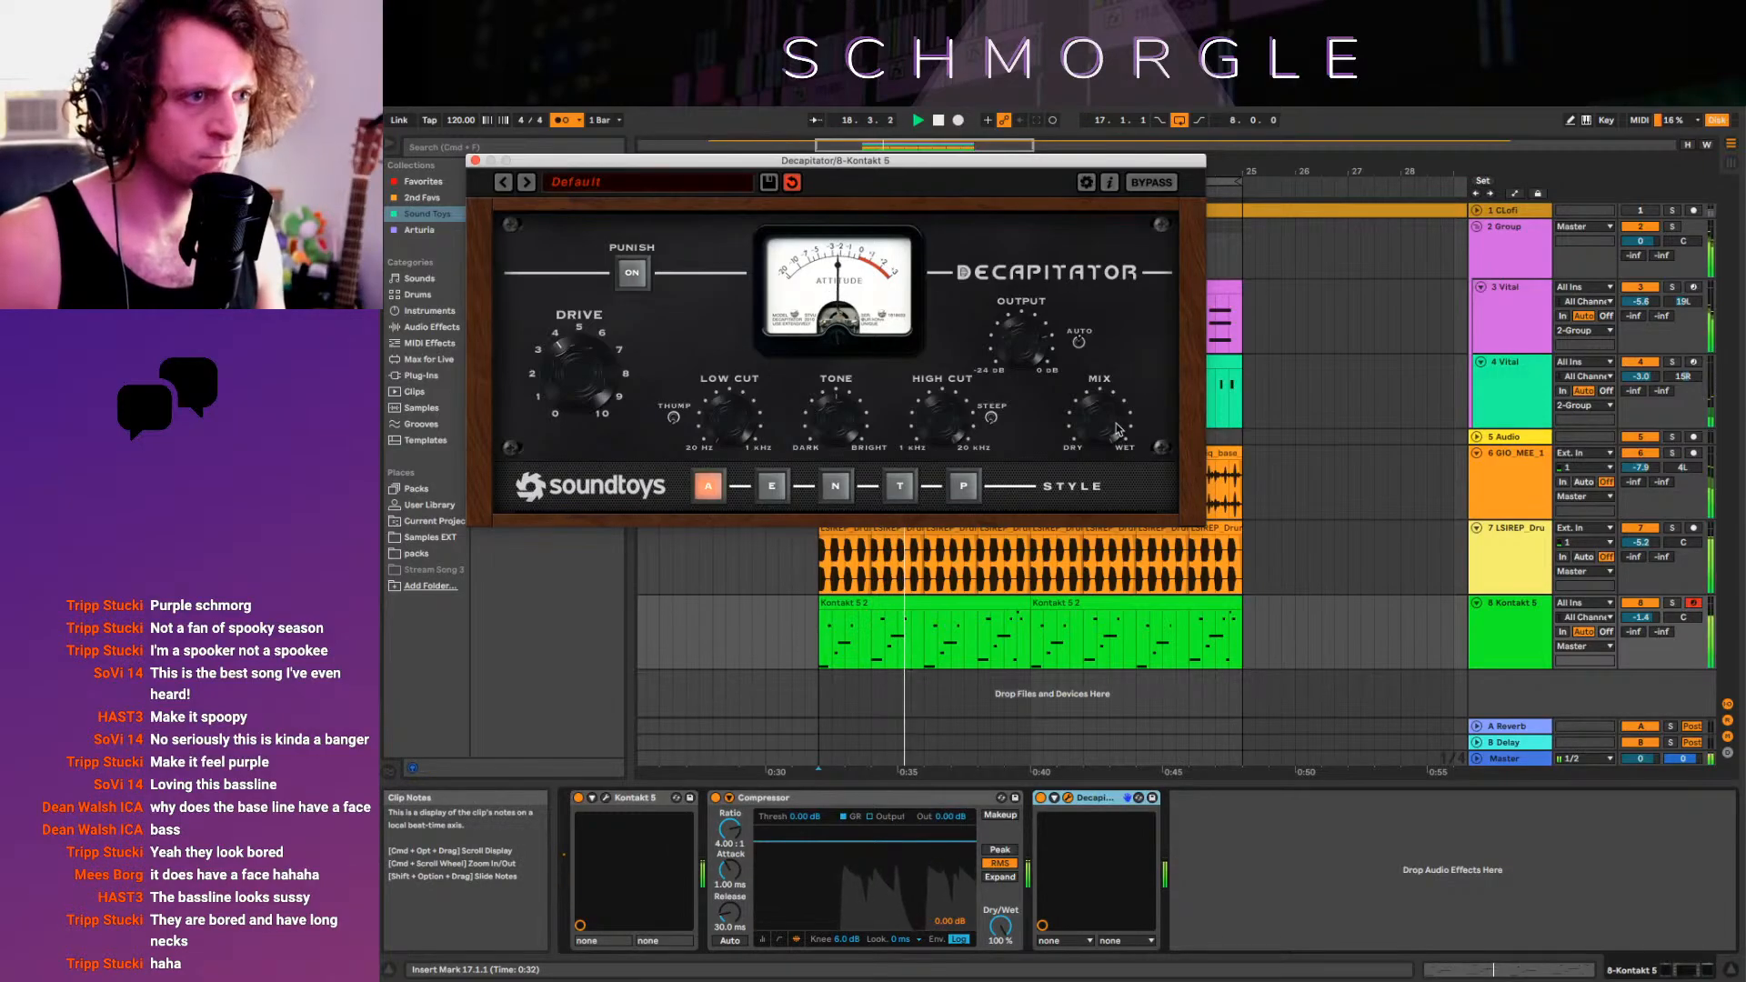
pyautogui.click(771, 486)
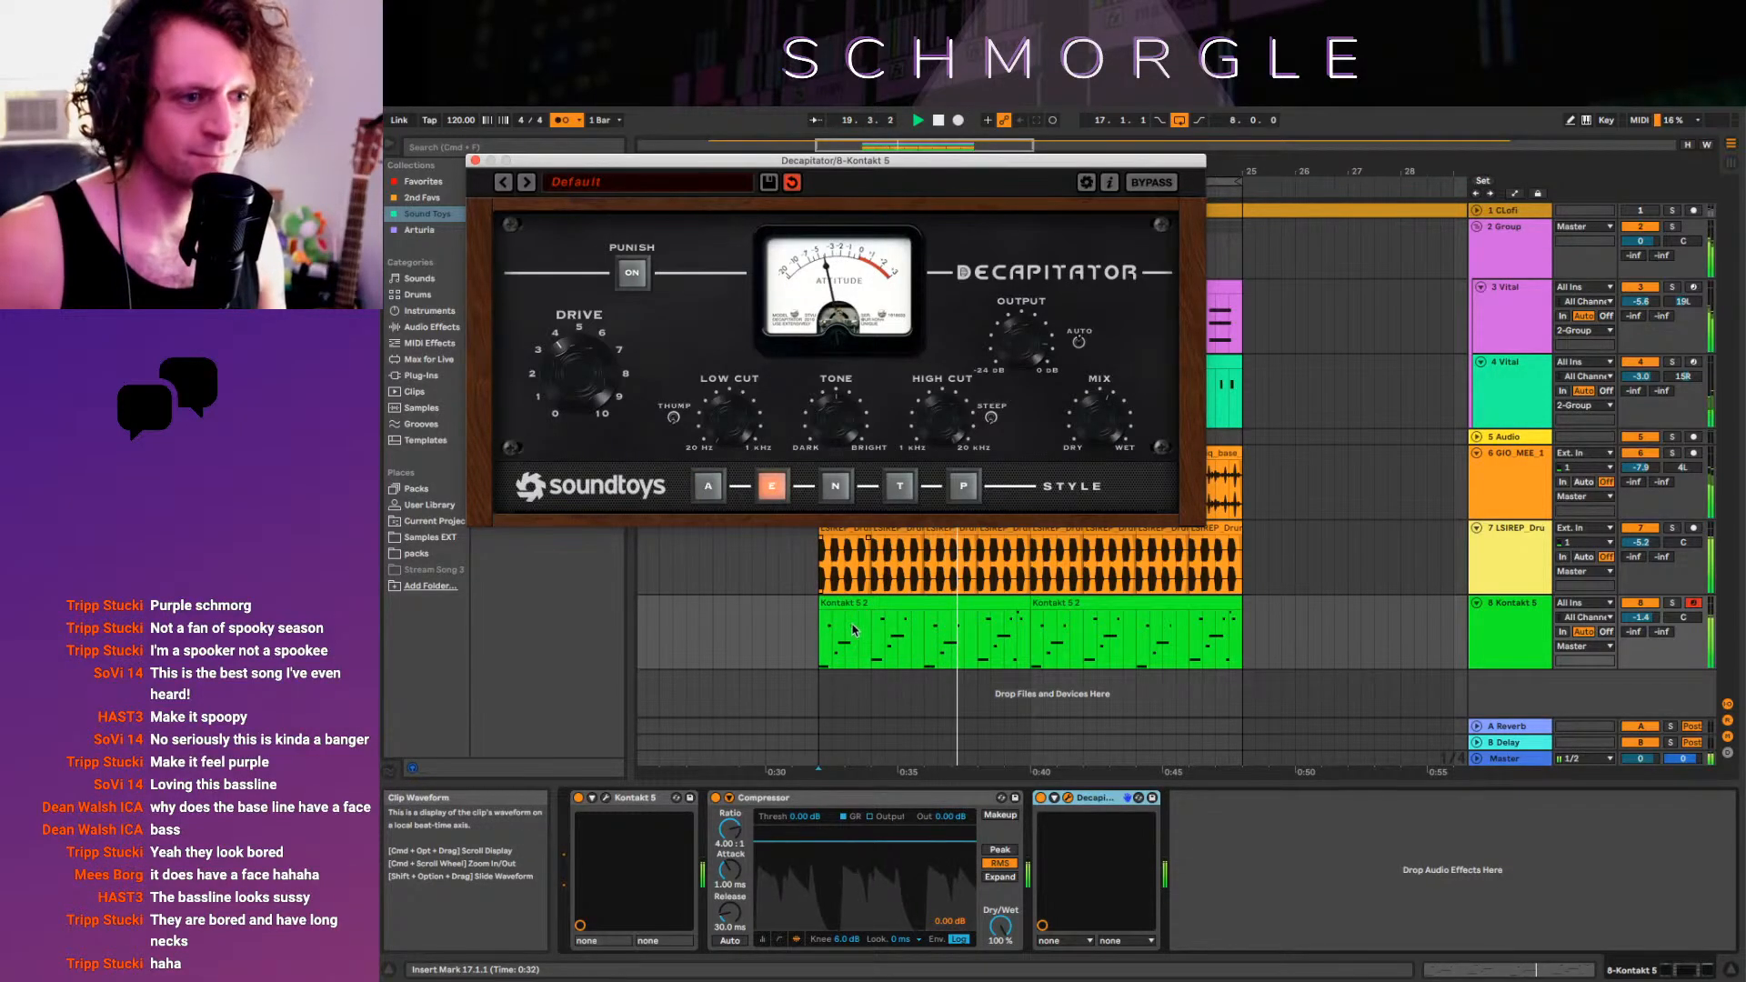
# Audition the consolidated bass clip around its F1 note at 3.1.1 and close the note editor and Decapitator window
pyautogui.click(912, 634)
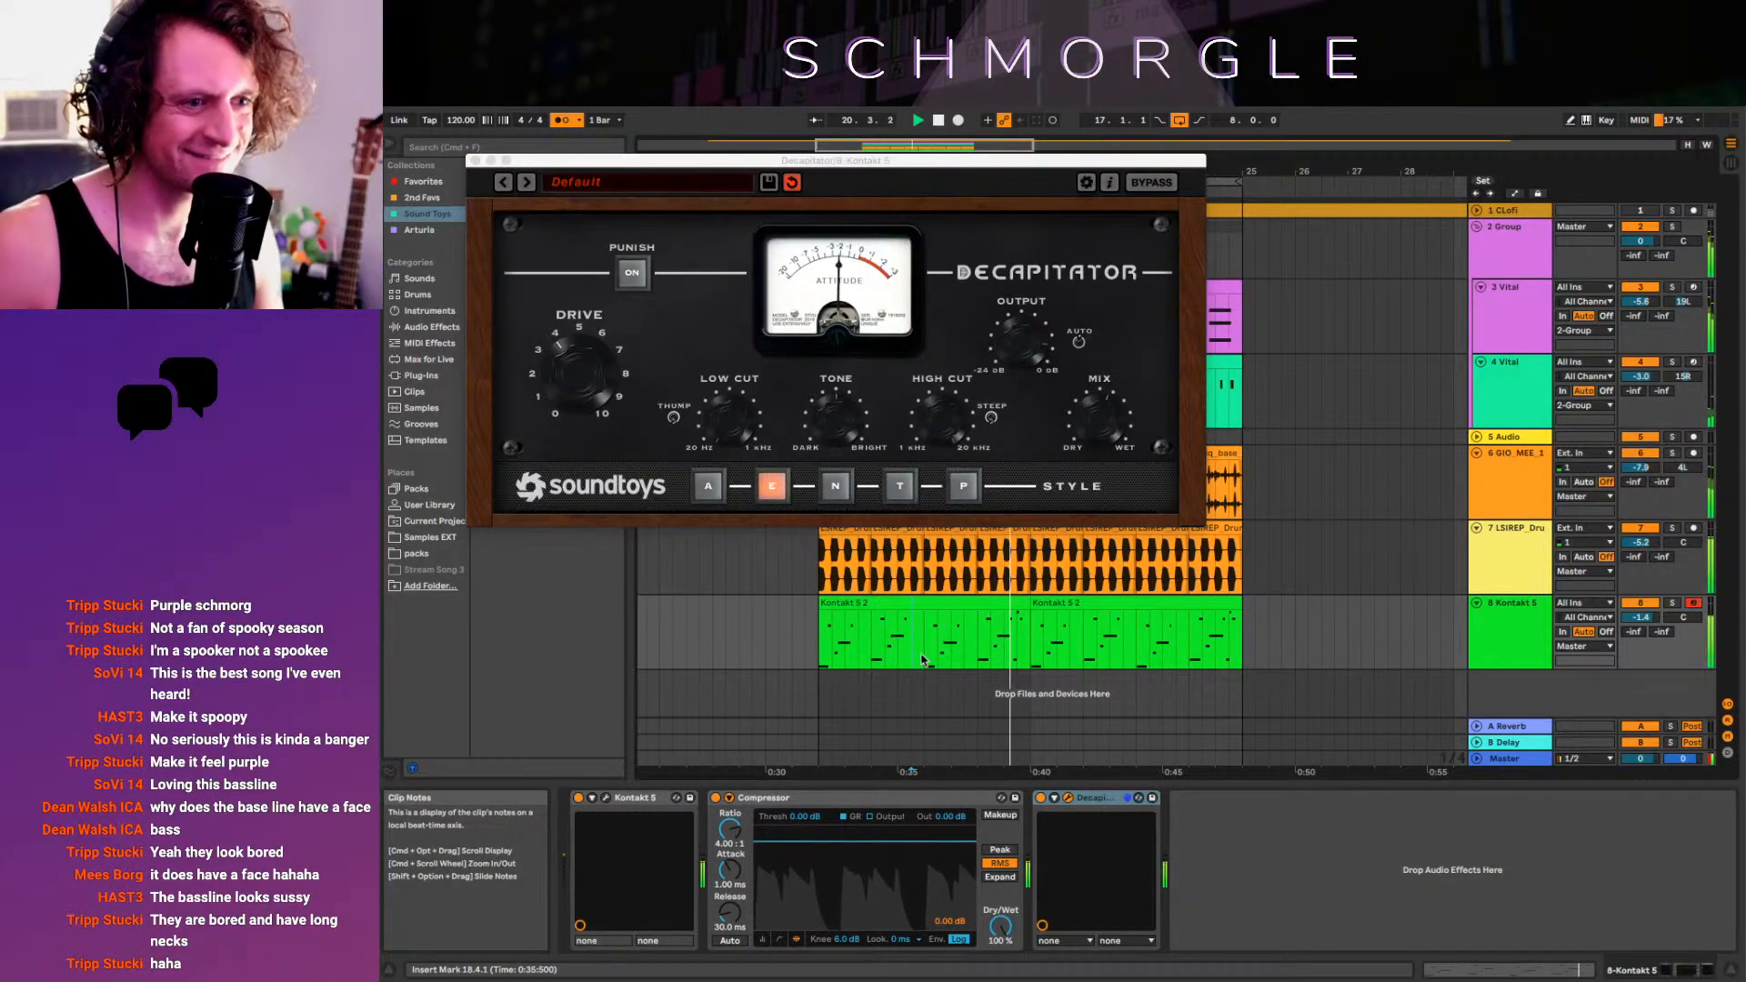
pyautogui.doubleClick(932, 605)
pyautogui.press('space')
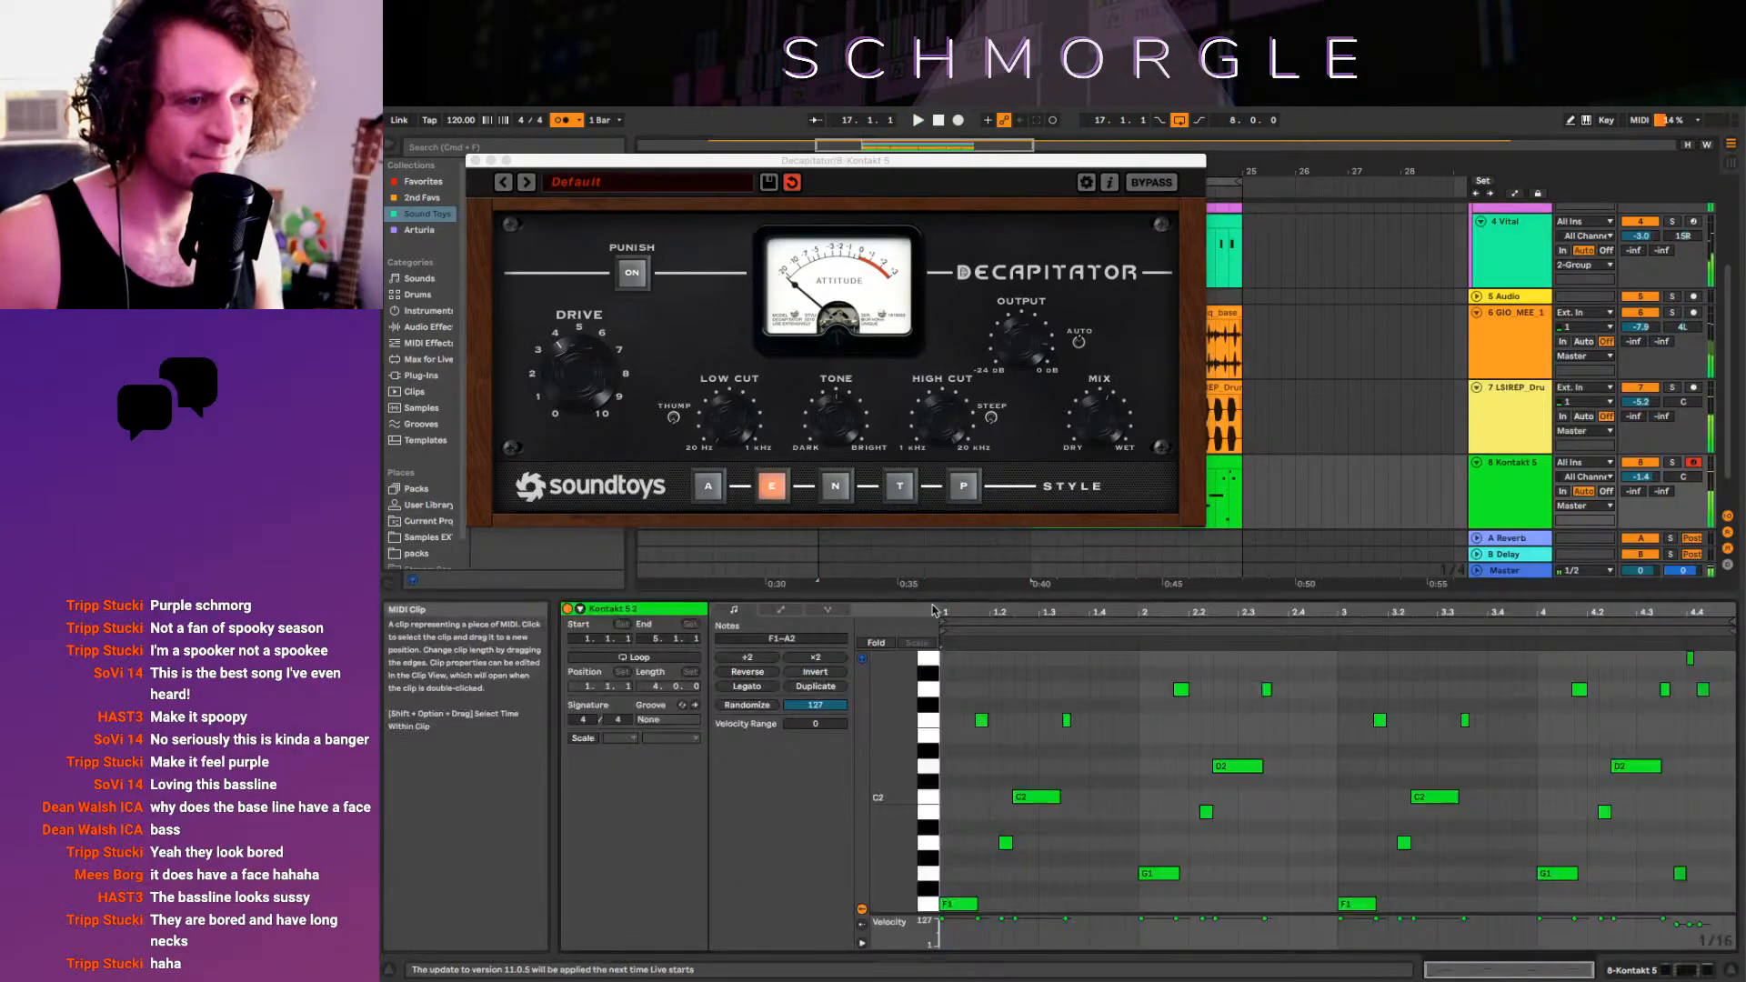
pyautogui.press('space')
pyautogui.click(1356, 905)
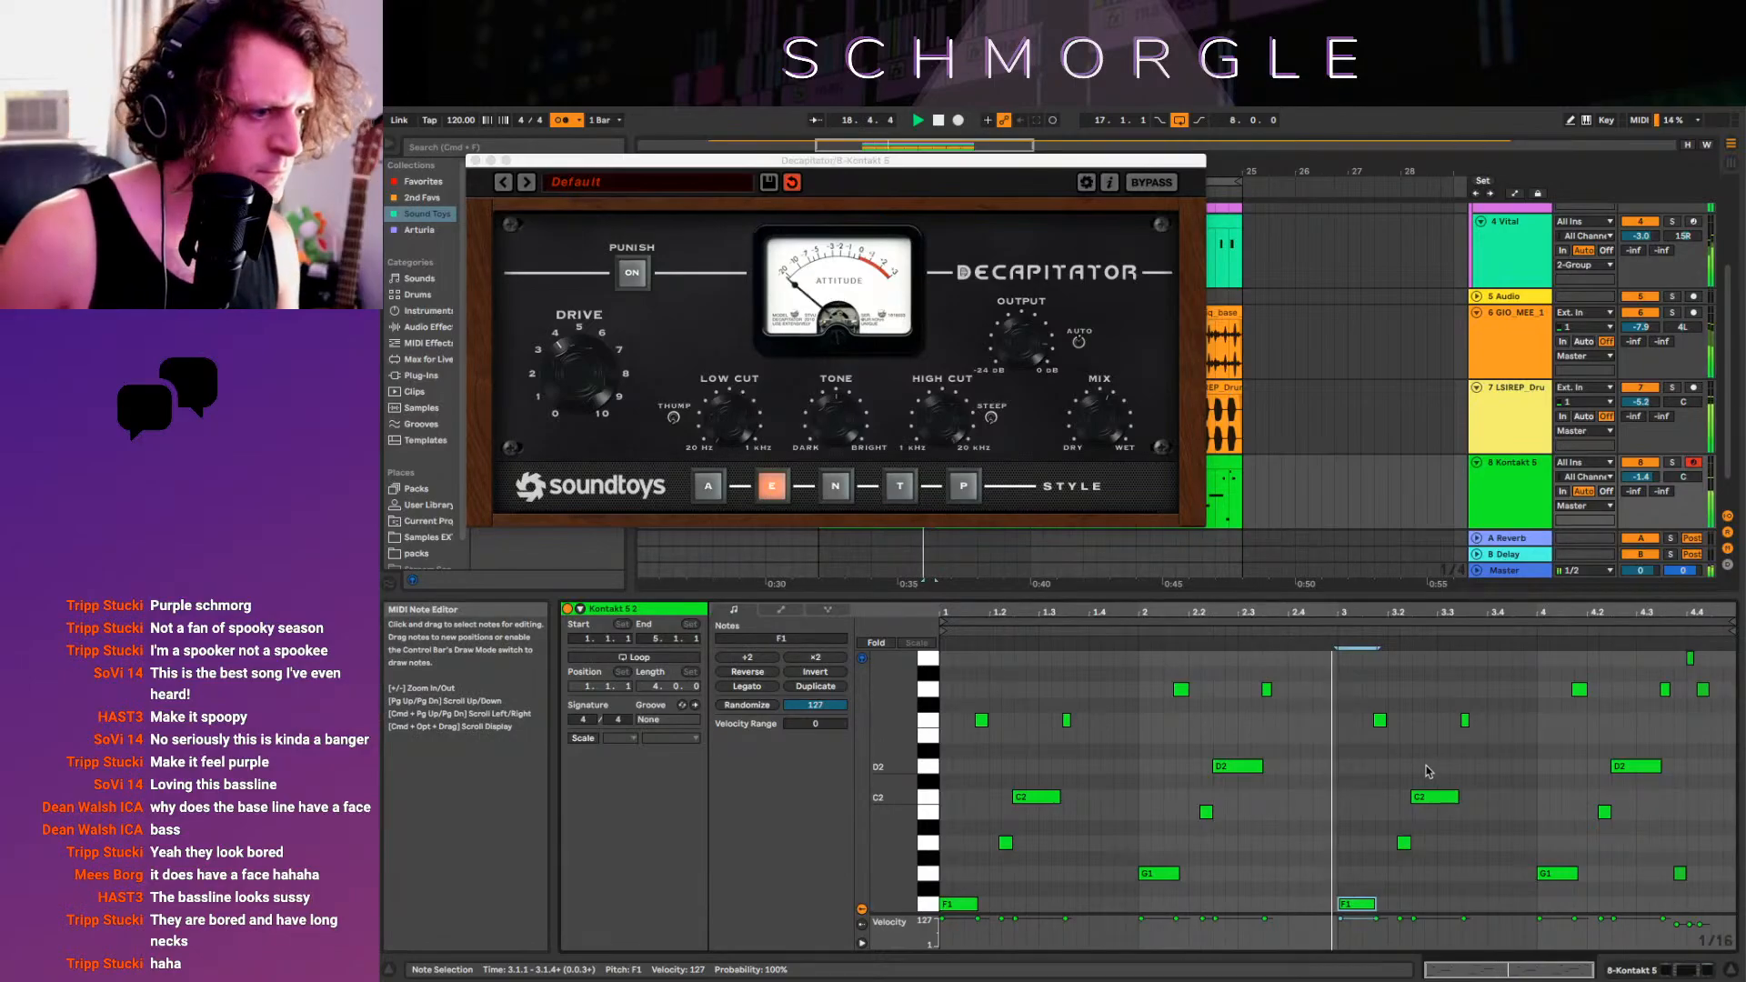
pyautogui.hotkey('shift', 'Tab')
pyautogui.click(476, 161)
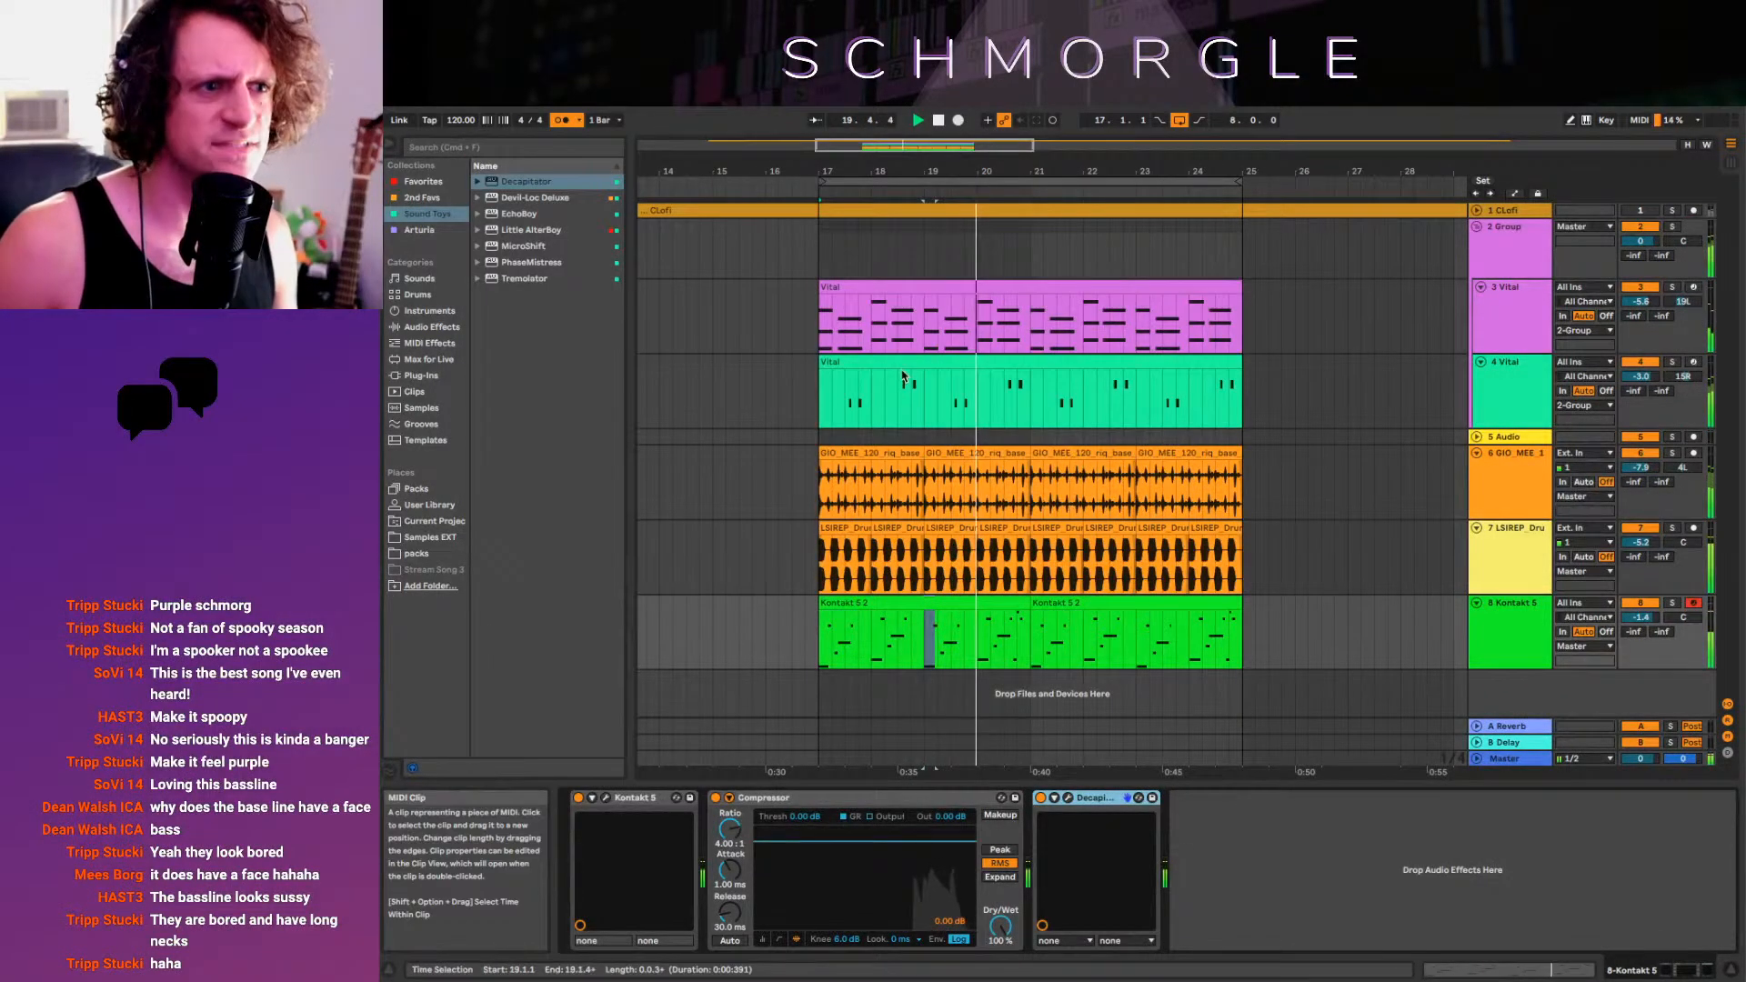
# Examine how the Vital parts, both drum loops and the bass line up around bar 19 while playing the loop
pyautogui.press('space')
pyautogui.click(902, 377)
pyautogui.press('space')
pyautogui.click(967, 181)
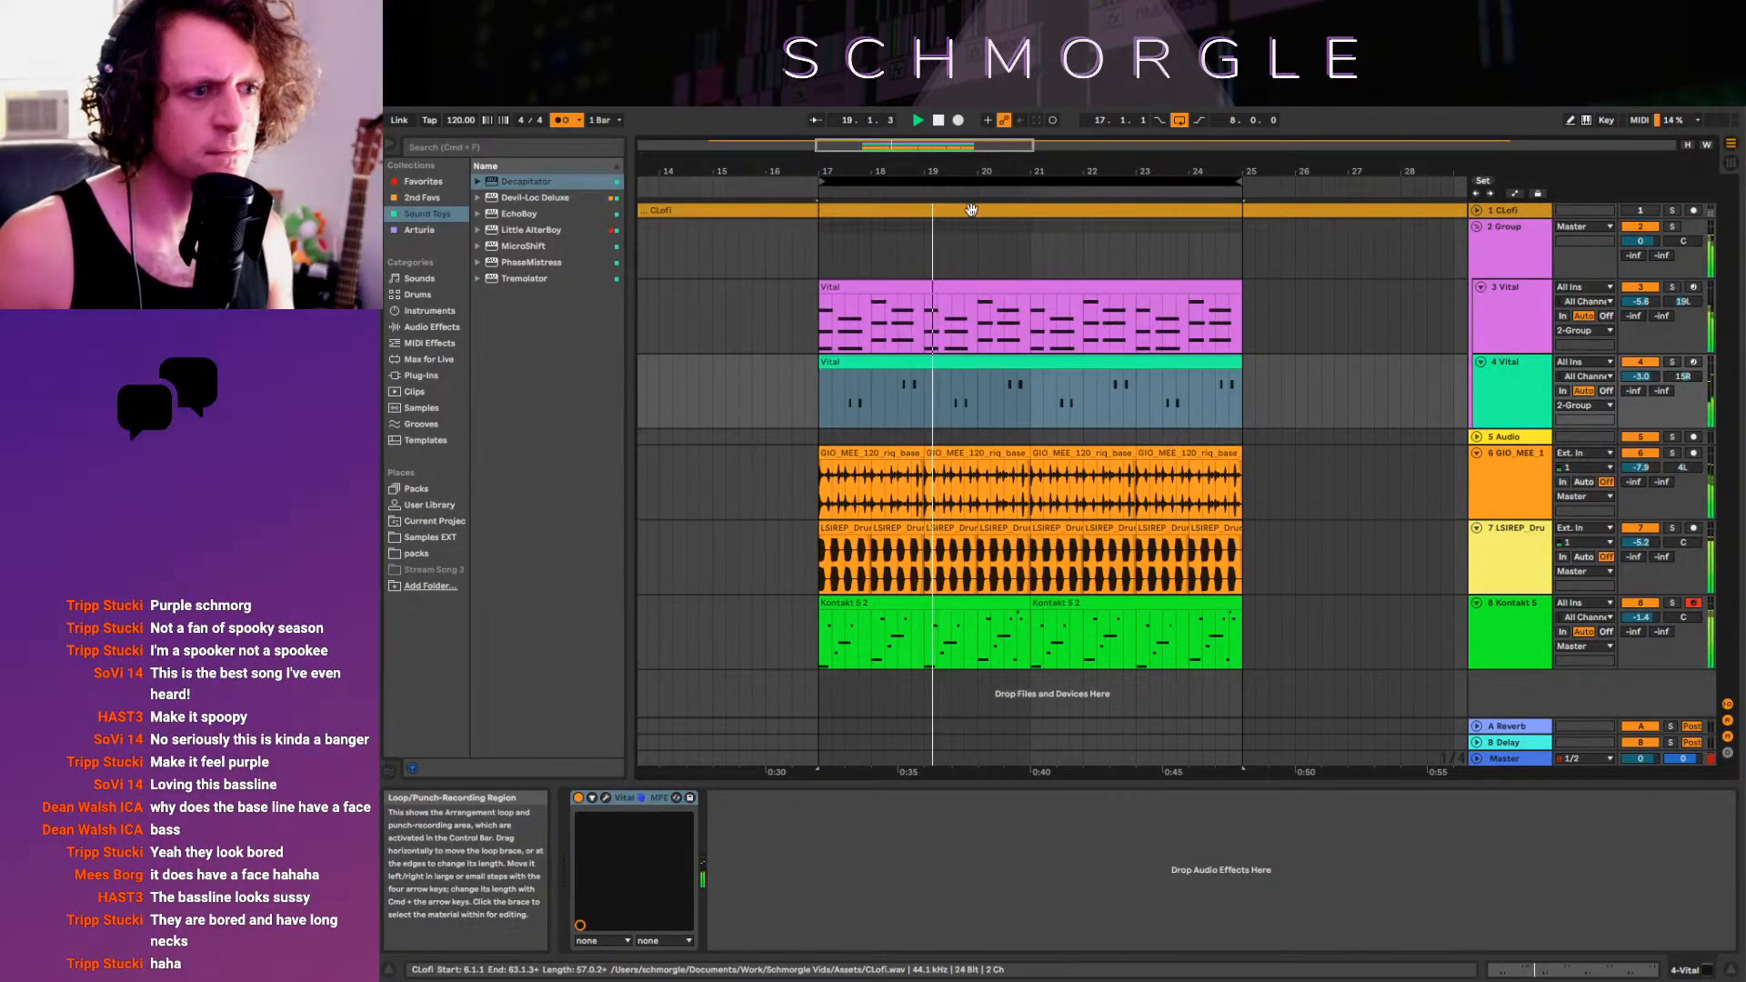
pyautogui.press('space')
pyautogui.click(906, 528)
pyautogui.press('space')
pyautogui.moveTo(950, 172); pyautogui.dragTo(1101, 360)
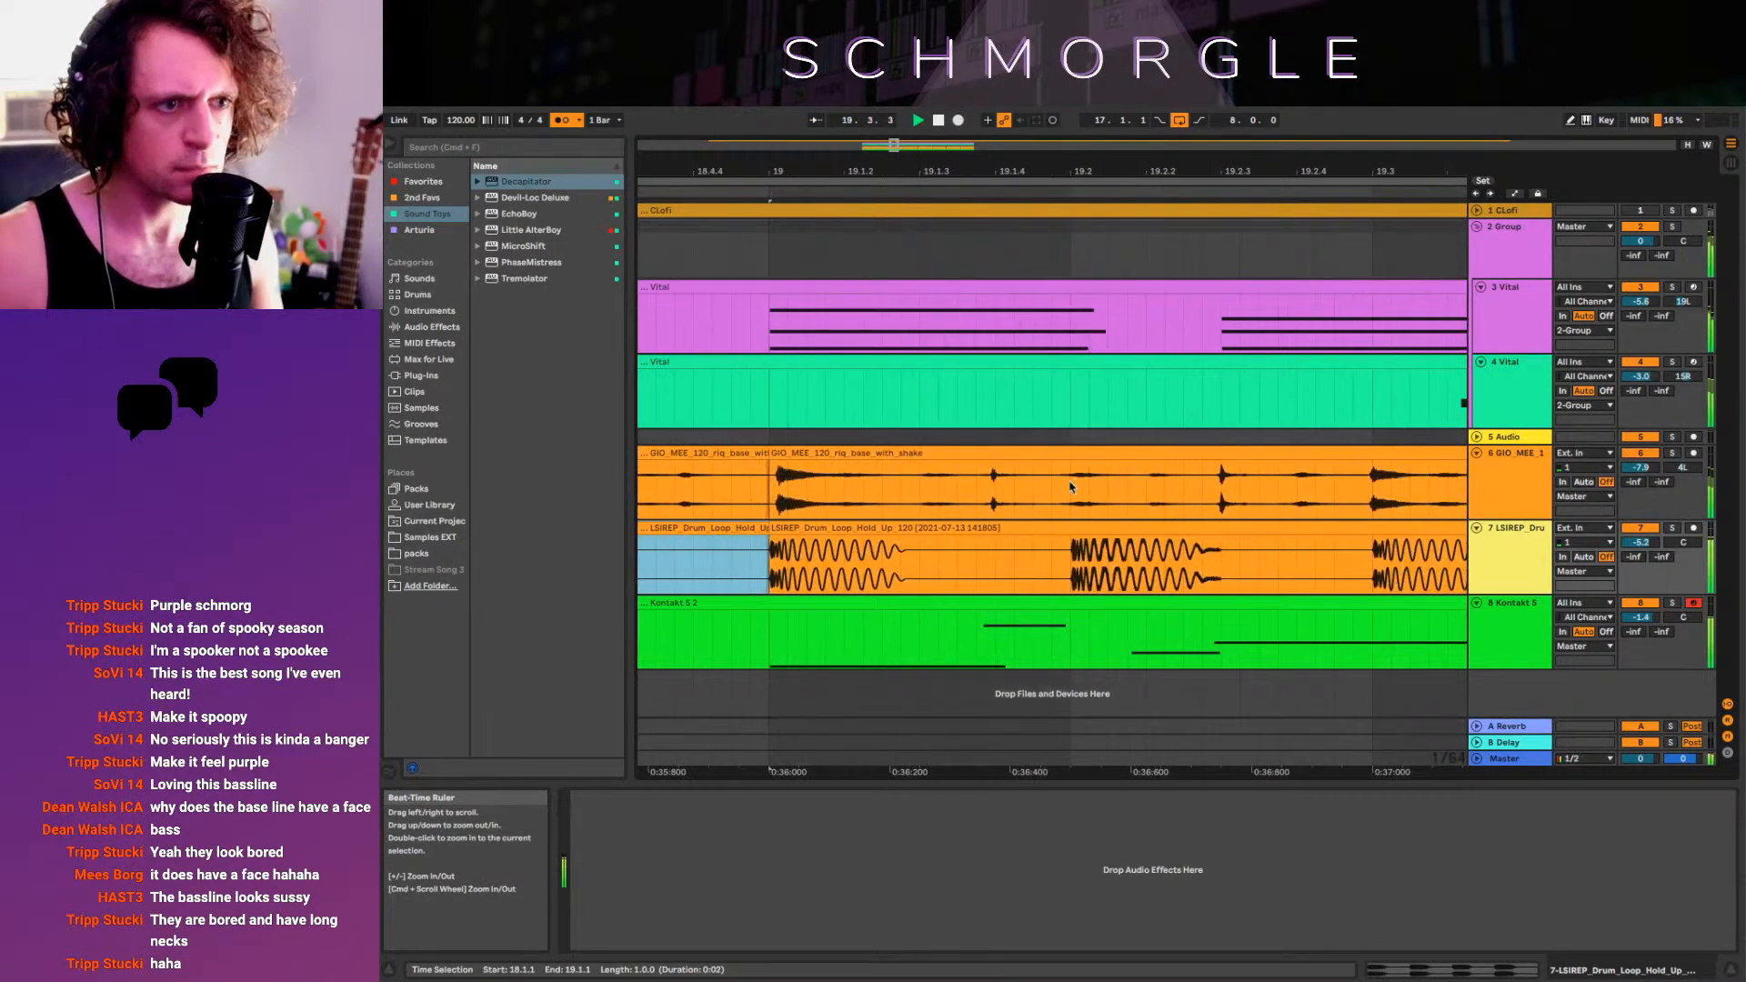
pyautogui.click(809, 452)
pyautogui.press('space')
pyautogui.click(656, 502)
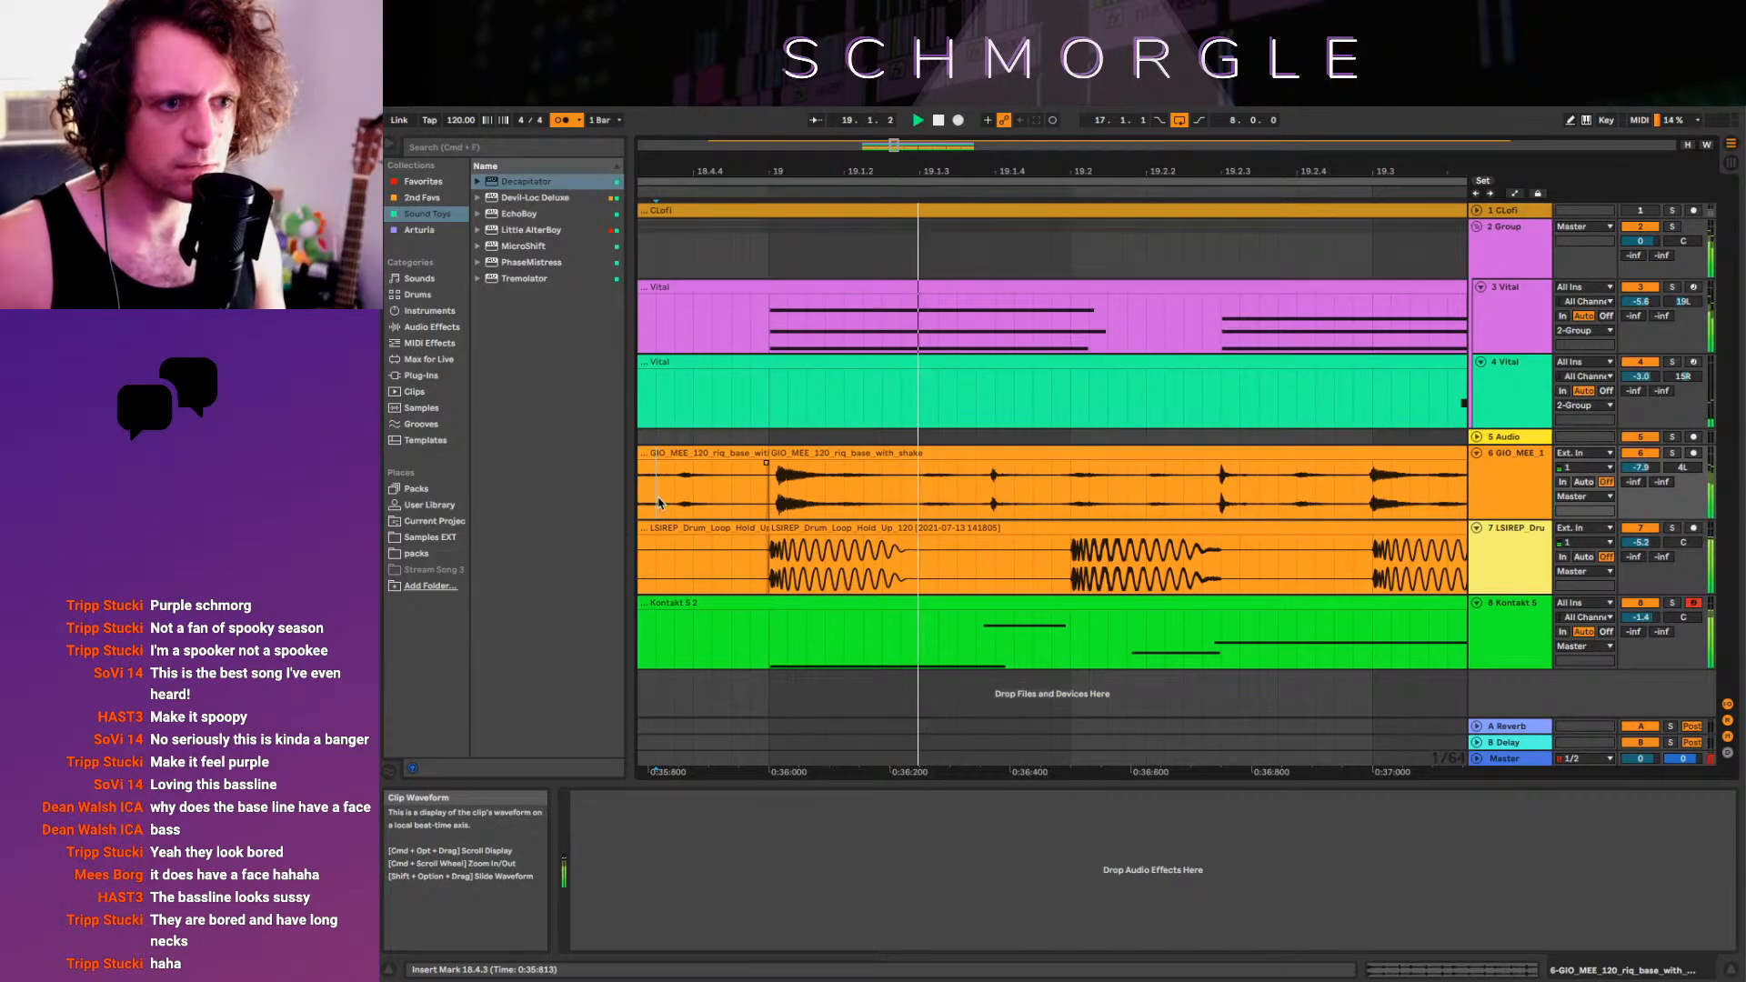
pyautogui.press('space')
pyautogui.moveTo(807, 167); pyautogui.dragTo(982, 77)
pyautogui.click(733, 564)
pyautogui.press('space')
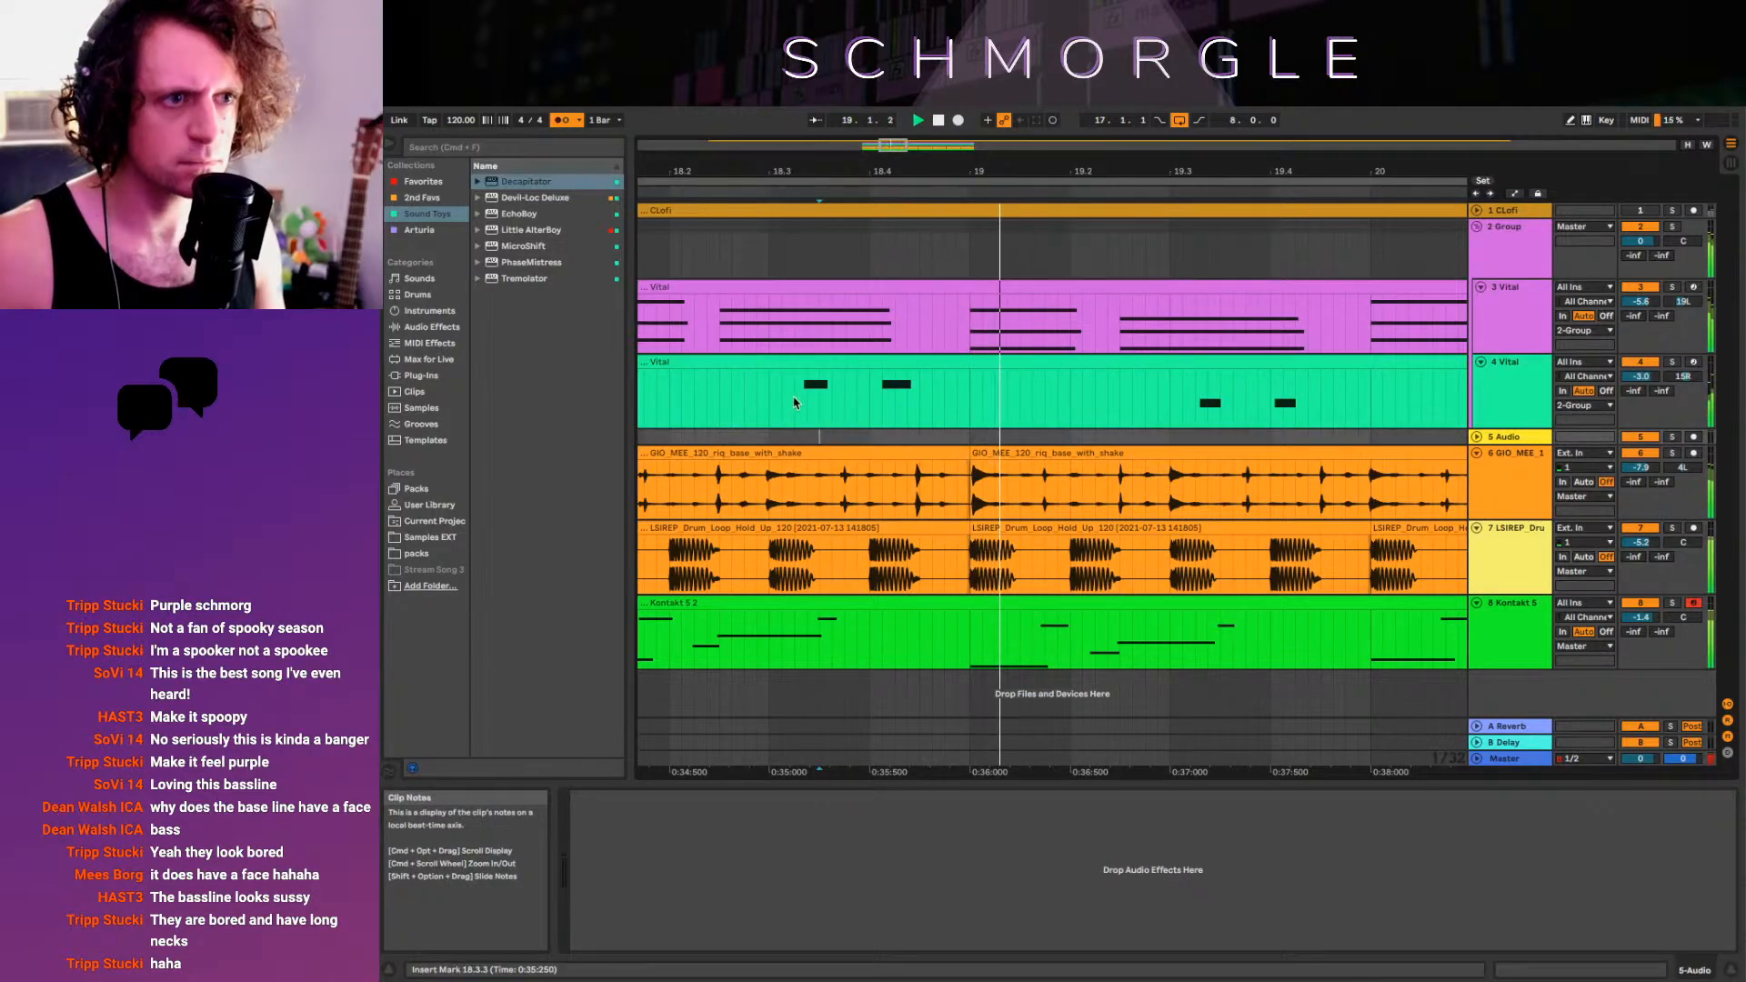
# Inspect the notes of the track 4 Vital clip during playback and return to the full arrangement view
pyautogui.click(897, 360)
pyautogui.press('space')
pyautogui.doubleClick(897, 360)
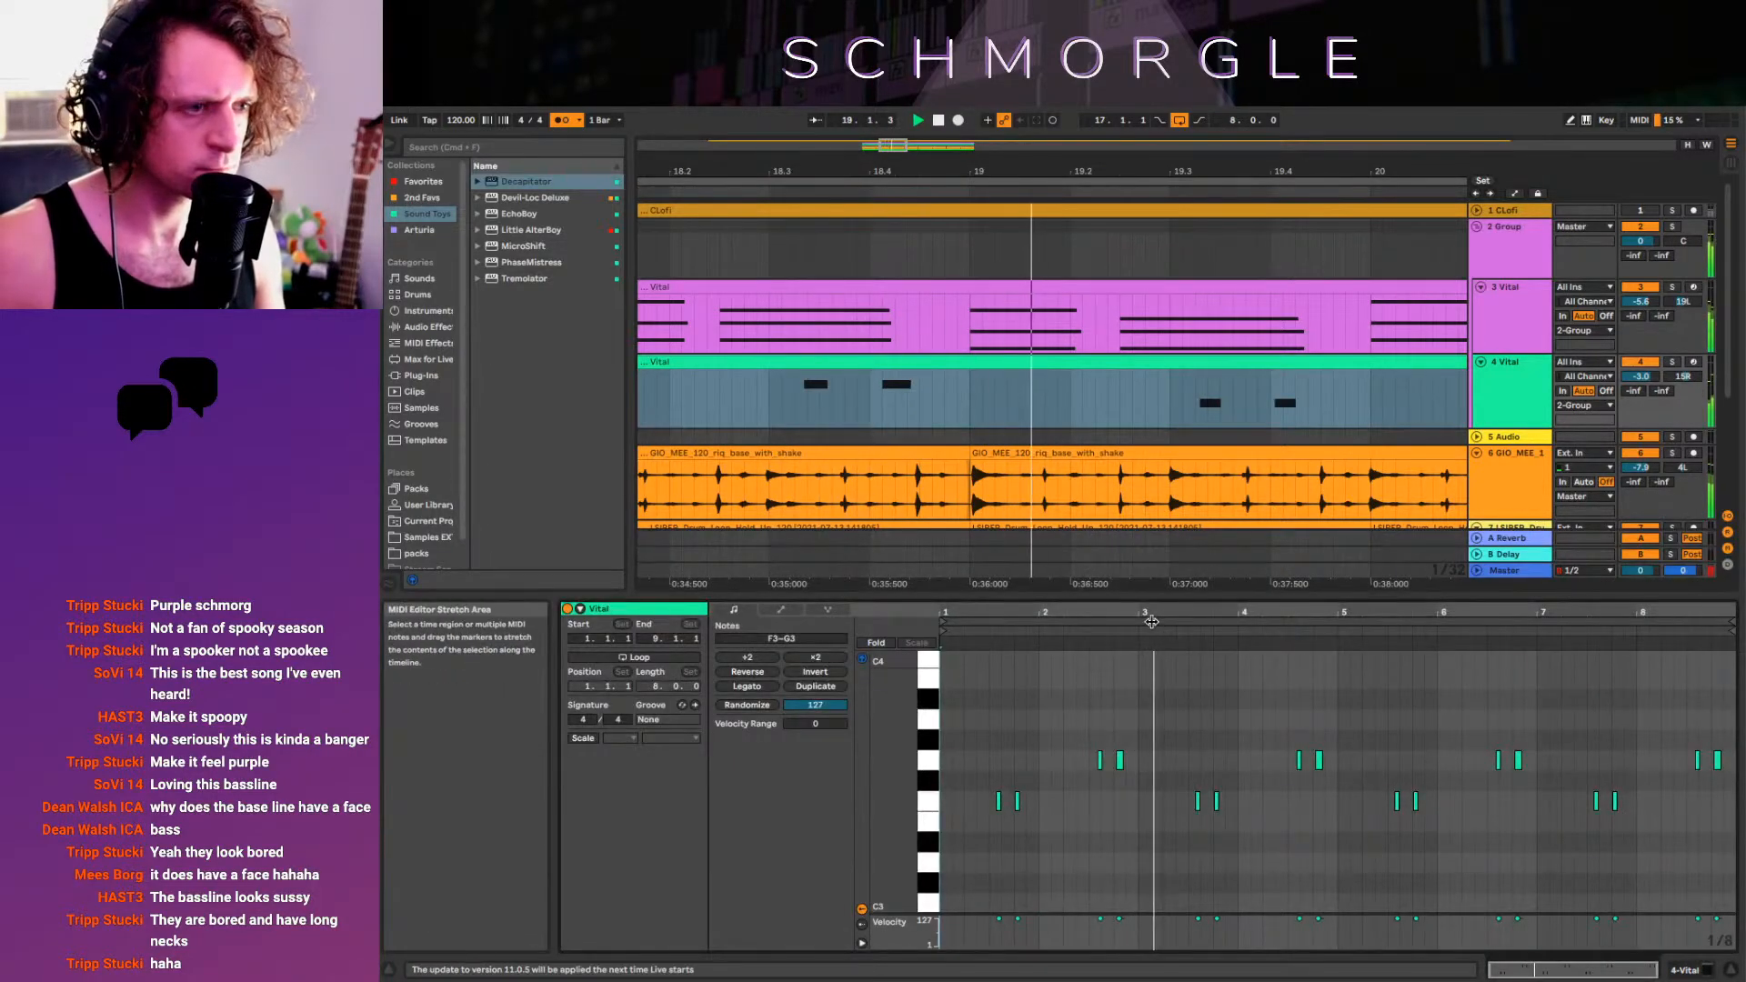
pyautogui.press('space')
pyautogui.hotkey('shift', 'Tab')
pyautogui.press('space')
pyautogui.moveTo(1228, 170); pyautogui.dragTo(958, 57)
# Insert a new audio track below the Kontakt bass track and display the Favorites plug-in collection
pyautogui.click(1478, 617)
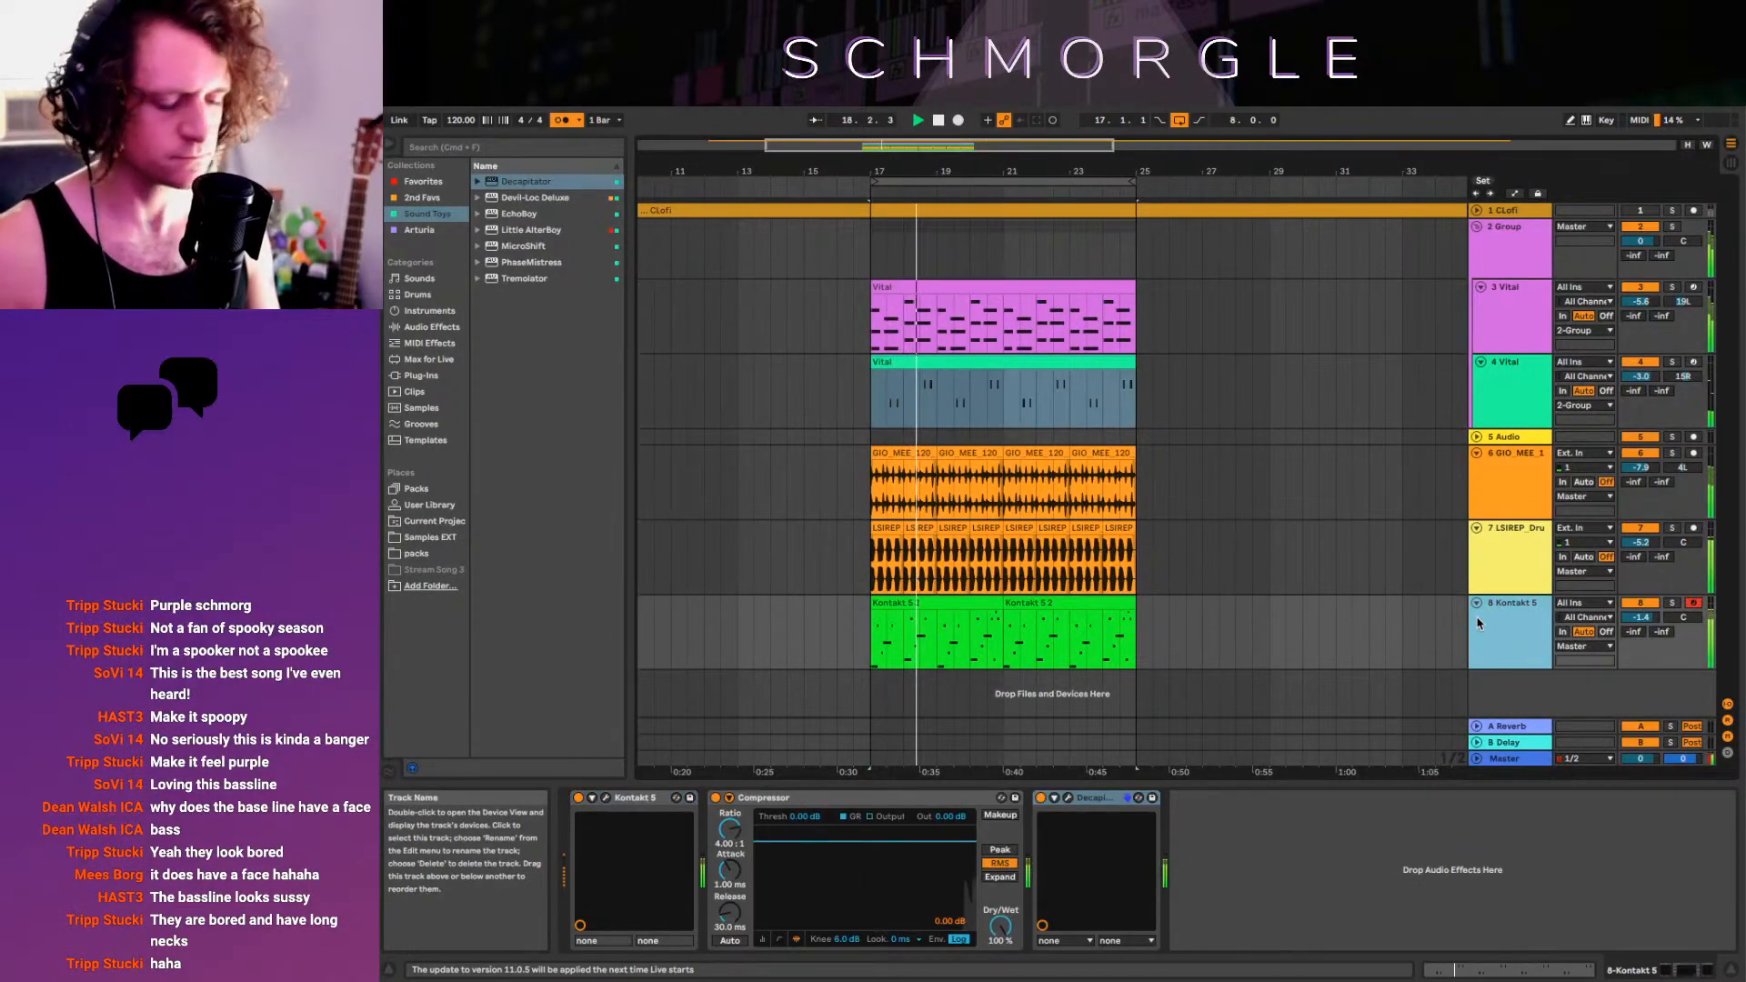
pyautogui.press('super+t')
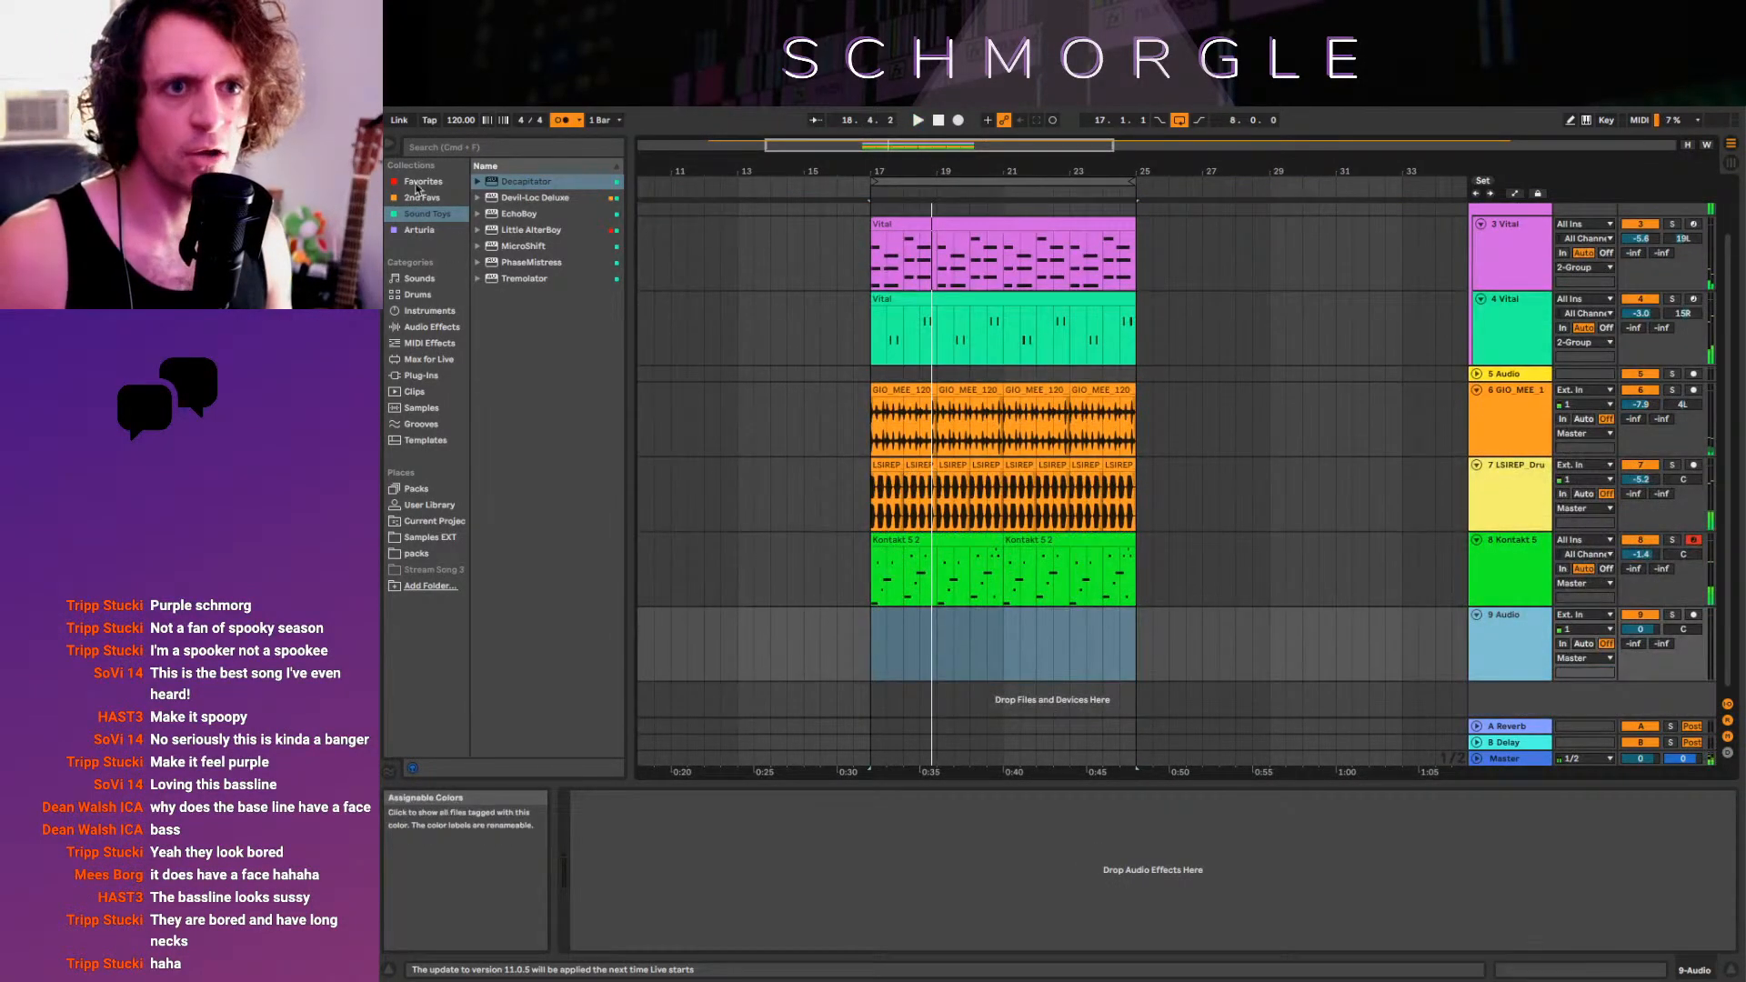
pyautogui.click(423, 181)
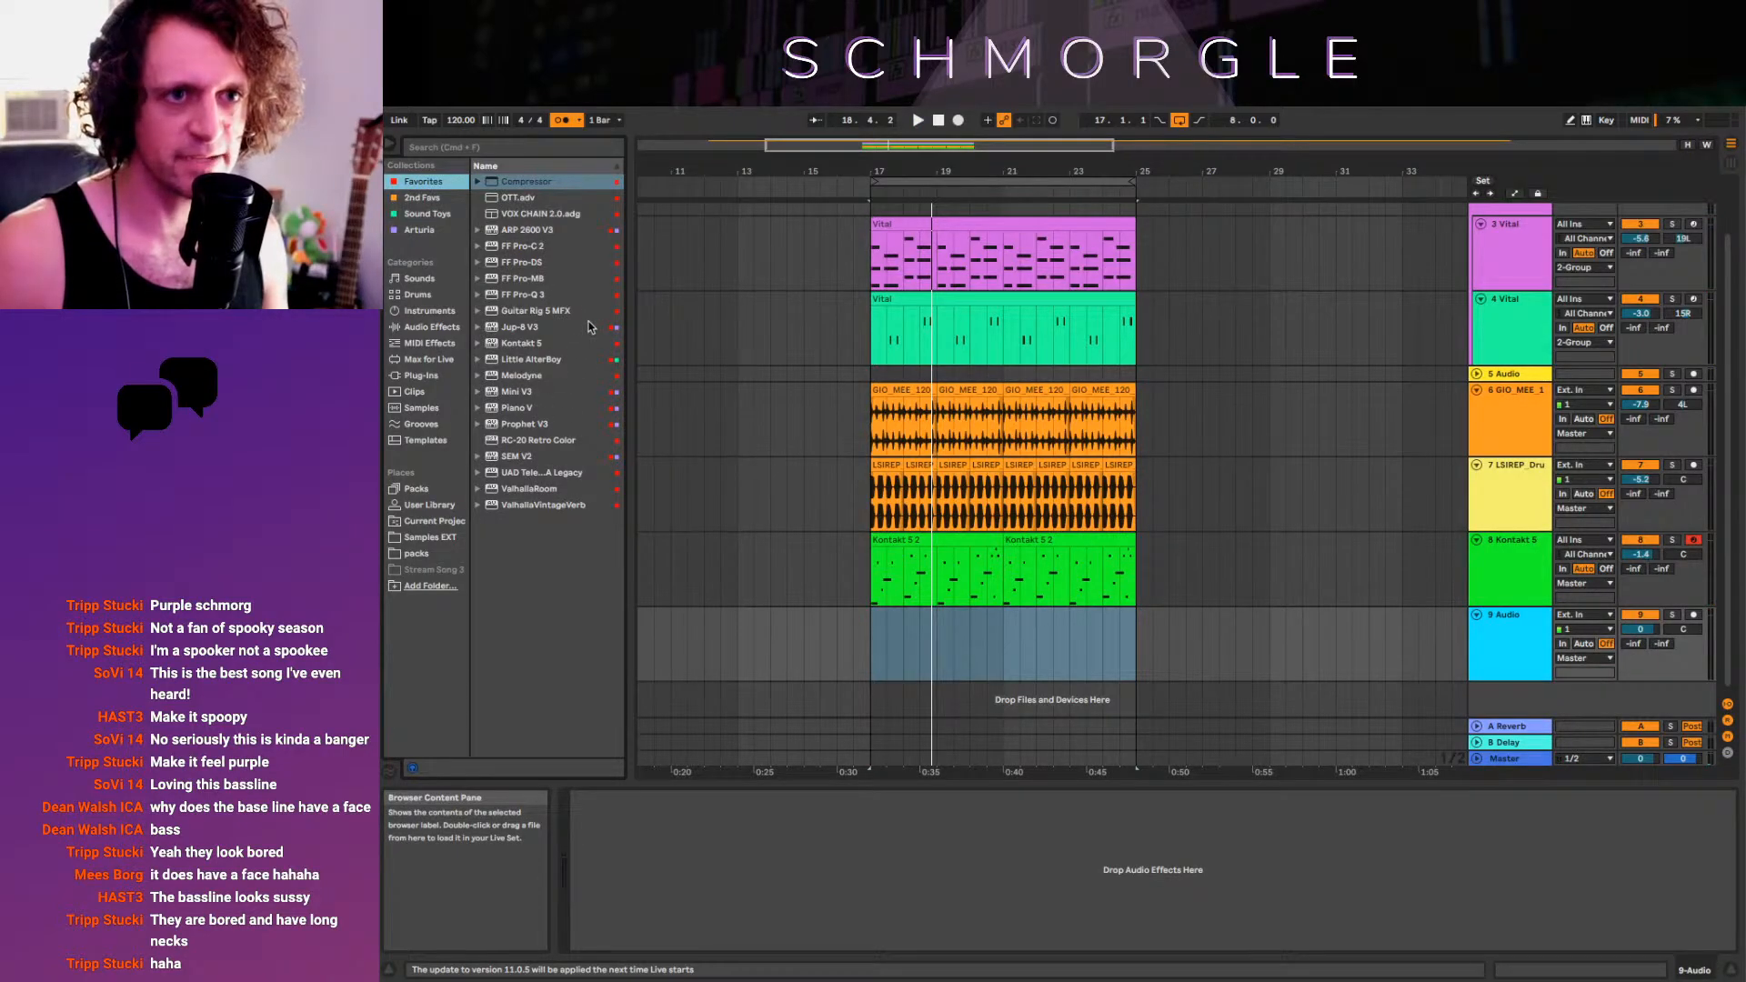
# Load the VOX CHAIN 2.0 rack onto audio track 9 and record a vocal take over the loop from about bar 16 to bar 25
pyautogui.click(544, 217)
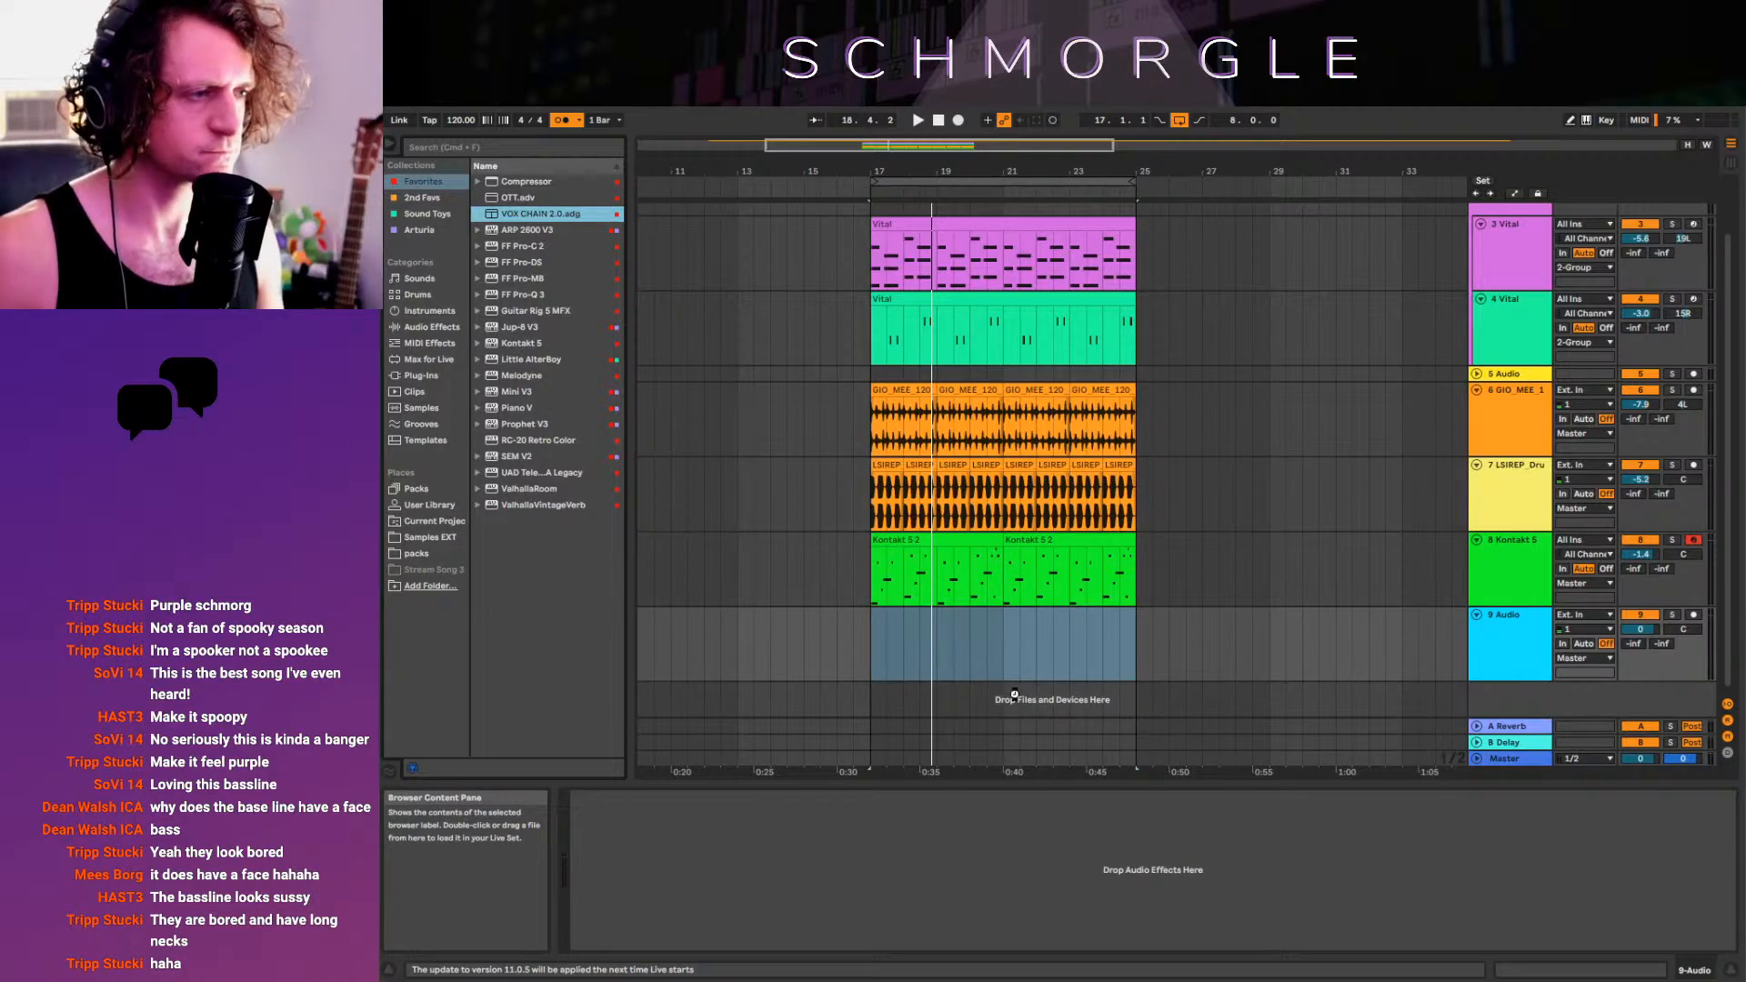
pyautogui.click(800, 662)
pyautogui.press('space')
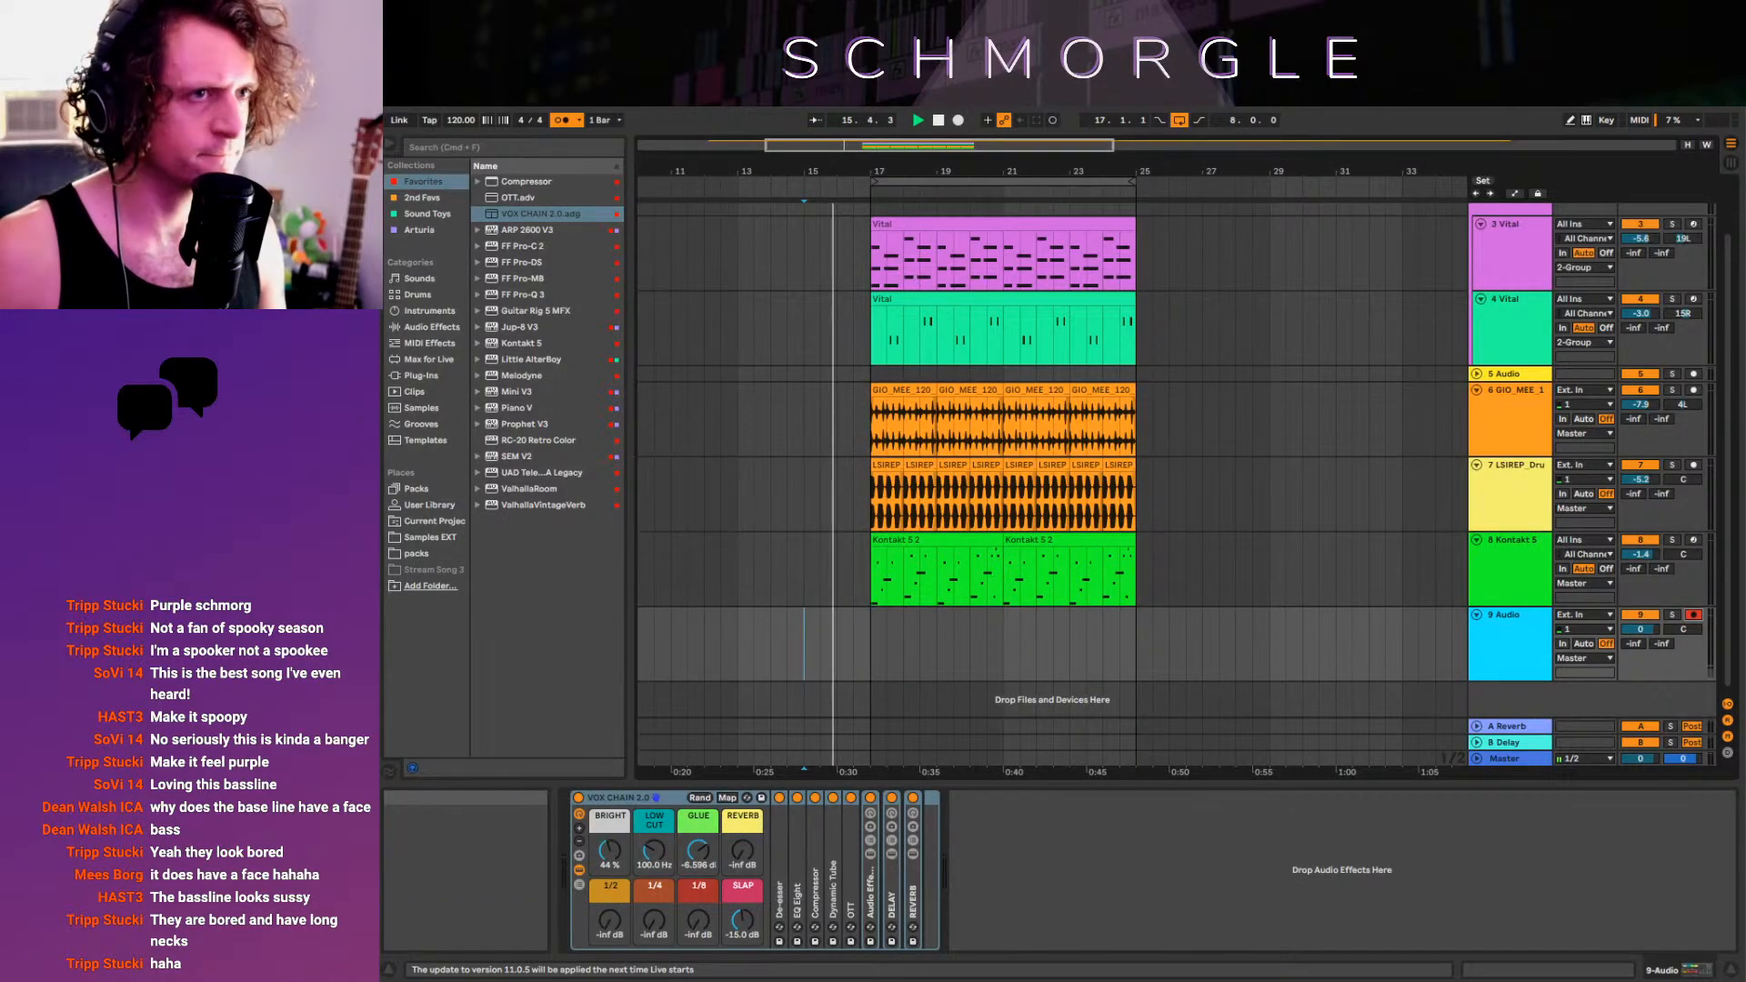
pyautogui.click(957, 120)
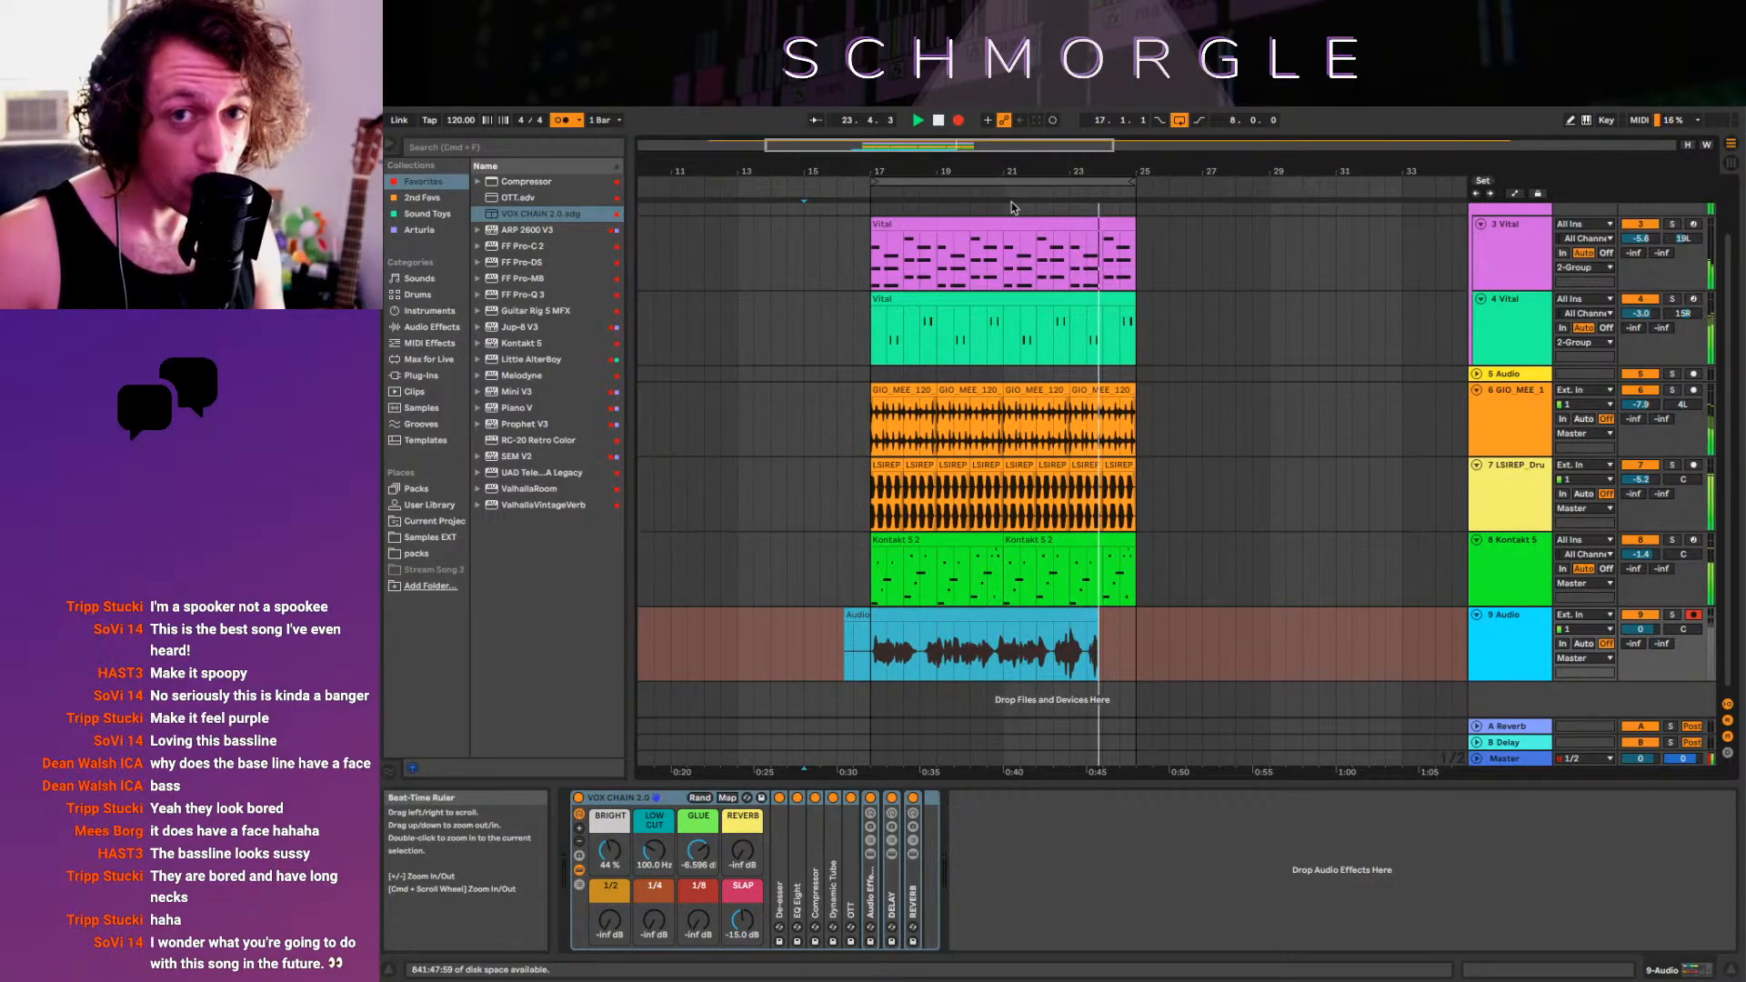
pyautogui.press('space')
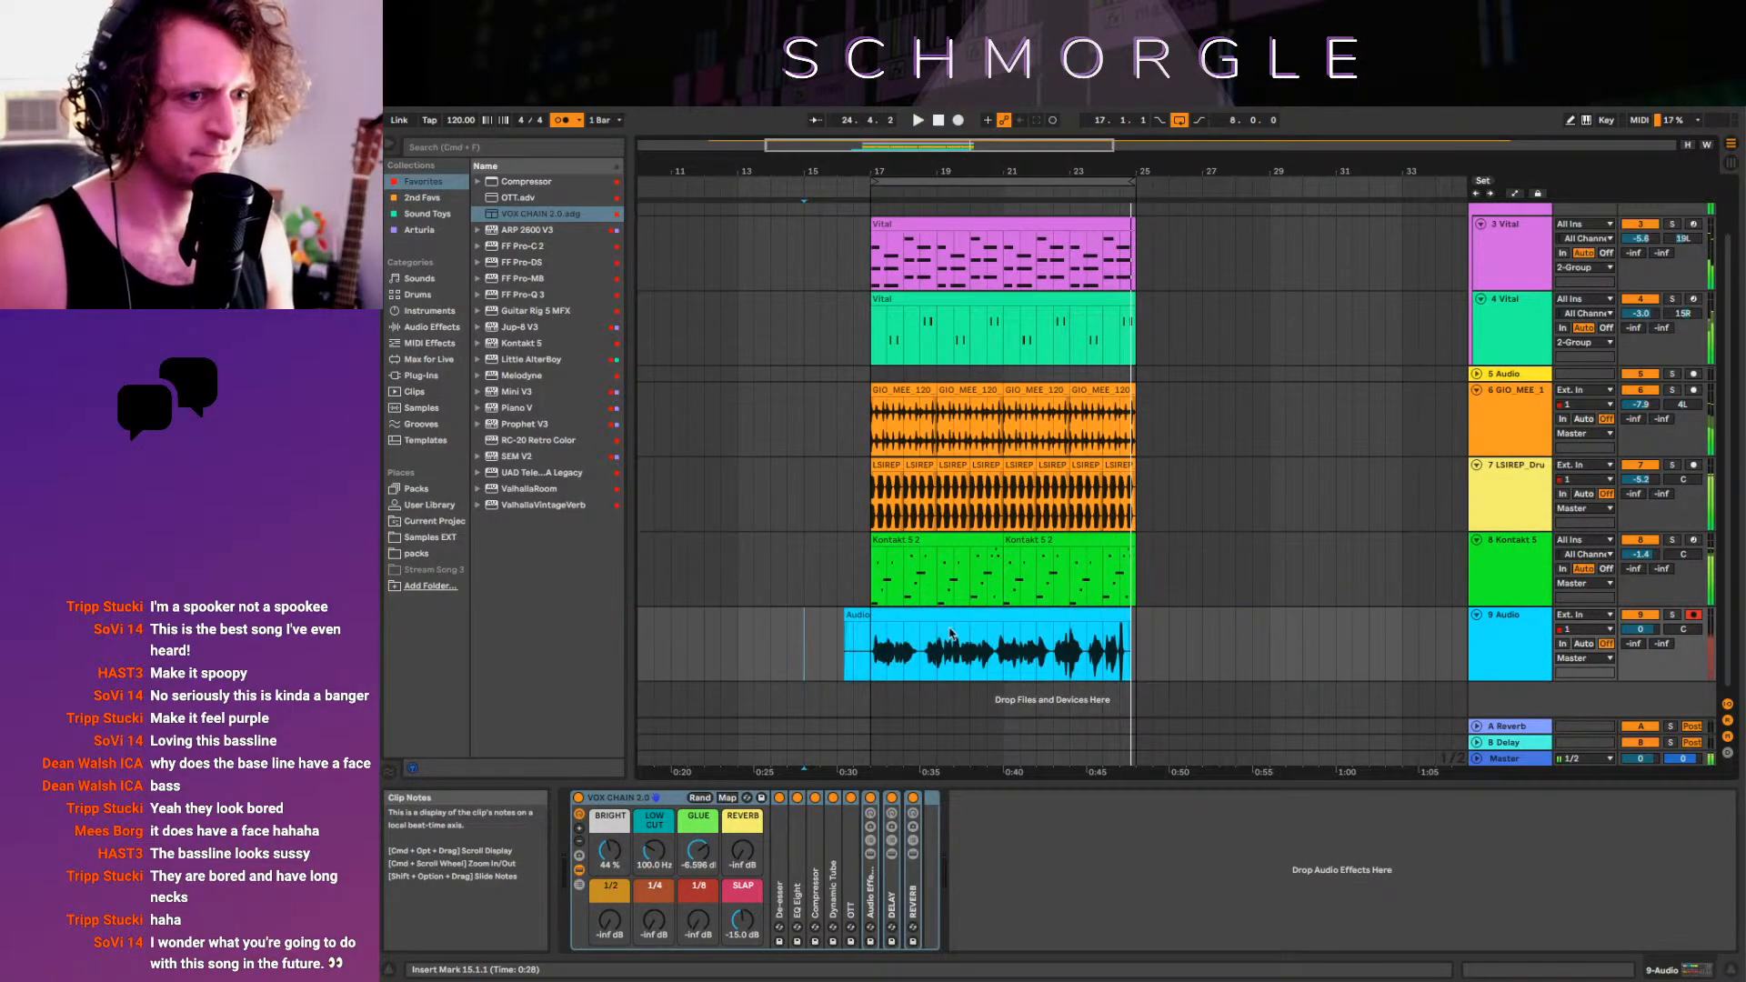
# While playing the vocal from bar 17, set SLAP to -2.818 dB, GLUE to -0.297 dB, REVERB to -48.195 dB and track 9's volume to -4.5 dB
pyautogui.click(880, 654)
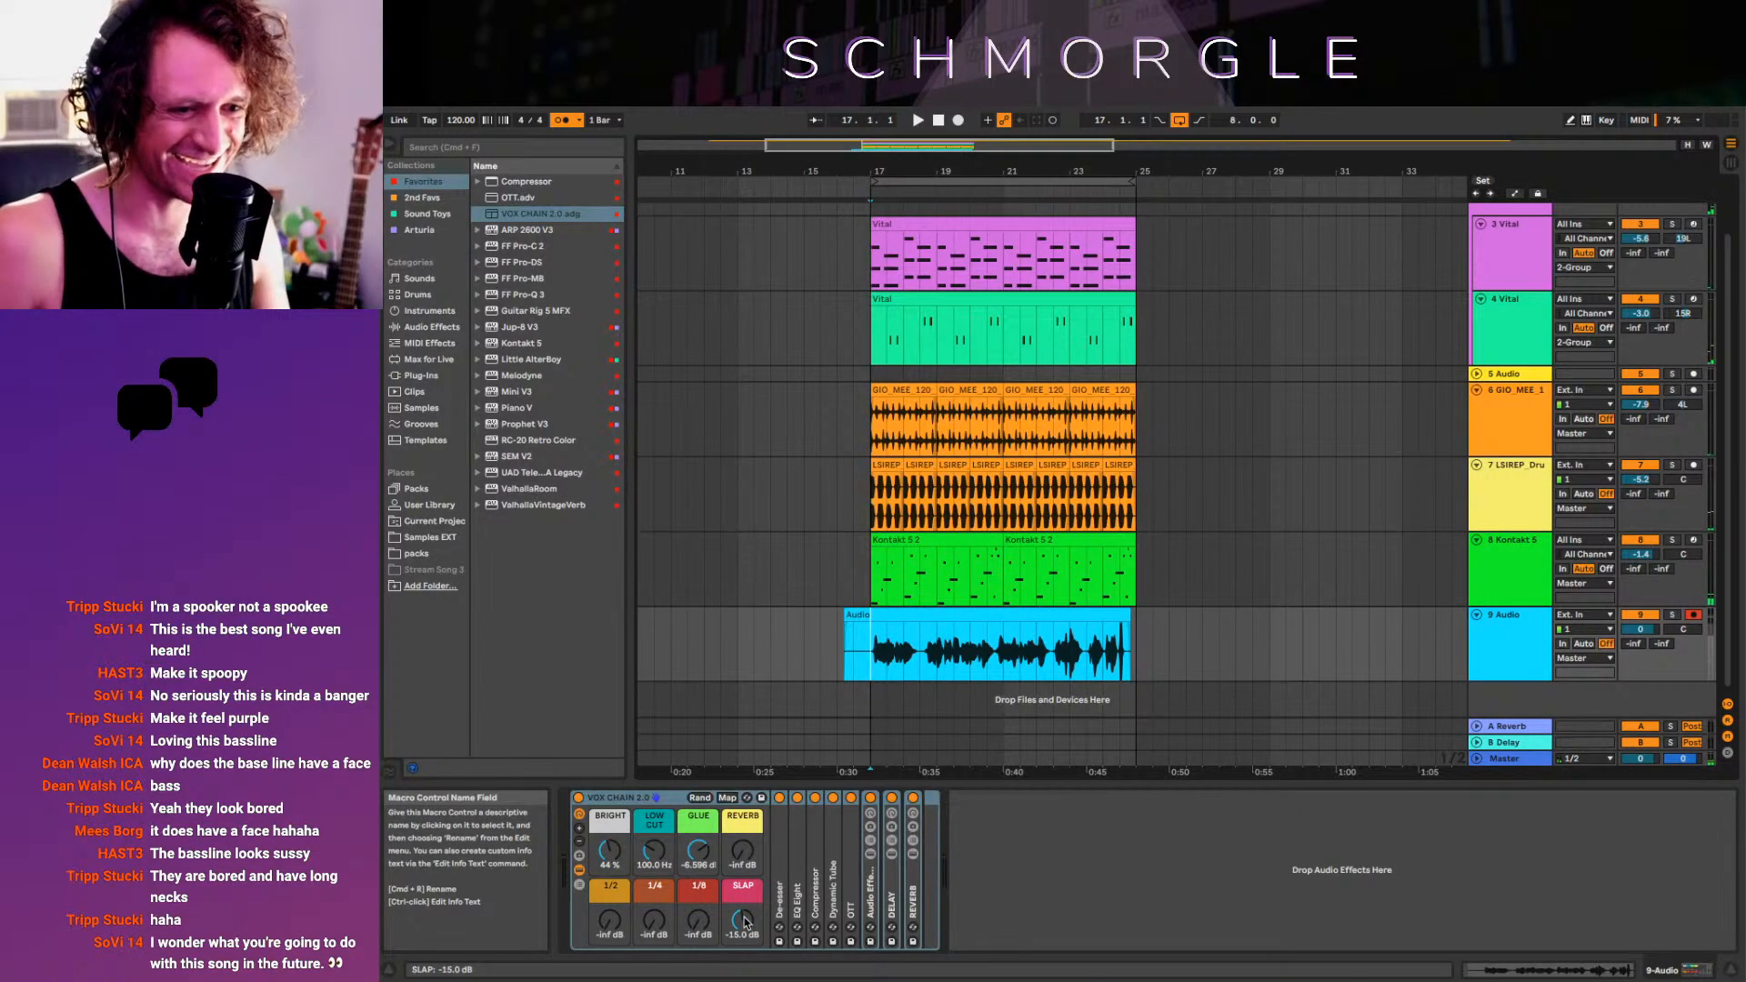
pyautogui.press('space')
pyautogui.moveTo(743, 920); pyautogui.dragTo(699, 855)
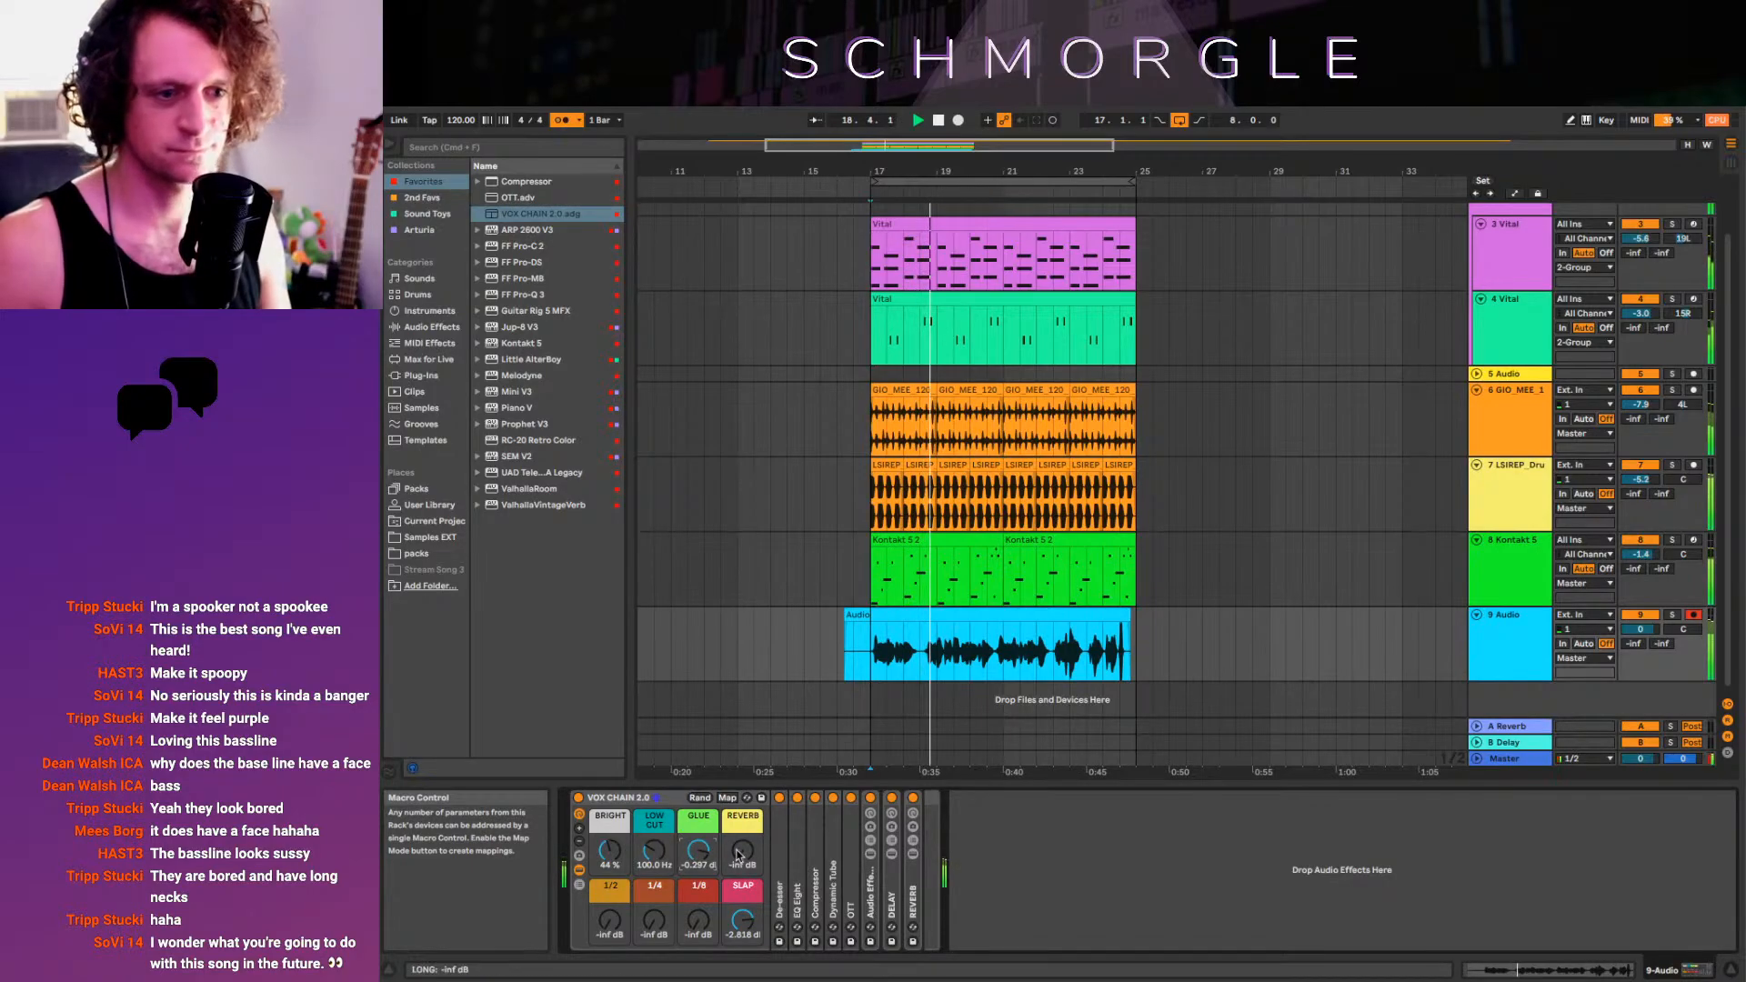
pyautogui.moveTo(1640, 630); pyautogui.dragTo(1640, 644)
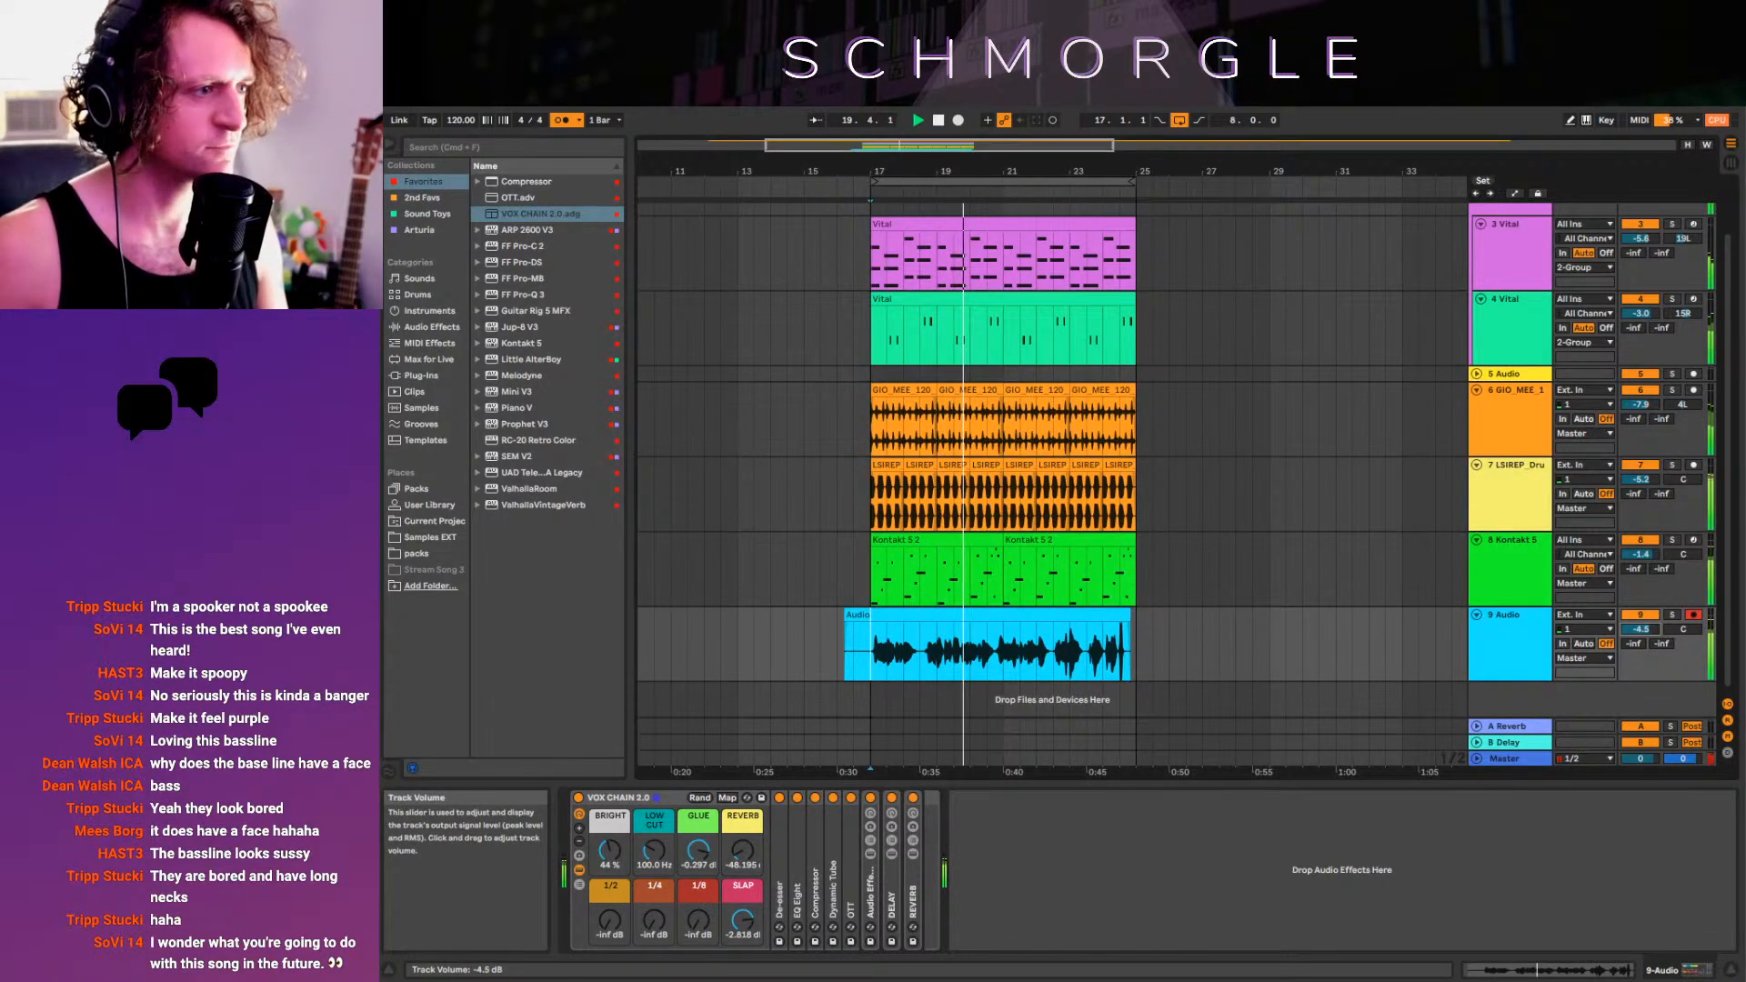
# Turn off the metronome and adjust the master track's volume while the loop plays
pyautogui.click(563, 121)
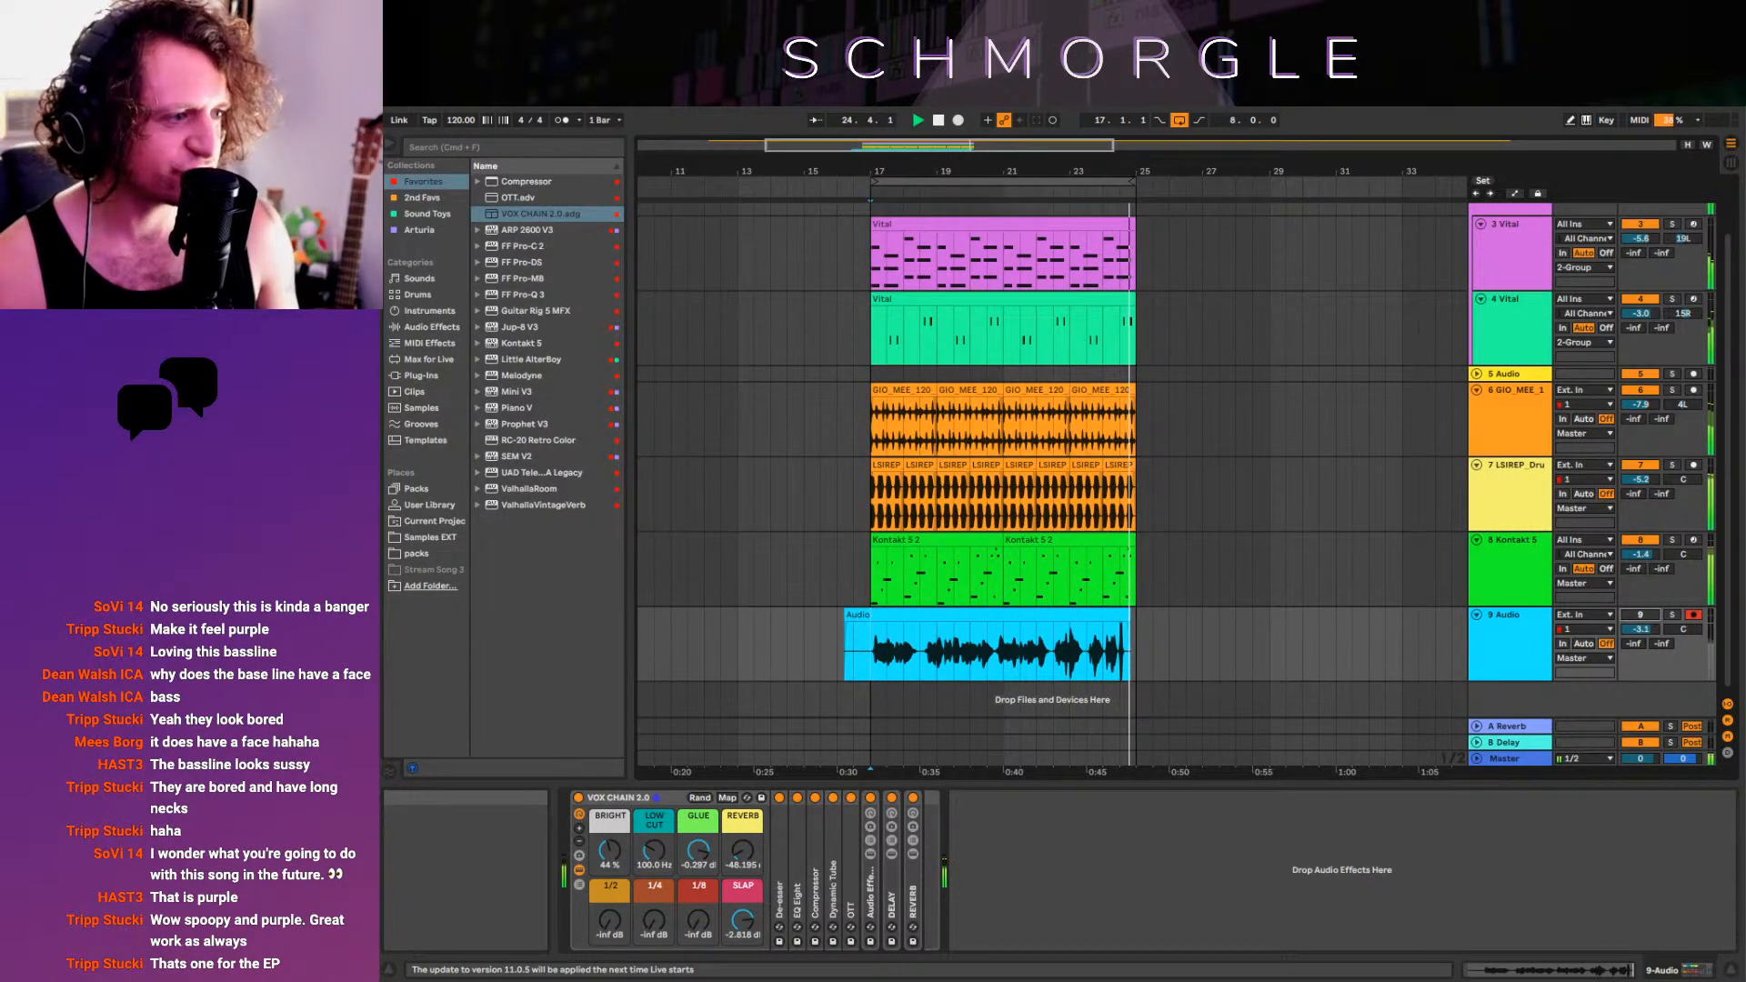
pyautogui.moveTo(1640, 759)
pyautogui.mouseDown()
pyautogui.moveTo(1641, 777)
pyautogui.moveTo(1641, 754)
pyautogui.mouseUp()
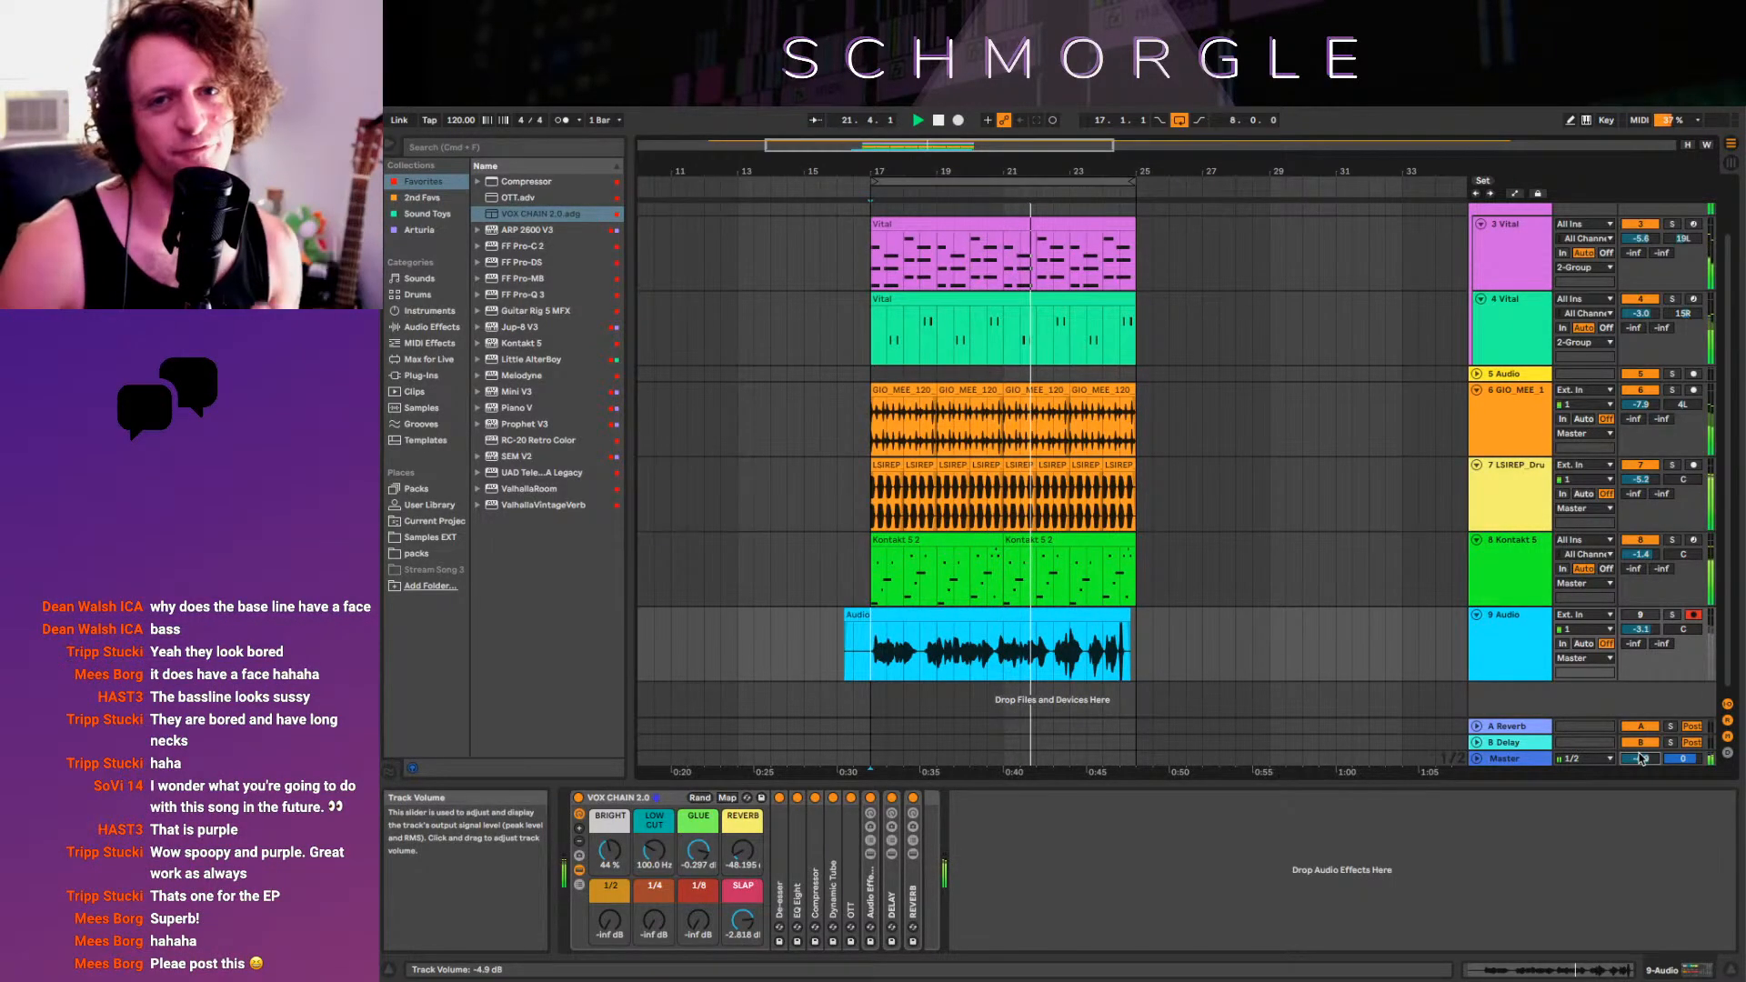
pyautogui.moveTo(1644, 759); pyautogui.dragTo(1643, 705)
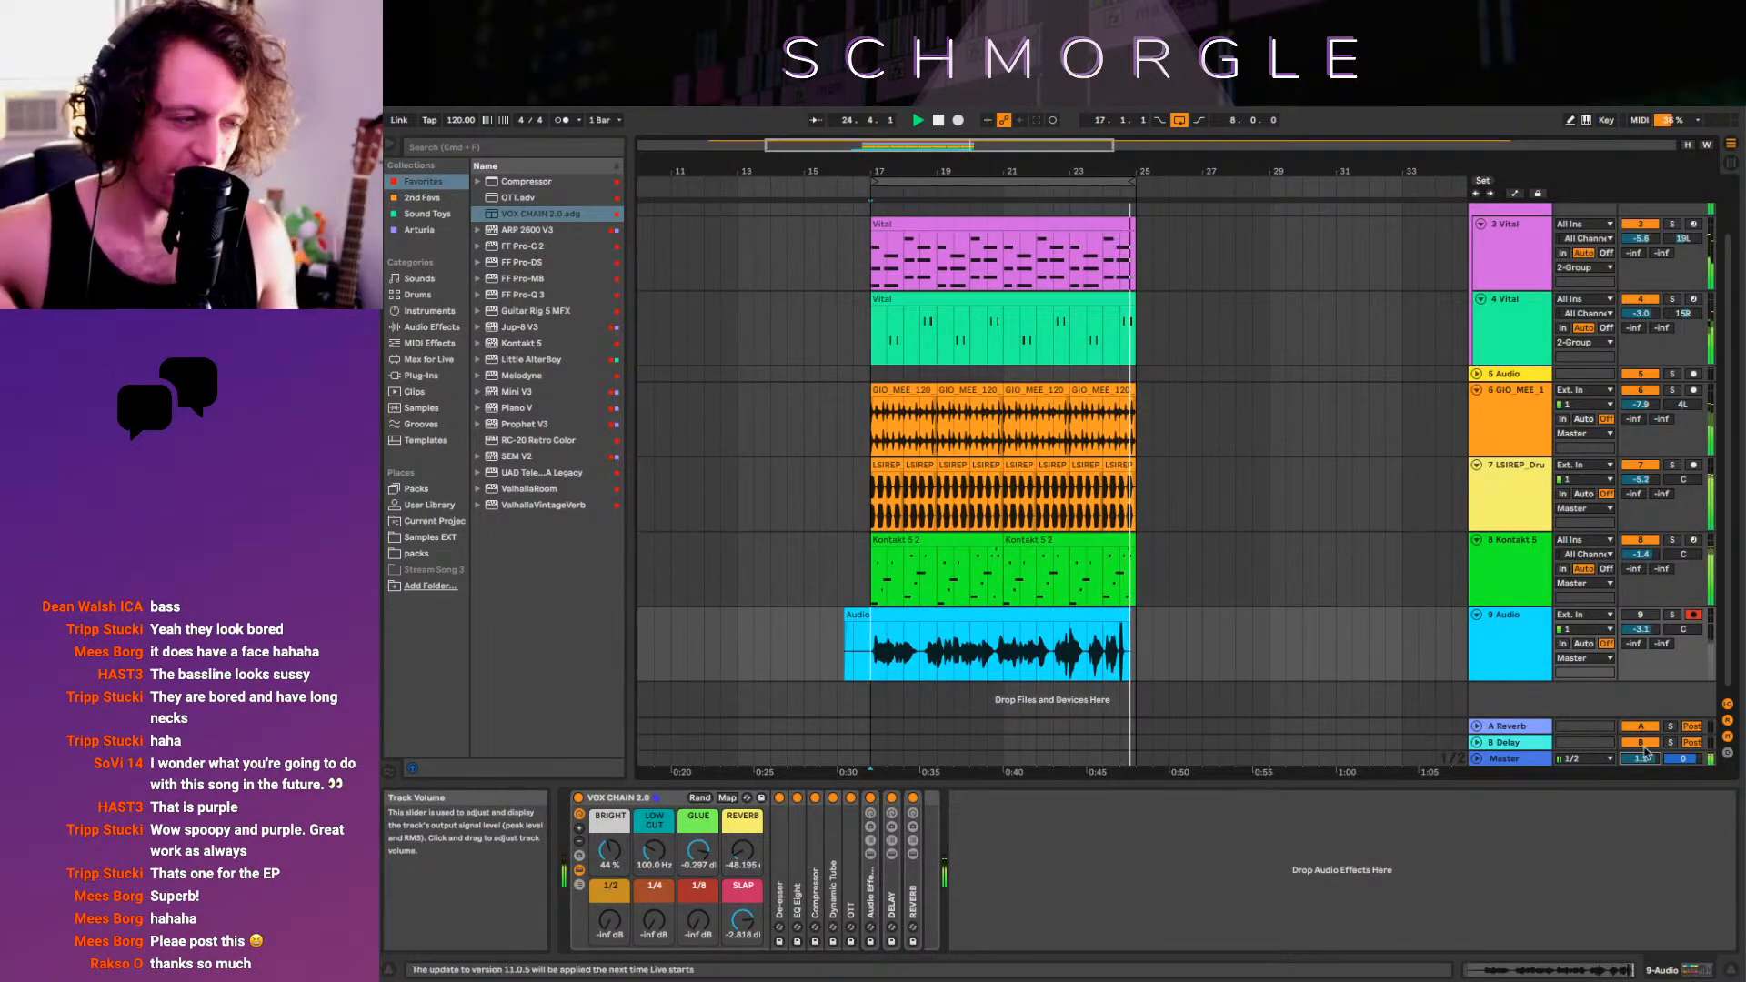